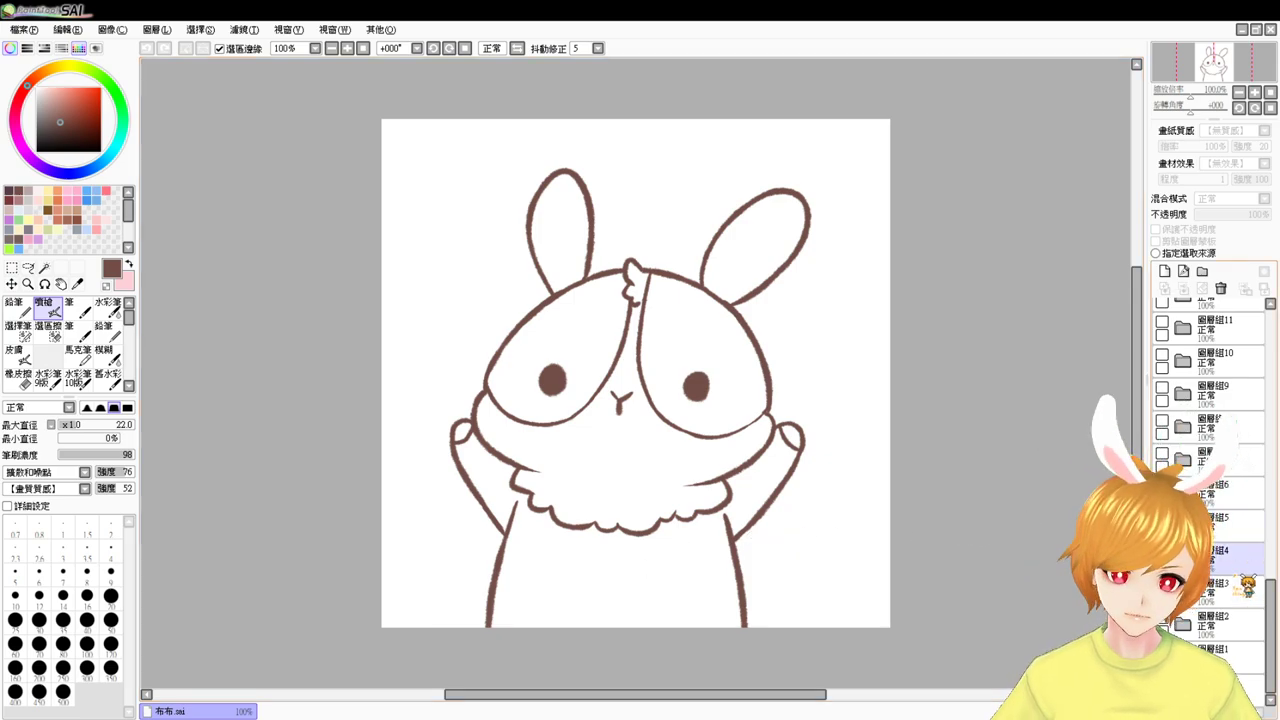
# - Expand layer group 圖層組1 and add a new layer beneath the line-art layer 圖層40
pyautogui.click(1183, 657)
pyautogui.click(1230, 688)
pyautogui.scroll(-1, 1232, 660)
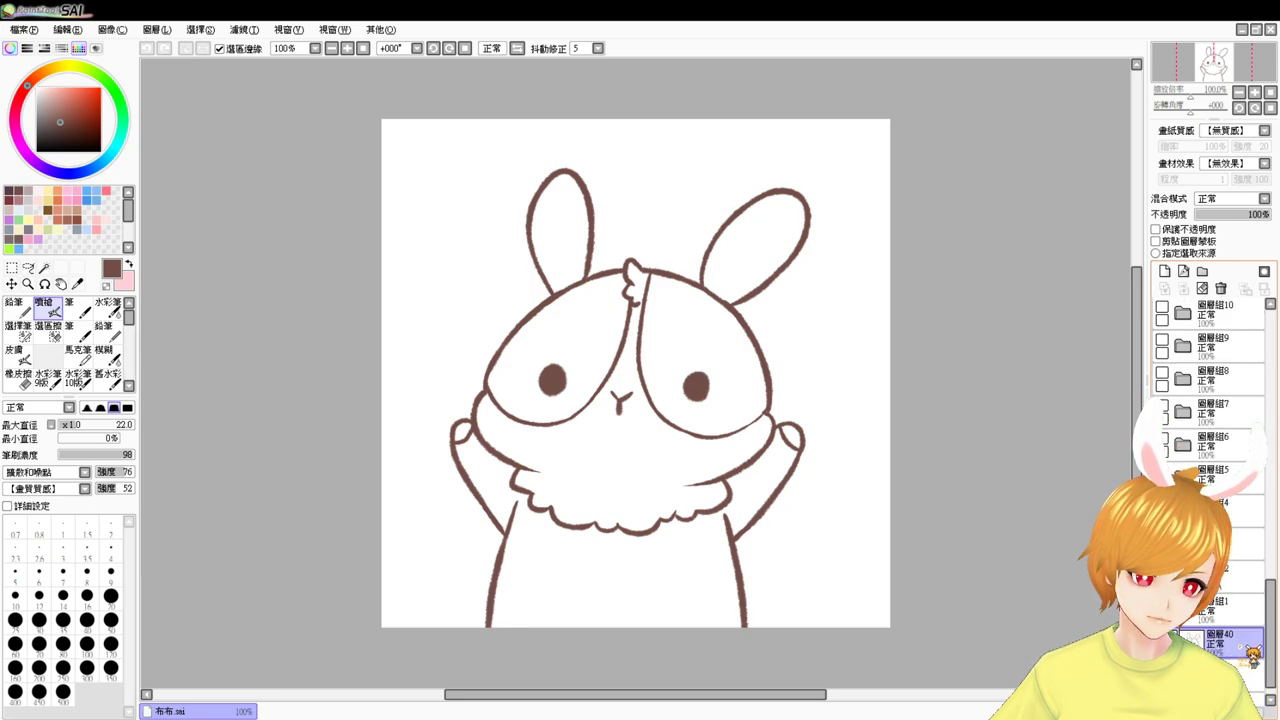
pyautogui.click(1236, 674)
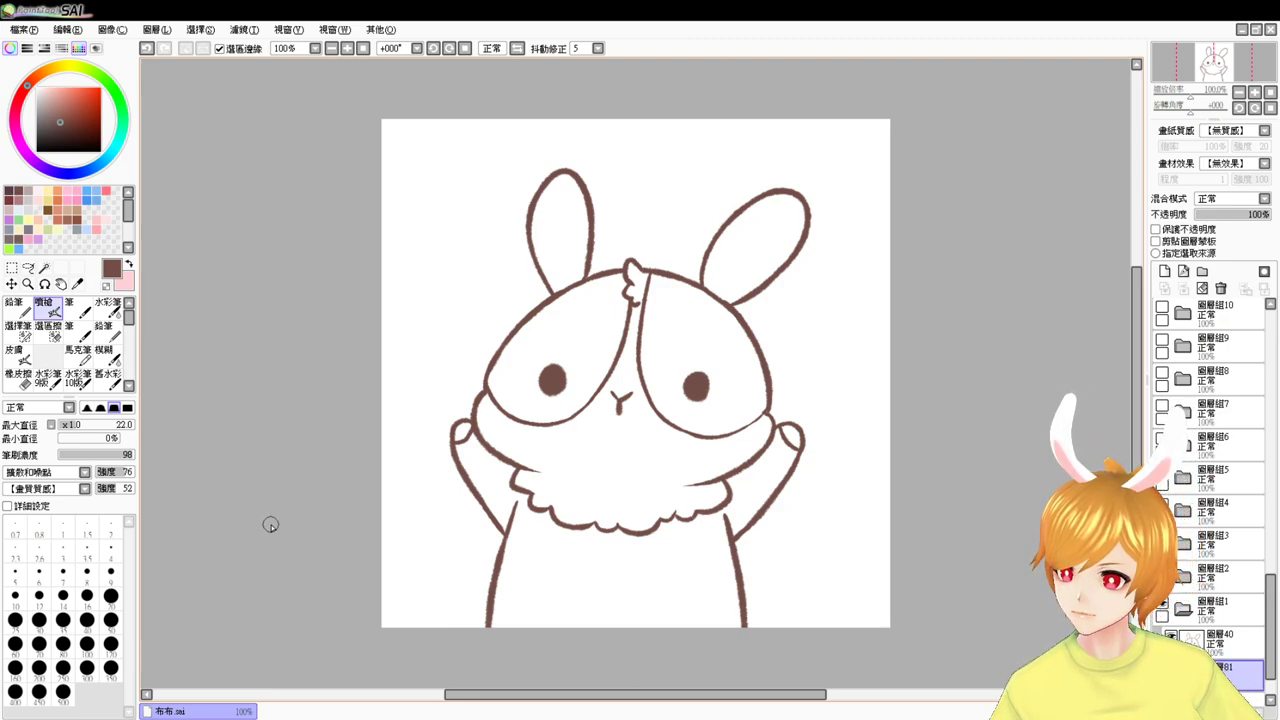
pyautogui.click(163, 718)
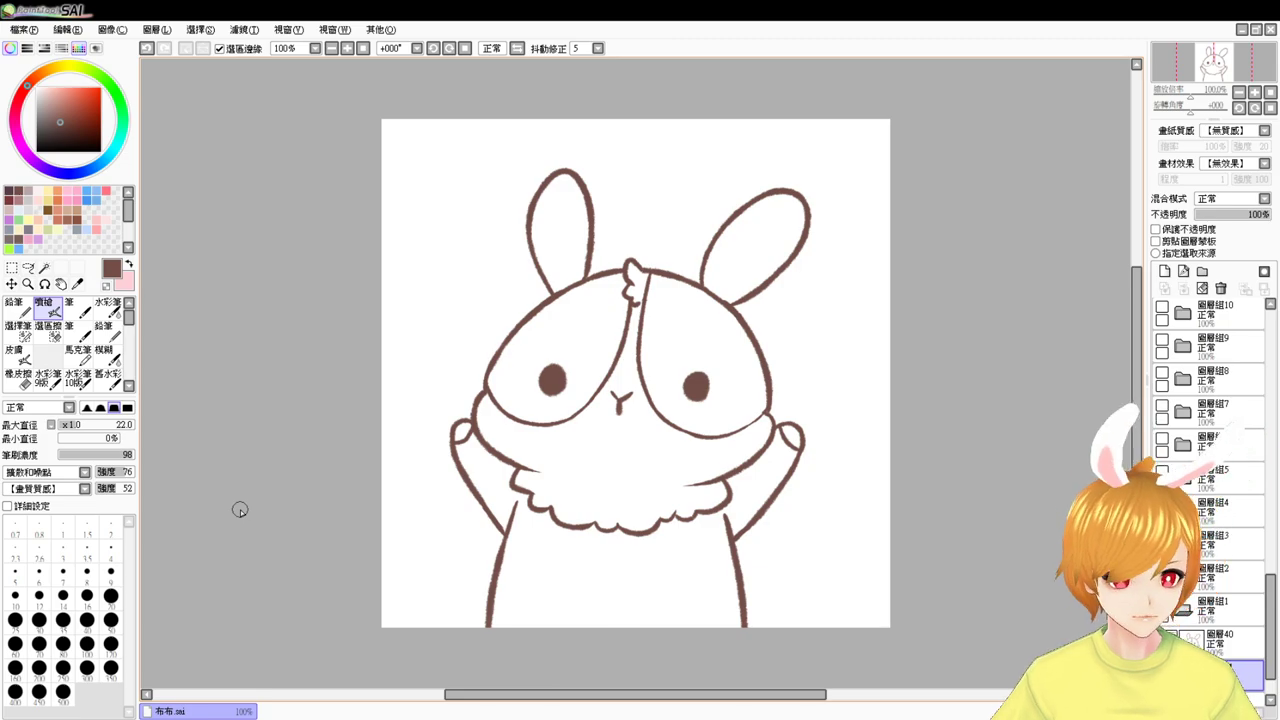
# - Select the raised-arms rabbit's ears, eye patches, arms and body with the Magic Wand, fill them with grey-brown and deselect
pyautogui.click(44, 268)
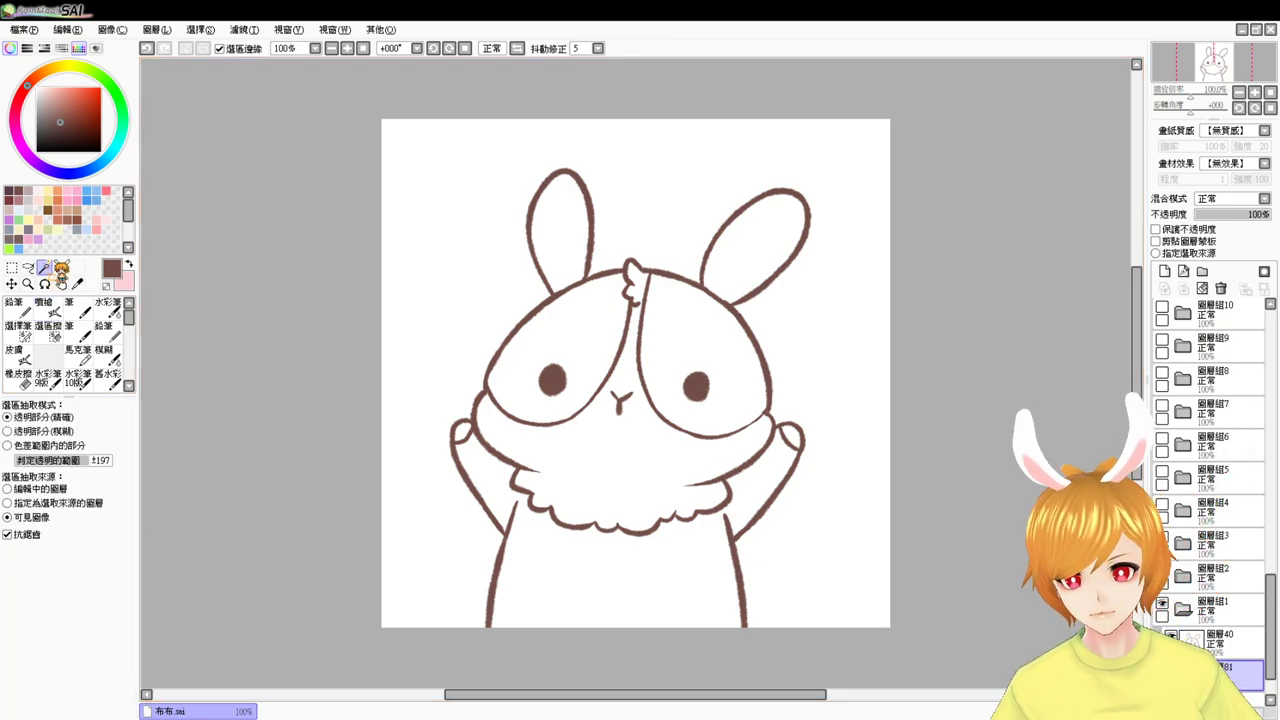
pyautogui.click(588, 328)
pyautogui.click(560, 235)
pyautogui.click(755, 262)
pyautogui.click(700, 370)
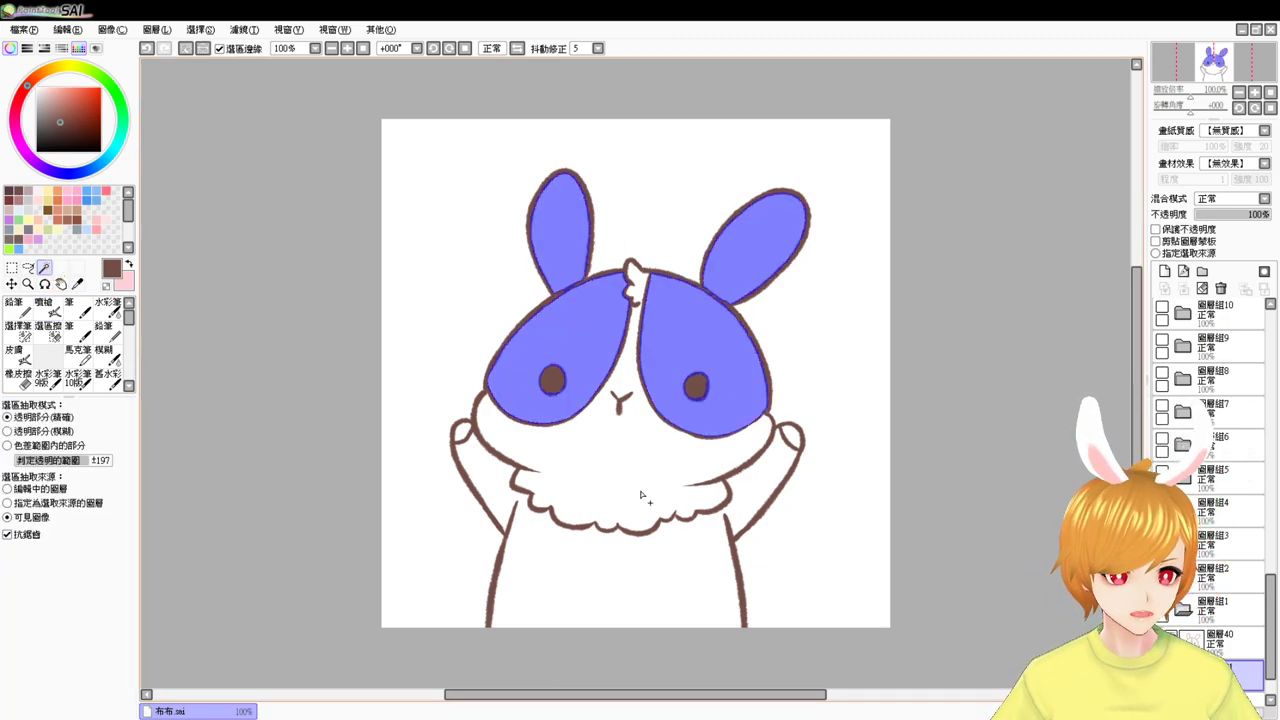
pyautogui.click(638, 563)
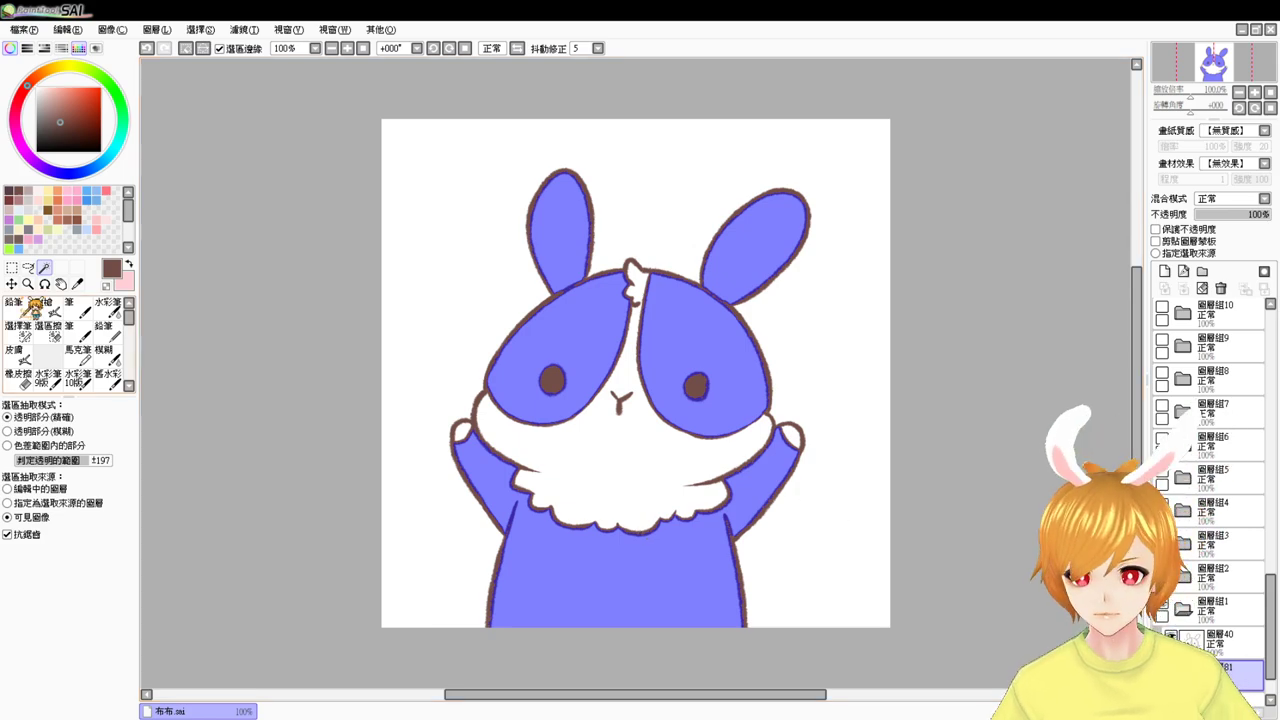
pyautogui.click(7, 240)
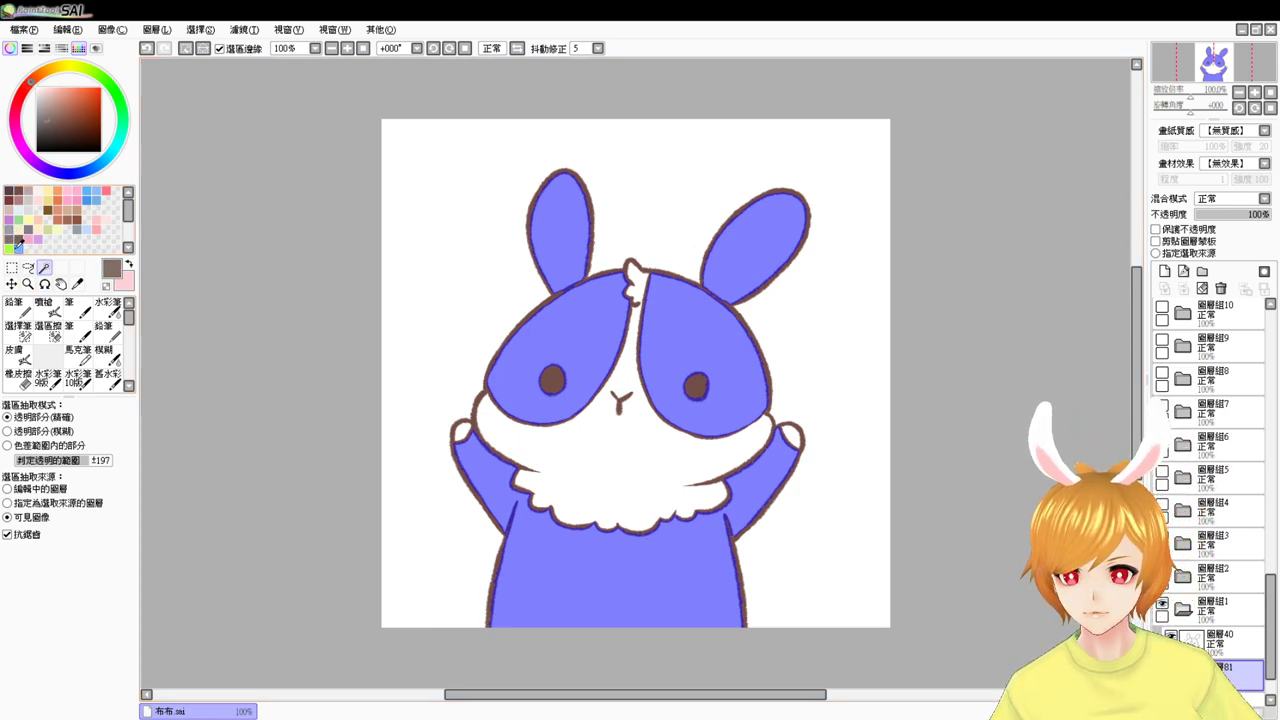
pyautogui.hotkey('ctrl', 'f')
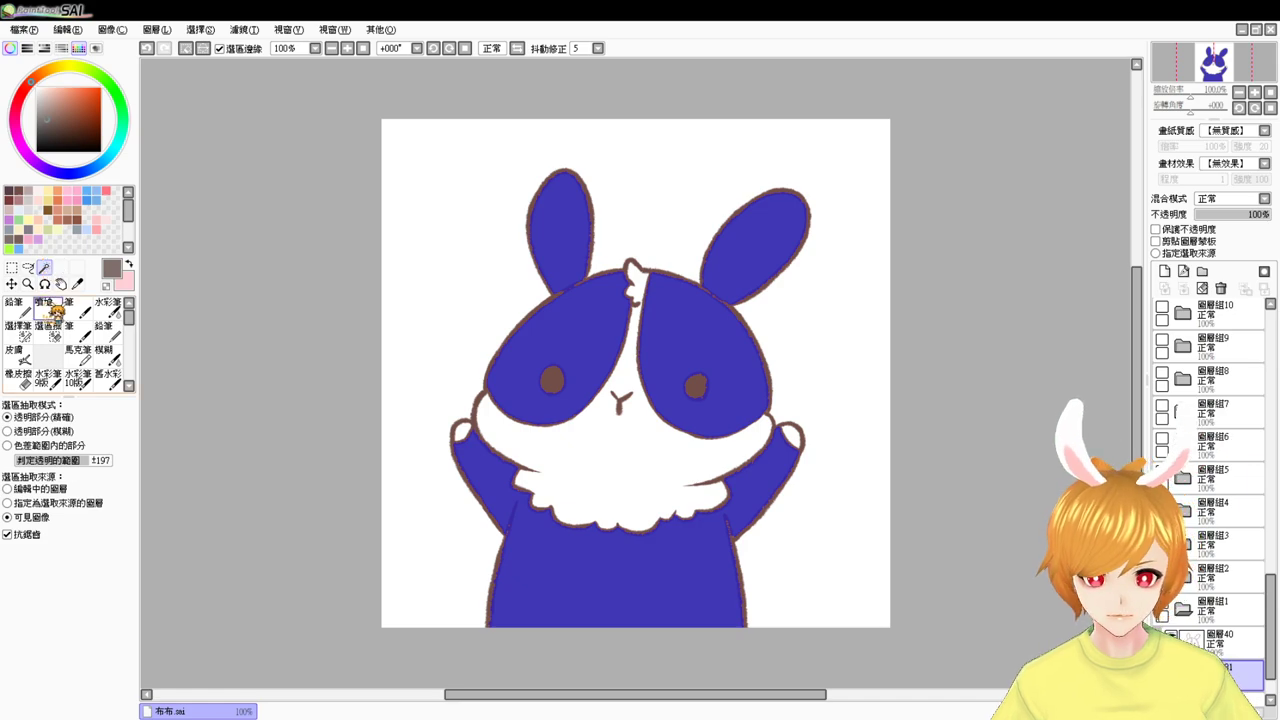
pyautogui.click(50, 308)
pyautogui.hotkey('ctrl', 'd')
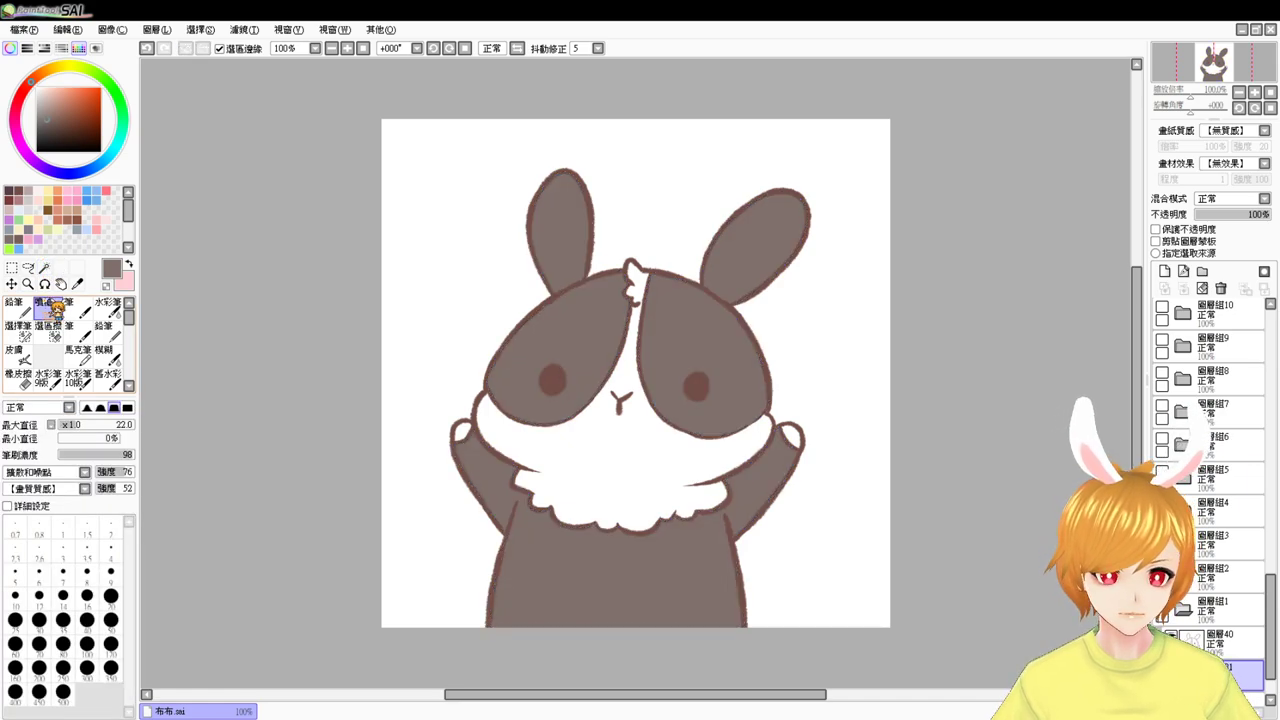
# - Select the raised-arms rabbit's paws, muzzle and neck ruff with the Magic Wand, fill them with white and deselect
pyautogui.click(44, 268)
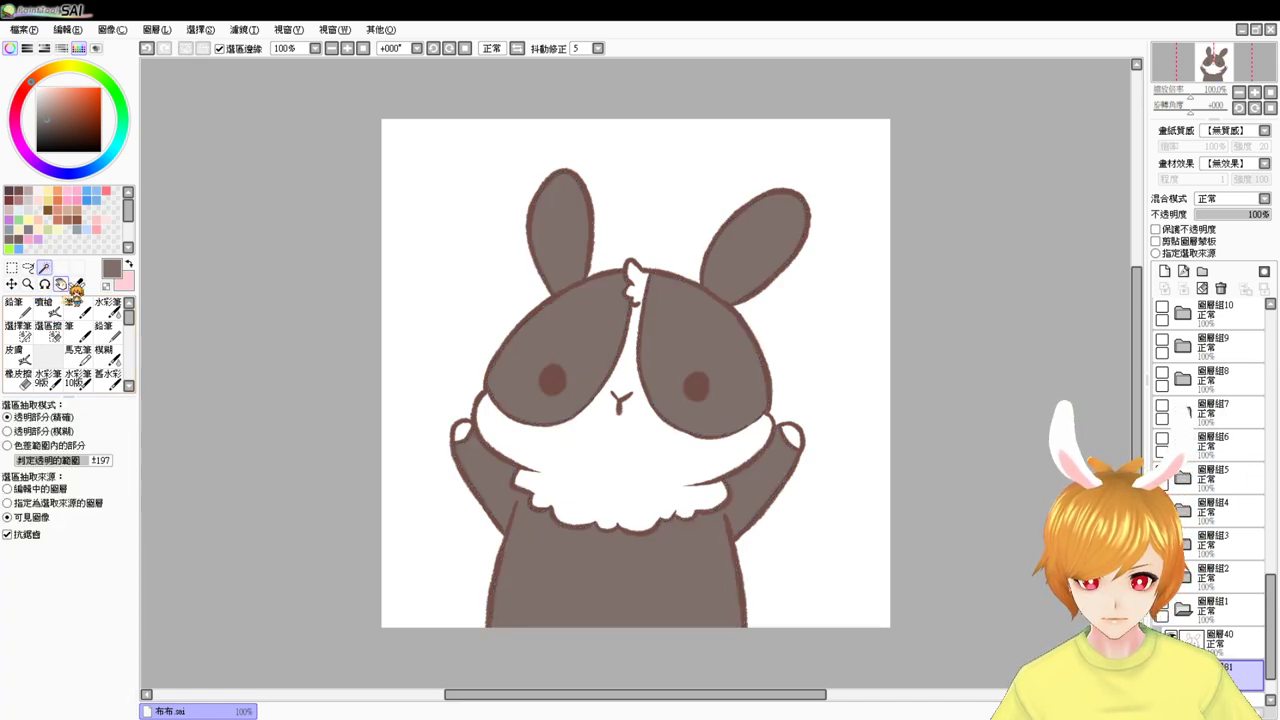
pyautogui.click(462, 432)
pyautogui.click(569, 441)
pyautogui.click(789, 437)
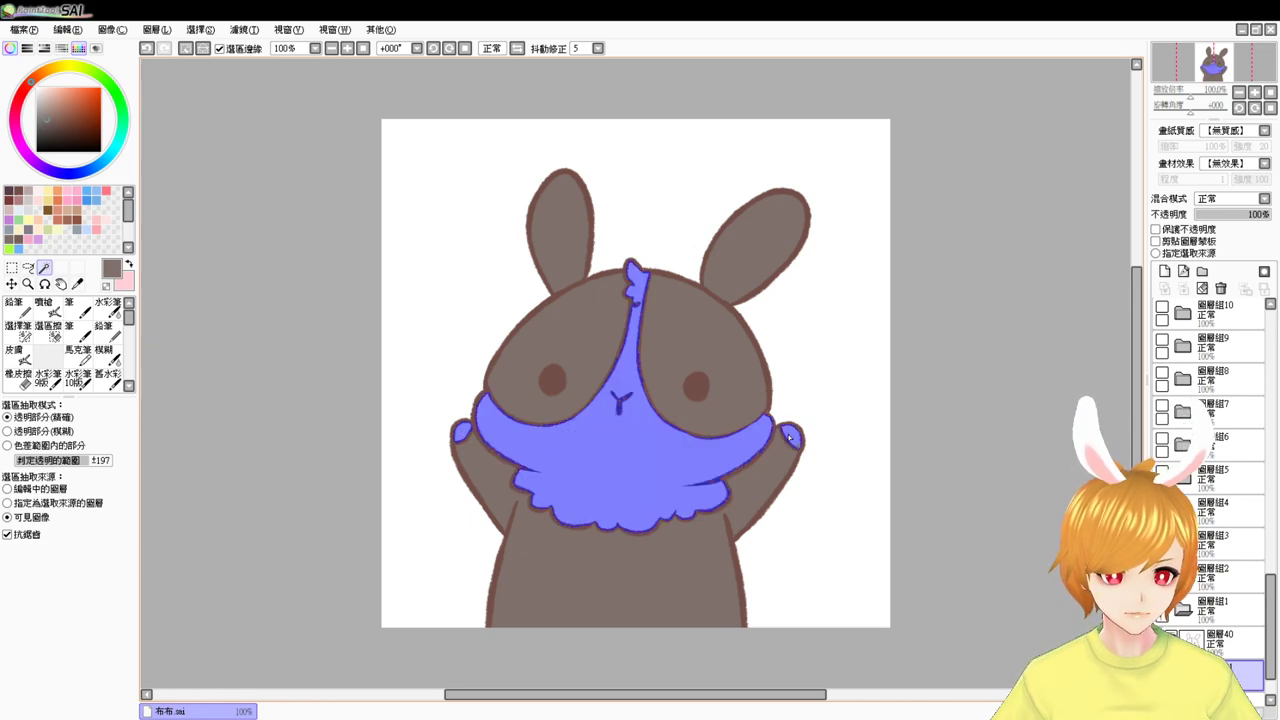
pyautogui.click(37, 88)
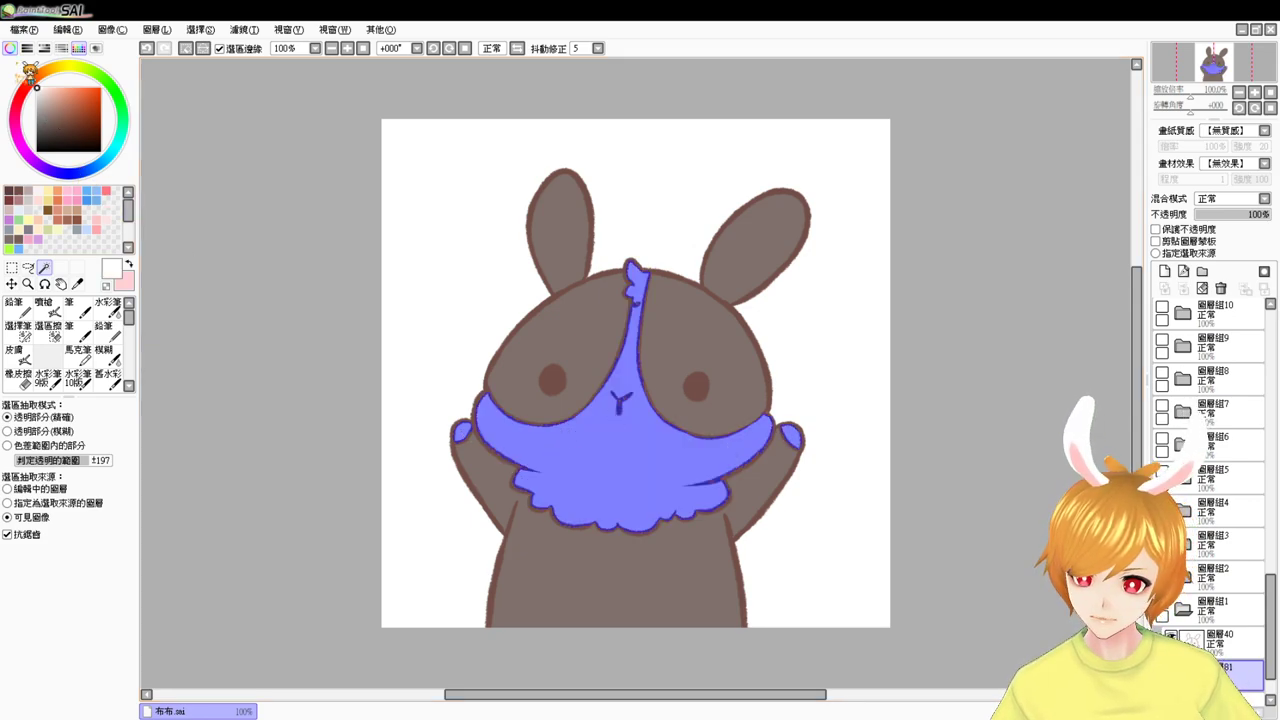
pyautogui.hotkey('ctrl', 'd')
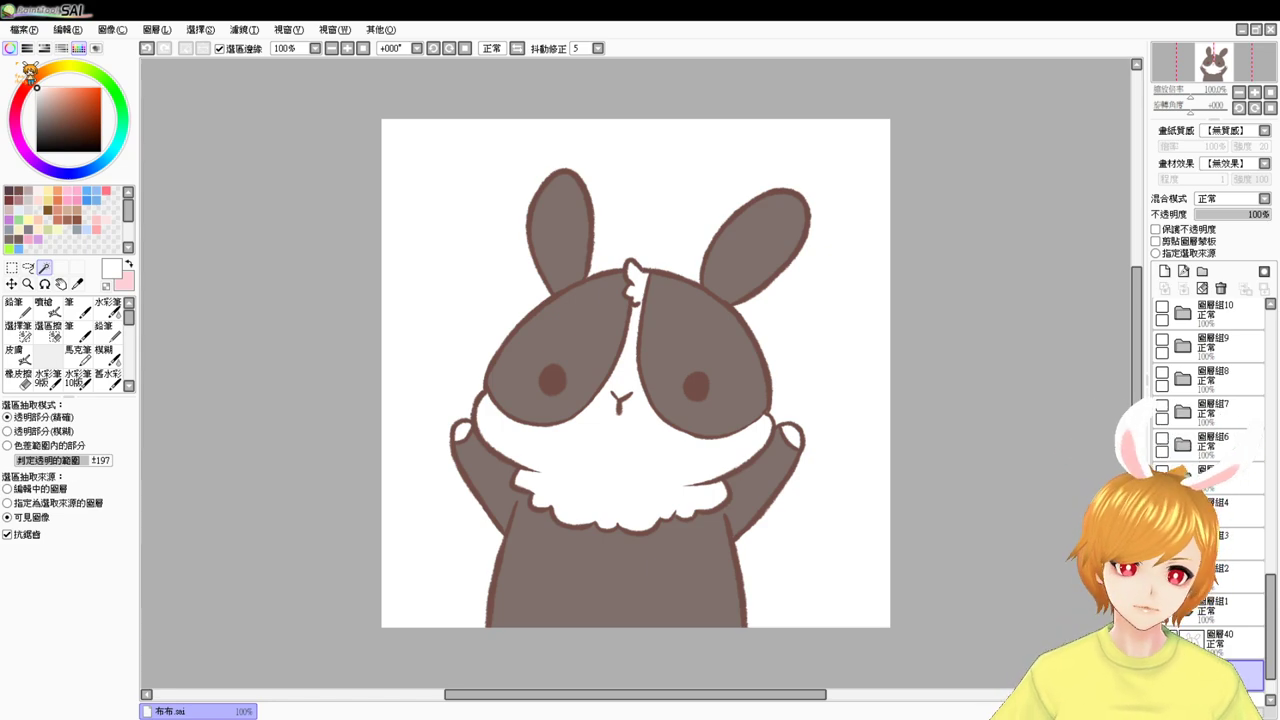
# - Paint a small pink blush mark on each cheek of the raised-arms rabbit with the 噴槍 brush at size 32
pyautogui.click(97, 230)
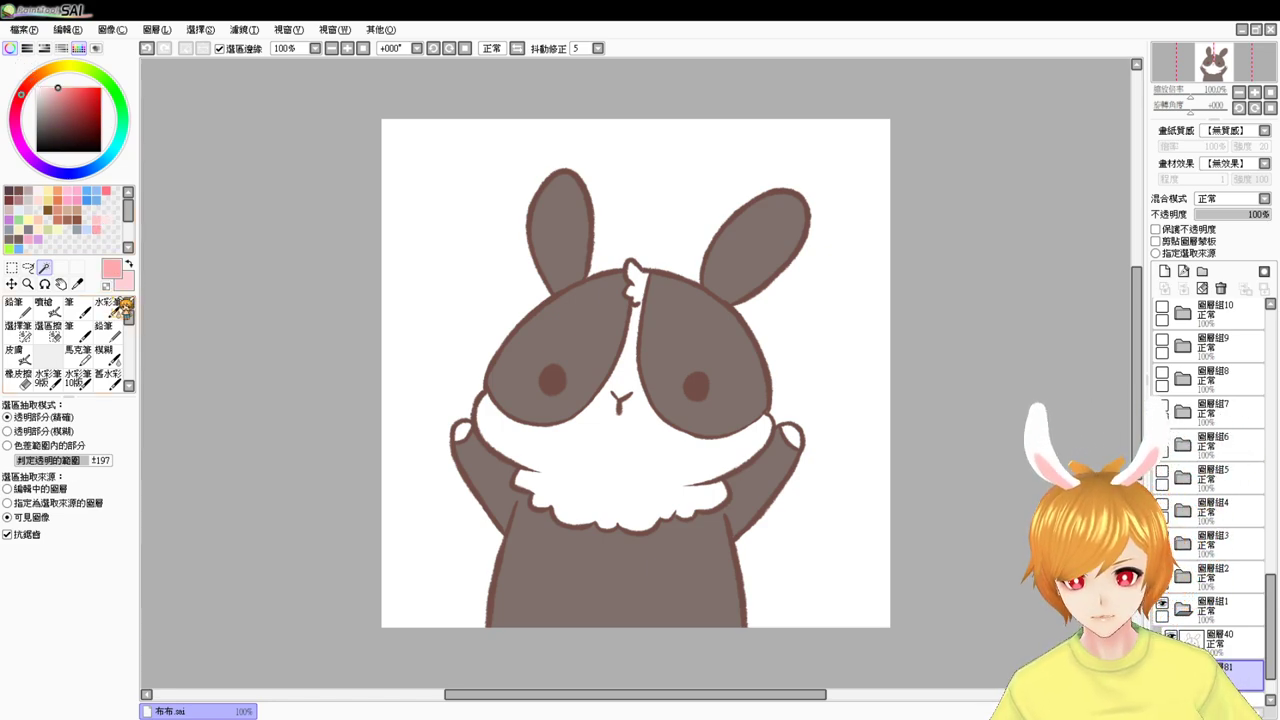
pyautogui.click(45, 309)
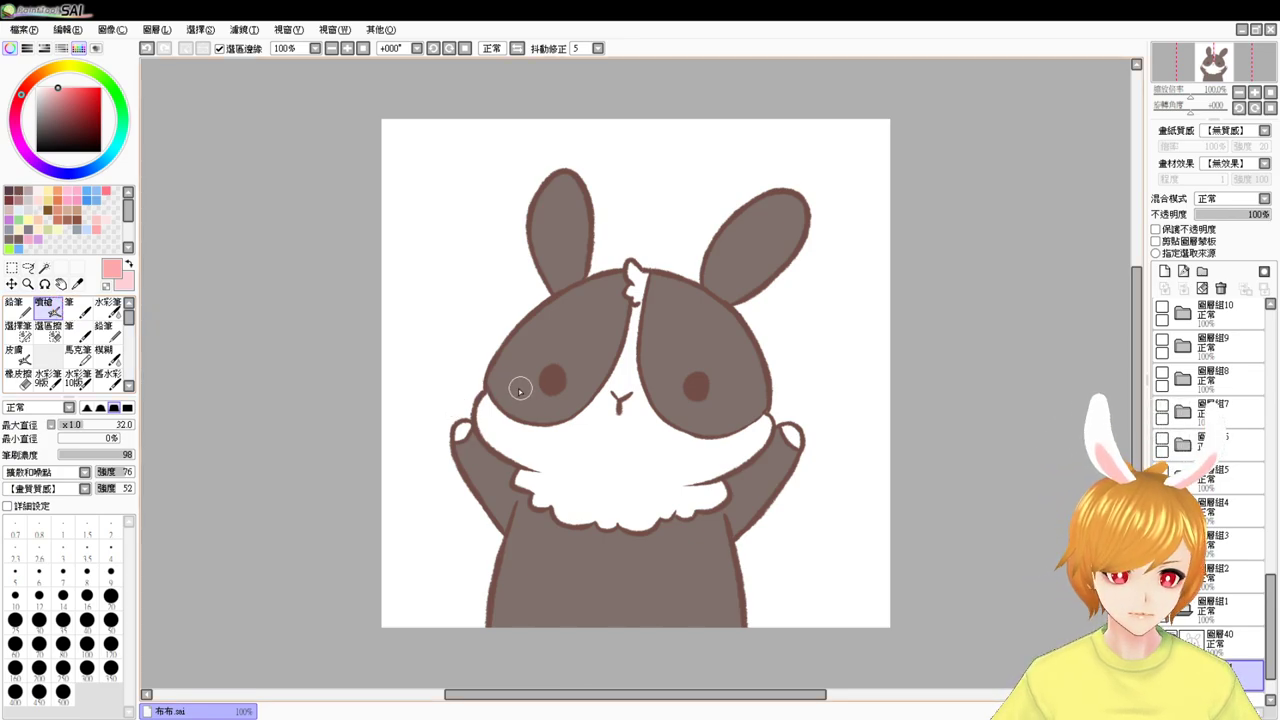
pyautogui.moveTo(496, 390); pyautogui.dragTo(514, 394)
pyautogui.hotkey('ctrl', 'z')
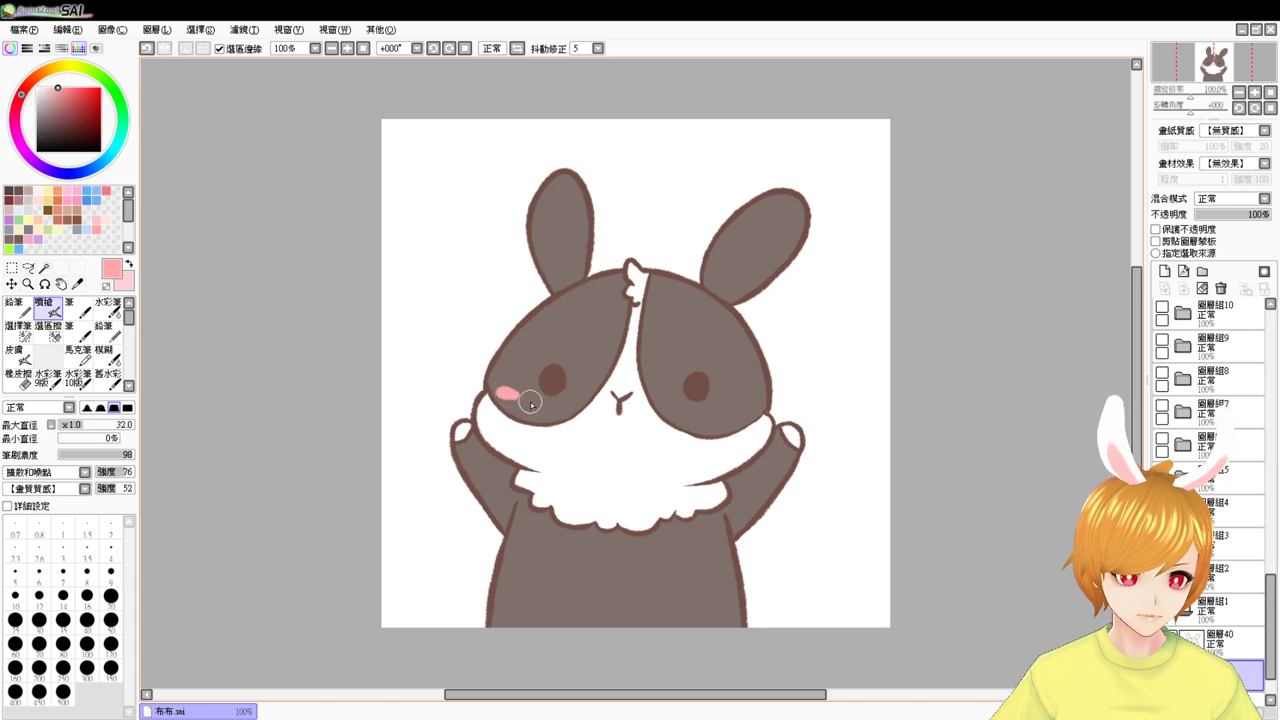
pyautogui.moveTo(724, 409); pyautogui.dragTo(746, 412)
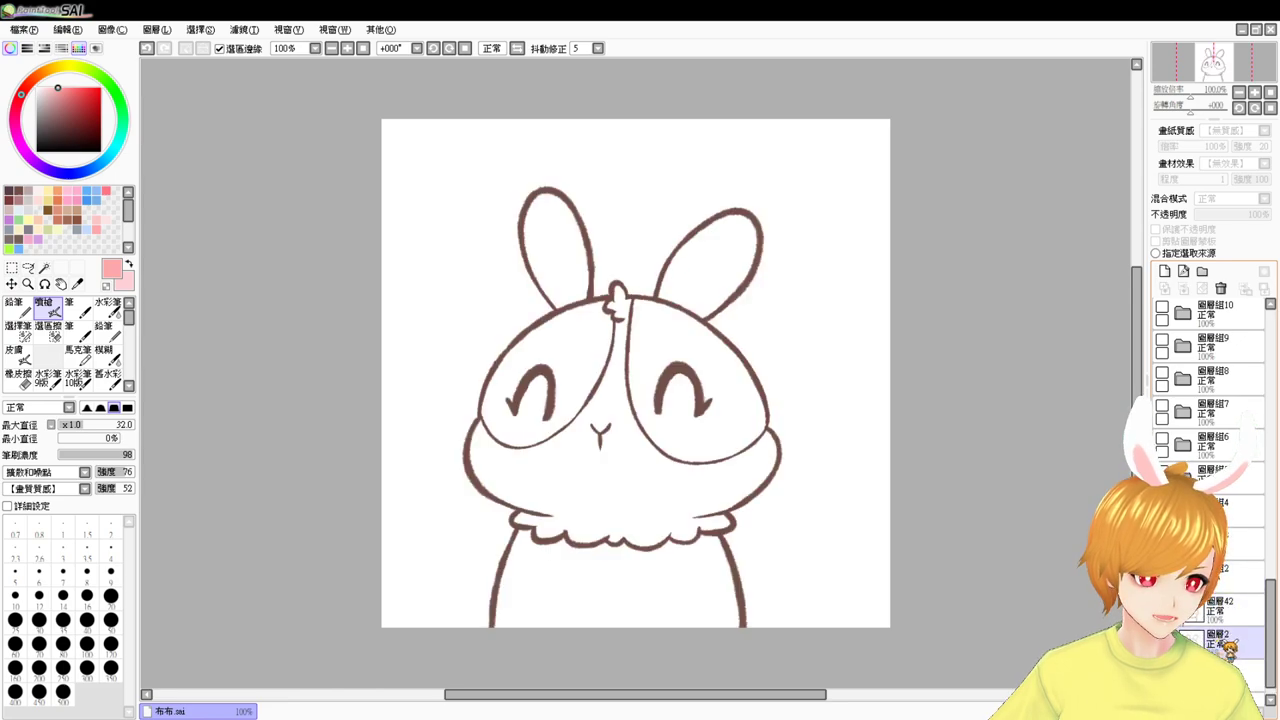
# - On a new layer beneath the smiling rabbit's line art, fill its ears, eye patches and body with the same grey-brown
pyautogui.click(1223, 642)
pyautogui.click(1165, 272)
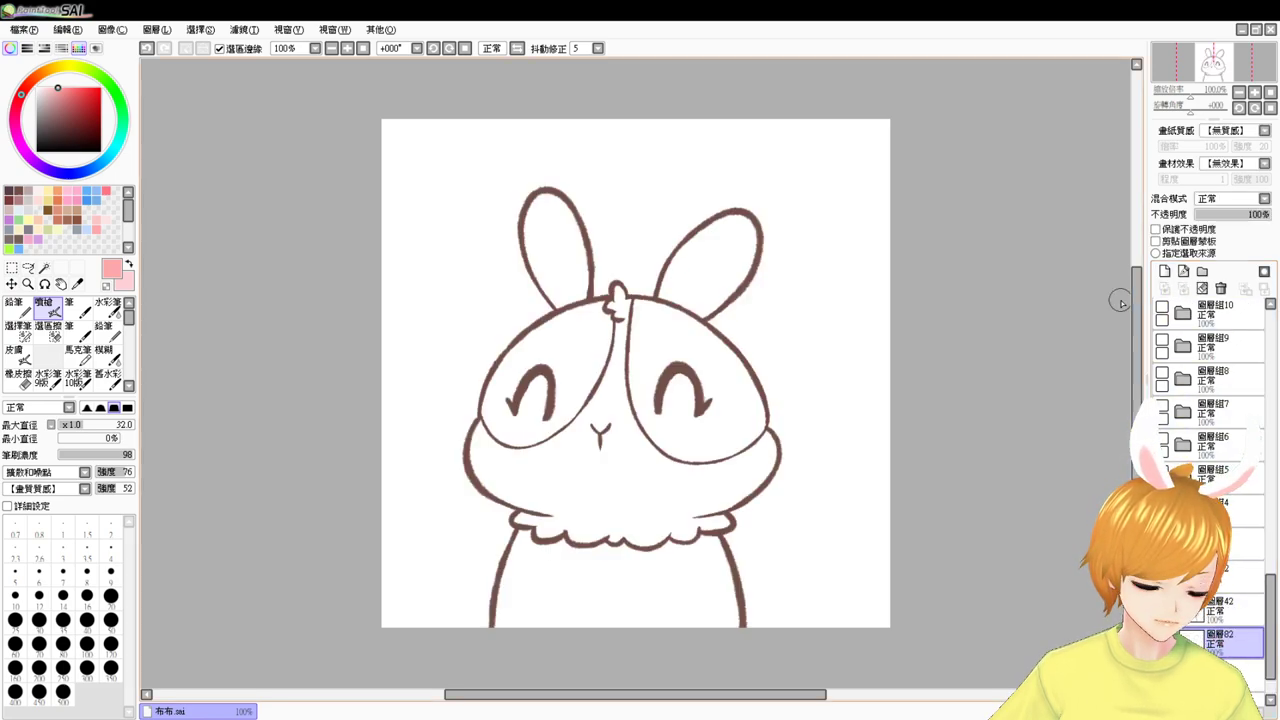
pyautogui.click(45, 268)
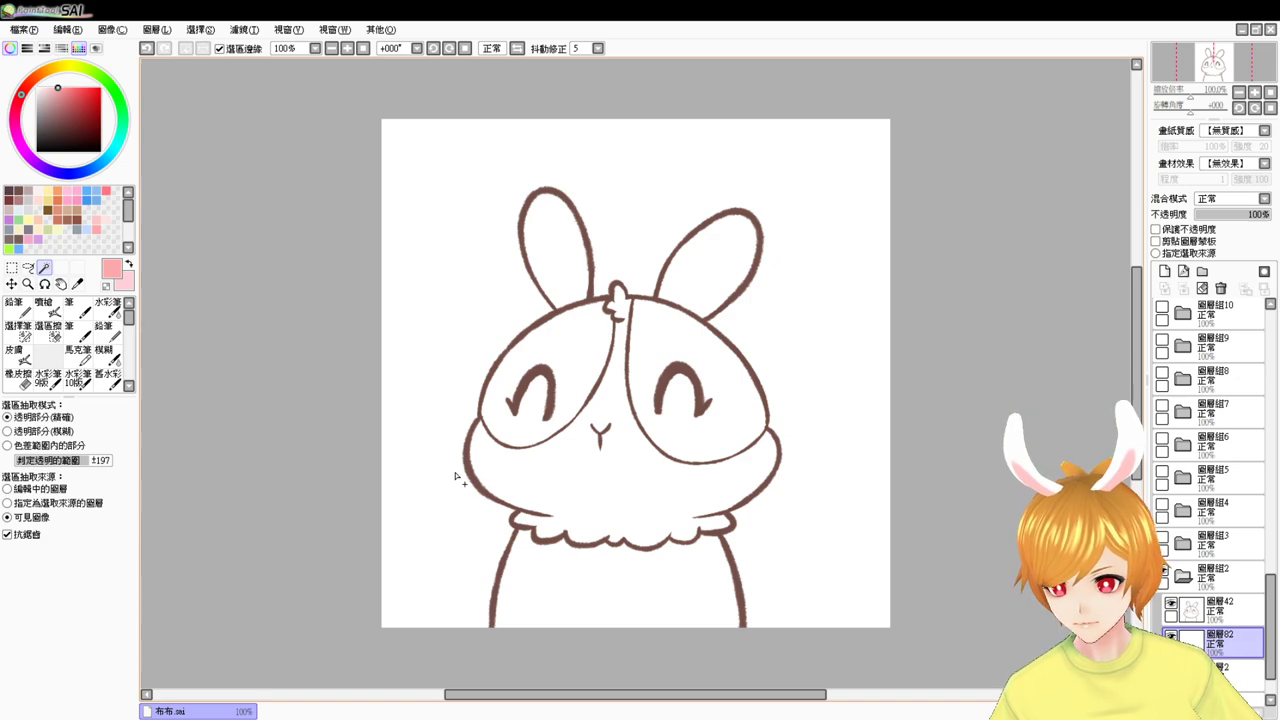
pyautogui.click(521, 430)
pyautogui.click(655, 360)
pyautogui.click(556, 263)
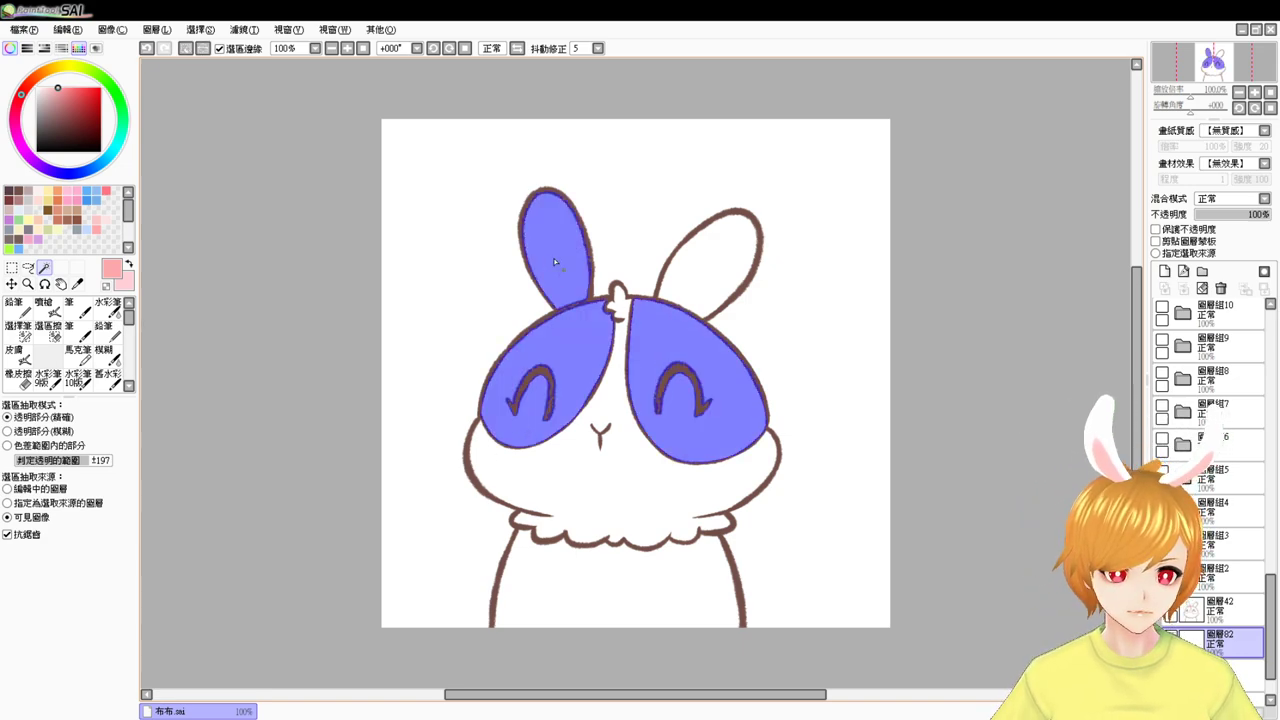
pyautogui.click(690, 304)
pyautogui.click(630, 590)
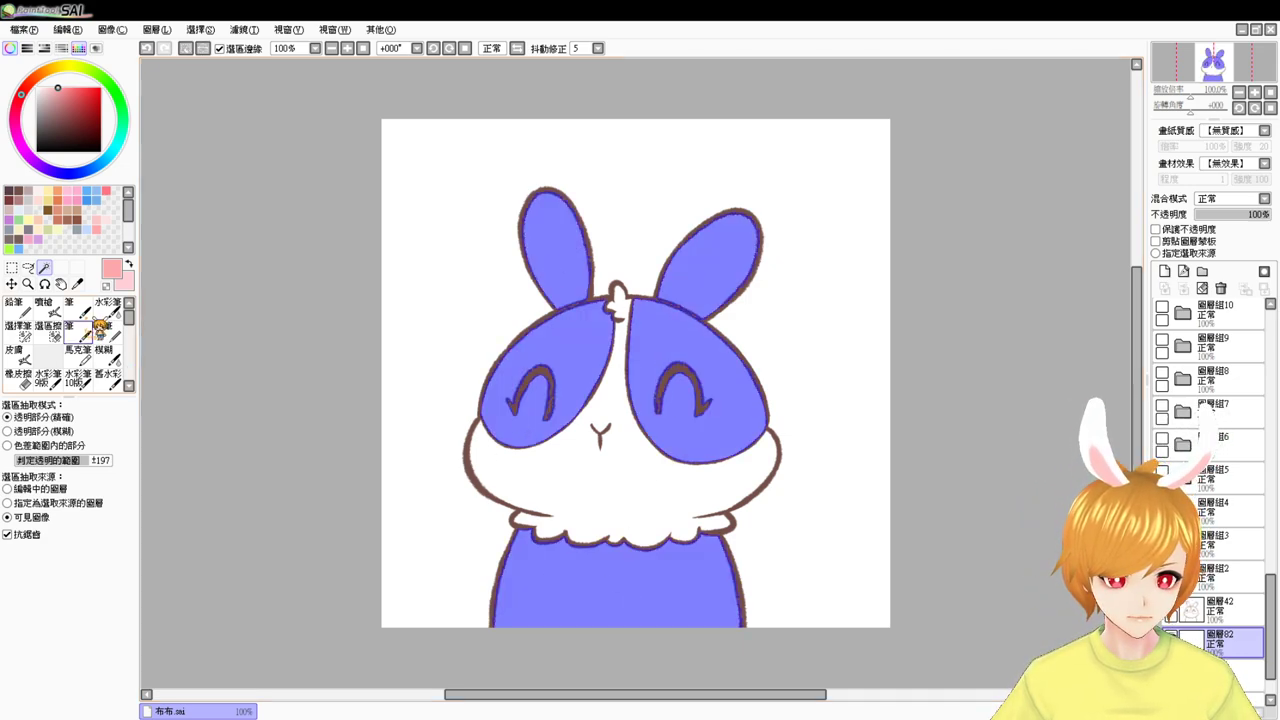
pyautogui.click(14, 234)
pyautogui.hotkey('ctrl', 'f')
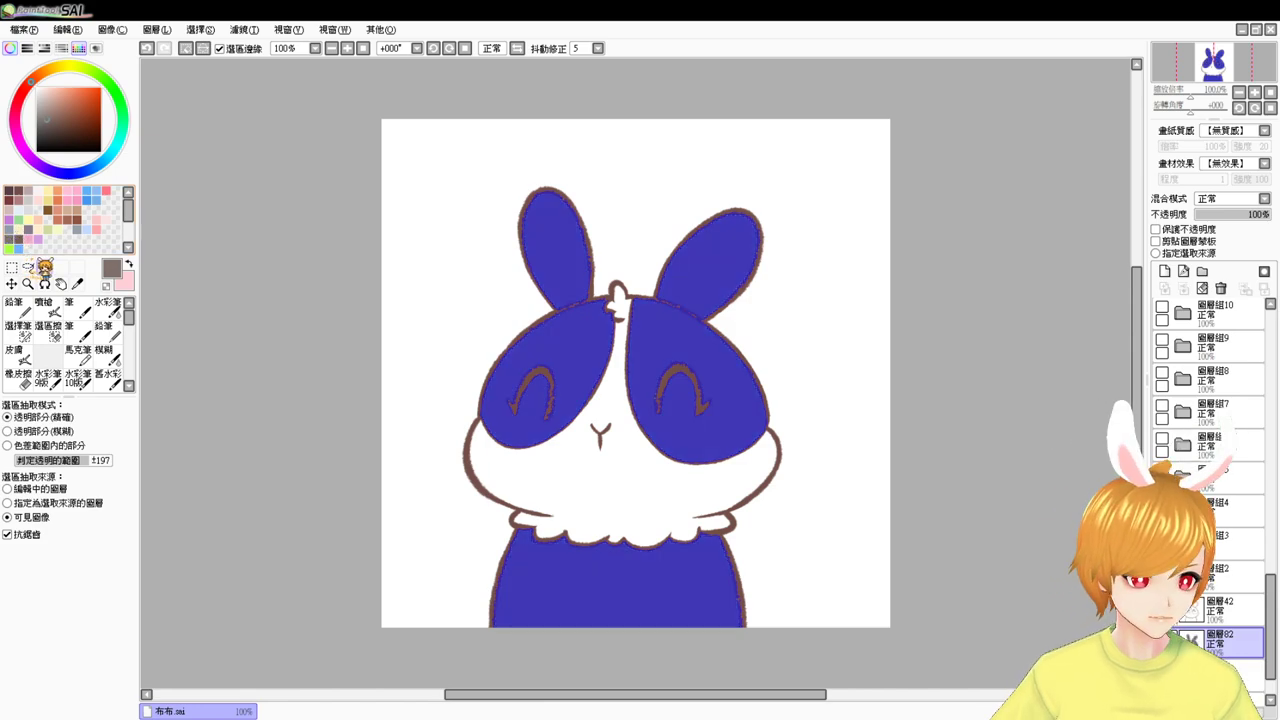
pyautogui.hotkey('ctrl', 'd')
# - Select the smiling rabbit's muzzle and neck ruff with the Magic Wand, fill them with white and deselect
pyautogui.click(535, 448)
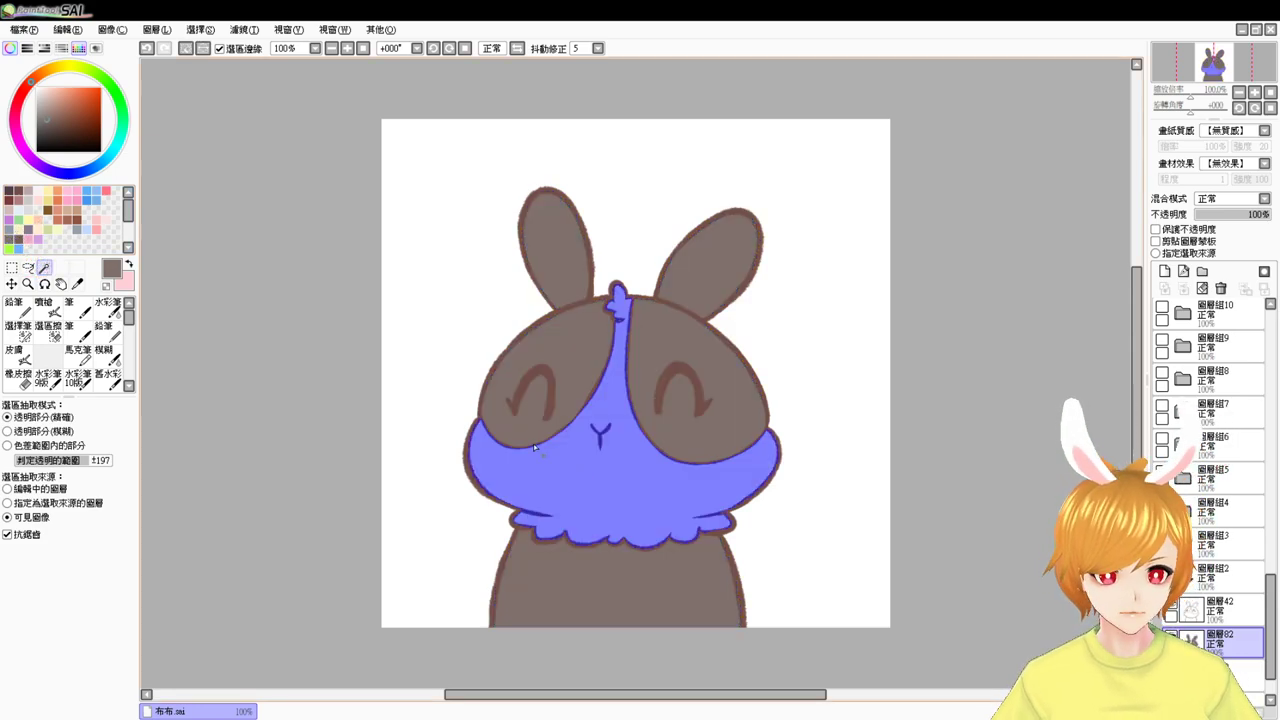
pyautogui.moveTo(50, 124); pyautogui.dragTo(22, 34)
pyautogui.hotkey('ctrl', 'f')
pyautogui.hotkey('ctrl', 'd')
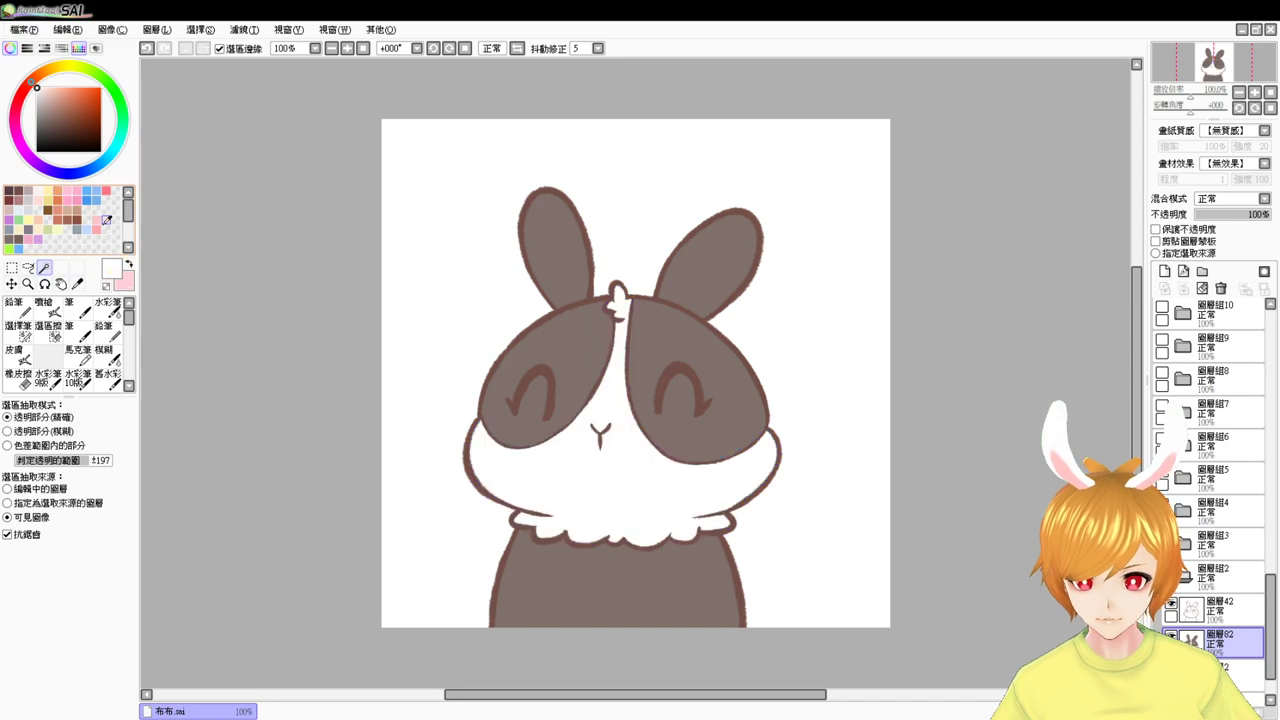
# - Sample the first rabbit's blush pink and paint a small blush mark on each cheek of the smiling rabbit at brush size 32
pyautogui.click(98, 216)
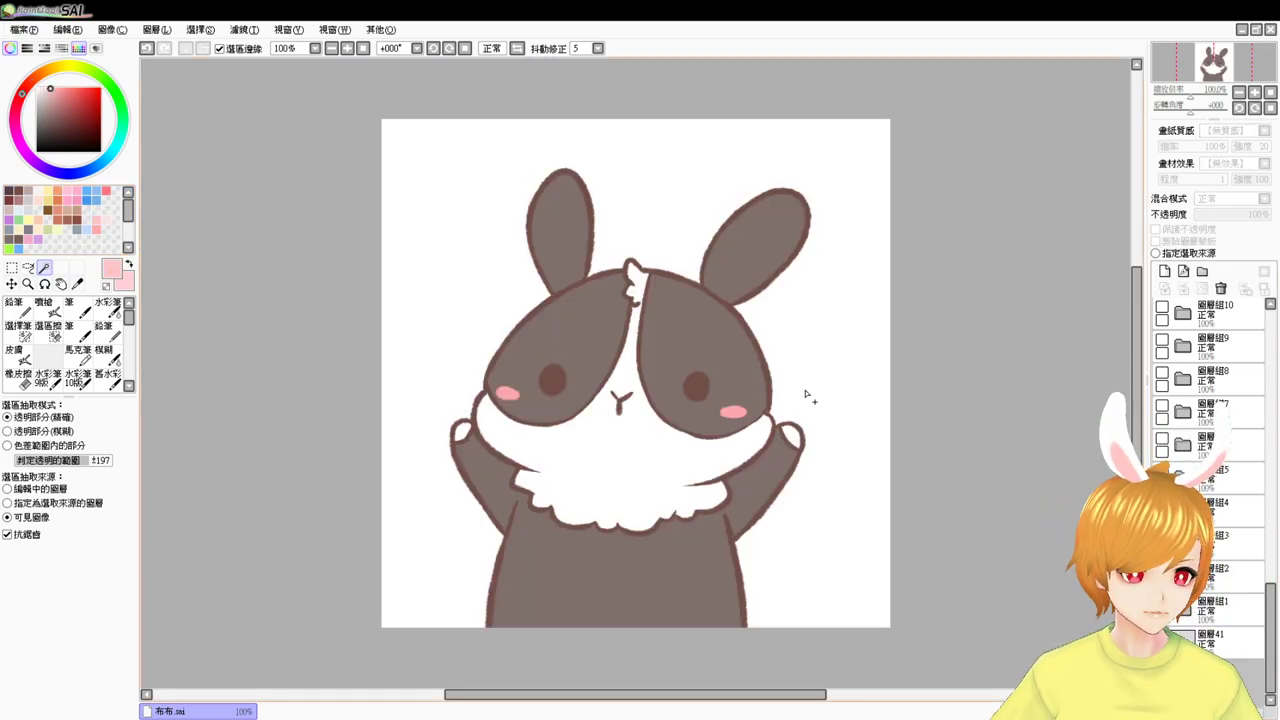
pyautogui.click(48, 308)
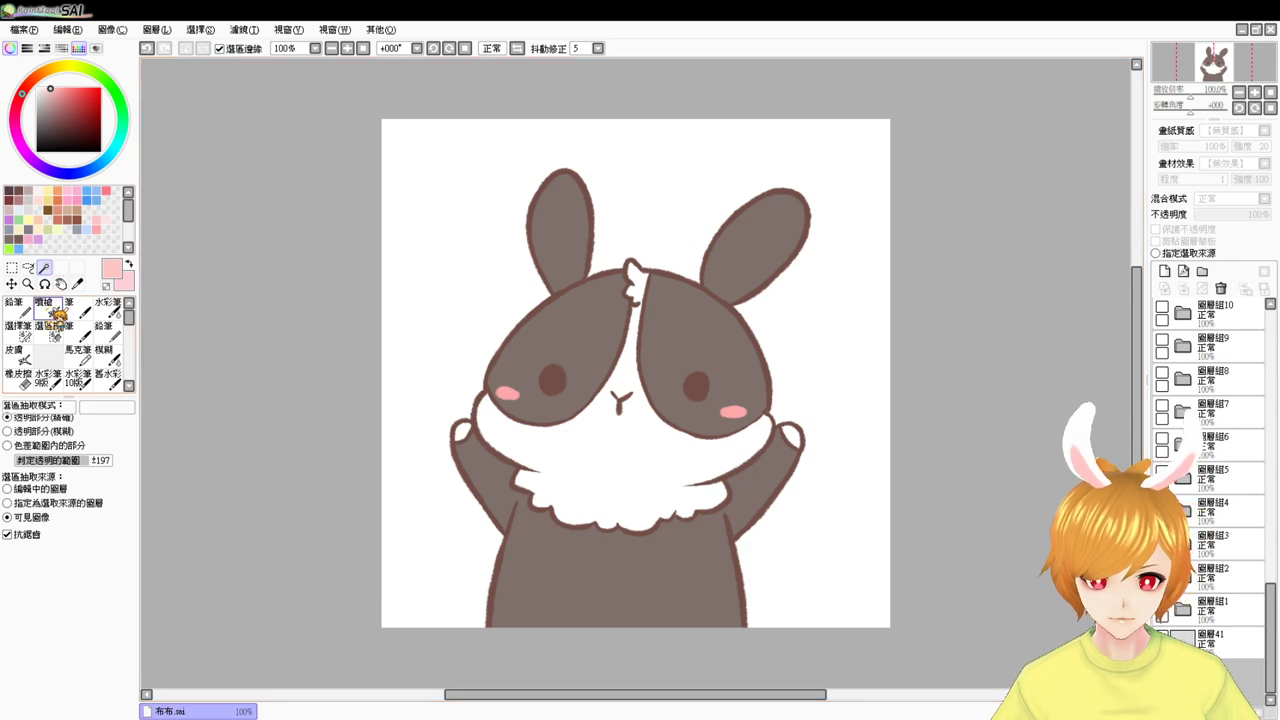
pyautogui.keyDown('alt'); pyautogui.click(741, 406); pyautogui.keyUp('alt')
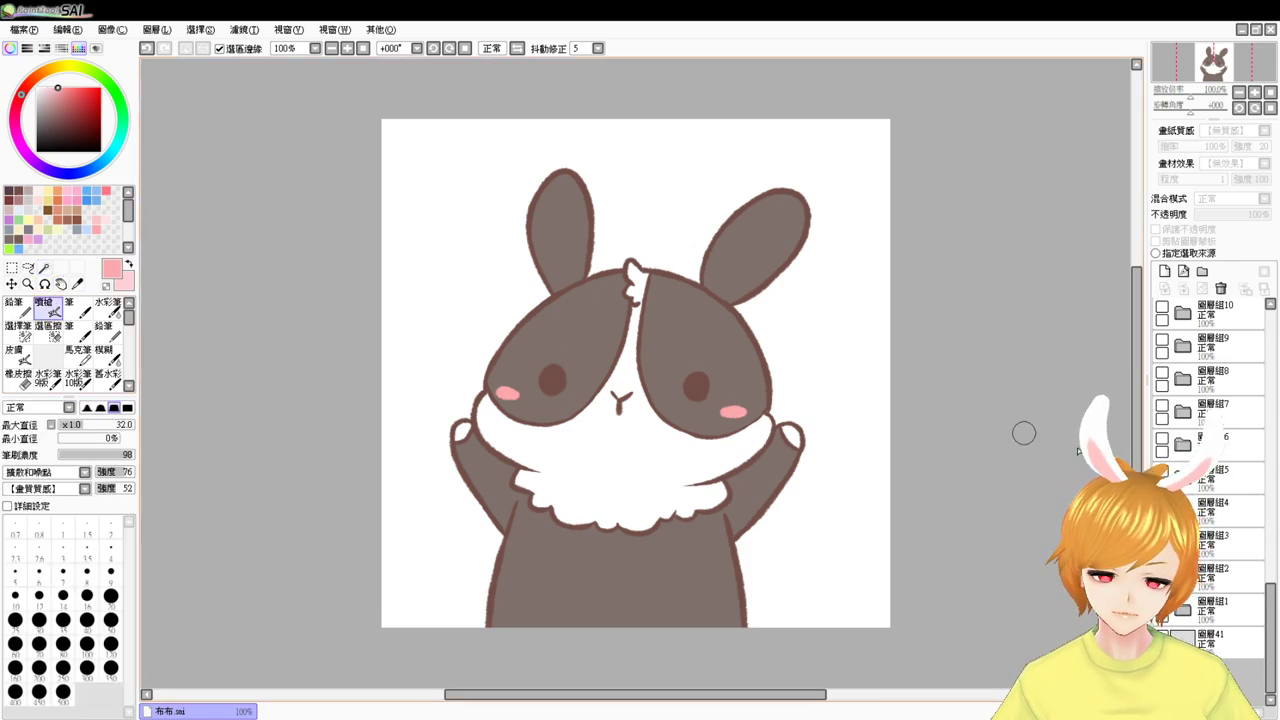
pyautogui.click(1162, 603)
pyautogui.click(1162, 570)
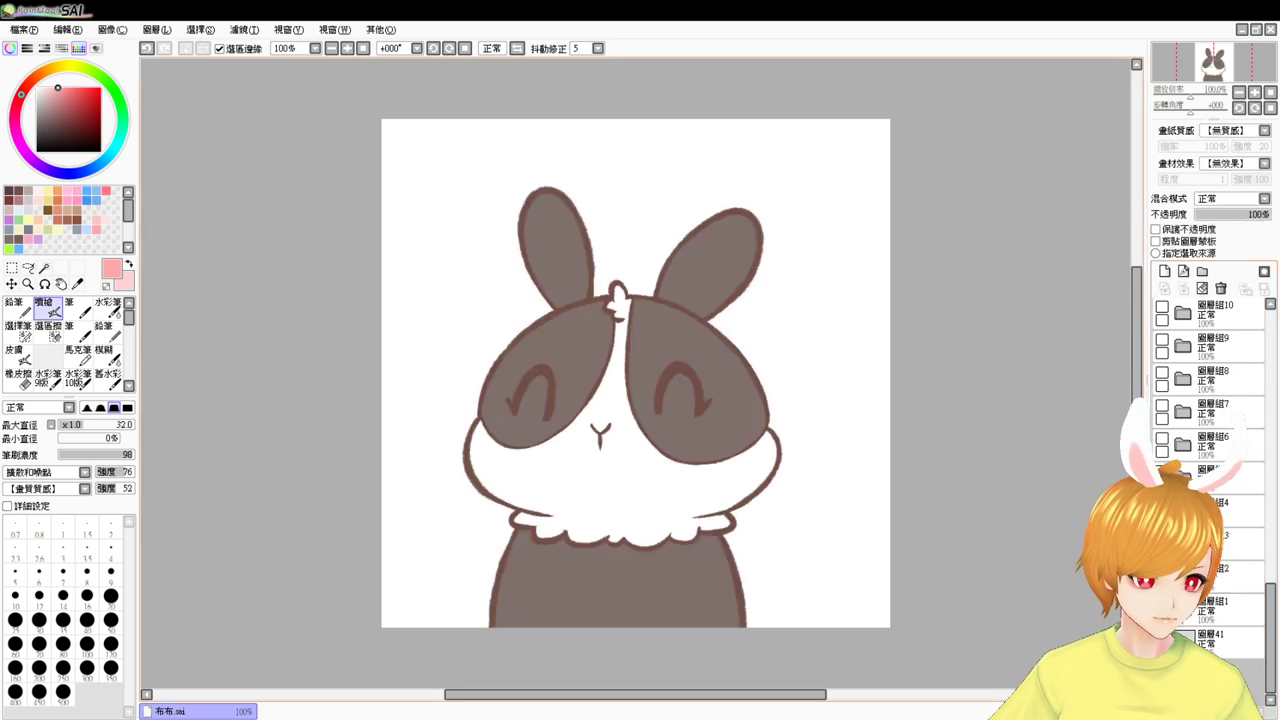
pyautogui.click(1183, 577)
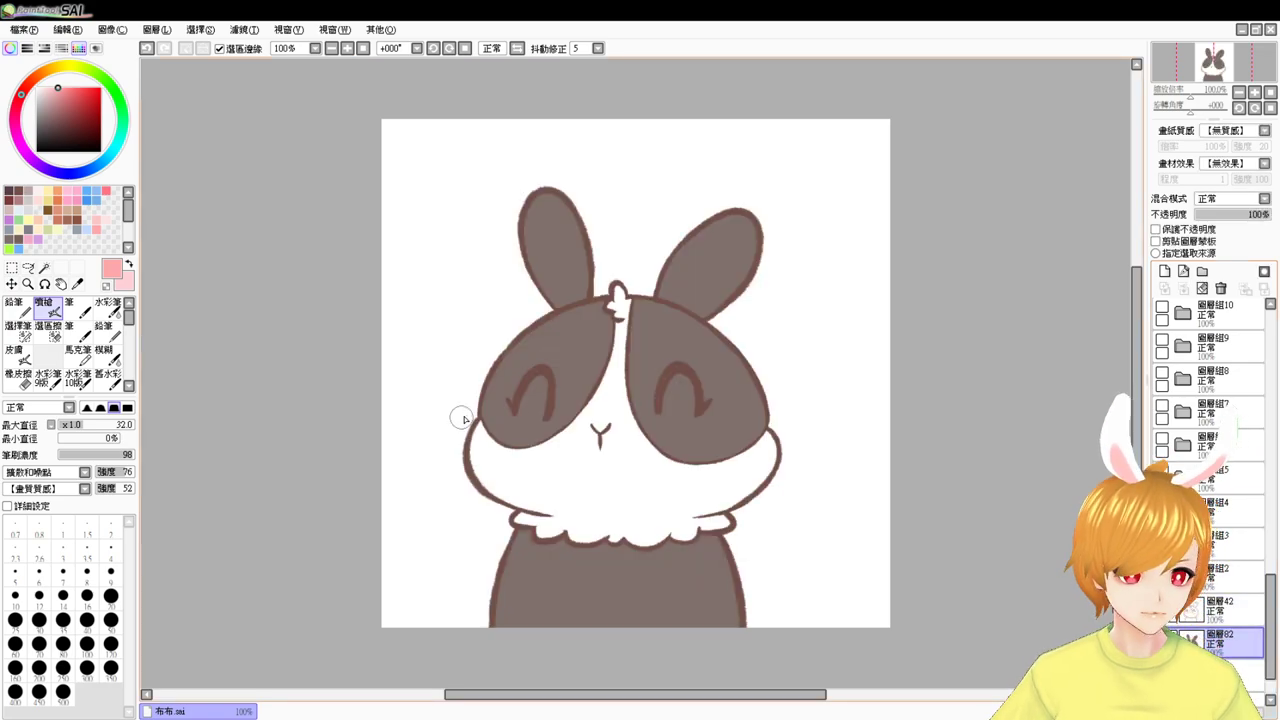
pyautogui.moveTo(490, 417); pyautogui.dragTo(503, 421)
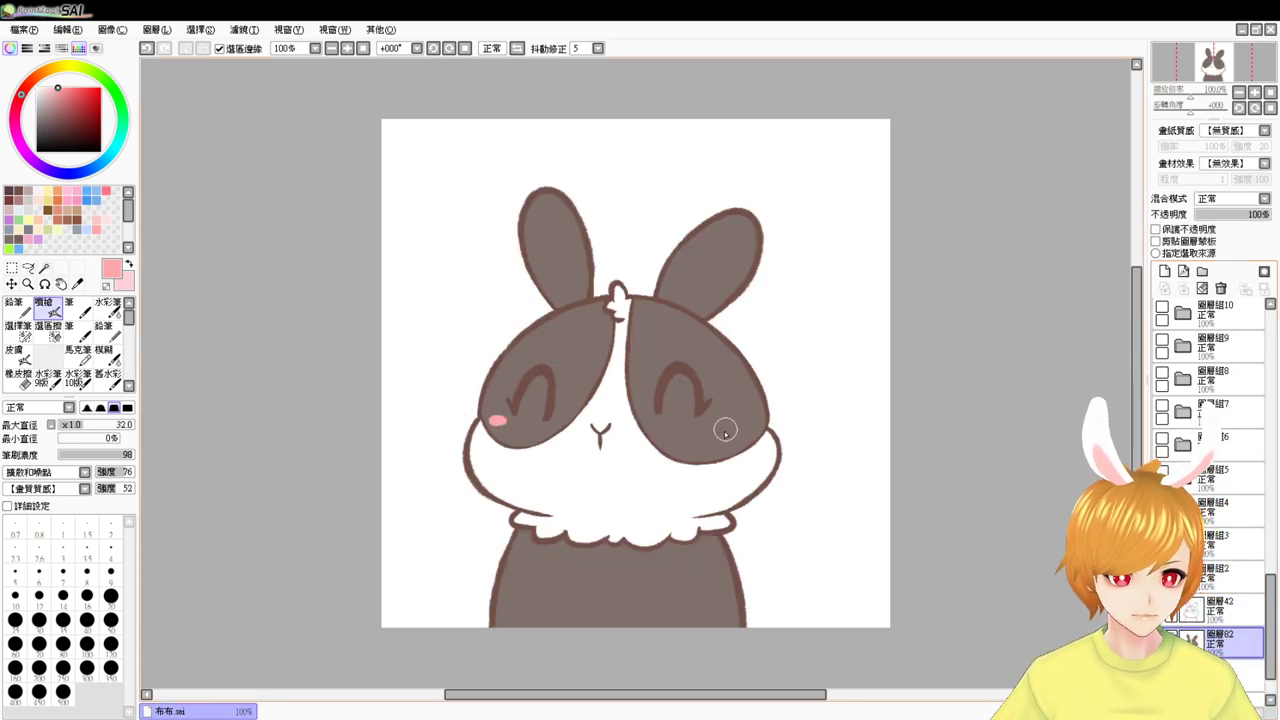
pyautogui.moveTo(724, 428); pyautogui.dragTo(745, 430)
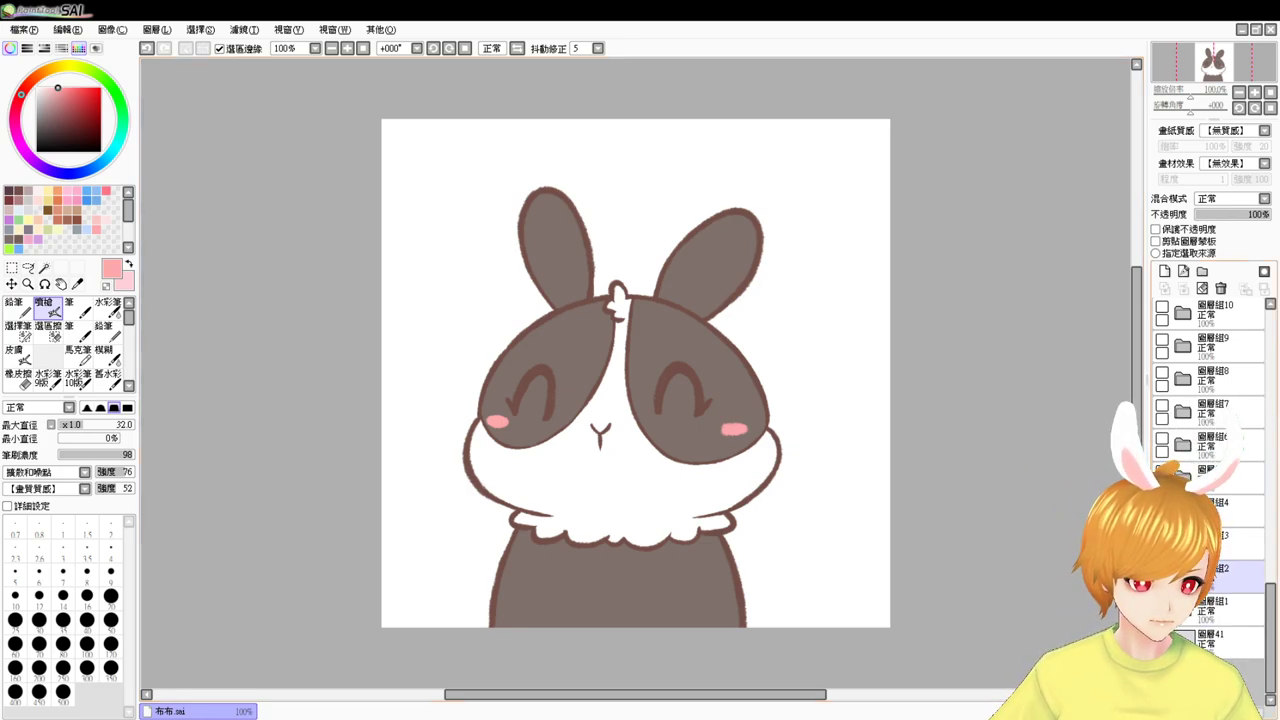
# - Hide the smiling rabbit's group, show and expand 圖層組3, and add a new layer beneath the line-art layer 圖層43
pyautogui.click(1162, 636)
pyautogui.click(1162, 636)
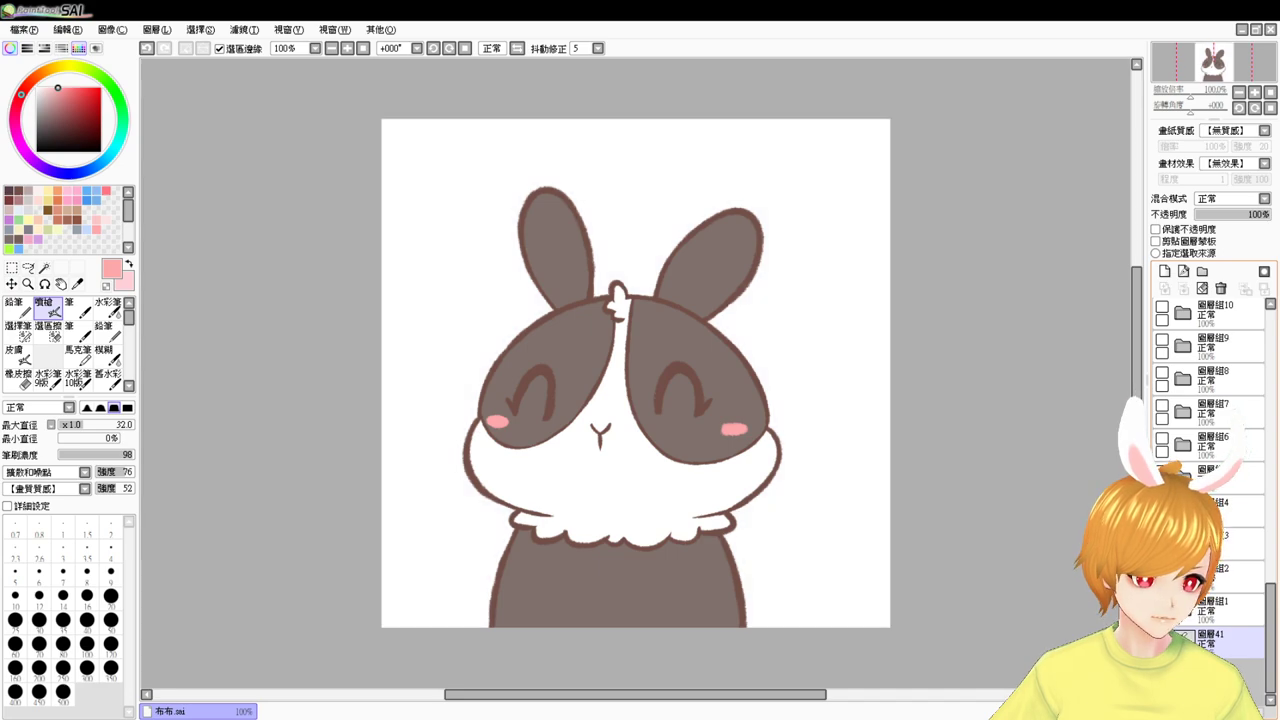
pyautogui.click(1162, 571)
pyautogui.click(1162, 538)
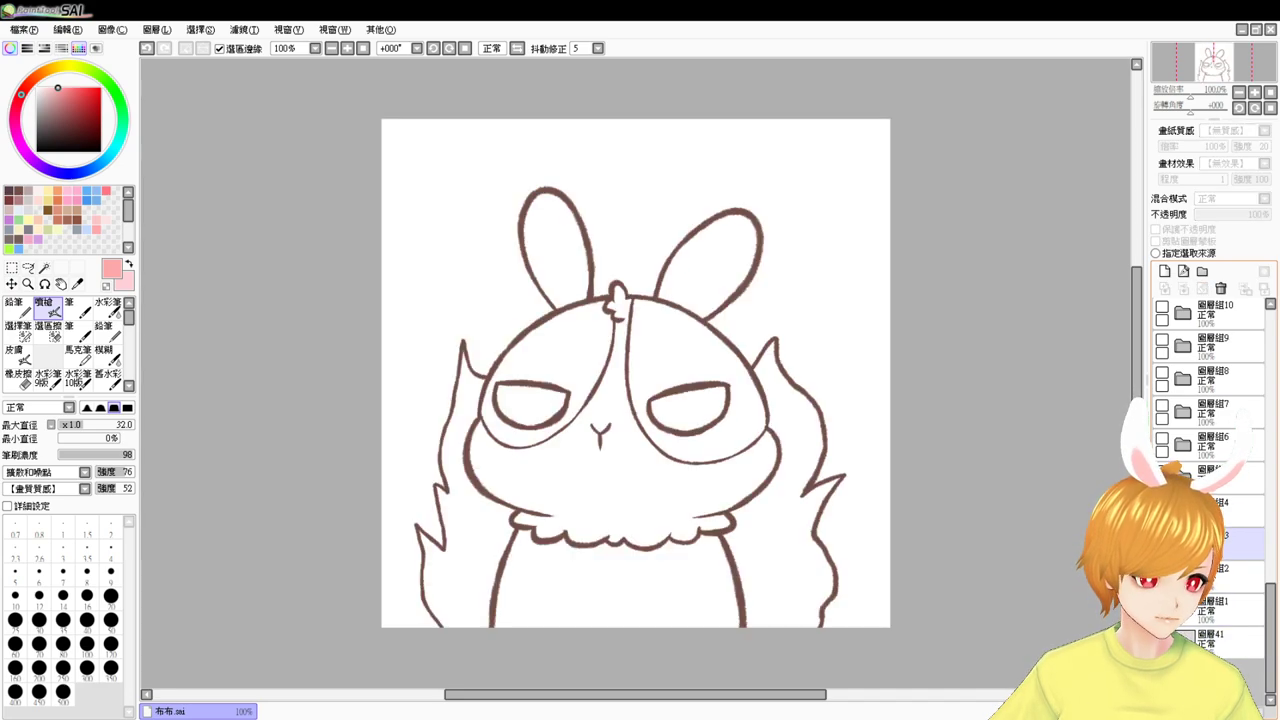
pyautogui.click(1182, 543)
pyautogui.click(1215, 576)
pyautogui.click(1221, 606)
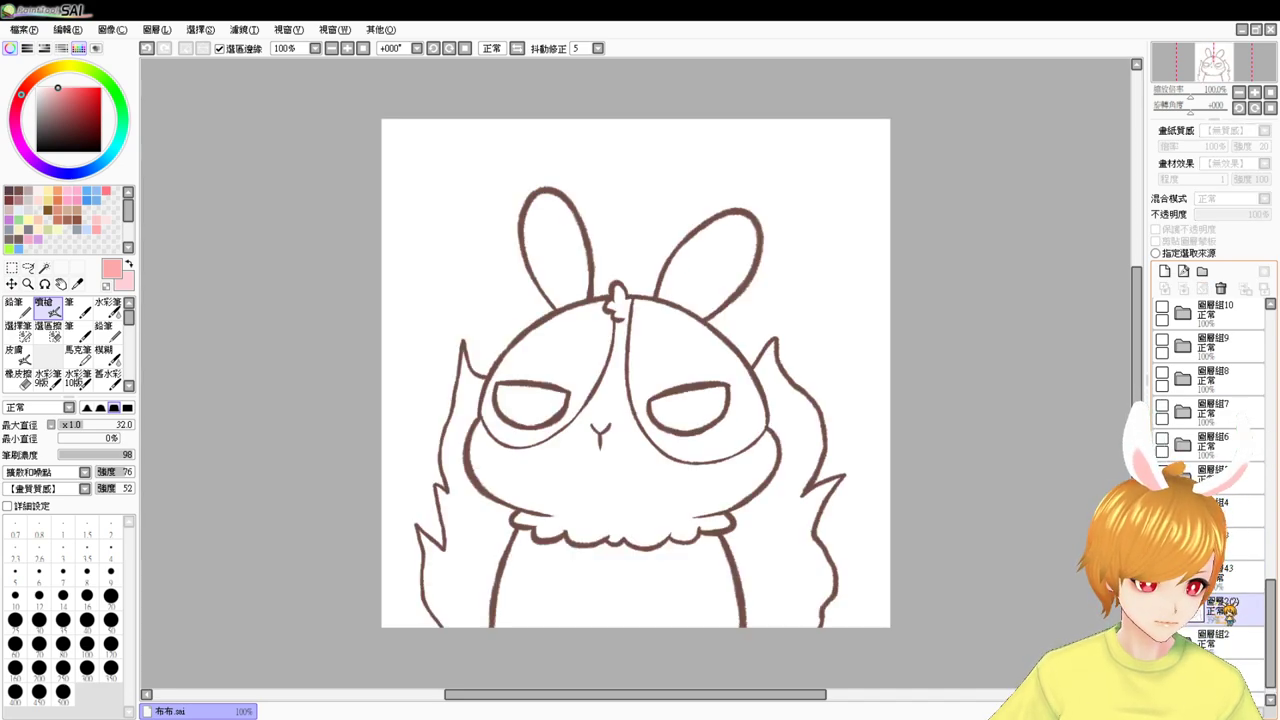
pyautogui.click(1165, 272)
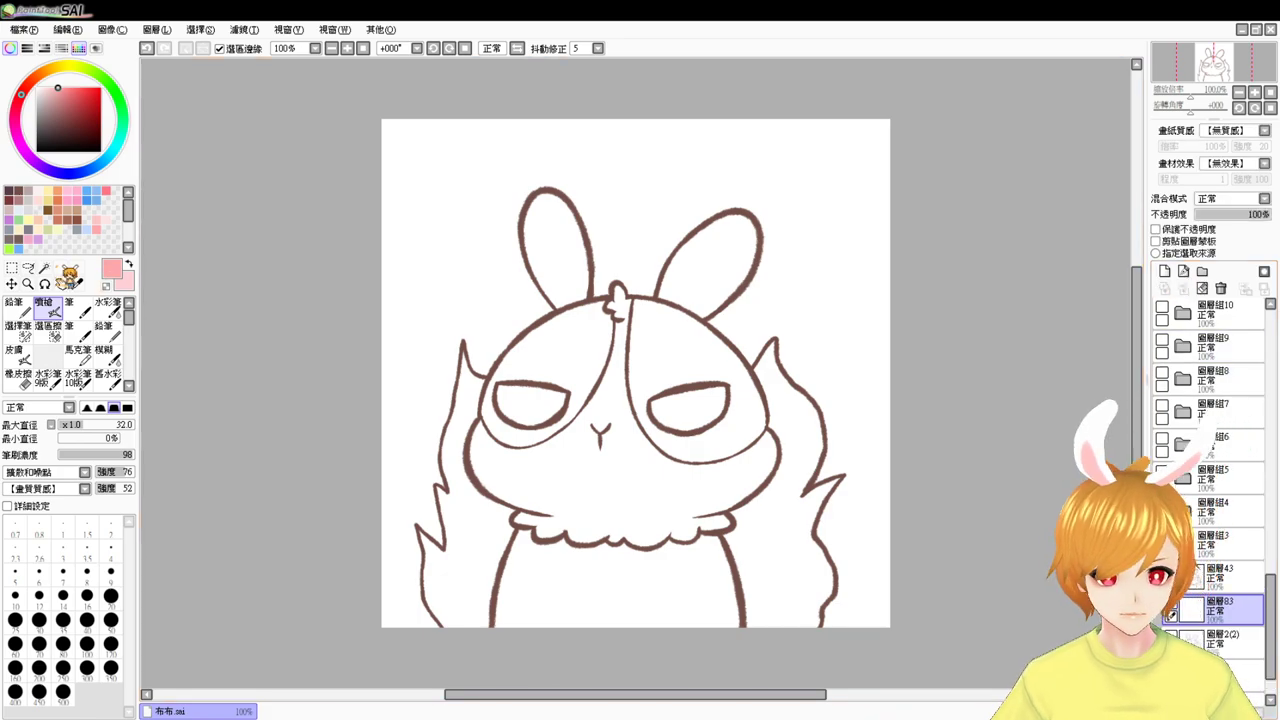
# - Select the glaring rabbit's ears, eye patches and body with the Magic Wand and fill them with the same grey-brown
pyautogui.click(44, 267)
pyautogui.click(602, 364)
pyautogui.click(566, 283)
pyautogui.click(703, 293)
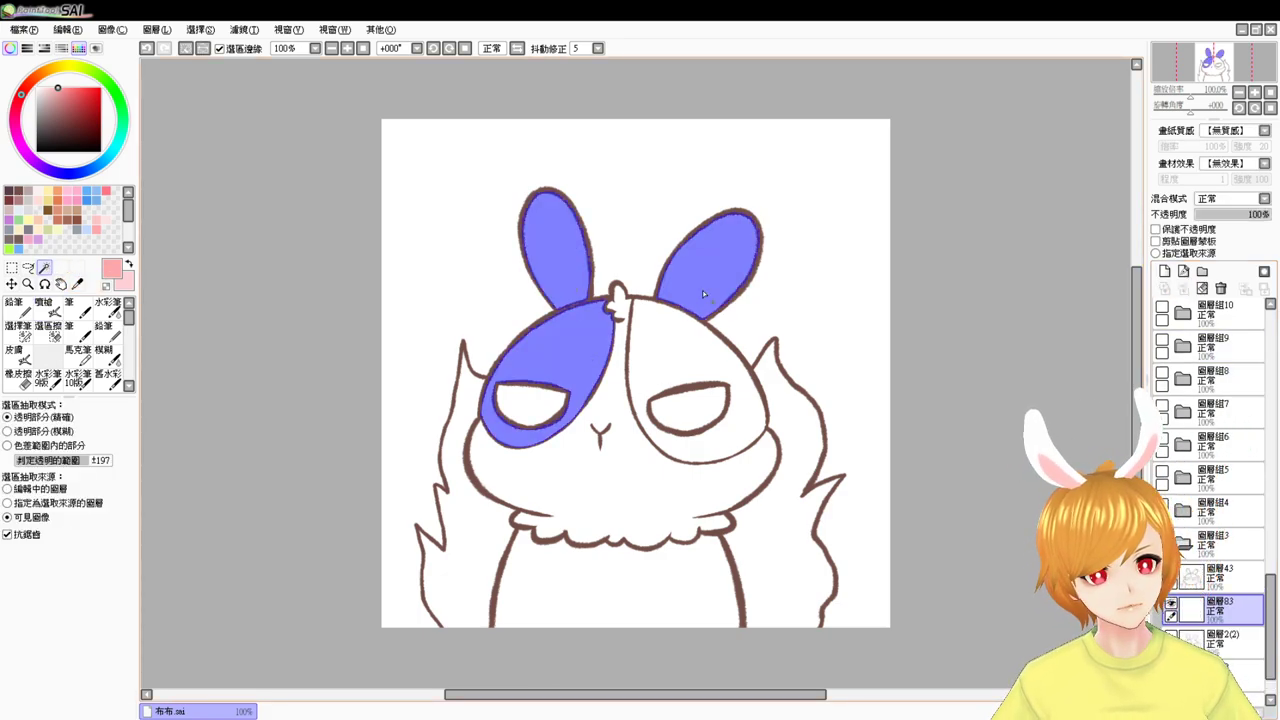
pyautogui.click(684, 361)
pyautogui.click(626, 571)
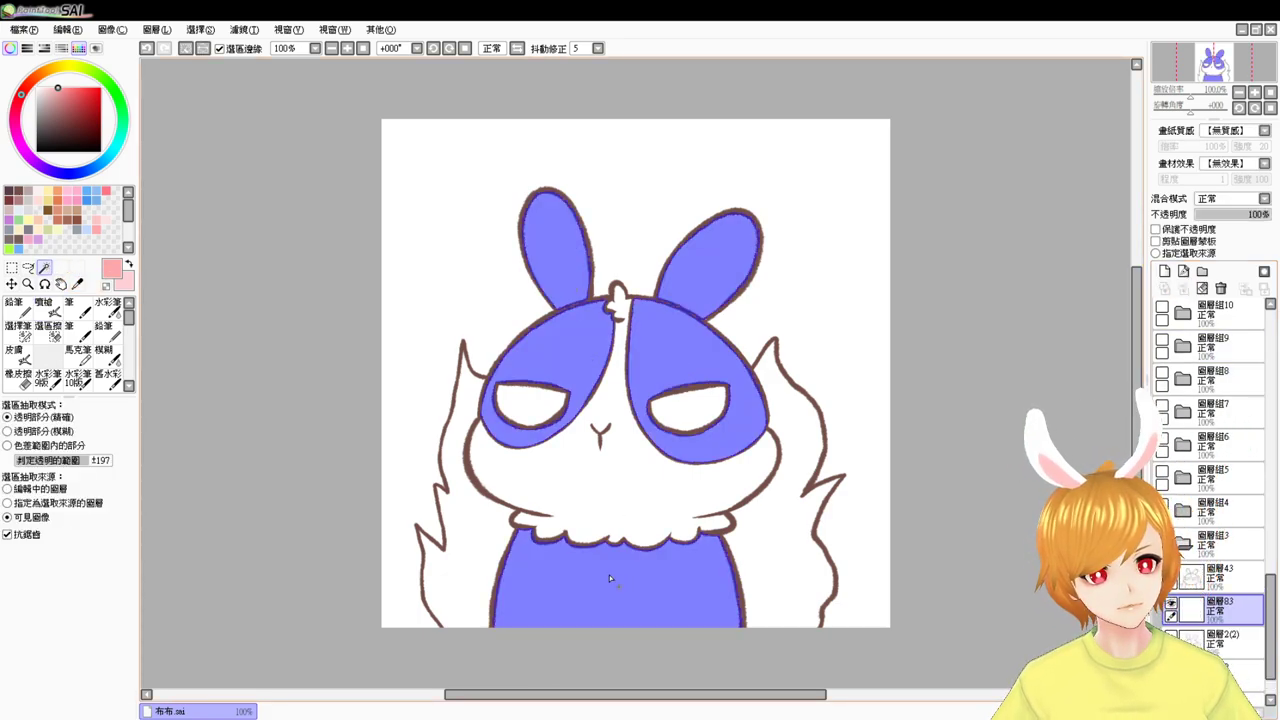
pyautogui.click(17, 243)
pyautogui.click(10, 238)
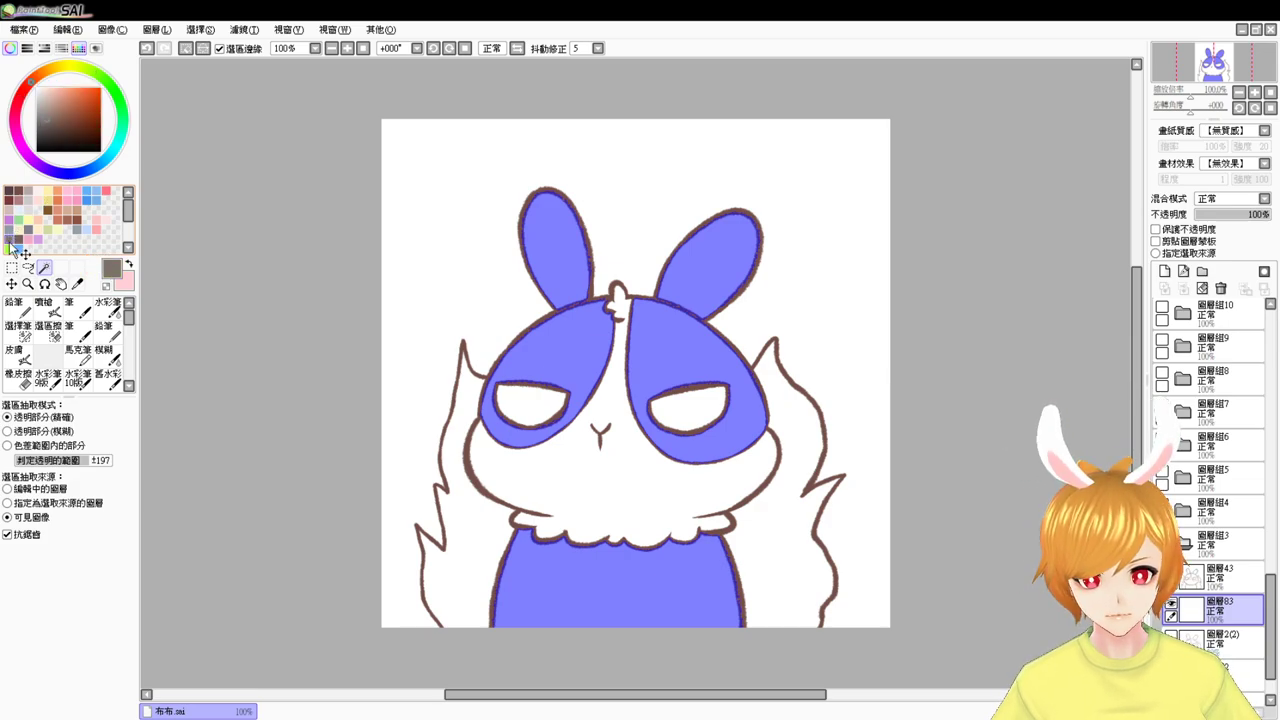
pyautogui.hotkey('ctrl', 'f')
# - Select the glaring rabbit's muzzle, head tuft and neck ruff, fill them with white and deselect
pyautogui.click(37, 88)
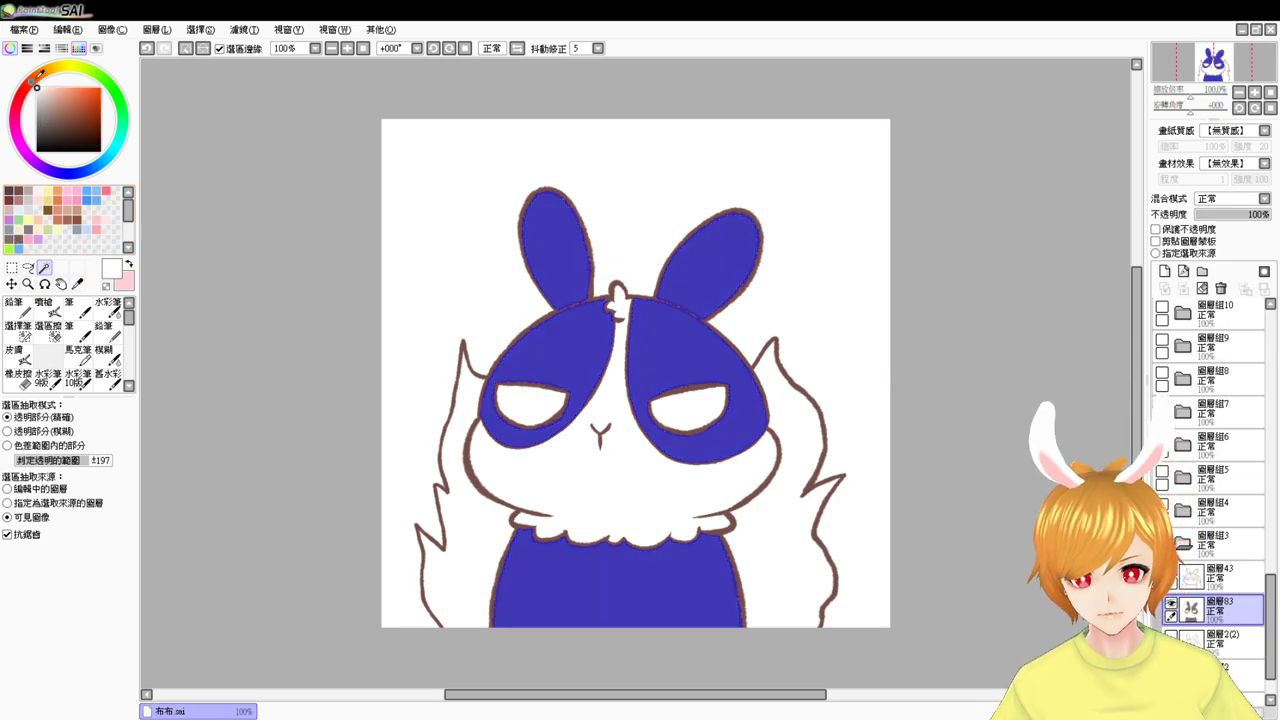
pyautogui.hotkey('ctrl', 'd')
pyautogui.click(592, 487)
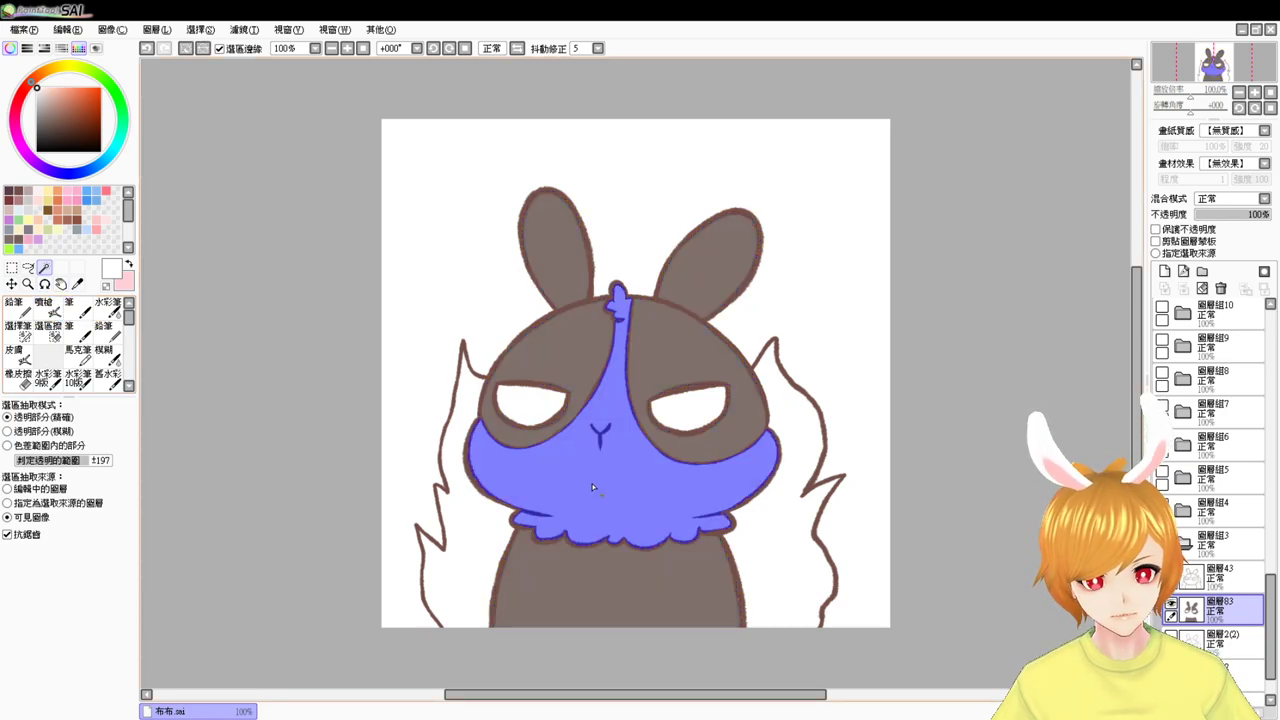
pyautogui.hotkey('ctrl', 'd')
# - Select both eyes of the glaring rabbit with the Magic Wand, fill them with pale yellow and deselect
pyautogui.click(545, 415)
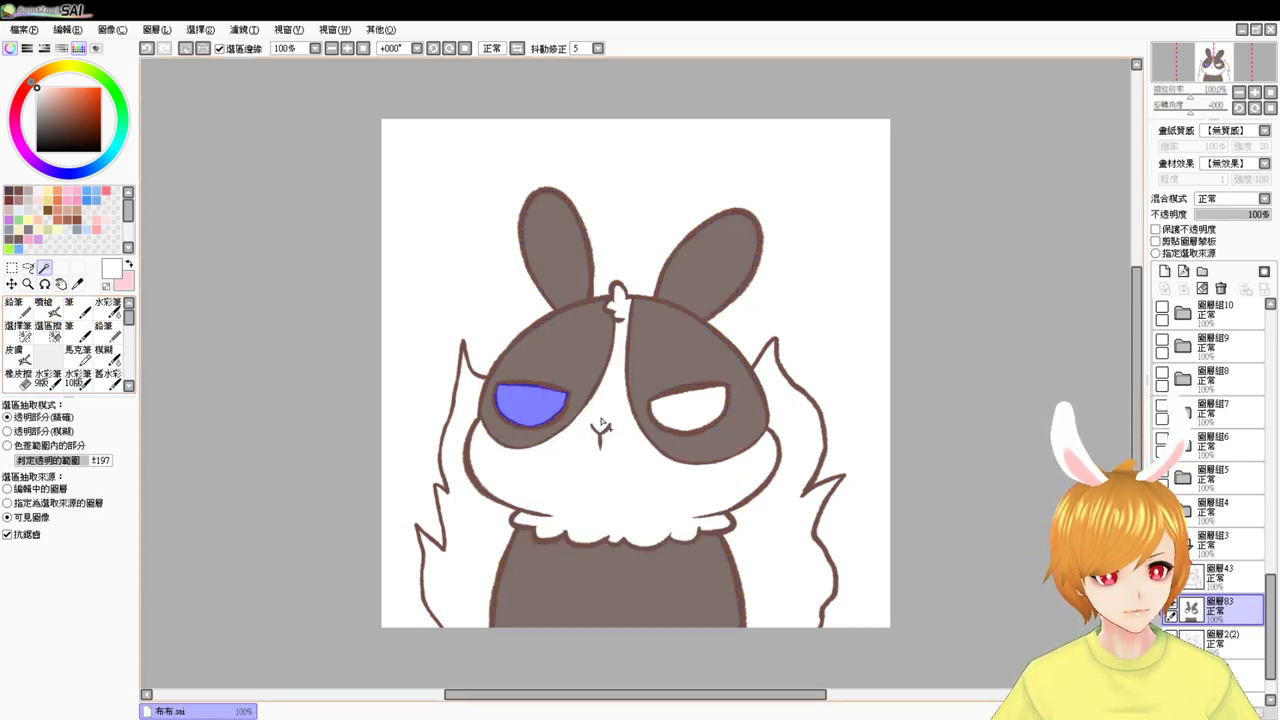
pyautogui.click(661, 411)
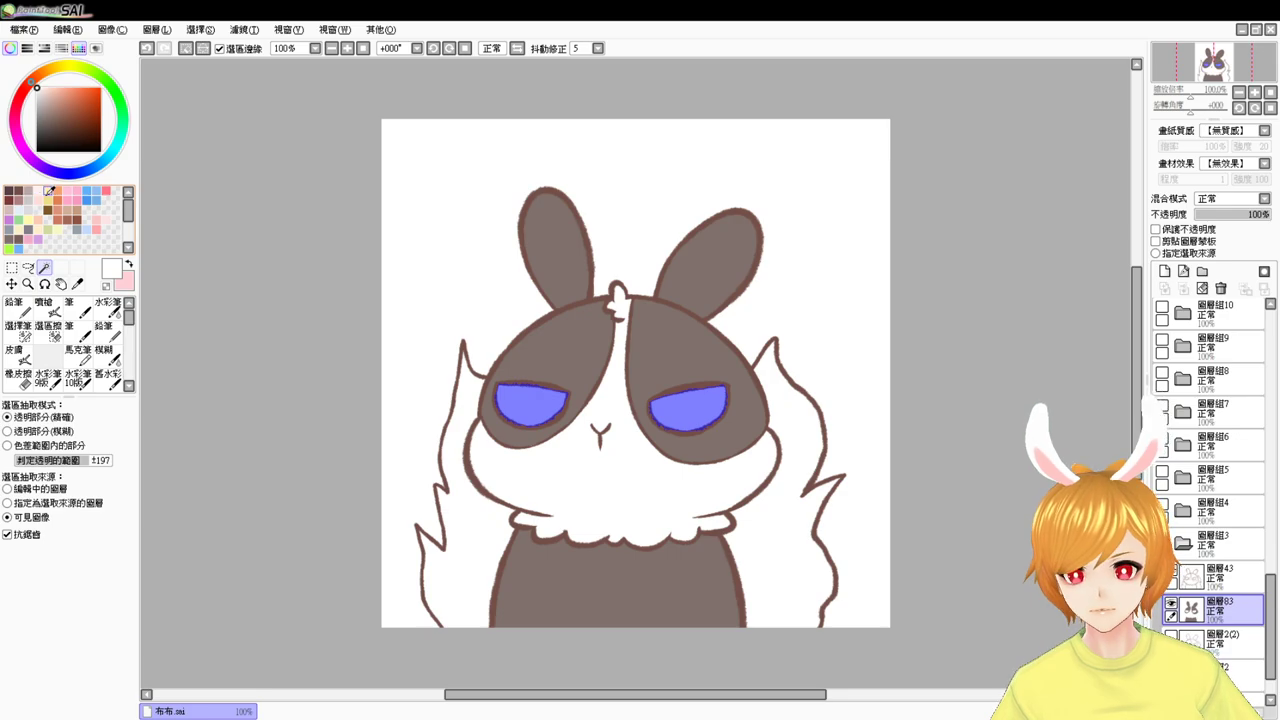
pyautogui.click(31, 220)
pyautogui.hotkey('ctrl', 'f')
pyautogui.hotkey('ctrl', 'd')
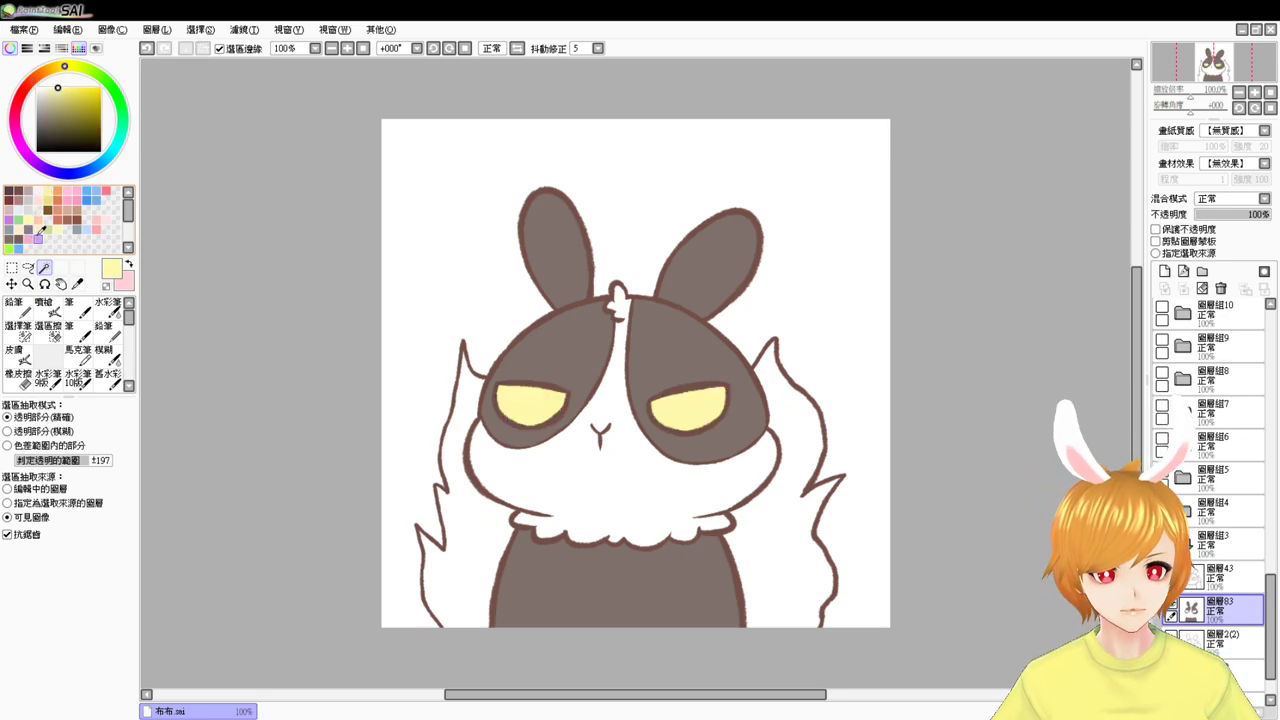
# - Recolor both eyes coral pink, undoing the accidental whole-canvas fill and restoring the eye selection first, and deselect
pyautogui.click(106, 190)
pyautogui.hotkey('ctrl', 'f')
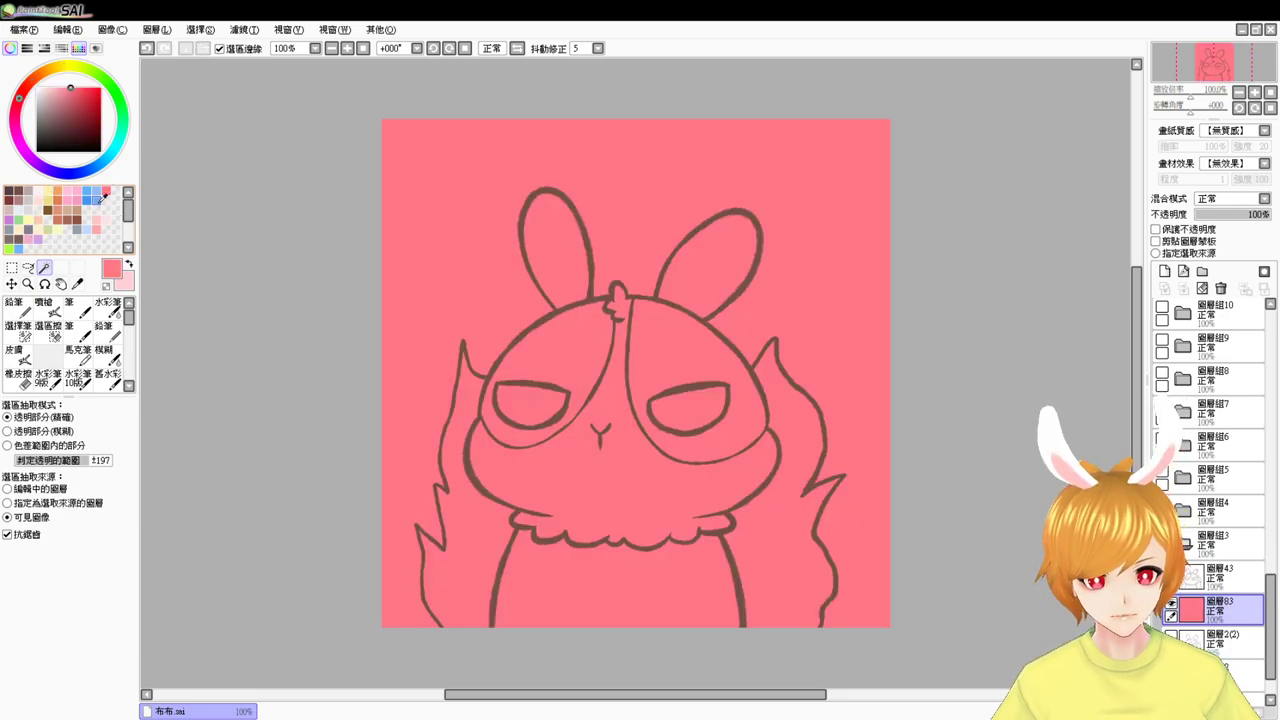
pyautogui.hotkey('ctrl', 'z')
pyautogui.hotkey('ctrl', 'z')
pyautogui.hotkey('ctrl', 'f')
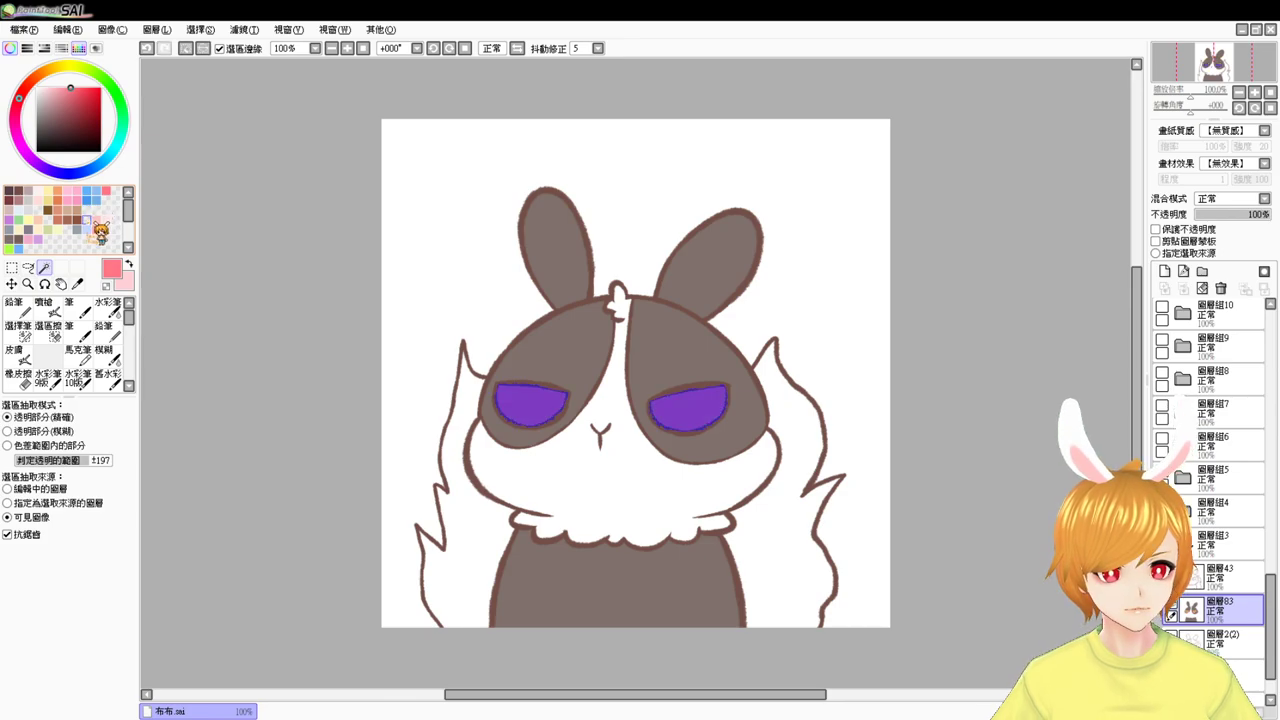
pyautogui.click(50, 306)
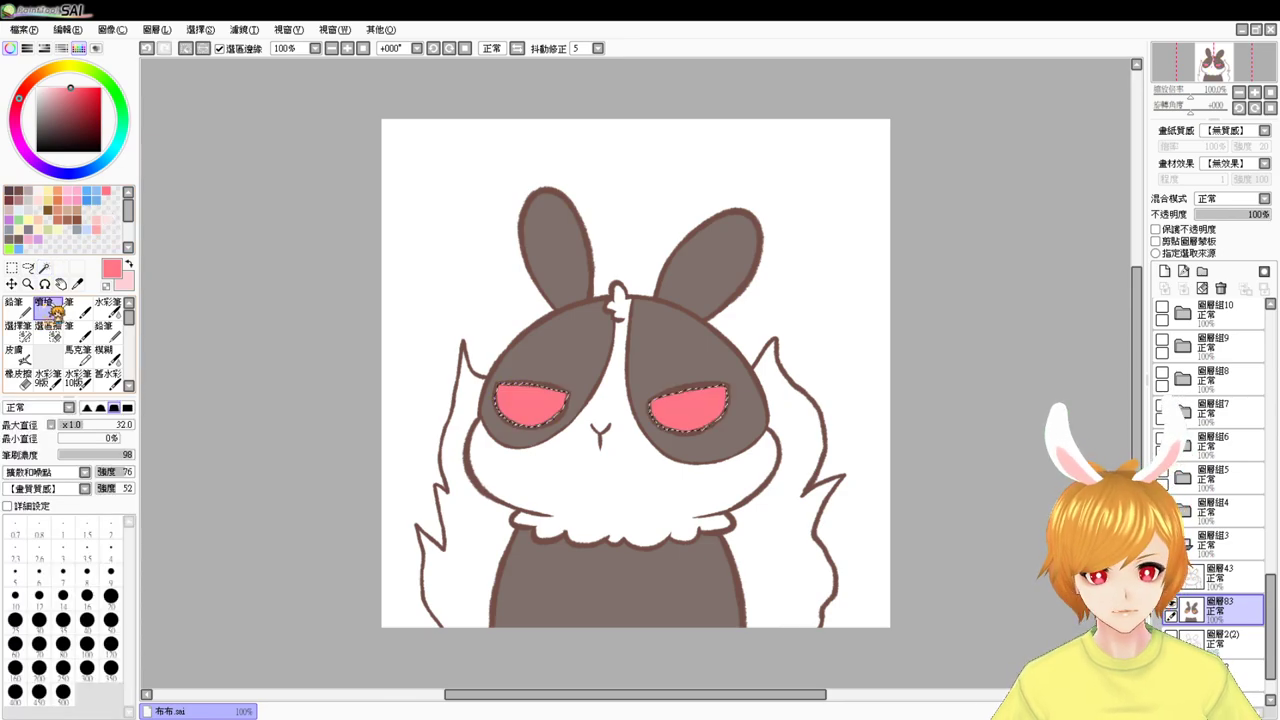
pyautogui.hotkey('ctrl', 'd')
# - Select the flame areas on both sides of the glaring rabbit with the Magic Wand, fill them with pale yellow and deselect
pyautogui.click(44, 268)
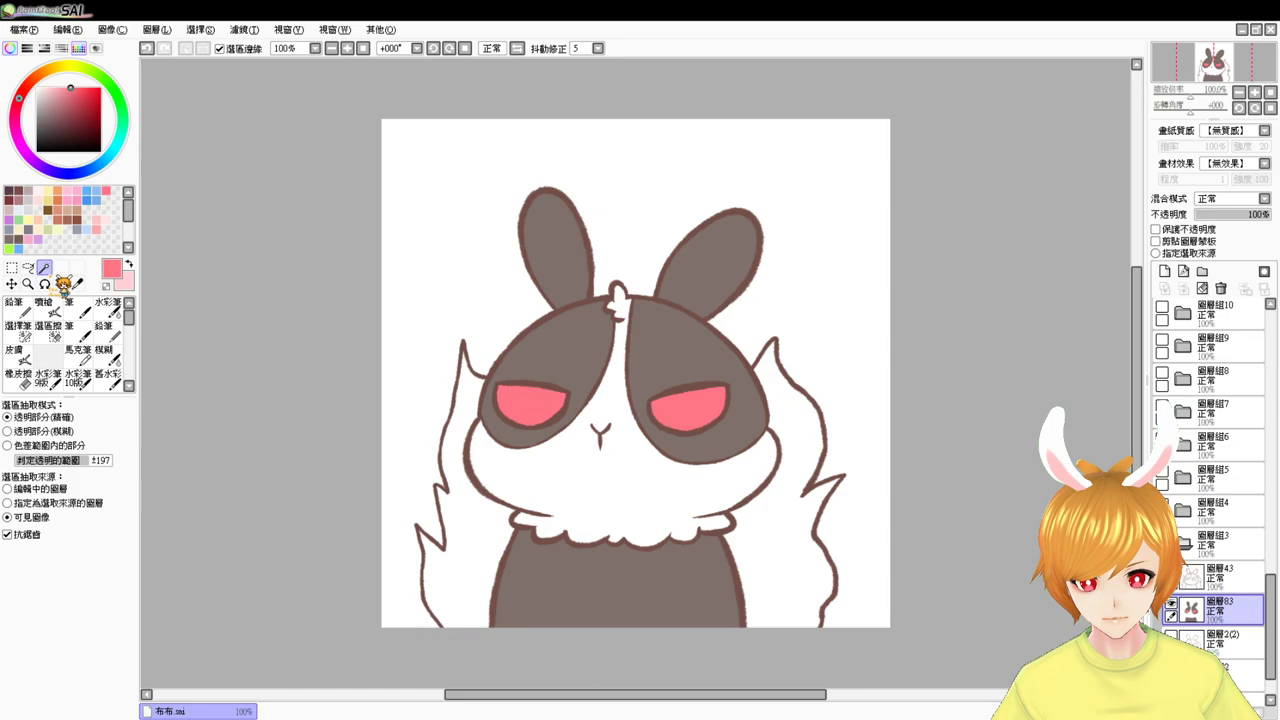
pyautogui.click(486, 531)
pyautogui.click(778, 548)
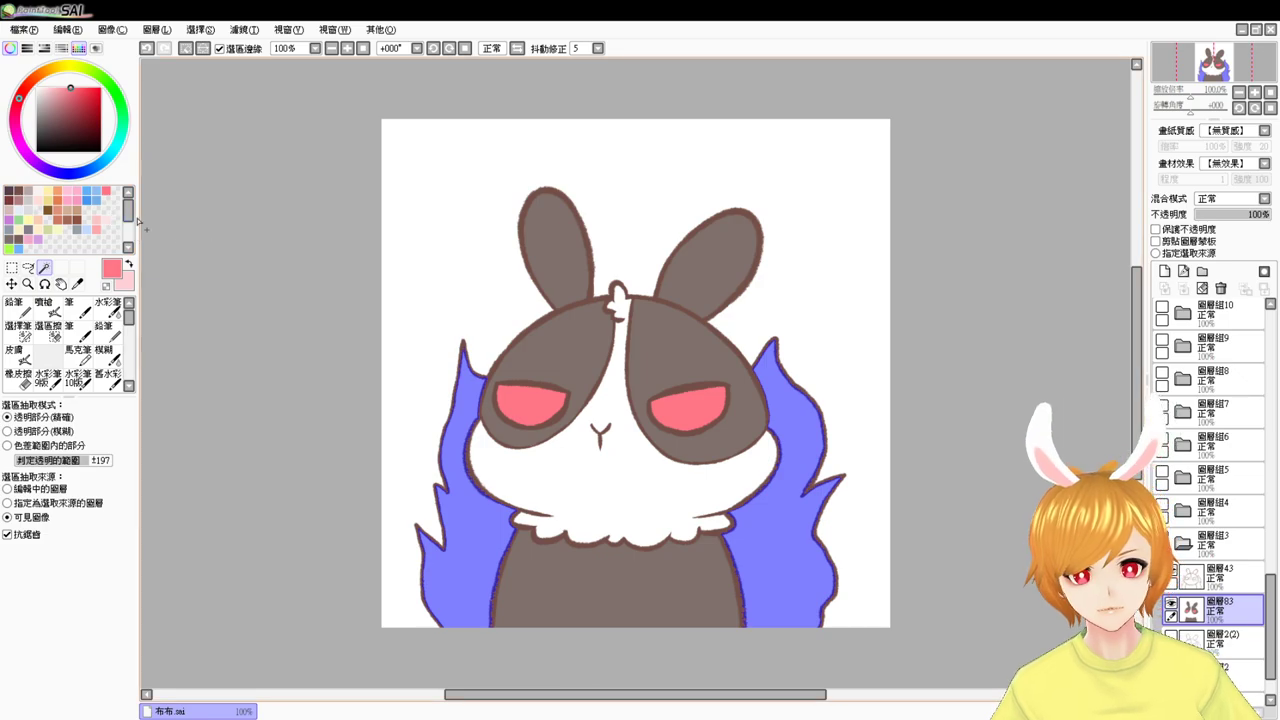
pyautogui.click(48, 200)
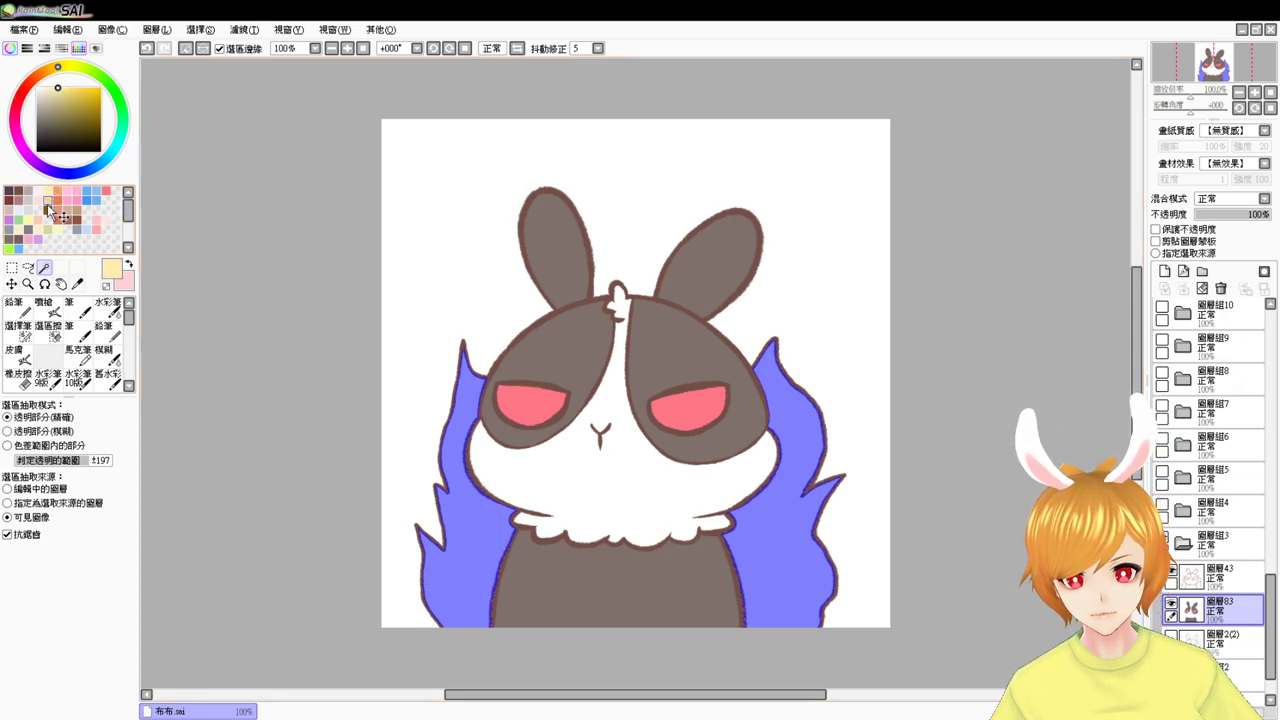
pyautogui.hotkey('ctrl', 'd')
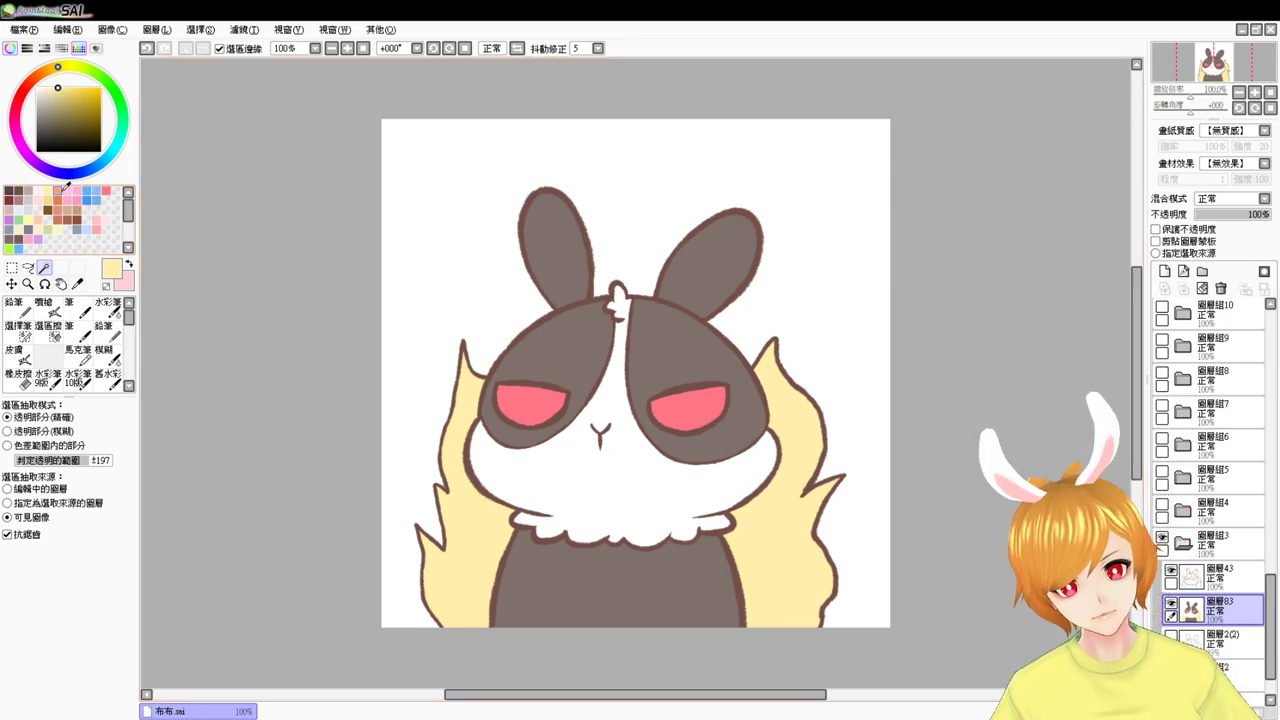
# - Restore the selection of the flames, refill them with orange and deselect
pyautogui.click(50, 308)
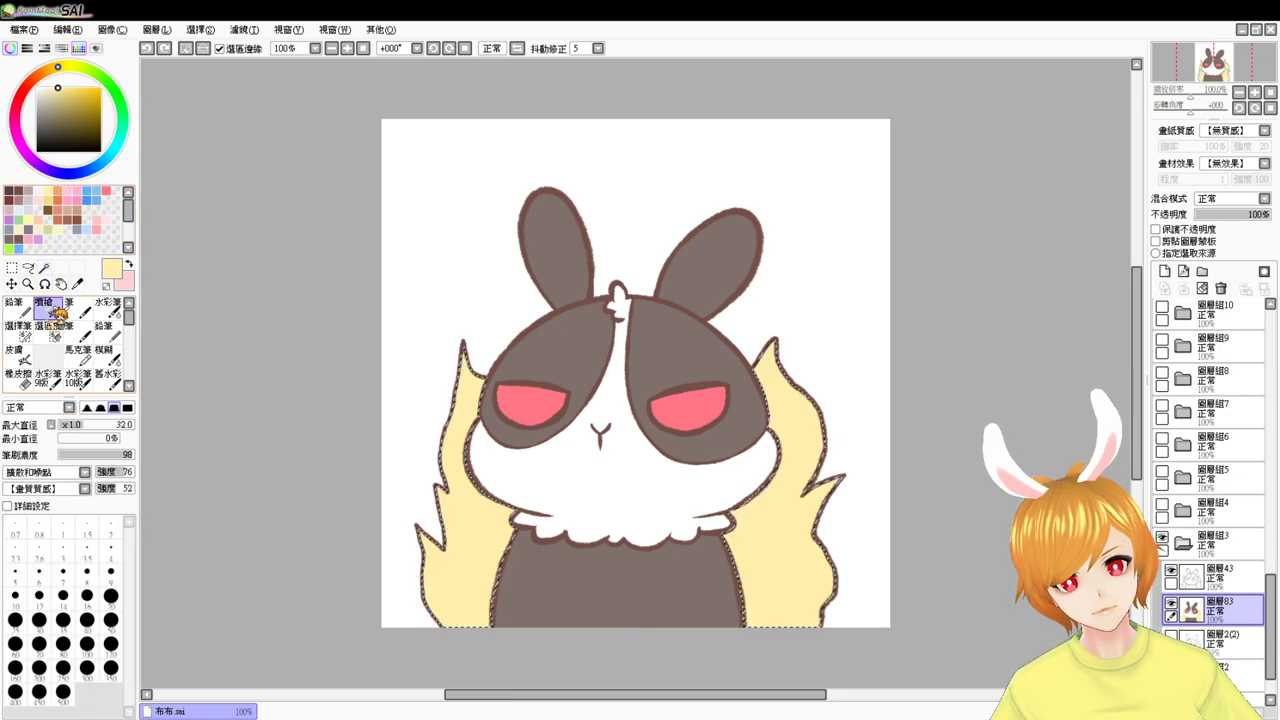
pyautogui.click(57, 192)
pyautogui.hotkey('ctrl', 'f')
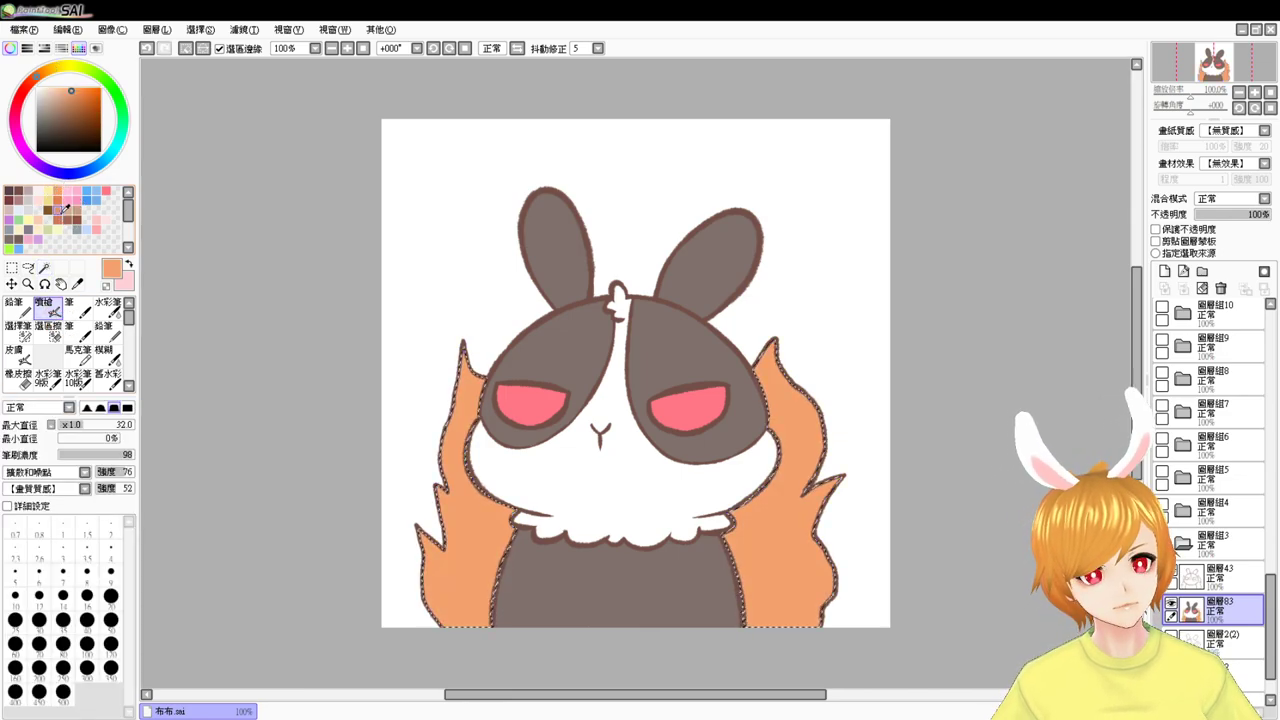
pyautogui.hotkey('ctrl', 'd')
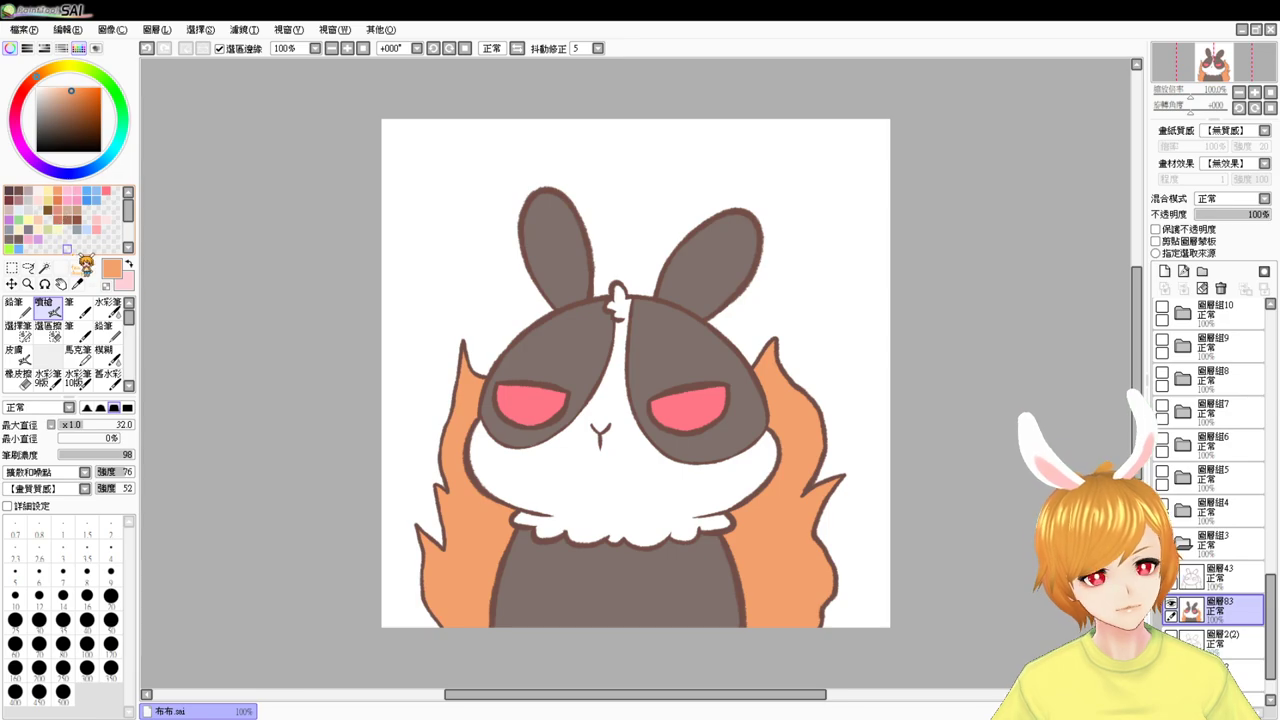
# - Paint a small blush mark in the saved blush pink below each of the glaring rabbit's eyes with the airbrush at size 32
pyautogui.click(100, 226)
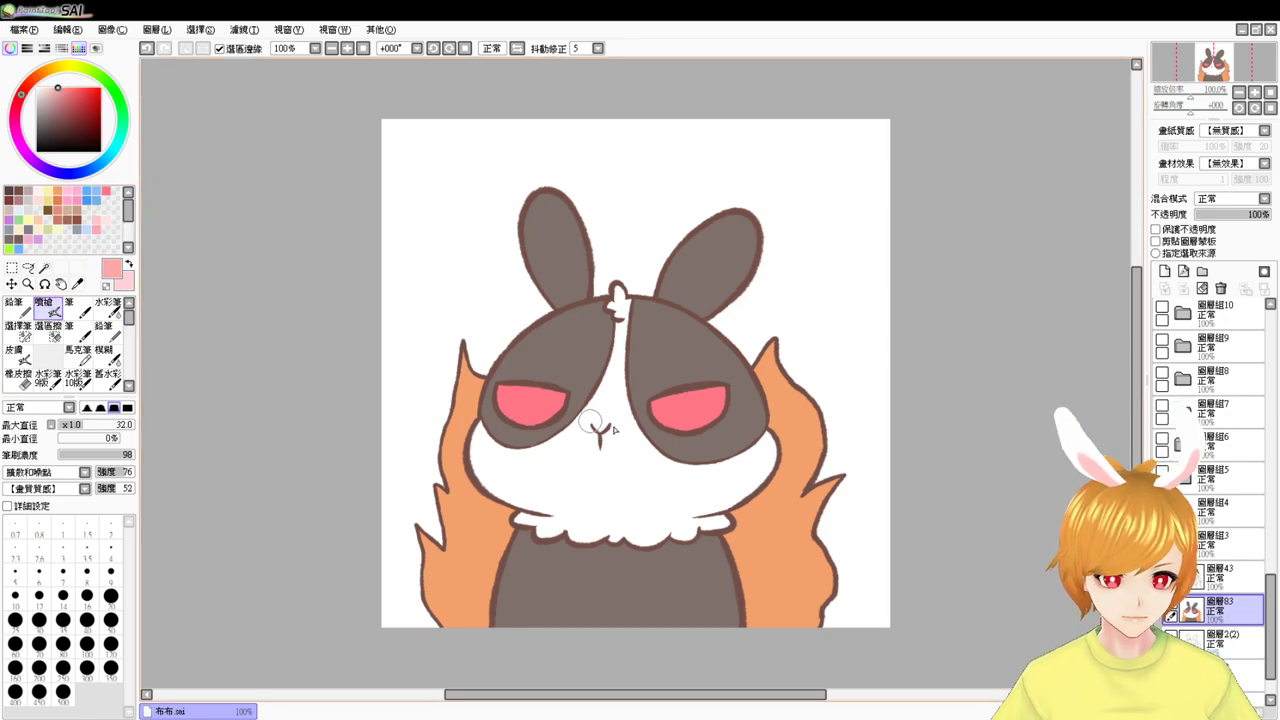
pyautogui.moveTo(490, 424); pyautogui.dragTo(500, 423)
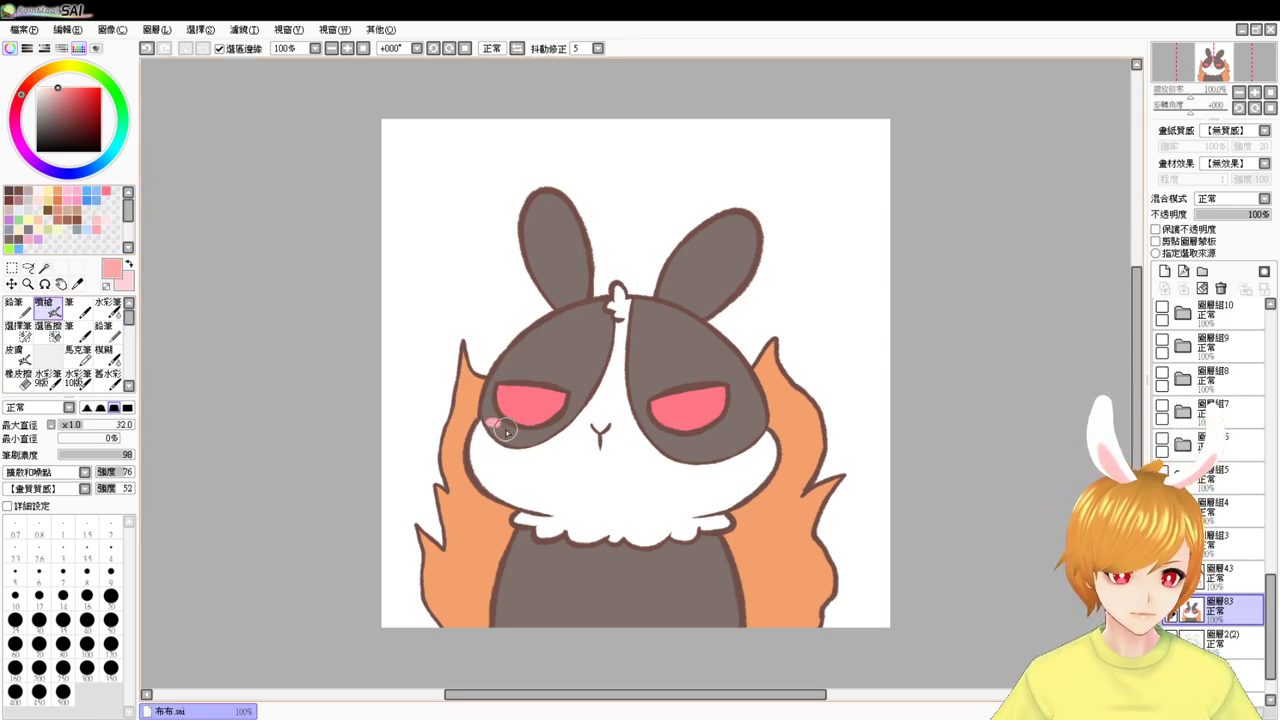
pyautogui.moveTo(748, 434); pyautogui.dragTo(736, 434)
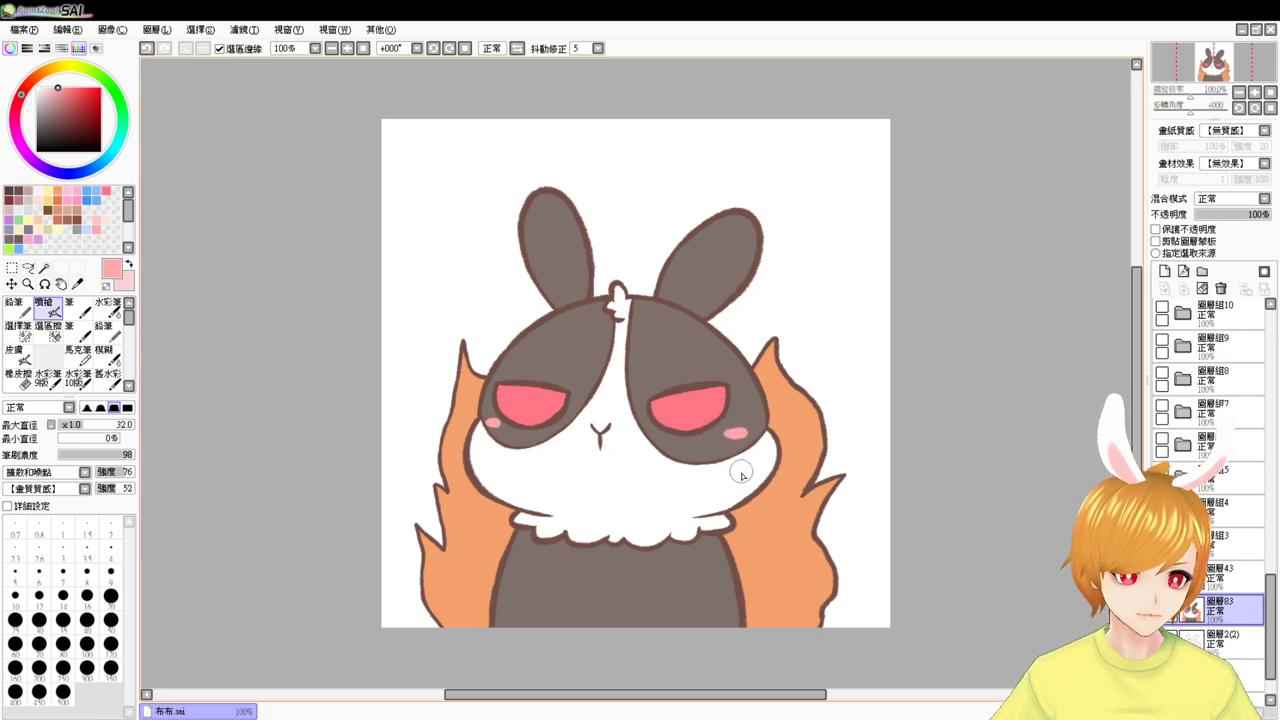
# - Hide the glaring rabbit's group, show and expand 圖層組4, and add a new layer beneath the line-art layer 圖層44
pyautogui.click(1183, 543)
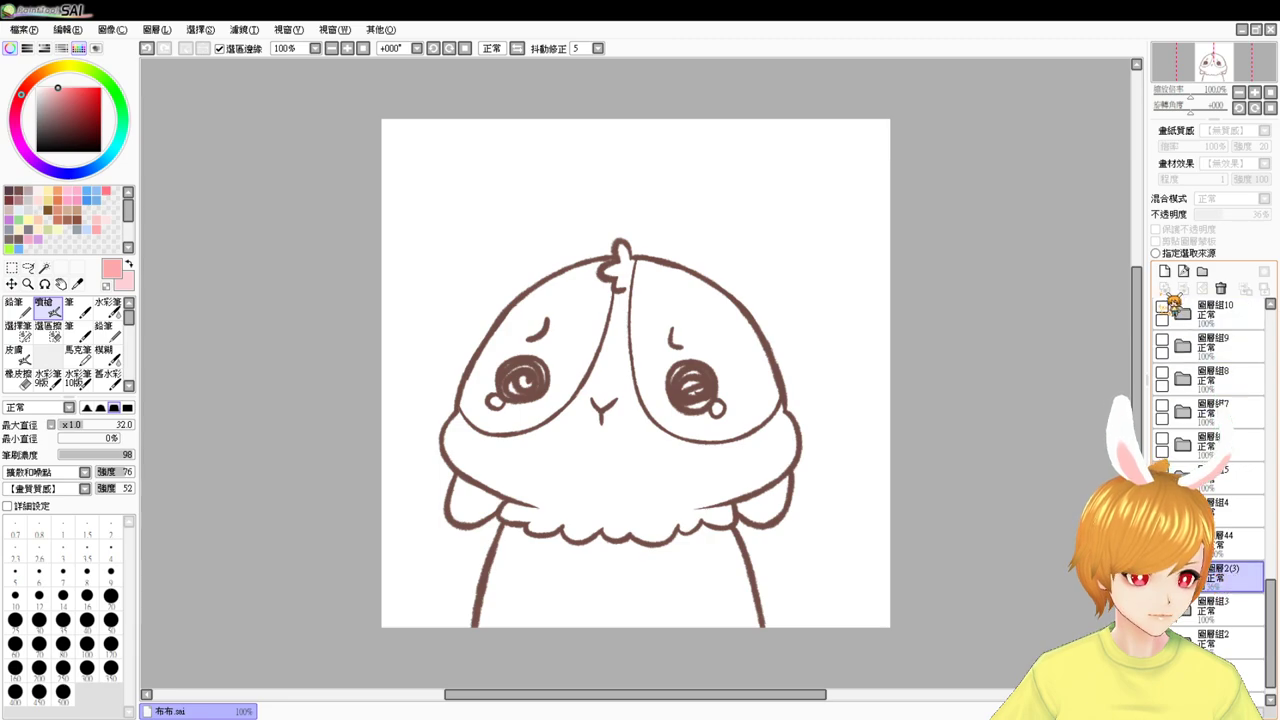
pyautogui.click(1164, 271)
# - Select the teary rabbit's muzzle, head tuft and neck ruff with the Magic Wand, fill them with white and deselect
pyautogui.click(44, 268)
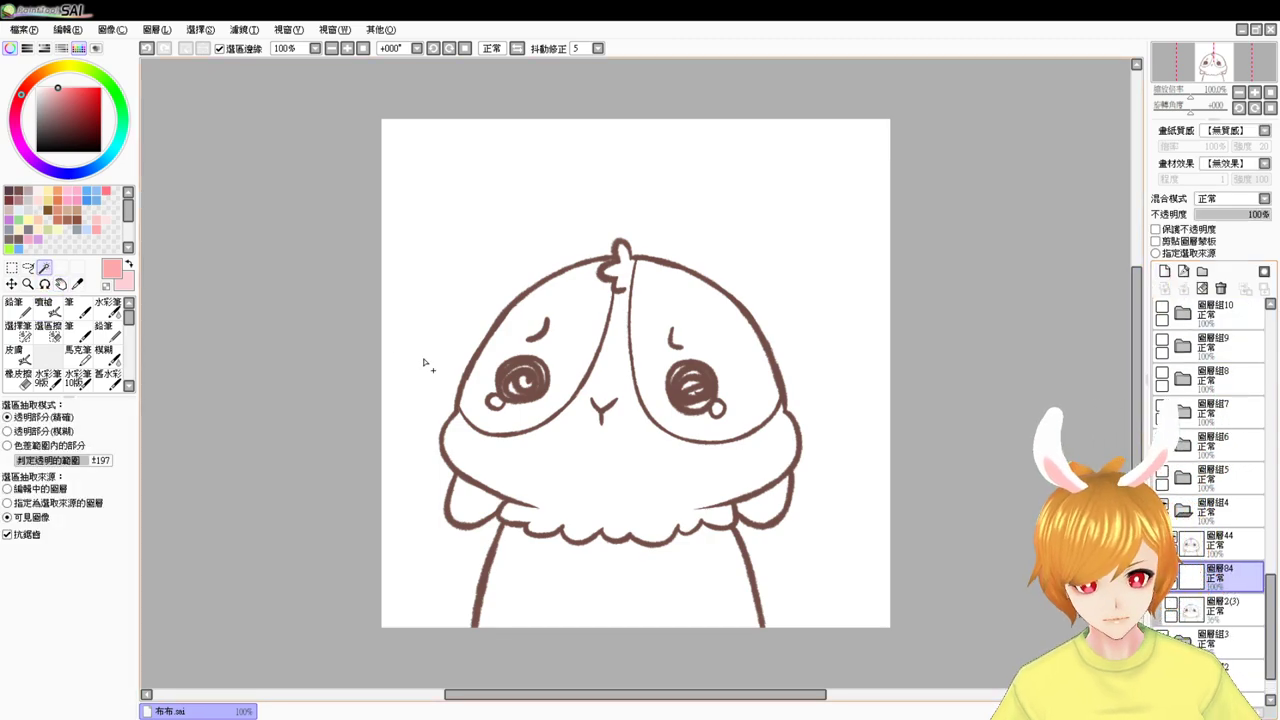
pyautogui.click(617, 475)
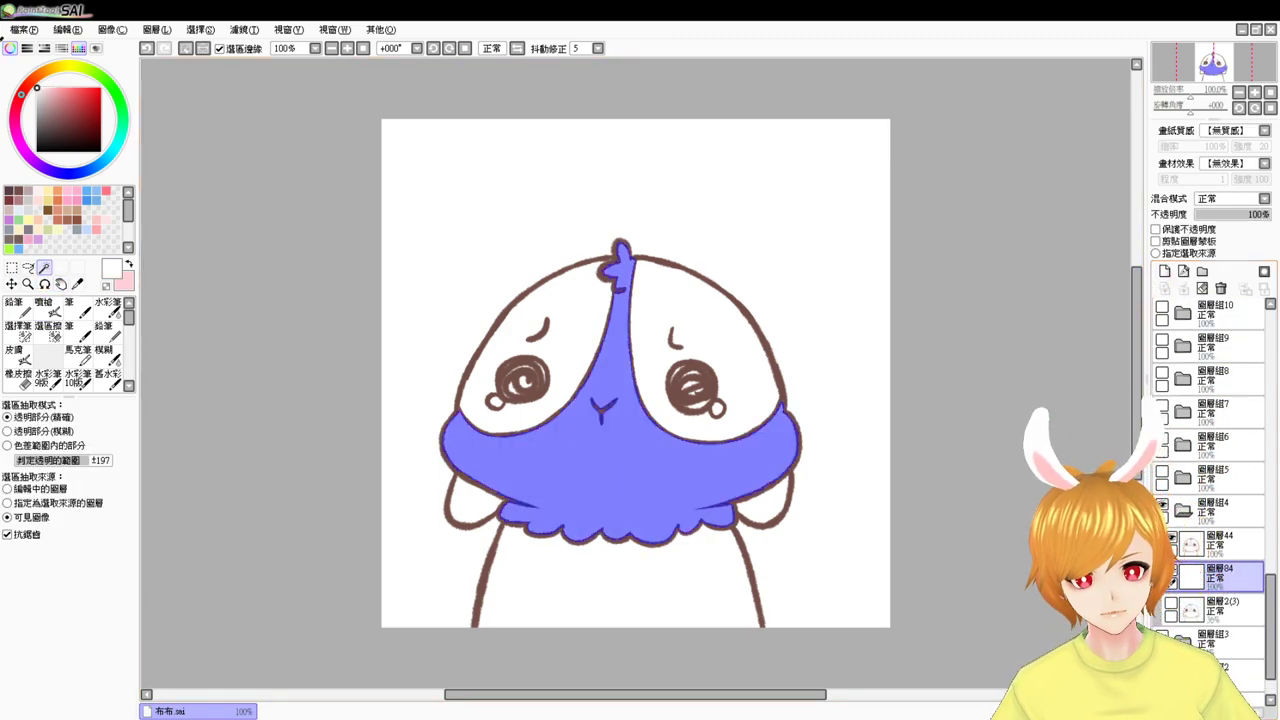
pyautogui.hotkey('ctrl', 'd')
# - Select the teary rabbit's drooping ears, body and eye patches, fill them with the same grey-brown and deselect
pyautogui.click(484, 512)
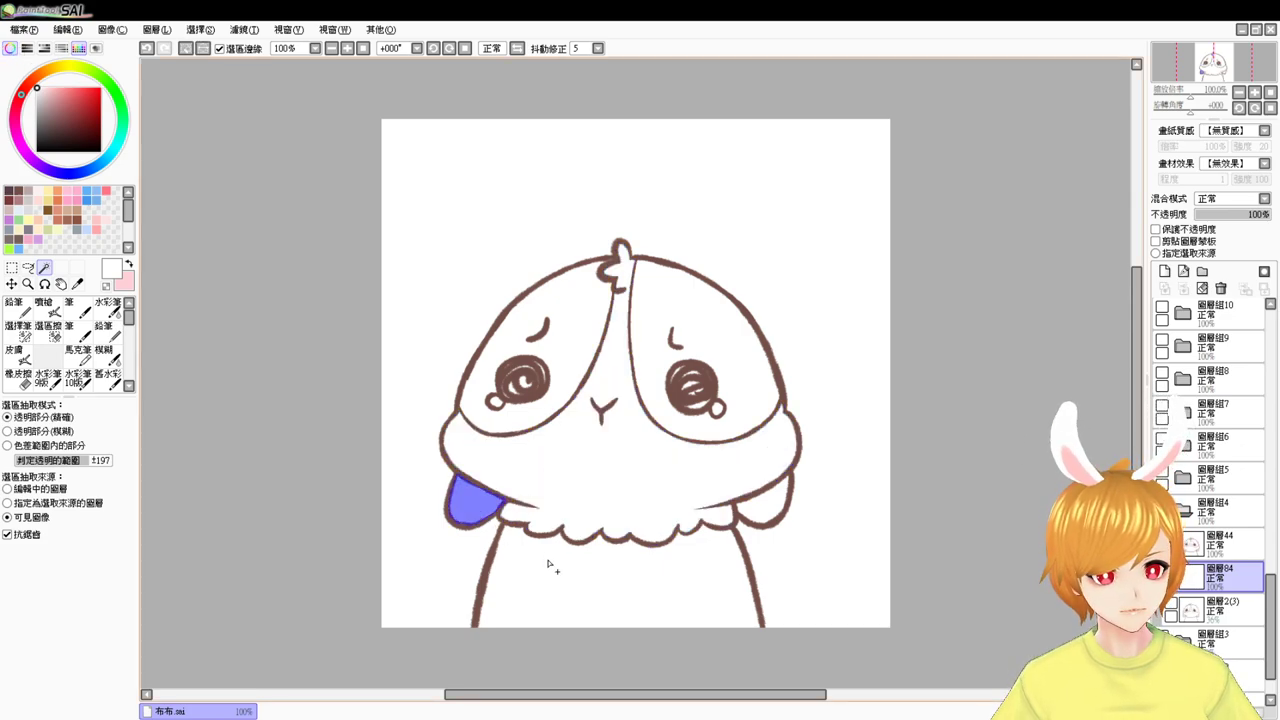
pyautogui.click(551, 563)
pyautogui.click(562, 350)
pyautogui.click(750, 391)
pyautogui.click(772, 510)
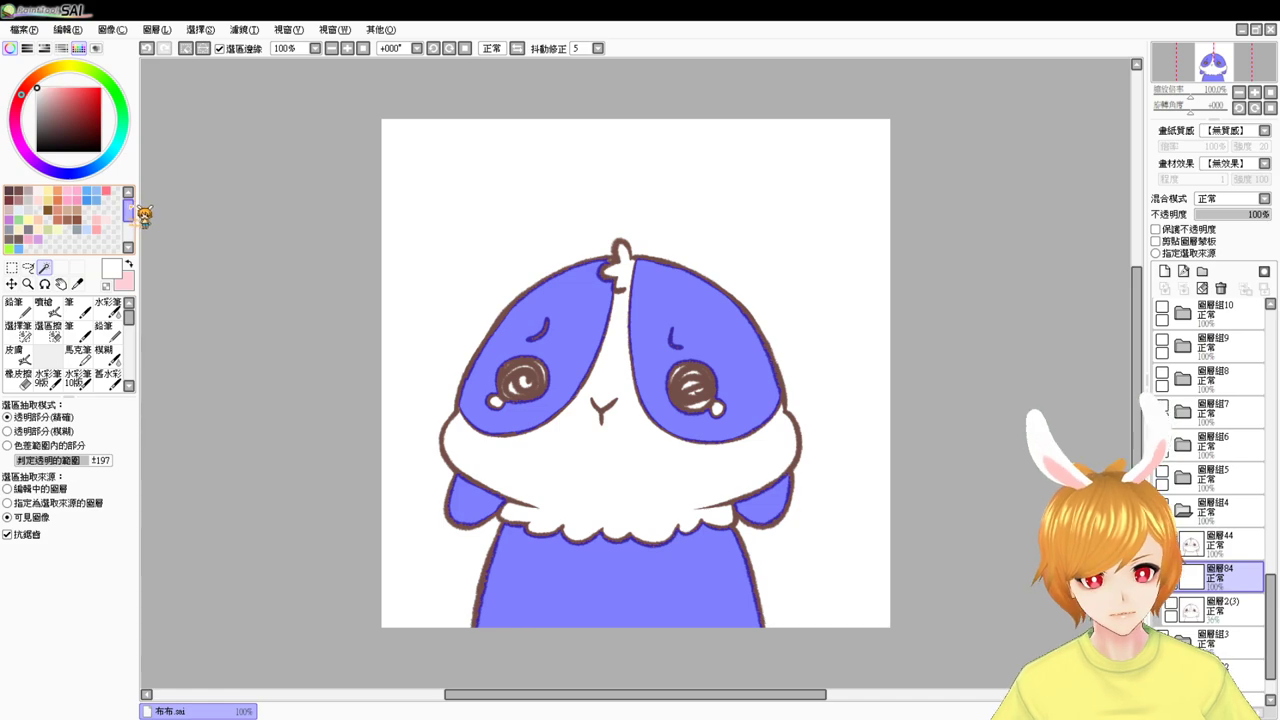
pyautogui.click(17, 330)
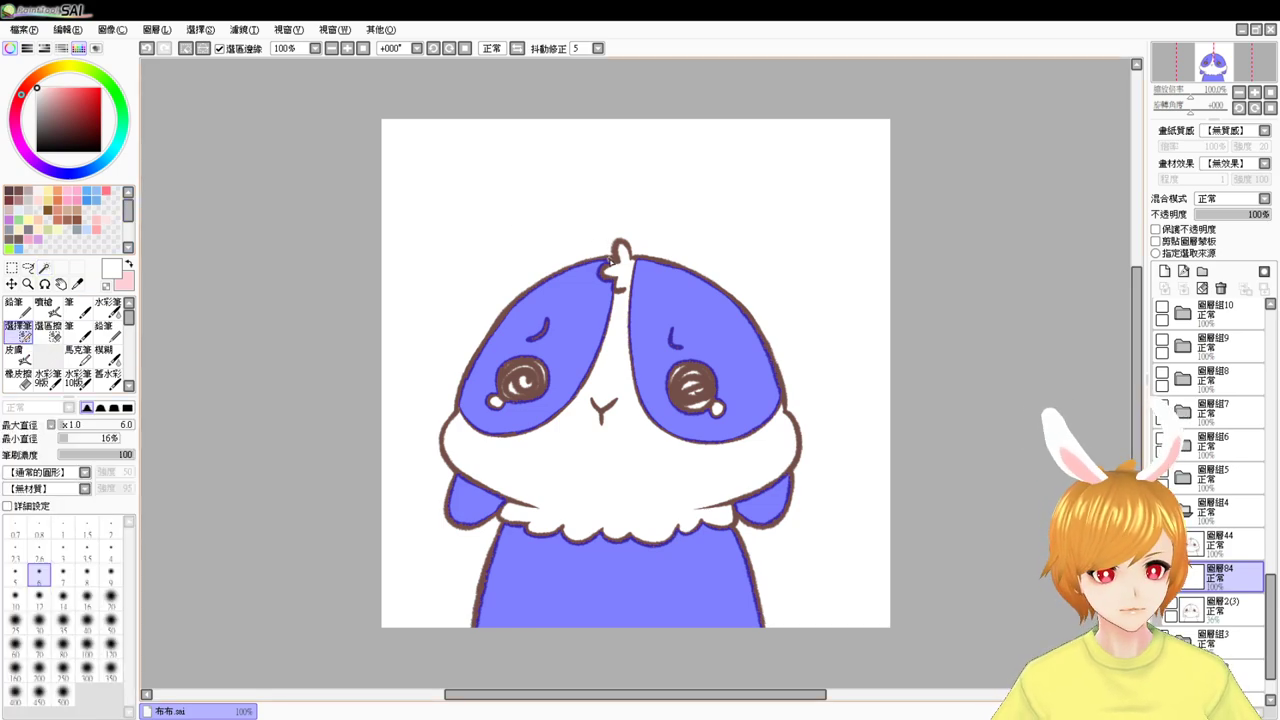
pyautogui.click(10, 238)
pyautogui.hotkey('ctrl', 'f')
pyautogui.hotkey('ctrl', 'd')
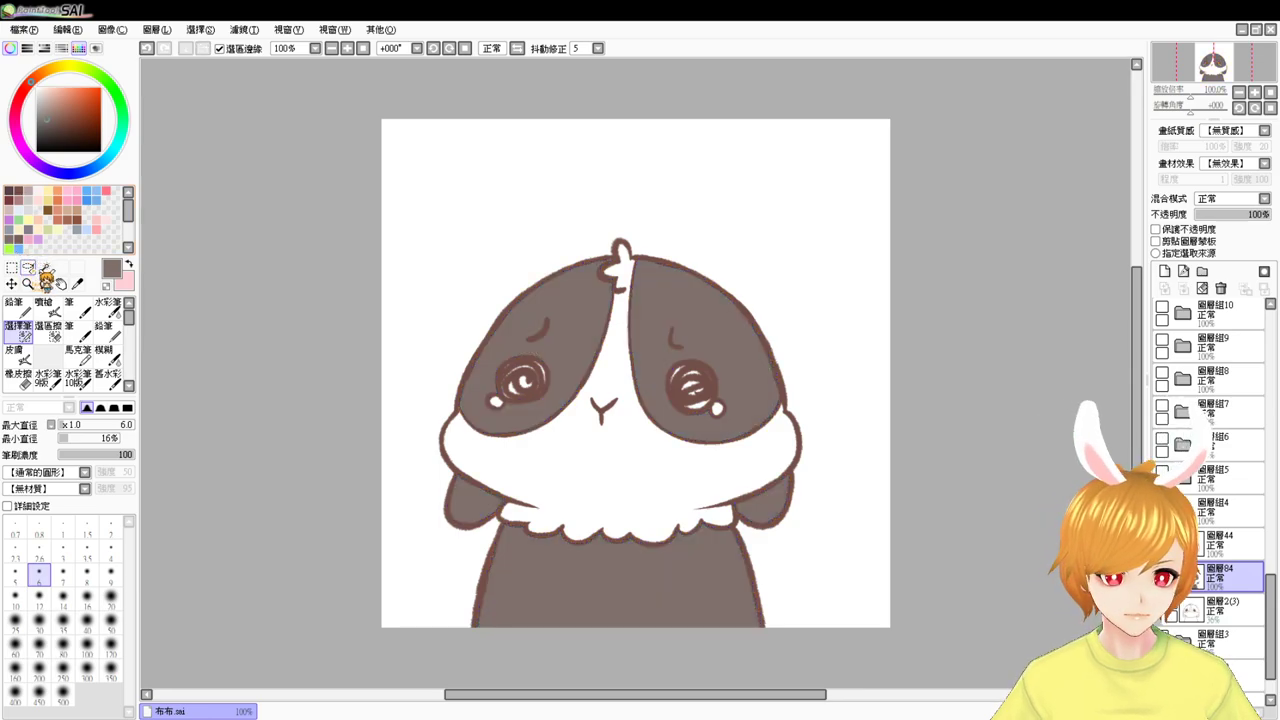
# - Choose white as the drawing color and show the light grey backdrop layer beneath the rabbit groups
pyautogui.moveTo(42, 94); pyautogui.dragTo(20, 46)
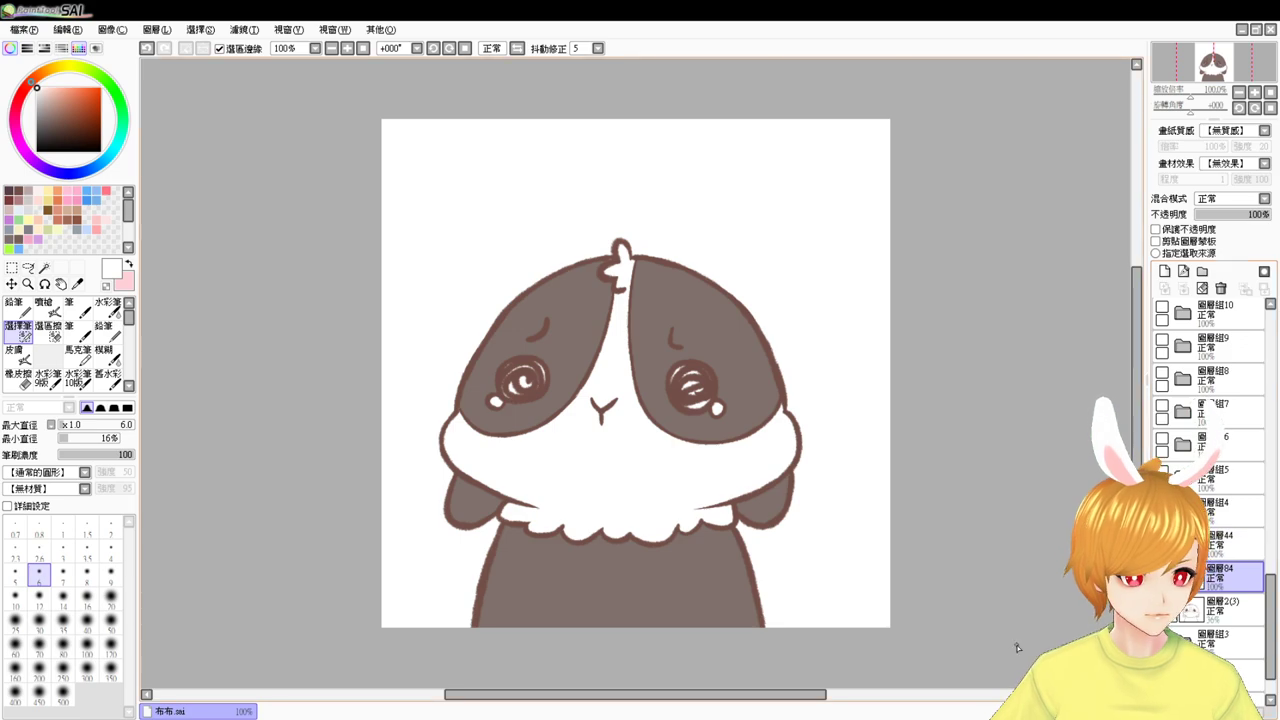
pyautogui.scroll(1, 1017, 647)
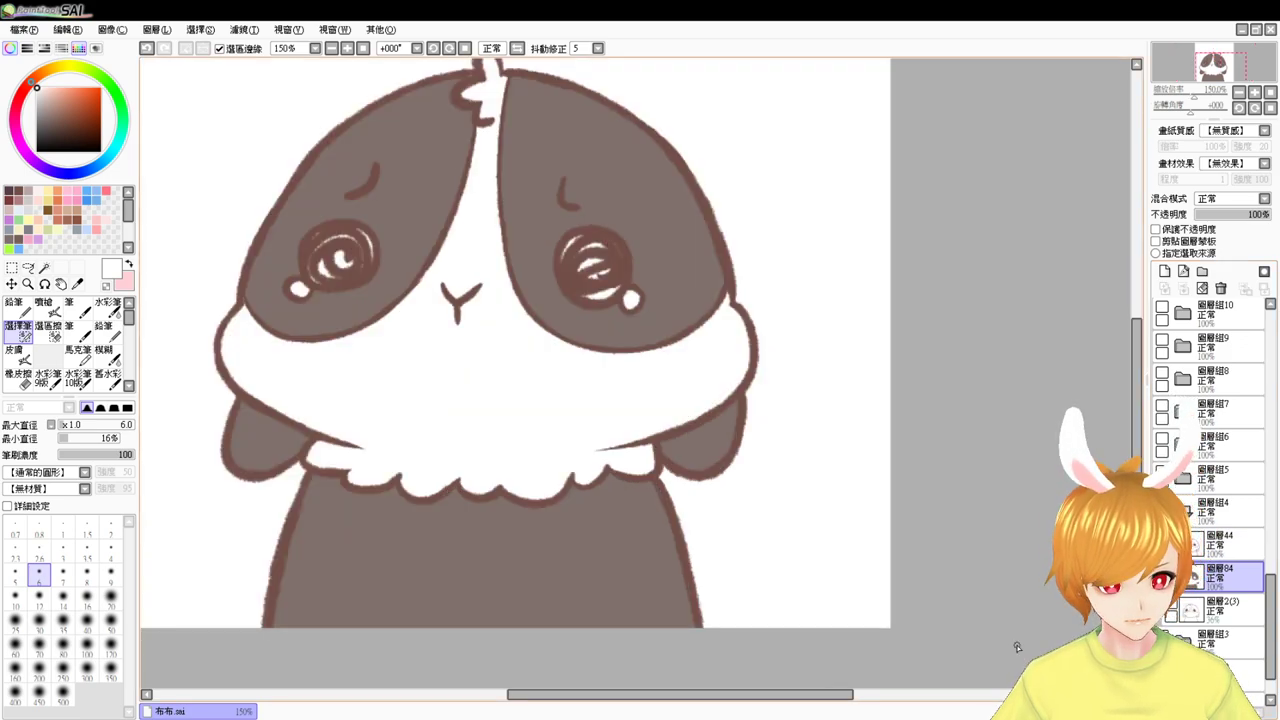
pyautogui.moveTo(1271, 620); pyautogui.dragTo(1277, 638)
pyautogui.click(1162, 683)
# - Mark the insides of the teary rabbit's eyes with the selection pen, fill the highlights with white and deselect
pyautogui.moveTo(769, 404); pyautogui.dragTo(831, 470)
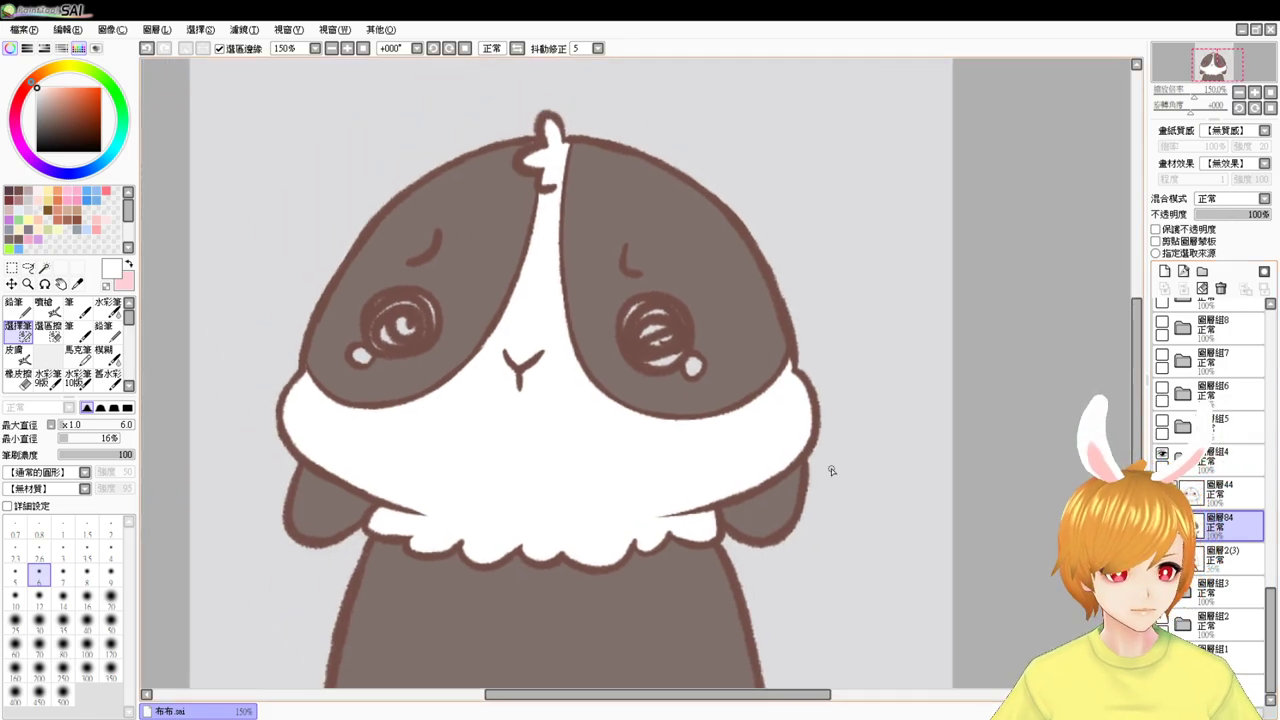
pyautogui.moveTo(408, 308)
pyautogui.mouseDown()
pyautogui.moveTo(423, 349)
pyautogui.moveTo(384, 309)
pyautogui.moveTo(406, 330)
pyautogui.moveTo(386, 341)
pyautogui.moveTo(382, 311)
pyautogui.moveTo(410, 323)
pyautogui.moveTo(381, 309)
pyautogui.moveTo(418, 317)
pyautogui.moveTo(388, 323)
pyautogui.mouseUp()
pyautogui.hotkey('ctrl', 'z')
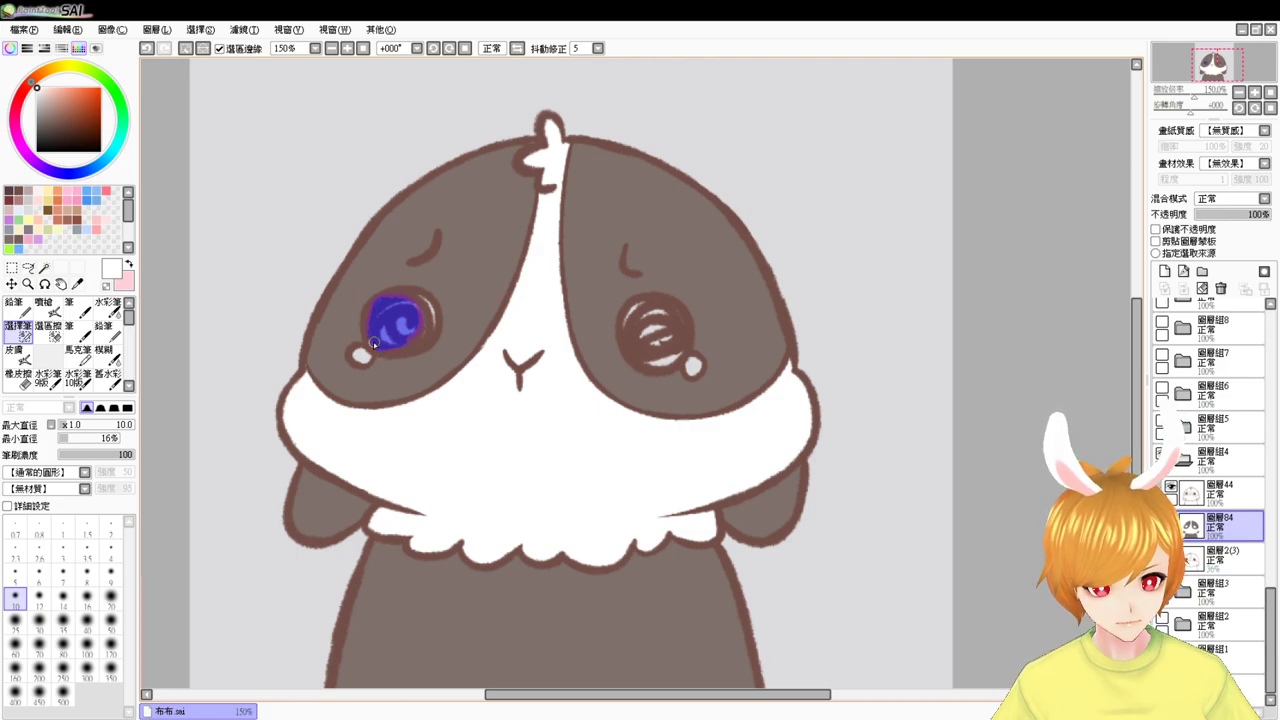
pyautogui.moveTo(406, 304)
pyautogui.mouseDown()
pyautogui.moveTo(430, 303)
pyautogui.moveTo(431, 324)
pyautogui.mouseUp()
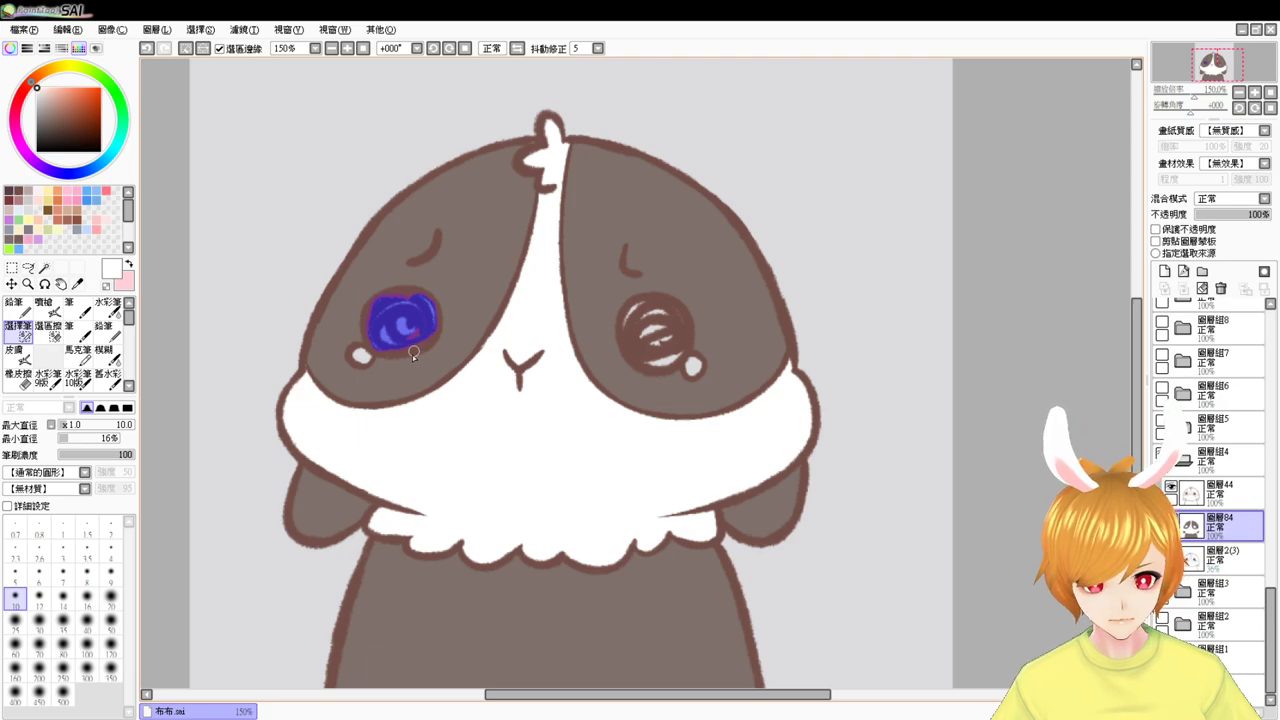
pyautogui.moveTo(616, 350)
pyautogui.mouseDown()
pyautogui.moveTo(658, 327)
pyautogui.moveTo(634, 317)
pyautogui.moveTo(645, 336)
pyautogui.moveTo(643, 308)
pyautogui.moveTo(636, 327)
pyautogui.moveTo(662, 310)
pyautogui.moveTo(643, 321)
pyautogui.moveTo(673, 334)
pyautogui.moveTo(670, 312)
pyautogui.moveTo(656, 361)
pyautogui.mouseUp()
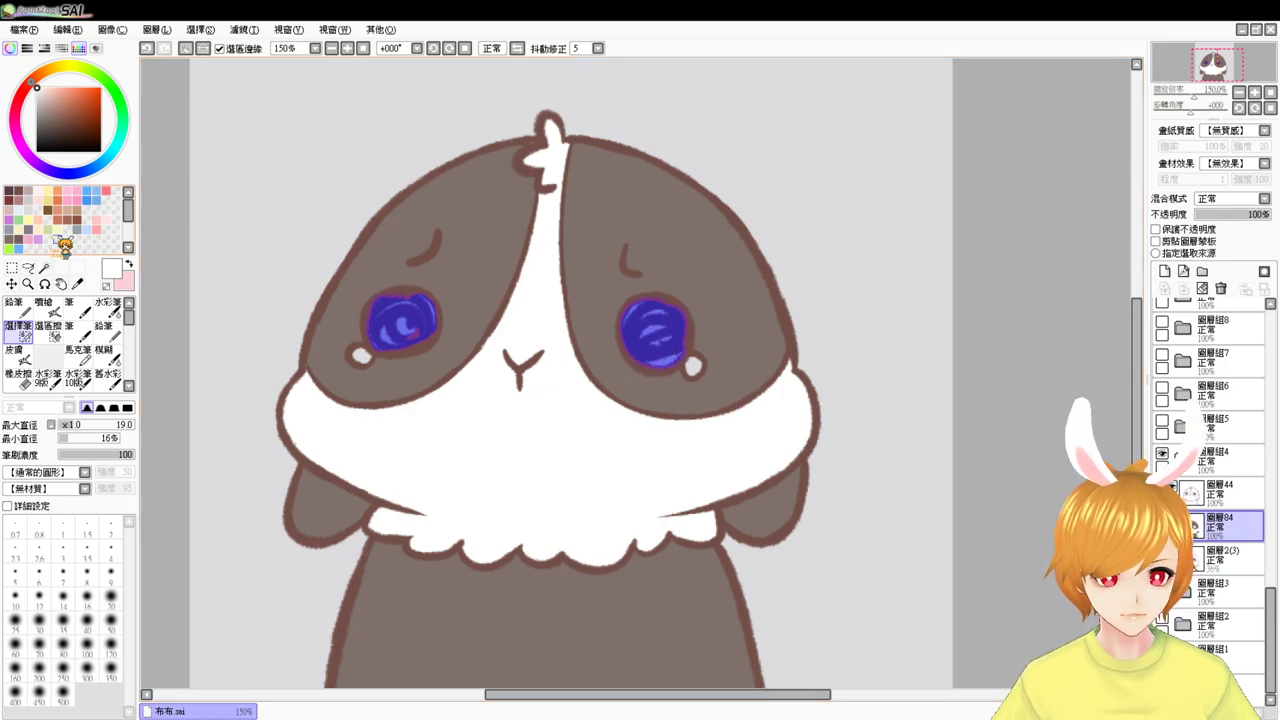
pyautogui.hotkey('ctrl', 'd')
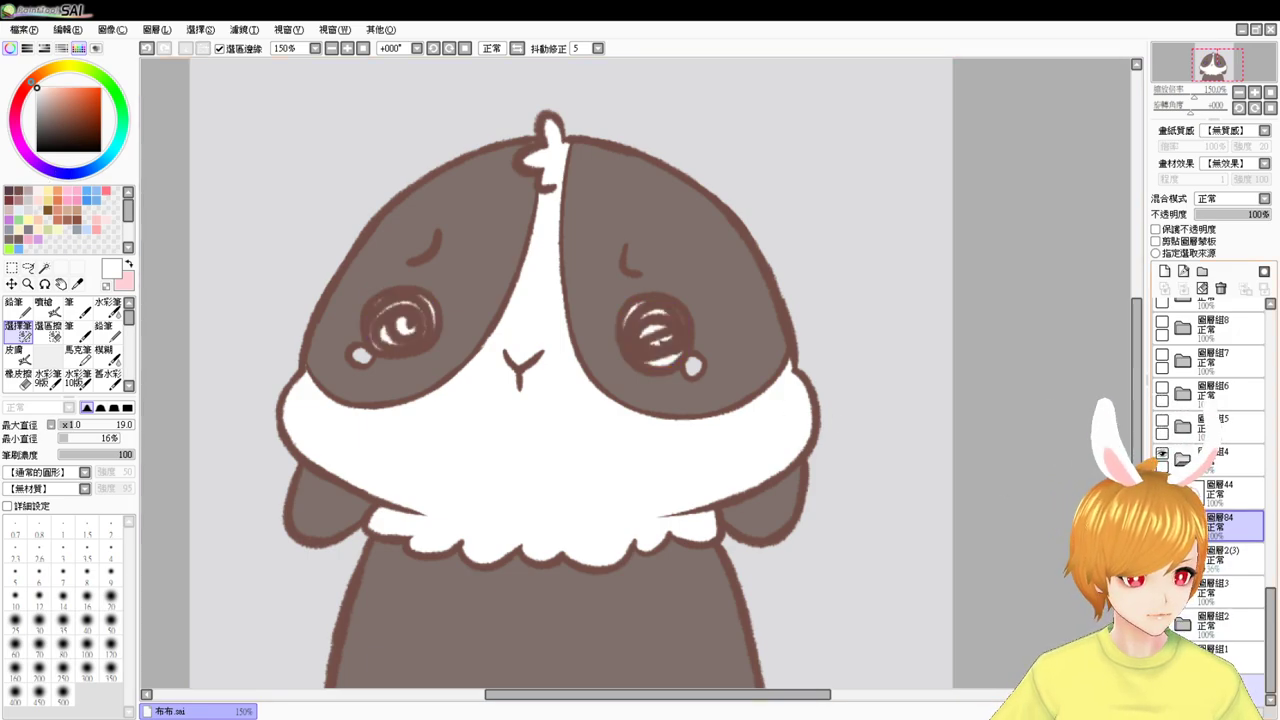
# - Select both teardrops of the teary rabbit with the Magic Wand, fill them with light blue and deselect
pyautogui.click(44, 268)
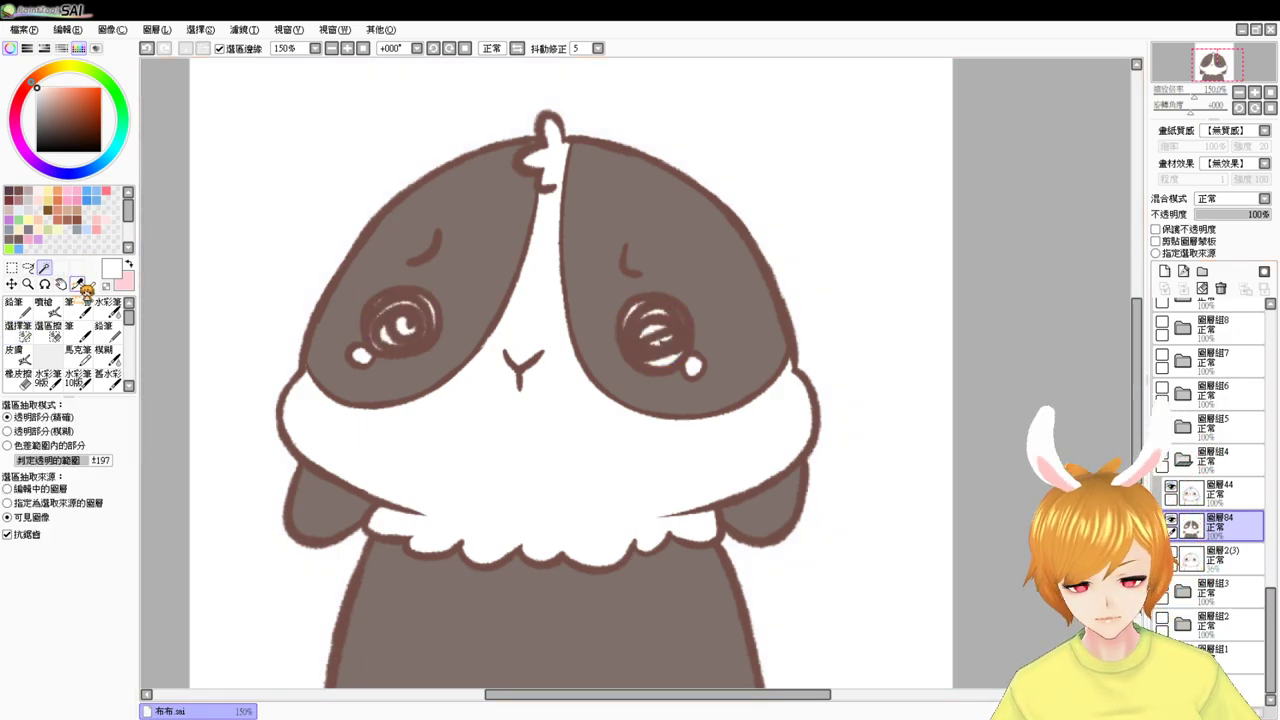
pyautogui.click(361, 357)
pyautogui.keyDown('shift'); pyautogui.click(693, 366); pyautogui.keyUp('shift')
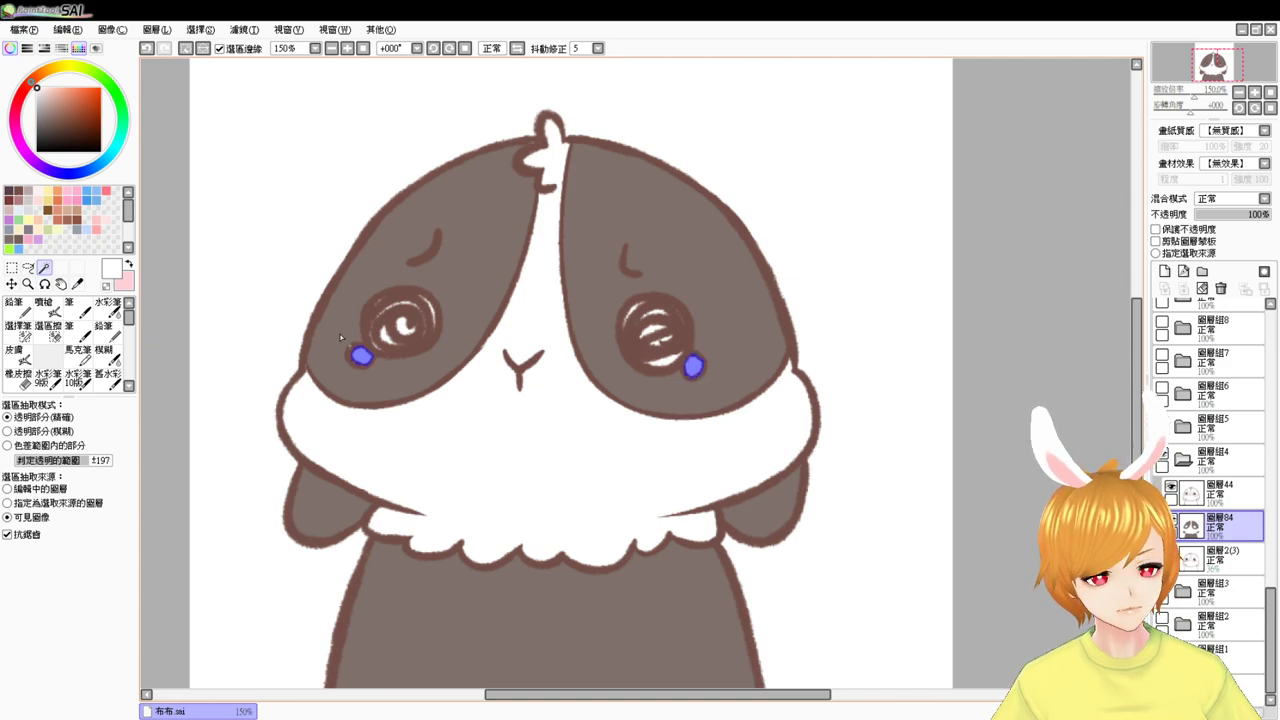
pyautogui.click(89, 229)
pyautogui.hotkey('ctrl', 'f')
pyautogui.hotkey('ctrl', 'd')
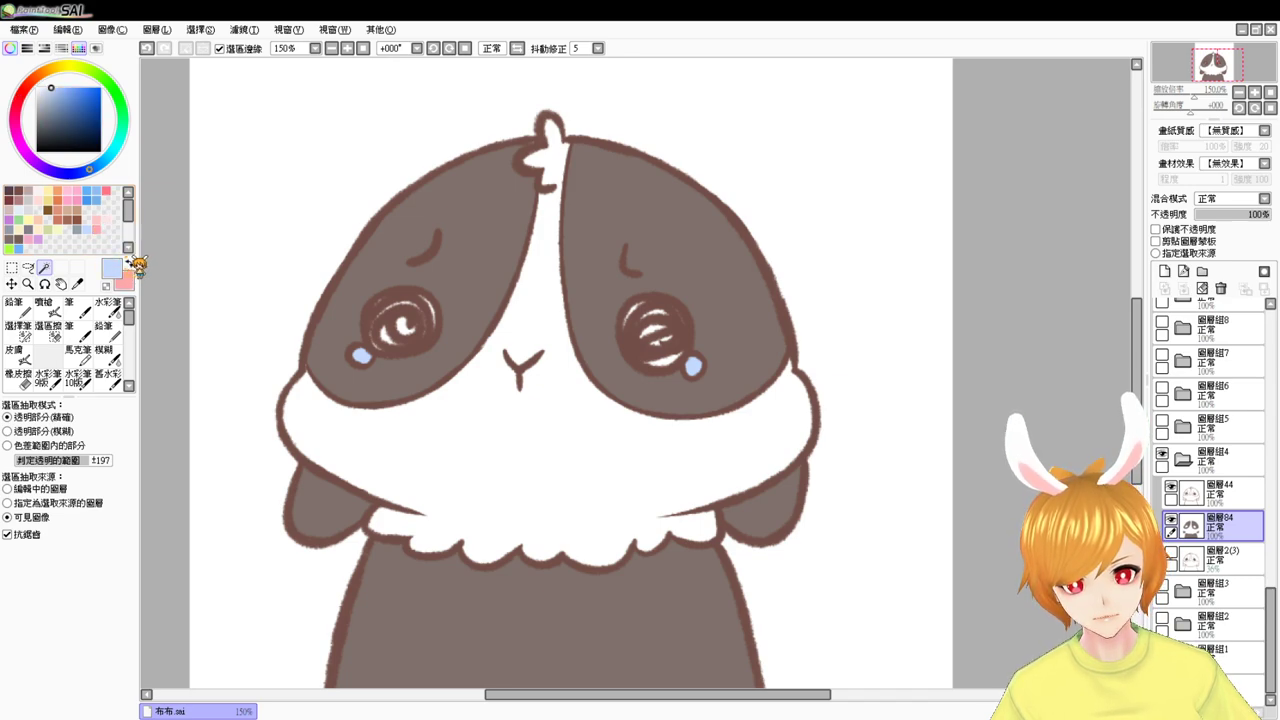
# - Airbrush a salmon-pink blush spot on each of the teary rabbit's cheeks
pyautogui.click(129, 263)
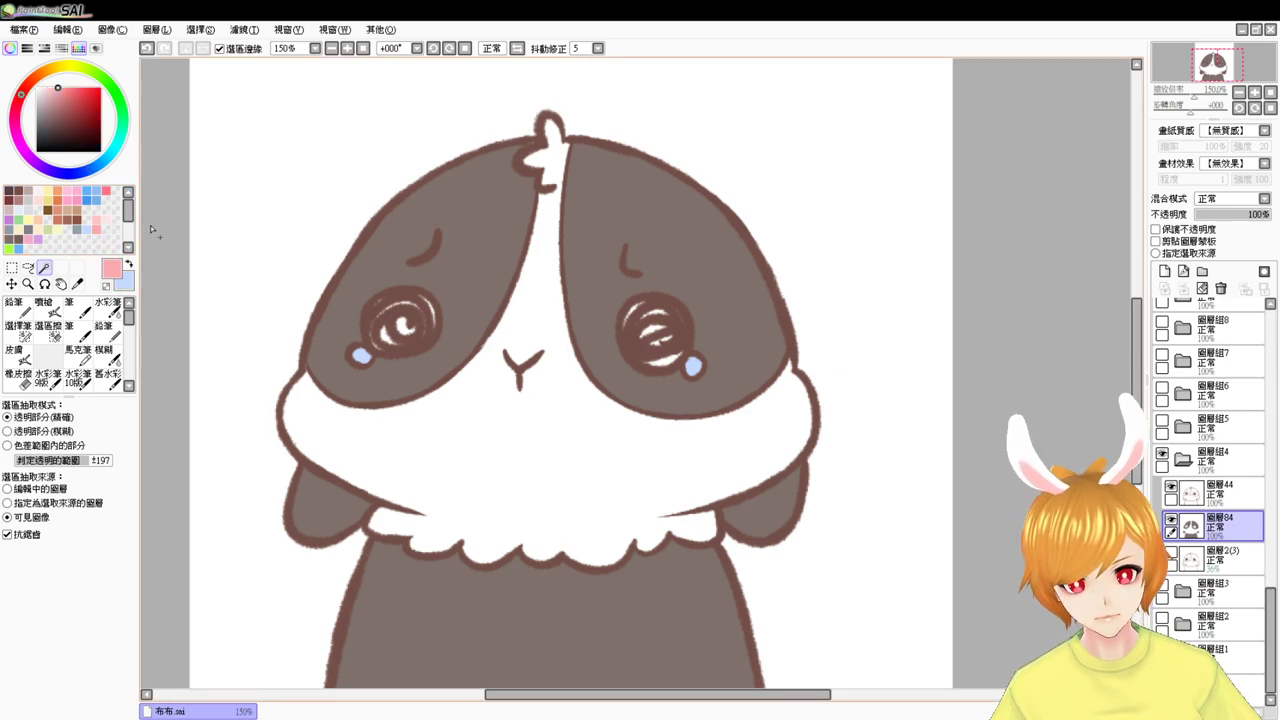
pyautogui.click(63, 306)
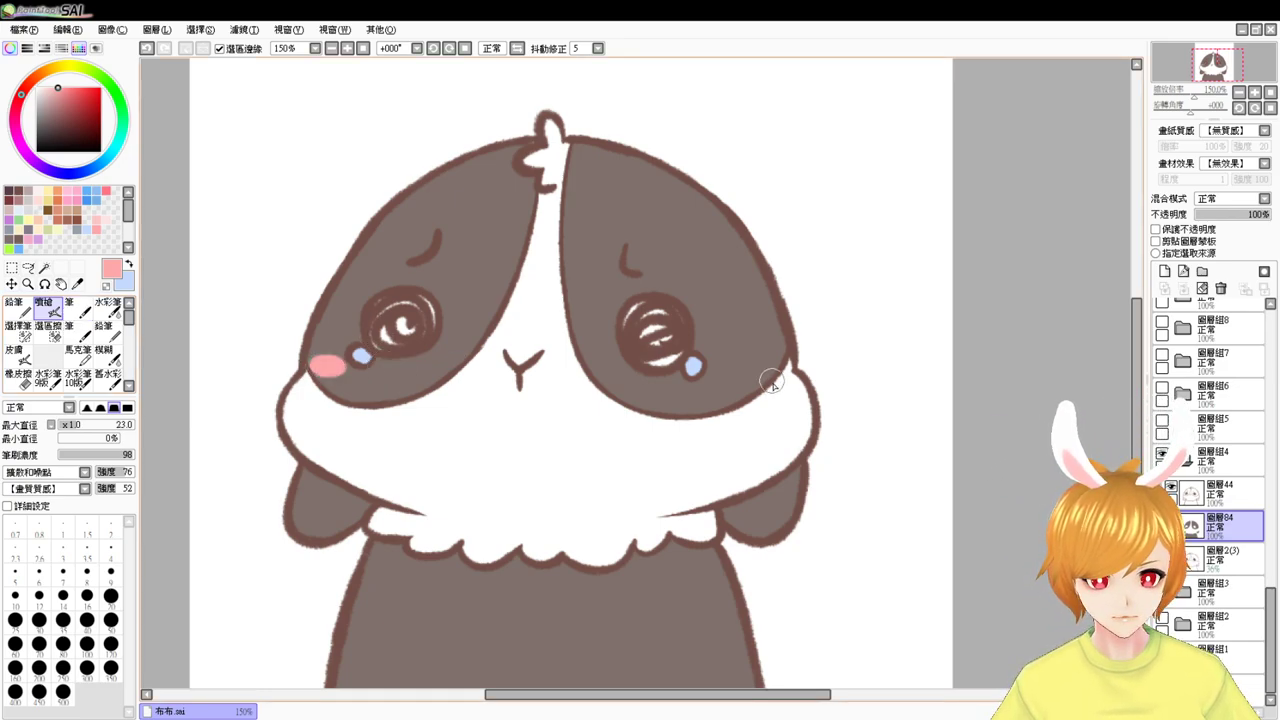
pyautogui.moveTo(738, 372); pyautogui.dragTo(730, 372)
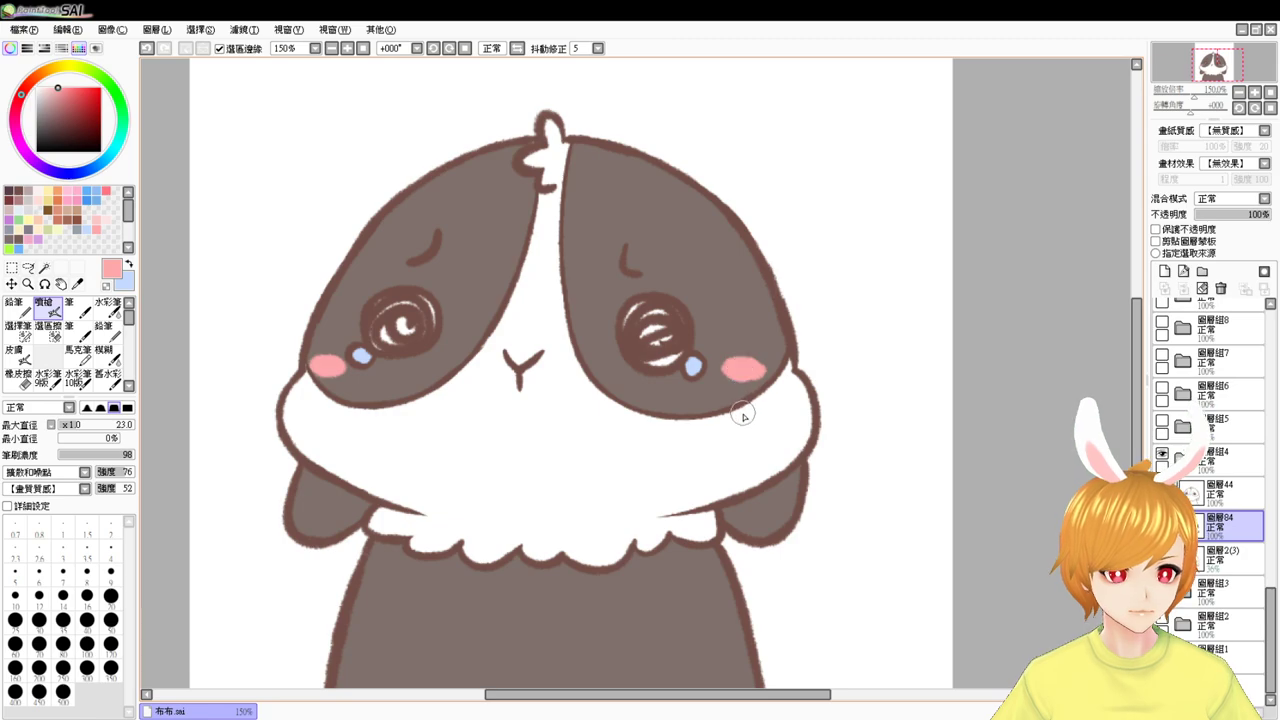
pyautogui.click(363, 49)
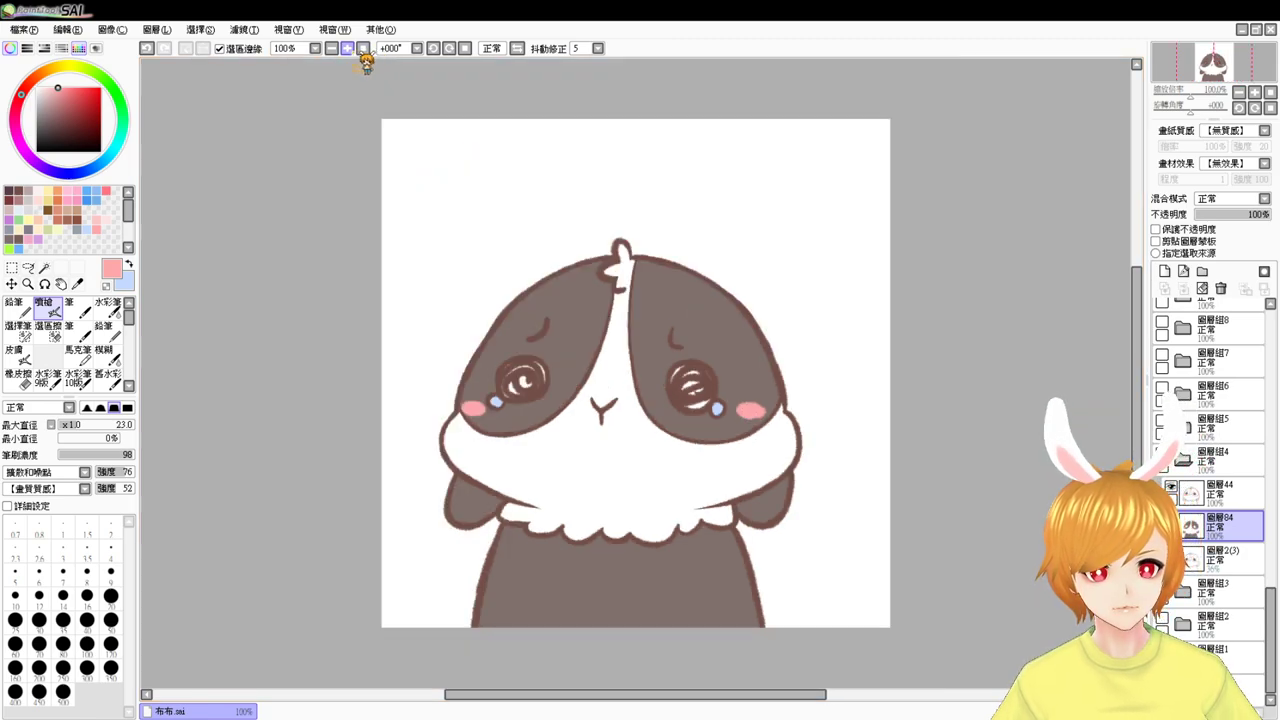
# - Collapse and hide the teary rabbit's group, show and expand 圖層組5, and add a new layer beneath its line art
pyautogui.click(1183, 459)
pyautogui.click(1162, 453)
pyautogui.click(1184, 428)
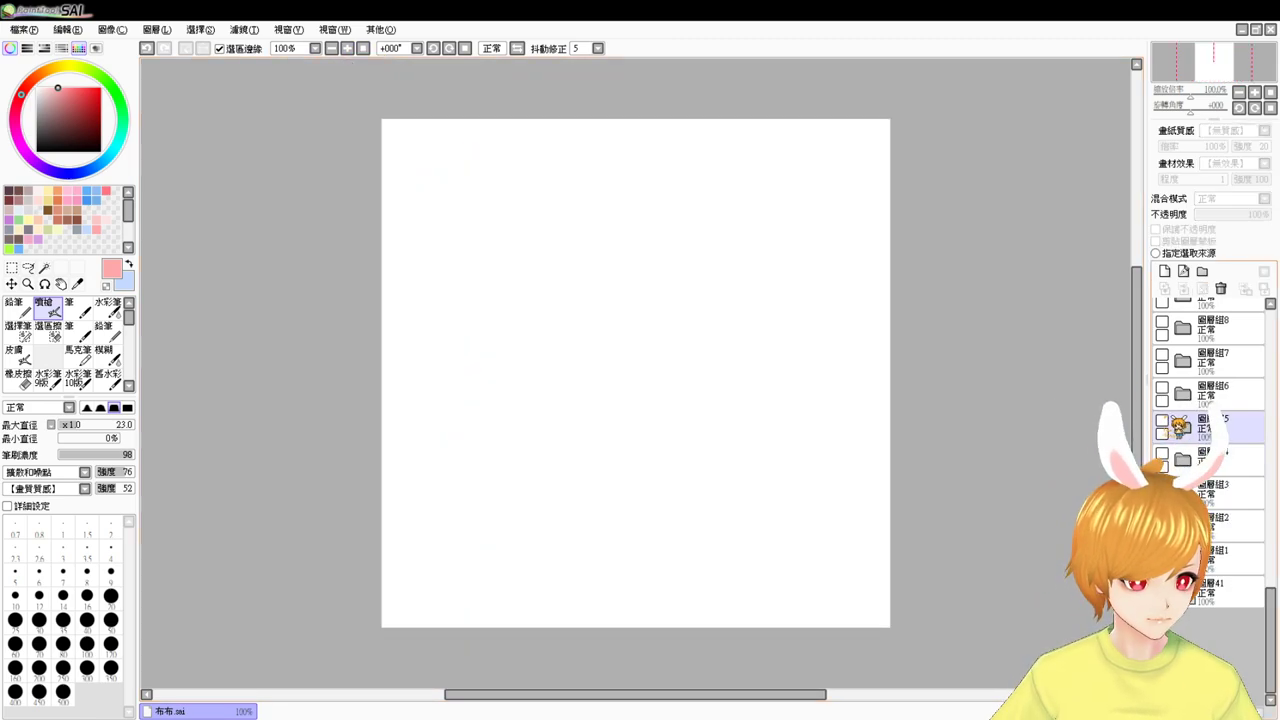
pyautogui.click(1162, 420)
pyautogui.click(1222, 490)
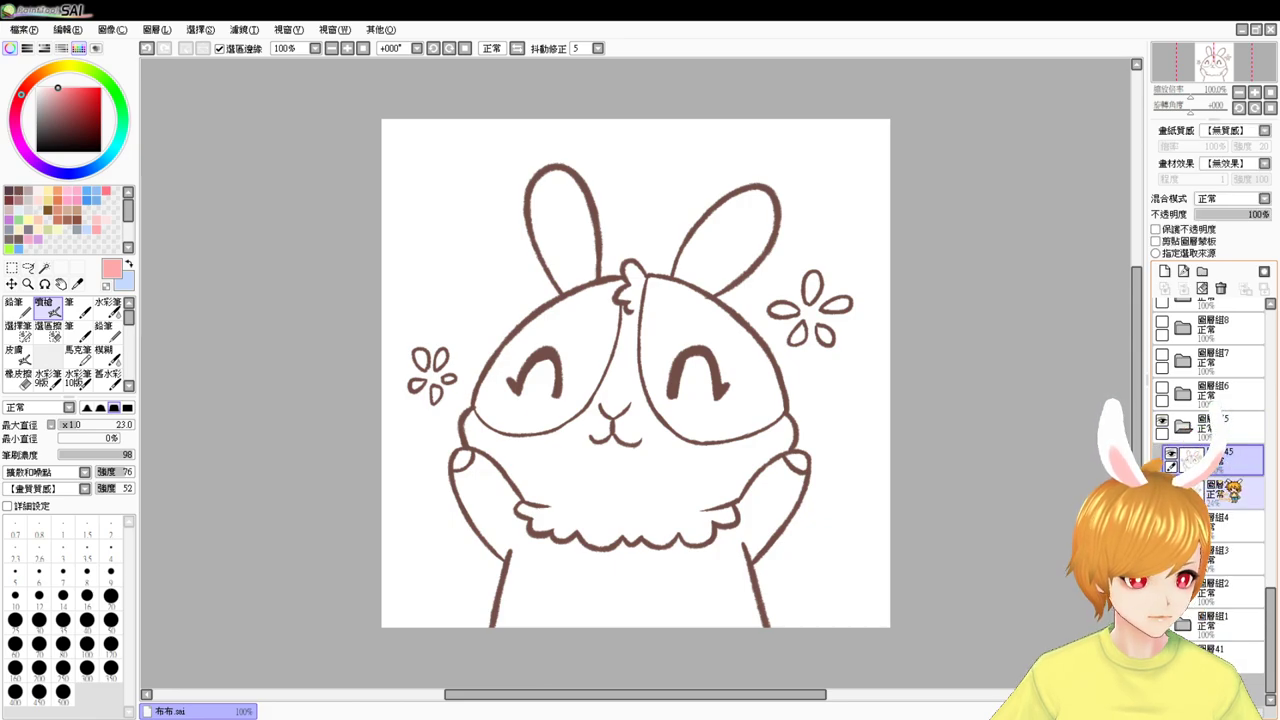
pyautogui.click(1164, 271)
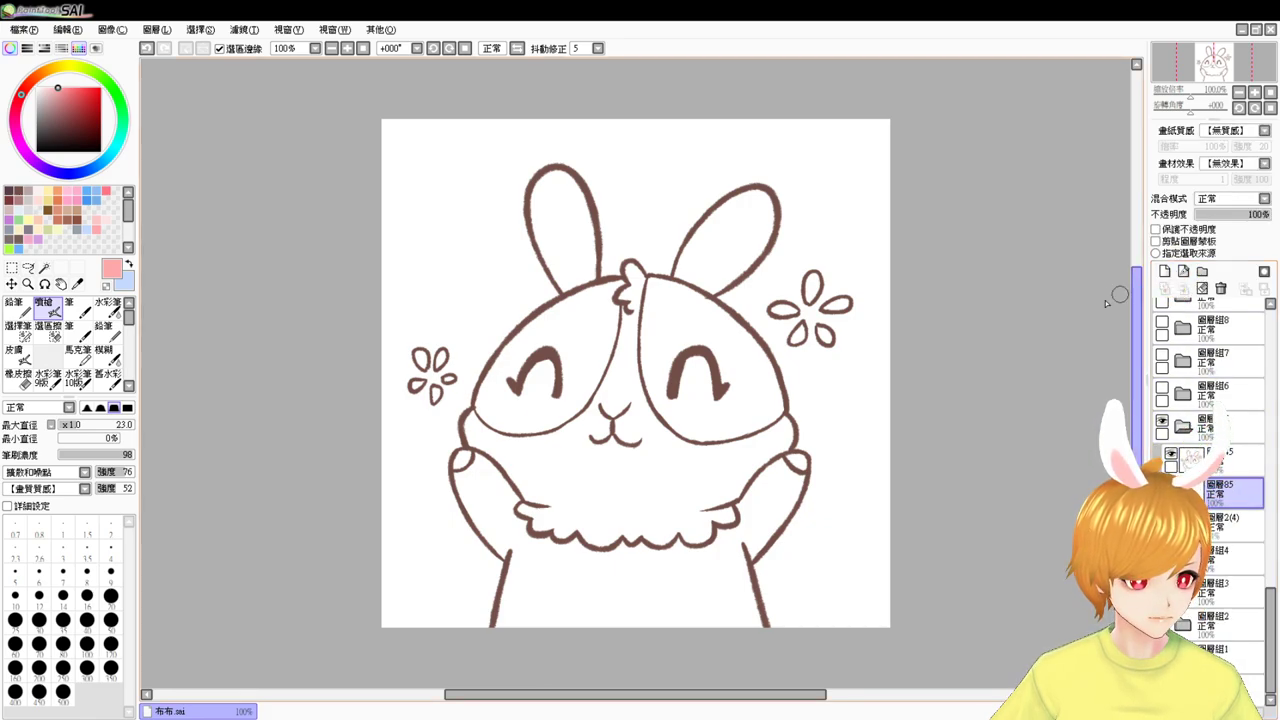
# - Select the cheering rabbit's eye patches, ears, arms and body with the Magic Wand, fill them with grey-brown and deselect
pyautogui.click(44, 268)
pyautogui.click(584, 336)
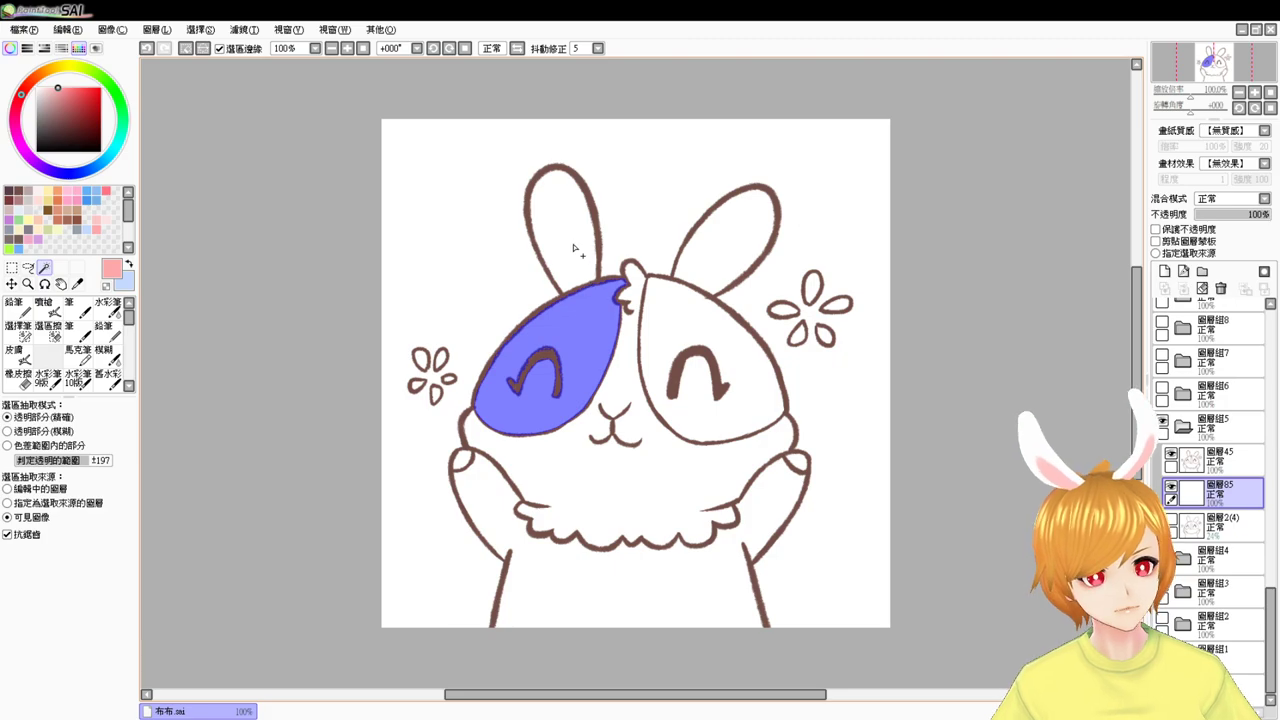
pyautogui.click(574, 248)
pyautogui.click(716, 254)
pyautogui.click(690, 330)
pyautogui.click(574, 572)
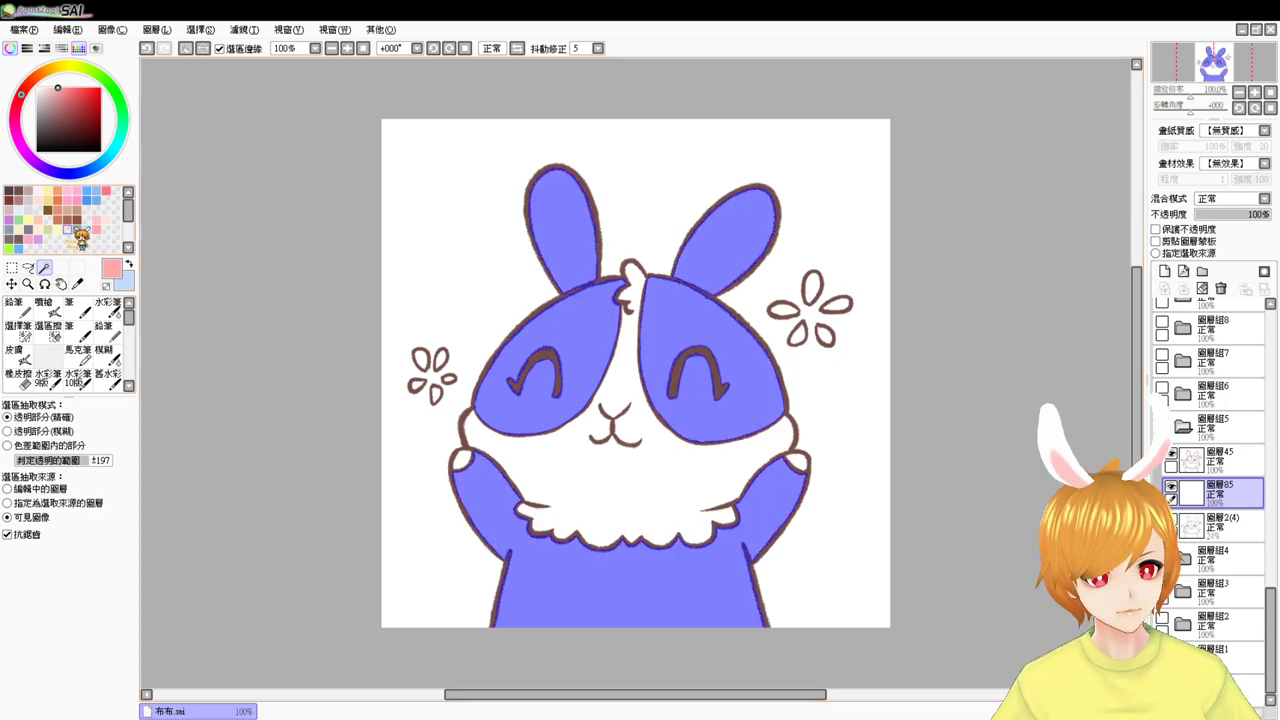
pyautogui.click(10, 239)
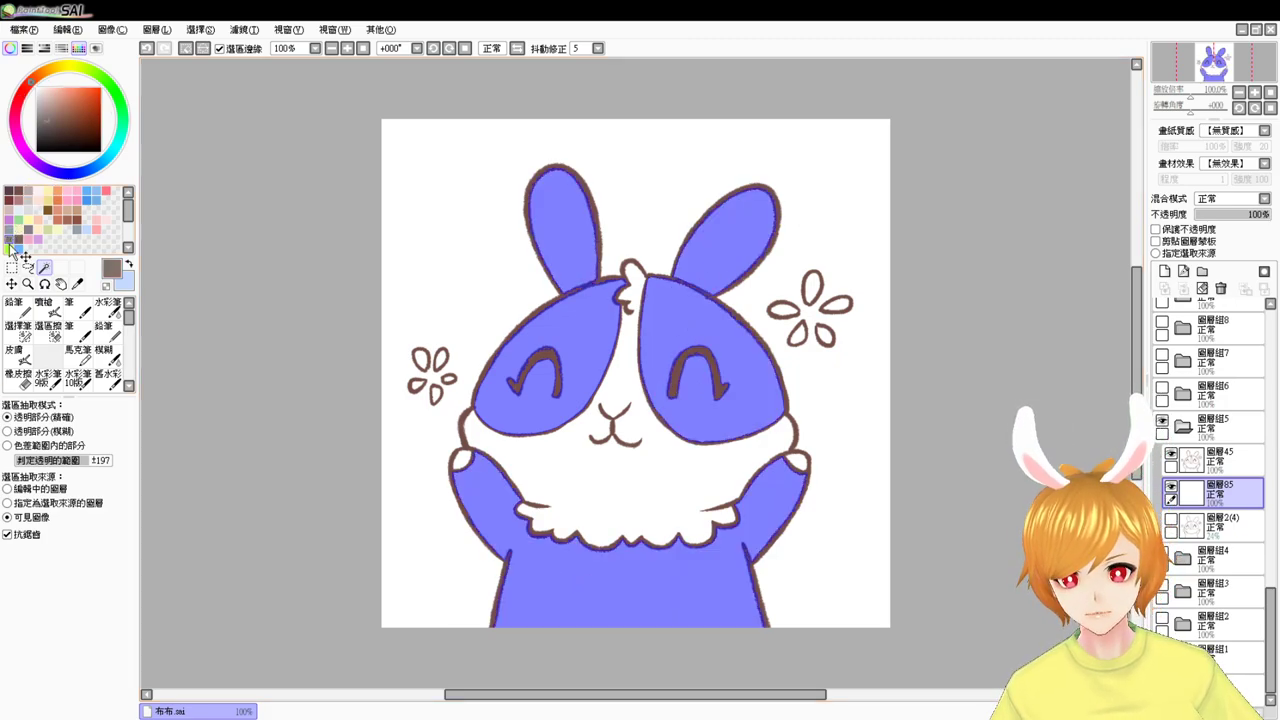
pyautogui.hotkey('ctrl', 'f')
pyautogui.hotkey('ctrl', 'd')
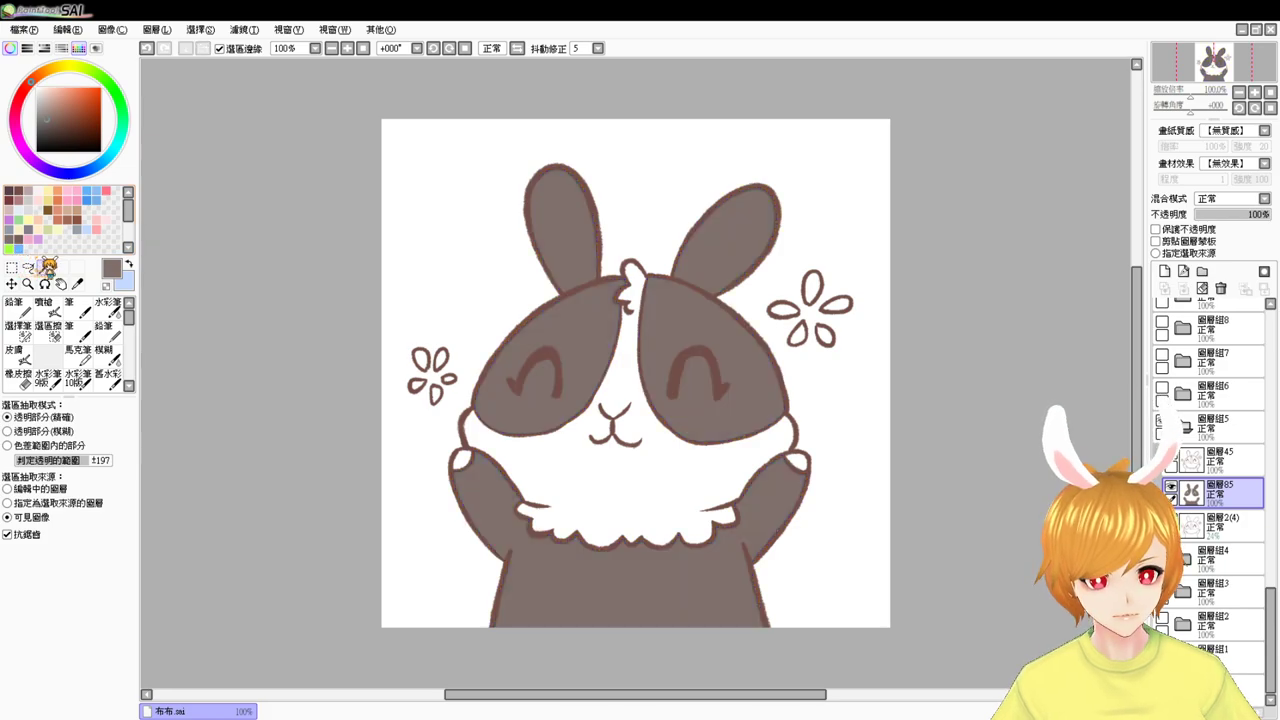
# - Fill the cheering rabbit's muzzle, tuft, ruff and paw tips with white, fill the flower petals with pink, and deselect
pyautogui.click(624, 351)
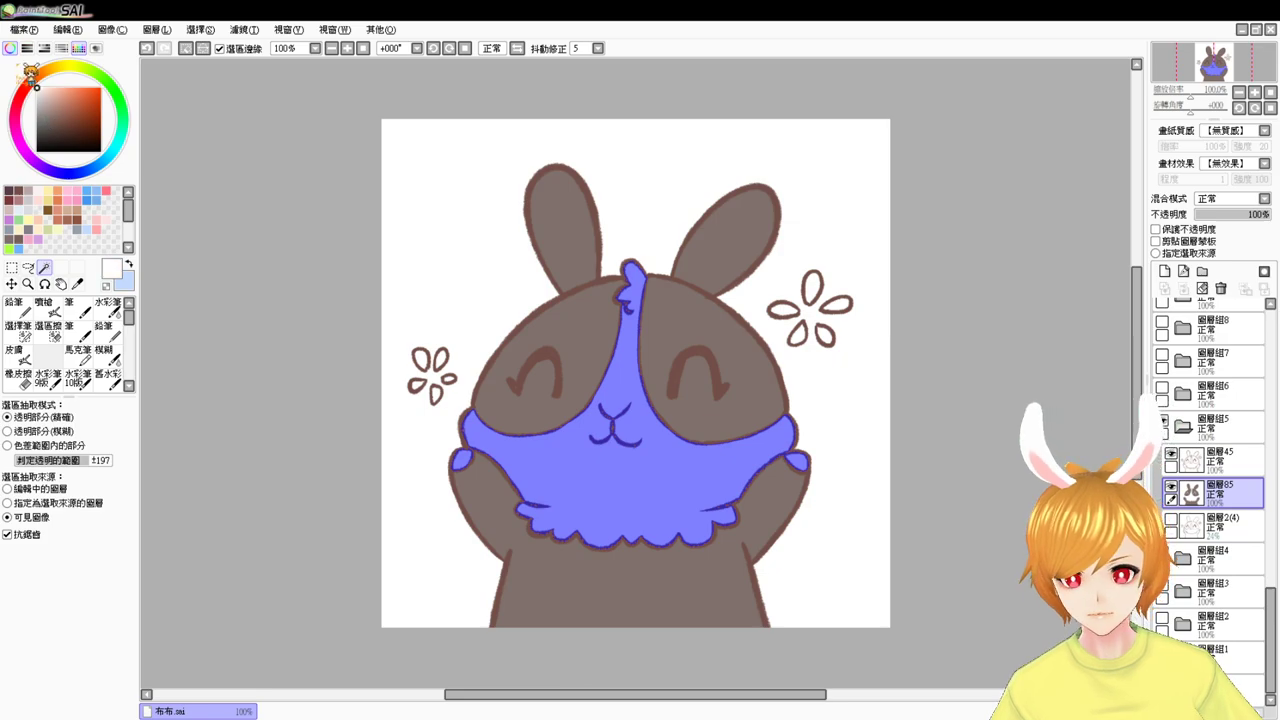
pyautogui.hotkey('ctrl', 'd')
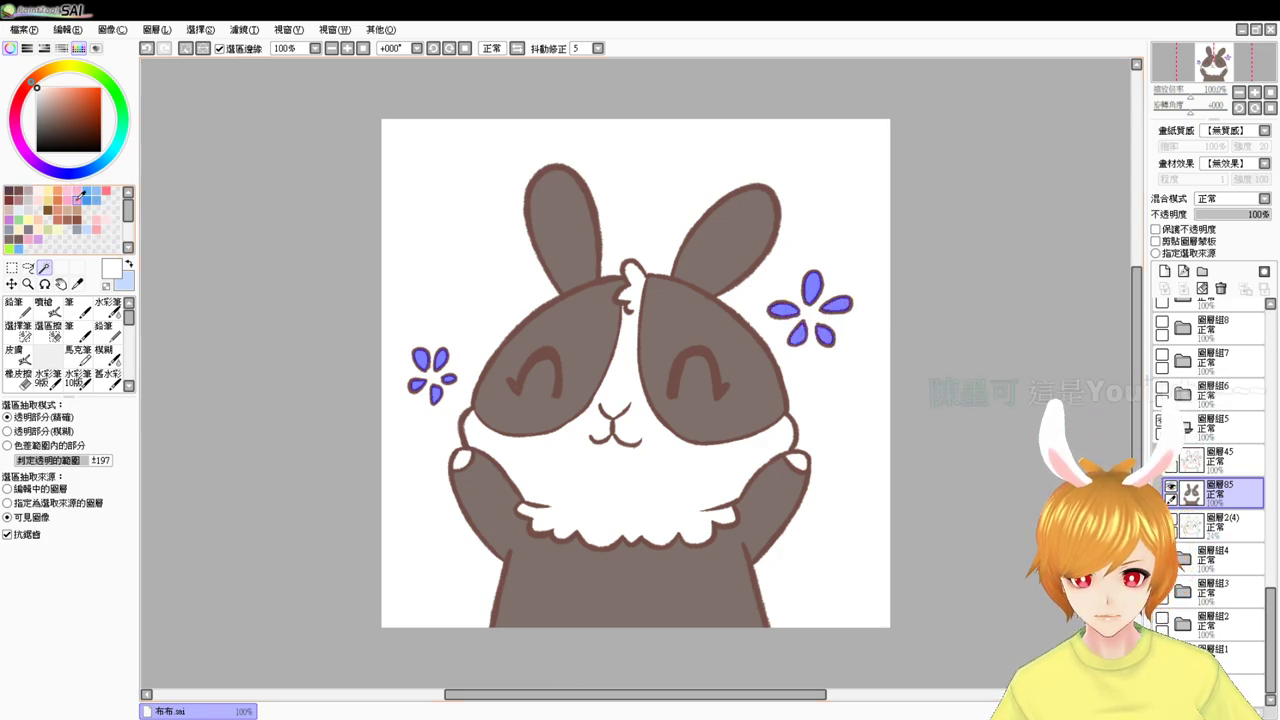
pyautogui.click(70, 200)
pyautogui.hotkey('ctrl', 'f')
pyautogui.hotkey('ctrl', 'd')
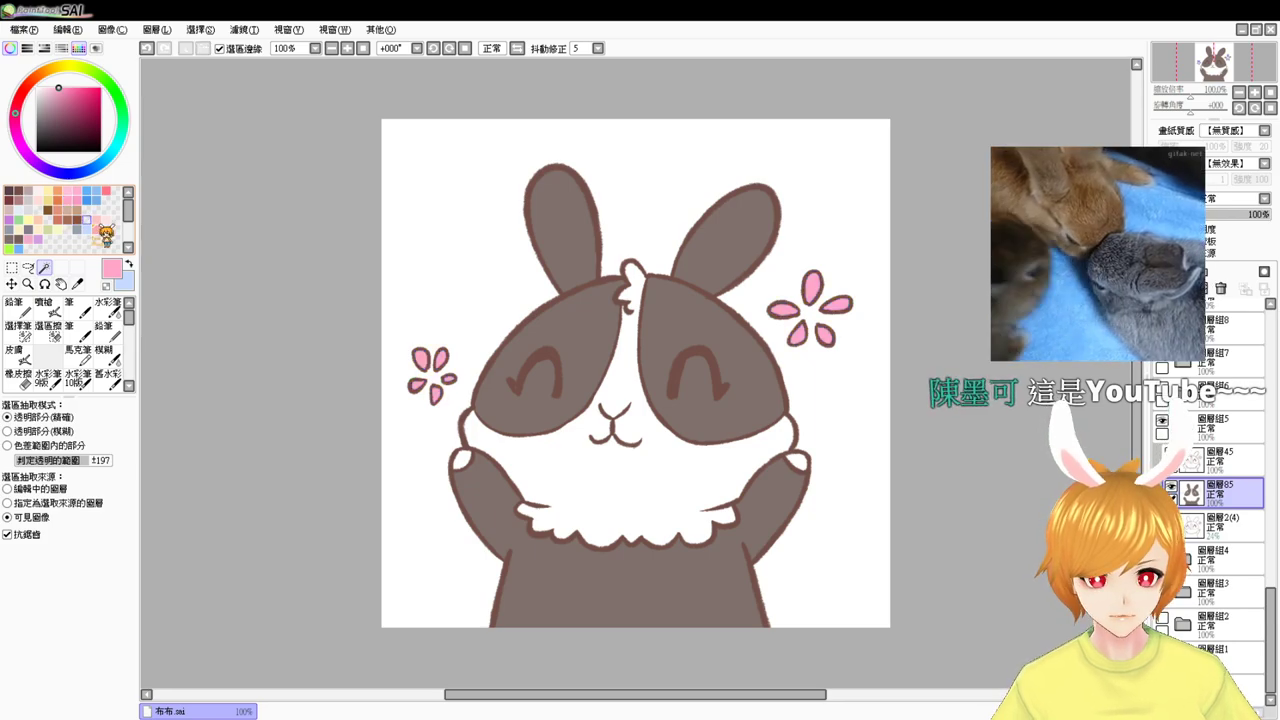
# - Airbrush a salmon-pink blush spot on each cheek below the cheering rabbit's closed eyes
pyautogui.click(597, 483)
pyautogui.hotkey('ctrl', 'd')
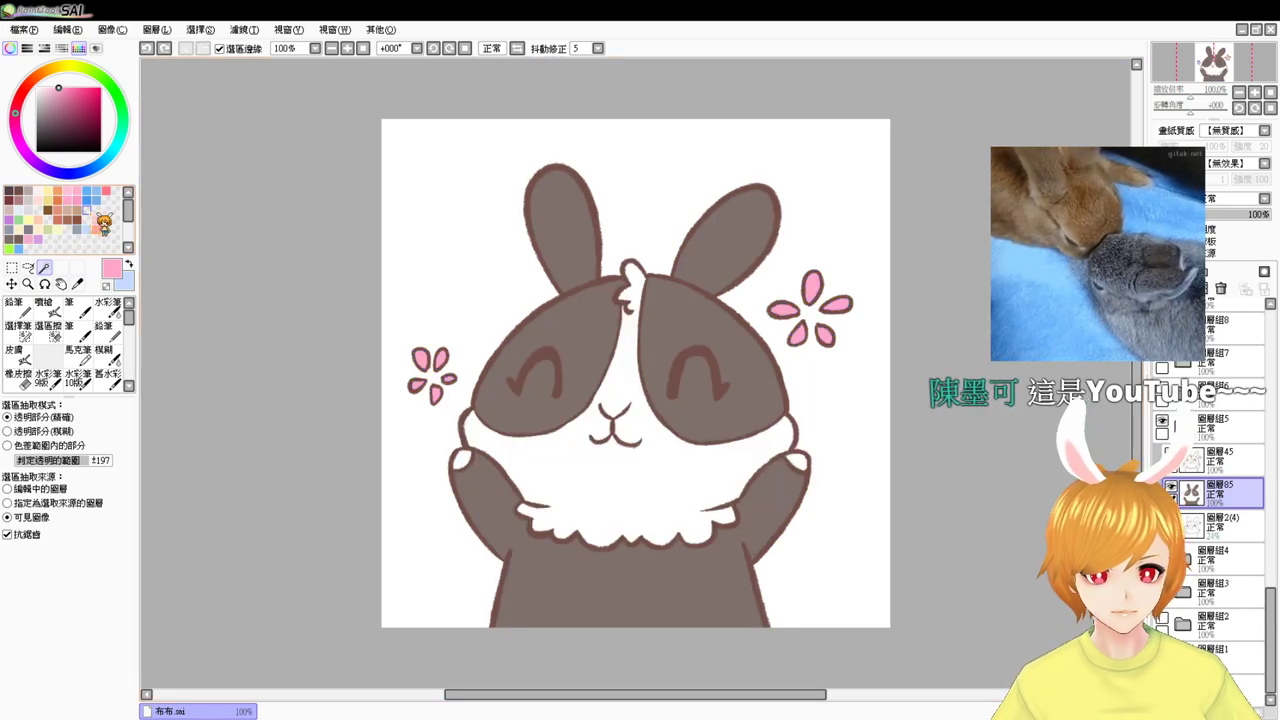
pyautogui.click(45, 306)
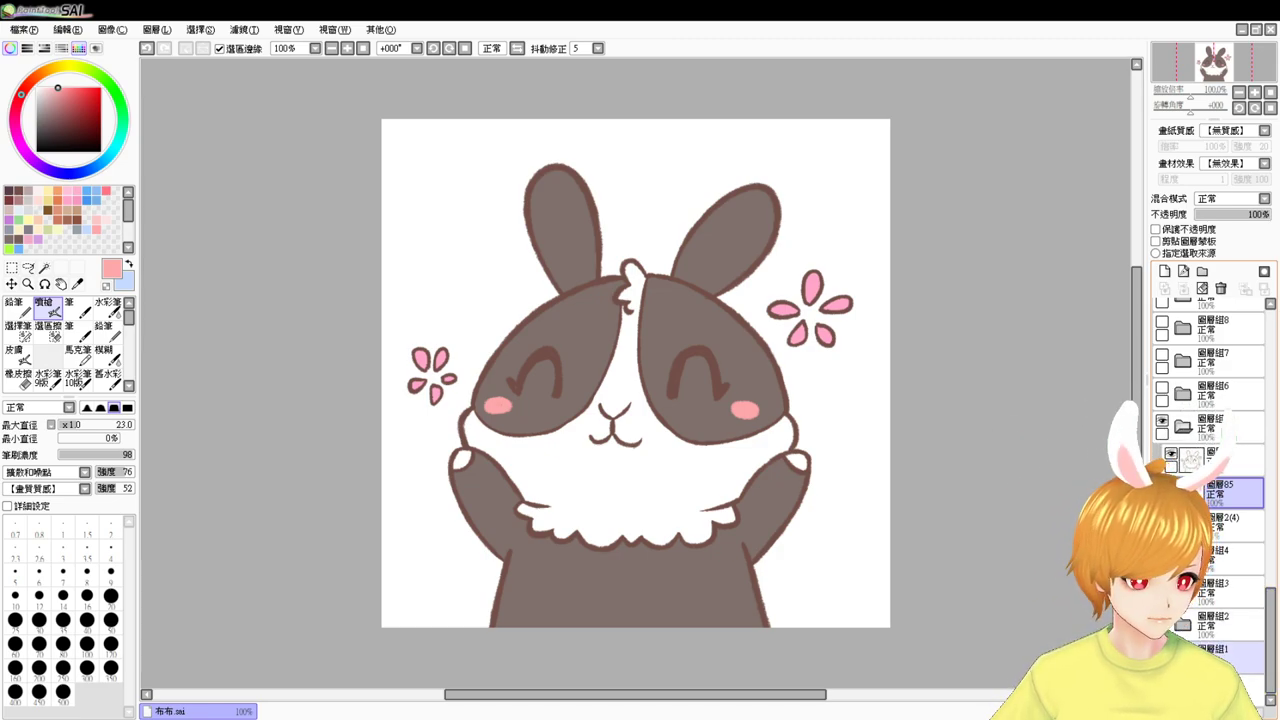
# - Collapse the cheering rabbit's group, check its fills against the light grey backdrop layer, and hide both
pyautogui.click(1183, 426)
pyautogui.click(1215, 590)
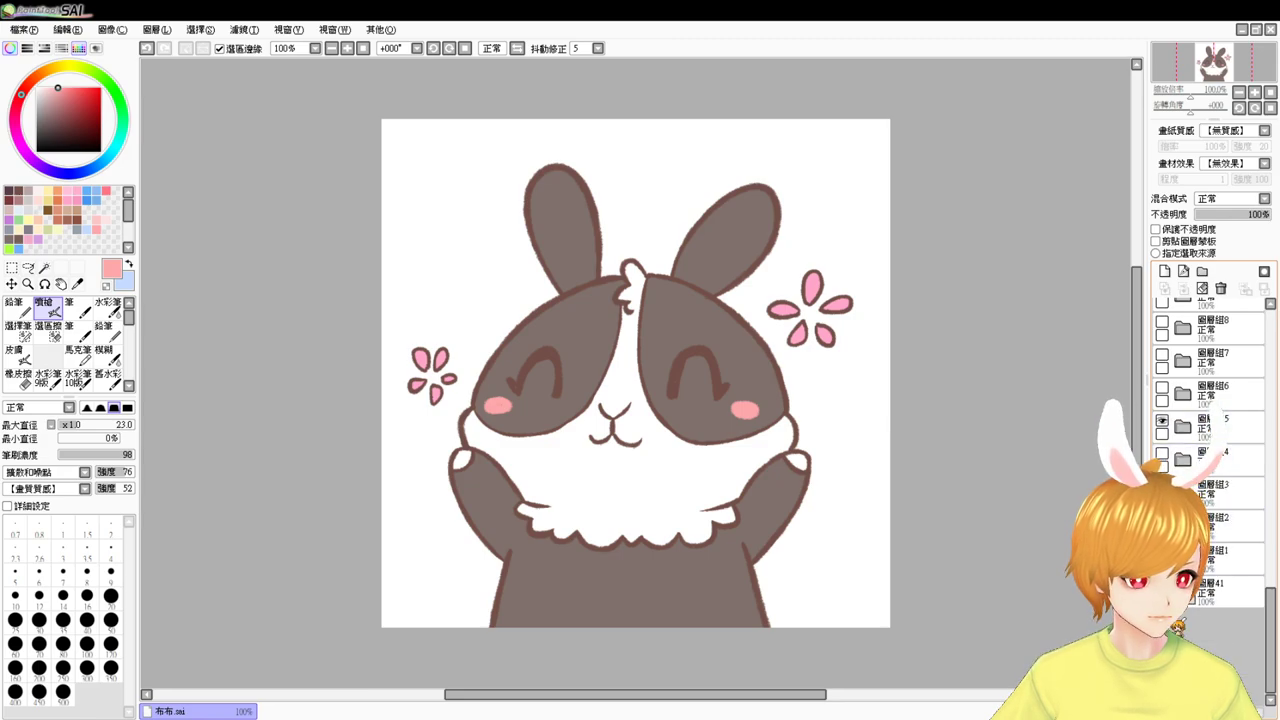
pyautogui.click(1162, 585)
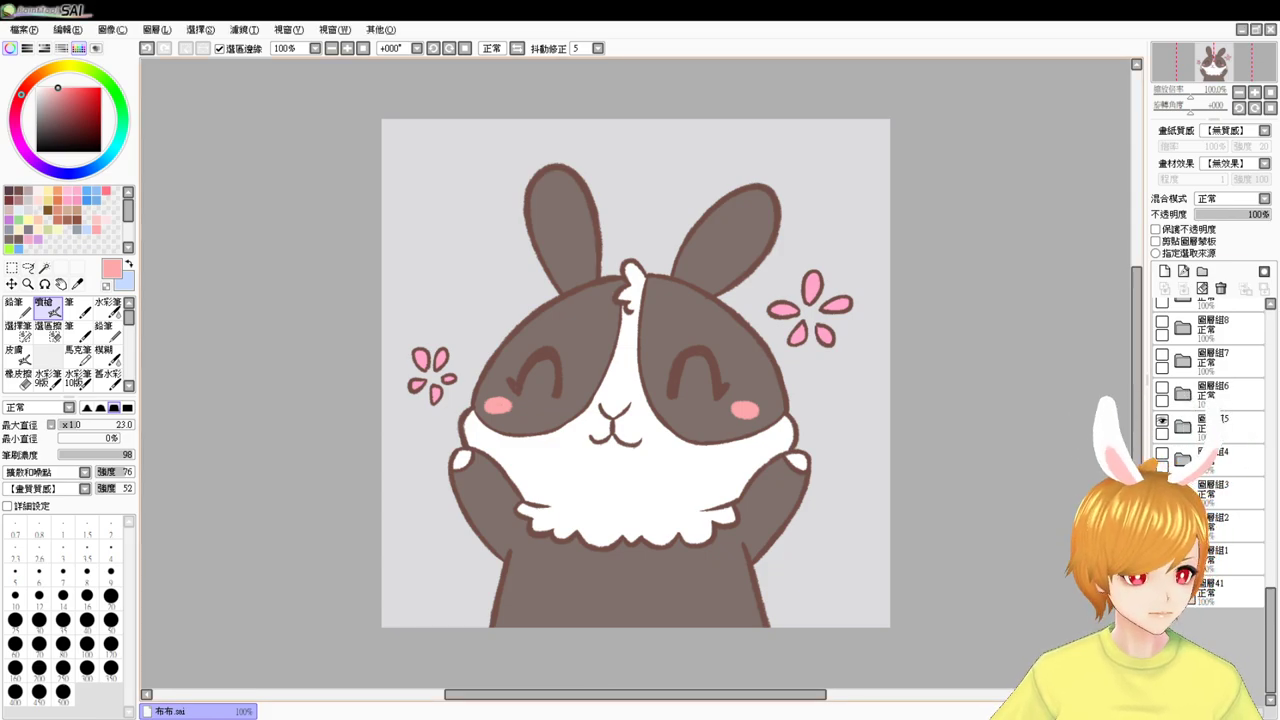
pyautogui.click(1161, 588)
pyautogui.click(1161, 421)
# - Show and expand 圖層組6 with the winking rabbit and add a new layer directly beneath its line art
pyautogui.click(1178, 400)
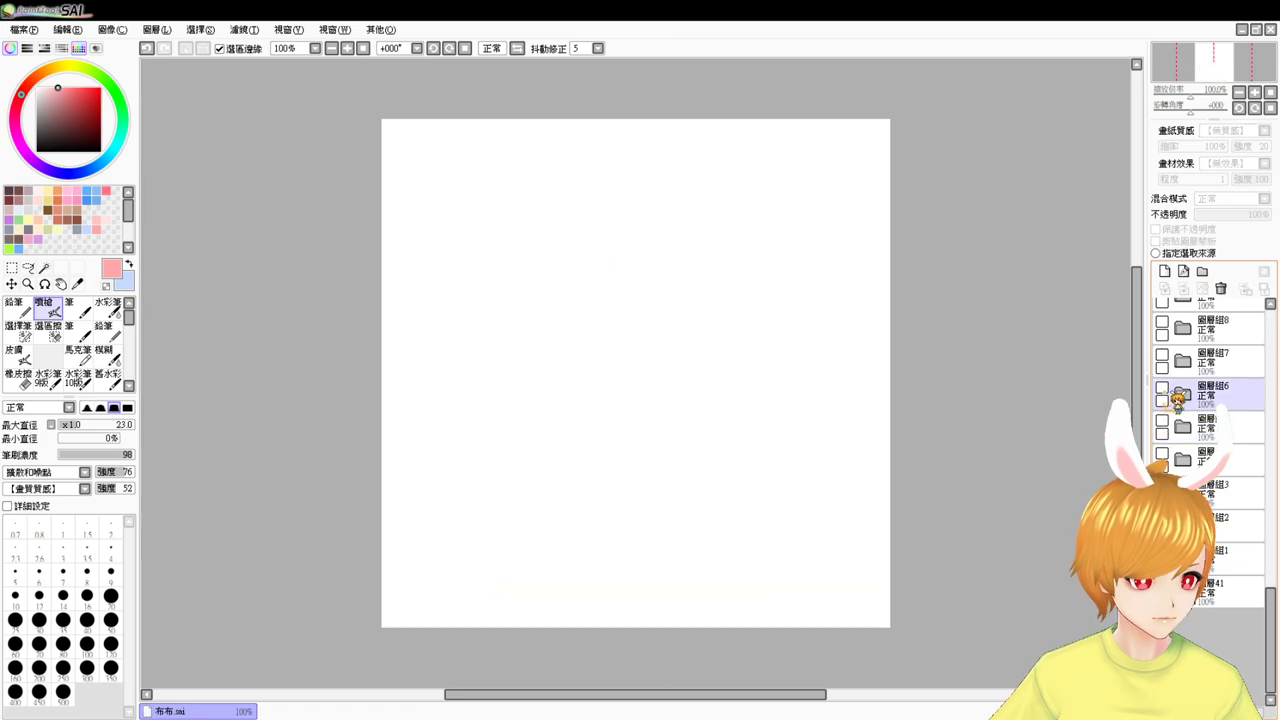
pyautogui.click(1162, 388)
pyautogui.click(1185, 395)
pyautogui.click(1222, 459)
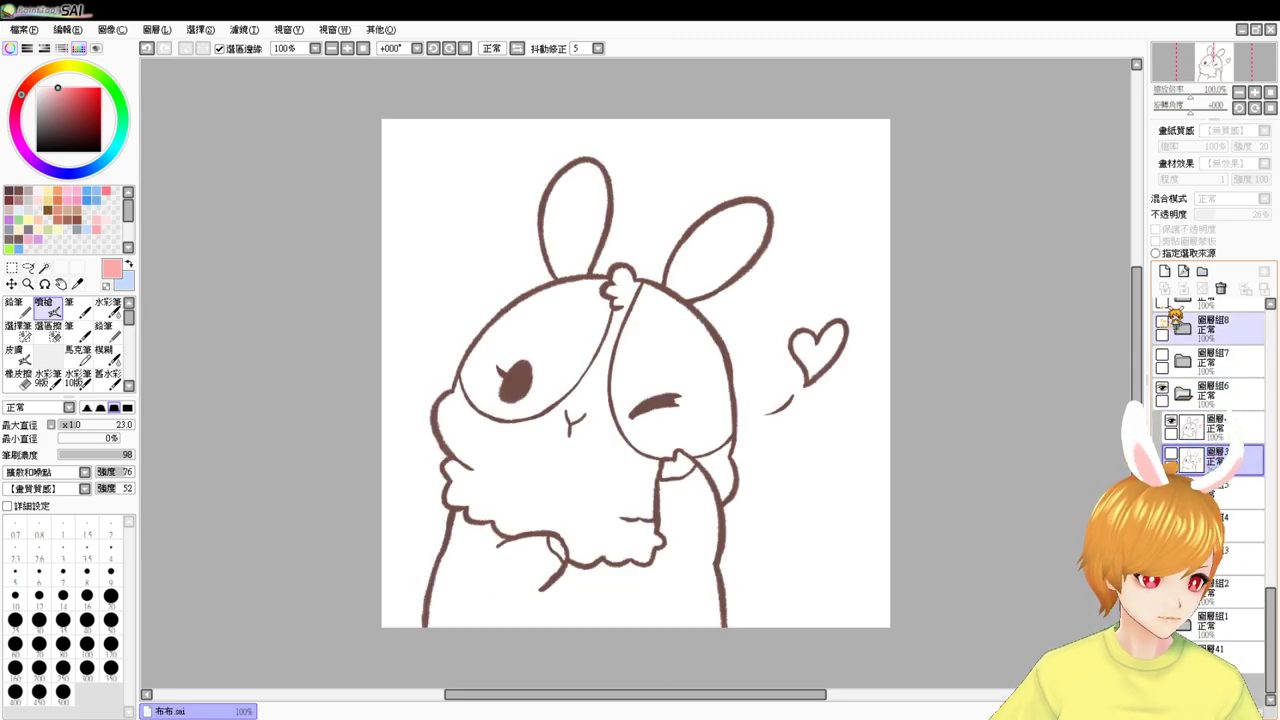
pyautogui.click(1165, 272)
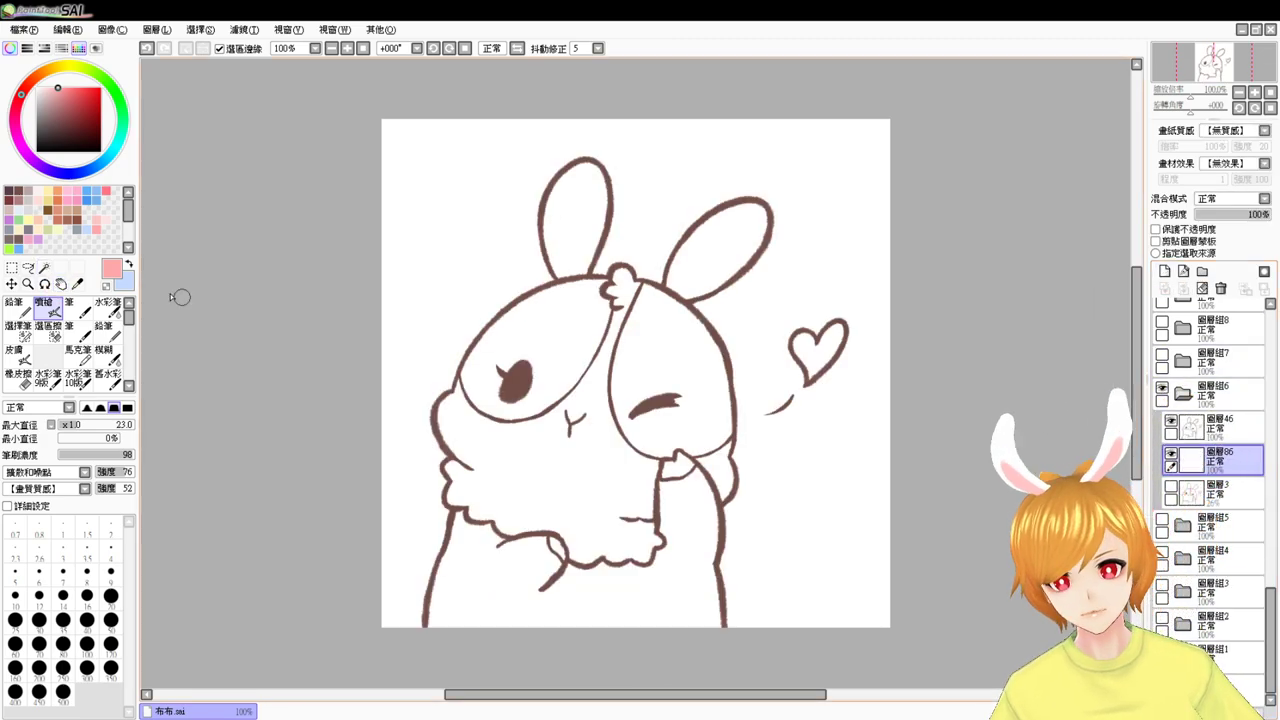
# - Select the winking rabbit's eye patches, ears and body with the Magic Wand and fill them with salmon pink
pyautogui.click(44, 268)
pyautogui.click(508, 366)
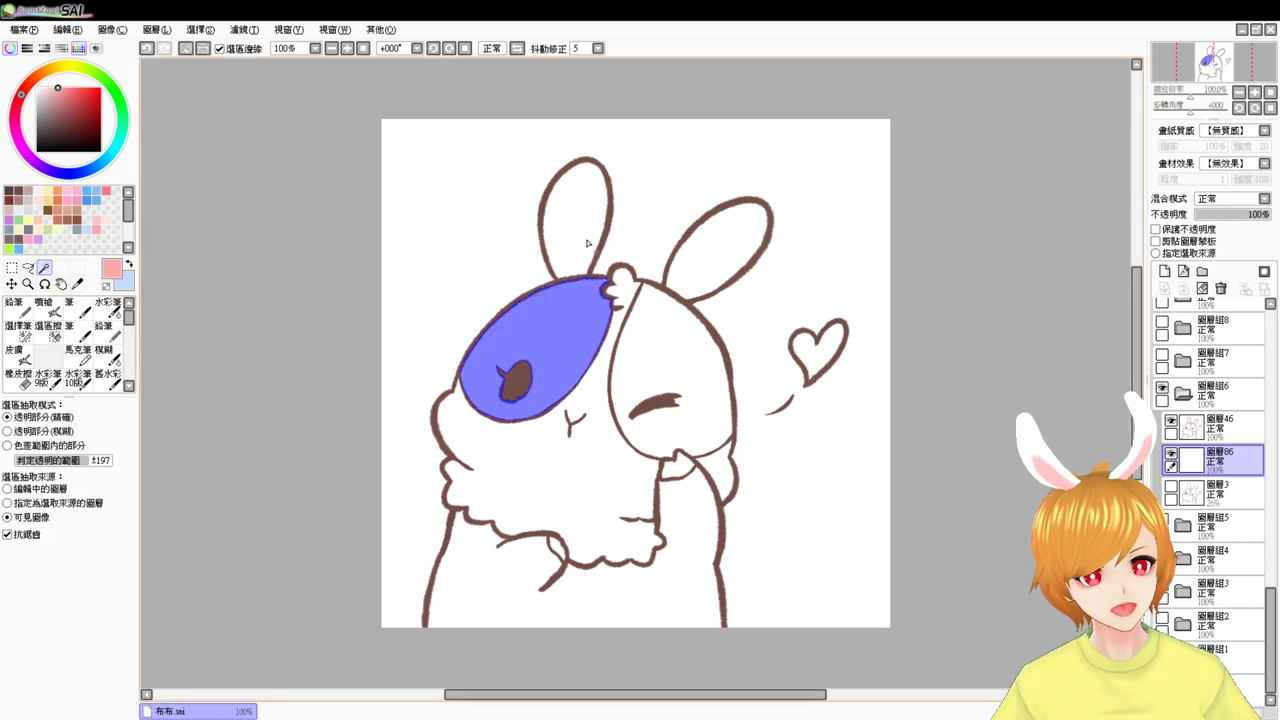
pyautogui.click(575, 215)
pyautogui.click(709, 265)
pyautogui.click(655, 382)
pyautogui.click(619, 603)
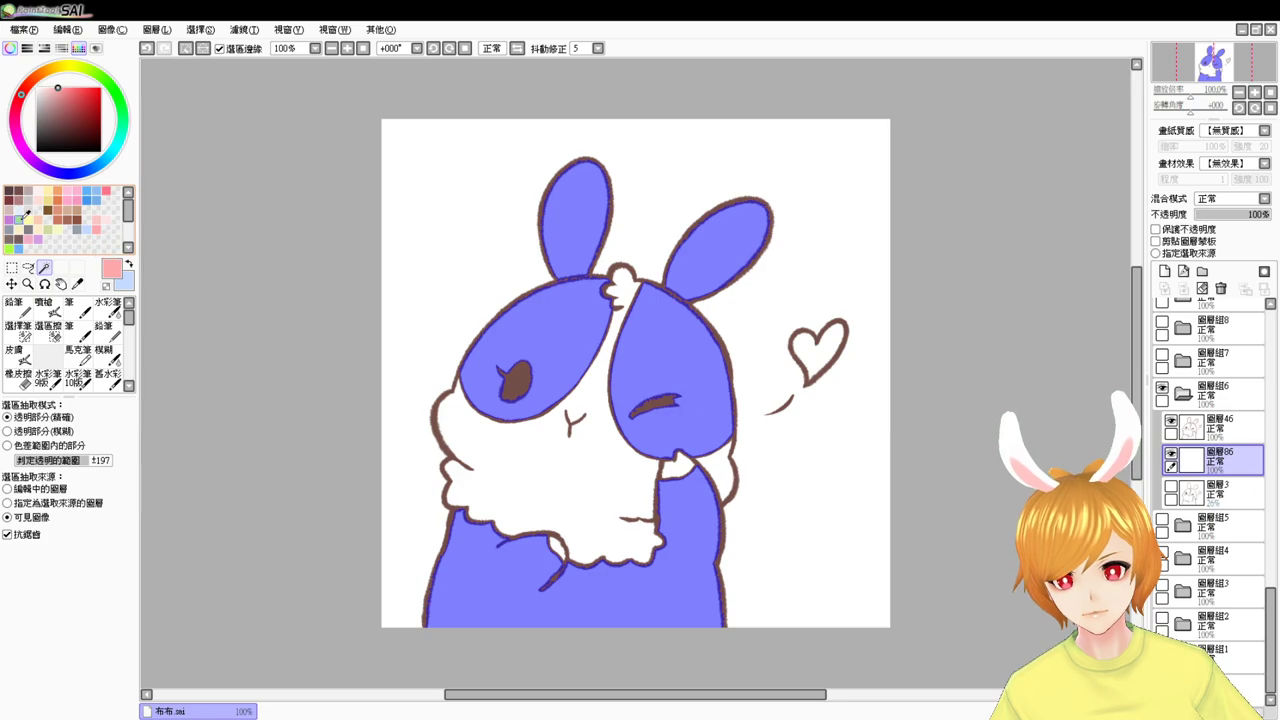
pyautogui.hotkey('ctrl', 'f')
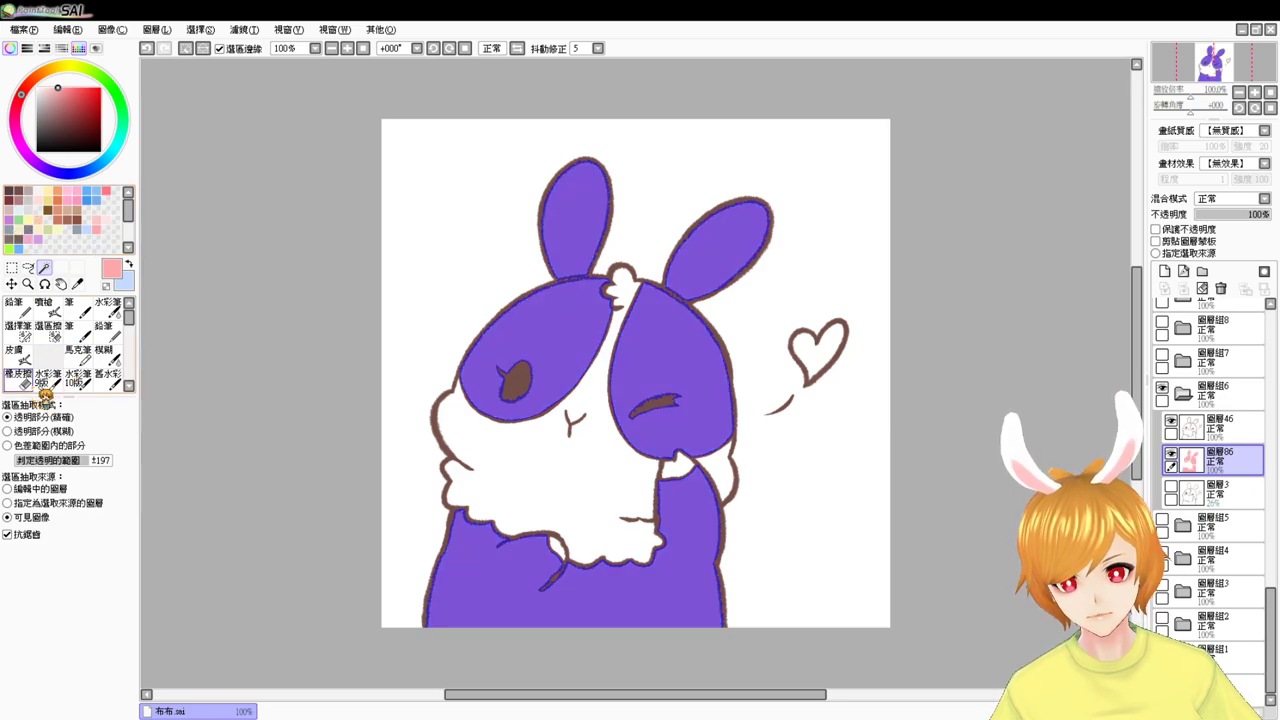
# - Try lime green, blue, pink, lilac and terracotta as fills for the winking rabbit's selected fur
pyautogui.click(58, 315)
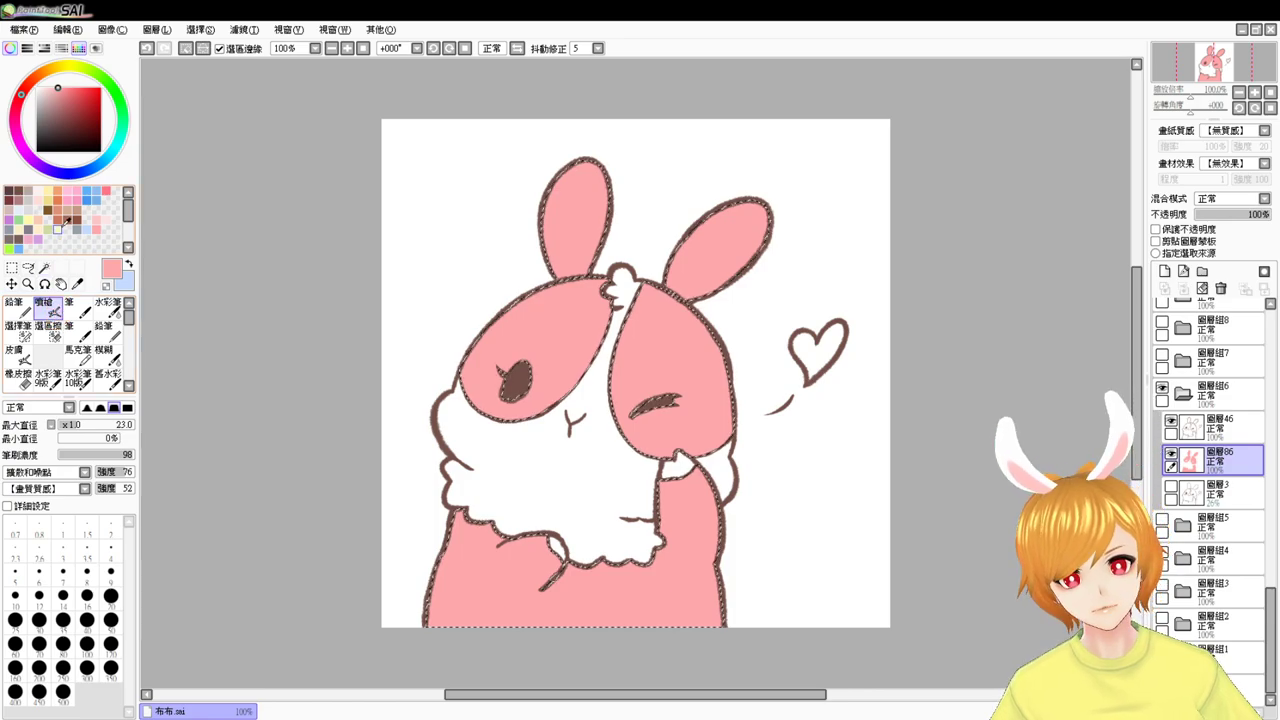
pyautogui.click(18, 243)
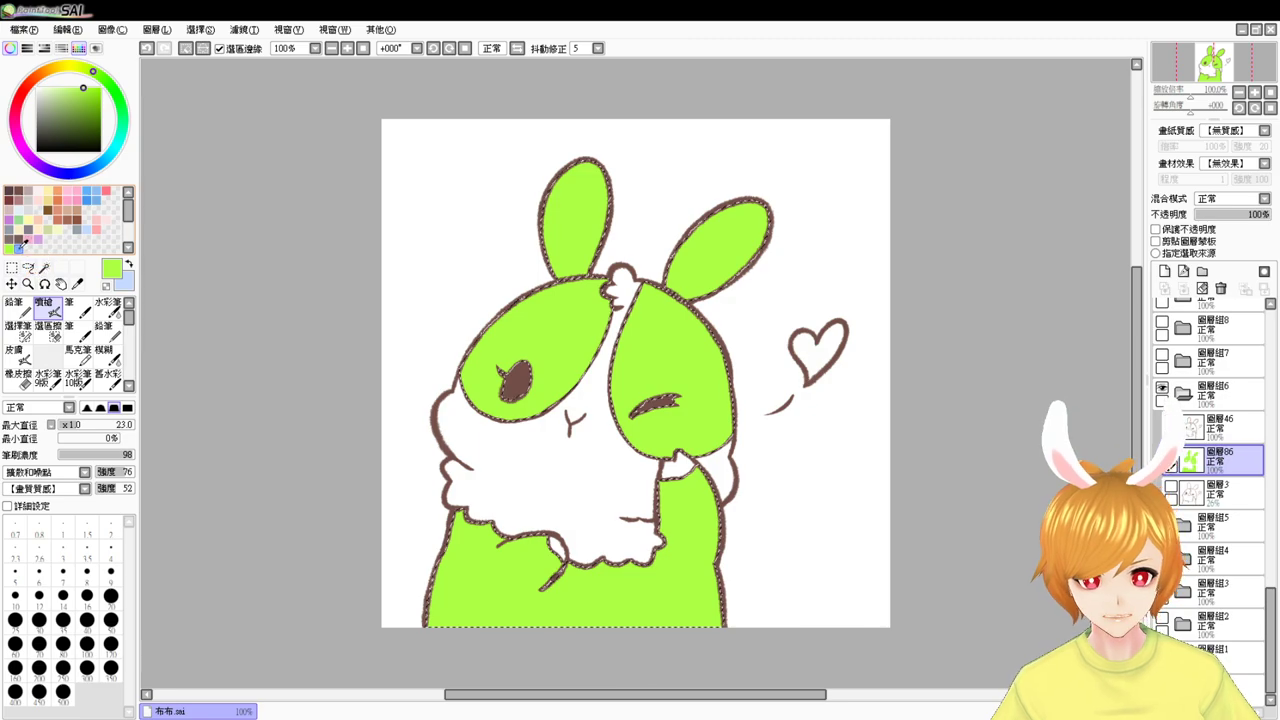
pyautogui.click(18, 249)
pyautogui.hotkey('ctrl', 'f')
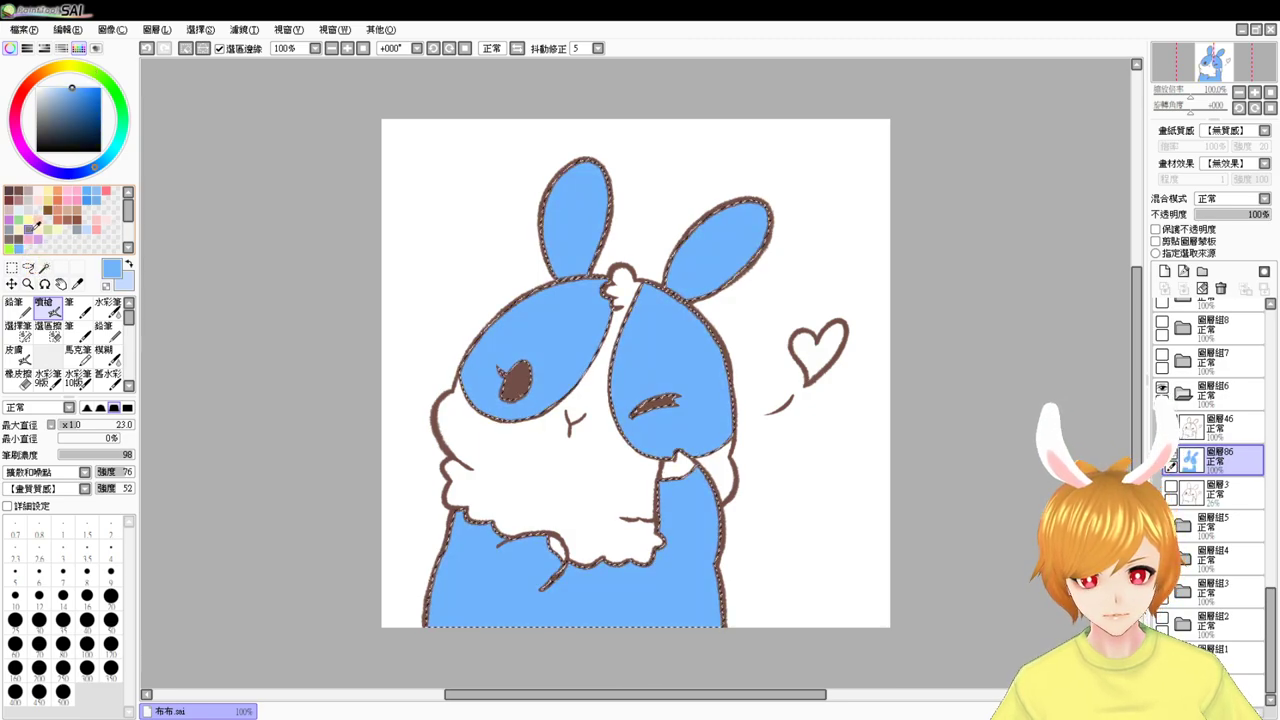
pyautogui.click(29, 231)
pyautogui.click(33, 236)
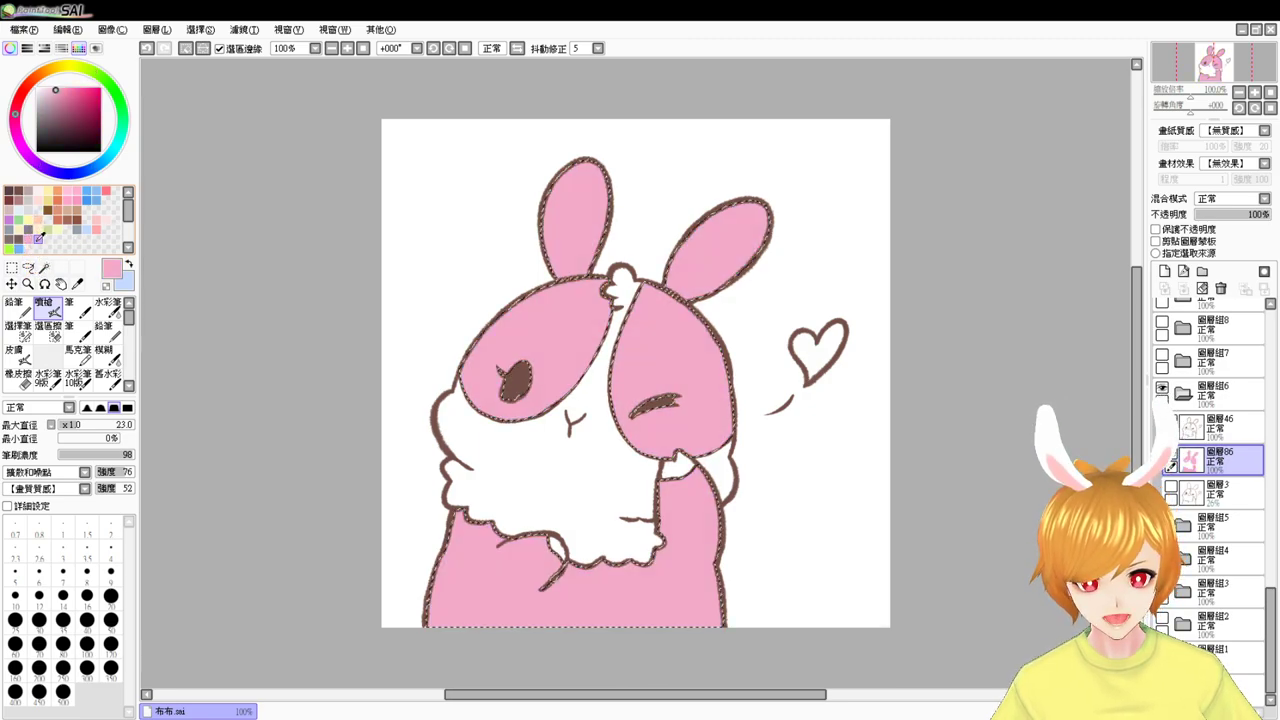
pyautogui.click(40, 238)
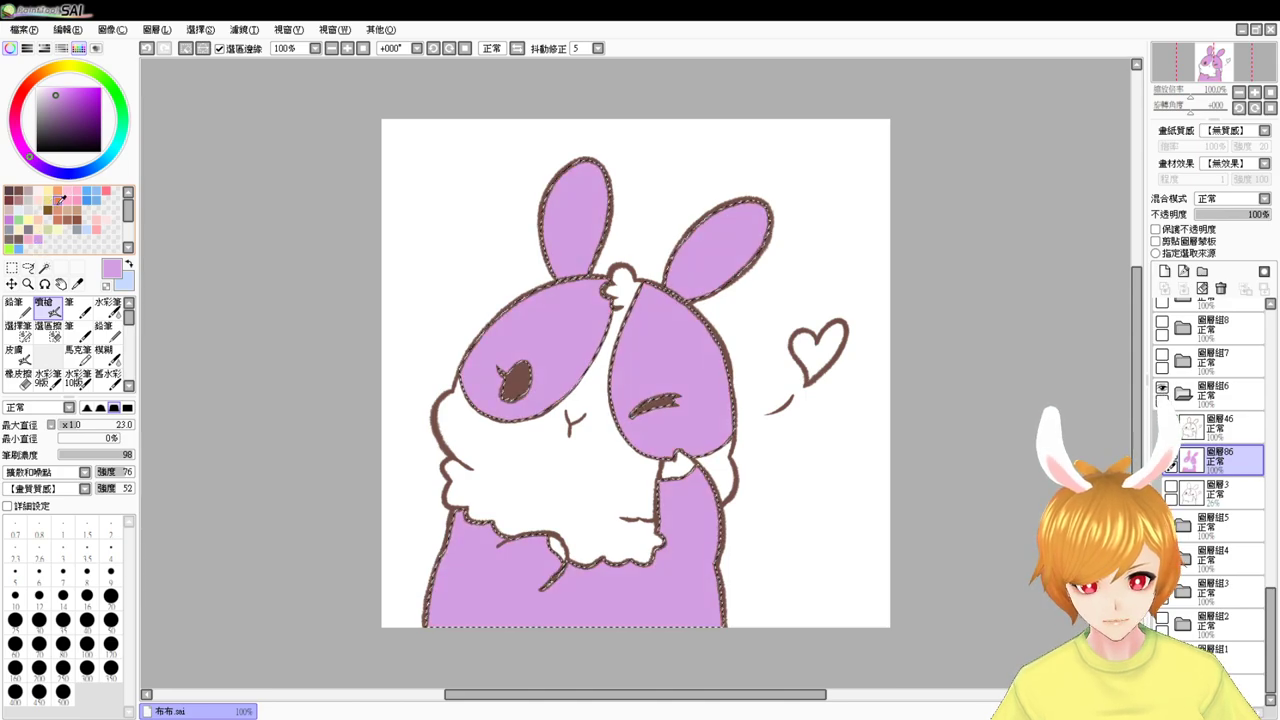
pyautogui.click(62, 211)
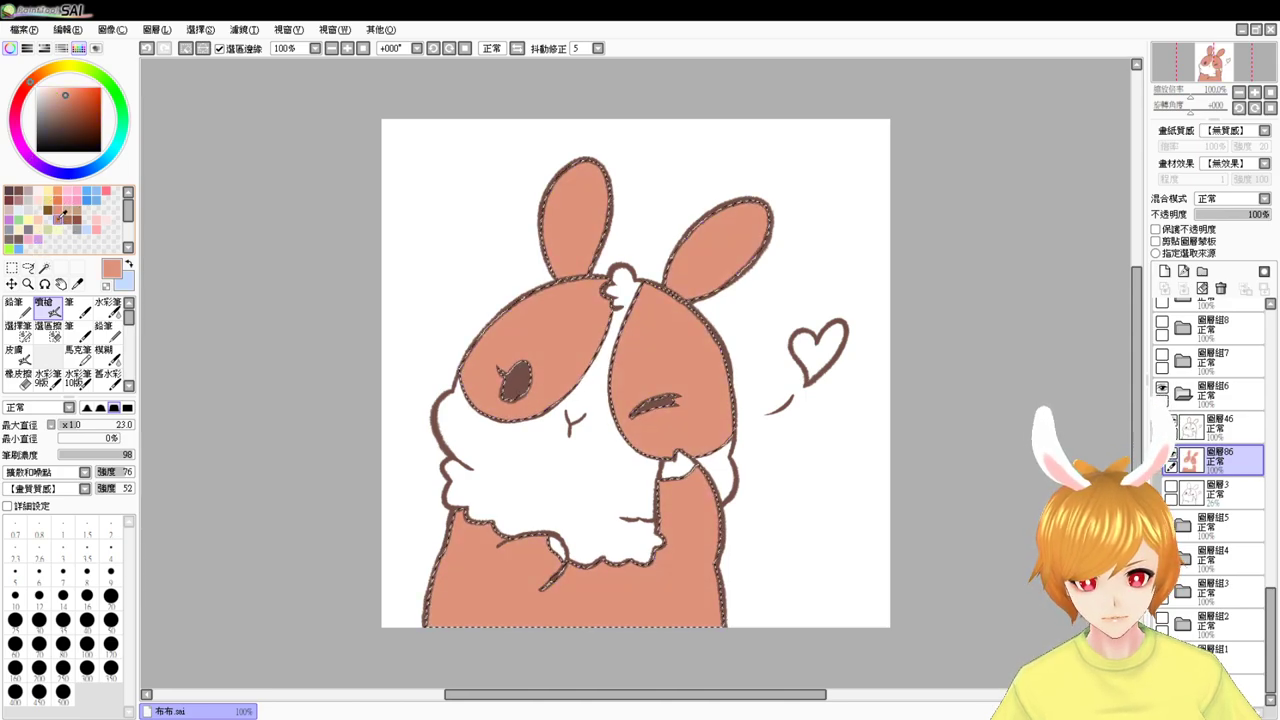
# - Try an orange fill on the winking rabbit's selected fur and shift its hue to blue
pyautogui.click(62, 189)
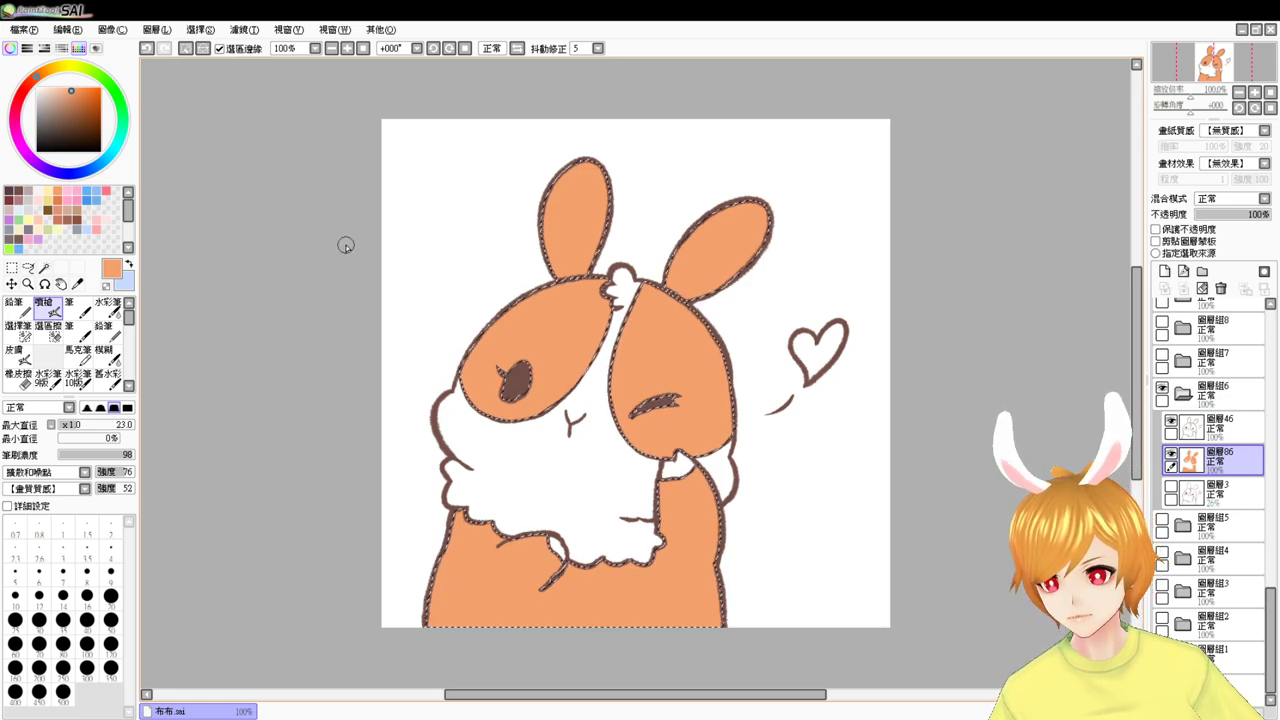
pyautogui.click(251, 34)
pyautogui.click(265, 48)
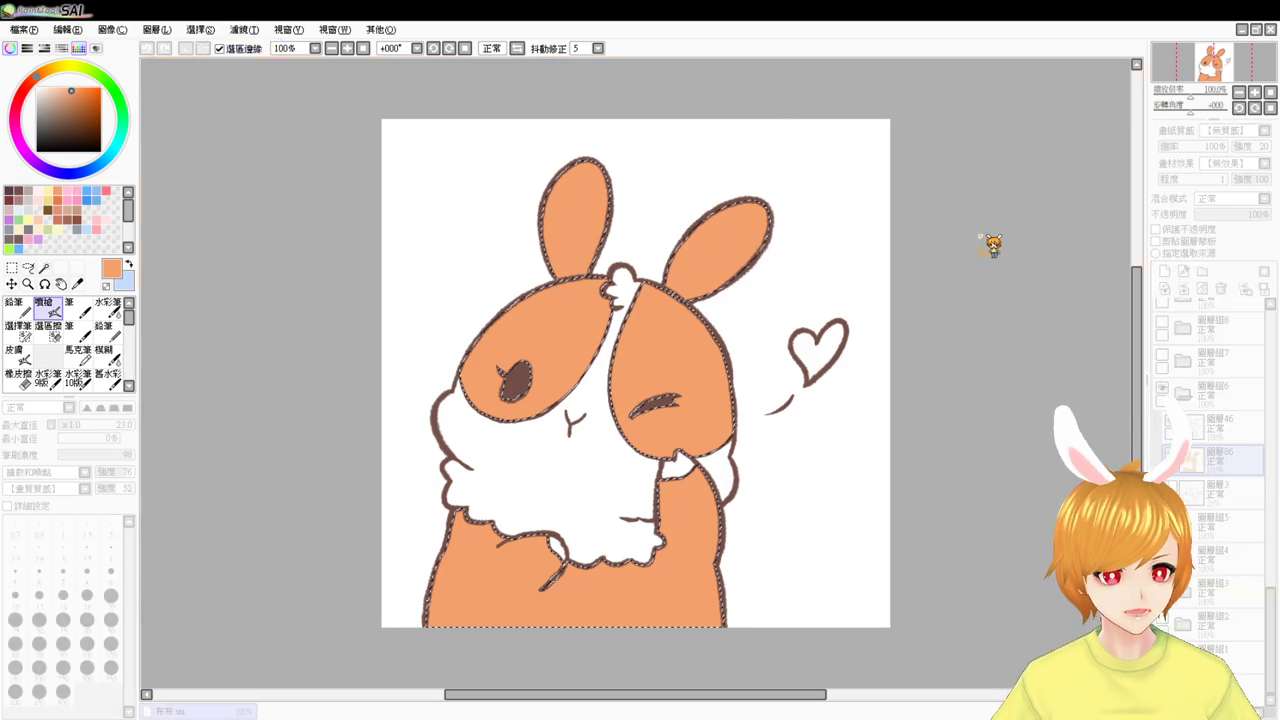
pyautogui.moveTo(992, 245); pyautogui.dragTo(1132, 260)
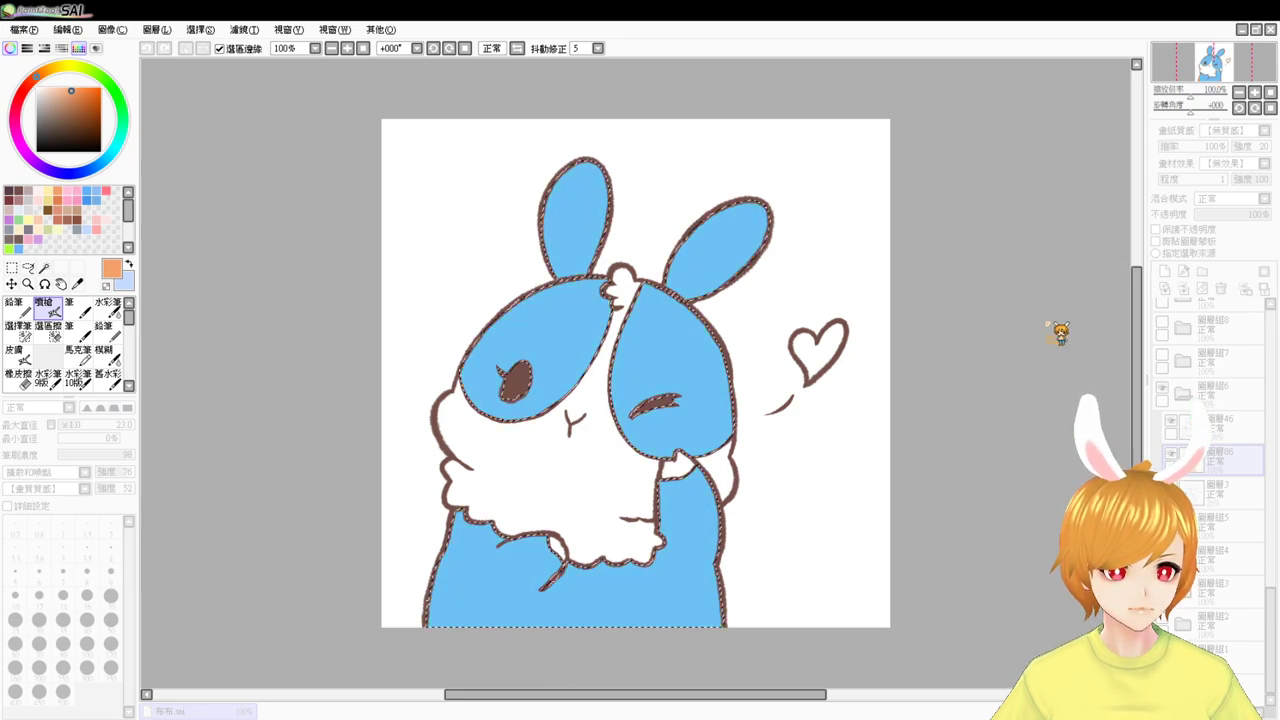
pyautogui.click(1064, 307)
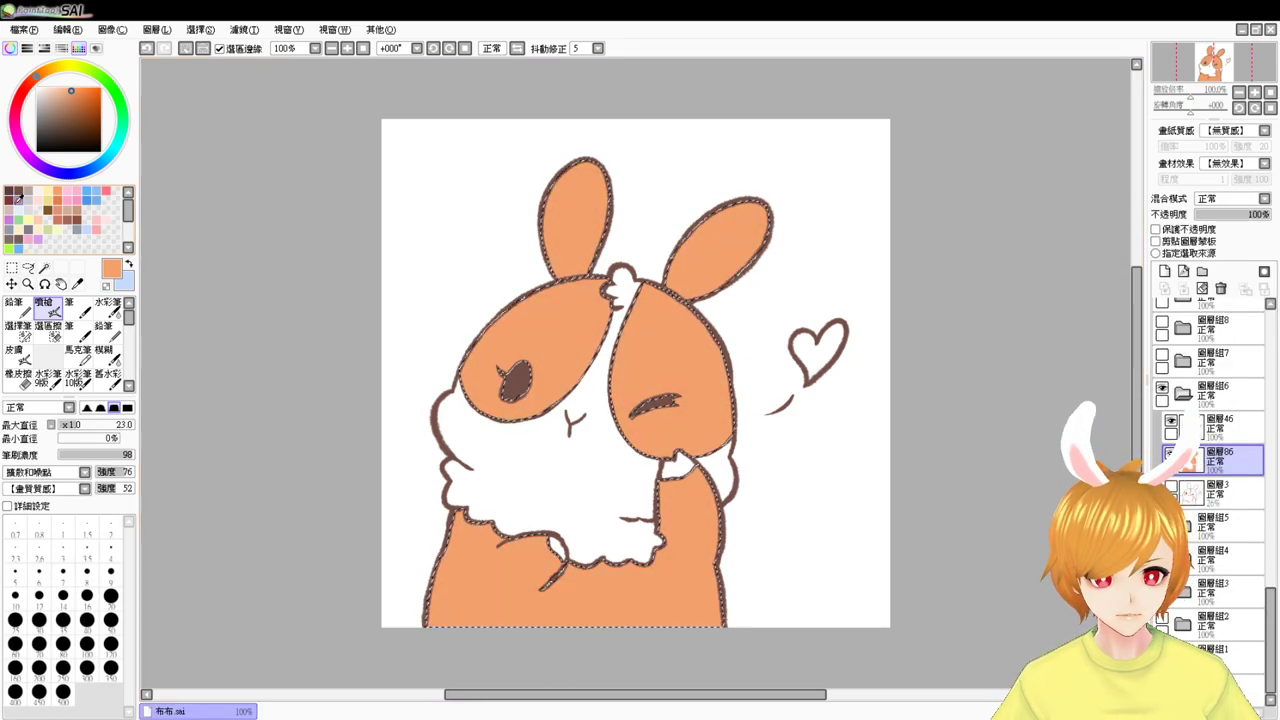
# - Fill the winking rabbit's selected fur with dark grey-brown and clear the selection
pyautogui.click(9, 239)
pyautogui.hotkey('ctrl', 'f')
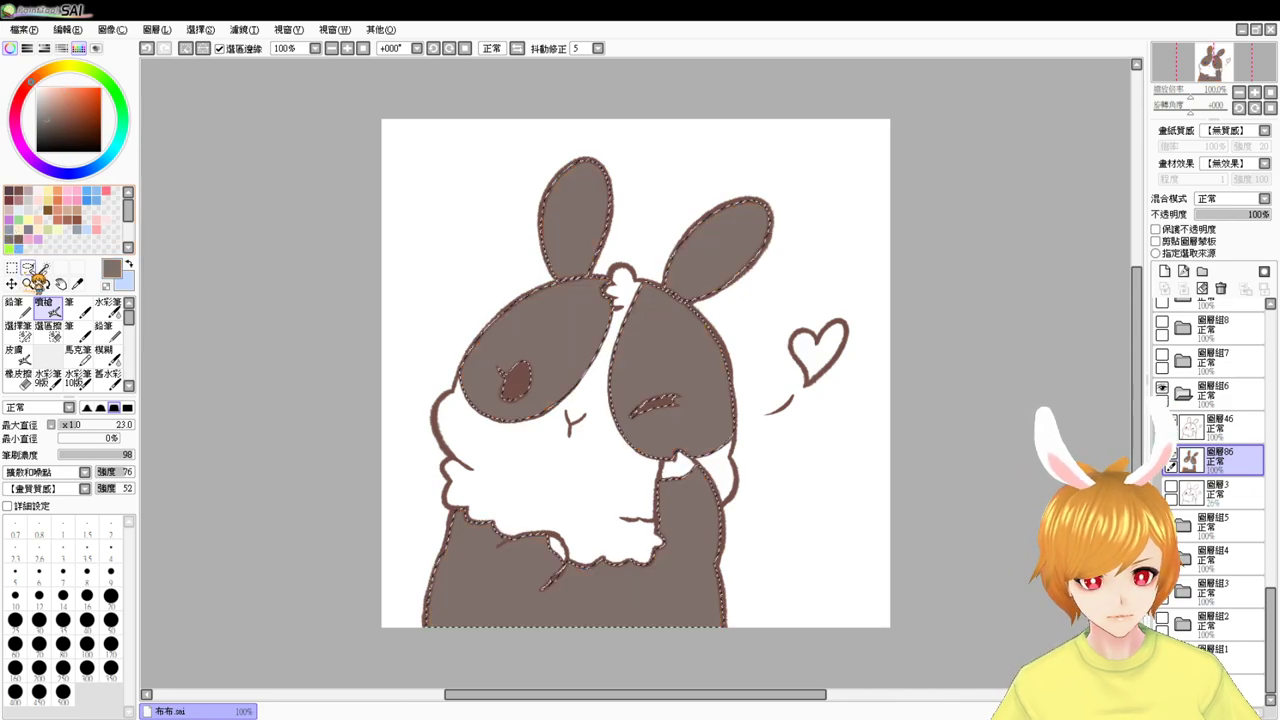
pyautogui.hotkey('ctrl', 'd')
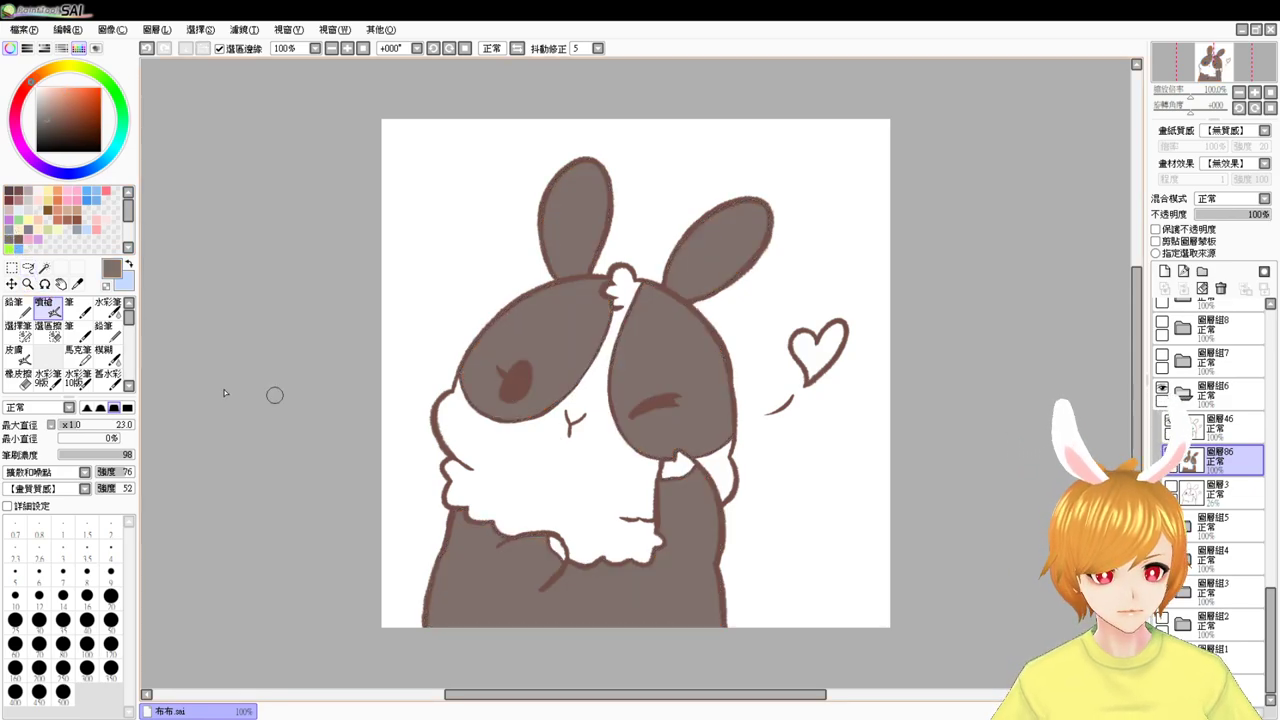
# - Select the winking rabbit's muzzle, chest and remaining unfilled fur patches with the Magic Wand, fill them with white and deselect
pyautogui.click(44, 268)
pyautogui.click(531, 485)
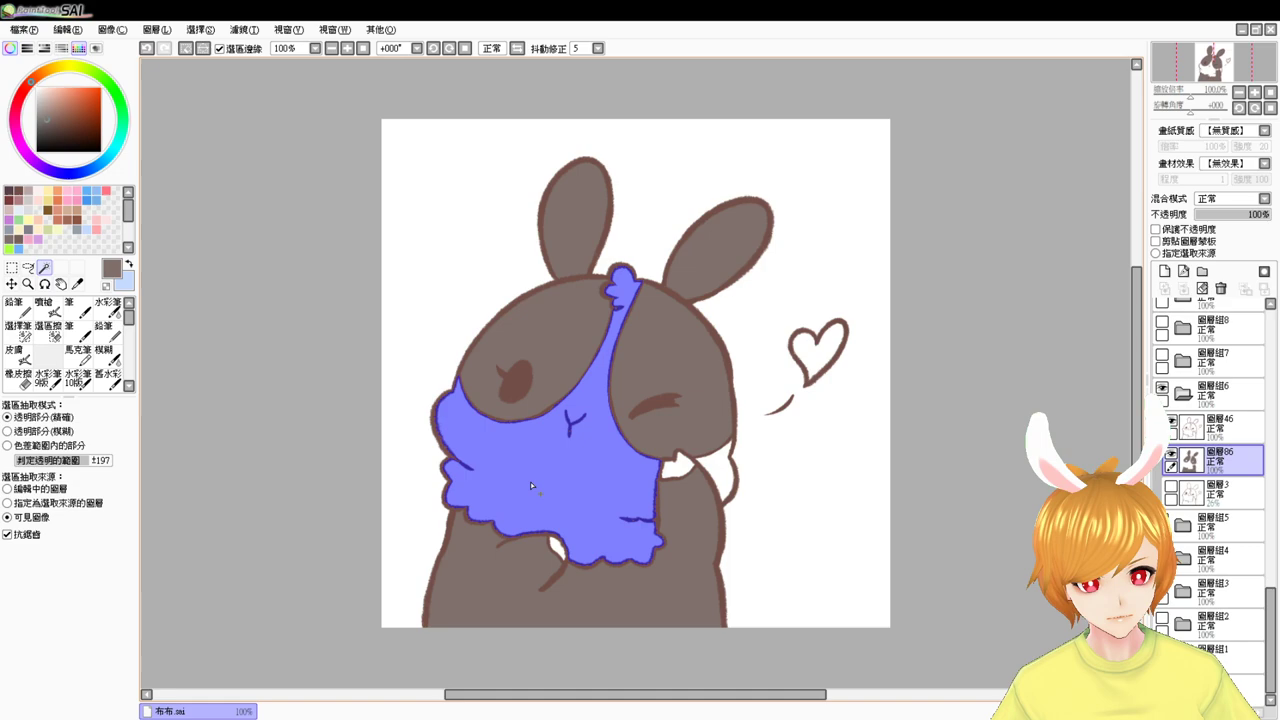
pyautogui.click(680, 478)
pyautogui.click(712, 470)
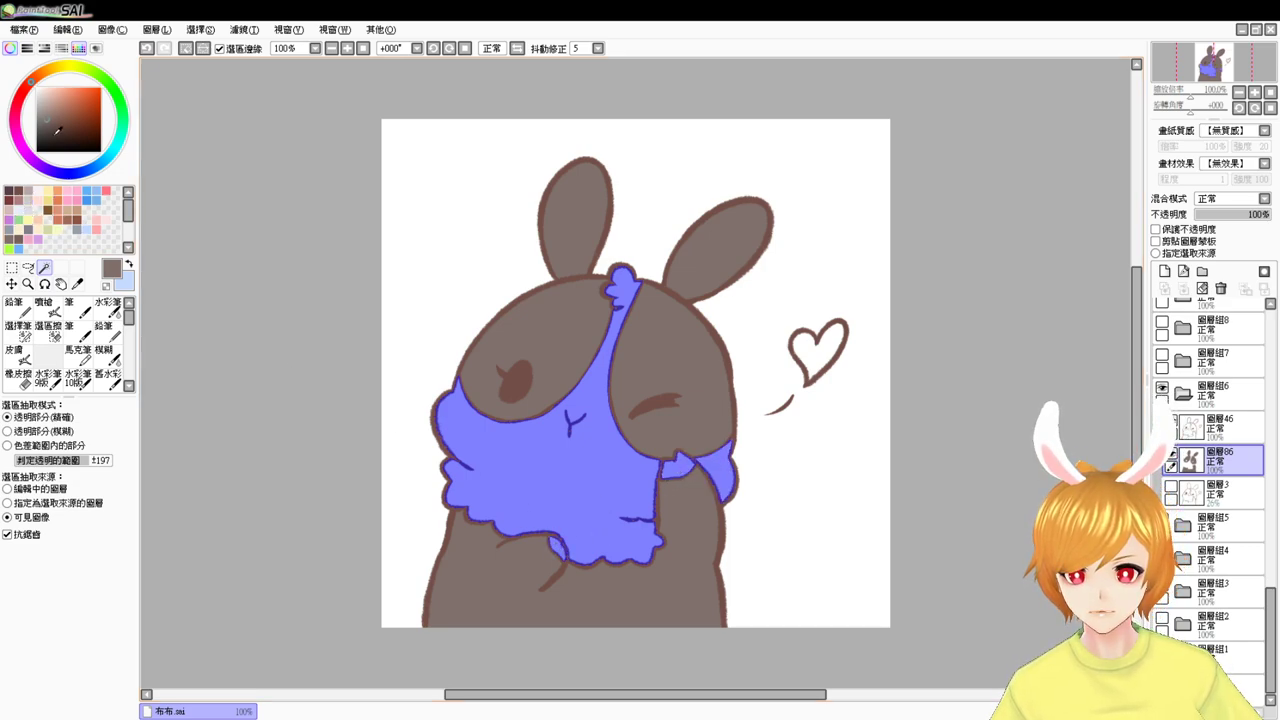
pyautogui.moveTo(56, 132); pyautogui.dragTo(35, 66)
pyautogui.hotkey('ctrl', 'f')
pyautogui.hotkey('ctrl', 'd')
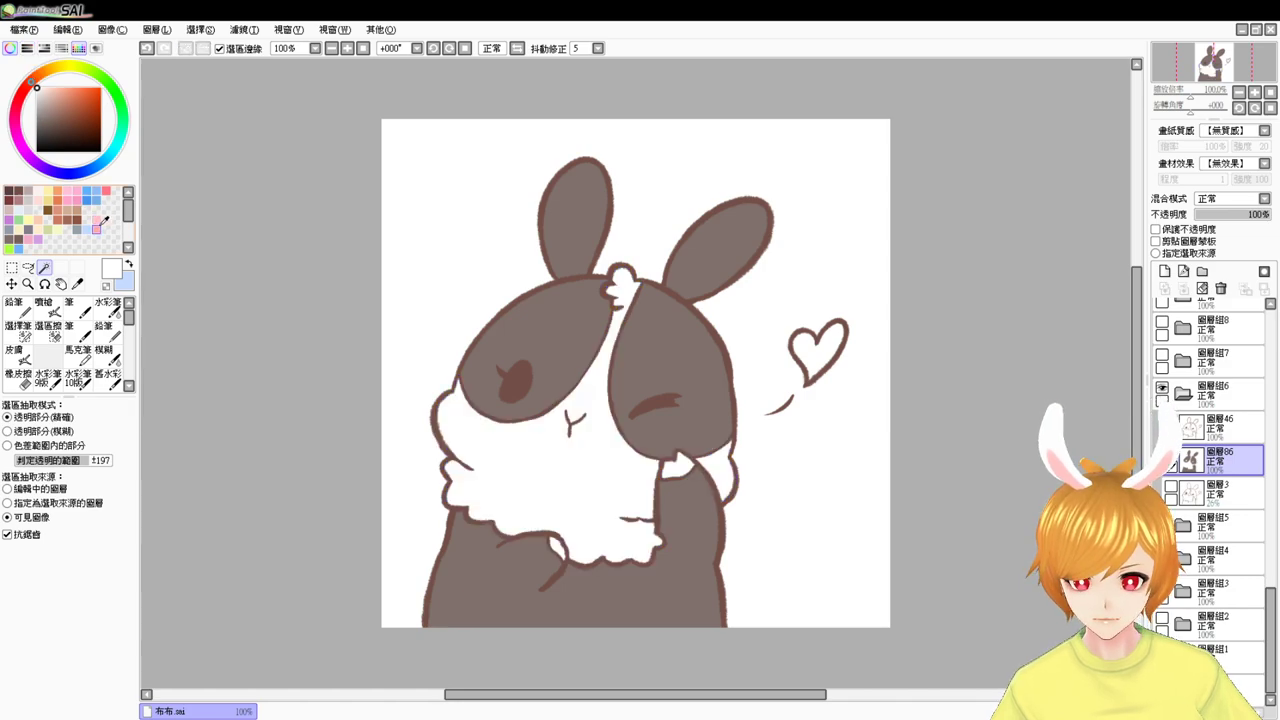
# - Airbrush light pink blush on the winking rabbit's cheeks and fill the heart with coral pink
pyautogui.click(95, 229)
pyautogui.click(44, 307)
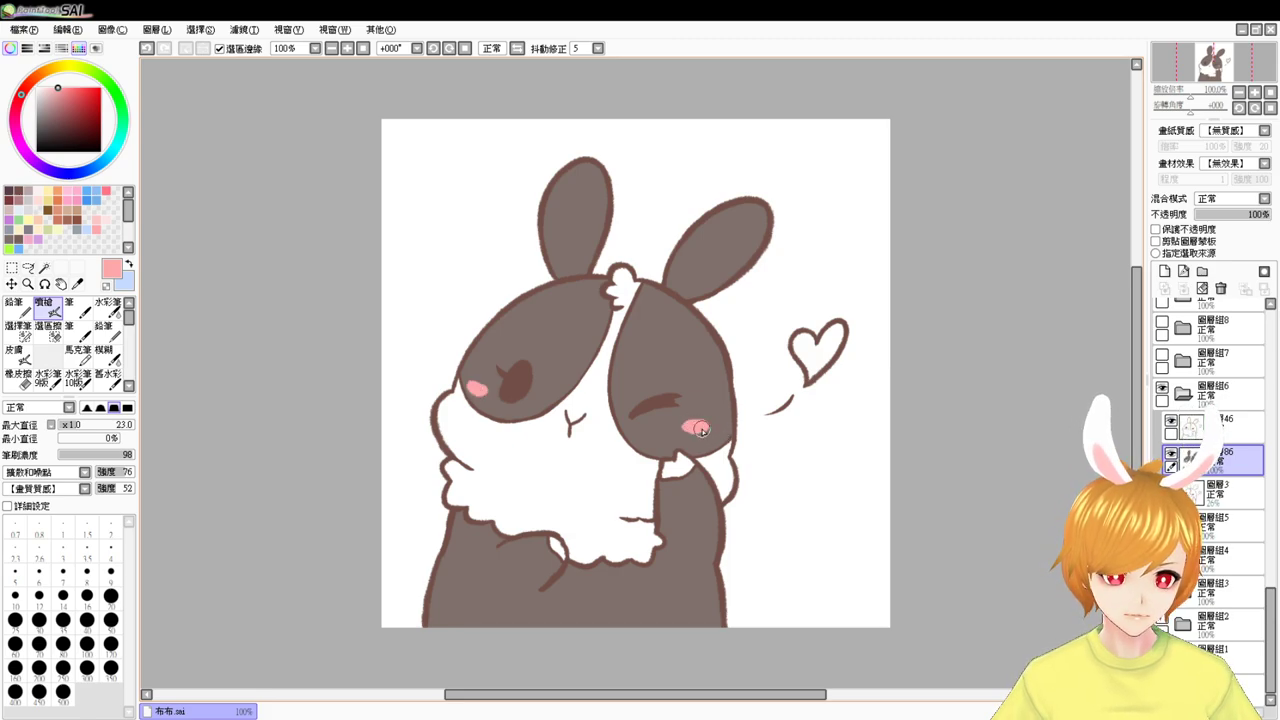
pyautogui.click(44, 268)
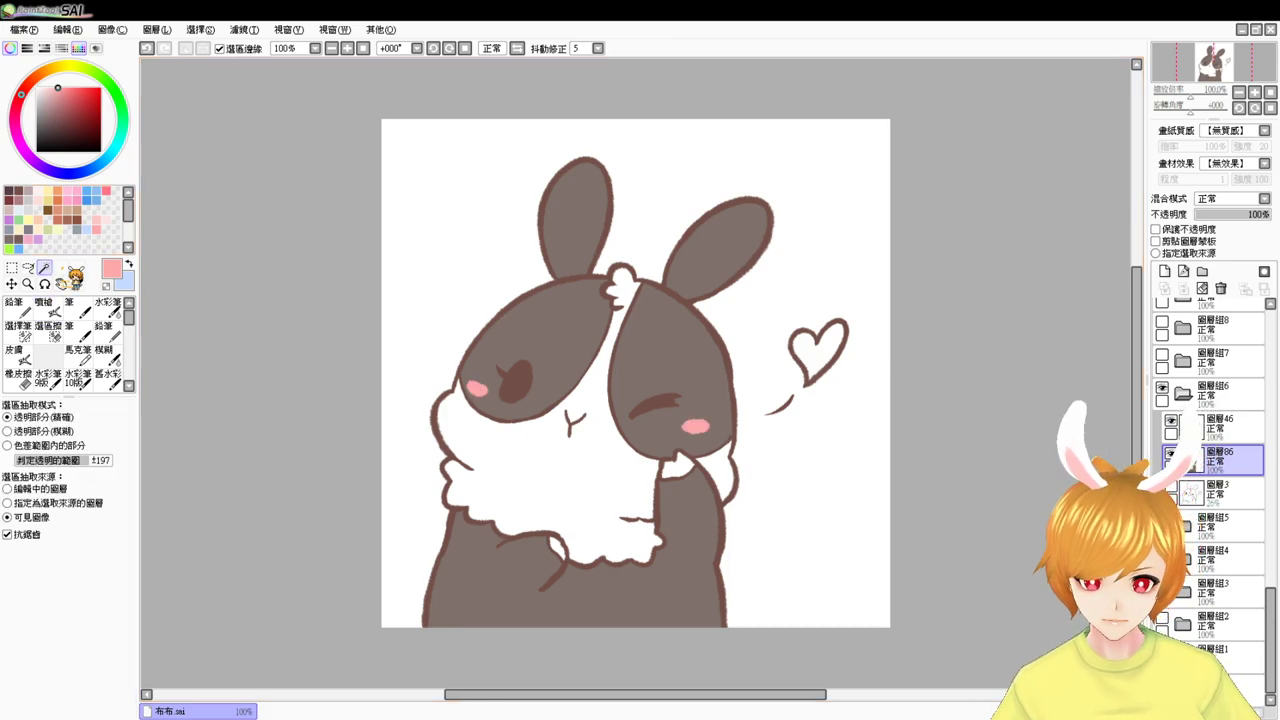
pyautogui.click(819, 362)
pyautogui.click(106, 191)
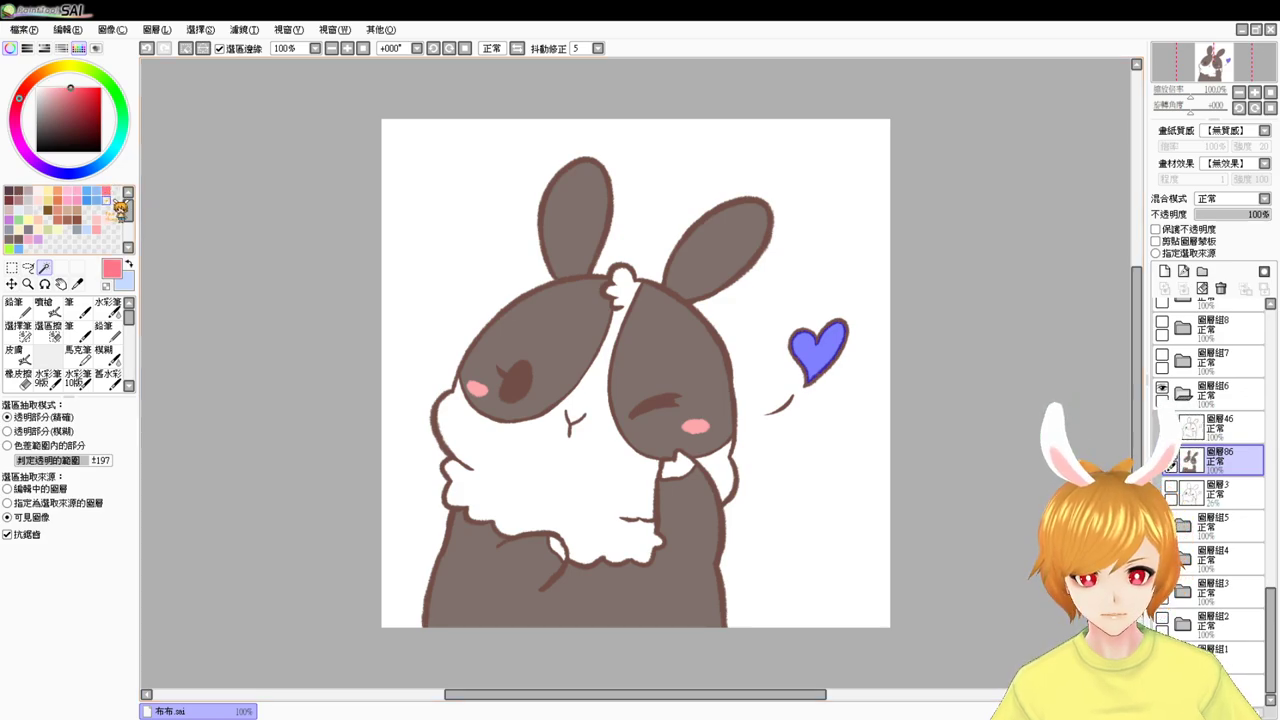
pyautogui.hotkey('ctrl', 'f')
pyautogui.hotkey('ctrl', 'd')
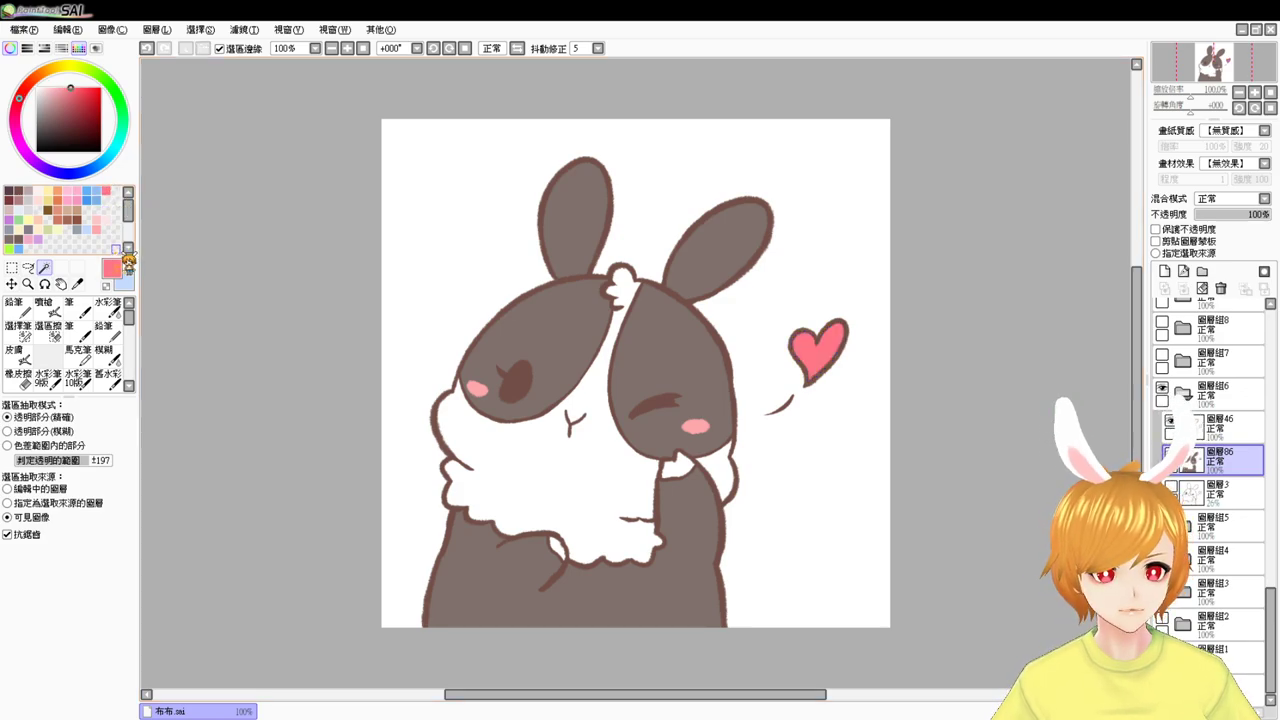
# - Collapse and hide 圖層組6, show and expand 圖層組7, and add a new layer directly beneath its line art
pyautogui.click(1183, 393)
pyautogui.click(1162, 387)
pyautogui.click(1162, 355)
pyautogui.click(1184, 360)
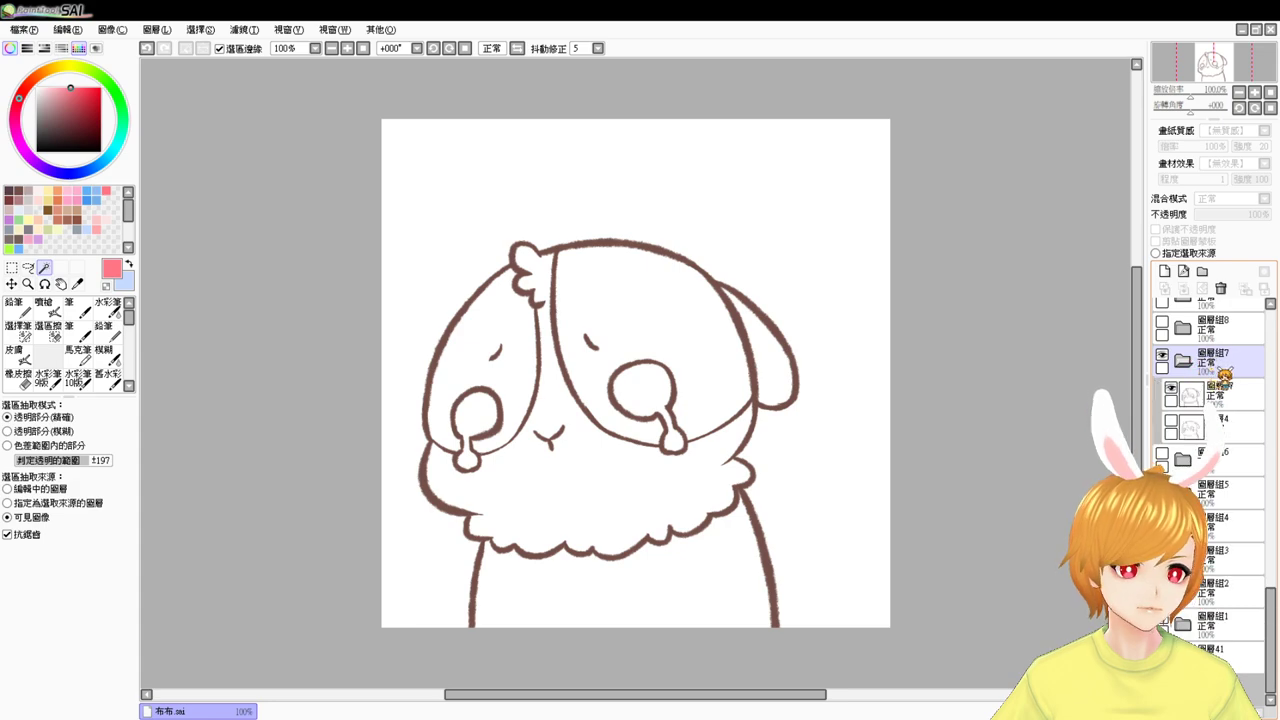
pyautogui.click(1228, 424)
pyautogui.click(1166, 271)
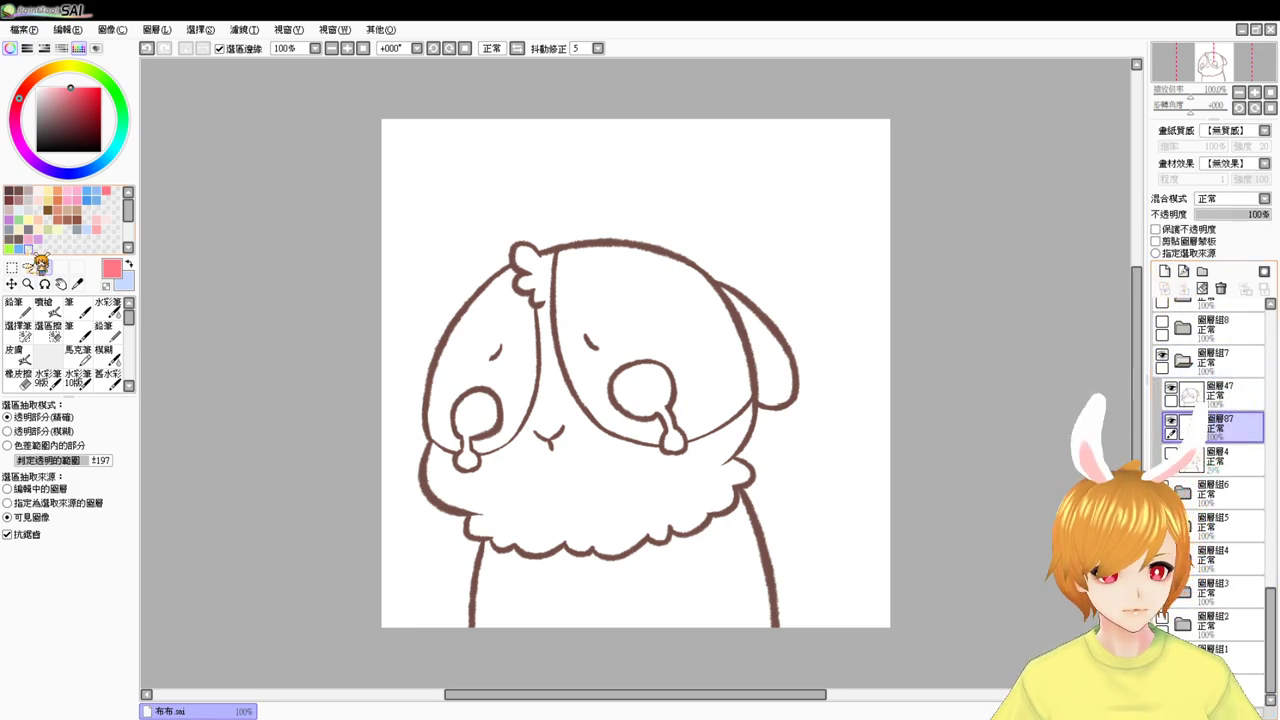
# - Select the crying rabbit's eye patches, ear and body, fill them with dark grey-brown and deselect
pyautogui.click(483, 330)
pyautogui.click(662, 322)
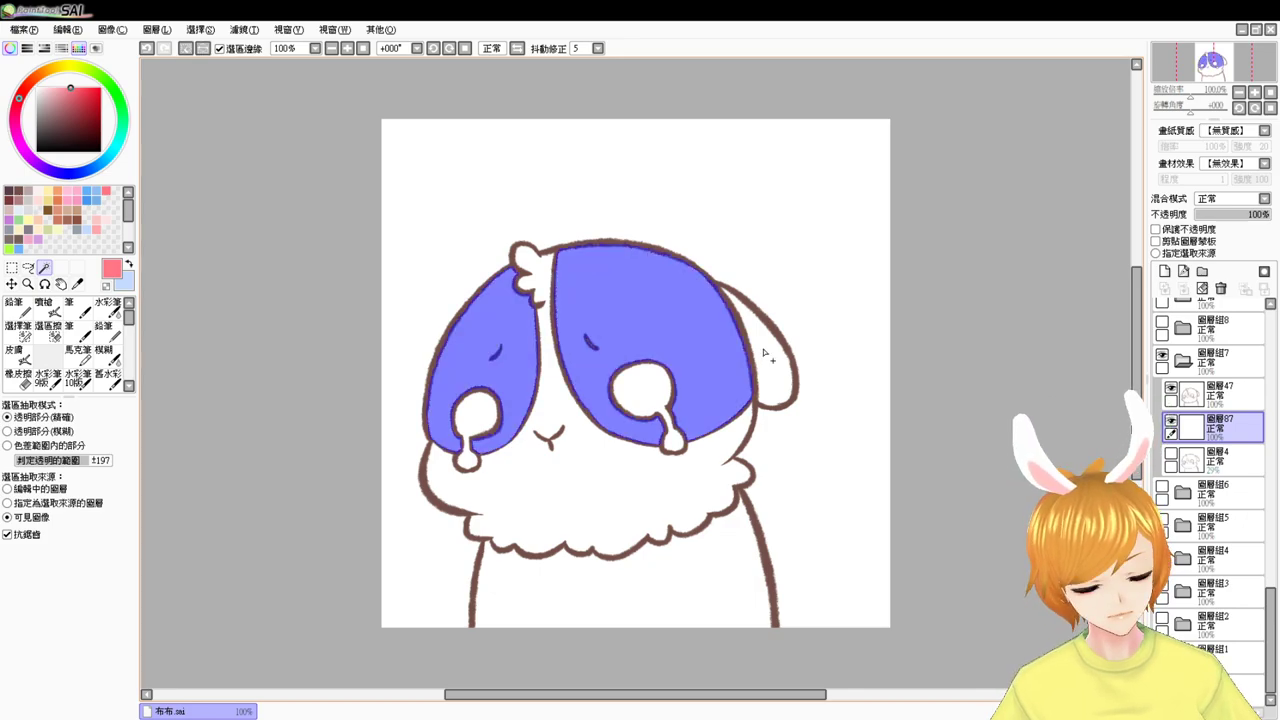
pyautogui.click(765, 352)
pyautogui.click(663, 609)
pyautogui.click(10, 237)
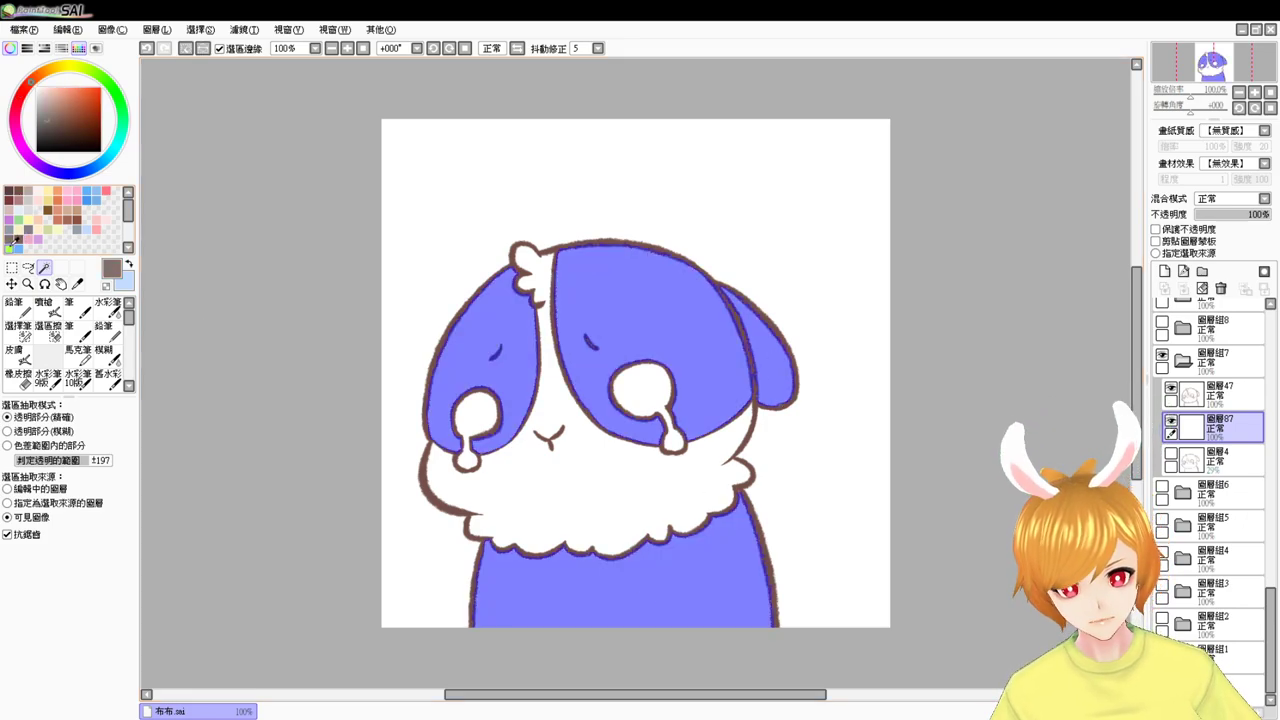
pyautogui.hotkey('ctrl', 'f')
pyautogui.hotkey('ctrl', 'd')
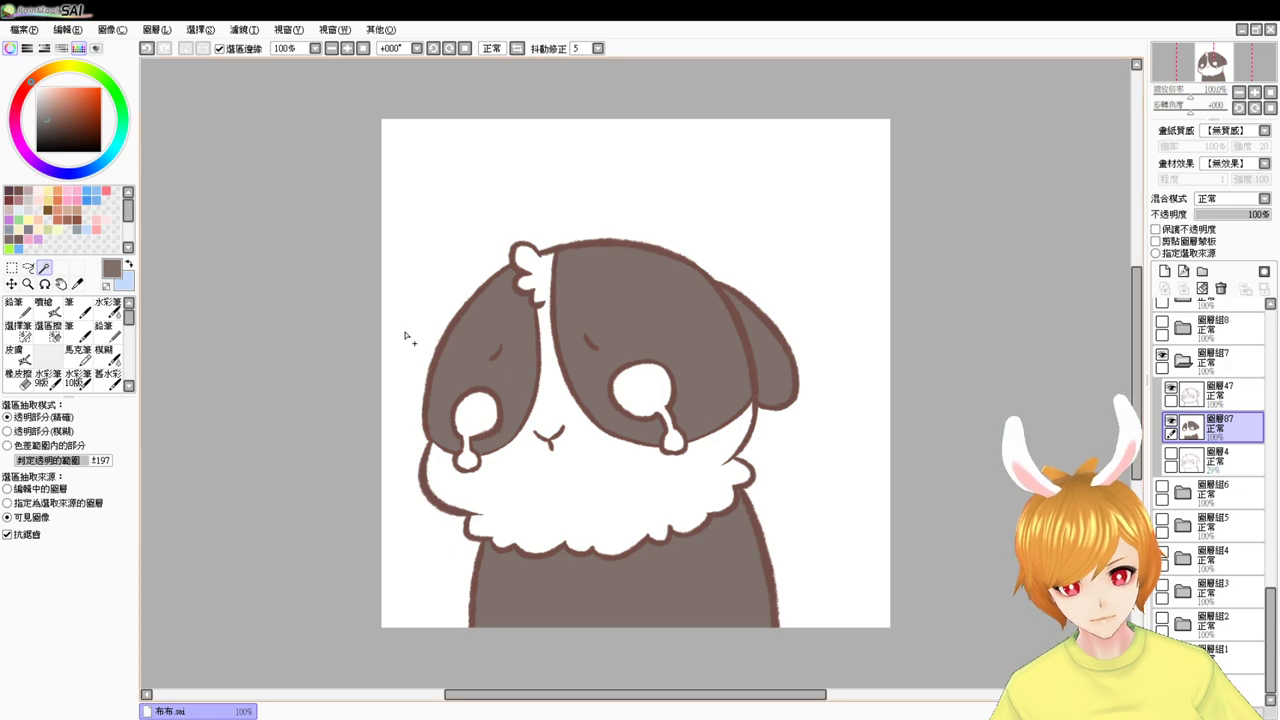
# - Select the crying rabbit's muzzle and chest fur, fill it with white and deselect
pyautogui.click(556, 408)
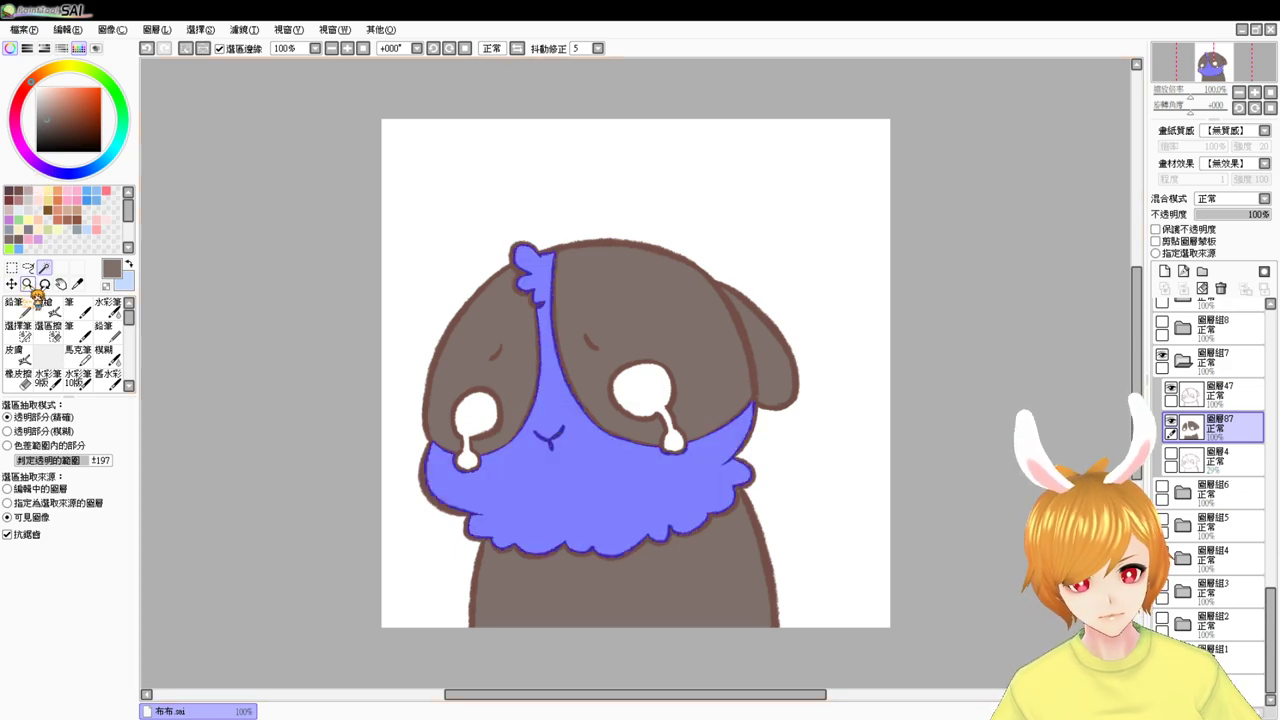
pyautogui.click(37, 89)
pyautogui.hotkey('ctrl', 'd')
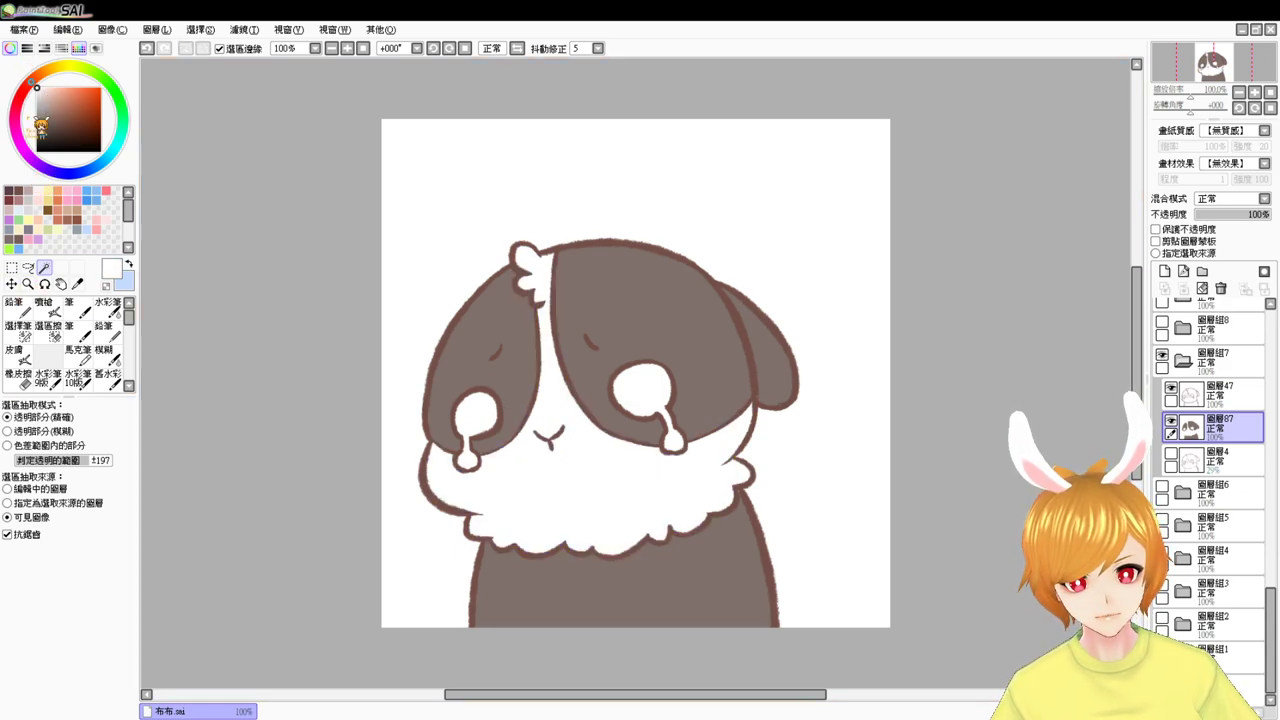
# - Touch up the crying rabbit's tear outline with the airbrush in reddish brown at 150% zoom
pyautogui.hotkey('ctrl', '-')
pyautogui.hotkey('ctrl', '+')
pyautogui.hotkey('ctrl', '+')
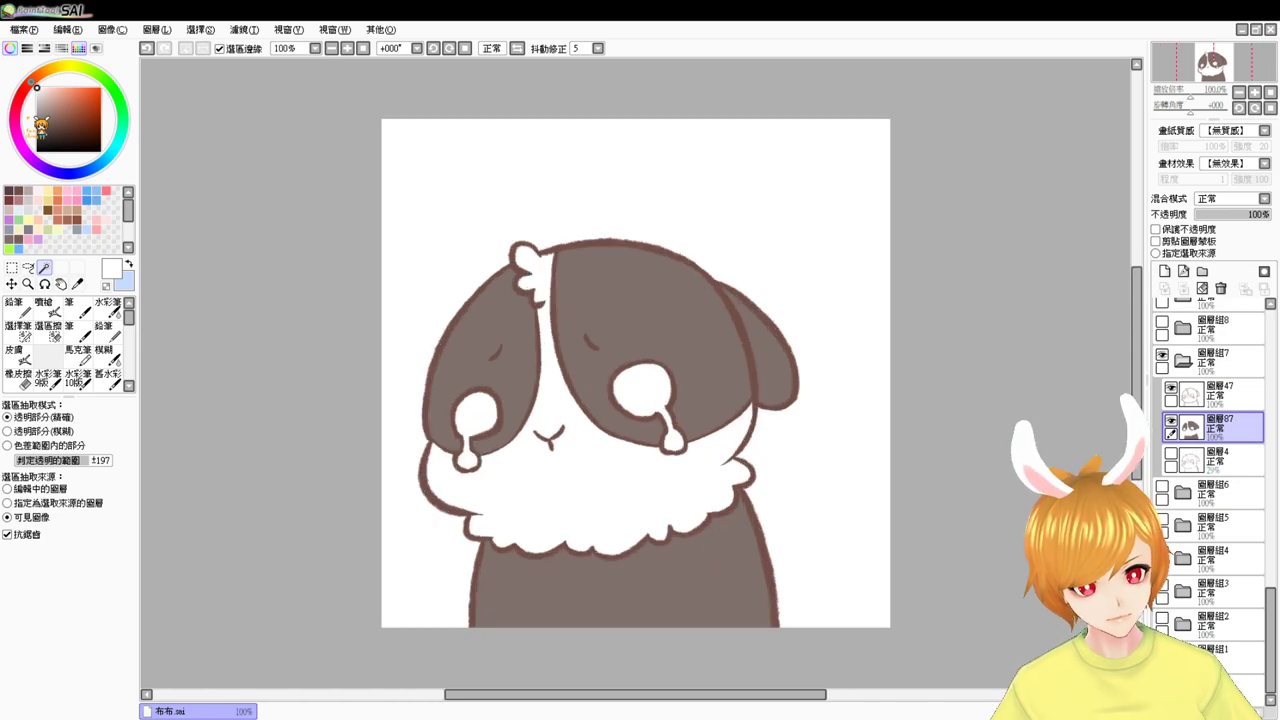
pyautogui.click(20, 196)
pyautogui.click(45, 302)
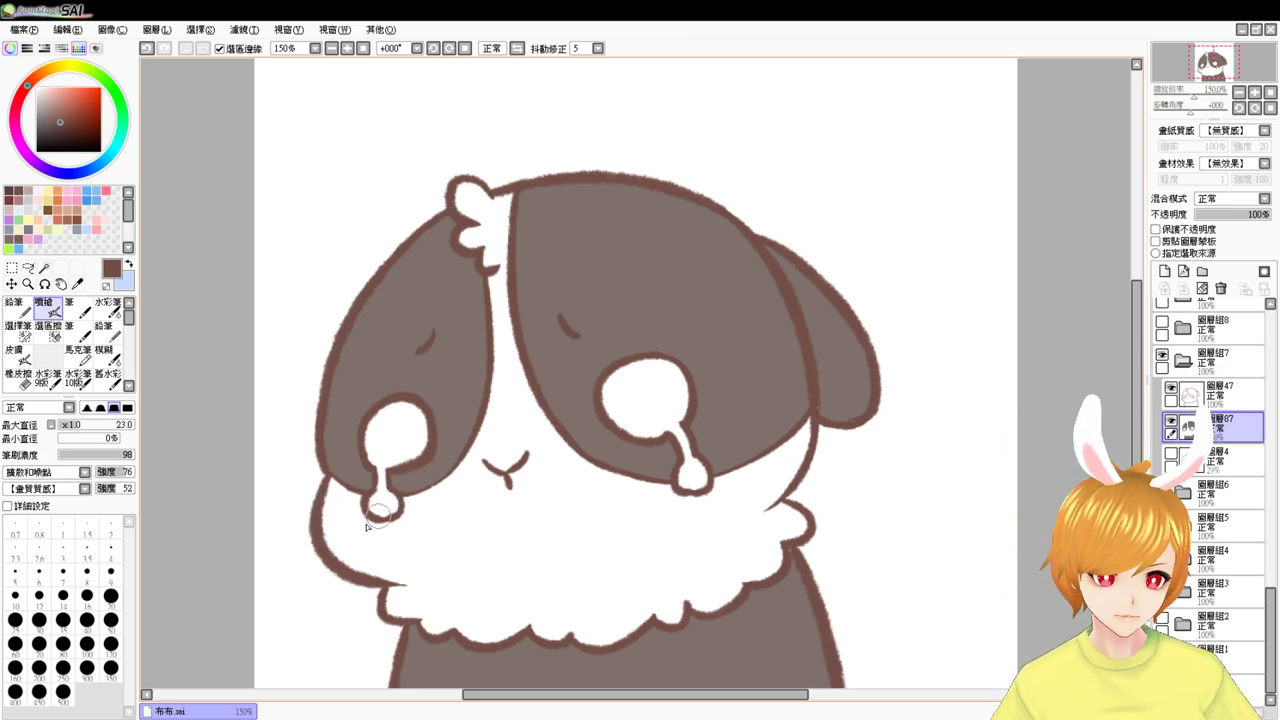
# - Select both teary eyes with their tear drops, fill them with white and keep the selection active
pyautogui.click(44, 268)
pyautogui.click(407, 446)
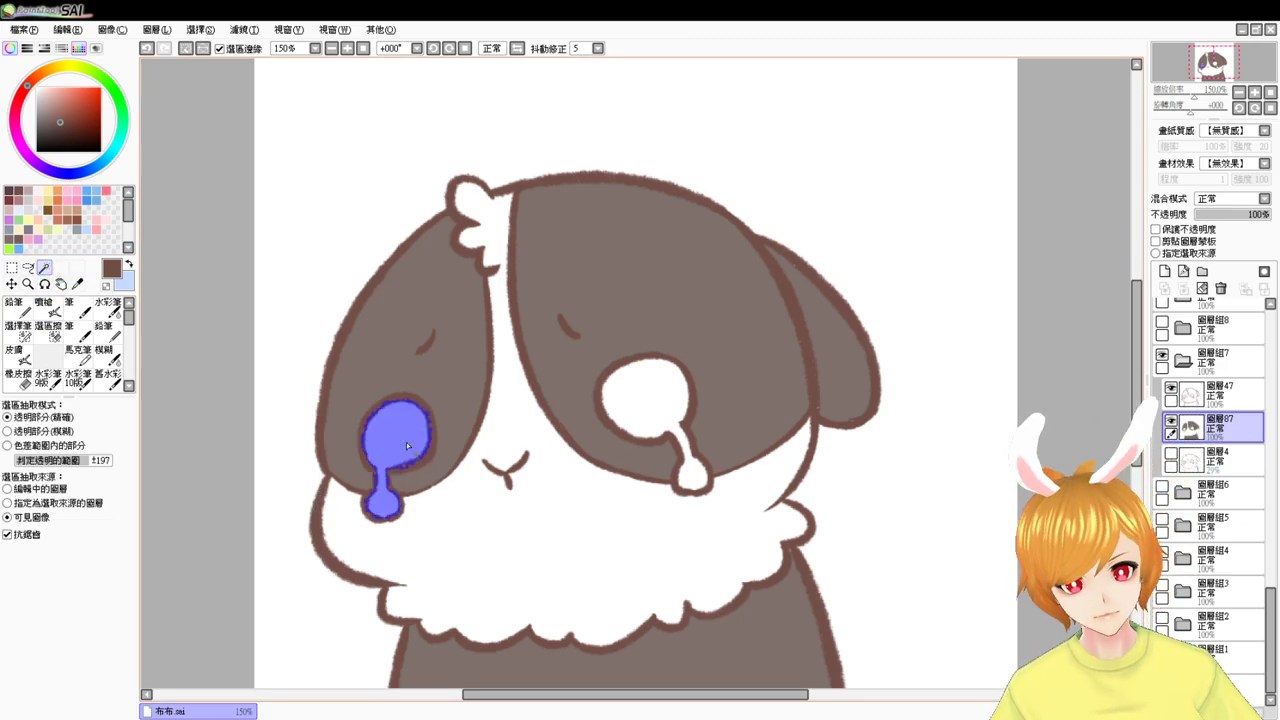
pyautogui.click(652, 406)
pyautogui.moveTo(50, 100); pyautogui.dragTo(20, 66)
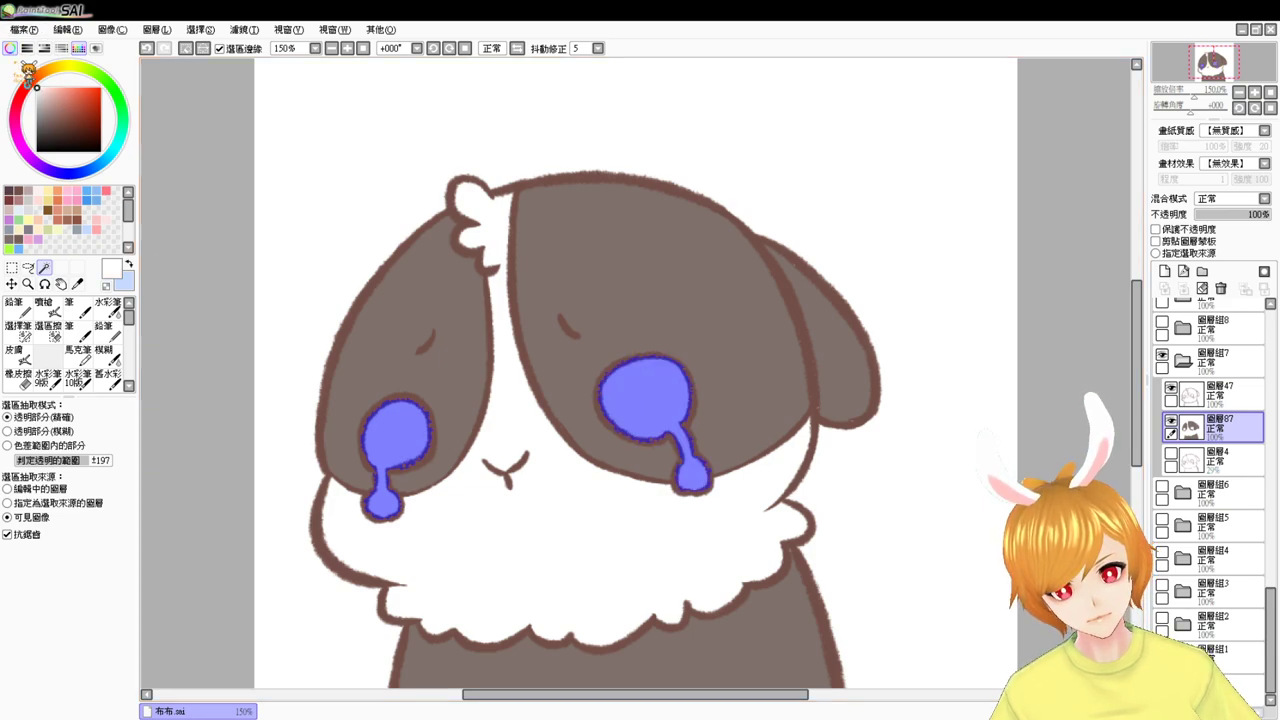
pyautogui.hotkey('ctrl', 'd')
pyautogui.hotkey('ctrl', 'z')
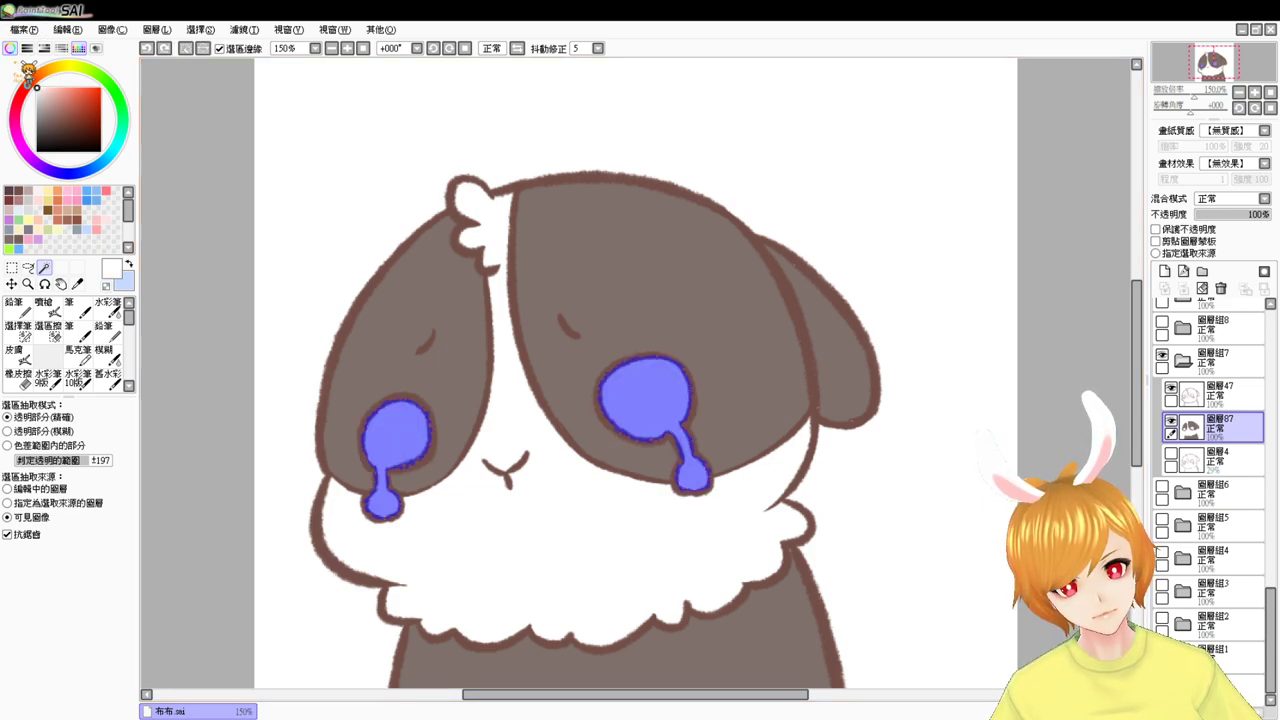
# - Airbrush the lower tear drops under both eyes in light blue within the selection, and deselect
pyautogui.click(97, 199)
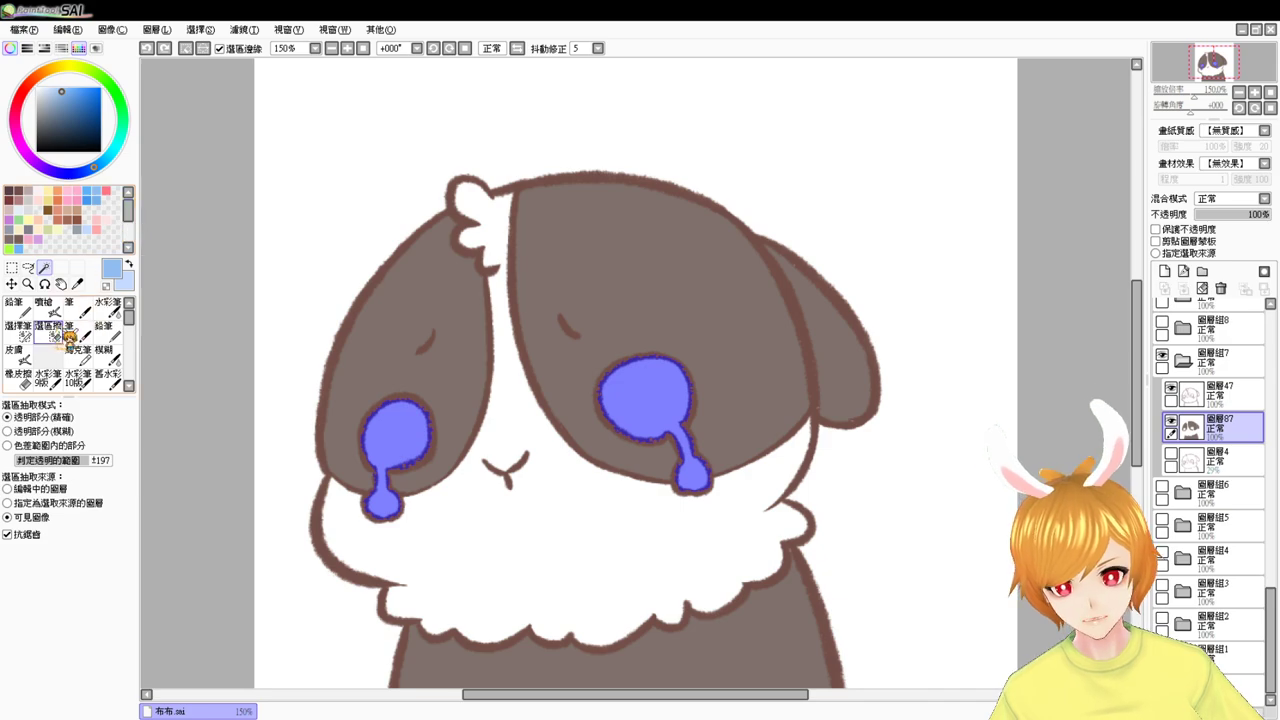
pyautogui.click(88, 222)
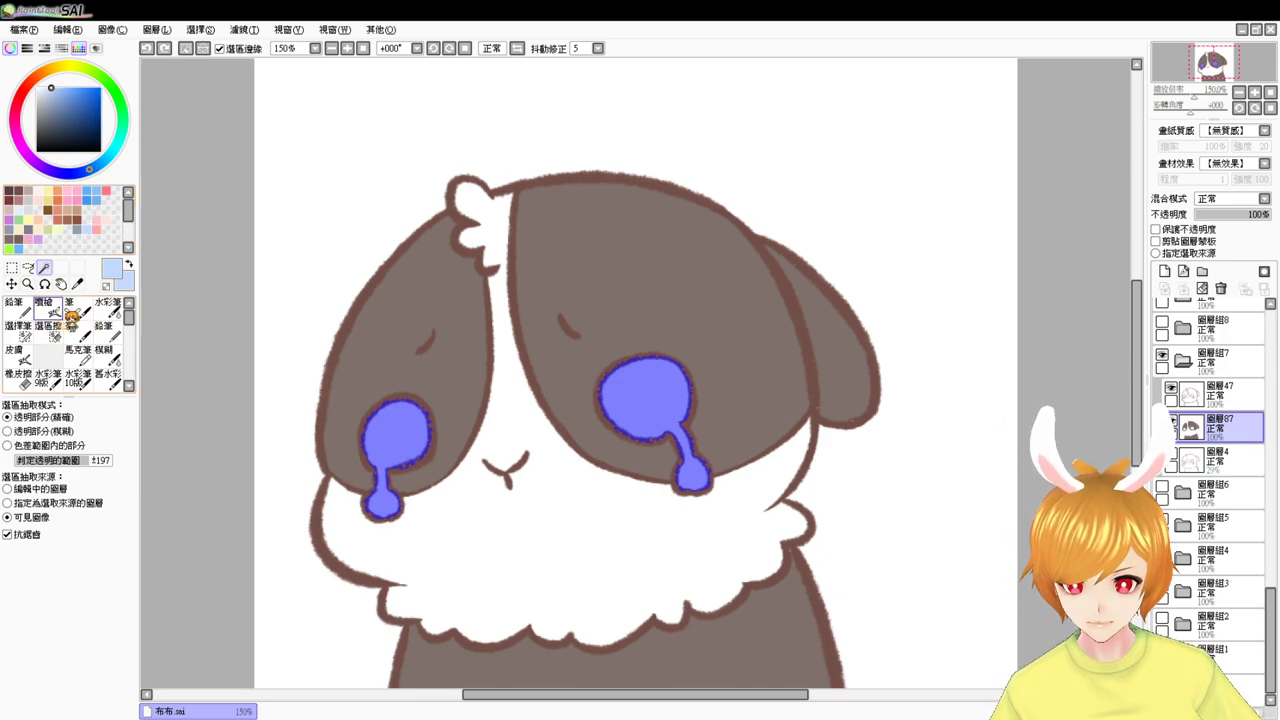
pyautogui.click(44, 305)
pyautogui.moveTo(378, 478)
pyautogui.mouseDown()
pyautogui.moveTo(372, 525)
pyautogui.moveTo(388, 528)
pyautogui.mouseUp()
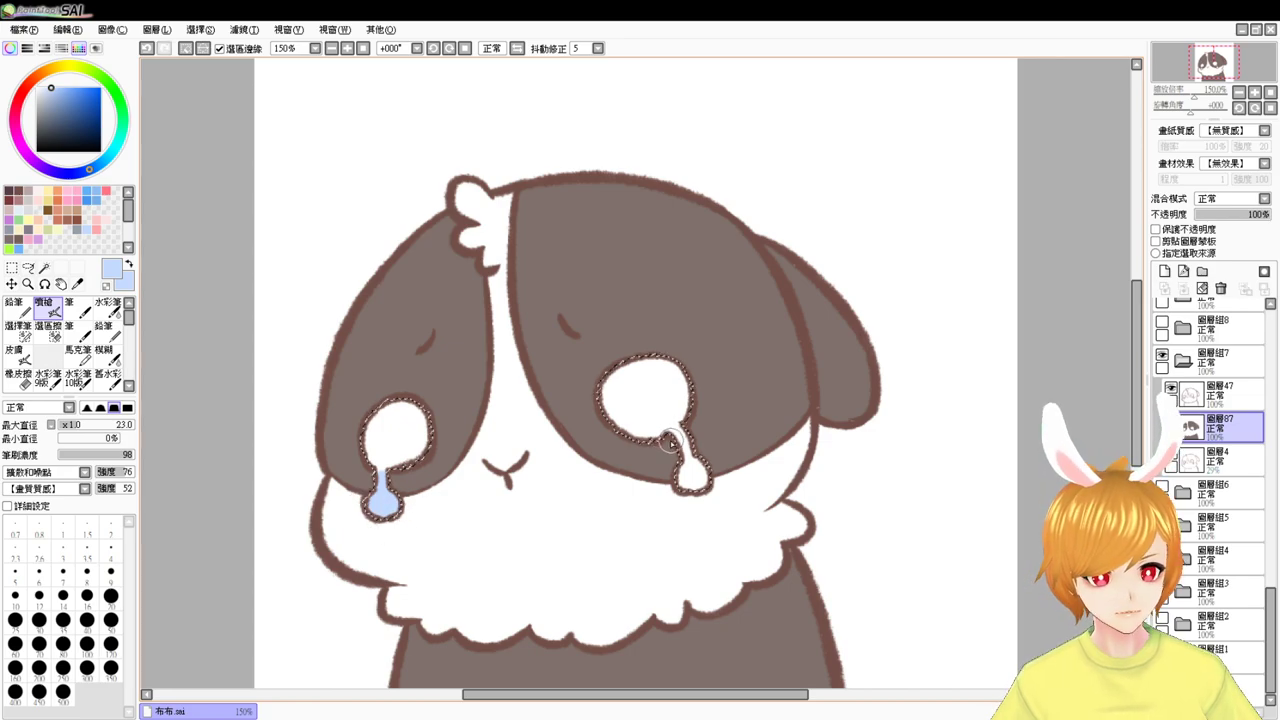
pyautogui.moveTo(663, 440); pyautogui.dragTo(704, 492)
pyautogui.hotkey('ctrl', 'd')
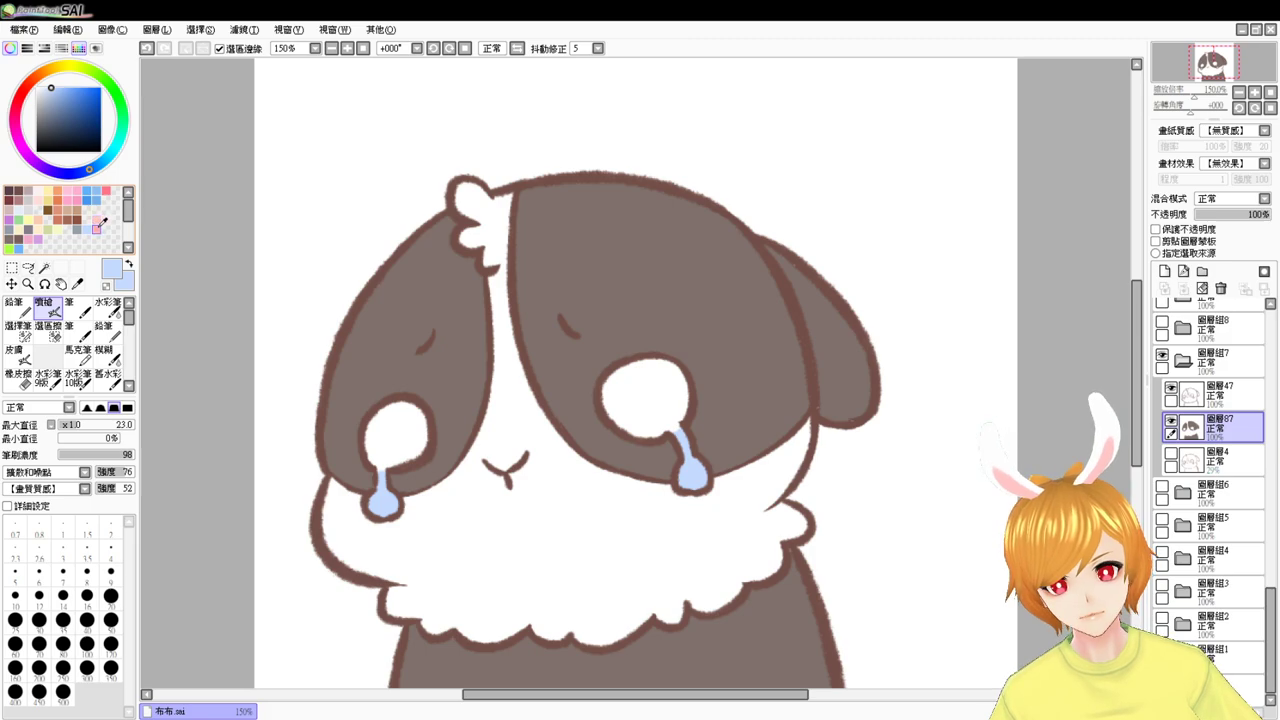
# - Airbrush light pink blush on both of the crying rabbit's cheeks and touch up its ear with the sampled grey-brown
pyautogui.click(96, 228)
pyautogui.moveTo(342, 472); pyautogui.dragTo(344, 479)
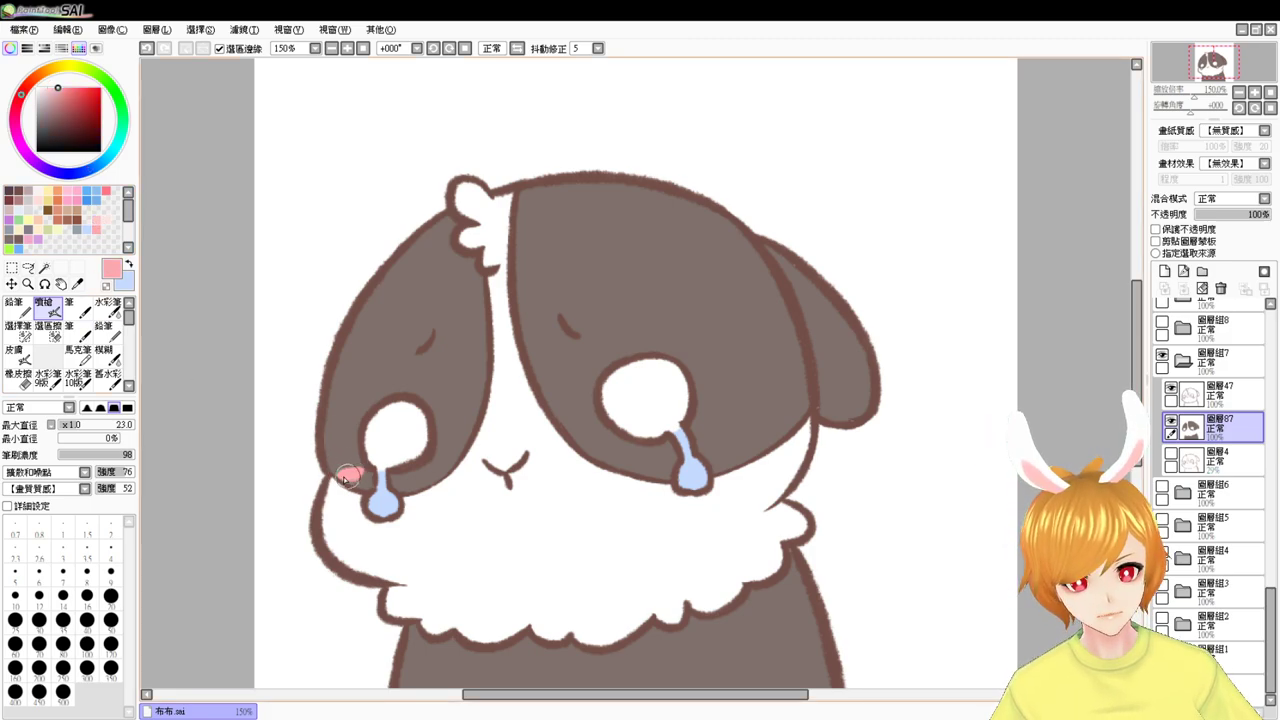
pyautogui.moveTo(698, 432)
pyautogui.mouseDown()
pyautogui.moveTo(740, 428)
pyautogui.moveTo(728, 430)
pyautogui.mouseUp()
pyautogui.click(347, 48)
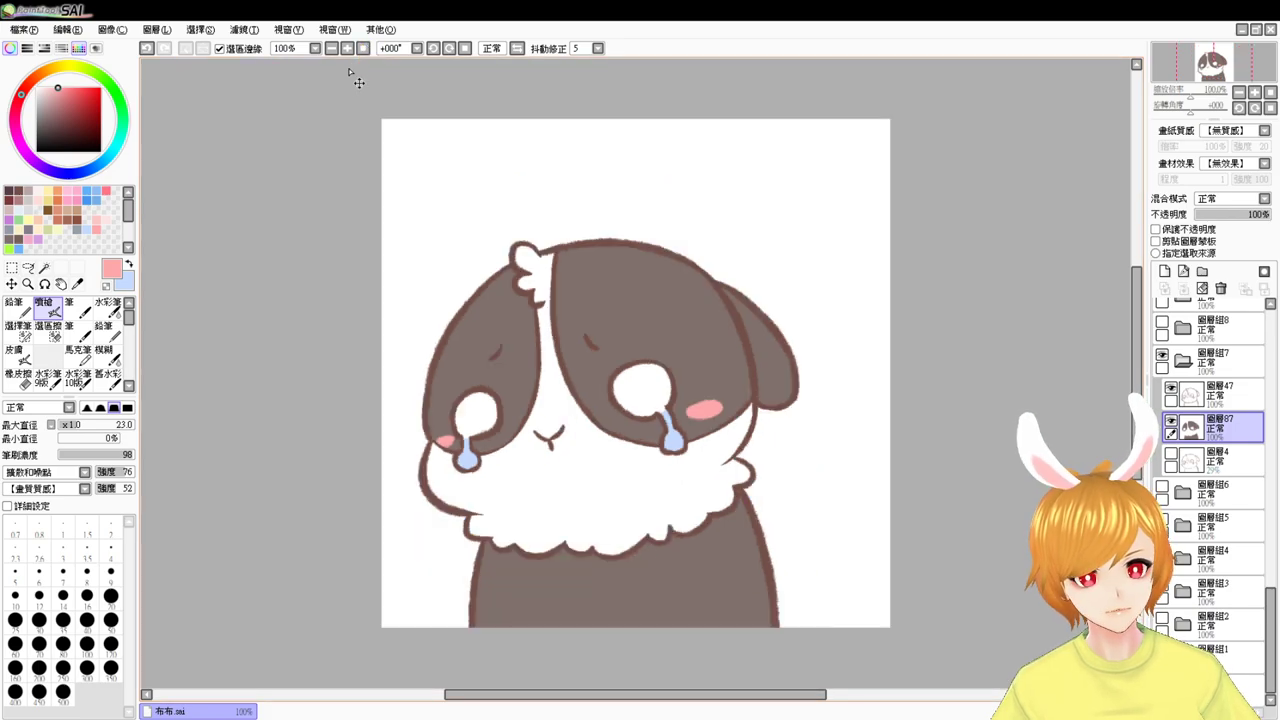
pyautogui.keyDown('alt'); pyautogui.click(776, 378); pyautogui.keyUp('alt')
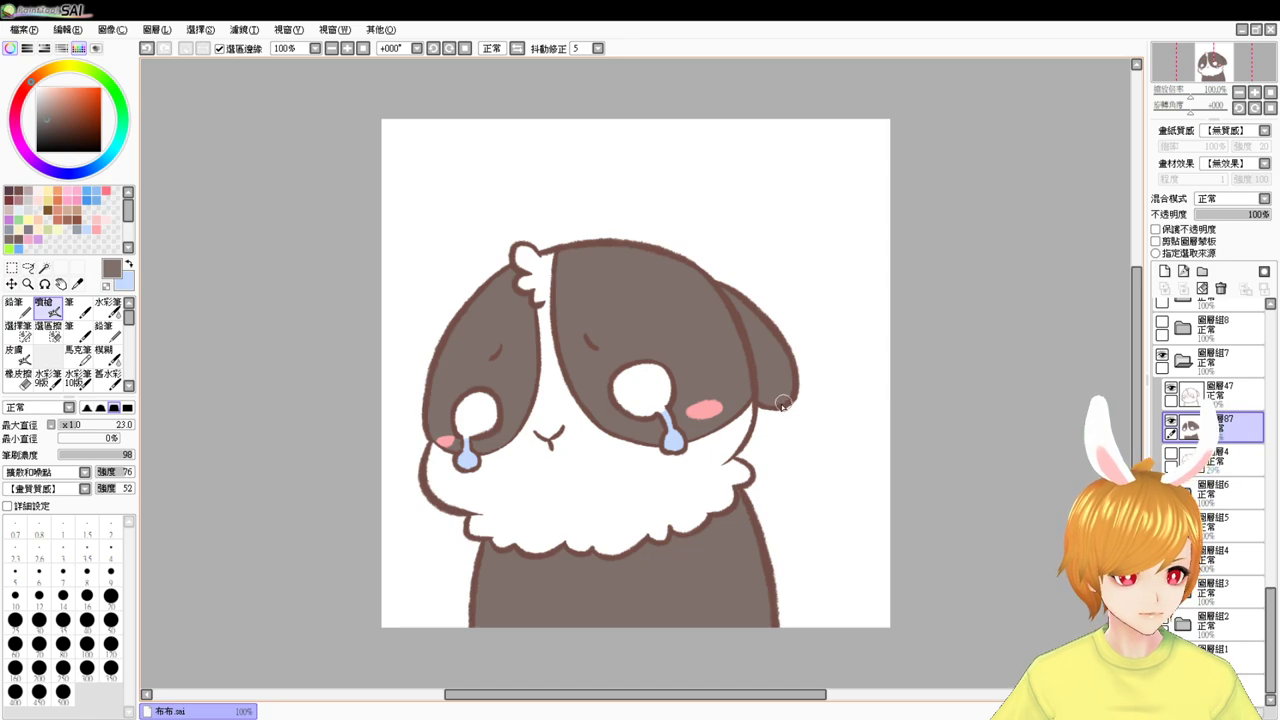
# - Collapse and hide 圖層組7, and show and expand 圖層組8 with the coin rabbit
pyautogui.click(1183, 360)
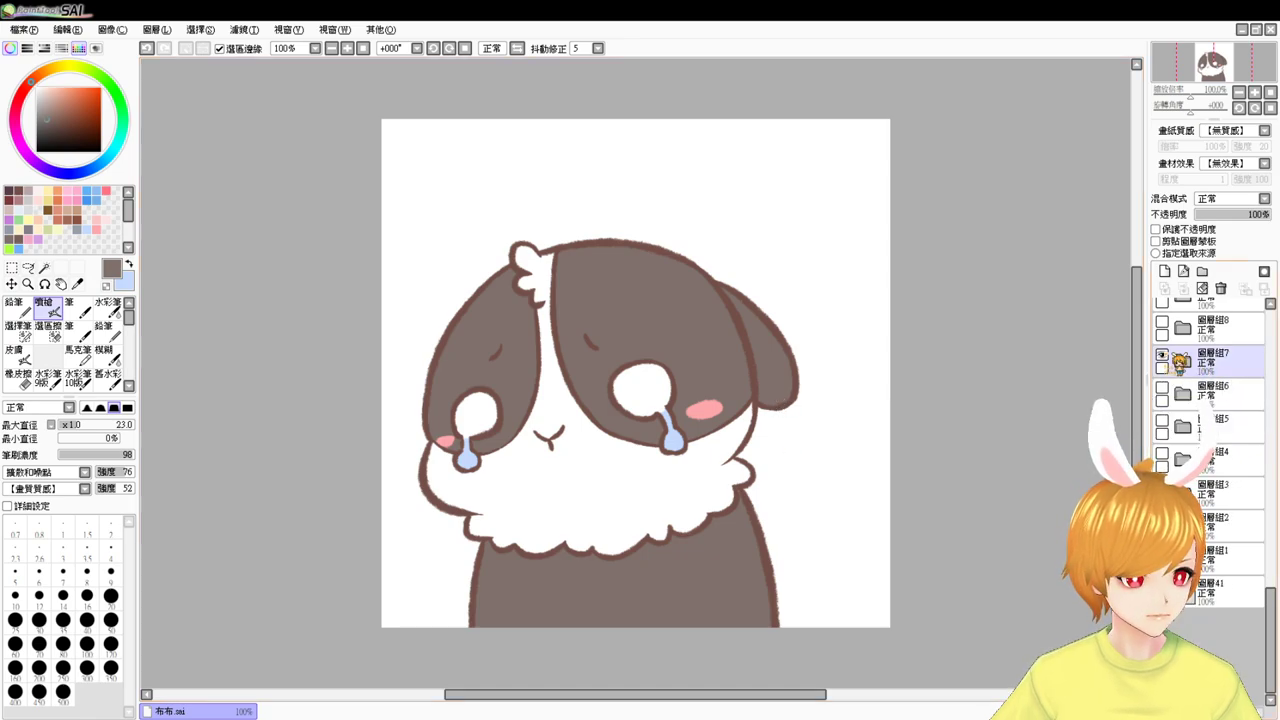
pyautogui.click(1162, 354)
pyautogui.click(1180, 340)
pyautogui.click(1162, 322)
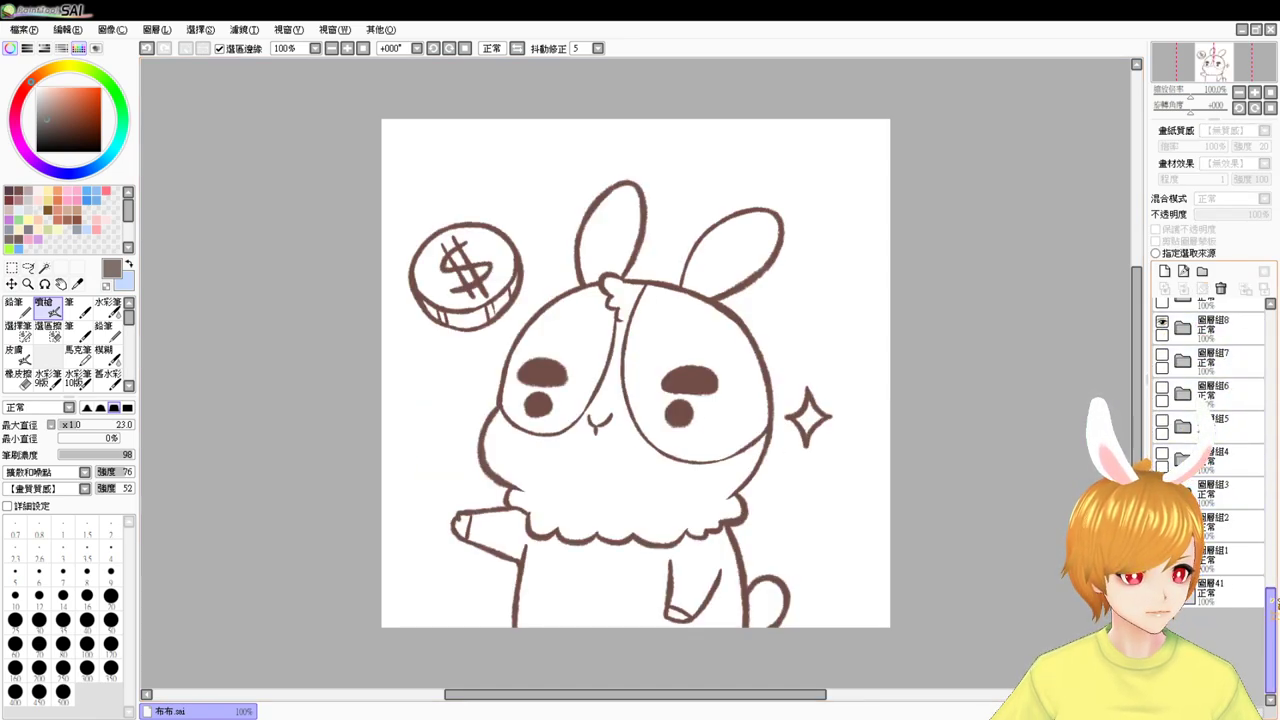
pyautogui.scroll(1, 1272, 598)
pyautogui.moveTo(1273, 600); pyautogui.dragTo(1273, 586)
pyautogui.click(1184, 421)
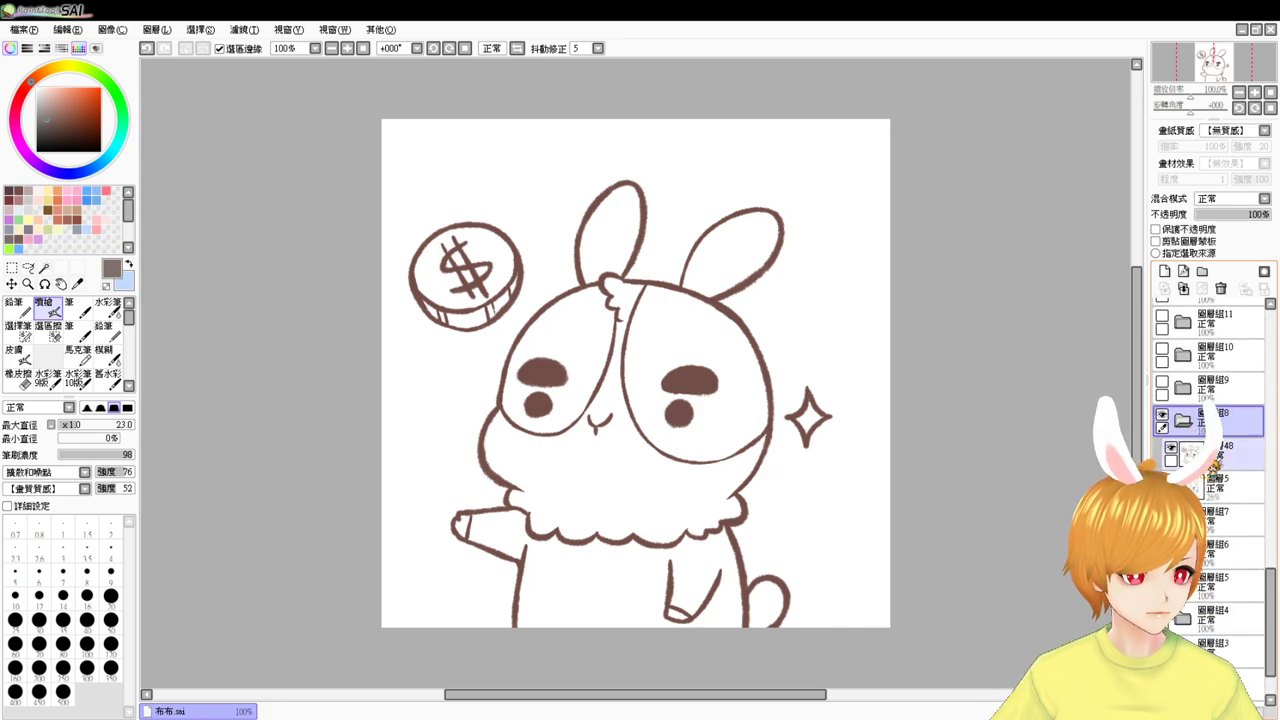
# - Add a layer beneath the coin rabbit's line art and fill its ears, face patches, body, arms and tail with grey-brown, and deselect
pyautogui.click(1203, 486)
pyautogui.click(1161, 271)
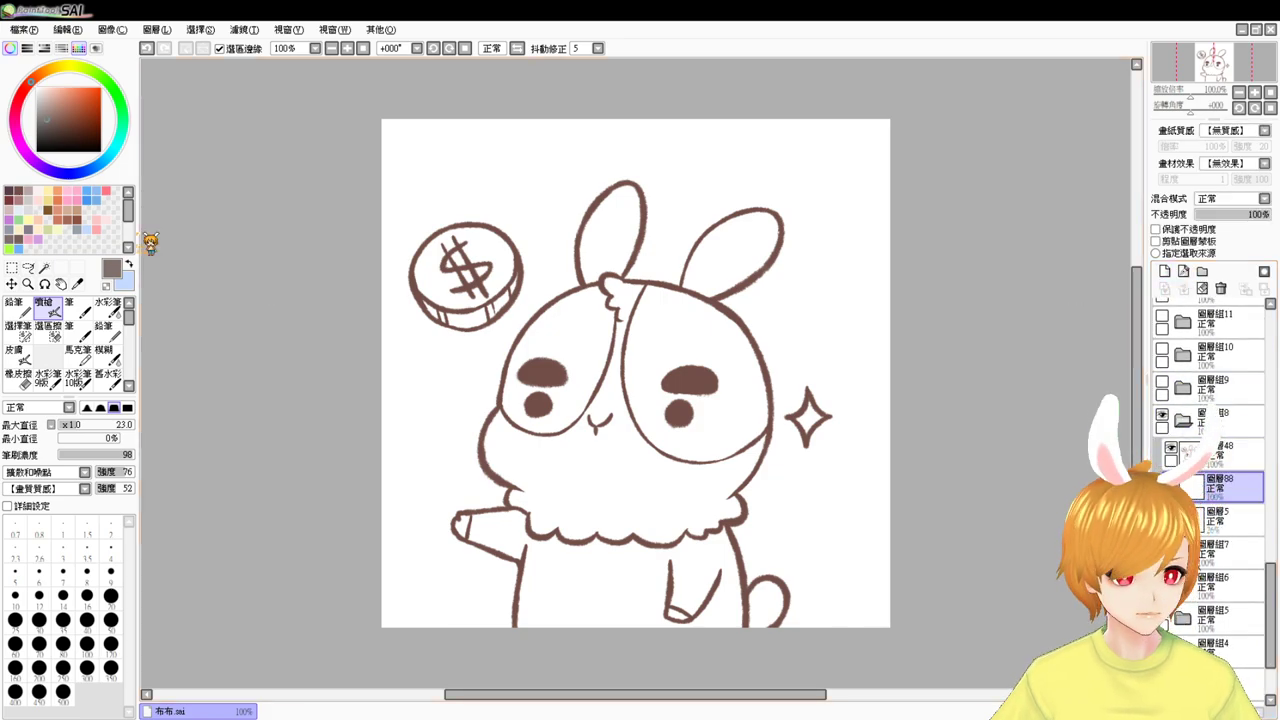
pyautogui.click(44, 268)
pyautogui.click(592, 327)
pyautogui.click(612, 232)
pyautogui.click(710, 262)
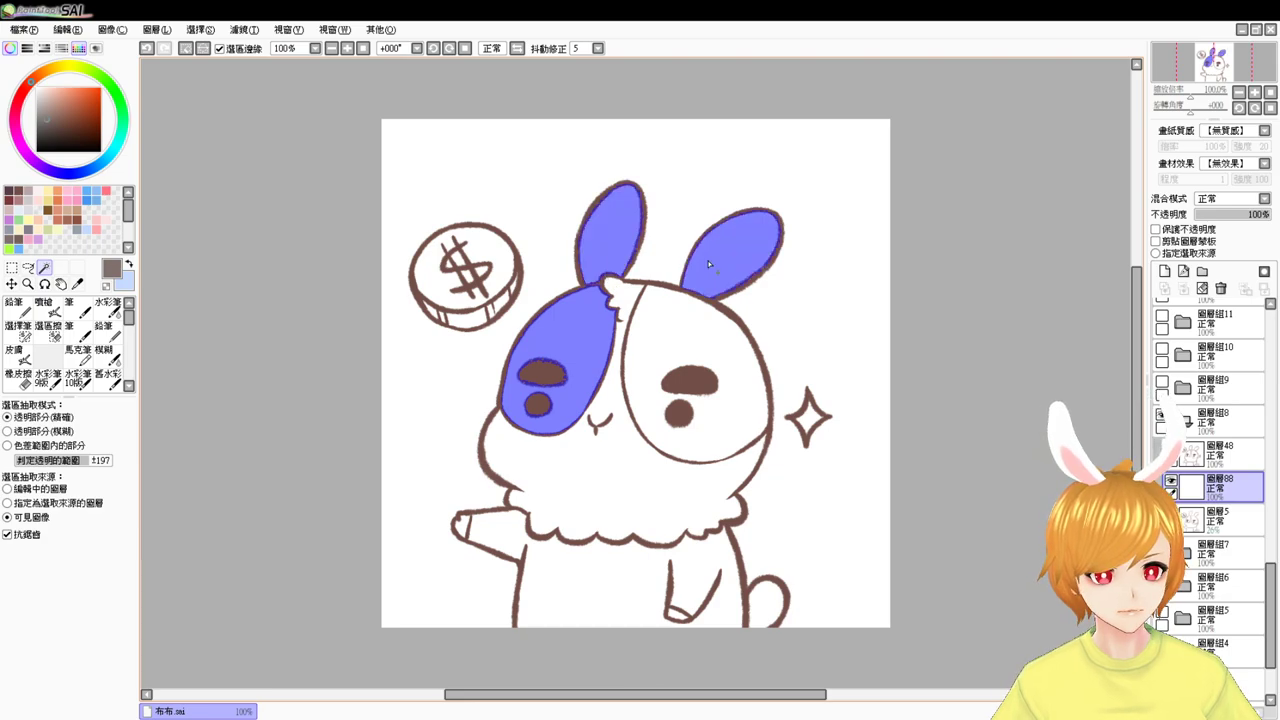
pyautogui.click(683, 339)
pyautogui.click(606, 587)
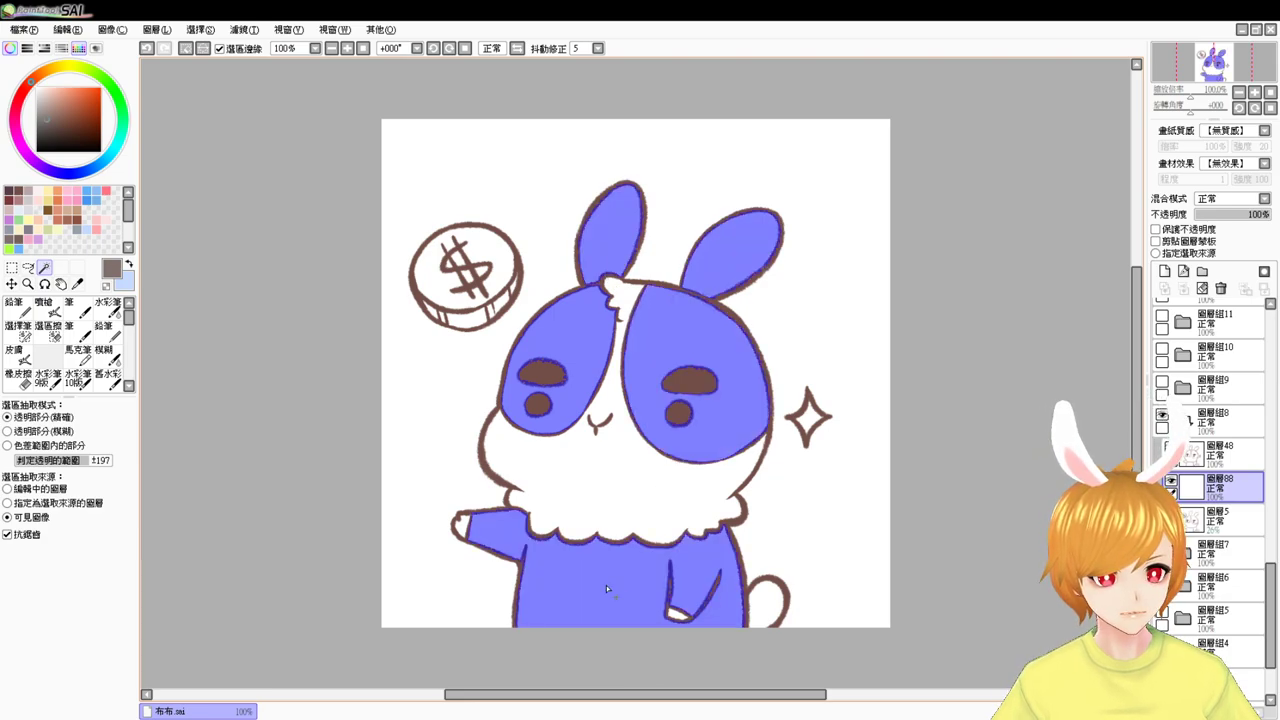
pyautogui.click(770, 604)
pyautogui.hotkey('ctrl', 'f')
pyautogui.hotkey('ctrl', 'd')
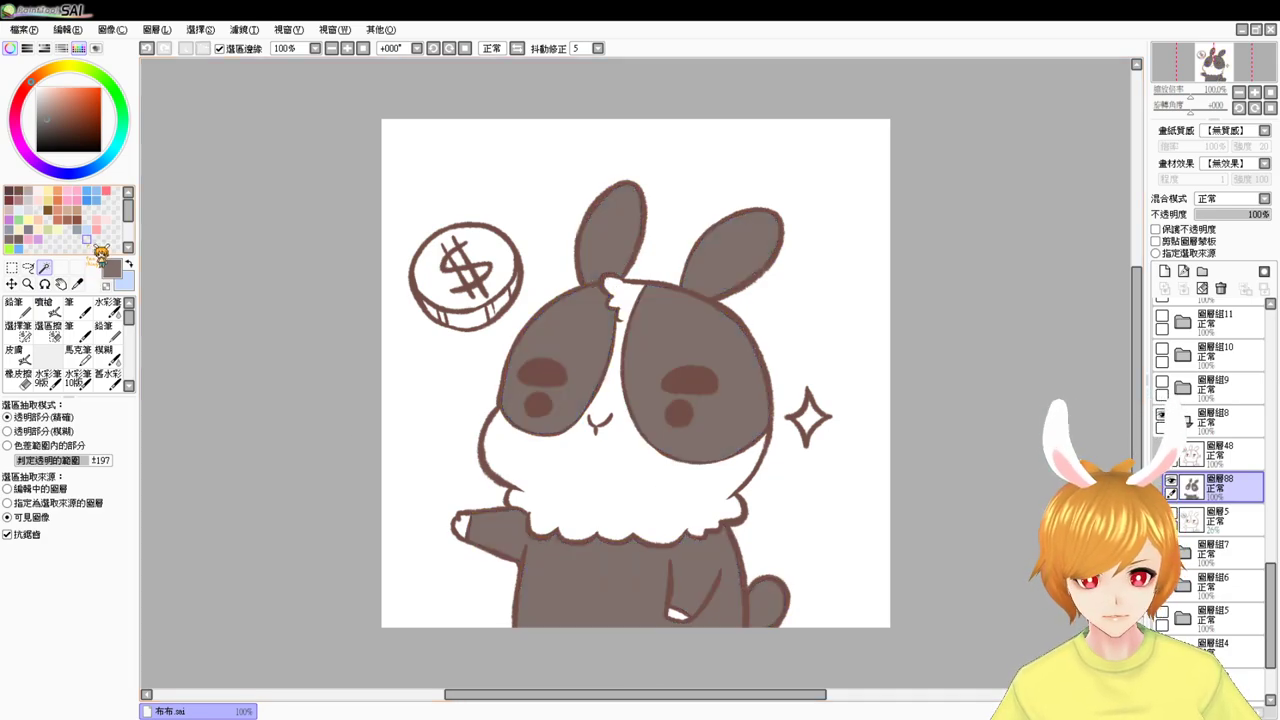
# - Select the rabbit's muzzle, chest fur and both paws, fill them with white and deselect
pyautogui.click(466, 533)
pyautogui.click(598, 483)
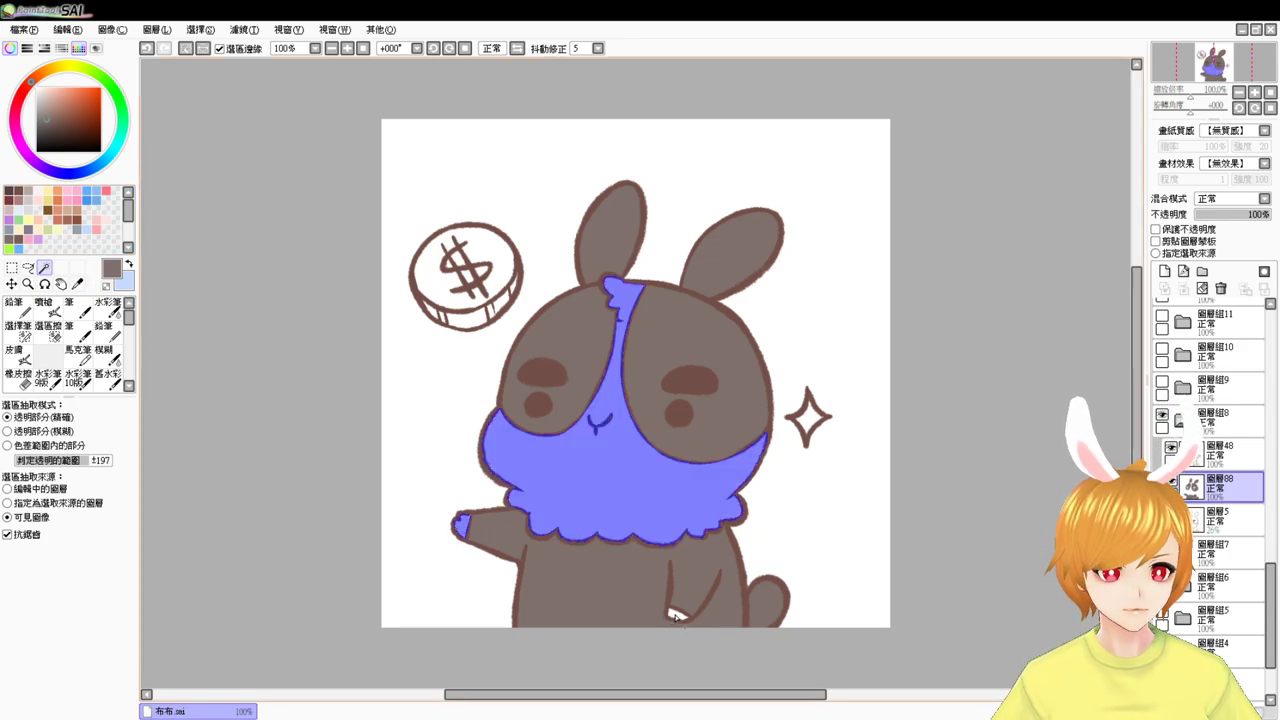
pyautogui.moveTo(72, 92); pyautogui.dragTo(24, 68)
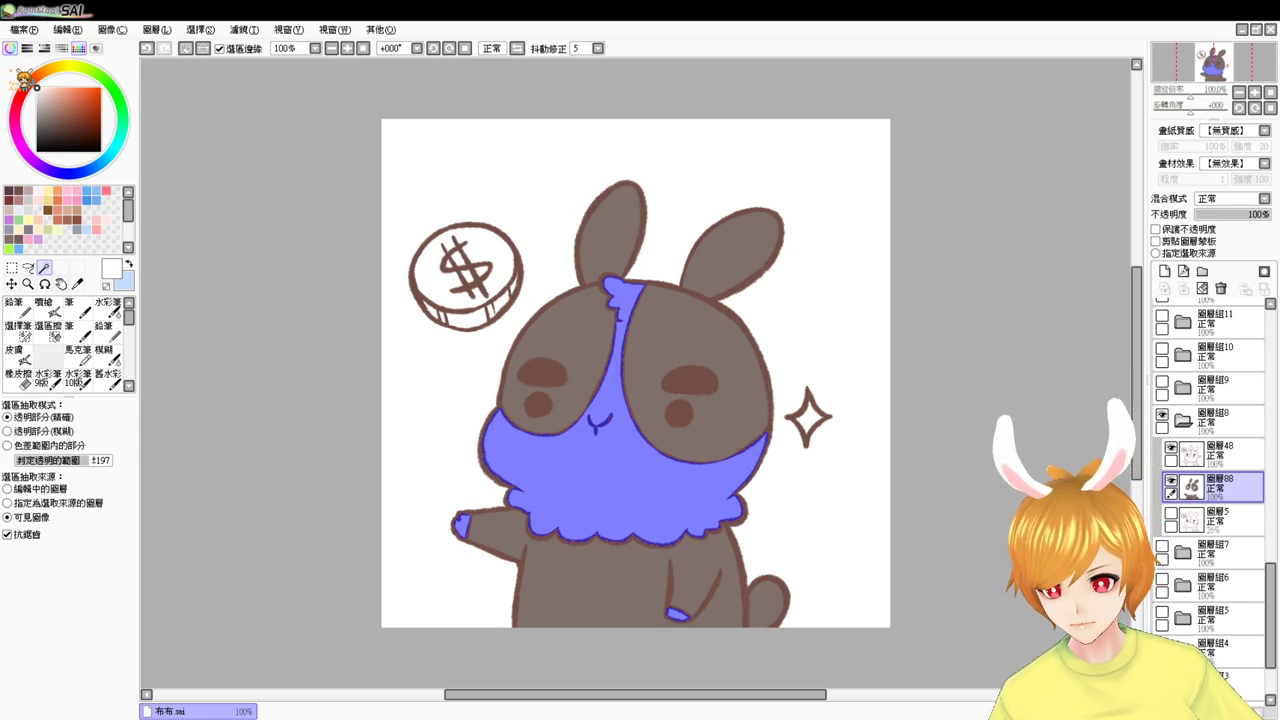
pyautogui.hotkey('ctrl', 'd')
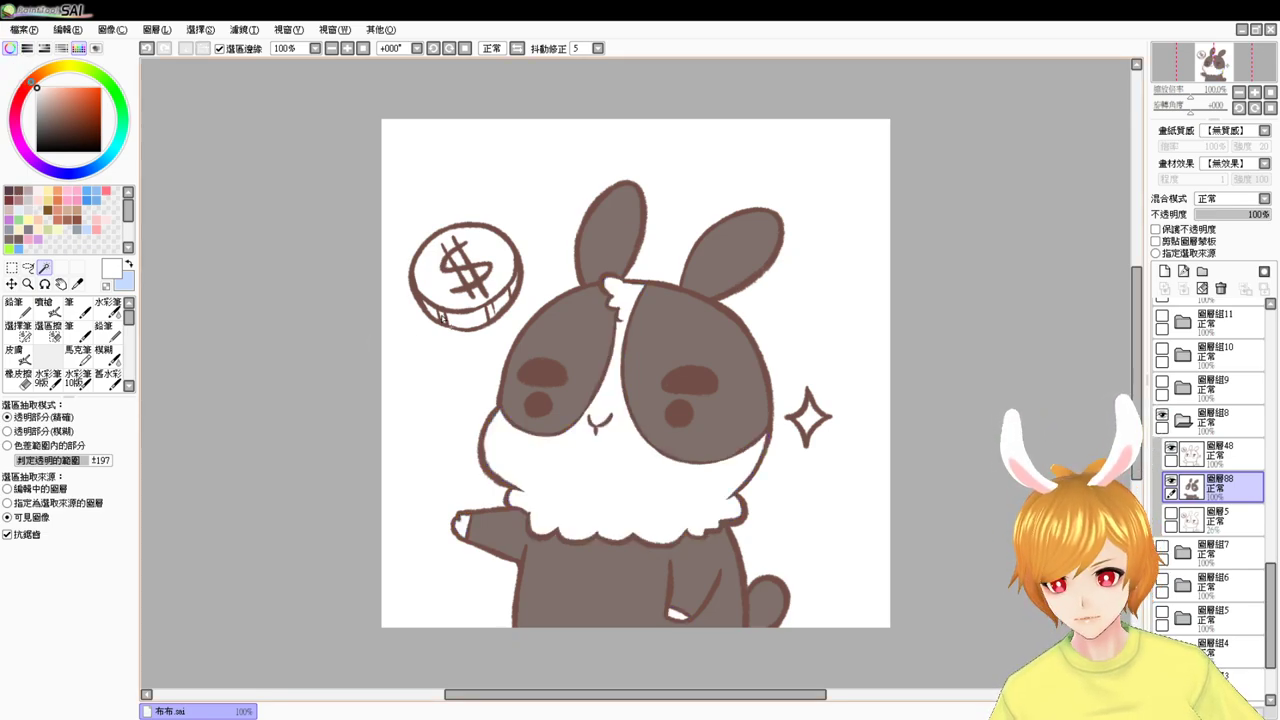
# - Select the coin's face, dollar sign gaps and rim sections and fill them with light yellow
pyautogui.click(437, 282)
pyautogui.click(479, 275)
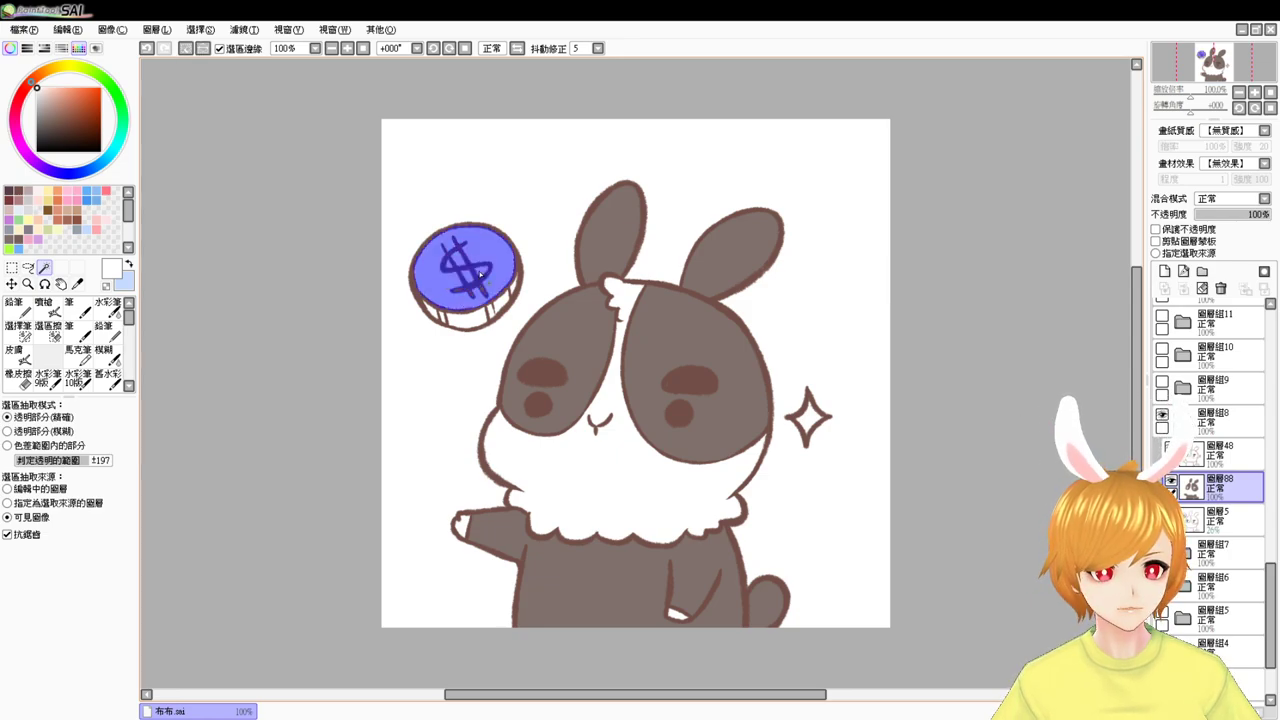
pyautogui.click(444, 316)
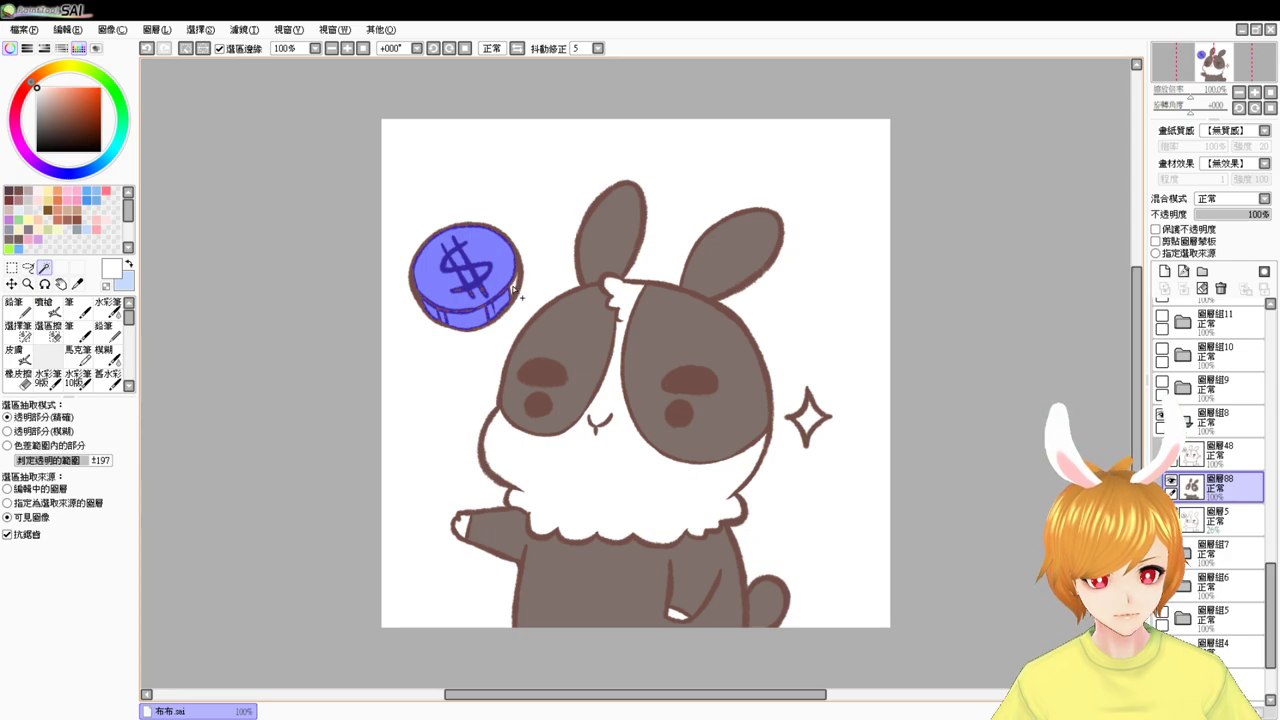
pyautogui.click(47, 227)
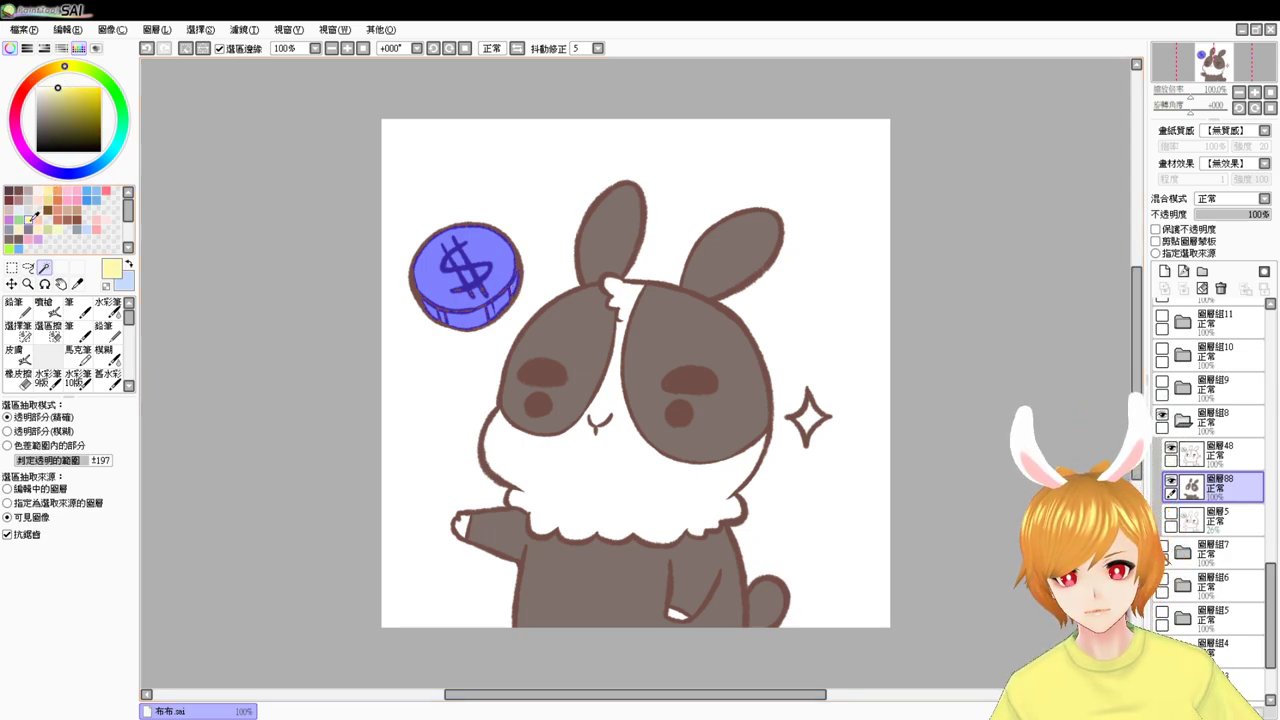
# - Airbrush darker yellow shading along the coin's rim within the selection, undoing the unwanted stroke
pyautogui.click(65, 90)
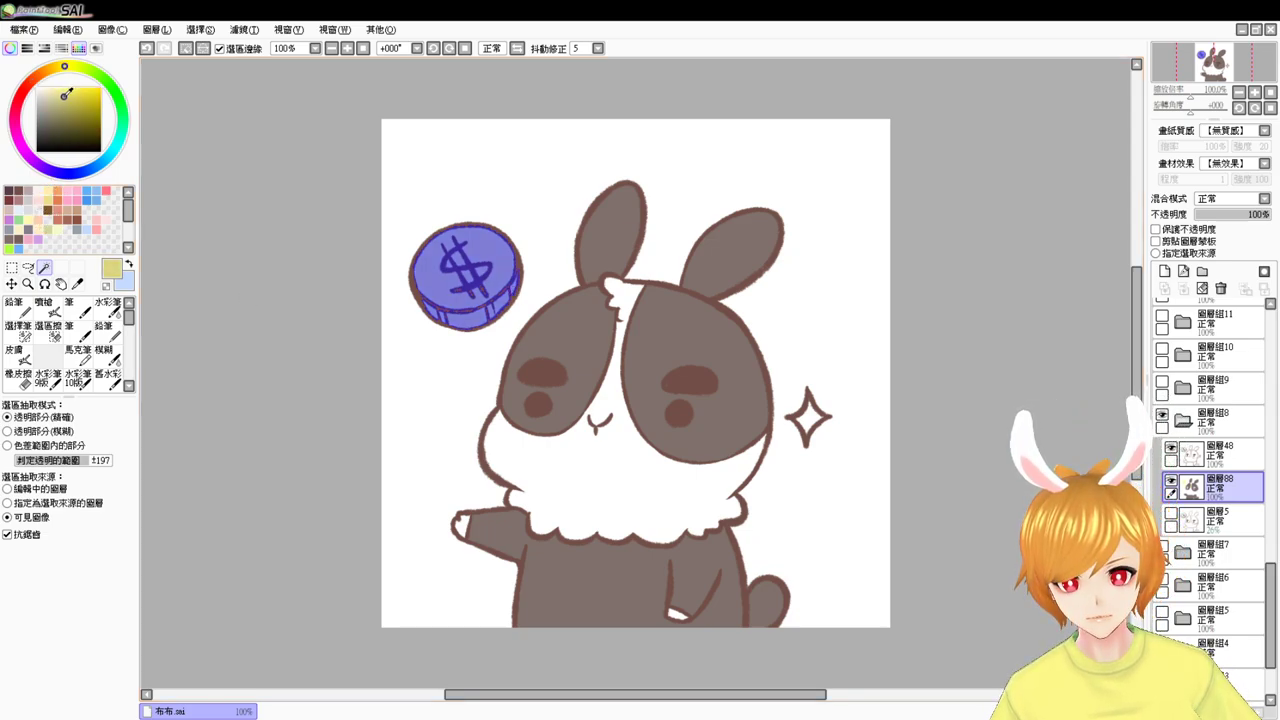
pyautogui.moveTo(65, 94); pyautogui.dragTo(73, 91)
pyautogui.click(47, 304)
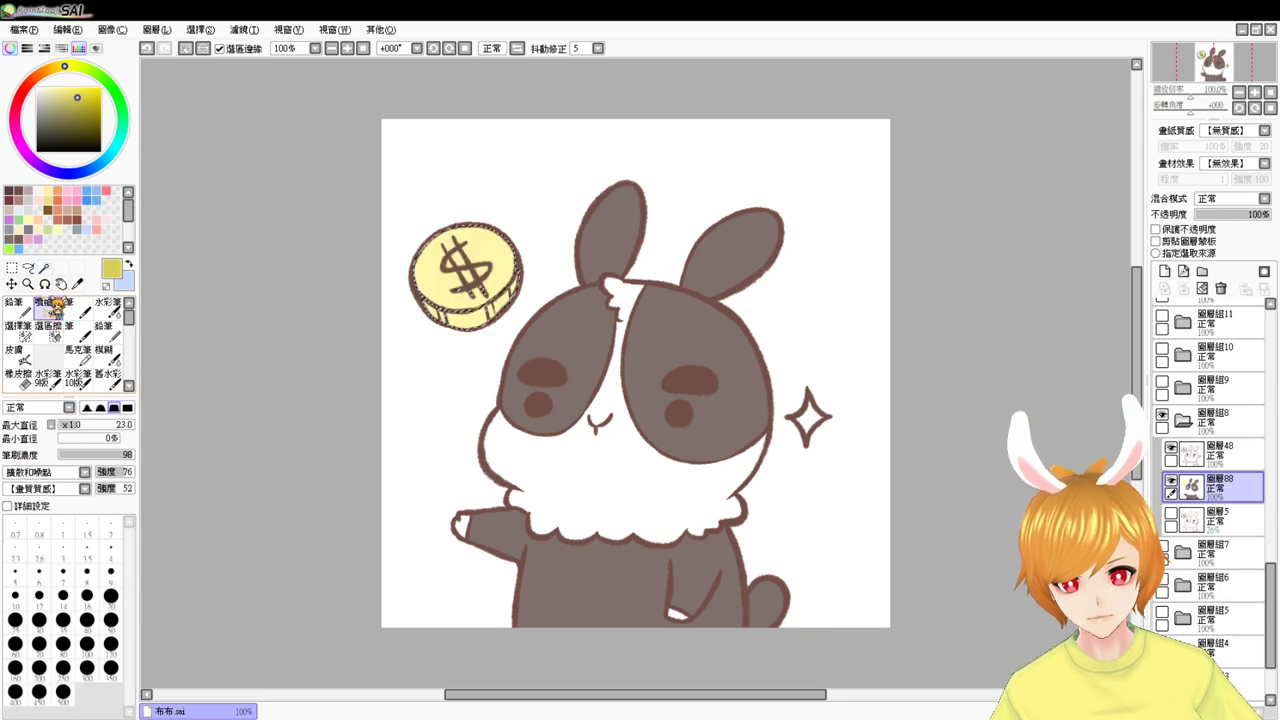
pyautogui.moveTo(498, 313); pyautogui.dragTo(524, 272)
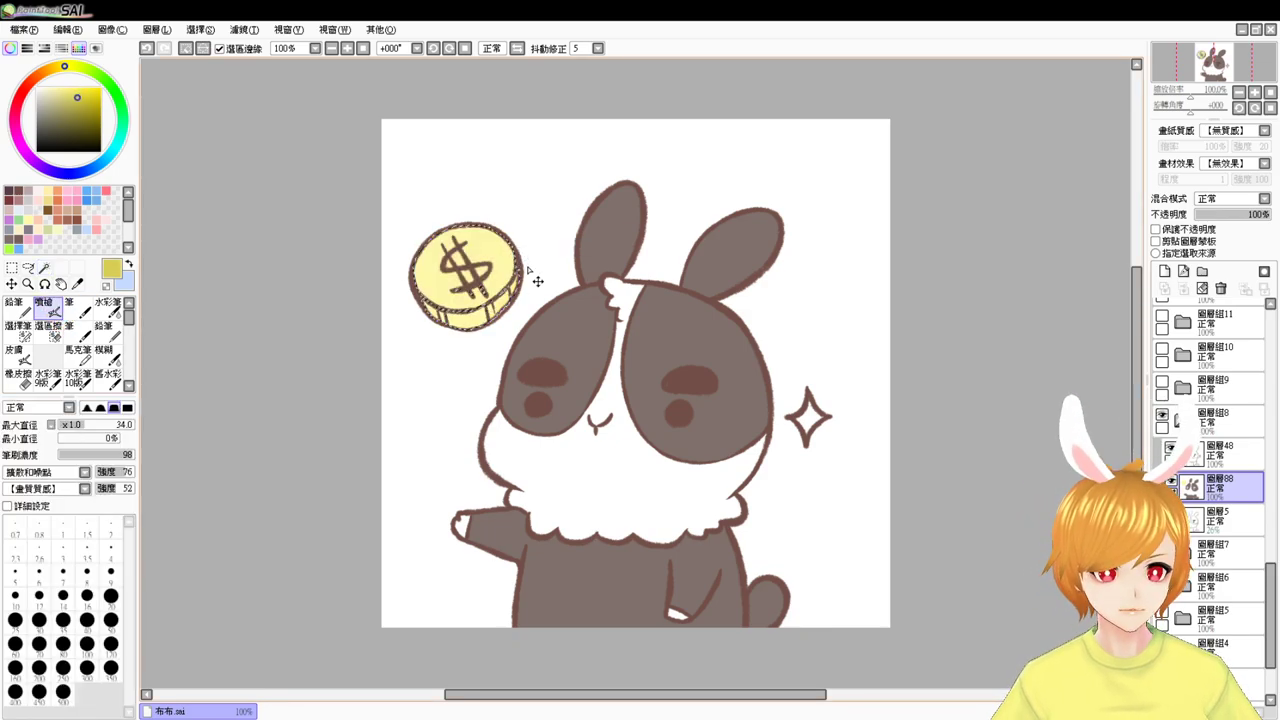
pyautogui.hotkey('ctrl', 'z')
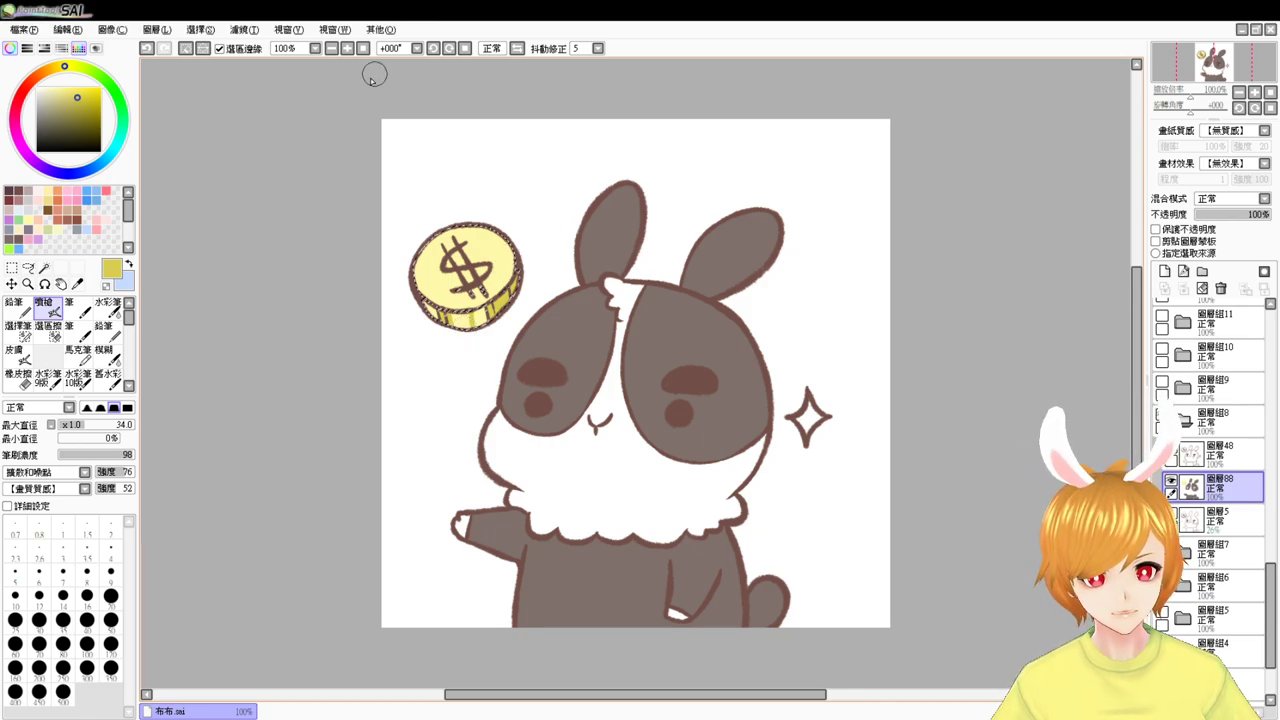
# - Airbrush a white highlight along the inner edge of the coin's face, and clear the selection
pyautogui.moveTo(58, 90); pyautogui.dragTo(26, 58)
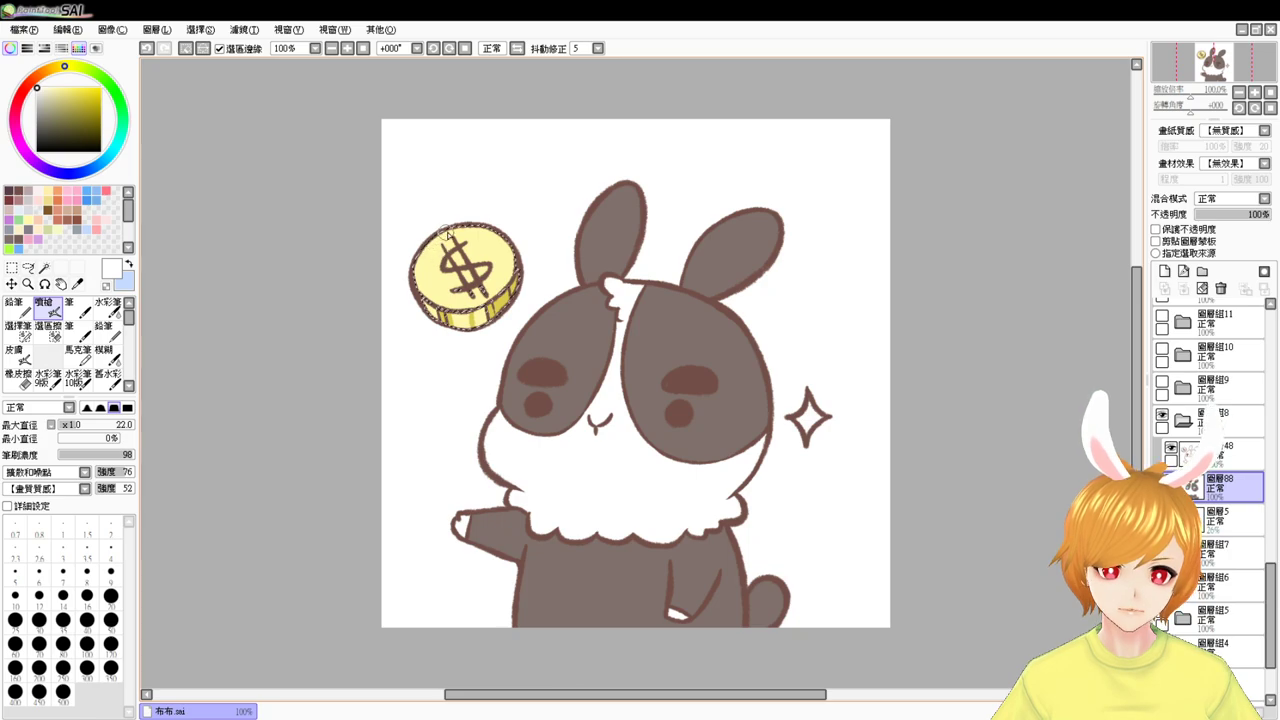
pyautogui.moveTo(450, 235)
pyautogui.mouseDown()
pyautogui.moveTo(420, 300)
pyautogui.moveTo(428, 250)
pyautogui.moveTo(430, 303)
pyautogui.moveTo(422, 264)
pyautogui.moveTo(420, 278)
pyautogui.mouseUp()
pyautogui.hotkey('ctrl', 'z')
pyautogui.hotkey('ctrl', 'z')
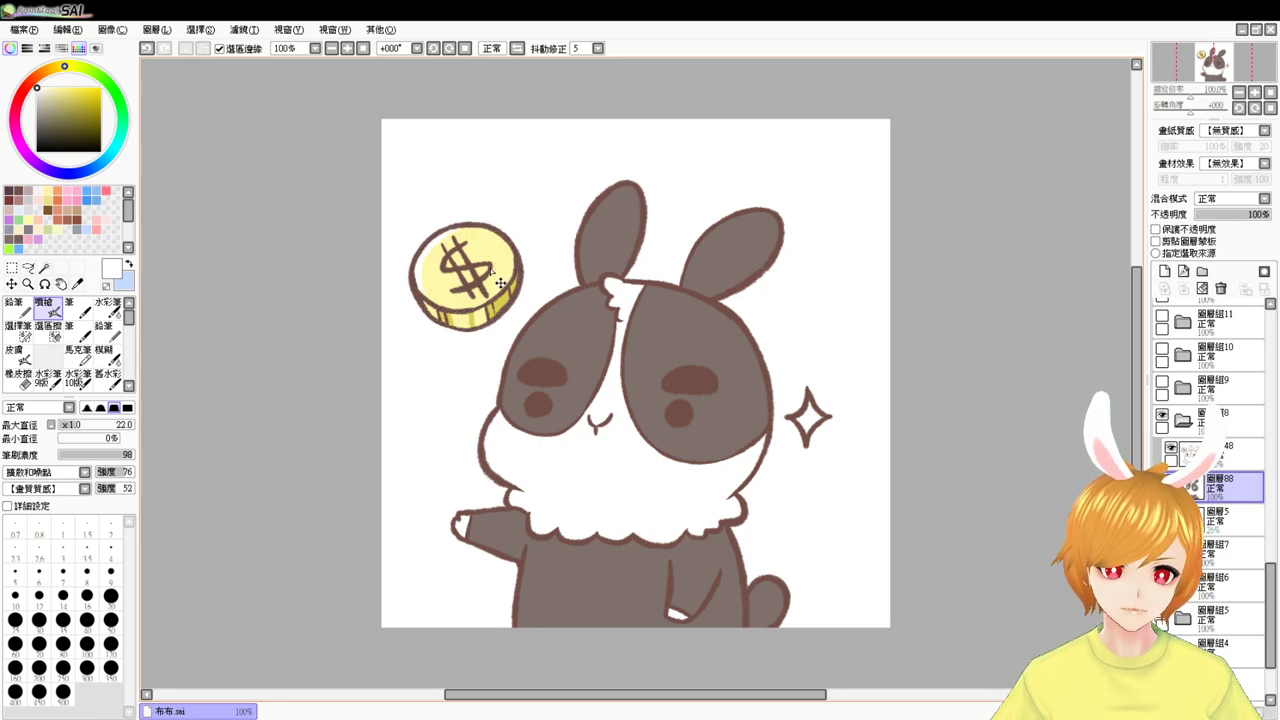
pyautogui.hotkey('ctrl', 'd')
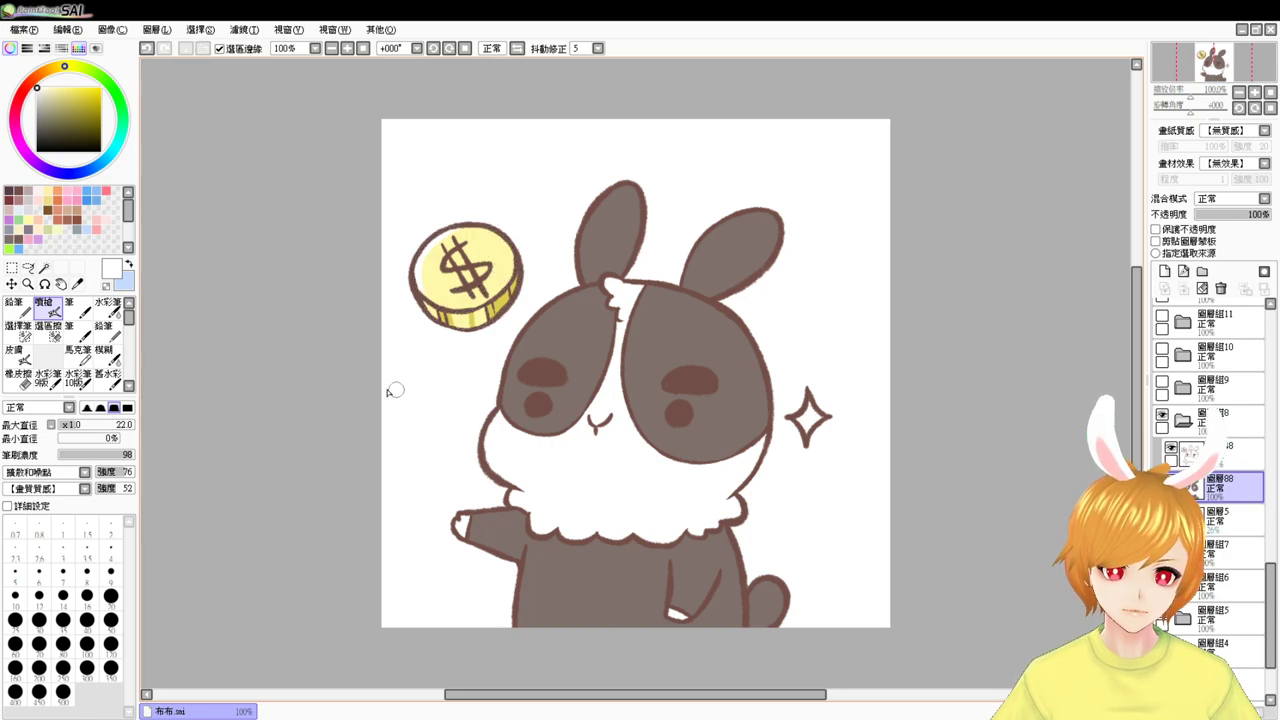
# - Fill the sparkle beside the rabbit with light yellow and deselect
pyautogui.click(44, 268)
pyautogui.click(38, 219)
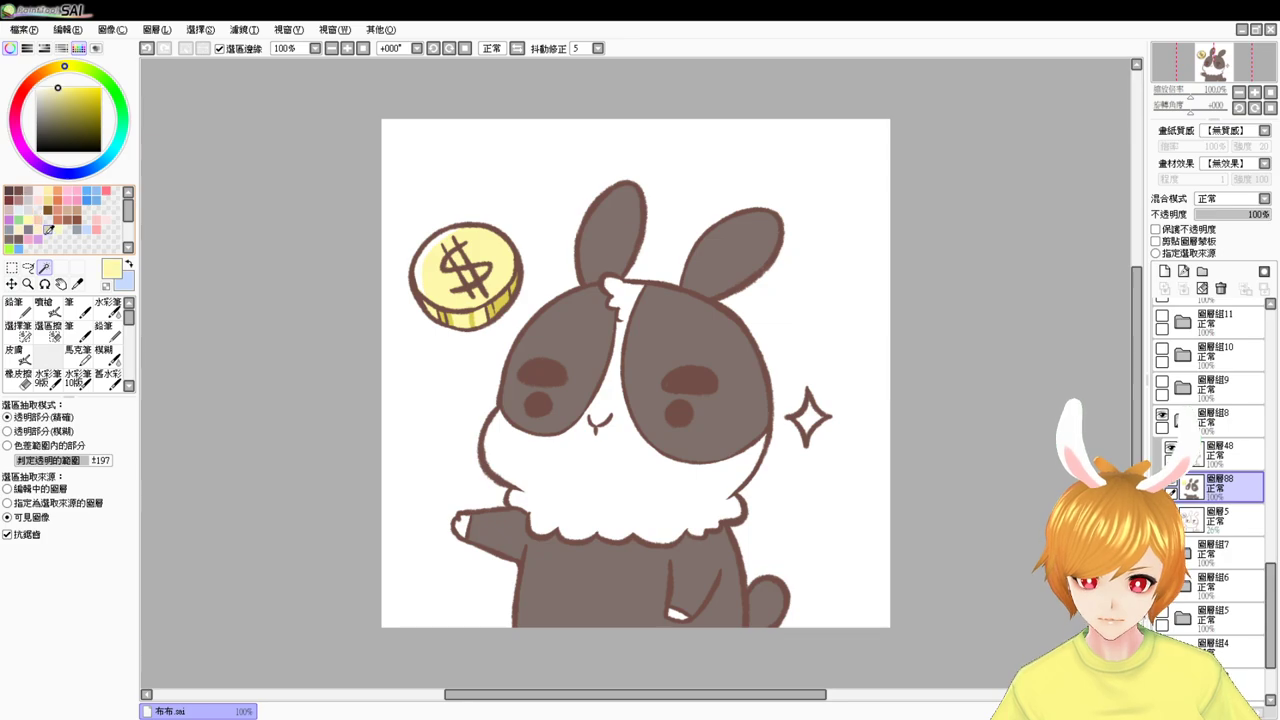
pyautogui.click(808, 422)
pyautogui.hotkey('ctrl', 'f')
pyautogui.hotkey('ctrl', 'd')
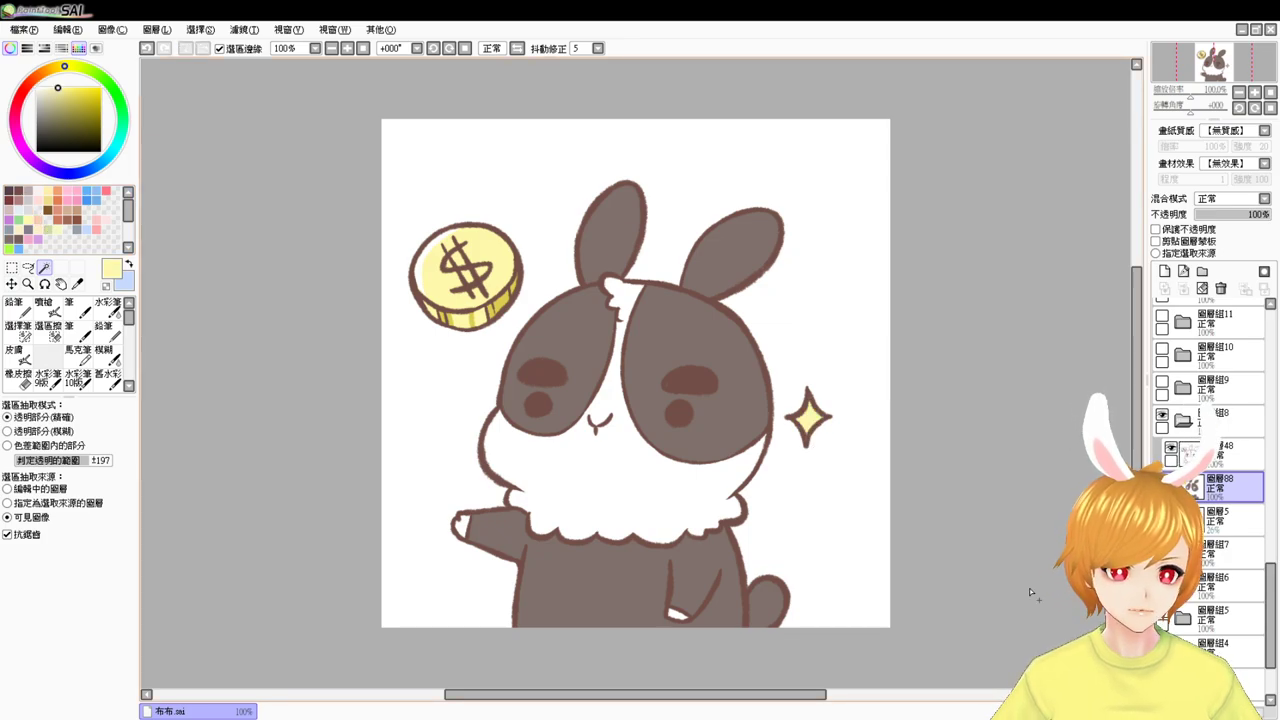
pyautogui.click(584, 440)
pyautogui.hotkey('ctrl', 'z')
pyautogui.click(815, 424)
pyautogui.hotkey('ctrl', 'z')
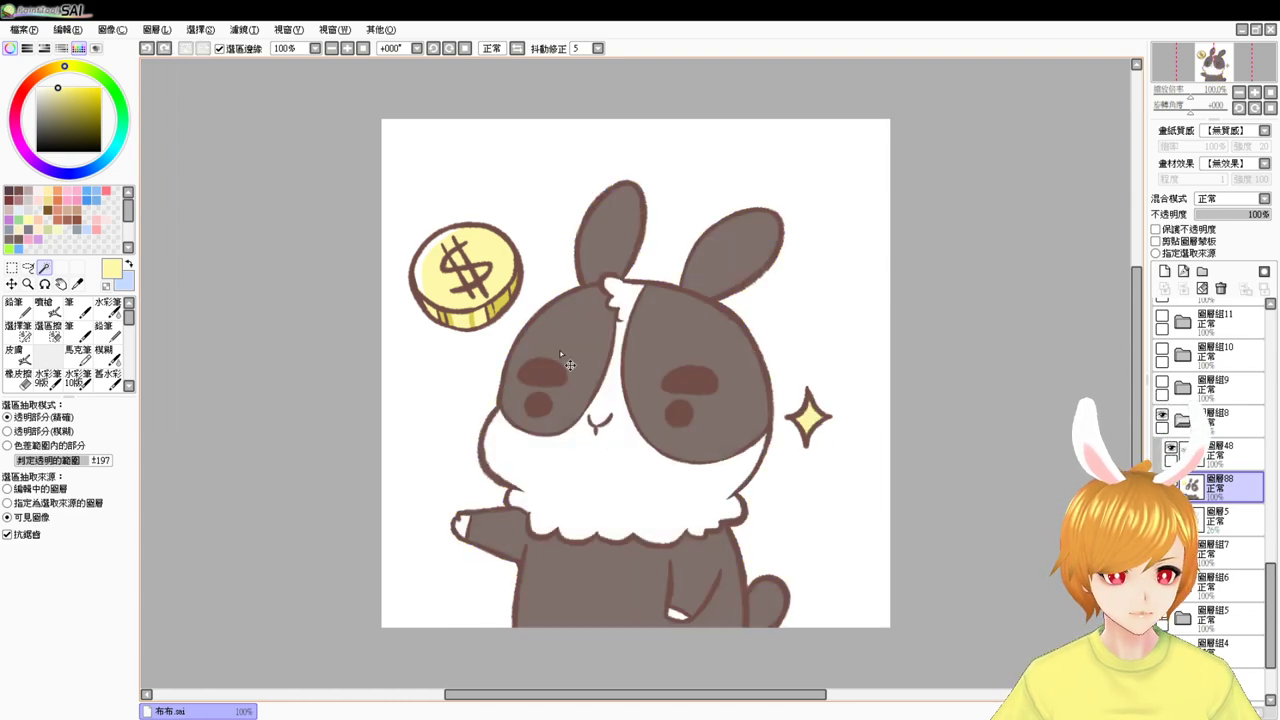
pyautogui.click(472, 270)
pyautogui.hotkey('ctrl', 'z')
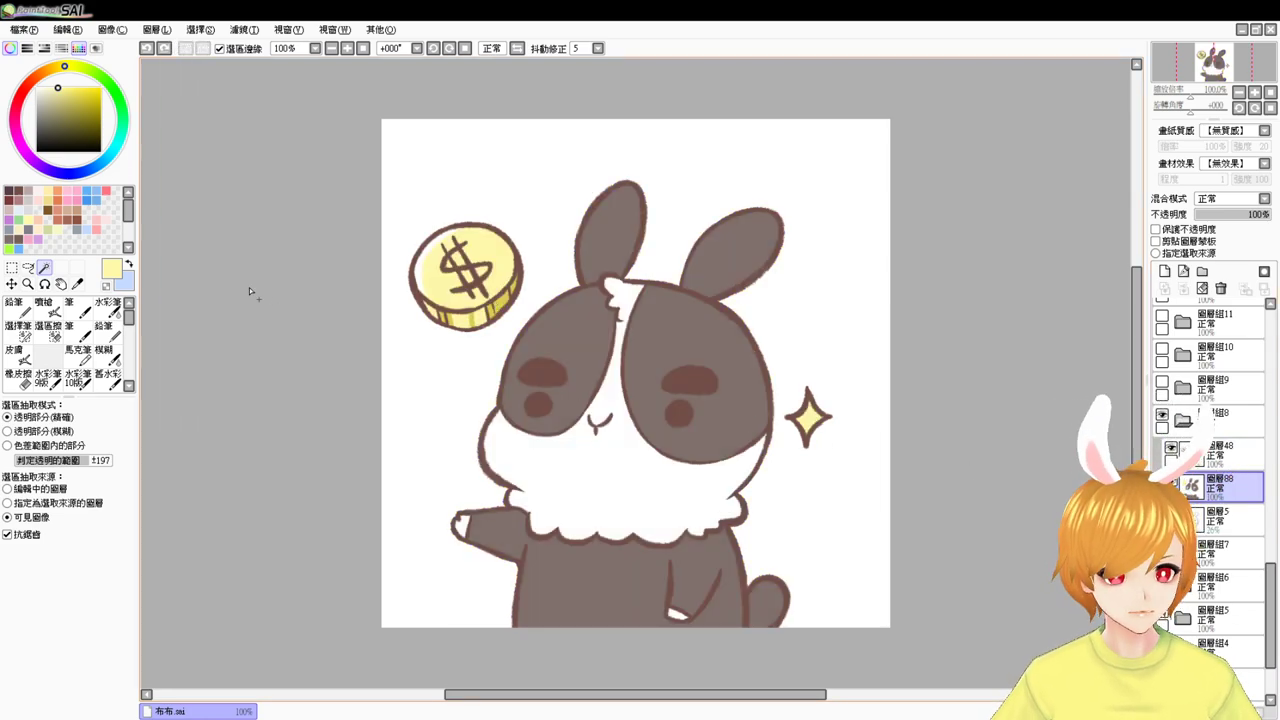
# - Airbrush pink blush on both of the coin rabbit's cheeks, then sample white from the canvas
pyautogui.click(50, 306)
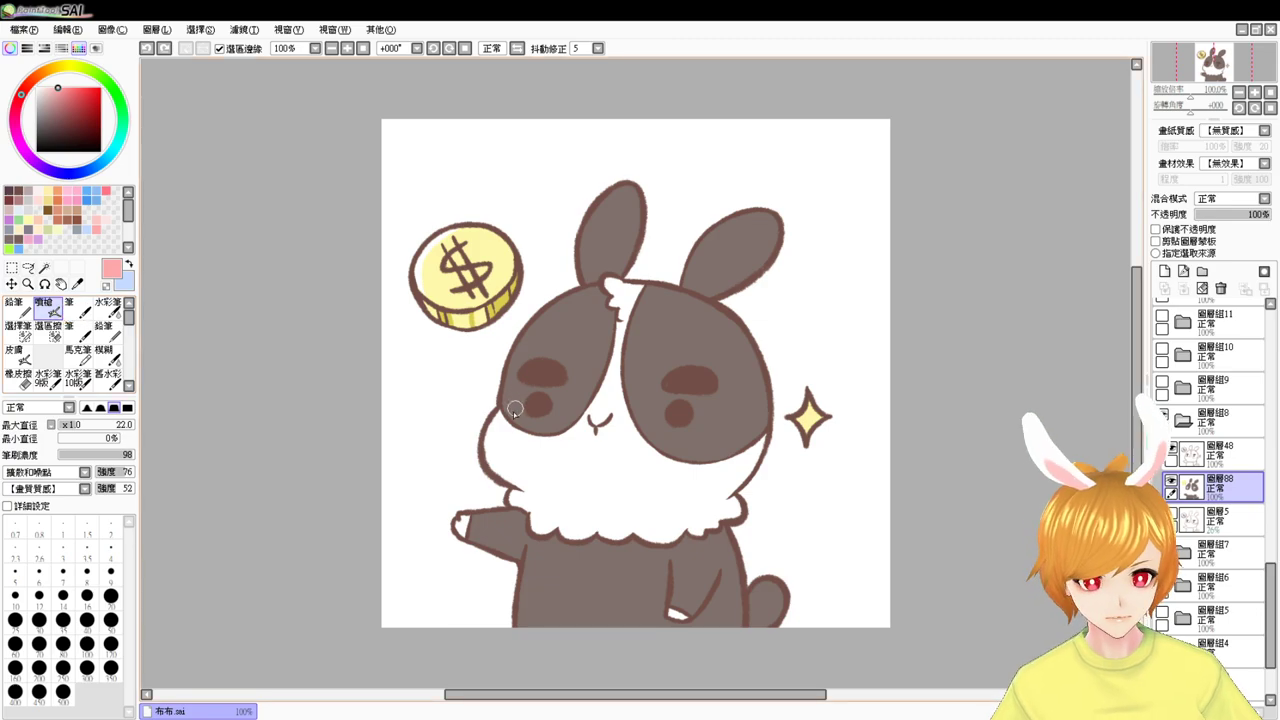
pyautogui.moveTo(504, 410)
pyautogui.mouseDown()
pyautogui.moveTo(525, 430)
pyautogui.moveTo(512, 409)
pyautogui.mouseUp()
pyautogui.hotkey('ctrl', 'z')
pyautogui.moveTo(721, 441); pyautogui.dragTo(712, 438)
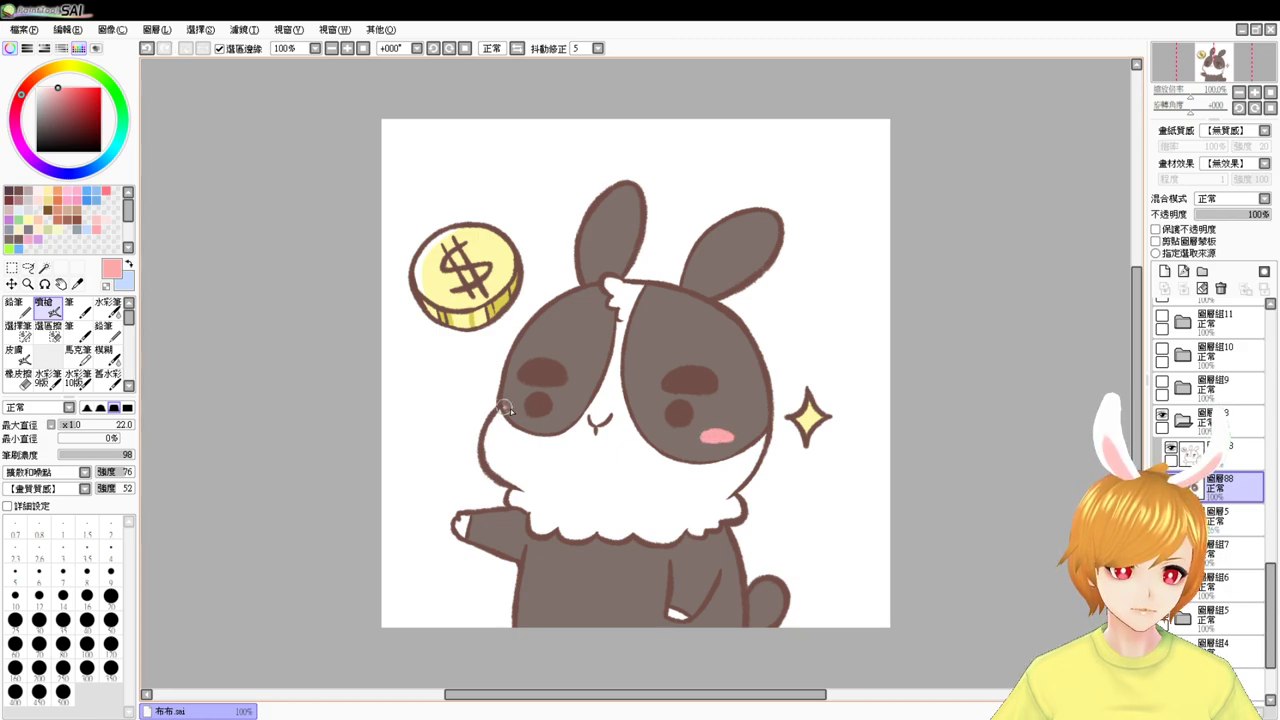
pyautogui.moveTo(506, 409); pyautogui.dragTo(512, 413)
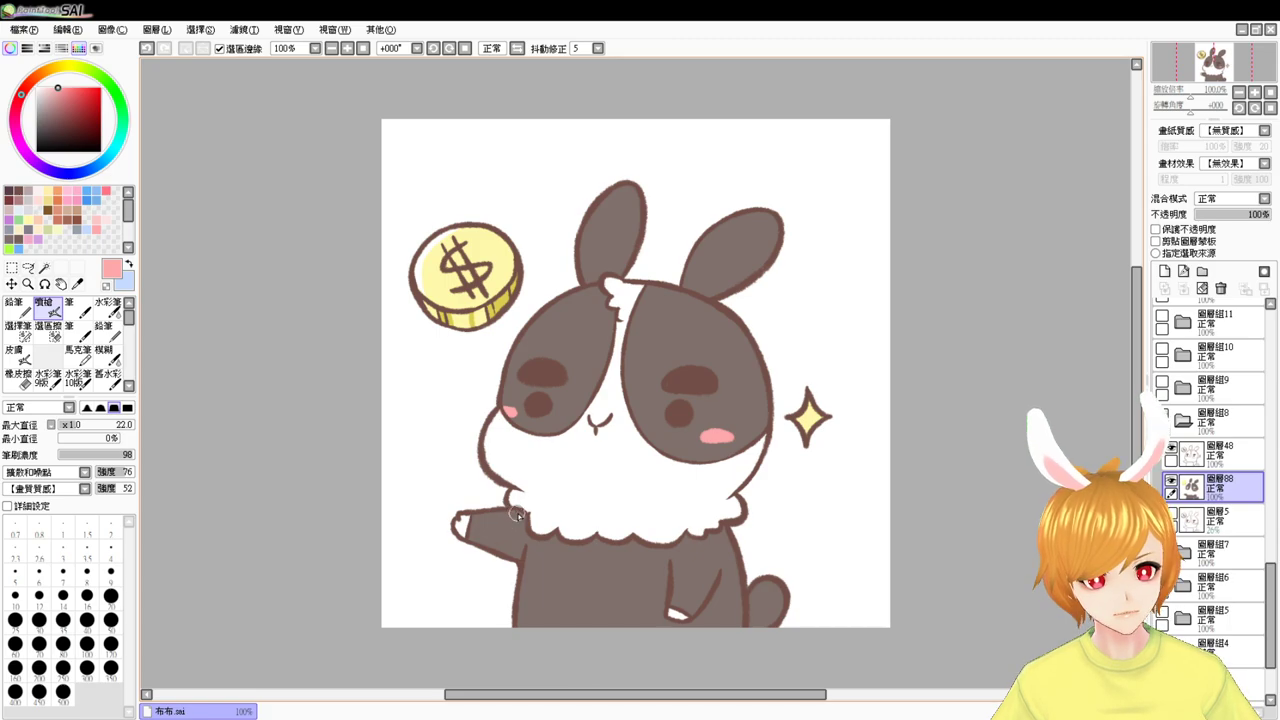
pyautogui.keyDown('alt'); pyautogui.click(498, 413); pyautogui.keyUp('alt')
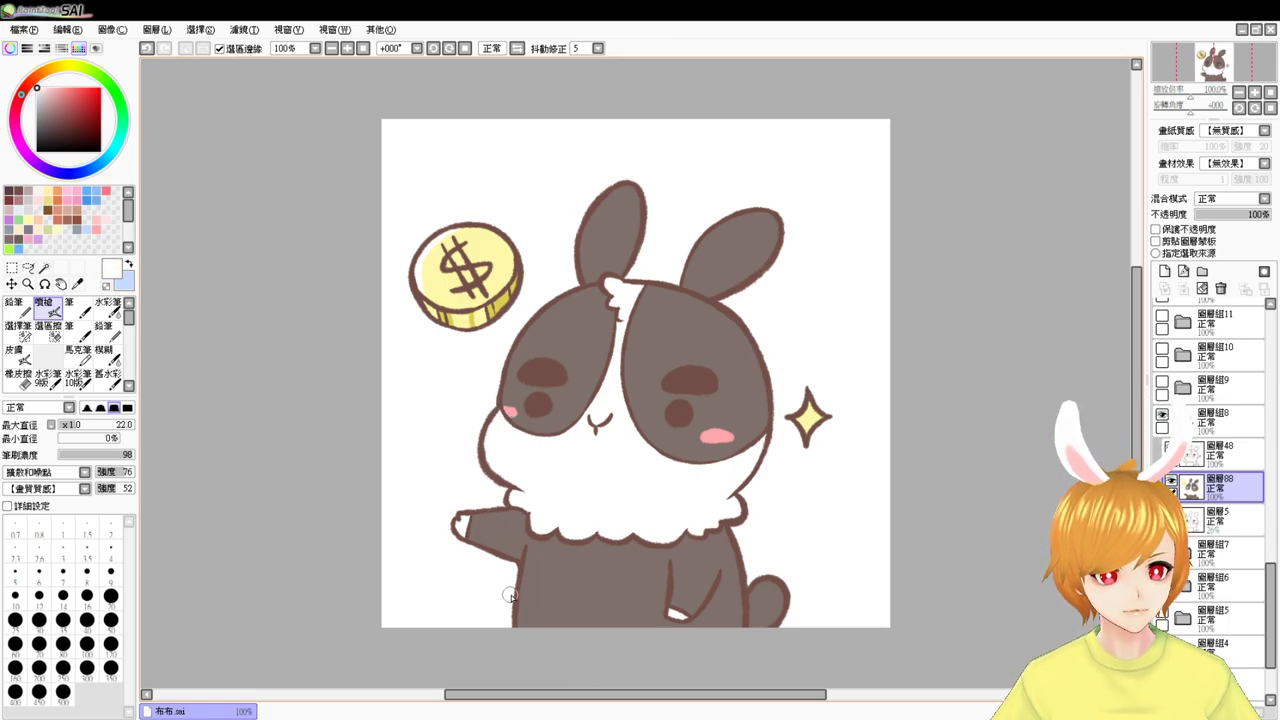
# - Add a layer above the line art and airbrush the sampled pink blush over the outline at the cheek nearer the coin
pyautogui.click(1171, 447)
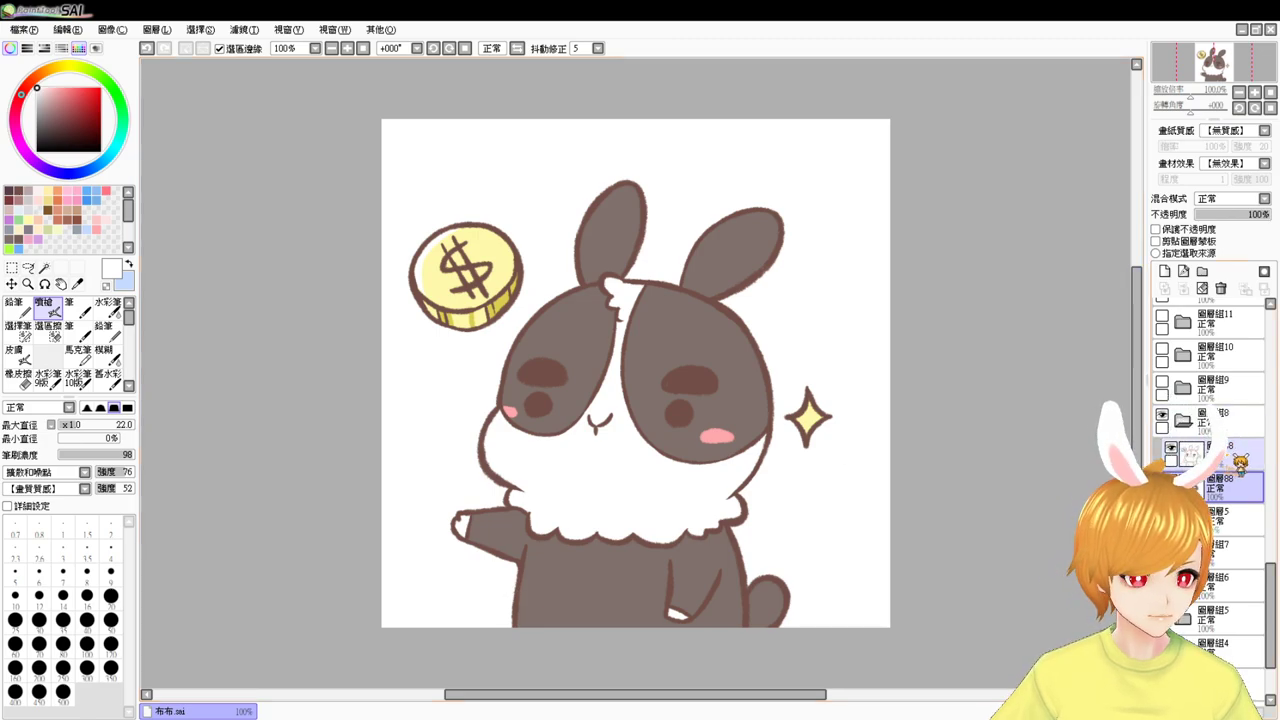
pyautogui.click(1164, 271)
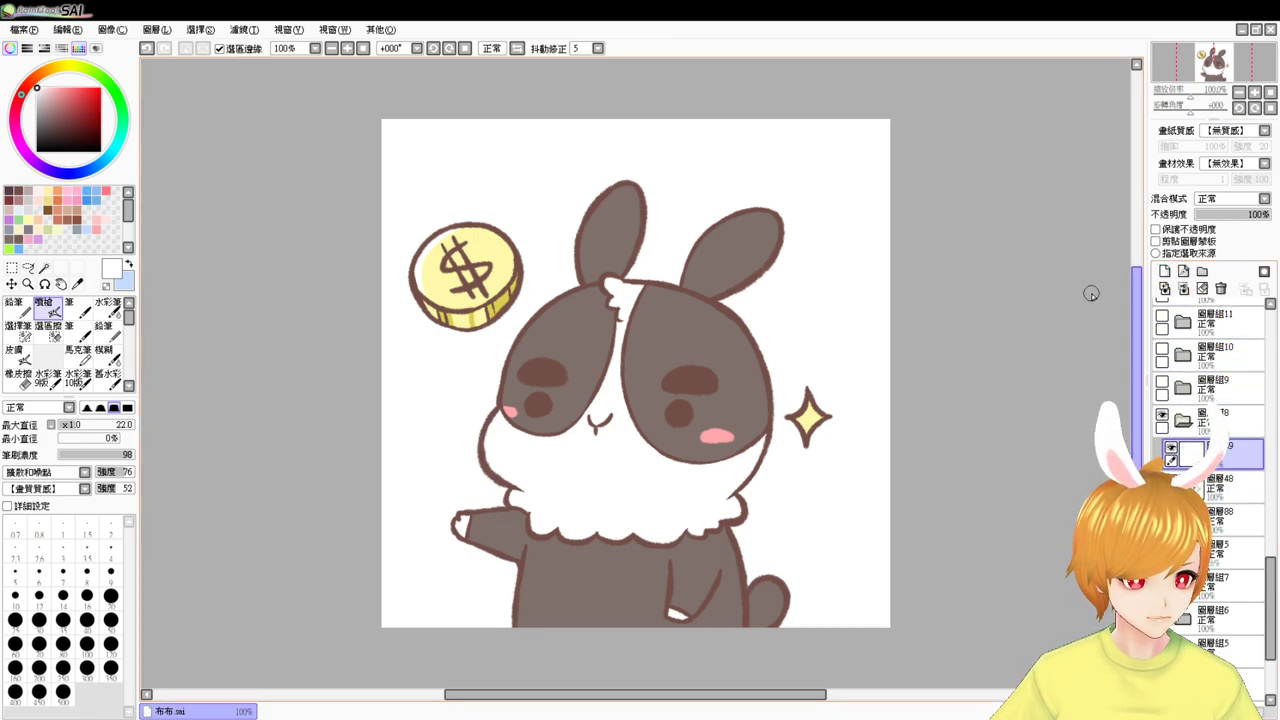
pyautogui.keyDown('alt'); pyautogui.click(508, 411); pyautogui.keyUp('alt')
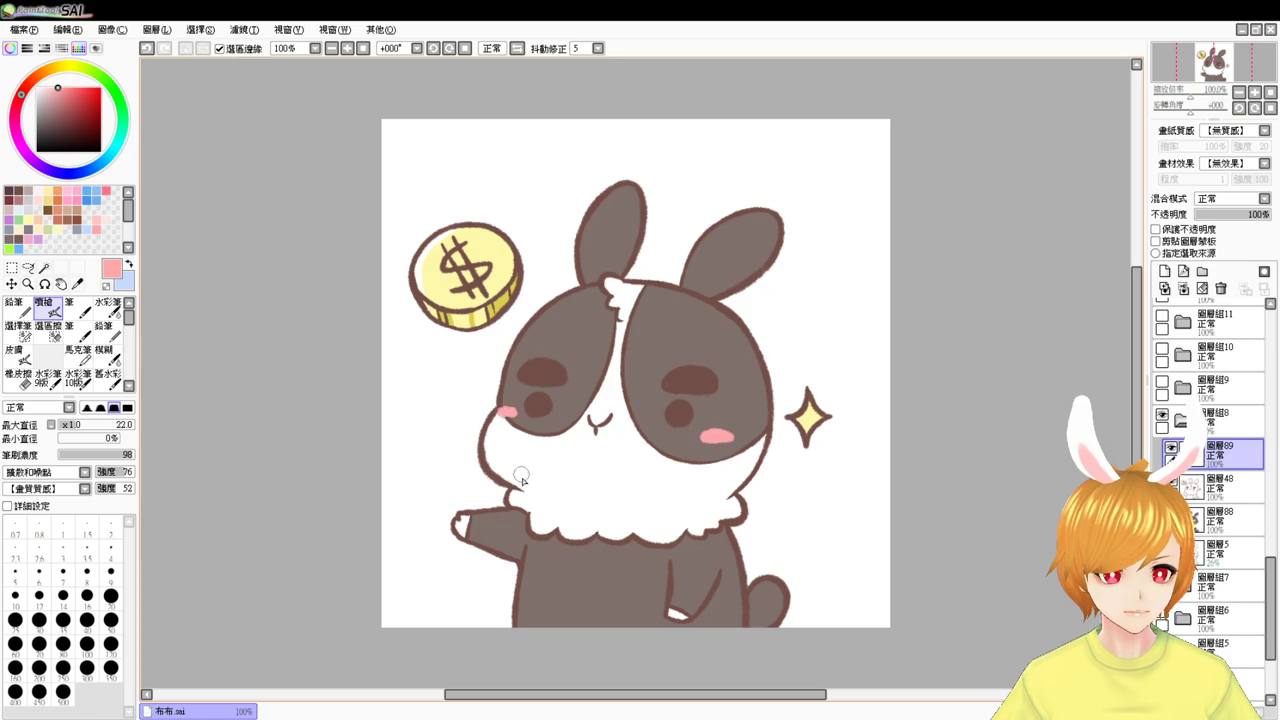
pyautogui.scroll(-1, 537, 520)
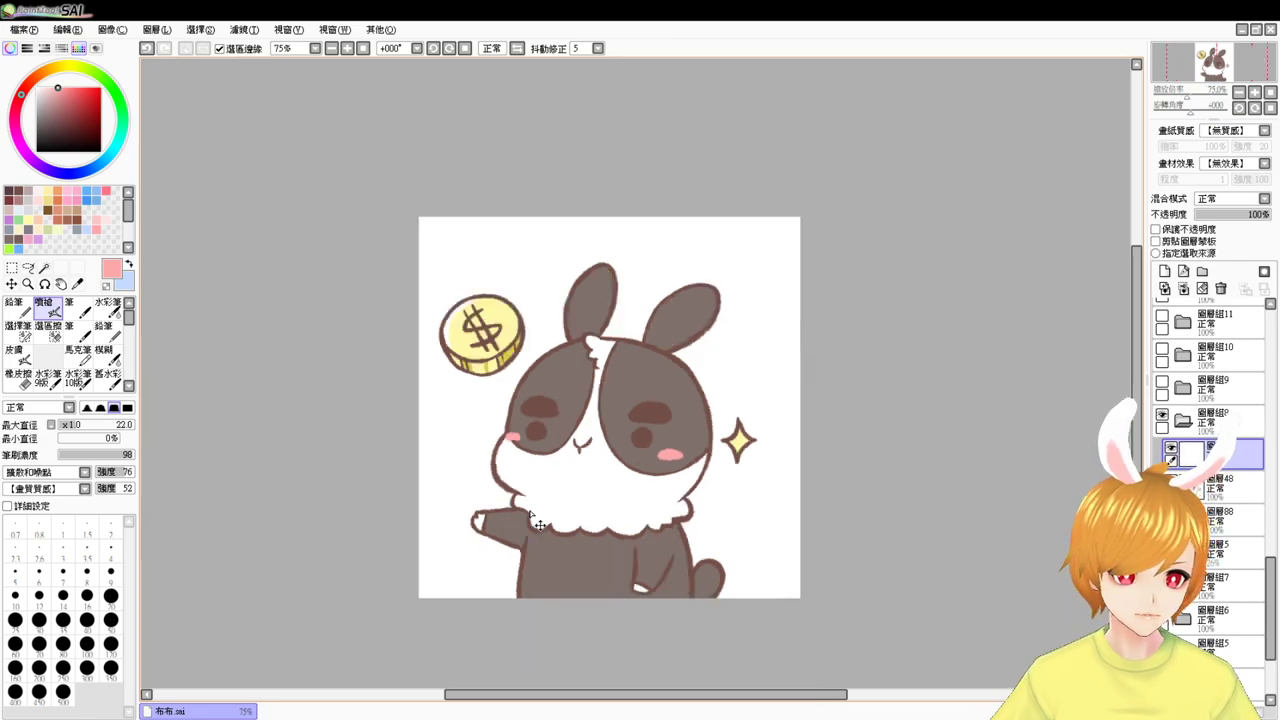
pyautogui.scroll(5, 535, 518)
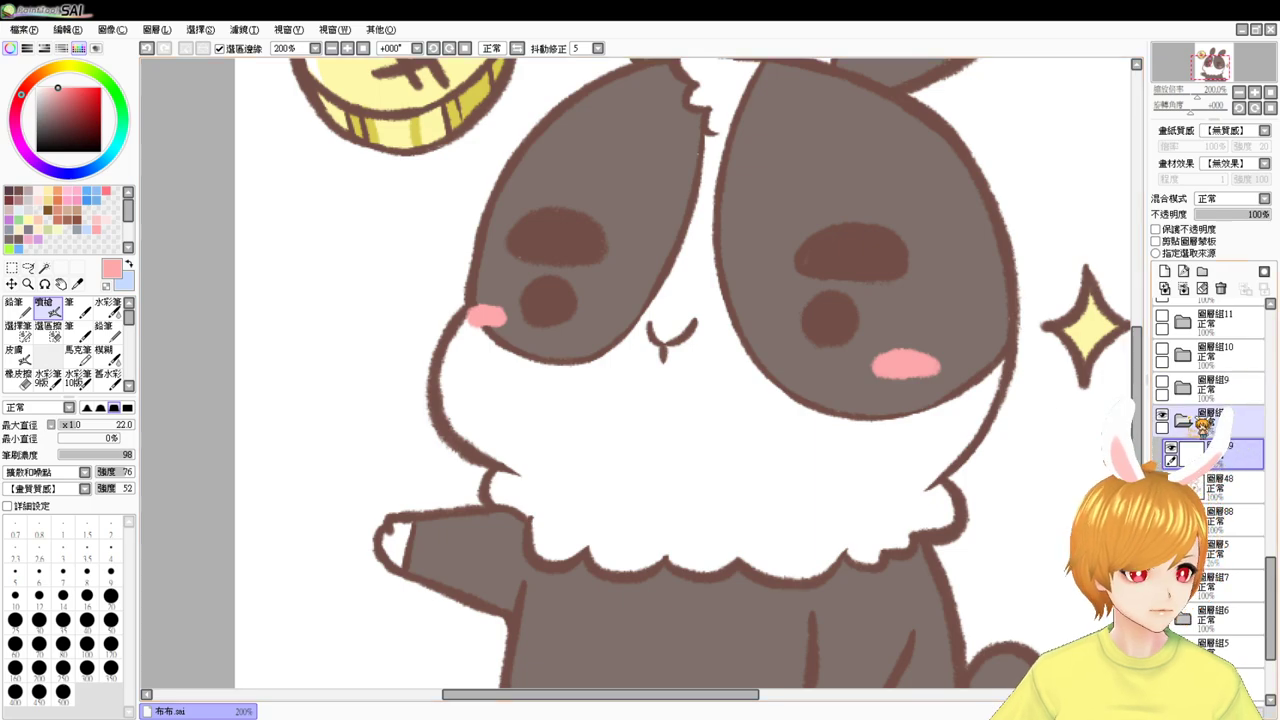
# - Collapse and hide 圖層組8, and show 圖層組9 with the thumbs-up rabbit
pyautogui.click(1198, 422)
pyautogui.click(1162, 414)
pyautogui.click(1162, 382)
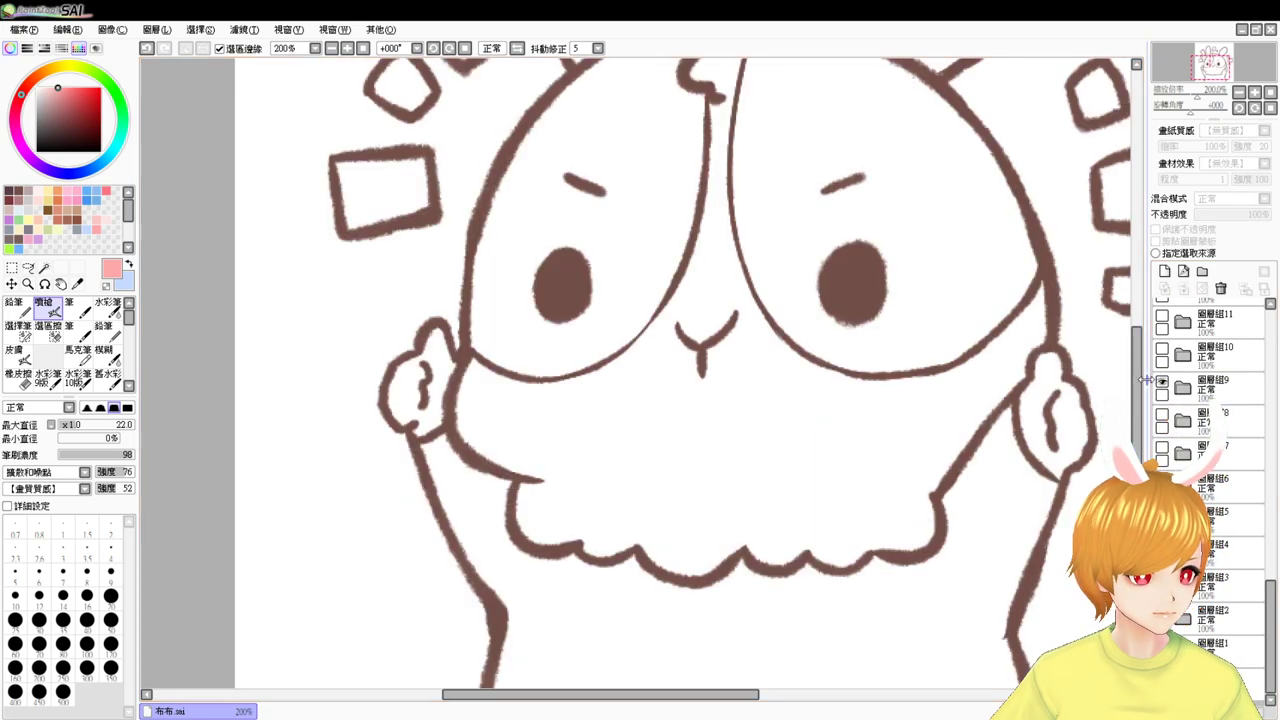
# - Select the thumbs-up rabbit's two face patches, both ears and the body with the Magic Wand
pyautogui.click(364, 48)
pyautogui.click(348, 48)
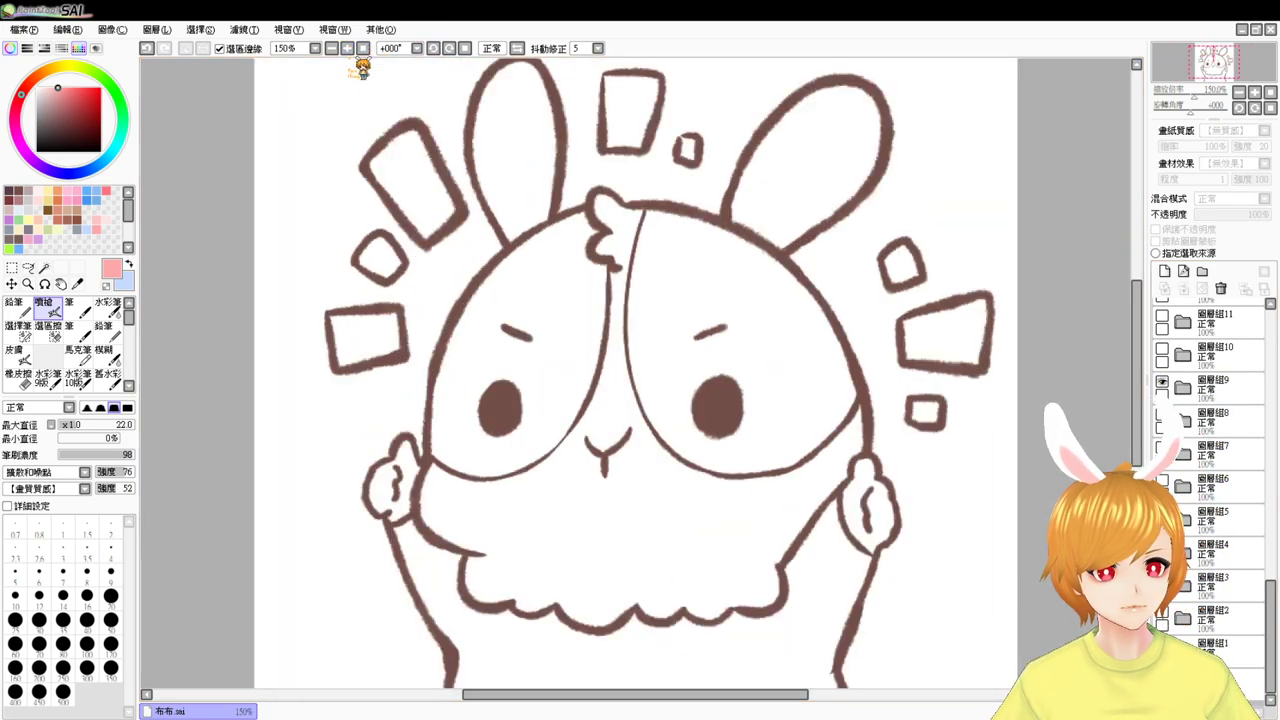
pyautogui.click(44, 268)
pyautogui.click(520, 350)
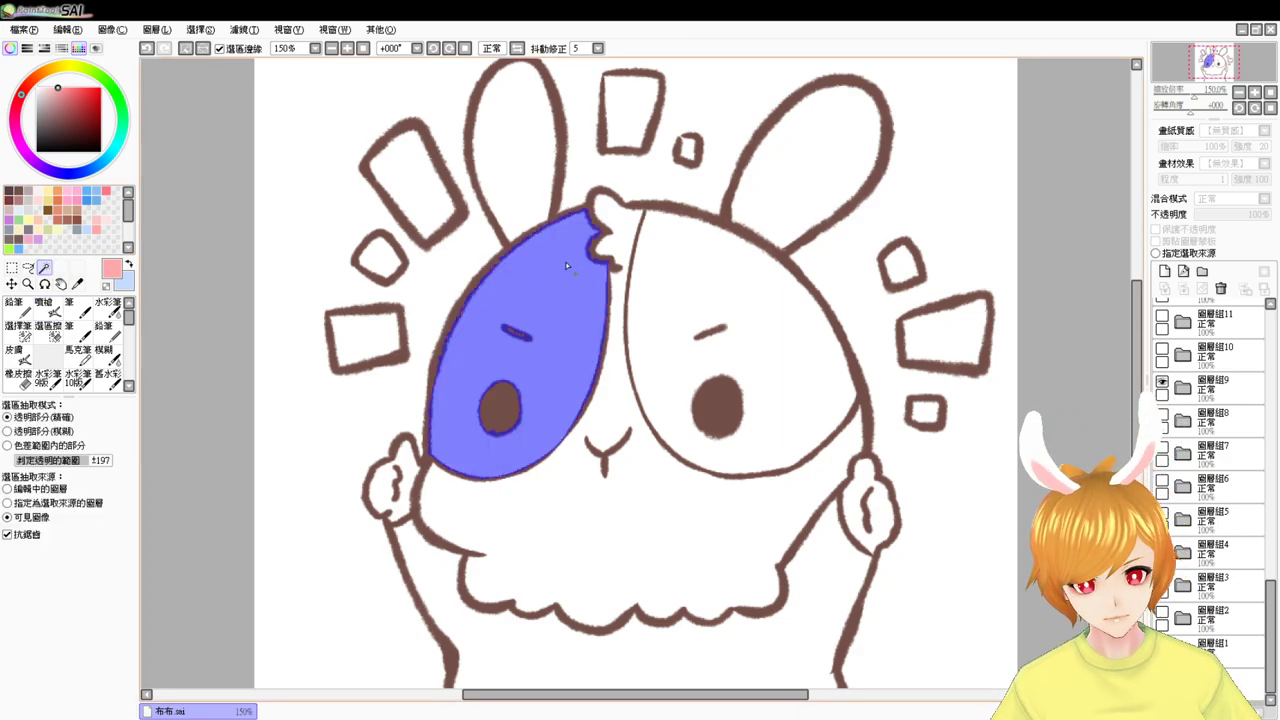
pyautogui.click(534, 173)
pyautogui.click(780, 187)
pyautogui.click(735, 278)
pyautogui.scroll(-2, 625, 540)
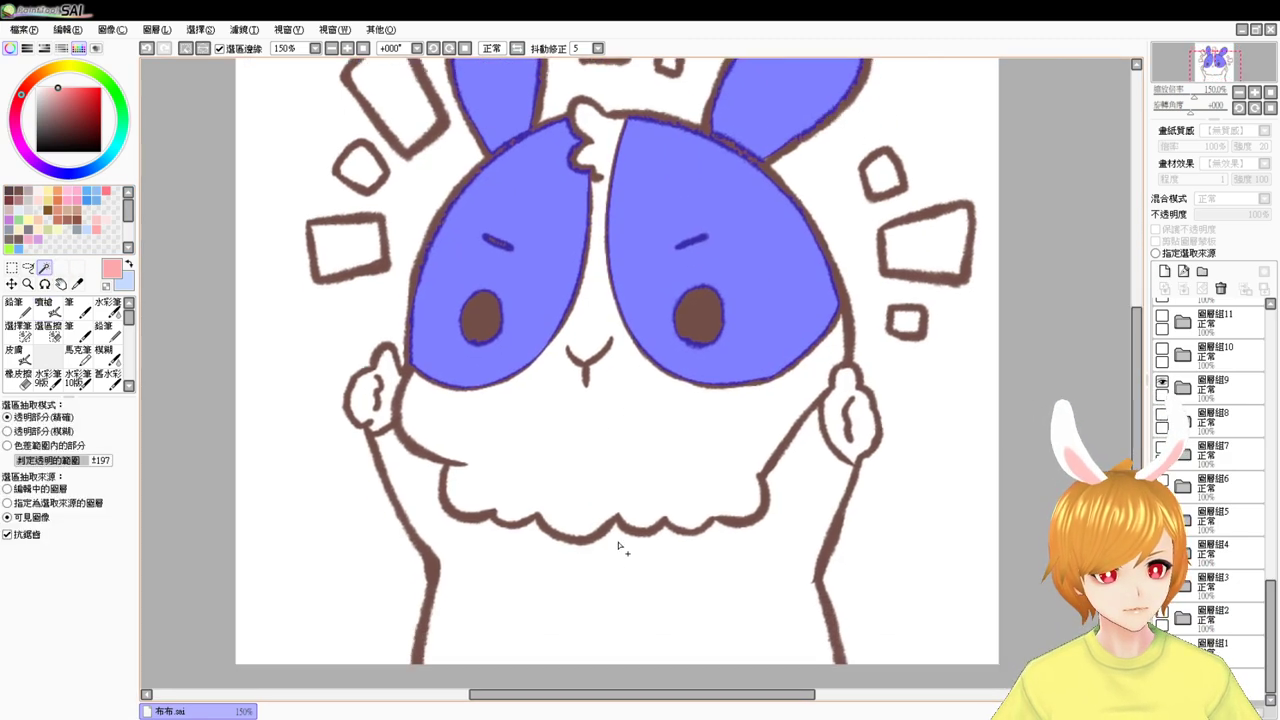
pyautogui.click(602, 594)
pyautogui.moveTo(537, 328); pyautogui.dragTo(548, 437)
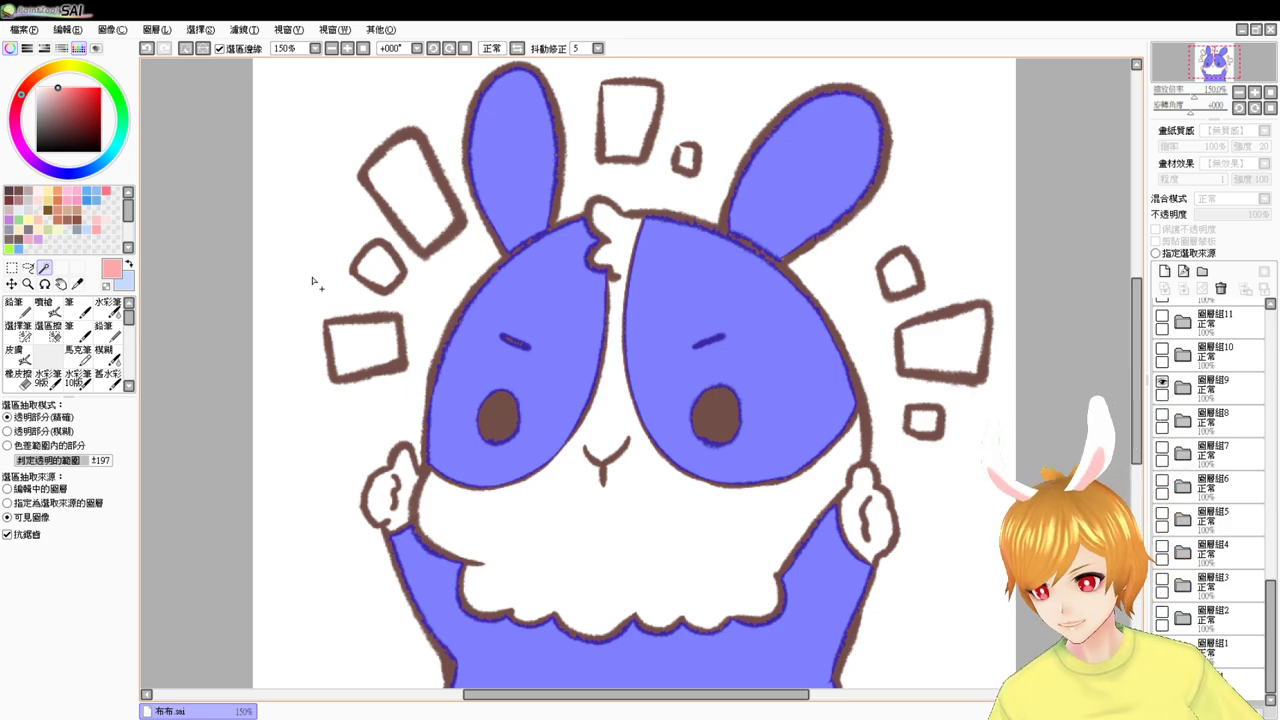
# - Add a layer beneath the line art in 圖層組9, fill the selected fur areas with grayish brown and deselect
pyautogui.click(15, 236)
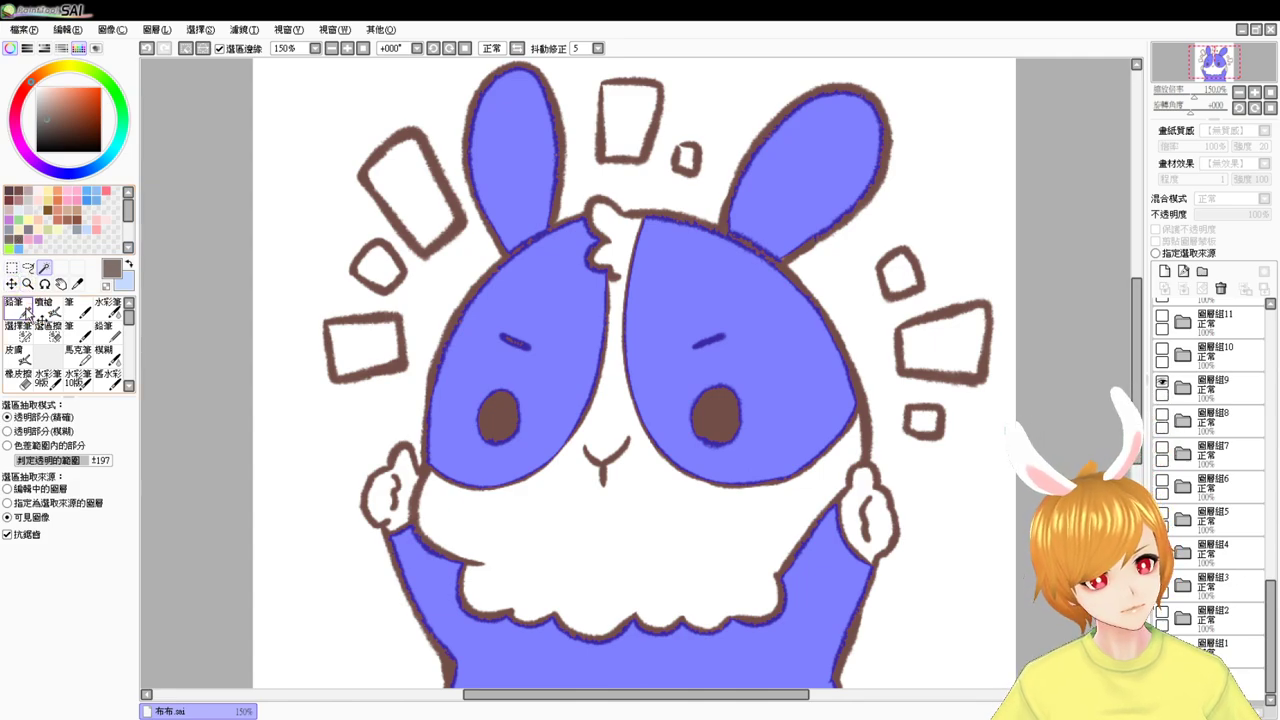
pyautogui.click(1180, 400)
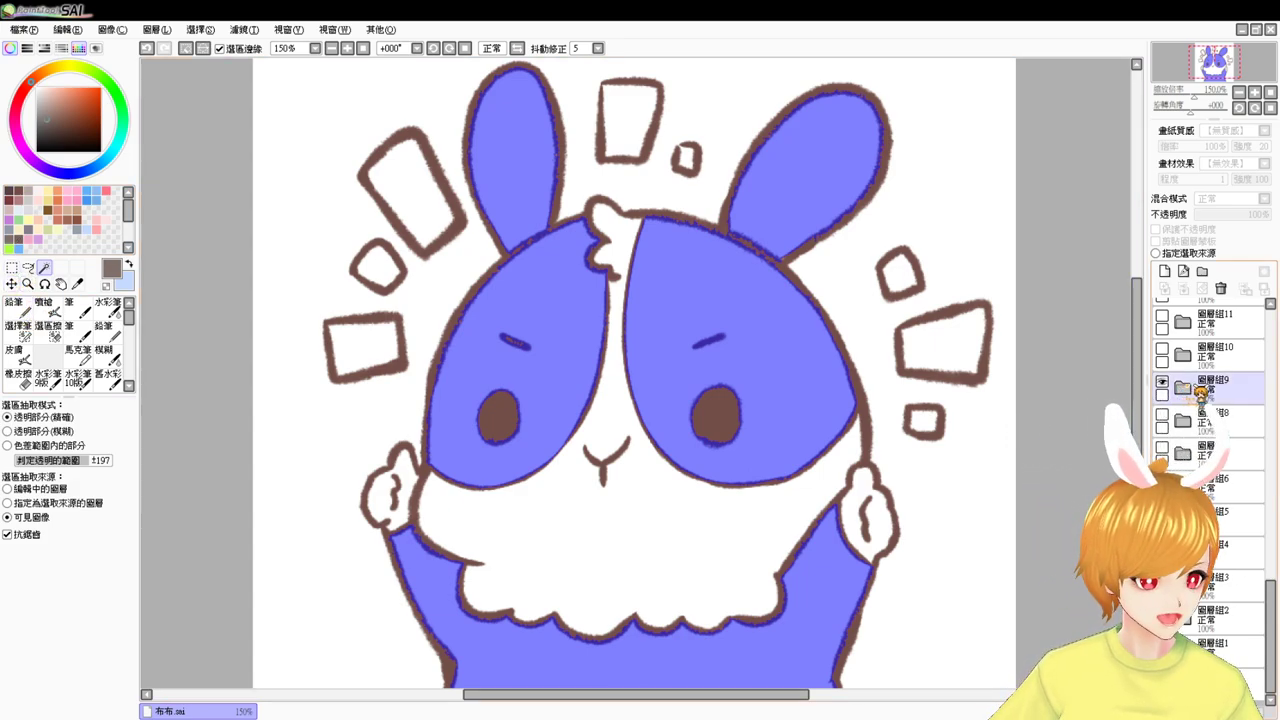
pyautogui.click(1190, 415)
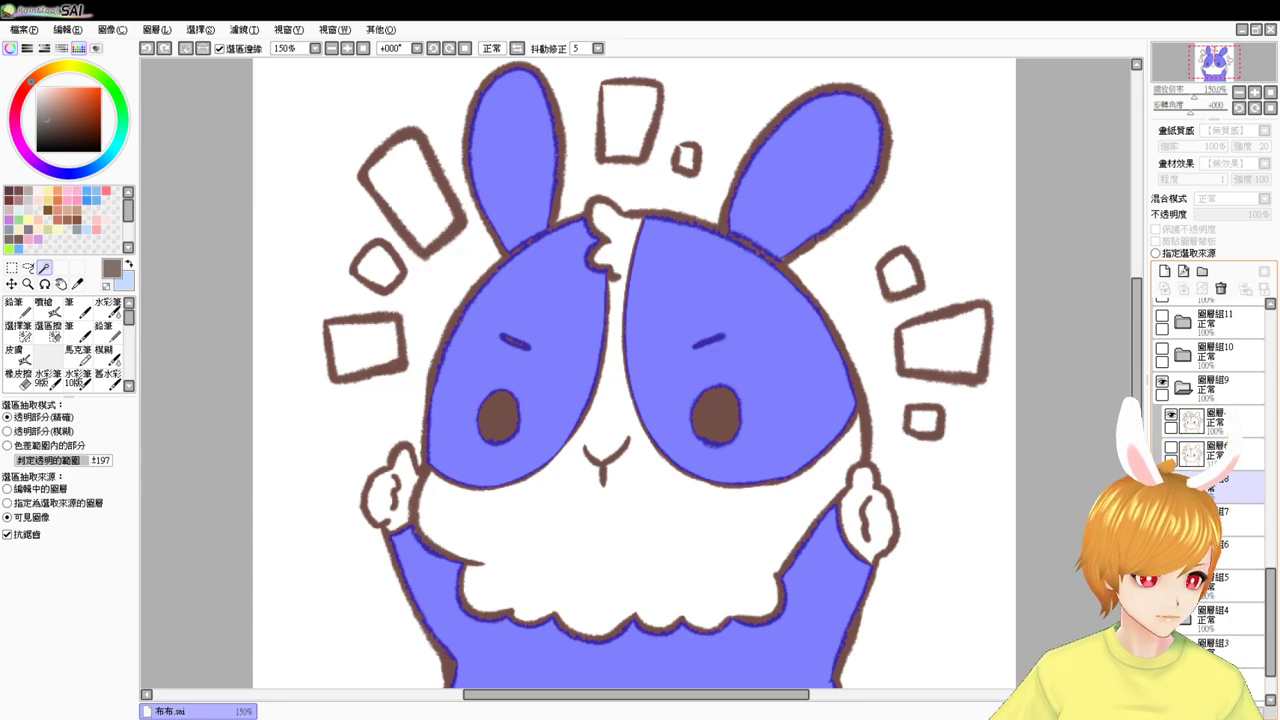
pyautogui.click(1200, 454)
pyautogui.click(1165, 272)
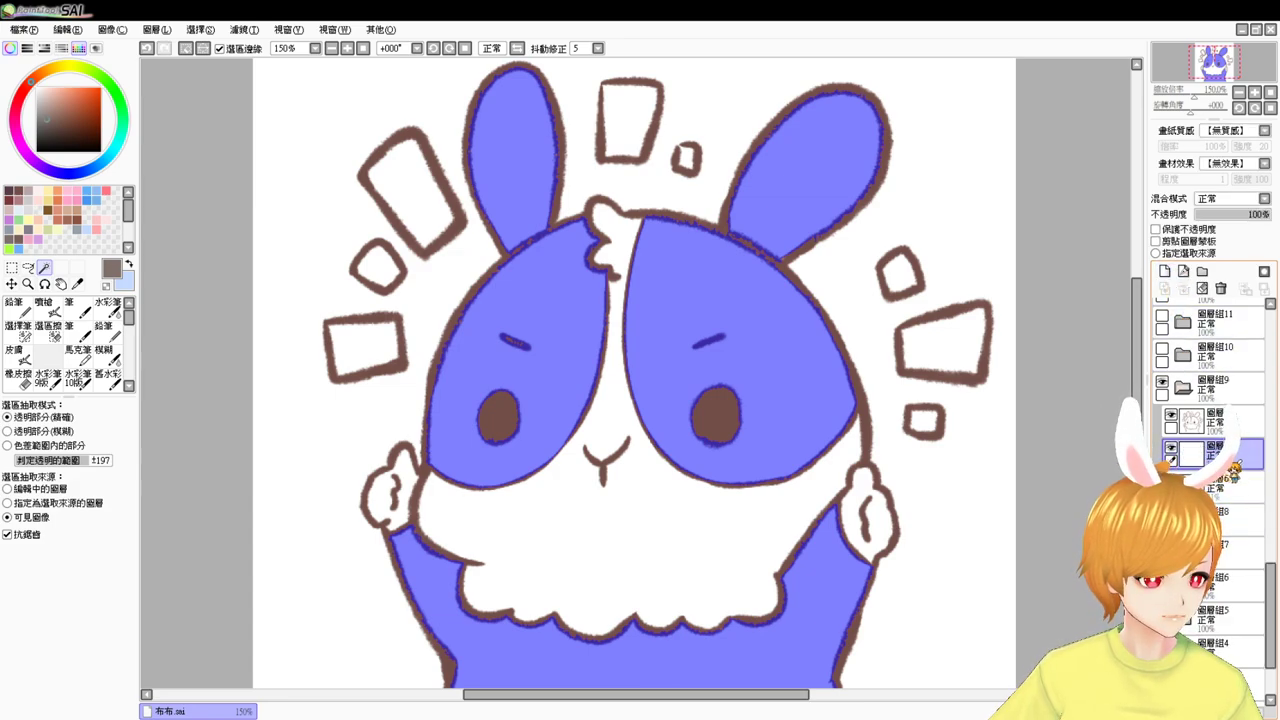
pyautogui.hotkey('ctrl', 'f')
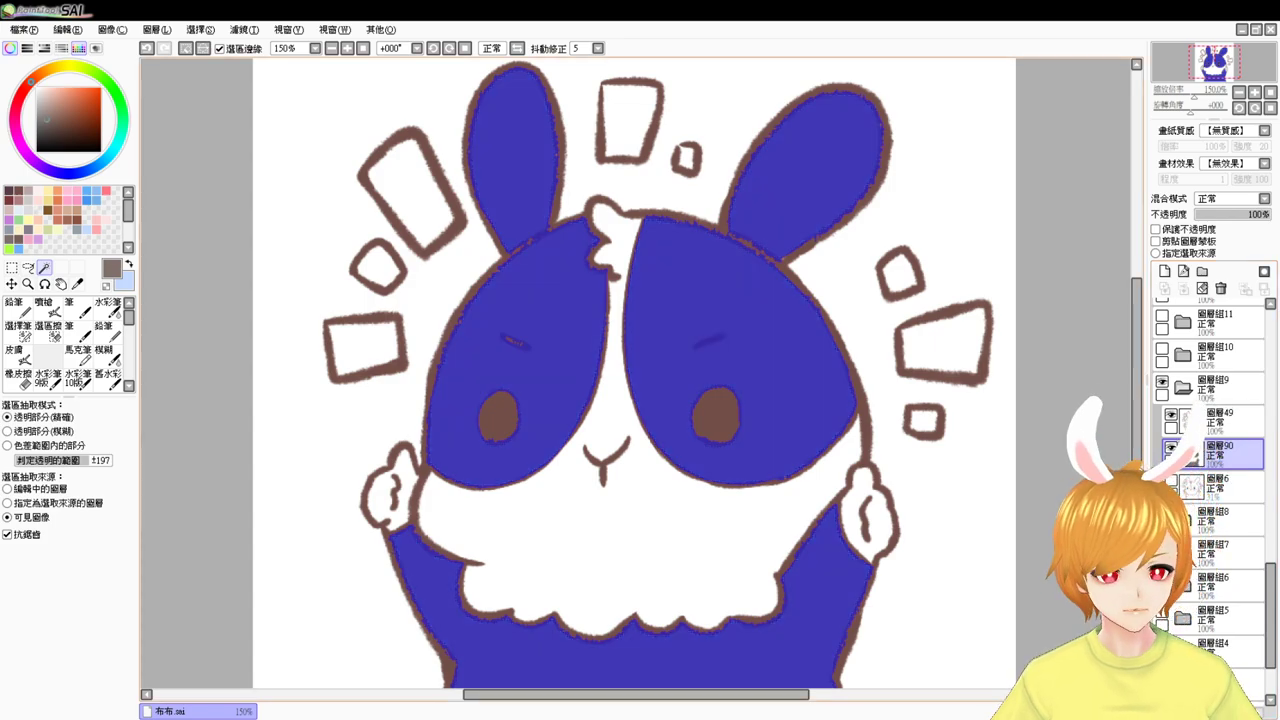
pyautogui.hotkey('ctrl', 'd')
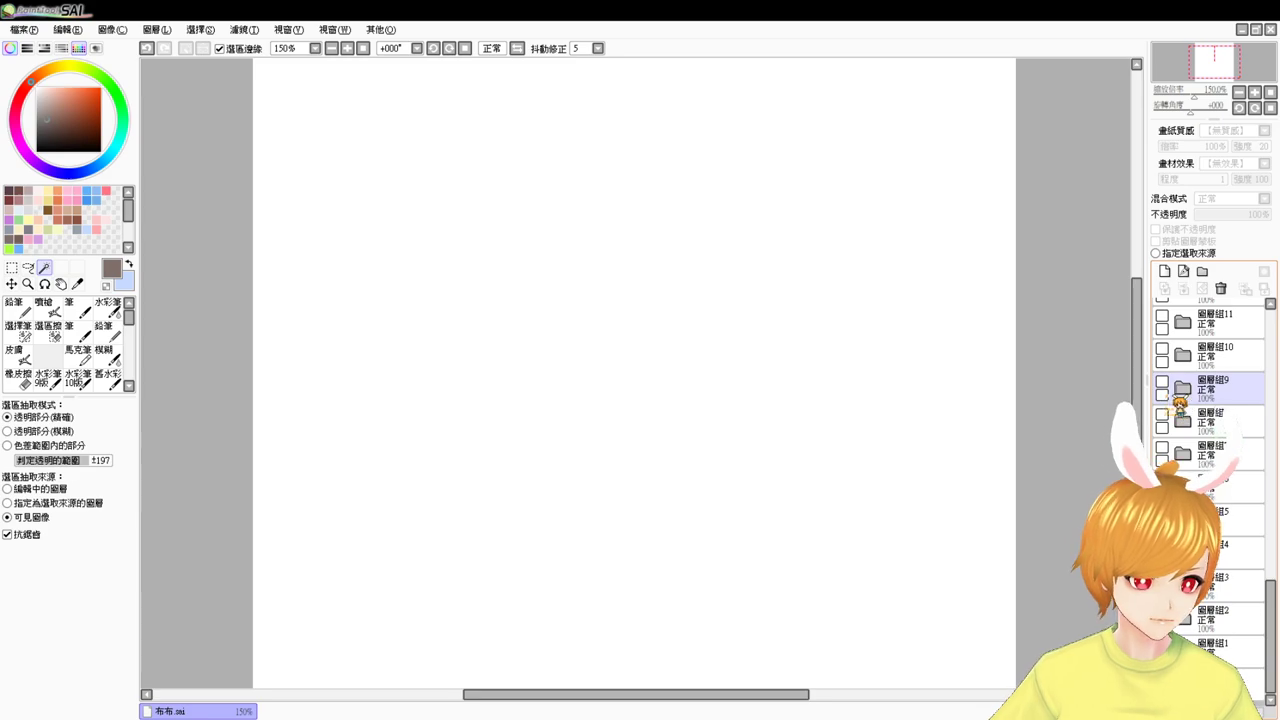
# - Reopen 圖層組8 and try a pink airbrush touch on the coin rabbit's cheek on 圖層89, then undo it
pyautogui.click(1176, 420)
pyautogui.click(1180, 400)
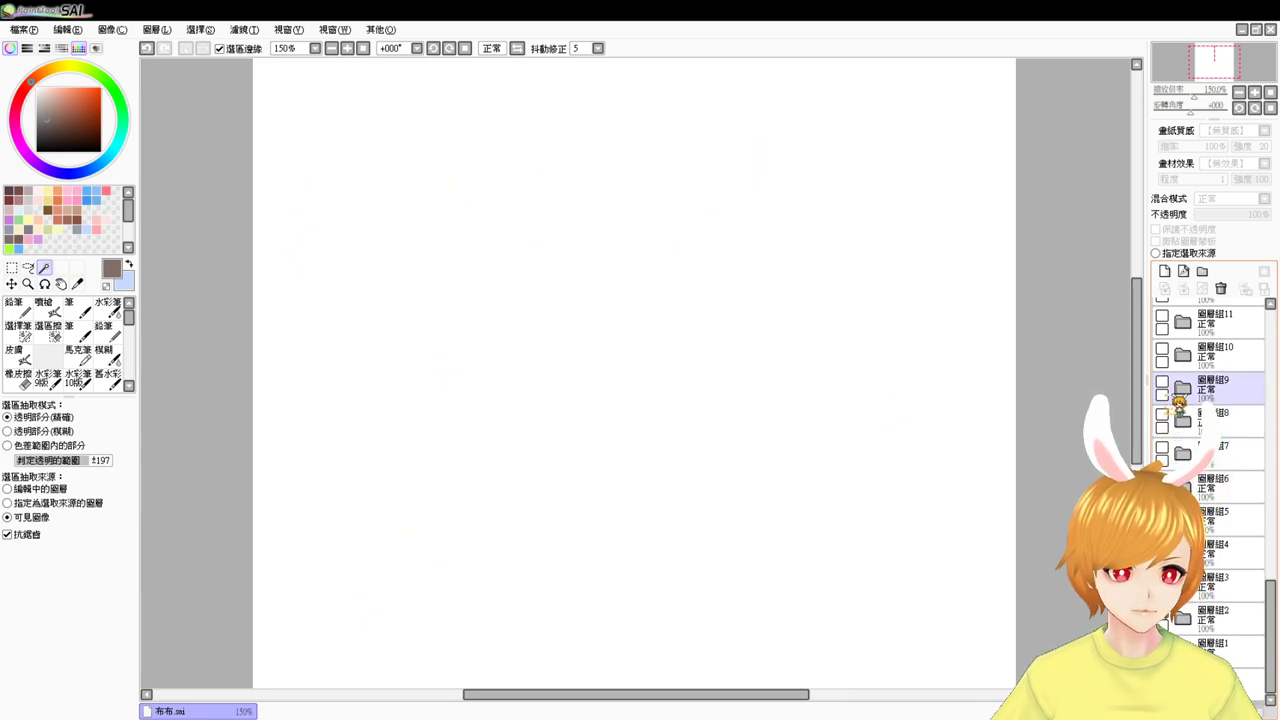
pyautogui.click(1163, 415)
pyautogui.click(1183, 421)
pyautogui.click(1206, 460)
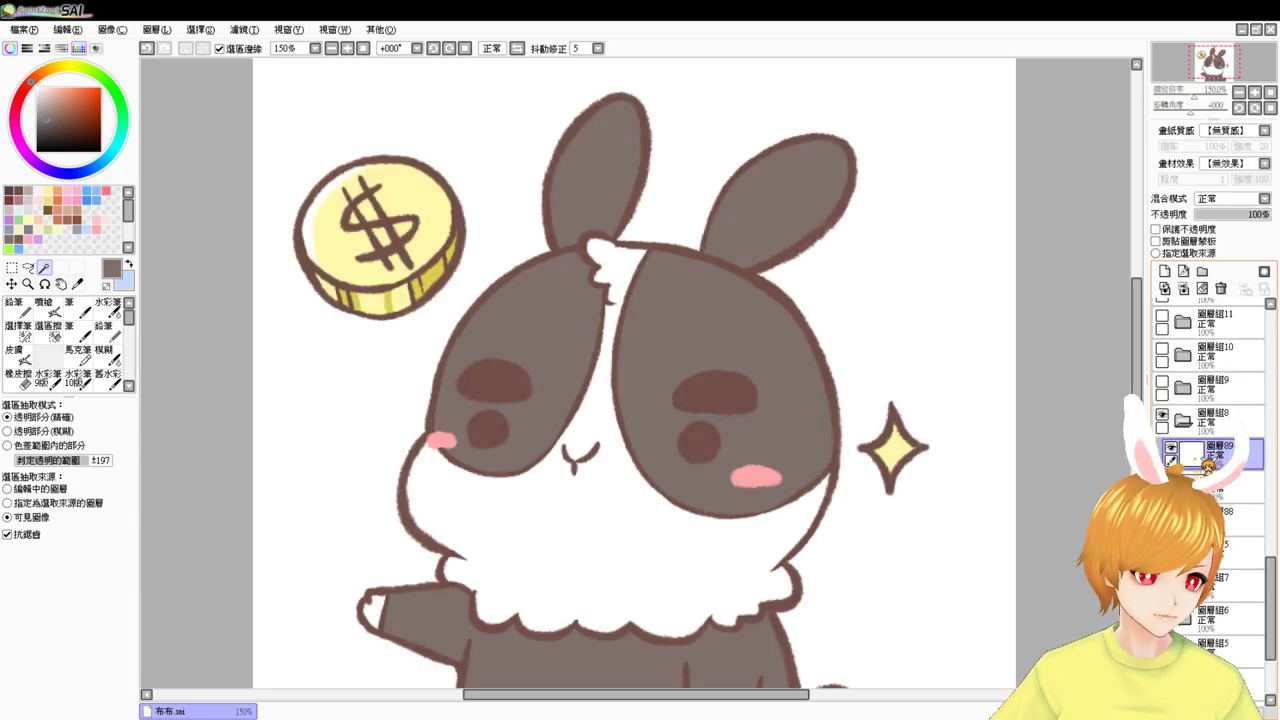
pyautogui.click(100, 226)
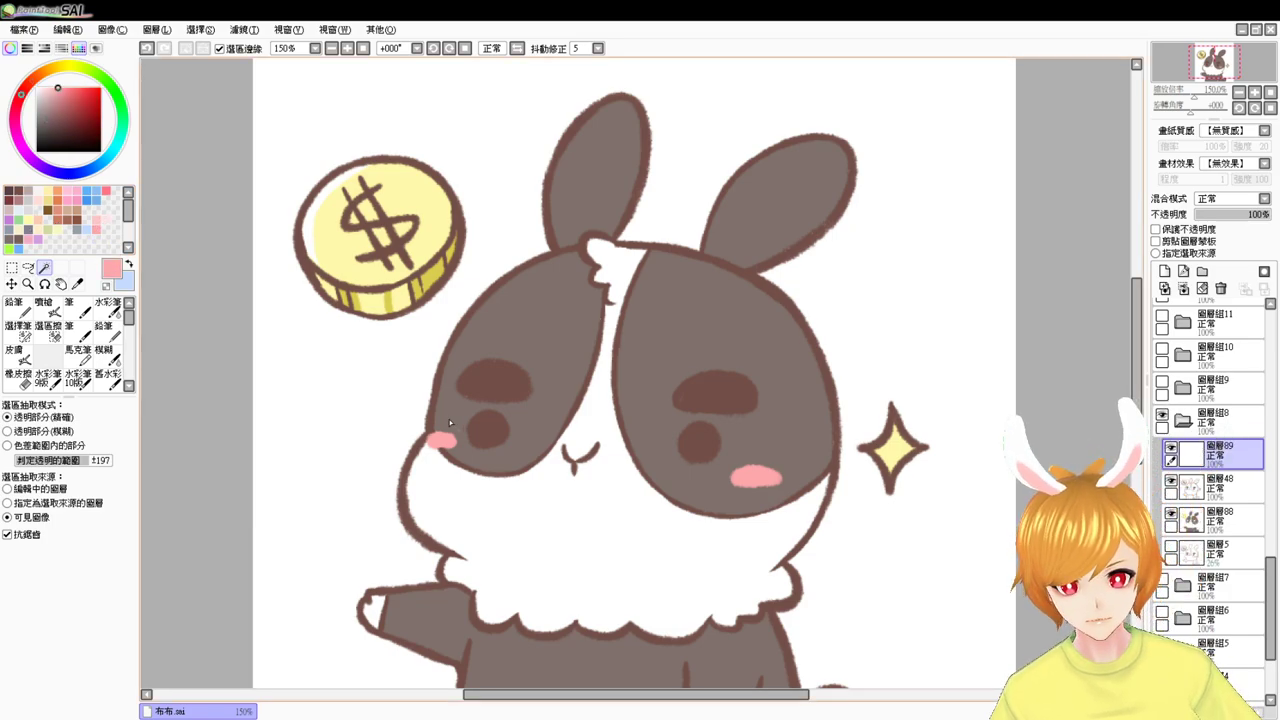
pyautogui.click(50, 308)
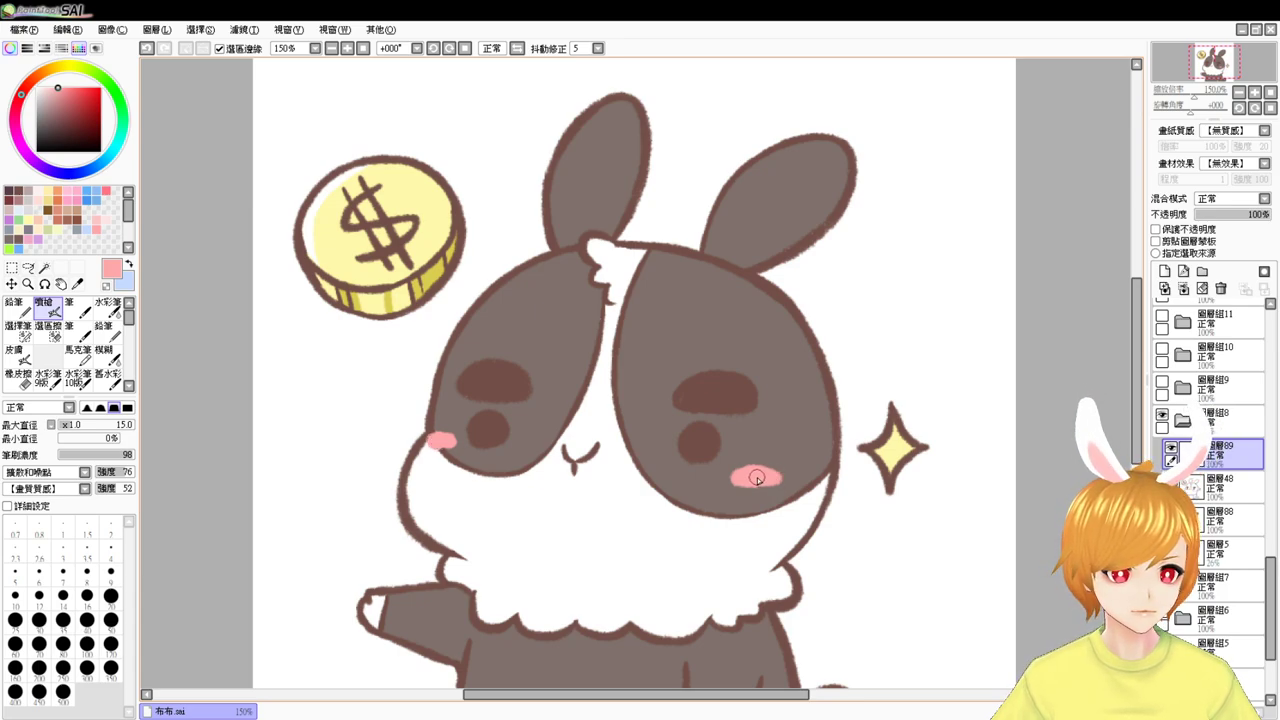
pyautogui.hotkey('ctrl', 'z')
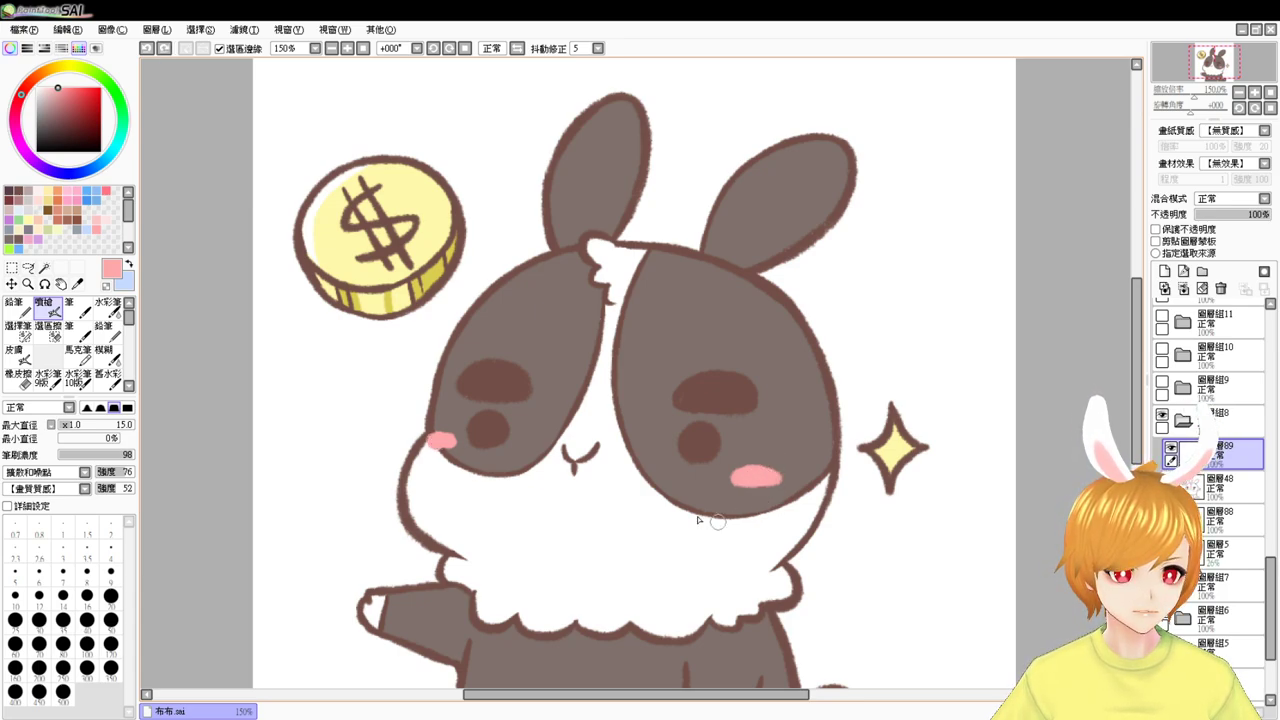
# - Collapse and hide 圖層組8, show and expand 圖層組9, and select the fur color layer 圖層90
pyautogui.click(1183, 421)
pyautogui.click(1162, 414)
pyautogui.click(1162, 381)
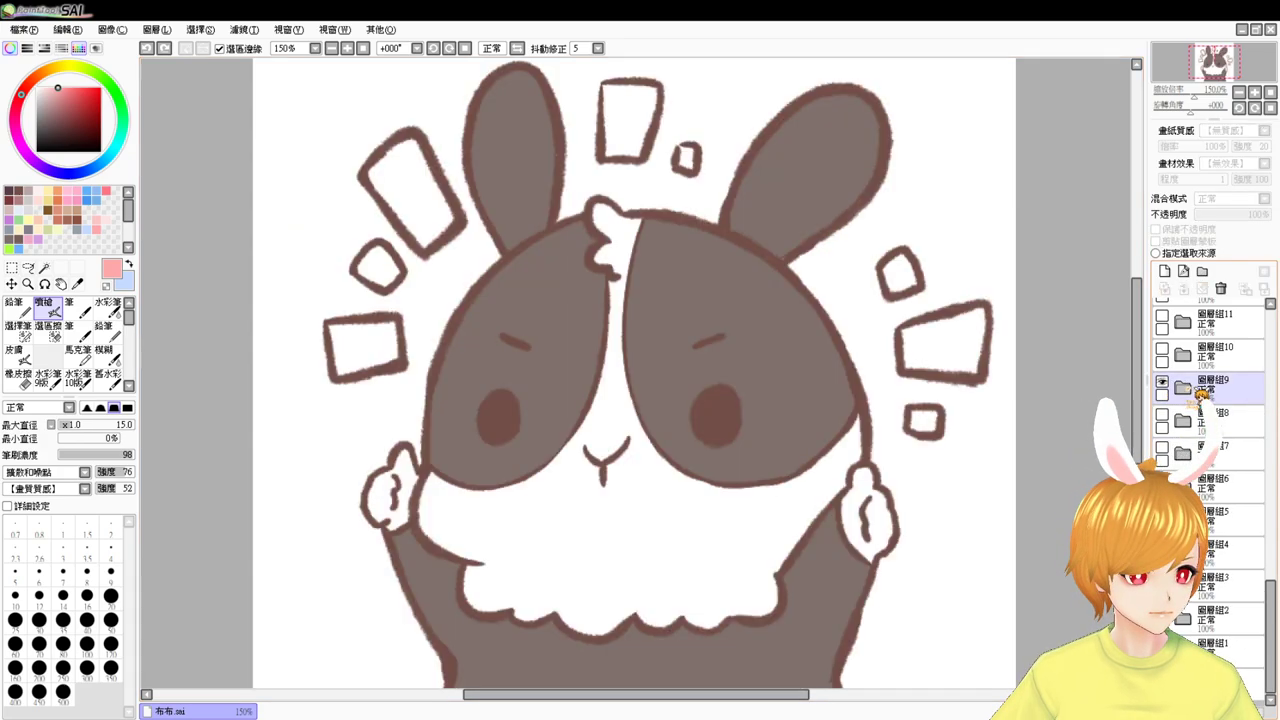
pyautogui.click(1183, 388)
pyautogui.click(1215, 450)
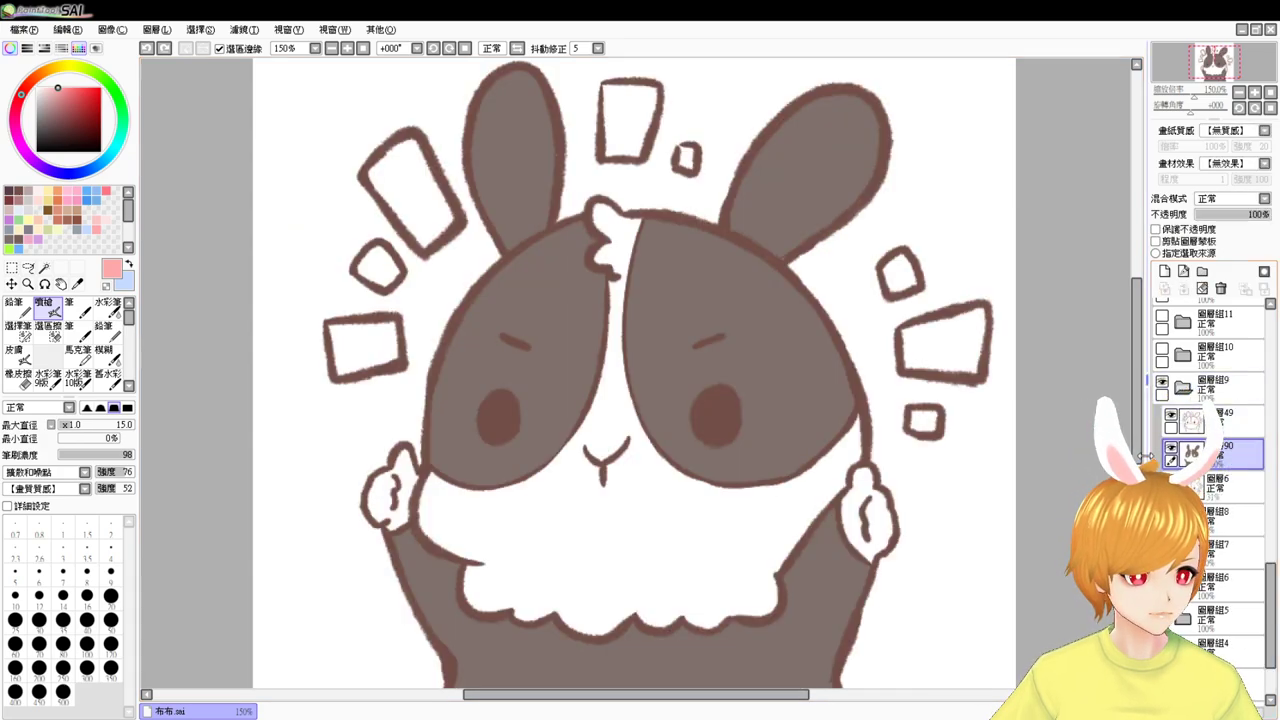
# - Fill the rabbit's muzzle, forehead tuft, chest ruff and both hands with white and deselect
pyautogui.click(46, 268)
pyautogui.click(511, 478)
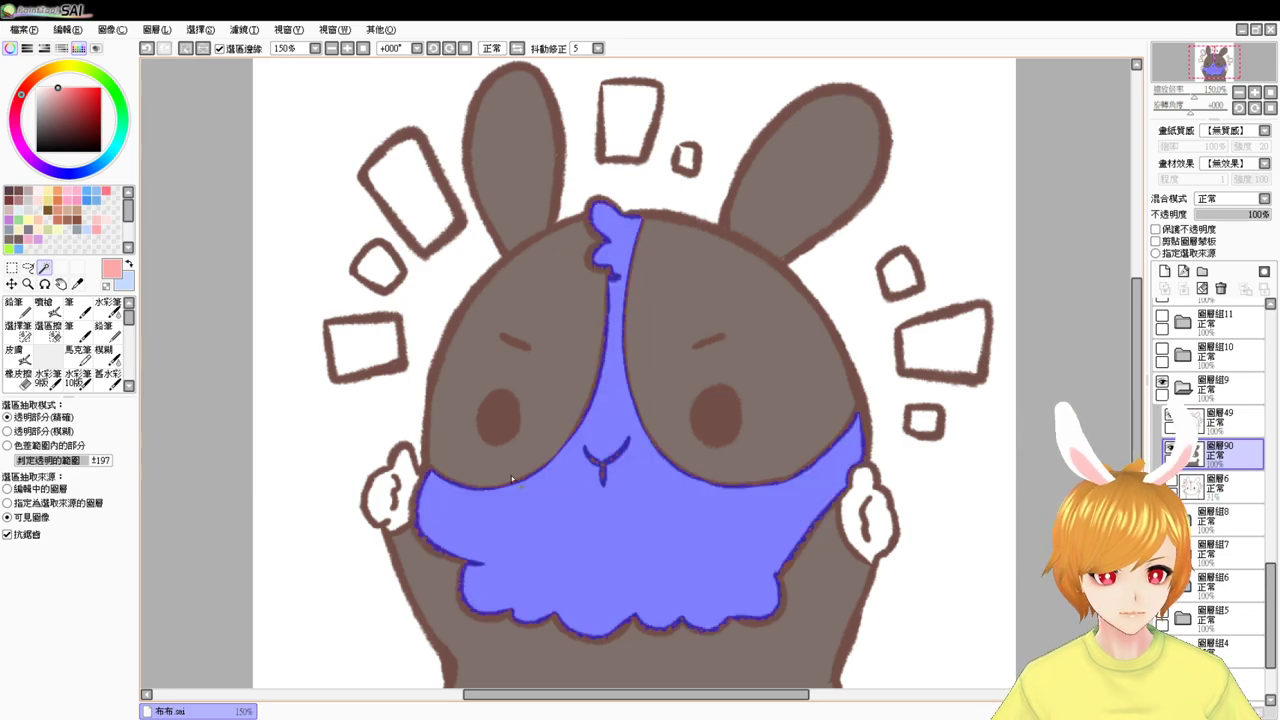
pyautogui.click(388, 504)
pyautogui.click(851, 508)
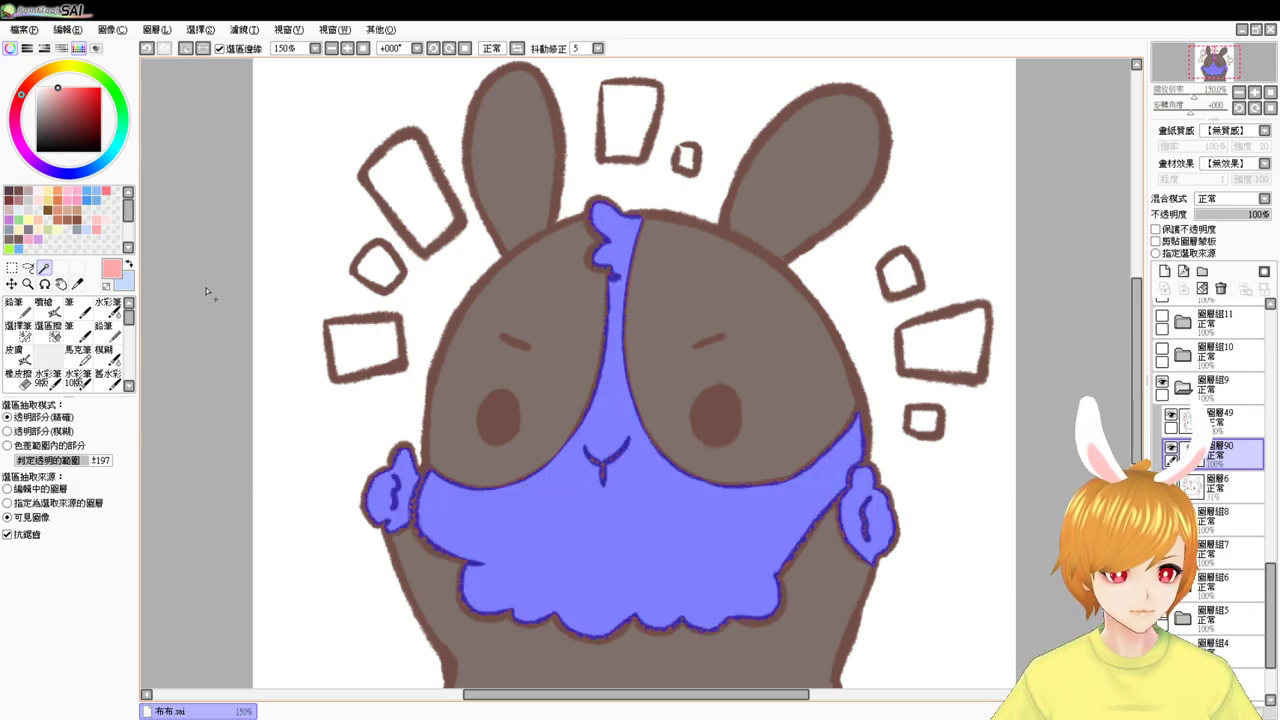
pyautogui.click(37, 88)
pyautogui.hotkey('ctrl', 'd')
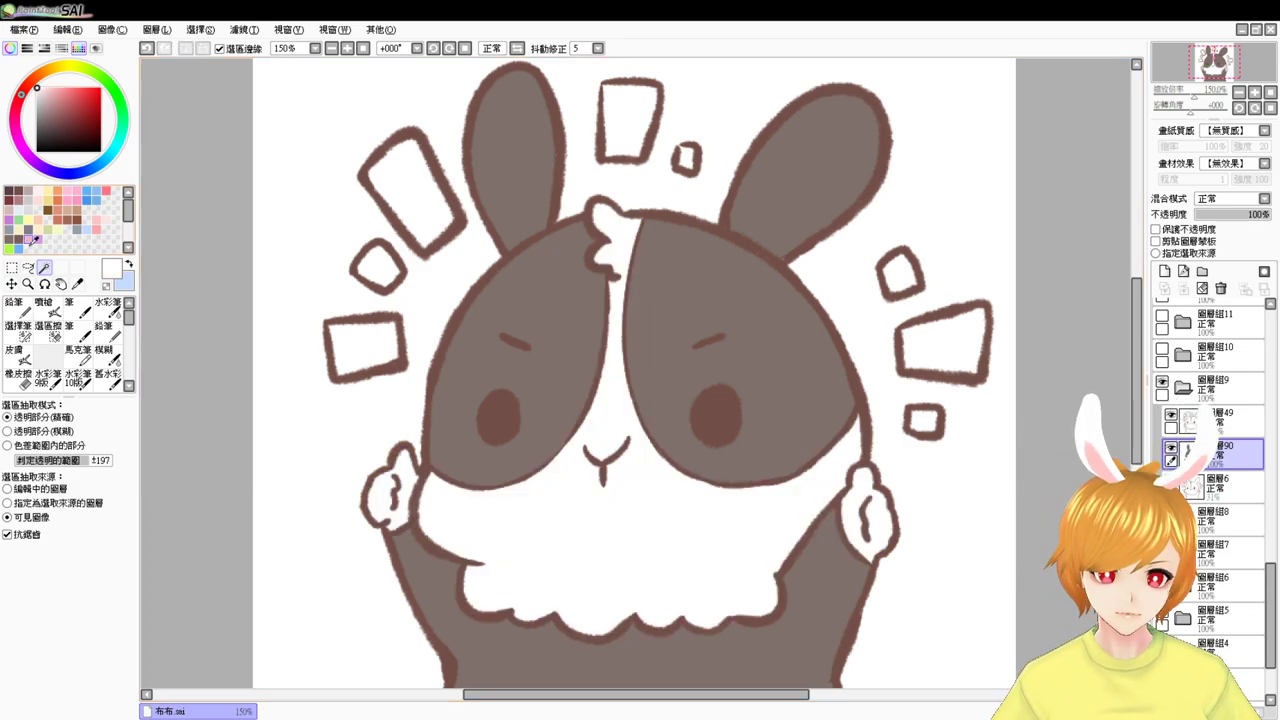
# - Fill the accent shape above the head, the small one by the face and the large one opposite with light orange, then deselect
pyautogui.click(393, 273)
pyautogui.click(625, 133)
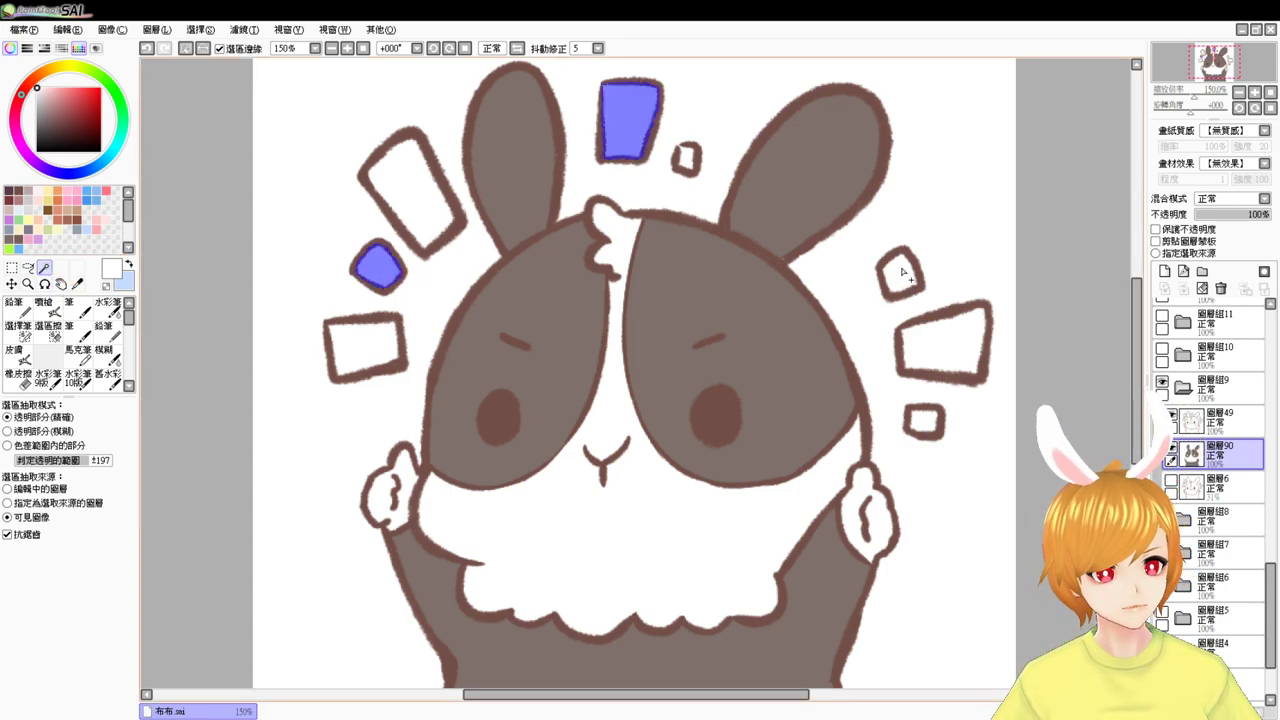
pyautogui.click(945, 350)
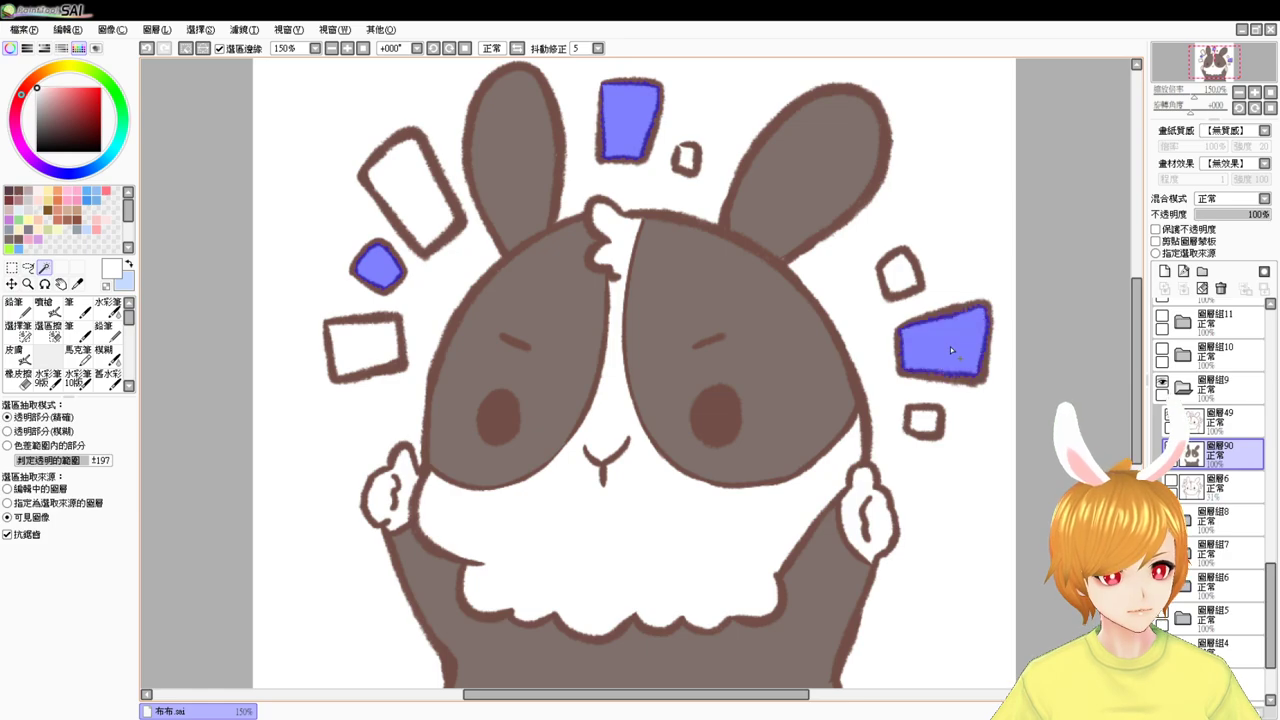
pyautogui.click(58, 204)
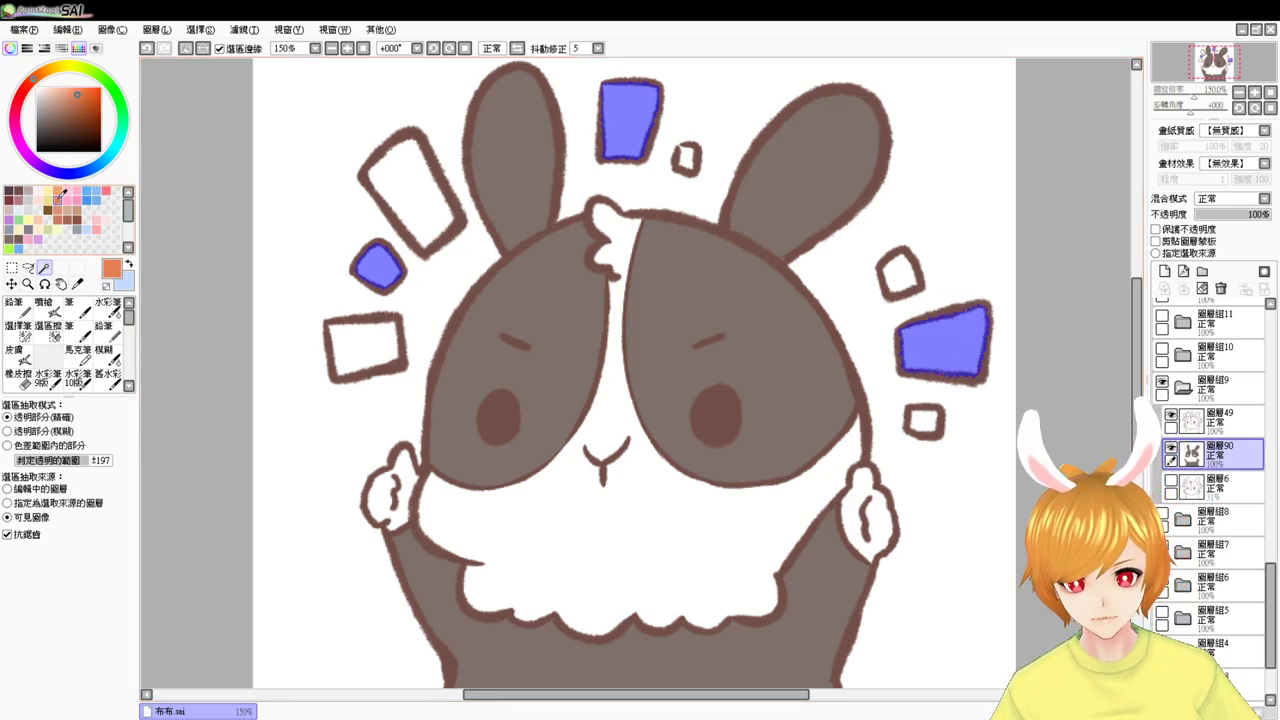
pyautogui.hotkey('ctrl', 'f')
pyautogui.hotkey('ctrl', 'd')
pyautogui.hotkey('ctrl', 'z')
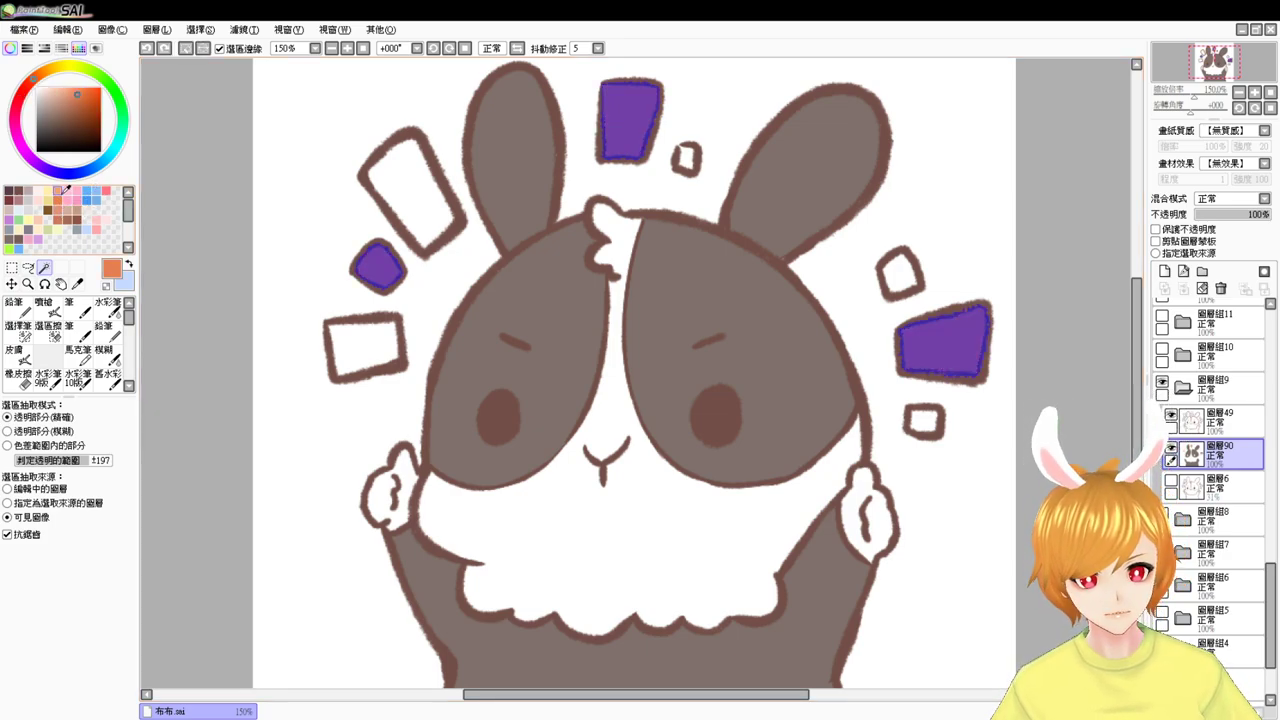
pyautogui.click(58, 191)
pyautogui.hotkey('ctrl', 'f')
pyautogui.hotkey('ctrl', 'd')
# - Fill the tall accent shape beside the ear and the small square below the large orange shape with light yellow, then deselect
pyautogui.click(52, 189)
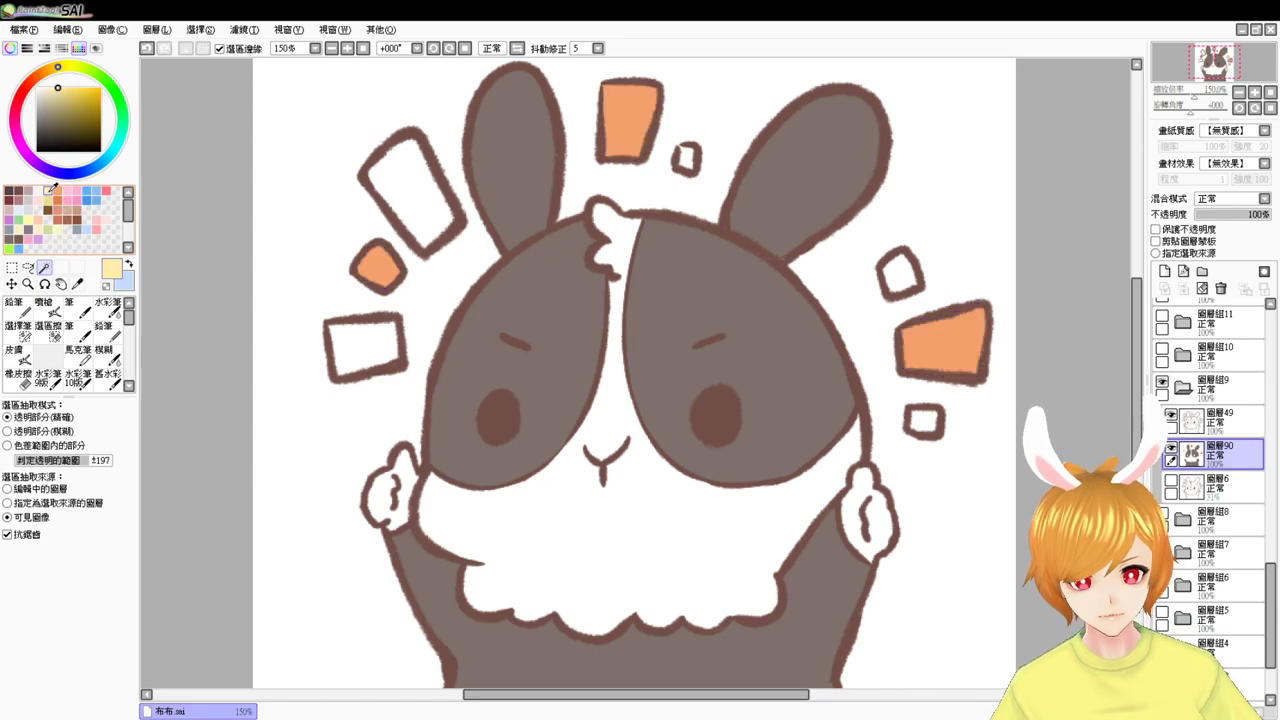
pyautogui.click(427, 210)
pyautogui.keyDown('shift'); pyautogui.click(693, 166); pyautogui.keyUp('shift')
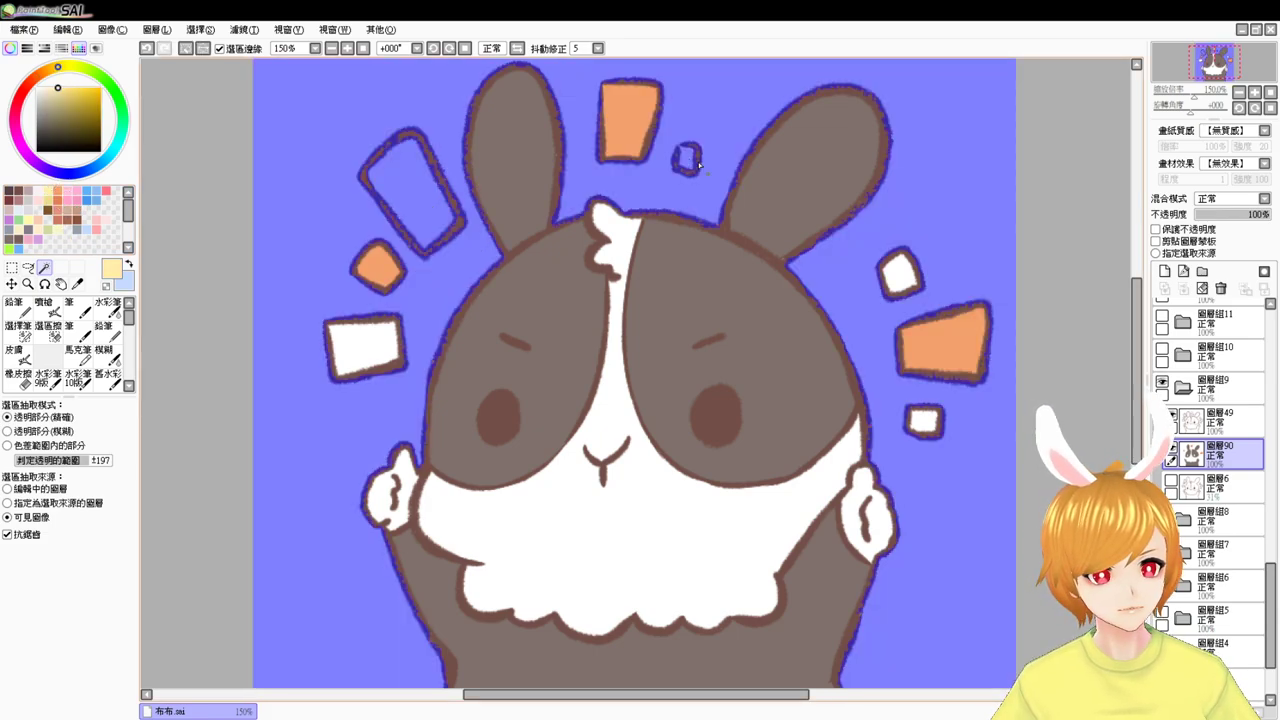
pyautogui.hotkey('ctrl', 'z')
pyautogui.keyDown('shift'); pyautogui.click(924, 425); pyautogui.keyUp('shift')
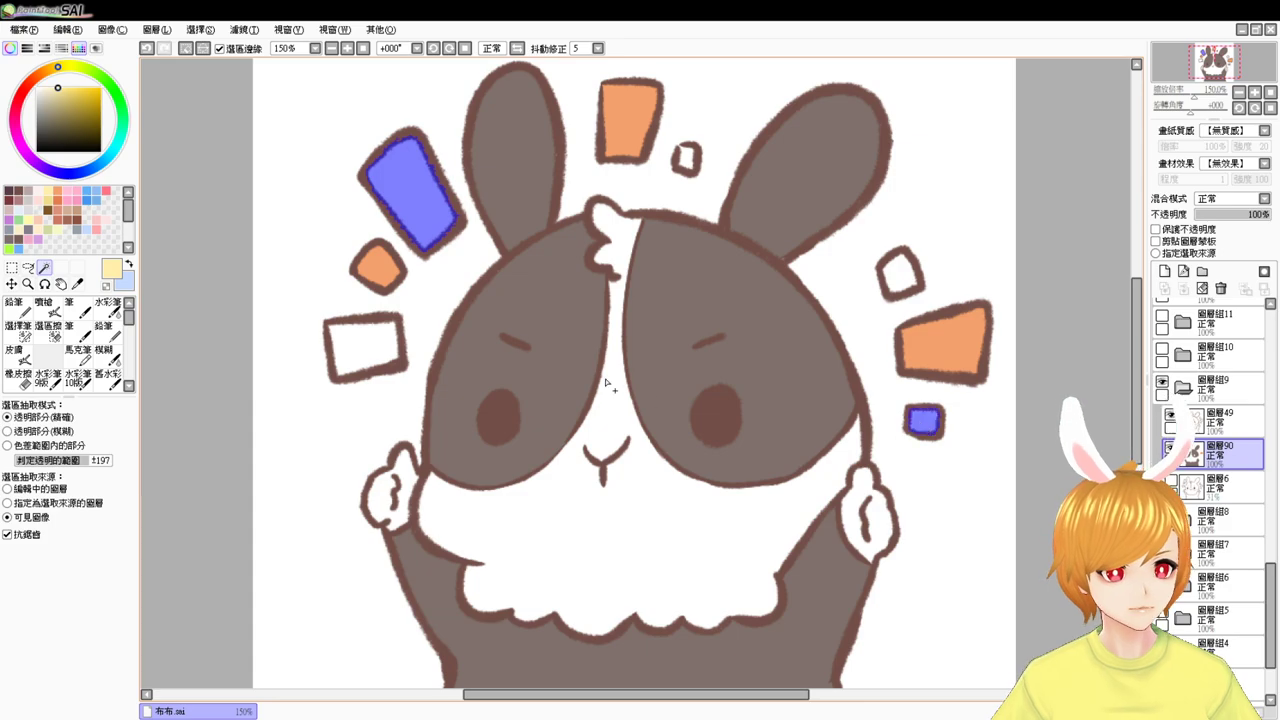
pyautogui.hotkey('ctrl', 'f')
pyautogui.hotkey('ctrl', 'd')
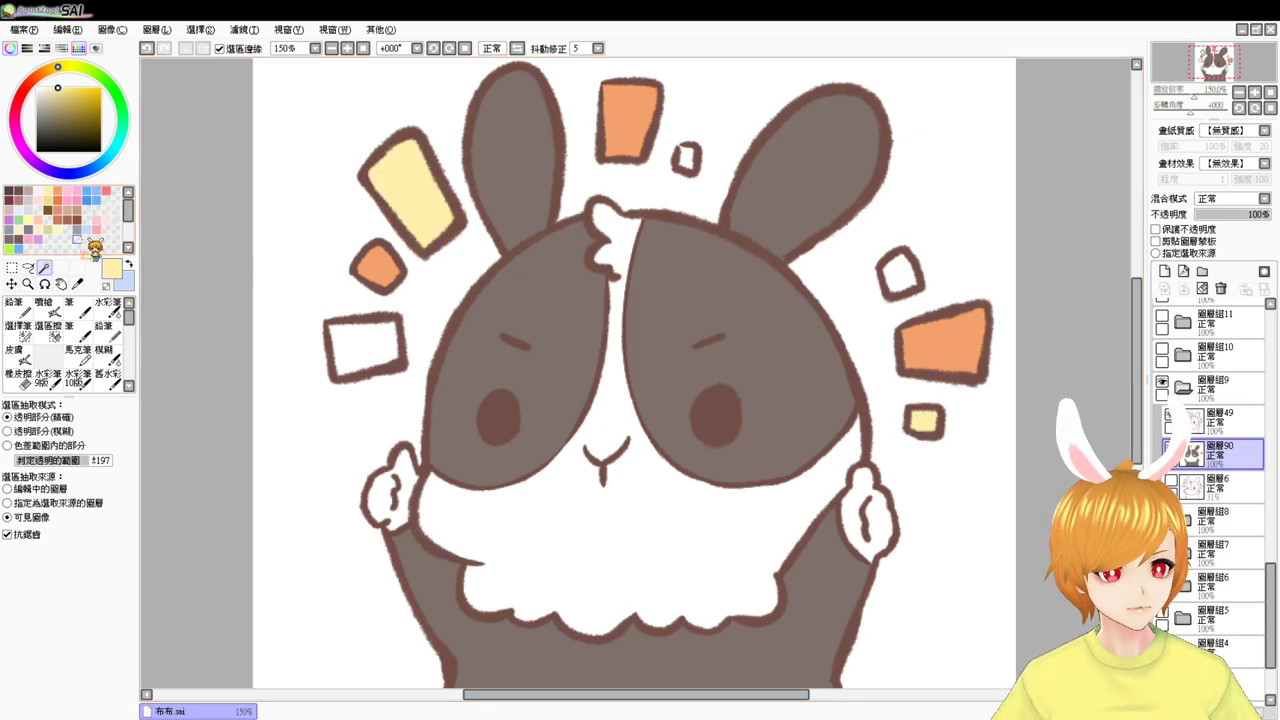
# - Airbrush dark brown on line art layer 圖層49 to close the gap in the small accent shape's outline between the ears
pyautogui.click(27, 191)
pyautogui.click(44, 304)
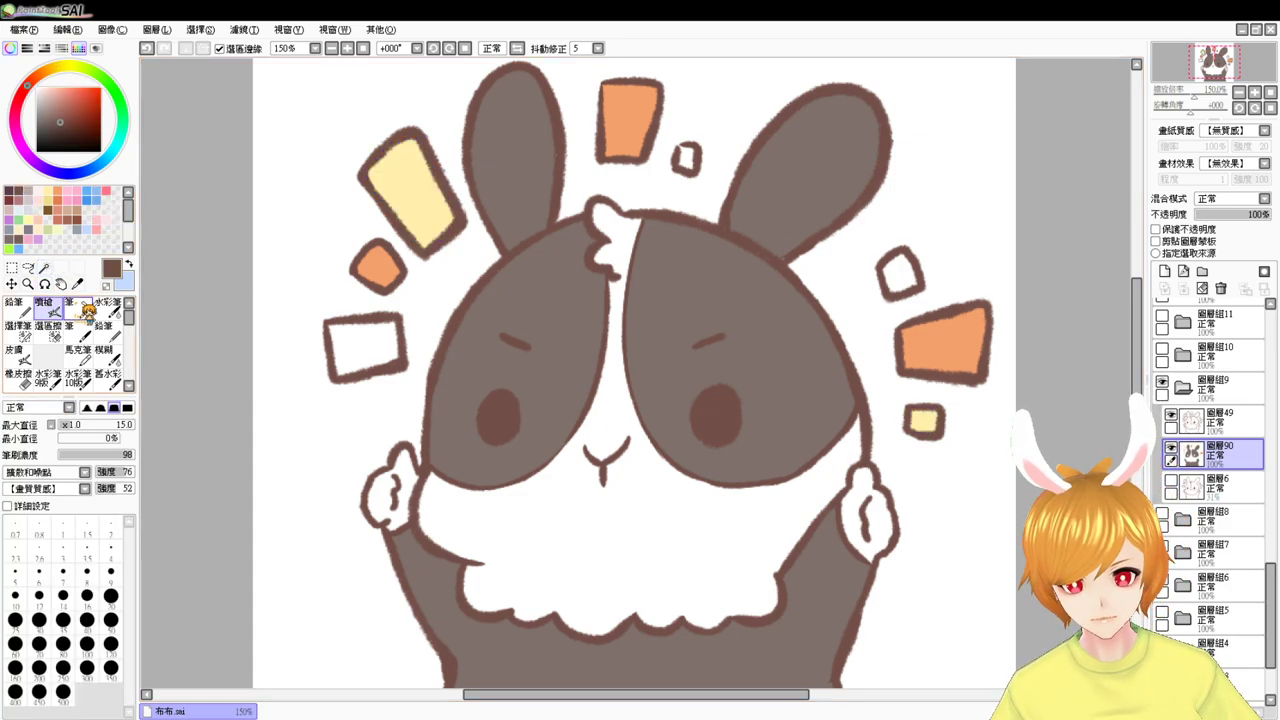
pyautogui.click(1238, 425)
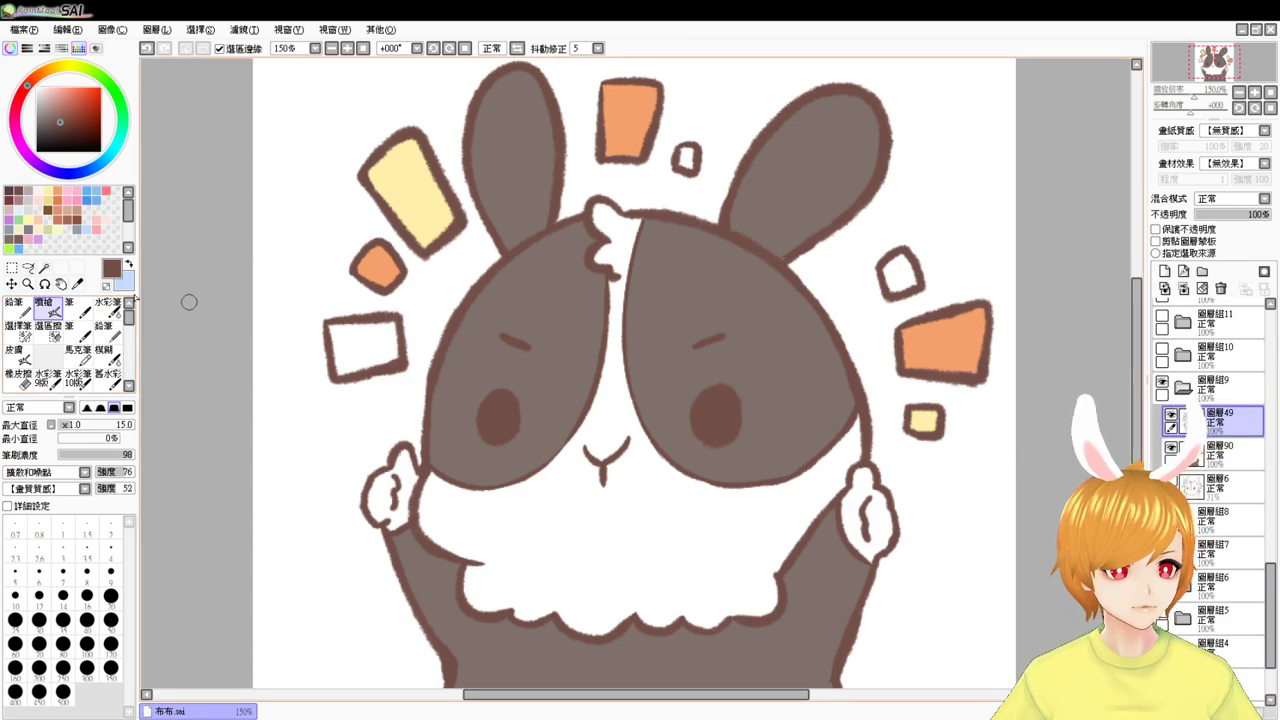
# - Fill the three remaining white accent shapes with light peach on 圖層90 and deselect
pyautogui.click(44, 268)
pyautogui.click(1215, 451)
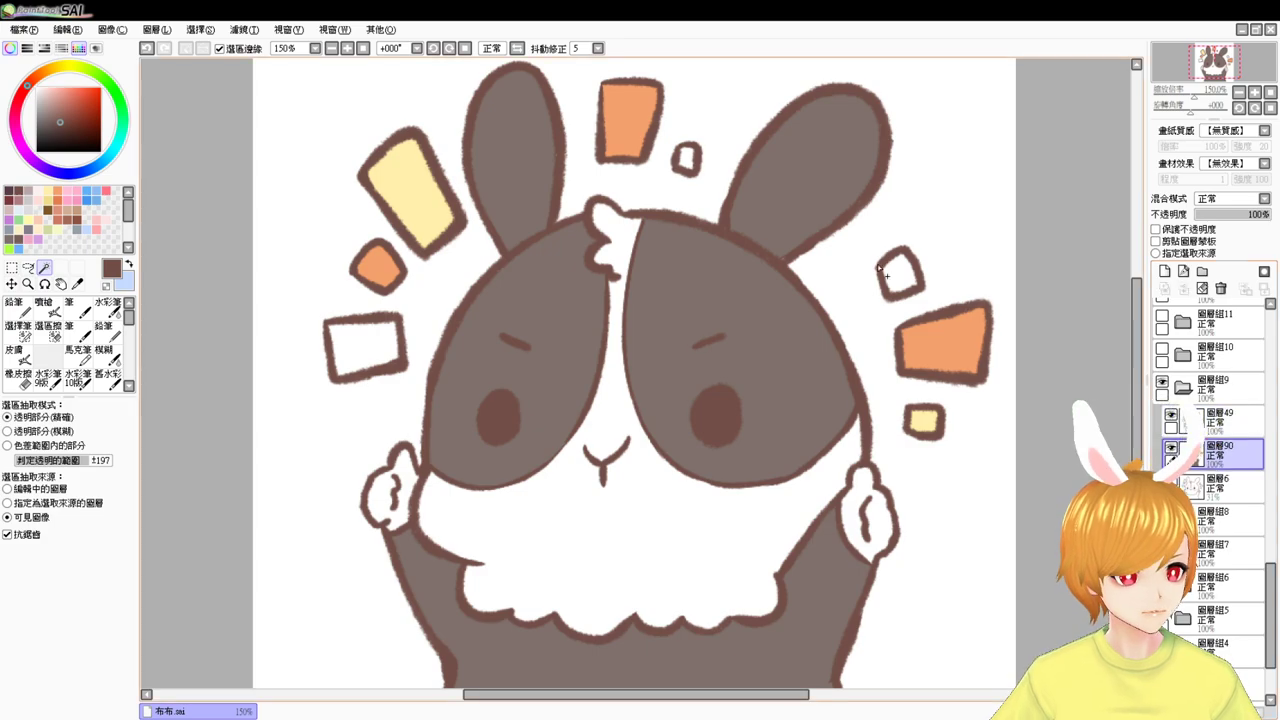
pyautogui.click(364, 348)
pyautogui.click(686, 158)
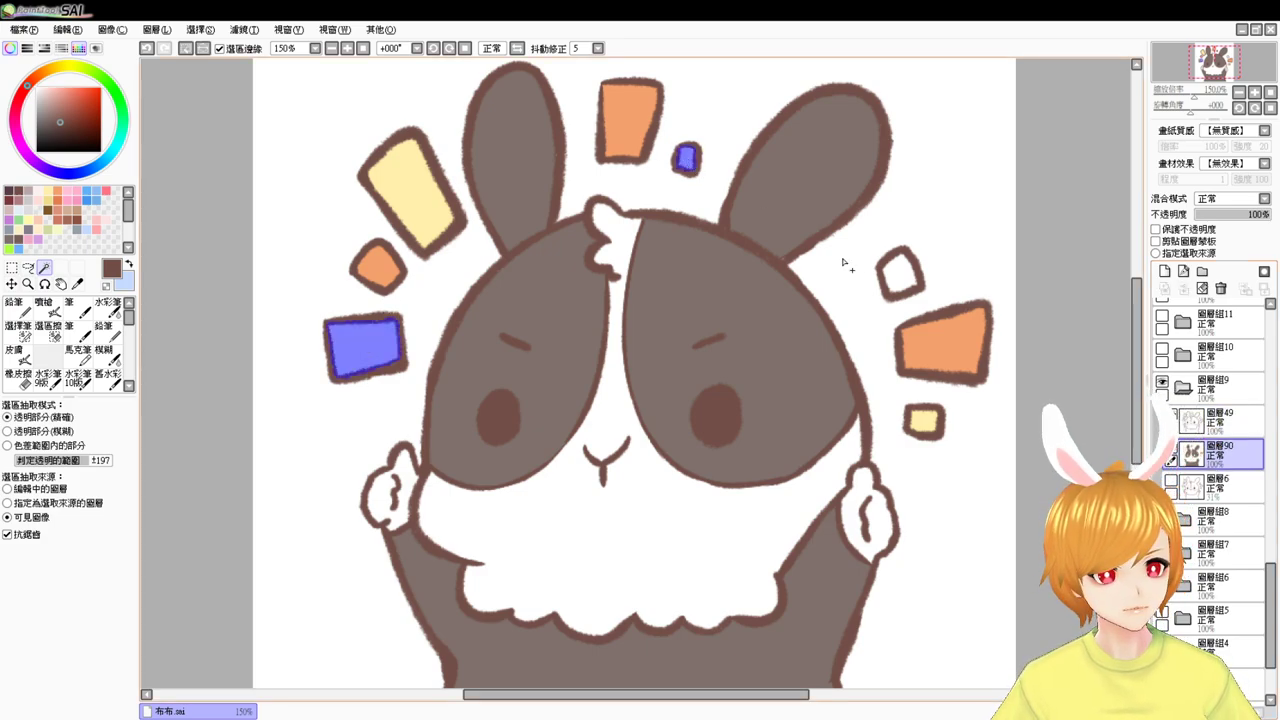
pyautogui.click(898, 273)
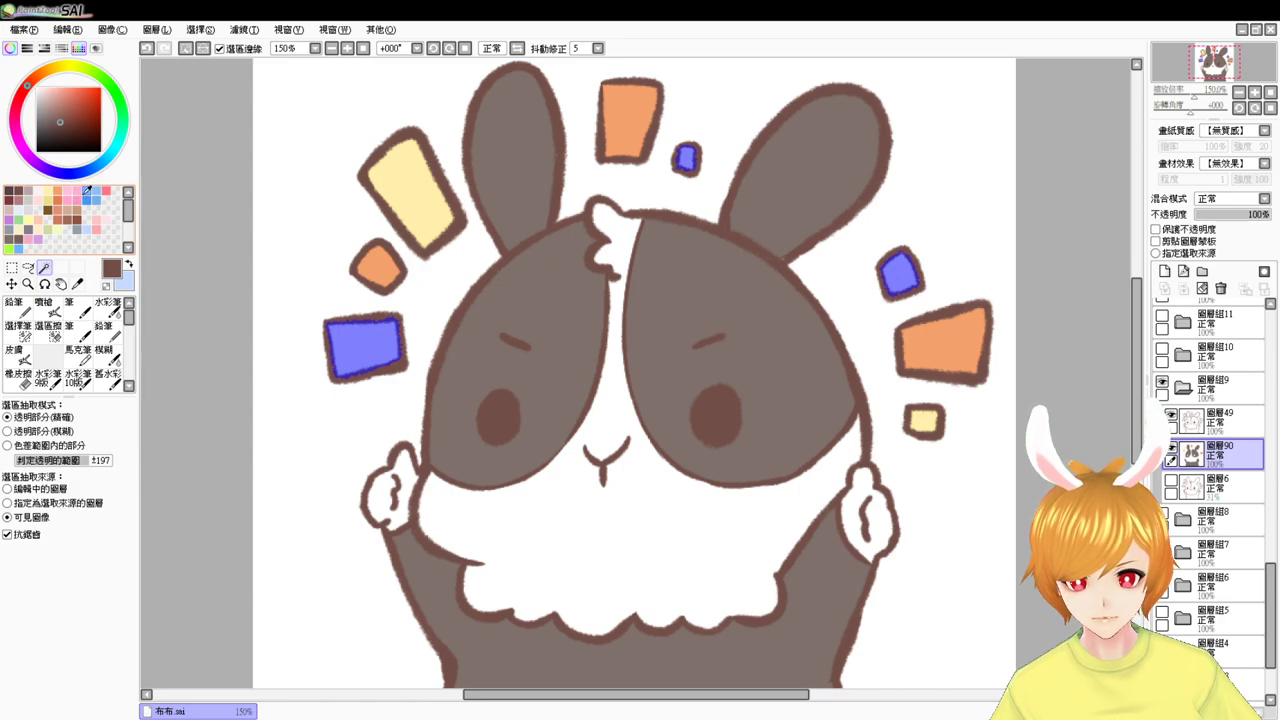
pyautogui.click(40, 230)
pyautogui.hotkey('ctrl', 'f')
pyautogui.hotkey('ctrl', 'd')
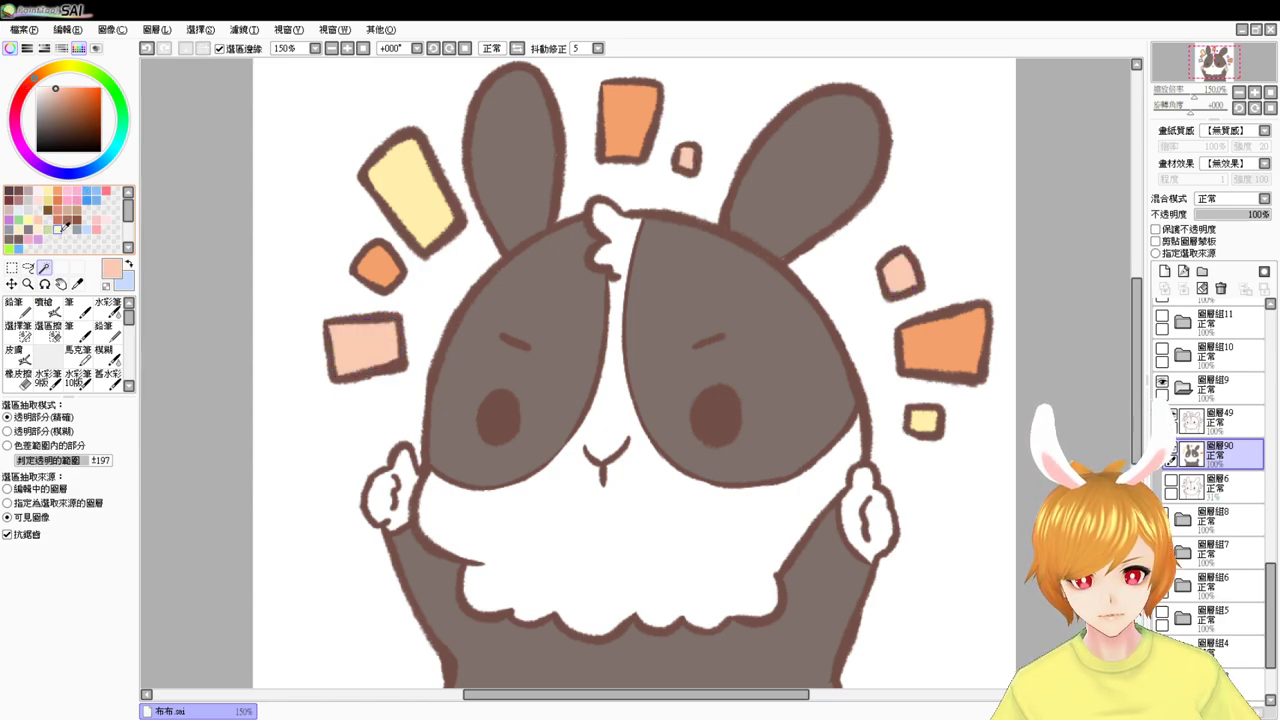
pyautogui.click(363, 49)
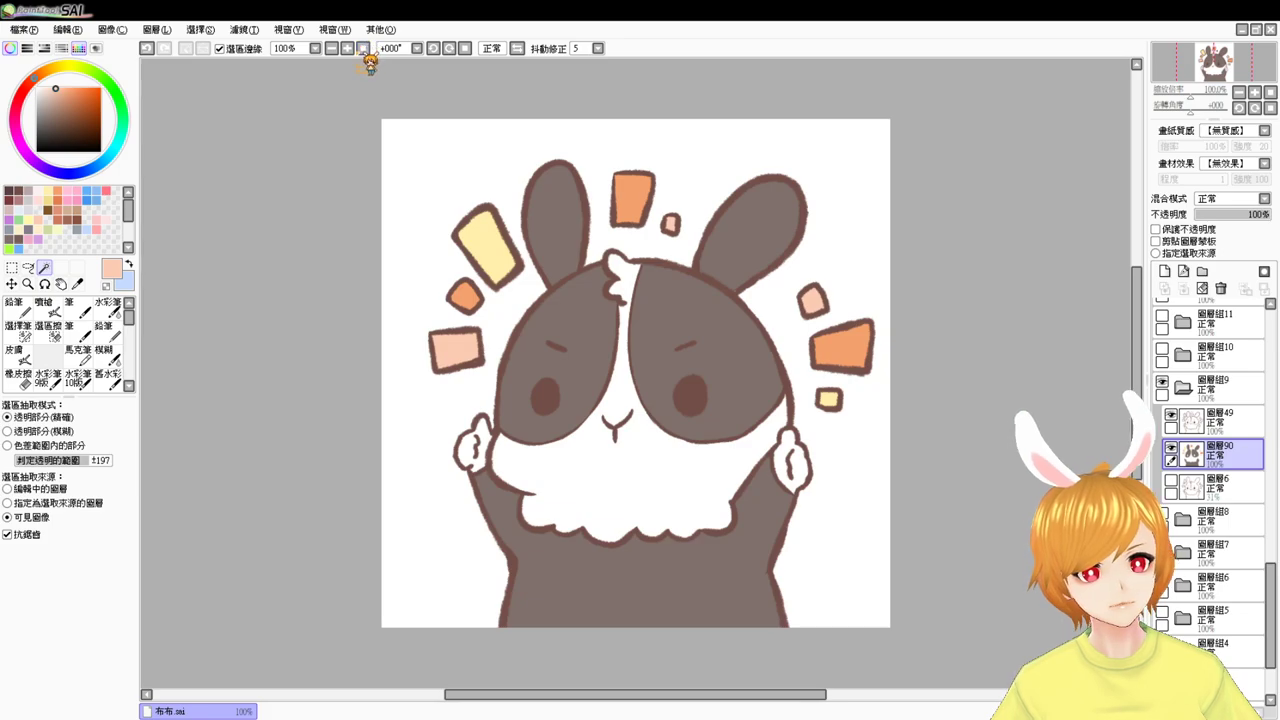
# - Airbrush light pink blush ovals on both cheeks of the rabbit on 圖層90
pyautogui.click(1222, 420)
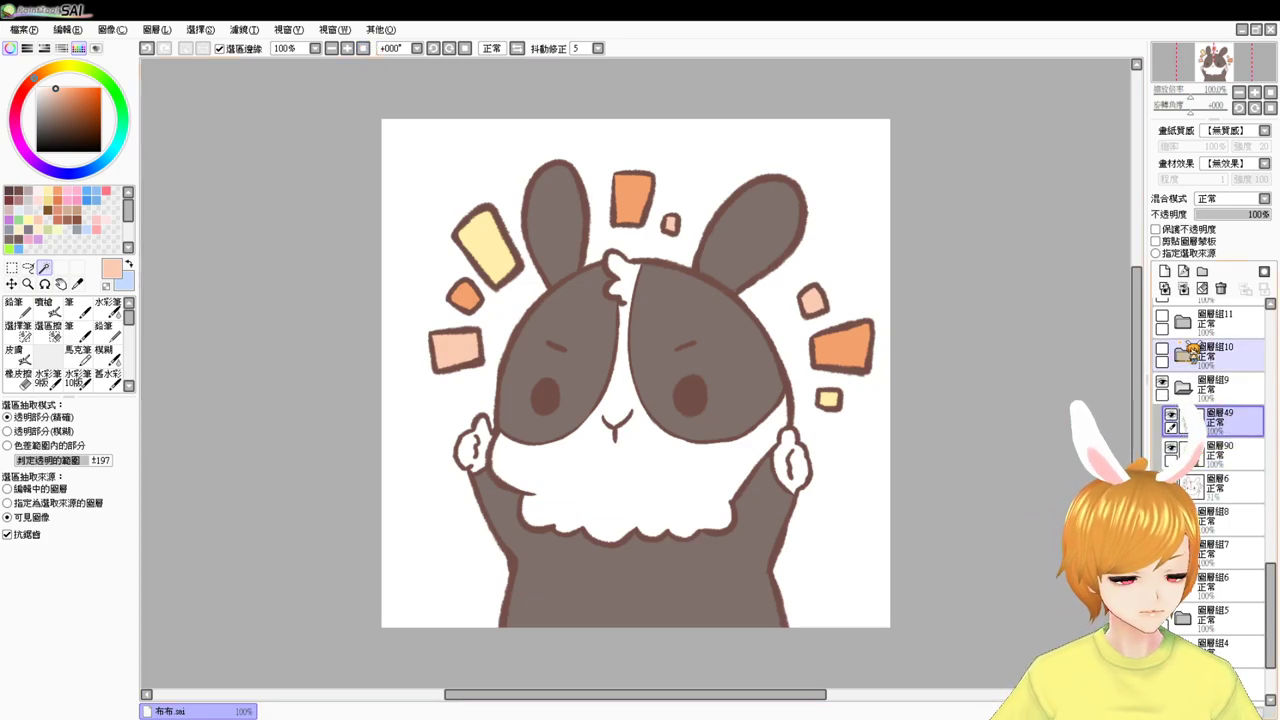
pyautogui.click(86, 190)
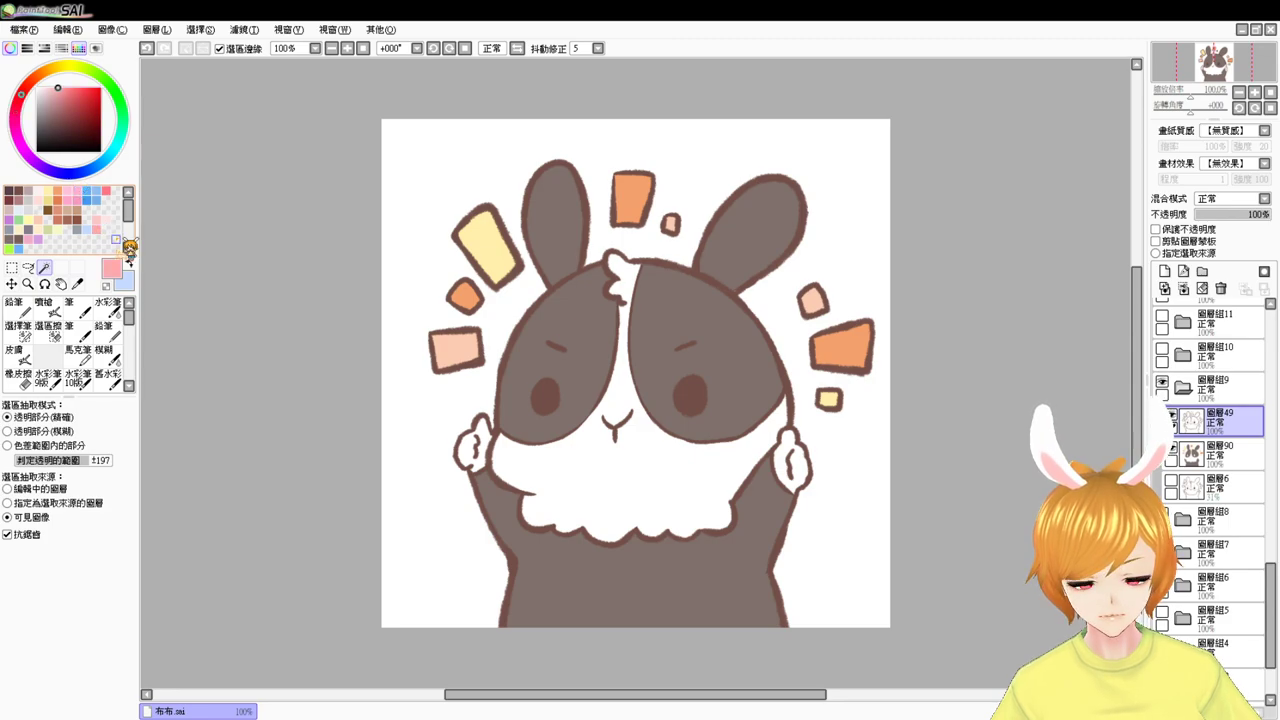
pyautogui.click(1224, 453)
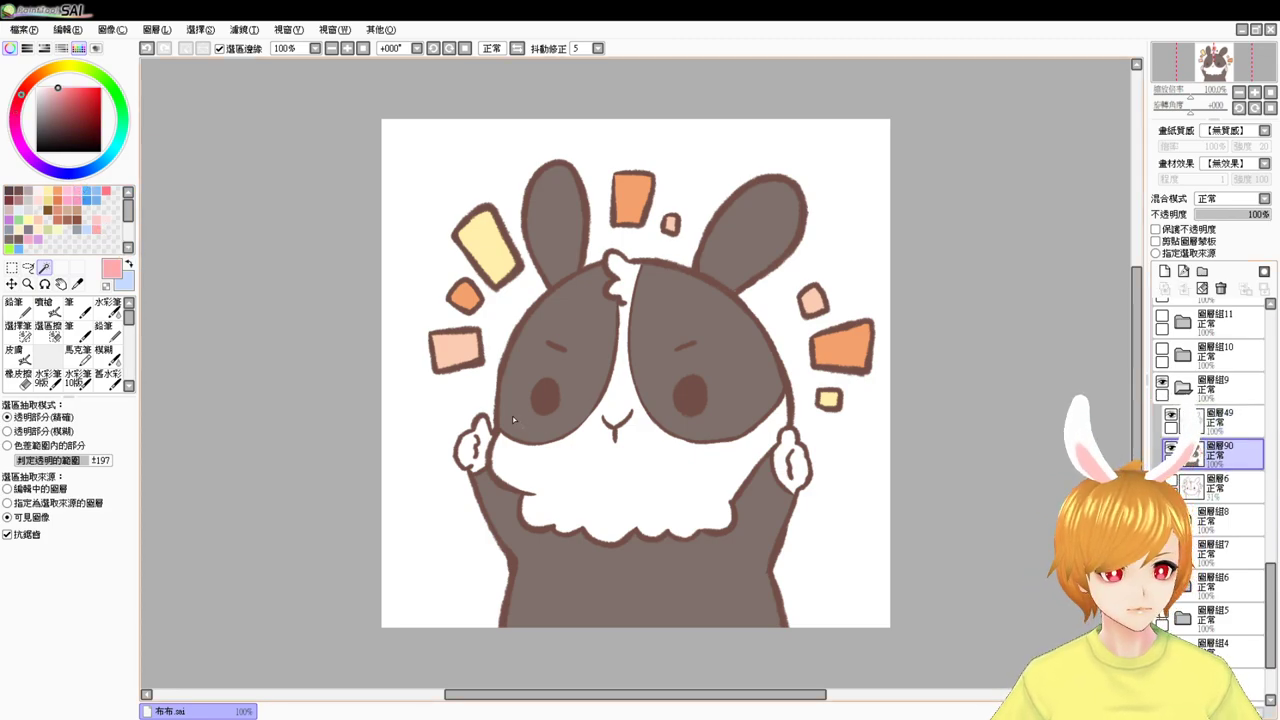
pyautogui.click(49, 313)
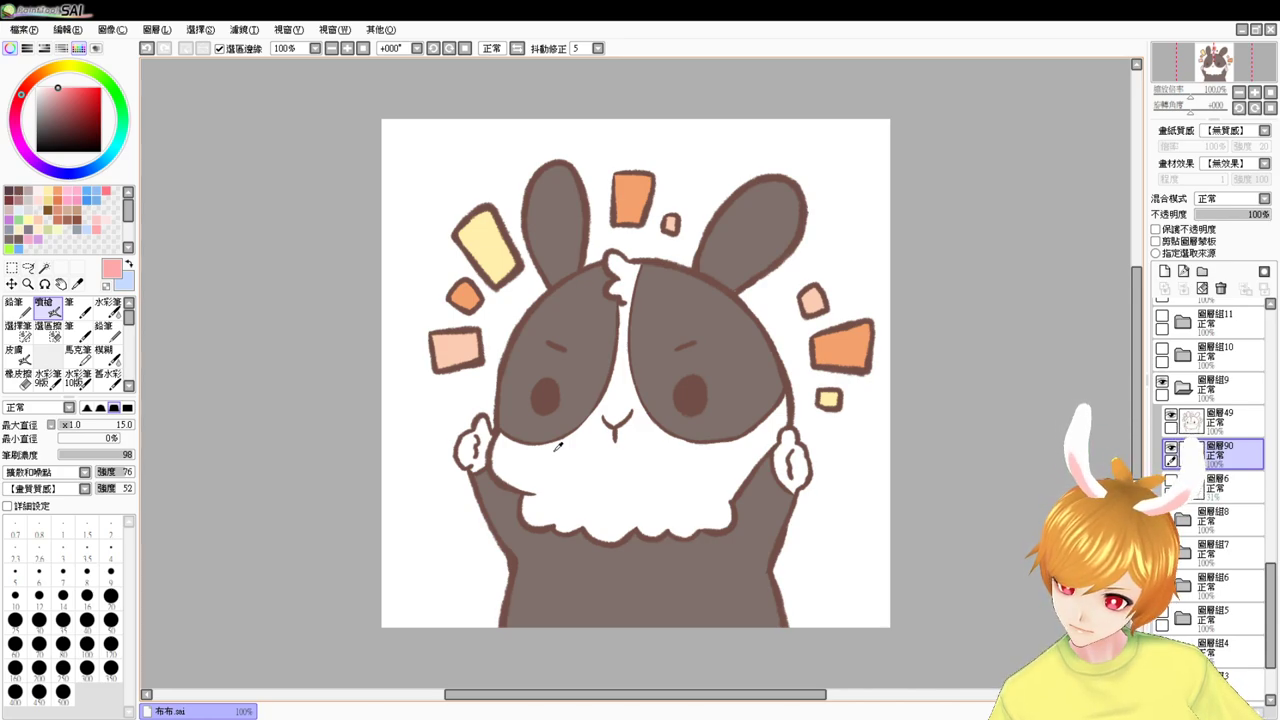
pyautogui.moveTo(557, 447); pyautogui.dragTo(565, 457)
pyautogui.moveTo(509, 420); pyautogui.dragTo(516, 418)
pyautogui.moveTo(719, 422)
pyautogui.mouseDown()
pyautogui.moveTo(739, 422)
pyautogui.moveTo(728, 419)
pyautogui.mouseUp()
pyautogui.hotkey('ctrl', 'z')
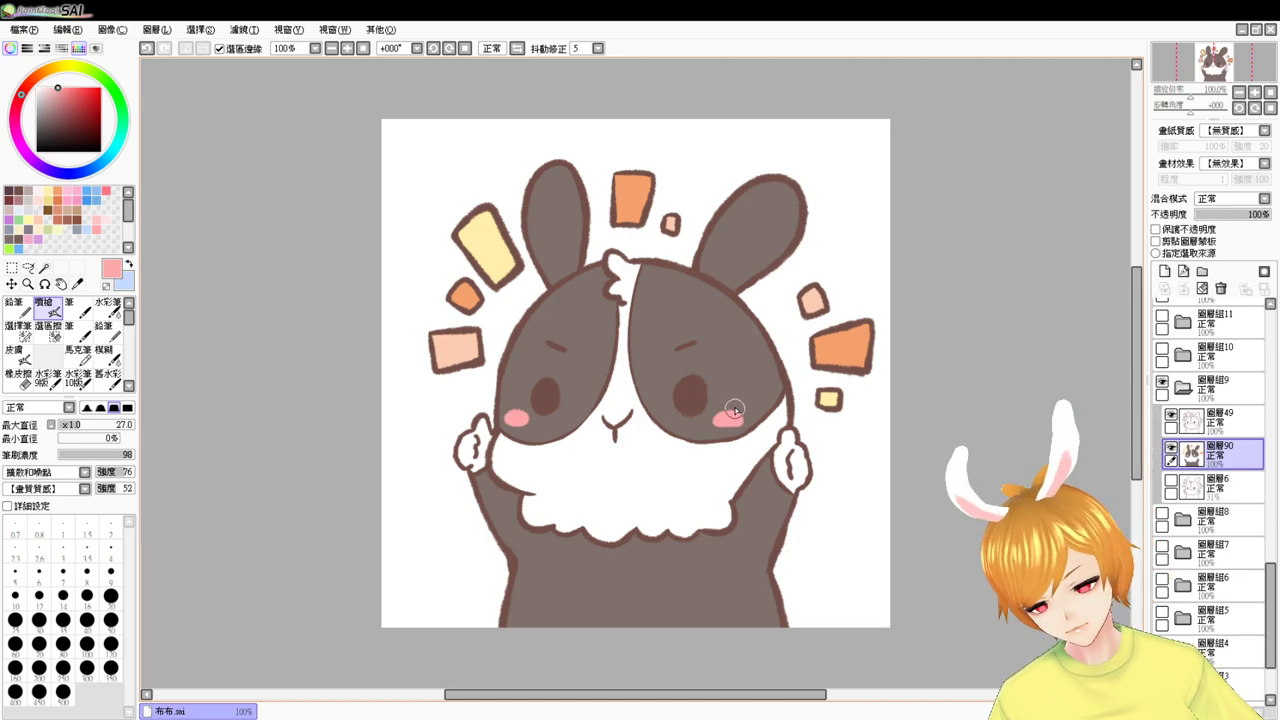
pyautogui.moveTo(768, 390); pyautogui.dragTo(753, 435)
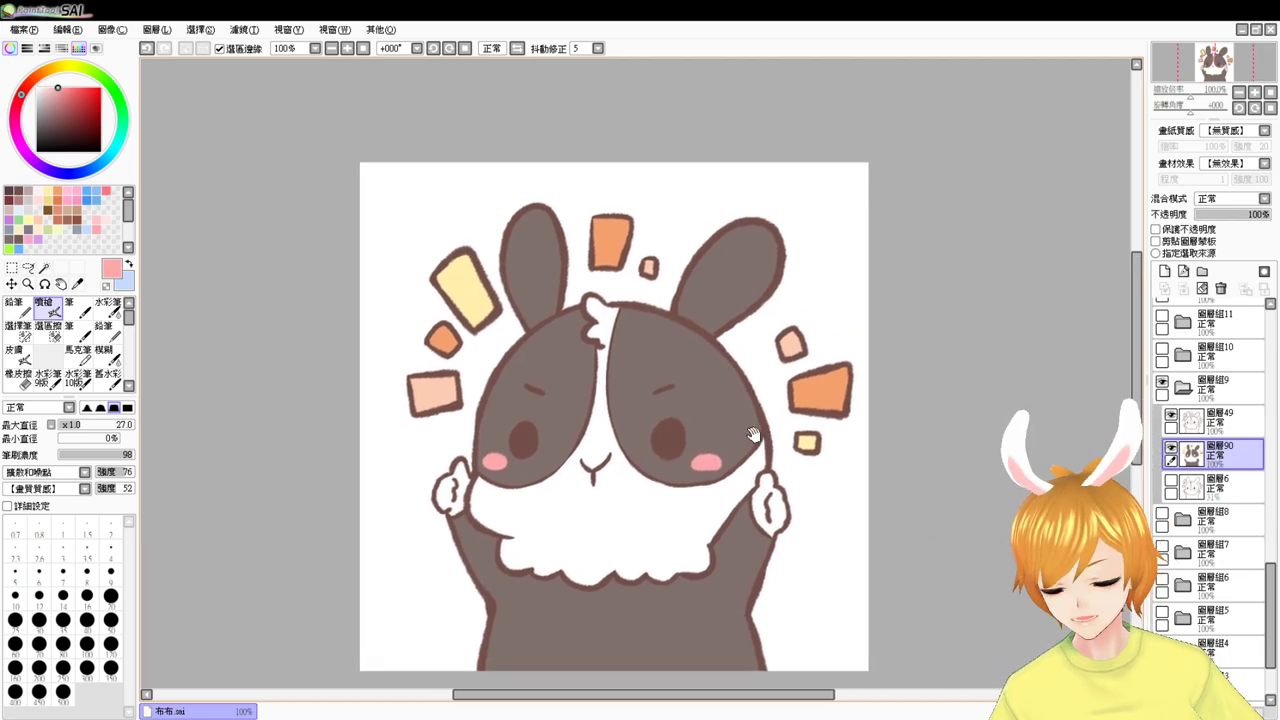
# - Switch the visible group from 圖層組9 to 圖層組10 and add a new layer beneath line art 圖層50
pyautogui.click(1181, 387)
pyautogui.click(1162, 381)
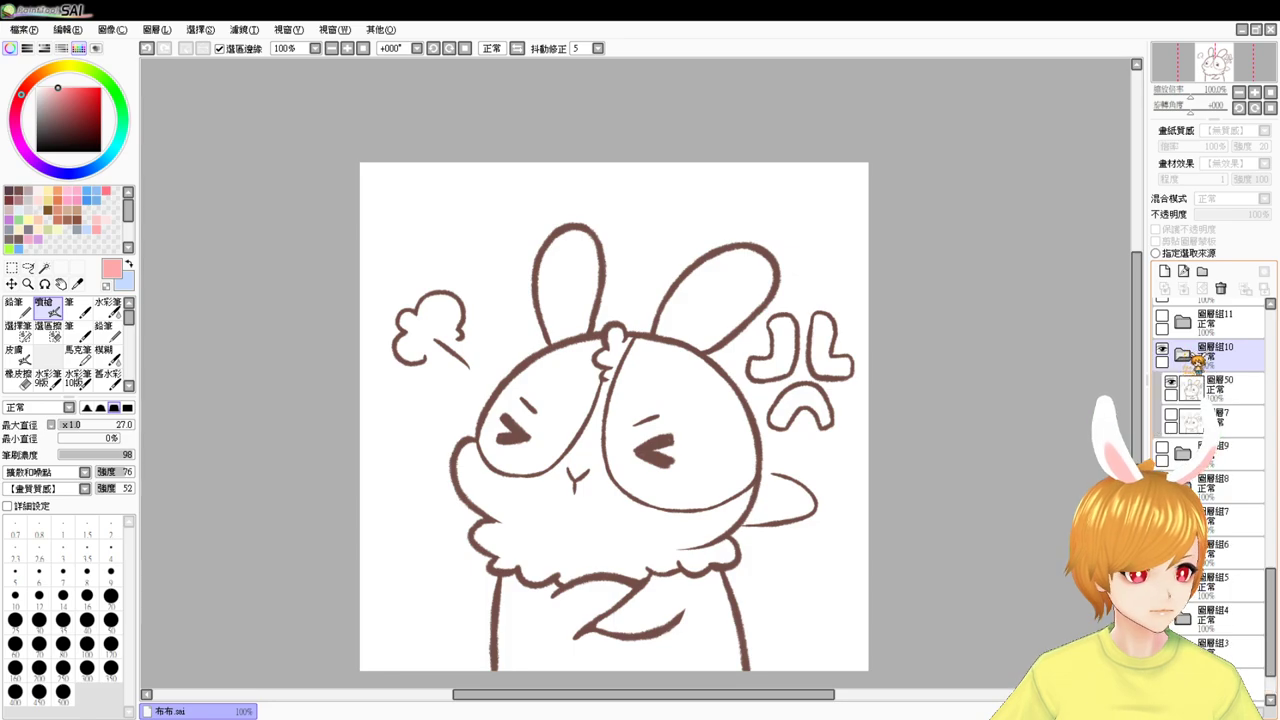
pyautogui.click(1190, 420)
pyautogui.click(1164, 272)
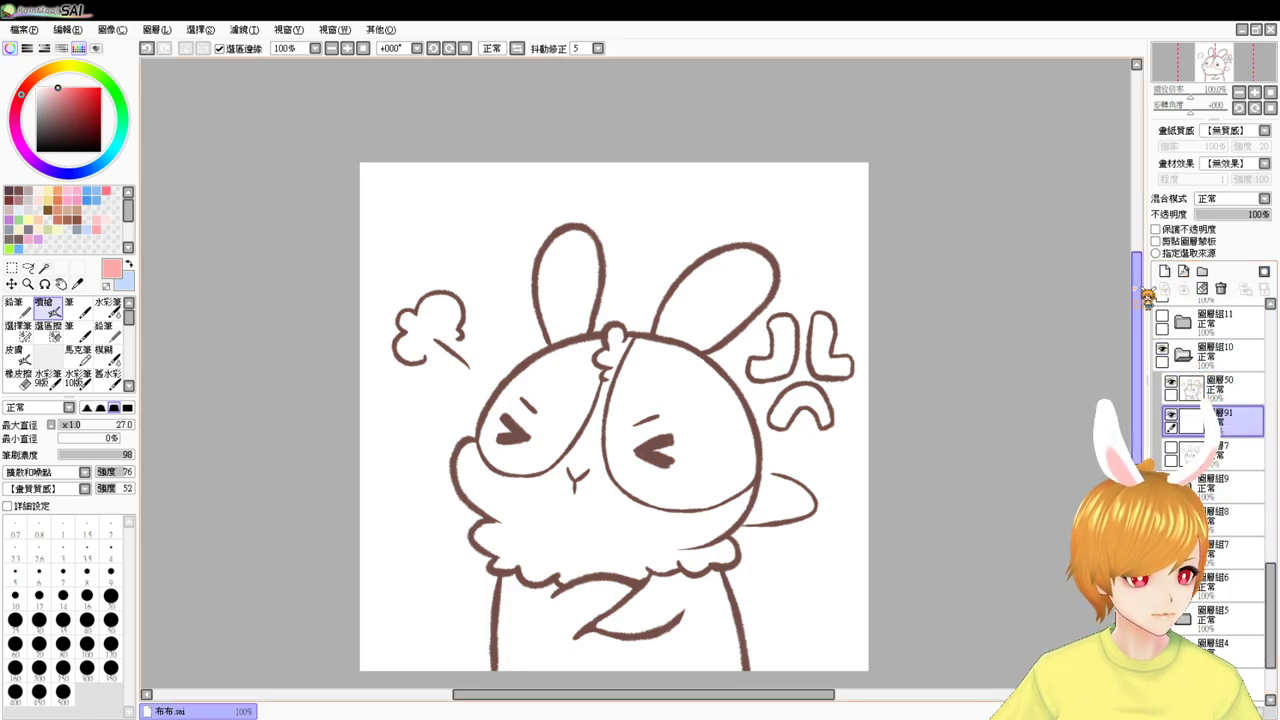
# - Fill the rabbit's ears, both face patches and the body with dark grey-brown on 圖層91, then deselect
pyautogui.click(44, 268)
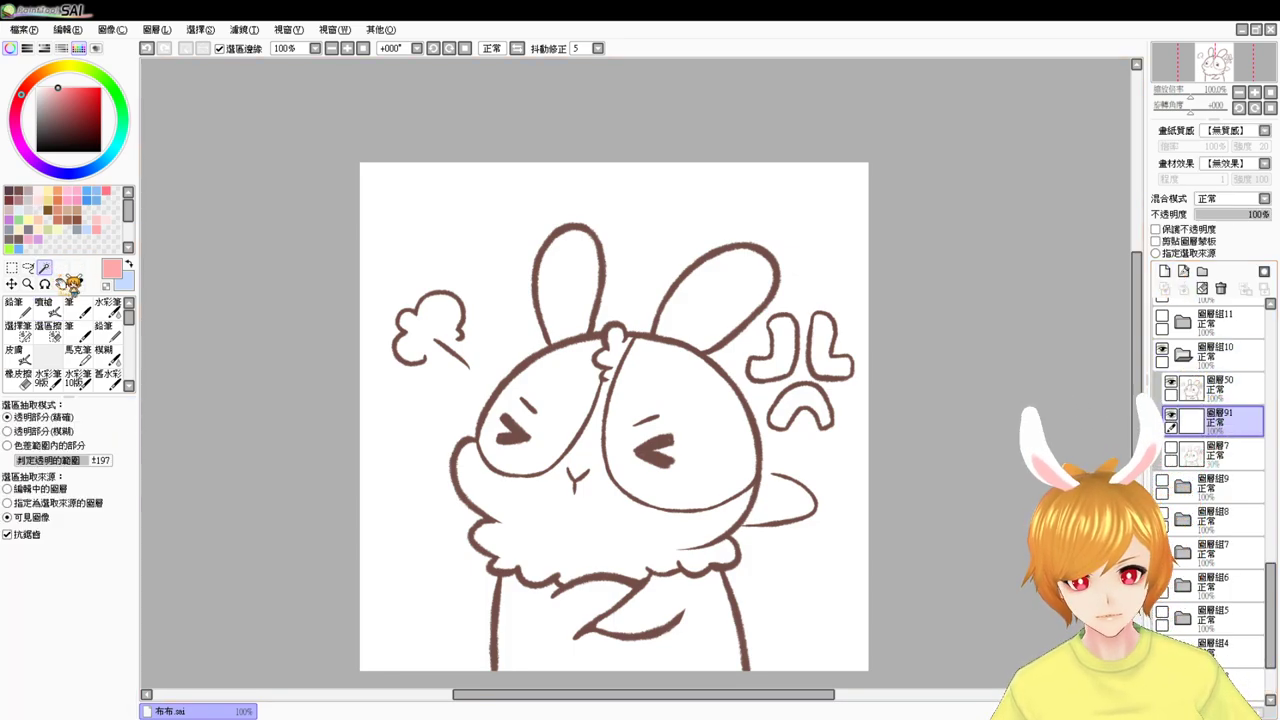
pyautogui.click(580, 408)
pyautogui.click(568, 280)
pyautogui.click(700, 300)
pyautogui.click(680, 420)
pyautogui.click(646, 604)
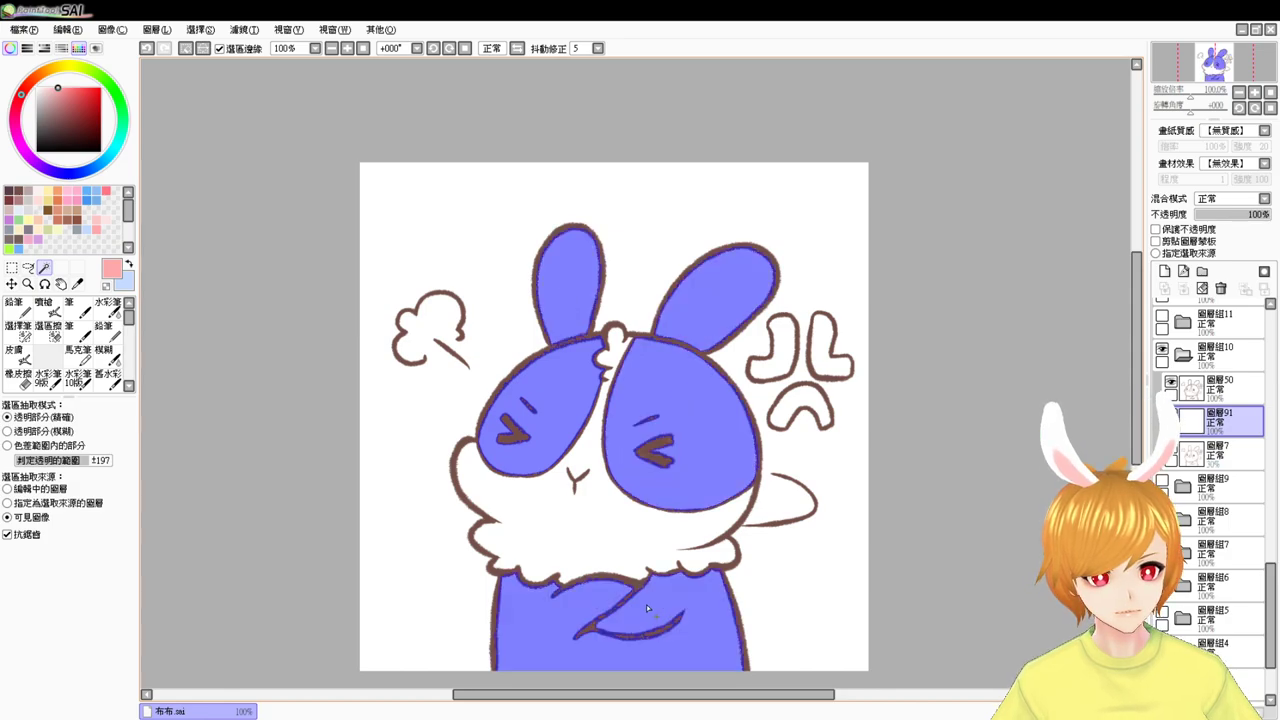
pyautogui.click(20, 228)
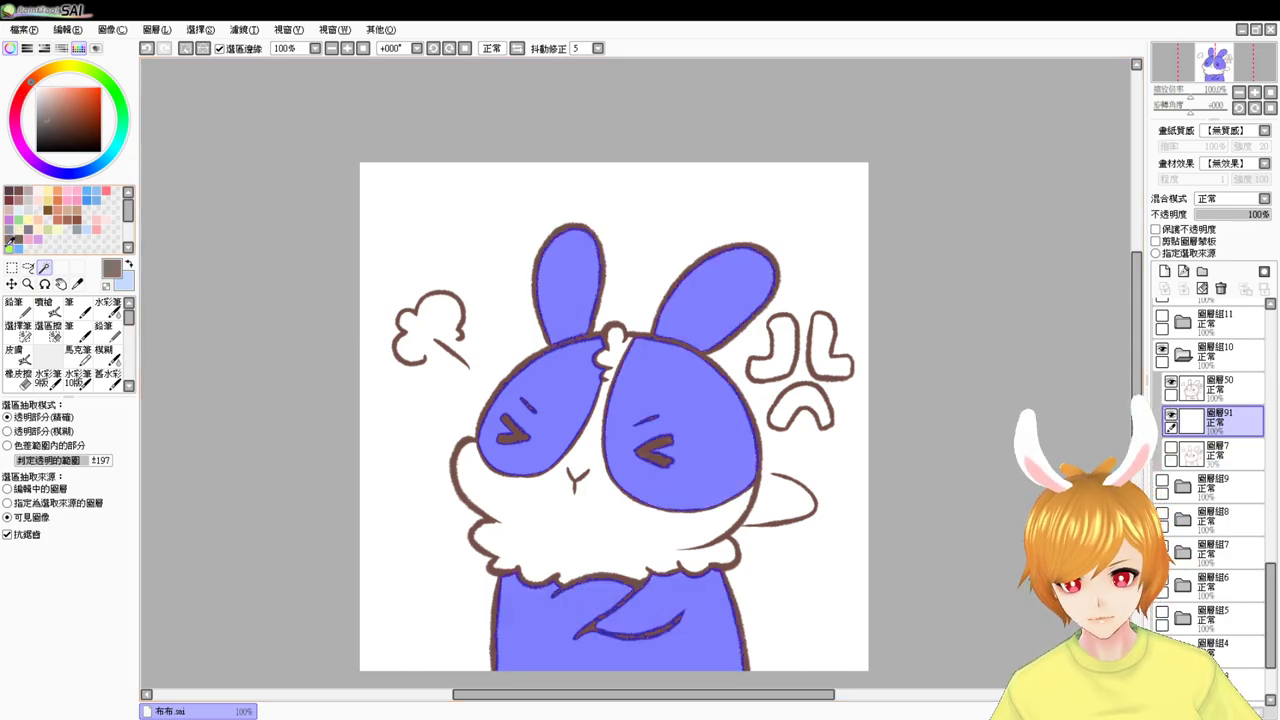
pyautogui.hotkey('ctrl', 'f')
pyautogui.hotkey('ctrl', 'd')
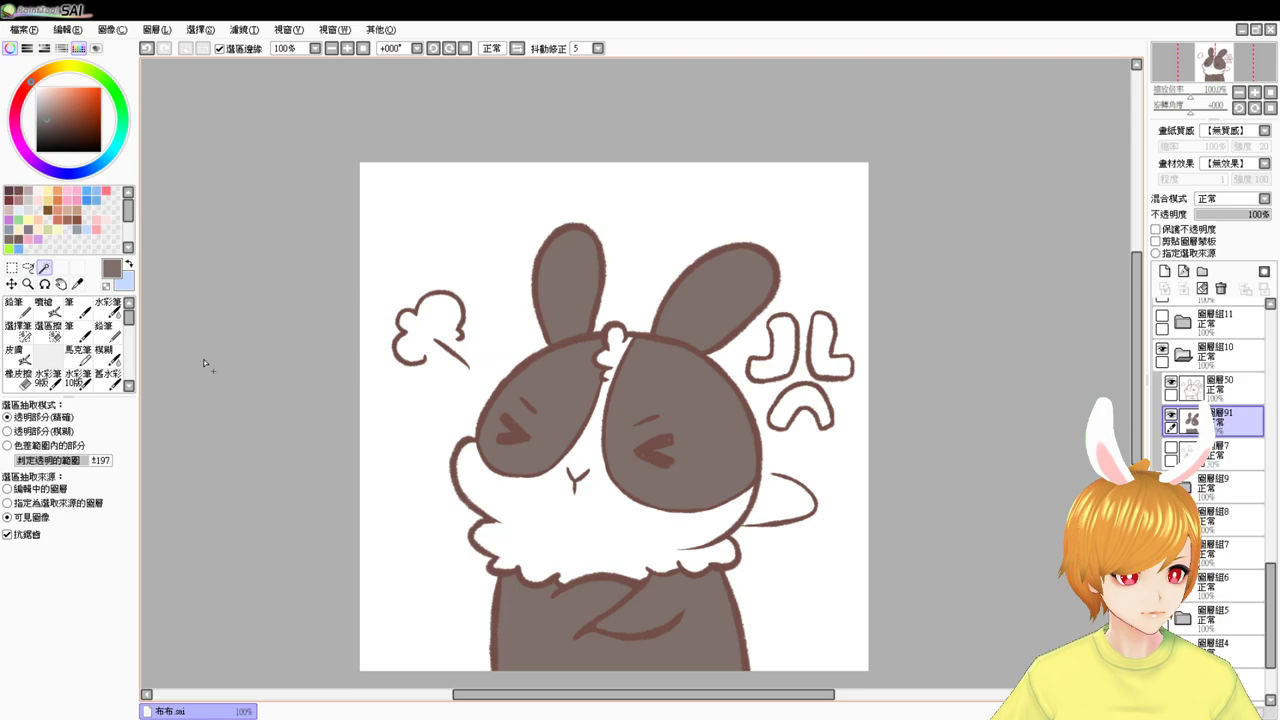
# - Fill the rabbit's muzzle, forehead tuft and chest fur with white on 圖層91, then deselect
pyautogui.click(584, 525)
pyautogui.moveTo(44, 98); pyautogui.dragTo(15, 52)
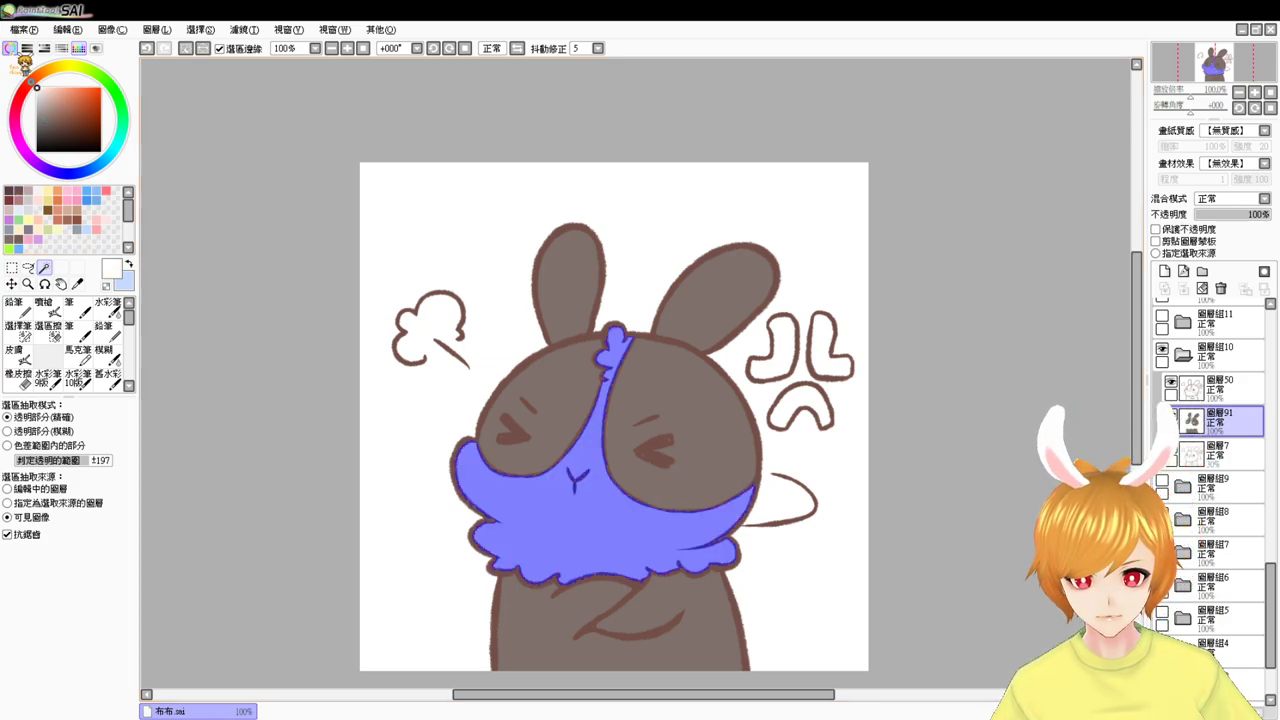
pyautogui.hotkey('ctrl', 'f')
pyautogui.hotkey('ctrl', 'd')
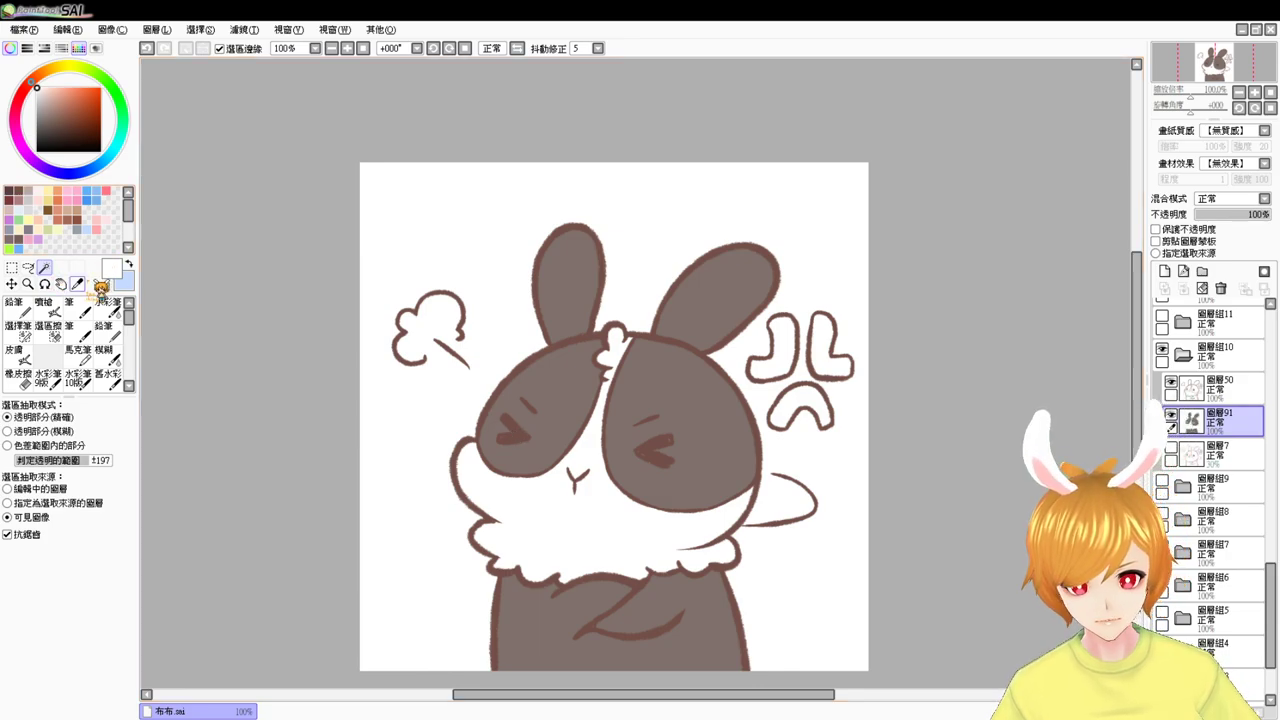
# - Fill the three parts of the anger mark beside the ear with pinkish red, then deselect
pyautogui.click(780, 350)
pyautogui.click(808, 402)
pyautogui.click(830, 345)
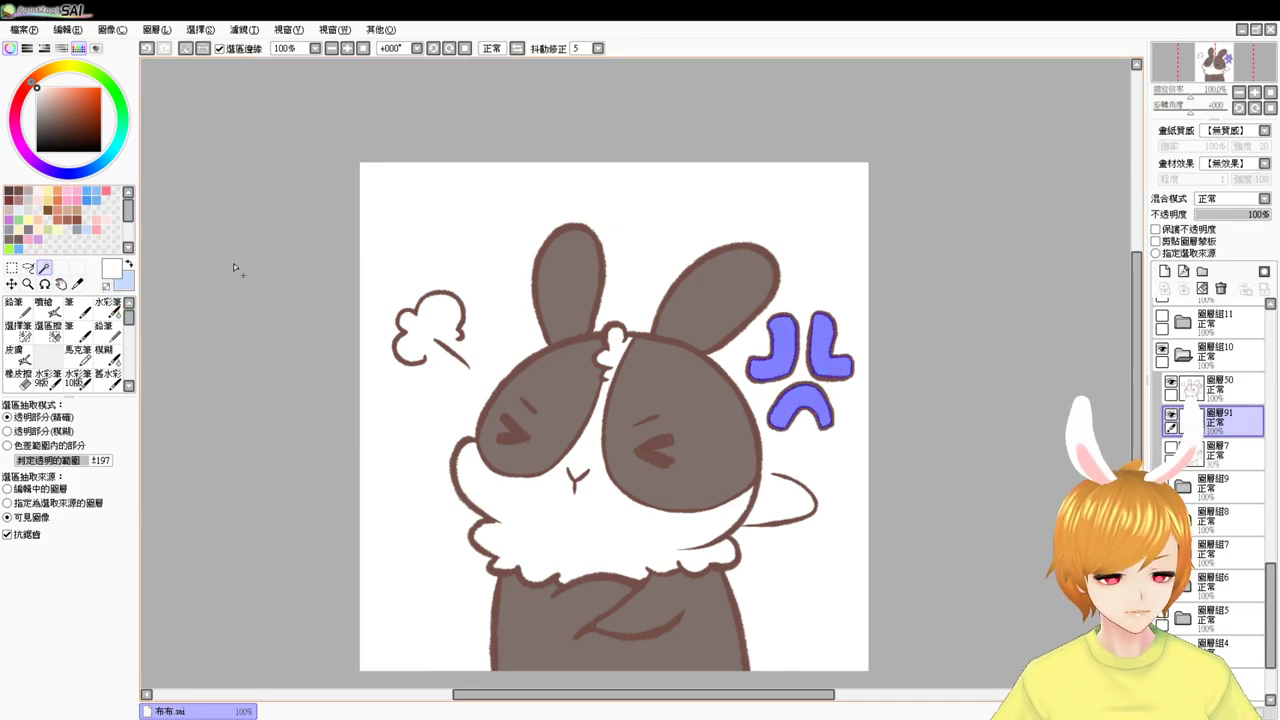
pyautogui.click(108, 192)
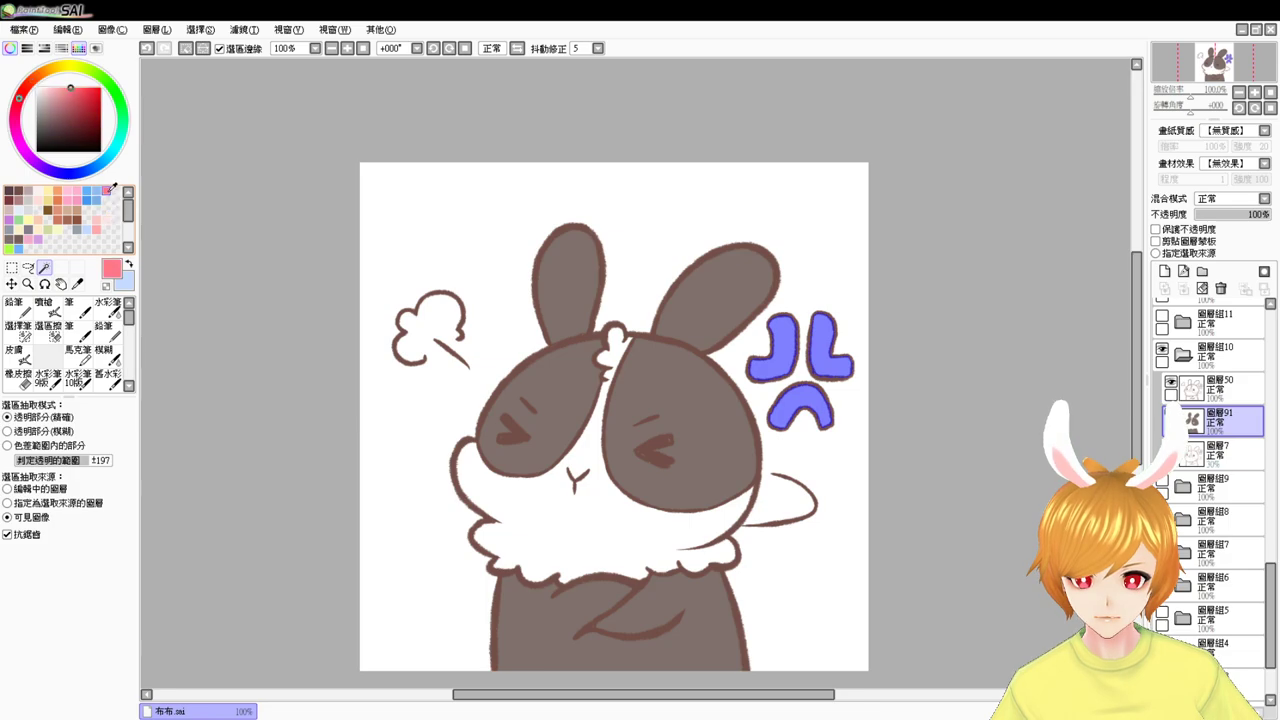
pyautogui.hotkey('ctrl', 'f')
pyautogui.hotkey('ctrl', 'd')
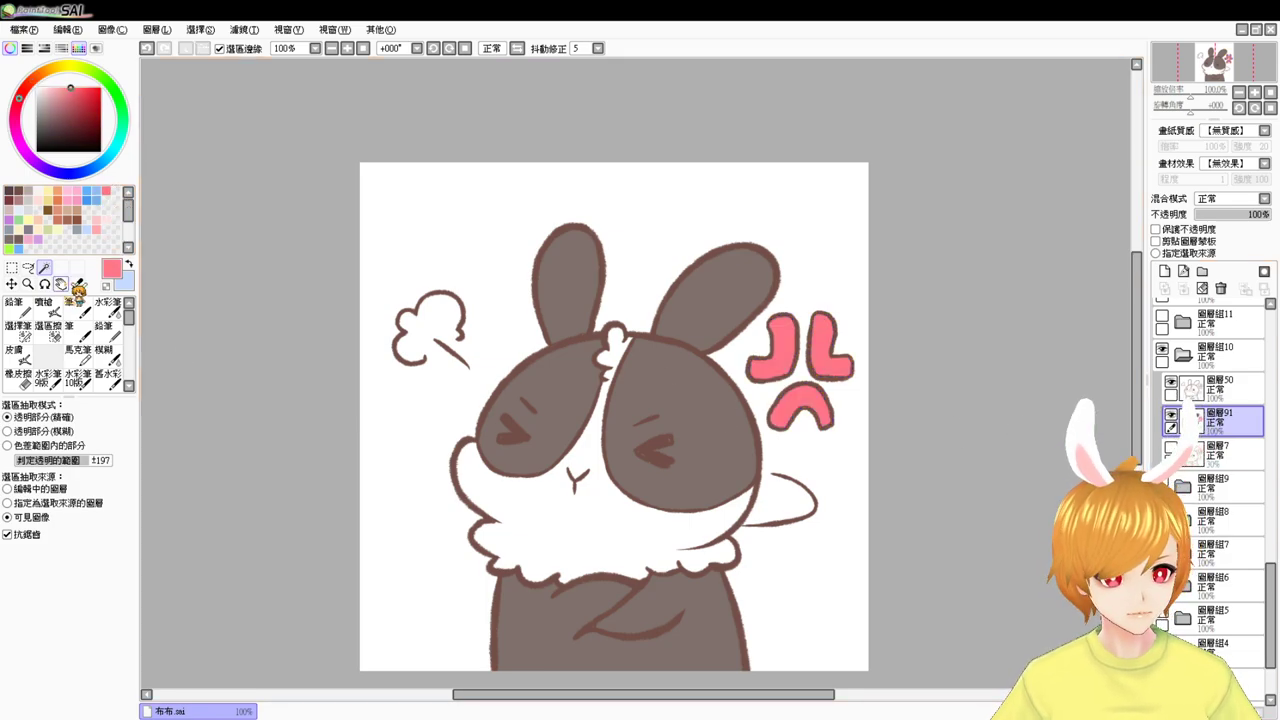
pyautogui.click(48, 309)
pyautogui.rightClick(720, 436)
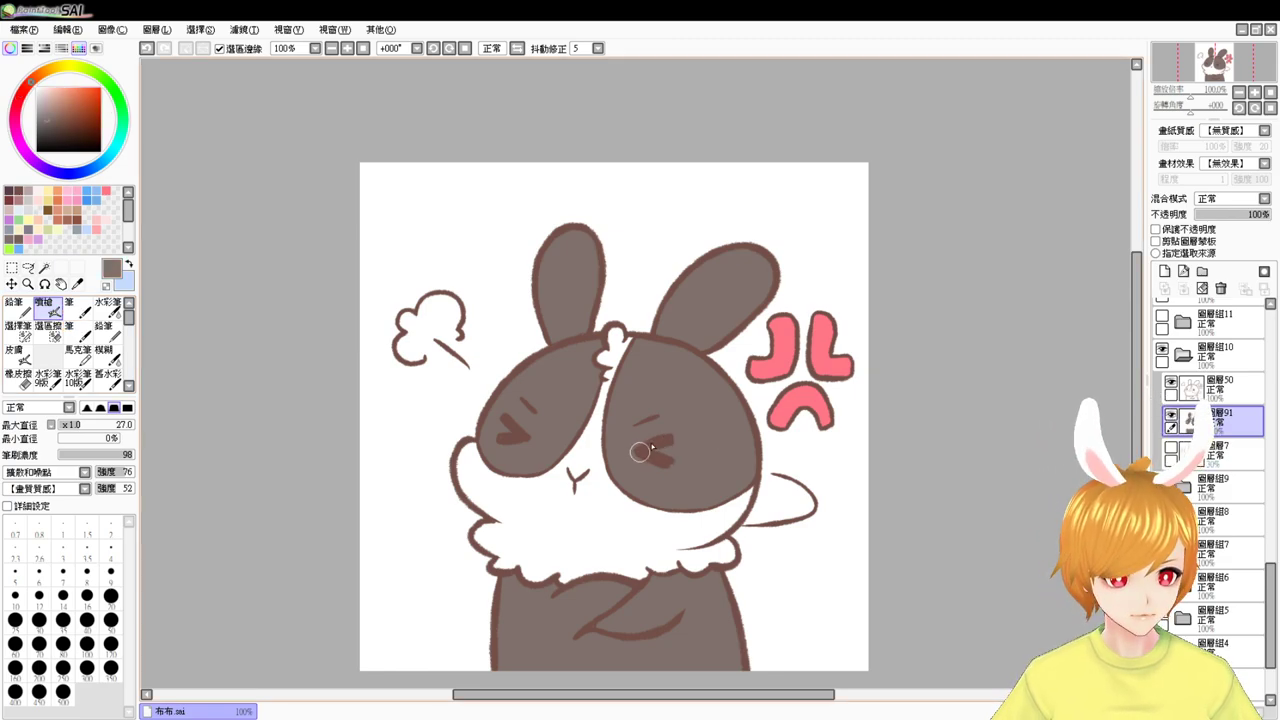
pyautogui.hotkey('ctrl', 'z')
pyautogui.hotkey('ctrl', 'z')
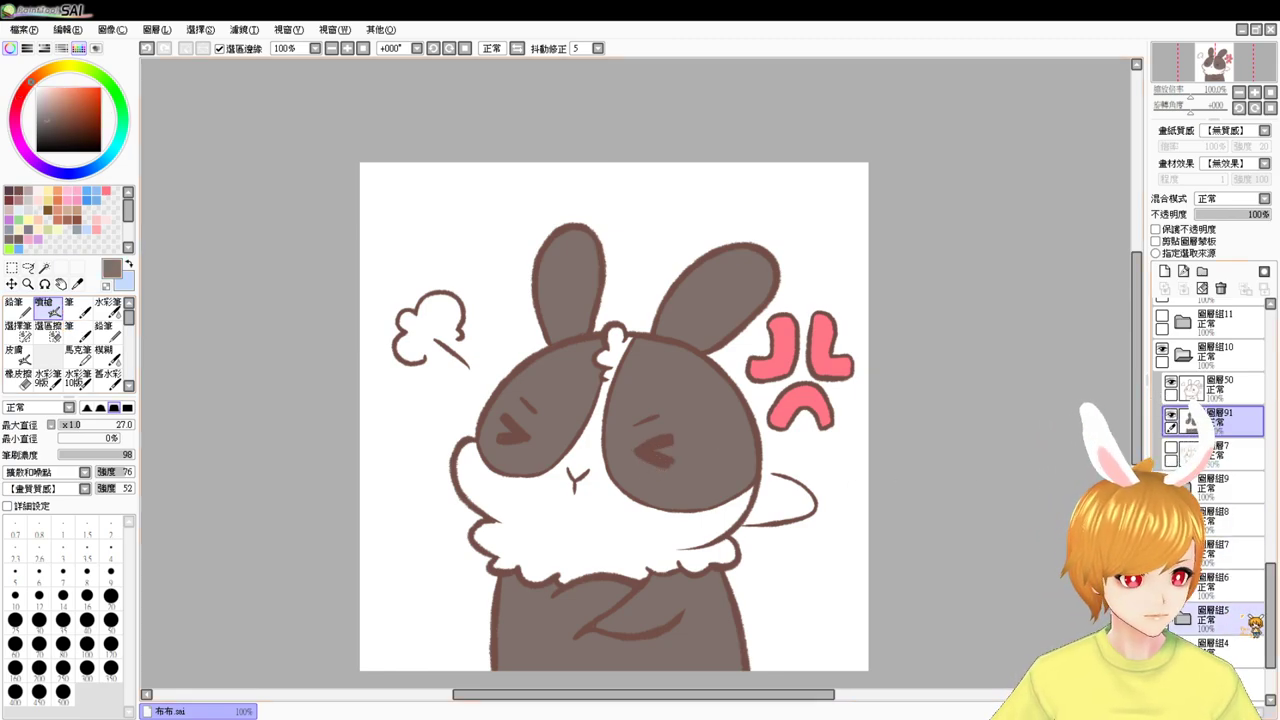
# - Hide the white background and airbrush the puff cloud beside the head white on 圖層91
pyautogui.moveTo(1275, 612); pyautogui.dragTo(1270, 692)
pyautogui.click(1162, 684)
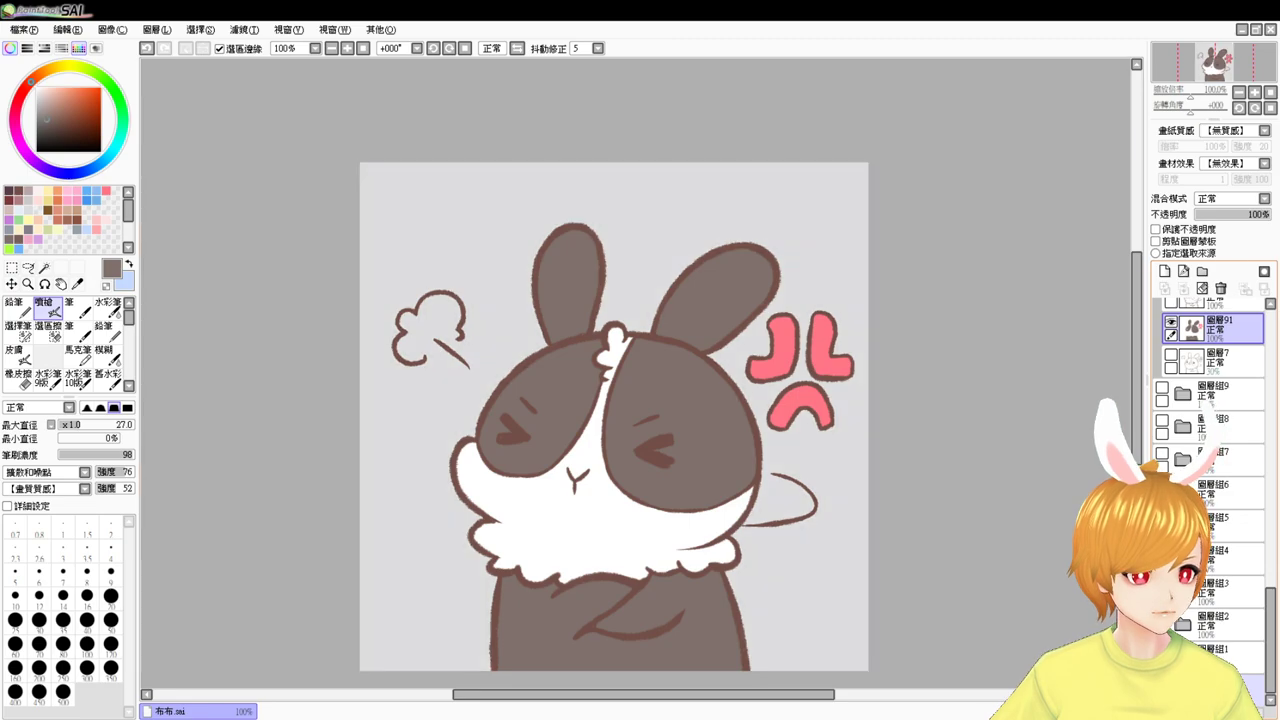
pyautogui.click(52, 111)
pyautogui.moveTo(55, 105); pyautogui.dragTo(37, 88)
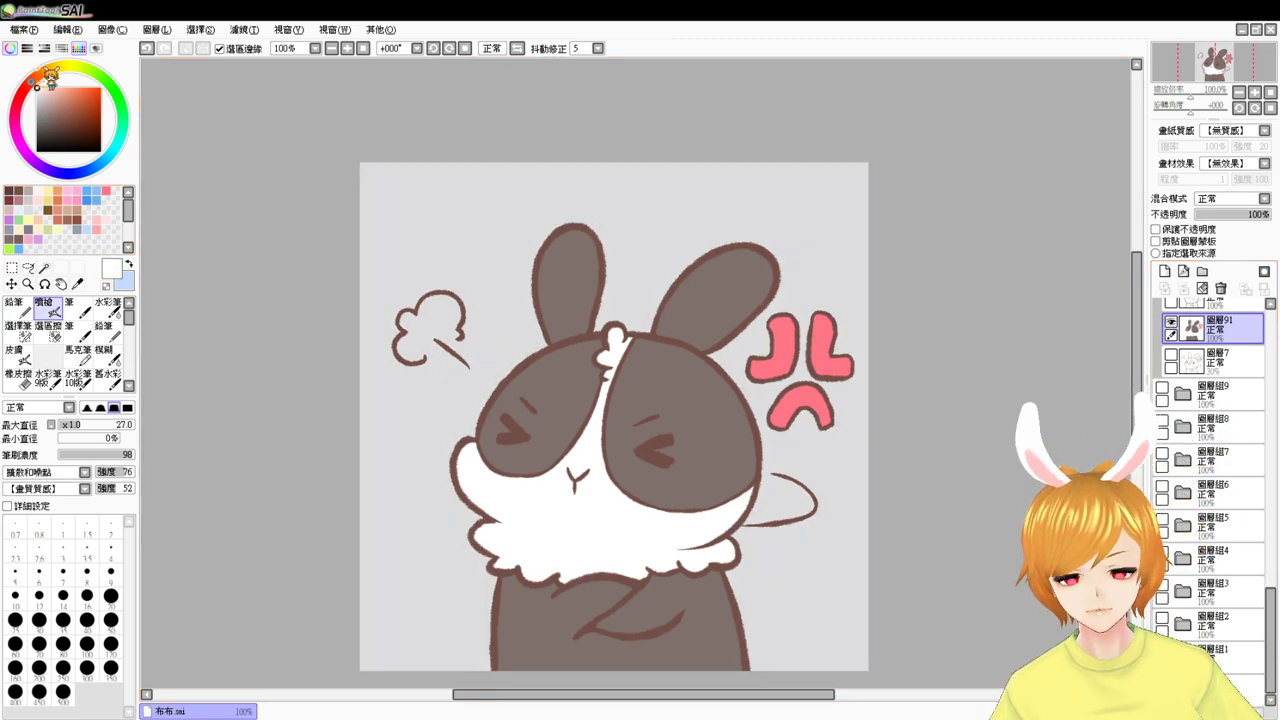
pyautogui.moveTo(393, 350)
pyautogui.mouseDown()
pyautogui.moveTo(416, 358)
pyautogui.moveTo(400, 330)
pyautogui.moveTo(411, 311)
pyautogui.mouseUp()
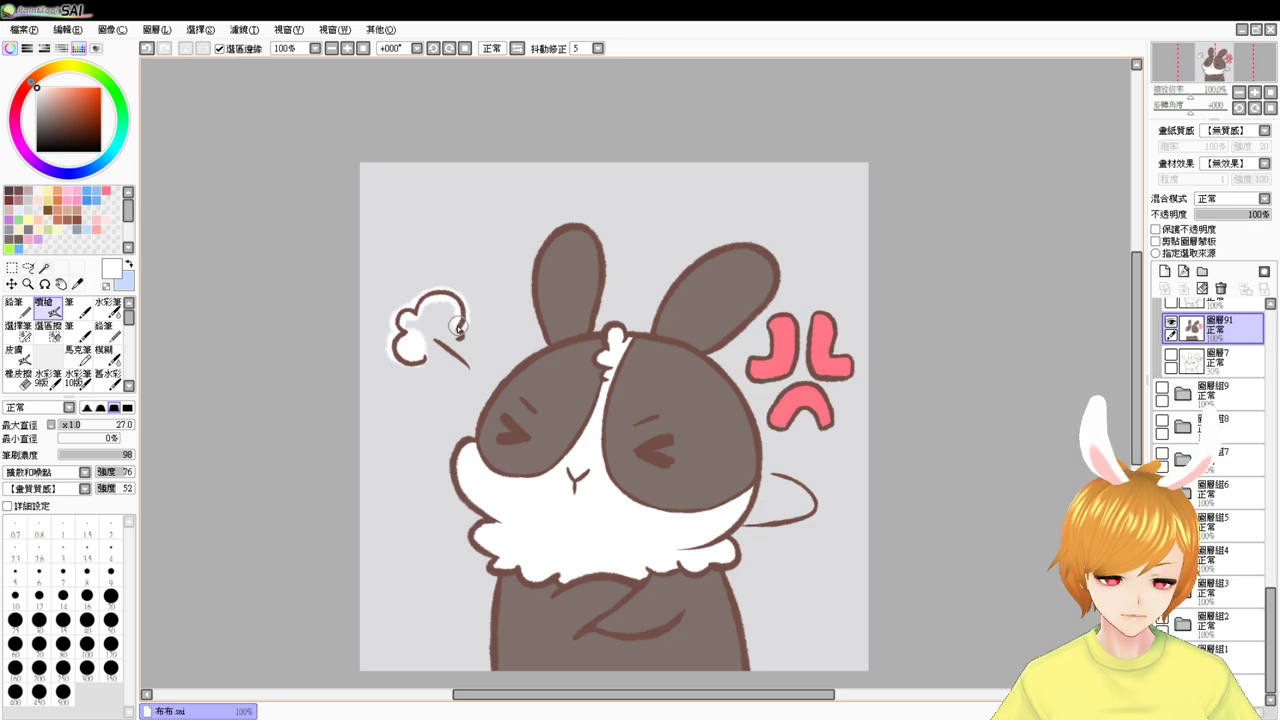
pyautogui.moveTo(460, 336)
pyautogui.mouseDown()
pyautogui.moveTo(445, 322)
pyautogui.moveTo(420, 334)
pyautogui.mouseUp()
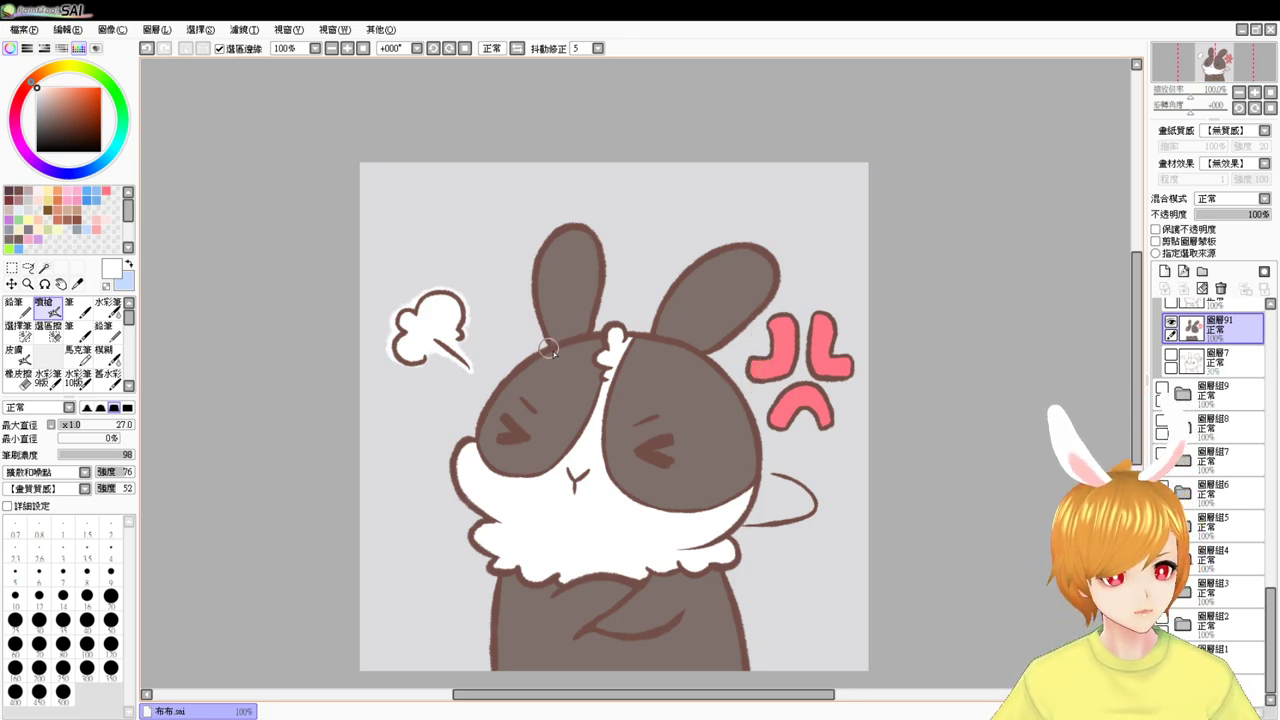
pyautogui.click(1221, 361)
pyautogui.click(1165, 271)
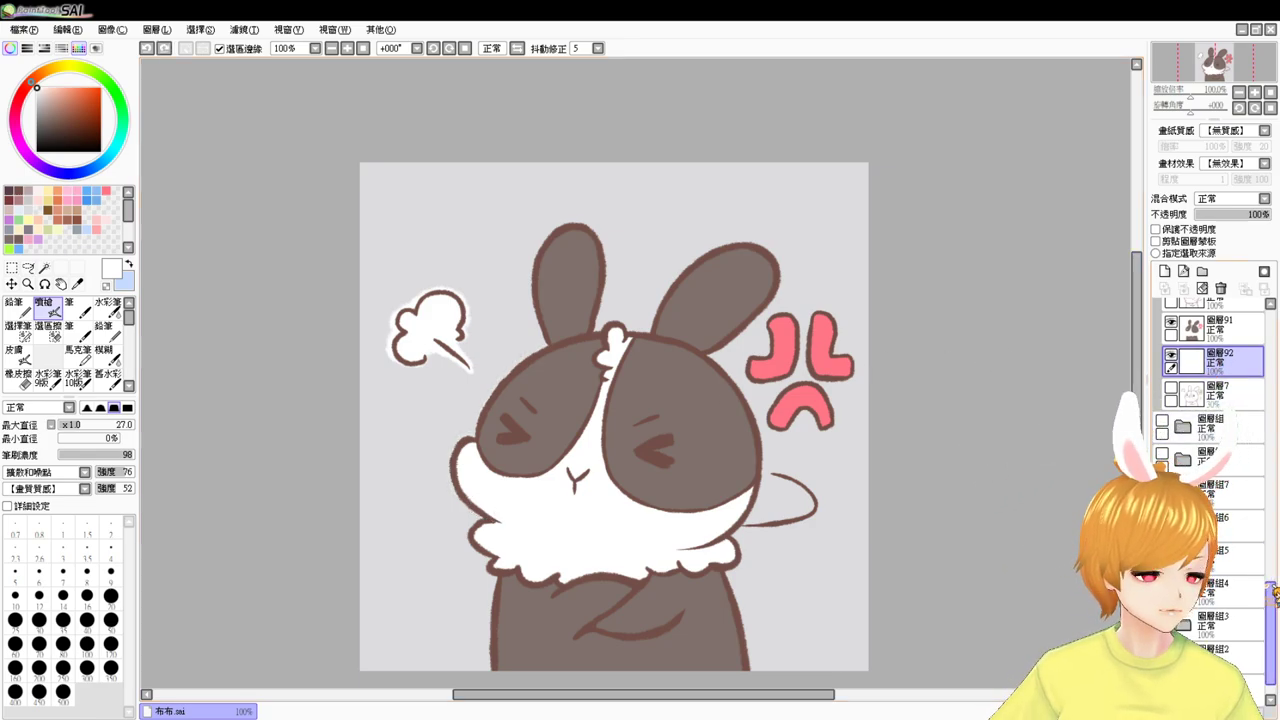
pyautogui.press('Delete')
# - Switch the visible group from 圖層組10 to 圖層組11 and turn the white background back on
pyautogui.moveTo(1275, 625); pyautogui.dragTo(1275, 565)
pyautogui.click(1185, 446)
pyautogui.click(1162, 439)
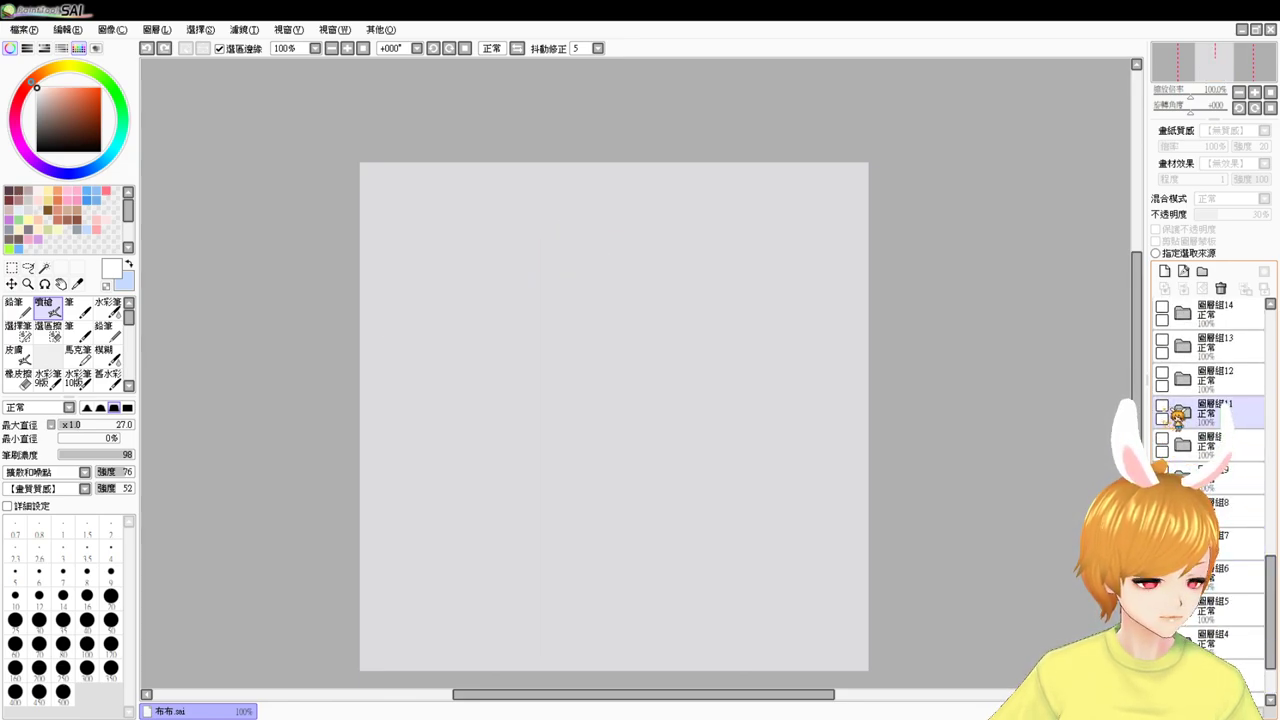
pyautogui.click(1163, 405)
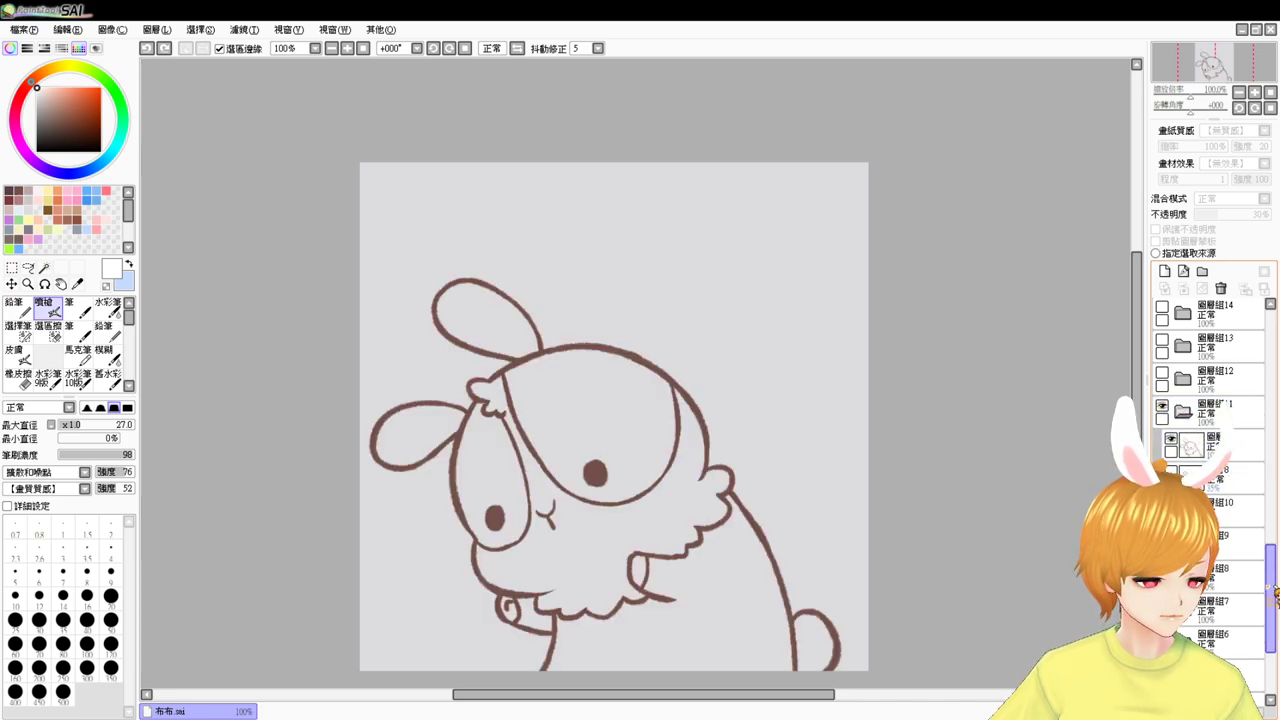
pyautogui.moveTo(1273, 630)
pyautogui.mouseDown()
pyautogui.moveTo(1276, 670)
pyautogui.moveTo(1274, 612)
pyautogui.mouseUp()
pyautogui.click(1162, 686)
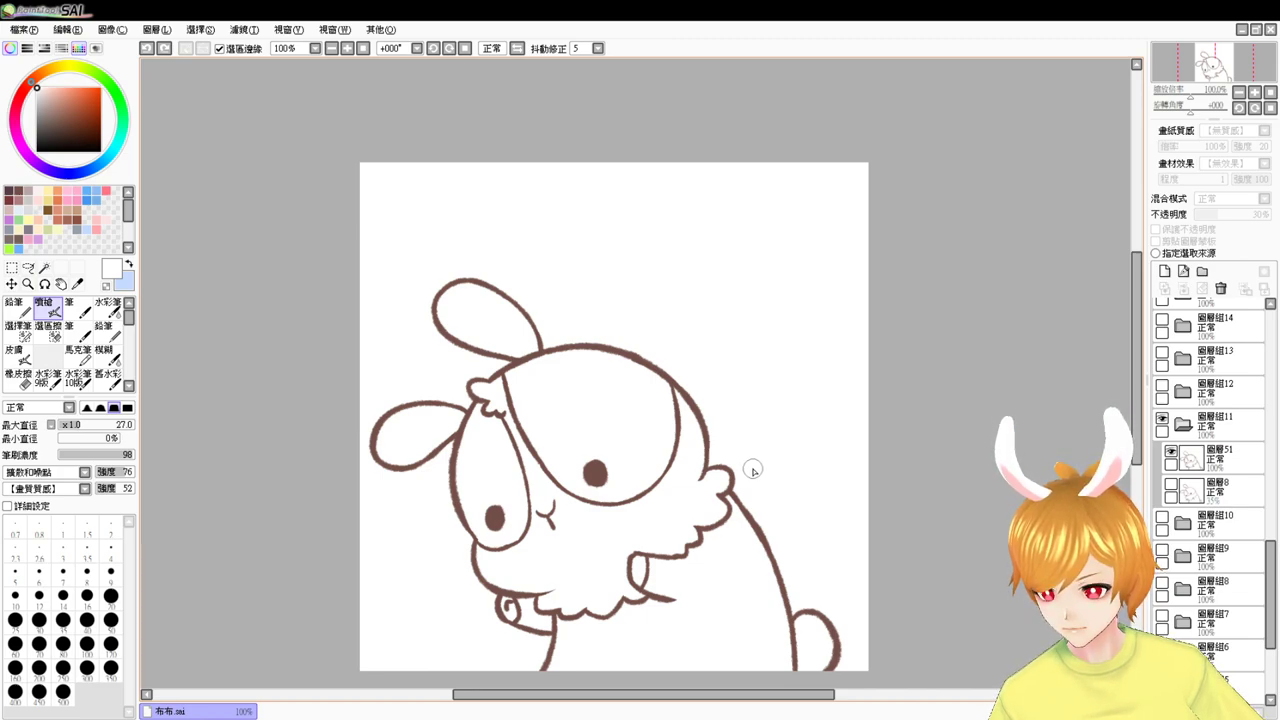
# - Add a new layer beneath the line art 圖層51 and select the rabbit's ears, eye patches, arm, body and tail
pyautogui.scroll(2, 753, 470)
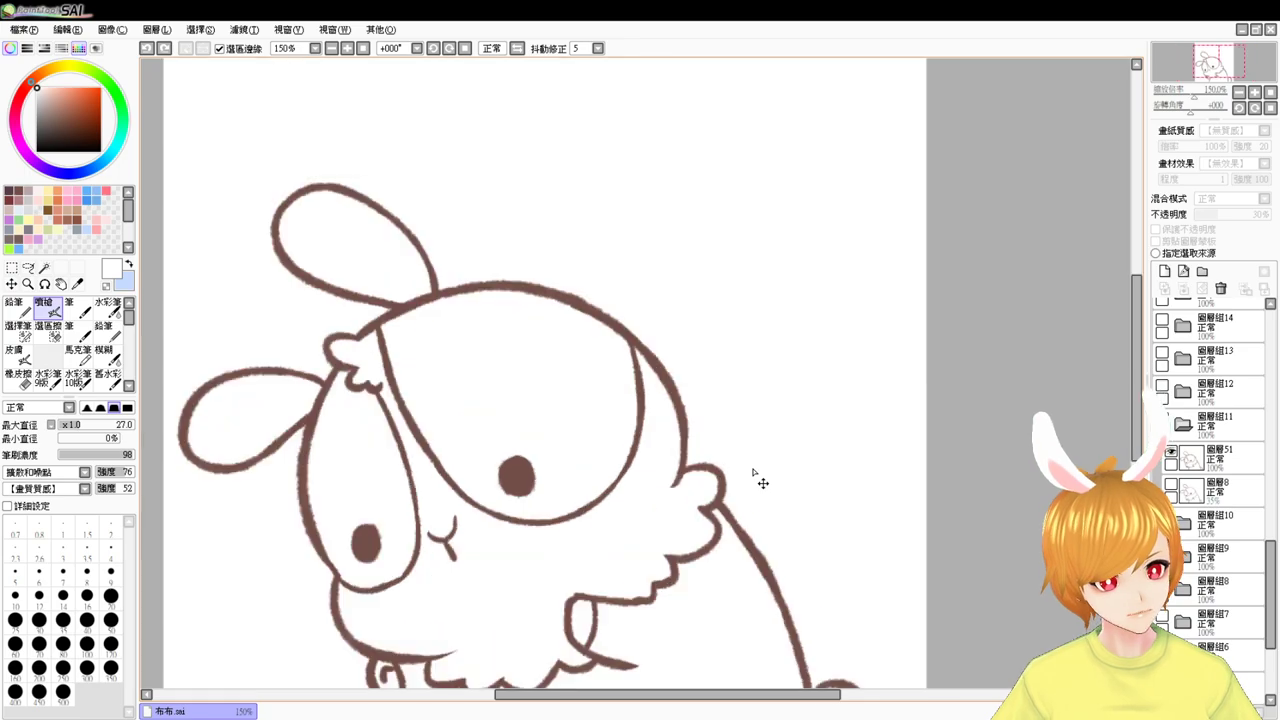
pyautogui.moveTo(624, 377); pyautogui.dragTo(791, 269)
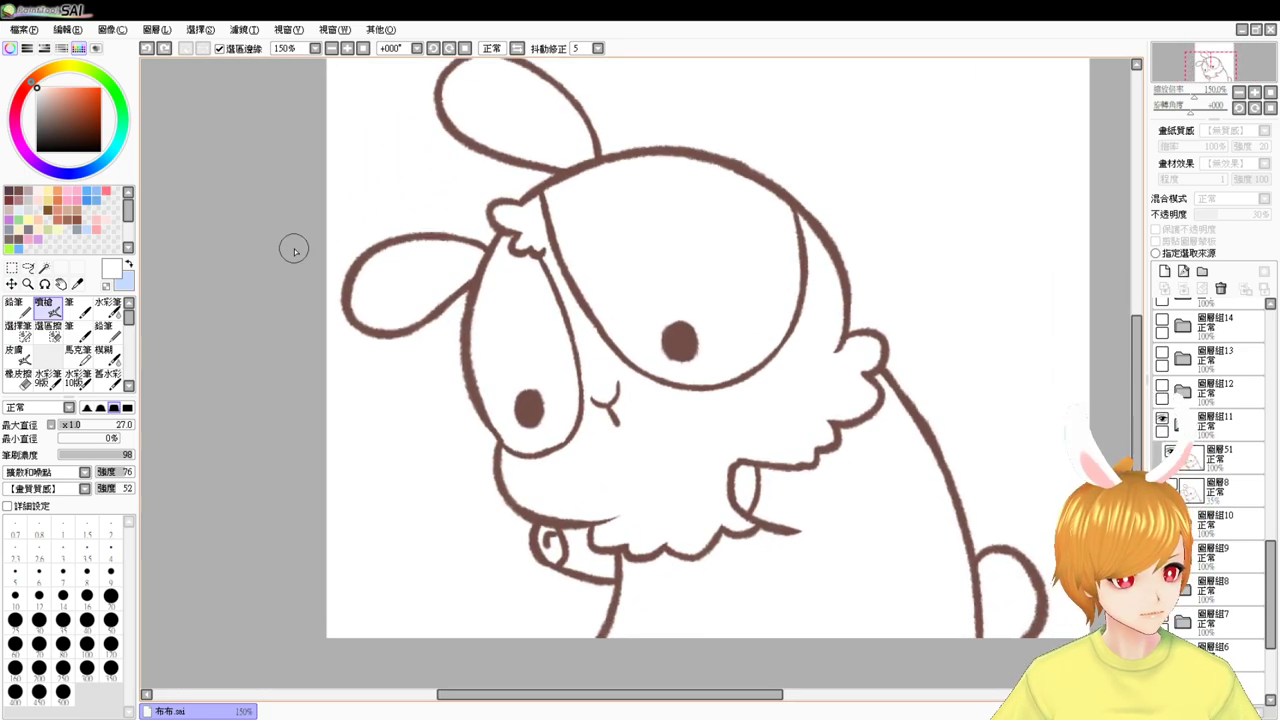
pyautogui.click(1164, 271)
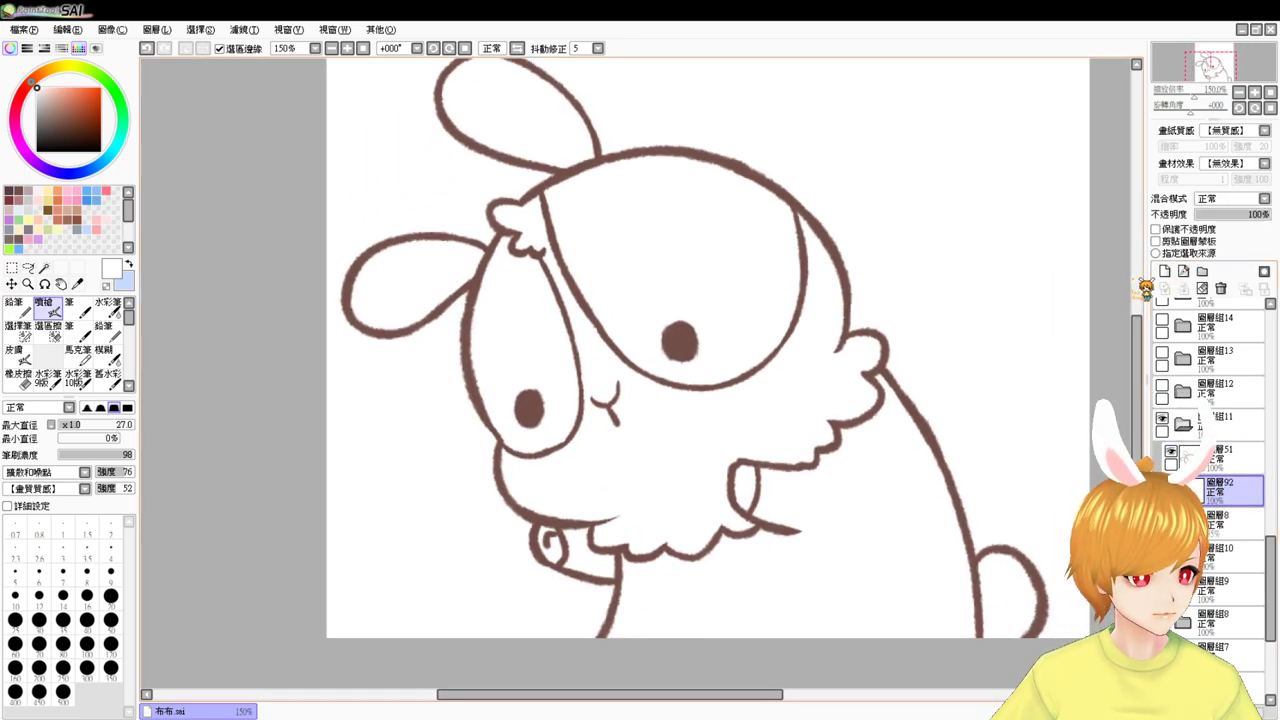
pyautogui.click(44, 268)
pyautogui.click(520, 350)
pyautogui.click(410, 285)
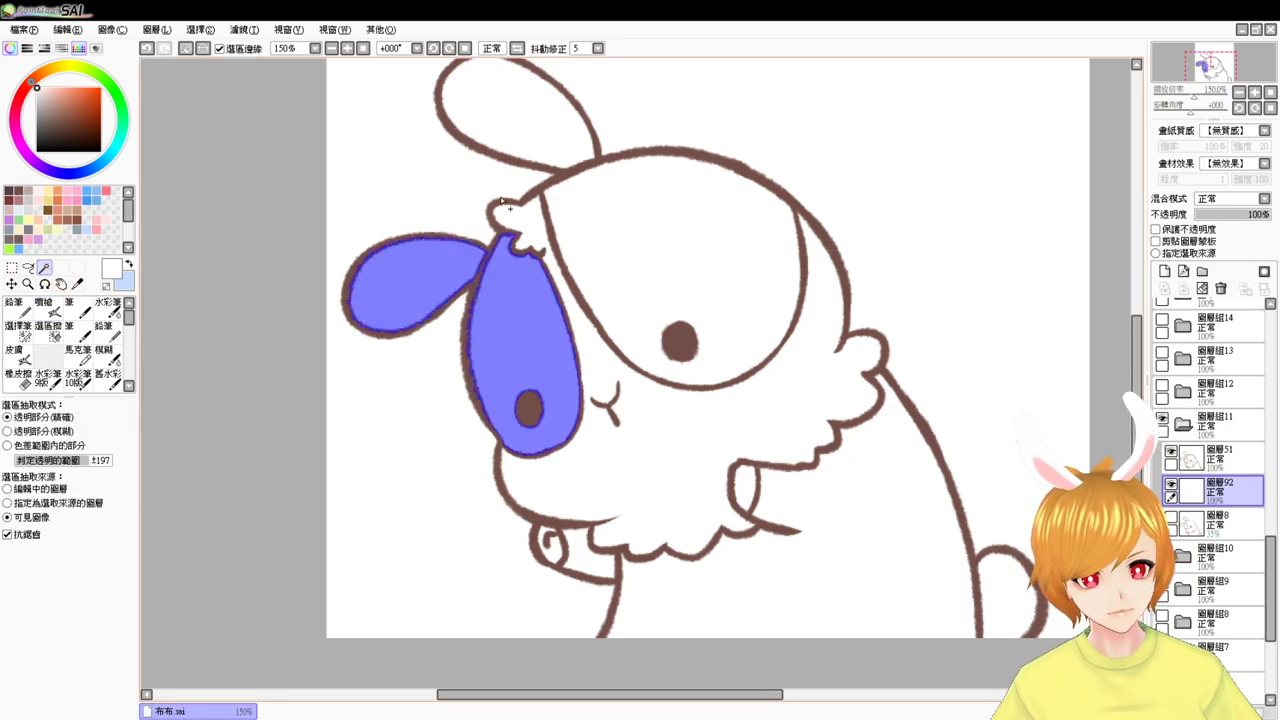
pyautogui.click(510, 110)
pyautogui.click(645, 252)
pyautogui.click(777, 606)
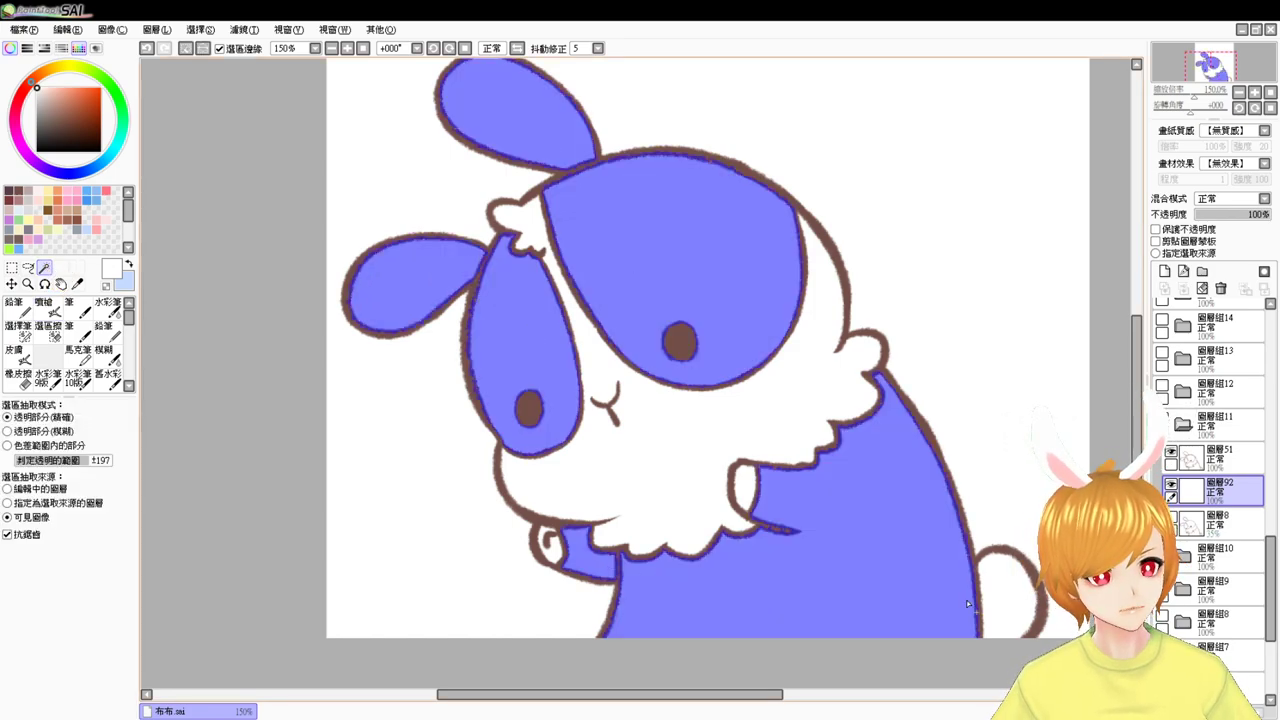
pyautogui.click(1001, 602)
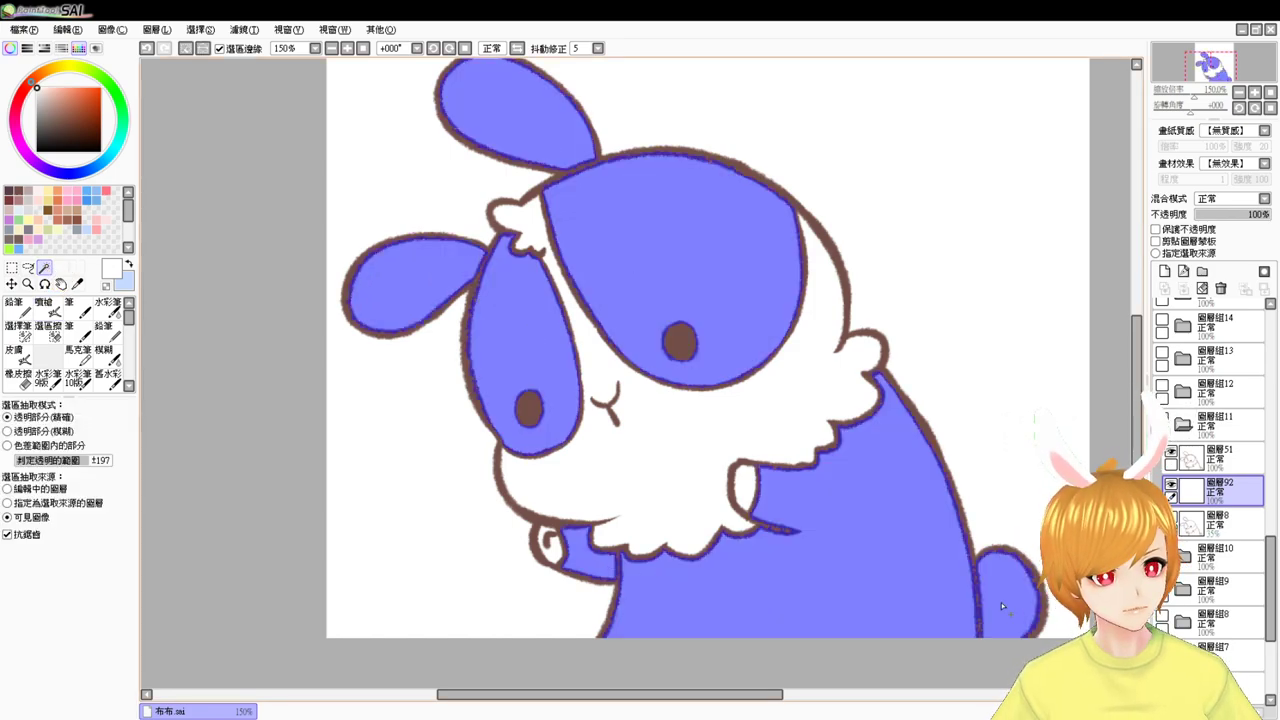
pyautogui.click(10, 232)
pyautogui.hotkey('ctrl', 'f')
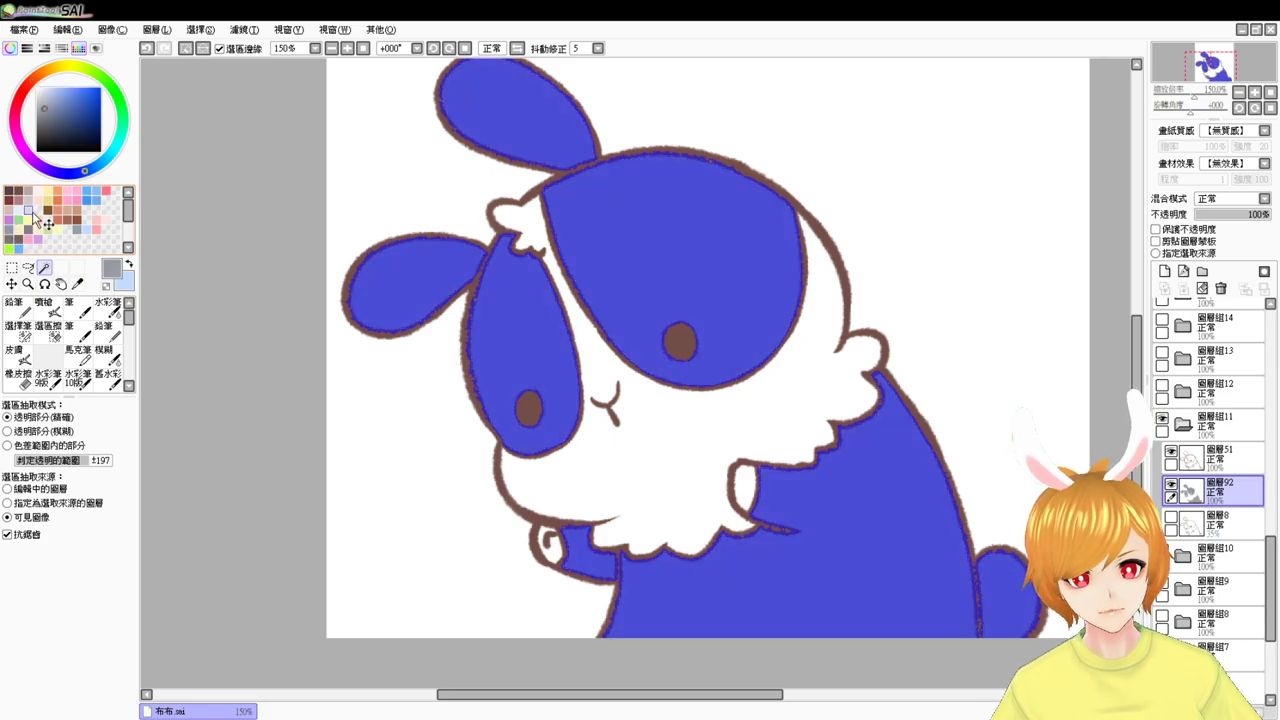
pyautogui.click(47, 307)
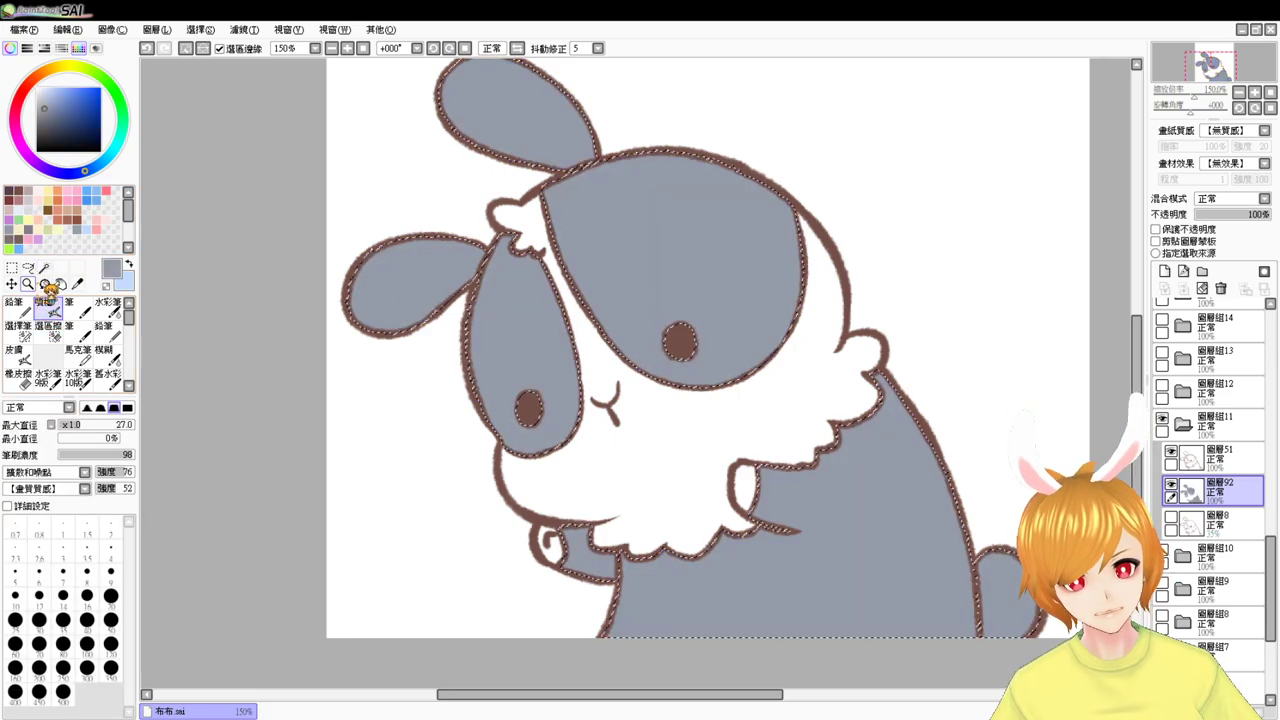
# - Fill the selected ears, eye patches, body and tail with greyish brown on 圖層92, then deselect
pyautogui.click(15, 245)
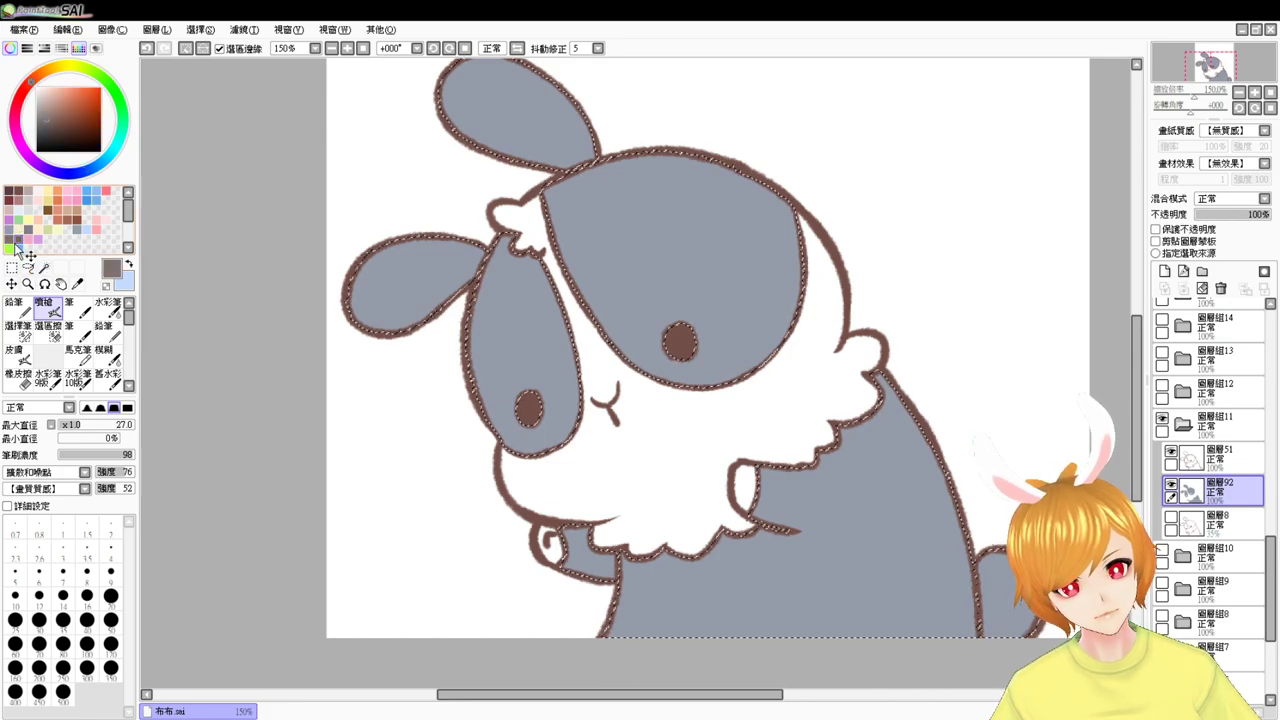
pyautogui.hotkey('ctrl', 'f')
pyautogui.hotkey('ctrl', 'd')
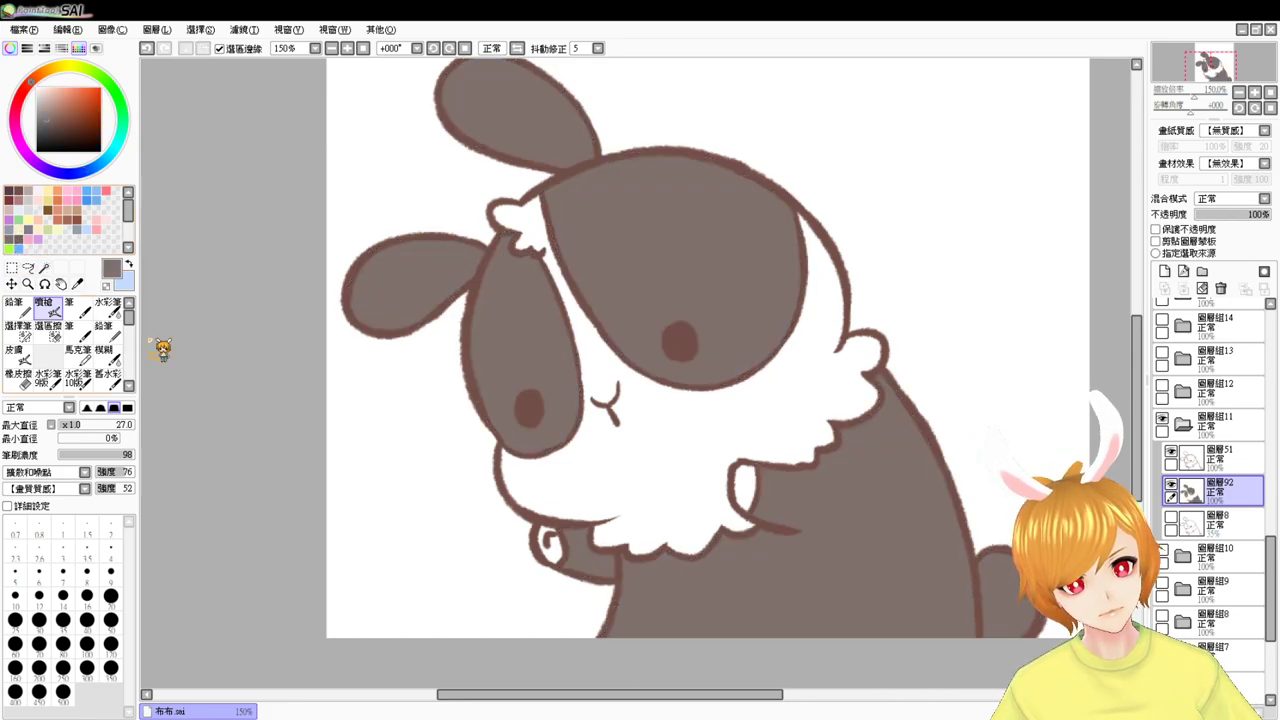
# - Fill the rabbit's muzzle, forehead tuft, chest fur and both paw tips with white on 圖層92, then deselect
pyautogui.click(44, 268)
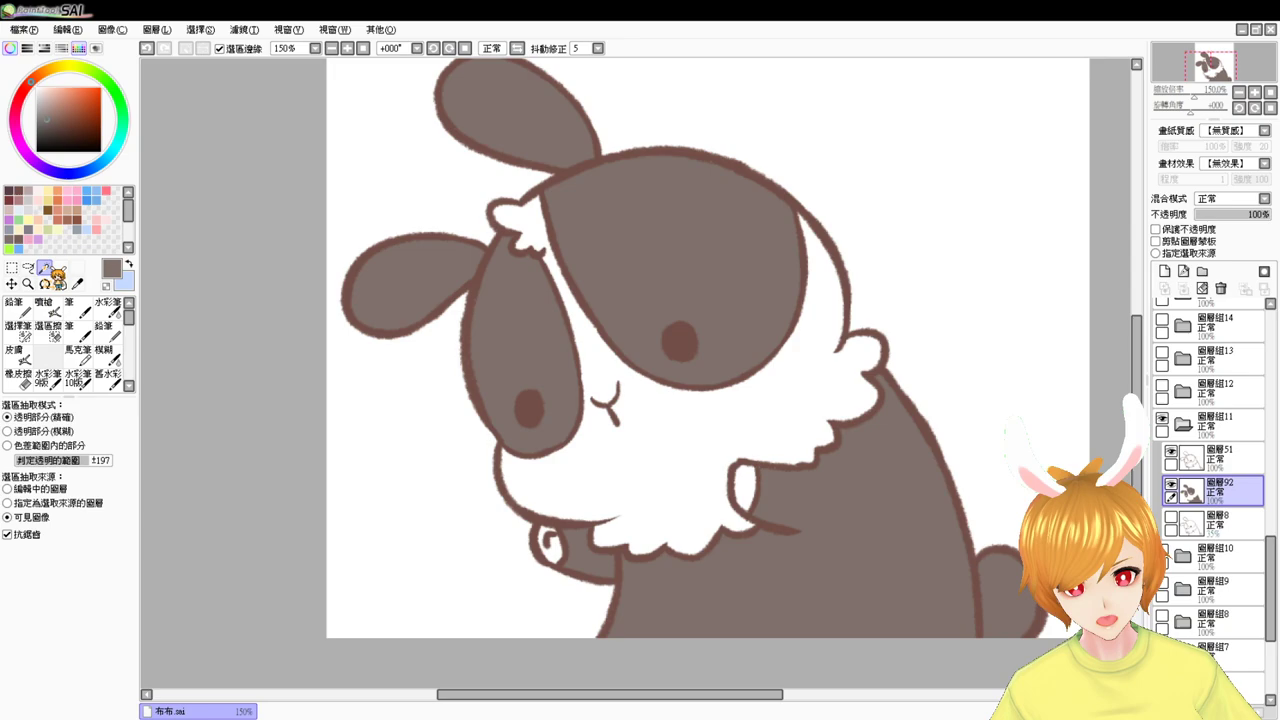
pyautogui.click(547, 545)
pyautogui.click(745, 490)
pyautogui.click(680, 445)
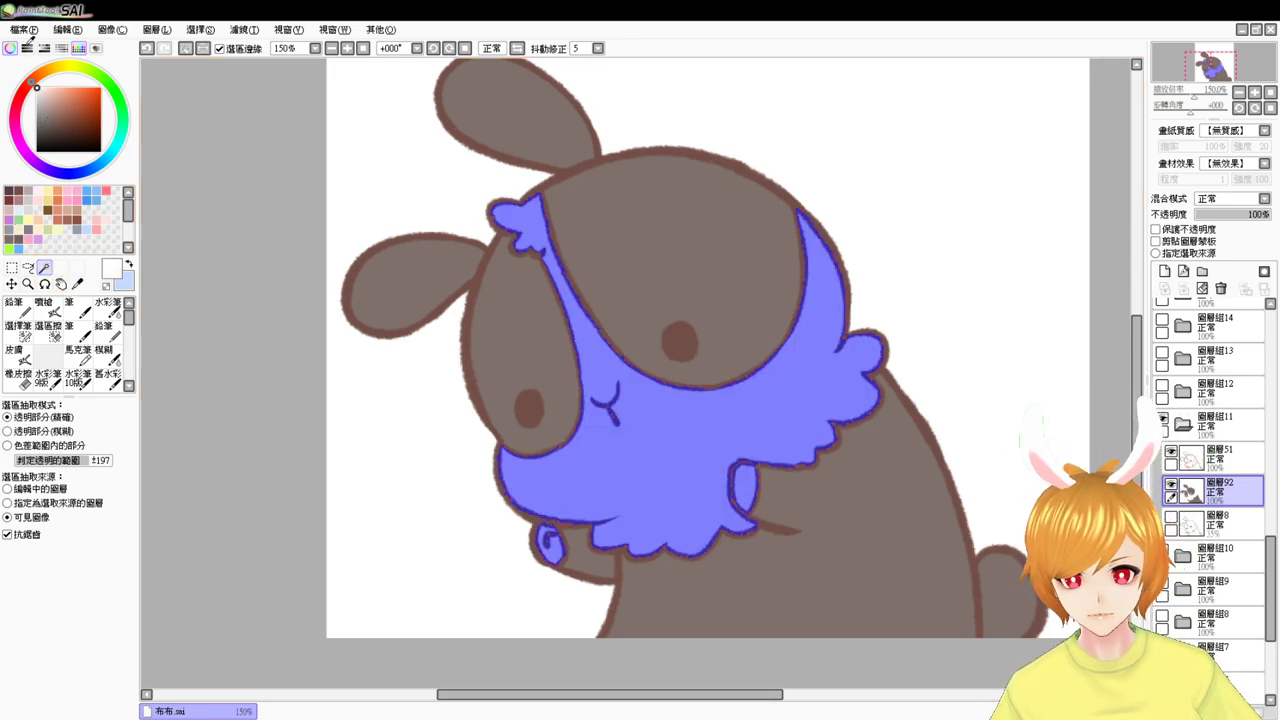
pyautogui.hotkey('ctrl', 'd')
# - Airbrush a small pink blush oval beside each eye on 圖層92, redoing the strokes until their shape fits
pyautogui.click(97, 228)
pyautogui.click(47, 308)
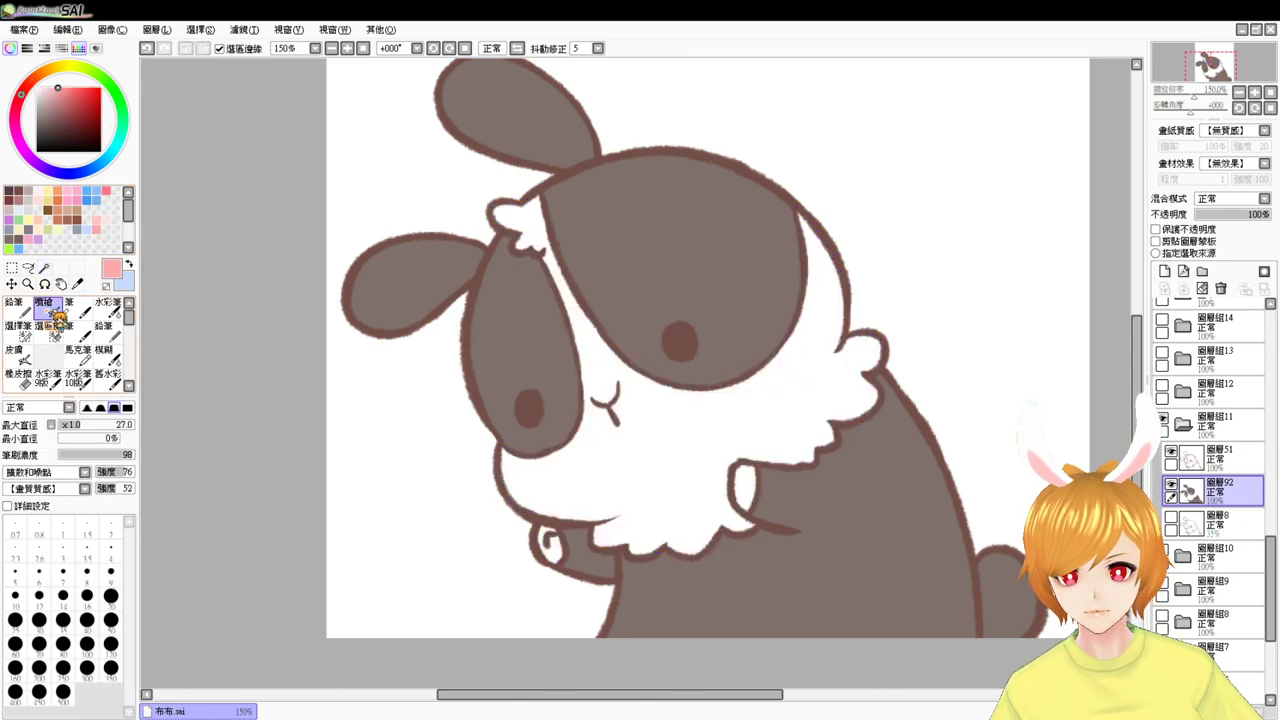
pyautogui.moveTo(728, 358); pyautogui.dragTo(740, 357)
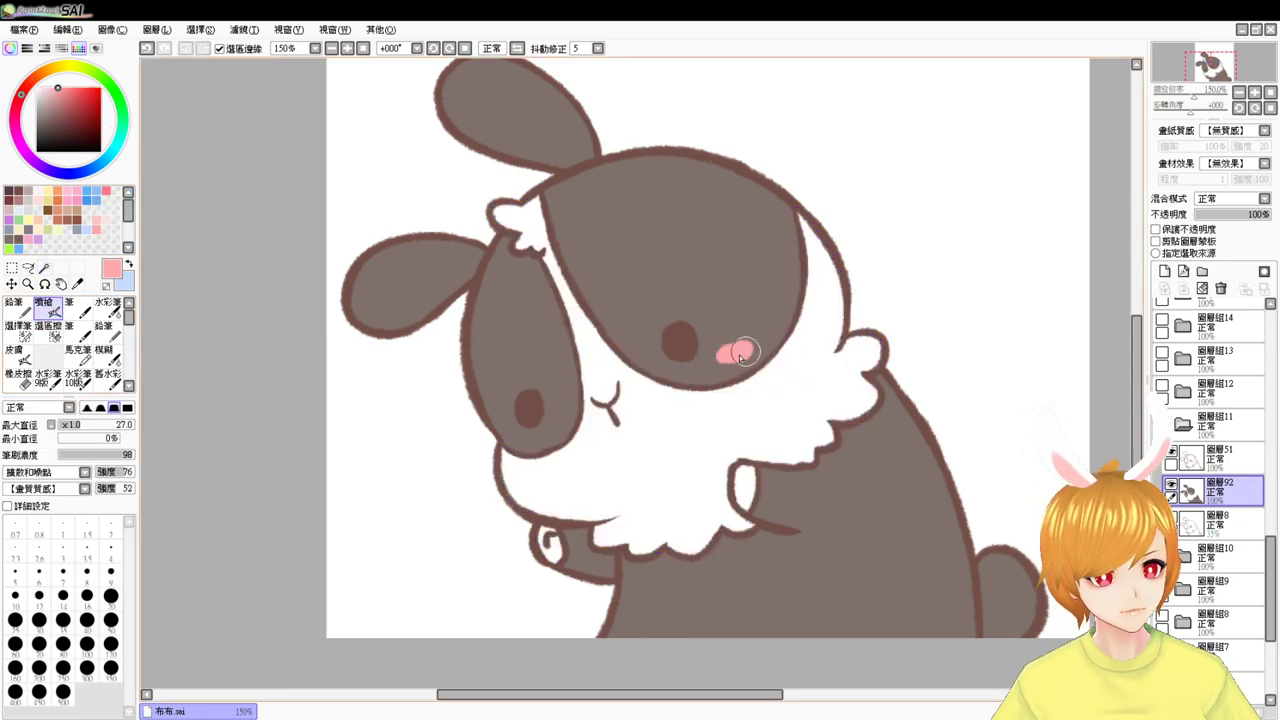
pyautogui.moveTo(506, 437); pyautogui.dragTo(516, 447)
pyautogui.hotkey('ctrl', 'z')
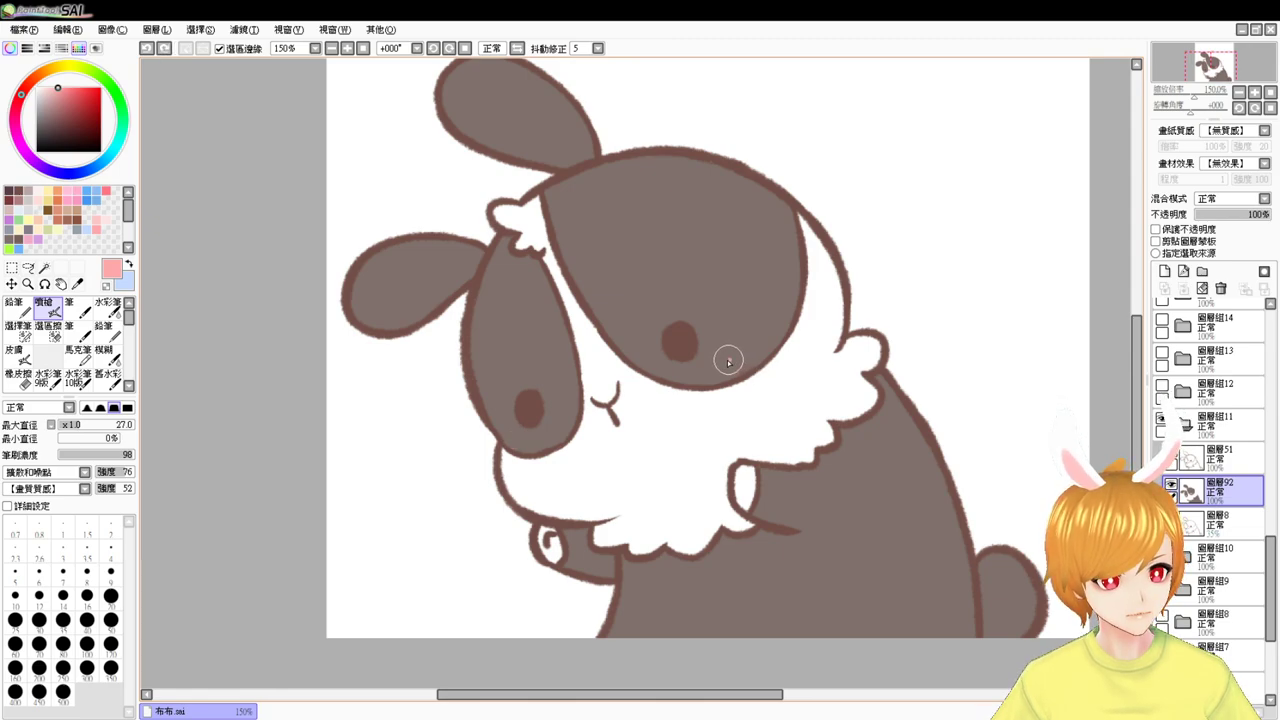
pyautogui.moveTo(728, 362); pyautogui.dragTo(734, 367)
pyautogui.hotkey('ctrl', 'z')
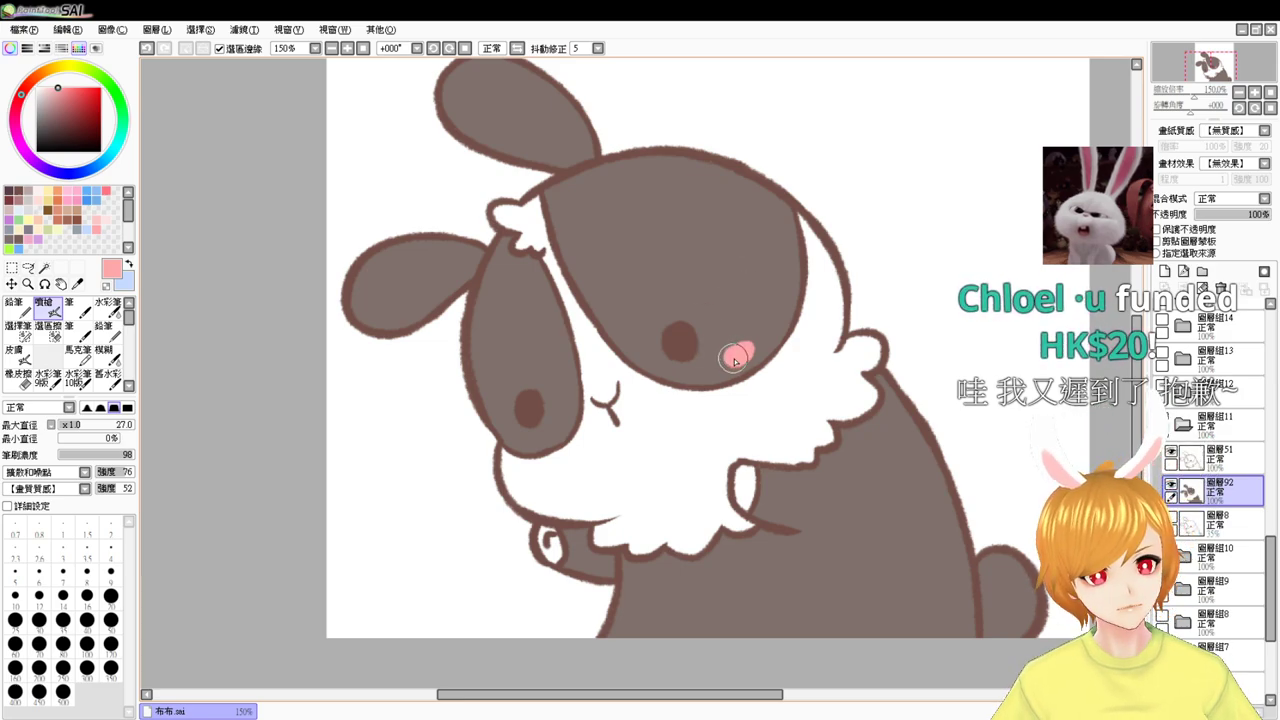
pyautogui.click(510, 440)
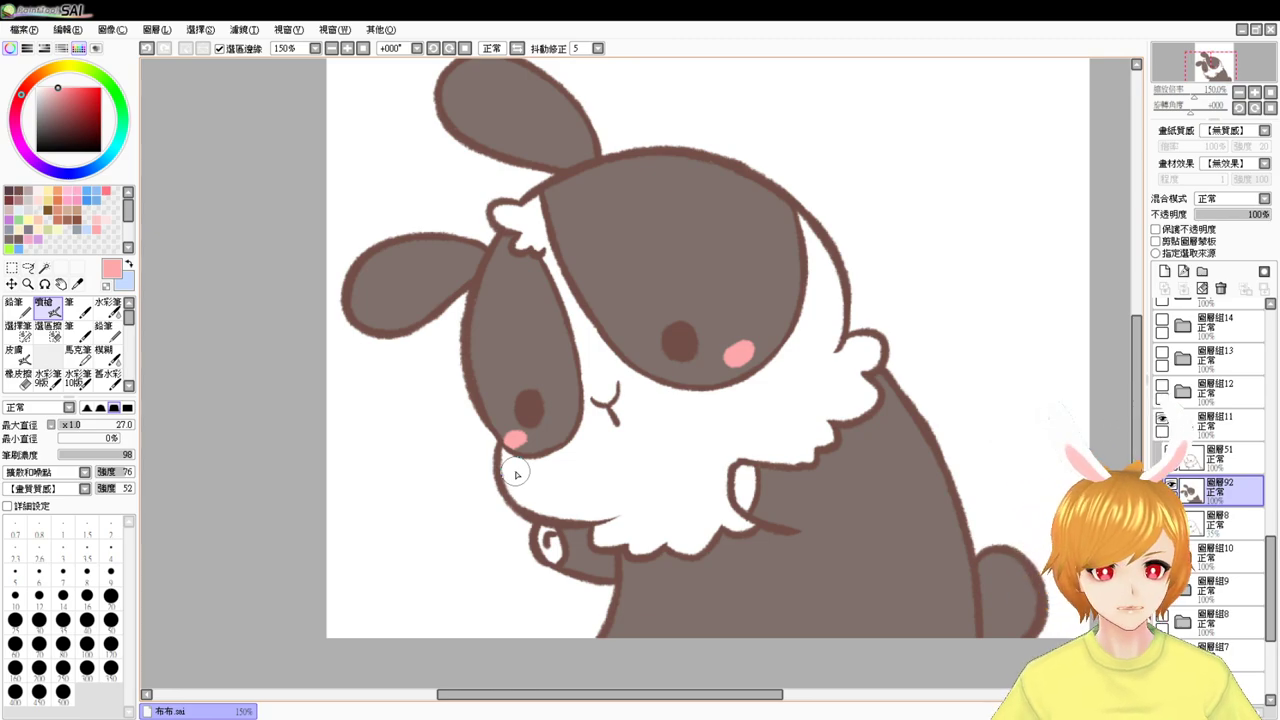
# - Collapse 圖層組11, compare it with 圖層組12, and leave only 圖層組12 visible and expanded
pyautogui.click(331, 48)
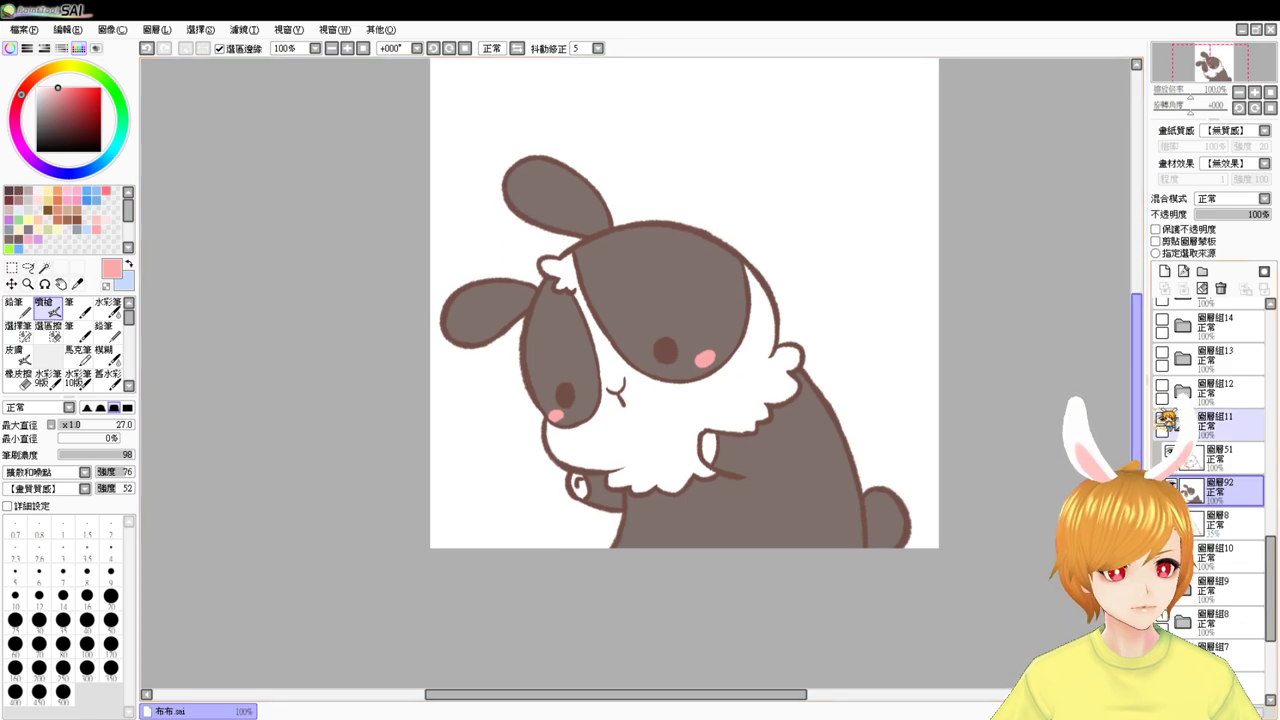
pyautogui.click(1183, 425)
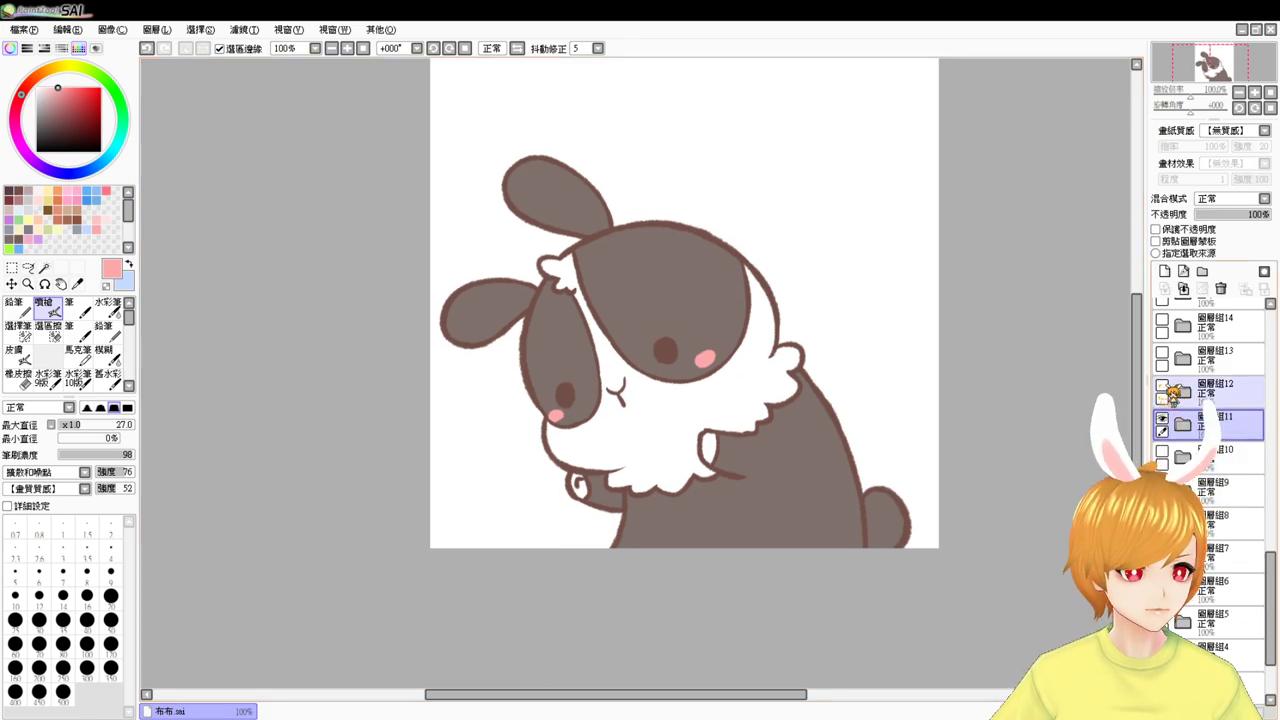
pyautogui.click(1162, 385)
pyautogui.click(1162, 418)
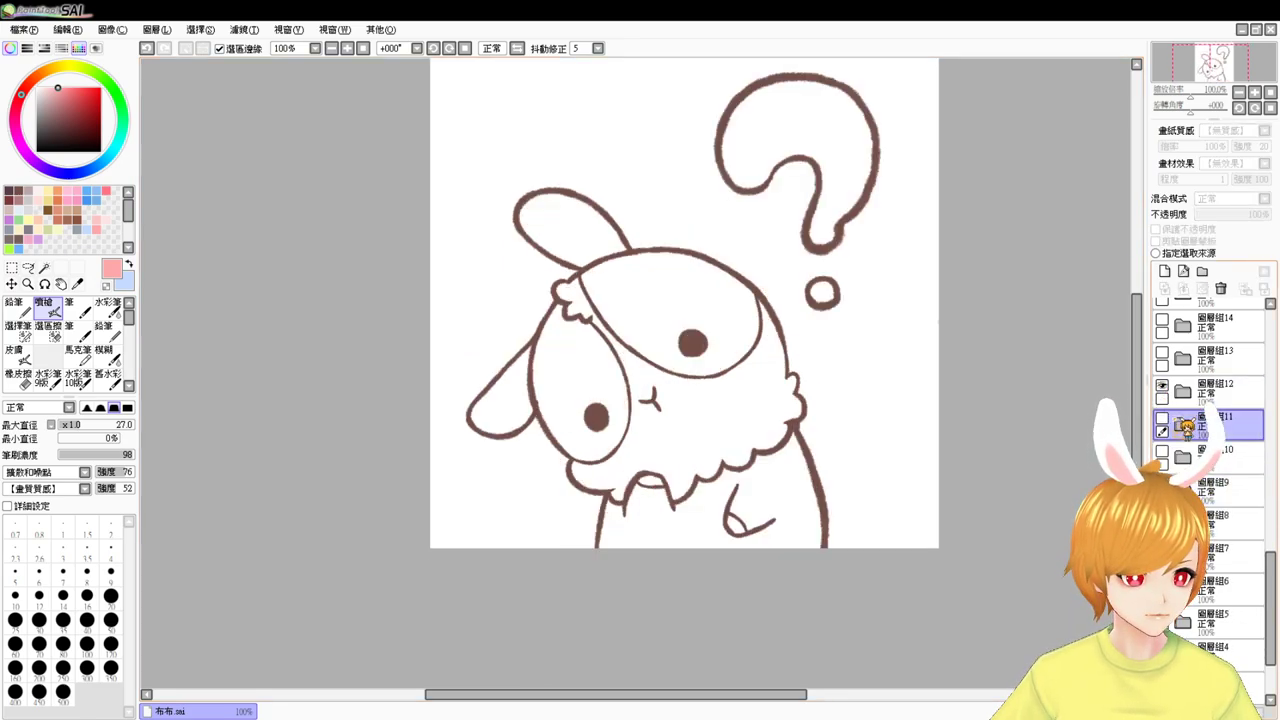
pyautogui.click(1162, 418)
pyautogui.click(1163, 386)
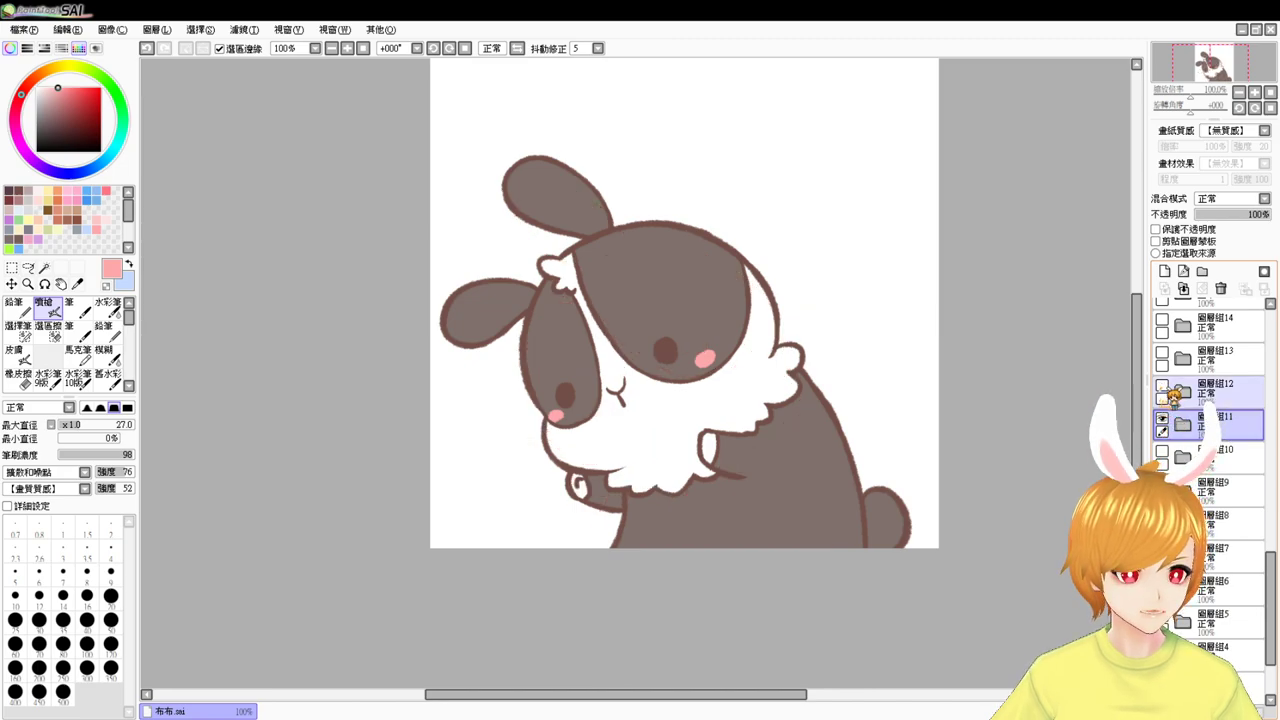
pyautogui.click(1163, 386)
pyautogui.click(1162, 418)
pyautogui.click(1184, 391)
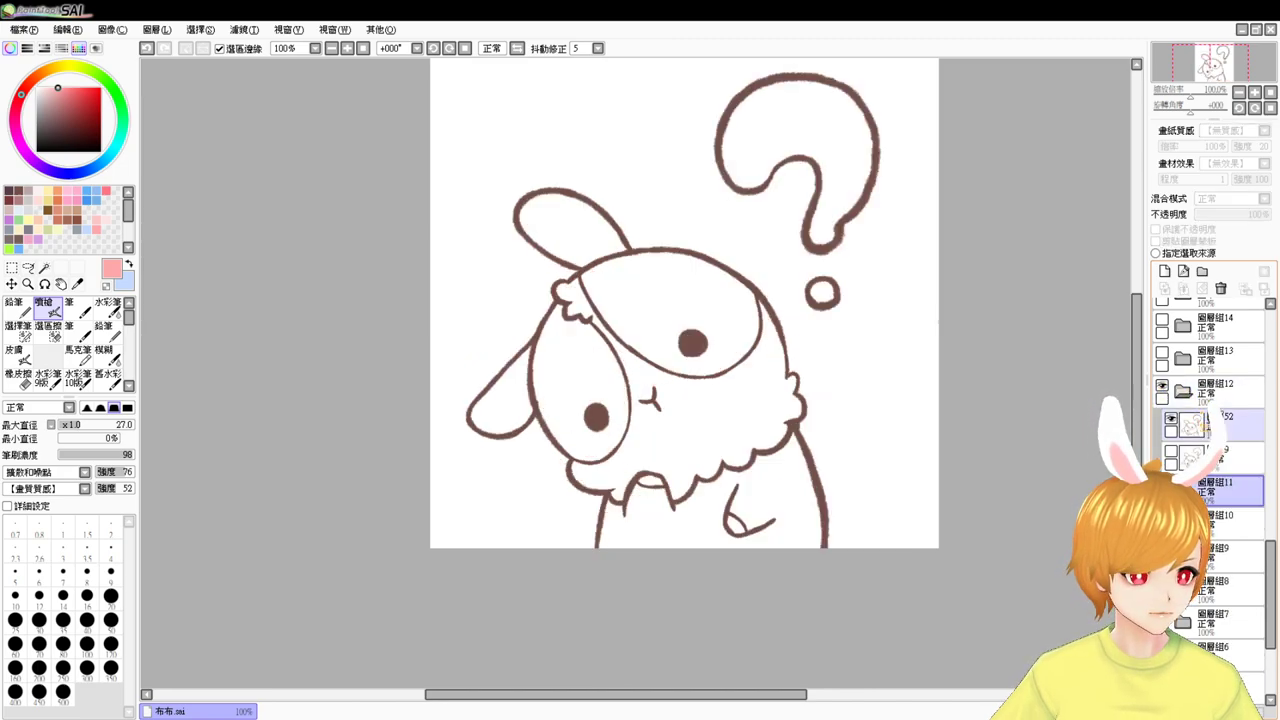
# - Add a new layer between 圖層52 and 圖層9 and select the question-mark rabbit's eye patches, ears and body
pyautogui.click(1205, 455)
pyautogui.click(1164, 271)
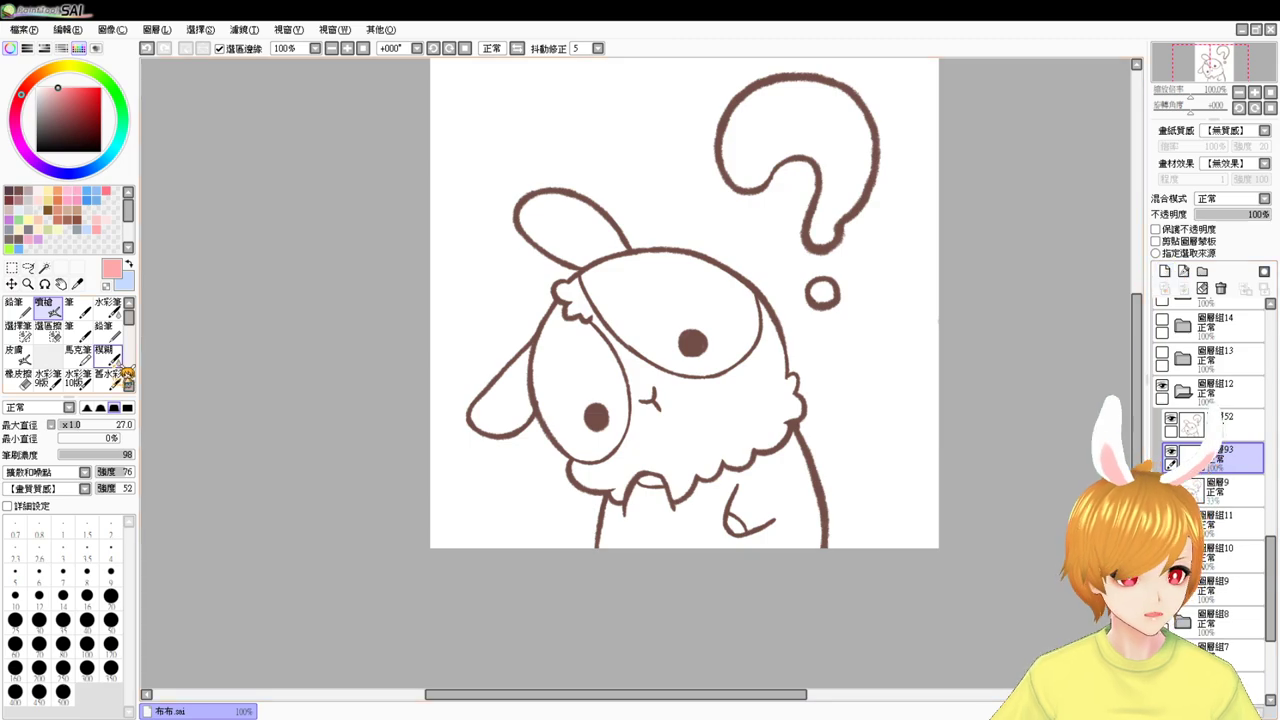
pyautogui.click(44, 268)
pyautogui.click(660, 315)
pyautogui.click(553, 375)
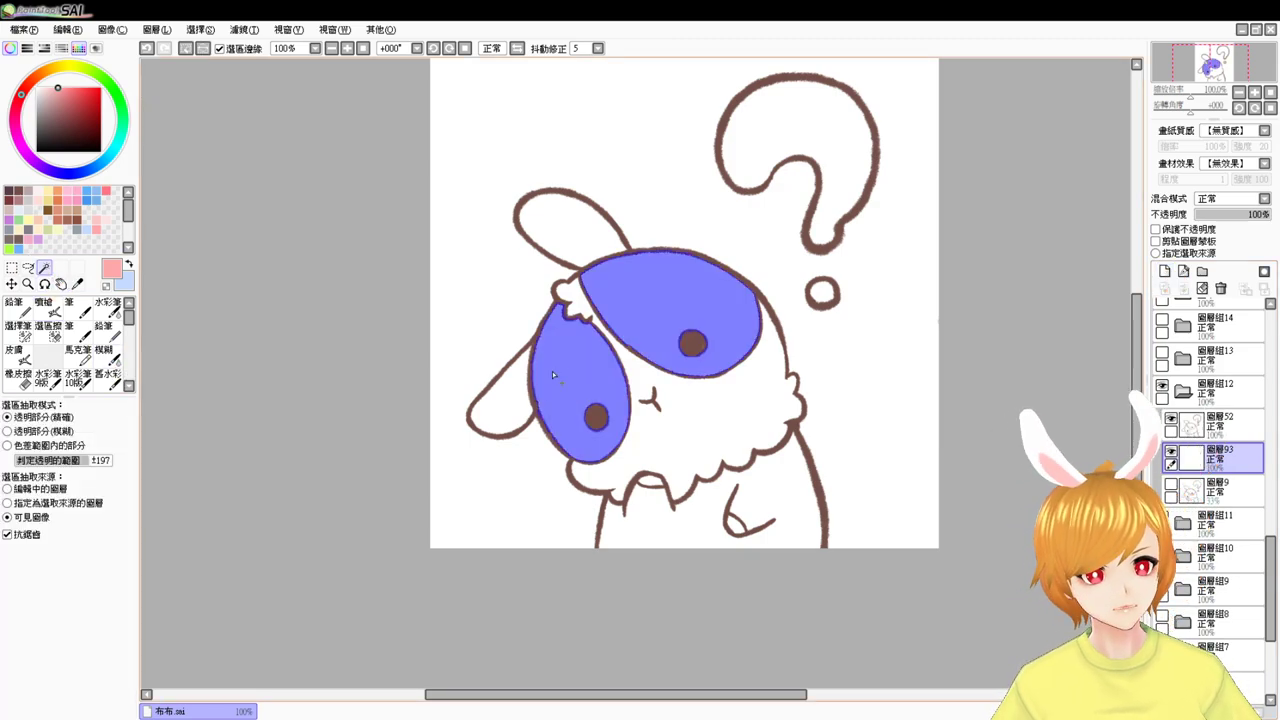
pyautogui.click(516, 394)
pyautogui.click(584, 236)
pyautogui.click(694, 524)
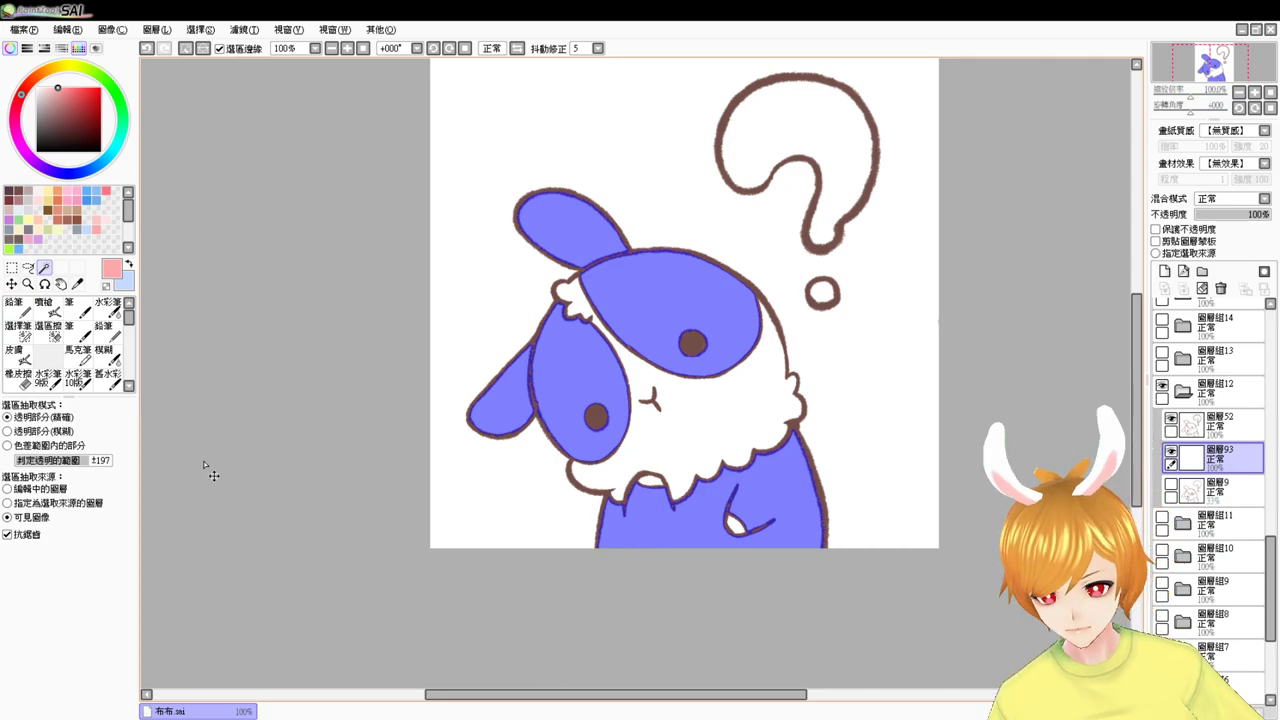
# - Fill the selected eye patches, ears and body with greyish brown on 圖層93, then deselect
pyautogui.scroll(1, 205, 465)
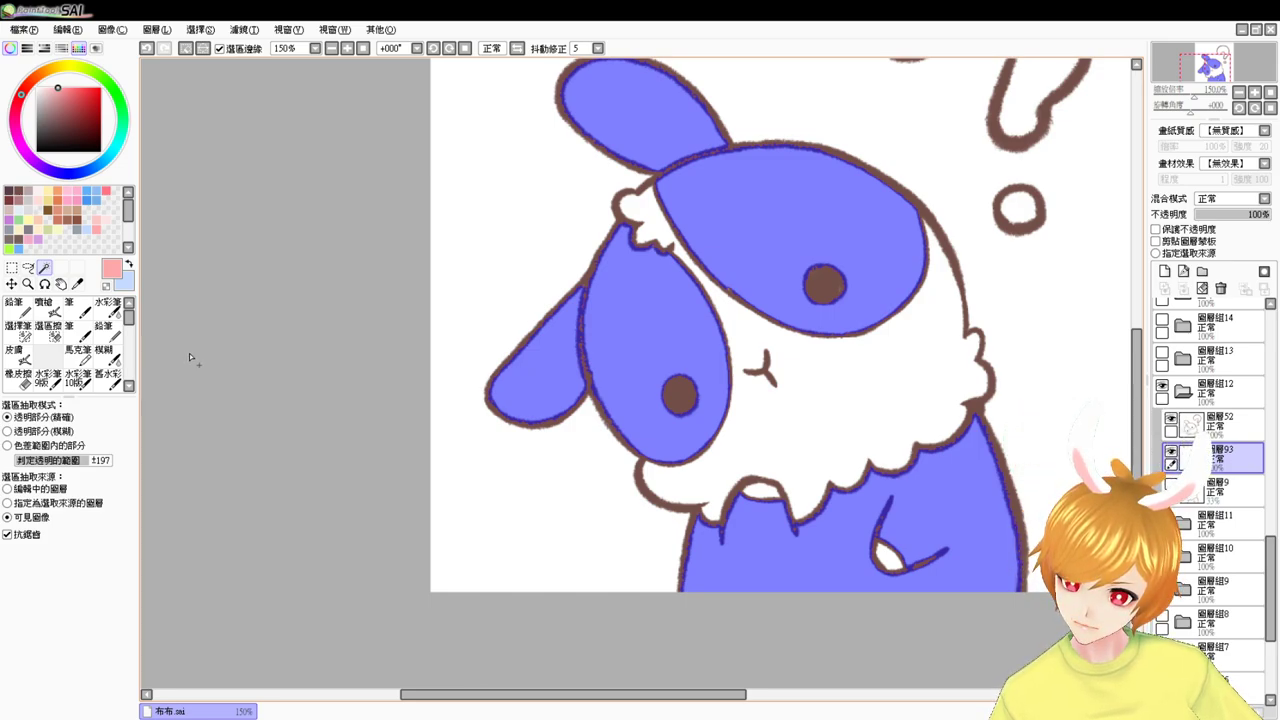
pyautogui.click(20, 327)
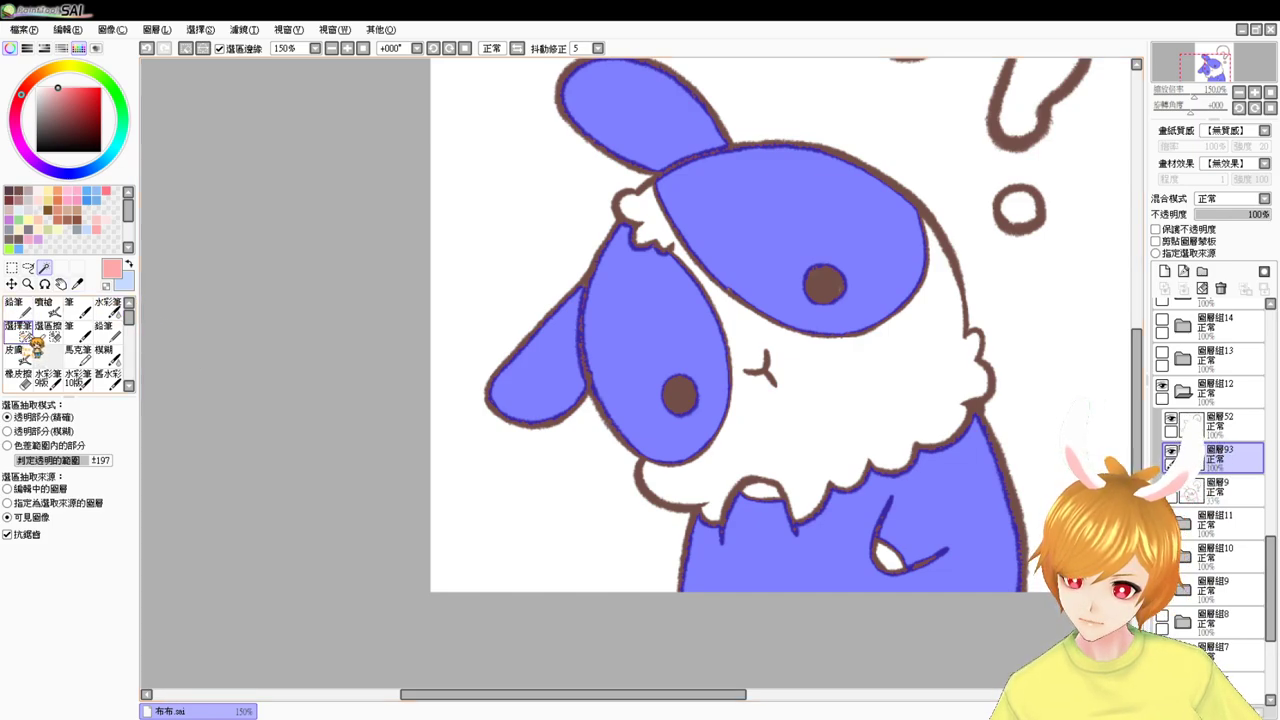
pyautogui.click(28, 335)
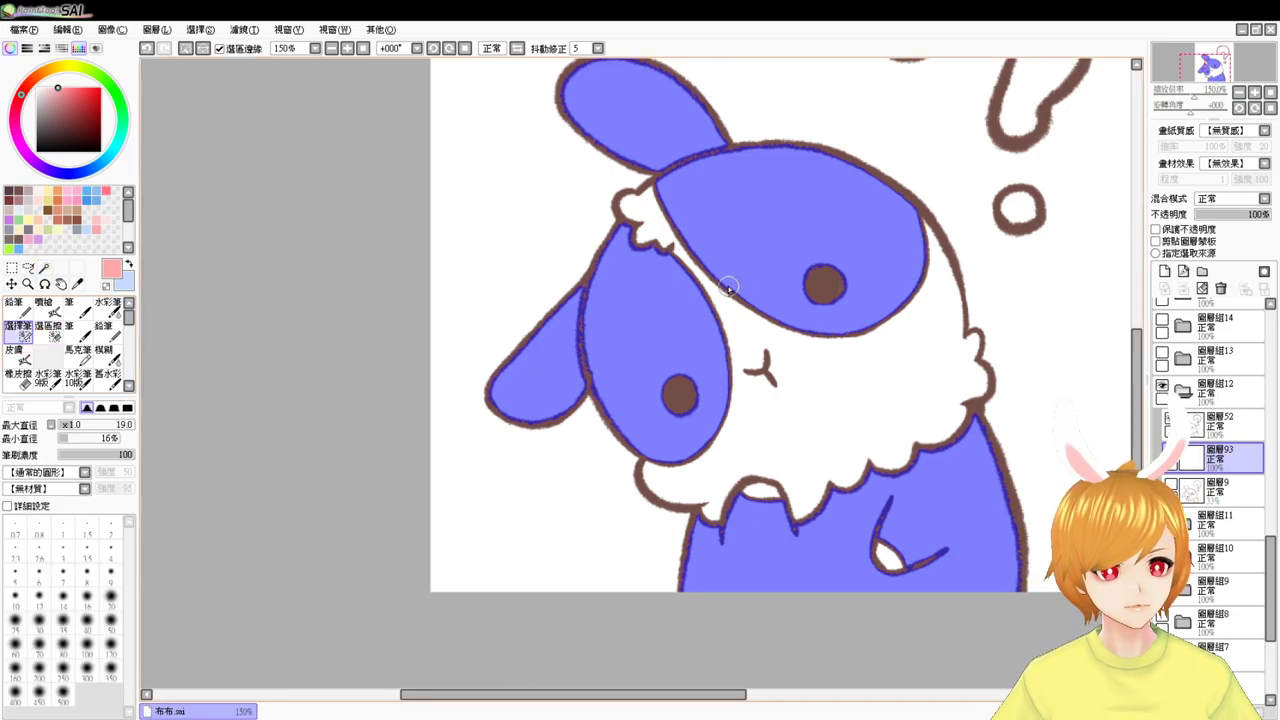
pyautogui.click(13, 231)
pyautogui.hotkey('ctrl', 'f')
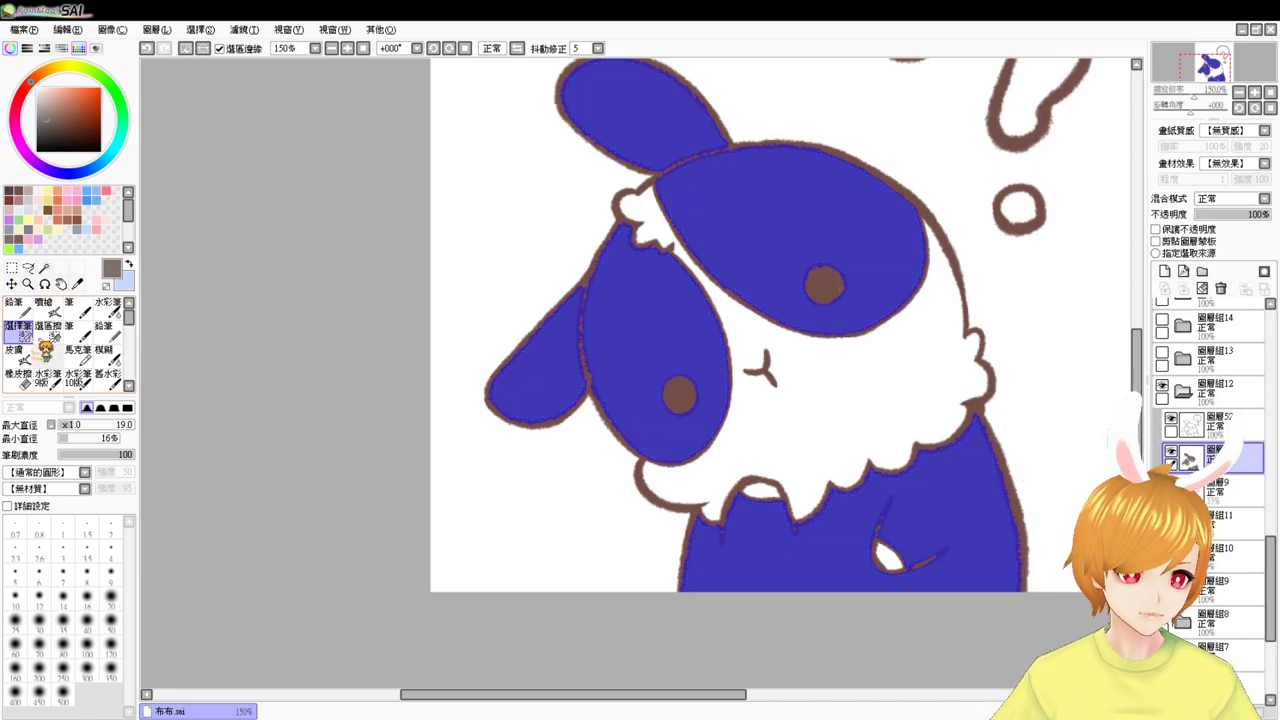
pyautogui.click(45, 310)
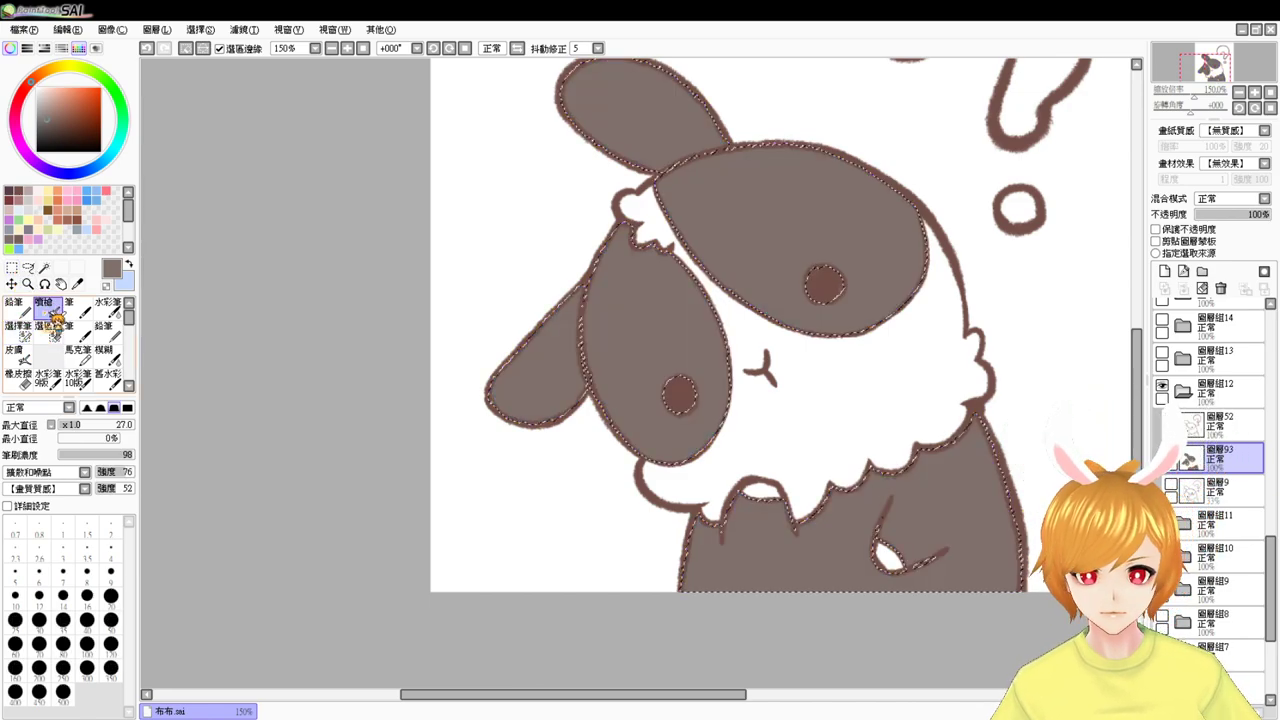
# - Fill the rabbit's muzzle, forehead tuft, chest fur and paw tips with white on 圖層93, then deselect
pyautogui.click(44, 268)
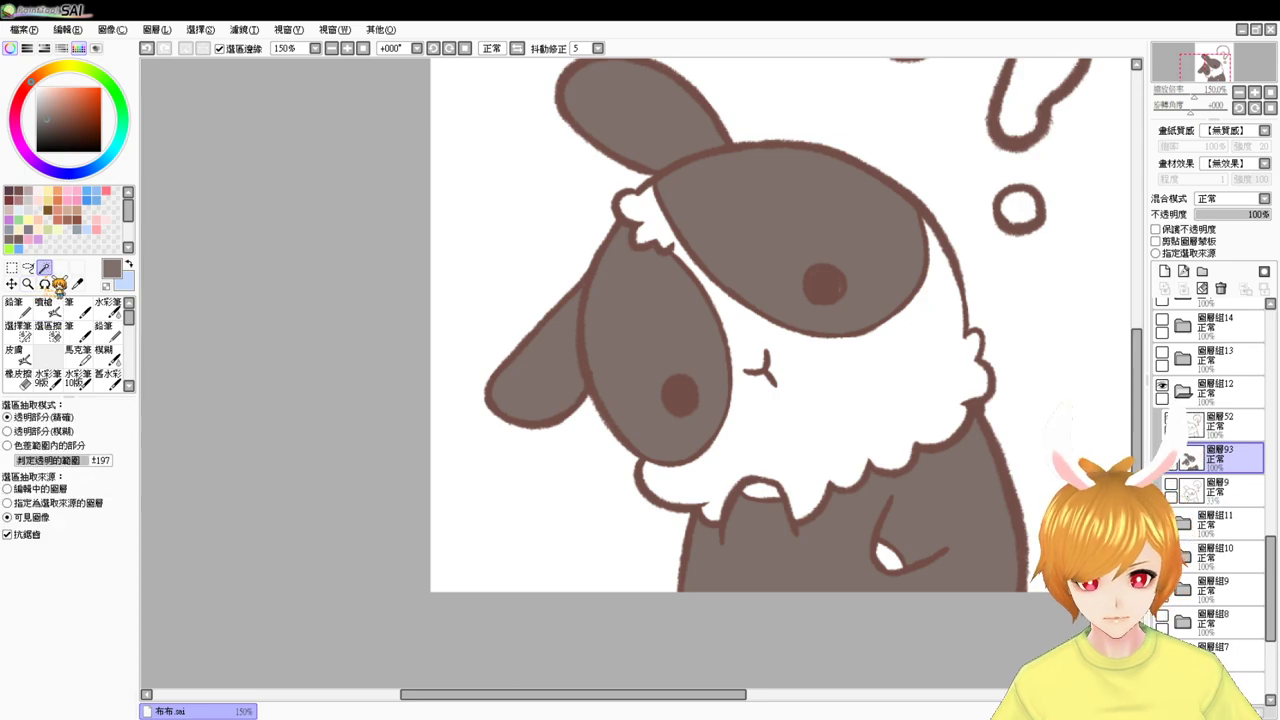
pyautogui.click(820, 445)
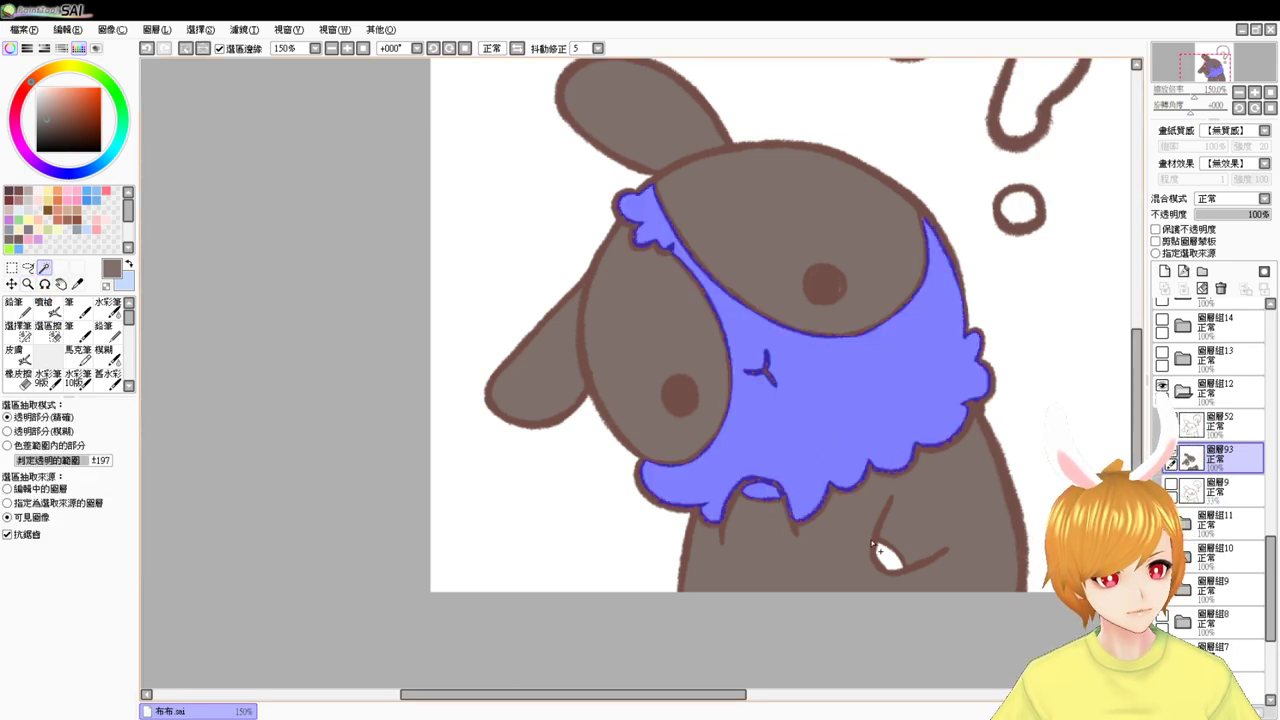
pyautogui.moveTo(48, 132); pyautogui.dragTo(26, 38)
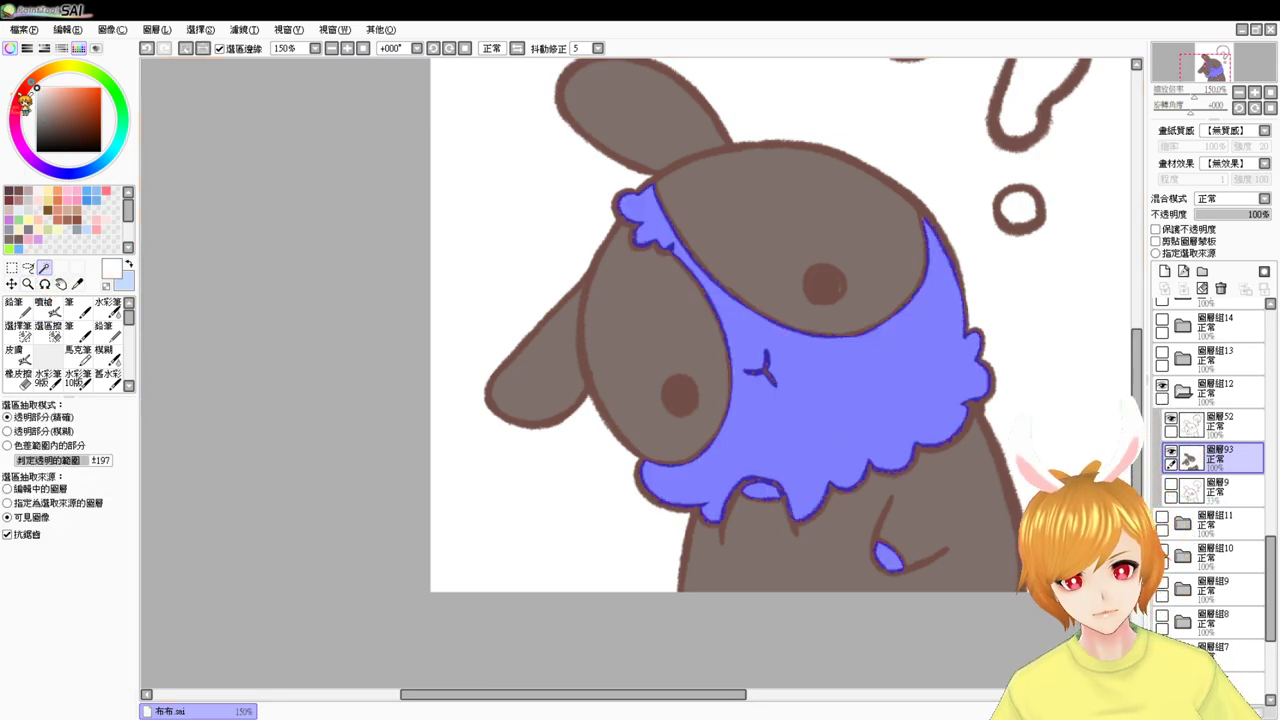
pyautogui.hotkey('ctrl', 'f')
pyautogui.hotkey('ctrl', 'd')
# - Select the inside of the question mark and its dot above the tilted rabbit
pyautogui.moveTo(911, 313); pyautogui.dragTo(787, 454)
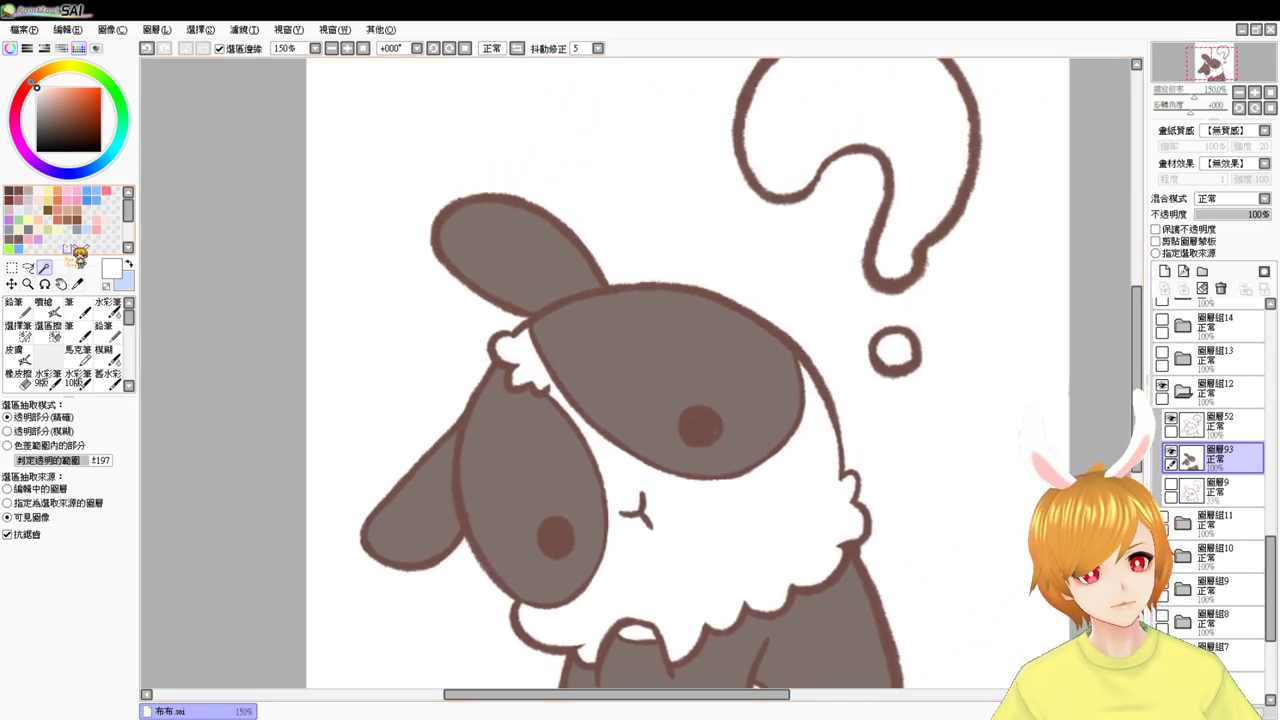
pyautogui.click(844, 118)
pyautogui.keyDown('shift'); pyautogui.click(887, 350); pyautogui.keyUp('shift')
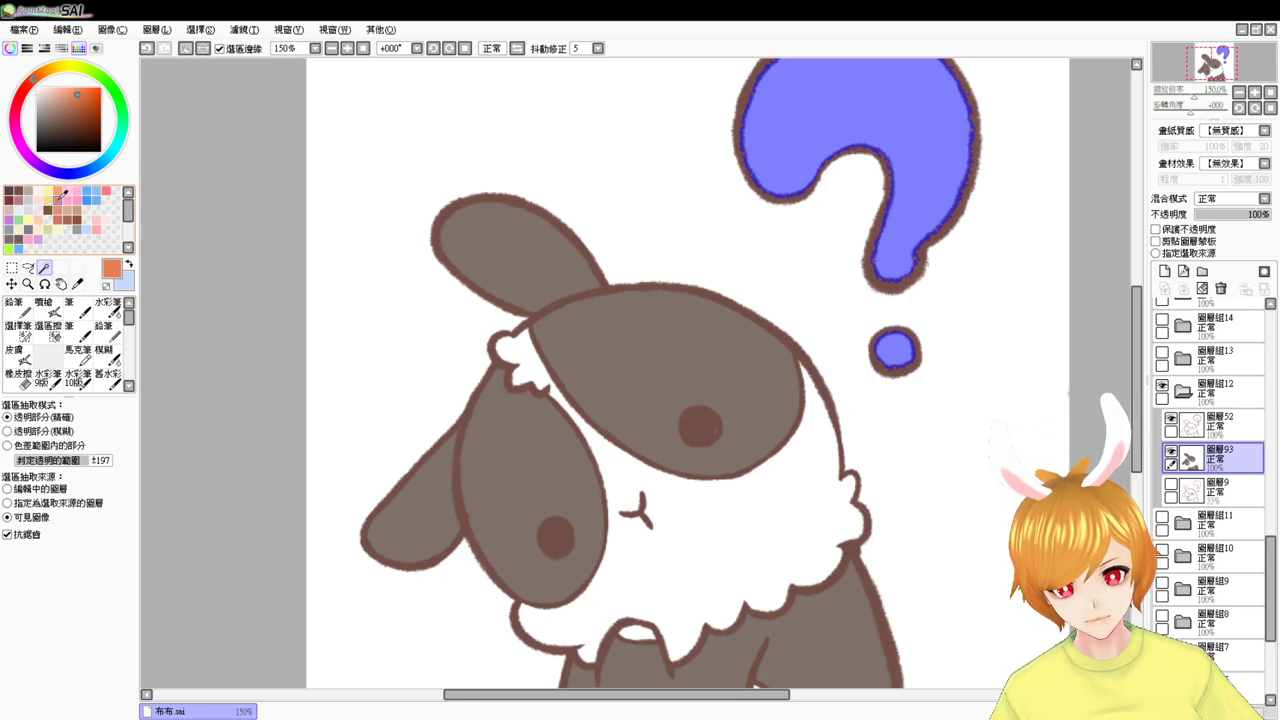
# - Try filling the selected question mark and dot with orange, then restore their selection
pyautogui.click(59, 191)
pyautogui.hotkey('ctrl', 'f')
pyautogui.hotkey('ctrl', 'd')
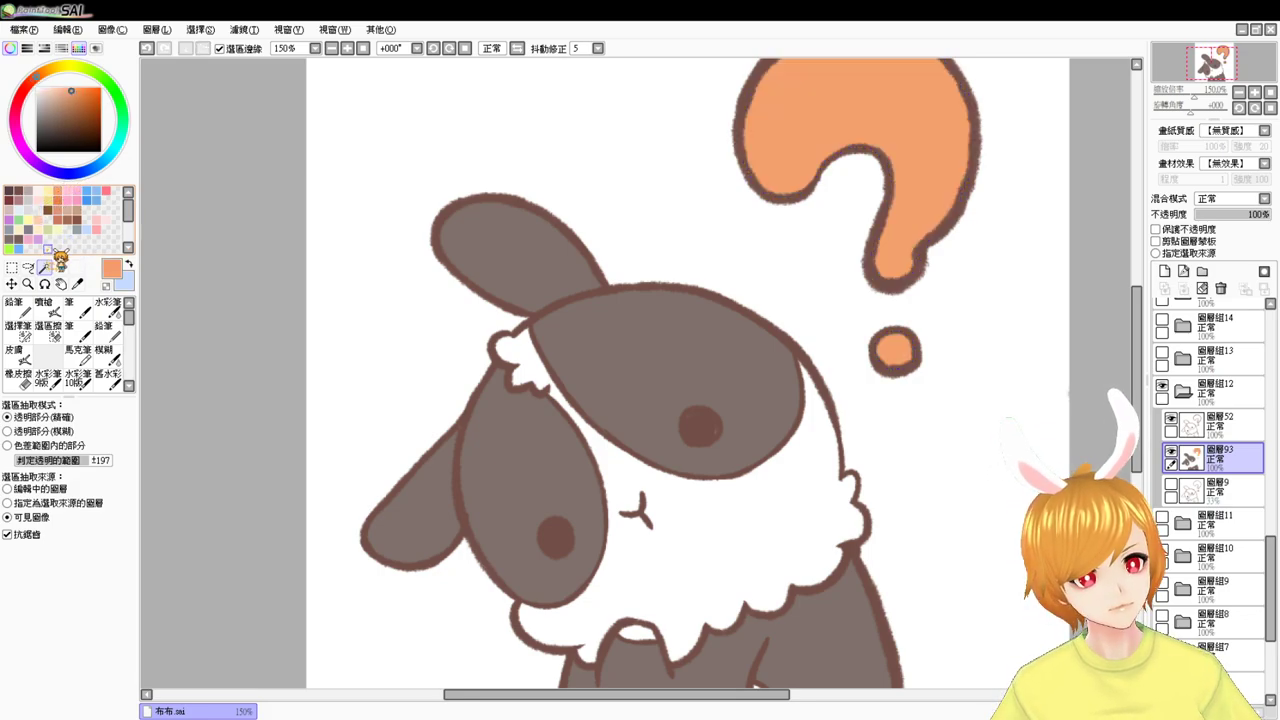
pyautogui.moveTo(678, 431); pyautogui.dragTo(692, 423)
pyautogui.hotkey('ctrl', 'z')
# - Fill the selected question mark and its dot with light blue on 圖層93, then deselect
pyautogui.click(97, 190)
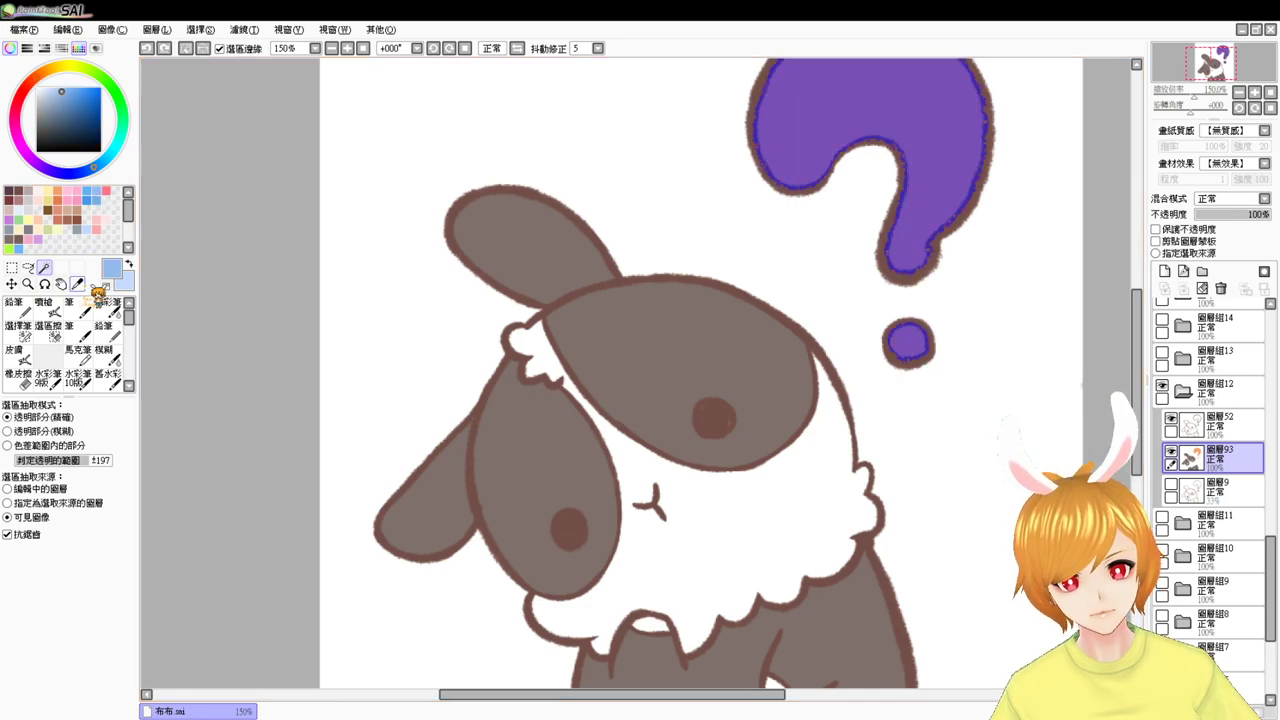
pyautogui.click(48, 308)
pyautogui.hotkey('ctrl', 'f')
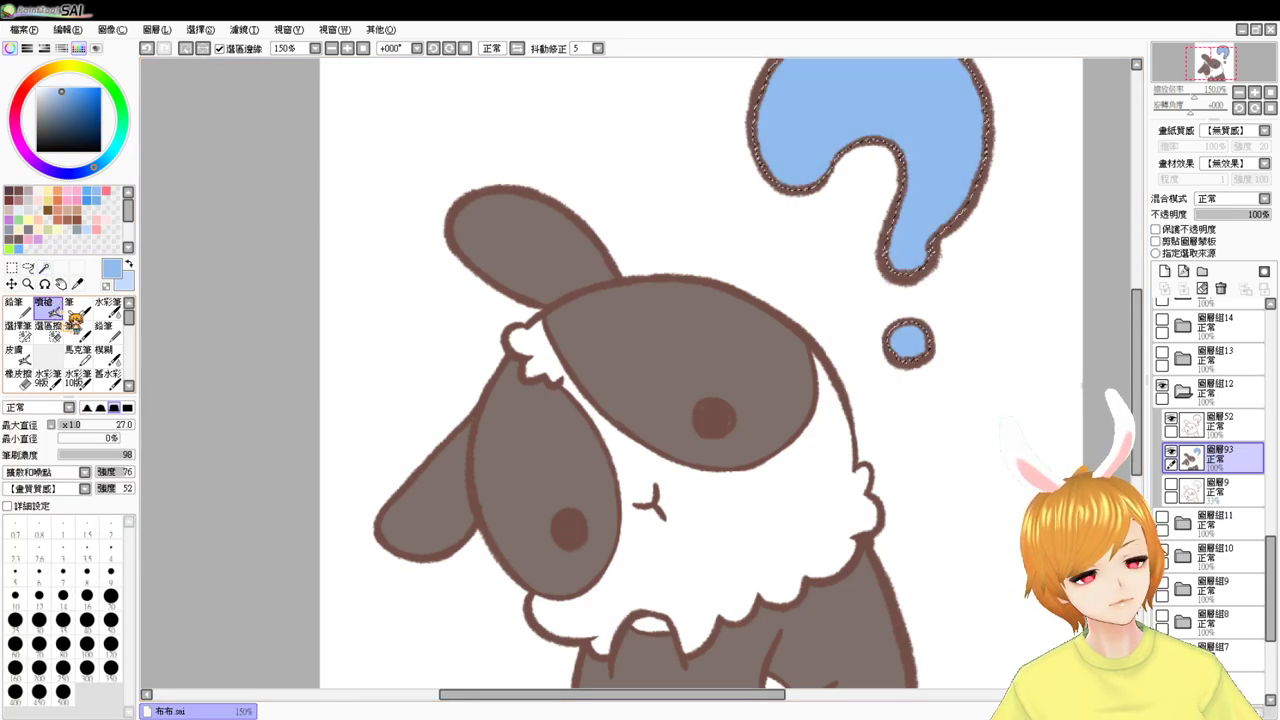
pyautogui.hotkey('ctrl', 'd')
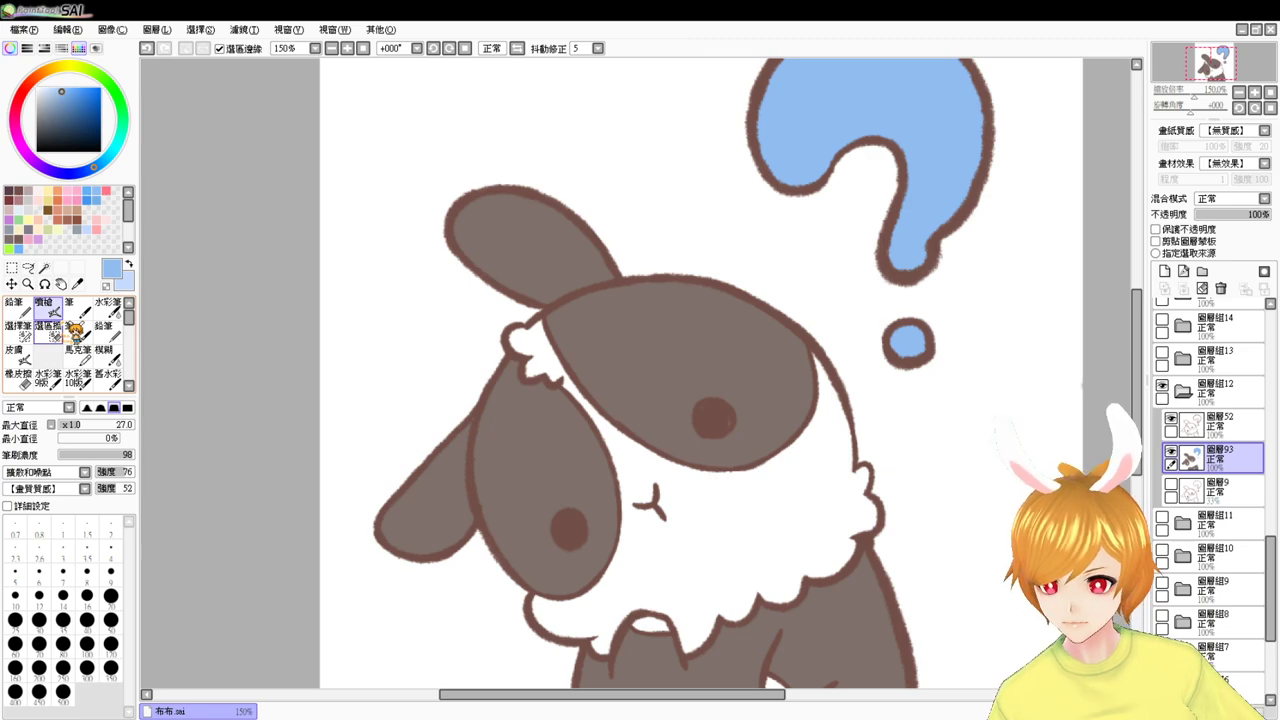
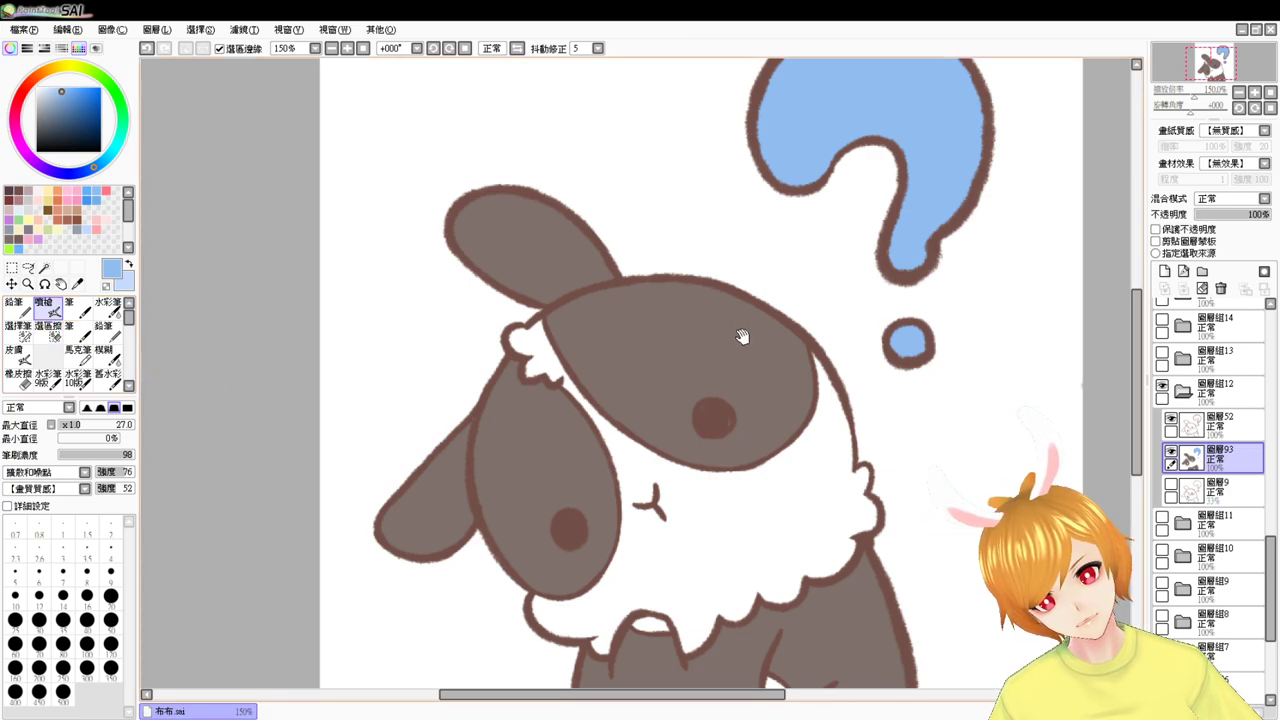
# - Collapse 圖層組12, hide it, and make 圖層組13 visible instead
pyautogui.moveTo(728, 341)
pyautogui.mouseDown()
pyautogui.moveTo(800, 400)
pyautogui.moveTo(857, 400)
pyautogui.moveTo(914, 334)
pyautogui.mouseUp()
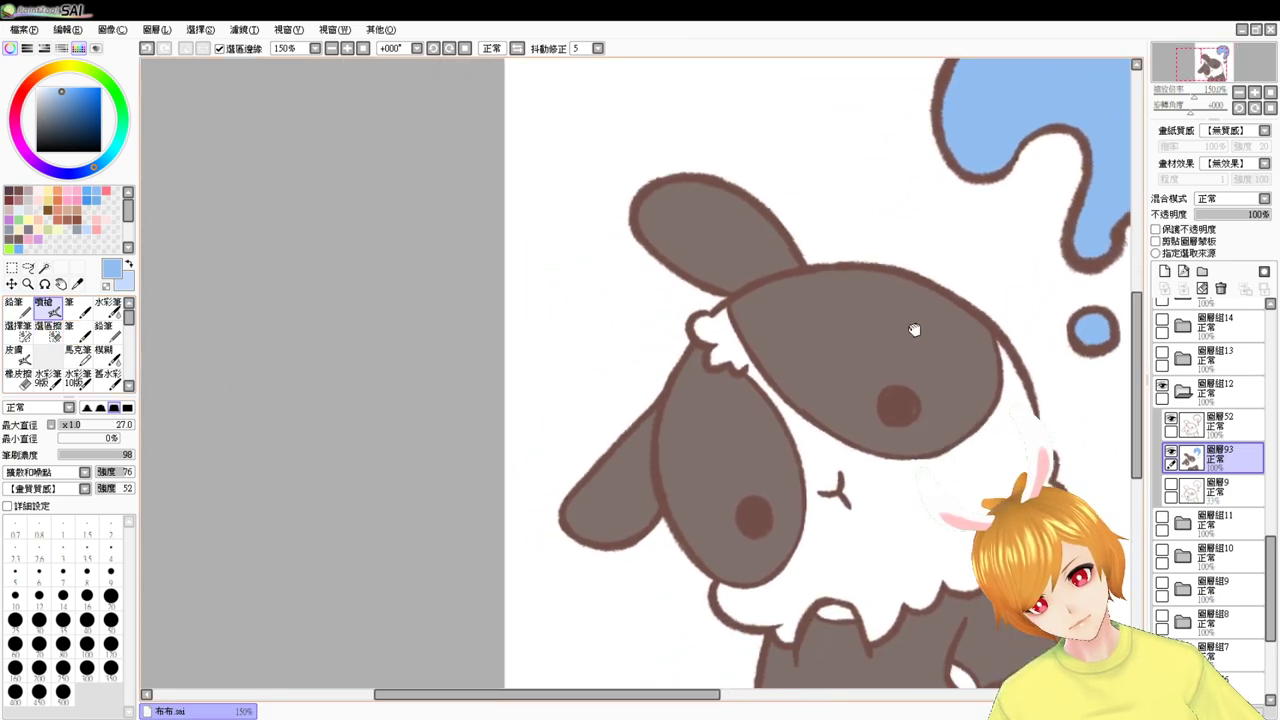
pyautogui.moveTo(772, 343)
pyautogui.mouseDown()
pyautogui.moveTo(812, 392)
pyautogui.moveTo(846, 363)
pyautogui.moveTo(863, 374)
pyautogui.moveTo(895, 450)
pyautogui.moveTo(848, 326)
pyautogui.moveTo(809, 320)
pyautogui.moveTo(849, 323)
pyautogui.moveTo(747, 443)
pyautogui.moveTo(743, 471)
pyautogui.mouseUp()
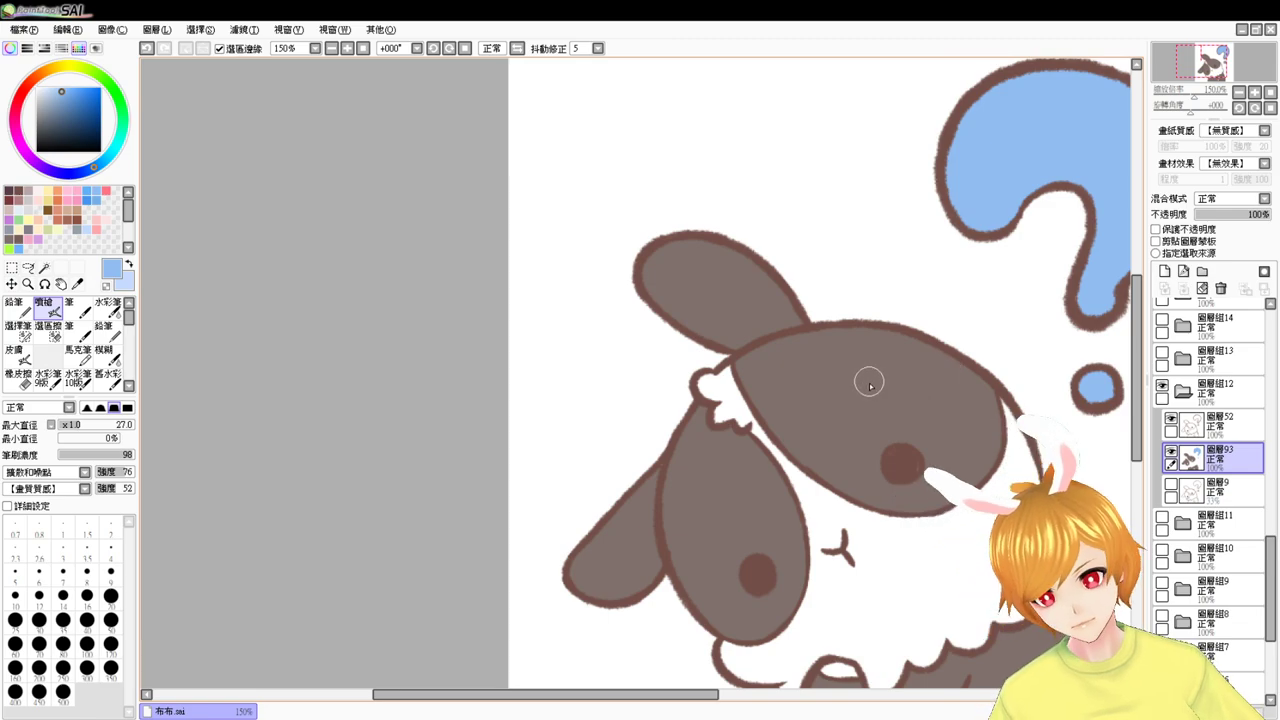
pyautogui.moveTo(931, 383)
pyautogui.mouseDown()
pyautogui.moveTo(778, 366)
pyautogui.moveTo(723, 300)
pyautogui.moveTo(733, 319)
pyautogui.mouseUp()
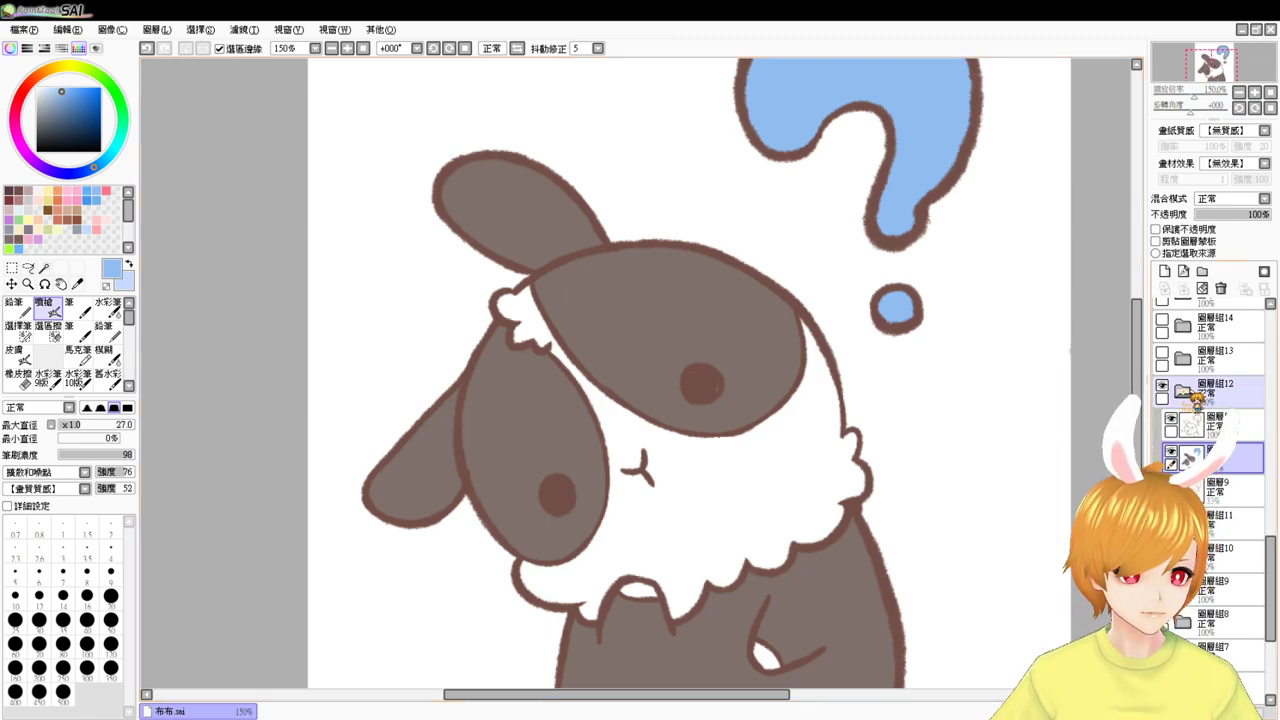
pyautogui.click(1183, 391)
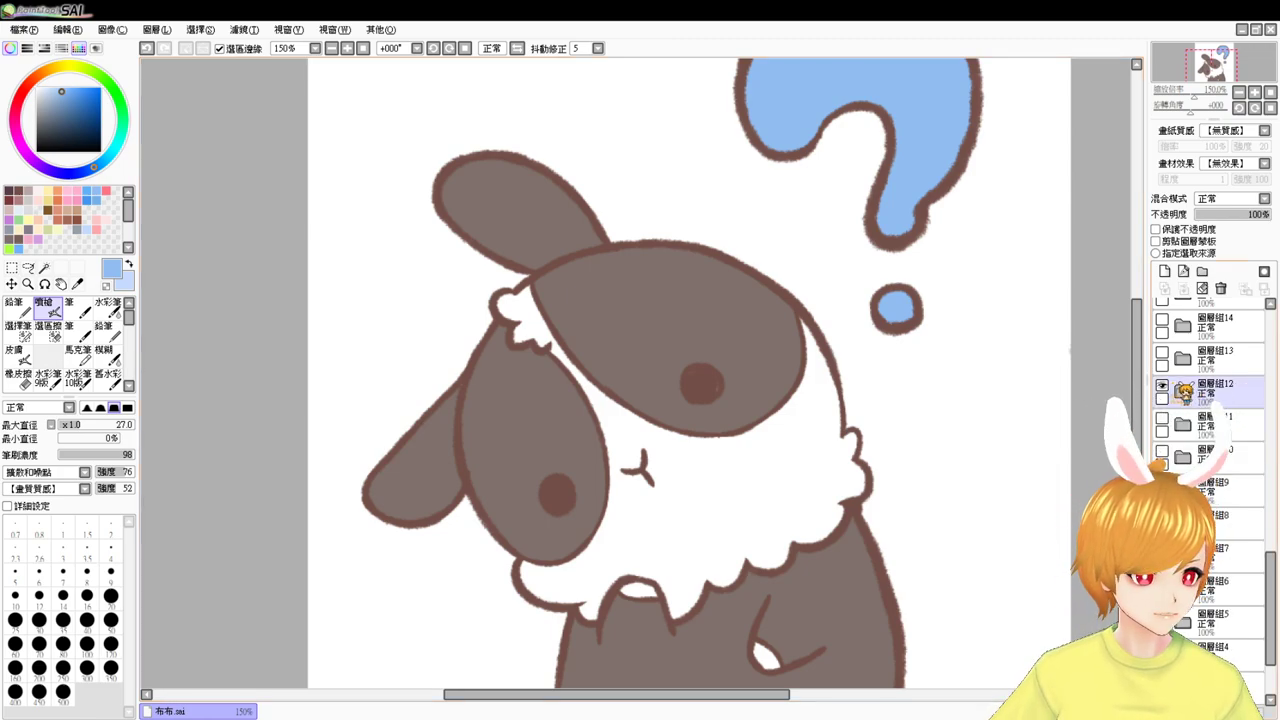
pyautogui.click(1205, 356)
pyautogui.click(1162, 385)
pyautogui.click(1162, 352)
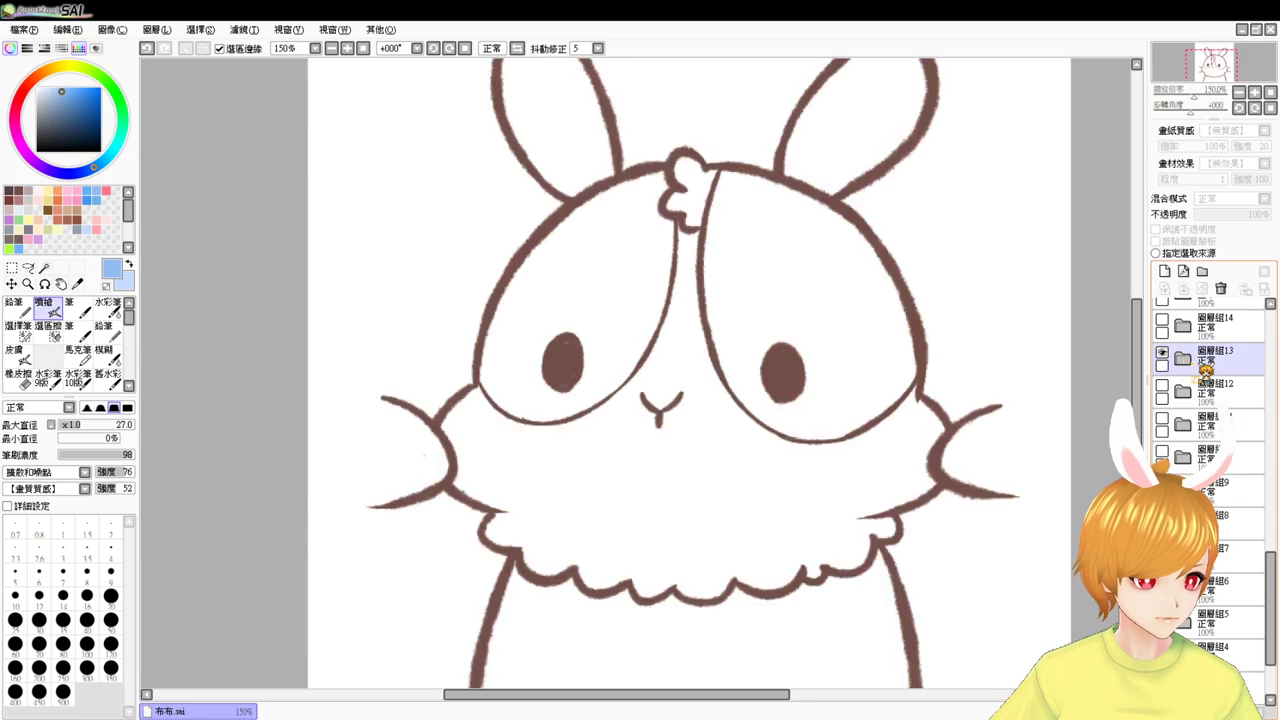
# - Select the front-facing rabbit's two eye patches, both ears and body with the Magic Wand
pyautogui.moveTo(992, 362); pyautogui.dragTo(942, 426)
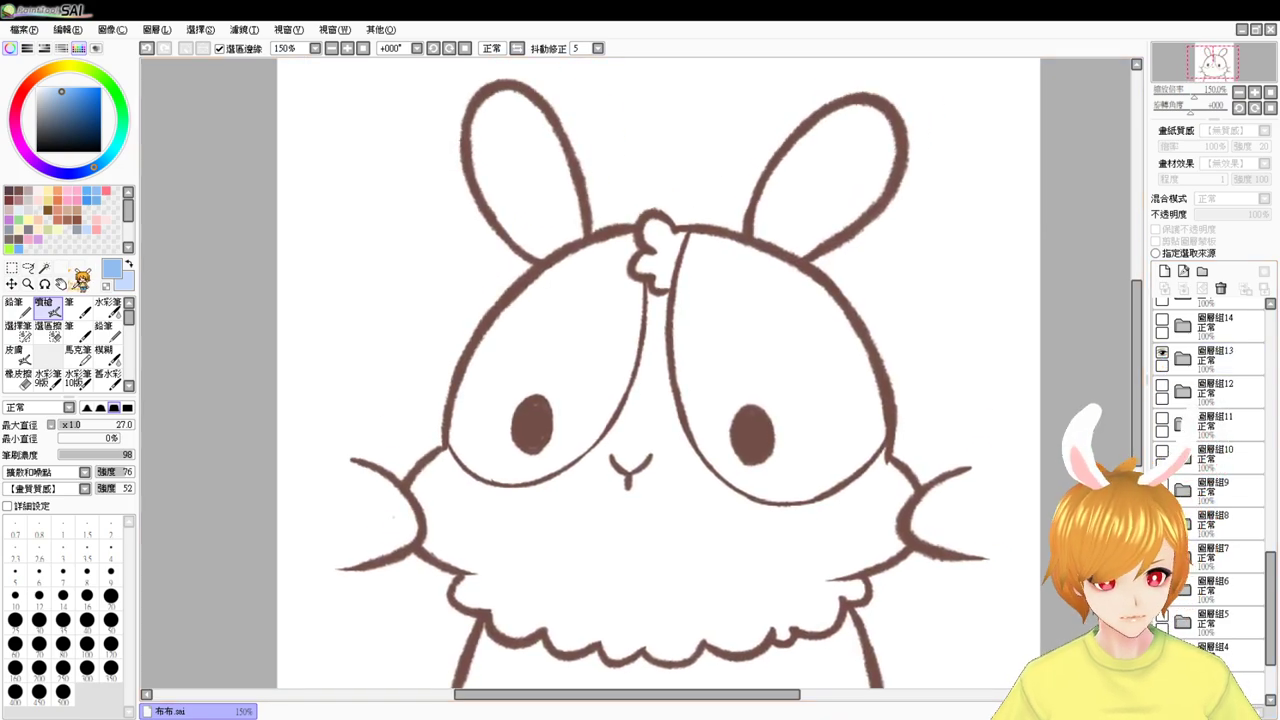
pyautogui.click(44, 268)
pyautogui.click(571, 346)
pyautogui.click(537, 208)
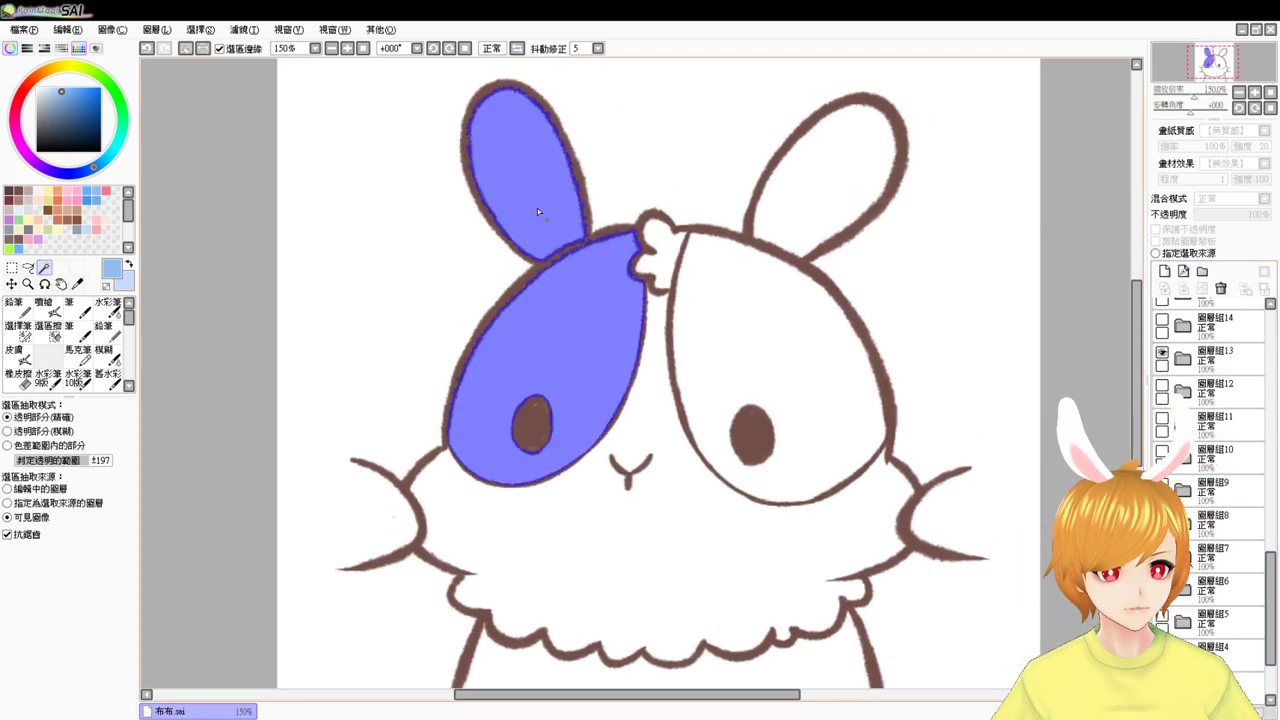
pyautogui.click(820, 206)
pyautogui.click(790, 320)
pyautogui.scroll(-3, 666, 329)
pyautogui.click(595, 600)
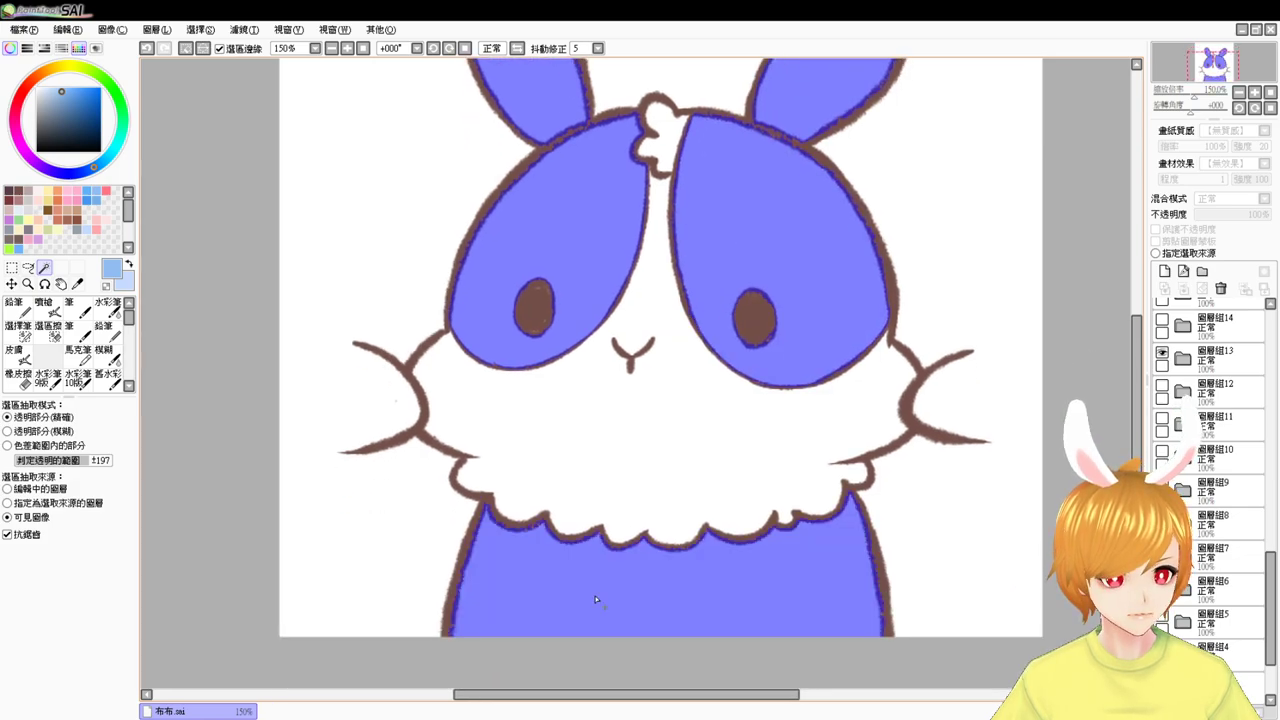
# - Add a new layer between 圖層53 and 圖層10, fill the selection on it with greyish brown, and deselect
pyautogui.click(14, 247)
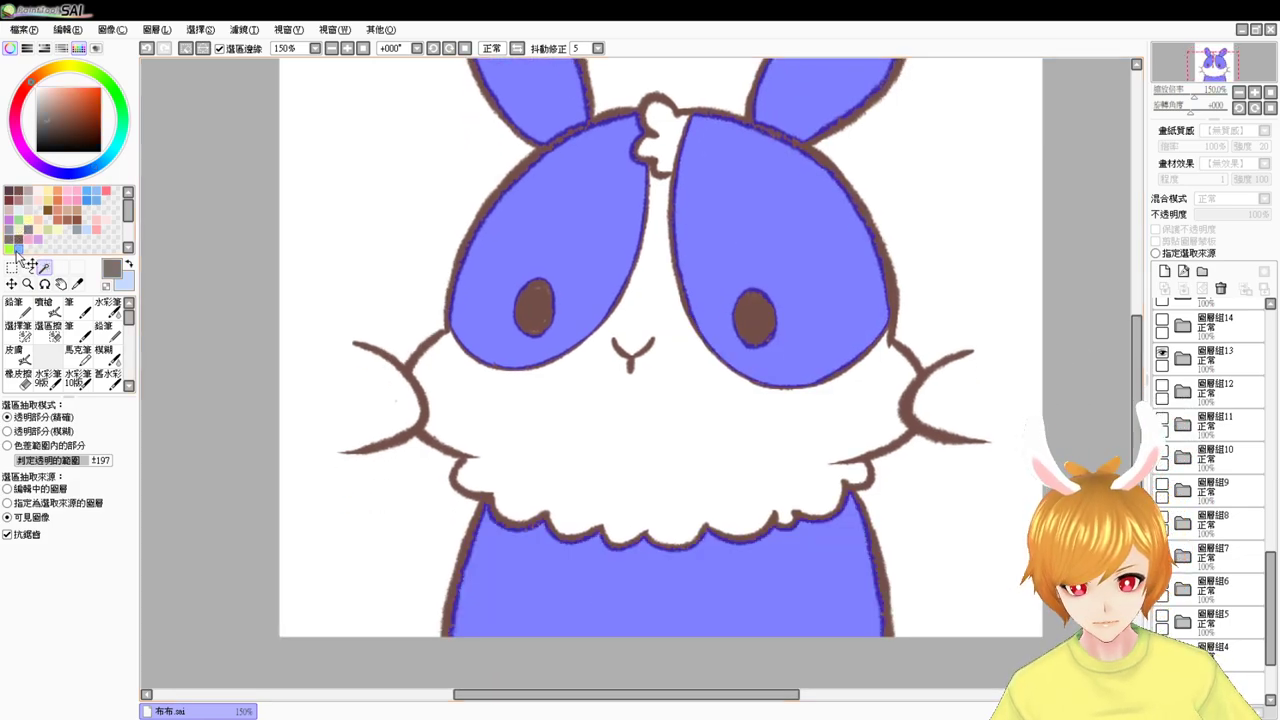
pyautogui.click(1200, 362)
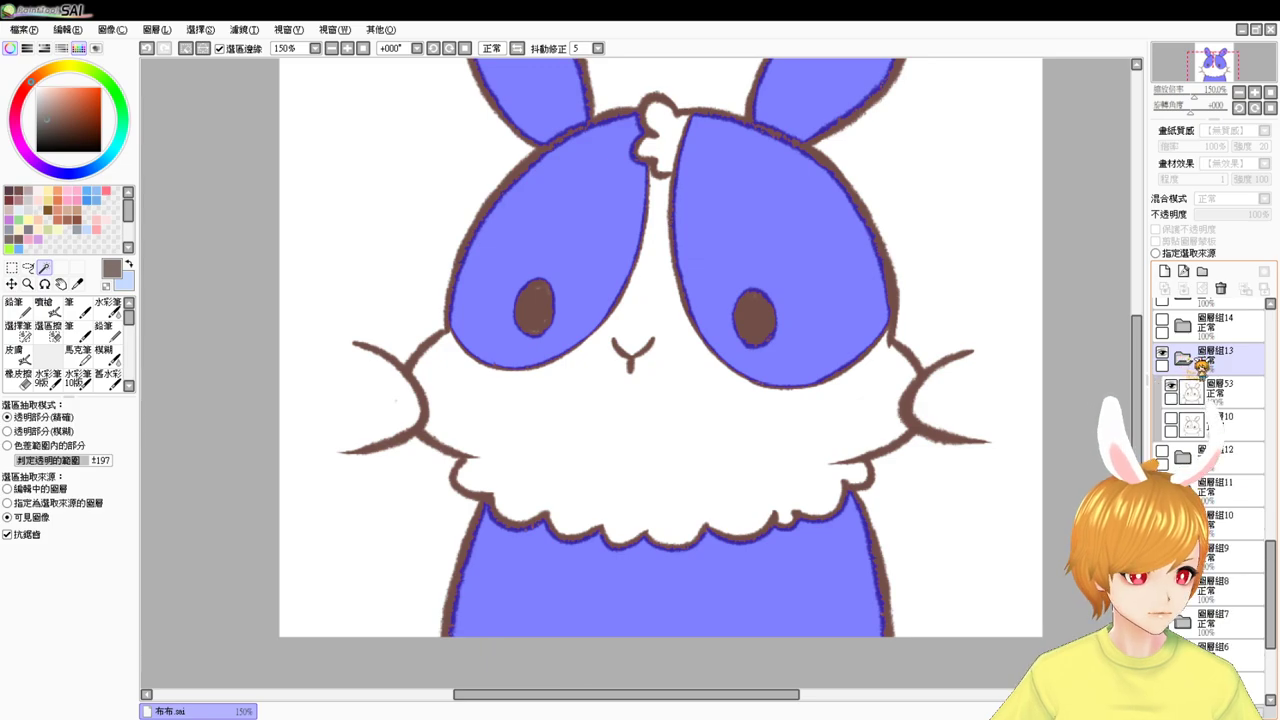
pyautogui.click(1163, 392)
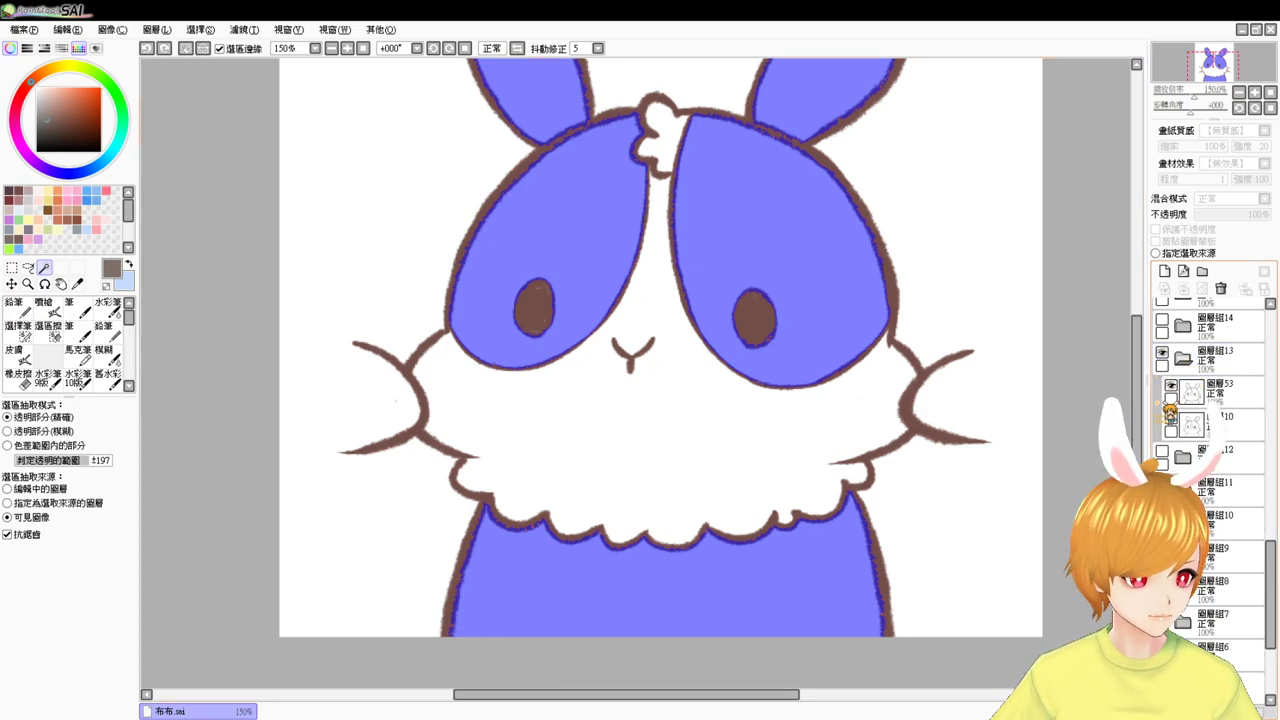
pyautogui.hotkey('ctrl', 'z')
pyautogui.click(757, 581)
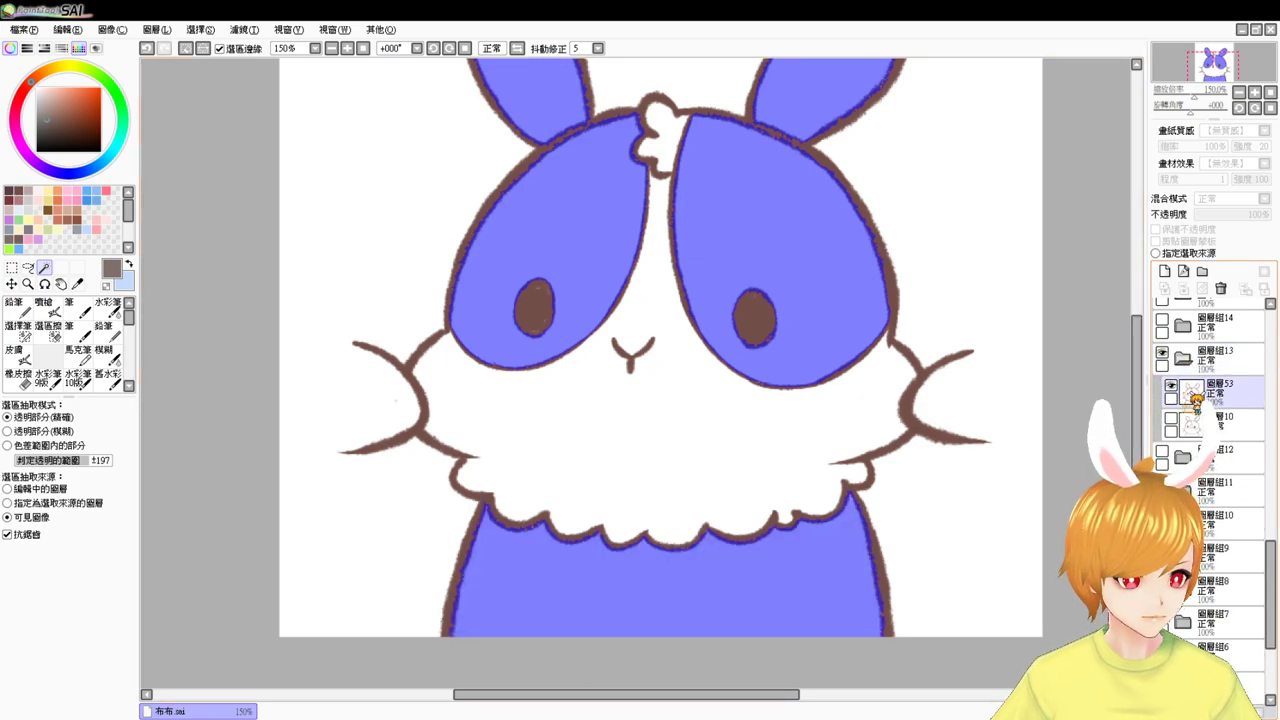
pyautogui.click(1194, 422)
pyautogui.click(1165, 272)
pyautogui.hotkey('ctrl', 'f')
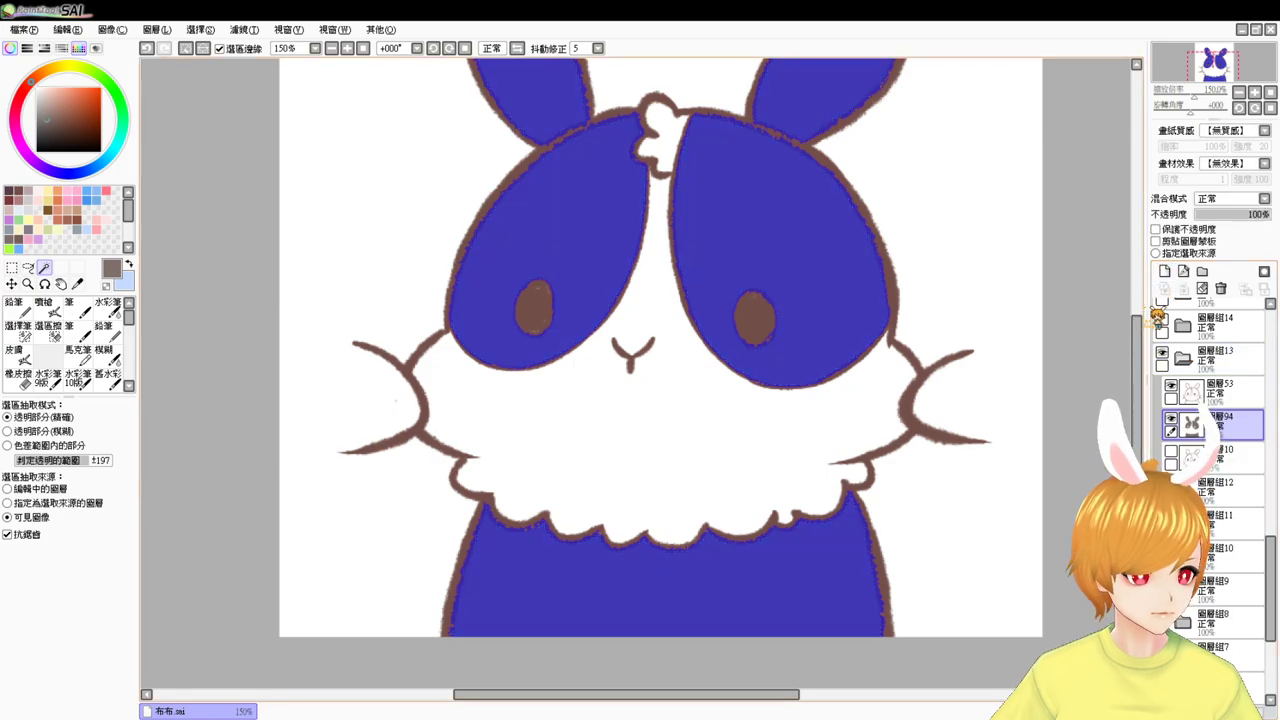
pyautogui.hotkey('ctrl', 'd')
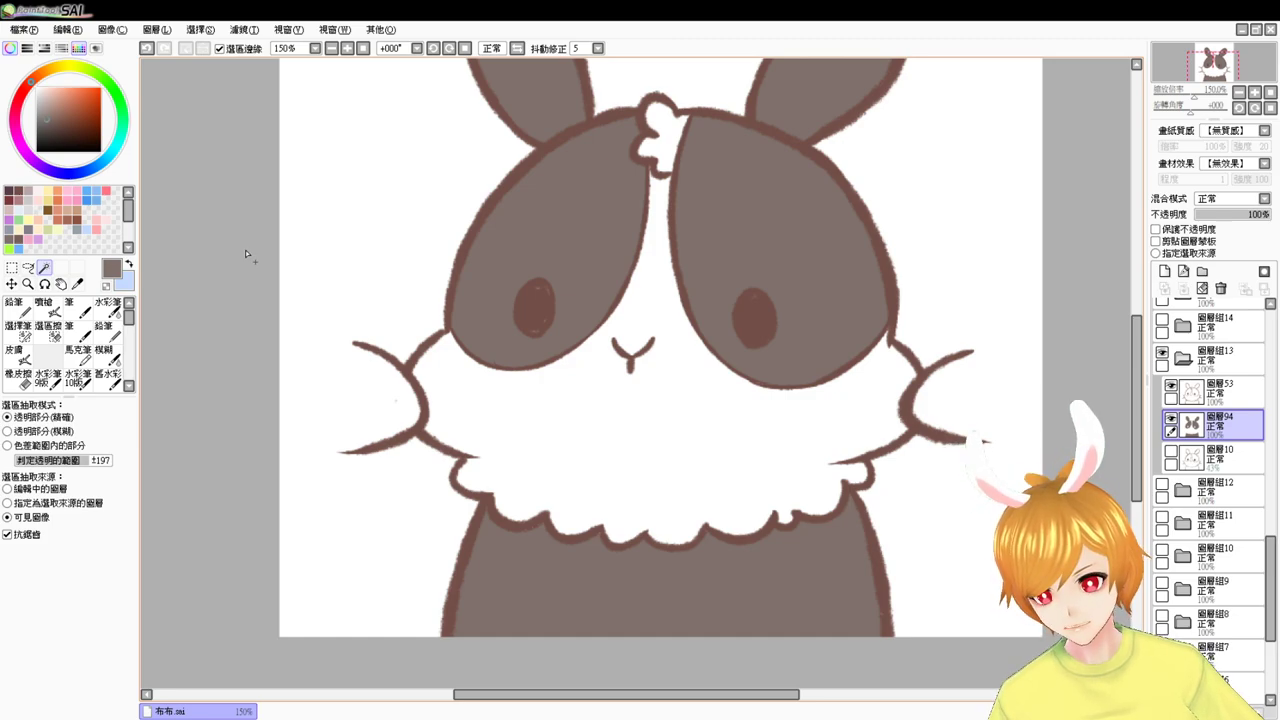
# - Switch to the airbrush, collapse and hide 圖層組13, and show 圖層組12 again
pyautogui.click(44, 308)
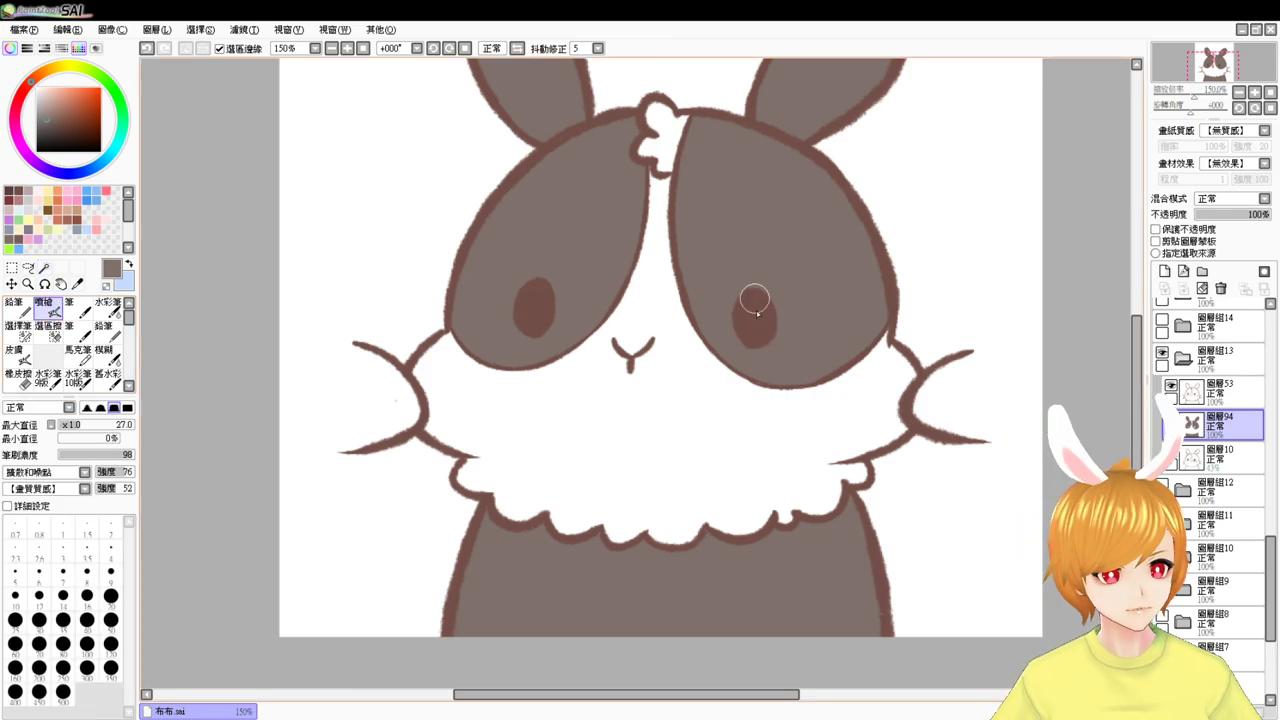
pyautogui.click(1190, 357)
pyautogui.click(1183, 357)
pyautogui.click(1162, 353)
pyautogui.click(1162, 386)
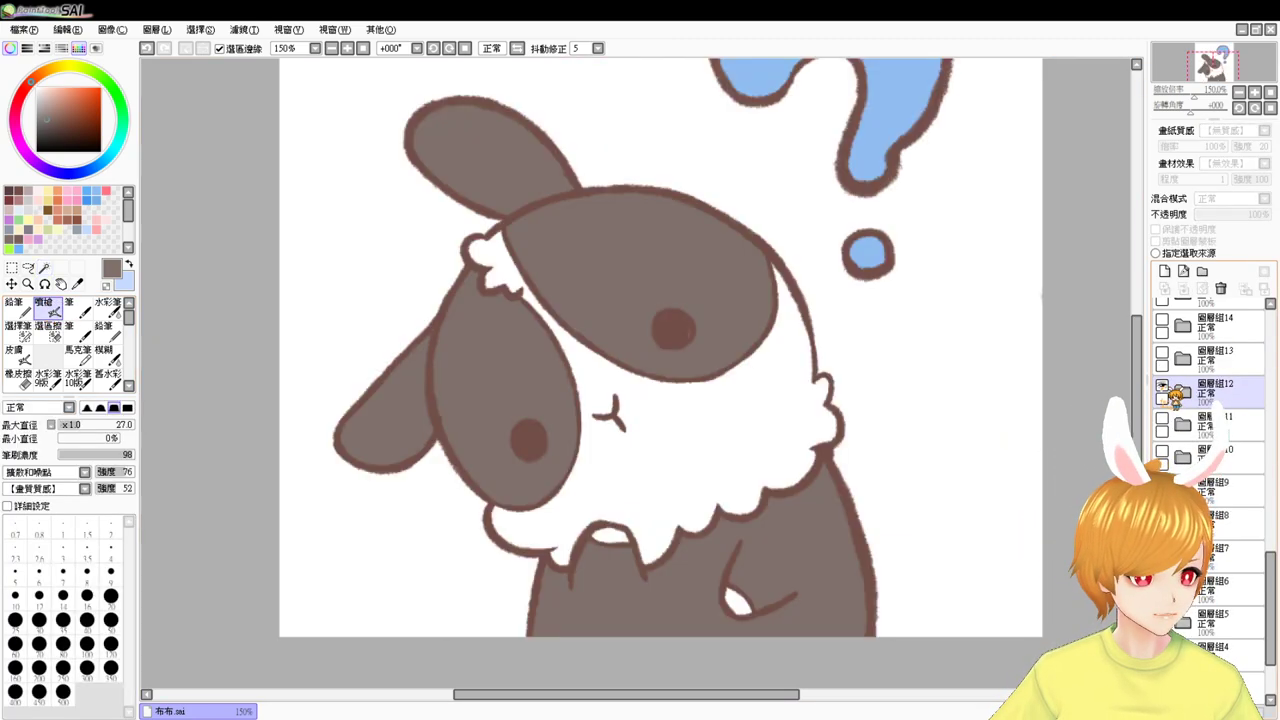
# - Expand 圖層組12 and airbrush a light pink blush spot near each of the tilted rabbit's eyes on 圖層93
pyautogui.click(97, 229)
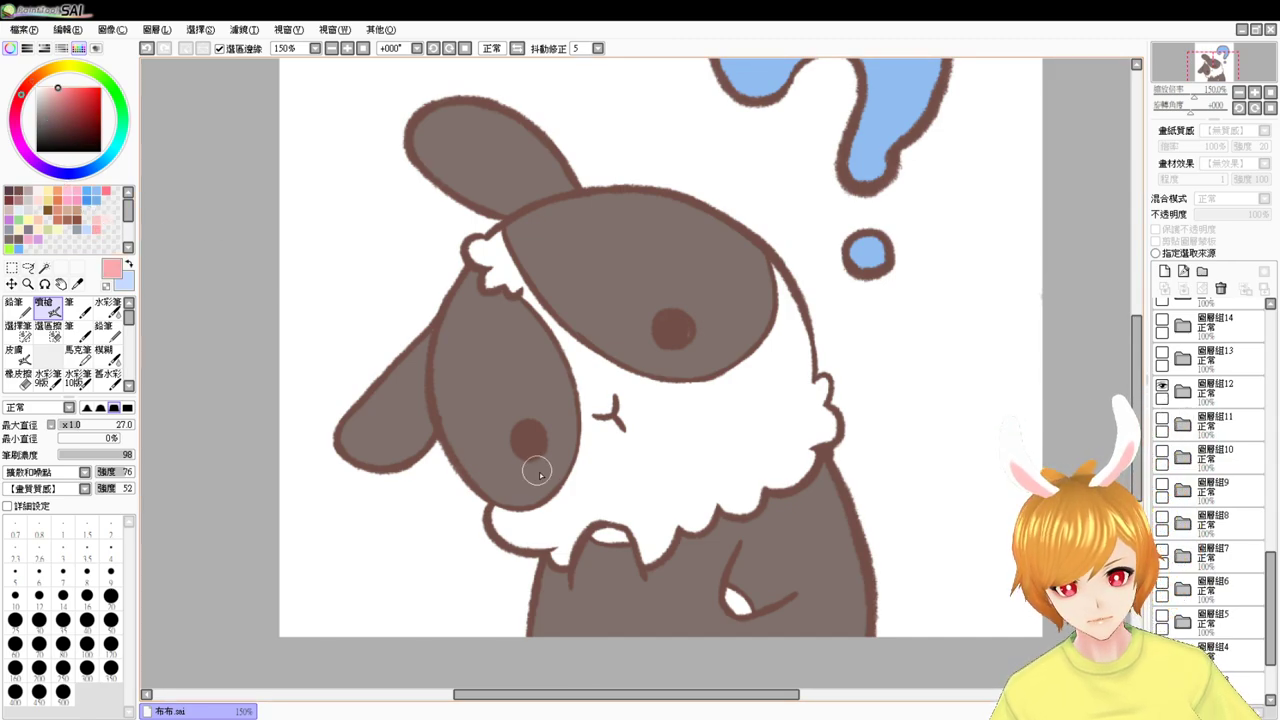
pyautogui.click(1190, 392)
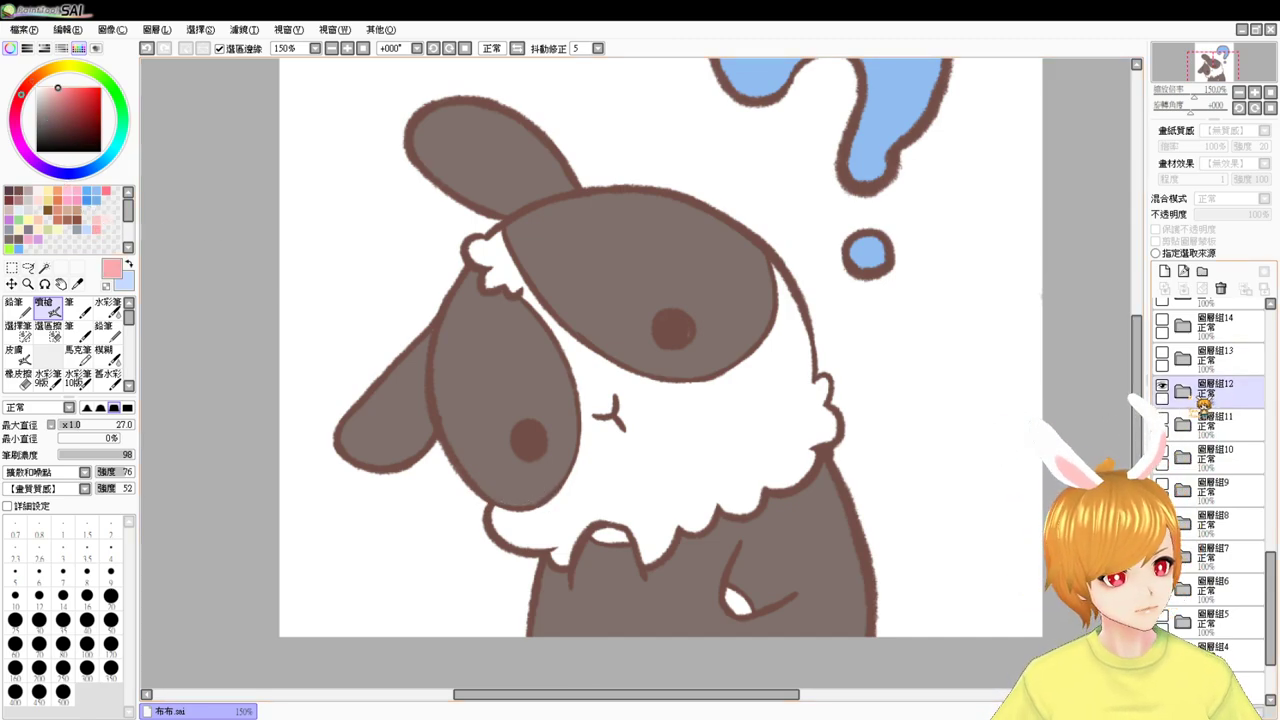
pyautogui.click(1222, 456)
pyautogui.click(1222, 434)
pyautogui.click(1183, 358)
pyautogui.click(1178, 389)
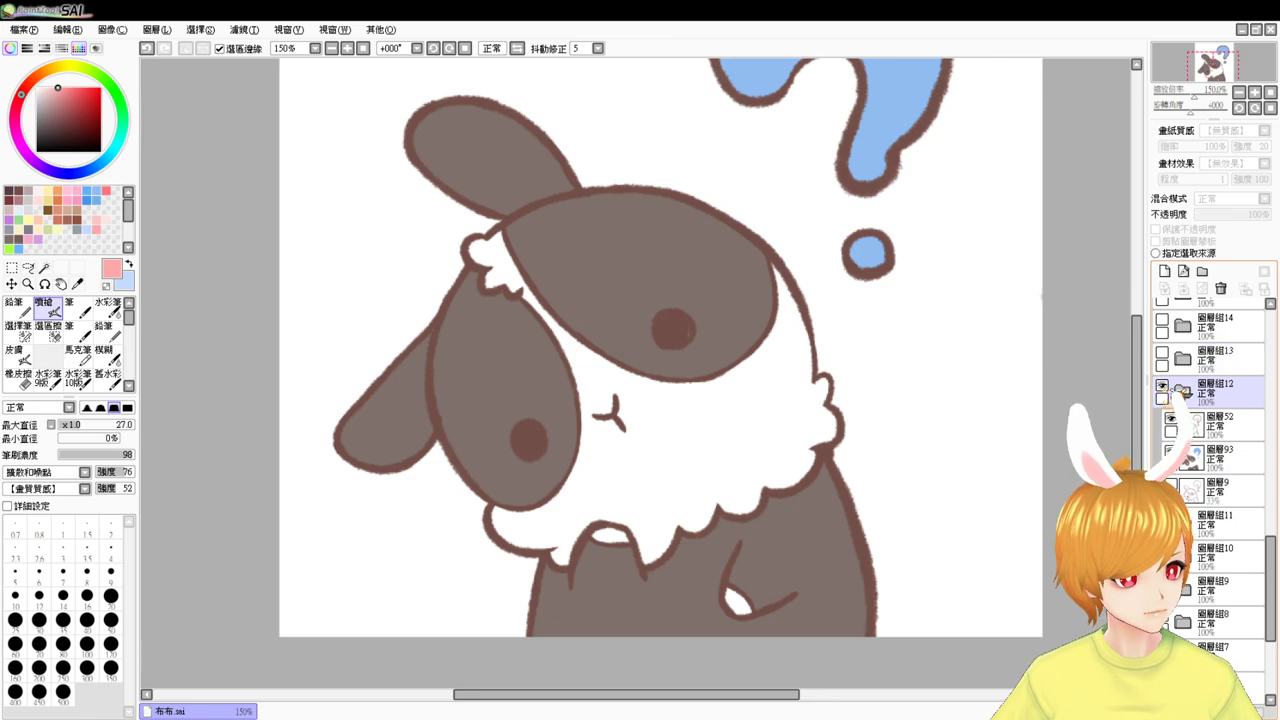
pyautogui.click(1162, 386)
pyautogui.click(1174, 359)
pyautogui.click(1162, 353)
pyautogui.click(1162, 353)
pyautogui.click(1180, 391)
pyautogui.click(1162, 386)
pyautogui.click(1215, 430)
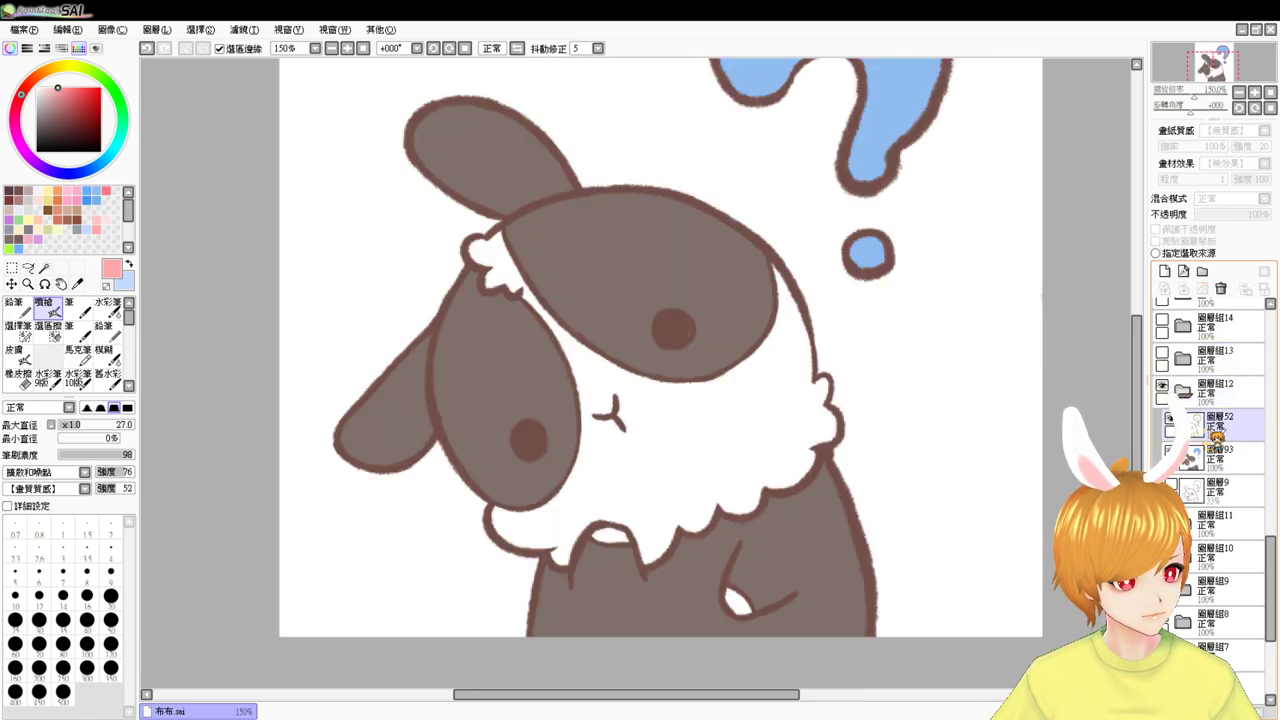
pyautogui.click(1215, 456)
pyautogui.moveTo(533, 490); pyautogui.dragTo(512, 490)
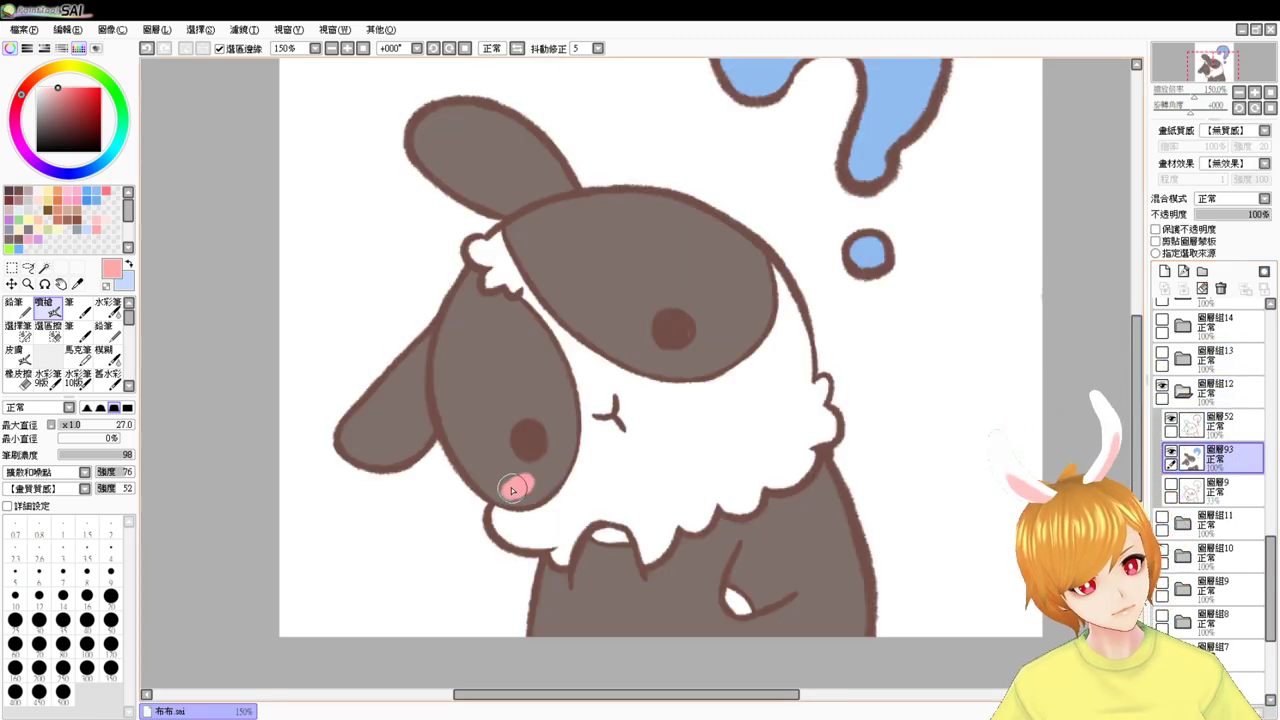
pyautogui.moveTo(728, 340)
pyautogui.mouseDown()
pyautogui.moveTo(738, 312)
pyautogui.moveTo(725, 333)
pyautogui.mouseUp()
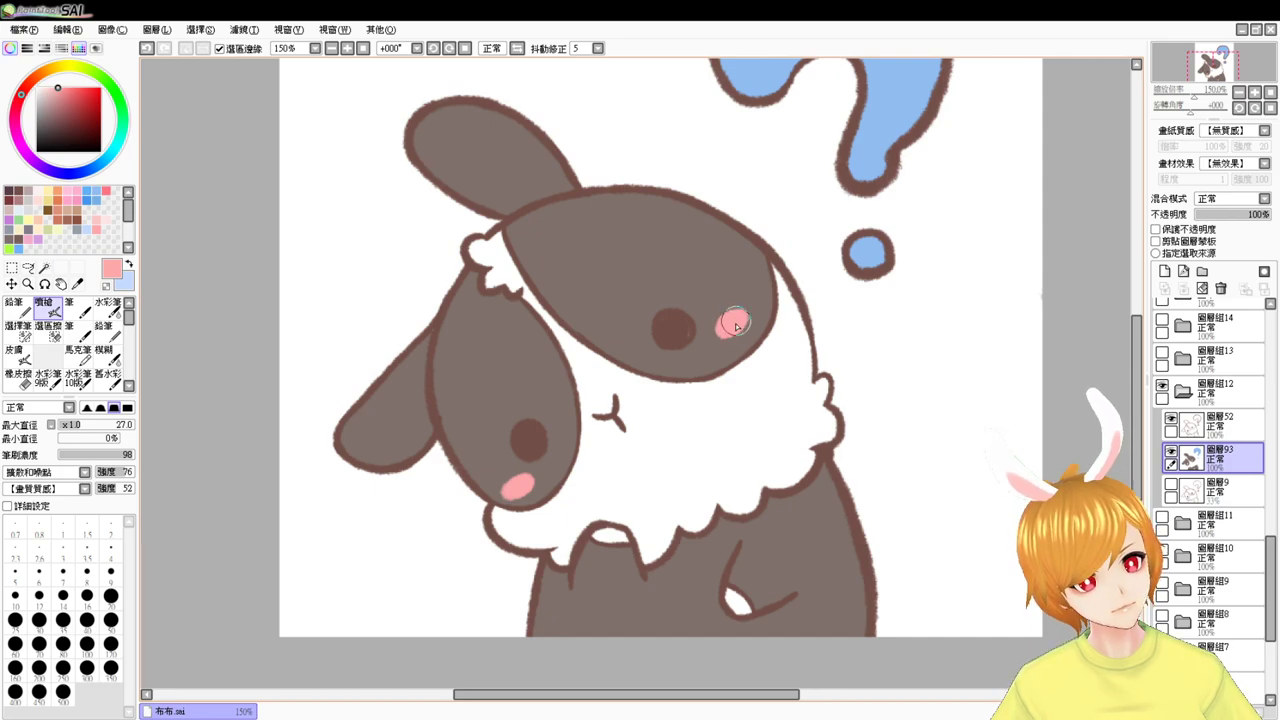
# - Collapse and hide 圖層組12, then show and expand 圖層組13
pyautogui.click(1182, 391)
pyautogui.click(1182, 391)
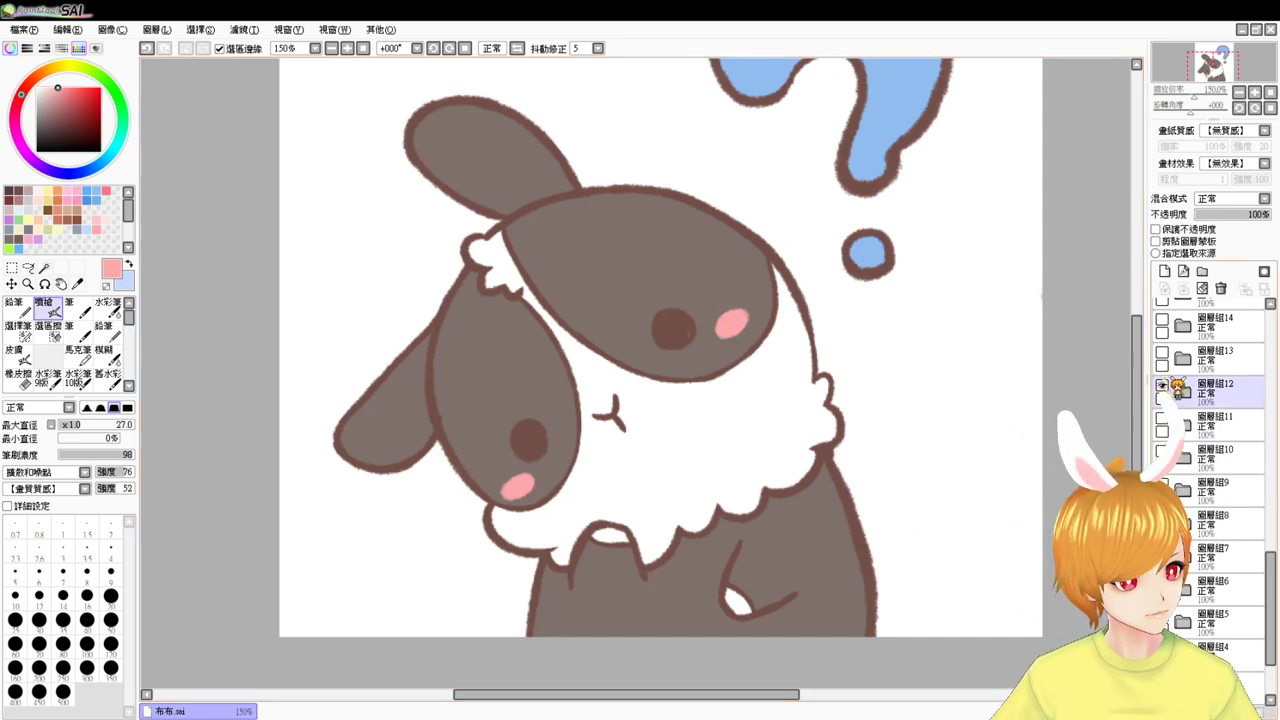
pyautogui.click(1162, 386)
pyautogui.click(1180, 358)
pyautogui.click(1162, 353)
pyautogui.click(1190, 362)
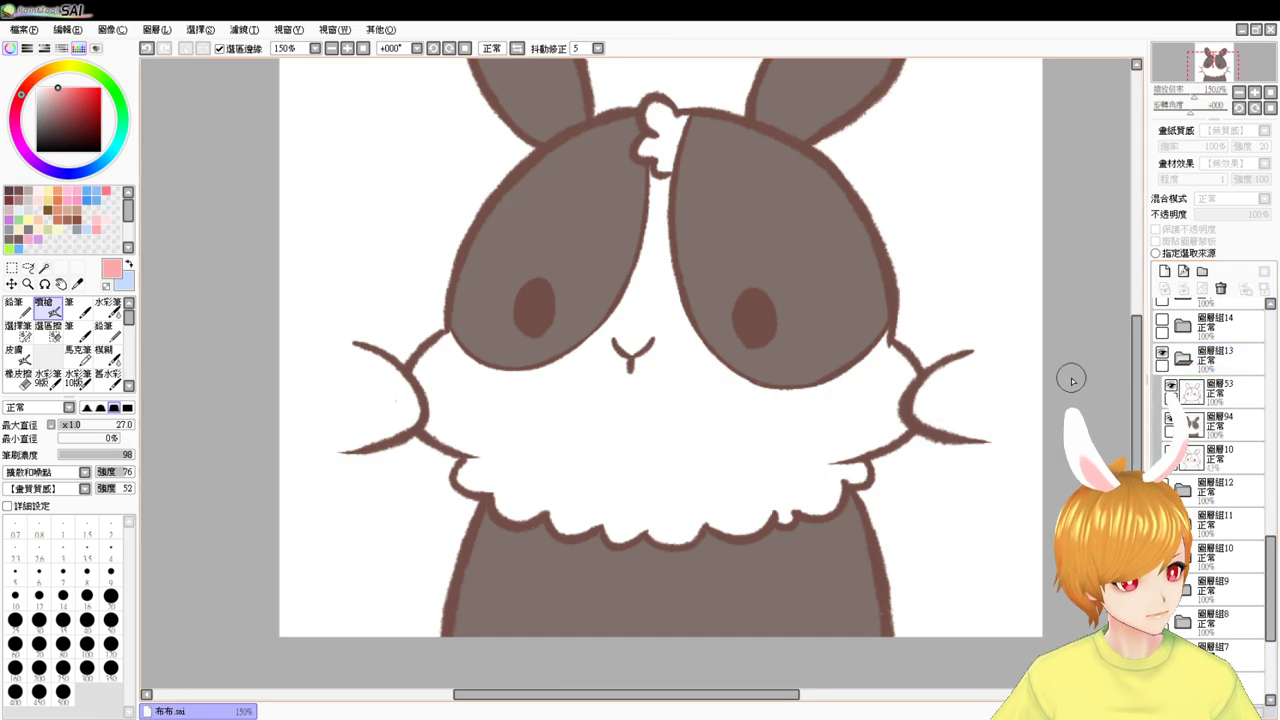
# - Airbrush a light pink blush spot below the outer side of each of the front-facing rabbit's eyes on 圖層94
pyautogui.click(1214, 424)
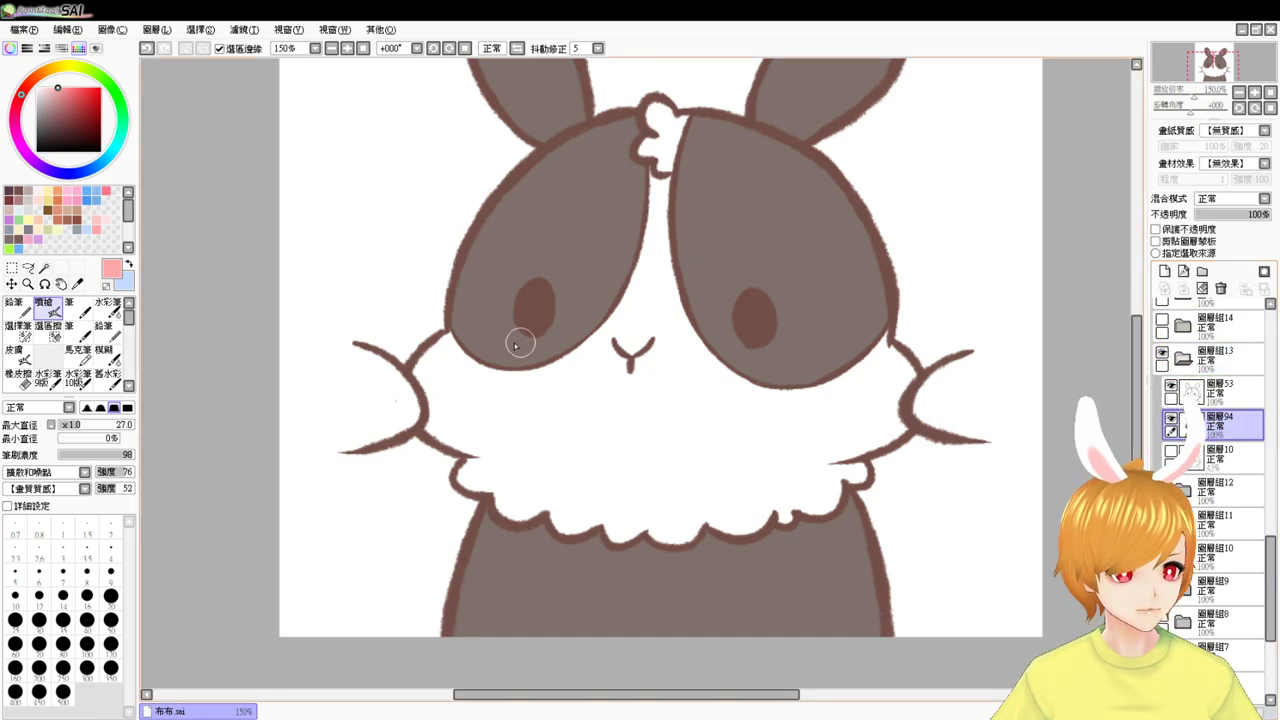
pyautogui.moveTo(482, 344); pyautogui.dragTo(475, 340)
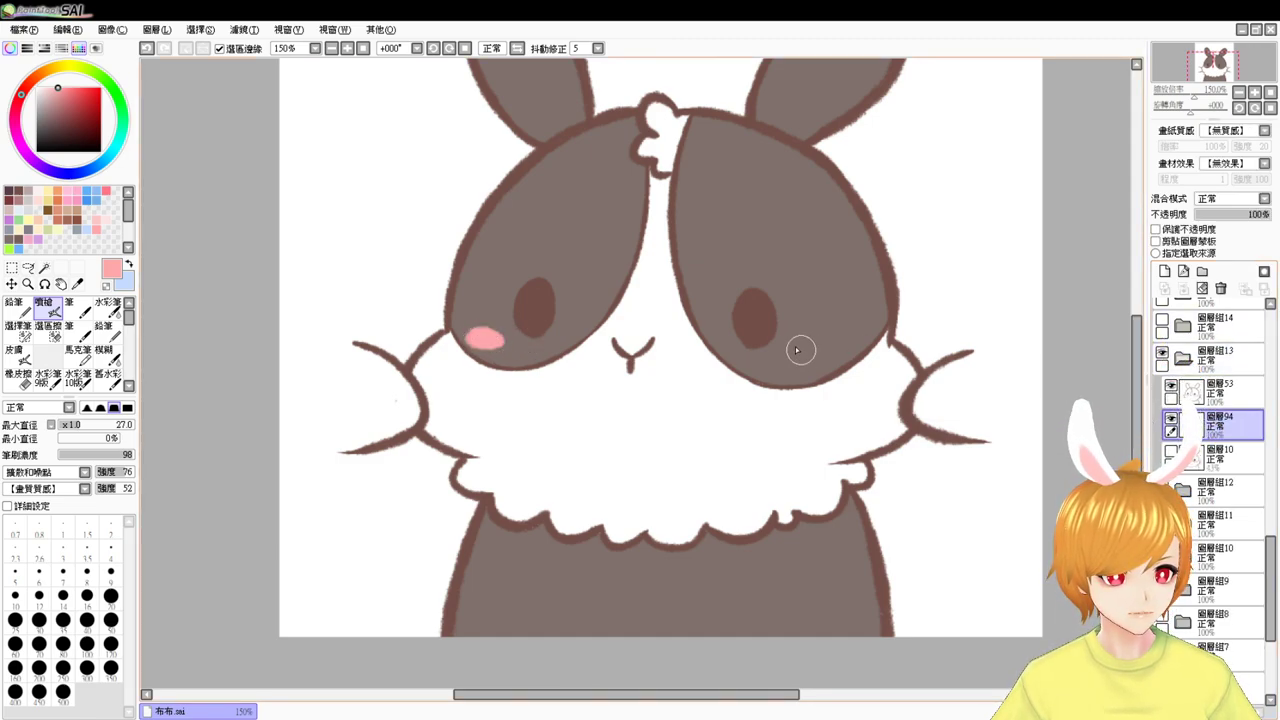
pyautogui.moveTo(801, 351); pyautogui.dragTo(808, 346)
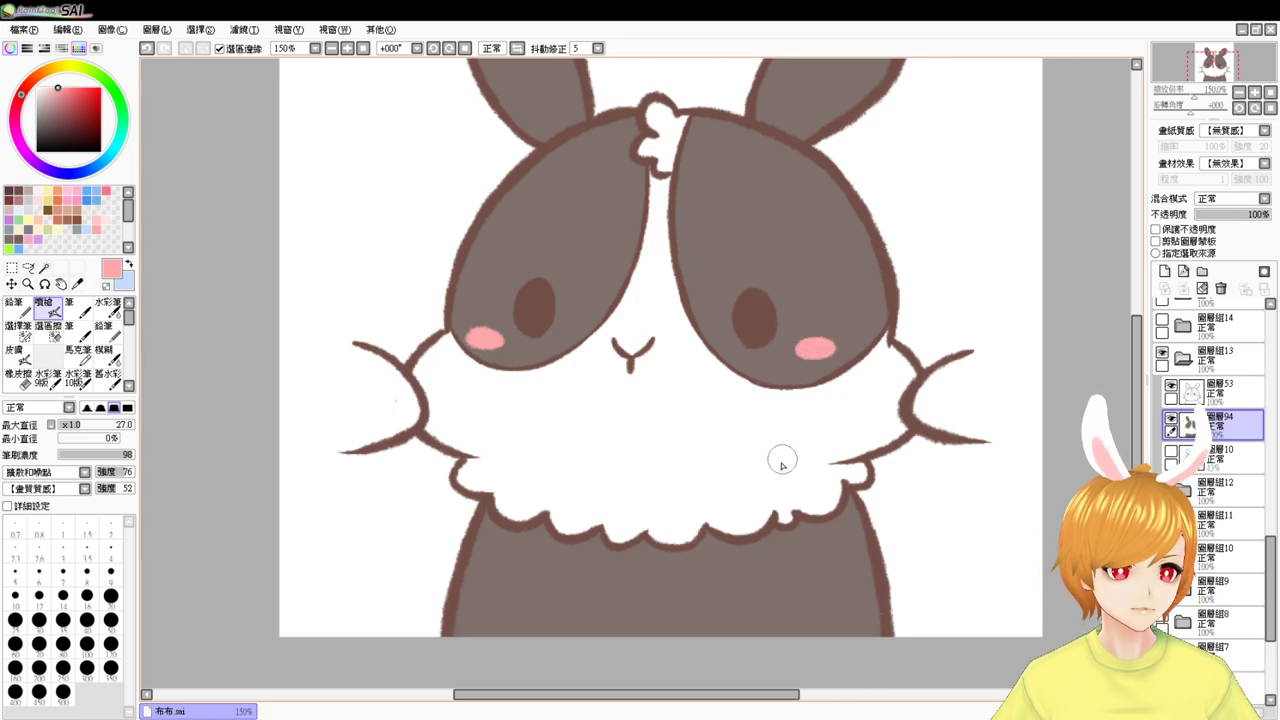
pyautogui.click(44, 268)
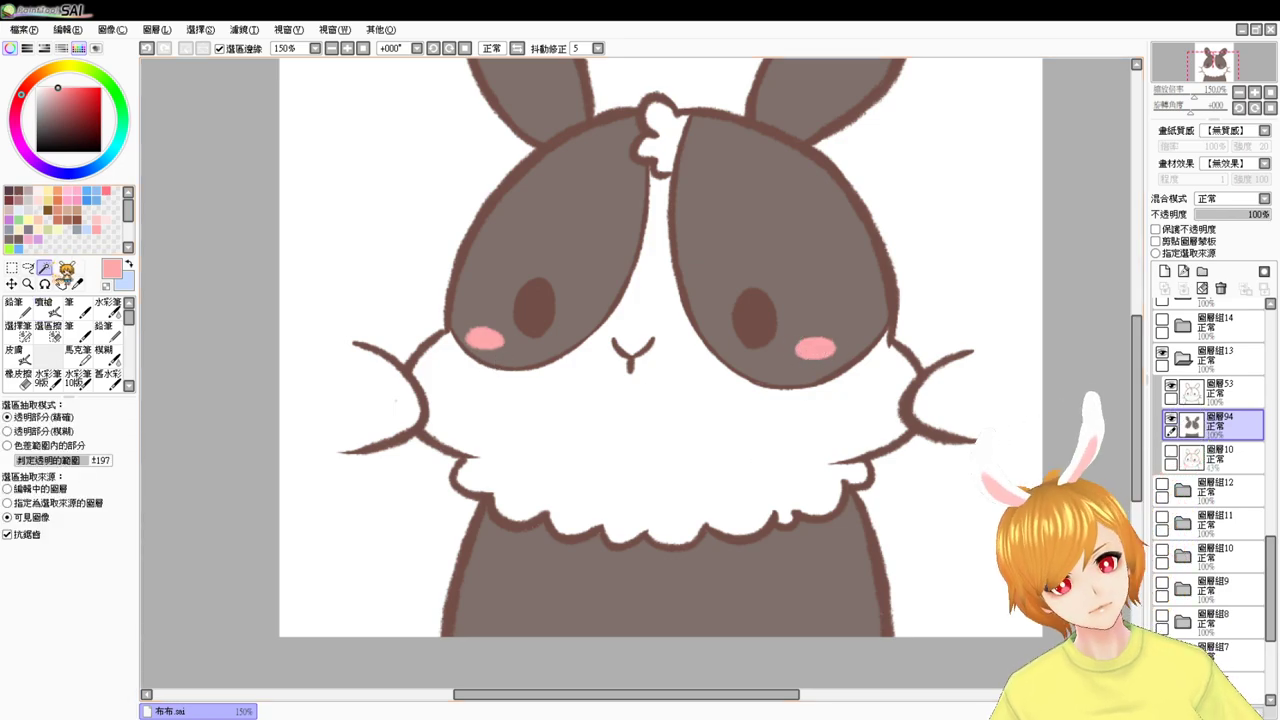
# - Fill the front-facing rabbit's muzzle, fluffy neck ruff and forehead tuft with white on 圖層94
pyautogui.click(642, 443)
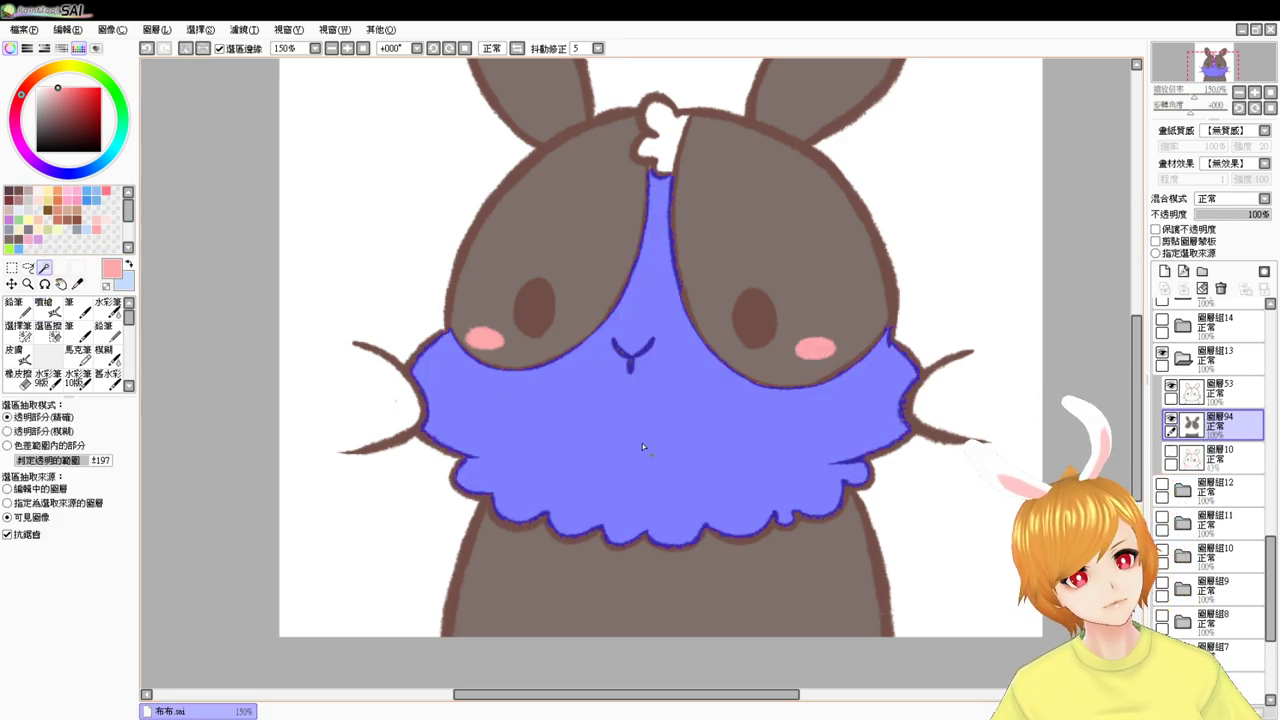
pyautogui.click(27, 335)
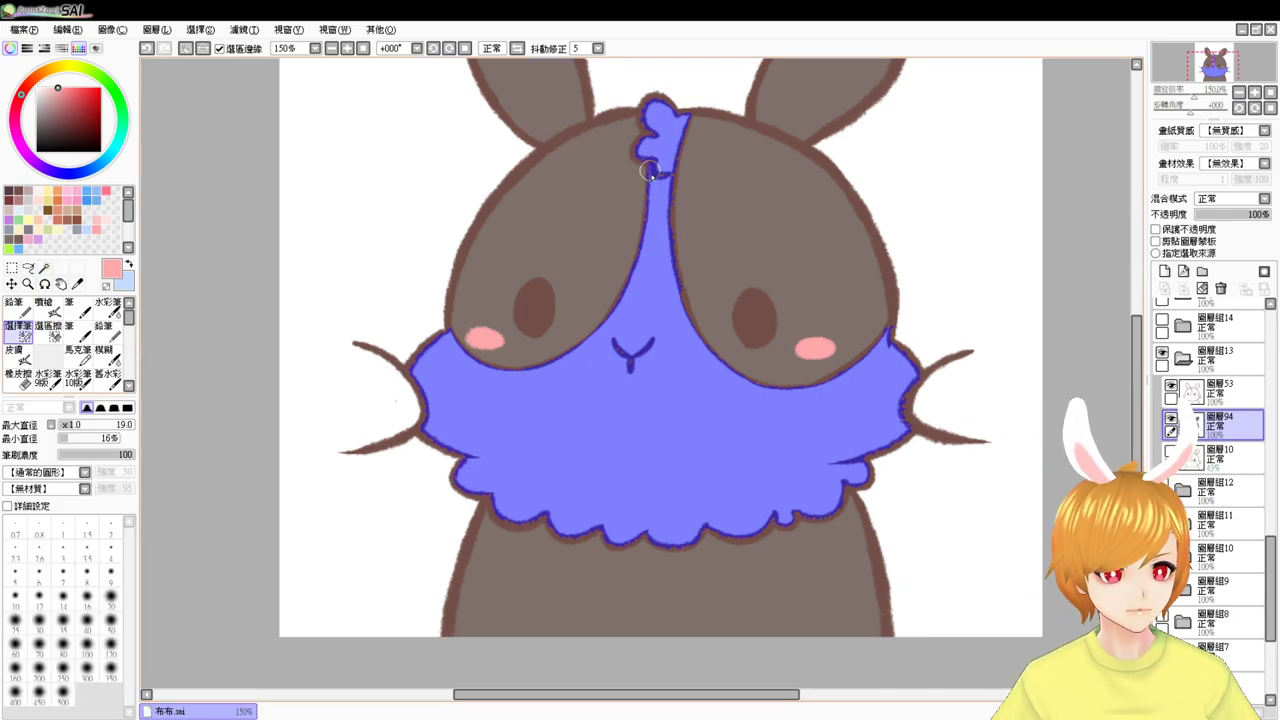
pyautogui.moveTo(52, 94); pyautogui.dragTo(16, 54)
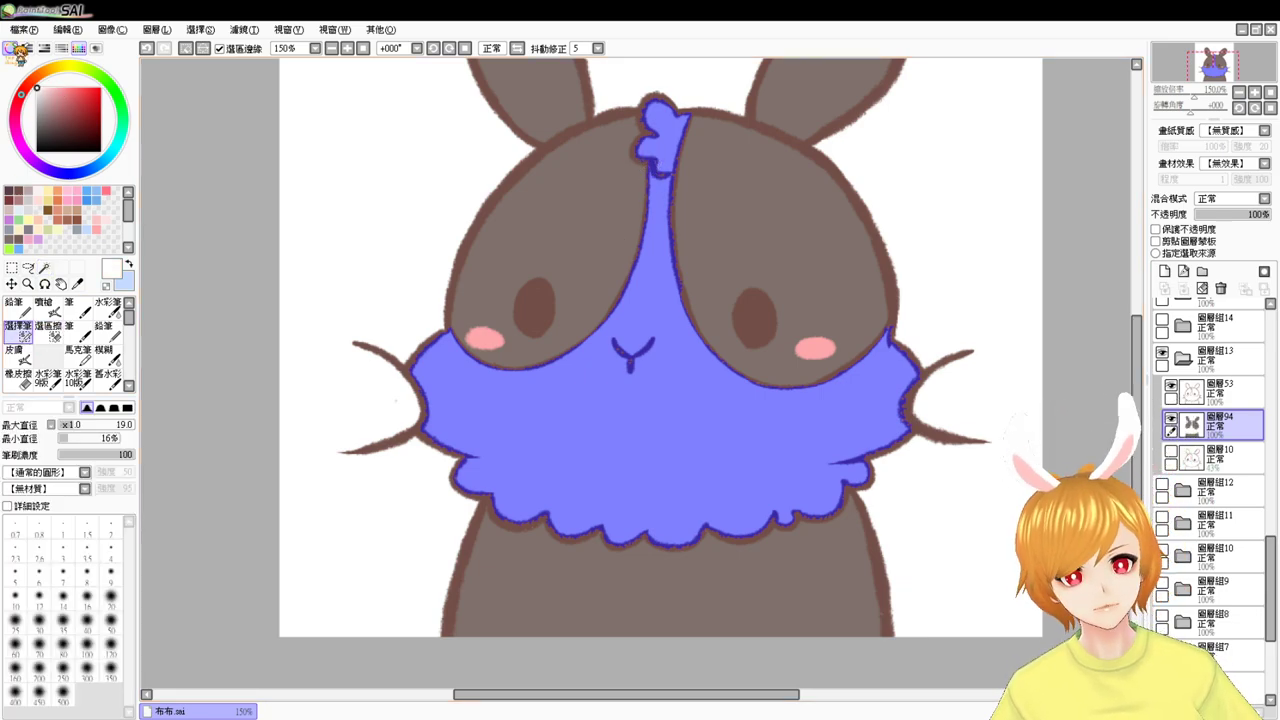
pyautogui.hotkey('ctrl', 'd')
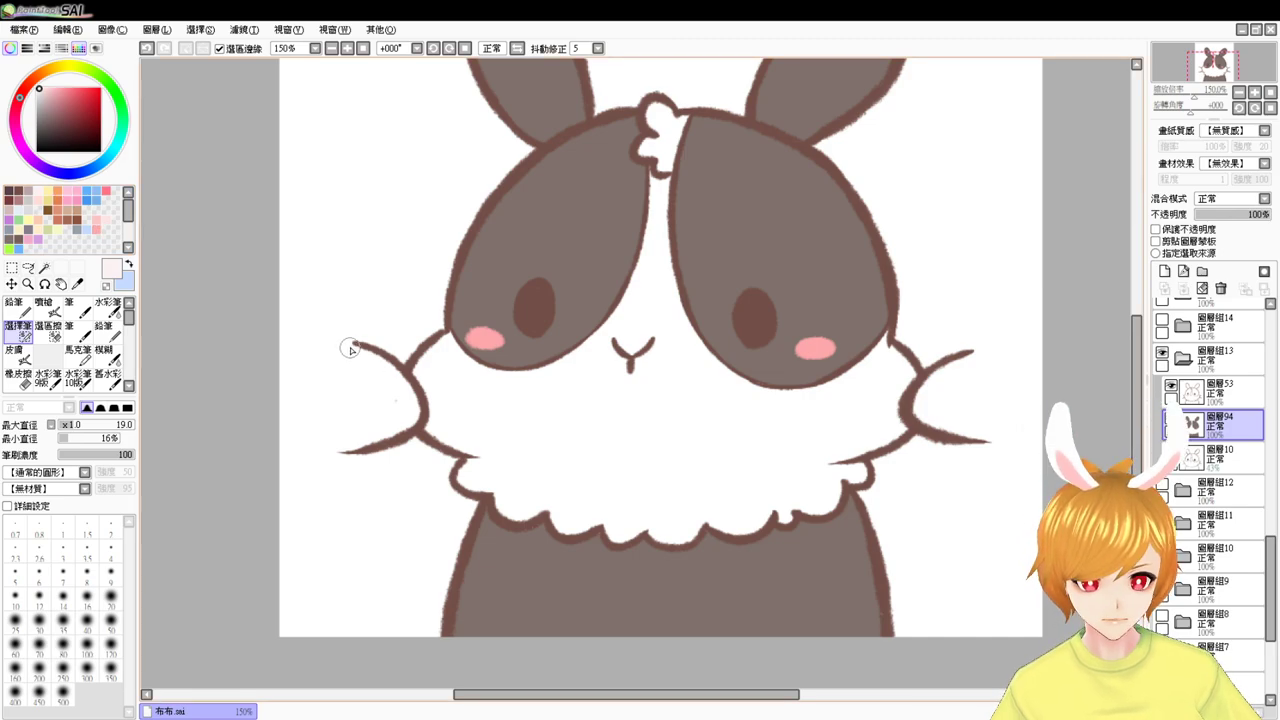
# - Show the grey background layer and airbrush very pale pink inside the open shapes beside both of the rabbit's cheeks on 圖層94
pyautogui.click(43, 306)
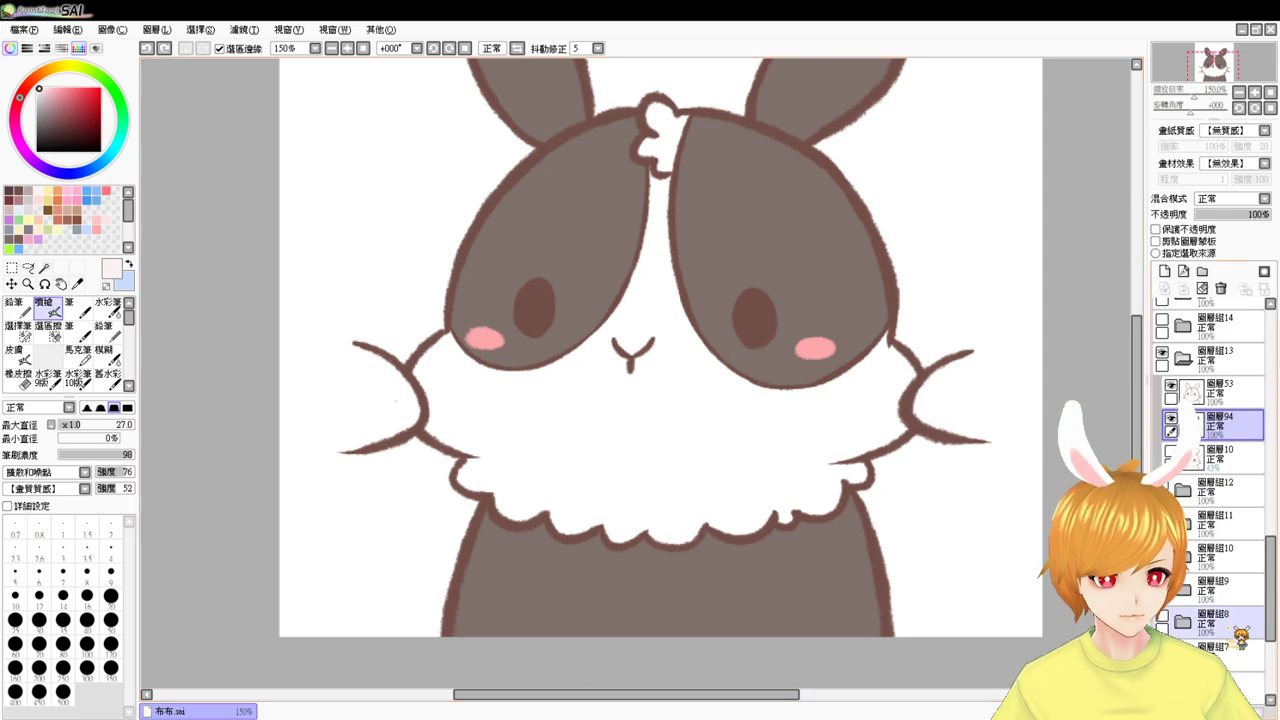
pyautogui.moveTo(1275, 613); pyautogui.dragTo(1272, 697)
pyautogui.click(1162, 685)
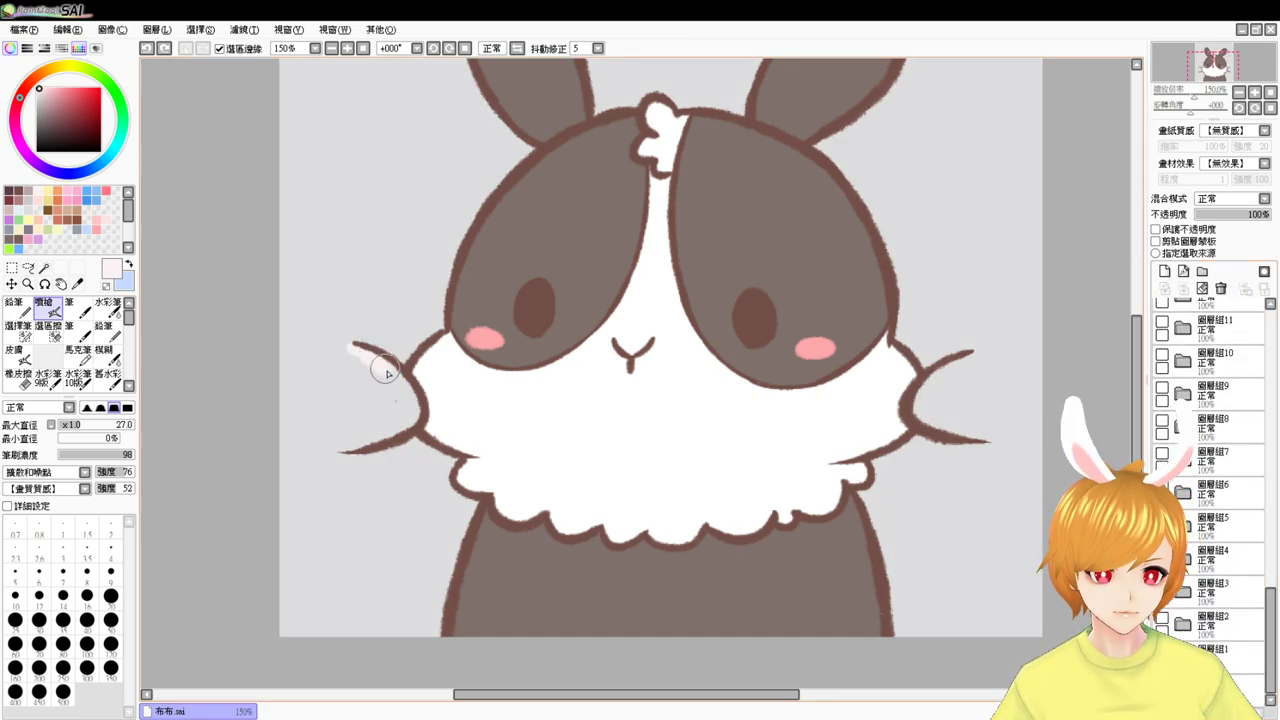
pyautogui.moveTo(410, 415)
pyautogui.mouseDown()
pyautogui.moveTo(348, 446)
pyautogui.moveTo(343, 435)
pyautogui.moveTo(344, 374)
pyautogui.moveTo(359, 353)
pyautogui.moveTo(377, 394)
pyautogui.moveTo(357, 424)
pyautogui.moveTo(378, 388)
pyautogui.mouseUp()
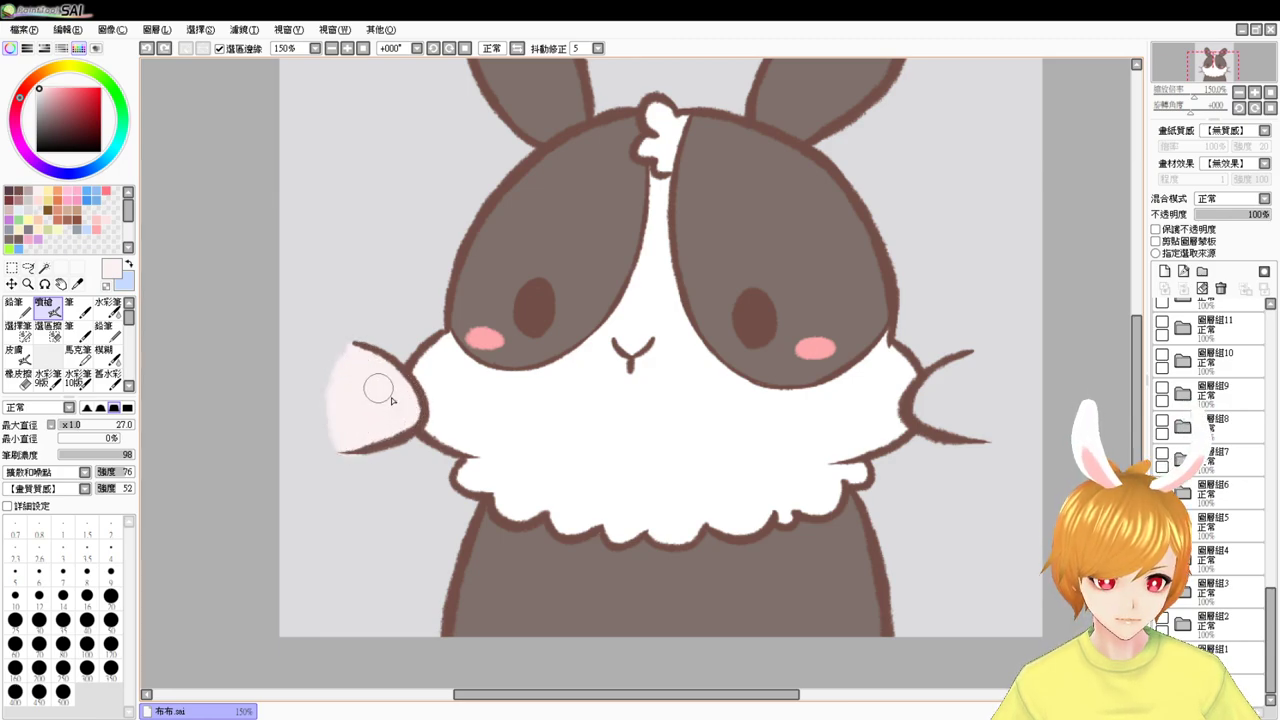
pyautogui.press('e')
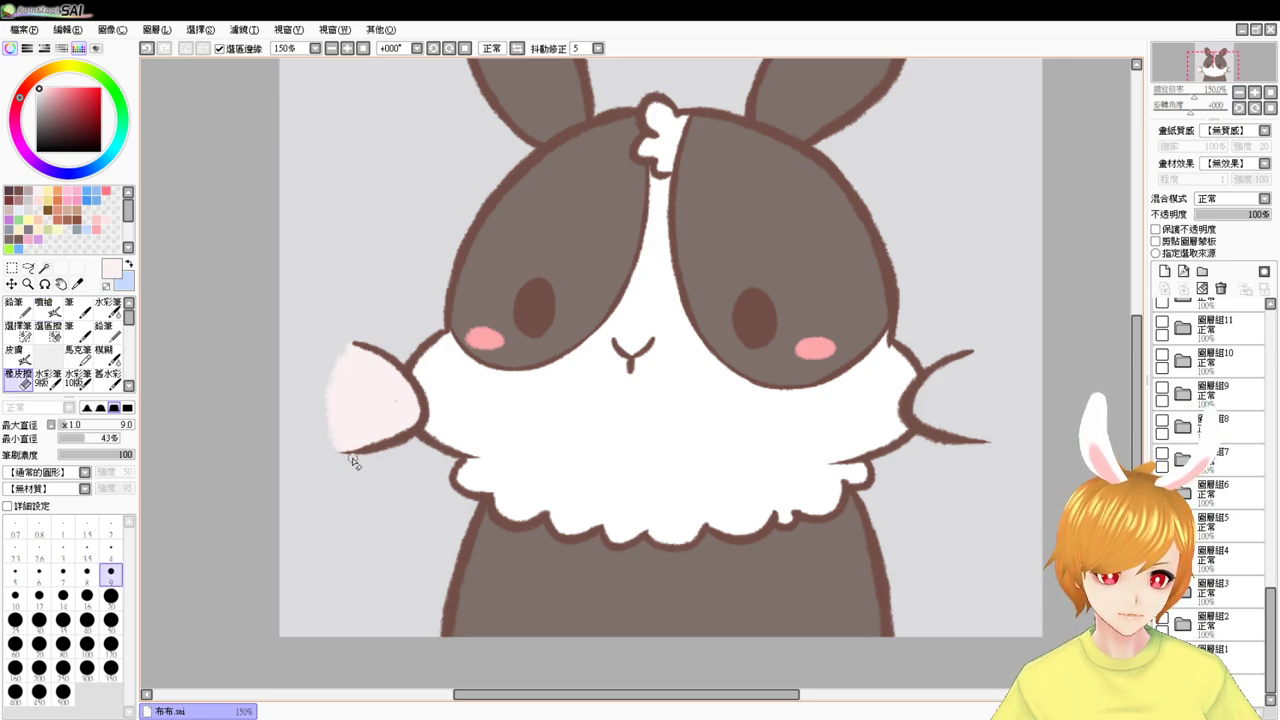
pyautogui.press('b')
pyautogui.moveTo(857, 443); pyautogui.dragTo(807, 449)
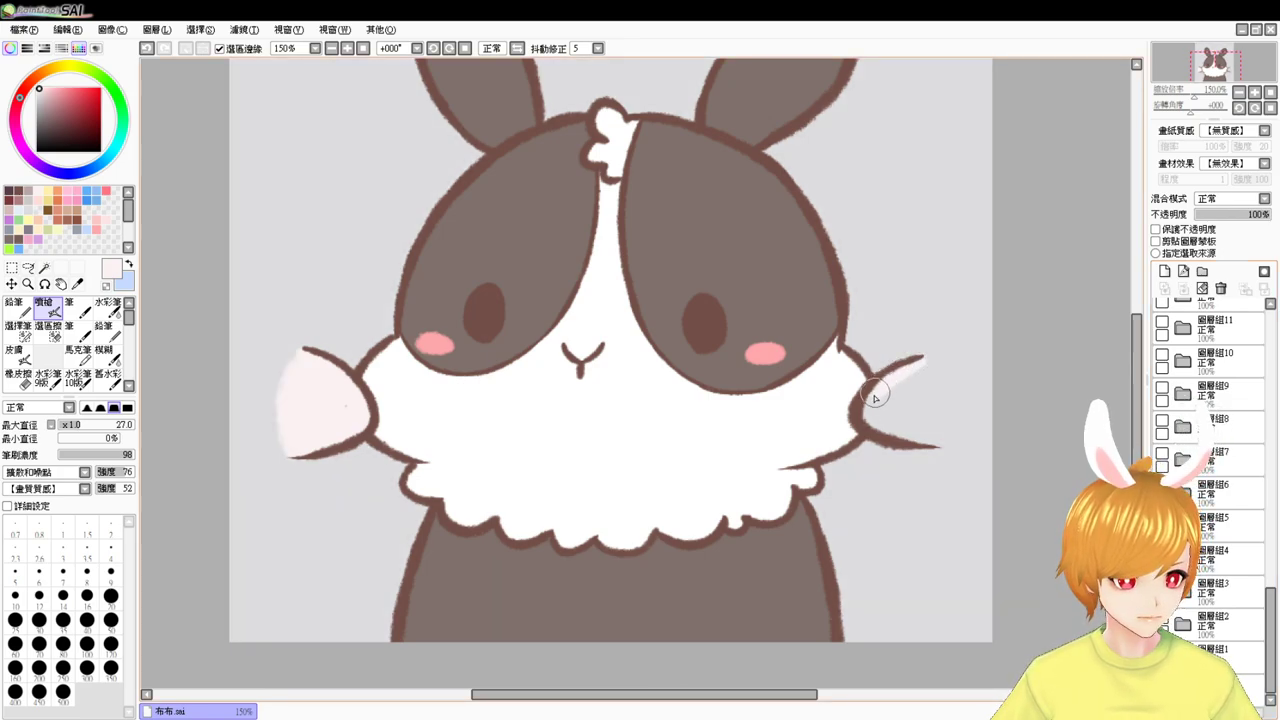
pyautogui.moveTo(872, 421)
pyautogui.mouseDown()
pyautogui.moveTo(928, 440)
pyautogui.moveTo(931, 383)
pyautogui.moveTo(917, 373)
pyautogui.moveTo(886, 416)
pyautogui.moveTo(912, 393)
pyautogui.moveTo(908, 411)
pyautogui.moveTo(920, 413)
pyautogui.moveTo(914, 399)
pyautogui.moveTo(930, 393)
pyautogui.moveTo(918, 389)
pyautogui.moveTo(924, 427)
pyautogui.moveTo(874, 401)
pyautogui.moveTo(910, 421)
pyautogui.mouseUp()
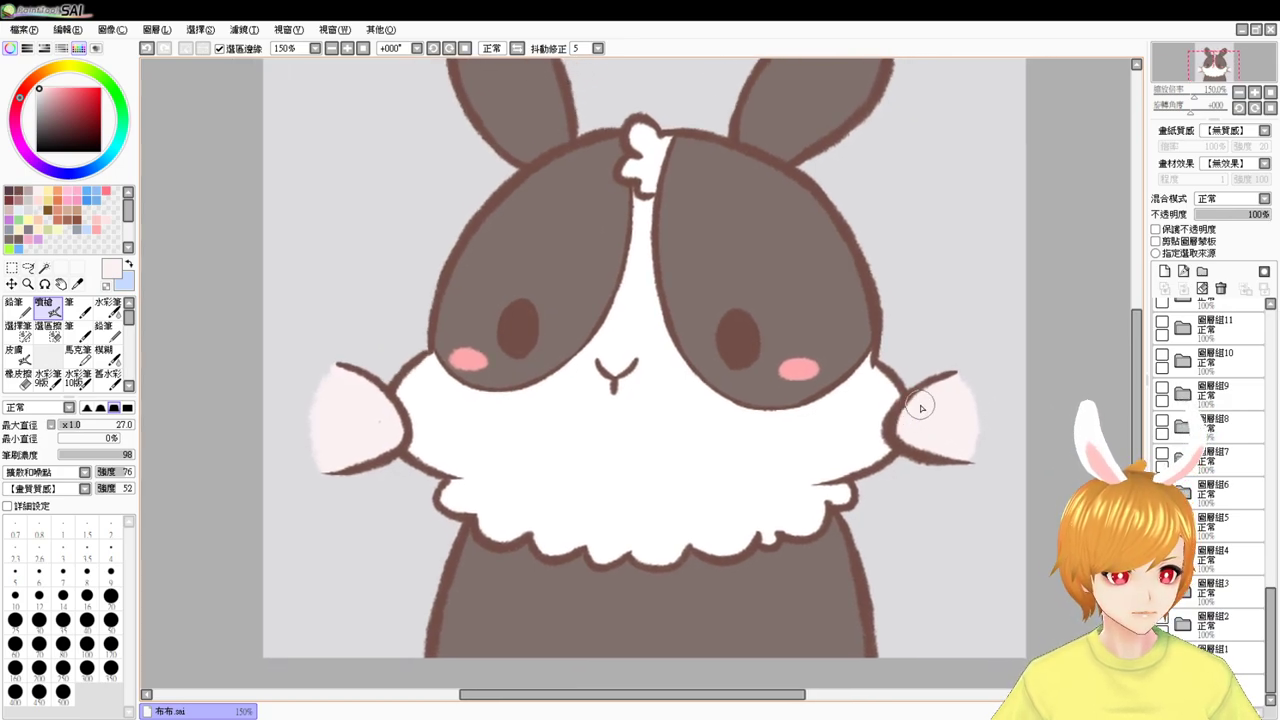
# - Hide the grey background layer, collapse and hide 圖層組13, and show 圖層組14
pyautogui.click(1264, 628)
pyautogui.click(1162, 689)
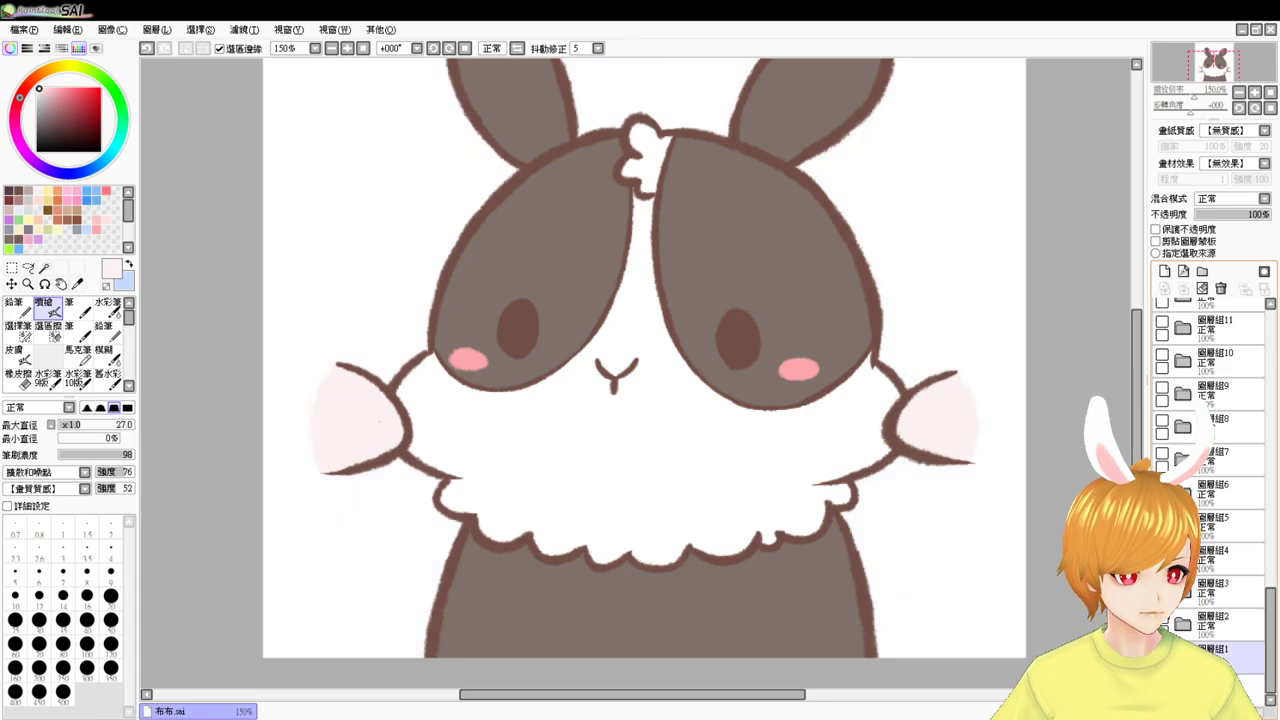
pyautogui.moveTo(1271, 622); pyautogui.dragTo(1271, 530)
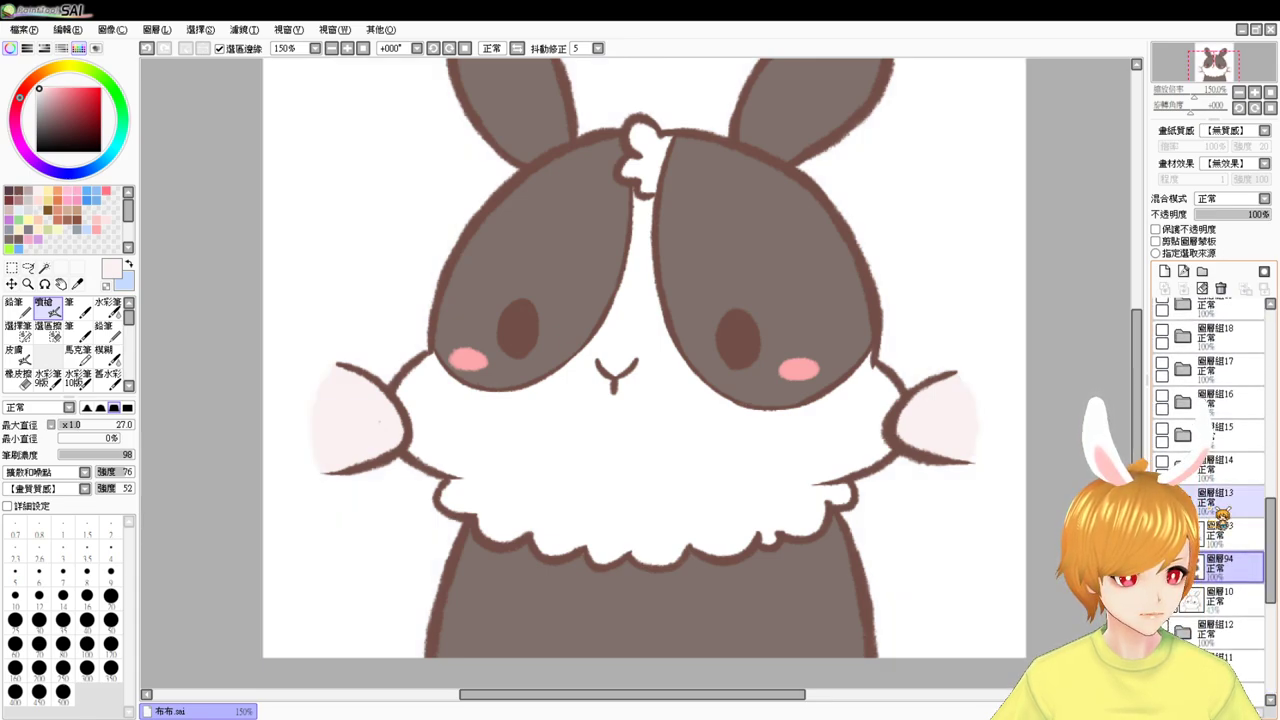
pyautogui.click(1183, 501)
pyautogui.click(1162, 495)
pyautogui.click(1162, 462)
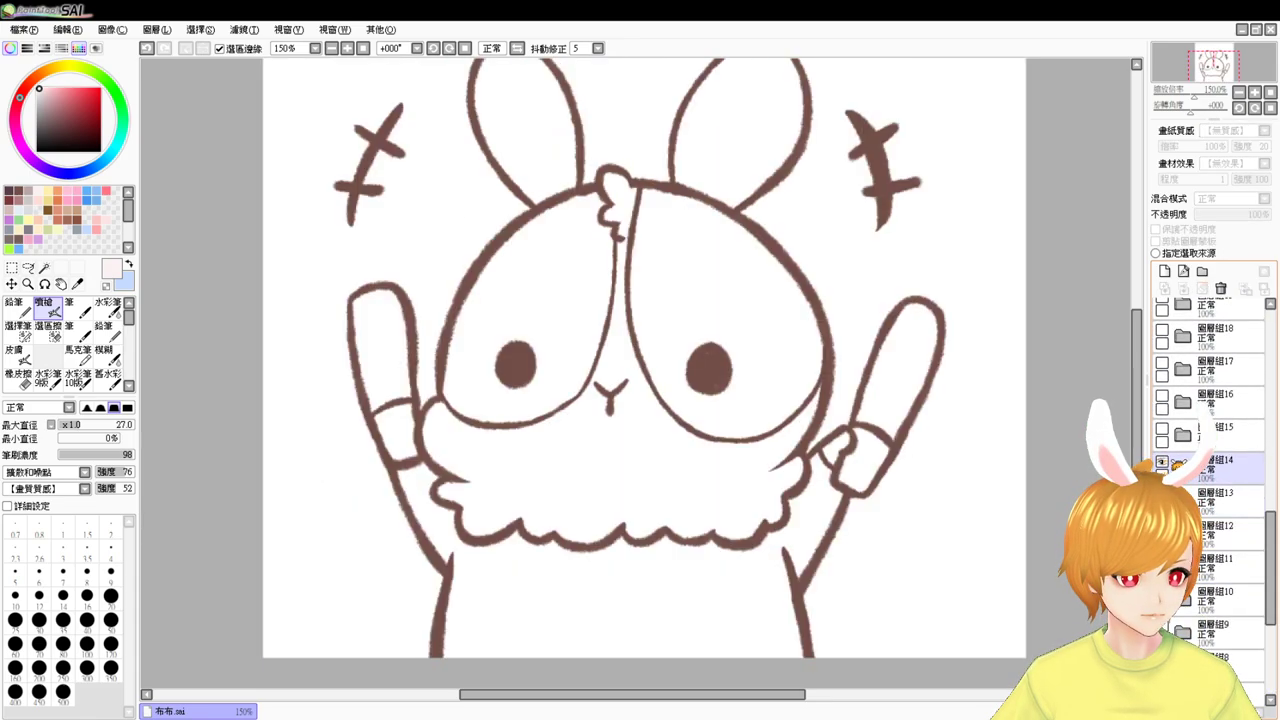
# - Expand 圖層組14 and, on 圖層54, erase part of the left stick's handle outline and draw a small gripping paw there in dark brown
pyautogui.moveTo(877, 400); pyautogui.dragTo(894, 371)
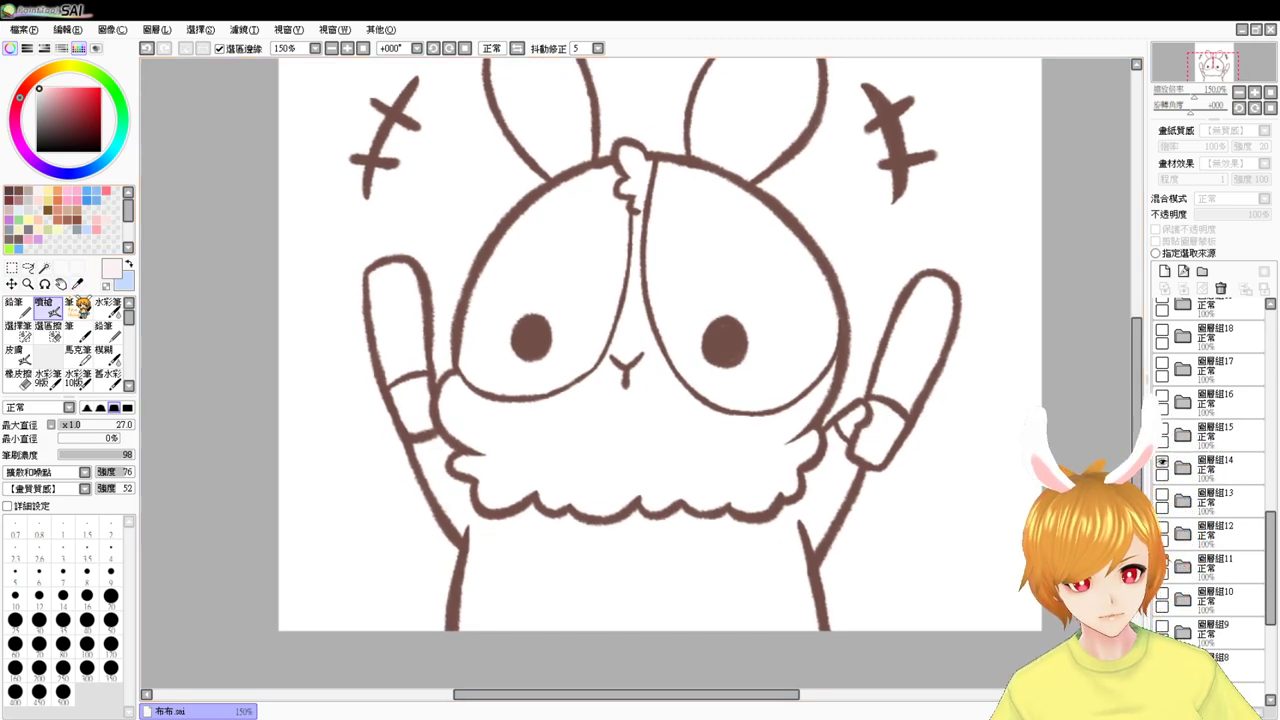
pyautogui.click(1228, 440)
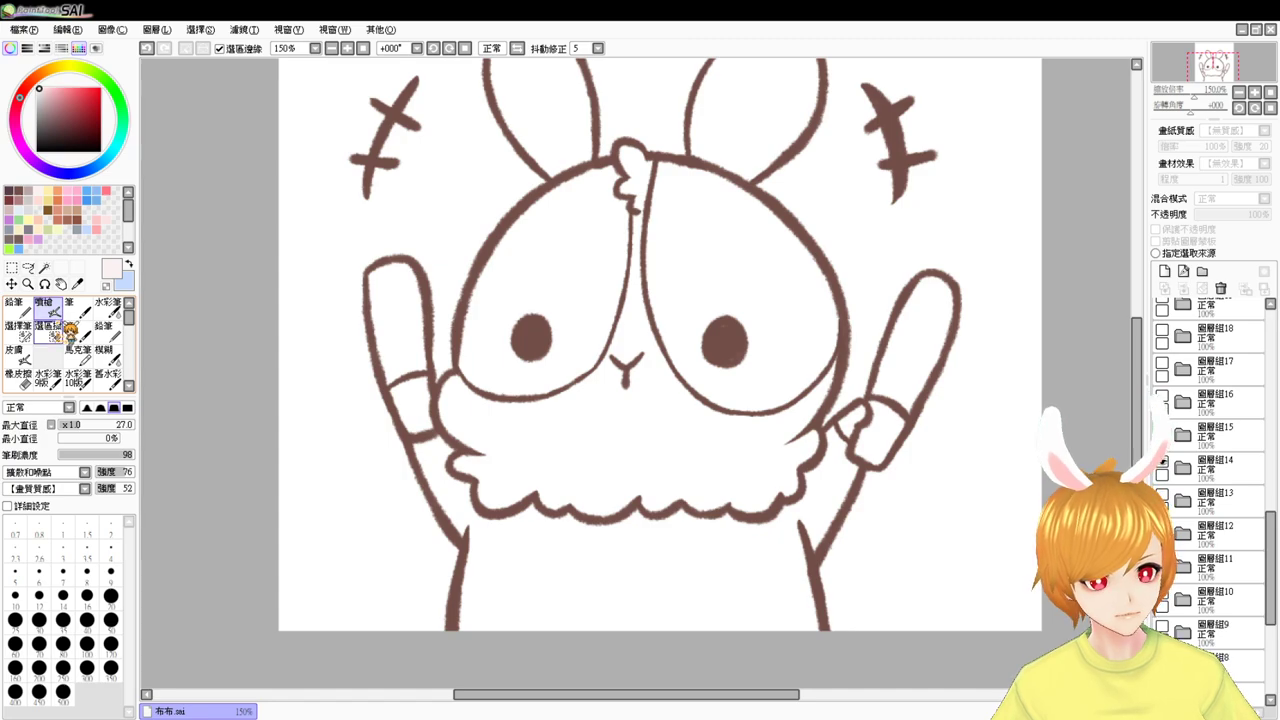
pyautogui.click(1184, 467)
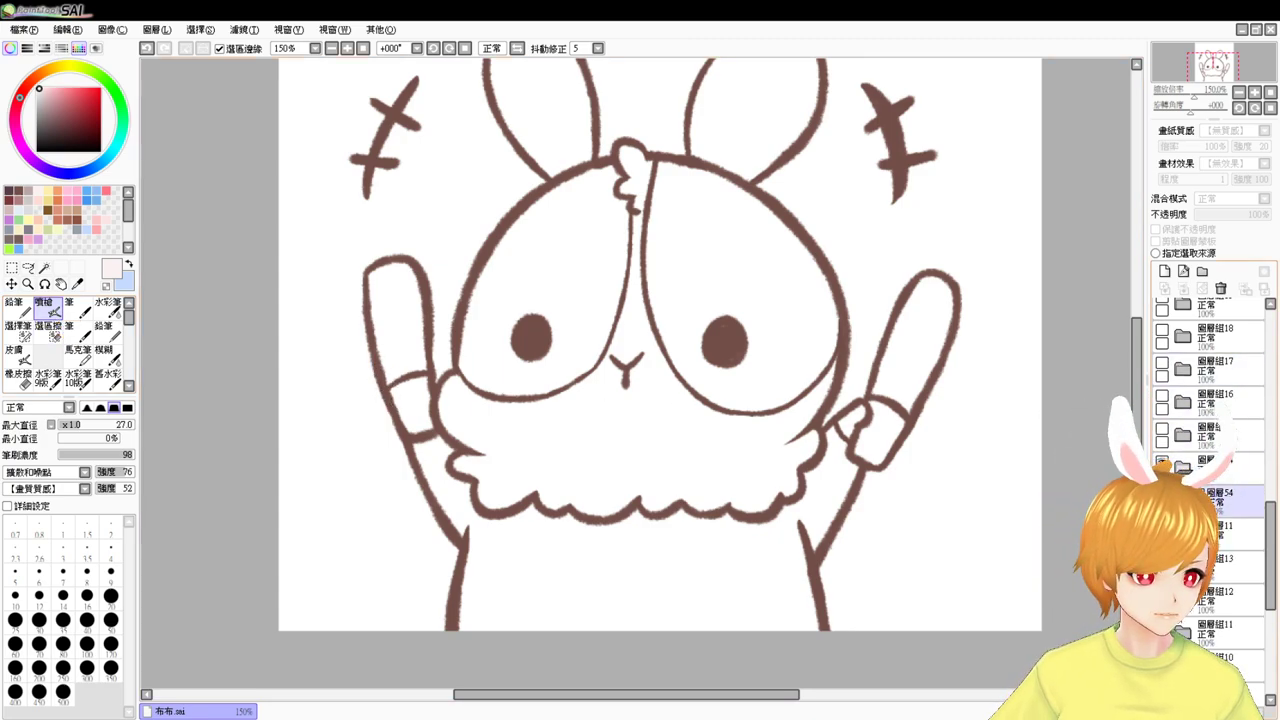
pyautogui.click(1220, 500)
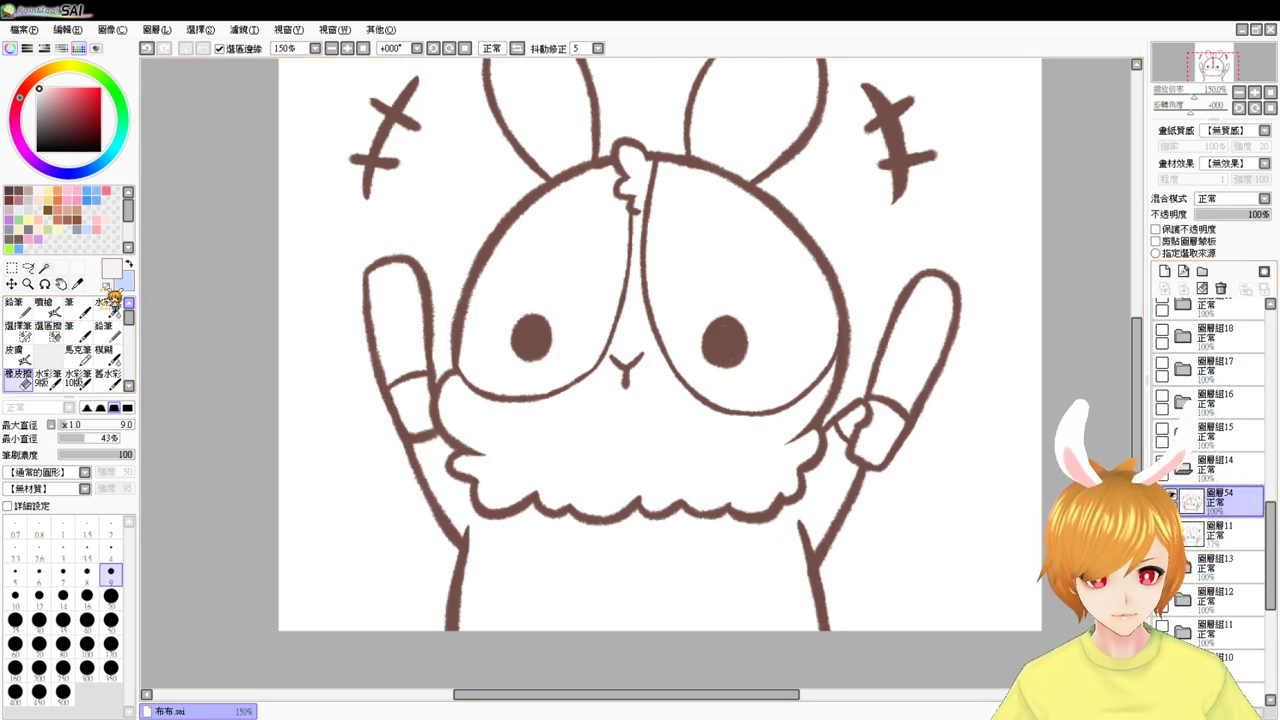
pyautogui.click(19, 186)
pyautogui.press('e')
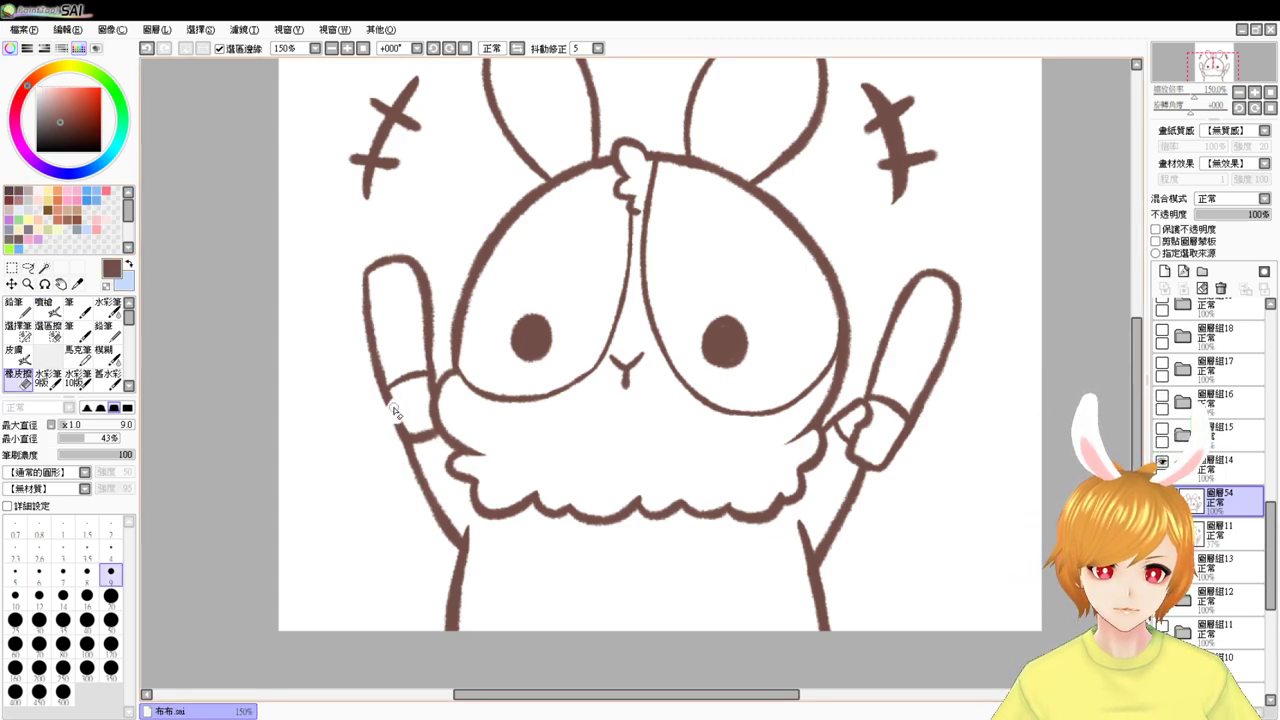
pyautogui.click(44, 306)
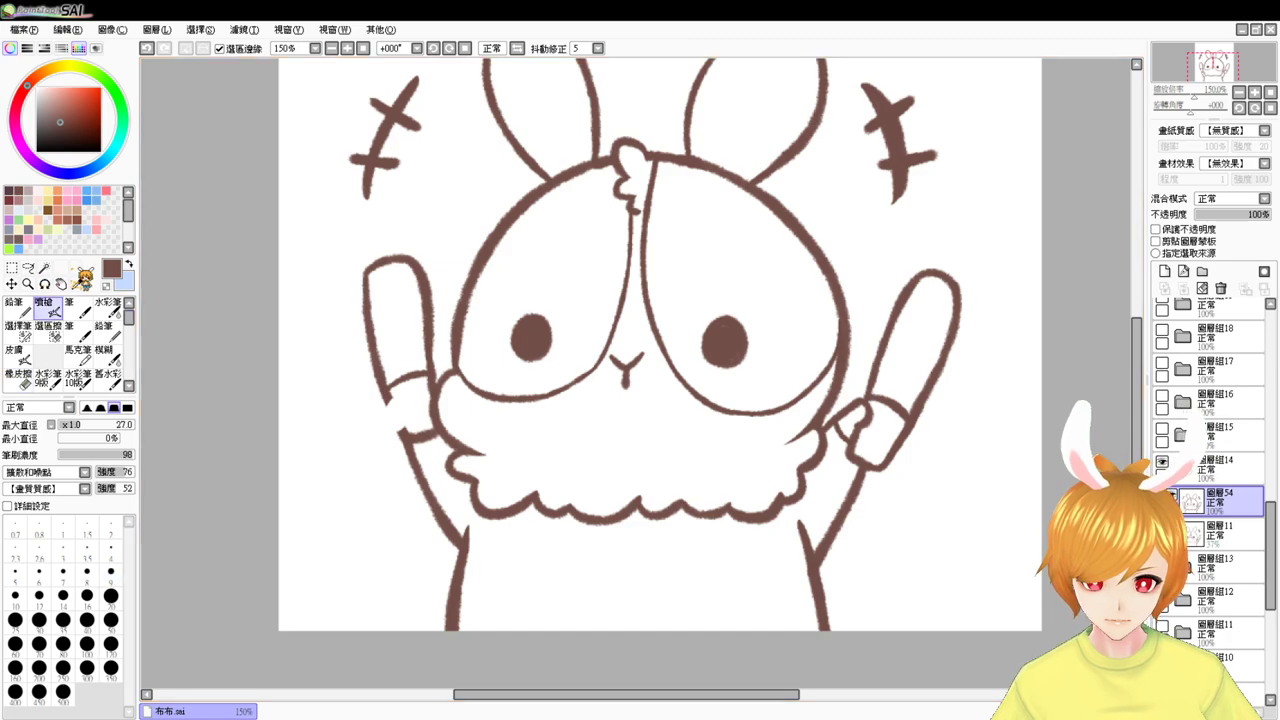
pyautogui.moveTo(387, 403)
pyautogui.mouseDown()
pyautogui.moveTo(405, 426)
pyautogui.moveTo(377, 400)
pyautogui.moveTo(394, 437)
pyautogui.mouseUp()
pyautogui.hotkey('ctrl', 'z')
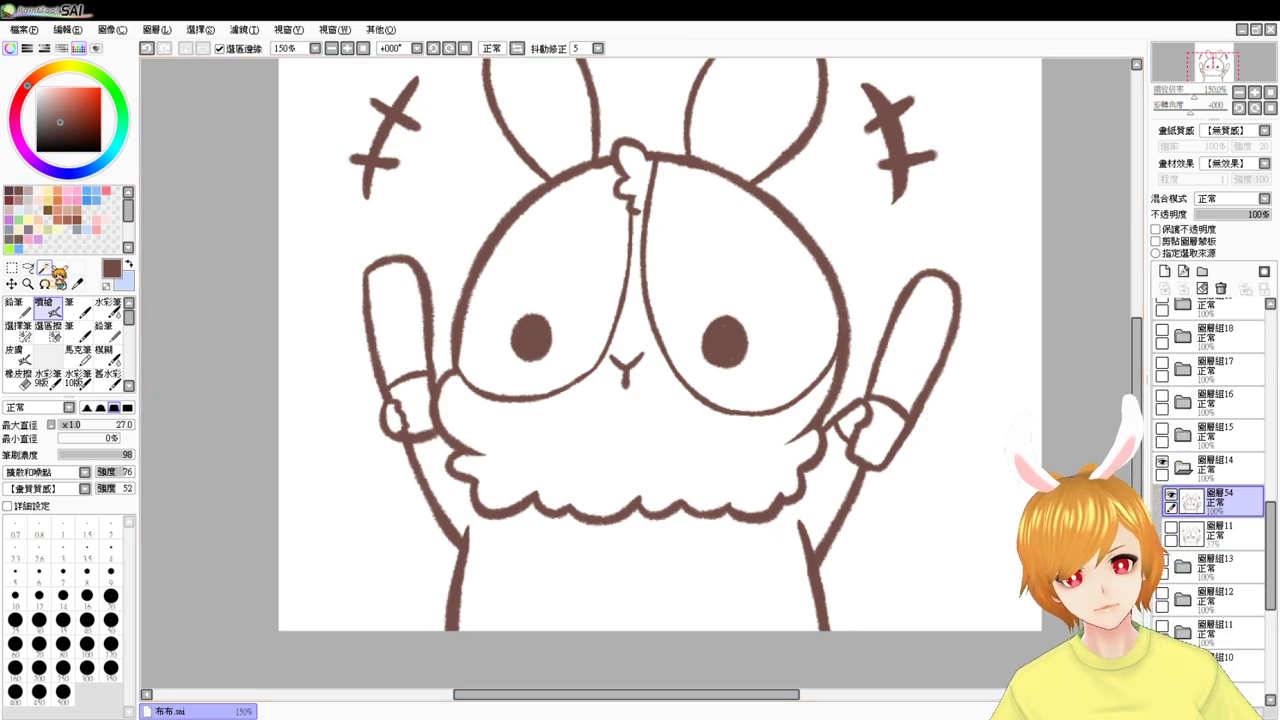
# - Fill the rabbit's ears, both face patches, arms and body with grey-brown on a new layer between 圖層54 and 圖層11
pyautogui.click(44, 268)
pyautogui.click(585, 262)
pyautogui.click(570, 88)
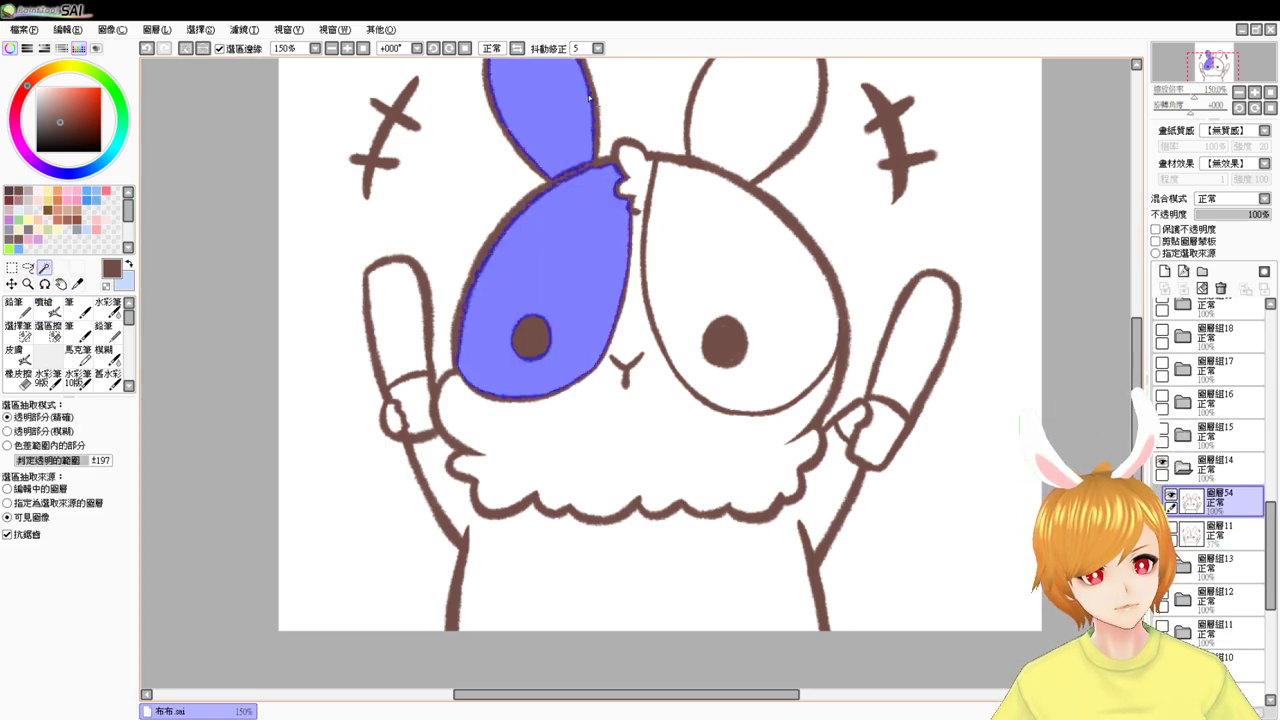
pyautogui.click(745, 128)
pyautogui.click(1228, 535)
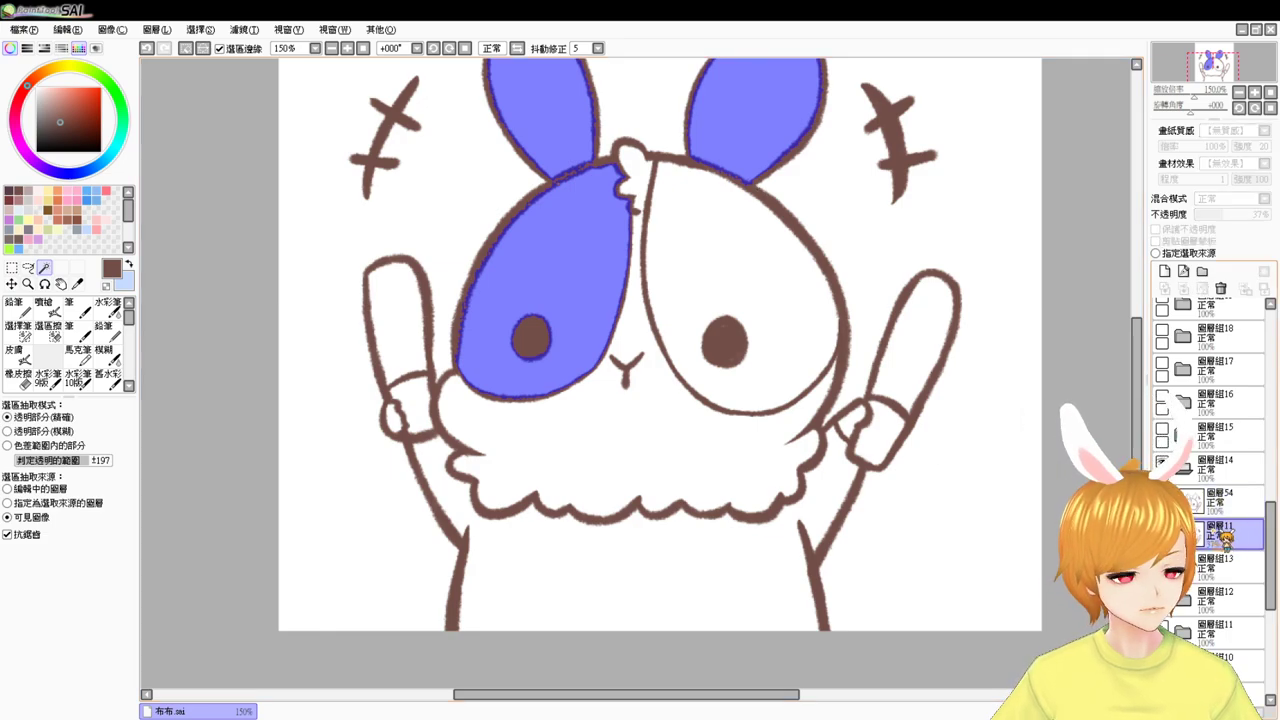
pyautogui.click(1165, 271)
pyautogui.click(803, 330)
pyautogui.click(700, 616)
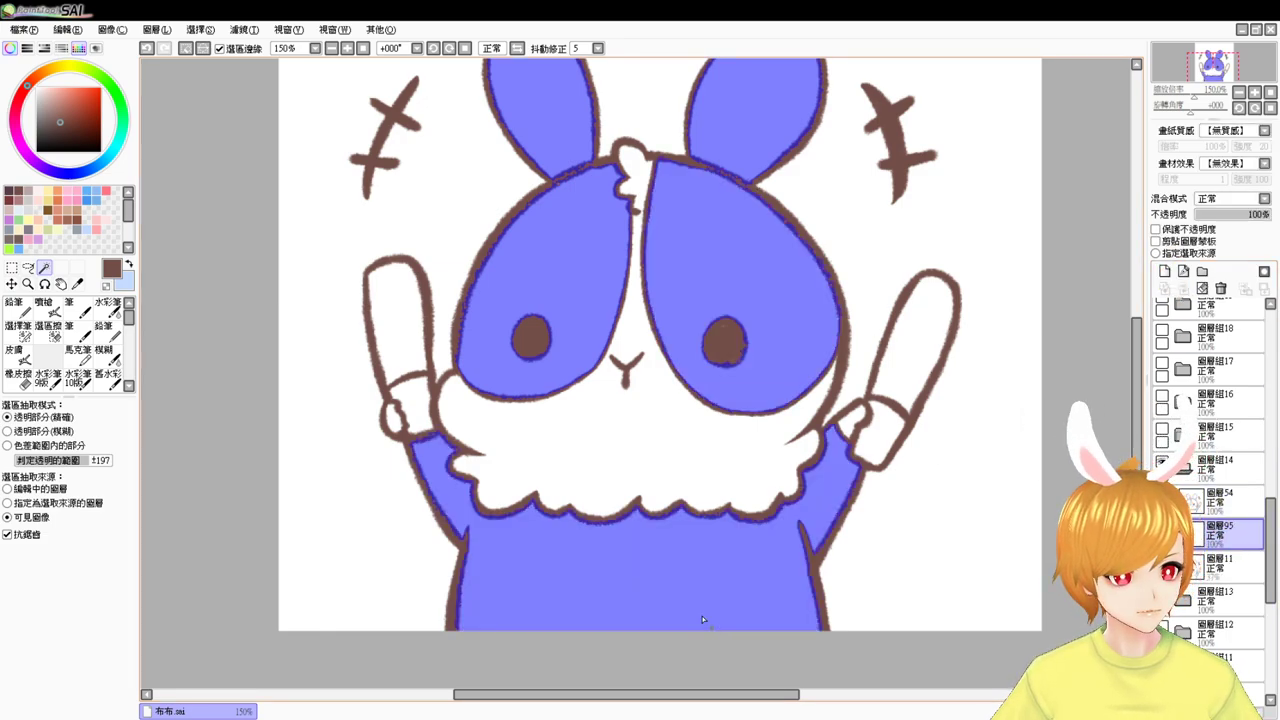
pyautogui.click(15, 230)
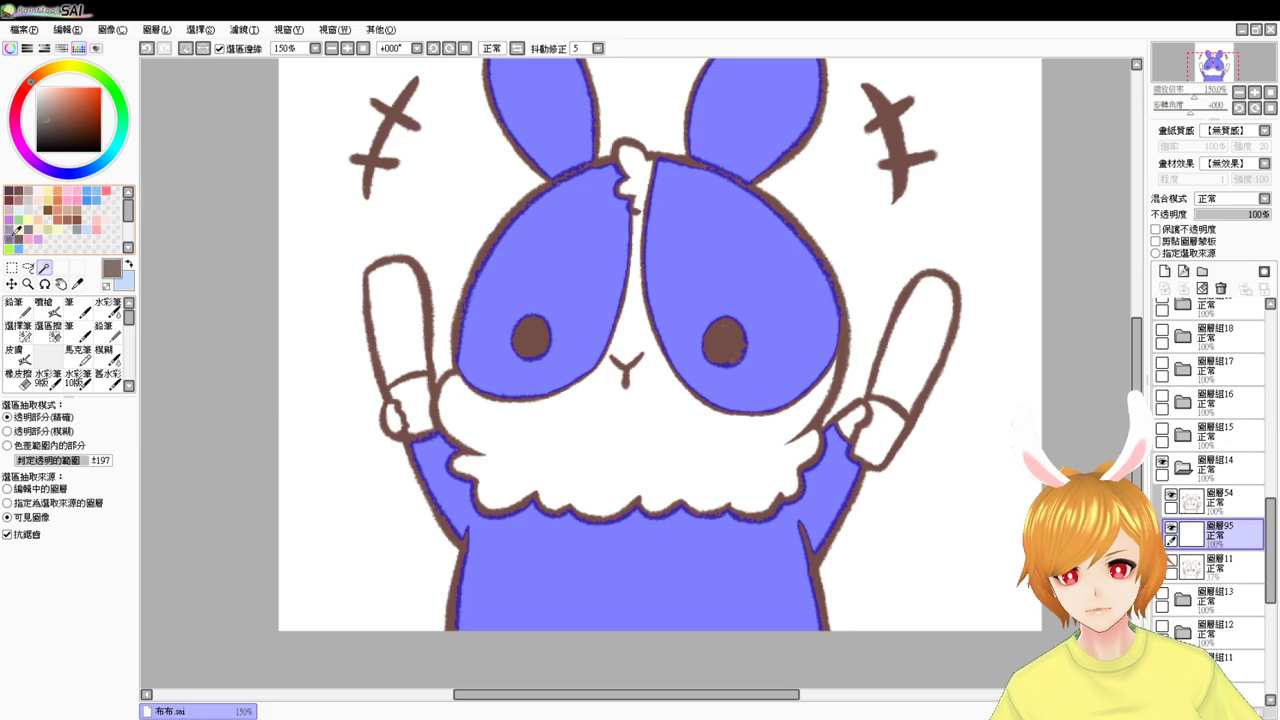
pyautogui.hotkey('ctrl', 'f')
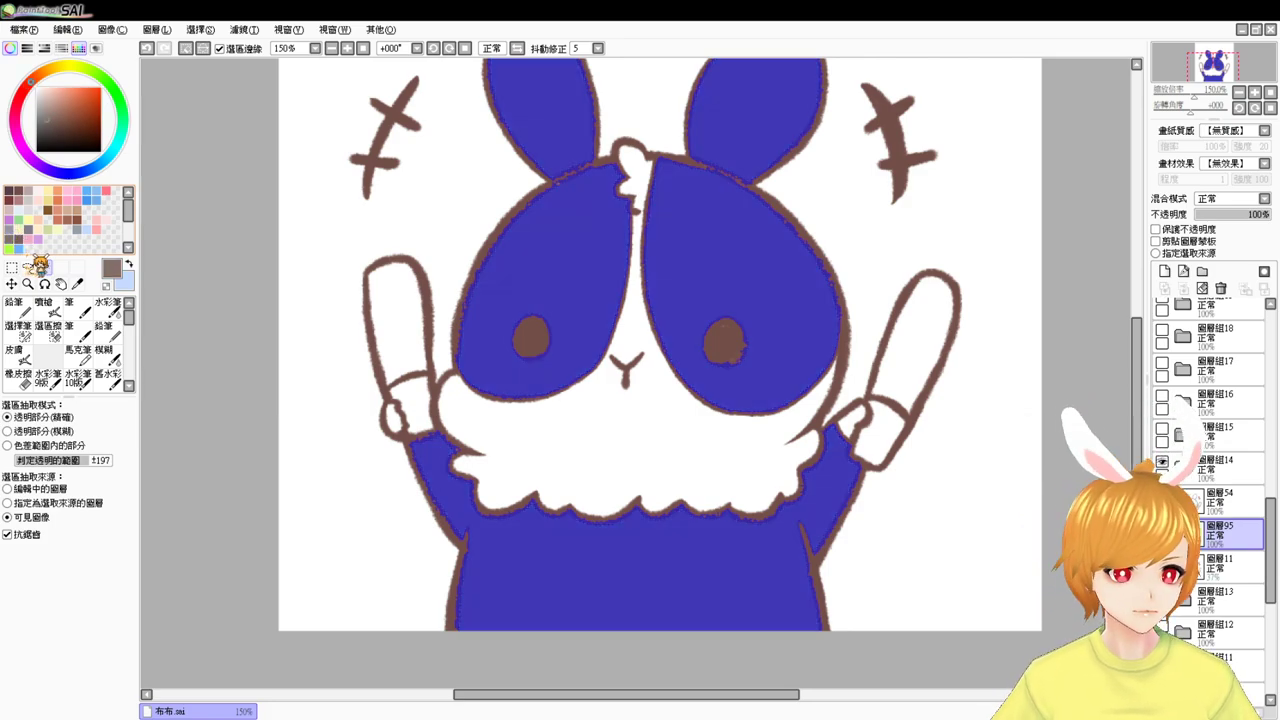
pyautogui.hotkey('ctrl', 'd')
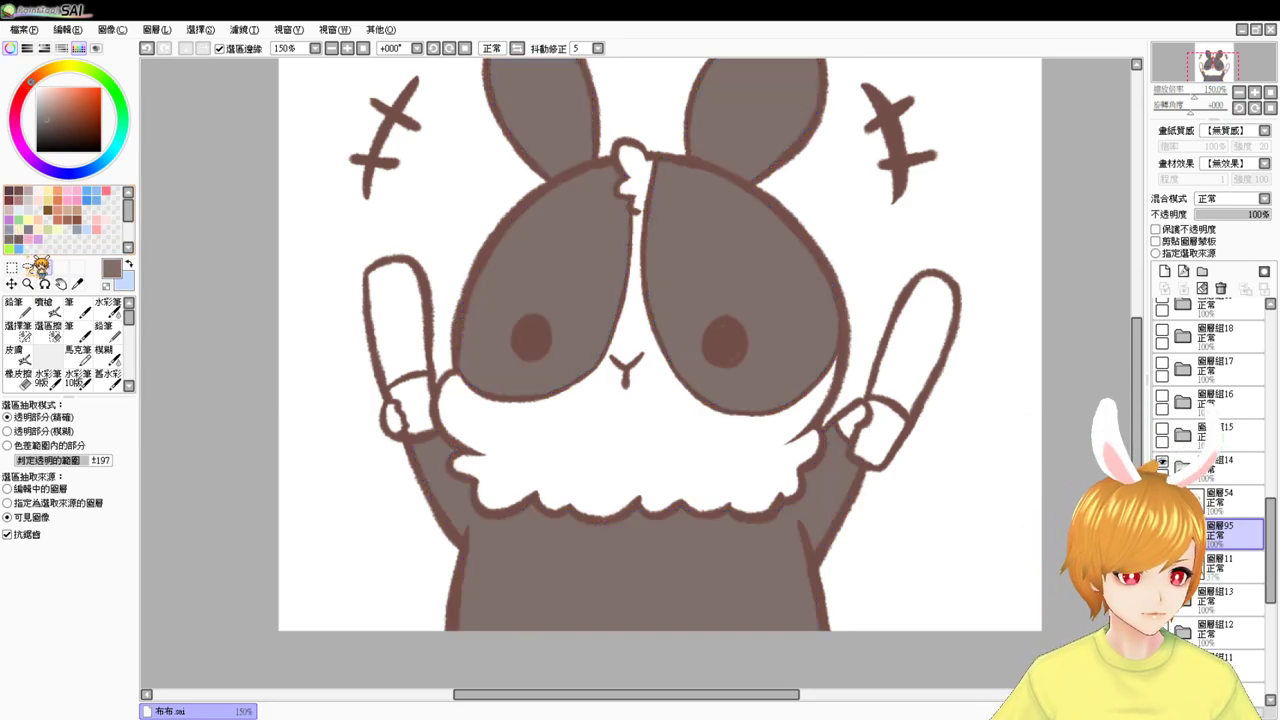
# - Fill the handles of both sticks with light grey on the new colour layer
pyautogui.click(412, 404)
pyautogui.click(870, 447)
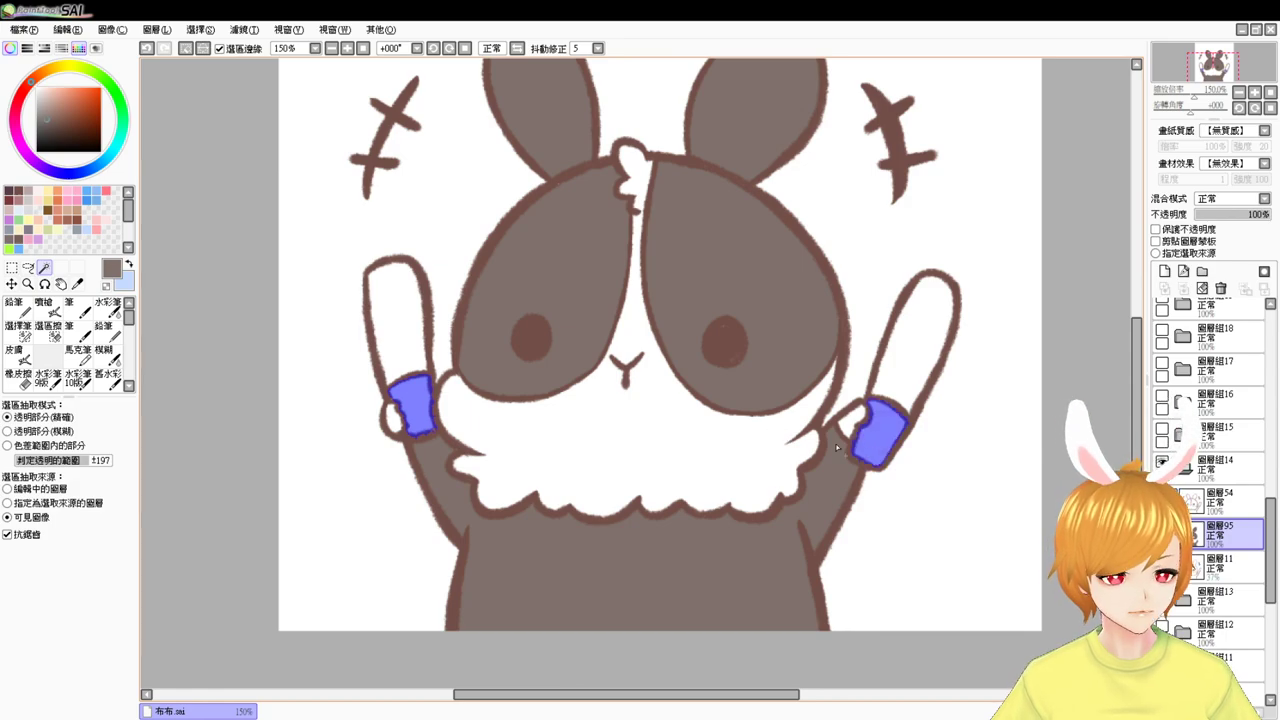
pyautogui.click(28, 210)
pyautogui.hotkey('ctrl', 'f')
pyautogui.hotkey('ctrl', 'd')
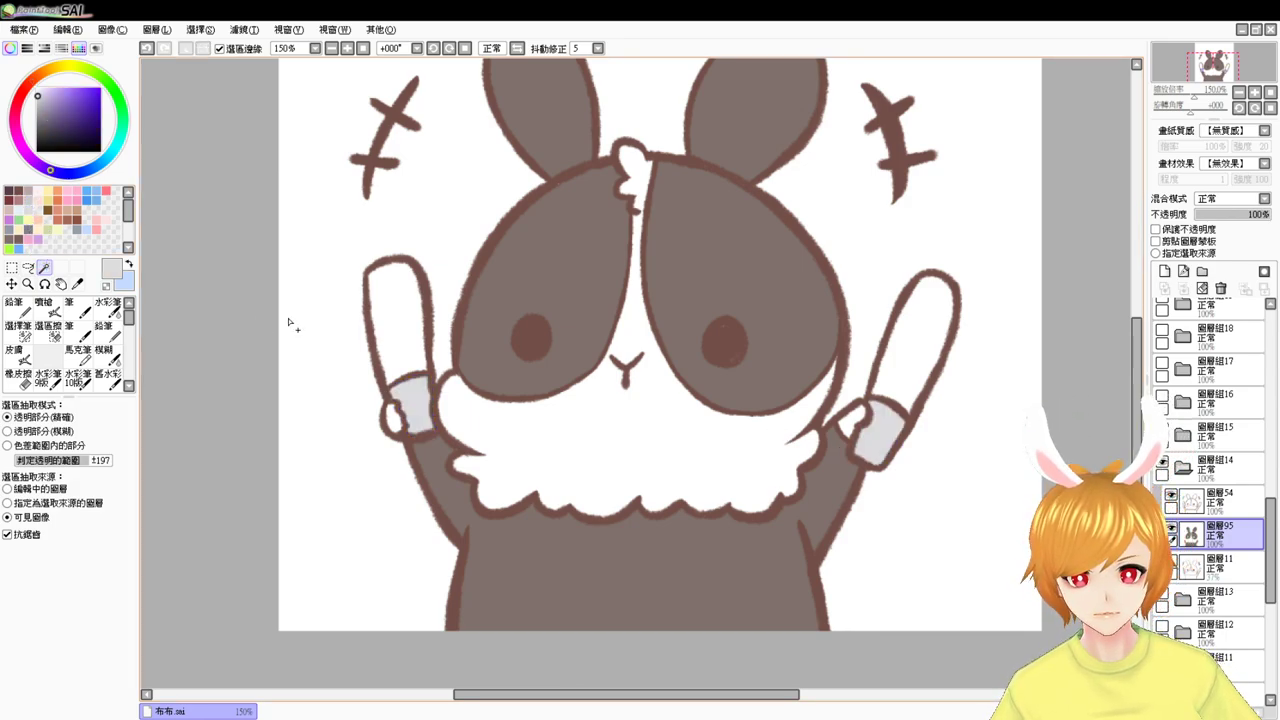
# - Fill the upper part of the left stick with bright yellow-green
pyautogui.click(400, 333)
pyautogui.click(9, 249)
pyautogui.hotkey('ctrl', 'f')
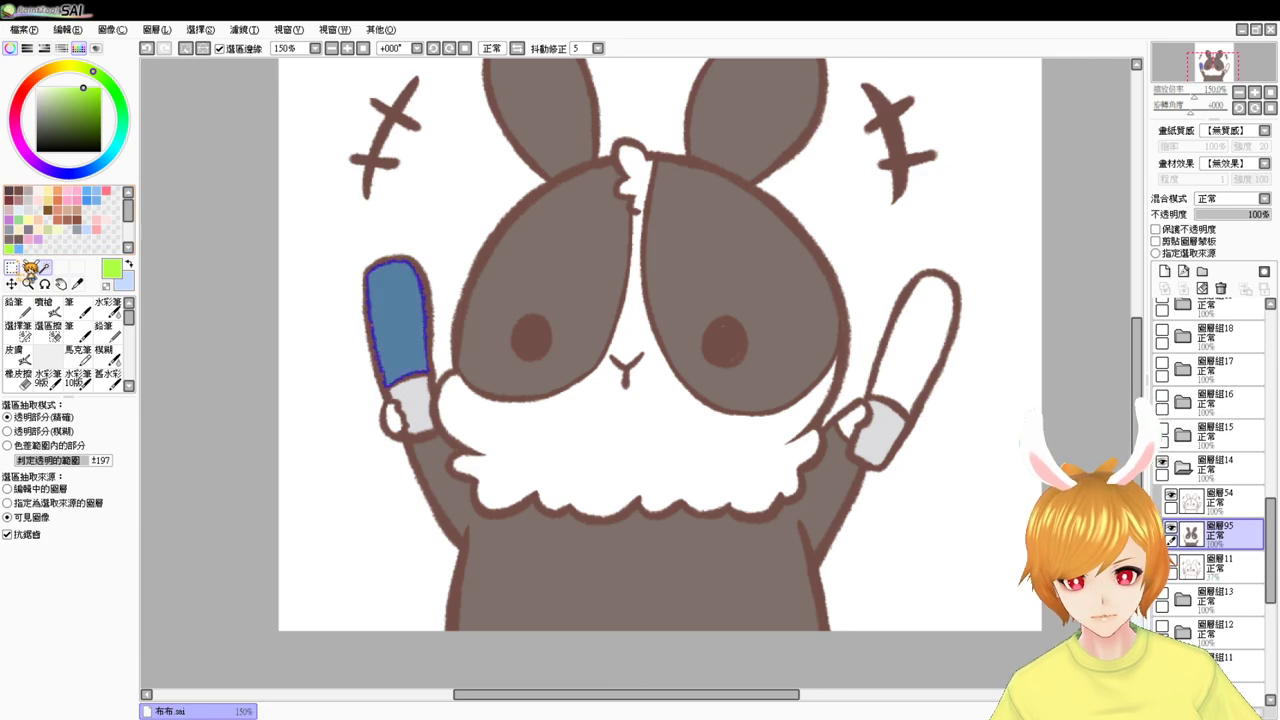
pyautogui.hotkey('ctrl', 'd')
# - Select the upper part of the right stick, try a muted purple fill, and replace it with a vivid purple one
pyautogui.click(916, 355)
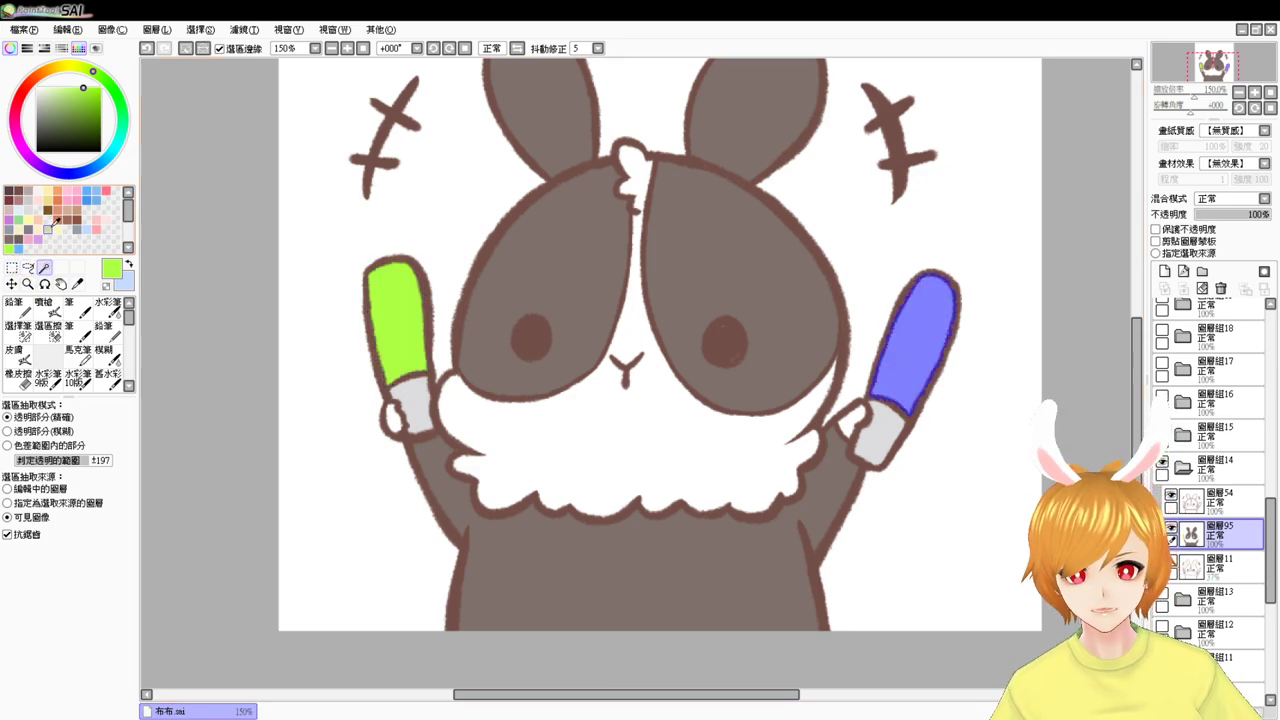
pyautogui.click(108, 190)
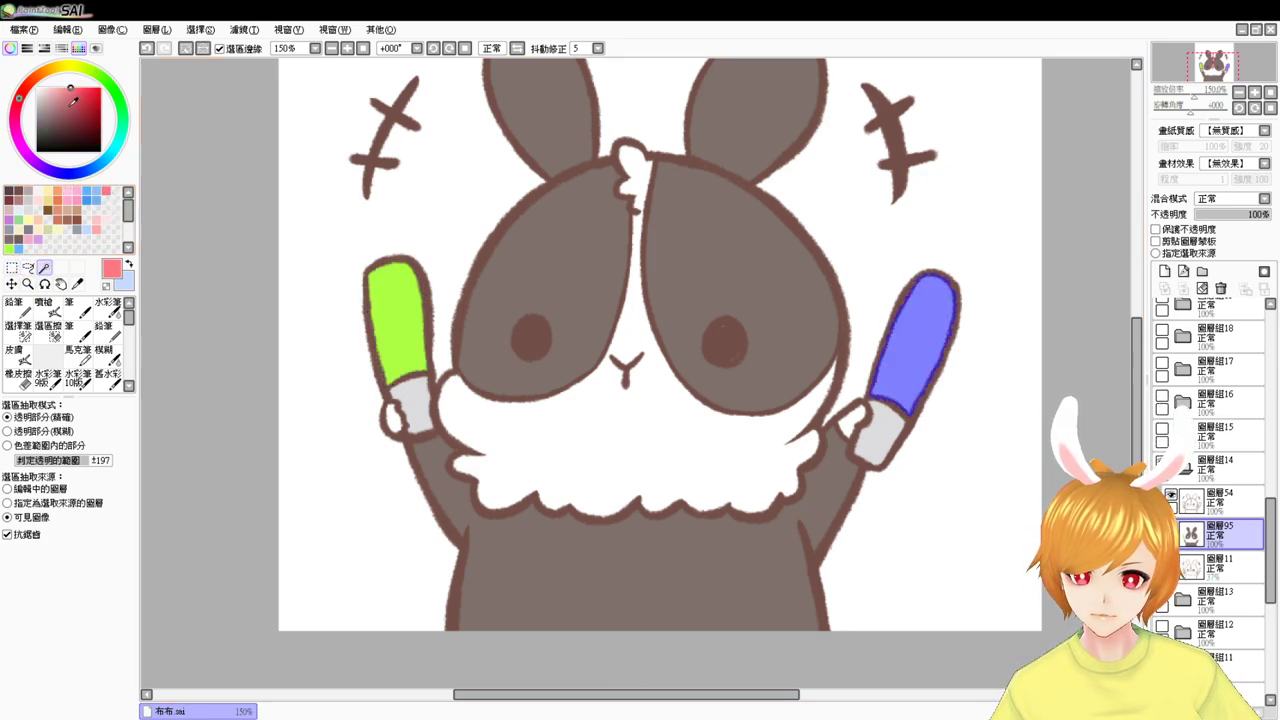
pyautogui.hotkey('ctrl', 'f')
pyautogui.hotkey('ctrl', 'd')
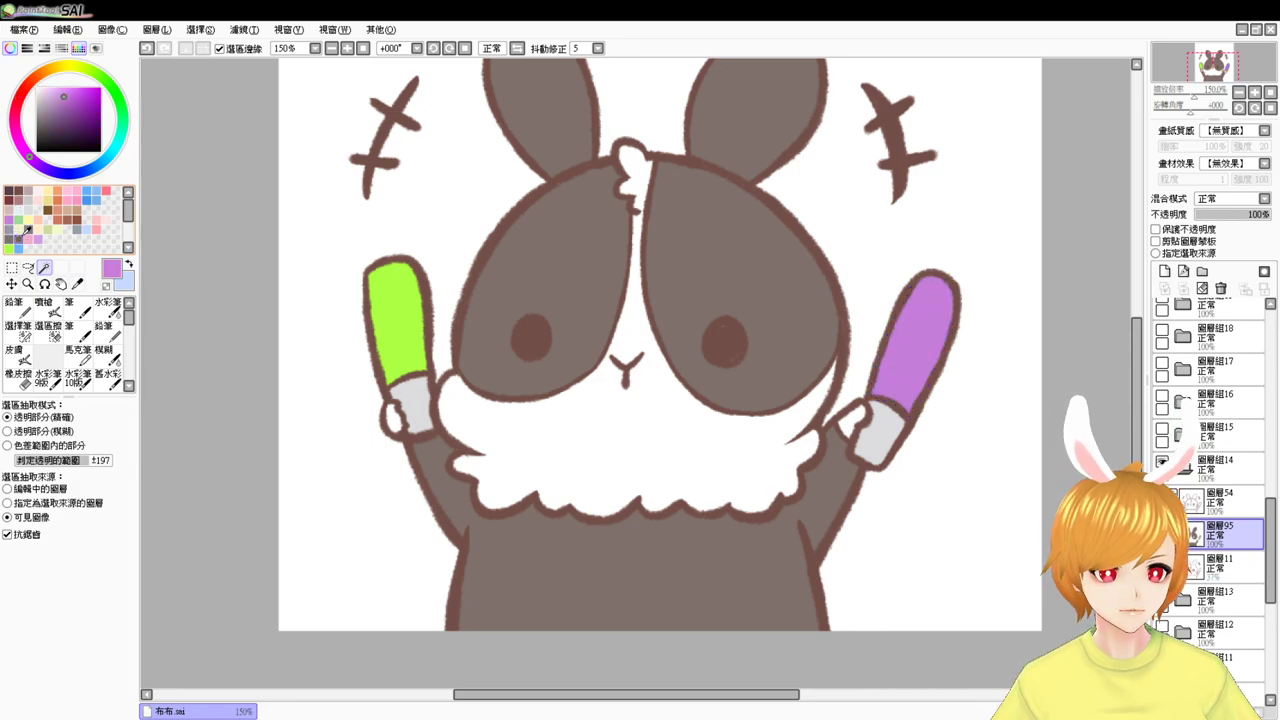
pyautogui.hotkey('ctrl', 'z')
pyautogui.moveTo(67, 91); pyautogui.dragTo(82, 91)
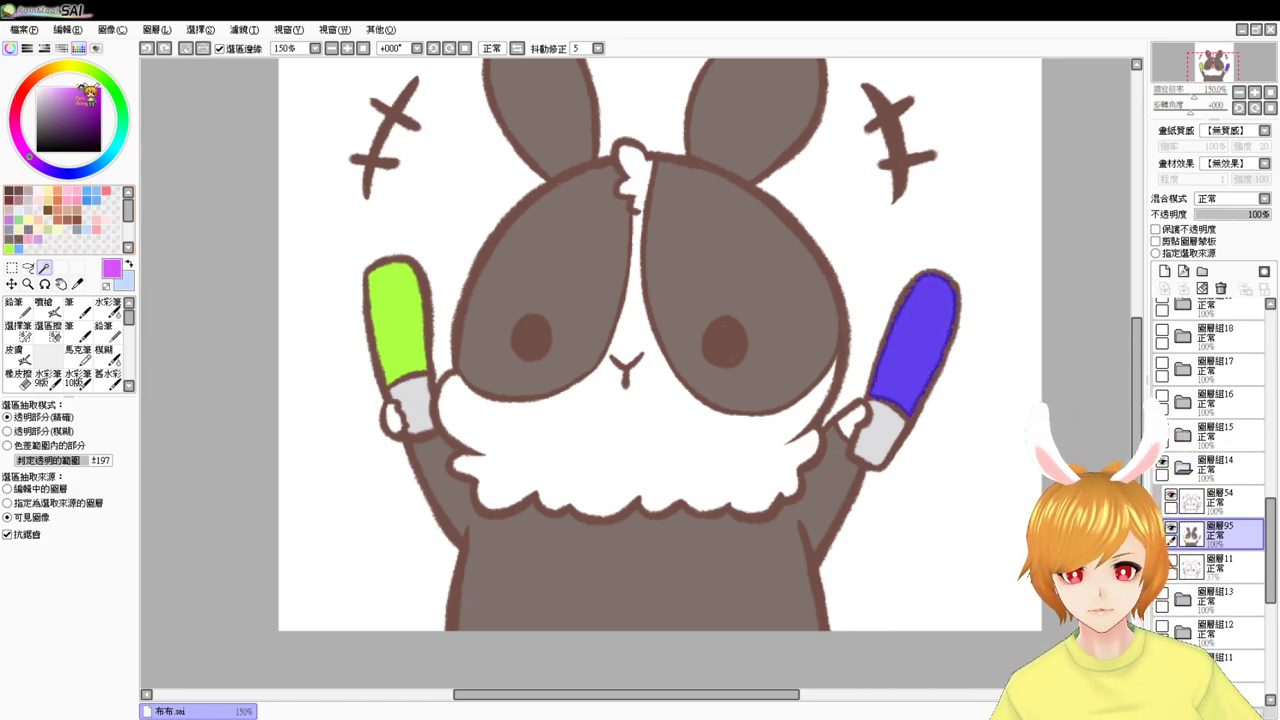
pyautogui.hotkey('ctrl', 'f')
pyautogui.hotkey('ctrl', 'd')
pyautogui.hotkey('ctrl', 'z')
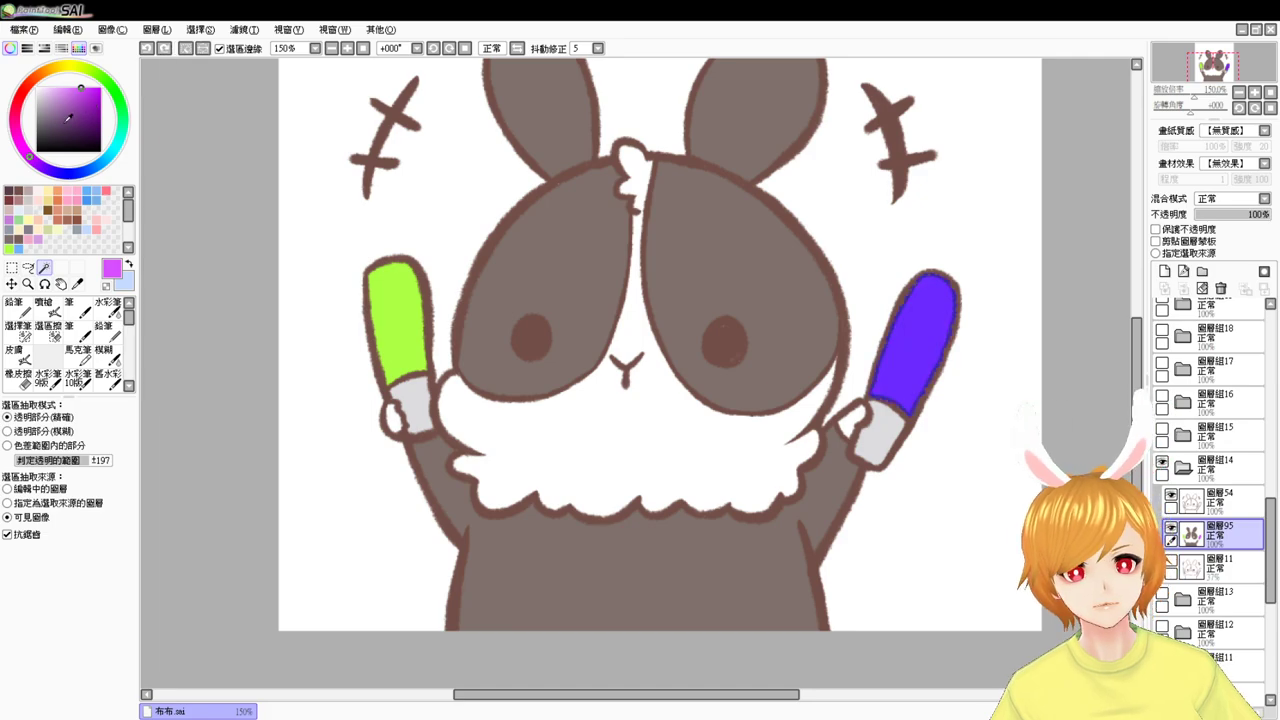
pyautogui.click(44, 306)
pyautogui.hotkey('ctrl', 'f')
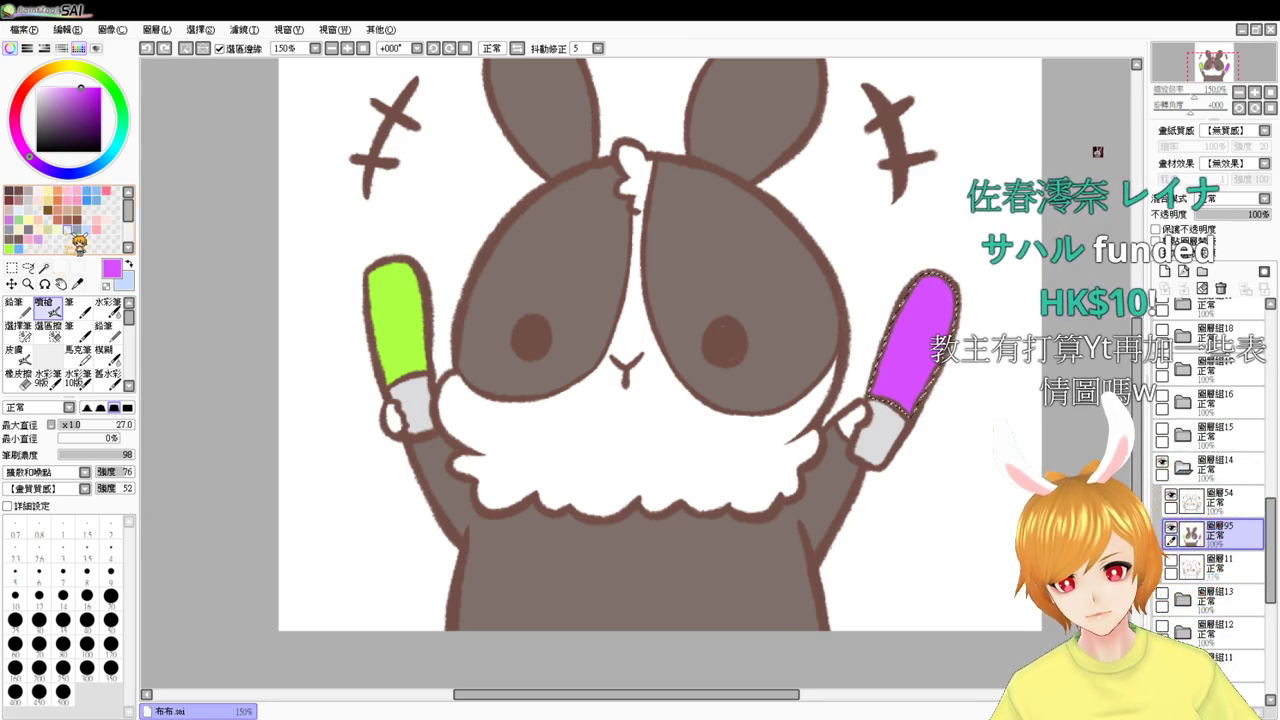
# - Try two golden yellow fills on the upper part of the right stick, and replace them with lemon yellow
pyautogui.click(49, 200)
pyautogui.click(87, 88)
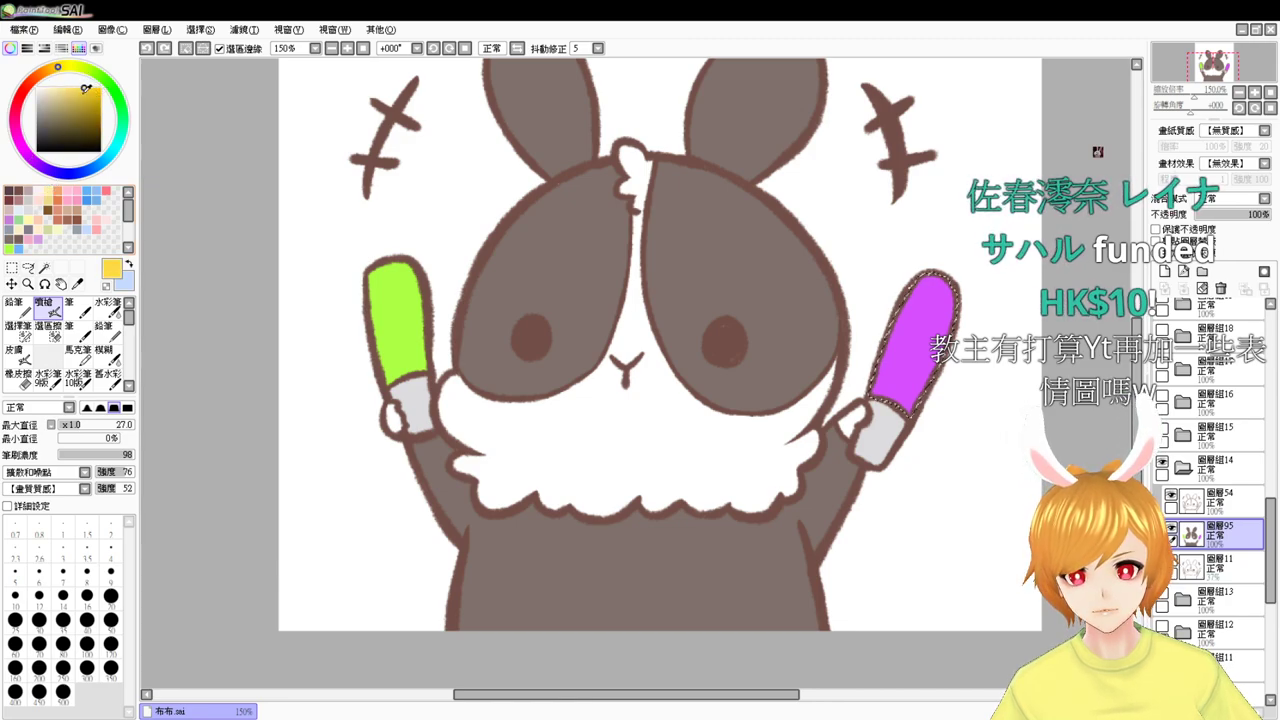
pyautogui.hotkey('ctrl', 'f')
pyautogui.click(99, 88)
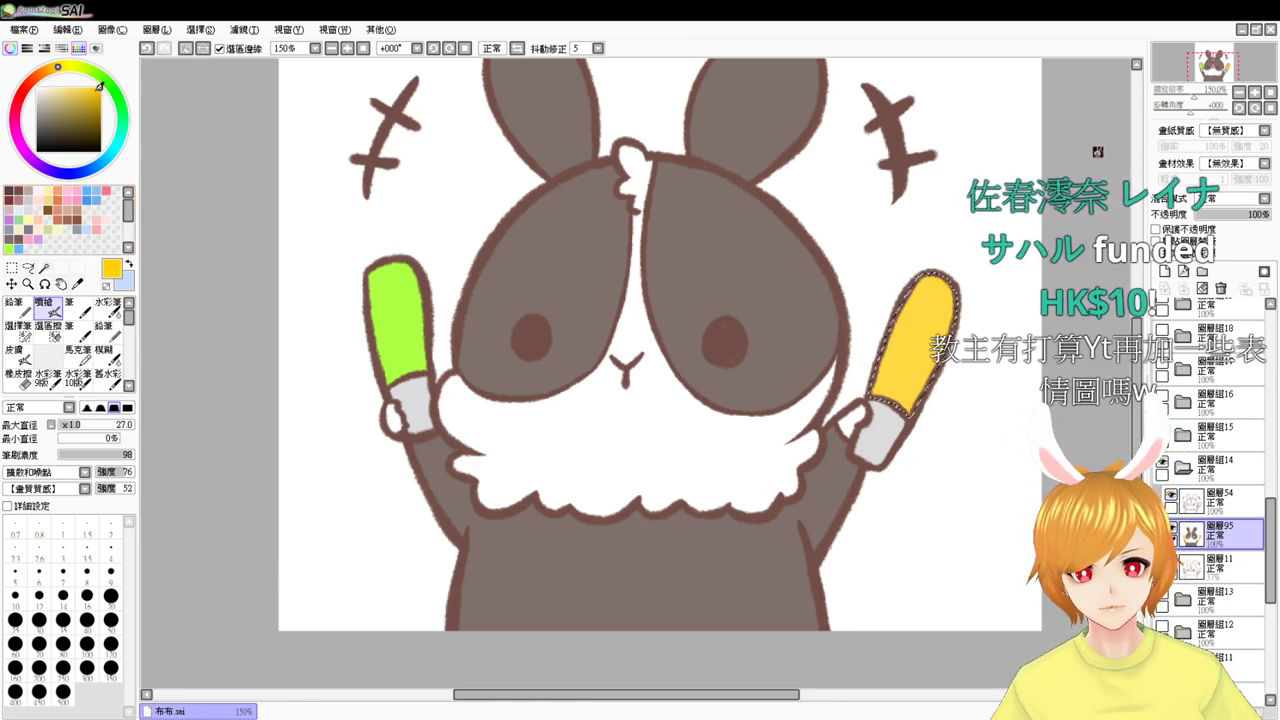
pyautogui.hotkey('ctrl', 'f')
pyautogui.click(71, 66)
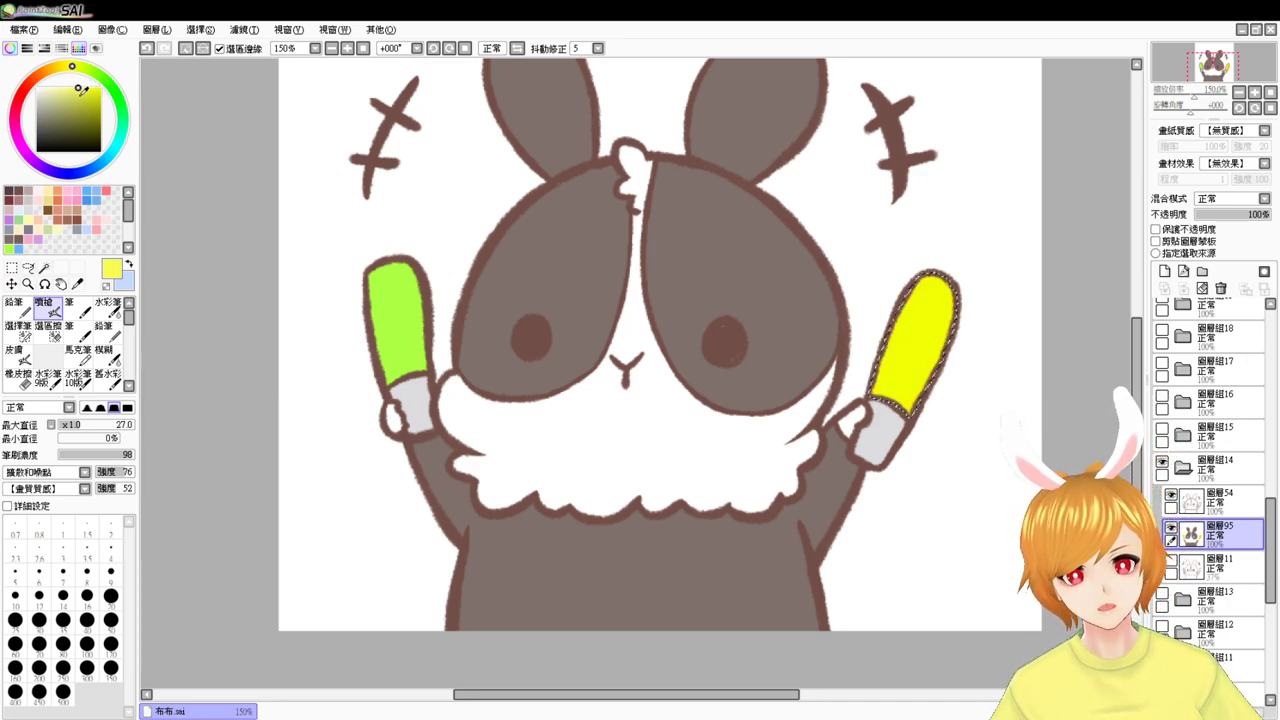
pyautogui.hotkey('ctrl', 'f')
pyautogui.hotkey('ctrl', 'd')
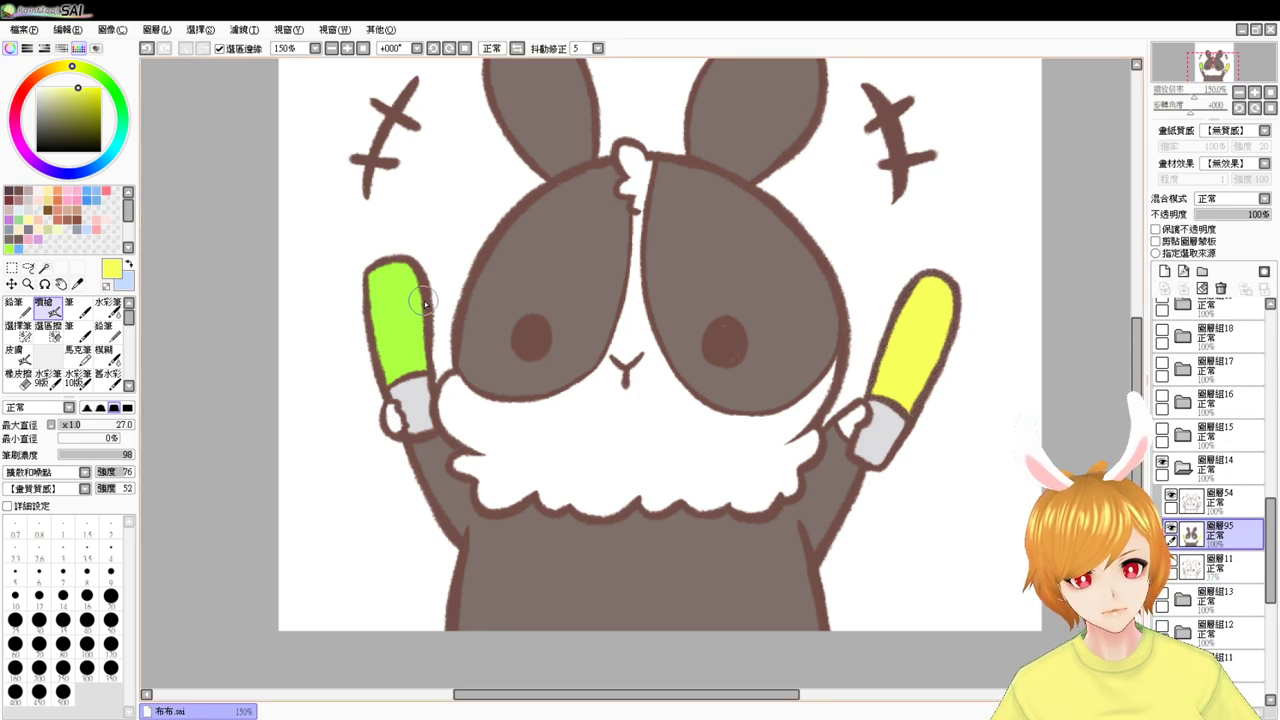
# - Select the upper part of the left stick from the line art and refill it with a paler yellow-green
pyautogui.click(1171, 528)
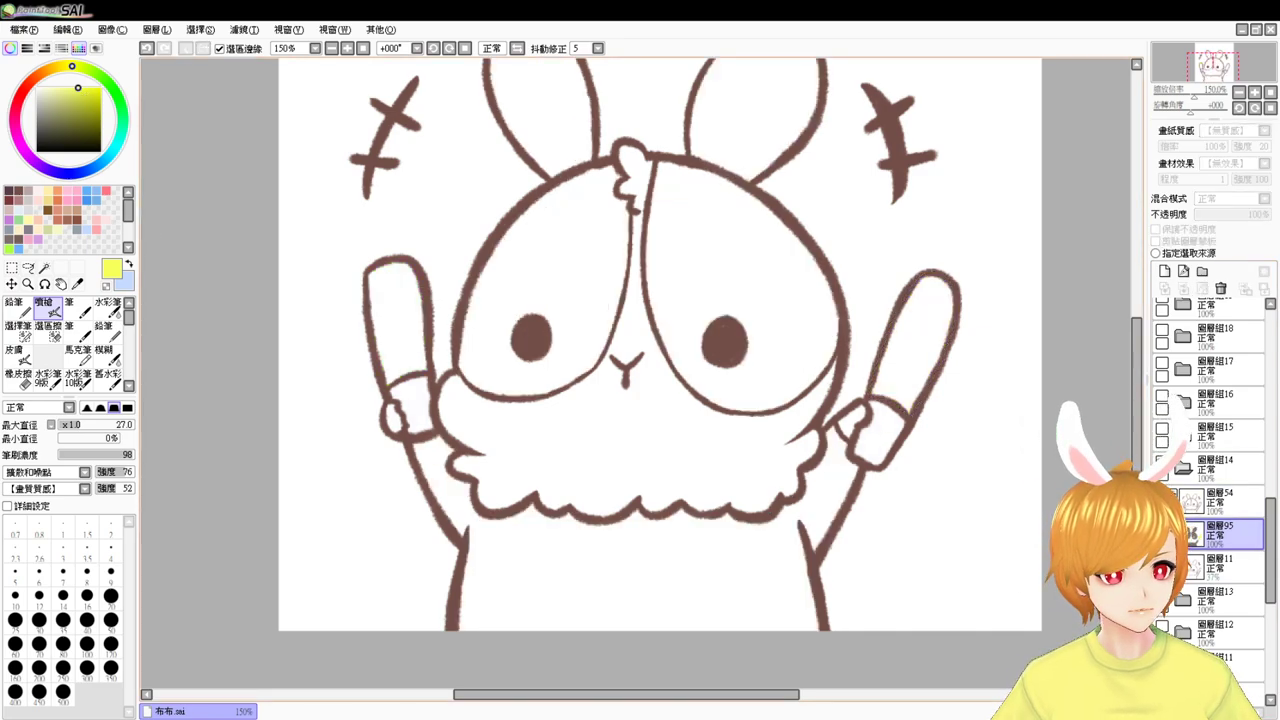
pyautogui.click(45, 268)
pyautogui.click(403, 320)
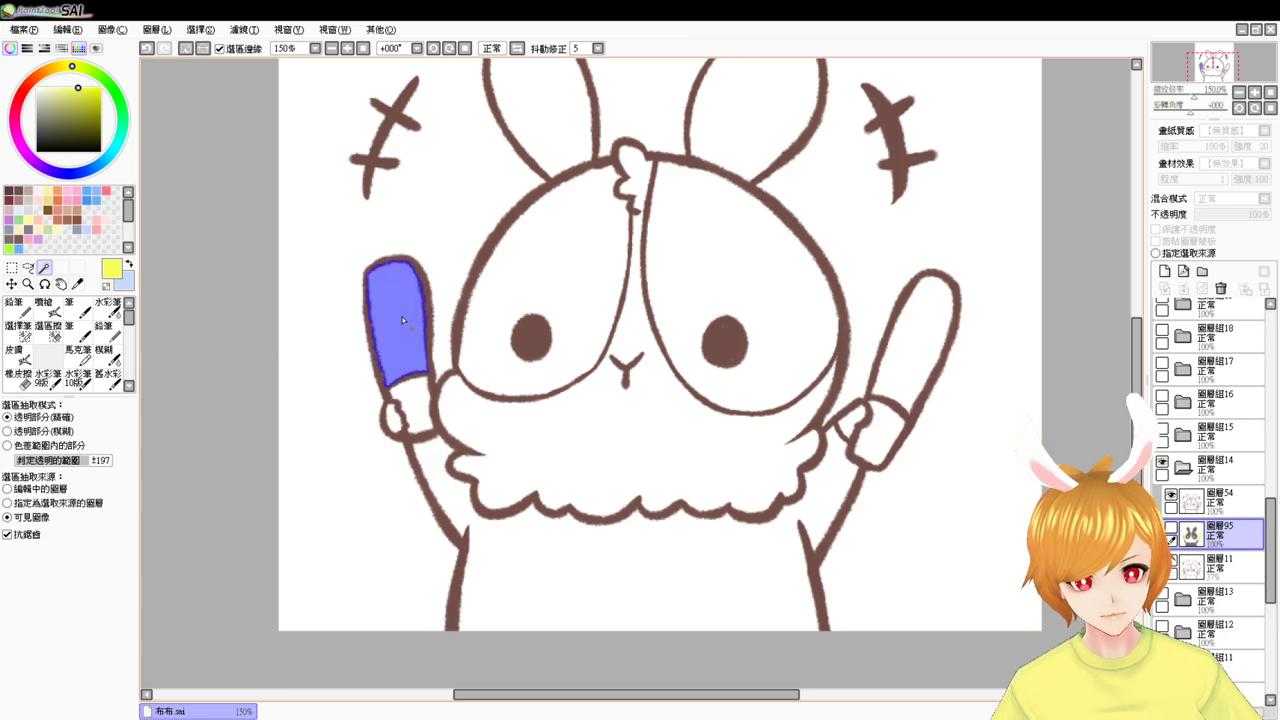
pyautogui.click(1164, 528)
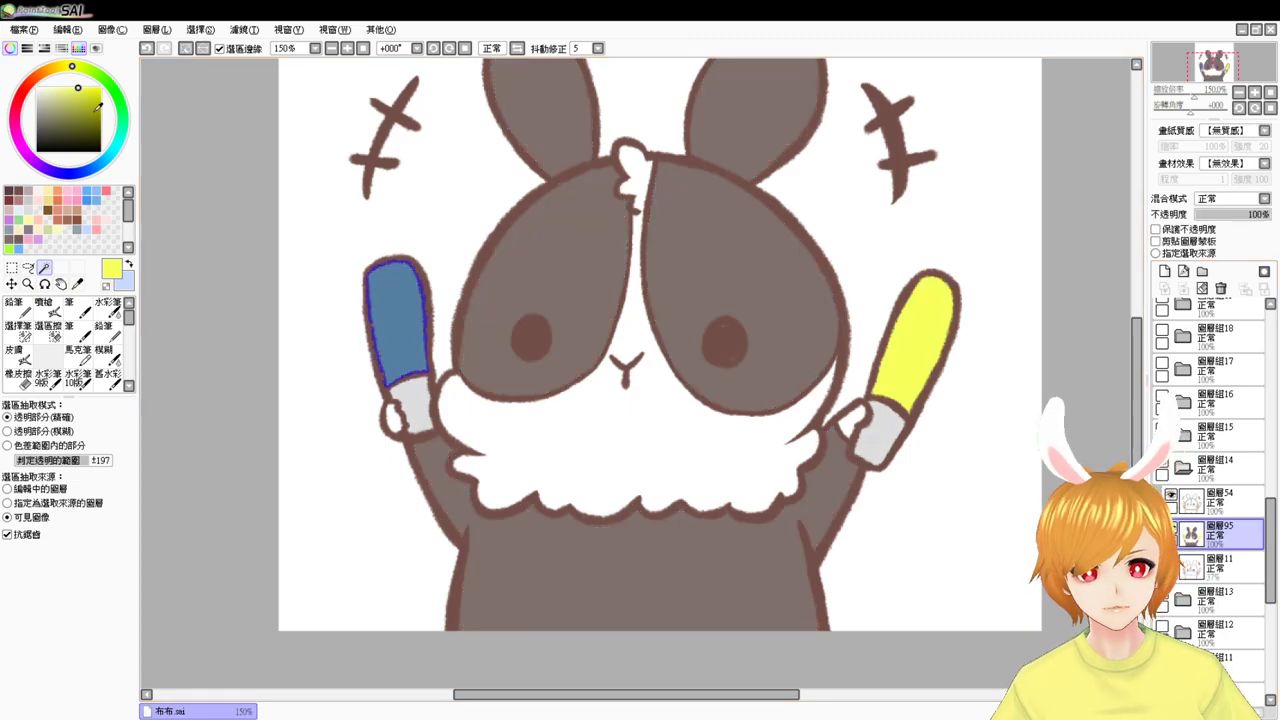
pyautogui.click(15, 242)
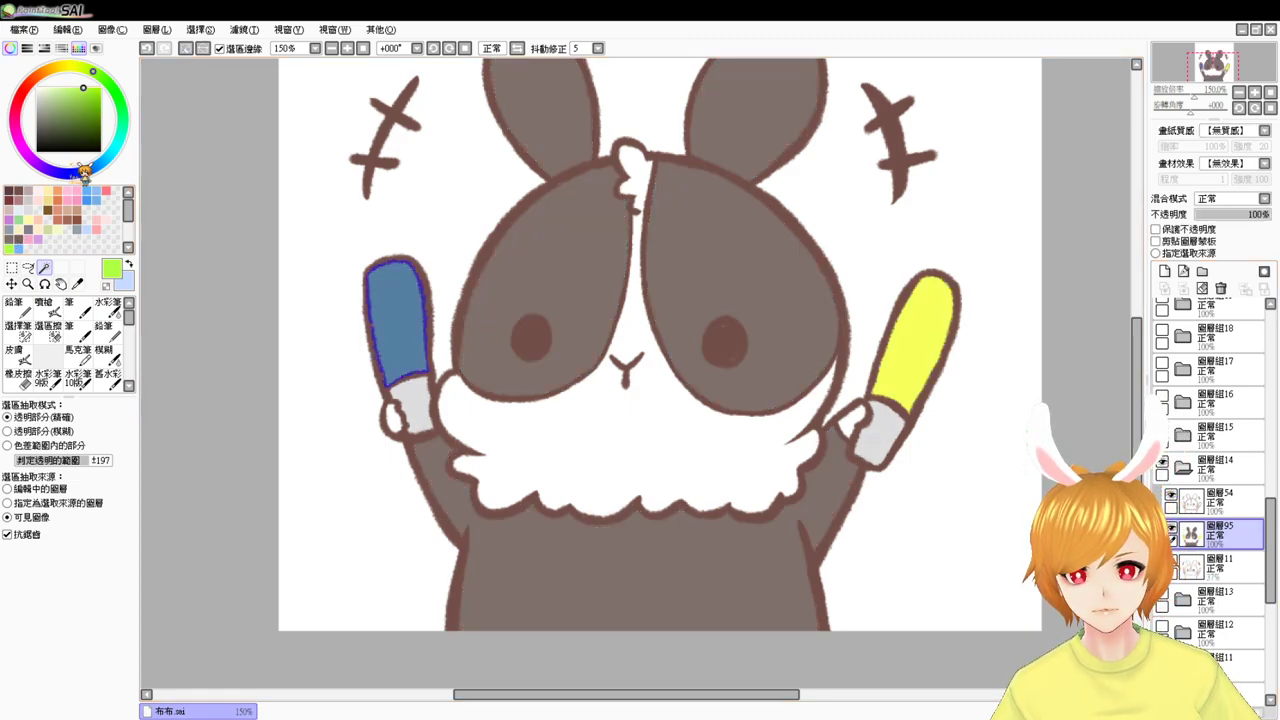
pyautogui.hotkey('ctrl', 'f')
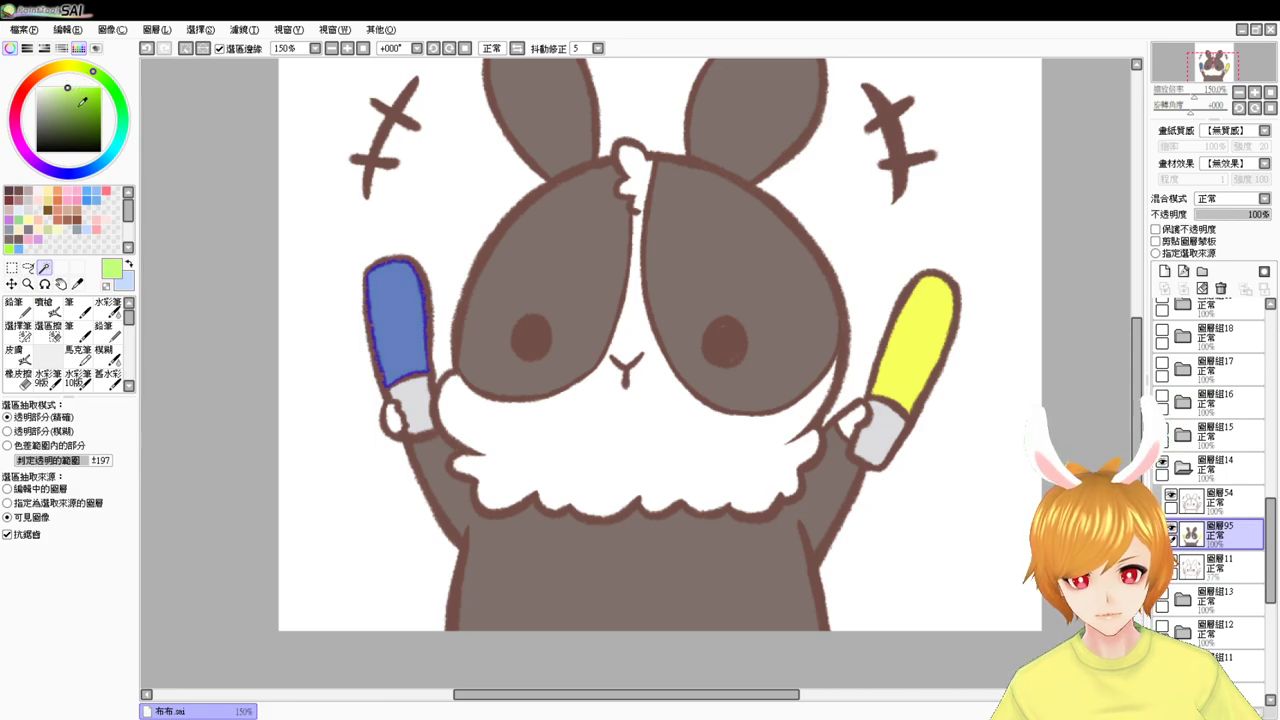
pyautogui.hotkey('ctrl', 'd')
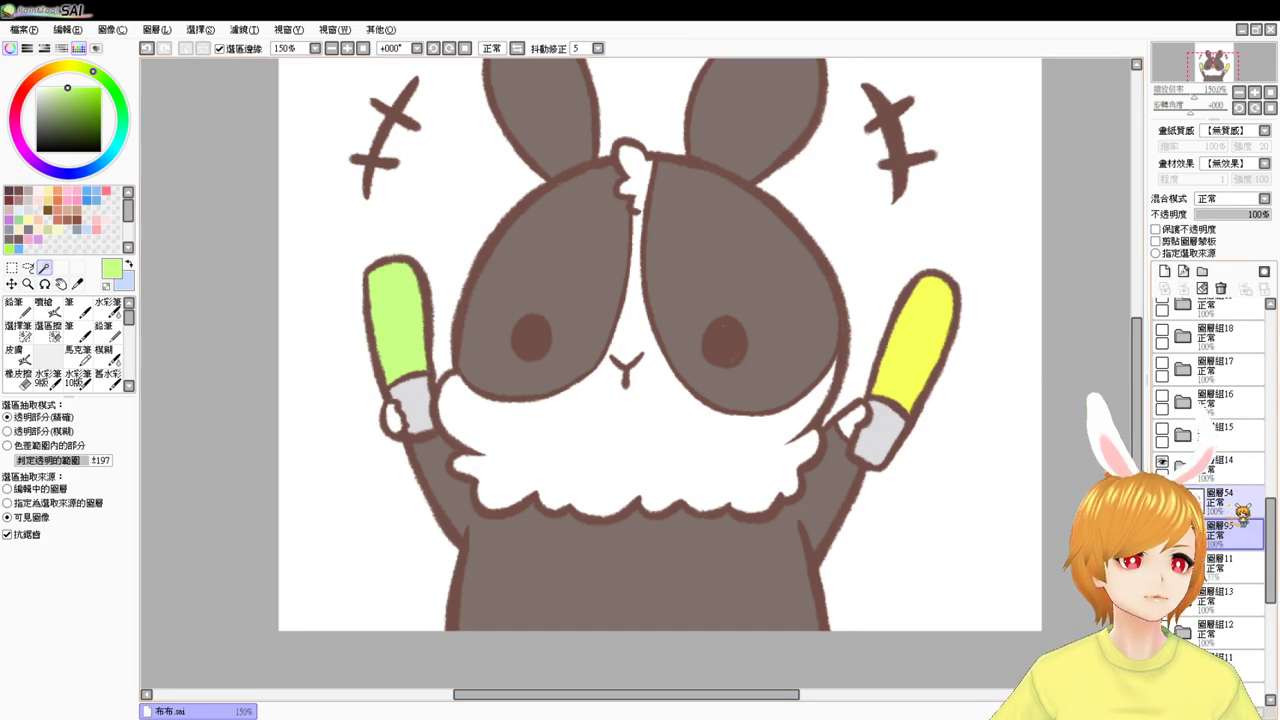
# - Paint a small pink blush oval beneath the outer side of each eye with the airbrush
pyautogui.click(97, 229)
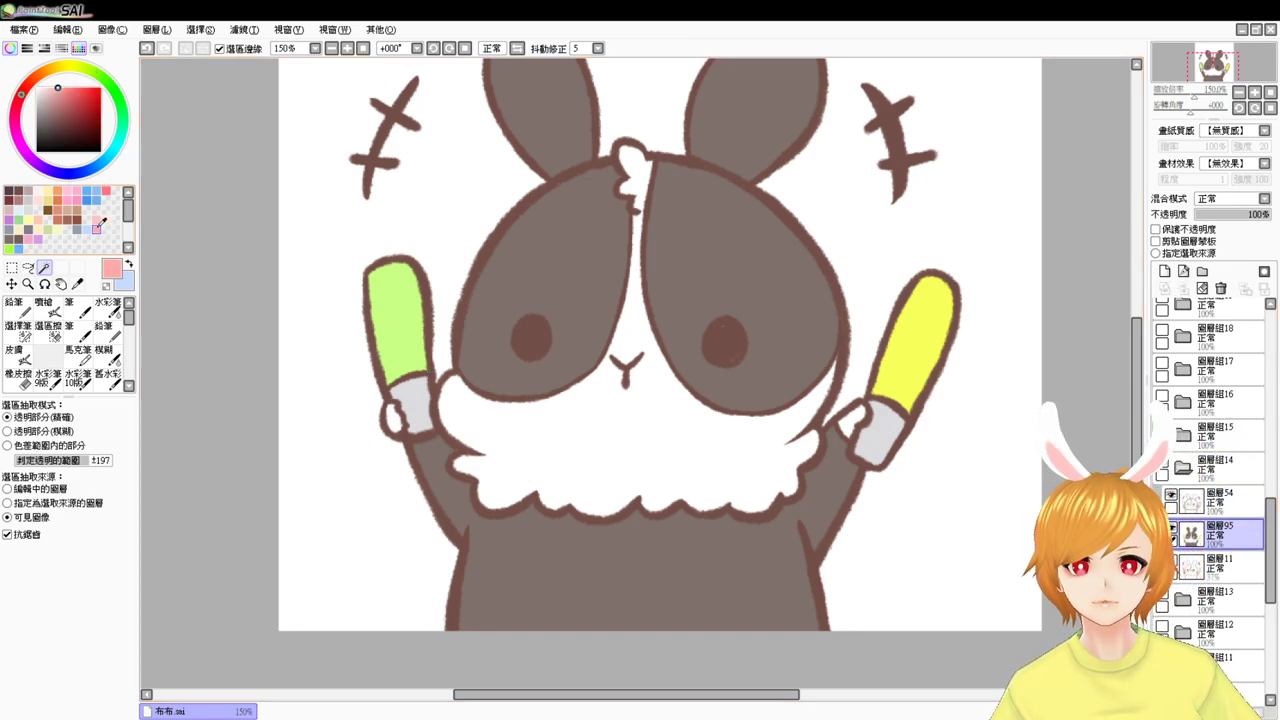
pyautogui.click(48, 310)
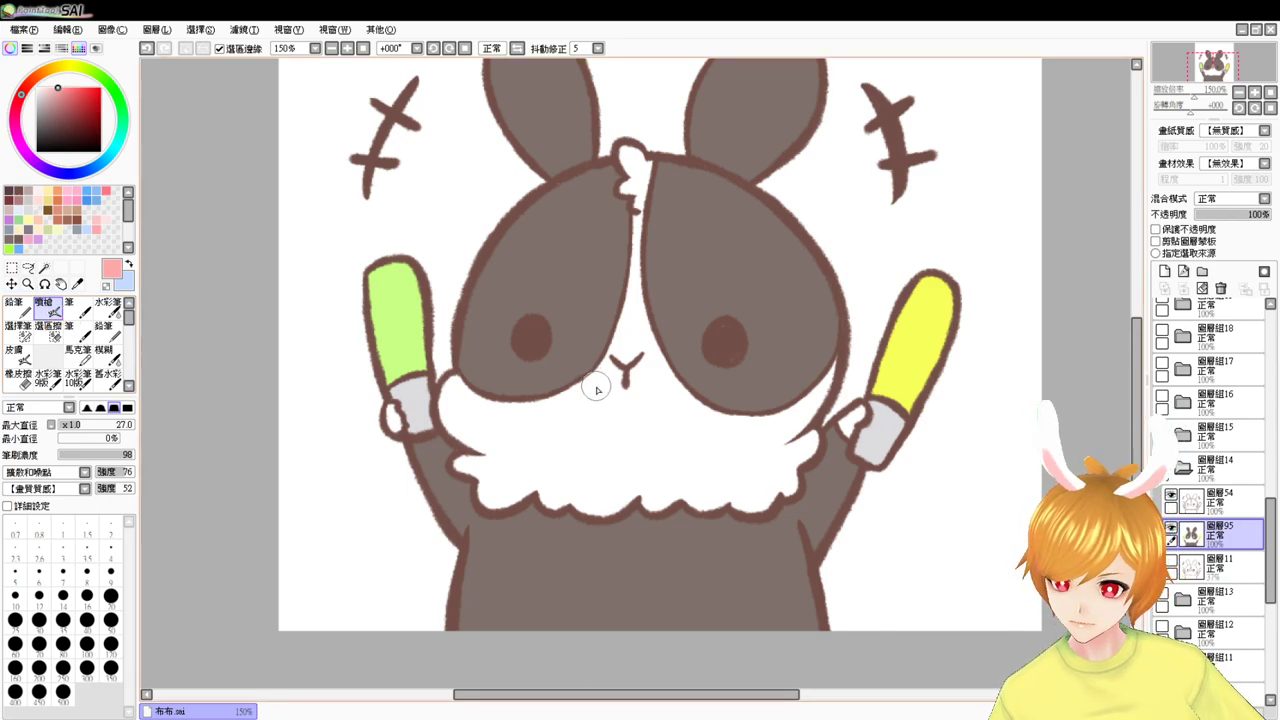
pyautogui.moveTo(480, 363); pyautogui.dragTo(494, 362)
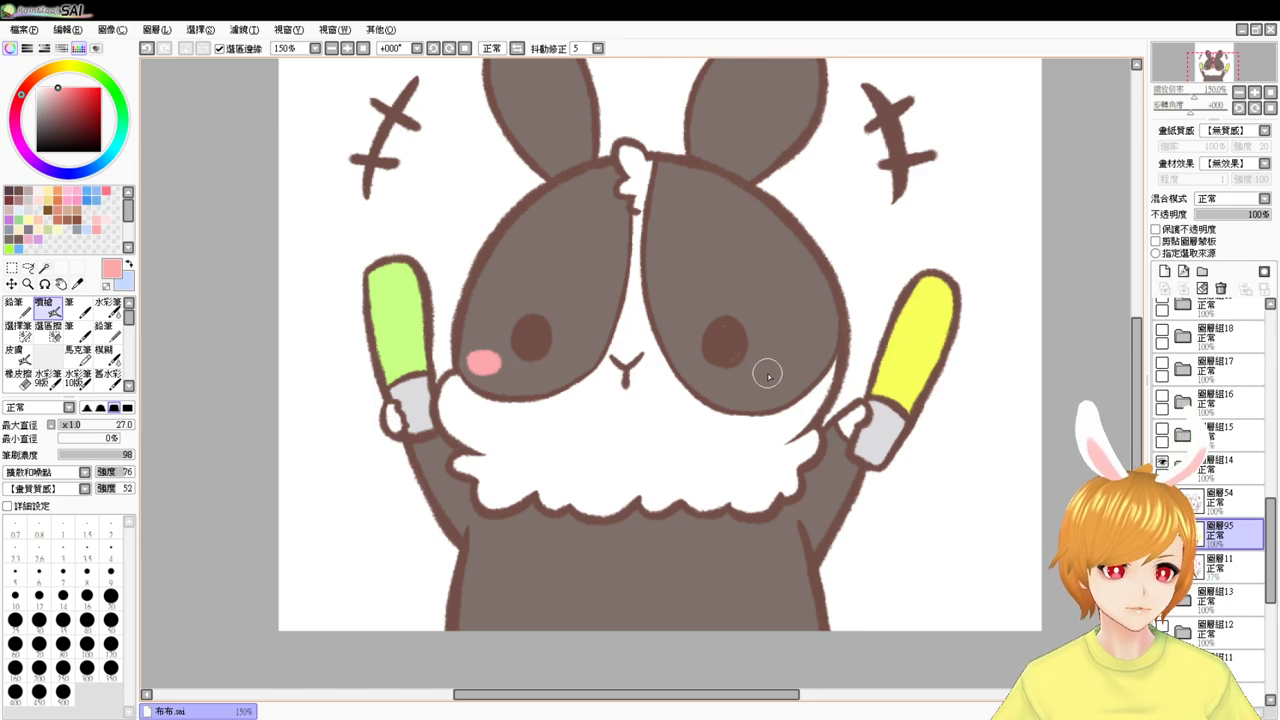
pyautogui.moveTo(766, 369); pyautogui.dragTo(767, 375)
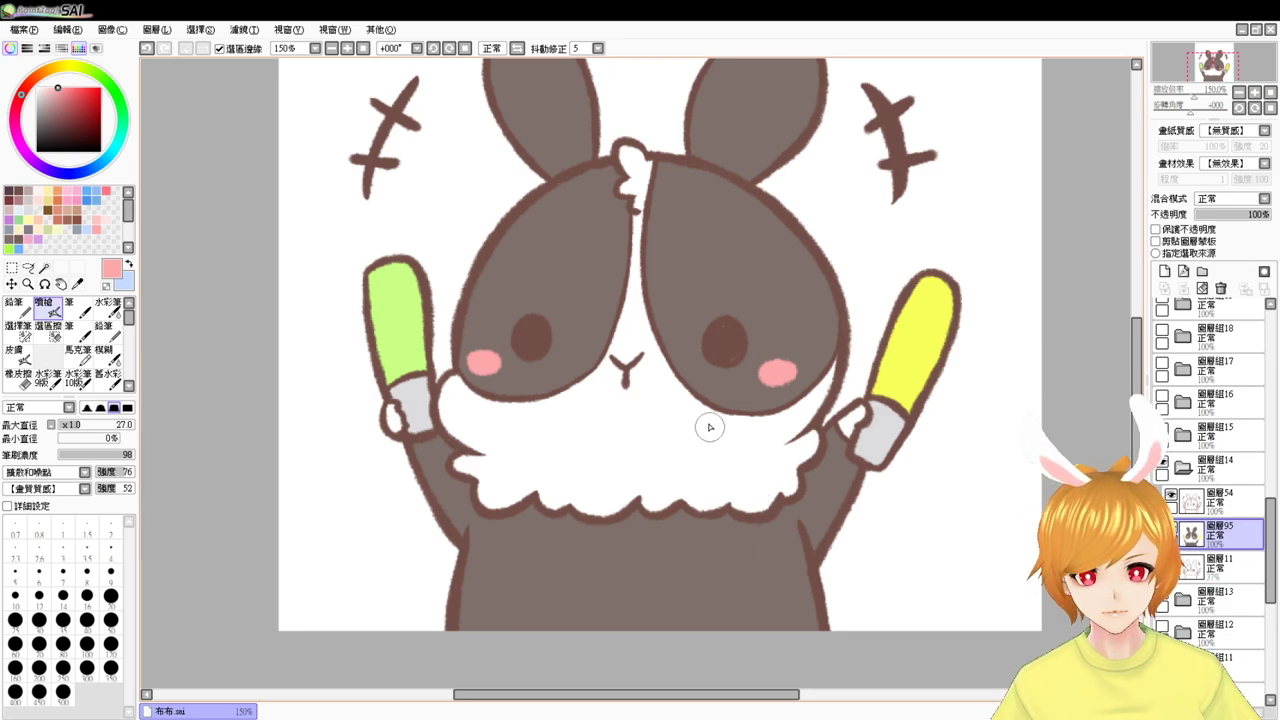
# - Sample the grey-brown fur colour, switch visibility from 圖層組14 to 圖層組15, and add a new layer between 圖層55 and 圖層12
pyautogui.moveTo(705, 400); pyautogui.dragTo(697, 472)
pyautogui.rightClick(751, 347)
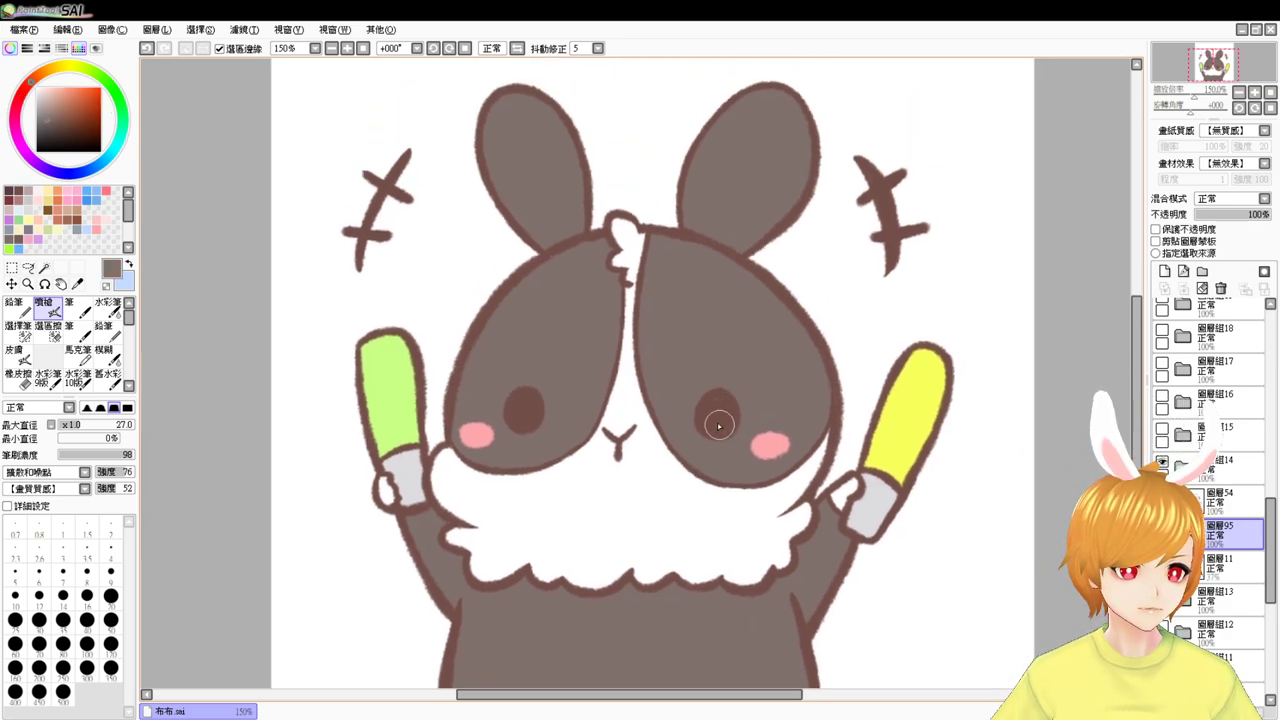
pyautogui.click(347, 48)
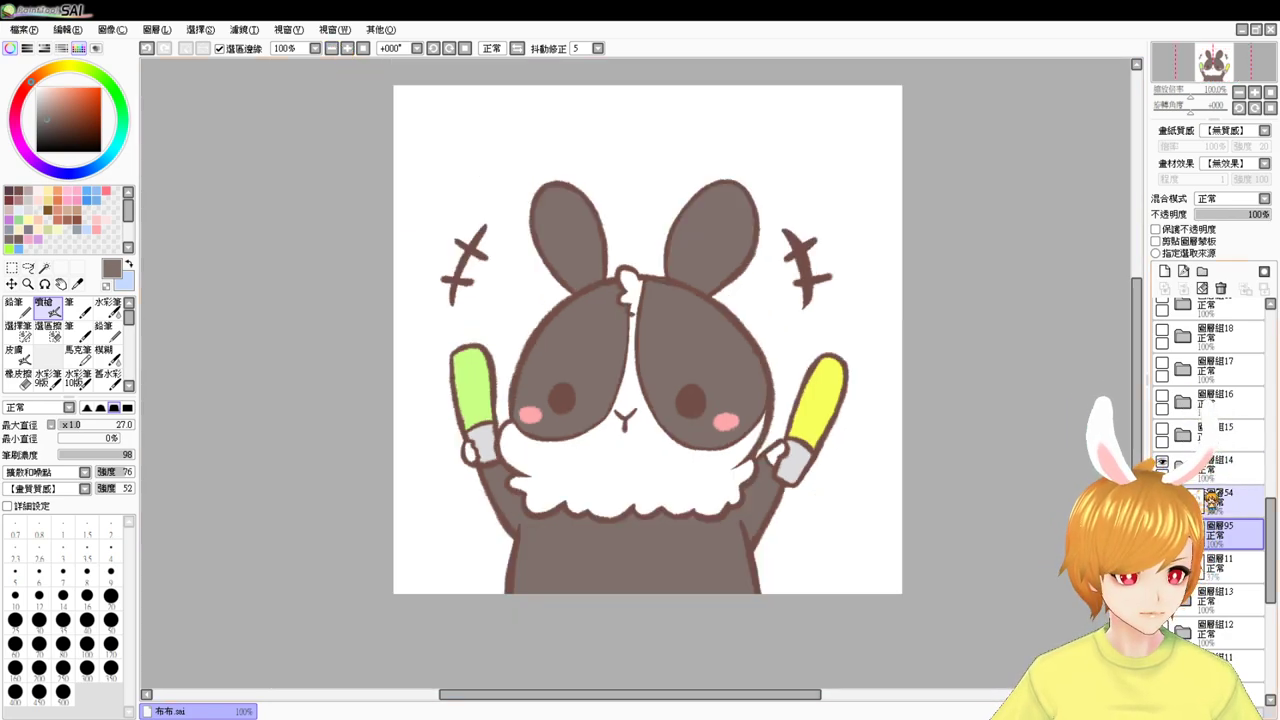
pyautogui.click(1181, 466)
pyautogui.click(1162, 462)
pyautogui.click(1162, 429)
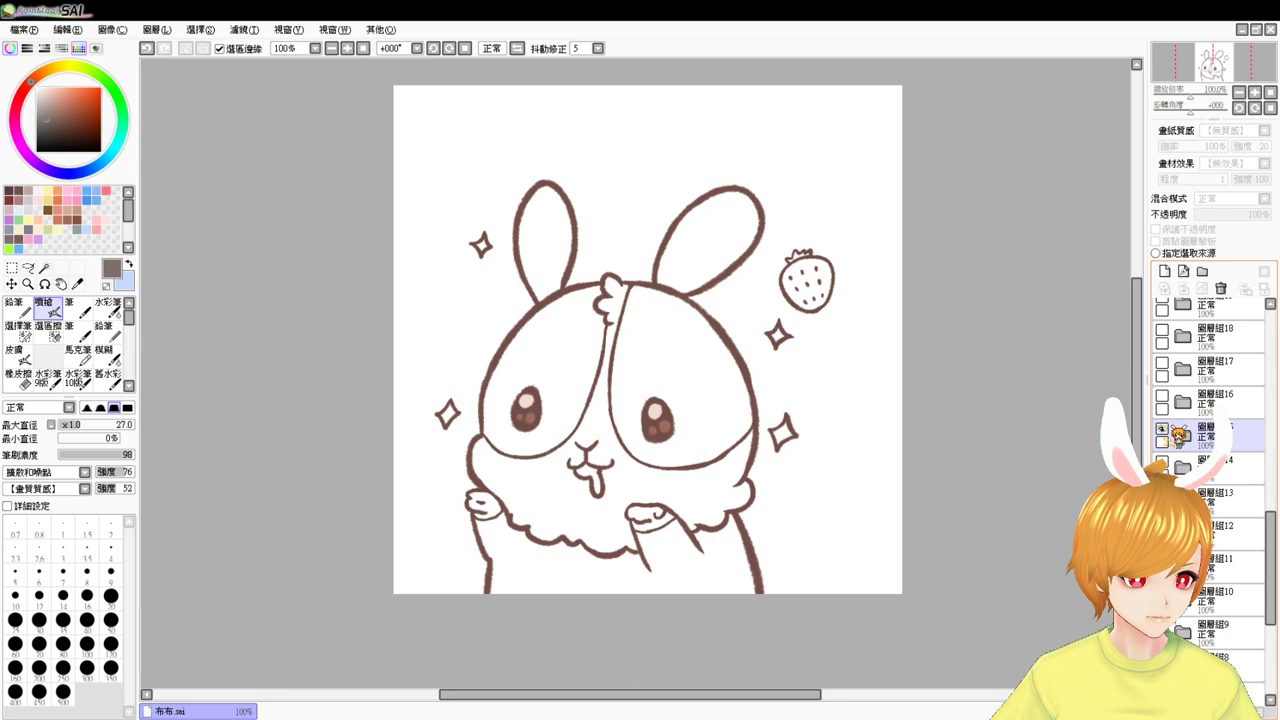
pyautogui.click(1182, 435)
pyautogui.click(1222, 497)
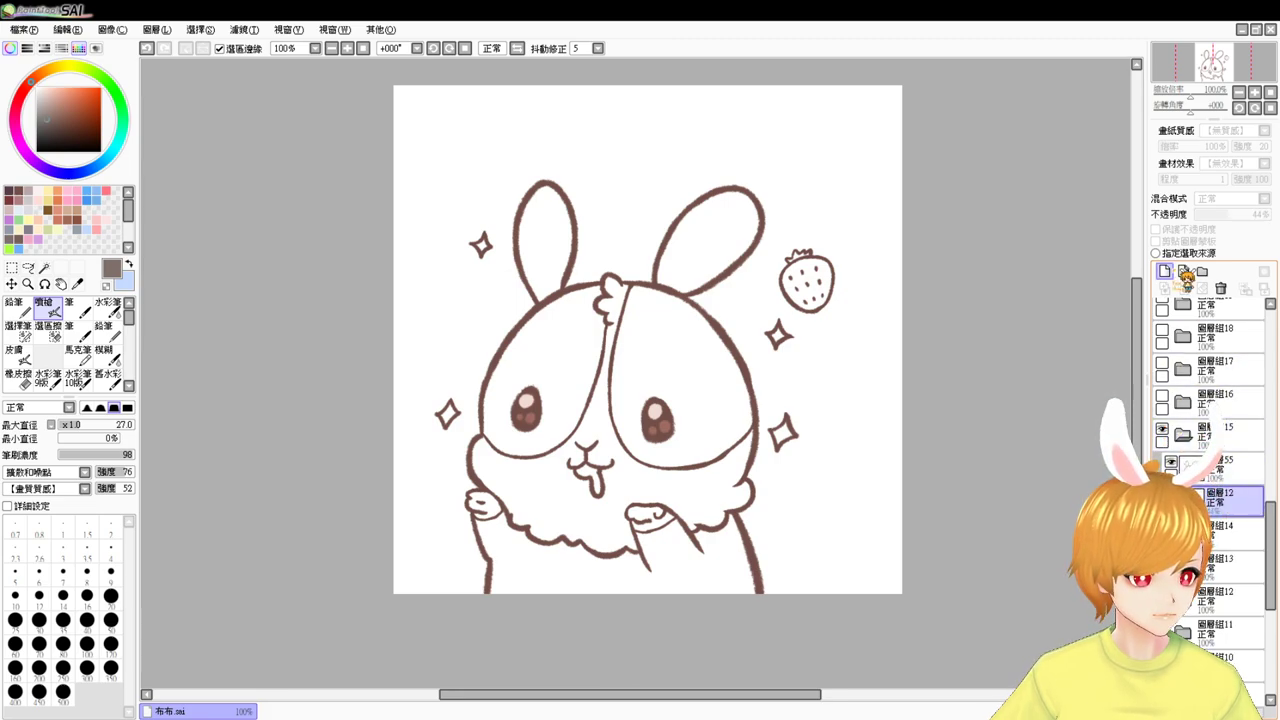
pyautogui.click(1184, 272)
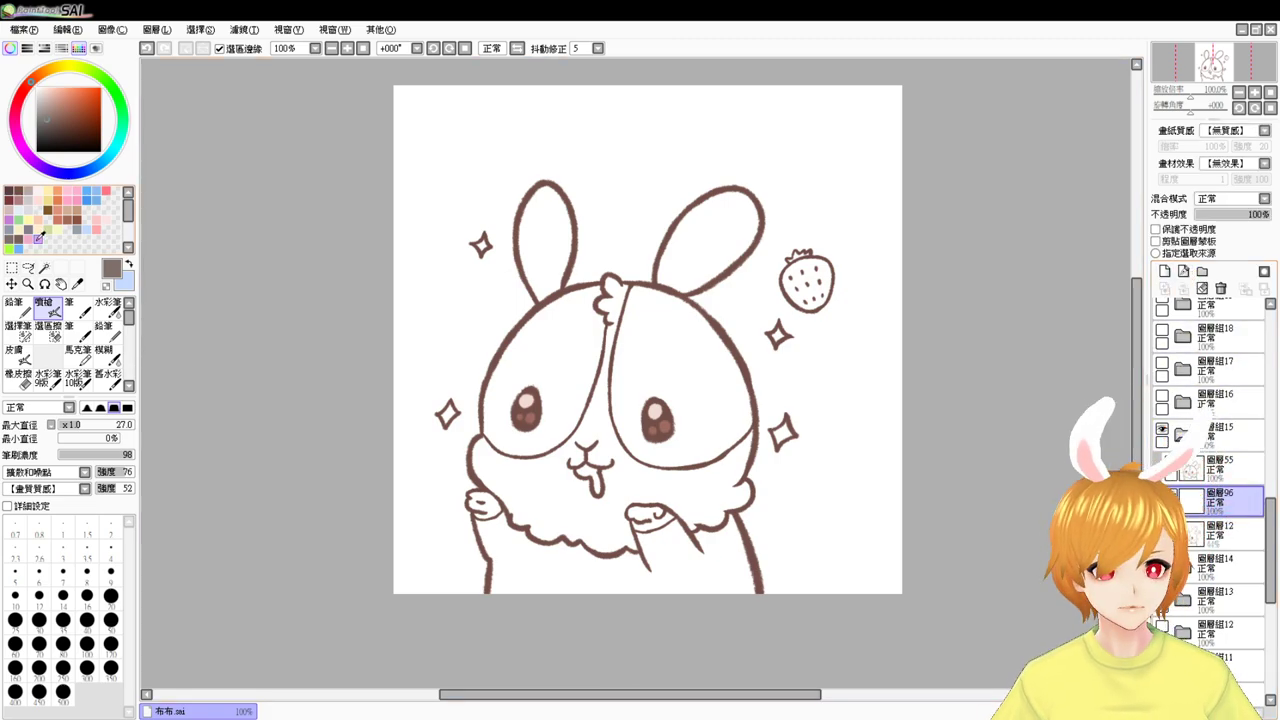
# - Fill the strawberry rabbit's ears, both face patches, arms and body with grey-brown on the new layer
pyautogui.click(44, 268)
pyautogui.click(535, 360)
pyautogui.click(545, 235)
pyautogui.click(685, 257)
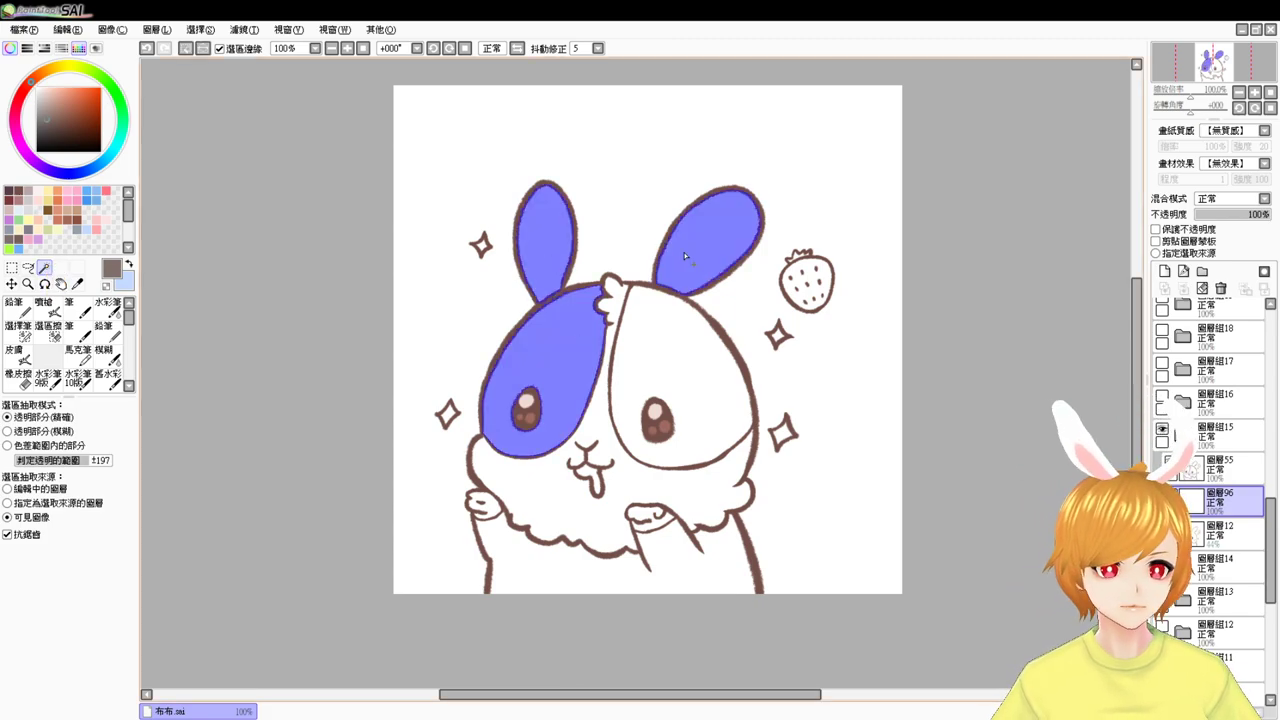
pyautogui.click(637, 432)
pyautogui.click(560, 557)
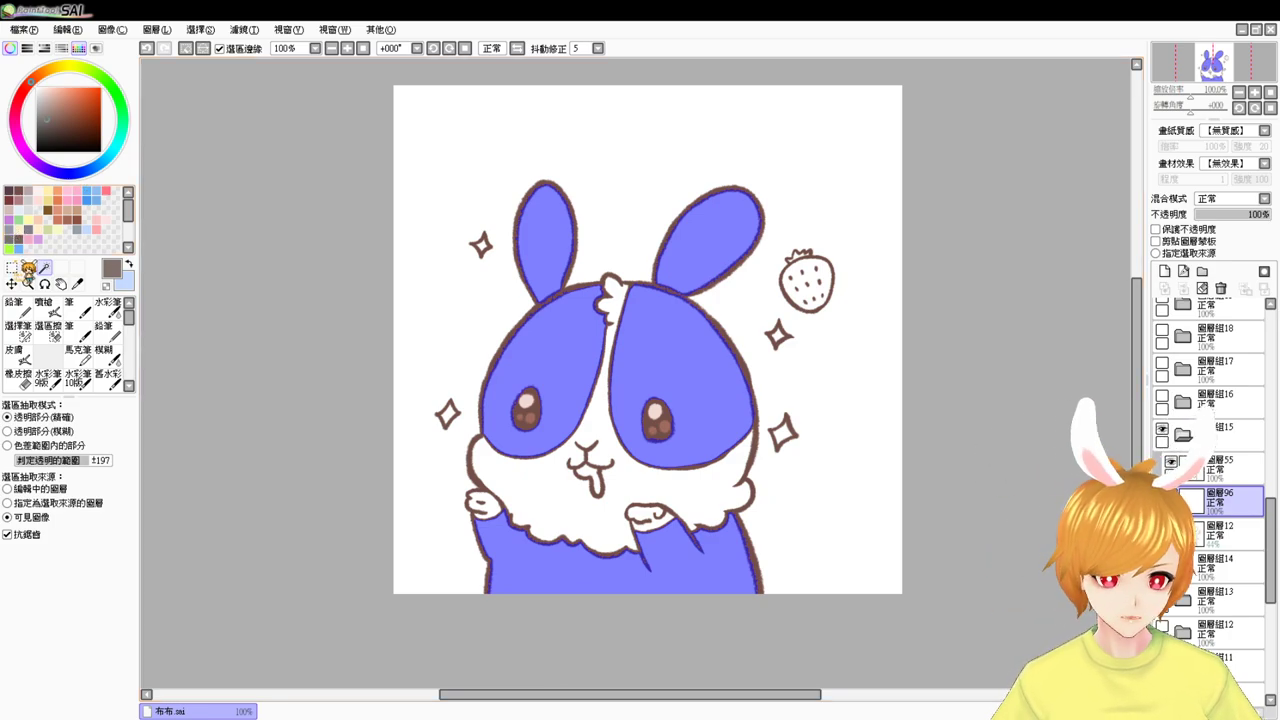
pyautogui.hotkey('ctrl', 'f')
pyautogui.hotkey('ctrl', 'd')
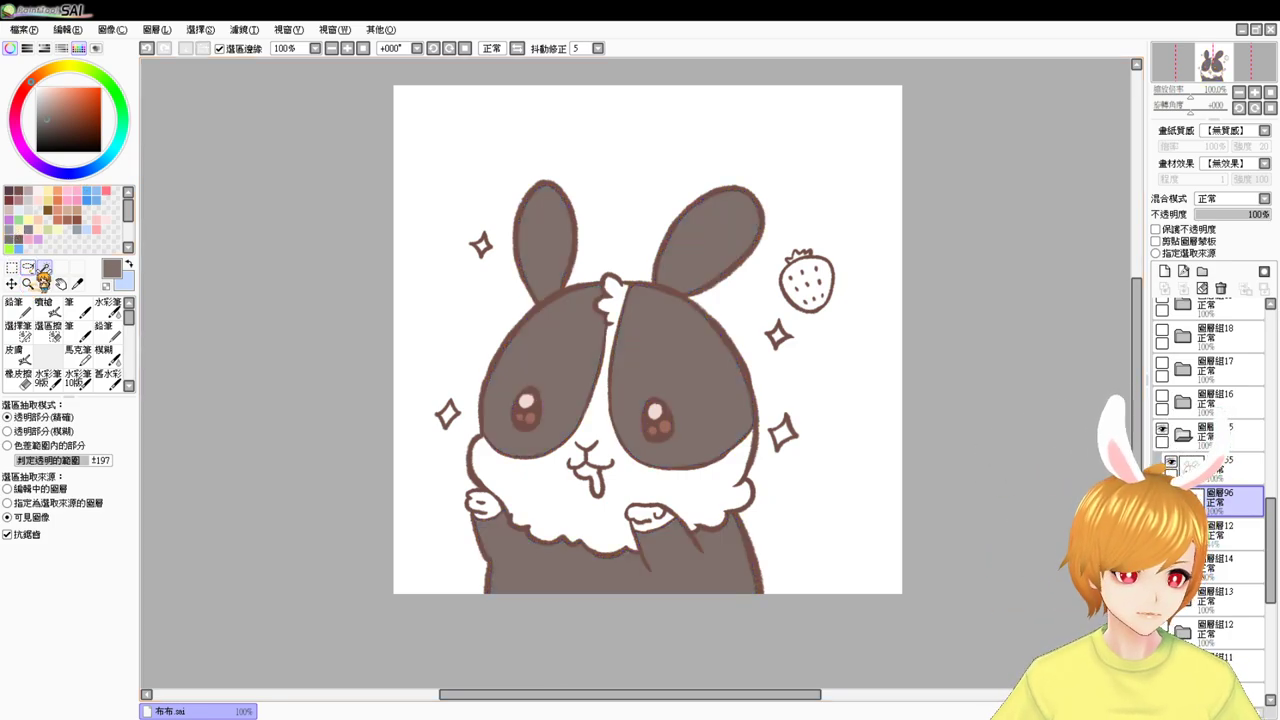
# - Select the rabbit's muzzle, chest ruff, forehead tuft and both paws for filling
pyautogui.click(545, 481)
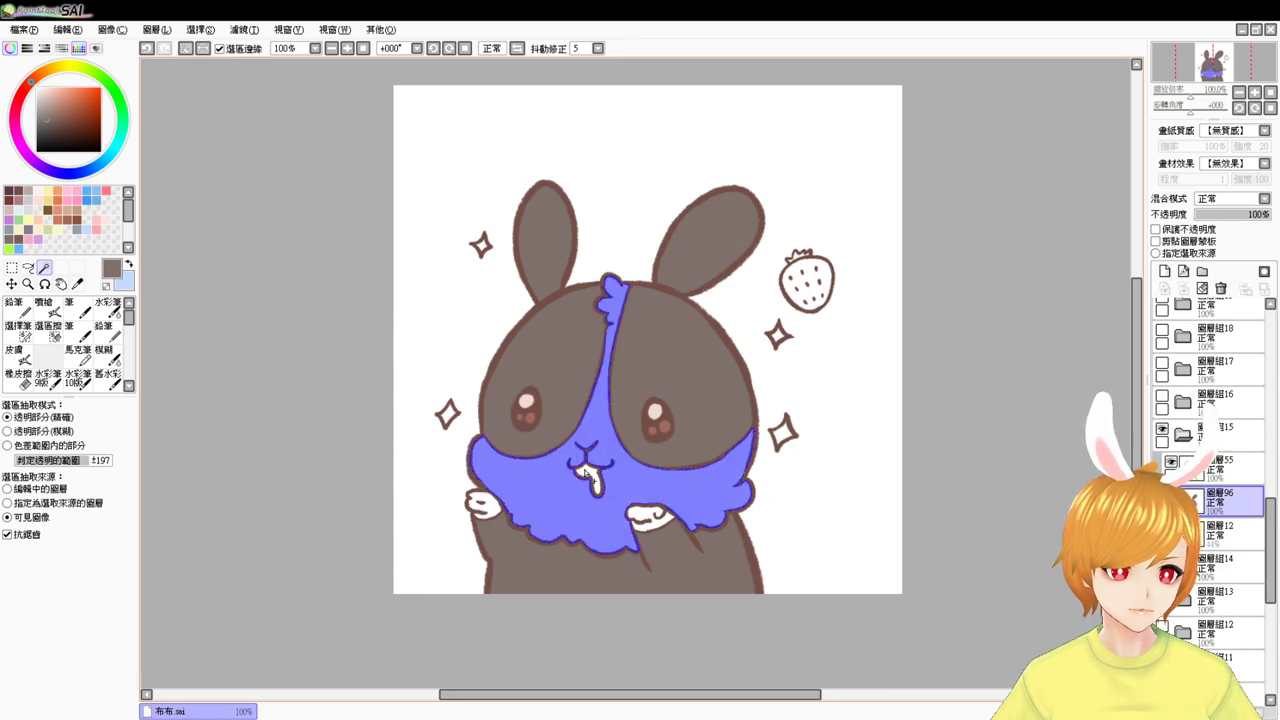
pyautogui.click(648, 517)
pyautogui.click(486, 505)
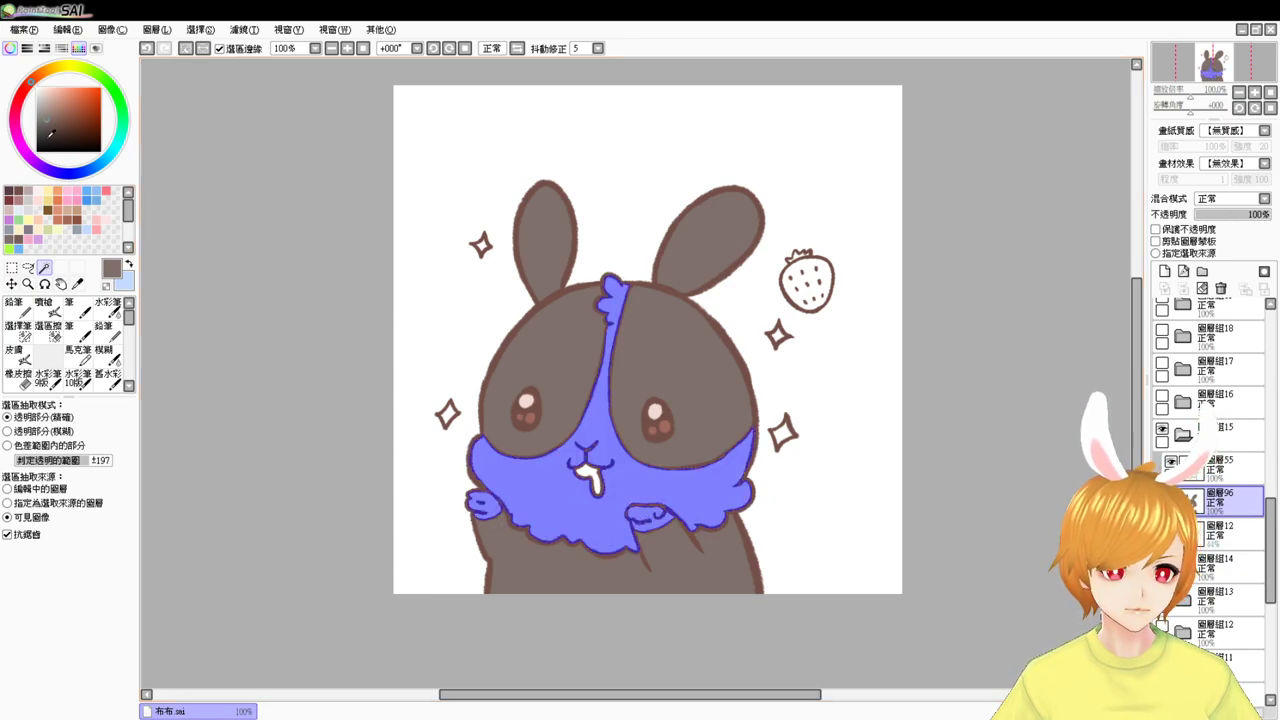
# - Fill the selected muzzle, forehead tuft, chest fur and paws with white and clear the selection
pyautogui.click(37, 88)
pyautogui.press('BackSpace')
pyautogui.hotkey('ctrl', 'd')
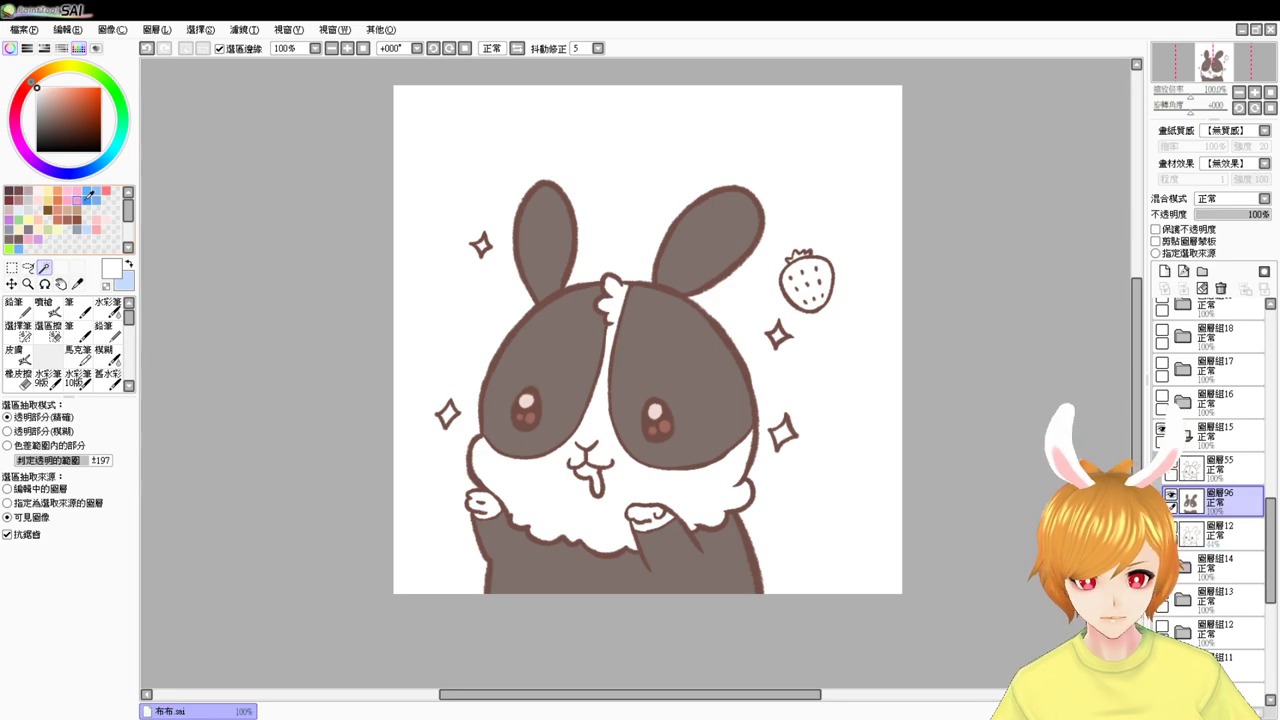
# - Airbrush pink blush spots onto both of the rabbit's cheeks below the eyes
pyautogui.click(98, 229)
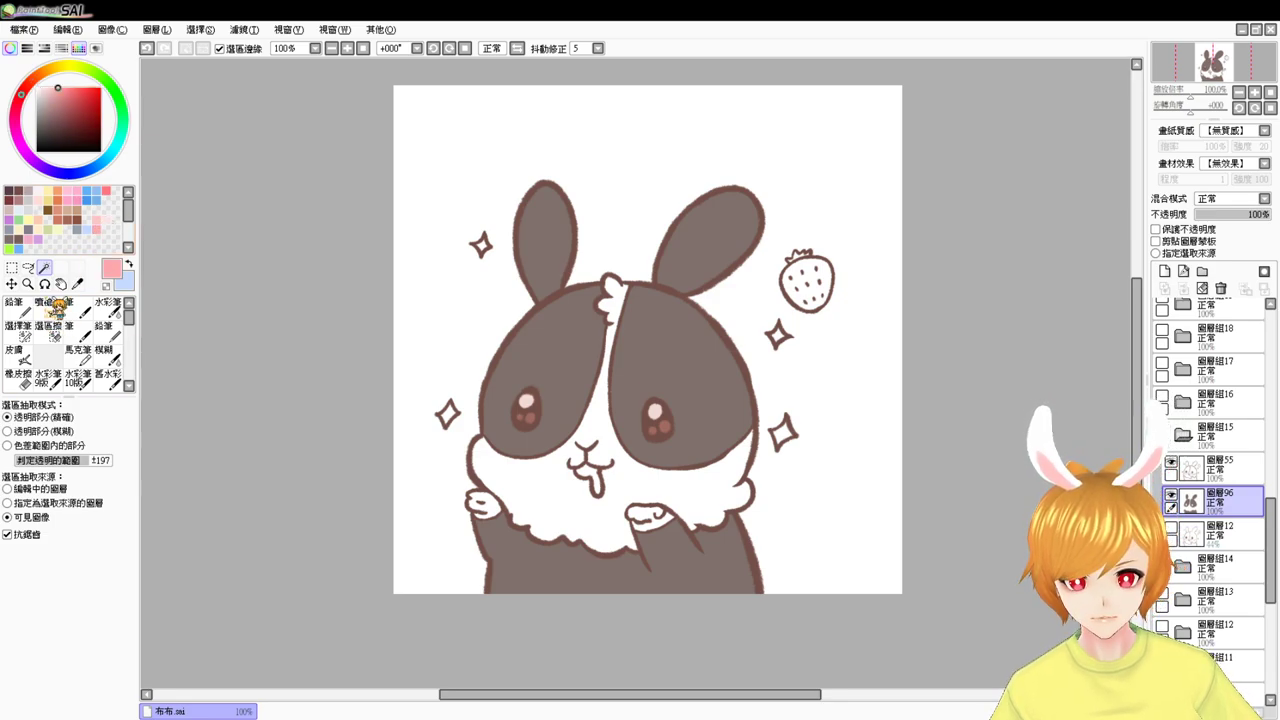
pyautogui.click(55, 312)
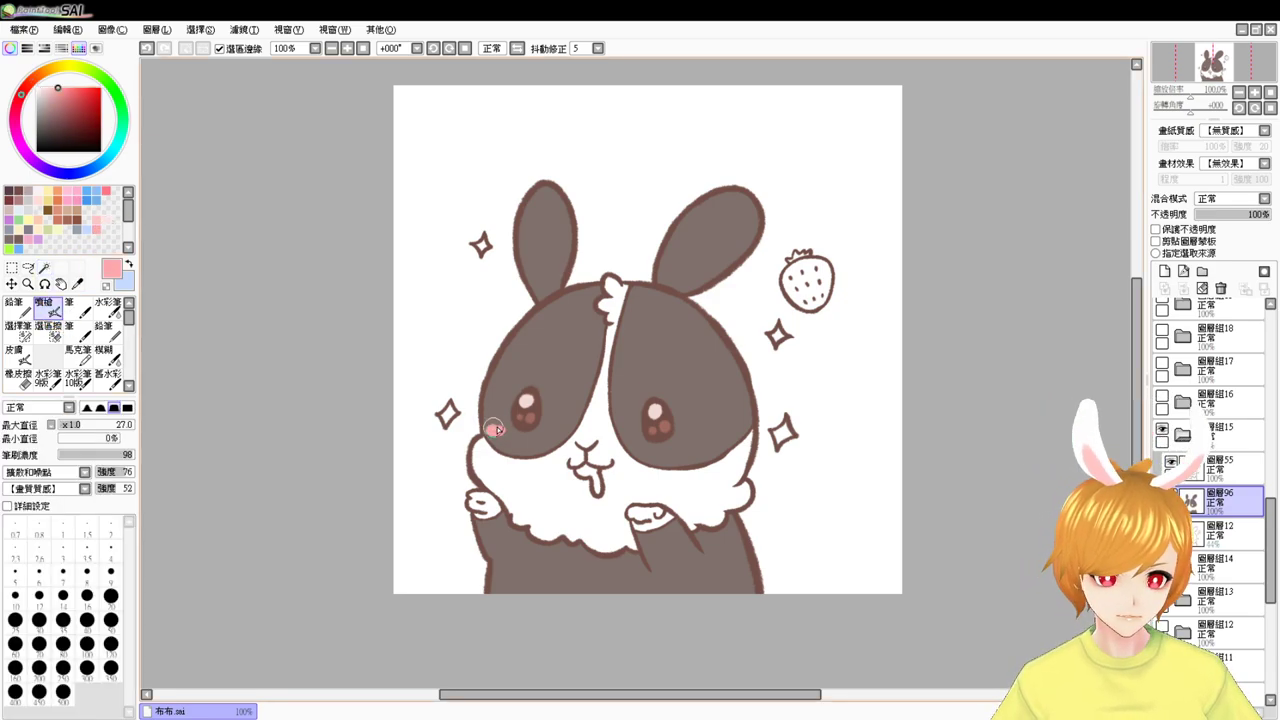
pyautogui.moveTo(682, 445); pyautogui.dragTo(689, 445)
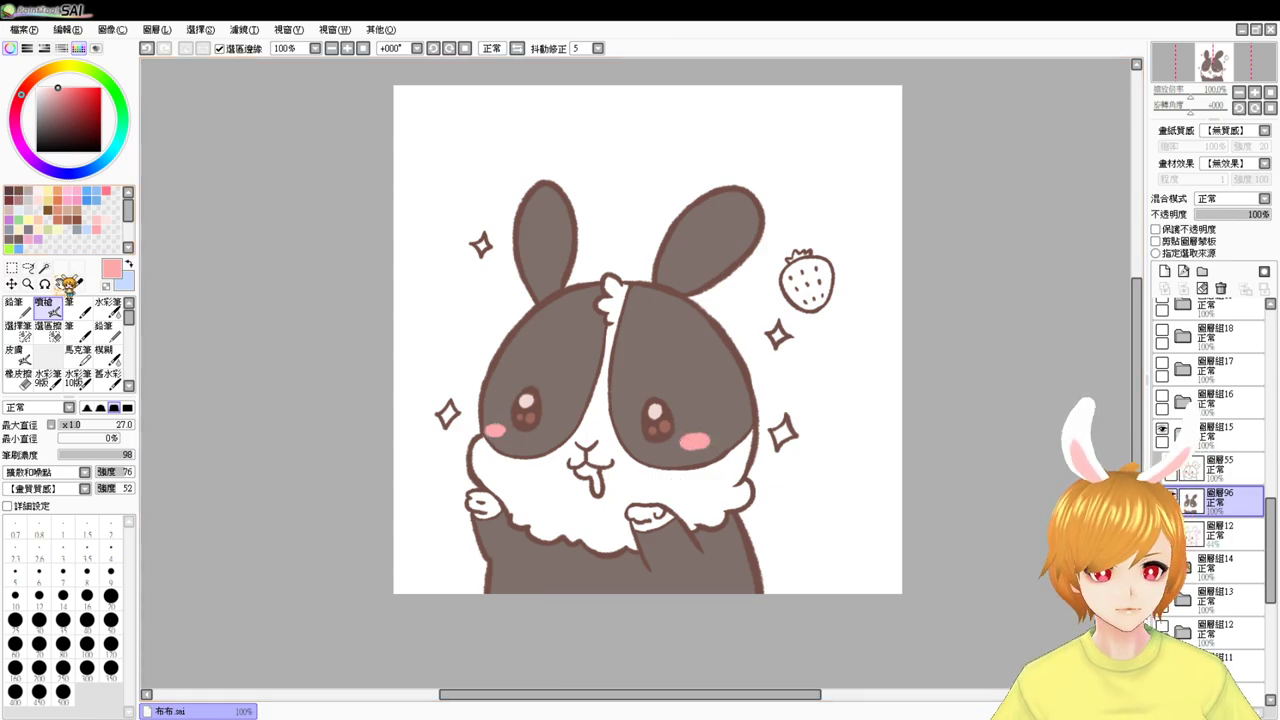
# - Select the insides of the four sparkles with the Magic Wand, fill them with pale yellow and deselect
pyautogui.click(44, 268)
pyautogui.click(481, 245)
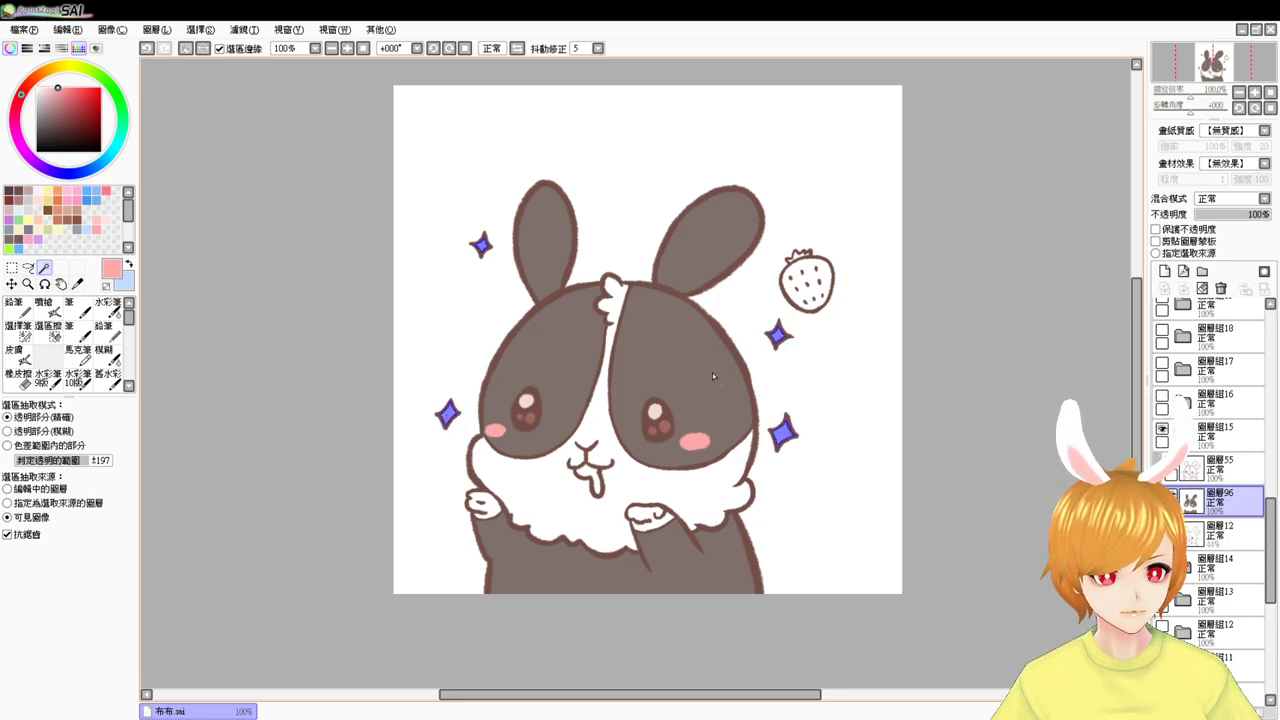
pyautogui.click(46, 201)
pyautogui.hotkey('ctrl', 'f')
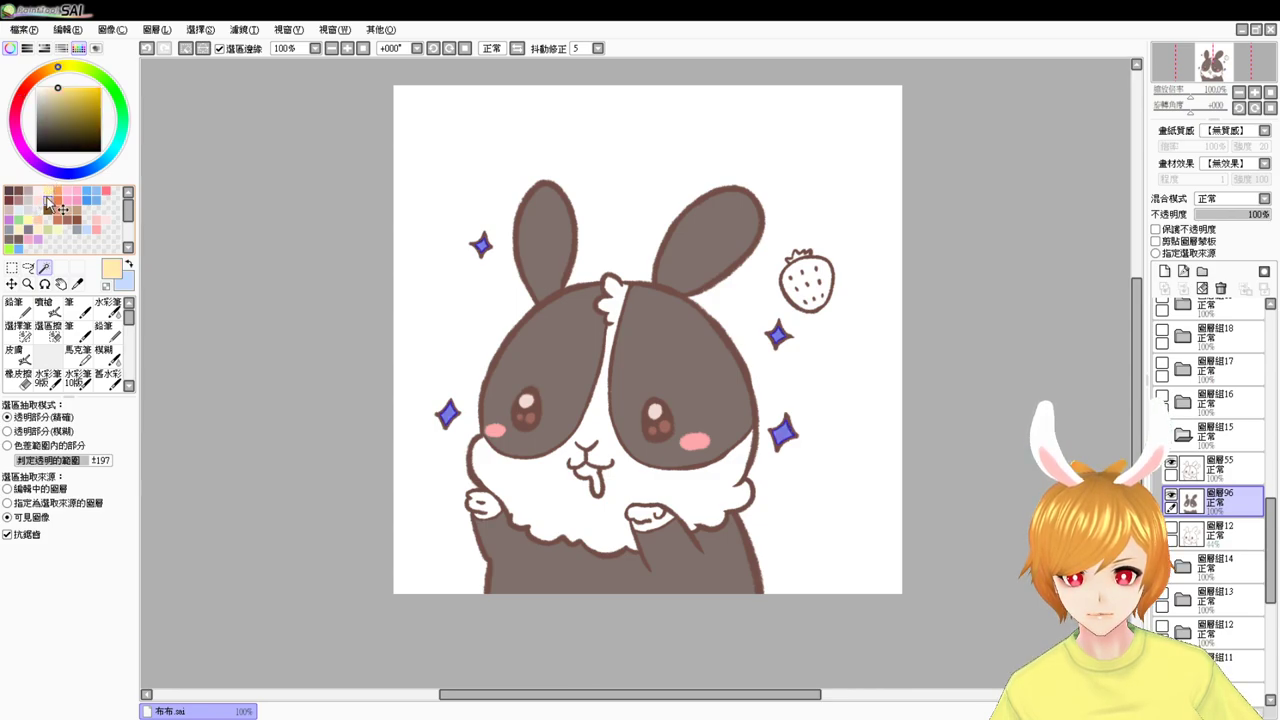
pyautogui.hotkey('ctrl', 'd')
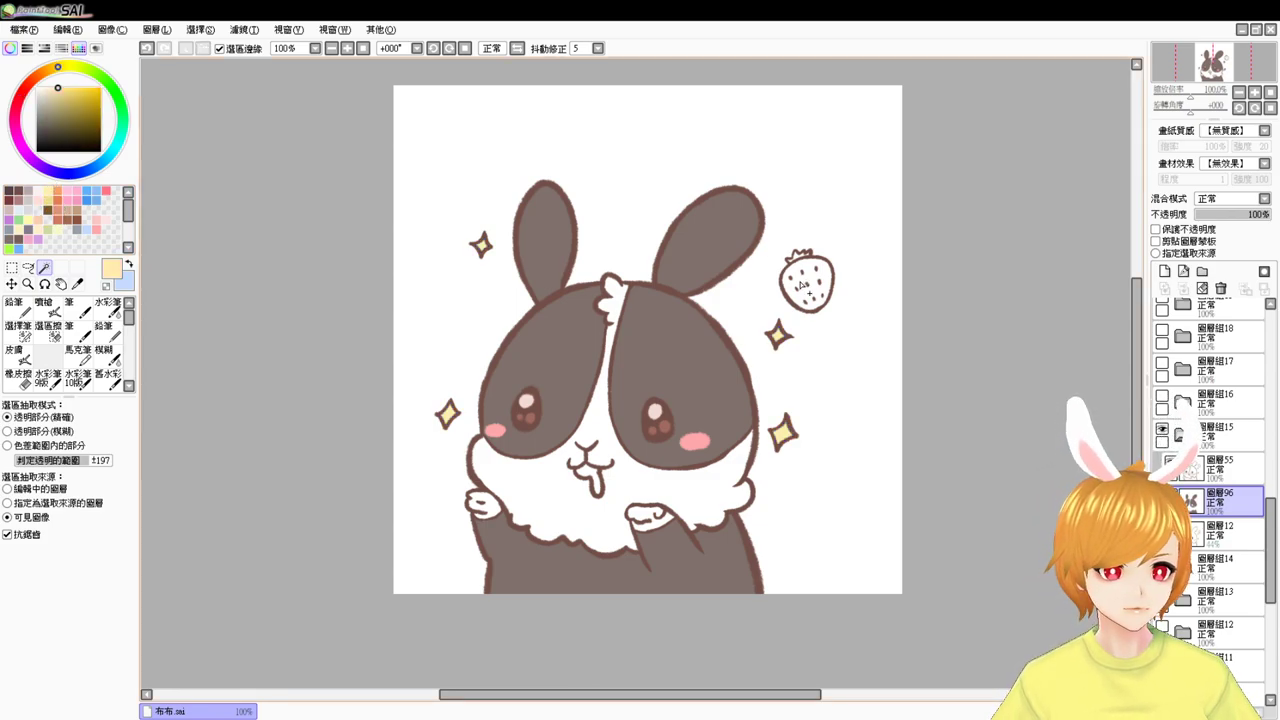
# - Select the strawberry's body, fill it with pinkish red and clear the selection
pyautogui.click(799, 284)
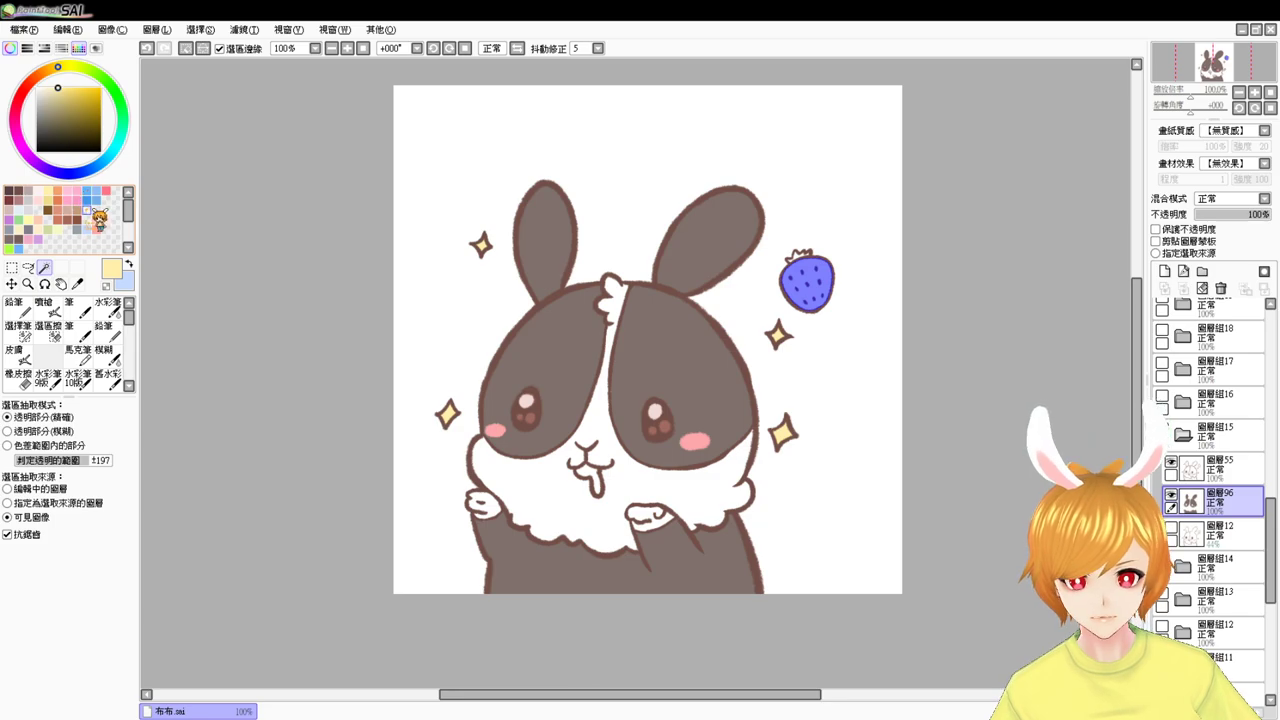
pyautogui.click(107, 191)
pyautogui.hotkey('ctrl', 'f')
pyautogui.hotkey('ctrl', 'd')
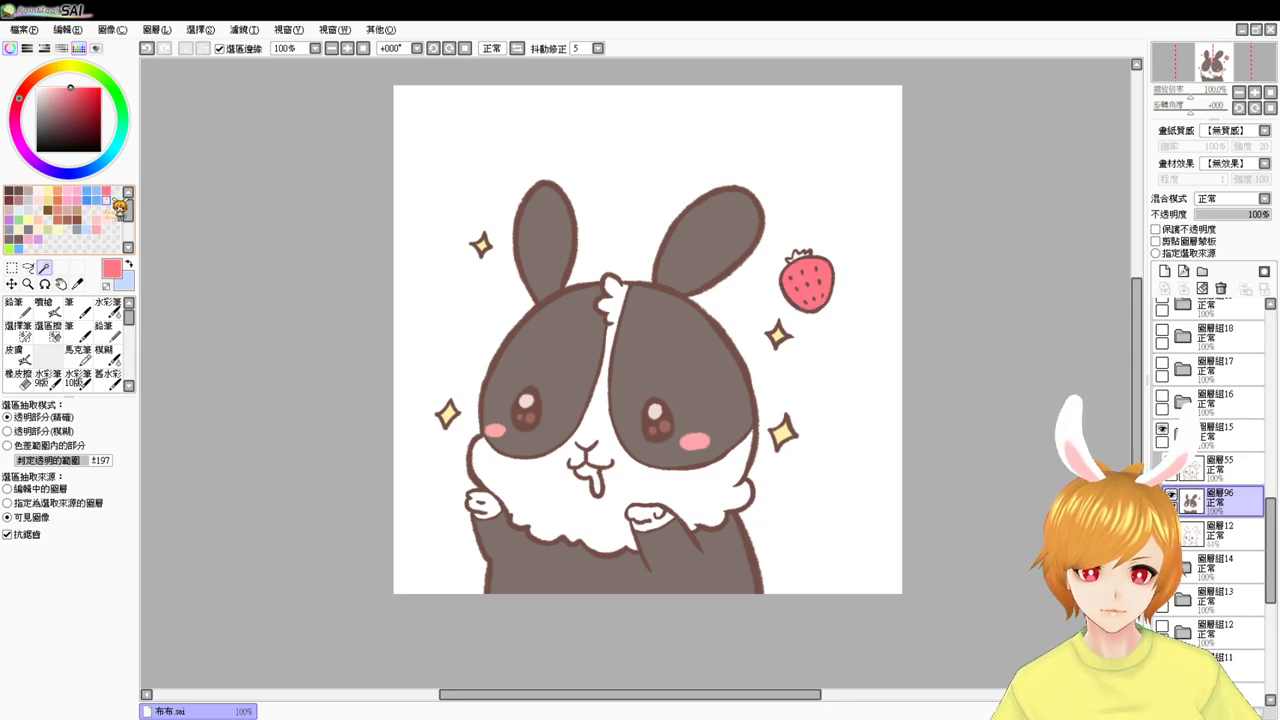
# - Select the strawberry's body and airbrush a darker red shadow along its right and lower edges with brush size 11
pyautogui.click(808, 269)
pyautogui.scroll(-1, 790, 289)
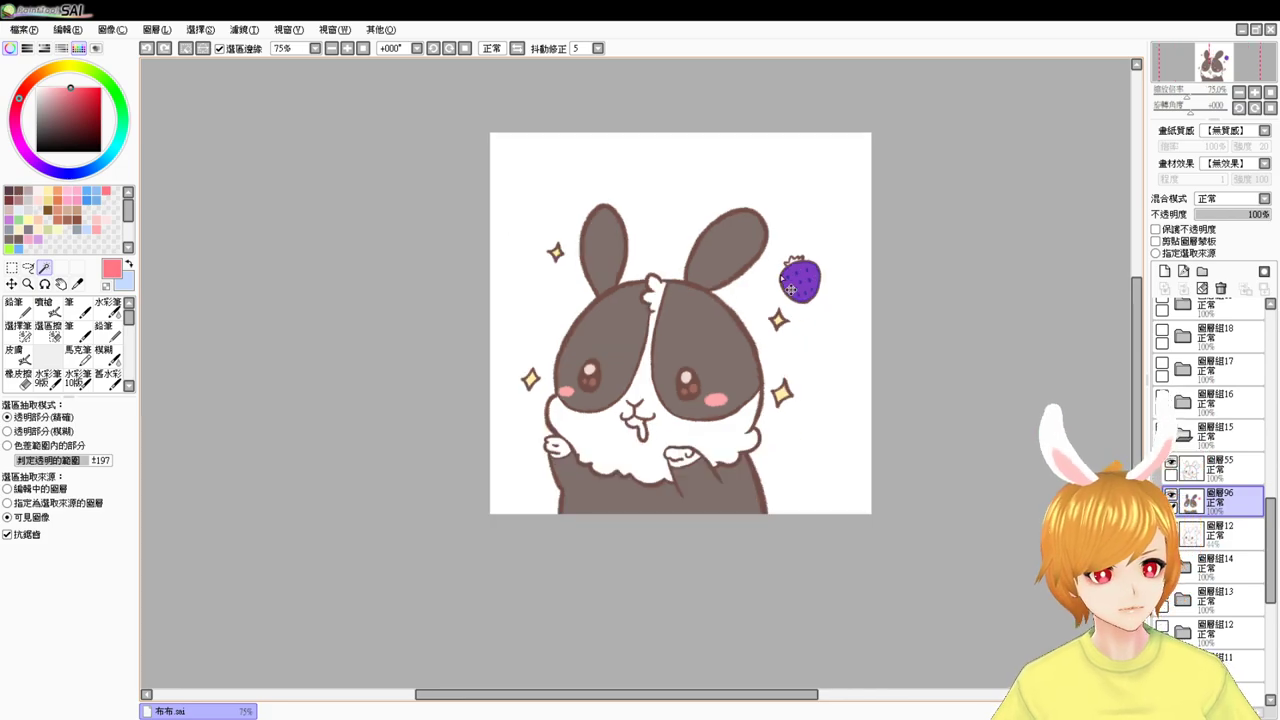
pyautogui.scroll(4, 790, 289)
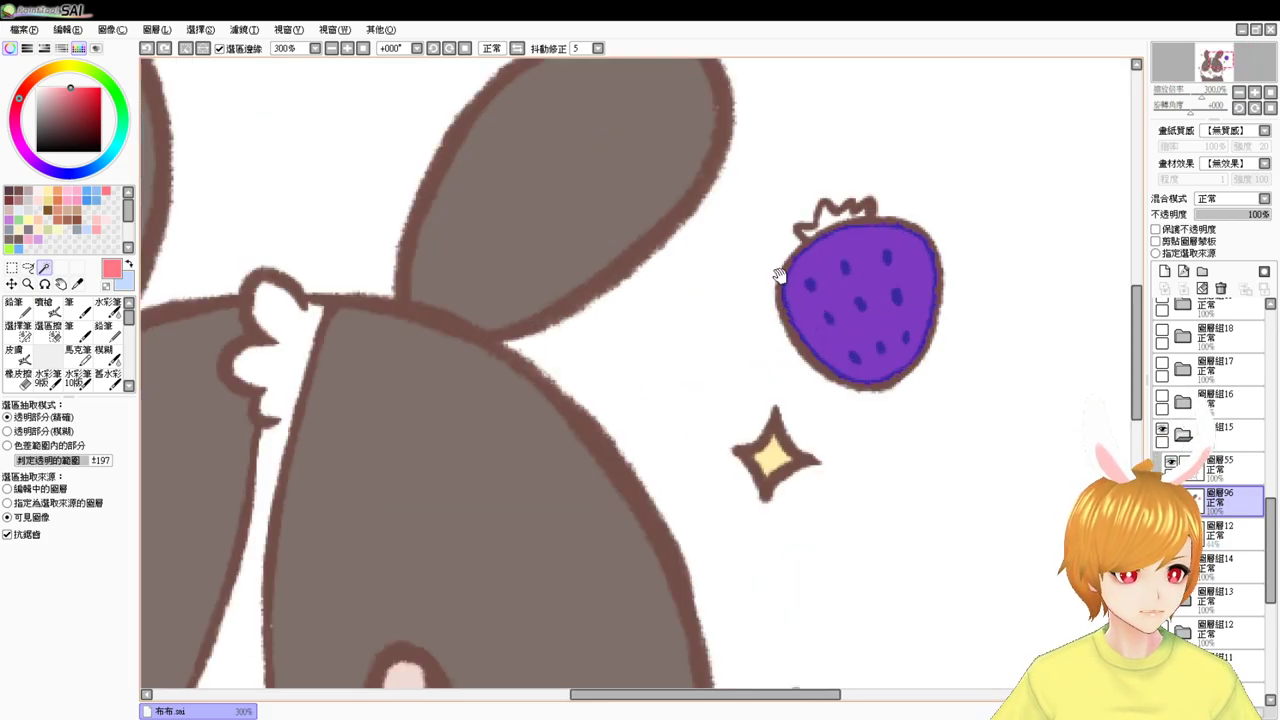
pyautogui.moveTo(844, 464); pyautogui.dragTo(643, 443)
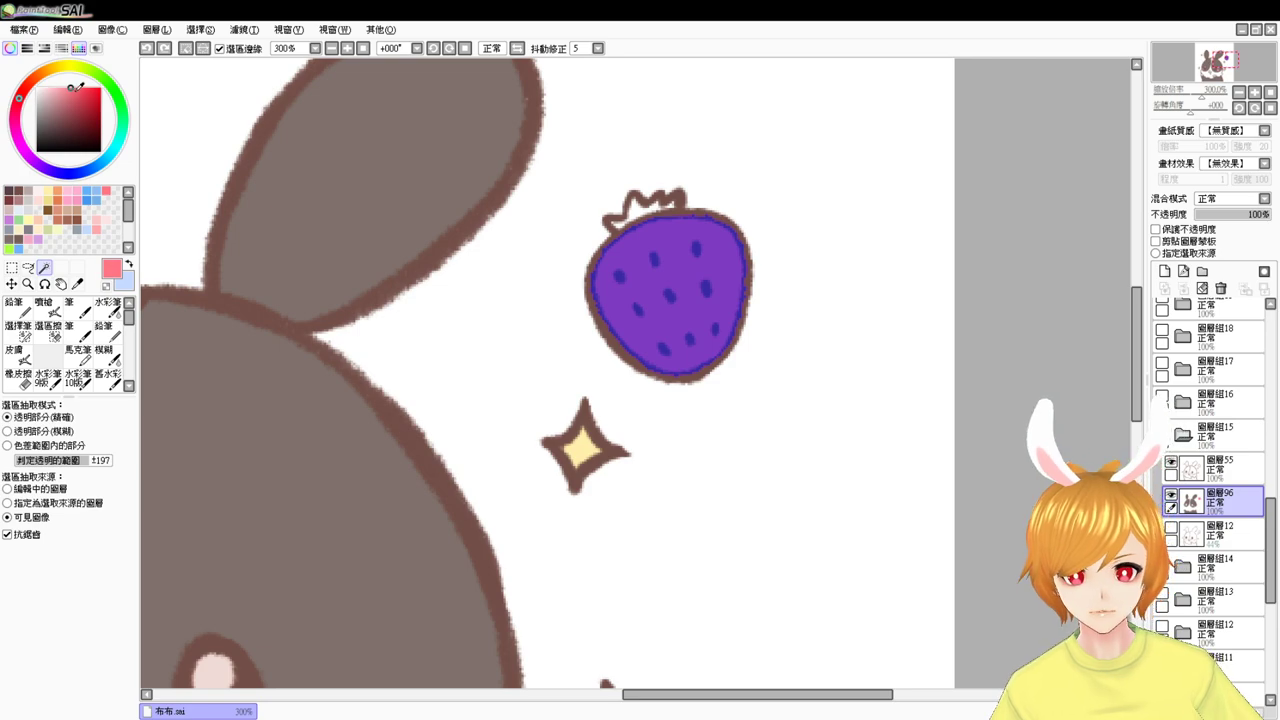
pyautogui.click(44, 306)
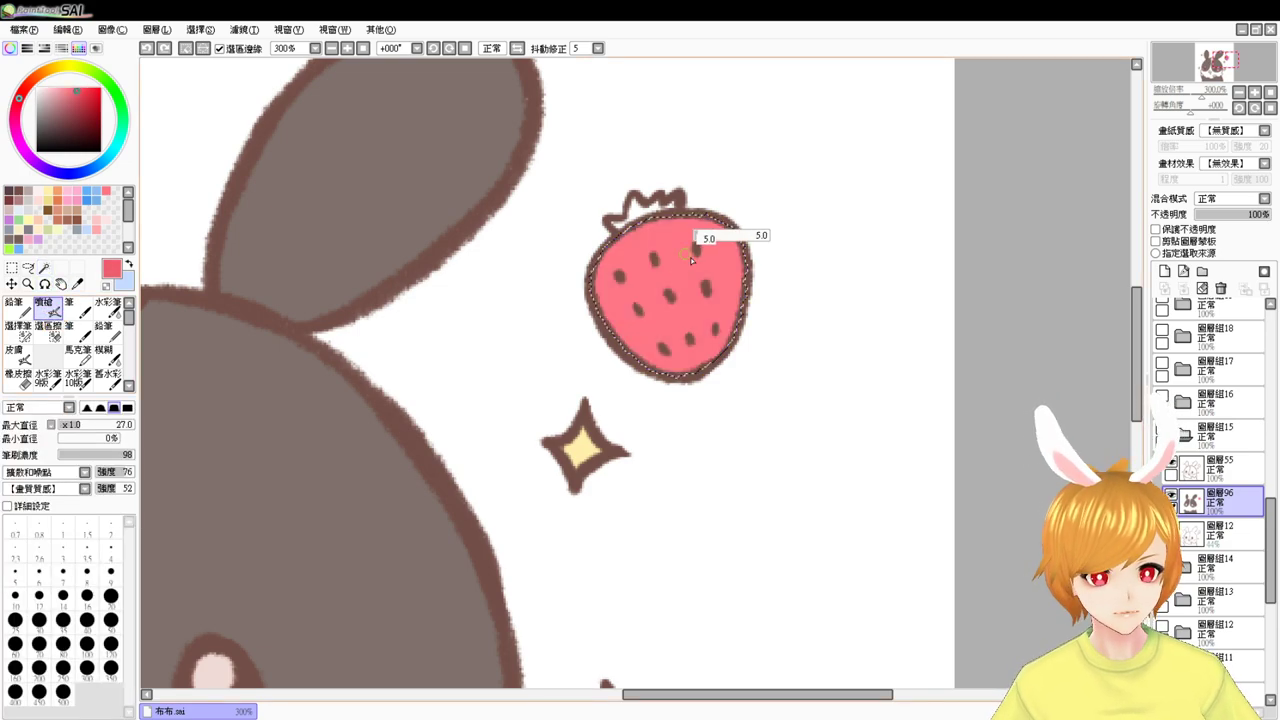
pyautogui.moveTo(734, 296); pyautogui.dragTo(698, 366)
pyautogui.hotkey('ctrl', 'z')
pyautogui.moveTo(732, 228)
pyautogui.mouseDown()
pyautogui.moveTo(744, 228)
pyautogui.moveTo(713, 353)
pyautogui.mouseUp()
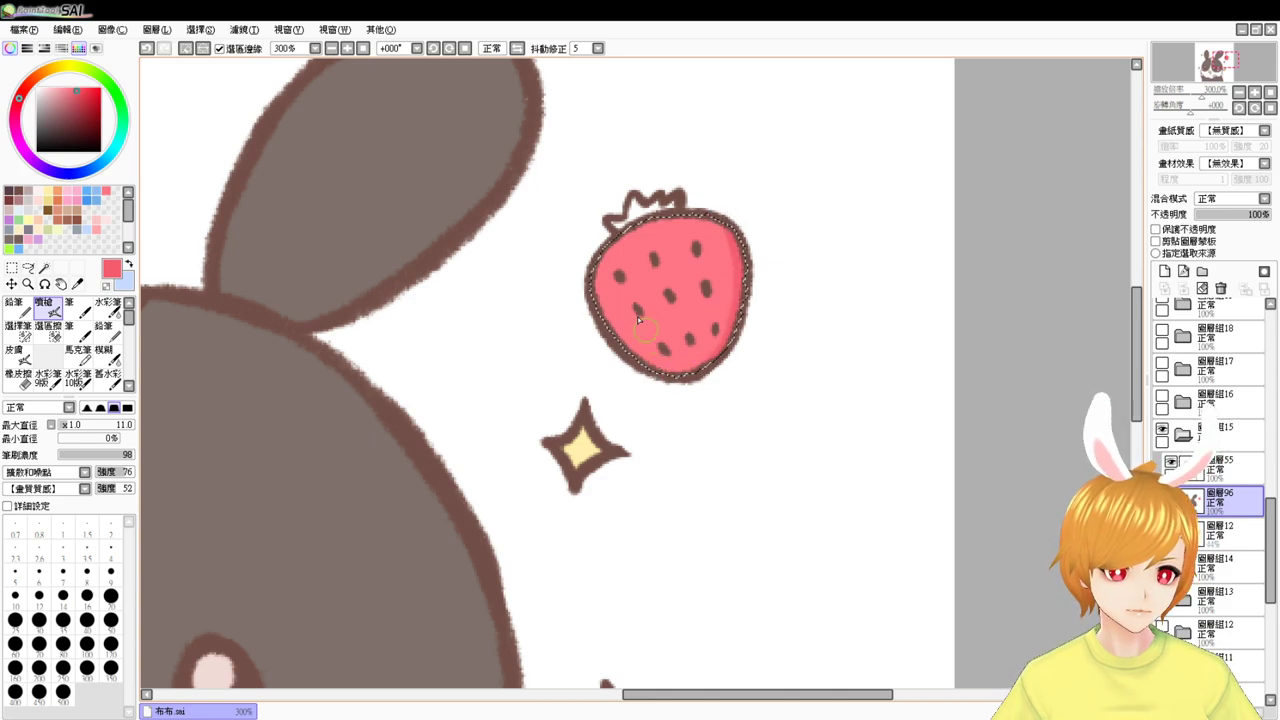
pyautogui.moveTo(622, 341); pyautogui.dragTo(694, 369)
pyautogui.hotkey('ctrl', 'z')
pyautogui.moveTo(626, 344); pyautogui.dragTo(694, 369)
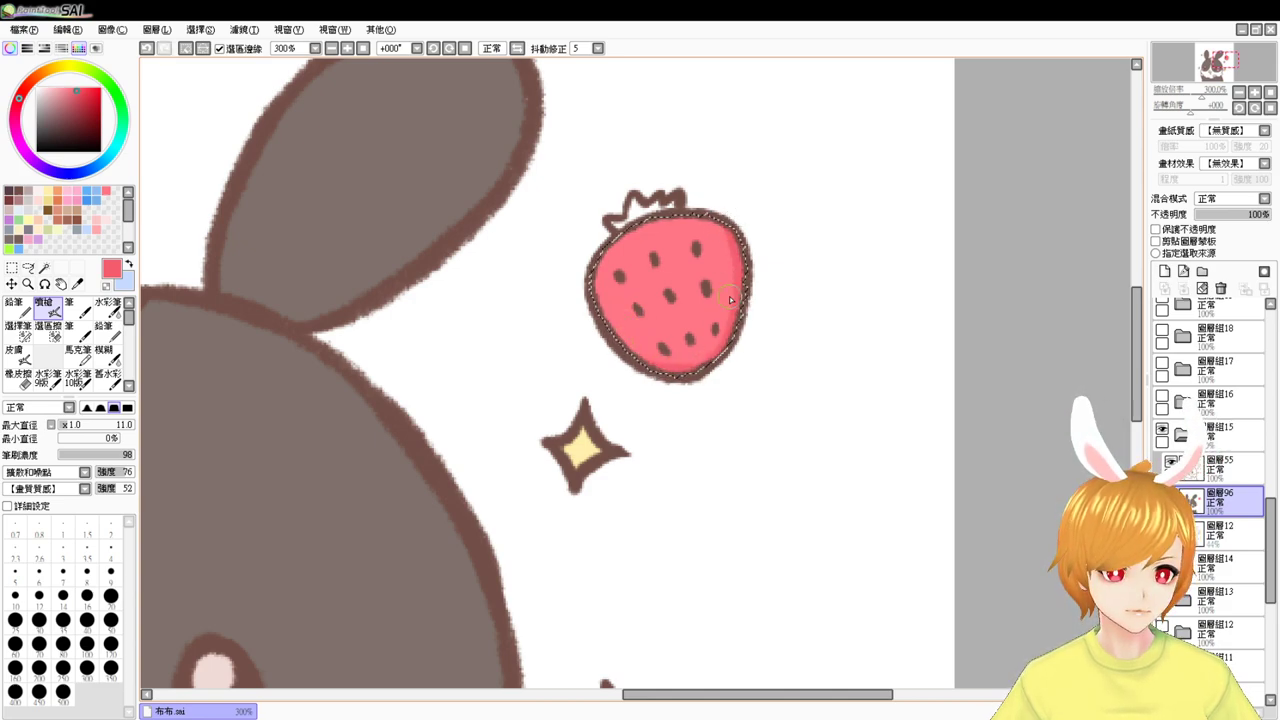
# - Airbrush a light pink highlight along the strawberry's left edge and seeds, and clear the selection
pyautogui.moveTo(60, 88); pyautogui.dragTo(55, 85)
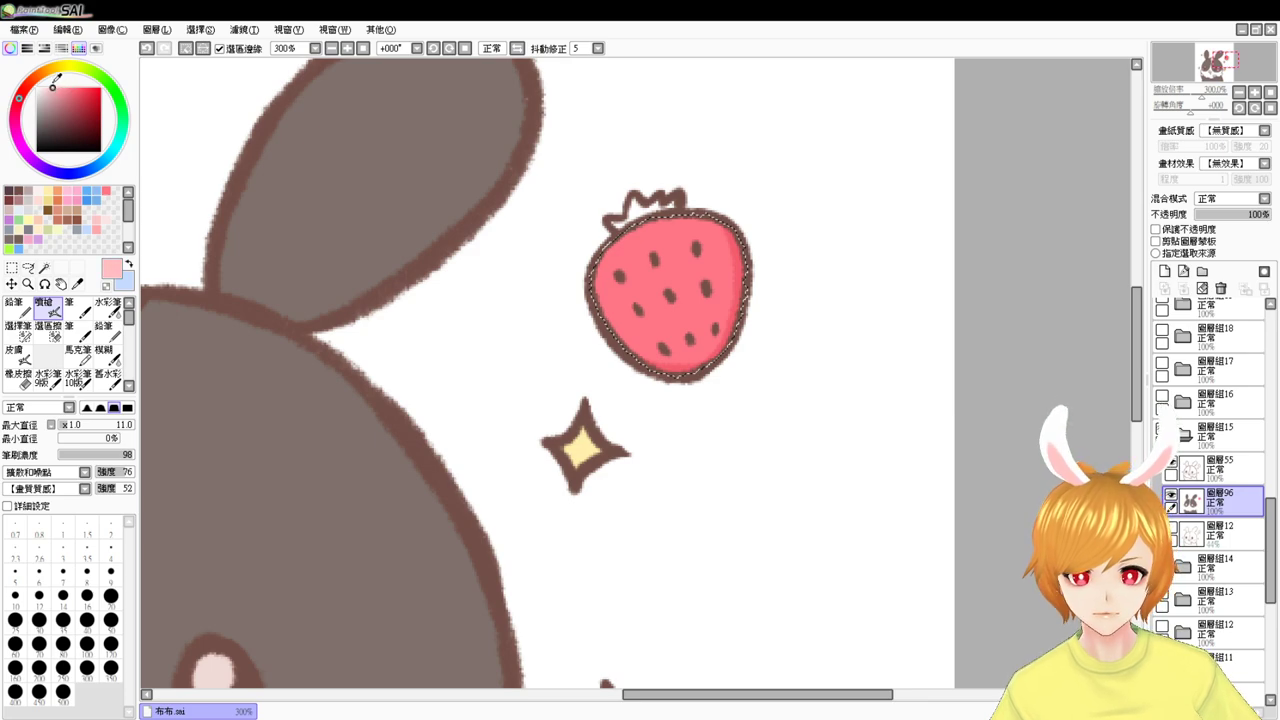
pyautogui.moveTo(604, 265); pyautogui.dragTo(597, 294)
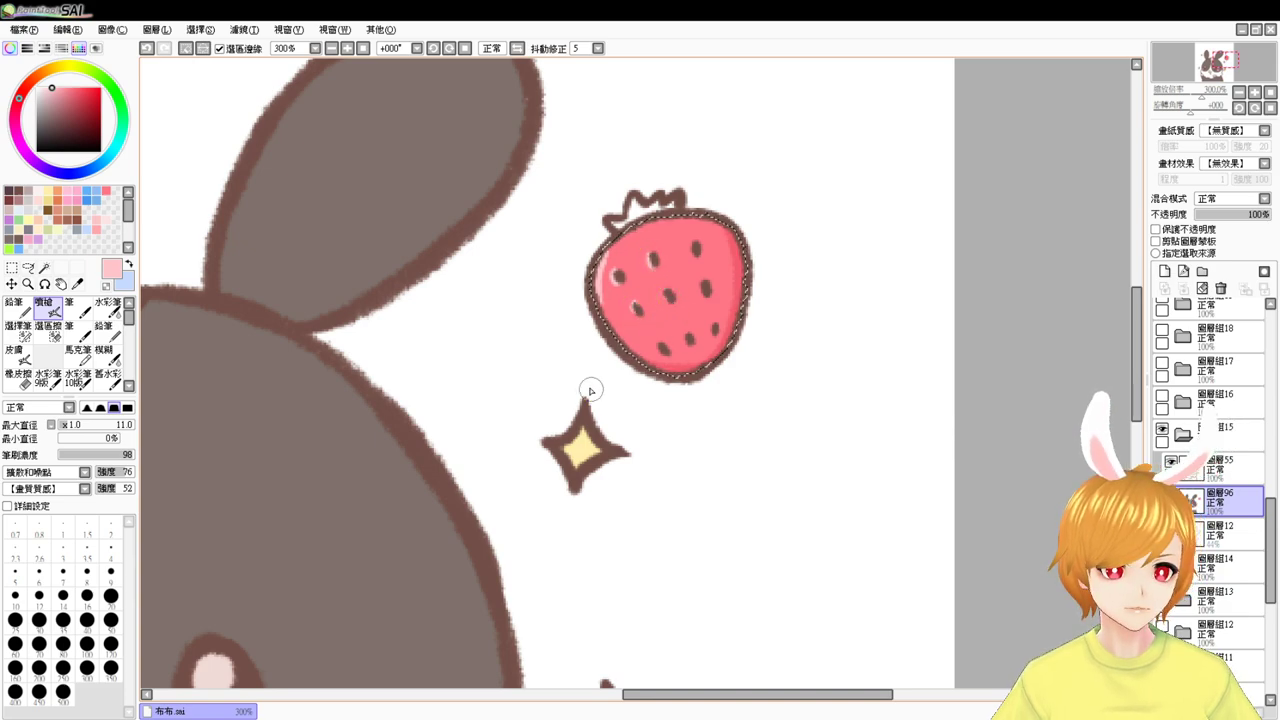
pyautogui.hotkey('ctrl', 'd')
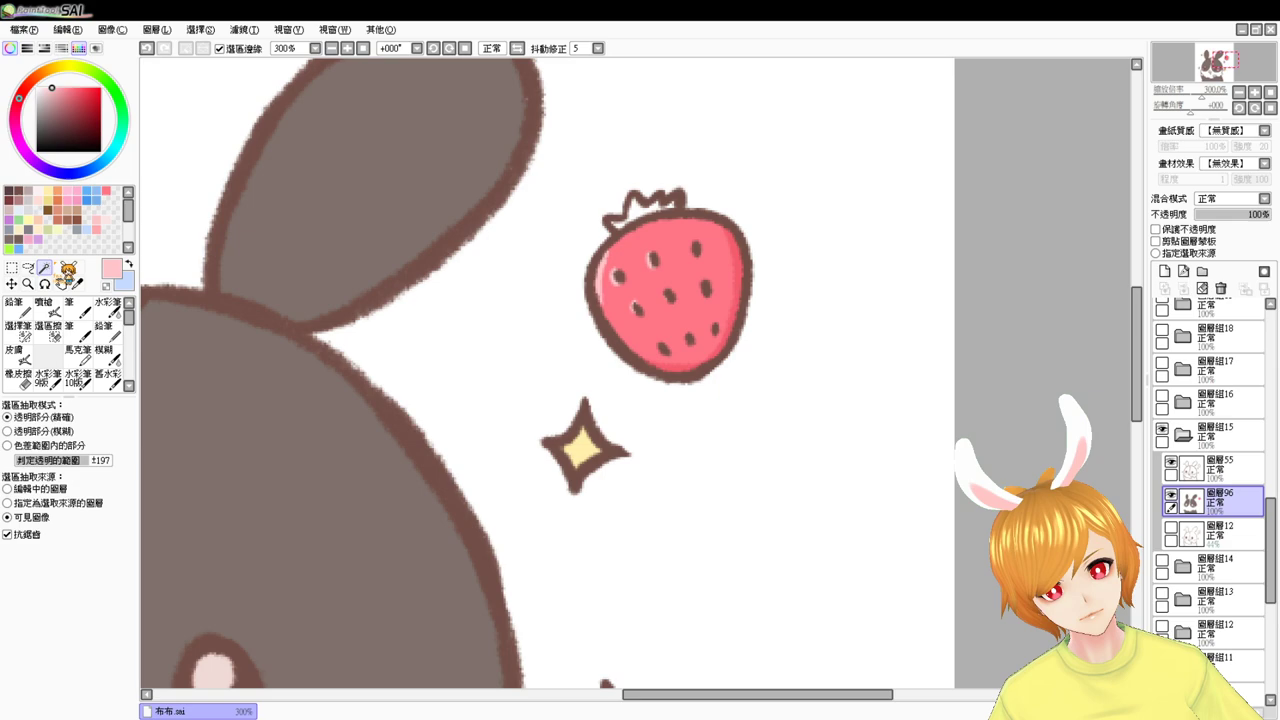
# - Select the strawberry's leafy cap, fill it with light green, deselect and return the view to 100%
pyautogui.click(645, 210)
pyautogui.click(18, 219)
pyautogui.hotkey('ctrl', 'f')
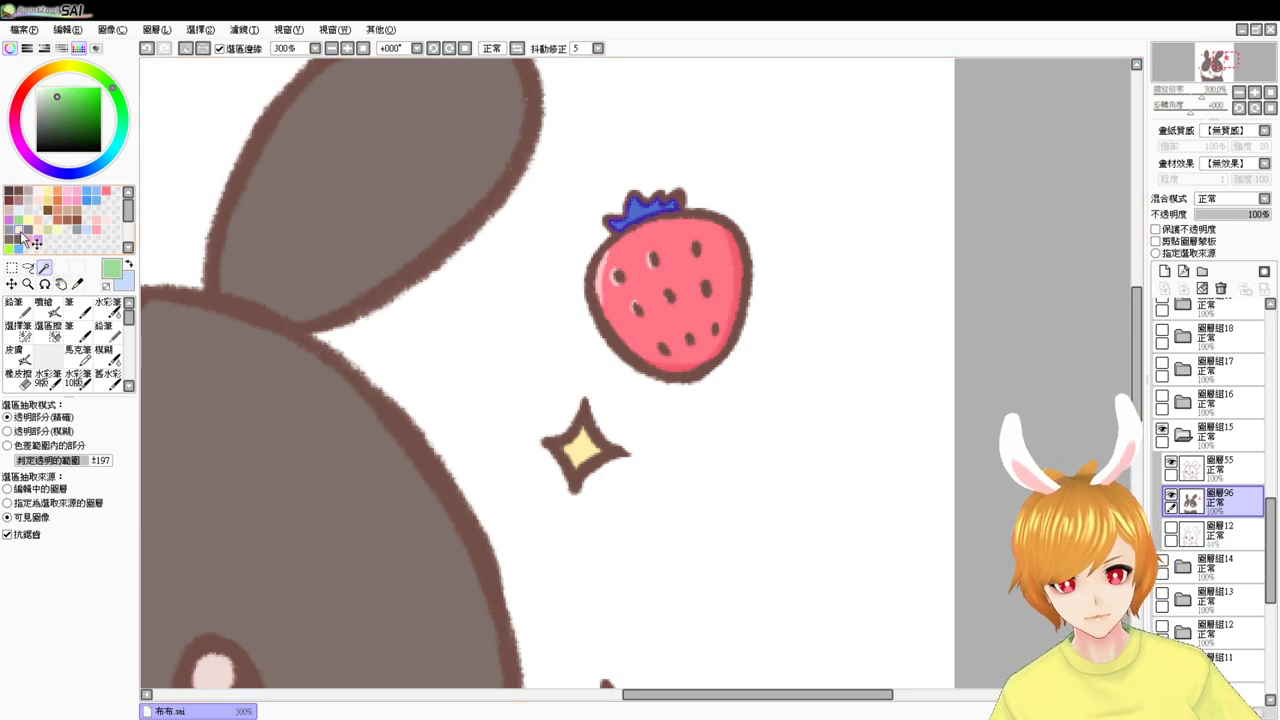
pyautogui.hotkey('ctrl', 'd')
pyautogui.click(363, 49)
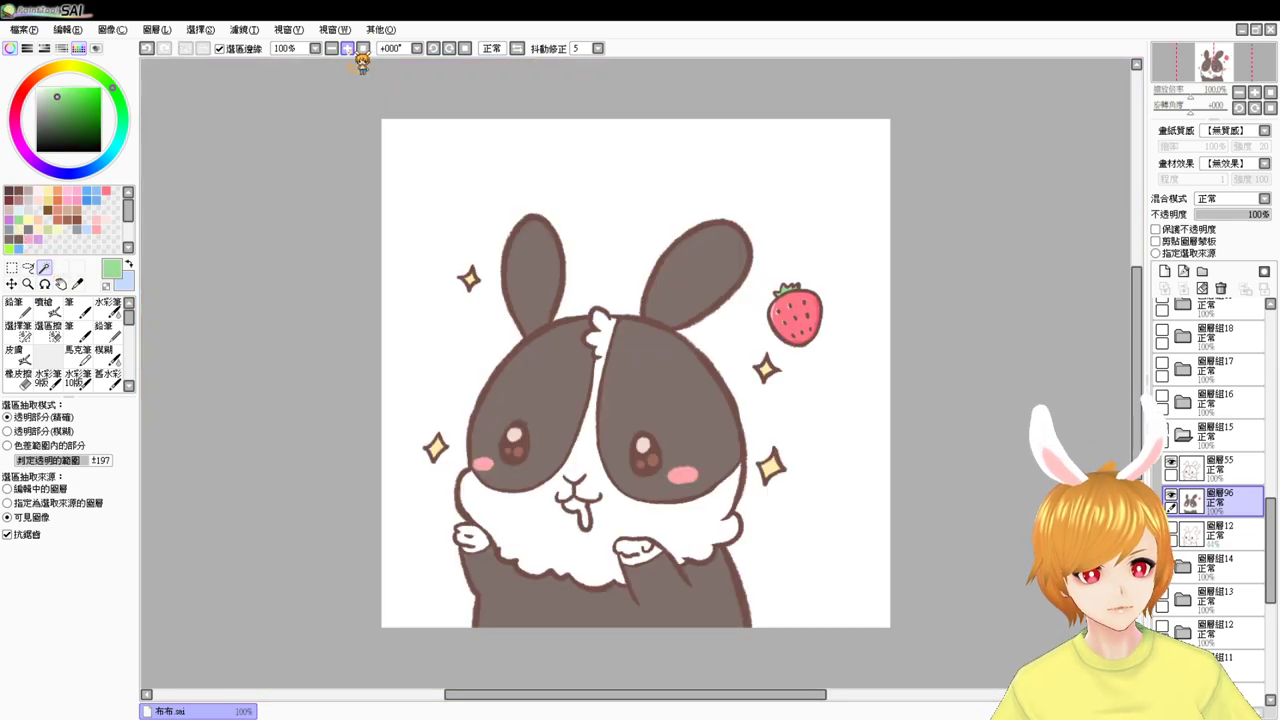
pyautogui.moveTo(632, 414); pyautogui.dragTo(628, 381)
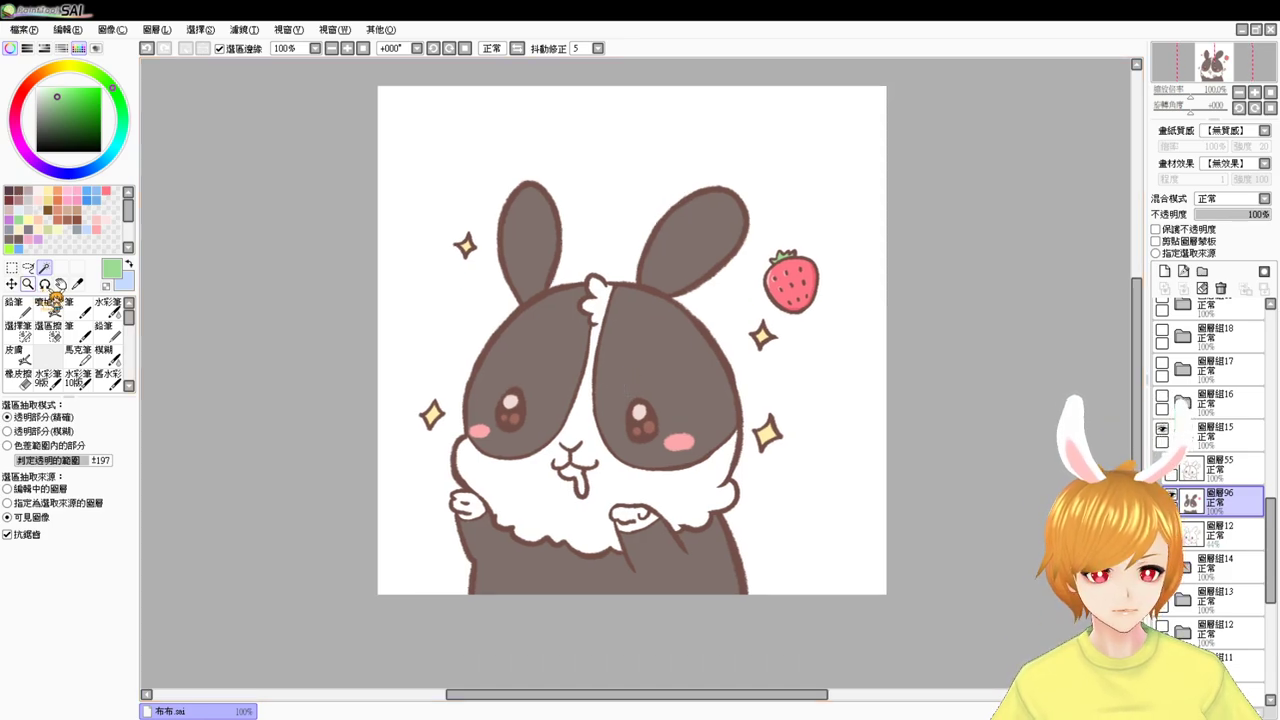
# - Select the mouth and drool area, airbrush the drool light blue and clear the selection
pyautogui.click(574, 474)
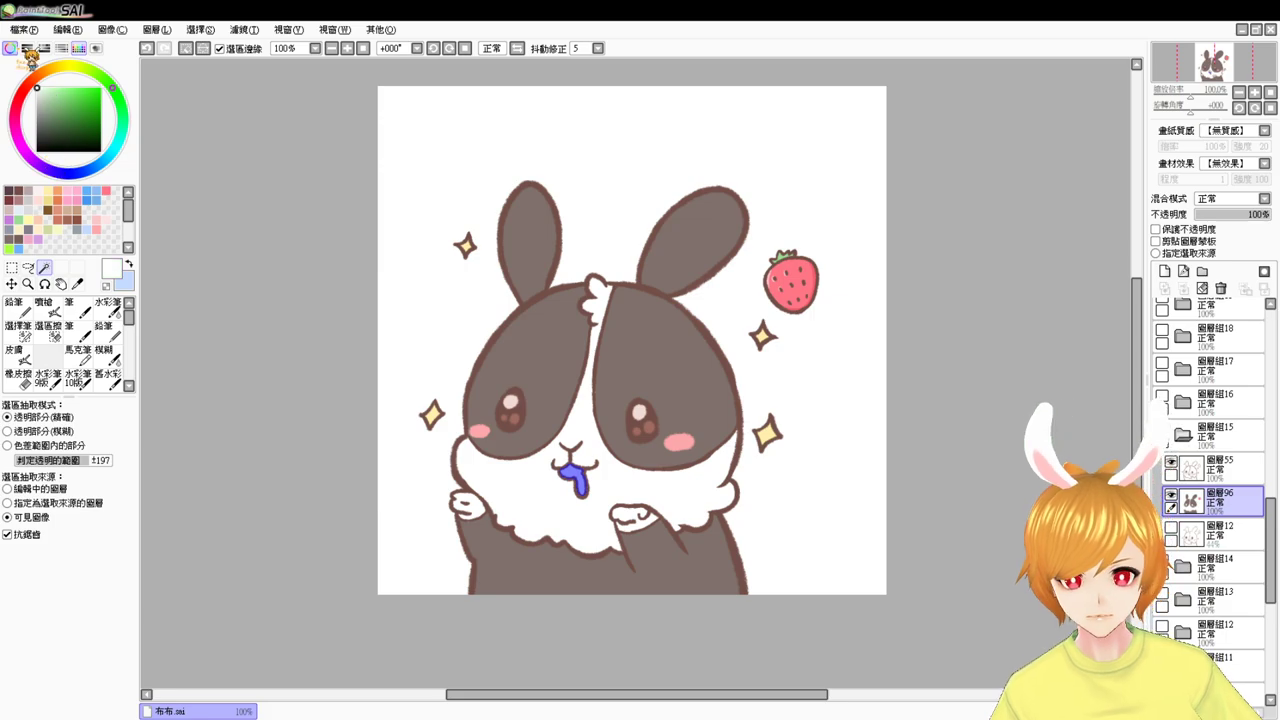
pyautogui.click(125, 281)
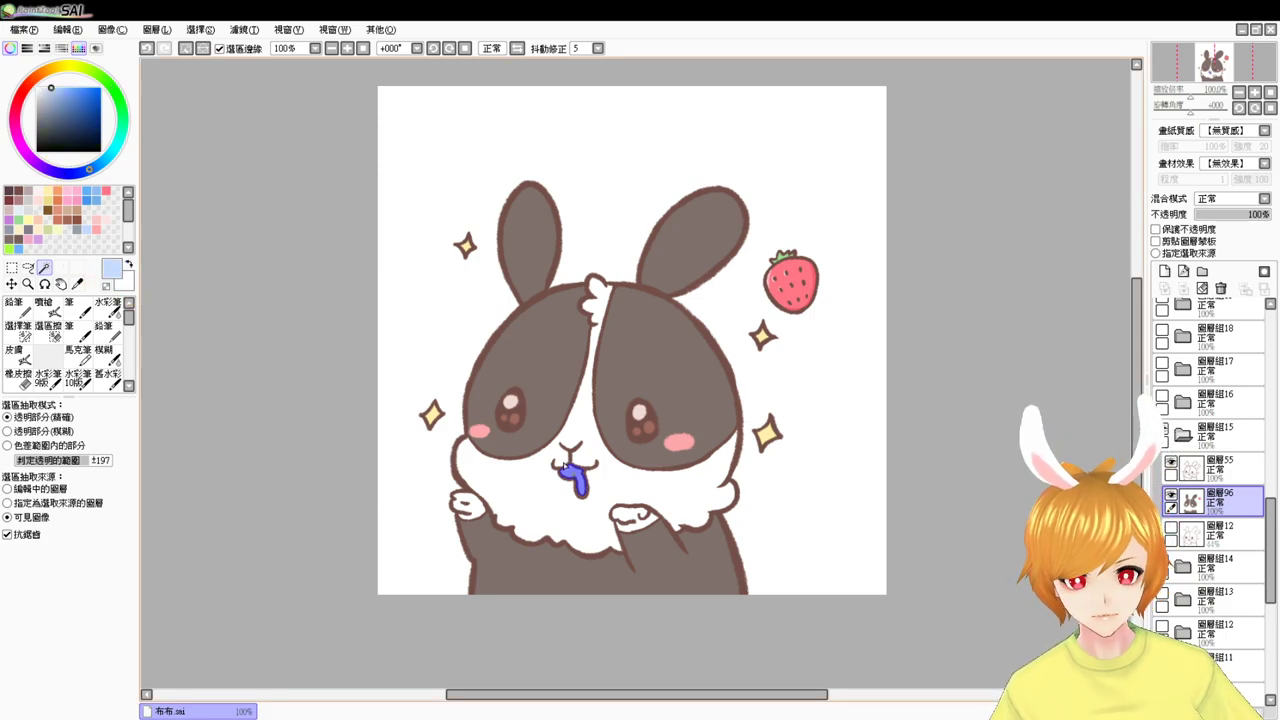
pyautogui.click(44, 308)
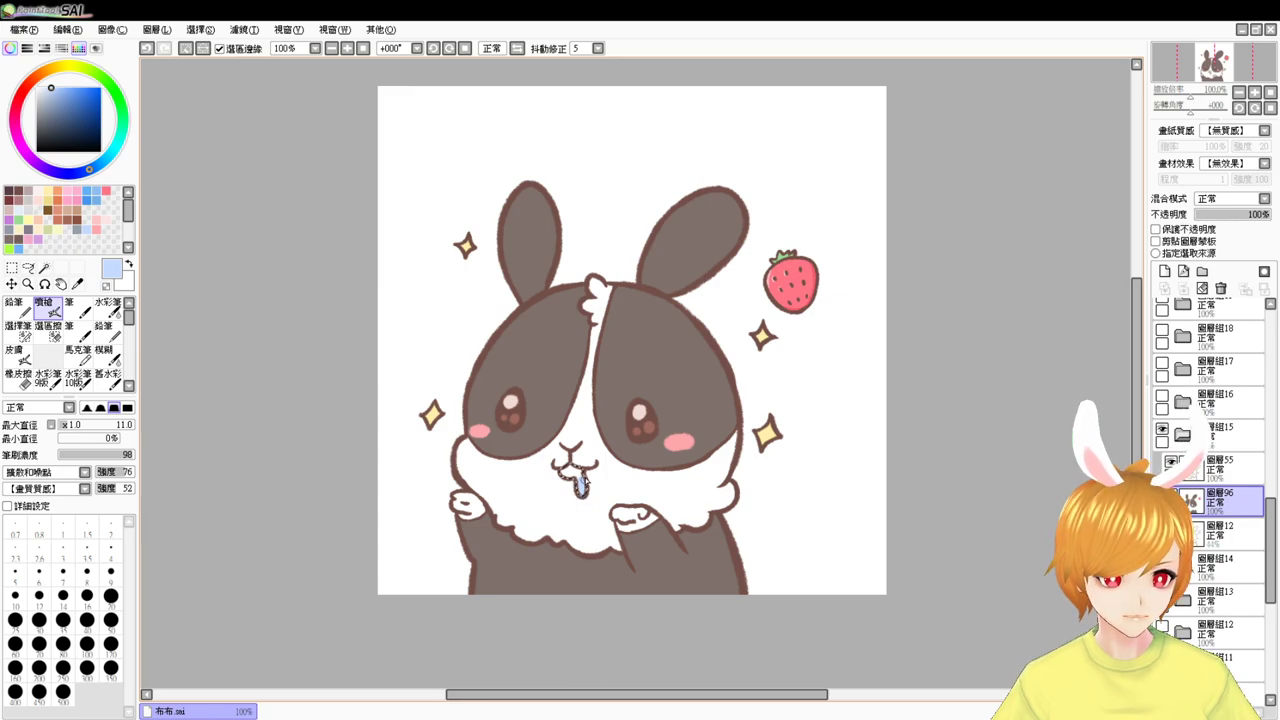
pyautogui.hotkey('ctrl', 'd')
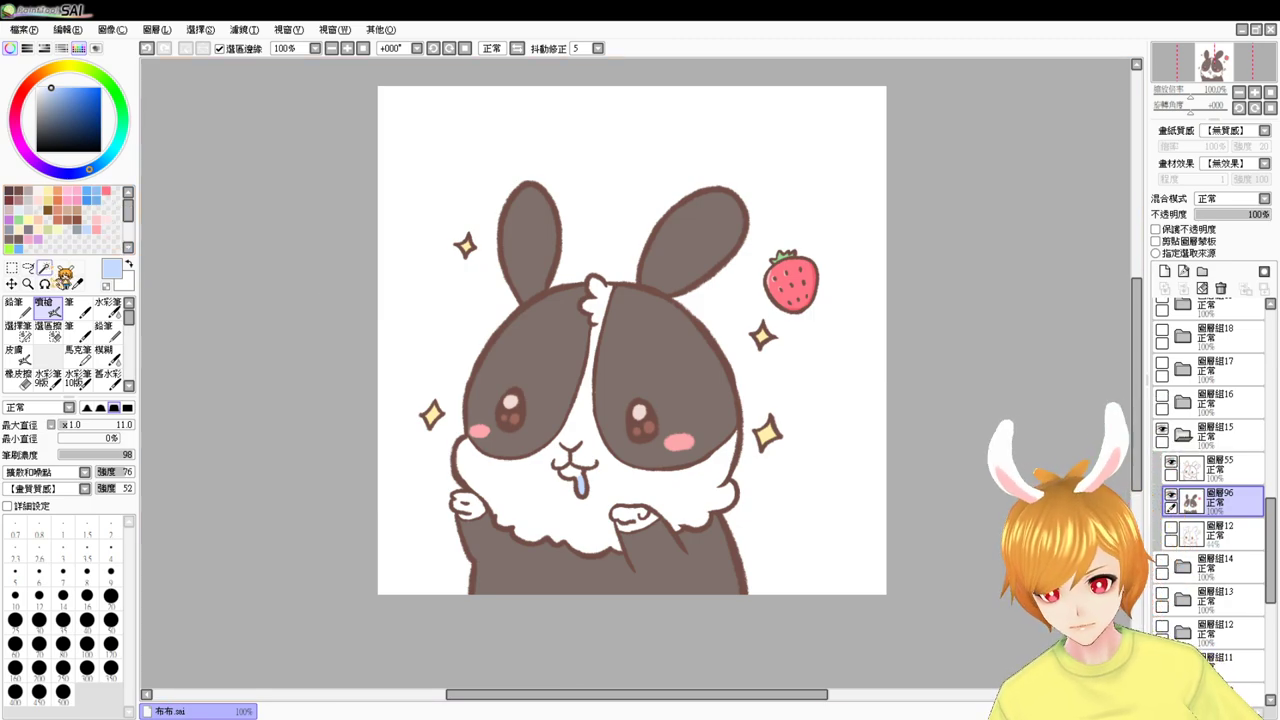
pyautogui.click(44, 268)
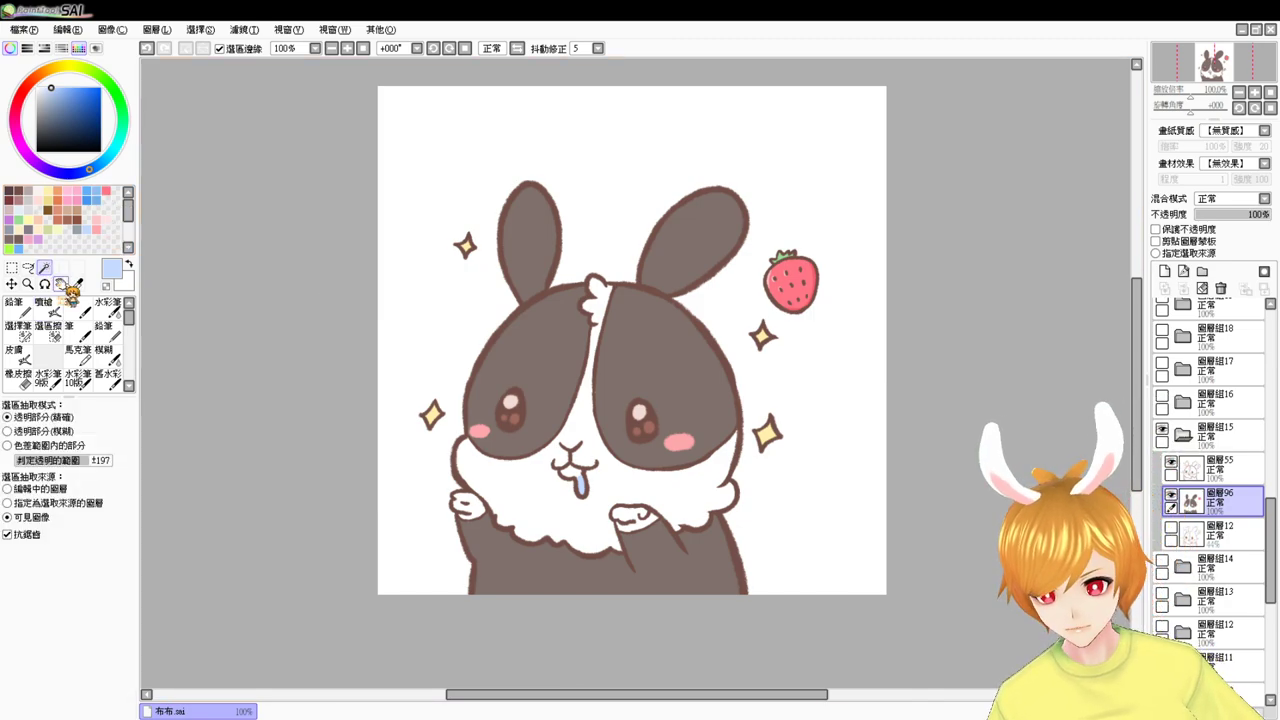
pyautogui.click(605, 445)
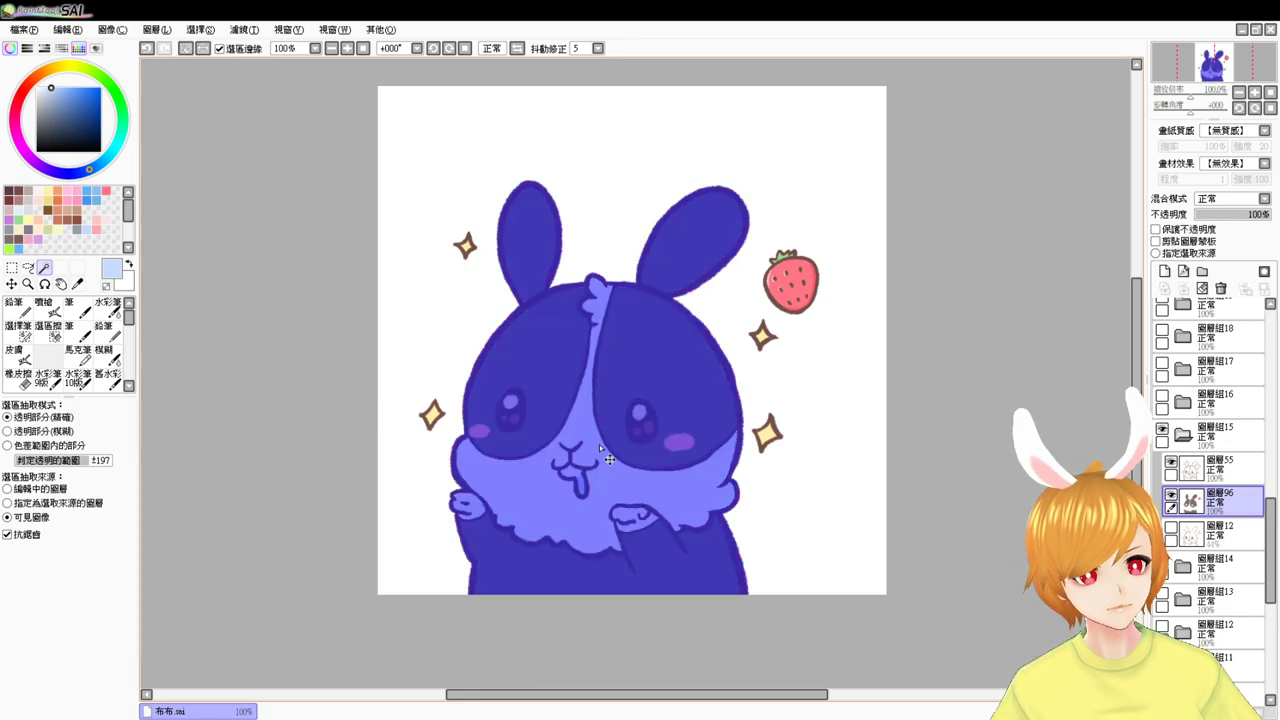
pyautogui.hotkey('ctrl', 'z')
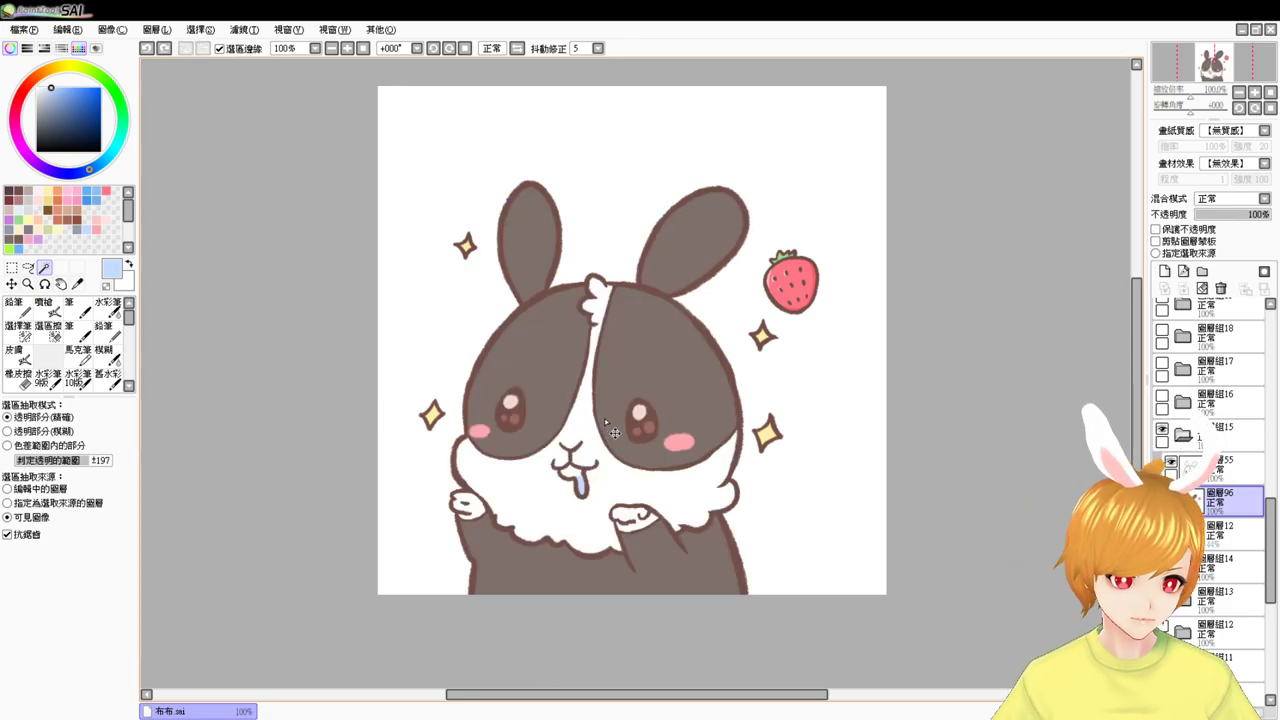
pyautogui.click(786, 301)
pyautogui.hotkey('ctrl', 'z')
# - Collapse and hide layer group 圖層組15, and show 圖層組16 with the strawberry-eating rabbit
pyautogui.moveTo(1270, 534); pyautogui.dragTo(1270, 517)
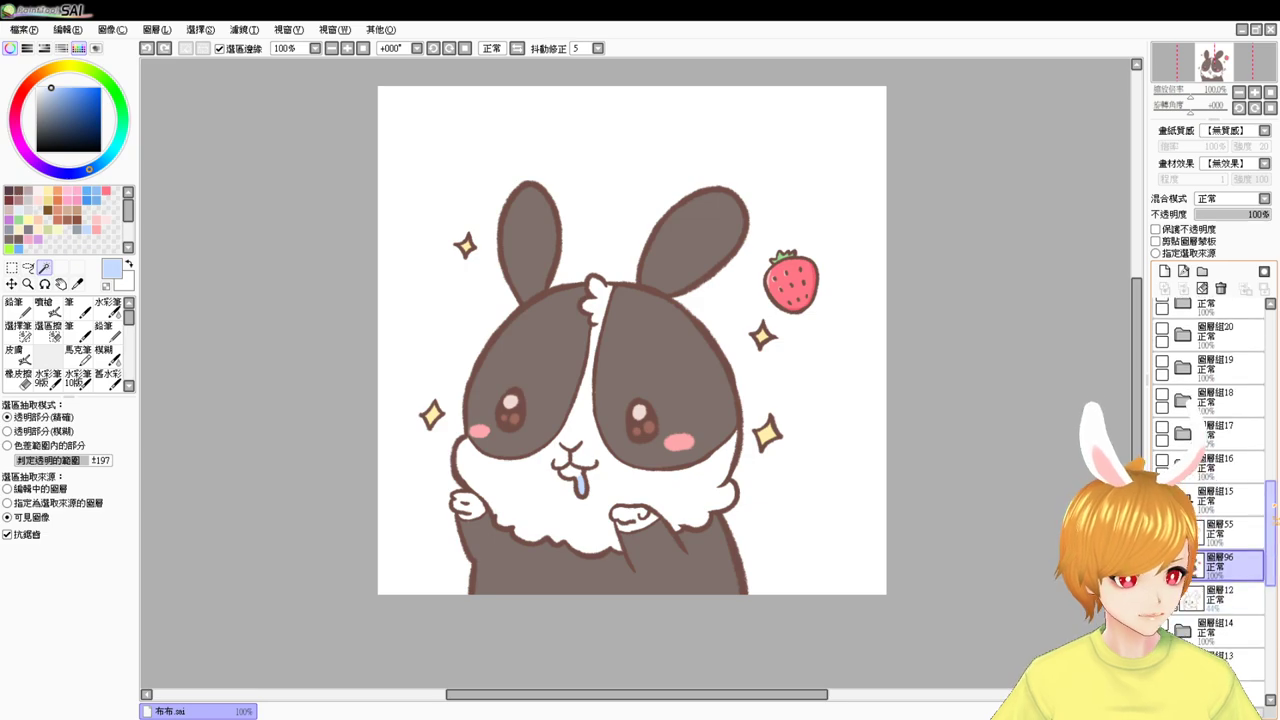
pyautogui.click(1183, 499)
pyautogui.click(1162, 494)
pyautogui.click(1162, 461)
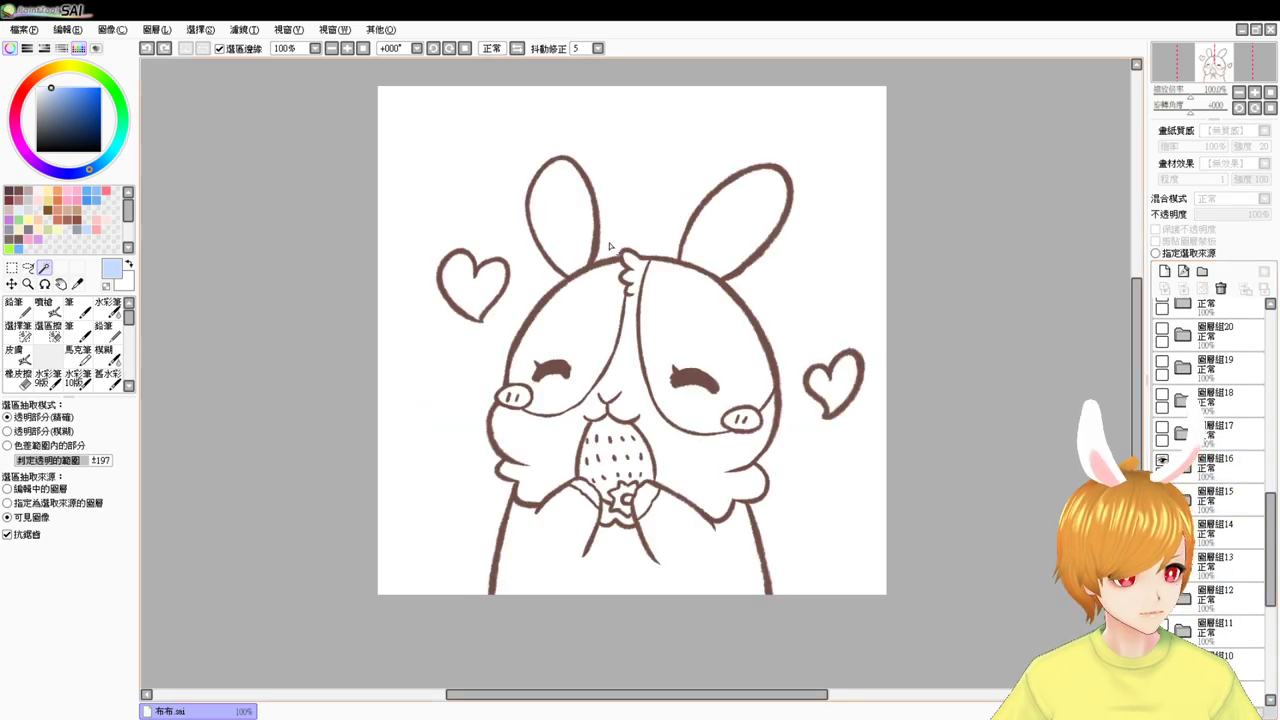
# - Select both ears, both dark face patches and the body of the strawberry-eating rabbit
pyautogui.click(573, 228)
pyautogui.click(588, 312)
pyautogui.click(713, 225)
pyautogui.click(700, 330)
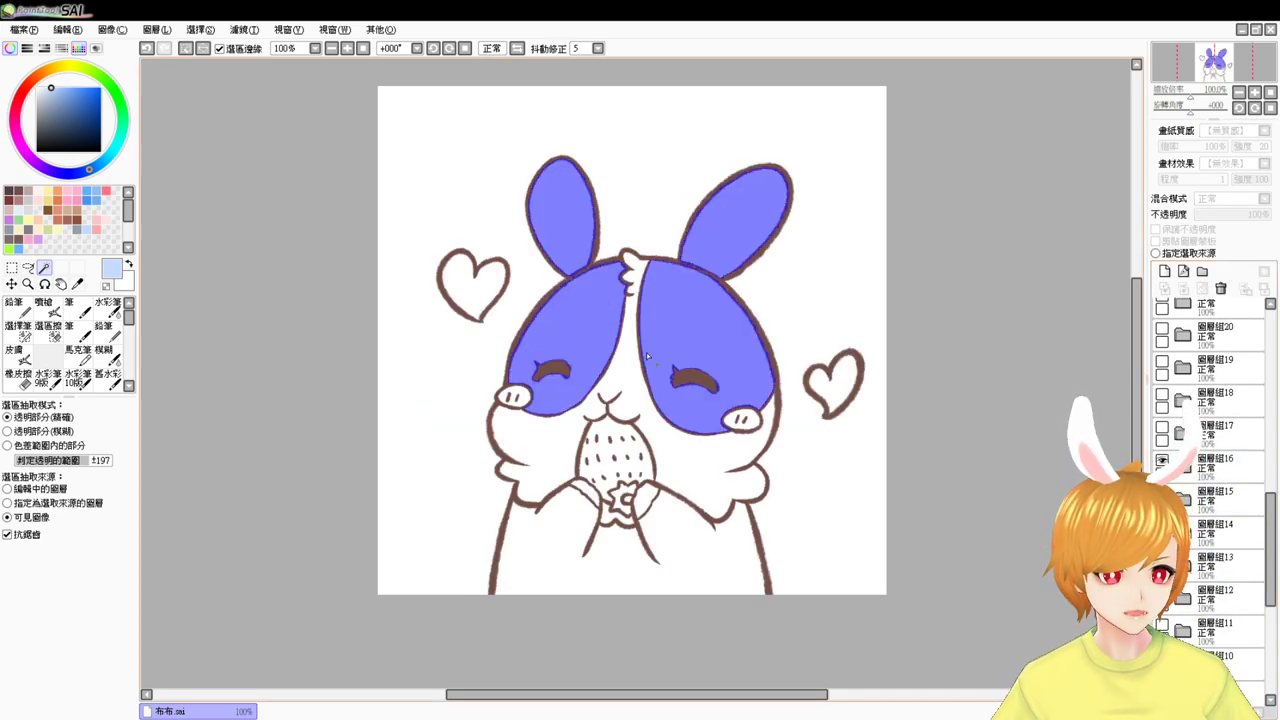
pyautogui.click(556, 537)
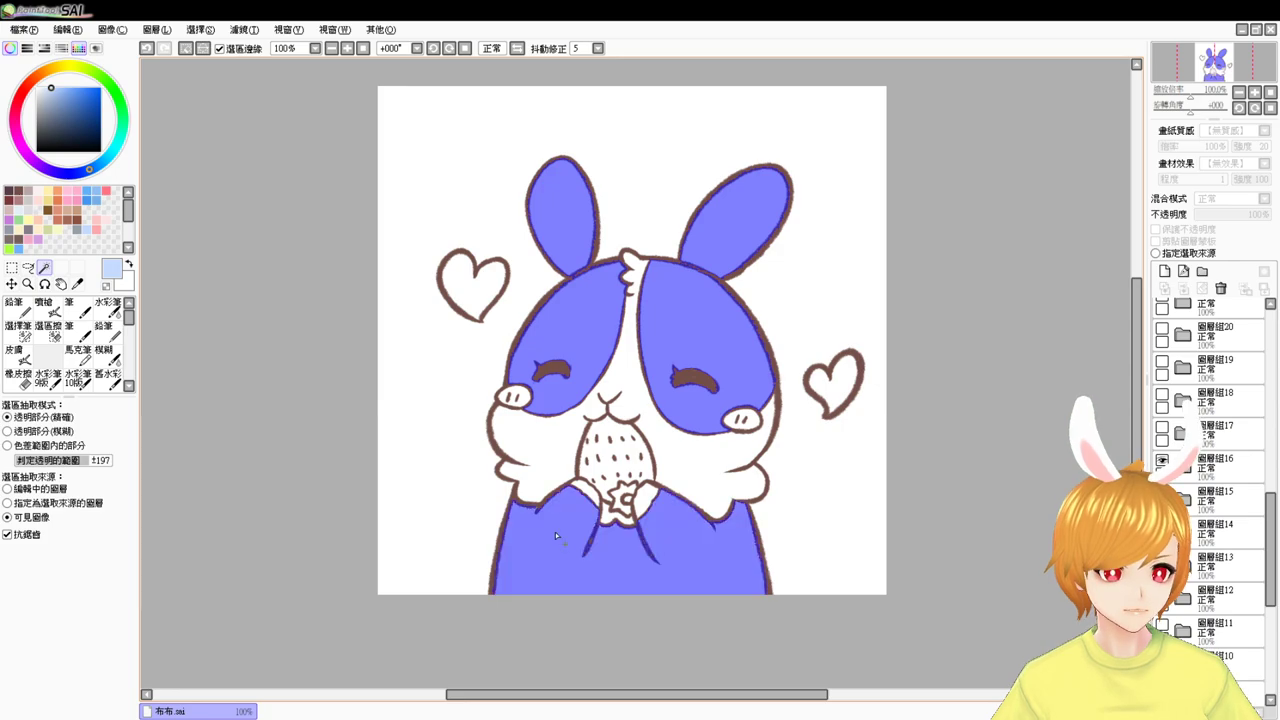
# - Fill the selected ears, face patches and body with dark grey-brown on a new layer above 圖層13 in group 圖層組16
pyautogui.click(9, 239)
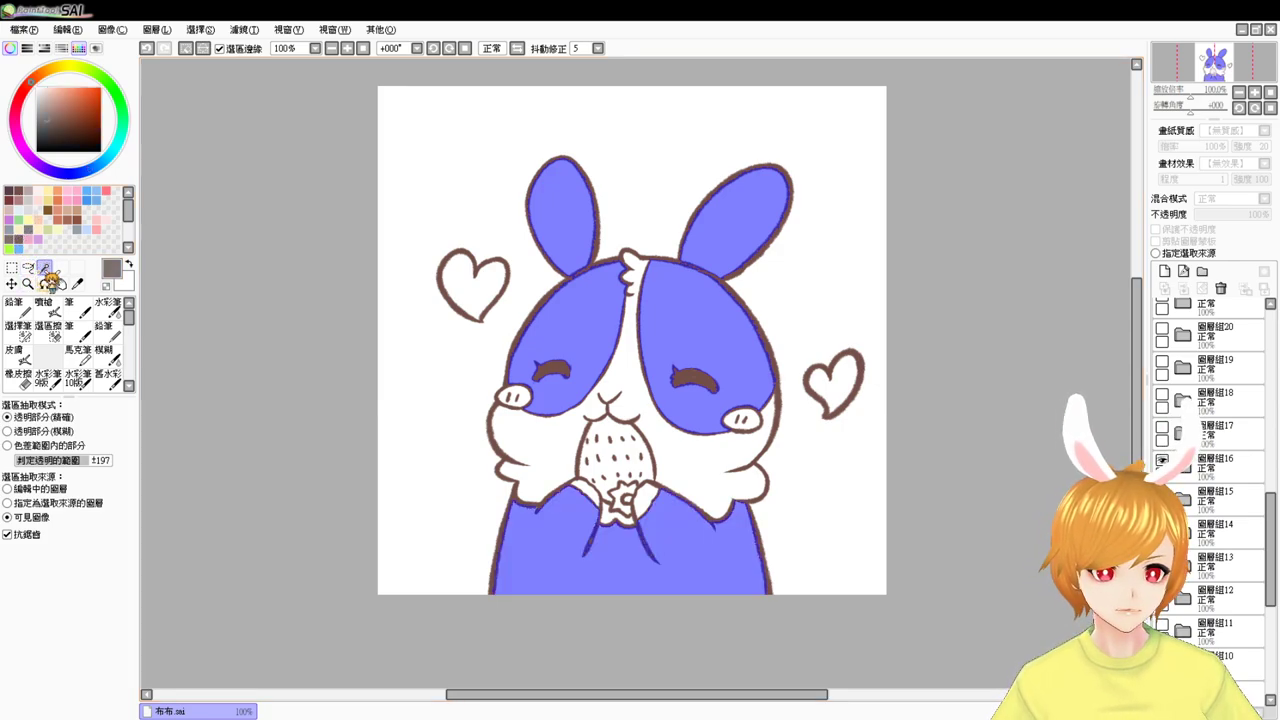
pyautogui.click(1203, 463)
pyautogui.hotkey('ctrl', 'z')
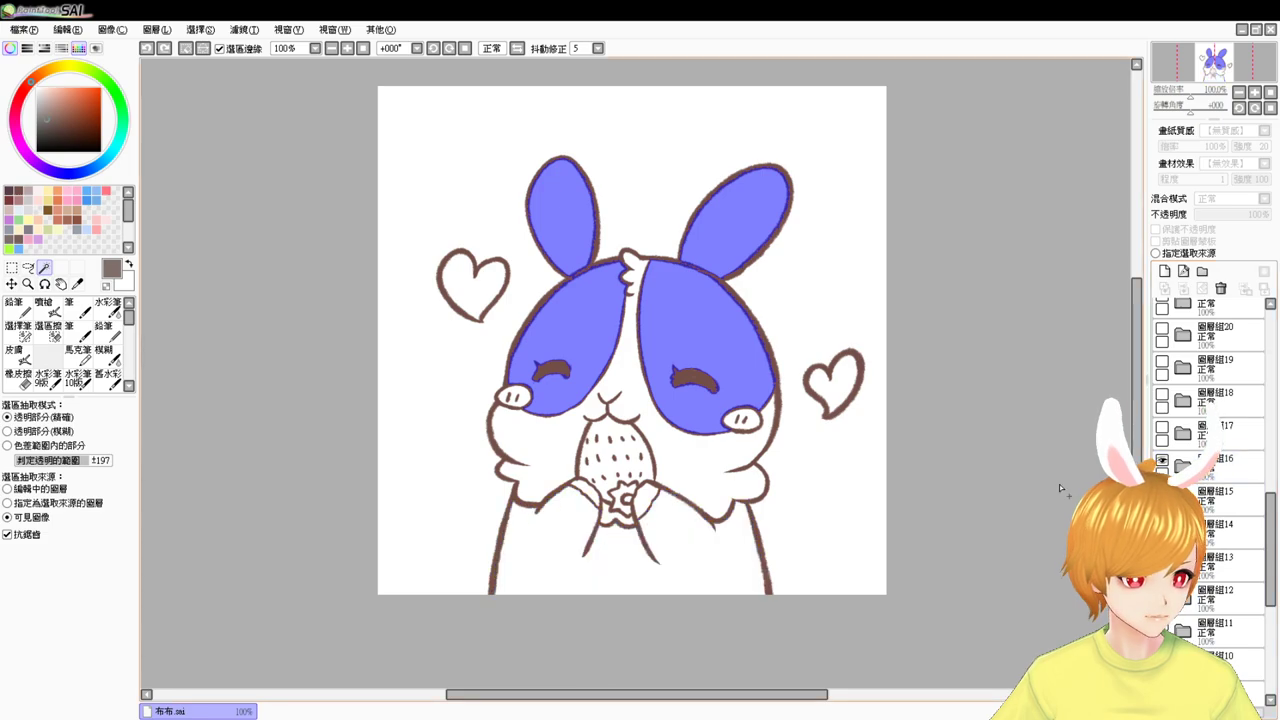
pyautogui.click(735, 541)
pyautogui.click(1188, 465)
pyautogui.click(1215, 530)
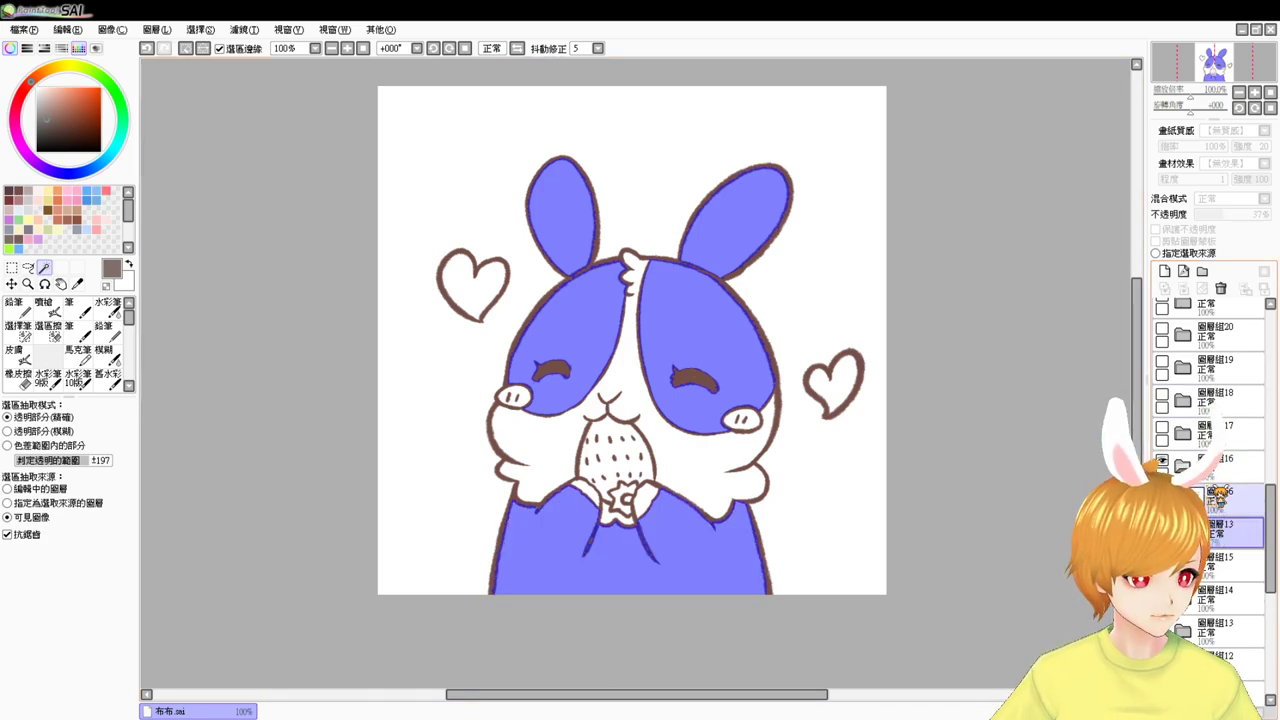
pyautogui.click(1168, 273)
pyautogui.hotkey('ctrl', 'f')
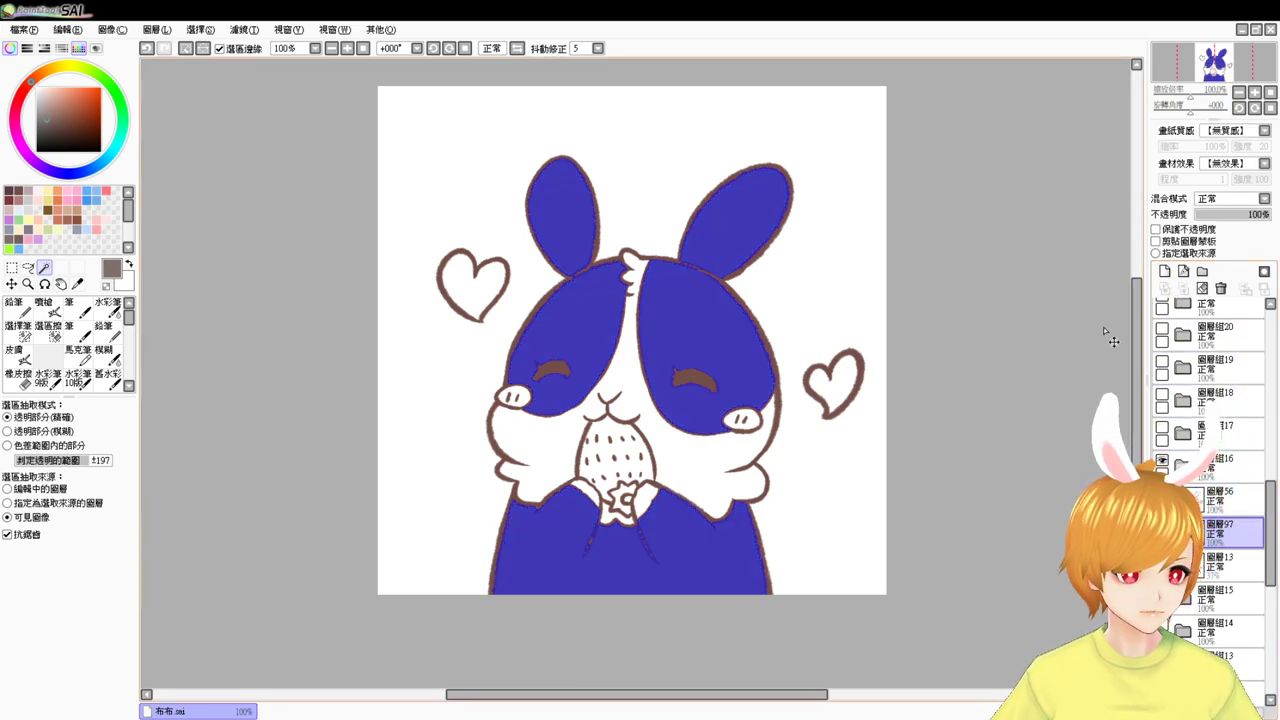
pyautogui.click(47, 307)
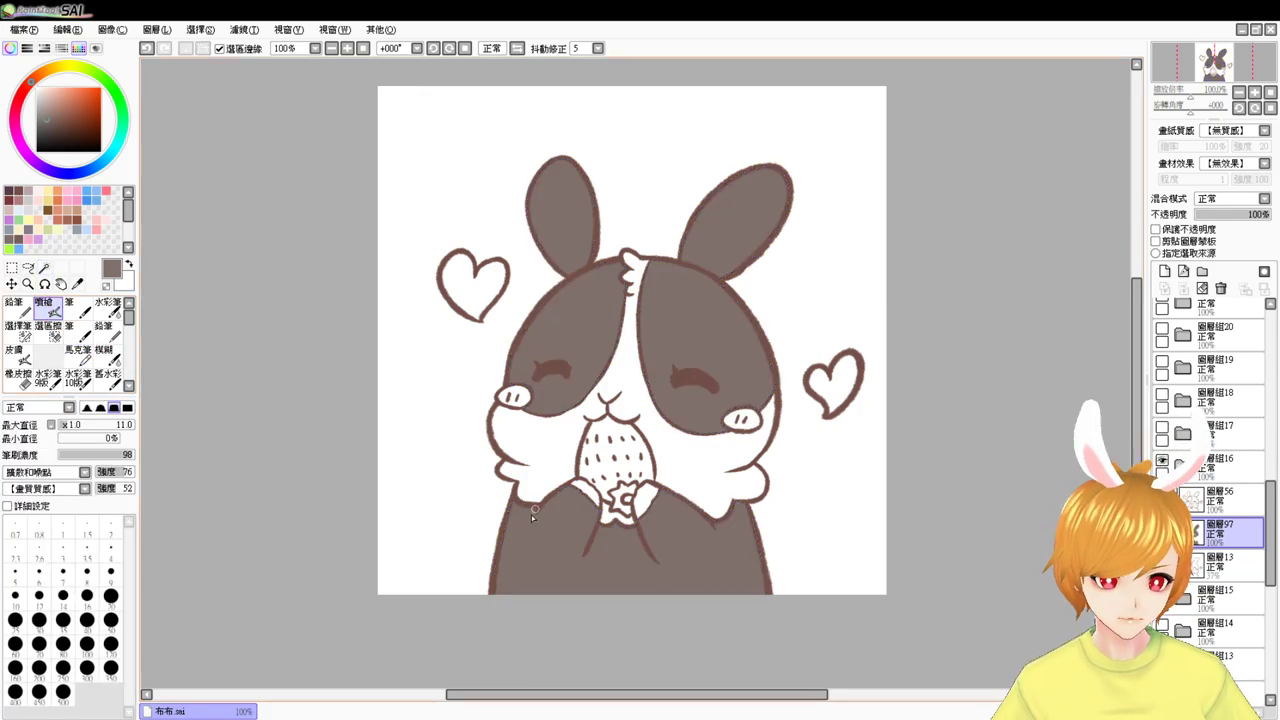
# - Select the white face fur, both paws and the fur between them, fill them with white and deselect
pyautogui.click(44, 268)
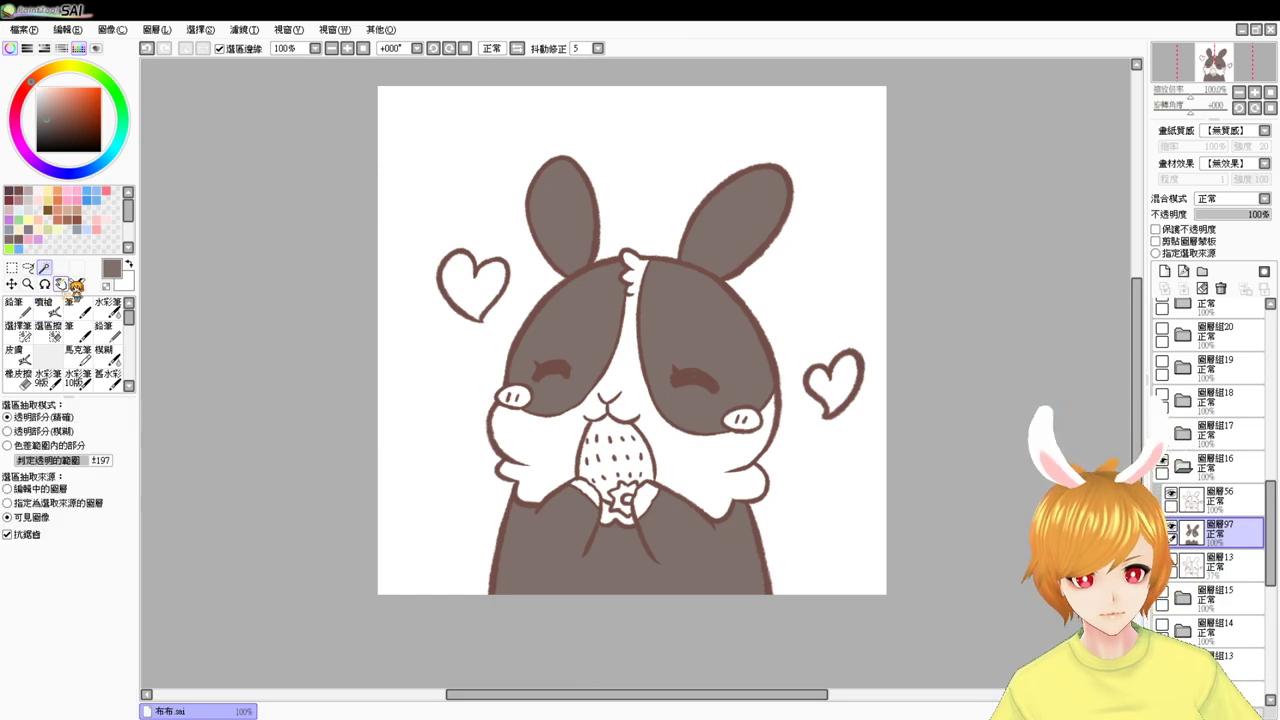
pyautogui.click(623, 369)
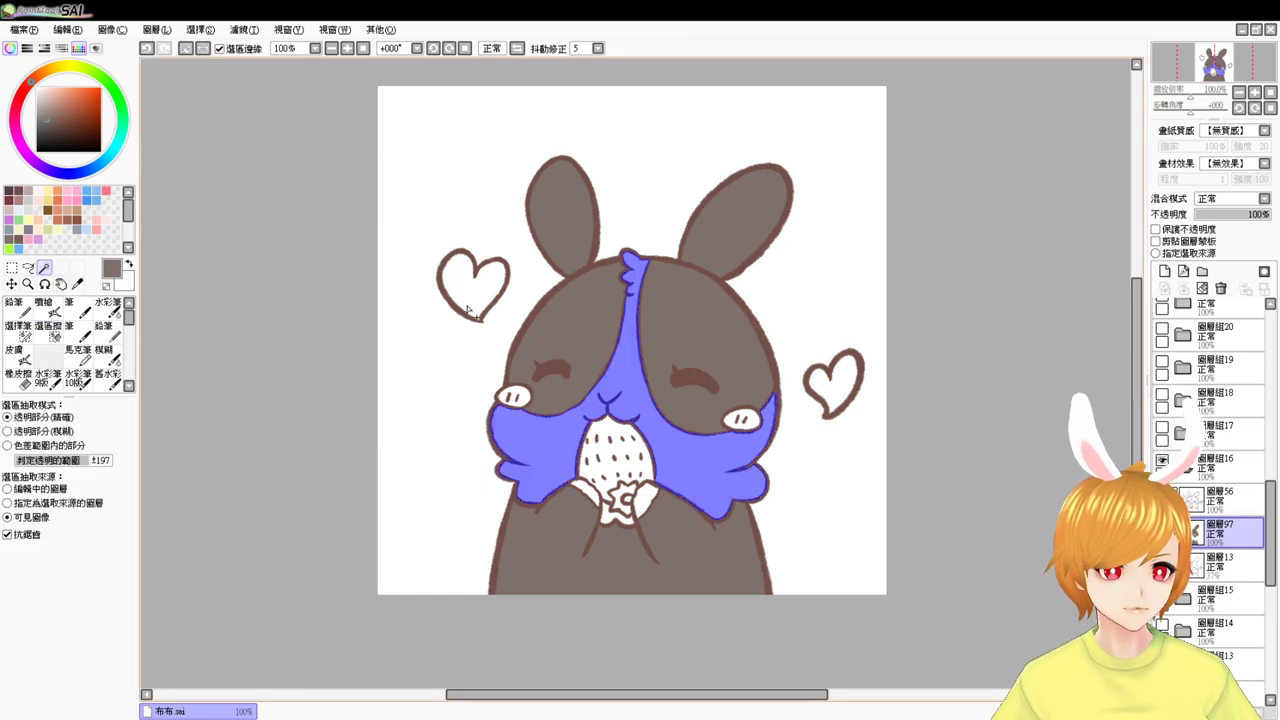
pyautogui.click(610, 515)
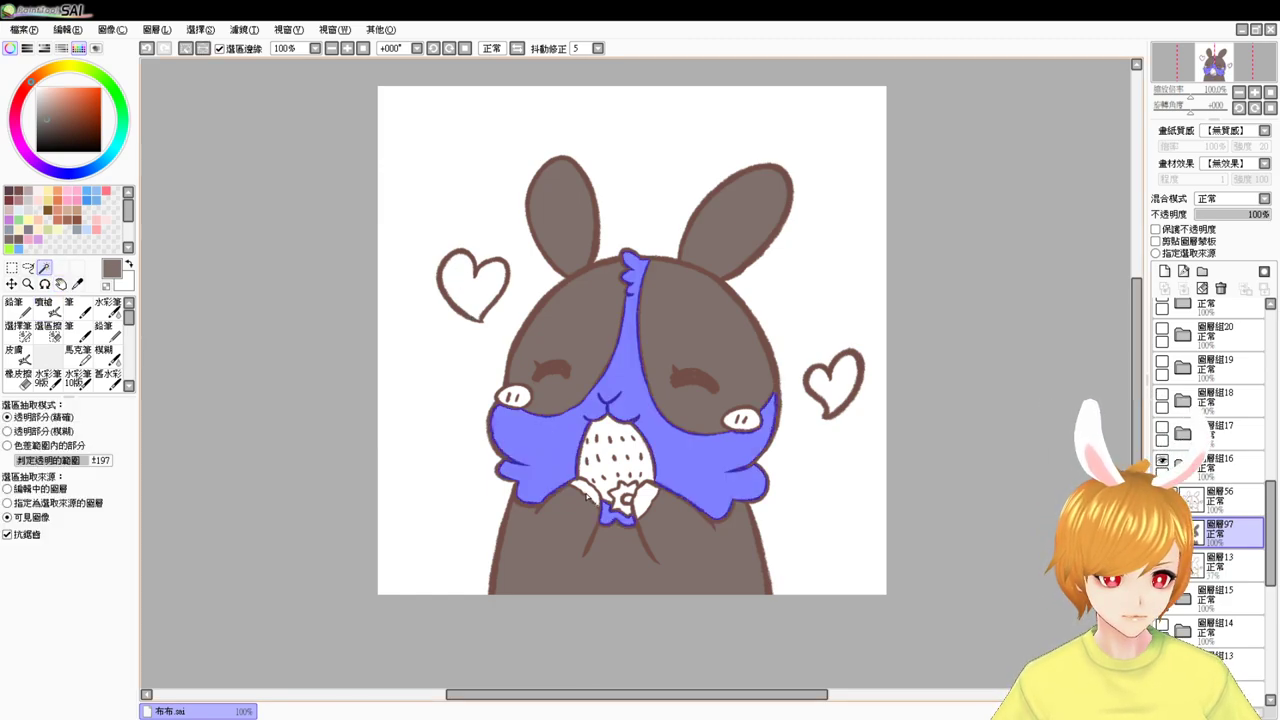
pyautogui.click(645, 500)
pyautogui.moveTo(54, 107); pyautogui.dragTo(14, 40)
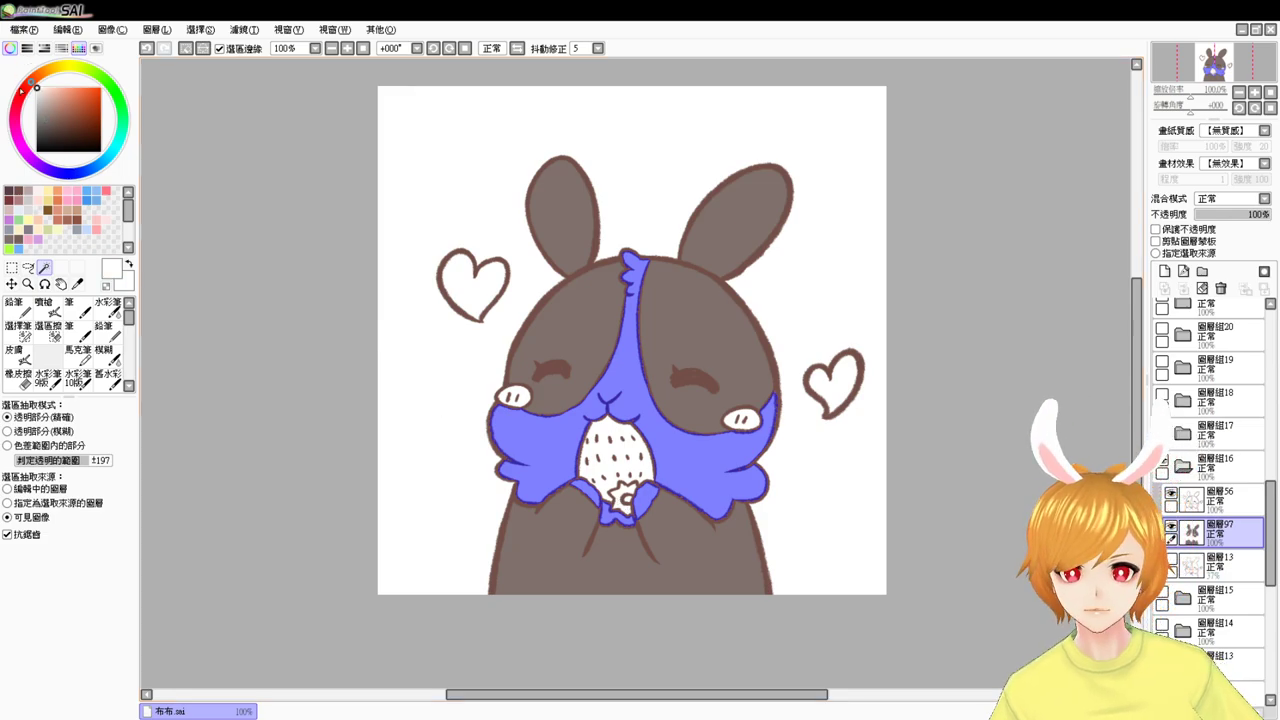
pyautogui.hotkey('ctrl', 'f')
pyautogui.hotkey('ctrl', 'd')
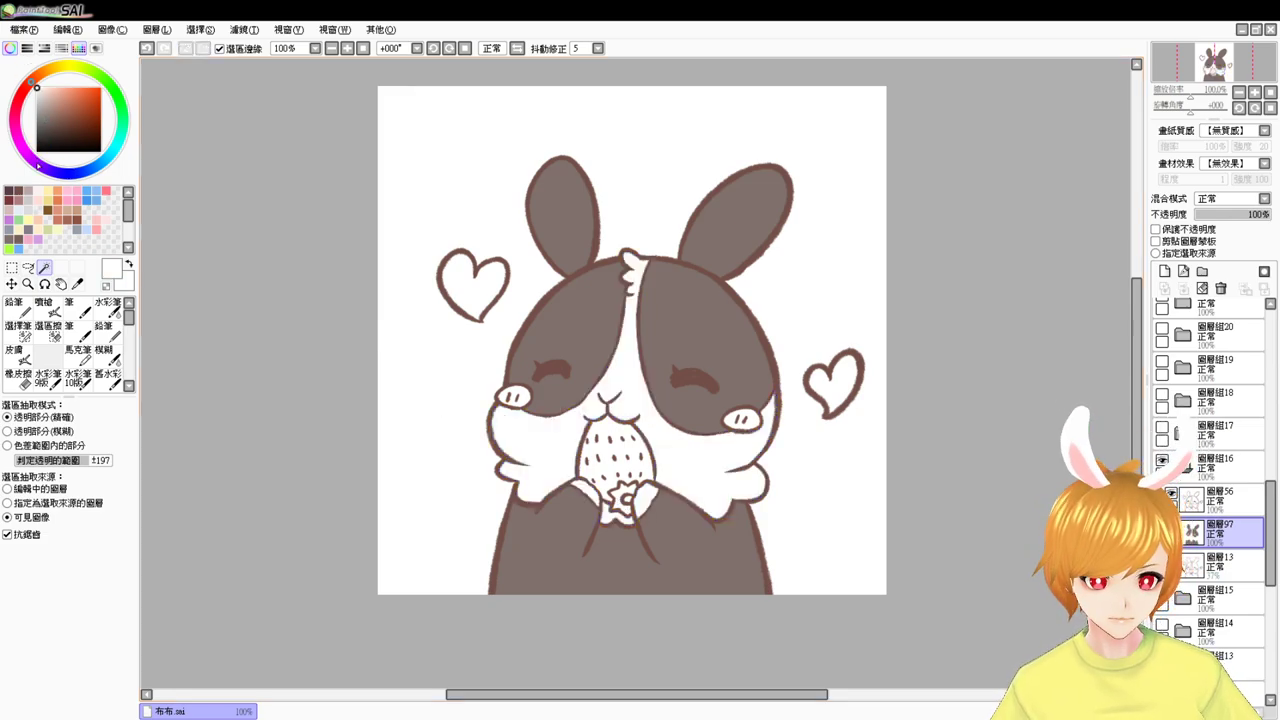
# - Select the body of the strawberry in the rabbit's mouth and fill it with coral pink
pyautogui.press('pageup')
pyautogui.press('Down')
pyautogui.press('Down')
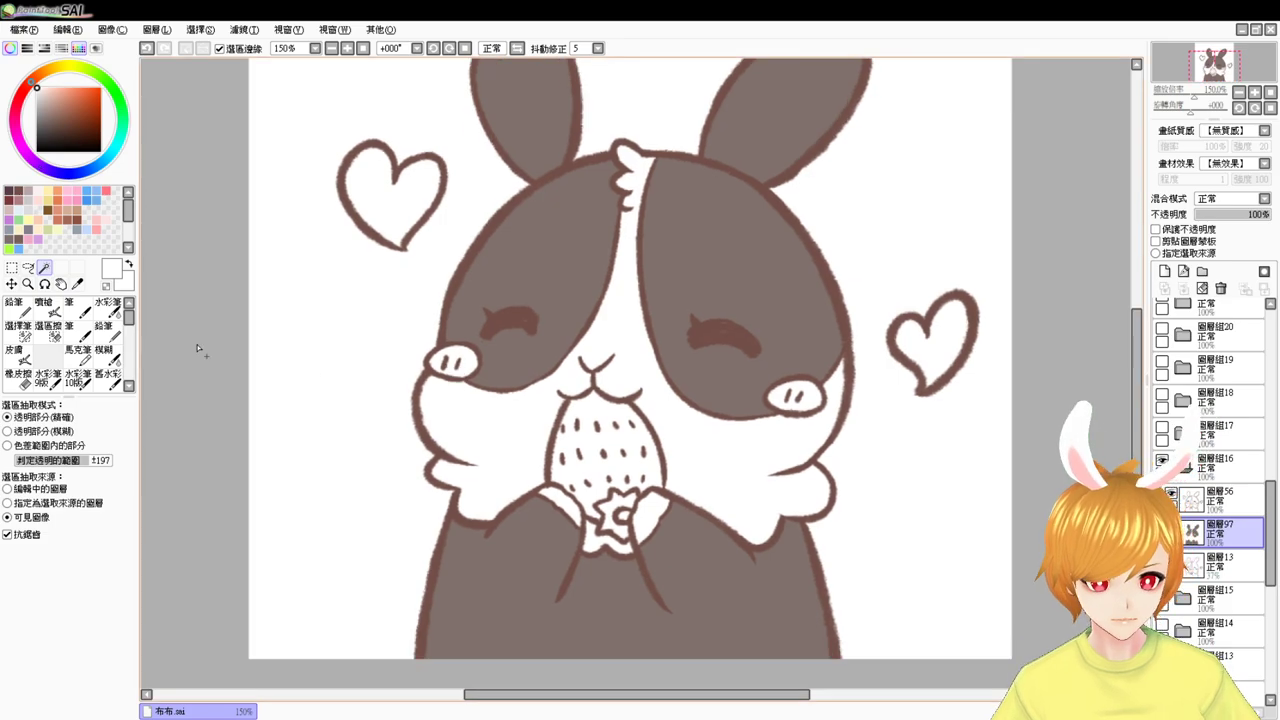
pyautogui.click(590, 443)
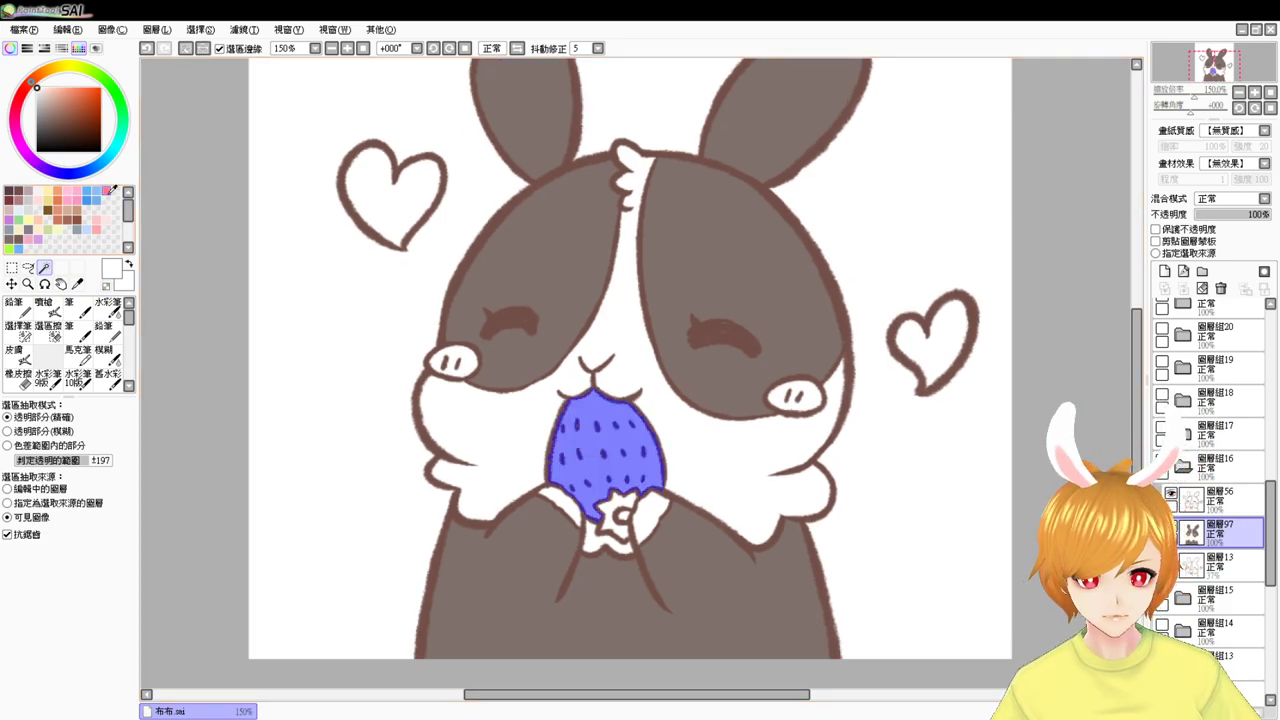
pyautogui.click(108, 191)
pyautogui.hotkey('ctrl', 'f')
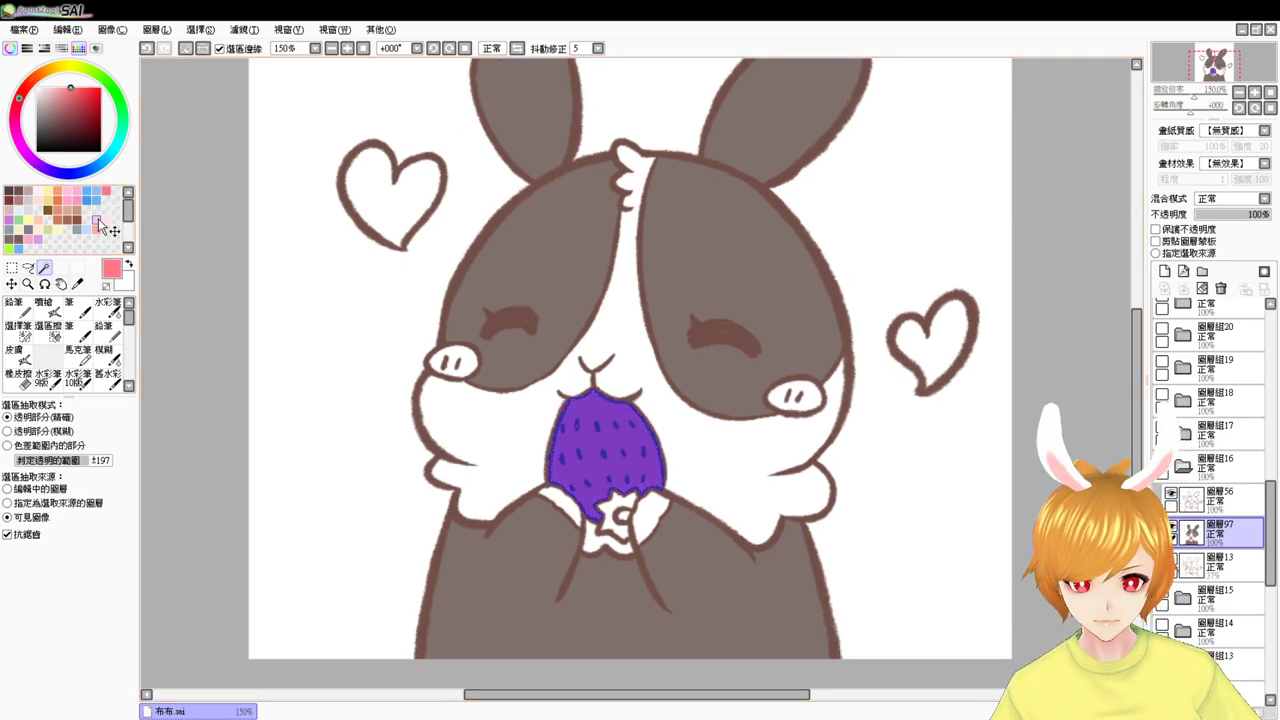
# - Airbrush darker red shading along the strawberry's right and lower edges with a size 16 brush
pyautogui.click(76, 90)
pyautogui.click(52, 313)
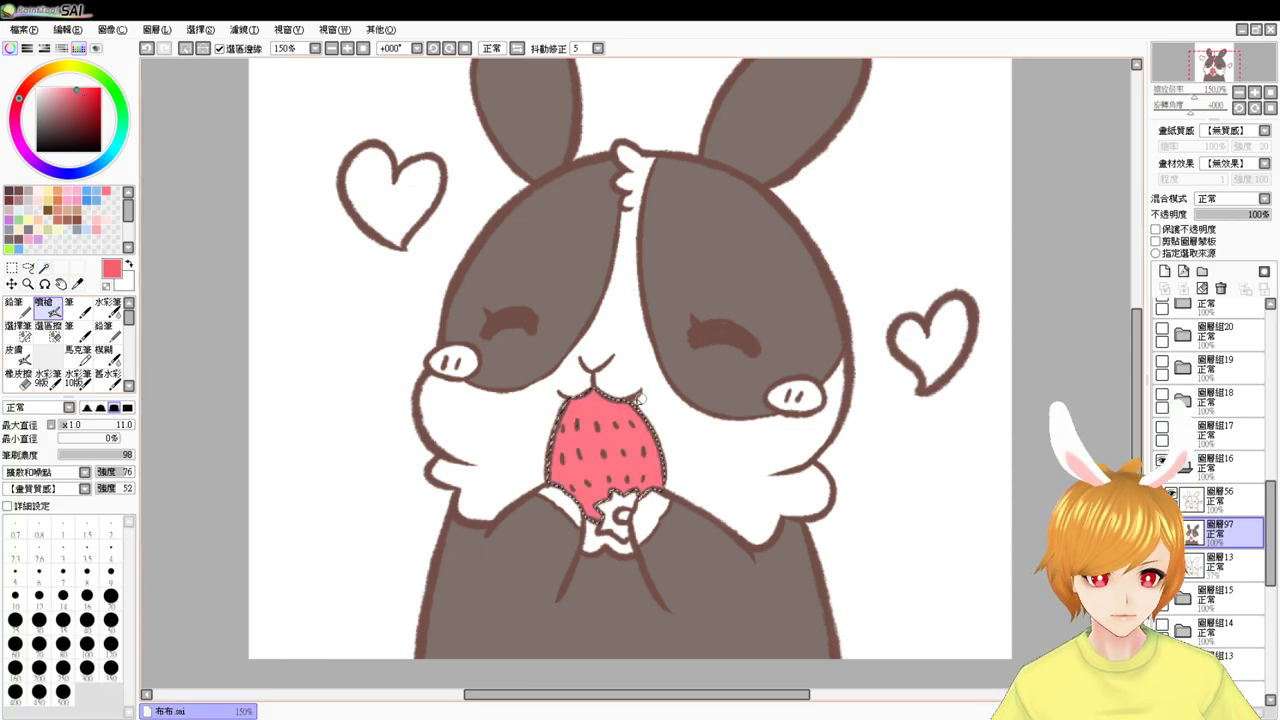
pyautogui.moveTo(635, 406)
pyautogui.mouseDown()
pyautogui.moveTo(646, 390)
pyautogui.moveTo(657, 490)
pyautogui.mouseUp()
pyautogui.hotkey('ctrl', 'z')
pyautogui.moveTo(651, 436); pyautogui.dragTo(661, 476)
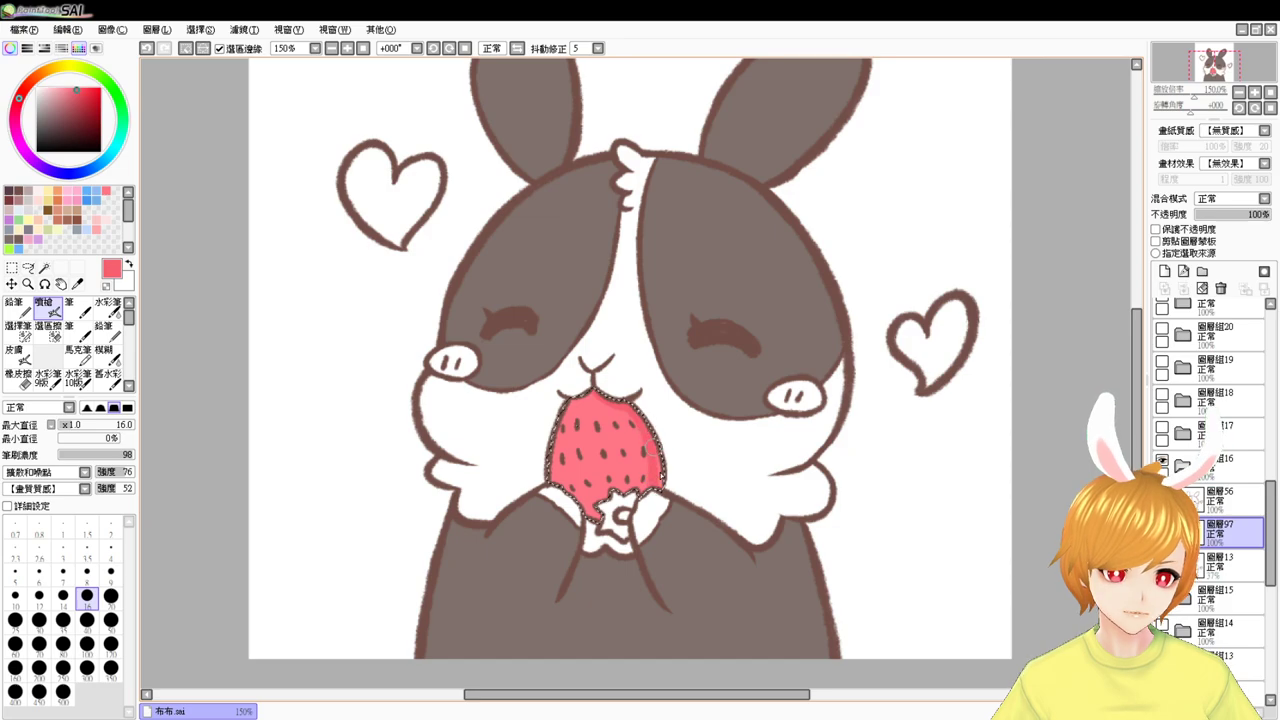
pyautogui.moveTo(573, 514); pyautogui.dragTo(617, 520)
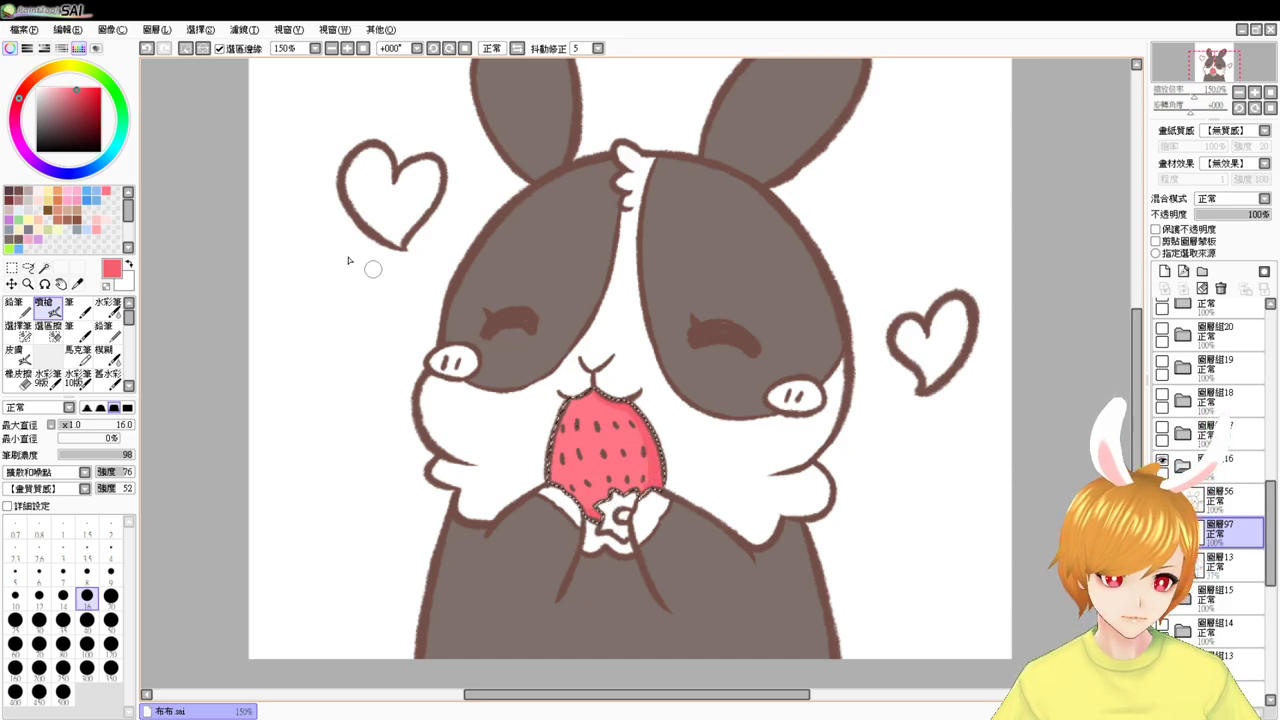
# - Airbrush light pink highlights on the strawberry and clear the selection
pyautogui.click(50, 88)
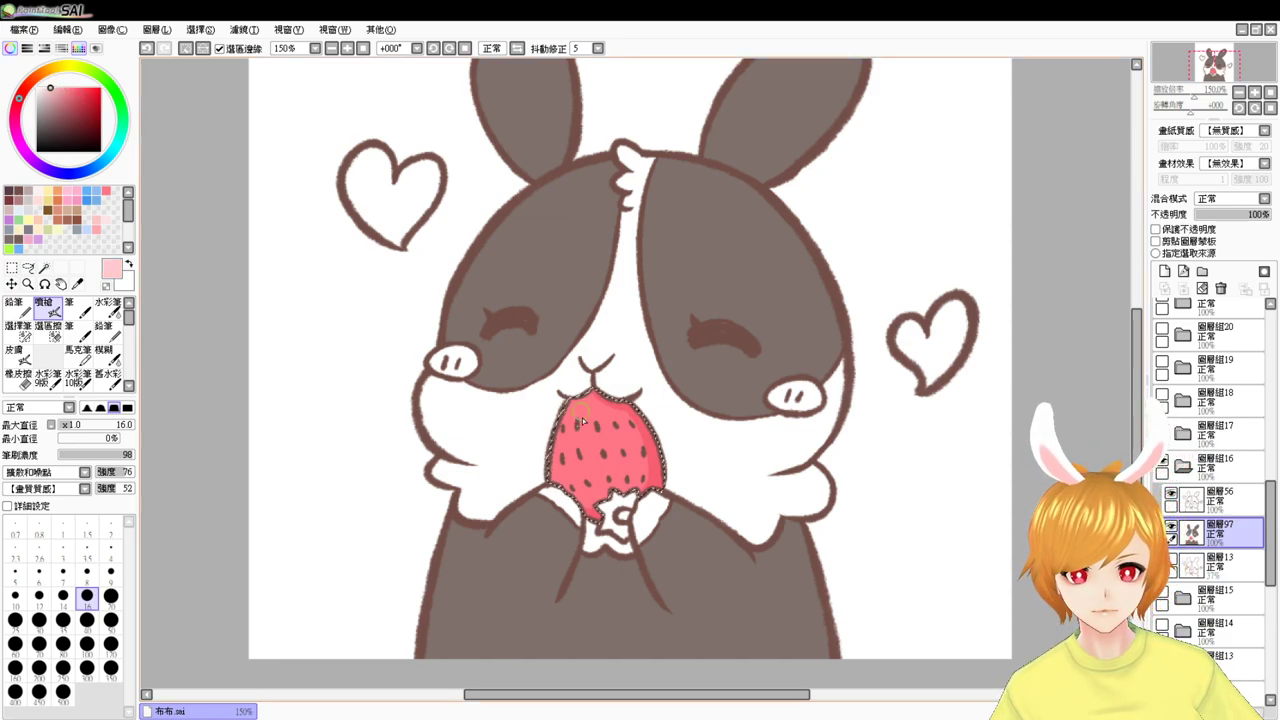
pyautogui.moveTo(570, 408)
pyautogui.mouseDown()
pyautogui.moveTo(555, 473)
pyautogui.moveTo(578, 426)
pyautogui.moveTo(549, 456)
pyautogui.moveTo(556, 475)
pyautogui.moveTo(592, 428)
pyautogui.moveTo(575, 423)
pyautogui.moveTo(597, 425)
pyautogui.moveTo(565, 457)
pyautogui.moveTo(603, 457)
pyautogui.mouseUp()
pyautogui.hotkey('ctrl', 'z')
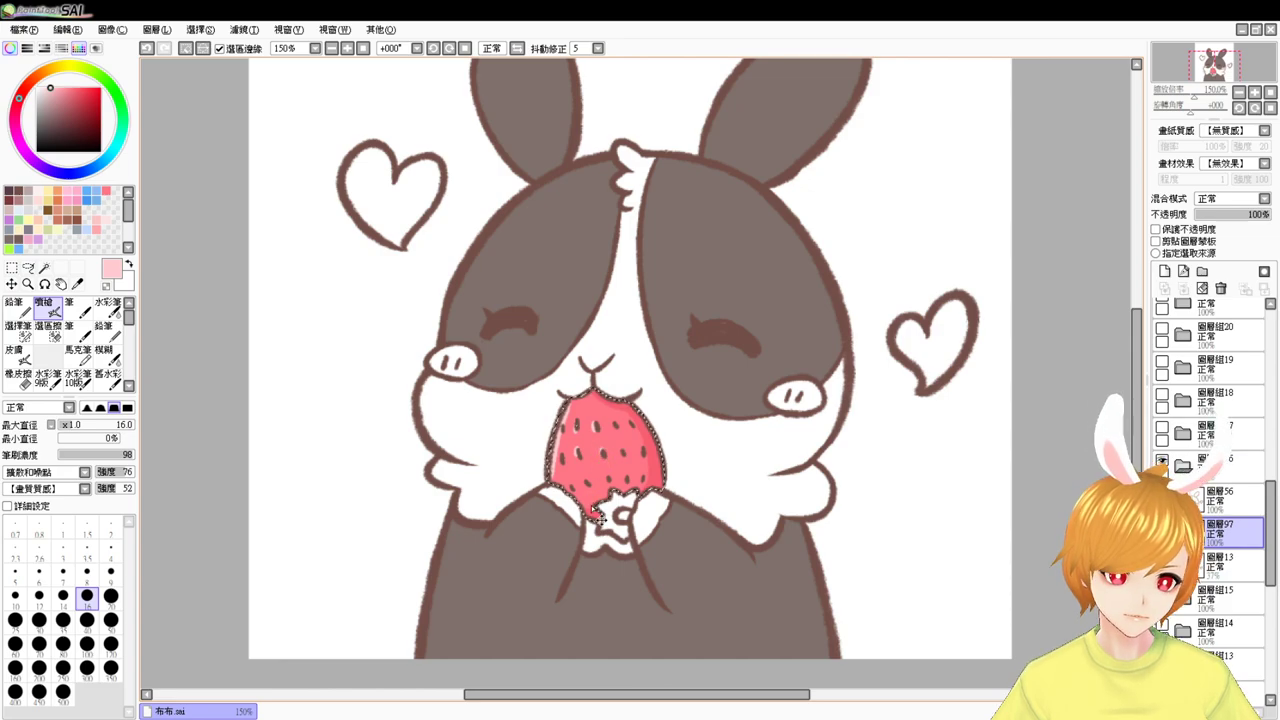
pyautogui.hotkey('ctrl', 'd')
# - Select the strawberry's leafy cap, fill it with light green and clear the selection
pyautogui.click(44, 268)
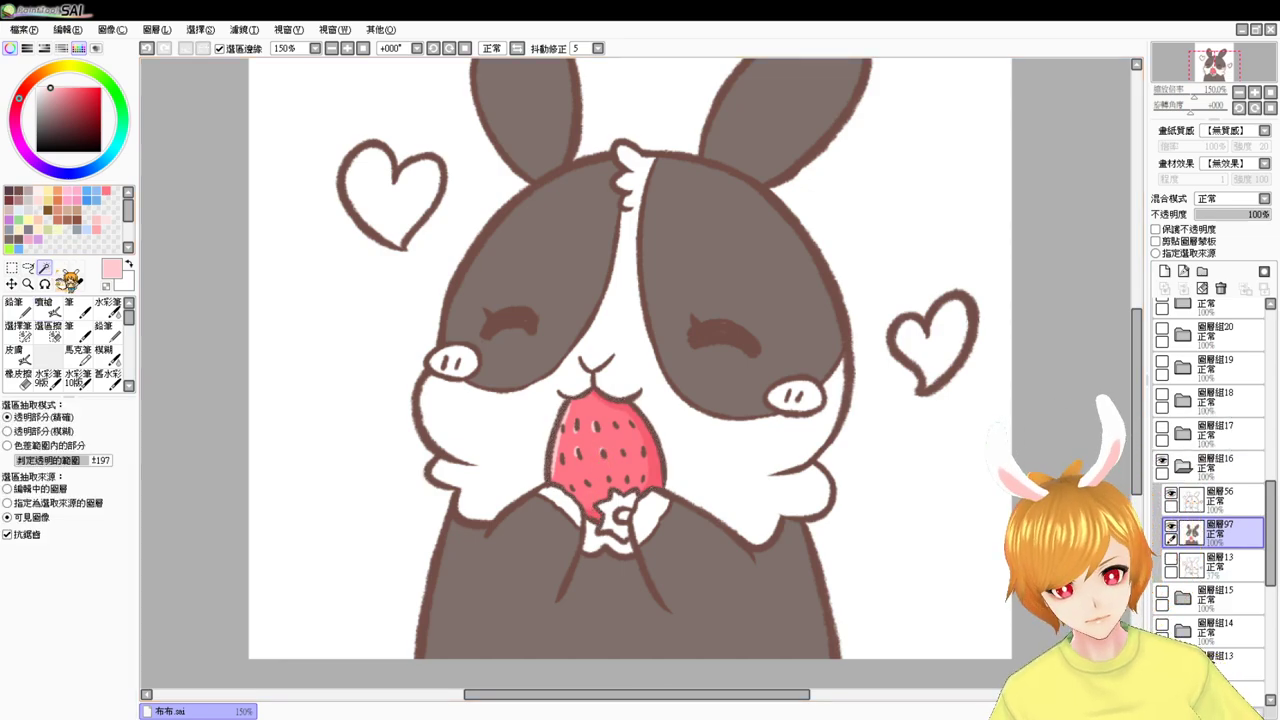
pyautogui.click(623, 516)
pyautogui.click(609, 512)
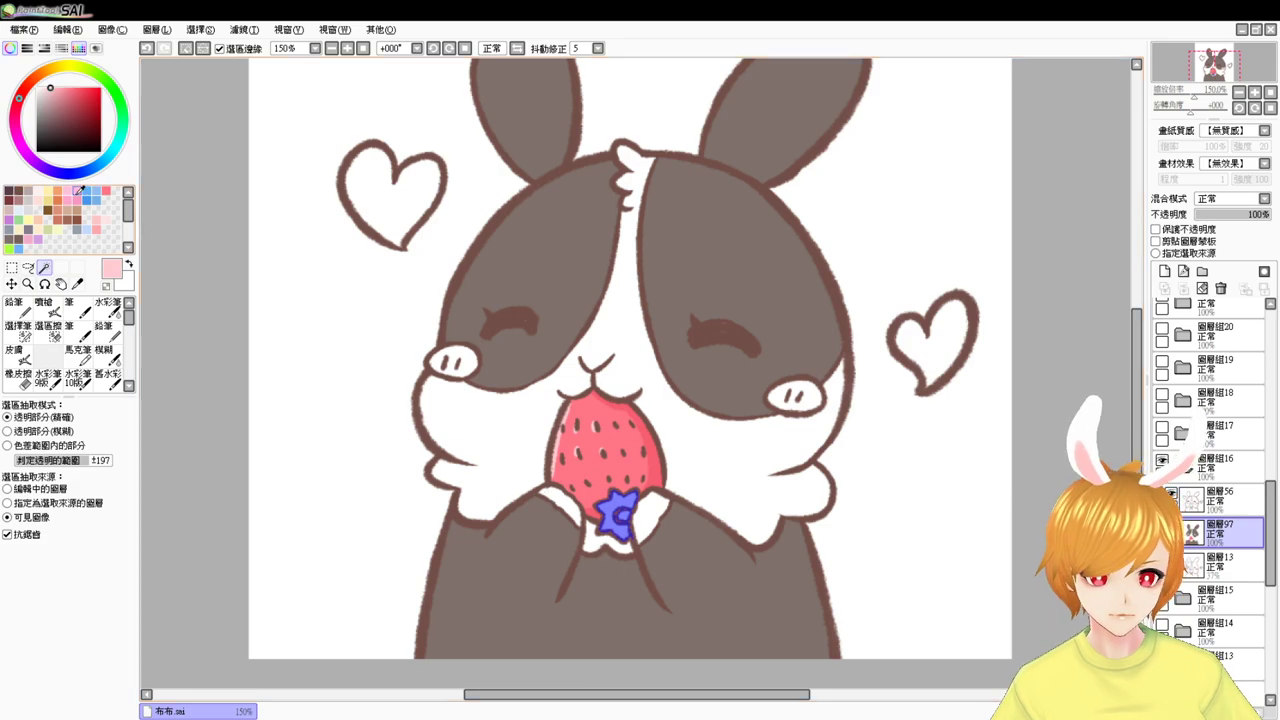
pyautogui.click(22, 221)
pyautogui.hotkey('ctrl', 'f')
pyautogui.hotkey('ctrl', 'd')
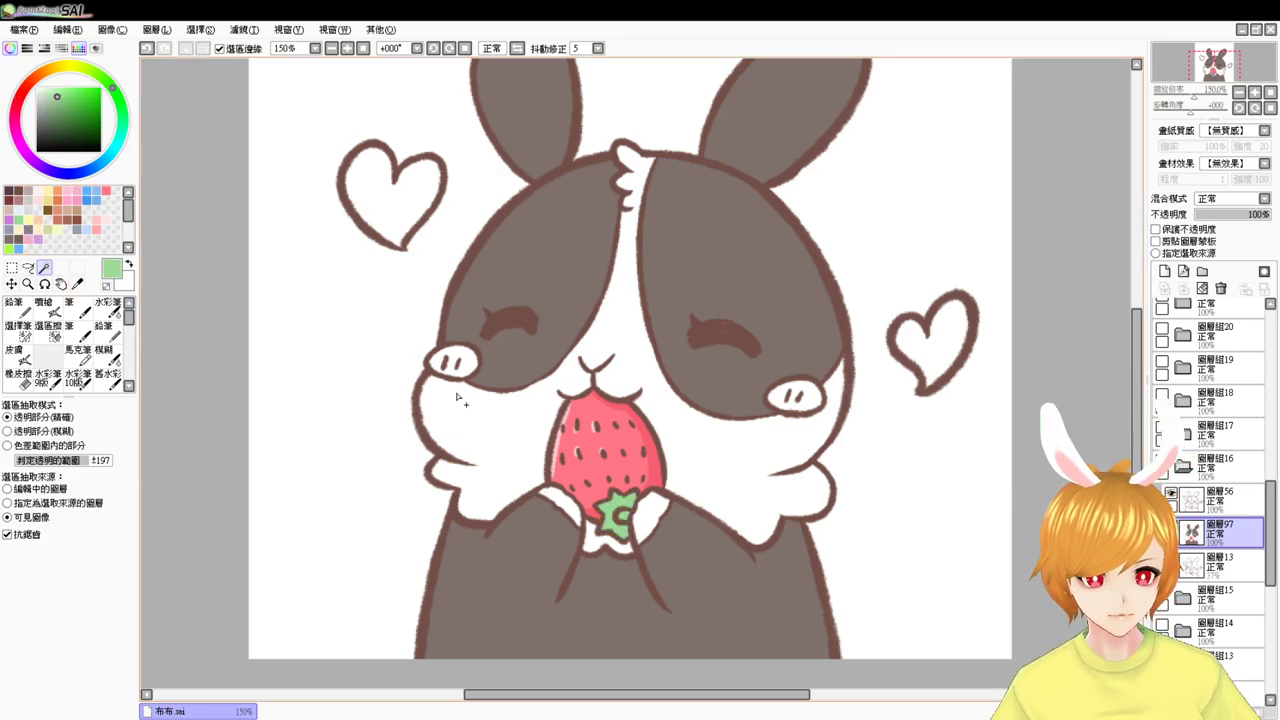
# - Select both hearts beside the rabbit, fill them with coral pink and deselect
pyautogui.click(392, 194)
pyautogui.keyDown('shift'); pyautogui.click(938, 345); pyautogui.keyUp('shift')
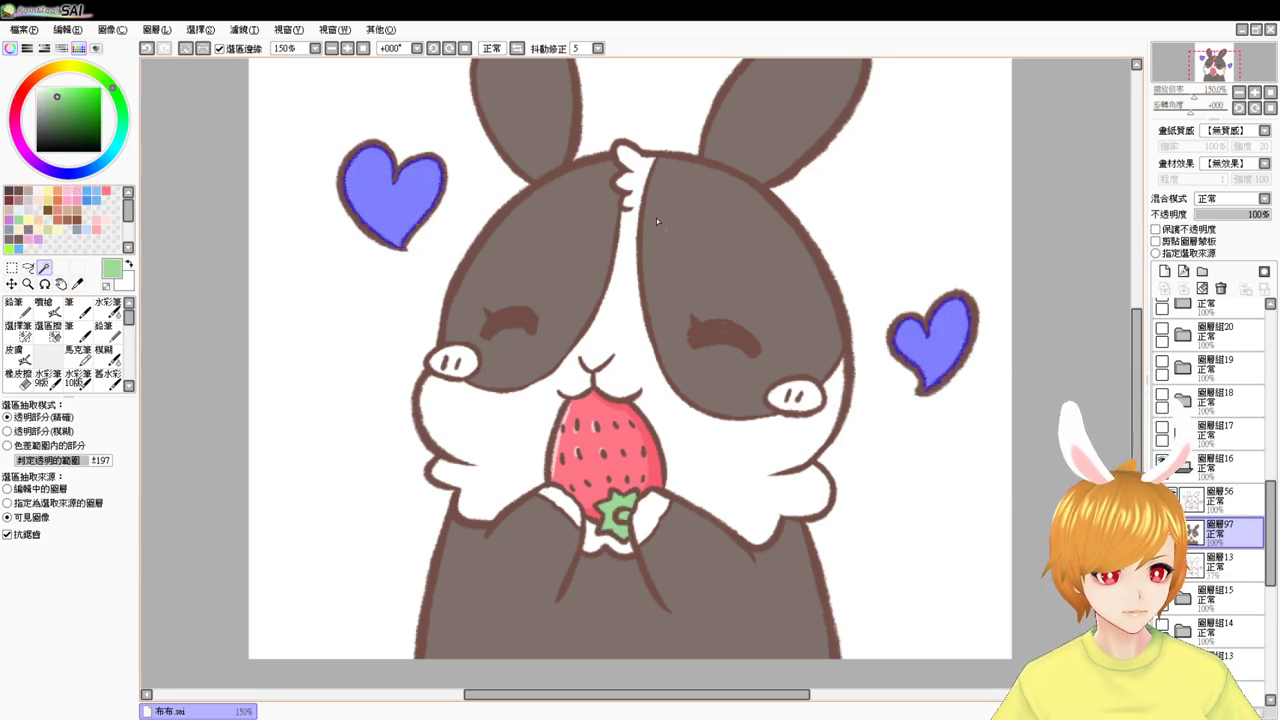
pyautogui.click(347, 48)
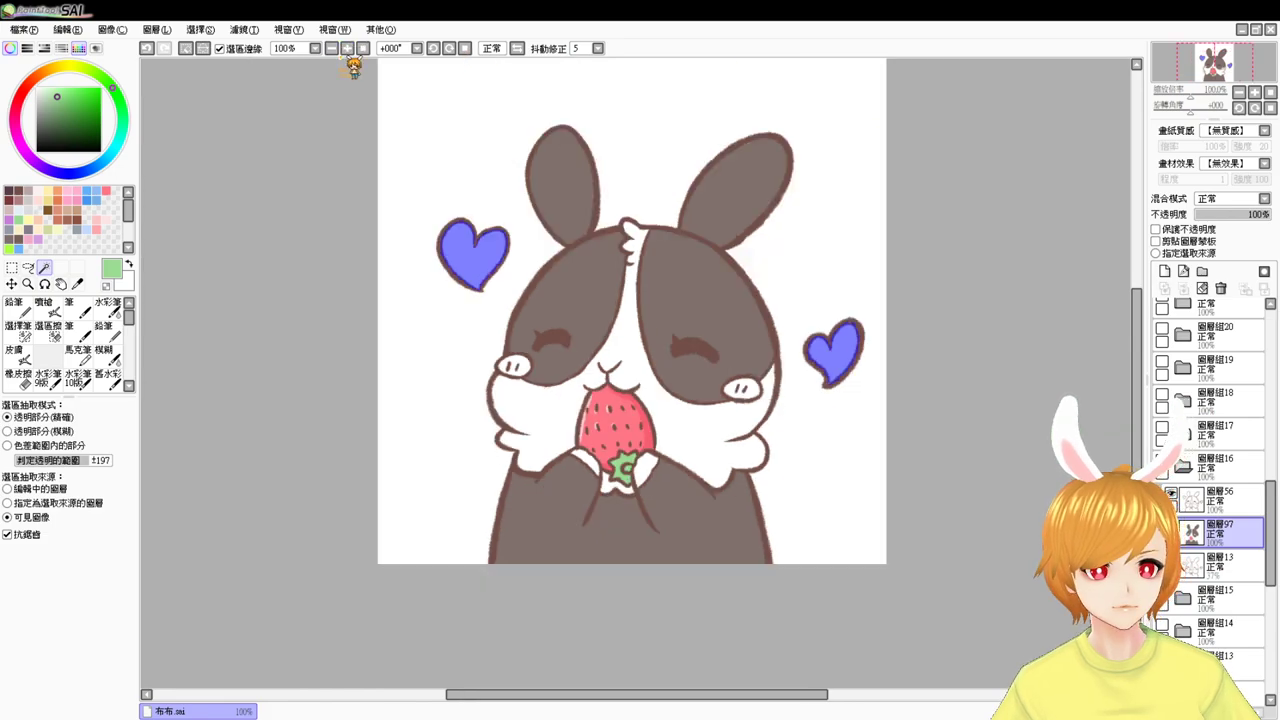
pyautogui.click(107, 190)
pyautogui.hotkey('ctrl', 'f')
pyautogui.hotkey('ctrl', 'd')
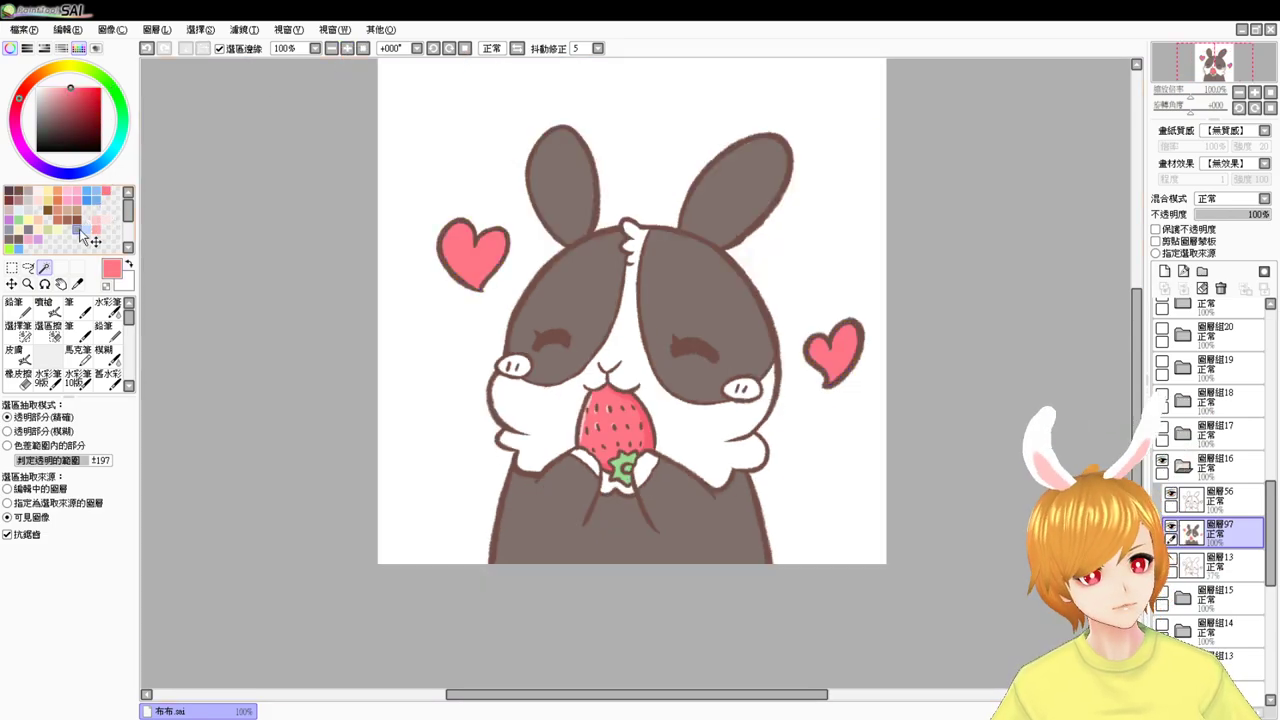
# - Select the rabbit's two oval cheeks, fill them with light salmon pink and deselect
pyautogui.press('pageup')
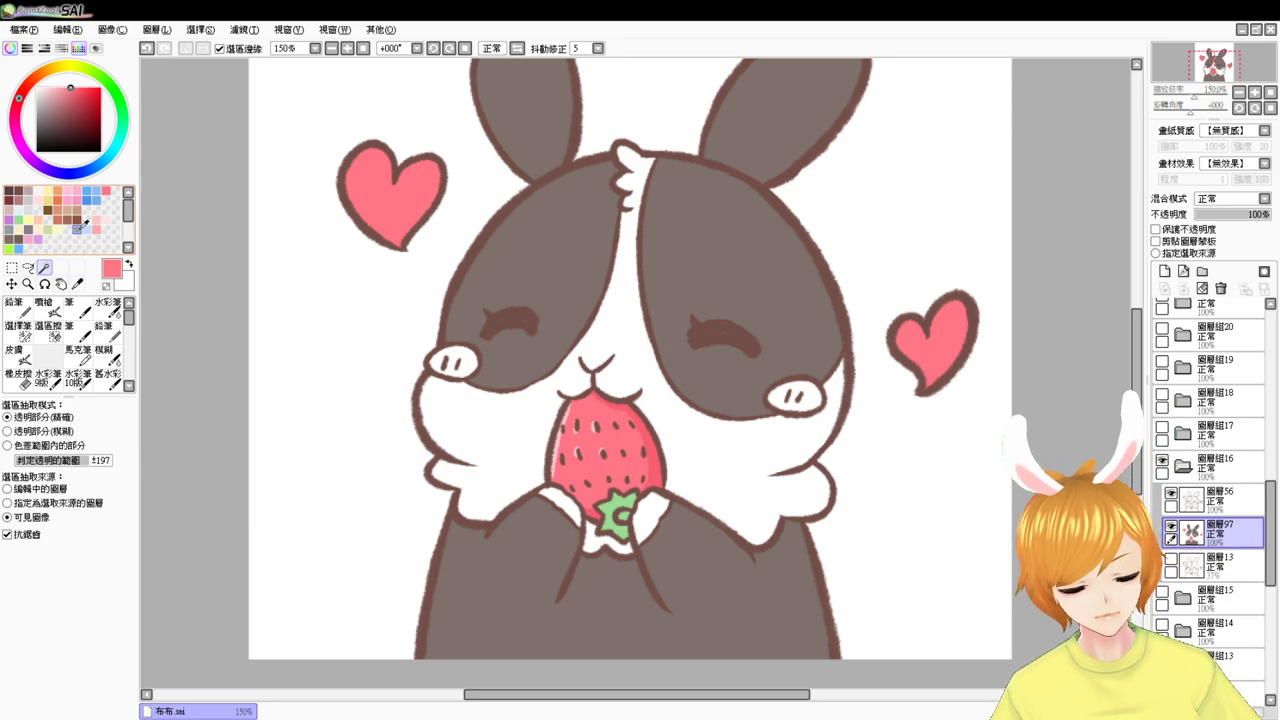
pyautogui.click(472, 362)
pyautogui.click(800, 400)
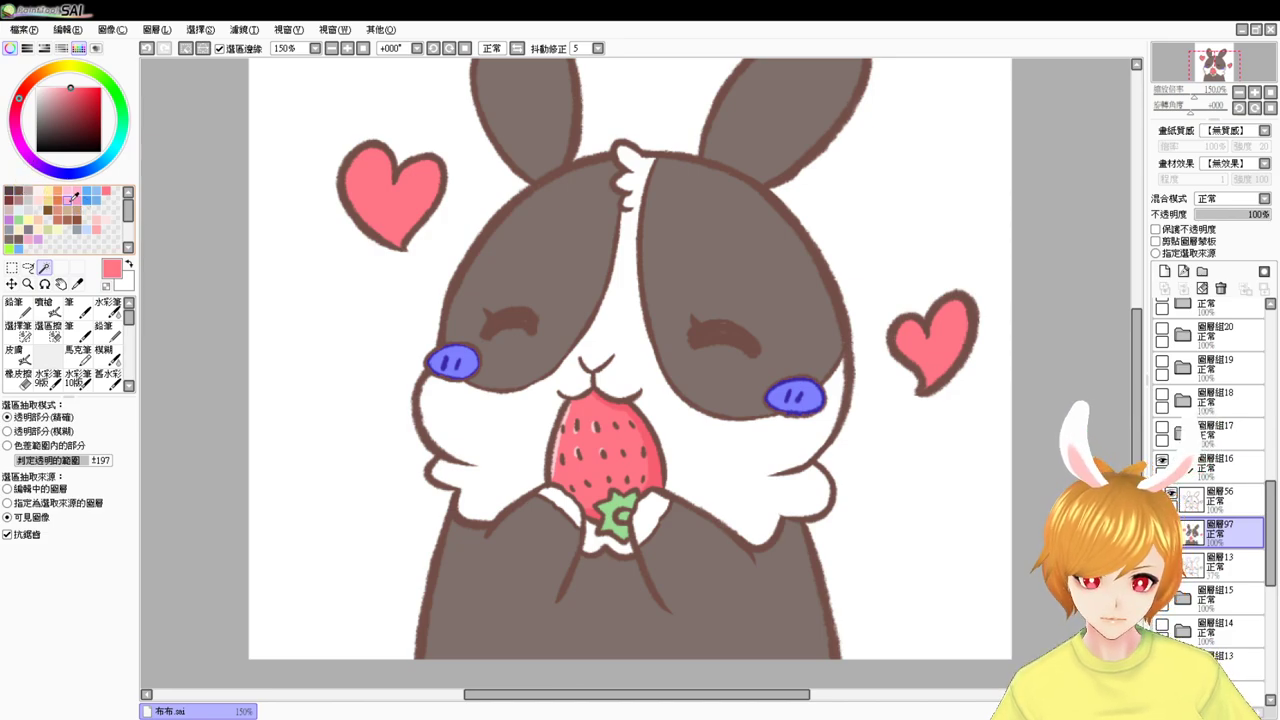
pyautogui.click(97, 230)
pyautogui.hotkey('ctrl', 'f')
pyautogui.hotkey('ctrl', 'd')
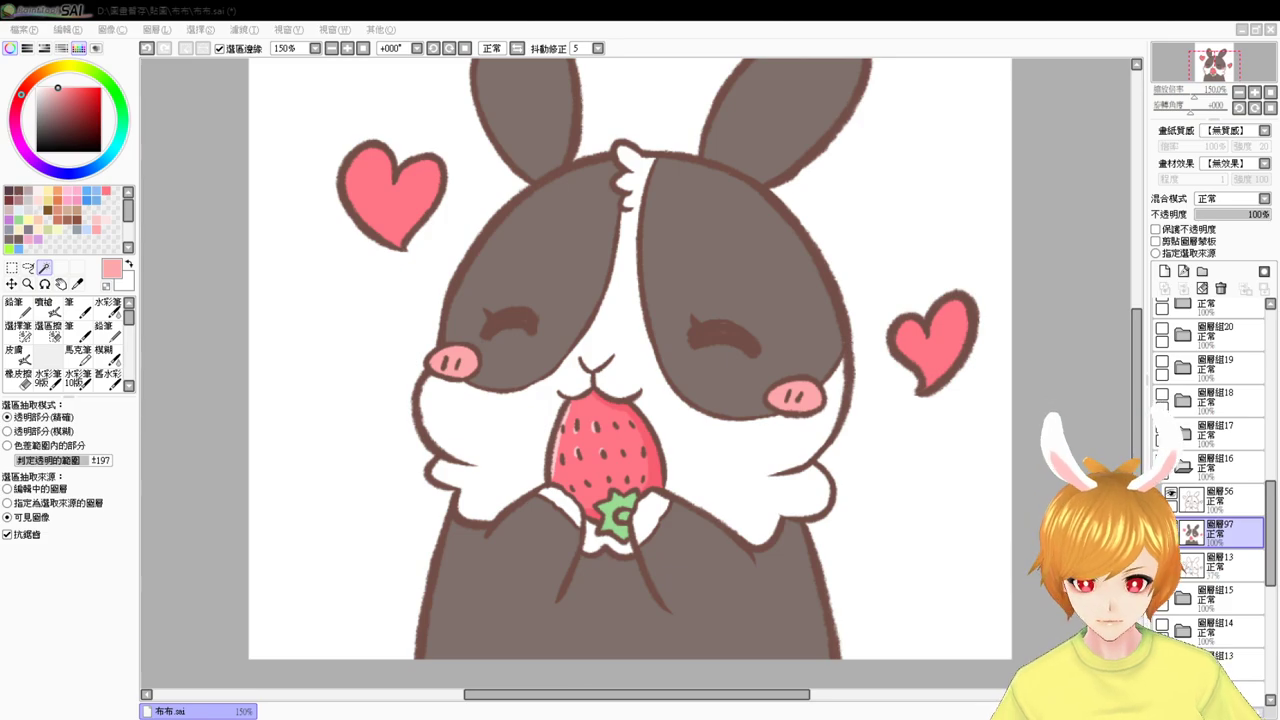
# - Collapse layer group 圖層組16, briefly show 圖層組9 to check its drawing, and hide both groups
pyautogui.hotkey('ctrl', '-')
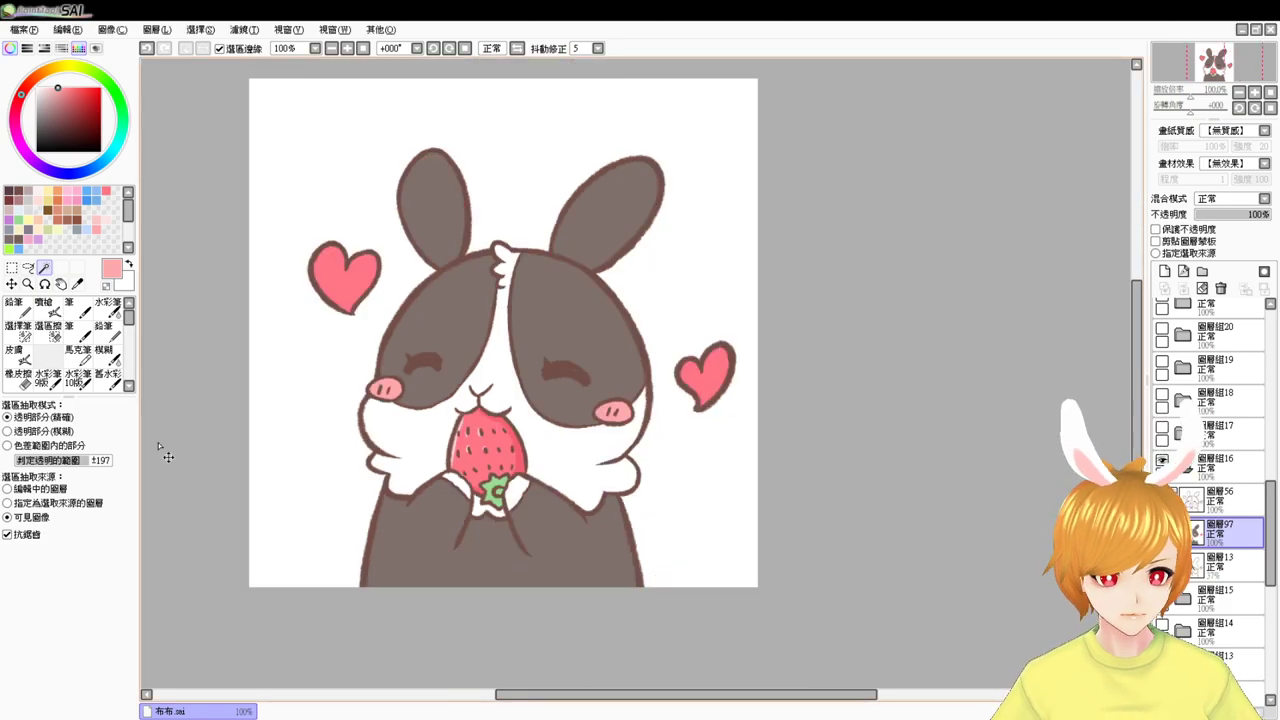
pyautogui.click(1183, 466)
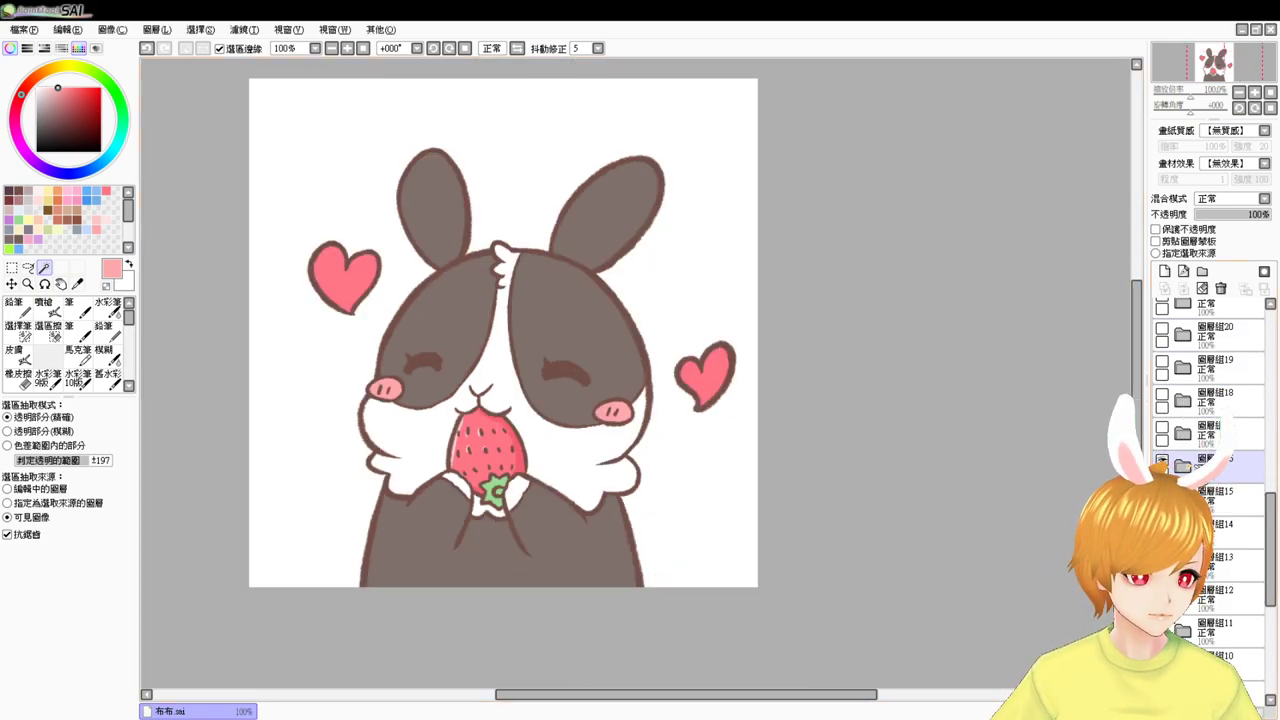
pyautogui.scroll(-2, 1217, 530)
pyautogui.scroll(-2, 1217, 532)
pyautogui.click(1162, 523)
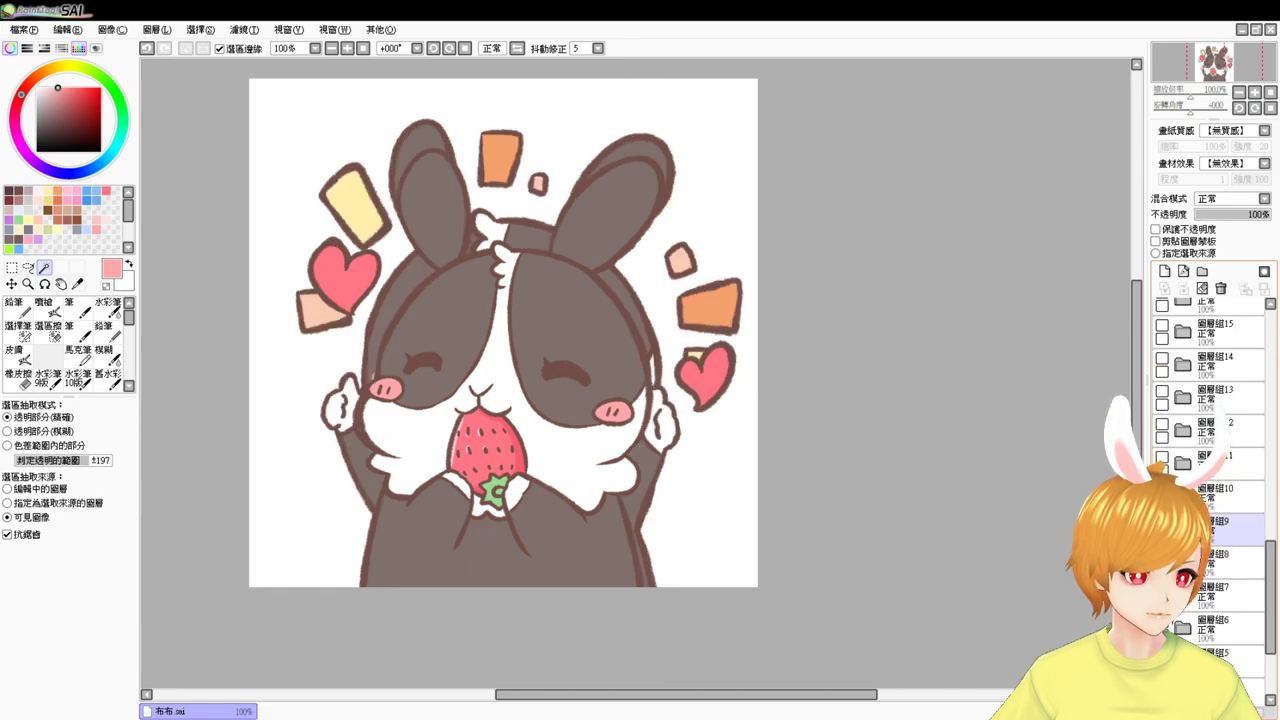
pyautogui.click(1162, 523)
pyautogui.scroll(2, 1165, 525)
pyautogui.click(1162, 389)
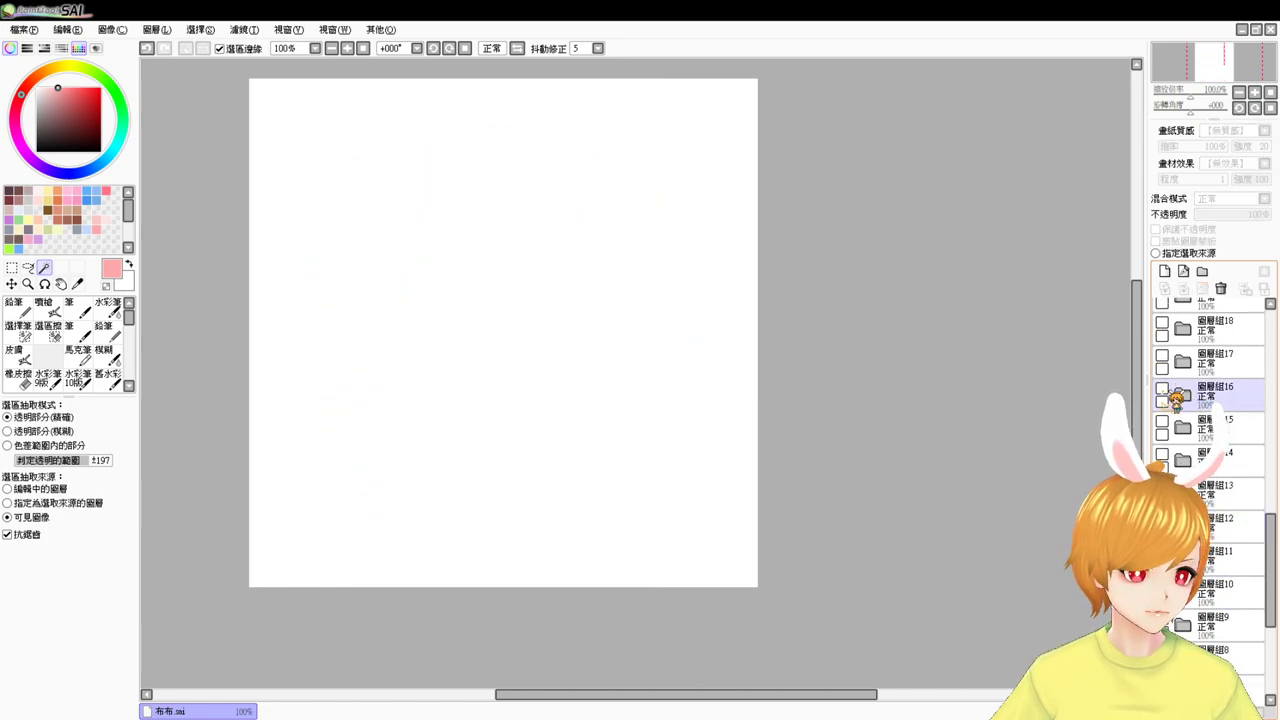
# - Look through layer groups 圖層組13 and 圖層組12, and show 圖層組11 with the side-turned rabbit
pyautogui.click(1162, 488)
pyautogui.click(1162, 521)
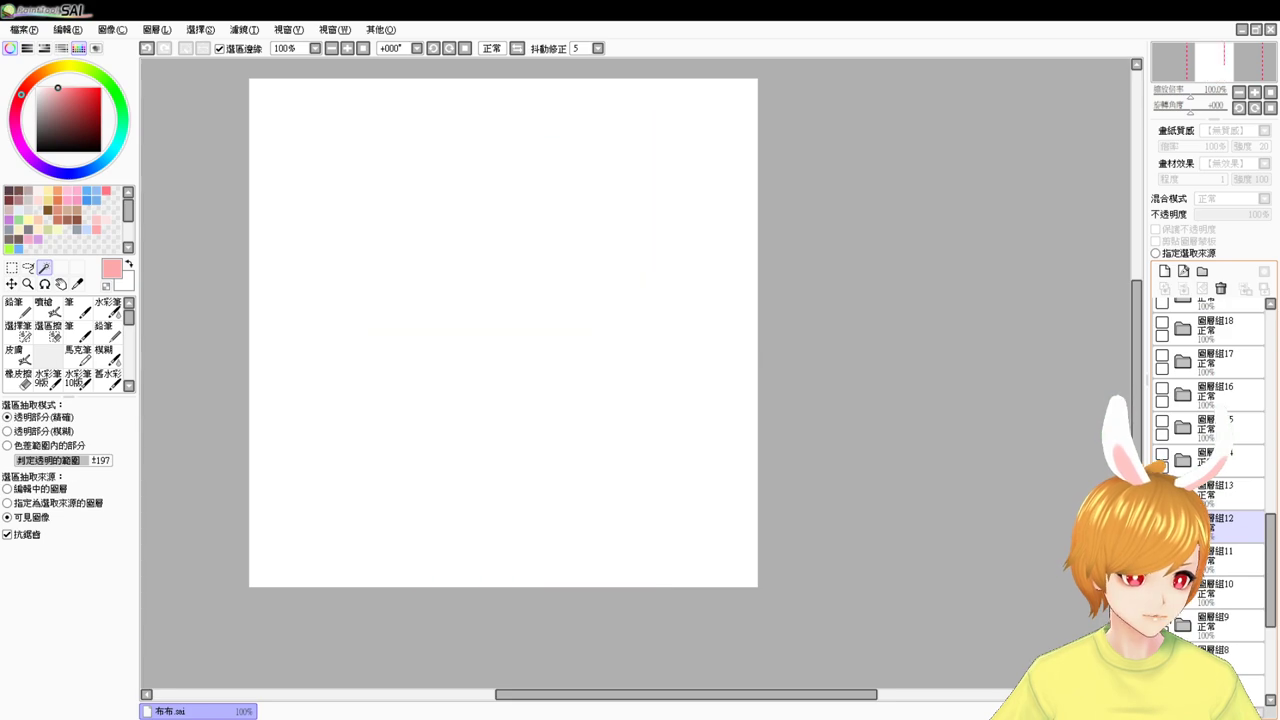
pyautogui.click(1162, 554)
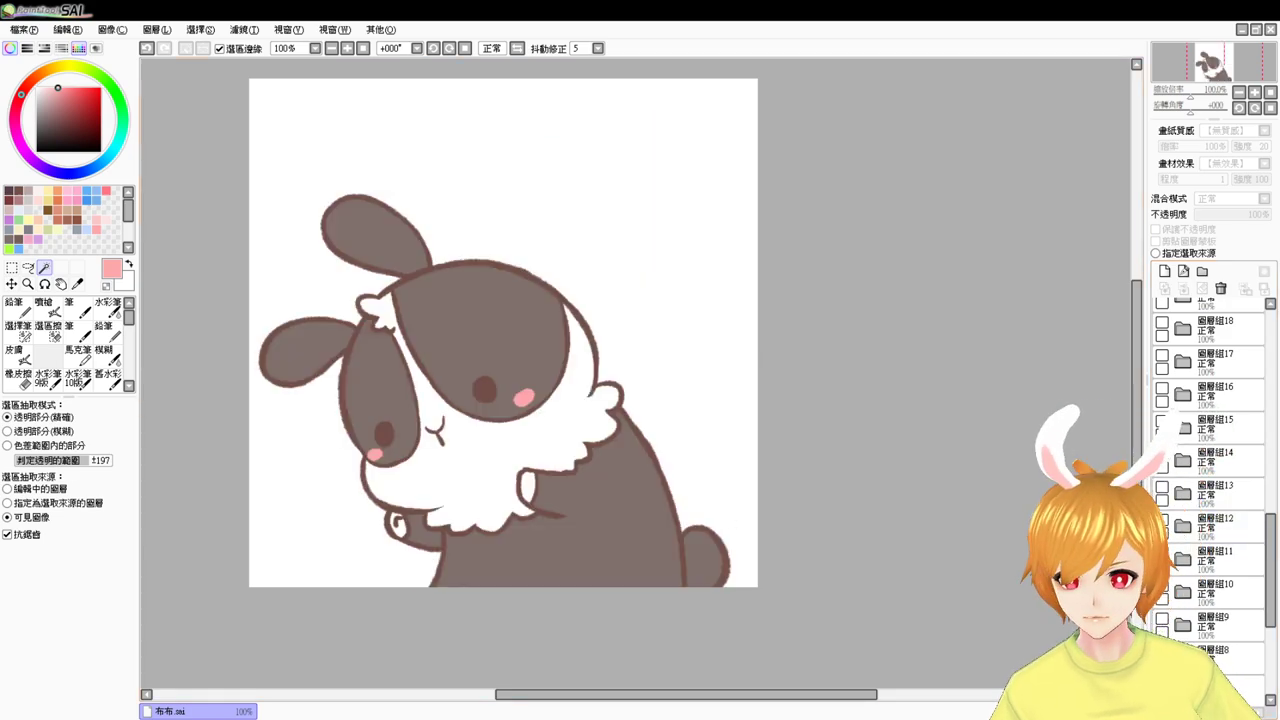
pyautogui.hotkey('alt', 'Tab')
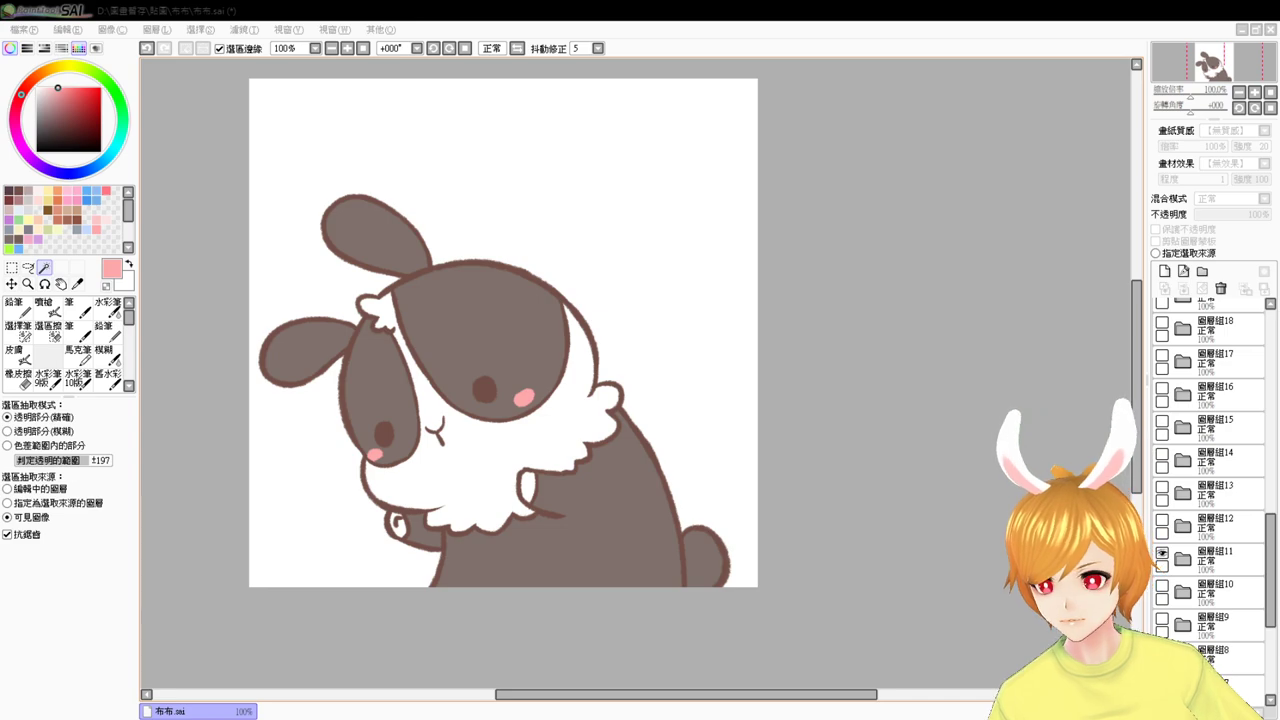
pyautogui.click(1162, 553)
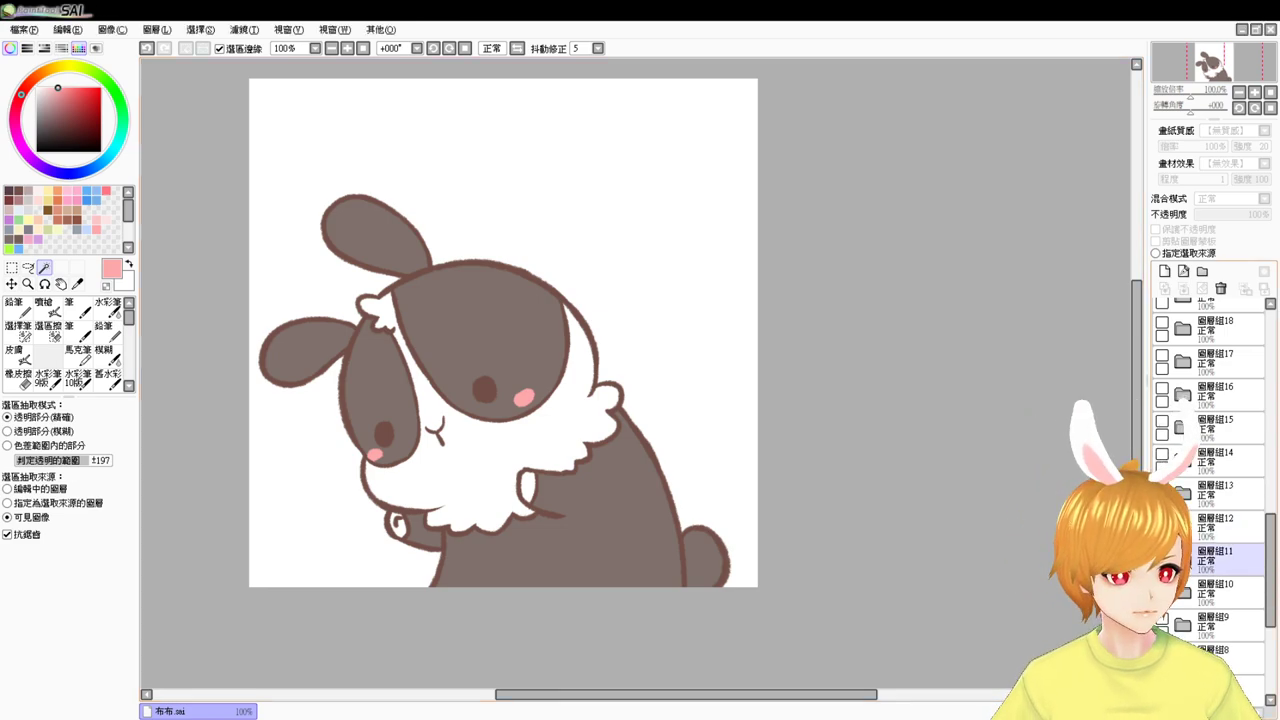
# - Hide layer group 圖層組11, show and expand 圖層組12, and select its colour layer 圖層93
pyautogui.click(1162, 553)
pyautogui.click(1162, 520)
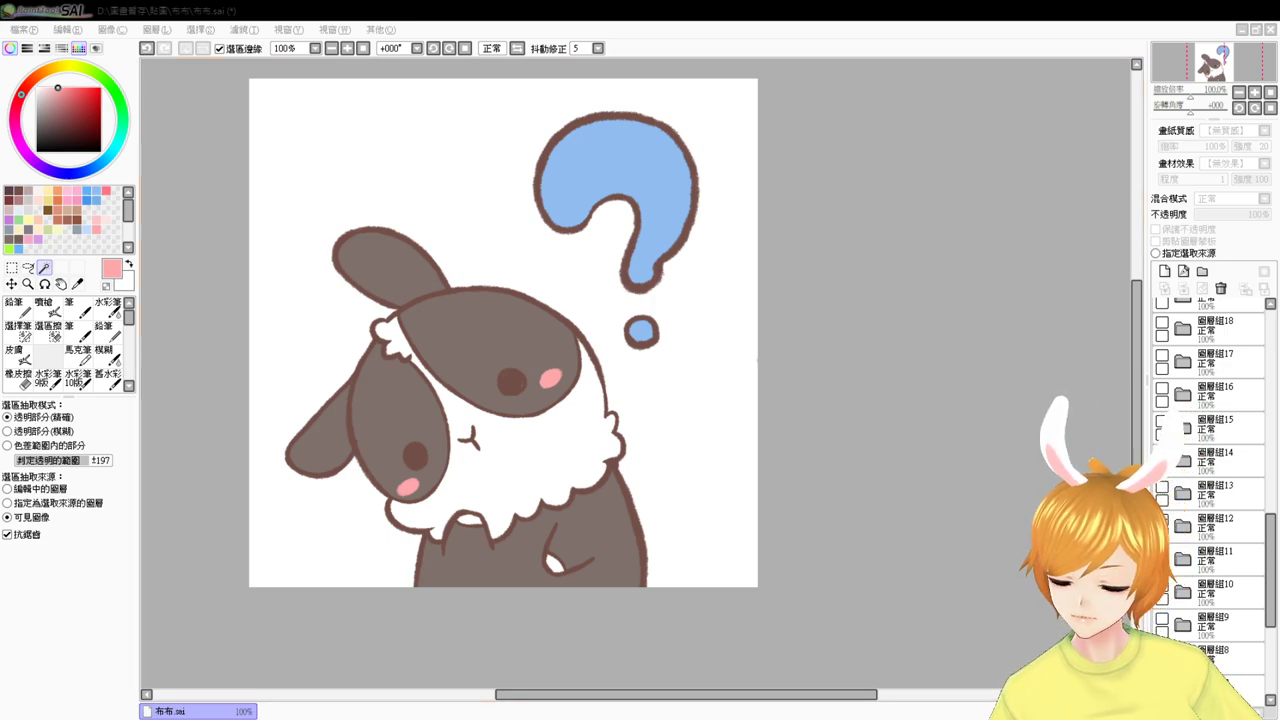
pyautogui.hotkey('alt', 'Tab')
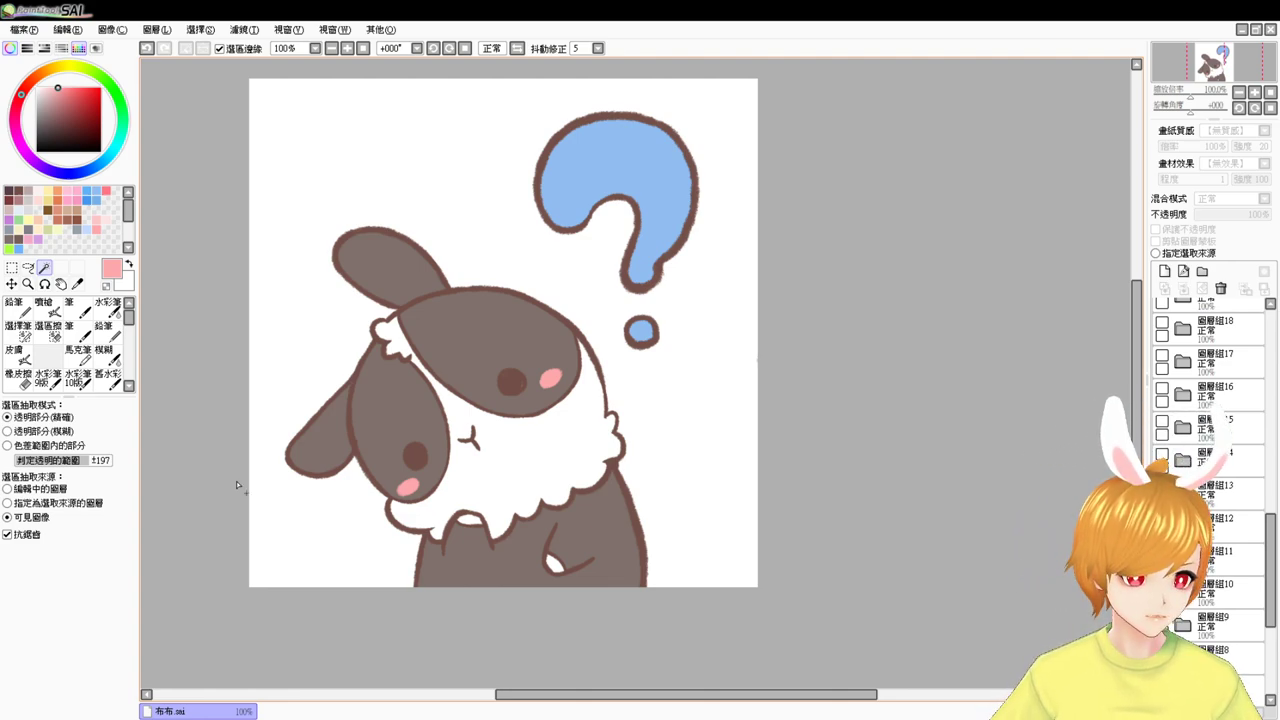
pyautogui.click(1223, 524)
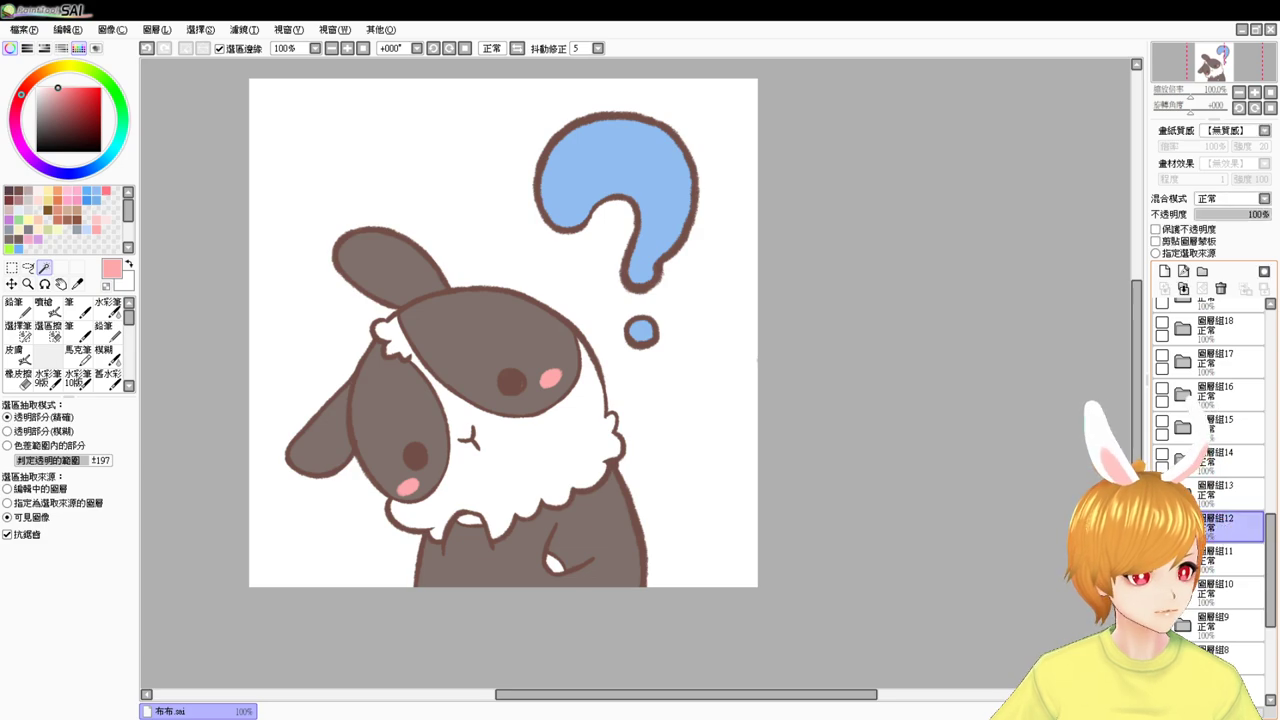
pyautogui.click(1183, 519)
pyautogui.click(1231, 595)
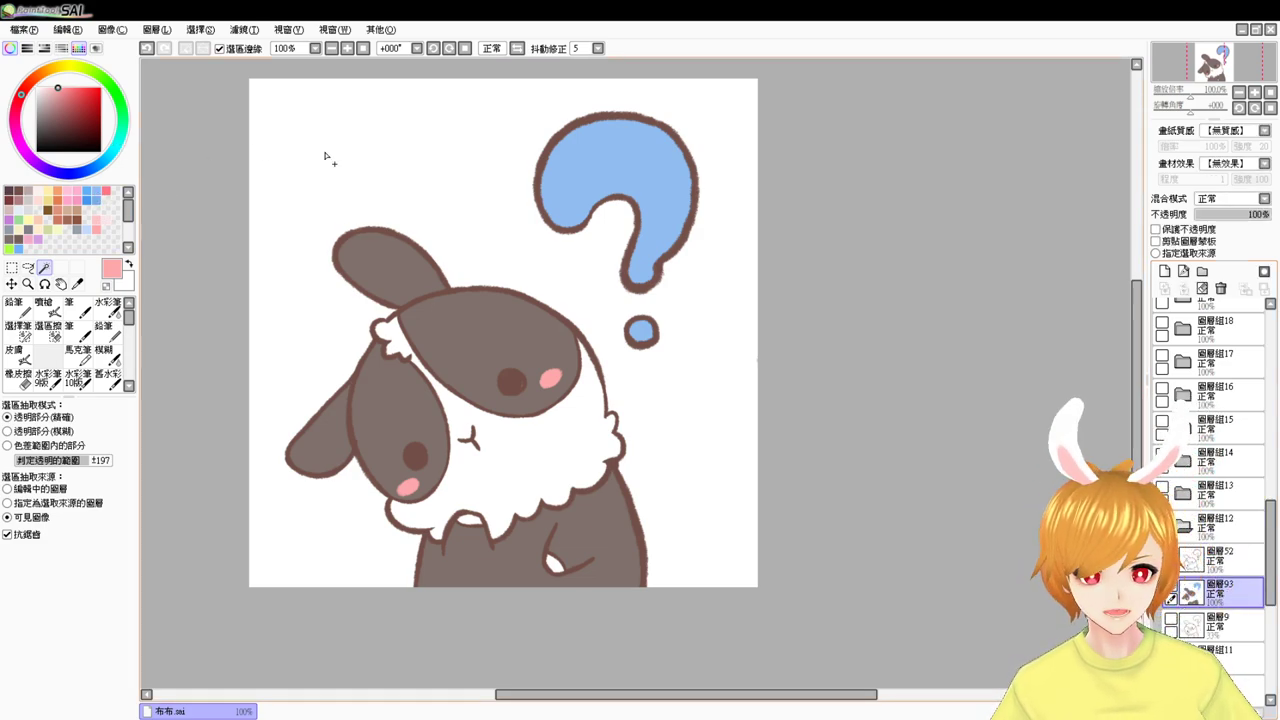
# - Airbrush pale-blue highlights at brush size 25 on the question mark's upper curve and on its dot
pyautogui.click(46, 307)
pyautogui.keyDown('alt'); pyautogui.click(552, 160); pyautogui.keyUp('alt')
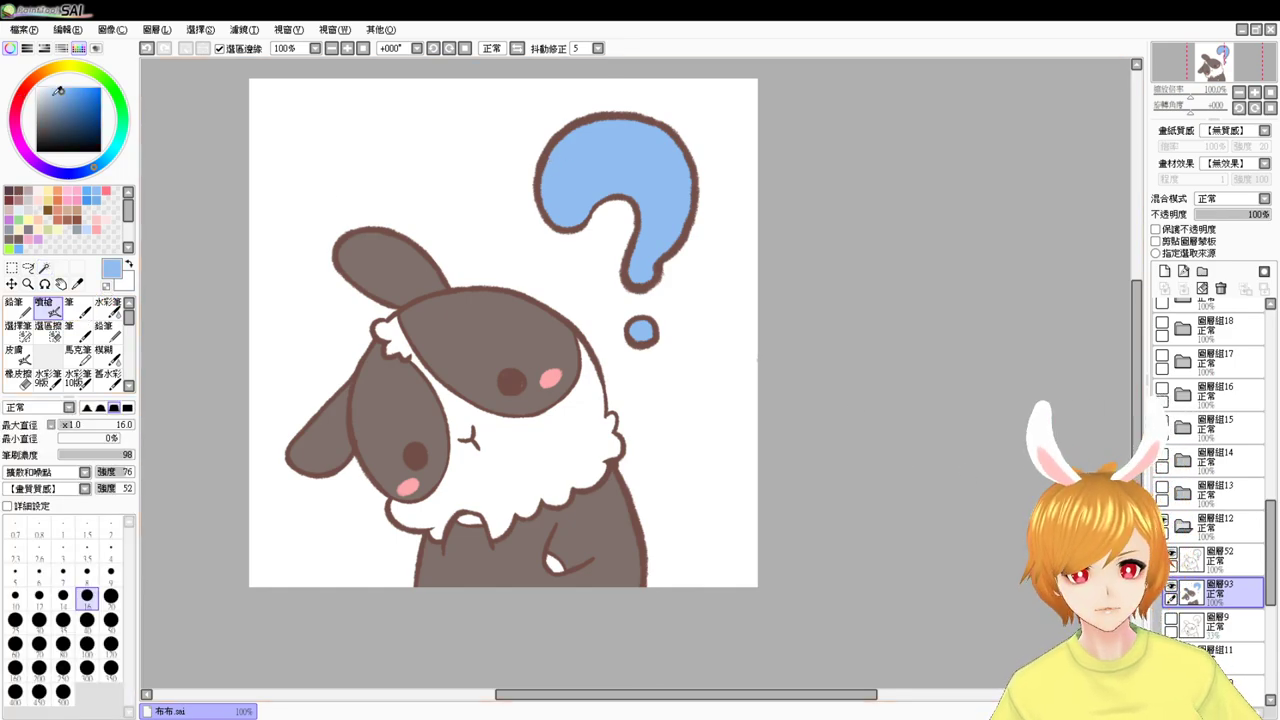
pyautogui.moveTo(57, 88); pyautogui.dragTo(52, 88)
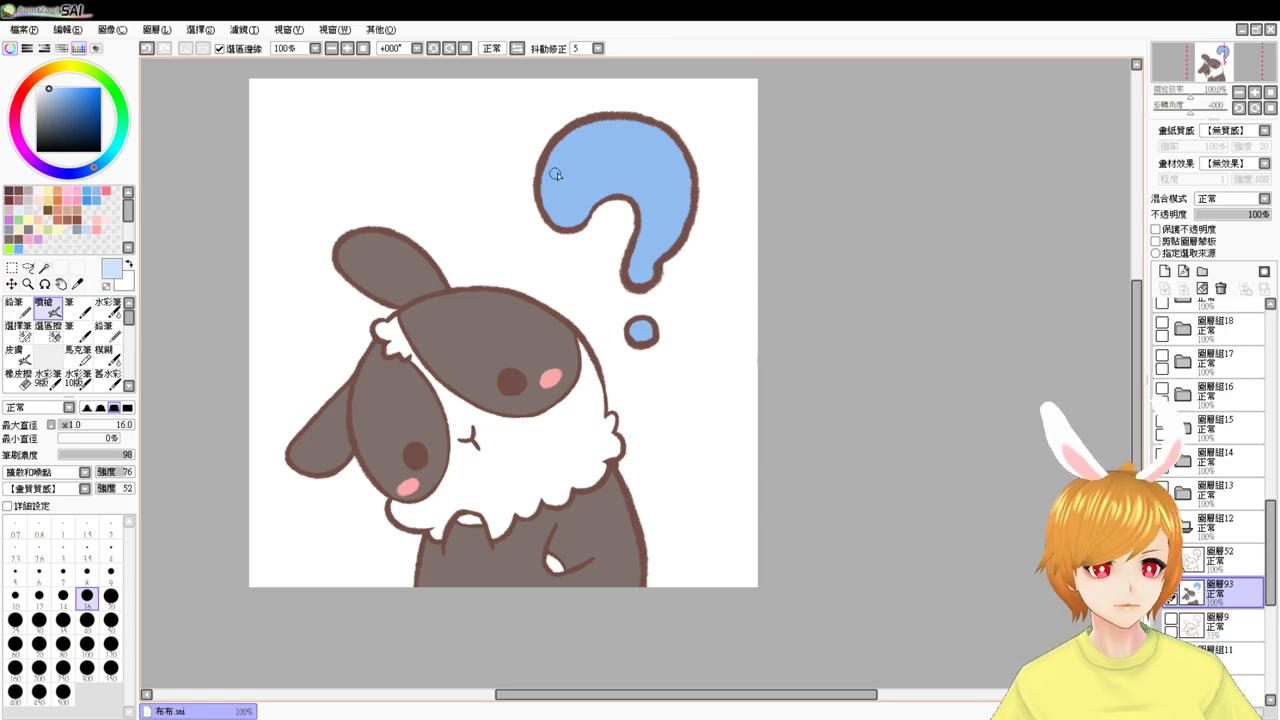
pyautogui.moveTo(578, 145)
pyautogui.mouseDown()
pyautogui.moveTo(565, 161)
pyautogui.moveTo(600, 133)
pyautogui.moveTo(576, 172)
pyautogui.mouseUp()
pyautogui.press(']')
pyautogui.press(']')
pyautogui.hotkey('ctrl', 'z')
pyautogui.hotkey('ctrl', 'z')
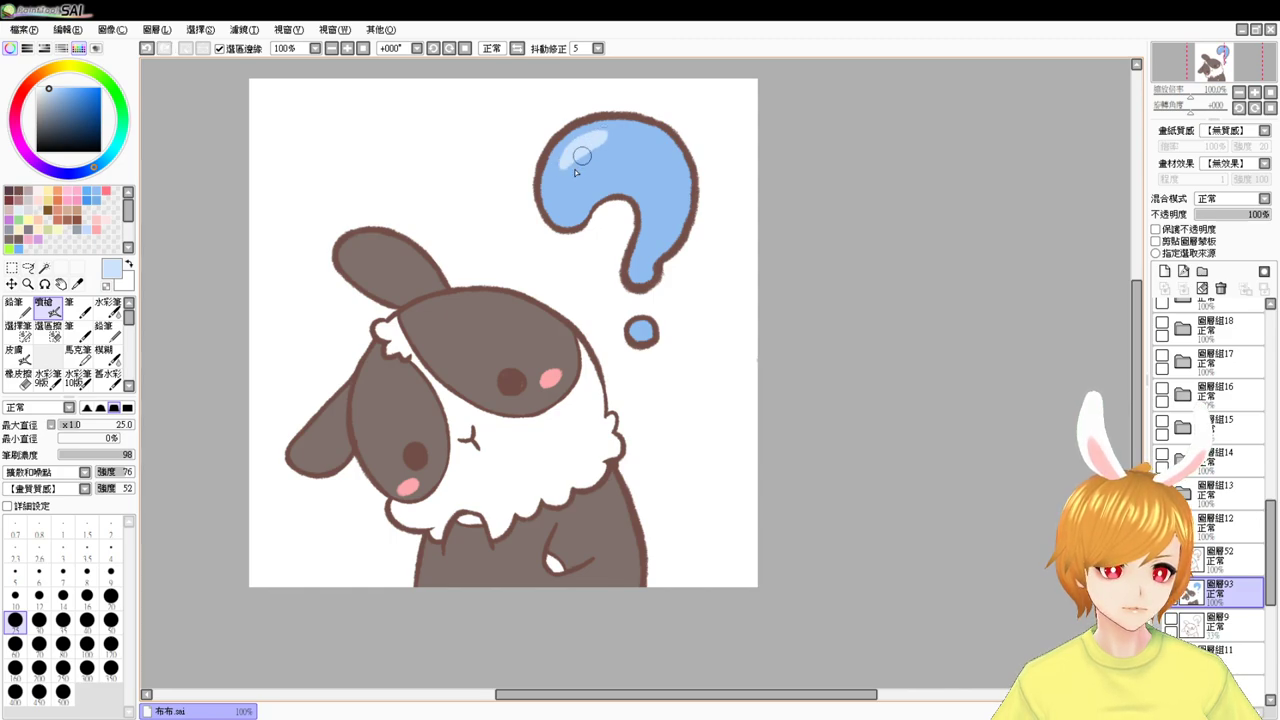
pyautogui.click(557, 187)
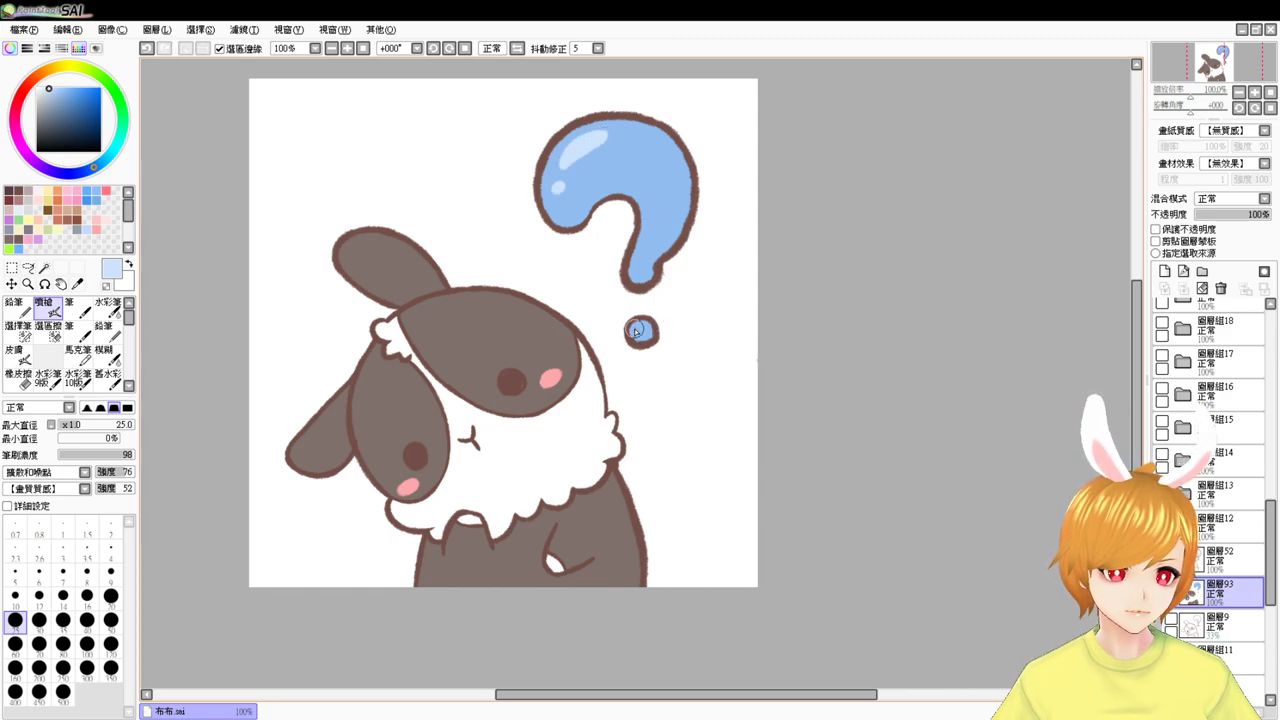
pyautogui.moveTo(635, 331); pyautogui.dragTo(645, 337)
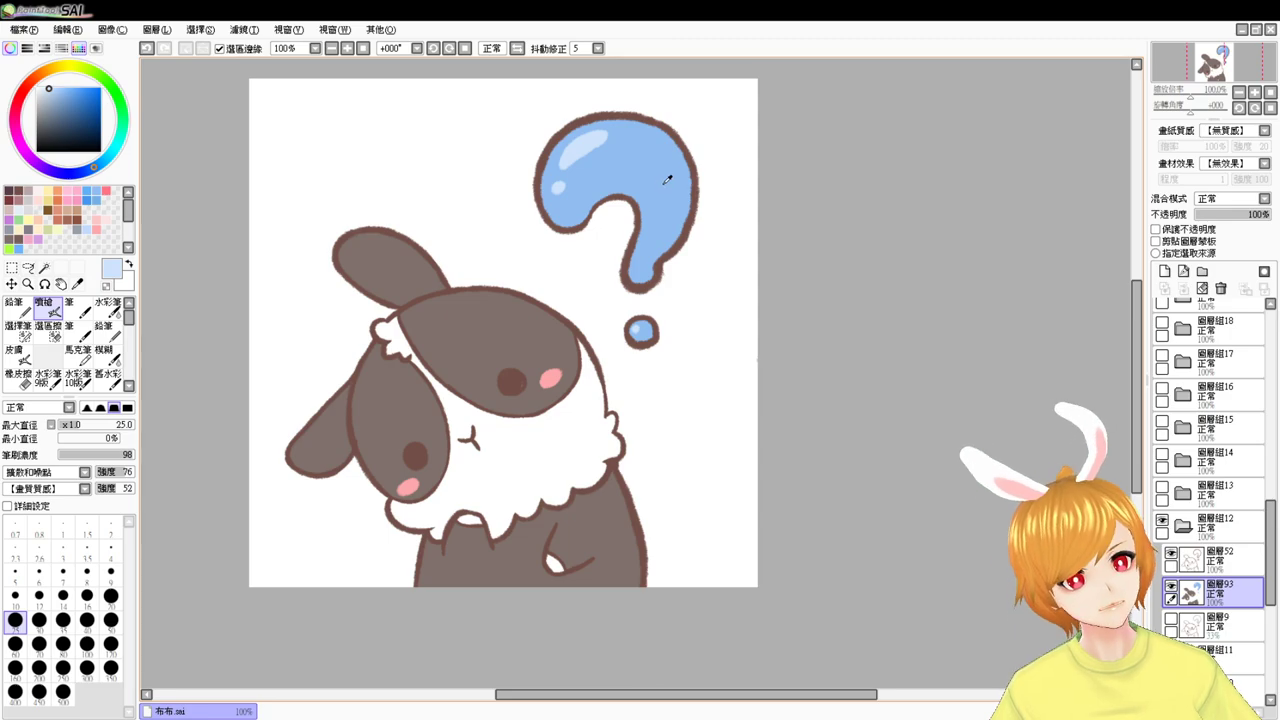
# - Airbrush slightly darker blue shading along the question mark's outer curve and stem and on its dot
pyautogui.rightClick(668, 181)
pyautogui.click(67, 93)
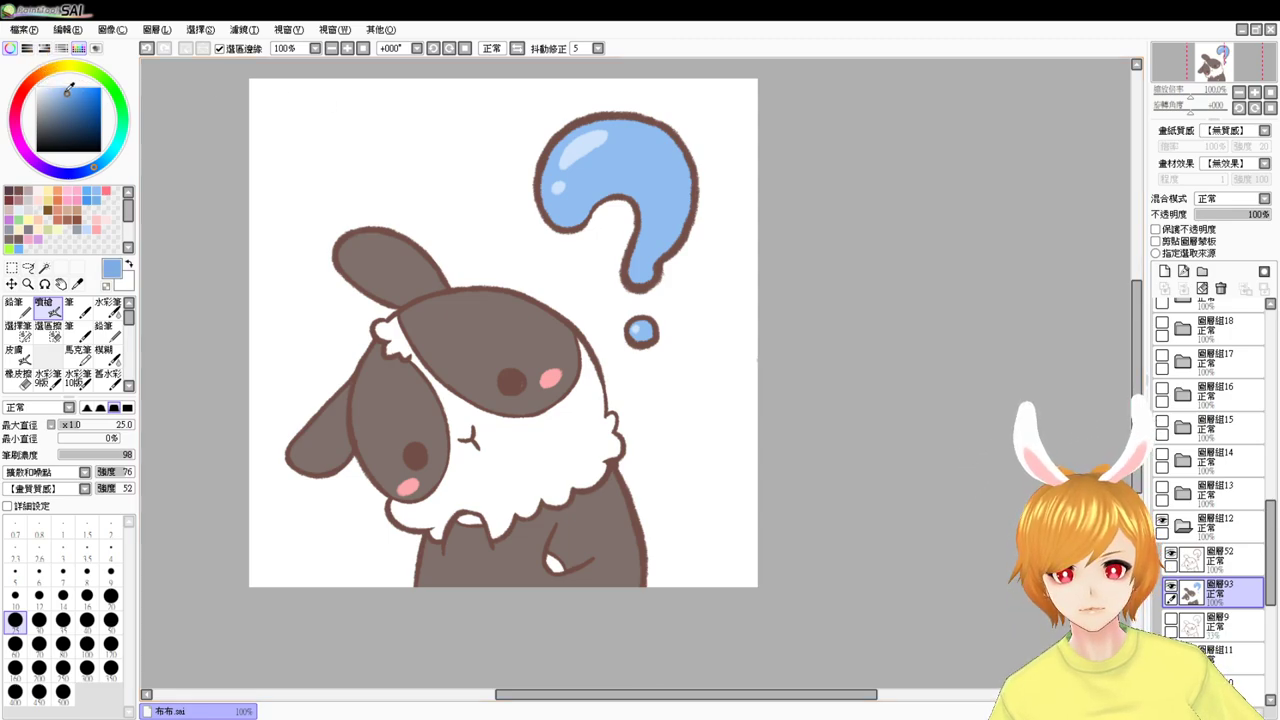
pyautogui.moveTo(676, 183); pyautogui.dragTo(684, 243)
pyautogui.hotkey('ctrl', 'z')
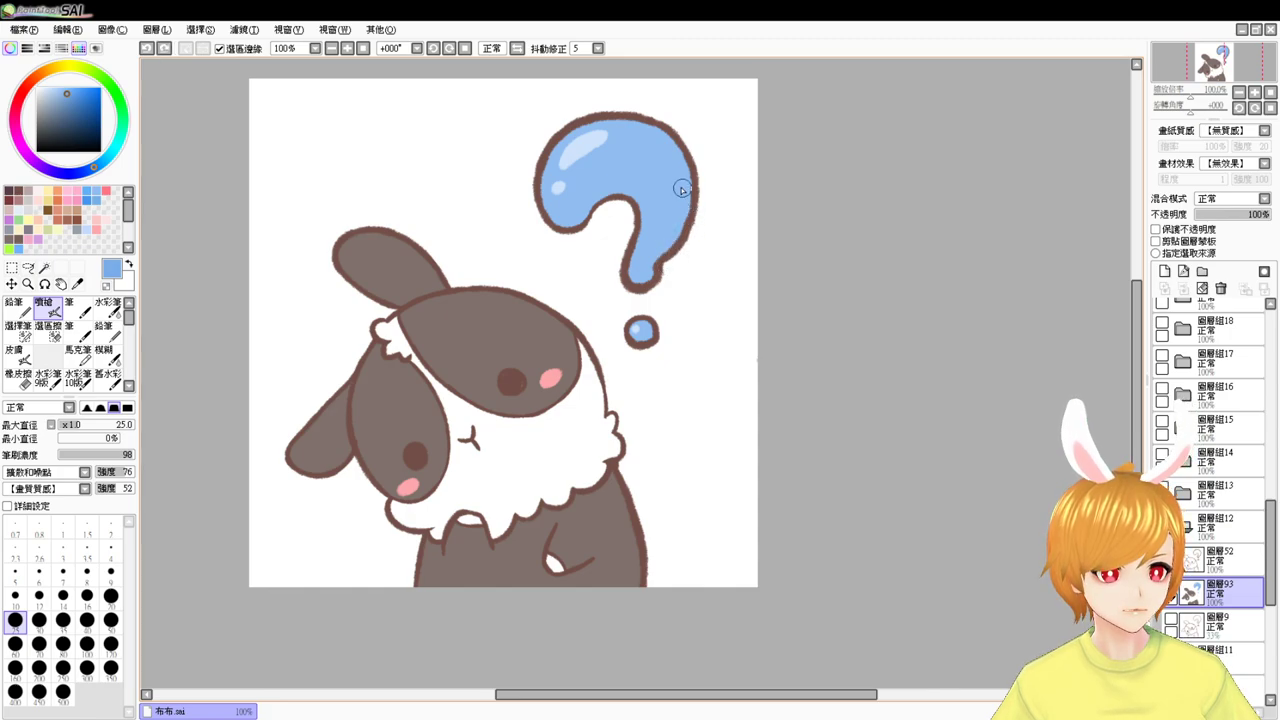
pyautogui.moveTo(682, 188); pyautogui.dragTo(658, 249)
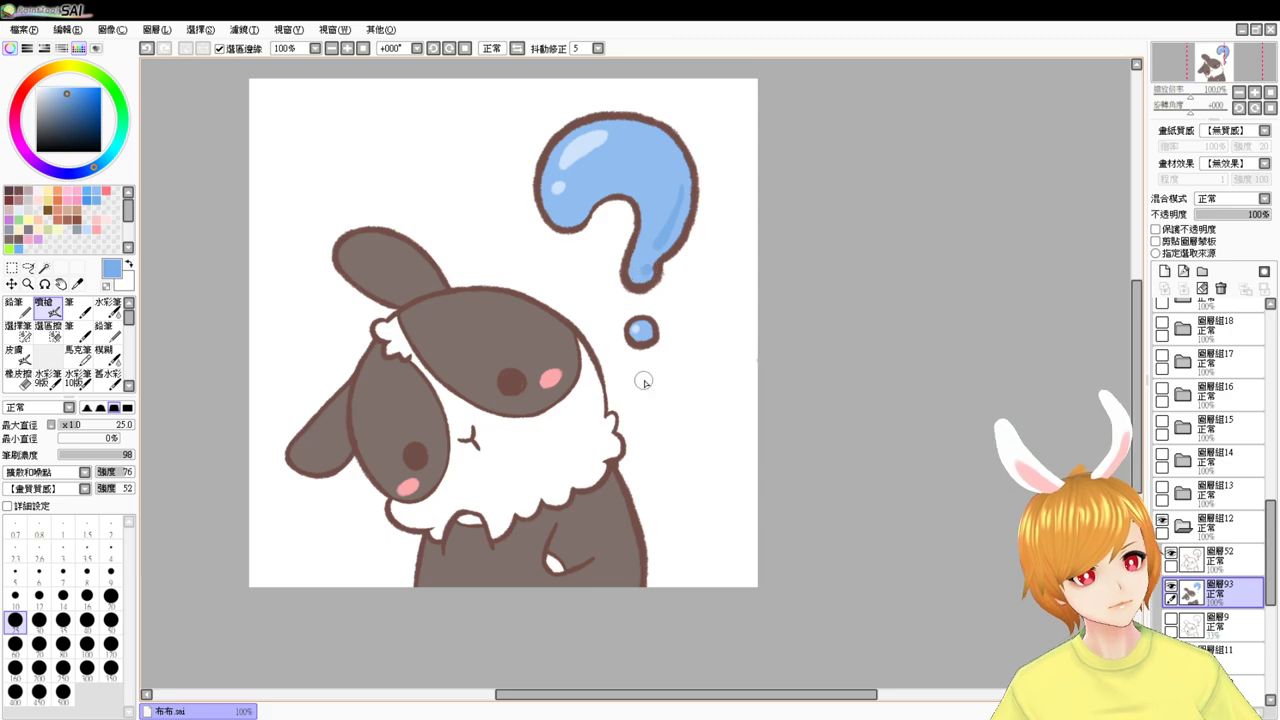
pyautogui.moveTo(639, 329); pyautogui.dragTo(648, 336)
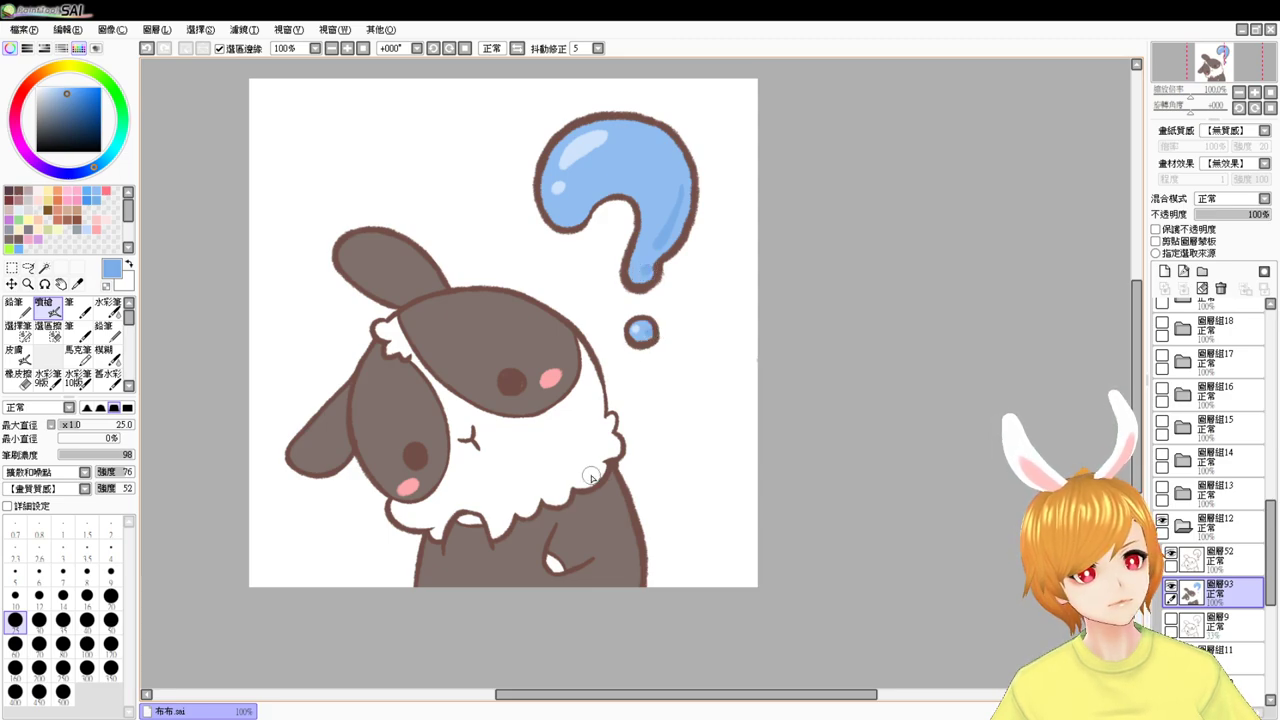
pyautogui.click(363, 48)
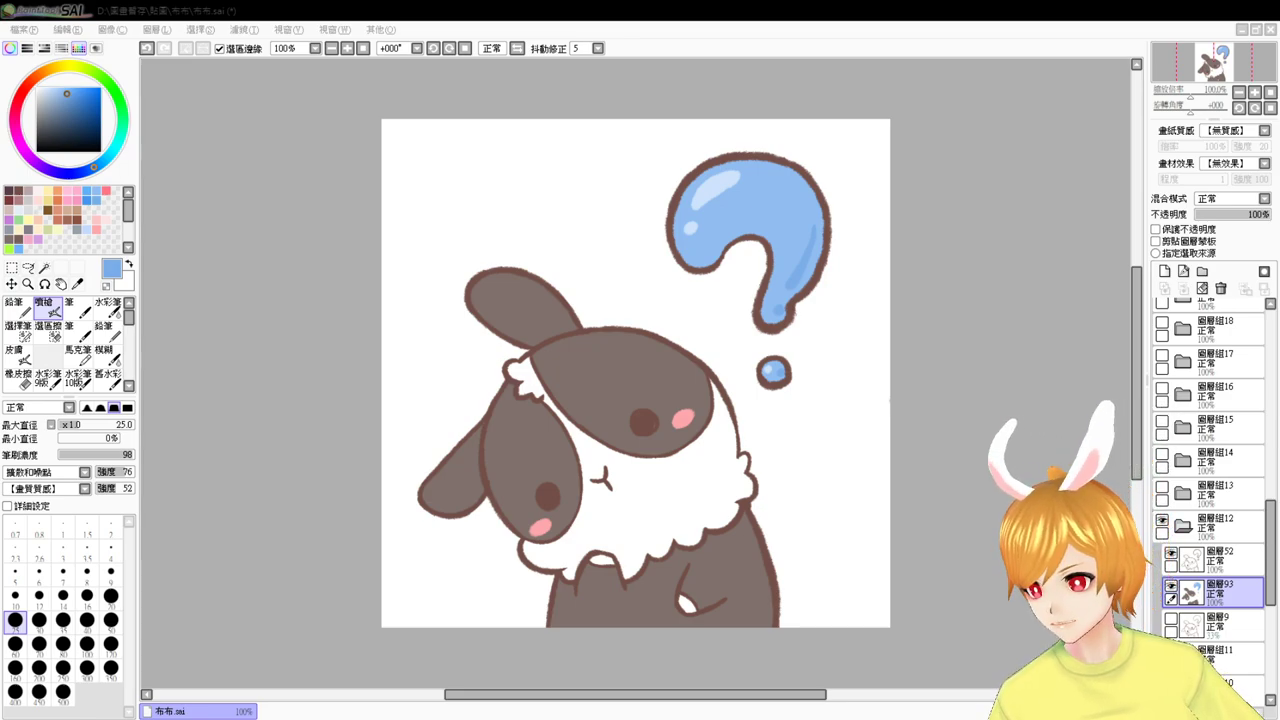
# - Collapse and hide layer group 圖層組12, briefly check 圖層組17, and show and expand 圖層組16 with the strawberry rabbit
pyautogui.click(1184, 526)
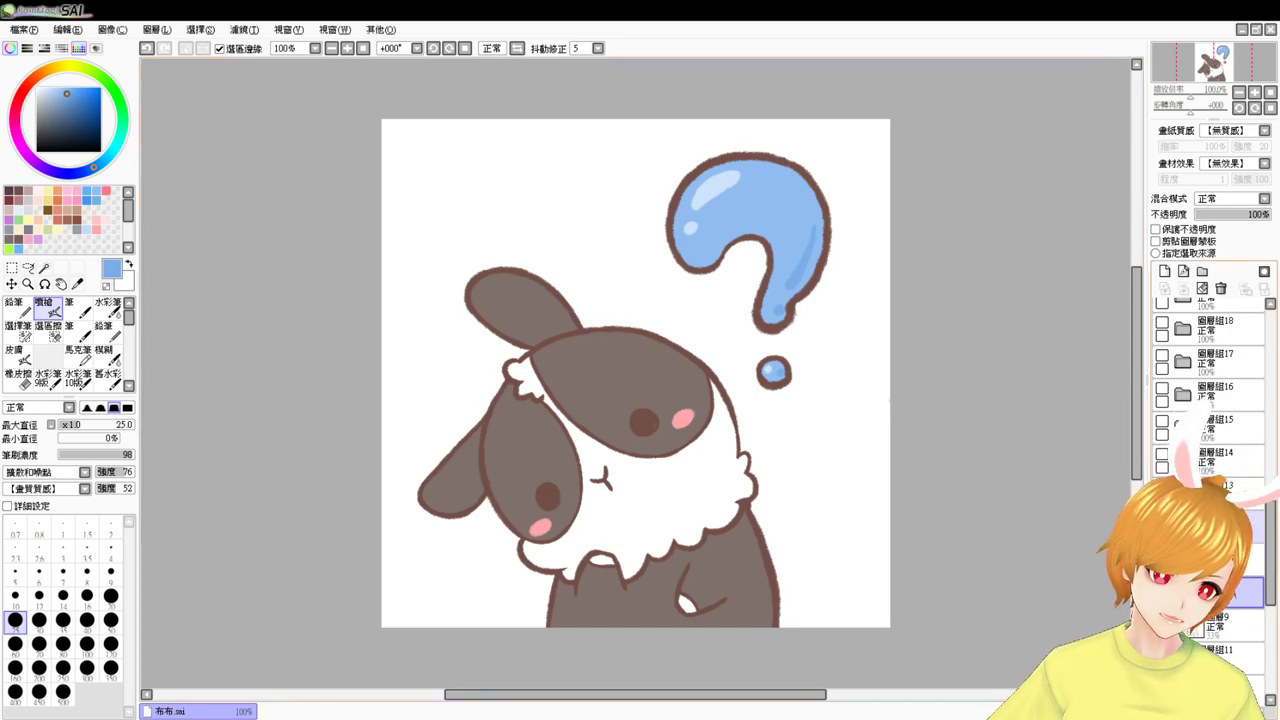
pyautogui.click(1184, 526)
pyautogui.click(1162, 520)
pyautogui.click(1210, 360)
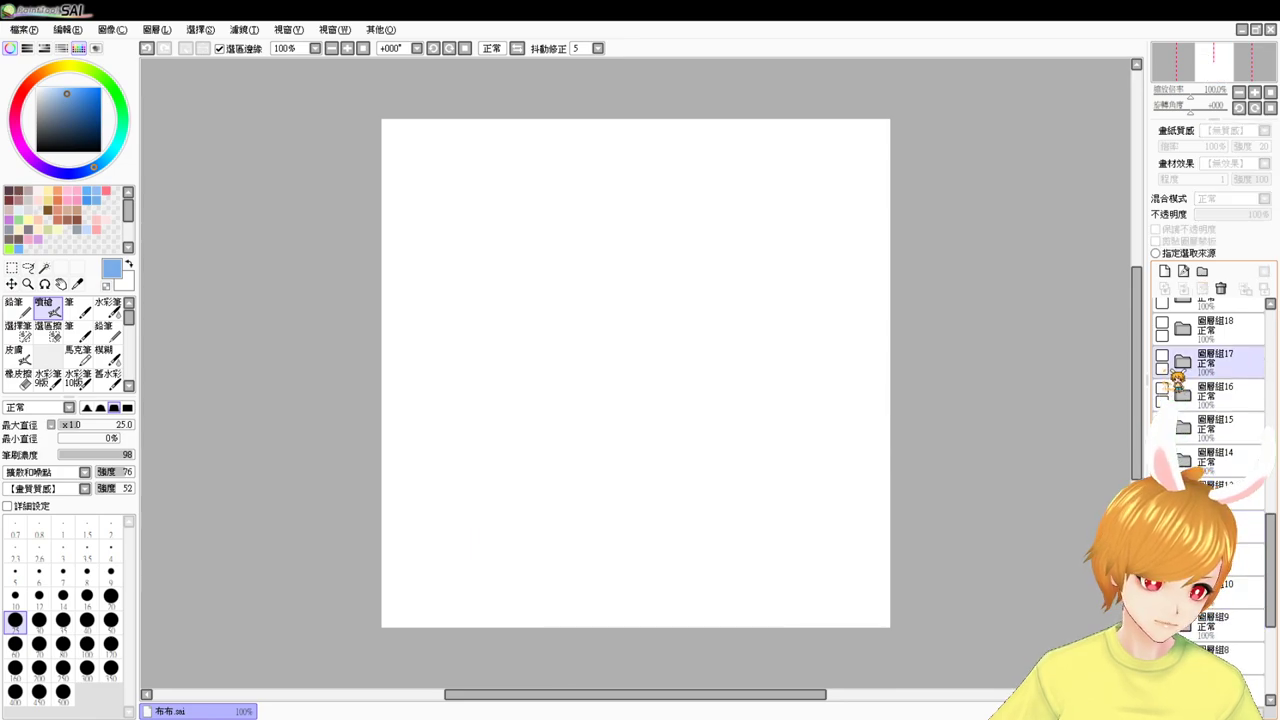
pyautogui.click(1162, 355)
pyautogui.click(1162, 355)
pyautogui.click(1178, 393)
pyautogui.click(1162, 390)
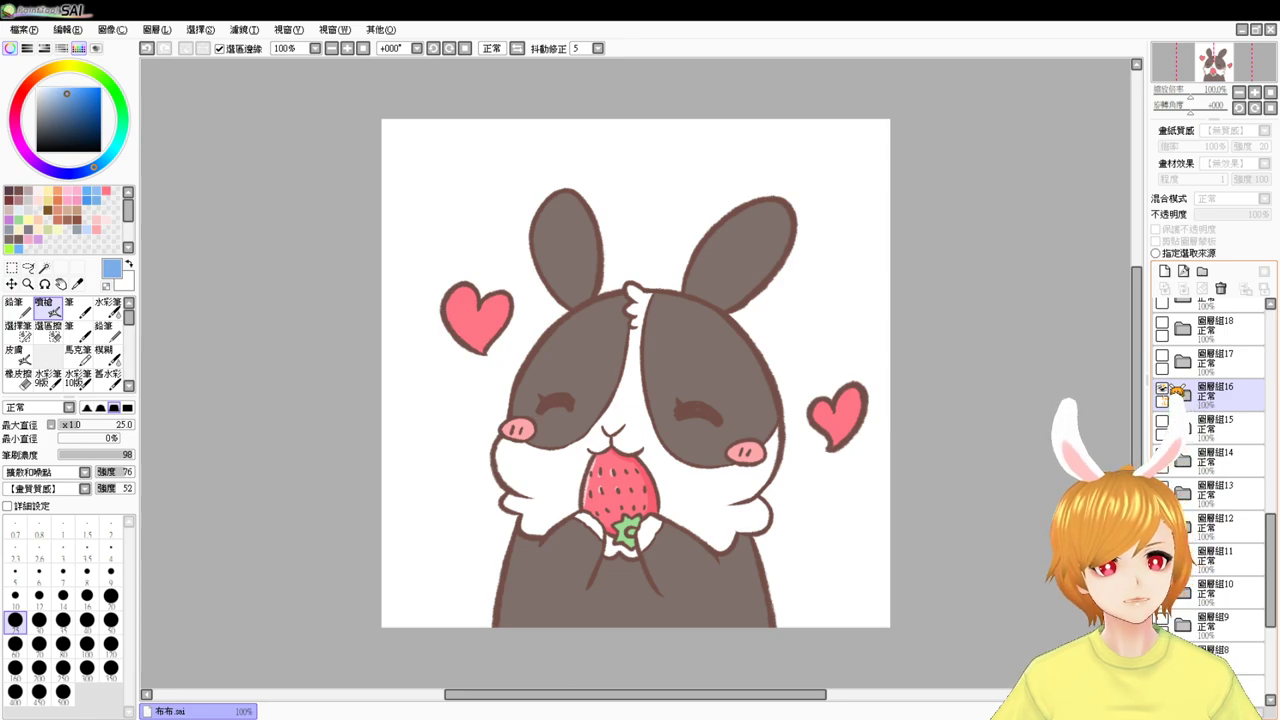
pyautogui.click(1184, 394)
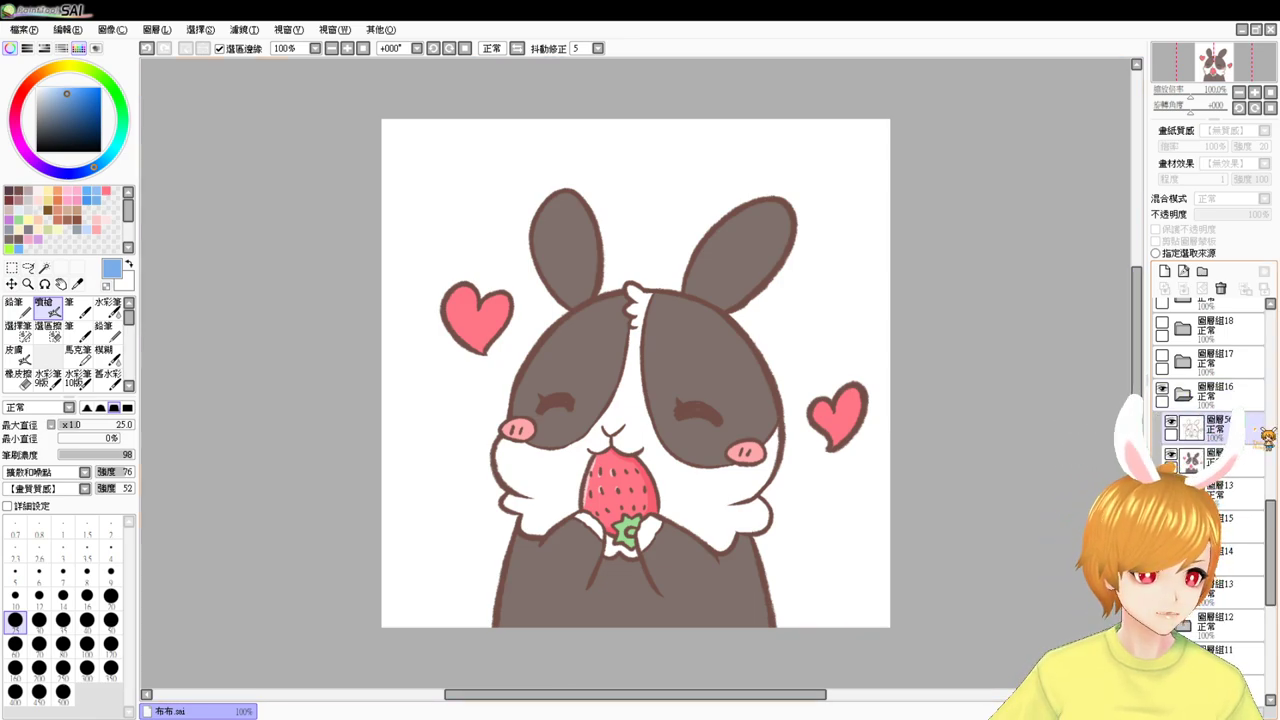
# - Add a new layer above the line-art layer 圖層56 and clip it to the line art
pyautogui.click(1243, 428)
pyautogui.click(1165, 271)
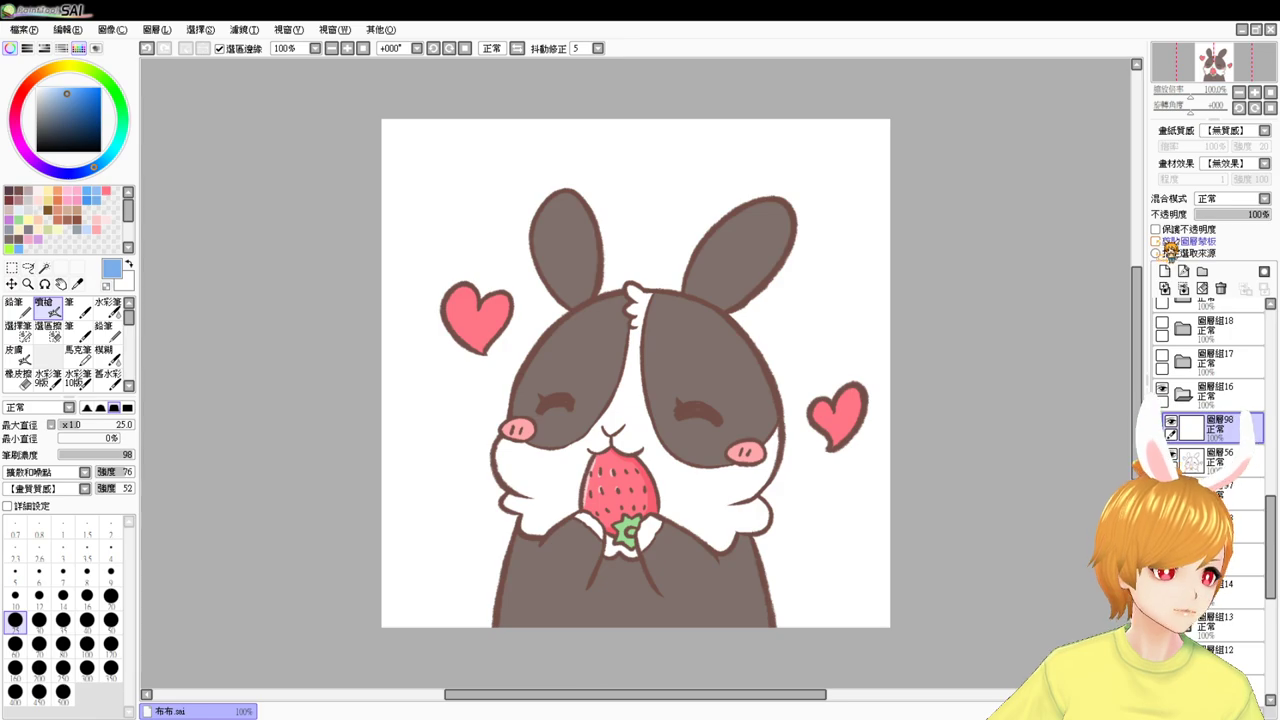
pyautogui.click(1168, 246)
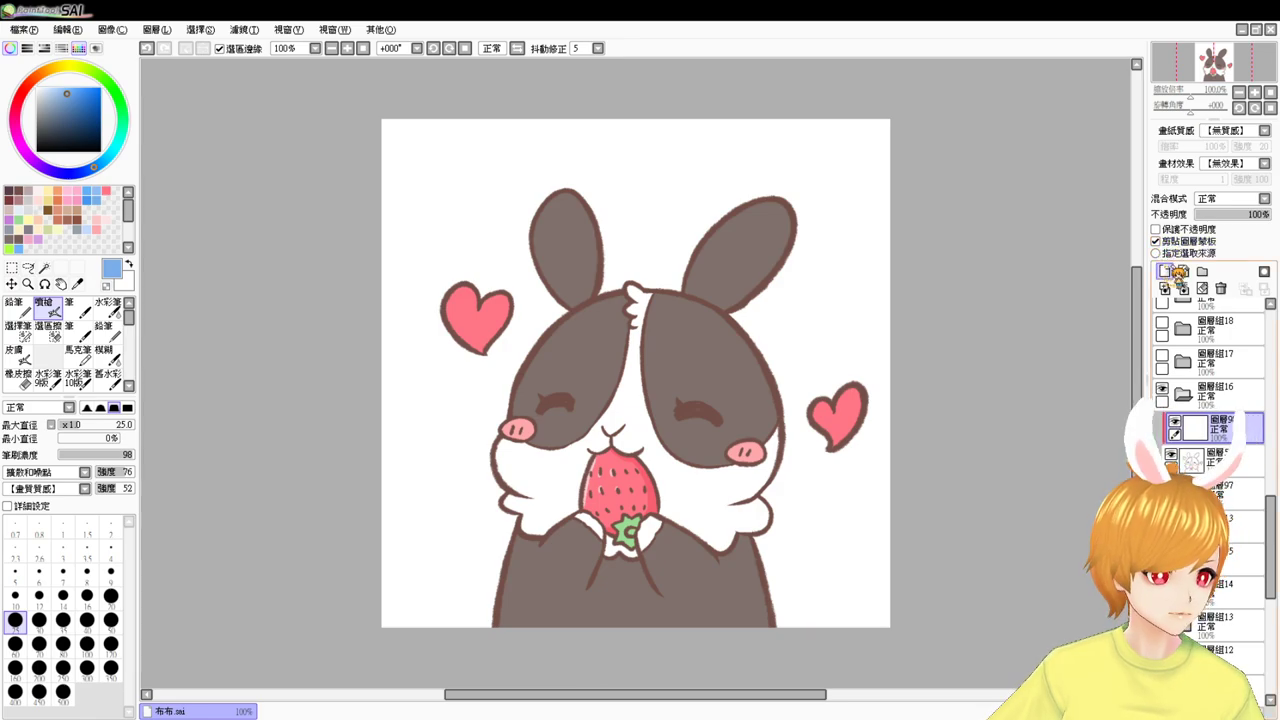
# - Recolour the outline and blush marks of the cheek beside the larger heart coral pink with the airbrush at size 16
pyautogui.hotkey('ctrl', '+')
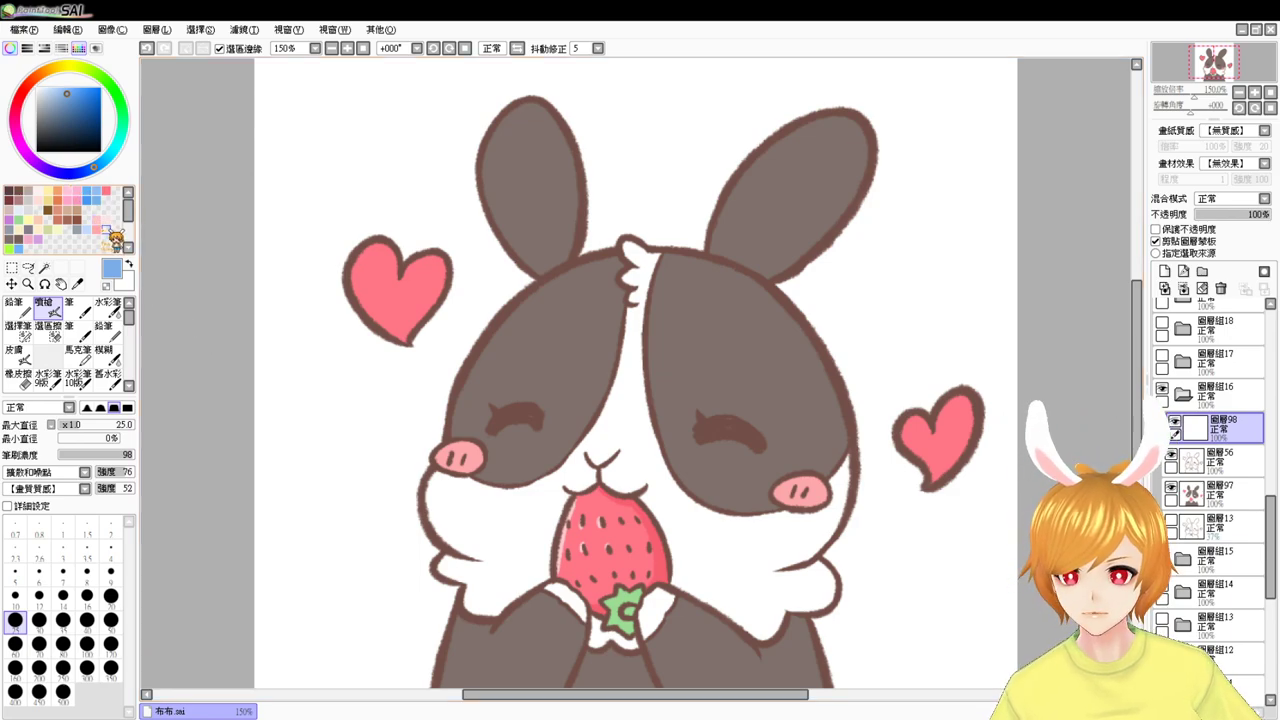
pyautogui.click(106, 199)
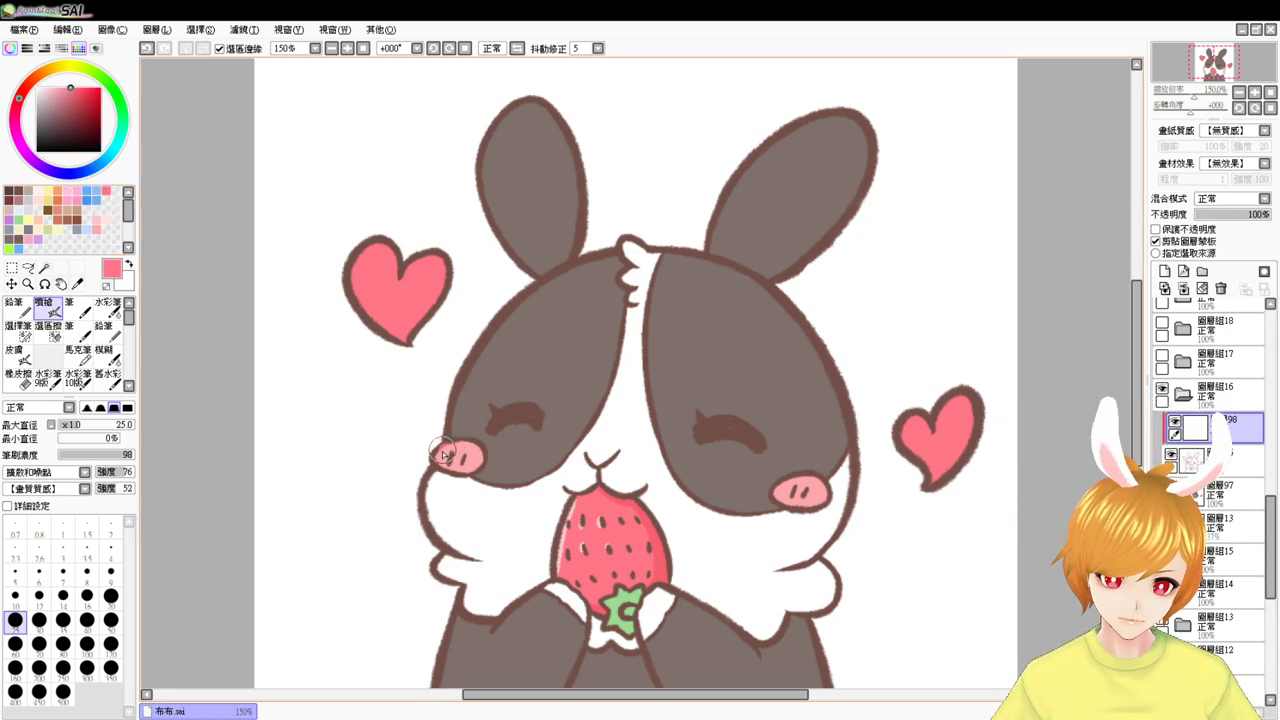
pyautogui.moveTo(437, 458)
pyautogui.mouseDown()
pyautogui.moveTo(460, 462)
pyautogui.moveTo(452, 455)
pyautogui.mouseUp()
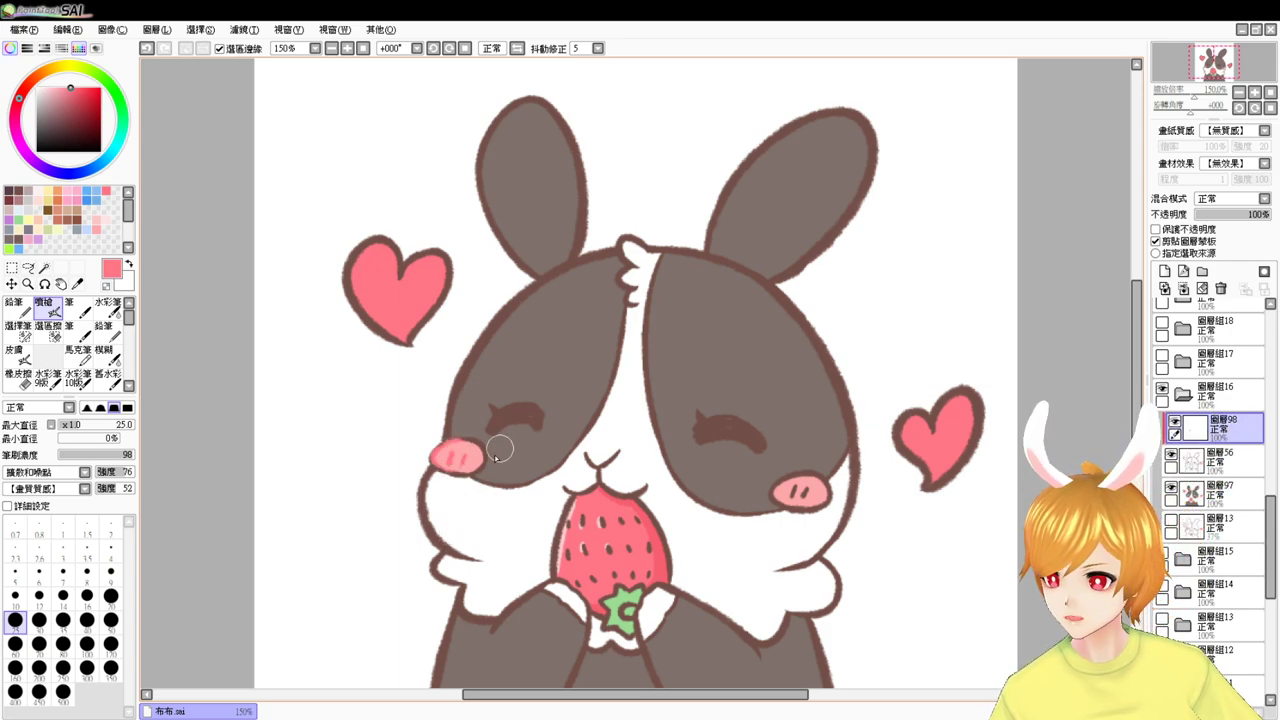
pyautogui.scroll(1, 494, 458)
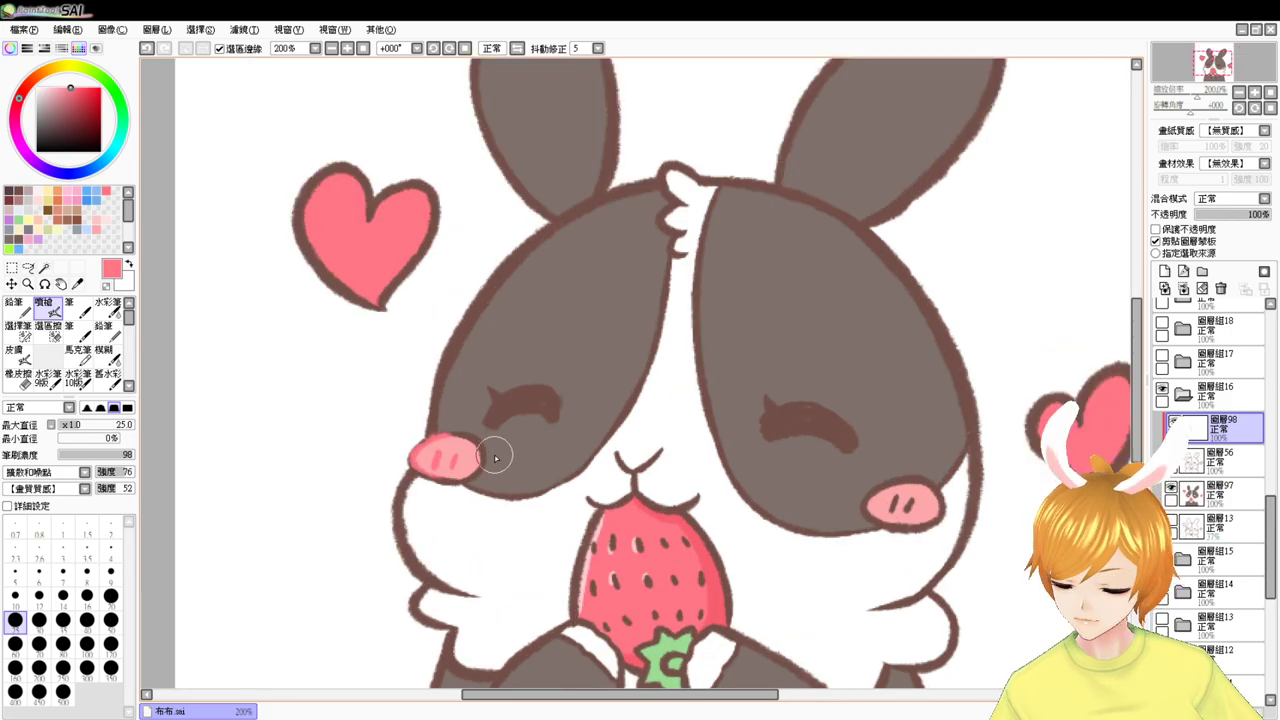
pyautogui.scroll(-3, 530, 430)
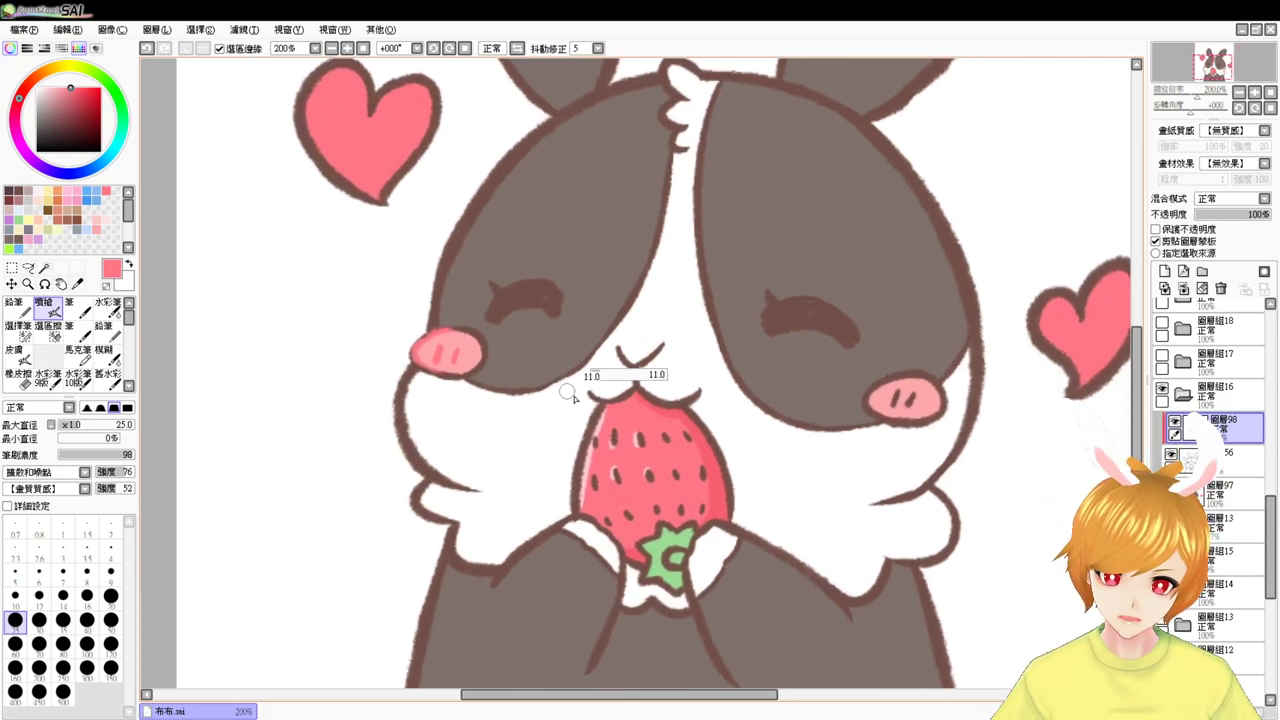
pyautogui.press('[')
pyautogui.press('[')
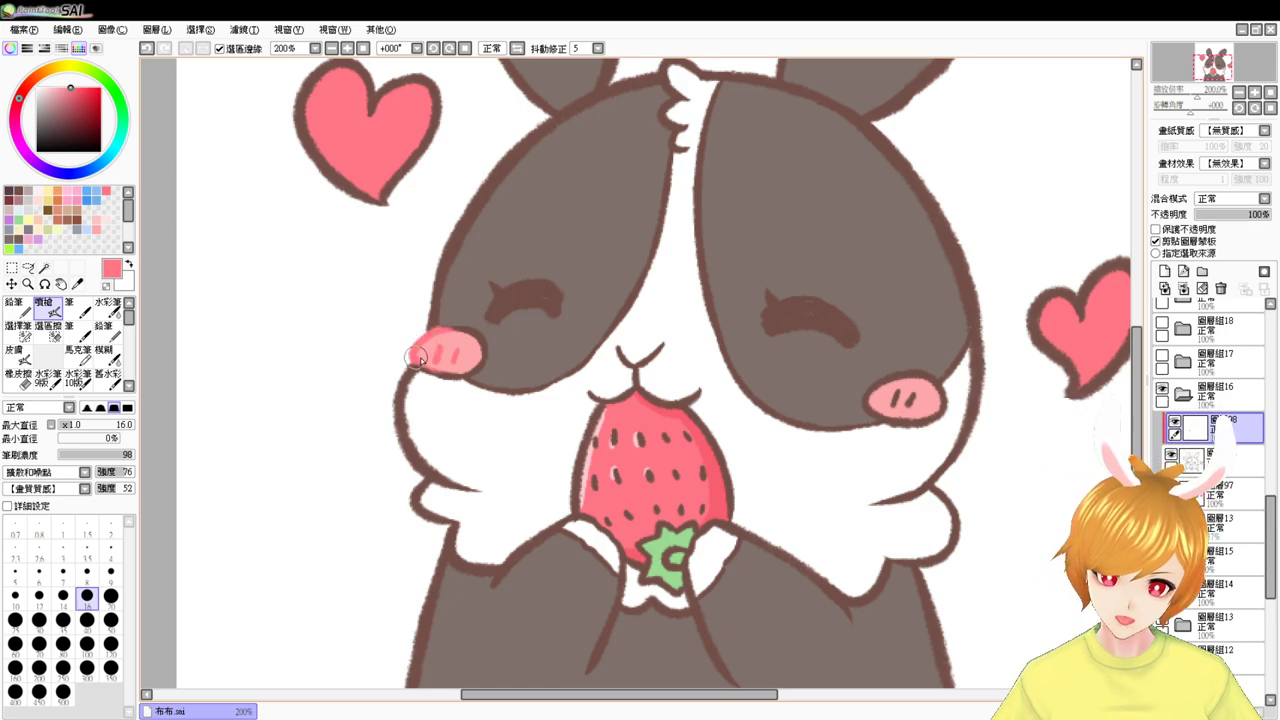
pyautogui.moveTo(422, 364)
pyautogui.mouseDown()
pyautogui.moveTo(453, 372)
pyautogui.moveTo(464, 346)
pyautogui.moveTo(448, 340)
pyautogui.moveTo(466, 332)
pyautogui.moveTo(464, 368)
pyautogui.mouseUp()
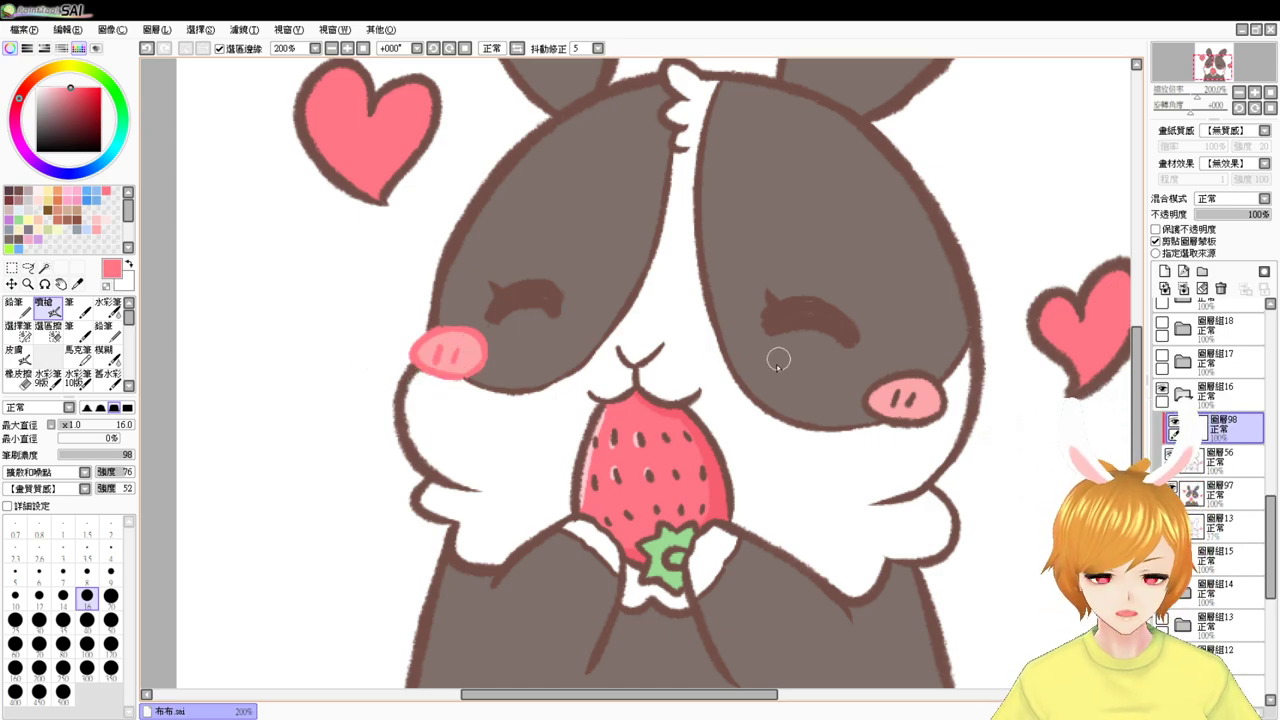
# - Recolour the outline and blush marks of the rabbit's other cheek in the same coral pink with the airbrush
pyautogui.press('e')
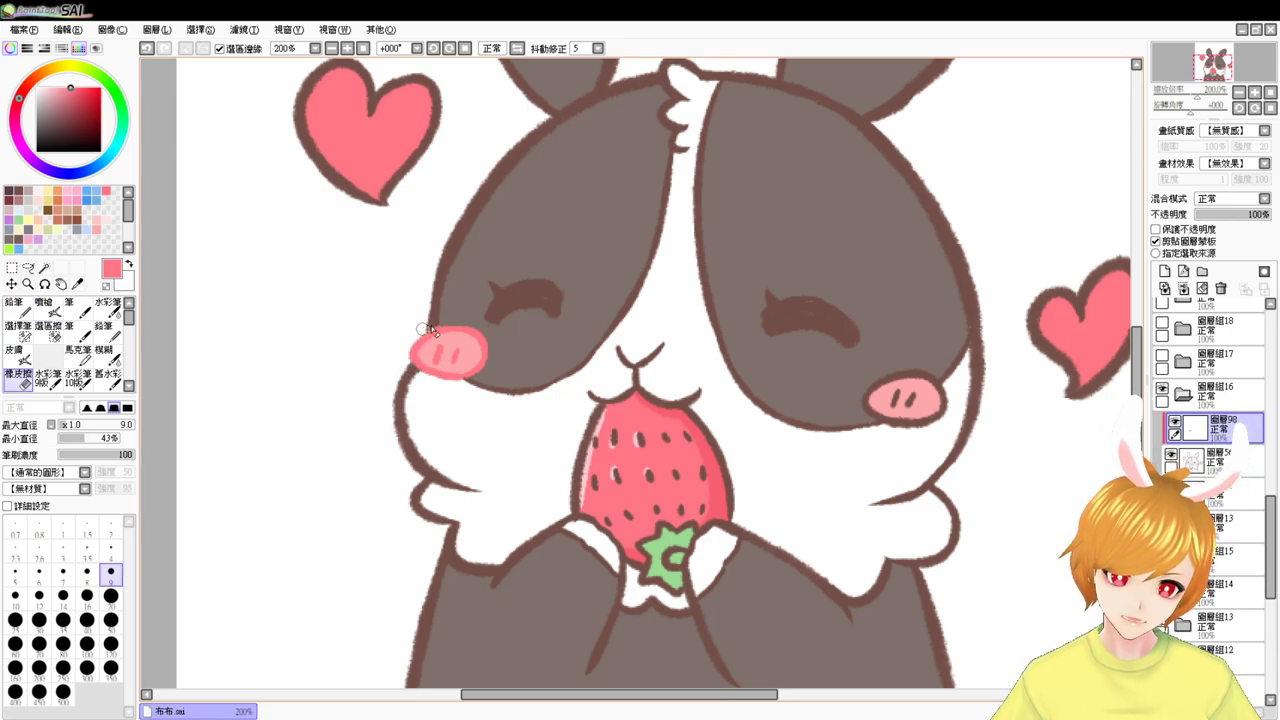
pyautogui.press('v')
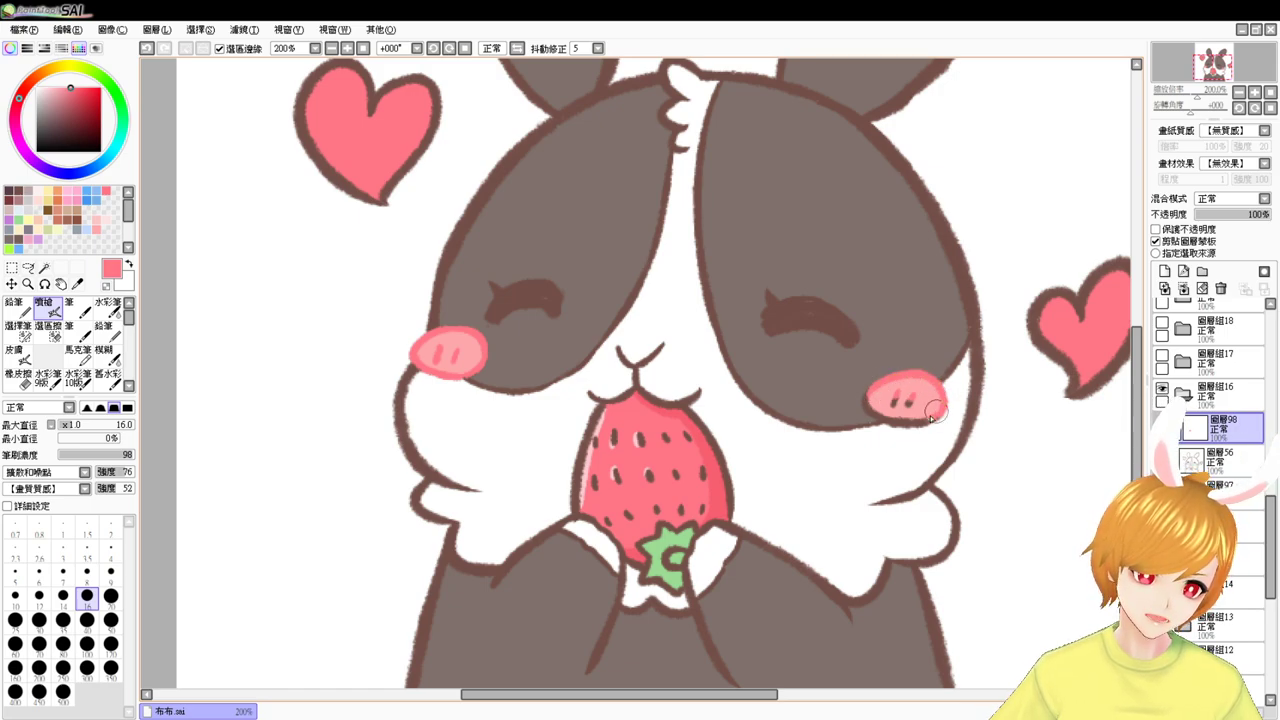
pyautogui.moveTo(931, 418); pyautogui.dragTo(907, 400)
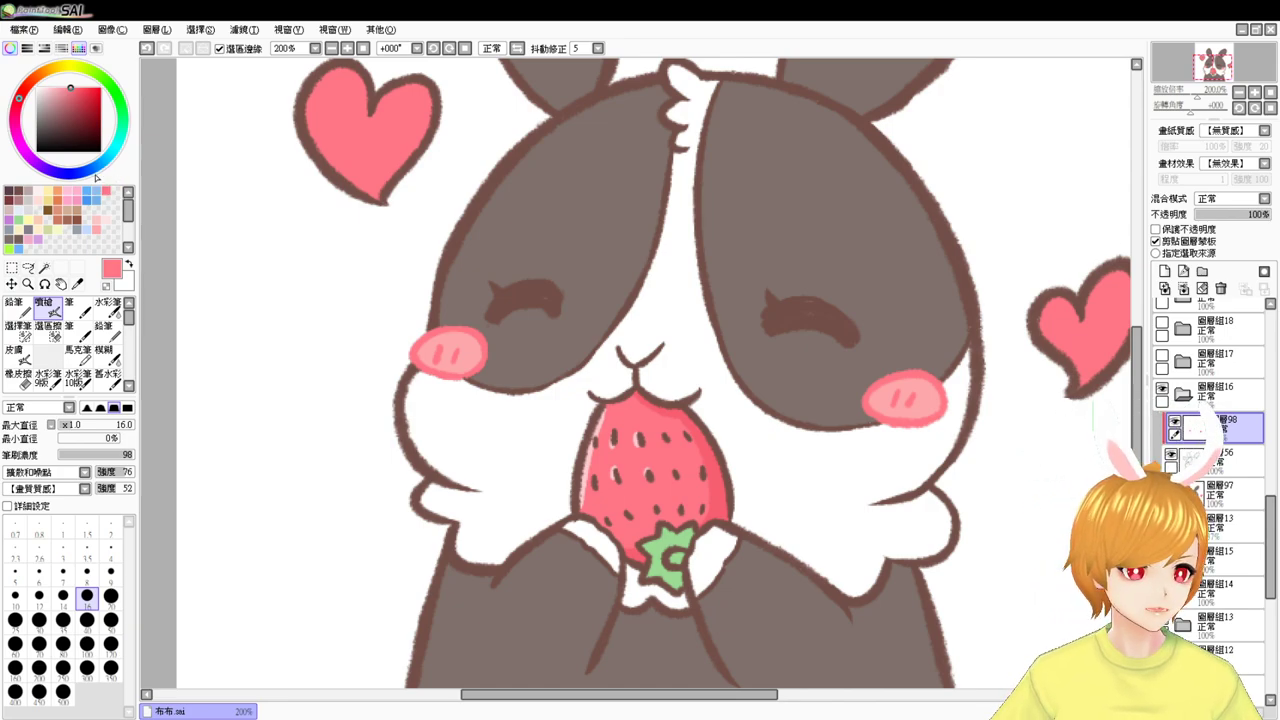
# - Preserve opacity on the clipped layer 圖層98 and repaint both cheeks' outlines and blush marks in a slightly deeper coral red
pyautogui.click(1172, 244)
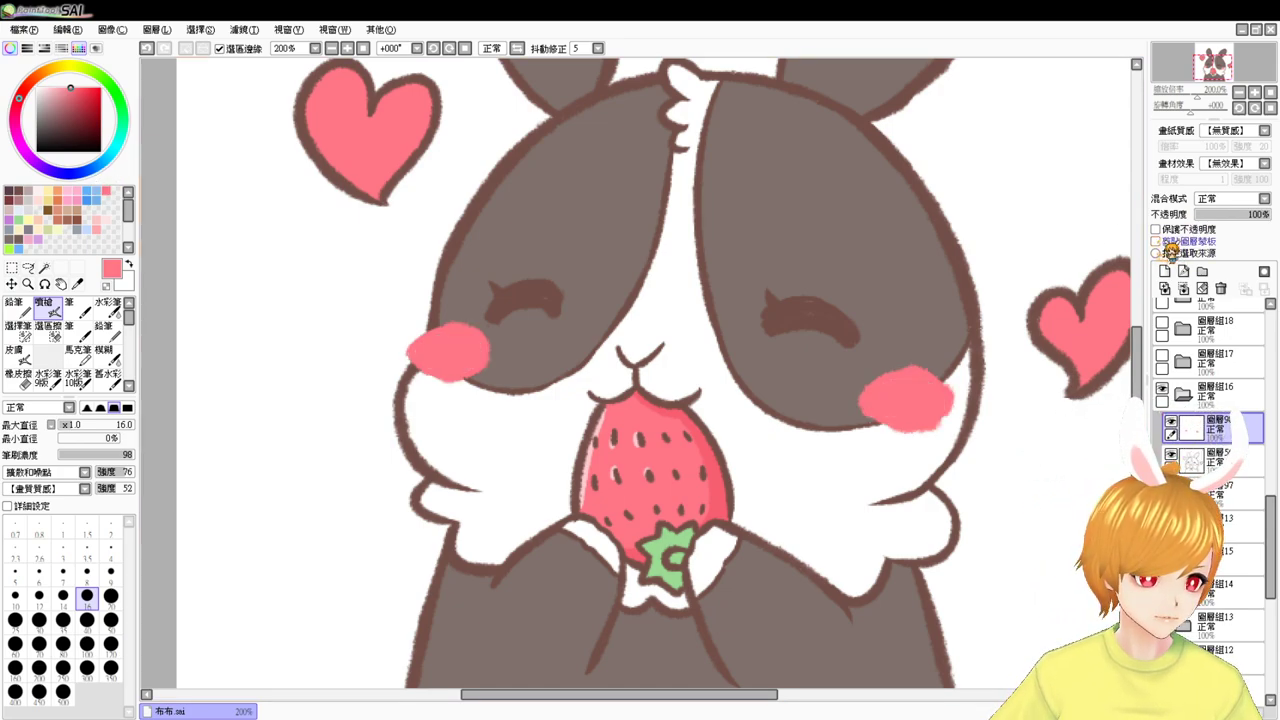
pyautogui.click(1172, 244)
pyautogui.click(1165, 229)
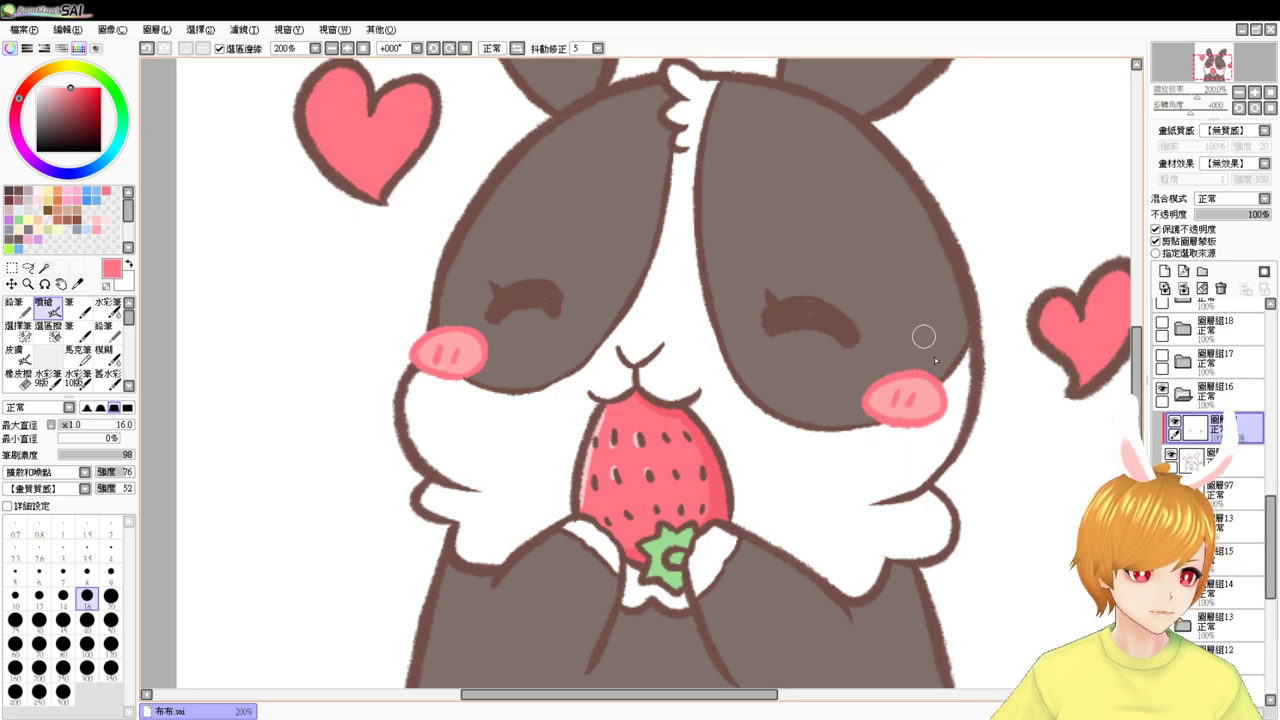
pyautogui.click(74, 89)
pyautogui.click(79, 91)
pyautogui.moveTo(410, 346)
pyautogui.mouseDown()
pyautogui.moveTo(422, 379)
pyautogui.moveTo(434, 338)
pyautogui.moveTo(456, 336)
pyautogui.moveTo(488, 371)
pyautogui.mouseUp()
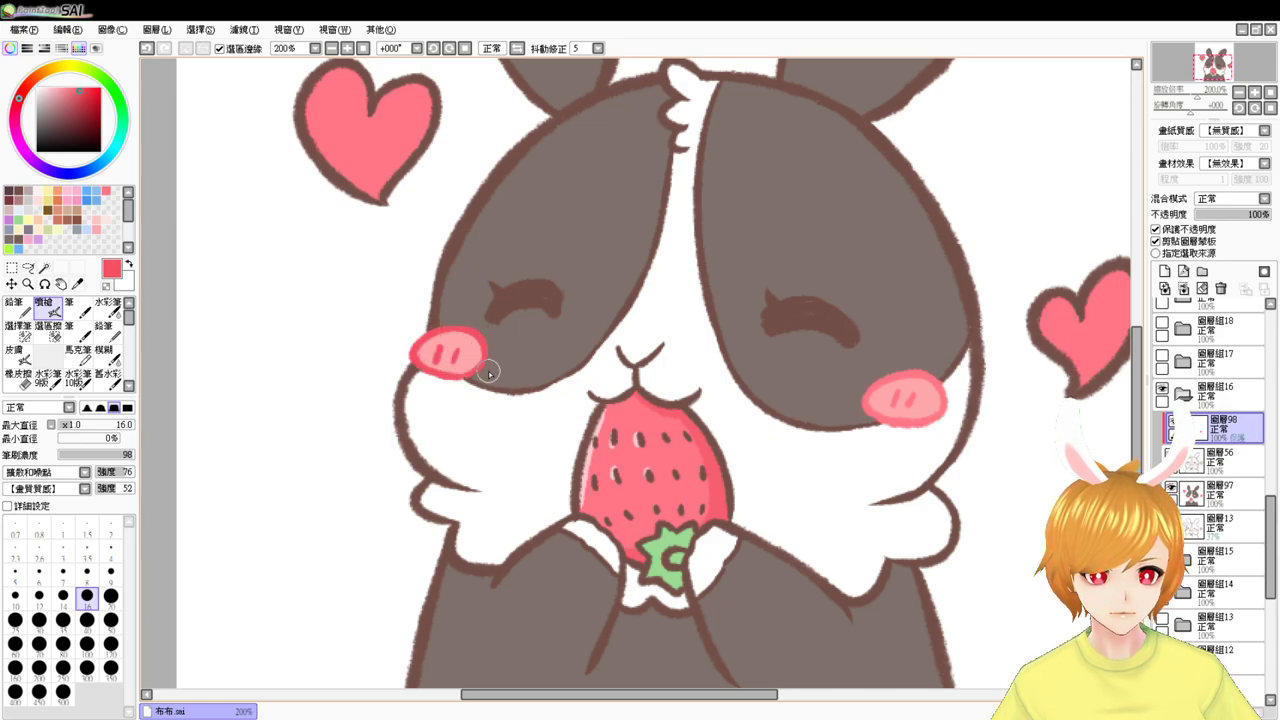
pyautogui.moveTo(866, 392)
pyautogui.mouseDown()
pyautogui.moveTo(872, 420)
pyautogui.moveTo(903, 371)
pyautogui.moveTo(929, 423)
pyautogui.moveTo(909, 411)
pyautogui.mouseUp()
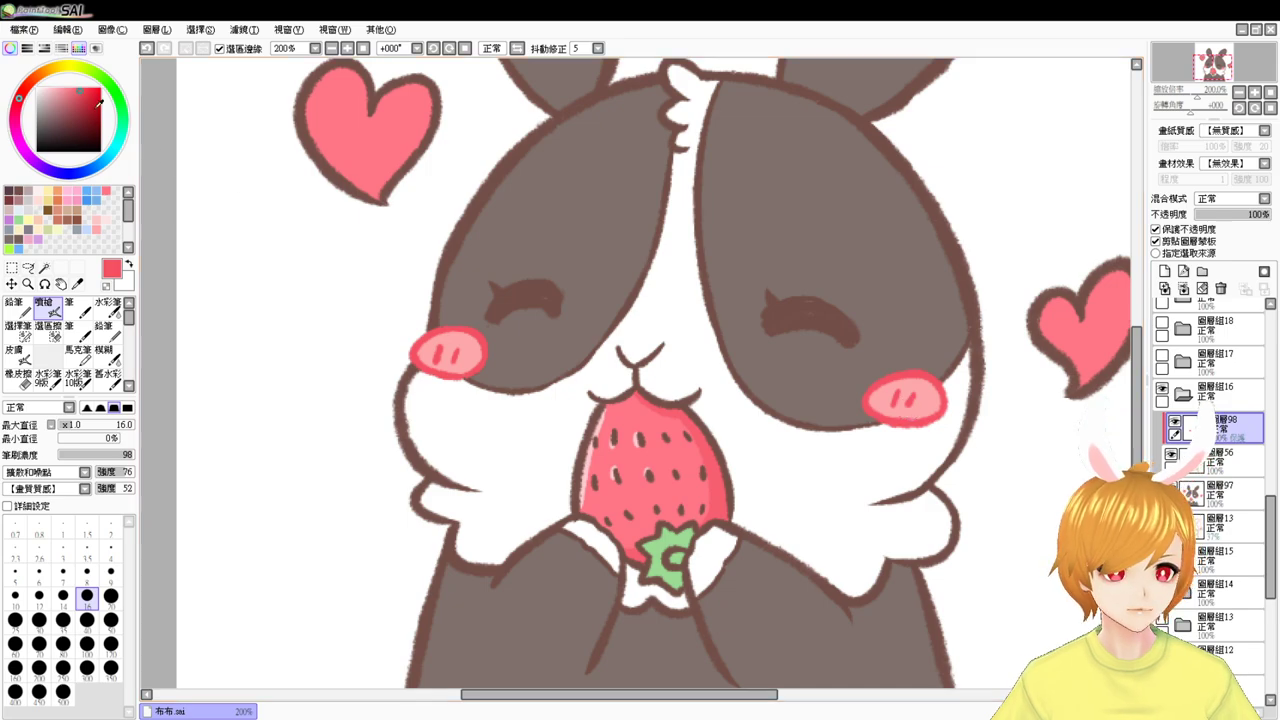
pyautogui.moveTo(81, 88); pyautogui.dragTo(77, 82)
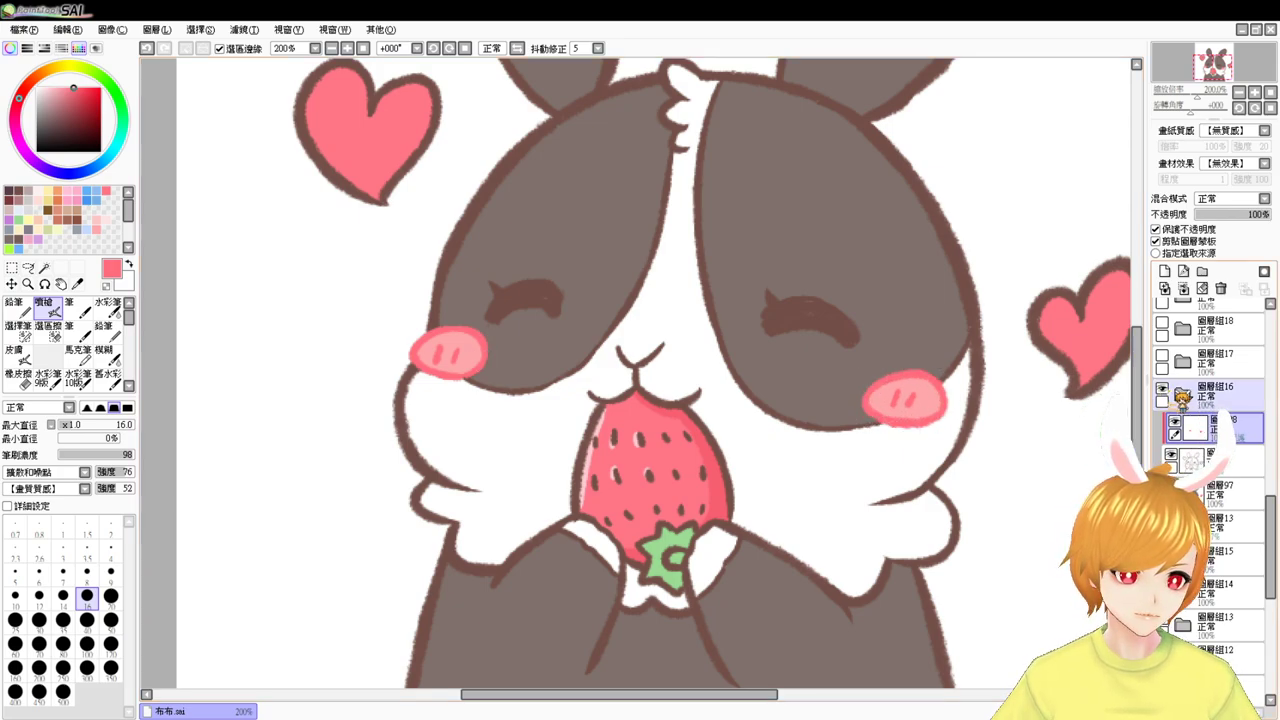
pyautogui.click(1158, 230)
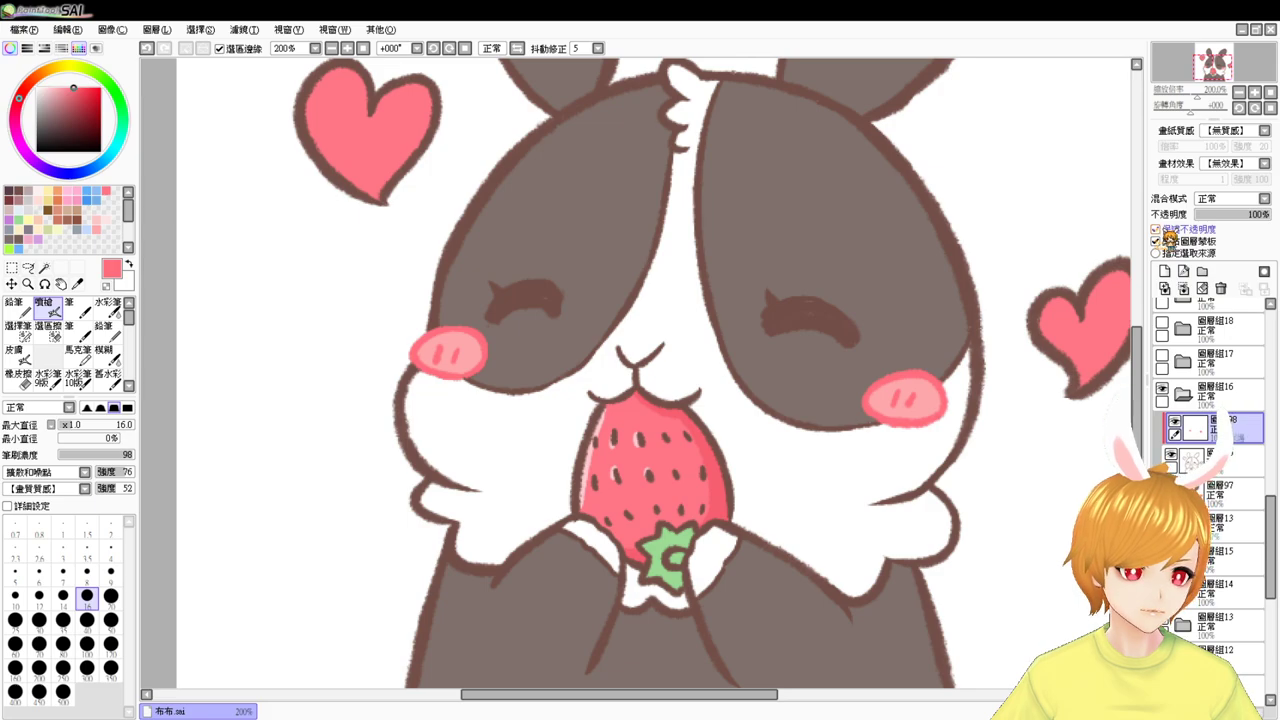
pyautogui.click(1165, 242)
pyautogui.click(1165, 242)
pyautogui.click(1165, 242)
pyautogui.click(1165, 242)
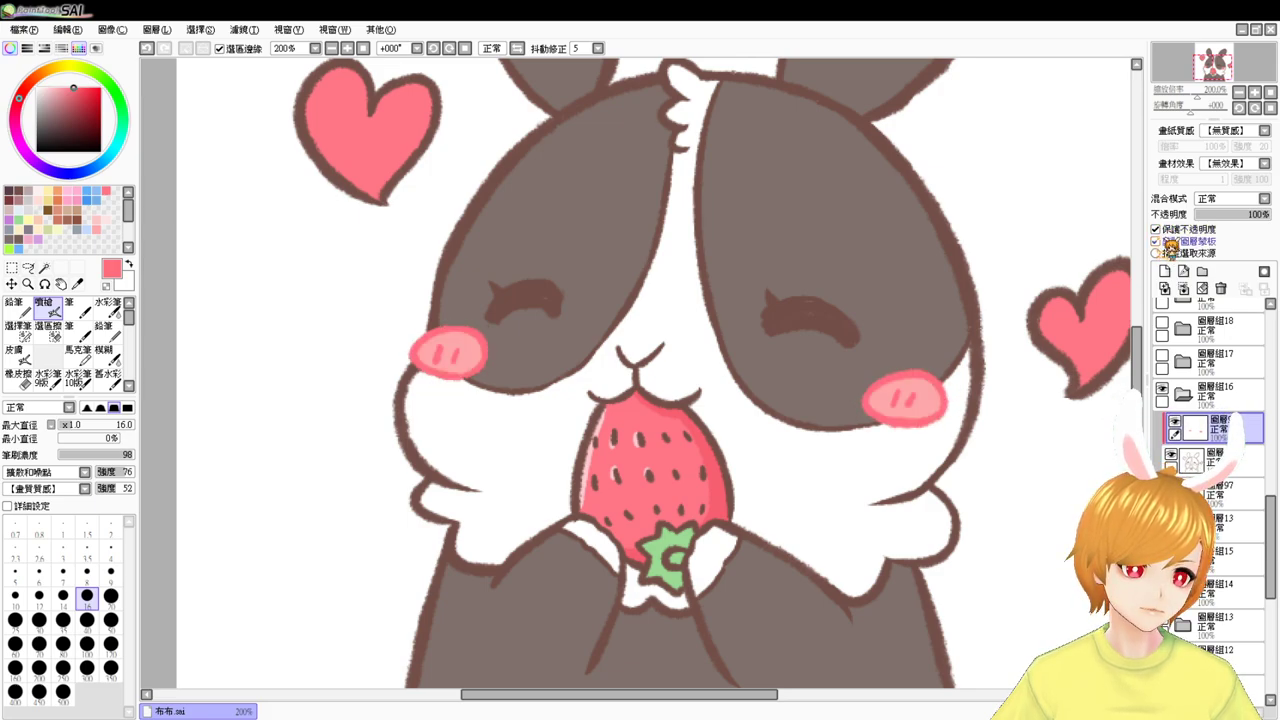
pyautogui.click(1157, 242)
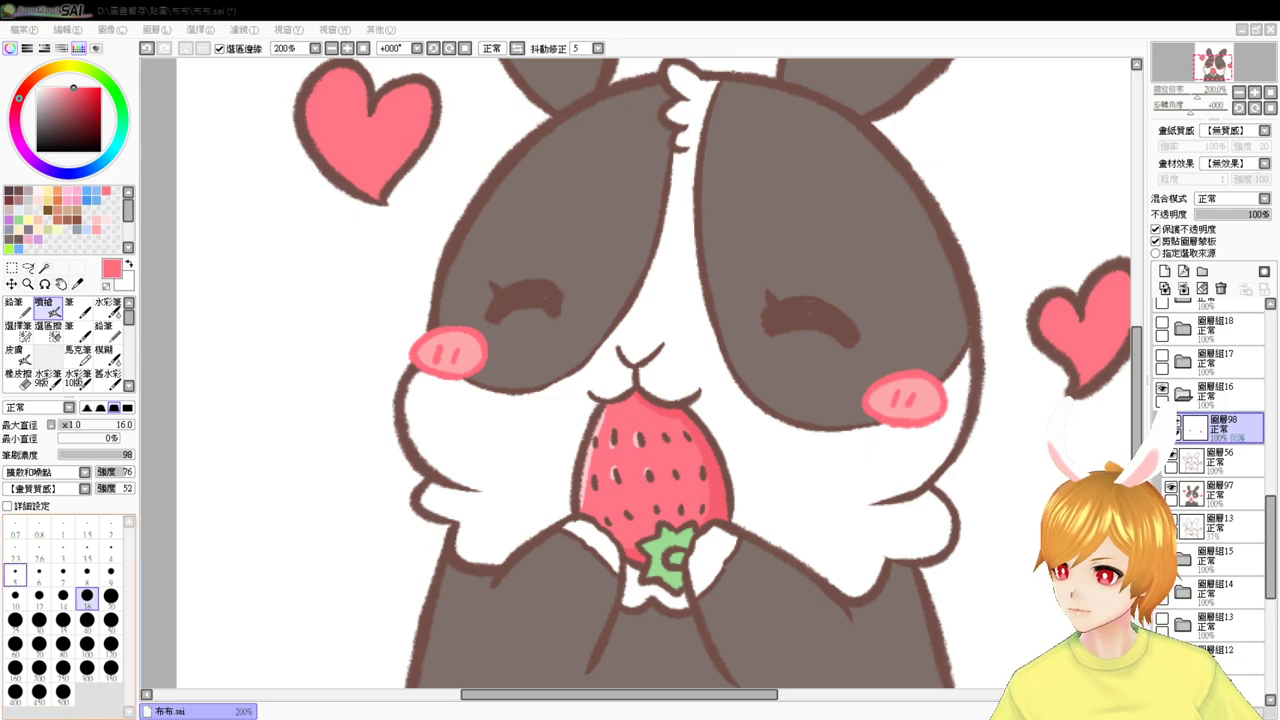
pyautogui.click(148, 549)
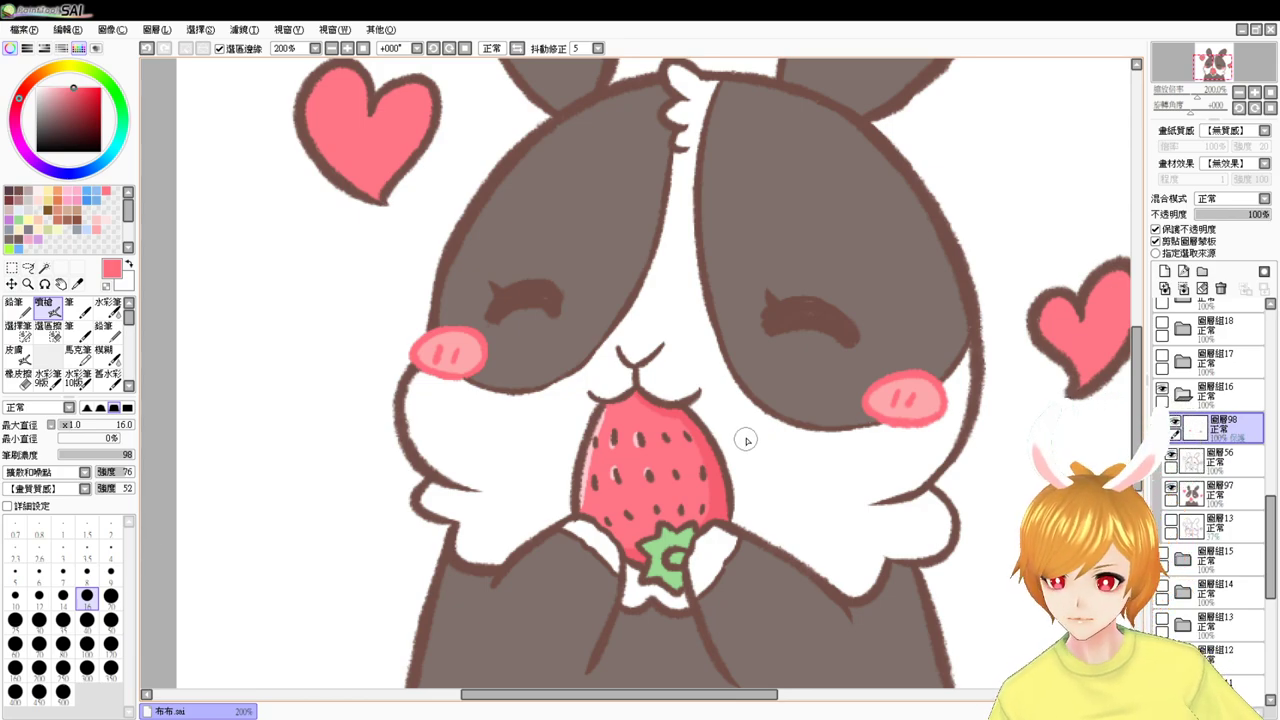
# - Close and hide 圖層組16, show and open 圖層組17, and add a new layer directly above 圖層14
pyautogui.moveTo(771, 374); pyautogui.dragTo(763, 457)
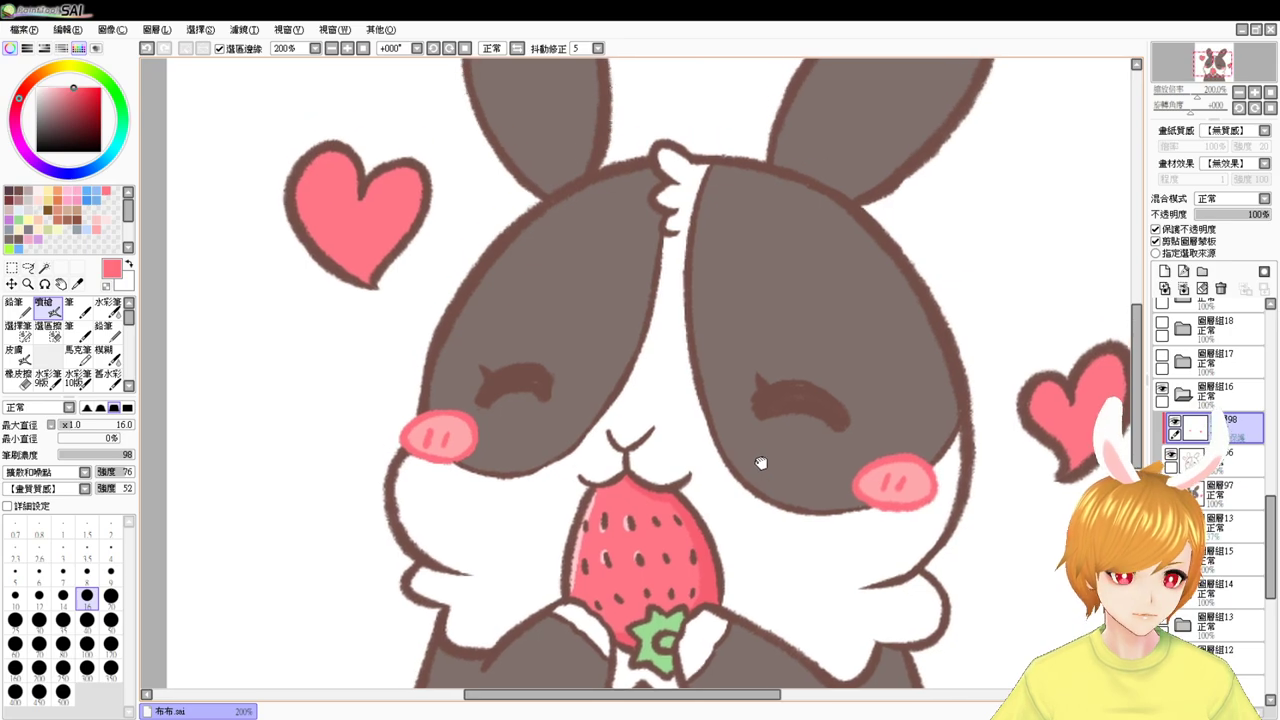
pyautogui.click(333, 48)
pyautogui.click(334, 49)
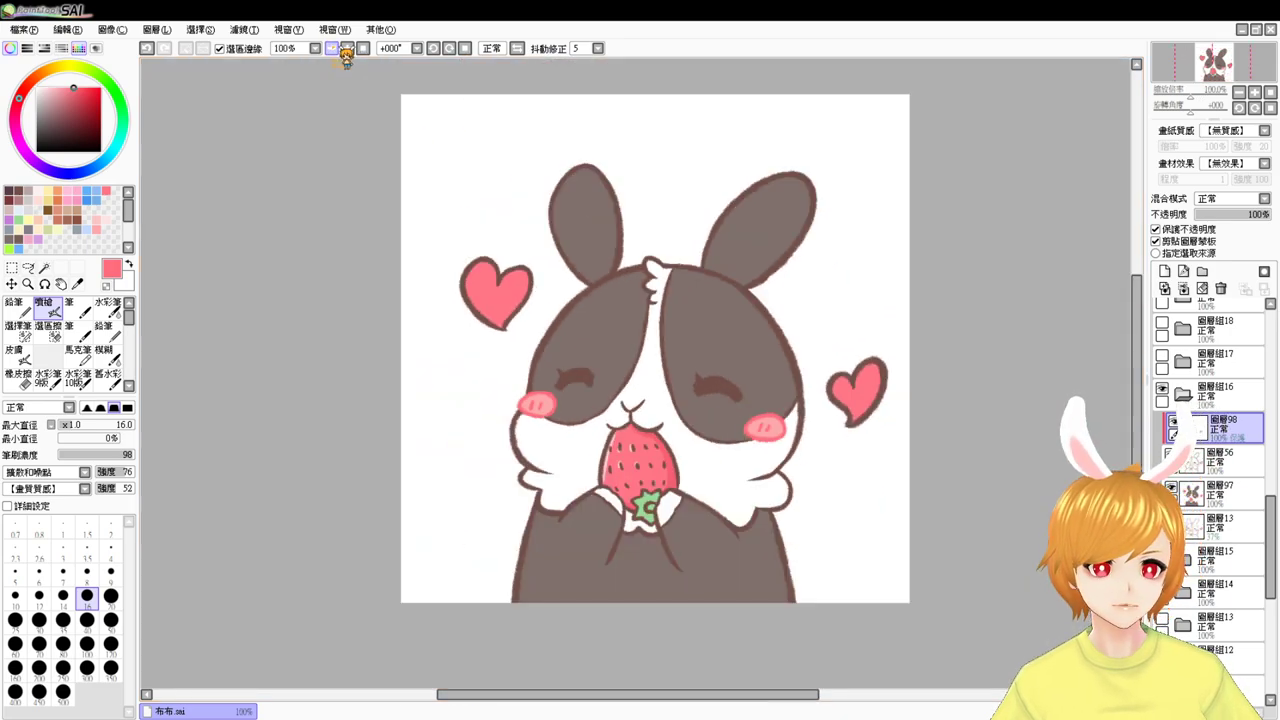
pyautogui.click(1195, 398)
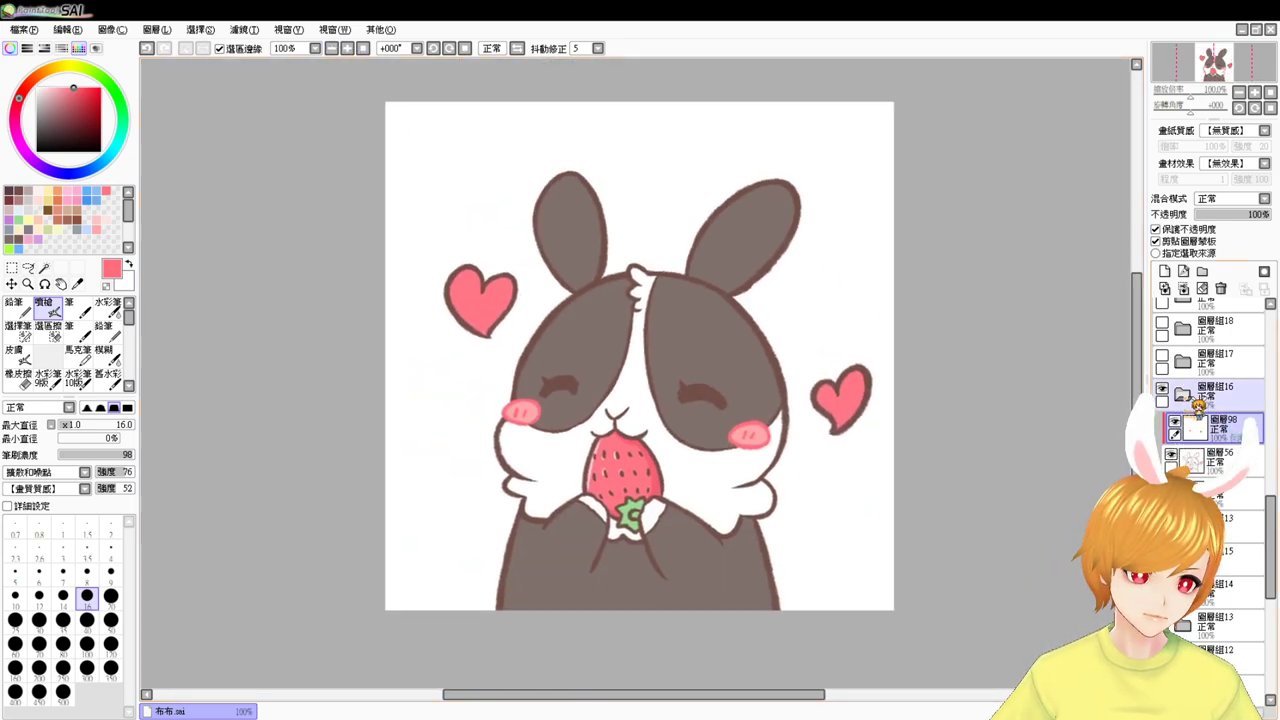
pyautogui.click(1163, 389)
pyautogui.click(1163, 357)
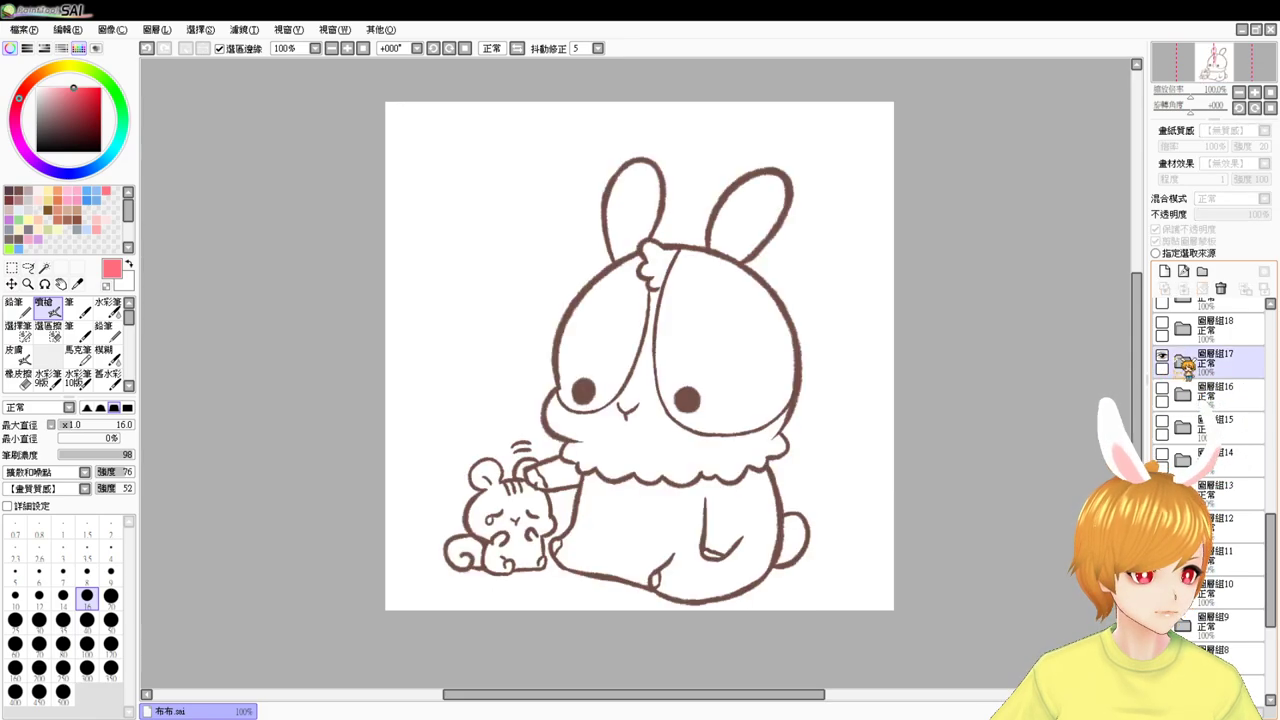
pyautogui.click(1183, 361)
pyautogui.click(1214, 400)
pyautogui.click(1165, 271)
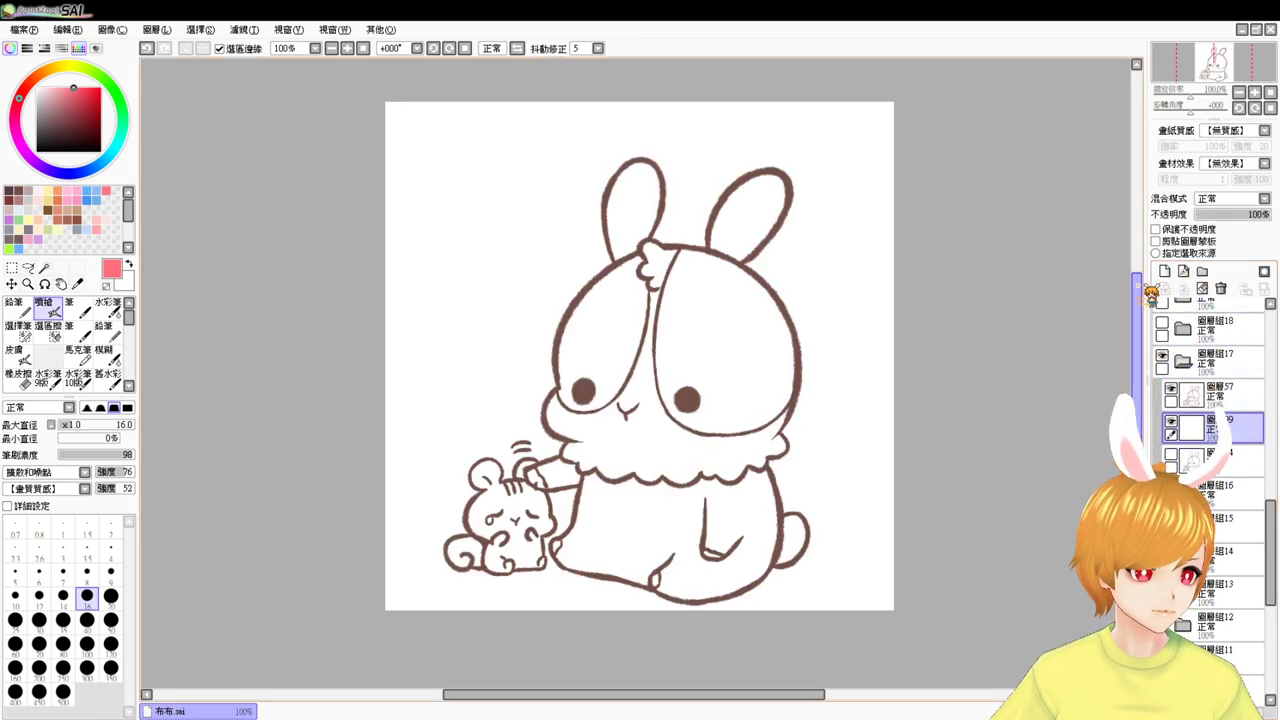
# - Select the rabbit's face stripe, neck ruff, paws and feet with the Magic Wand, fill them with white and deselect
pyautogui.click(44, 268)
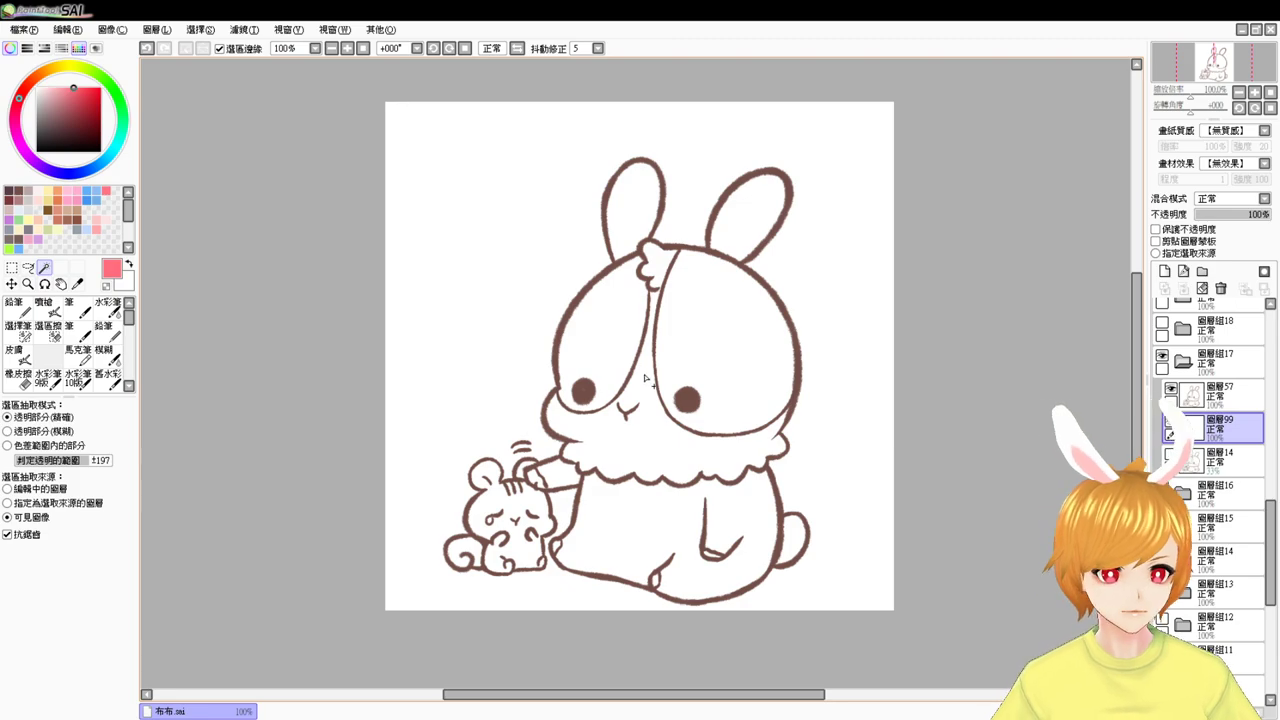
pyautogui.click(645, 378)
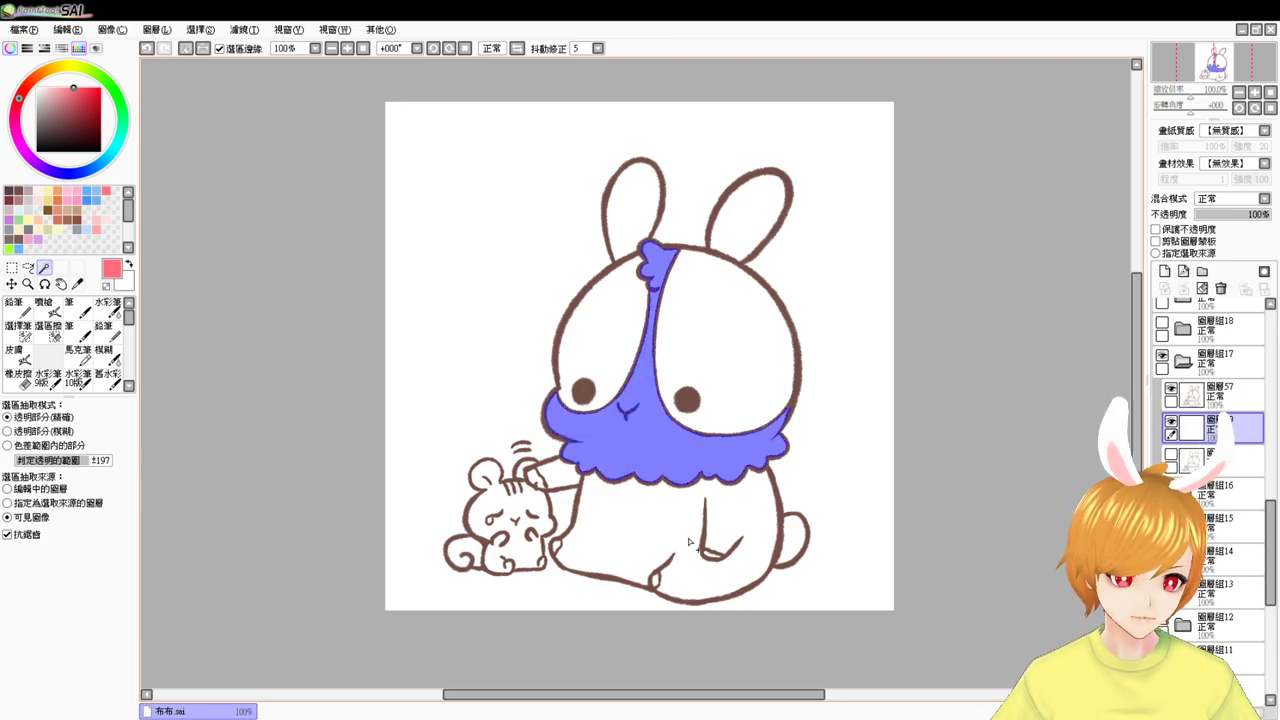
pyautogui.scroll(1, 597, 512)
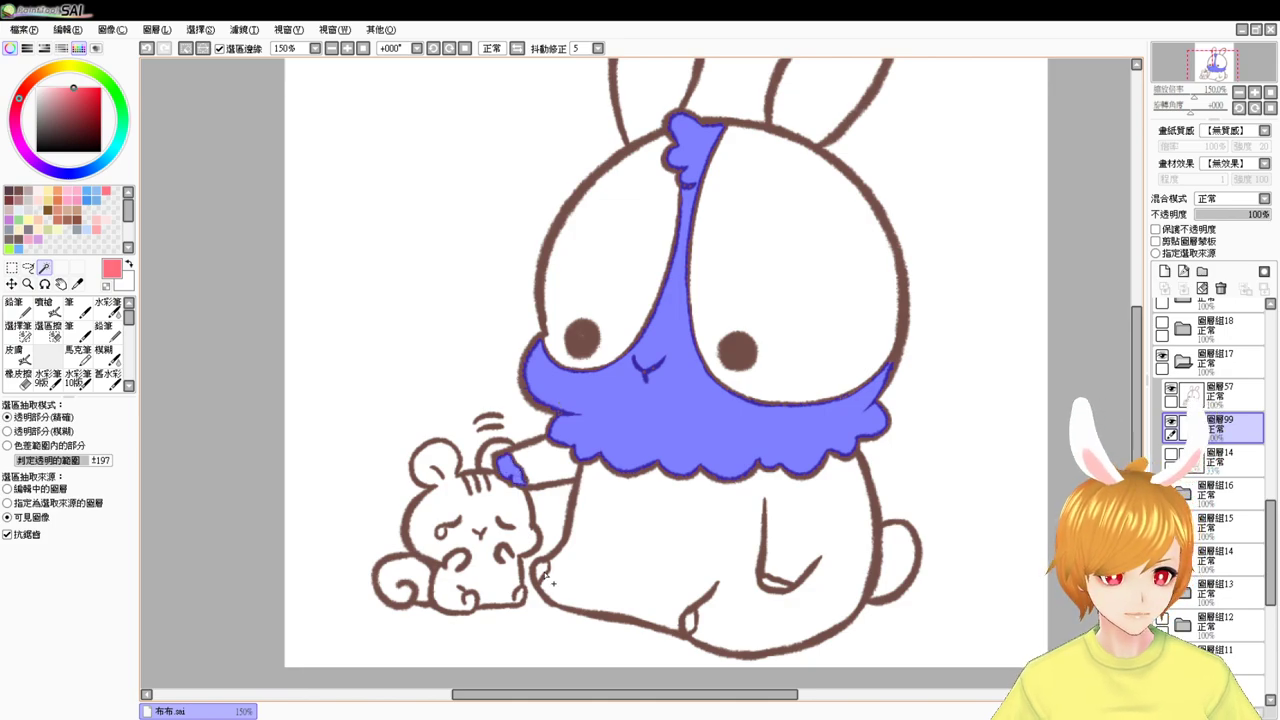
pyautogui.click(776, 585)
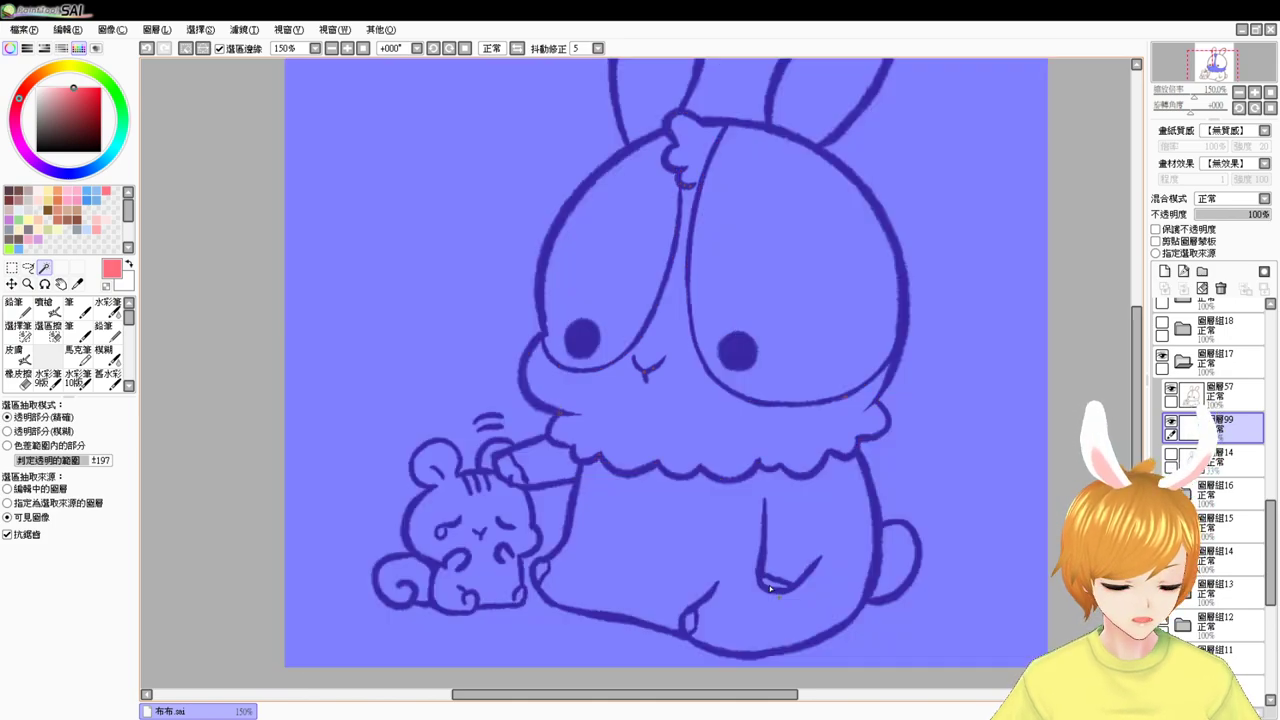
pyautogui.hotkey('ctrl', 'z')
pyautogui.click(768, 589)
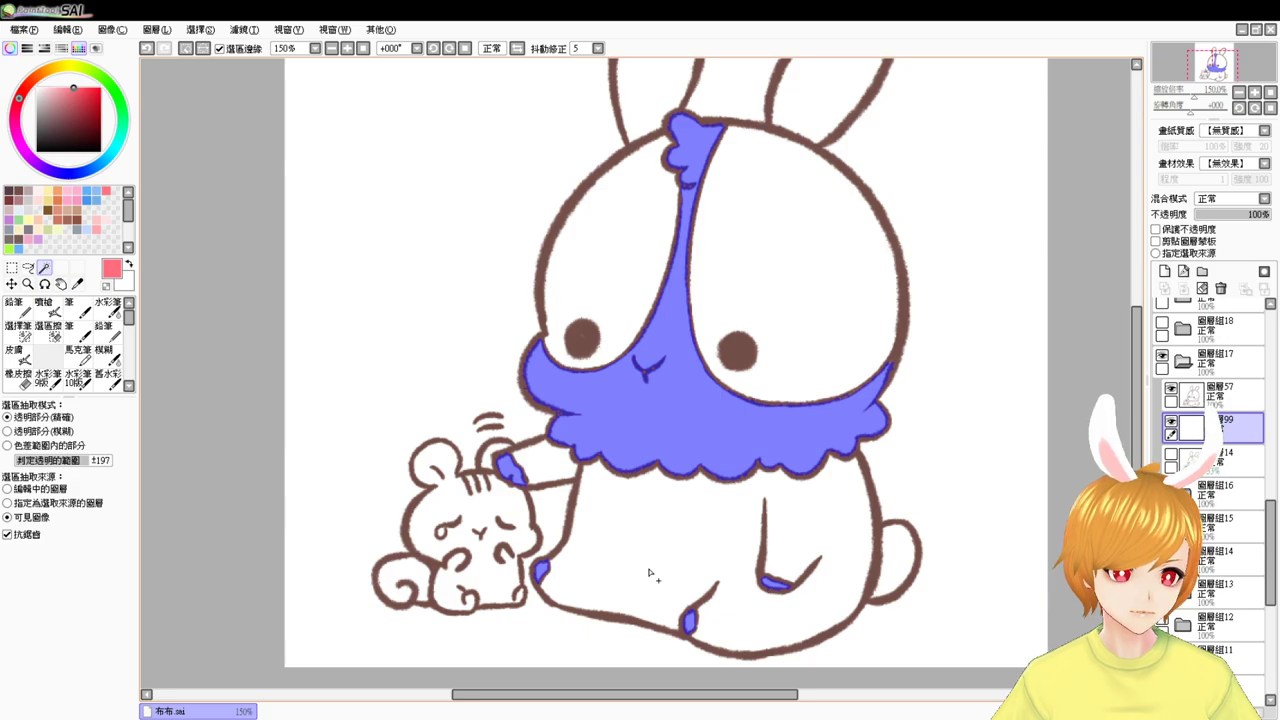
pyautogui.click(38, 90)
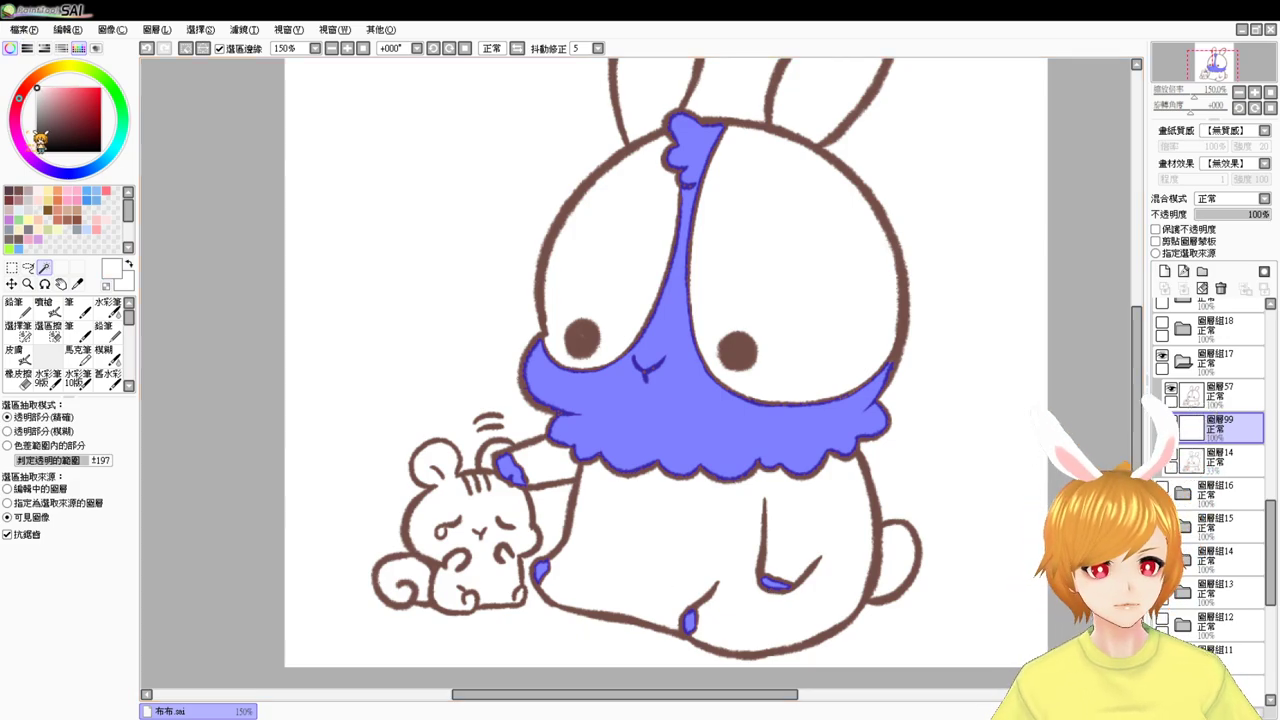
pyautogui.hotkey('ctrl', 'd')
# - Select the rabbit's body, arm, tail, face patches and ears with the Magic Wand, fill them with grey-brown and deselect
pyautogui.click(636, 520)
pyautogui.click(550, 471)
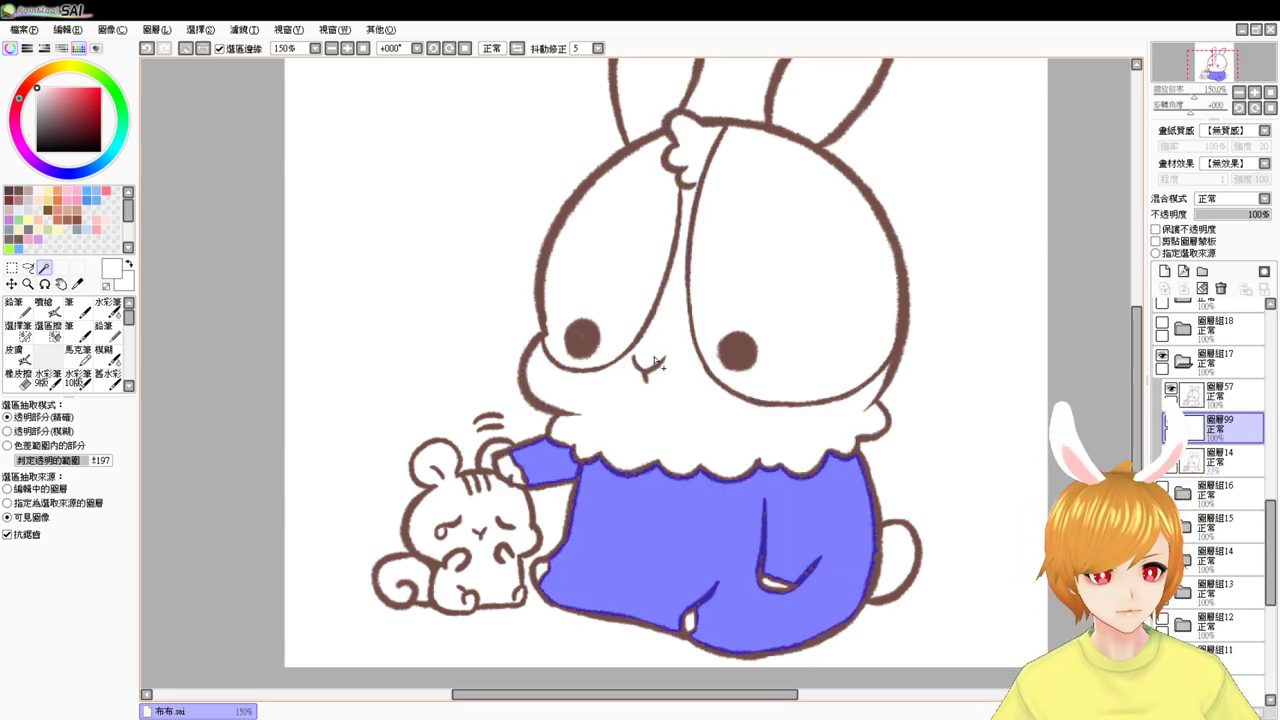
pyautogui.keyDown('shift'); pyautogui.click(632, 306); pyautogui.keyUp('shift')
pyautogui.keyDown('shift'); pyautogui.click(790, 250); pyautogui.keyUp('shift')
pyautogui.keyDown('shift'); pyautogui.click(842, 81); pyautogui.keyUp('shift')
pyautogui.keyDown('shift'); pyautogui.click(662, 104); pyautogui.keyUp('shift')
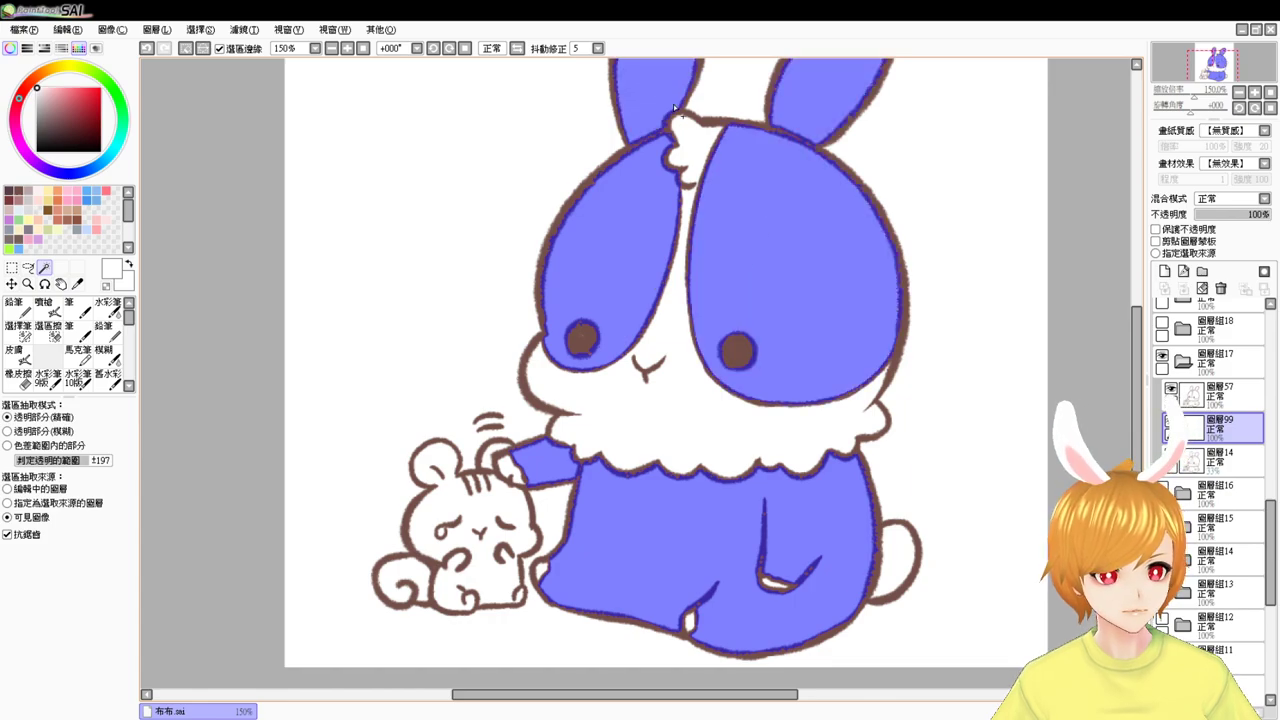
pyautogui.click(9, 238)
pyautogui.hotkey('ctrl', 'f')
pyautogui.click(52, 307)
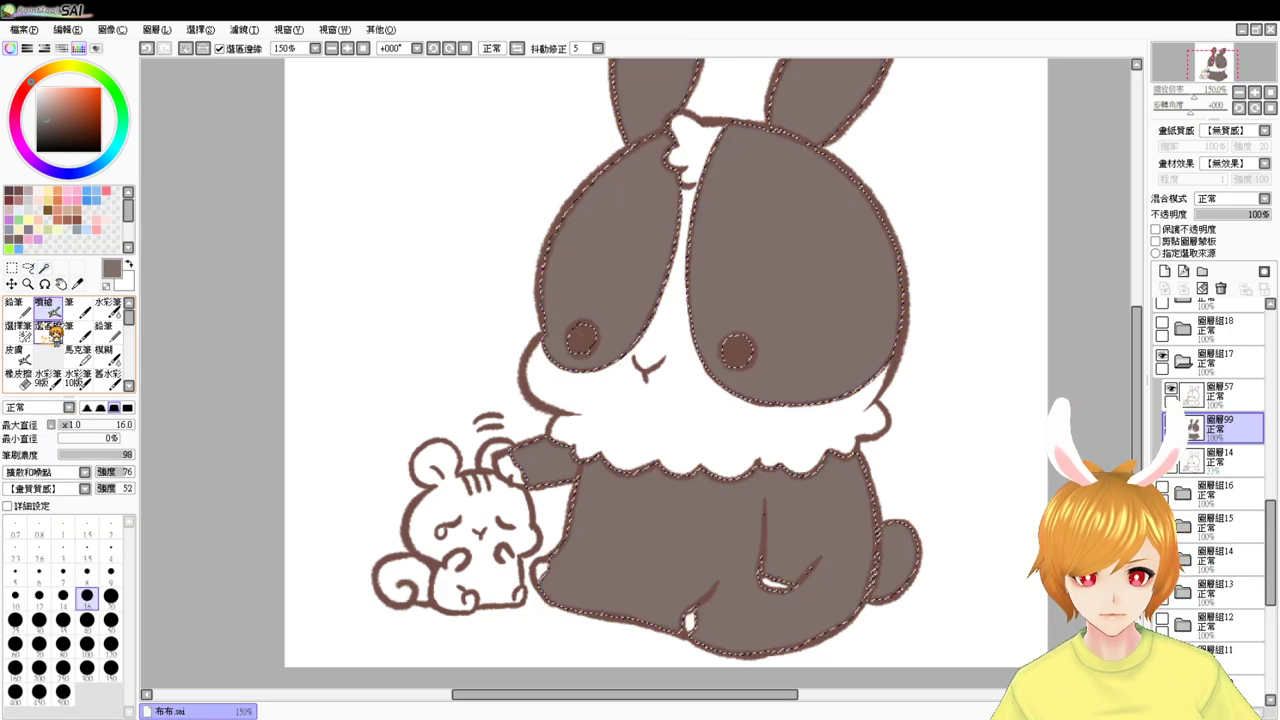
pyautogui.hotkey('ctrl', 'd')
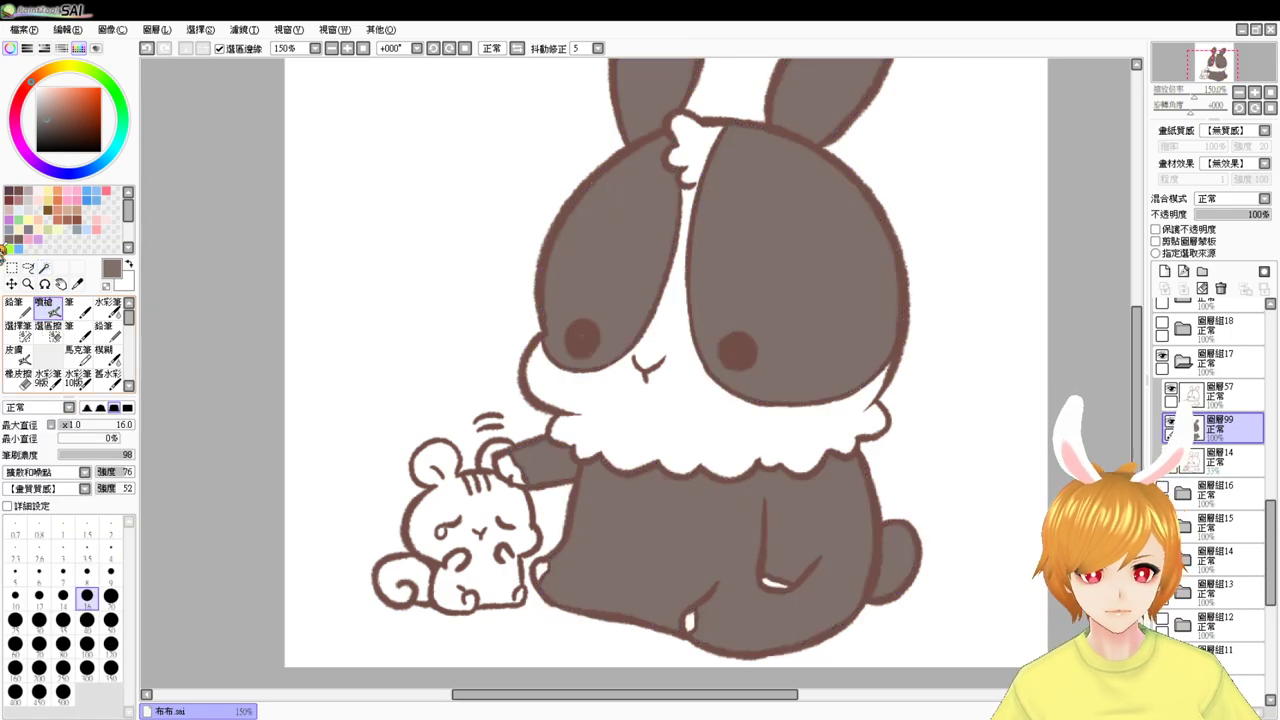
# - Paint light pink blush spots under both of the rabbit's eyes with the airbrush at size 16
pyautogui.click(97, 230)
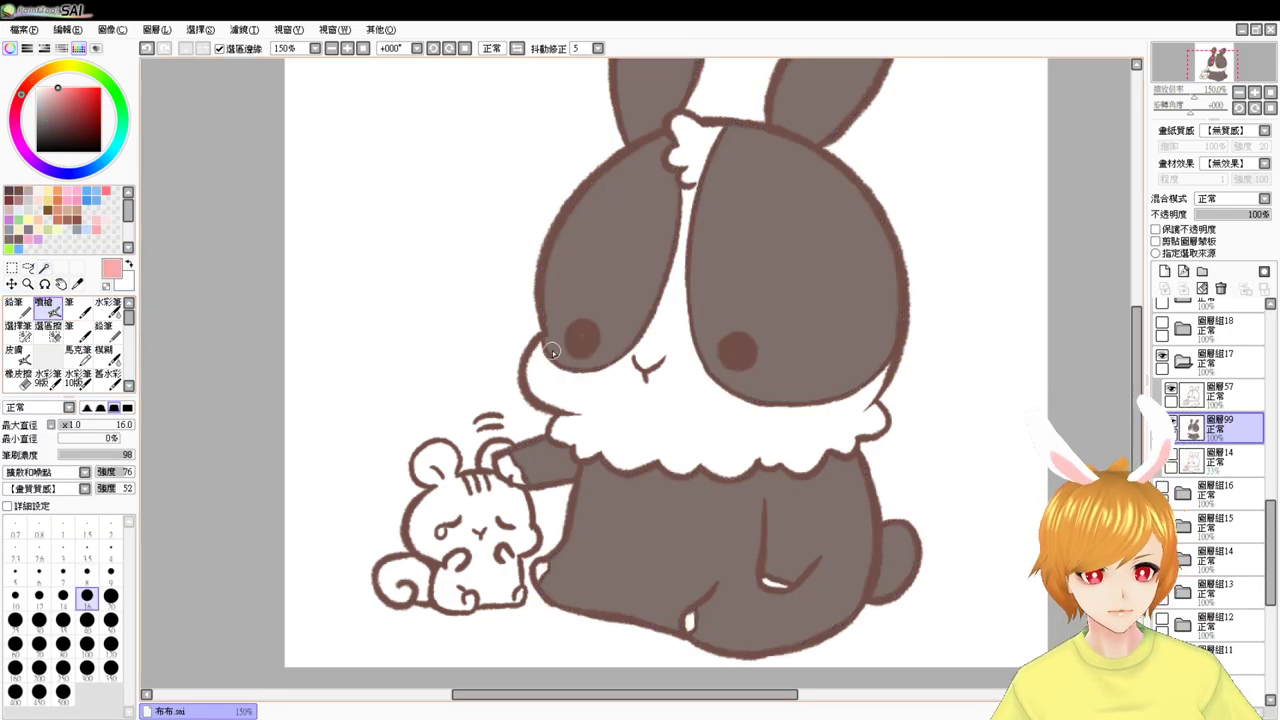
pyautogui.moveTo(552, 352); pyautogui.dragTo(555, 349)
pyautogui.moveTo(774, 381)
pyautogui.mouseDown()
pyautogui.moveTo(796, 376)
pyautogui.moveTo(783, 380)
pyautogui.mouseUp()
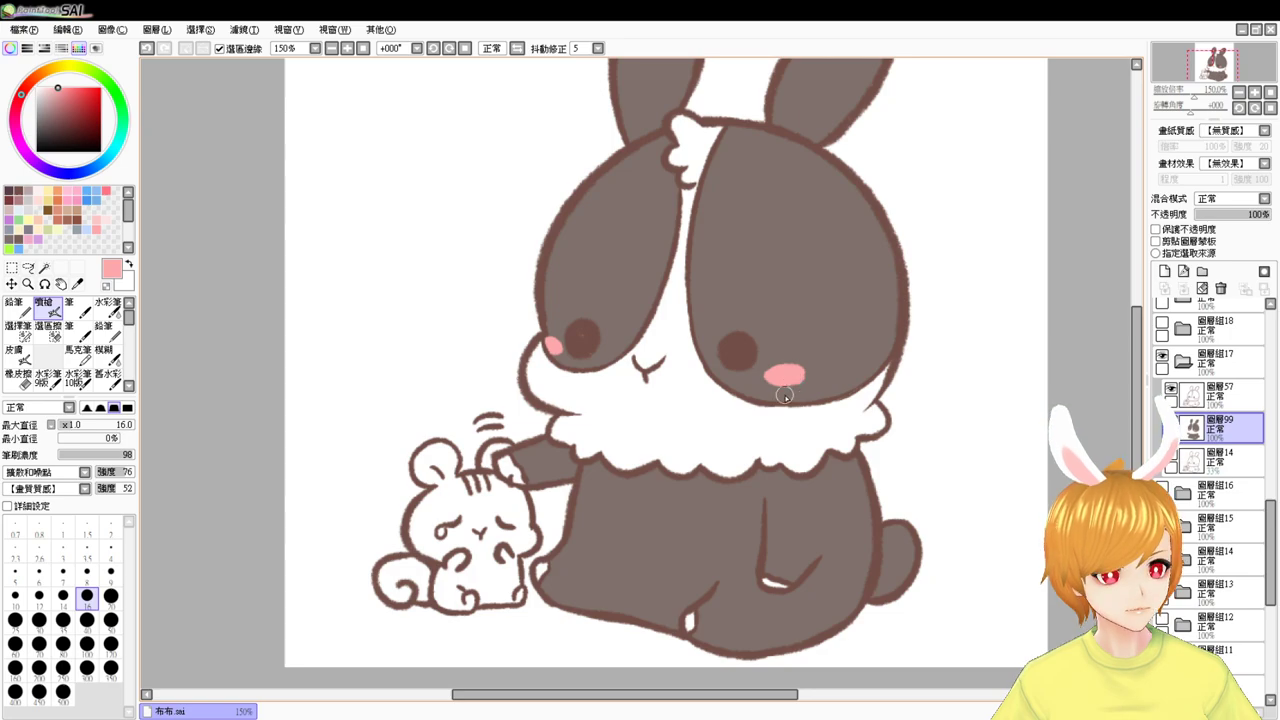
# - Select the small squirrel except its tear with the Magic Wand and fill it with light orange, trying other orange tones first
pyautogui.click(44, 268)
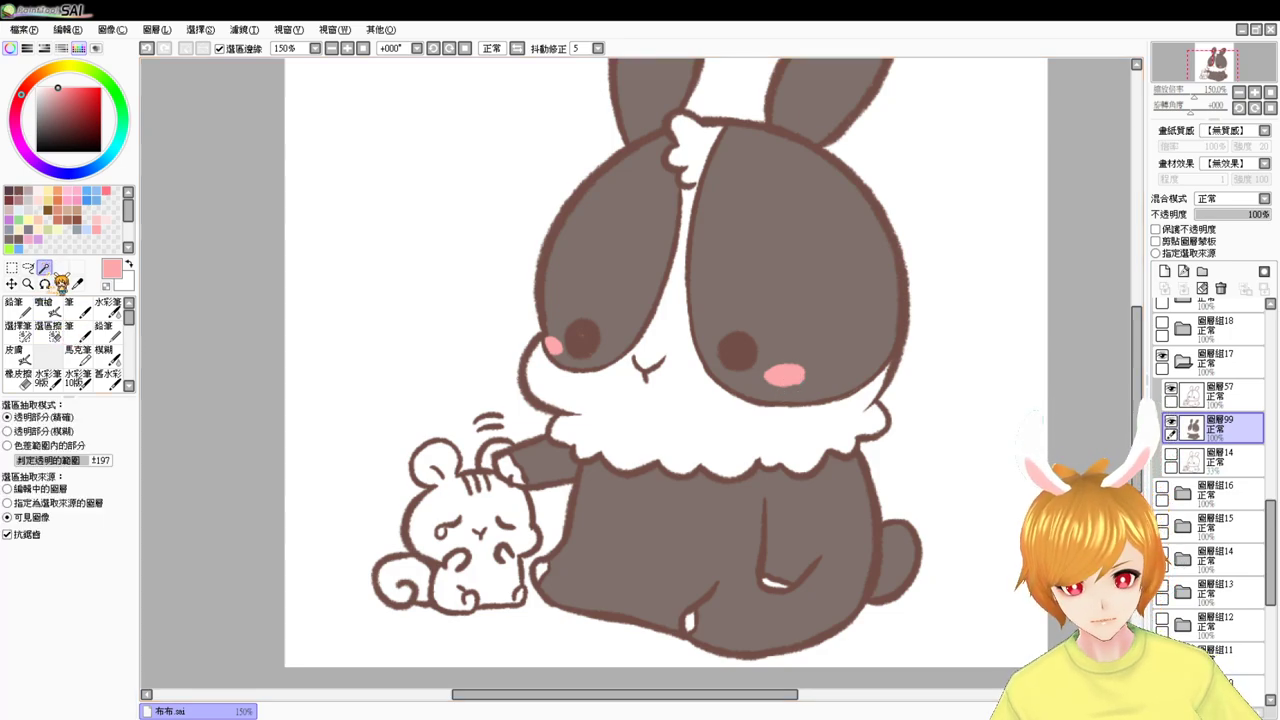
pyautogui.click(446, 497)
pyautogui.click(489, 461)
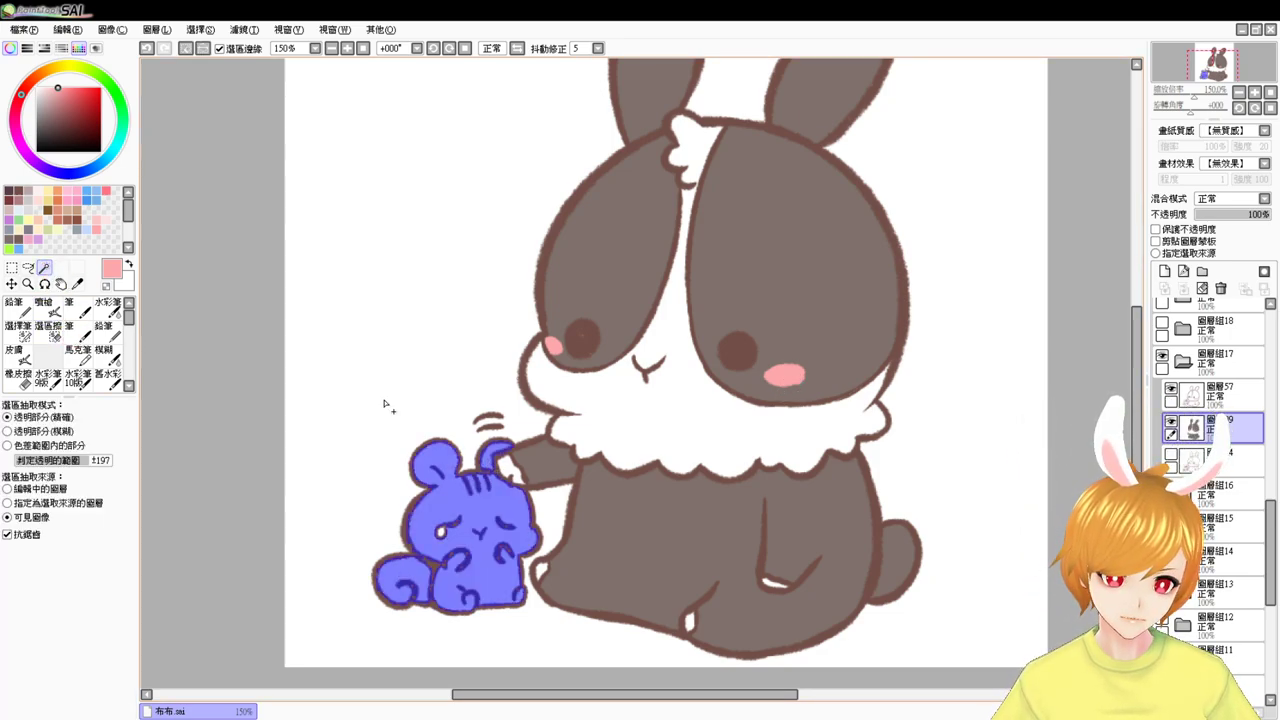
pyautogui.click(55, 198)
pyautogui.click(37, 222)
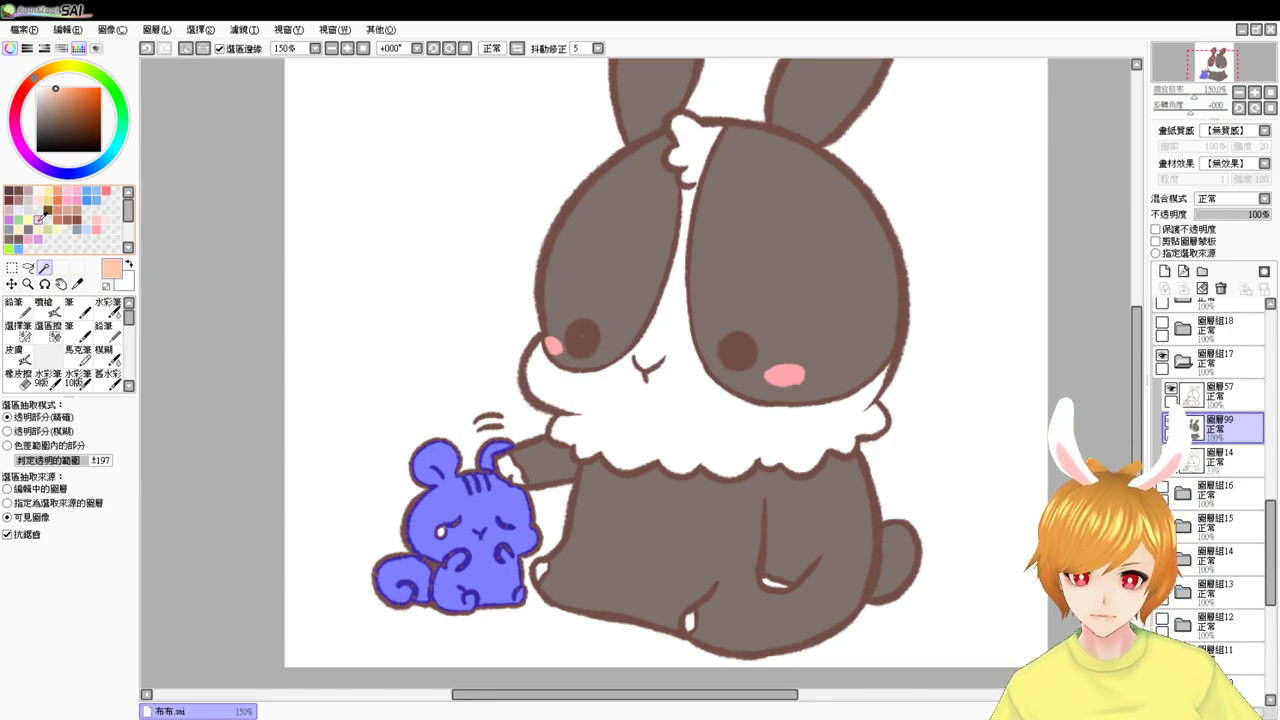
pyautogui.hotkey('ctrl', 'f')
pyautogui.click(55, 312)
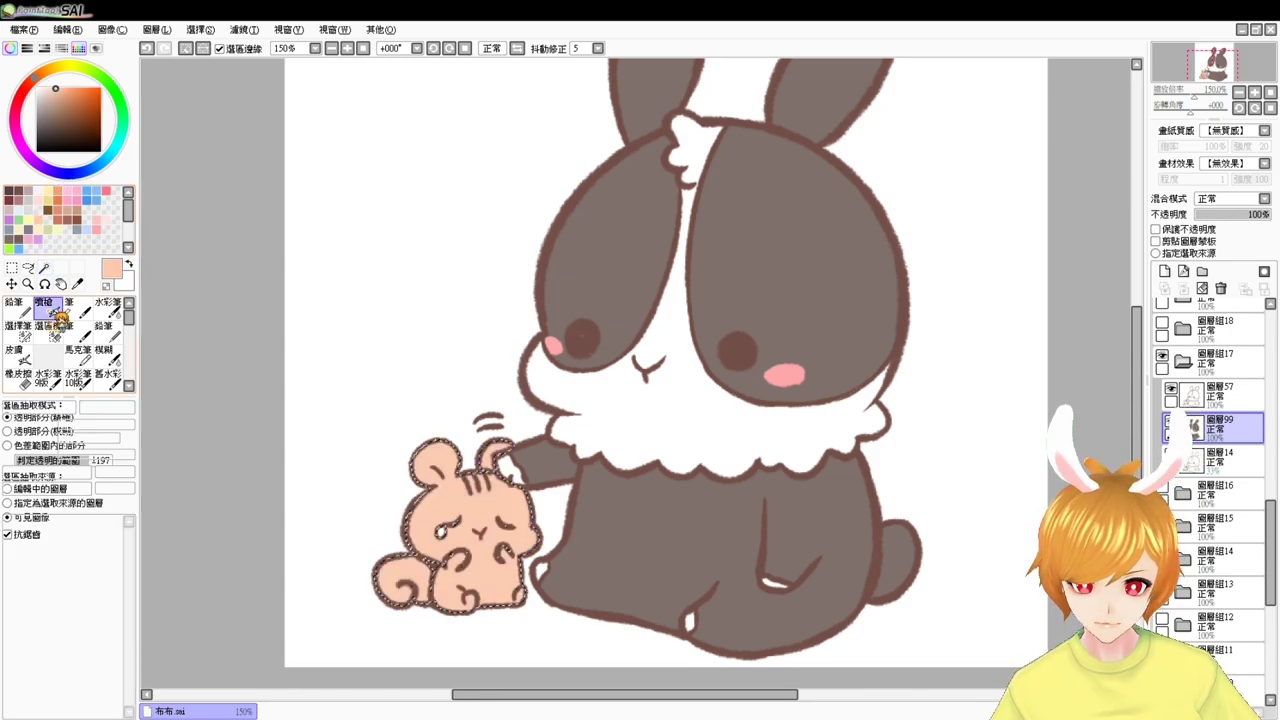
pyautogui.click(61, 197)
pyautogui.hotkey('ctrl', 'f')
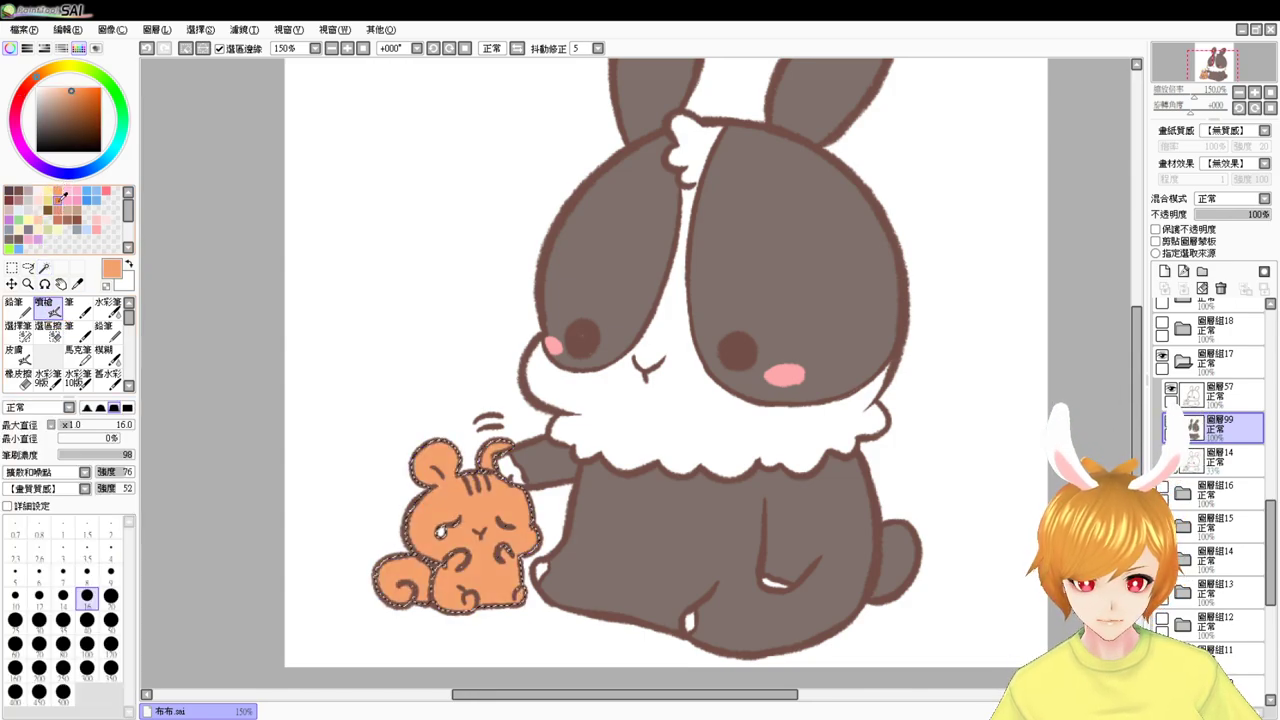
pyautogui.click(66, 86)
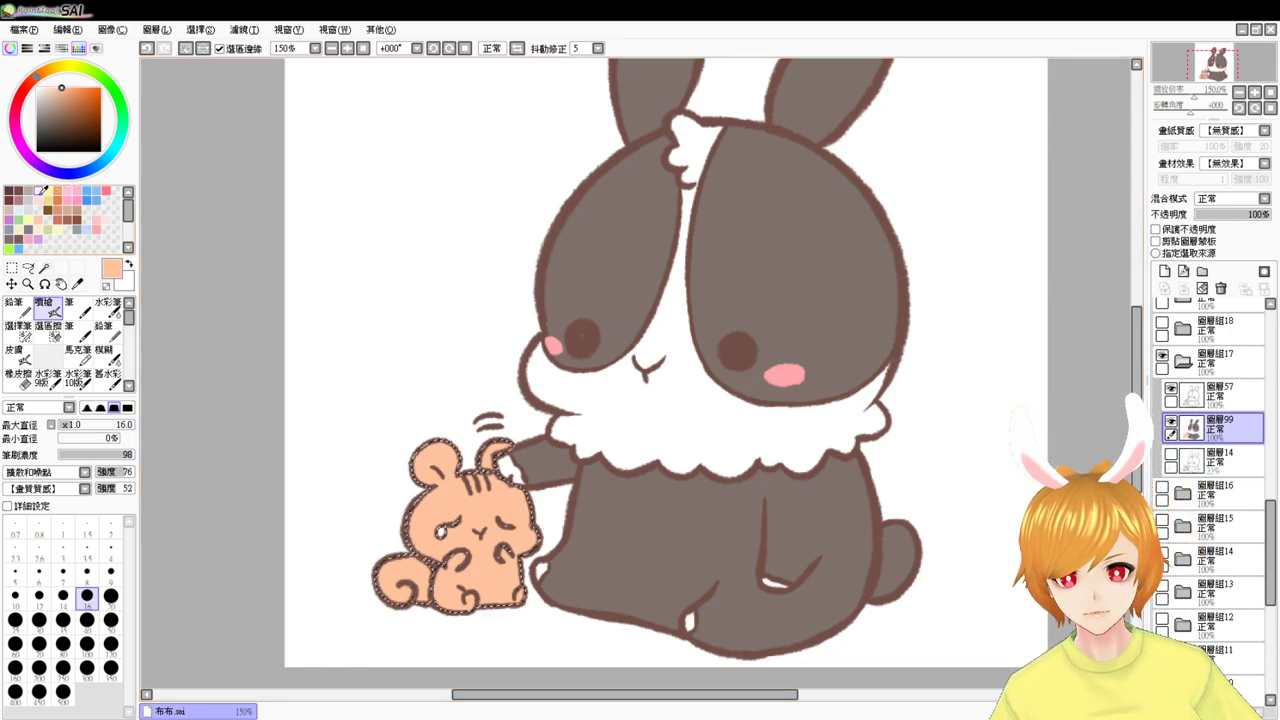
# - Paint a pale peach patch on the squirrel's belly with the airbrush at size 16 and deselect
pyautogui.click(56, 86)
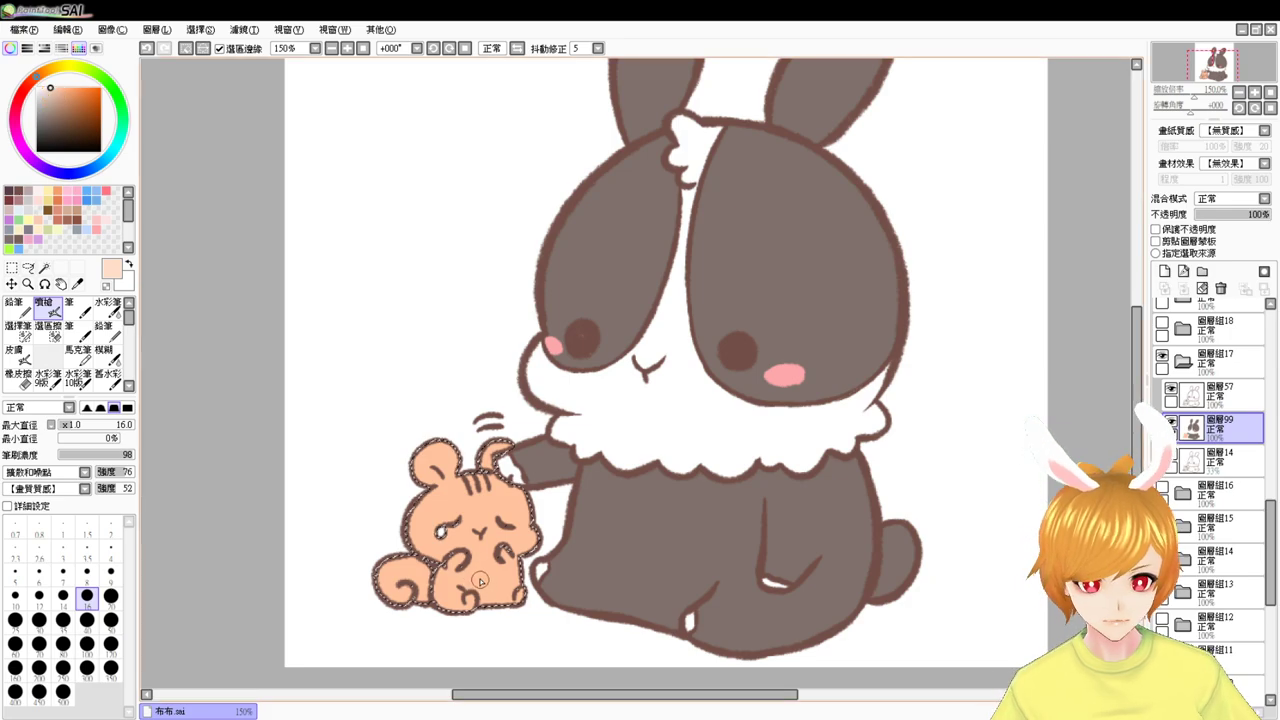
pyautogui.moveTo(482, 577); pyautogui.dragTo(486, 578)
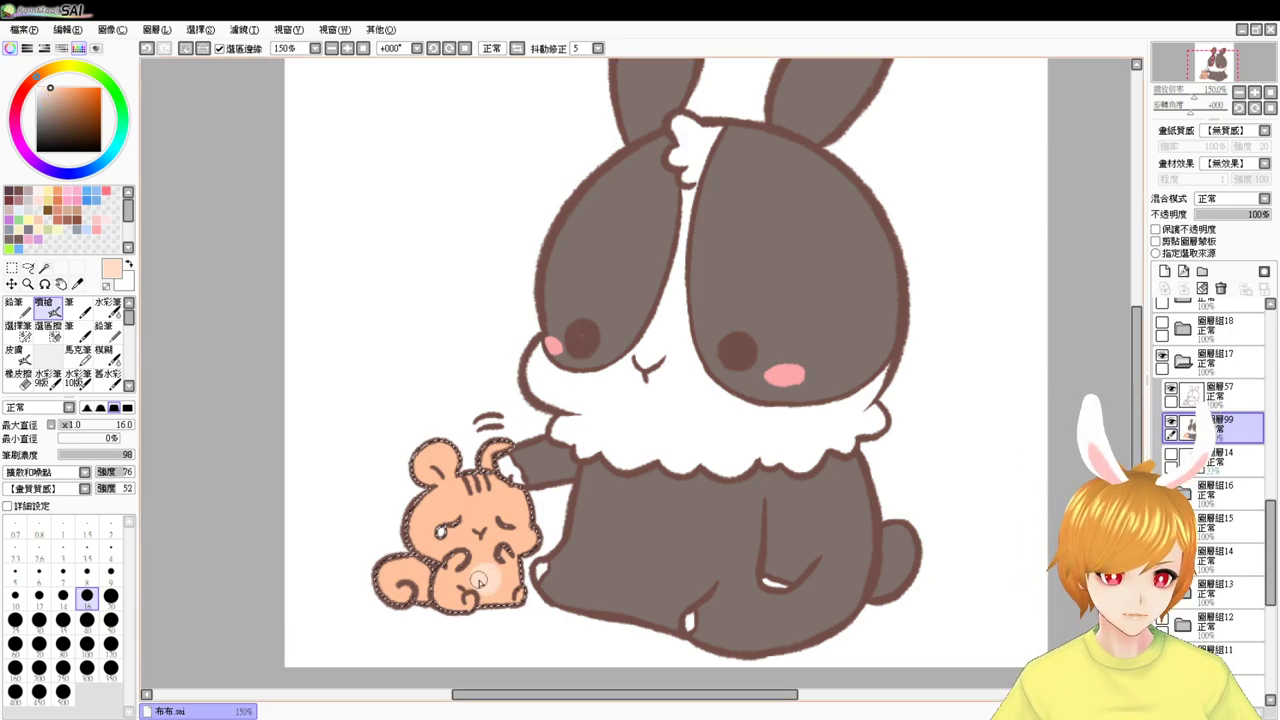
pyautogui.hotkey('ctrl', 'd')
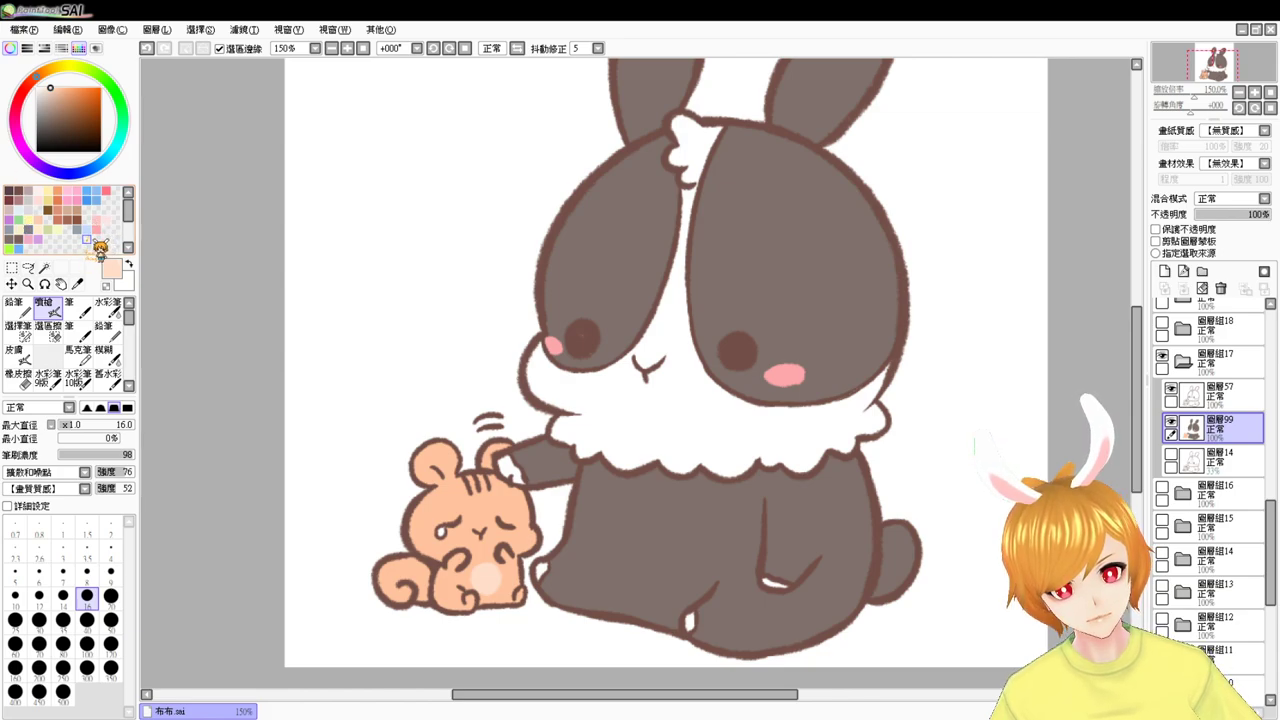
# - Select the squirrel's tear with the Magic Wand, fill it with light blue and deselect
pyautogui.click(44, 268)
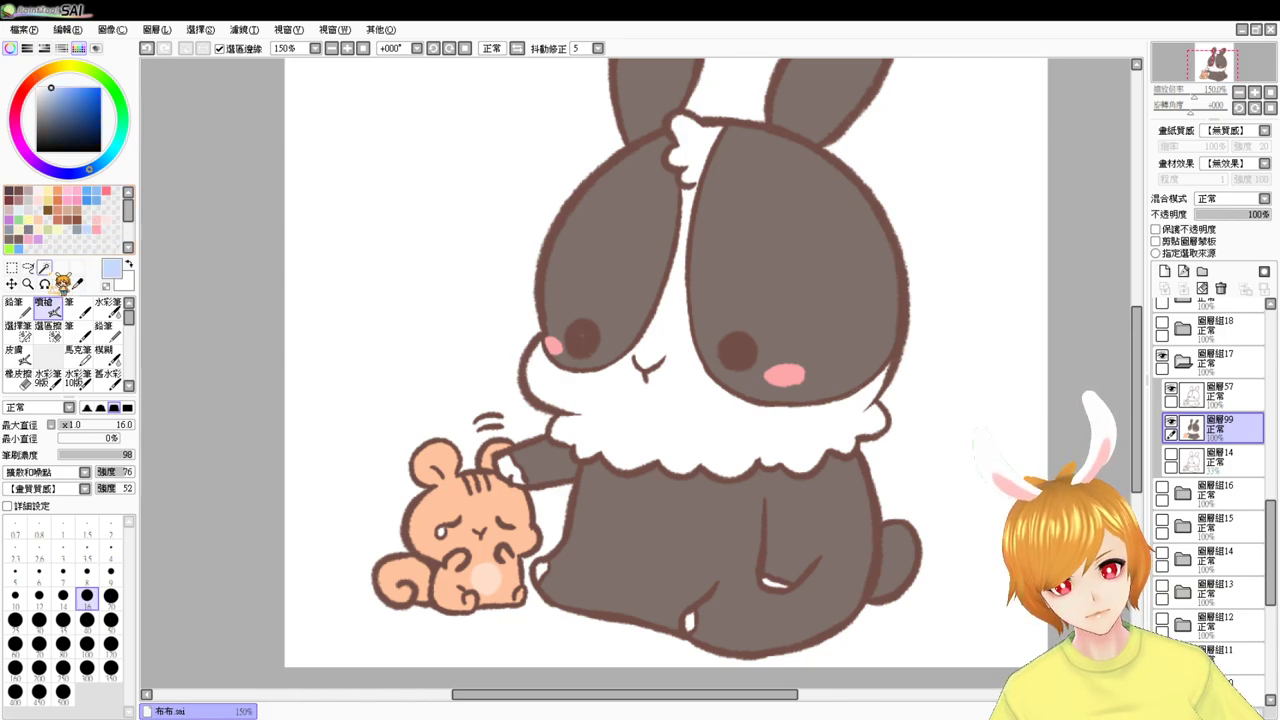
pyautogui.click(440, 531)
pyautogui.hotkey('ctrl', 'd')
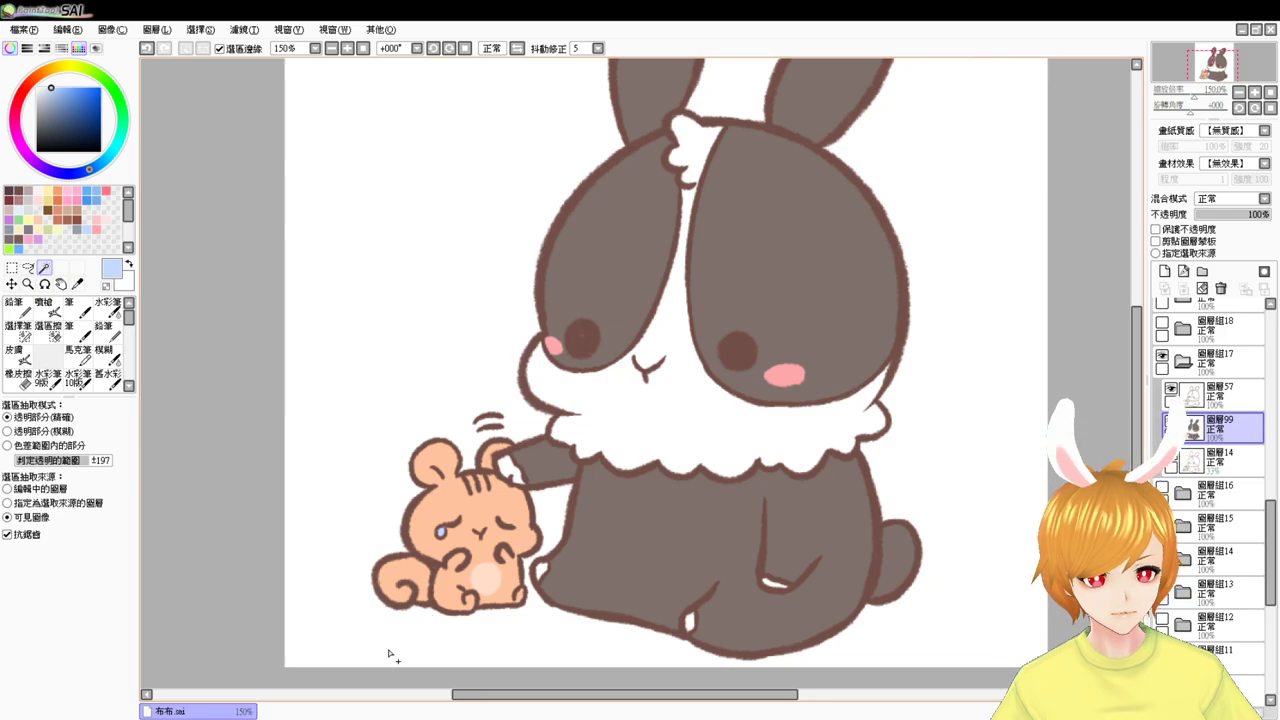
# - Paint coral pink blush spots on both of the squirrel's cheeks with the airbrush at size 16, after trying a lighter pink
pyautogui.click(99, 187)
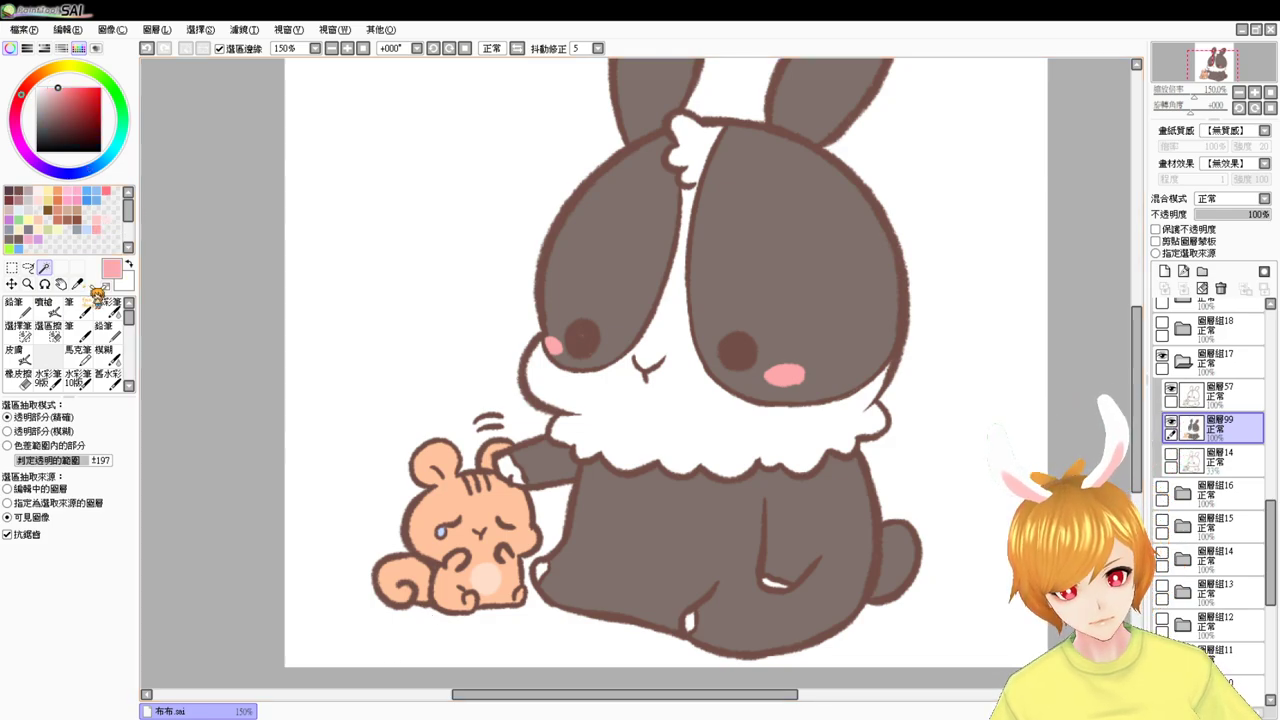
pyautogui.click(44, 307)
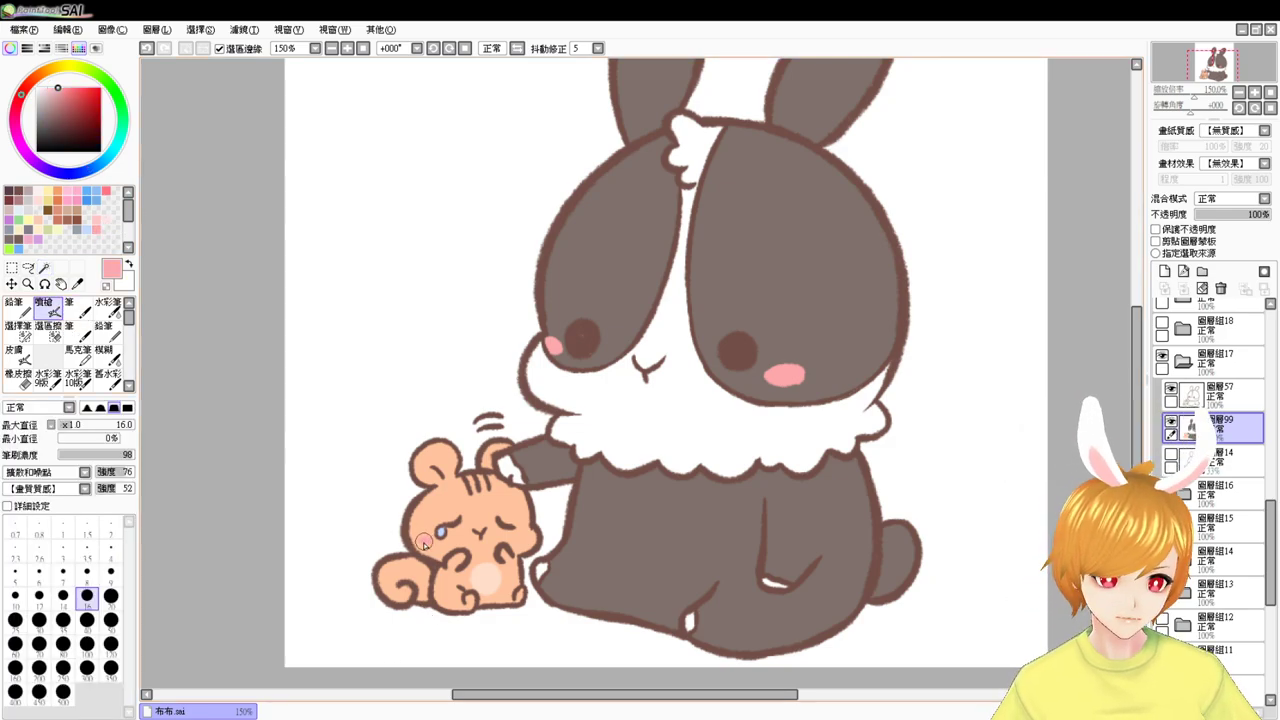
pyautogui.click(106, 190)
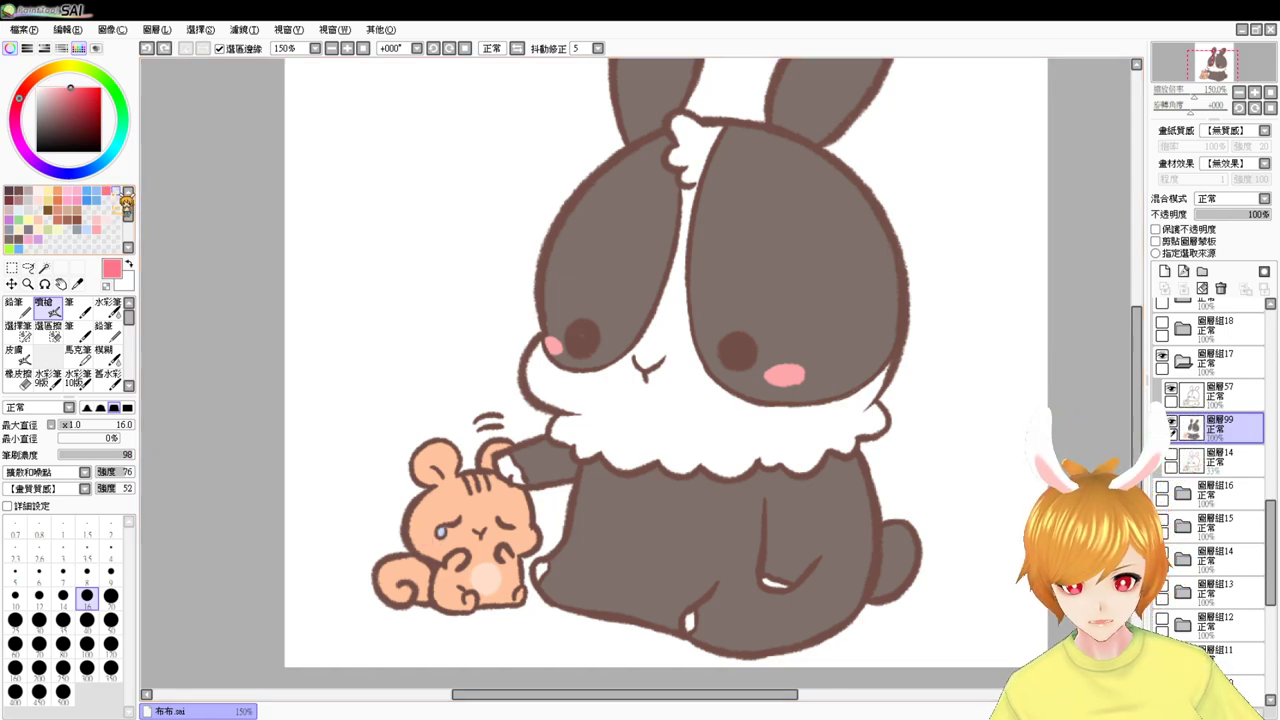
pyautogui.moveTo(430, 537); pyautogui.dragTo(426, 538)
pyautogui.hotkey('ctrl', 'z')
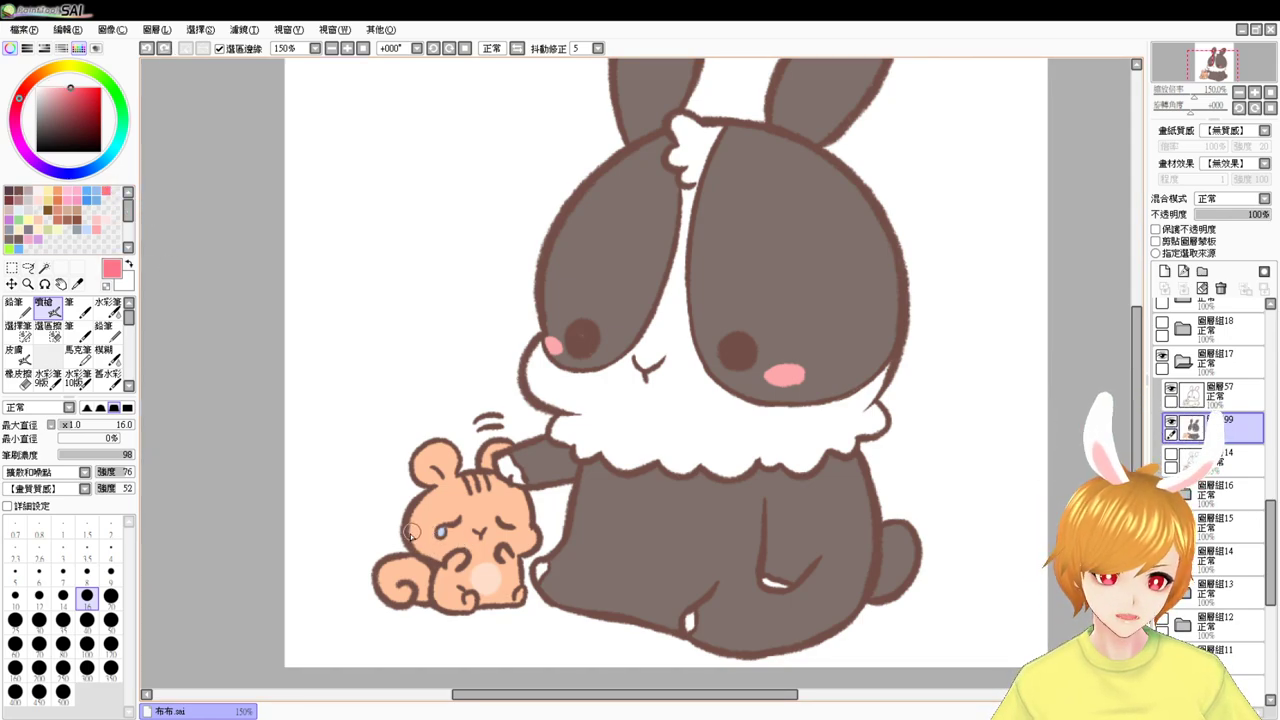
pyautogui.click(426, 541)
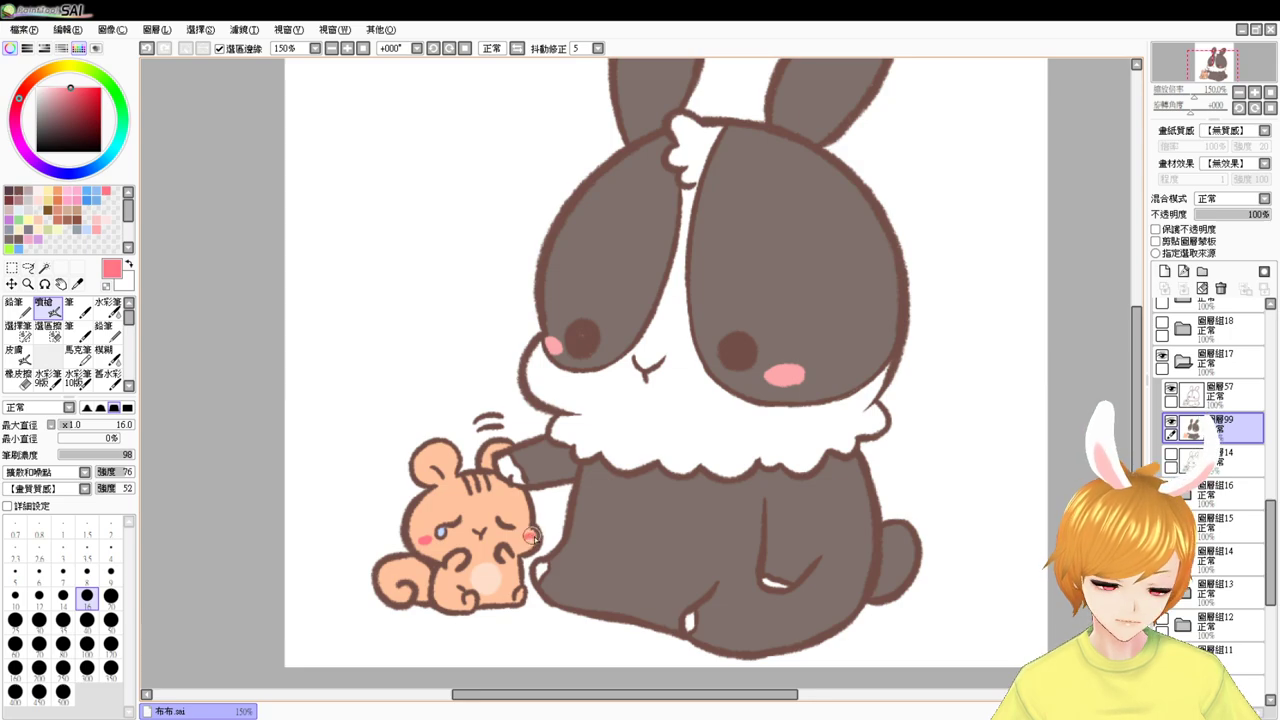
pyautogui.hotkey('ctrl', 'z')
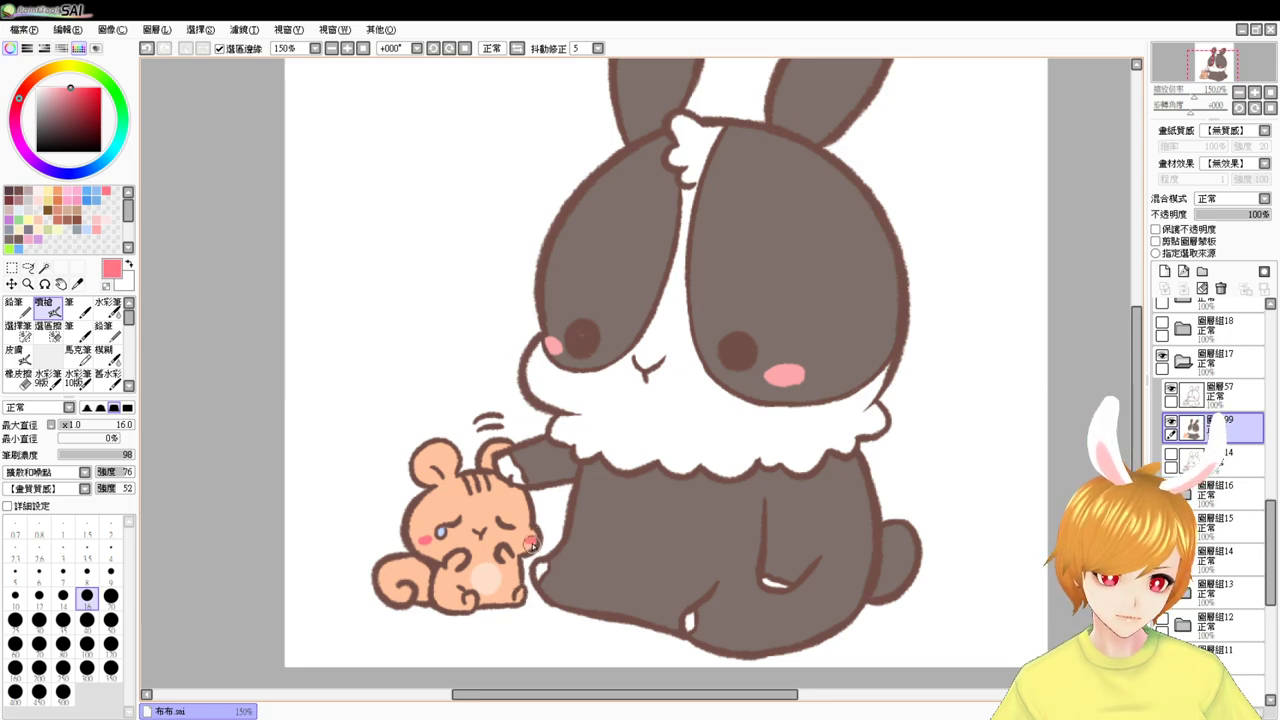
pyautogui.hotkey('ctrl', 'z')
pyautogui.click(528, 537)
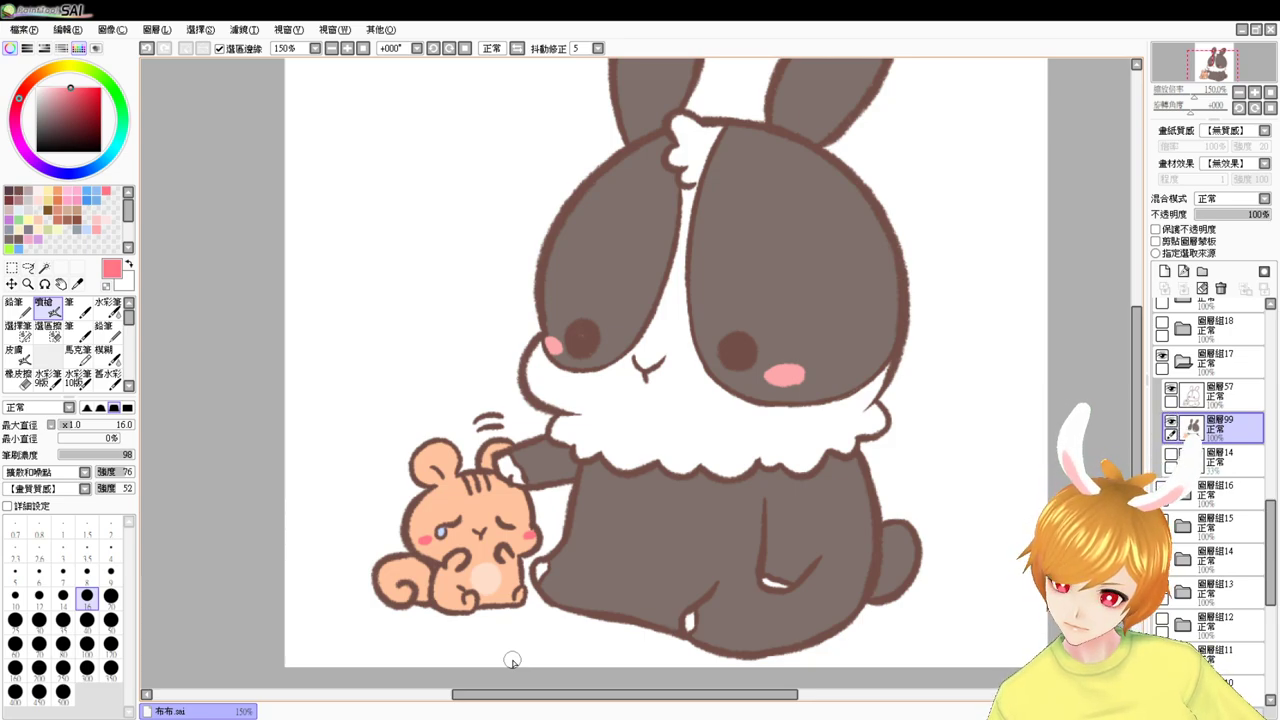
pyautogui.moveTo(536, 563)
pyautogui.mouseDown()
pyautogui.moveTo(507, 577)
pyautogui.moveTo(492, 620)
pyautogui.mouseUp()
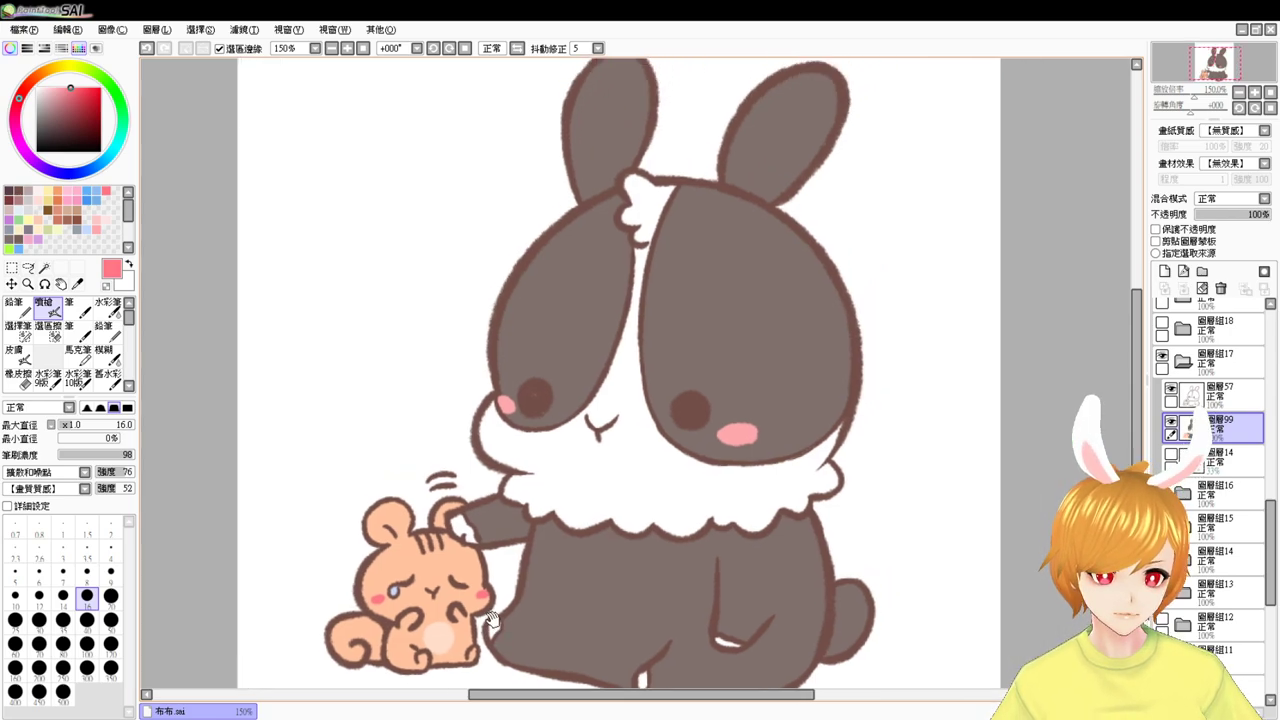
pyautogui.click(332, 48)
pyautogui.click(44, 268)
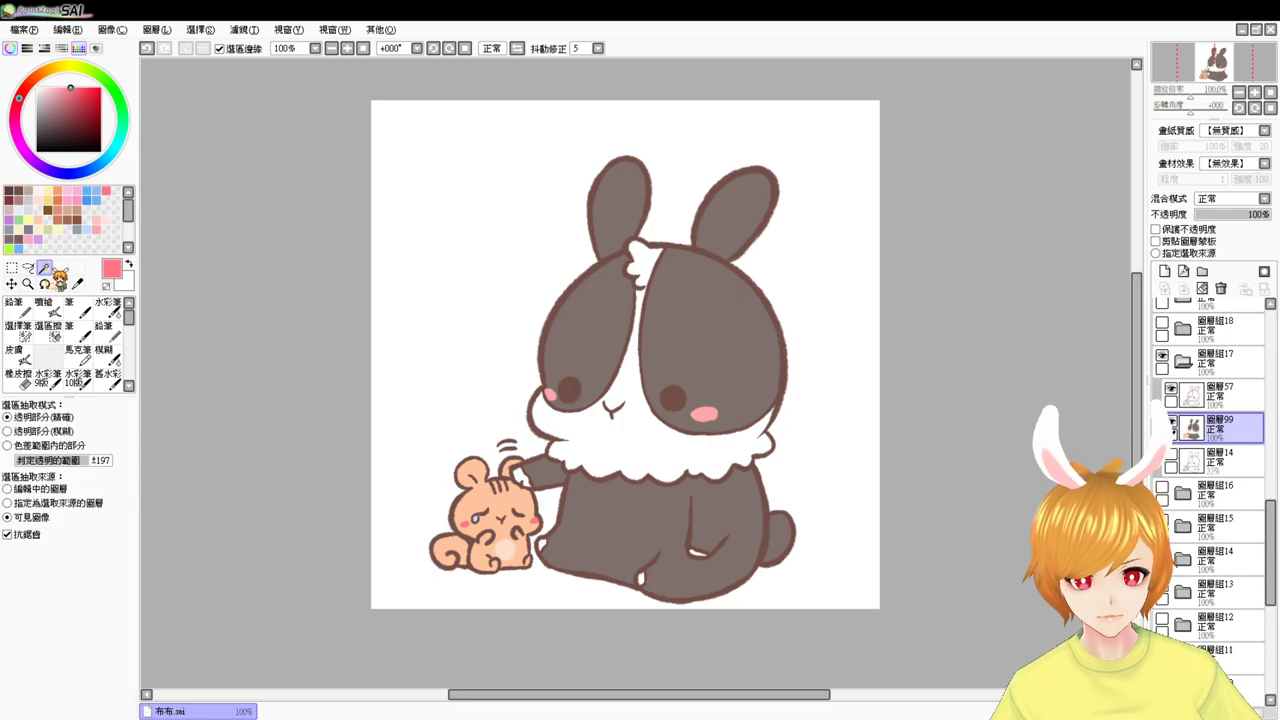
pyautogui.click(677, 458)
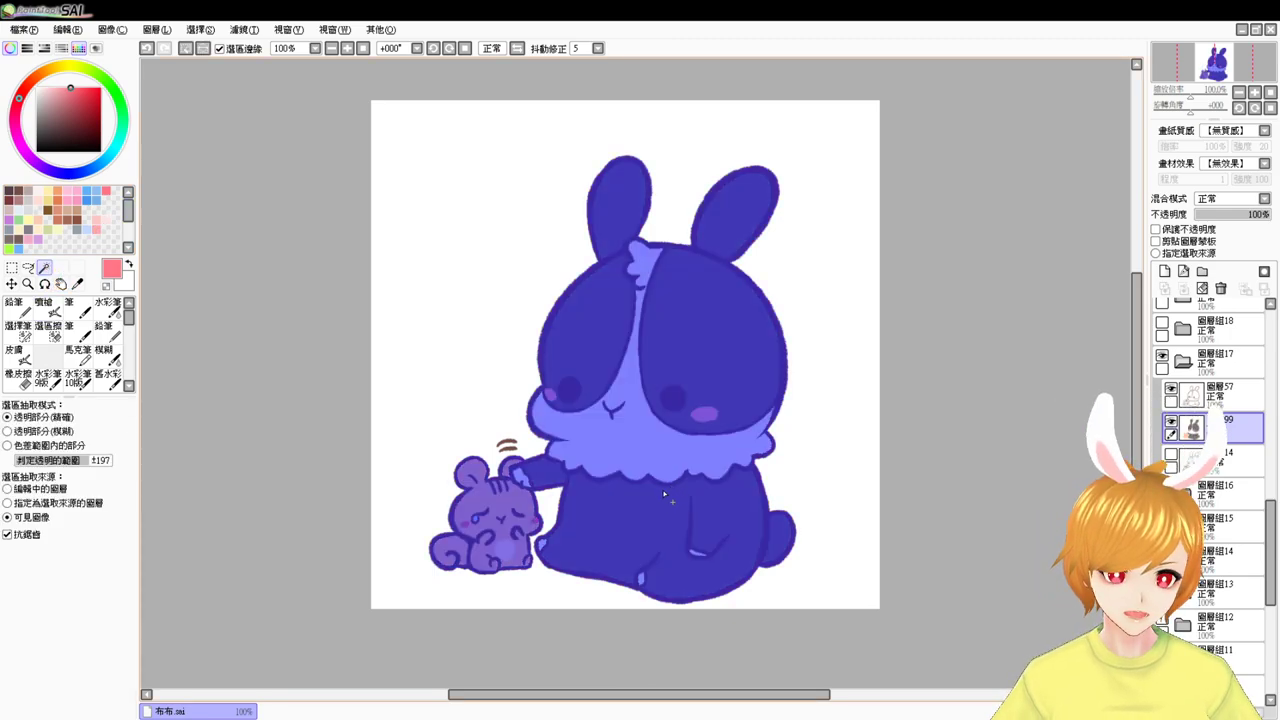
pyautogui.hotkey('ctrl', 'd')
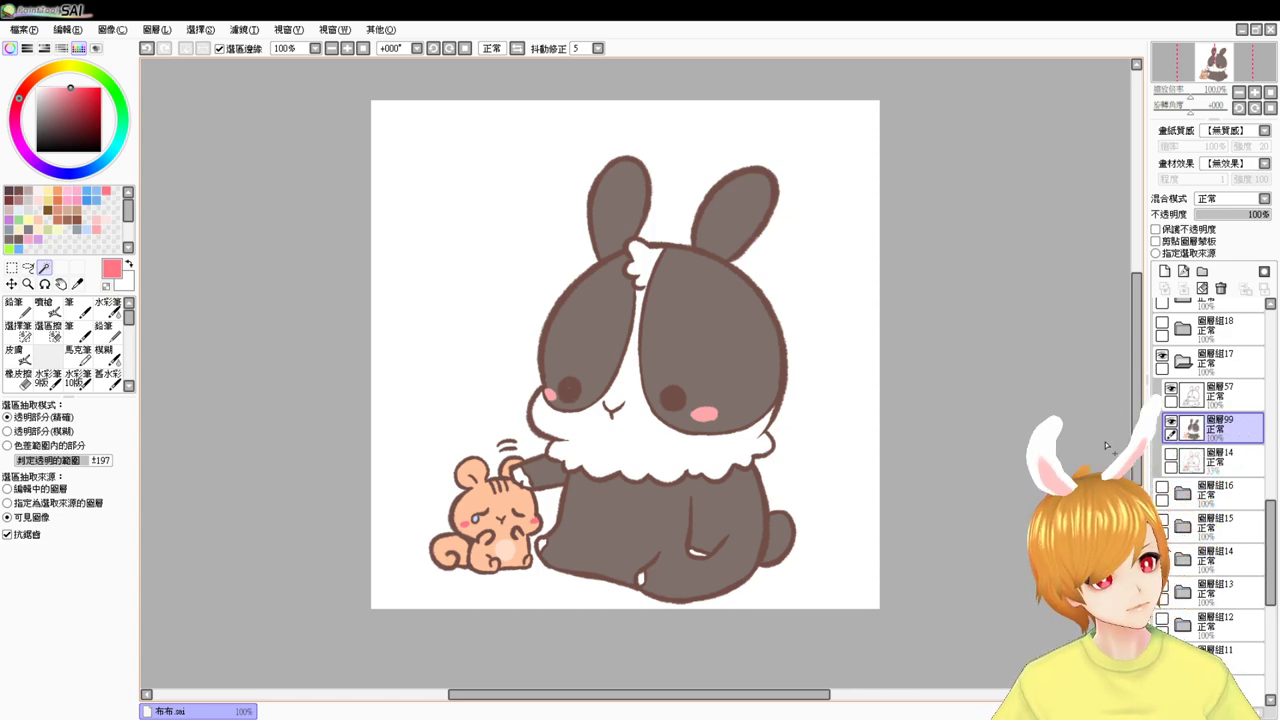
# - Collapse layer group 圖層組17 and hide it, and show 圖層組18 with the rabbit hugging a whale
pyautogui.click(1184, 361)
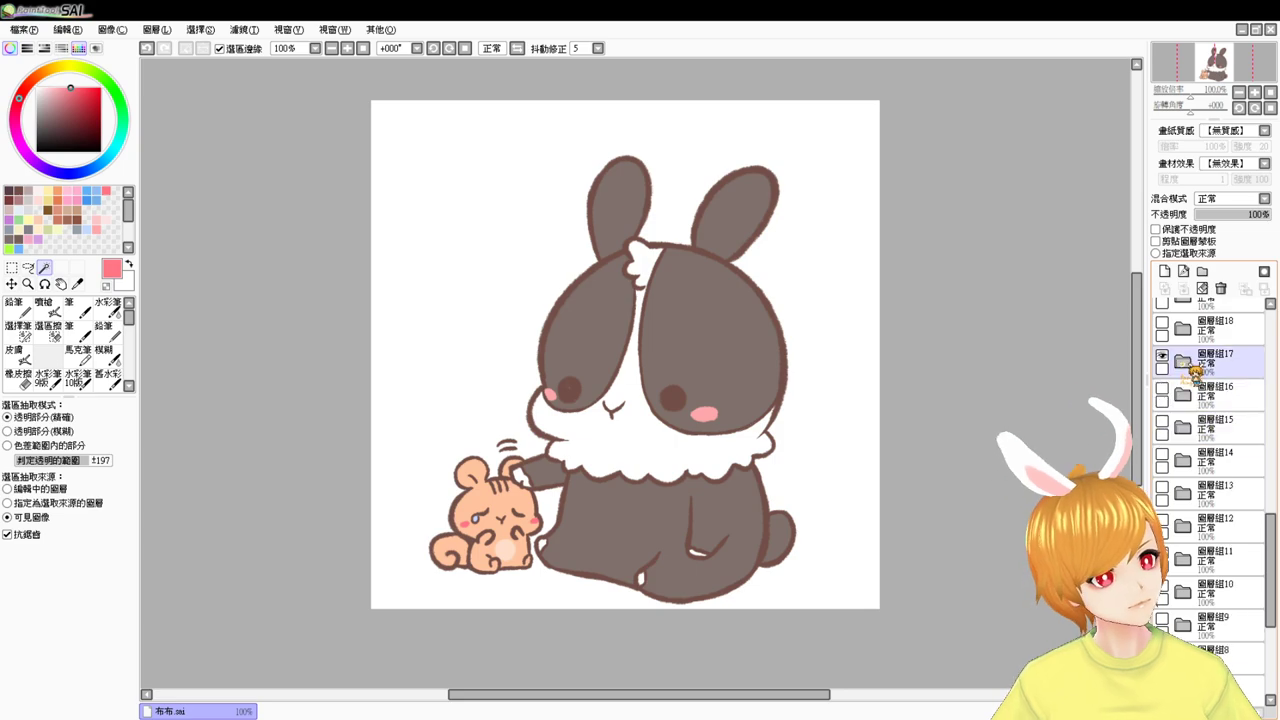
pyautogui.click(1162, 356)
pyautogui.click(1162, 355)
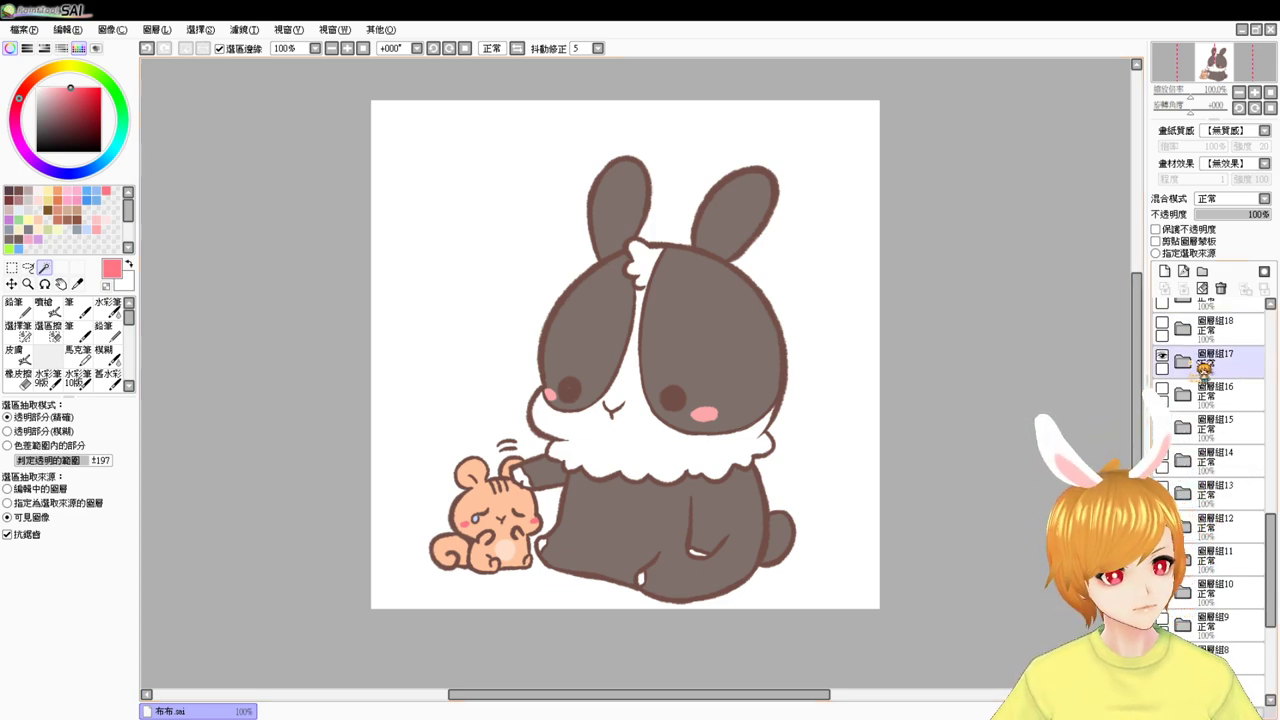
pyautogui.click(1235, 363)
pyautogui.moveTo(1273, 523); pyautogui.dragTo(1274, 481)
pyautogui.click(1162, 469)
pyautogui.click(1162, 502)
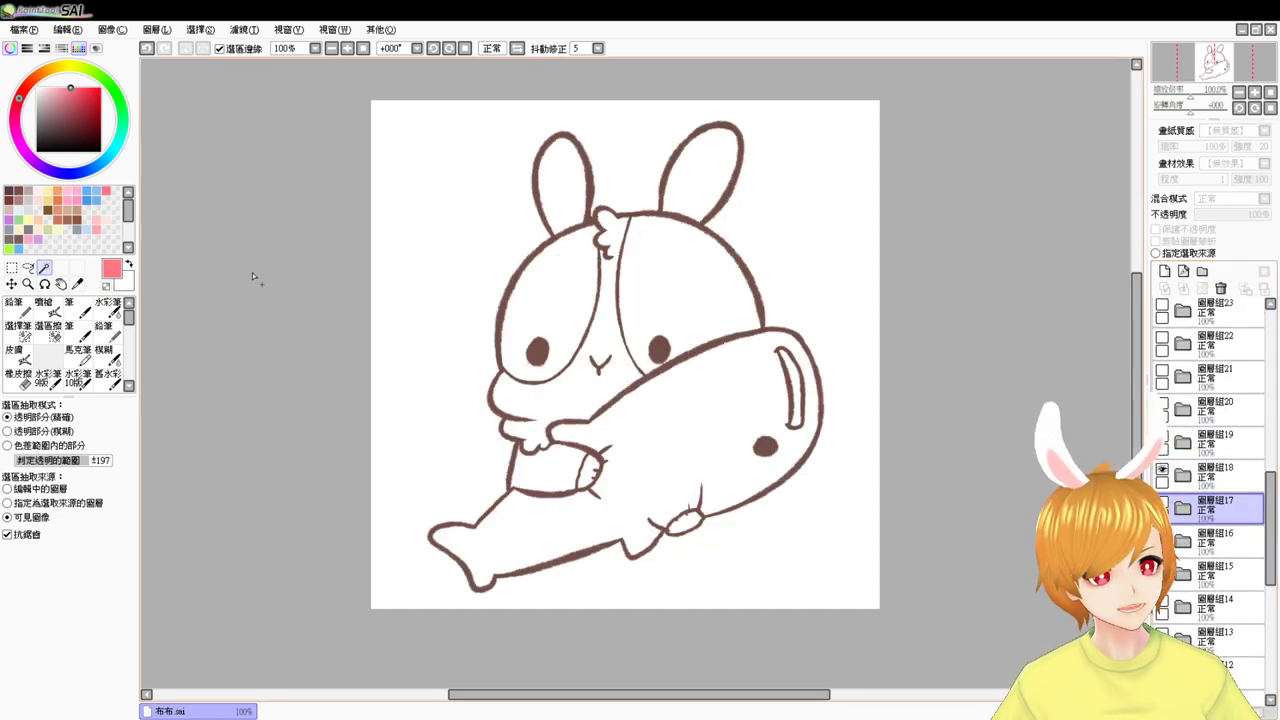
# - Select the rabbit's ears, face patches and arm with the Magic Wand and fill them greyish brown on a new layer in 圖層組18
pyautogui.click(584, 274)
pyautogui.click(674, 260)
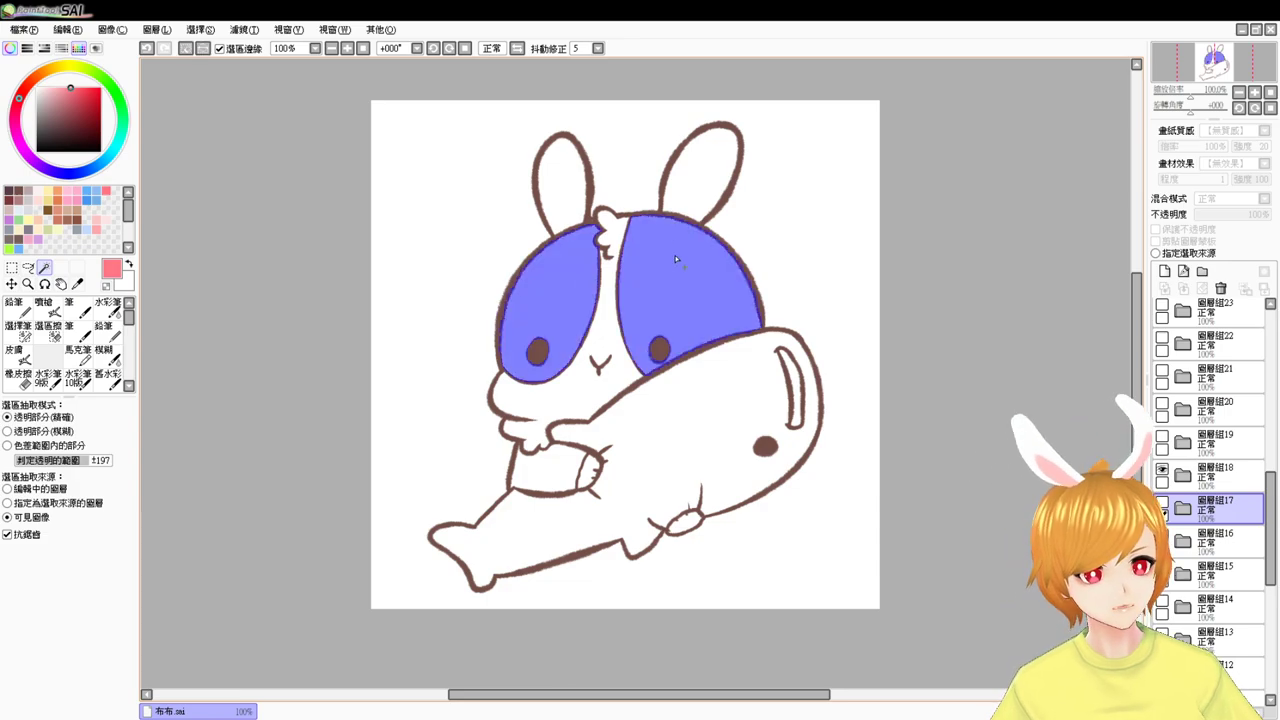
pyautogui.click(702, 172)
pyautogui.click(567, 190)
pyautogui.click(546, 474)
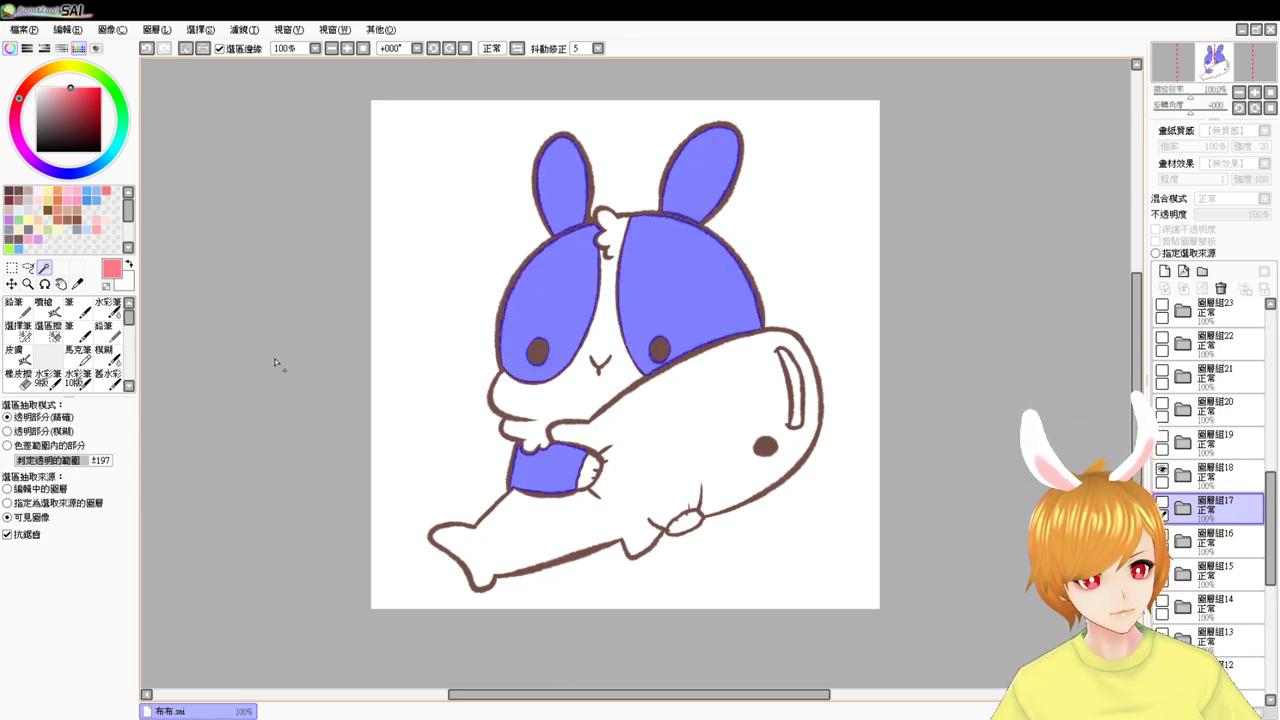
pyautogui.click(12, 235)
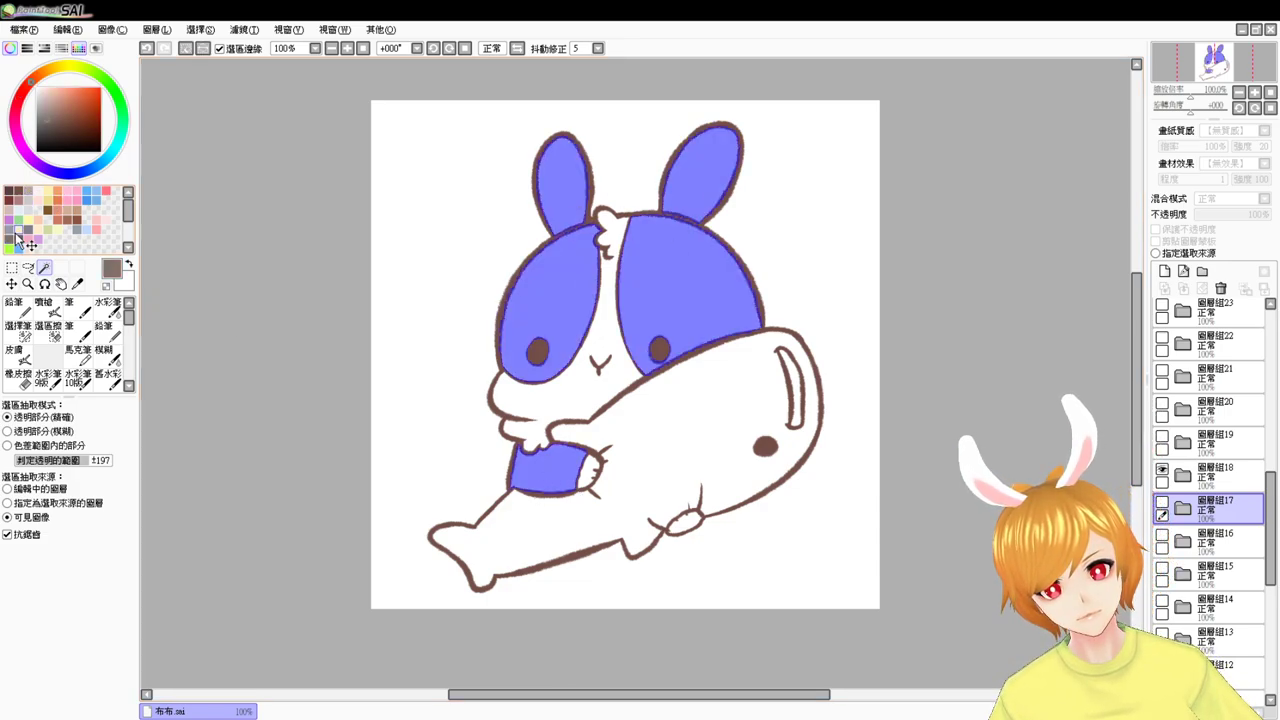
pyautogui.click(1183, 508)
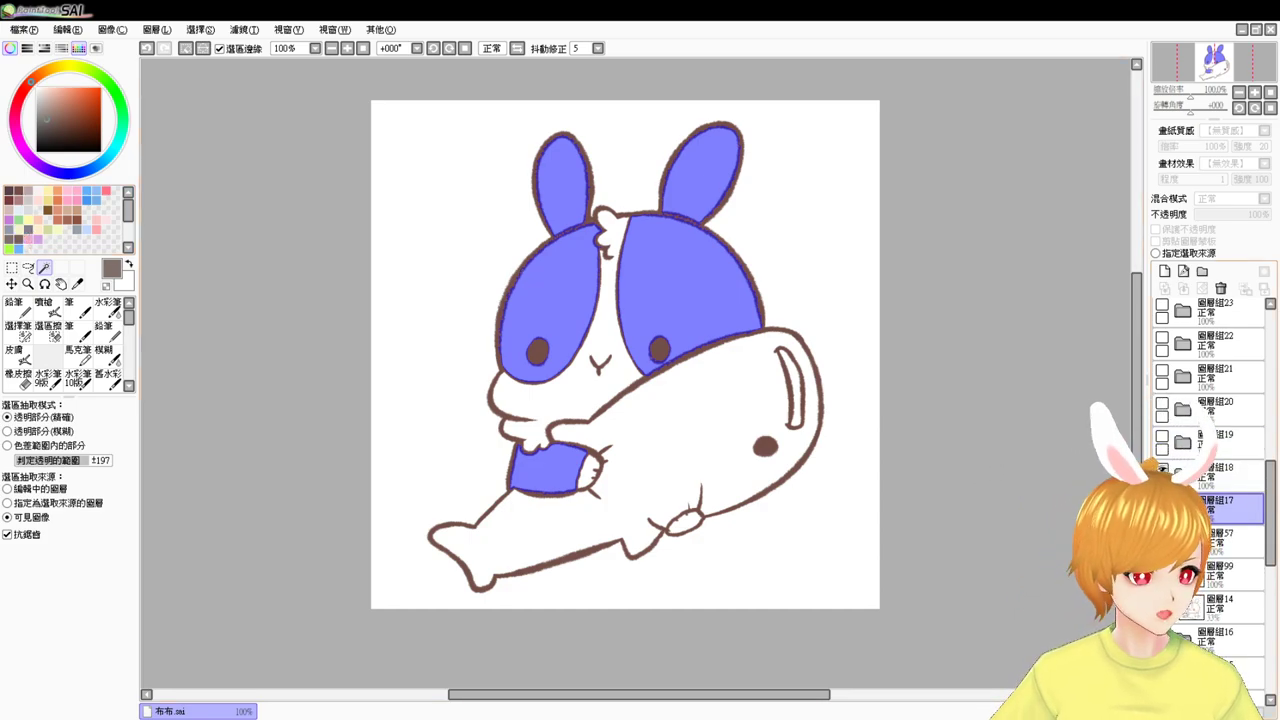
pyautogui.hotkey('ctrl', 'z')
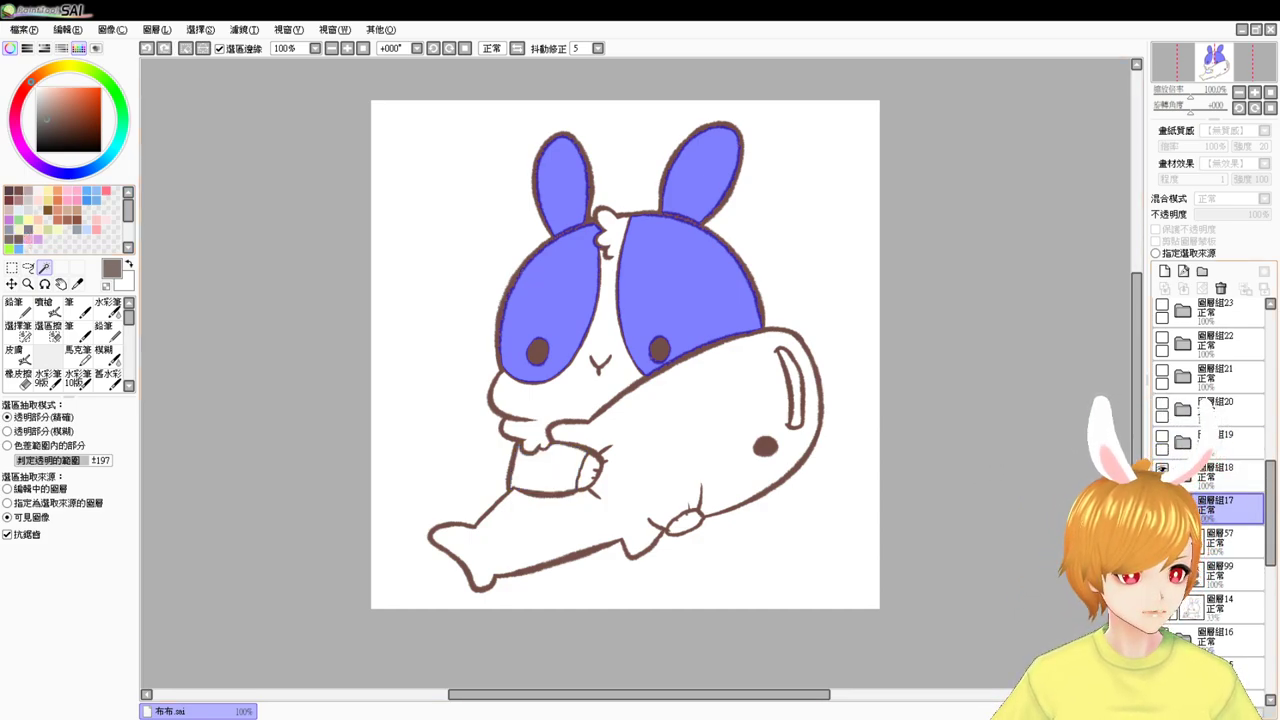
pyautogui.click(1183, 508)
pyautogui.click(1183, 475)
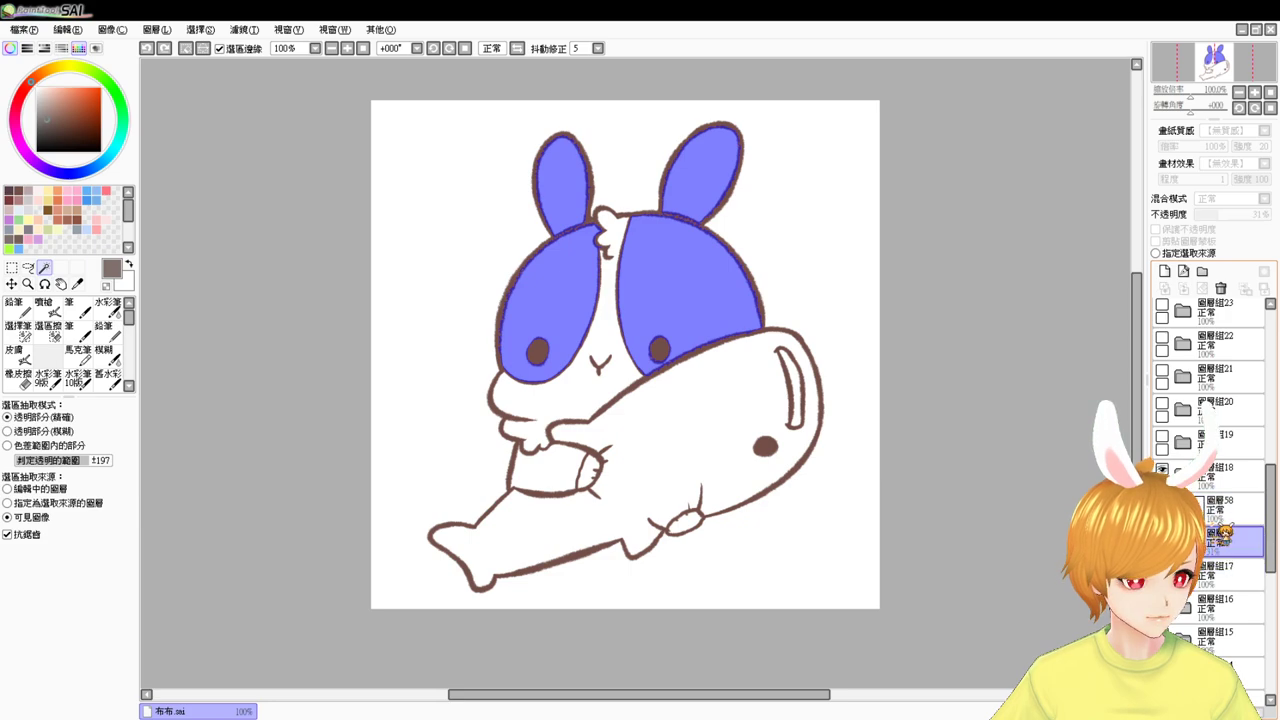
pyautogui.click(1164, 271)
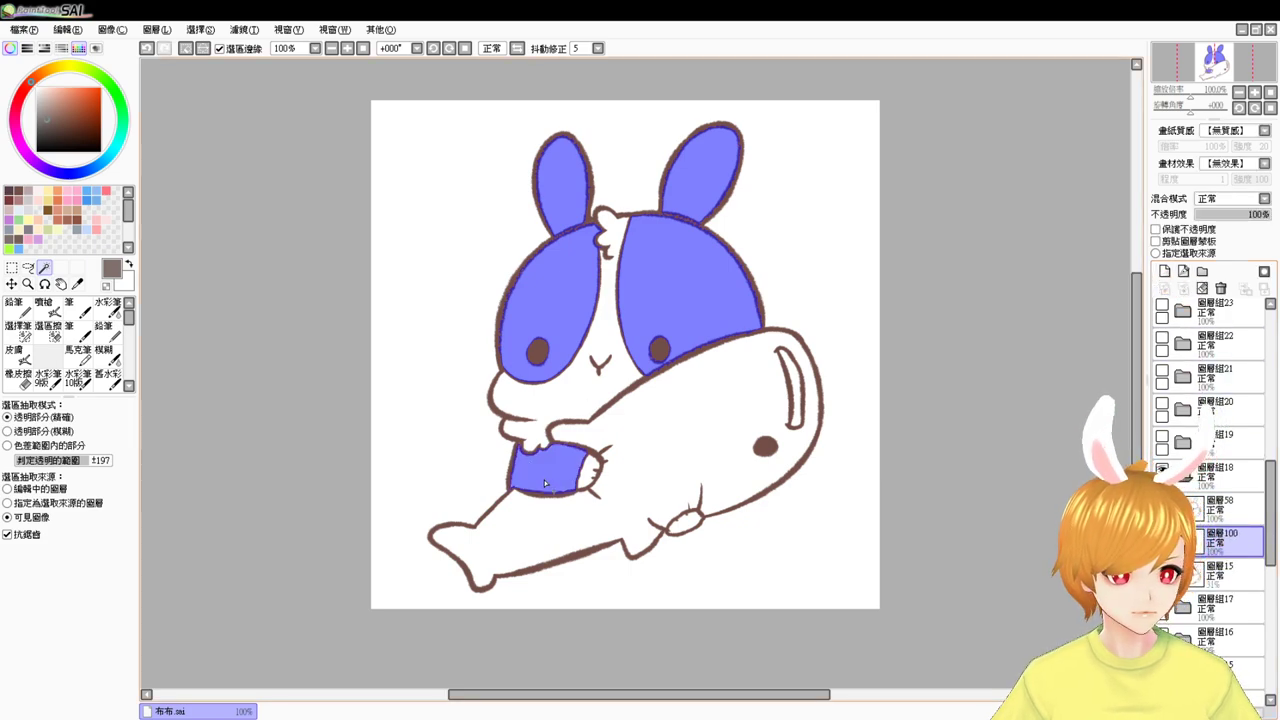
pyautogui.hotkey('ctrl', 'f')
pyautogui.hotkey('ctrl', 'd')
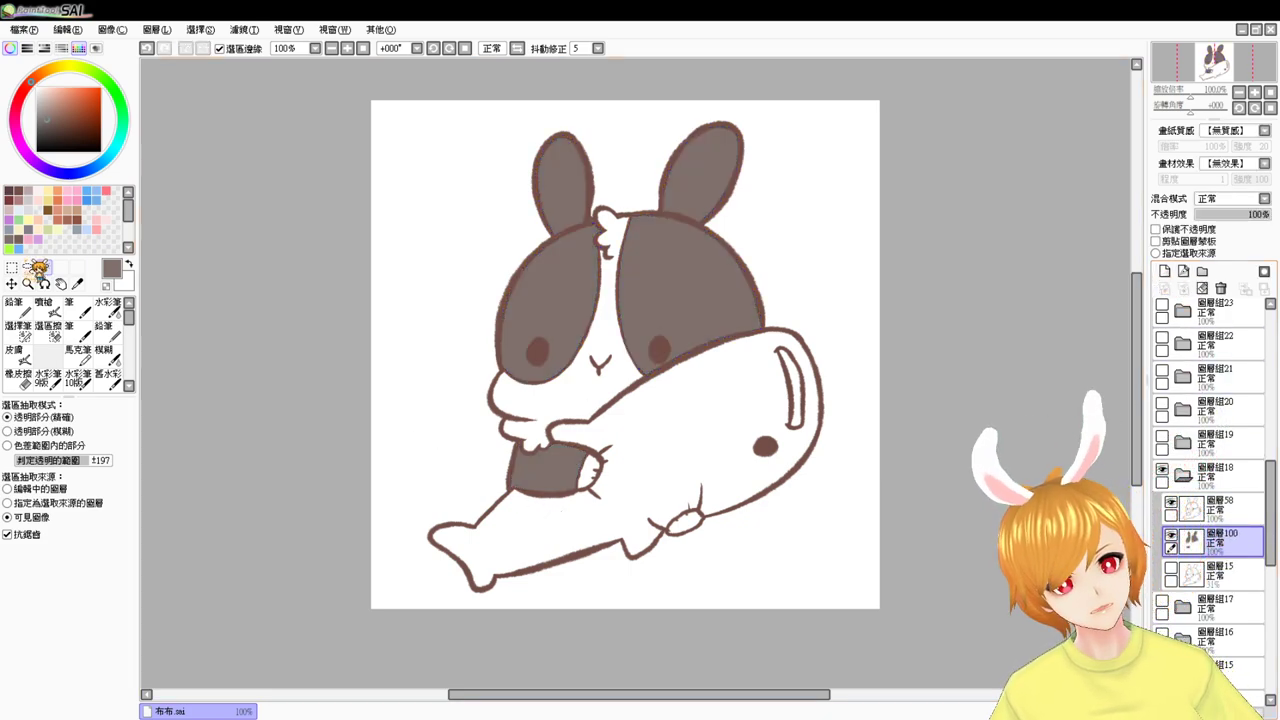
# - Select the rabbit's white face stripe, muzzle and both paws with the Magic Wand, fill them with white and deselect
pyautogui.click(611, 309)
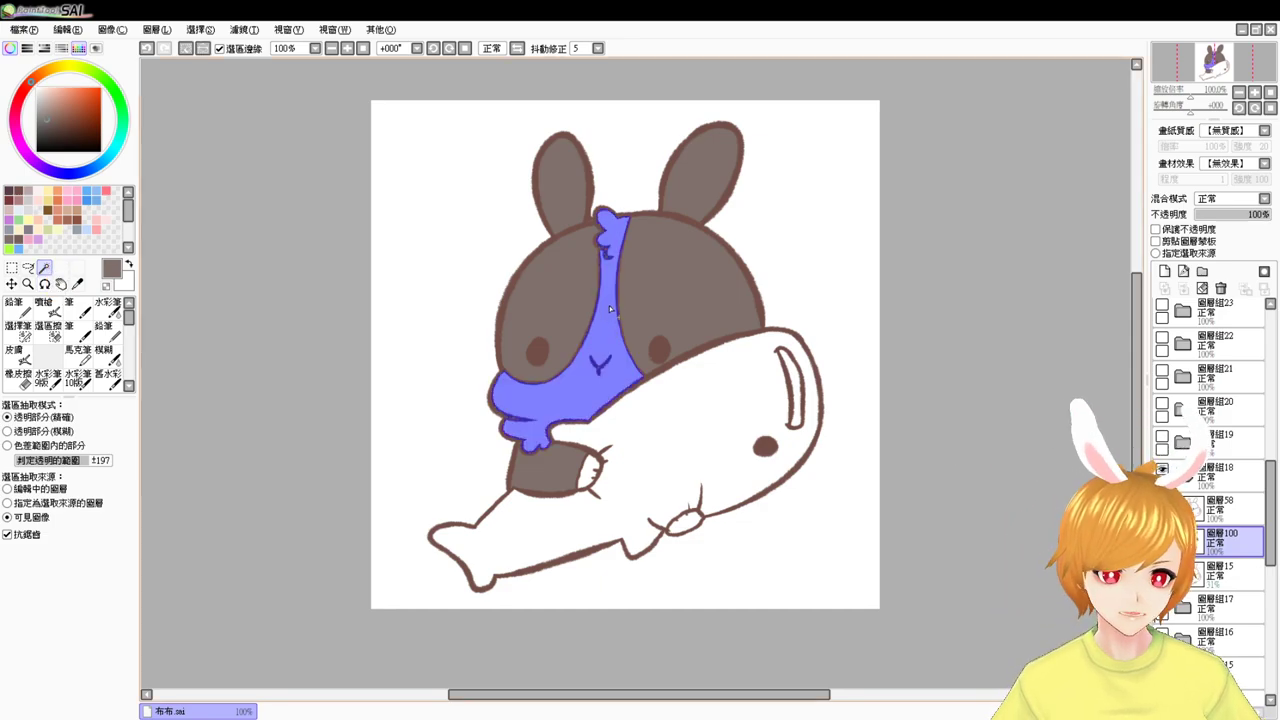
pyautogui.click(596, 480)
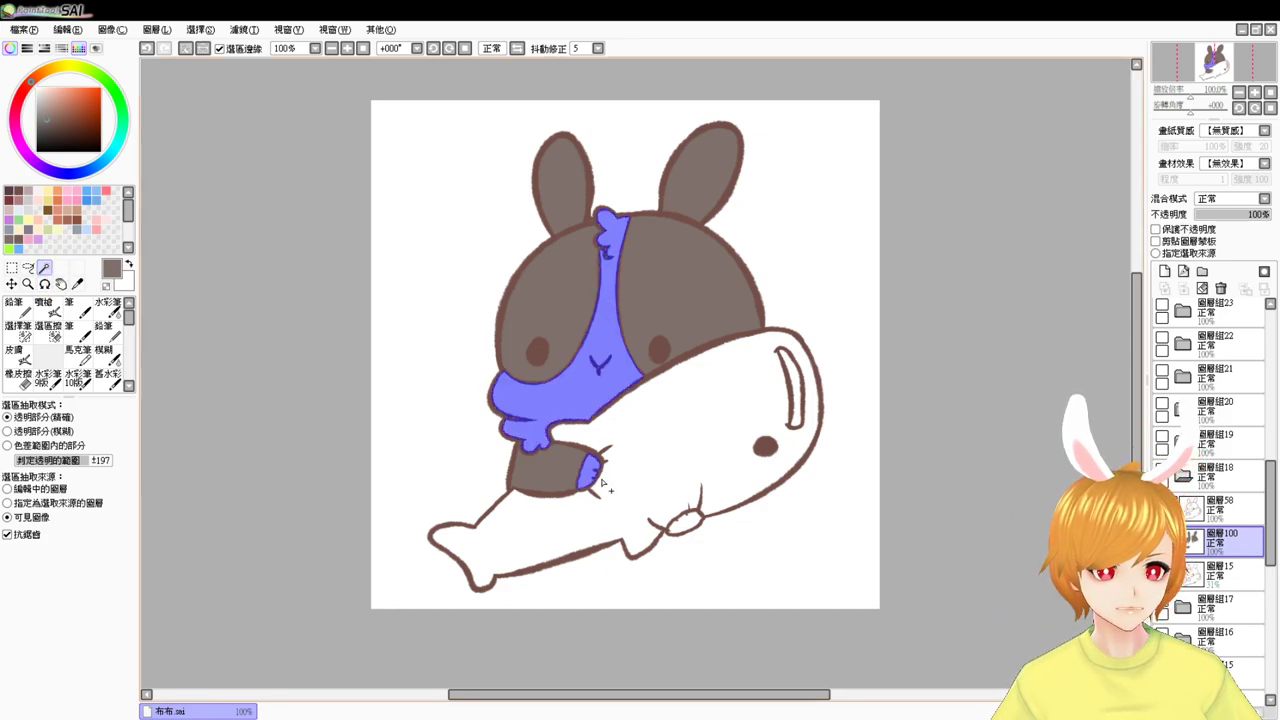
pyautogui.click(690, 524)
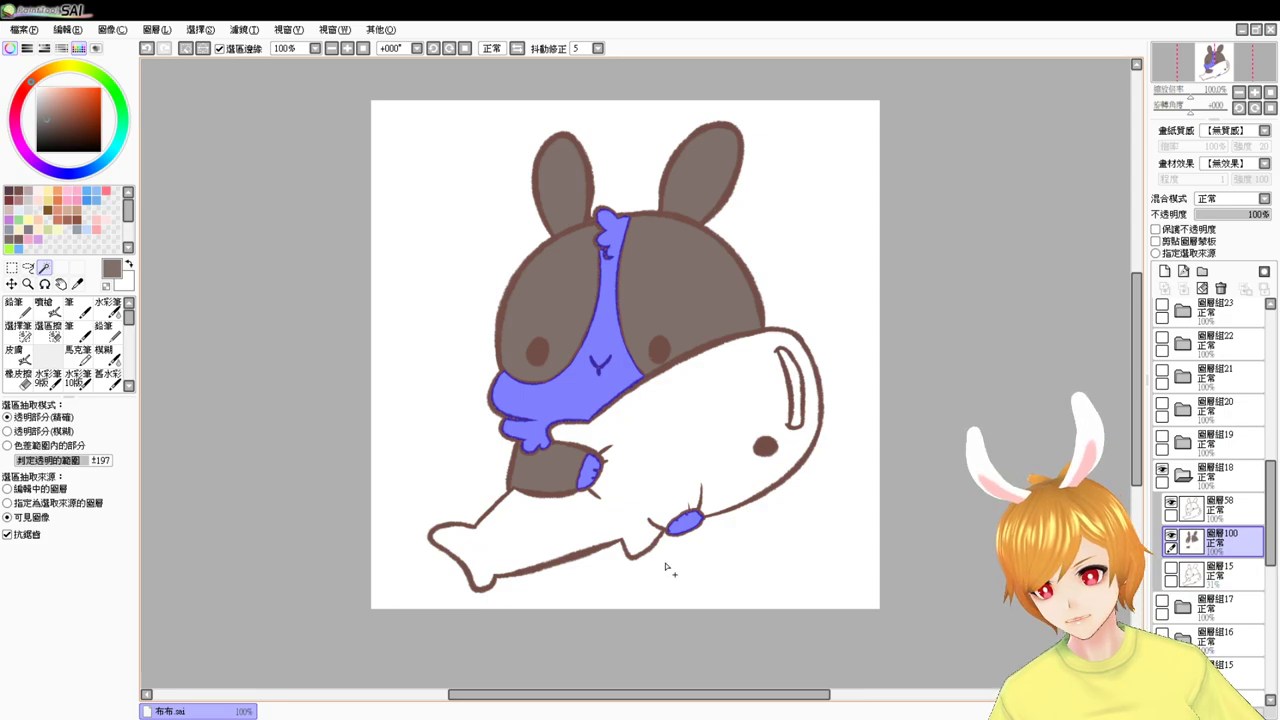
pyautogui.click(50, 214)
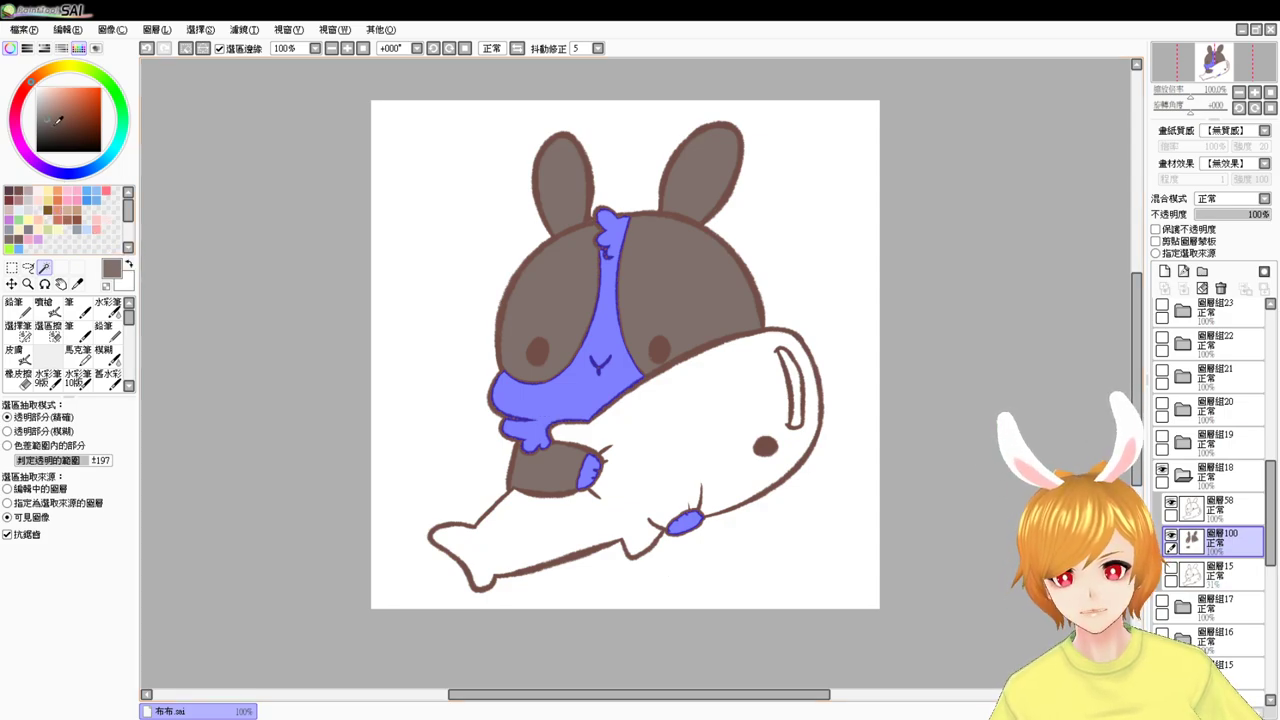
pyautogui.hotkey('ctrl', 'f')
pyautogui.hotkey('ctrl', 'd')
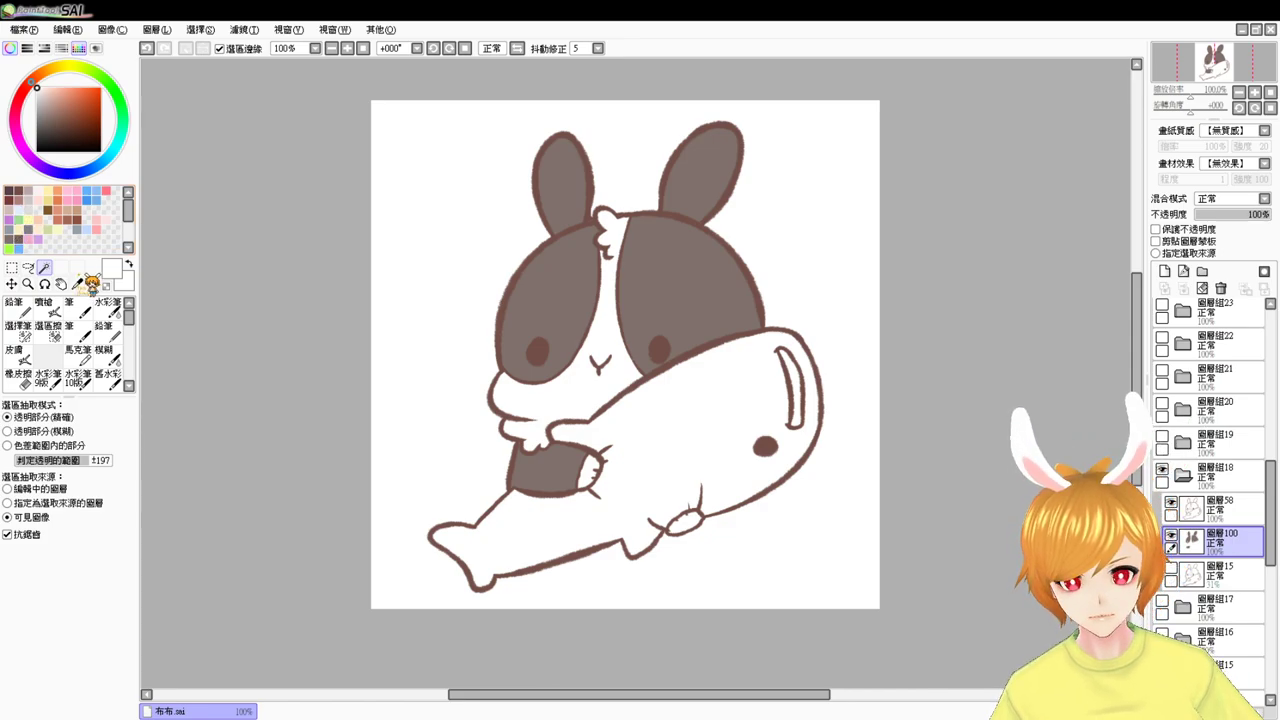
# - Paint a light pink blush spot under the rabbit's outer eye with the airbrush at size 16, trying coral pink first
pyautogui.click(560, 374)
pyautogui.hotkey('ctrl', 'z')
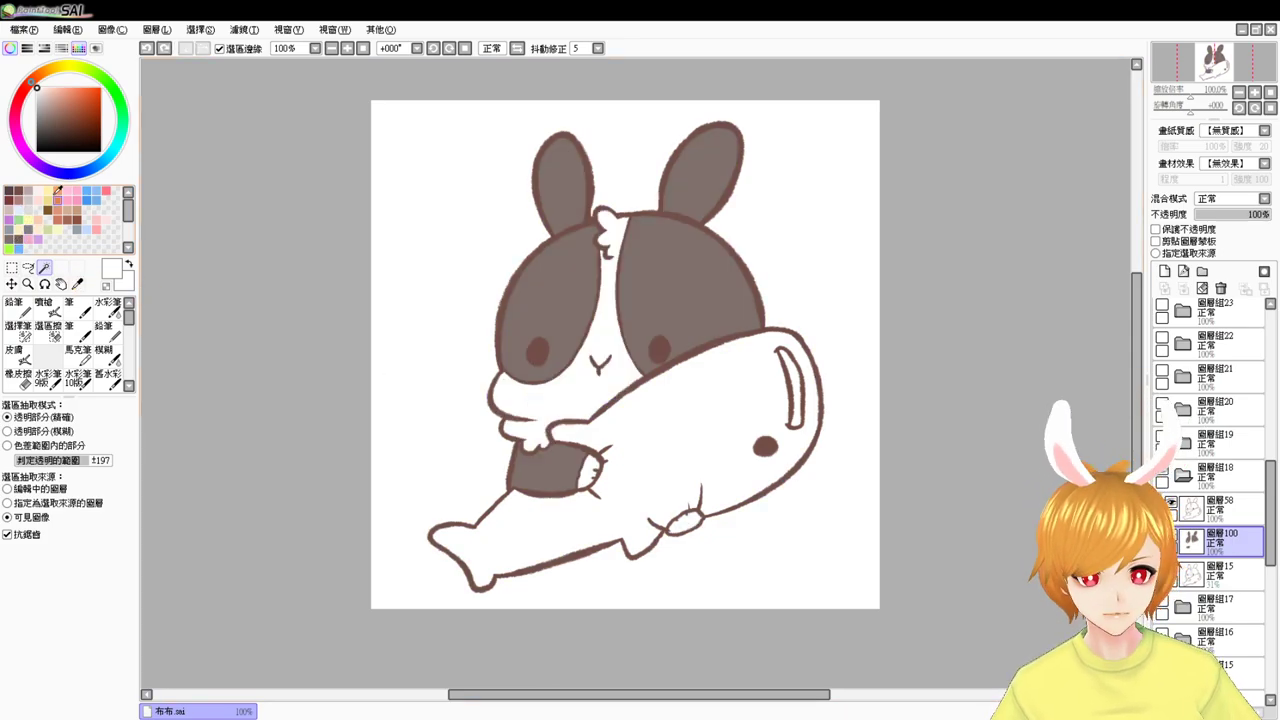
pyautogui.click(108, 190)
pyautogui.hotkey('ctrl', '+')
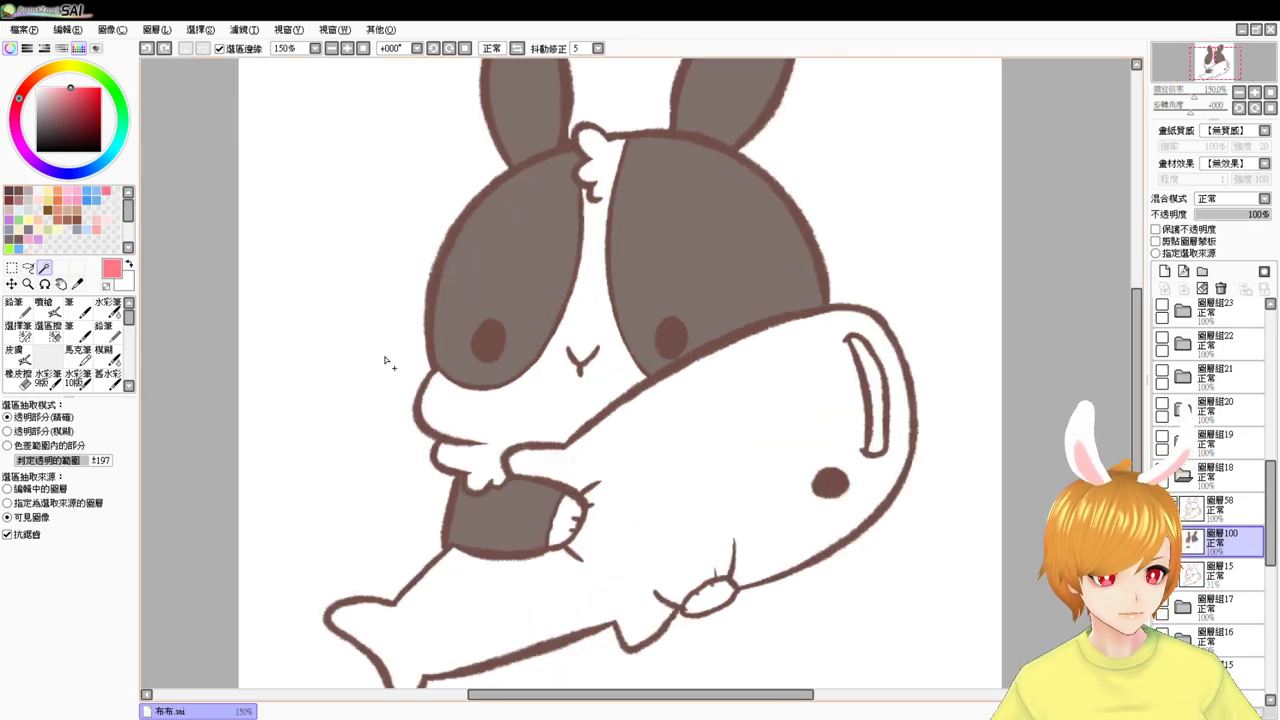
pyautogui.press('v')
pyautogui.moveTo(447, 367); pyautogui.dragTo(458, 369)
pyautogui.hotkey('ctrl', 'z')
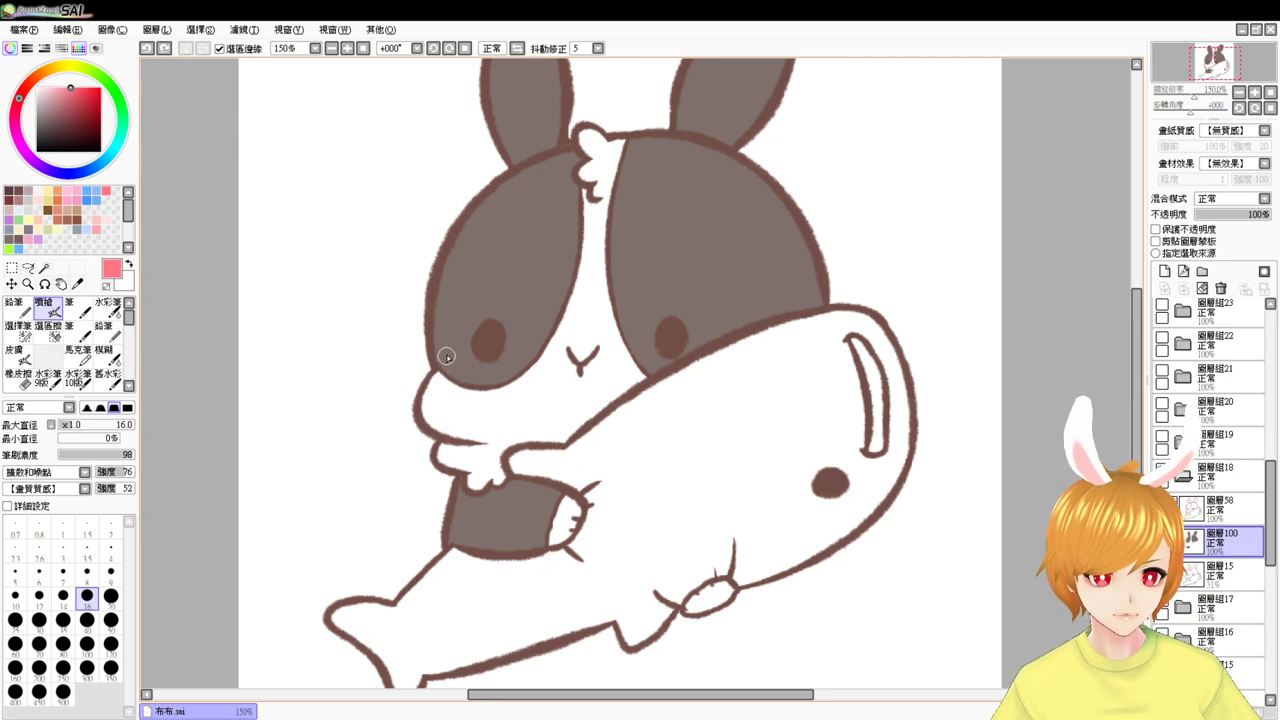
pyautogui.click(97, 221)
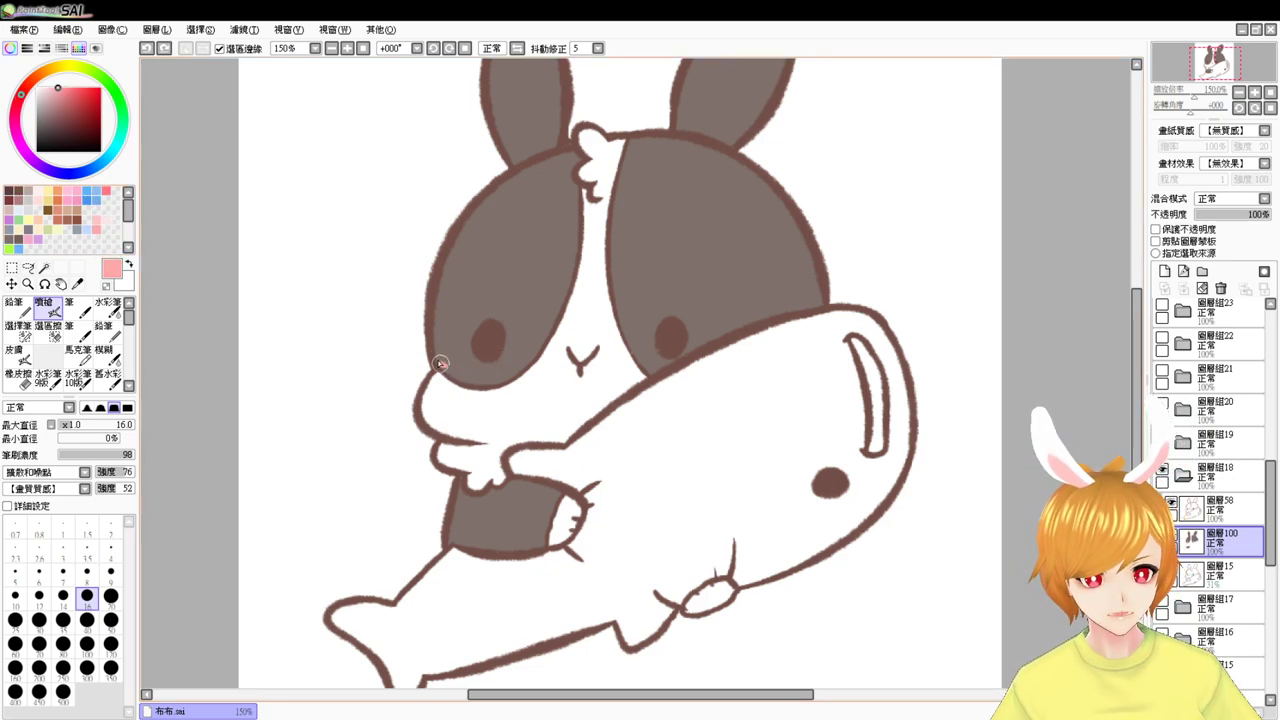
pyautogui.moveTo(440, 362)
pyautogui.mouseDown()
pyautogui.moveTo(449, 354)
pyautogui.moveTo(450, 368)
pyautogui.mouseUp()
pyautogui.hotkey('ctrl', 'z')
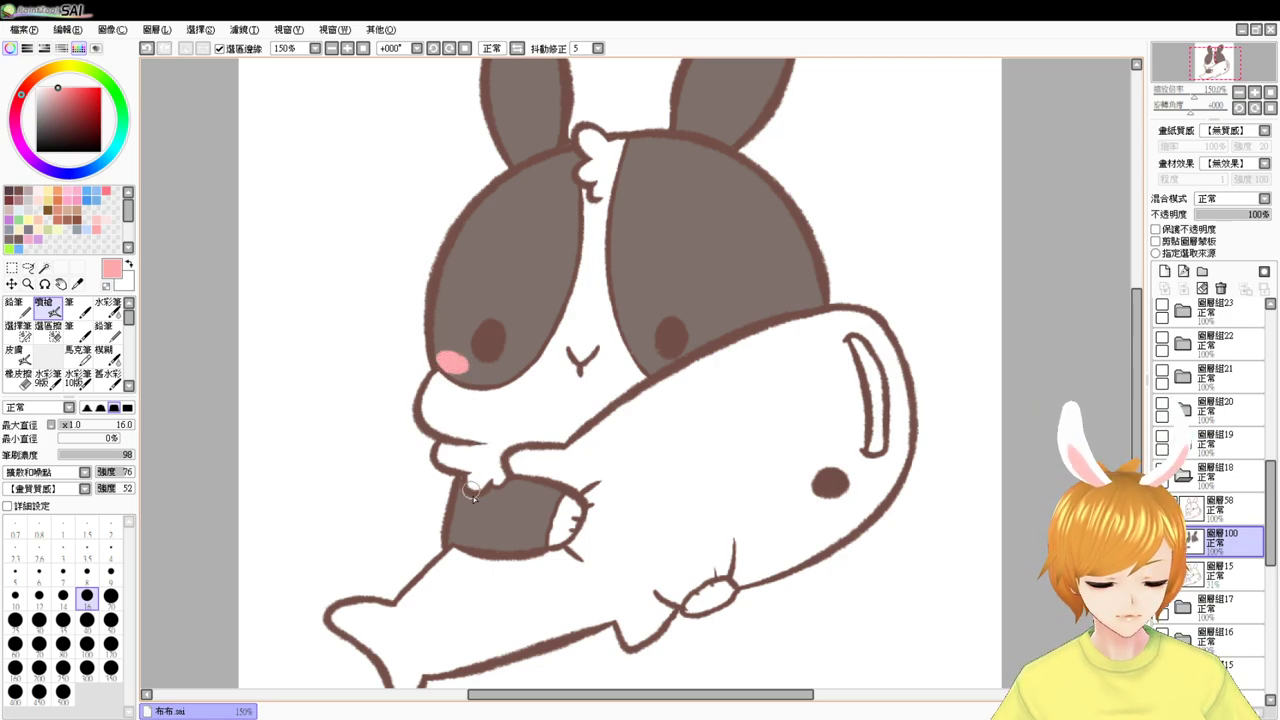
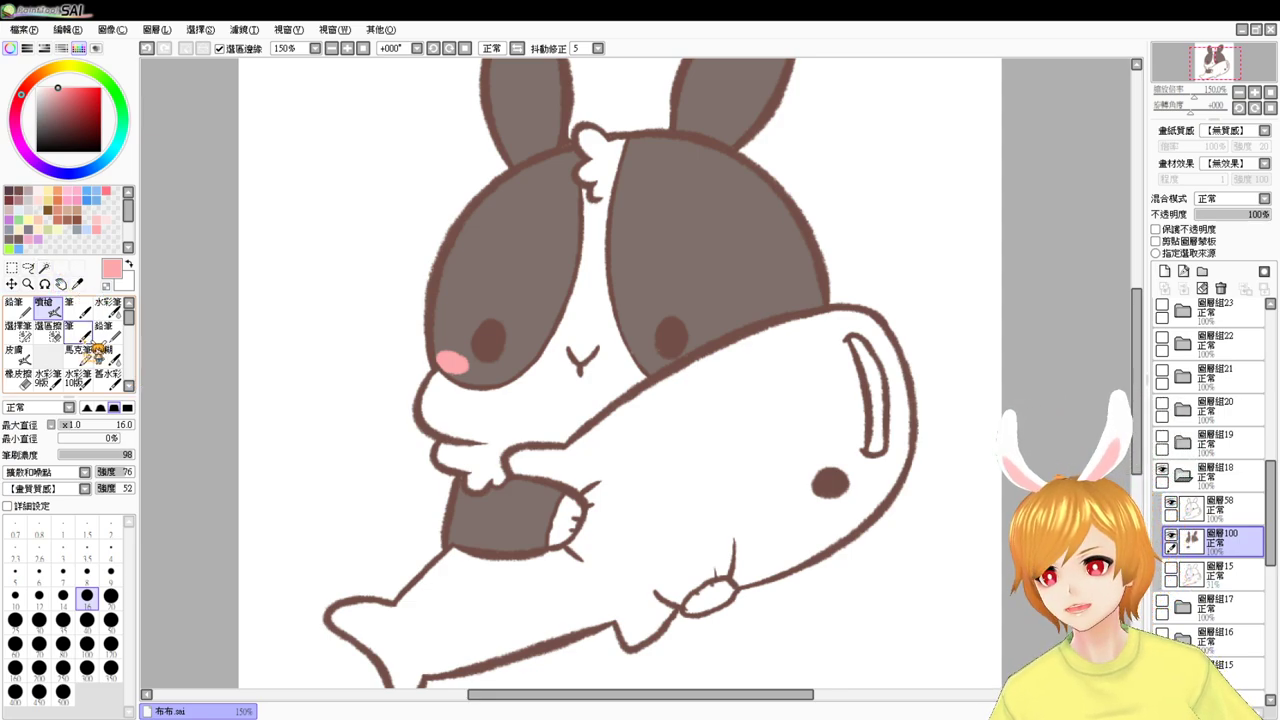
pyautogui.click(44, 268)
pyautogui.click(710, 491)
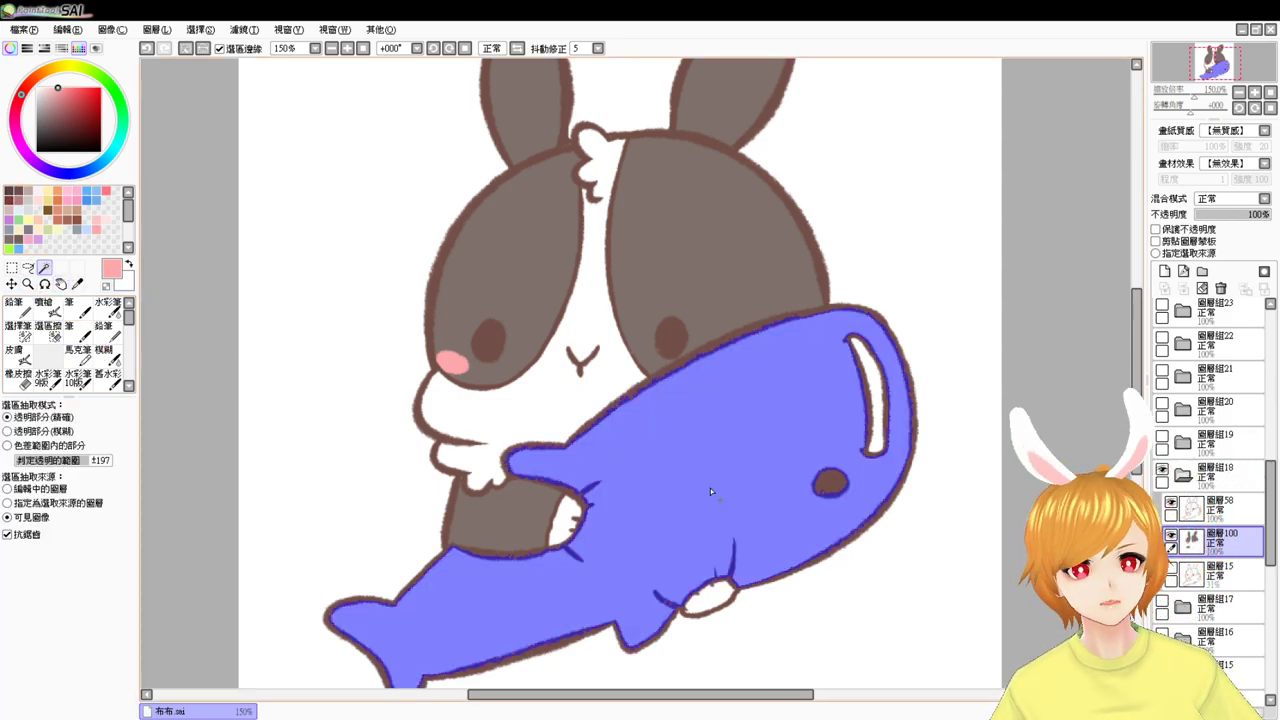
pyautogui.hotkey('ctrl', 'd')
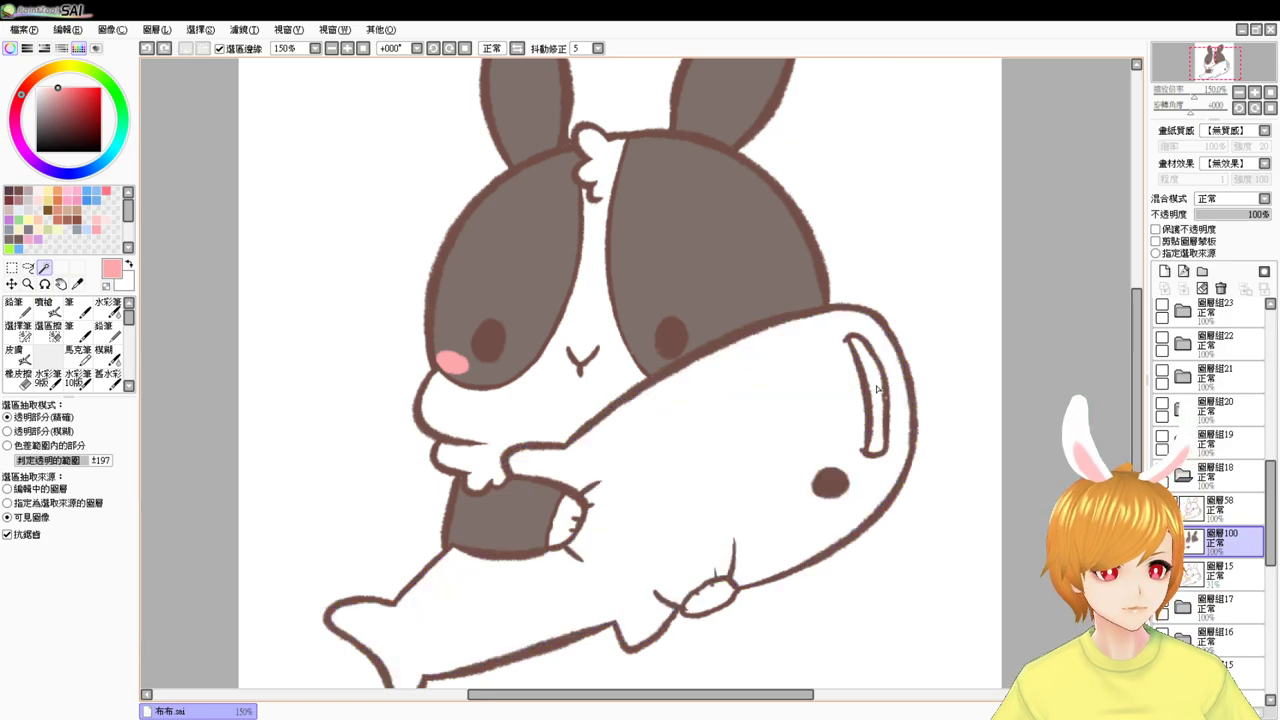
# - Select the whale's long highlight and fill it with white, and select its body and fill it with greyish blue
pyautogui.click(869, 384)
pyautogui.click(36, 88)
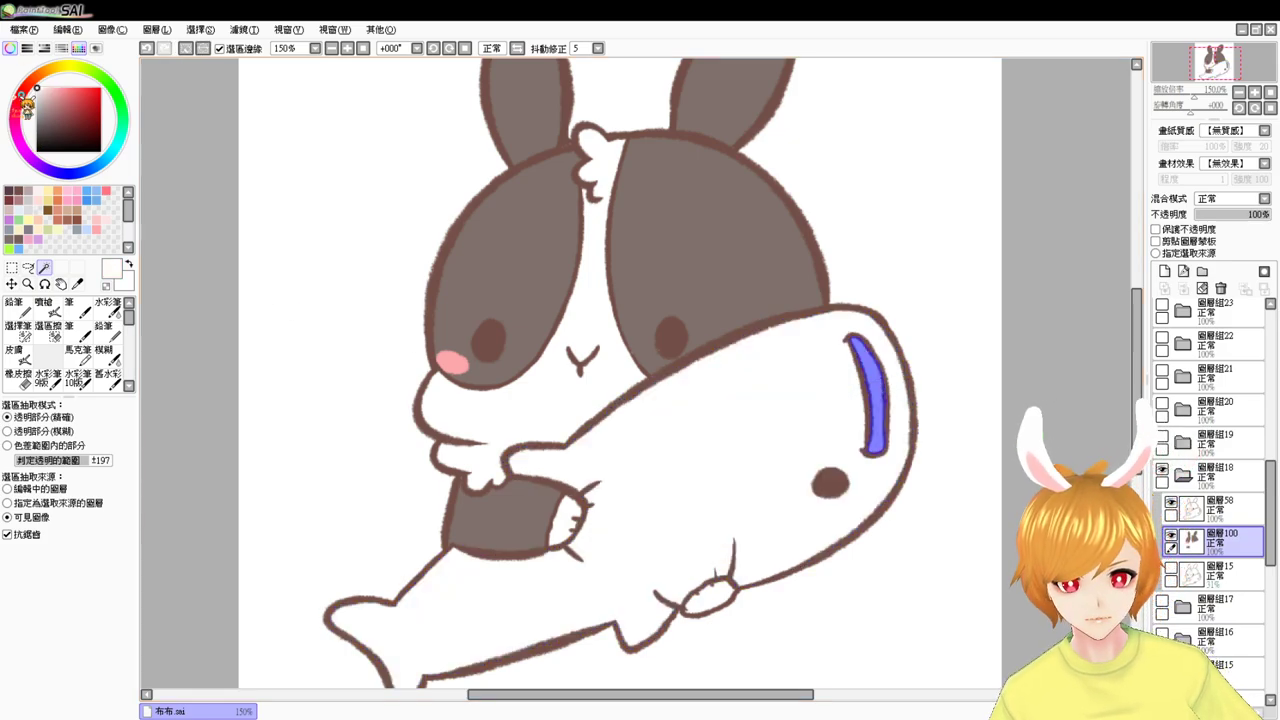
pyautogui.hotkey('ctrl', 'd')
pyautogui.click(680, 463)
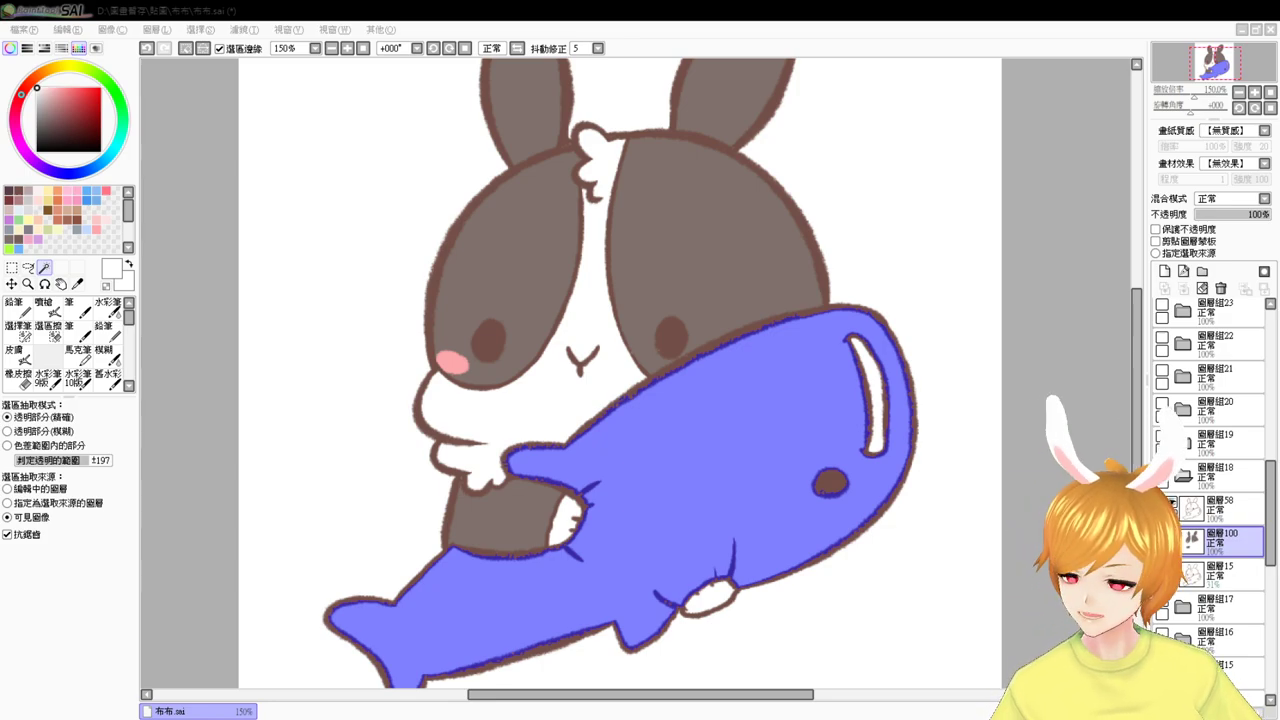
pyautogui.click(80, 227)
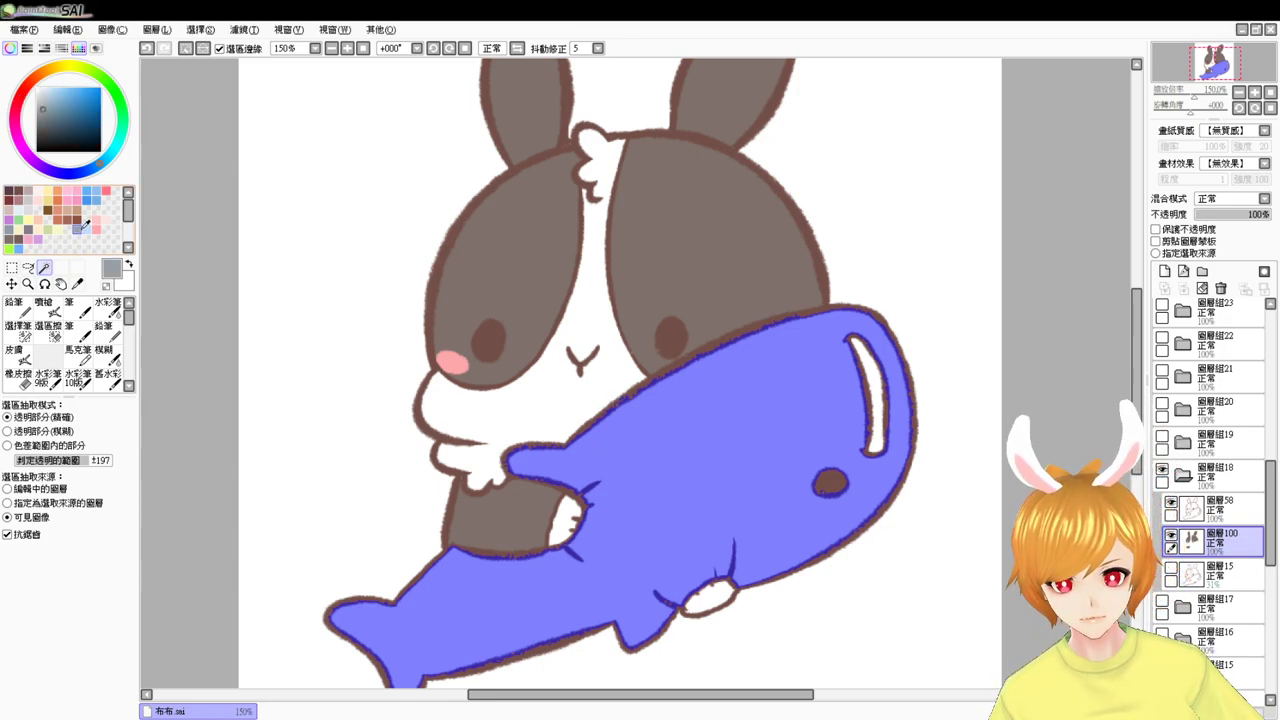
pyautogui.hotkey('ctrl', 'f')
# - Paint a first white spot on the whale's upper back with the airbrush at size 16
pyautogui.click(45, 308)
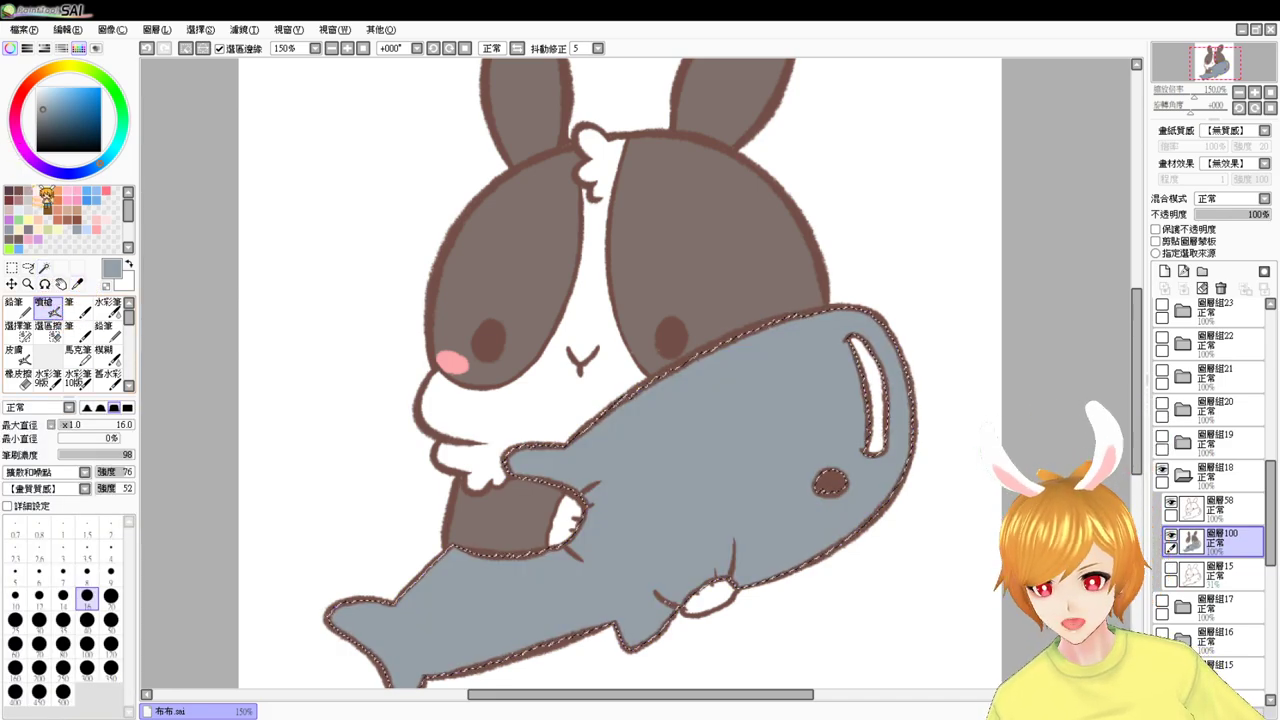
pyautogui.moveTo(47, 102); pyautogui.dragTo(13, 46)
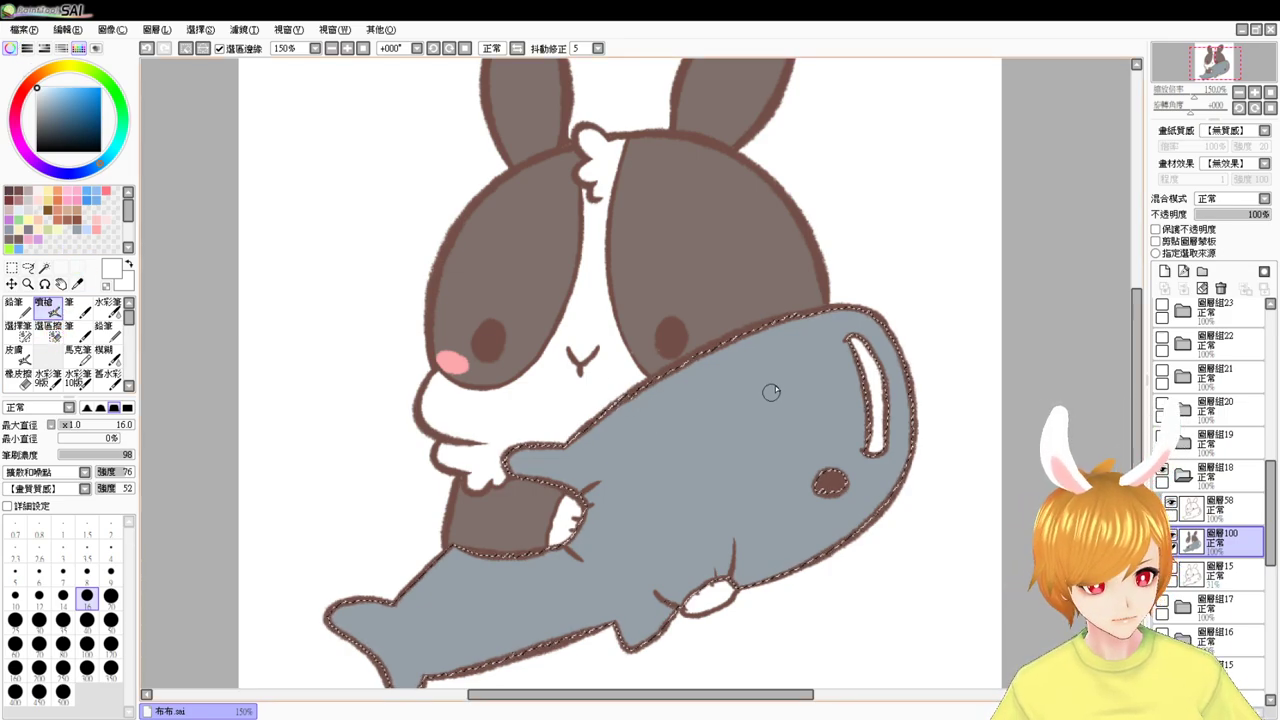
pyautogui.click(752, 366)
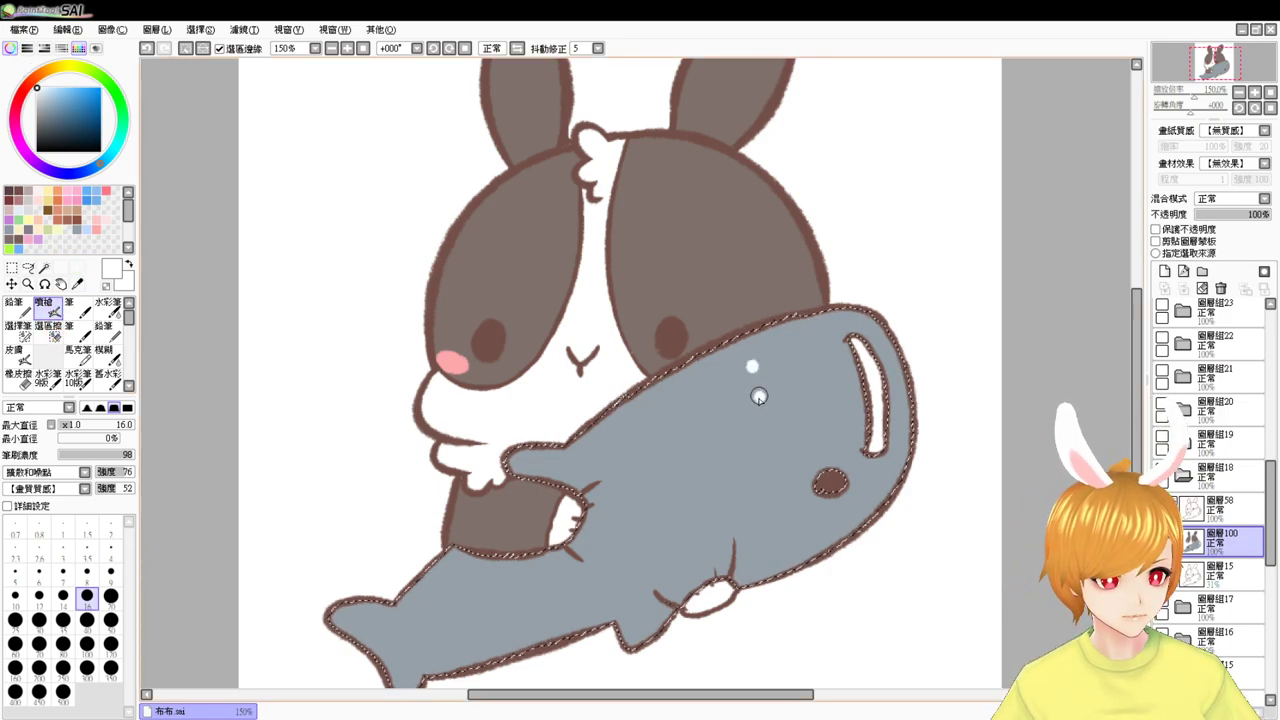
pyautogui.click(759, 397)
pyautogui.hotkey('ctrl', 'z')
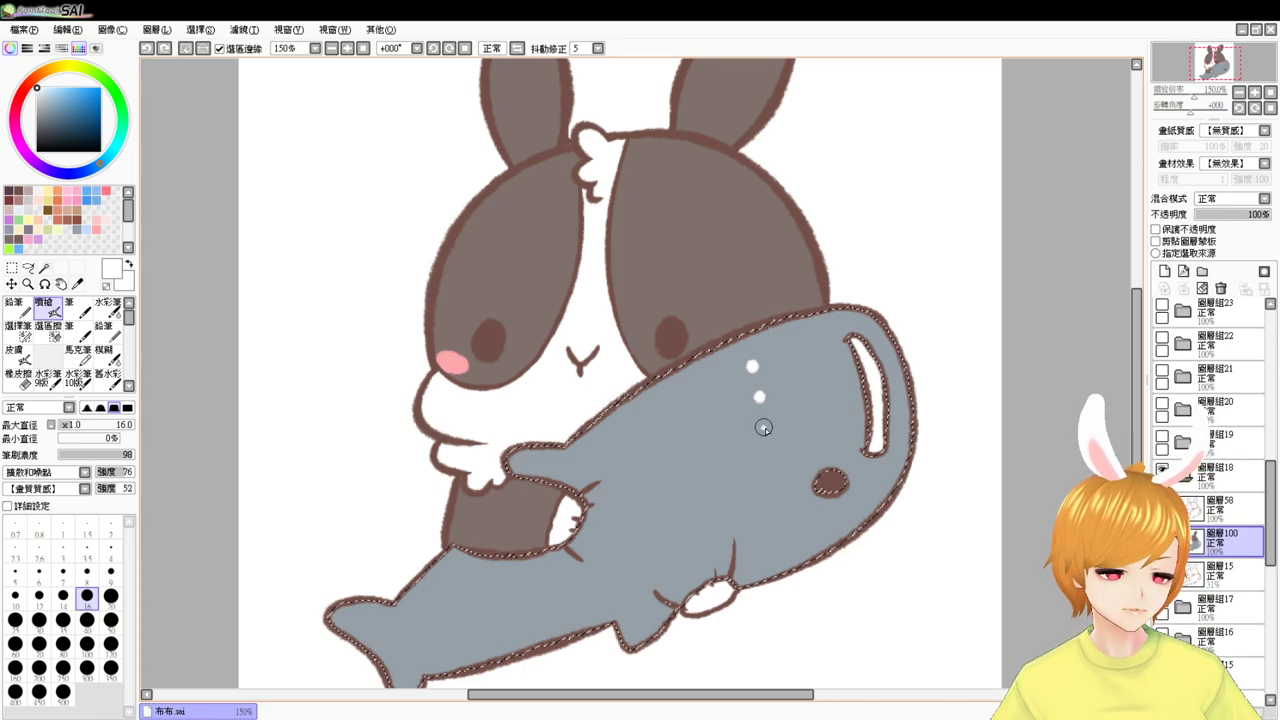
pyautogui.click(764, 428)
pyautogui.hotkey('ctrl', 'z')
pyautogui.hotkey('ctrl', 'z')
pyautogui.hotkey('ctrl', 'z')
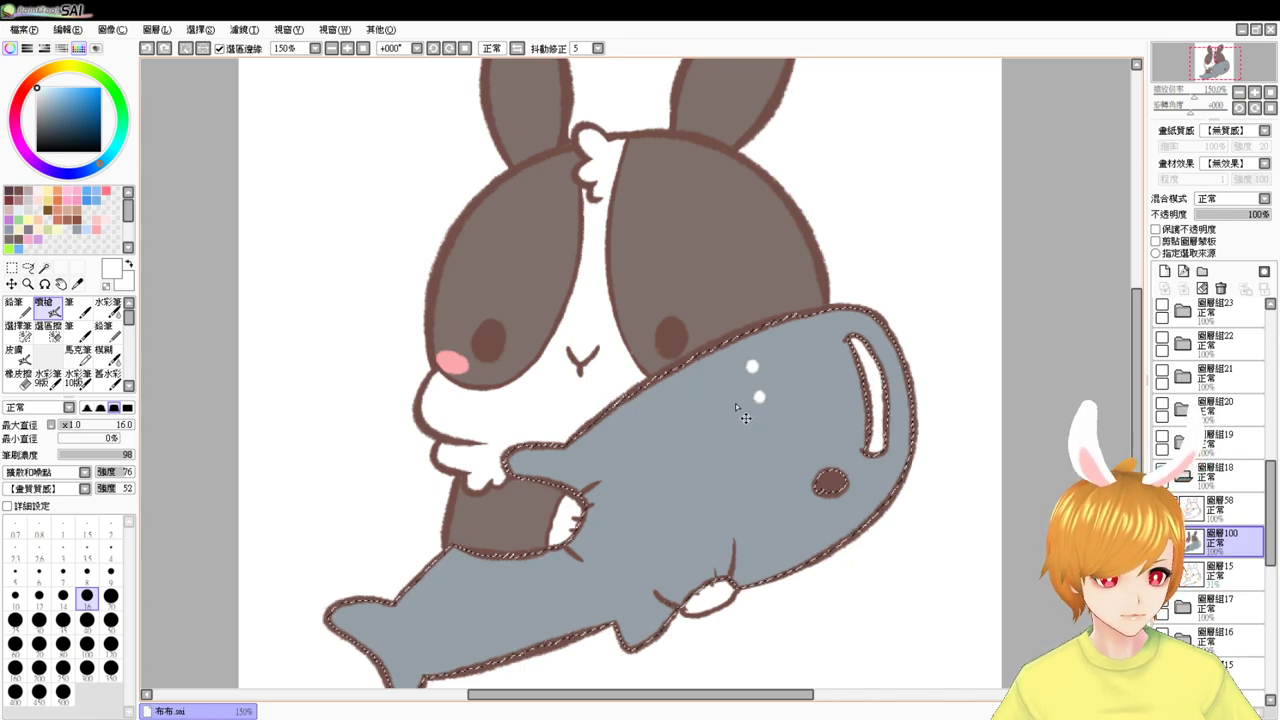
pyautogui.hotkey('ctrl', 'z')
# - Reduce the airbrush to size 15, dot small white spots across the whale's back, upper fin and tail base, and clear the selection
pyautogui.press('[')
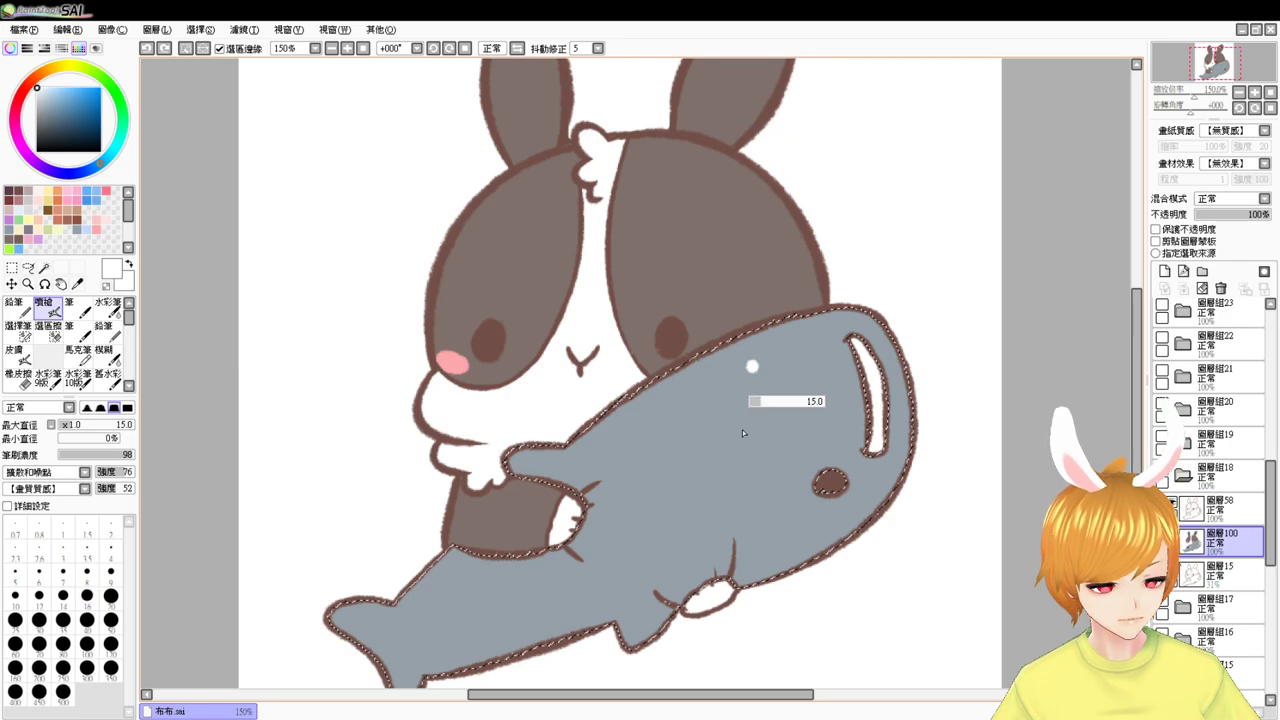
pyautogui.click(735, 408)
pyautogui.click(694, 400)
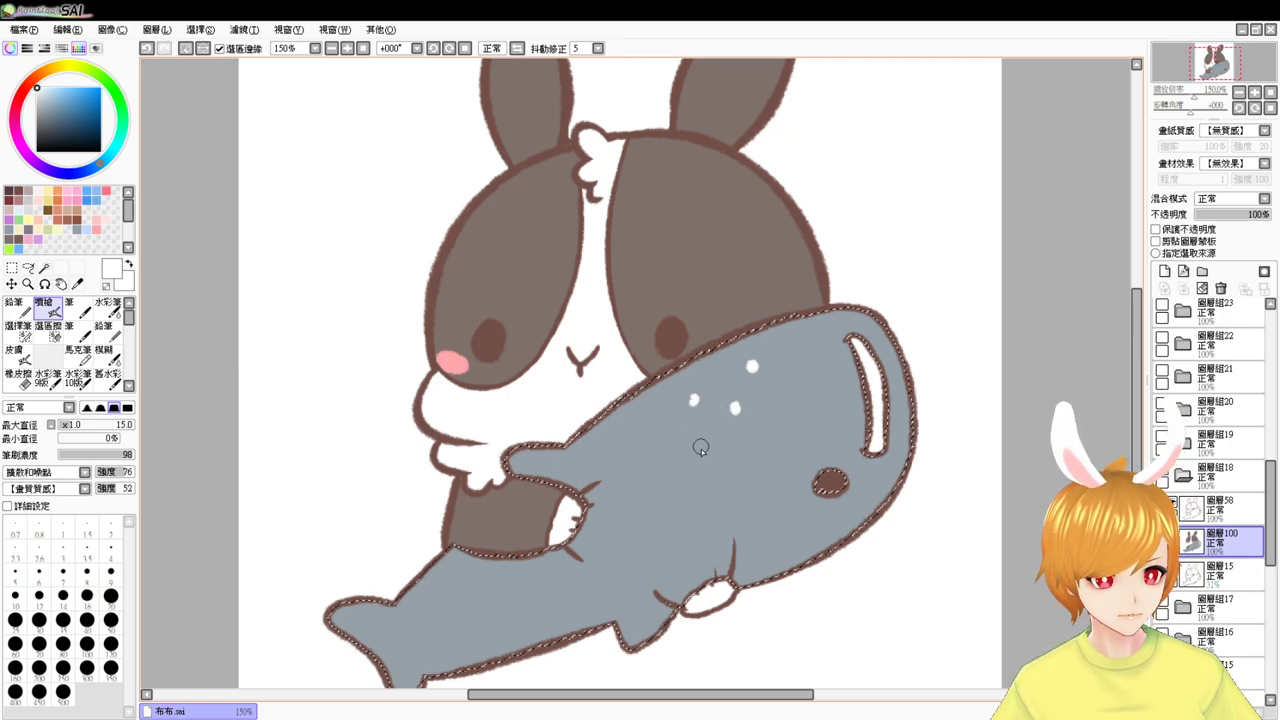
pyautogui.click(701, 455)
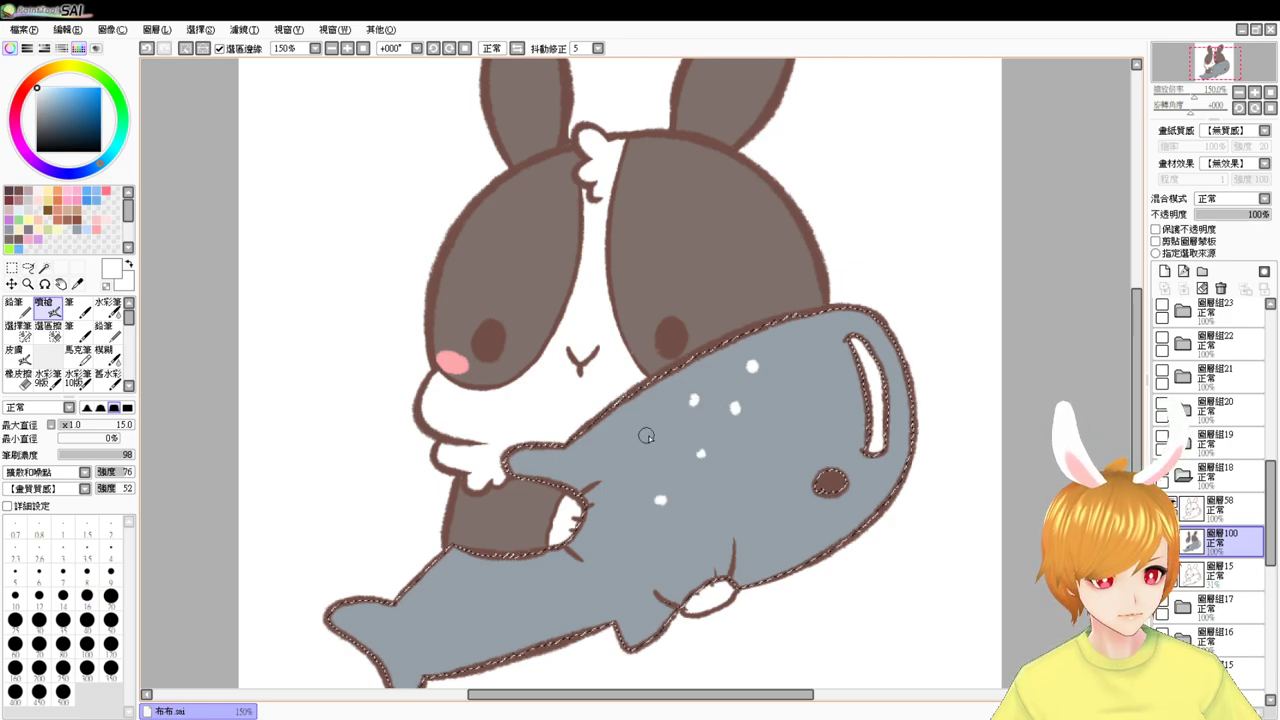
pyautogui.click(648, 440)
pyautogui.click(700, 492)
pyautogui.click(619, 472)
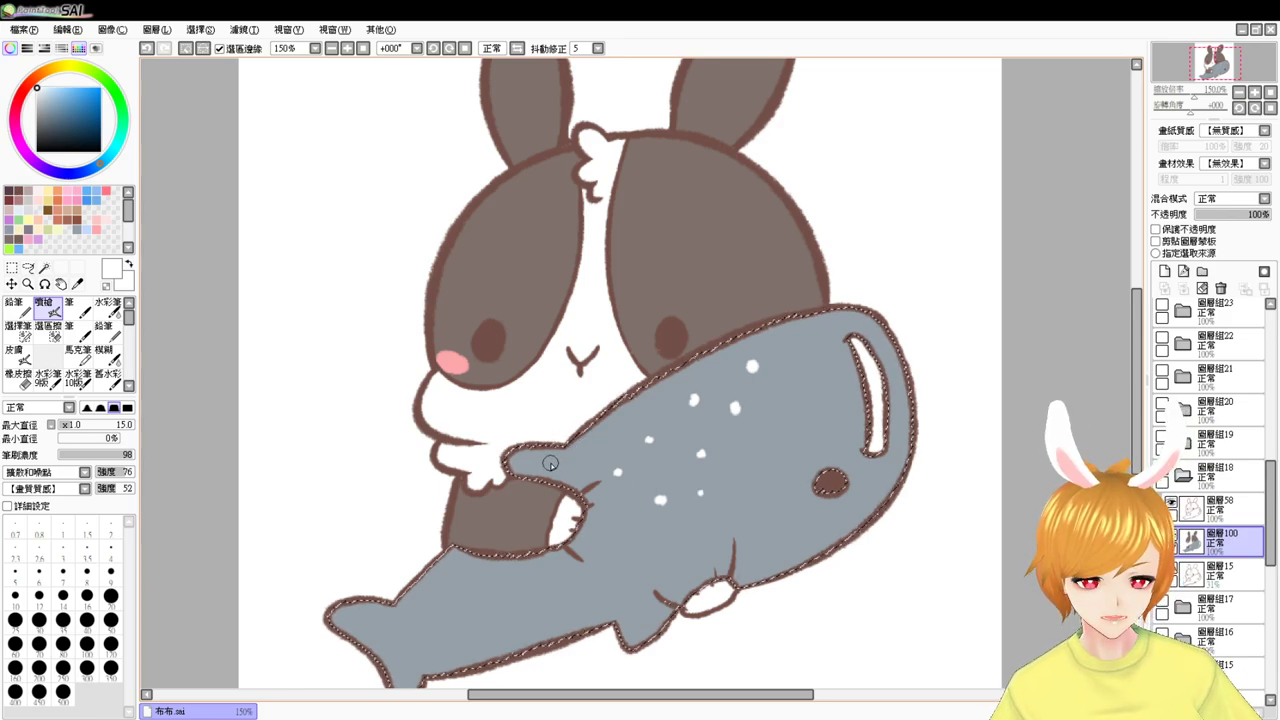
pyautogui.click(575, 471)
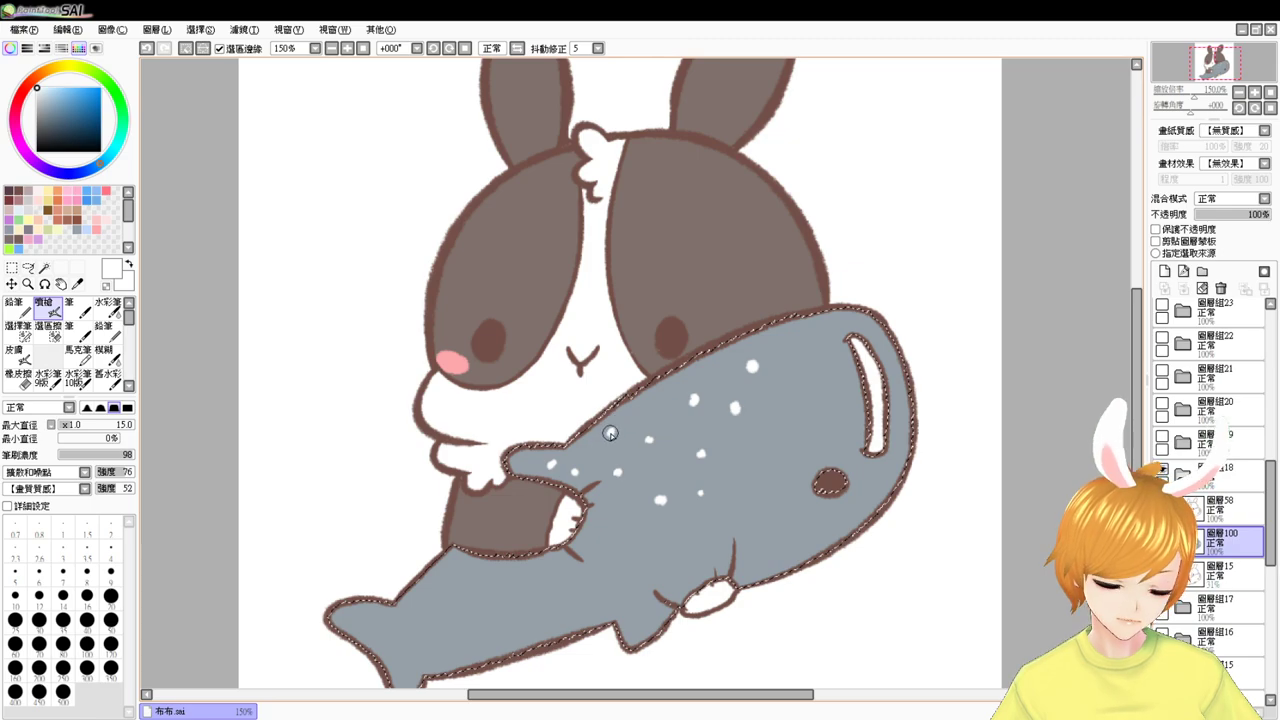
pyautogui.click(610, 433)
pyautogui.click(650, 404)
pyautogui.click(667, 468)
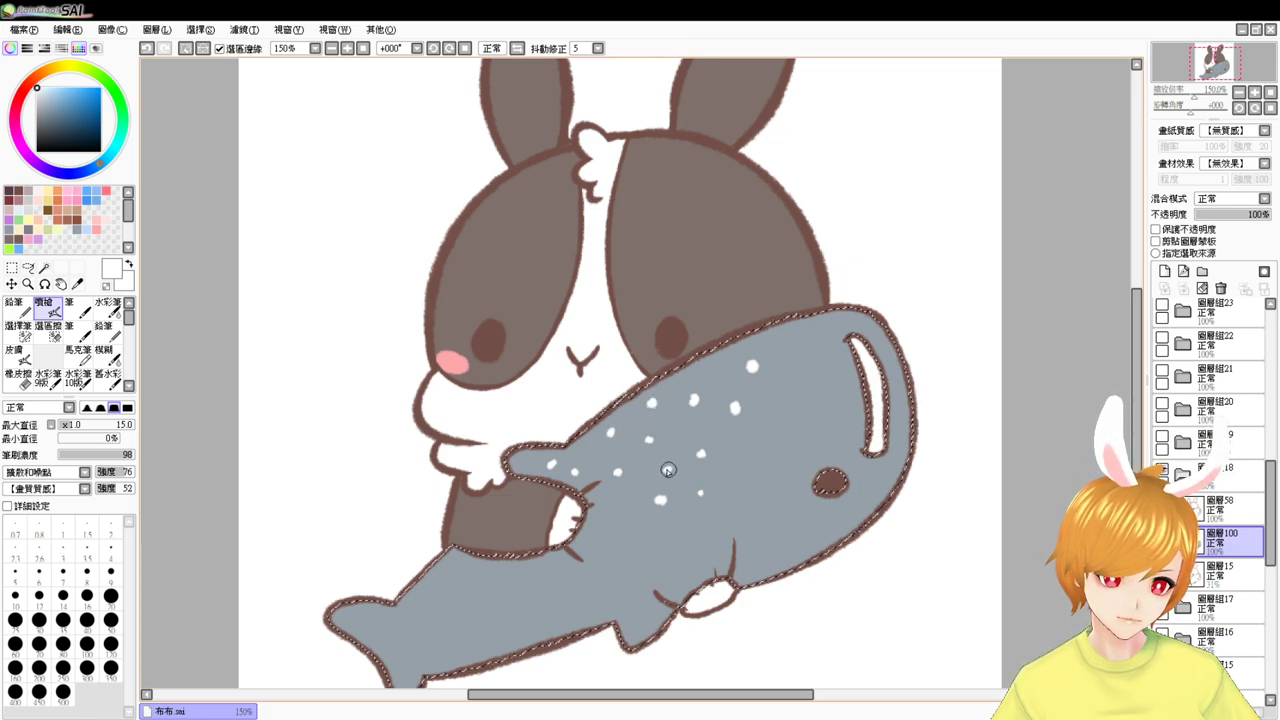
pyautogui.click(593, 540)
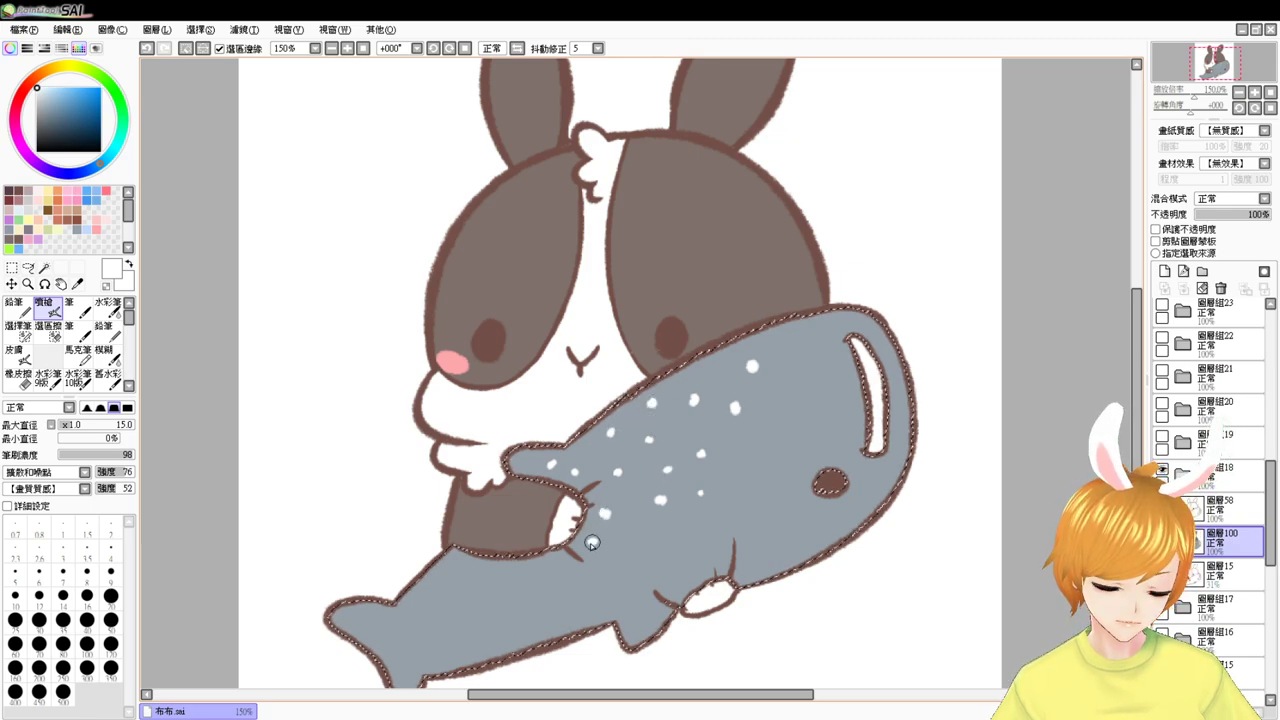
pyautogui.click(483, 571)
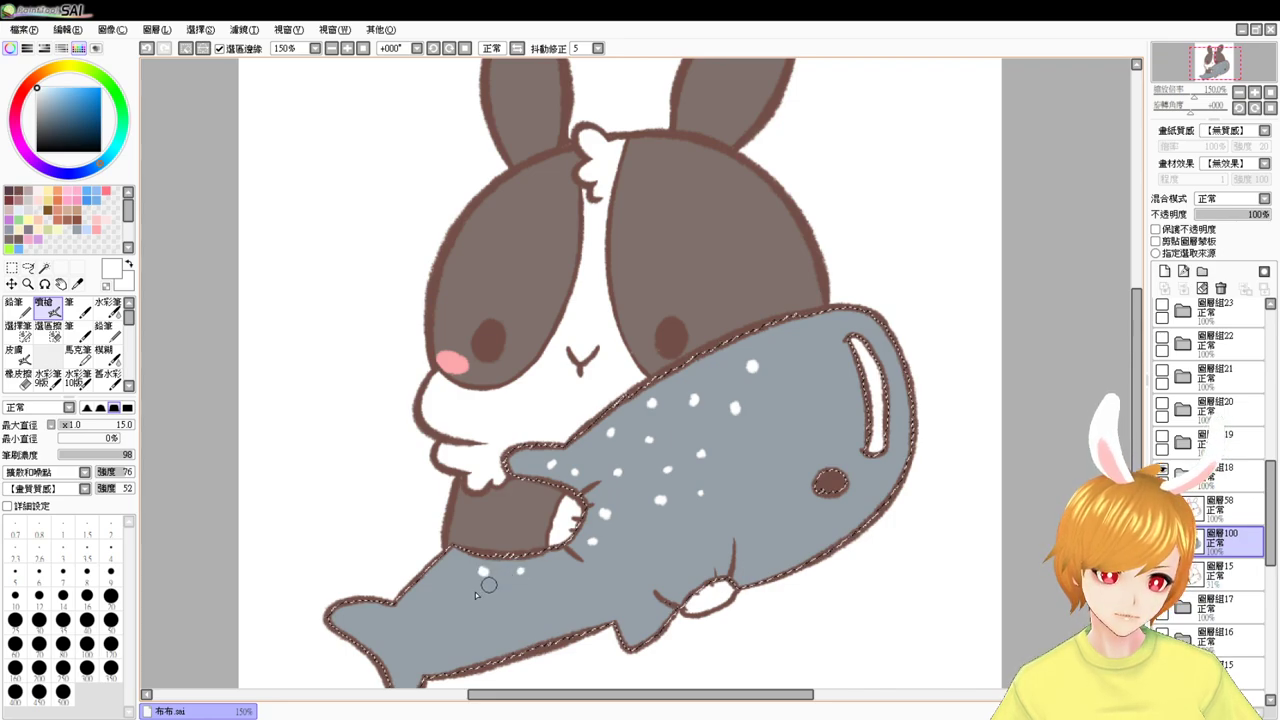
pyautogui.click(437, 573)
pyautogui.click(416, 600)
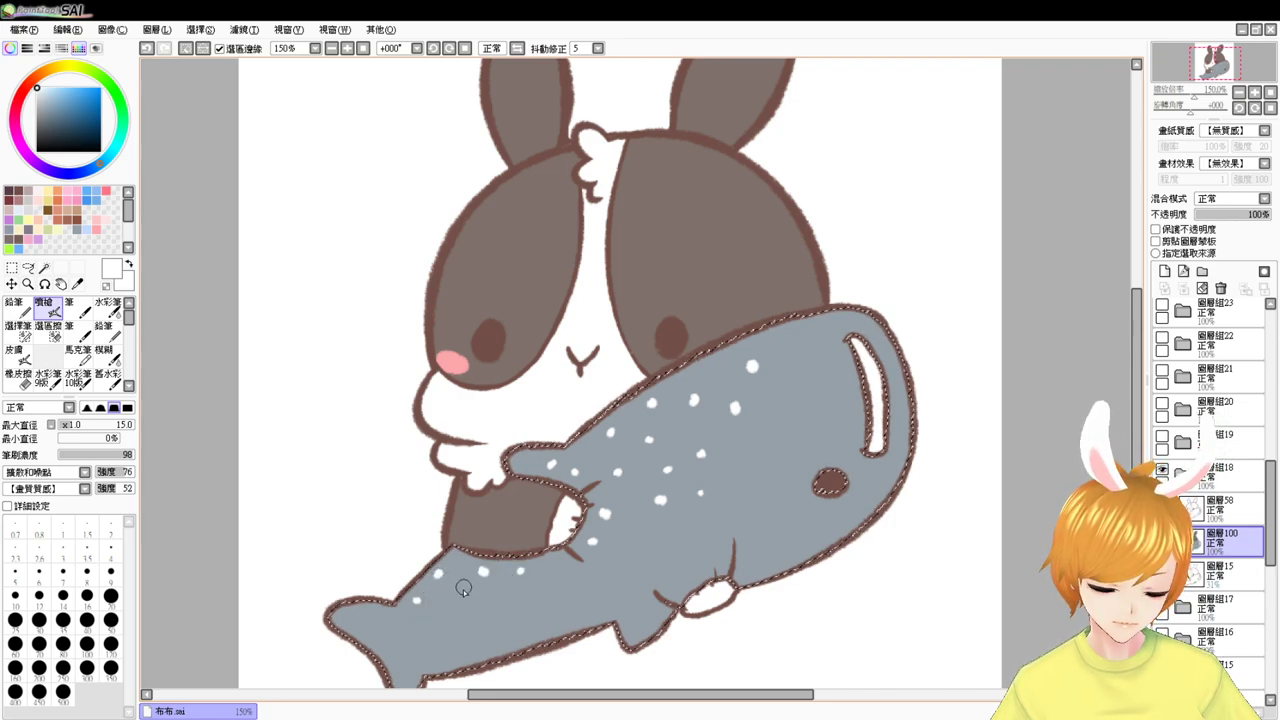
pyautogui.click(444, 601)
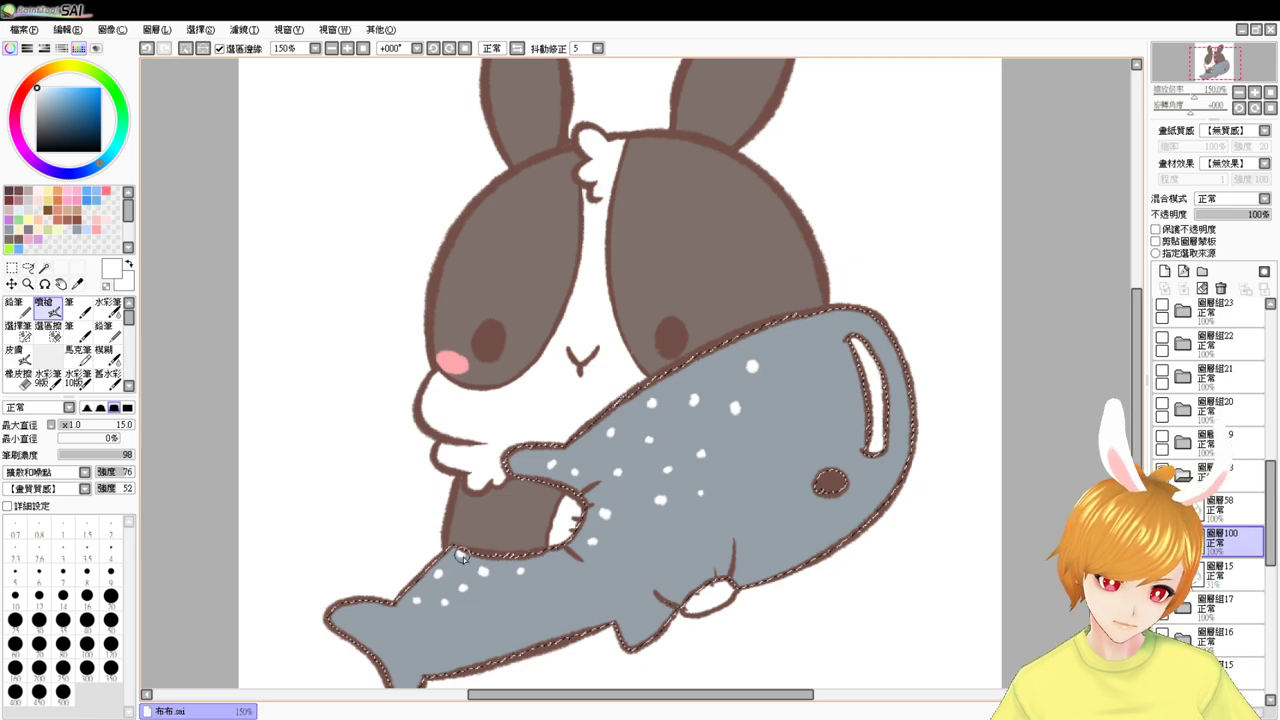
pyautogui.click(562, 556)
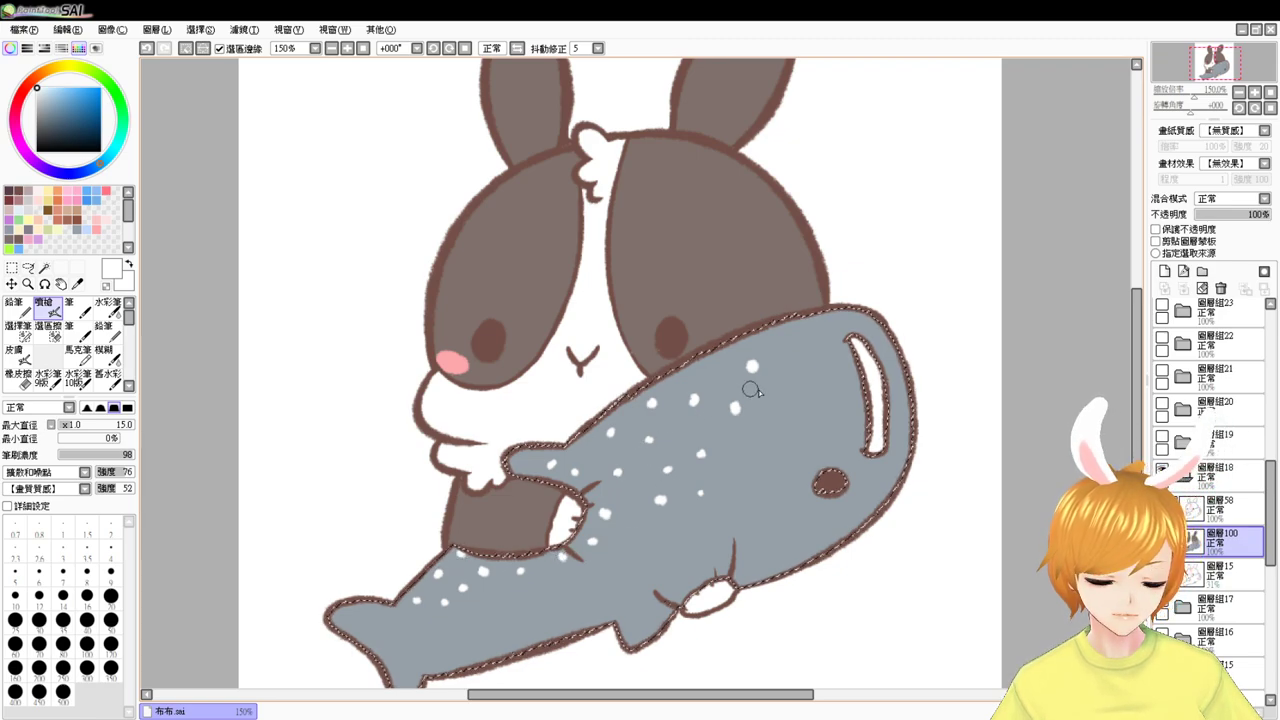
pyautogui.click(741, 462)
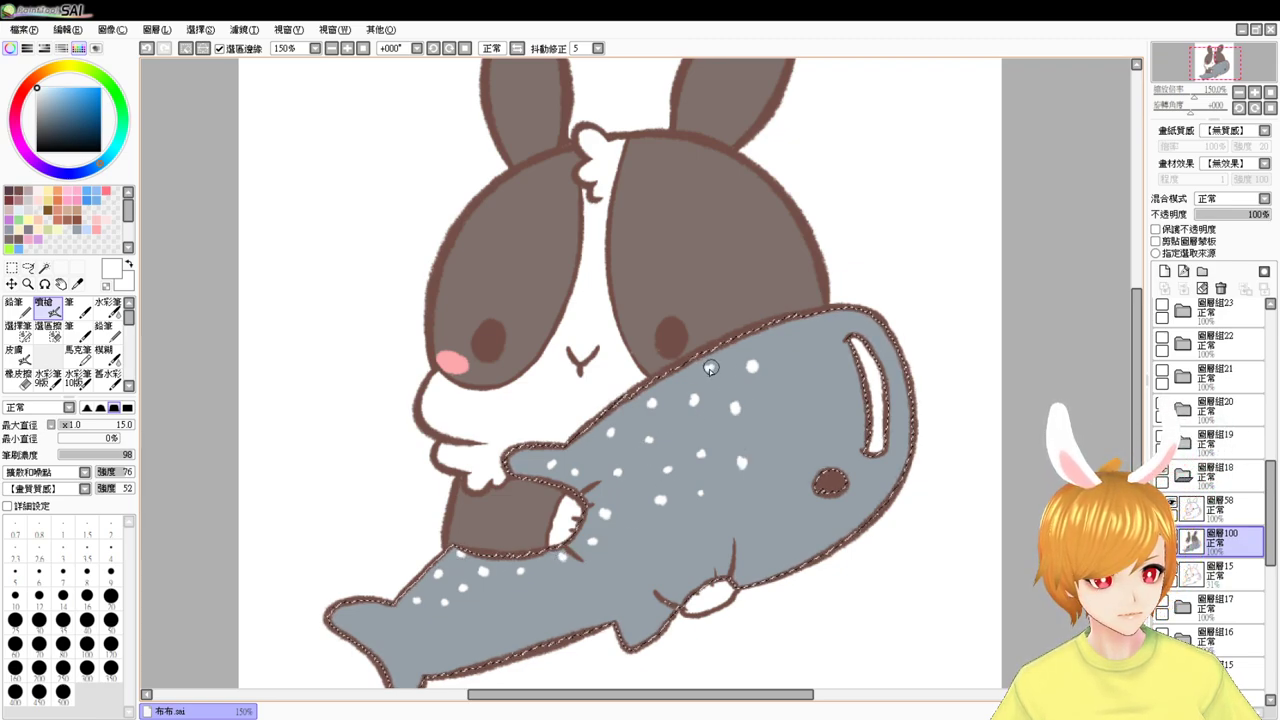
pyautogui.click(710, 368)
pyautogui.hotkey('ctrl', 'd')
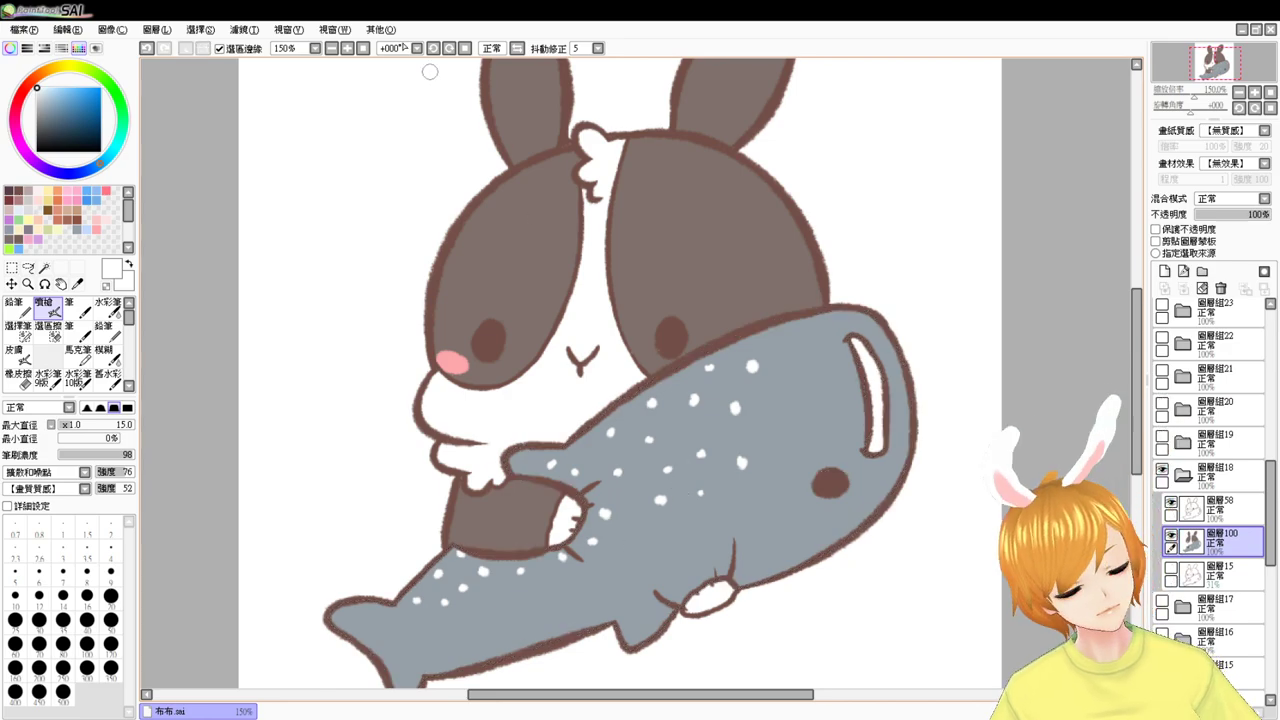
# - Restore the whale selection, add more white airbrush spots on its lower fin, belly and tail, and deselect
pyautogui.click(366, 49)
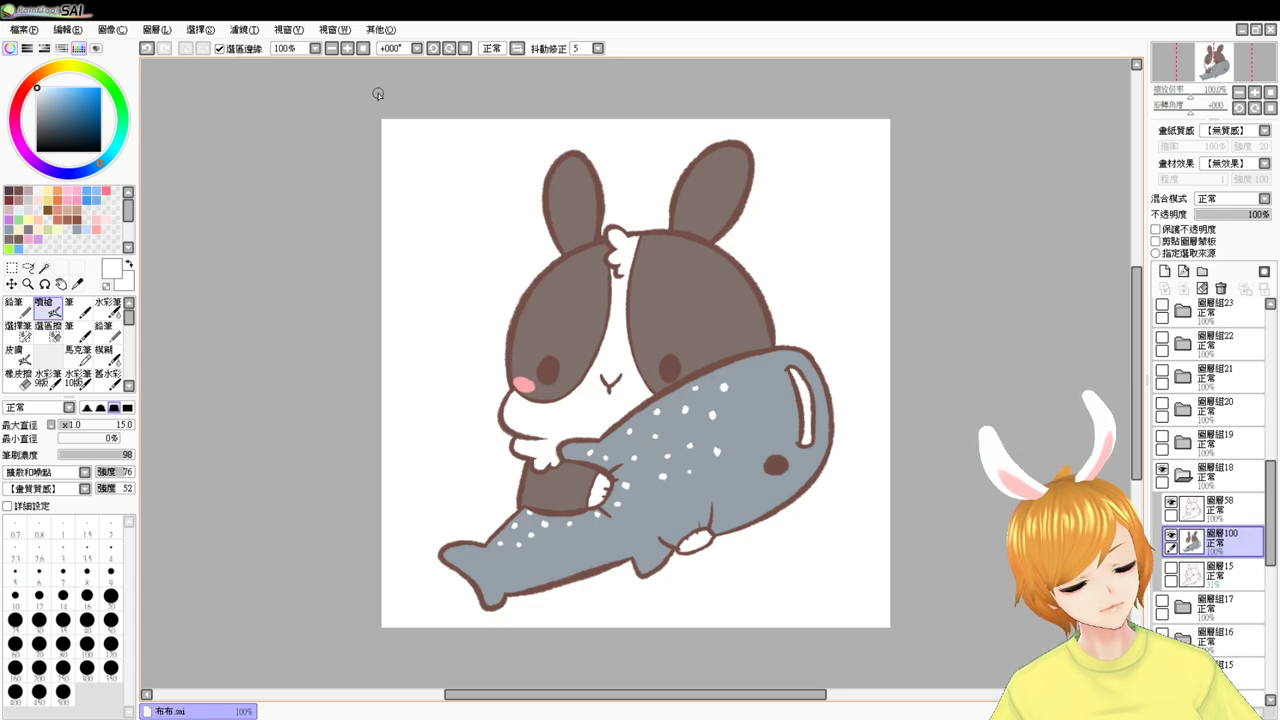
pyautogui.press('w')
pyautogui.click(662, 542)
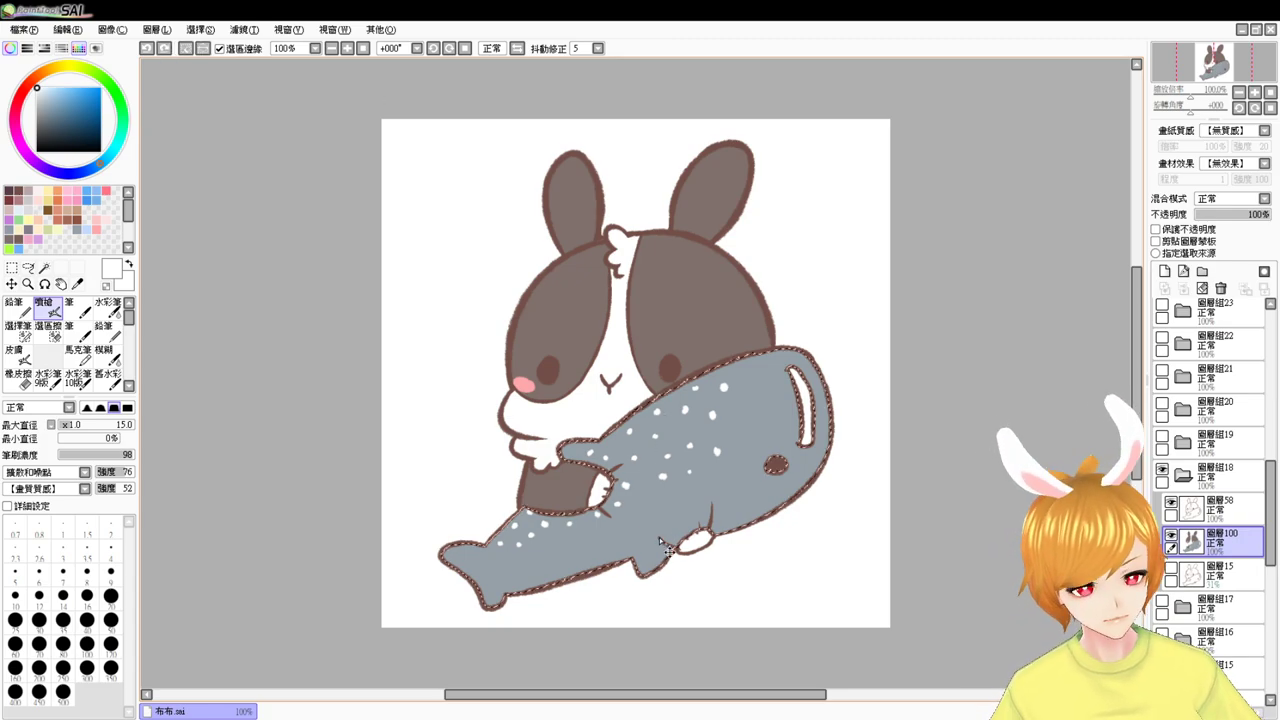
pyautogui.click(648, 557)
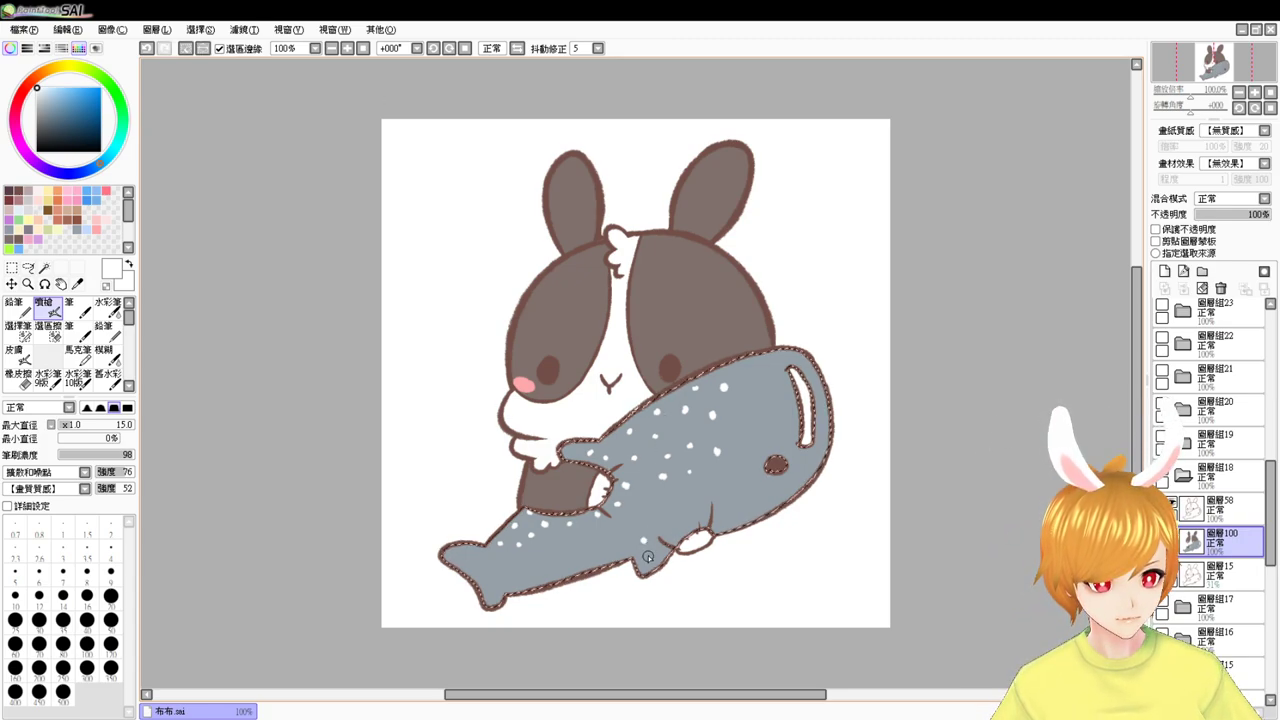
pyautogui.click(671, 495)
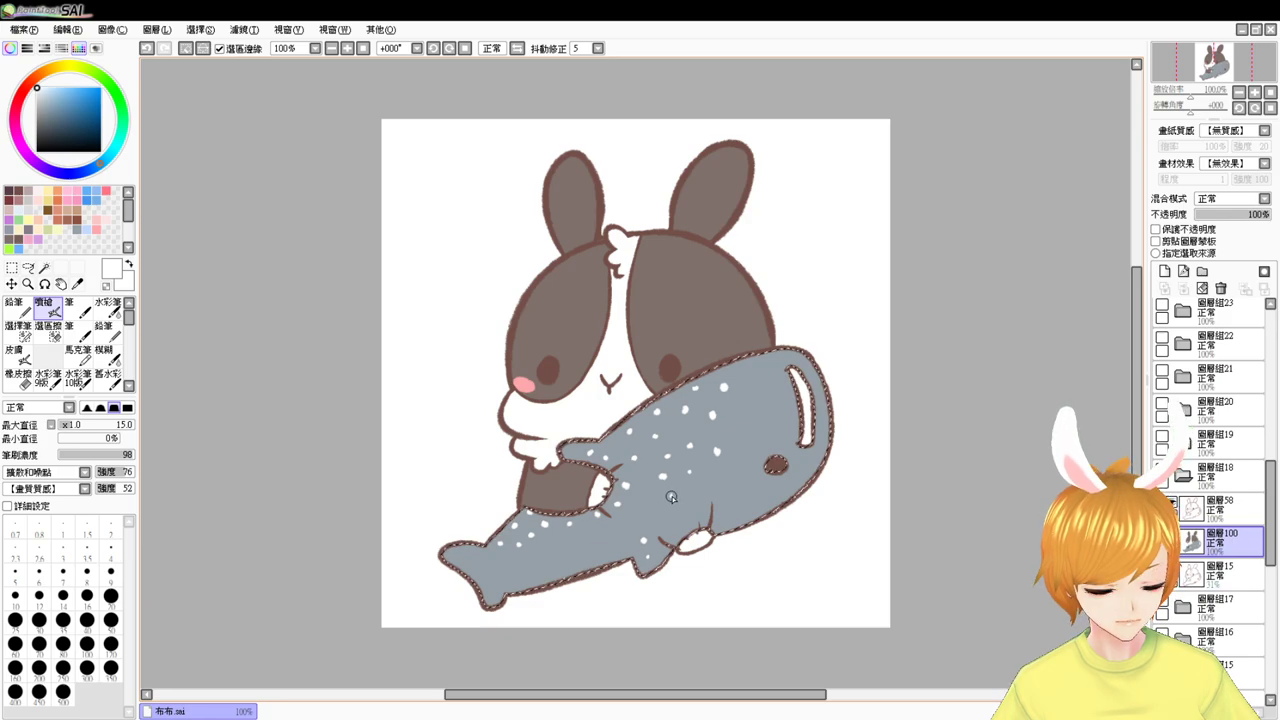
pyautogui.click(595, 538)
pyautogui.click(557, 549)
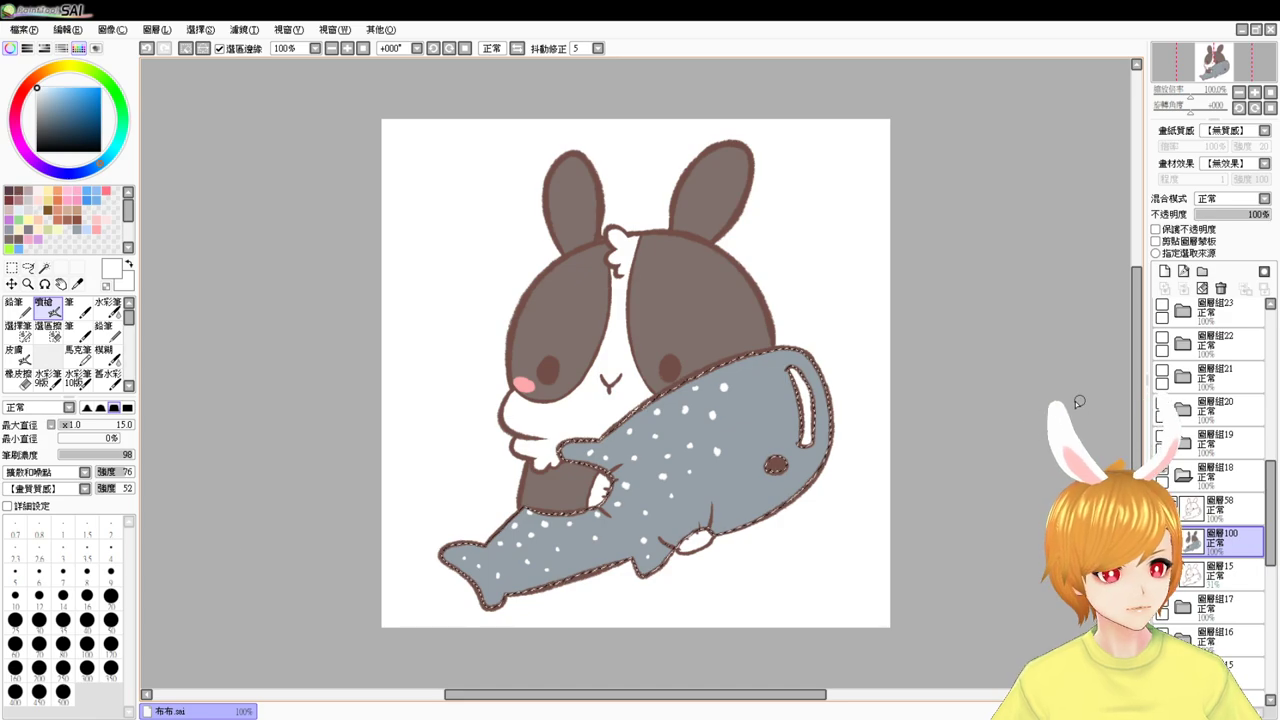
pyautogui.hotkey('ctrl', 'd')
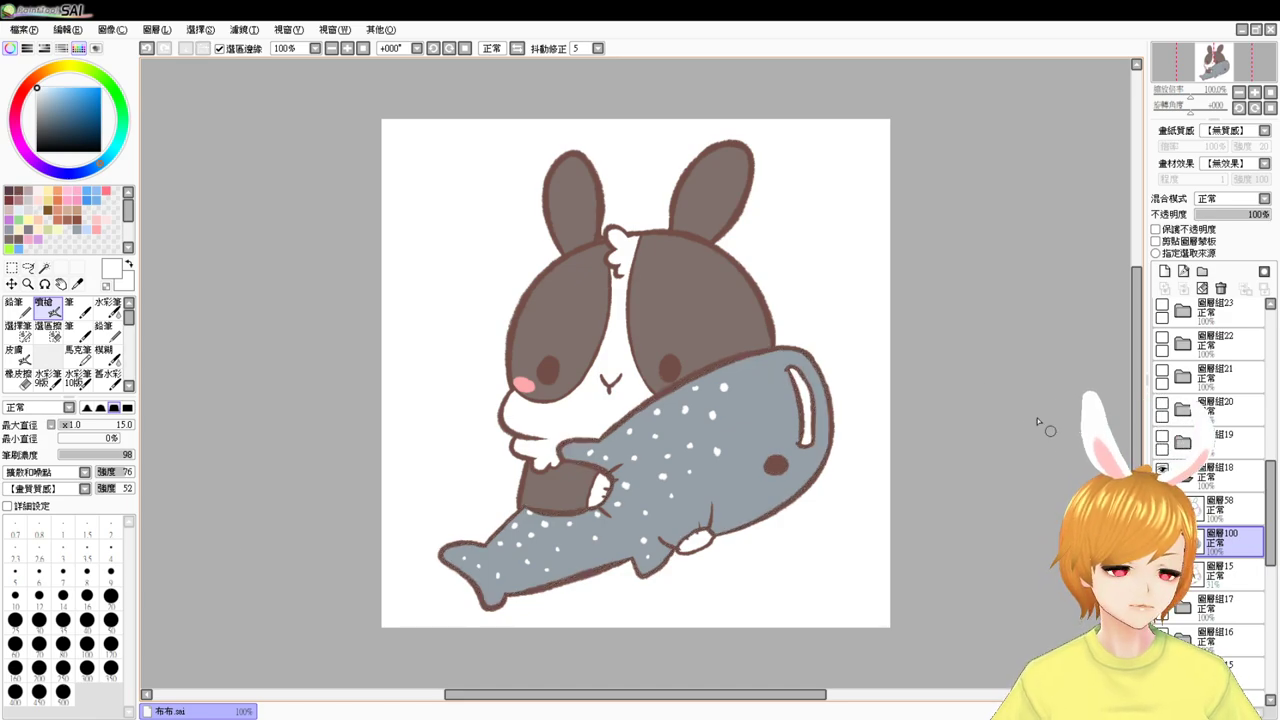
pyautogui.click(44, 267)
pyautogui.click(688, 355)
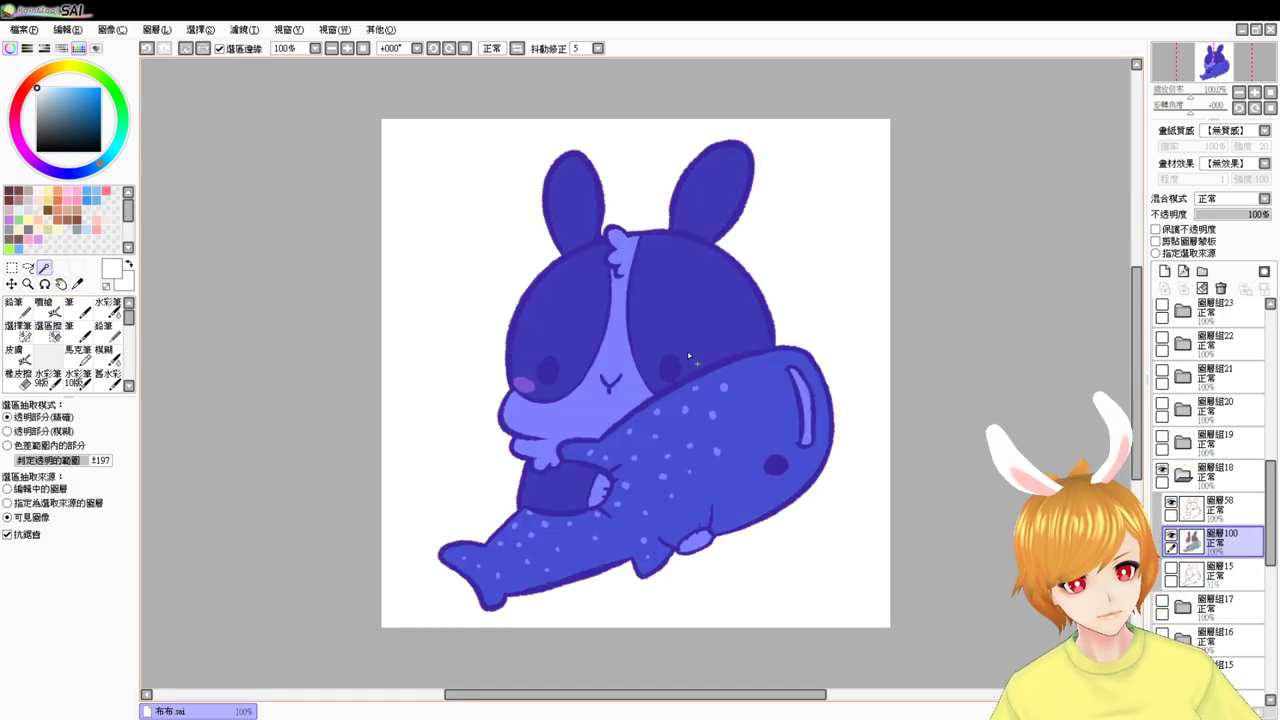
pyautogui.hotkey('ctrl', 'd')
# - Collapse and hide layer group 圖層組18, show and expand 圖層組19, and add a new layer beneath its line art layer 圖層59
pyautogui.click(1184, 474)
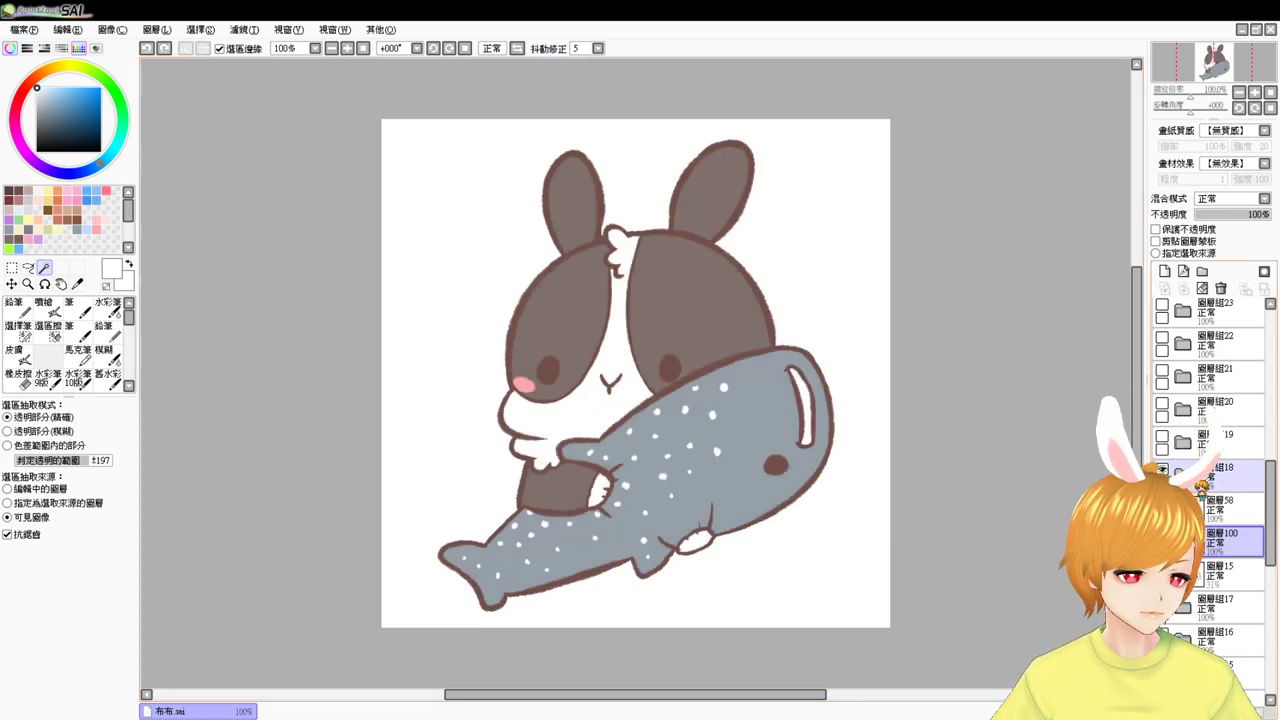
pyautogui.click(1162, 469)
pyautogui.click(1184, 448)
pyautogui.click(1162, 437)
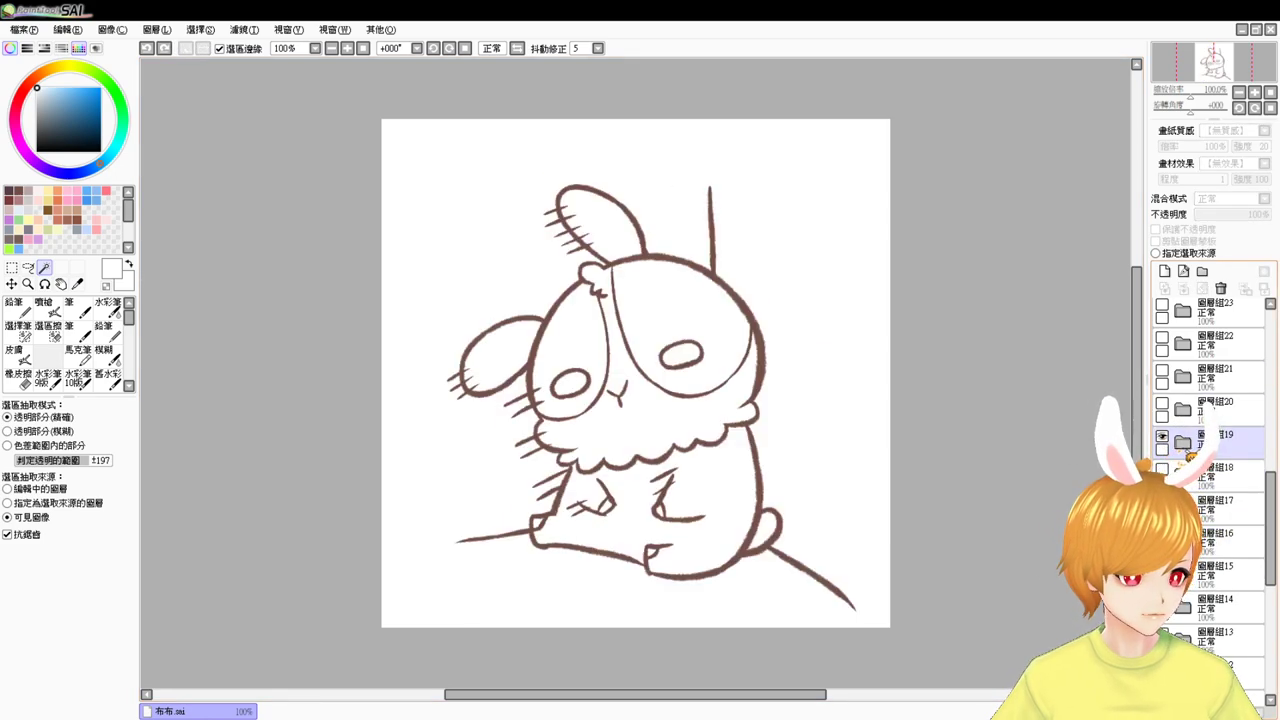
pyautogui.click(1184, 448)
pyautogui.click(1210, 473)
pyautogui.keyDown('ctrl'); pyautogui.click(1210, 502); pyautogui.keyUp('ctrl')
pyautogui.click(1165, 271)
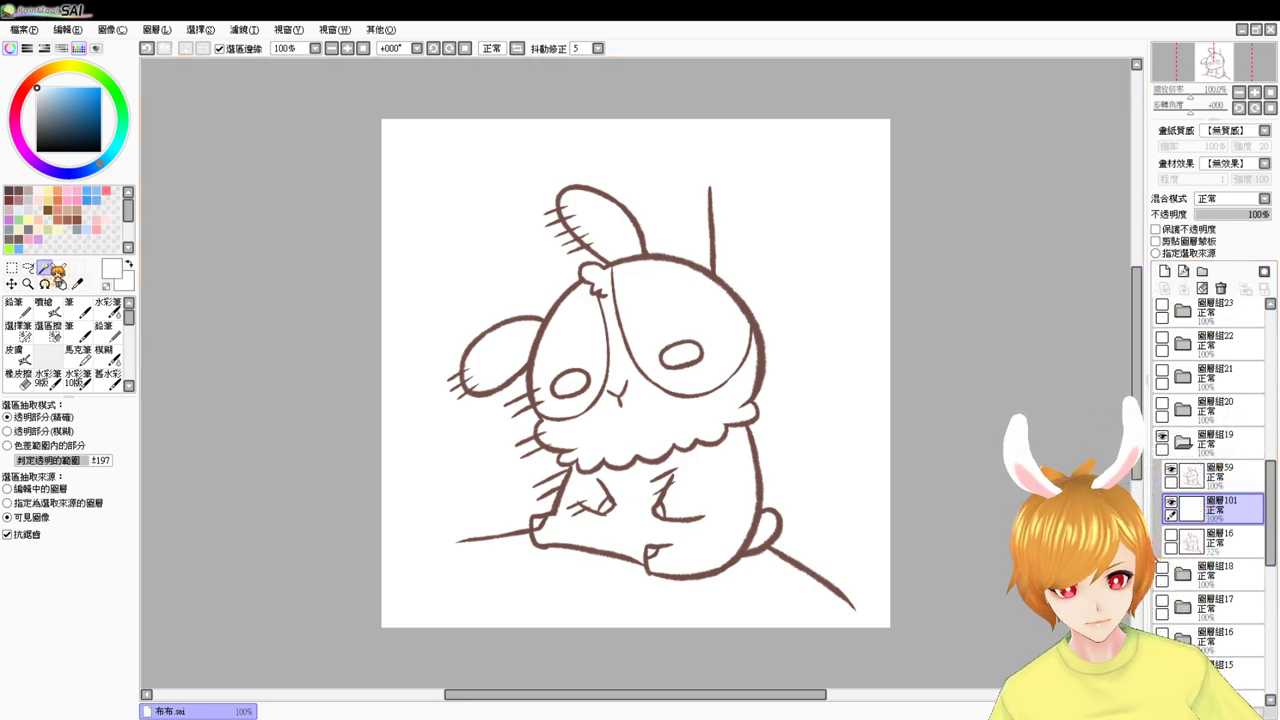
# - Select the rabbit's two face patches around the eyes with the Magic Wand
pyautogui.click(640, 310)
pyautogui.click(596, 345)
pyautogui.click(614, 341)
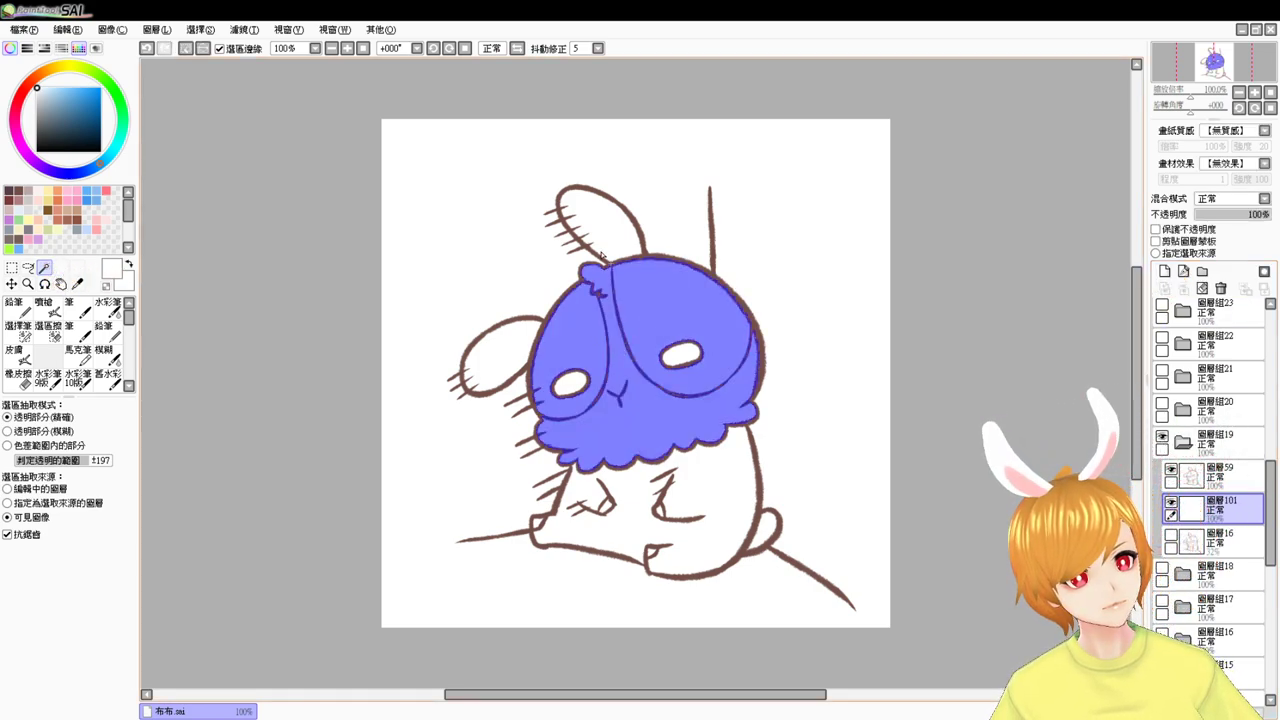
pyautogui.click(600, 225)
pyautogui.click(497, 355)
pyautogui.click(622, 486)
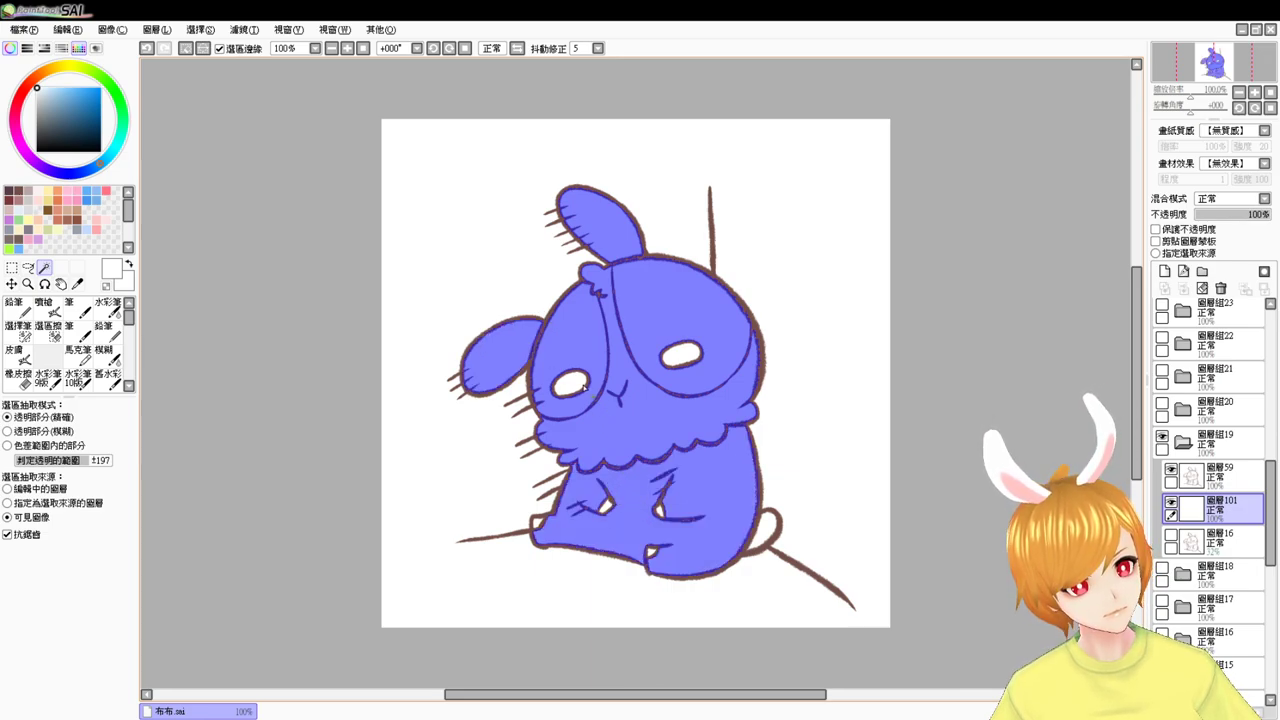
pyautogui.hotkey('ctrl', 'z')
pyautogui.hotkey('ctrl', 'z')
pyautogui.hotkey('ctrl', 'z')
pyautogui.hotkey('ctrl', 'z')
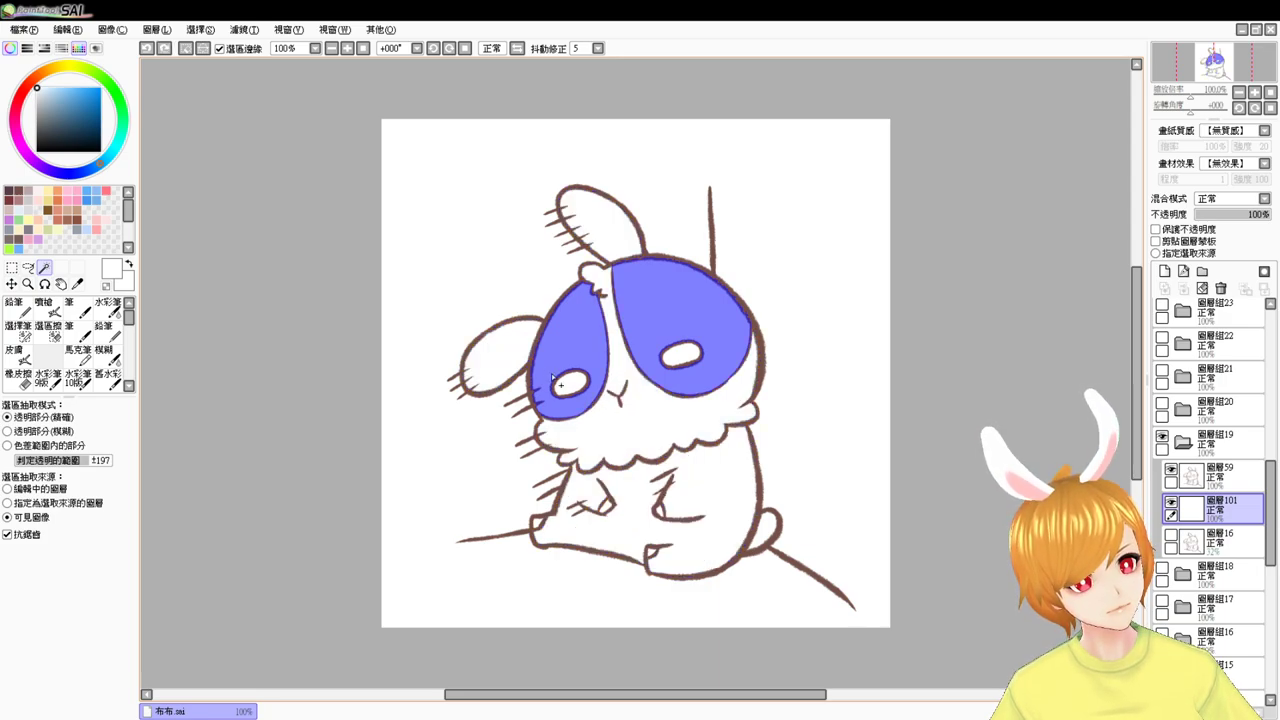
# - Add the rabbit's two ears, body and tail to the Magic Wand selection
pyautogui.click(502, 358)
pyautogui.click(603, 226)
pyautogui.hotkey('ctrl', 'y')
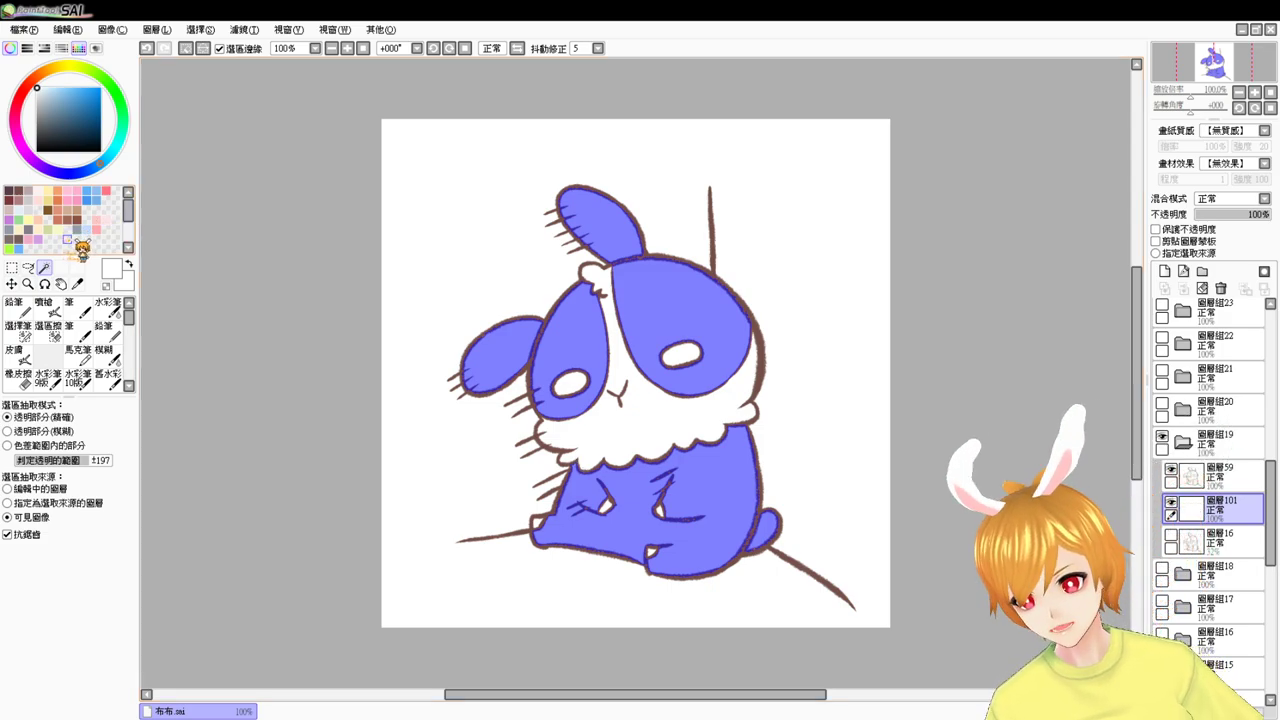
# - Fill the selected fur with blue-grey, refill it with a lighter grey, and clear the selection
pyautogui.click(9, 229)
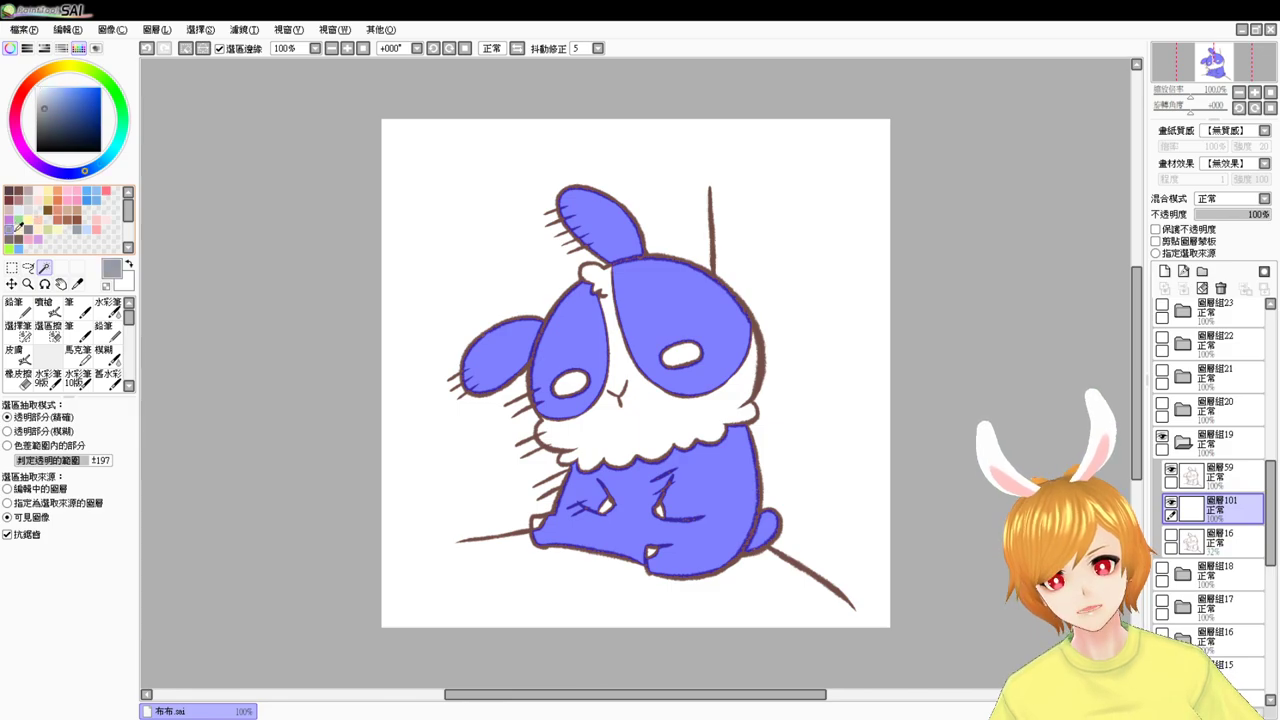
pyautogui.hotkey('ctrl', 'f')
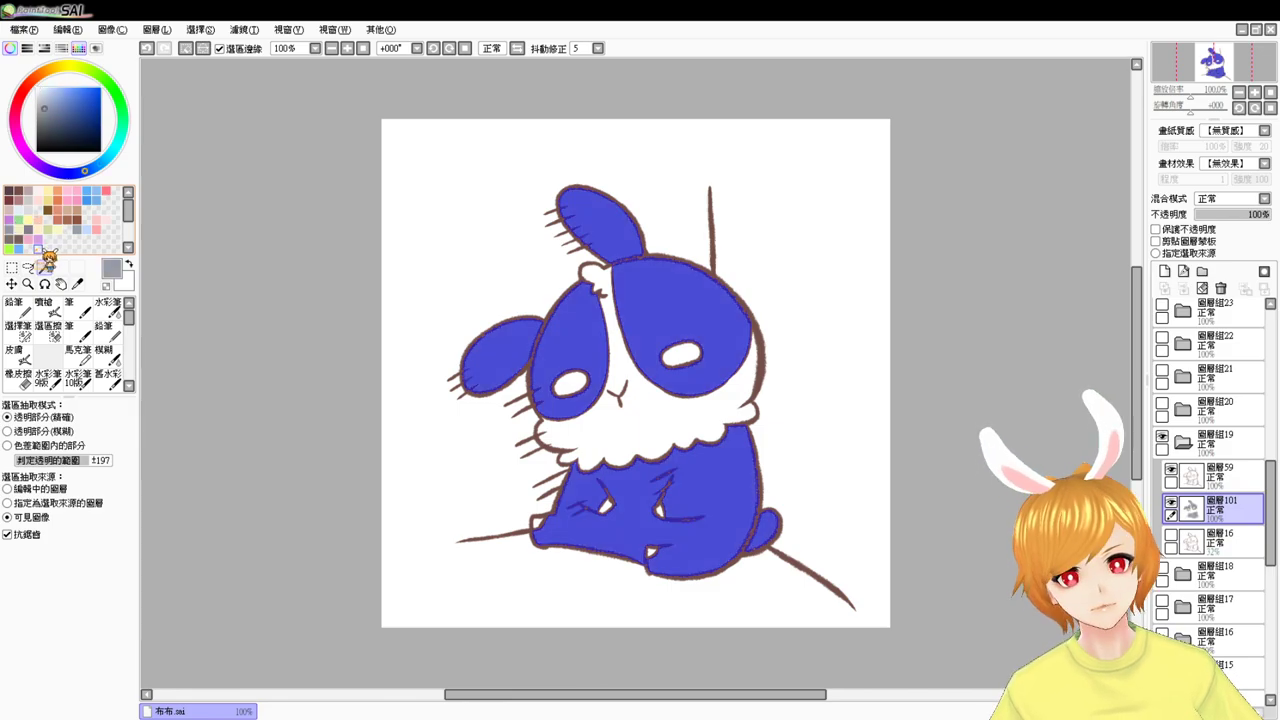
pyautogui.click(56, 306)
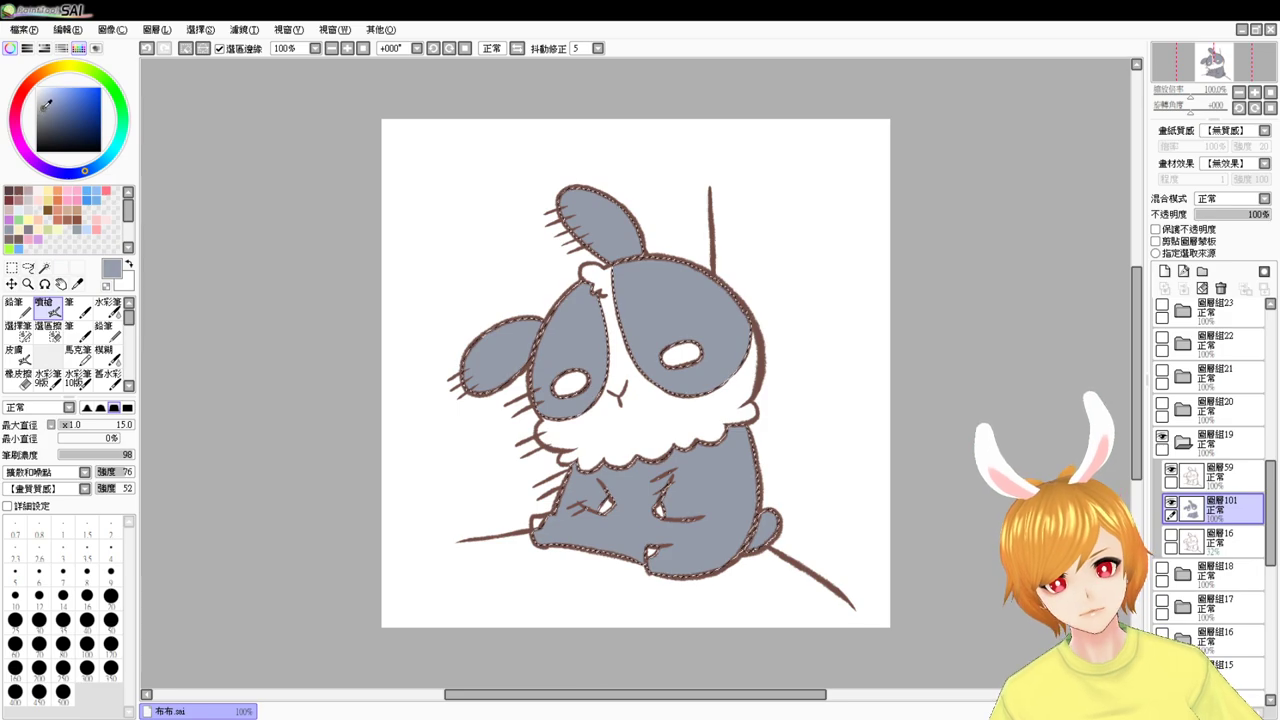
pyautogui.click(37, 104)
pyautogui.hotkey('ctrl', 'f')
pyautogui.hotkey('ctrl', 'd')
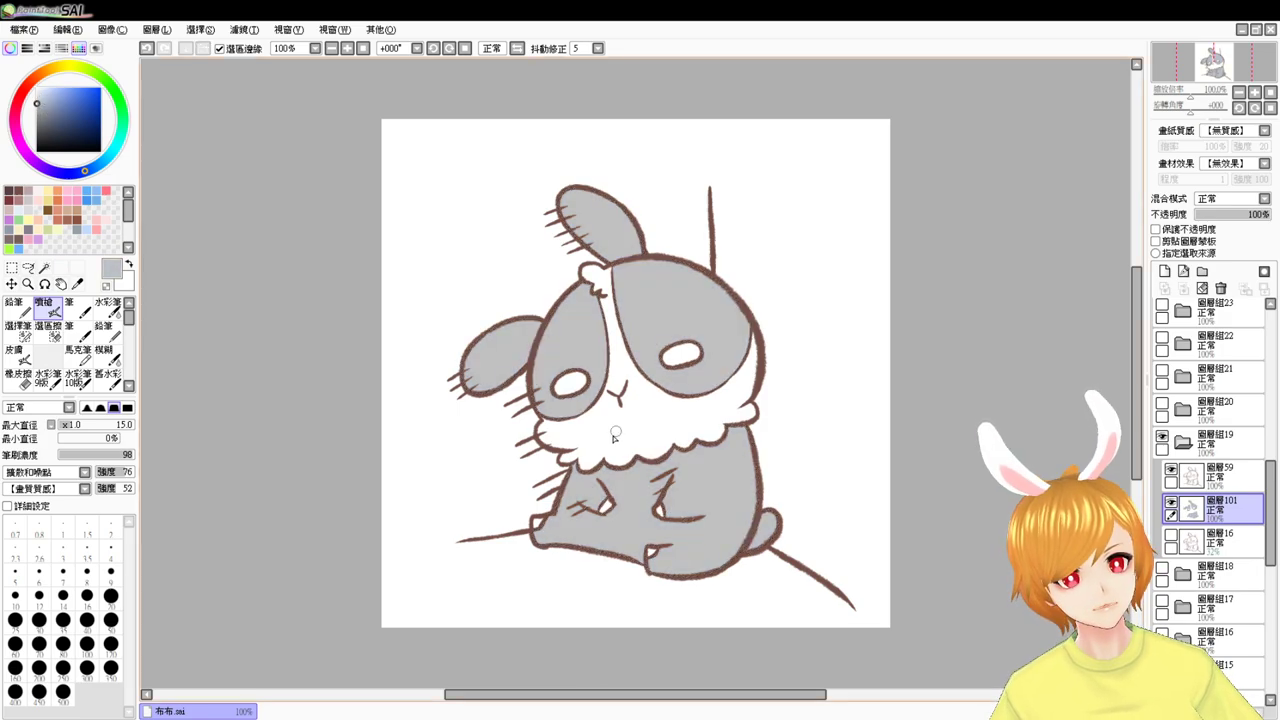
# - Select the rabbit's eyes, white face fur and paws with the Magic Wand, choose white, and clear the selection
pyautogui.click(44, 268)
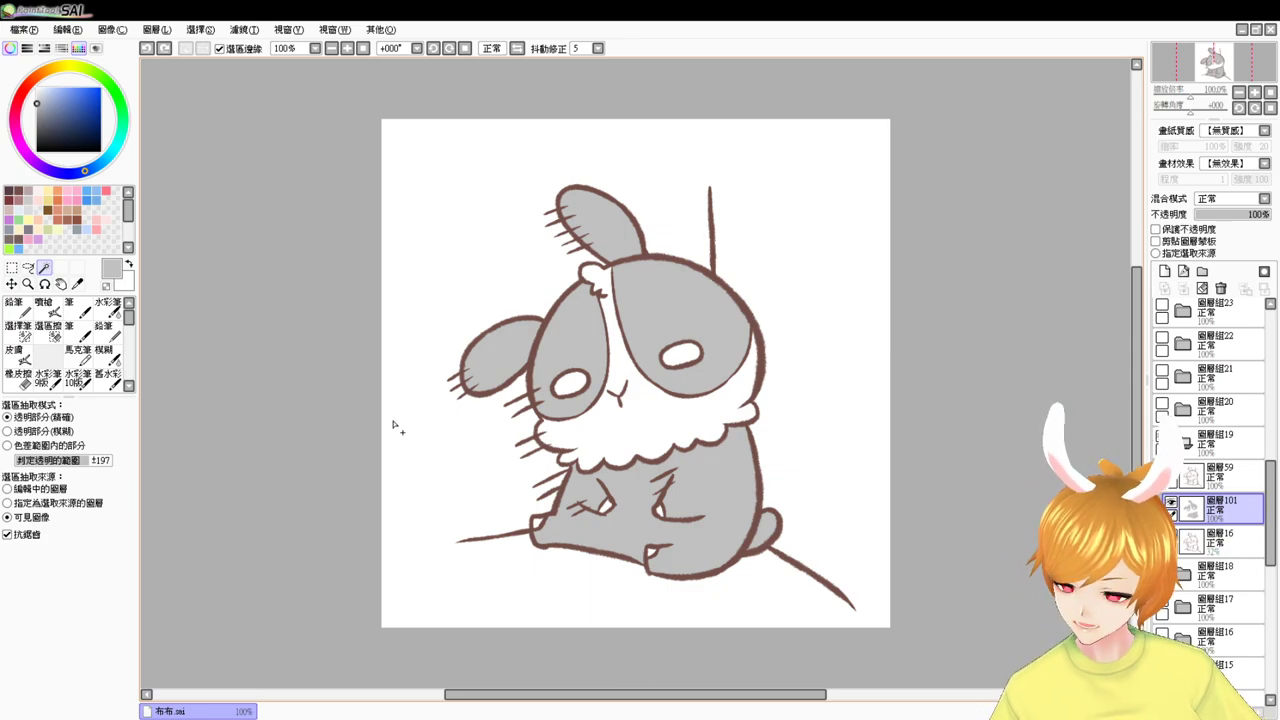
pyautogui.click(568, 384)
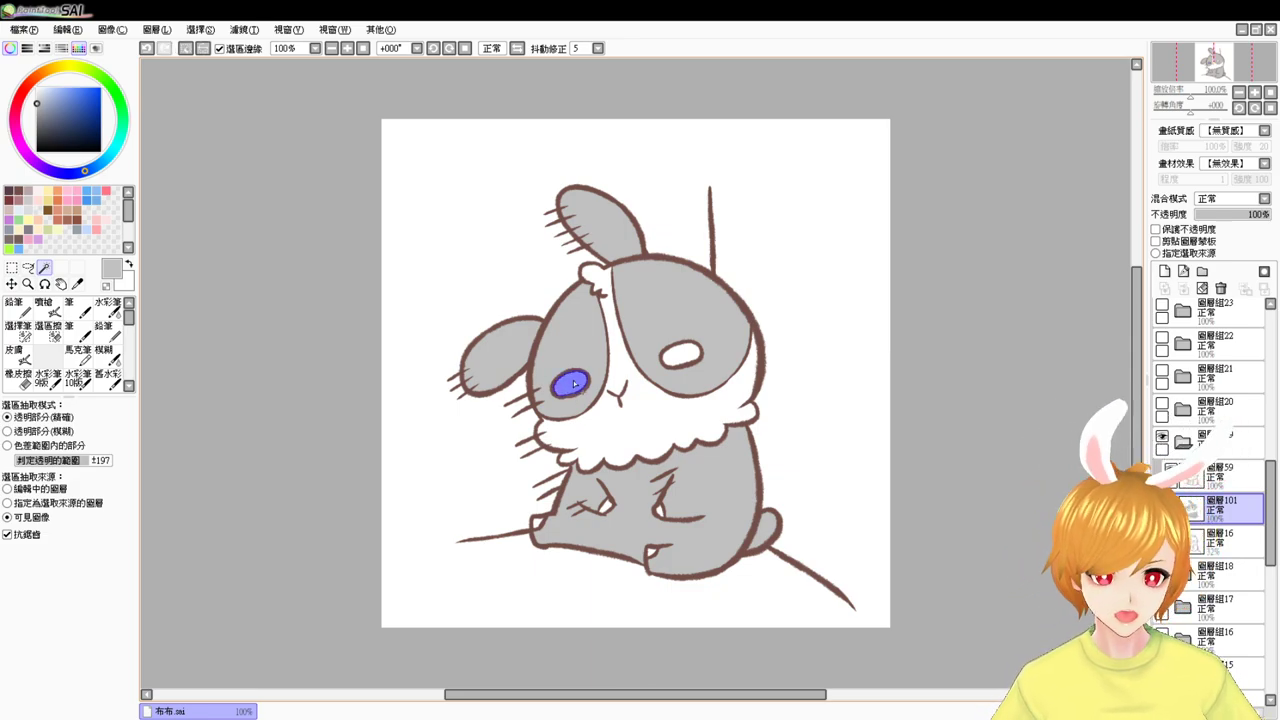
pyautogui.click(643, 410)
pyautogui.click(680, 352)
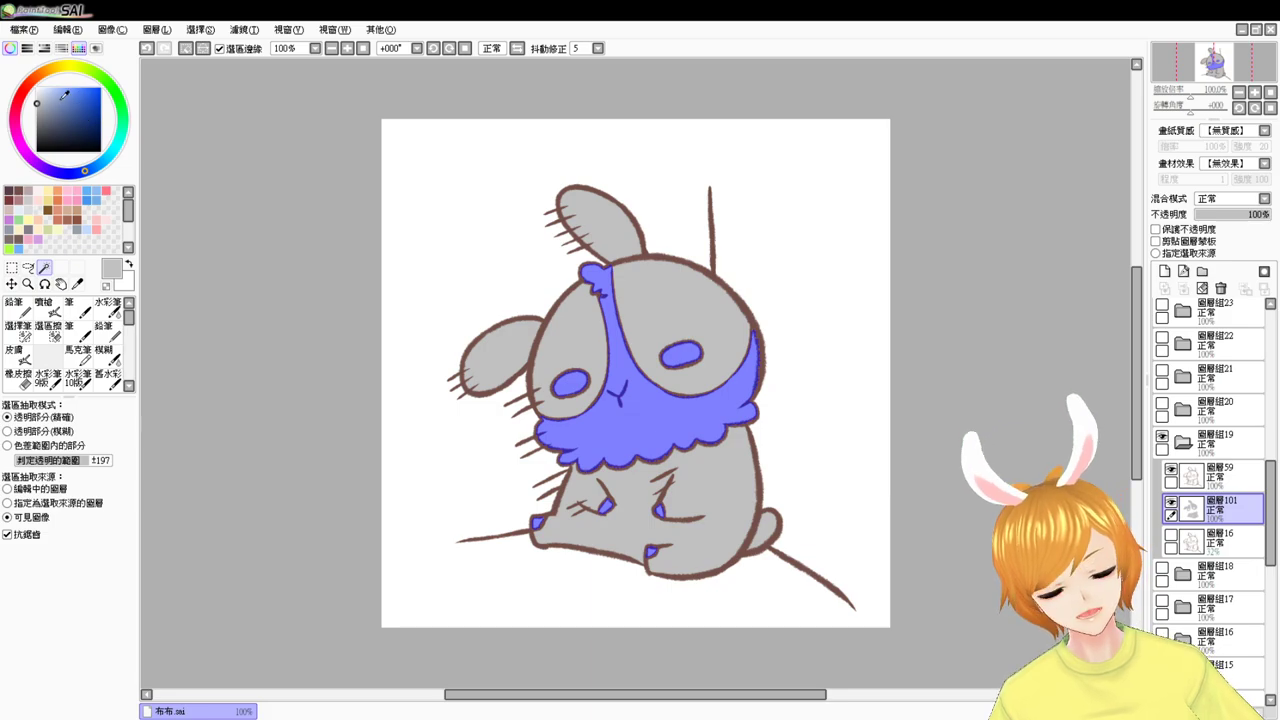
pyautogui.moveTo(47, 108); pyautogui.dragTo(36, 86)
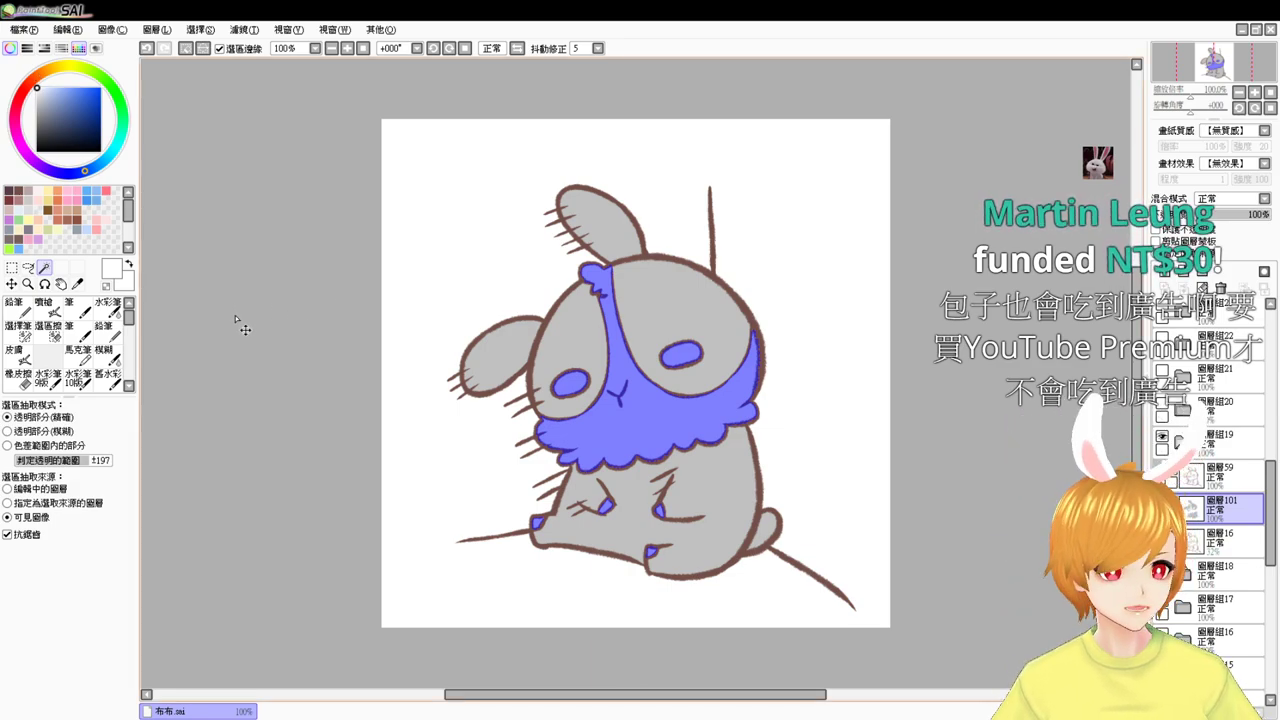
pyautogui.hotkey('ctrl', 'd')
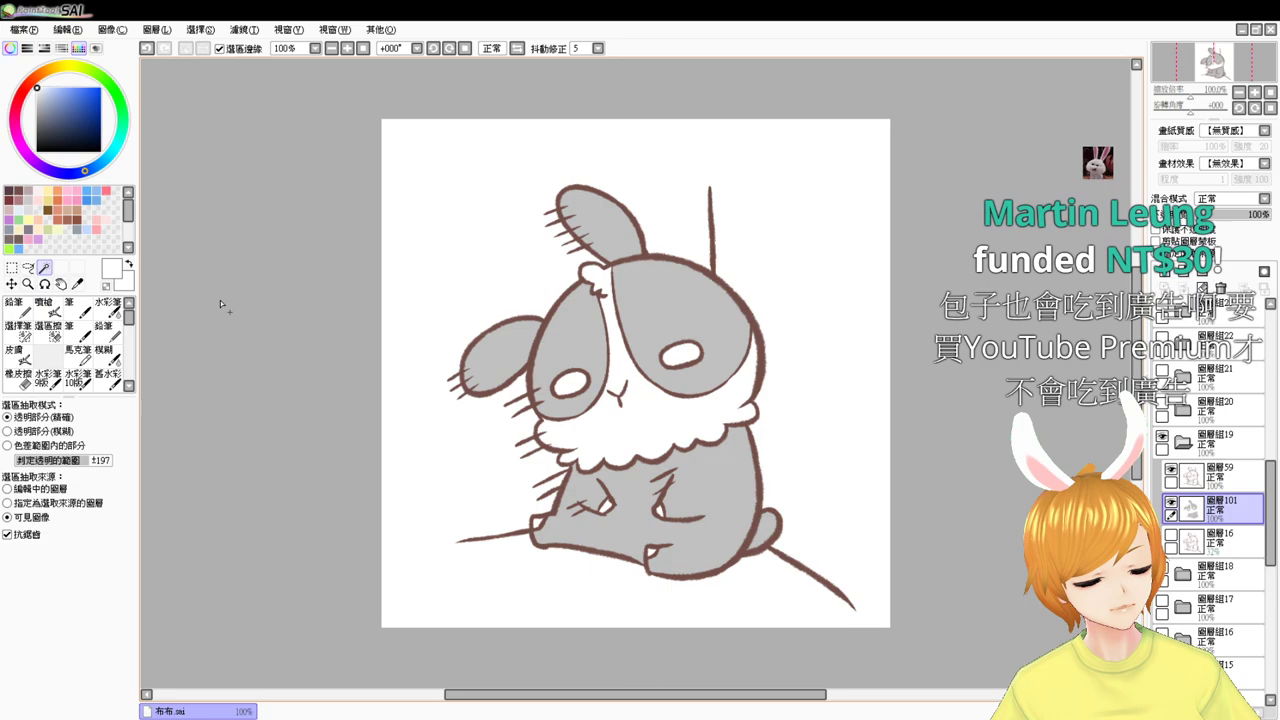
pyautogui.click(1230, 539)
pyautogui.click(1167, 274)
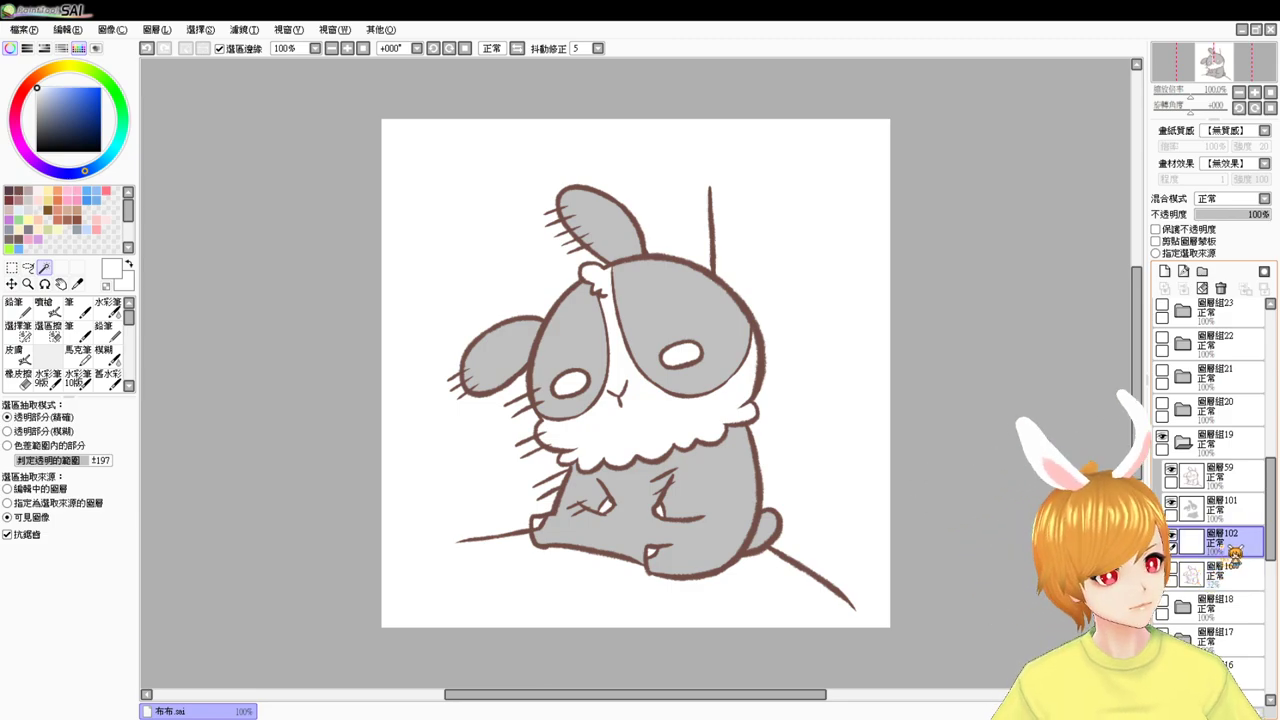
pyautogui.hotkey('ctrl', 'z')
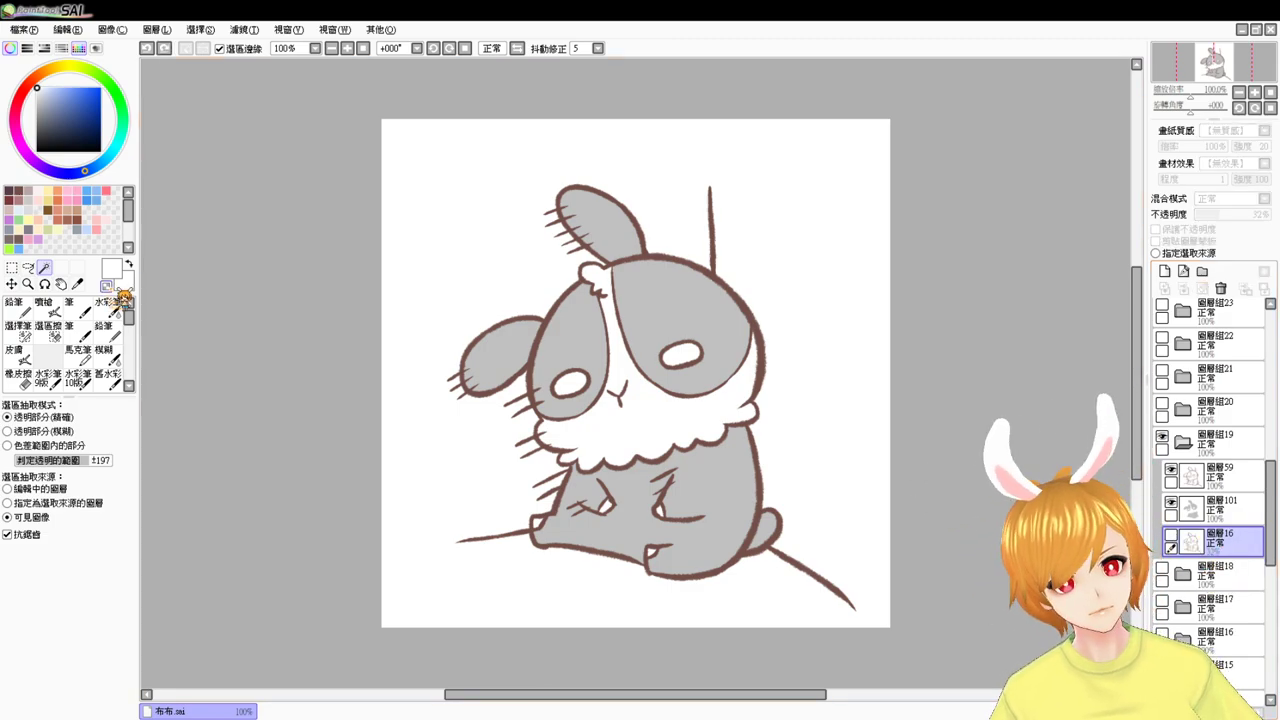
# - Select the background around the rabbit, activate layer 圖層101, and set the airbrush to size 35 with a slightly darker grey
pyautogui.click(422, 427)
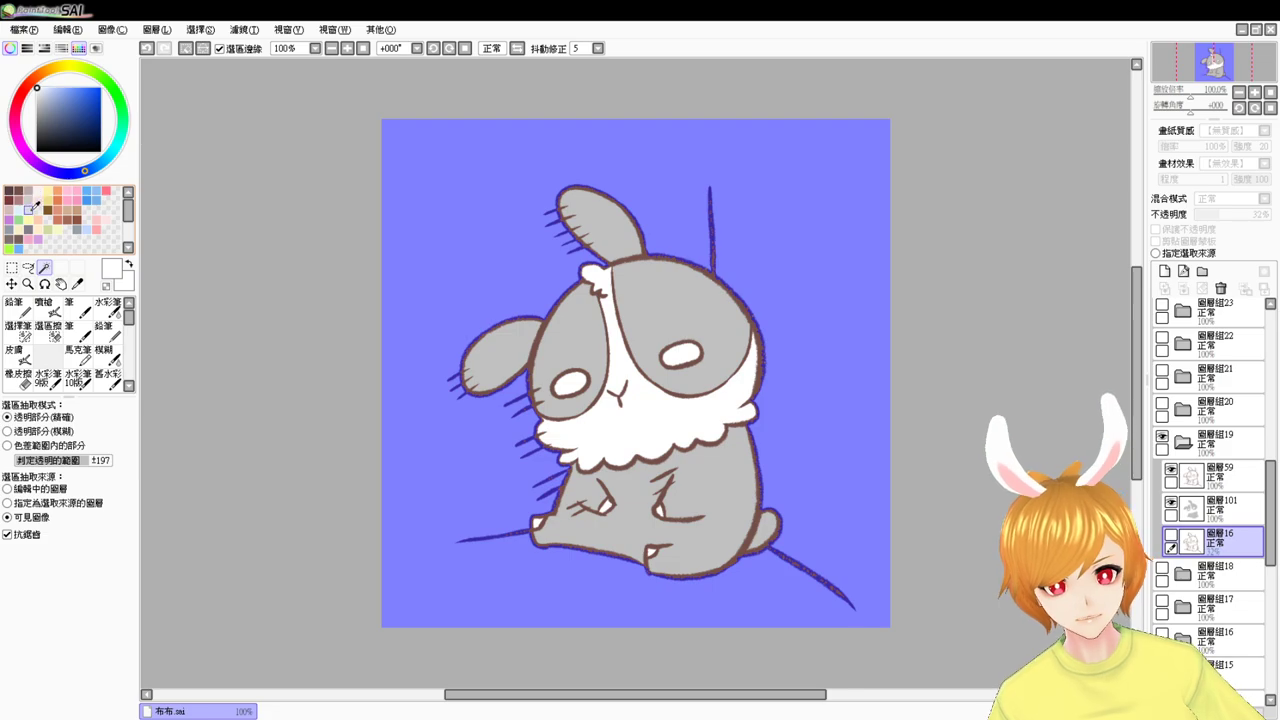
pyautogui.click(44, 305)
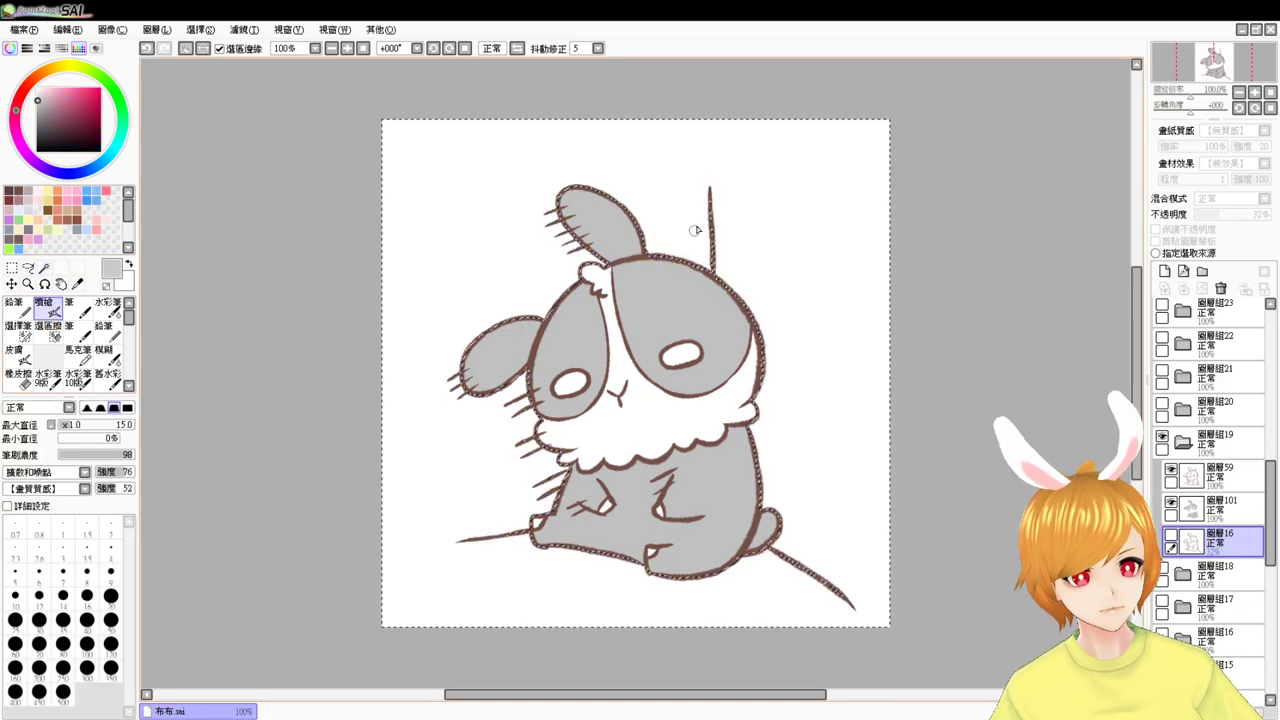
pyautogui.click(1249, 515)
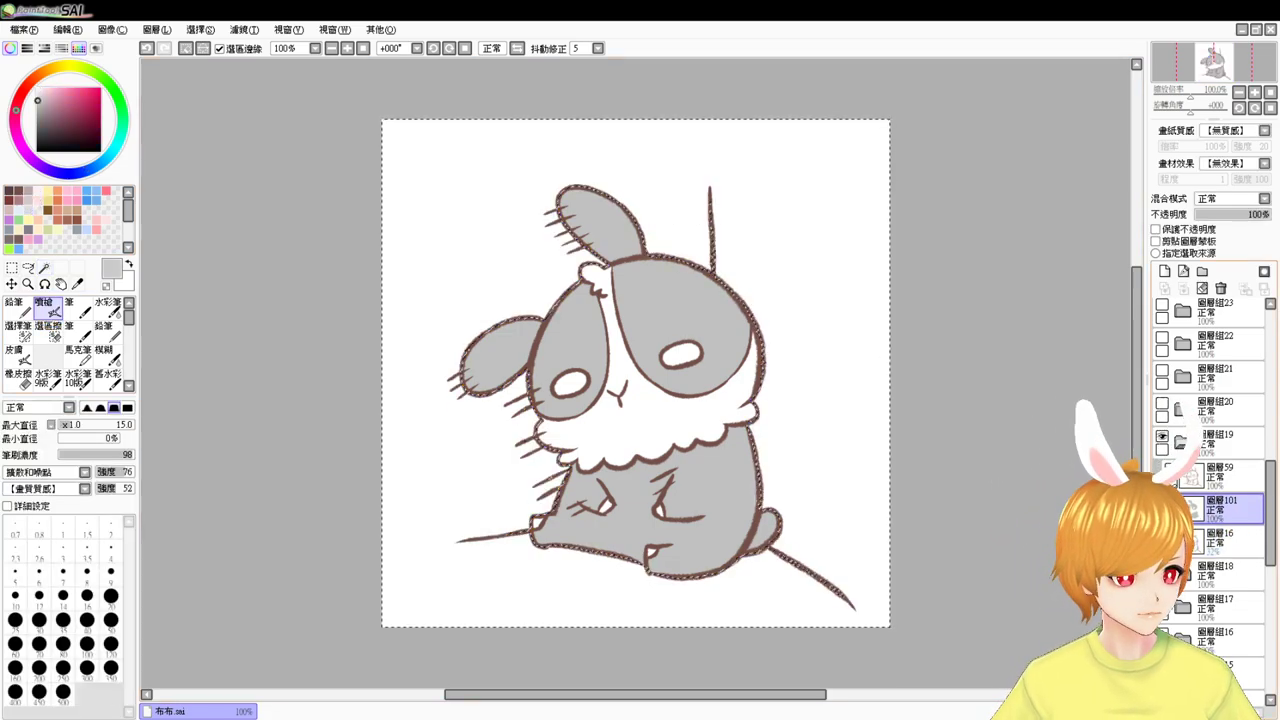
pyautogui.press(']')
pyautogui.press(']')
pyautogui.press(']')
pyautogui.press(']')
pyautogui.press(']')
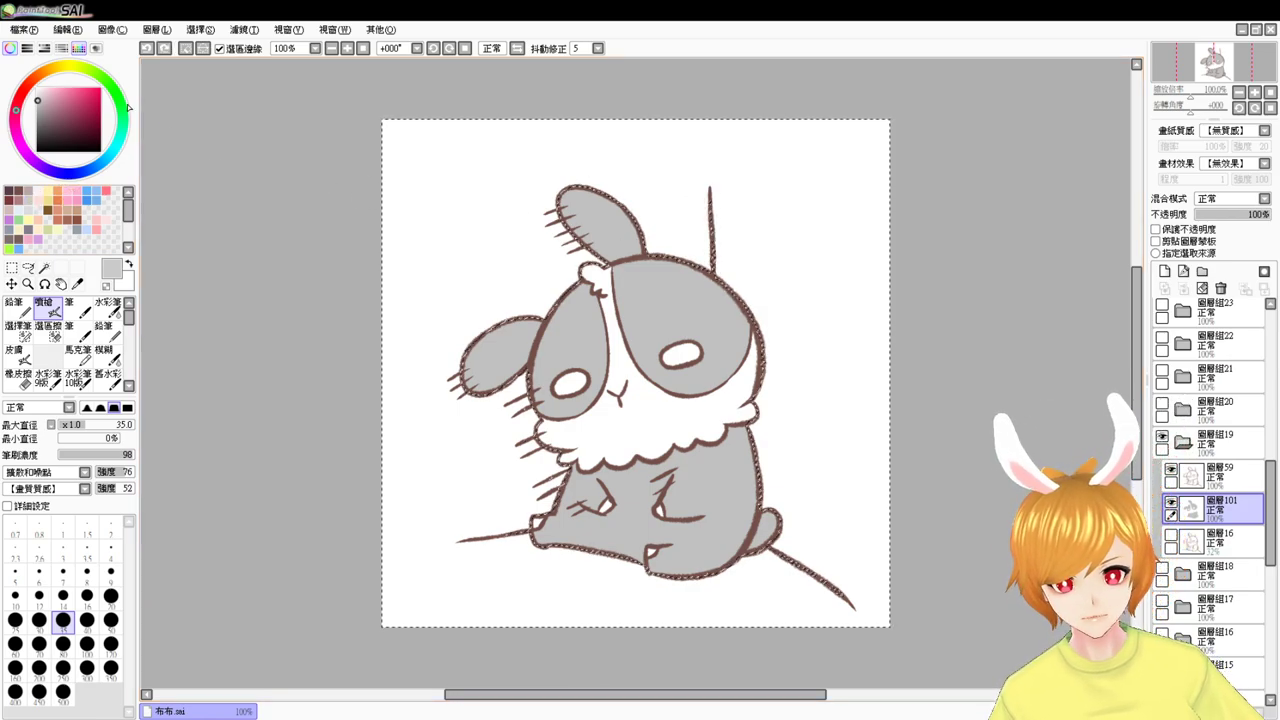
pyautogui.click(37, 104)
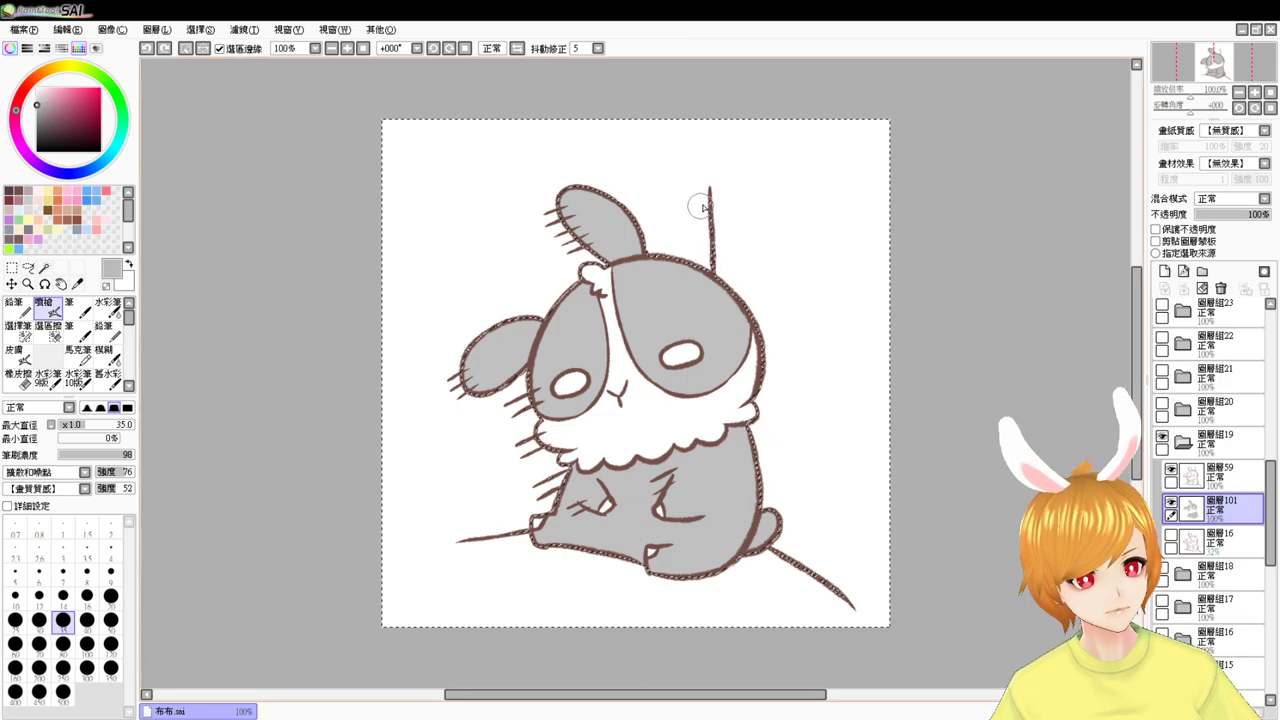
pyautogui.hotkey('ctrl', 'z')
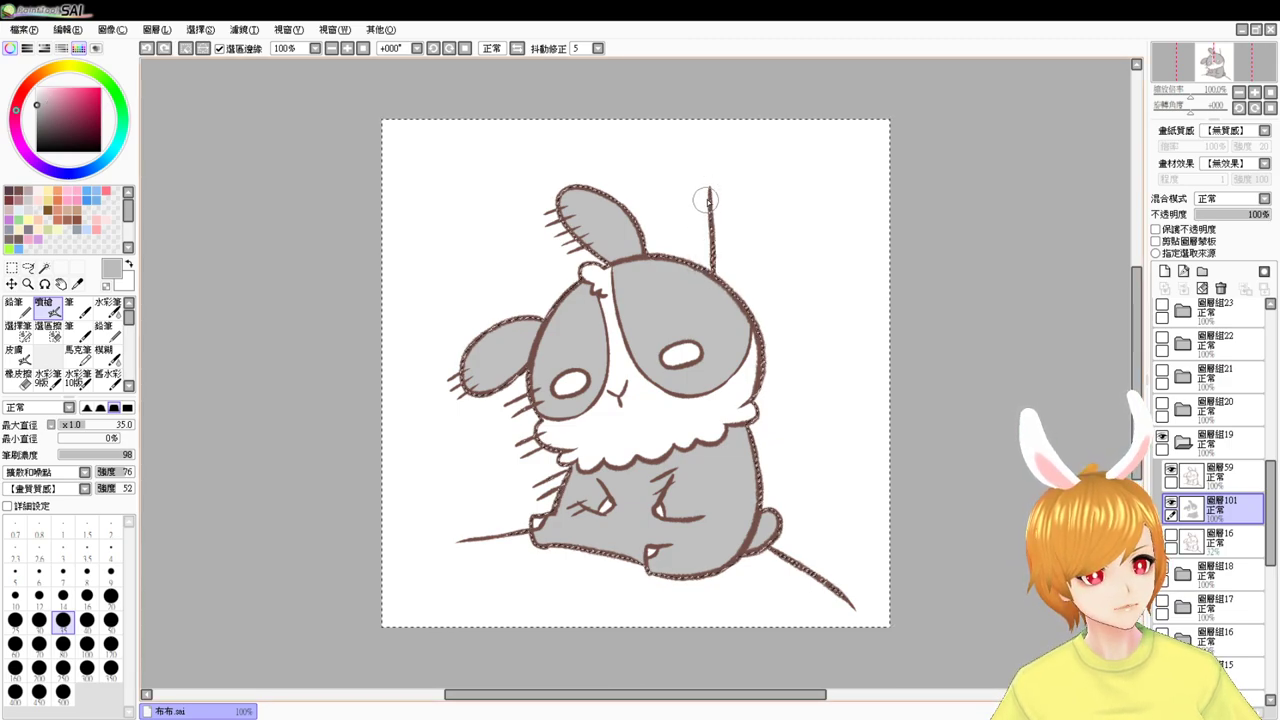
# - Airbrush grey outside the rabbit's outline beside the upright line above its head, along both sides and beneath the body, and deselect
pyautogui.moveTo(708, 202); pyautogui.dragTo(704, 269)
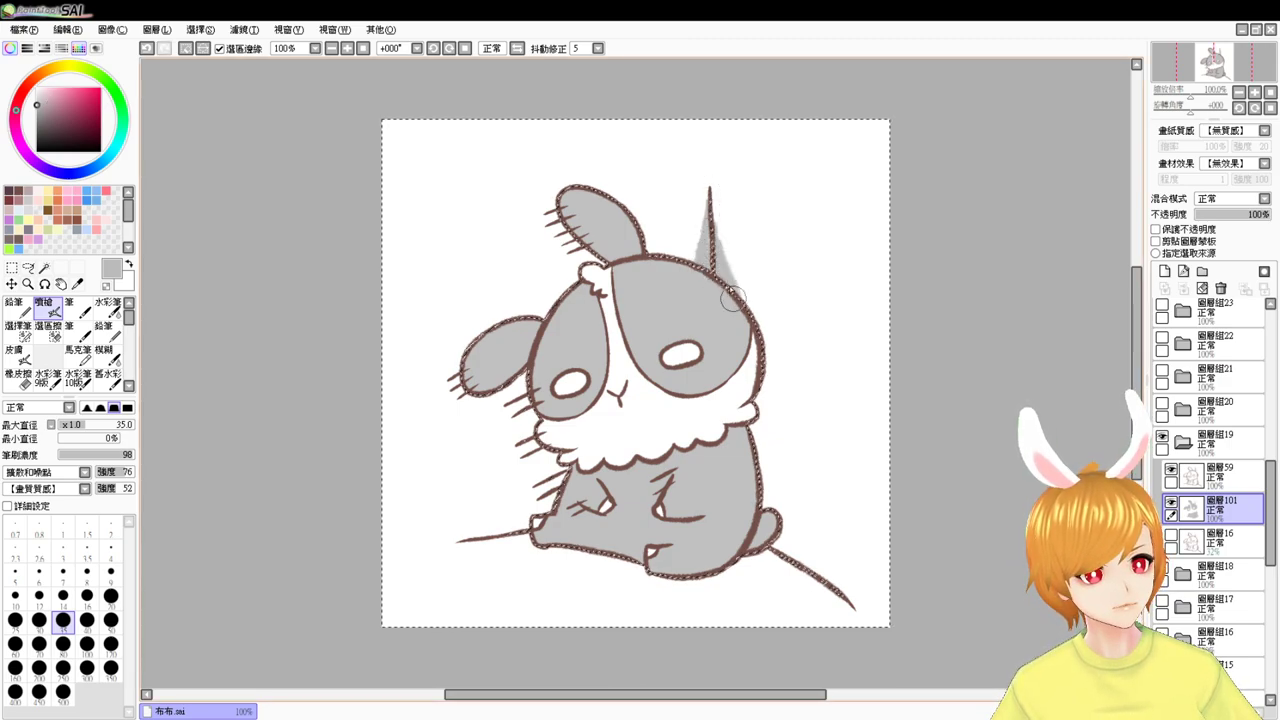
pyautogui.moveTo(586, 254); pyautogui.dragTo(527, 318)
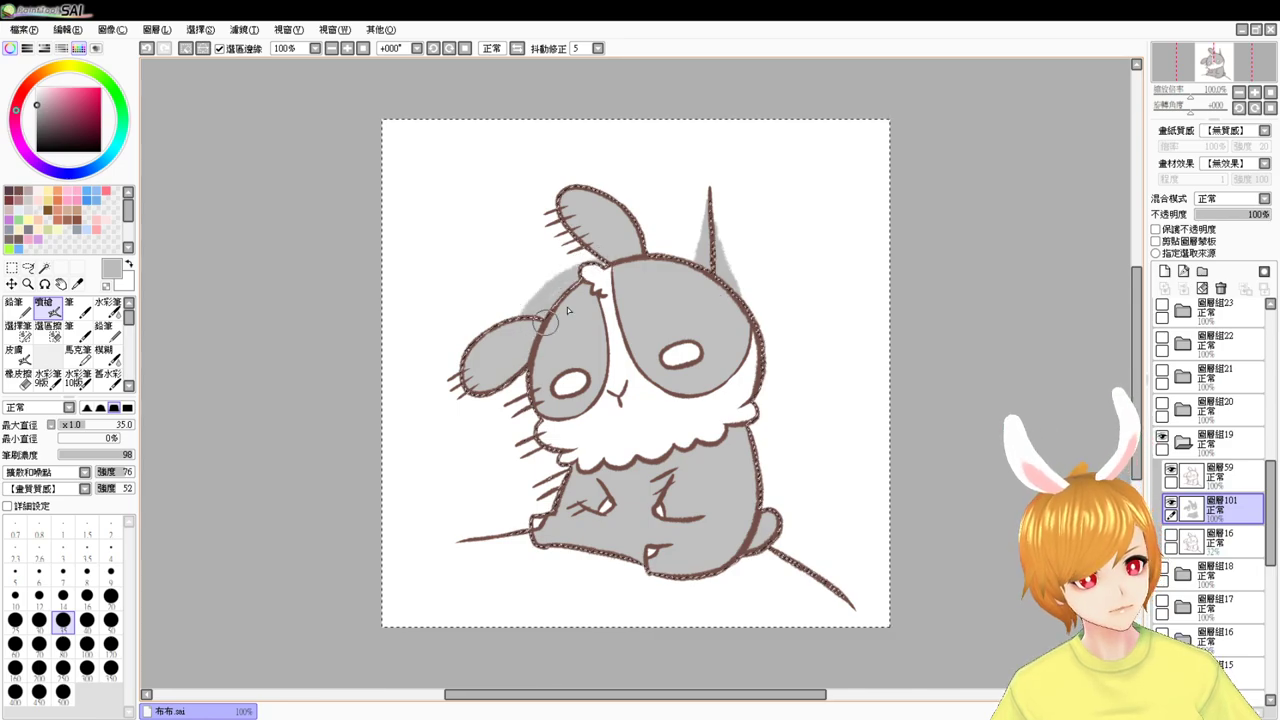
pyautogui.hotkey('ctrl', 'z')
pyautogui.moveTo(533, 388)
pyautogui.mouseDown()
pyautogui.moveTo(534, 433)
pyautogui.moveTo(546, 471)
pyautogui.moveTo(560, 466)
pyautogui.moveTo(557, 488)
pyautogui.moveTo(550, 480)
pyautogui.moveTo(519, 519)
pyautogui.mouseUp()
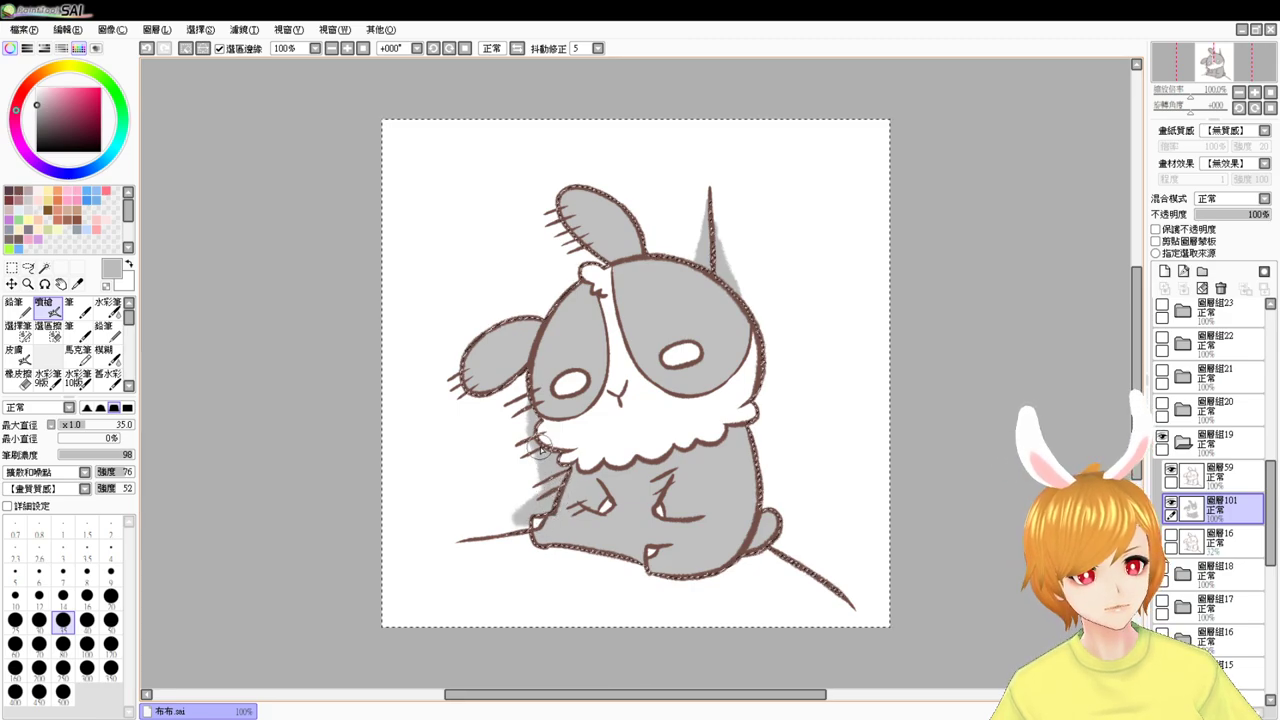
pyautogui.moveTo(530, 515); pyautogui.dragTo(532, 530)
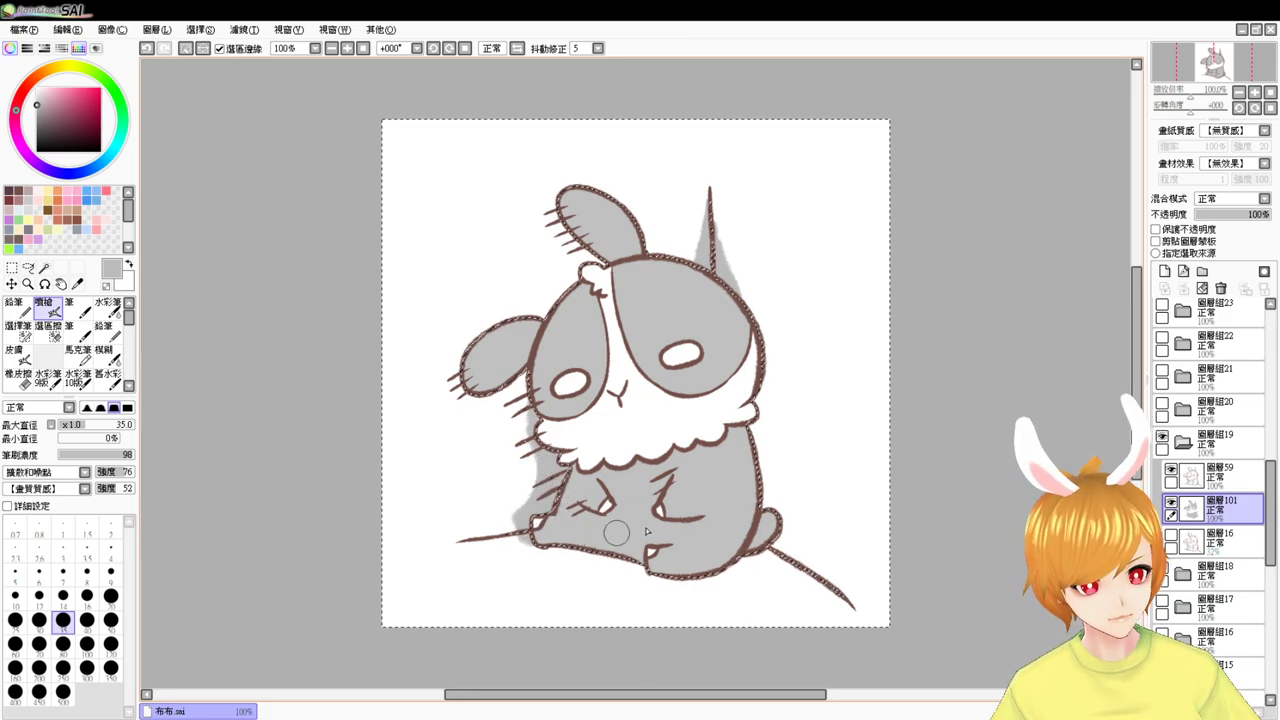
pyautogui.moveTo(746, 402)
pyautogui.mouseDown()
pyautogui.moveTo(764, 500)
pyautogui.moveTo(762, 484)
pyautogui.mouseUp()
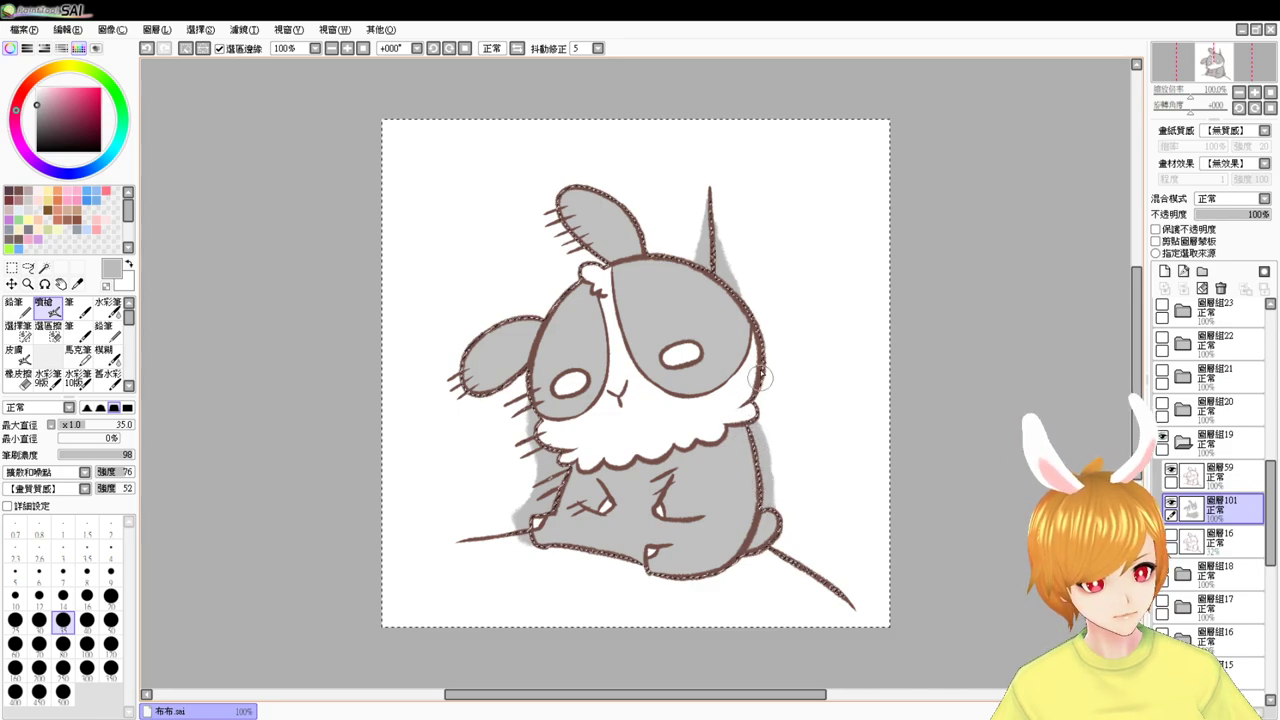
pyautogui.moveTo(726, 278)
pyautogui.mouseDown()
pyautogui.moveTo(764, 371)
pyautogui.moveTo(749, 387)
pyautogui.moveTo(761, 391)
pyautogui.moveTo(753, 383)
pyautogui.moveTo(749, 453)
pyautogui.moveTo(765, 529)
pyautogui.moveTo(764, 504)
pyautogui.moveTo(779, 521)
pyautogui.moveTo(757, 551)
pyautogui.moveTo(727, 562)
pyautogui.mouseUp()
pyautogui.moveTo(556, 548)
pyautogui.mouseDown()
pyautogui.moveTo(643, 572)
pyautogui.moveTo(732, 568)
pyautogui.moveTo(700, 568)
pyautogui.mouseUp()
pyautogui.hotkey('ctrl', 'd')
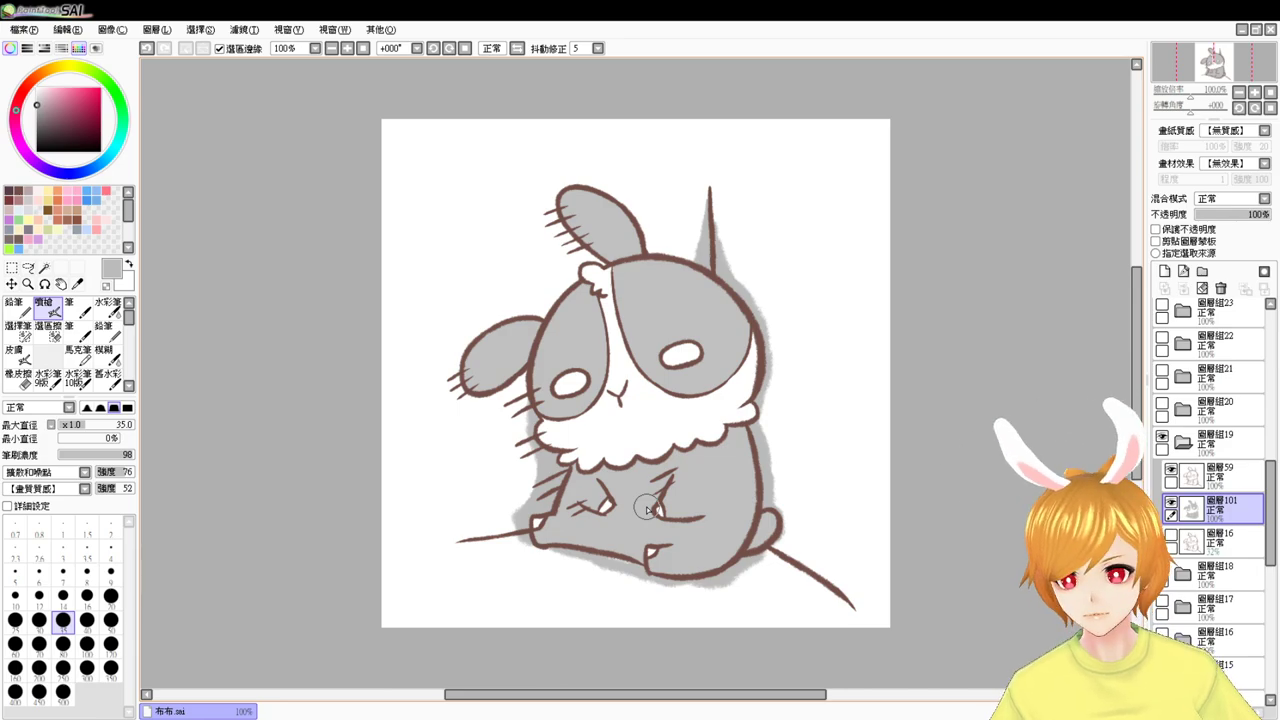
pyautogui.click(44, 268)
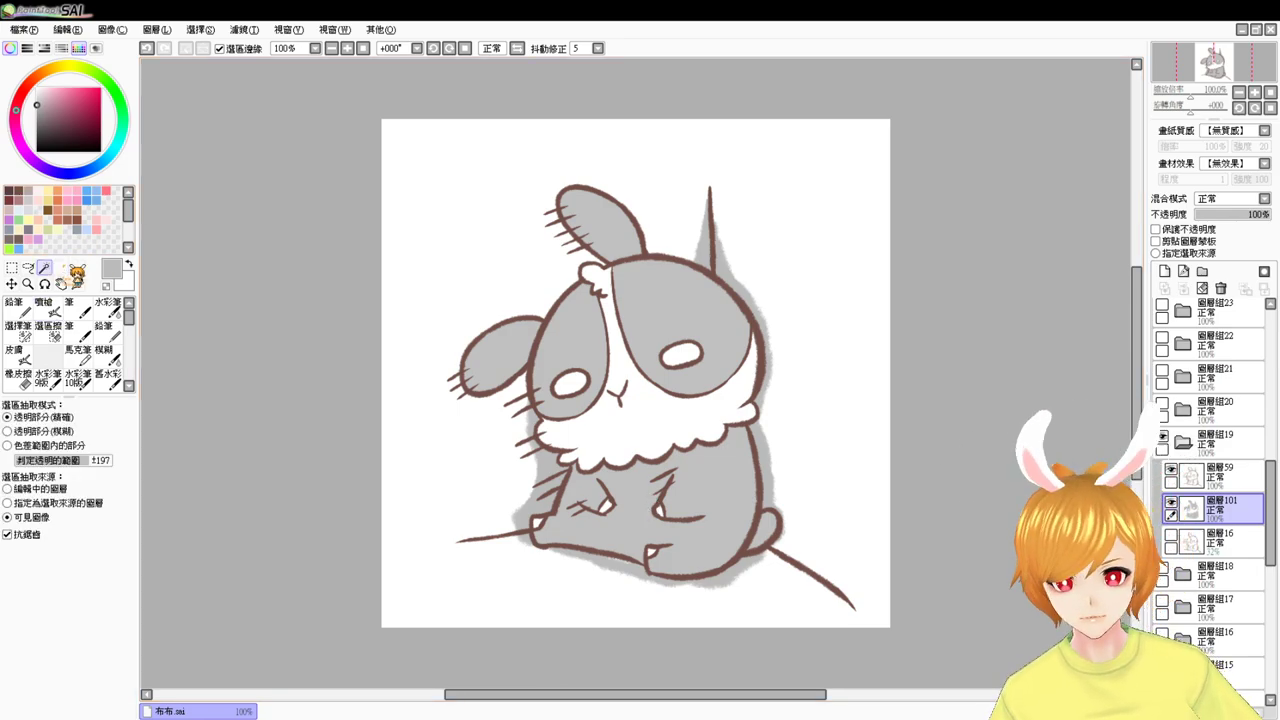
pyautogui.click(650, 401)
pyautogui.hotkey('ctrl', 'd')
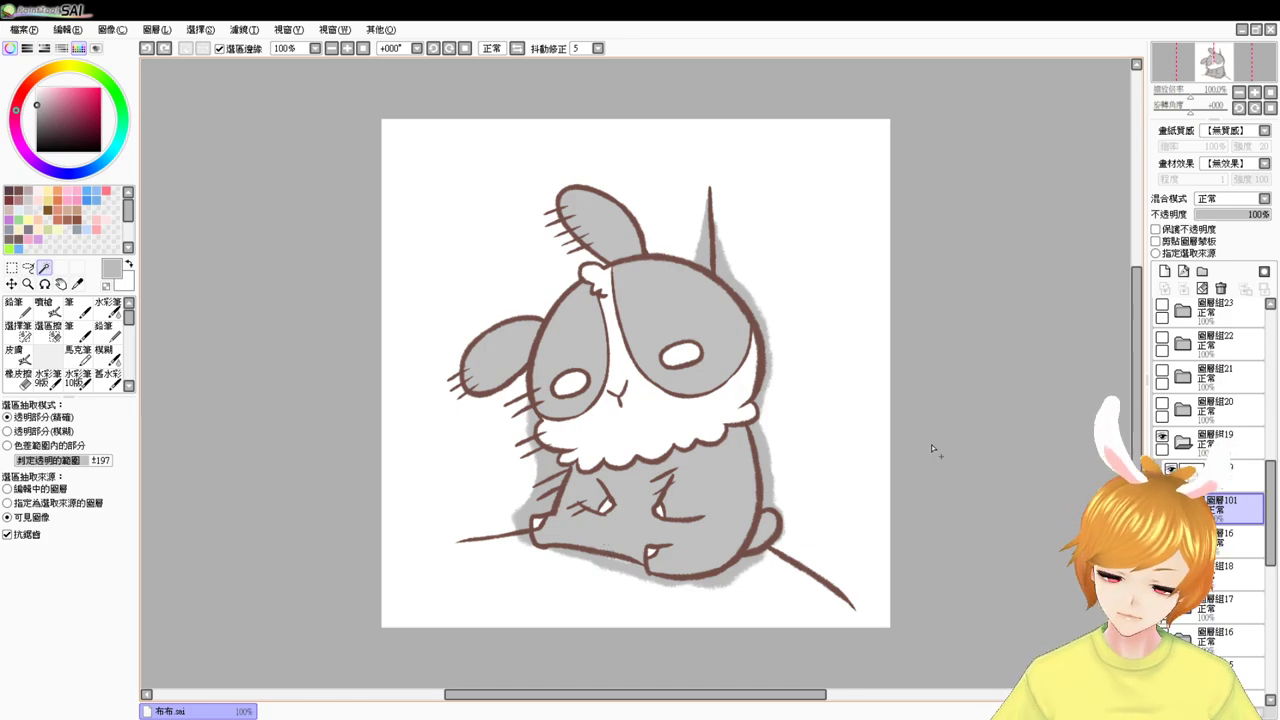
# - Collapse and hide layer group 圖層組19, show and expand 圖層組20, and add a new layer beneath its line art layer 圖層60
pyautogui.click(1183, 442)
pyautogui.click(1162, 436)
pyautogui.click(1206, 411)
pyautogui.click(1162, 404)
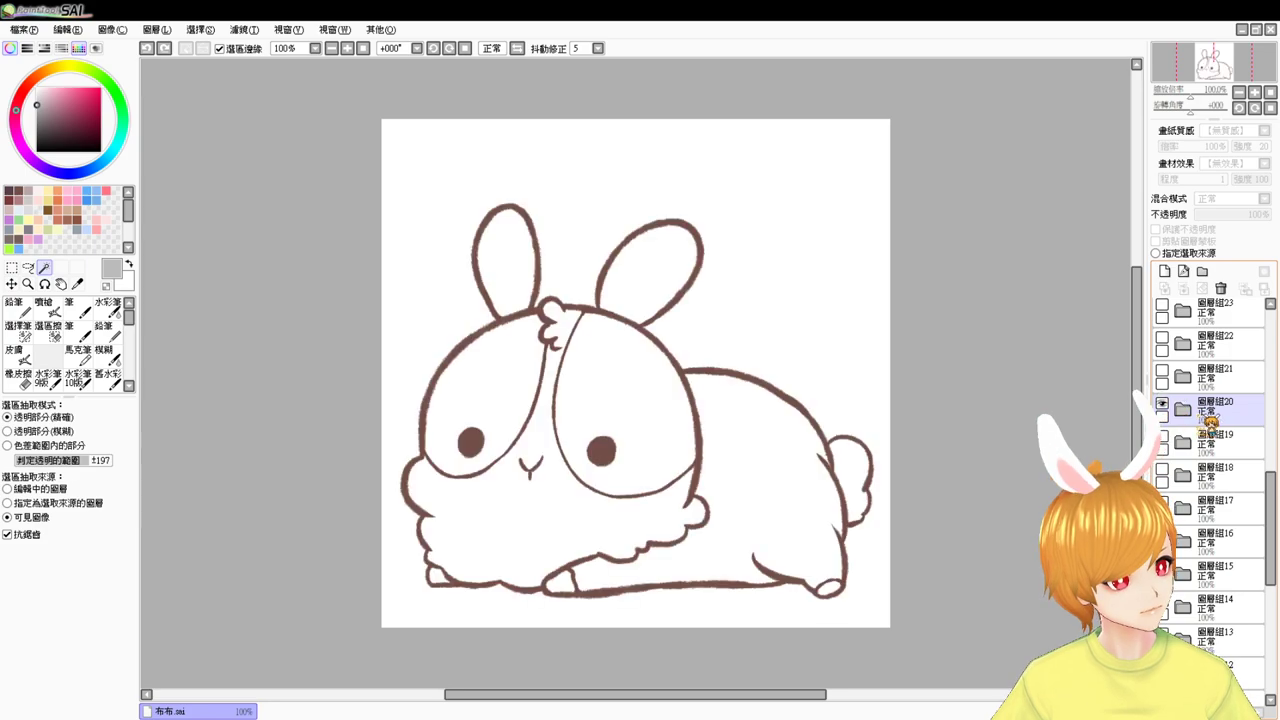
pyautogui.click(1248, 474)
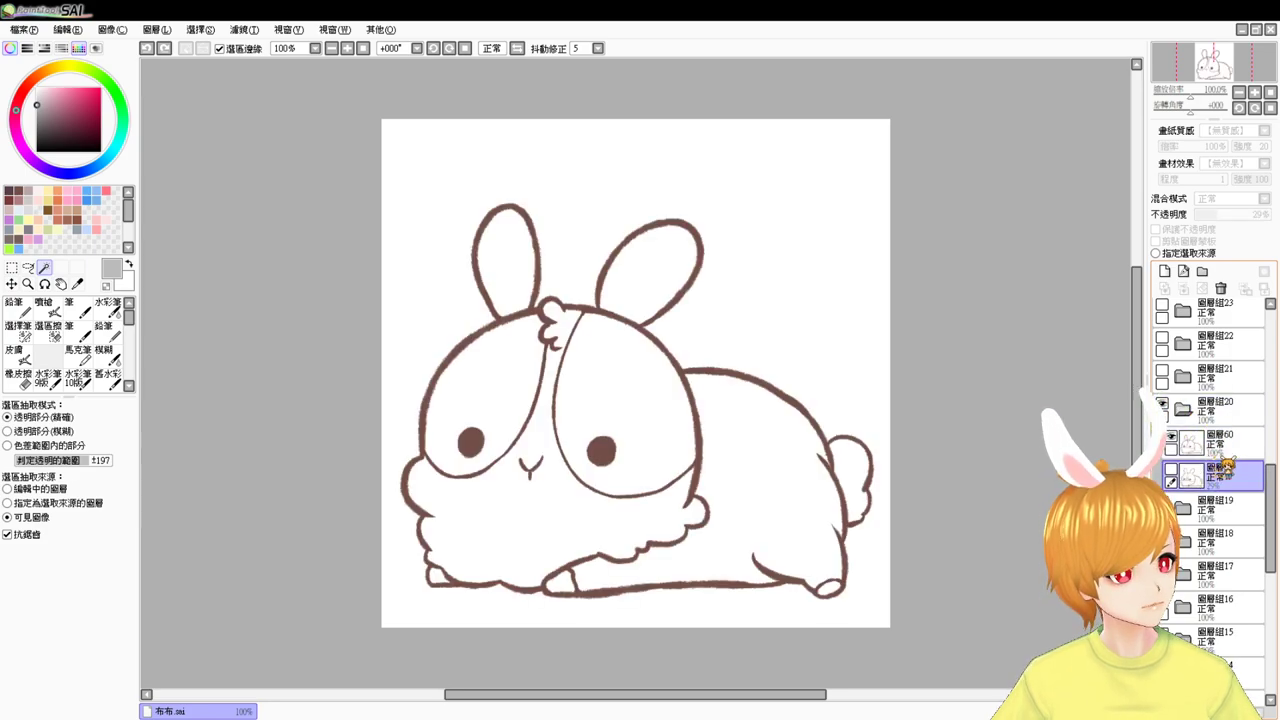
pyautogui.click(1165, 271)
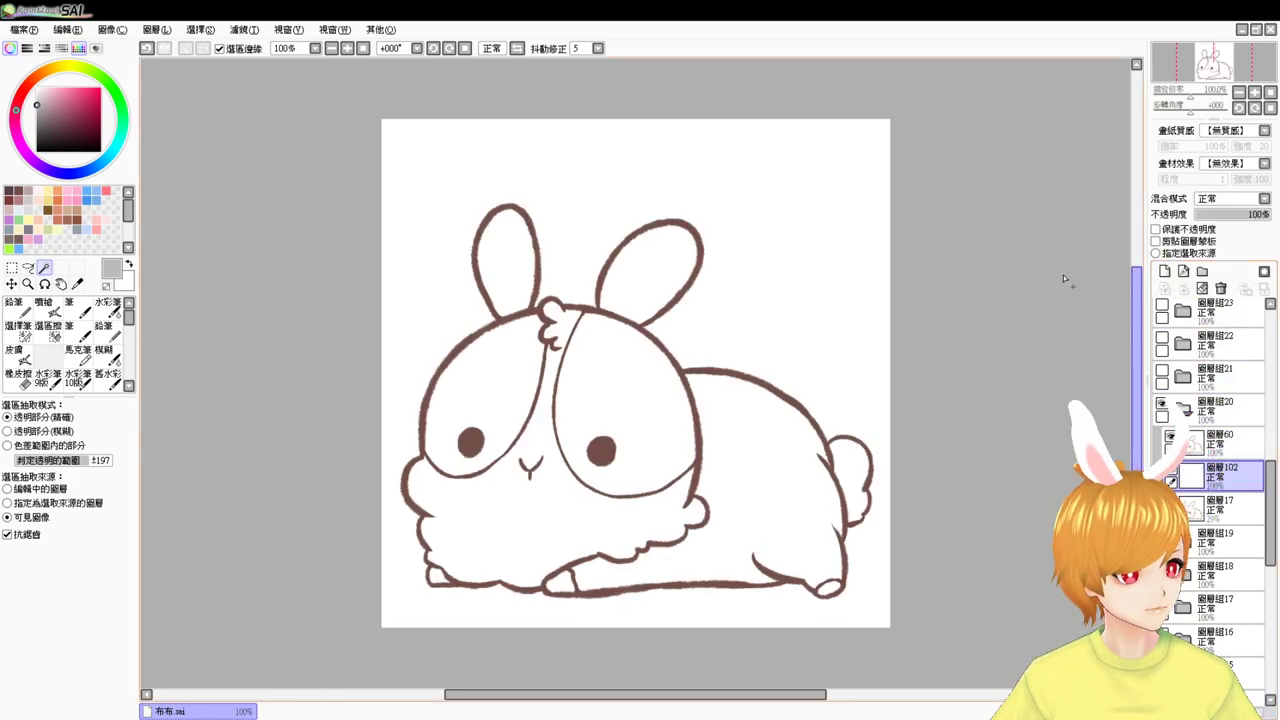
# - Select the lying rabbit's ears, face patches, body and tail, fill them with dark brownish grey, and clear the selection
pyautogui.click(9, 239)
pyautogui.click(480, 390)
pyautogui.click(505, 255)
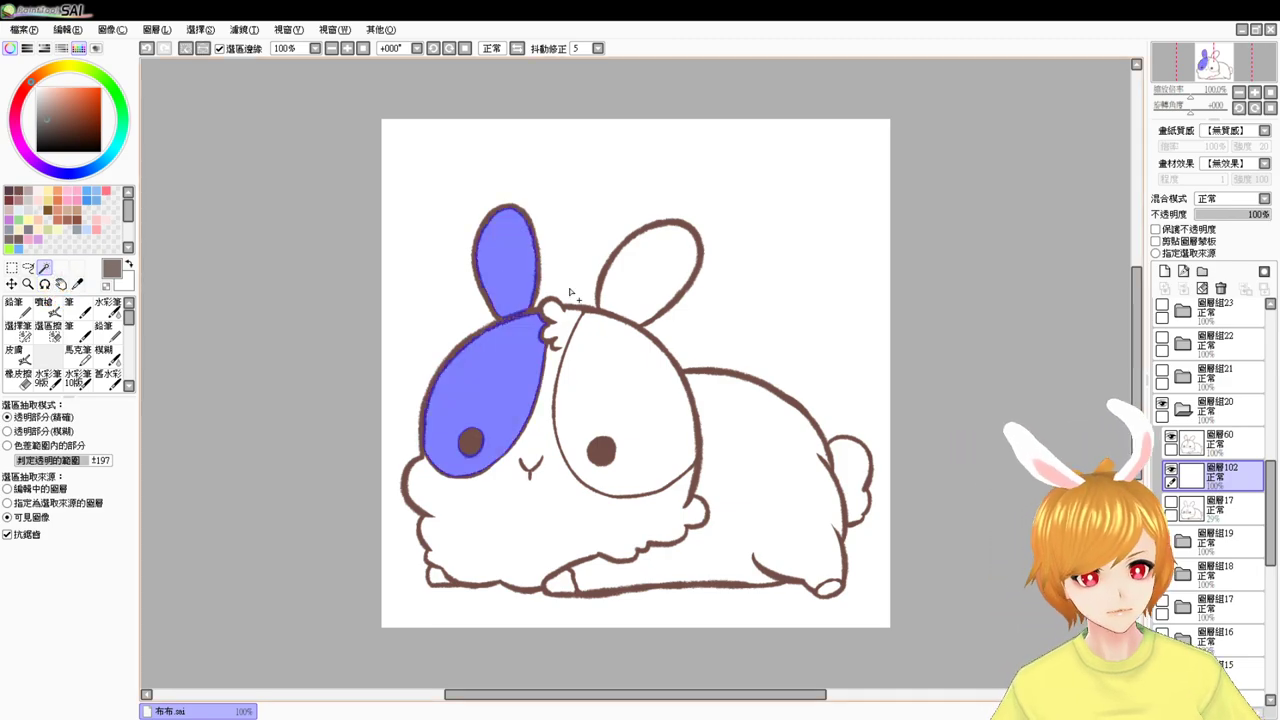
pyautogui.click(650, 265)
pyautogui.click(625, 400)
pyautogui.click(785, 457)
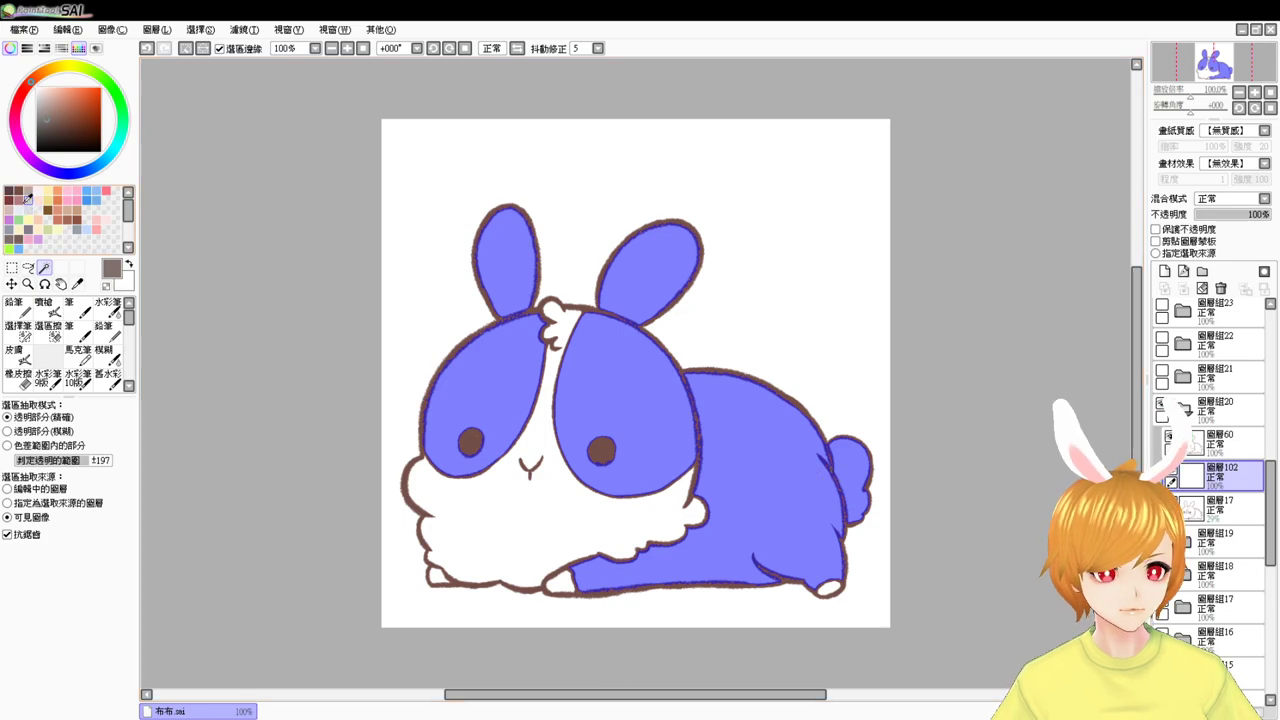
pyautogui.hotkey('ctrl', 'f')
pyautogui.hotkey('ctrl', 'd')
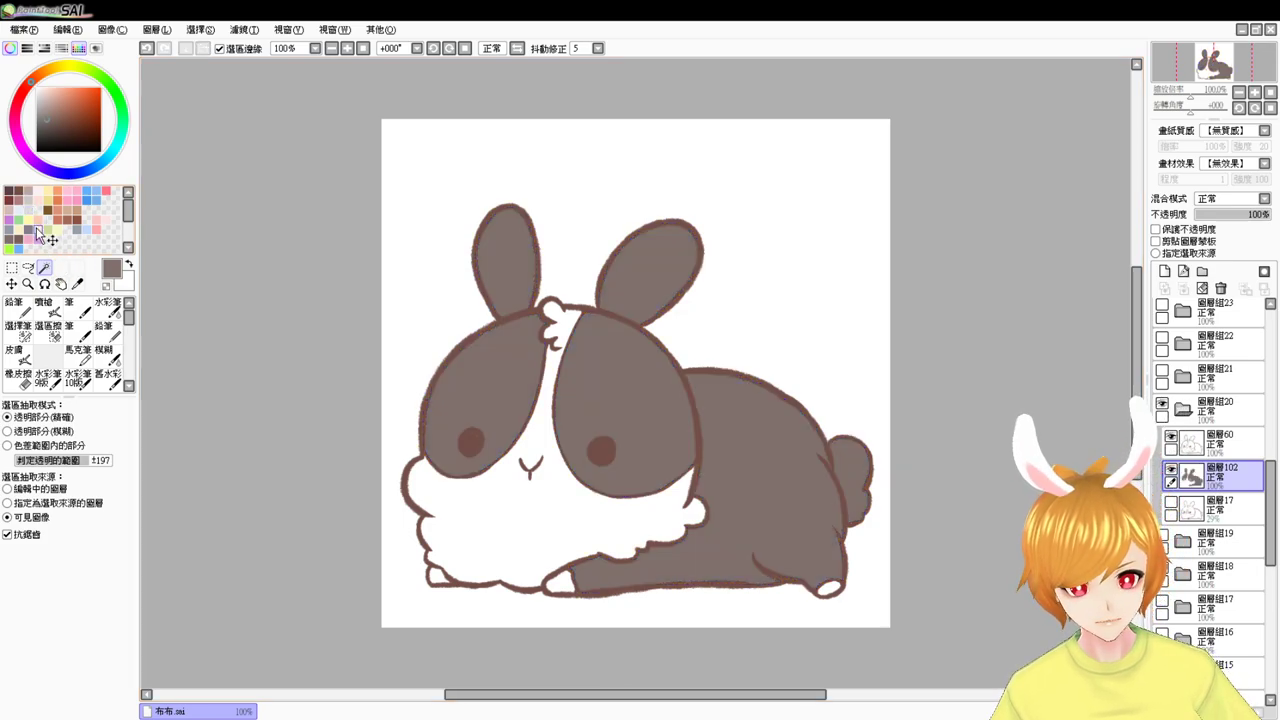
# - Restore the fur selection and airbrush small pink blush spots on both cheeks beside the eyes
pyautogui.hotkey('ctrl', 'z')
pyautogui.click(97, 229)
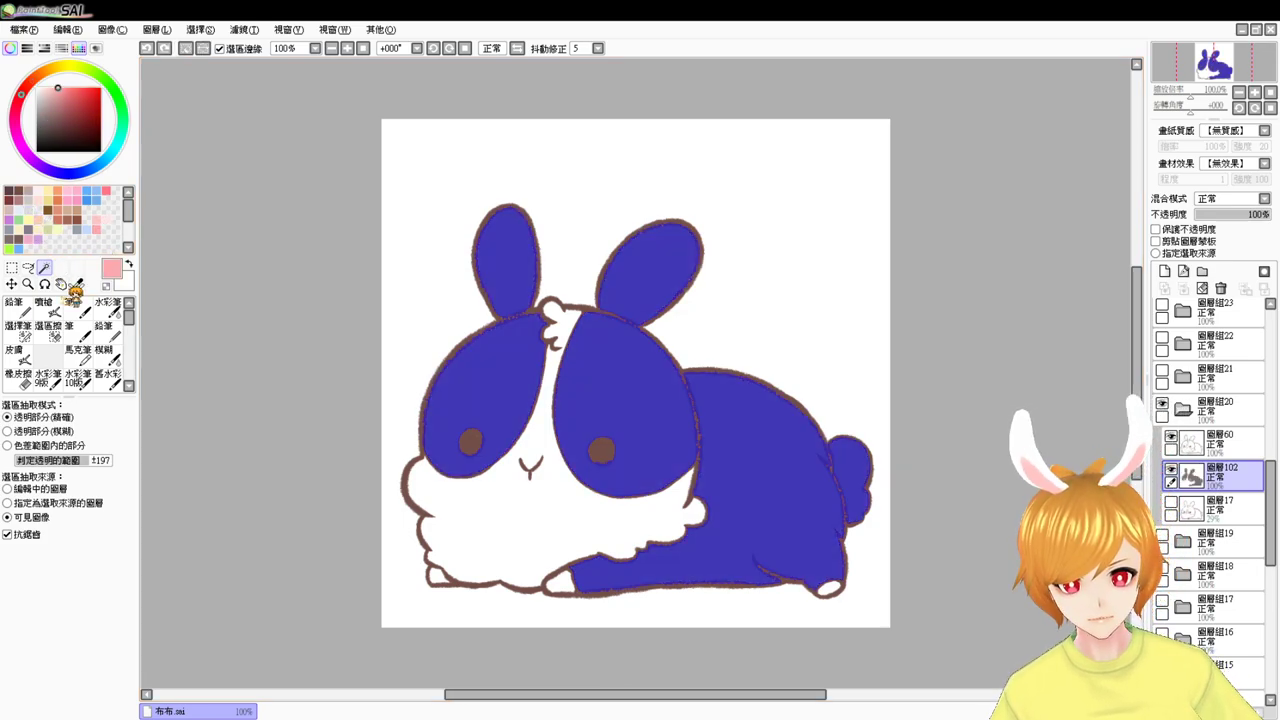
pyautogui.click(44, 307)
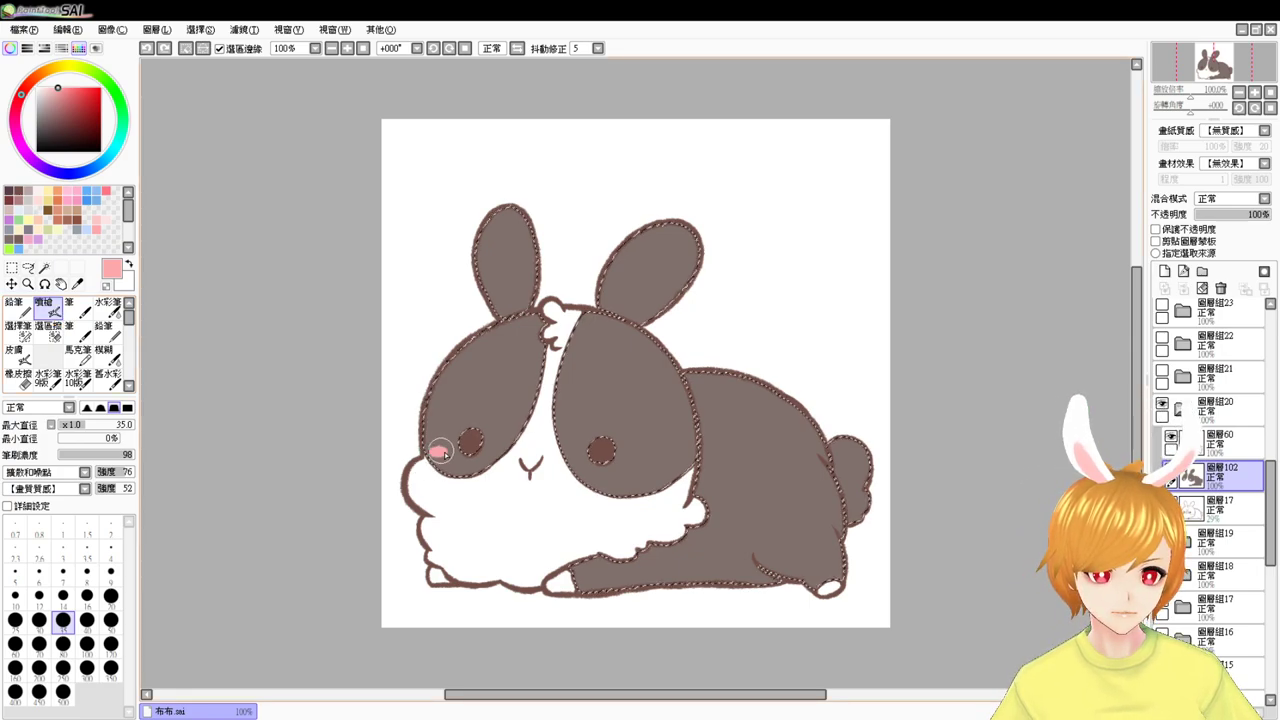
pyautogui.moveTo(436, 455); pyautogui.dragTo(440, 452)
pyautogui.moveTo(634, 466)
pyautogui.mouseDown()
pyautogui.moveTo(620, 463)
pyautogui.moveTo(640, 468)
pyautogui.mouseUp()
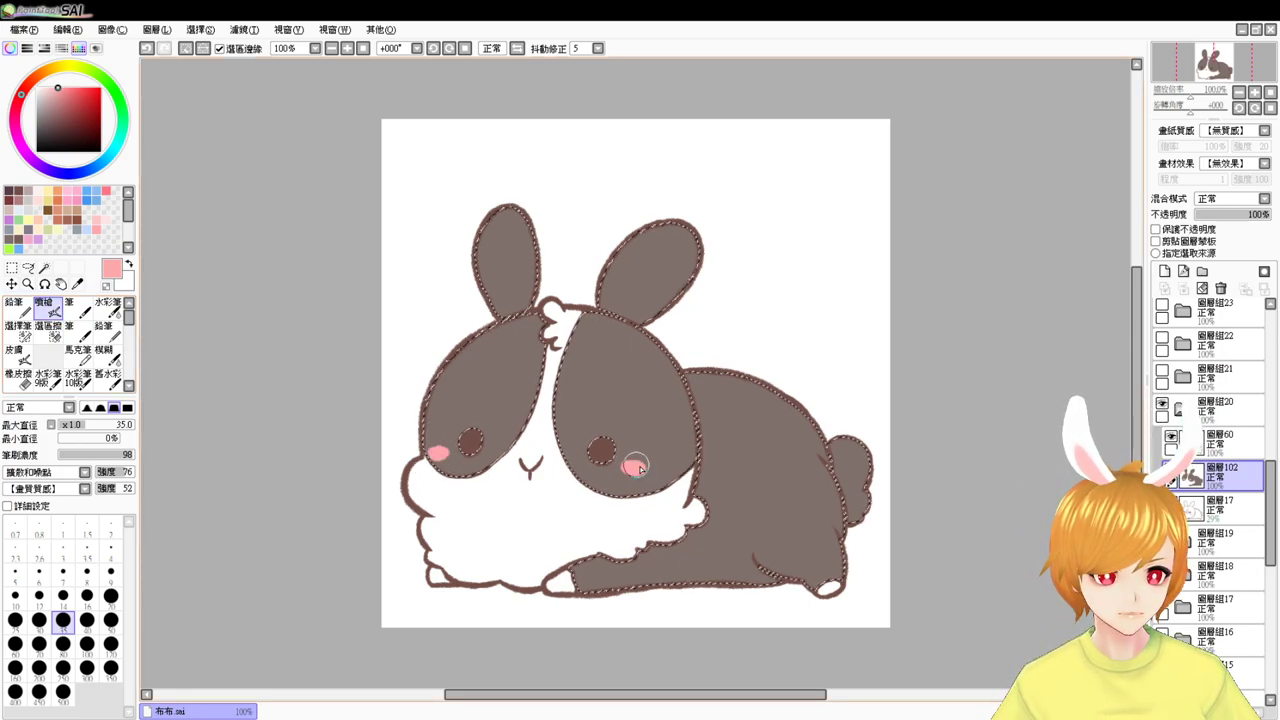
# - Select the lying rabbit's white face stripe, fluffy chest and paws, fill them with white, and clear the selection
pyautogui.hotkey('ctrl', 'd')
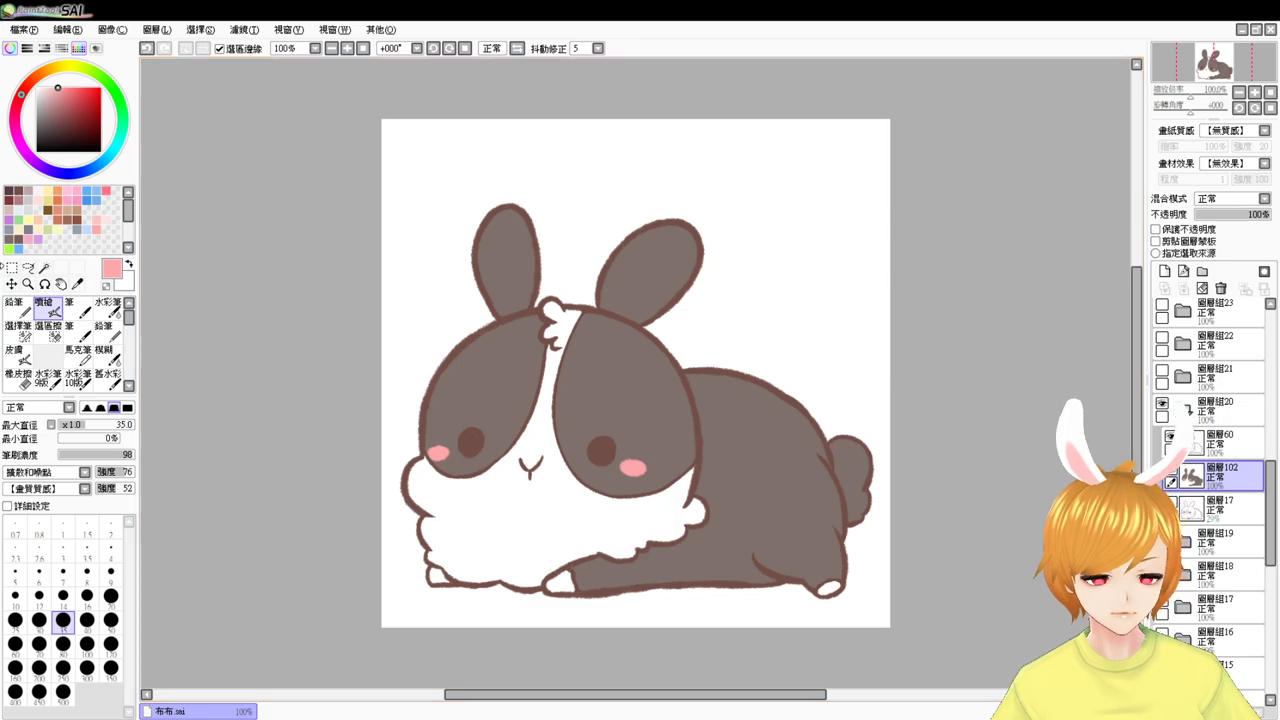
pyautogui.click(44, 268)
pyautogui.click(526, 513)
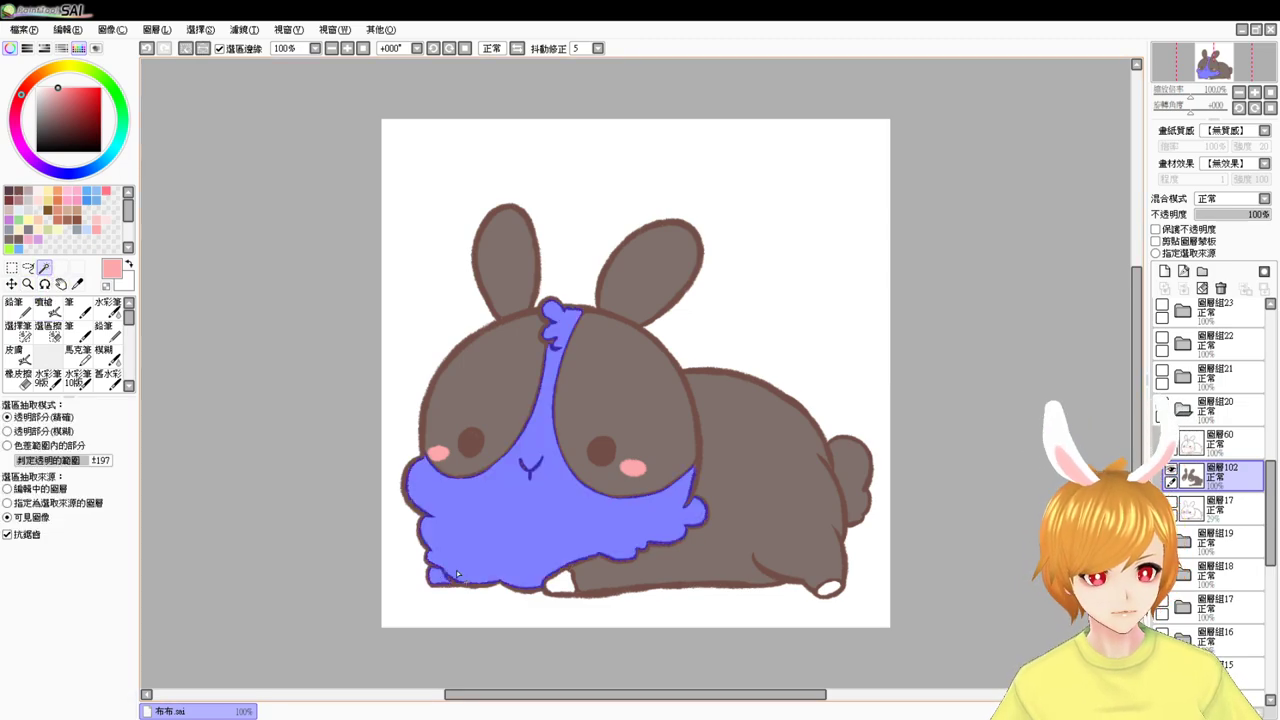
pyautogui.click(558, 585)
pyautogui.click(834, 586)
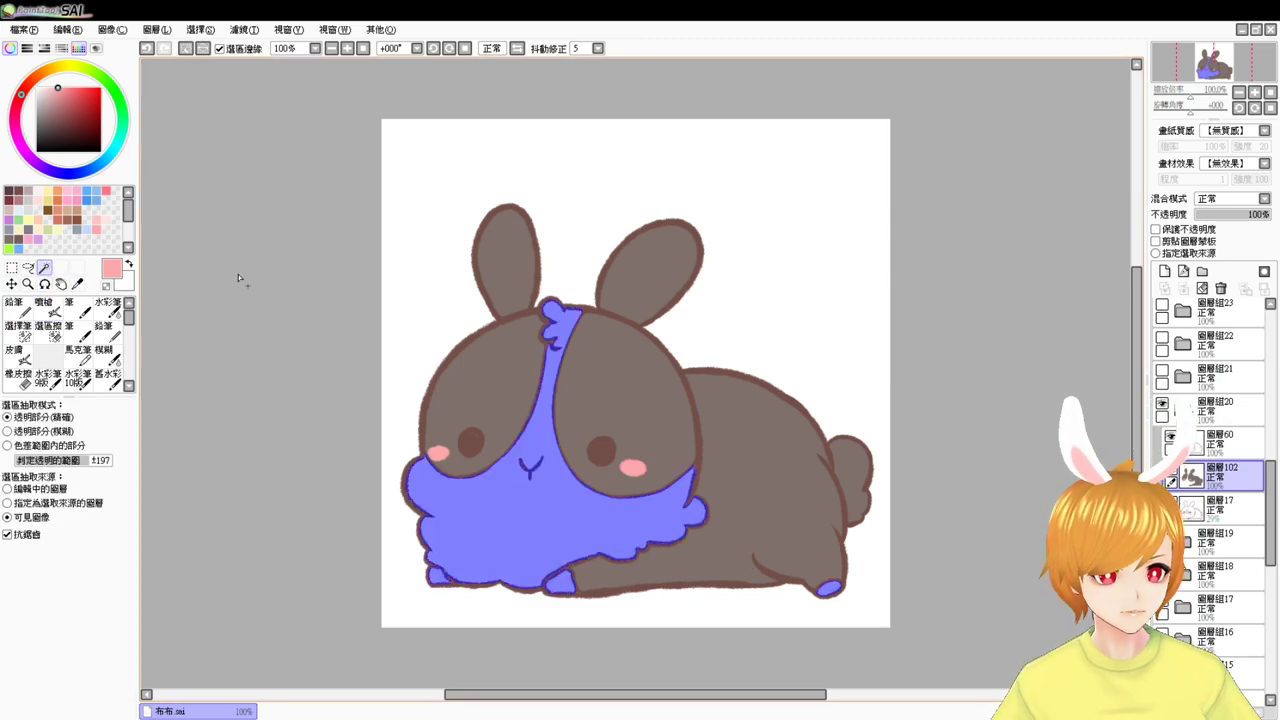
pyautogui.moveTo(56, 112); pyautogui.dragTo(30, 62)
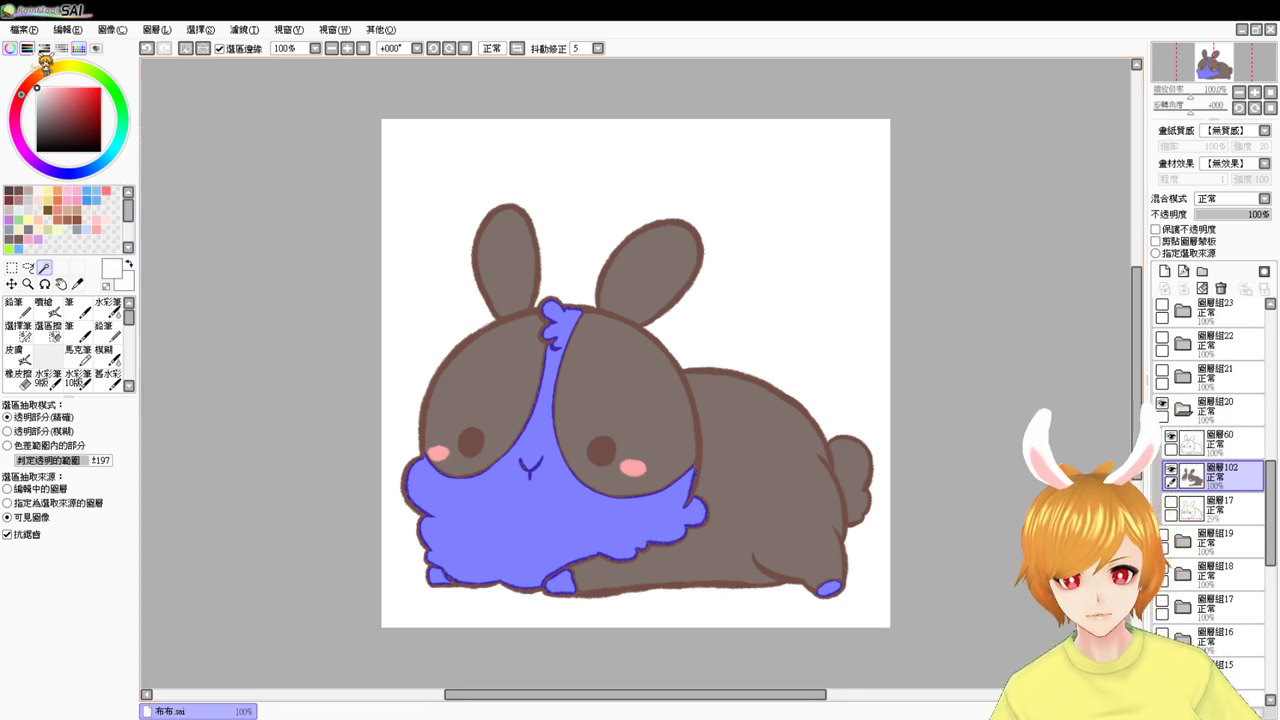
pyautogui.hotkey('ctrl', 'f')
pyautogui.hotkey('ctrl', 'd')
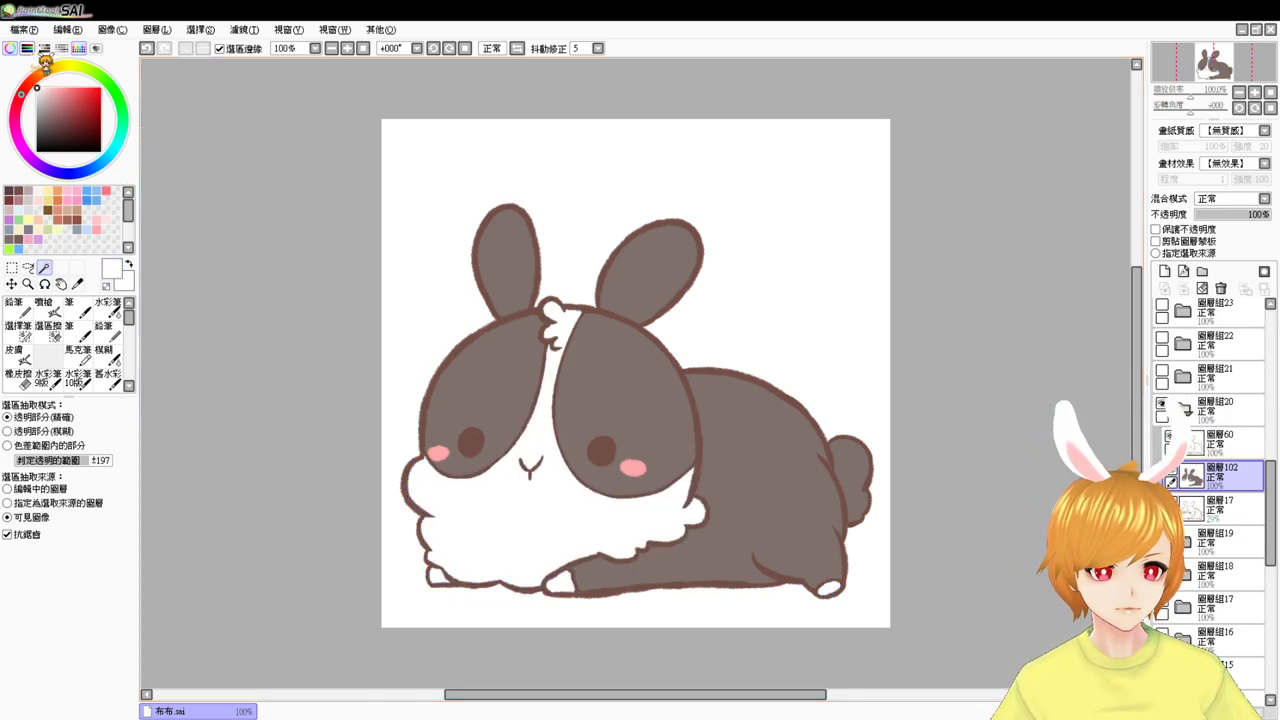
# - Collapse and hide layer group 圖層組20, show and expand 圖層組21, and add a new layer beneath its line art layer 圖層61
pyautogui.click(1196, 410)
pyautogui.click(1201, 378)
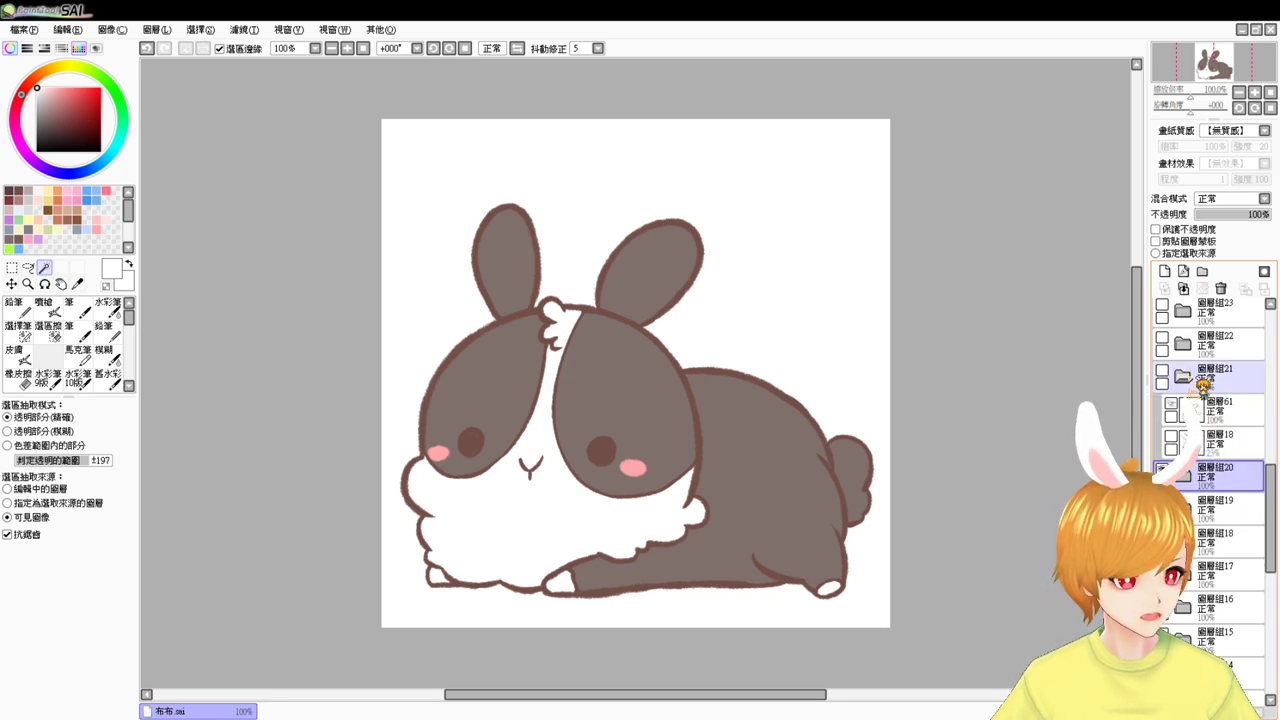
pyautogui.click(1162, 370)
pyautogui.click(1218, 440)
pyautogui.click(1162, 467)
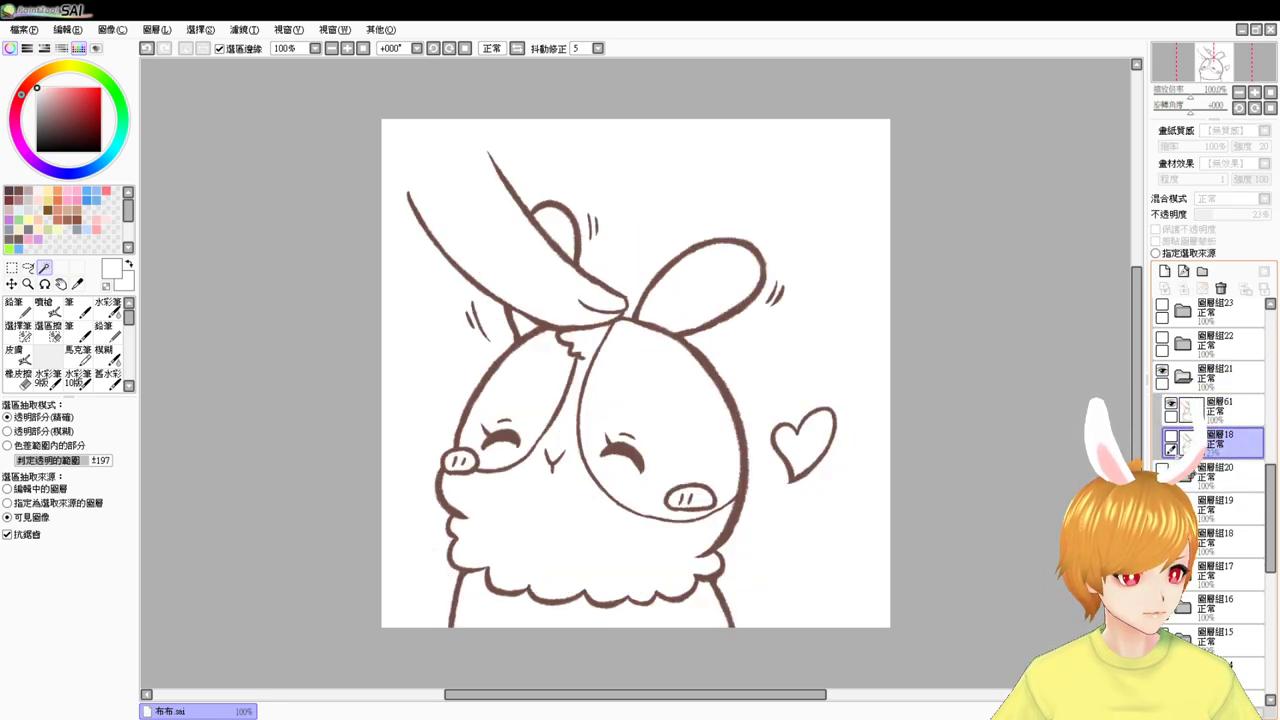
pyautogui.click(1164, 271)
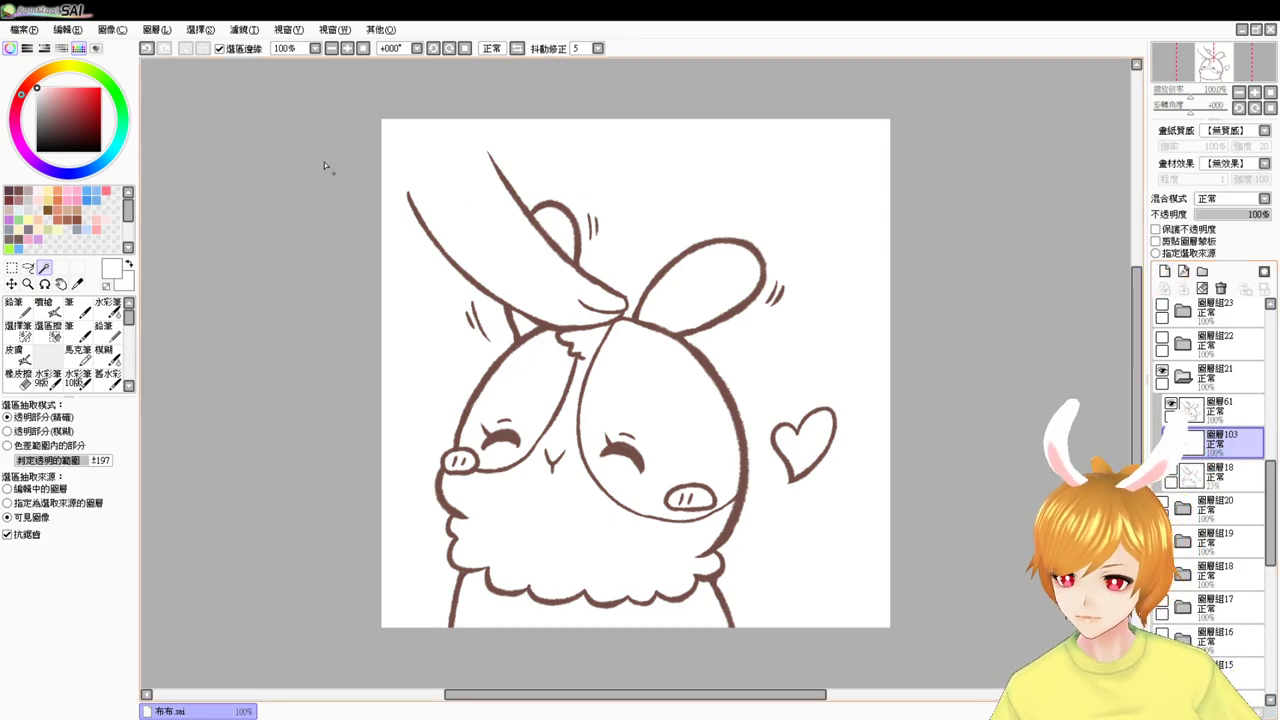
# - Select the petted rabbit's face patches, ears and lower body, fill them with dark brownish grey, and clear the selection
pyautogui.click(644, 384)
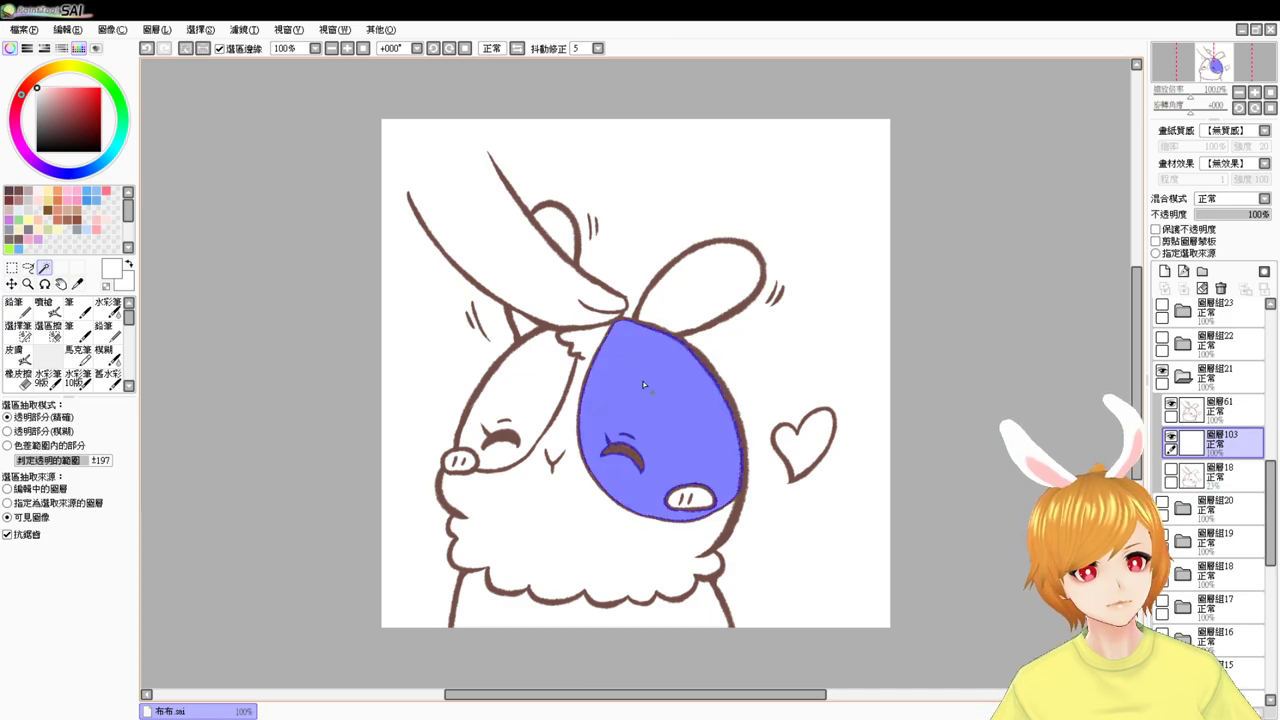
pyautogui.click(515, 400)
pyautogui.click(524, 322)
pyautogui.click(556, 232)
pyautogui.click(697, 285)
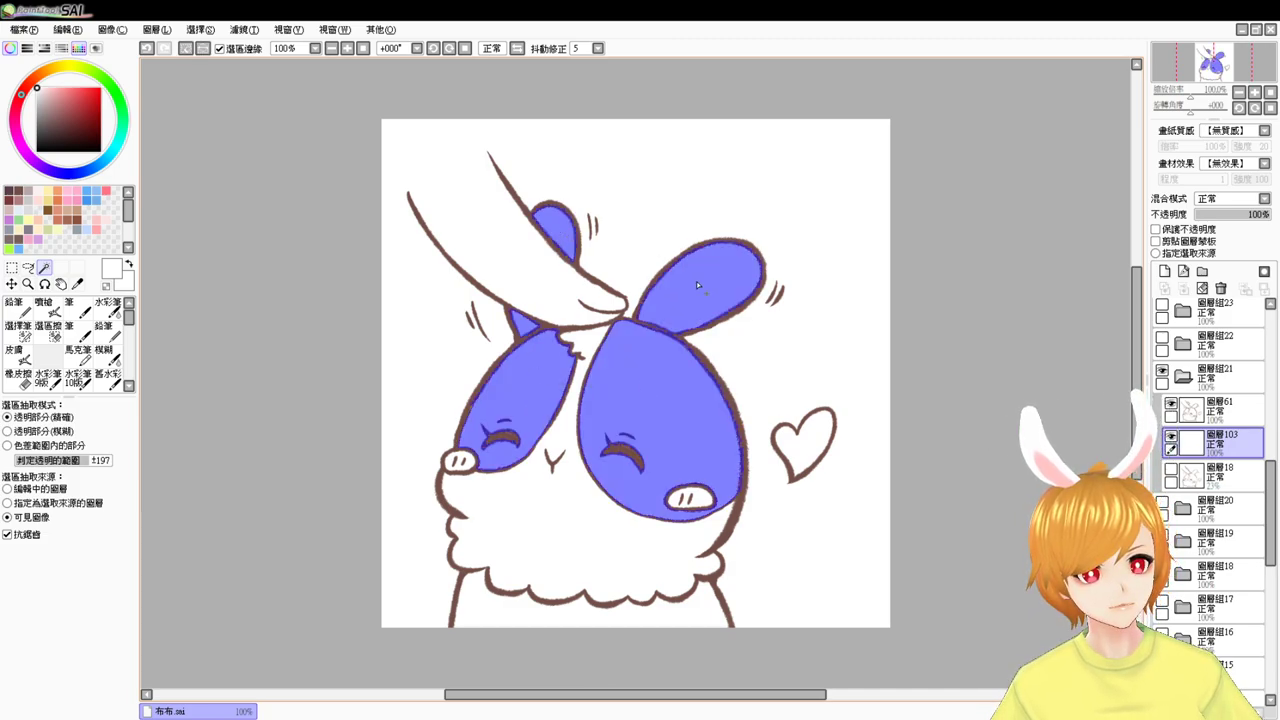
pyautogui.click(598, 610)
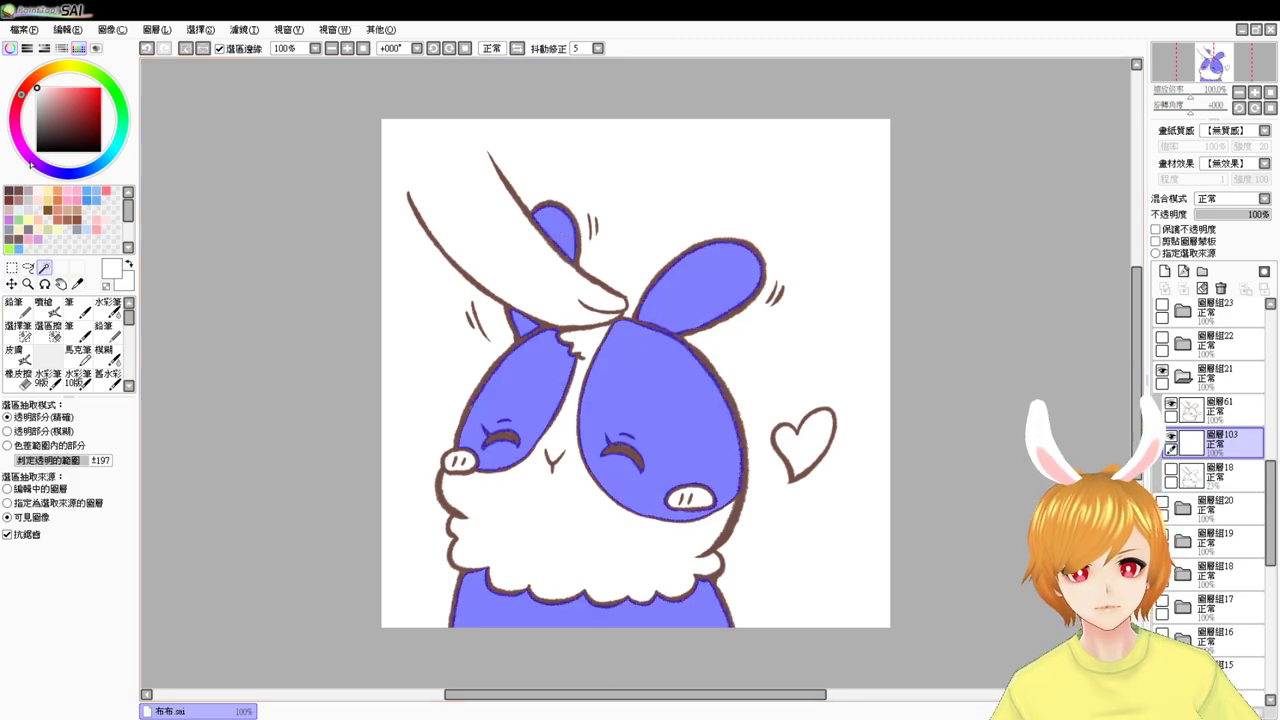
pyautogui.click(10, 240)
pyautogui.hotkey('ctrl', 'f')
pyautogui.hotkey('ctrl', 'd')
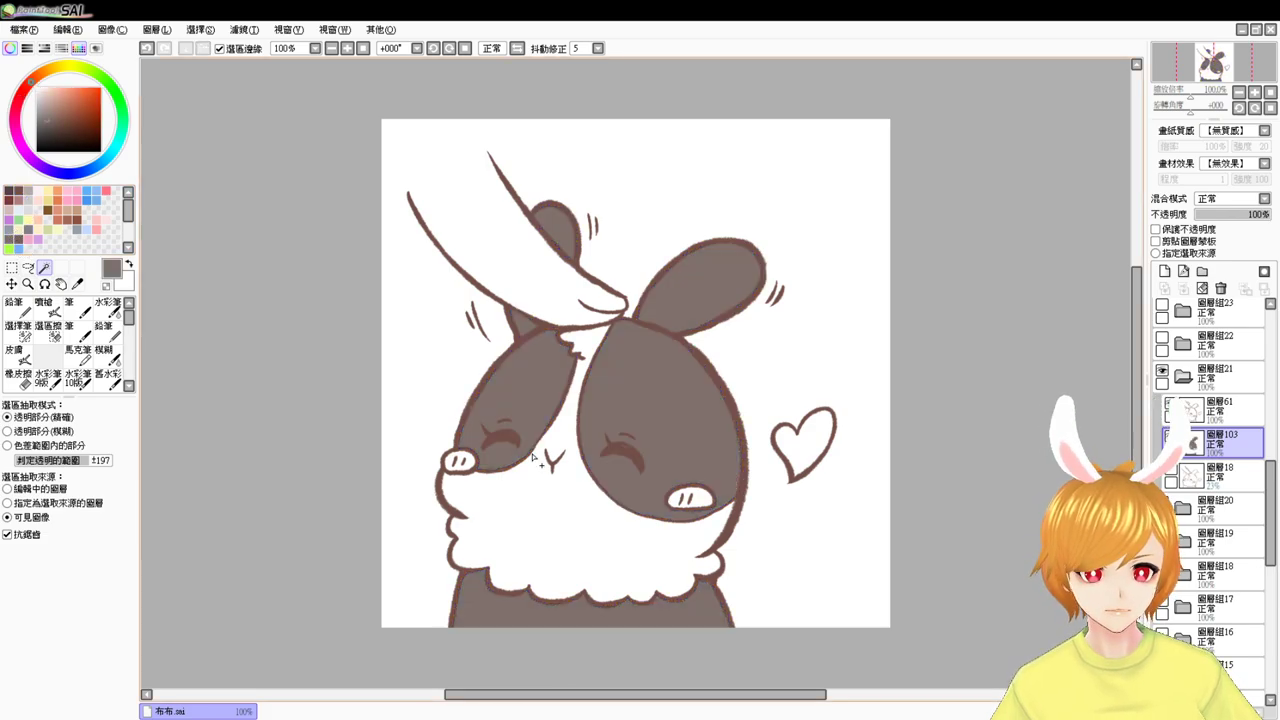
# - Select the petted rabbit's face stripe, muzzle and fluffy chest, fill them with white, and deselect
pyautogui.click(549, 497)
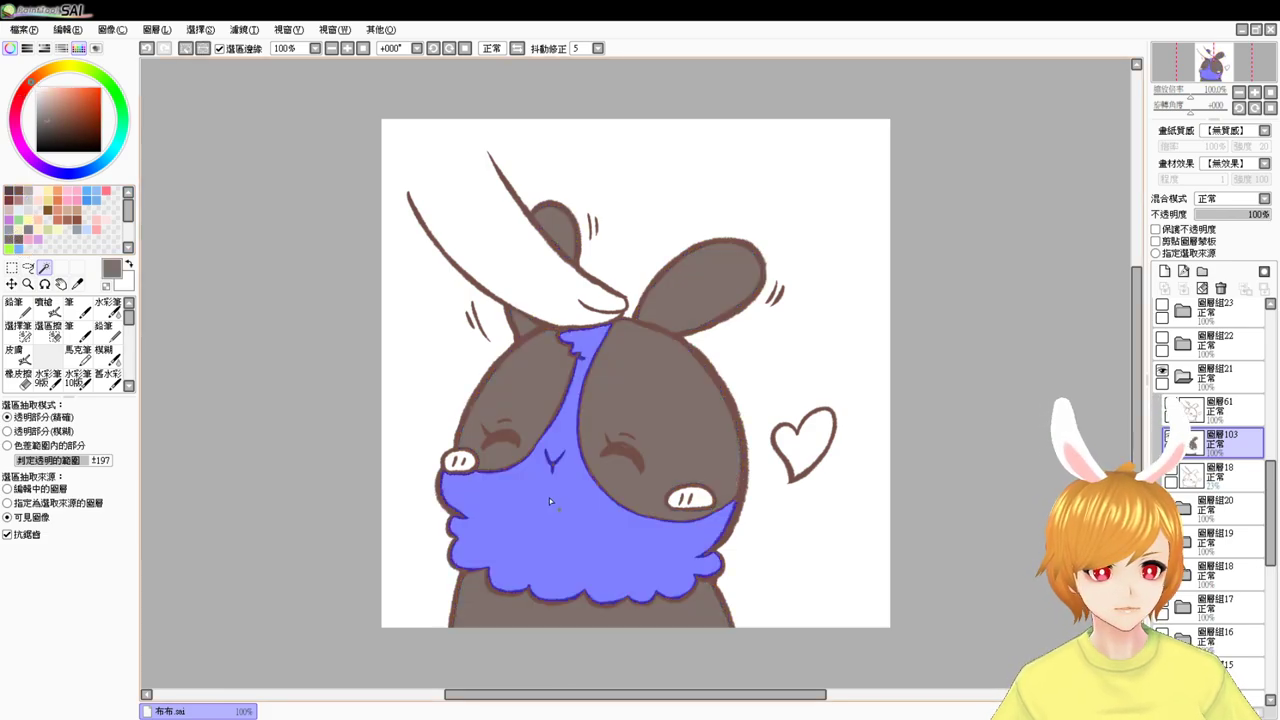
pyautogui.click(37, 88)
pyautogui.hotkey('ctrl', 'f')
pyautogui.hotkey('ctrl', 'd')
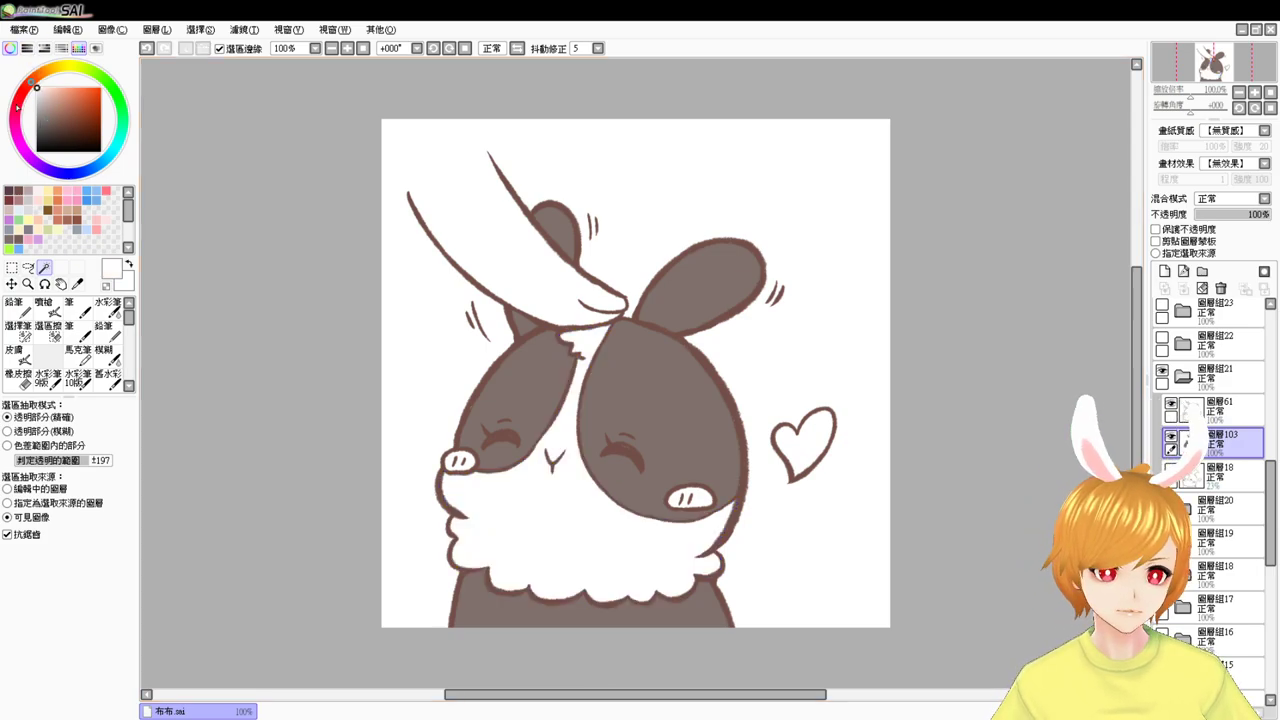
# - Select both oval blush marks on the cheeks, fill them with light pink, and clear the selection
pyautogui.scroll(1, 635, 373)
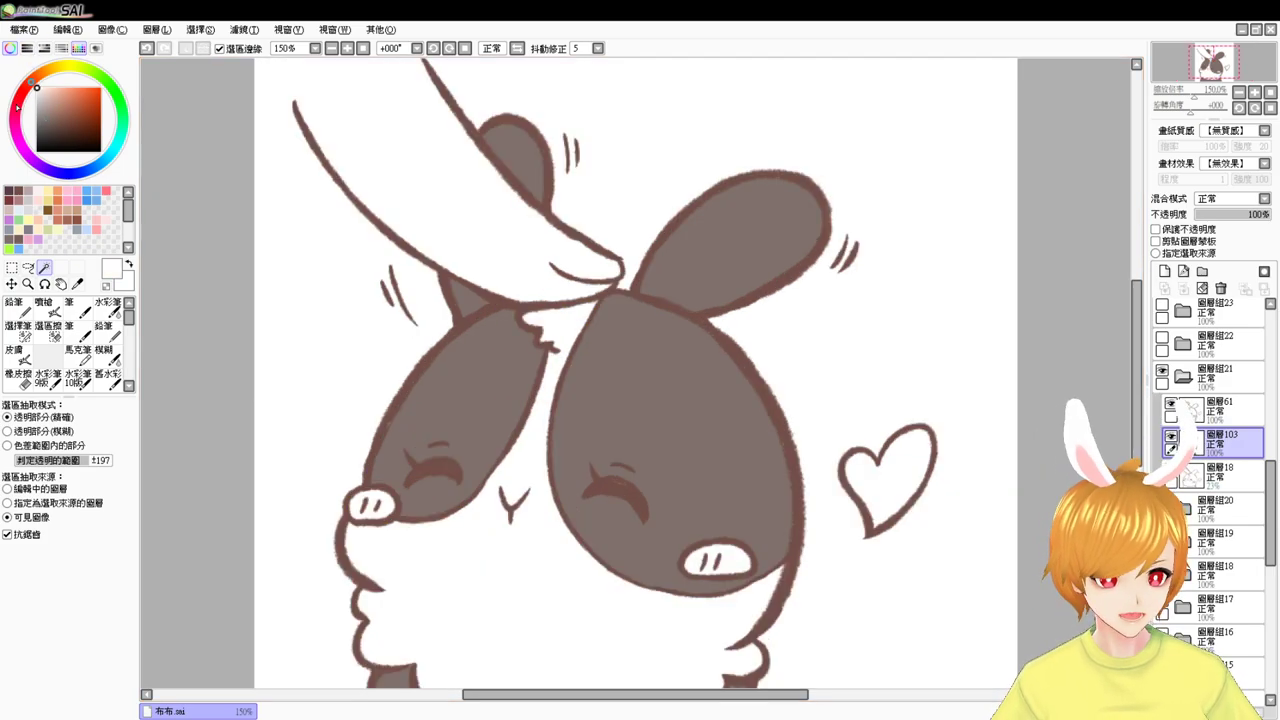
pyautogui.click(372, 505)
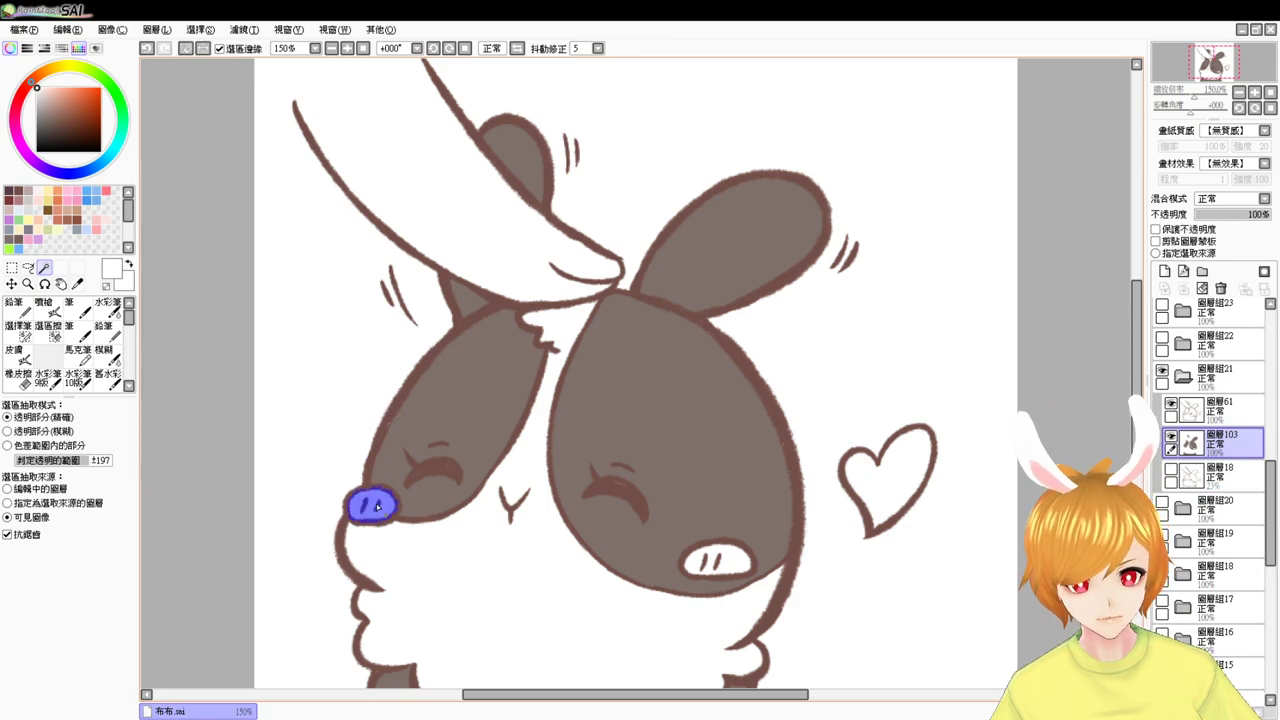
pyautogui.click(711, 567)
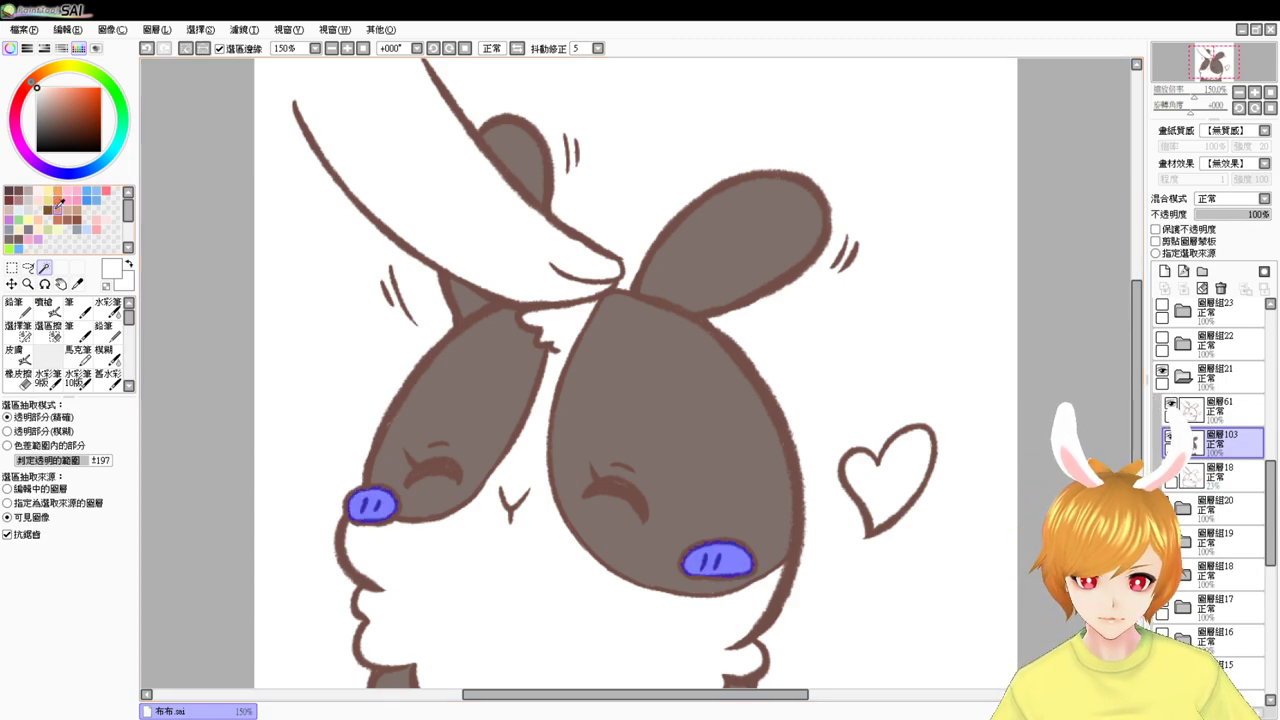
pyautogui.click(97, 228)
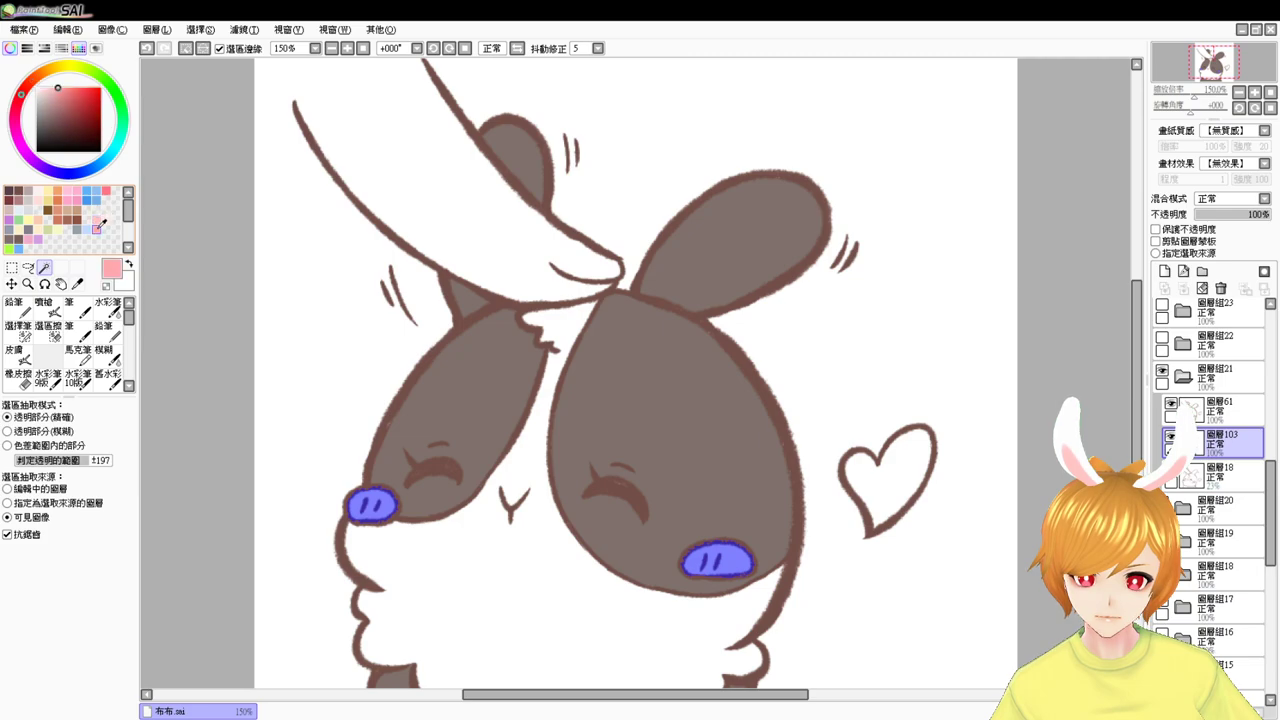
pyautogui.hotkey('ctrl', 'f')
pyautogui.hotkey('ctrl', 'd')
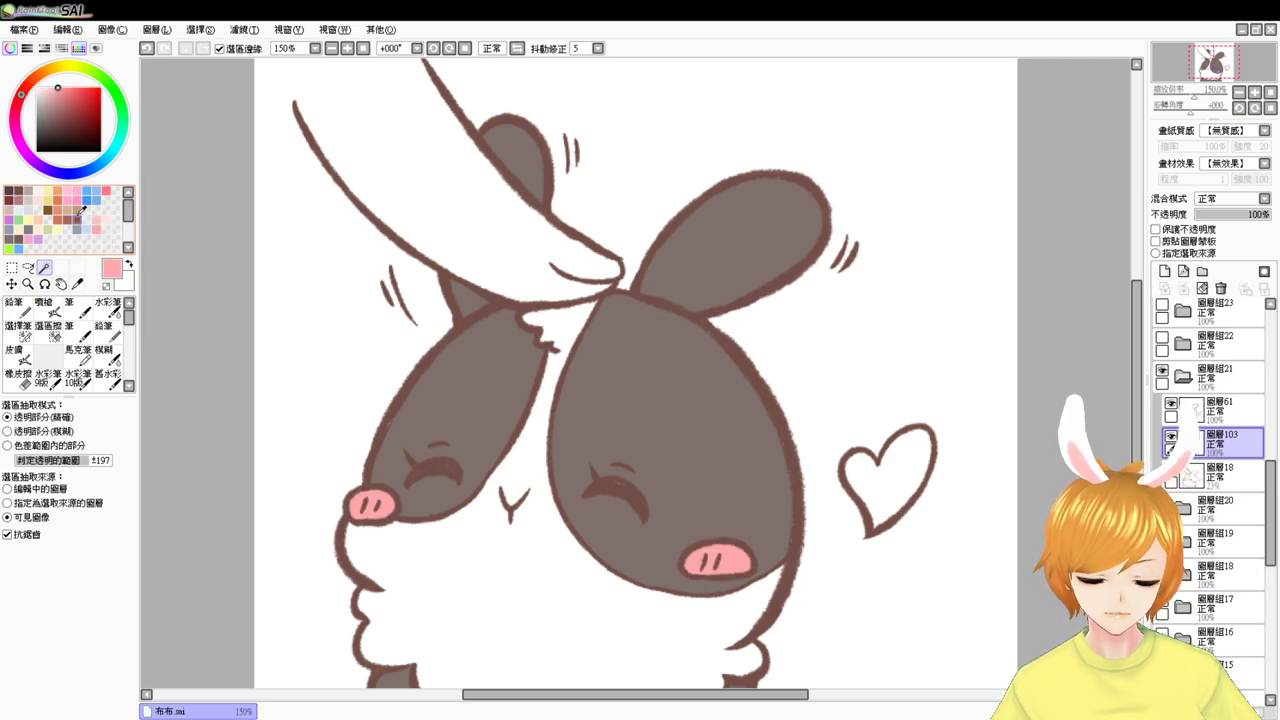
# - Add a new layer above line art layer 圖層61 and clip it to that line art
pyautogui.click(45, 269)
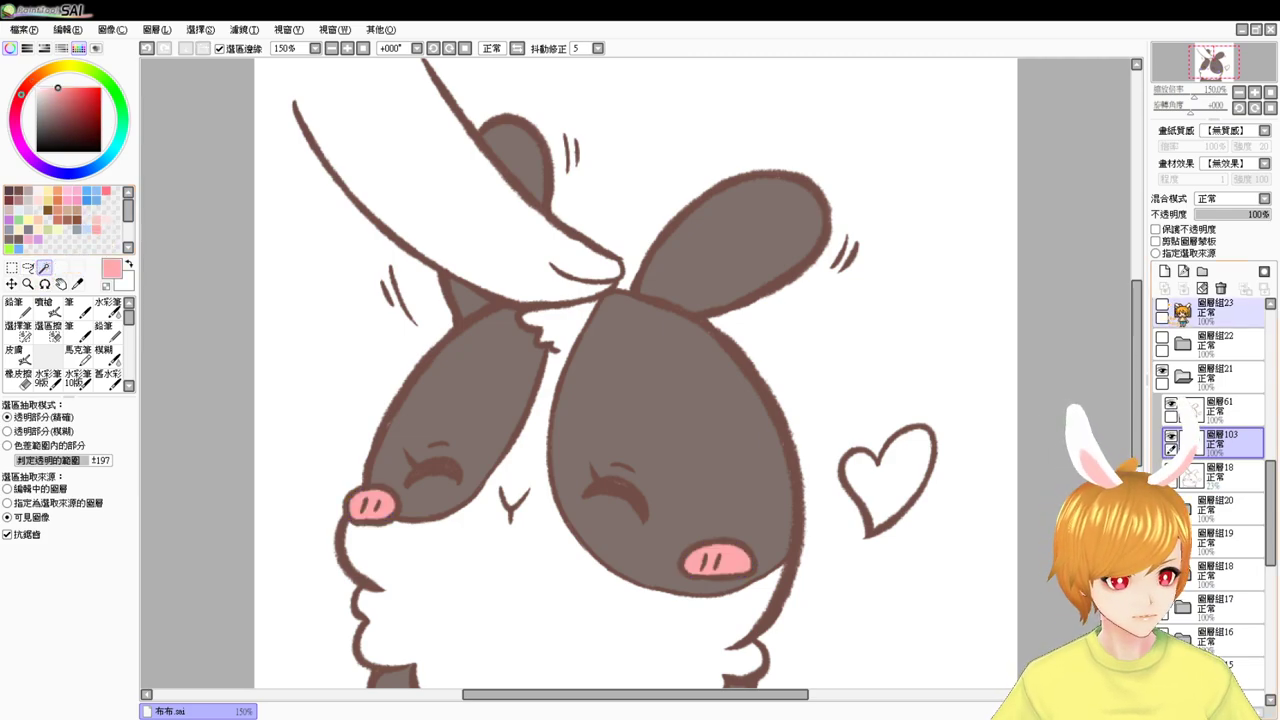
pyautogui.keyDown('ctrl'); pyautogui.click(1228, 412); pyautogui.keyUp('ctrl')
pyautogui.click(1165, 271)
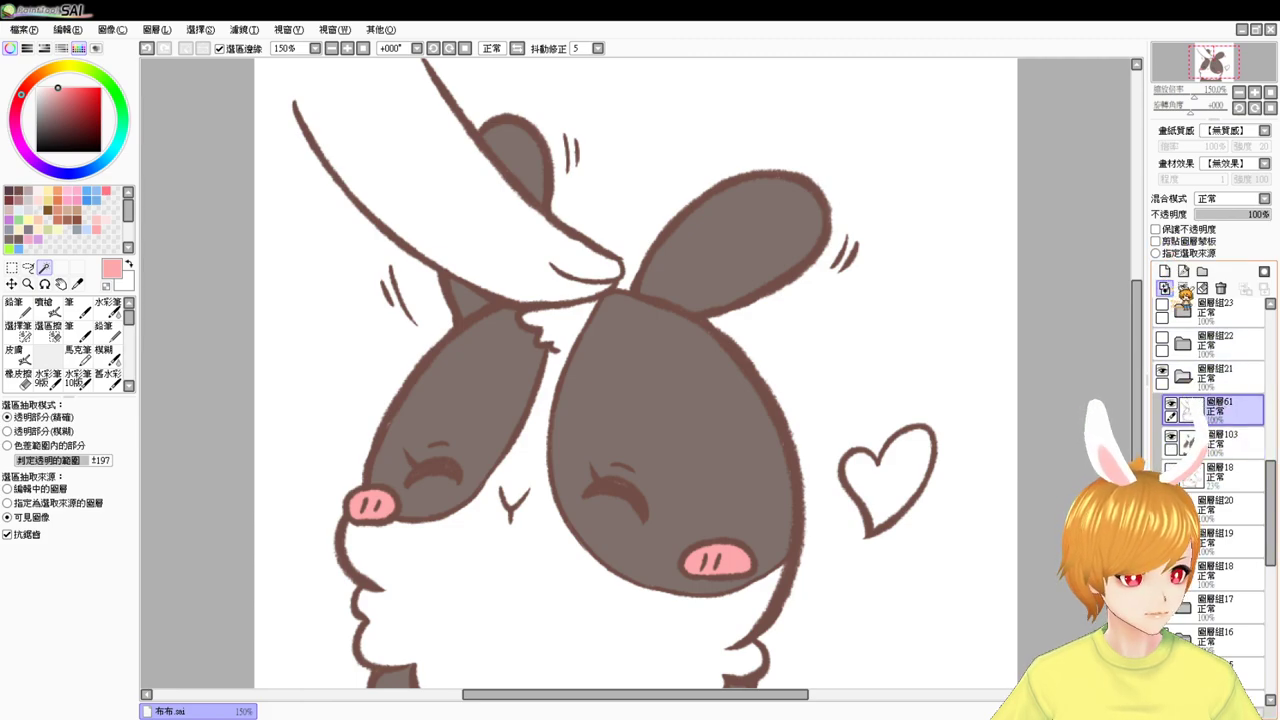
pyautogui.click(1156, 241)
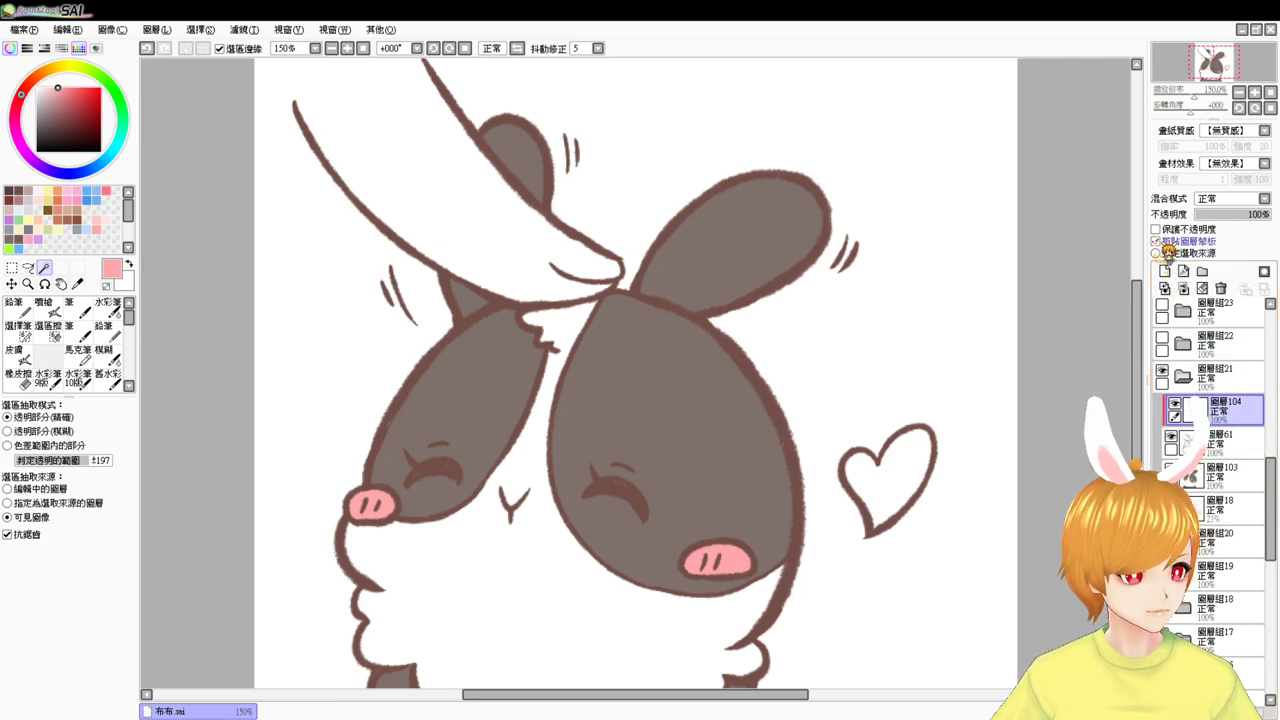
# - Airbrush the outlines and inner dashes of both cheek blush marks in a deeper pink, tidying the edges with the eraser
pyautogui.click(106, 191)
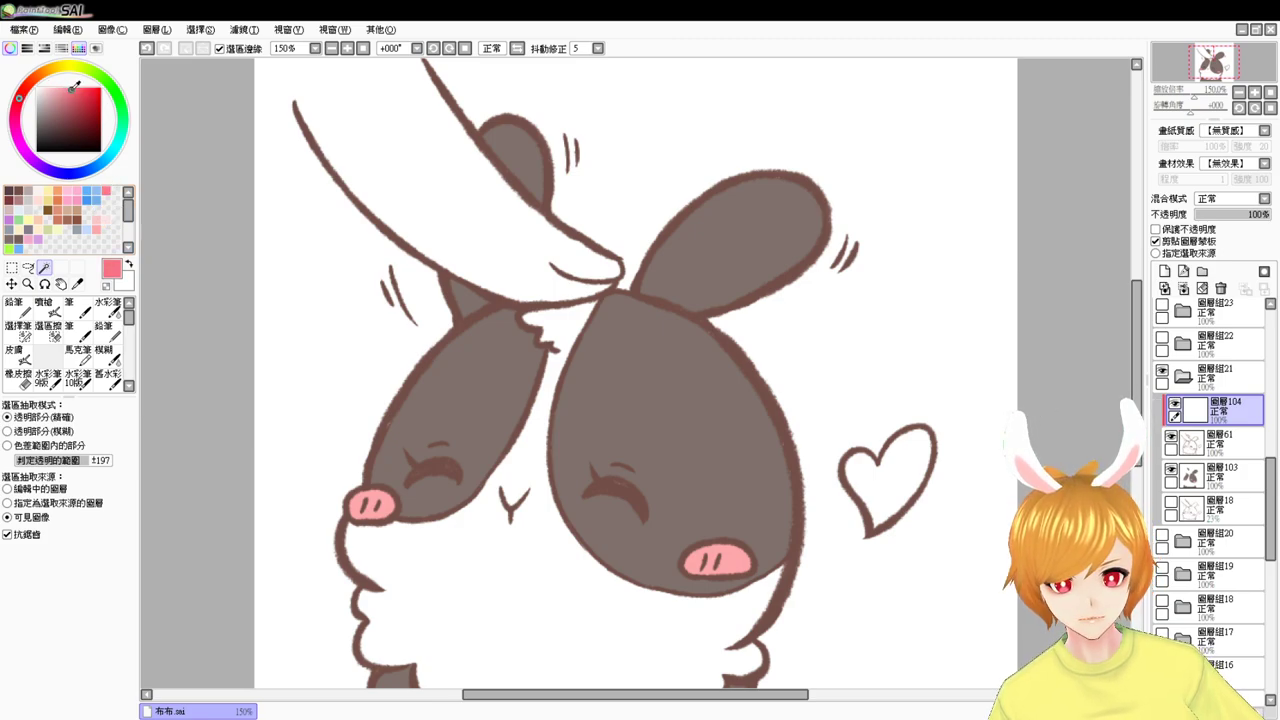
pyautogui.click(43, 308)
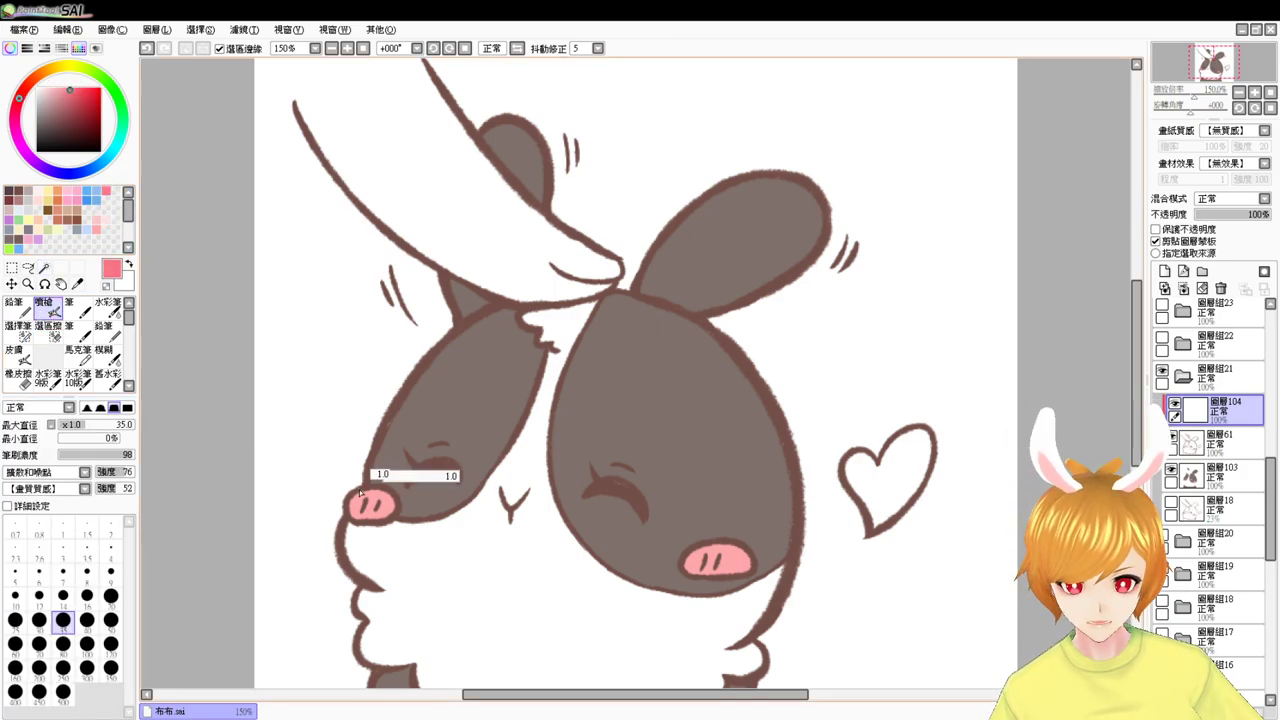
pyautogui.moveTo(348, 509); pyautogui.dragTo(353, 503)
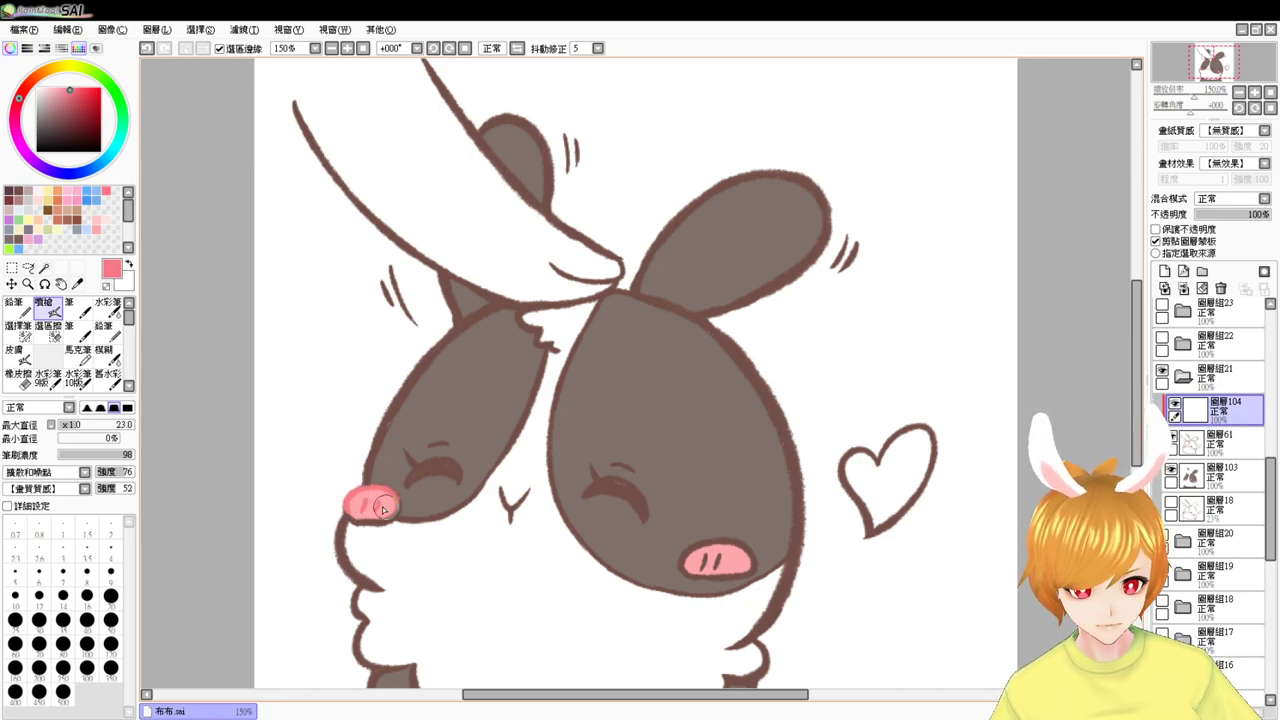
pyautogui.moveTo(385, 506)
pyautogui.mouseDown()
pyautogui.moveTo(369, 518)
pyautogui.moveTo(357, 502)
pyautogui.mouseUp()
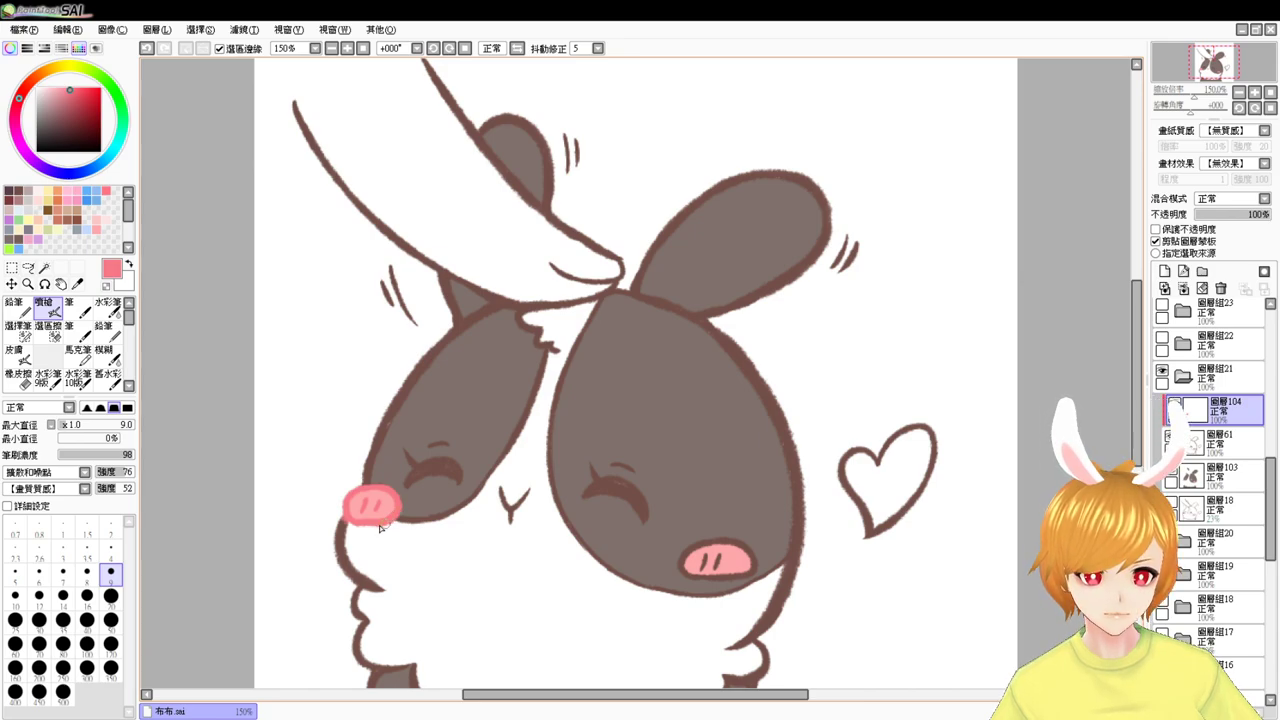
pyautogui.moveTo(718, 541)
pyautogui.mouseDown()
pyautogui.moveTo(689, 557)
pyautogui.moveTo(722, 536)
pyautogui.moveTo(747, 549)
pyautogui.moveTo(688, 557)
pyautogui.moveTo(699, 569)
pyautogui.moveTo(681, 559)
pyautogui.moveTo(695, 577)
pyautogui.moveTo(684, 574)
pyautogui.moveTo(730, 577)
pyautogui.mouseUp()
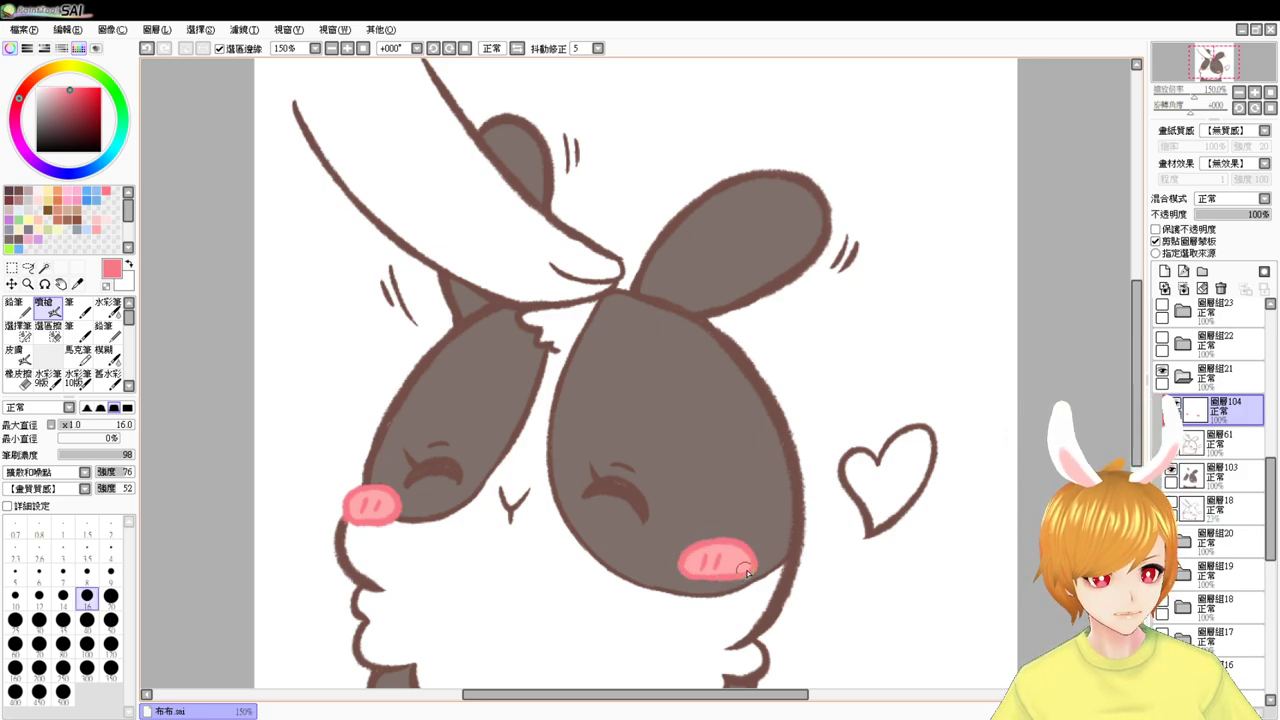
pyautogui.press('e')
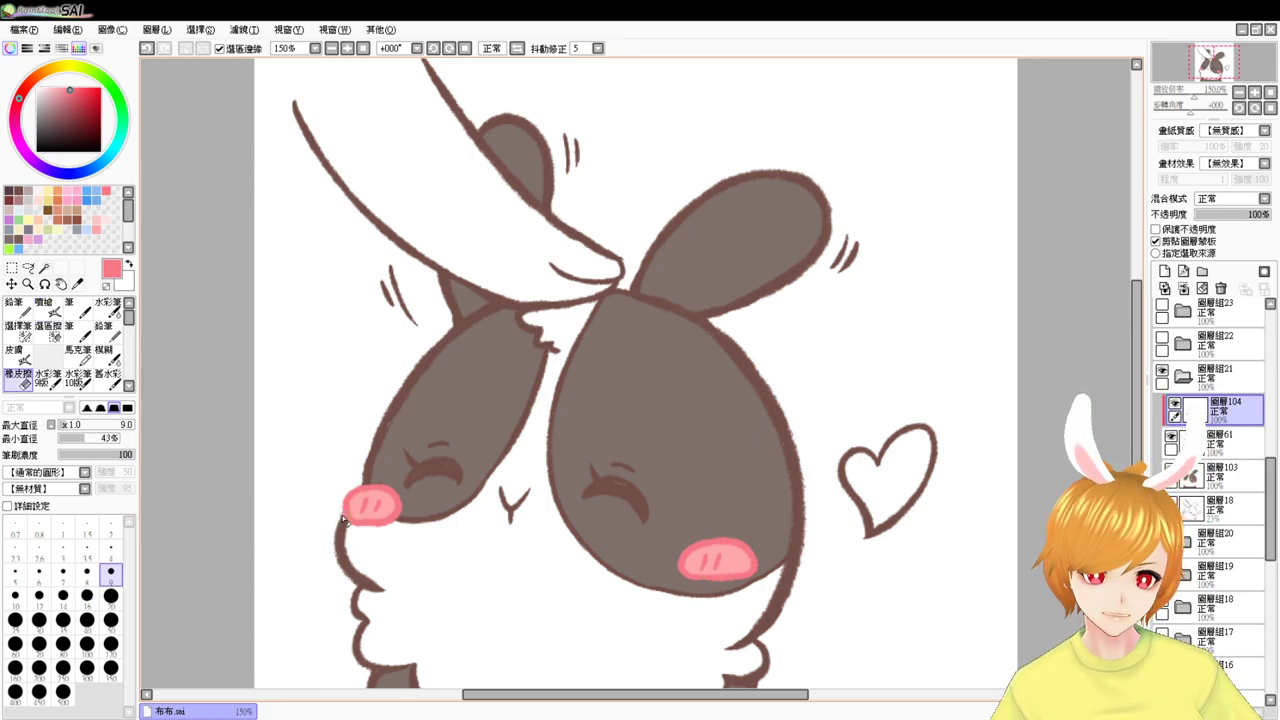
pyautogui.press('b')
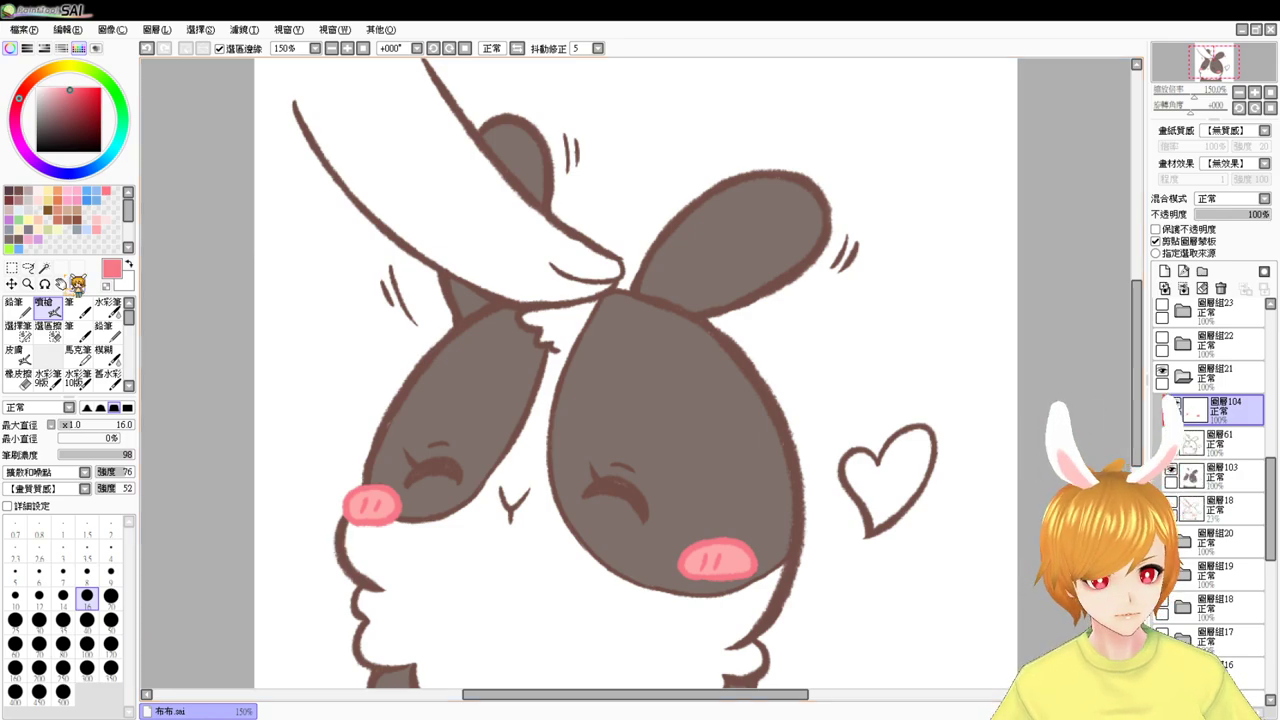
# - Select the inside of the heart, fill it with deep pink on the fur colour layer, and deselect
pyautogui.click(44, 268)
pyautogui.click(1218, 475)
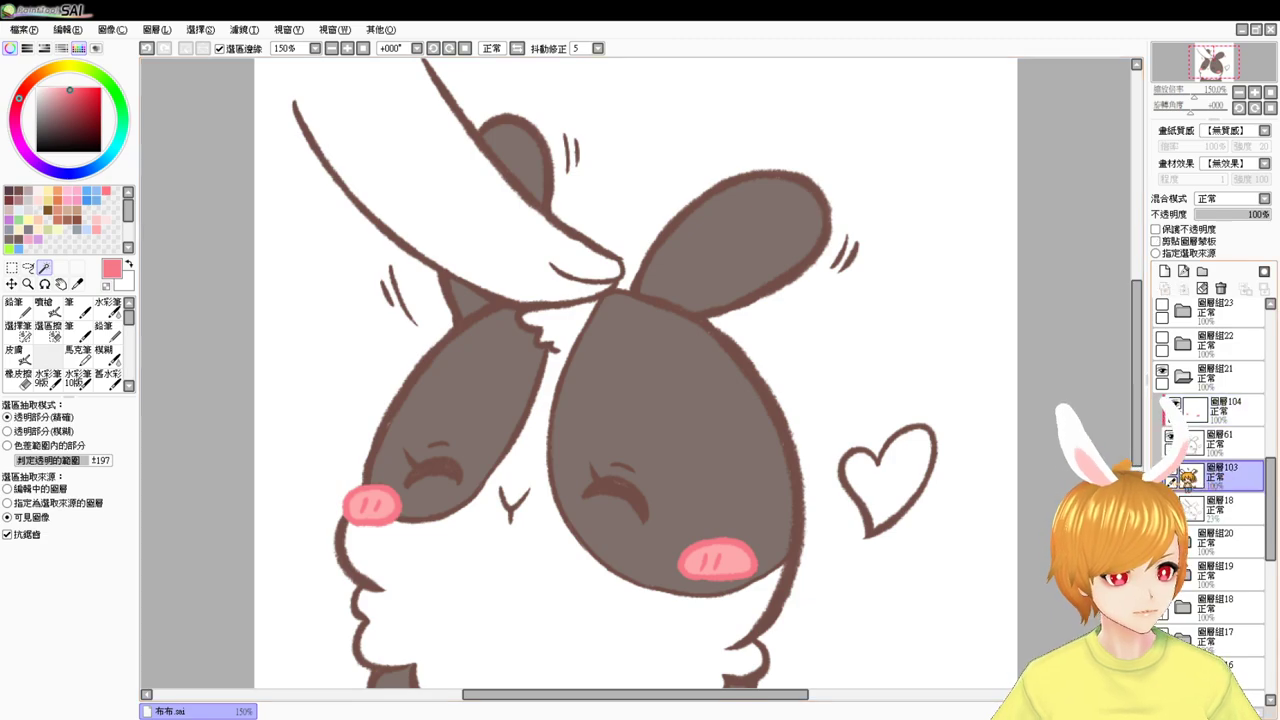
pyautogui.click(910, 473)
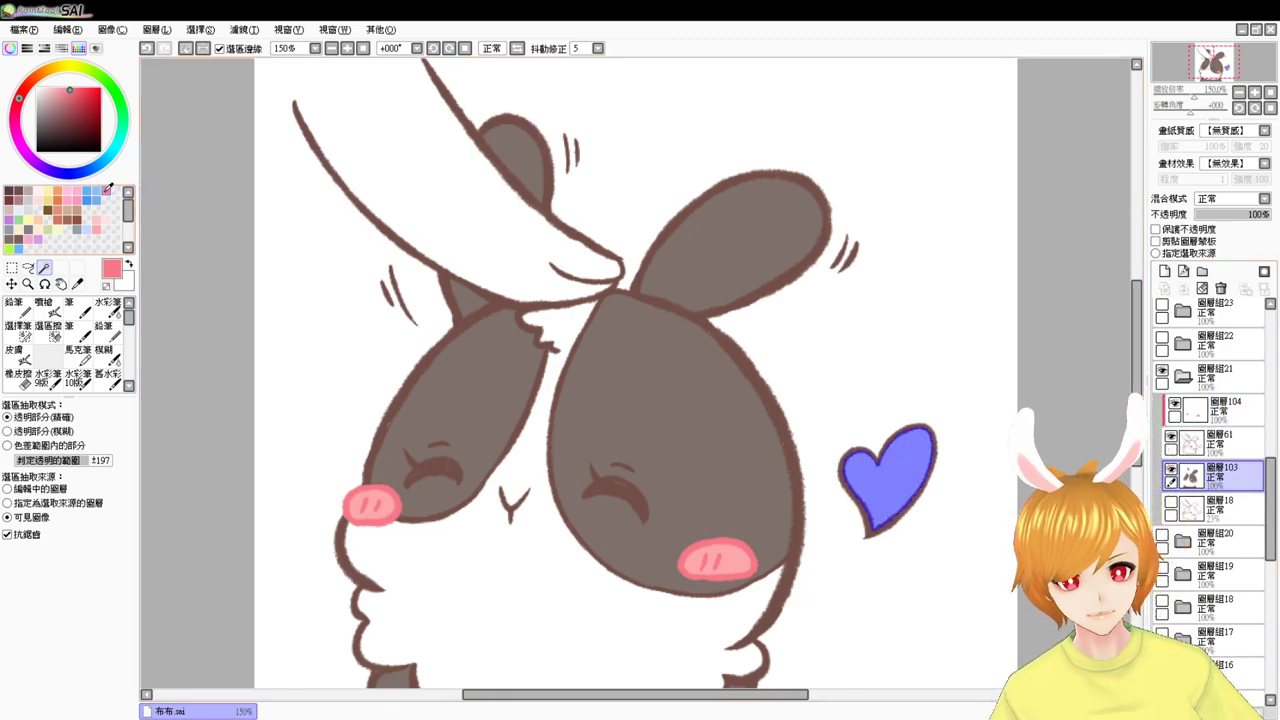
pyautogui.hotkey('ctrl', 'f')
pyautogui.hotkey('ctrl', 'd')
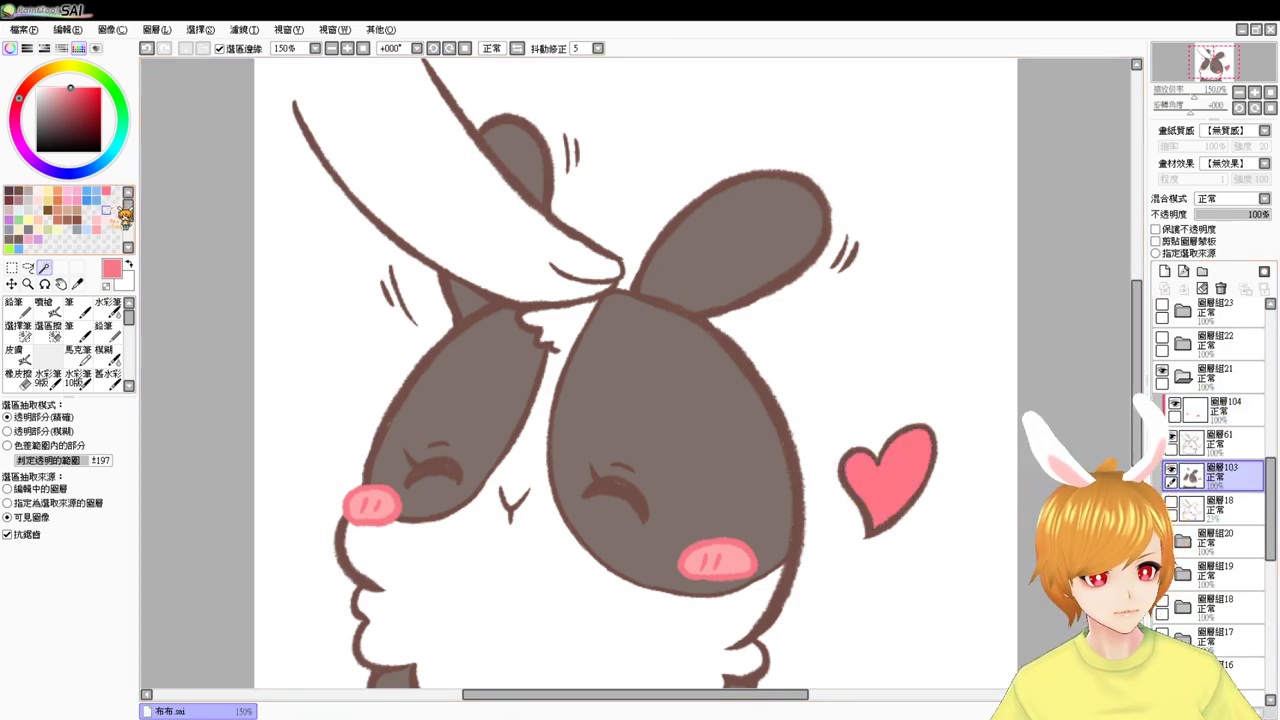
# - Bridge the open end of the finger with the selection pen and select the whole finger interior
pyautogui.moveTo(548, 319); pyautogui.dragTo(616, 517)
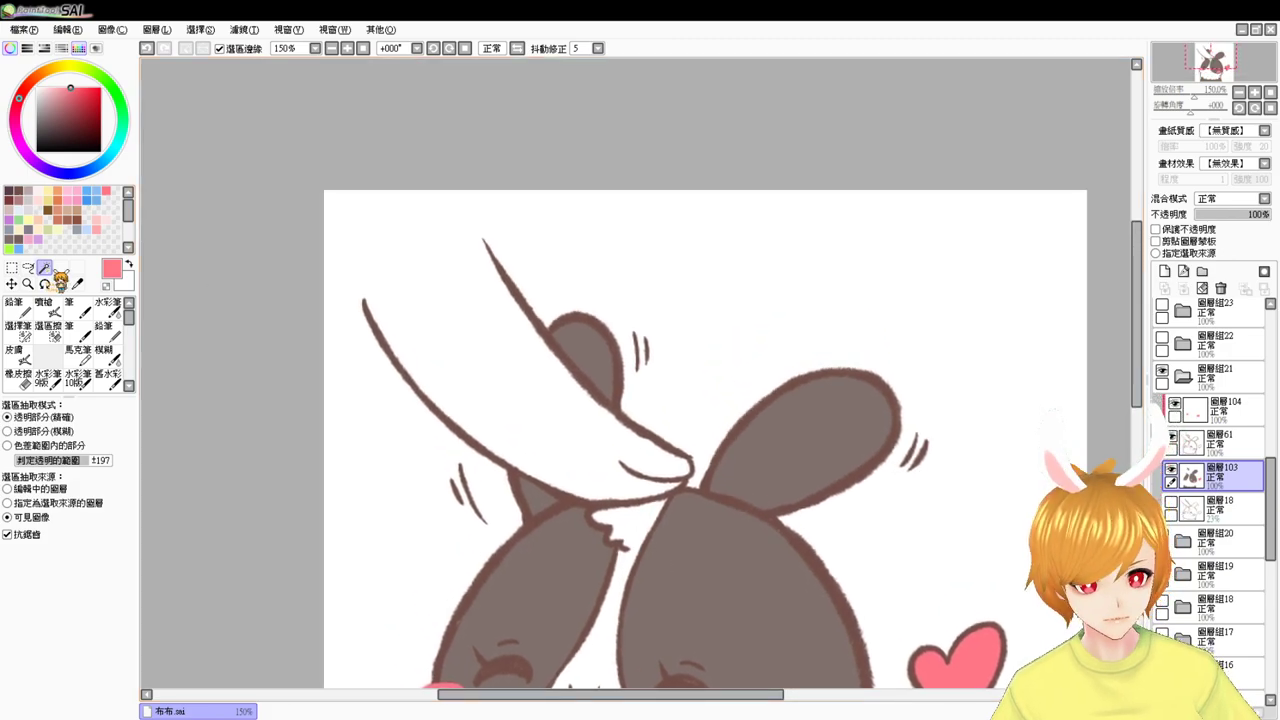
pyautogui.click(18, 330)
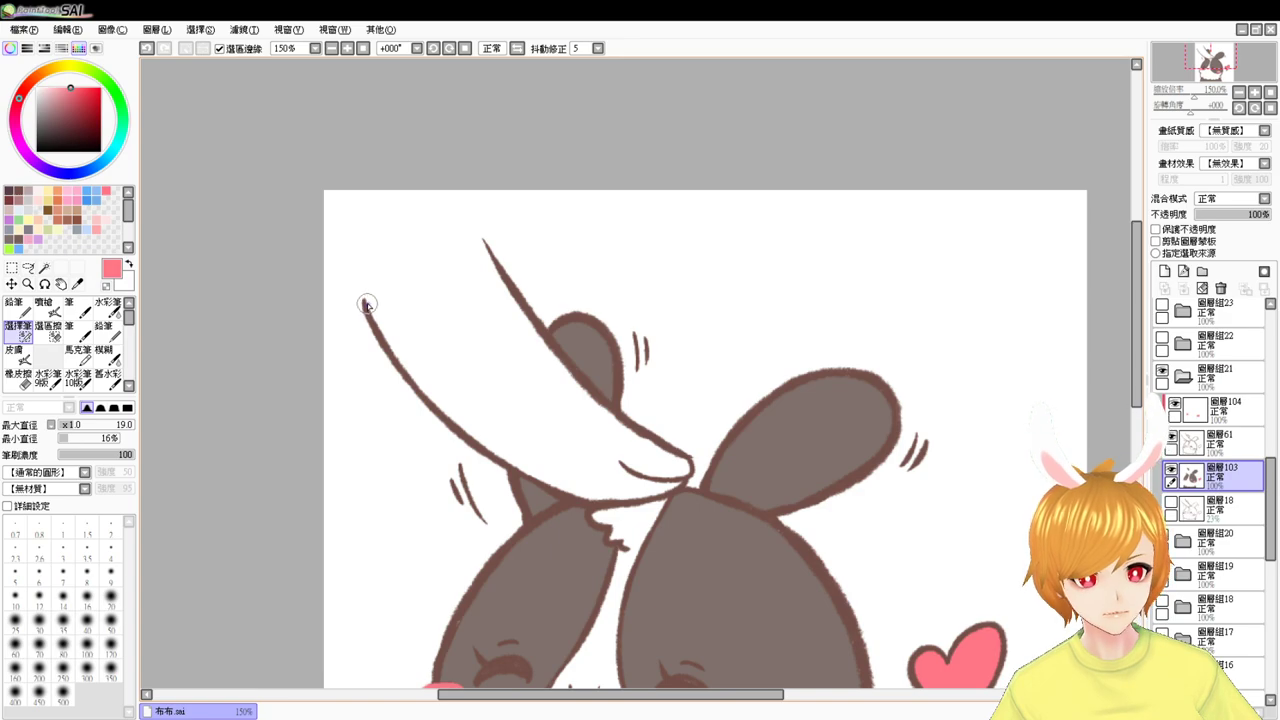
pyautogui.moveTo(375, 291)
pyautogui.mouseDown()
pyautogui.moveTo(425, 253)
pyautogui.moveTo(486, 242)
pyautogui.mouseUp()
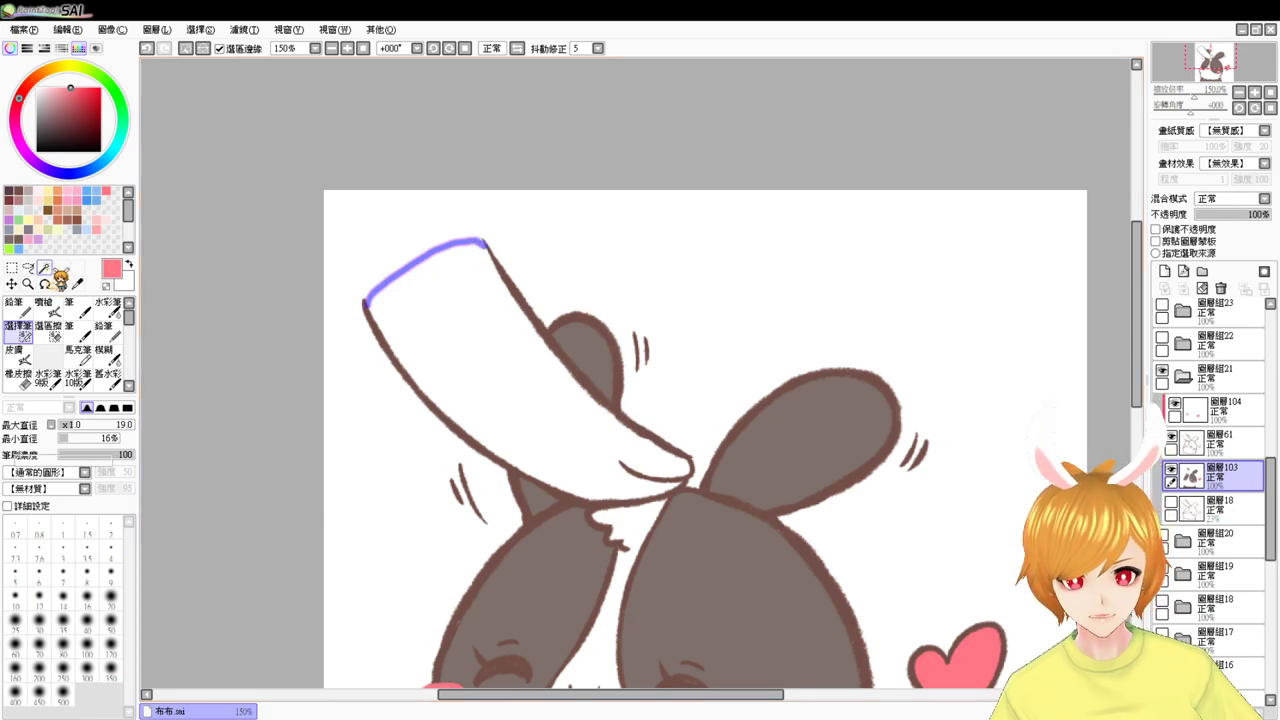
pyautogui.click(44, 268)
pyautogui.click(449, 397)
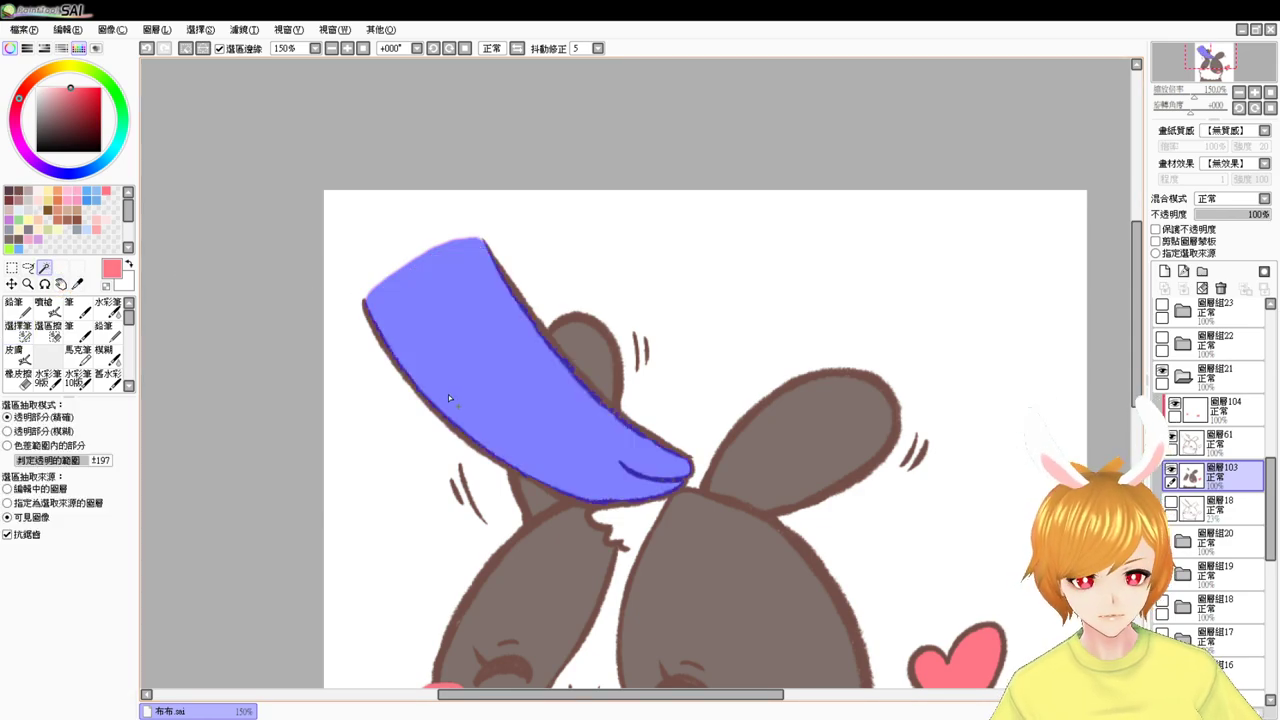
# - Fill the selected finger with a very pale pink on the fur colour layer
pyautogui.click(26, 332)
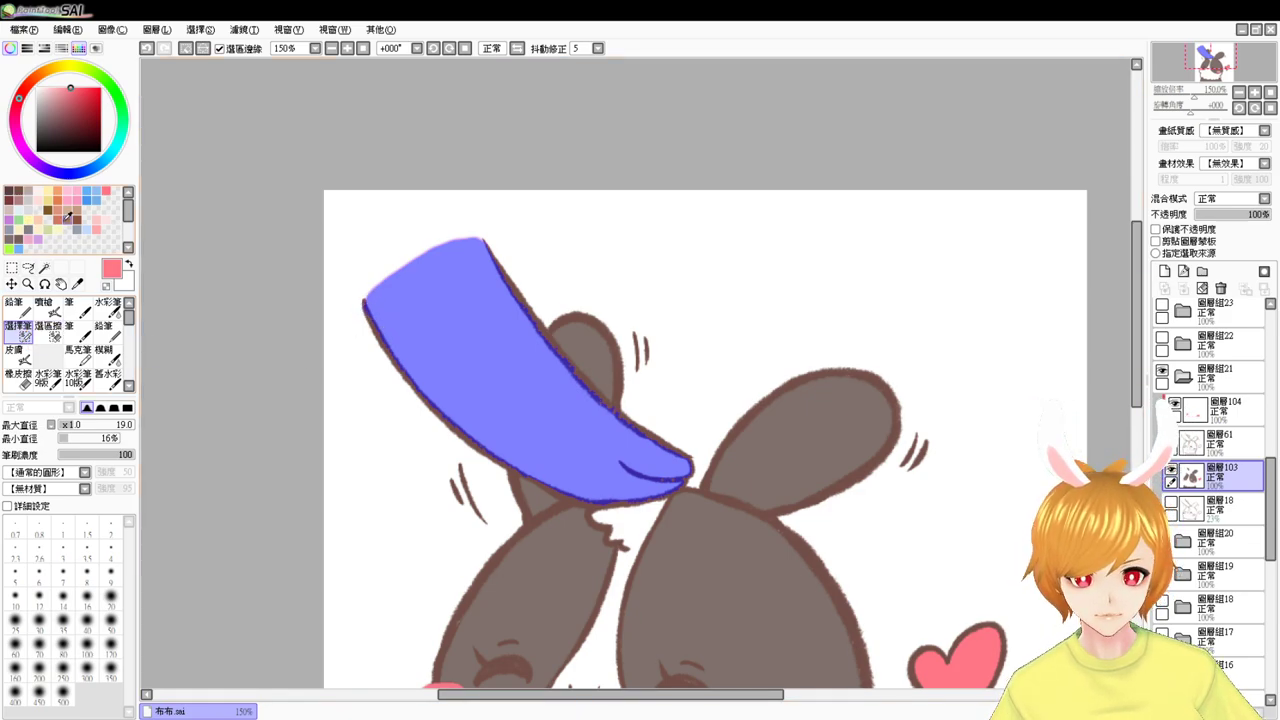
pyautogui.click(41, 191)
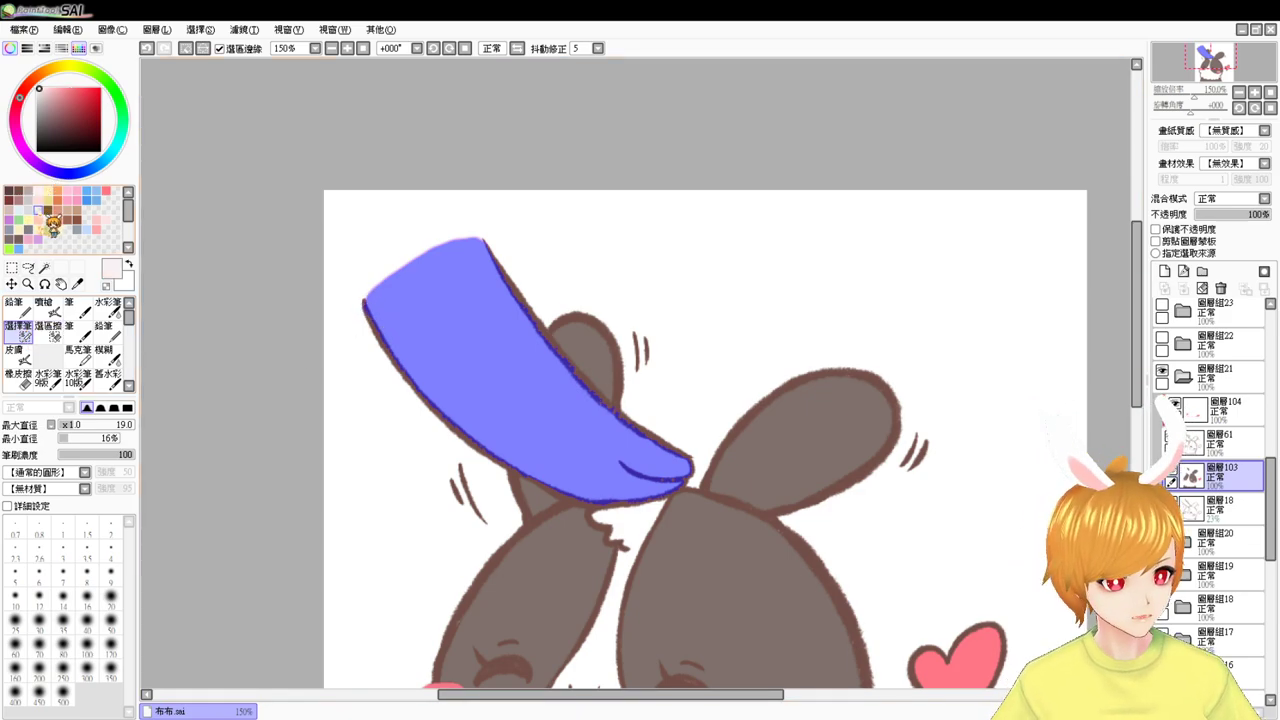
pyautogui.click(44, 307)
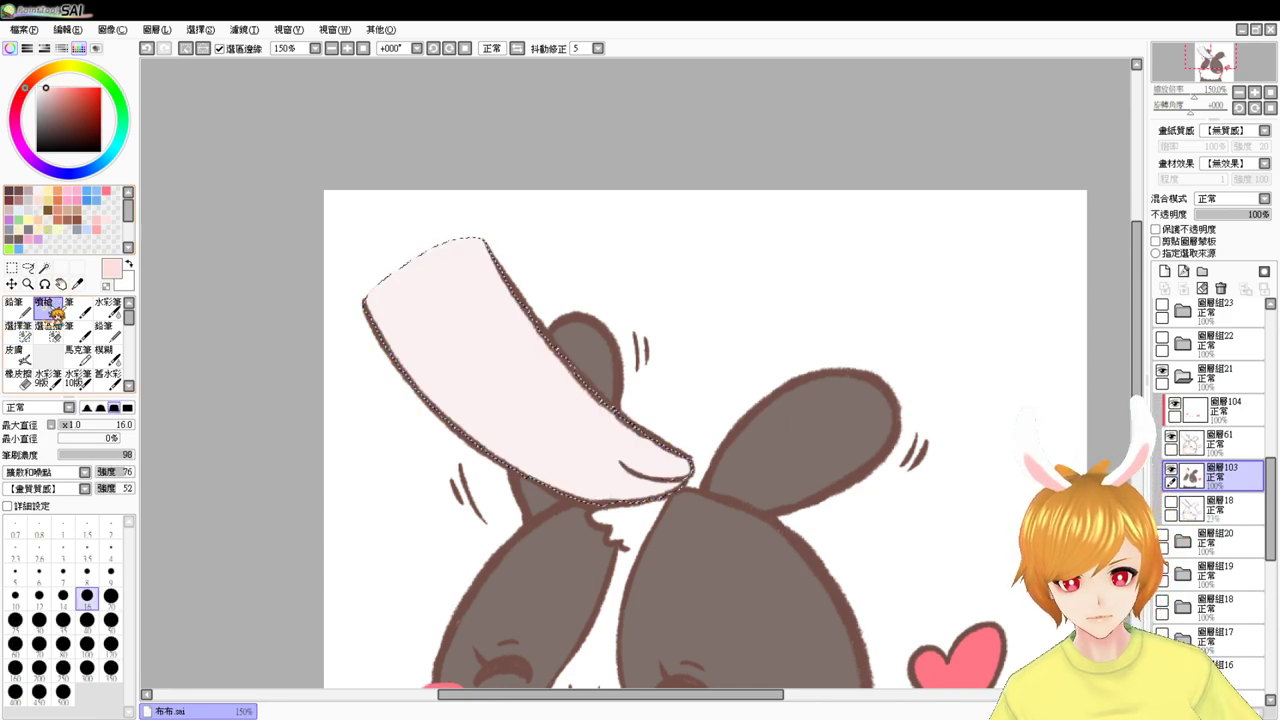
# - Airbrush the fingernail white and add slightly deeper pink shading beneath the fingertip
pyautogui.moveTo(645, 404); pyautogui.dragTo(630, 351)
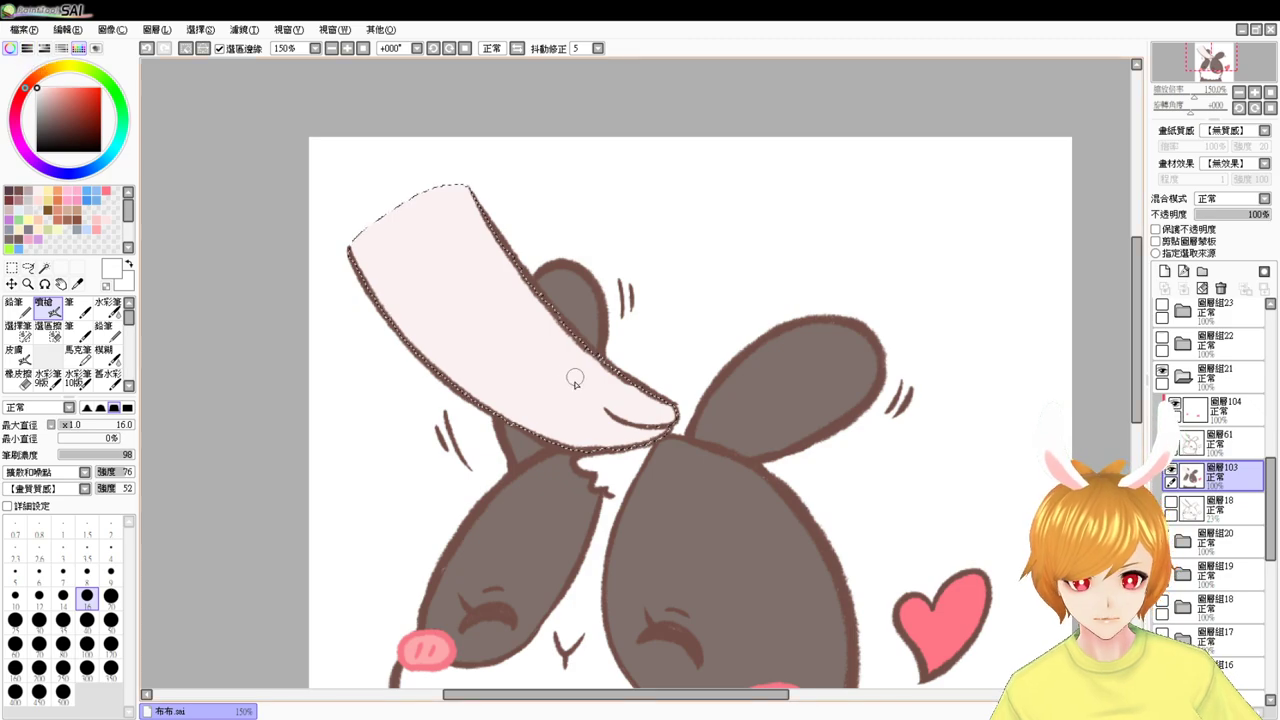
pyautogui.moveTo(609, 402); pyautogui.dragTo(654, 409)
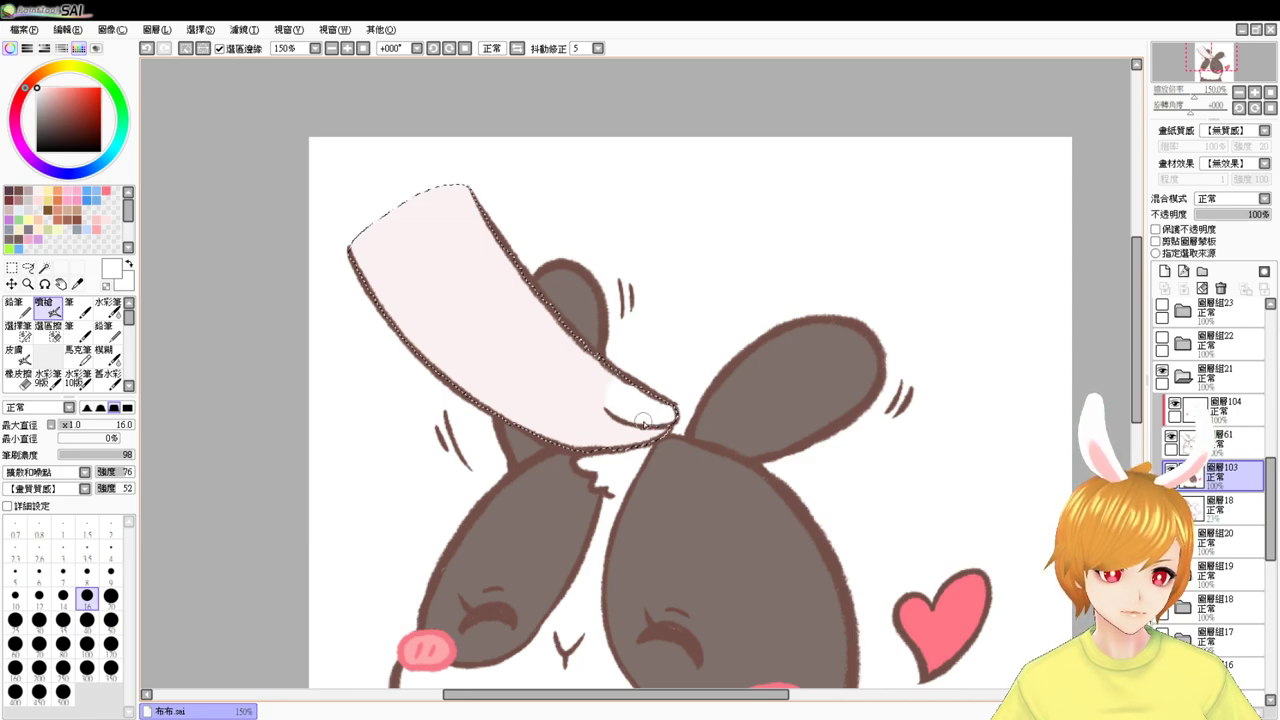
pyautogui.keyDown('alt'); pyautogui.click(642, 421); pyautogui.keyUp('alt')
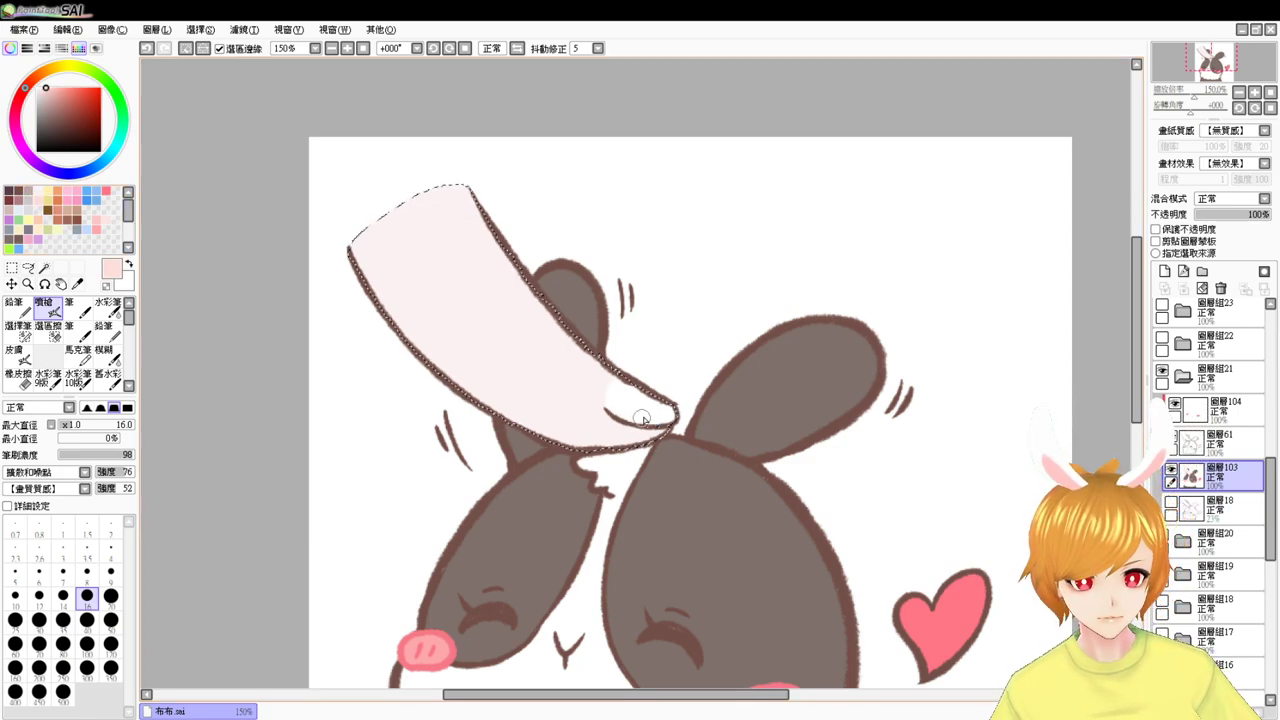
pyautogui.moveTo(664, 431)
pyautogui.mouseDown()
pyautogui.moveTo(507, 420)
pyautogui.moveTo(606, 435)
pyautogui.moveTo(553, 440)
pyautogui.moveTo(652, 437)
pyautogui.mouseUp()
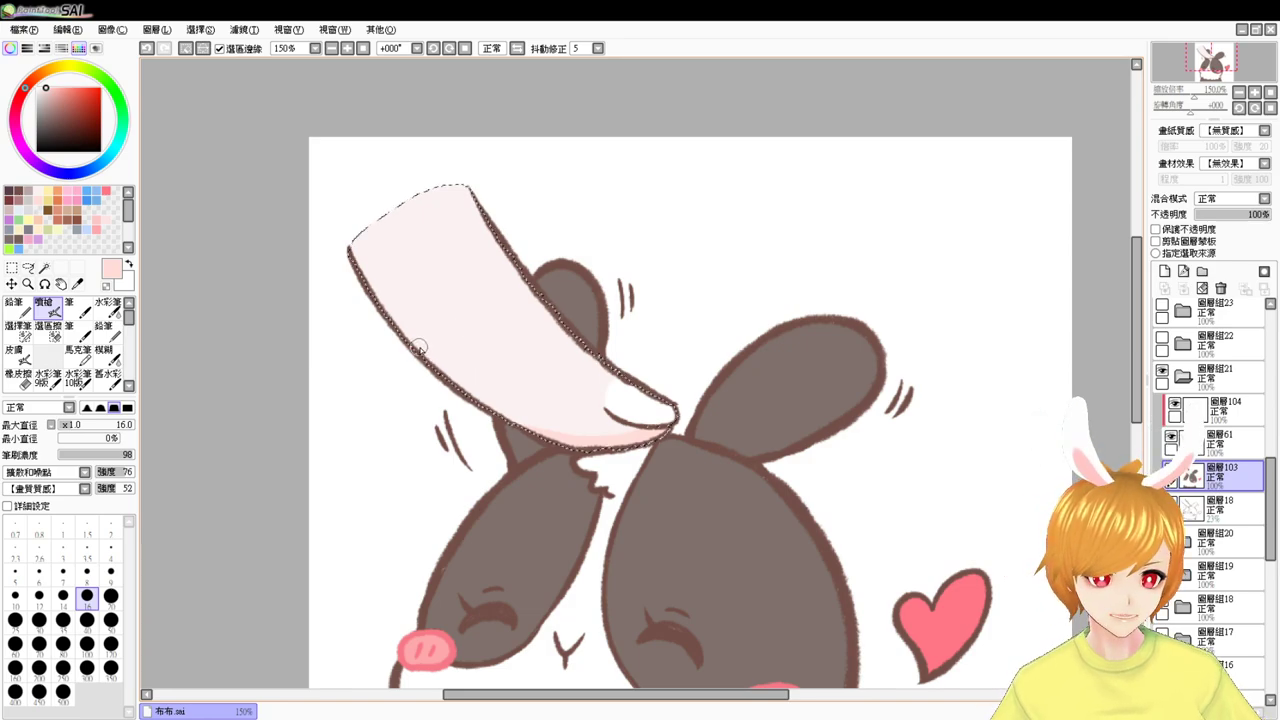
pyautogui.moveTo(417, 346); pyautogui.dragTo(540, 417)
pyautogui.hotkey('ctrl', 'z')
pyautogui.moveTo(411, 340); pyautogui.dragTo(580, 433)
pyautogui.hotkey('ctrl', 'z')
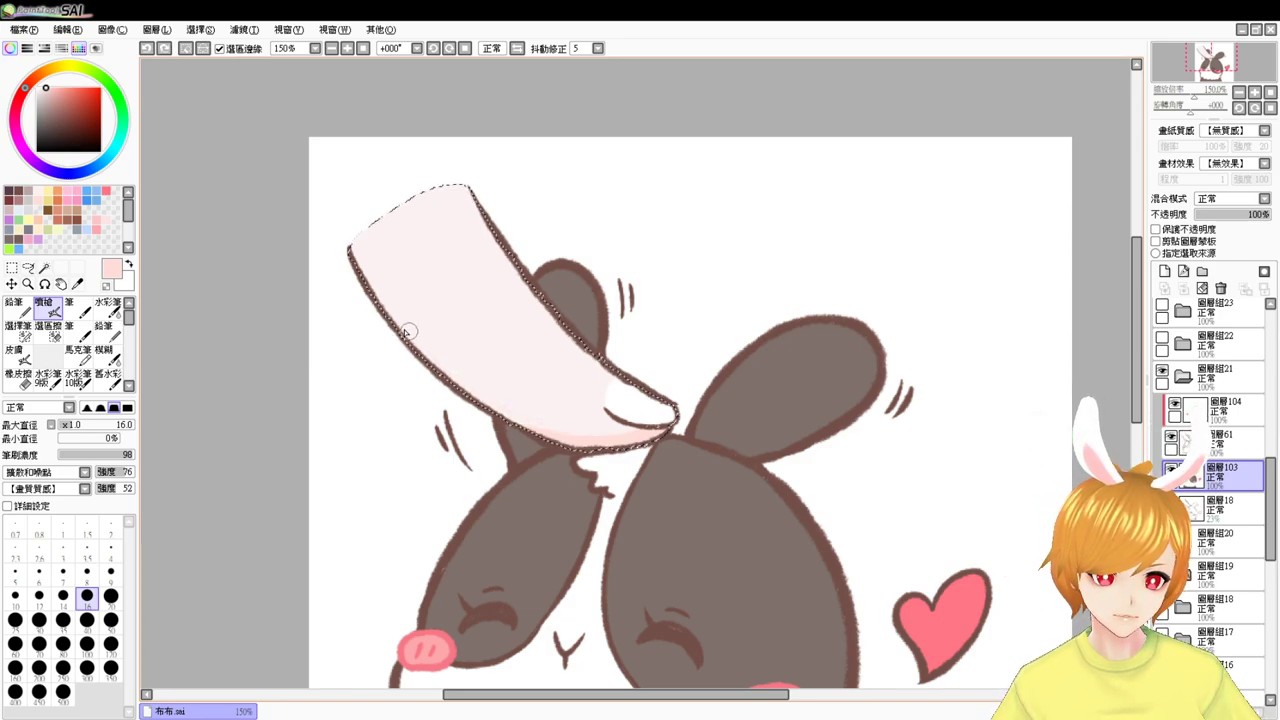
pyautogui.moveTo(408, 333); pyautogui.dragTo(570, 434)
pyautogui.hotkey('ctrl', 'z')
# - Airbrush a light pink shadow along the lower edge of the finger and clear the selection
pyautogui.moveTo(450, 380); pyautogui.dragTo(572, 436)
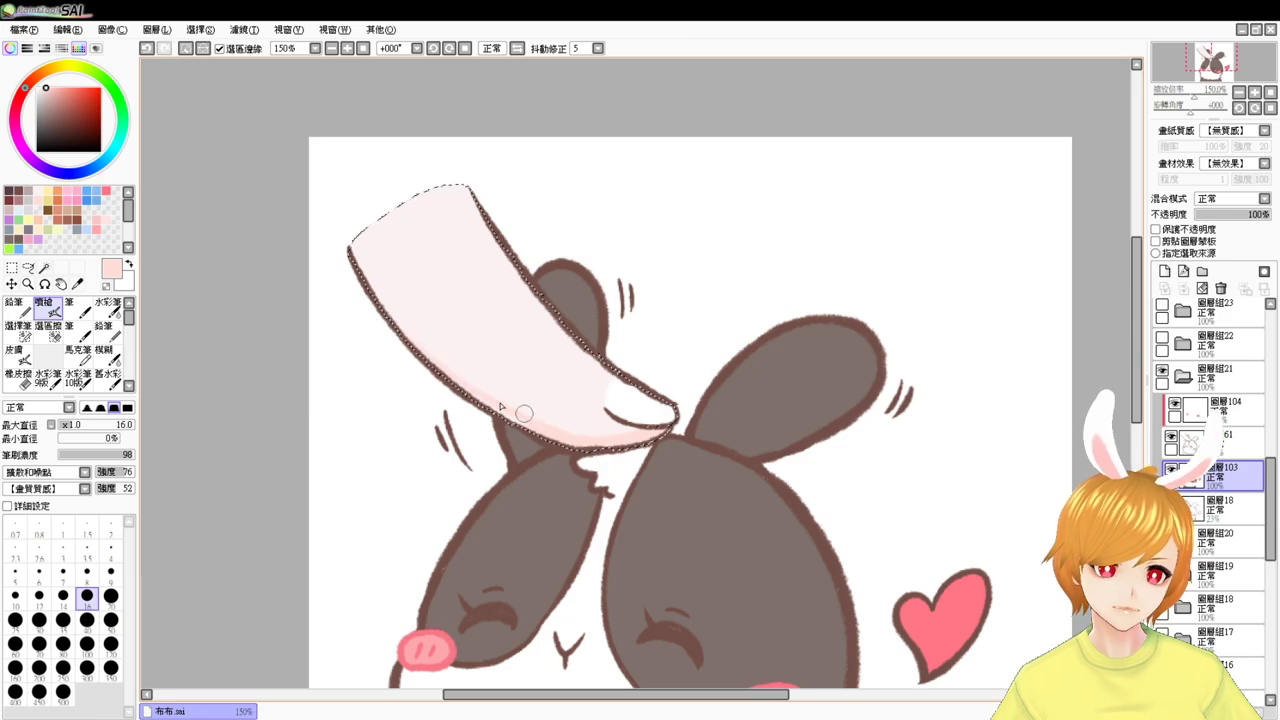
pyautogui.moveTo(413, 350); pyautogui.dragTo(472, 390)
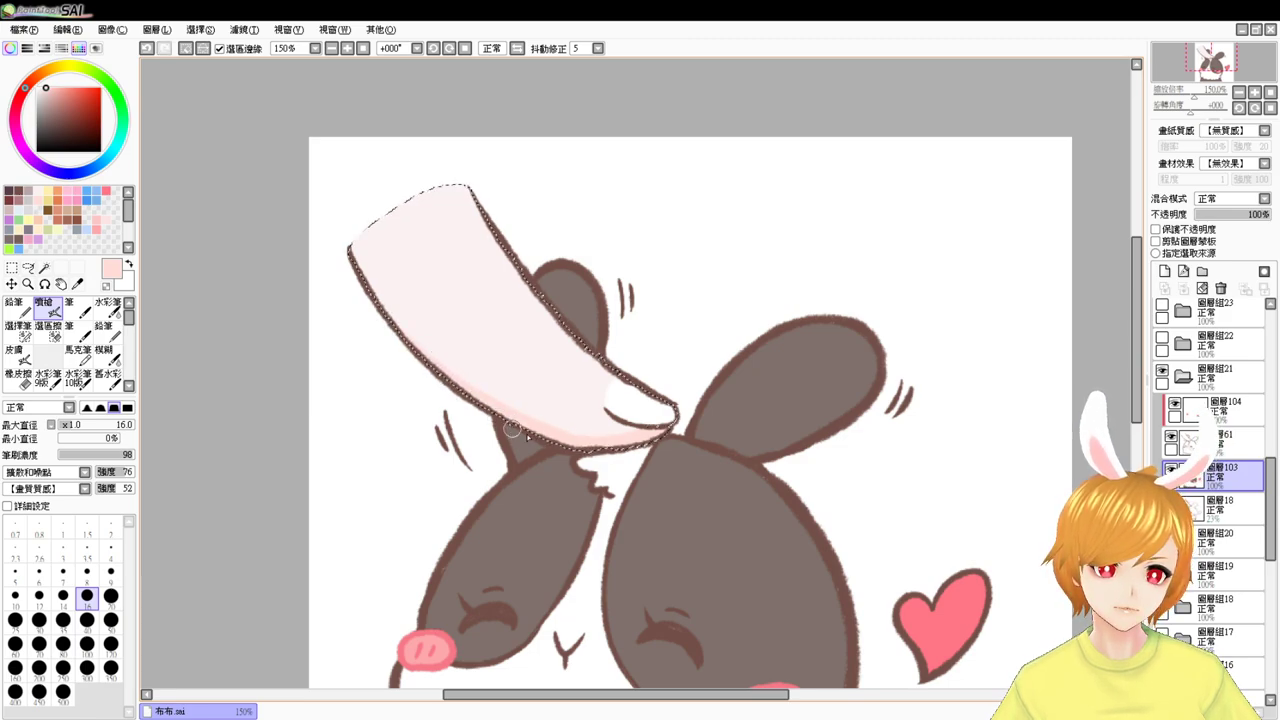
pyautogui.hotkey('ctrl', 'd')
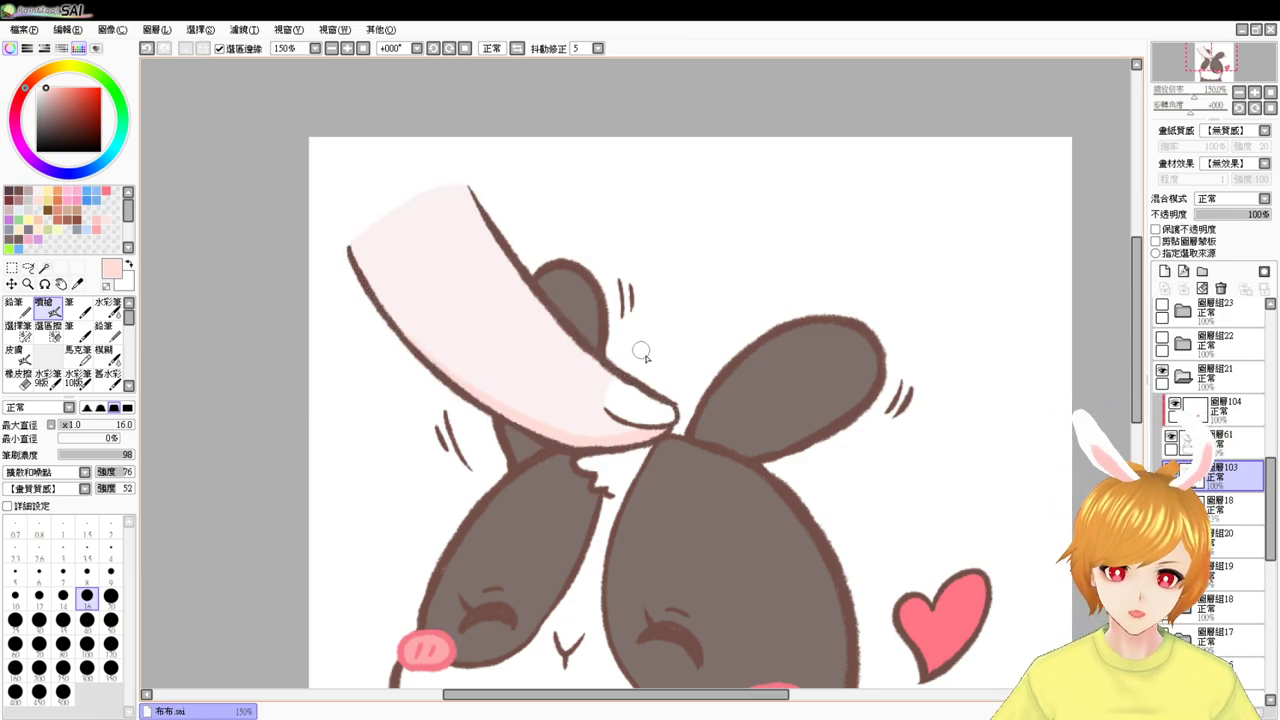
# - Sample the brown fur colour and touch up the fur around the closed eye on the larger face patch
pyautogui.rightClick(606, 380)
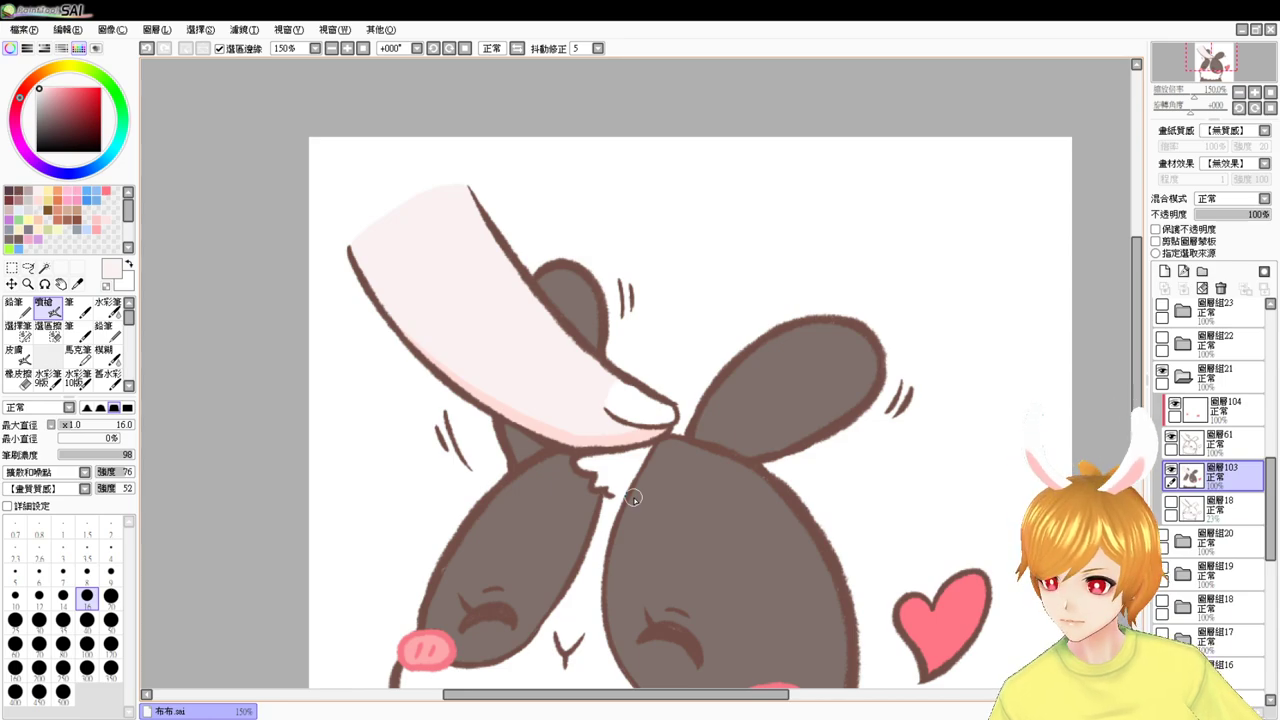
pyautogui.click(345, 48)
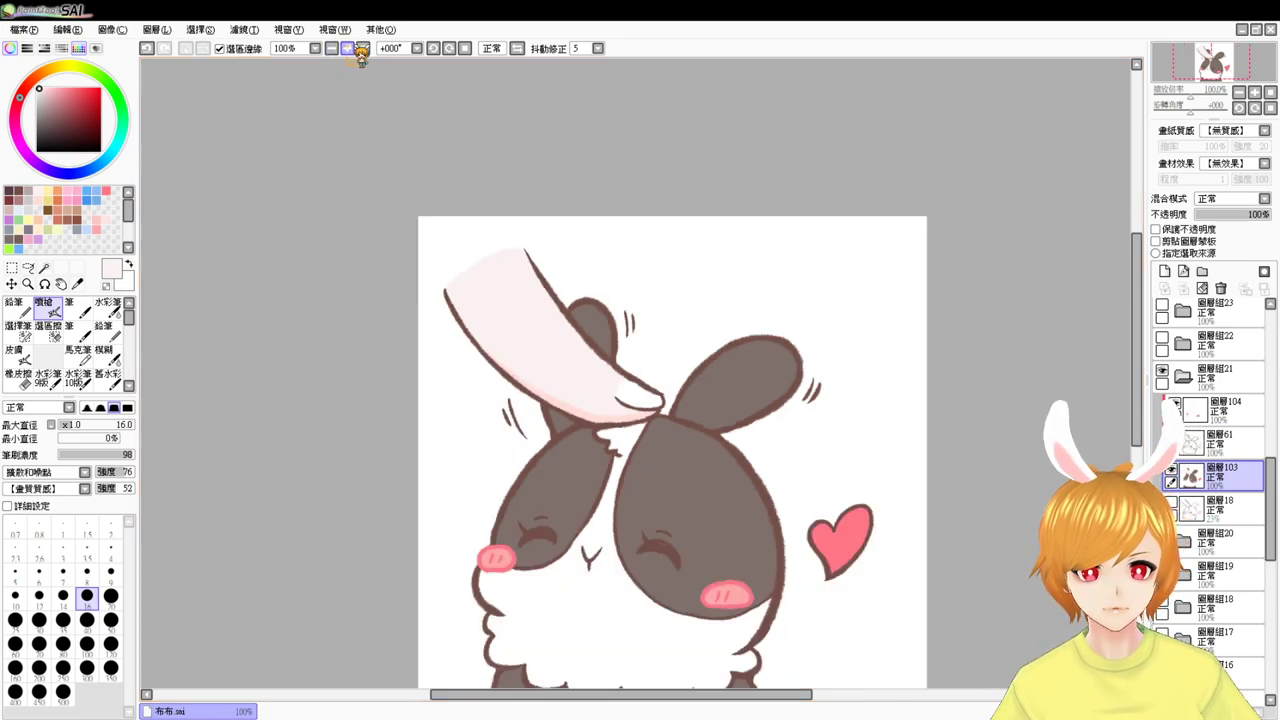
pyautogui.moveTo(383, 194); pyautogui.dragTo(344, 42)
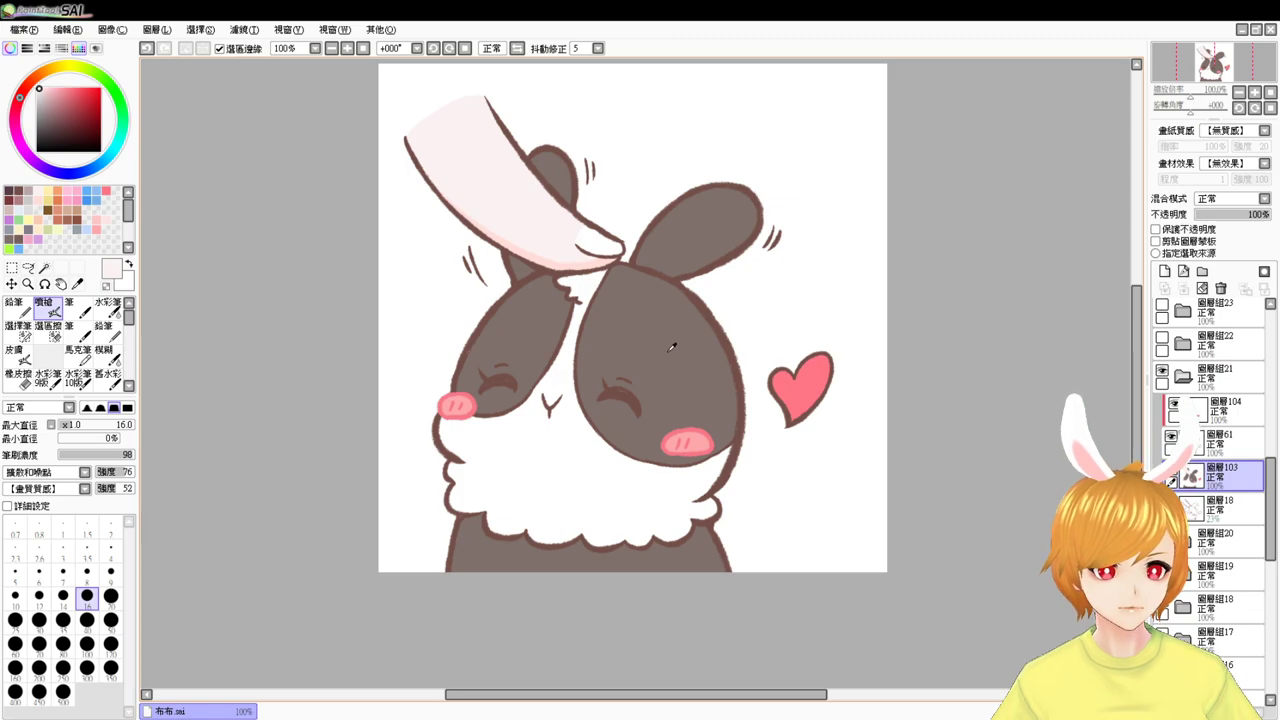
pyautogui.keyDown('alt'); pyautogui.click(629, 378); pyautogui.keyUp('alt')
pyautogui.moveTo(622, 404)
pyautogui.mouseDown()
pyautogui.moveTo(630, 394)
pyautogui.moveTo(643, 414)
pyautogui.mouseUp()
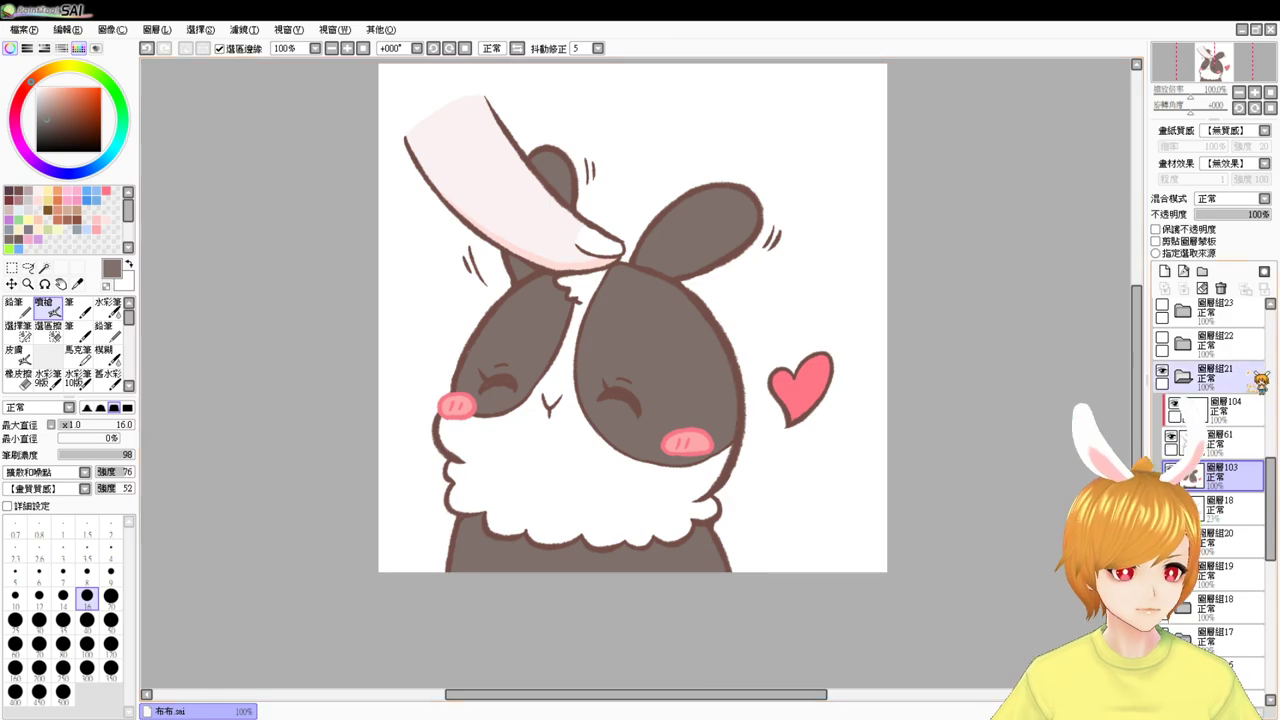
# - Collapse and hide the finished layer group 圖層組21 and show layer group 圖層組22
pyautogui.click(1184, 375)
pyautogui.click(1162, 371)
pyautogui.click(1172, 343)
pyautogui.click(1163, 338)
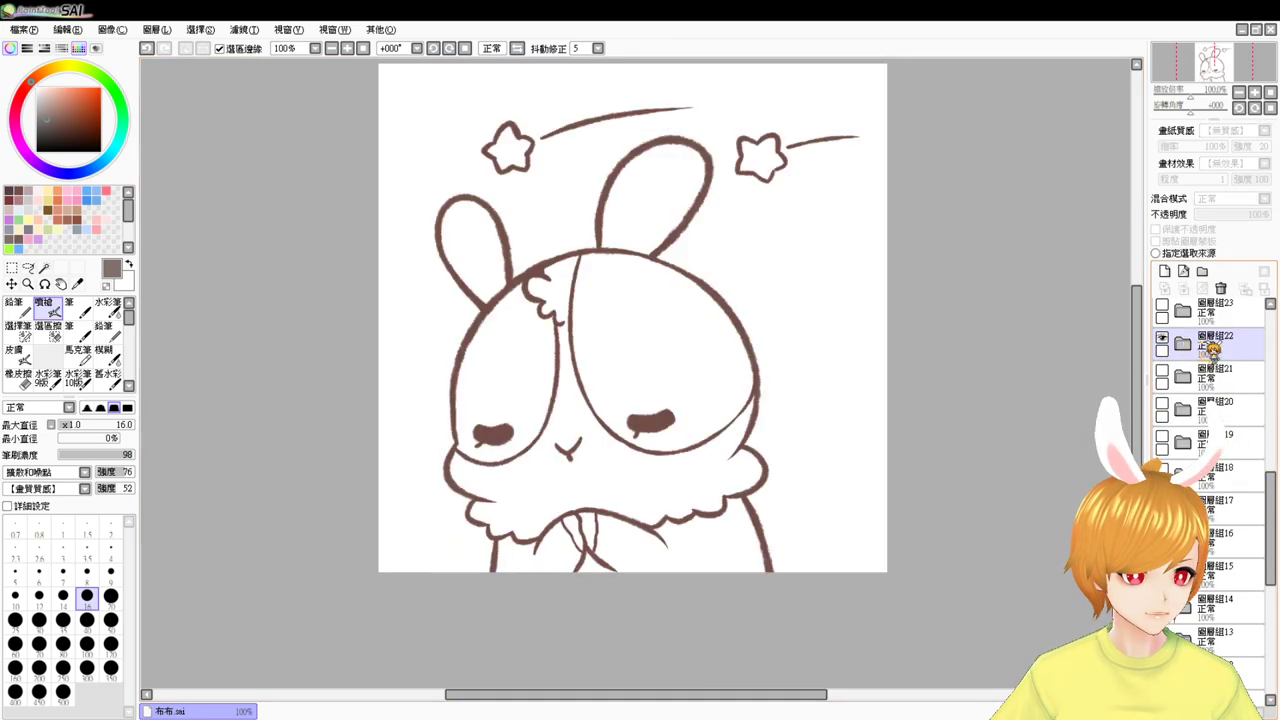
# - Open layer group 圖層組22 and add a new layer between line art 圖層62 and sketch layer 圖層19
pyautogui.click(1185, 343)
pyautogui.click(1221, 408)
pyautogui.click(1165, 272)
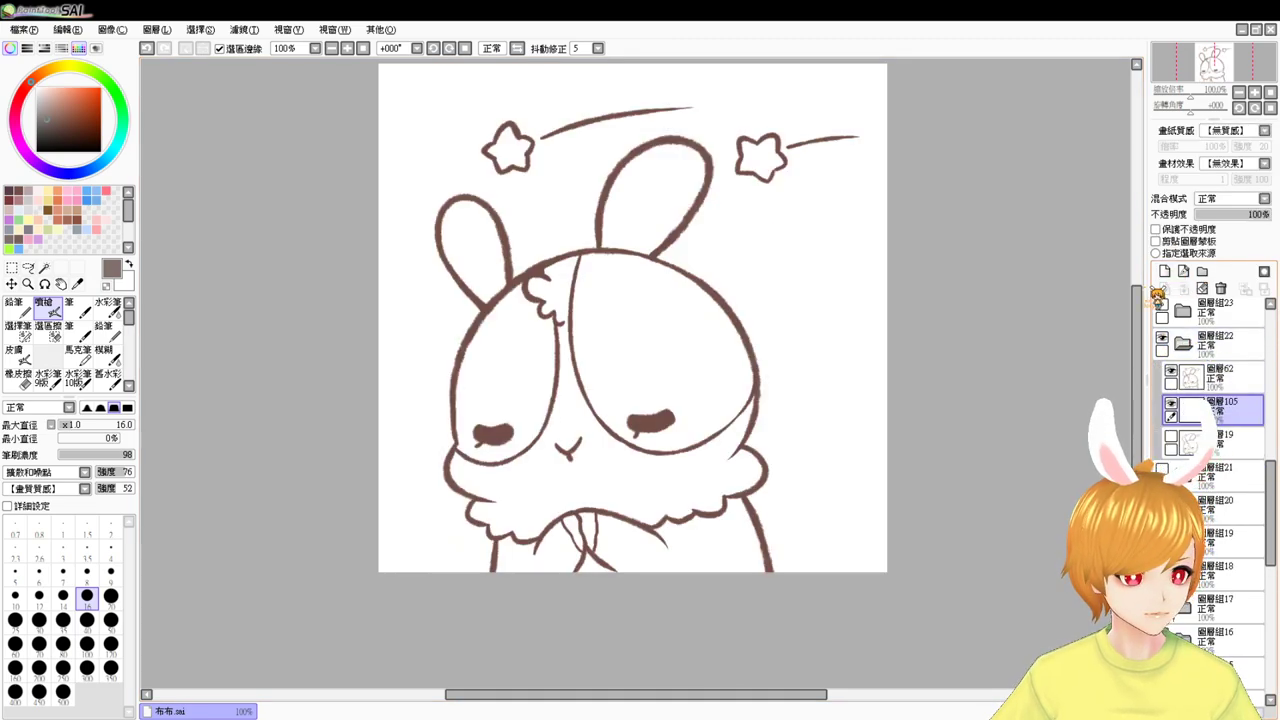
# - Select both ears, both face patches, the body and the arms with the magic wand
pyautogui.click(44, 268)
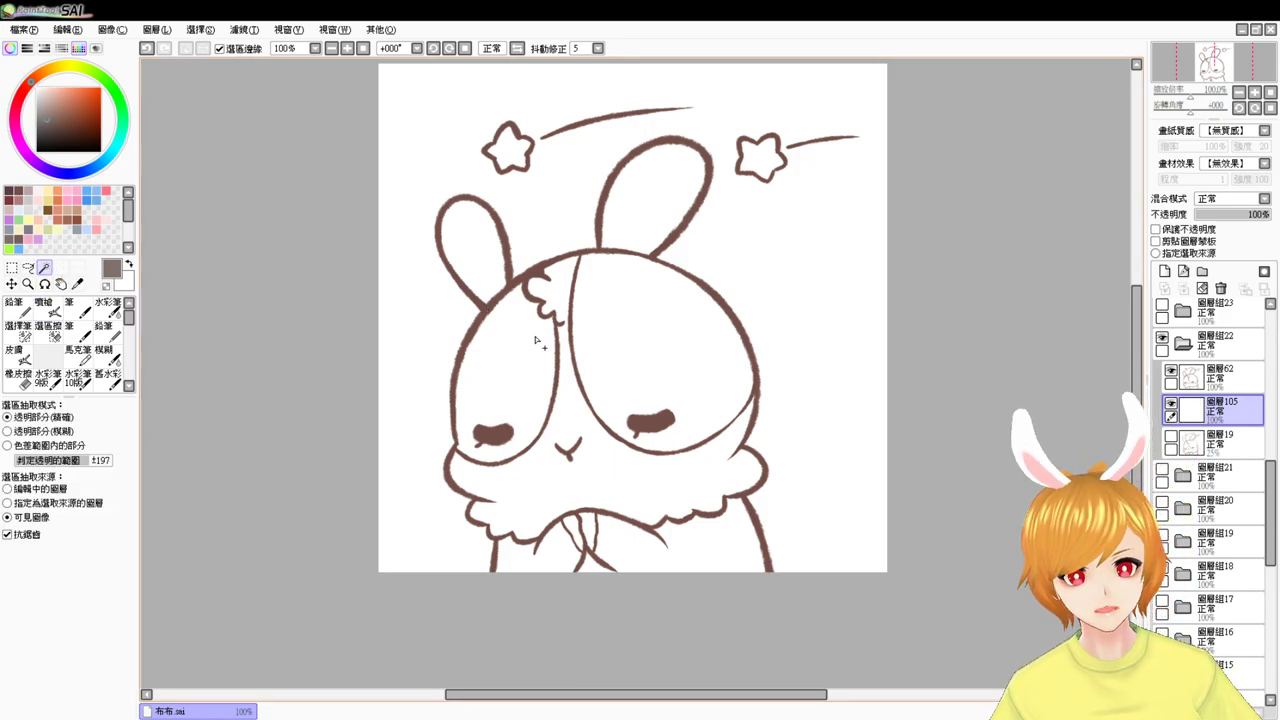
pyautogui.click(515, 360)
pyautogui.click(470, 245)
pyautogui.click(652, 205)
pyautogui.click(649, 305)
pyautogui.click(690, 530)
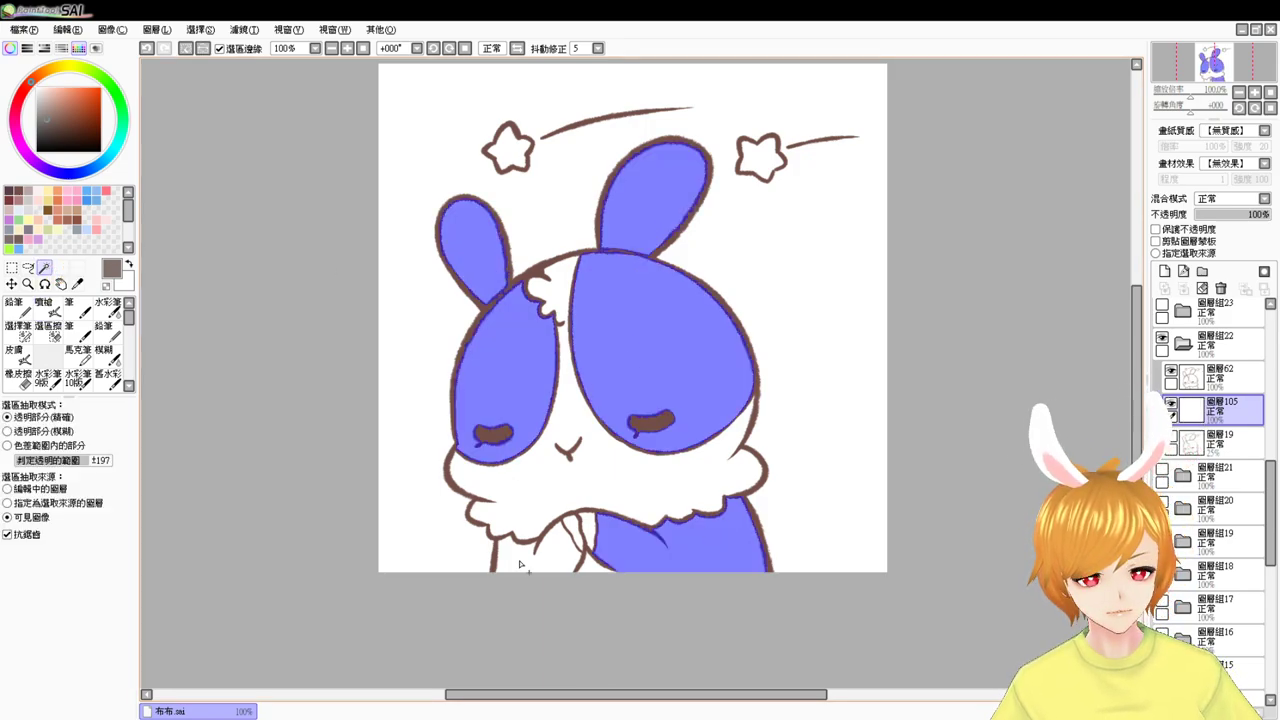
pyautogui.click(540, 552)
pyautogui.click(586, 565)
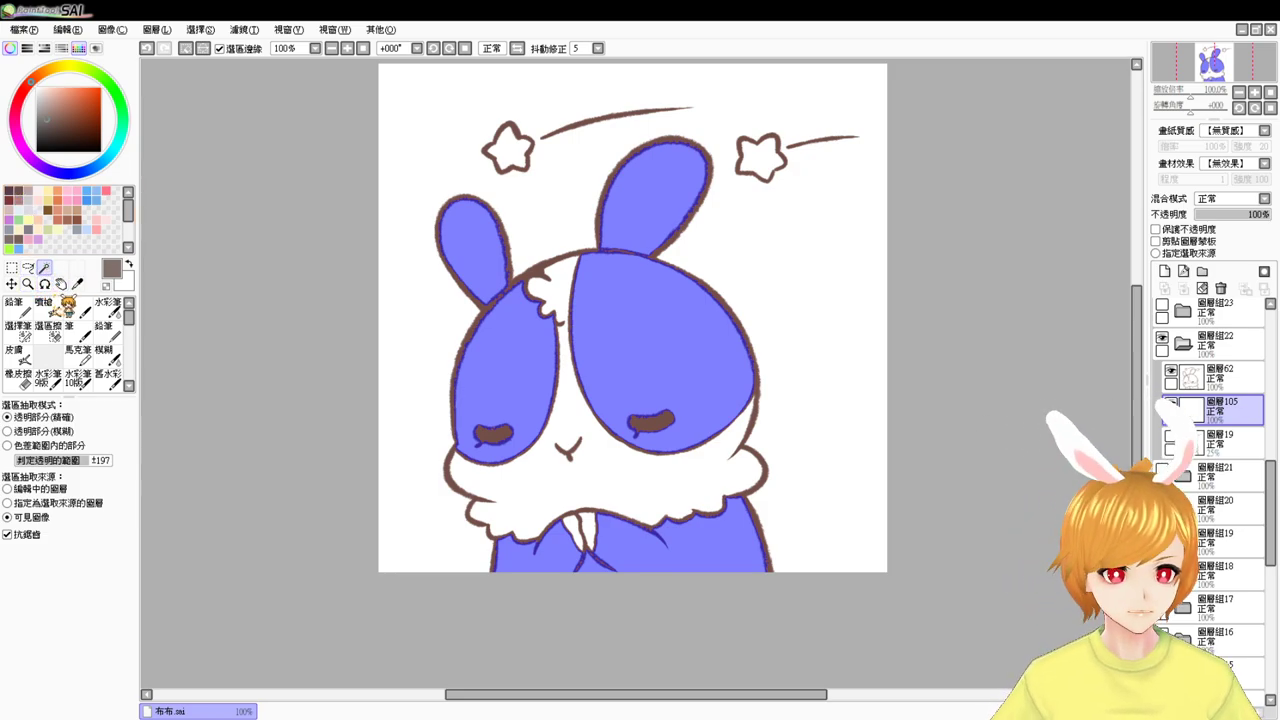
# - Fill the selected fur areas with the grey-brown fur colour and clear the selection
pyautogui.hotkey('ctrl', 'f')
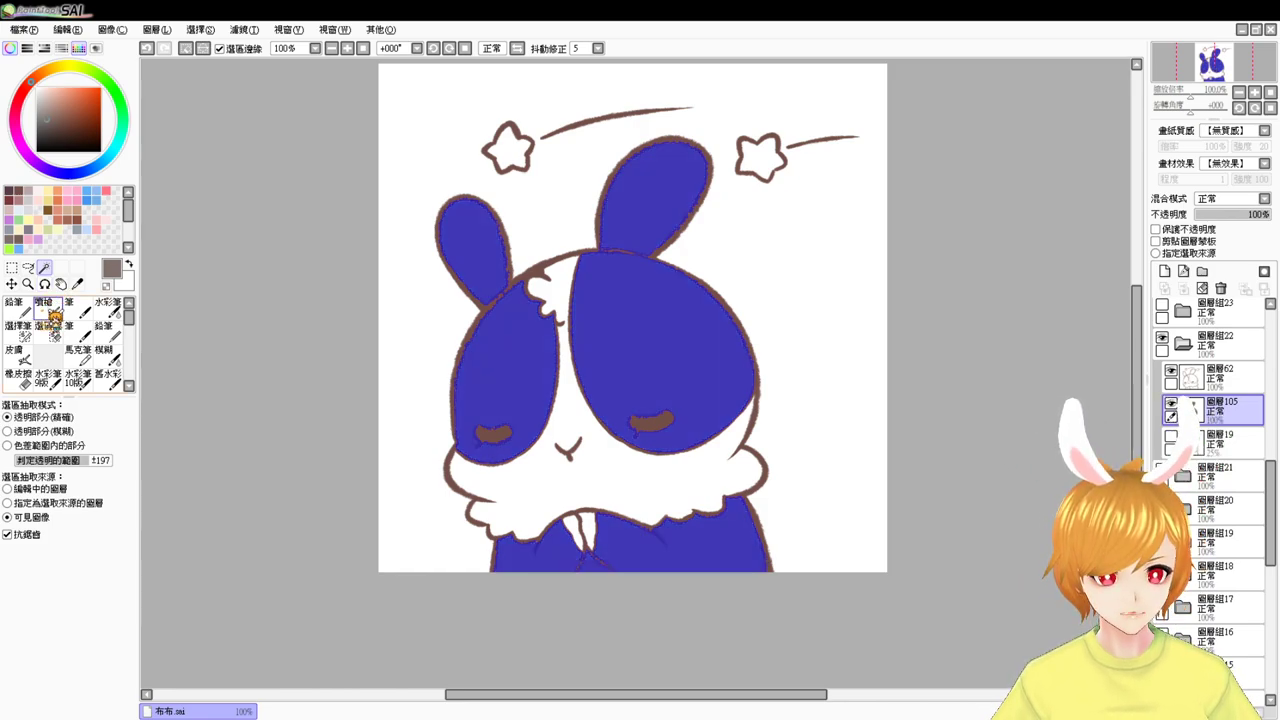
pyautogui.click(50, 308)
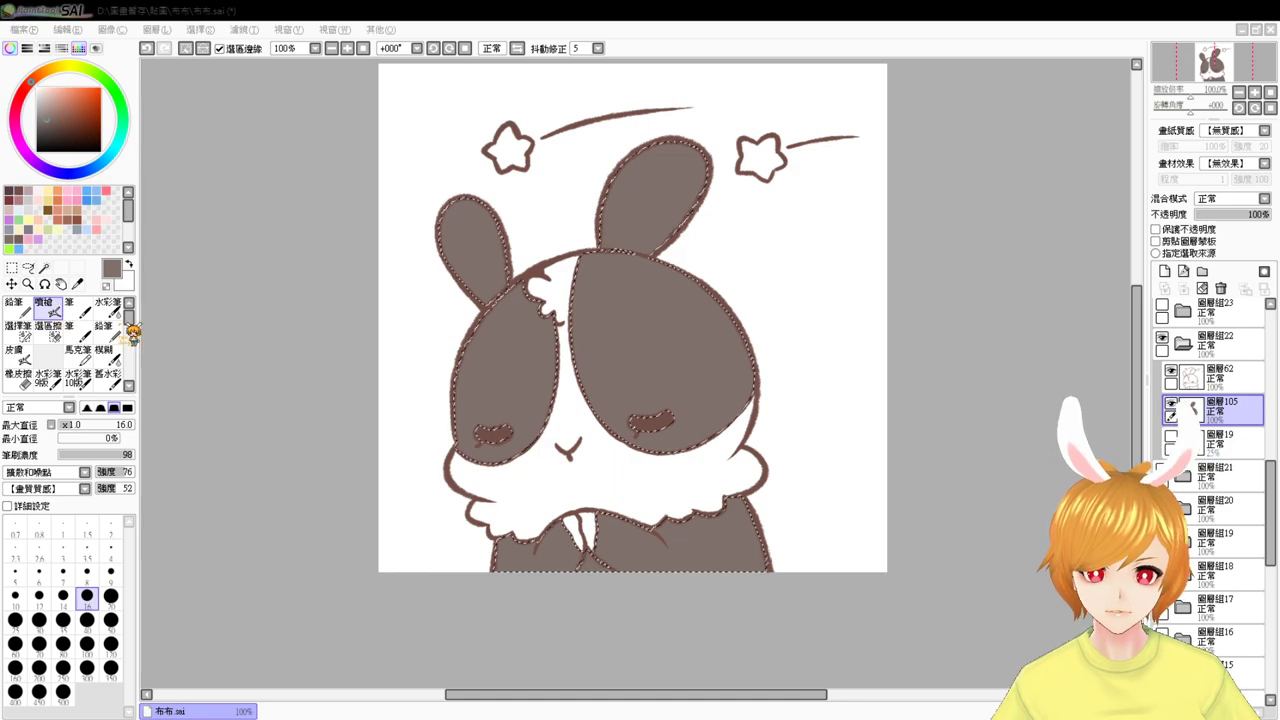
pyautogui.hotkey('ctrl', 'd')
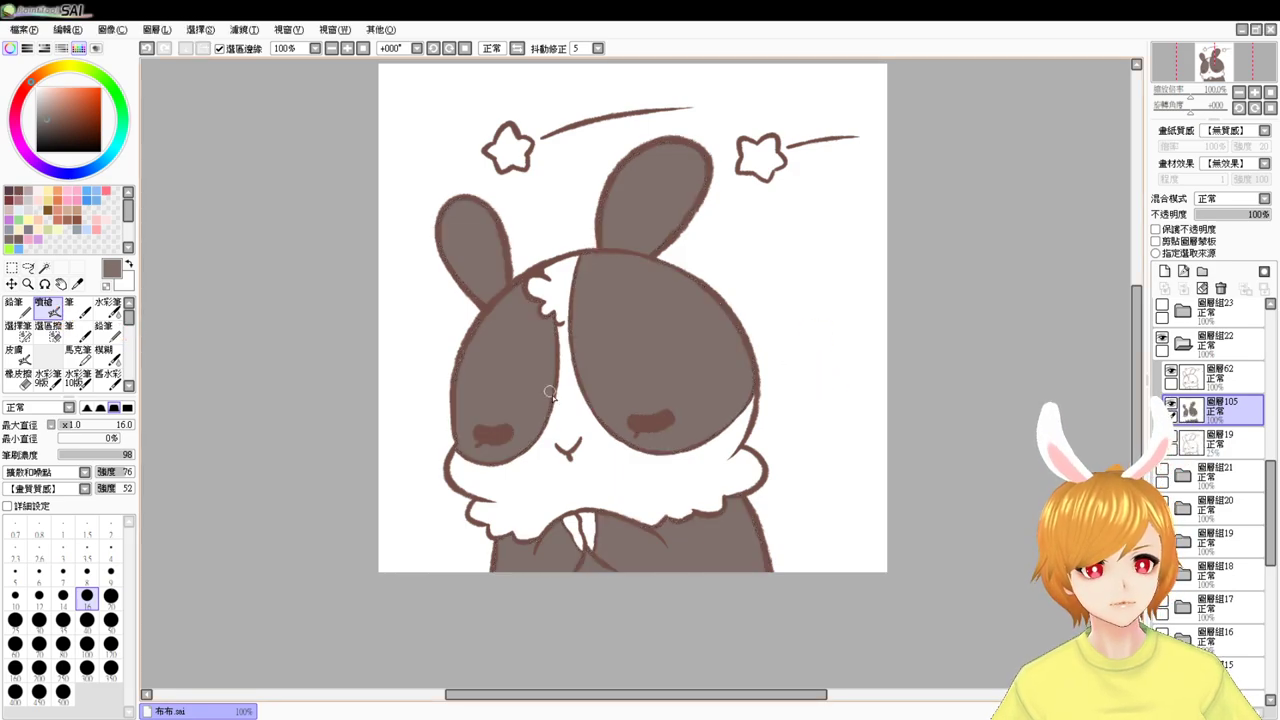
# - Select the light face and ruff fur plus the small gaps between the paws, fill them with white, and deselect
pyautogui.click(45, 269)
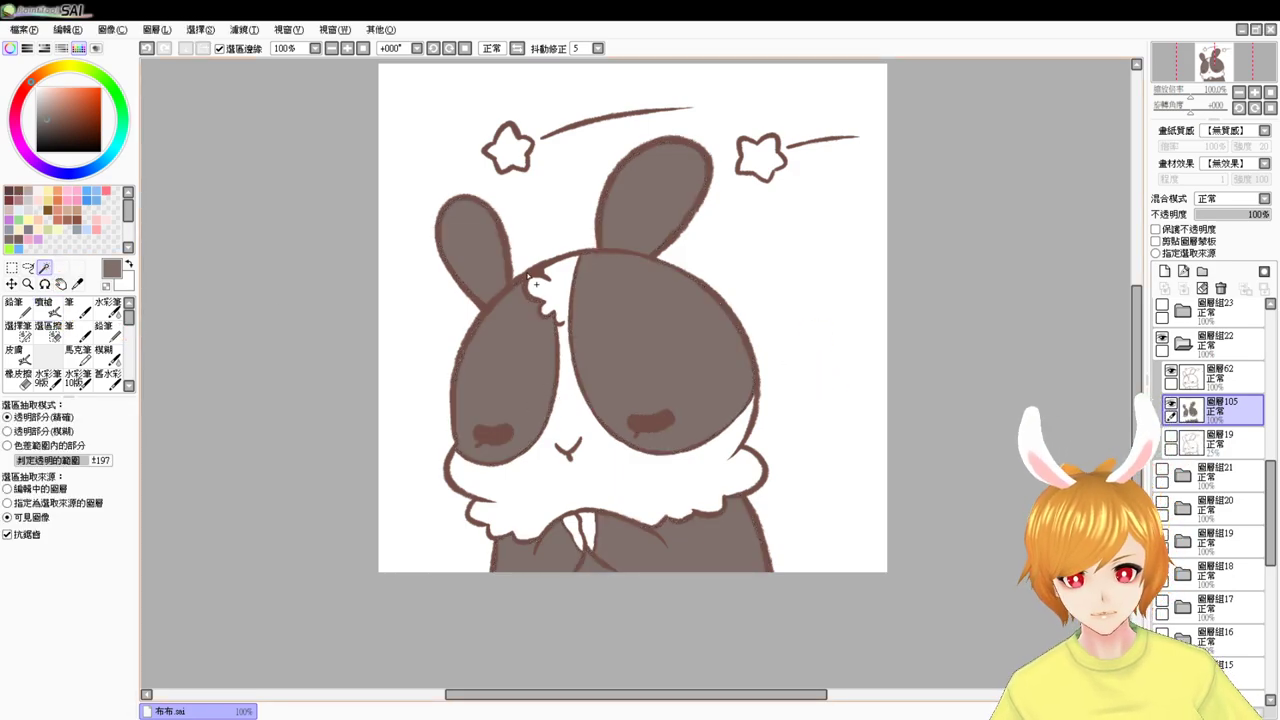
pyautogui.click(566, 304)
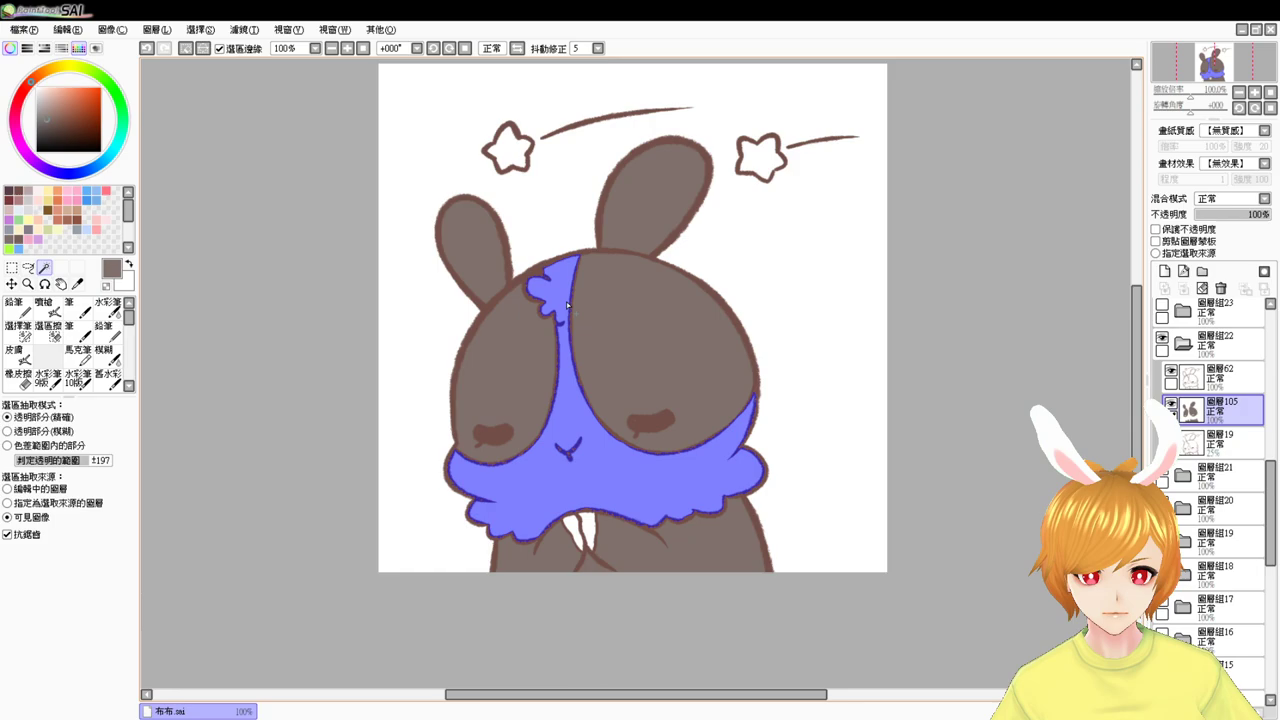
pyautogui.click(580, 528)
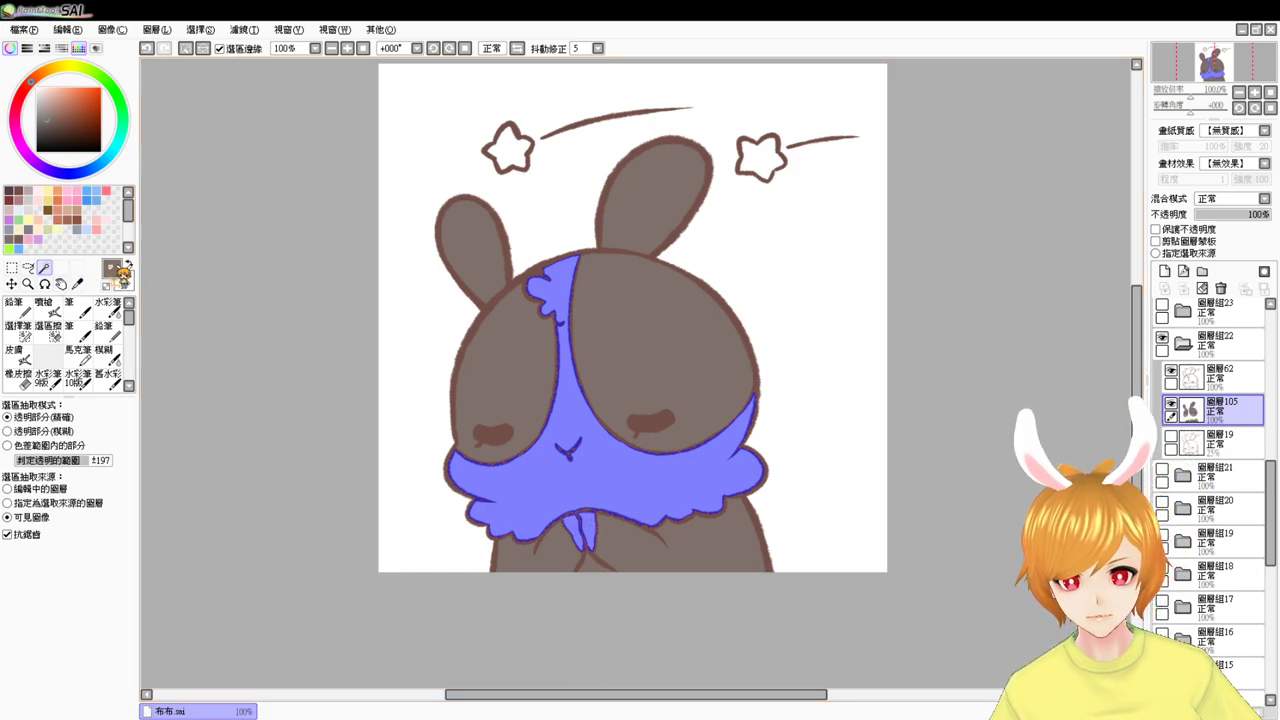
pyautogui.hotkey('ctrl', 'd')
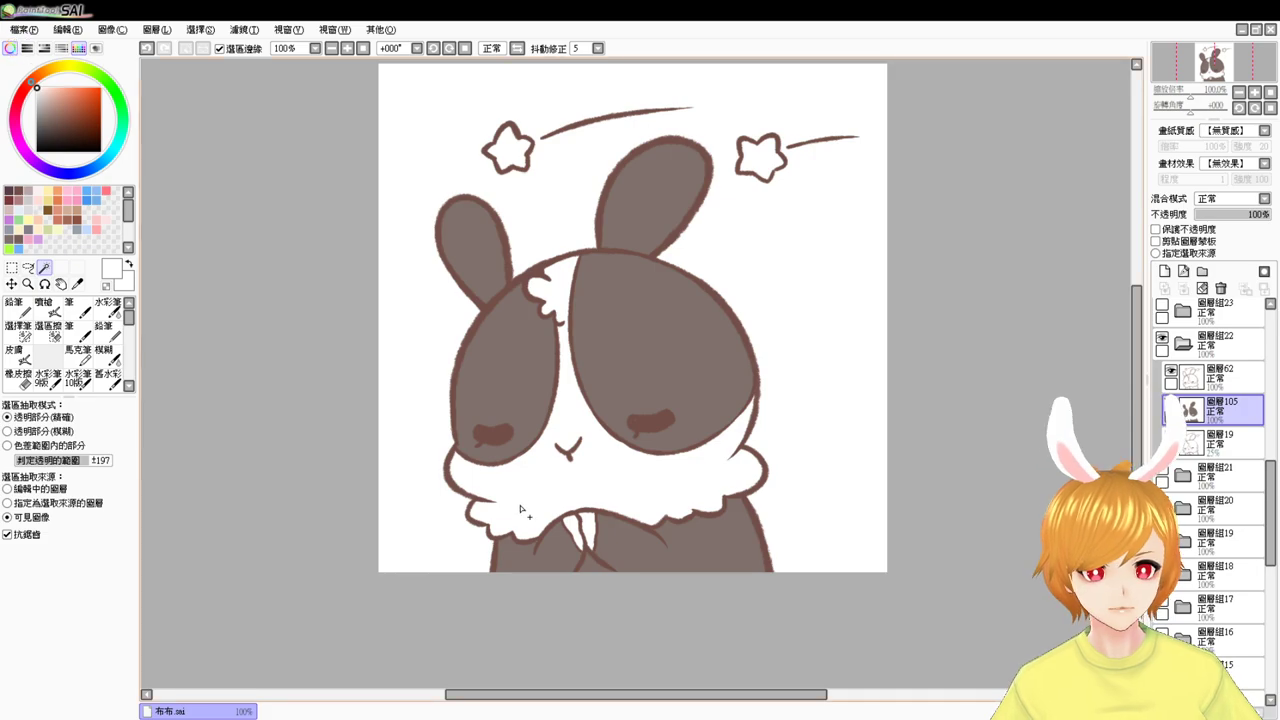
# - Airbrush a small pink blush spot under each closed eye of the rabbit, redoing the second cheek with a larger brush
pyautogui.click(44, 308)
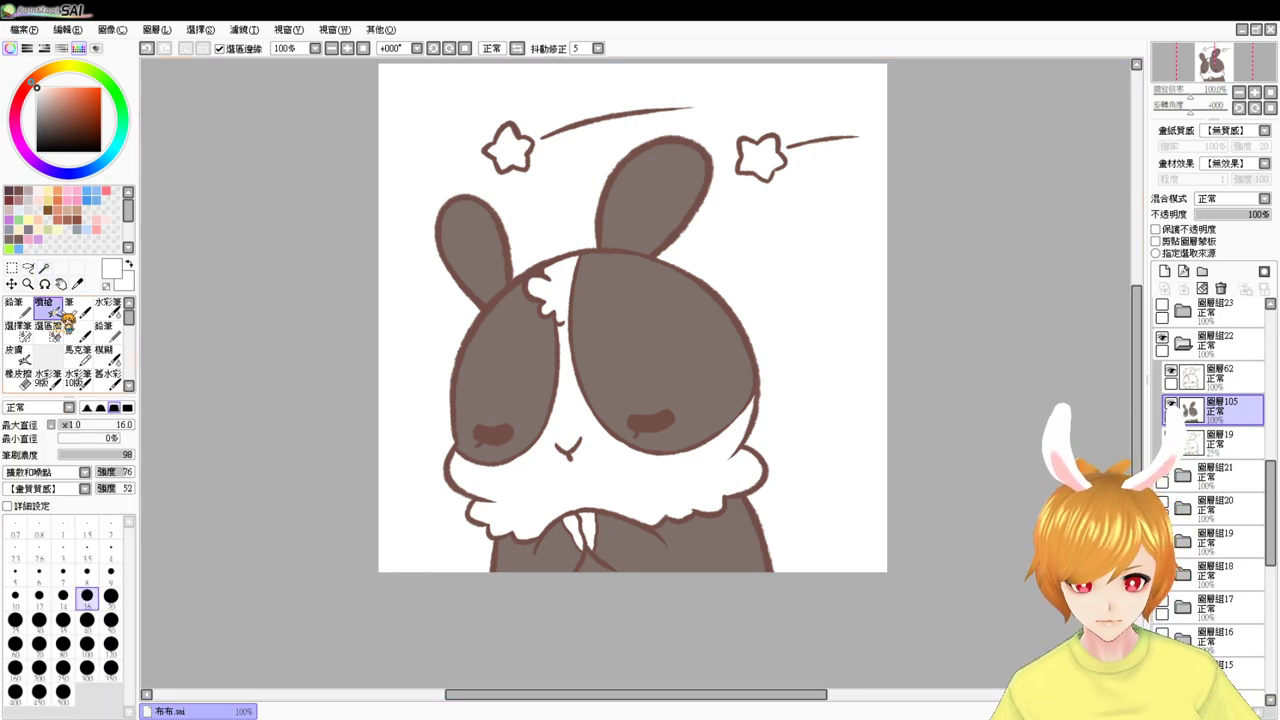
pyautogui.keyDown('alt'); pyautogui.click(535, 545); pyautogui.keyUp('alt')
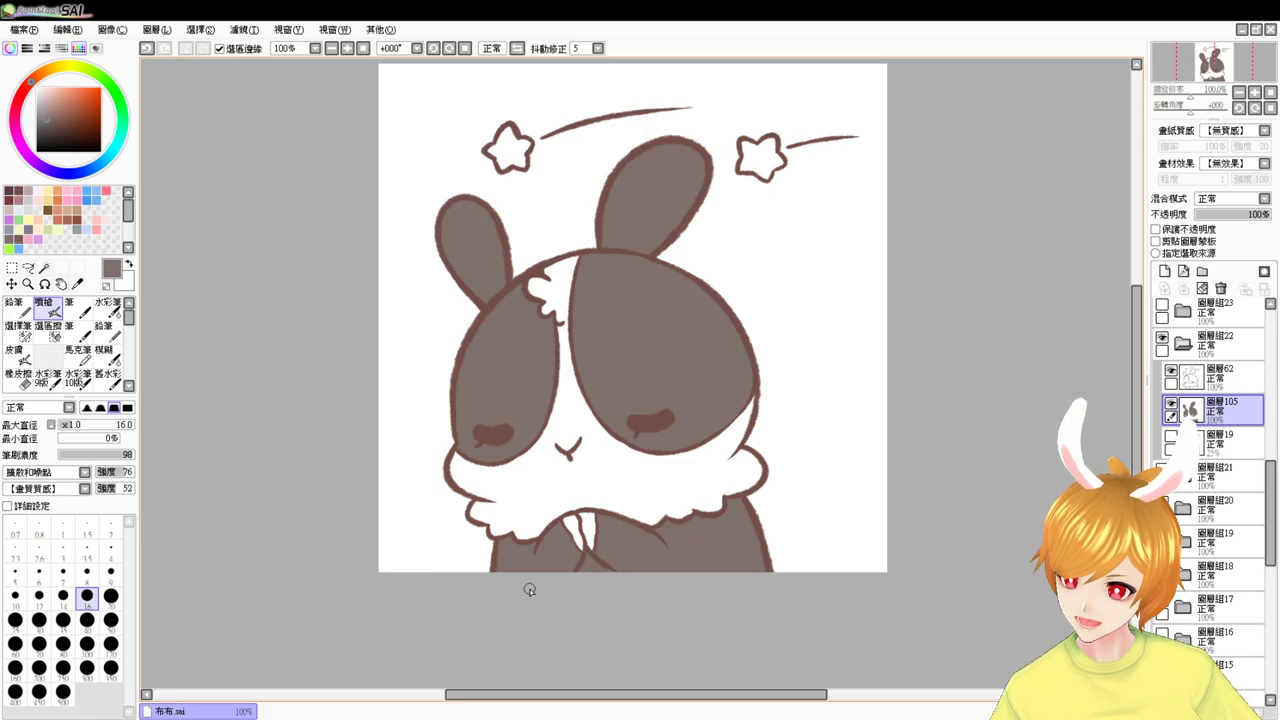
pyautogui.click(108, 241)
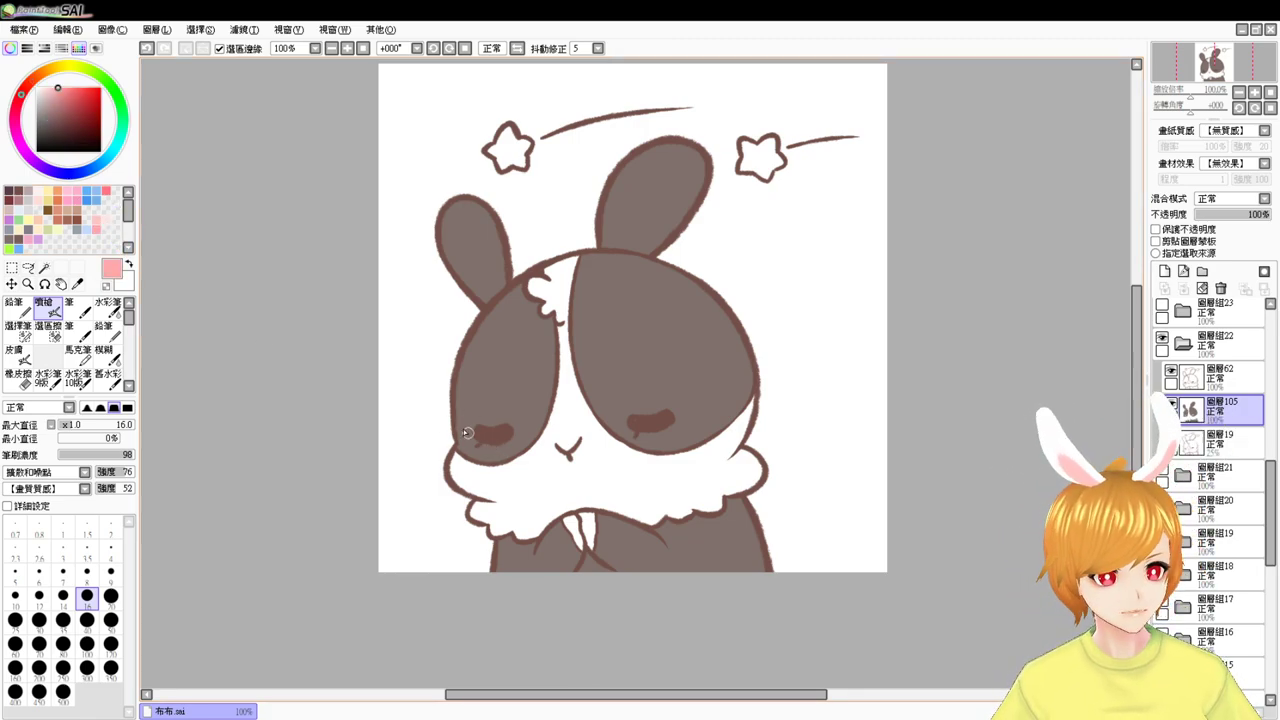
pyautogui.moveTo(458, 446); pyautogui.dragTo(476, 447)
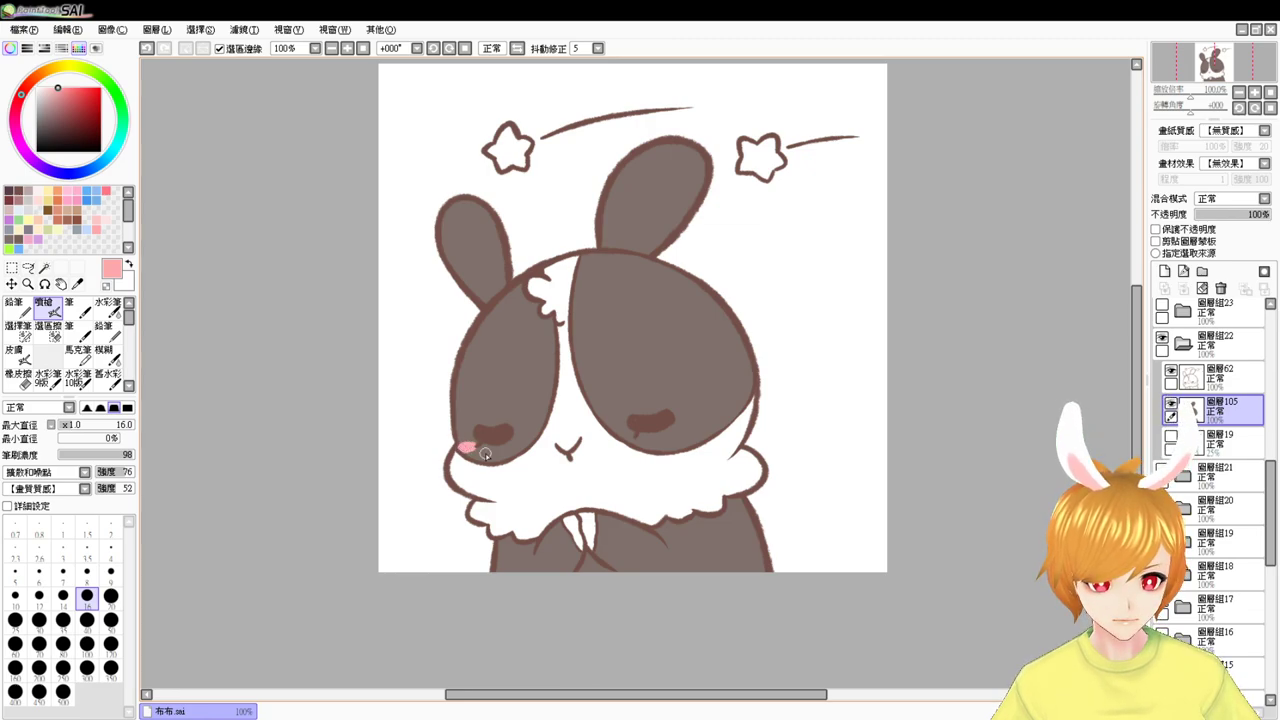
pyautogui.moveTo(683, 433); pyautogui.dragTo(703, 428)
pyautogui.hotkey('ctrl', 'z')
pyautogui.keyDown('ctrl'); pyautogui.keyDown('alt'); pyautogui.click(686, 429); pyautogui.keyUp('alt'); pyautogui.keyUp('ctrl')
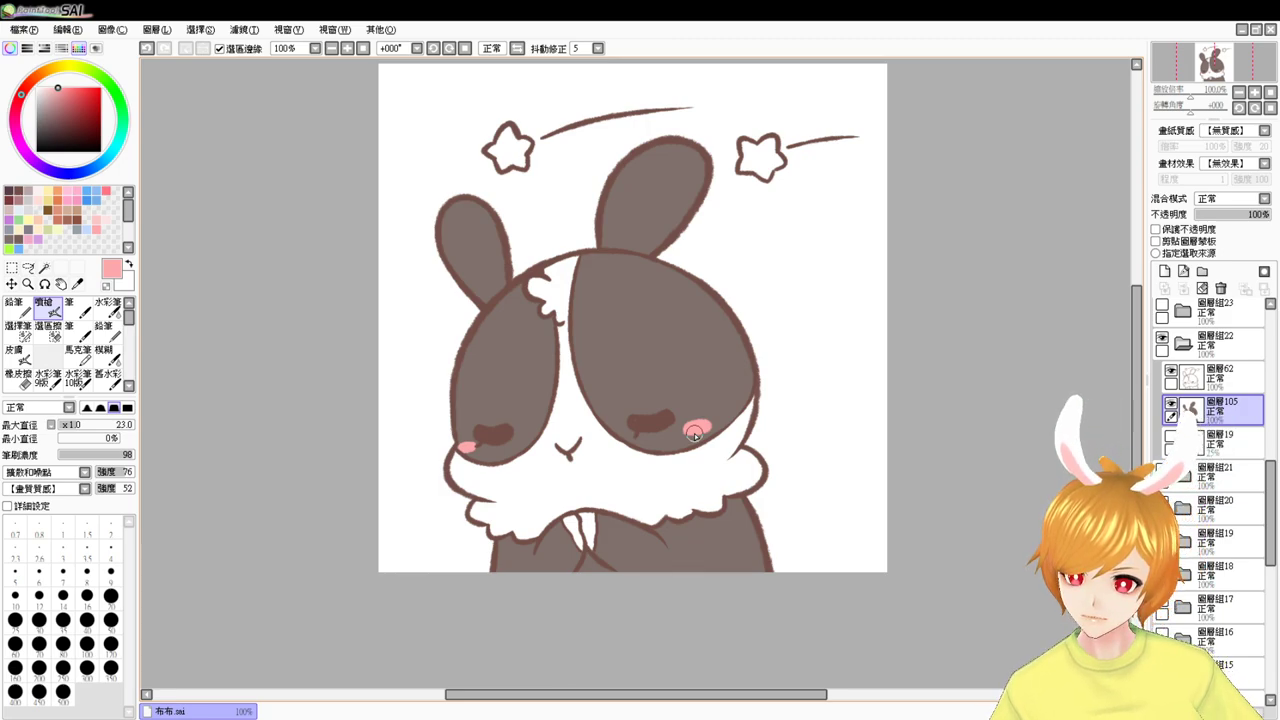
# - Select the insides of both stars with the magic wand, fill them with pale yellow, and deselect
pyautogui.click(44, 268)
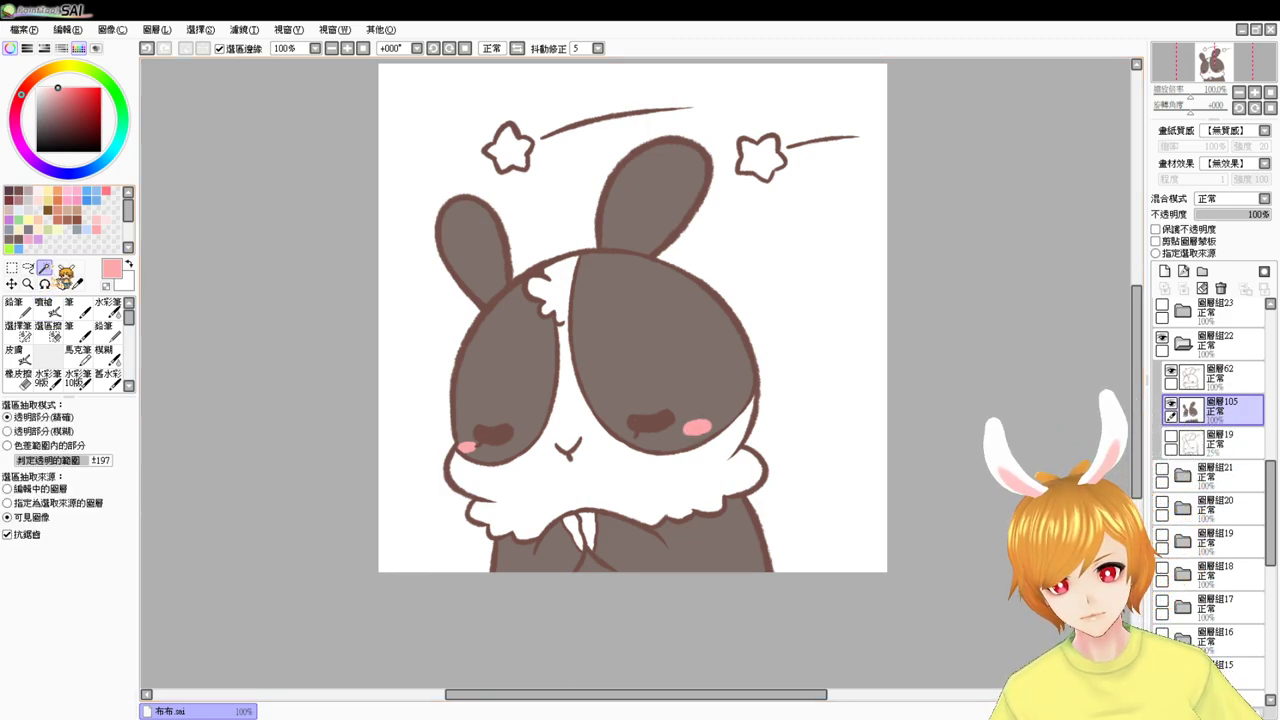
pyautogui.click(508, 147)
pyautogui.click(770, 163)
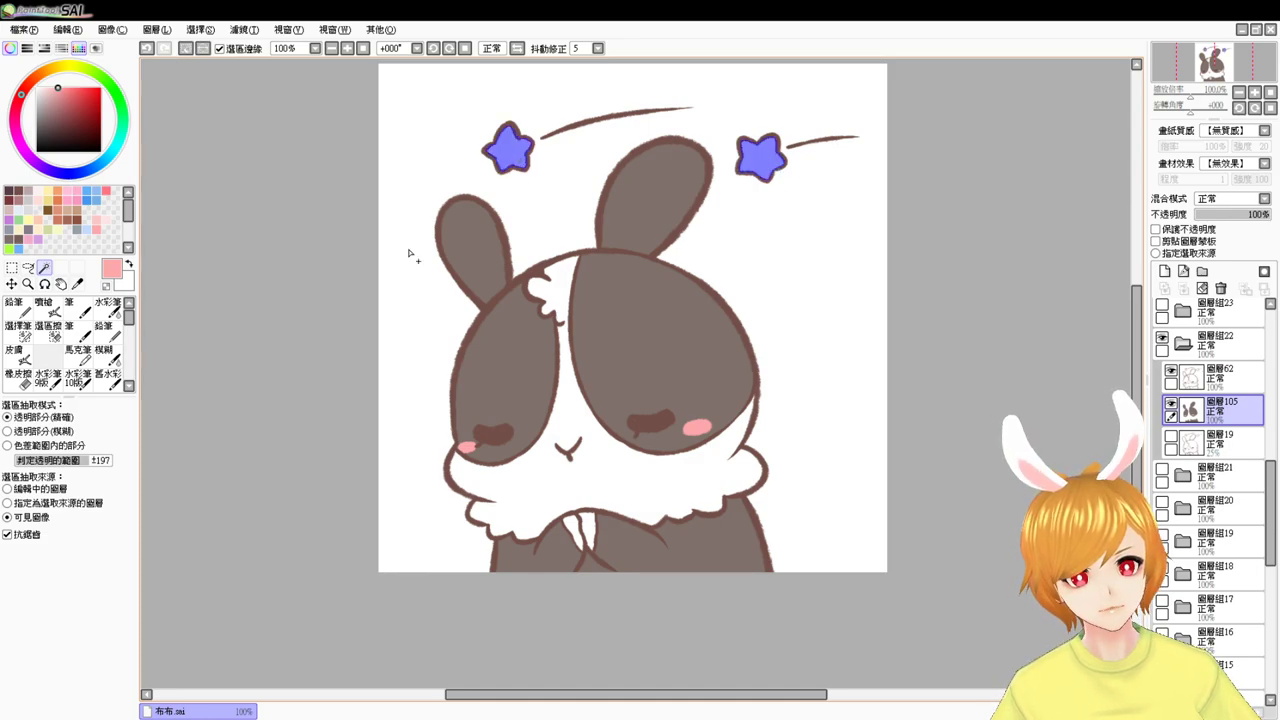
pyautogui.click(29, 220)
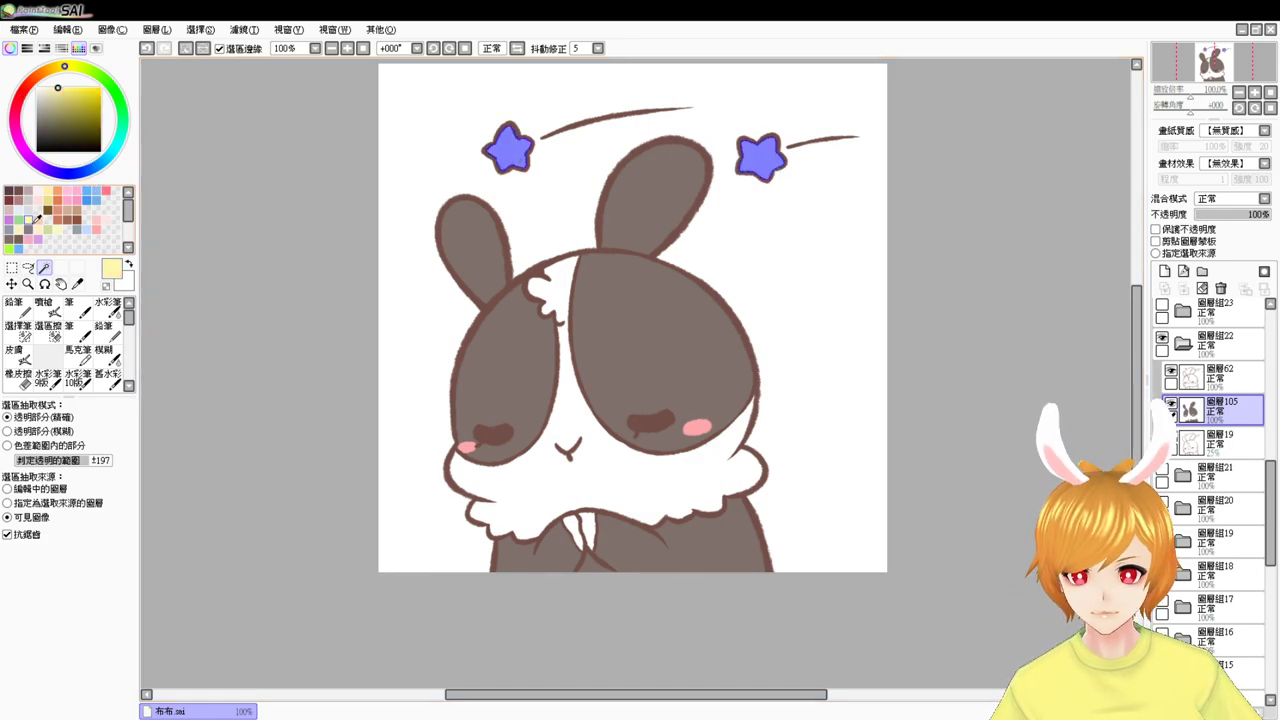
pyautogui.hotkey('ctrl', 'f')
pyautogui.hotkey('ctrl', 'd')
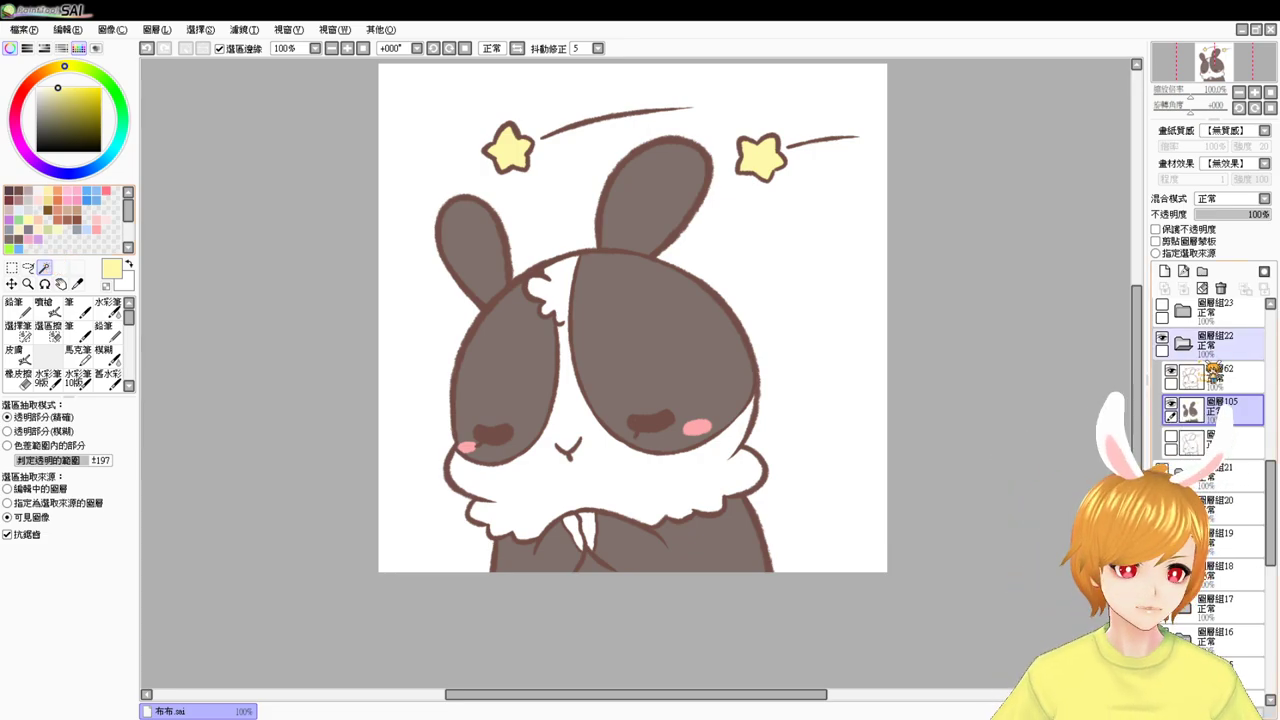
# - Collapse and hide layer group 圖層組22, show and open 圖層組23, and add a new layer directly below line art 圖層63
pyautogui.moveTo(1271, 486); pyautogui.dragTo(1270, 457)
pyautogui.click(1187, 460)
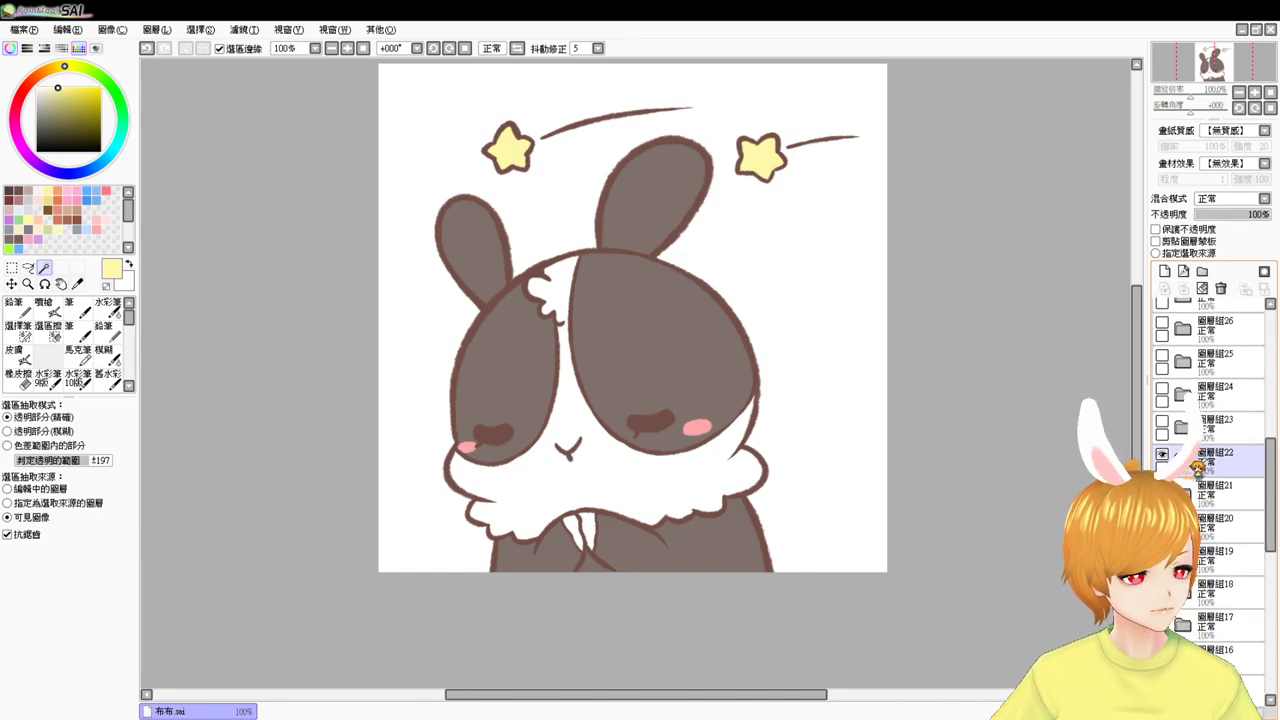
pyautogui.click(1162, 454)
pyautogui.click(1184, 428)
pyautogui.click(1162, 422)
pyautogui.click(1183, 428)
pyautogui.click(1223, 466)
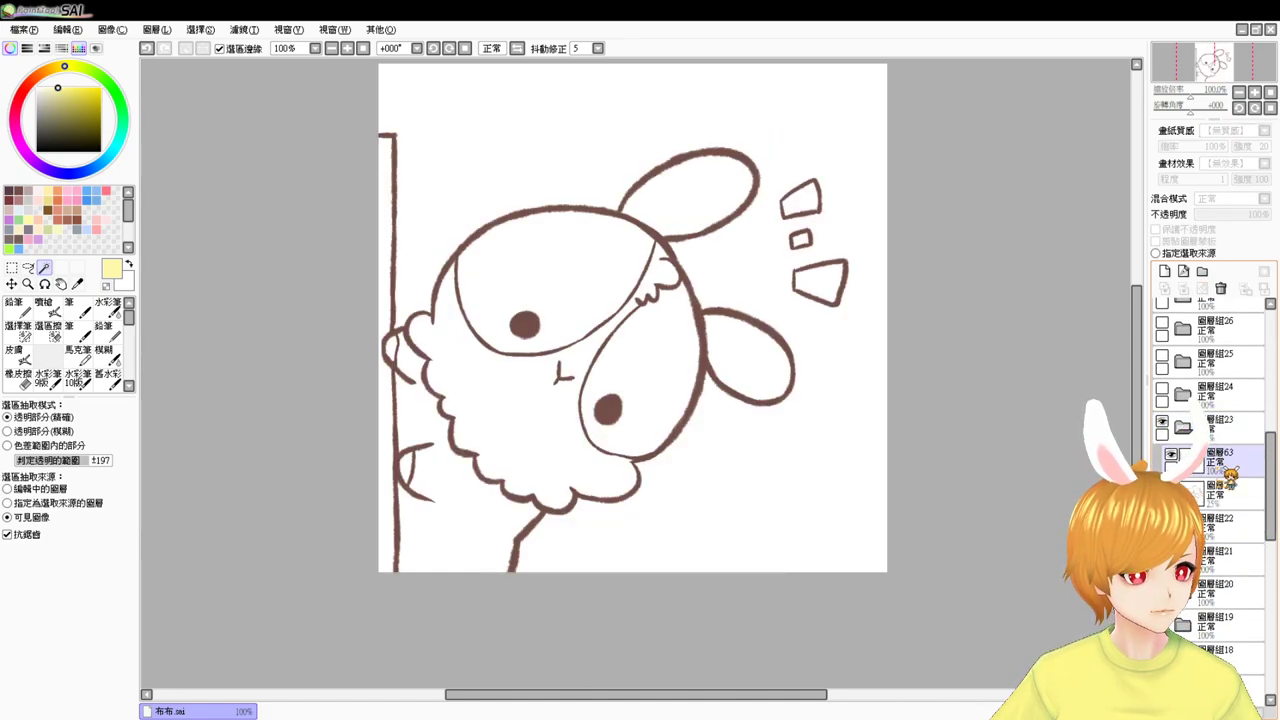
pyautogui.click(1164, 271)
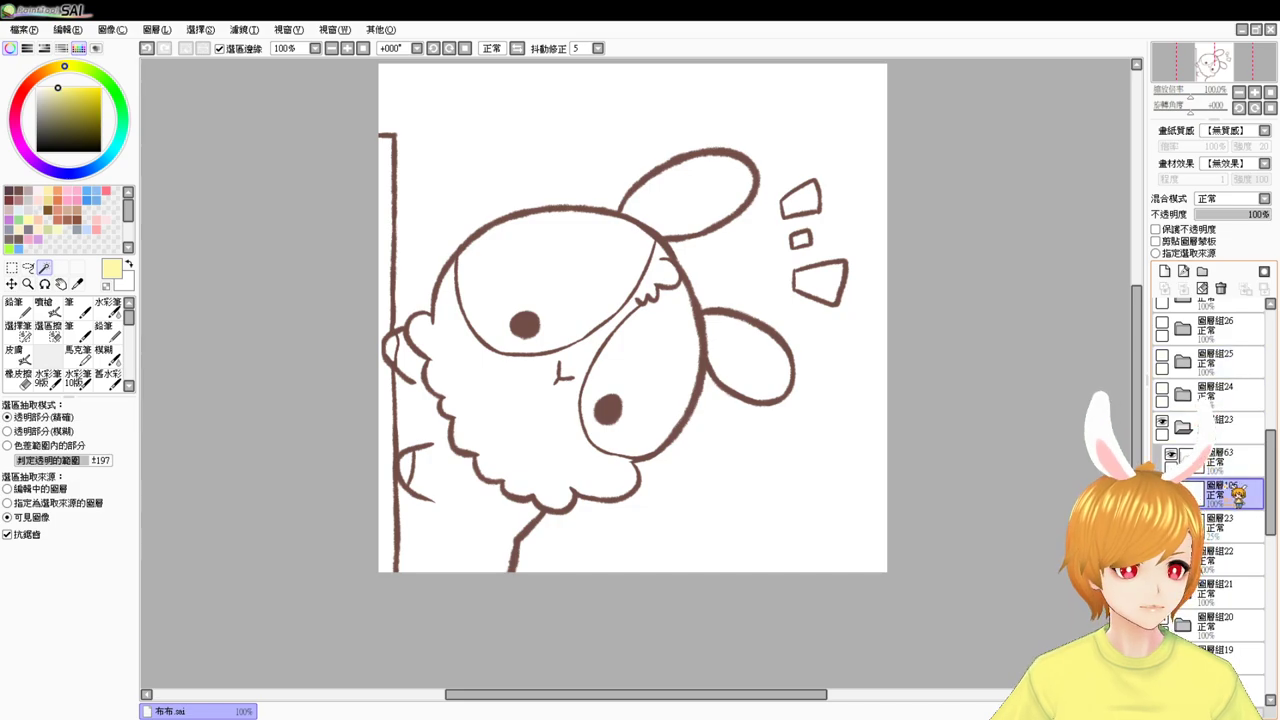
# - Select both face patches, the body and both ears, fill them with the grey-brown fur colour, and deselect
pyautogui.click(522, 274)
pyautogui.click(454, 496)
pyautogui.click(628, 384)
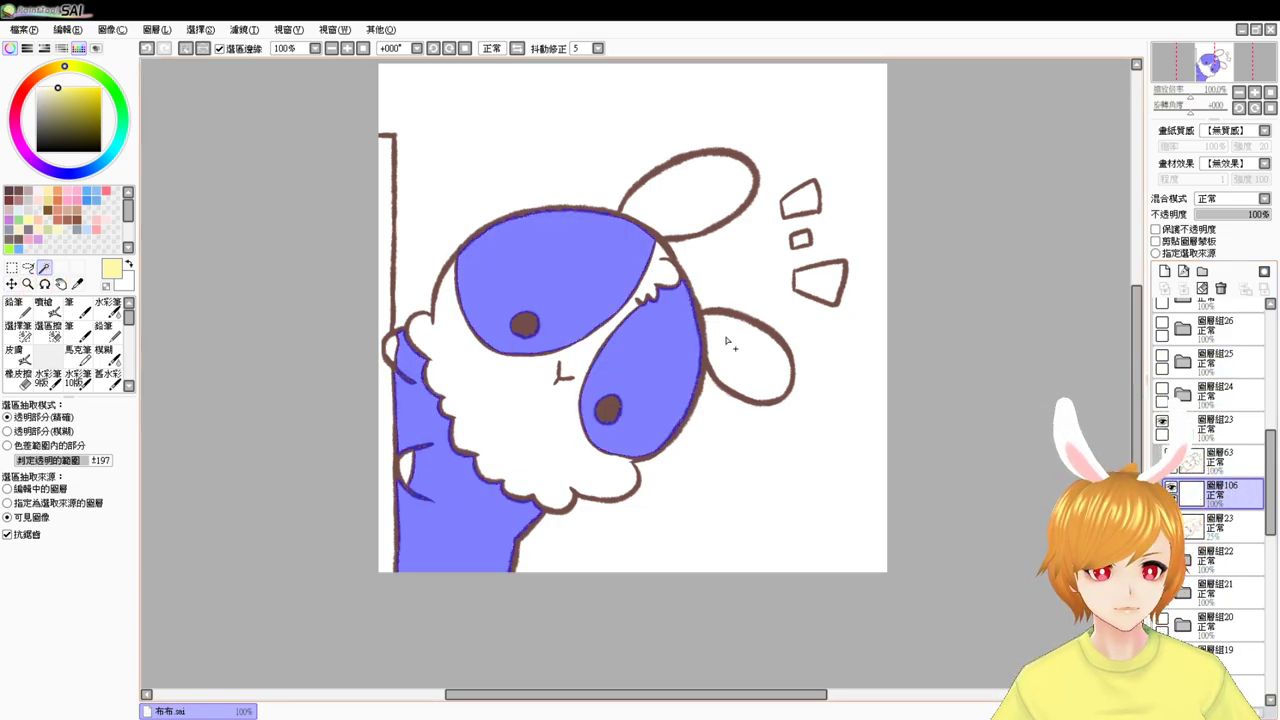
pyautogui.click(727, 342)
pyautogui.click(686, 220)
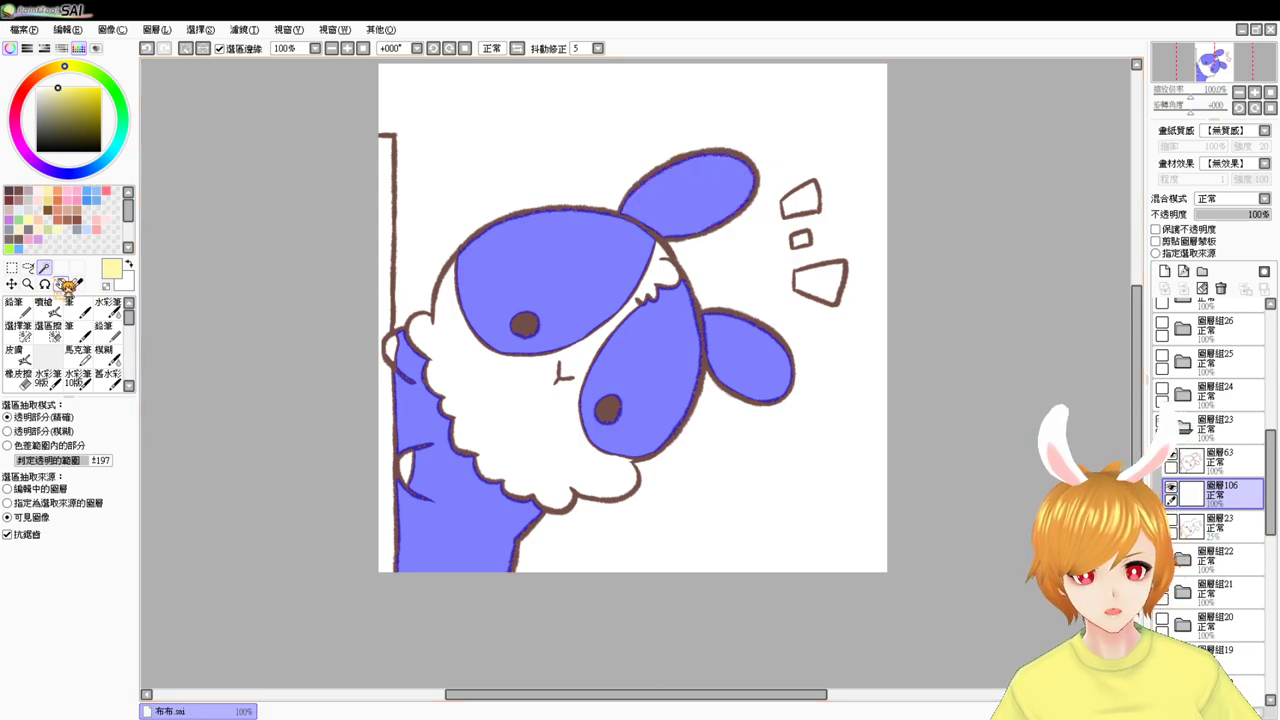
pyautogui.click(13, 226)
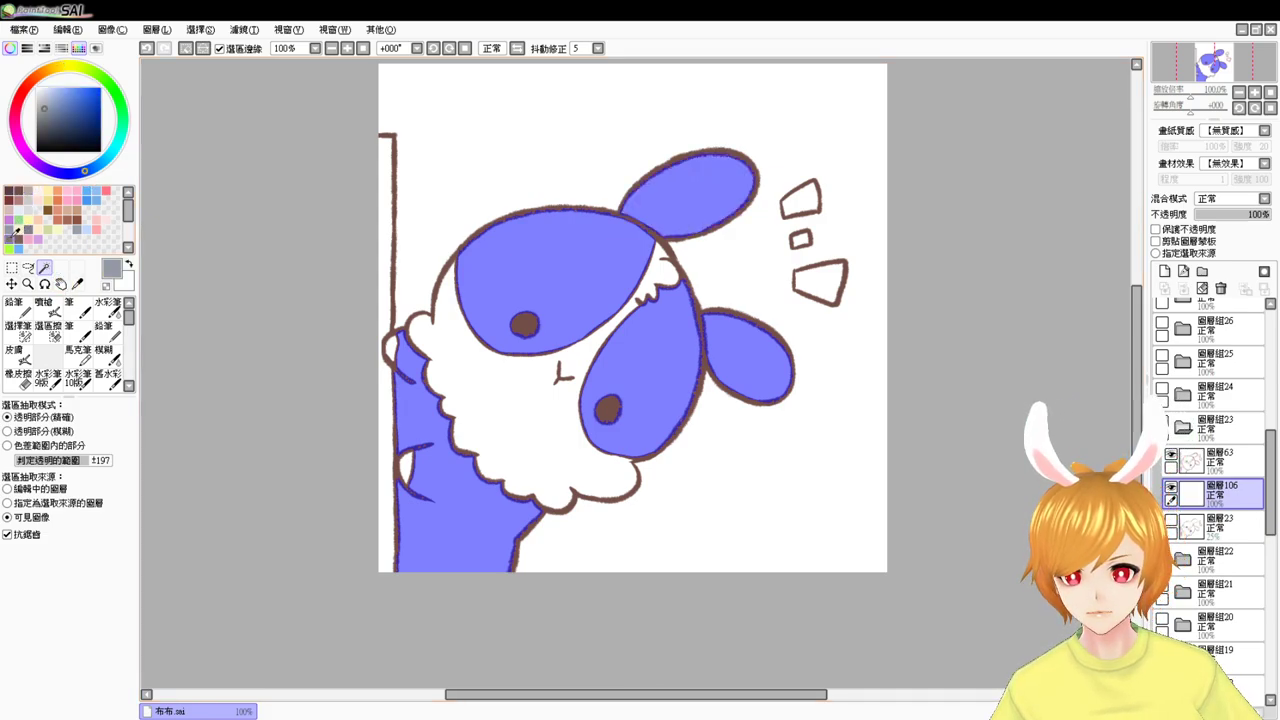
pyautogui.click(18, 233)
pyautogui.hotkey('ctrl', 'f')
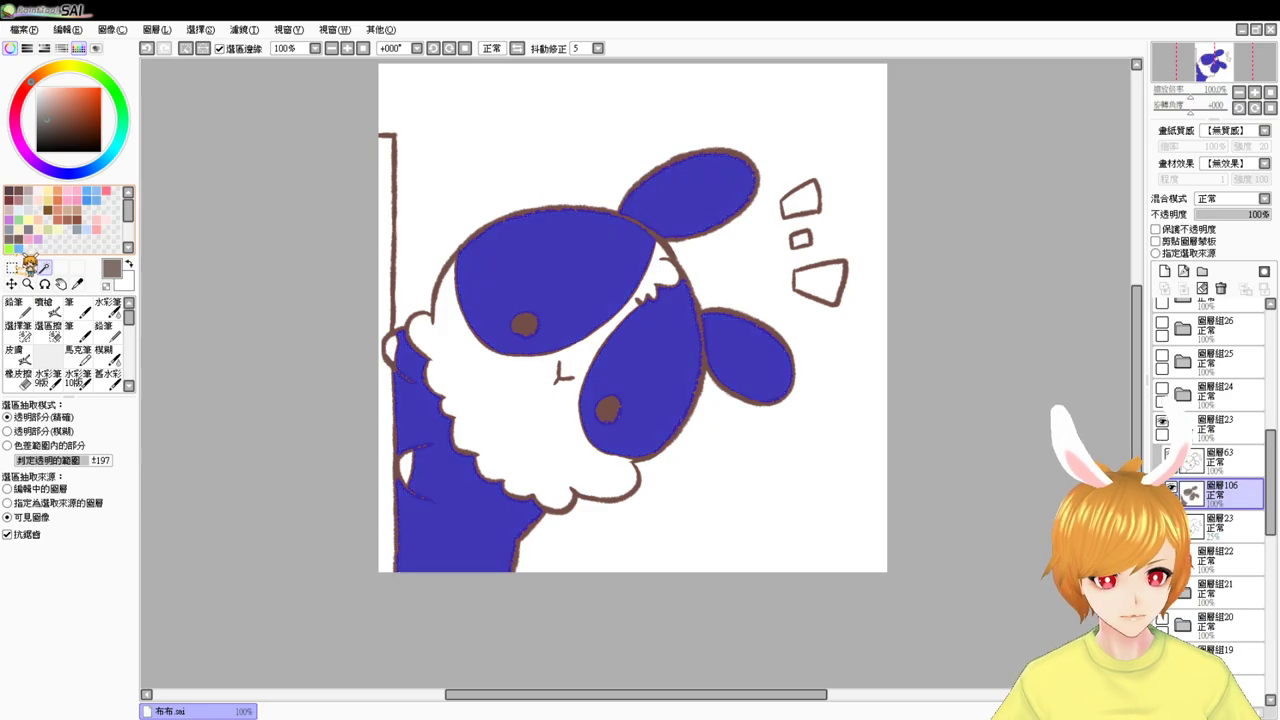
pyautogui.hotkey('ctrl', 'd')
# - Select the light face and ruff fur plus both paw tips, fill them with white, and deselect
pyautogui.click(392, 346)
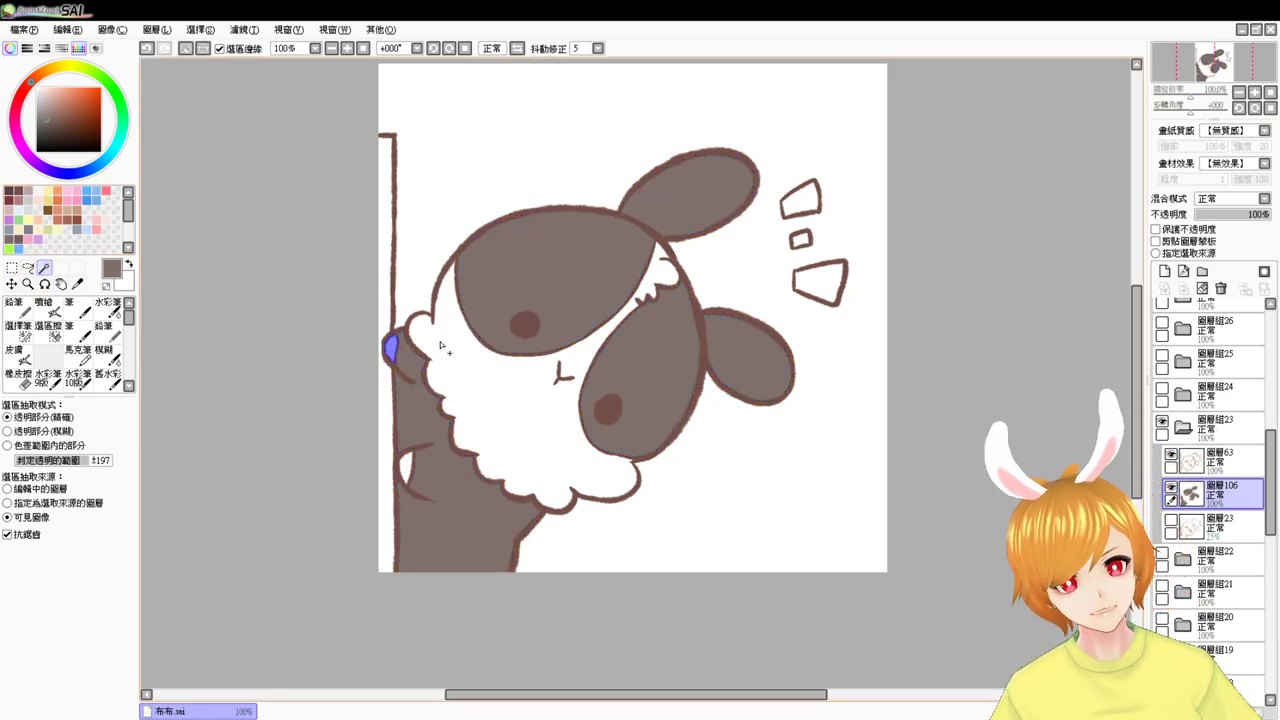
pyautogui.click(430, 400)
pyautogui.click(406, 466)
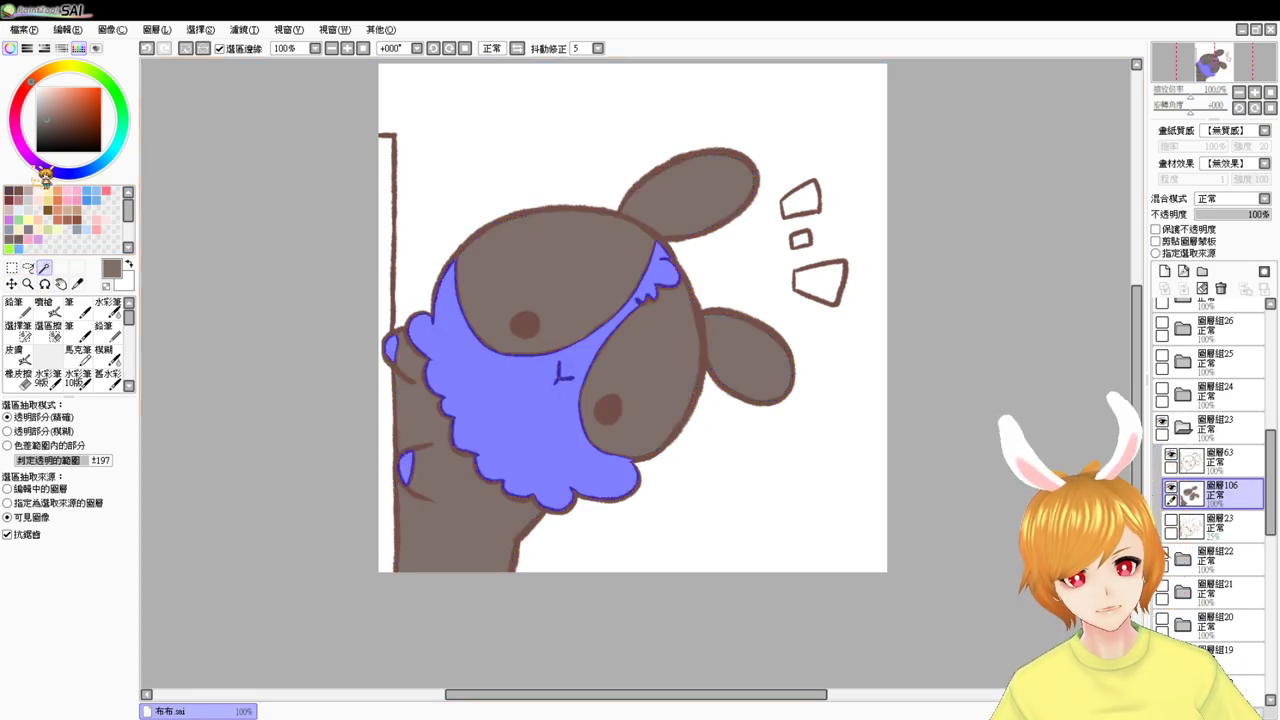
pyautogui.moveTo(57, 100); pyautogui.dragTo(4, 29)
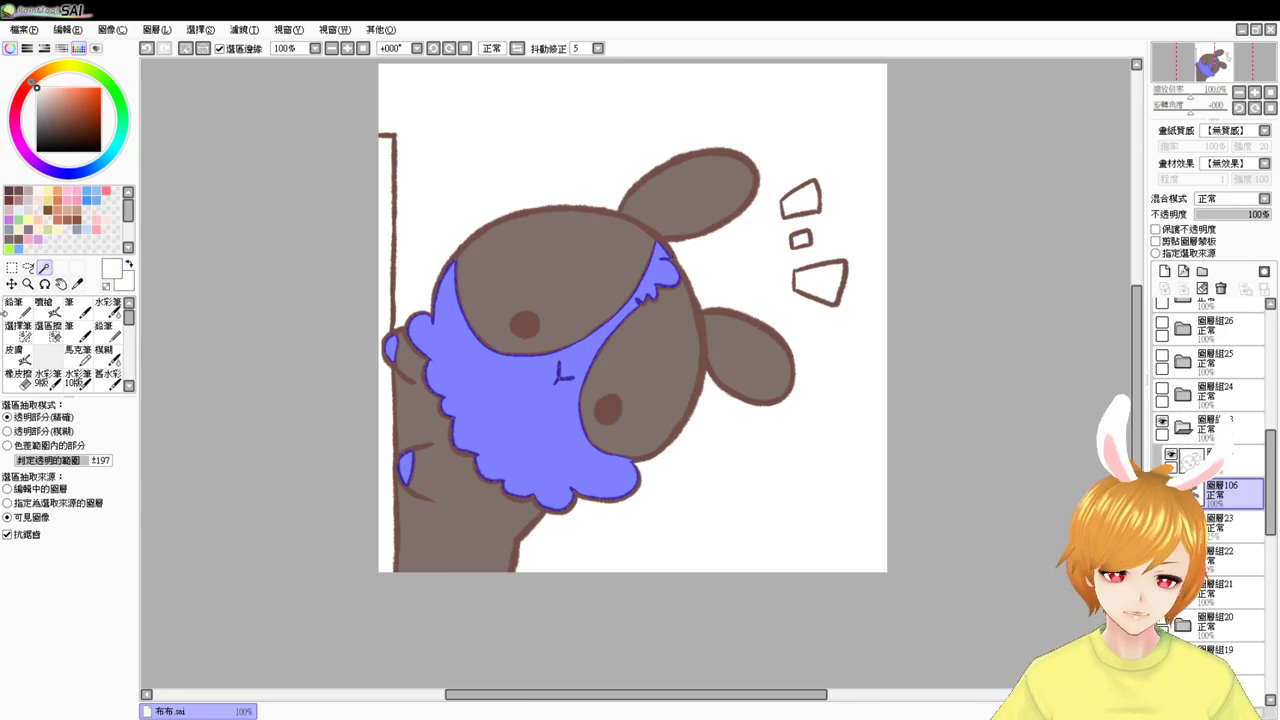
pyautogui.click(18, 328)
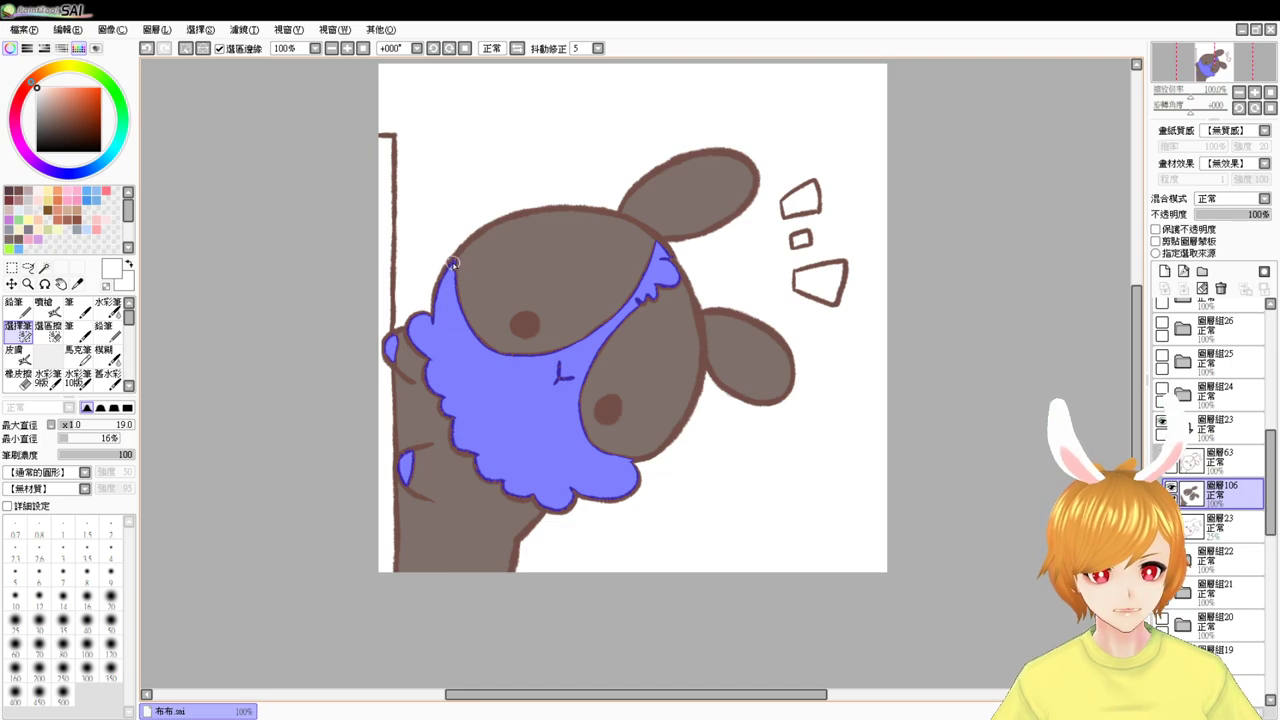
pyautogui.hotkey('ctrl', 'd')
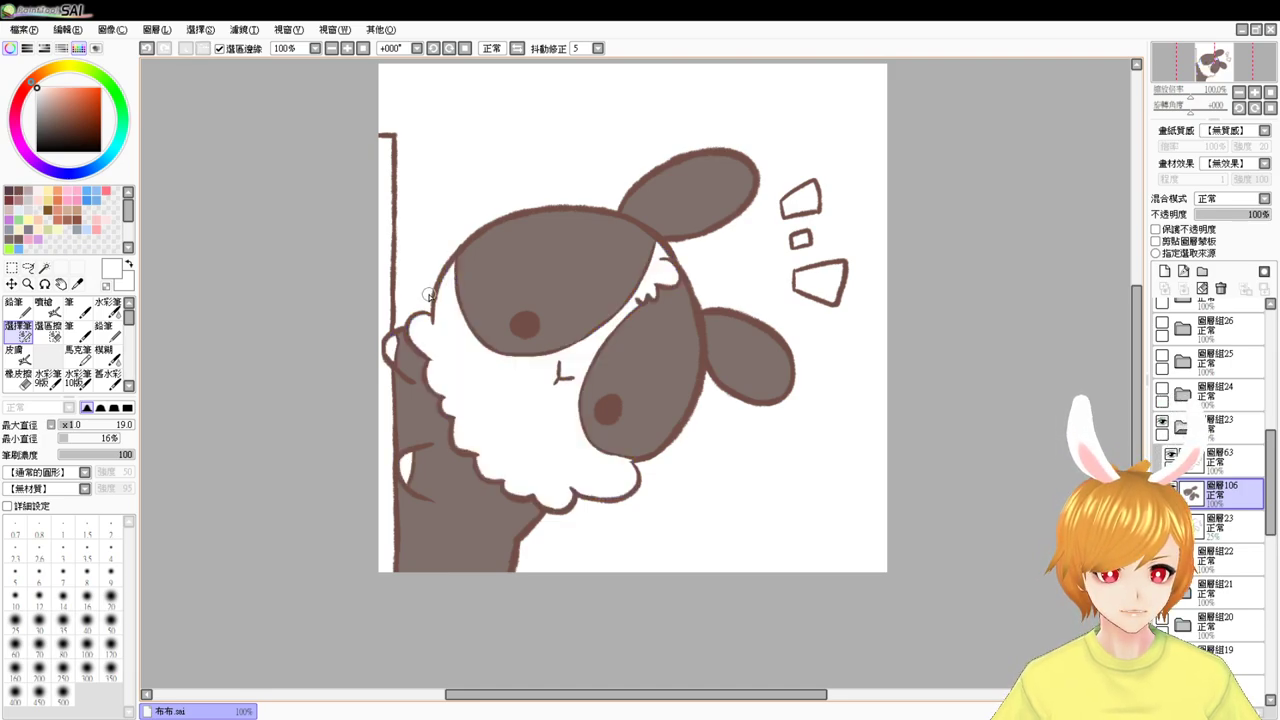
# - Select the narrow wall strip the rabbit peeks from behind, fill it with terracotta orange, and deselect
pyautogui.click(44, 268)
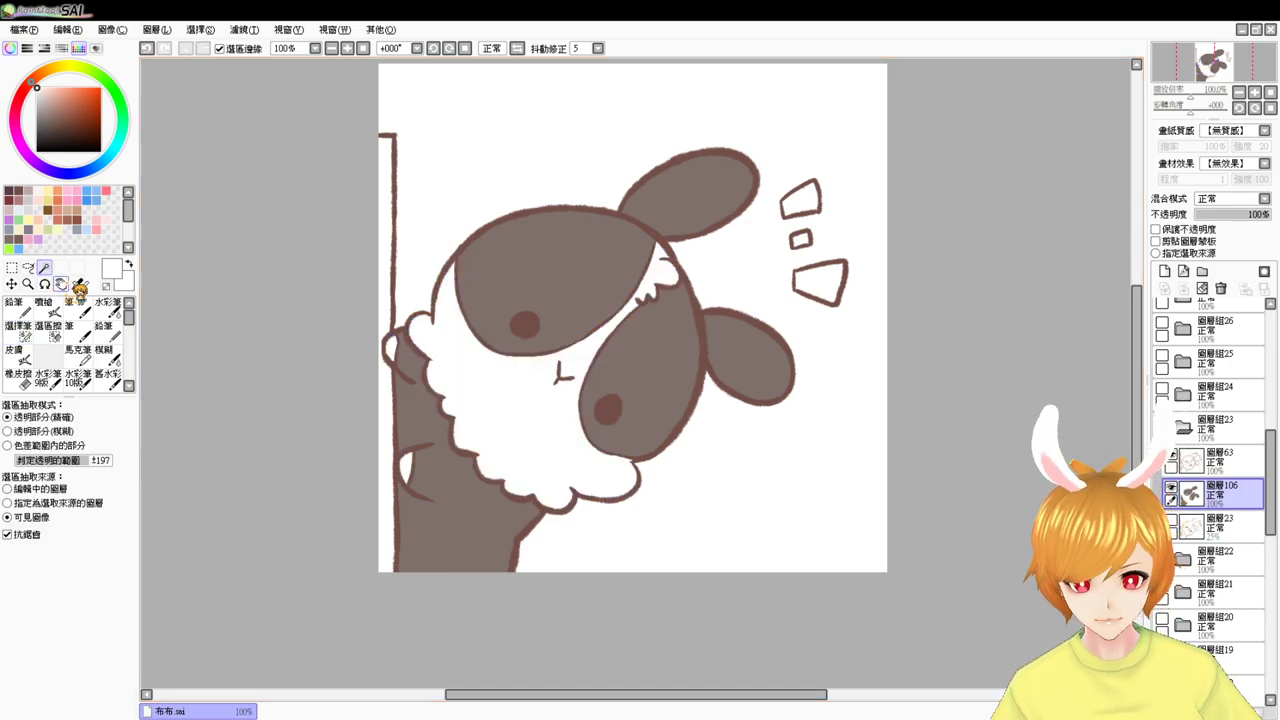
pyautogui.click(390, 210)
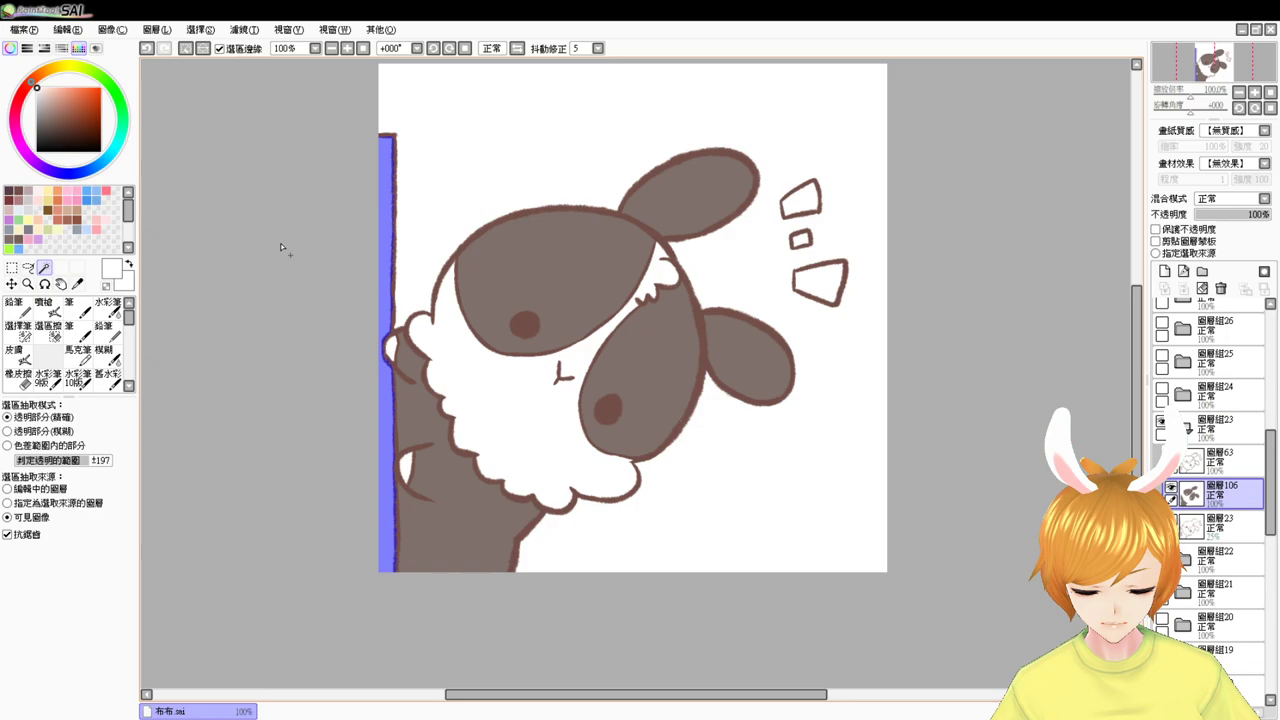
pyautogui.click(67, 191)
pyautogui.click(66, 206)
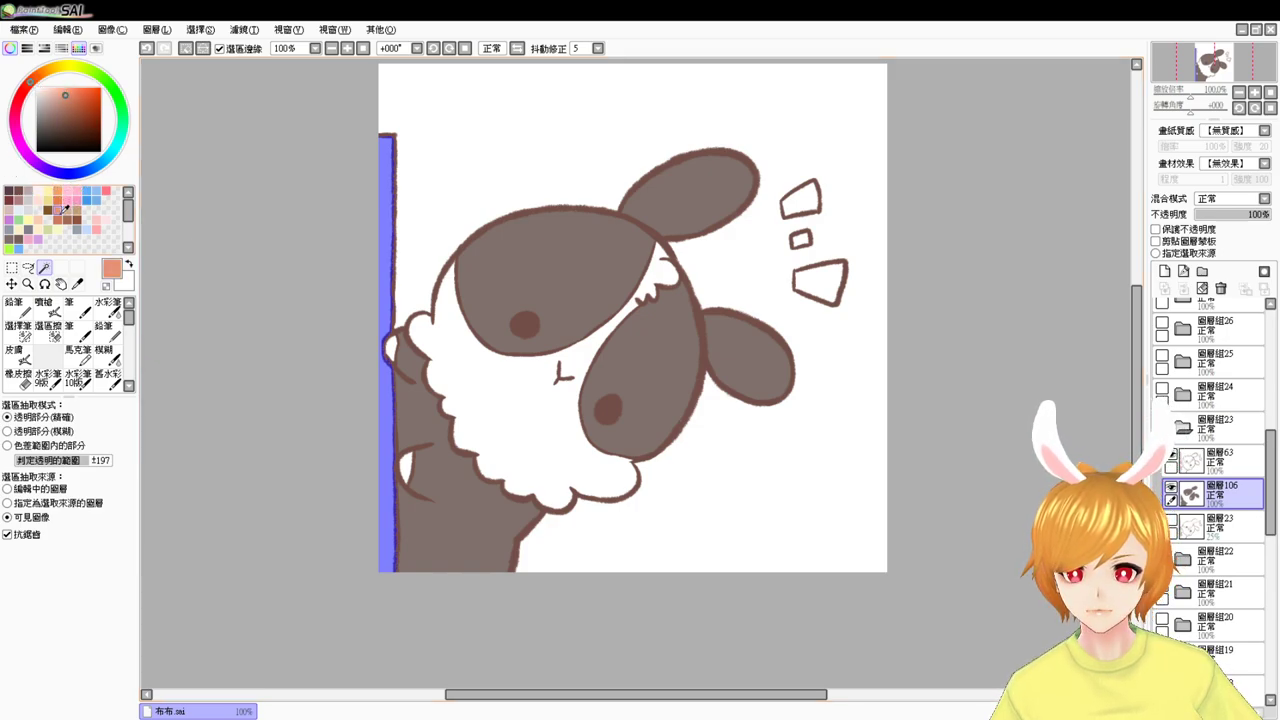
pyautogui.hotkey('ctrl', 'f')
pyautogui.hotkey('ctrl', 'd')
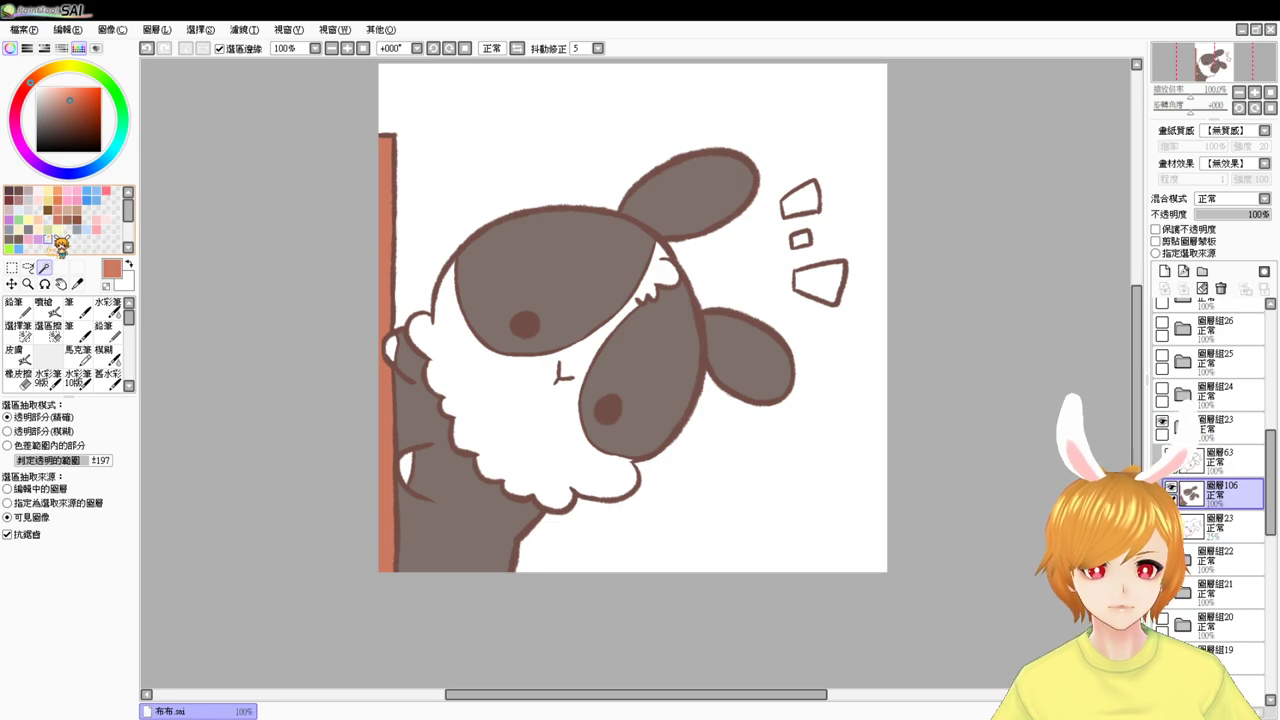
# - Bring back the wall strip selection, refill it with a lighter salmon orange, and deselect
pyautogui.hotkey('ctrl', 'z')
pyautogui.click(57, 210)
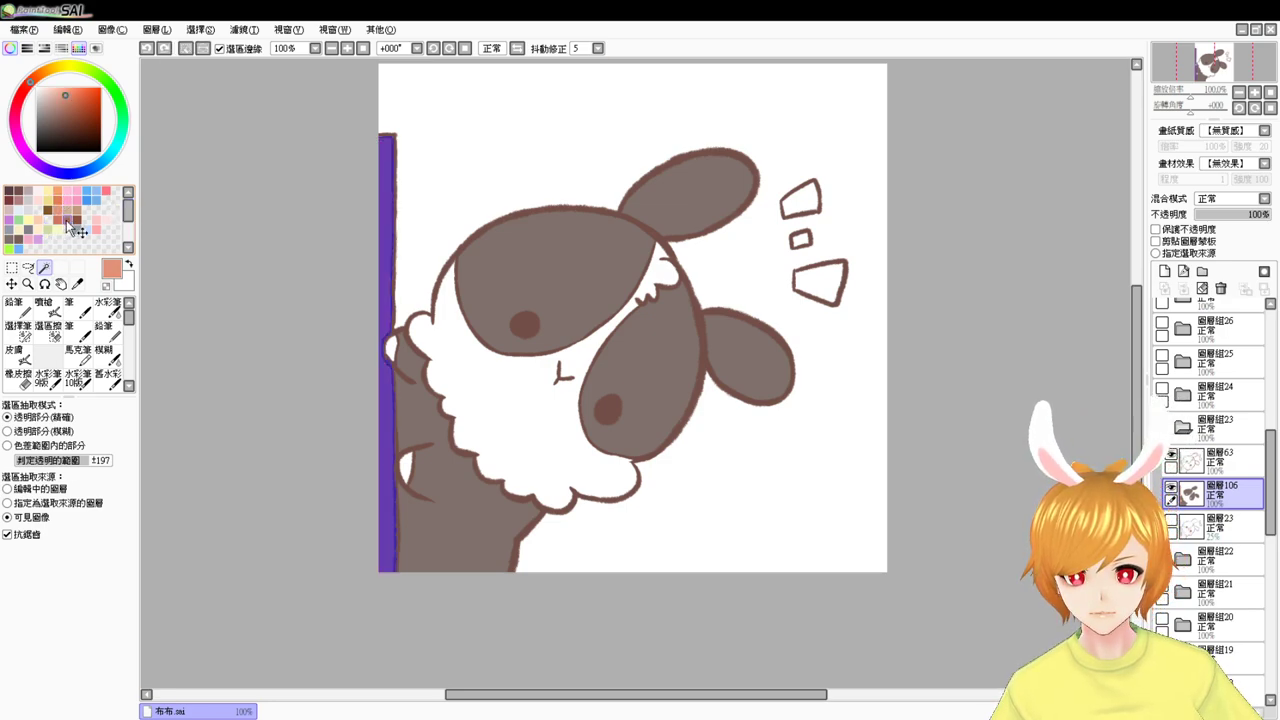
pyautogui.hotkey('ctrl', 'f')
pyautogui.hotkey('ctrl', 'd')
# - Collapse and hide layer group 圖層組23, and show layer group 圖層組24
pyautogui.click(1184, 428)
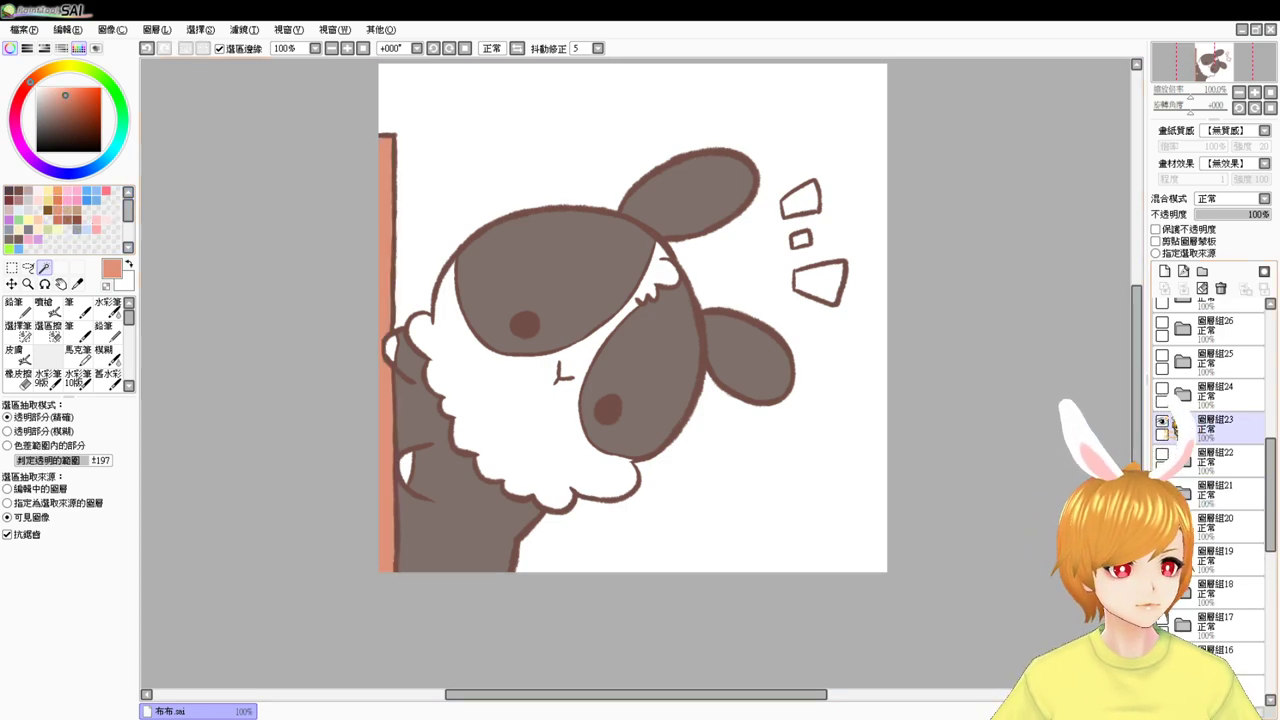
pyautogui.click(1162, 422)
pyautogui.moveTo(1270, 469)
pyautogui.mouseDown()
pyautogui.moveTo(1271, 537)
pyautogui.moveTo(1266, 464)
pyautogui.mouseUp()
pyautogui.click(1163, 444)
pyautogui.click(1163, 444)
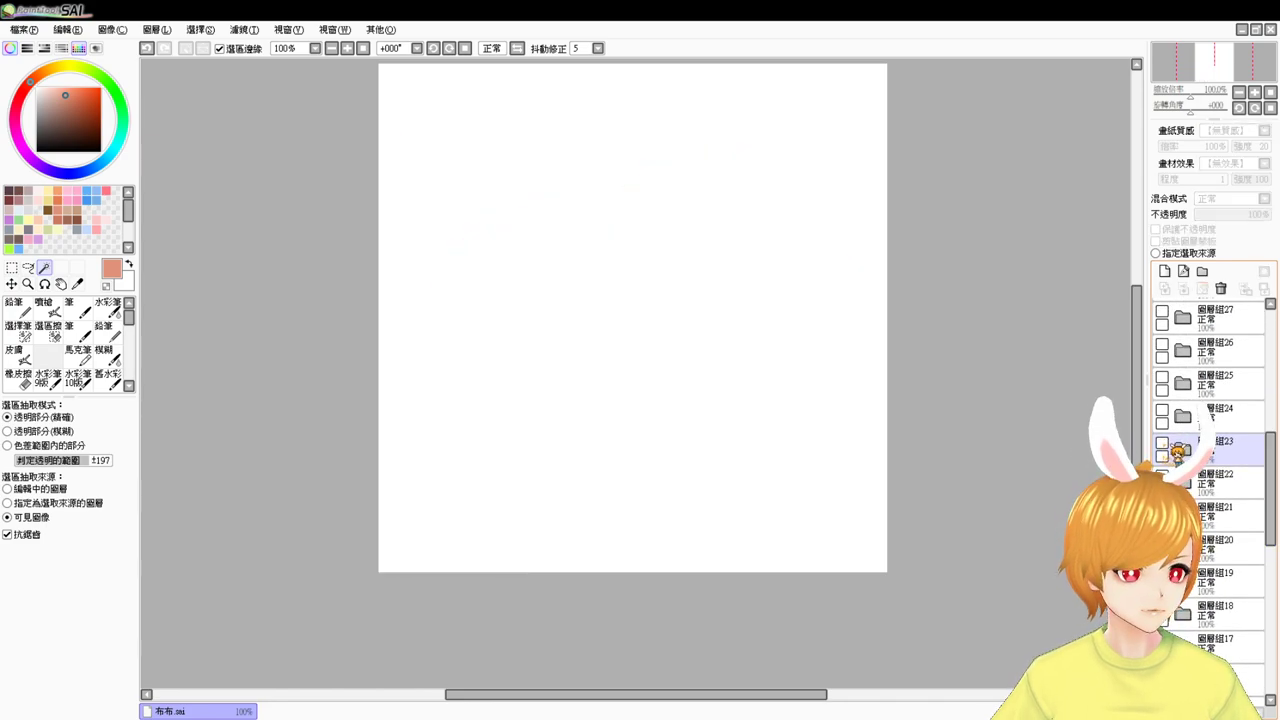
pyautogui.click(1162, 444)
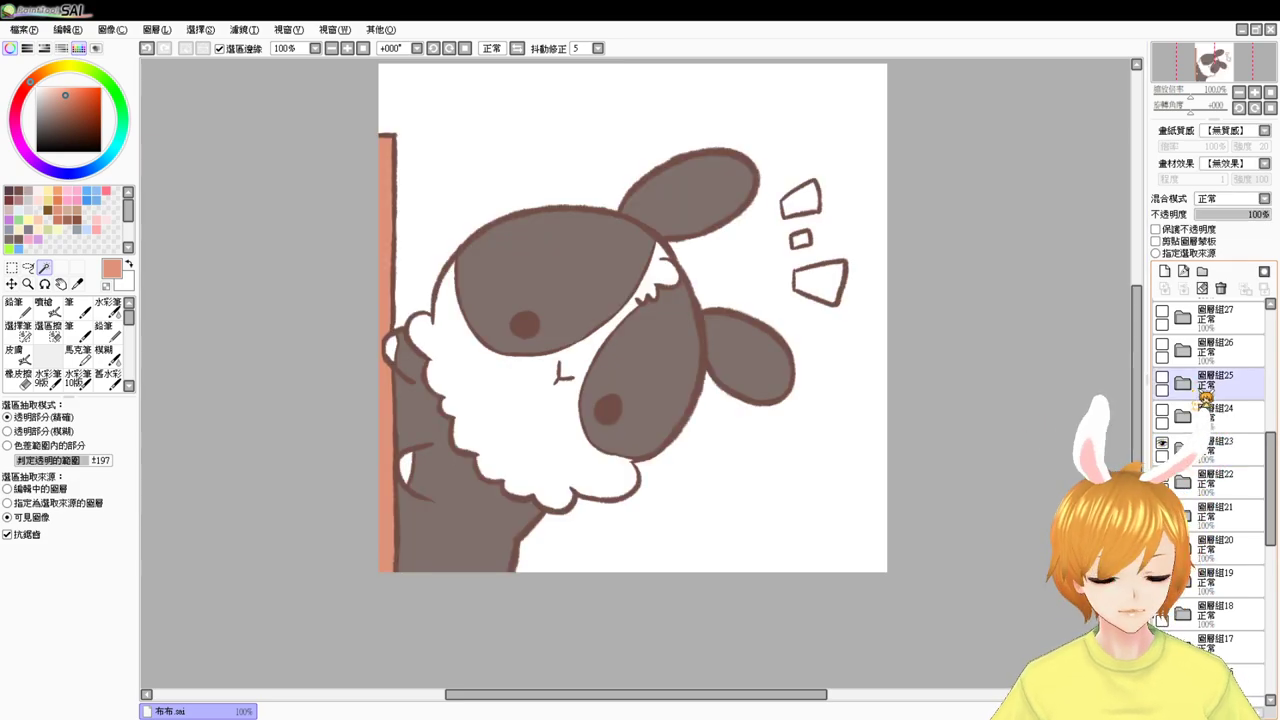
pyautogui.click(1246, 392)
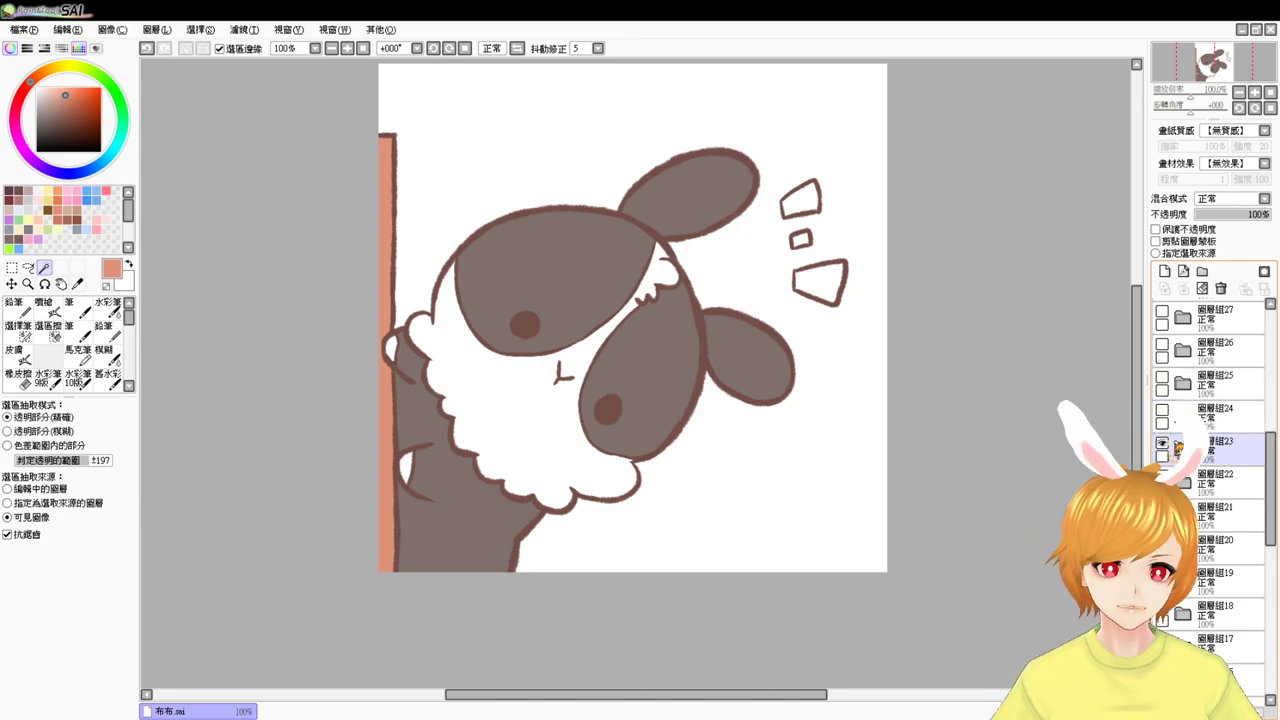
pyautogui.click(1163, 444)
pyautogui.click(1162, 410)
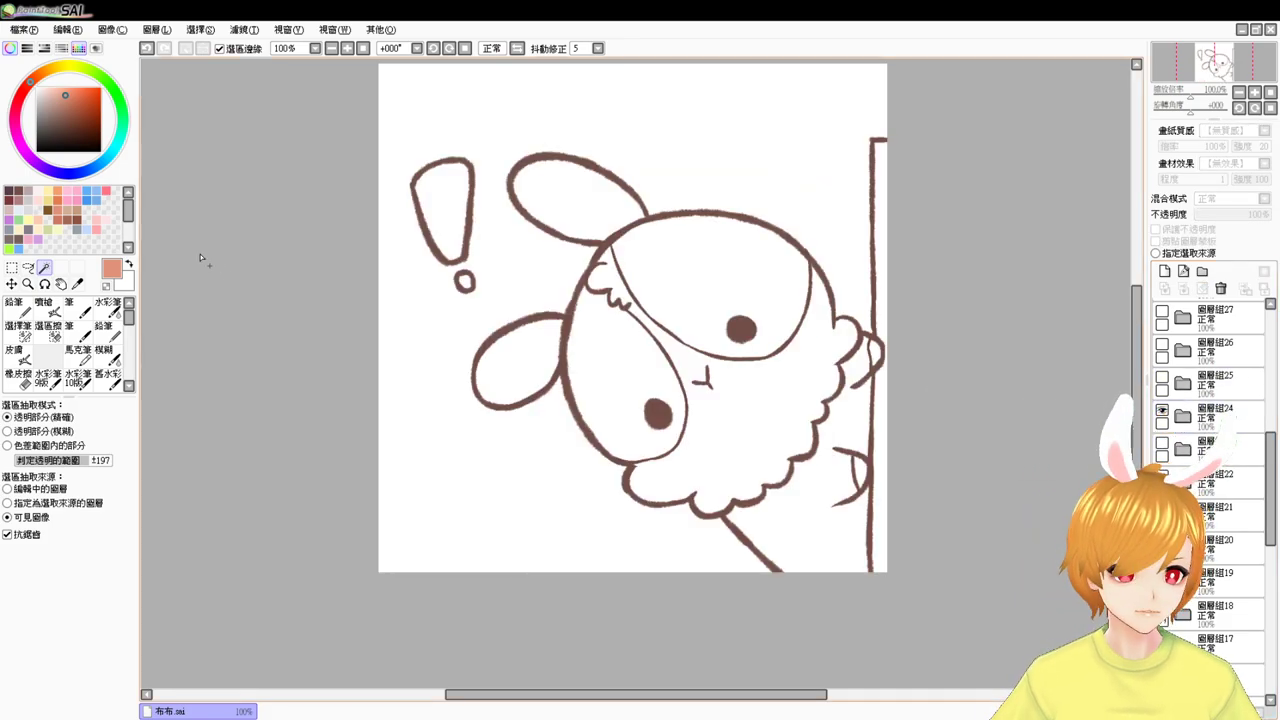
# - Select the rabbit's two ears, both dark face patches and the body beside the wall
pyautogui.click(570, 196)
pyautogui.click(547, 334)
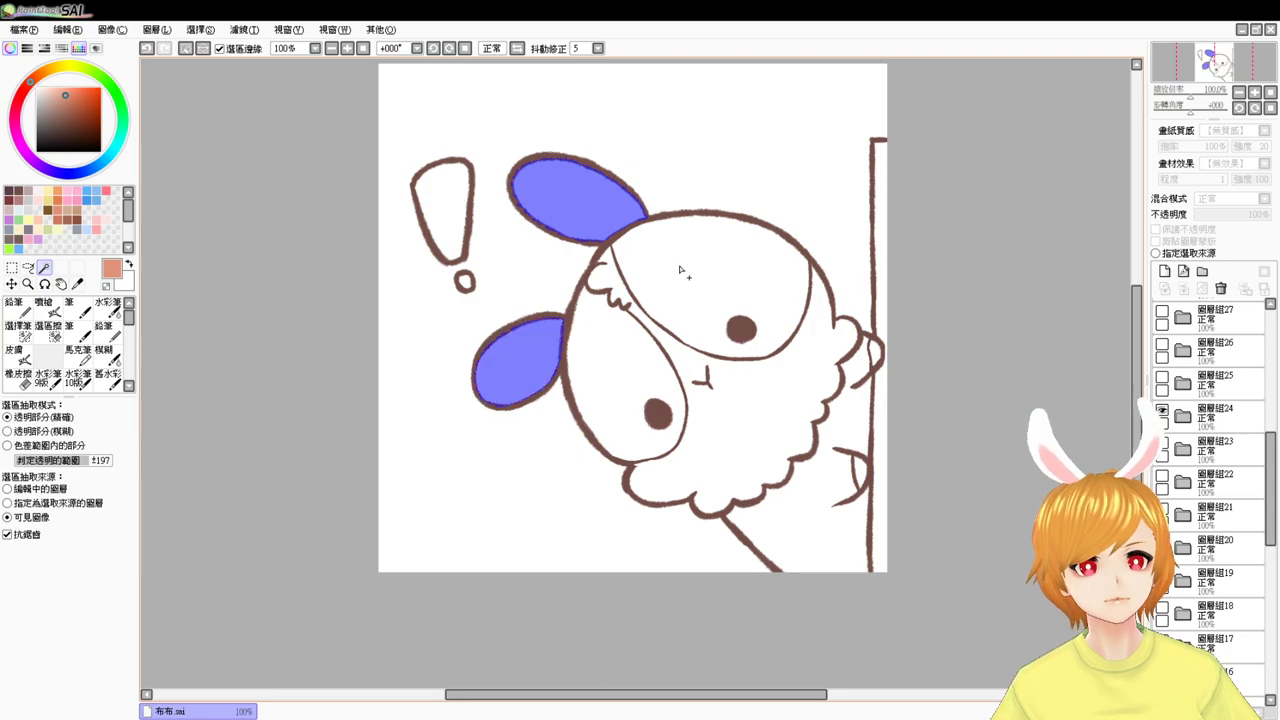
pyautogui.click(700, 280)
pyautogui.click(637, 366)
pyautogui.click(832, 518)
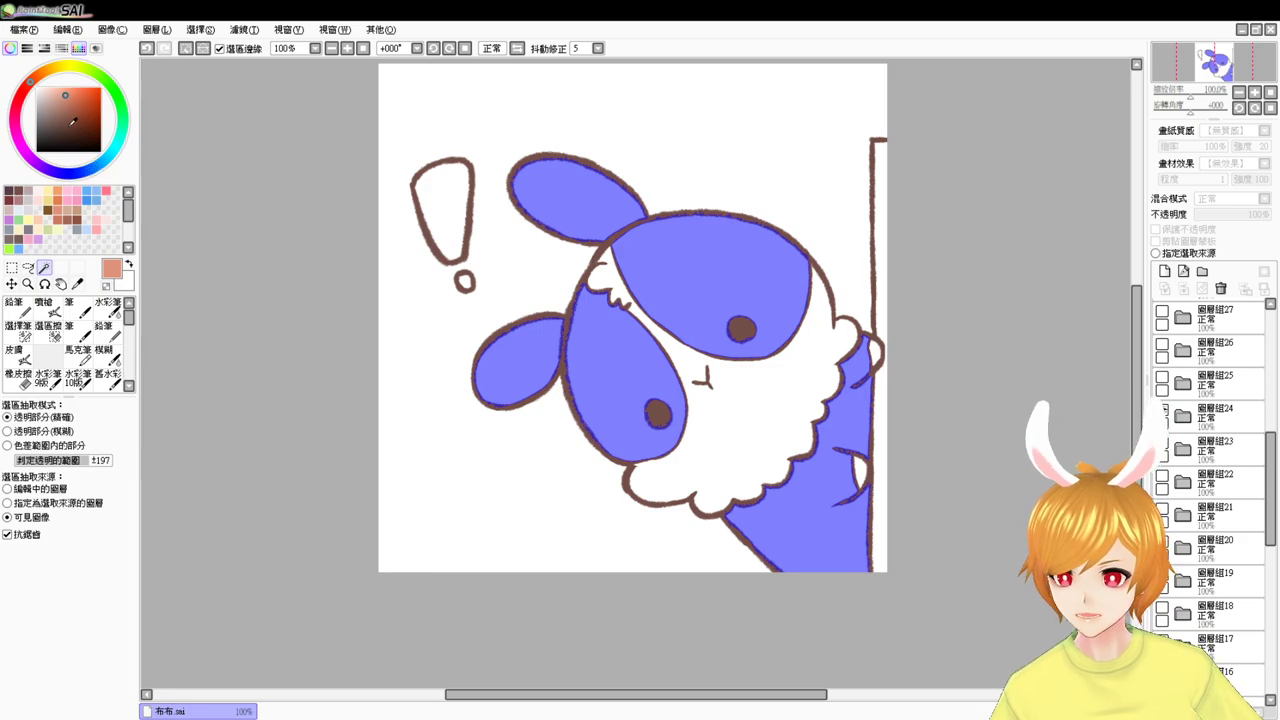
# - In layer group 圖層組24, add a new layer above 圖層22, fill the selected ears, face patches and body with dark grey-brown, and deselect
pyautogui.click(16, 234)
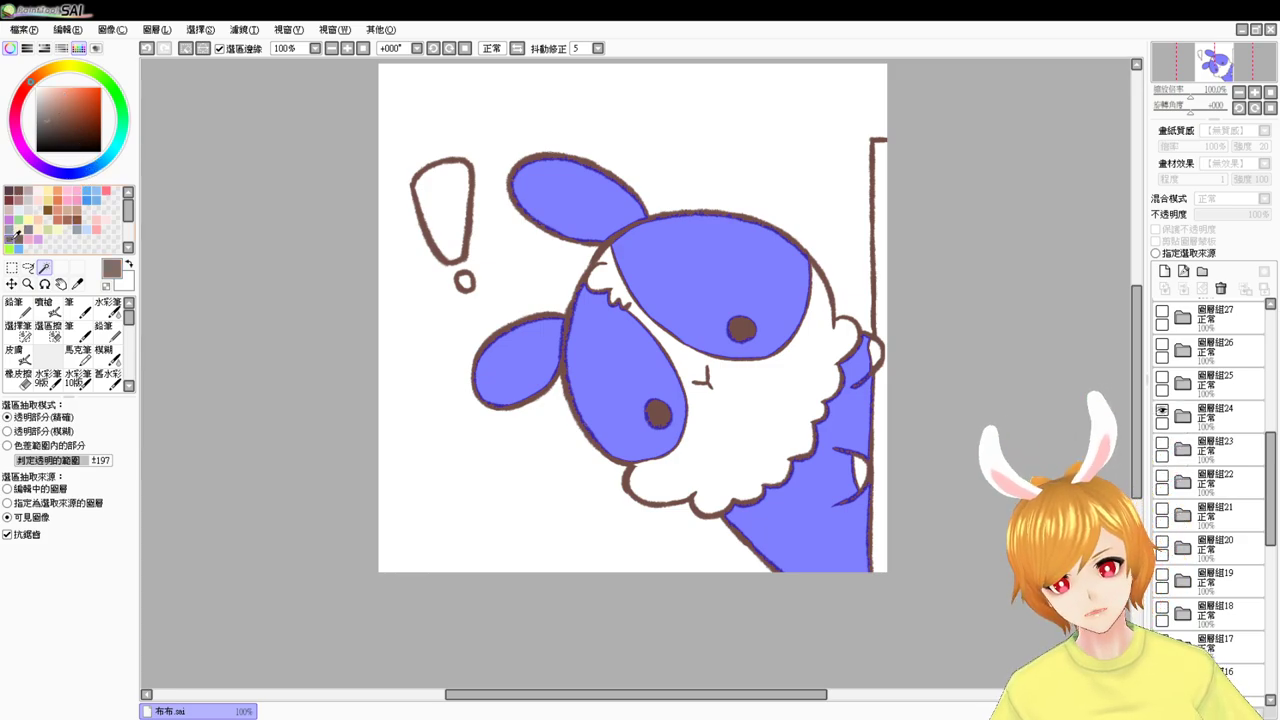
pyautogui.click(1215, 385)
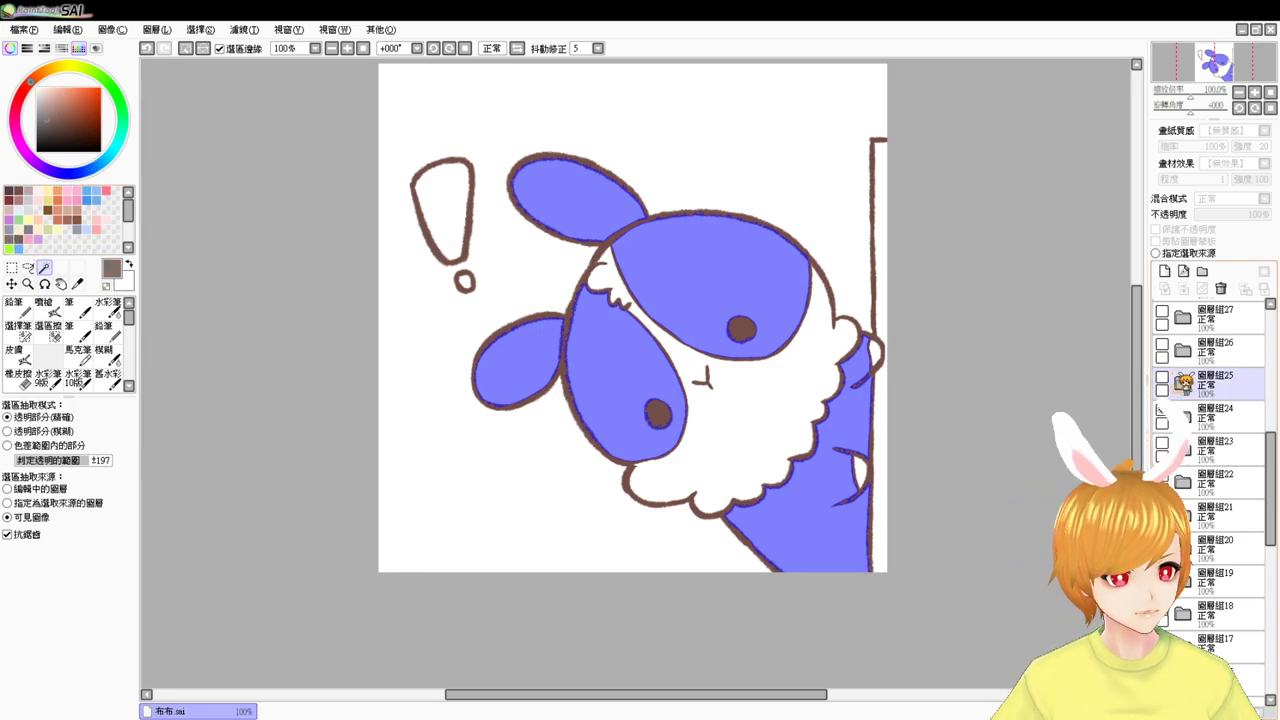
pyautogui.hotkey('ctrl', 'z')
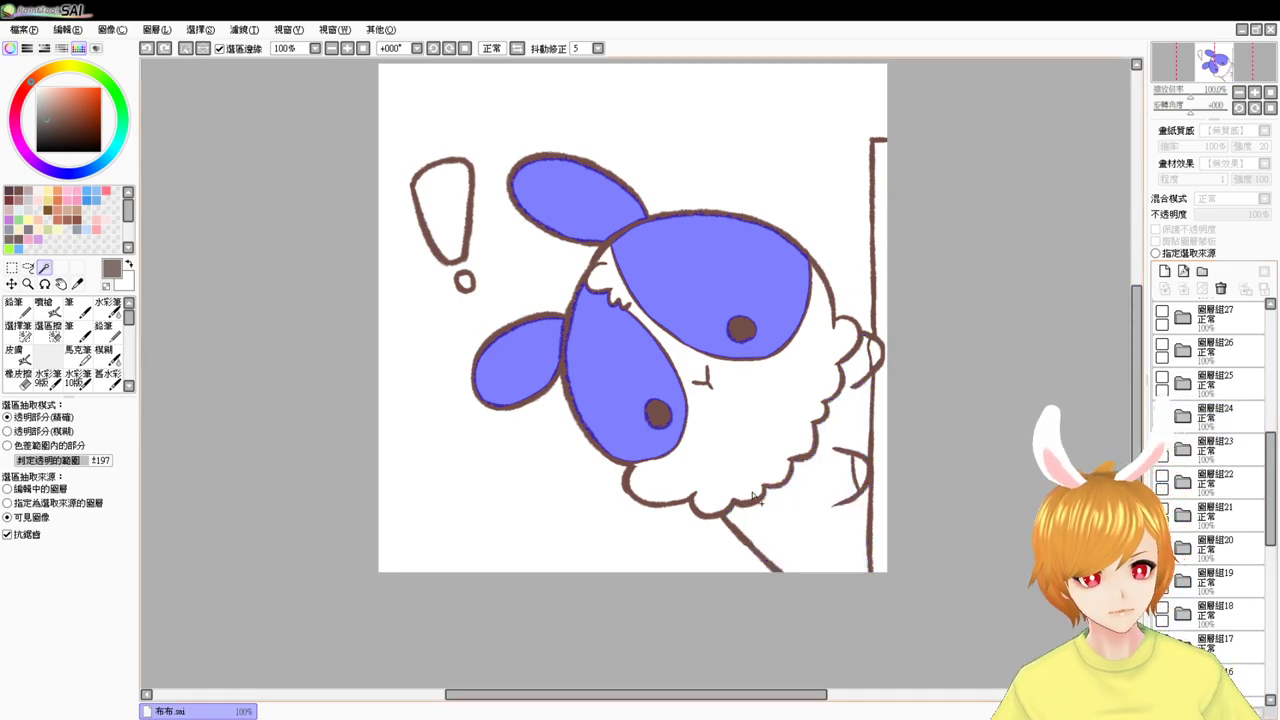
pyautogui.click(772, 512)
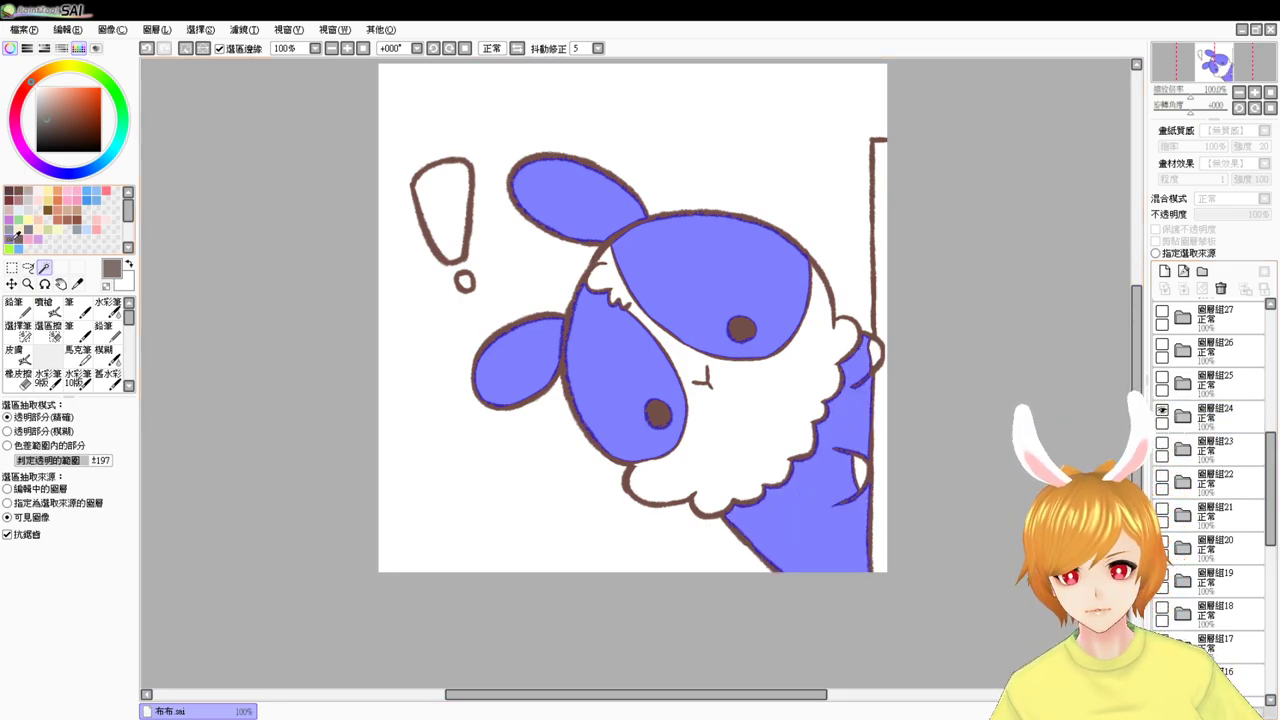
pyautogui.click(1183, 416)
pyautogui.click(1218, 482)
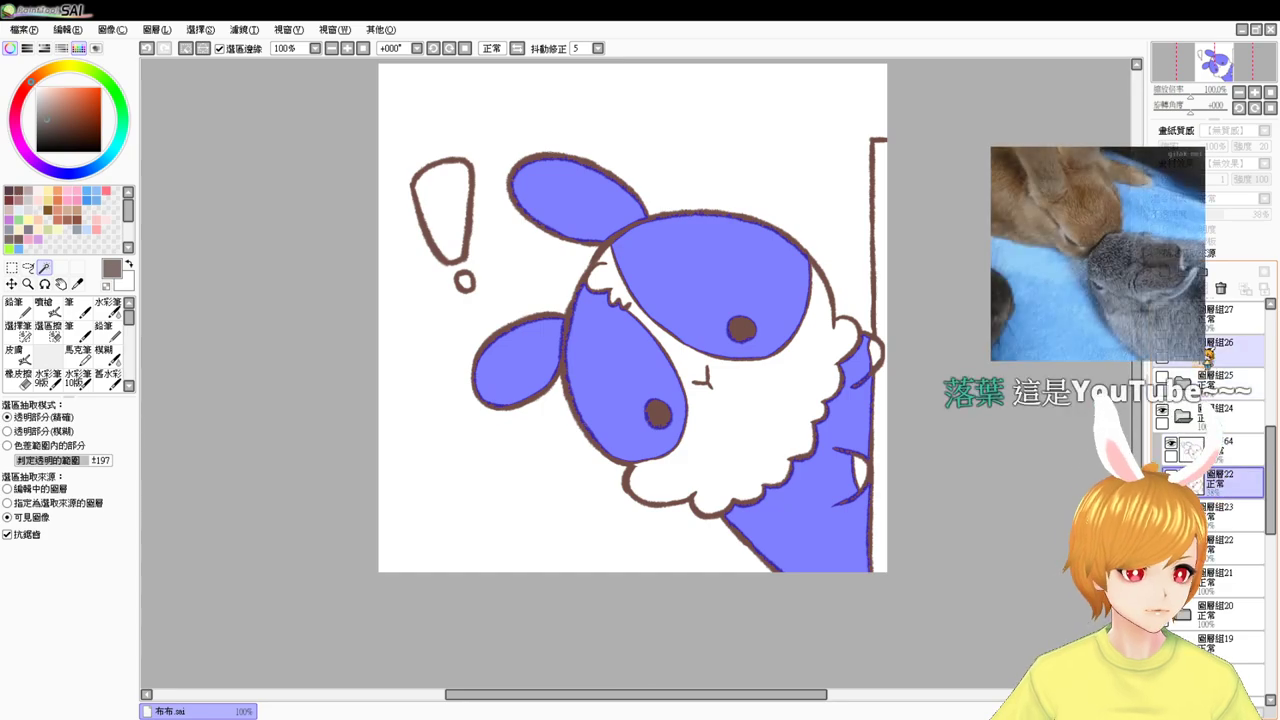
pyautogui.click(1162, 272)
pyautogui.hotkey('ctrl', 'f')
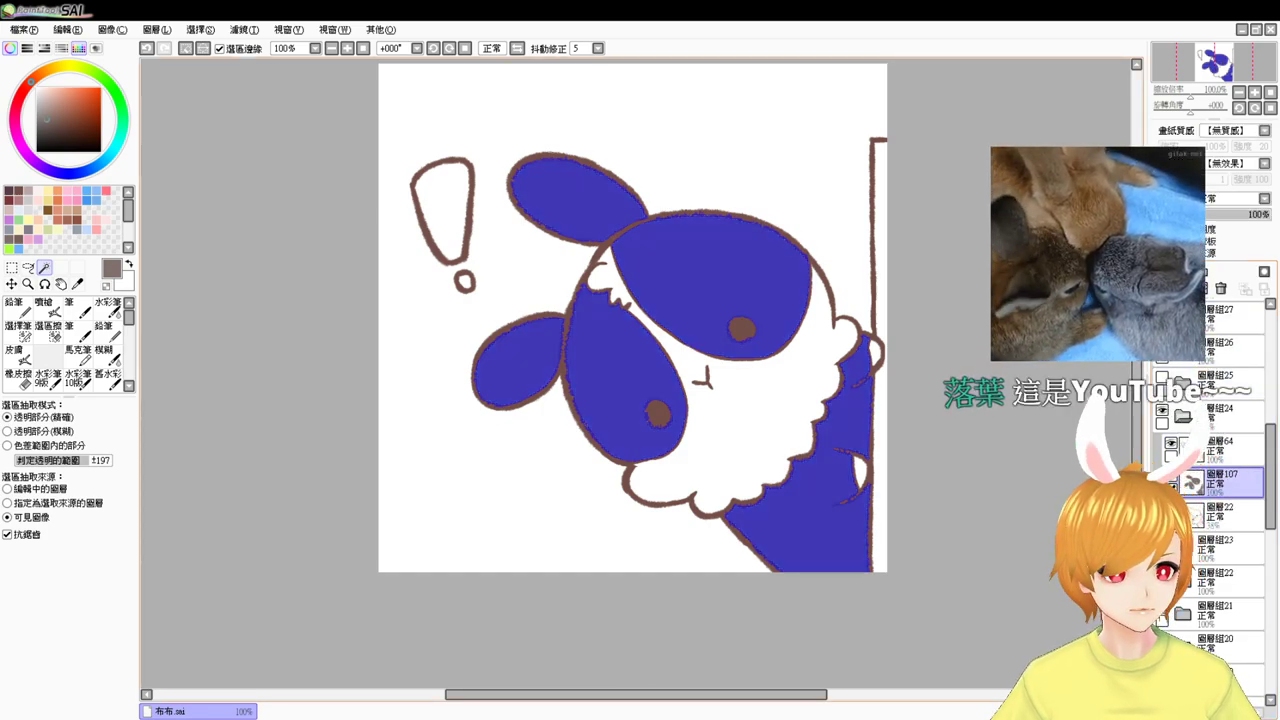
pyautogui.hotkey('ctrl', 'd')
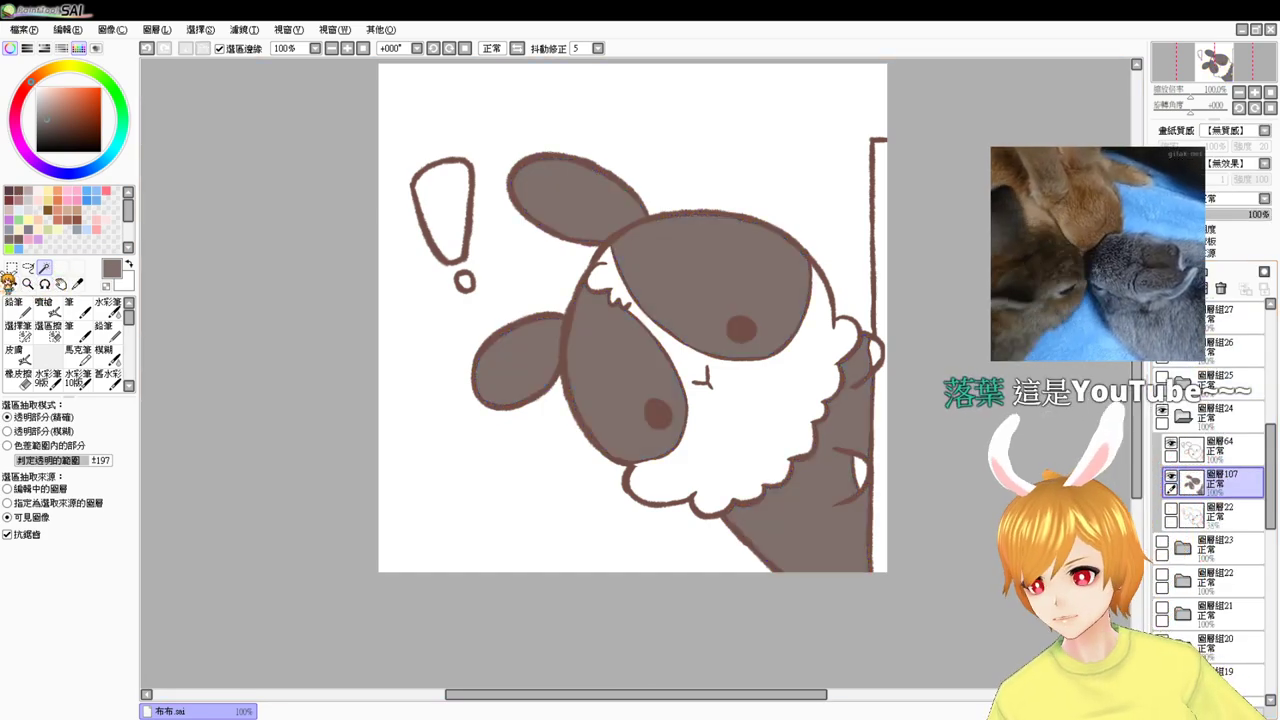
# - Select the light face and ruff fur plus both paw tips, swap to white, fill them, and deselect
pyautogui.click(614, 291)
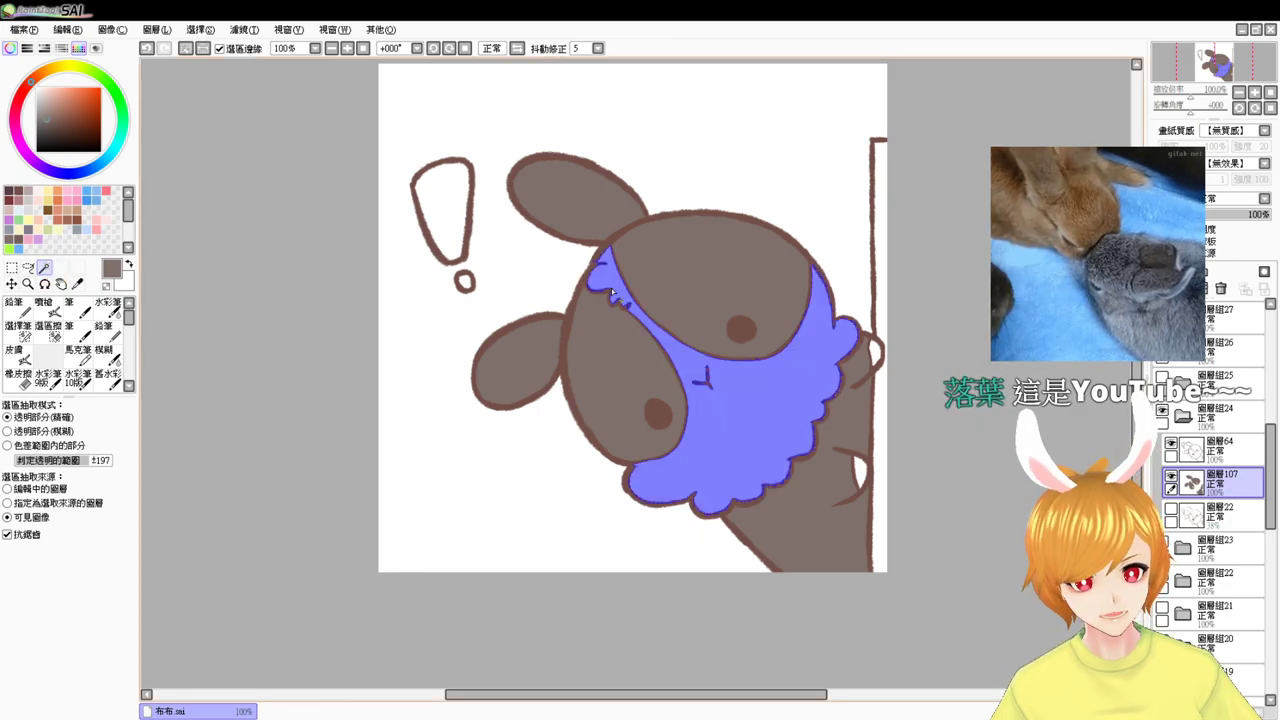
pyautogui.click(876, 353)
pyautogui.click(860, 473)
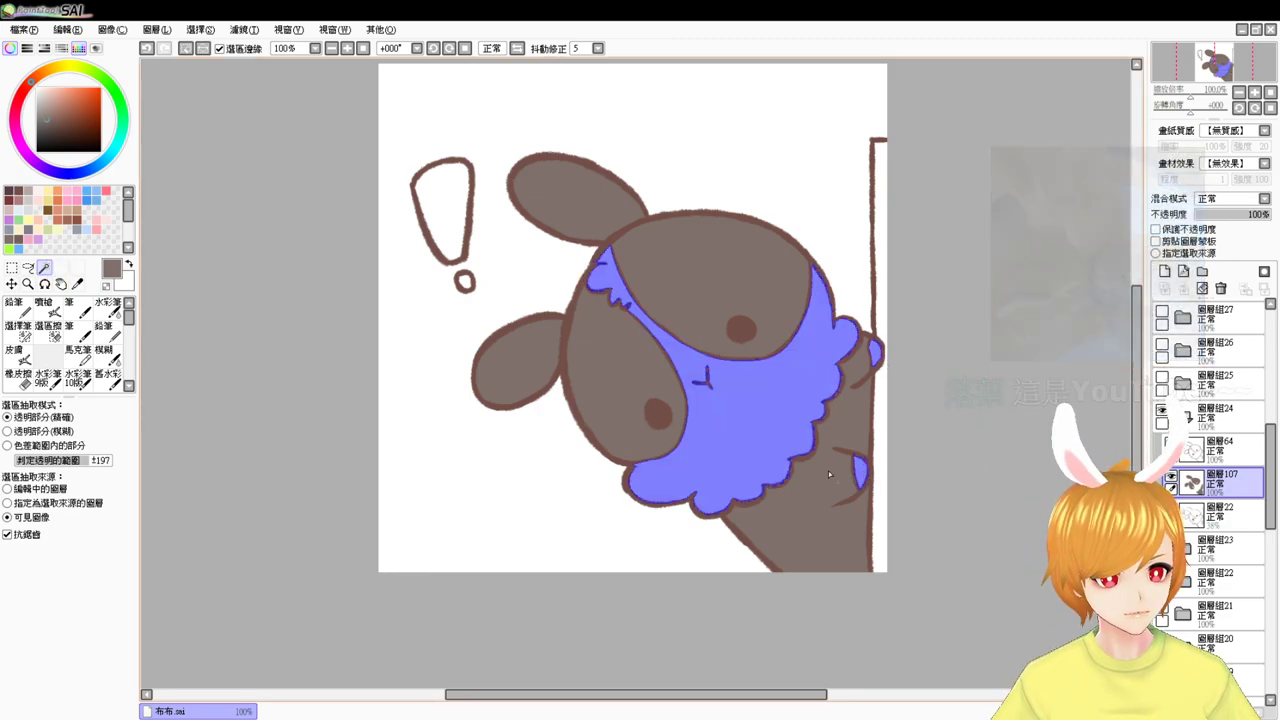
pyautogui.press('x')
pyautogui.hotkey('ctrl', 'd')
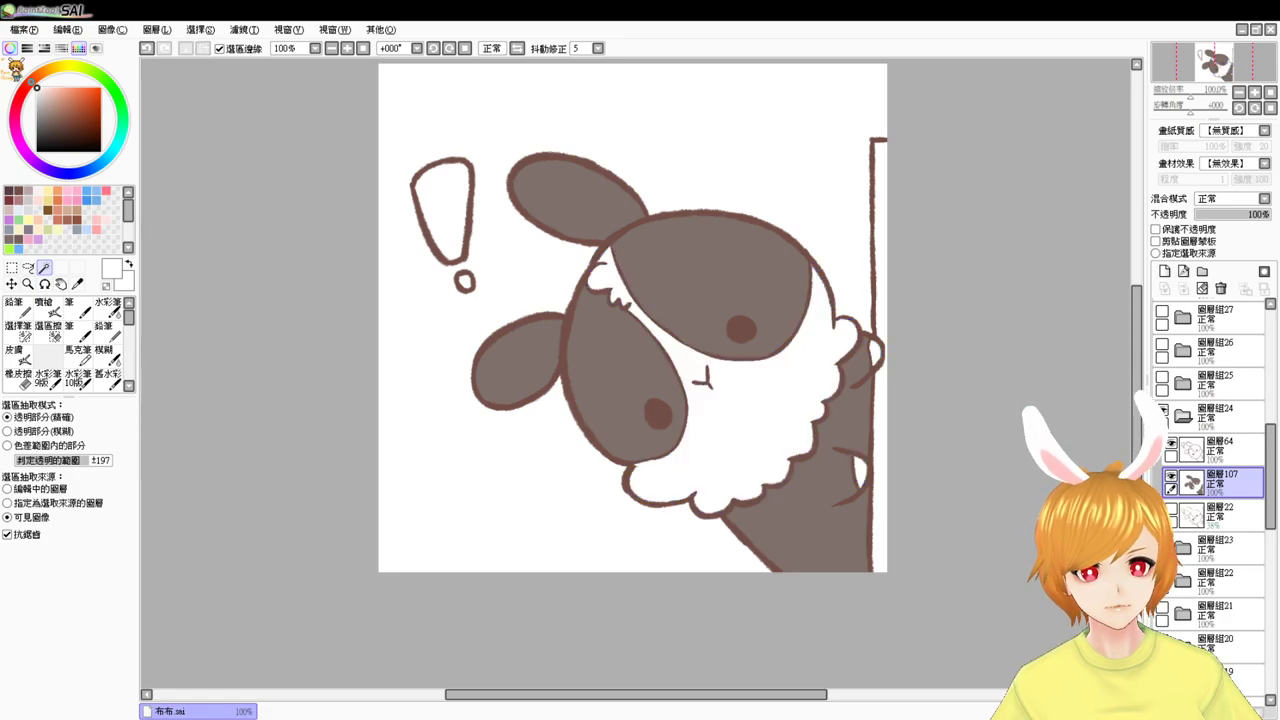
# - Select the narrow wall strip beside the rabbit, fill it with salmon orange, and deselect
pyautogui.click(875, 222)
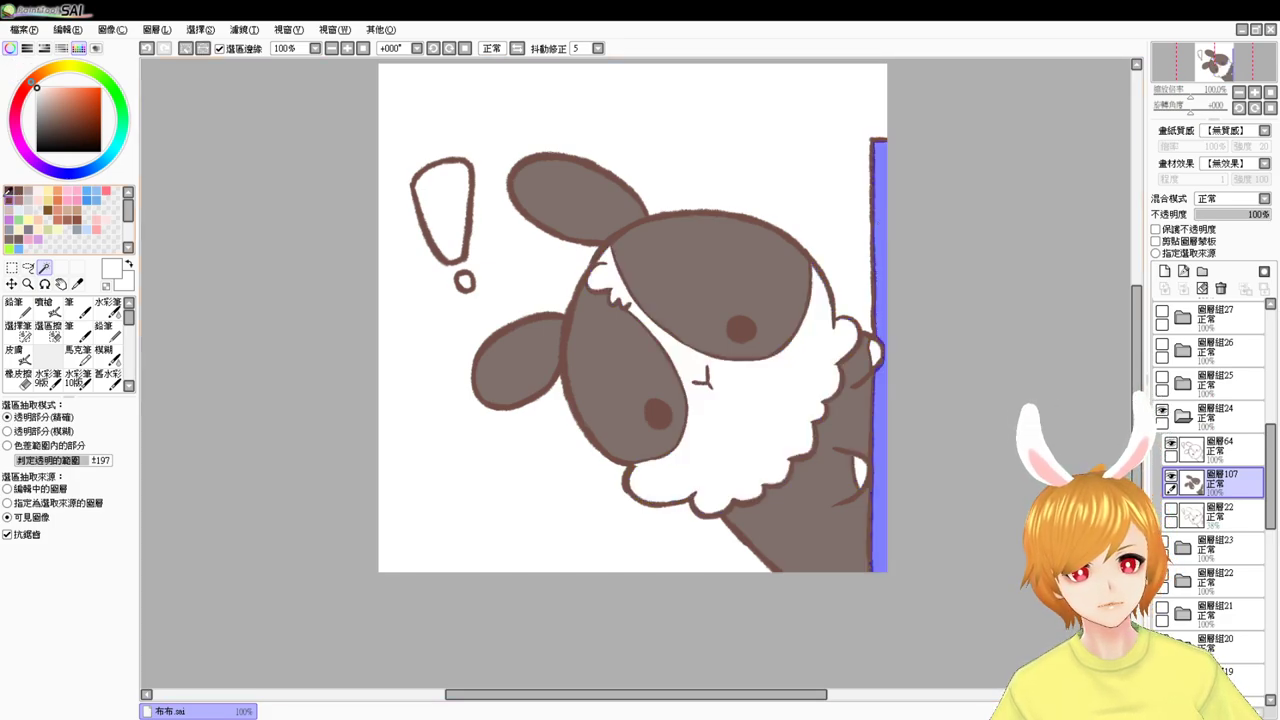
pyautogui.click(57, 212)
pyautogui.hotkey('ctrl', 'f')
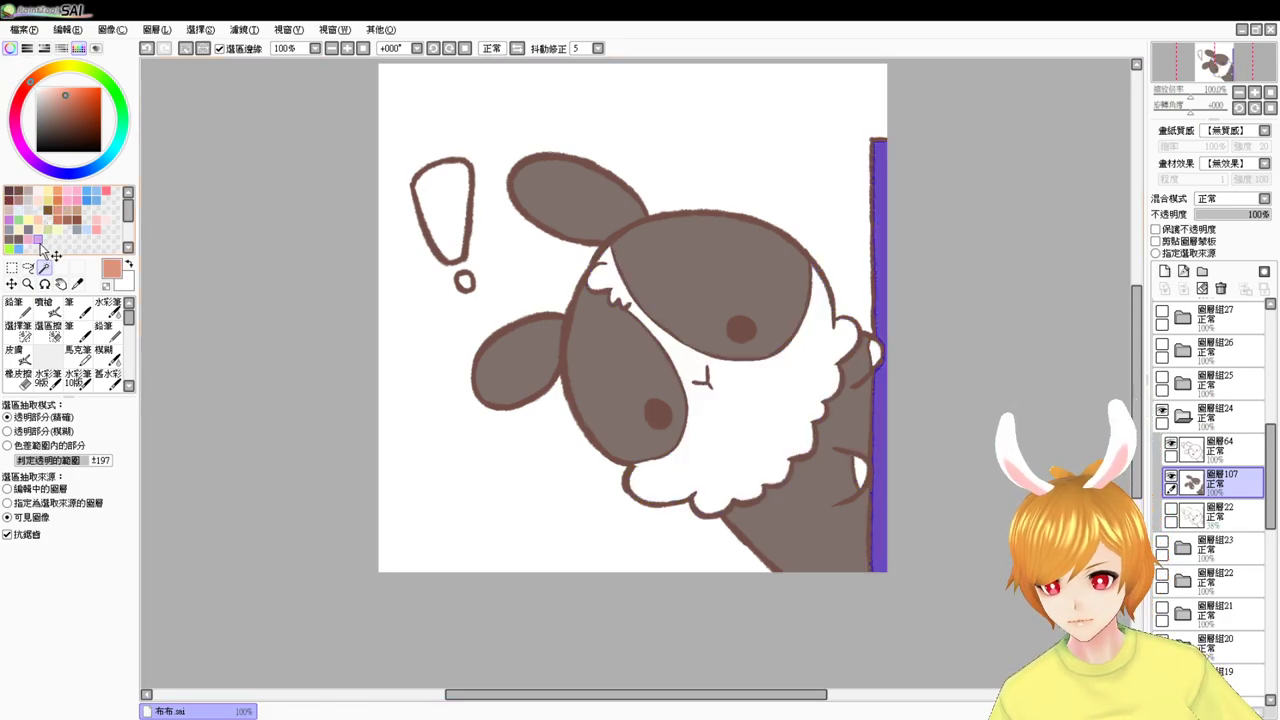
pyautogui.hotkey('ctrl', 'd')
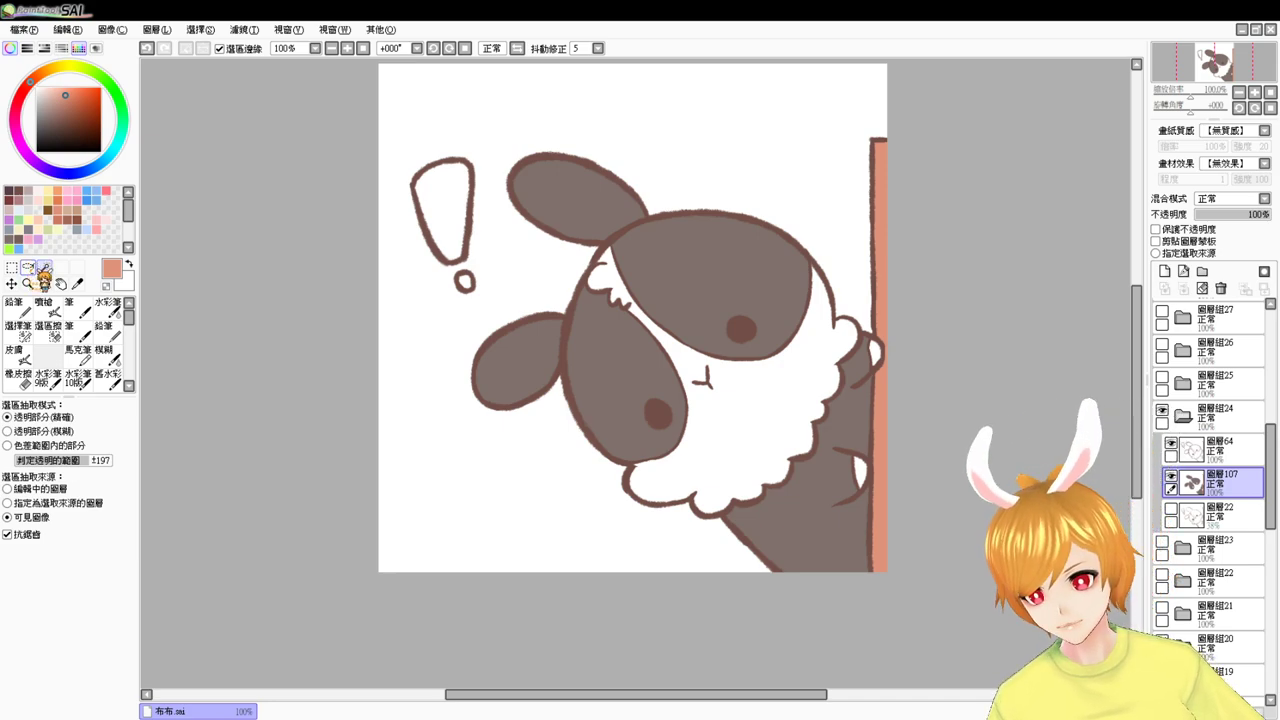
# - Select the exclamation mark and its dot, fill them with light green, and deselect
pyautogui.click(447, 197)
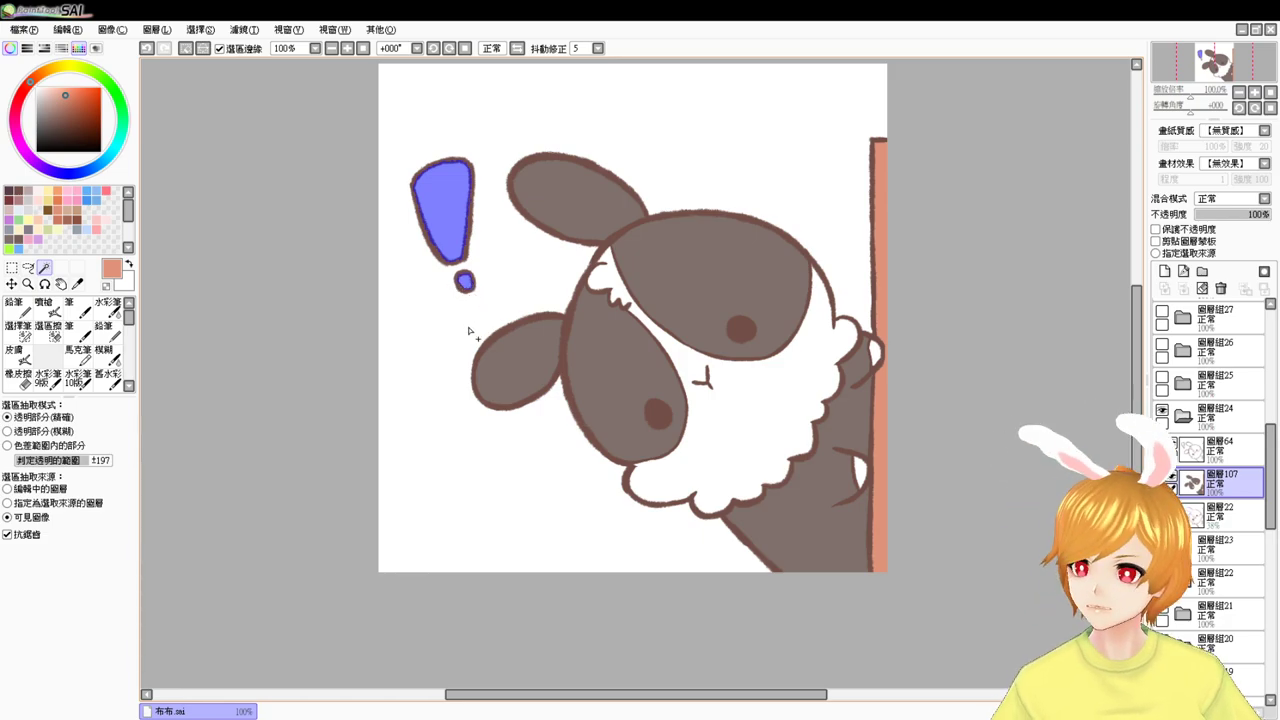
pyautogui.click(50, 189)
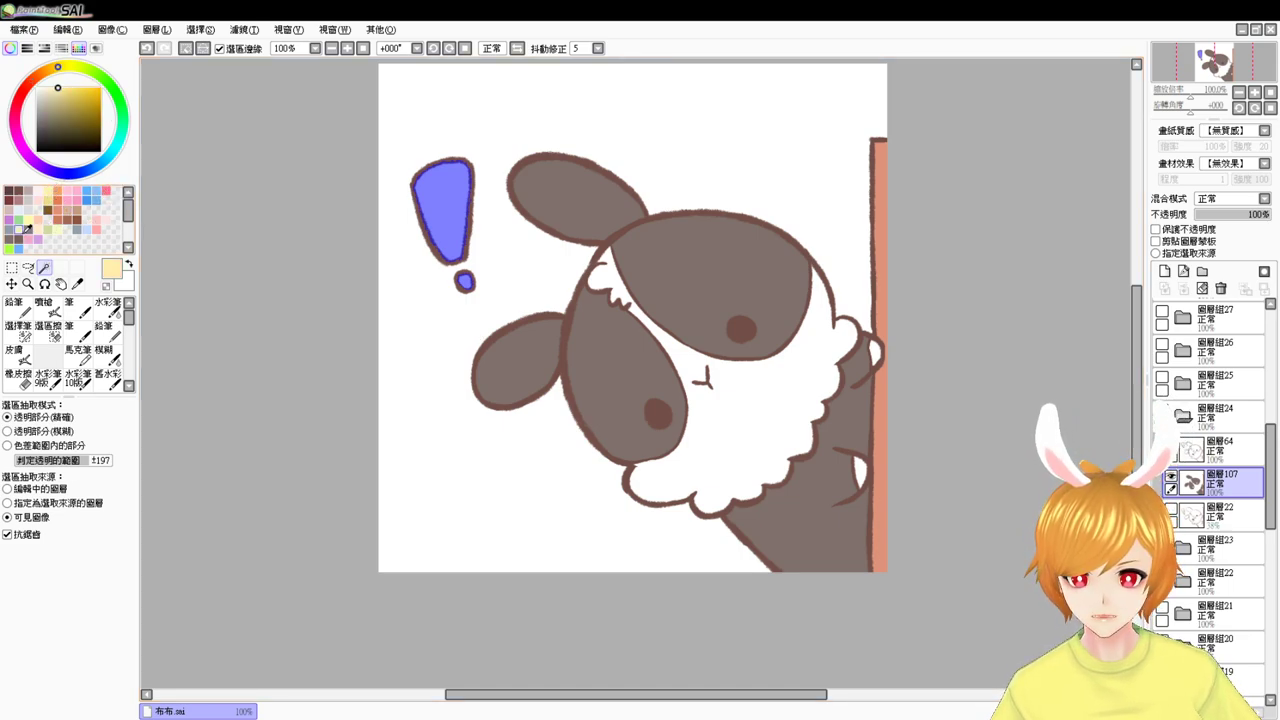
pyautogui.click(18, 221)
pyautogui.hotkey('ctrl', 'f')
pyautogui.hotkey('ctrl', 'd')
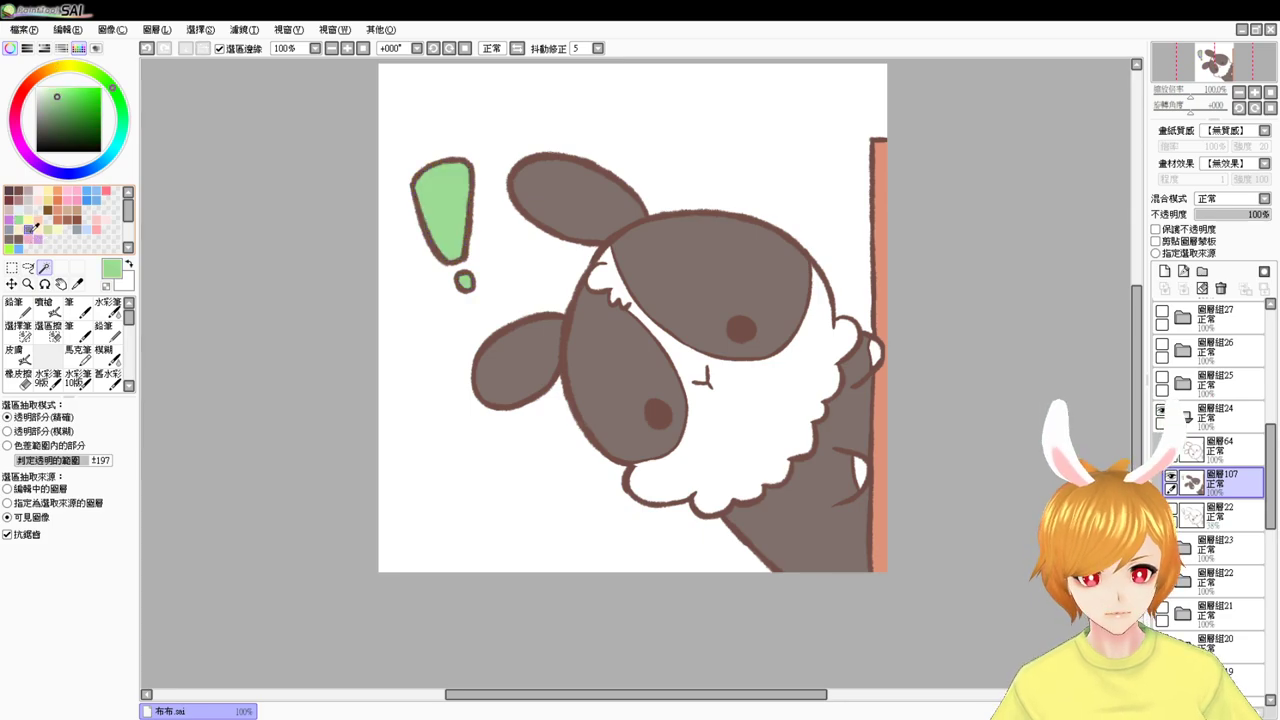
# - Bring back the exclamation mark selection and airbrush a pale green highlight along its left side
pyautogui.hotkey('ctrl', 'z')
pyautogui.click(50, 90)
pyautogui.click(47, 306)
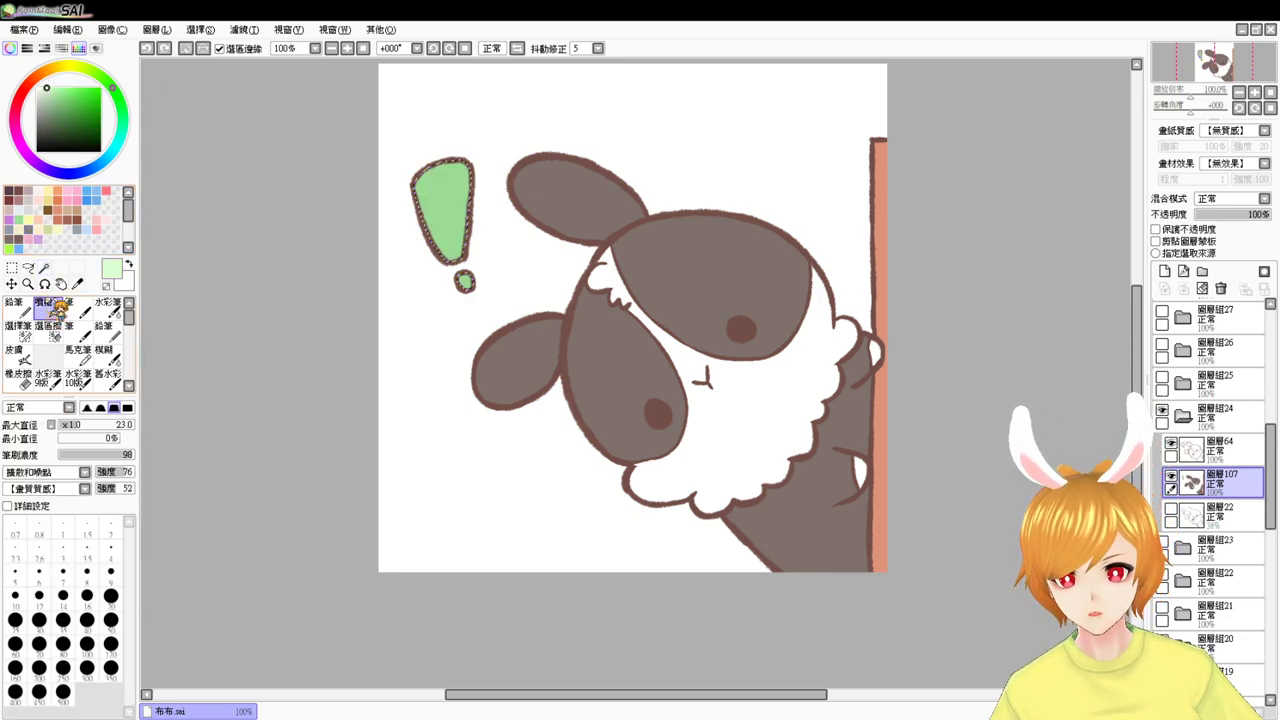
pyautogui.moveTo(427, 180); pyautogui.dragTo(438, 222)
pyautogui.hotkey('ctrl', 'z')
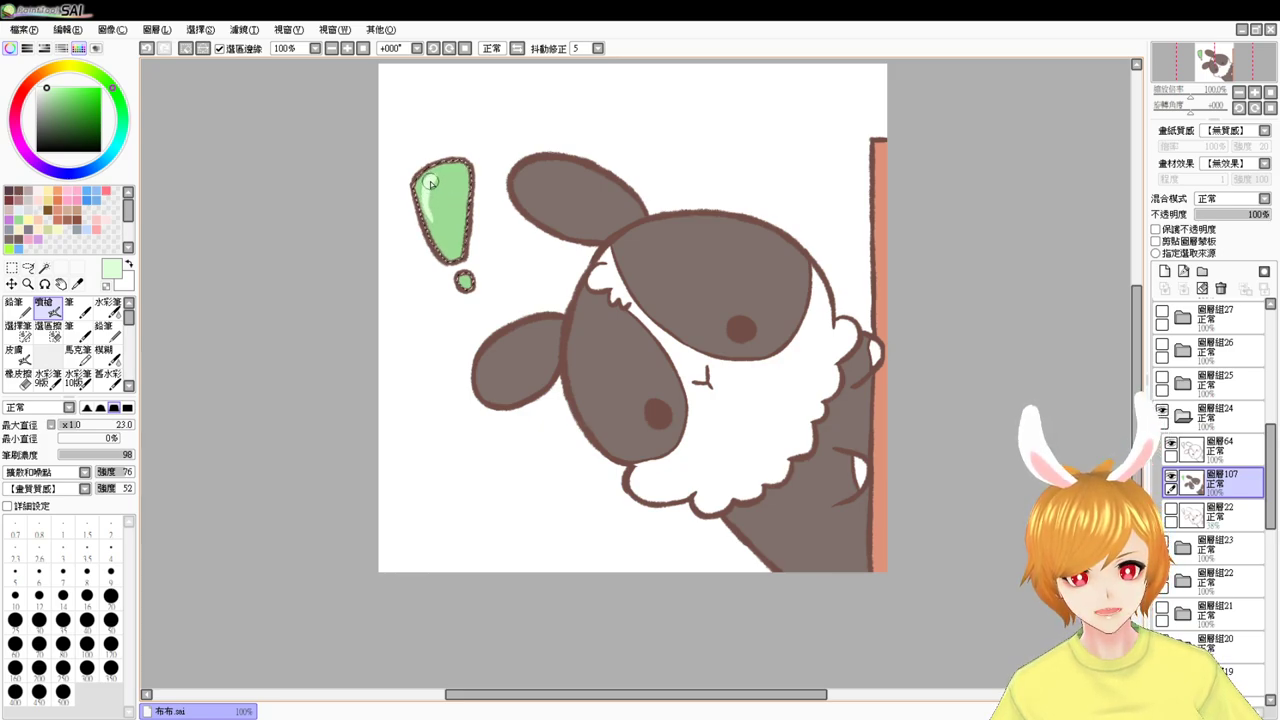
# - Sample the exclamation mark's green, choose a darker shade, airbrush shading along its right side, and deselect
pyautogui.keyDown('alt'); pyautogui.click(419, 206); pyautogui.keyUp('alt')
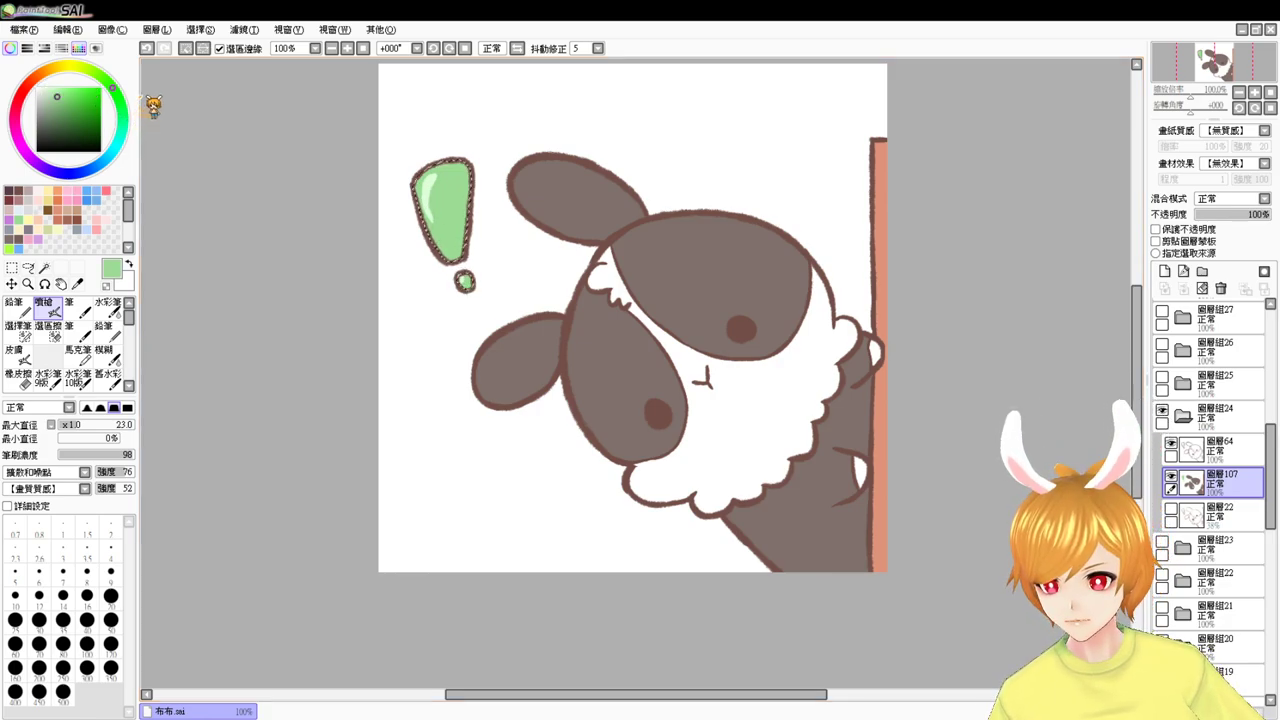
pyautogui.click(73, 101)
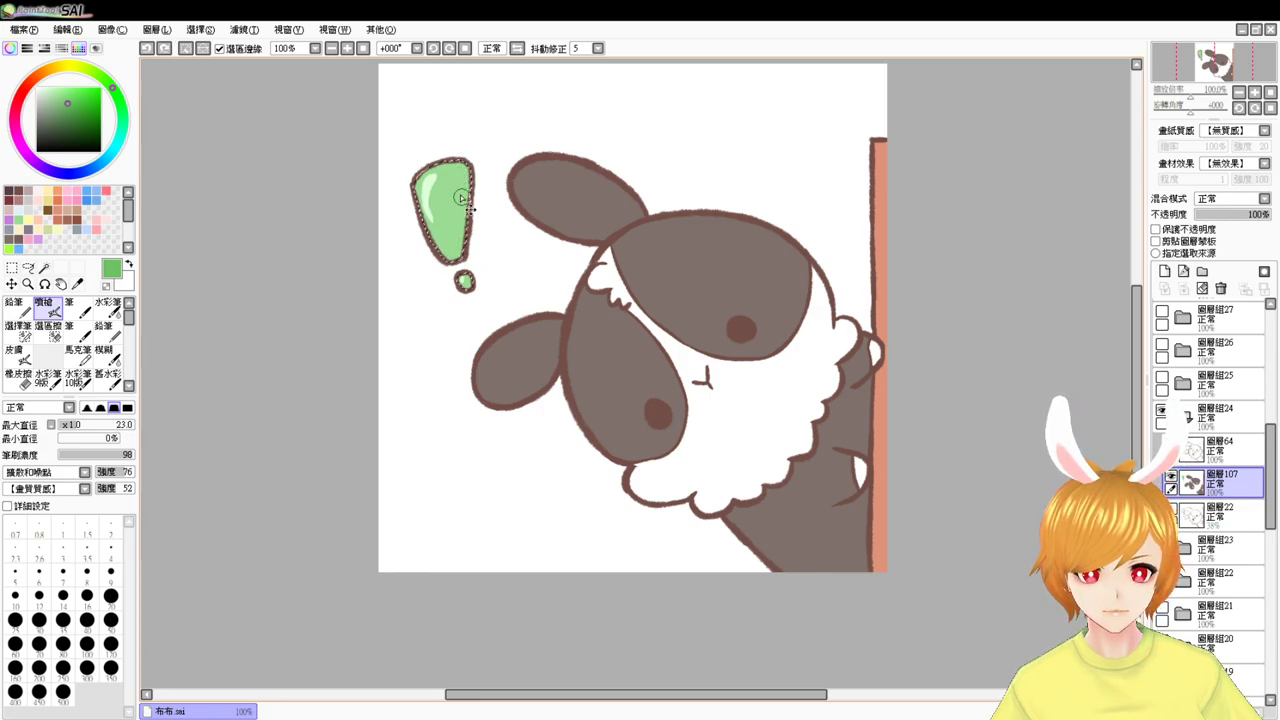
pyautogui.moveTo(457, 196); pyautogui.dragTo(460, 252)
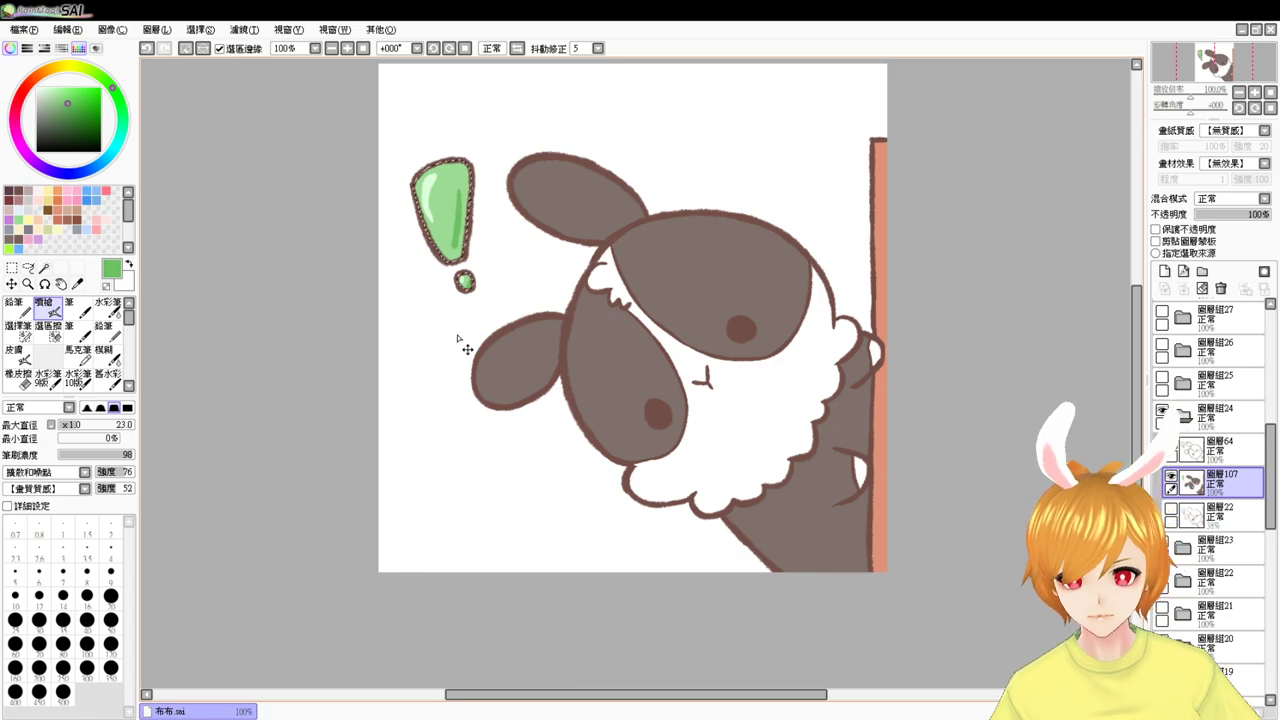
pyautogui.hotkey('ctrl', 'd')
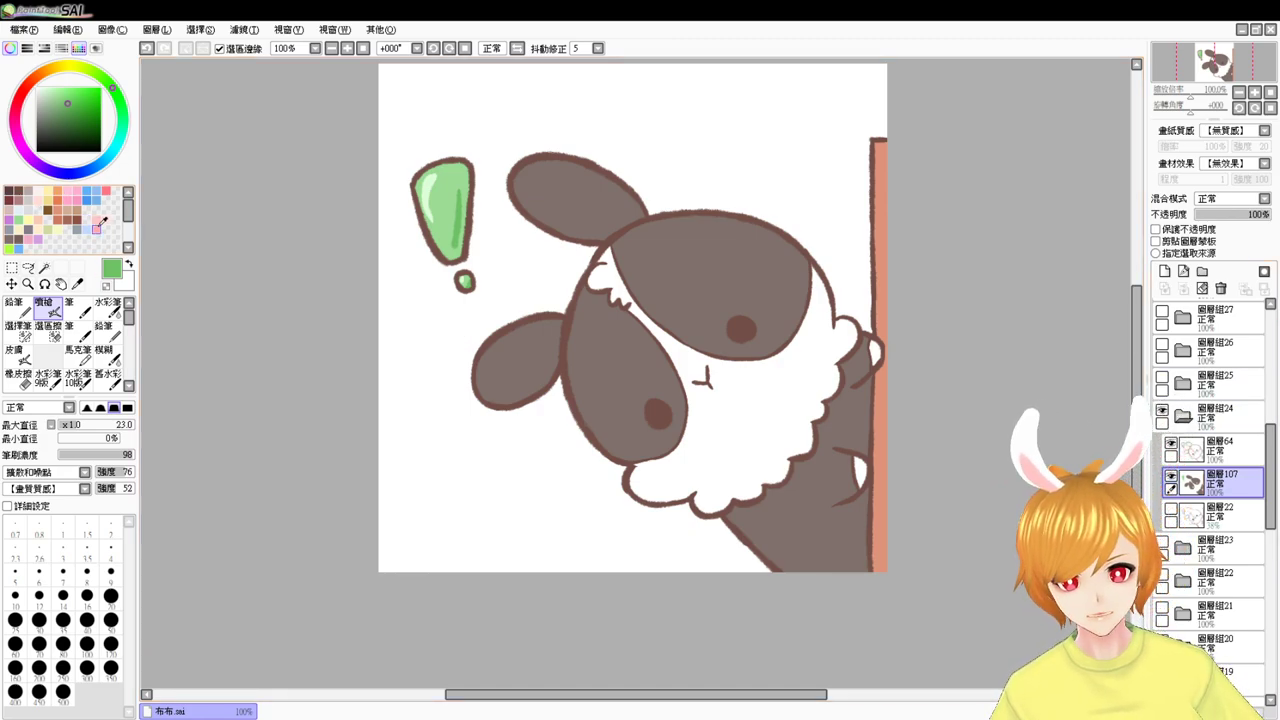
# - Airbrush pink blush ovals on both of the rabbit's cheeks beside the eyes
pyautogui.click(97, 228)
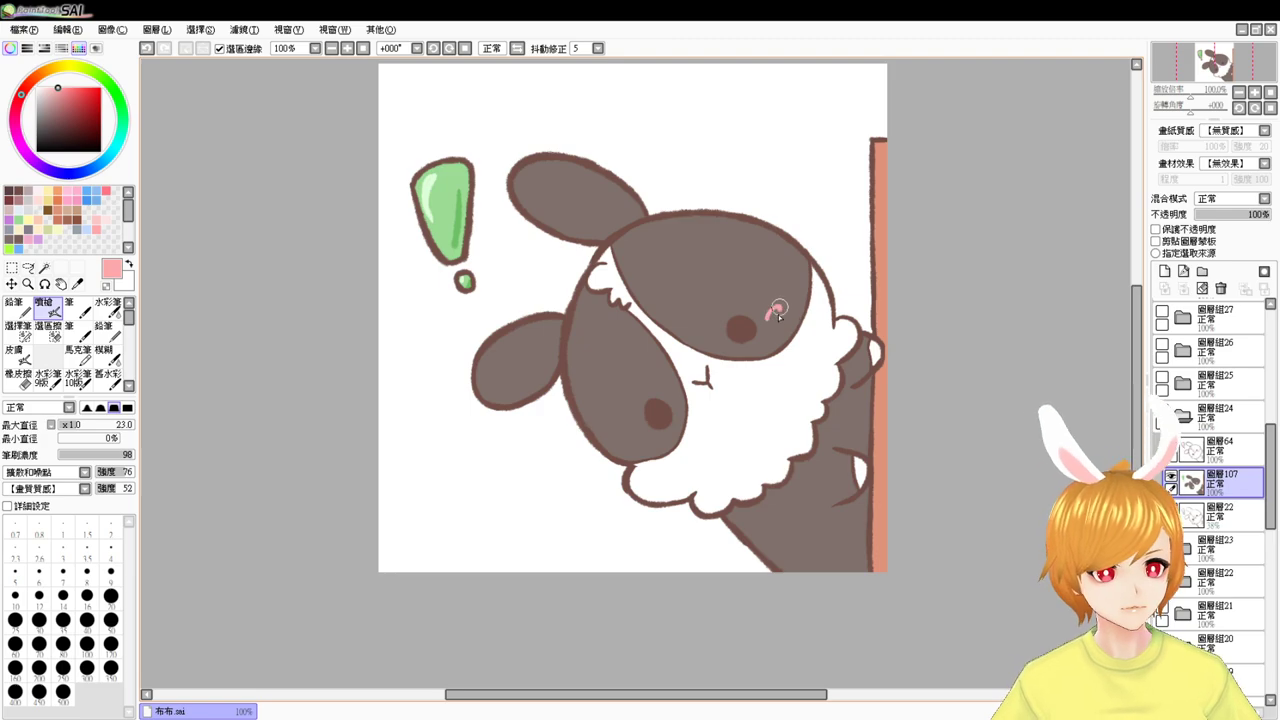
pyautogui.moveTo(779, 317); pyautogui.dragTo(772, 320)
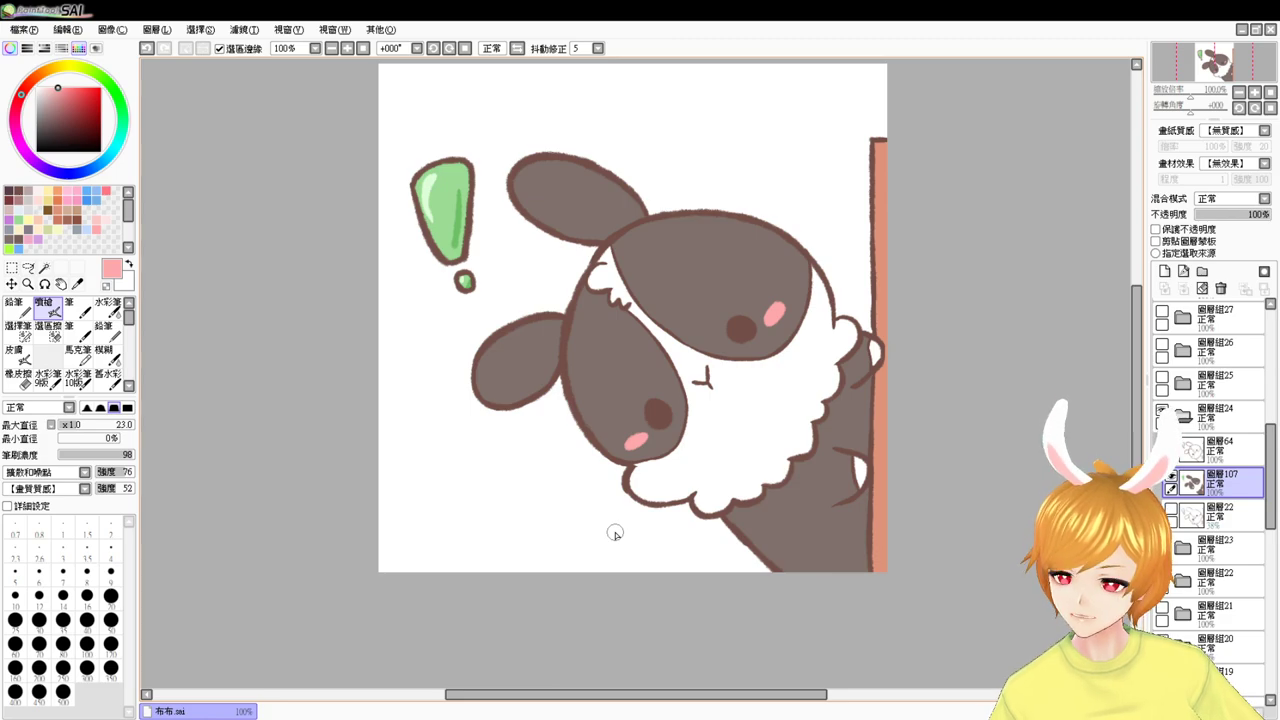
# - Switch the visible drawing from 圖層組24 to 圖層組23 and paint pink blush on both sheep cheeks on 圖層106
pyautogui.click(1183, 416)
pyautogui.click(1162, 410)
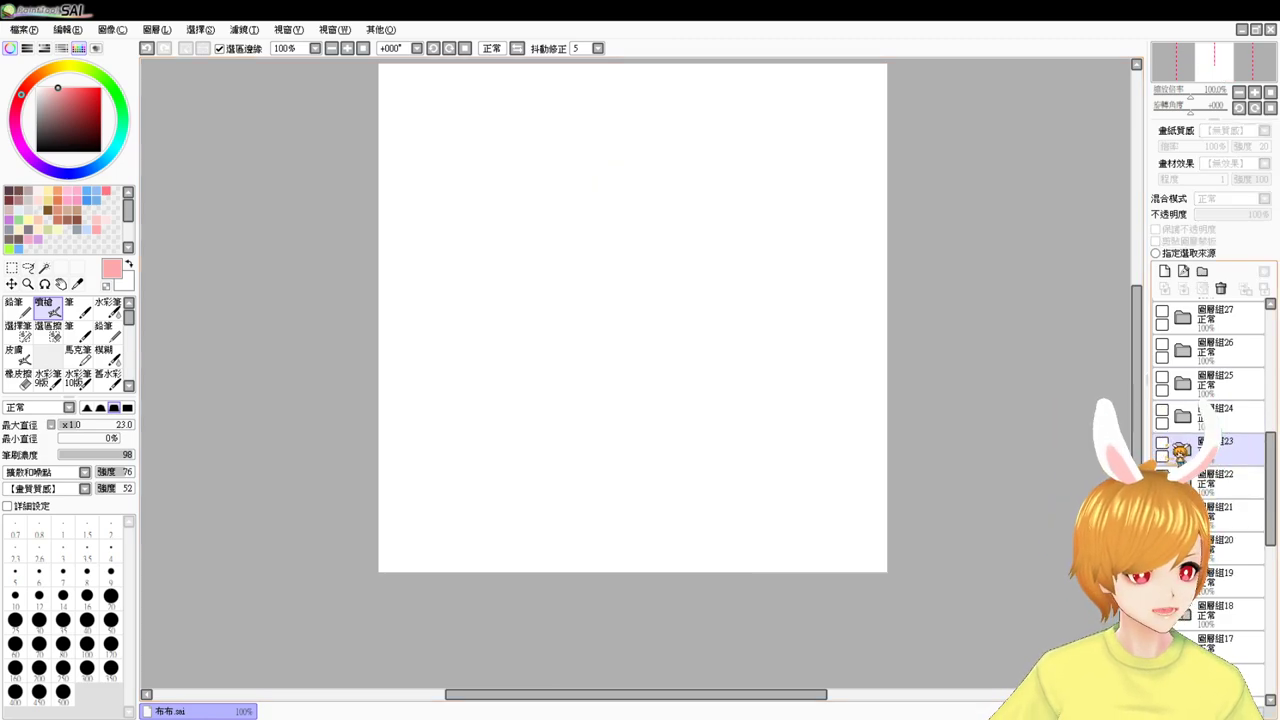
pyautogui.click(1162, 443)
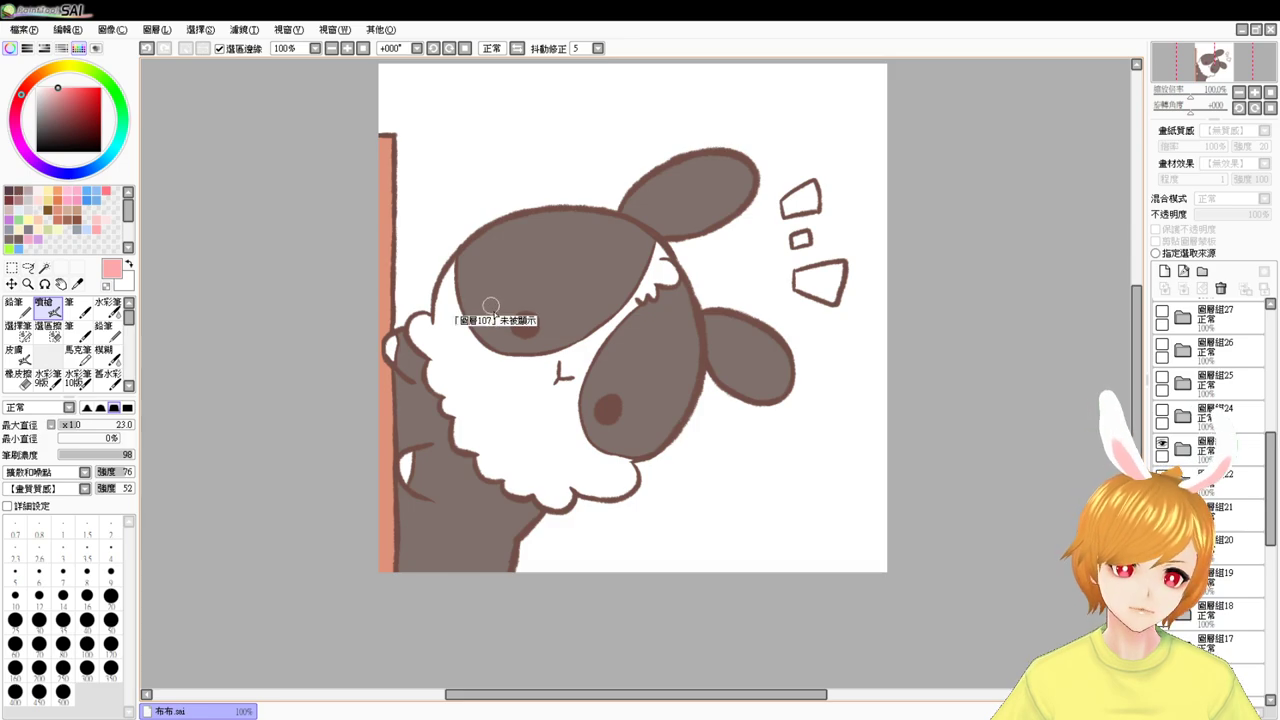
pyautogui.click(1215, 510)
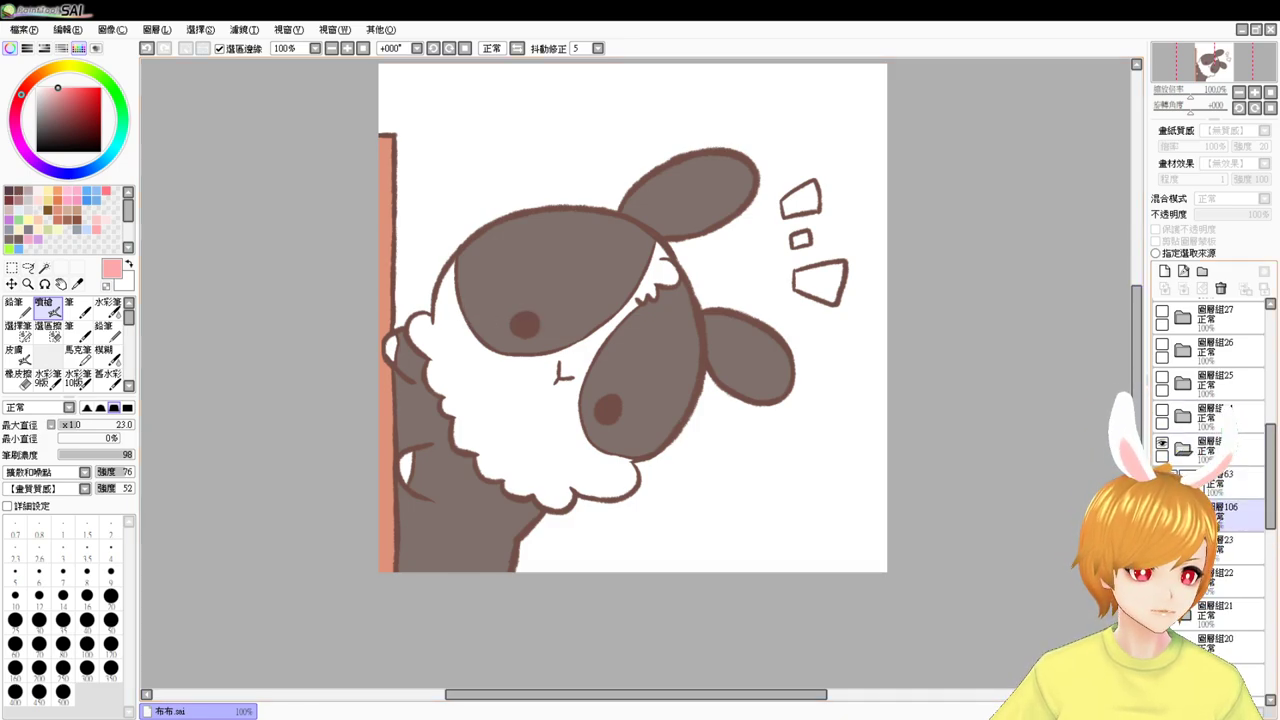
pyautogui.moveTo(483, 302); pyautogui.dragTo(490, 322)
pyautogui.moveTo(606, 436); pyautogui.dragTo(625, 444)
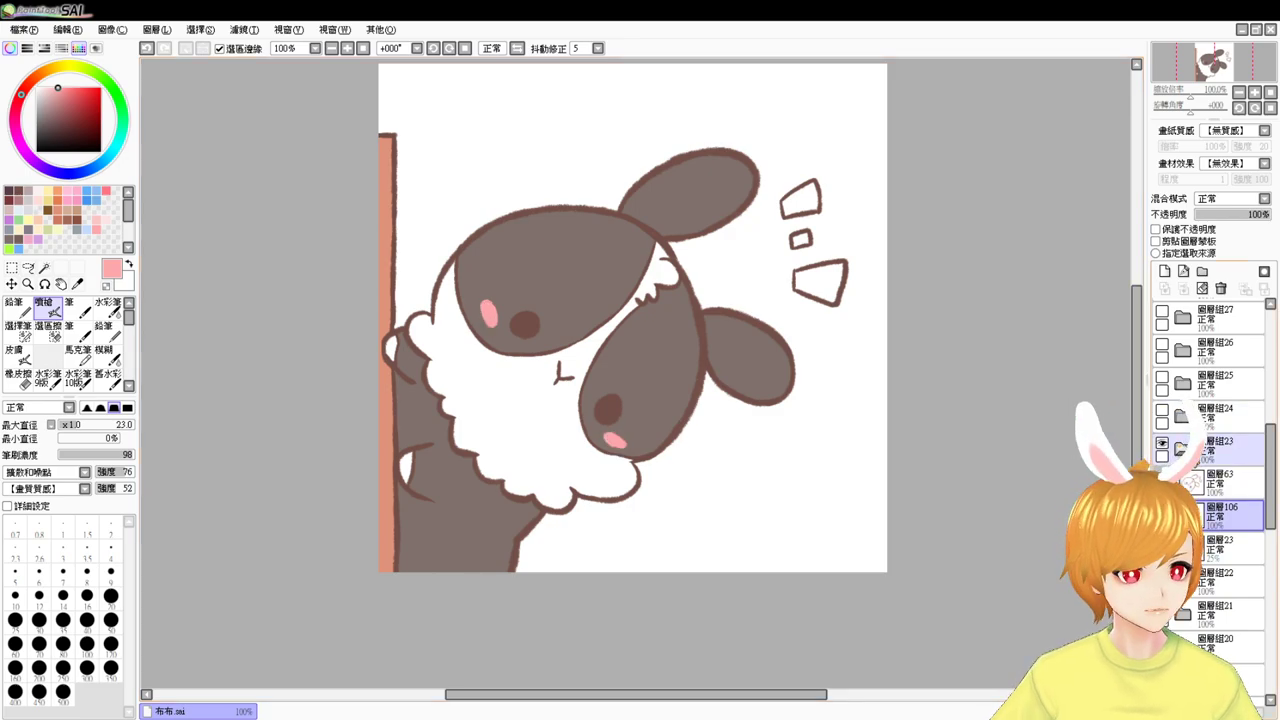
# - Show 圖層組24 briefly in place of 圖層組23 to compare the blush in the two drawings
pyautogui.click(1182, 449)
pyautogui.click(1162, 443)
pyautogui.click(1162, 411)
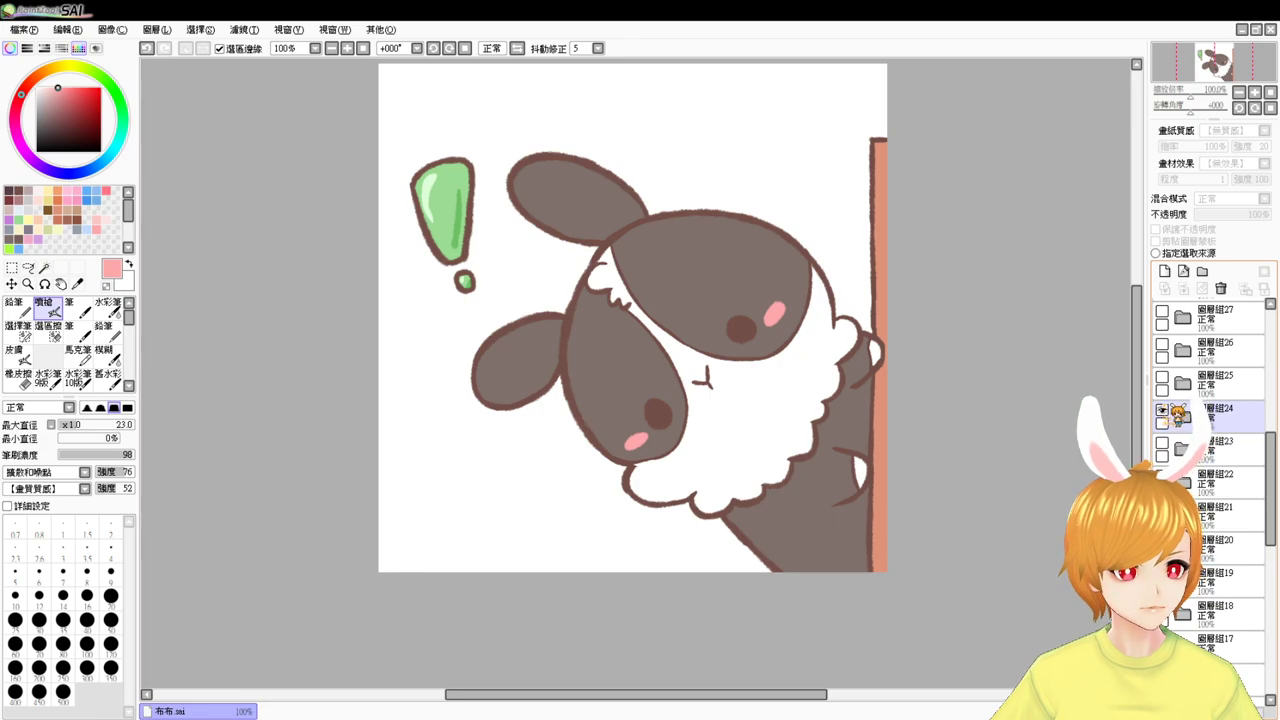
pyautogui.click(1161, 408)
pyautogui.click(1161, 441)
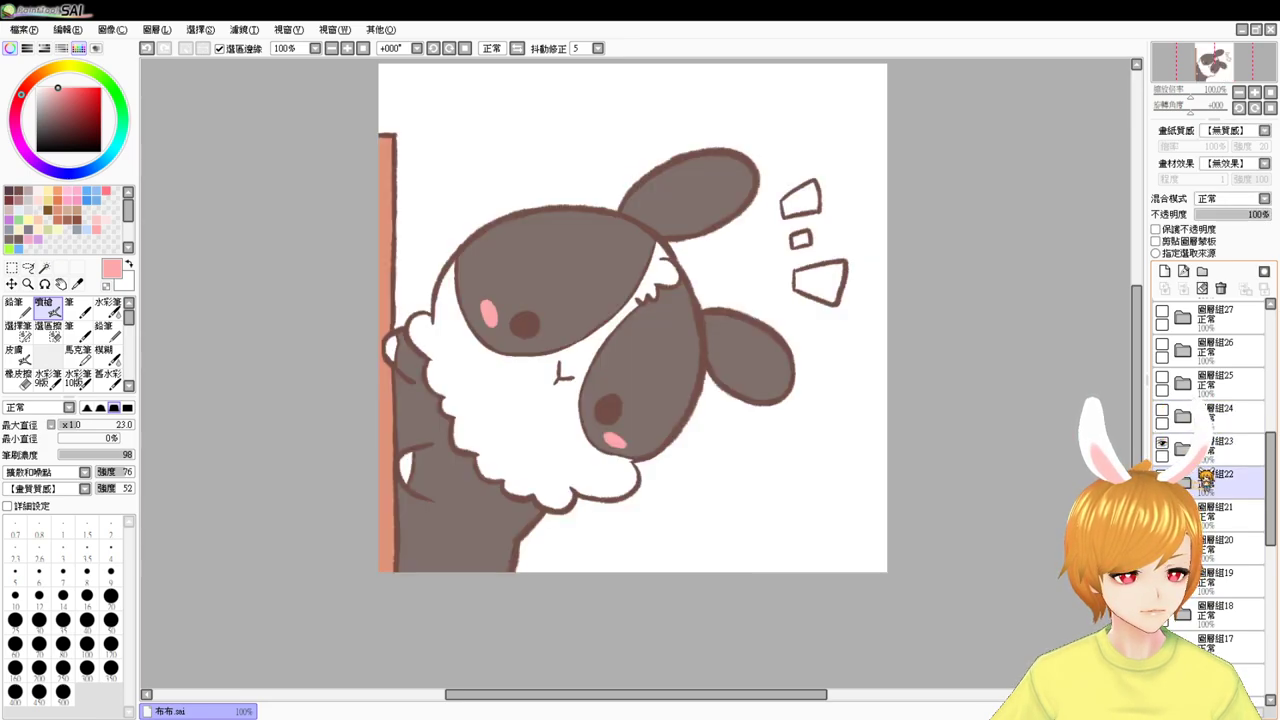
pyautogui.click(1183, 448)
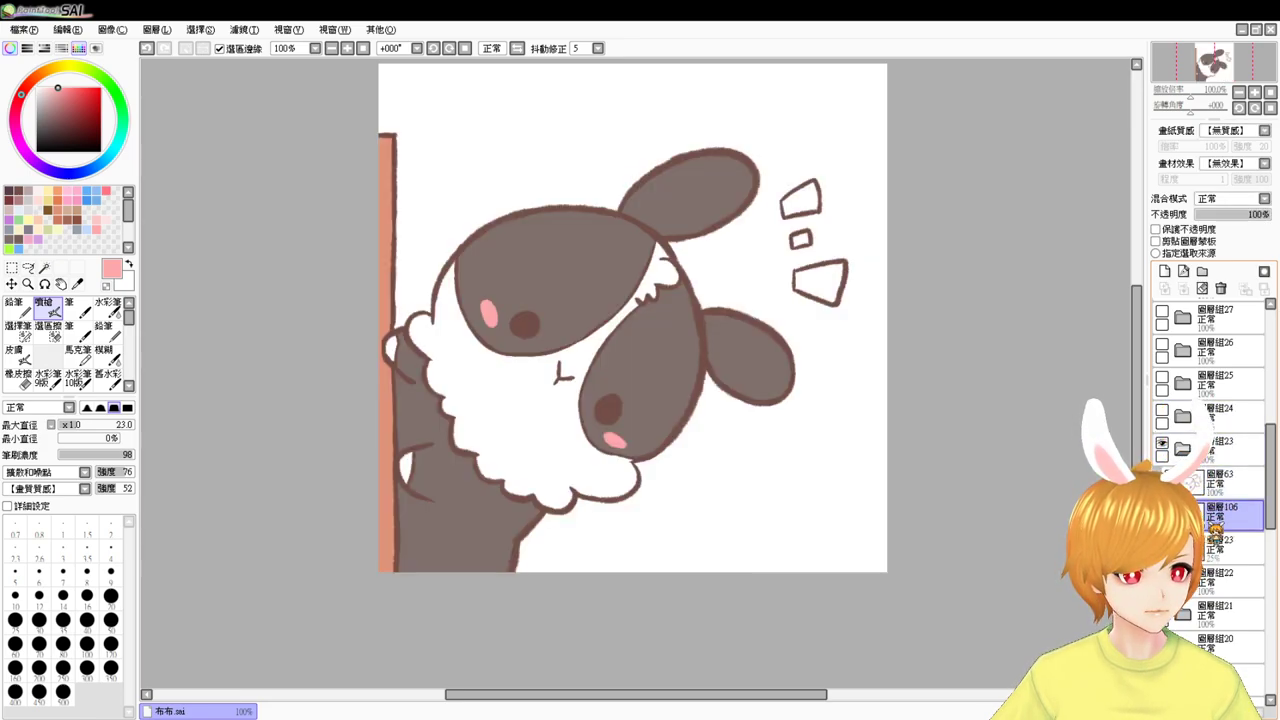
# - Select the insides of the three accent marks beside the sheep's ears and fill them with pale yellow
pyautogui.click(44, 268)
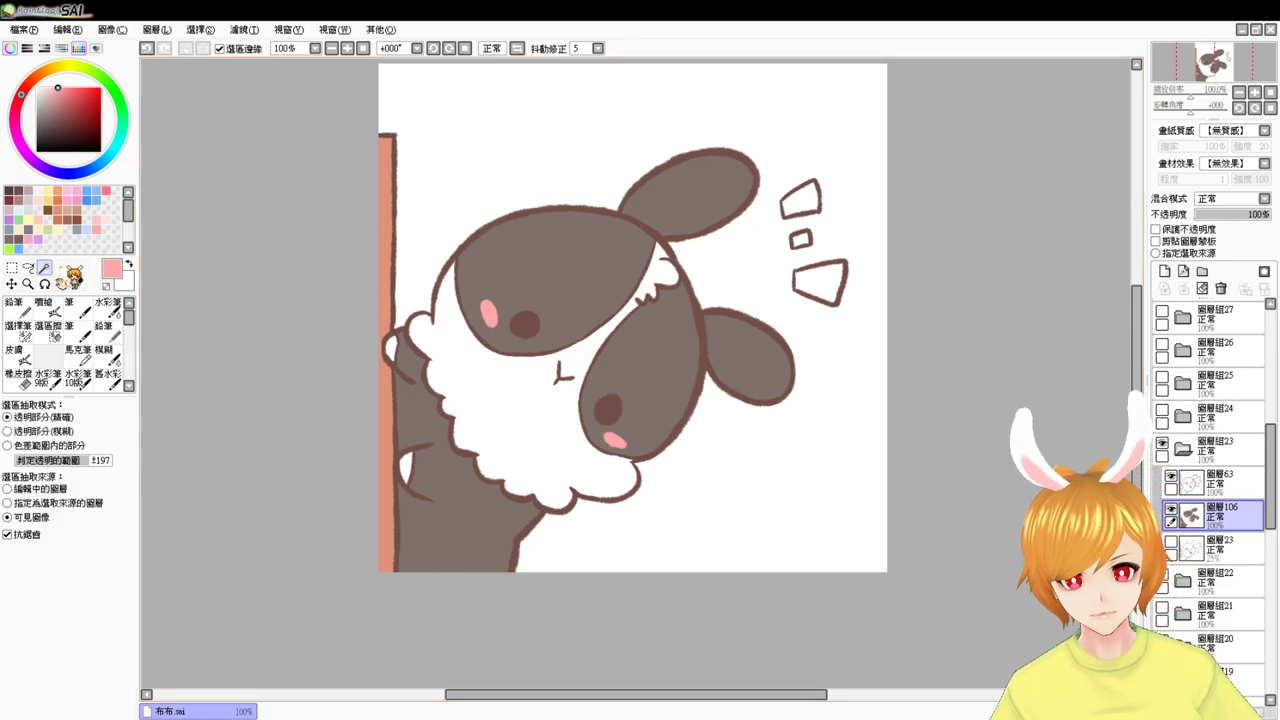
pyautogui.click(802, 205)
pyautogui.click(800, 240)
pyautogui.click(819, 283)
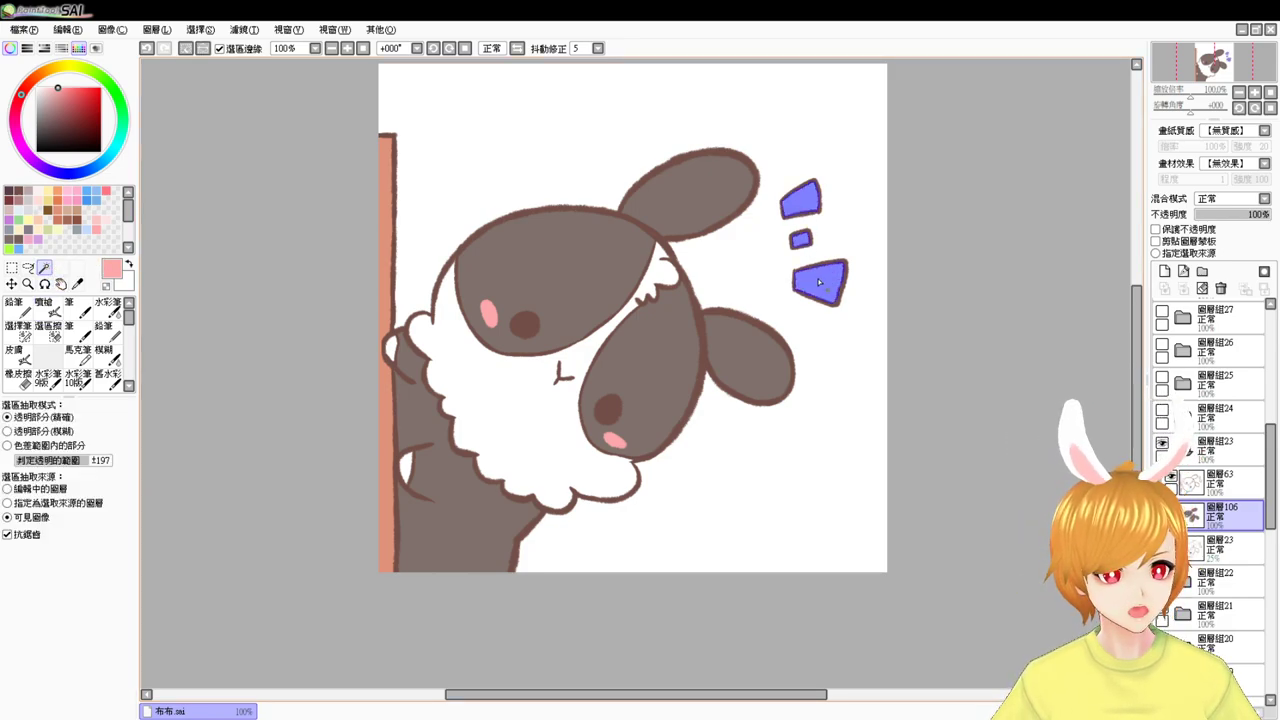
pyautogui.click(46, 195)
pyautogui.hotkey('ctrl', 'f')
pyautogui.hotkey('ctrl', 'd')
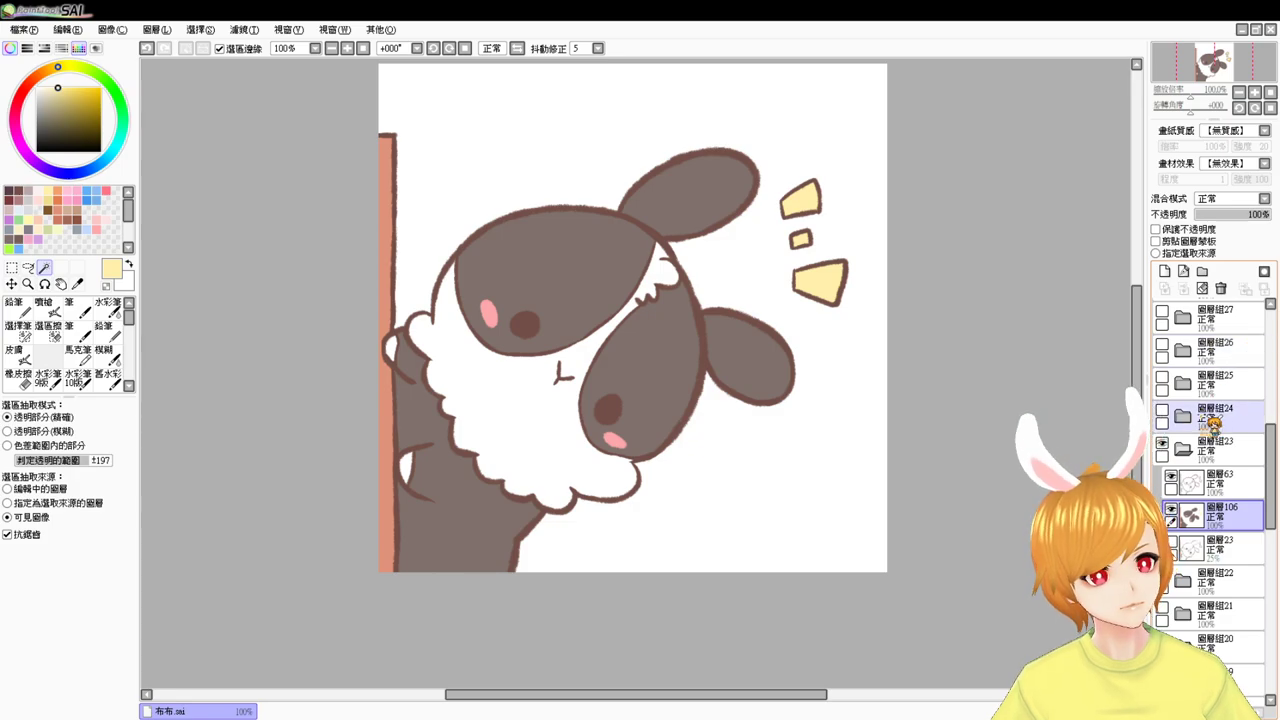
# - Show 圖層組25 instead of 圖層組23 and add a new layer directly beneath its line art layer 圖層65
pyautogui.click(1182, 449)
pyautogui.click(1162, 443)
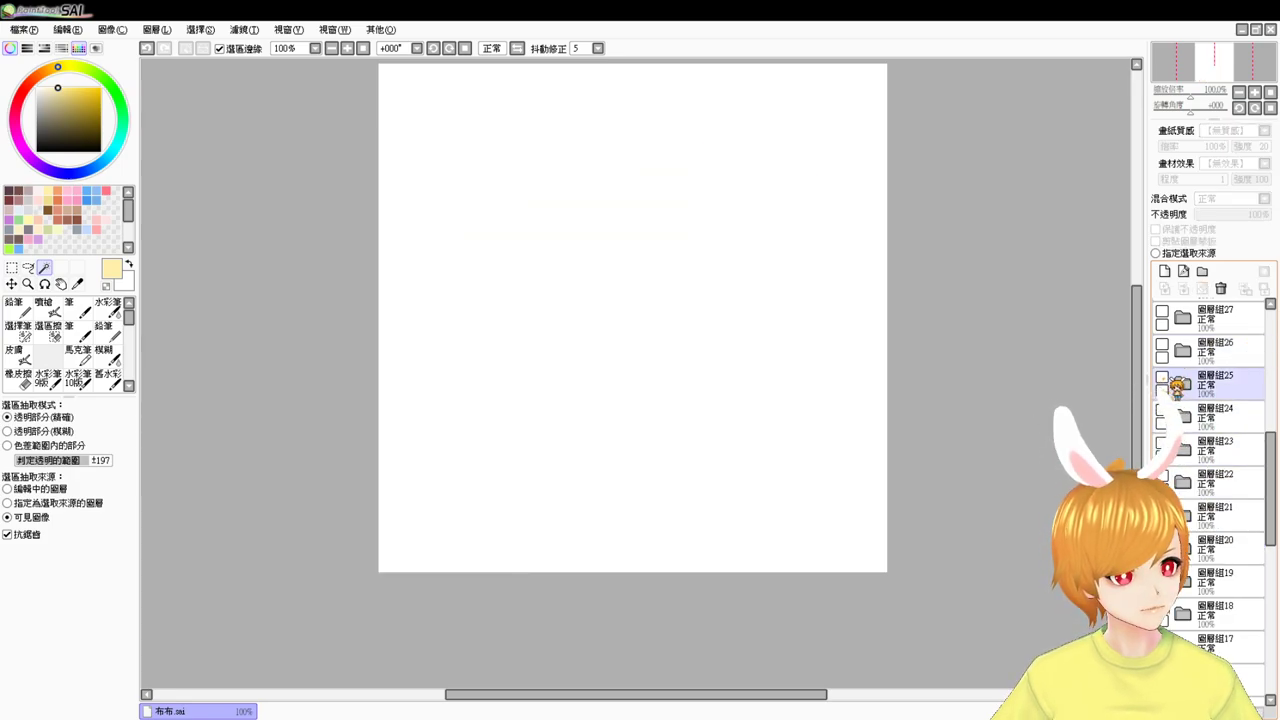
pyautogui.click(1162, 378)
pyautogui.click(1162, 411)
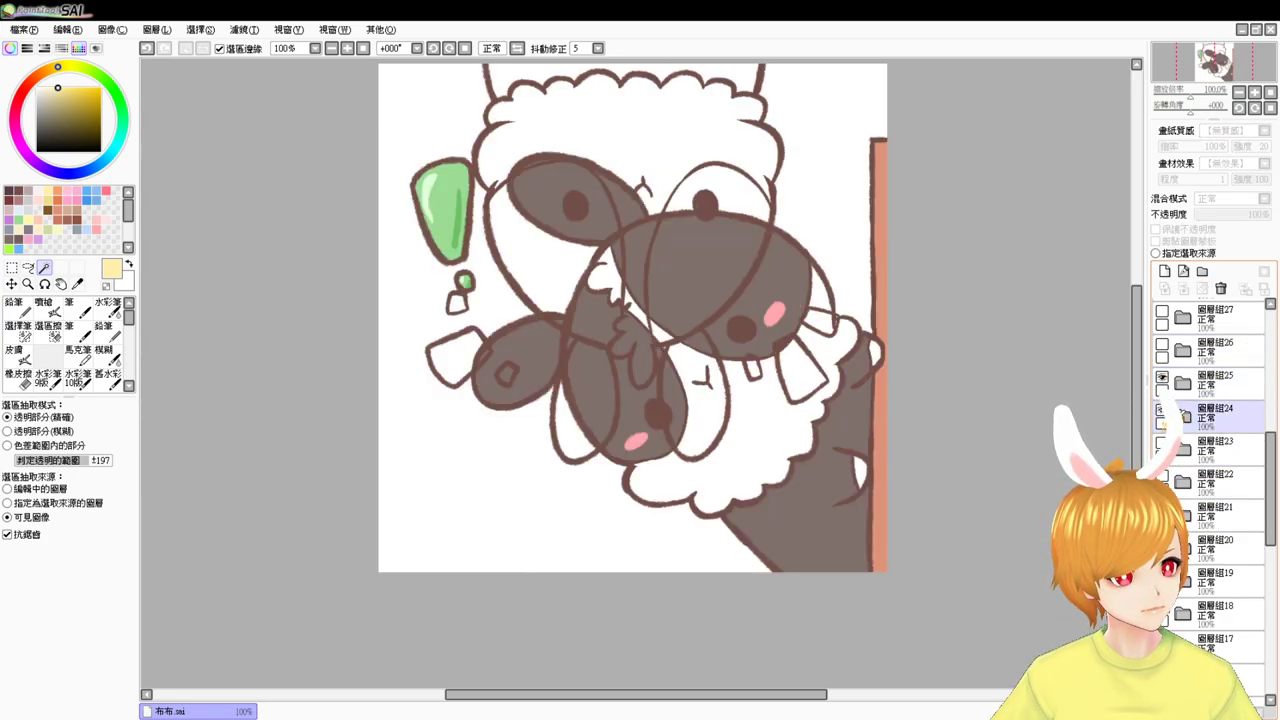
pyautogui.click(1162, 411)
pyautogui.click(1186, 383)
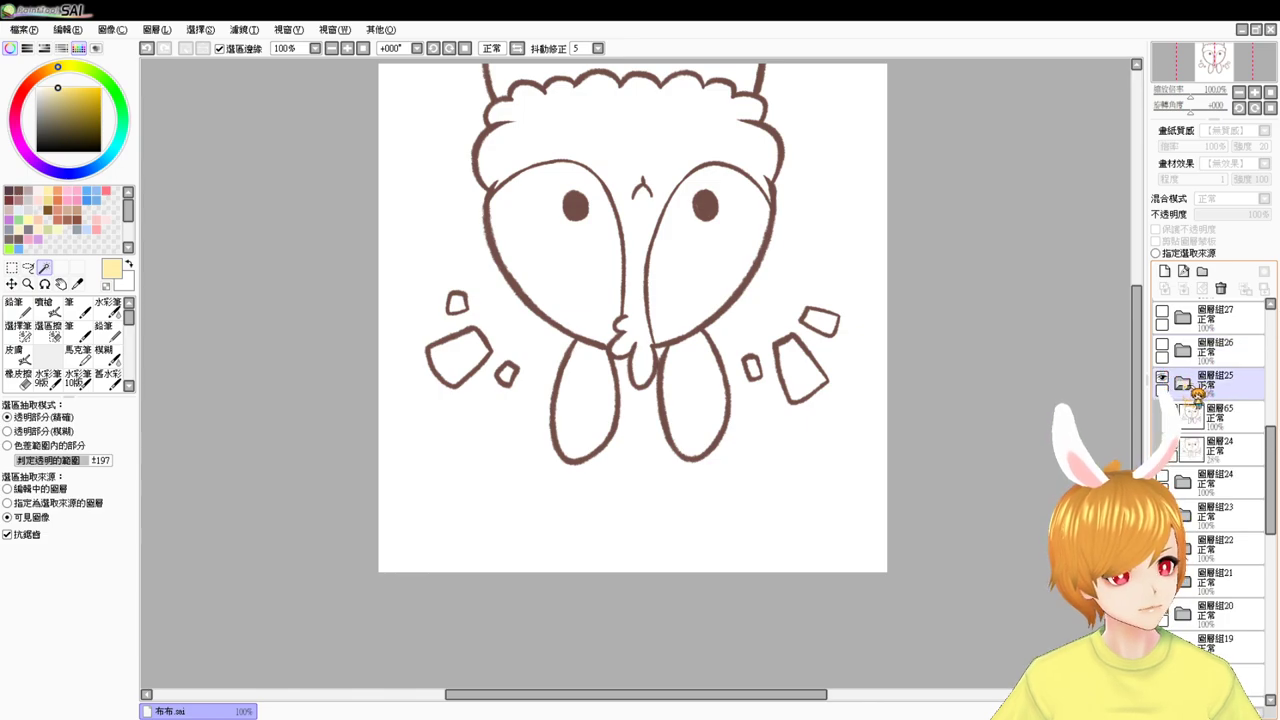
pyautogui.click(1216, 447)
pyautogui.click(1165, 272)
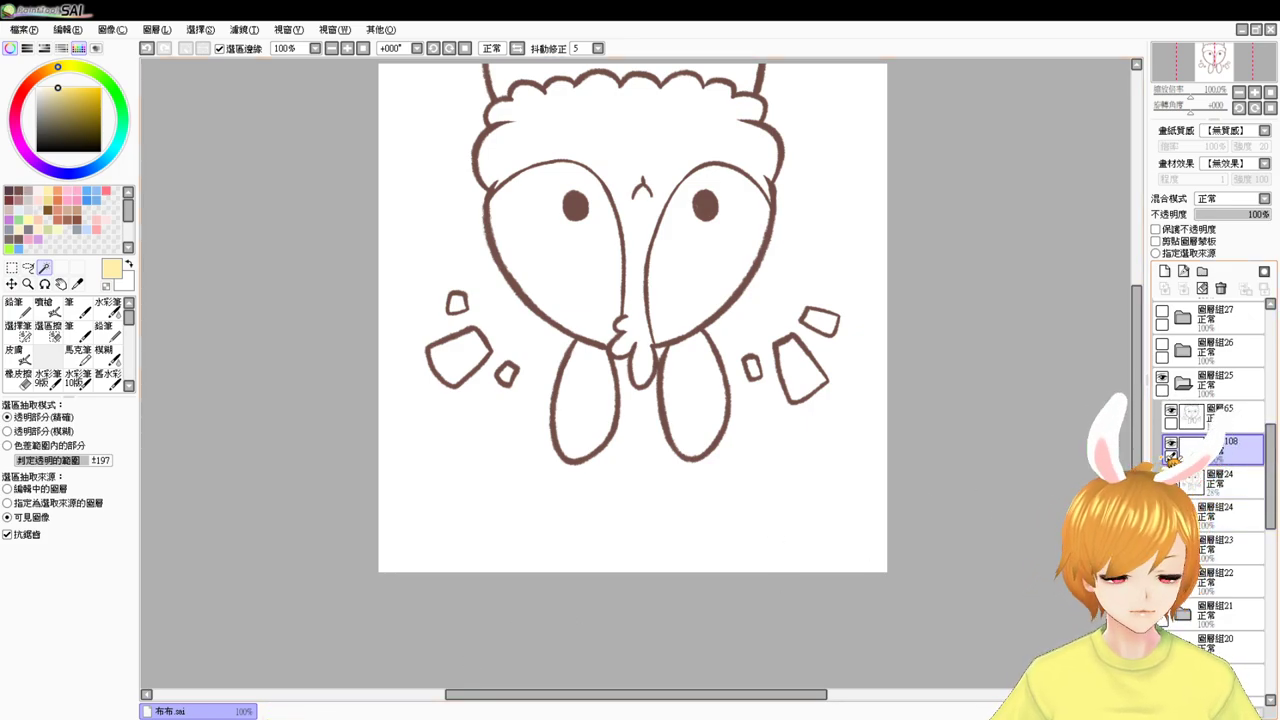
# - Fill the upside-down sheep's two face patches, both ears and the body with grey-brown
pyautogui.click(570, 262)
pyautogui.click(640, 82)
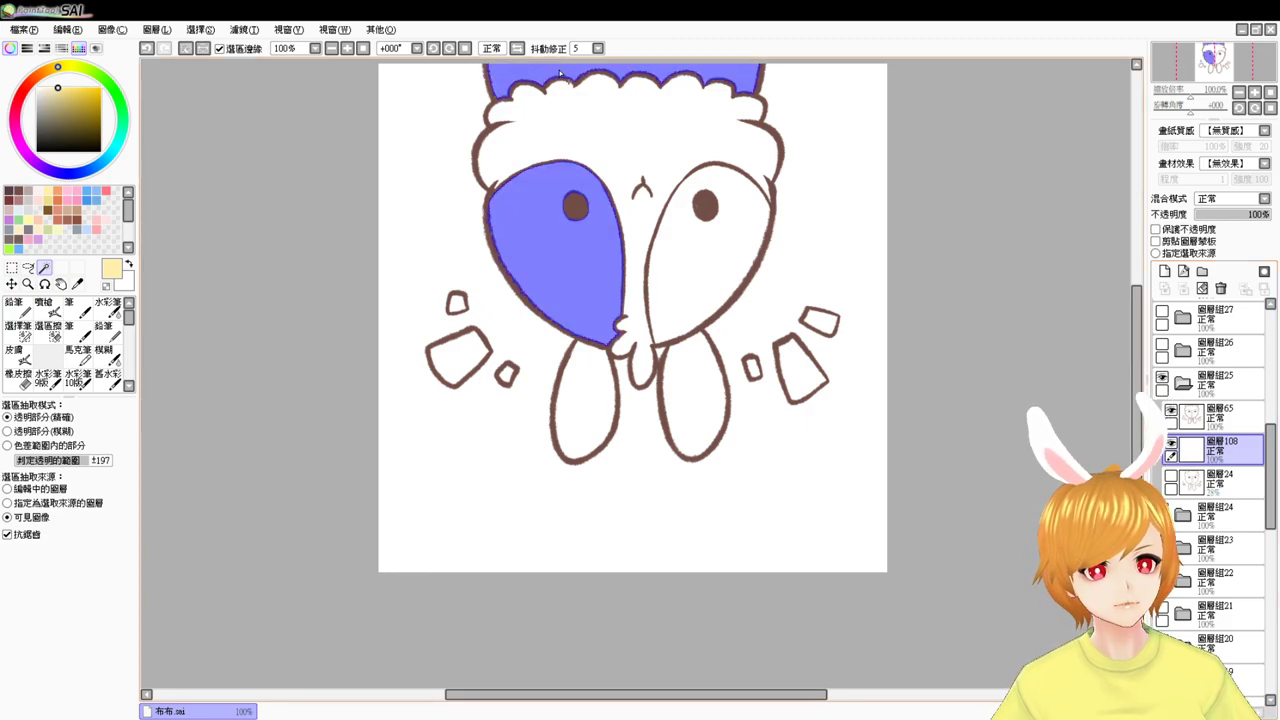
pyautogui.click(700, 244)
pyautogui.click(686, 371)
pyautogui.click(572, 394)
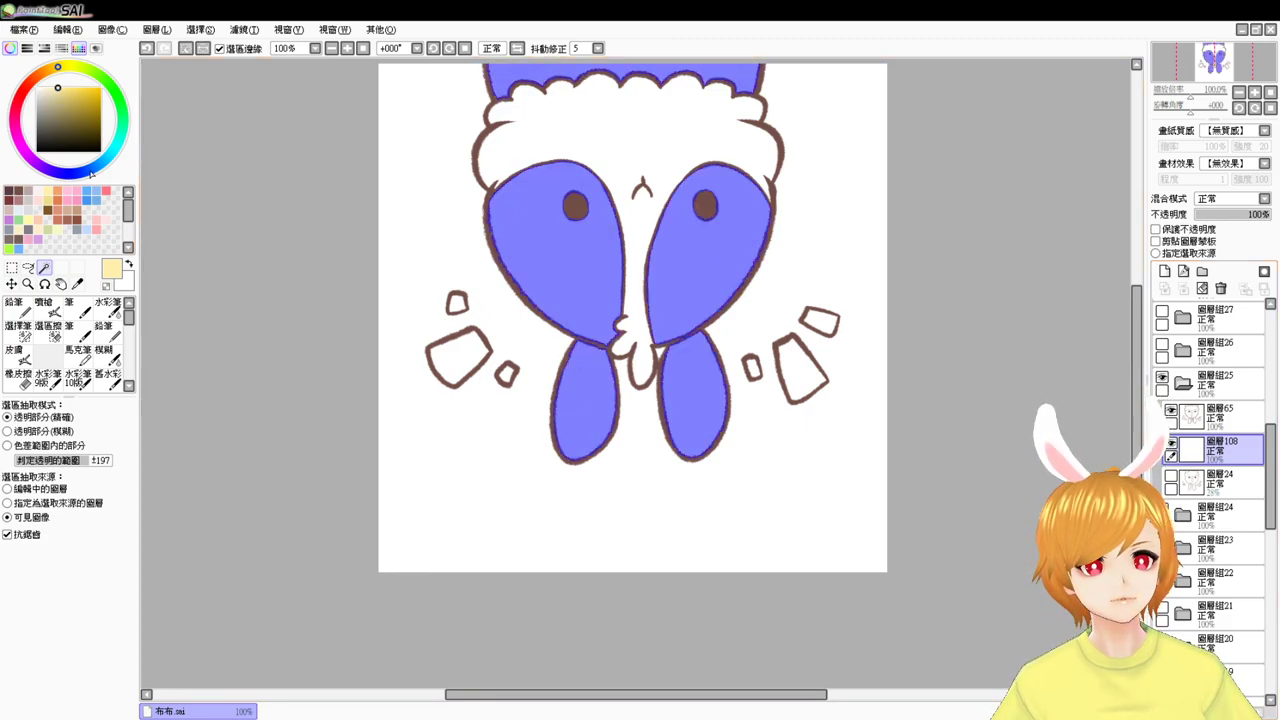
pyautogui.click(11, 240)
pyautogui.hotkey('ctrl', 'f')
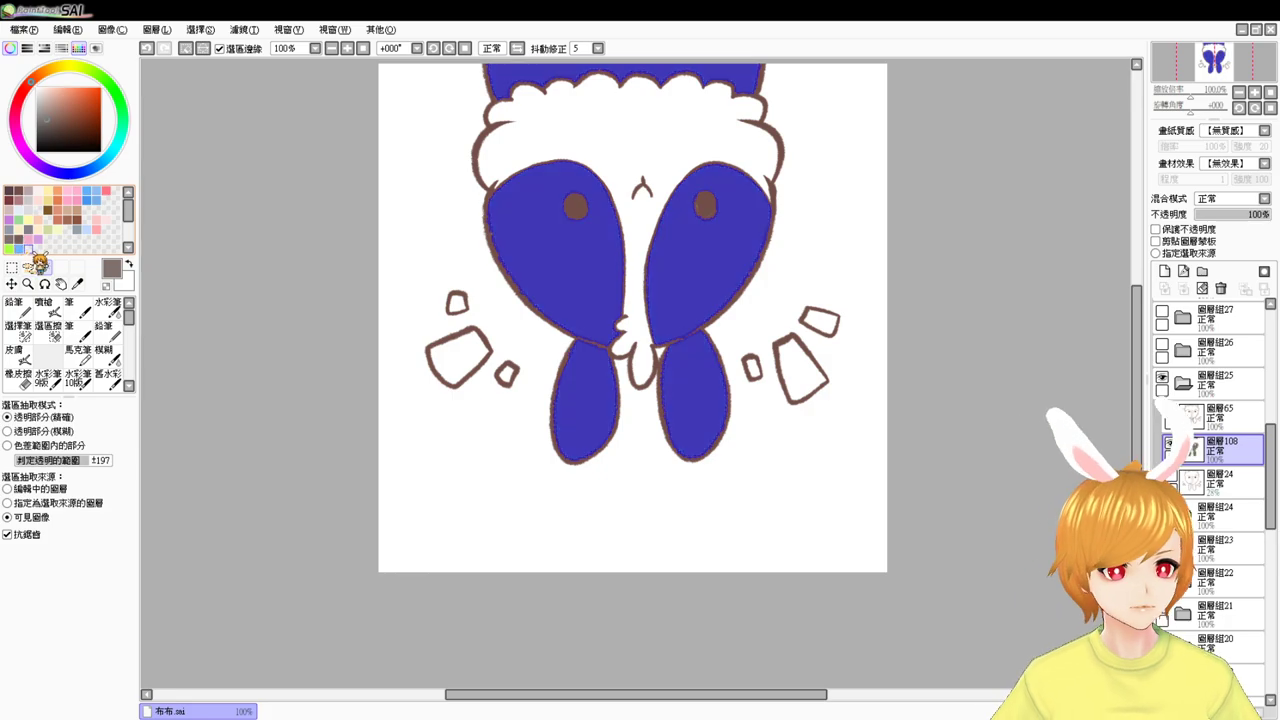
pyautogui.hotkey('ctrl', 'd')
# - Select the wool area around the sheep's face and fill it with off-white
pyautogui.click(578, 122)
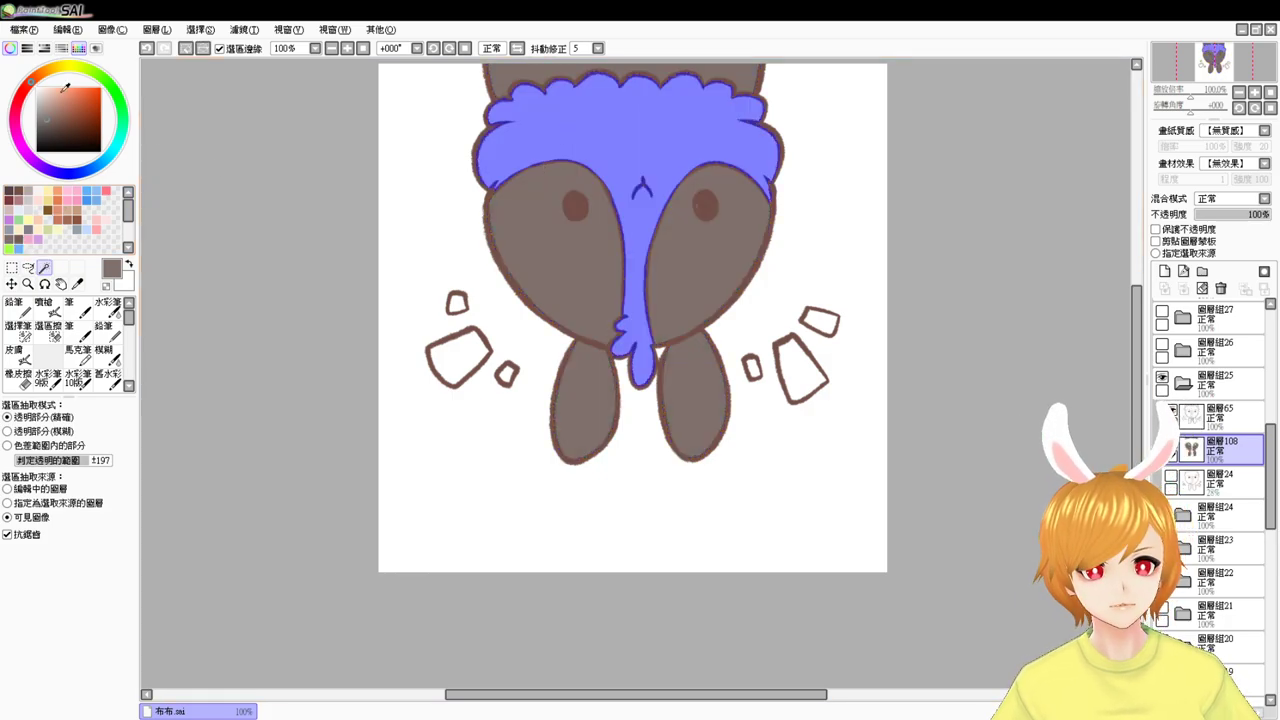
pyautogui.click(37, 88)
pyautogui.hotkey('ctrl', 'f')
pyautogui.hotkey('ctrl', 'd')
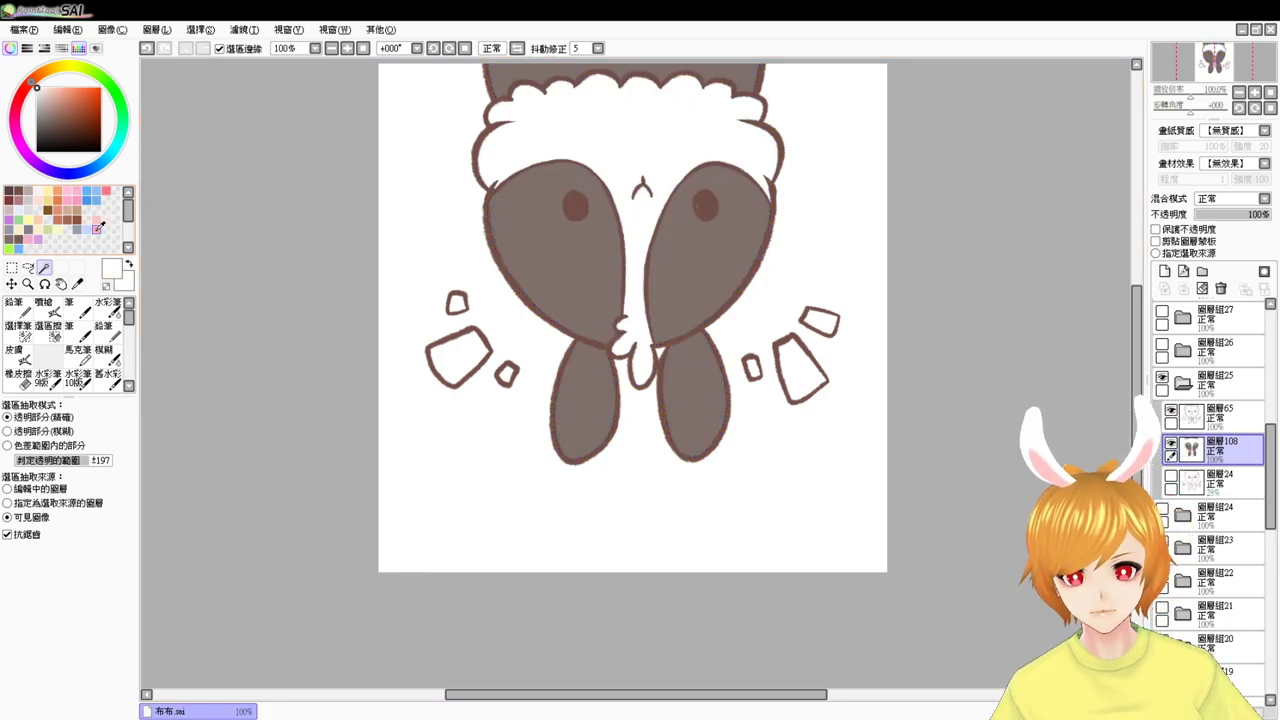
# - Airbrush pink blush on the sheep's two cheeks, just above the outer side of each eye
pyautogui.click(100, 228)
pyautogui.click(48, 308)
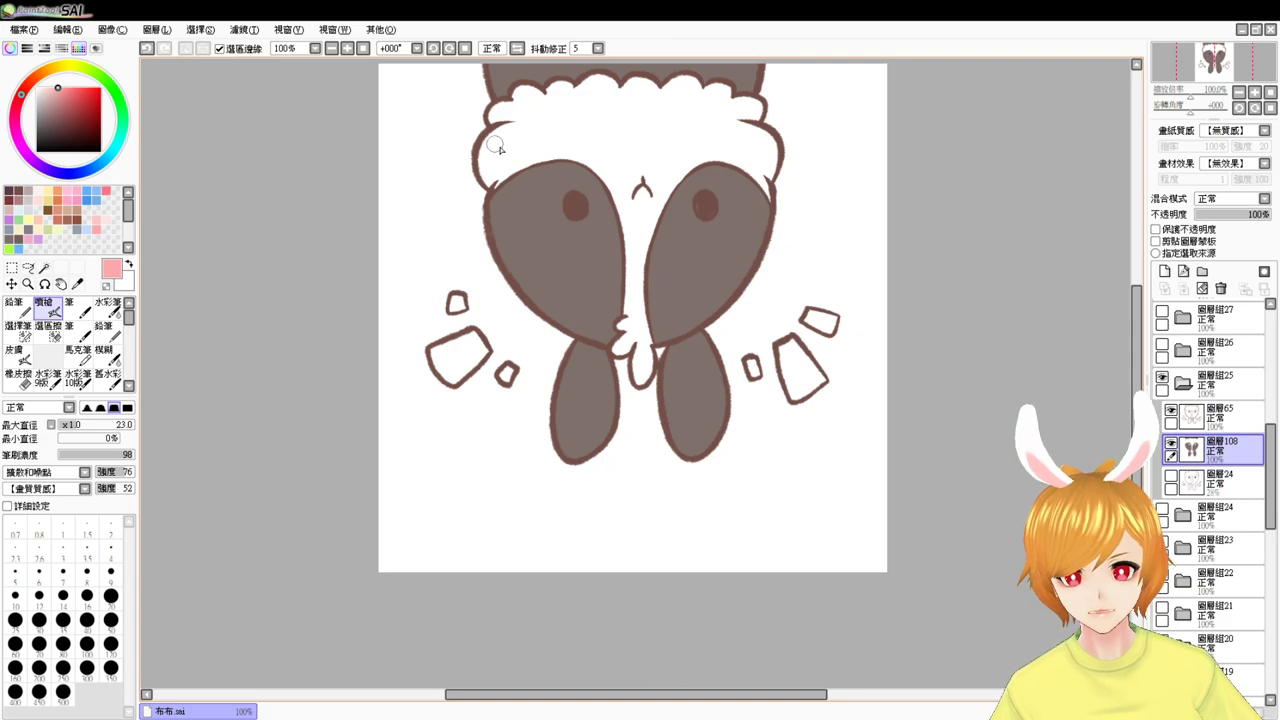
pyautogui.moveTo(526, 186); pyautogui.dragTo(548, 185)
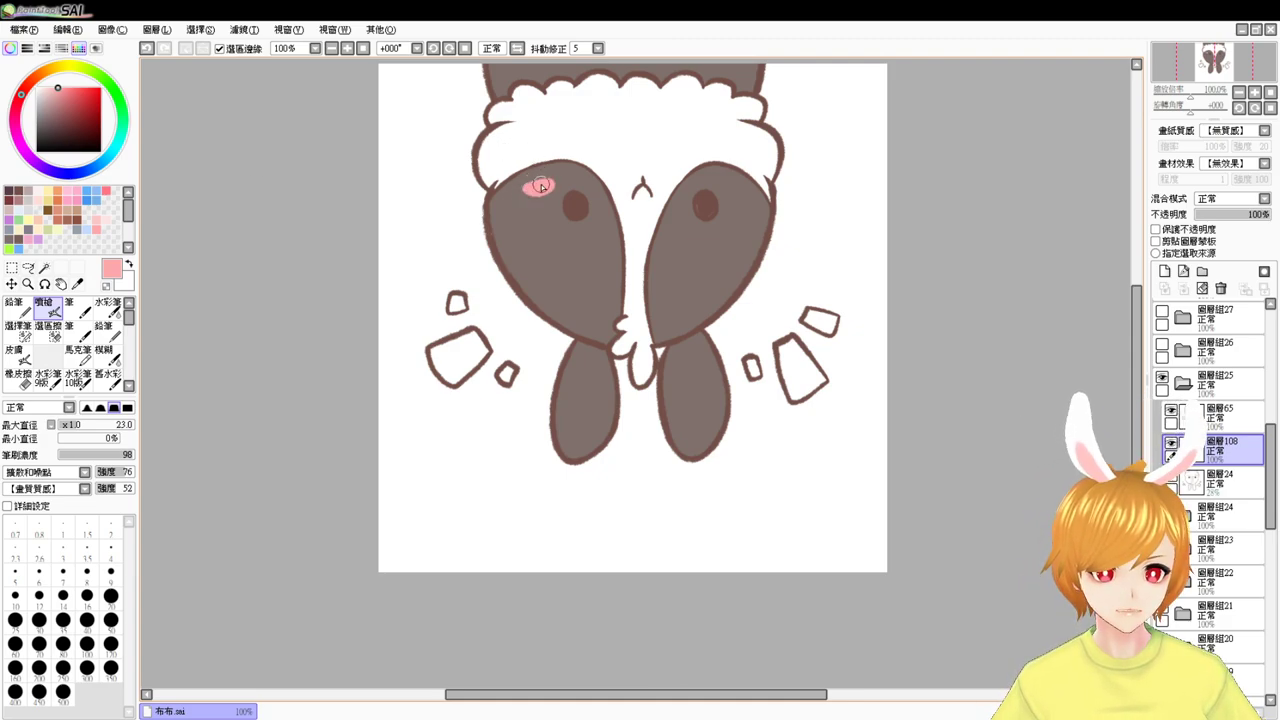
pyautogui.moveTo(706, 190); pyautogui.dragTo(729, 185)
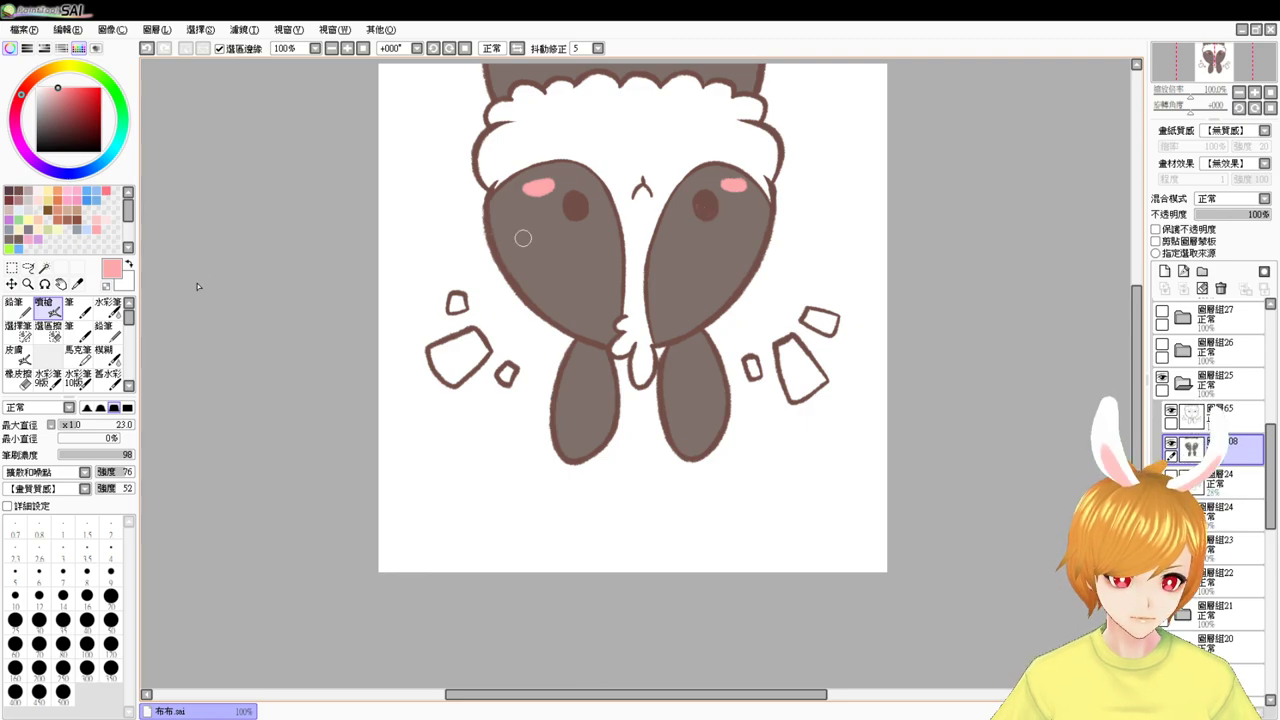
pyautogui.click(44, 268)
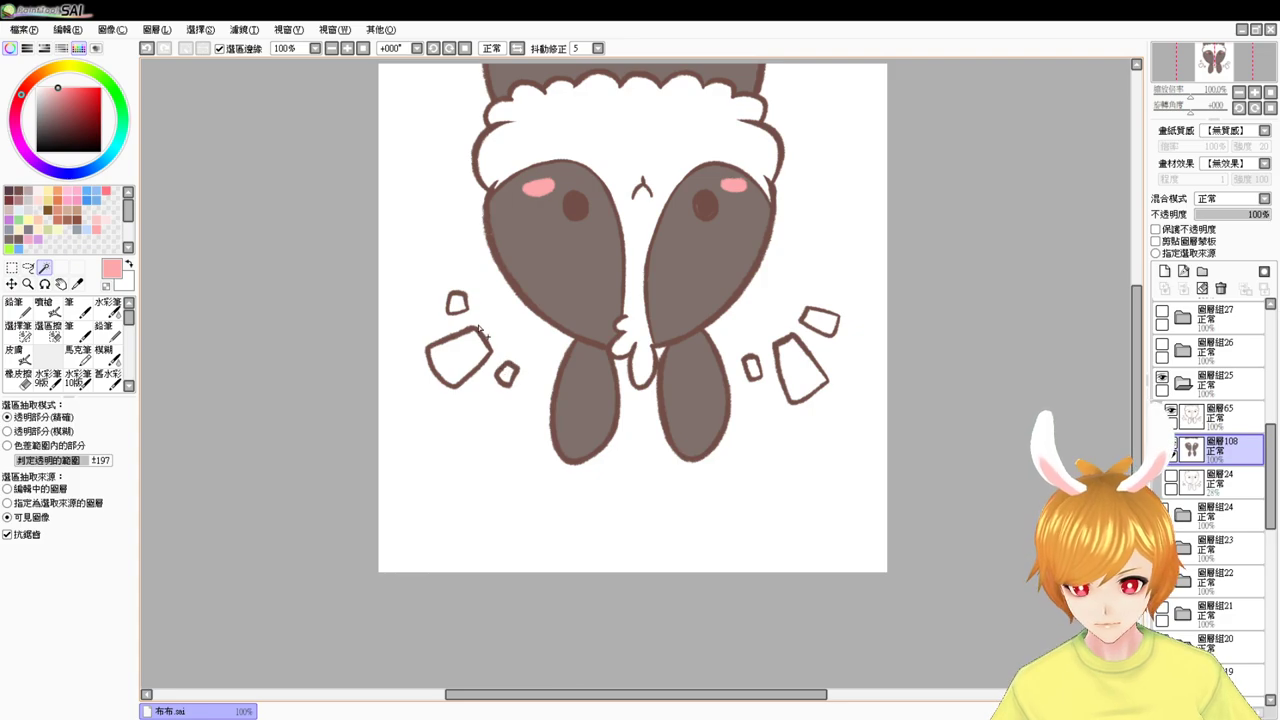
pyautogui.click(456, 303)
pyautogui.click(458, 356)
pyautogui.click(507, 374)
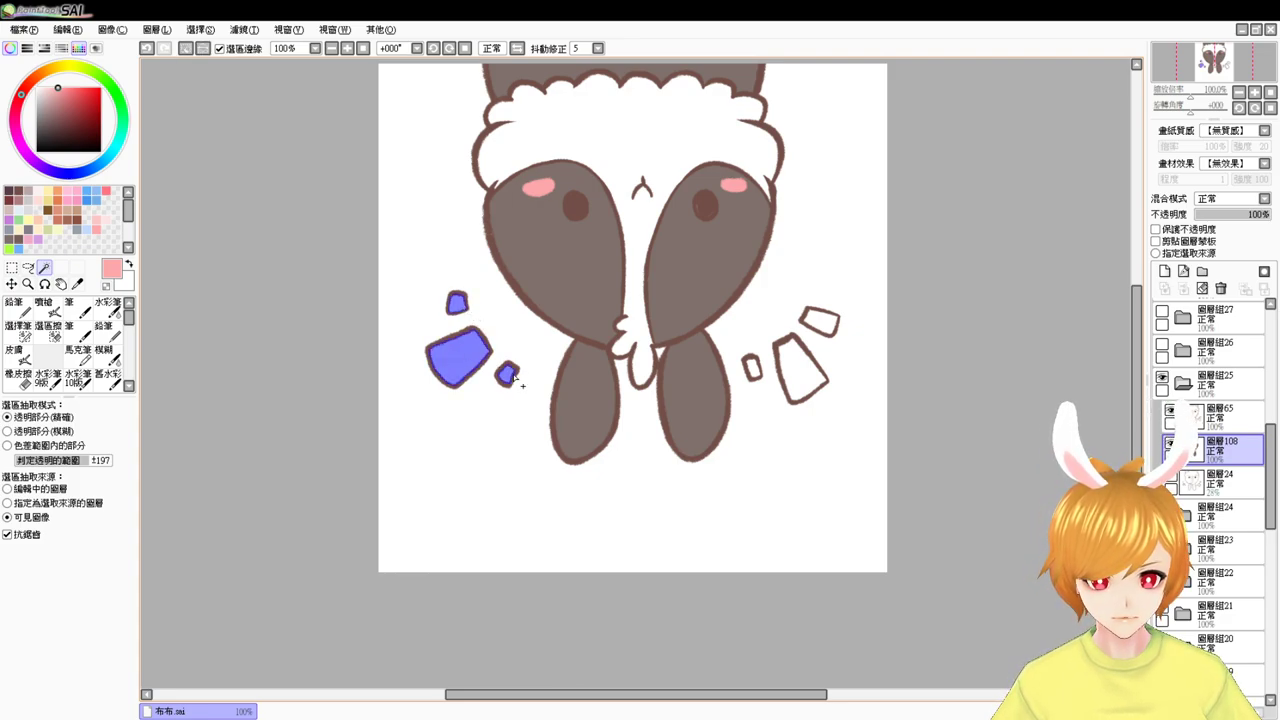
pyautogui.hotkey('ctrl', 'z')
pyautogui.hotkey('ctrl', 'z')
pyautogui.hotkey('ctrl', 'z')
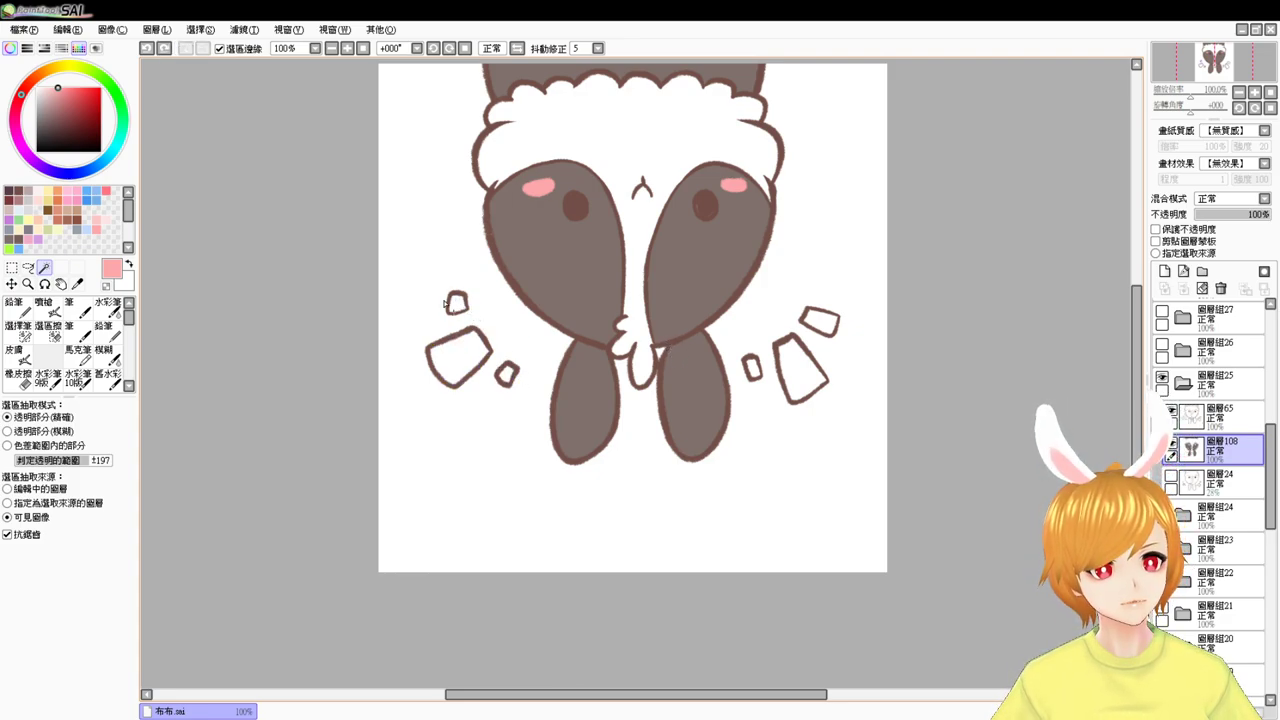
# - Select the four small accent marks on both sides of the sheep and fill them with pale yellow
pyautogui.click(457, 303)
pyautogui.click(506, 374)
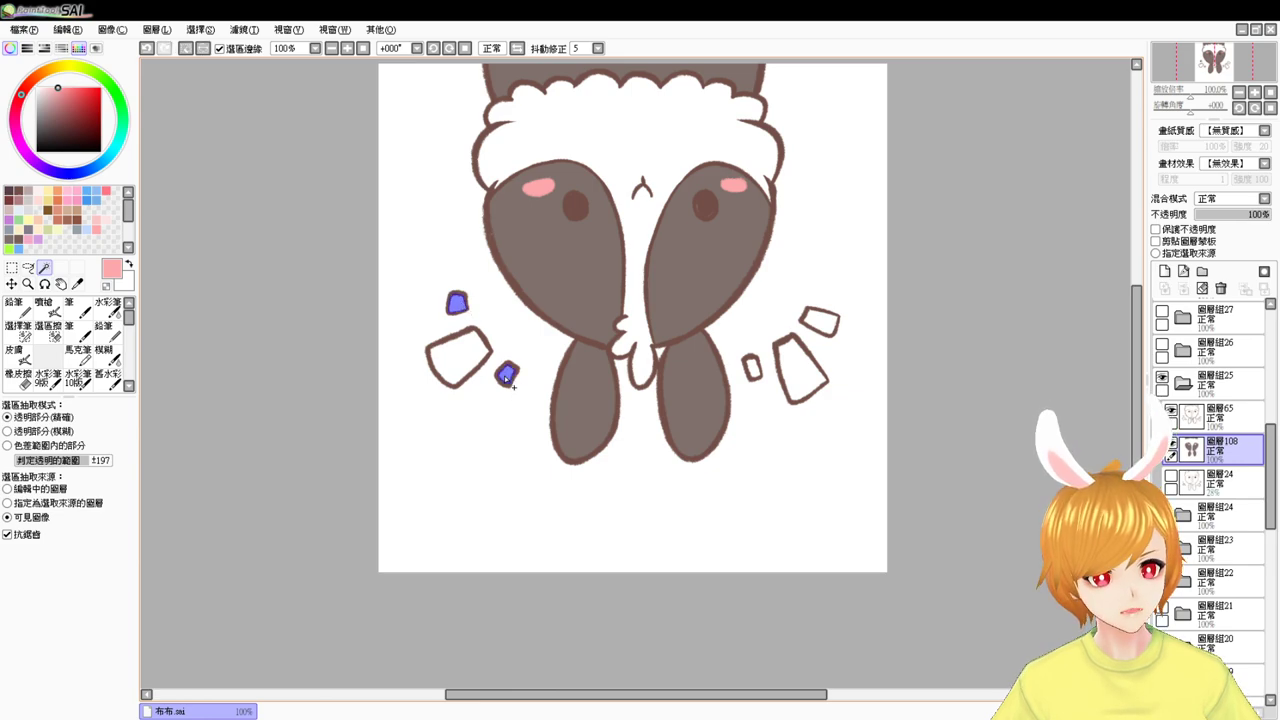
pyautogui.click(753, 368)
pyautogui.click(820, 323)
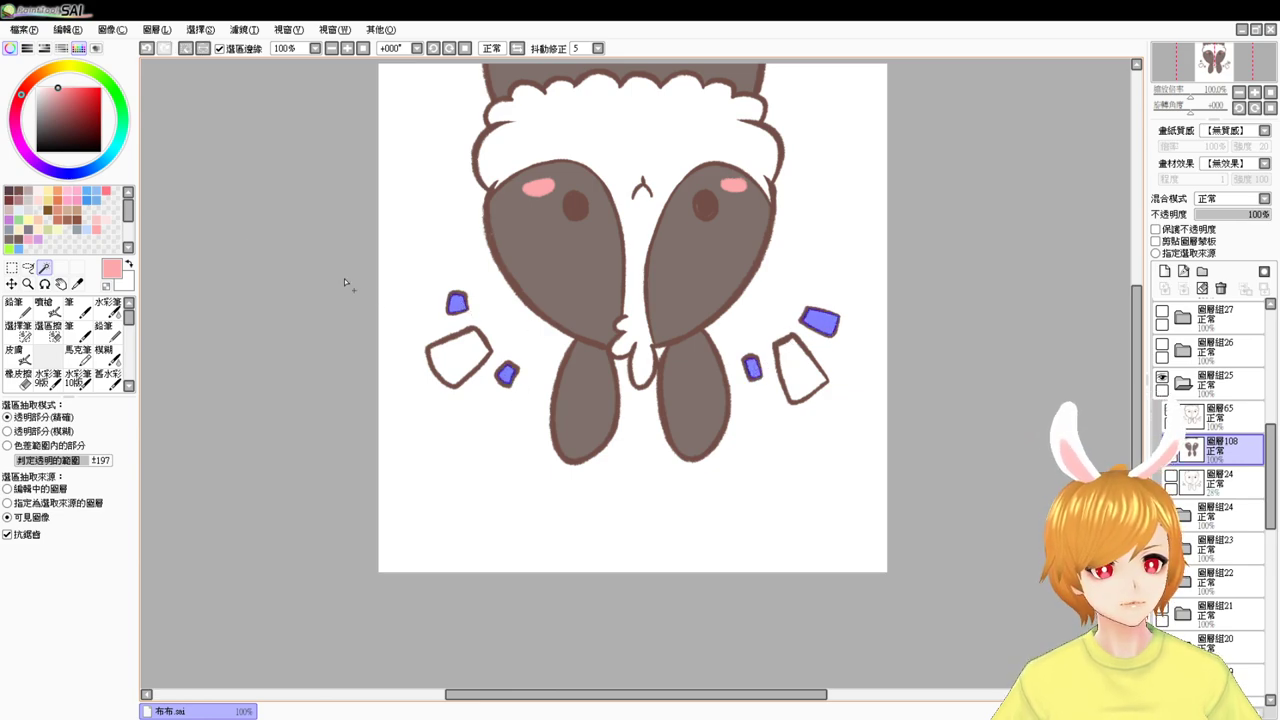
pyautogui.click(48, 190)
pyautogui.hotkey('ctrl', 'f')
pyautogui.hotkey('ctrl', 'd')
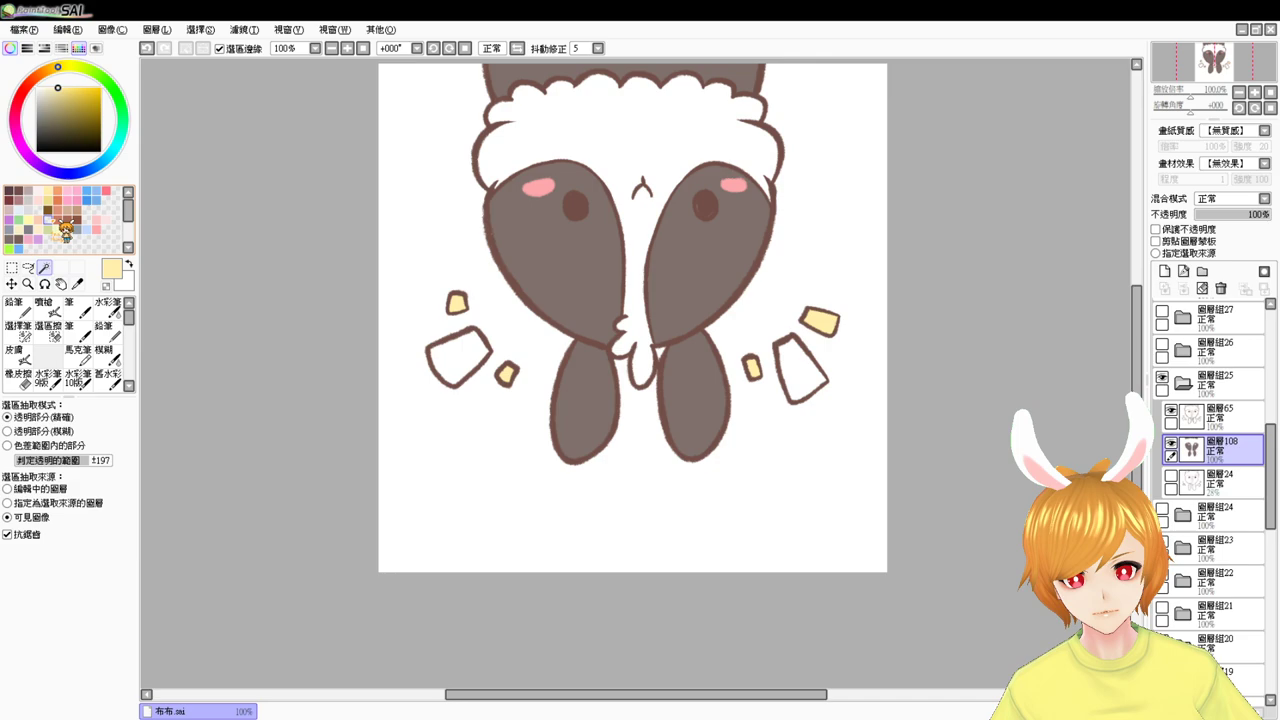
# - Select the two large accent marks beside the sheep's ears and fill them with peach
pyautogui.click(467, 361)
pyautogui.click(788, 382)
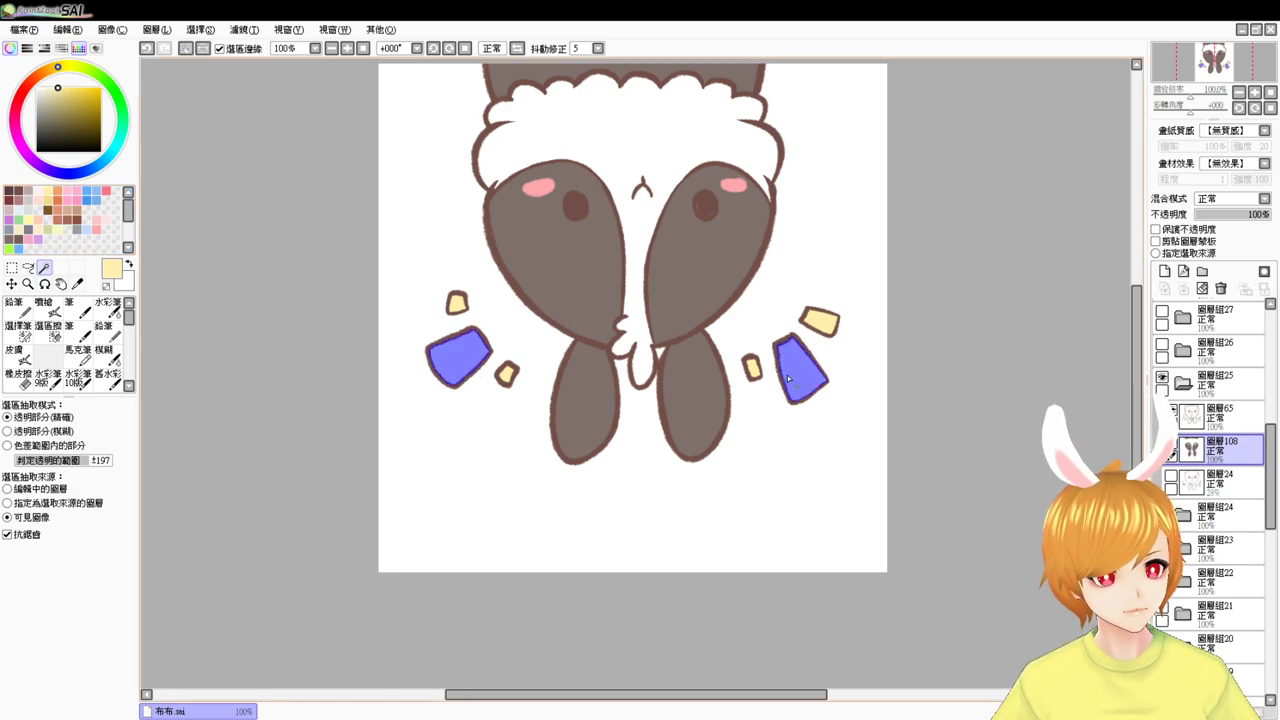
pyautogui.click(42, 216)
pyautogui.hotkey('ctrl', 'f')
pyautogui.hotkey('ctrl', 'd')
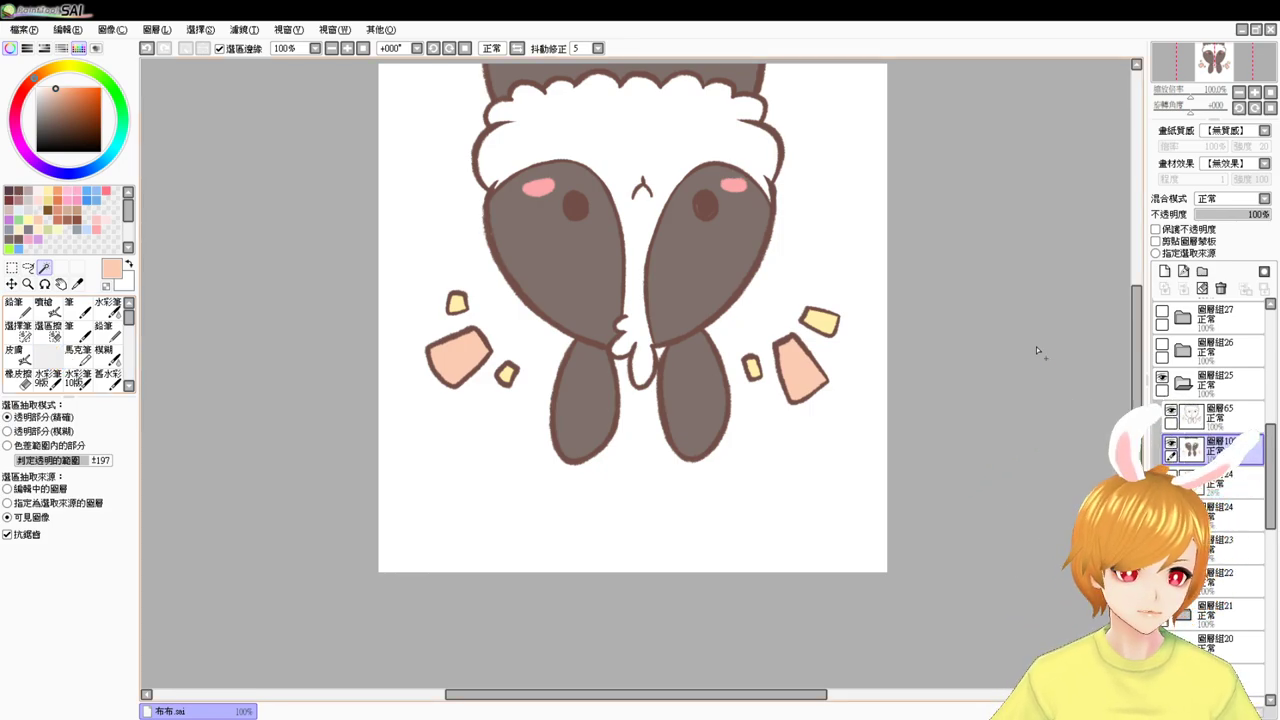
# - Show 圖層組26 instead of 圖層組25 and add a new layer directly beneath its line art layer 圖層66
pyautogui.click(1182, 383)
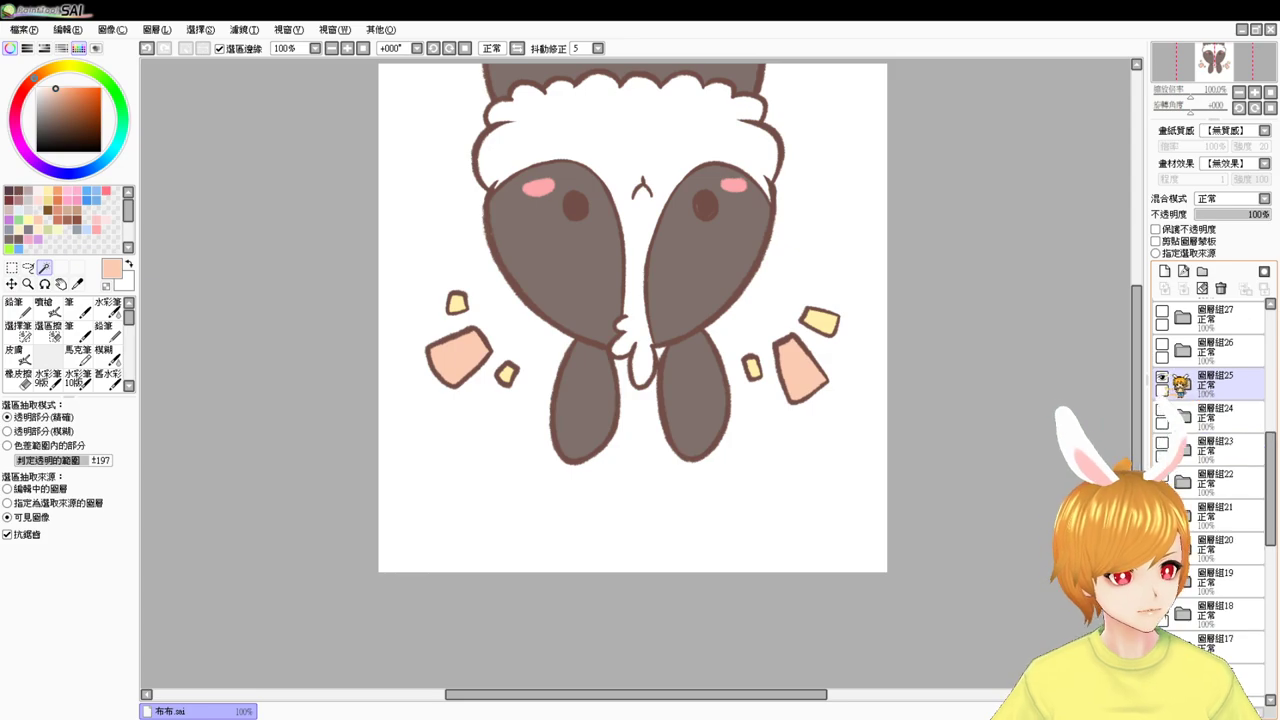
pyautogui.click(1162, 378)
pyautogui.click(1163, 346)
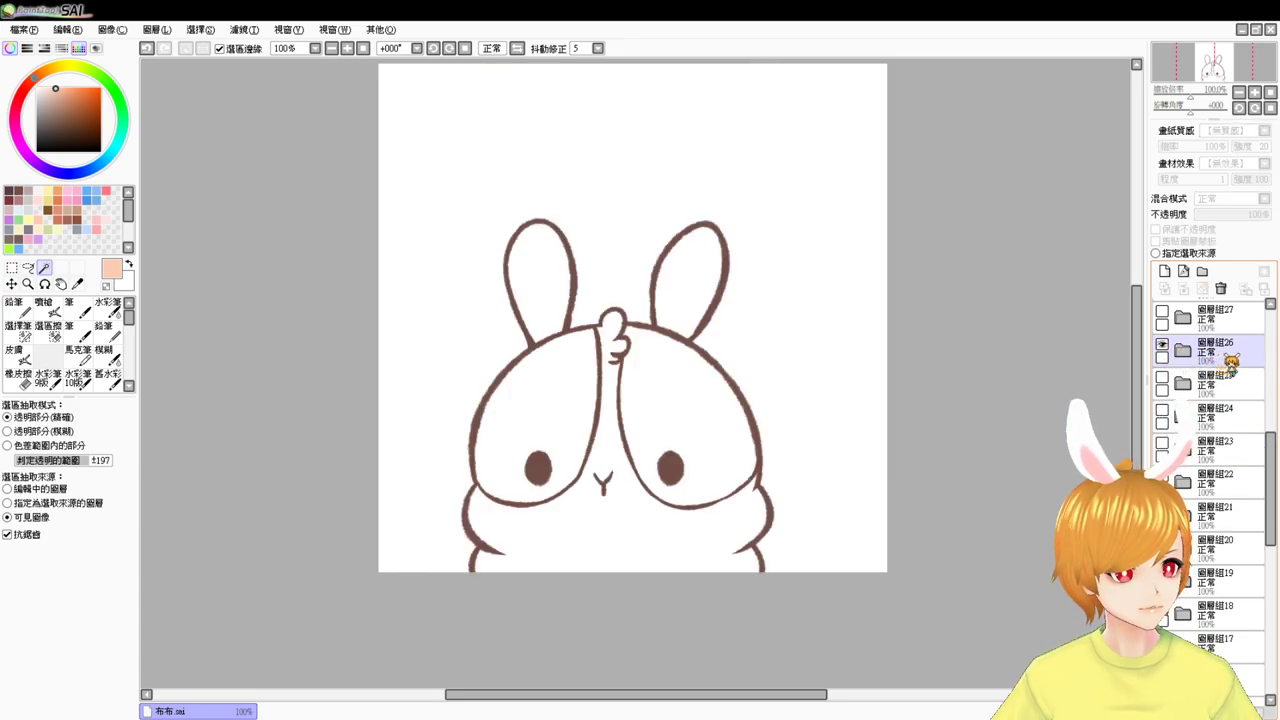
pyautogui.click(1199, 362)
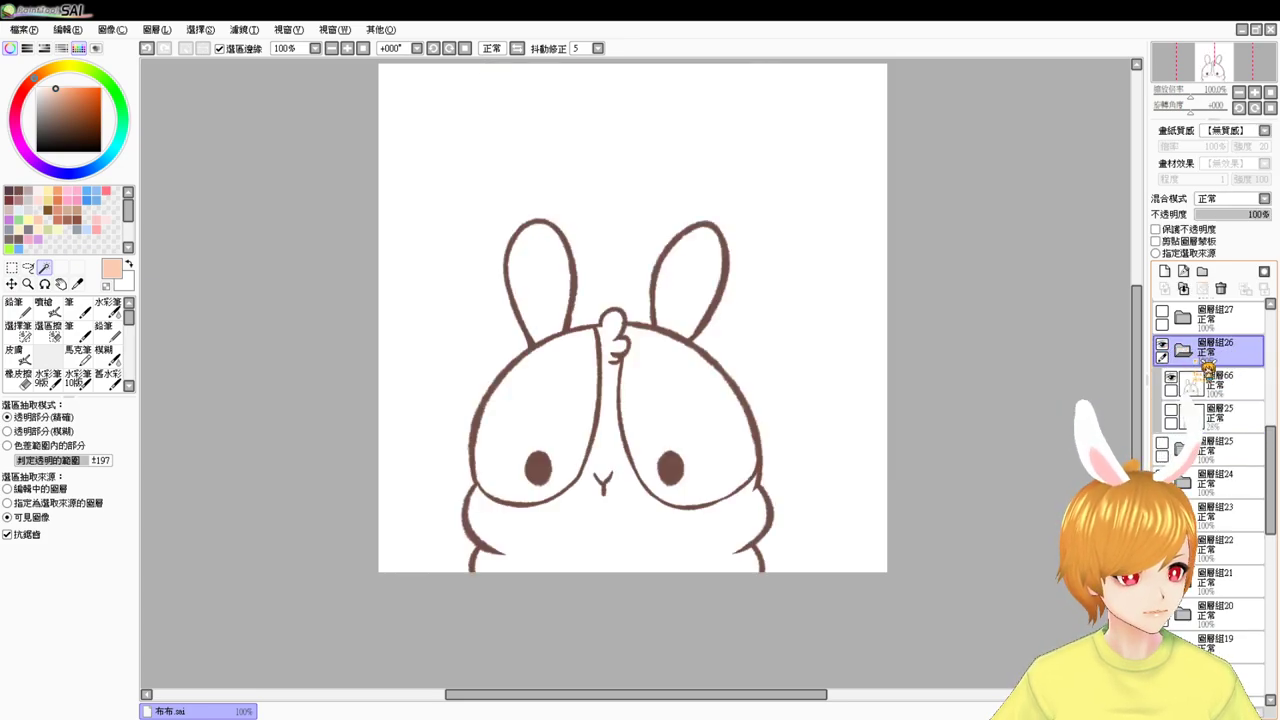
pyautogui.click(1184, 352)
pyautogui.click(1236, 390)
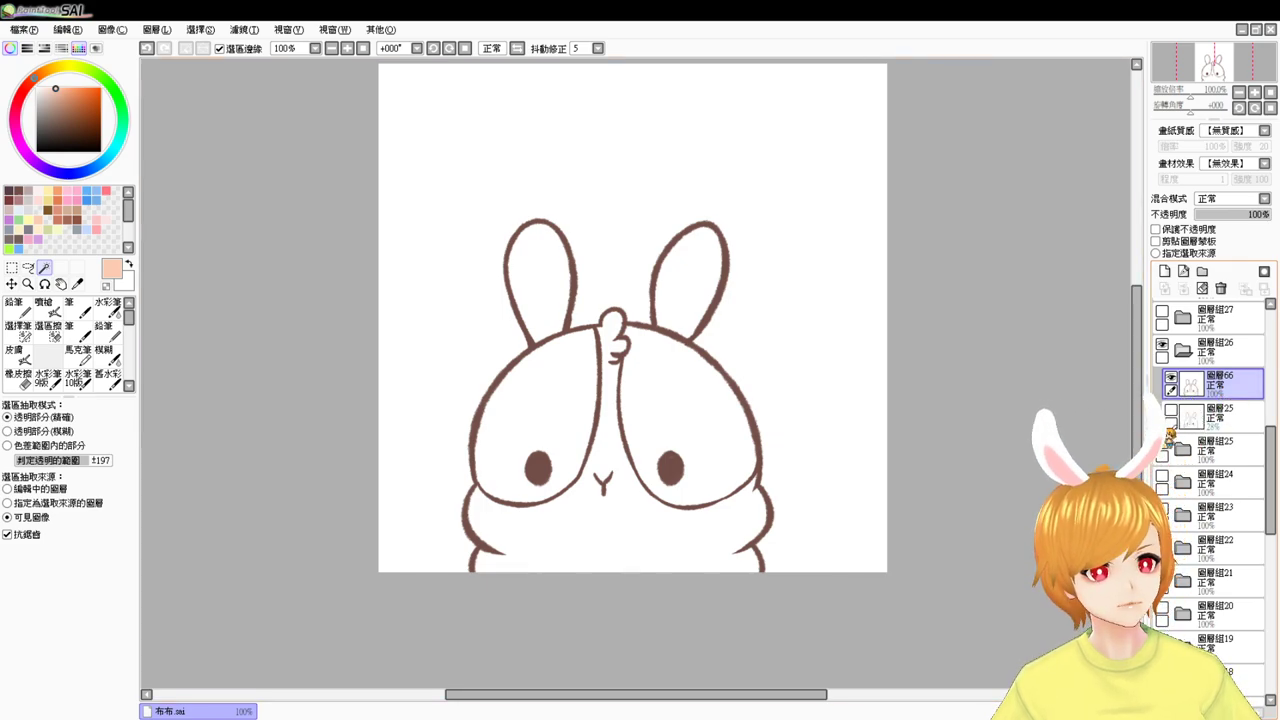
pyautogui.click(1214, 409)
pyautogui.click(1164, 271)
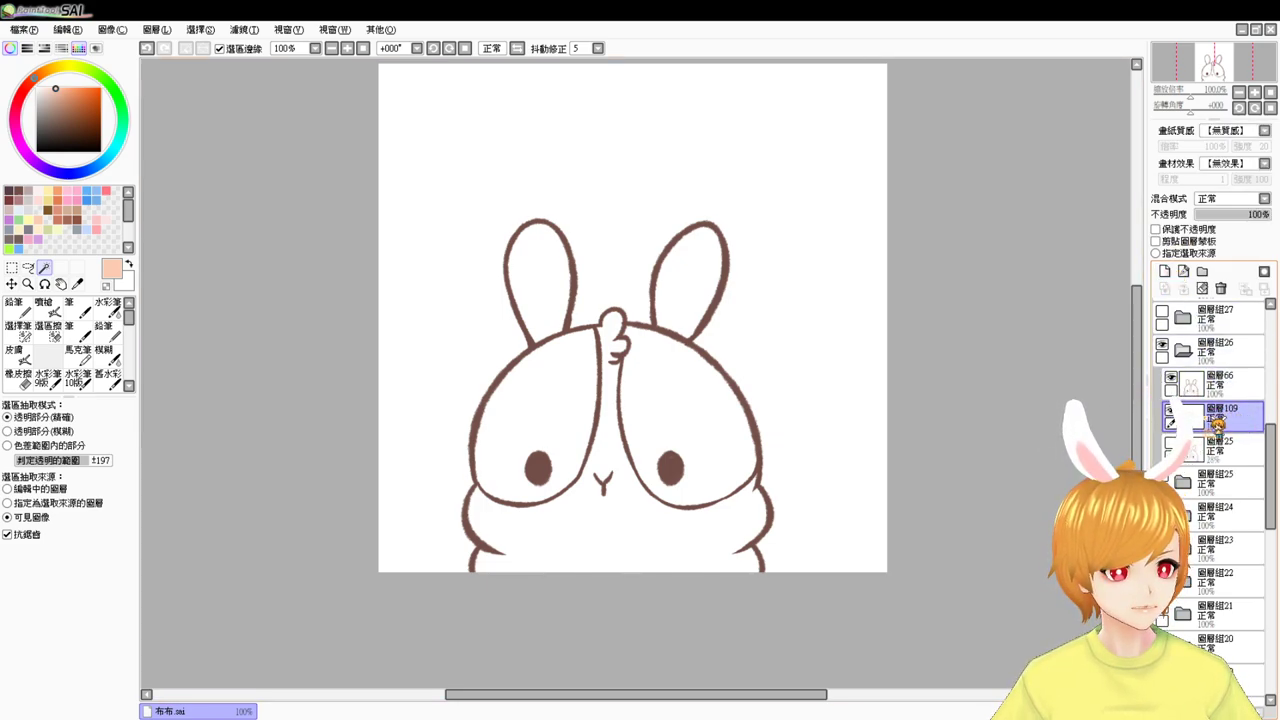
# - Select both ears and both eye patches of the rabbit and fill them with dark grey-brown
pyautogui.click(533, 370)
pyautogui.click(538, 265)
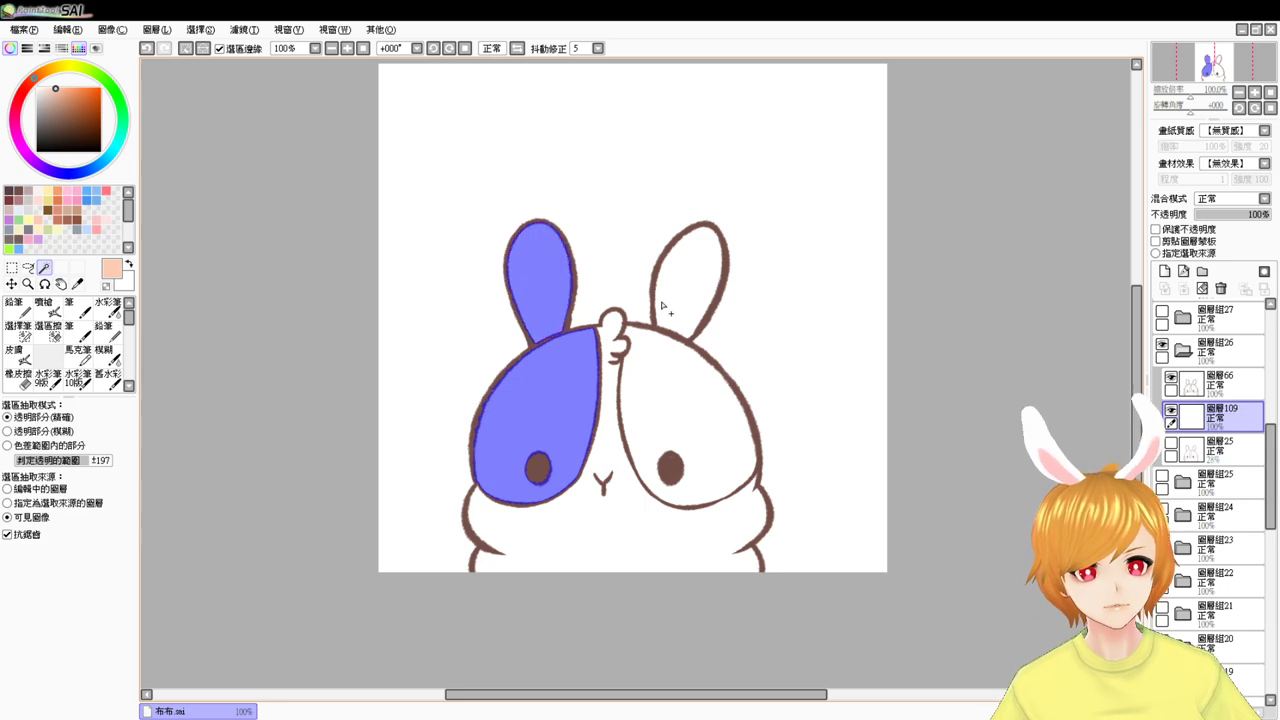
pyautogui.click(688, 270)
pyautogui.click(641, 383)
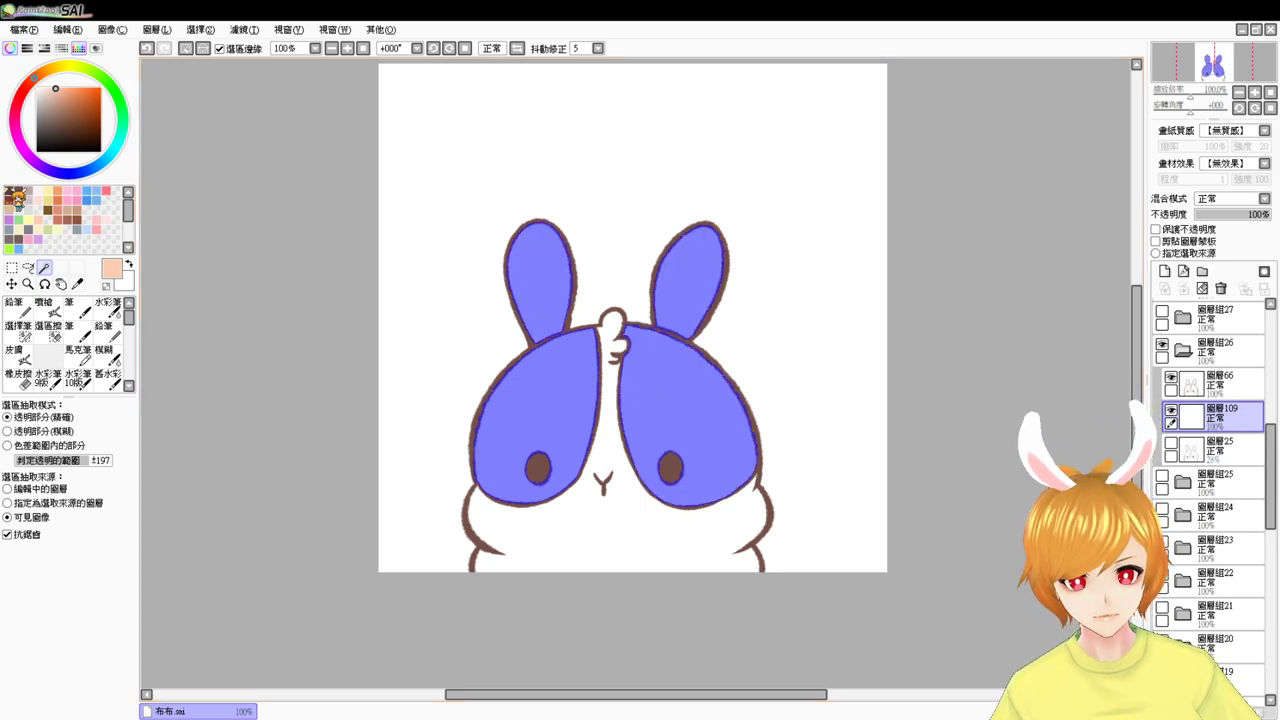
pyautogui.click(17, 240)
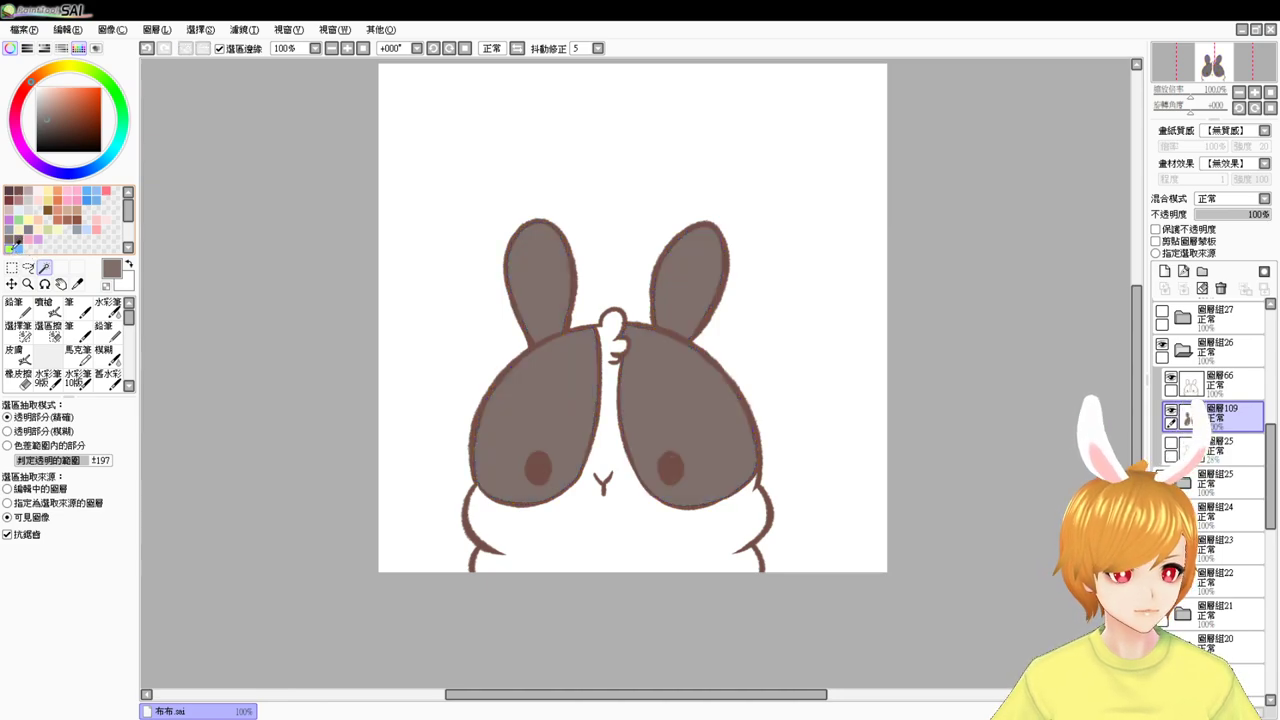
# - Select the rabbit's forehead stripe, muzzle and body as one area and fill it with white
pyautogui.click(551, 523)
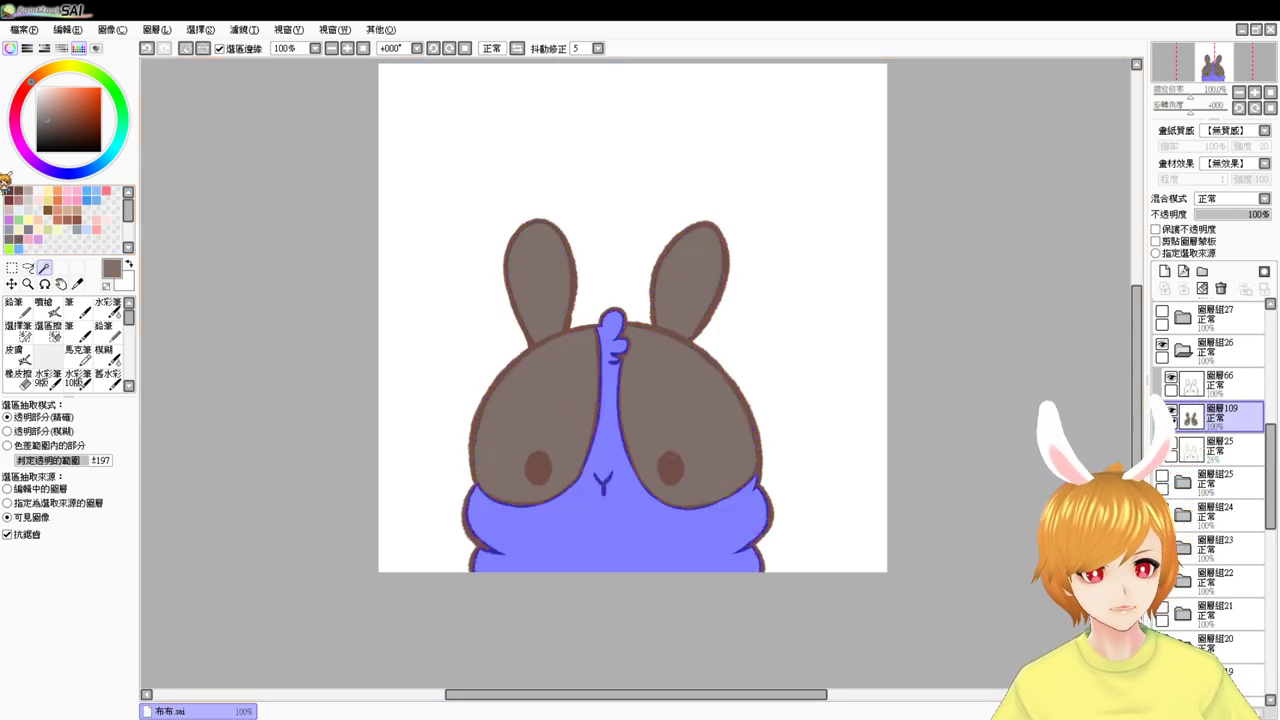
pyautogui.moveTo(48, 108); pyautogui.dragTo(10, 62)
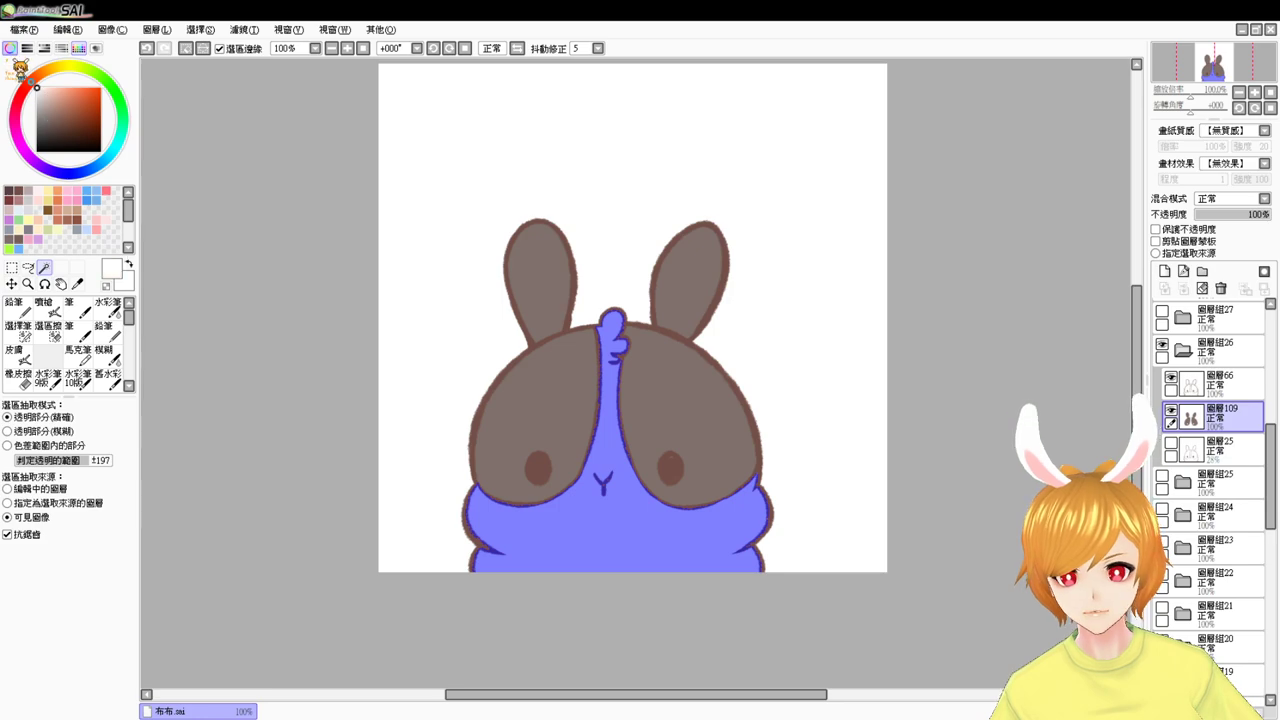
pyautogui.hotkey('ctrl', 'd')
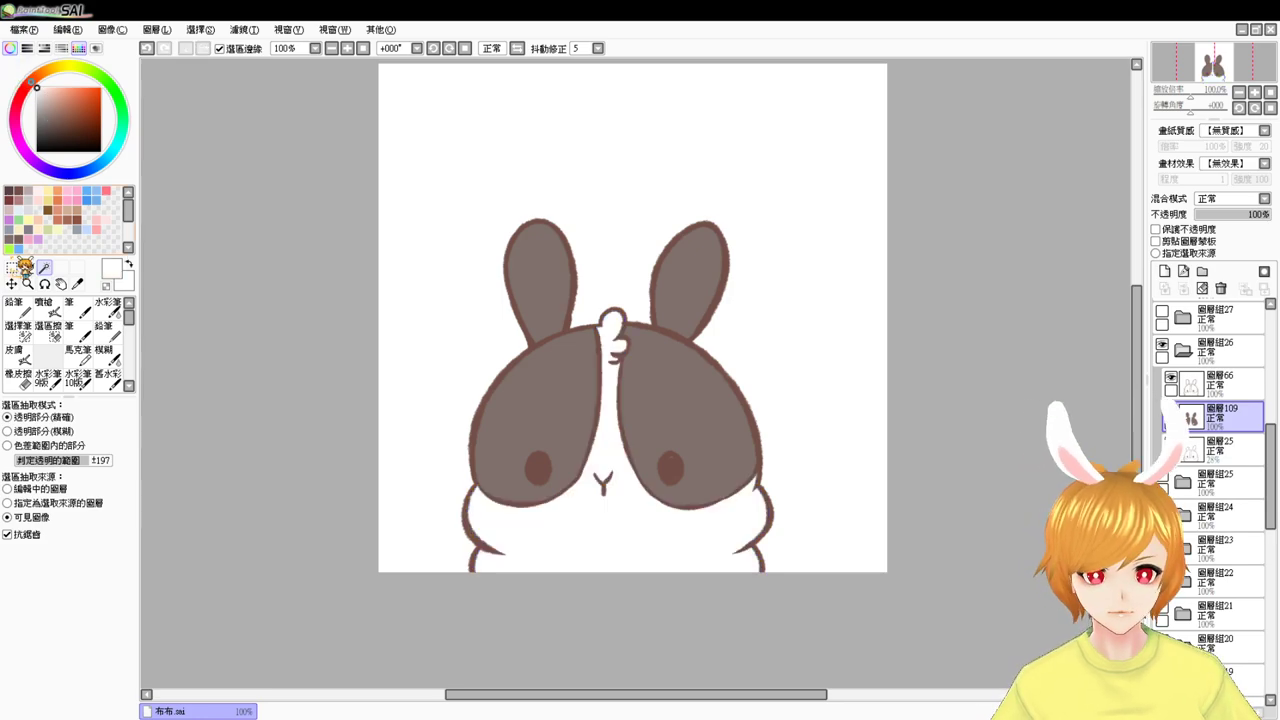
# - Airbrush pink blush on both cheeks, just below the outer side of each eye
pyautogui.click(97, 229)
pyautogui.click(43, 307)
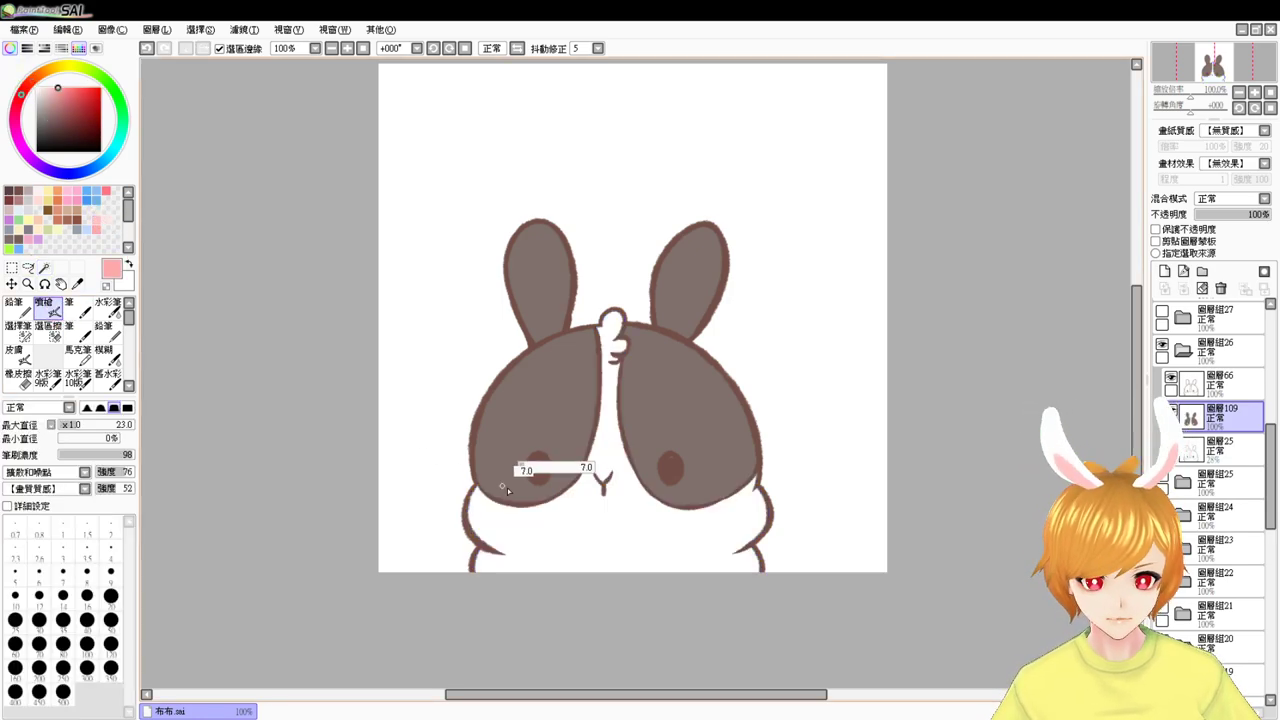
pyautogui.moveTo(497, 491); pyautogui.dragTo(515, 491)
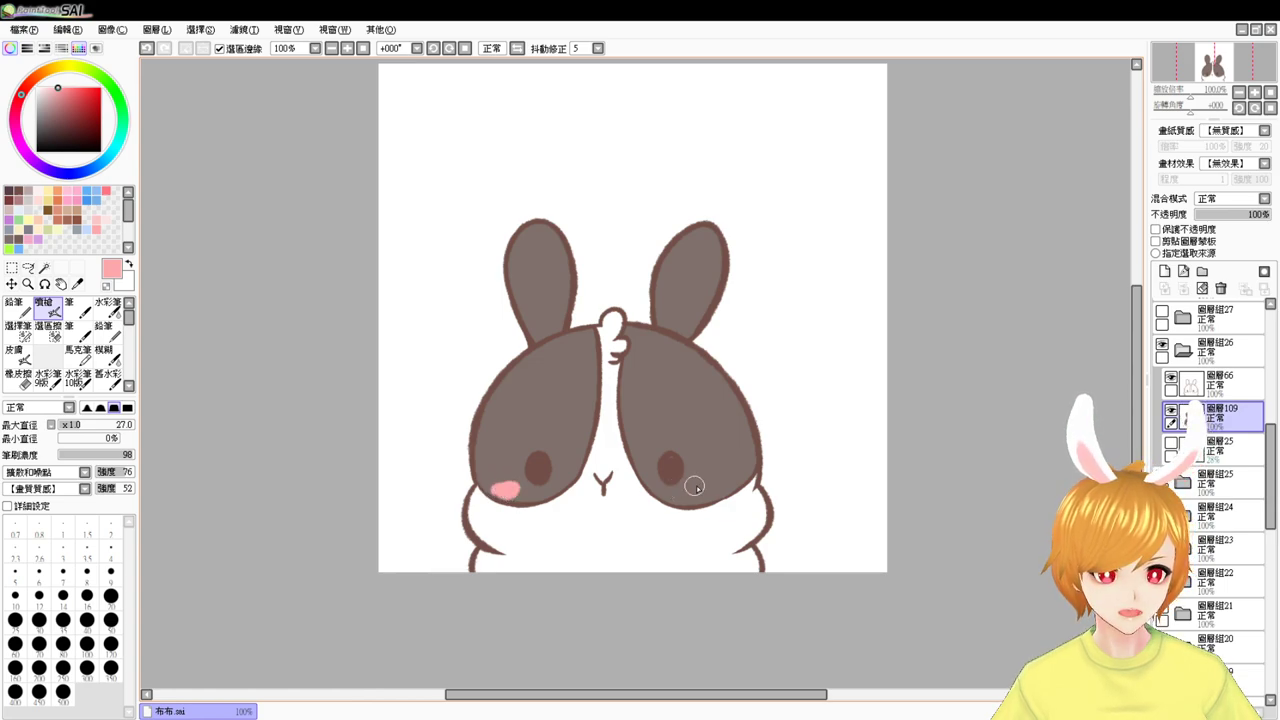
pyautogui.moveTo(691, 481); pyautogui.dragTo(710, 487)
pyautogui.hotkey('ctrl', 'z')
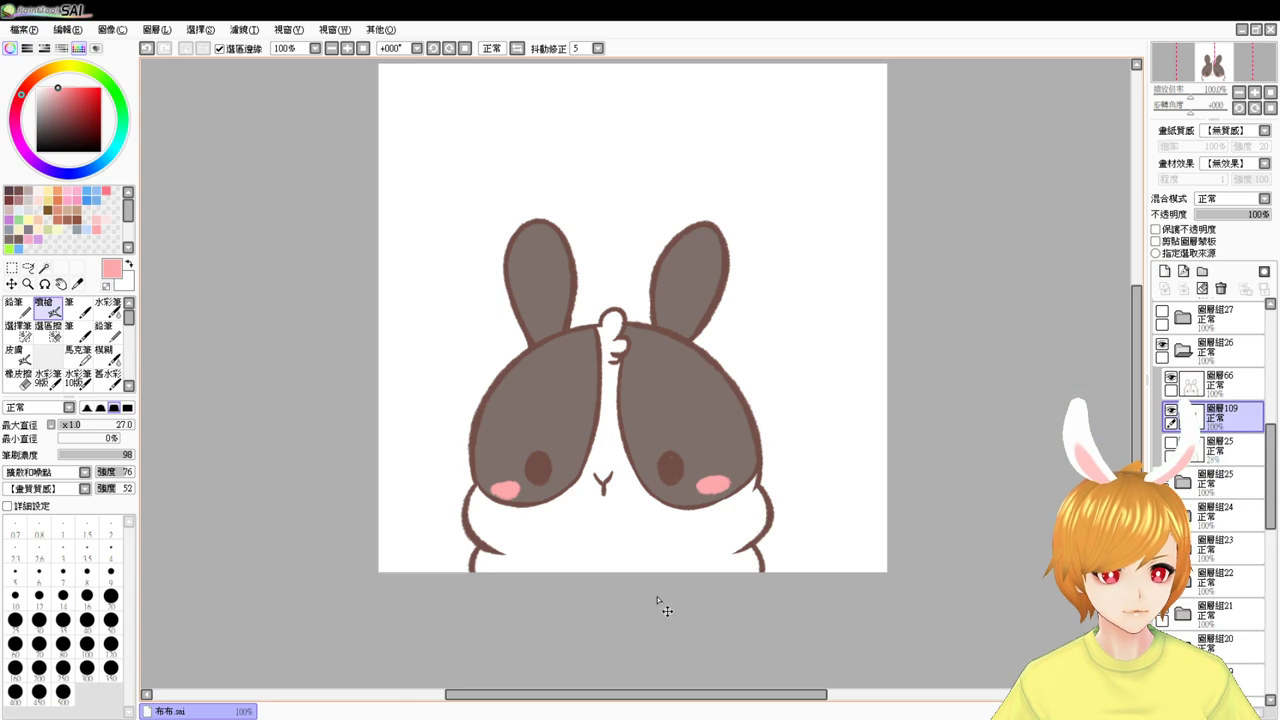
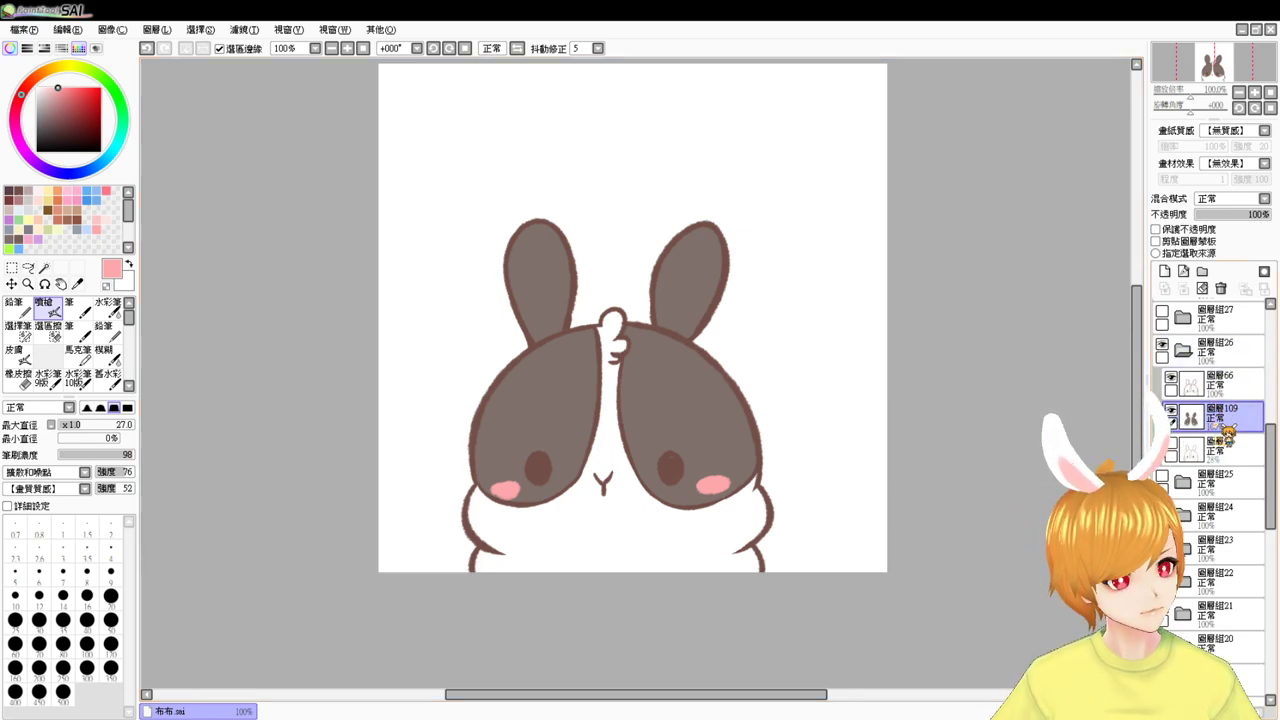
# - Collapse and hide 圖層組26, show and expand 圖層組27, and make its line art layer 圖層67 active
pyautogui.click(1236, 384)
pyautogui.click(1185, 350)
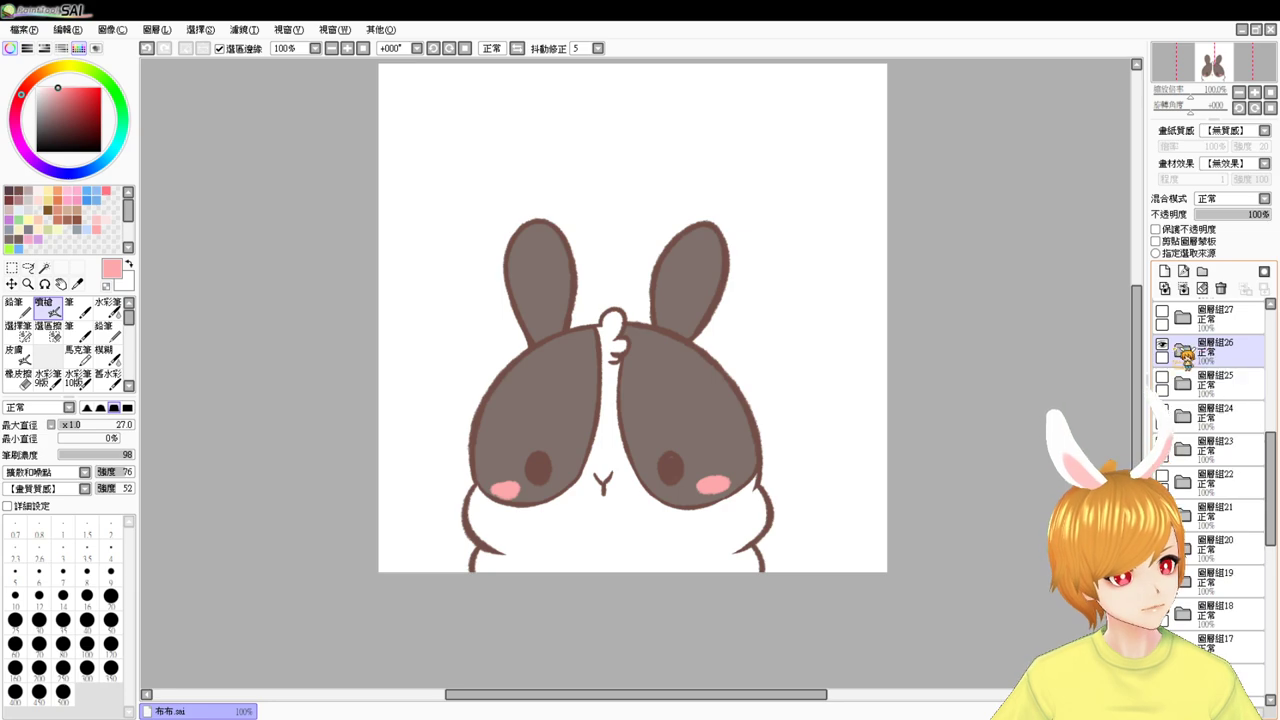
pyautogui.click(1162, 344)
pyautogui.click(1162, 311)
pyautogui.click(1186, 317)
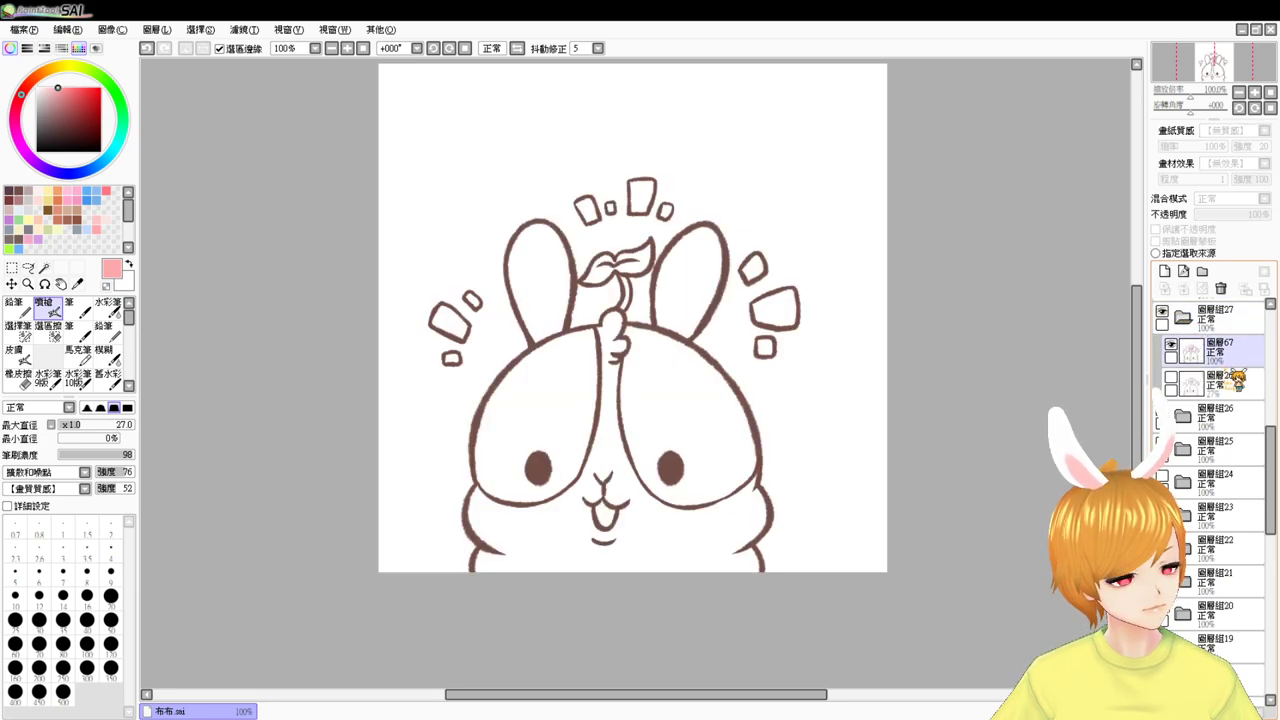
pyautogui.click(1216, 348)
# - Select both ears and both eye patches of the sprout rabbit and pick dark grey-brown as the colour
pyautogui.click(44, 268)
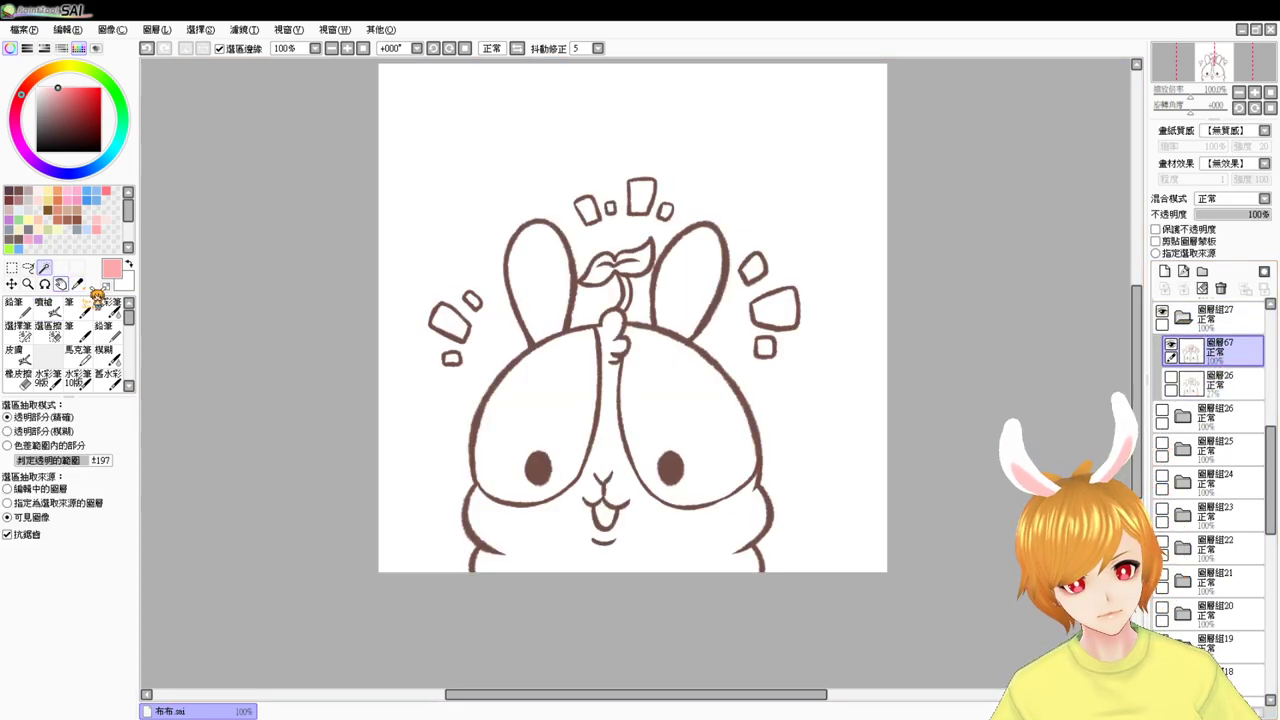
pyautogui.click(540, 400)
pyautogui.click(690, 400)
pyautogui.click(677, 287)
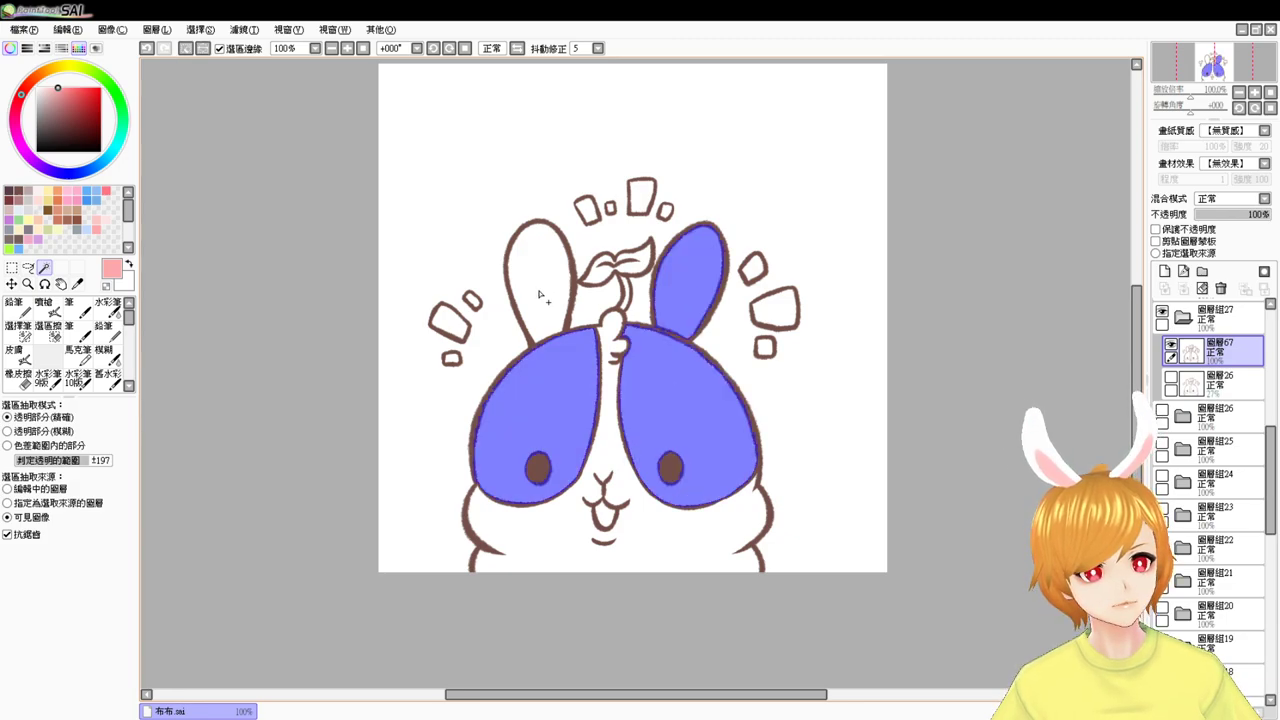
pyautogui.click(538, 280)
pyautogui.click(12, 240)
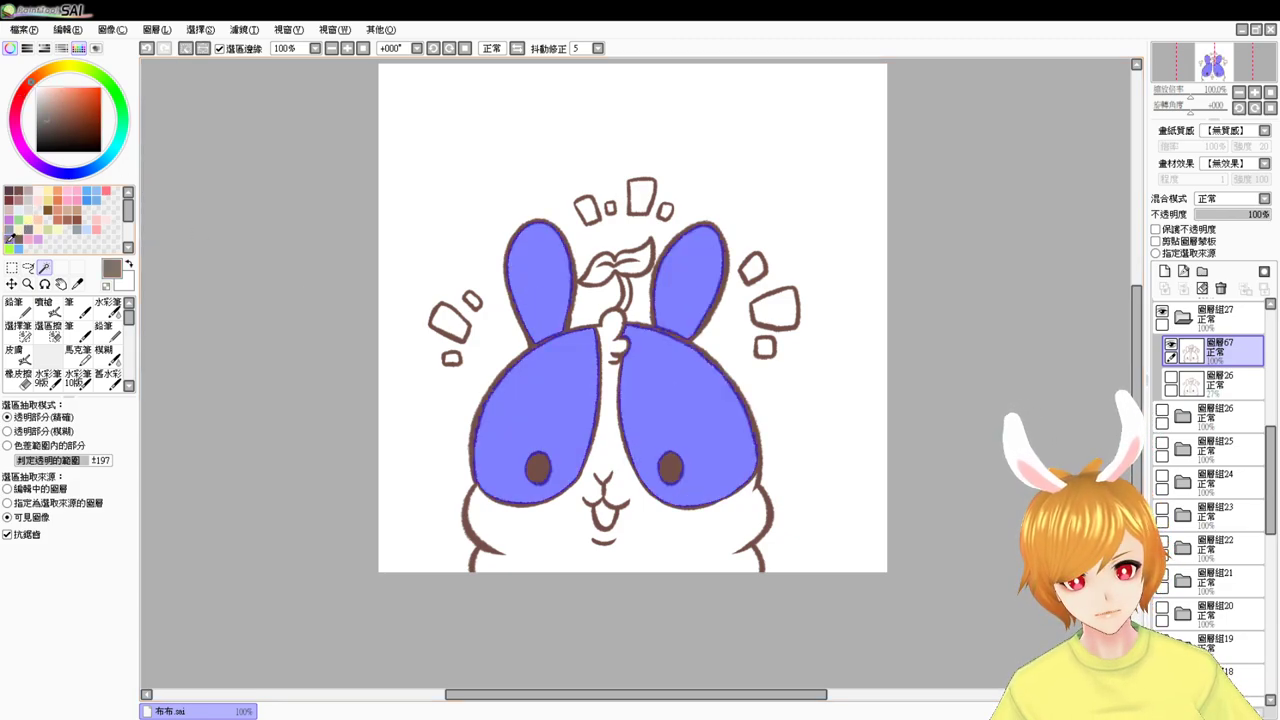
pyautogui.hotkey('ctrl', 'f')
pyautogui.hotkey('ctrl', 'd')
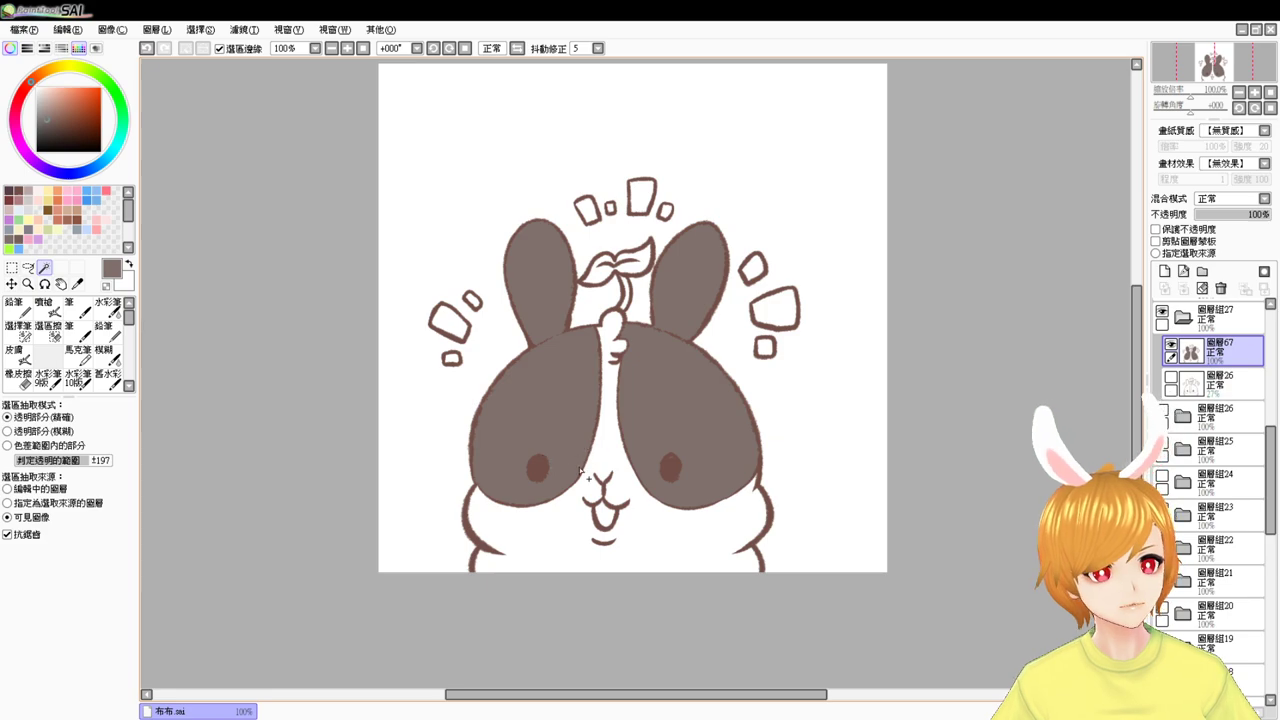
pyautogui.hotkey('ctrl', 'z')
pyautogui.hotkey('ctrl', 'z')
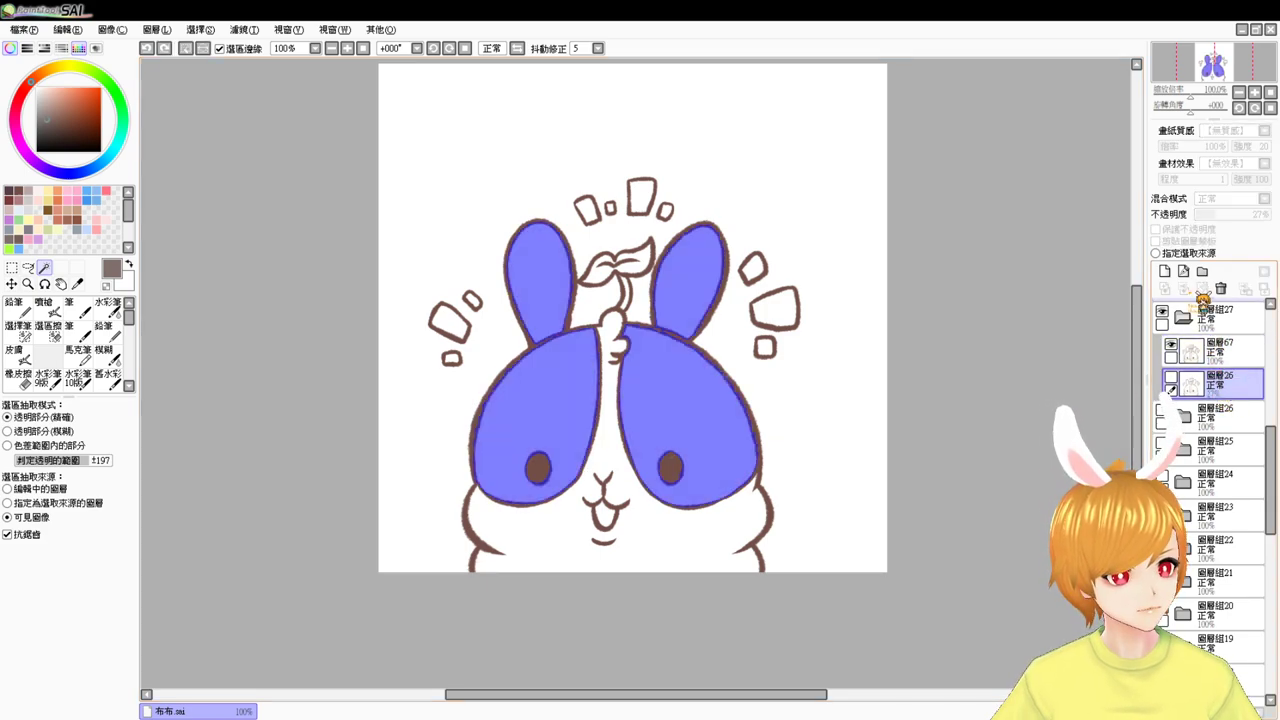
# - Add a new layer directly beneath 圖層67 and fill the selected ears and eye patches with dark grey-brown on it
pyautogui.click(1164, 271)
pyautogui.hotkey('ctrl', 'f')
pyautogui.hotkey('ctrl', 'd')
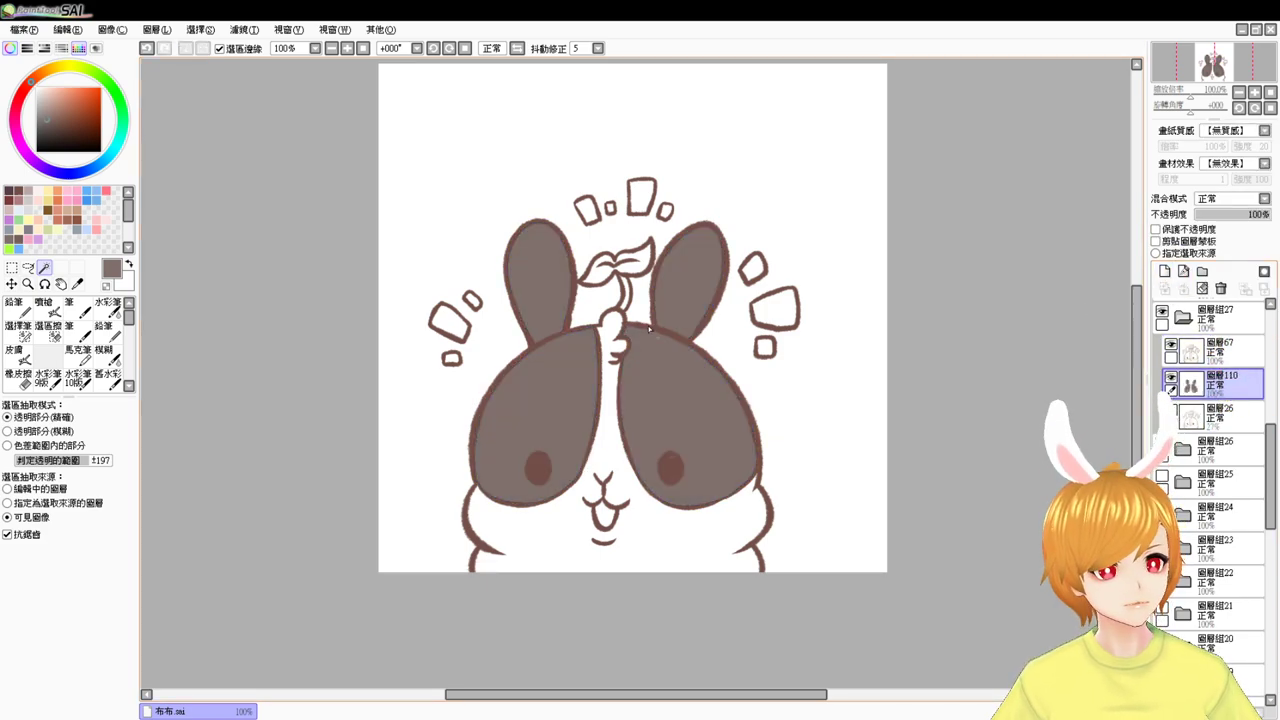
# - Select the sprout rabbit's forehead stripe, muzzle and body and fill the area with white
pyautogui.click(609, 385)
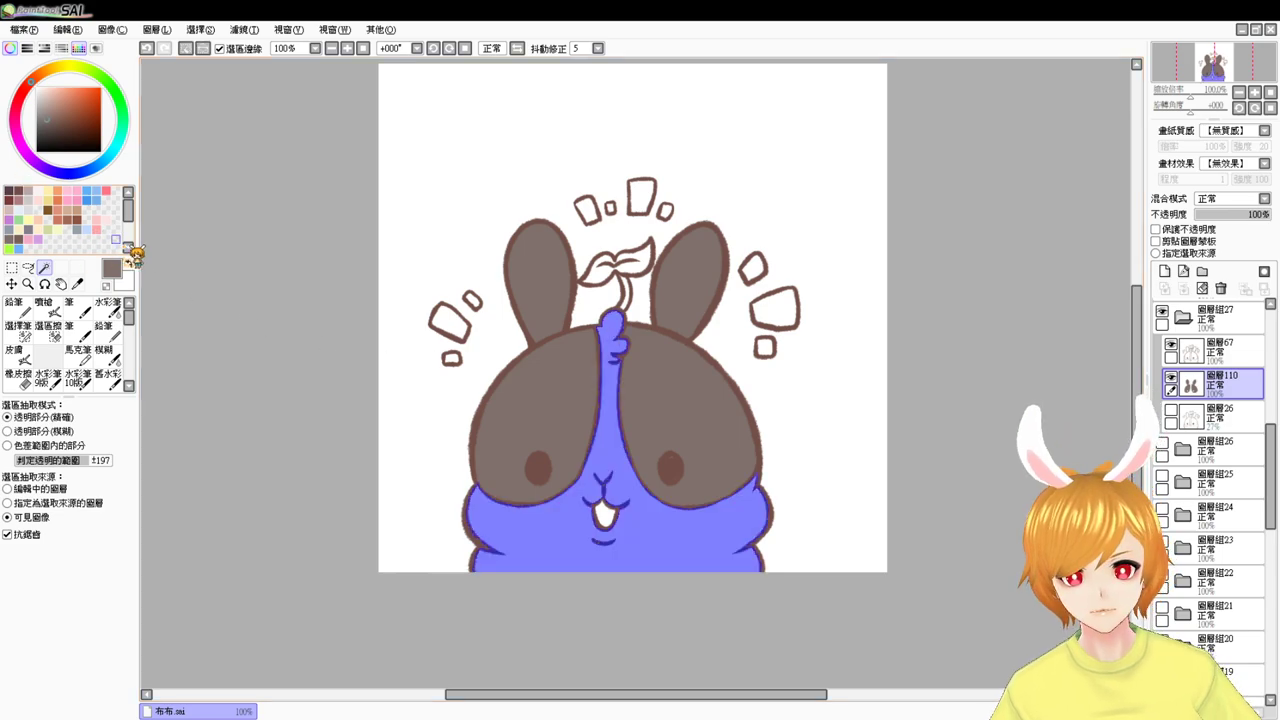
pyautogui.moveTo(48, 110); pyautogui.dragTo(29, 77)
pyautogui.hotkey('ctrl', 'f')
pyautogui.hotkey('ctrl', 'd')
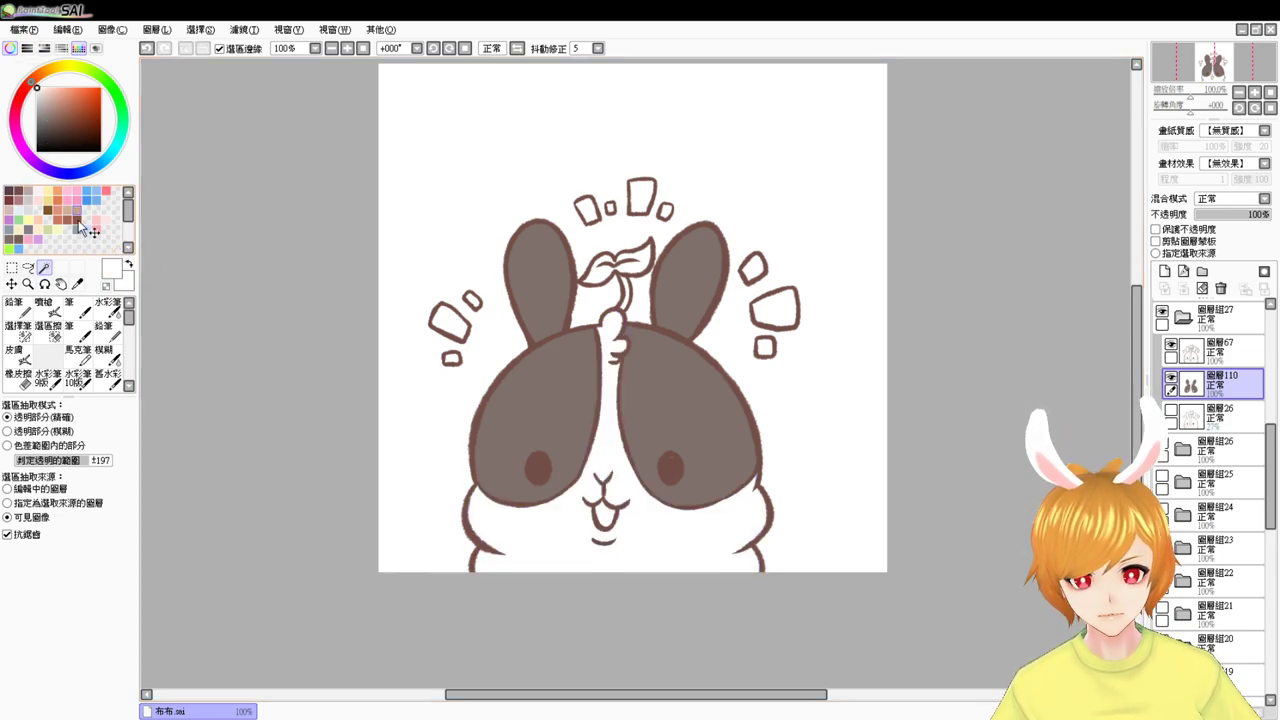
# - Airbrush pink blush on the sprout rabbit's two cheeks, below the outer side of each eye
pyautogui.click(97, 230)
pyautogui.click(56, 310)
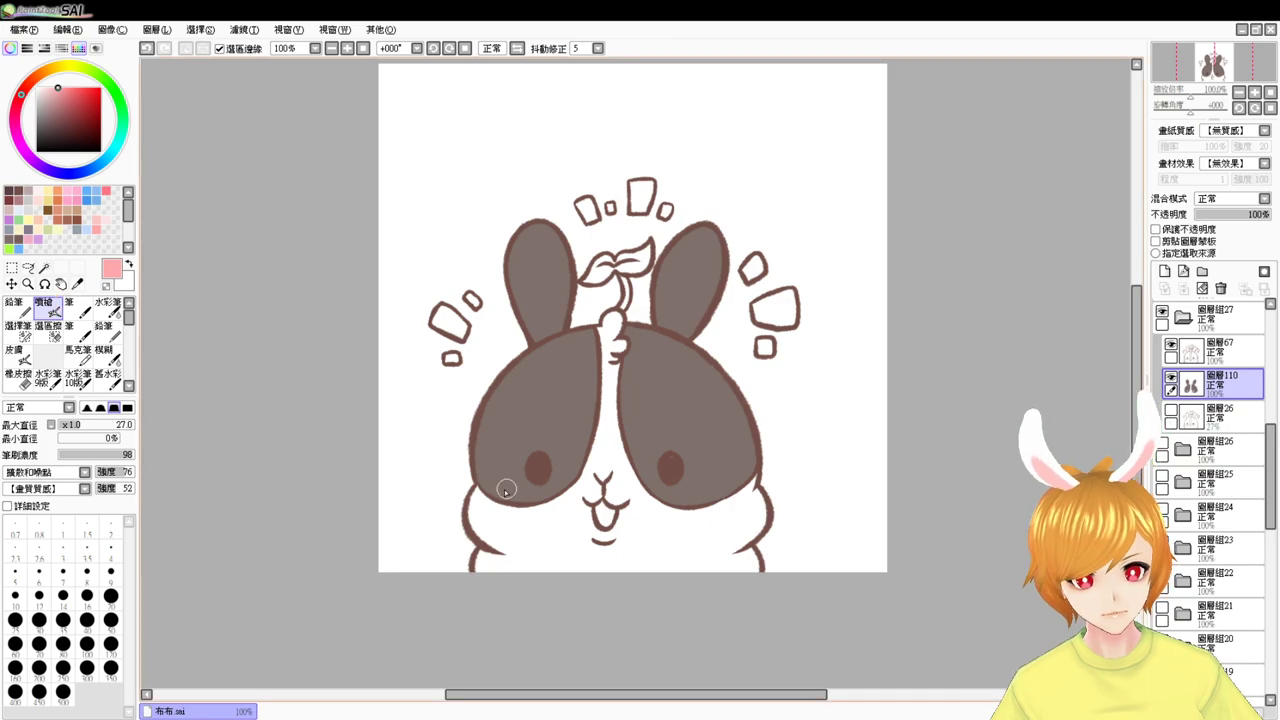
pyautogui.moveTo(506, 486); pyautogui.dragTo(510, 488)
pyautogui.moveTo(694, 492)
pyautogui.mouseDown()
pyautogui.moveTo(706, 487)
pyautogui.moveTo(693, 494)
pyautogui.mouseUp()
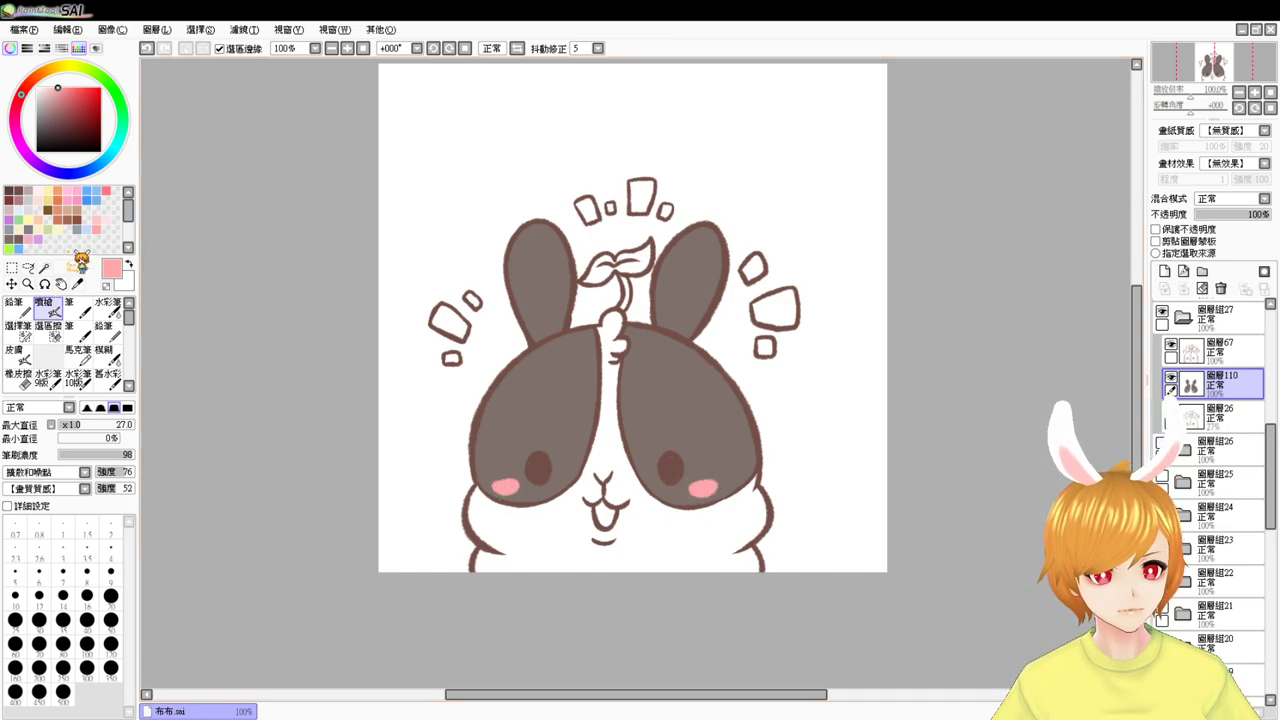
# - Select only the inside of the open mouth and fill it with white
pyautogui.click(44, 268)
pyautogui.click(609, 451)
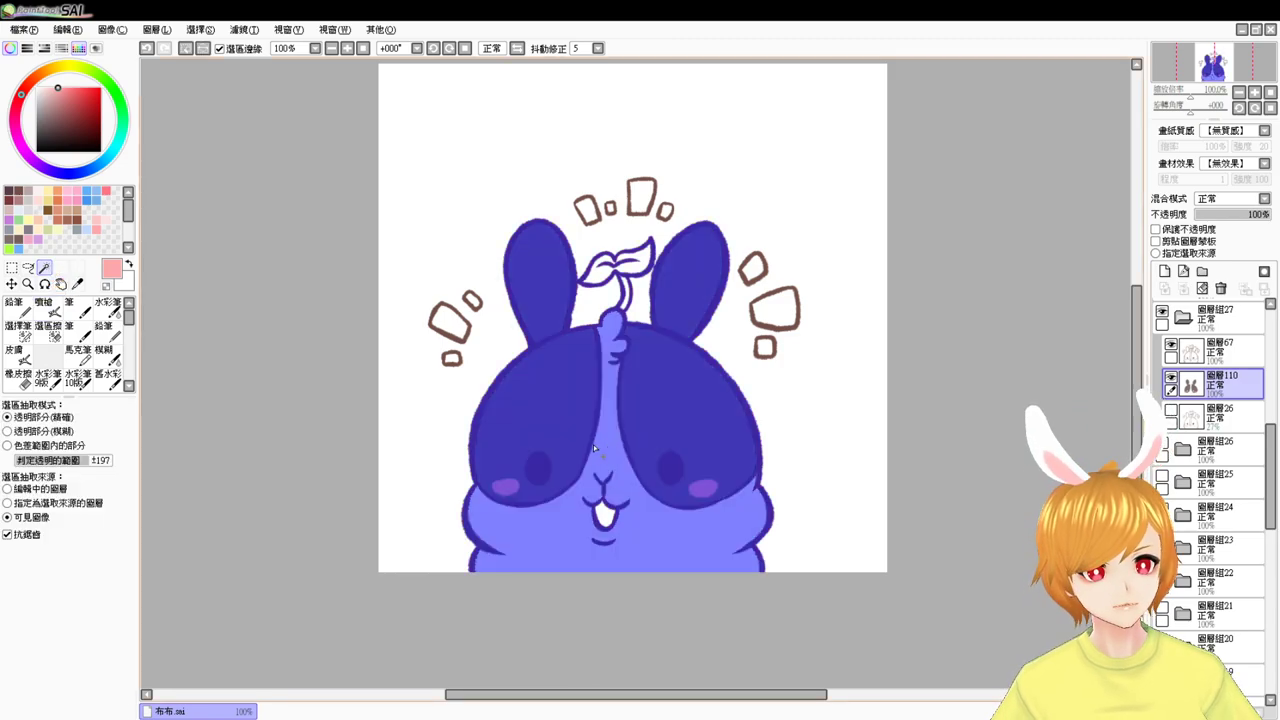
pyautogui.click(606, 515)
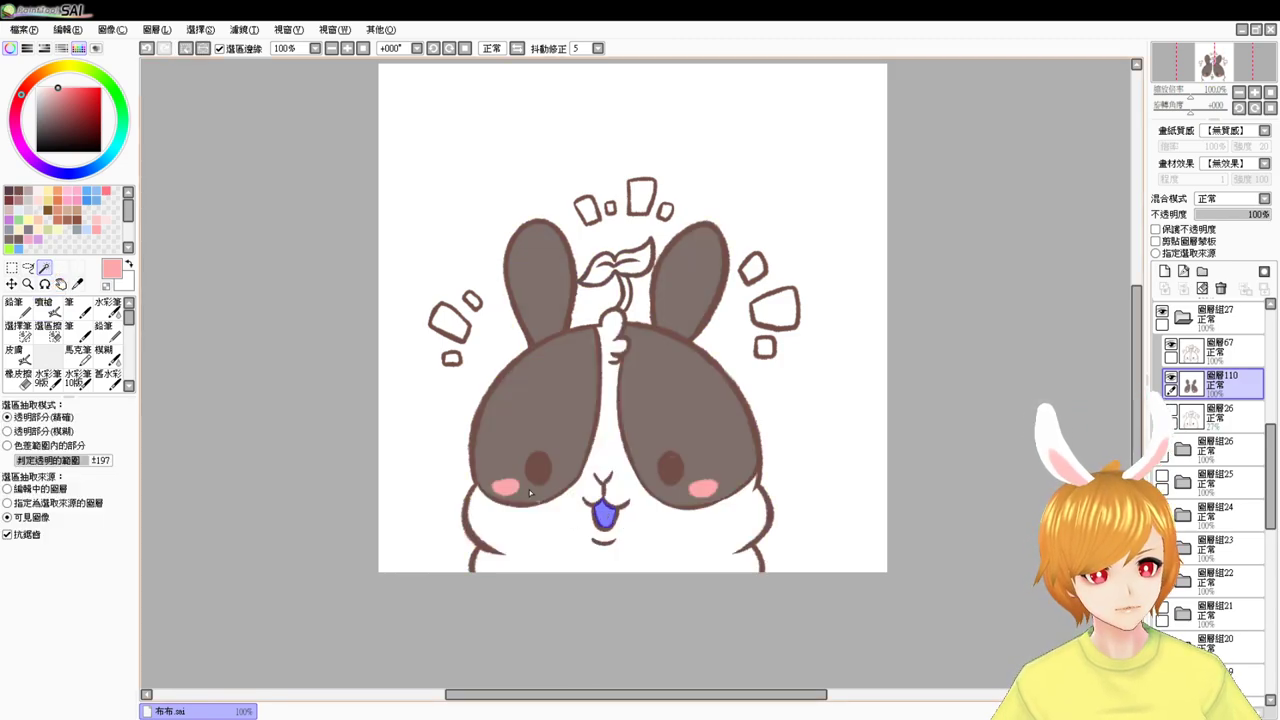
pyautogui.click(36, 88)
pyautogui.hotkey('ctrl', 'd')
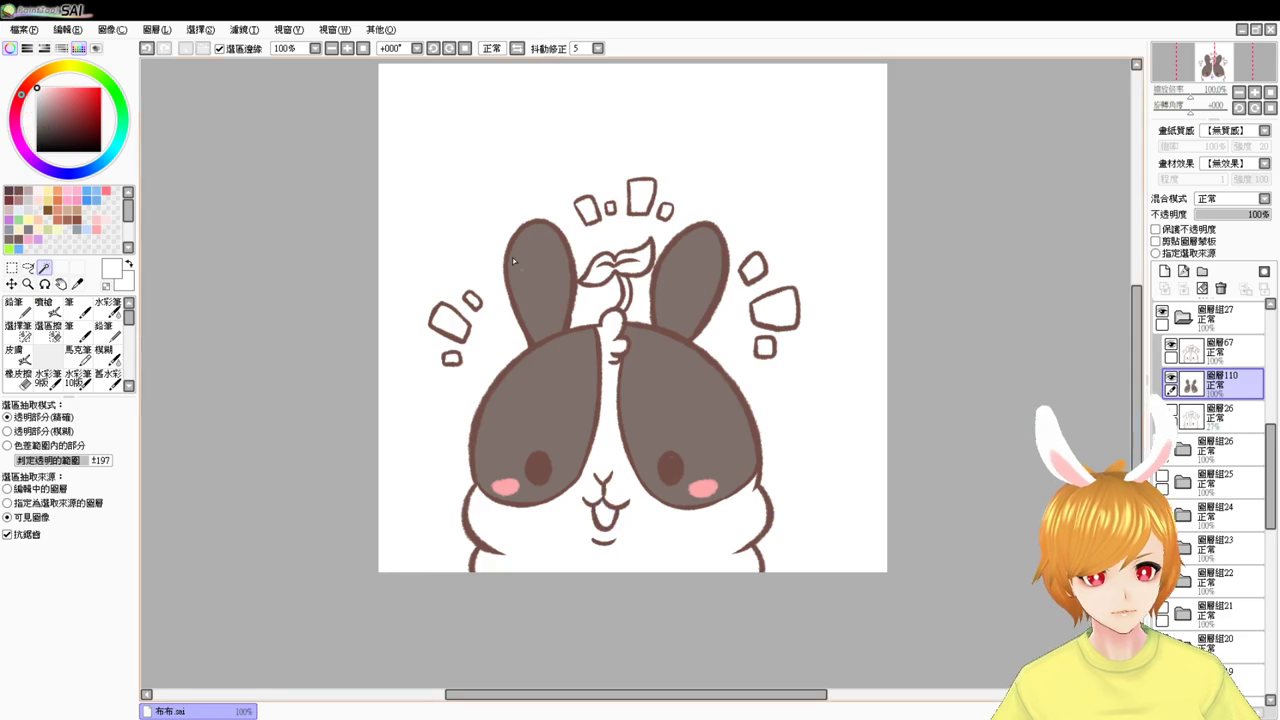
# - Select the leaves and stem of the sprout on the rabbit's head and fill them with light green
pyautogui.click(620, 280)
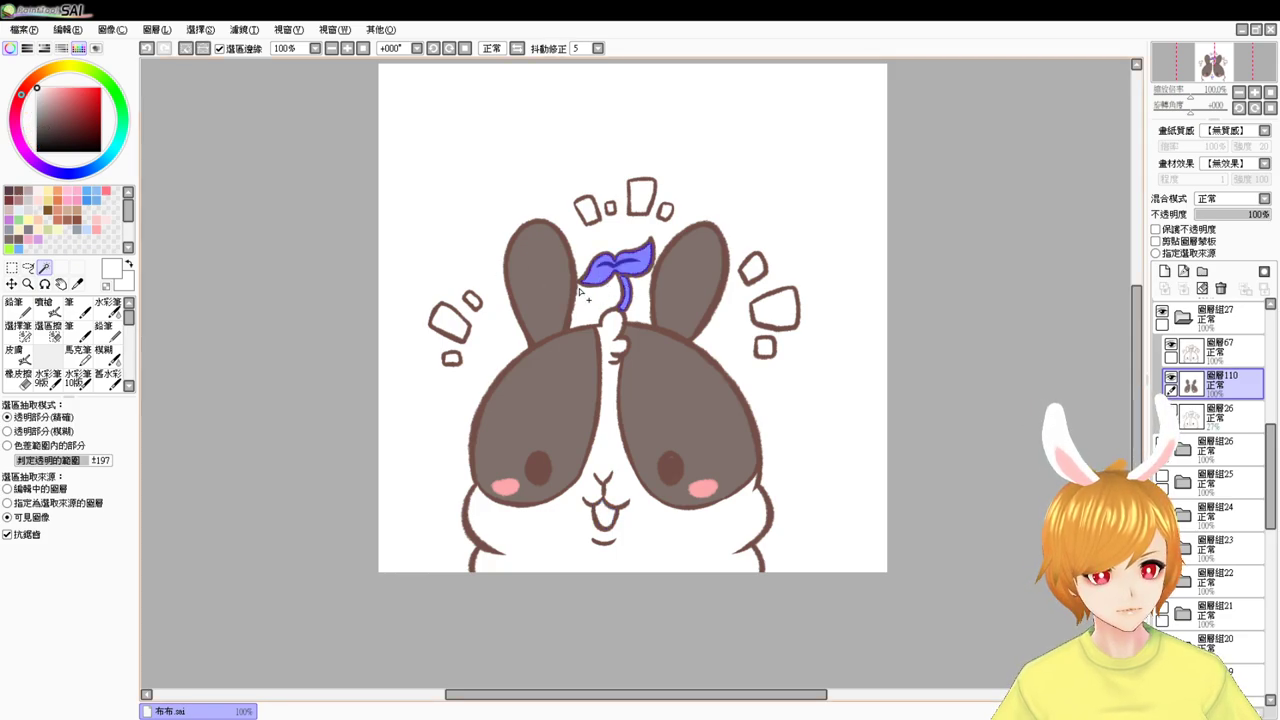
pyautogui.click(18, 328)
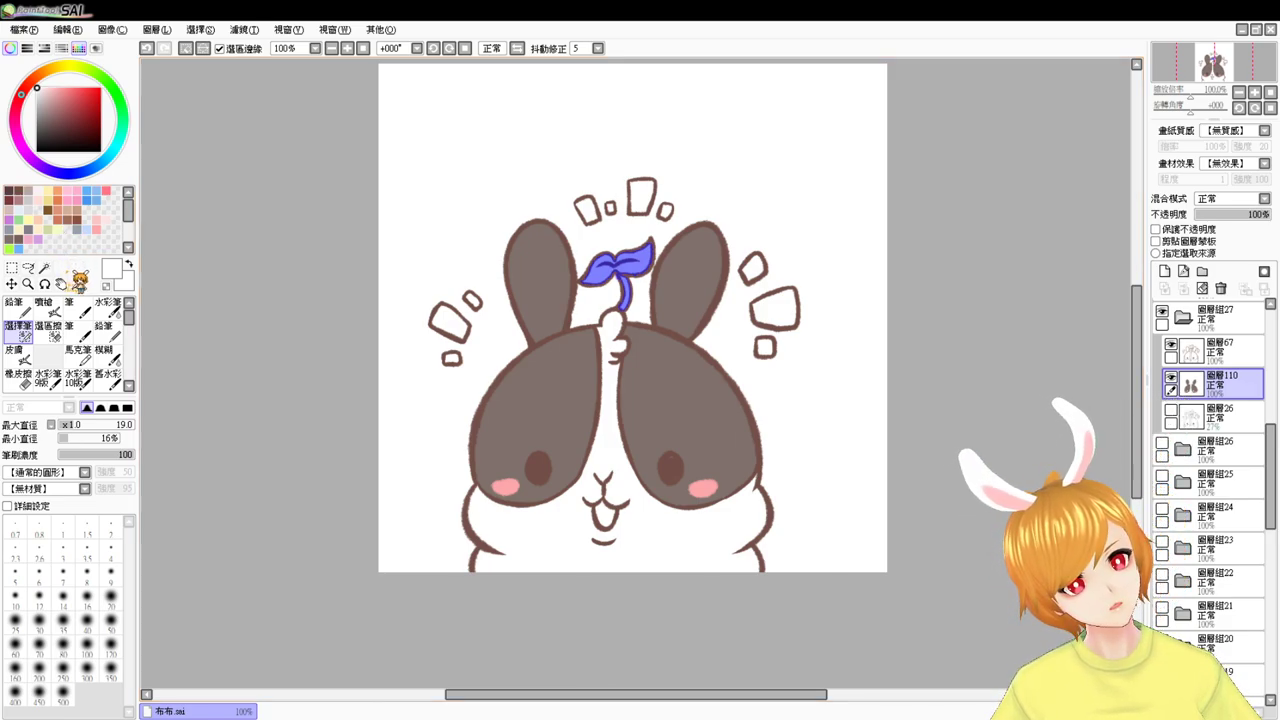
pyautogui.click(24, 220)
pyautogui.click(44, 306)
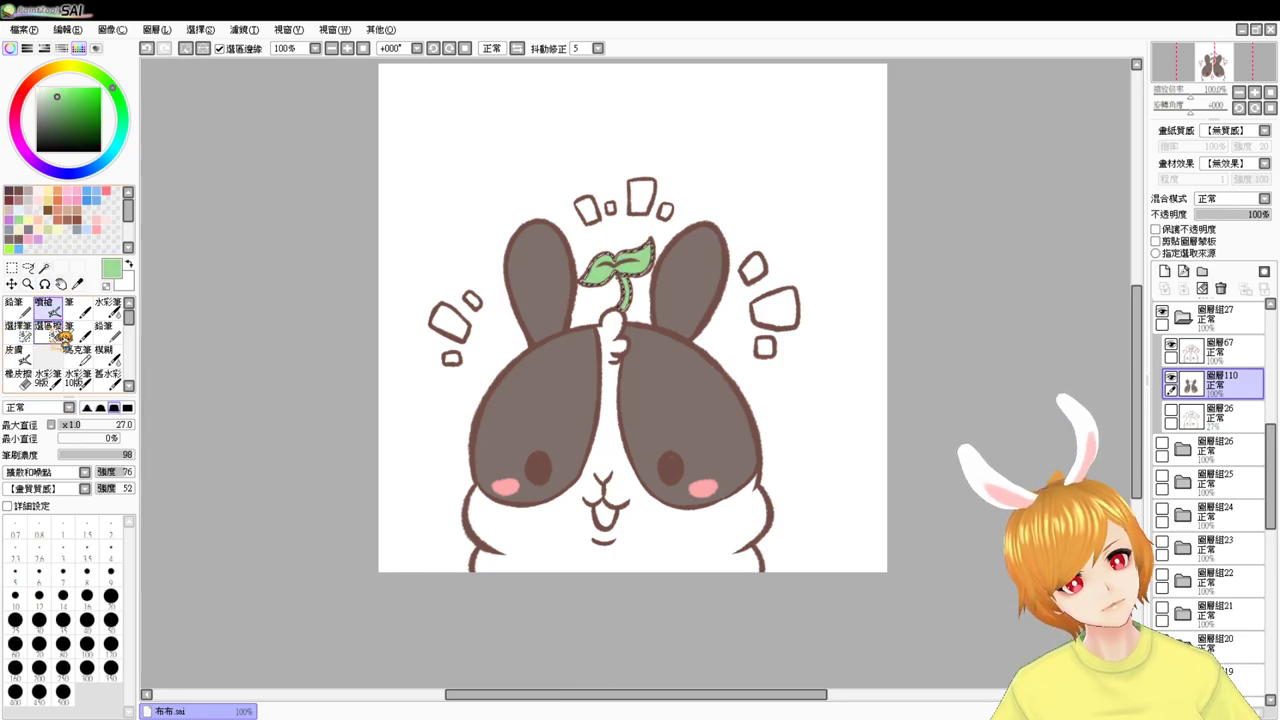
pyautogui.hotkey('ctrl', 'd')
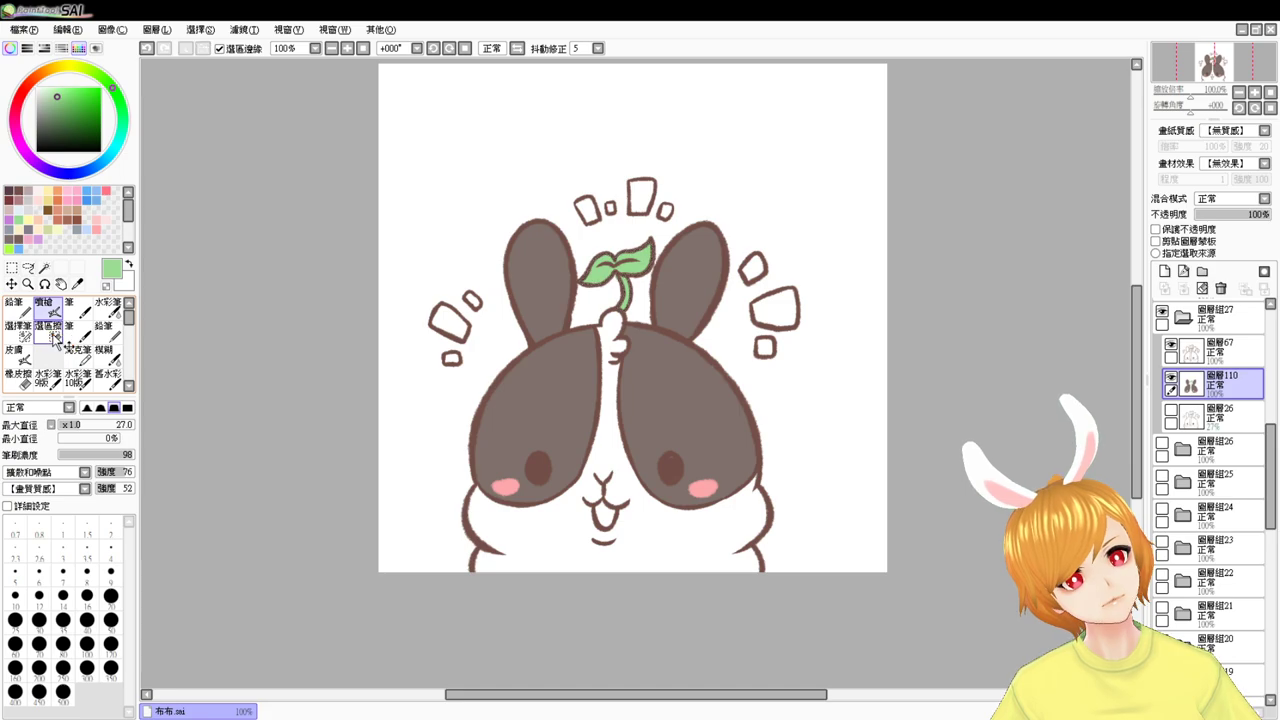
# - Select the four large accent marks around the rabbit's head and fill them with peach
pyautogui.click(44, 268)
pyautogui.click(440, 322)
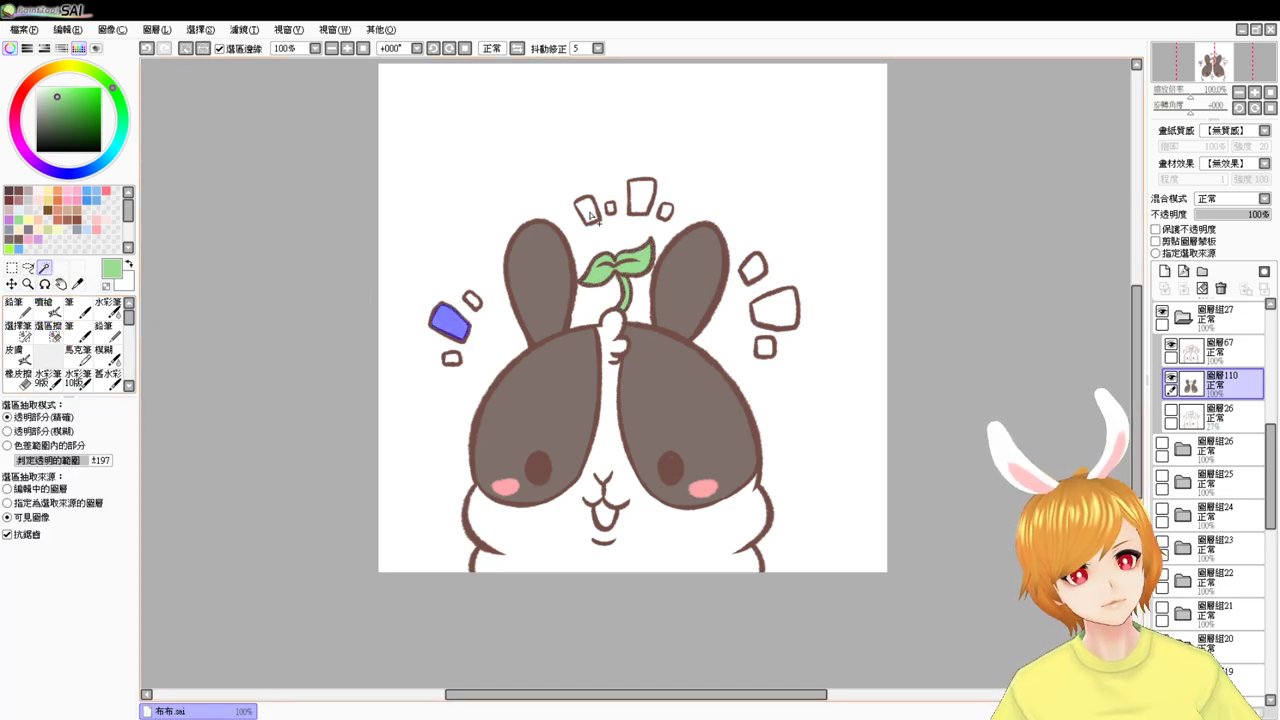
pyautogui.click(640, 194)
pyautogui.click(766, 318)
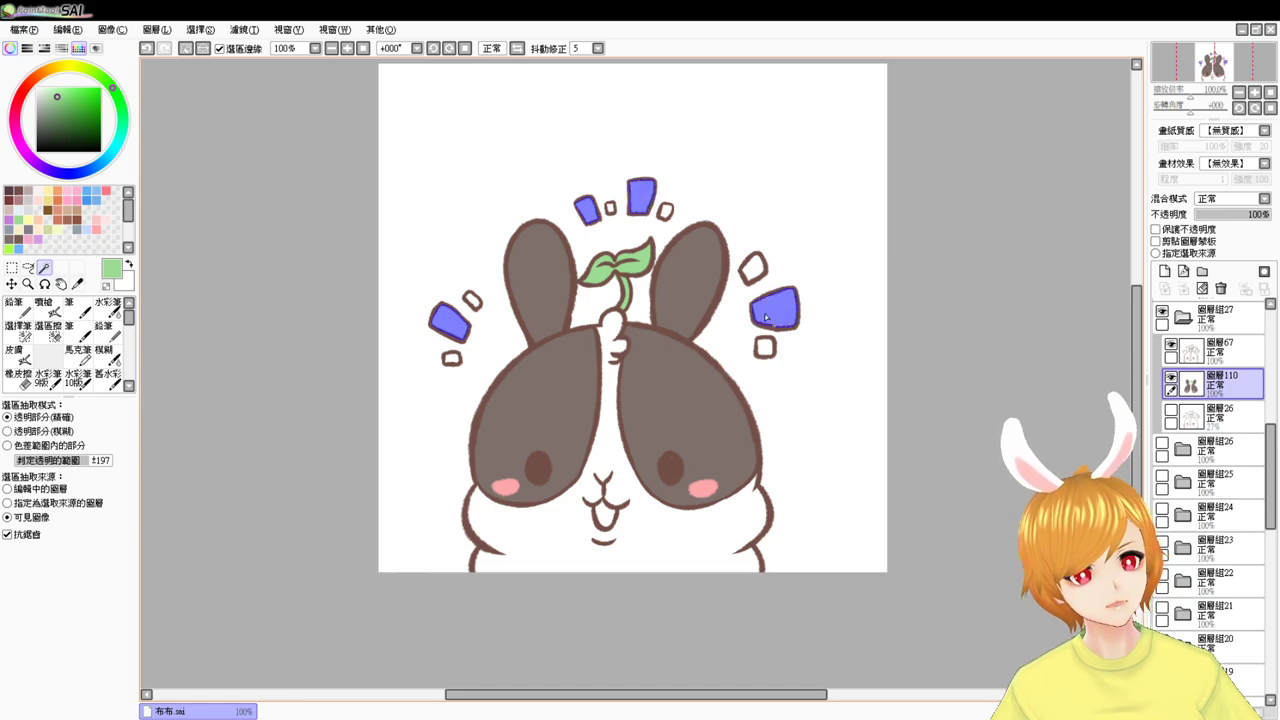
pyautogui.click(38, 221)
pyautogui.hotkey('ctrl', 'f')
pyautogui.hotkey('ctrl', 'd')
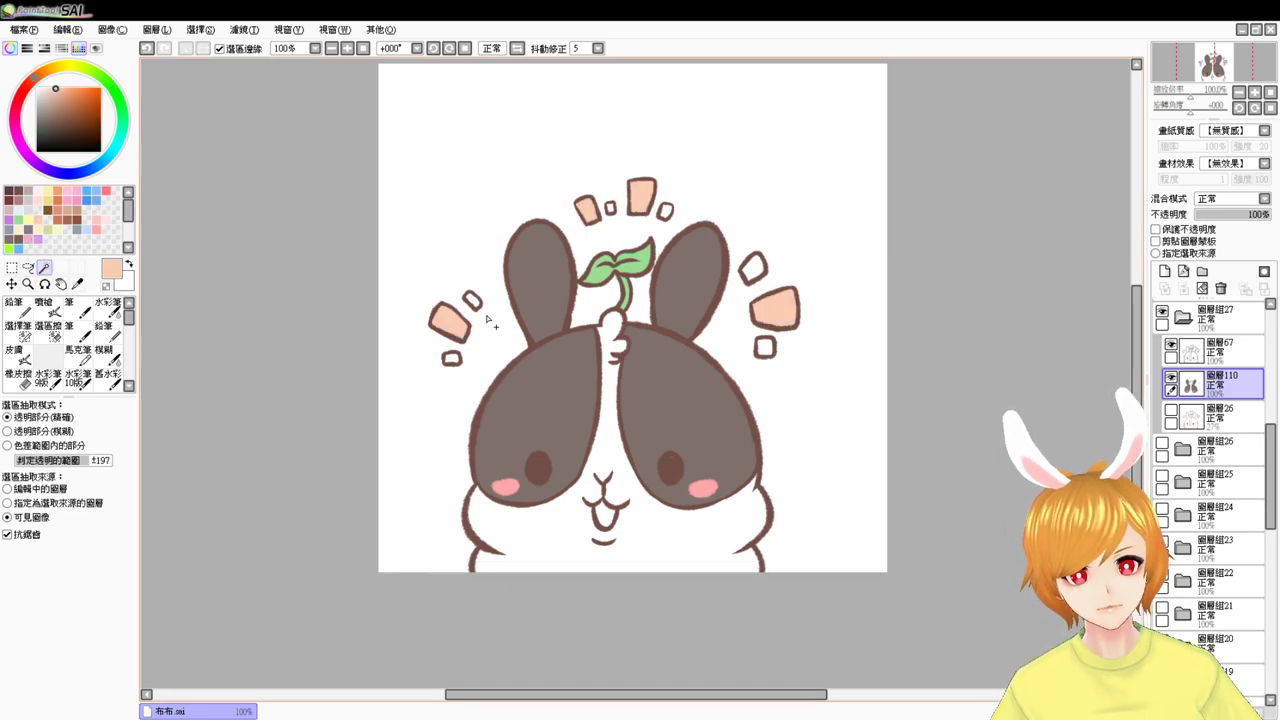
# - Select the six small accent marks around the sprout rabbit's head and fill them with light yellow
pyautogui.click(452, 358)
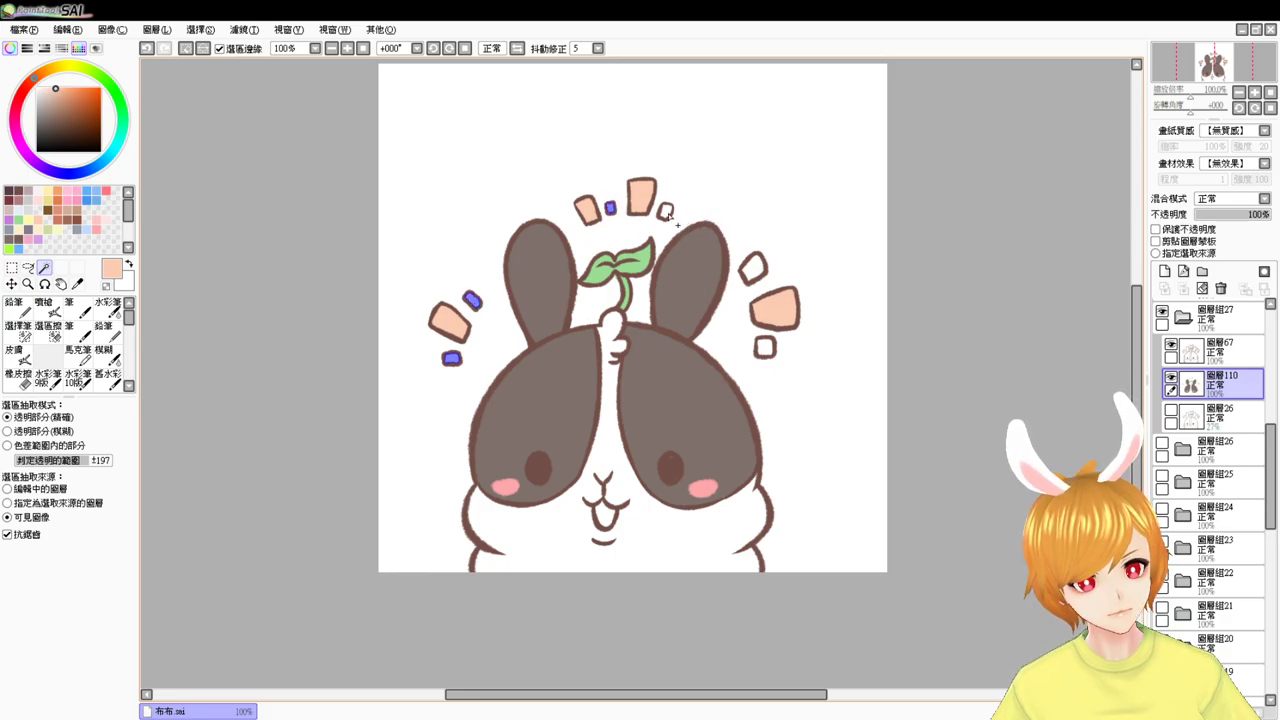
pyautogui.click(755, 270)
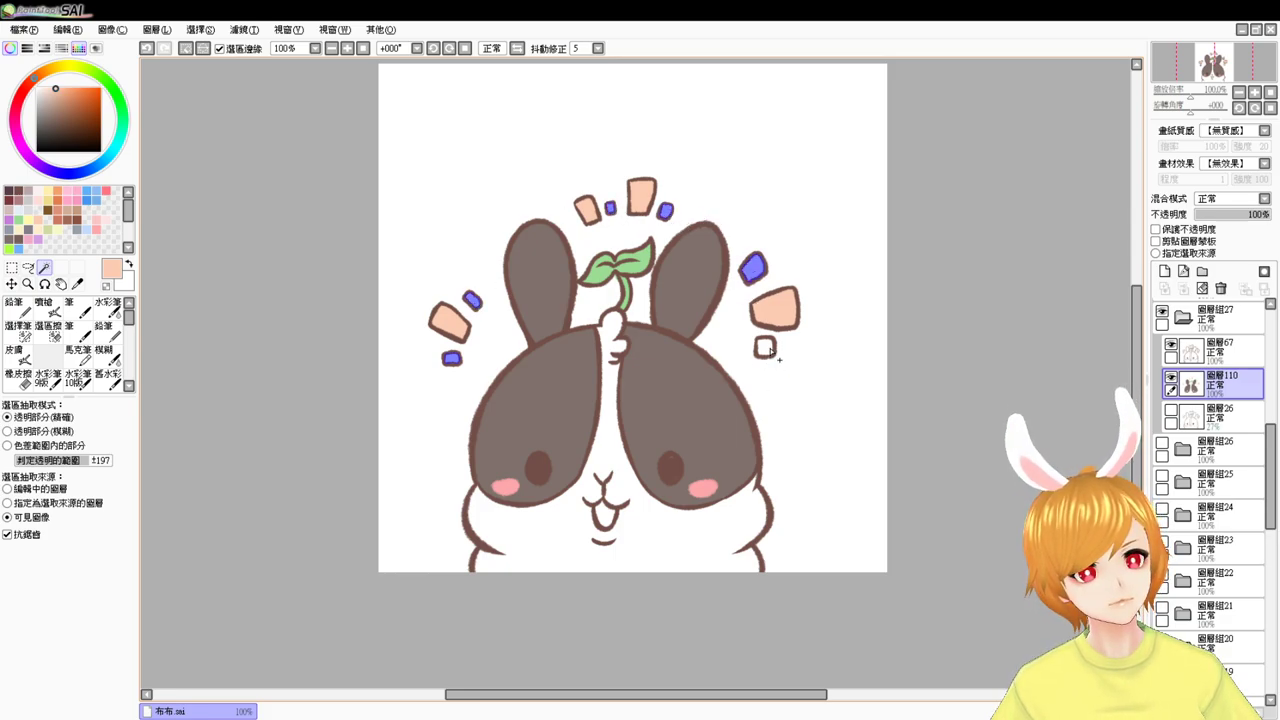
pyautogui.click(30, 216)
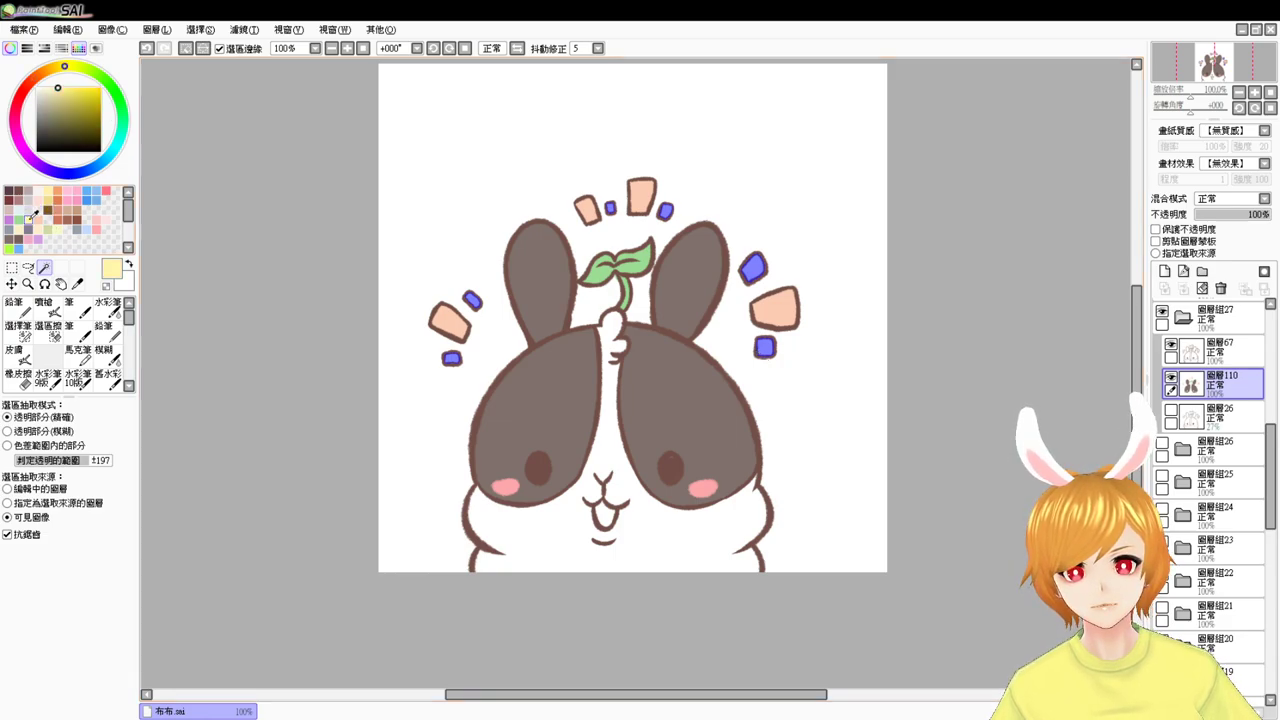
pyautogui.hotkey('ctrl', 'f')
pyautogui.hotkey('ctrl', 'd')
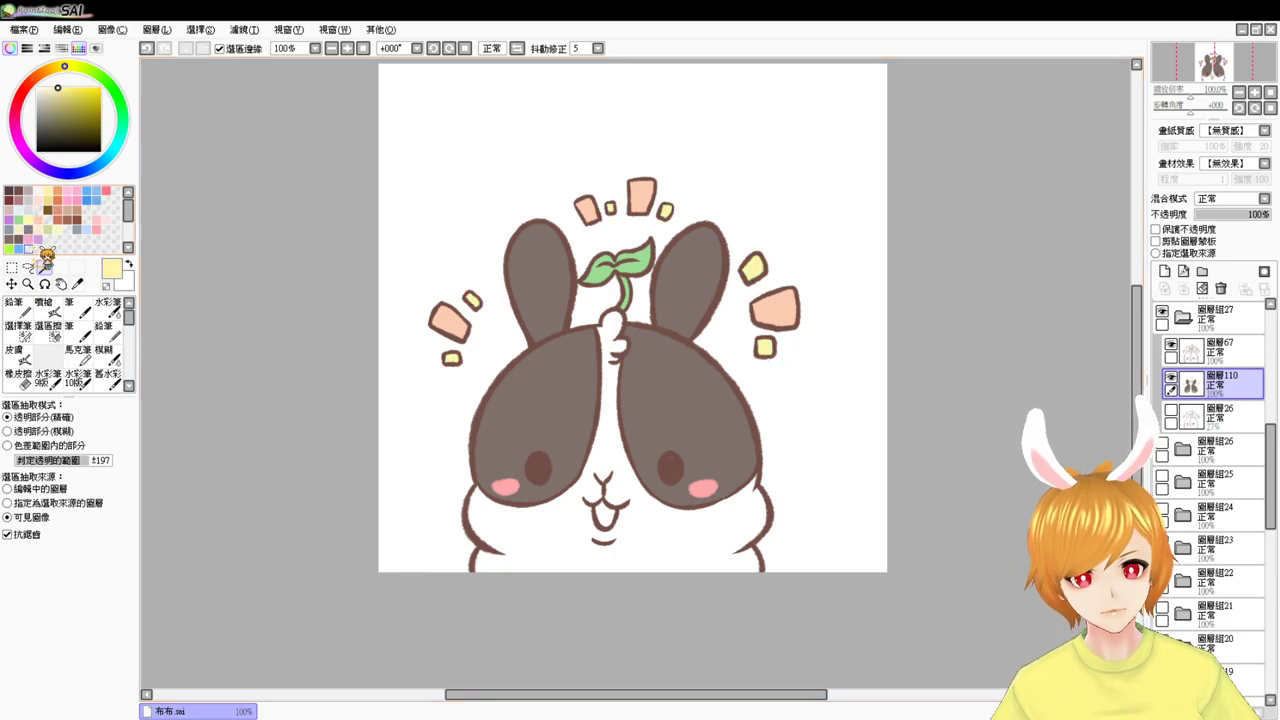
# - Collapse and hide layer group 27, and show the rabbit drawing in layer group 28
pyautogui.click(44, 267)
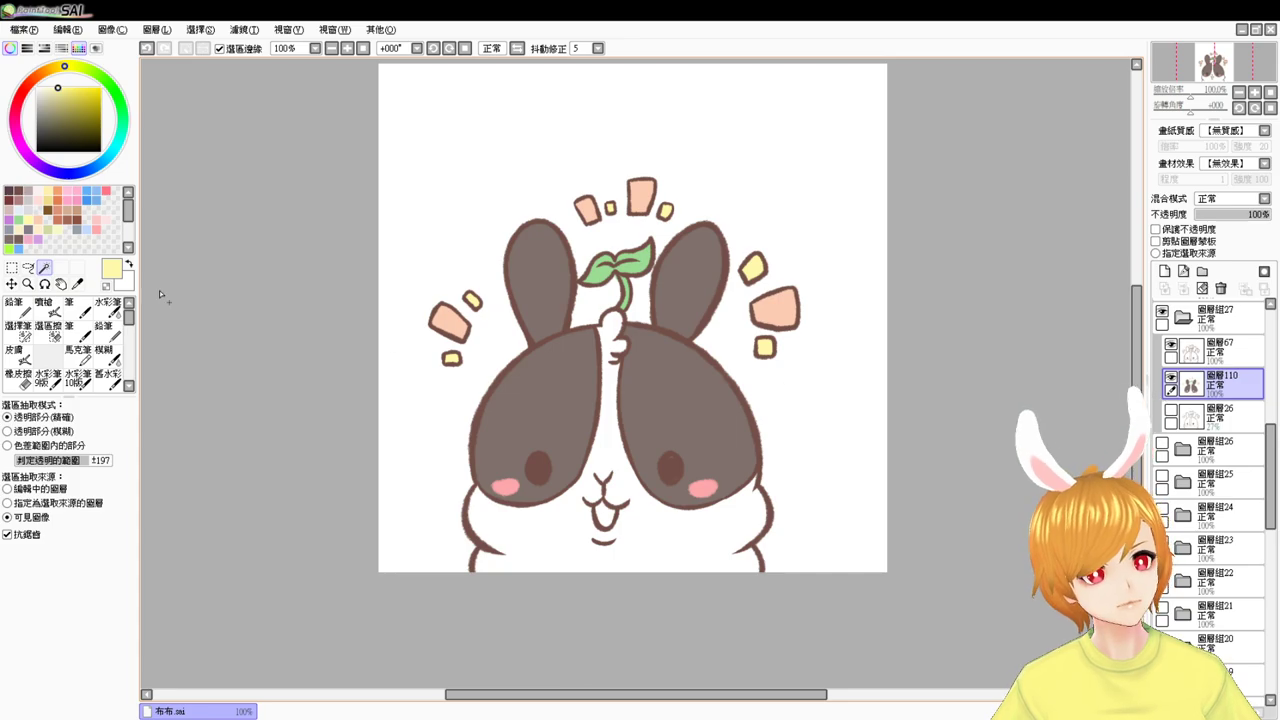
pyautogui.click(625, 478)
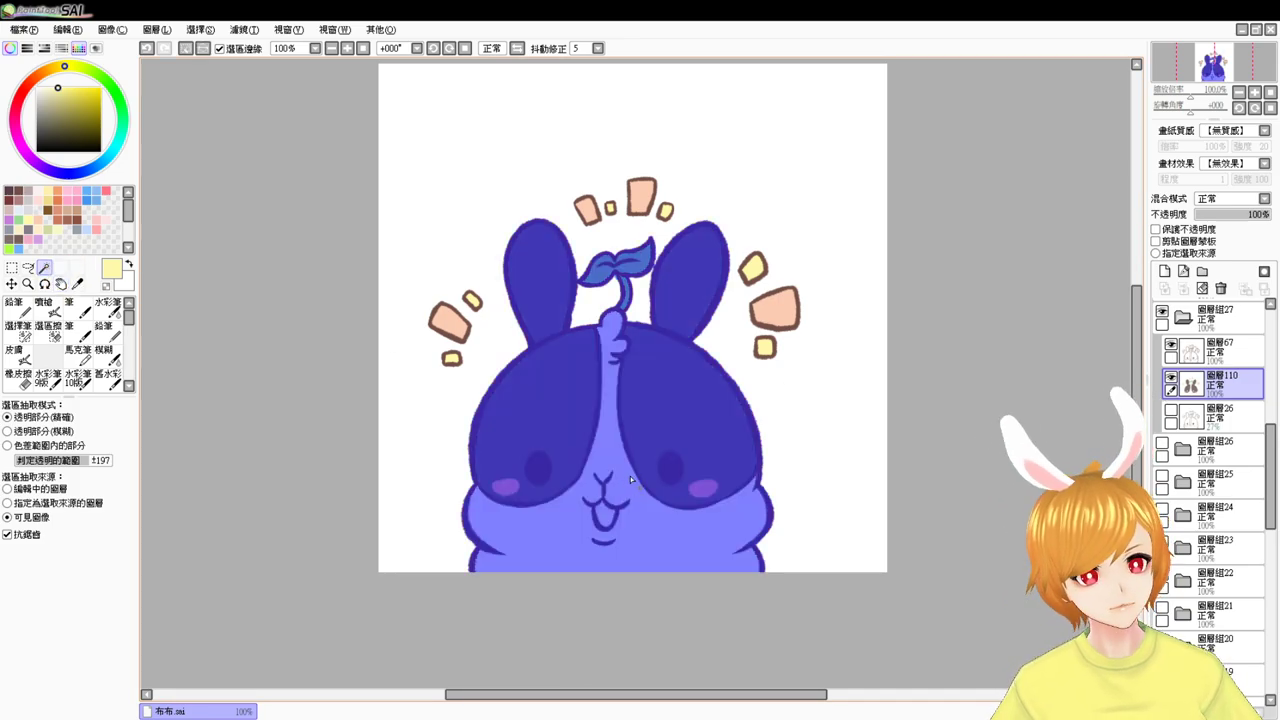
pyautogui.click(1182, 317)
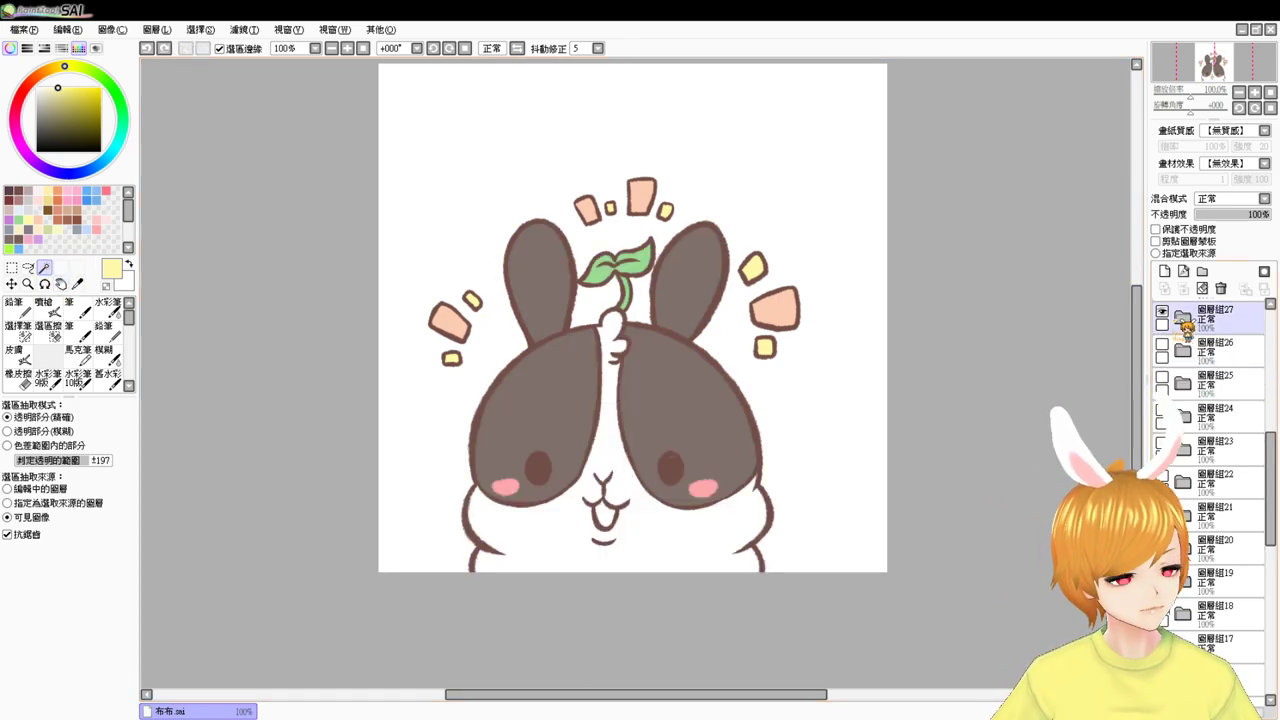
pyautogui.click(1162, 312)
pyautogui.scroll(3, 1190, 330)
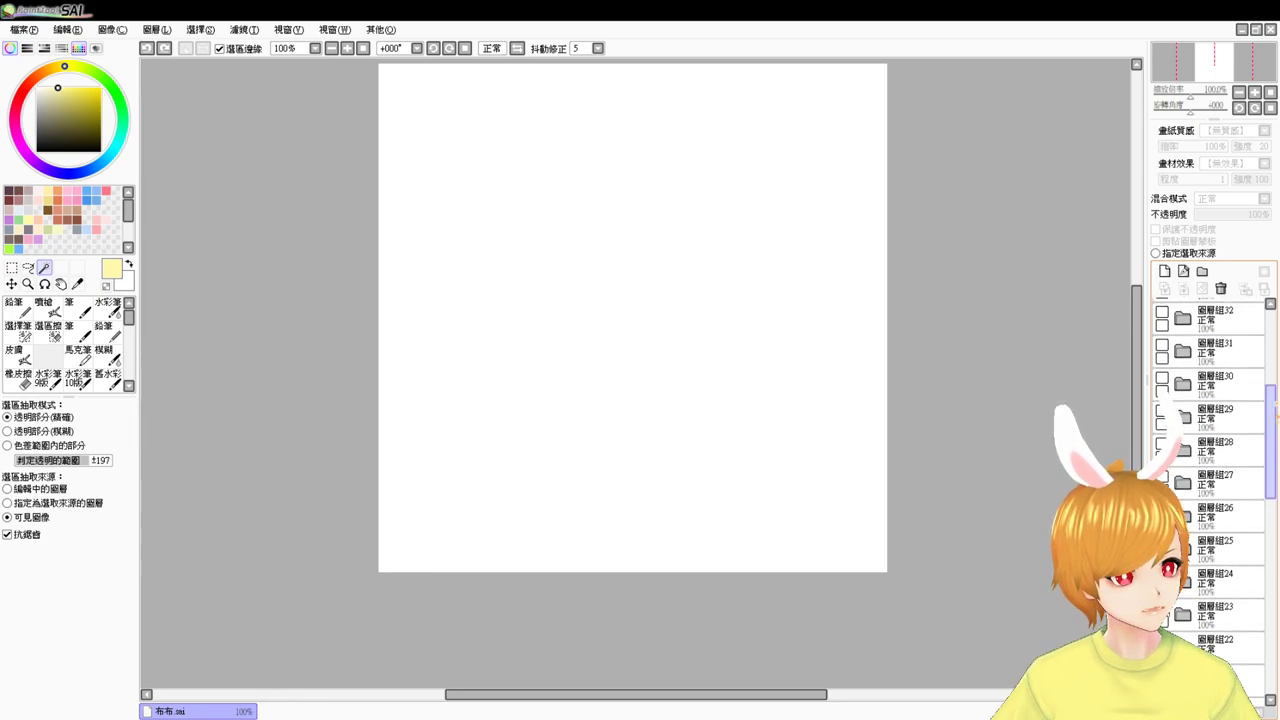
pyautogui.click(1195, 470)
pyautogui.click(1165, 470)
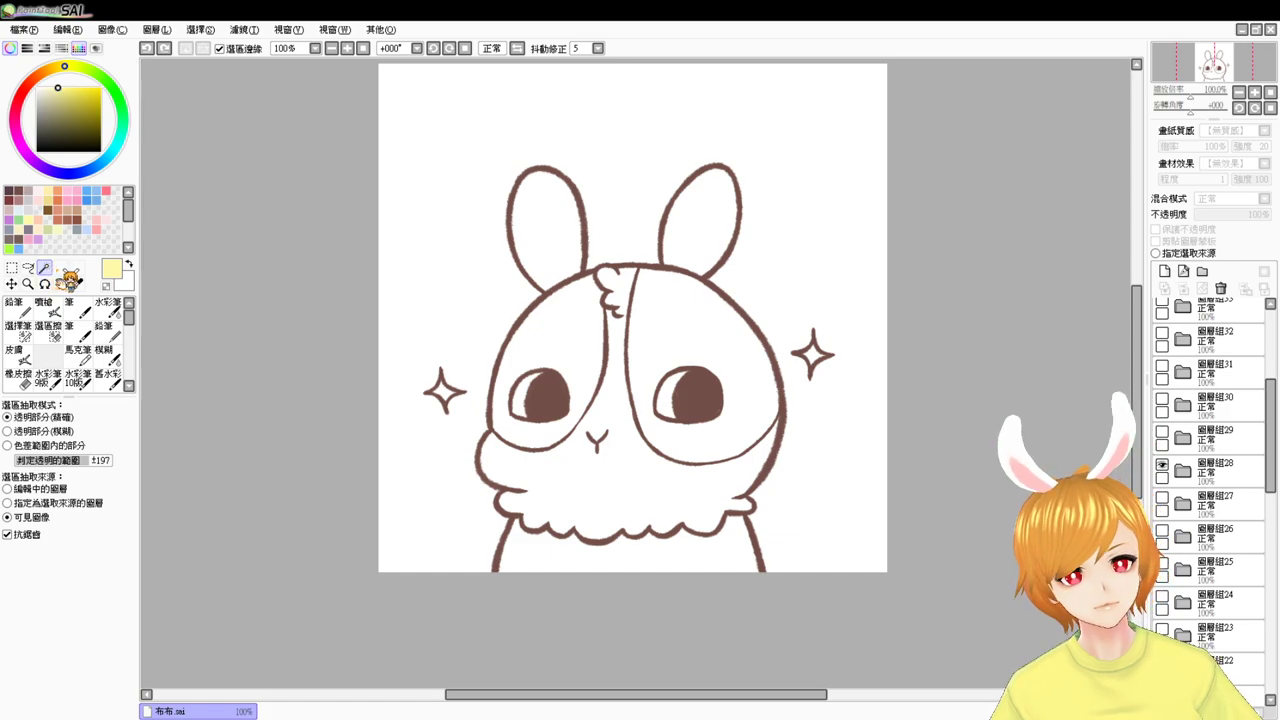
# - Select the rabbit's ears, two face patches and body, and fill them with grey-brown on a new layer beneath the line art
pyautogui.click(547, 234)
pyautogui.click(555, 330)
pyautogui.click(700, 320)
pyautogui.click(700, 215)
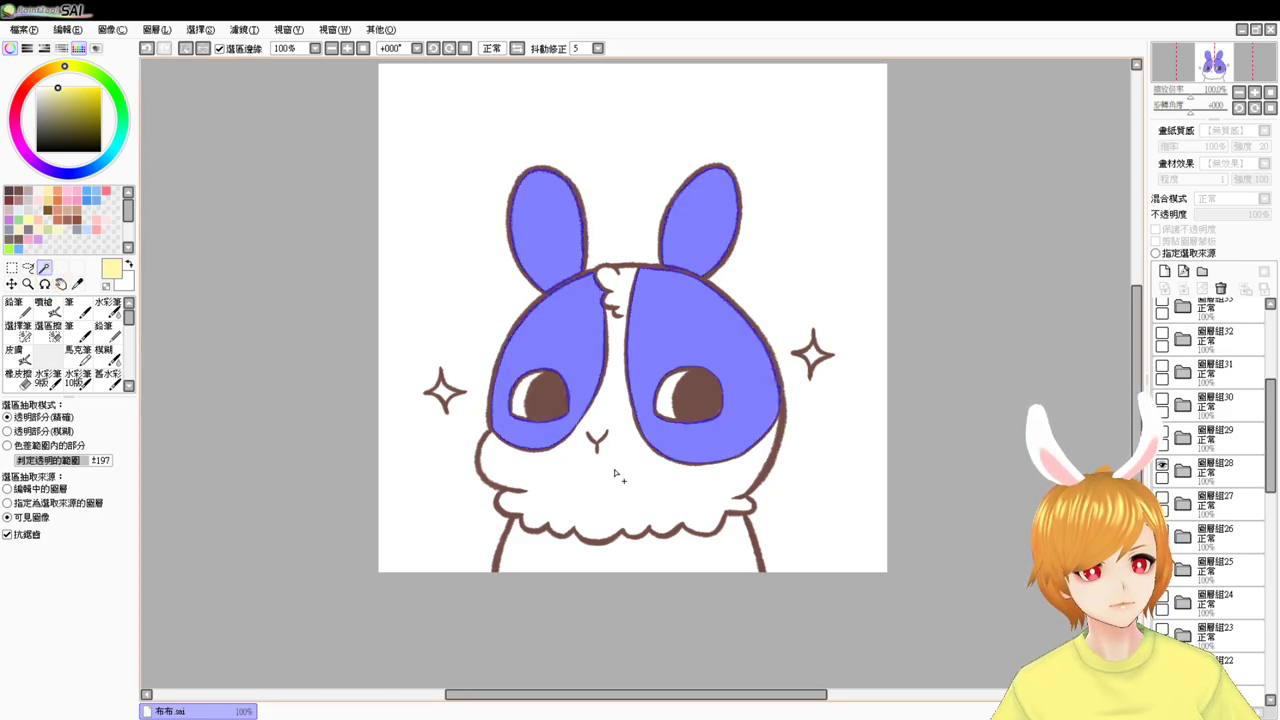
pyautogui.click(622, 550)
pyautogui.click(9, 241)
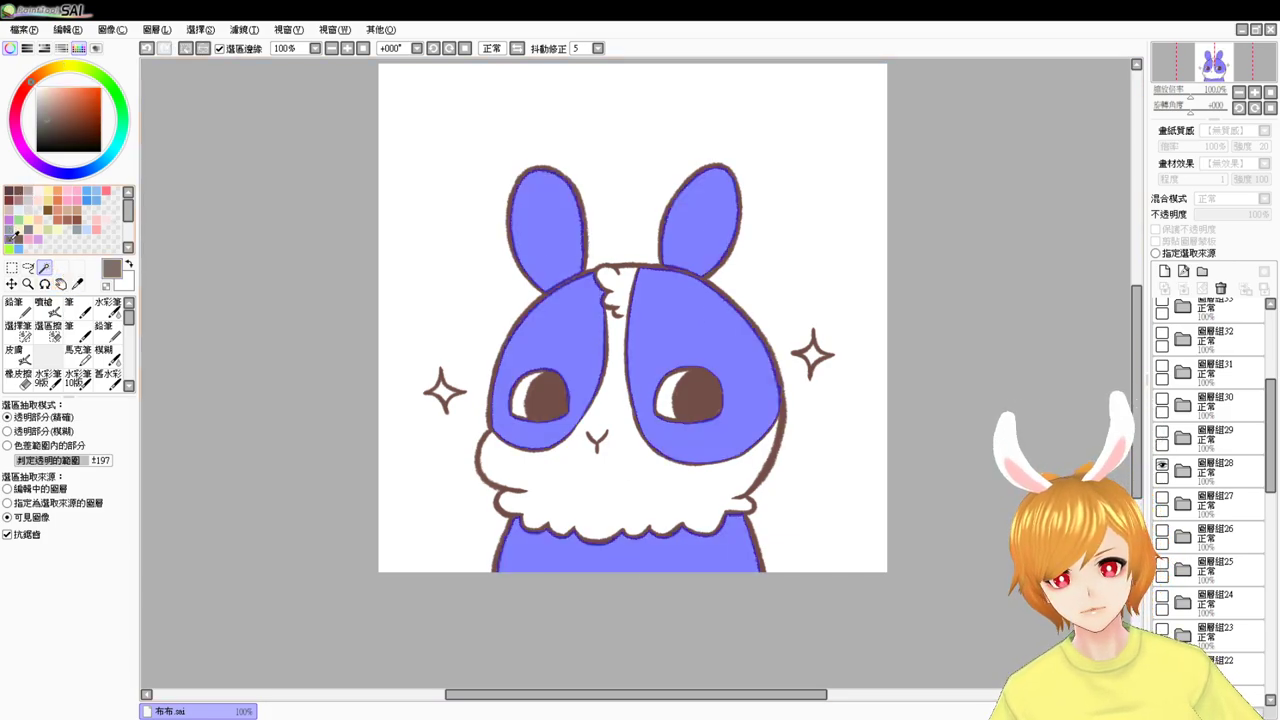
pyautogui.click(1183, 470)
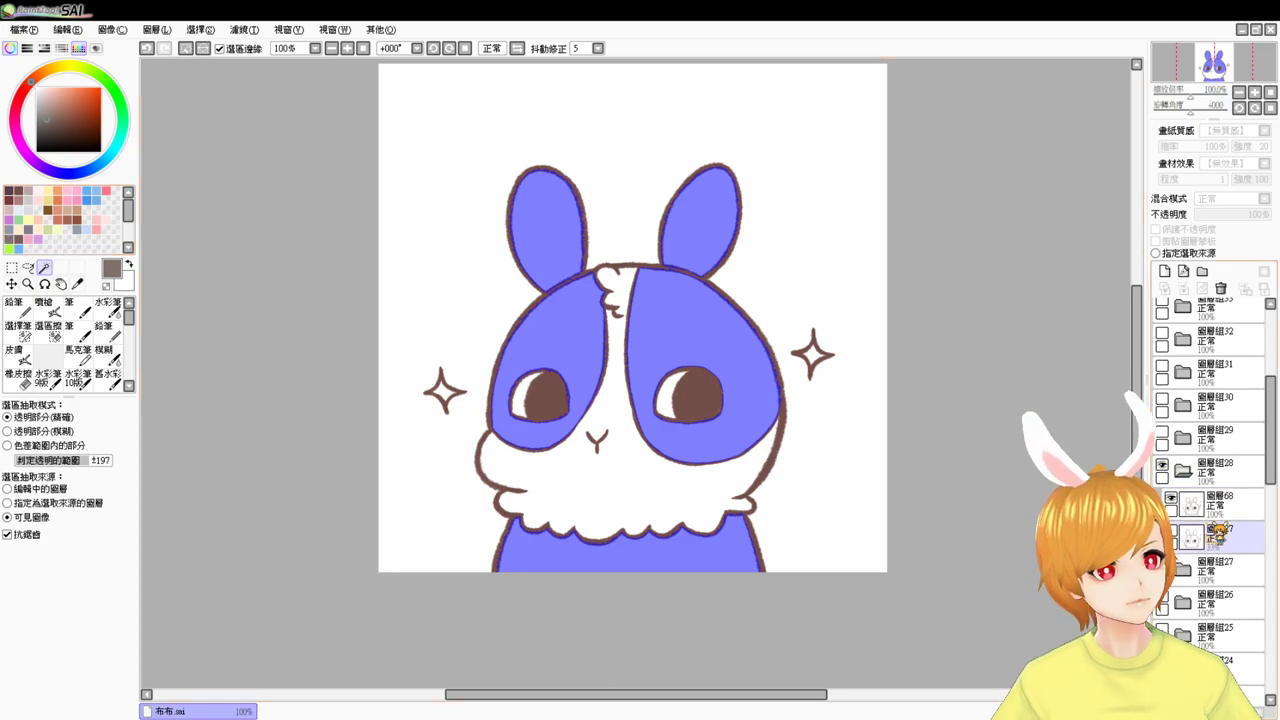
pyautogui.click(1215, 535)
pyautogui.click(1165, 271)
pyautogui.hotkey('ctrl', 'f')
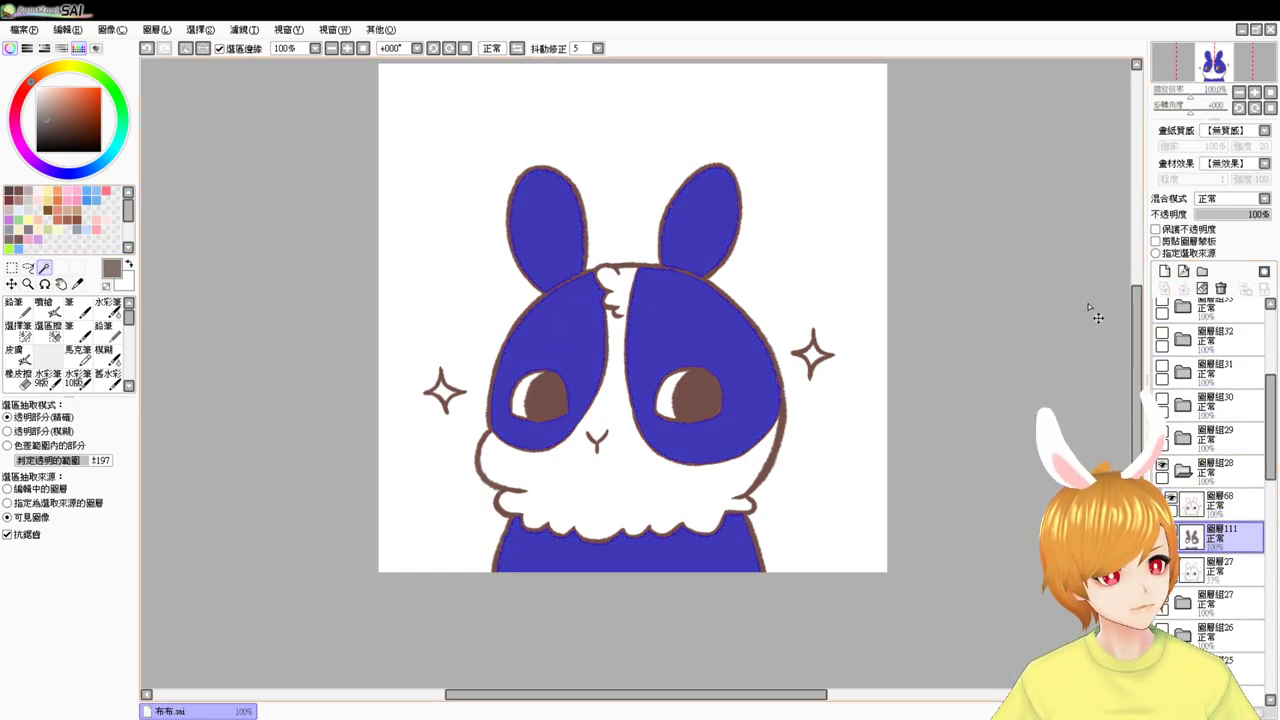
pyautogui.hotkey('ctrl', 'd')
# - Select the white face blaze, cheek and chest fur and both eye highlights, and fill them with white
pyautogui.click(612, 297)
pyautogui.click(521, 399)
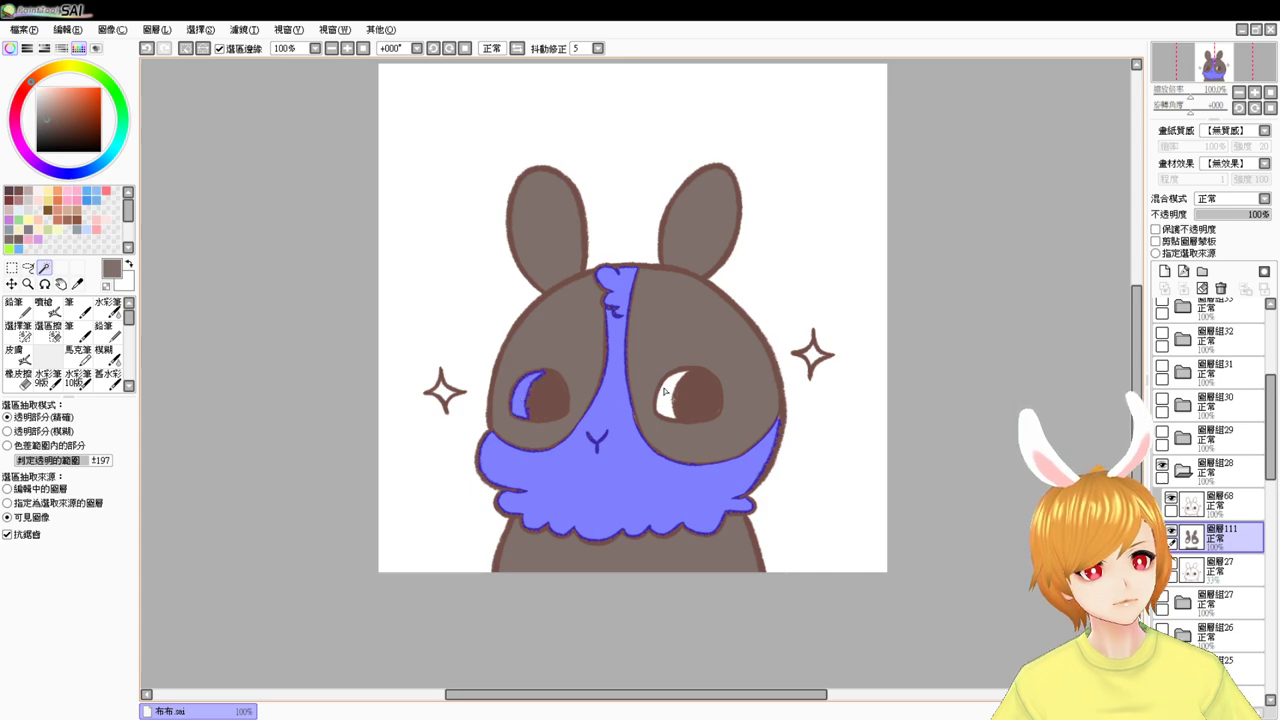
pyautogui.click(673, 393)
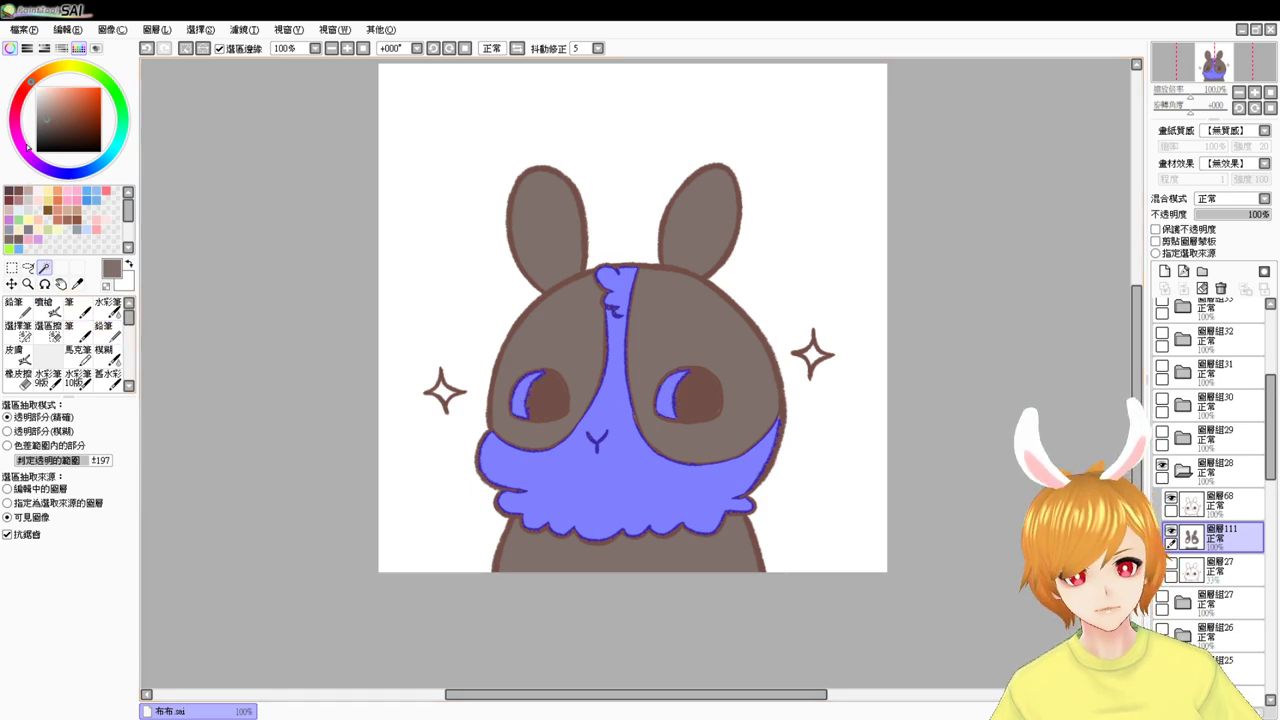
pyautogui.moveTo(45, 110); pyautogui.dragTo(35, 40)
pyautogui.hotkey('ctrl', 'f')
pyautogui.hotkey('ctrl', 'd')
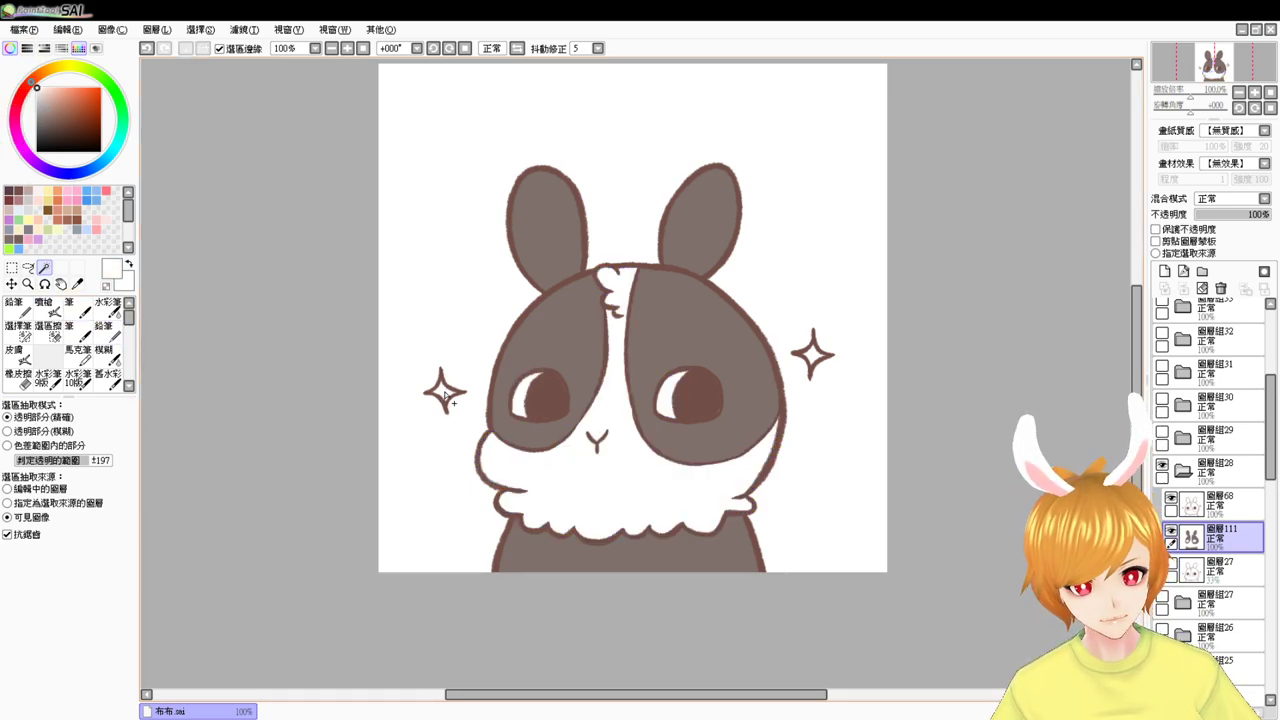
# - Select the two sparkles beside the rabbit's head and fill them with light yellow
pyautogui.click(443, 391)
pyautogui.click(812, 355)
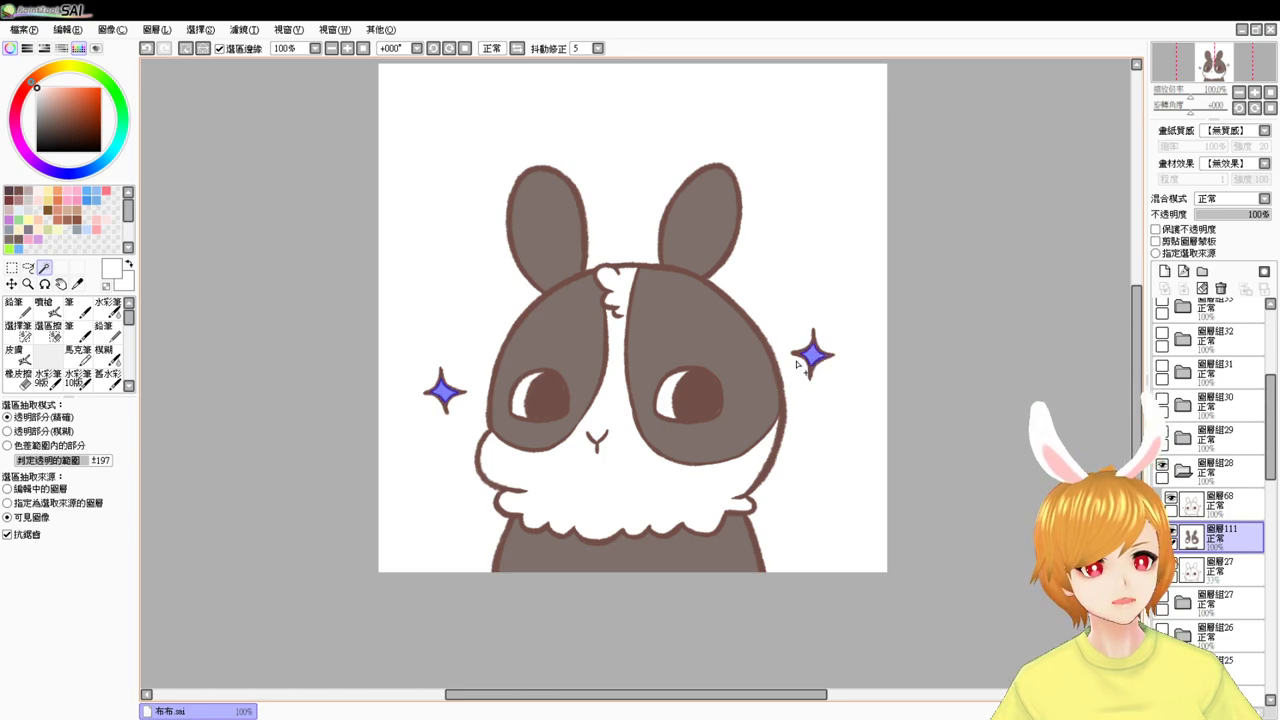
pyautogui.click(50, 189)
pyautogui.hotkey('ctrl', 'f')
pyautogui.hotkey('ctrl', 'd')
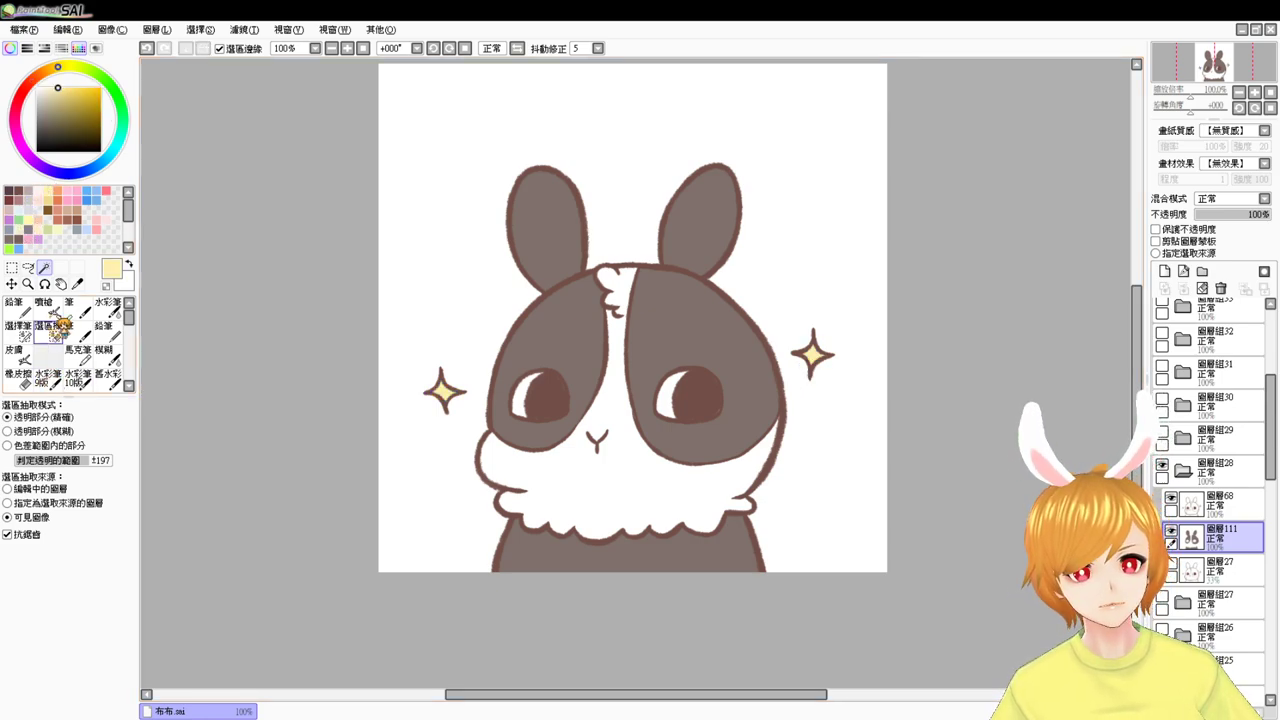
# - Airbrush pink blush on both of the rabbit's cheeks, below the outer side of each eye
pyautogui.click(22, 220)
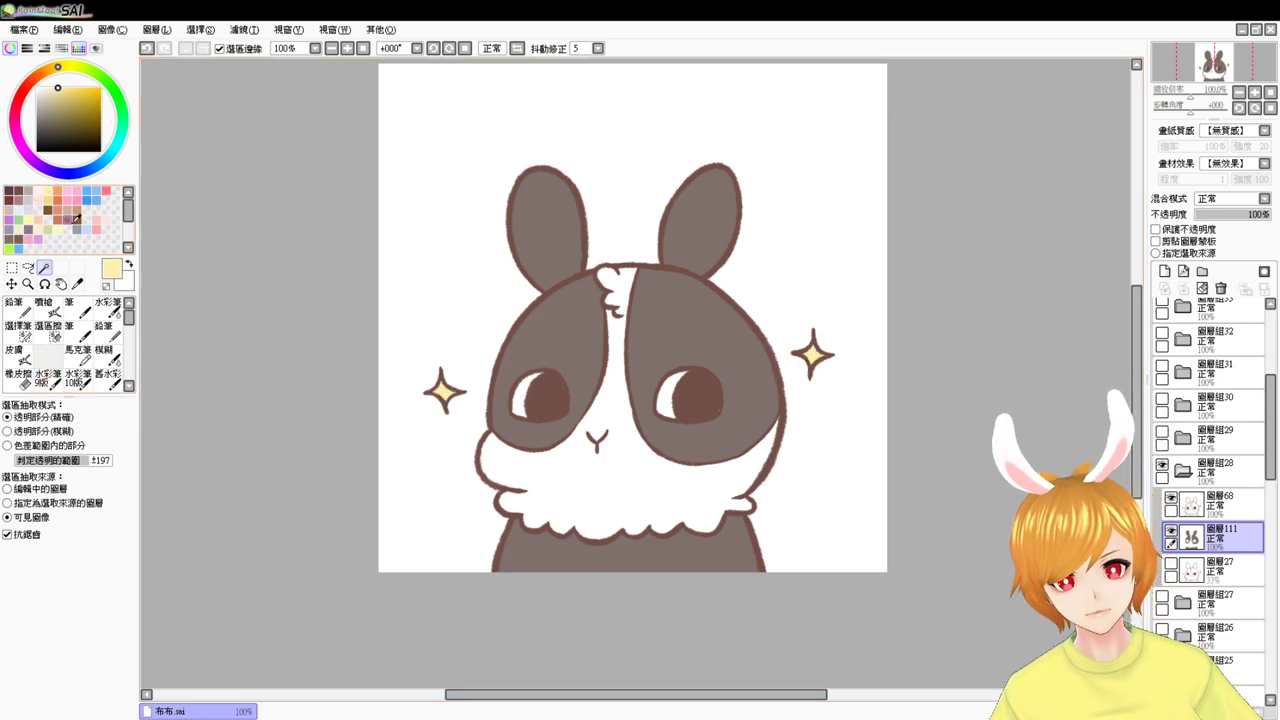
pyautogui.click(45, 308)
pyautogui.moveTo(508, 424); pyautogui.dragTo(508, 427)
pyautogui.moveTo(720, 423); pyautogui.dragTo(728, 428)
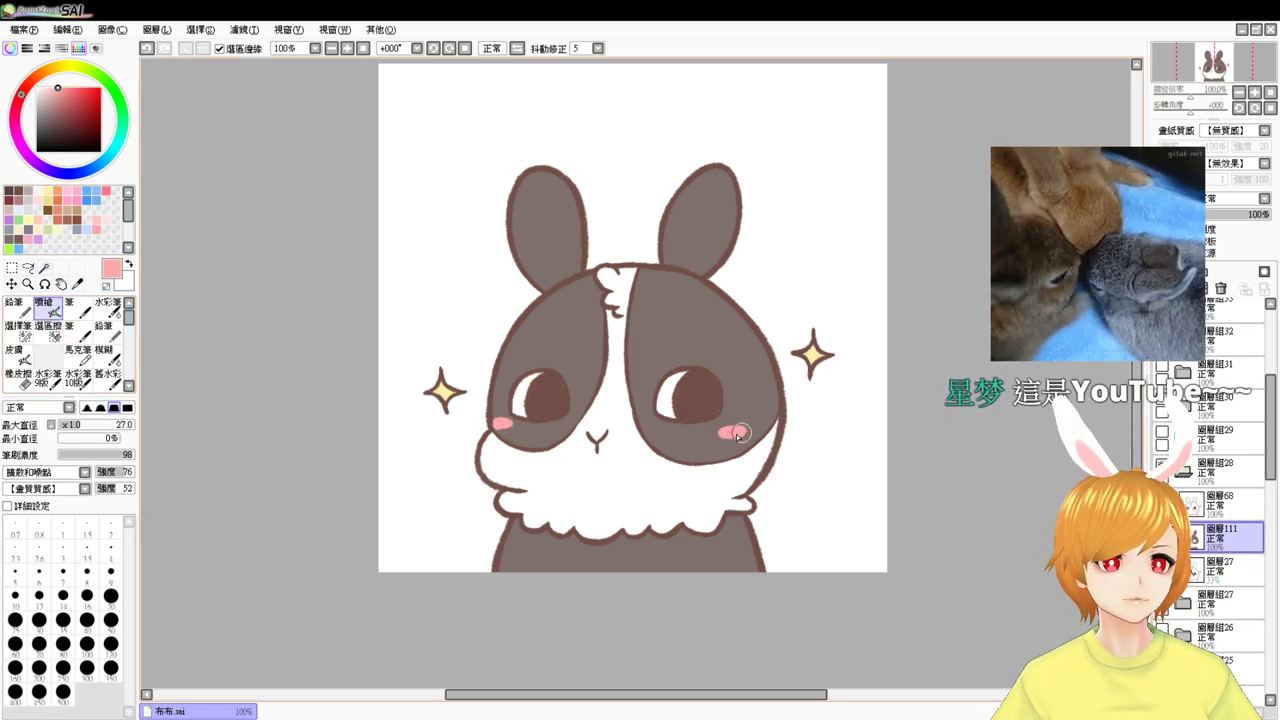
# - Sample the grey-brown fur colour and switch from layer group 28 to group 29, adding a new layer beneath its line art
pyautogui.rightClick(732, 350)
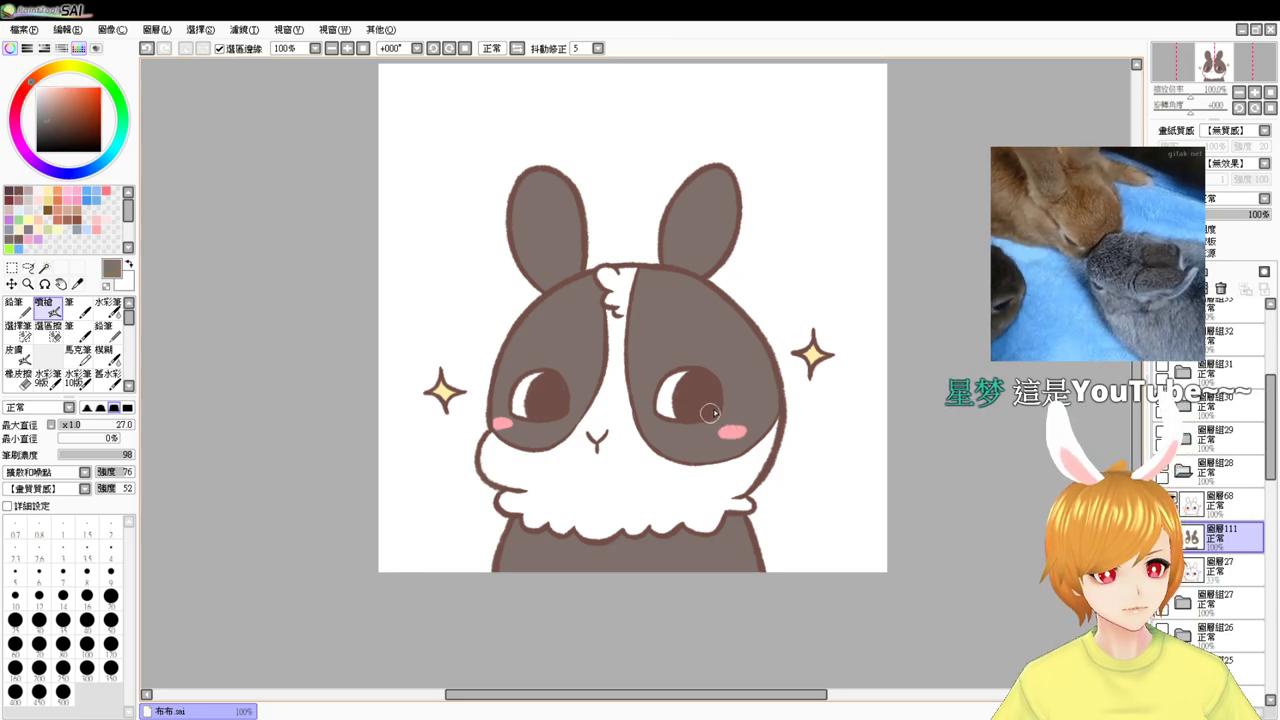
pyautogui.click(1178, 472)
pyautogui.click(1162, 465)
pyautogui.click(1162, 432)
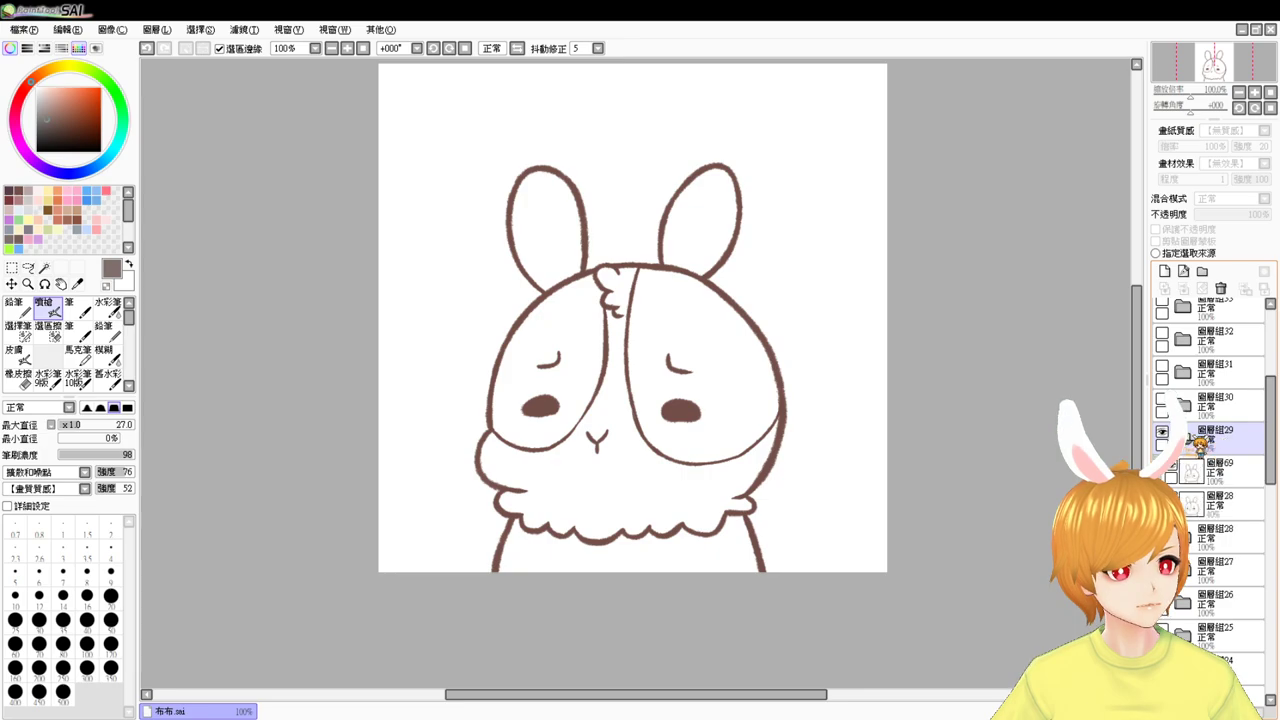
pyautogui.click(1164, 271)
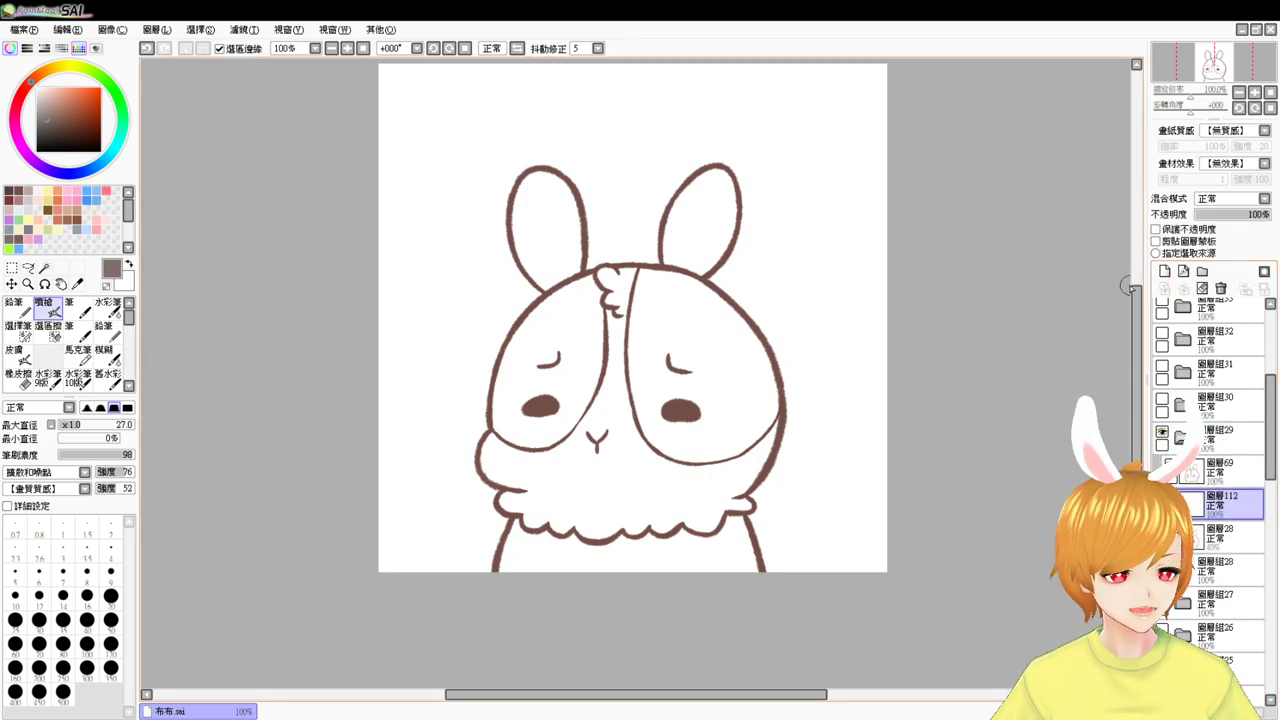
# - Select the closed-eyed rabbit's face patches, ears and body and fill them with grey-brown
pyautogui.click(44, 268)
pyautogui.click(532, 376)
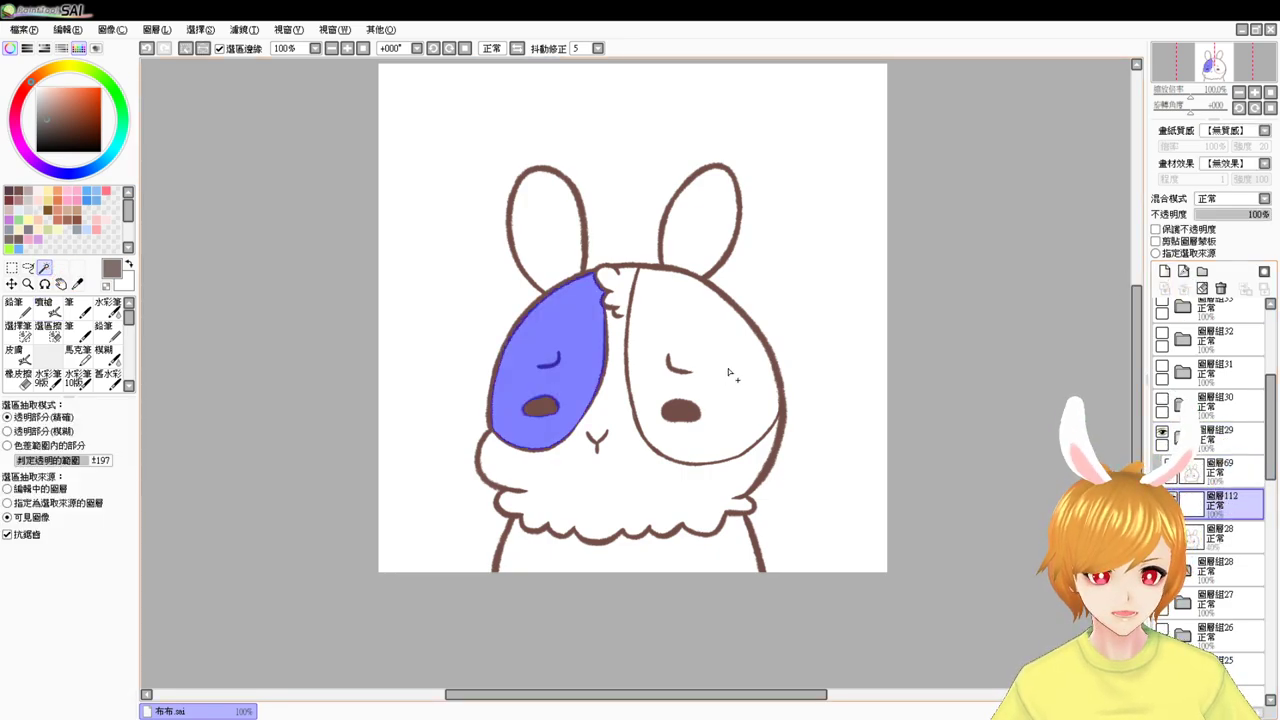
pyautogui.click(729, 373)
pyautogui.click(688, 210)
pyautogui.click(578, 232)
pyautogui.click(656, 565)
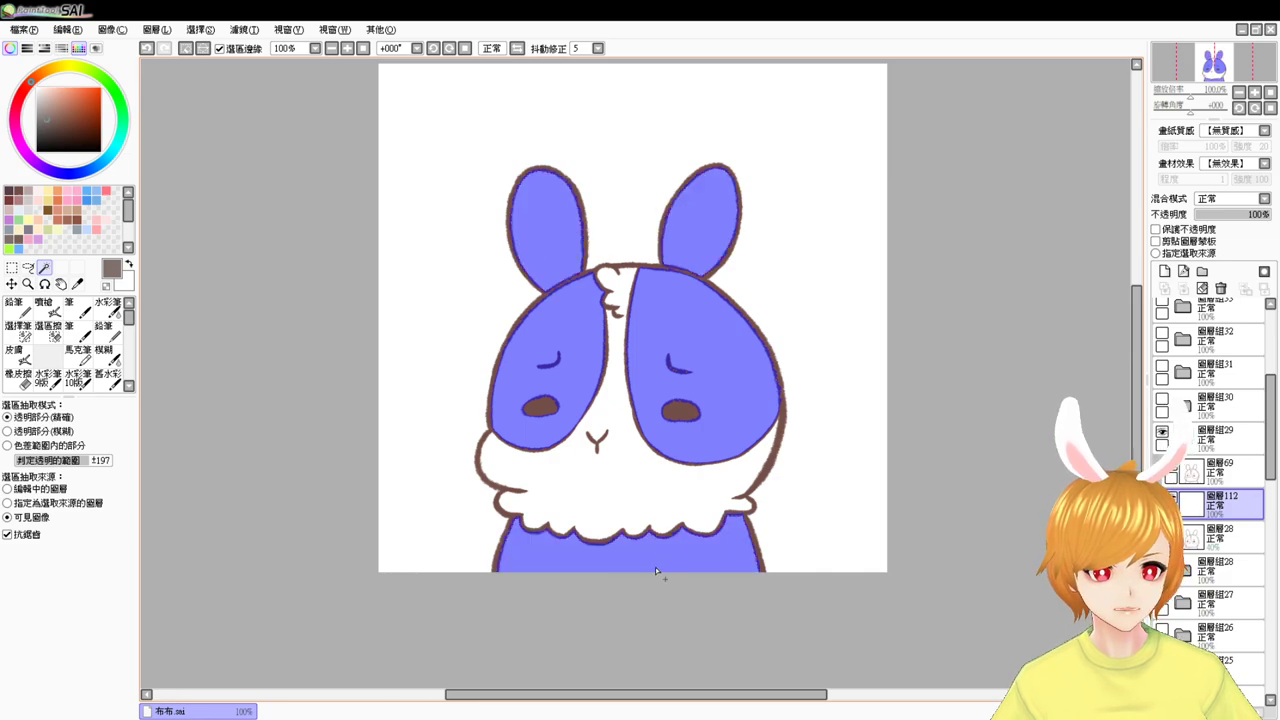
pyautogui.hotkey('ctrl', 'f')
pyautogui.hotkey('ctrl', 'd')
# - Airbrush pink blush on the closed-eyed rabbit's two cheeks, and fill its light face and chest fur with white
pyautogui.click(97, 230)
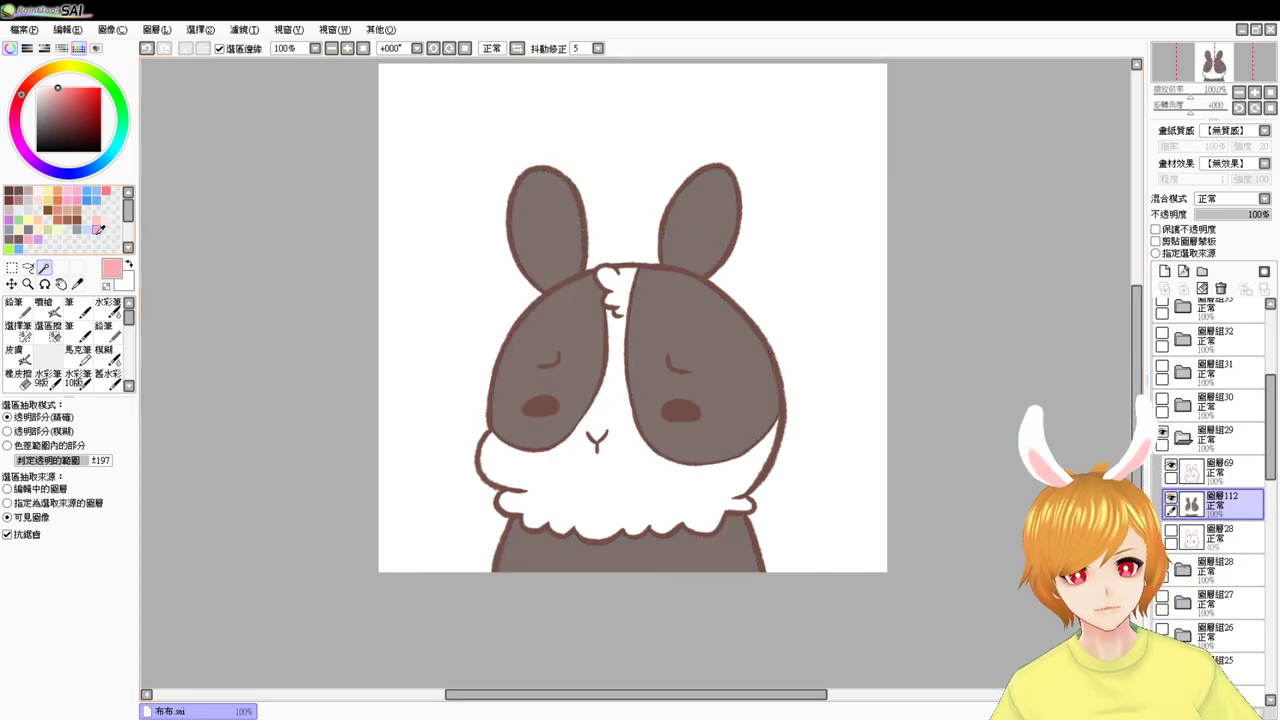
pyautogui.click(46, 307)
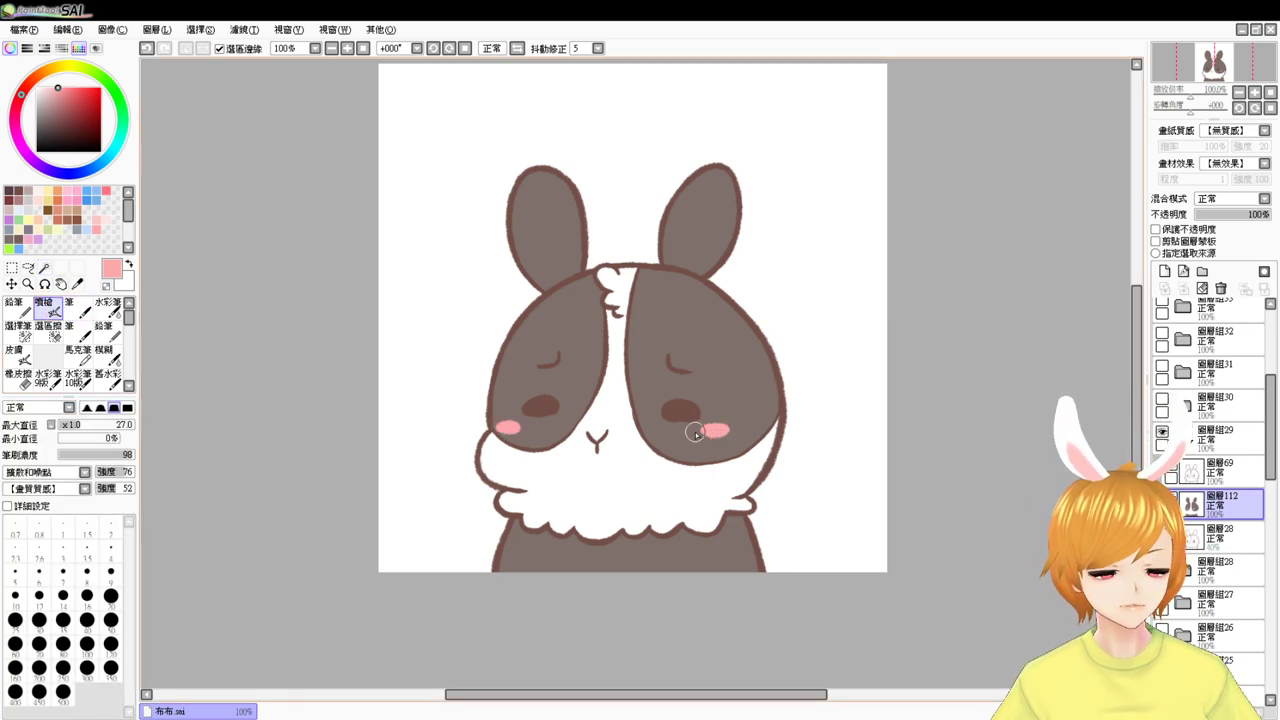
pyautogui.click(44, 267)
pyautogui.click(552, 474)
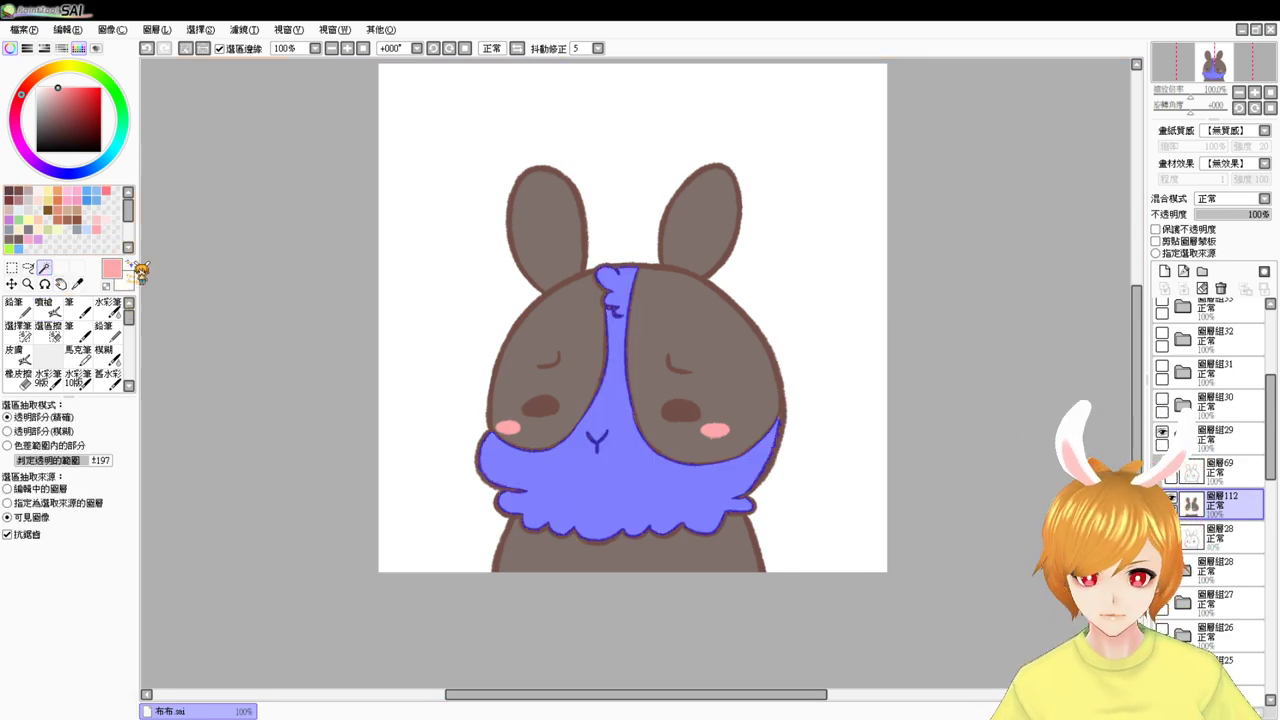
pyautogui.moveTo(52, 112); pyautogui.dragTo(31, 82)
pyautogui.hotkey('ctrl', 'd')
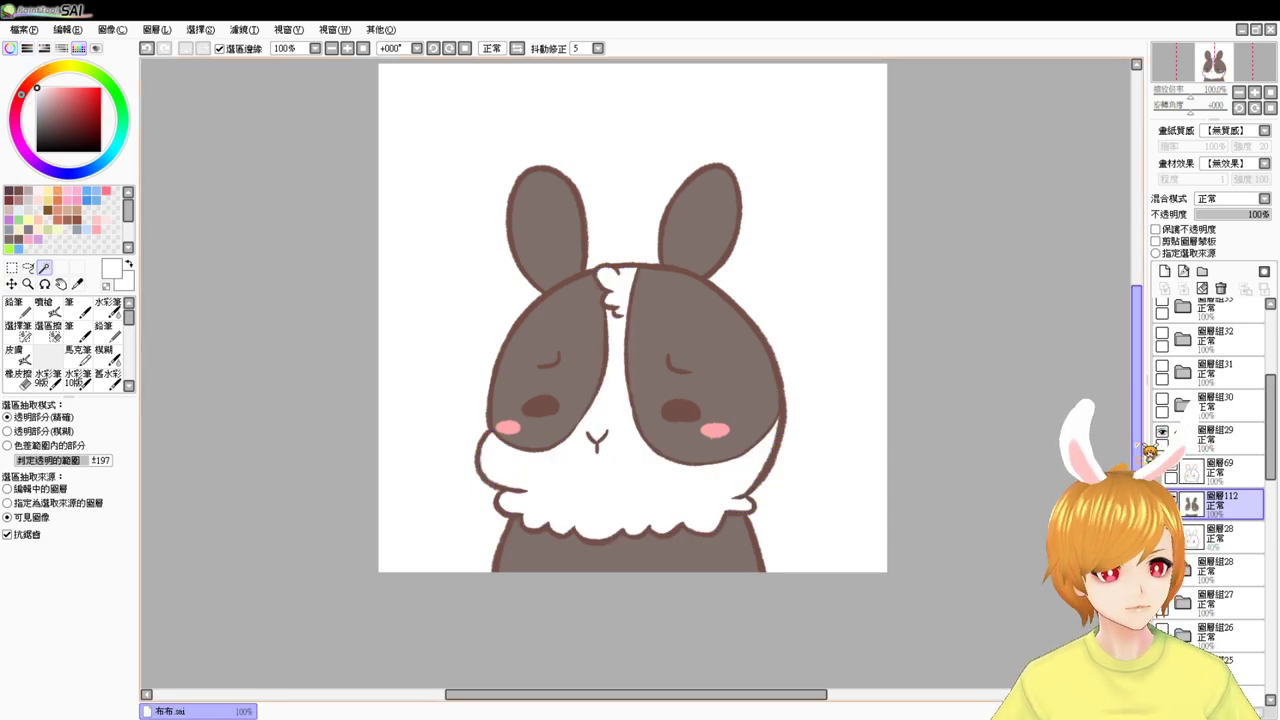
# - Hide layer group 29, show and expand group 30, and add a new layer beneath its line art
pyautogui.click(1183, 437)
pyautogui.click(1162, 431)
pyautogui.click(1162, 398)
pyautogui.click(1196, 413)
pyautogui.click(1186, 405)
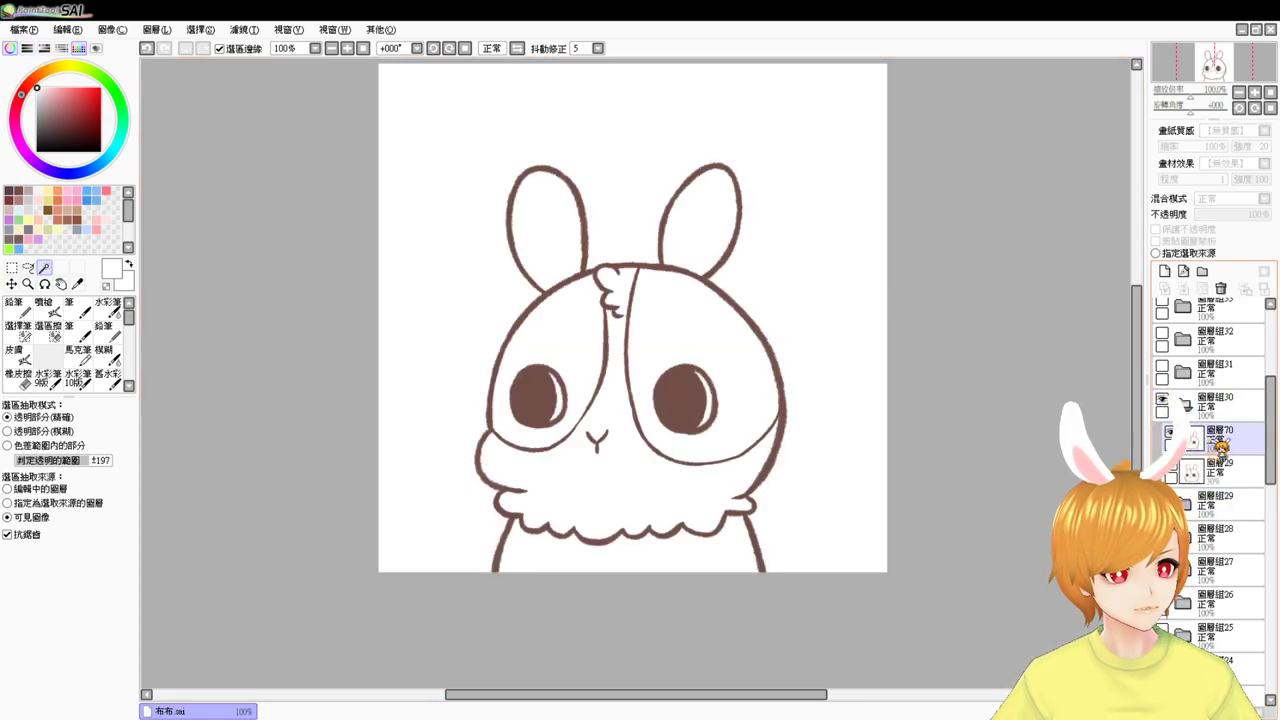
pyautogui.click(1165, 271)
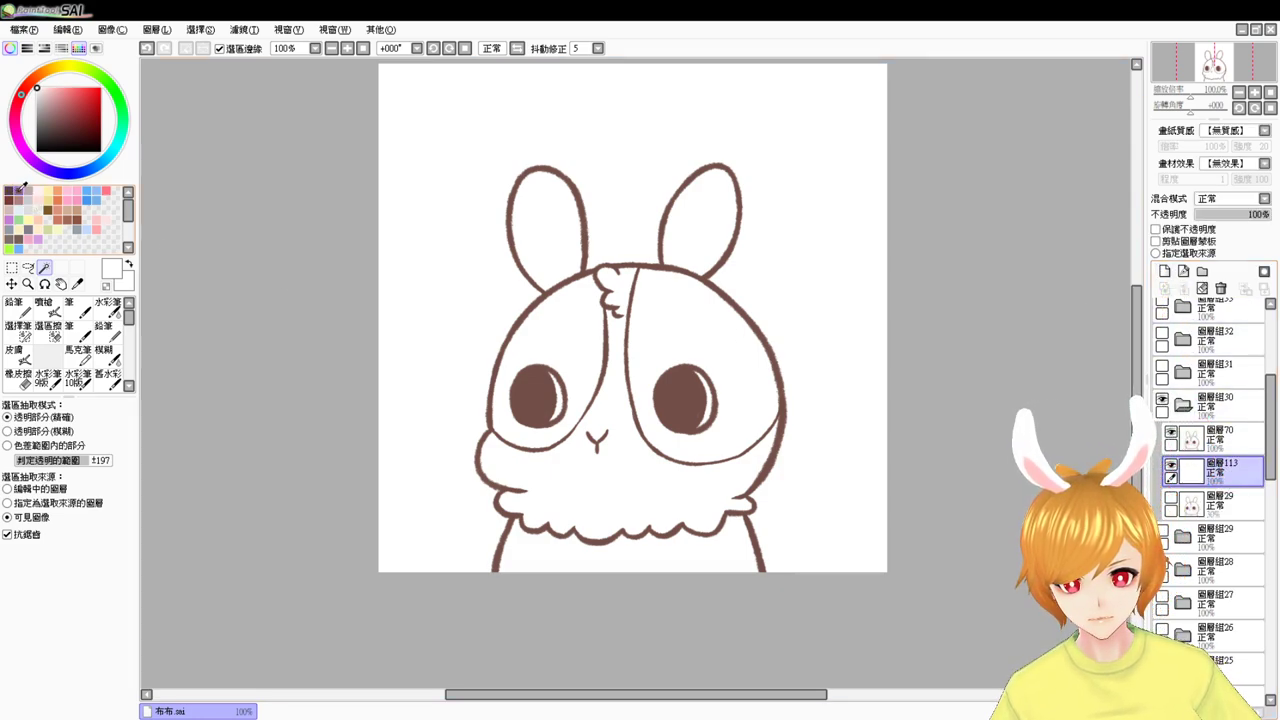
# - Select the round-eyed rabbit's face patches, ears and body in group 30 and fill them with grey-brown
pyautogui.click(15, 237)
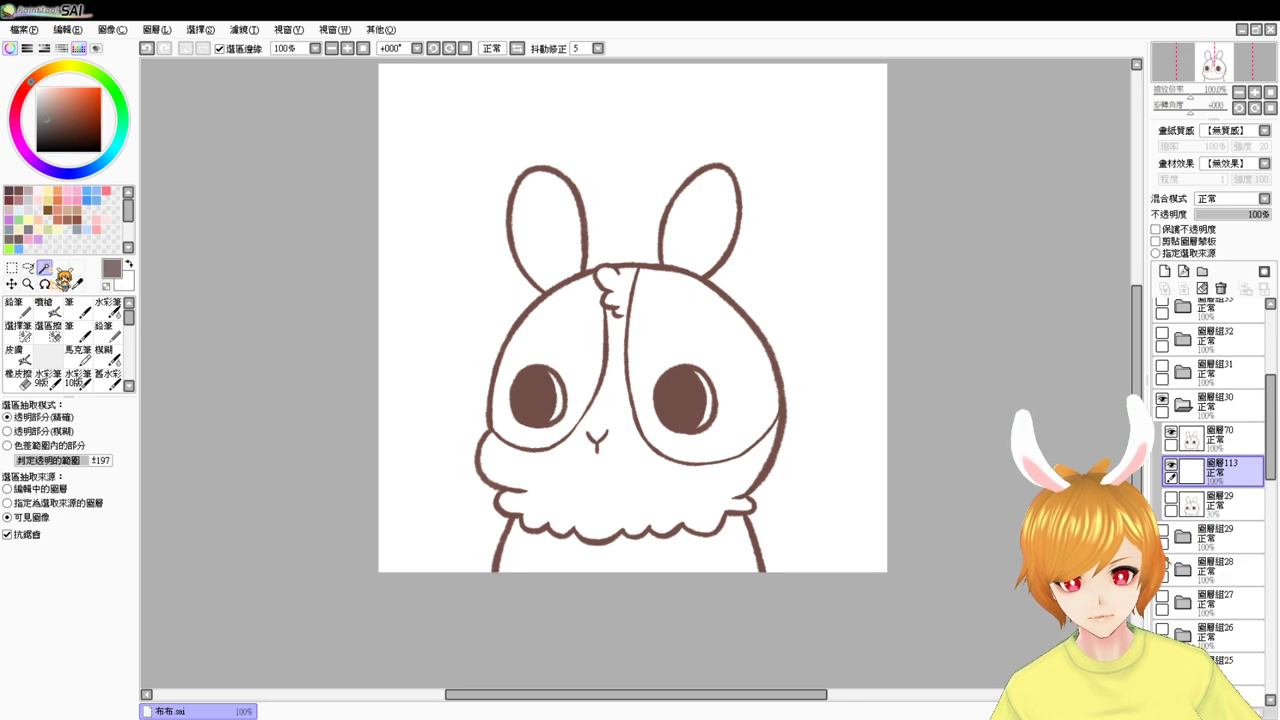
pyautogui.click(660, 430)
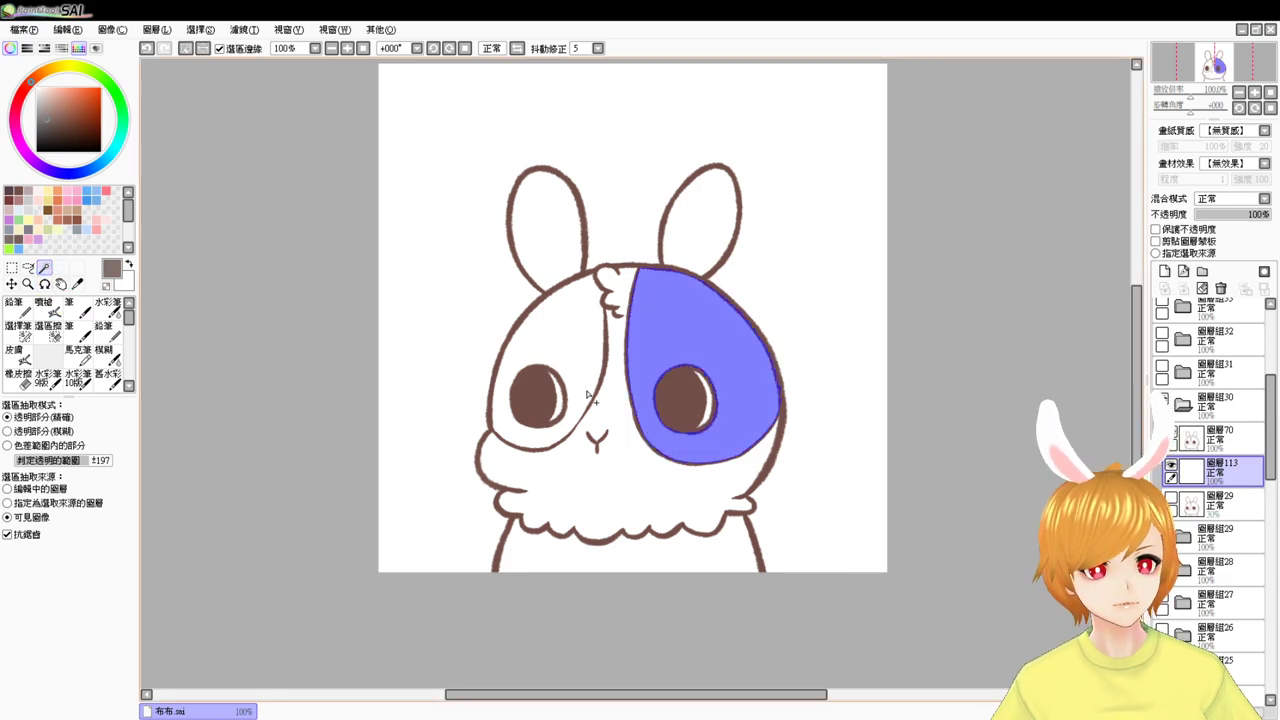
pyautogui.click(540, 330)
pyautogui.click(545, 220)
pyautogui.click(700, 215)
pyautogui.click(628, 557)
pyautogui.hotkey('ctrl', 'f')
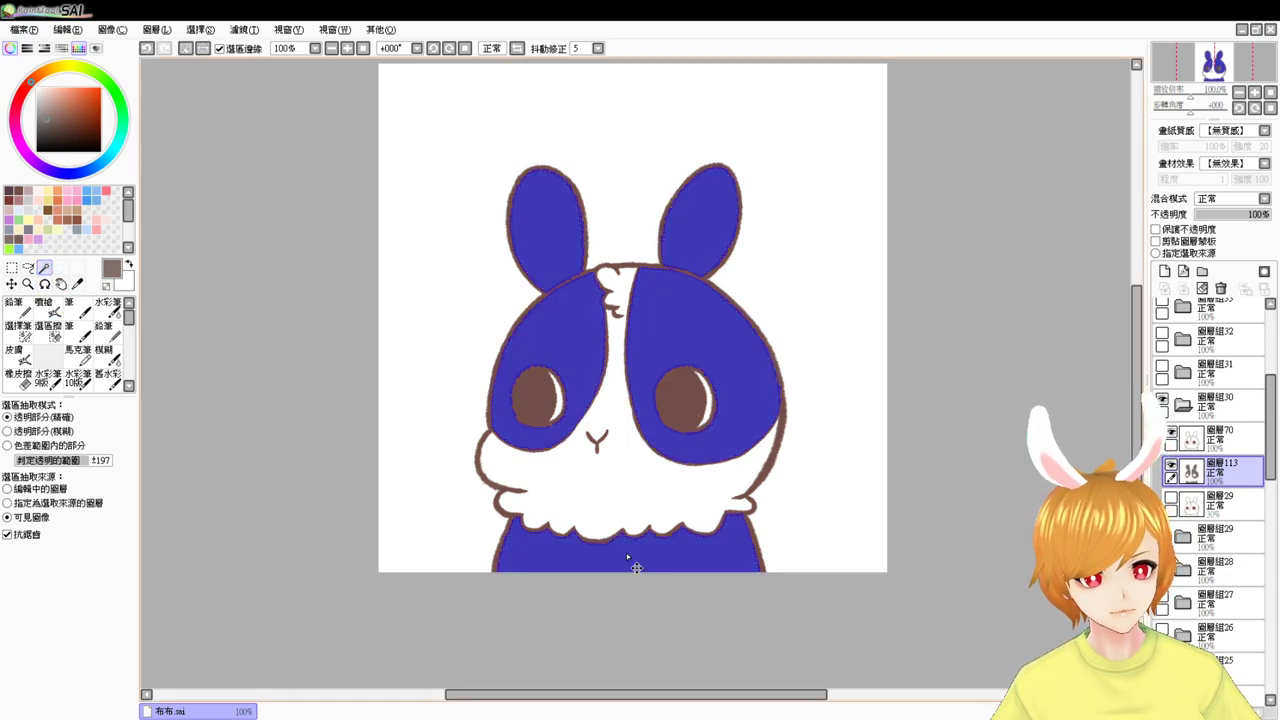
pyautogui.hotkey('ctrl', 'd')
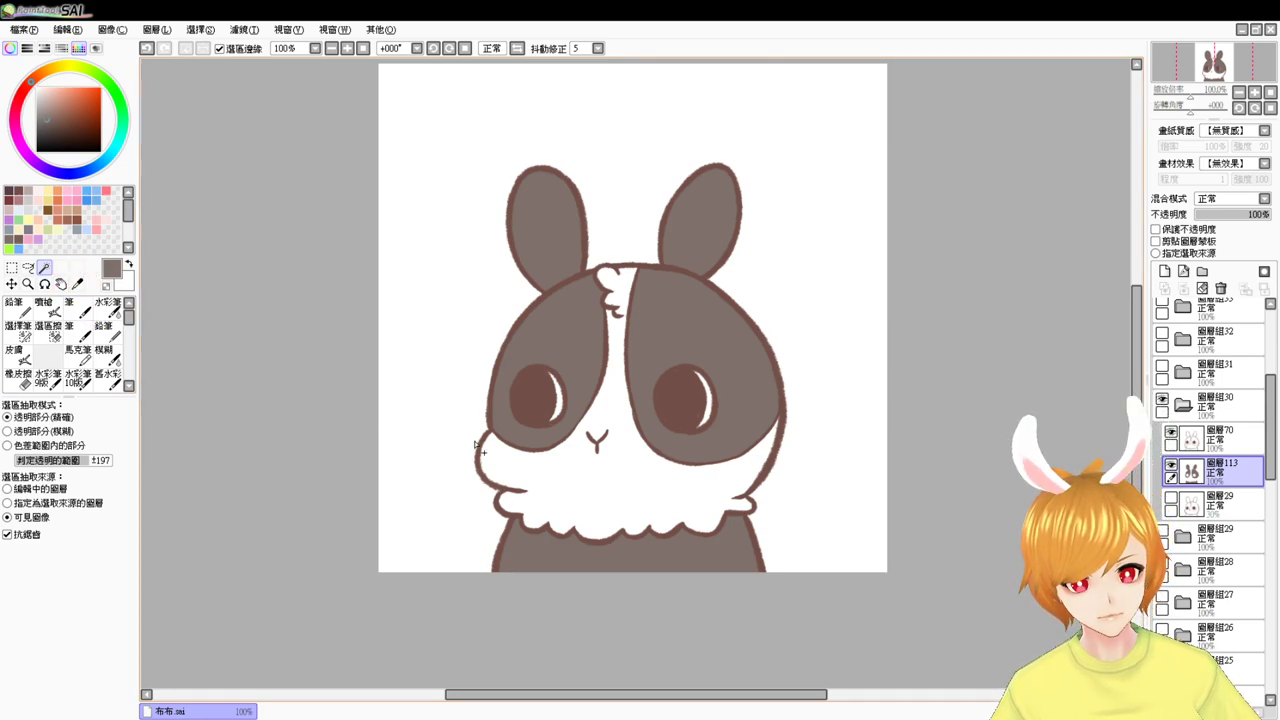
# - Select the round-eyed rabbit's light face and chest fur and both eye highlights and fill them with white
pyautogui.click(573, 485)
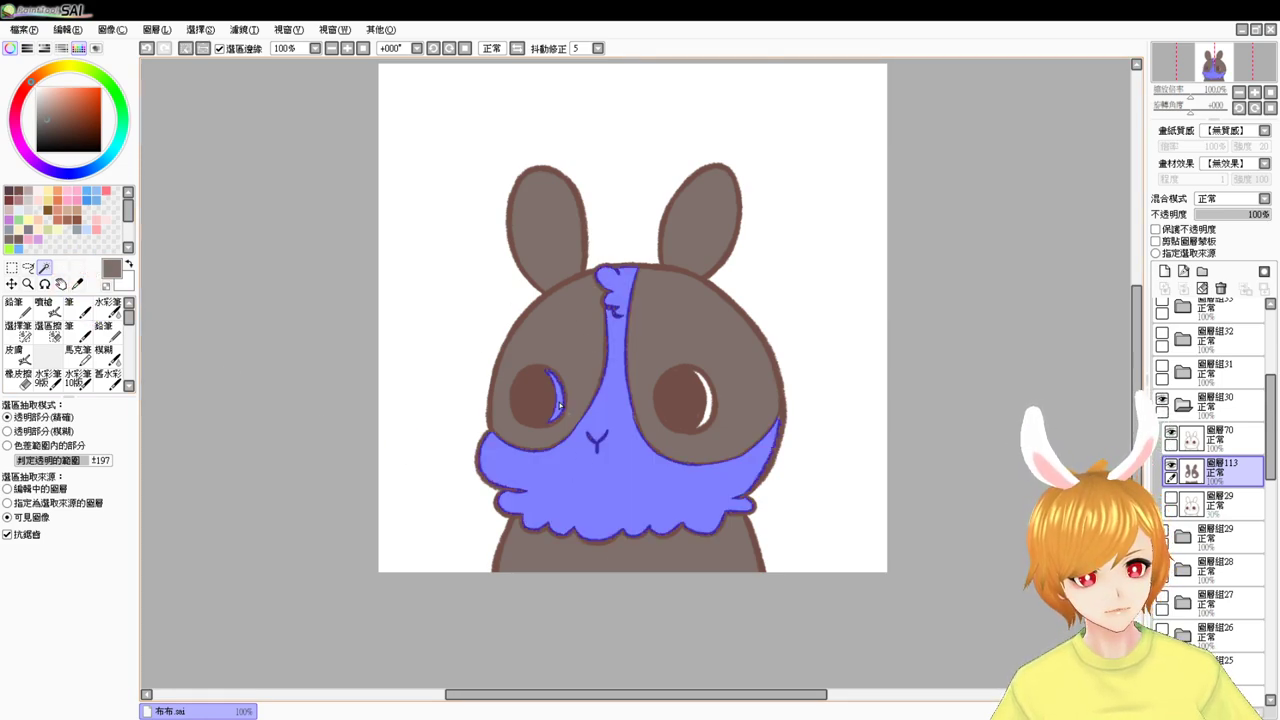
pyautogui.click(708, 405)
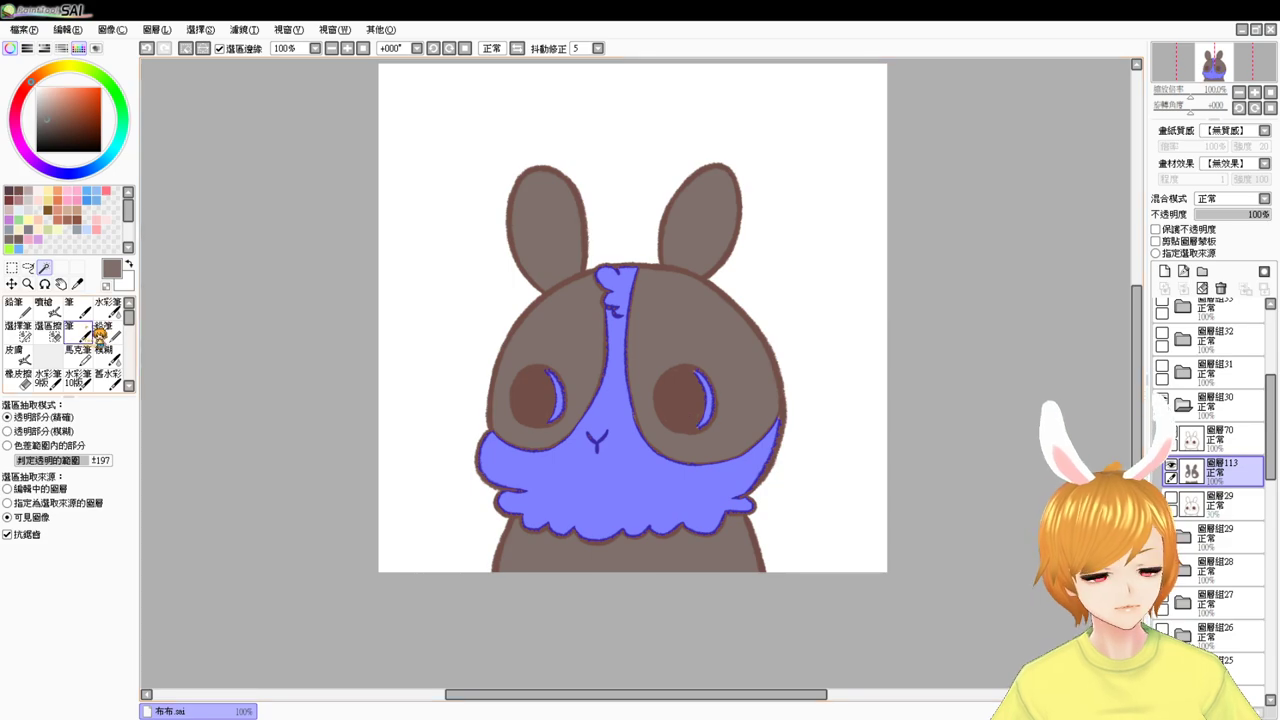
pyautogui.click(18, 330)
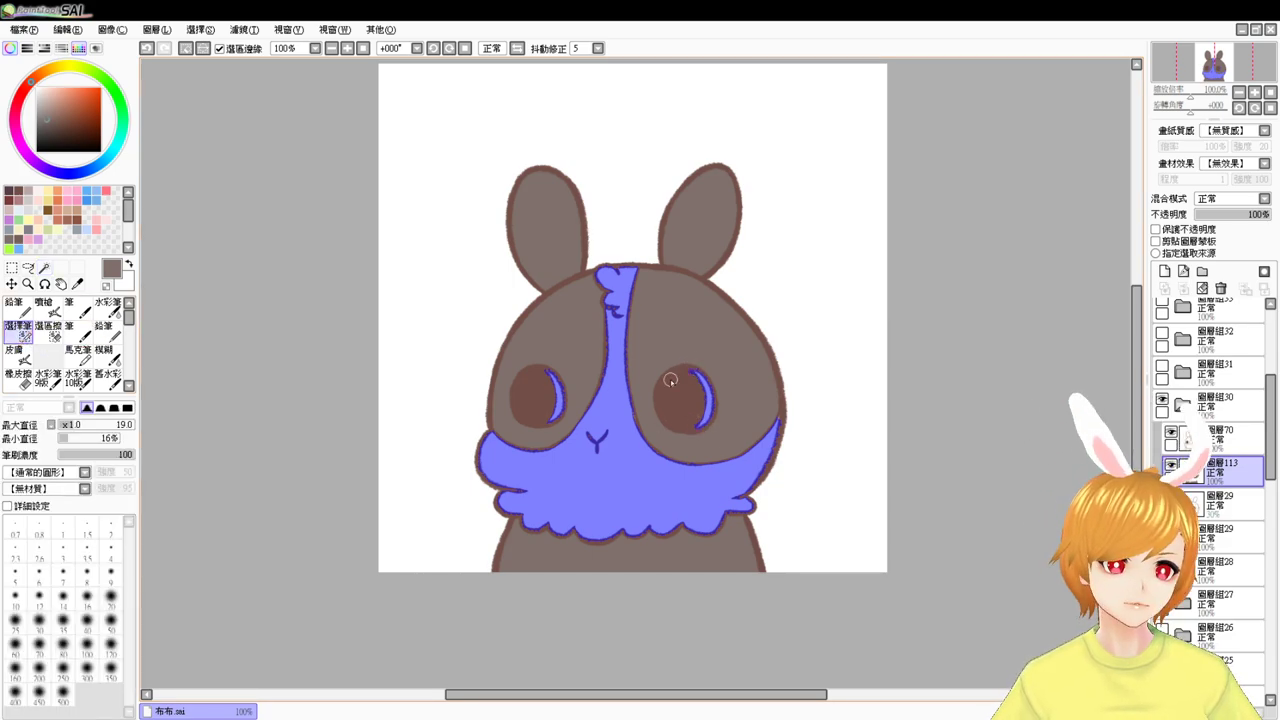
pyautogui.moveTo(44, 96); pyautogui.dragTo(6, 45)
pyautogui.hotkey('ctrl', 'd')
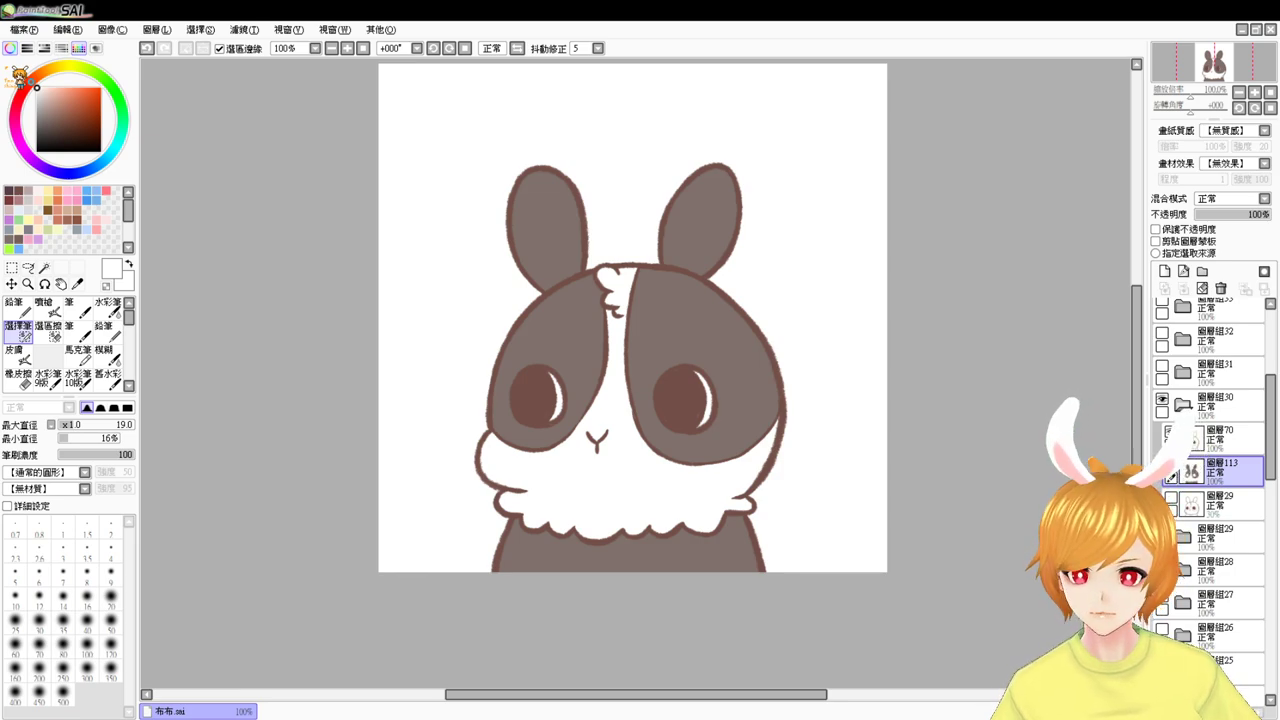
# - Airbrush pink blush on the round-eyed rabbit's two cheeks
pyautogui.click(100, 227)
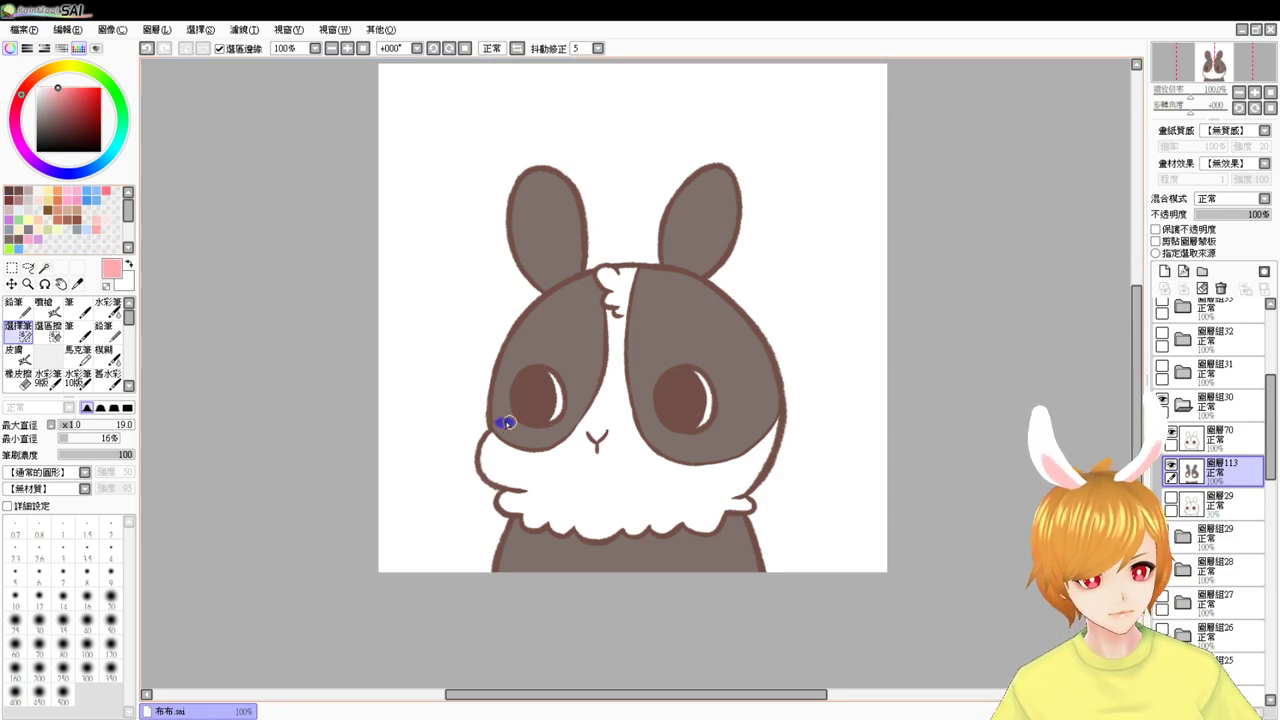
pyautogui.moveTo(508, 423); pyautogui.dragTo(504, 423)
pyautogui.hotkey('ctrl', 'z')
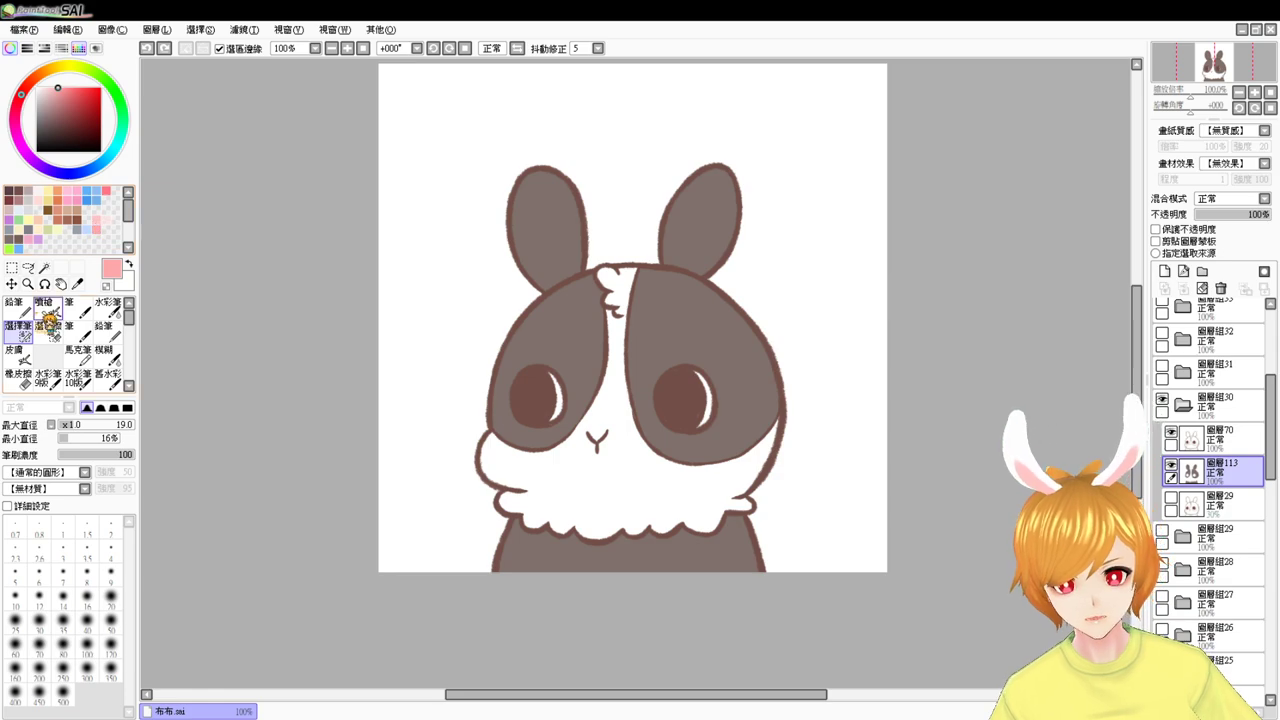
pyautogui.click(45, 306)
pyautogui.moveTo(498, 424); pyautogui.dragTo(506, 429)
pyautogui.hotkey('ctrl', 'z')
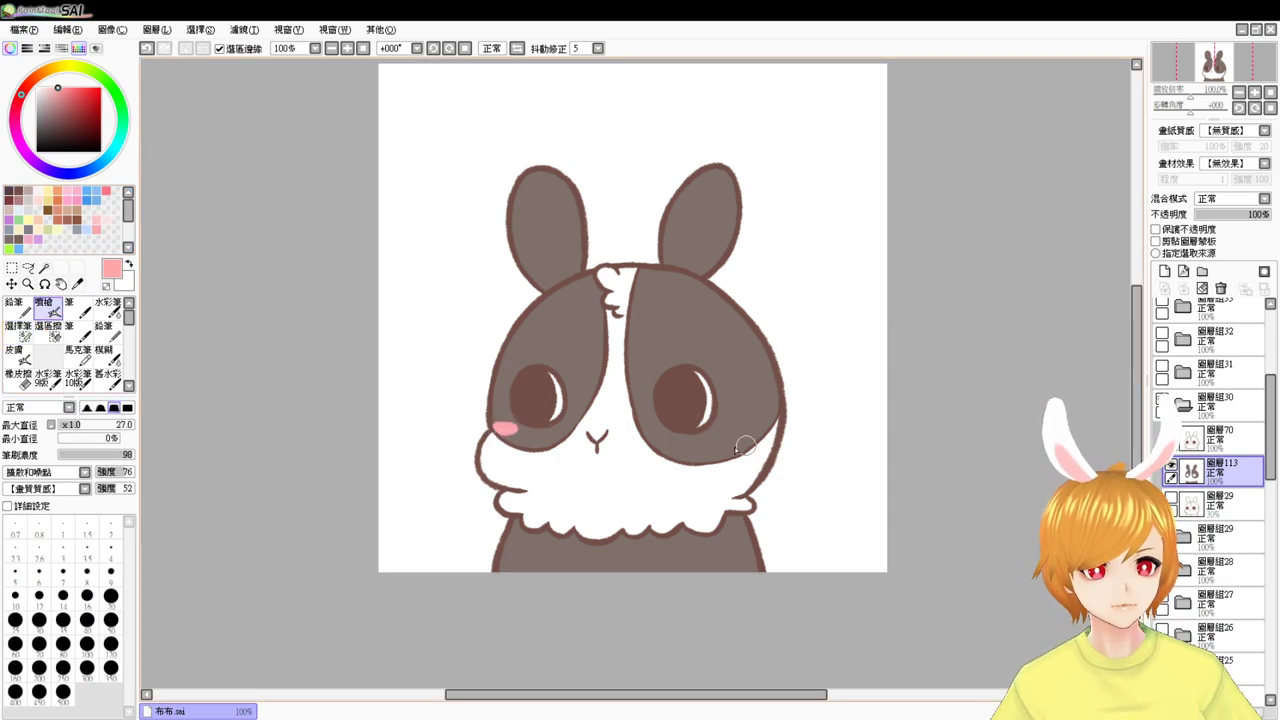
pyautogui.moveTo(714, 434); pyautogui.dragTo(726, 438)
pyautogui.hotkey('ctrl', 'z')
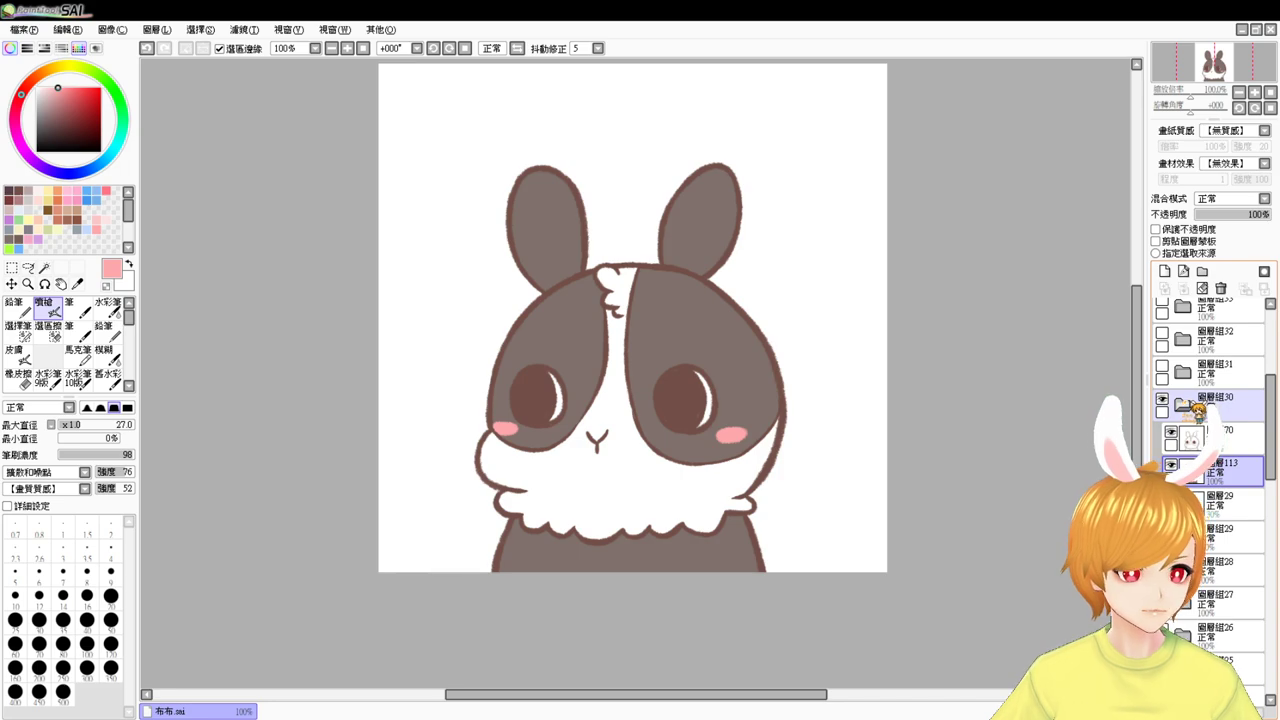
# - Collapse and hide layer group 30, and show layer group 31
pyautogui.click(1187, 404)
pyautogui.click(1163, 399)
pyautogui.click(1163, 367)
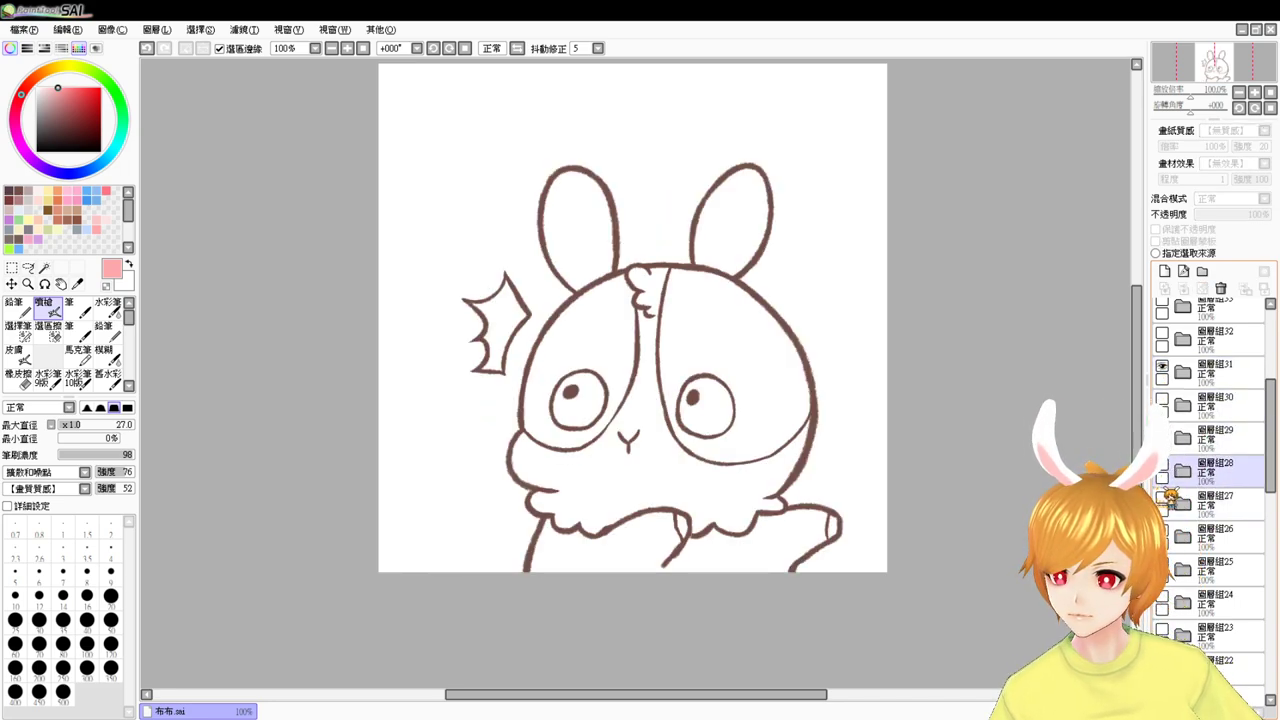
pyautogui.moveTo(1170, 496); pyautogui.dragTo(1170, 495)
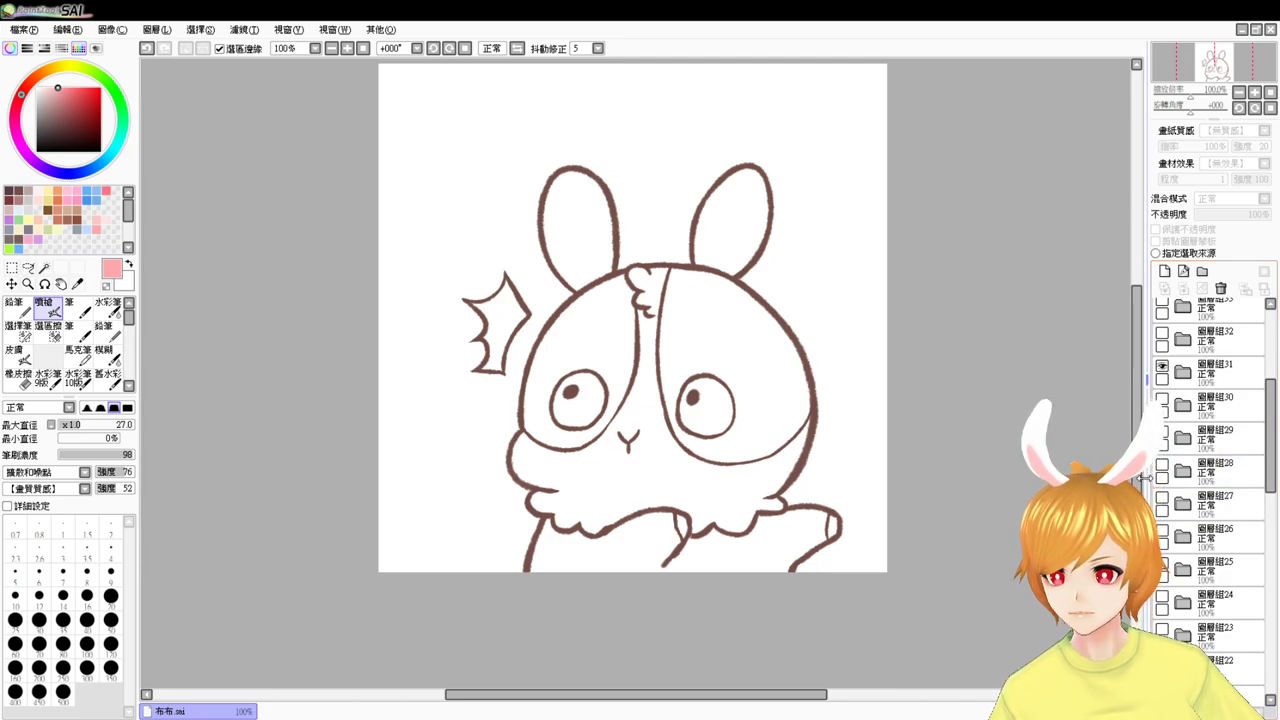
# - Select the face patches, ears, body and arms of the startled rabbit in group 31
pyautogui.click(44, 268)
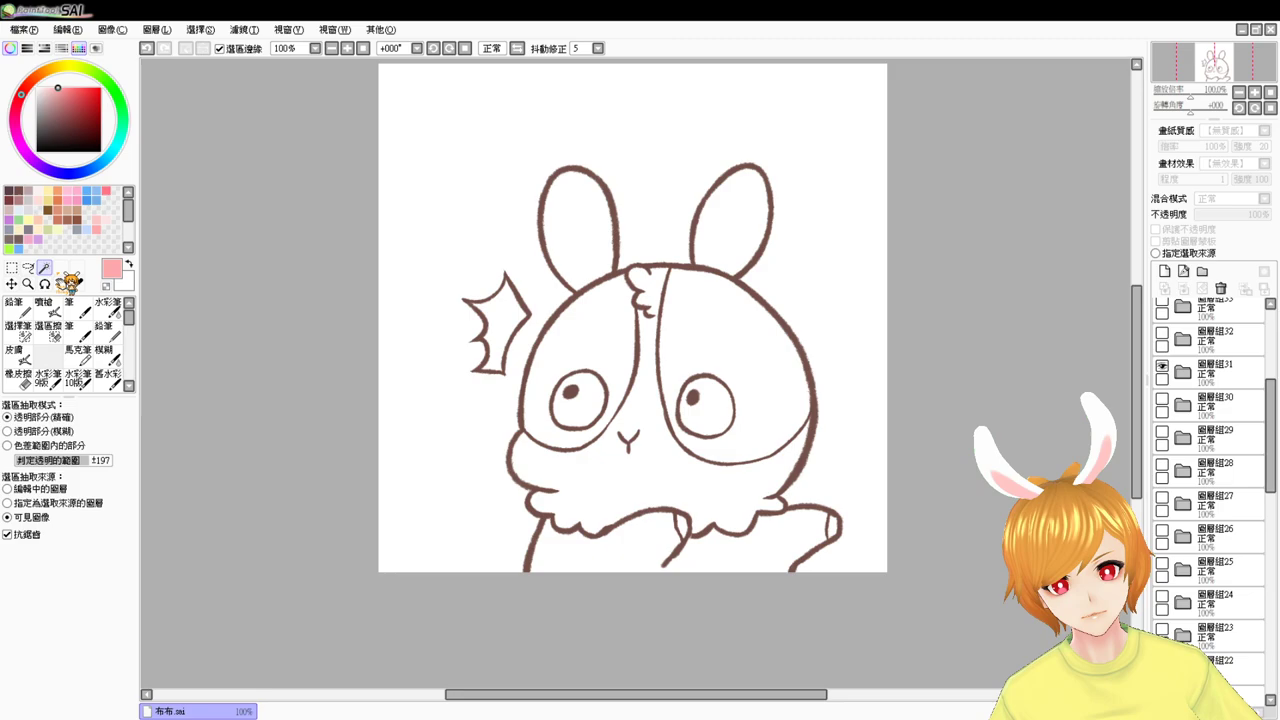
pyautogui.click(602, 352)
pyautogui.click(594, 263)
pyautogui.click(717, 245)
pyautogui.click(740, 340)
pyautogui.click(647, 541)
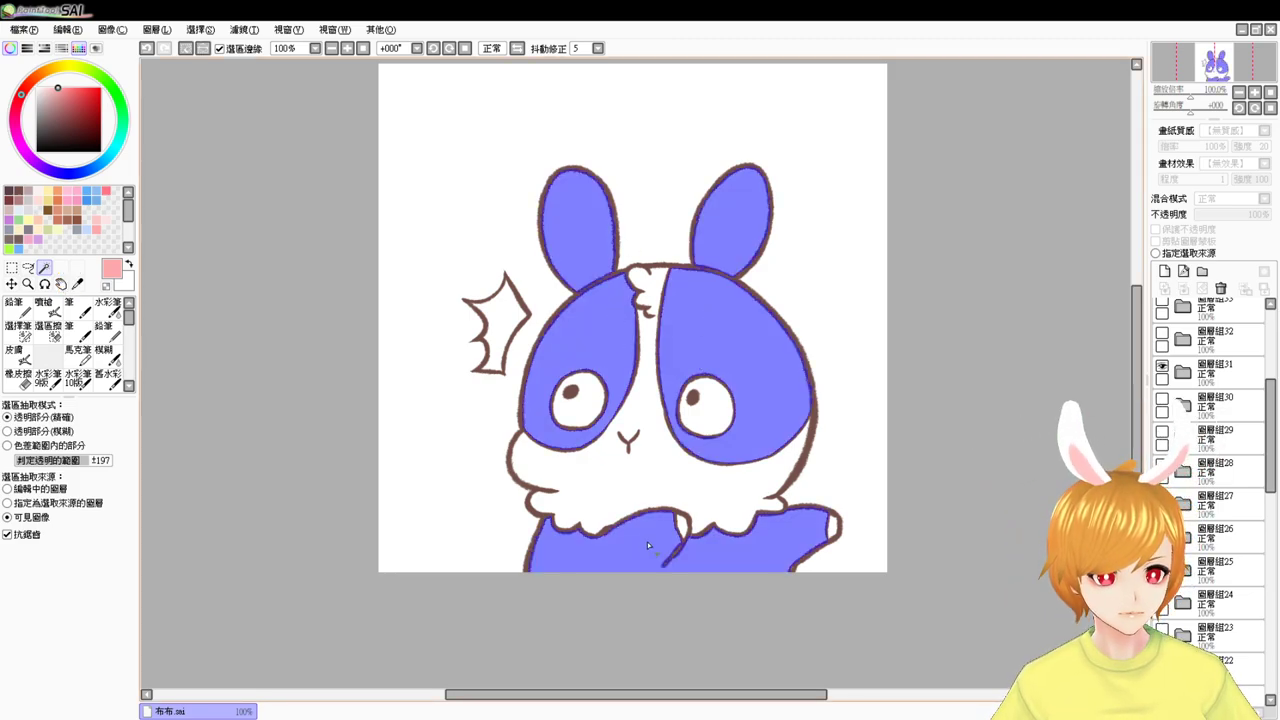
# - Add a new layer beneath group 31's line art, fill the selected fur with grey-brown, and deselect
pyautogui.click(12, 235)
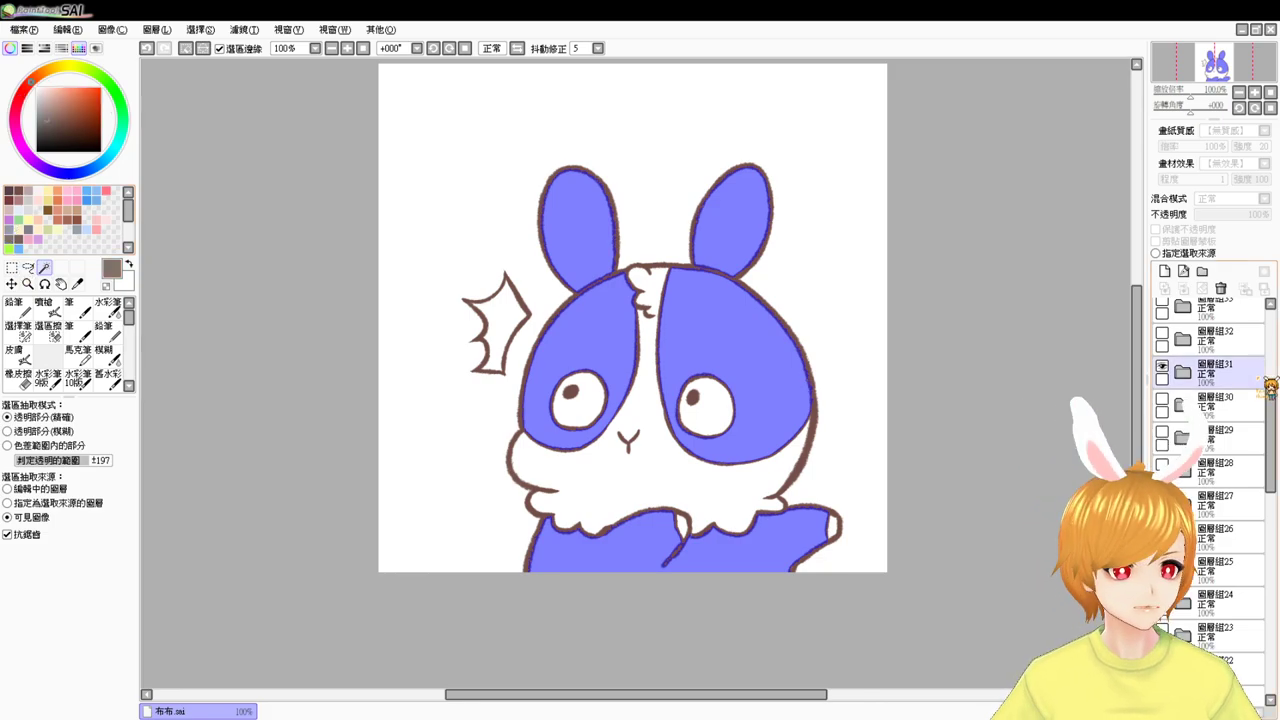
pyautogui.click(1183, 372)
pyautogui.click(1232, 440)
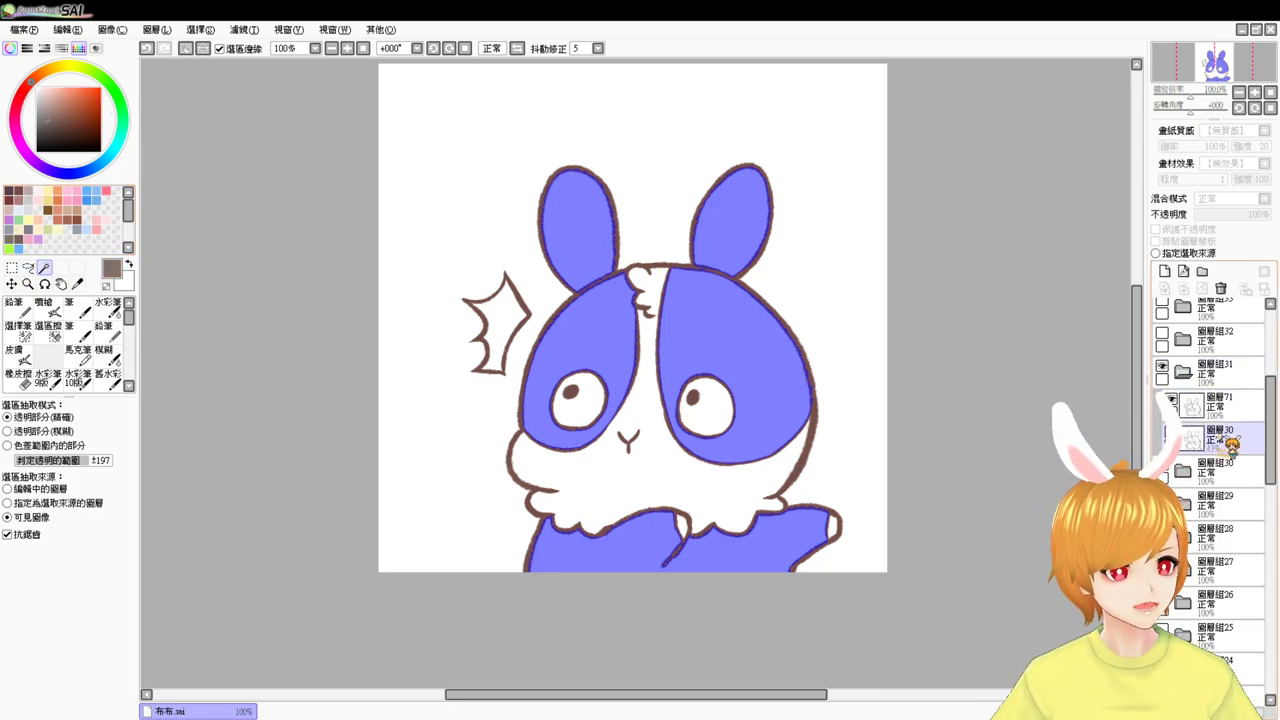
pyautogui.click(1165, 272)
pyautogui.hotkey('ctrl', 'f')
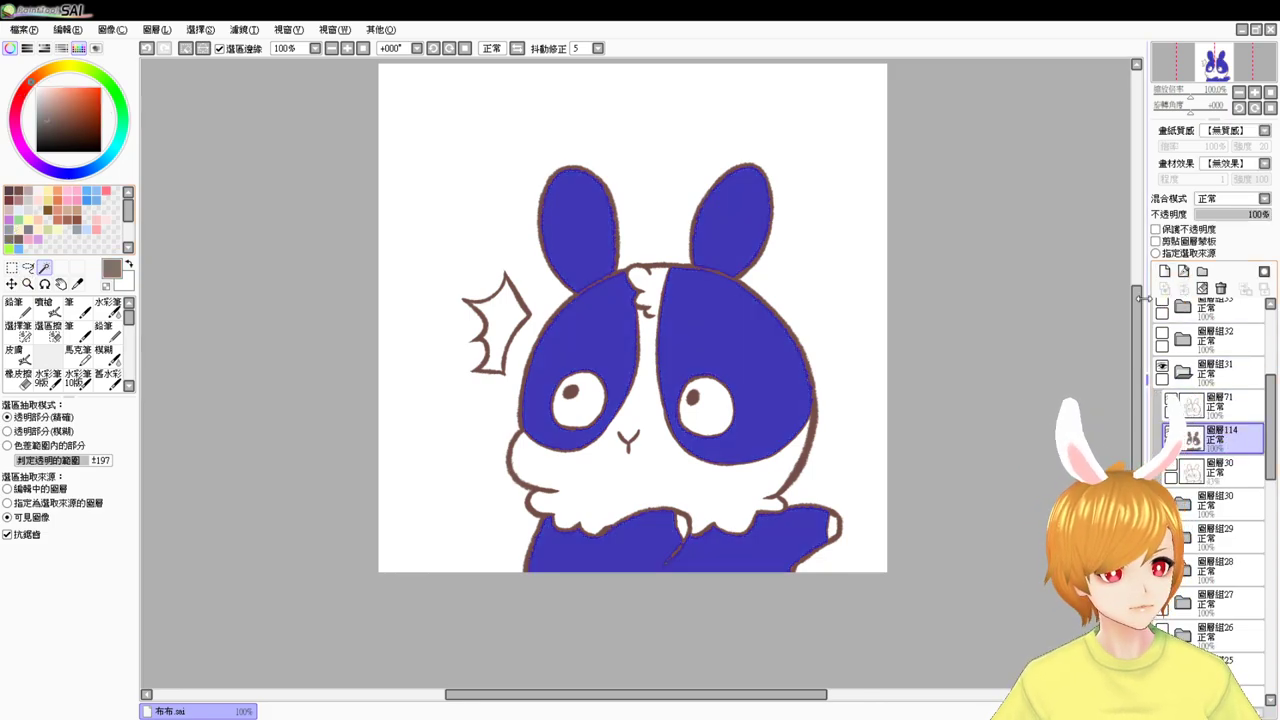
pyautogui.click(45, 305)
pyautogui.hotkey('ctrl', 'd')
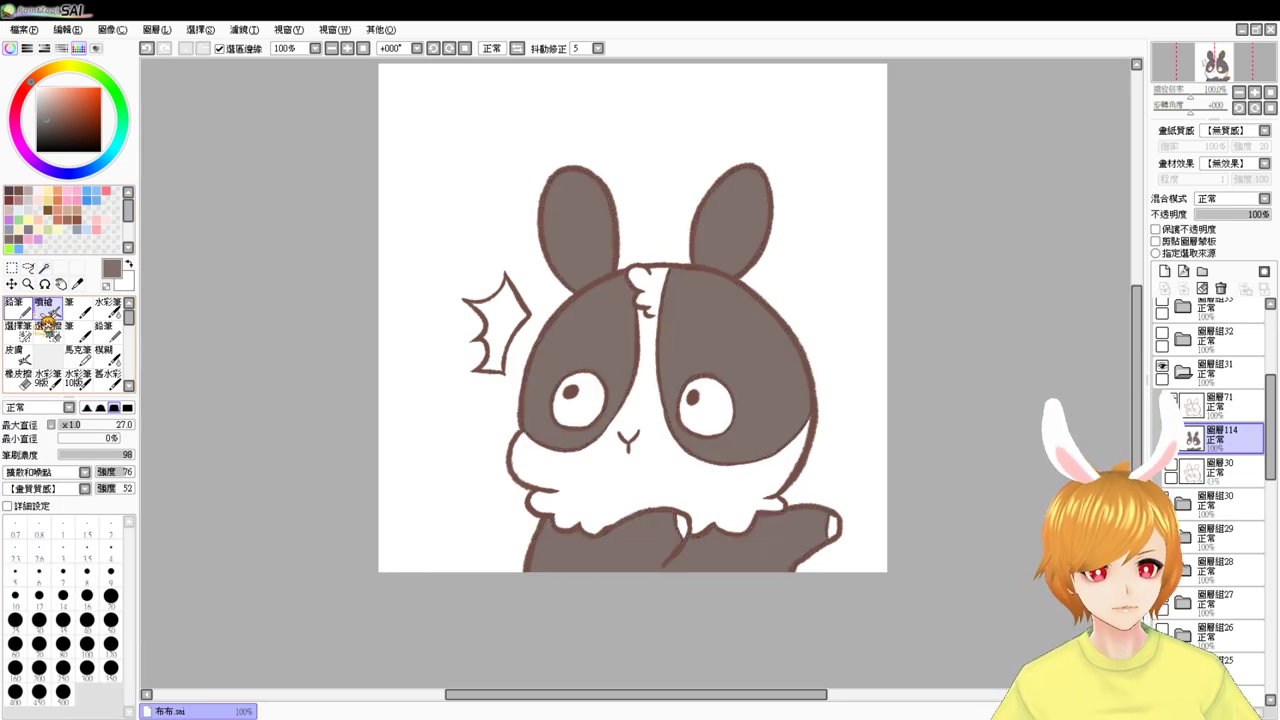
# - Select the startled rabbit's light face and chest fur, eye whites and paw tips and fill them with white
pyautogui.click(45, 268)
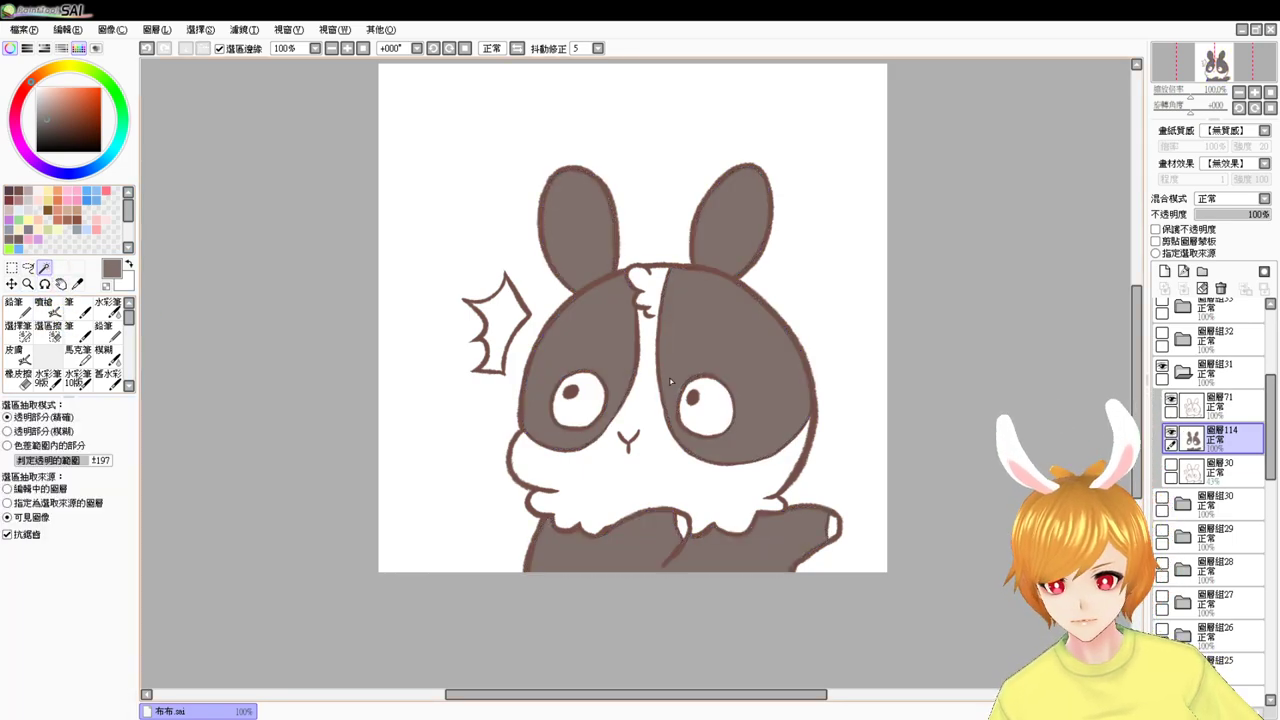
pyautogui.click(657, 293)
pyautogui.click(596, 409)
pyautogui.click(718, 419)
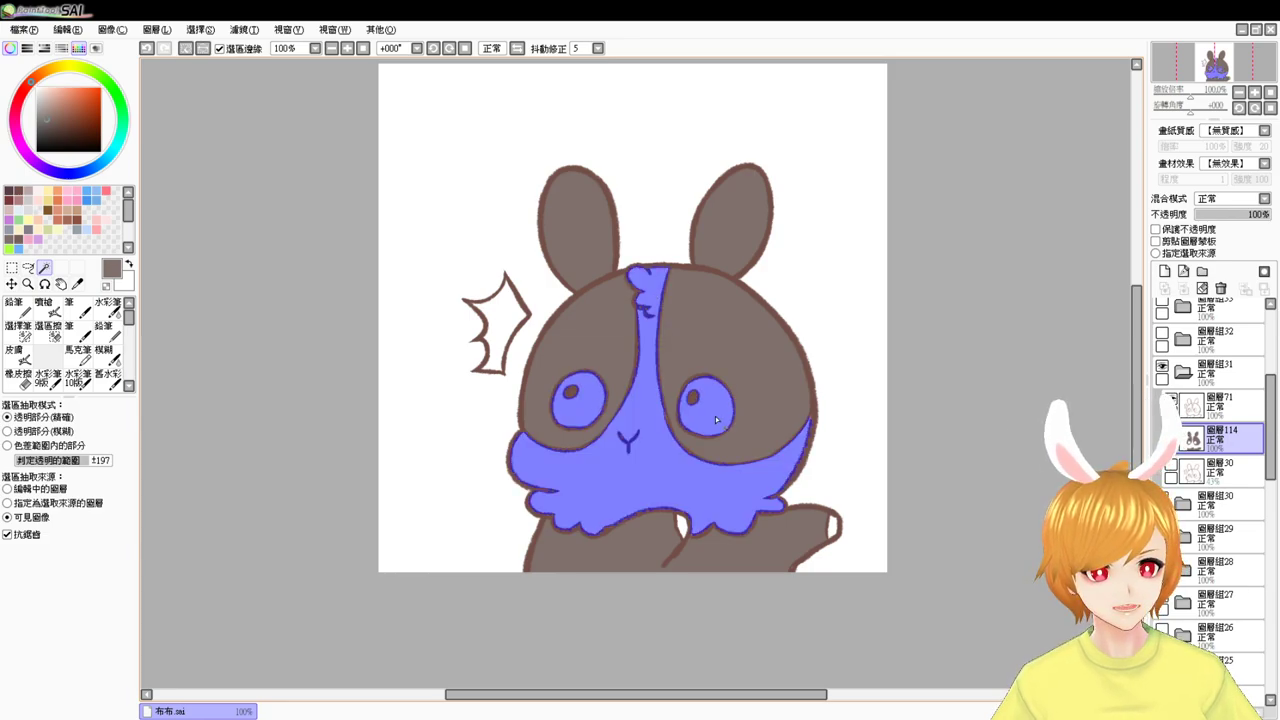
pyautogui.click(680, 528)
pyautogui.click(834, 528)
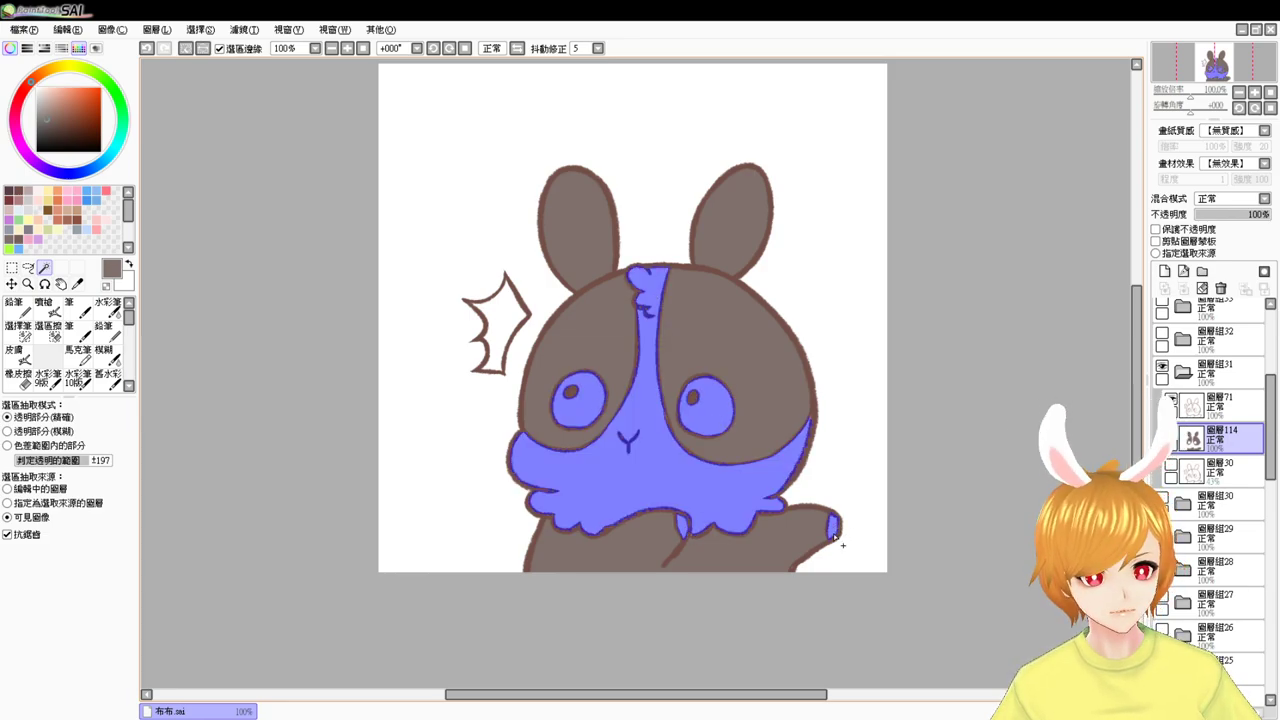
pyautogui.moveTo(46, 118); pyautogui.dragTo(14, 46)
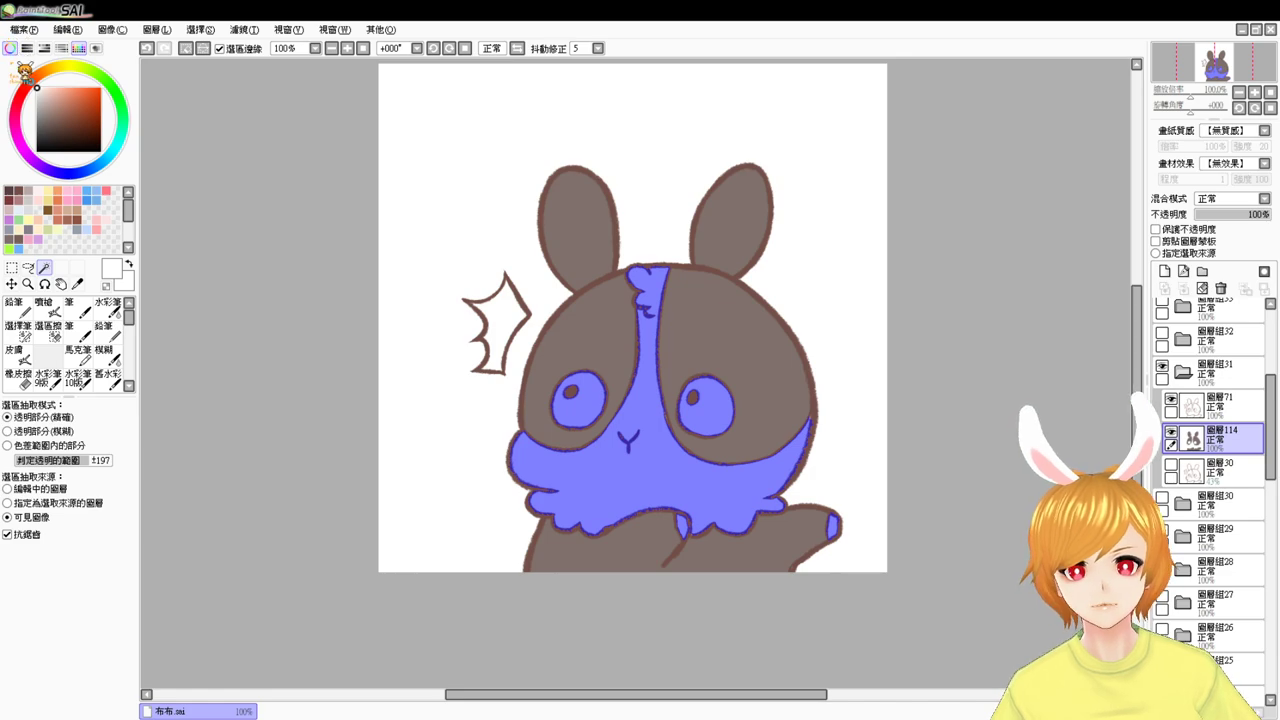
pyautogui.hotkey('ctrl', 'f')
pyautogui.hotkey('ctrl', 'd')
# - Fill the spiky surprise mark beside the startled rabbit's head with pale yellow
pyautogui.click(485, 320)
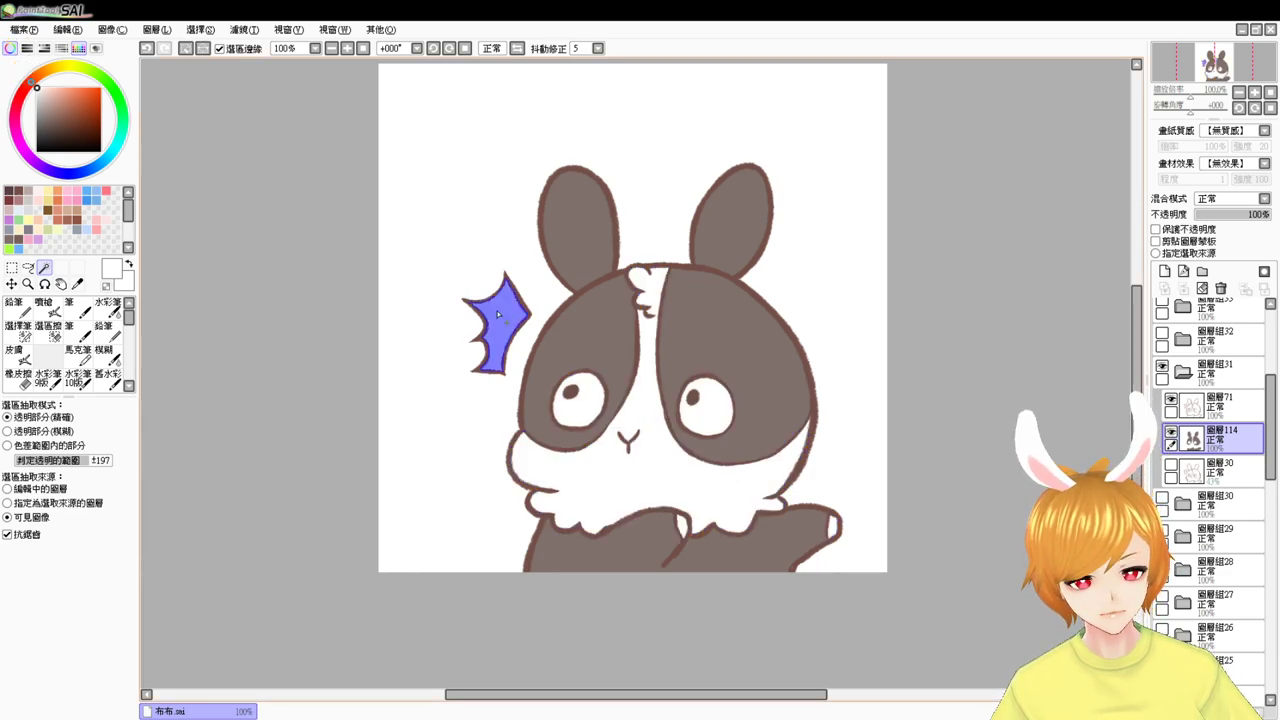
pyautogui.click(30, 218)
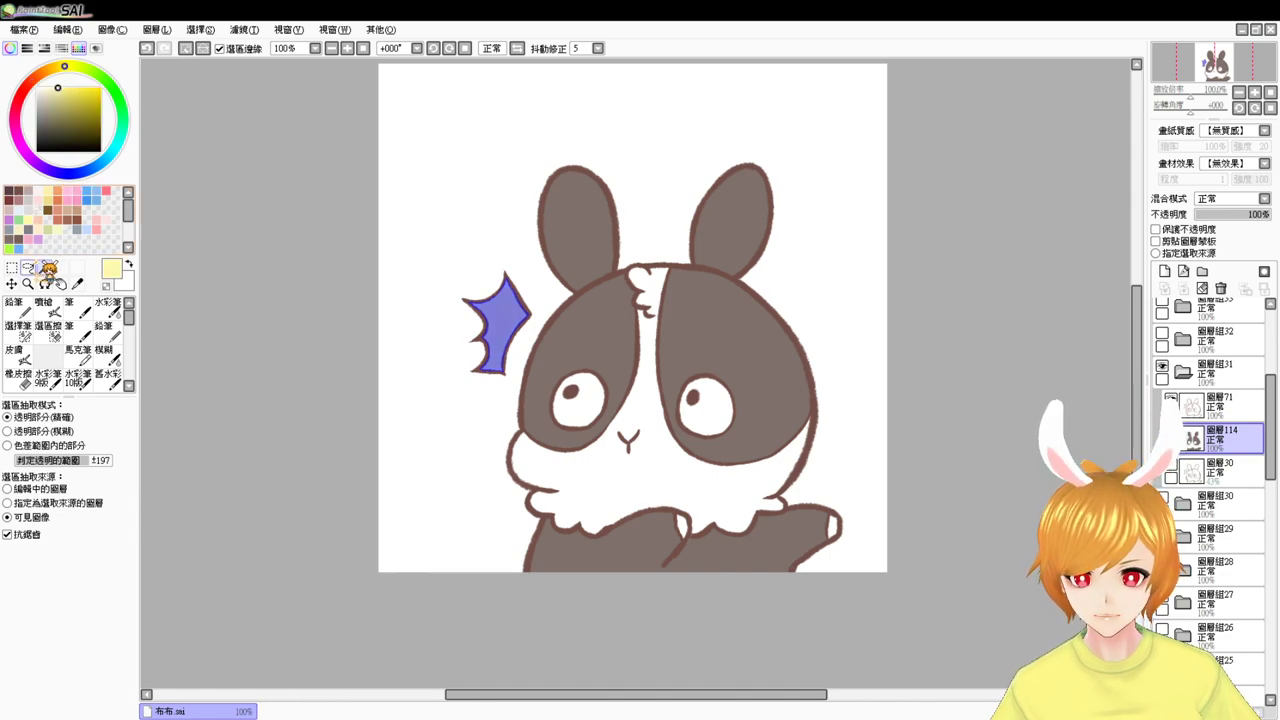
pyautogui.click(55, 304)
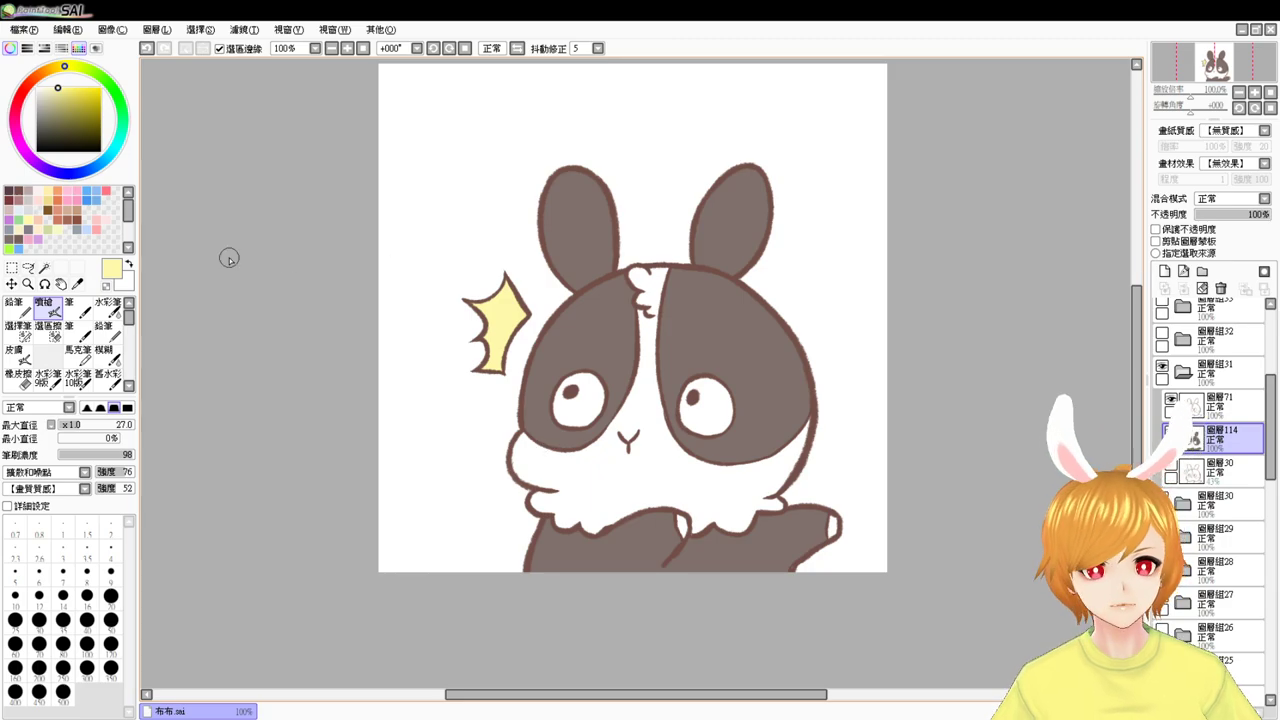
pyautogui.click(44, 268)
pyautogui.click(663, 389)
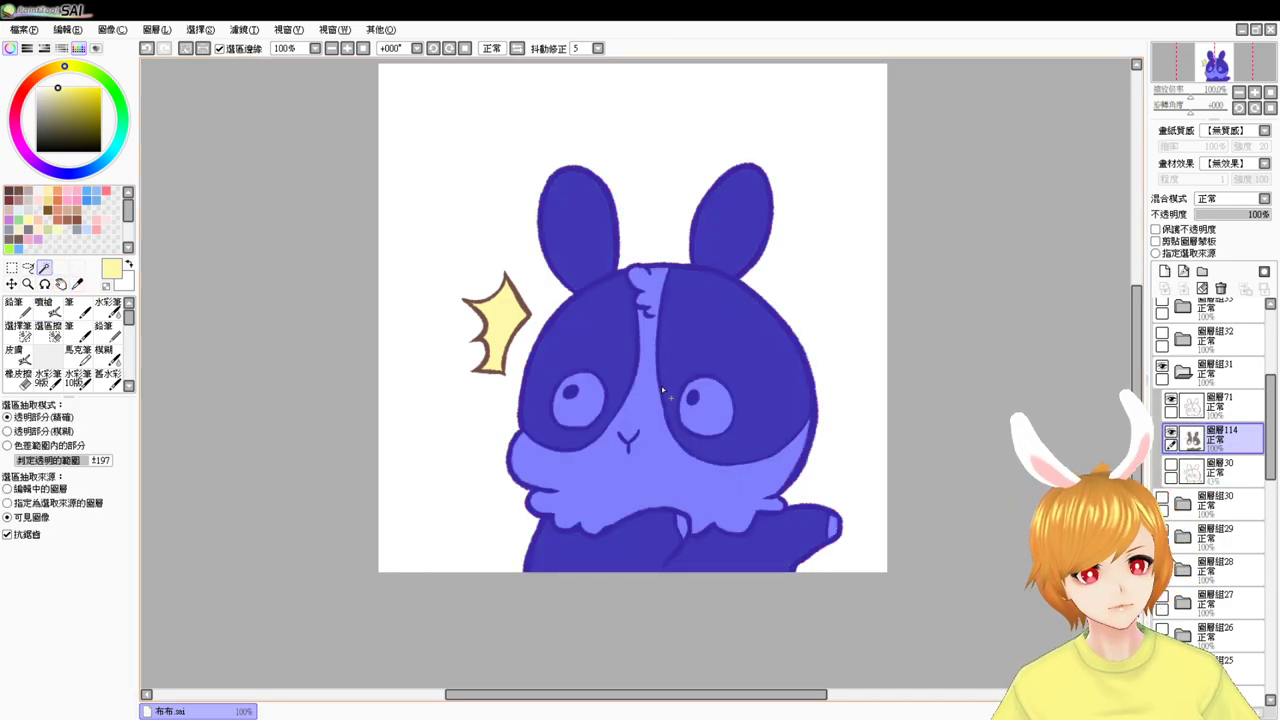
pyautogui.hotkey('ctrl', 'z')
# - Airbrush pink blush on the startled rabbit's two cheeks
pyautogui.click(98, 221)
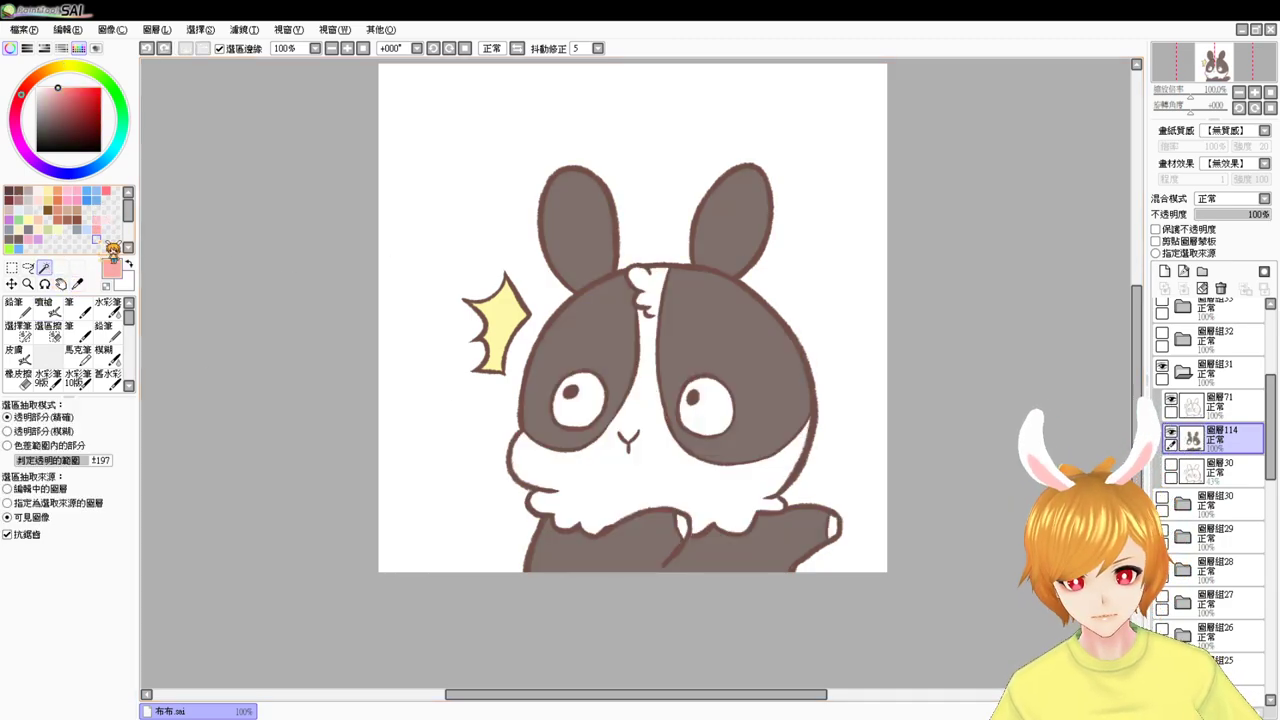
pyautogui.click(45, 306)
pyautogui.moveTo(538, 428)
pyautogui.mouseDown()
pyautogui.moveTo(535, 414)
pyautogui.moveTo(548, 420)
pyautogui.mouseUp()
pyautogui.moveTo(738, 434); pyautogui.dragTo(752, 433)
pyautogui.hotkey('ctrl', 'z')
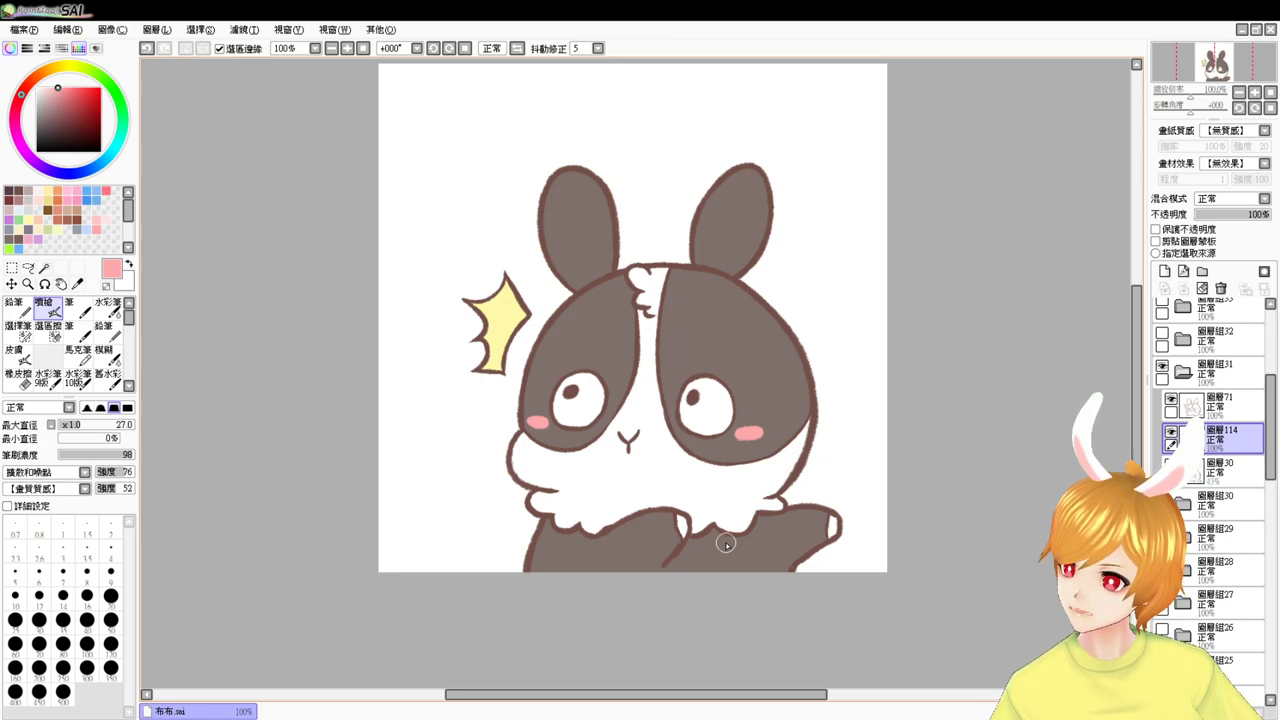
# - Collapse and hide layer group 31, and show layer group 32
pyautogui.click(1183, 372)
pyautogui.click(1162, 366)
pyautogui.click(1162, 334)
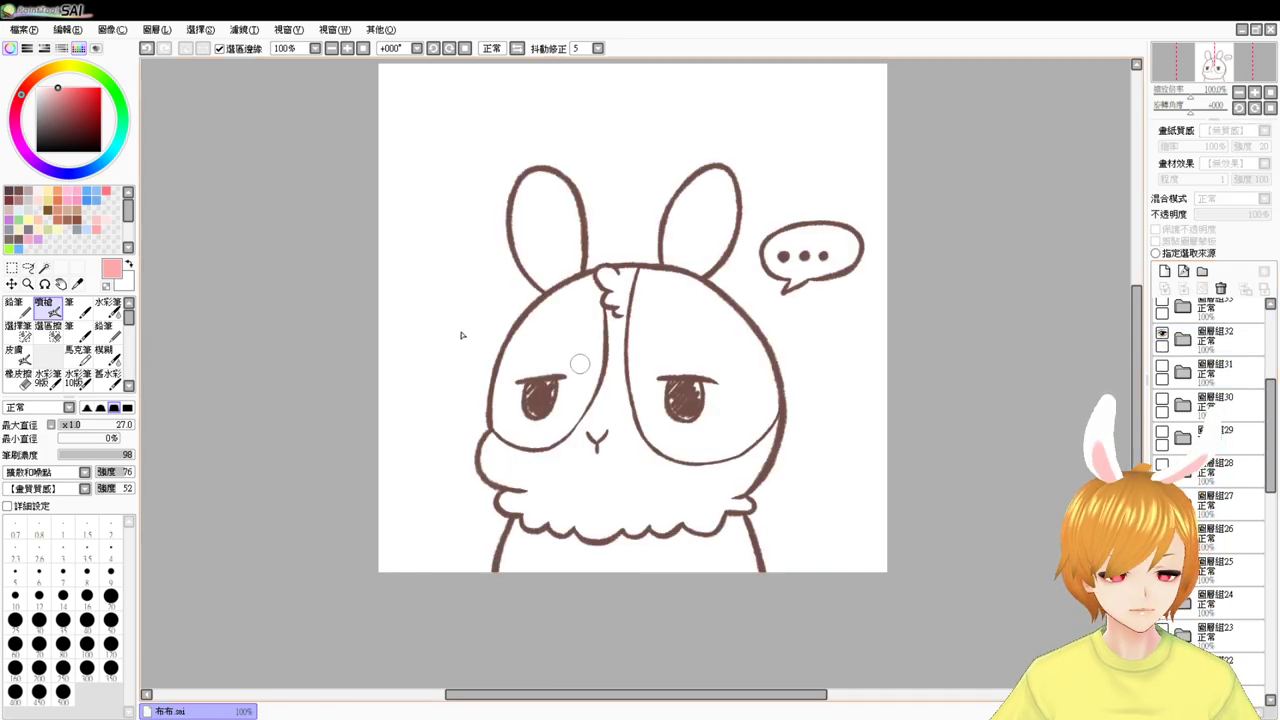
# - Select the ears, face patches and body of the half-lidded rabbit in group 32
pyautogui.click(44, 268)
pyautogui.click(548, 225)
pyautogui.click(585, 300)
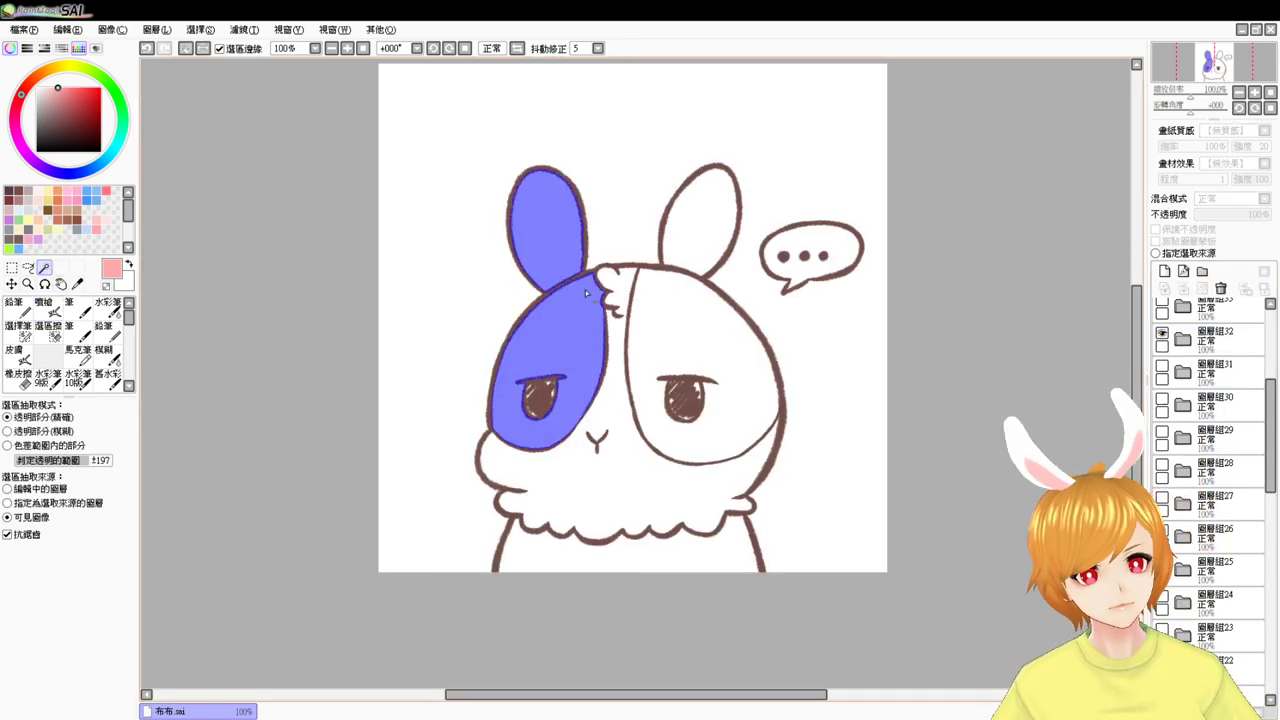
pyautogui.click(690, 233)
pyautogui.click(700, 420)
pyautogui.click(575, 555)
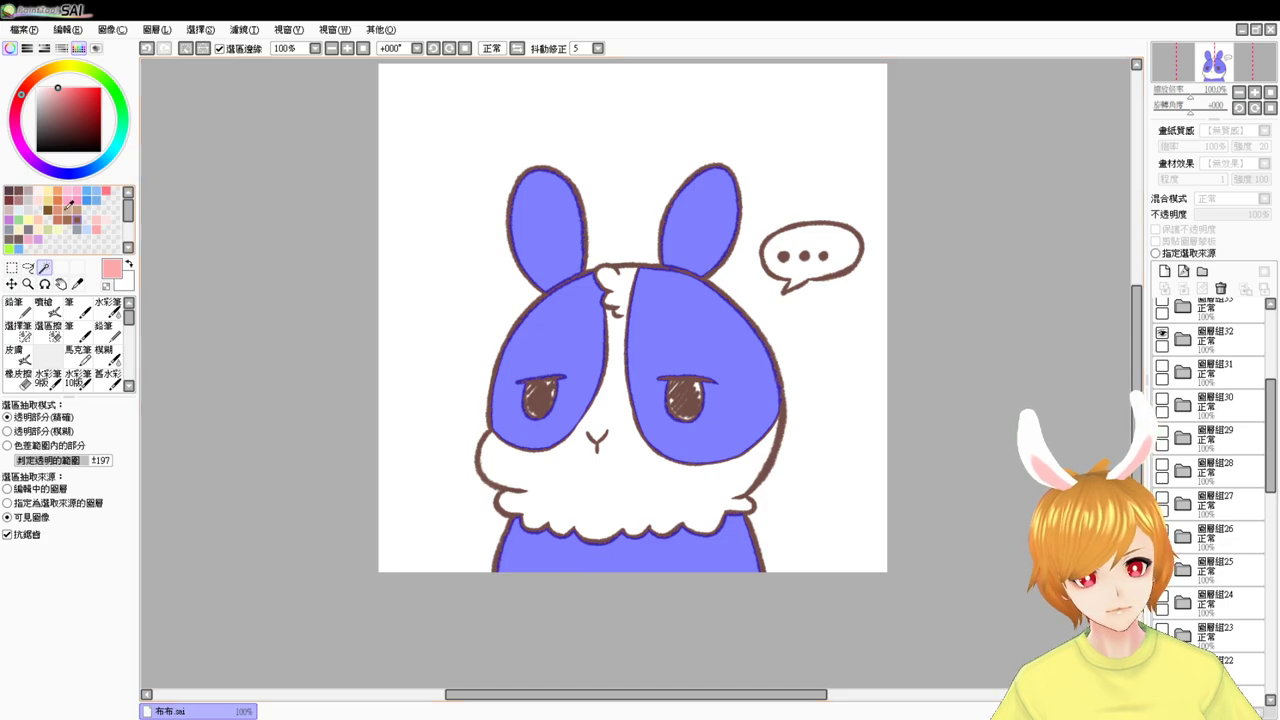
# - Add a new layer beneath group 32's line art, fill the selected fur with grey-brown, and deselect
pyautogui.click(22, 218)
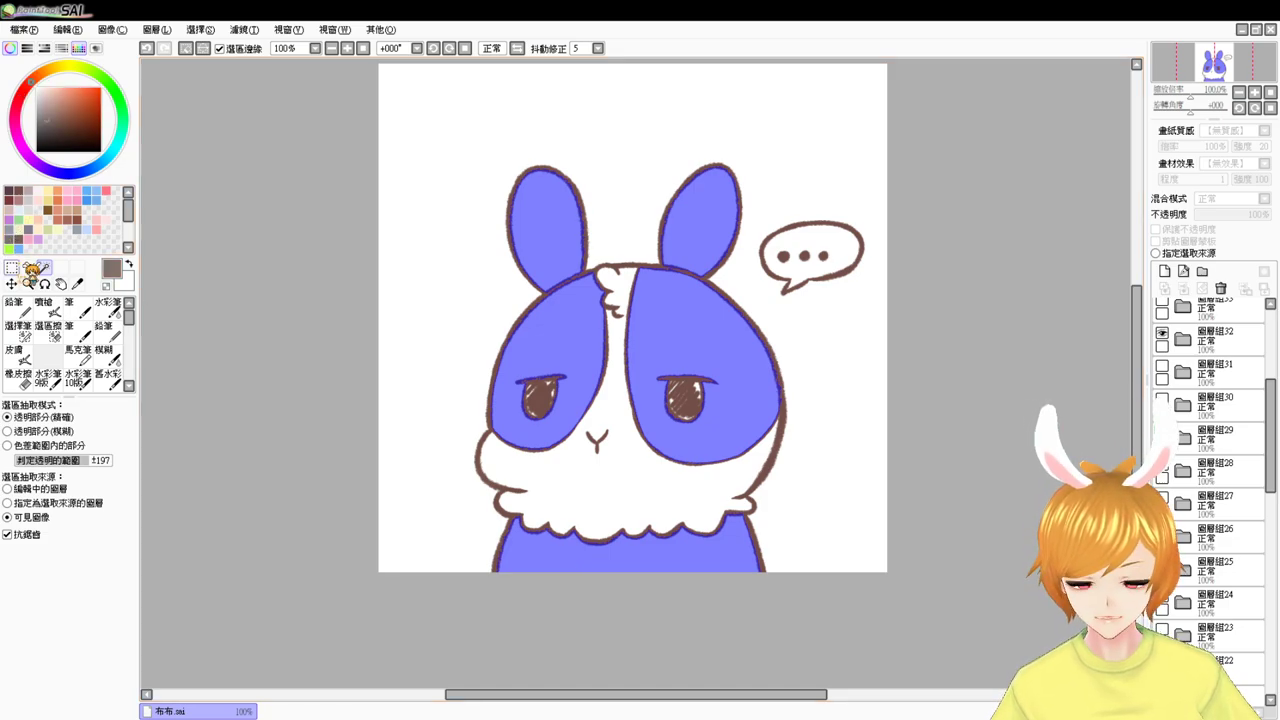
pyautogui.click(1183, 338)
pyautogui.click(1225, 403)
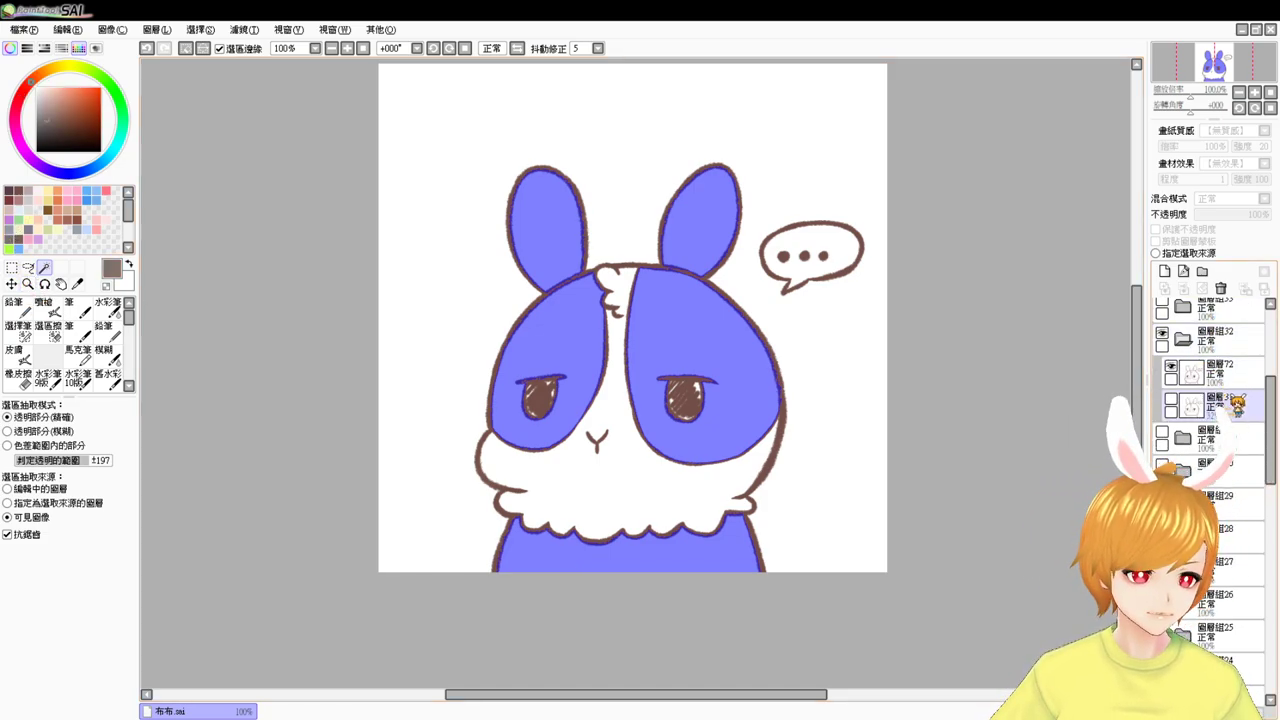
pyautogui.click(1167, 270)
pyautogui.hotkey('ctrl', 'f')
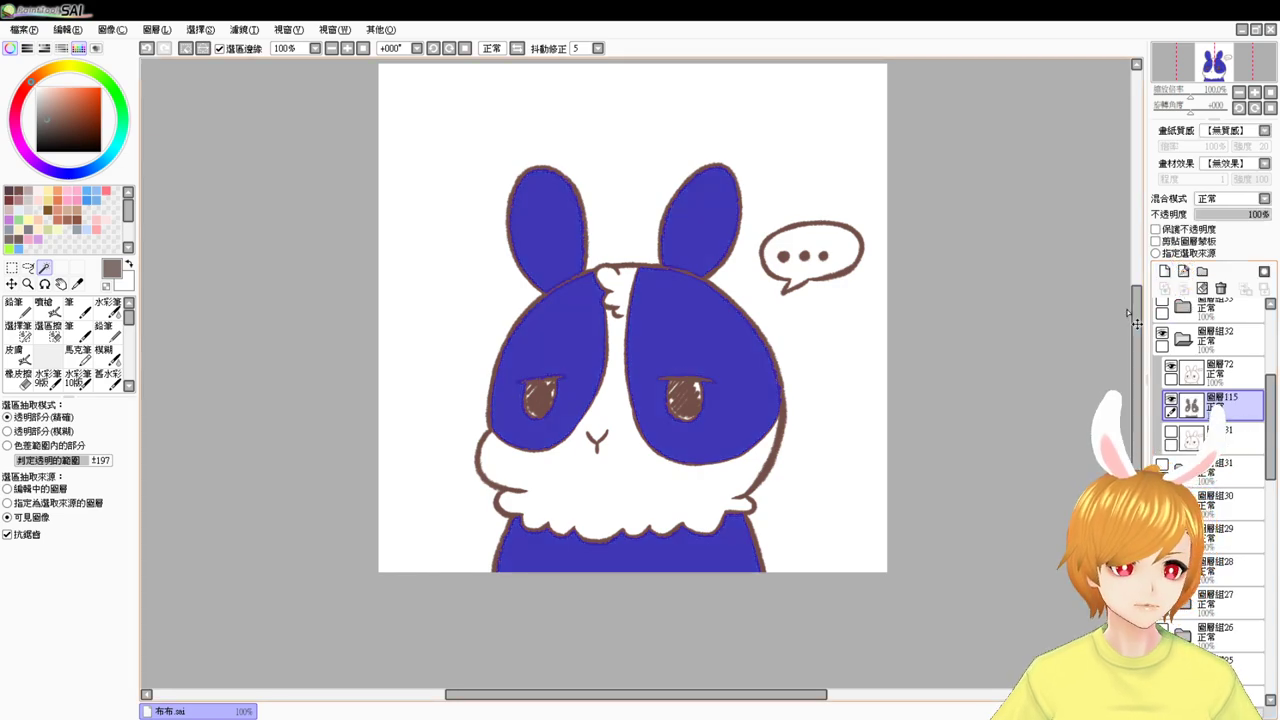
pyautogui.hotkey('ctrl', 'd')
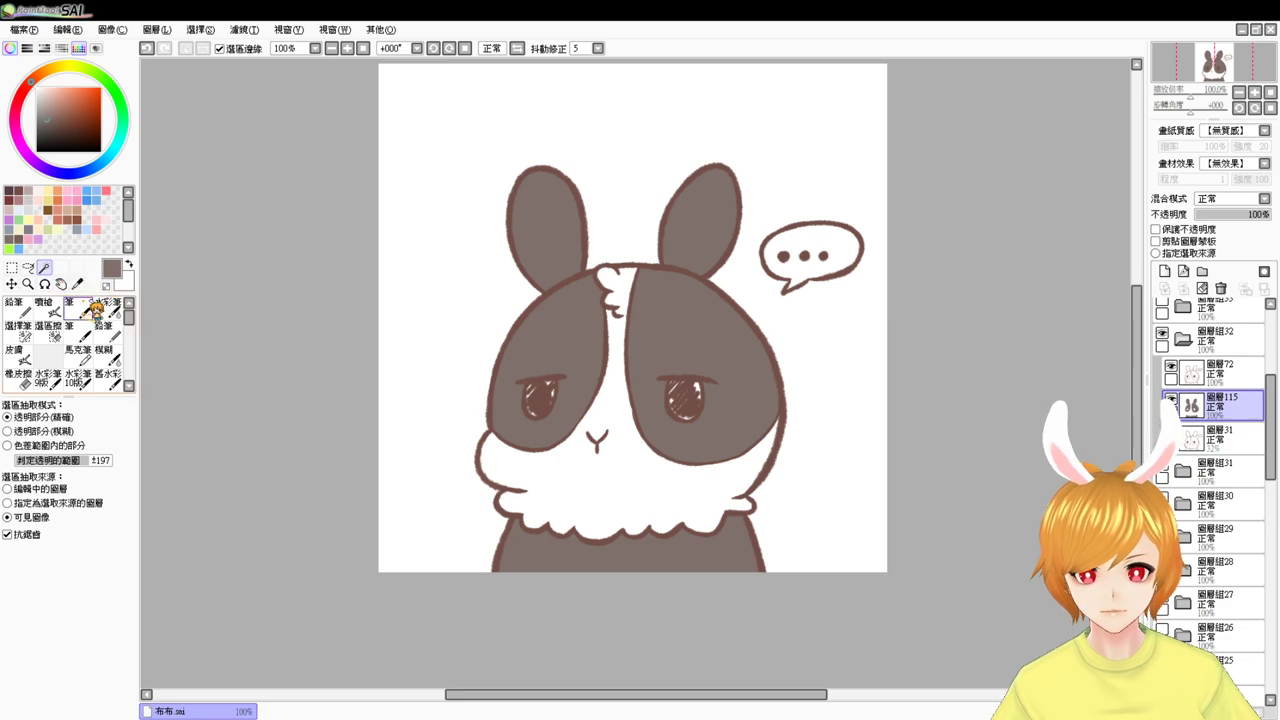
# - Hide the line art layer in group 32 and select the two eye openings in the half-lidded rabbit's grey-brown fur
pyautogui.click(58, 313)
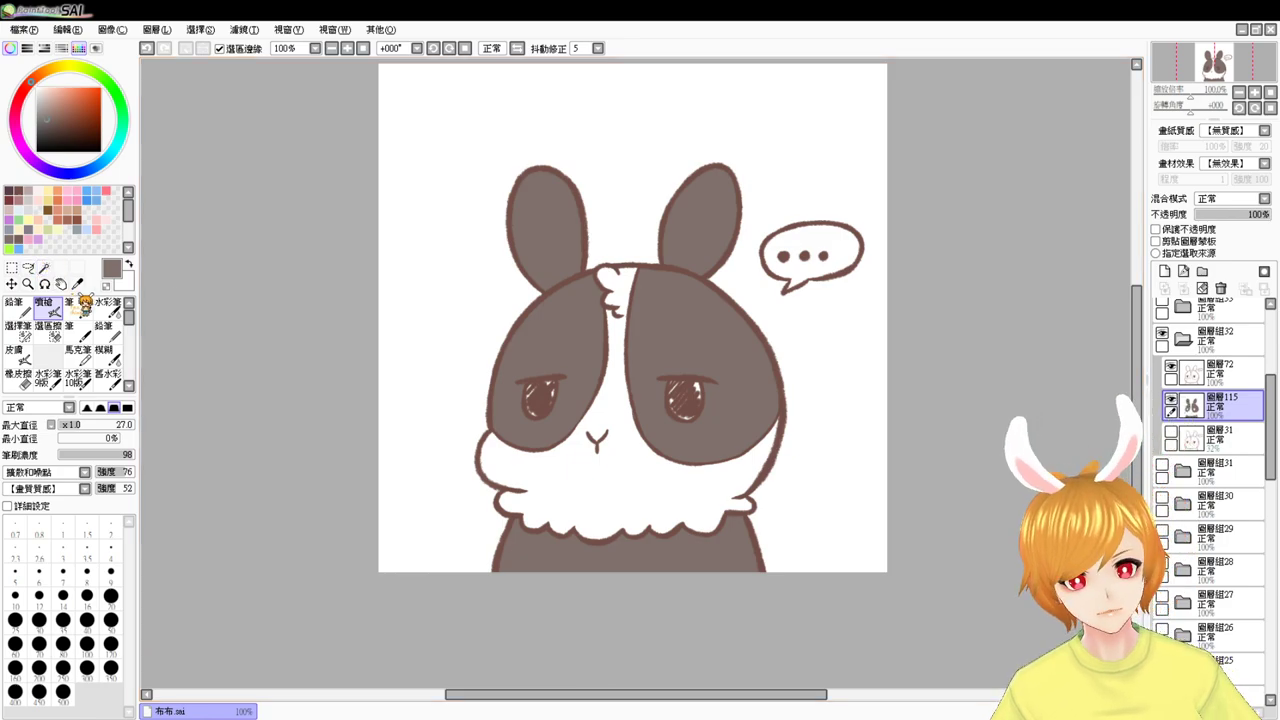
pyautogui.click(1171, 399)
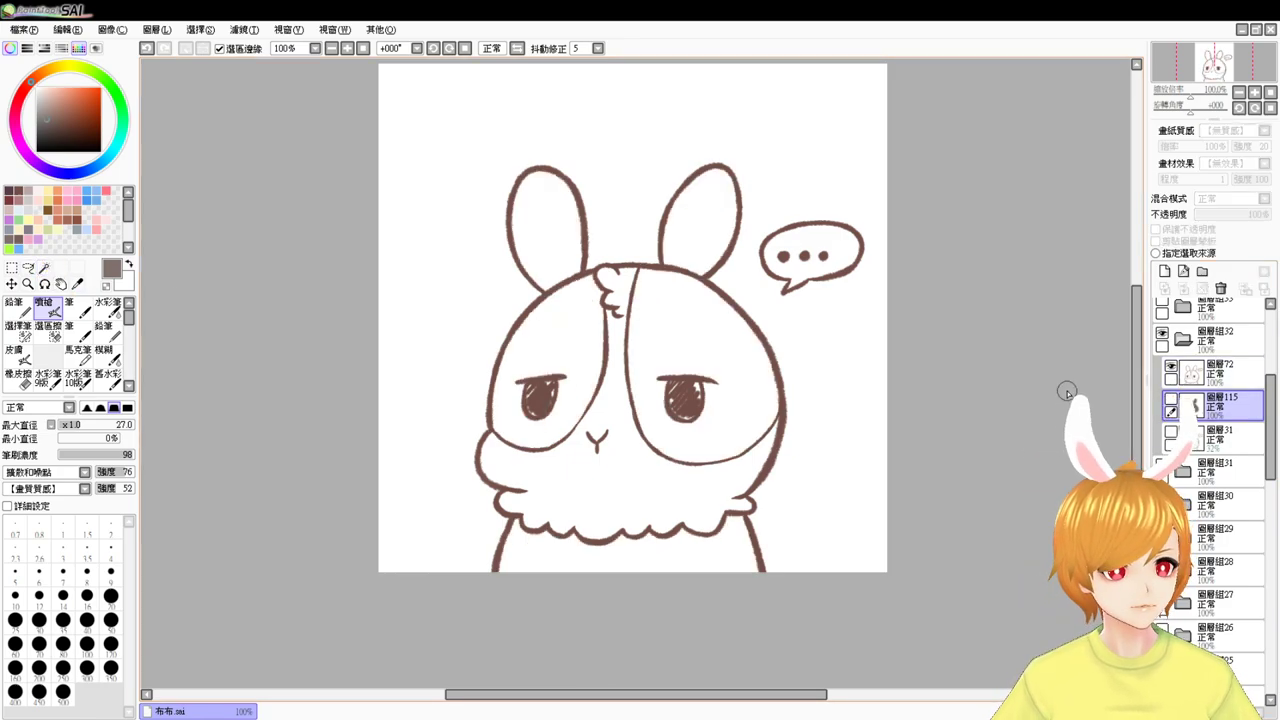
pyautogui.click(1171, 399)
pyautogui.click(1171, 367)
pyautogui.click(44, 268)
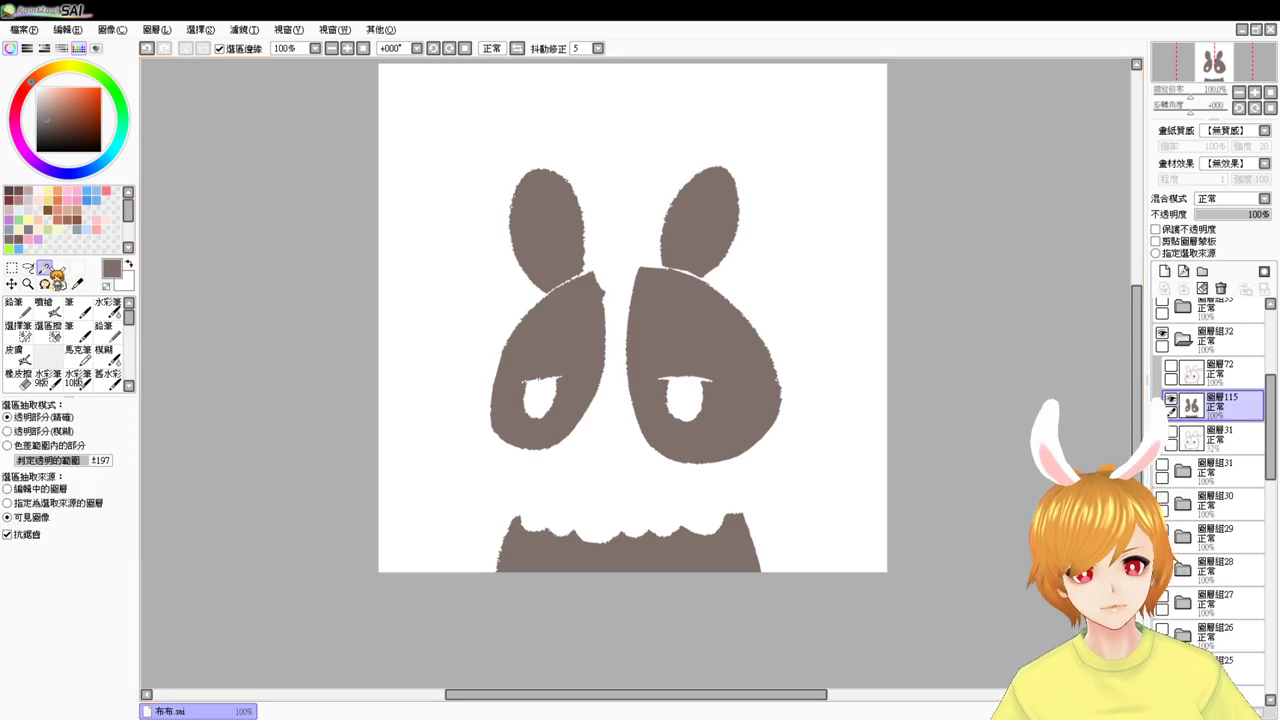
pyautogui.click(545, 400)
pyautogui.click(686, 397)
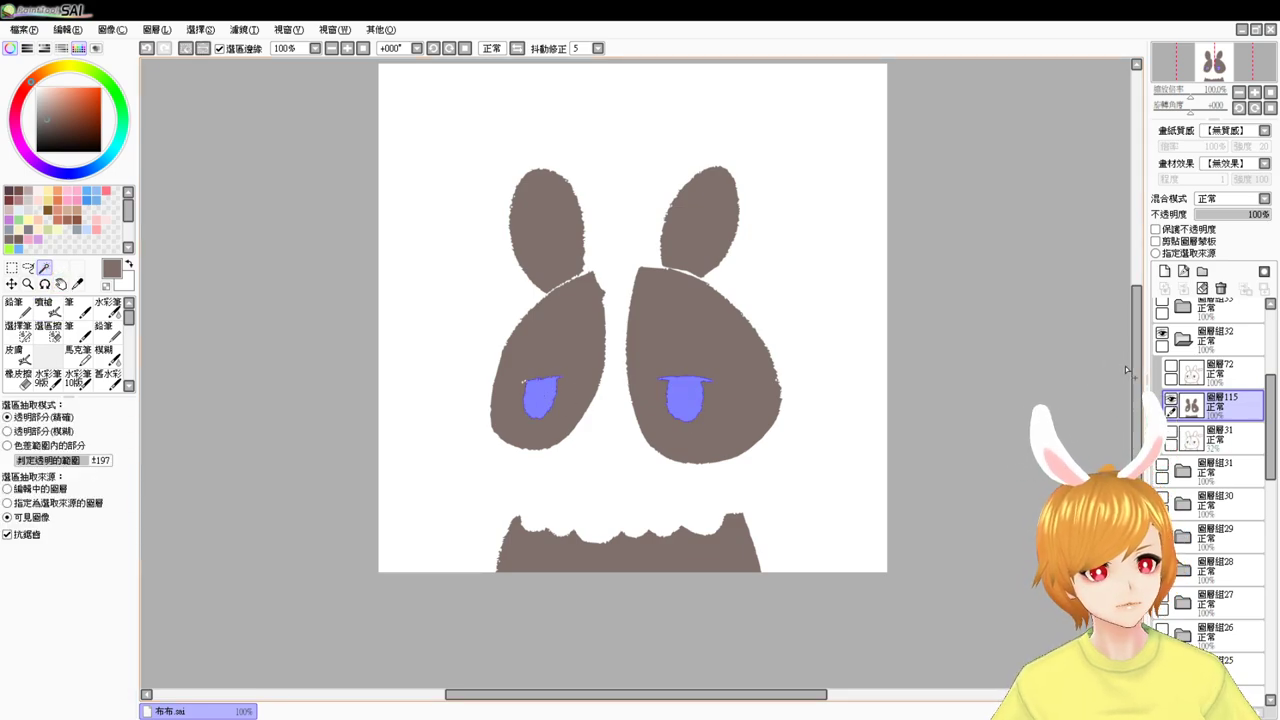
# - Show the line art again and fill the half-lidded rabbit's selected eyes and its muzzle and chest fur with white
pyautogui.click(1171, 367)
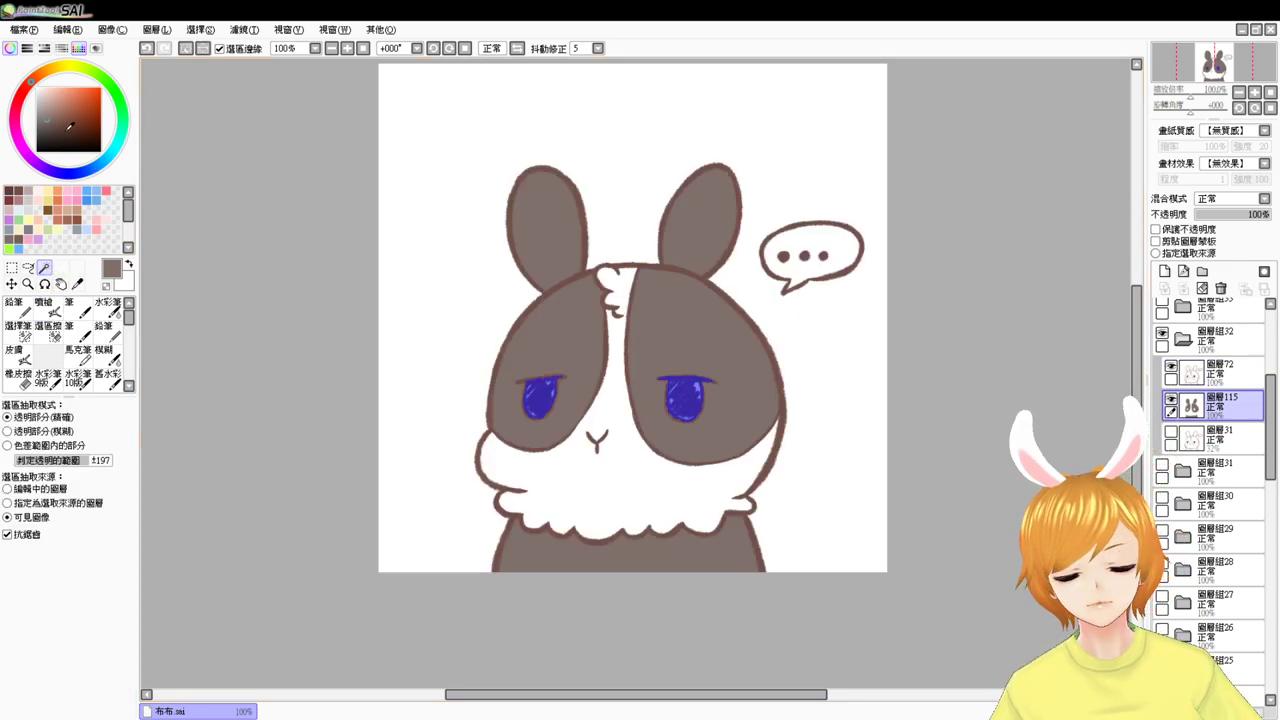
pyautogui.moveTo(70, 126); pyautogui.dragTo(22, 60)
pyautogui.hotkey('ctrl', 'd')
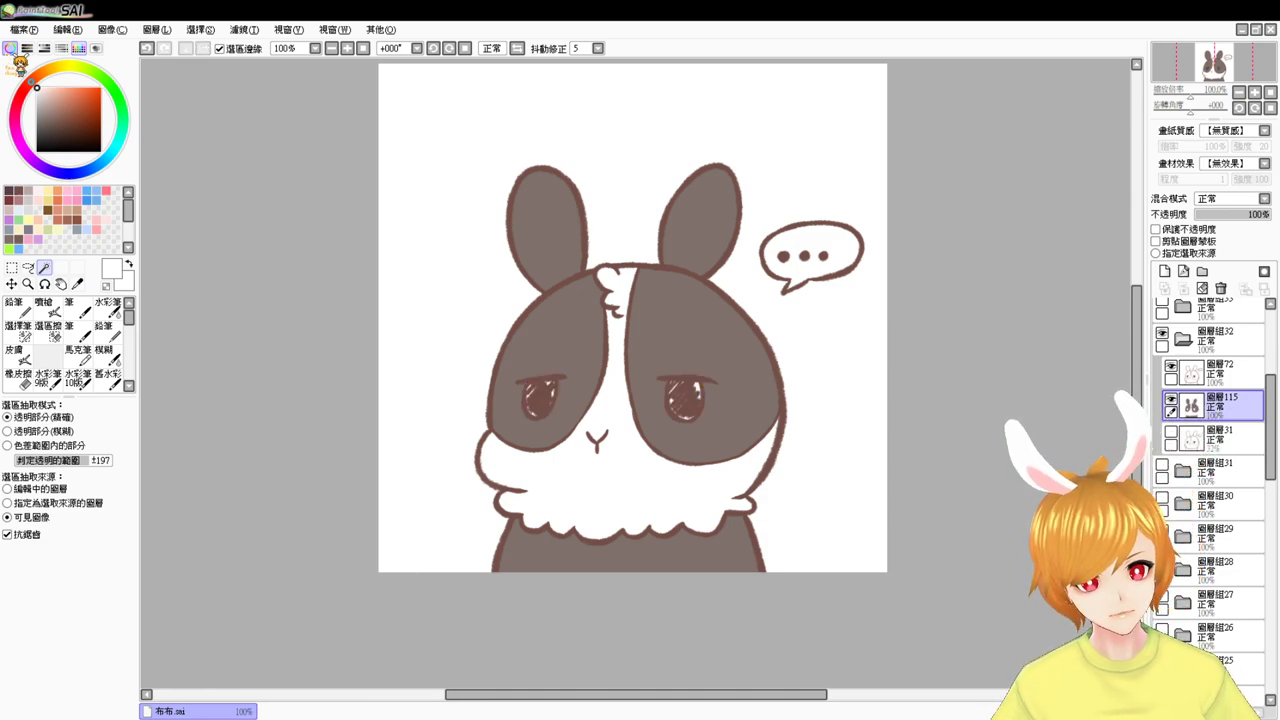
pyautogui.click(609, 477)
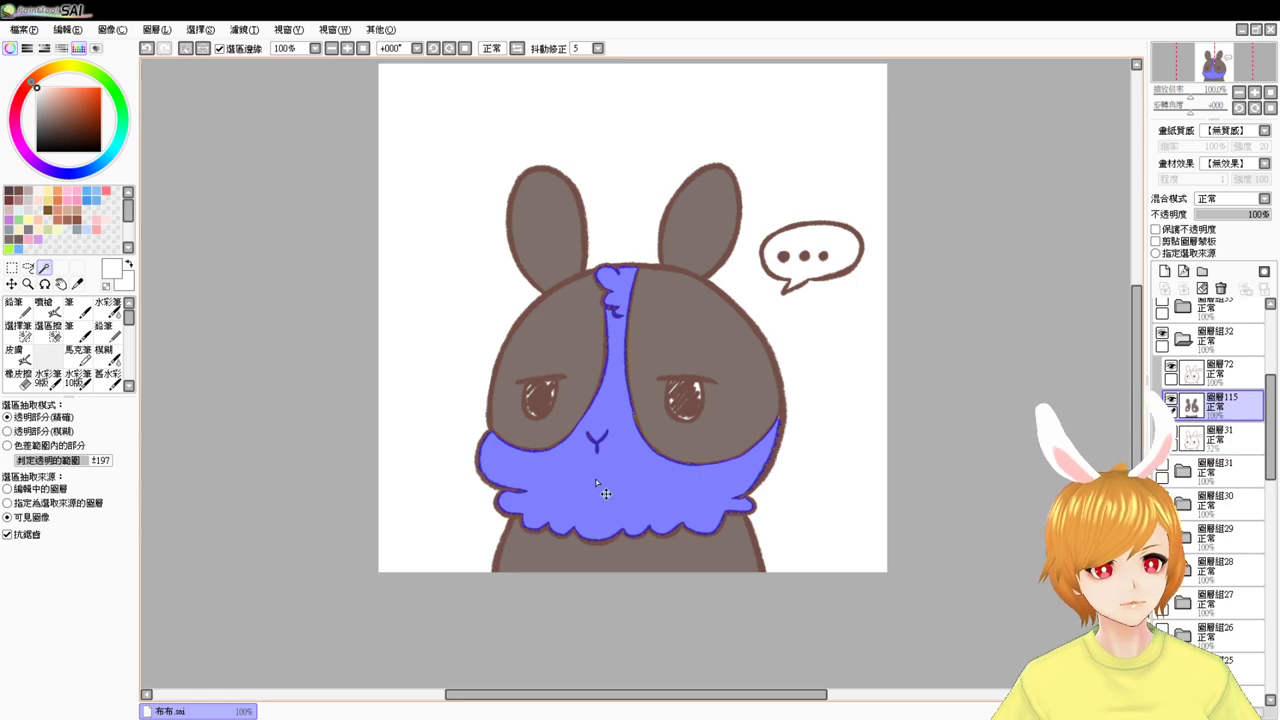
pyautogui.hotkey('ctrl', 'd')
# - Airbrush pink blush below the outer side of each eye on the half-lidded rabbit
pyautogui.click(96, 229)
pyautogui.click(48, 310)
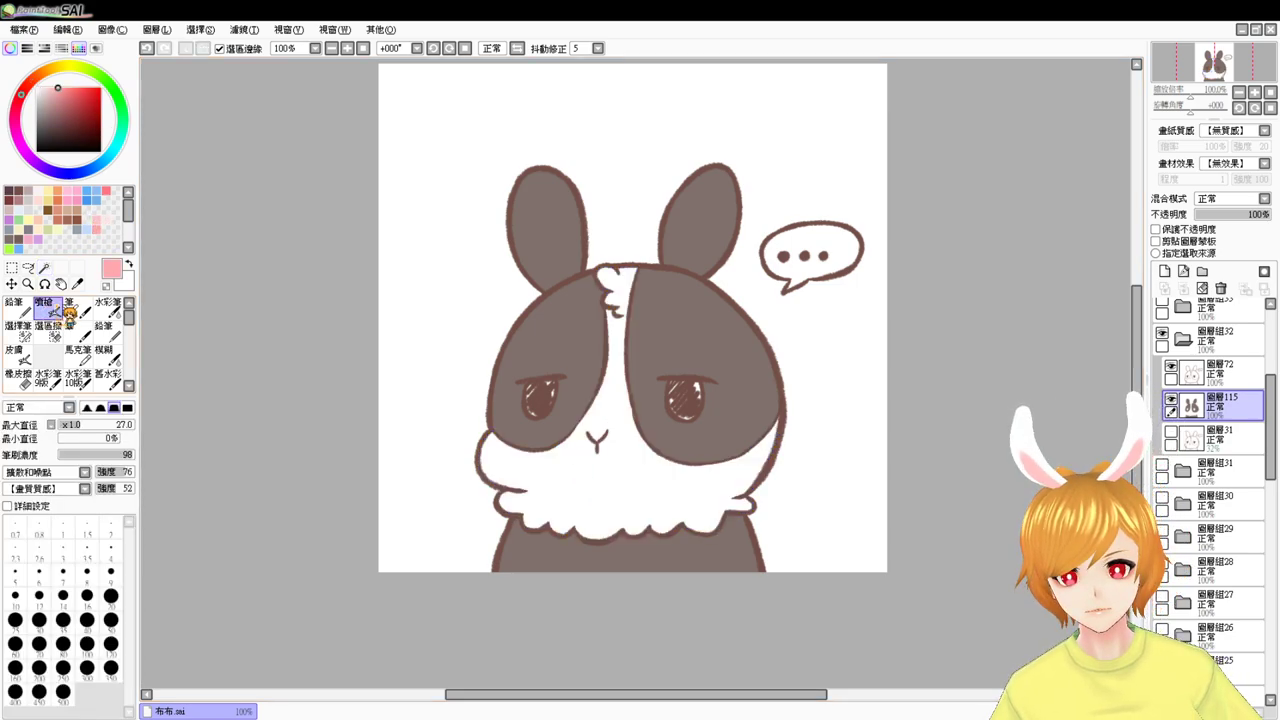
pyautogui.moveTo(497, 418); pyautogui.dragTo(510, 420)
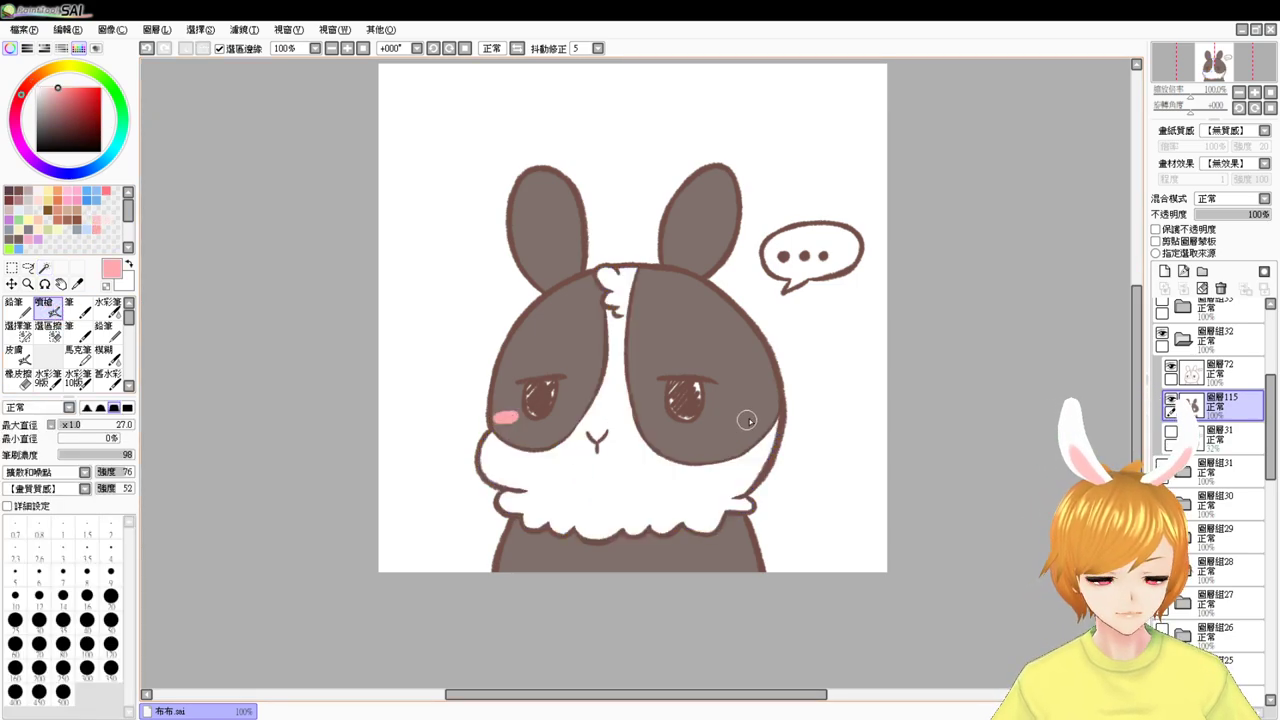
pyautogui.moveTo(713, 423); pyautogui.dragTo(731, 423)
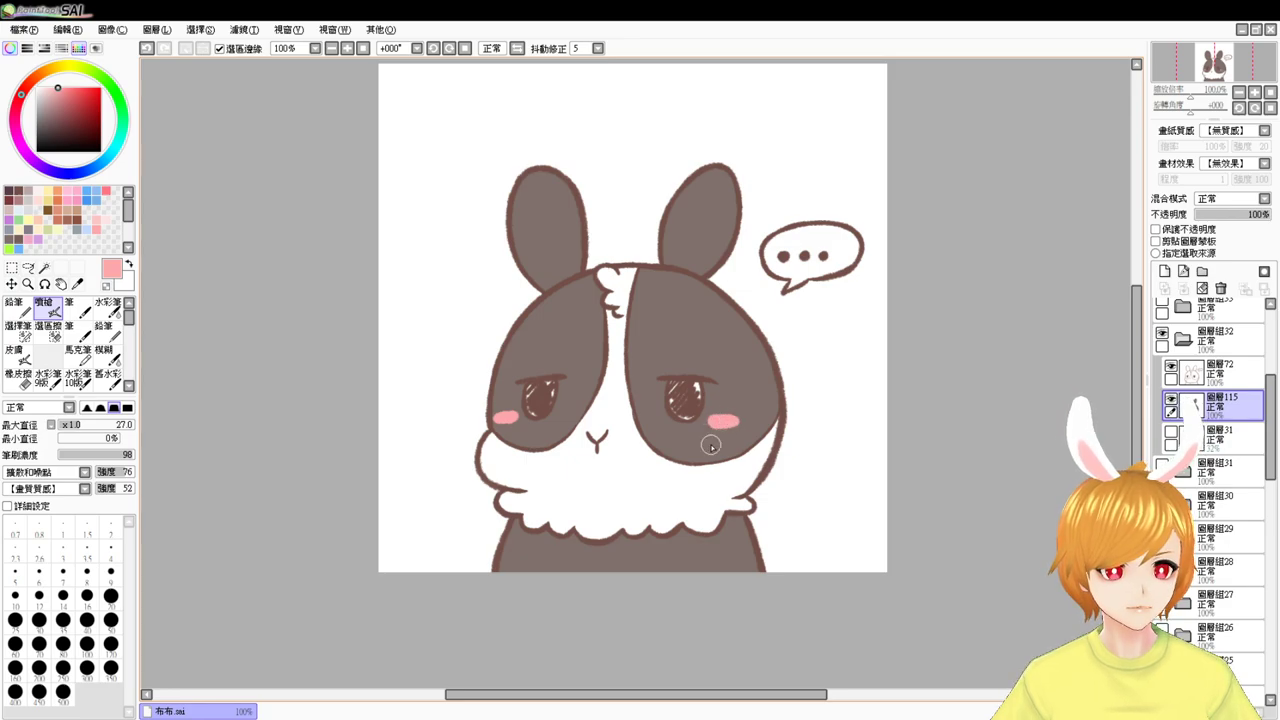
# - Select the inside of the three-dot speech bubble, fill it with white, and deselect
pyautogui.click(44, 268)
pyautogui.click(799, 243)
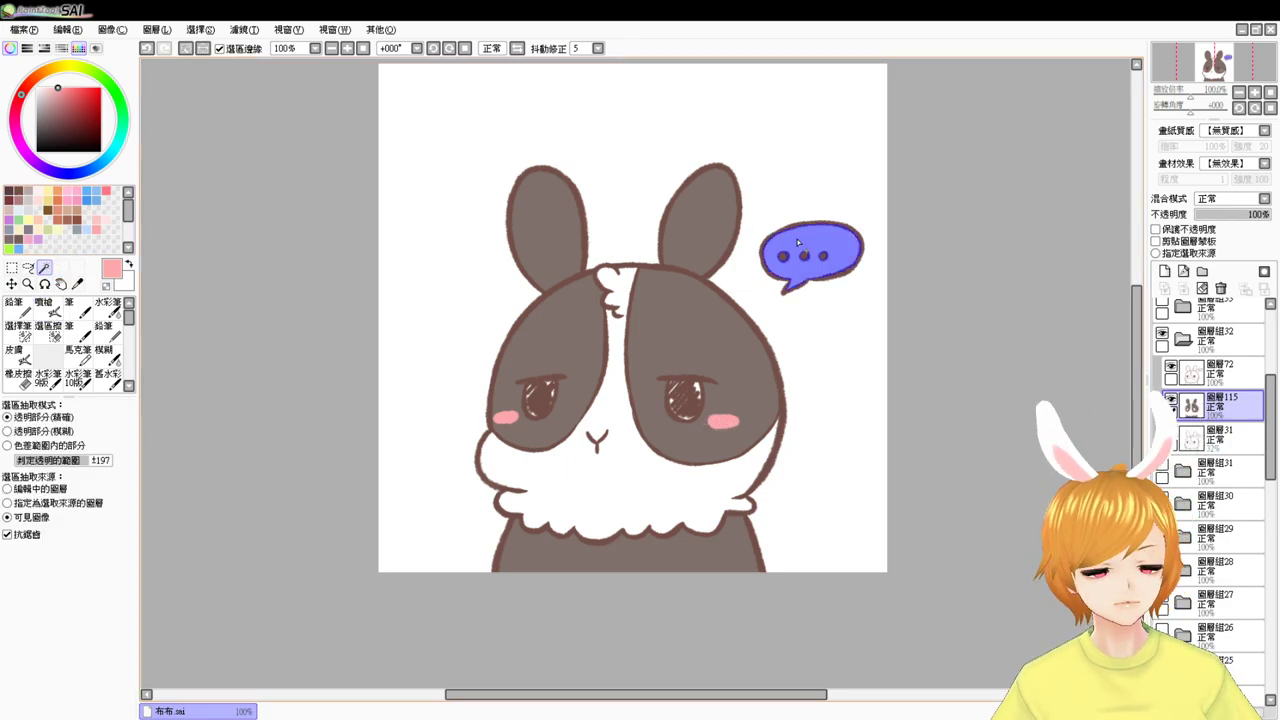
pyautogui.click(36, 88)
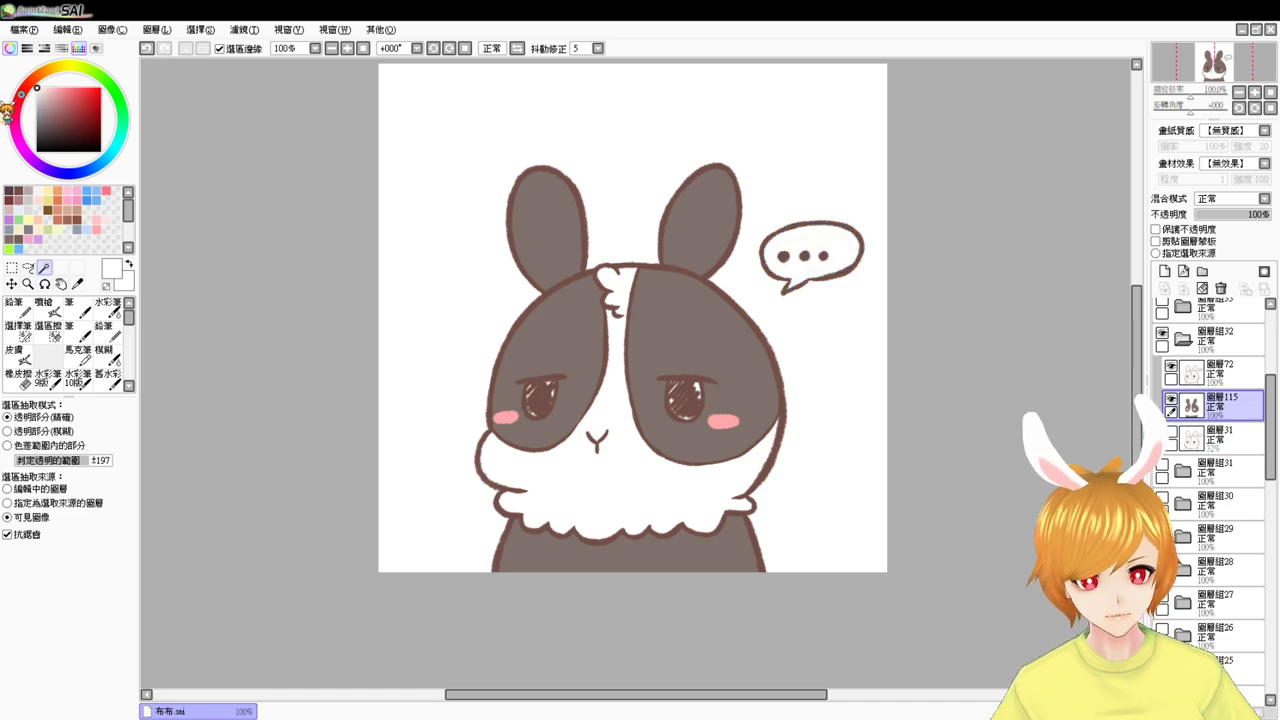
pyautogui.hotkey('ctrl', 'd')
# - Hide layer group 32, then show and expand layer group 33 with the rabbit holding a telephone handset
pyautogui.moveTo(1269, 466); pyautogui.dragTo(1269, 682)
pyautogui.click(1162, 684)
pyautogui.click(1247, 625)
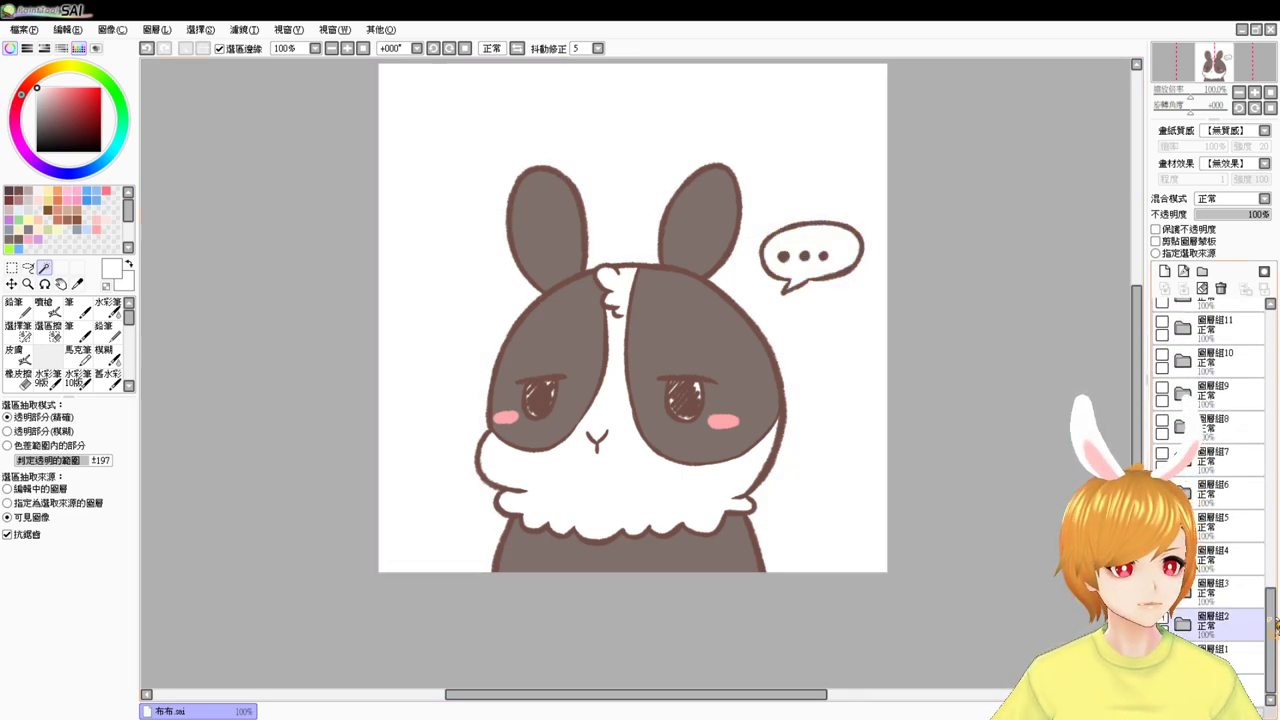
pyautogui.moveTo(1273, 617); pyautogui.dragTo(1270, 334)
pyautogui.click(1185, 545)
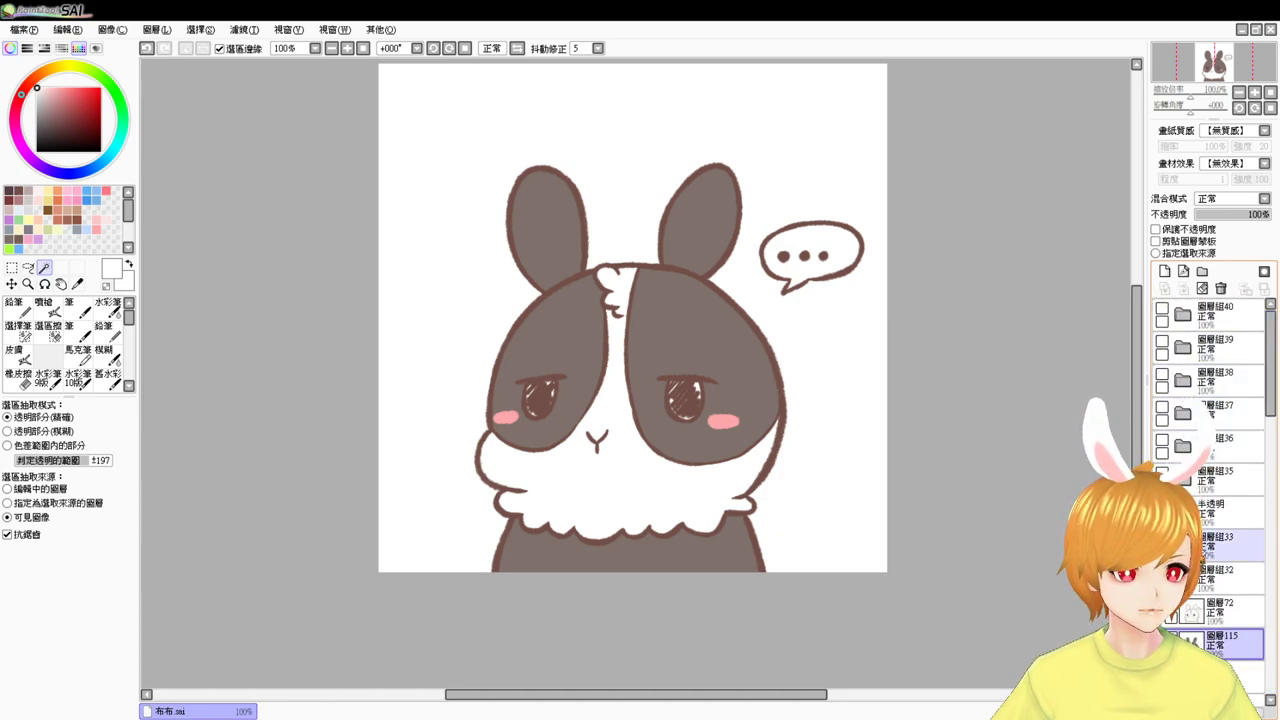
pyautogui.click(1162, 571)
pyautogui.click(1162, 538)
pyautogui.click(1185, 546)
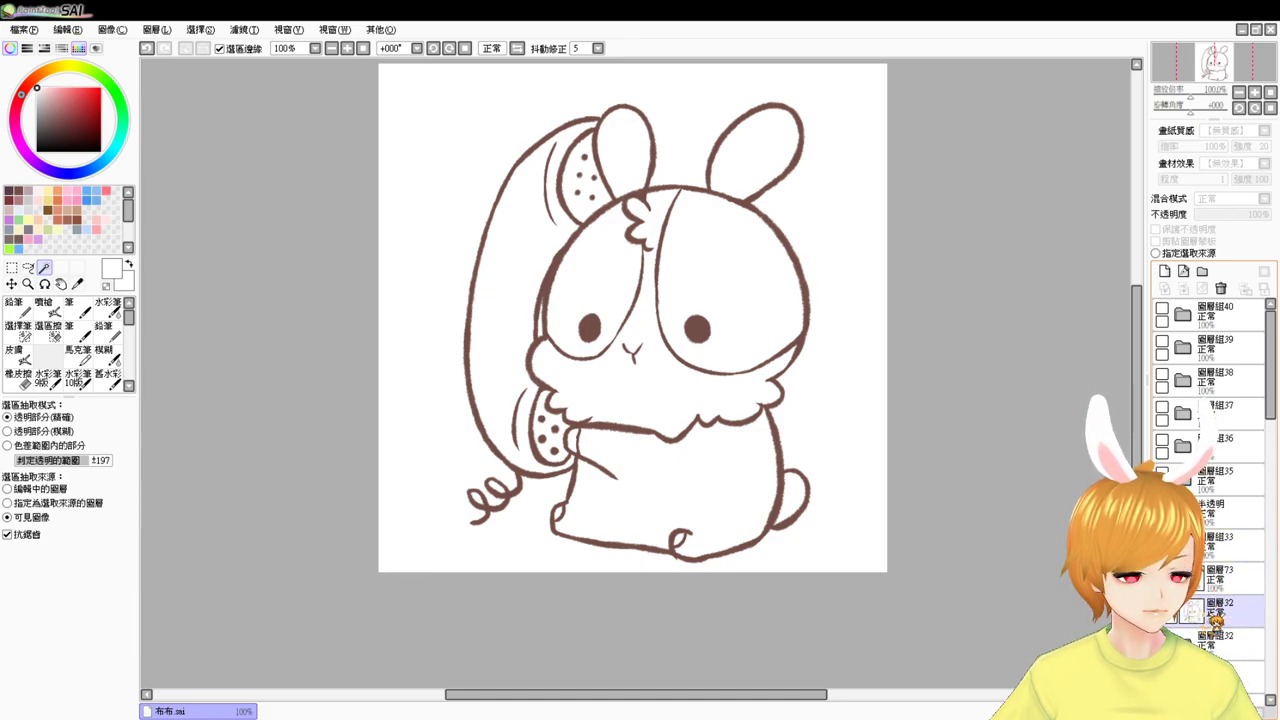
# - Add a new layer beneath group 33's line art and select the telephone rabbit's ears, face patches, body and tail
pyautogui.click(1212, 605)
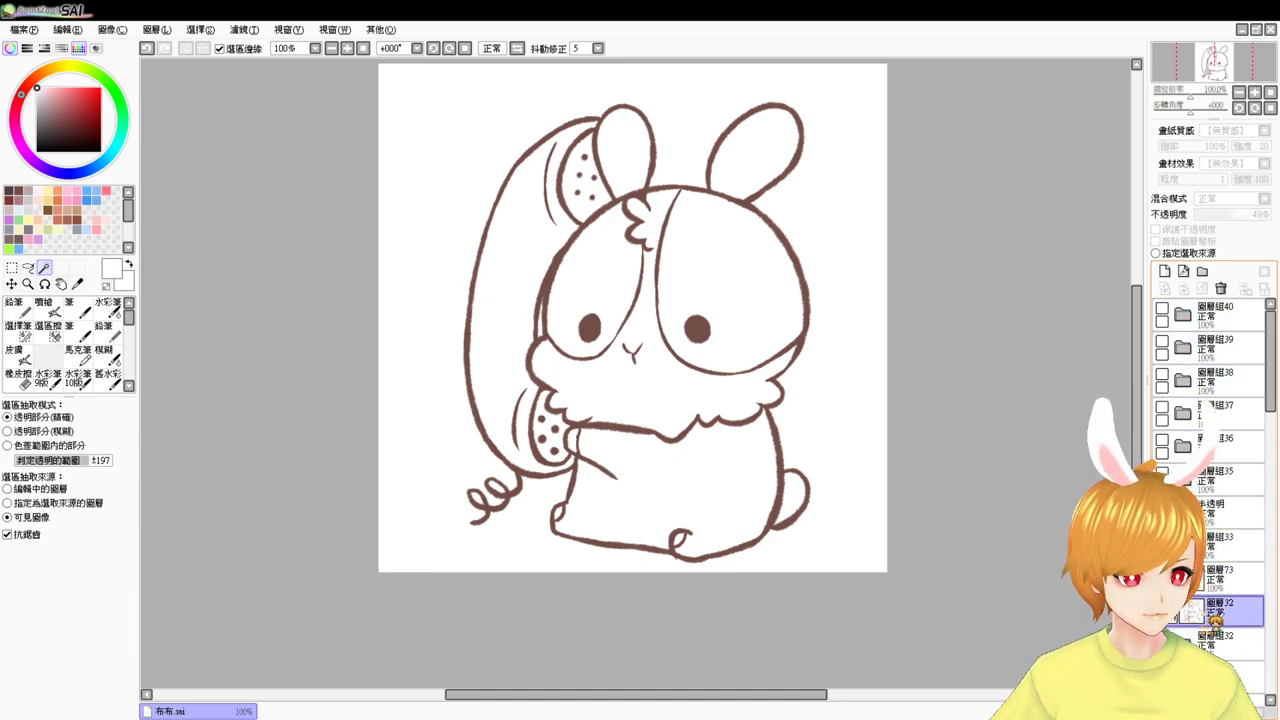
pyautogui.scroll(-2, 1210, 450)
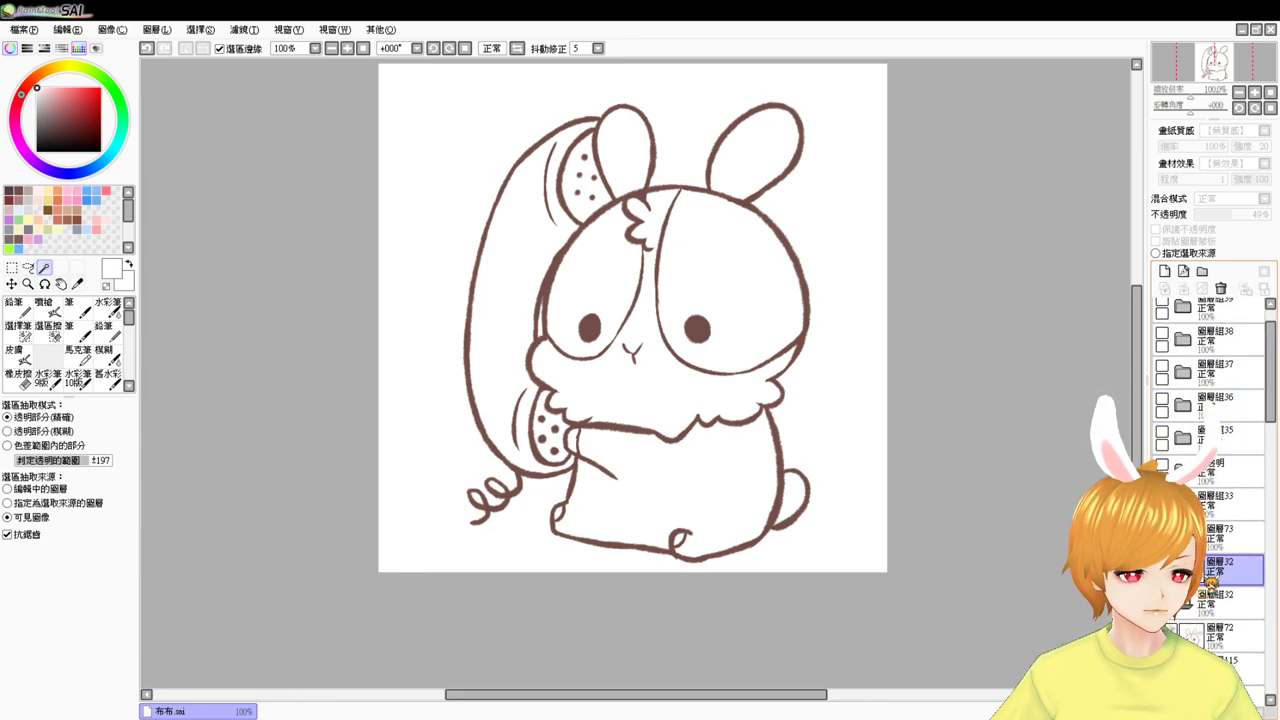
pyautogui.click(1164, 271)
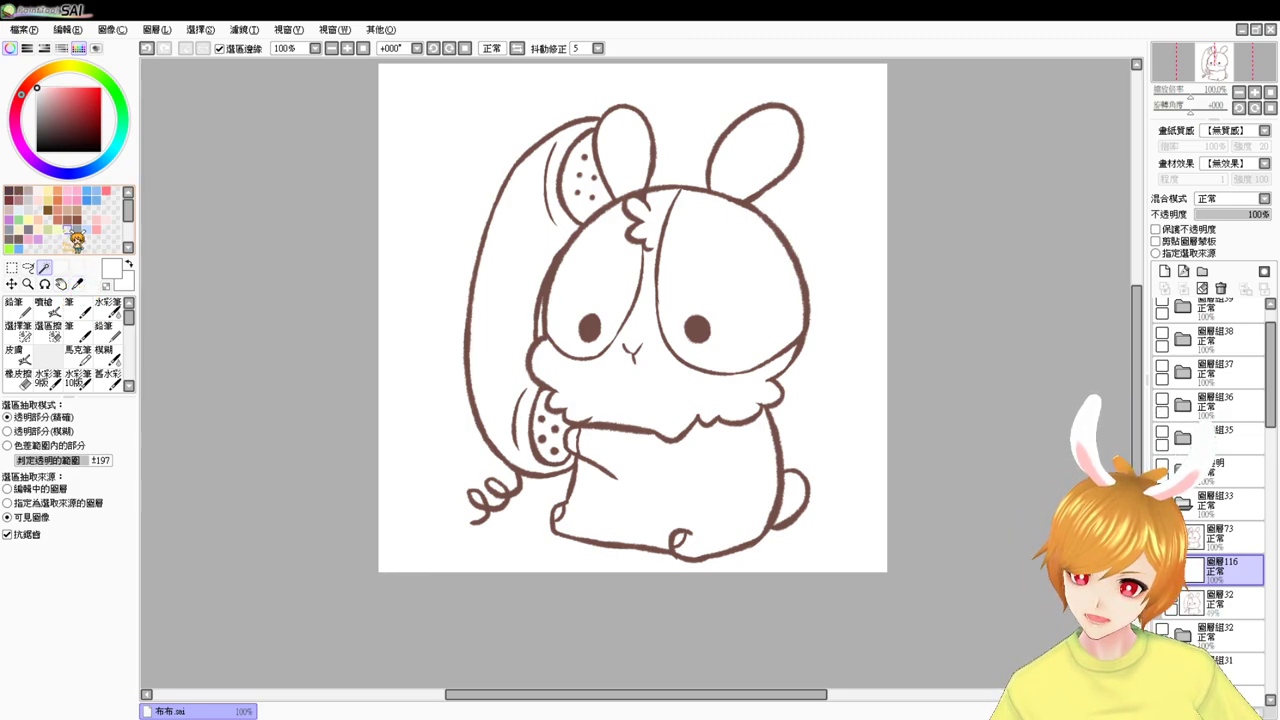
pyautogui.click(598, 262)
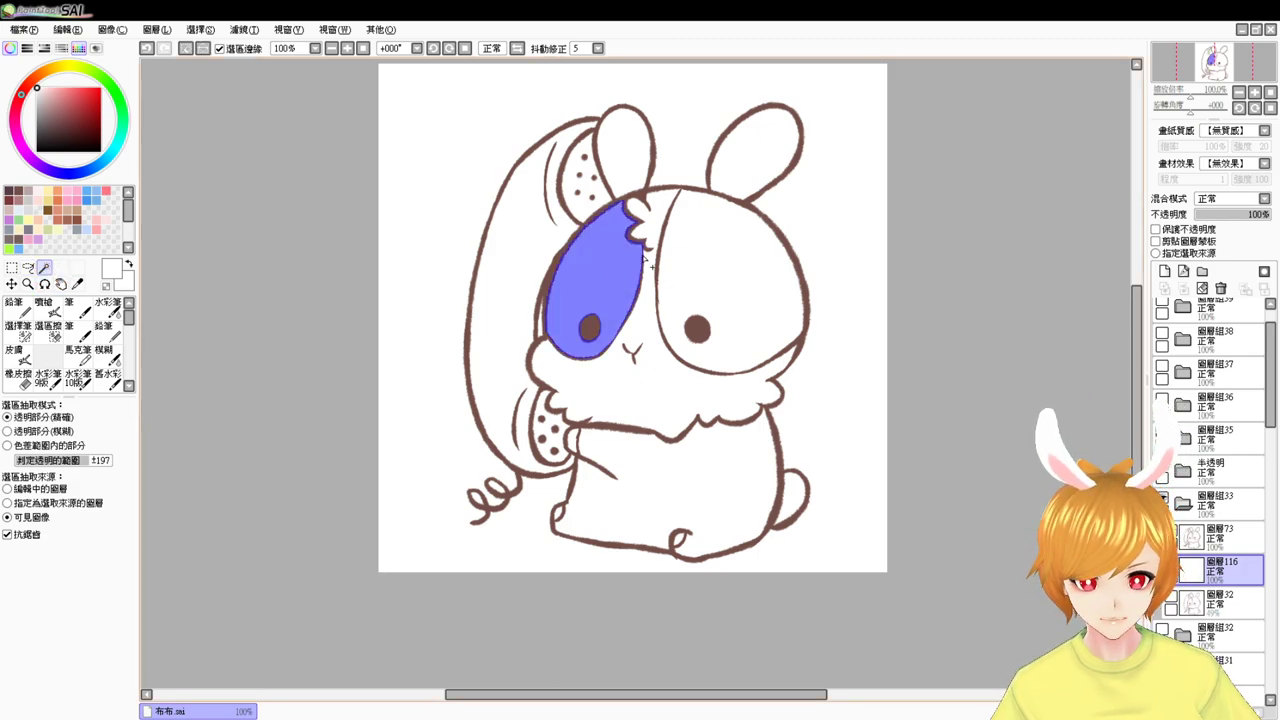
pyautogui.click(745, 275)
pyautogui.click(745, 165)
pyautogui.click(640, 155)
pyautogui.click(671, 482)
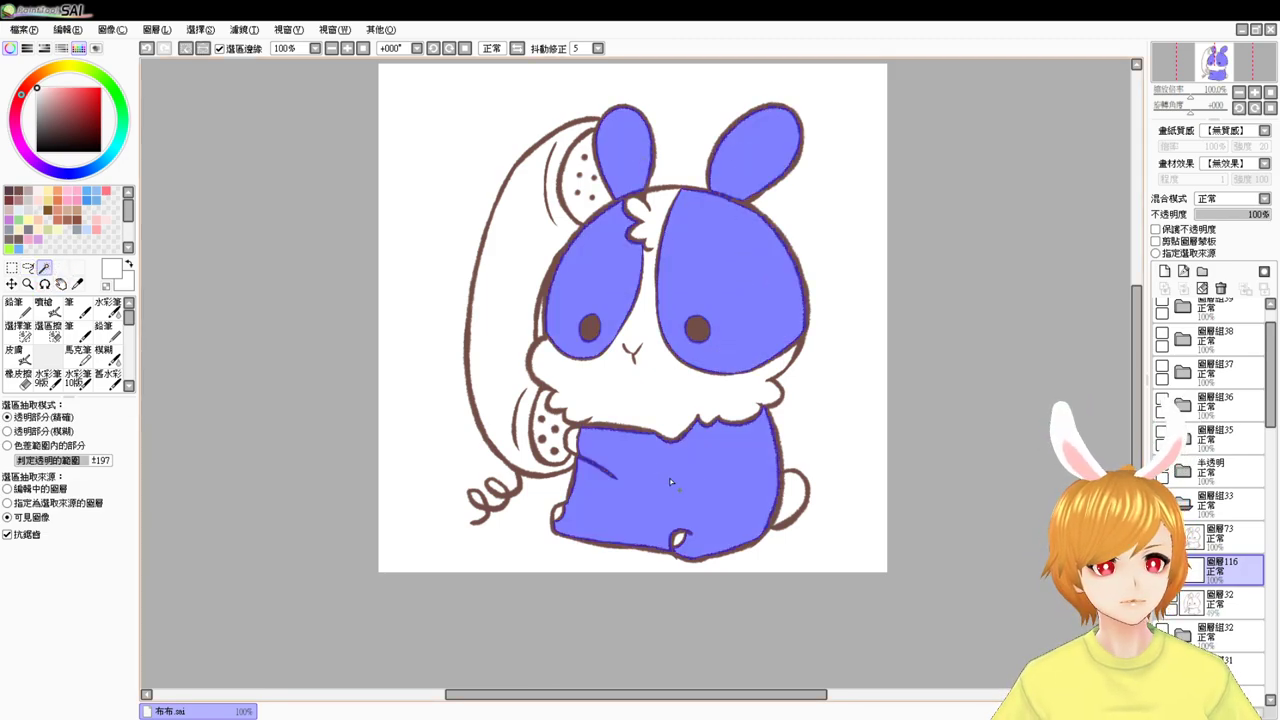
pyautogui.click(802, 503)
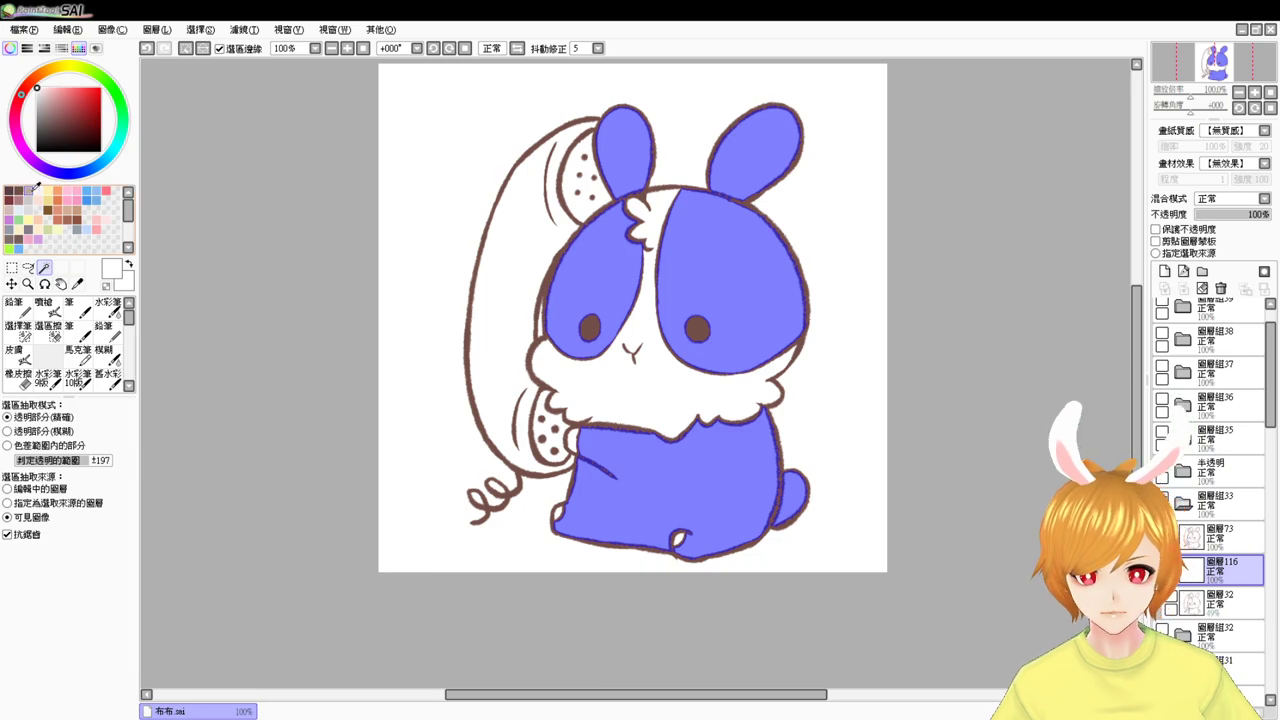
# - Fill the selected fur of the telephone rabbit with grey-brown and deselect
pyautogui.click(16, 232)
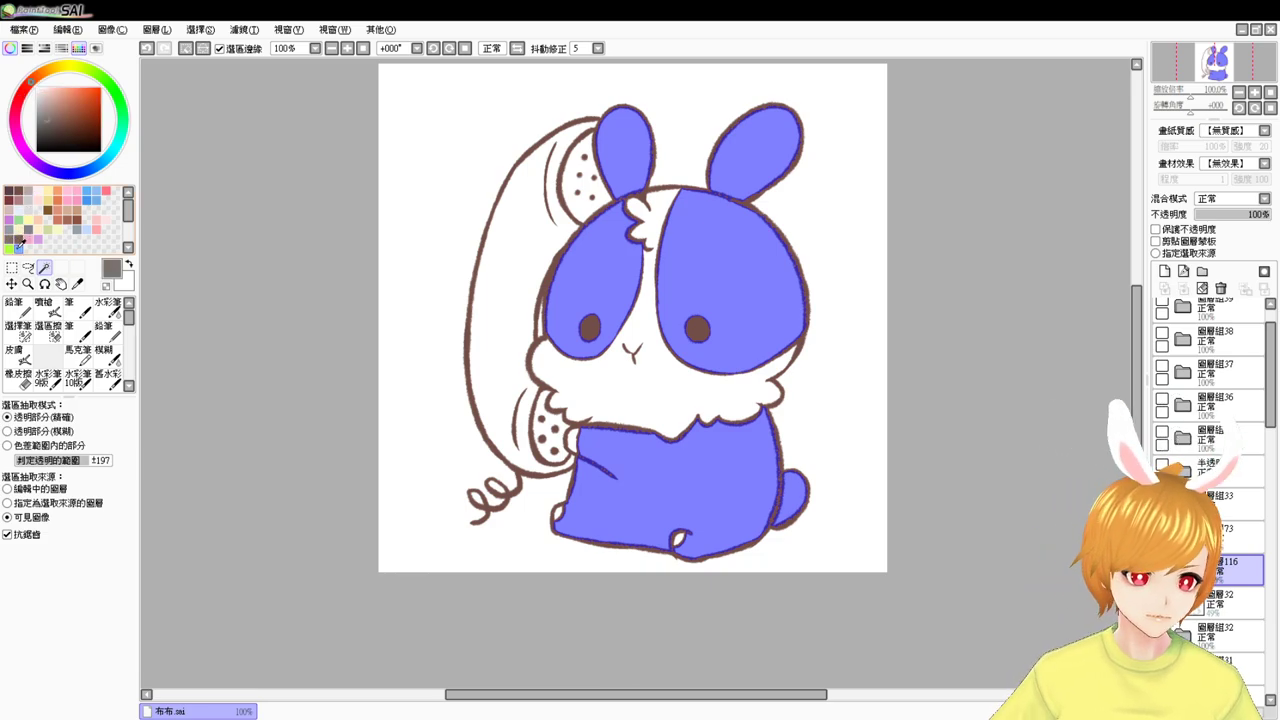
pyautogui.hotkey('ctrl', 'f')
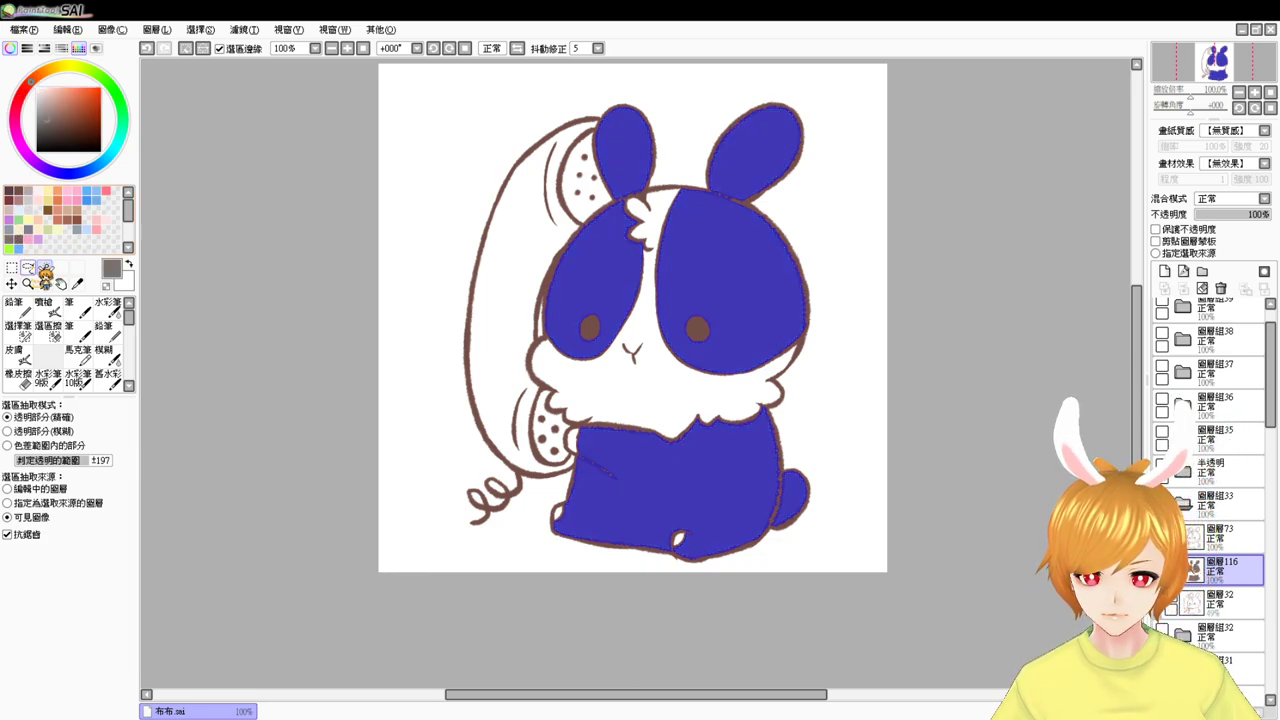
pyautogui.hotkey('ctrl', 'd')
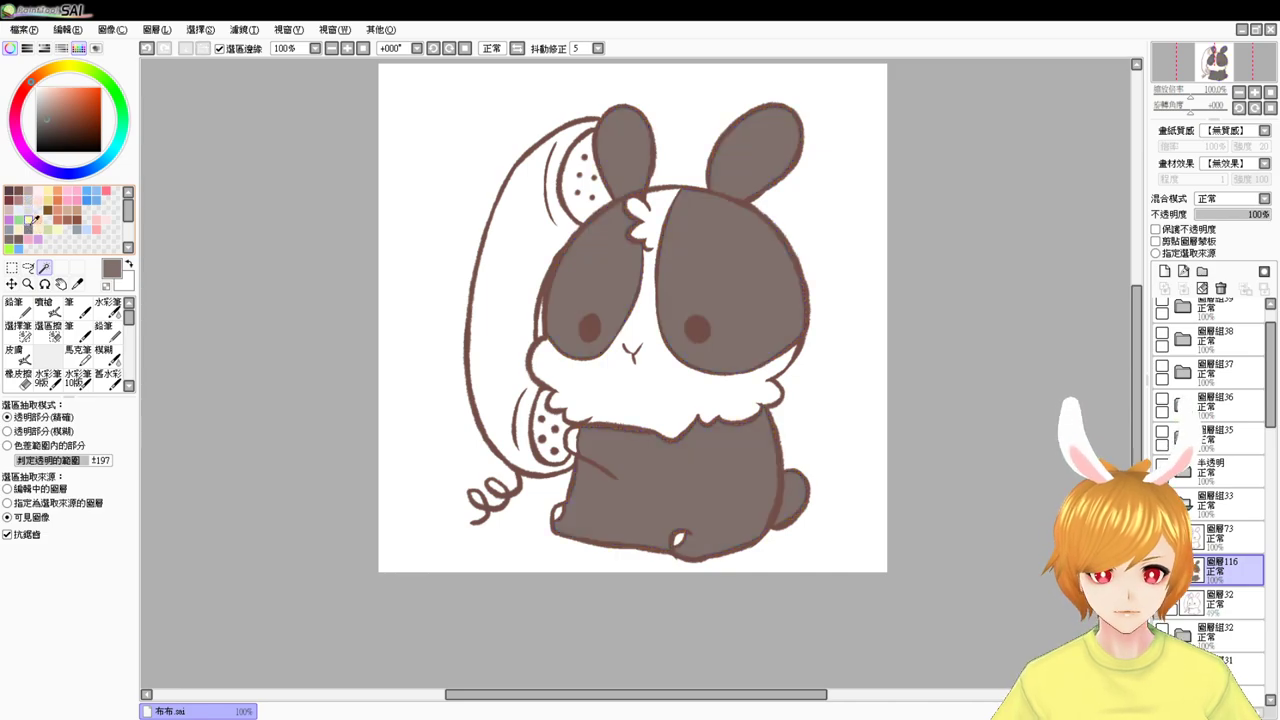
# - Select the telephone rabbit's face stripe, muzzle, chest and paw tips, fill them with white, and deselect
pyautogui.click(646, 403)
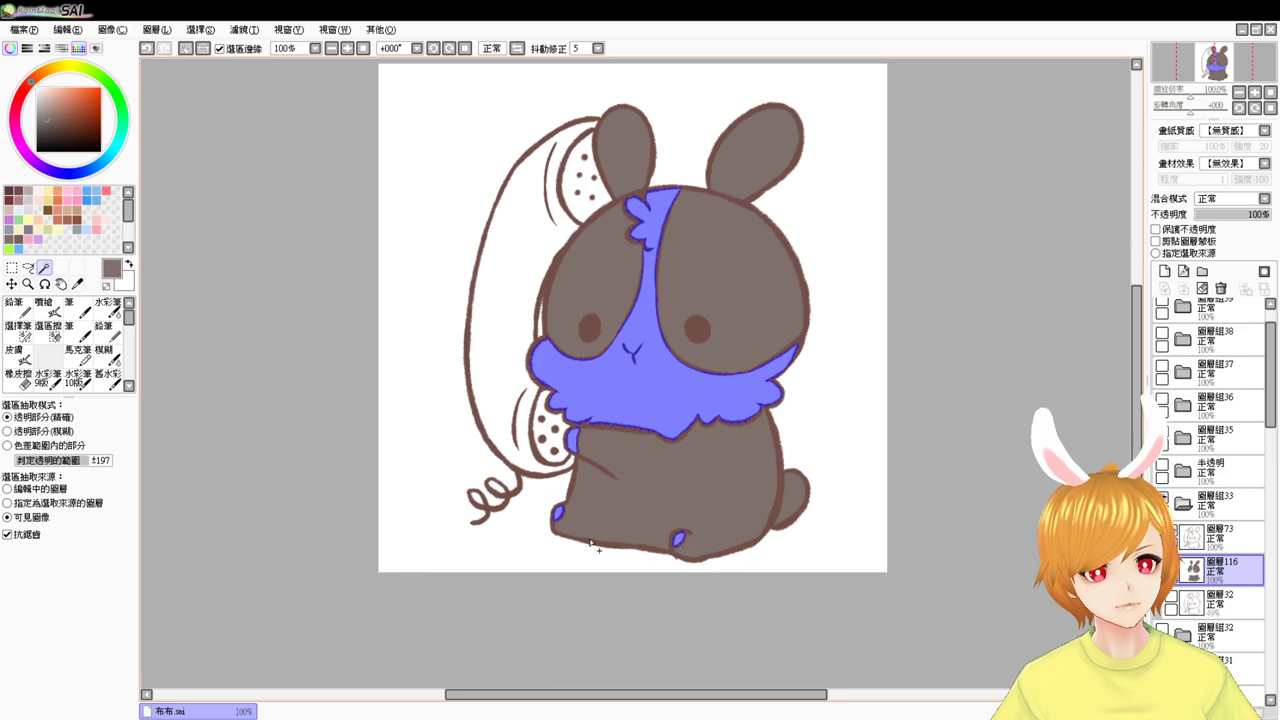
pyautogui.click(36, 88)
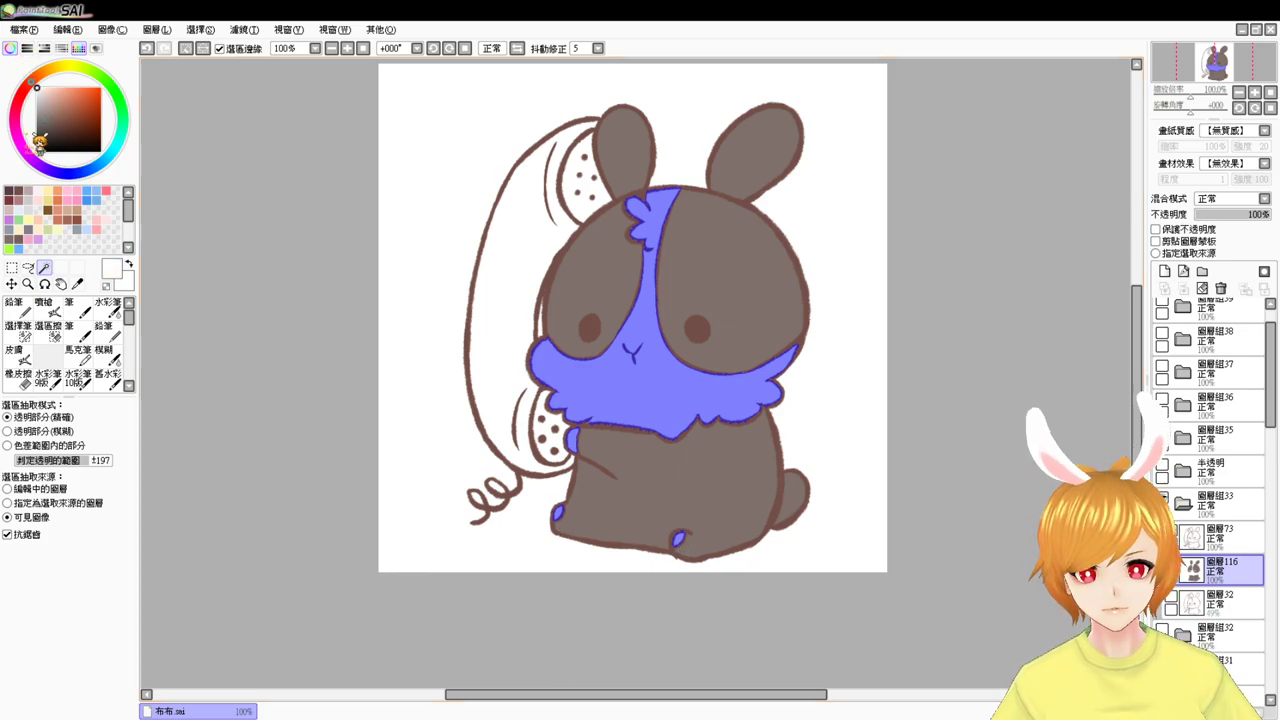
pyautogui.press('Delete')
pyautogui.hotkey('ctrl', 'd')
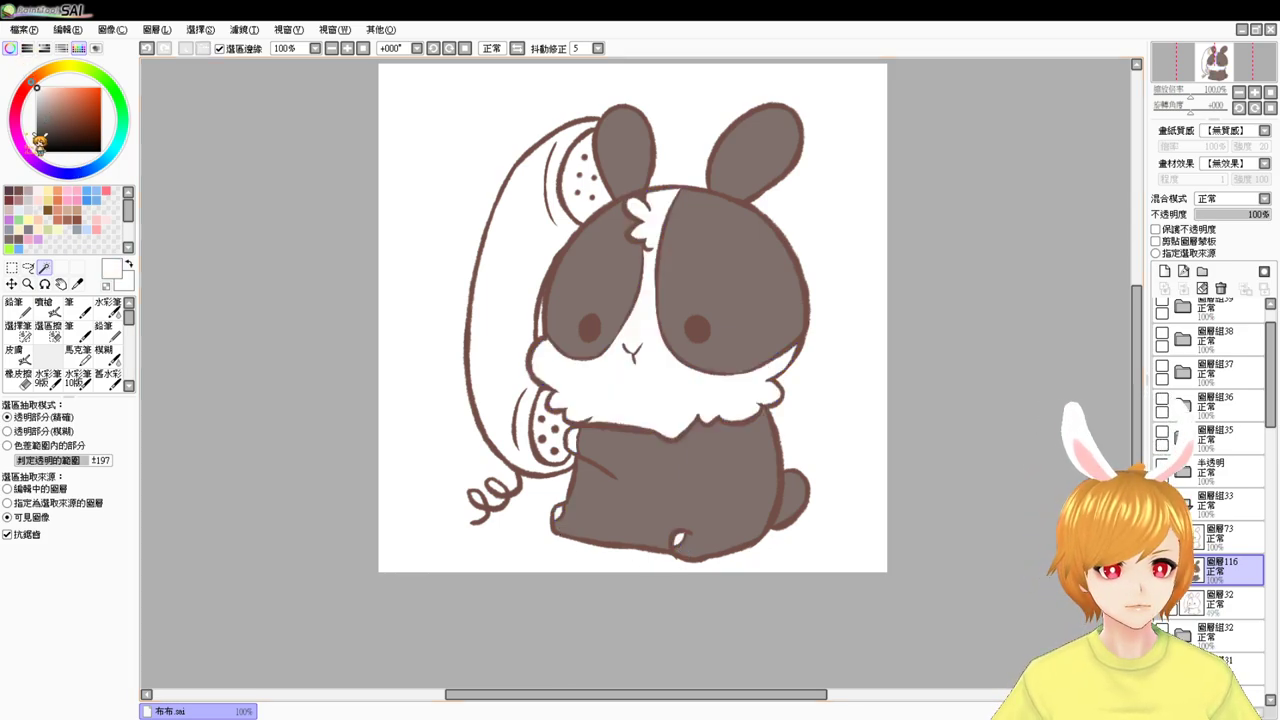
# - Make line art layer 73 active and airbrush pink blush on the telephone rabbit's two cheeks
pyautogui.click(1250, 537)
pyautogui.press('e')
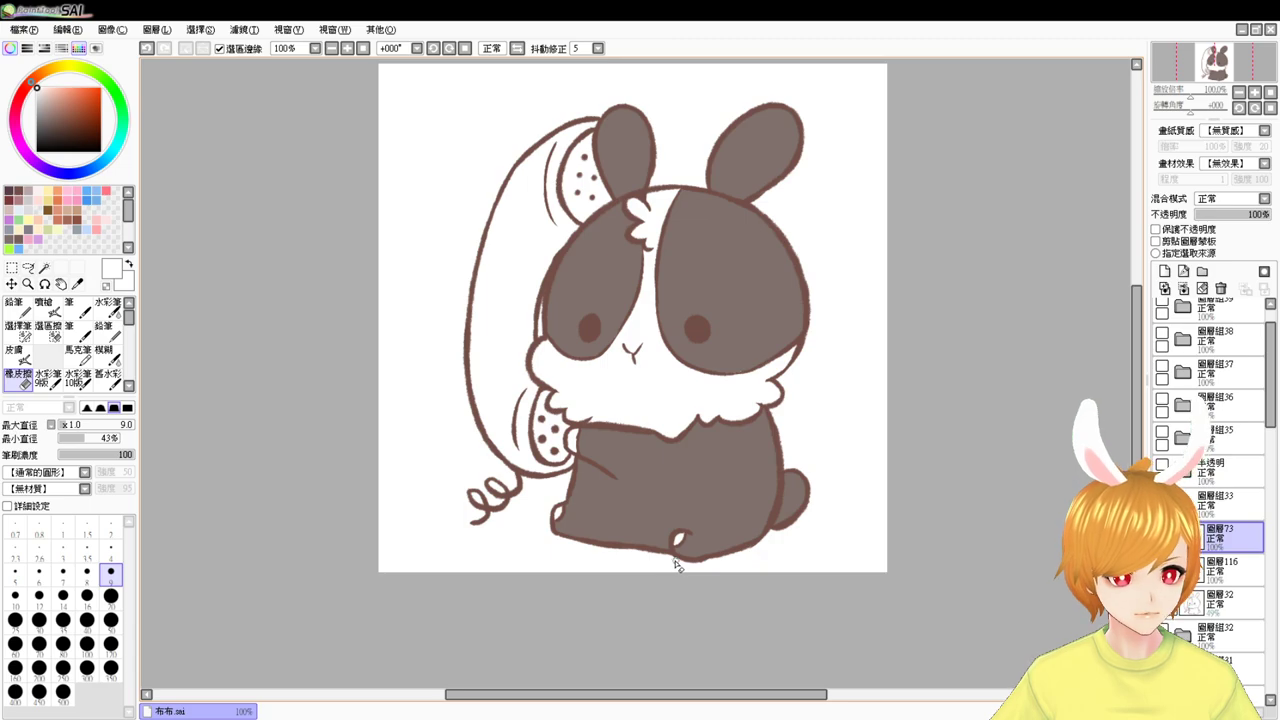
pyautogui.press('w')
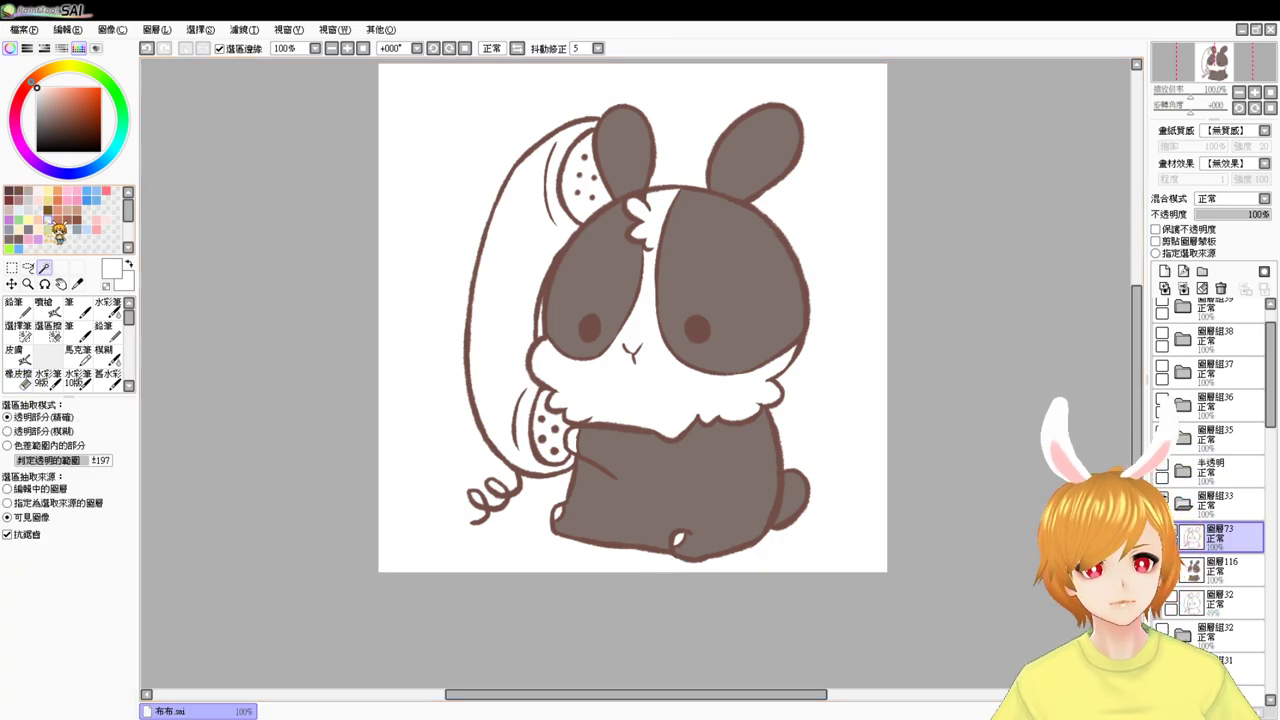
pyautogui.click(100, 228)
pyautogui.click(46, 308)
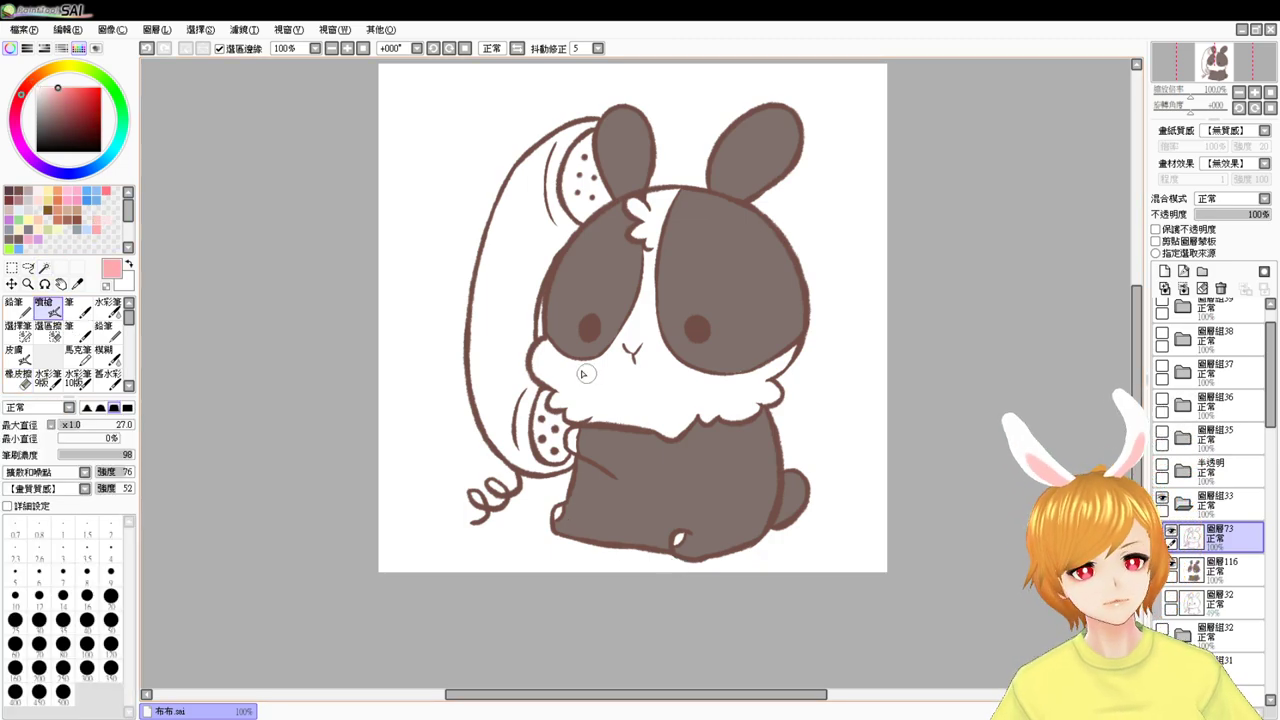
pyautogui.moveTo(564, 343); pyautogui.dragTo(558, 340)
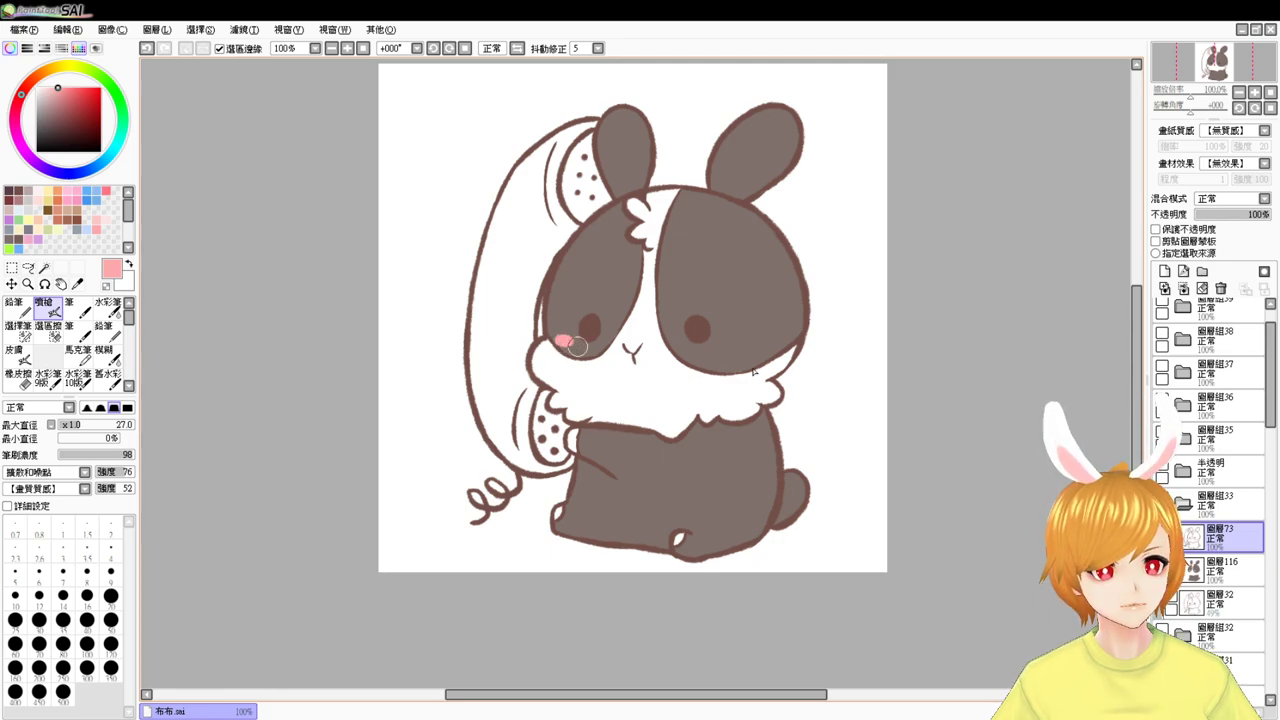
pyautogui.moveTo(723, 348); pyautogui.dragTo(726, 347)
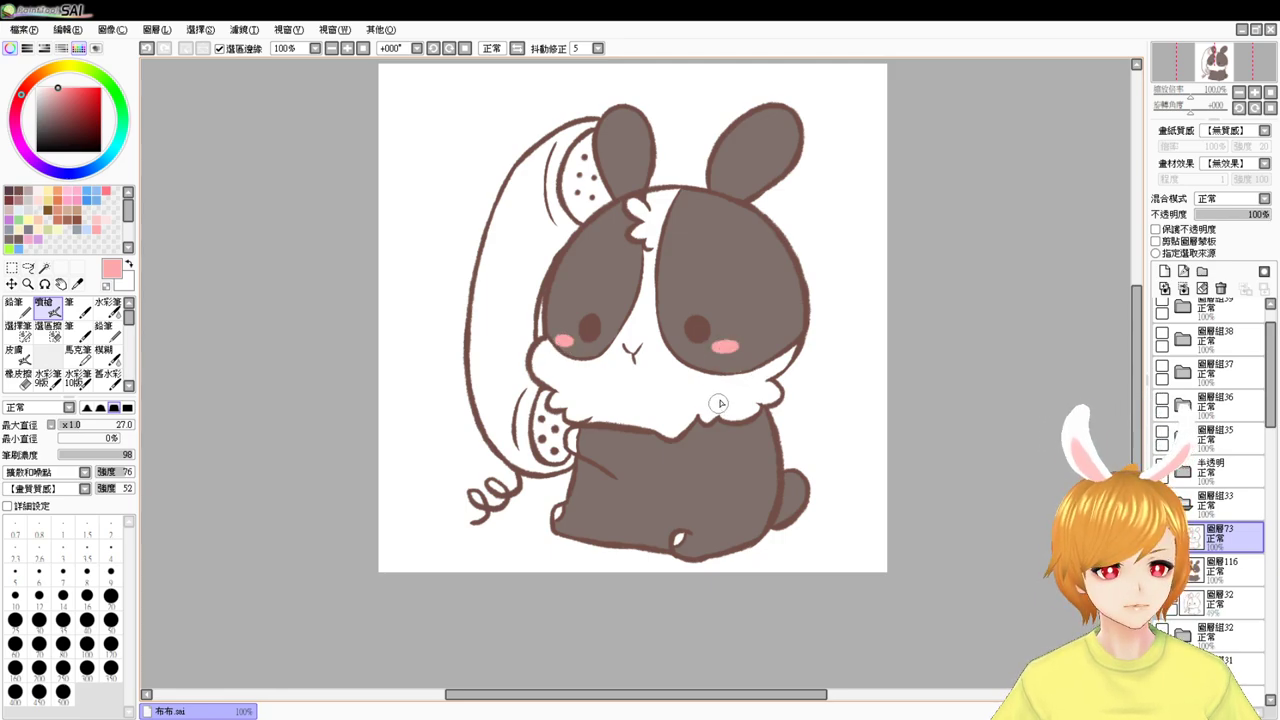
# - Select the telephone handset's body and its two dotted ends with the Magic Wand
pyautogui.click(44, 268)
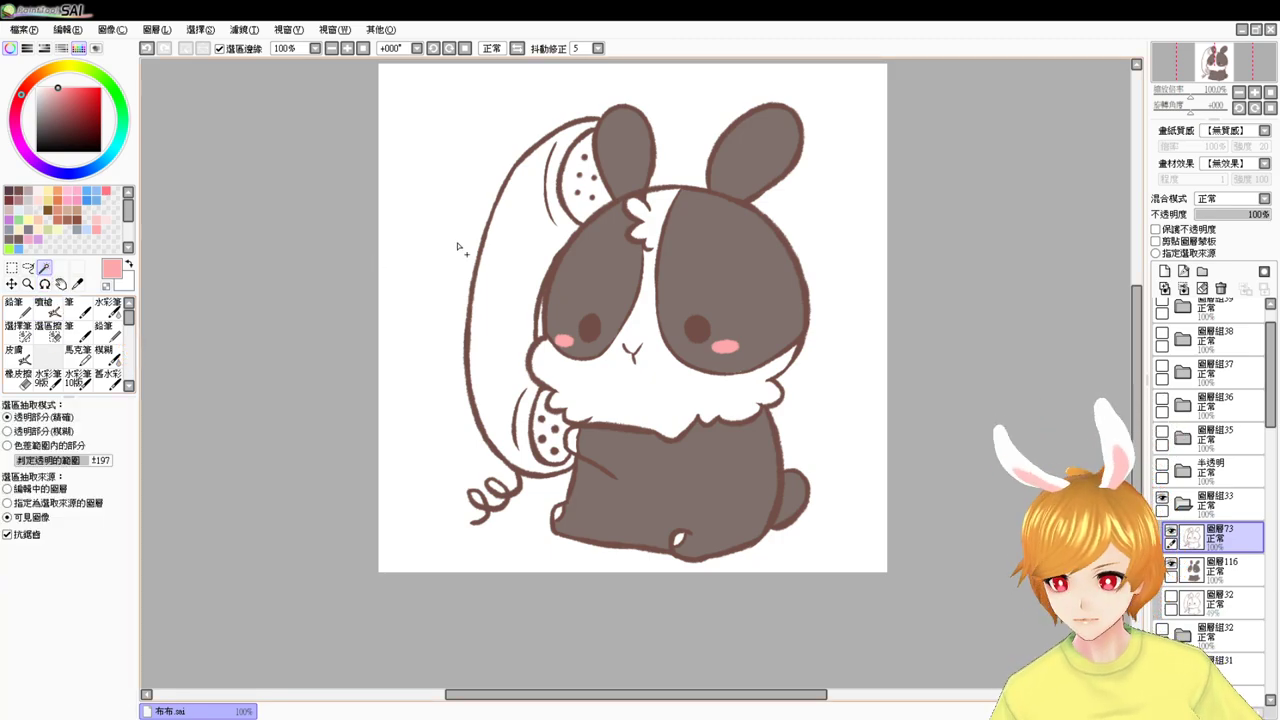
pyautogui.click(512, 257)
pyautogui.click(570, 187)
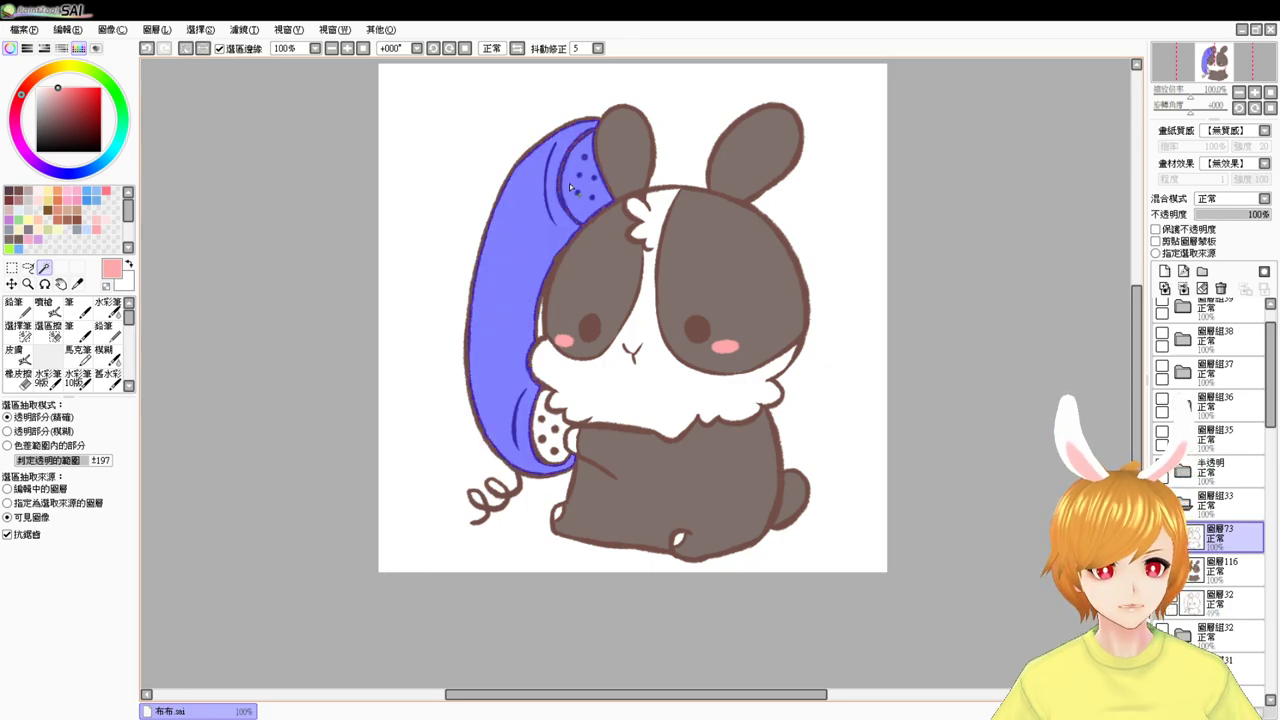
pyautogui.click(551, 438)
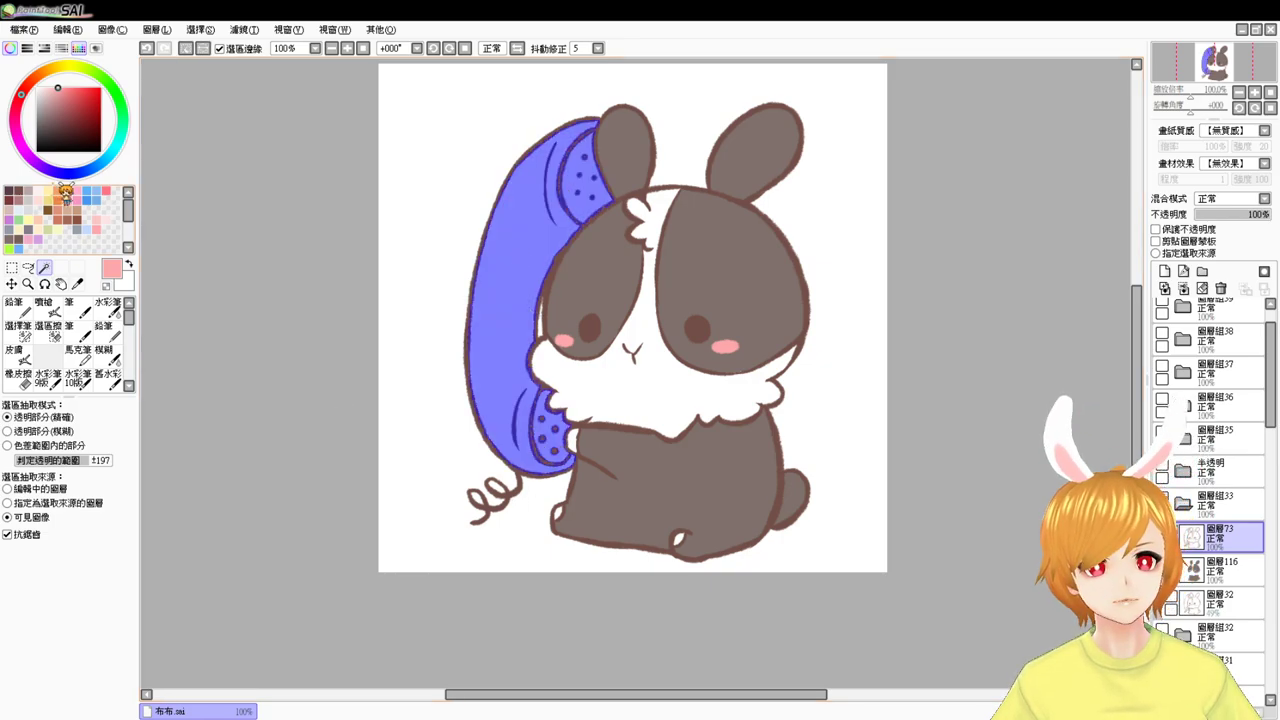
pyautogui.click(88, 228)
pyautogui.hotkey('ctrl', 'f')
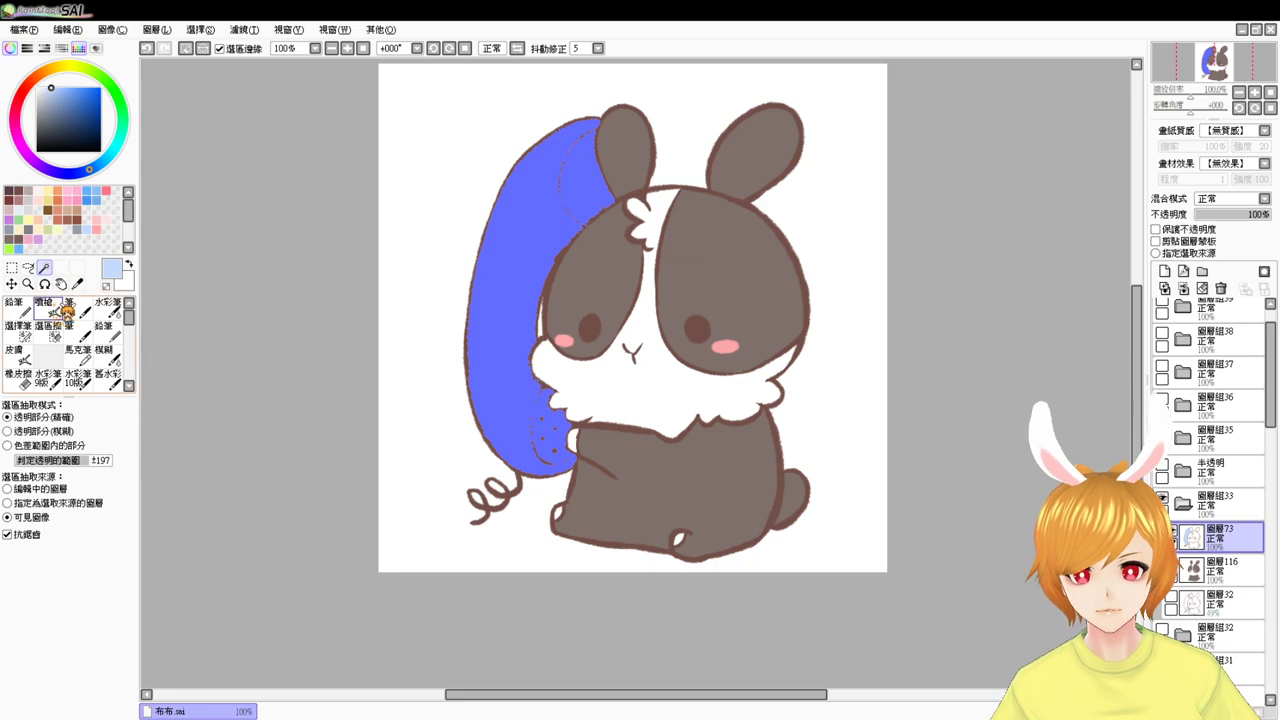
pyautogui.hotkey('ctrl', 'd')
# - On colour layer 116, try light blue and peach on the selected telephone handset, and fill it with pink
pyautogui.click(1222, 570)
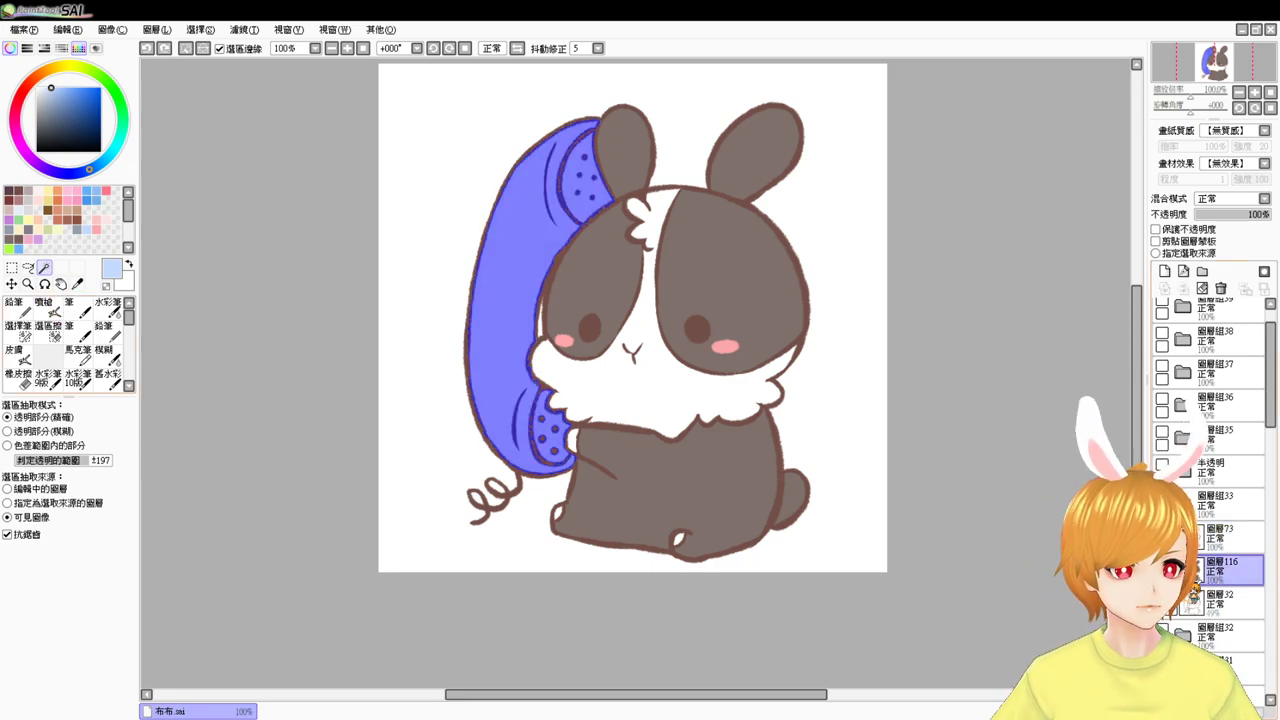
pyautogui.click(46, 306)
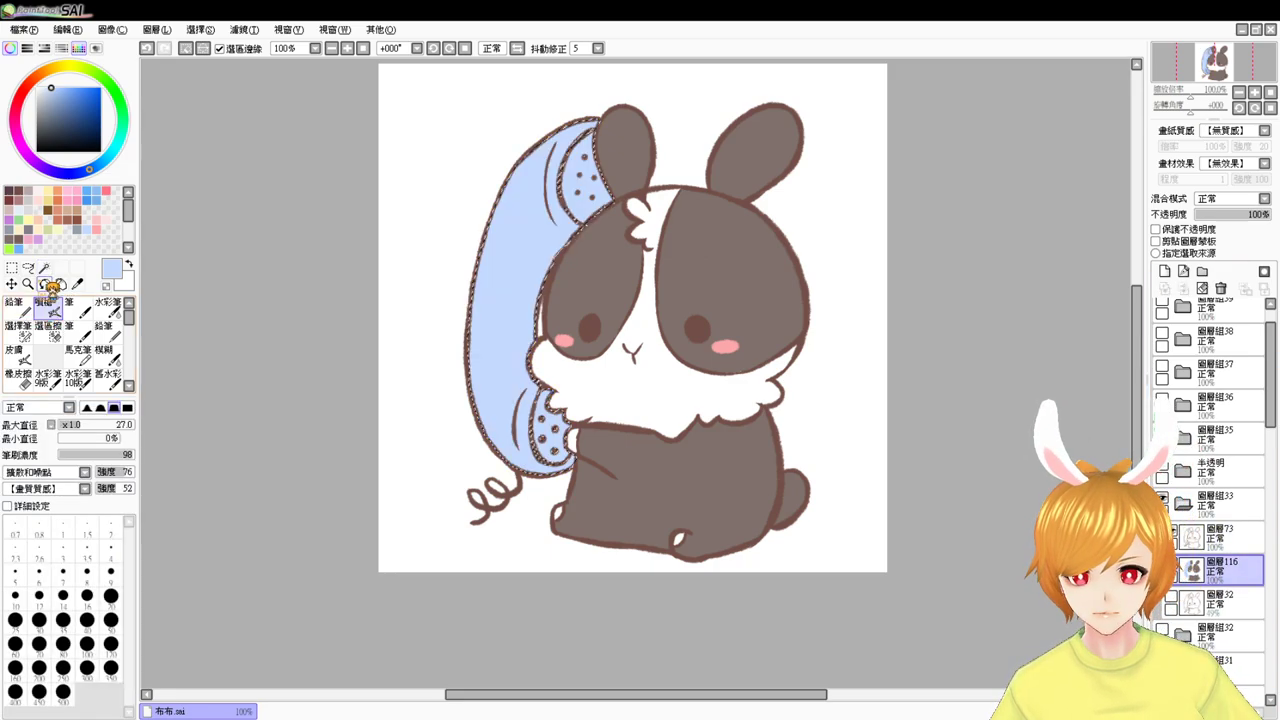
pyautogui.click(36, 204)
pyautogui.click(37, 220)
pyautogui.hotkey('ctrl', 'f')
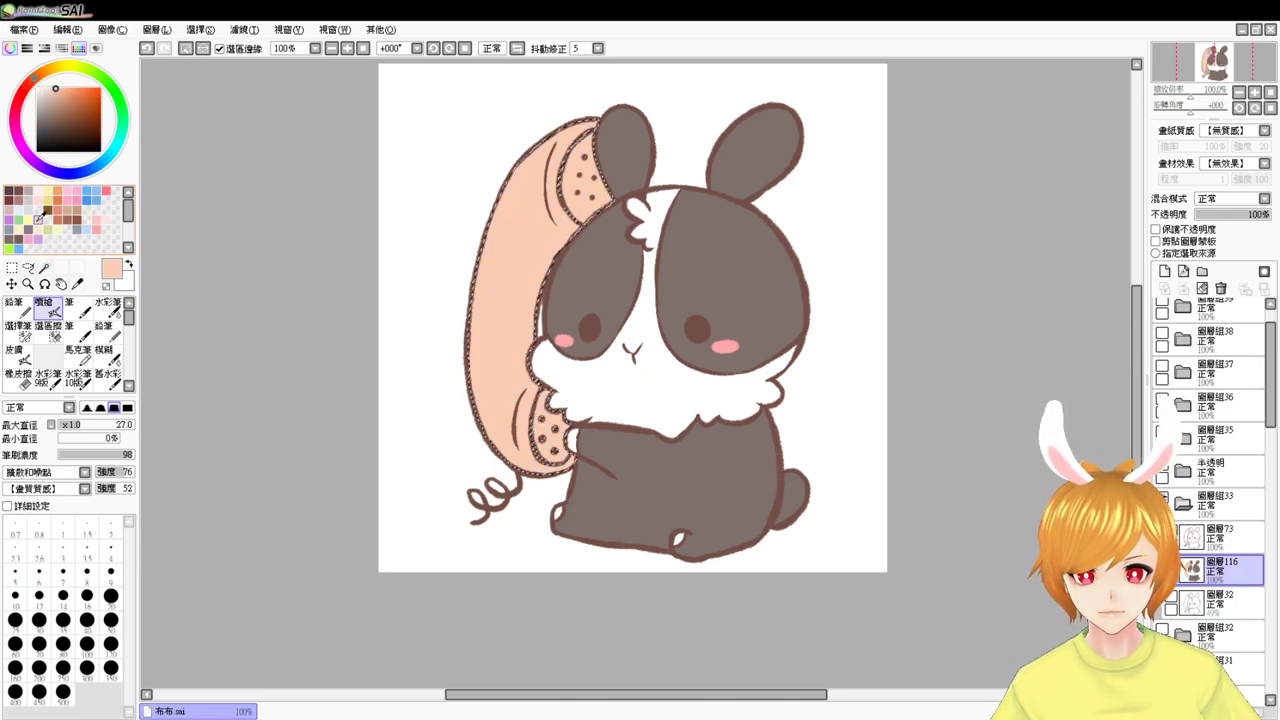
pyautogui.click(31, 241)
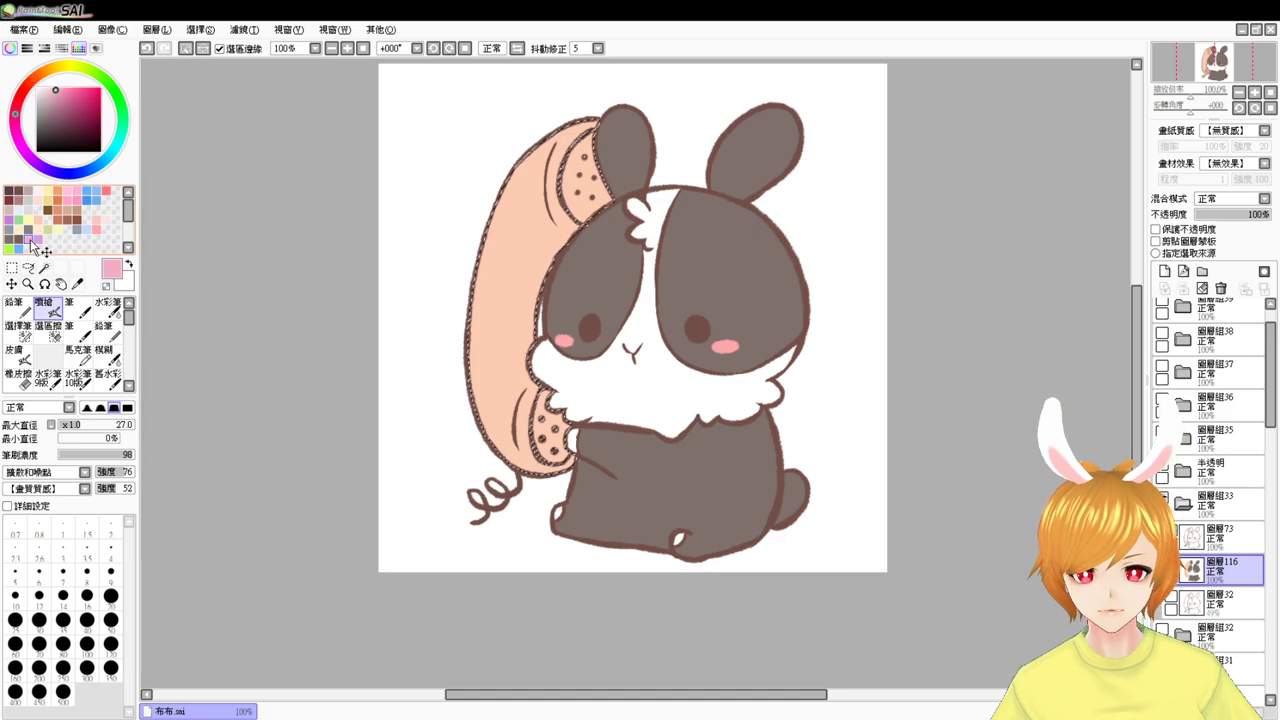
pyautogui.hotkey('ctrl', 'f')
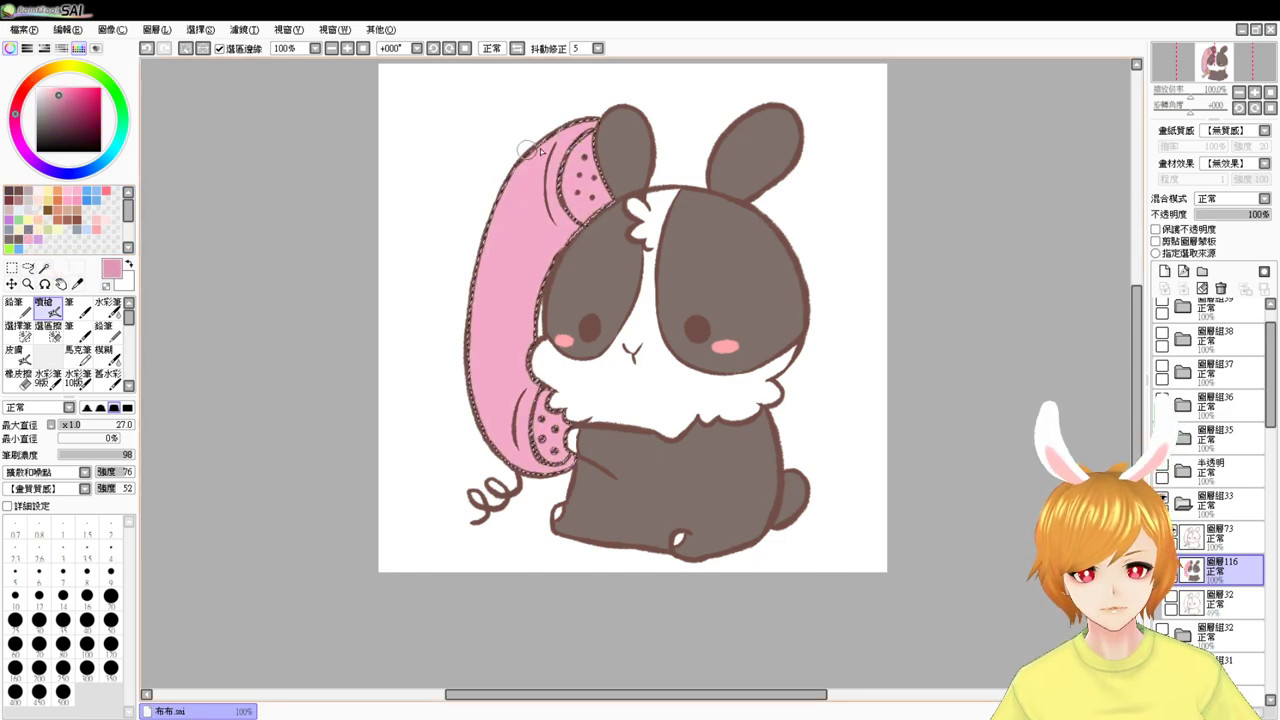
# - Airbrush a darker pink over the handset's two dotted ends and deselect
pyautogui.moveTo(597, 160)
pyautogui.mouseDown()
pyautogui.moveTo(580, 206)
pyautogui.moveTo(589, 143)
pyautogui.moveTo(580, 198)
pyautogui.moveTo(568, 195)
pyautogui.moveTo(583, 154)
pyautogui.moveTo(601, 148)
pyautogui.moveTo(617, 222)
pyautogui.moveTo(586, 183)
pyautogui.moveTo(581, 222)
pyautogui.mouseUp()
pyautogui.moveTo(556, 394)
pyautogui.mouseDown()
pyautogui.moveTo(553, 453)
pyautogui.moveTo(550, 388)
pyautogui.moveTo(562, 445)
pyautogui.mouseUp()
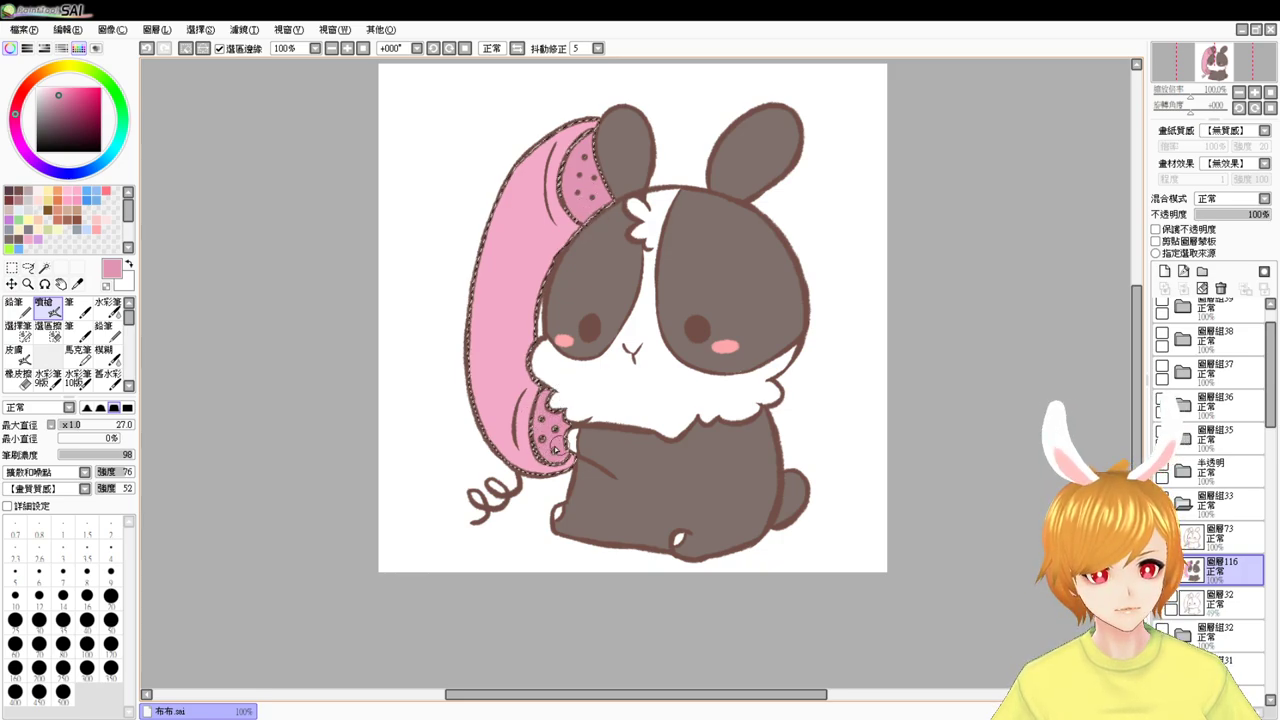
pyautogui.hotkey('ctrl', 'd')
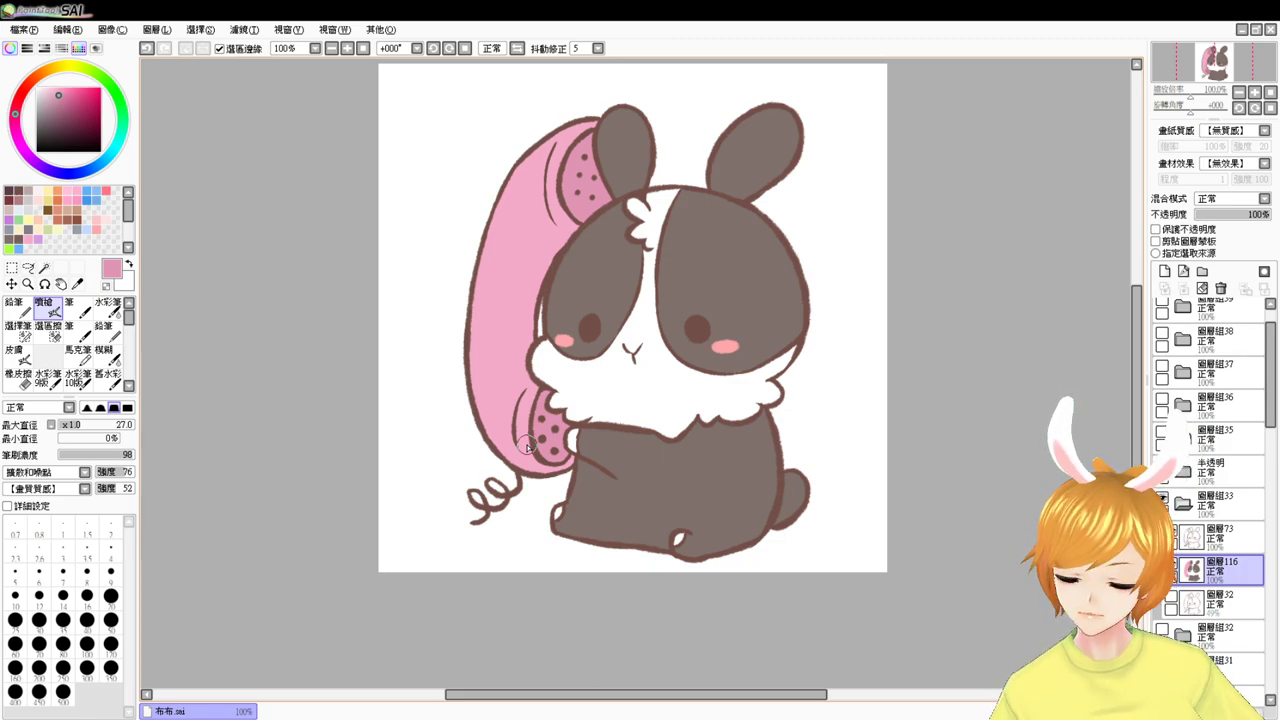
# - Switch from the telephone rabbit's group to the 半透明 group, open it, and make line art layer 74 active
pyautogui.click(1175, 471)
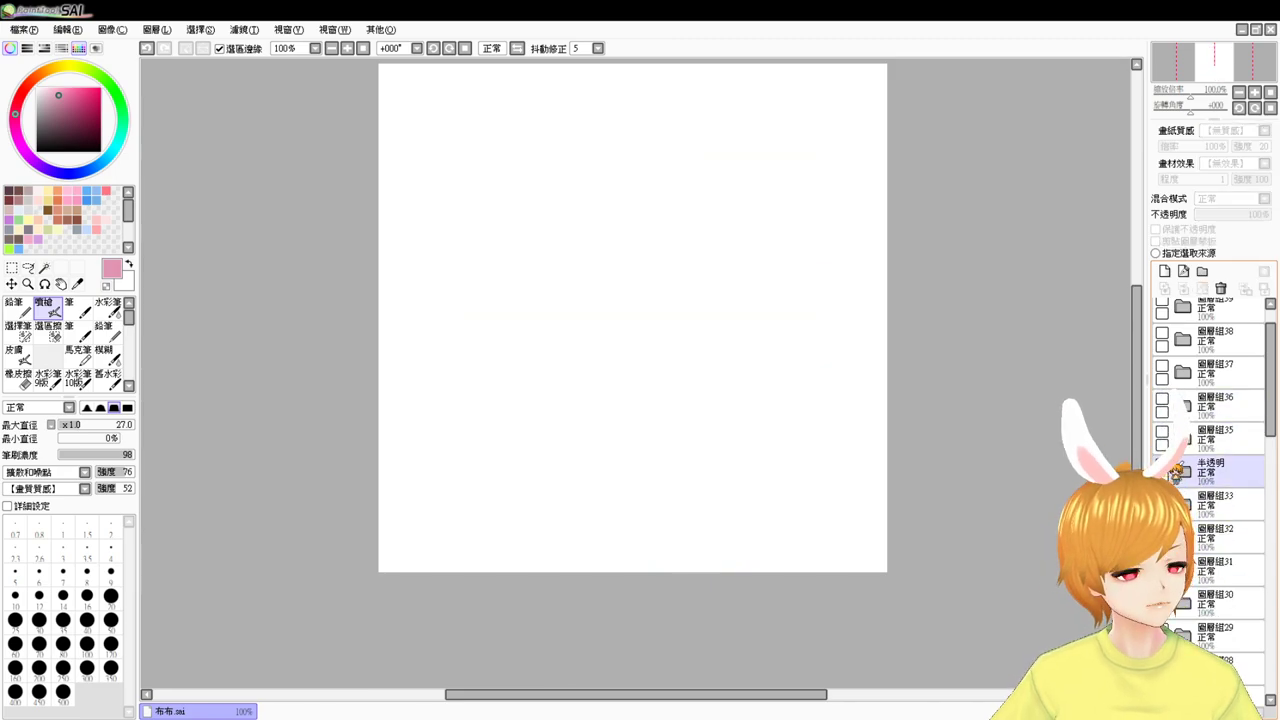
pyautogui.click(1164, 466)
pyautogui.click(1186, 471)
pyautogui.click(1226, 507)
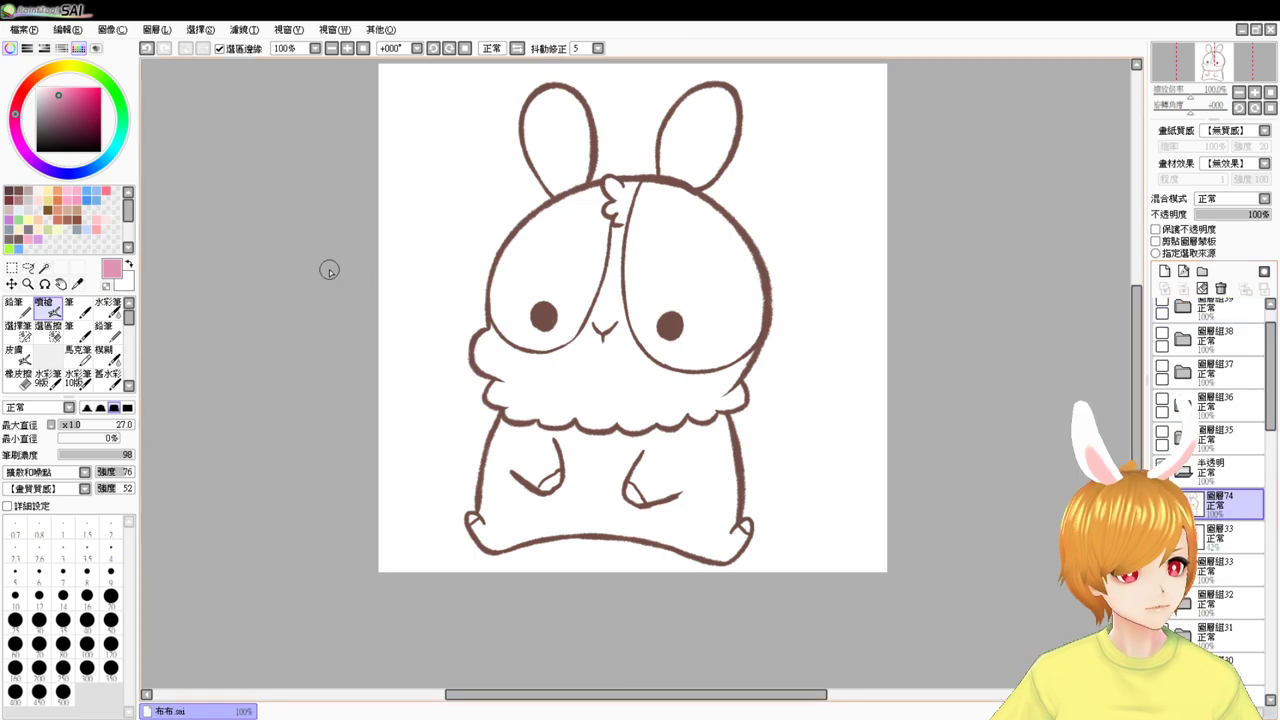
# - Select the sitting rabbit's ears, two face patches and body with the Magic Wand, and choose grey-brown as the colour
pyautogui.click(44, 268)
pyautogui.click(545, 265)
pyautogui.click(556, 130)
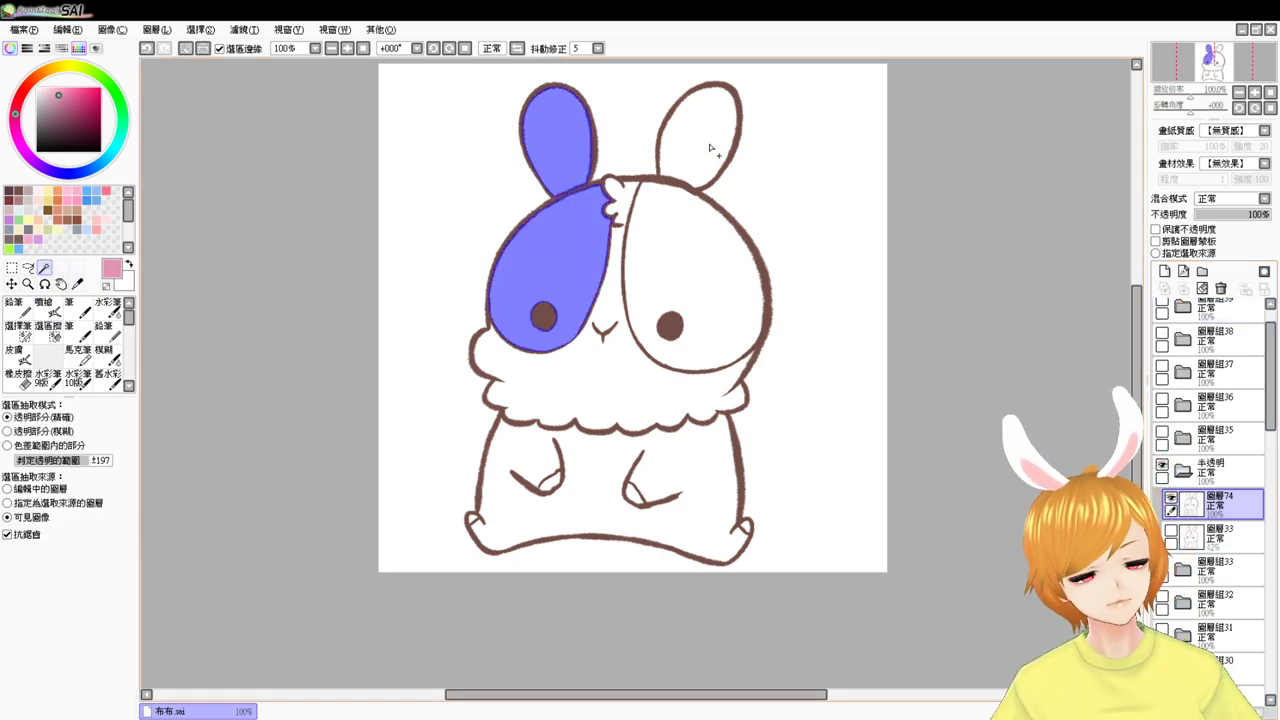
pyautogui.click(710, 148)
pyautogui.click(700, 265)
pyautogui.click(606, 463)
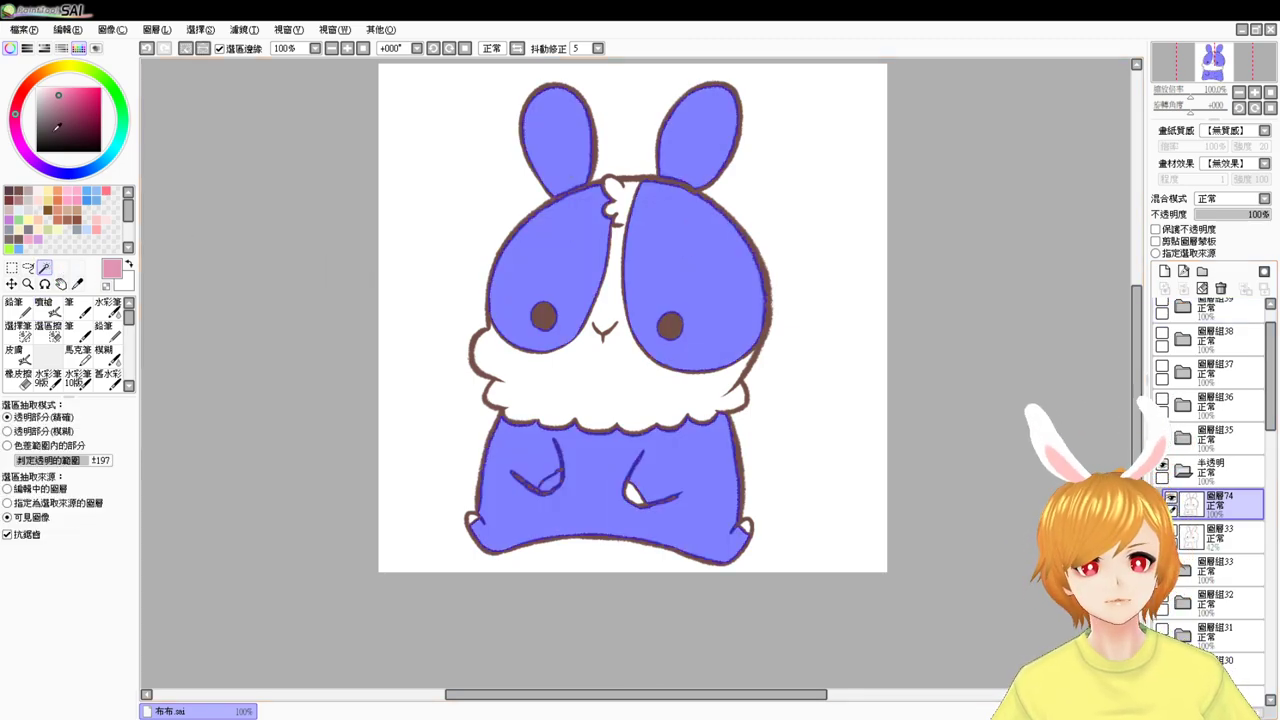
pyautogui.click(9, 239)
# - Try filling the selected fur with grey-brown on line art layer 74, and undo the fill
pyautogui.hotkey('ctrl', 'f')
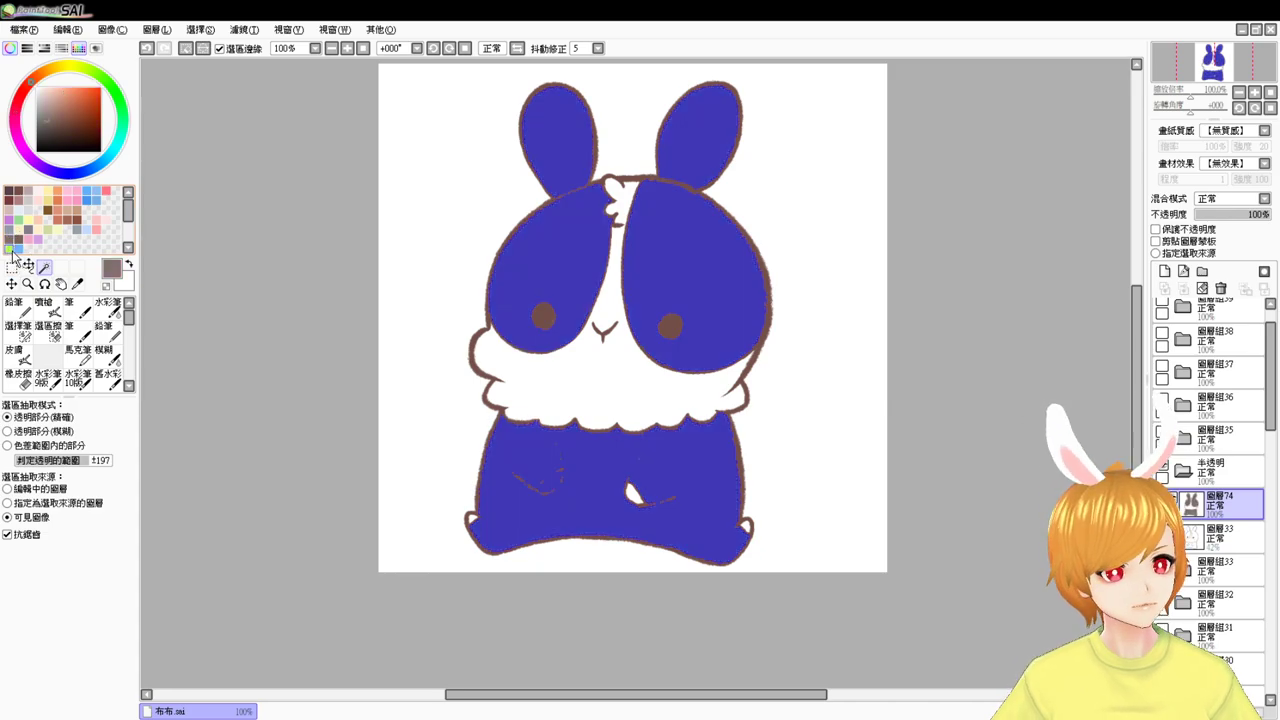
pyautogui.hotkey('ctrl', 'd')
pyautogui.hotkey('ctrl', 'z')
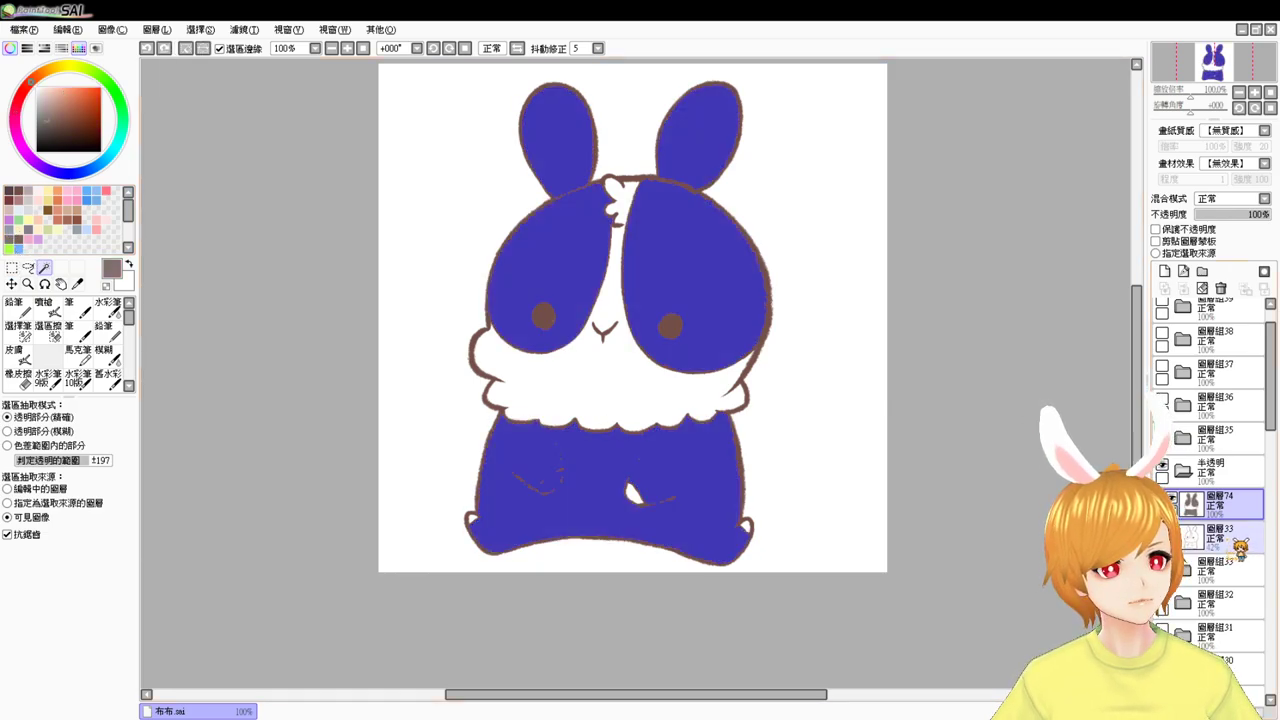
pyautogui.hotkey('ctrl', 'z')
# - Create a layer above layer 33 and try filling the selected fur with grey-brown on it
pyautogui.click(1230, 540)
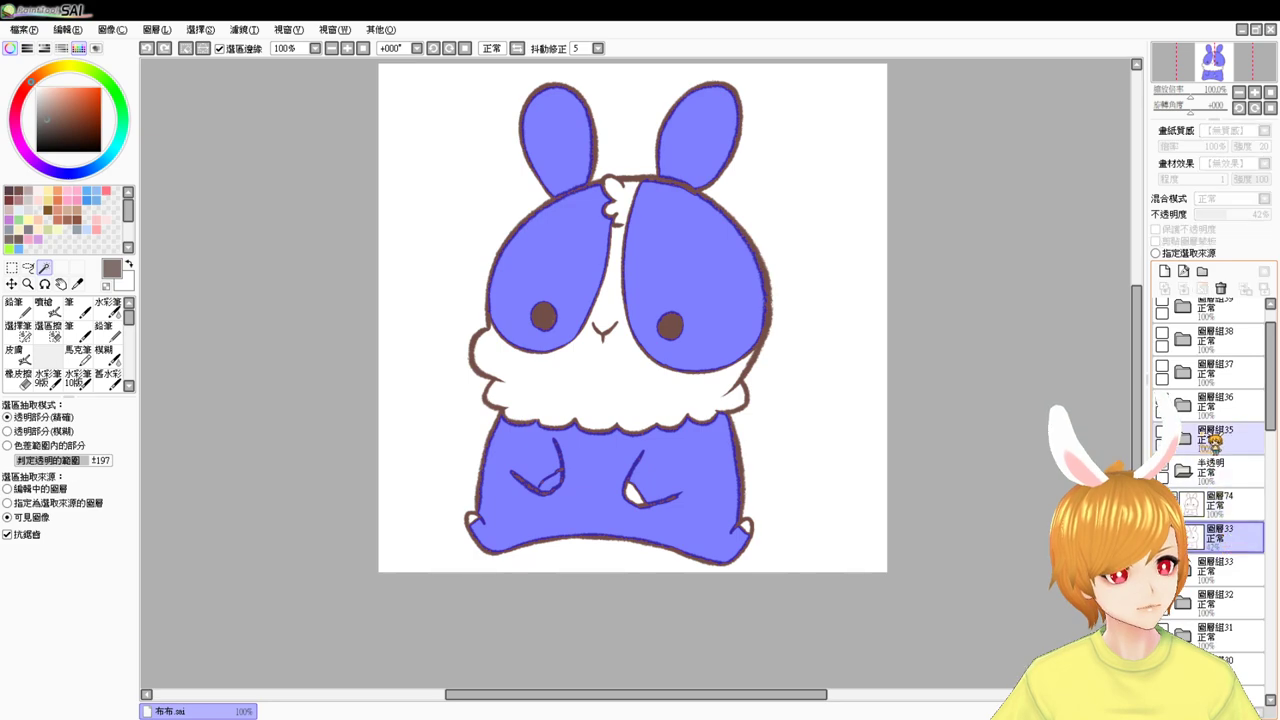
pyautogui.click(1164, 271)
pyautogui.hotkey('ctrl', 'f')
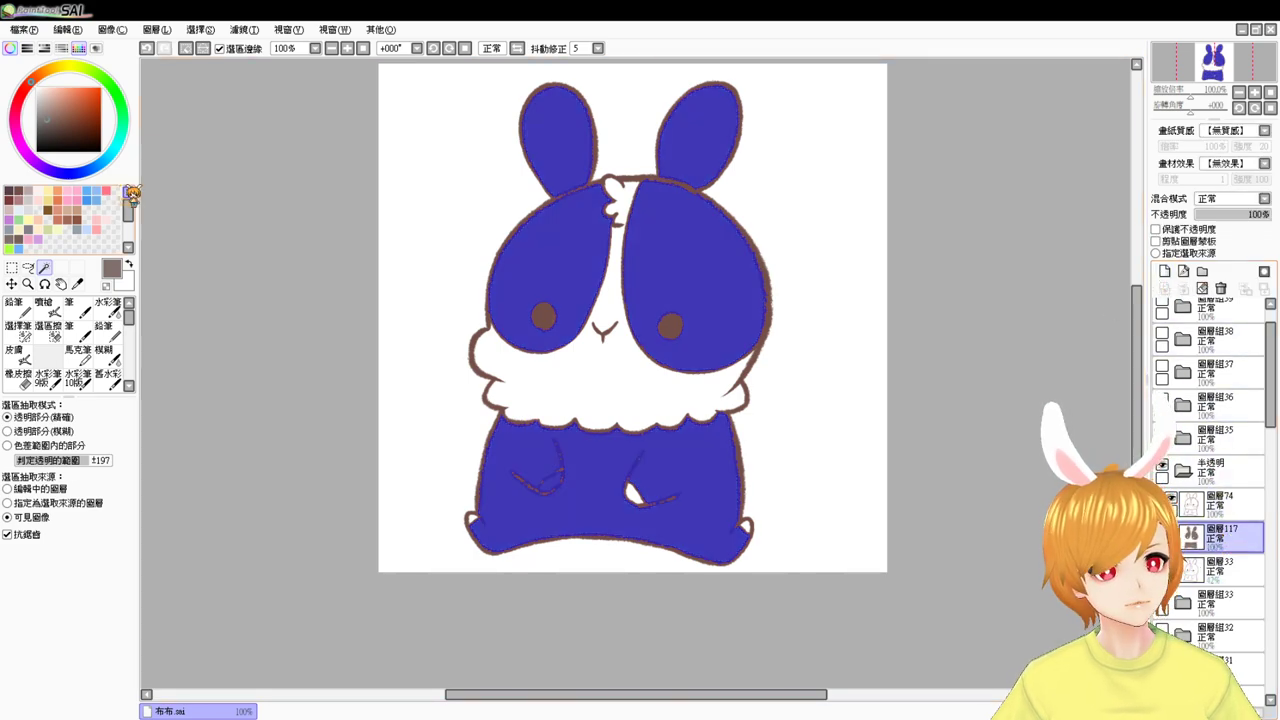
pyautogui.hotkey('ctrl', 'd')
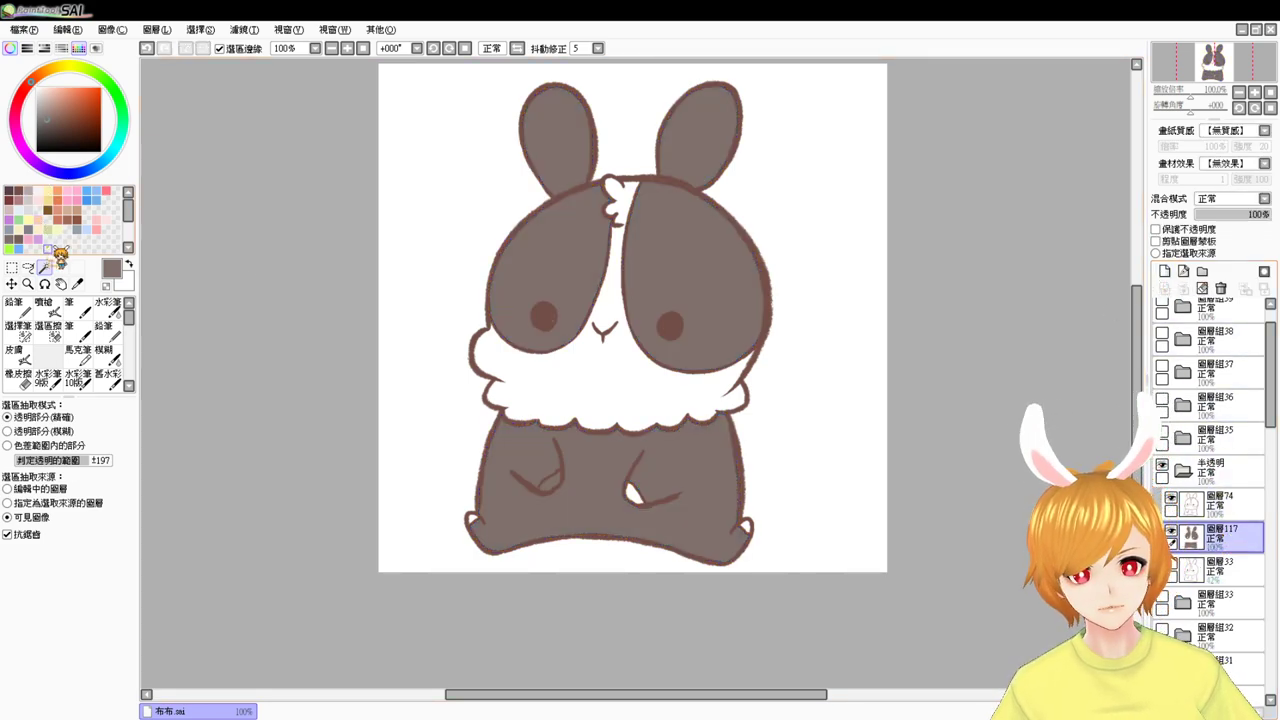
pyautogui.click(622, 395)
# - Undo the grey-brown fill, the new layer and the sitting rabbit's body selection
pyautogui.hotkey('ctrl', 'z')
pyautogui.hotkey('ctrl', 'z')
pyautogui.hotkey('ctrl', 'z')
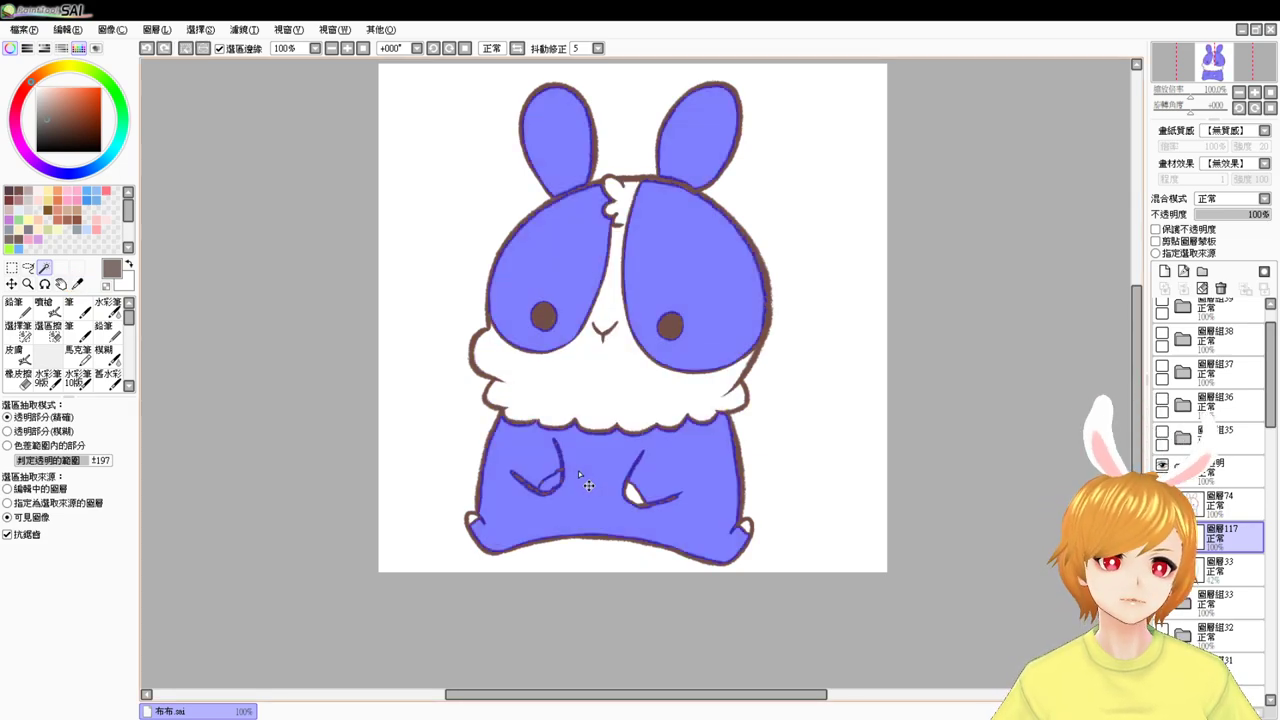
pyautogui.click(20, 331)
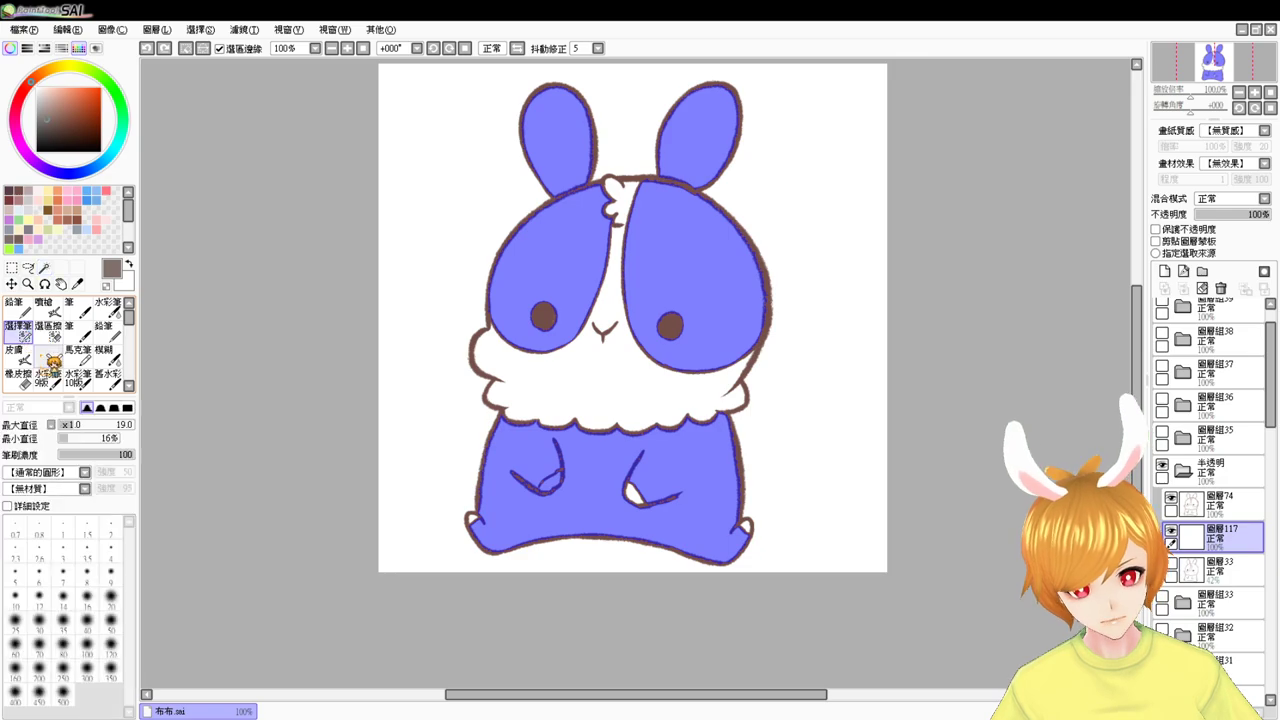
pyautogui.hotkey('ctrl', 'z')
pyautogui.hotkey('ctrl', 'z')
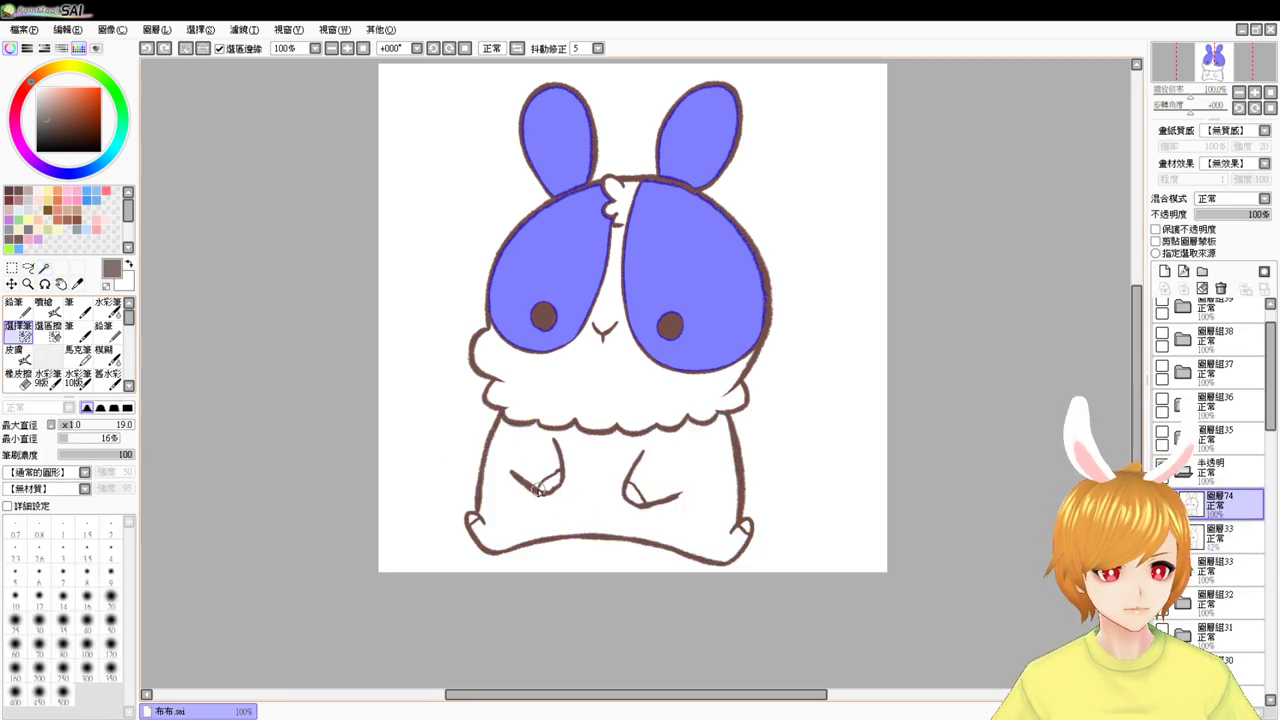
# - Add the body without the paw tips to the selection, fill the fur grey-brown on a new layer above layer 33, and deselect
pyautogui.click(44, 268)
pyautogui.click(612, 459)
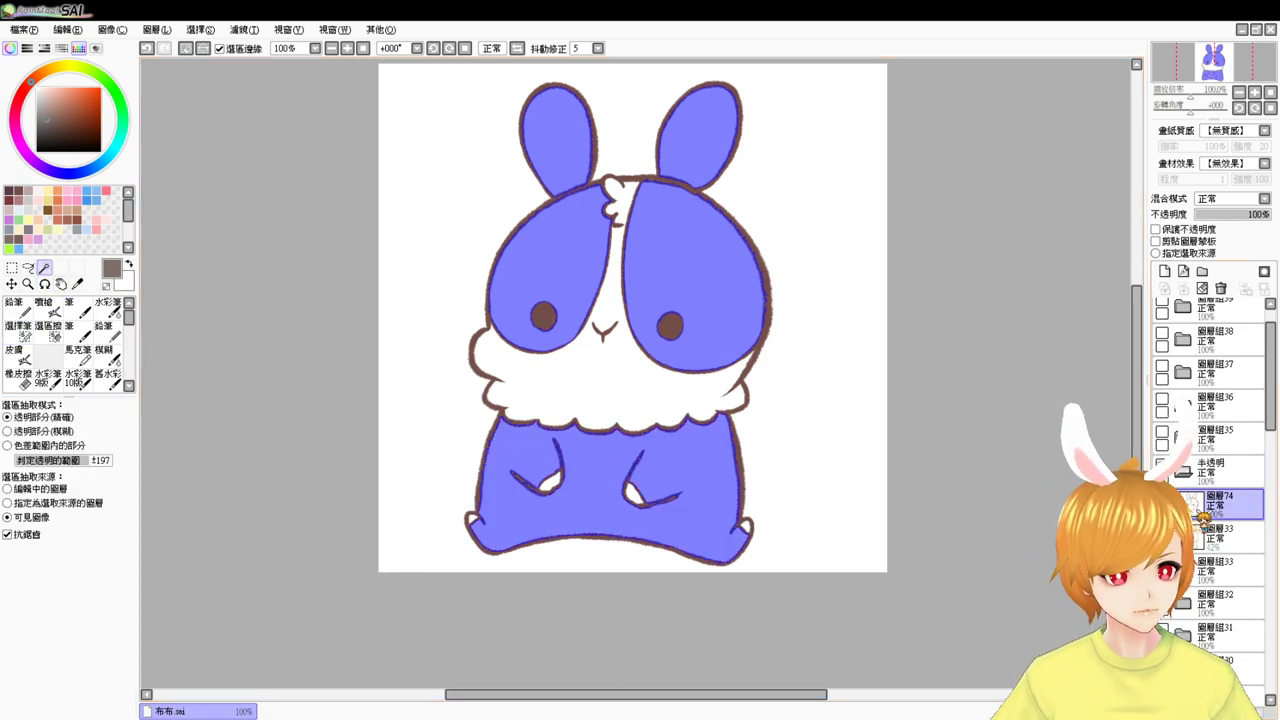
pyautogui.click(1229, 535)
pyautogui.click(1166, 272)
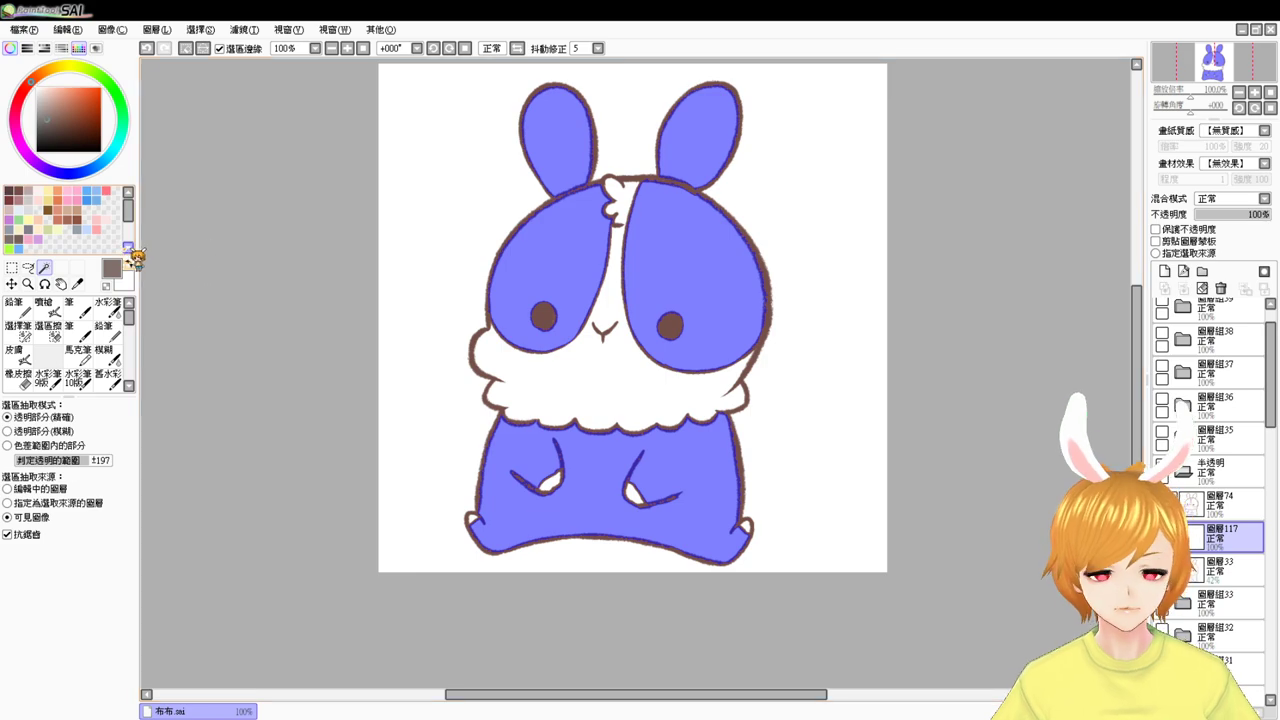
pyautogui.hotkey('ctrl', 'f')
pyautogui.hotkey('ctrl', 'd')
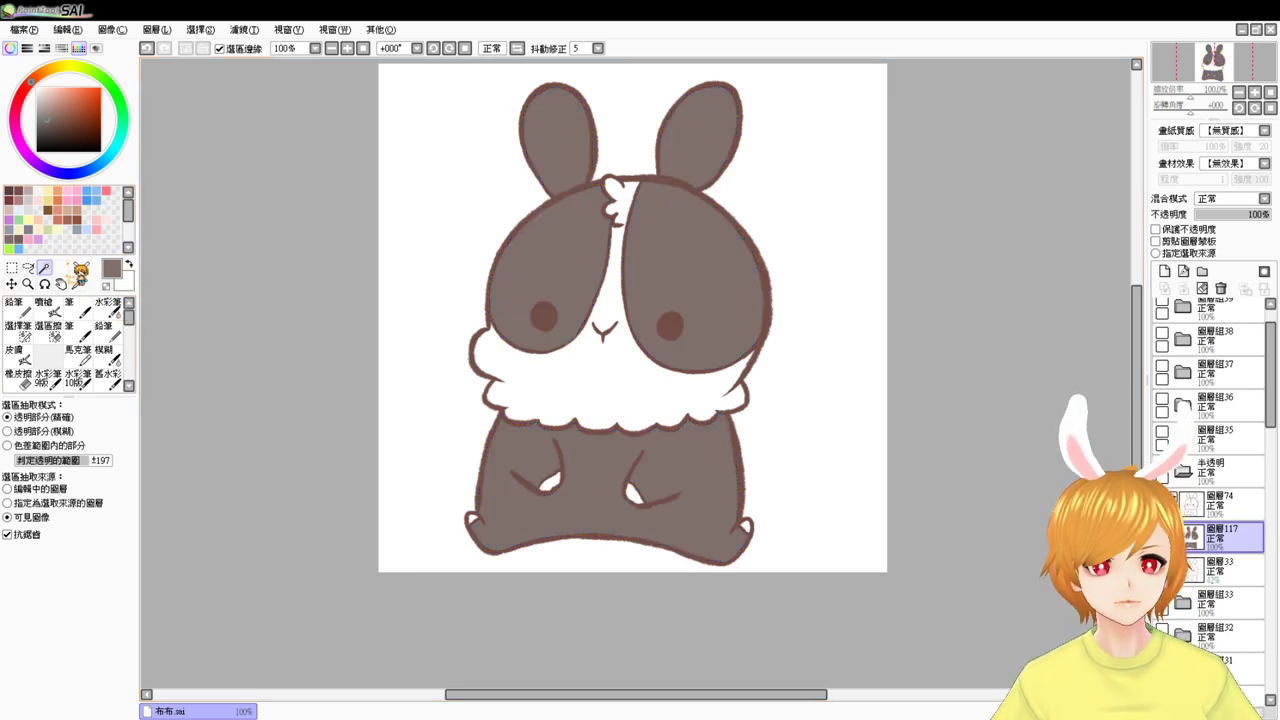
# - Select the sitting rabbit's paw tips, face stripe, muzzle and chest, fill them with white, and deselect
pyautogui.click(549, 484)
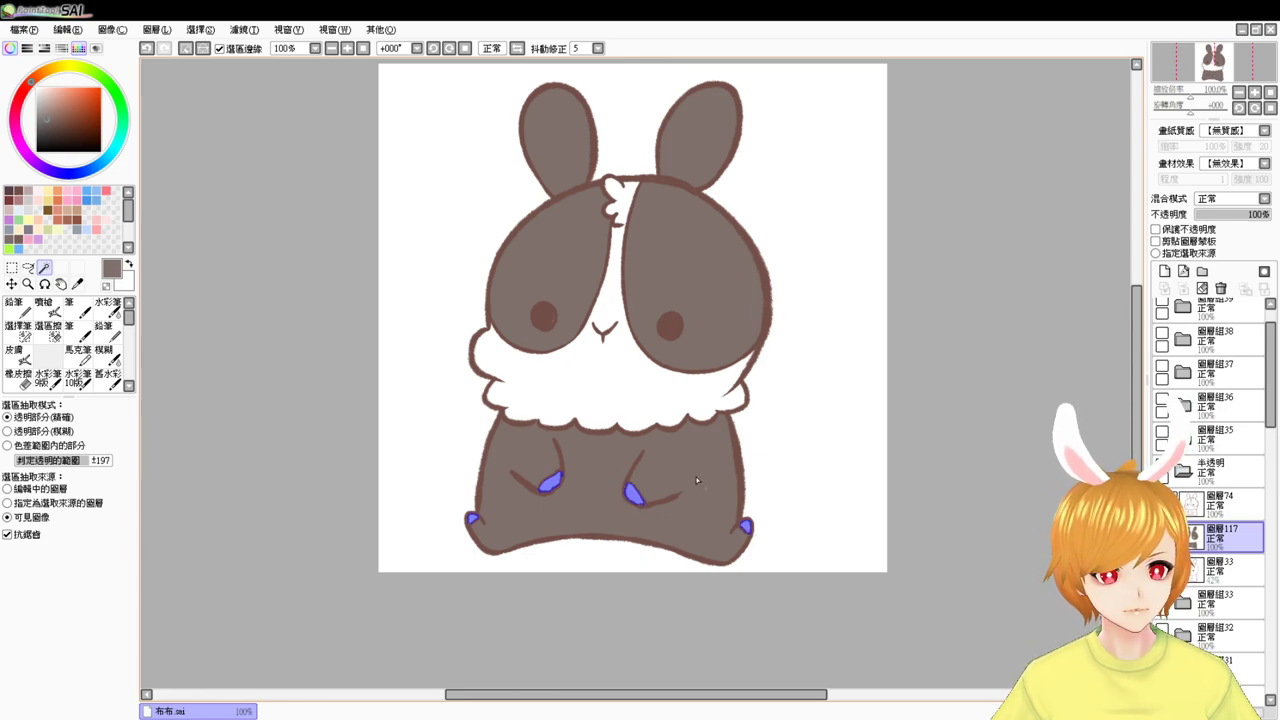
pyautogui.click(618, 385)
pyautogui.click(37, 87)
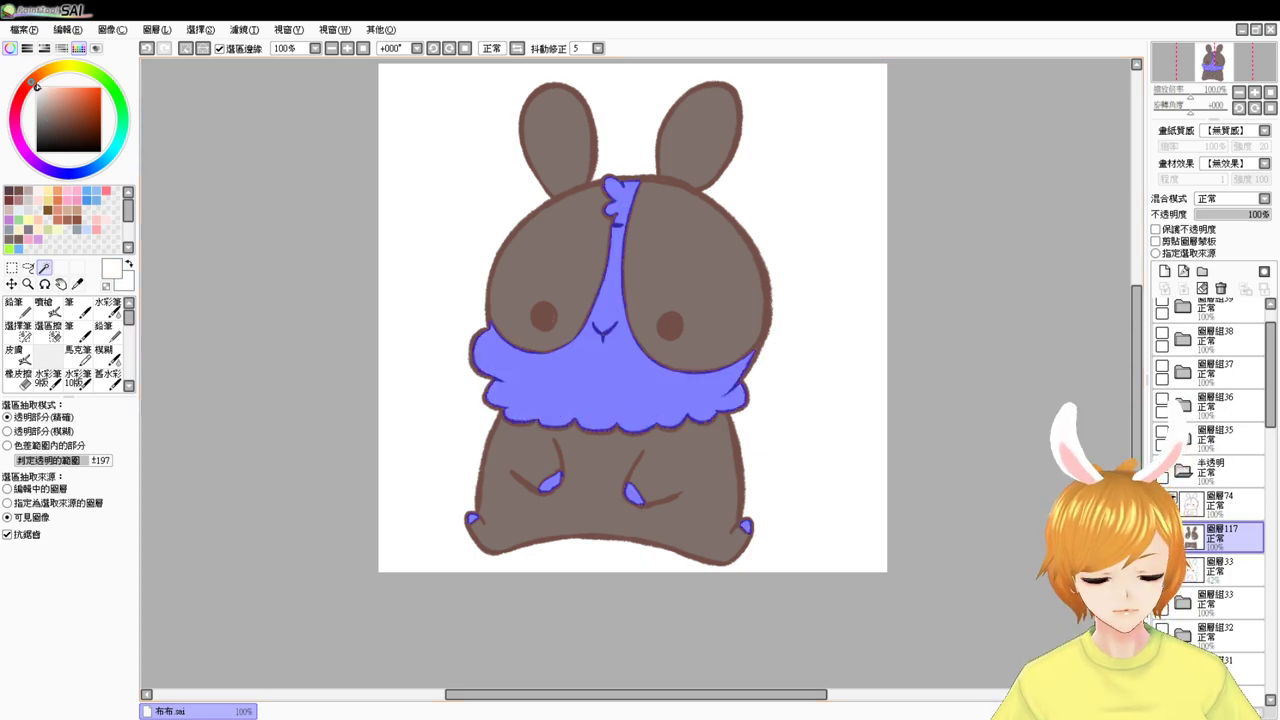
pyautogui.hotkey('ctrl', 'd')
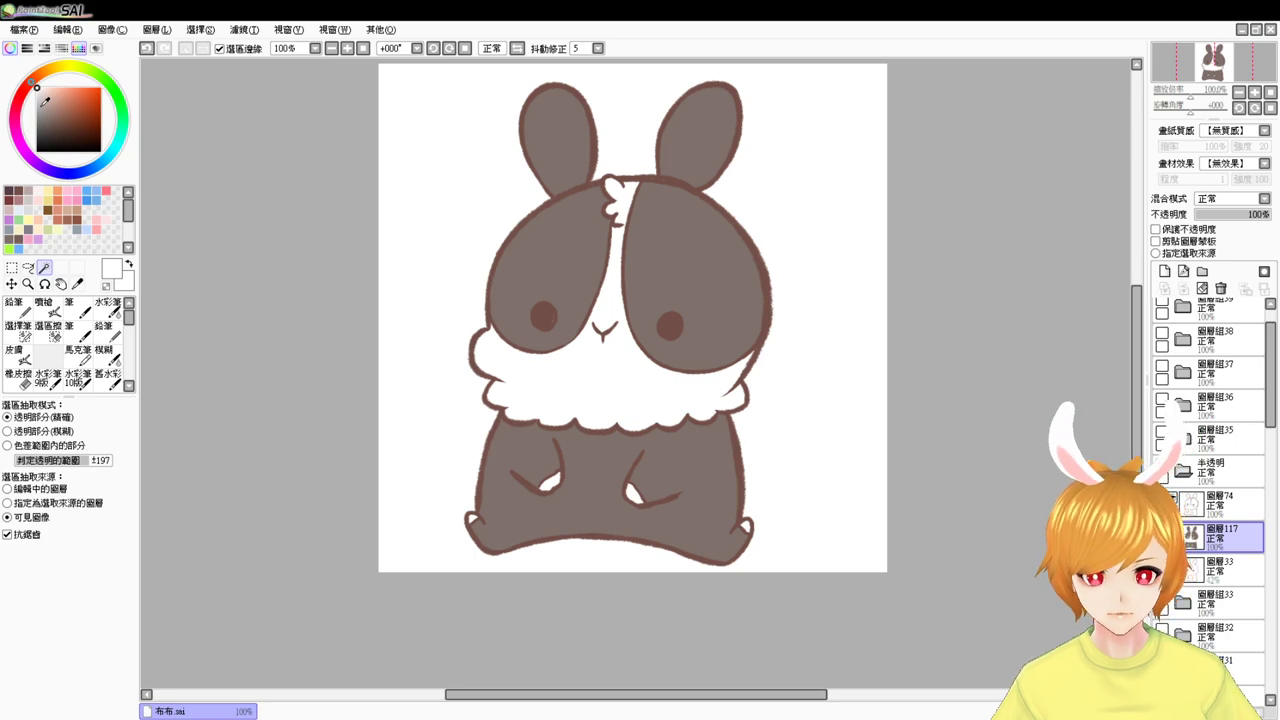
# - Airbrush pink blush on the sitting rabbit's two cheeks
pyautogui.click(100, 229)
pyautogui.click(52, 306)
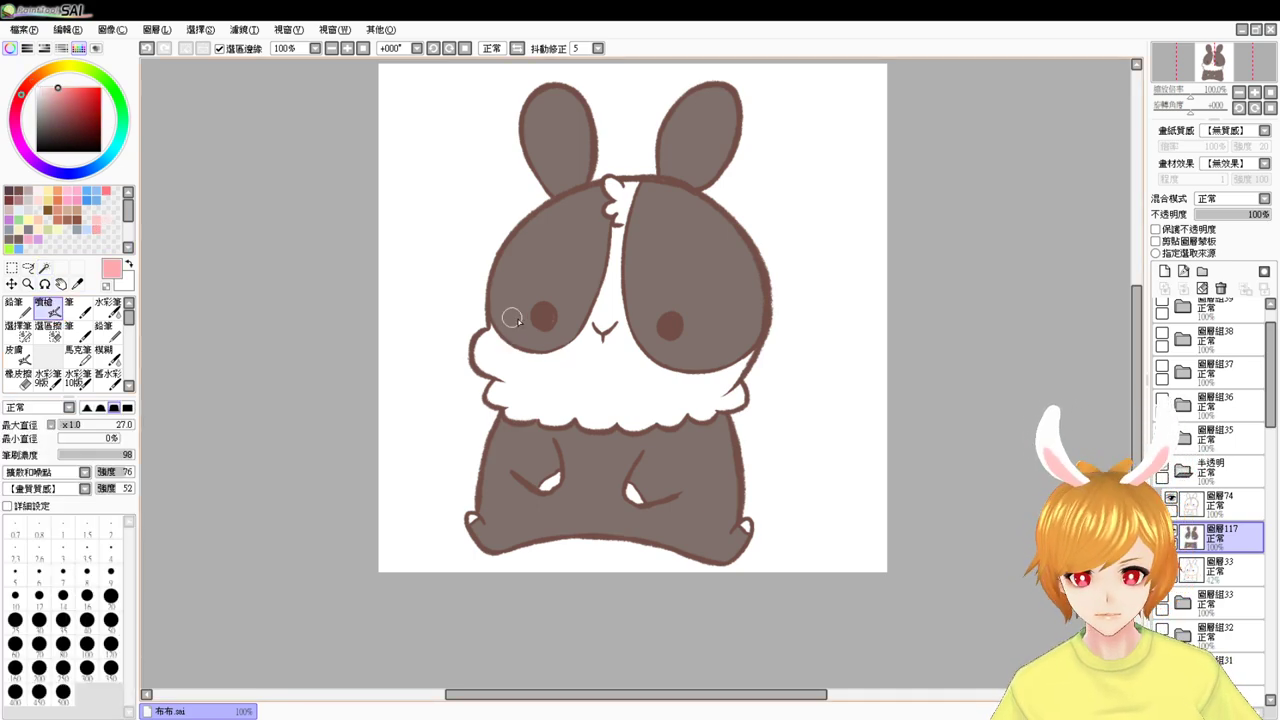
pyautogui.moveTo(512, 326); pyautogui.dragTo(510, 328)
pyautogui.hotkey('ctrl', 'z')
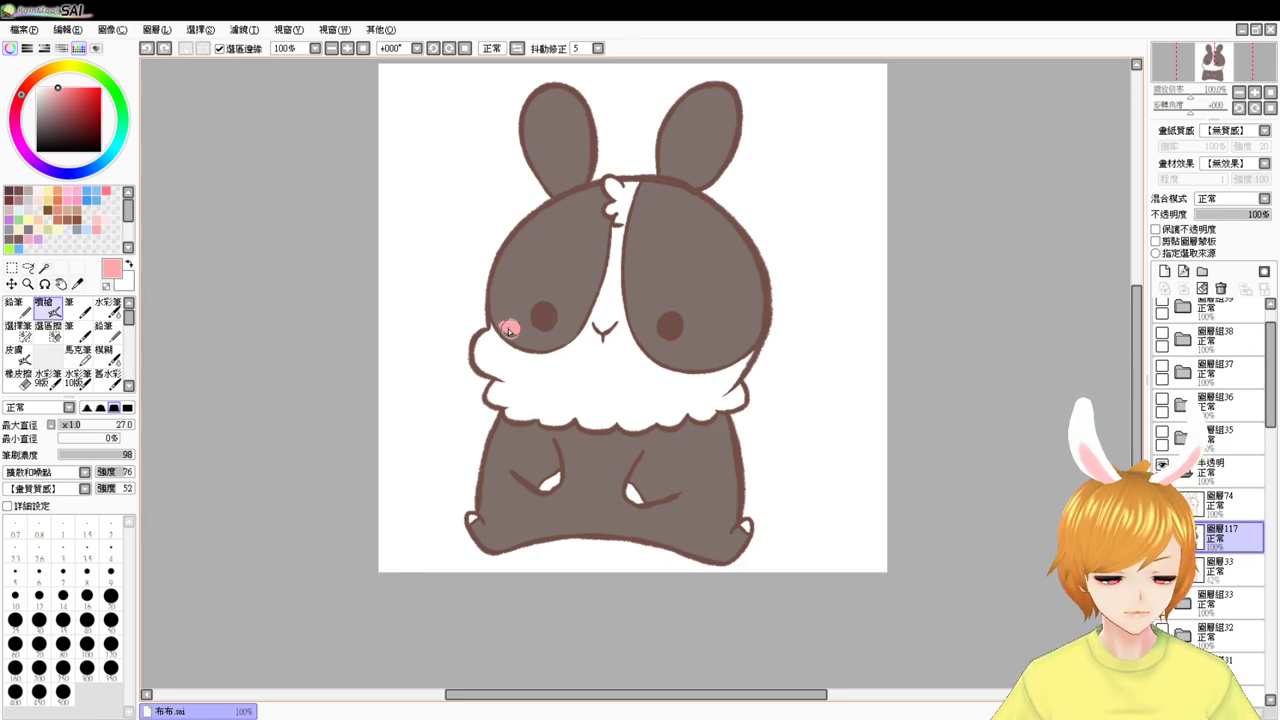
pyautogui.moveTo(703, 346); pyautogui.dragTo(709, 341)
pyautogui.hotkey('ctrl', 'z')
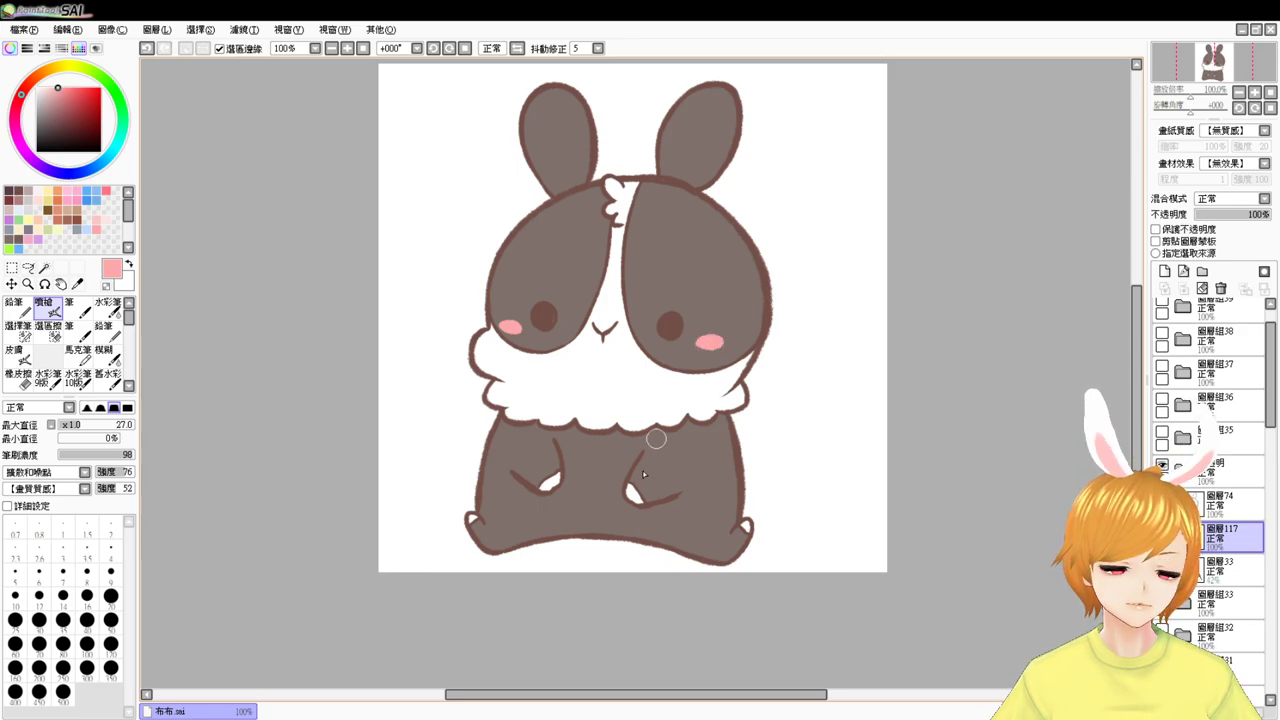
# - Try 65% opacity on the 半透明 group, collapse the group, and set its opacity back to 100%
pyautogui.click(1215, 468)
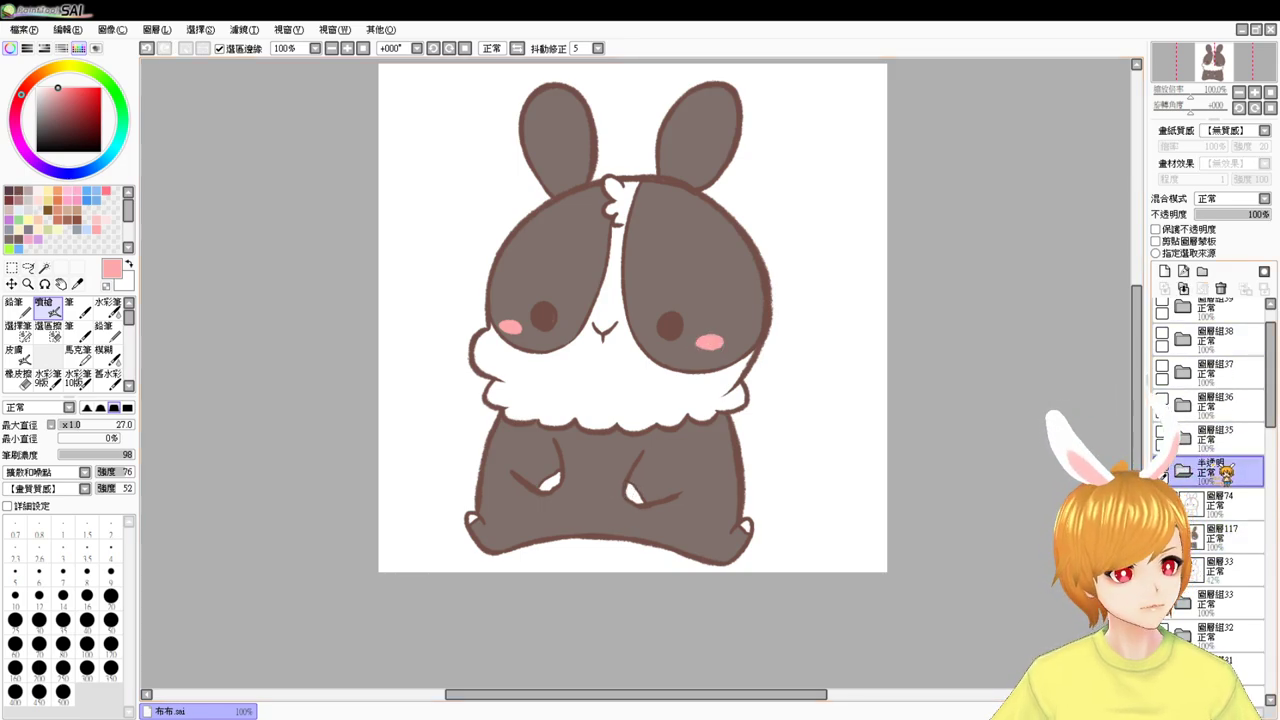
pyautogui.moveTo(1258, 214)
pyautogui.mouseDown()
pyautogui.moveTo(1270, 226)
pyautogui.moveTo(1244, 214)
pyautogui.mouseUp()
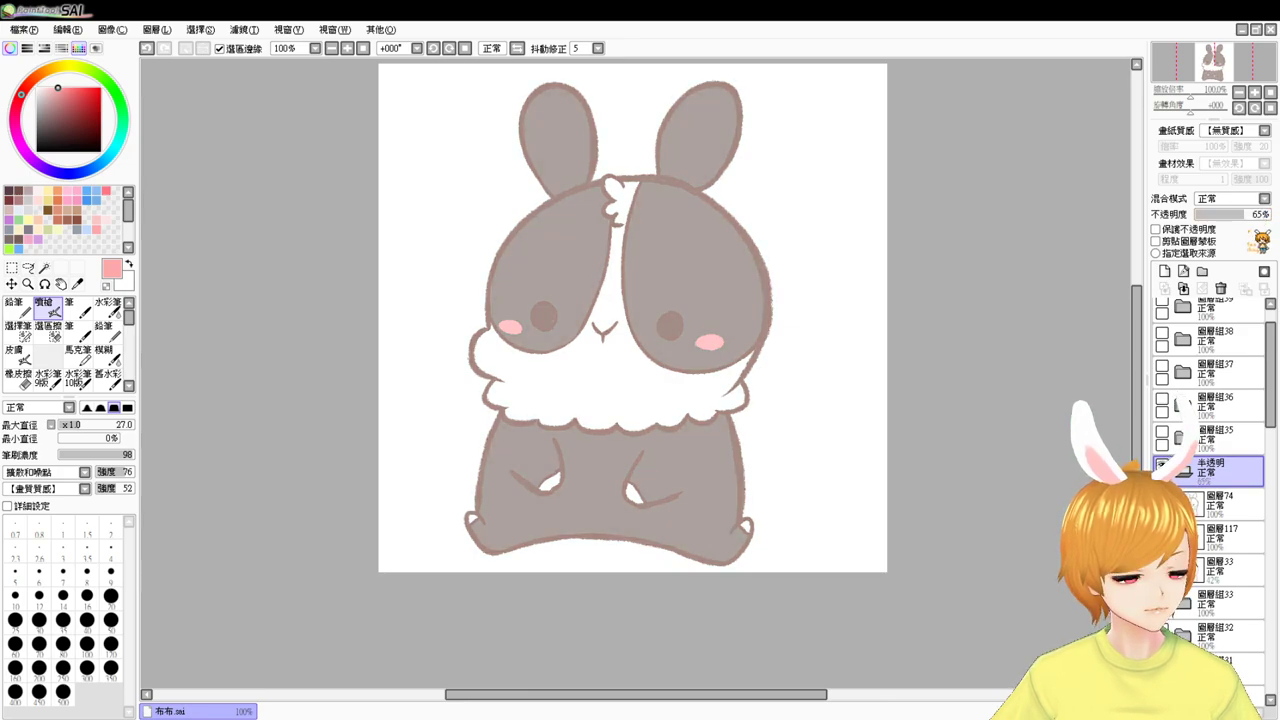
pyautogui.click(1185, 468)
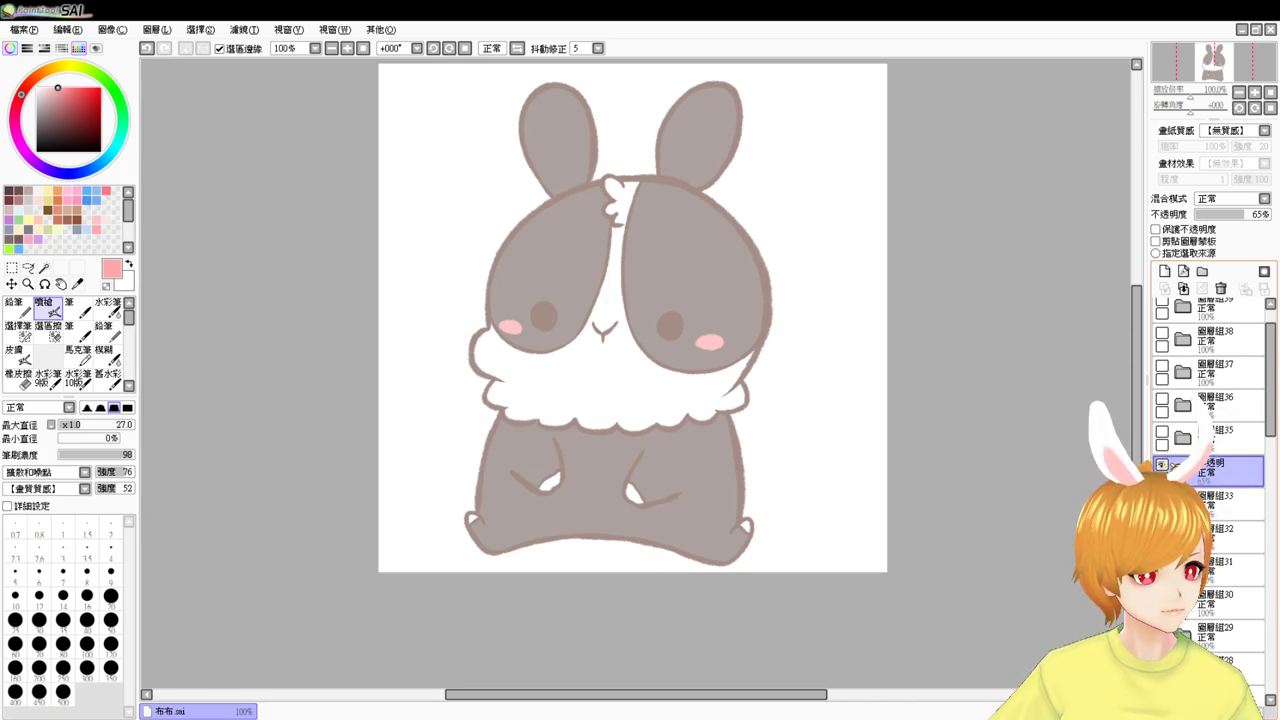
pyautogui.moveTo(1250, 214); pyautogui.dragTo(1273, 217)
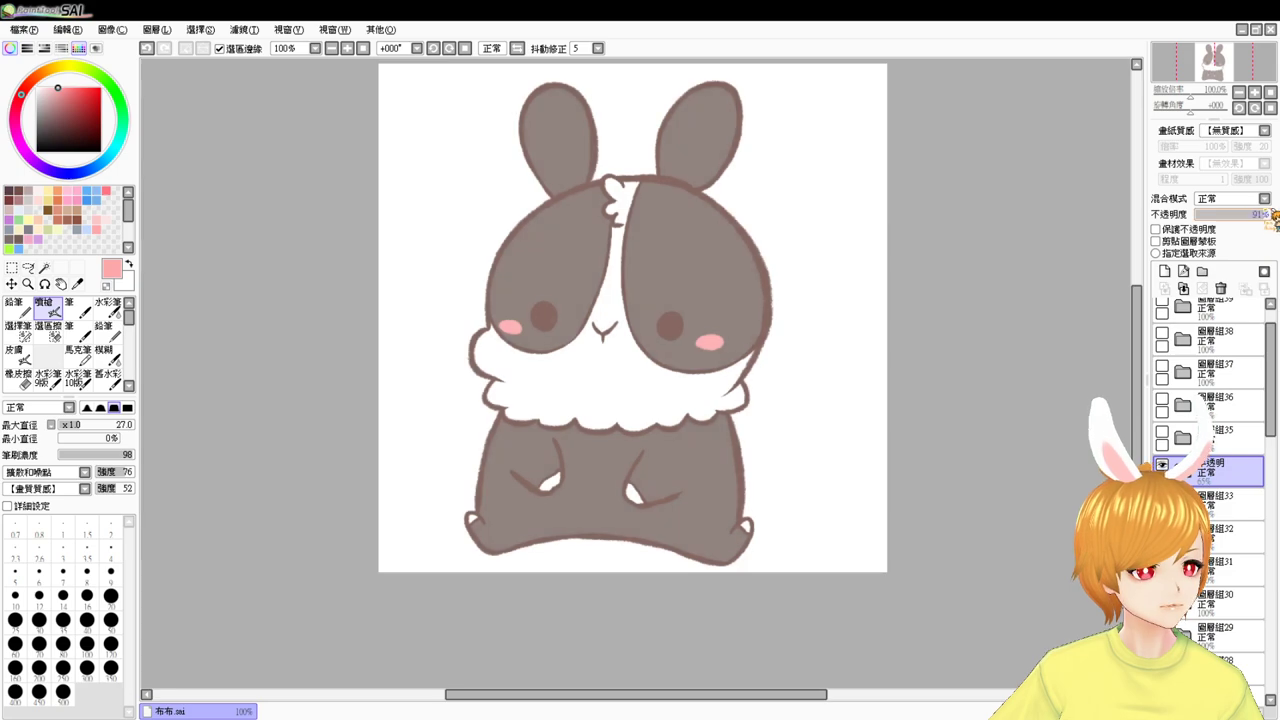
# - Hide the 半透明 group, show and open group 35 with the winking rabbit, and make layer 34 active
pyautogui.click(1162, 464)
pyautogui.click(1162, 432)
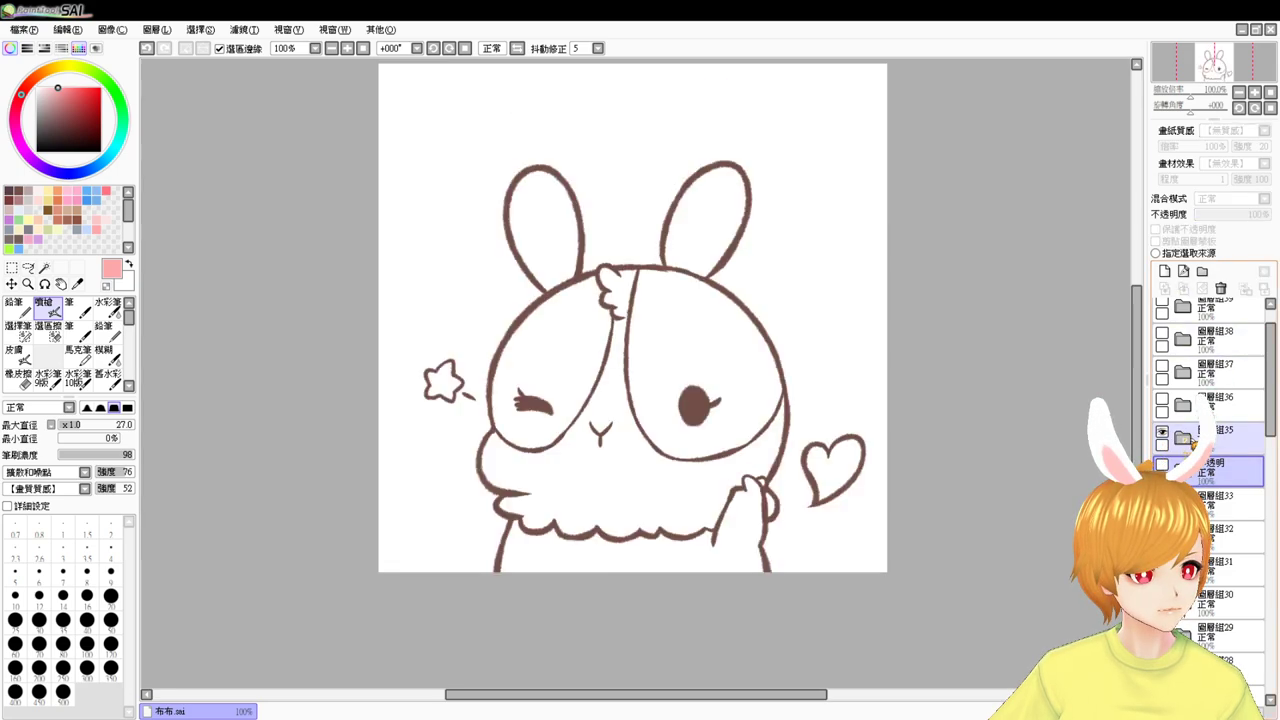
pyautogui.click(1184, 438)
pyautogui.click(1214, 504)
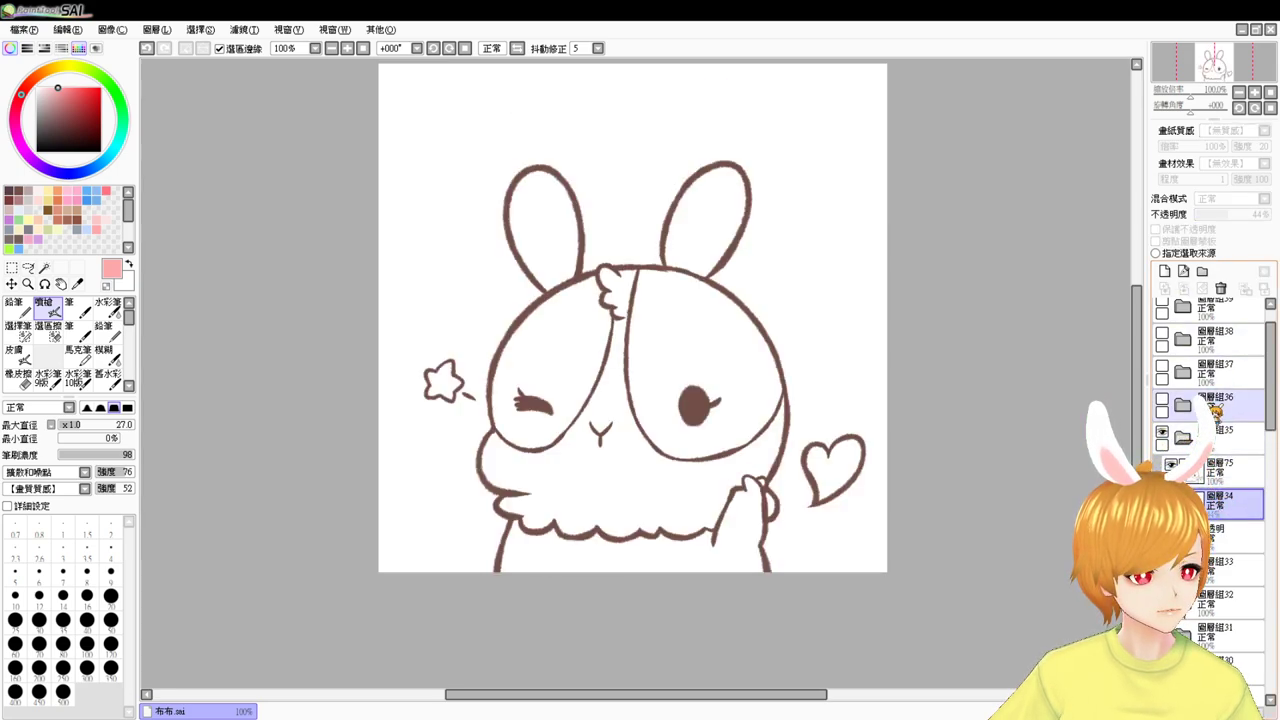
# - Add a new layer above layer 34 and select the winking rabbit's two face patches and both ears
pyautogui.click(1164, 271)
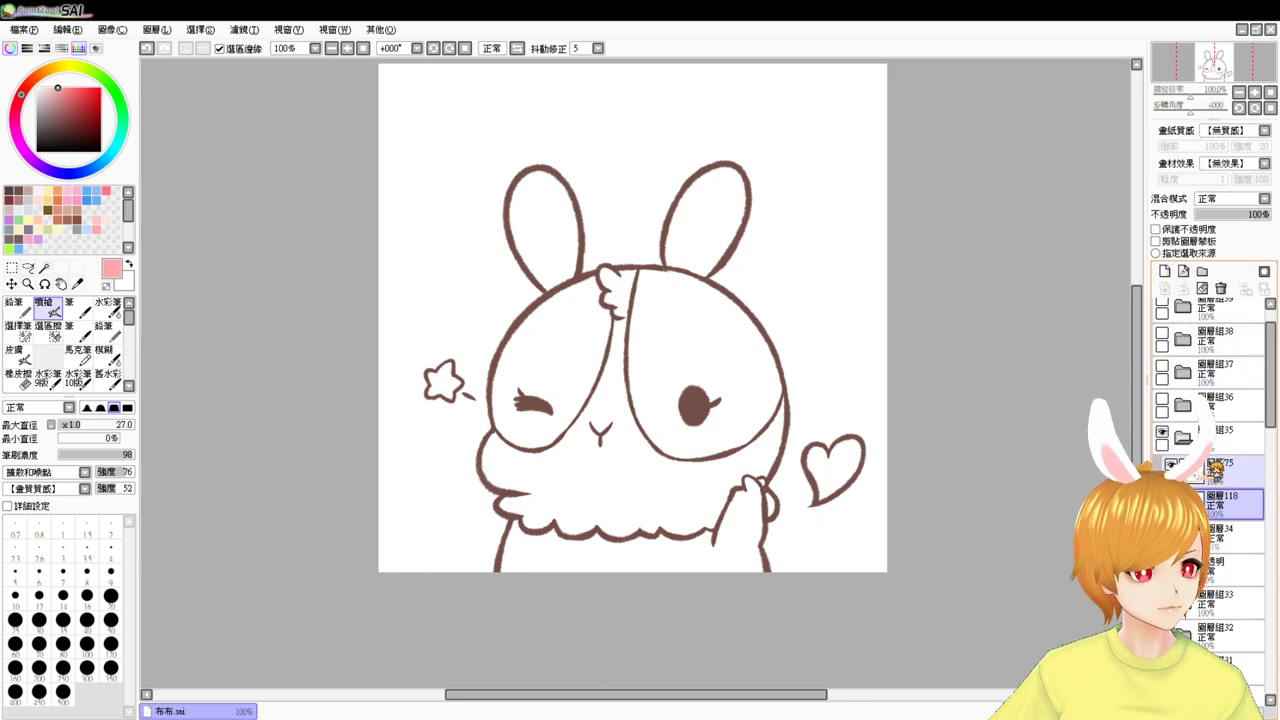
pyautogui.click(44, 267)
pyautogui.click(560, 350)
pyautogui.click(700, 320)
pyautogui.click(705, 215)
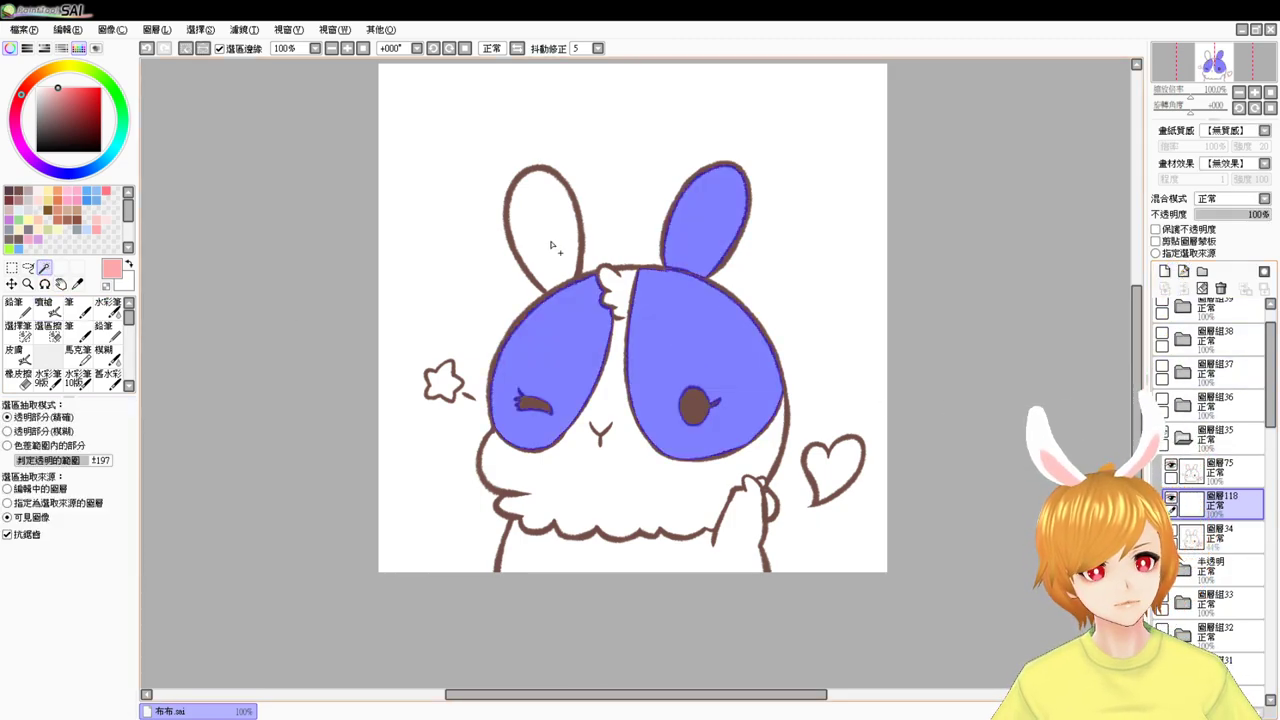
pyautogui.click(551, 245)
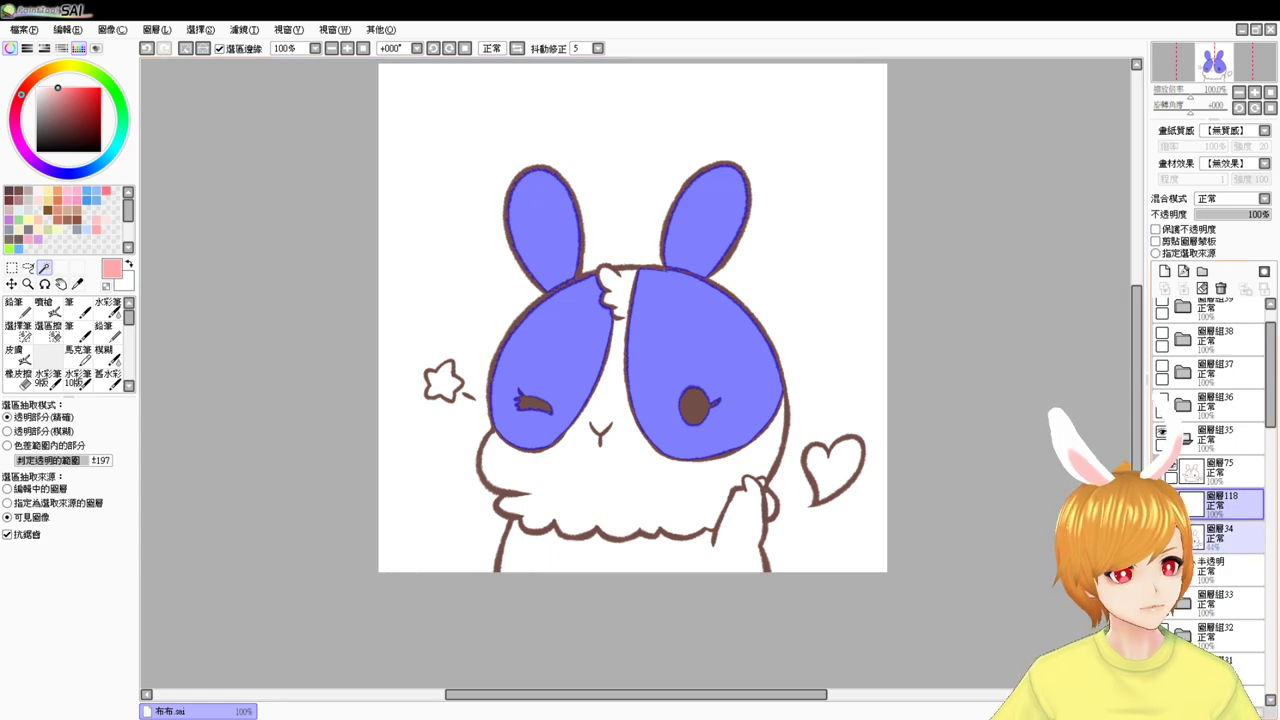
# - Show the sketch on layer 34 and undo the selection of the rabbit's face patches and ears
pyautogui.click(1171, 530)
pyautogui.click(1188, 506)
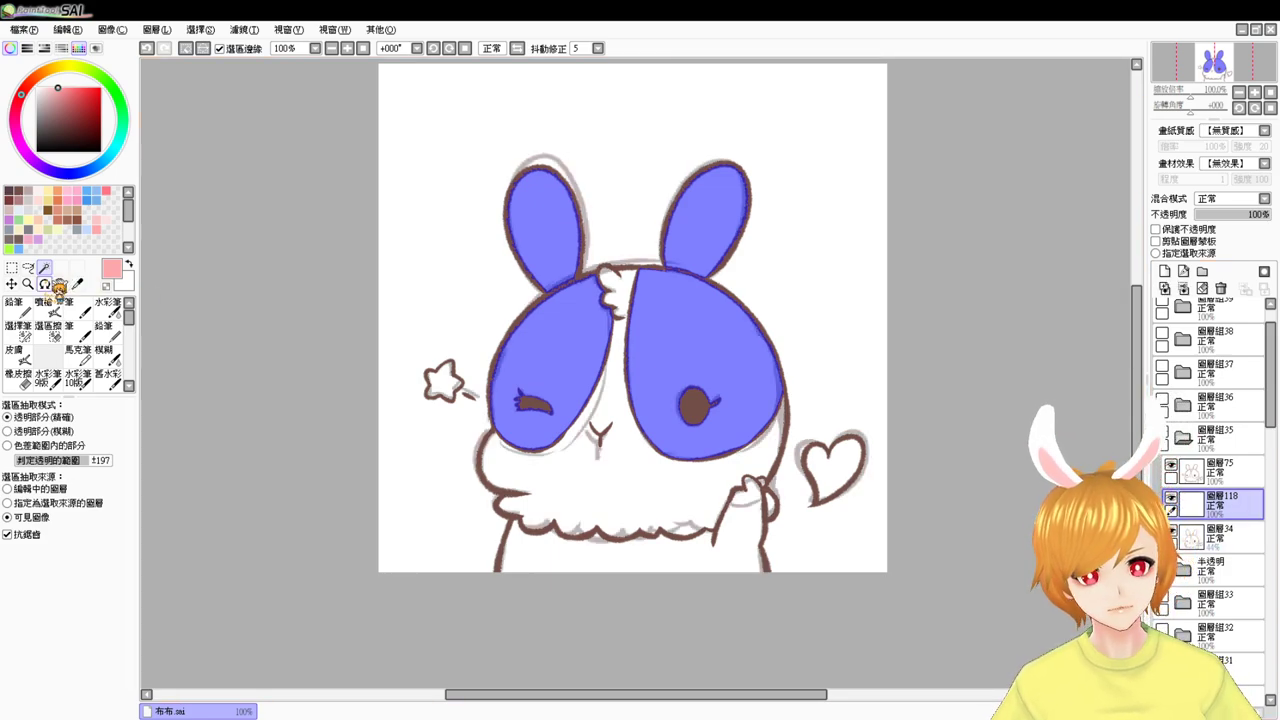
pyautogui.hotkey('ctrl', 'z')
pyautogui.hotkey('ctrl', 'z')
pyautogui.hotkey('ctrl', 'z')
pyautogui.hotkey('ctrl', 'z')
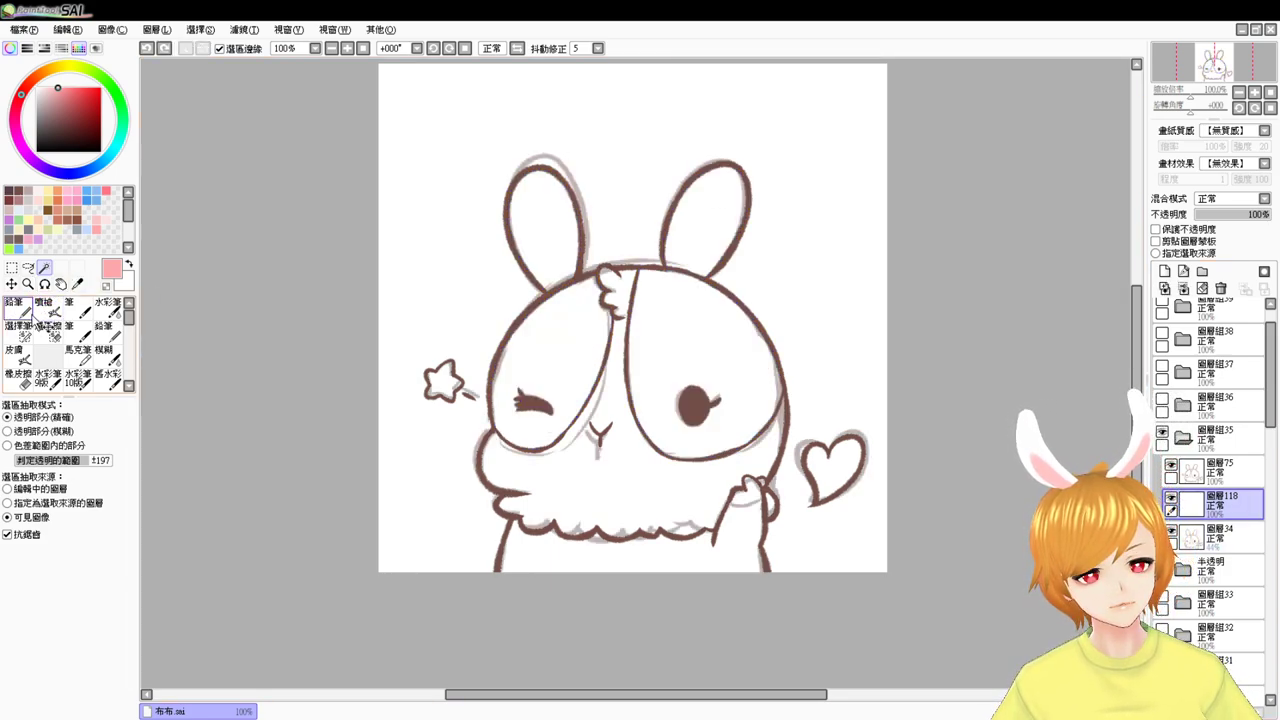
# - Airbrush a brown line across the rabbit's raised paw on layer 75, following the sketch, and hide the sketch layer
pyautogui.click(46, 306)
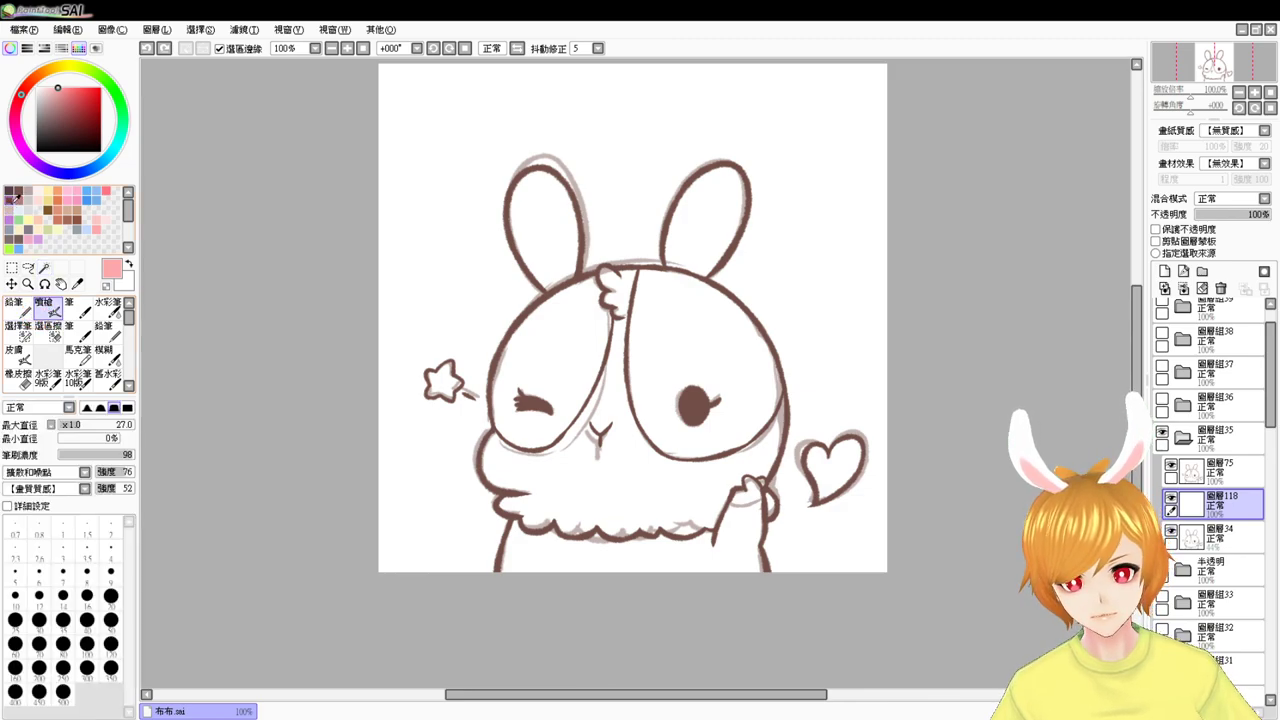
pyautogui.click(17, 192)
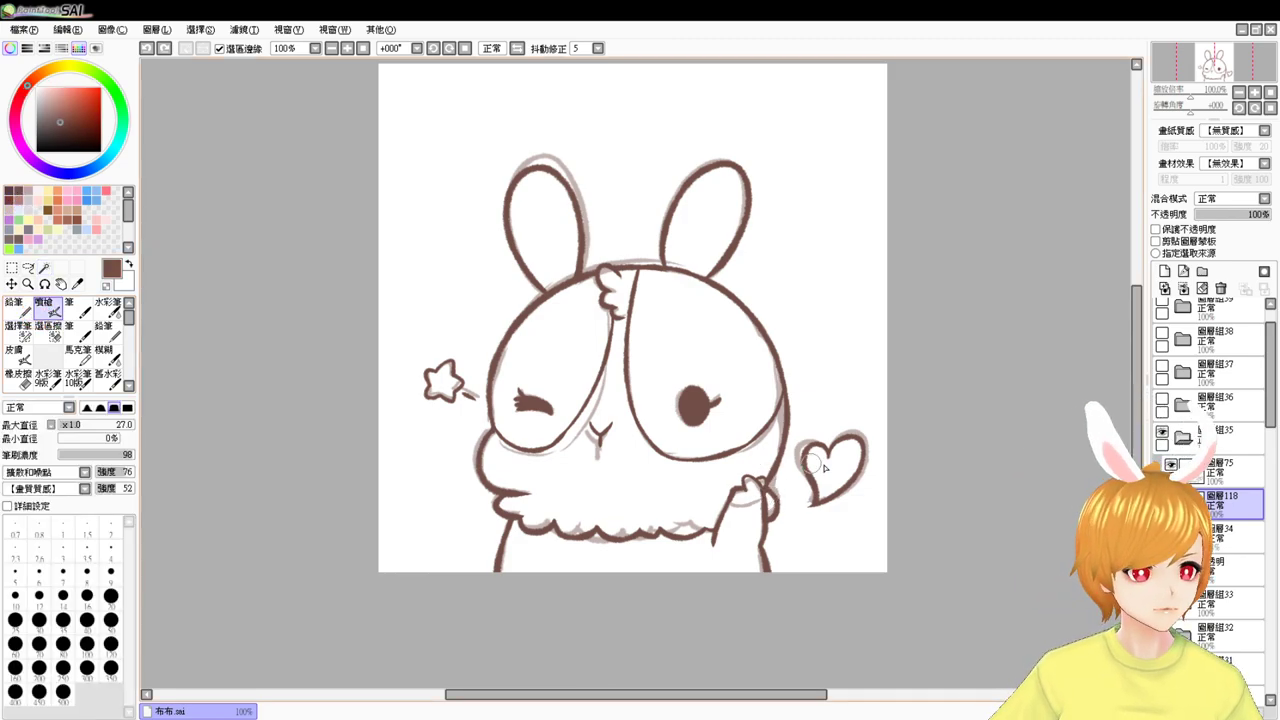
pyautogui.click(1236, 472)
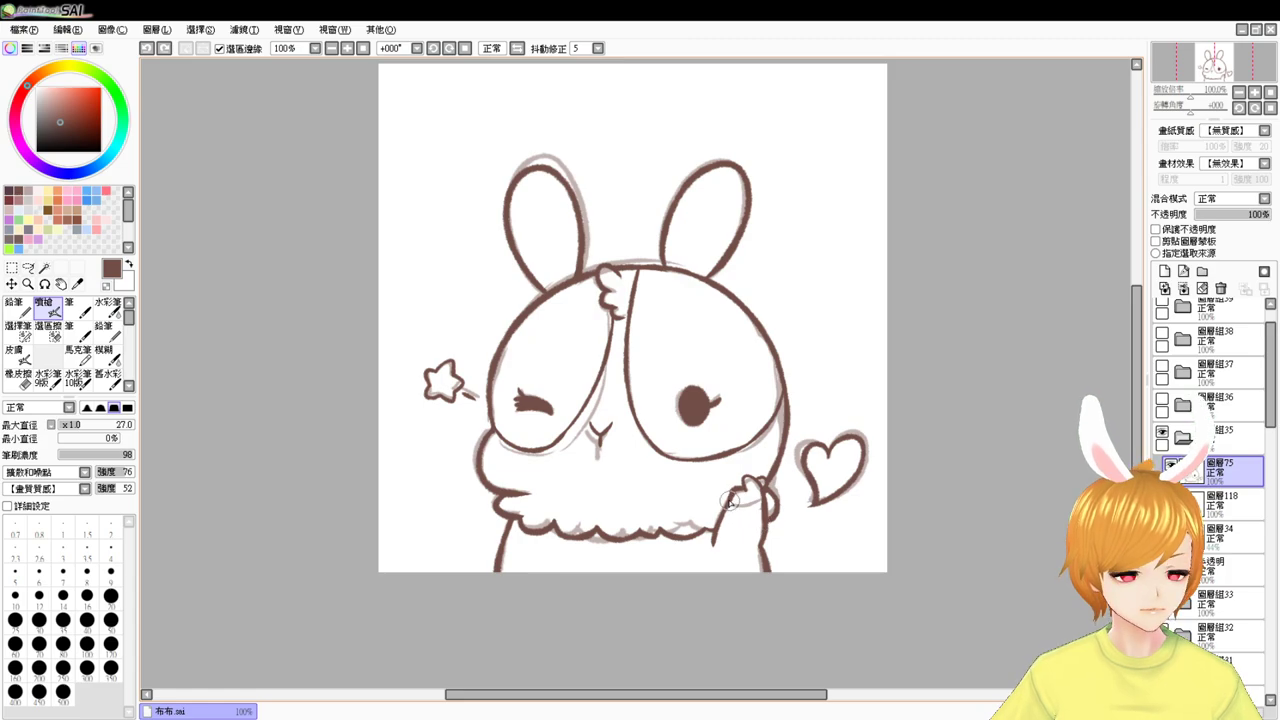
pyautogui.moveTo(731, 502); pyautogui.dragTo(758, 502)
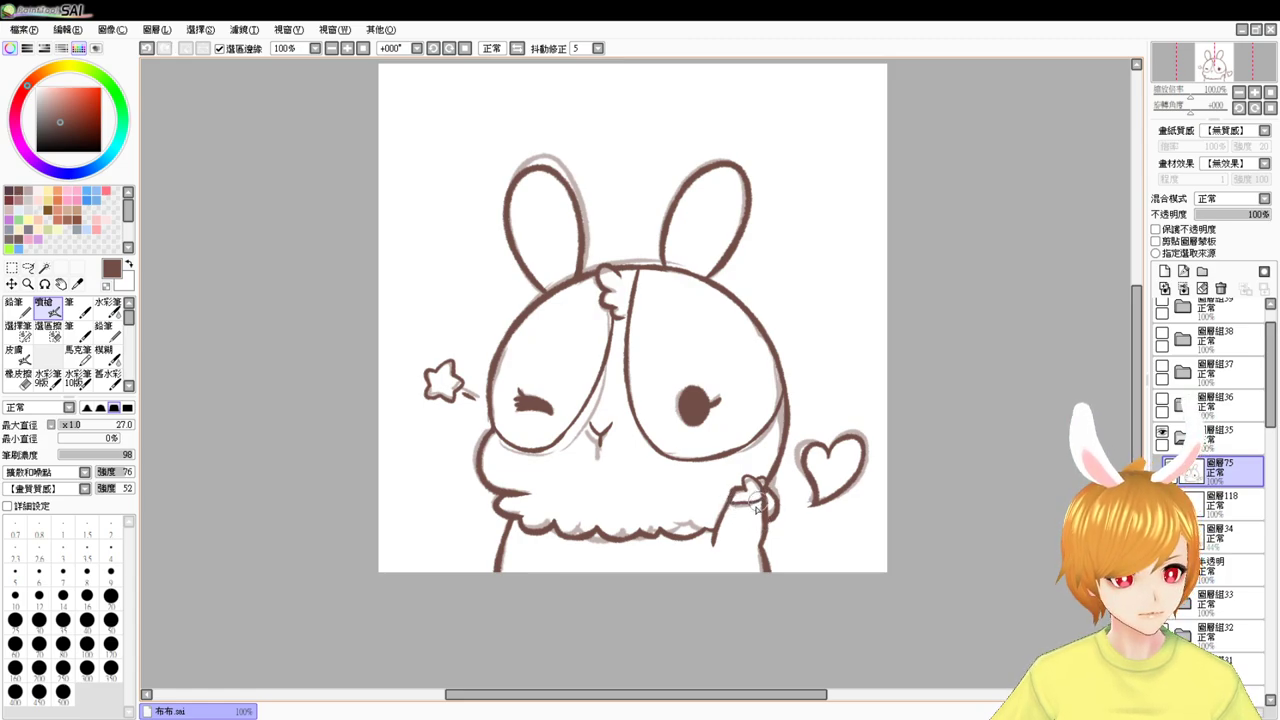
pyautogui.click(1170, 532)
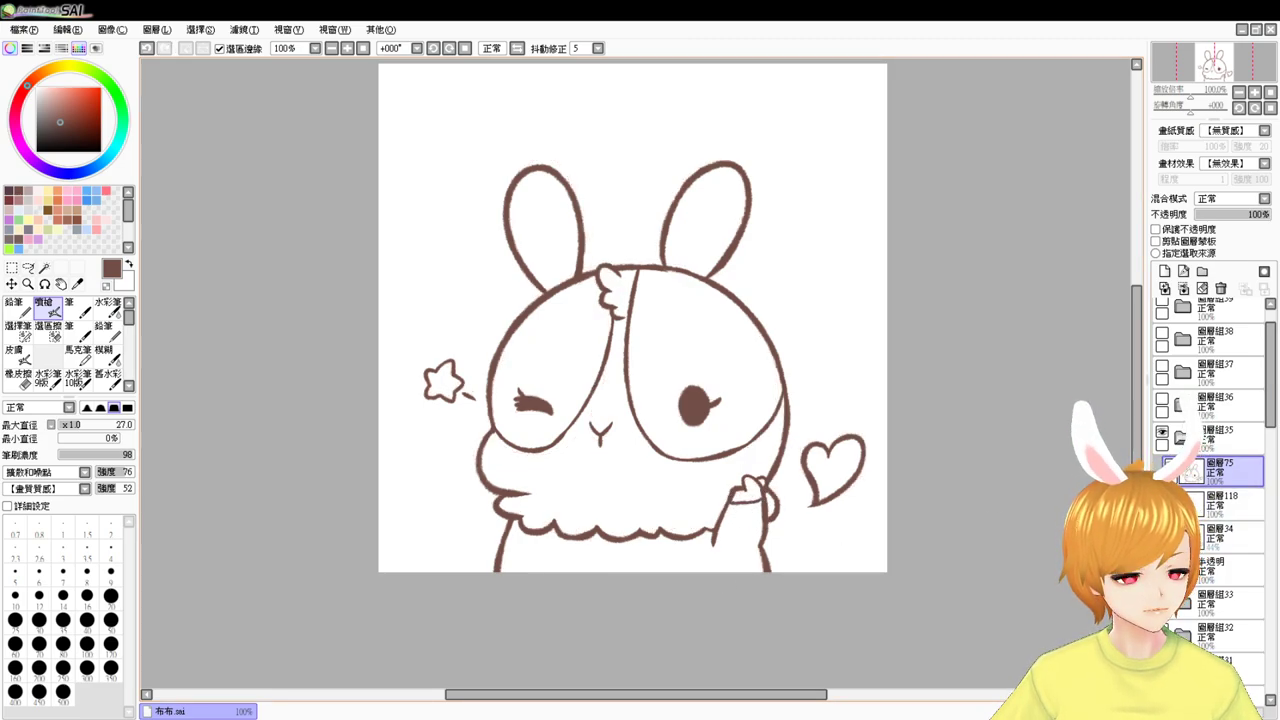
# - Select the winking rabbit's body, face patches and ears, fill them with grey-brown on the new colour layer, and deselect
pyautogui.press('w')
pyautogui.click(601, 553)
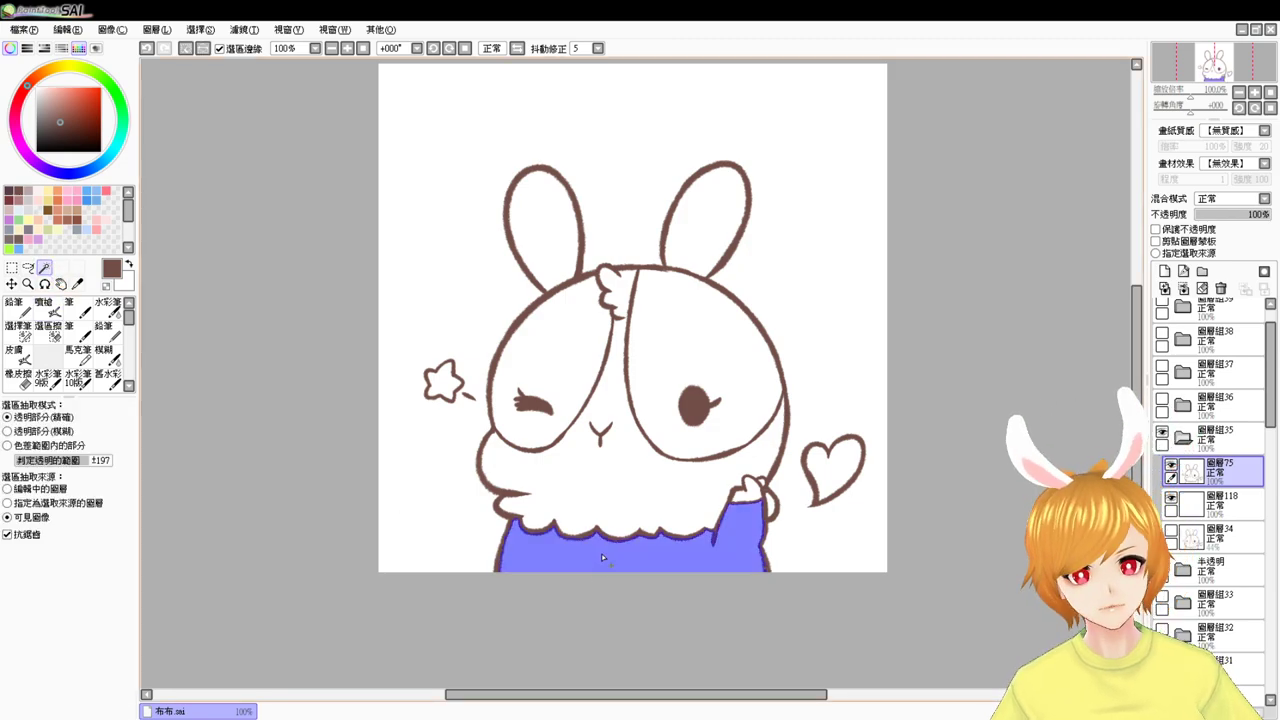
pyautogui.click(670, 371)
pyautogui.click(560, 339)
pyautogui.click(544, 239)
pyautogui.click(692, 228)
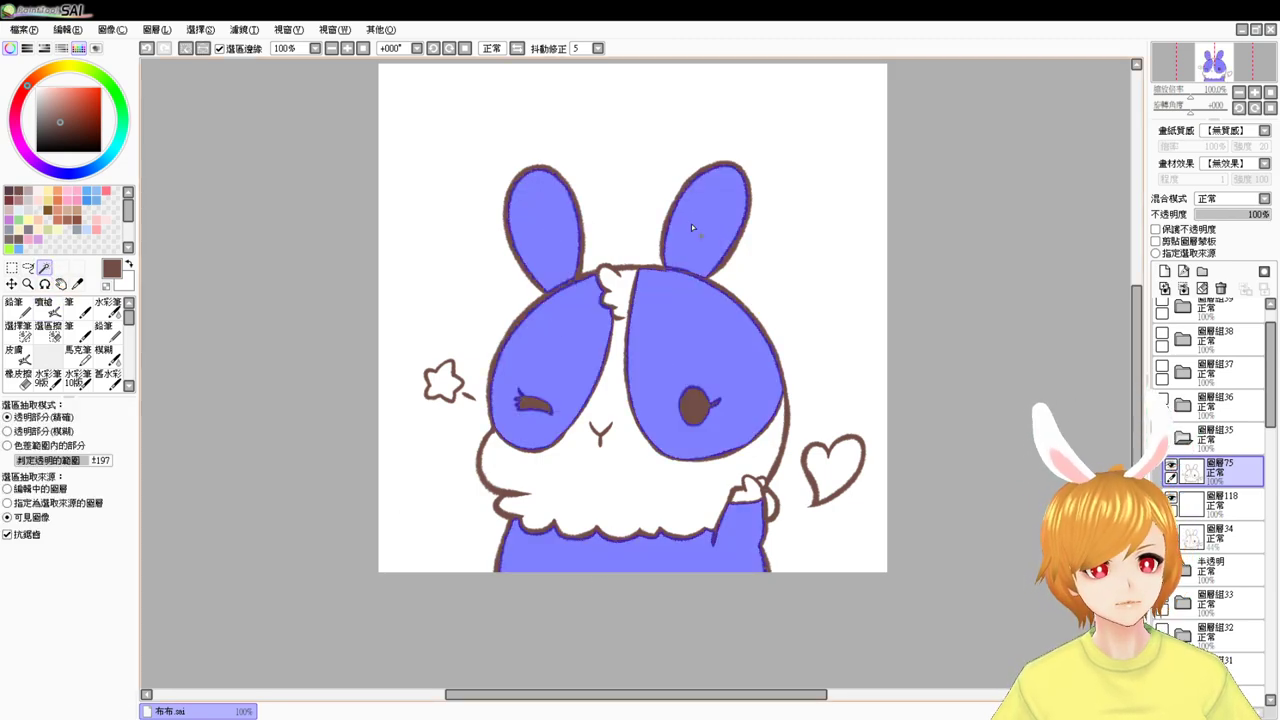
pyautogui.click(16, 232)
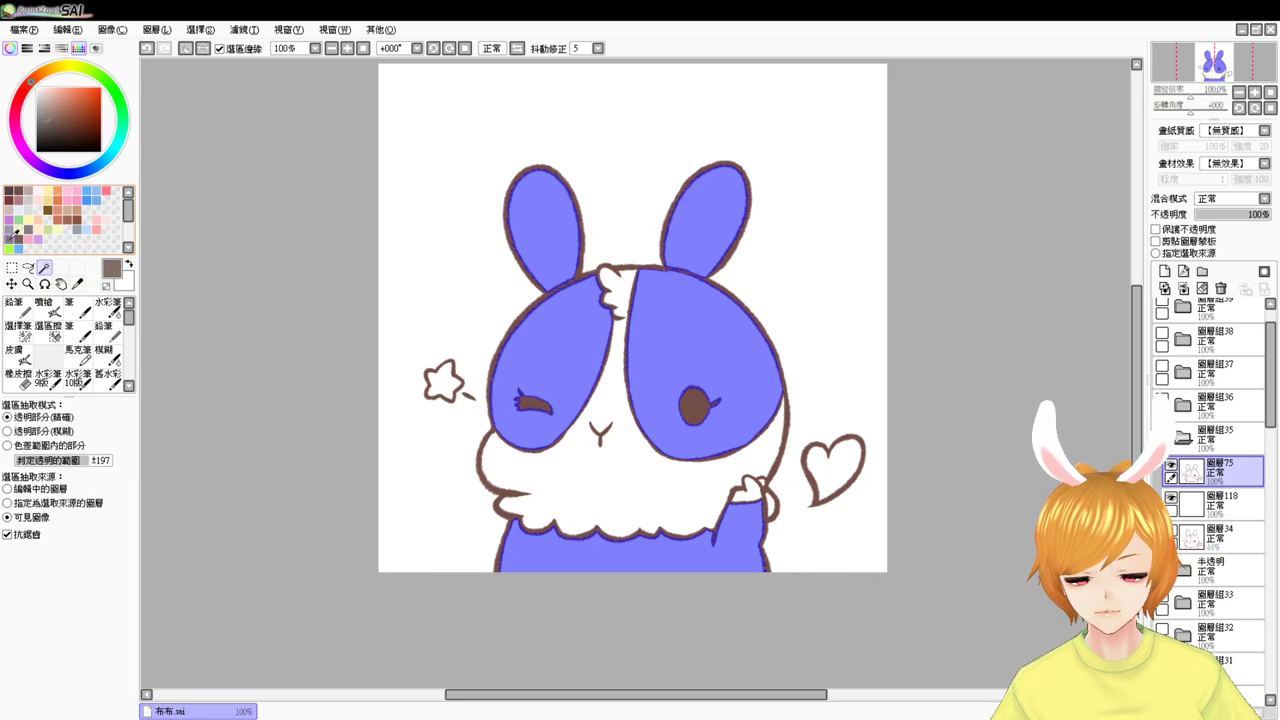
pyautogui.hotkey('ctrl', 'f')
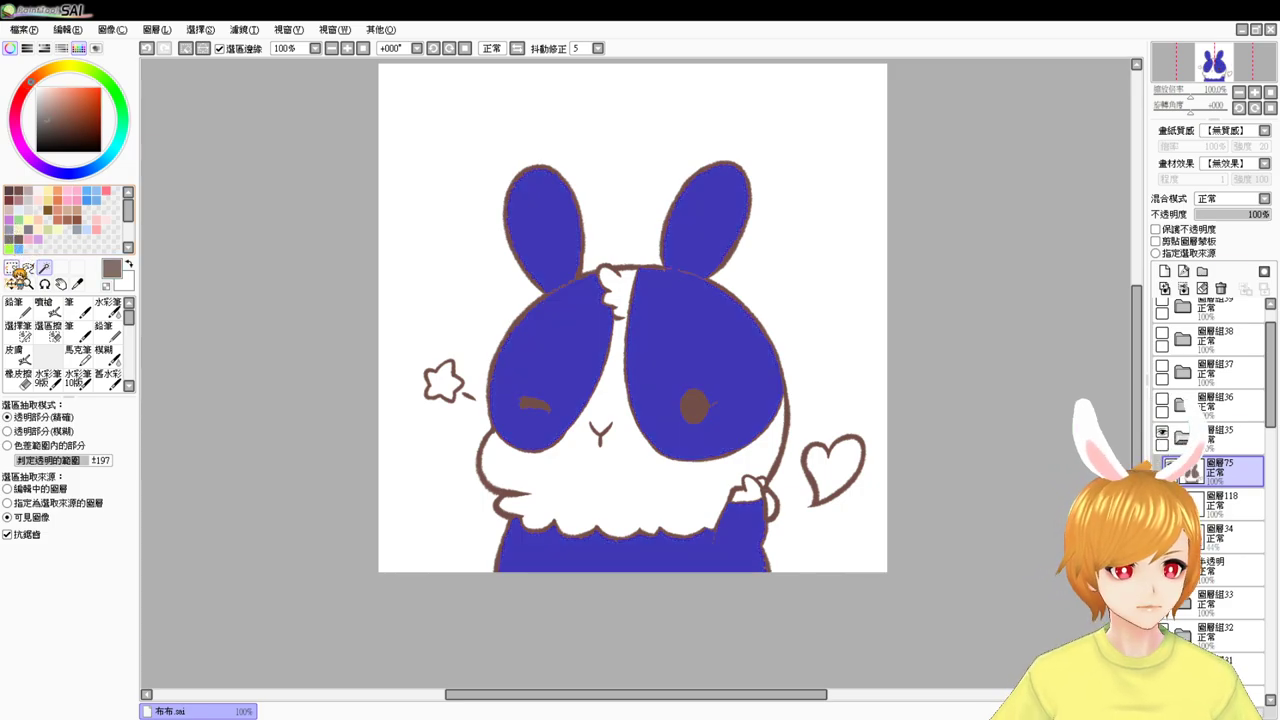
pyautogui.click(1218, 505)
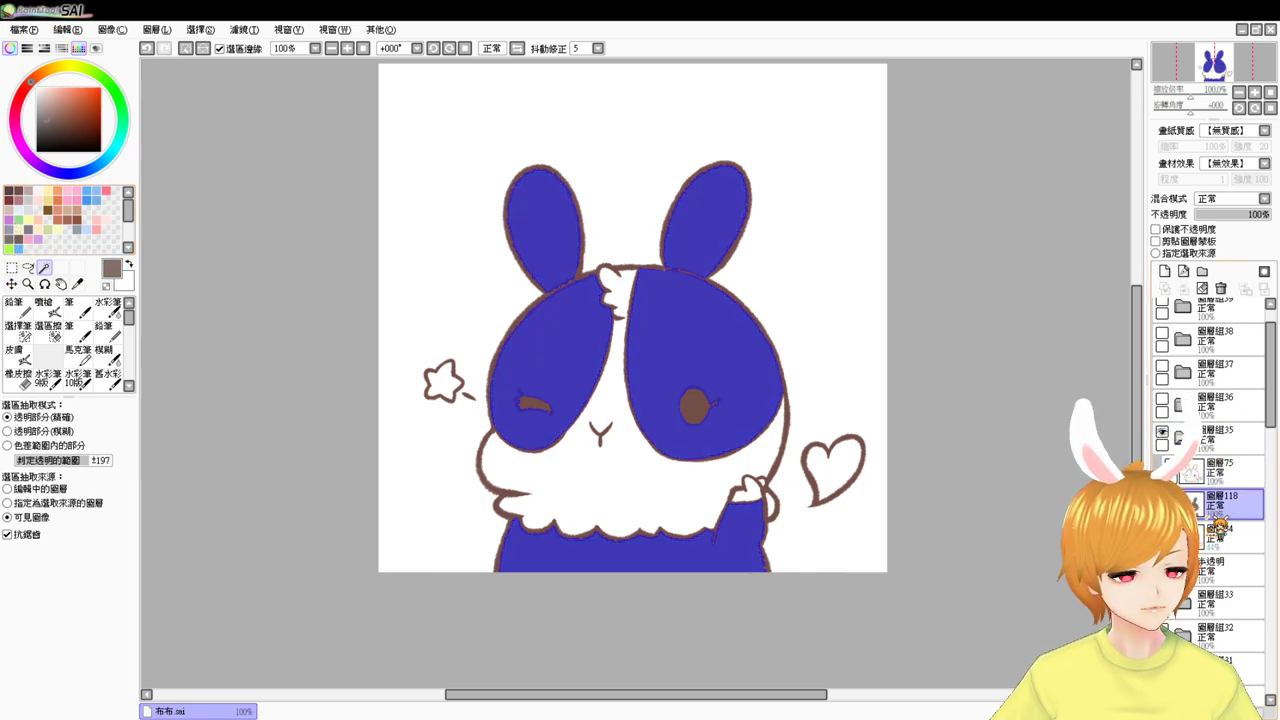
pyautogui.hotkey('ctrl', 'd')
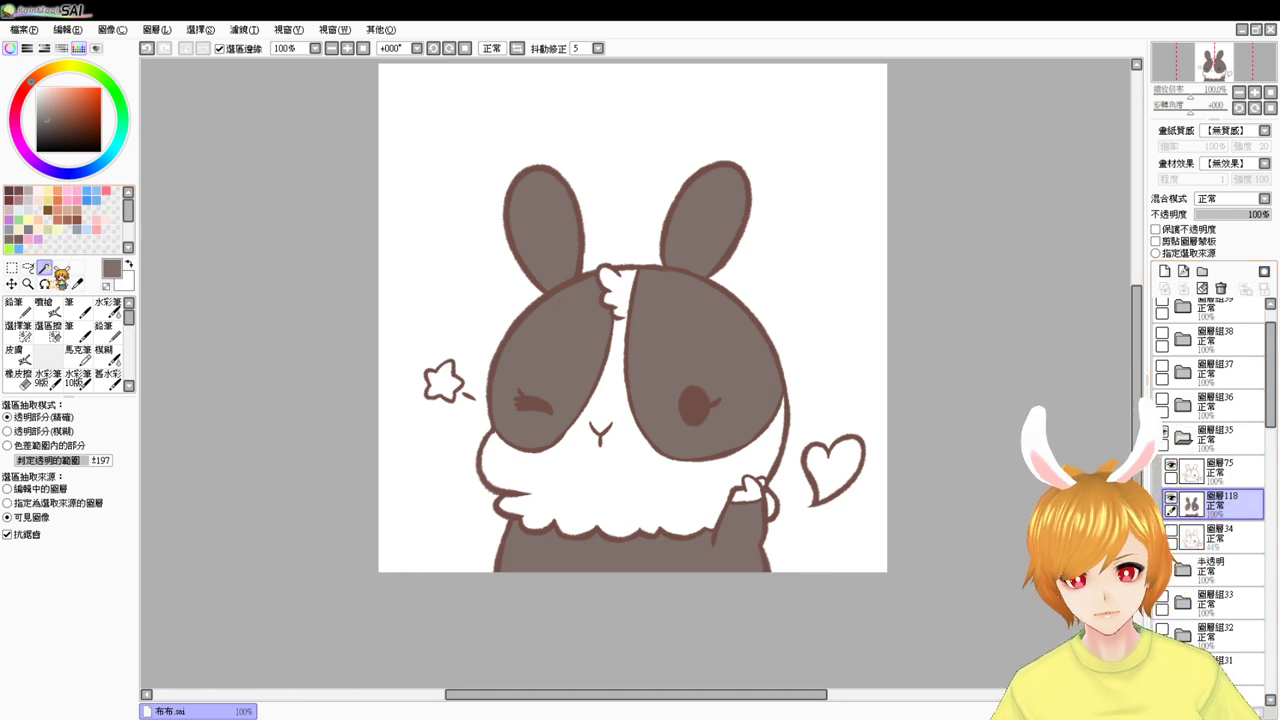
# - Select the winking rabbit's face stripe, muzzle, chest fur and paw tip, fill them with white, and deselect
pyautogui.click(600, 474)
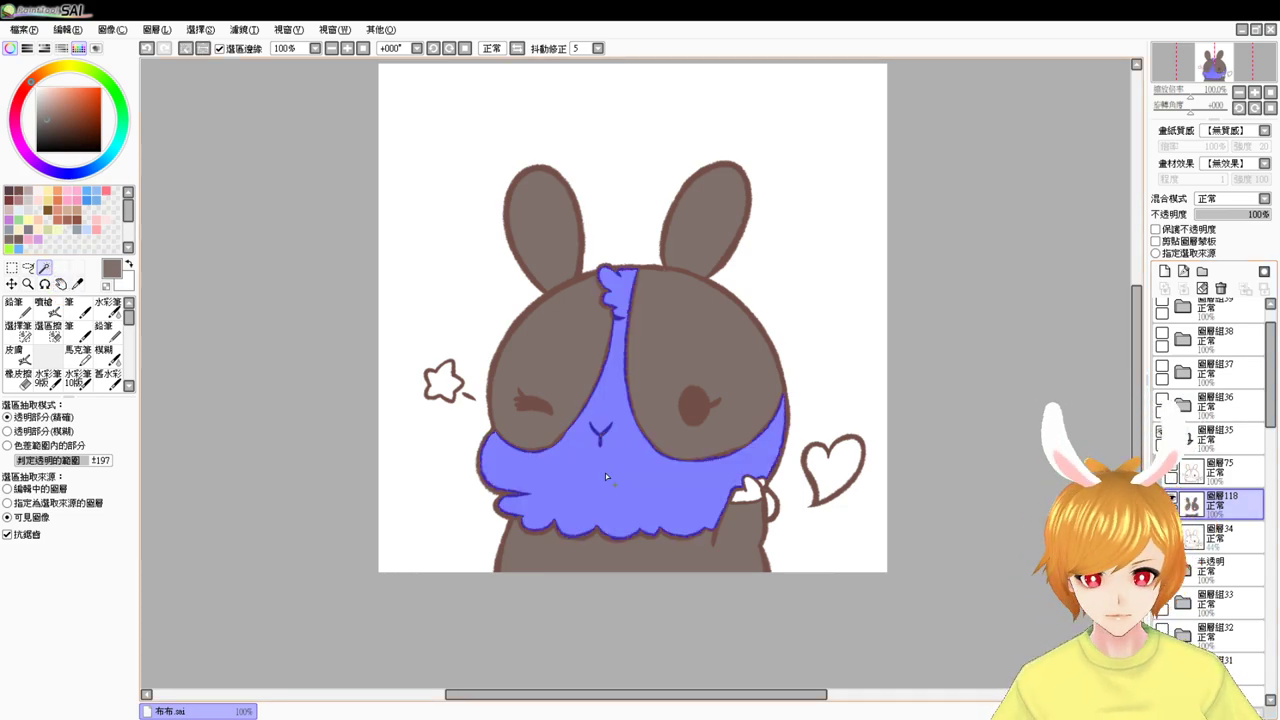
pyautogui.click(751, 488)
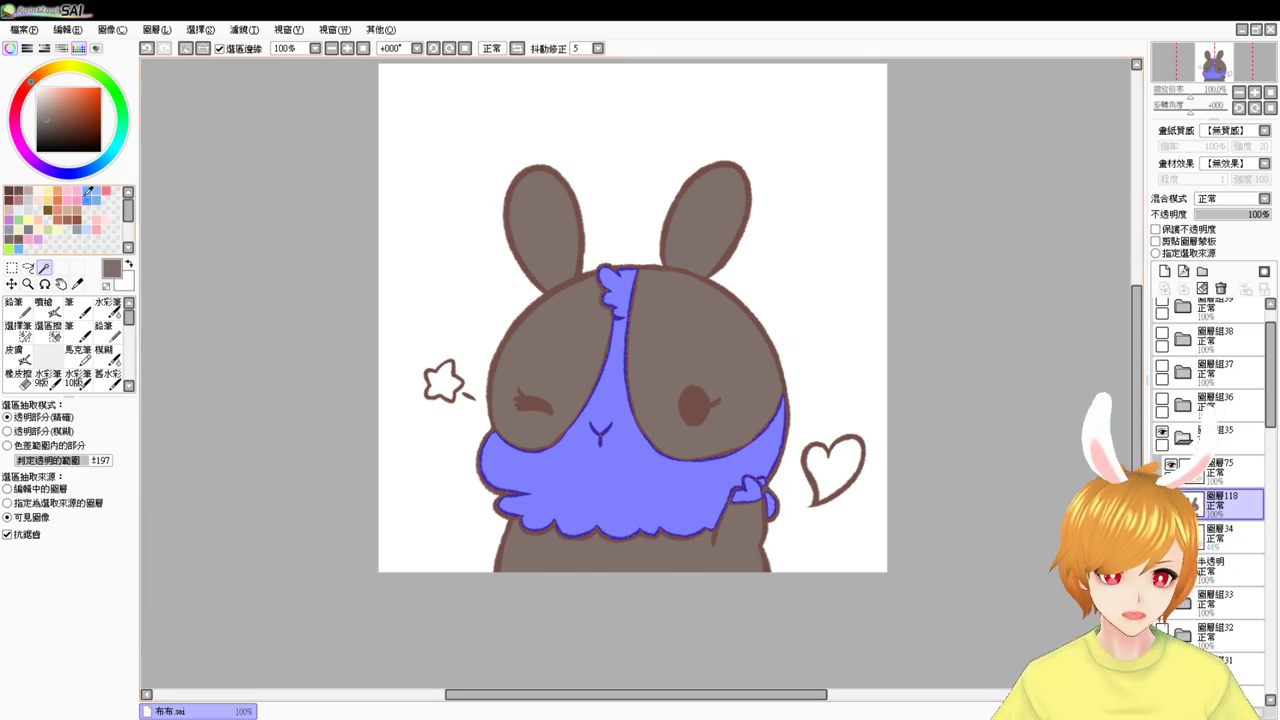
pyautogui.click(40, 92)
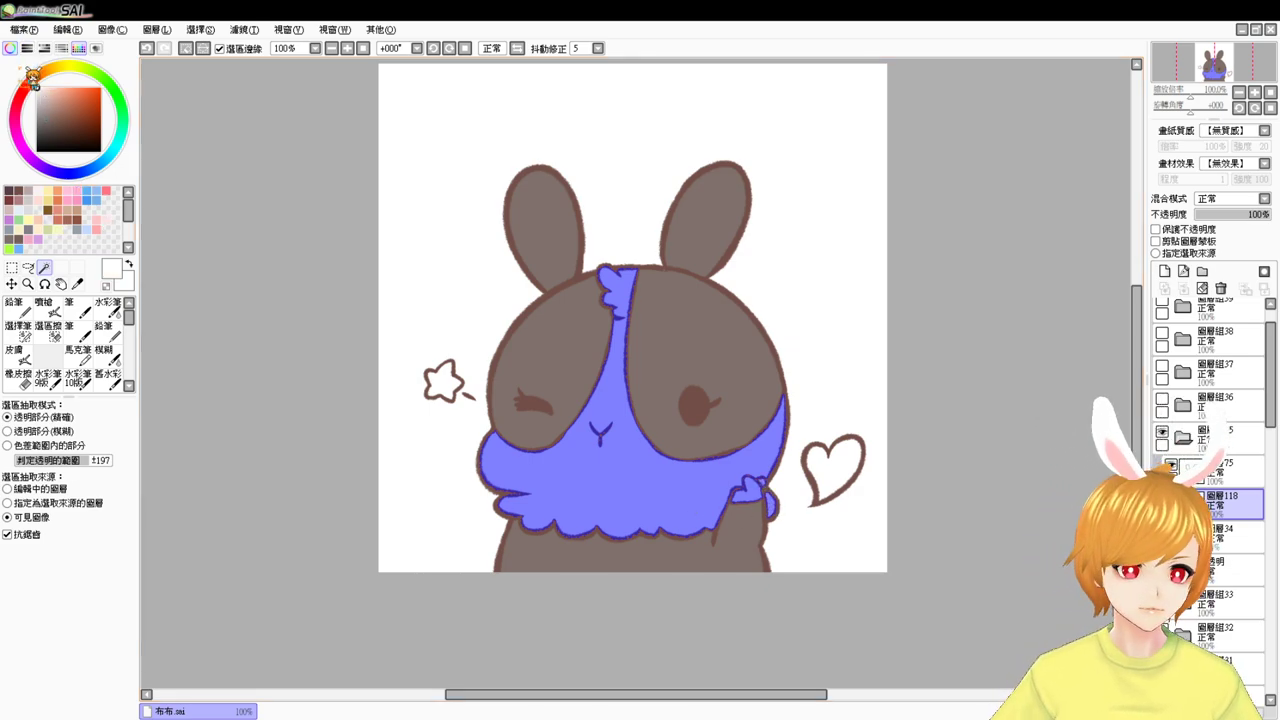
pyautogui.hotkey('ctrl', 'd')
# - Airbrush pink blush on the winking rabbit's two cheeks
pyautogui.click(100, 228)
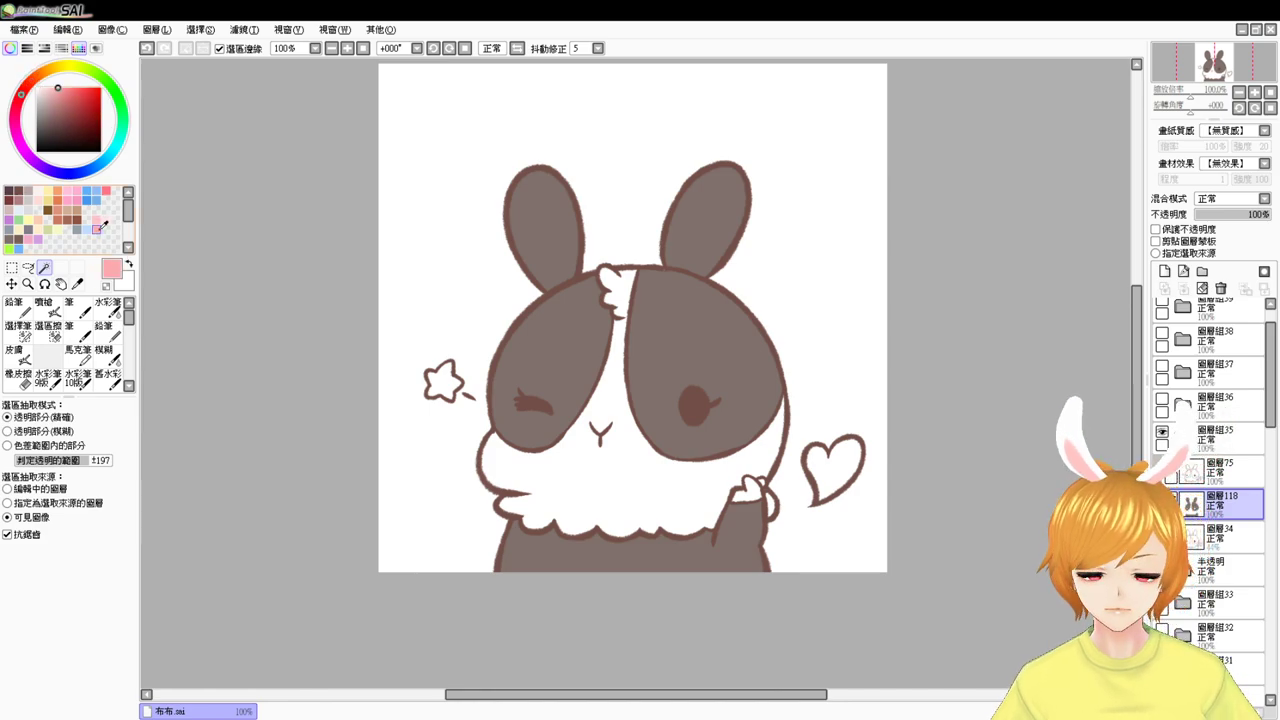
pyautogui.click(46, 308)
pyautogui.moveTo(508, 420); pyautogui.dragTo(508, 425)
pyautogui.moveTo(740, 426); pyautogui.dragTo(722, 430)
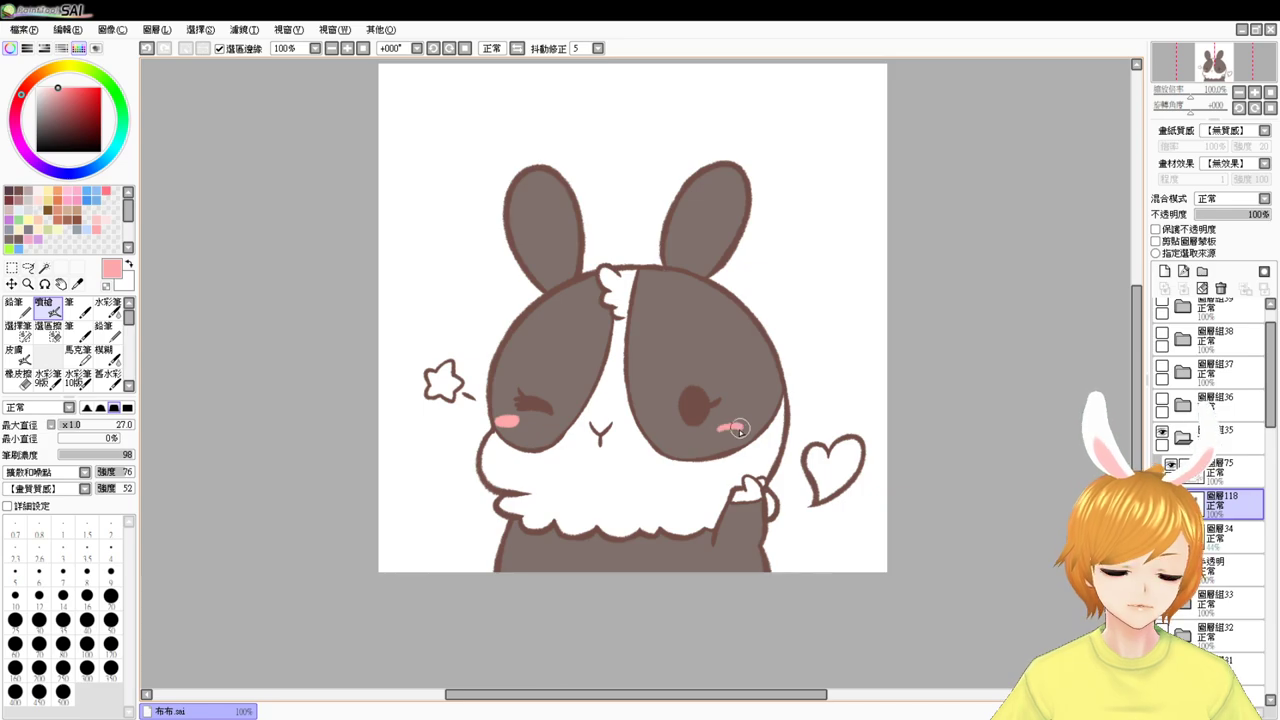
# - Fill the star beside the winking rabbit with pale yellow and deselect
pyautogui.click(44, 268)
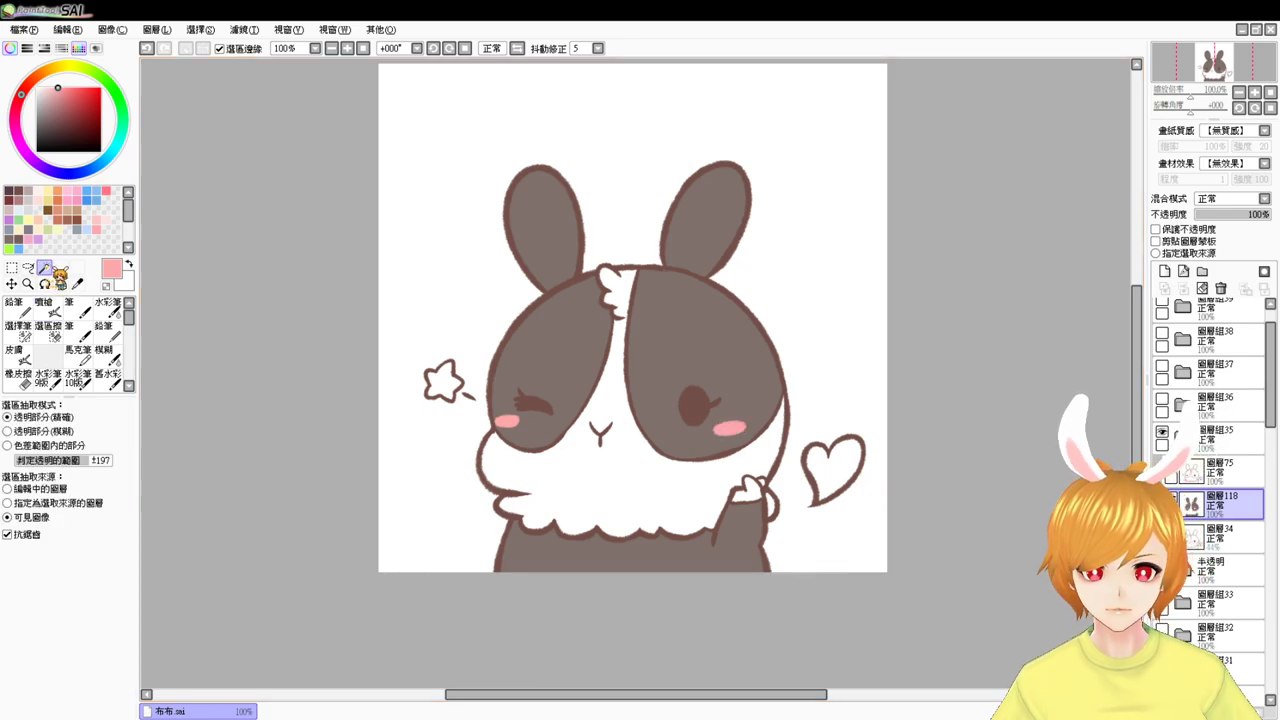
pyautogui.click(438, 385)
pyautogui.click(29, 221)
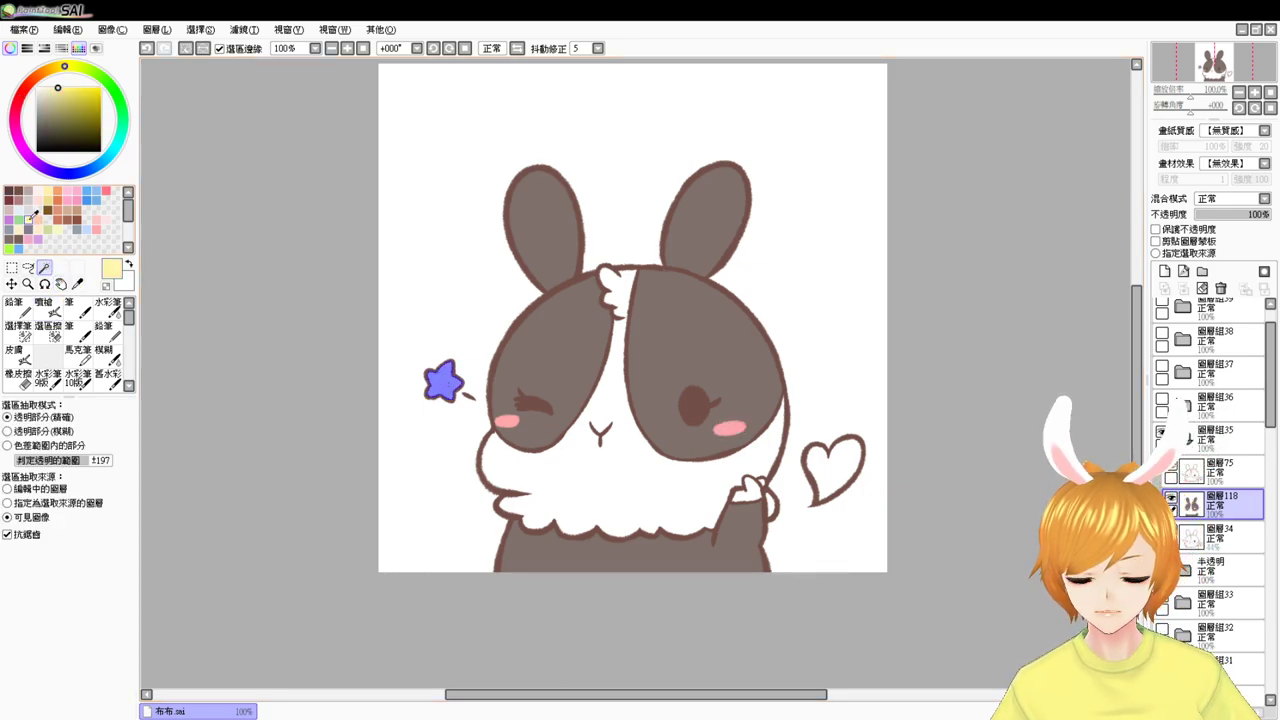
pyautogui.hotkey('ctrl', 'f')
pyautogui.hotkey('ctrl', 'd')
# - Fill the heart beside the winking rabbit with pinkish red and deselect
pyautogui.click(845, 453)
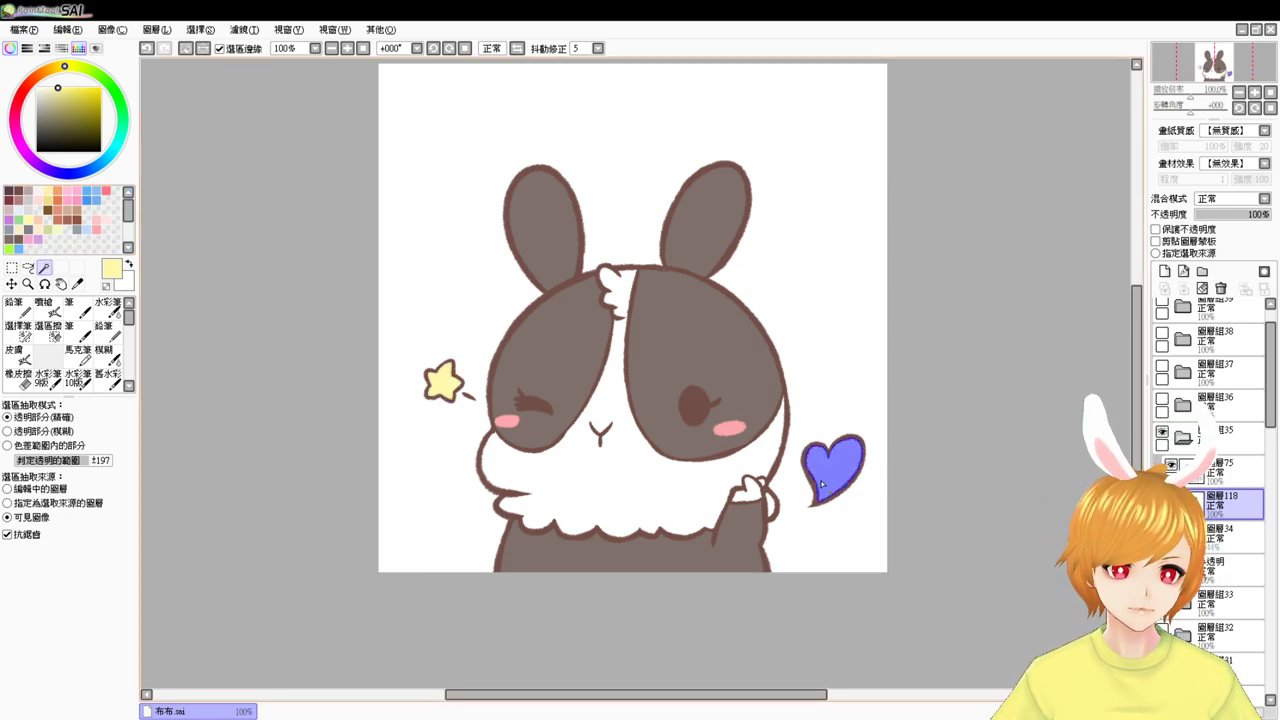
pyautogui.click(107, 191)
pyautogui.hotkey('ctrl', 'f')
pyautogui.hotkey('ctrl', 'd')
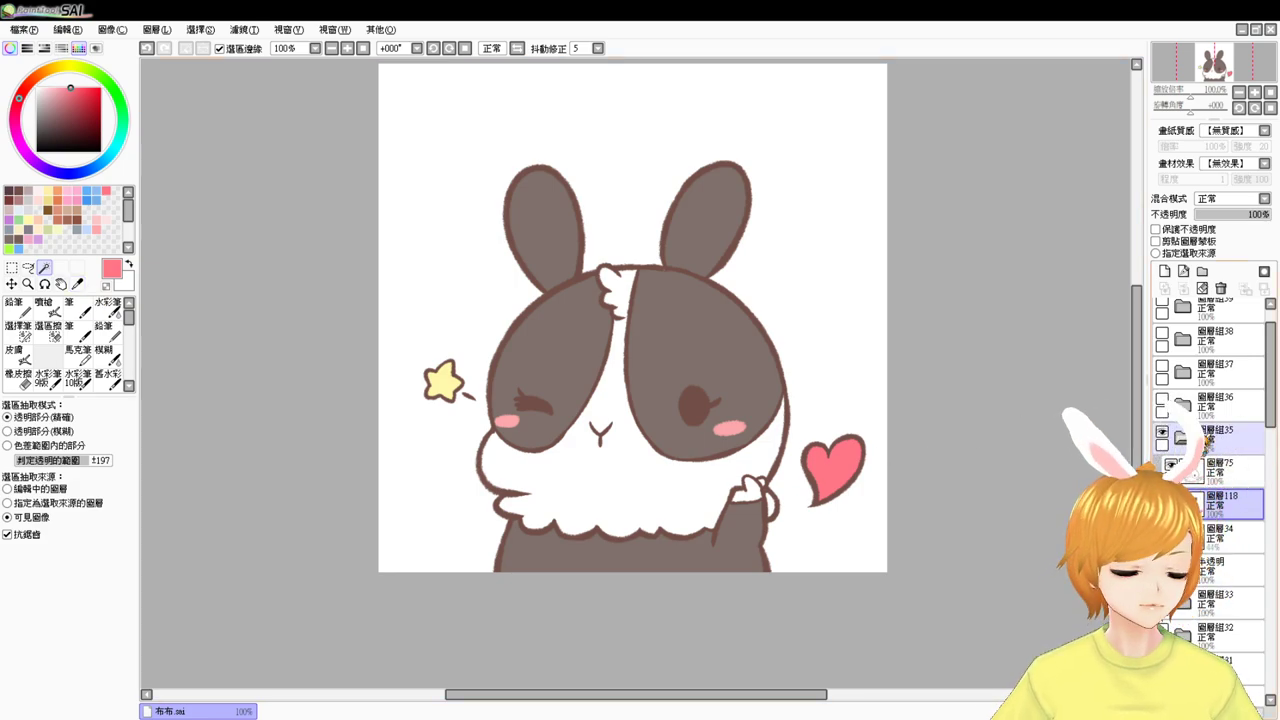
# - Collapse and hide group 35, show and open group 36 with the sleeping rabbit, and make layer 76 active
pyautogui.click(1181, 438)
pyautogui.click(1162, 432)
pyautogui.click(1162, 399)
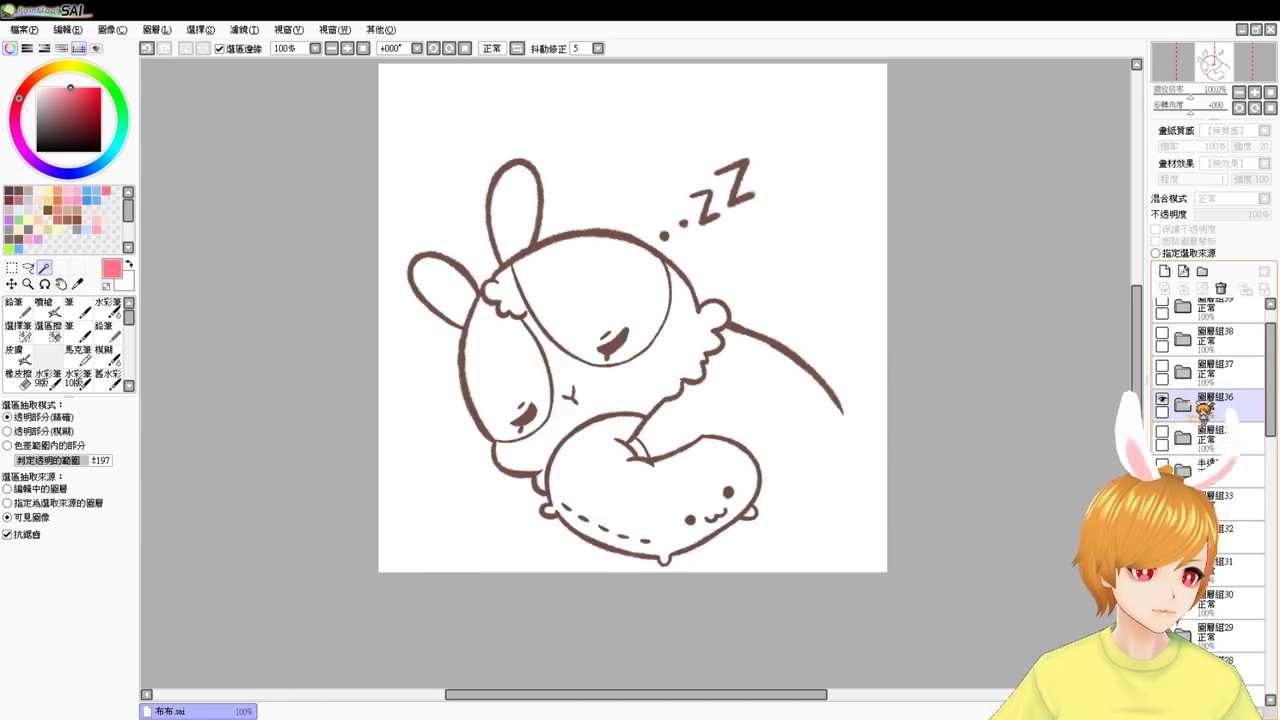
pyautogui.click(1245, 448)
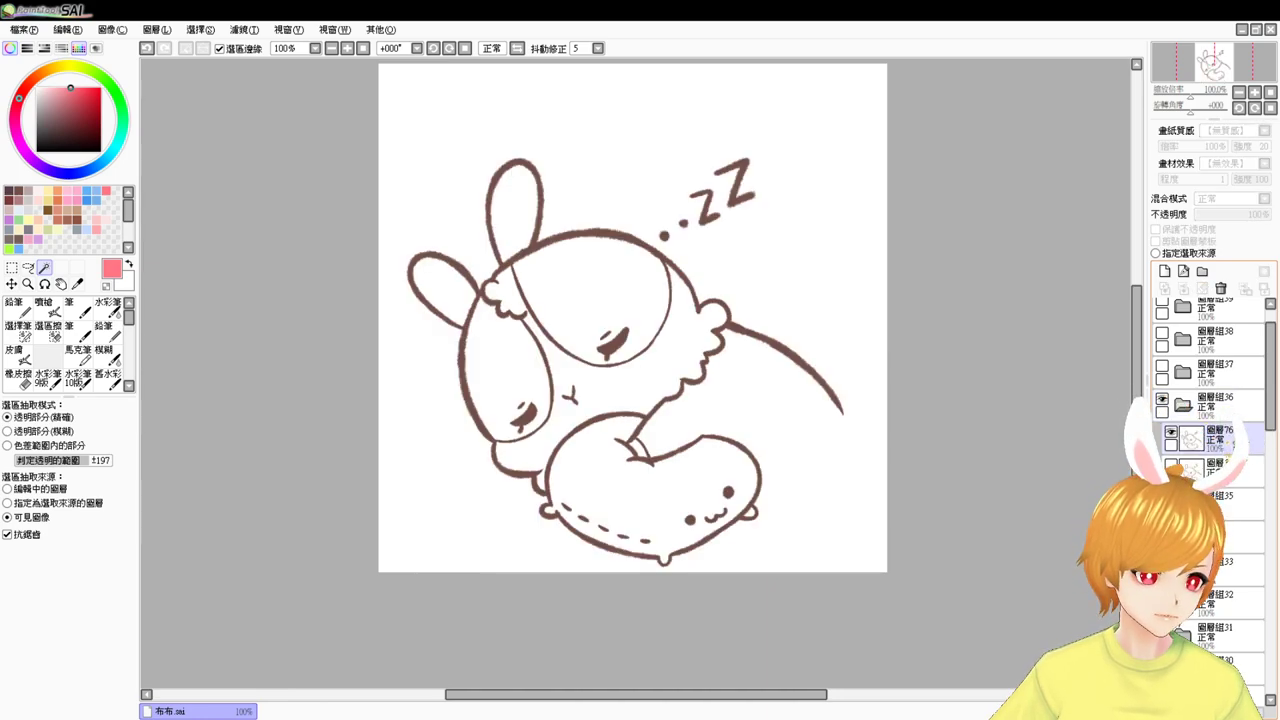
pyautogui.click(1230, 447)
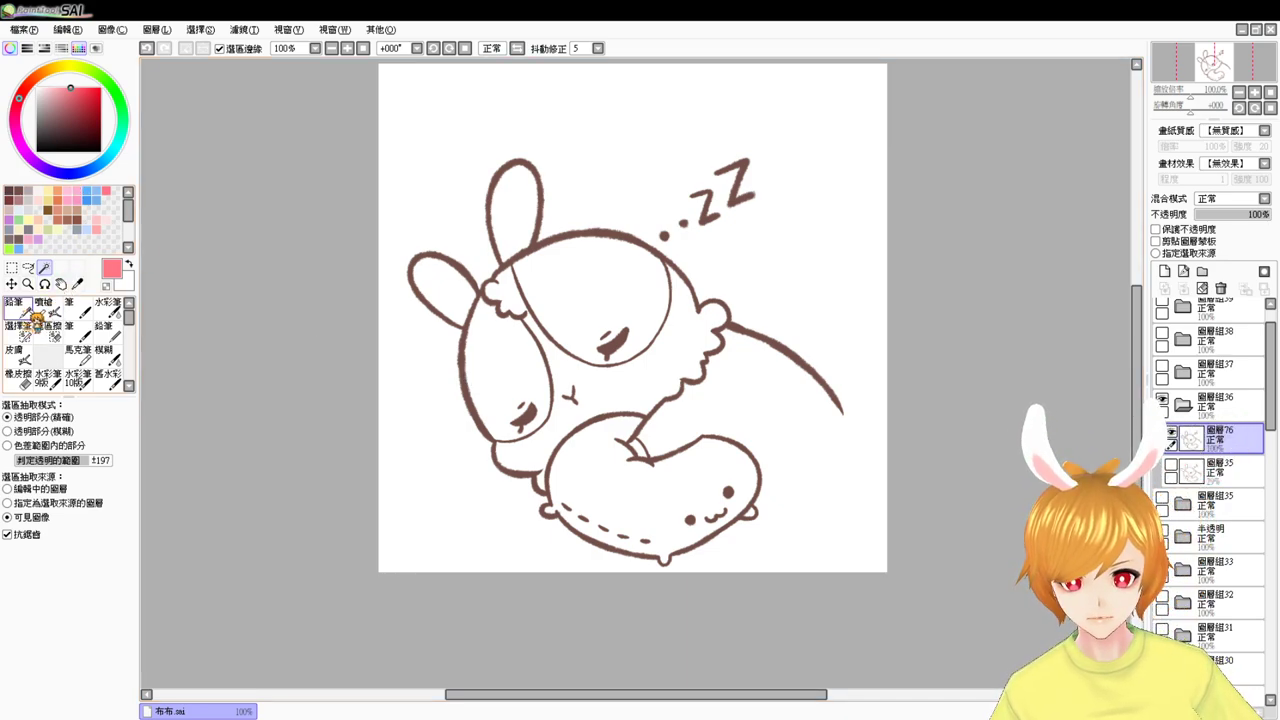
# - Add a new layer beneath layer 76 and airbrush a grey-brown line closing the sleeping rabbit's body down to the heart cushion
pyautogui.click(1165, 271)
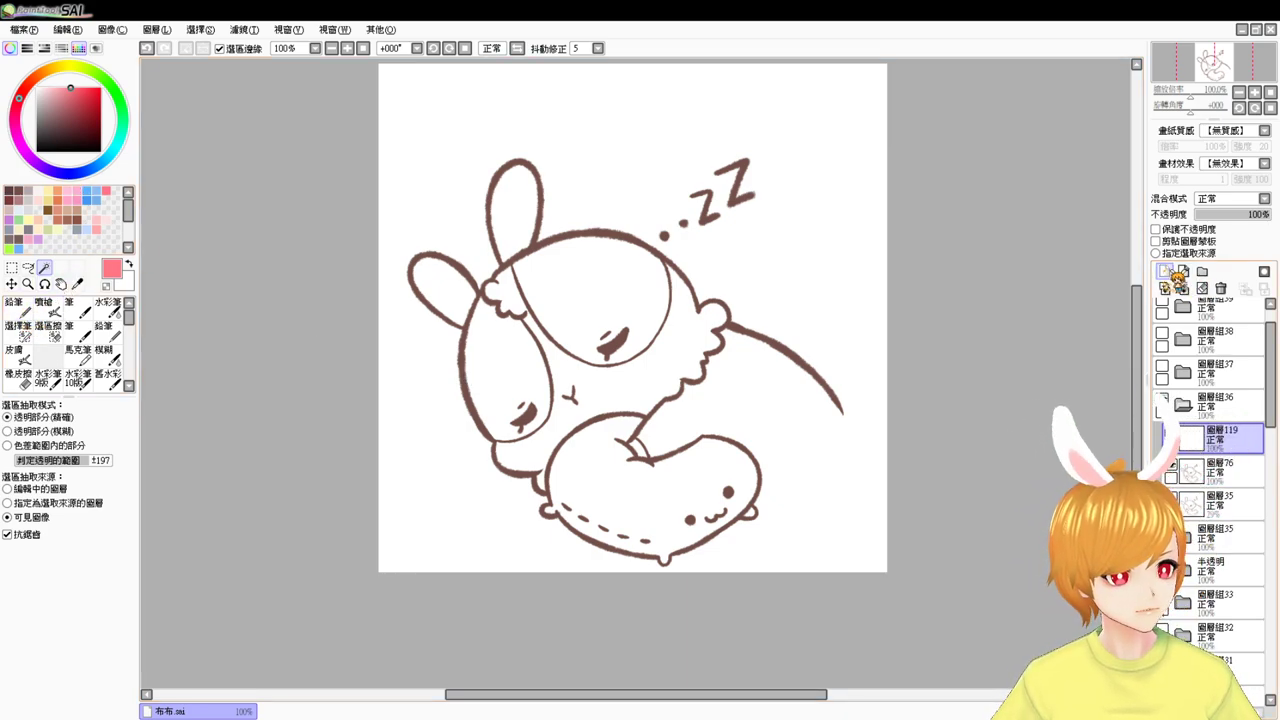
pyautogui.moveTo(1246, 445); pyautogui.dragTo(1238, 491)
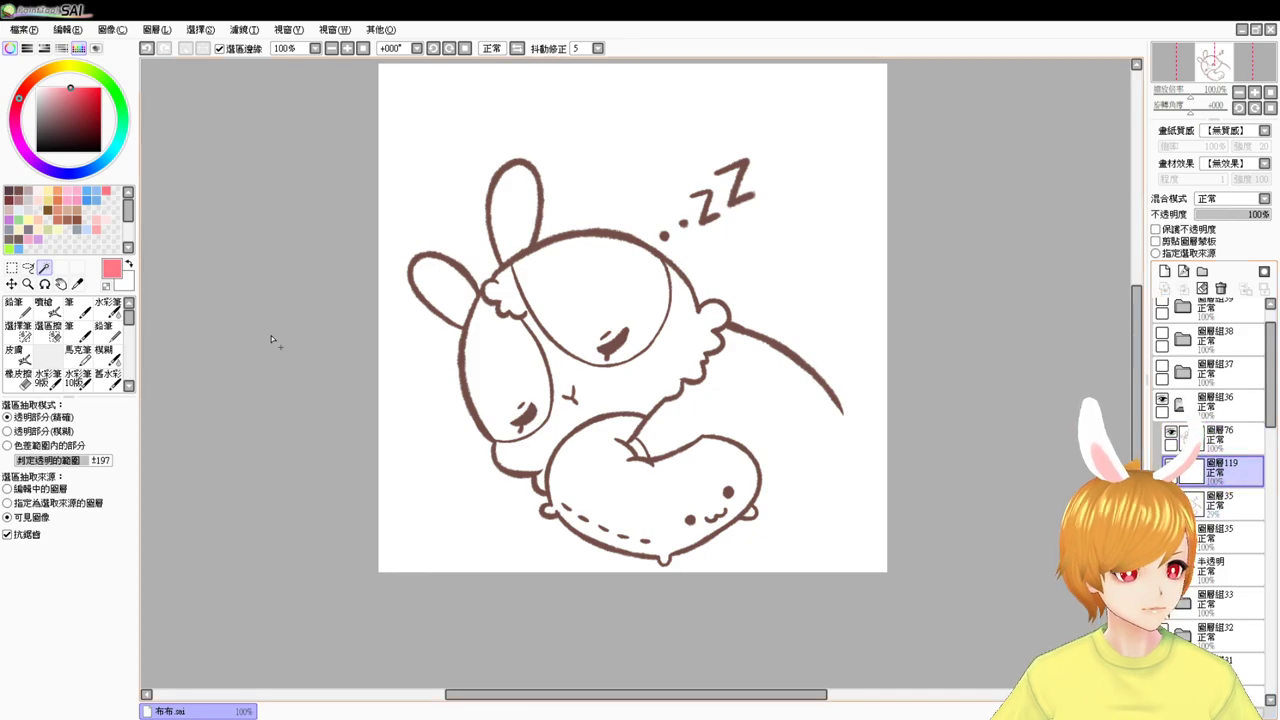
pyautogui.click(44, 308)
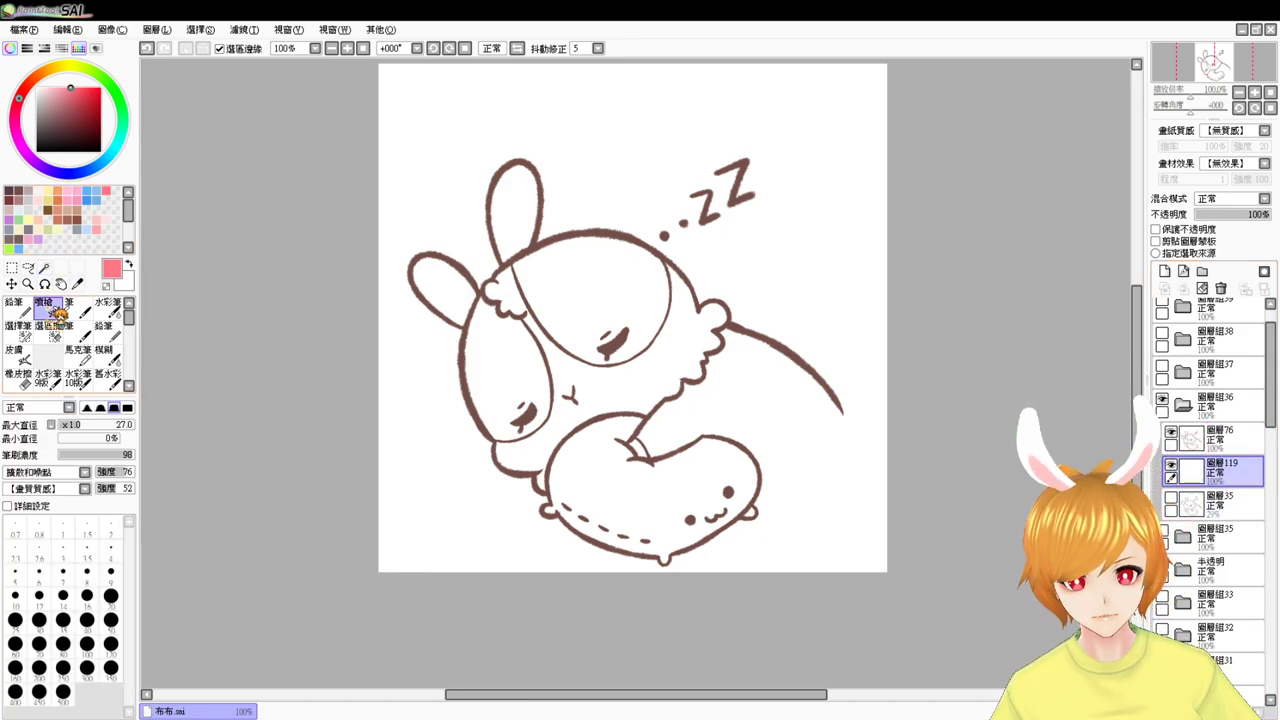
pyautogui.click(16, 236)
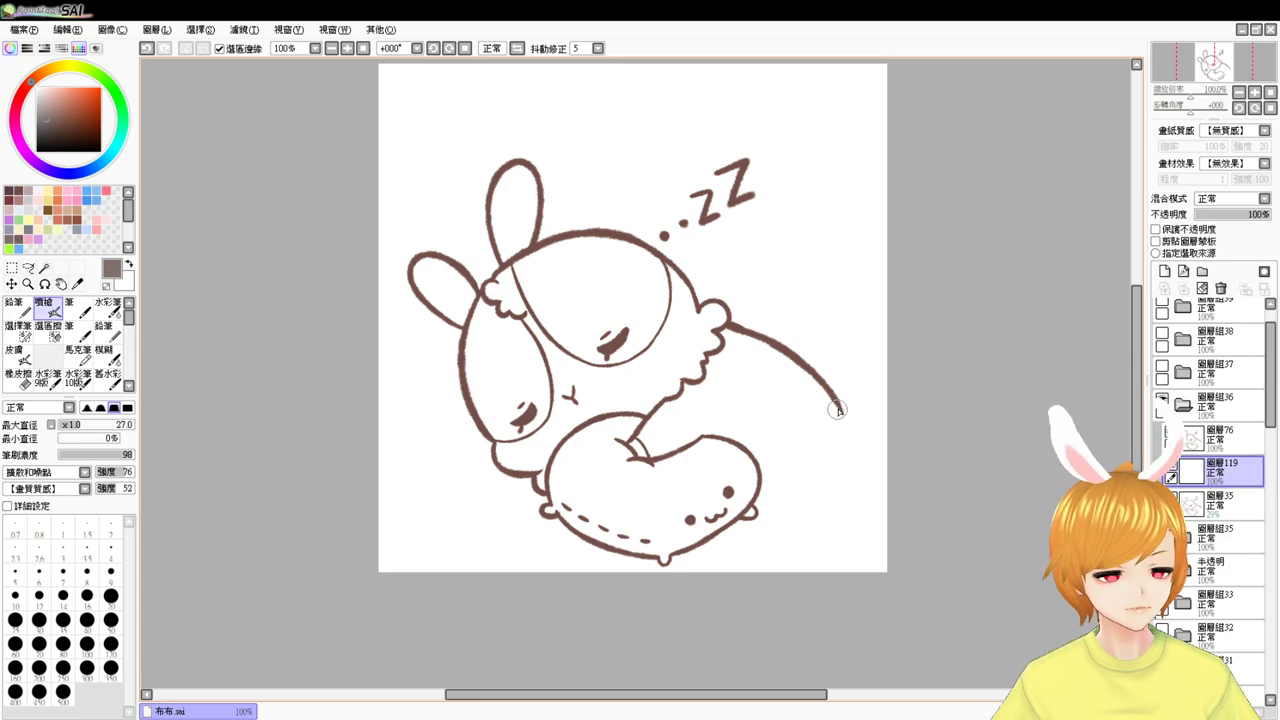
pyautogui.moveTo(840, 408)
pyautogui.mouseDown()
pyautogui.moveTo(832, 455)
pyautogui.moveTo(763, 503)
pyautogui.mouseUp()
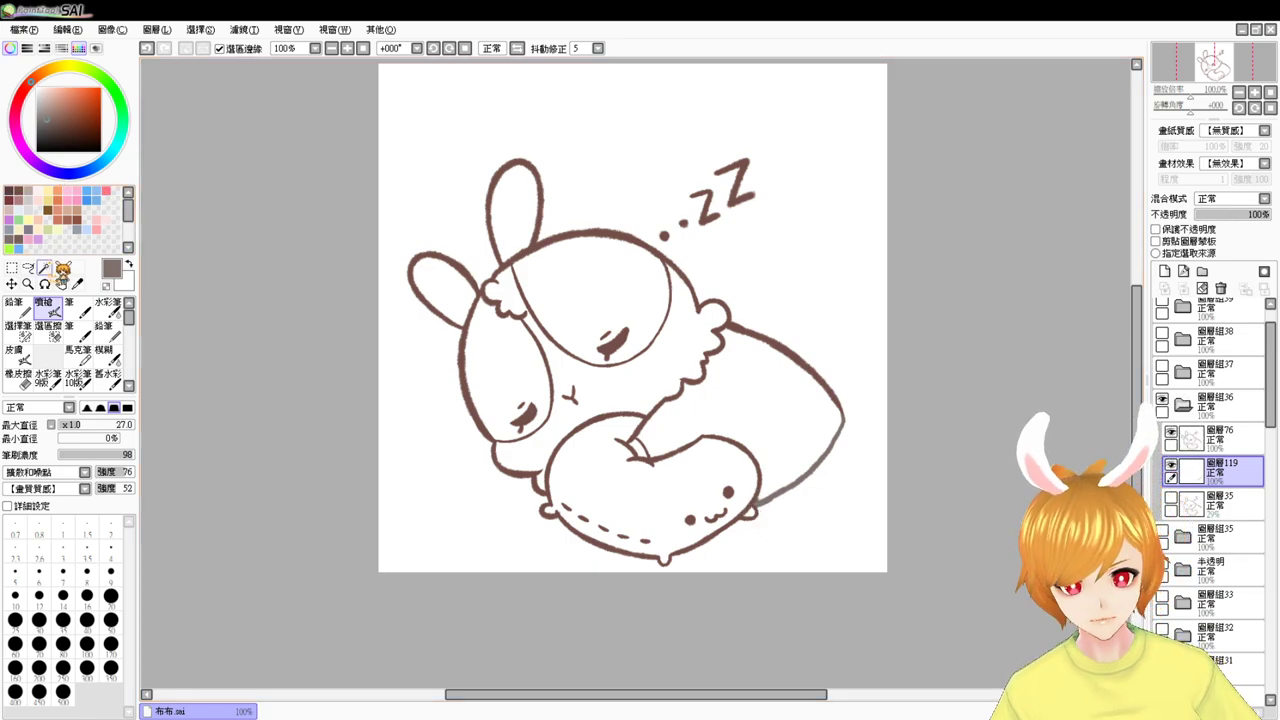
# - Fill the sleeping rabbit's ears, face patches and body with grey-brown and deselect
pyautogui.click(44, 268)
pyautogui.click(433, 282)
pyautogui.click(500, 380)
pyautogui.click(515, 218)
pyautogui.click(554, 279)
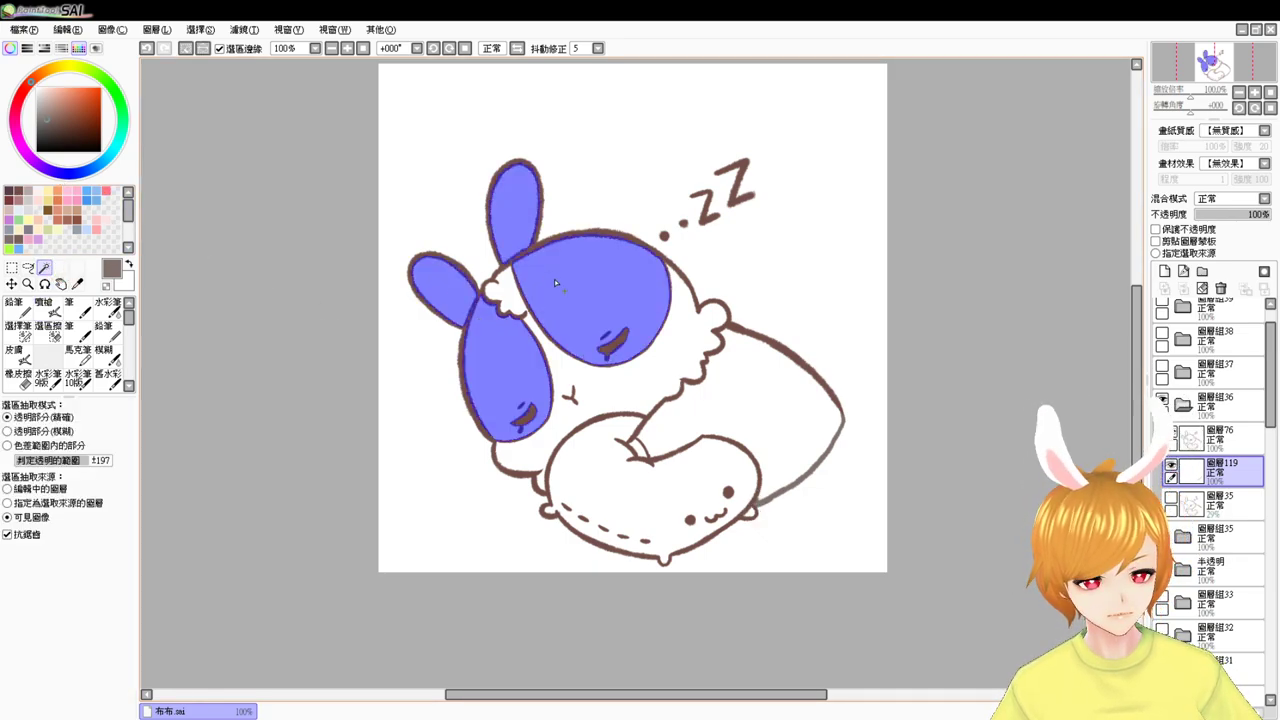
pyautogui.click(786, 402)
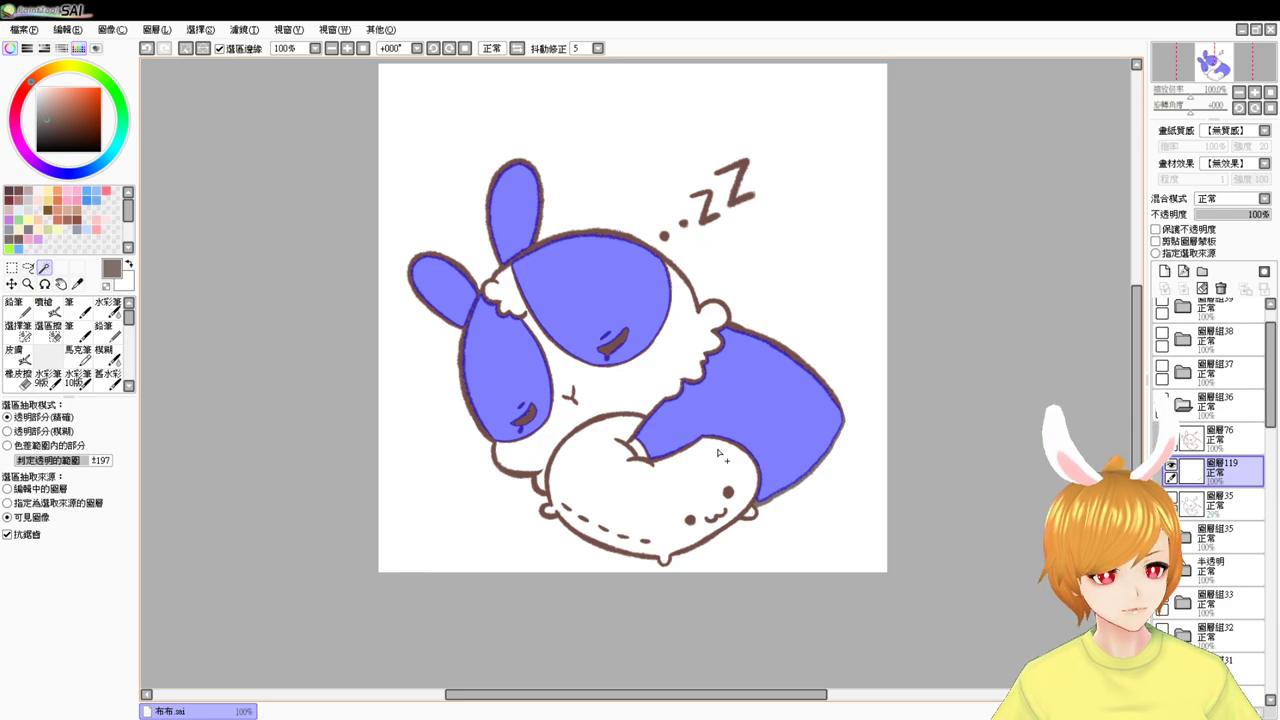
pyautogui.hotkey('ctrl', 'f')
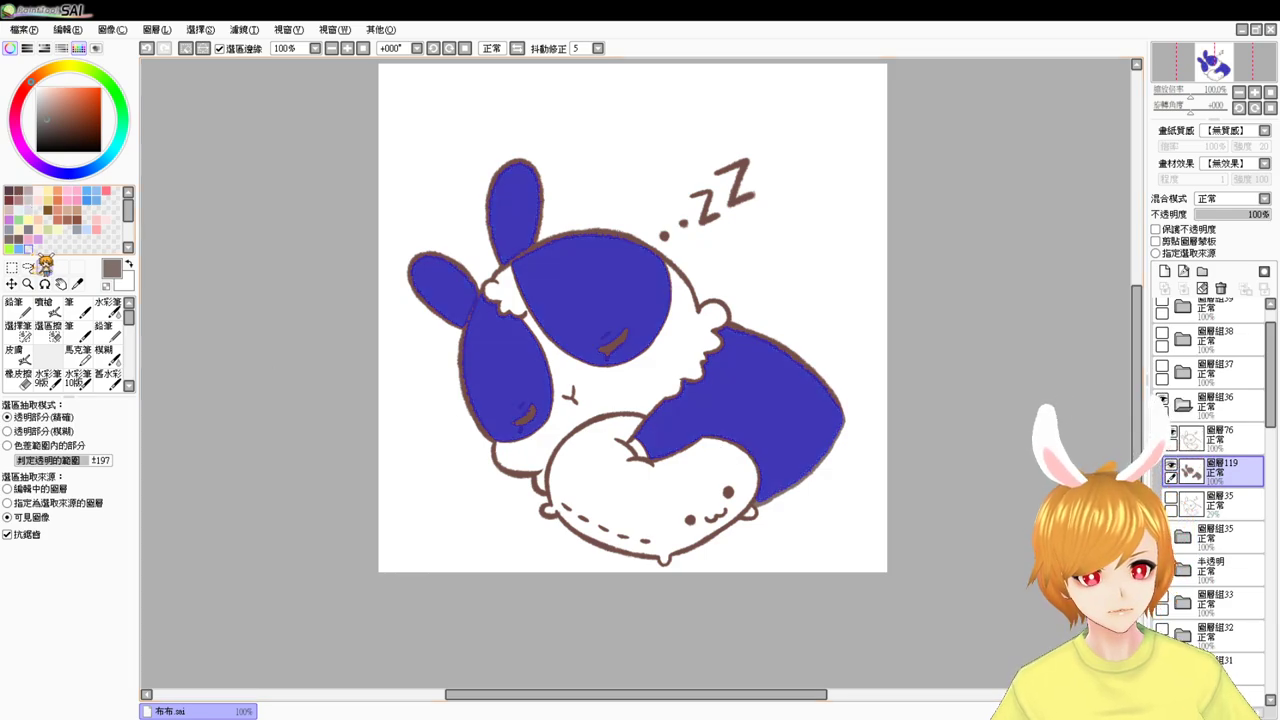
pyautogui.hotkey('ctrl', 'd')
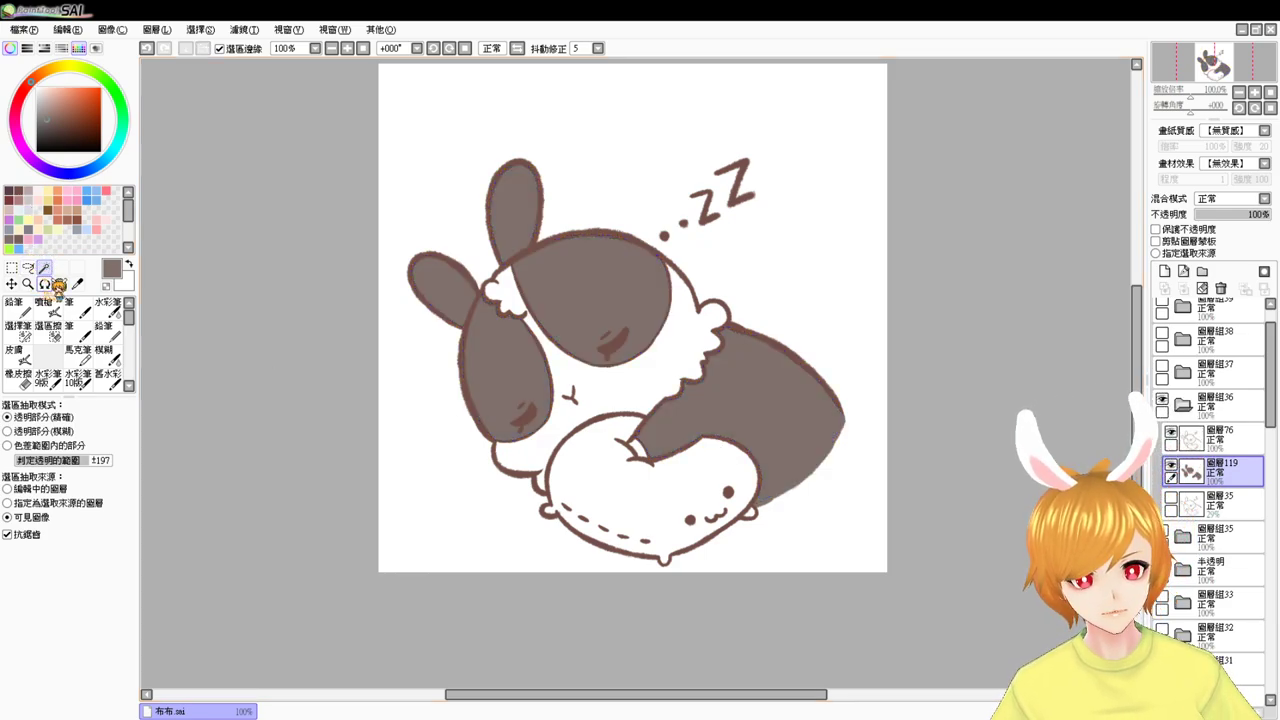
# - Fill the sleeping rabbit's central face stripe, ruff and paw with white and deselect
pyautogui.click(566, 377)
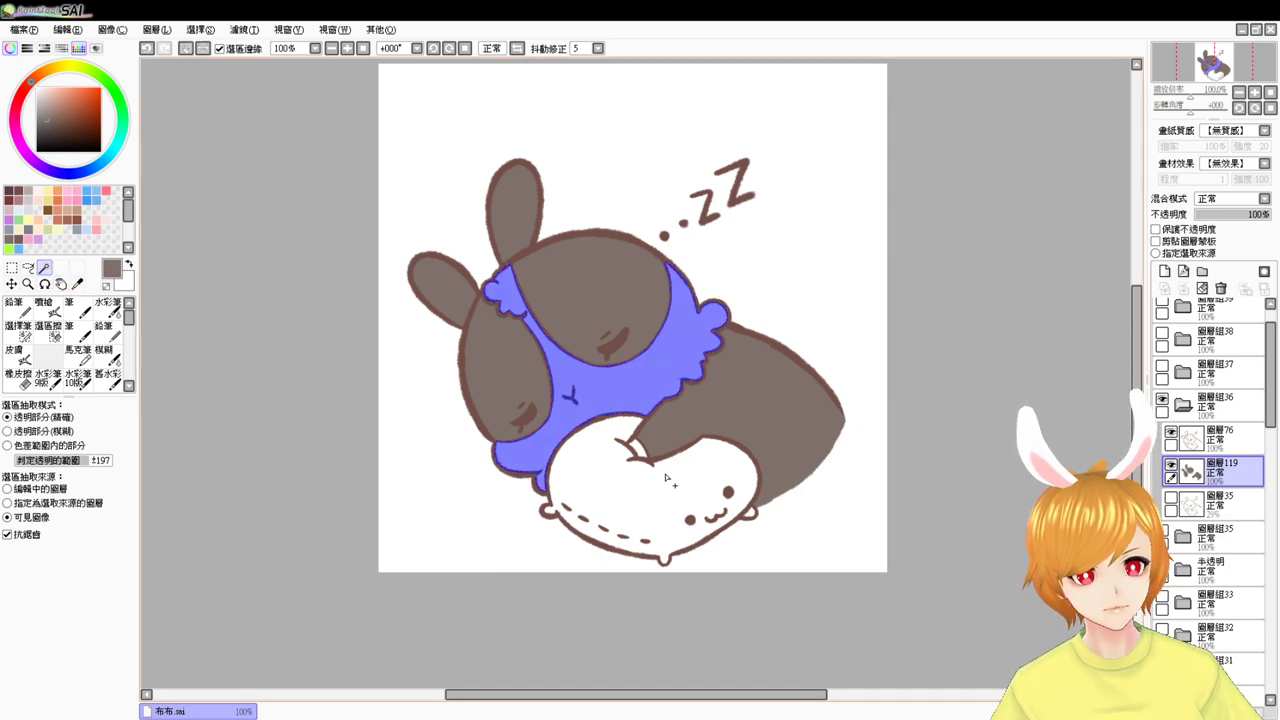
pyautogui.moveTo(46, 118); pyautogui.dragTo(35, 85)
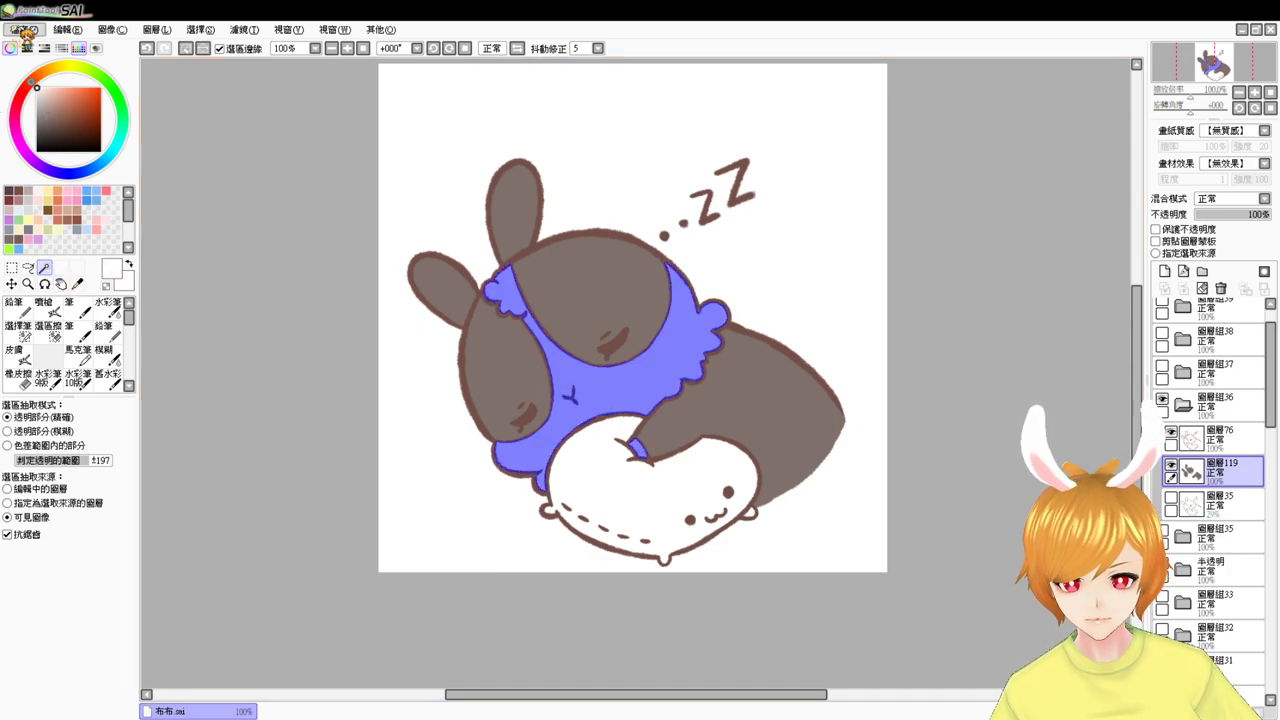
pyautogui.hotkey('ctrl', 'd')
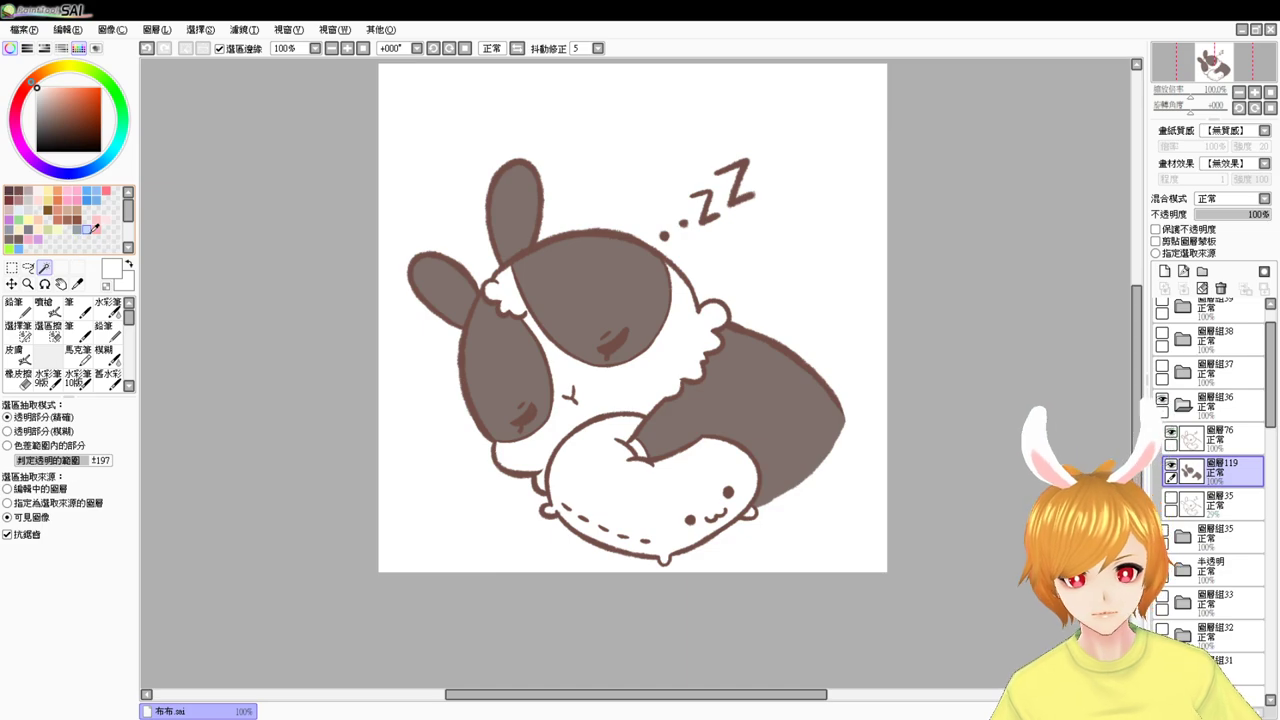
# - Airbrush pink blush on both of the sleeping rabbit's cheeks
pyautogui.click(95, 220)
pyautogui.click(45, 308)
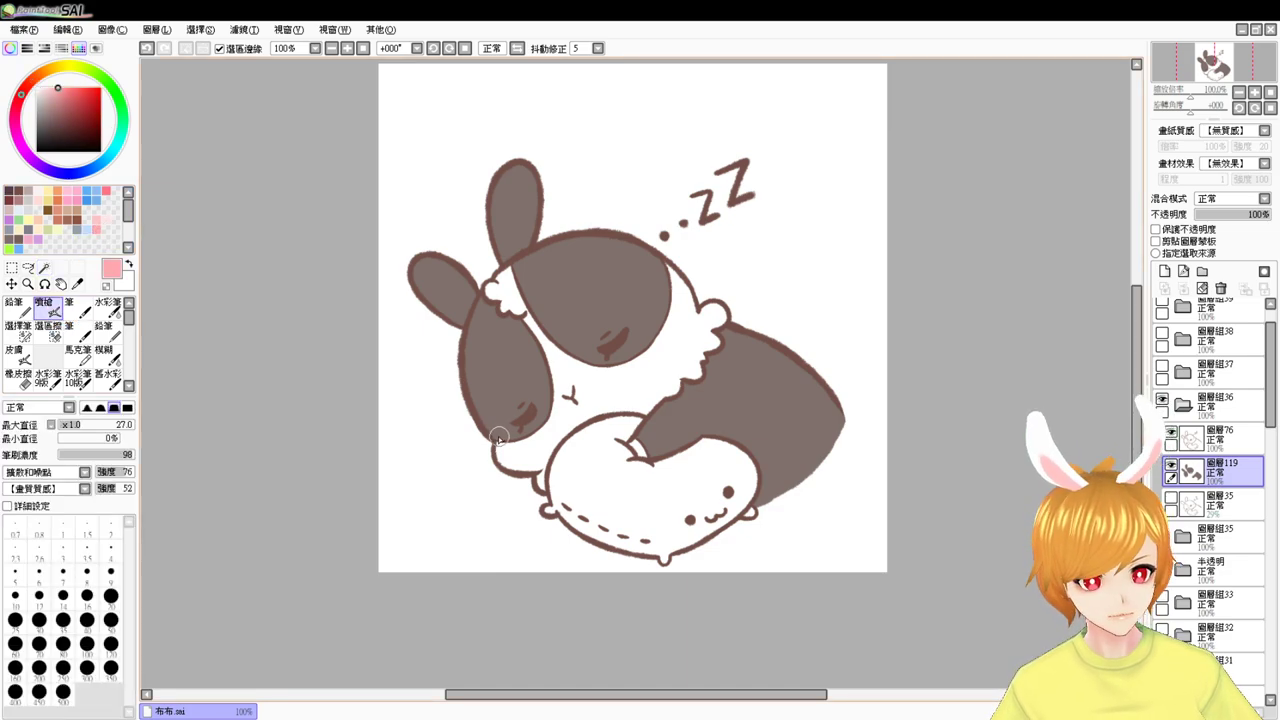
pyautogui.moveTo(499, 437); pyautogui.dragTo(507, 434)
pyautogui.moveTo(645, 326); pyautogui.dragTo(647, 326)
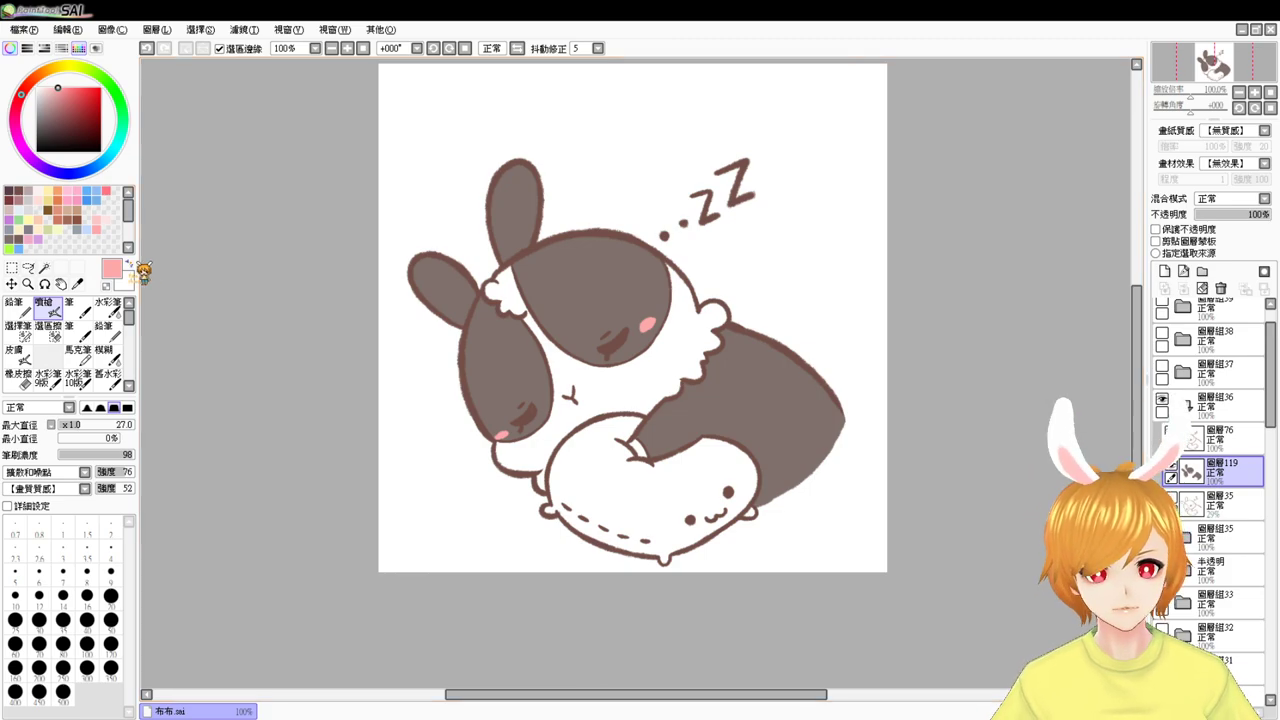
# - Fill the heart cushion and its small feet with pale yellow and deselect
pyautogui.click(44, 268)
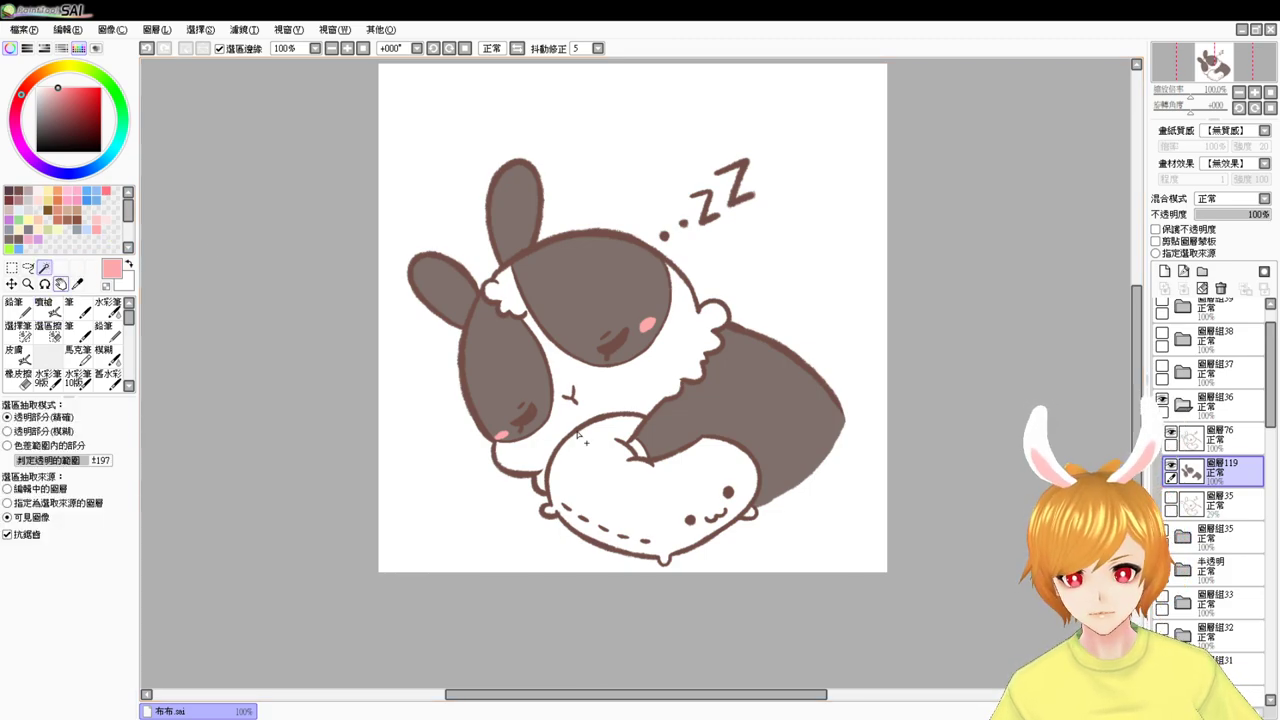
pyautogui.click(636, 492)
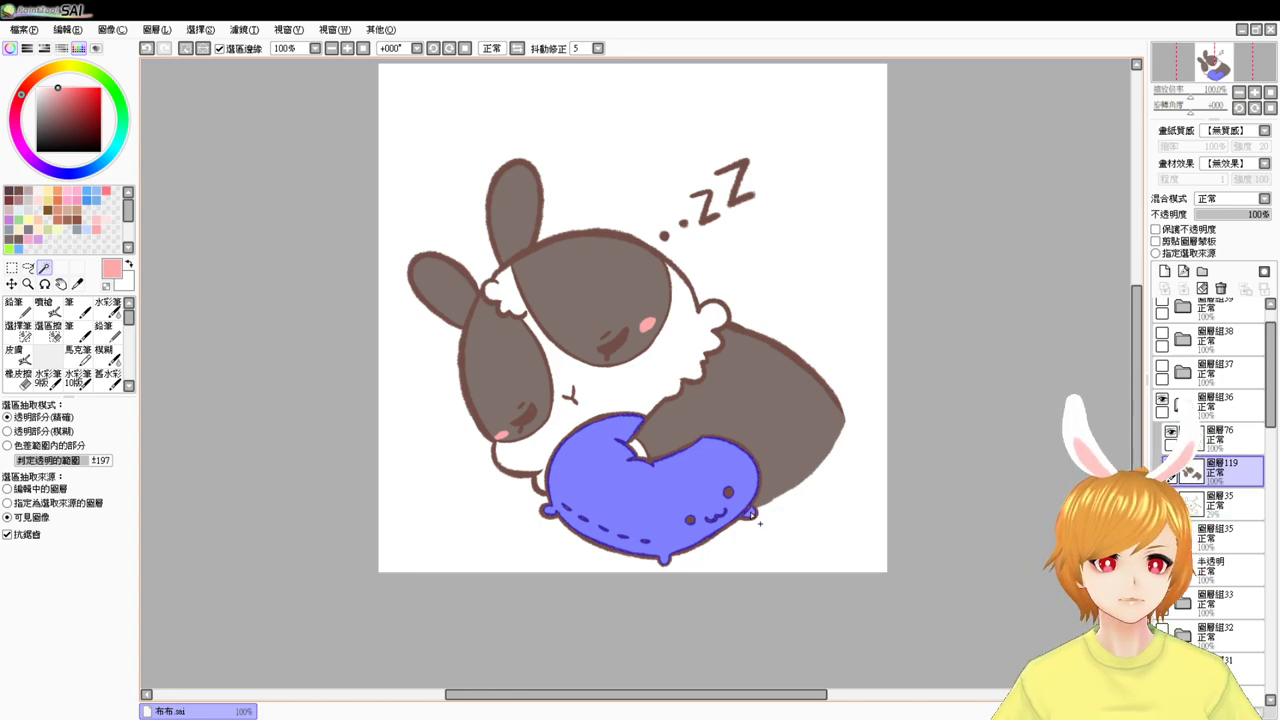
pyautogui.click(49, 201)
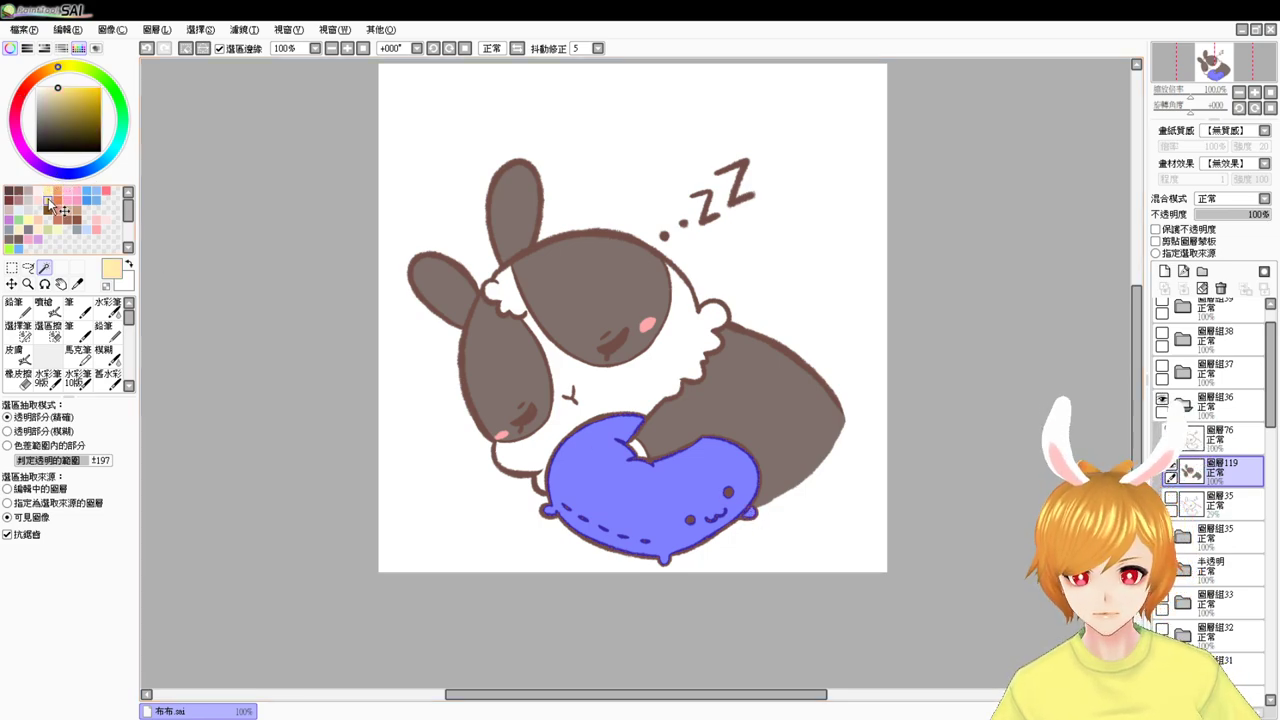
pyautogui.hotkey('ctrl', 'f')
pyautogui.hotkey('ctrl', 'd')
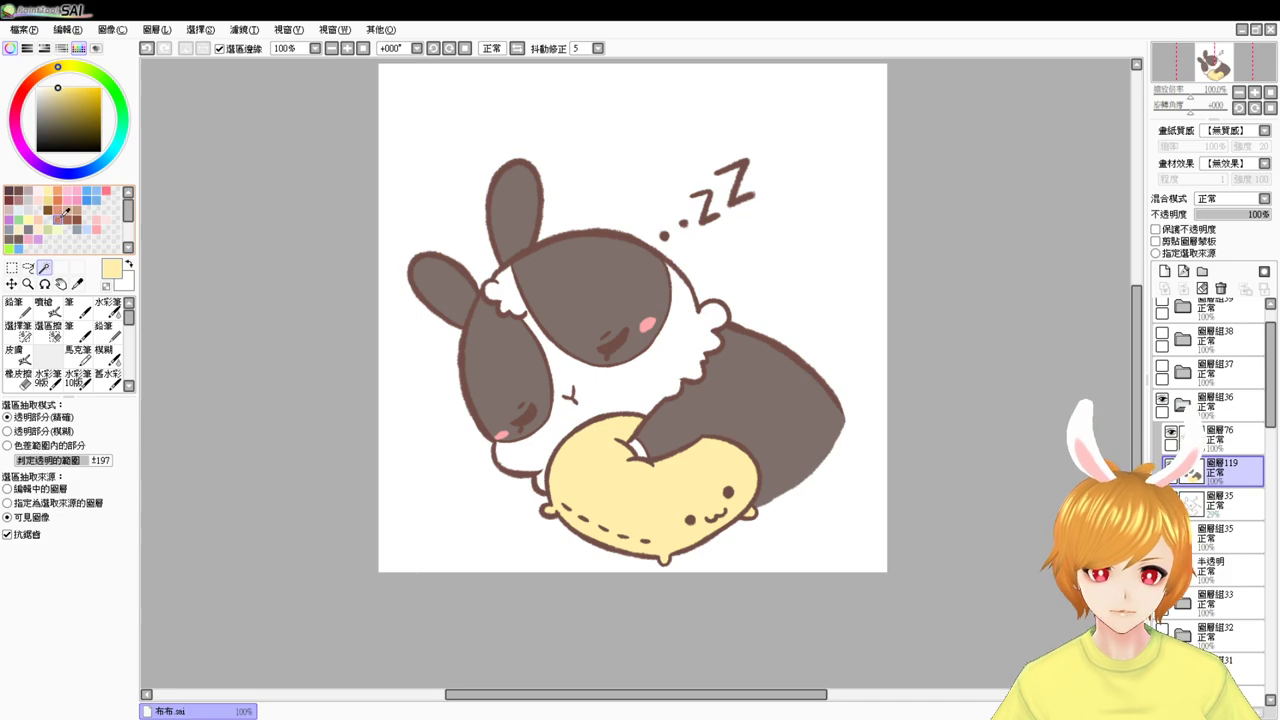
# - Airbrush pink blush on both cheeks of the heart cushion's face
pyautogui.click(96, 222)
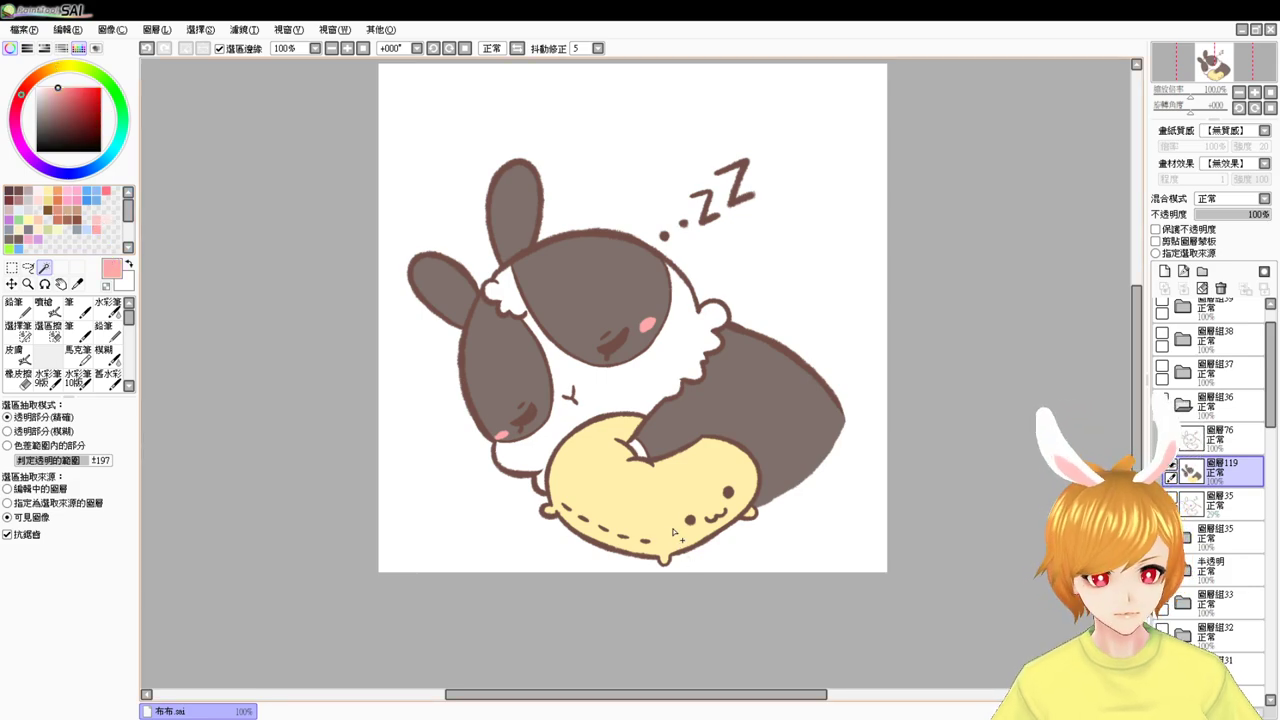
pyautogui.click(45, 308)
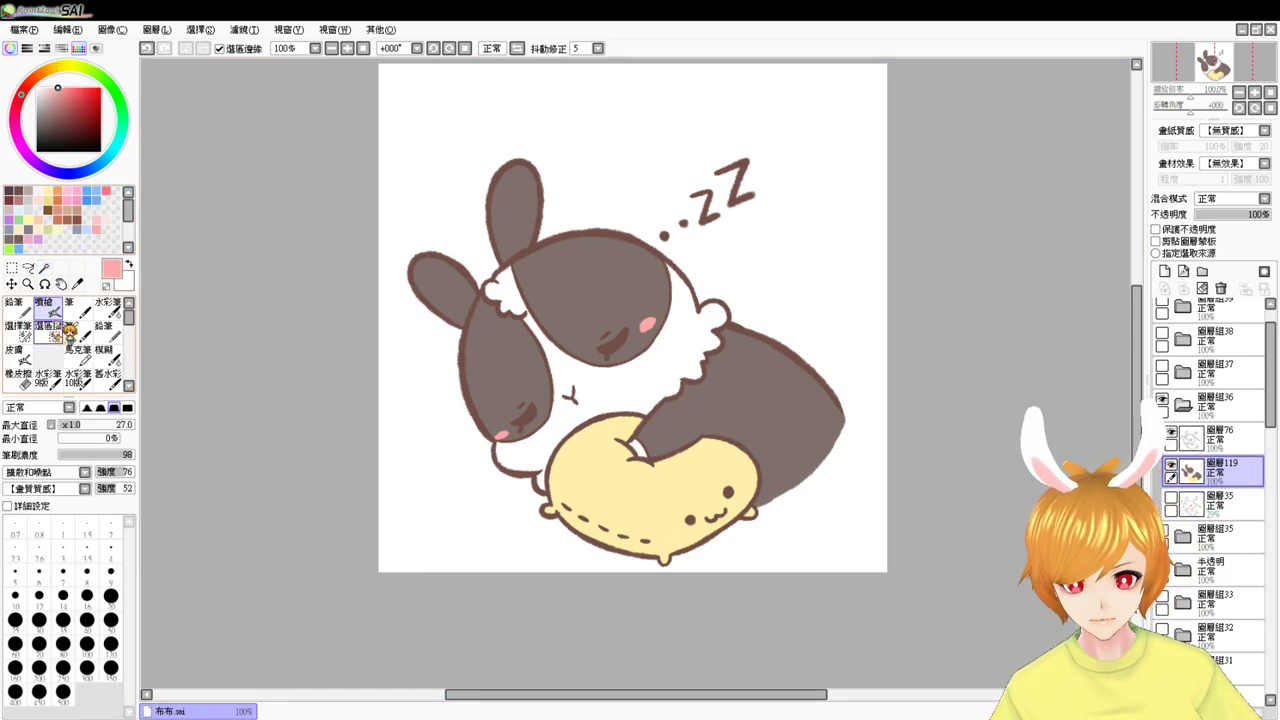
pyautogui.click(677, 538)
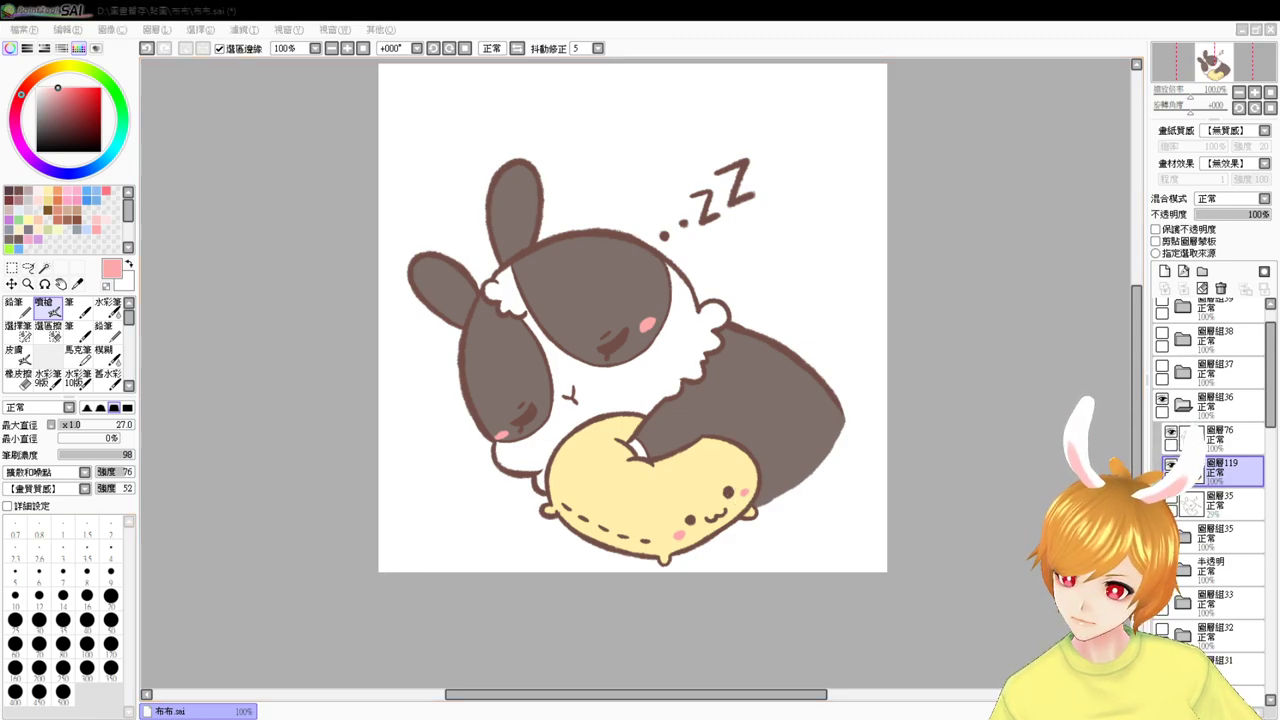
pyautogui.click(216, 567)
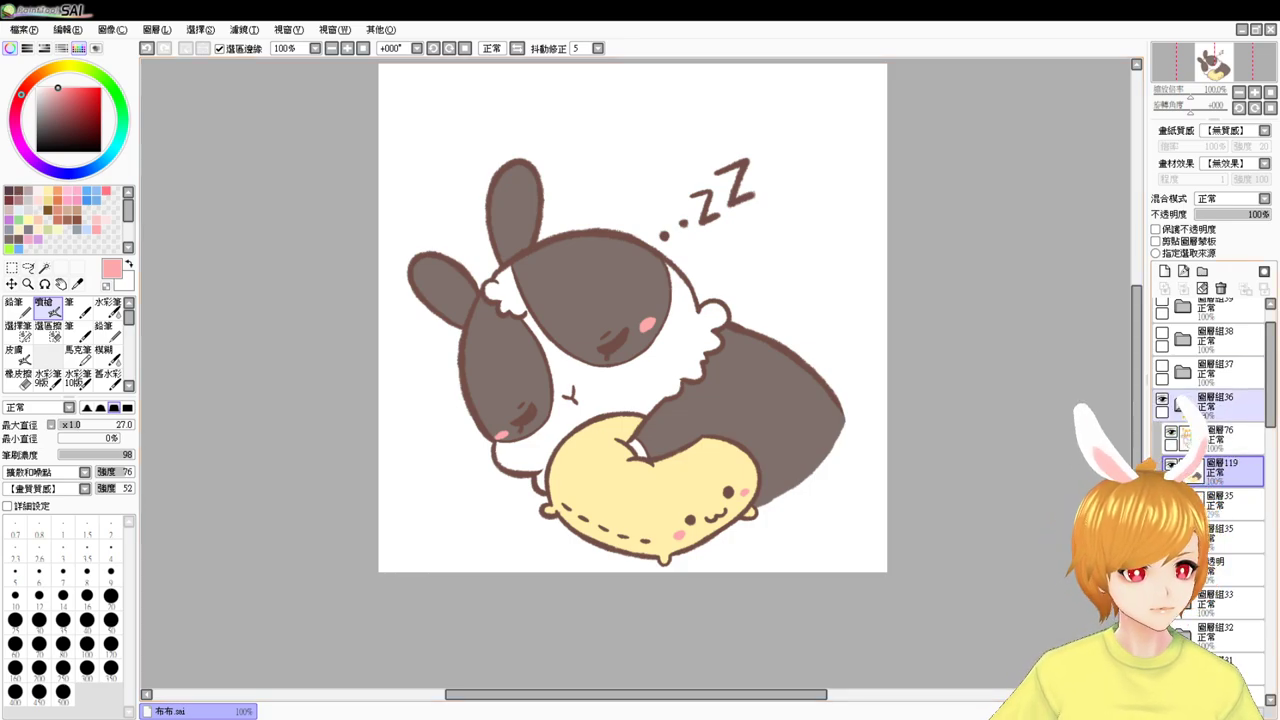
# - Collapse and hide group 36 with the sleeping rabbit
pyautogui.click(1183, 404)
pyautogui.click(1163, 399)
pyautogui.click(1163, 399)
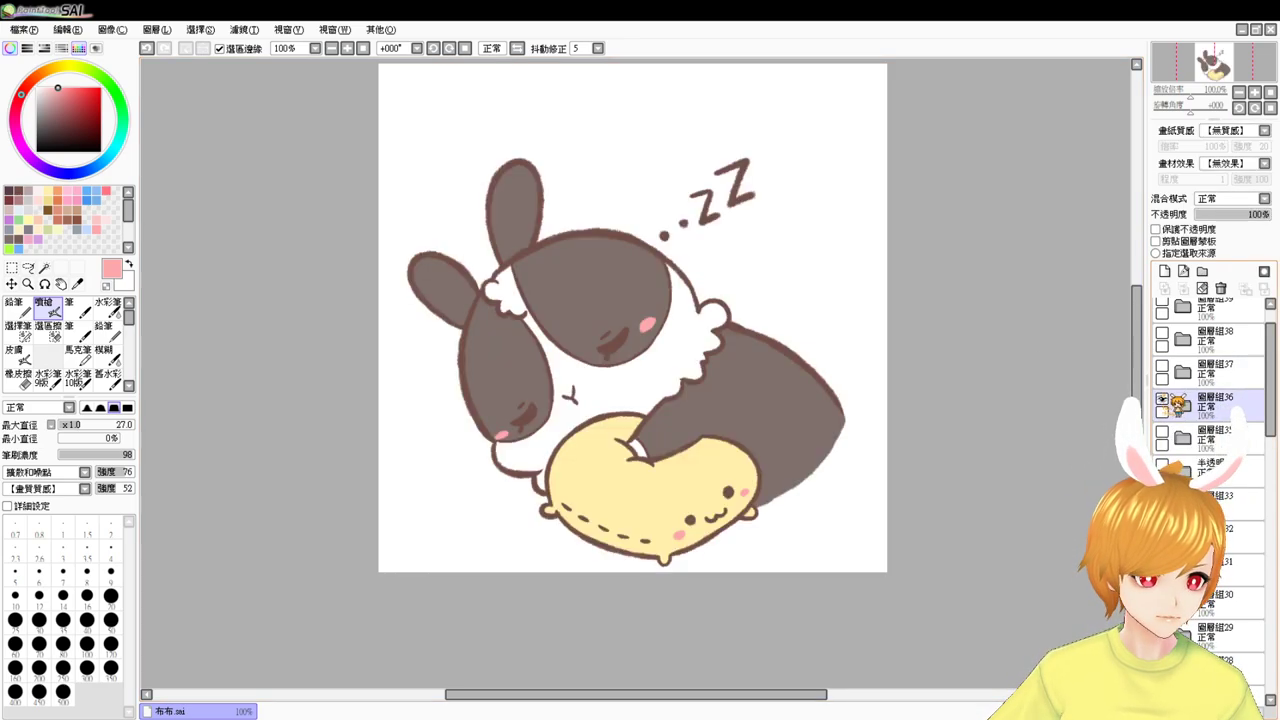
pyautogui.click(1163, 399)
pyautogui.click(1163, 432)
pyautogui.click(1163, 432)
# - Show and open group 37 with the front-facing rabbit and add a new layer beneath layer 77
pyautogui.click(1178, 370)
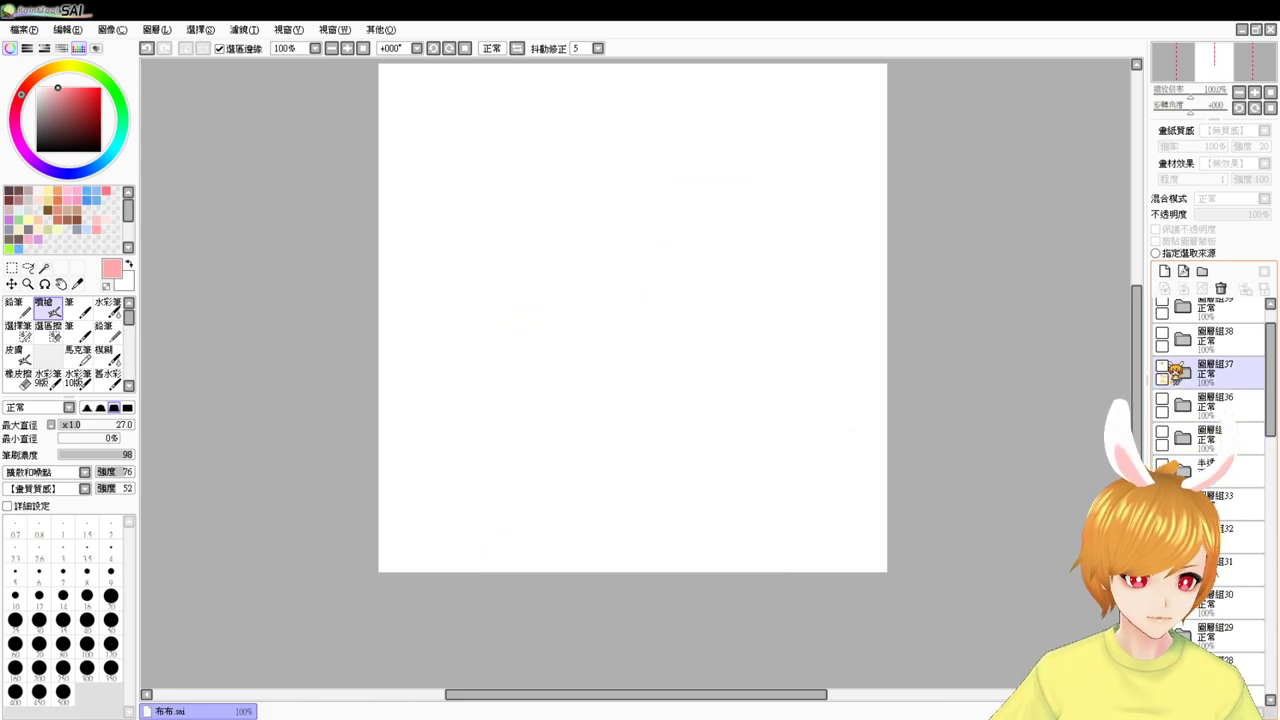
pyautogui.click(1163, 366)
pyautogui.click(1198, 405)
pyautogui.click(1183, 372)
pyautogui.click(1215, 437)
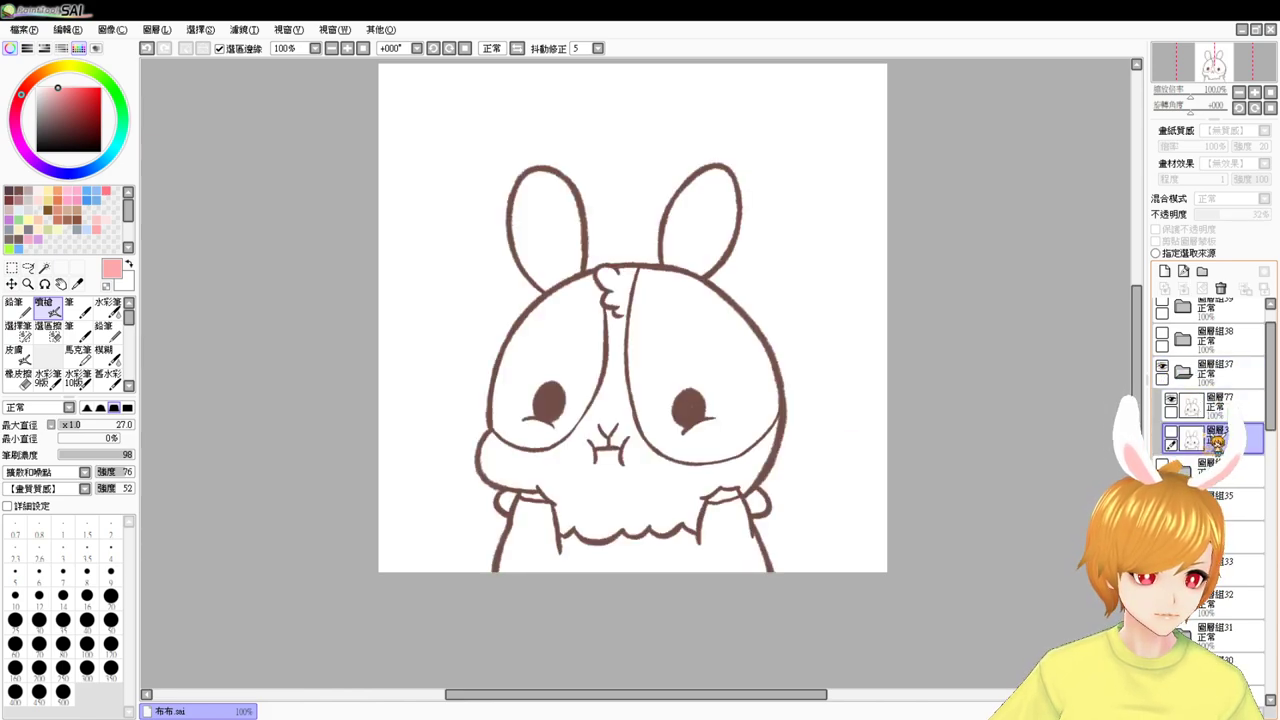
# - Fill the front-facing rabbit's ears, face patches and body with grey-brown and deselect
pyautogui.click(44, 268)
pyautogui.click(540, 350)
pyautogui.click(553, 258)
pyautogui.click(700, 220)
pyautogui.click(700, 360)
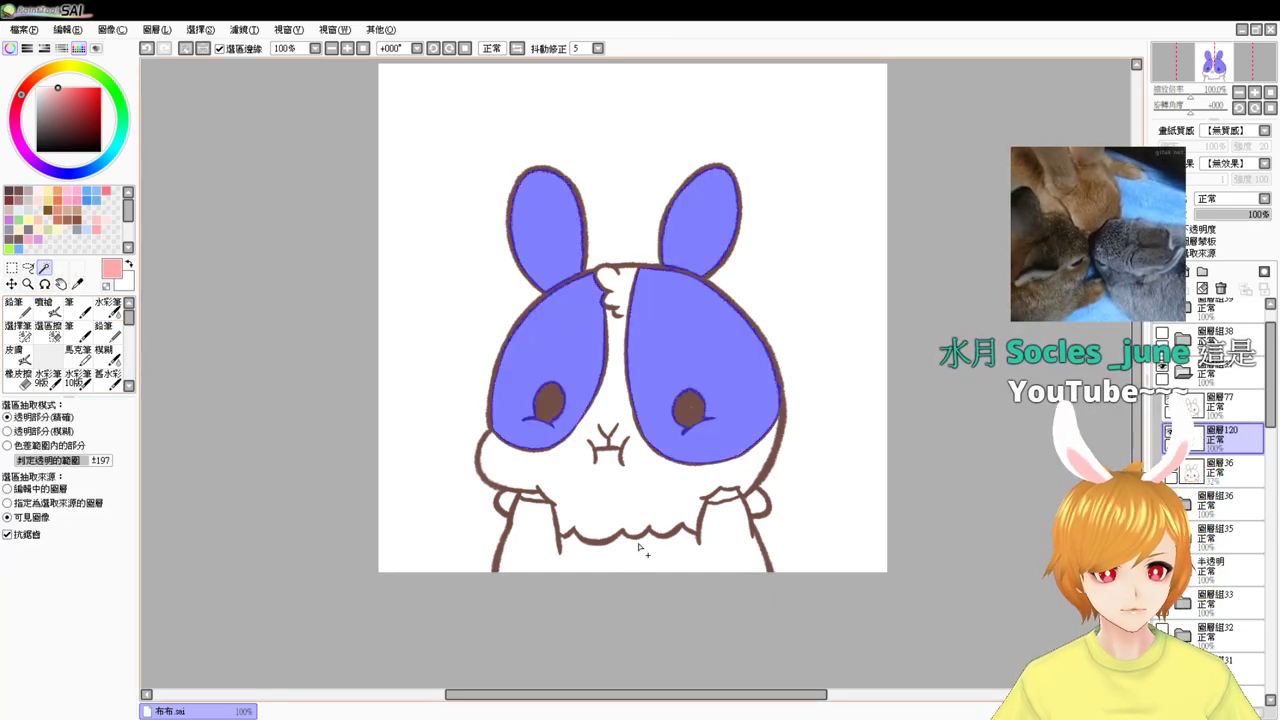
pyautogui.click(530, 545)
pyautogui.click(735, 545)
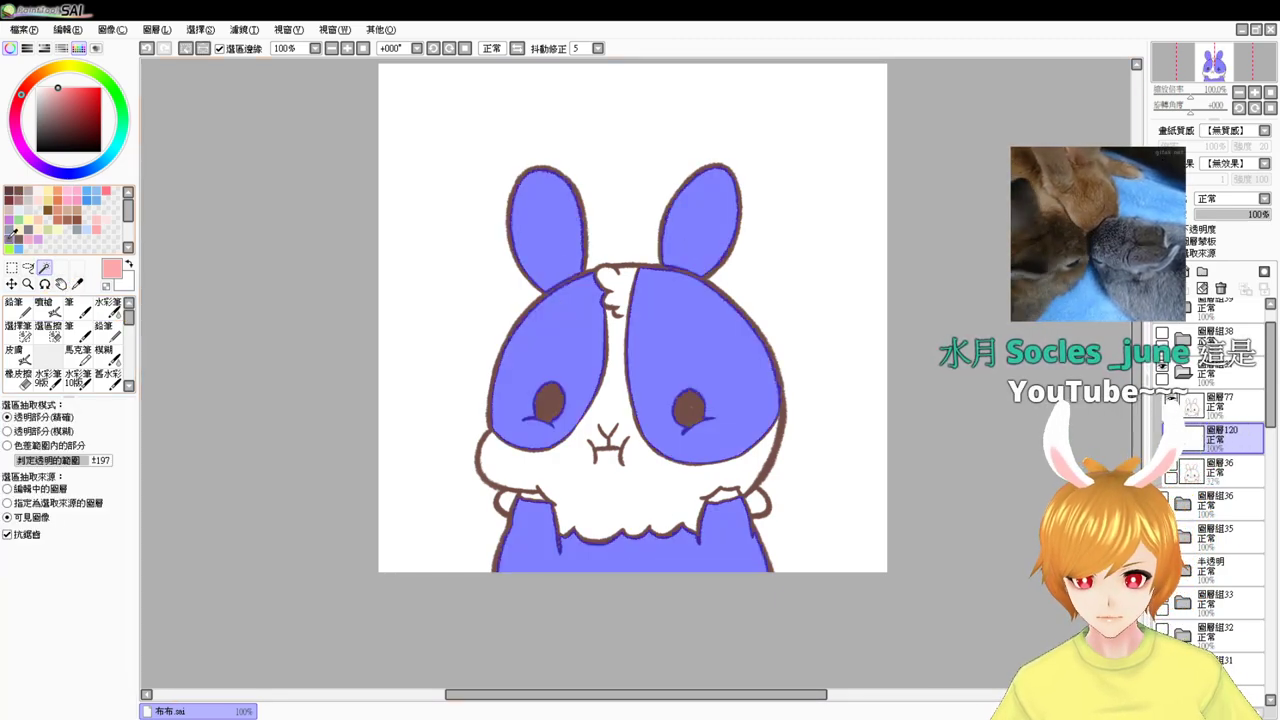
pyautogui.click(70, 205)
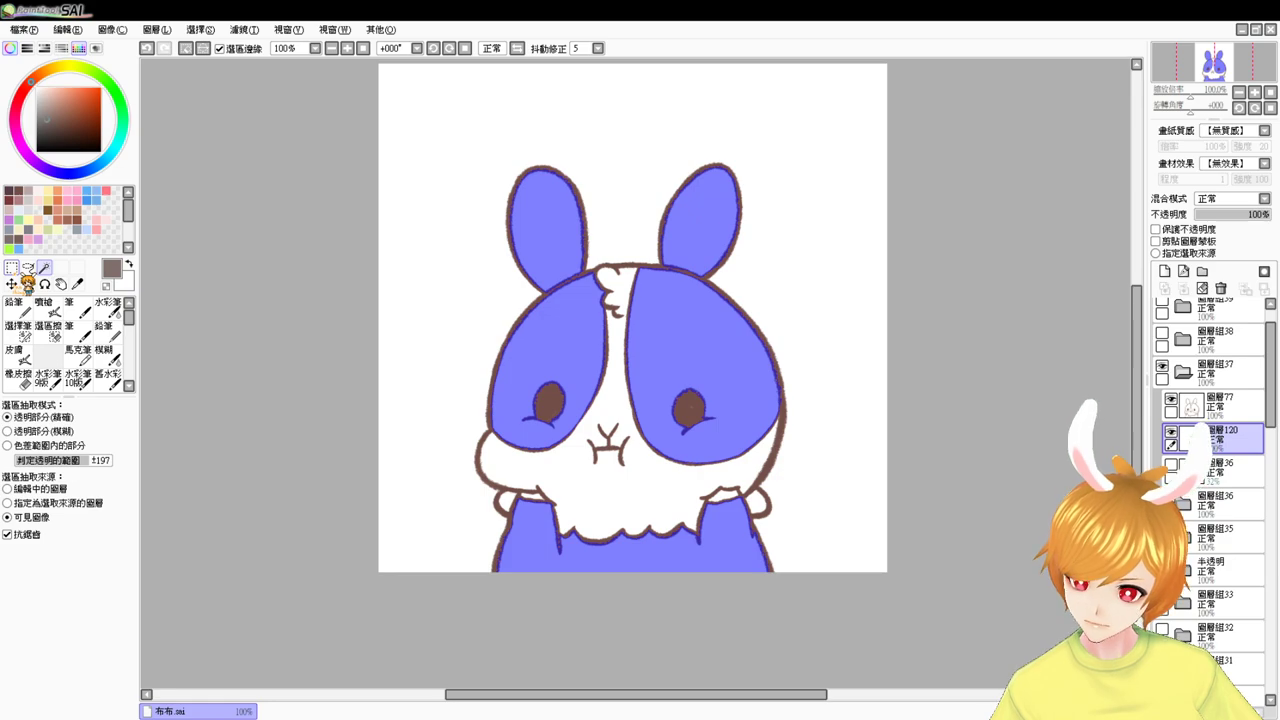
pyautogui.hotkey('ctrl', 'd')
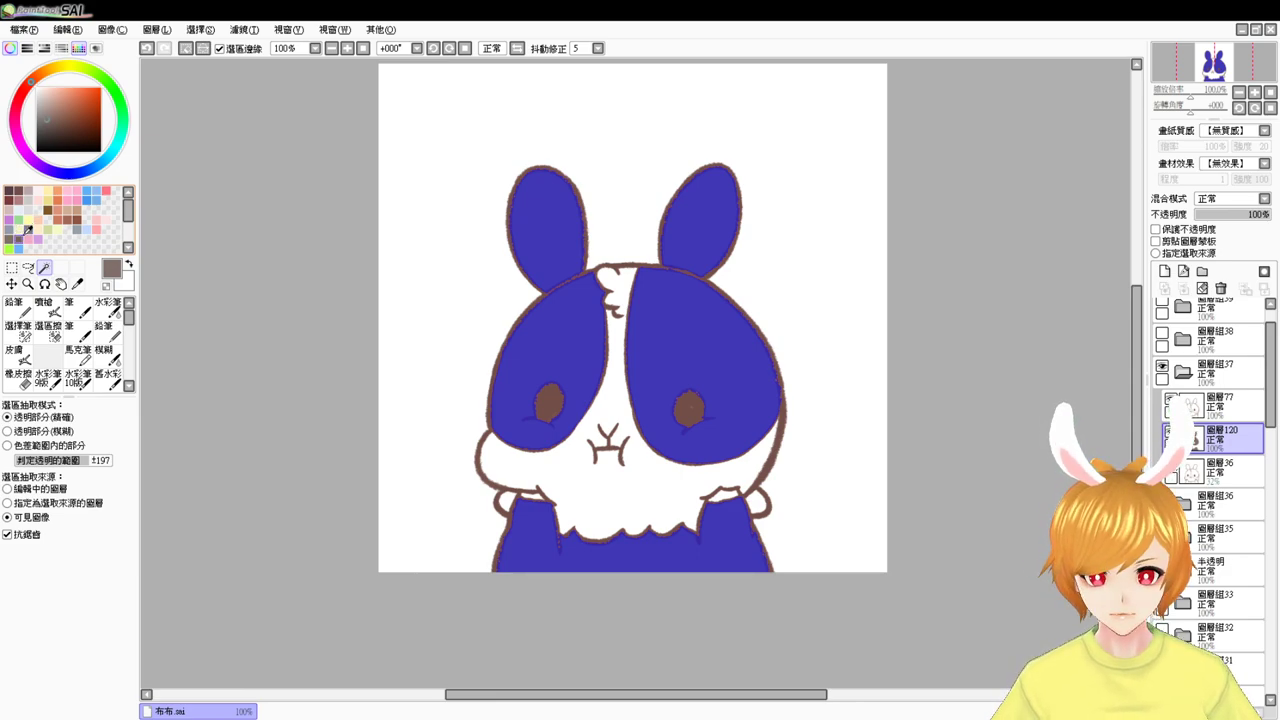
pyautogui.hotkey('ctrl', 'd')
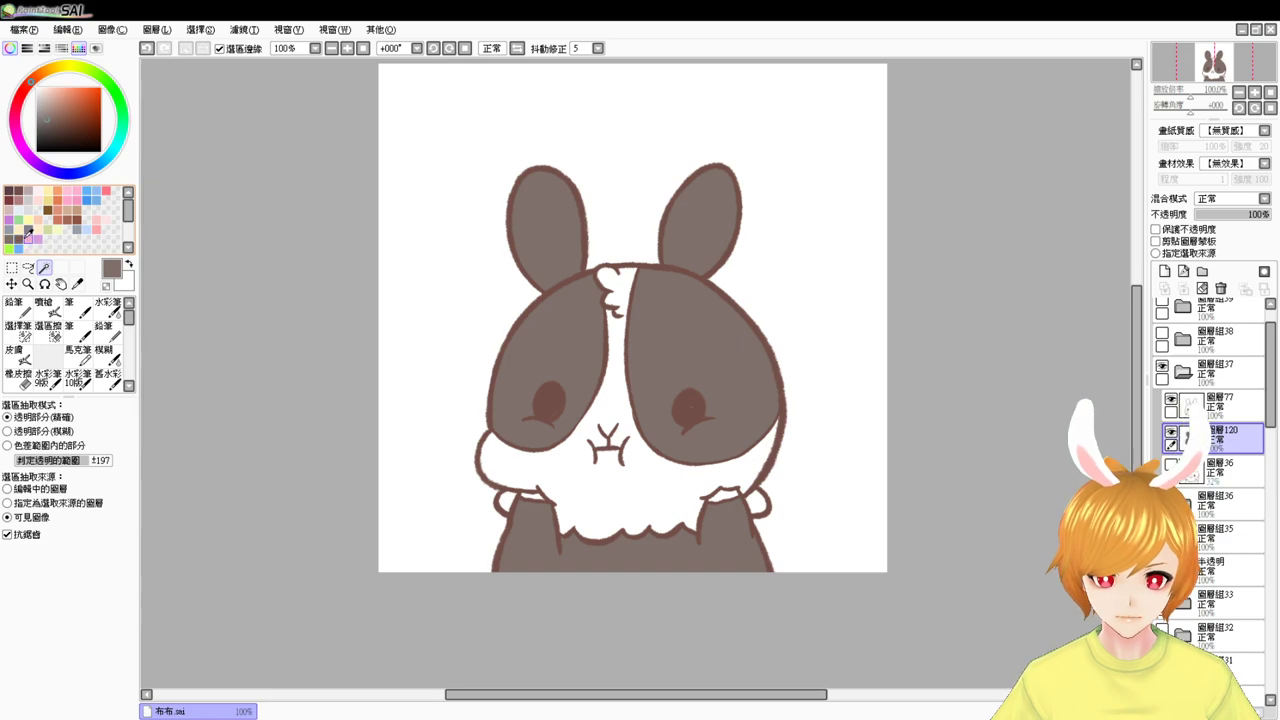
# - Airbrush pink blush on both of the front-facing rabbit's cheeks
pyautogui.click(97, 219)
pyautogui.click(55, 306)
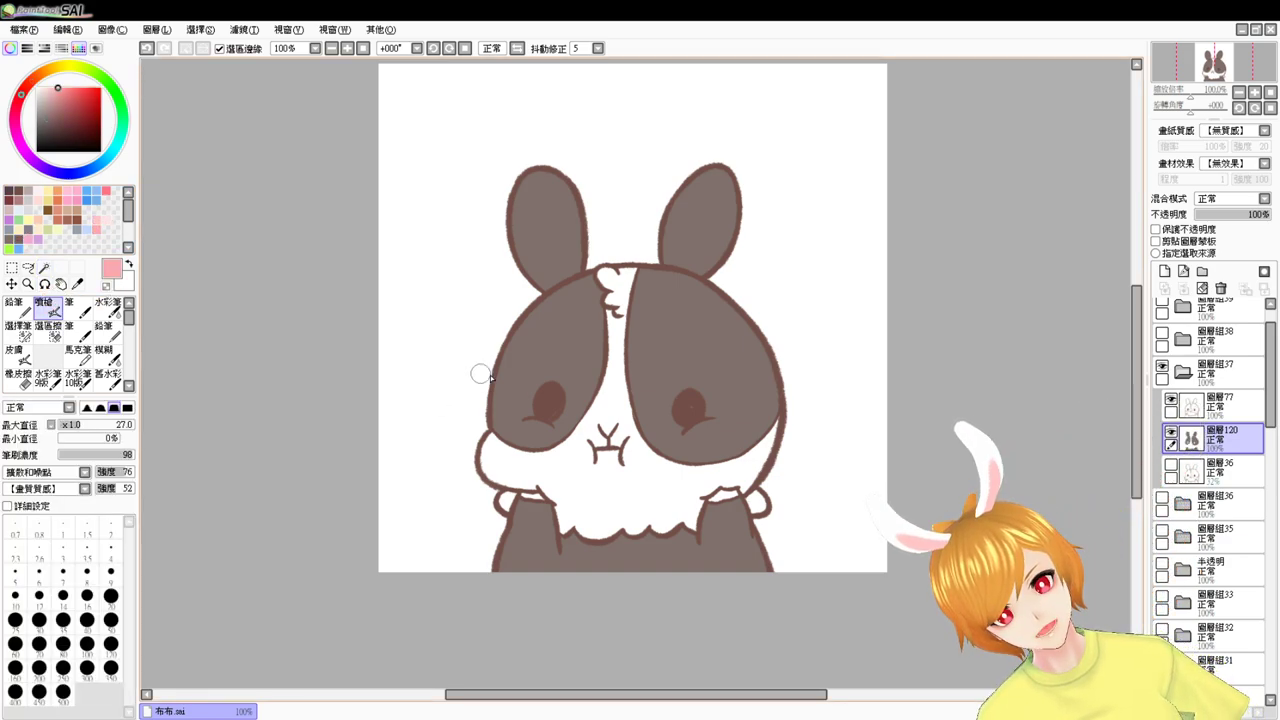
pyautogui.moveTo(503, 420); pyautogui.dragTo(510, 418)
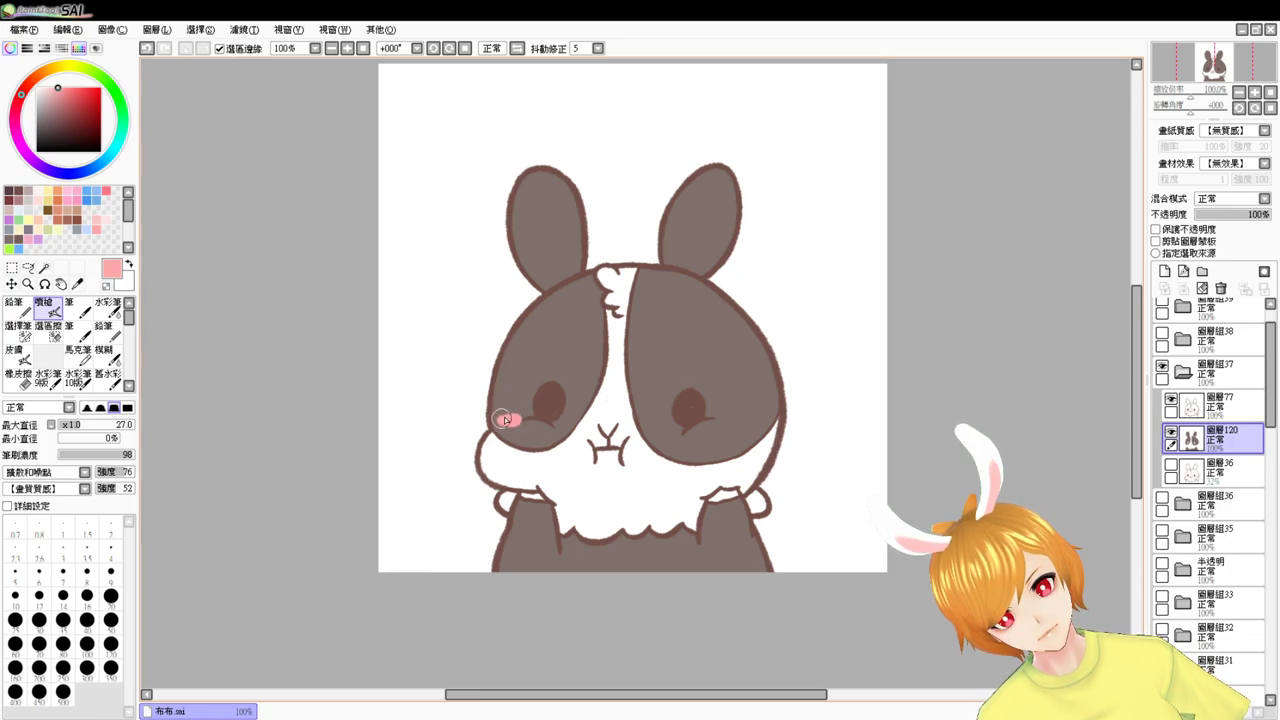
pyautogui.moveTo(721, 426); pyautogui.dragTo(732, 422)
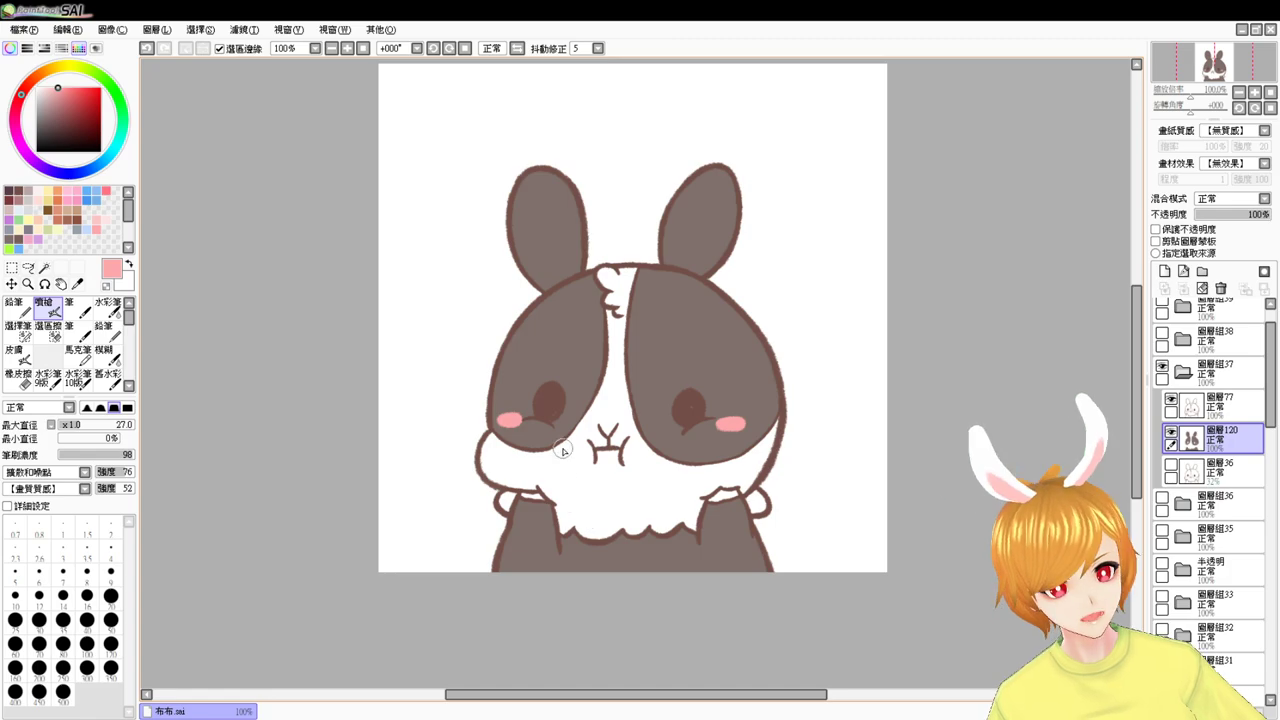
# - Fill the front-facing rabbit's central stripe, muzzle, ruff and paws with white and deselect
pyautogui.click(44, 267)
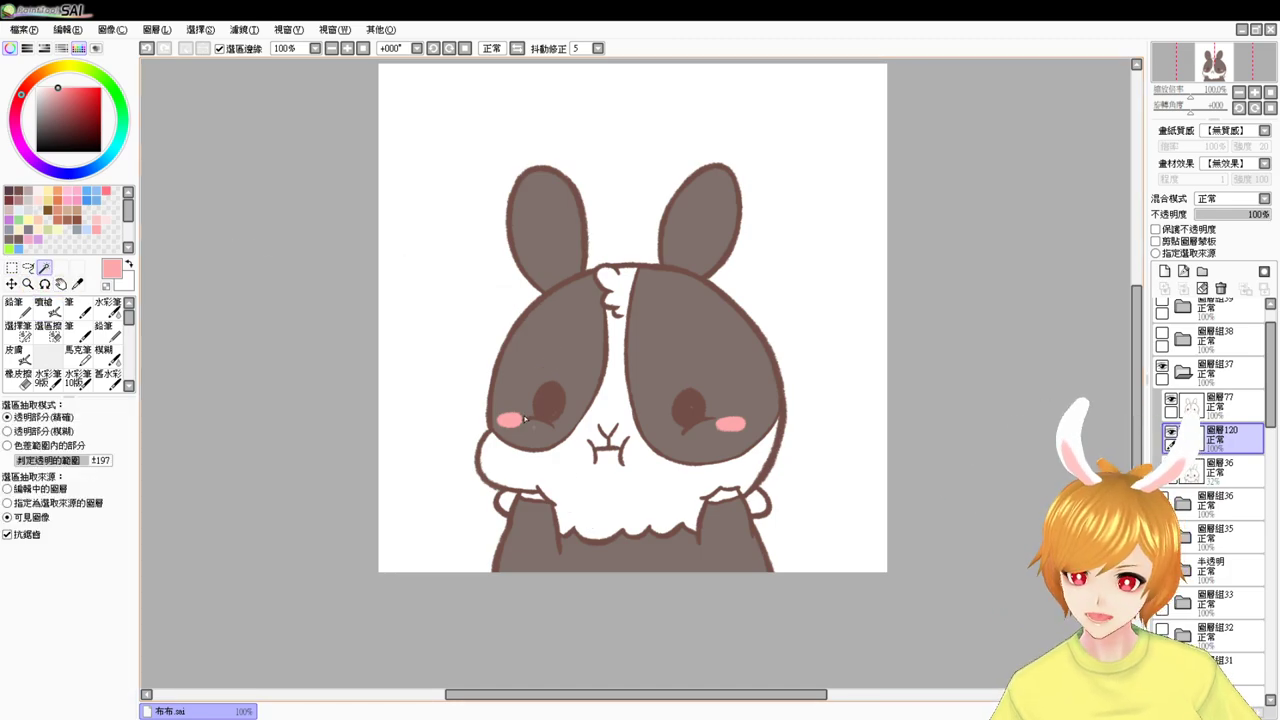
pyautogui.click(612, 503)
pyautogui.click(507, 503)
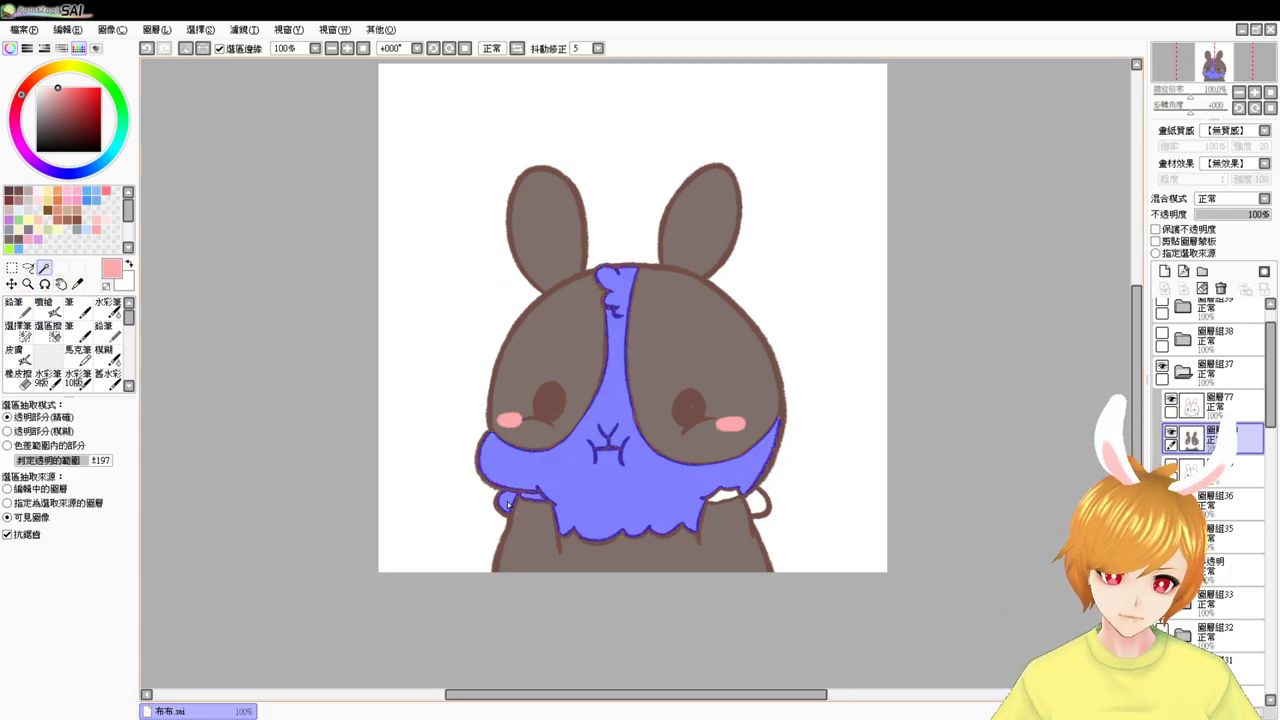
pyautogui.click(753, 506)
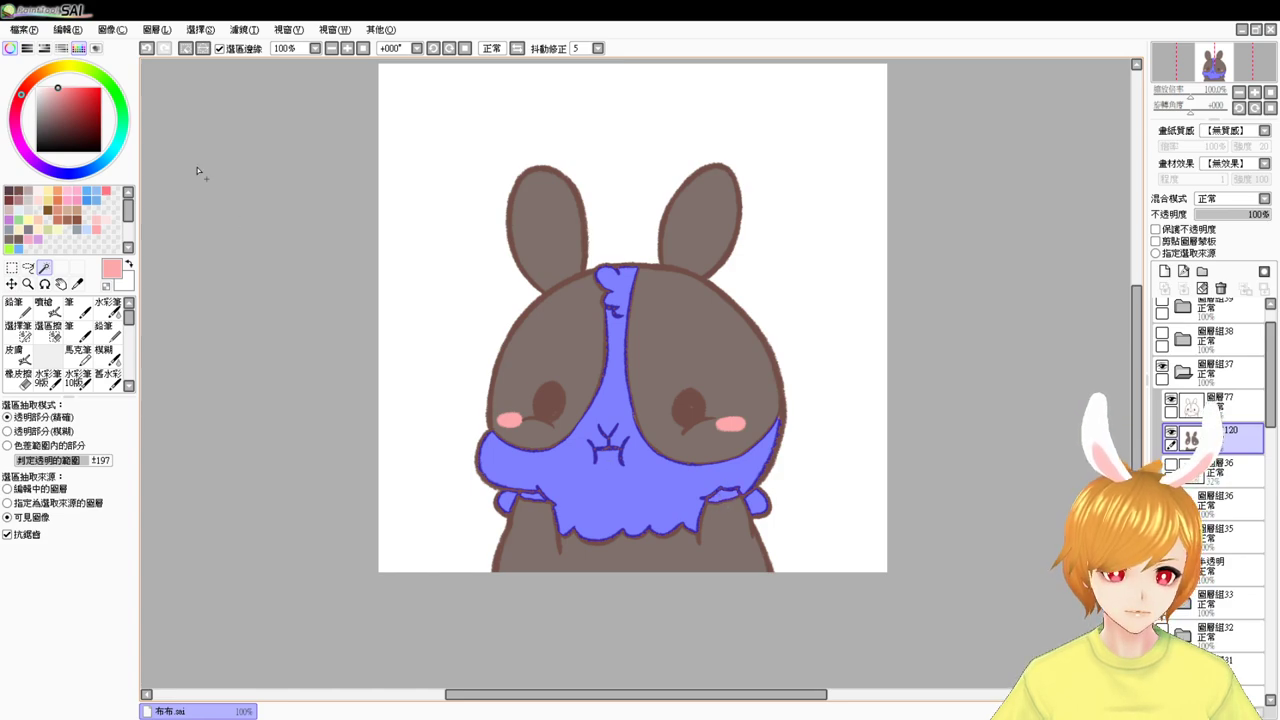
pyautogui.click(37, 89)
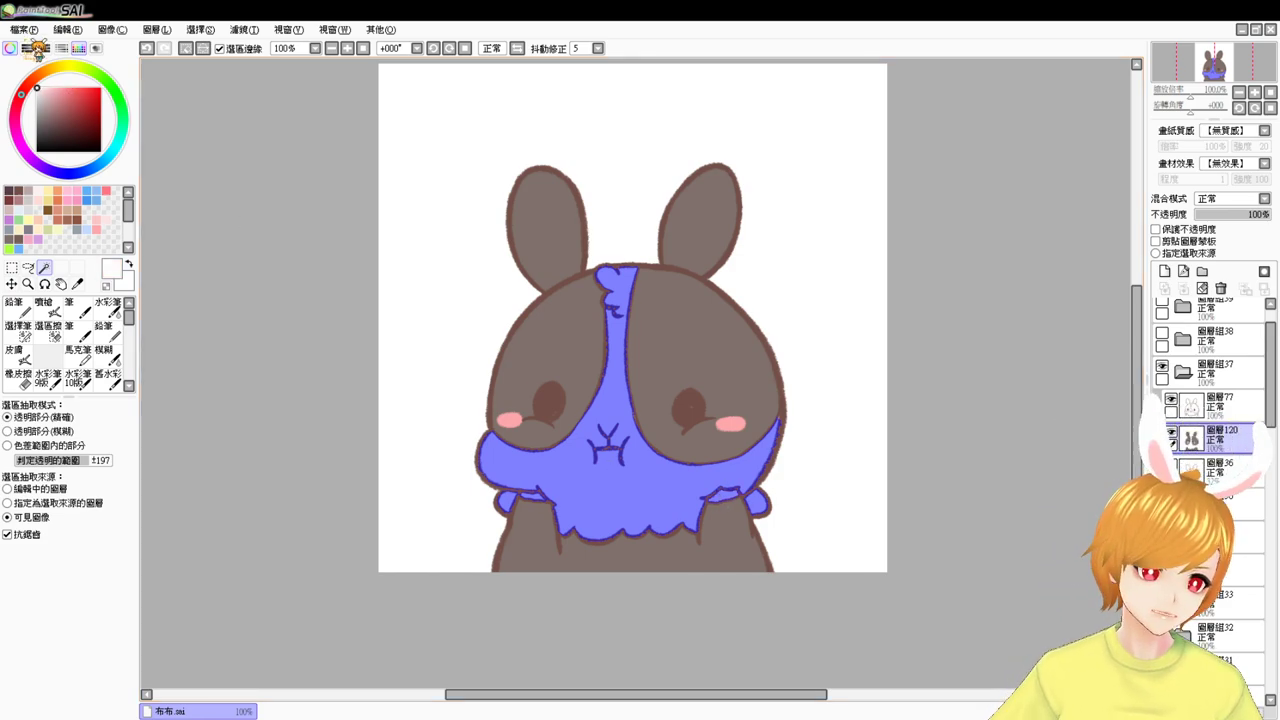
pyautogui.hotkey('ctrl', 'd')
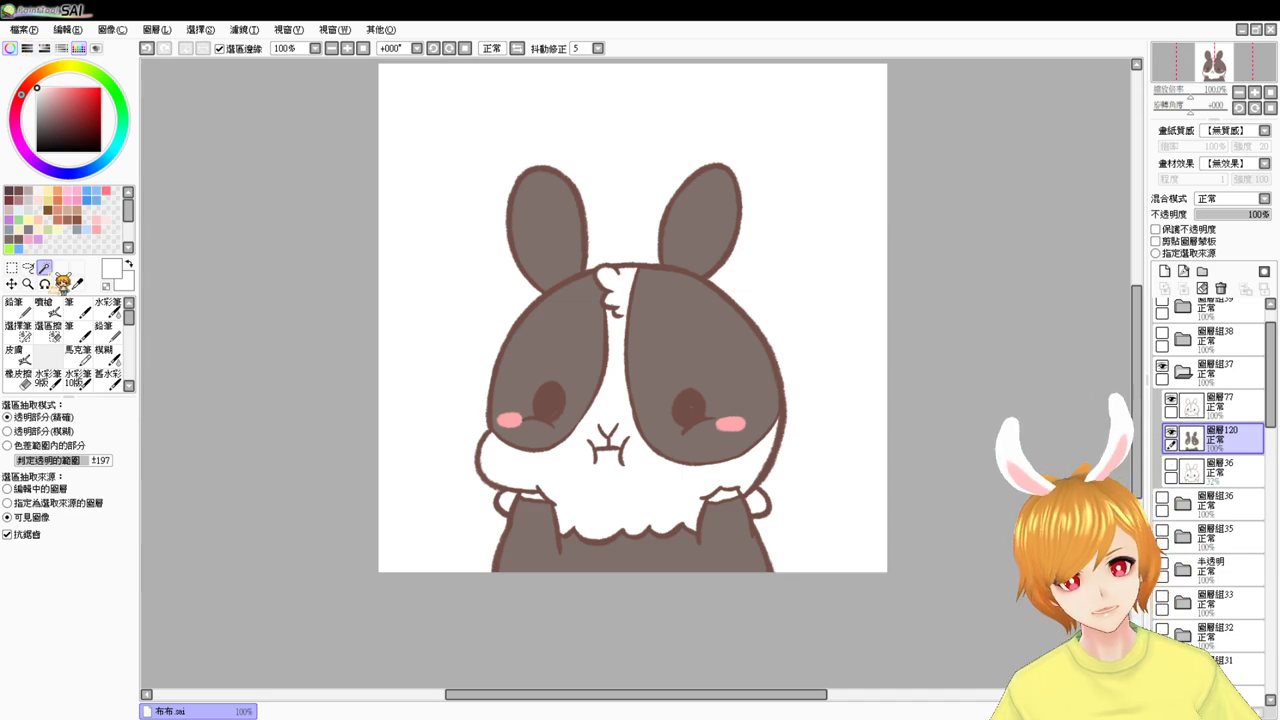
# - Collapse and hide group 37 and show group 38 with the singing rabbit
pyautogui.click(1171, 398)
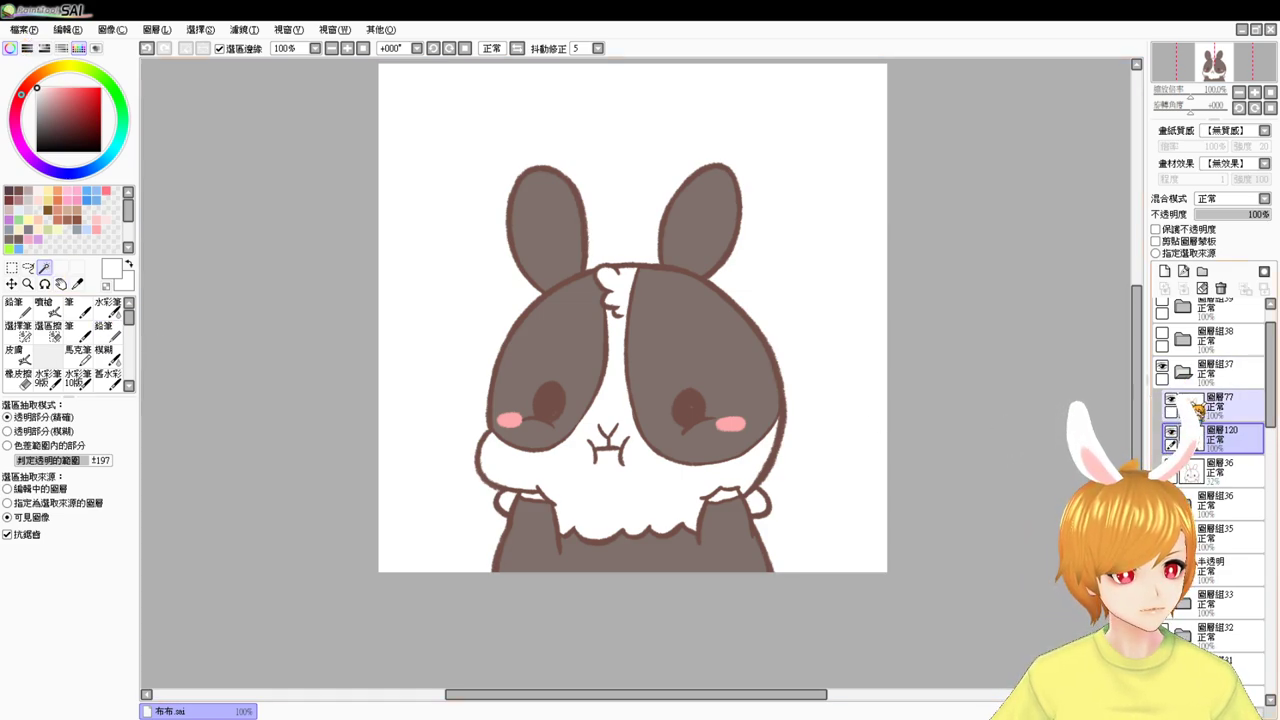
pyautogui.click(1184, 372)
pyautogui.click(1162, 366)
pyautogui.click(1162, 333)
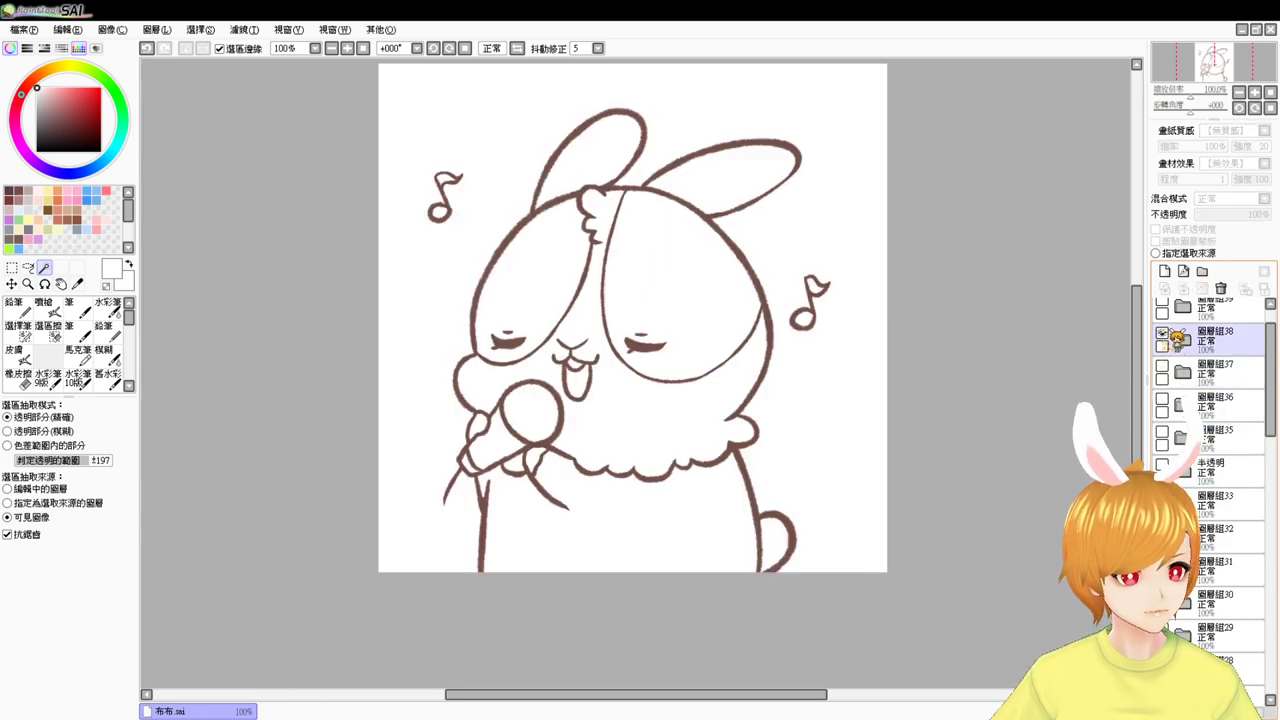
# - Expand group 38 and add a new layer beneath the singing rabbit's line art
pyautogui.click(1185, 341)
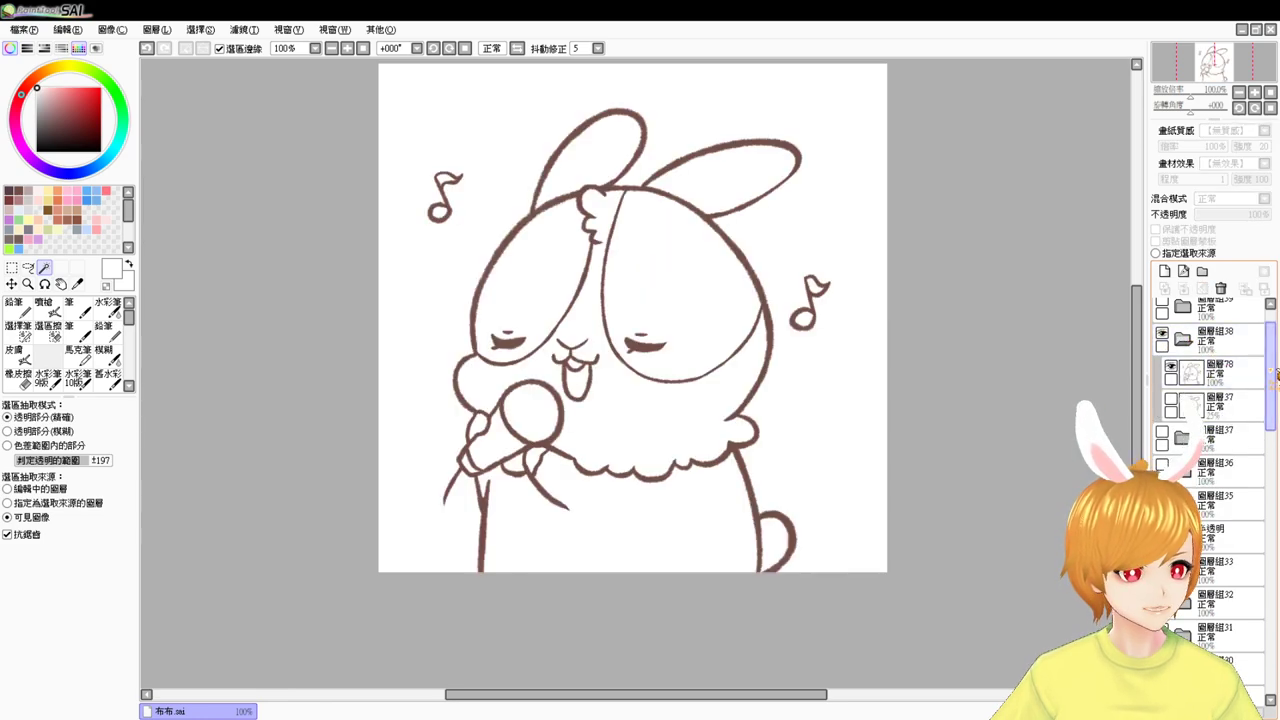
pyautogui.moveTo(1271, 367); pyautogui.dragTo(1271, 350)
pyautogui.click(1226, 448)
pyautogui.click(1164, 271)
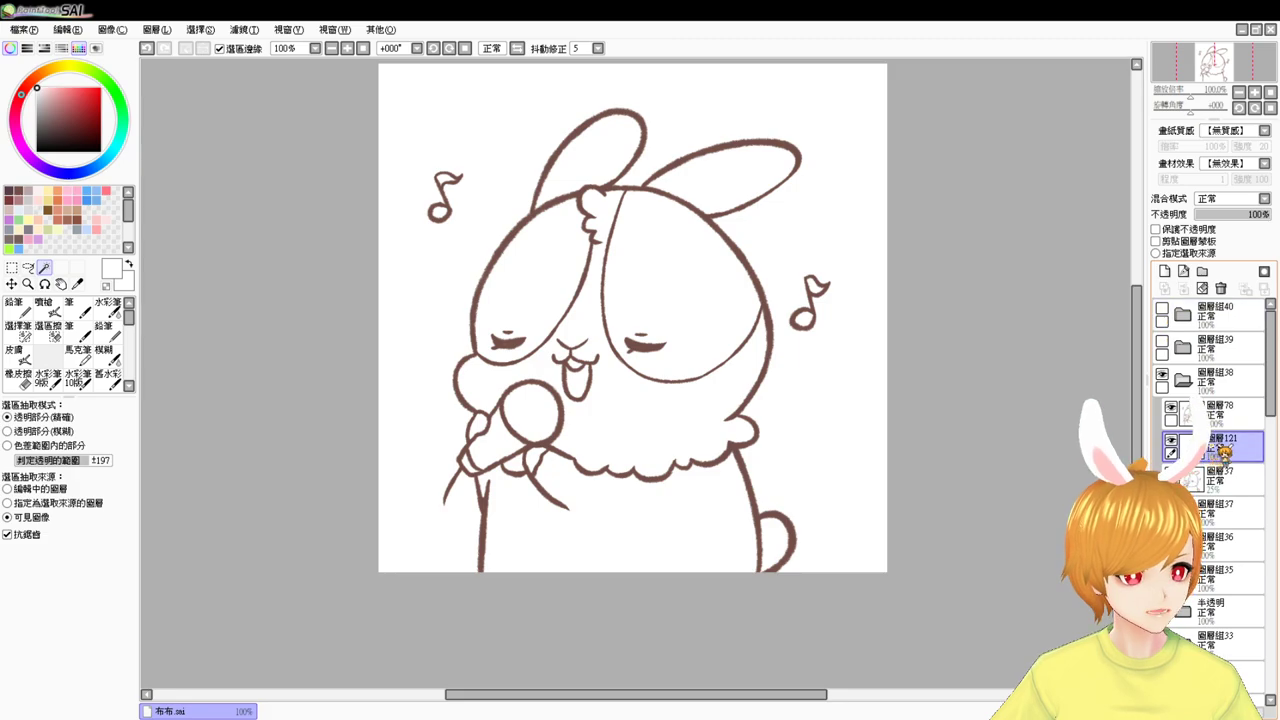
# - Fill the singing rabbit's ears, face patches, body and tail with grey-brown and deselect
pyautogui.click(530, 290)
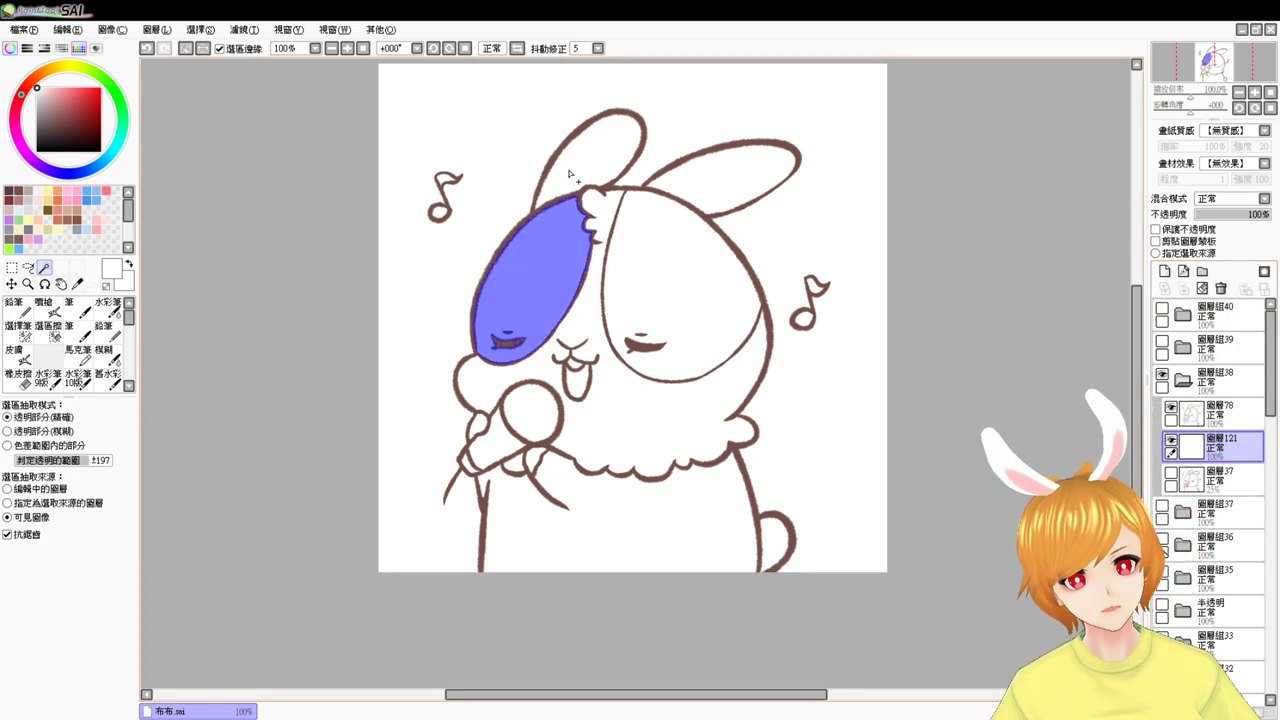
pyautogui.click(590, 150)
pyautogui.click(696, 184)
pyautogui.click(685, 285)
pyautogui.click(645, 520)
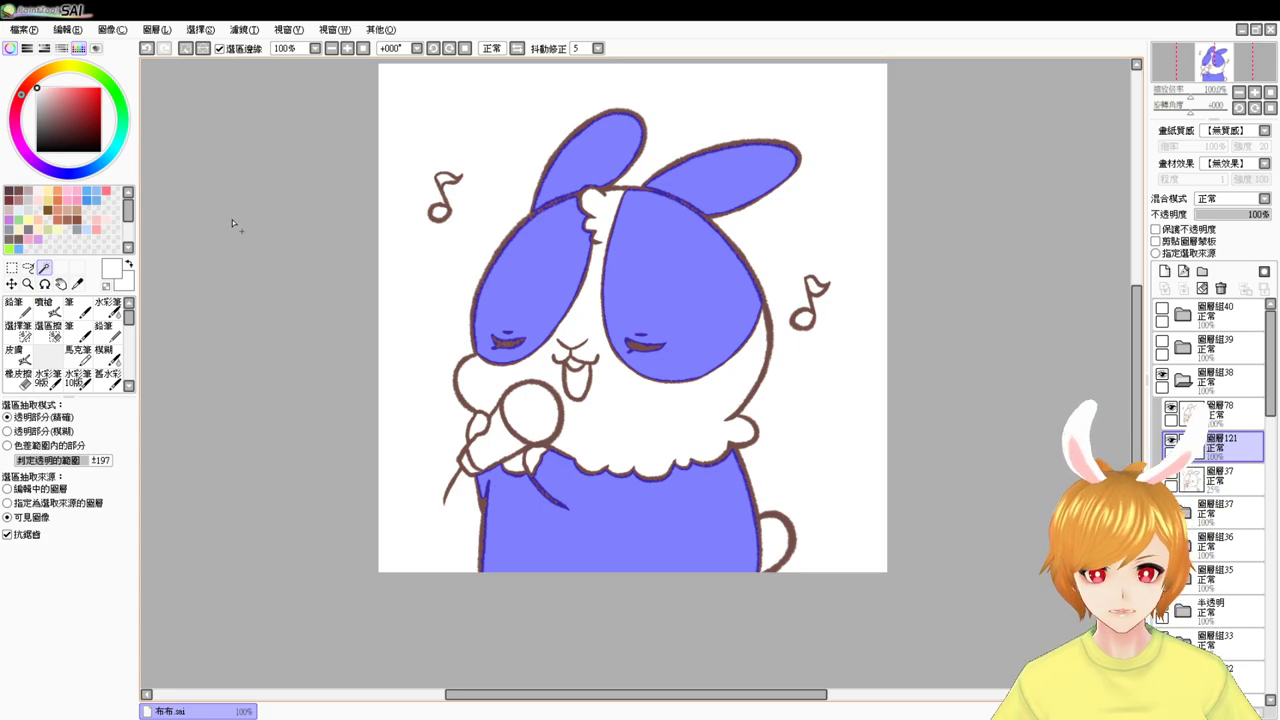
pyautogui.click(790, 548)
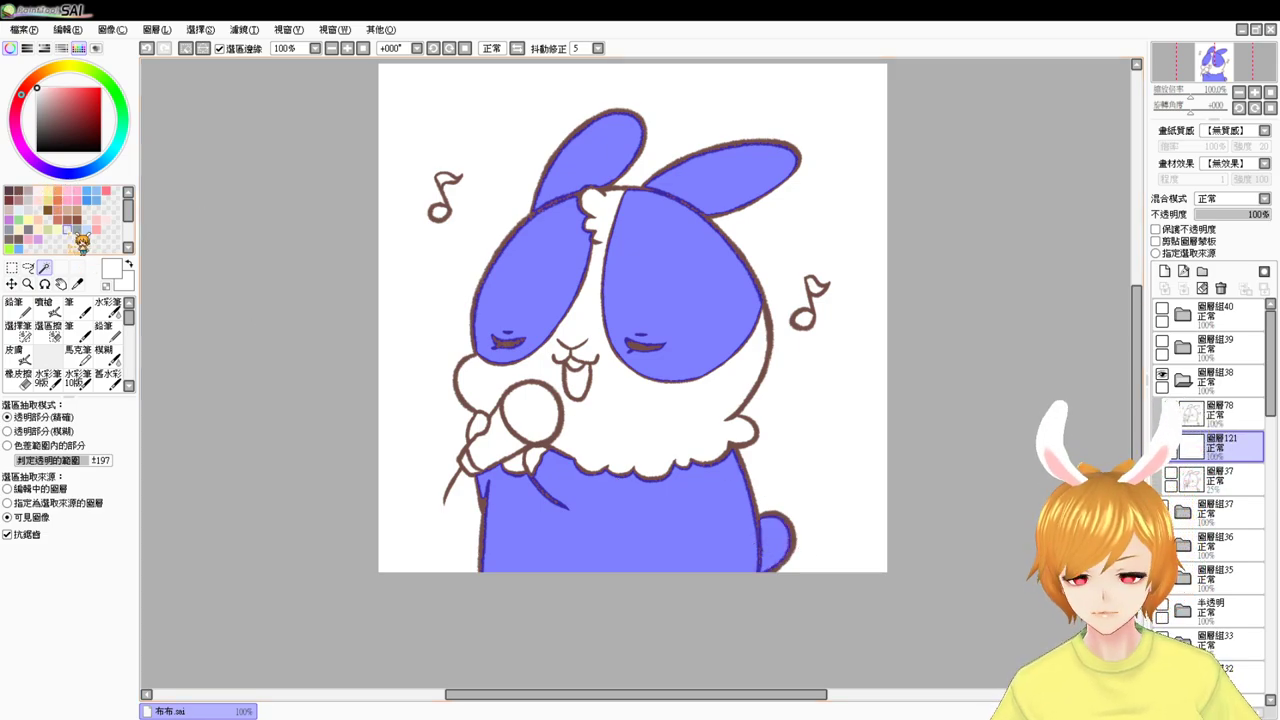
pyautogui.click(14, 231)
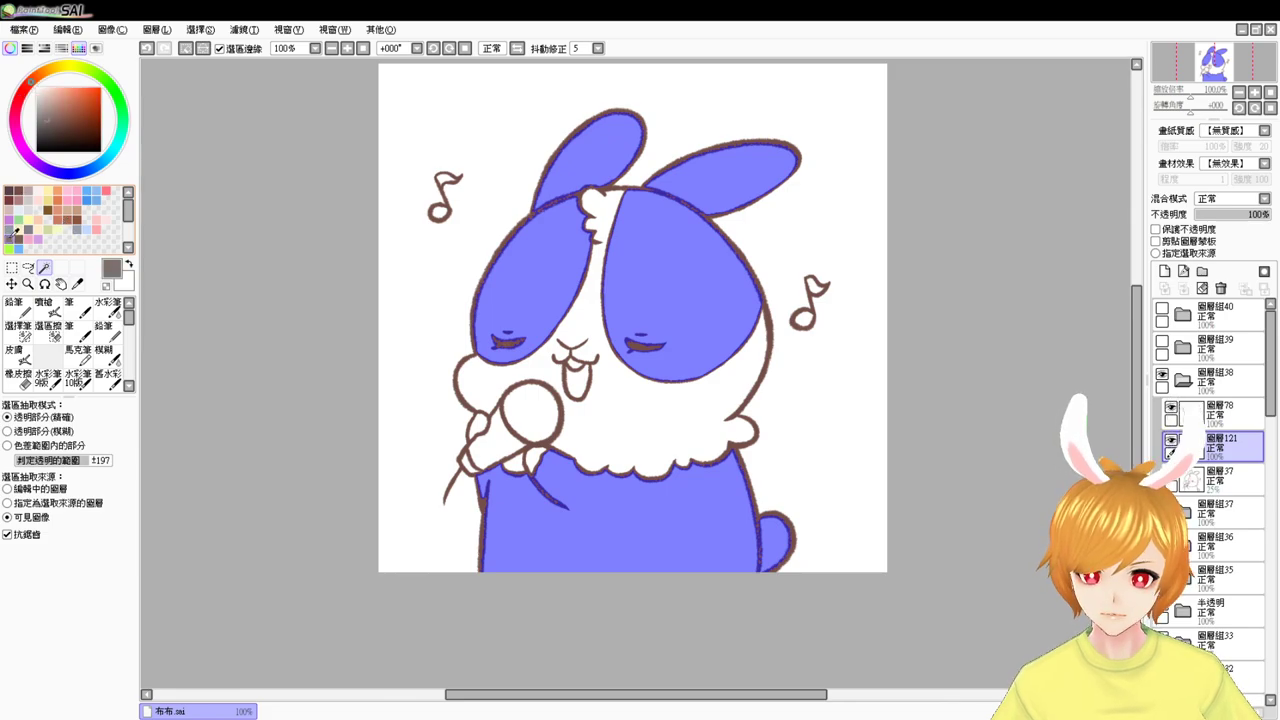
pyautogui.hotkey('ctrl', 'f')
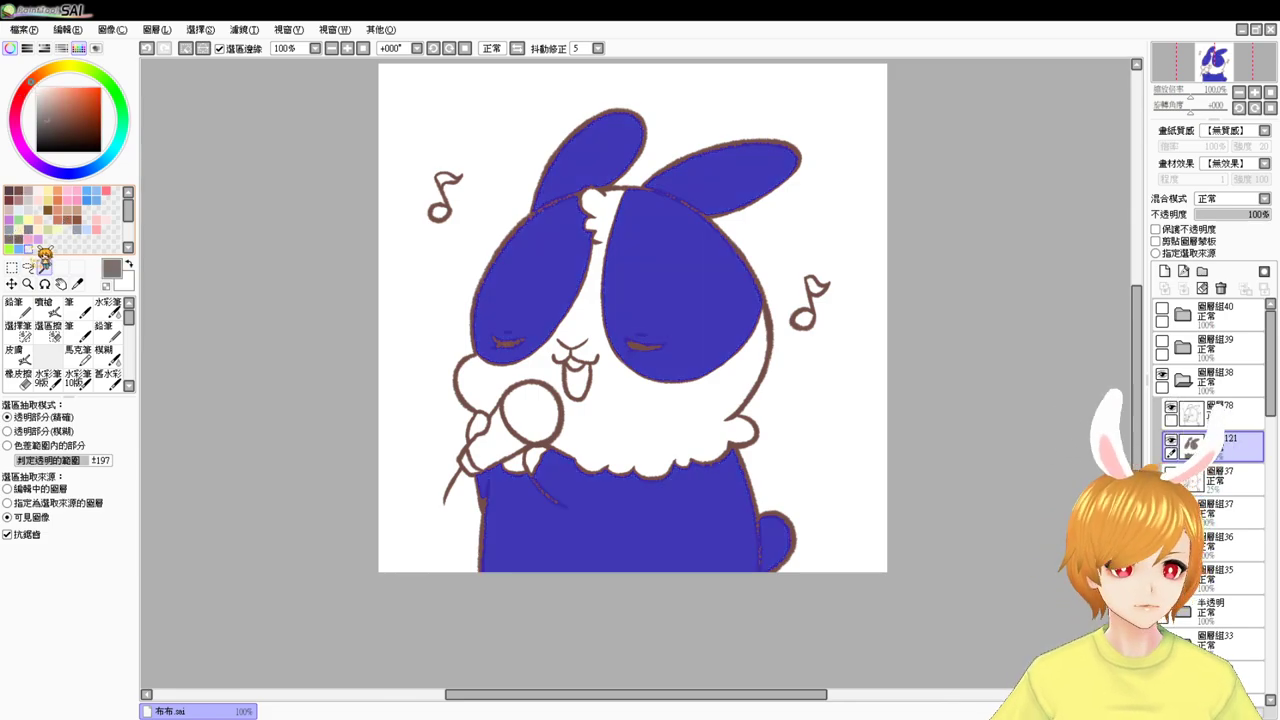
pyautogui.click(46, 308)
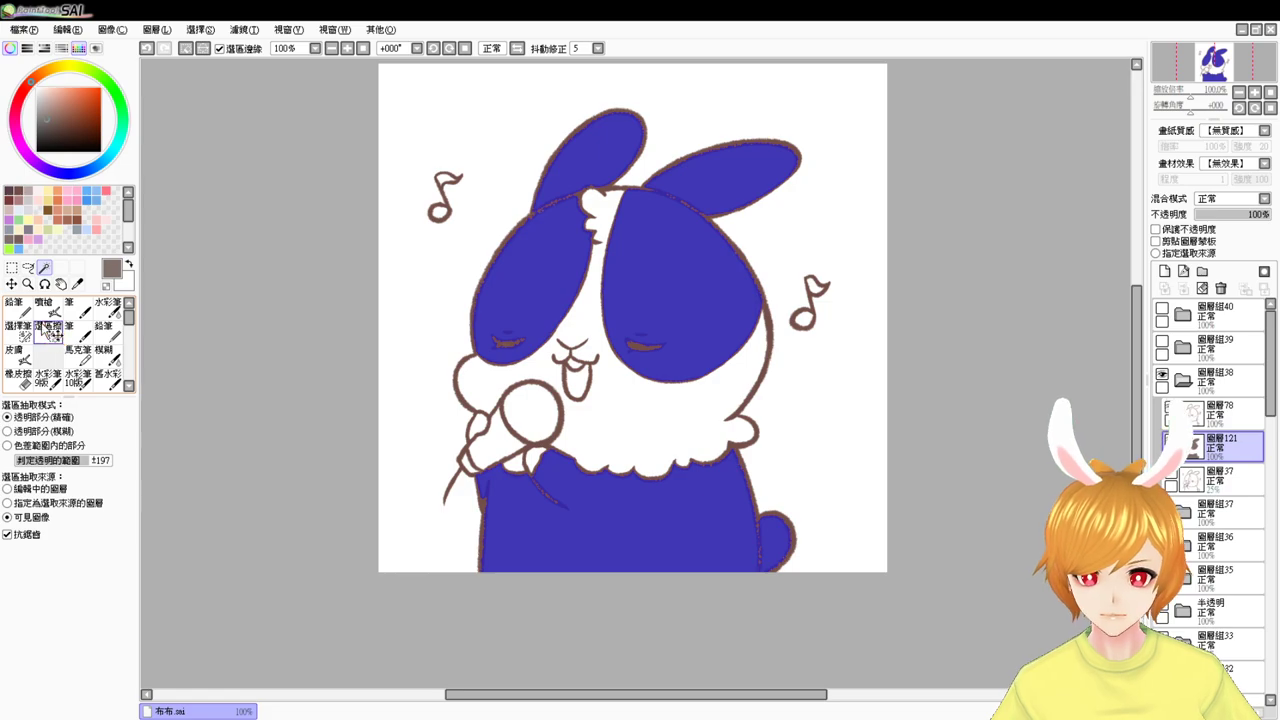
pyautogui.hotkey('ctrl', 'd')
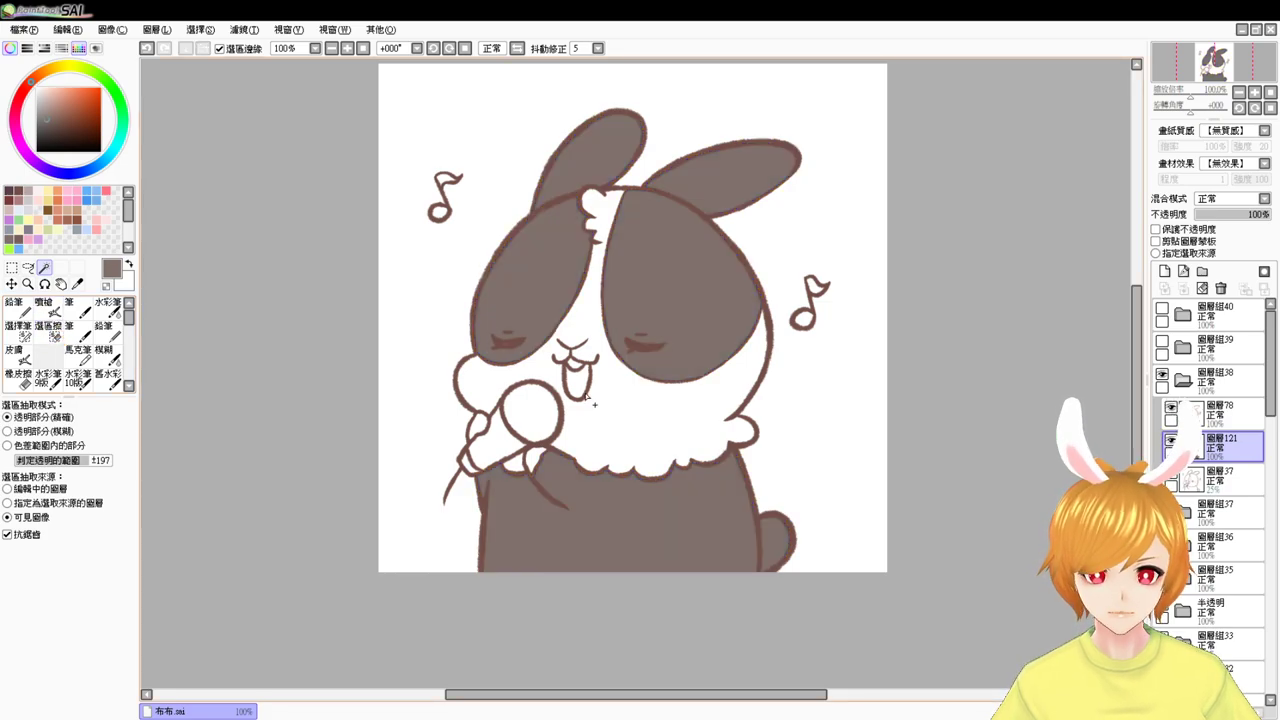
# - Fill the singing rabbit's central stripe, muzzle, ruff and paws with white and deselect
pyautogui.click(617, 416)
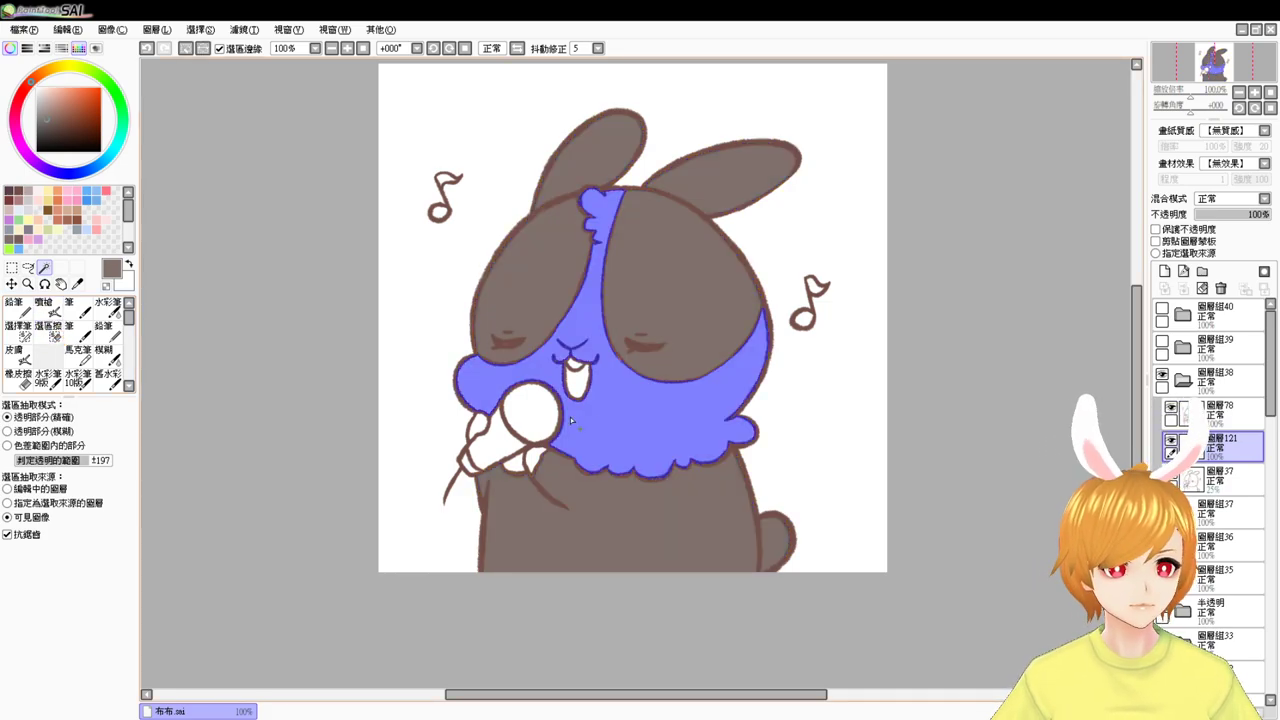
pyautogui.click(488, 430)
pyautogui.click(540, 461)
pyautogui.click(514, 463)
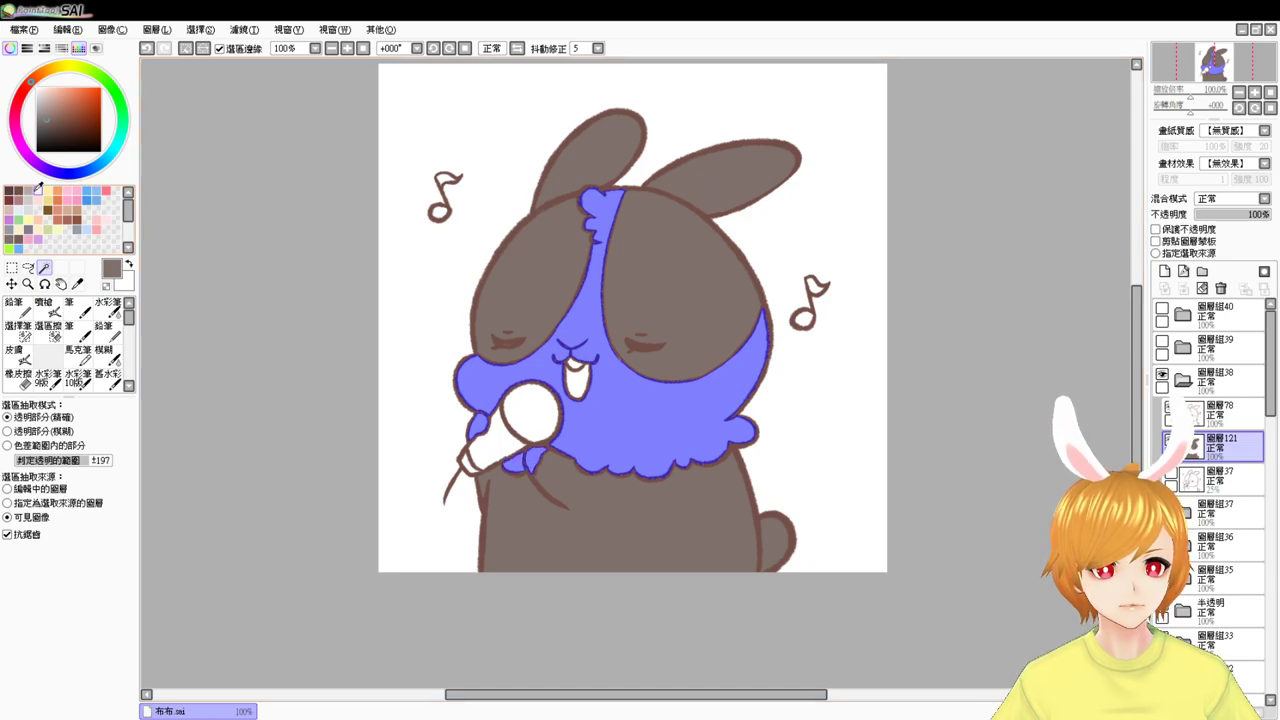
pyautogui.click(36, 88)
pyautogui.hotkey('ctrl', 'f')
pyautogui.hotkey('ctrl', 'd')
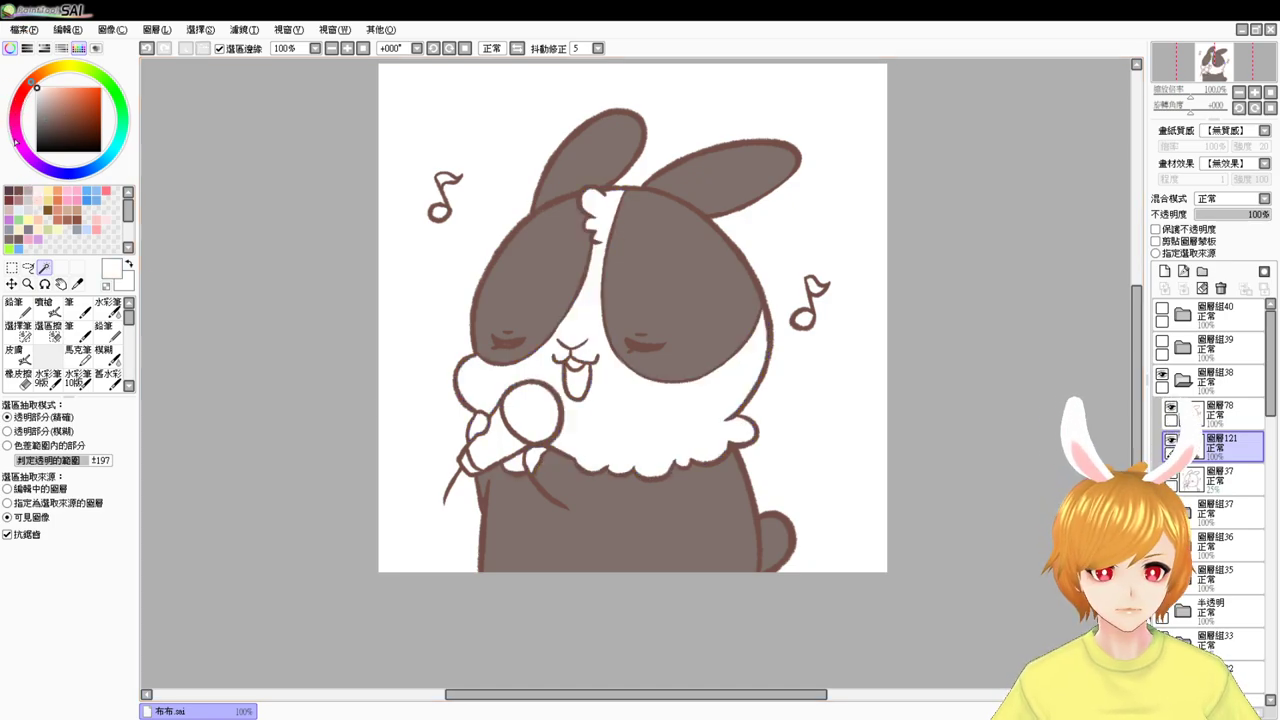
pyautogui.click(573, 368)
pyautogui.click(577, 388)
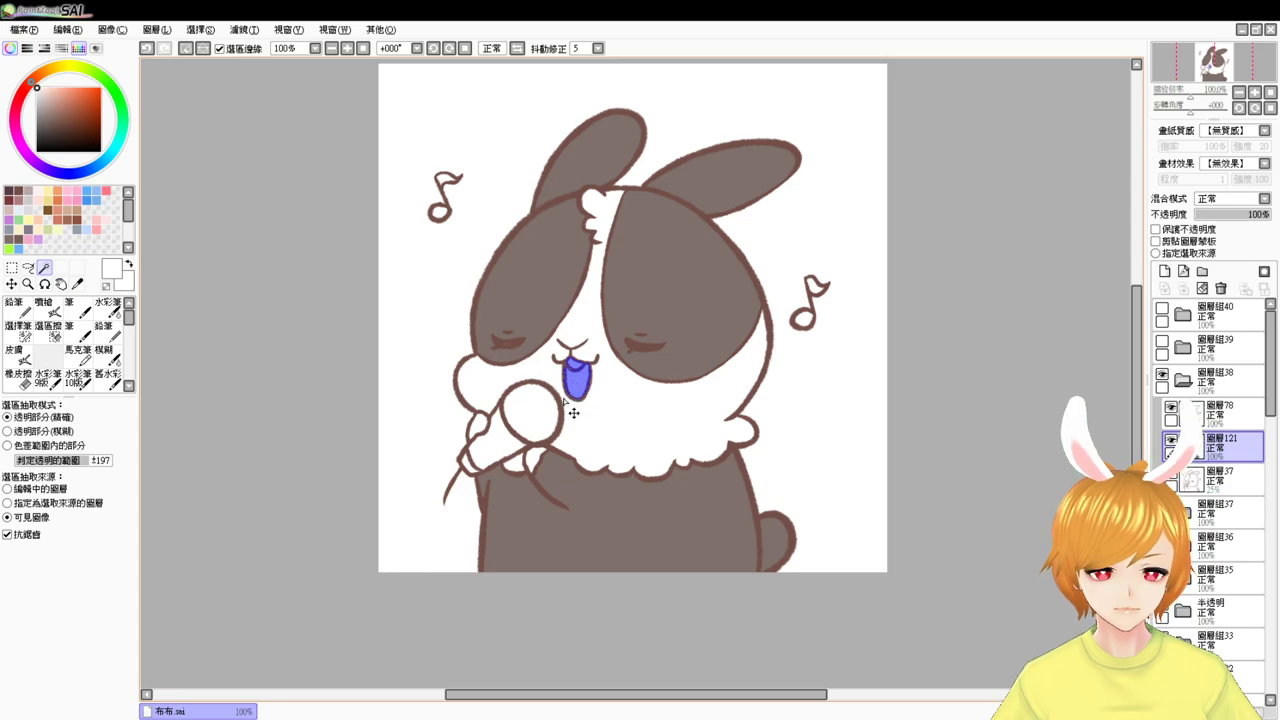
pyautogui.hotkey('ctrl', 'f')
pyautogui.hotkey('ctrl', 'd')
pyautogui.hotkey('ctrl', 'z')
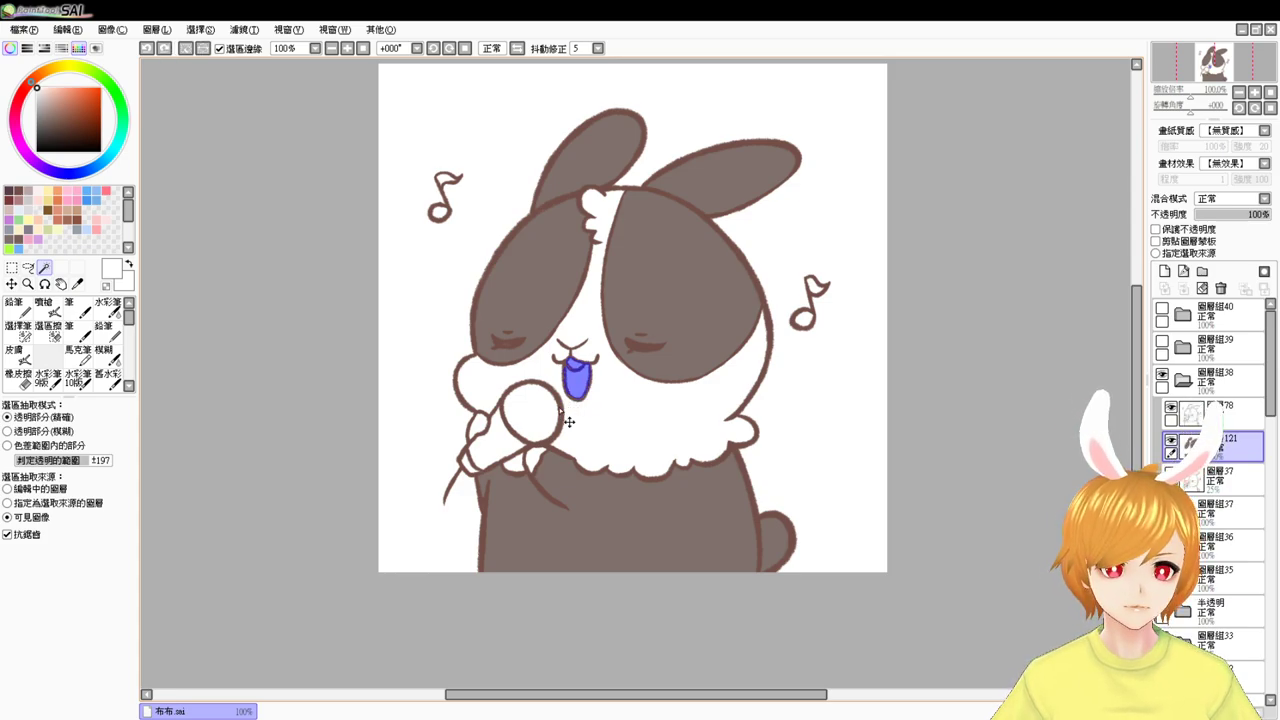
pyautogui.hotkey('ctrl', 'z')
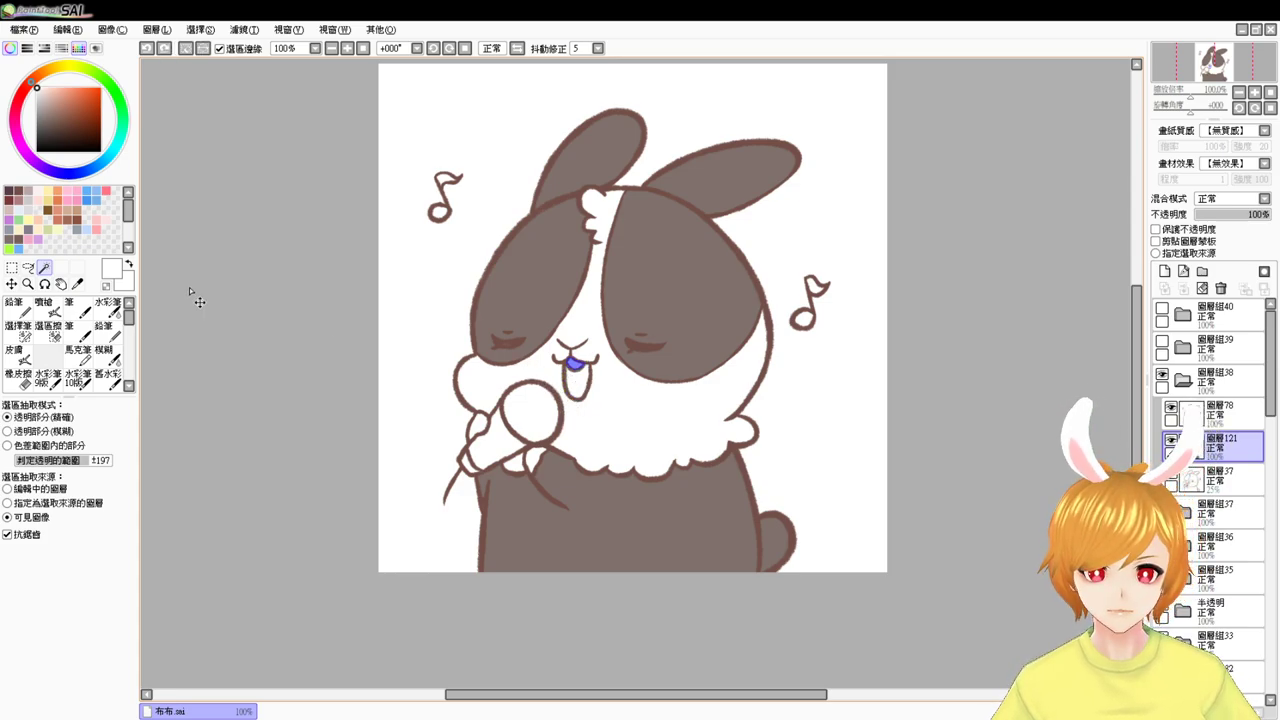
pyautogui.hotkey('ctrl', 'd')
# - Fill the singing rabbit's tongue with pink and deselect
pyautogui.click(576, 383)
pyautogui.click(98, 224)
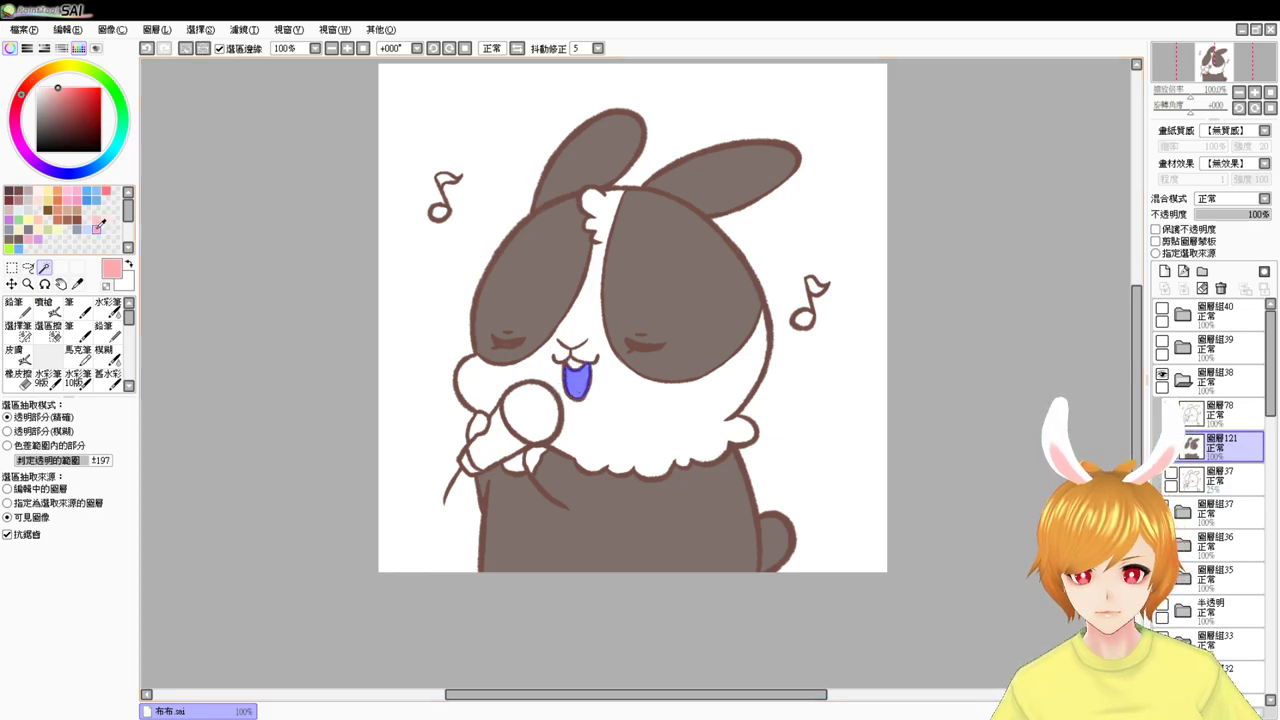
pyautogui.hotkey('ctrl', 'f')
pyautogui.hotkey('ctrl', 'd')
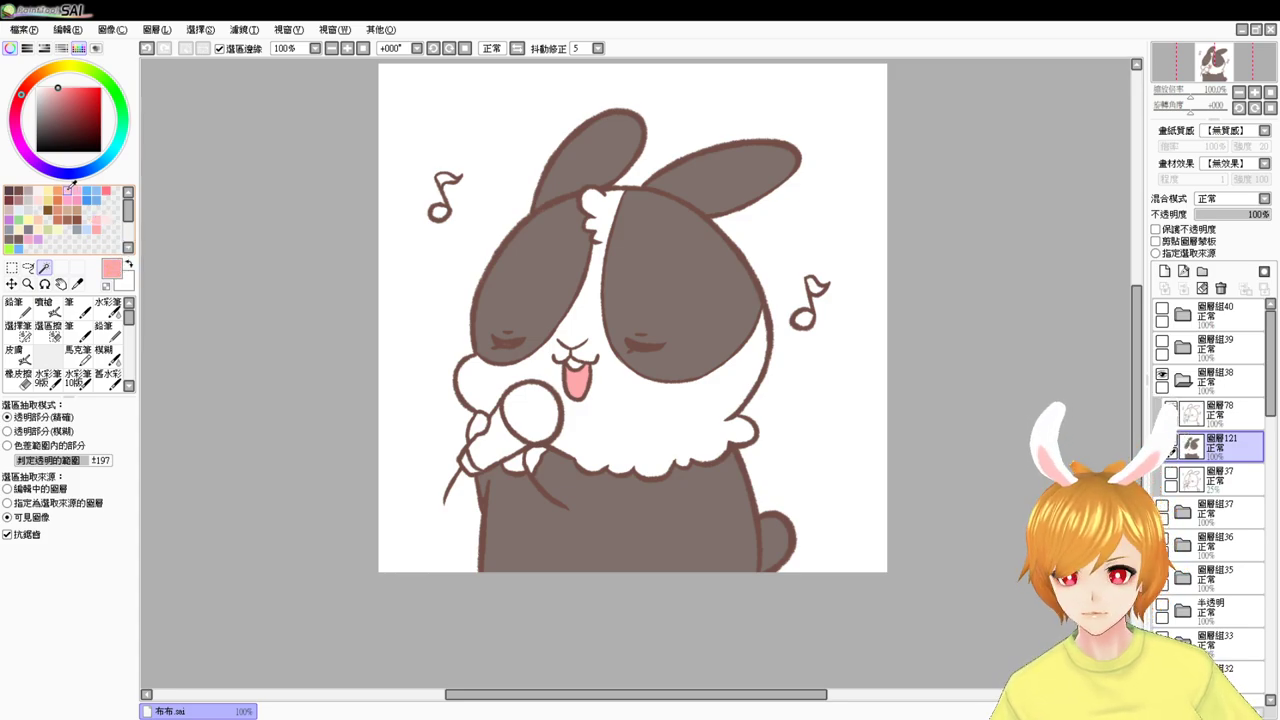
# - Look through the earlier layer groups and preview group 25 over the singing rabbit to check its colouring
pyautogui.scroll(-3, 1208, 436)
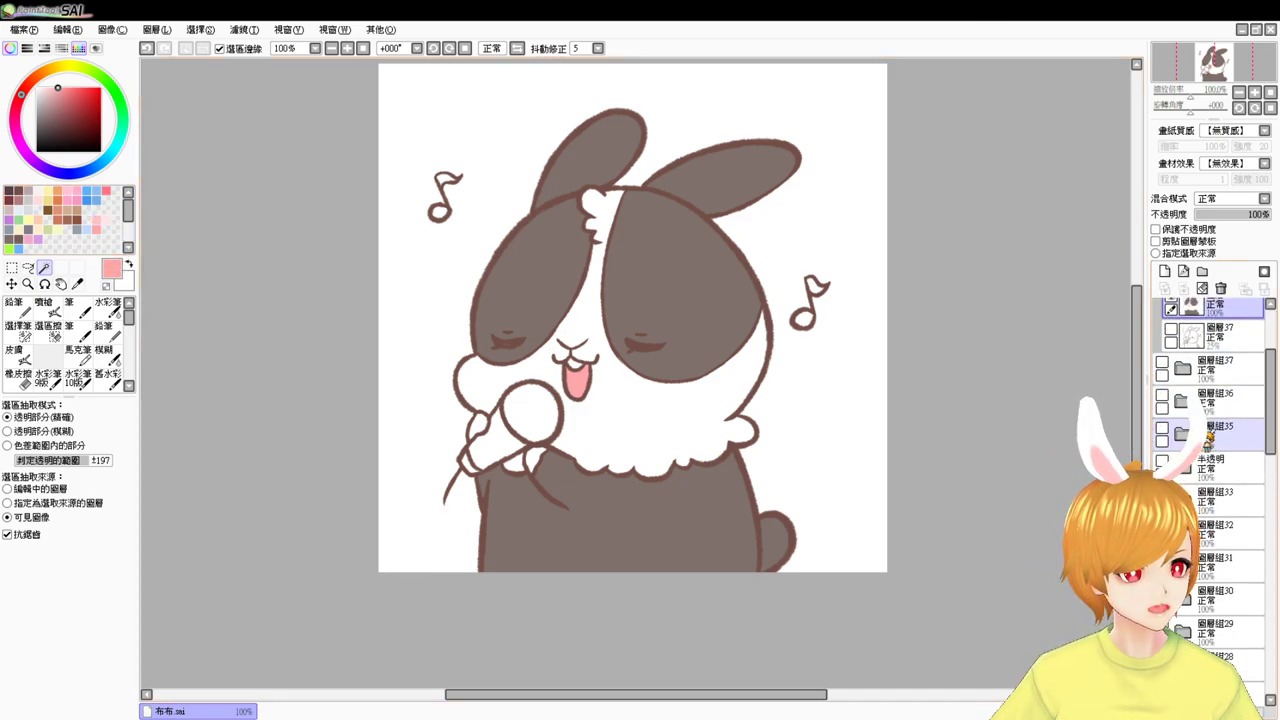
pyautogui.scroll(-8, 1208, 436)
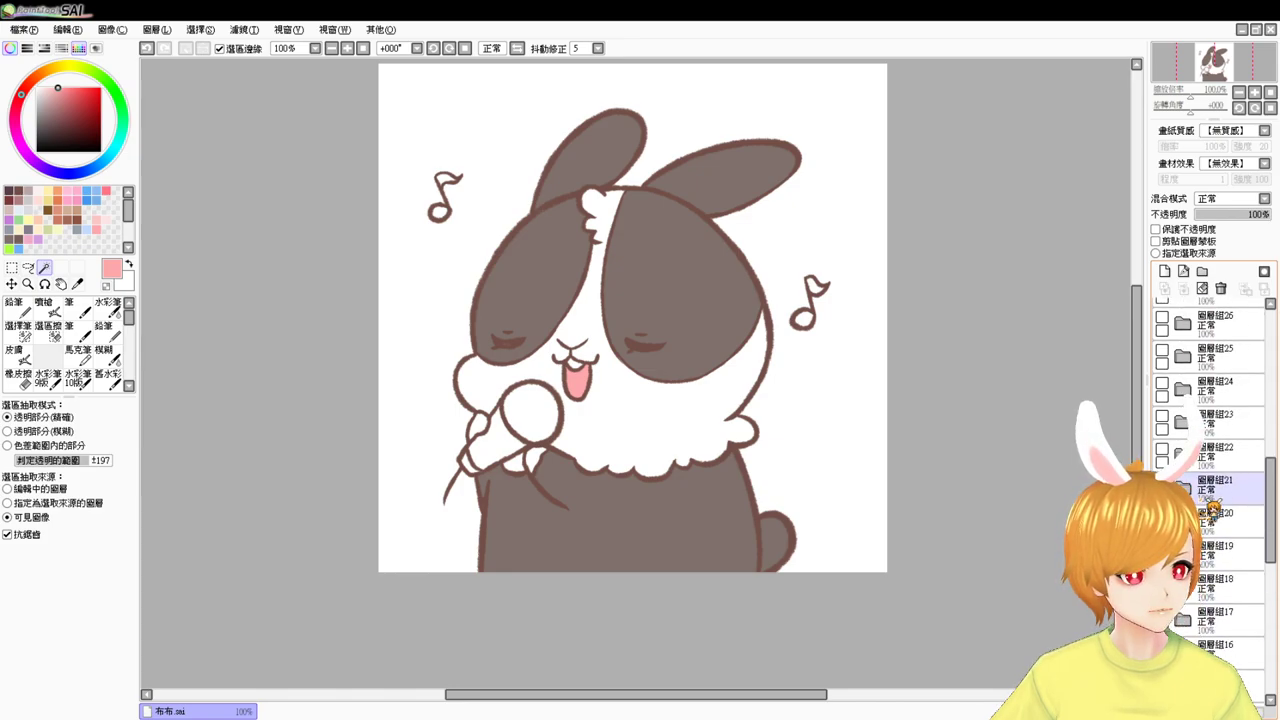
pyautogui.click(1185, 422)
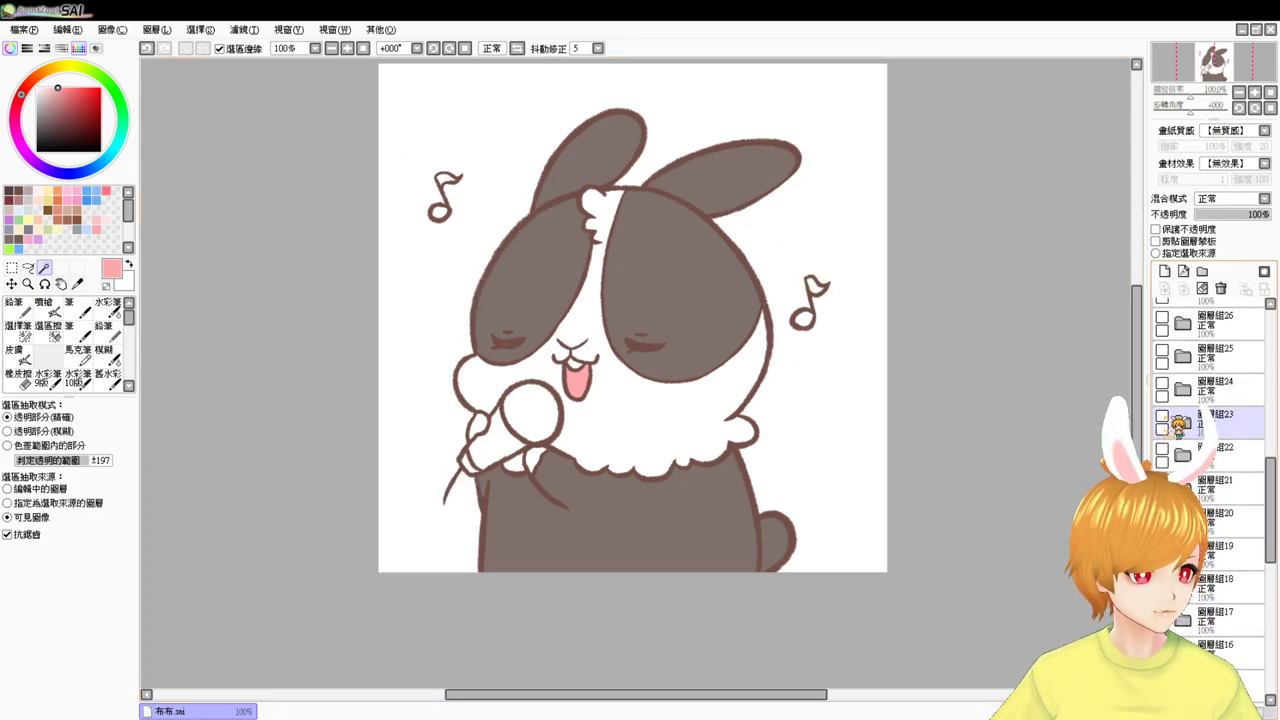
pyautogui.click(1182, 366)
pyautogui.click(1162, 350)
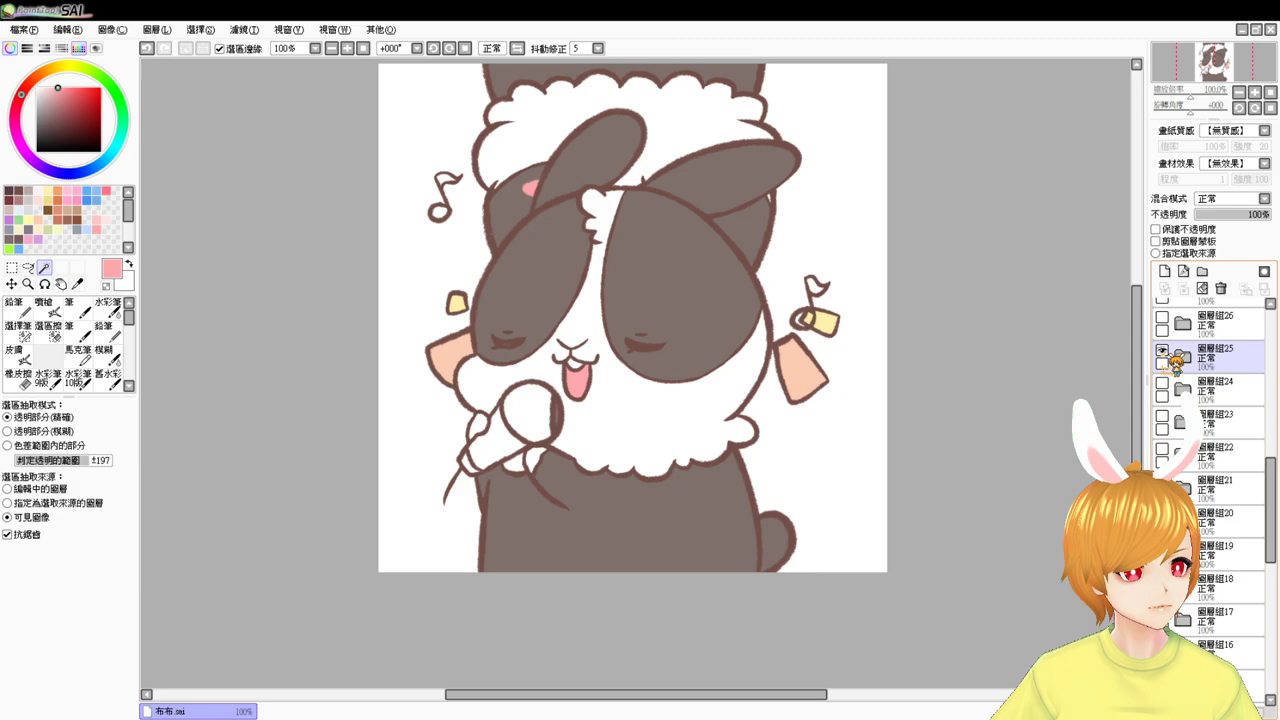
pyautogui.click(1162, 350)
pyautogui.scroll(2, 1200, 370)
pyautogui.click(1213, 376)
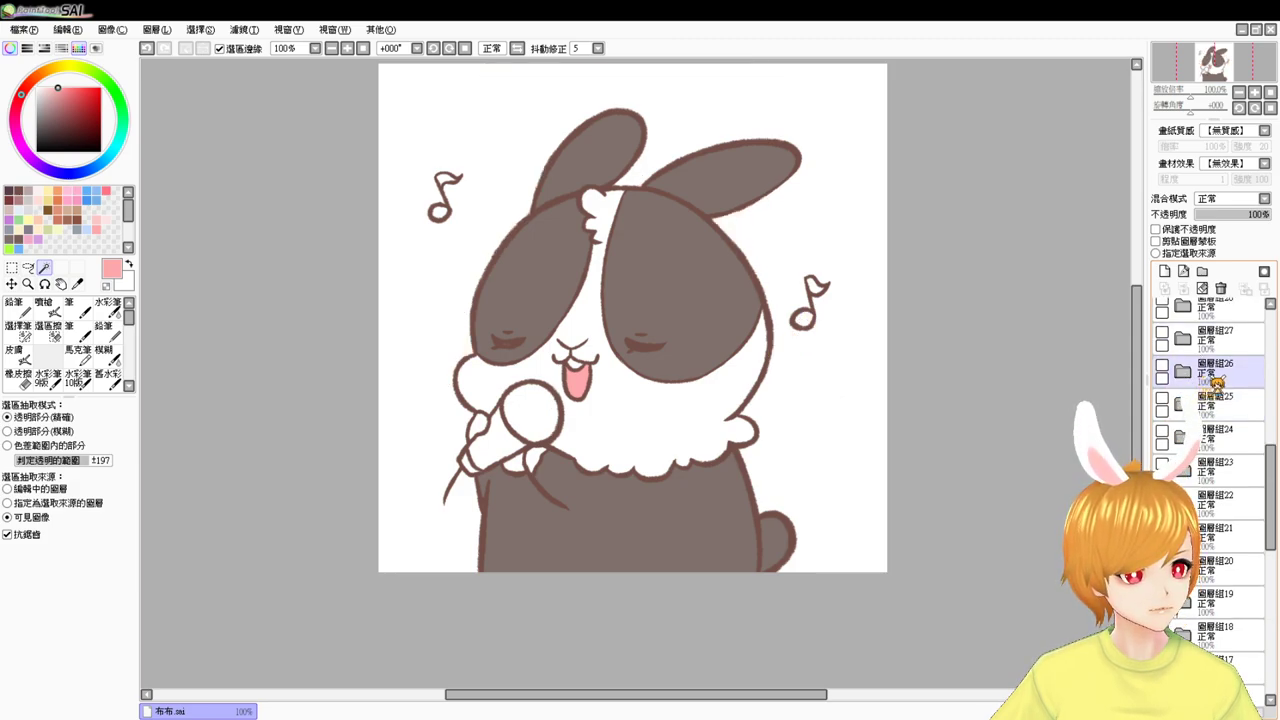
pyautogui.scroll(10, 1216, 384)
pyautogui.click(1221, 380)
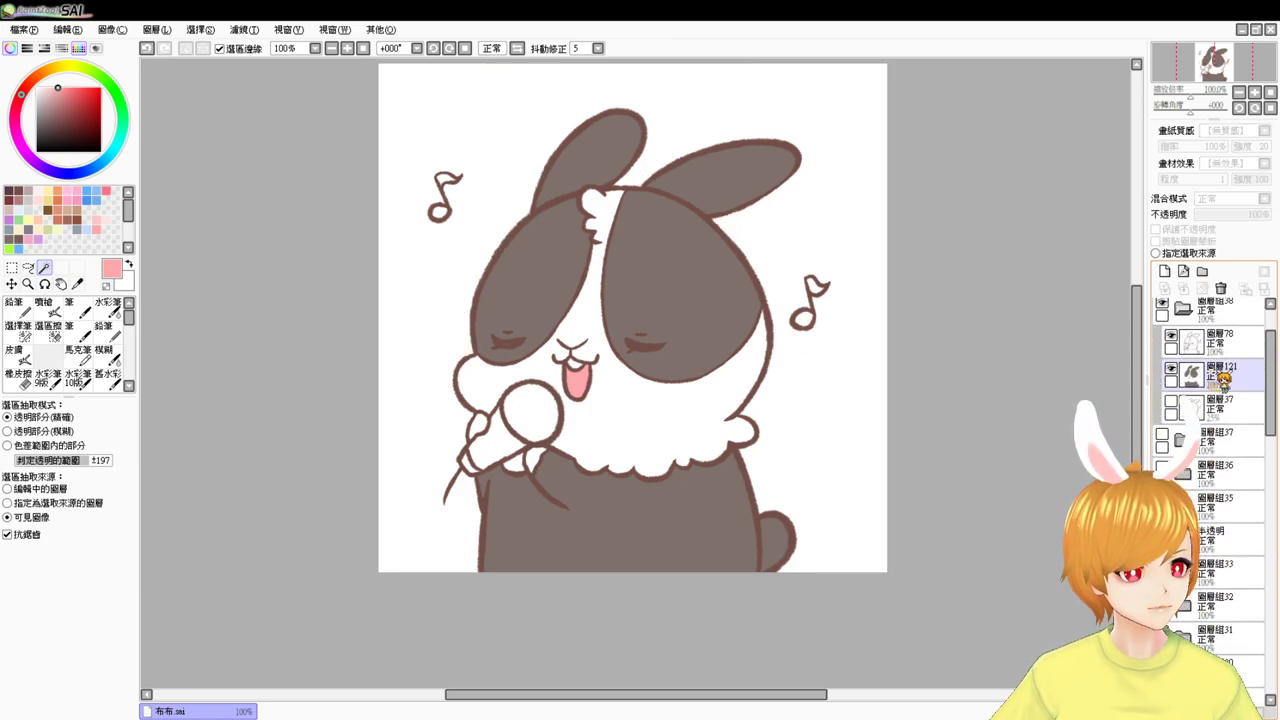
# - Hide group 38 and show group 27 with the sprout-topped rabbit
pyautogui.click(1162, 302)
pyautogui.scroll(-3, 1210, 420)
pyautogui.click(1185, 508)
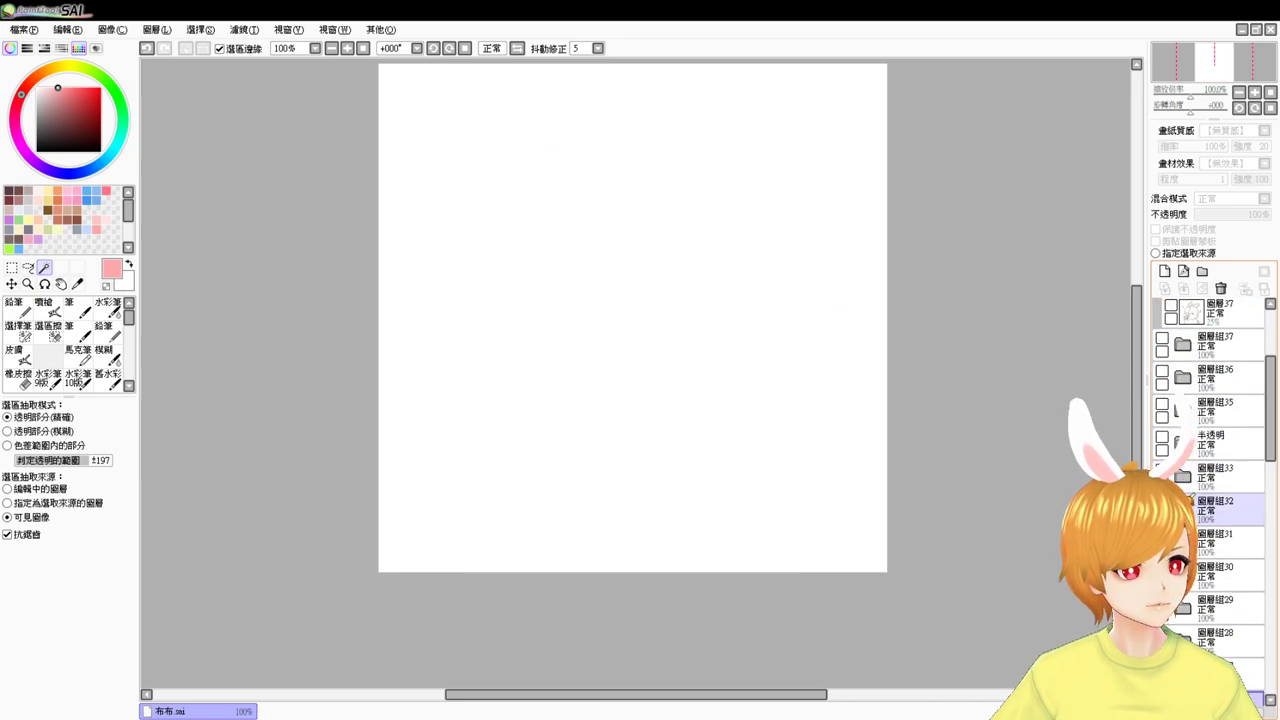
pyautogui.scroll(-3, 1190, 503)
pyautogui.click(1164, 607)
pyautogui.click(1164, 607)
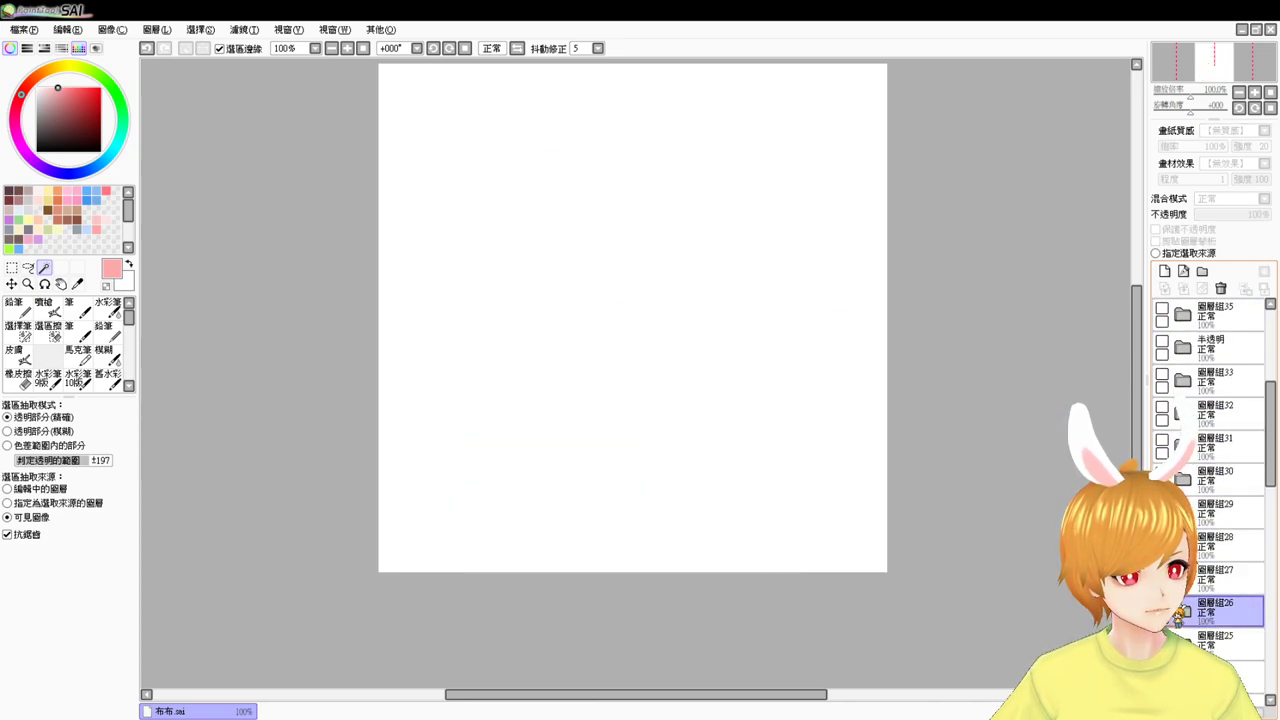
pyautogui.click(1163, 573)
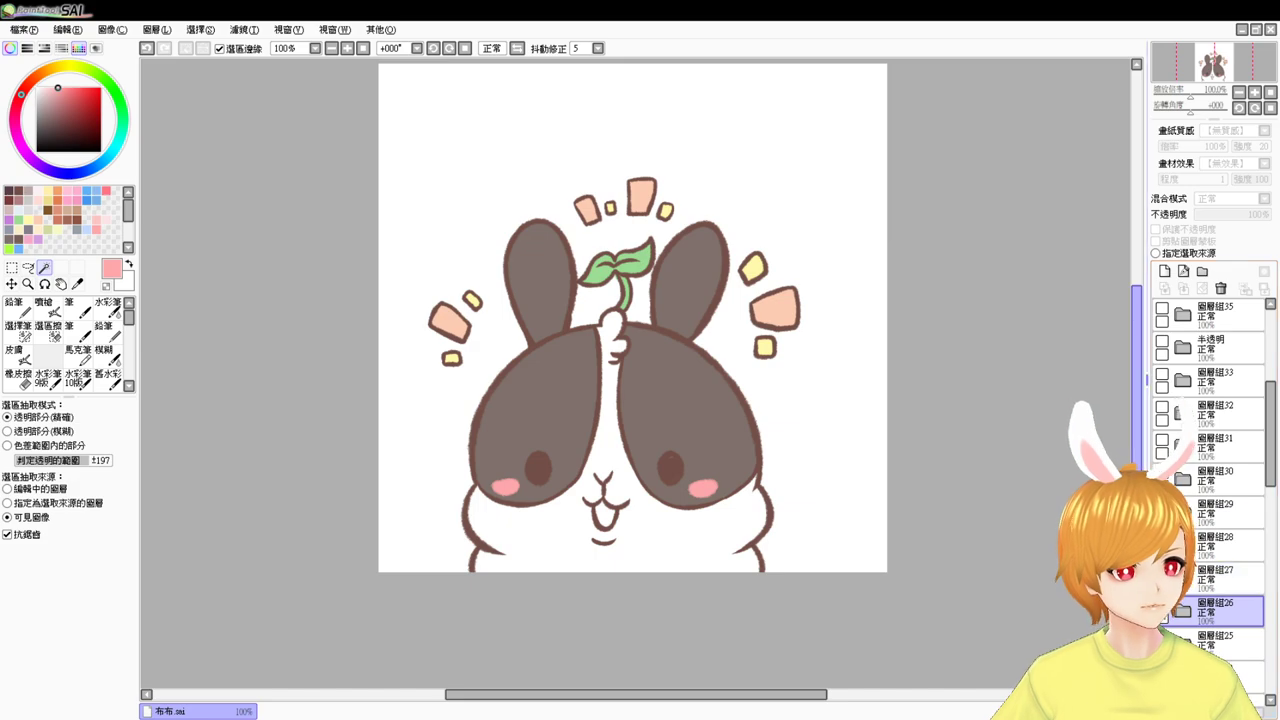
# - Fill the sprout-topped rabbit's open mouth with pink on layer 110 in group 27 and deselect
pyautogui.click(1184, 578)
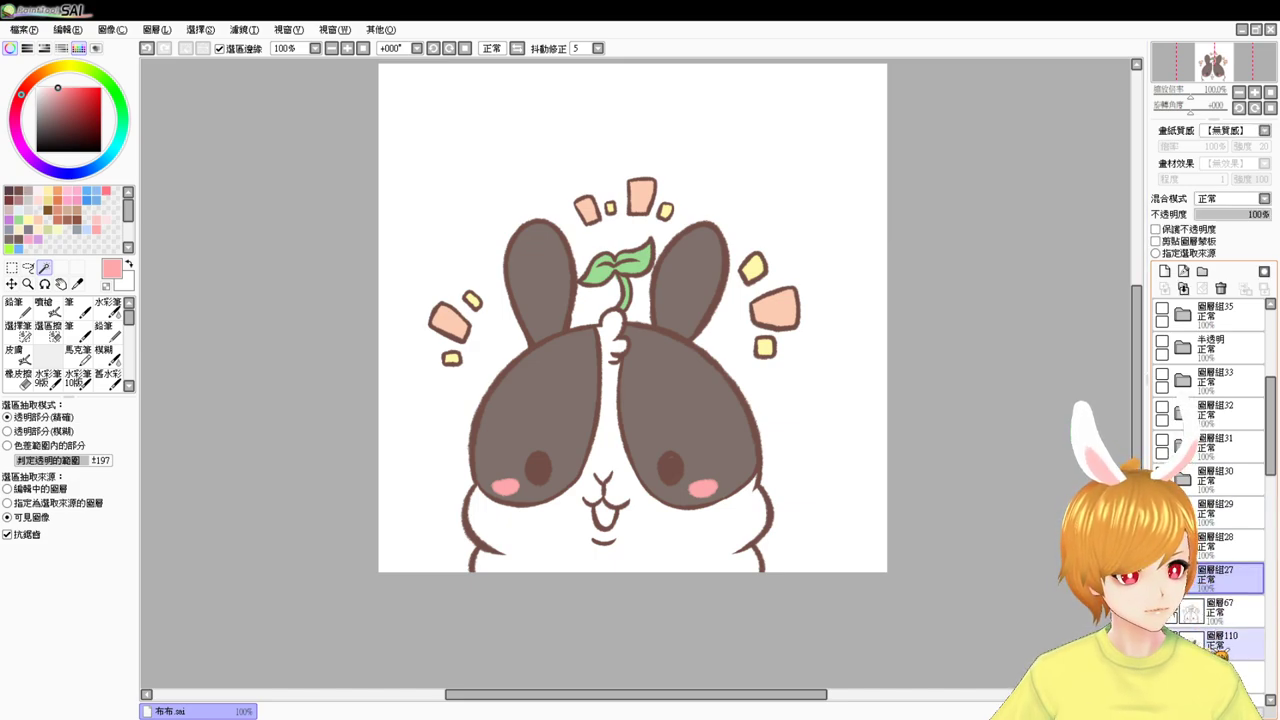
pyautogui.click(1171, 638)
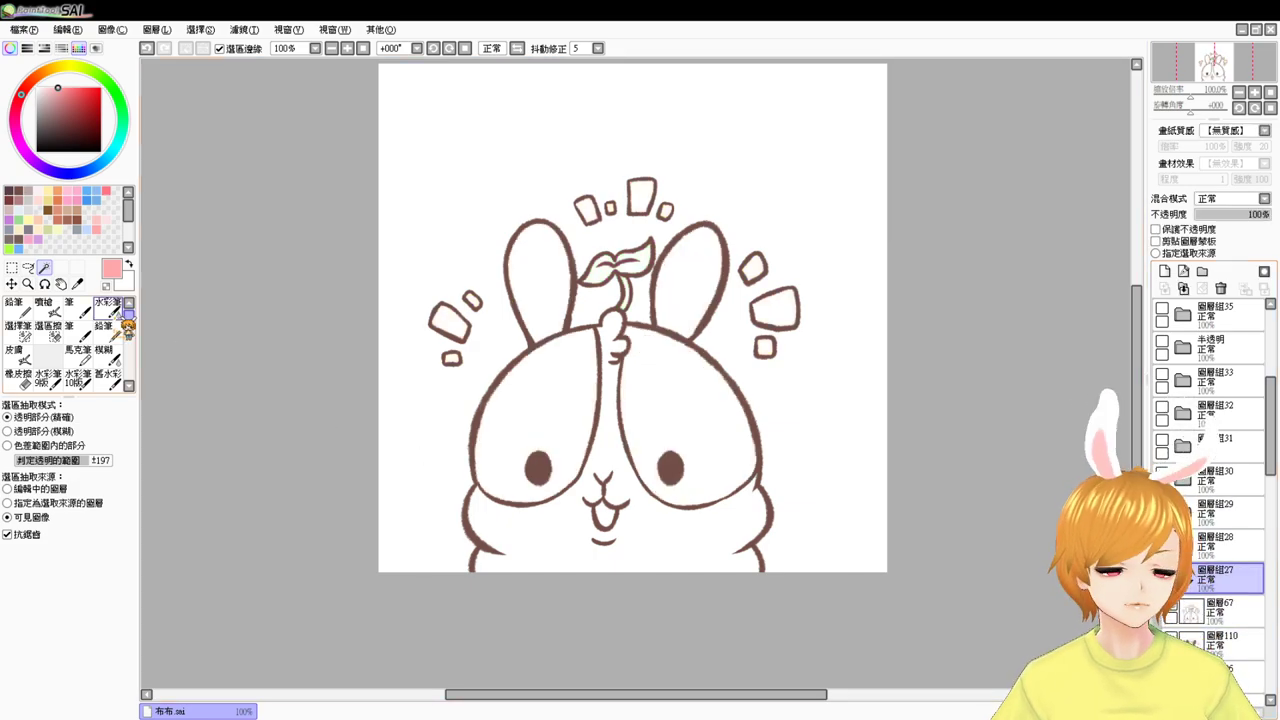
pyautogui.click(603, 512)
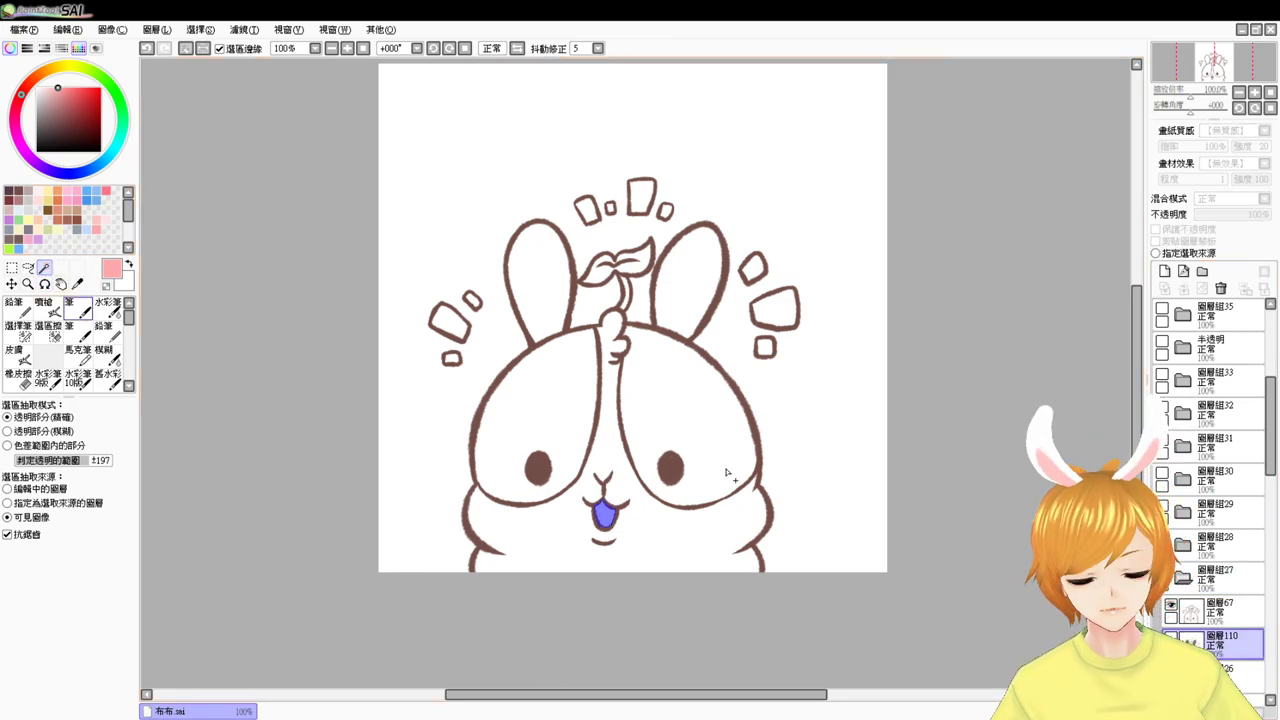
pyautogui.click(1171, 638)
pyautogui.hotkey('ctrl', 'd')
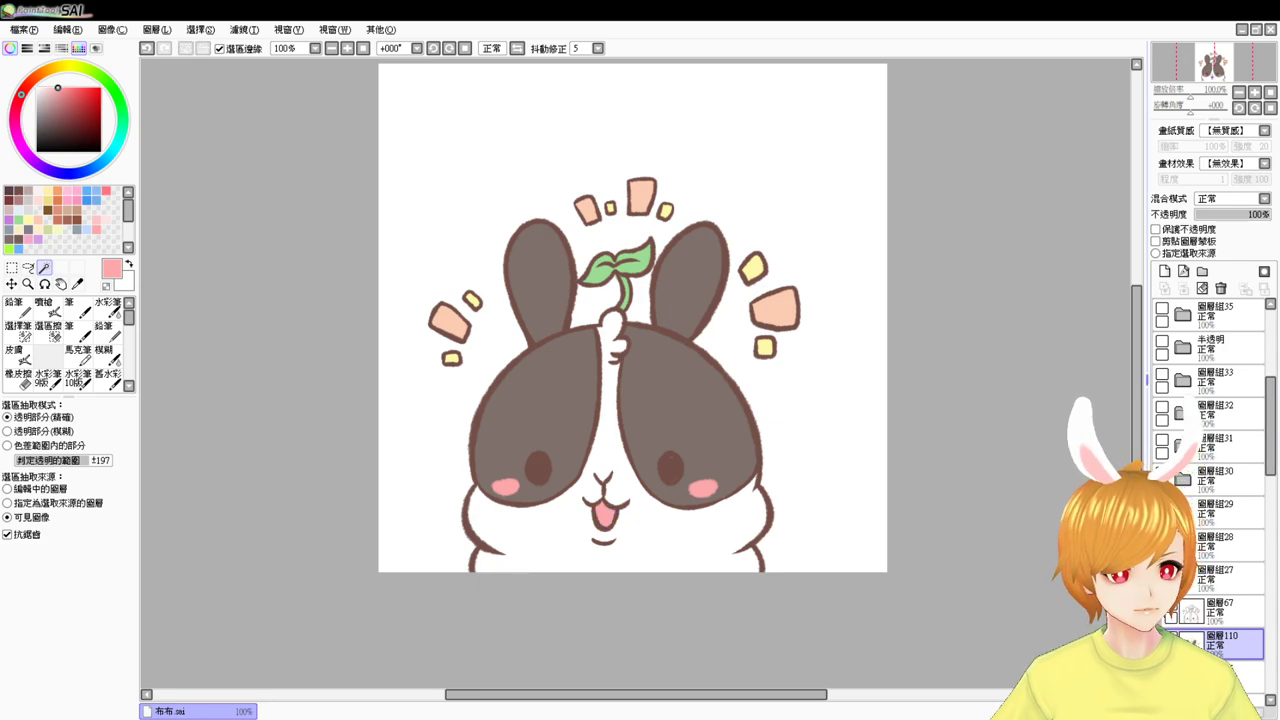
# - Collapse and hide group 27 and show group 38 with the singing rabbit again
pyautogui.moveTo(1270, 462); pyautogui.dragTo(1274, 372)
pyautogui.click(1183, 586)
pyautogui.click(1162, 580)
pyautogui.click(1195, 387)
pyautogui.click(1162, 374)
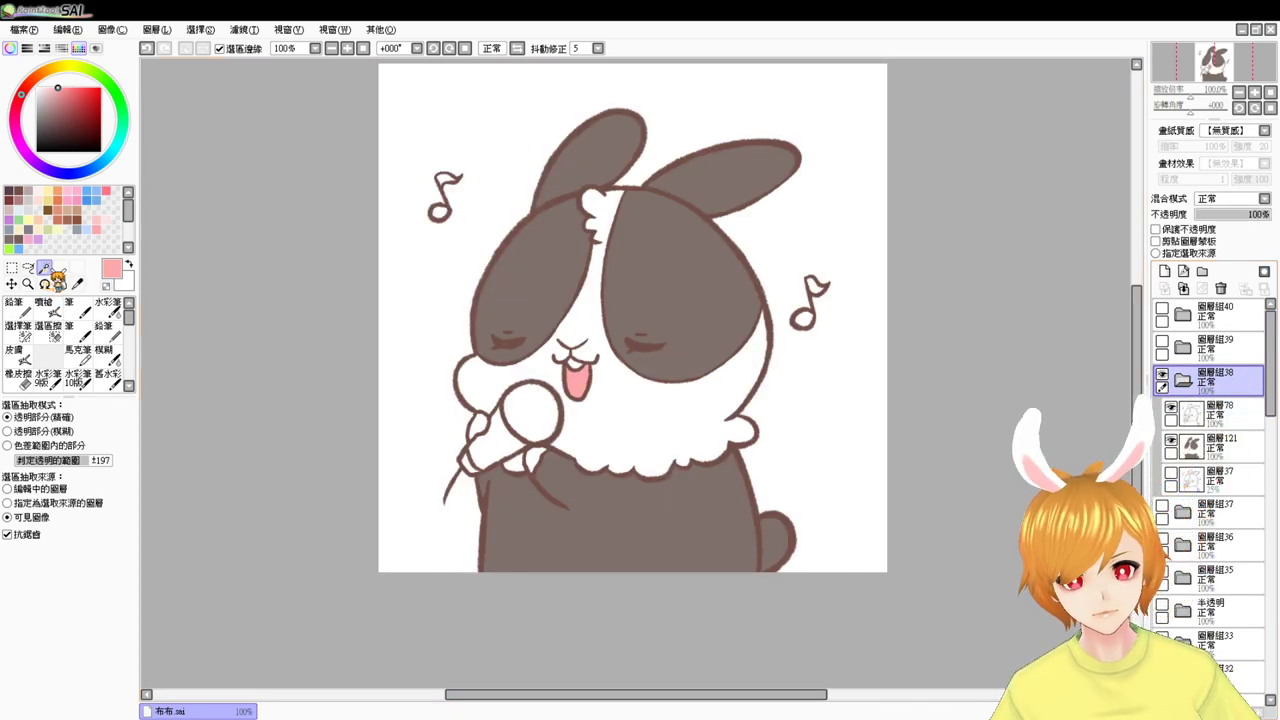
# - Fill the microphone's handle with light grey on layer 121 in group 38 and deselect
pyautogui.click(474, 452)
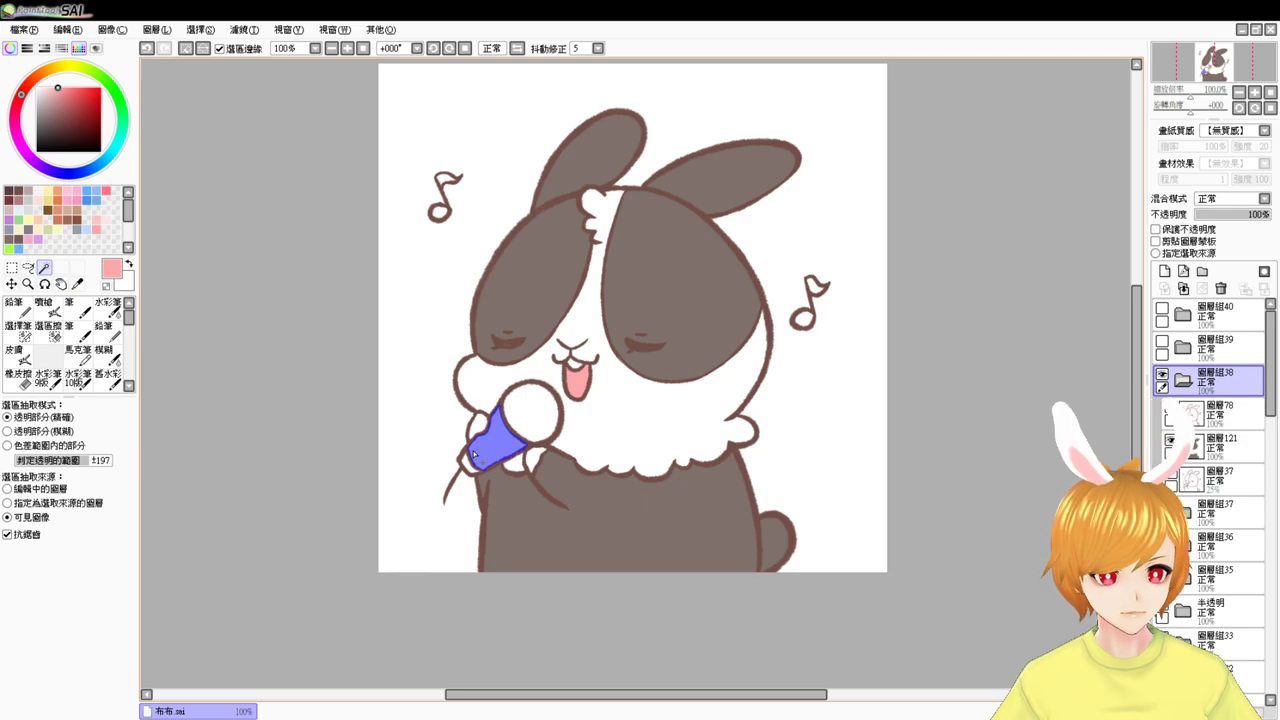
pyautogui.scroll(2, 482, 465)
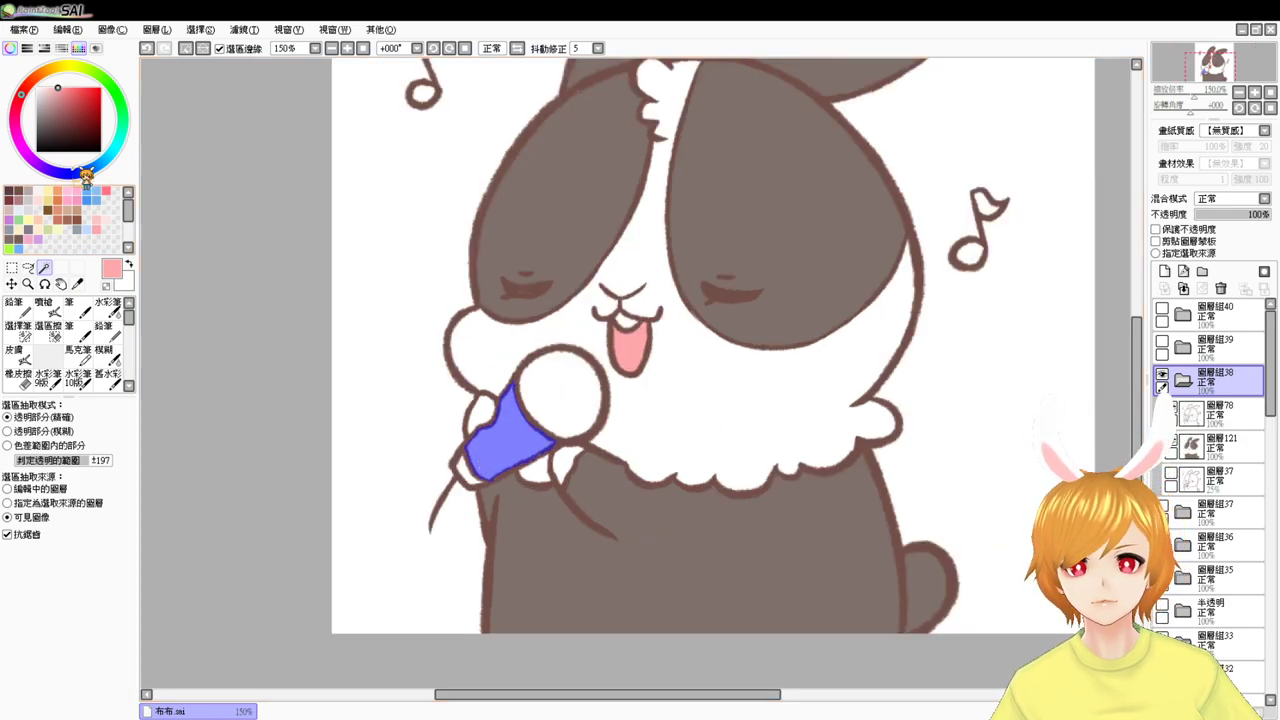
pyautogui.click(30, 194)
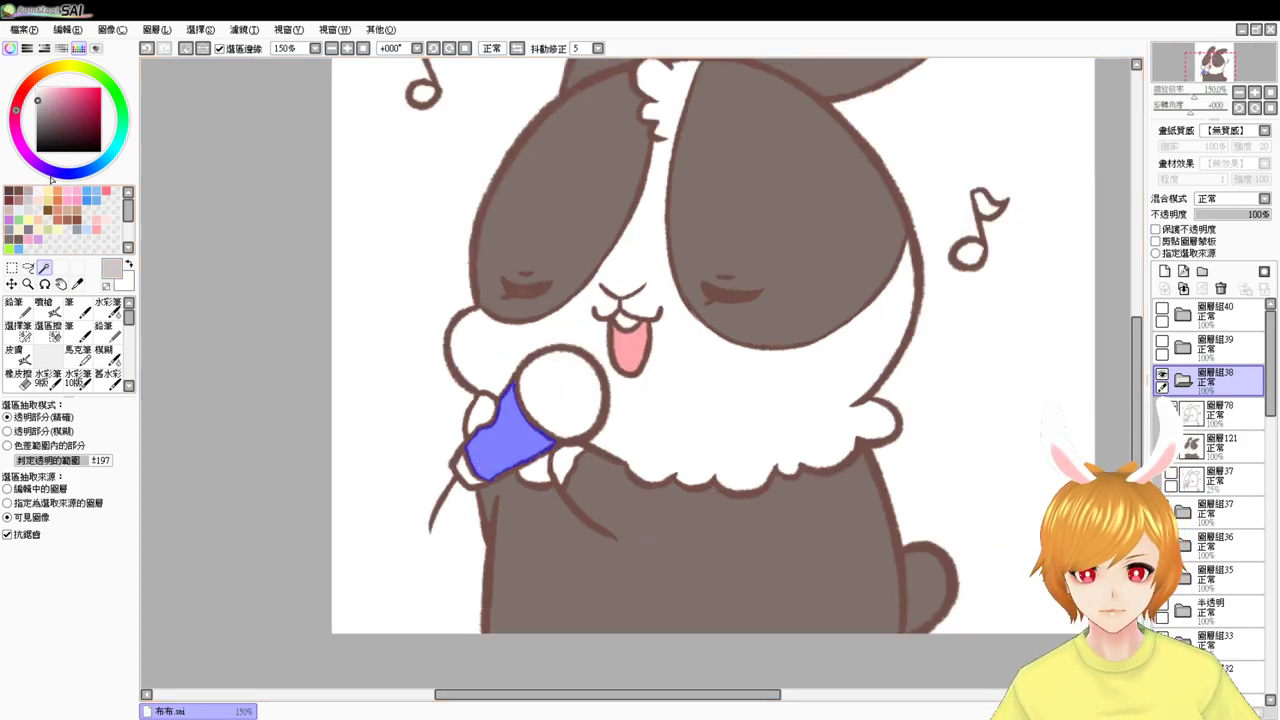
pyautogui.click(55, 229)
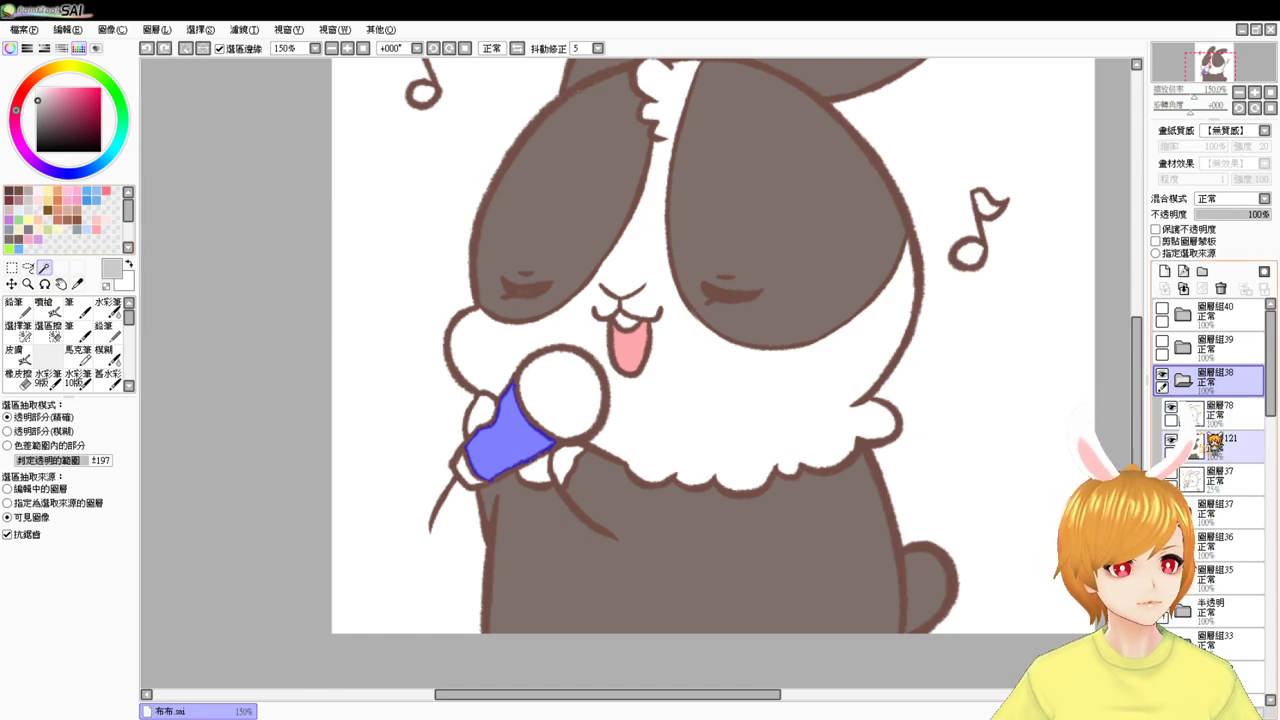
pyautogui.hotkey('ctrl', 'd')
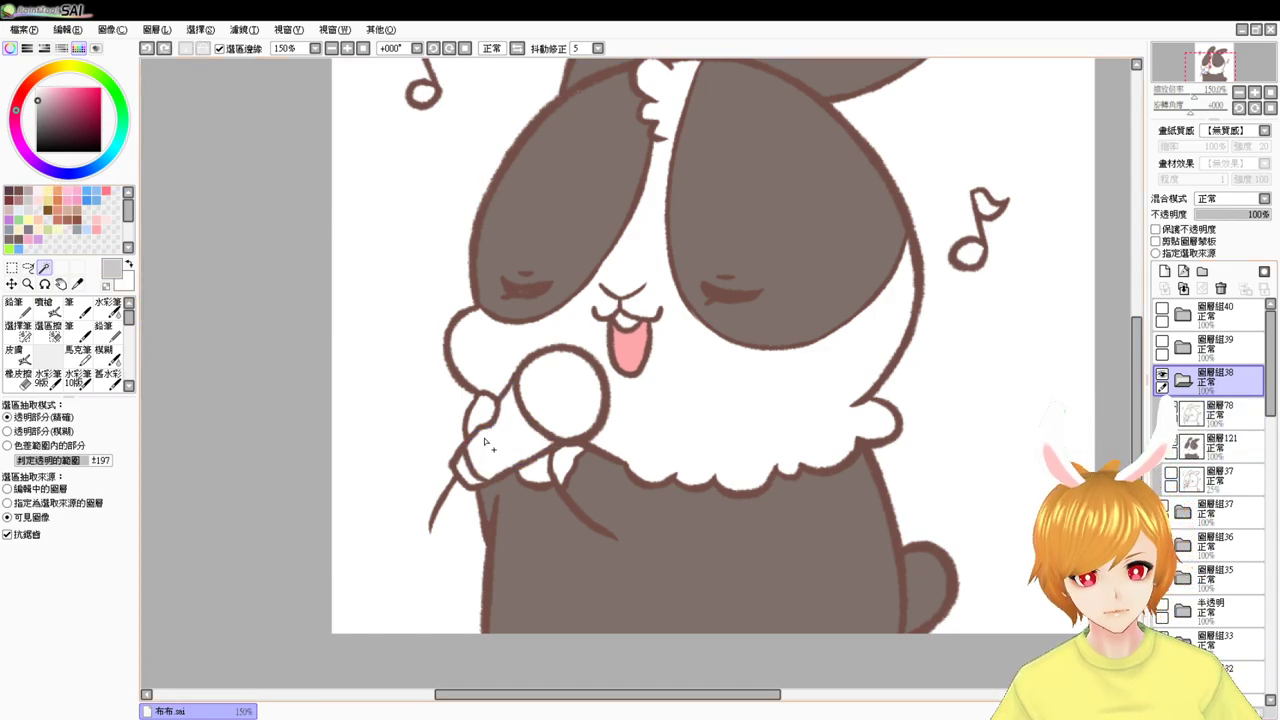
pyautogui.click(485, 441)
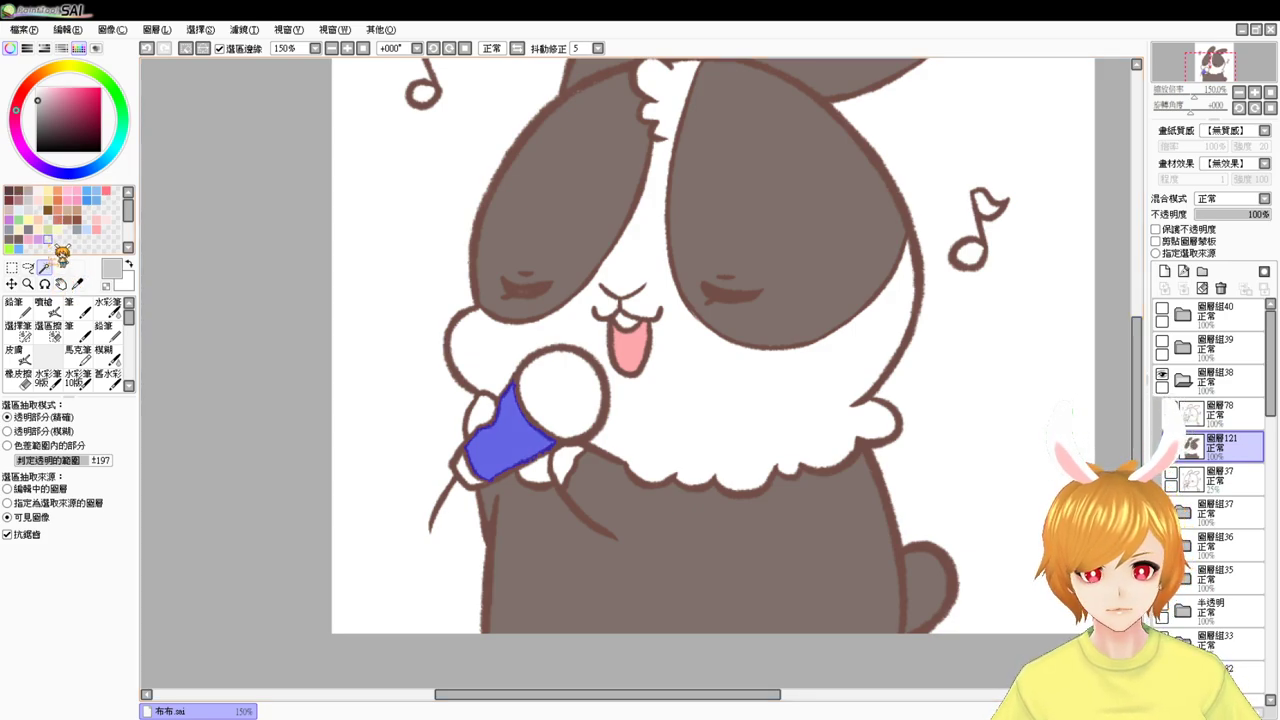
pyautogui.hotkey('ctrl', 'd')
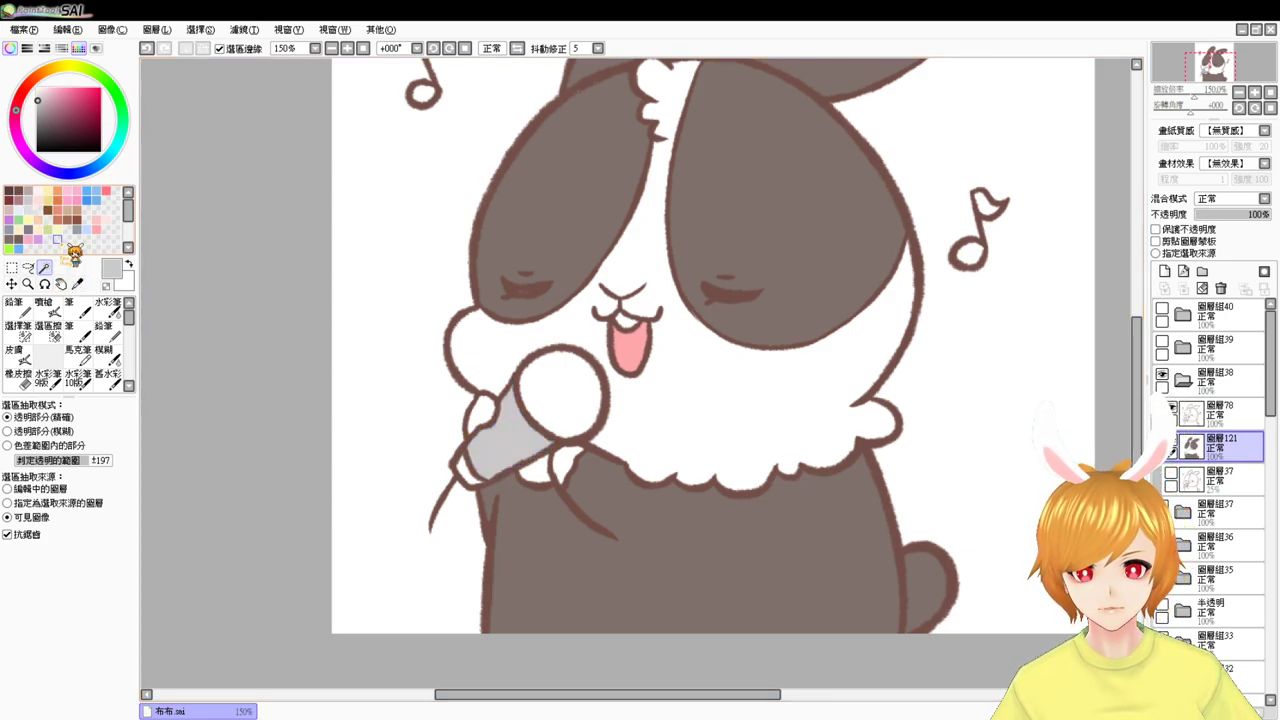
# - Fill the microphone's small end cap and its round head with a darker grey on layer 121
pyautogui.click(467, 470)
pyautogui.hotkey('ctrl', 'd')
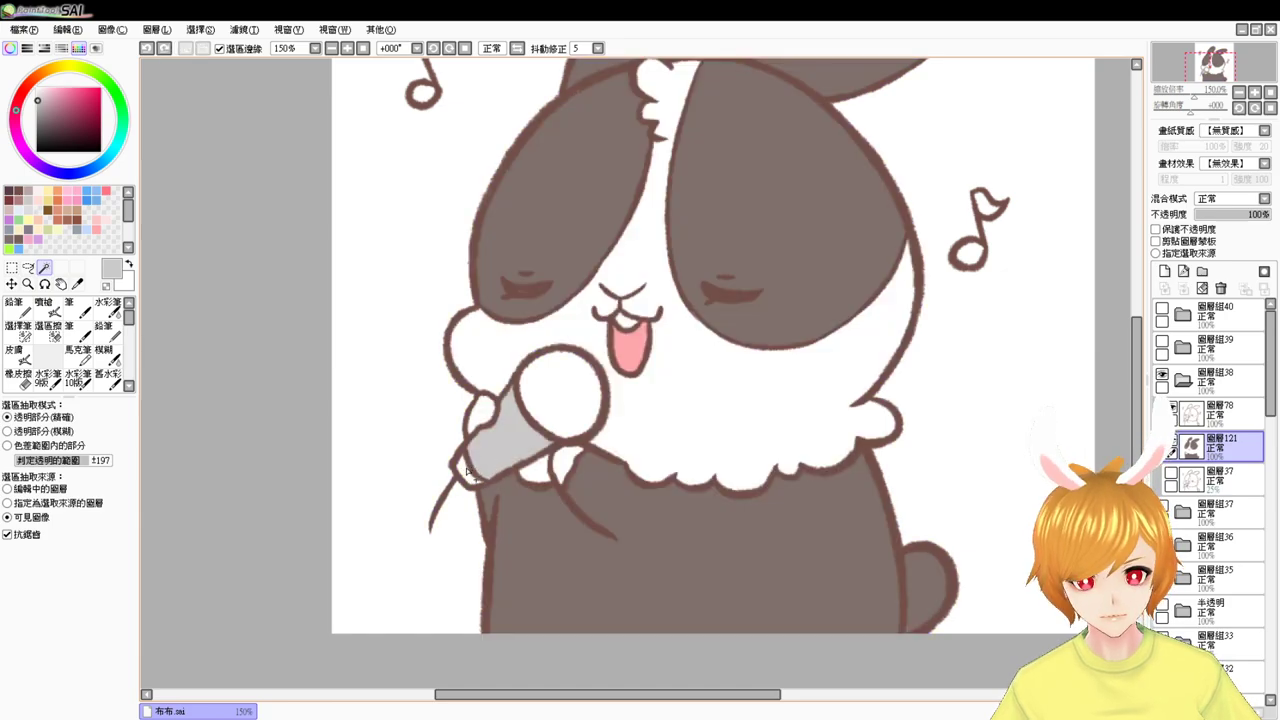
pyautogui.click(467, 470)
pyautogui.click(36, 113)
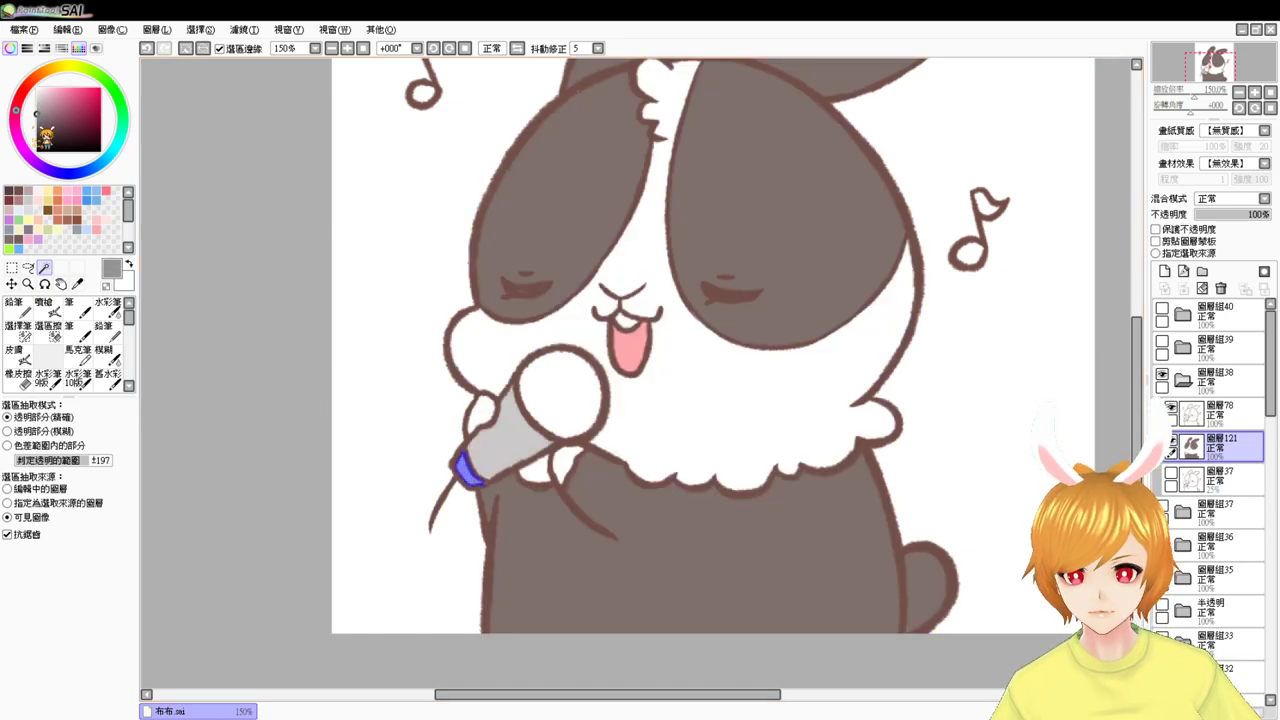
pyautogui.hotkey('ctrl', 'd')
pyautogui.click(540, 384)
pyautogui.hotkey('ctrl', 'f')
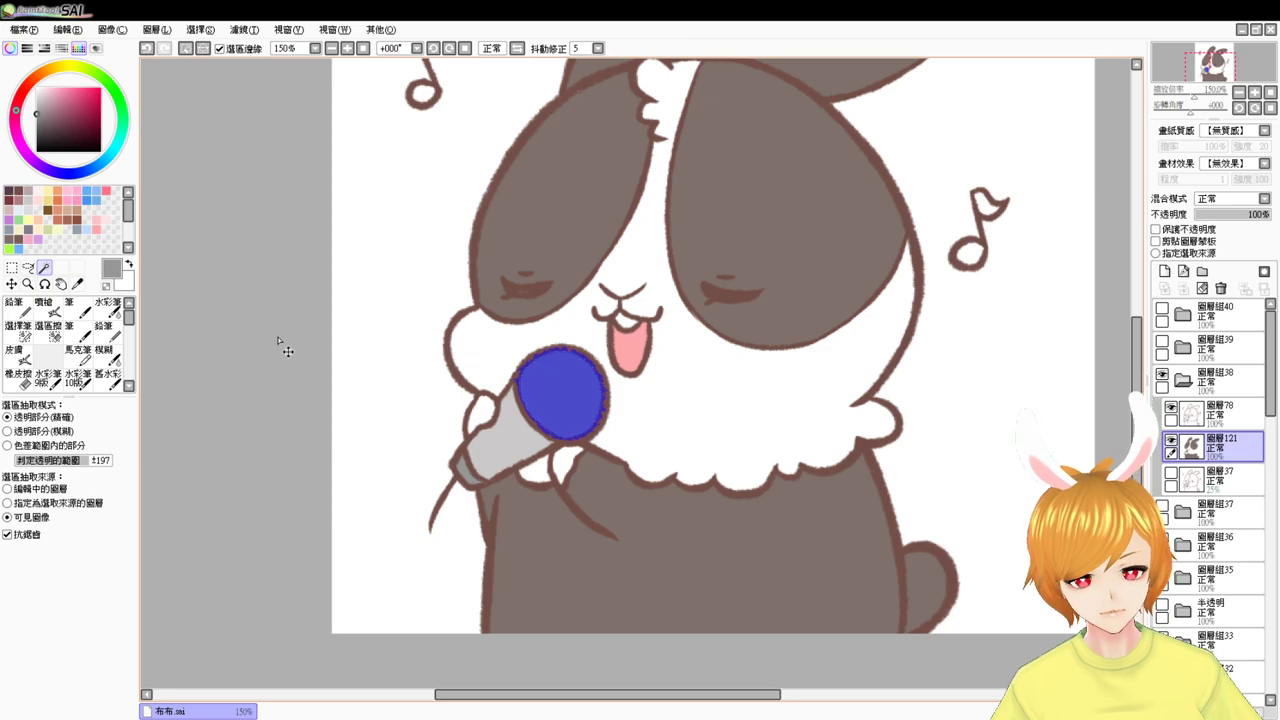
# - Try painting light grey highlights and spots inside the microphone's round head, and undo them
pyautogui.click(44, 308)
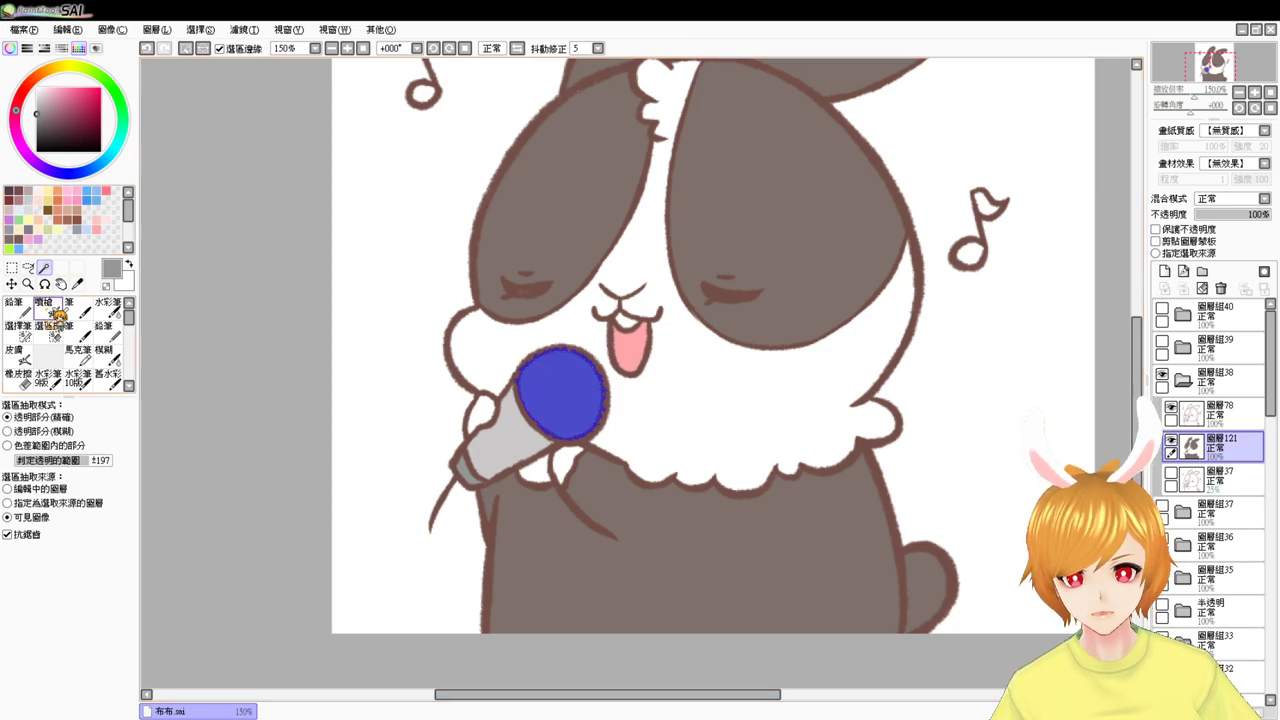
pyautogui.keyDown('alt'); pyautogui.click(512, 434); pyautogui.keyUp('alt')
pyautogui.moveTo(570, 341)
pyautogui.mouseDown()
pyautogui.moveTo(536, 373)
pyautogui.moveTo(560, 370)
pyautogui.moveTo(533, 382)
pyautogui.moveTo(581, 370)
pyautogui.moveTo(568, 366)
pyautogui.moveTo(559, 401)
pyautogui.moveTo(541, 402)
pyautogui.moveTo(549, 414)
pyautogui.moveTo(555, 397)
pyautogui.moveTo(543, 402)
pyautogui.moveTo(584, 402)
pyautogui.moveTo(575, 371)
pyautogui.mouseUp()
pyautogui.hotkey('ctrl', 'z')
pyautogui.hotkey('ctrl', 'z')
pyautogui.moveTo(565, 424)
pyautogui.mouseDown()
pyautogui.moveTo(597, 415)
pyautogui.moveTo(600, 378)
pyautogui.mouseUp()
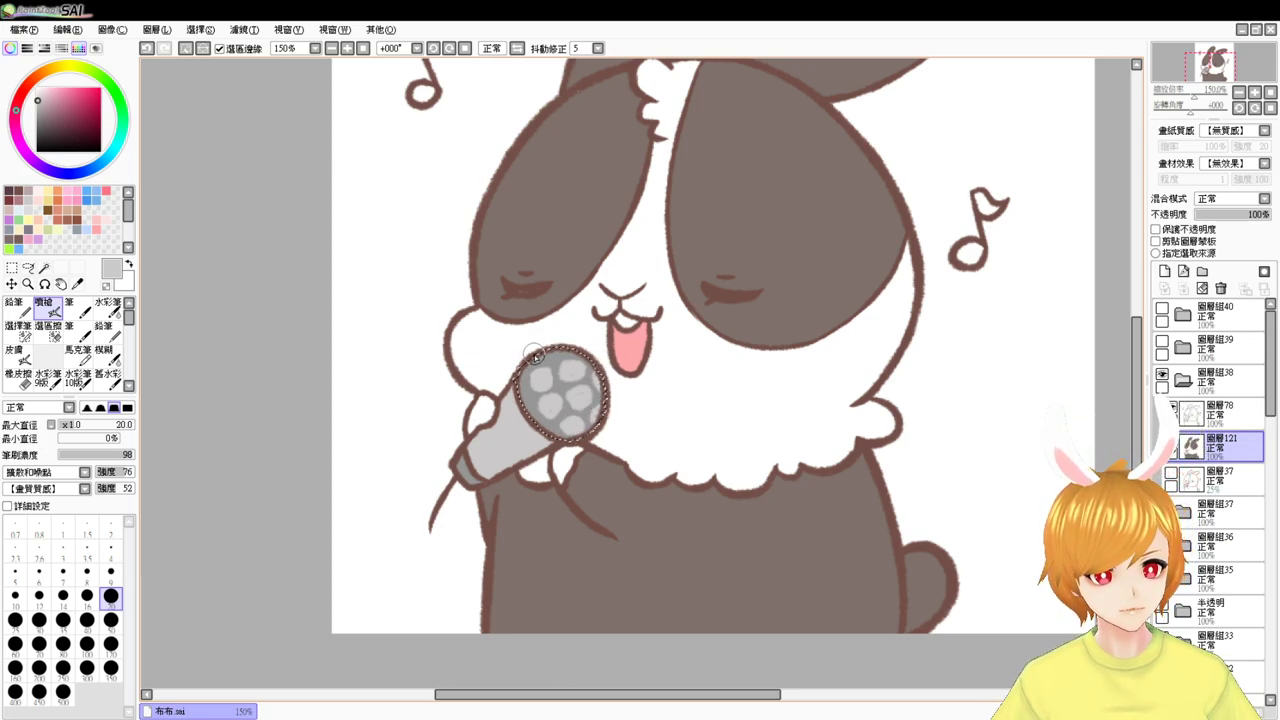
pyautogui.hotkey('ctrl', 'd')
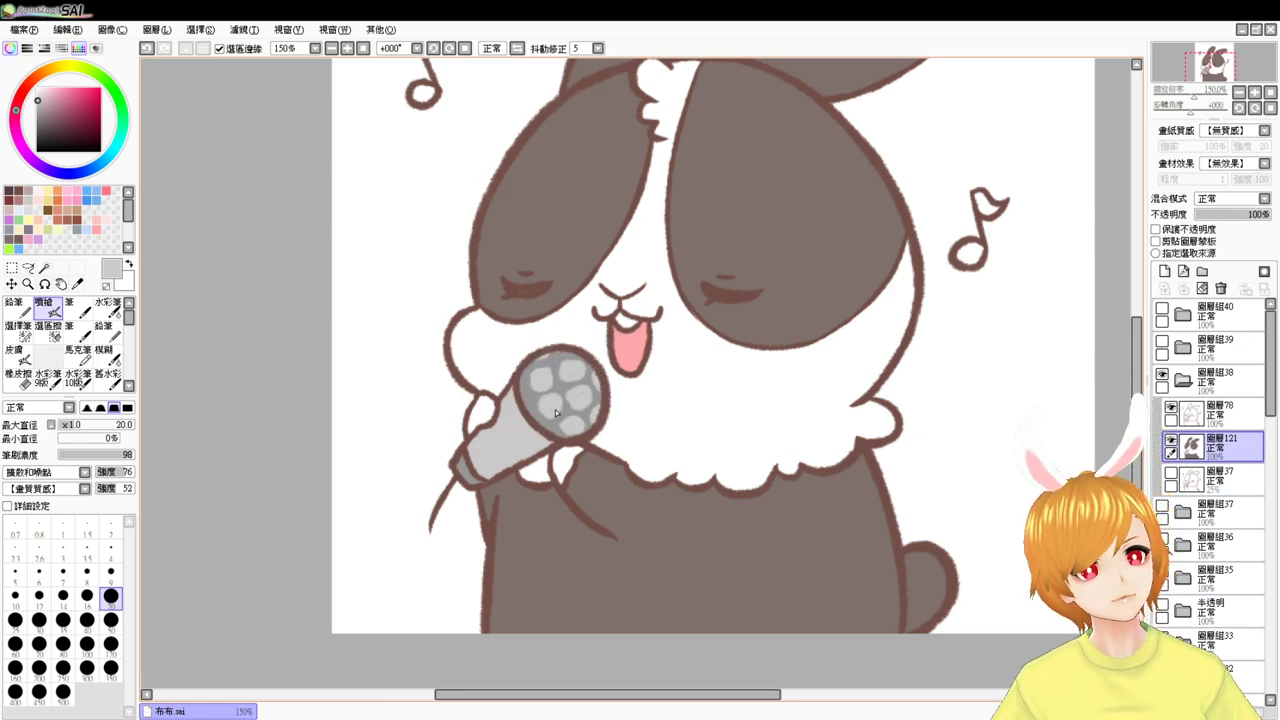
pyautogui.hotkey('ctrl', 'z')
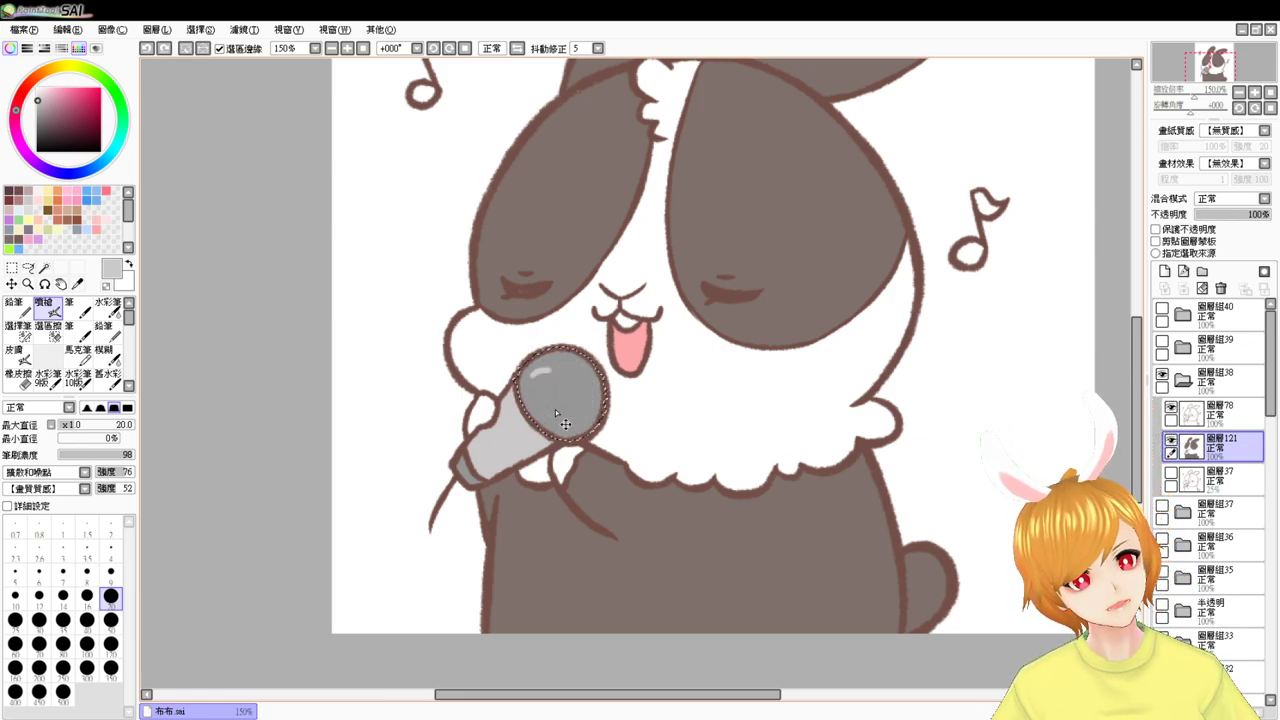
pyautogui.hotkey('ctrl', 'z')
pyautogui.hotkey('ctrl', 'z')
pyautogui.hotkey('ctrl', 'z')
pyautogui.hotkey('ctrl', 'z')
# - Draw crossing dark brown mesh lines over the microphone's round head on layer 78 and deselect
pyautogui.click(1220, 412)
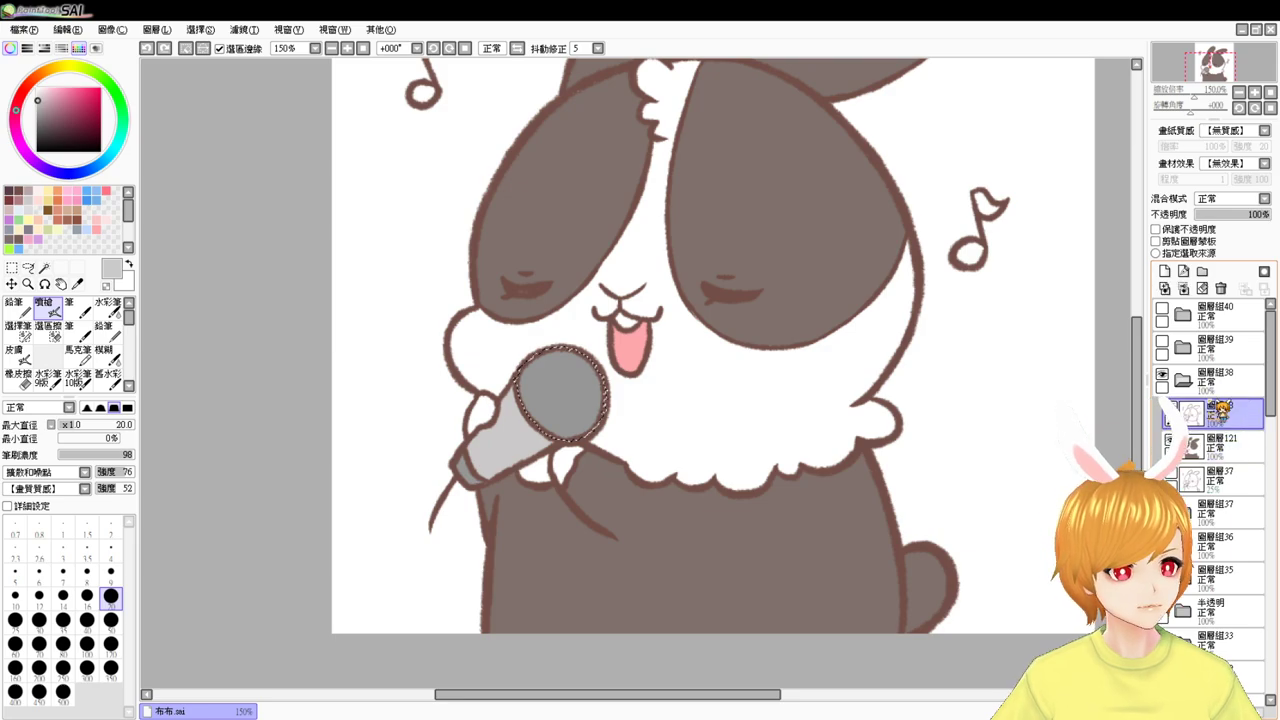
pyautogui.click(26, 190)
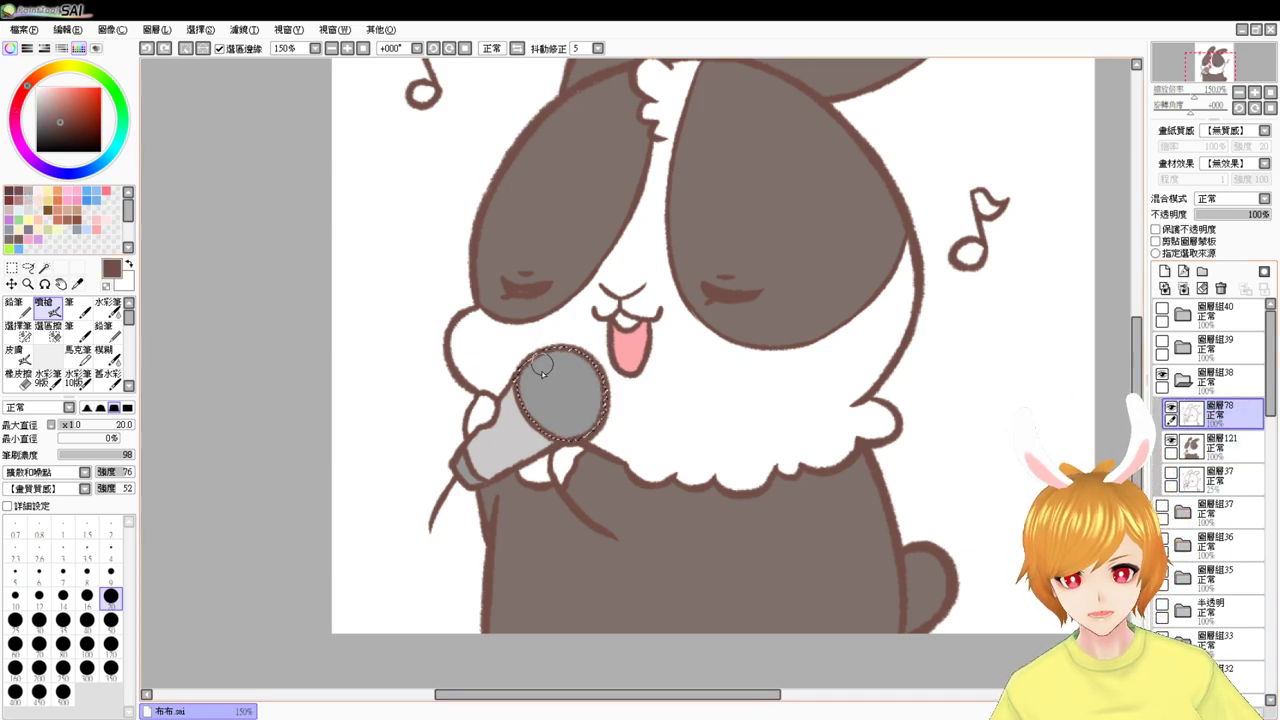
pyautogui.moveTo(538, 350)
pyautogui.mouseDown()
pyautogui.moveTo(586, 456)
pyautogui.moveTo(536, 357)
pyautogui.moveTo(542, 382)
pyautogui.moveTo(582, 412)
pyautogui.moveTo(546, 346)
pyautogui.moveTo(588, 400)
pyautogui.moveTo(555, 412)
pyautogui.moveTo(530, 403)
pyautogui.moveTo(605, 356)
pyautogui.moveTo(573, 422)
pyautogui.mouseUp()
pyautogui.hotkey('ctrl', 'z')
pyautogui.hotkey('ctrl', 'z')
pyautogui.hotkey('ctrl', 'z')
pyautogui.hotkey('ctrl', 'z')
pyautogui.moveTo(583, 361)
pyautogui.mouseDown()
pyautogui.moveTo(592, 403)
pyautogui.moveTo(547, 389)
pyautogui.moveTo(599, 369)
pyautogui.mouseUp()
pyautogui.moveTo(548, 417); pyautogui.dragTo(617, 396)
pyautogui.hotkey('ctrl', 'd')
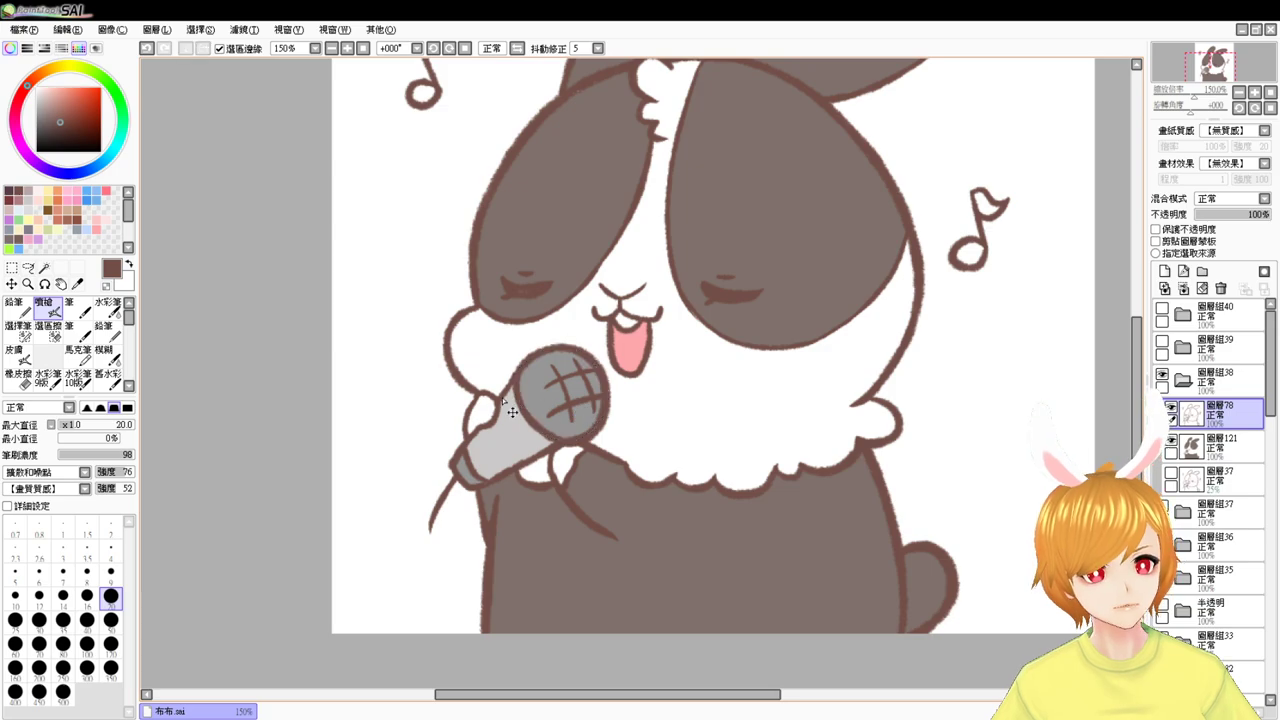
# - Fill the flag and head of the music note left of the rabbit with light green on layer 121
pyautogui.click(364, 48)
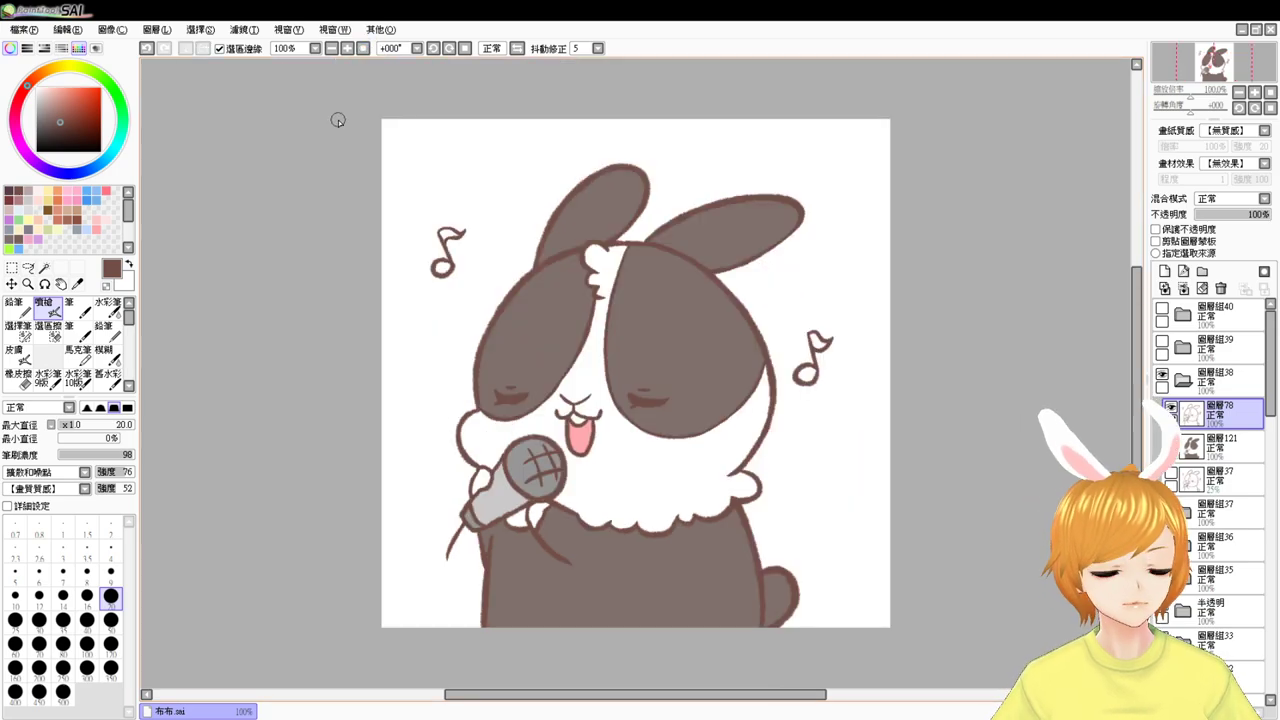
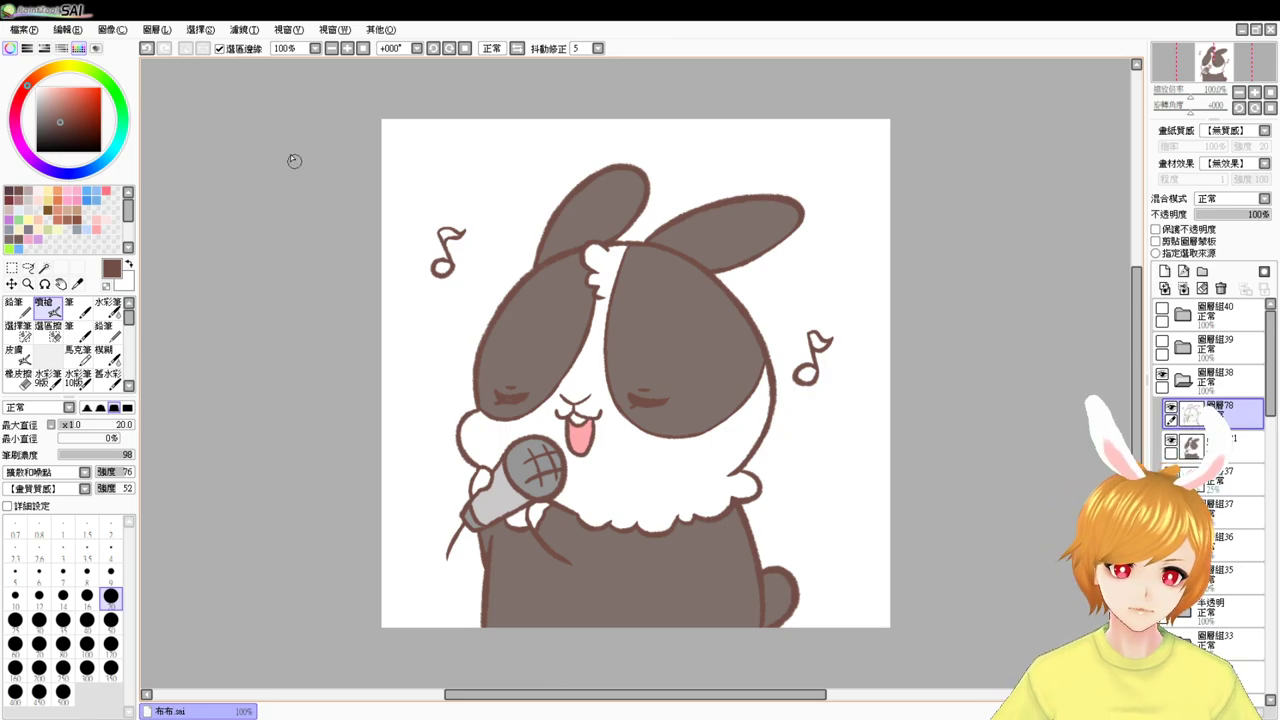
pyautogui.click(44, 268)
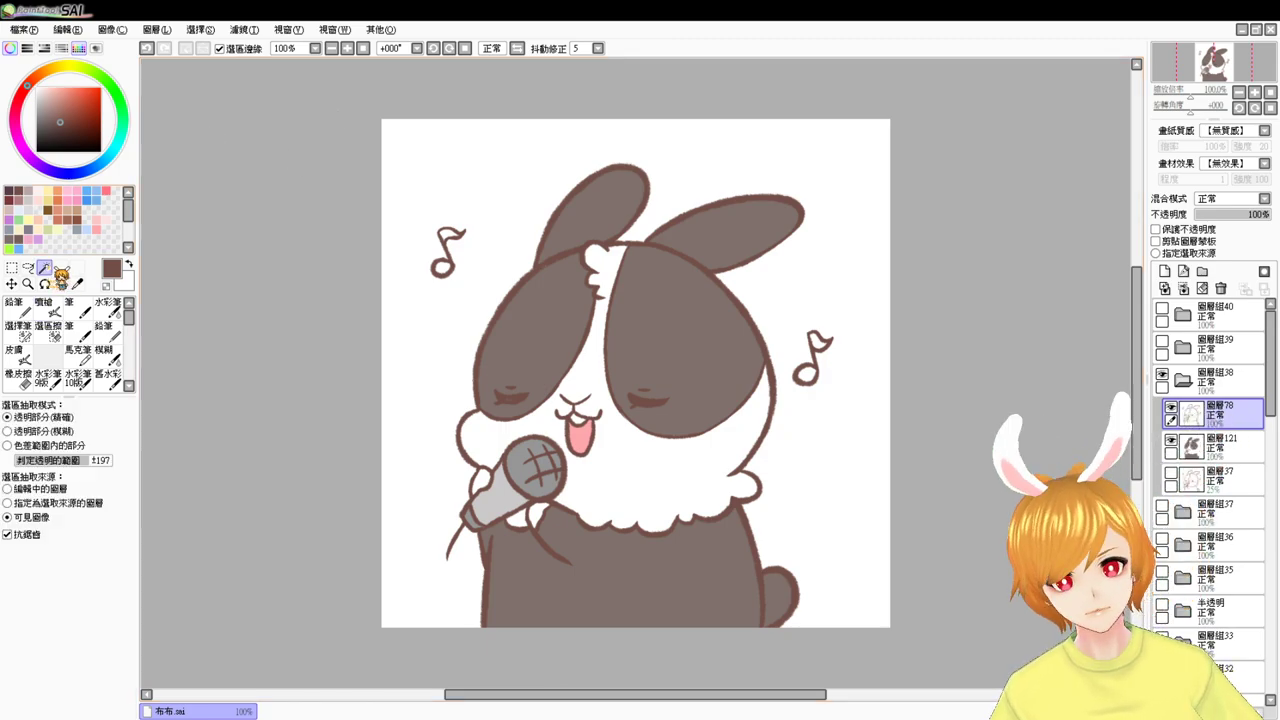
pyautogui.click(450, 235)
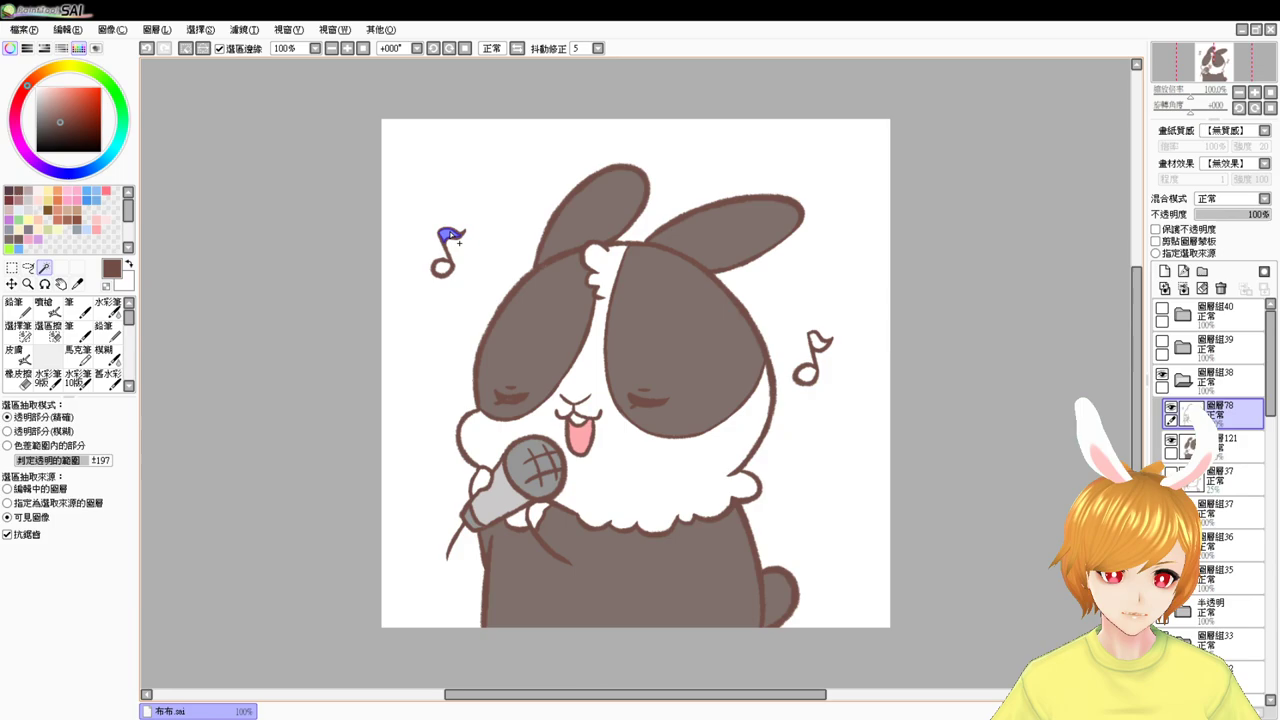
pyautogui.keyDown('shift'); pyautogui.click(818, 342); pyautogui.keyUp('shift')
pyautogui.keyDown('shift'); pyautogui.click(806, 376); pyautogui.keyUp('shift')
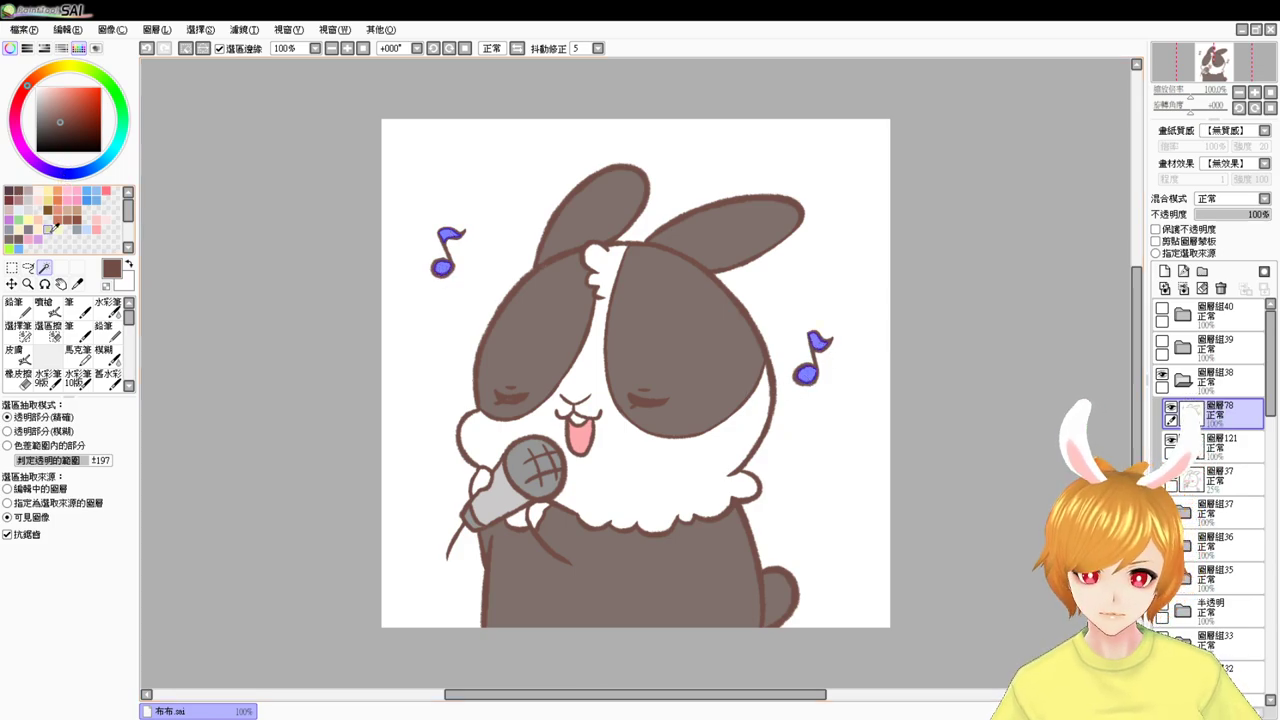
pyautogui.hotkey('ctrl', 'z')
pyautogui.hotkey('ctrl', 'z')
pyautogui.click(19, 222)
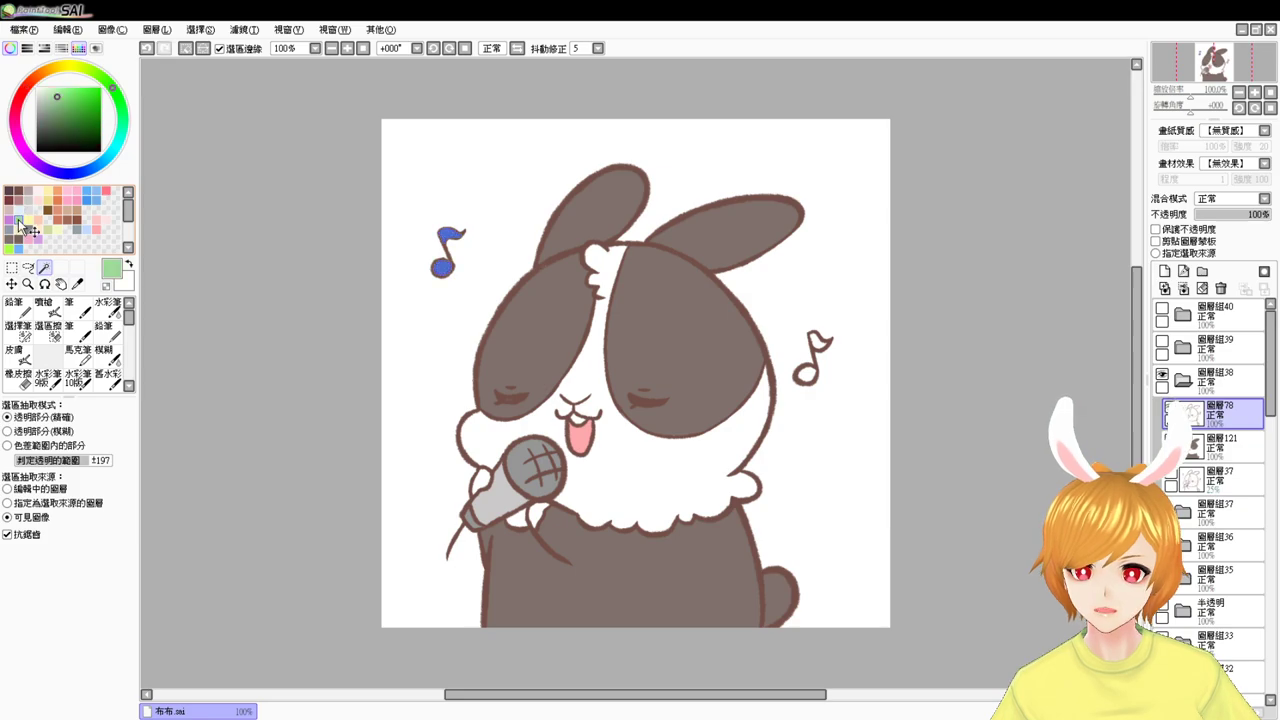
pyautogui.hotkey('ctrl', 'd')
pyautogui.hotkey('ctrl', 'z')
pyautogui.hotkey('ctrl', 'z')
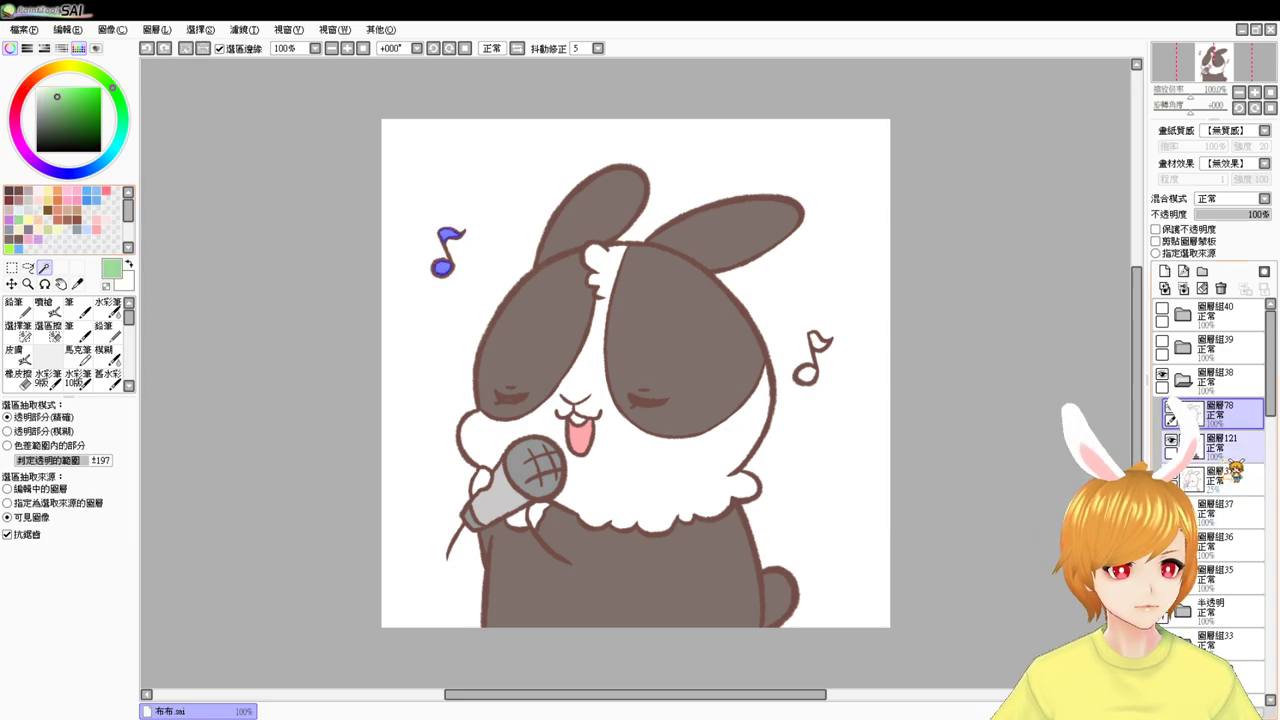
pyautogui.click(1230, 445)
pyautogui.hotkey('ctrl', 'd')
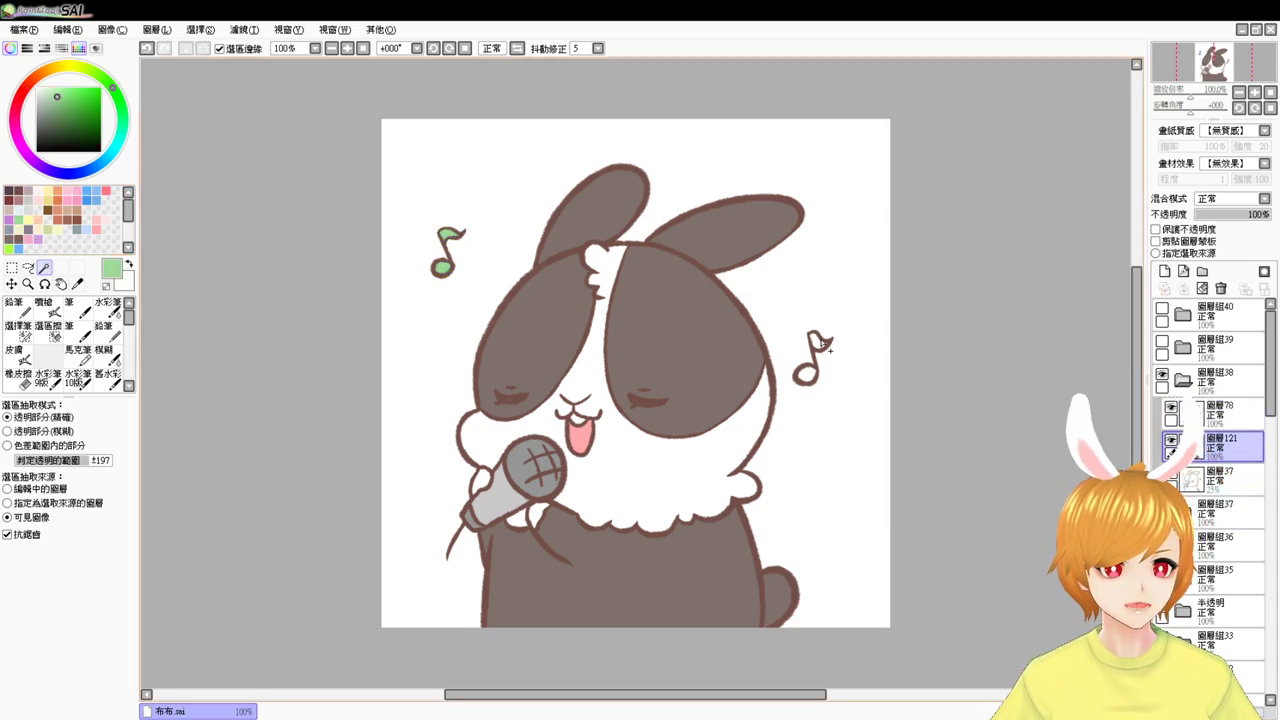
# - Select the flag and head areas of the music note right of the rabbit
pyautogui.click(822, 341)
pyautogui.hotkey('ctrl', 'd')
pyautogui.click(807, 372)
pyautogui.click(817, 341)
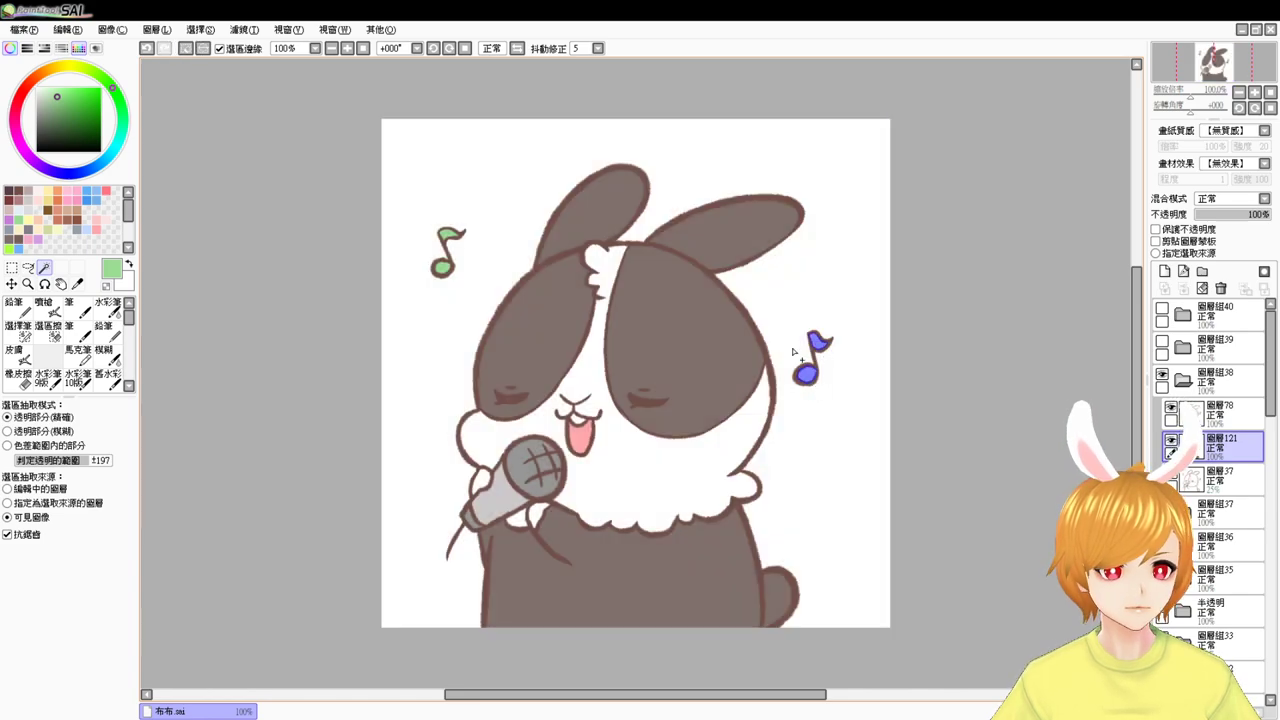
# - Try cream and pale pink fills on the right music note, and undo both
pyautogui.click(40, 228)
pyautogui.hotkey('ctrl', 'f')
pyautogui.hotkey('ctrl', 'd')
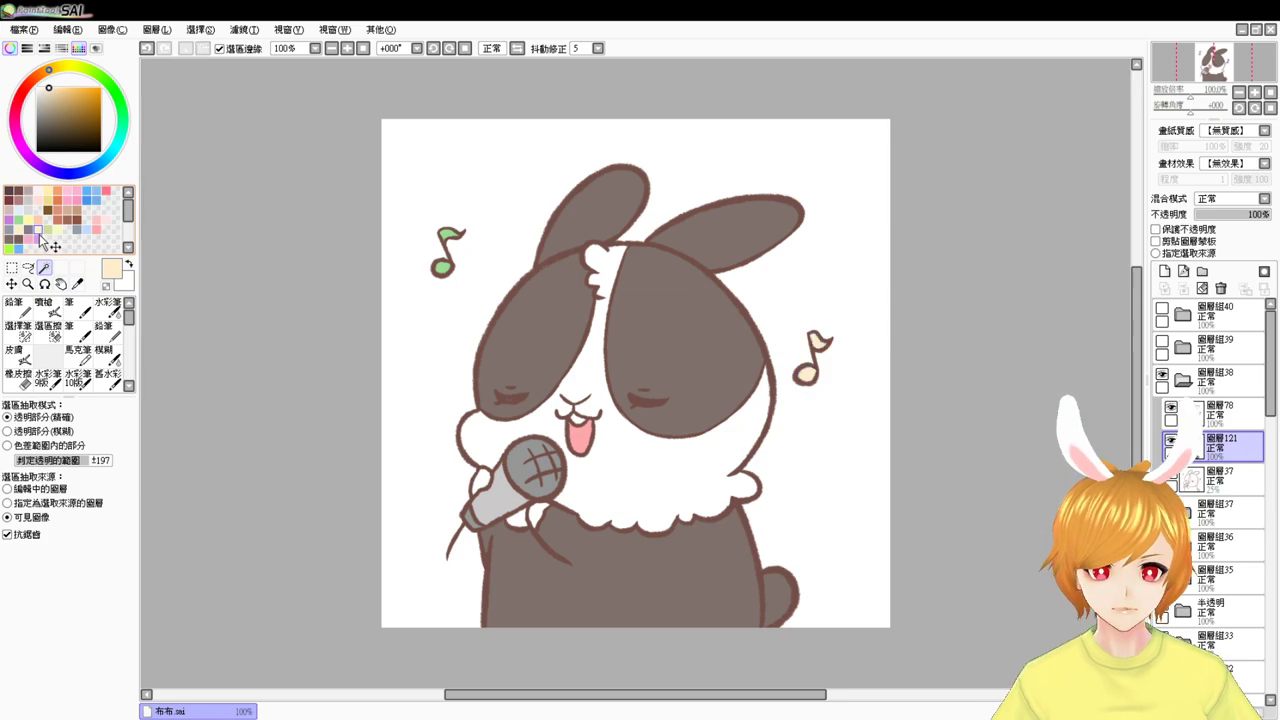
pyautogui.hotkey('ctrl', 'z')
pyautogui.hotkey('ctrl', 'z')
pyautogui.click(97, 220)
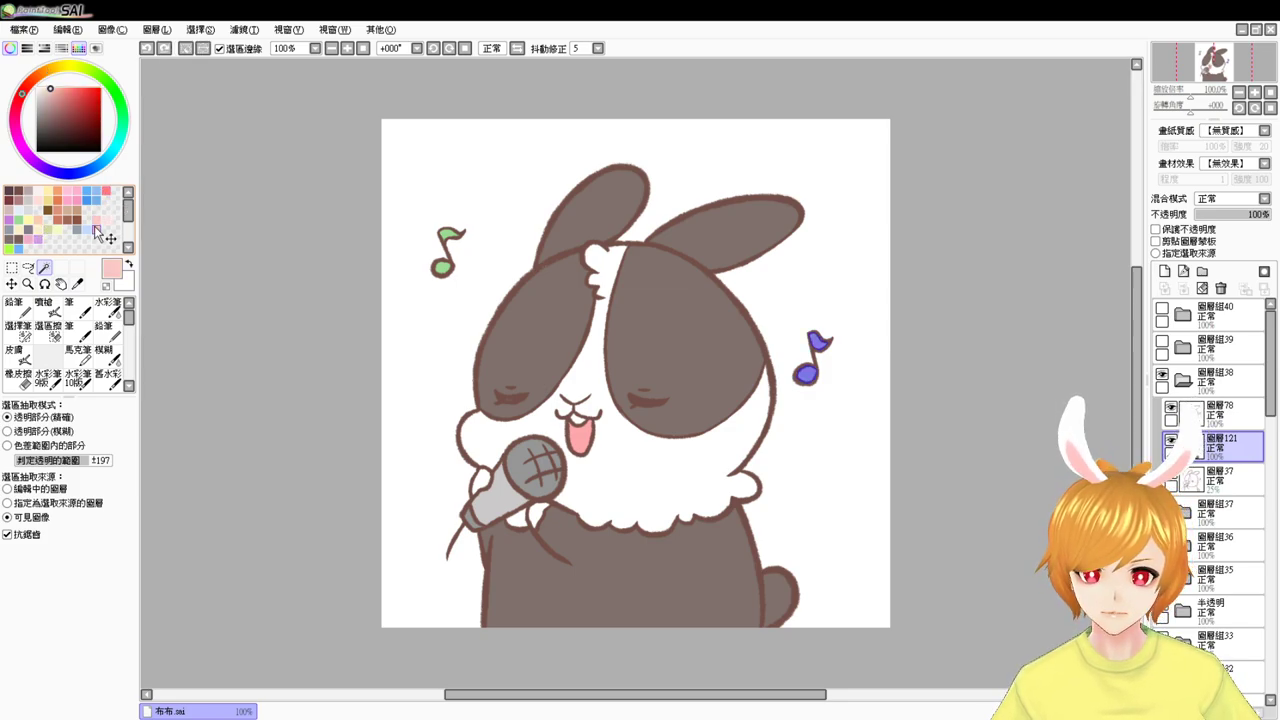
pyautogui.hotkey('ctrl', 'f')
pyautogui.hotkey('ctrl', 'd')
pyautogui.hotkey('ctrl', 'z')
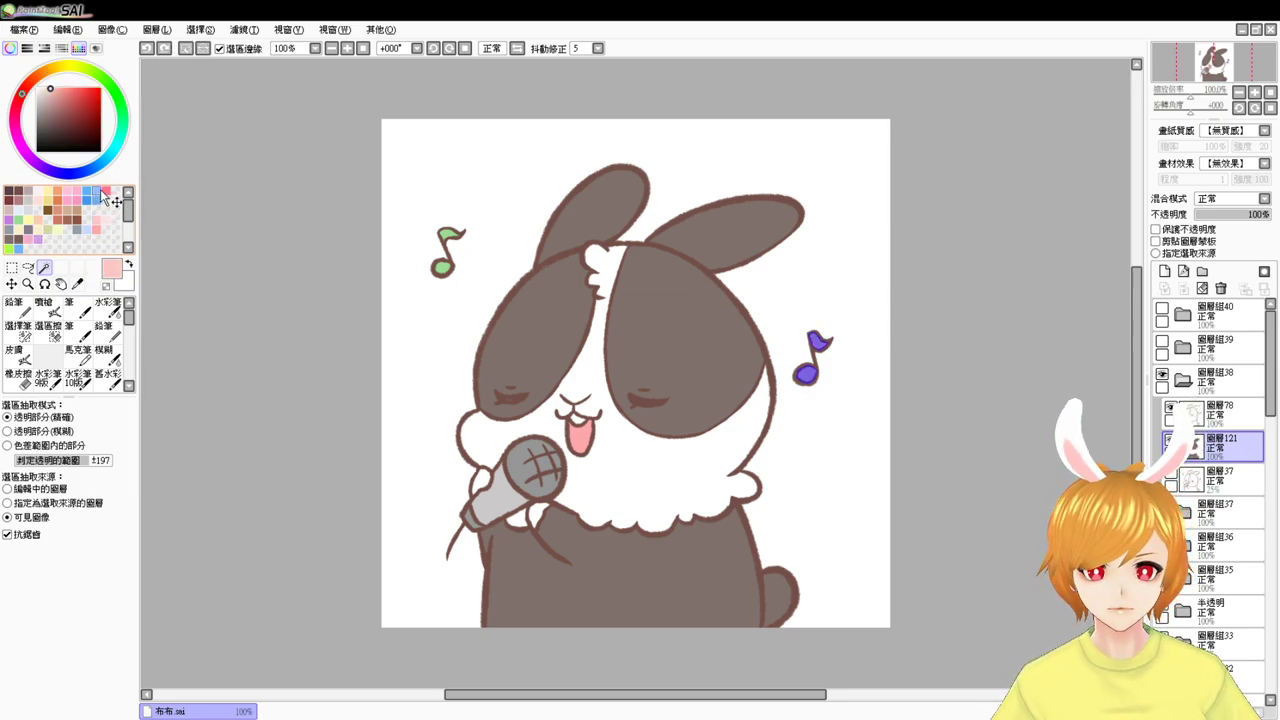
# - Fill the selected right music note with a stronger pink on layer 121 and deselect
pyautogui.click(79, 201)
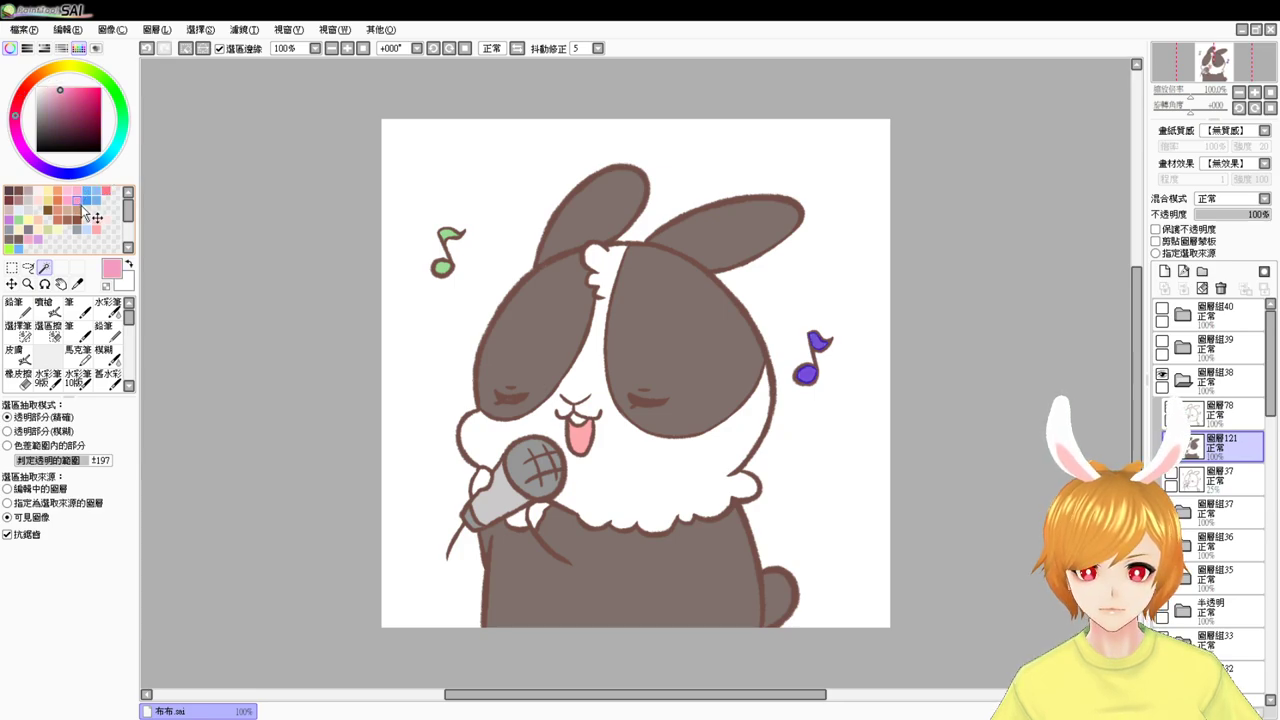
pyautogui.hotkey('ctrl', 'f')
pyautogui.hotkey('ctrl', 'd')
# - Paint salmon-pink blush ovals below both of the singing rabbit's closed eyes on layer 121
pyautogui.click(98, 226)
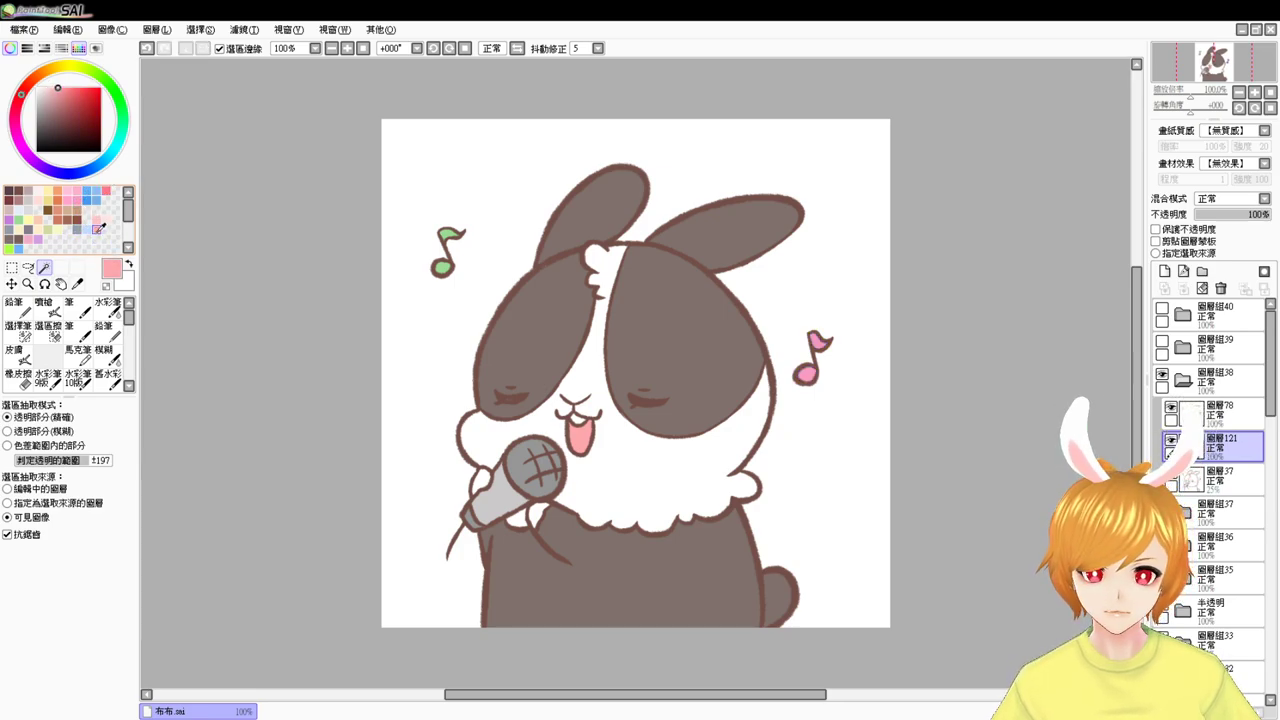
pyautogui.click(44, 308)
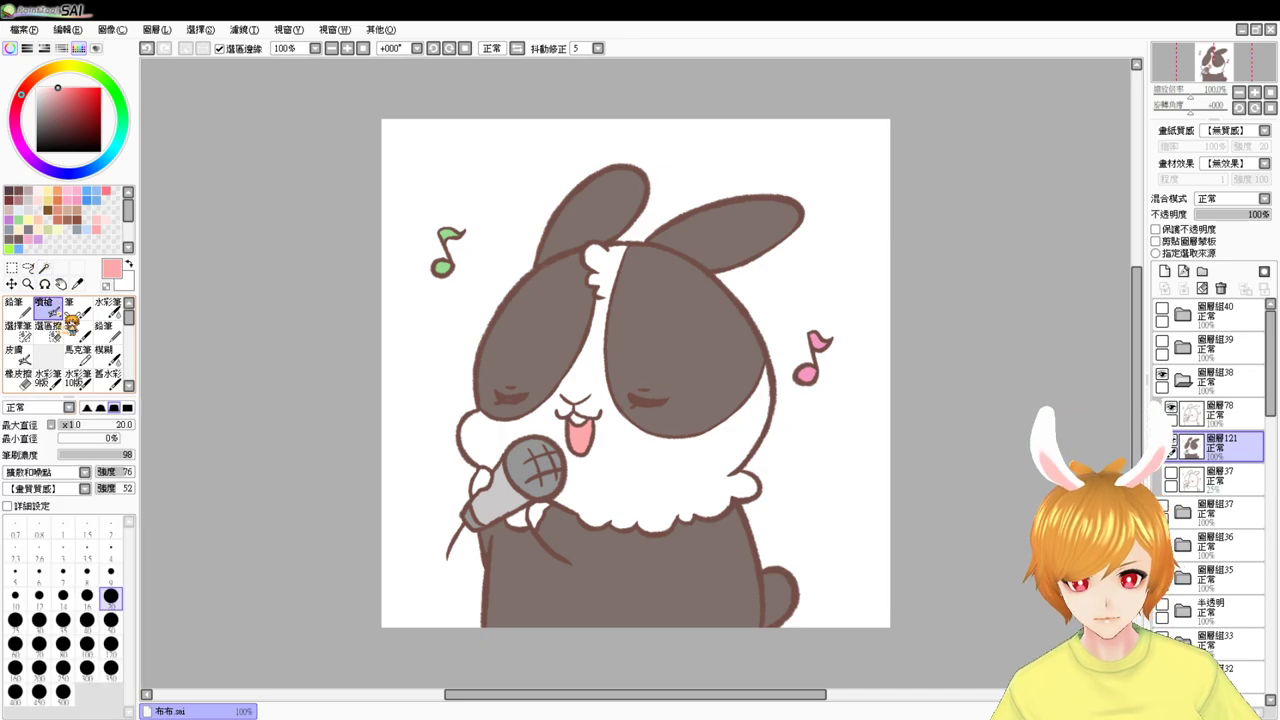
pyautogui.moveTo(674, 415); pyautogui.dragTo(680, 414)
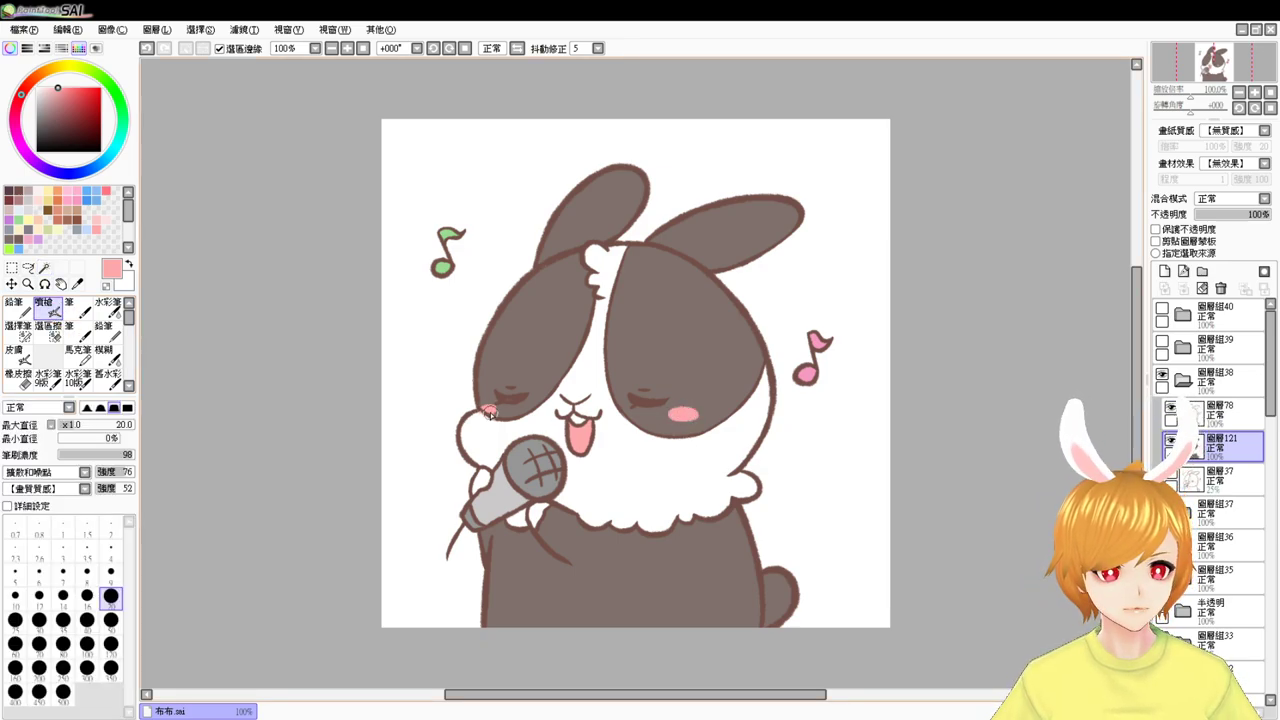
pyautogui.hotkey('ctrl', 'z')
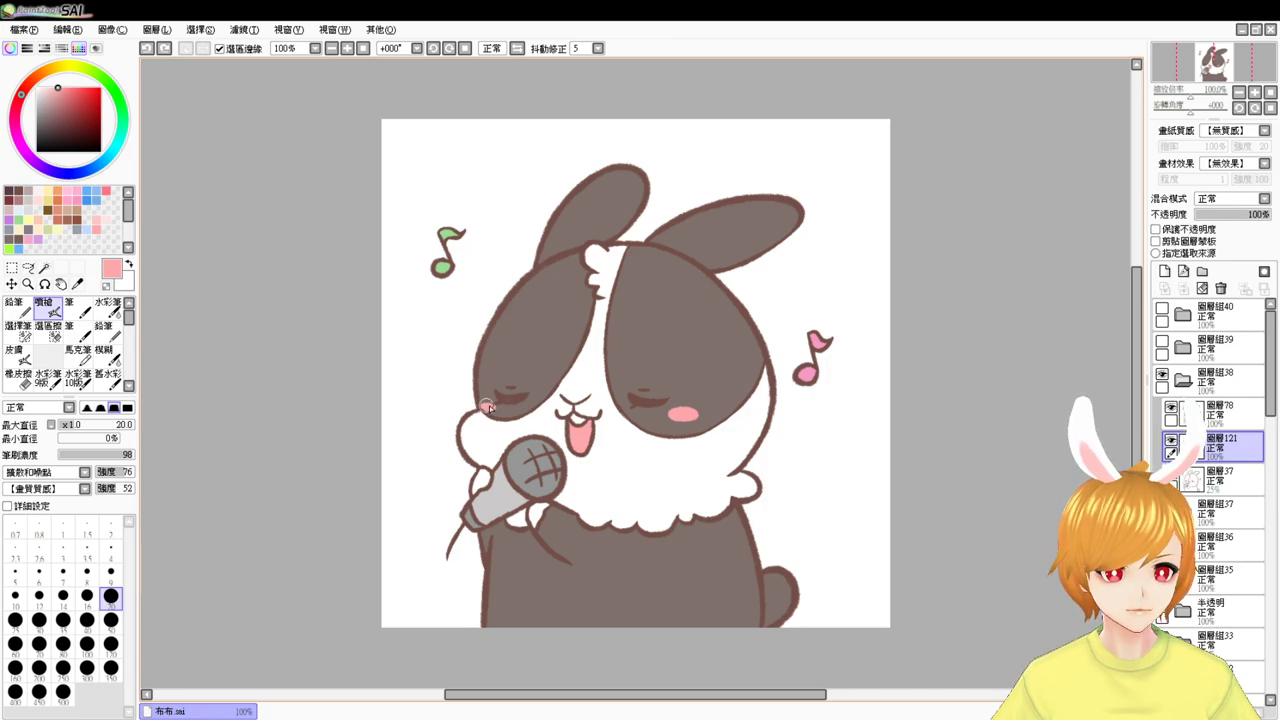
pyautogui.moveTo(481, 407); pyautogui.dragTo(490, 408)
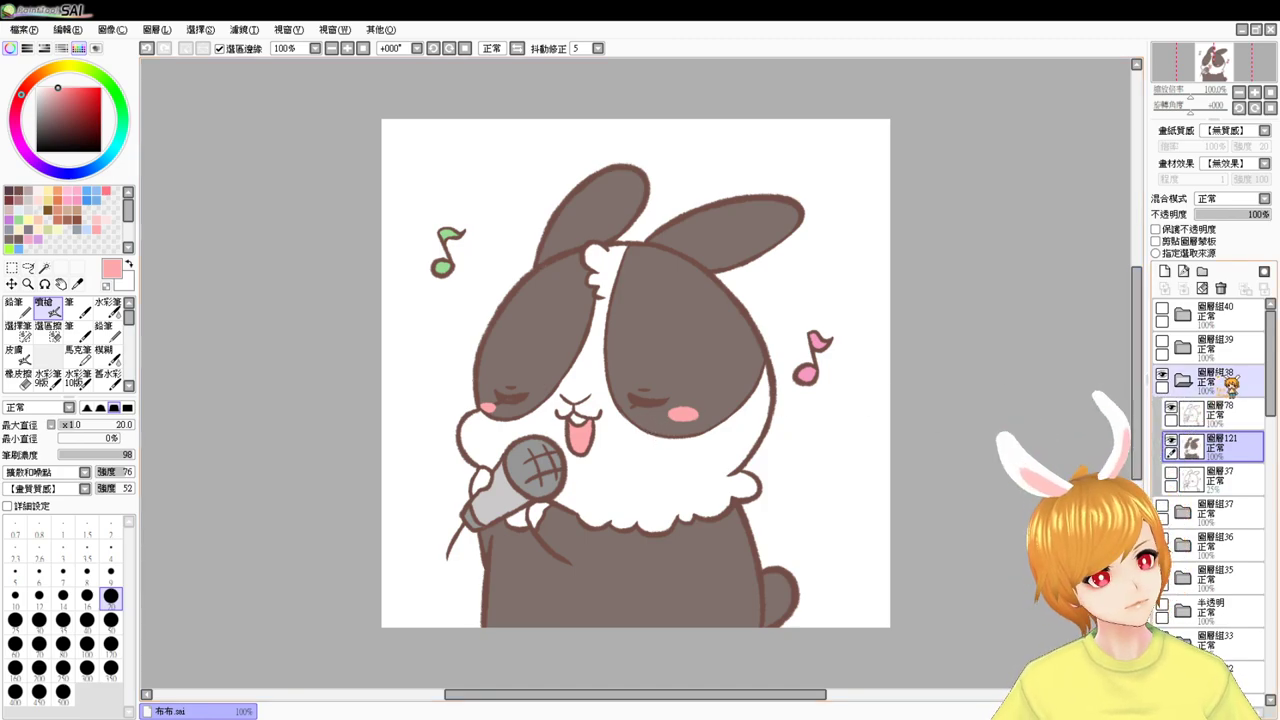
# - Hide layer group 38, open and show group 39, and add a new layer beneath the carrot-holding rabbit's line art
pyautogui.click(1162, 375)
pyautogui.click(1180, 378)
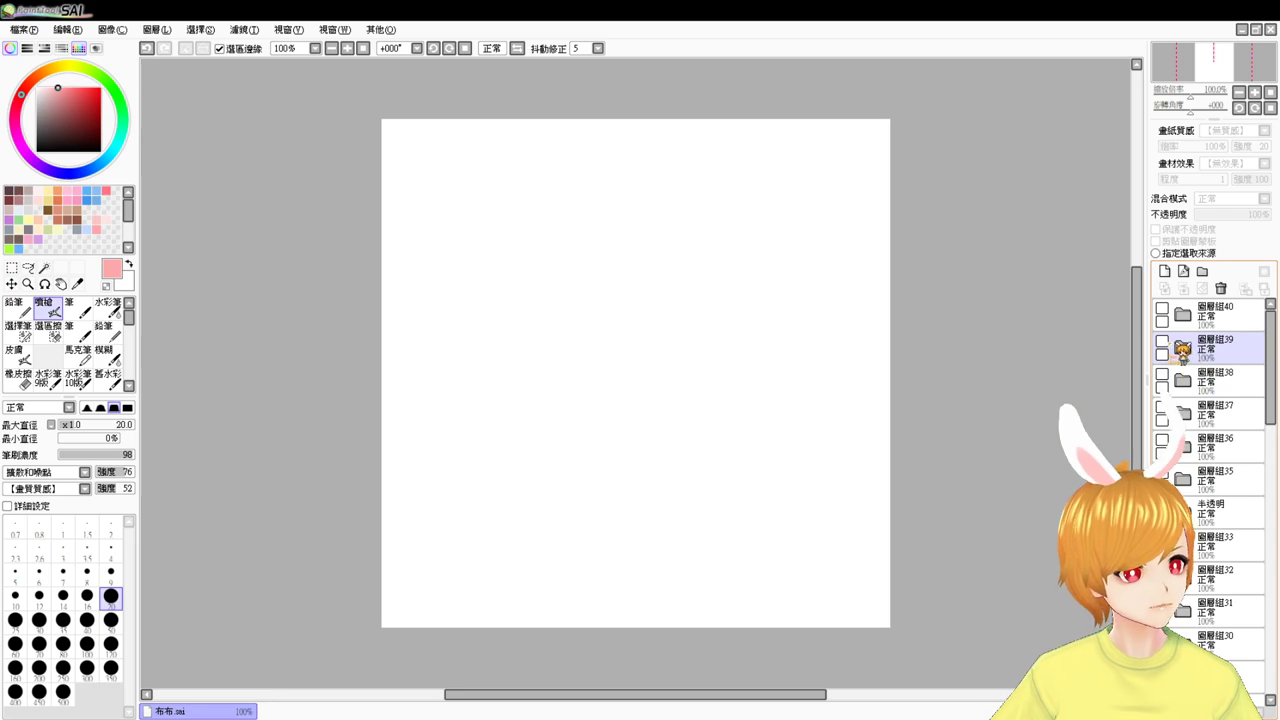
pyautogui.click(1163, 341)
pyautogui.click(1184, 347)
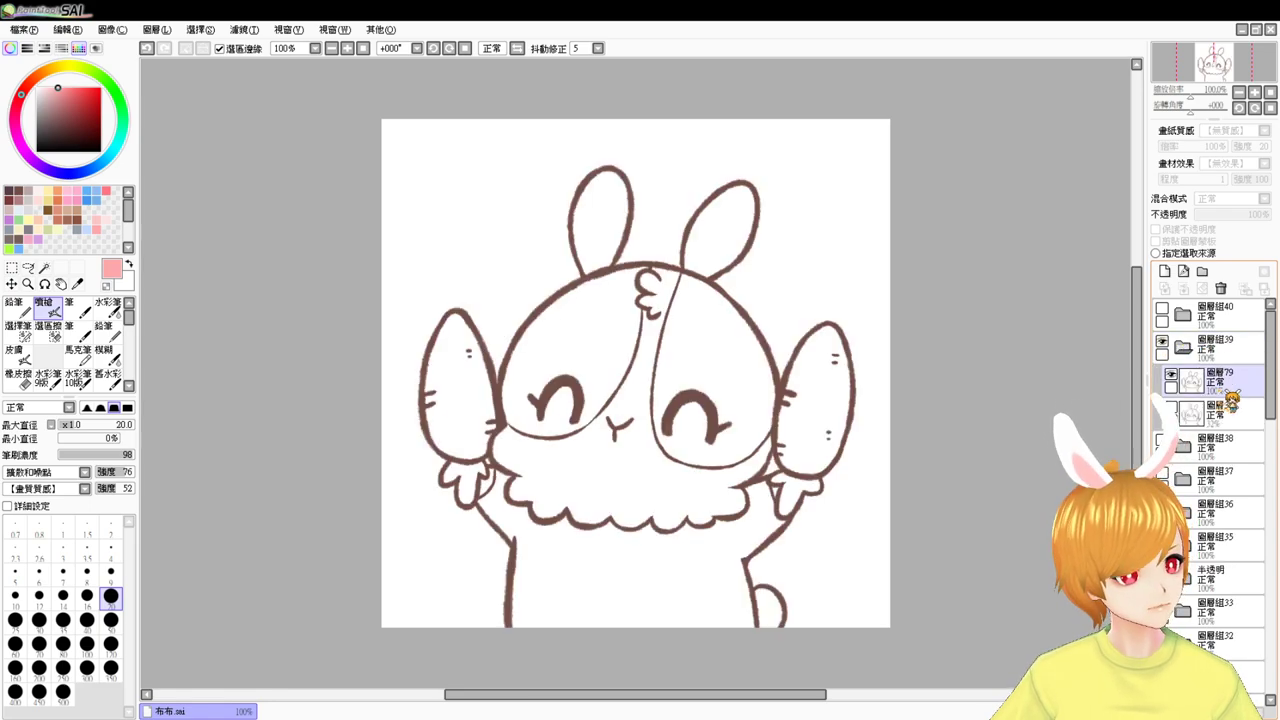
pyautogui.click(1166, 271)
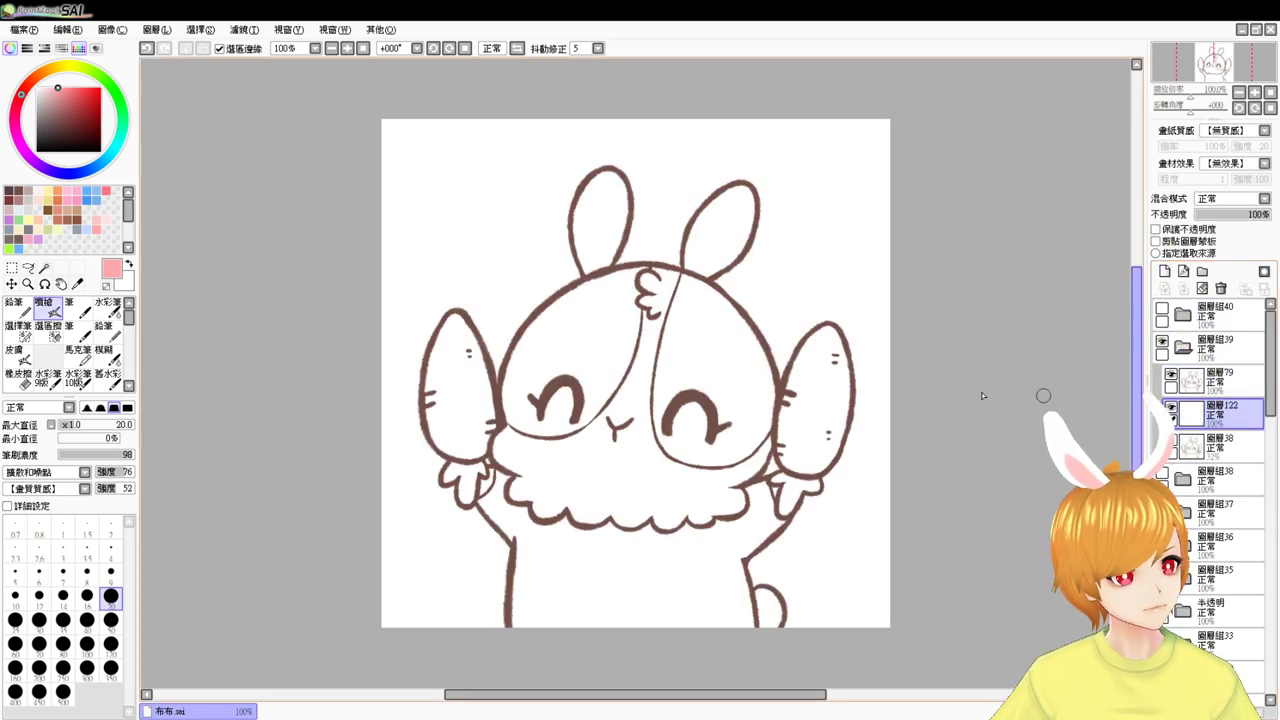
pyautogui.click(44, 268)
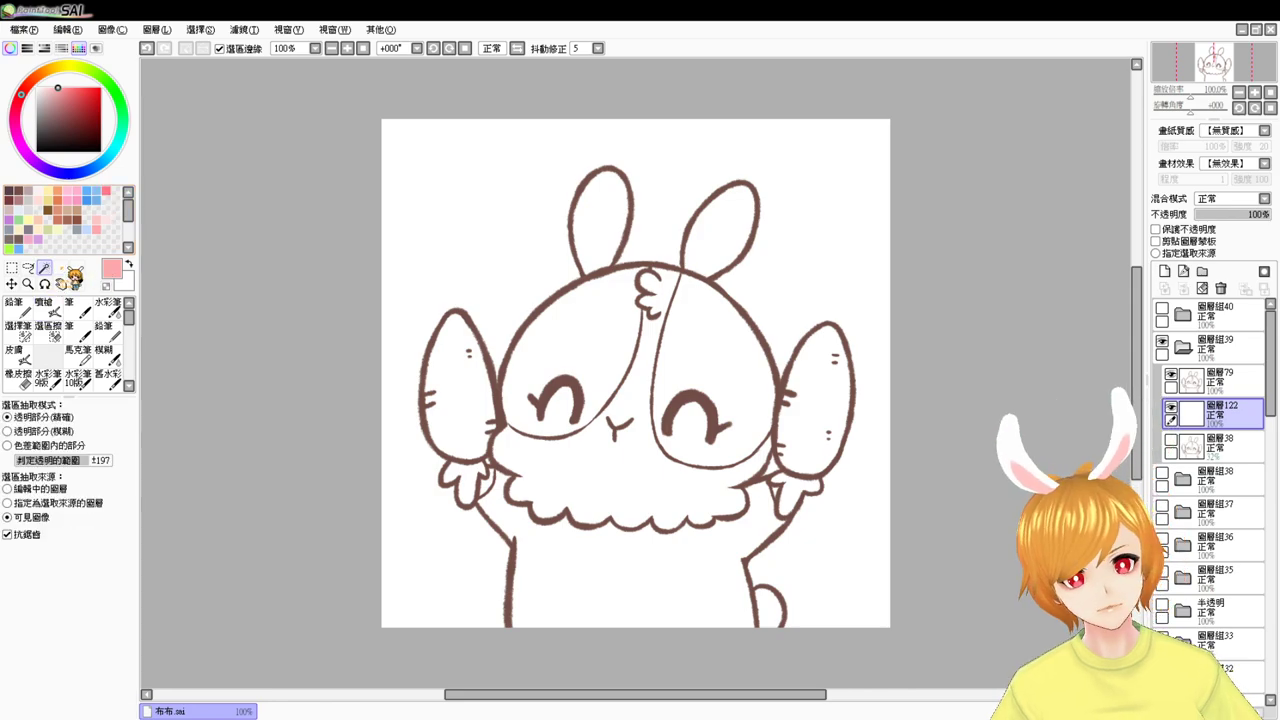
pyautogui.click(540, 393)
pyautogui.hotkey('ctrl', 'd')
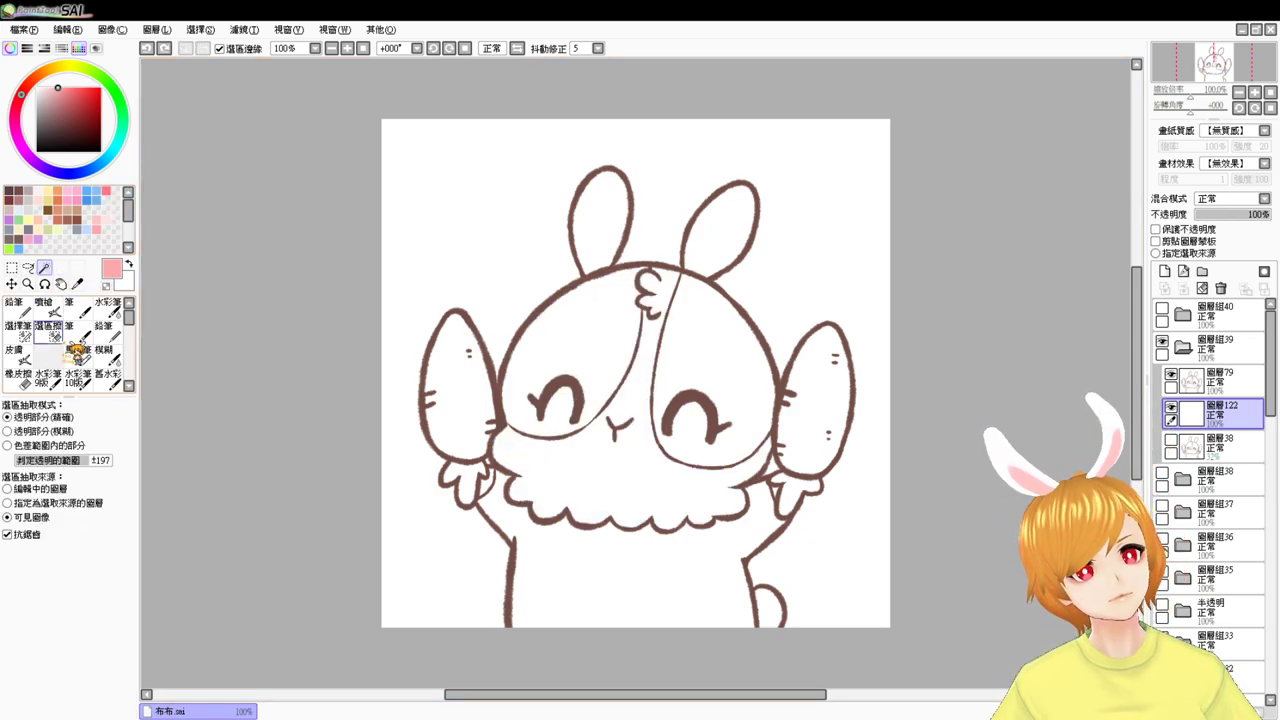
# - Seal the outline gap at the left cheek with the selection pen, and select both head patches, the ears, body and tail
pyautogui.click(18, 330)
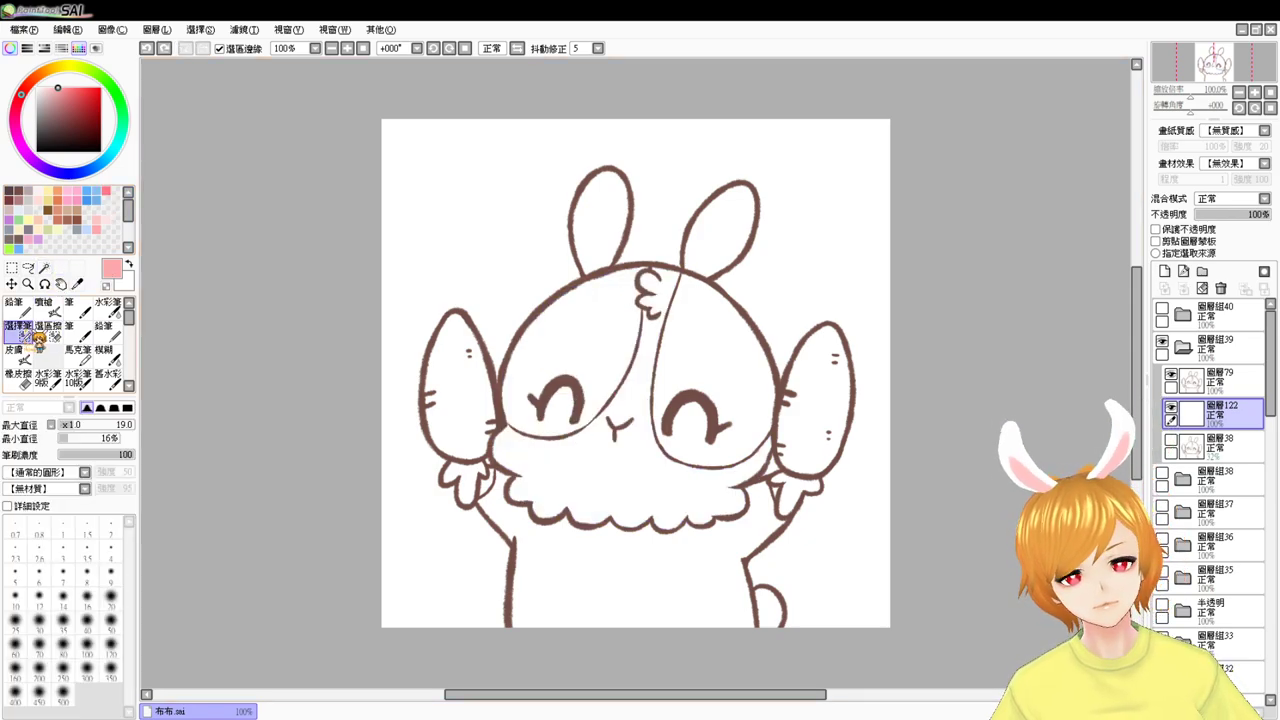
pyautogui.click(505, 424)
pyautogui.click(44, 268)
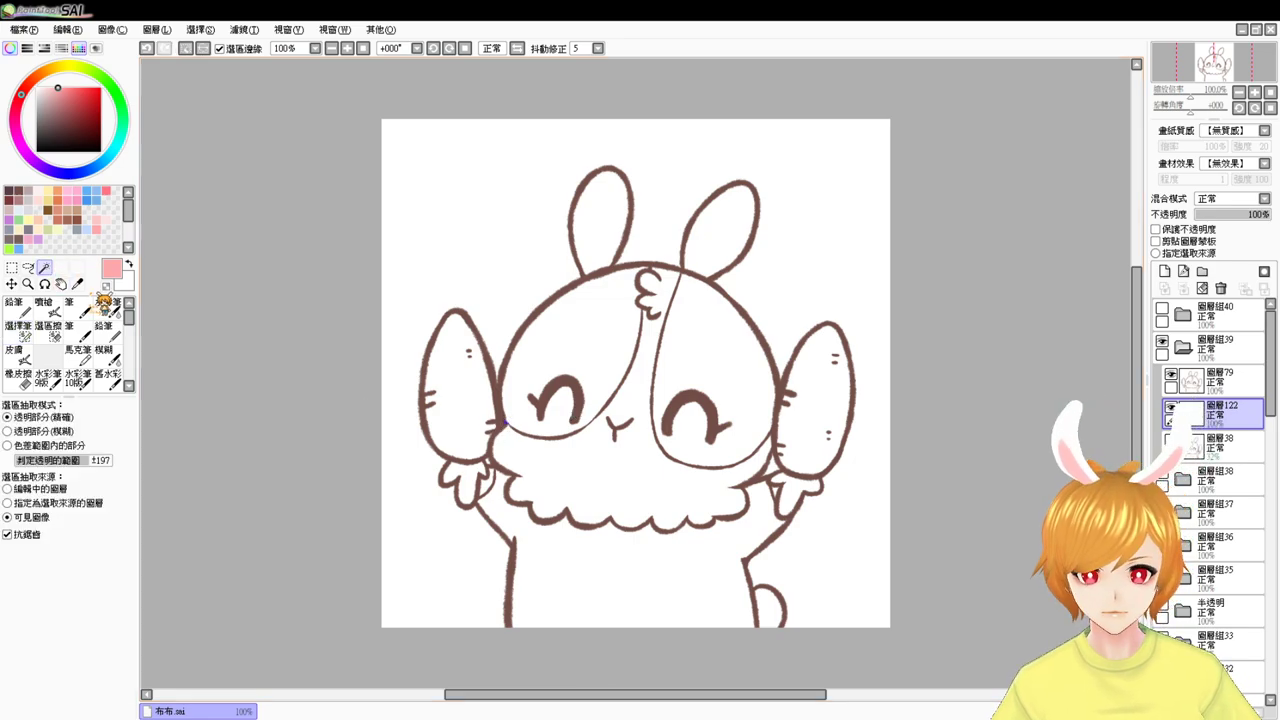
pyautogui.click(522, 398)
pyautogui.click(692, 330)
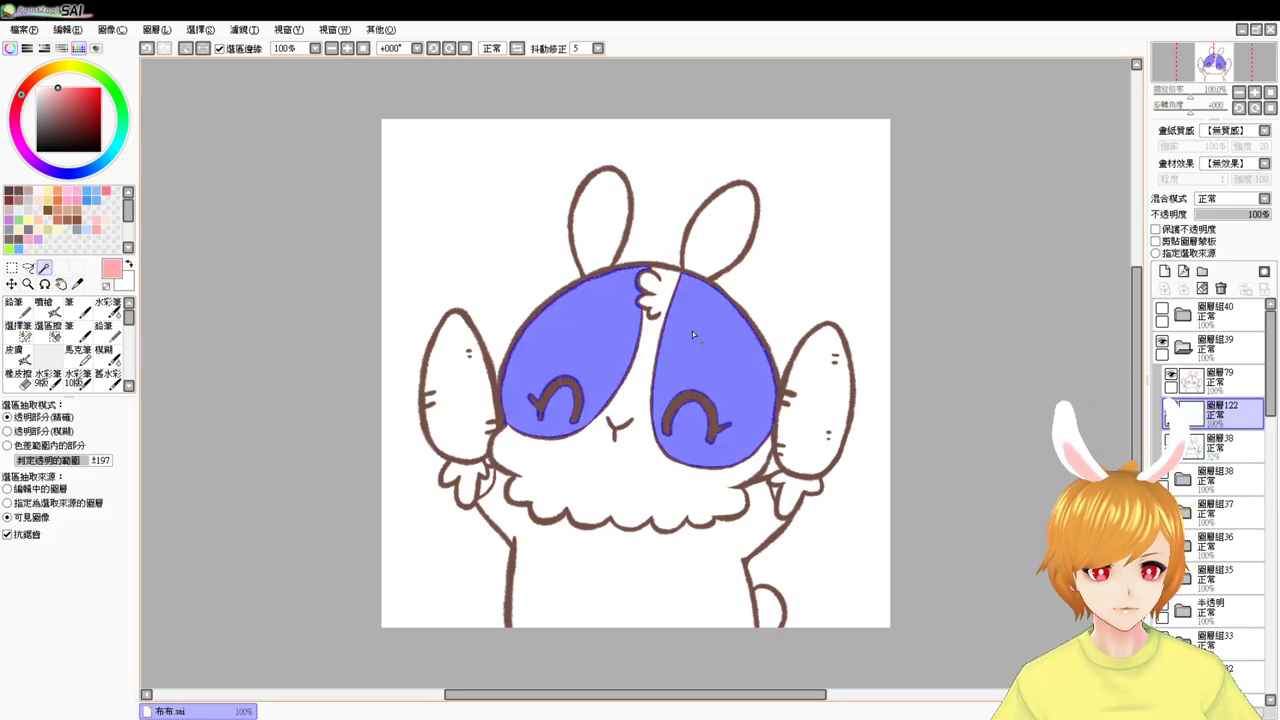
pyautogui.click(708, 245)
pyautogui.click(602, 215)
pyautogui.click(612, 580)
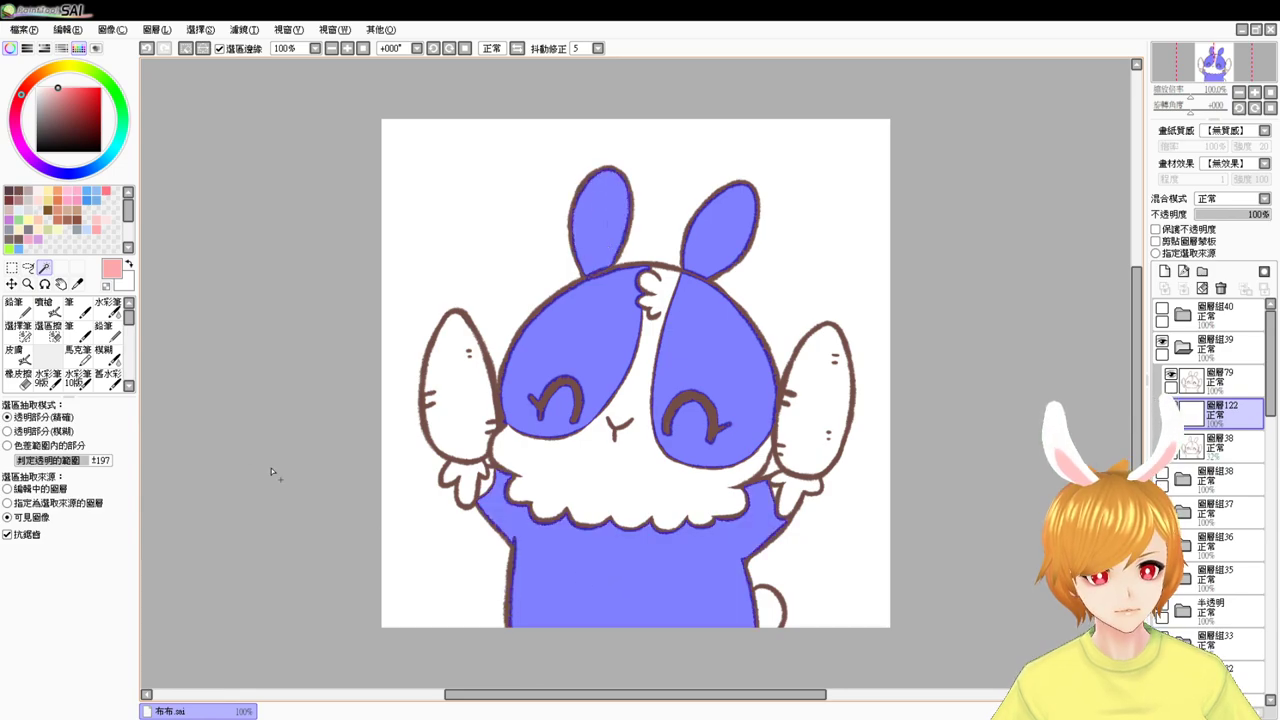
pyautogui.click(771, 607)
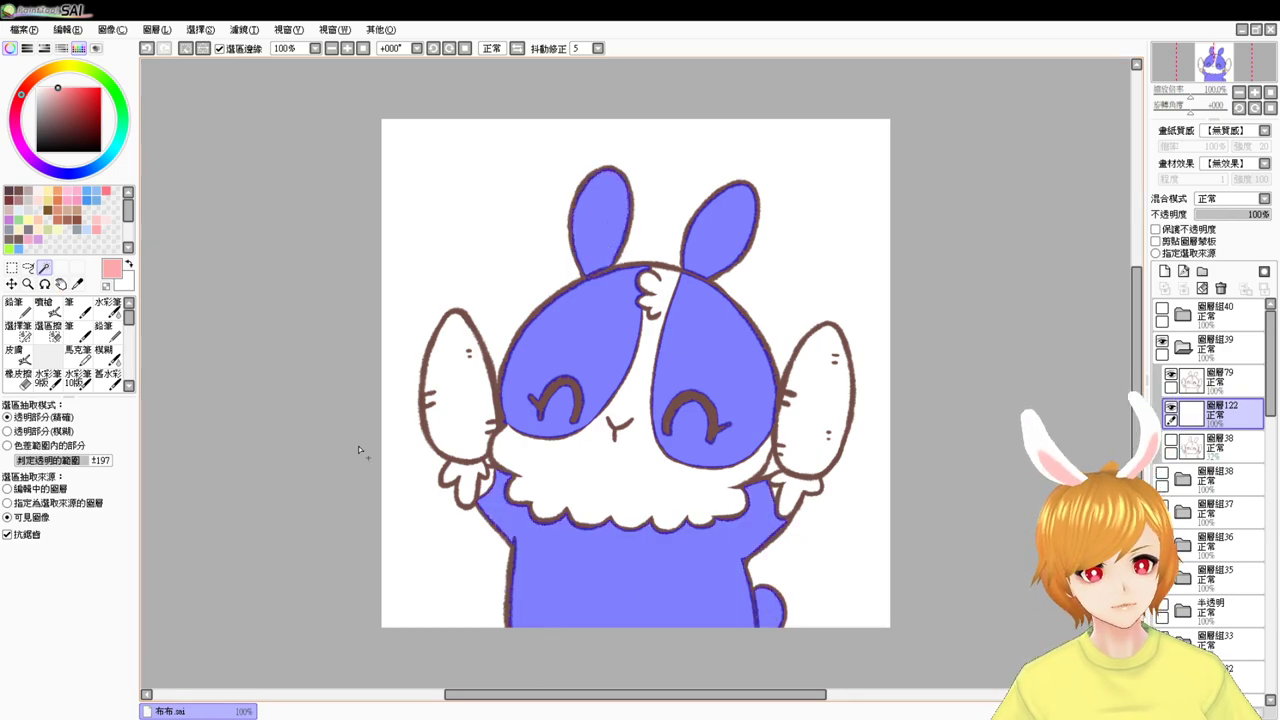
# - Fill the selected fur areas with grey-brown on layer 122 and deselect
pyautogui.click(10, 238)
pyautogui.hotkey('ctrl', 'f')
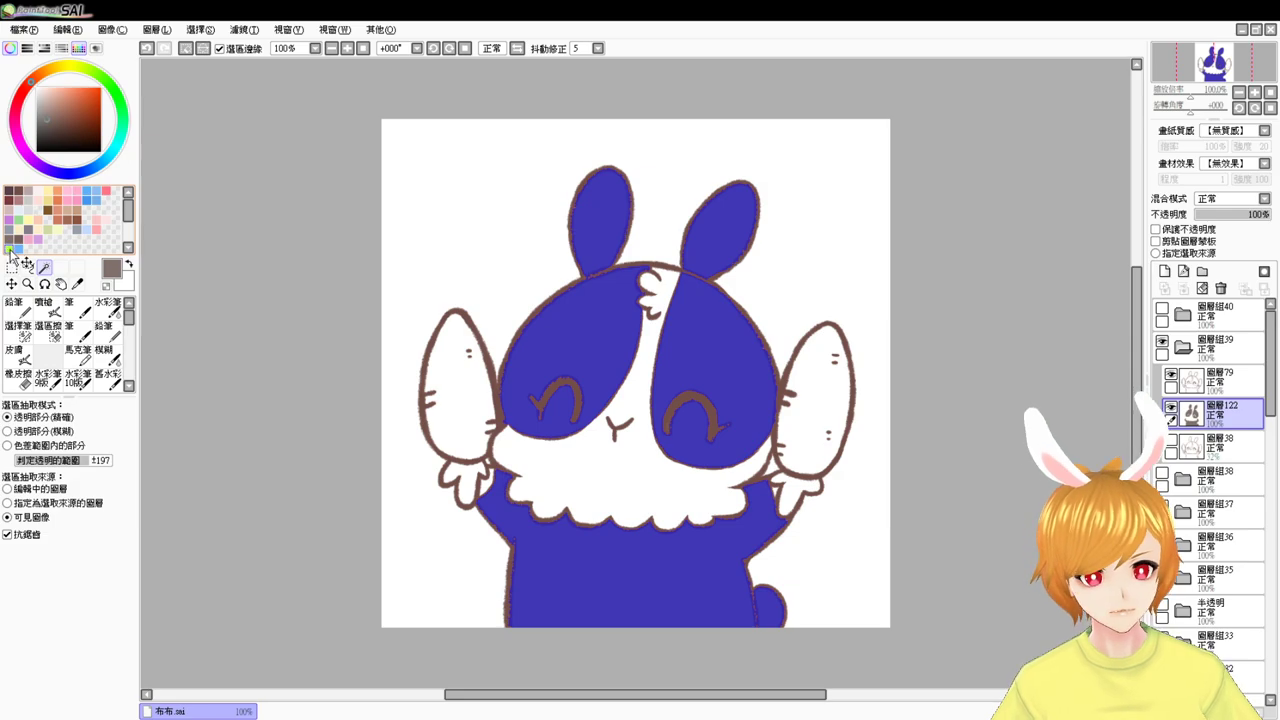
pyautogui.hotkey('ctrl', 'd')
# - Select the rabbit's face blaze, chest ruff and the small gaps beside both paws, fill them with white, and deselect
pyautogui.click(586, 424)
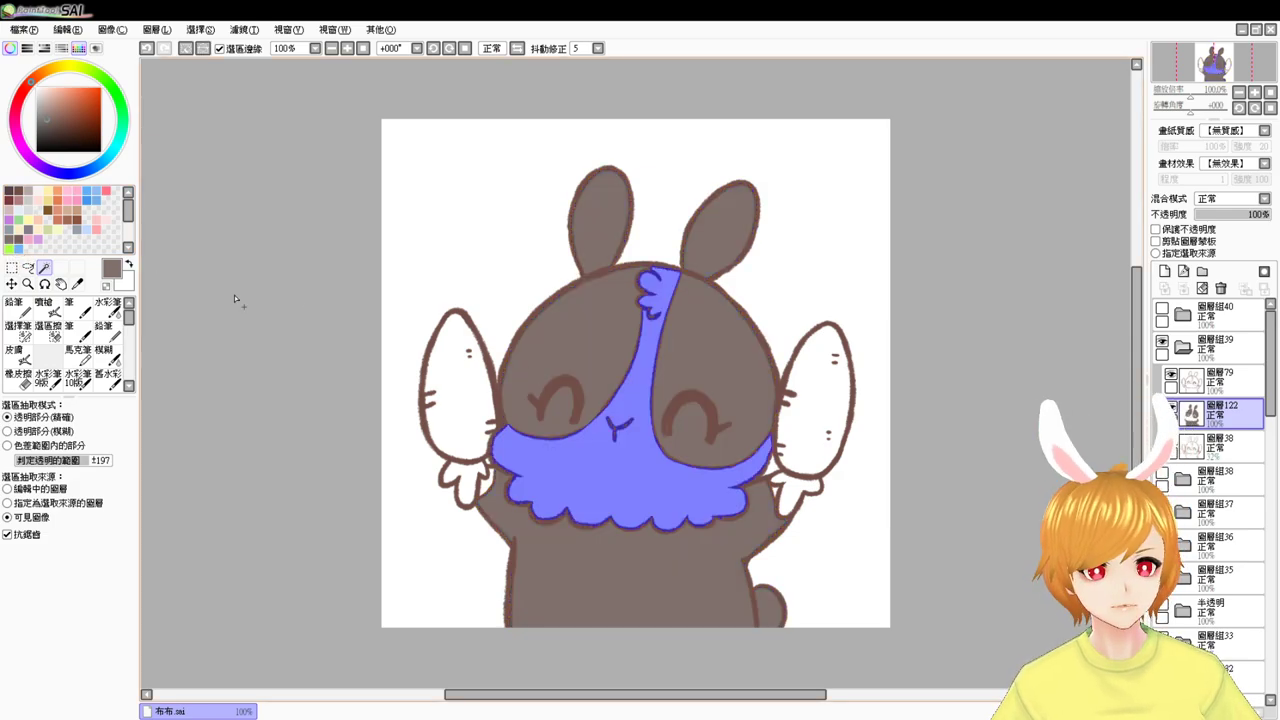
pyautogui.click(488, 483)
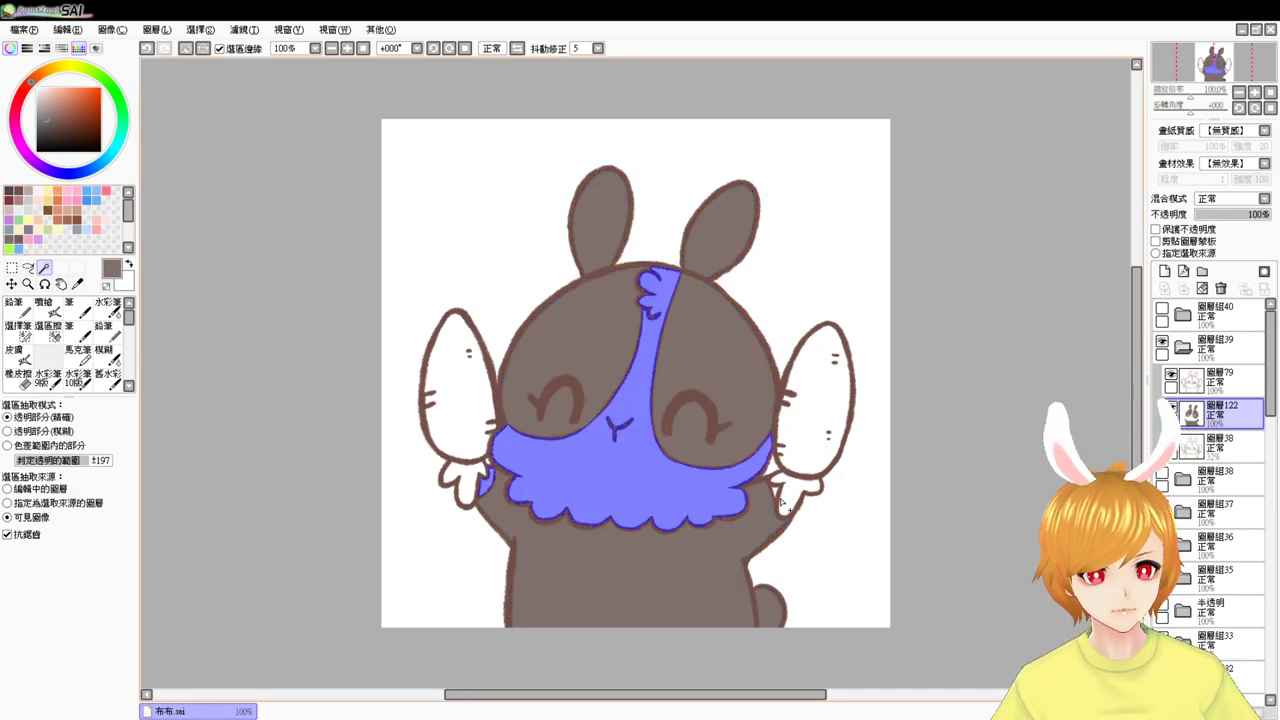
pyautogui.click(20, 330)
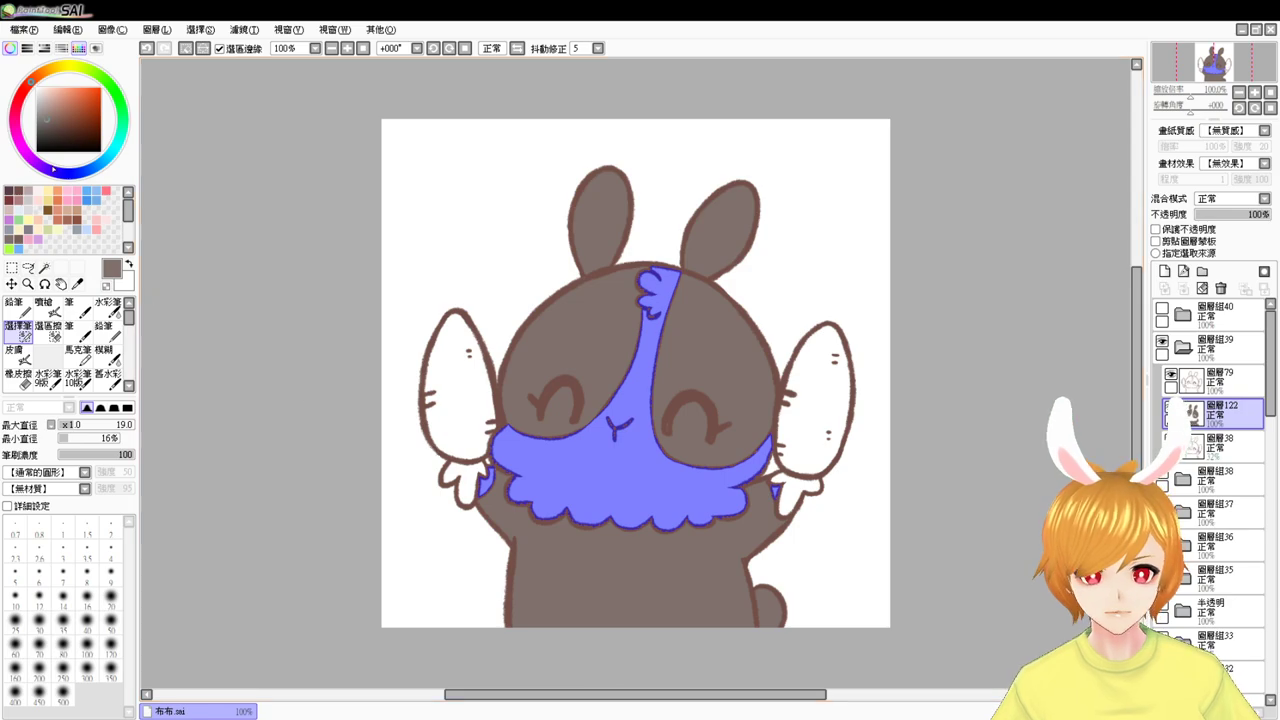
pyautogui.click(52, 87)
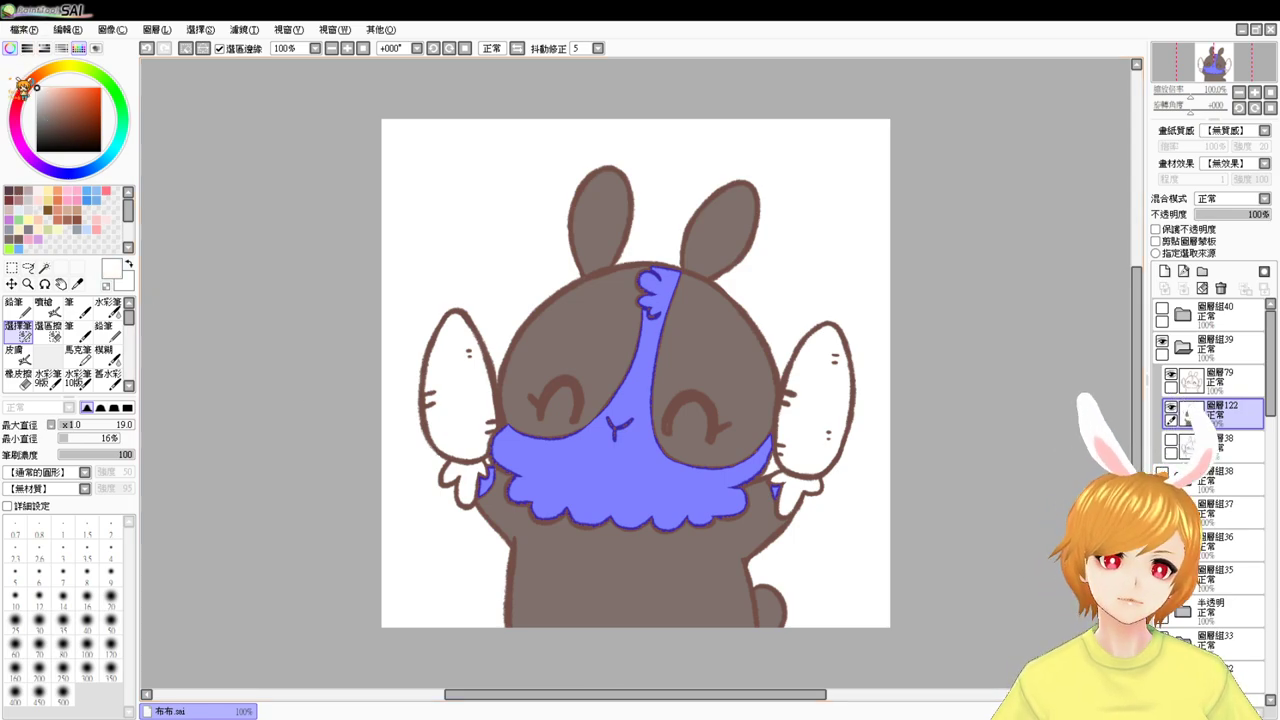
pyautogui.hotkey('ctrl', 'd')
# - Paint salmon-pink blush ovals beside both of the rabbit's closed eyes on layer 122 using the airbrush
pyautogui.click(100, 227)
pyautogui.click(44, 308)
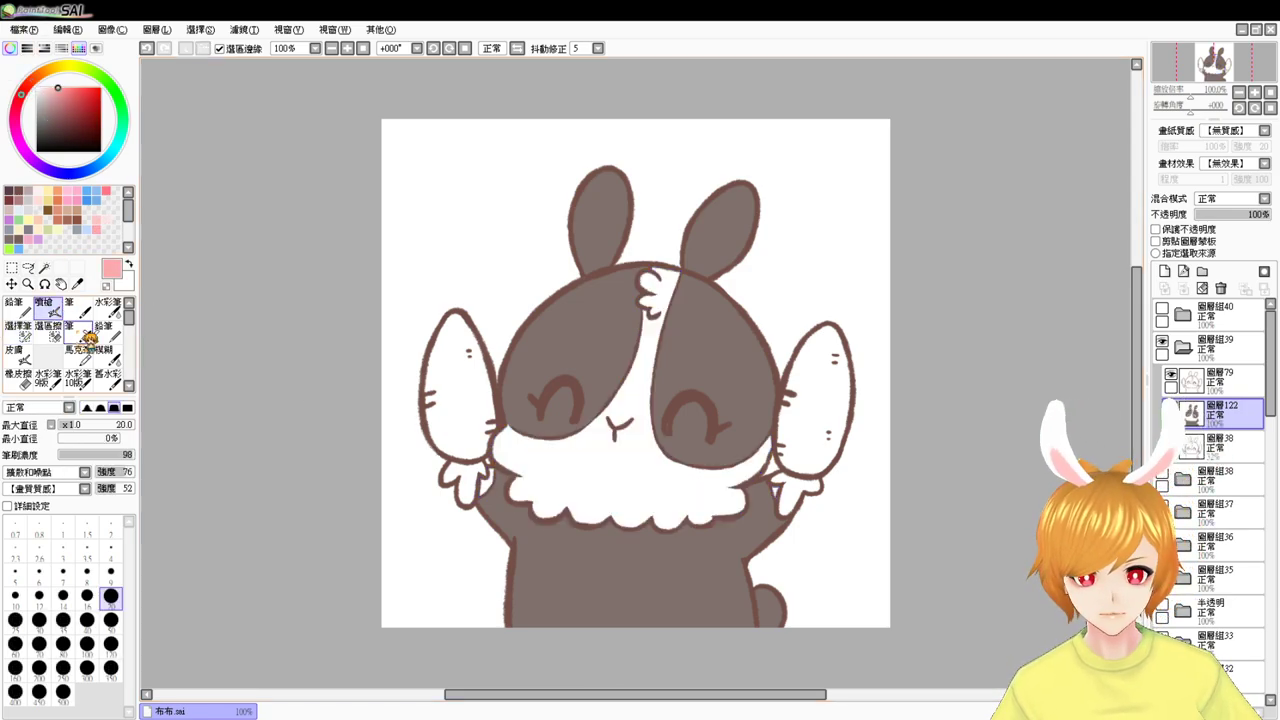
pyautogui.moveTo(516, 416); pyautogui.dragTo(524, 421)
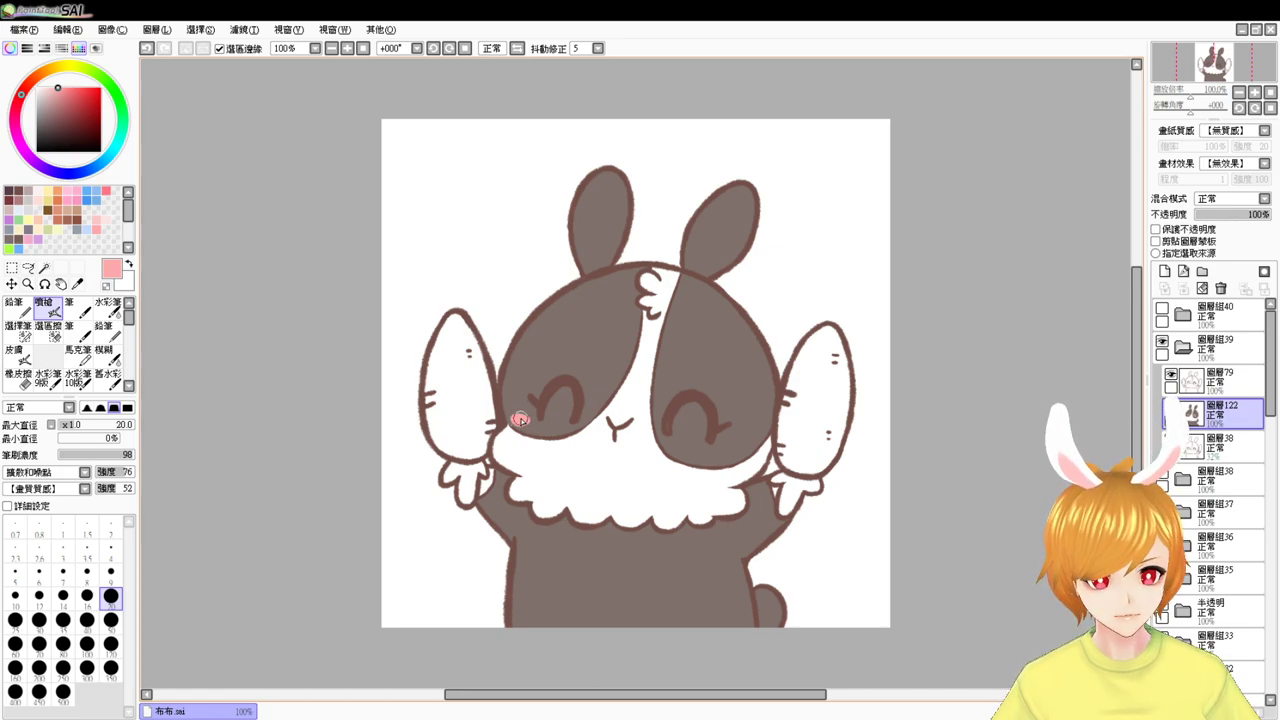
pyautogui.moveTo(727, 447); pyautogui.dragTo(740, 450)
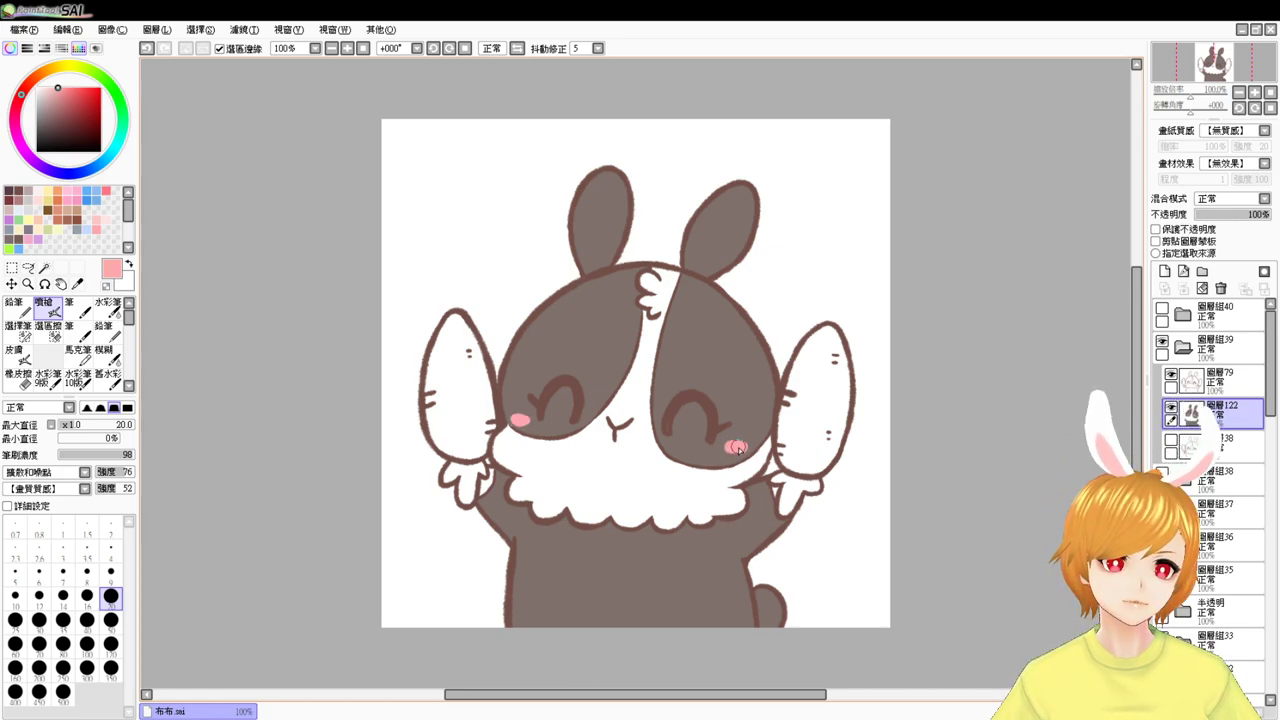
pyautogui.click(44, 268)
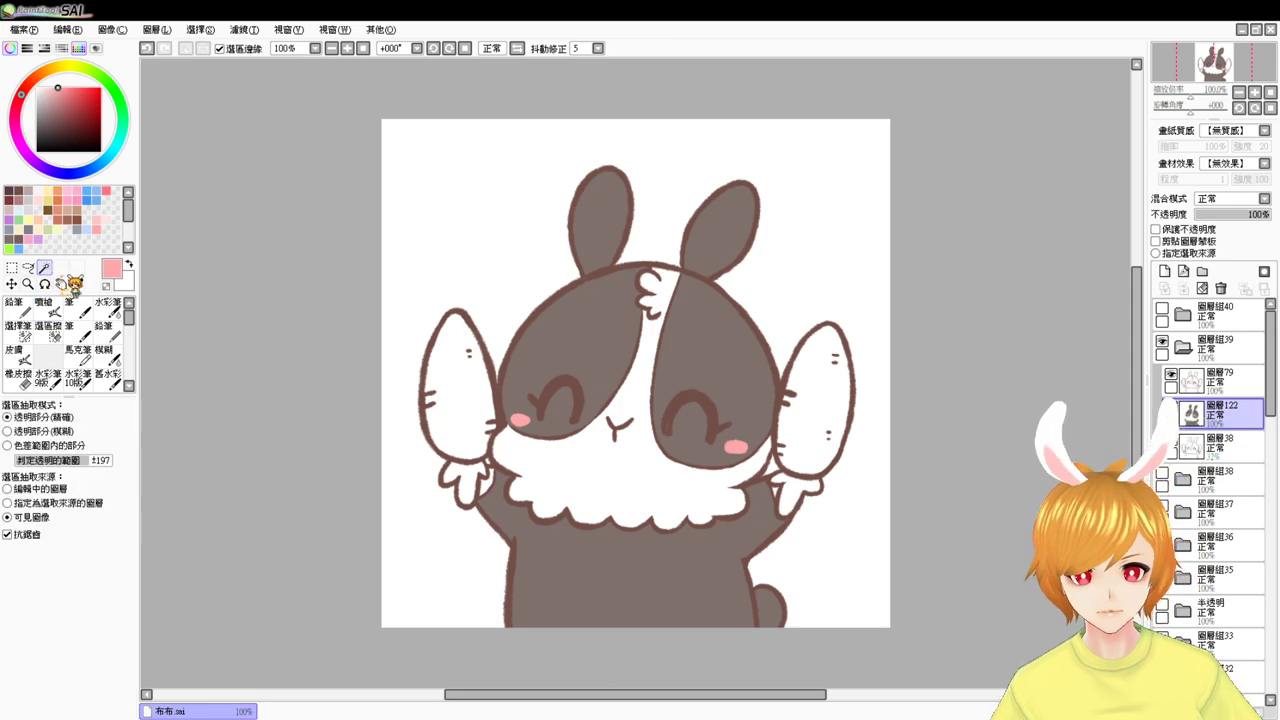
# - Select both white carrot bodies and fill them with light orange on the colour layer 圖層122
pyautogui.click(457, 385)
pyautogui.click(779, 437)
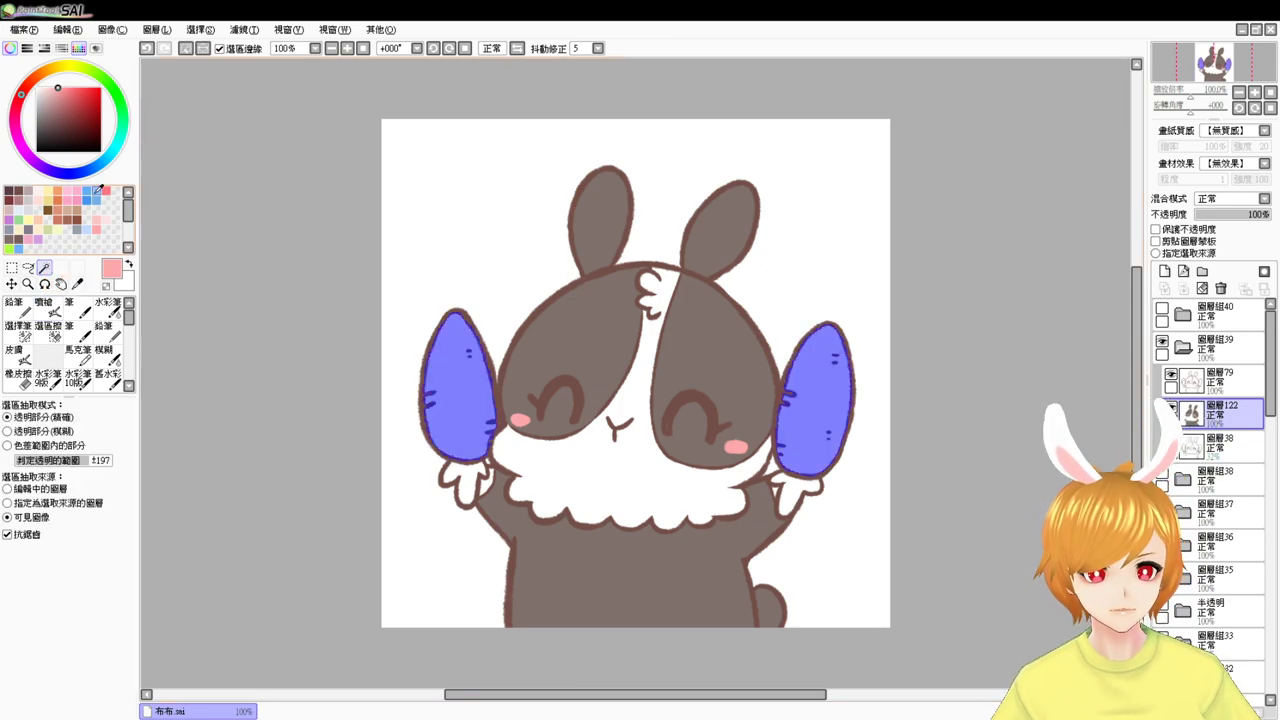
pyautogui.click(59, 202)
pyautogui.hotkey('ctrl', 'f')
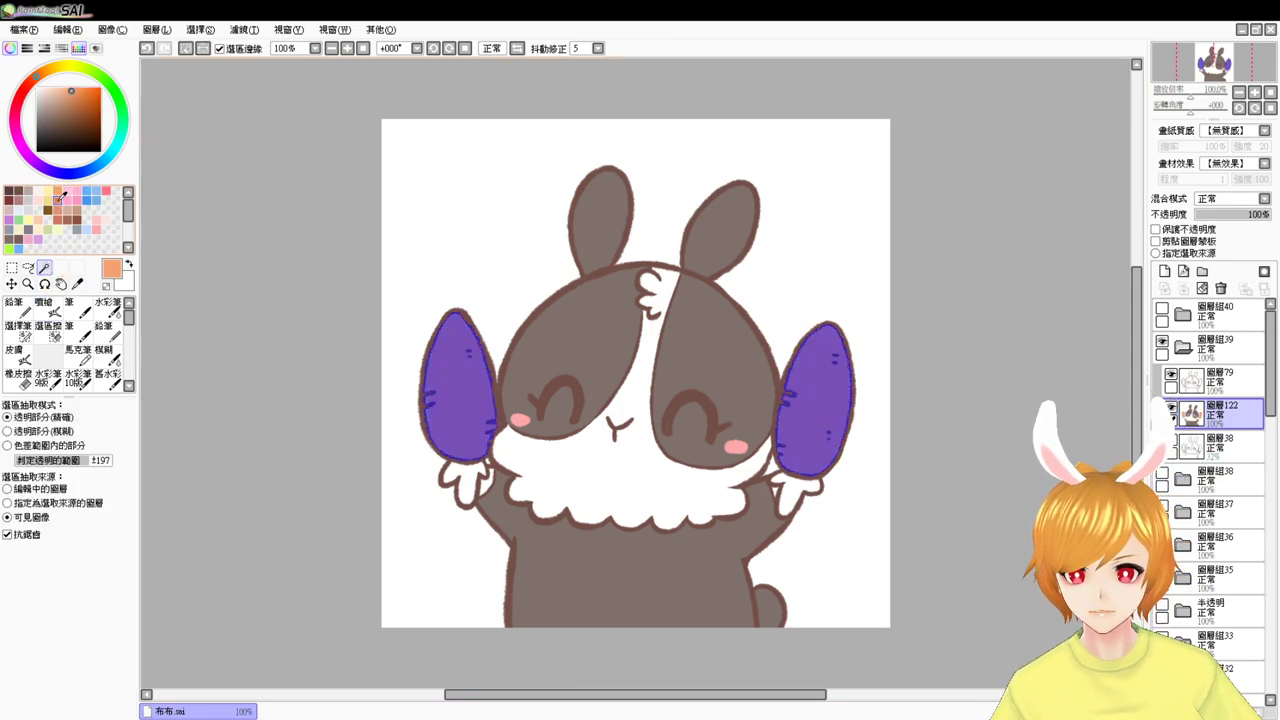
# - Airbrush darker orange shading along the edges of both carrots within the selection, and clear the selection
pyautogui.click(61, 197)
pyautogui.click(45, 307)
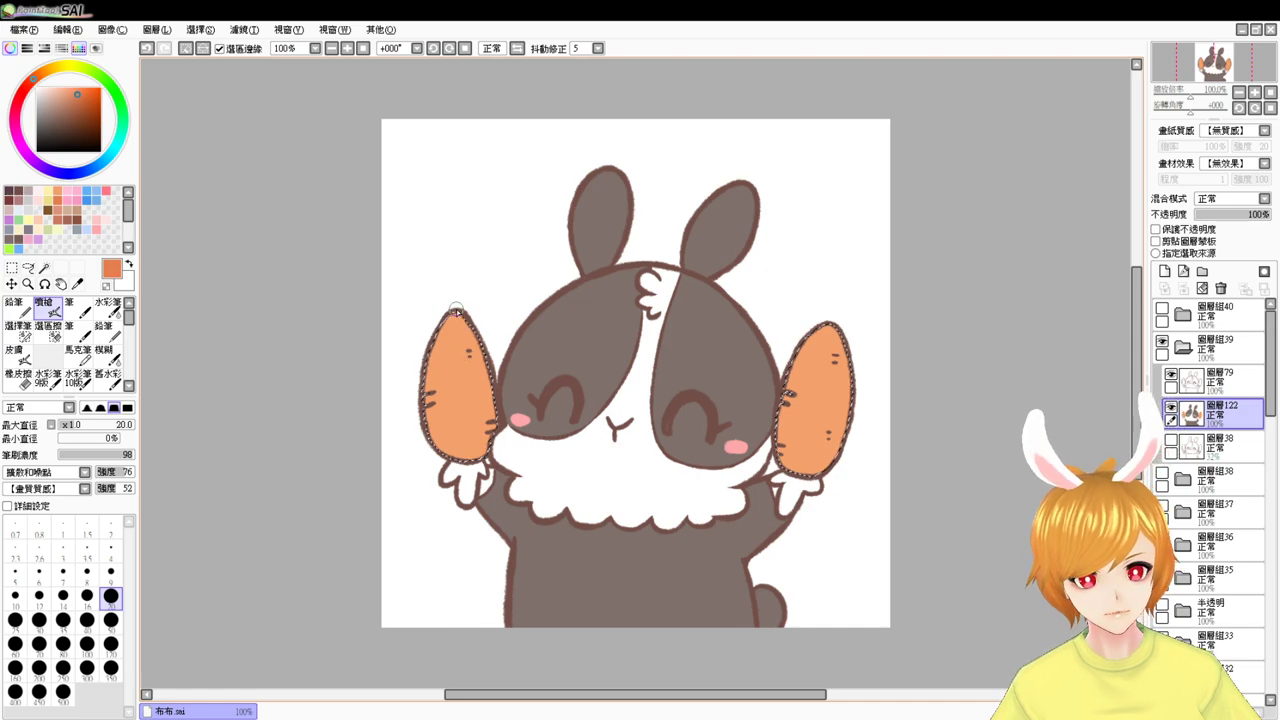
pyautogui.moveTo(455, 311)
pyautogui.mouseDown()
pyautogui.moveTo(489, 438)
pyautogui.moveTo(479, 353)
pyautogui.moveTo(493, 446)
pyautogui.moveTo(489, 404)
pyautogui.moveTo(478, 462)
pyautogui.mouseUp()
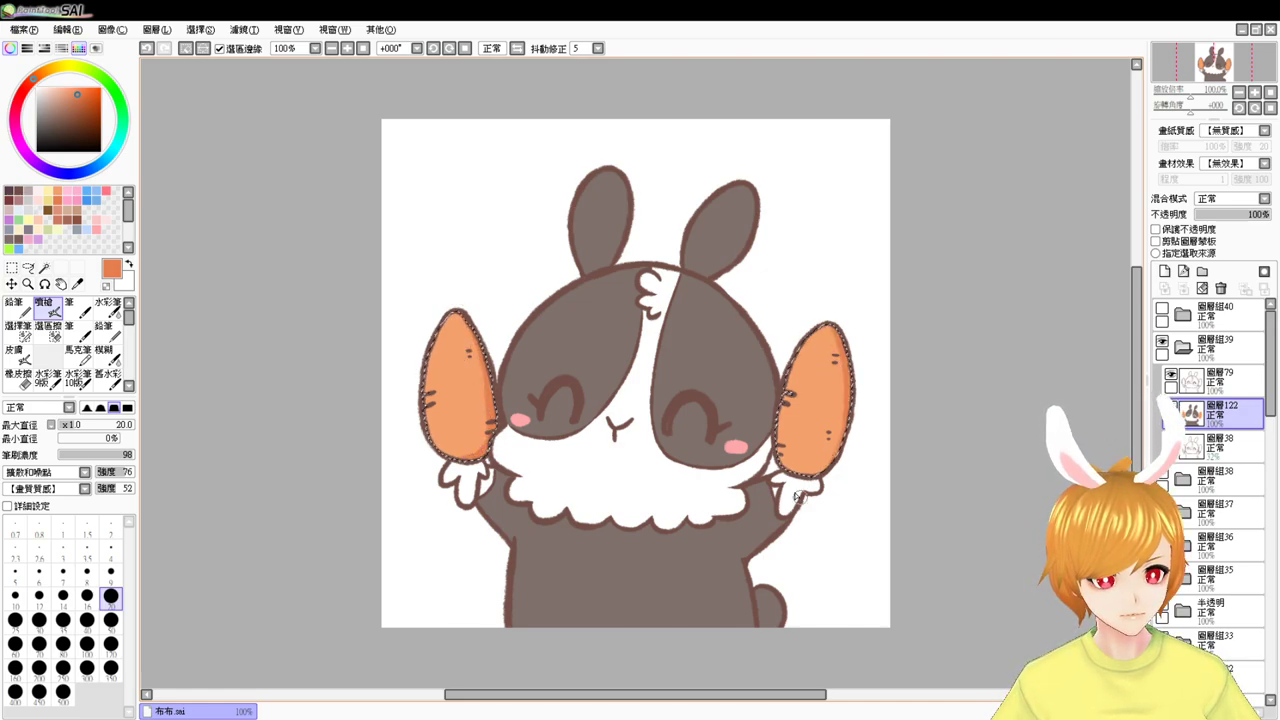
pyautogui.moveTo(834, 325)
pyautogui.mouseDown()
pyautogui.moveTo(789, 482)
pyautogui.moveTo(842, 453)
pyautogui.mouseUp()
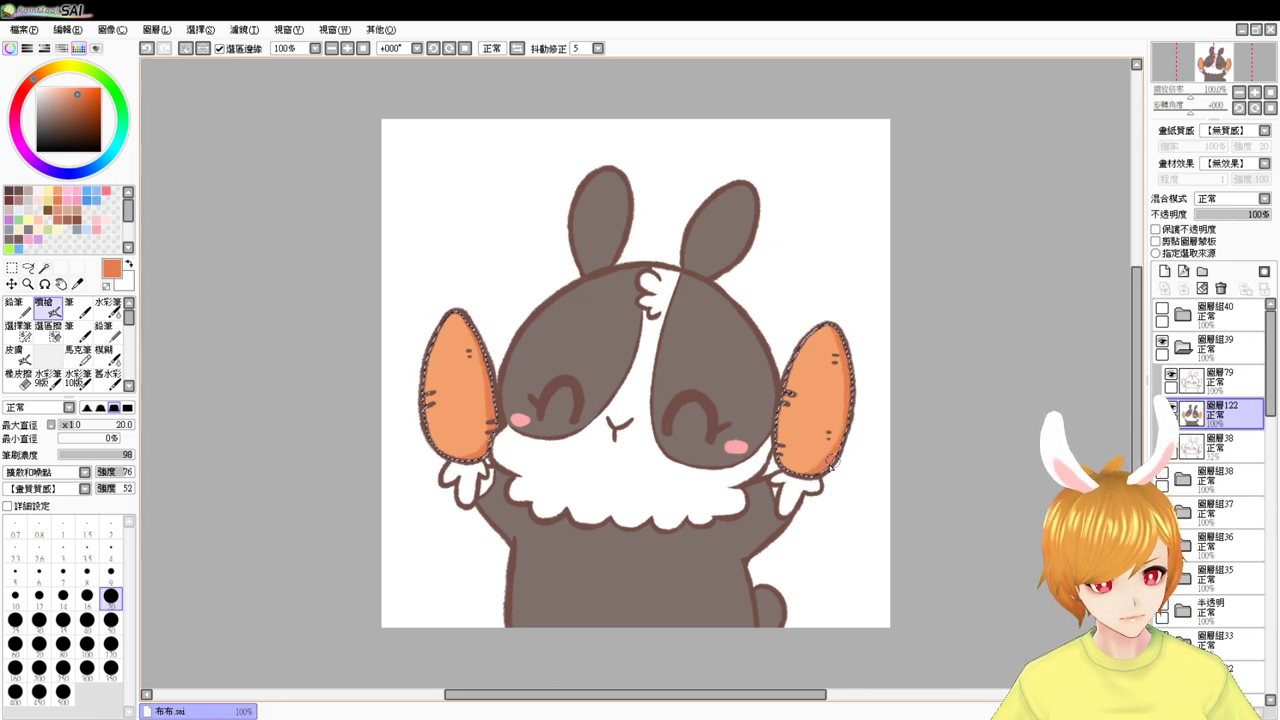
pyautogui.hotkey('ctrl', 'd')
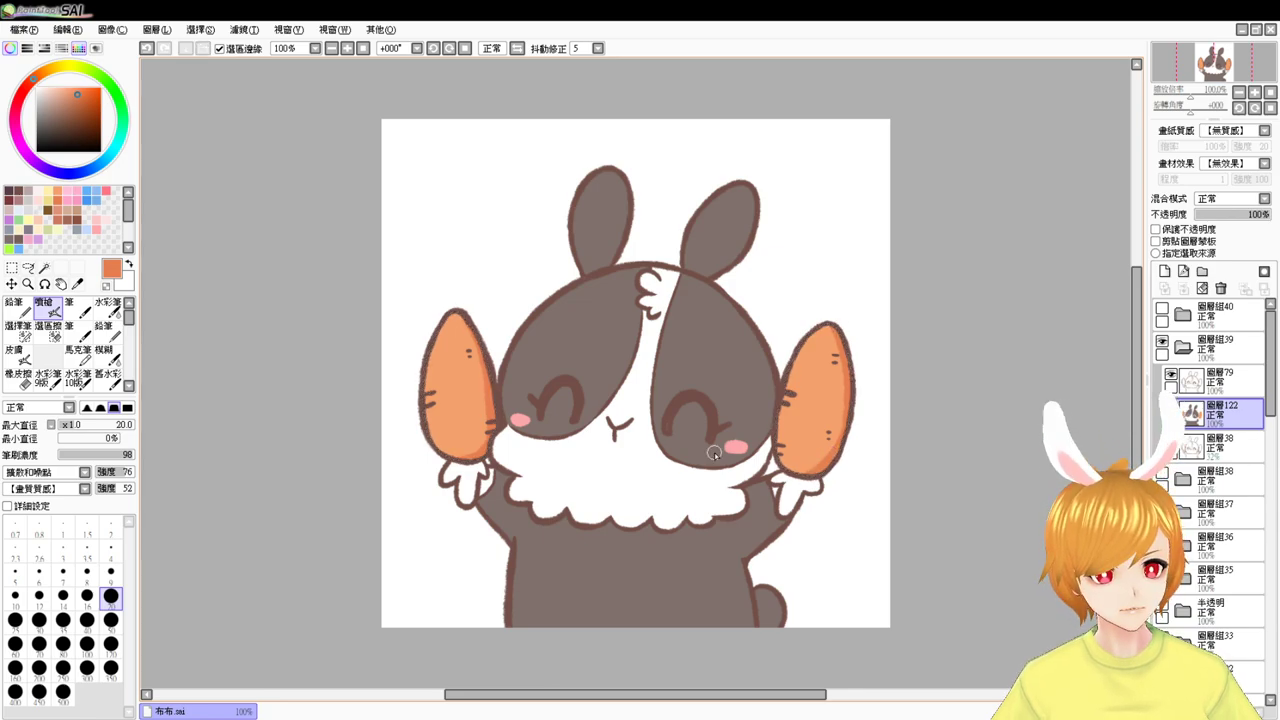
# - Select the leafy tops of both carrots, fill them with light green, and clear the selection
pyautogui.click(44, 268)
pyautogui.click(466, 479)
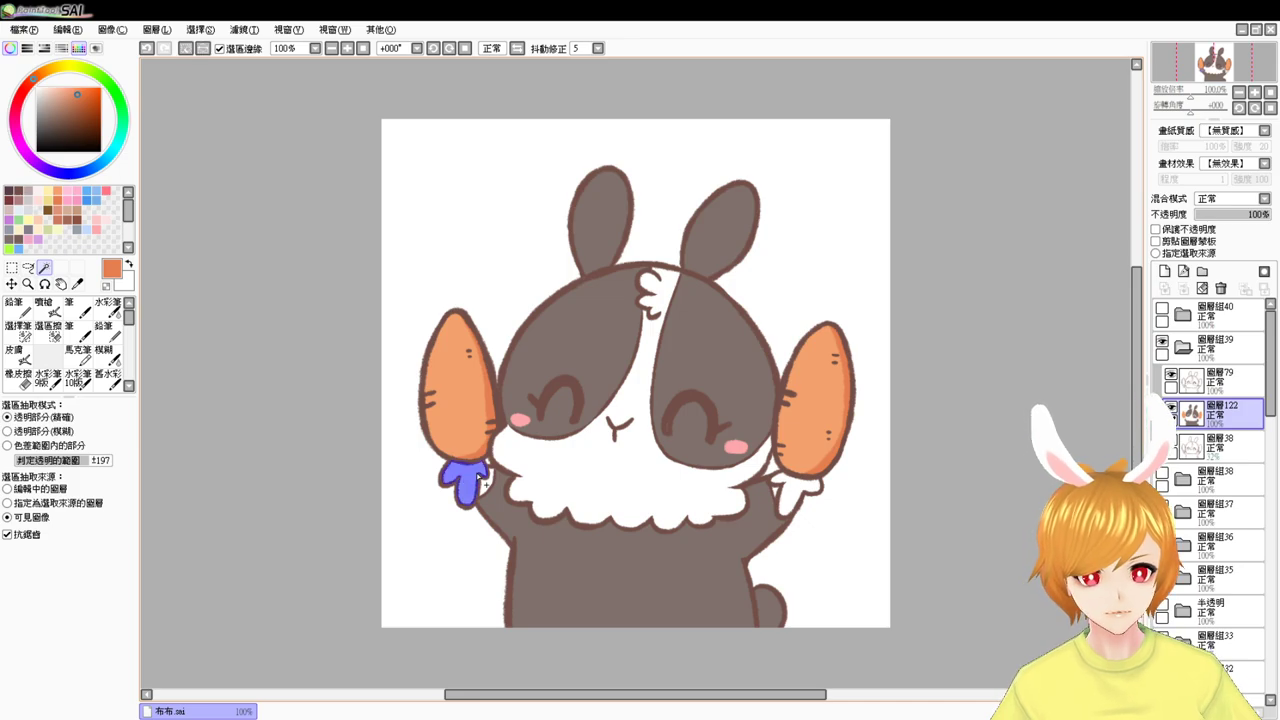
pyautogui.click(797, 492)
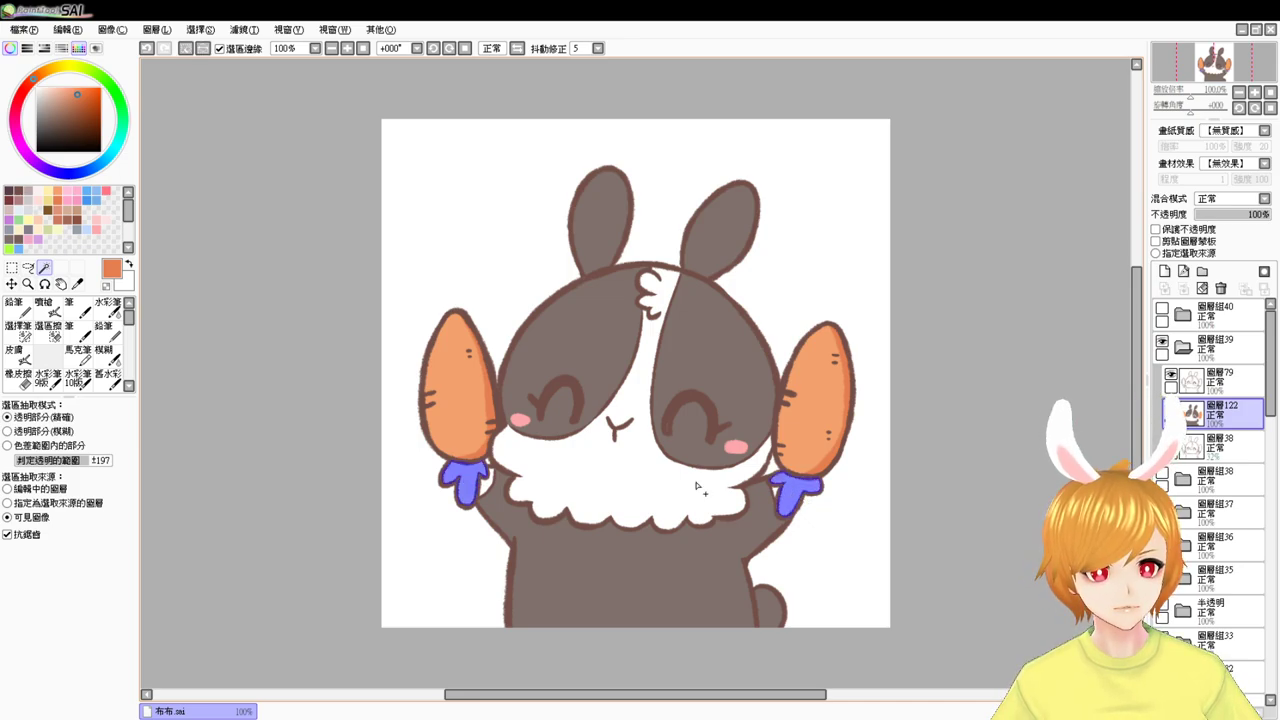
pyautogui.click(22, 218)
pyautogui.hotkey('ctrl', 'f')
pyautogui.hotkey('ctrl', 'd')
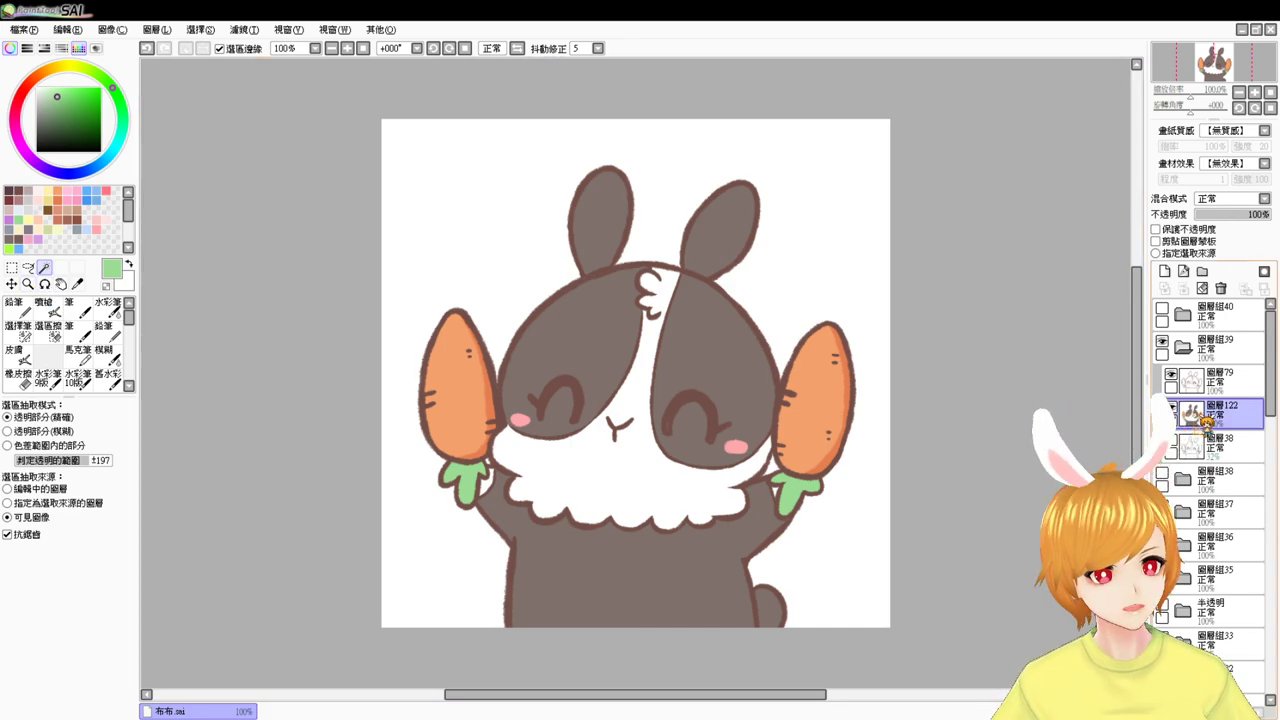
# - Hide and collapse group 圖層組39, show and expand 圖層組40, and add a new layer beneath its line art layer 圖層80
pyautogui.click(1222, 356)
pyautogui.click(1180, 345)
pyautogui.click(1163, 341)
pyautogui.click(1176, 321)
pyautogui.click(1162, 308)
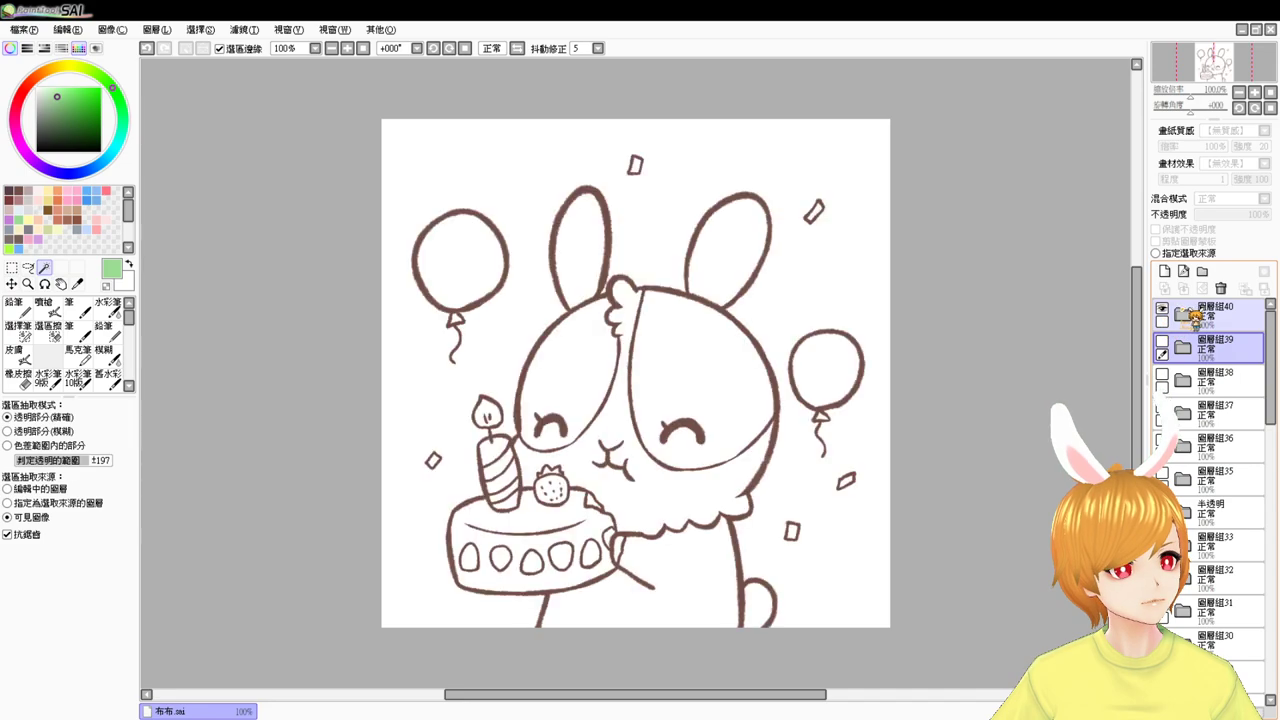
pyautogui.click(1183, 313)
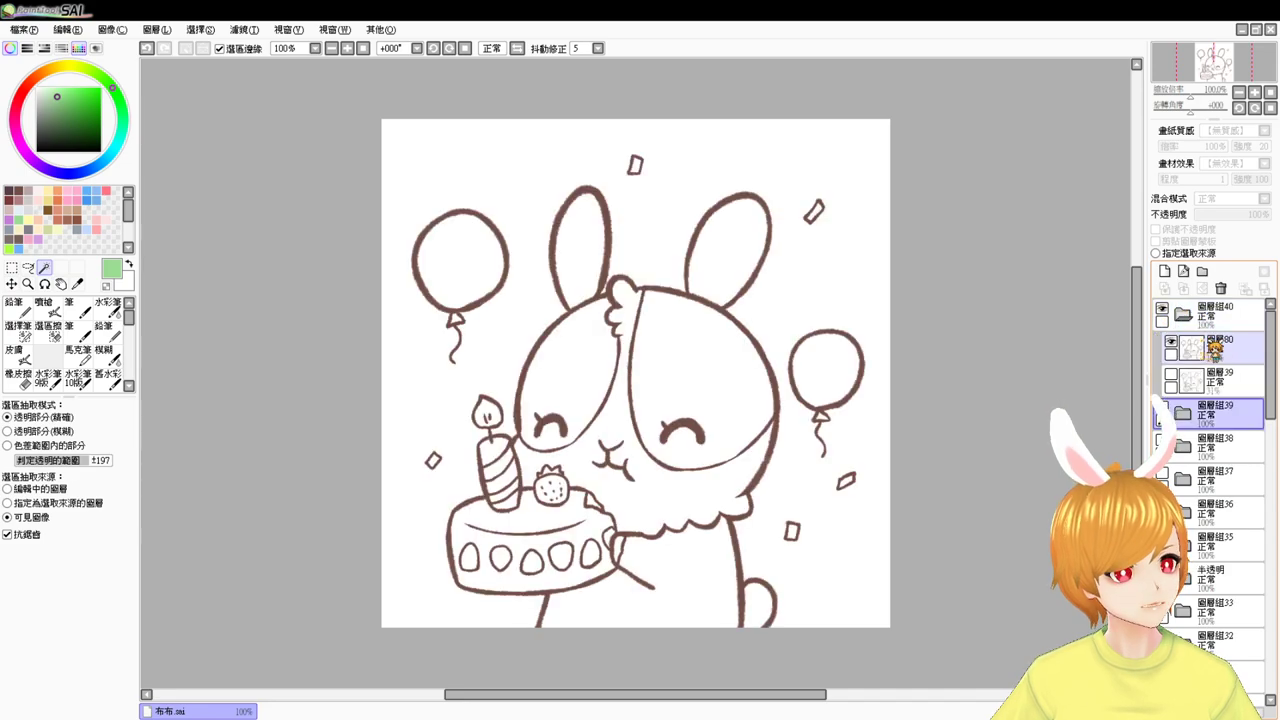
pyautogui.click(1164, 271)
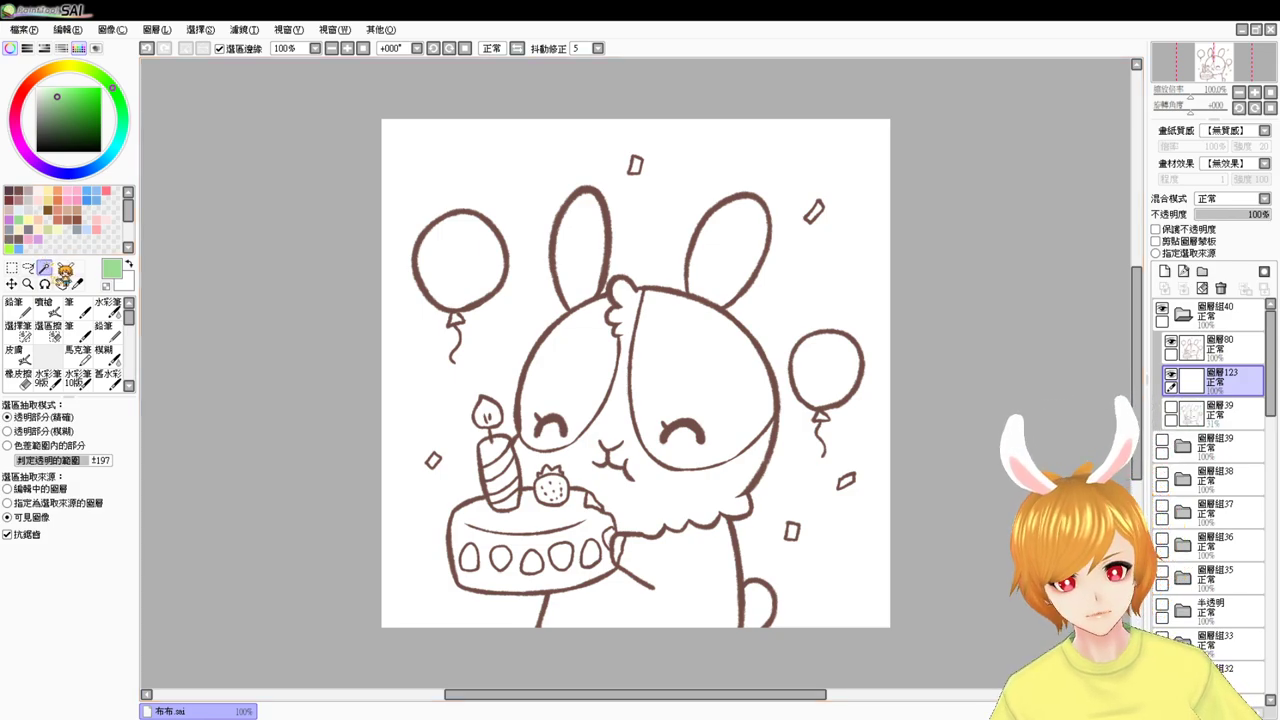
# - Fill the cake bunny's ears, both face patches, body and tail with grey-brown, and clear the selection
pyautogui.click(594, 254)
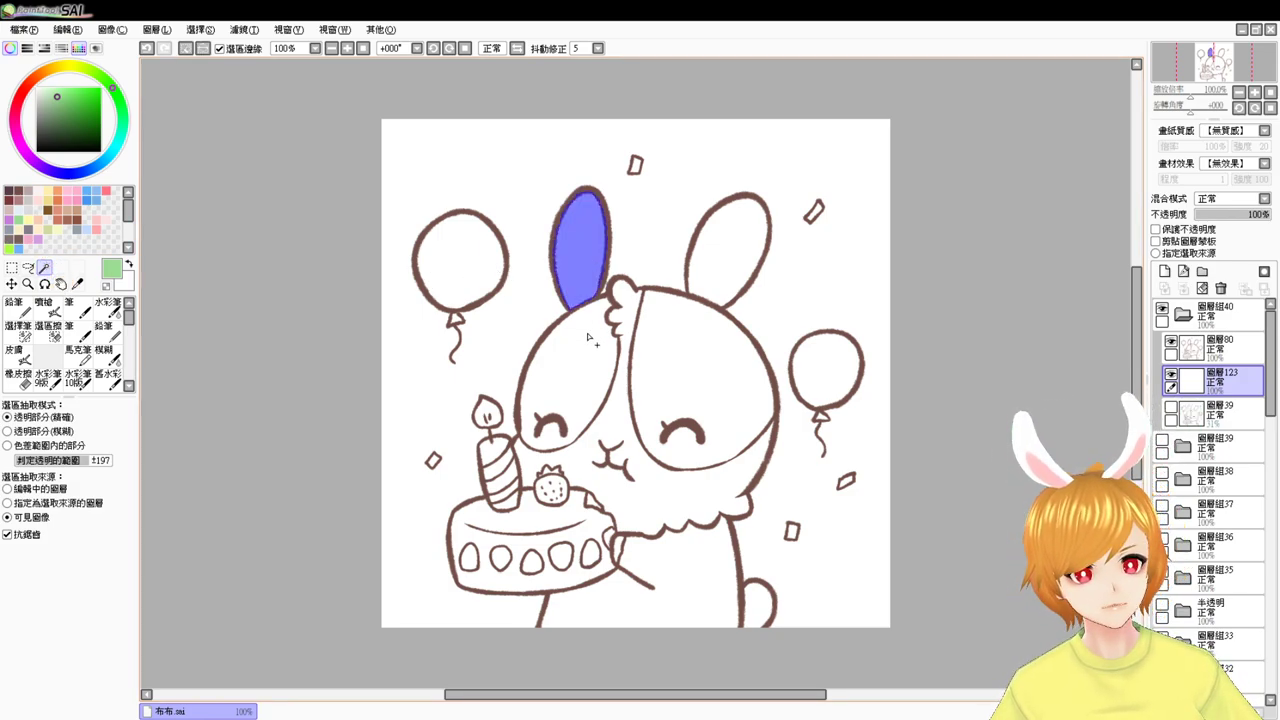
pyautogui.click(565, 365)
pyautogui.click(700, 380)
pyautogui.click(728, 245)
pyautogui.click(703, 583)
pyautogui.click(762, 606)
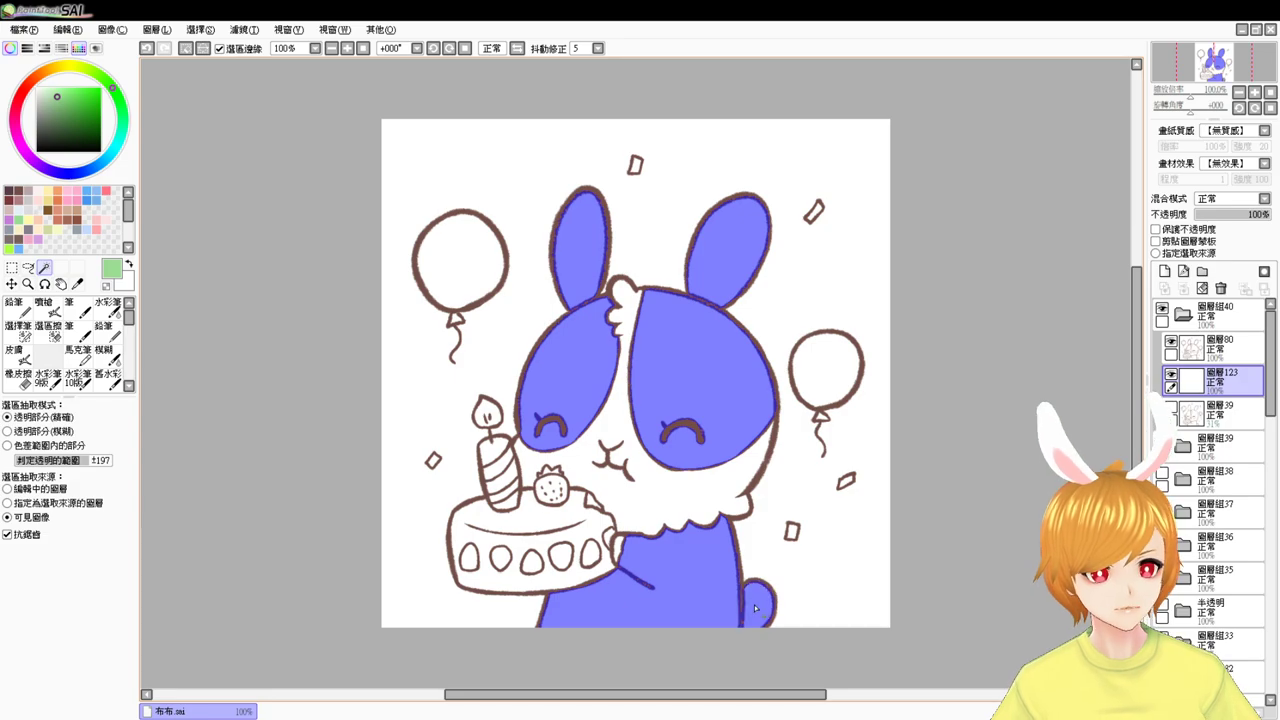
pyautogui.click(12, 236)
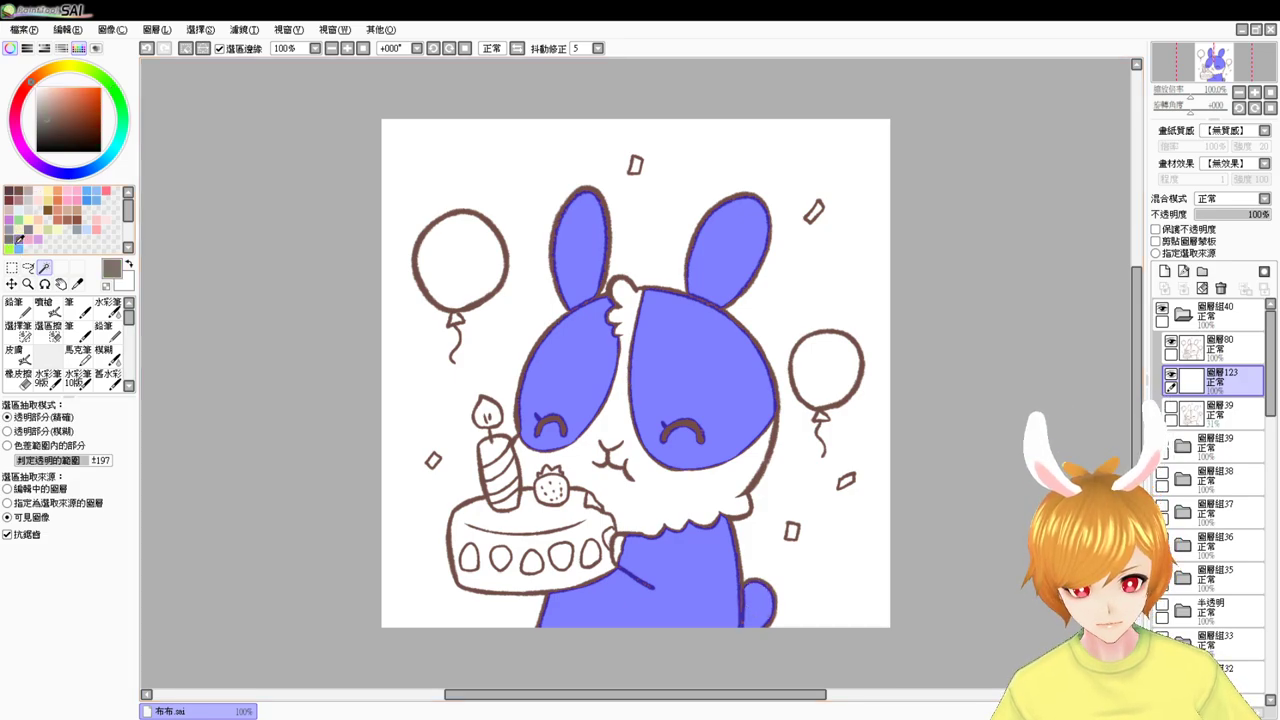
pyautogui.hotkey('ctrl', 'f')
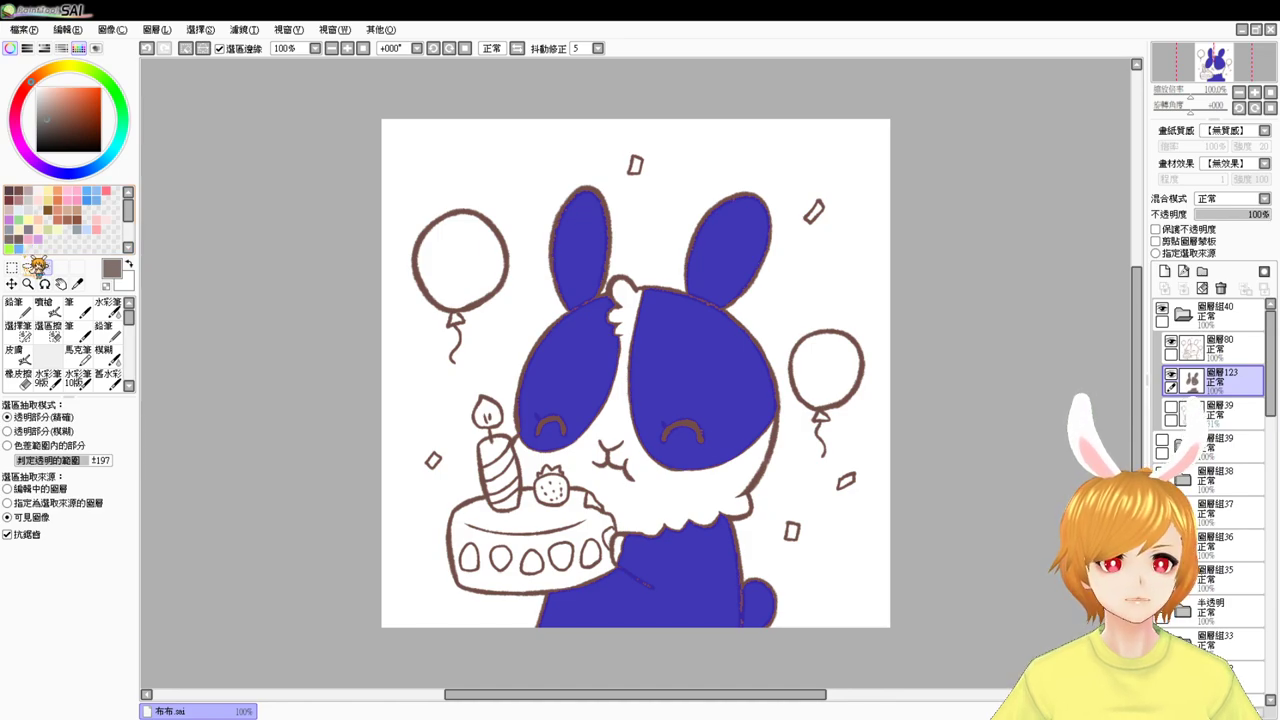
pyautogui.hotkey('ctrl', 'd')
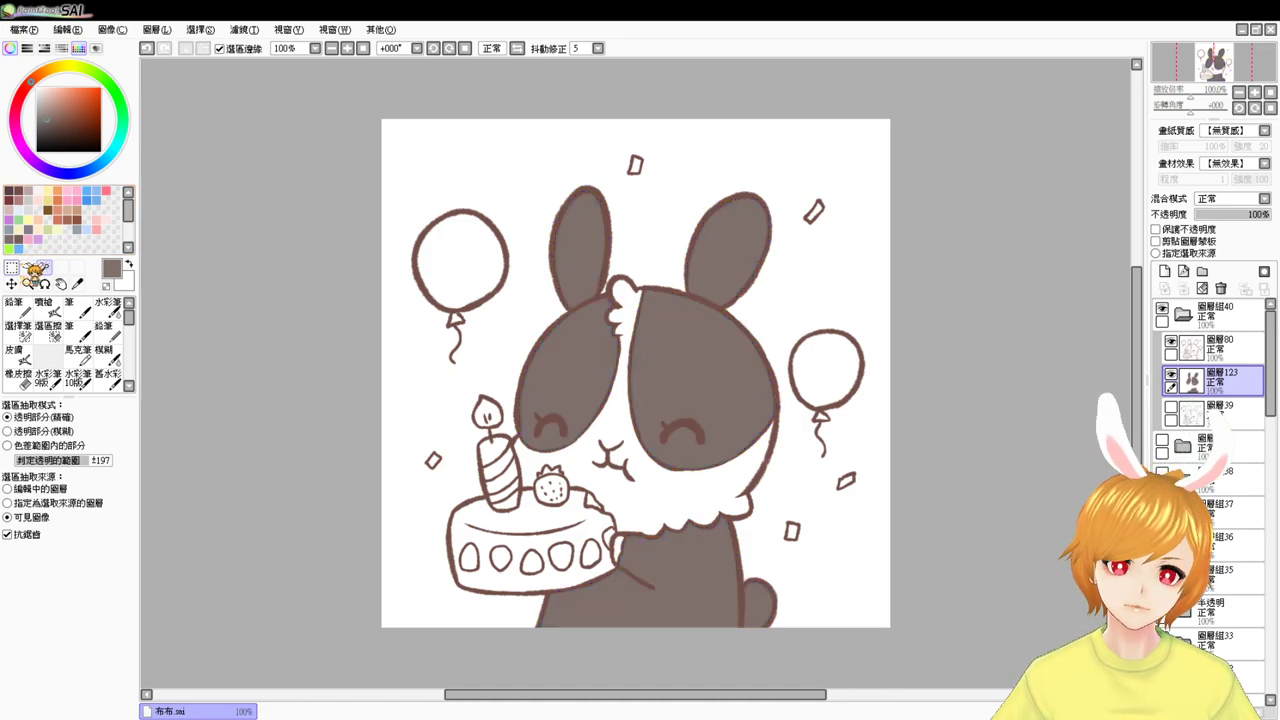
# - Fill the bunny's forehead tuft, muzzle, chest ruff and paw with white, and clear the selection
pyautogui.click(606, 318)
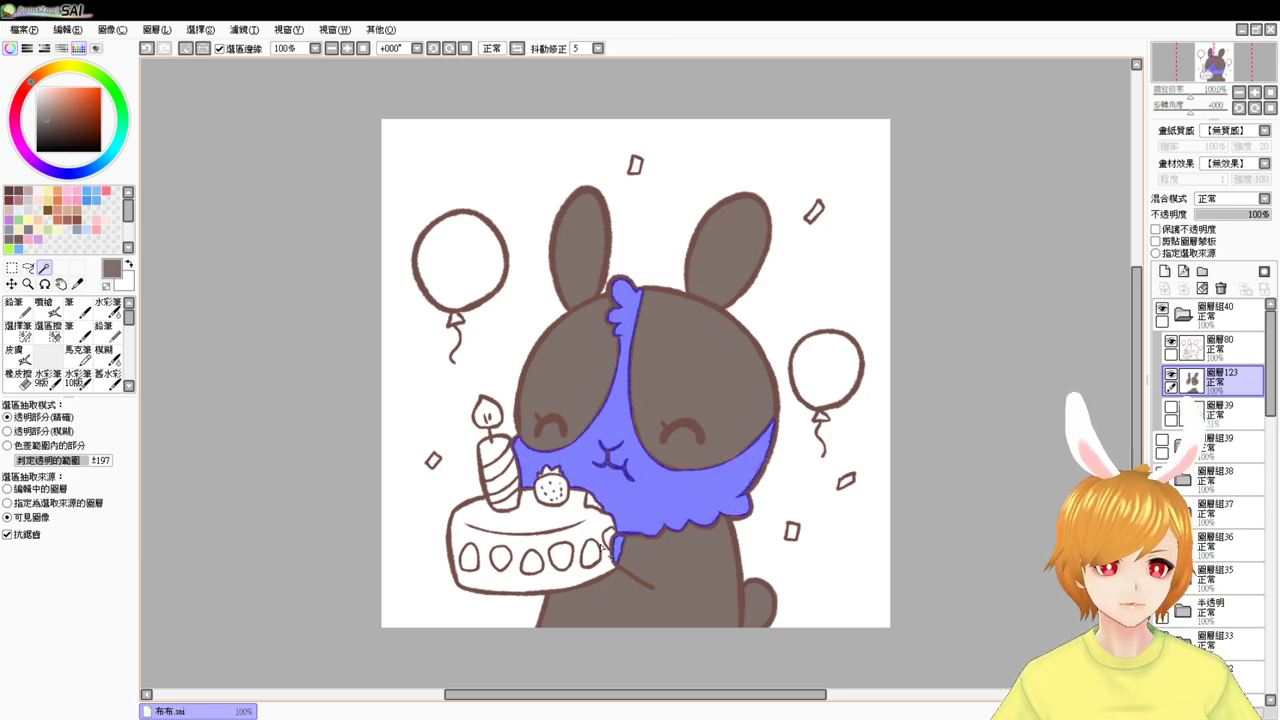
pyautogui.moveTo(44, 120); pyautogui.dragTo(26, 73)
pyautogui.hotkey('ctrl', 'd')
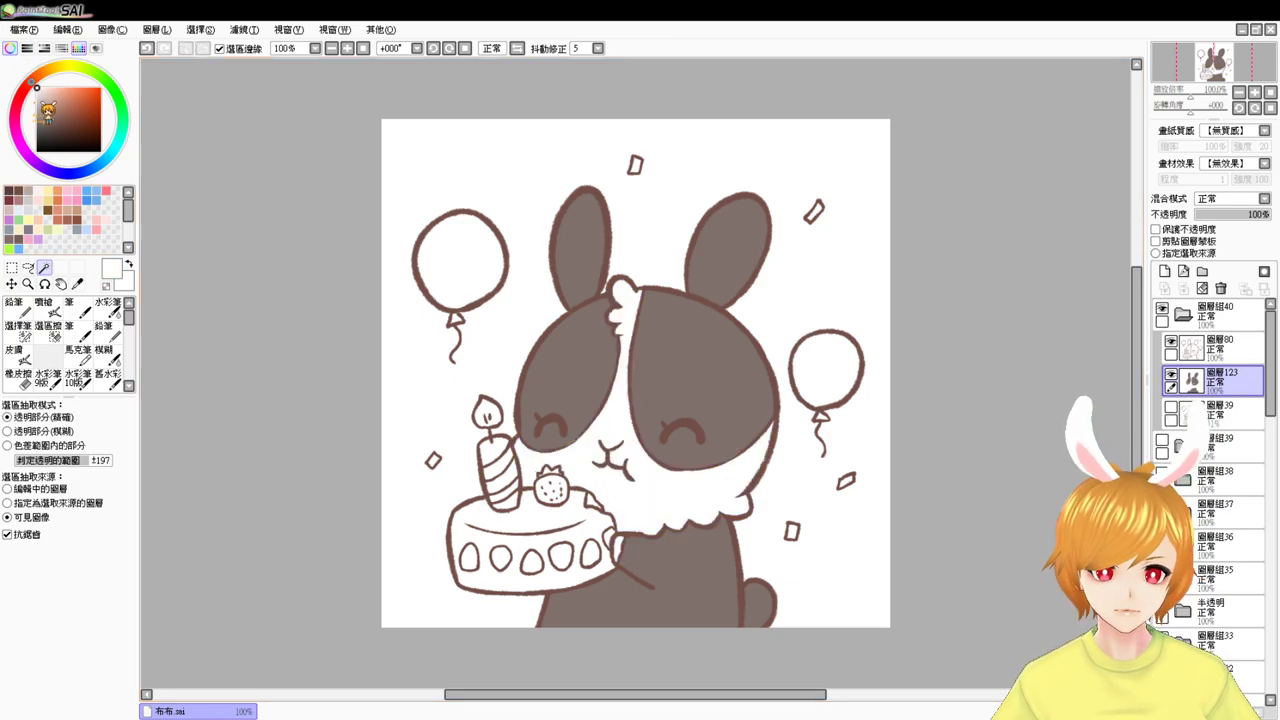
# - Airbrush pink blush marks beneath both of the bunny's eyes
pyautogui.click(98, 218)
pyautogui.click(44, 306)
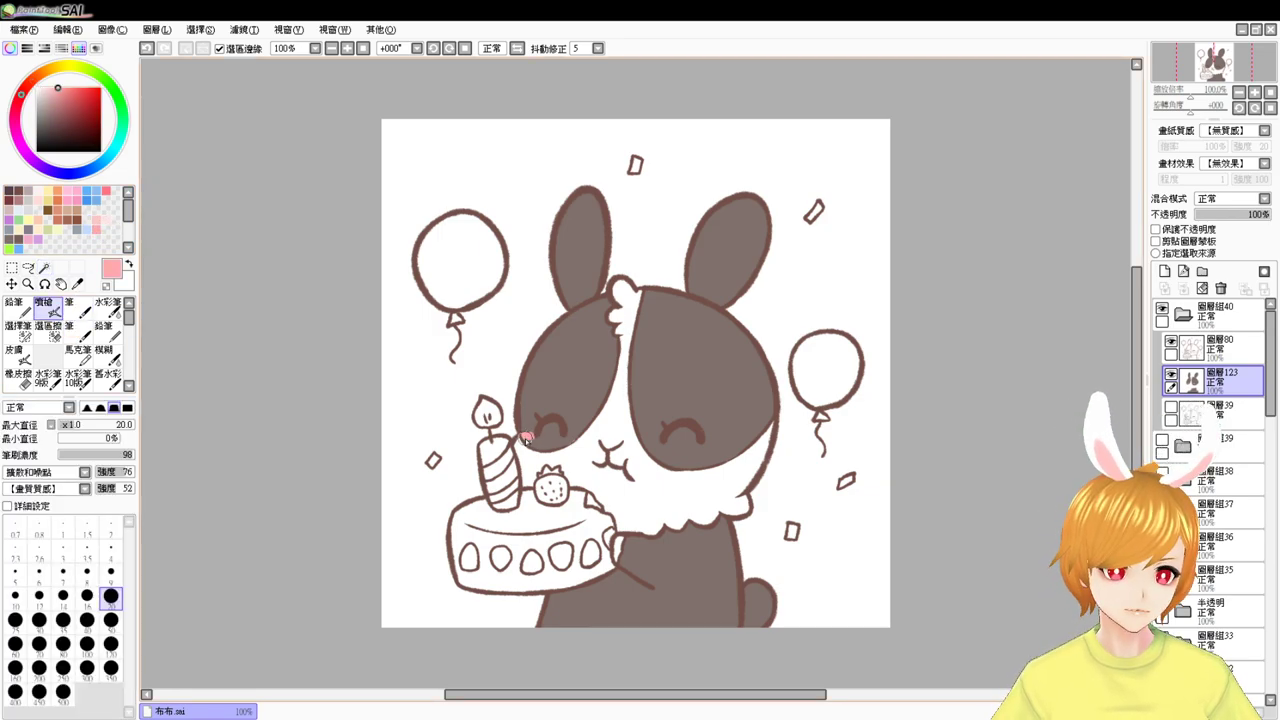
pyautogui.moveTo(713, 443); pyautogui.dragTo(722, 448)
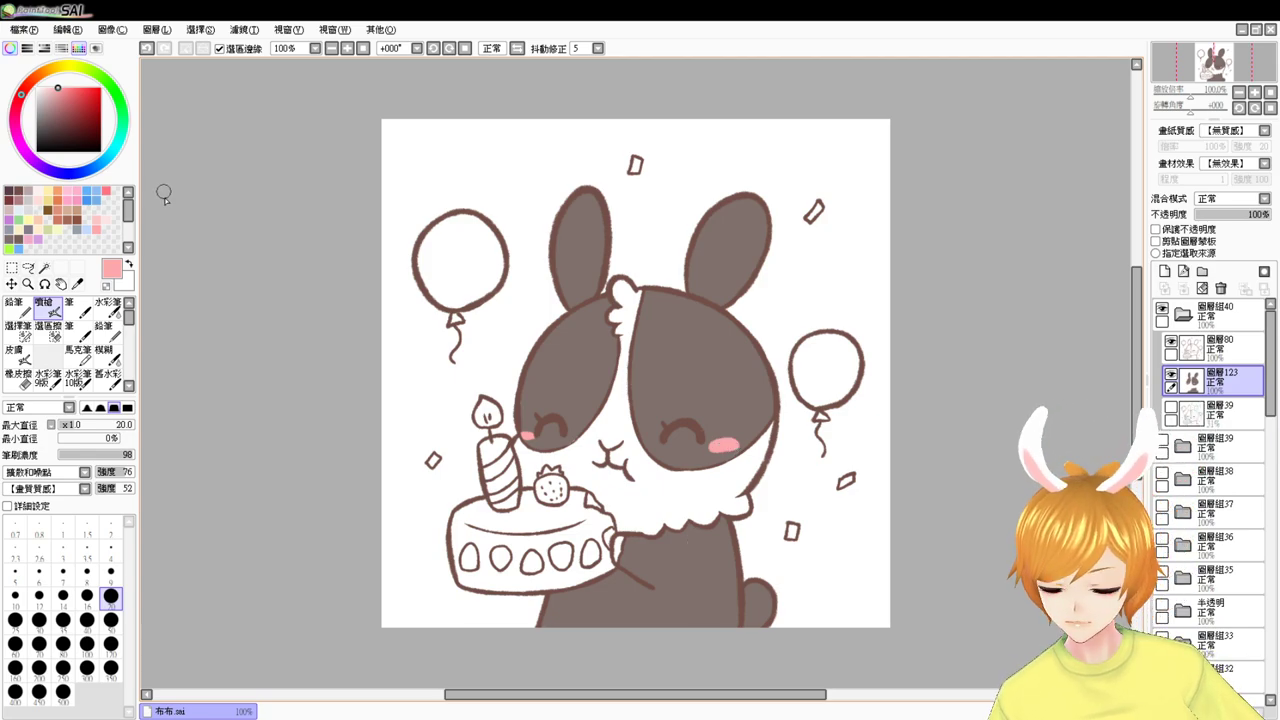
# - Select the larger balloon with its knot and fill it with pale yellow
pyautogui.click(44, 268)
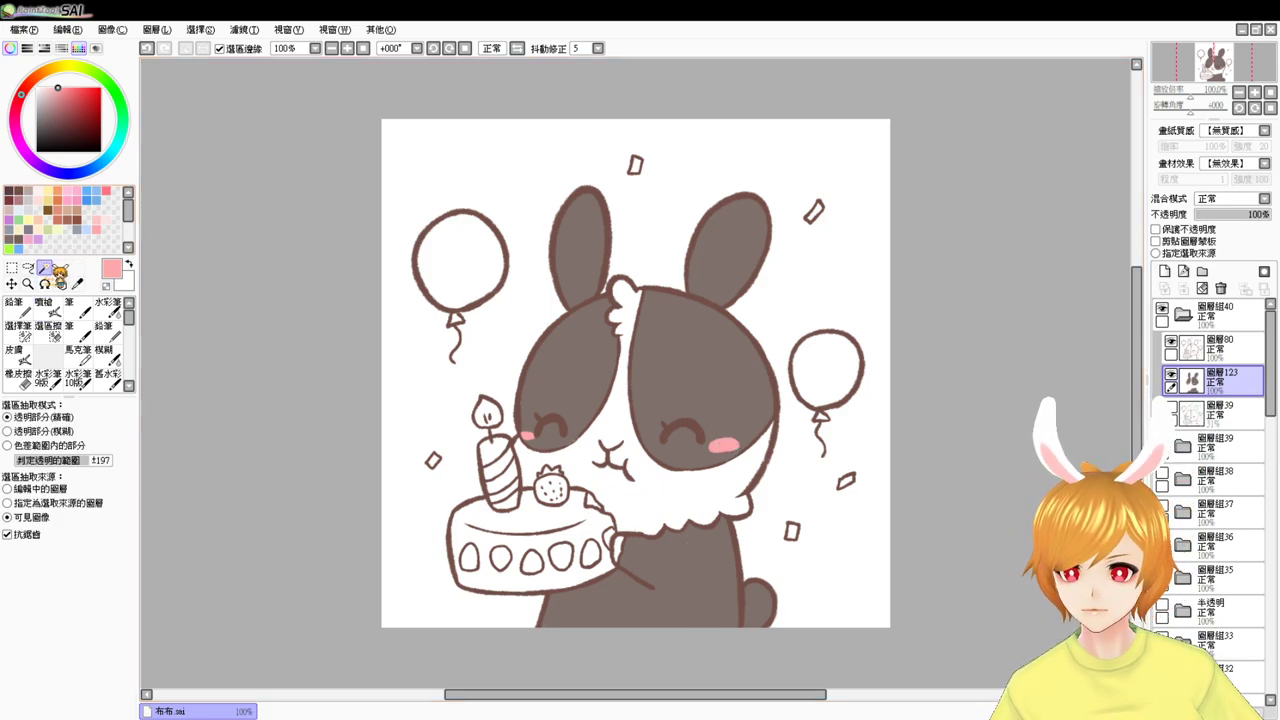
pyautogui.click(465, 266)
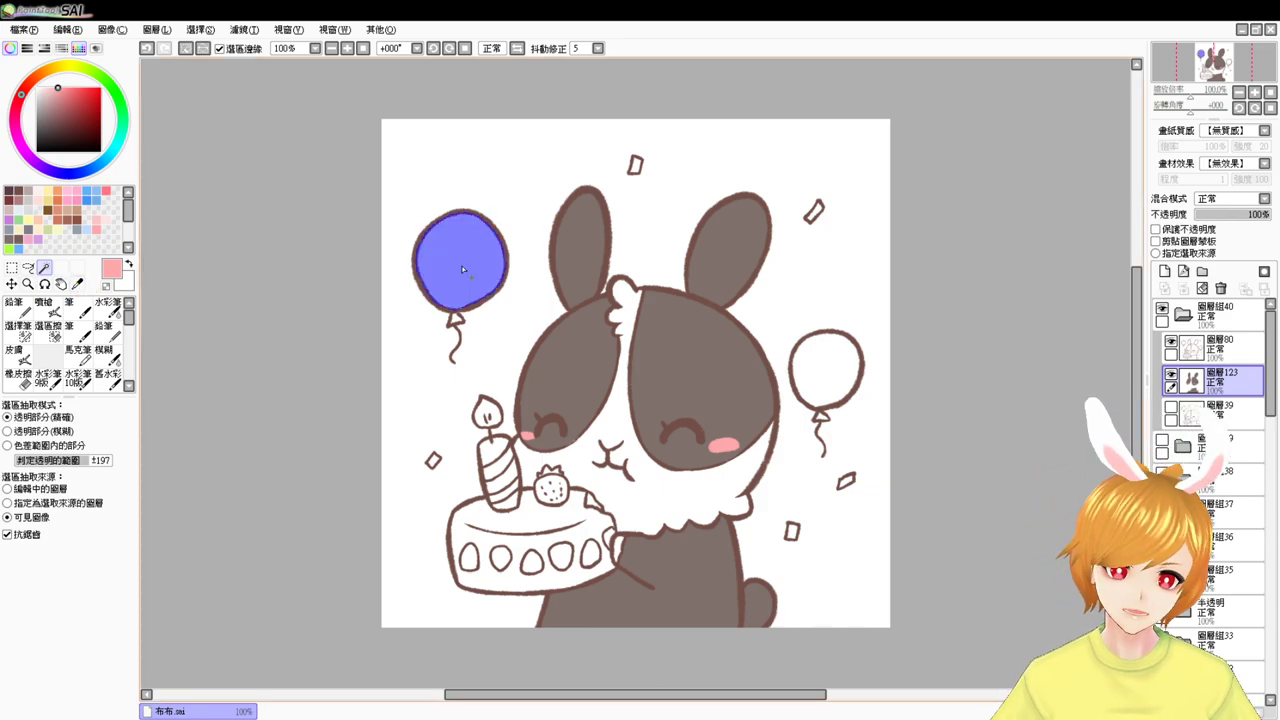
pyautogui.keyDown('shift'); pyautogui.click(458, 320); pyautogui.keyUp('shift')
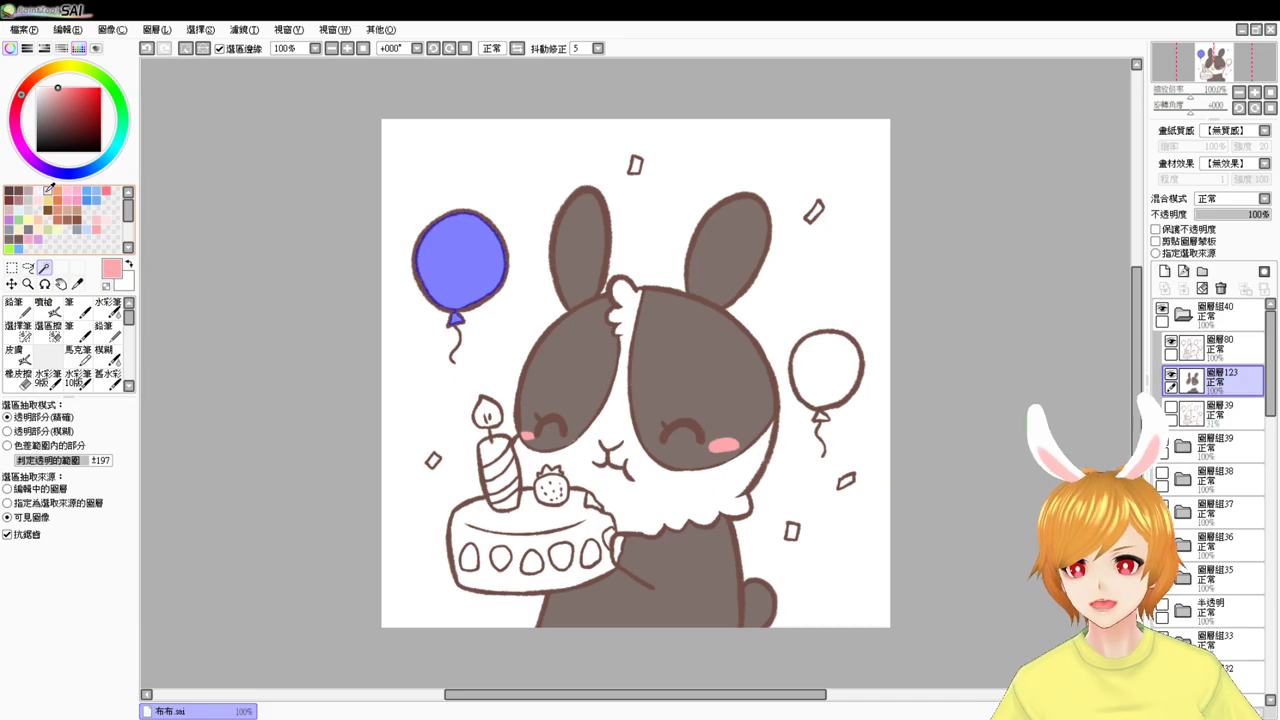
pyautogui.click(46, 191)
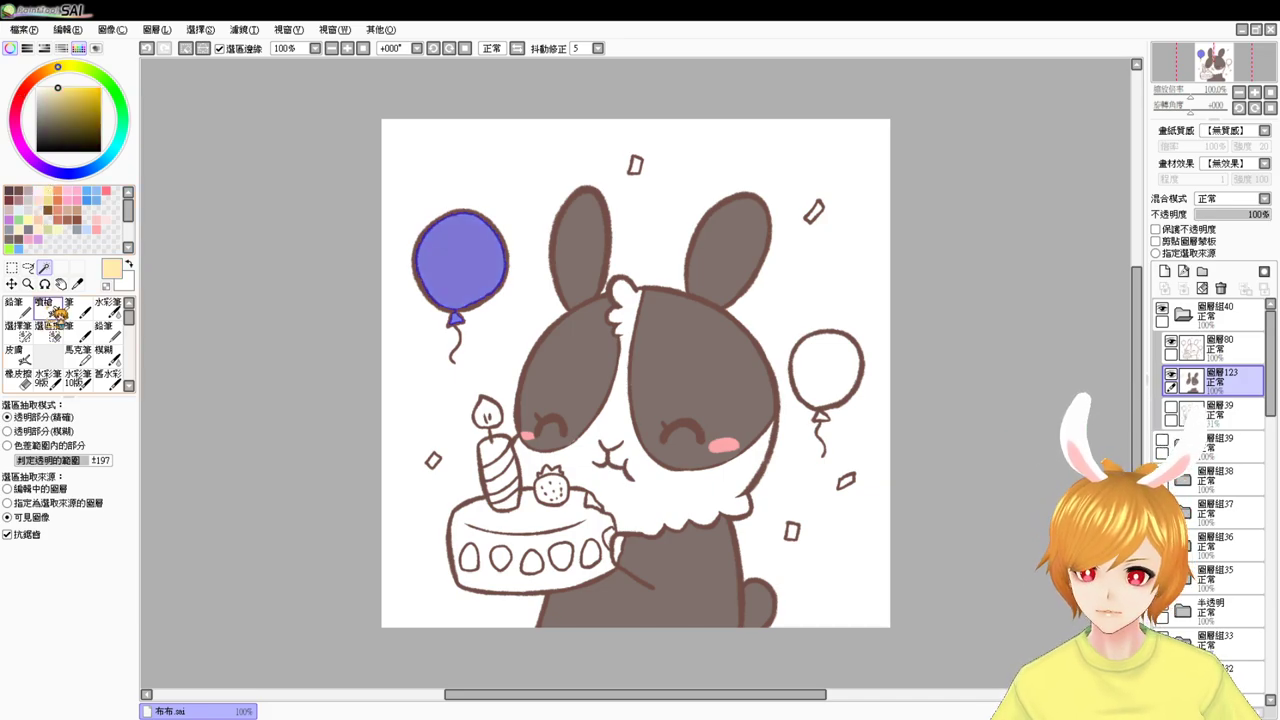
# - Airbrush white highlights on the upper part of the yellow balloon, and clear the selection
pyautogui.click(45, 306)
pyautogui.click(37, 88)
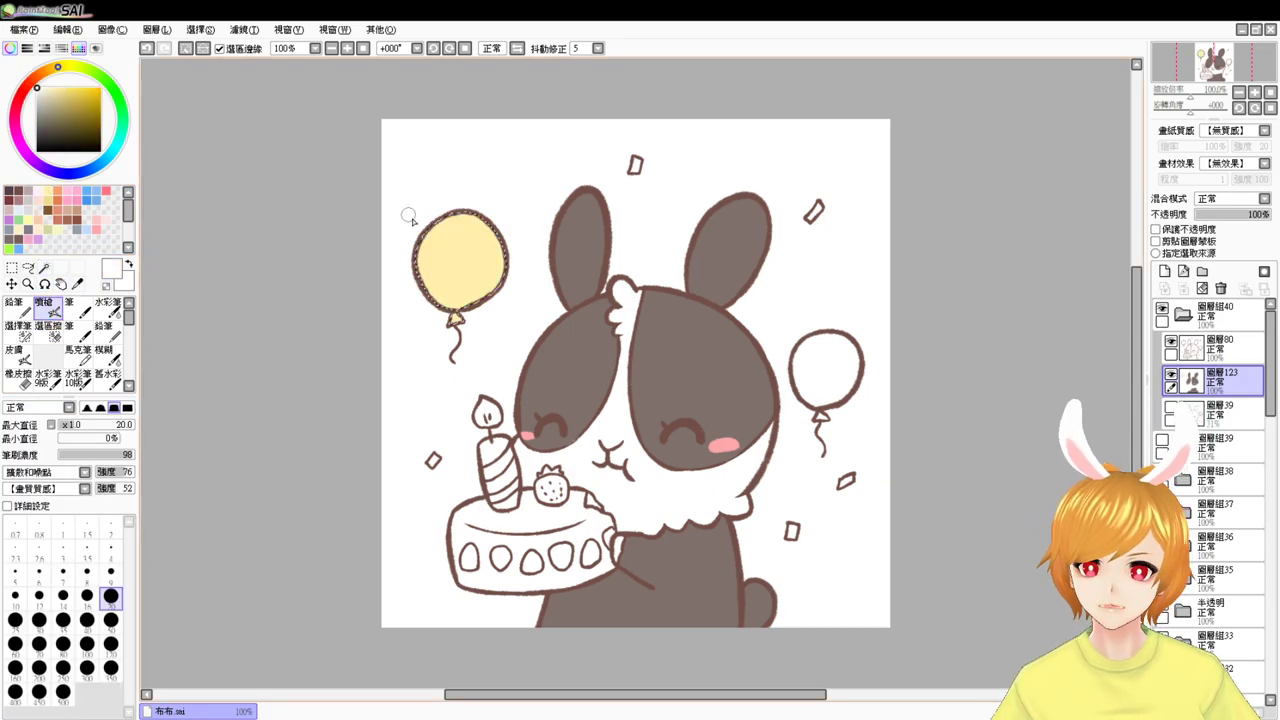
pyautogui.moveTo(432, 247)
pyautogui.mouseDown()
pyautogui.moveTo(440, 238)
pyautogui.moveTo(441, 266)
pyautogui.mouseUp()
pyautogui.hotkey('ctrl', 'd')
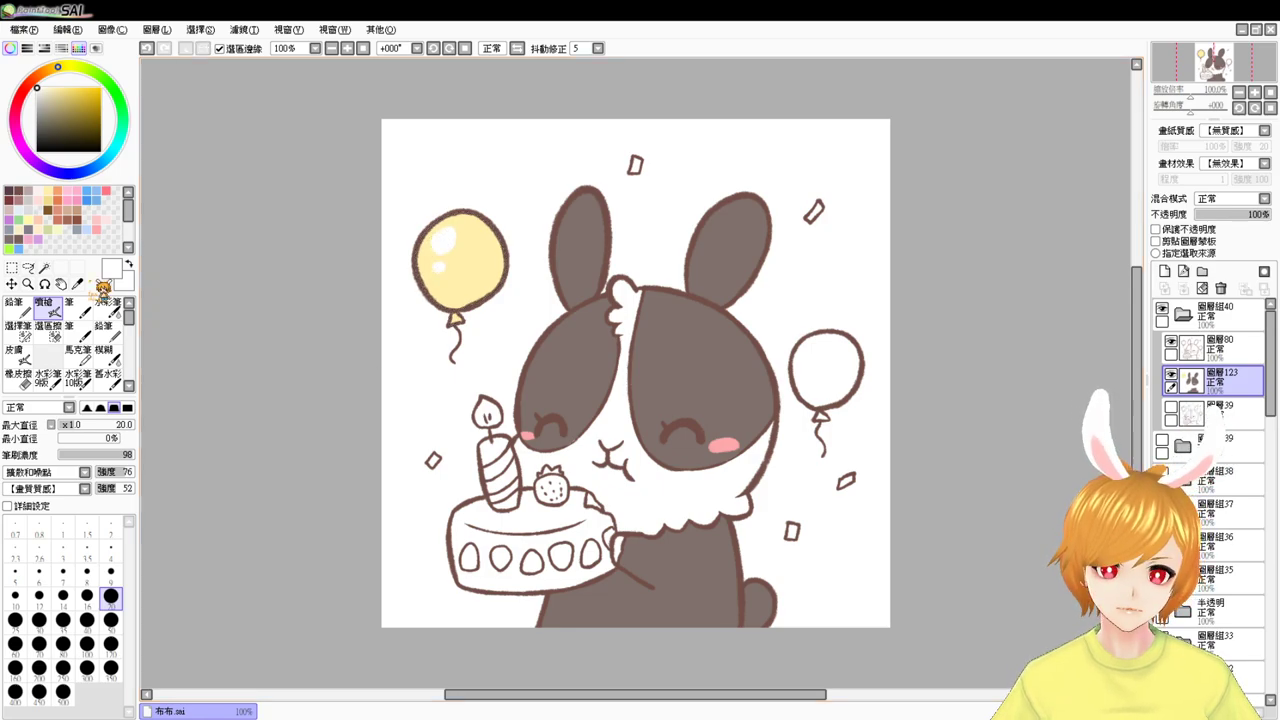
# - Select the smaller balloon with its knot and fill it with light blue
pyautogui.click(44, 268)
pyautogui.click(842, 373)
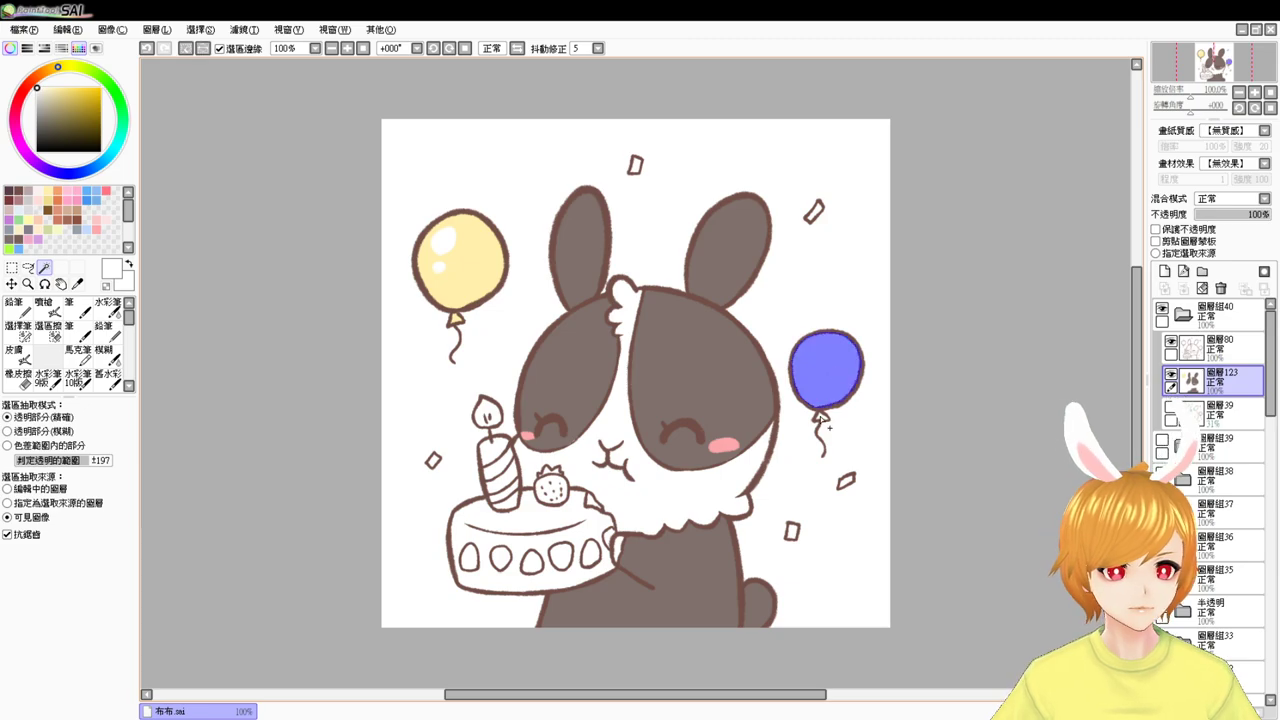
pyautogui.click(22, 219)
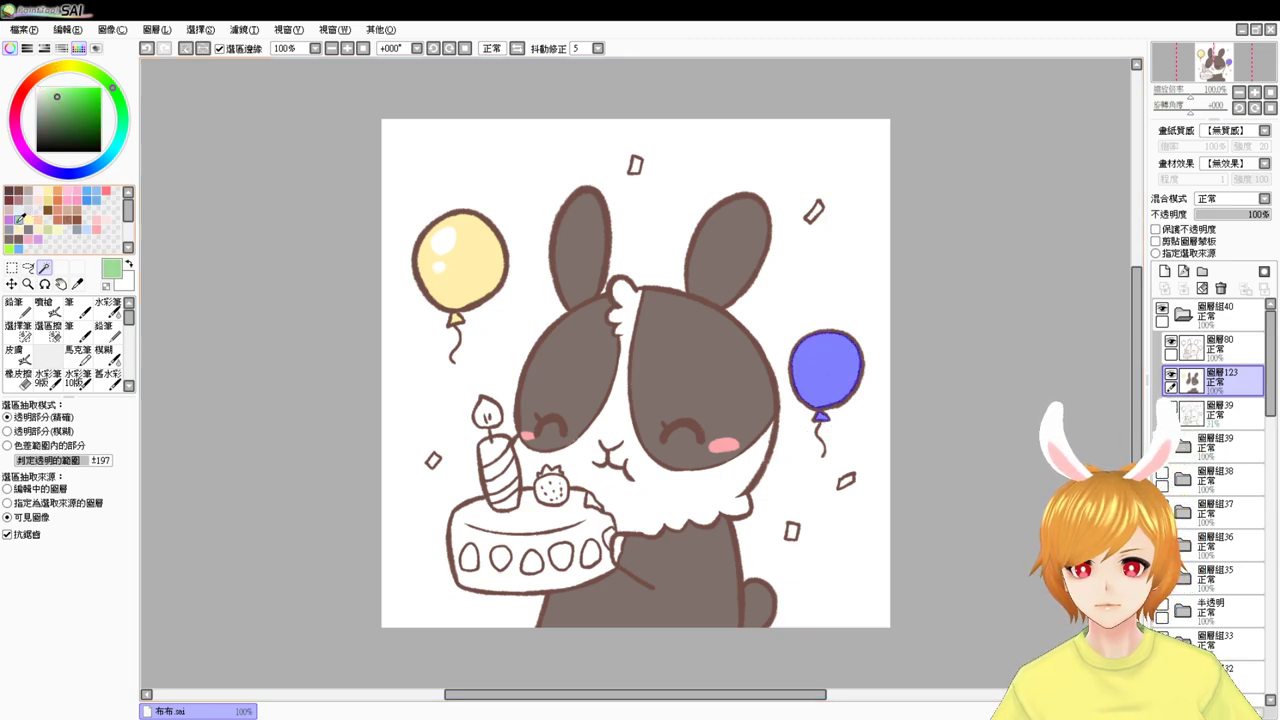
pyautogui.click(88, 230)
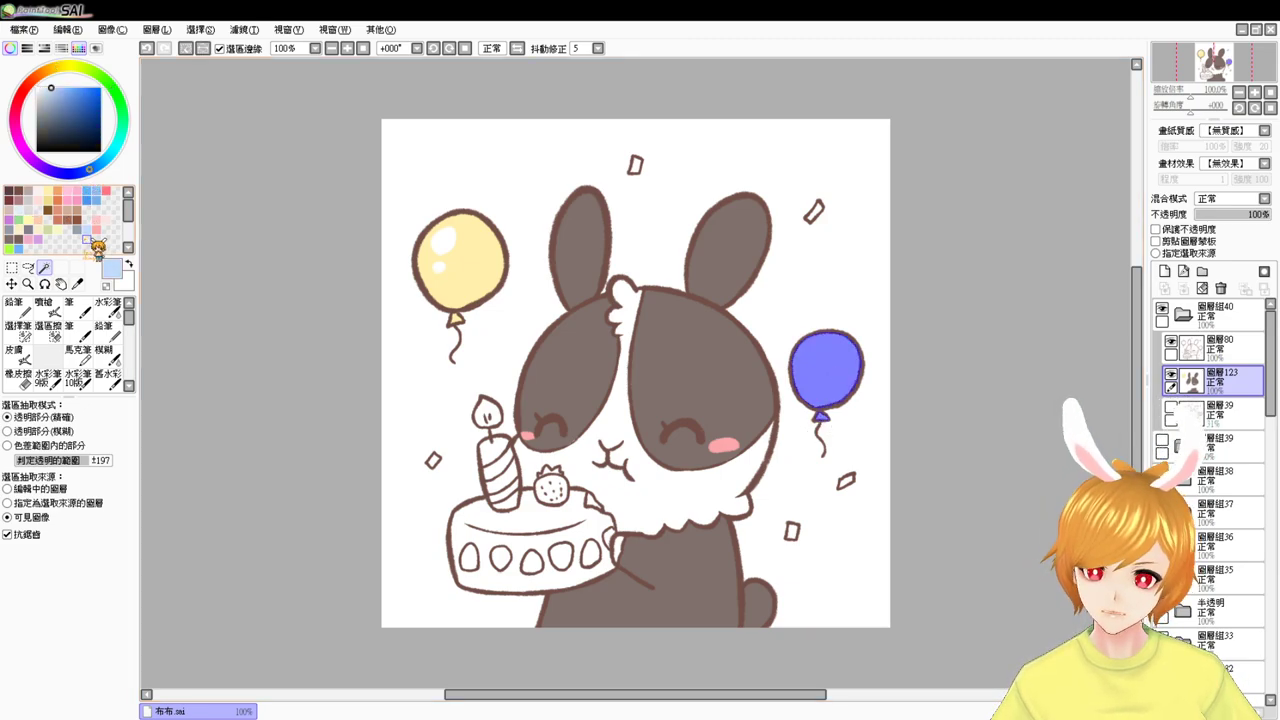
pyautogui.hotkey('ctrl', 'f')
# - Airbrush white highlights on the blue balloon, undoing a stray stroke, and clear the selection
pyautogui.click(36, 88)
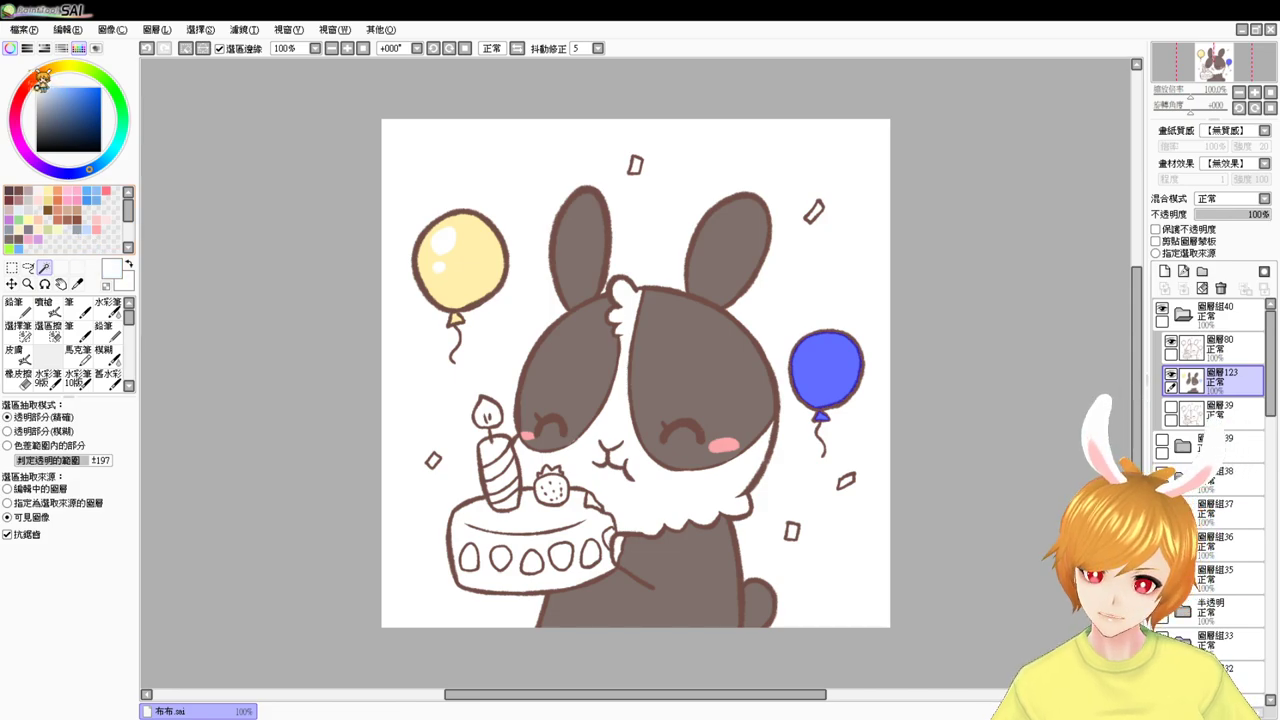
pyautogui.click(44, 305)
pyautogui.moveTo(814, 358); pyautogui.dragTo(812, 354)
pyautogui.hotkey('ctrl', 'z')
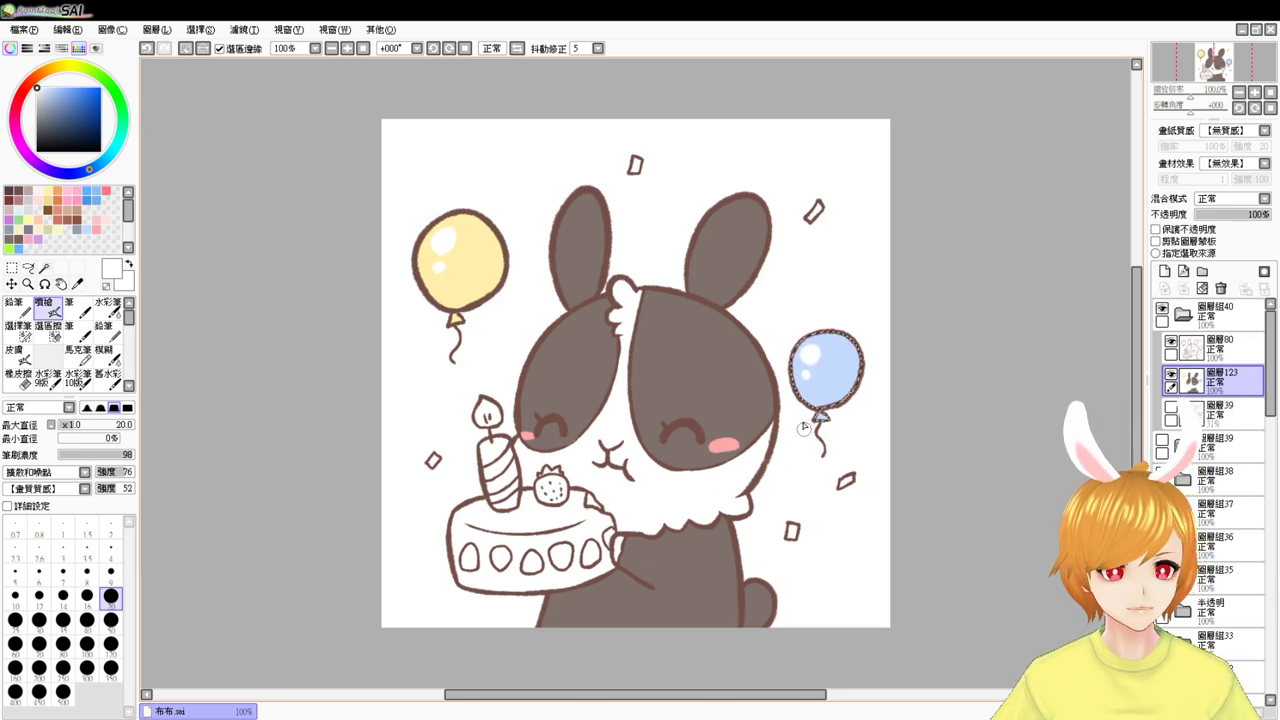
pyautogui.hotkey('ctrl', 'd')
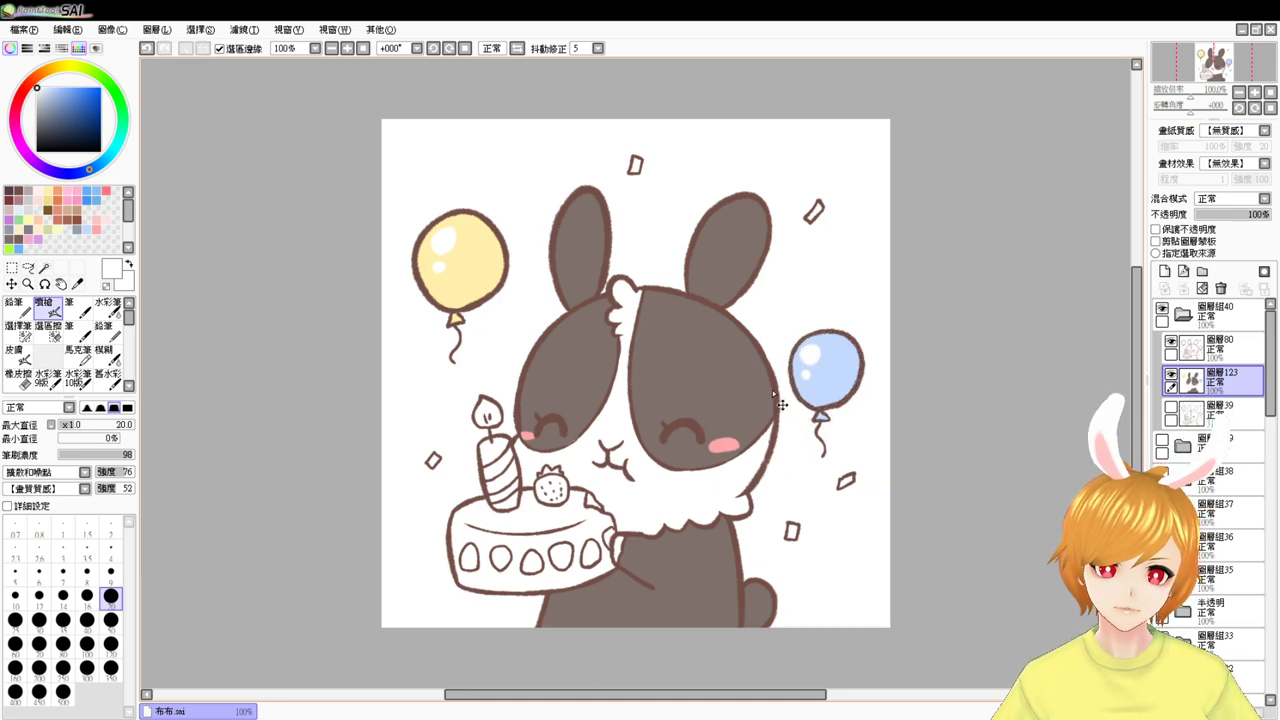
# - Try to airbrush the light blue balloon with a slightly darker blue sampled from its fill
pyautogui.keyDown('alt'); pyautogui.click(829, 371); pyautogui.keyUp('alt')
pyautogui.moveTo(62, 95); pyautogui.dragTo(60, 90)
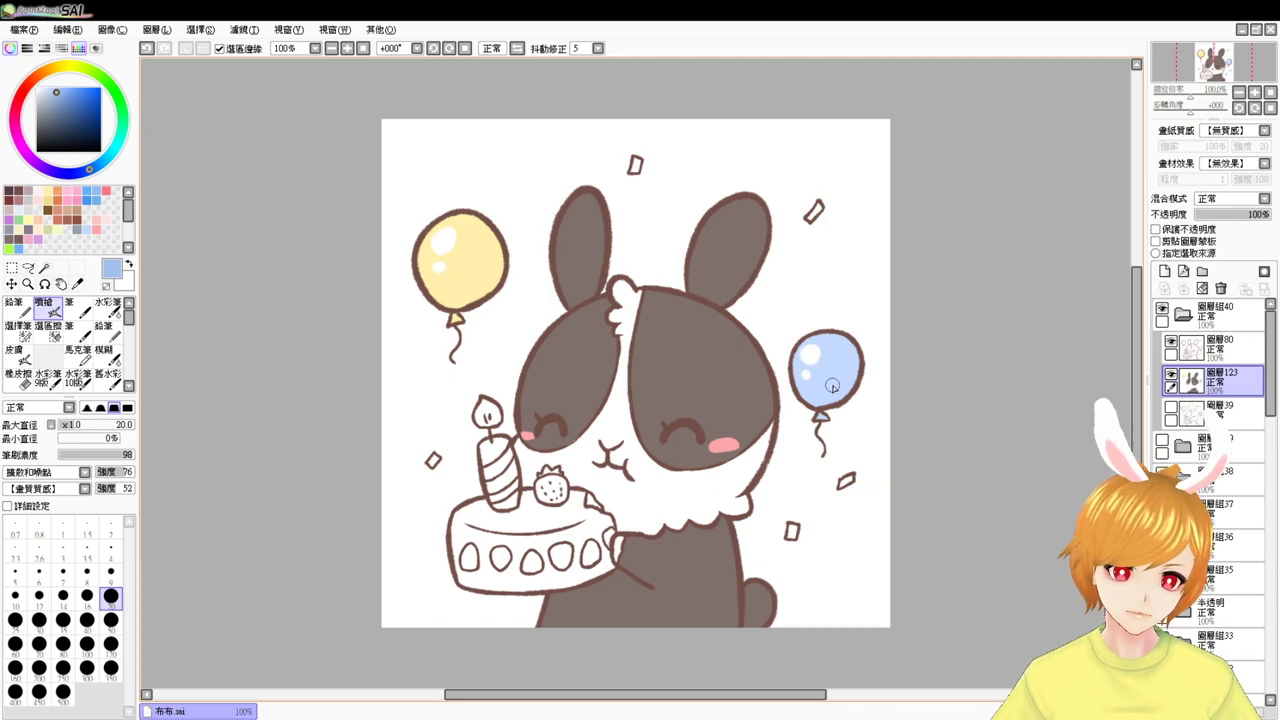
pyautogui.hotkey('ctrl', 'z')
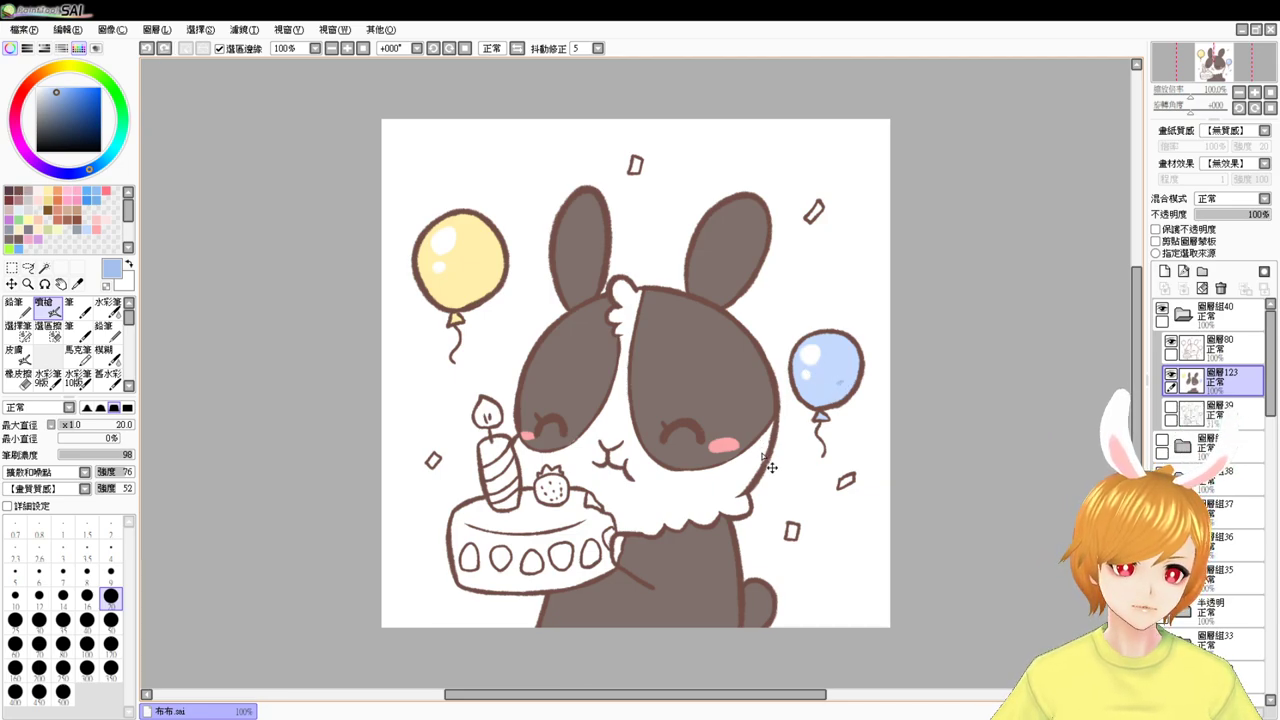
# - Airbrush a darker blue shadow on the lower part of the blue balloon and a darker yellow shadow on the yellow balloon
pyautogui.moveTo(845, 385)
pyautogui.mouseDown()
pyautogui.moveTo(826, 408)
pyautogui.moveTo(838, 391)
pyautogui.mouseUp()
pyautogui.hotkey('ctrl', 'z')
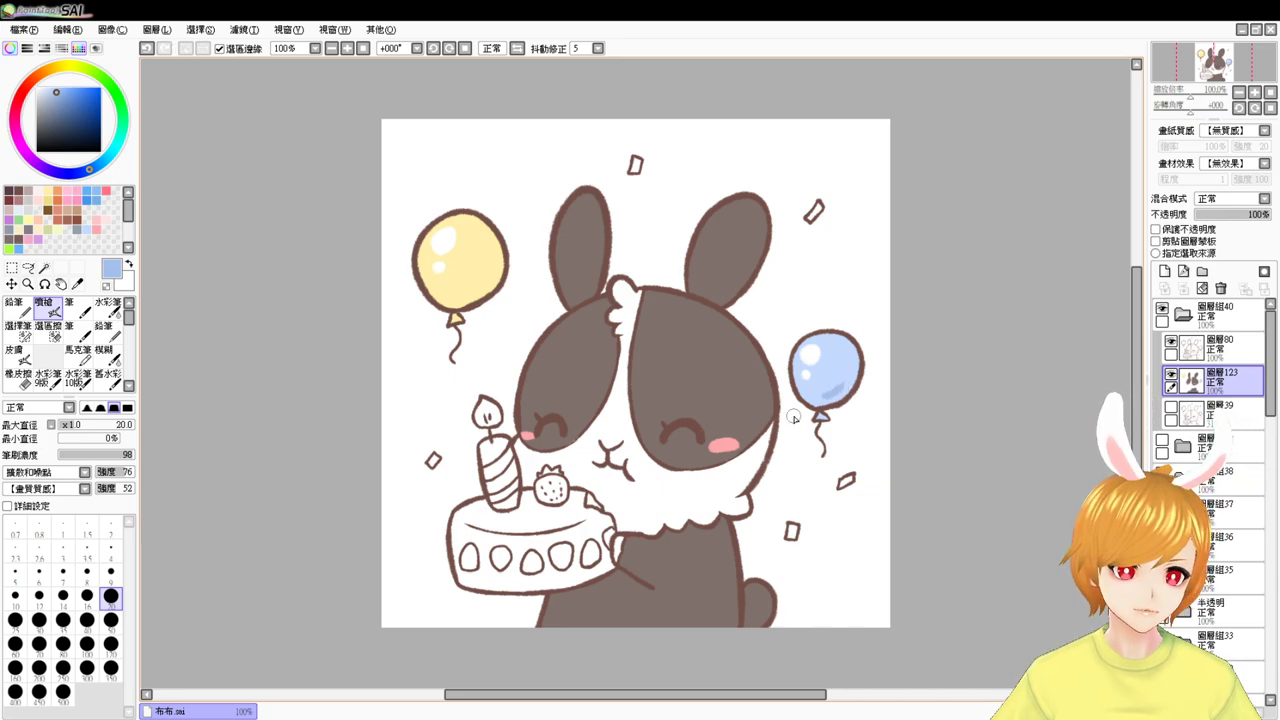
pyautogui.keyDown('alt'); pyautogui.click(481, 270); pyautogui.keyUp('alt')
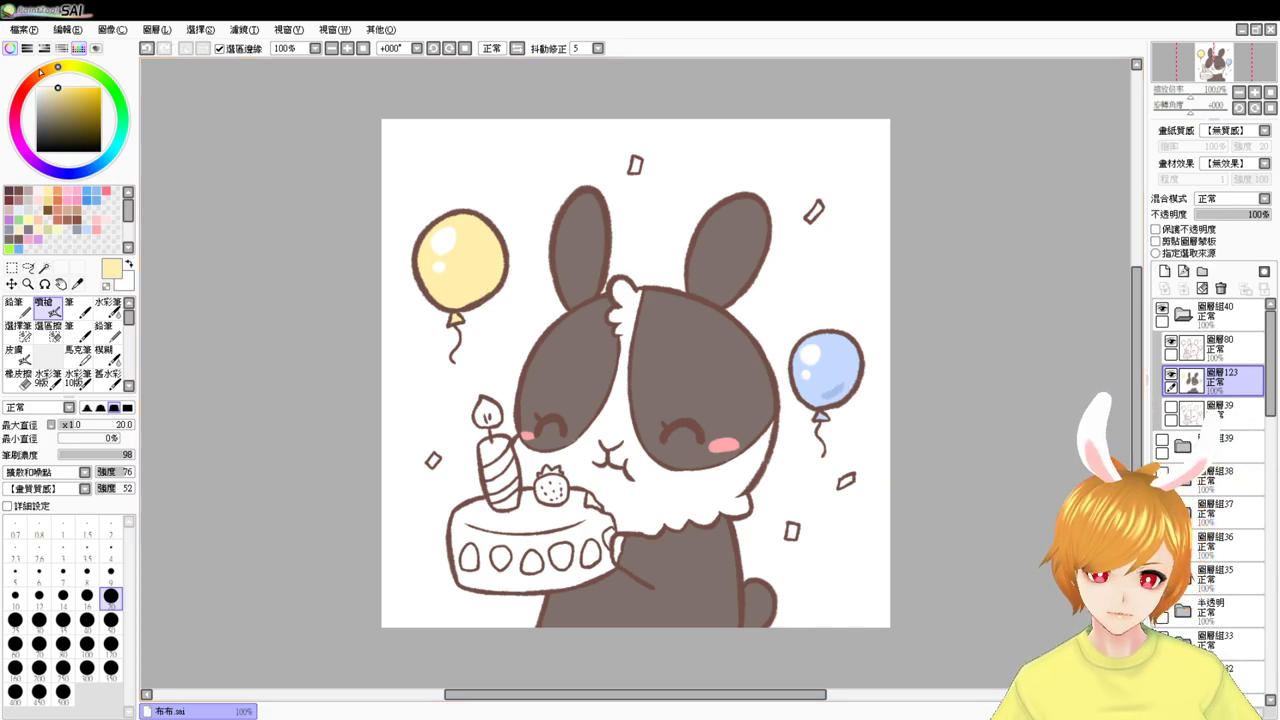
pyautogui.click(60, 91)
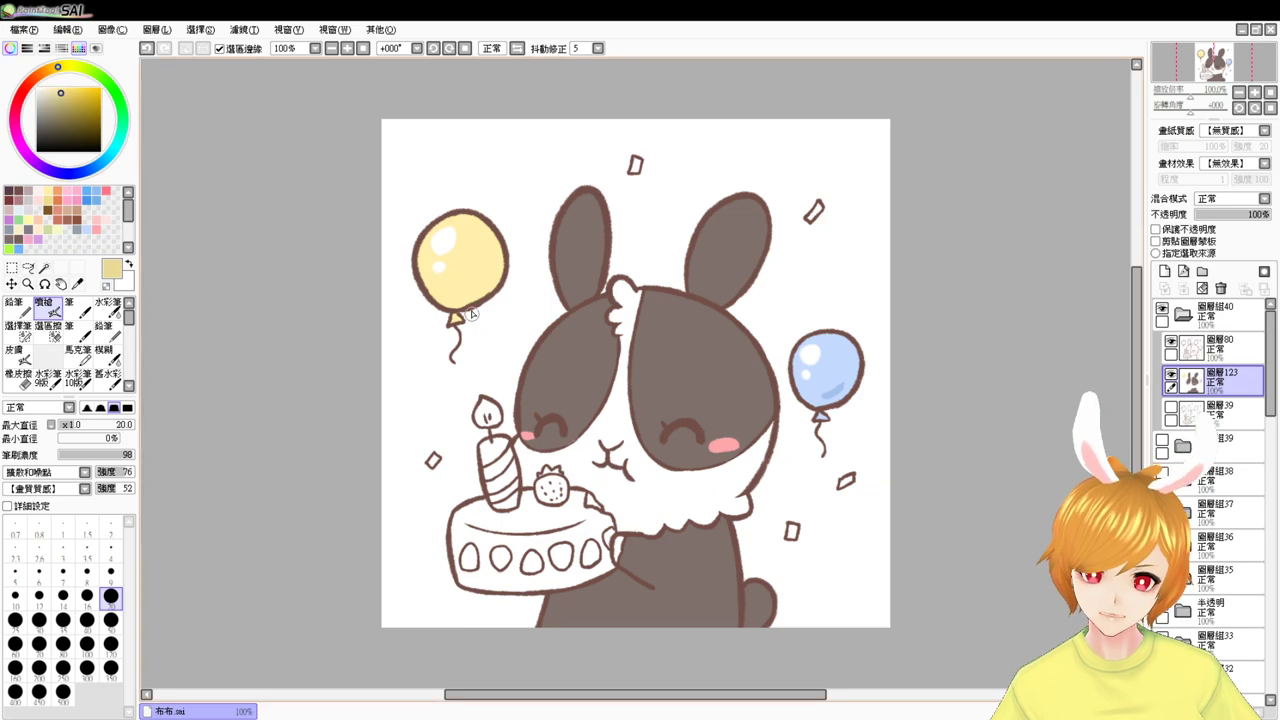
pyautogui.moveTo(470, 296); pyautogui.dragTo(474, 290)
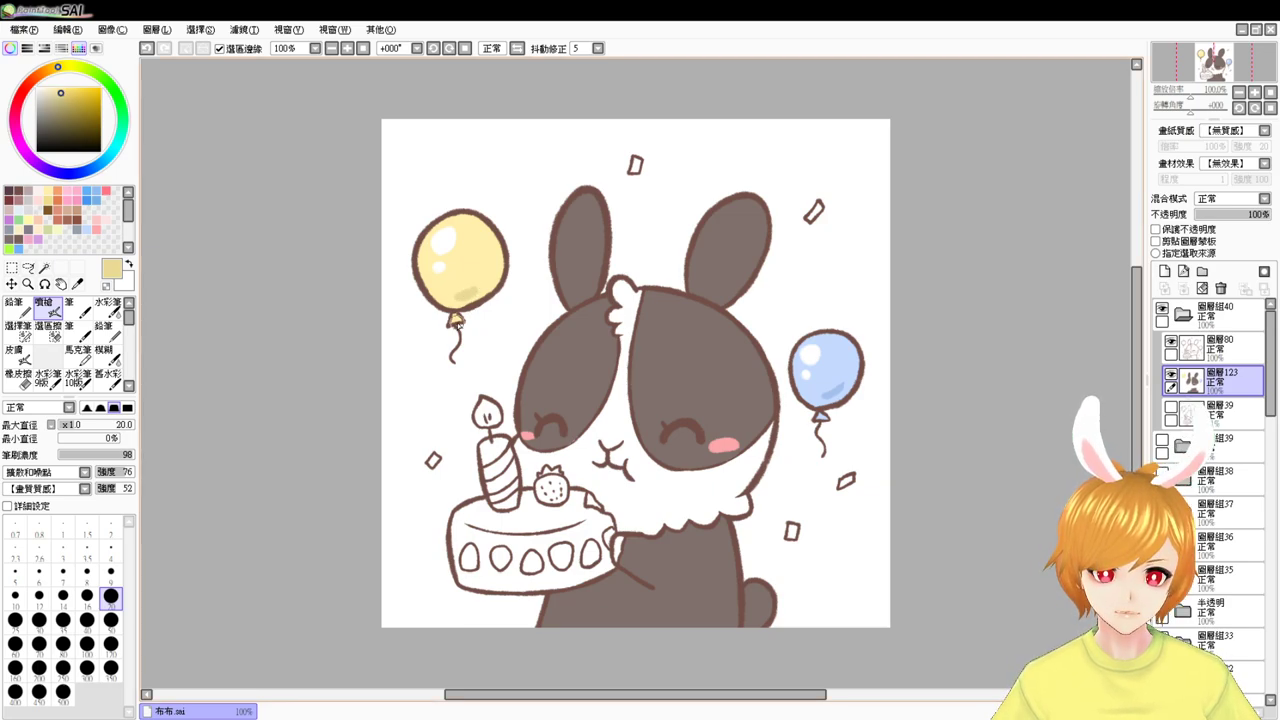
# - Select the confetti piece beside the candle, fill it with light green, and clear the selection
pyautogui.click(44, 268)
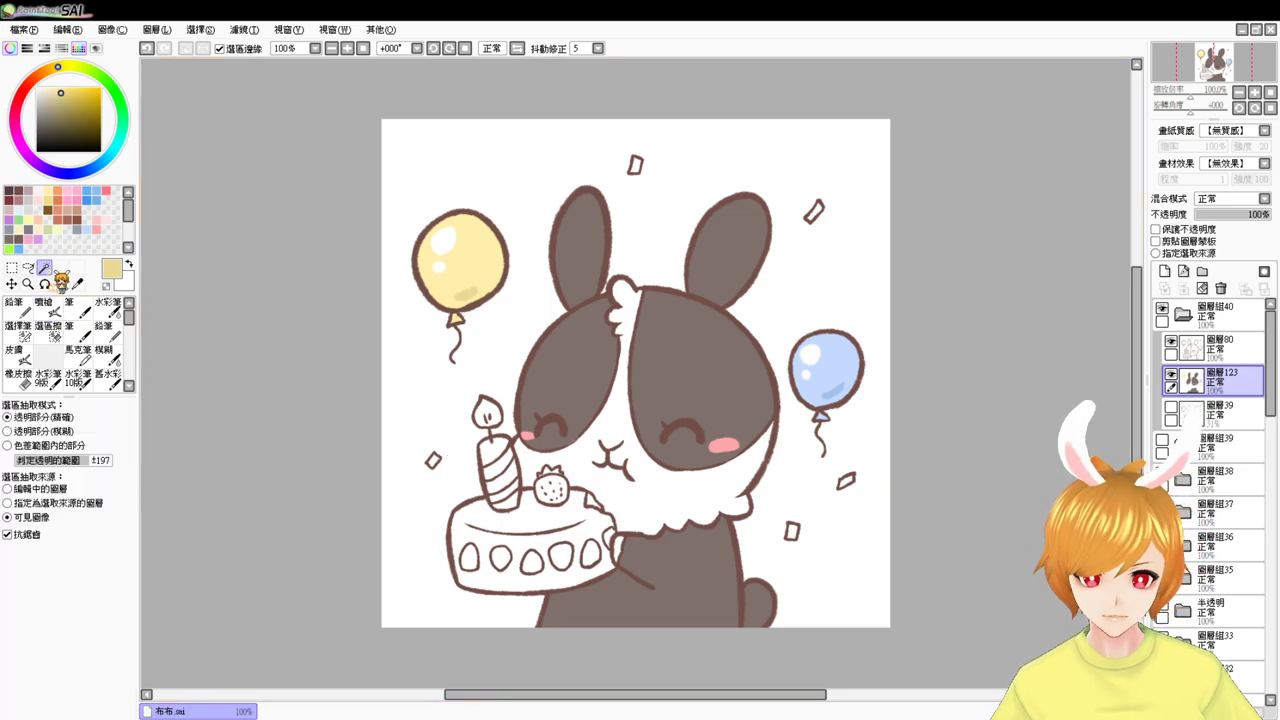
pyautogui.click(436, 463)
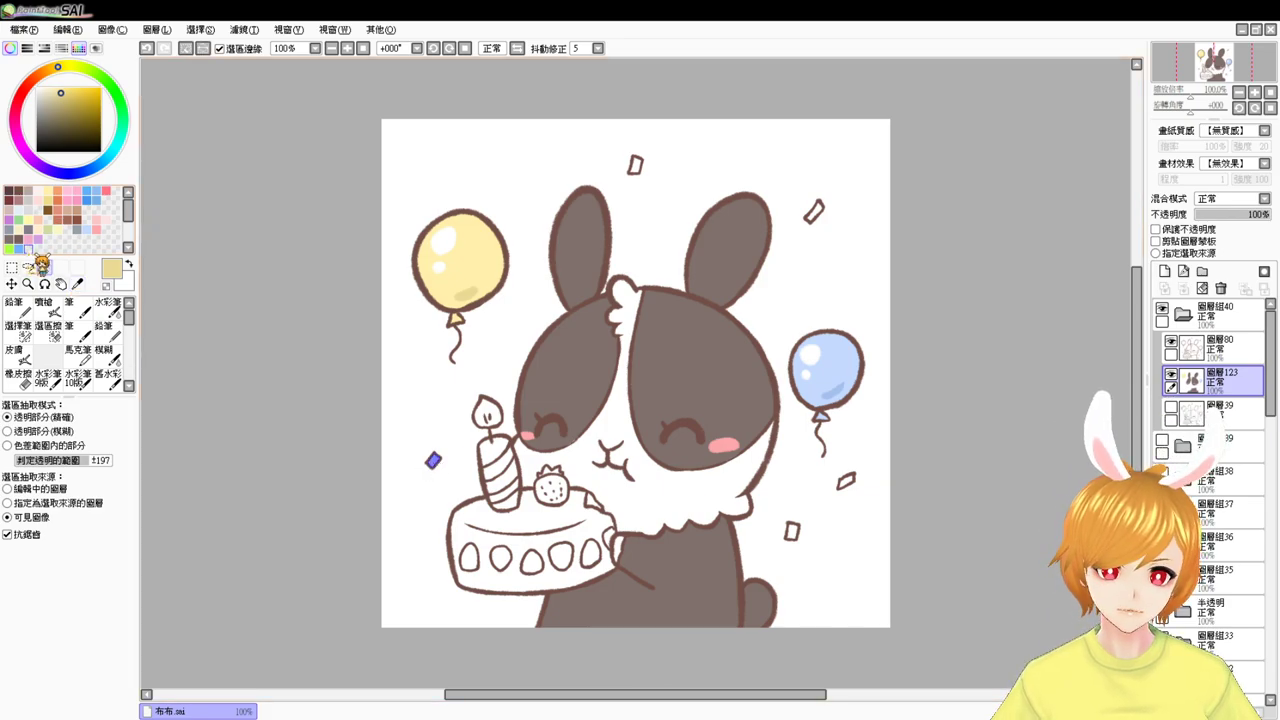
pyautogui.click(30, 230)
pyautogui.hotkey('ctrl', 'f')
pyautogui.hotkey('ctrl', 'd')
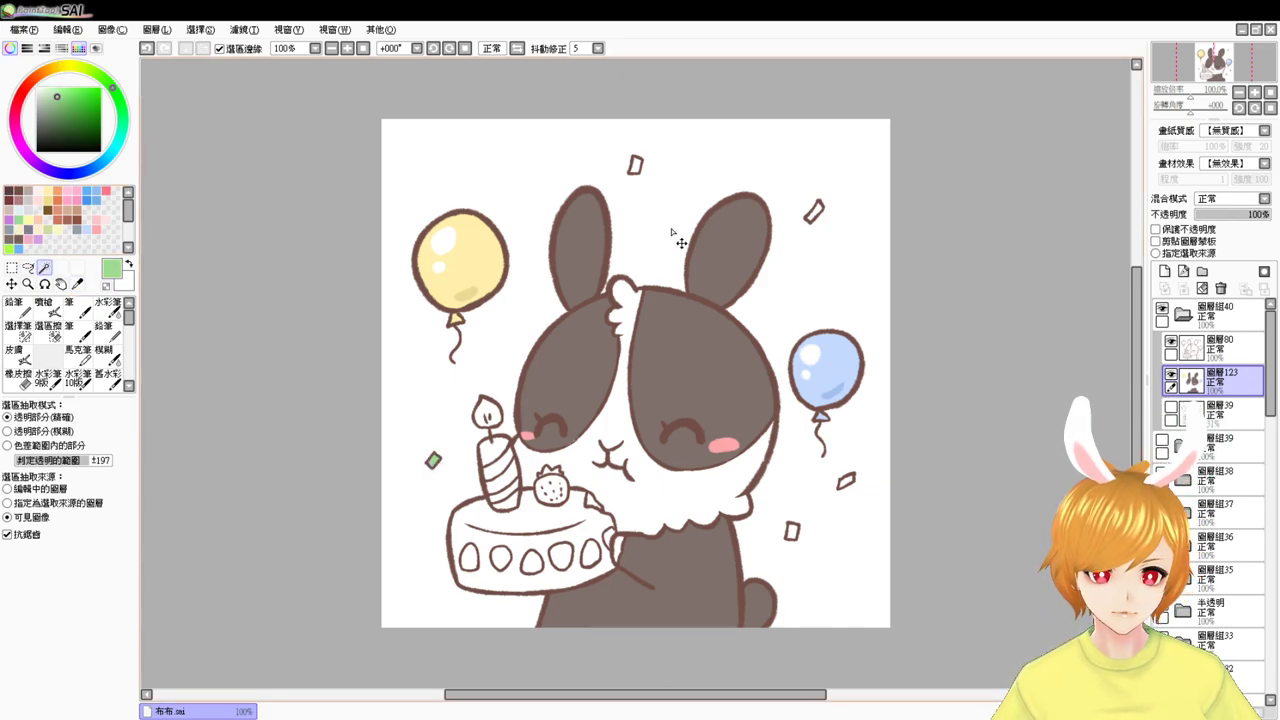
# - Fill the confetti piece above the bunny's head with salmon pink and the one beside the ear with purple
pyautogui.click(636, 168)
pyautogui.click(98, 228)
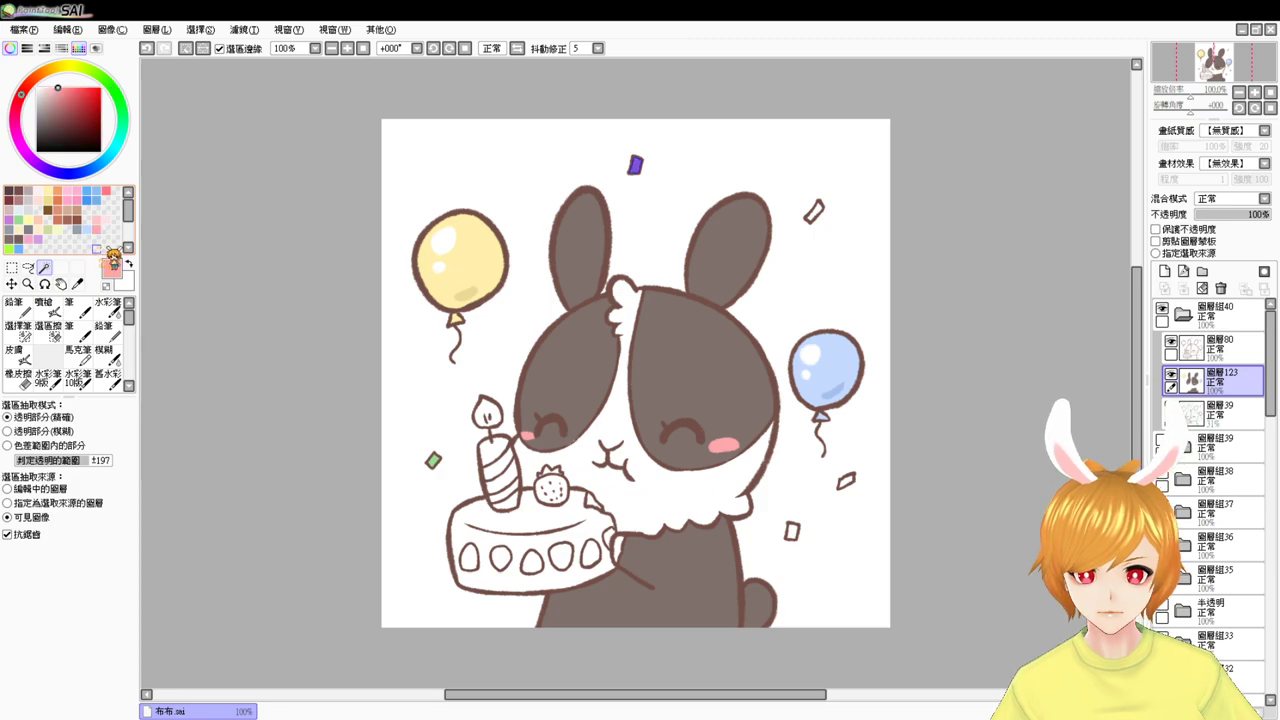
pyautogui.hotkey('ctrl', 'd')
pyautogui.click(818, 215)
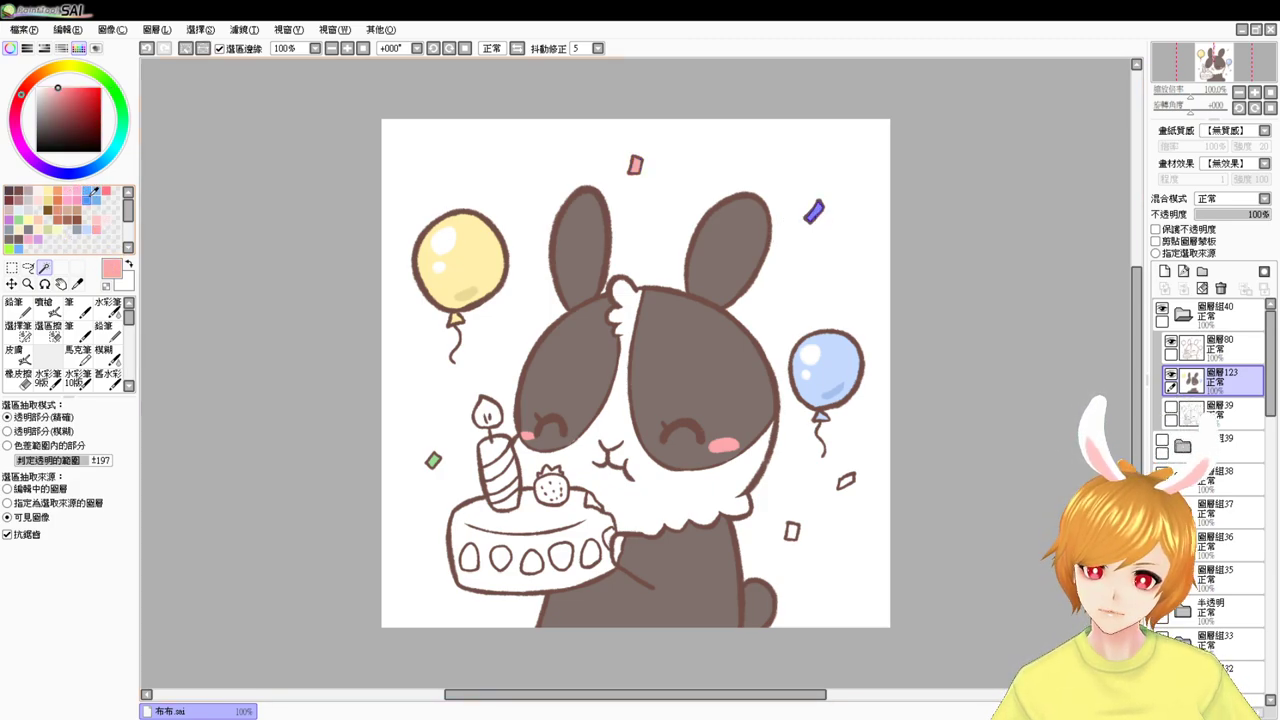
pyautogui.click(17, 216)
pyautogui.hotkey('ctrl', 'd')
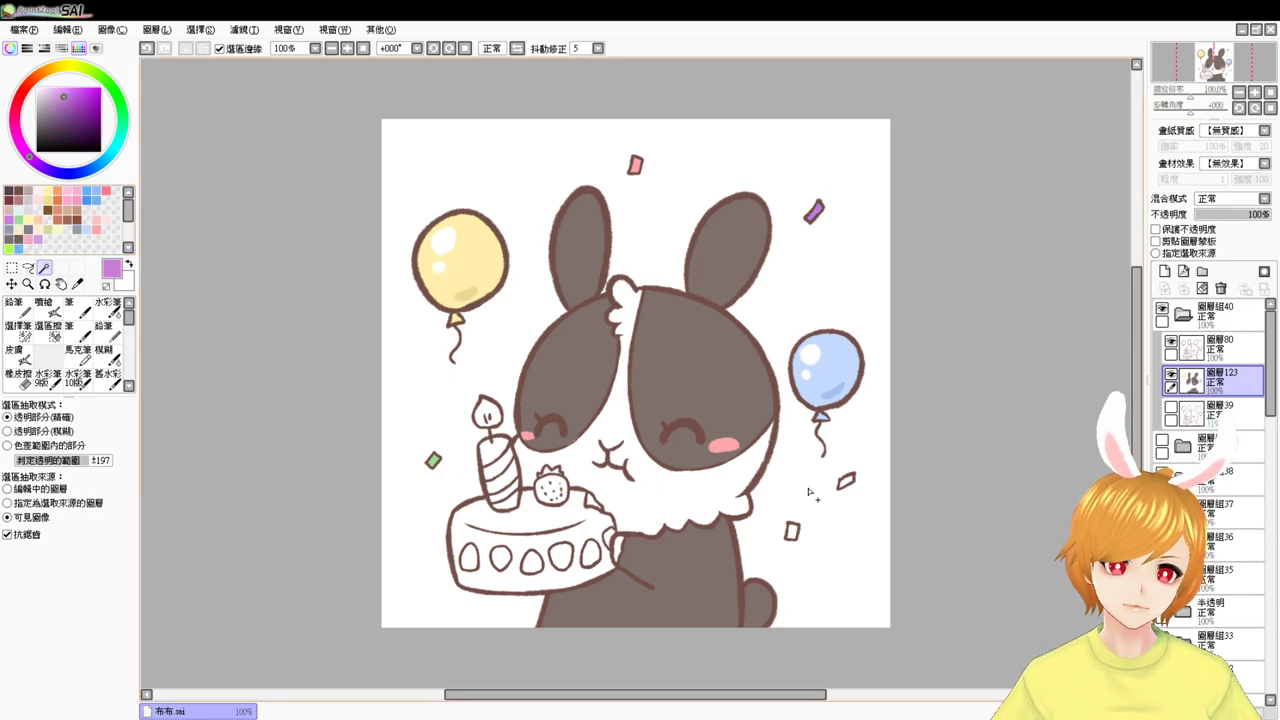
# - Fill the confetti piece below the blue balloon with light peach and the lowest one near the tail with light yellow
pyautogui.click(846, 484)
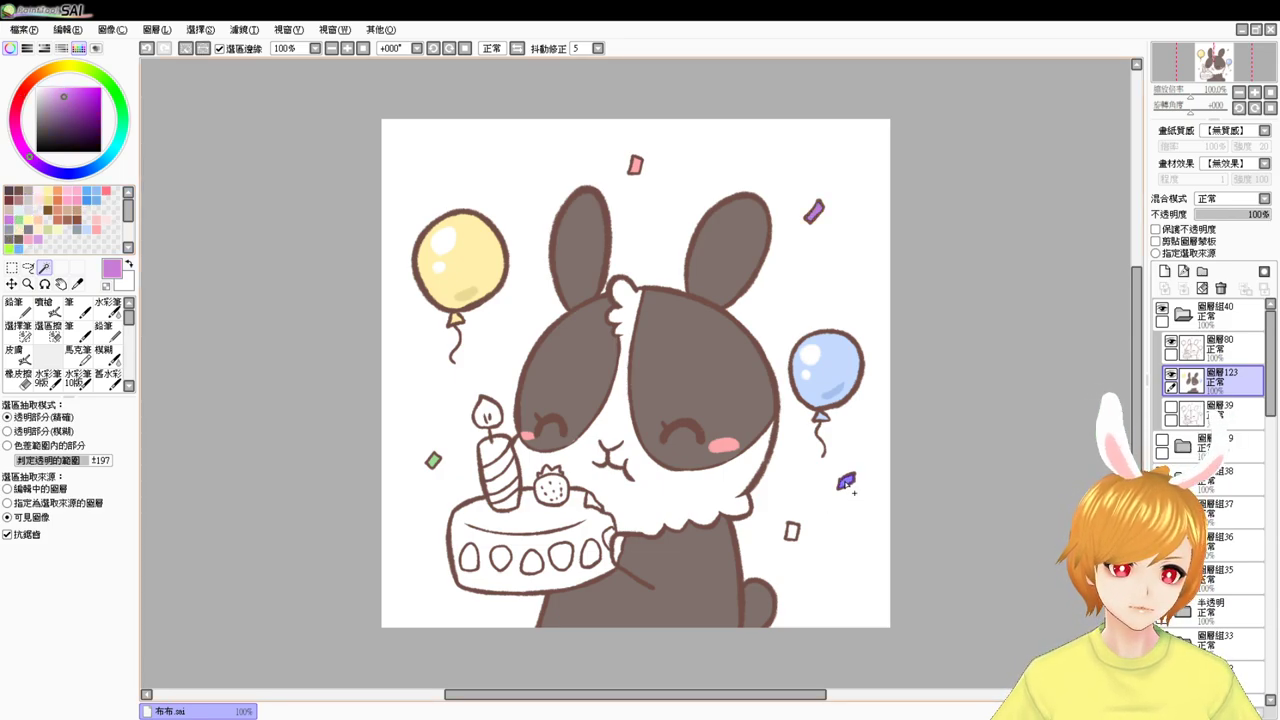
pyautogui.click(44, 214)
pyautogui.hotkey('ctrl', 'd')
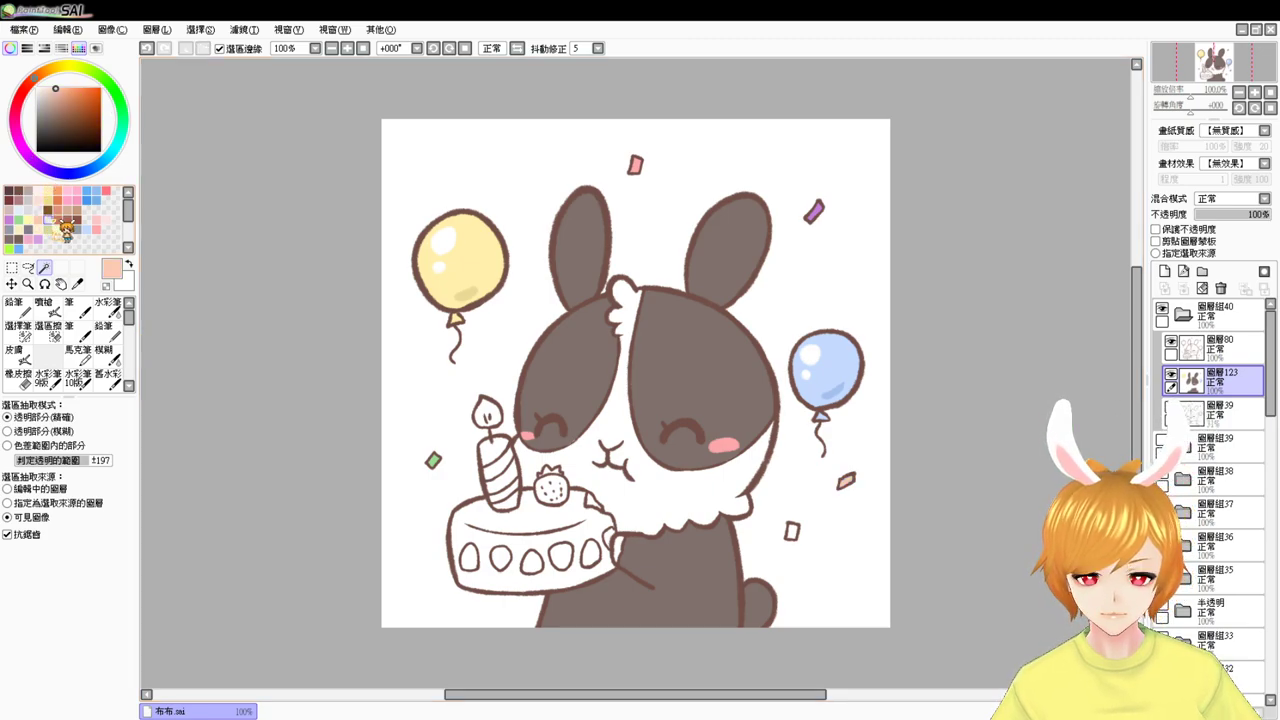
pyautogui.click(792, 535)
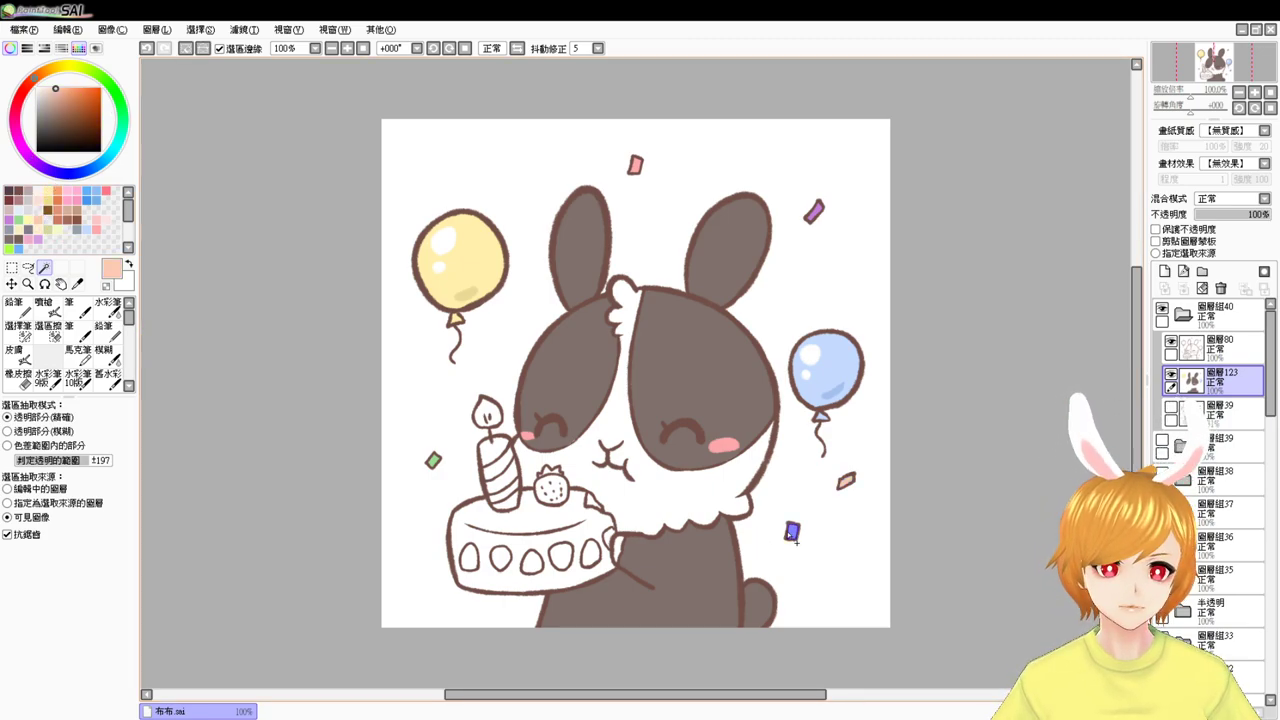
pyautogui.click(52, 190)
pyautogui.hotkey('ctrl', 'f')
pyautogui.hotkey('ctrl', 'd')
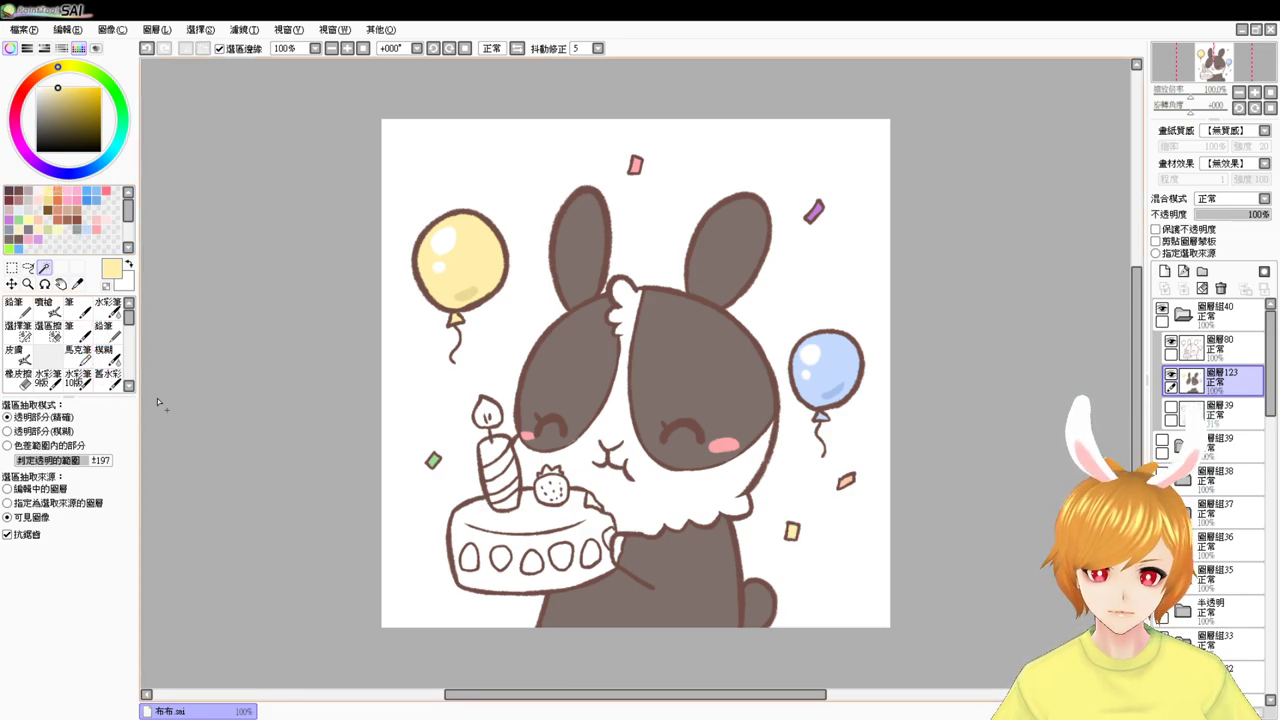
# - Select the candle's alternating stripes, including the uppermost and lowest, fill them with light pink, and clear the selection
pyautogui.click(488, 447)
pyautogui.click(504, 478)
pyautogui.click(496, 470)
pyautogui.click(508, 500)
pyautogui.click(505, 508)
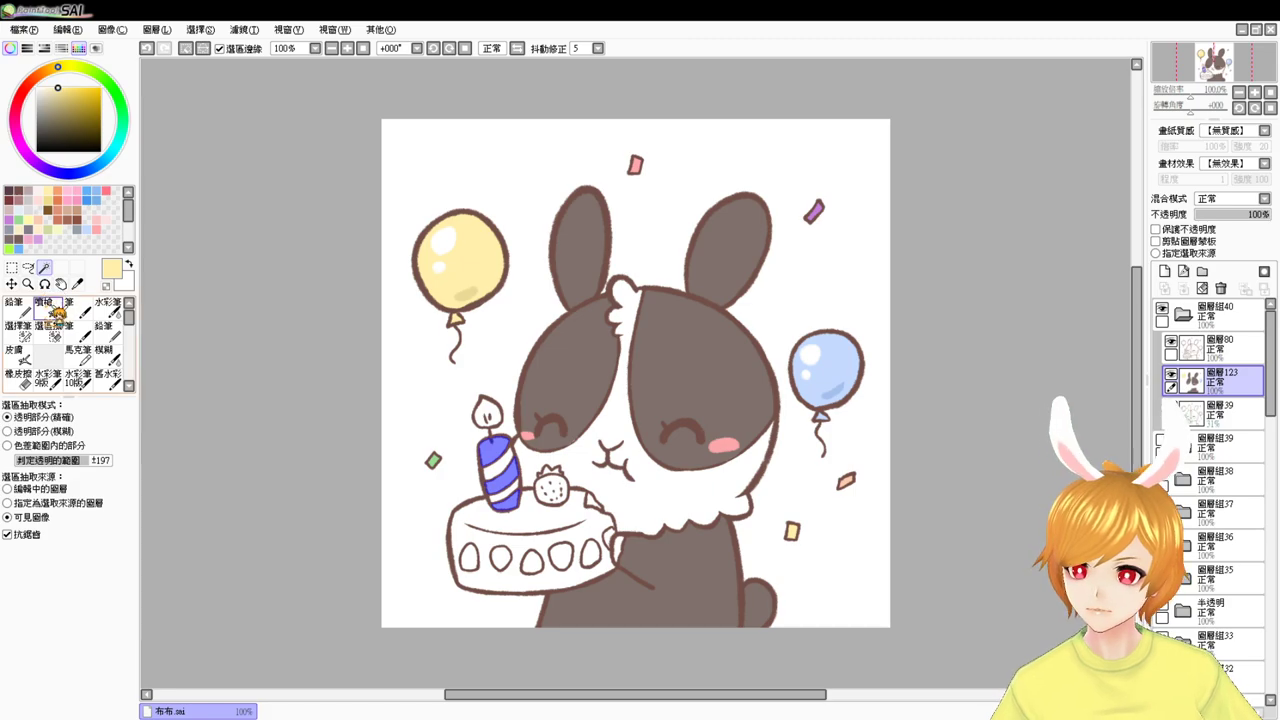
pyautogui.click(52, 302)
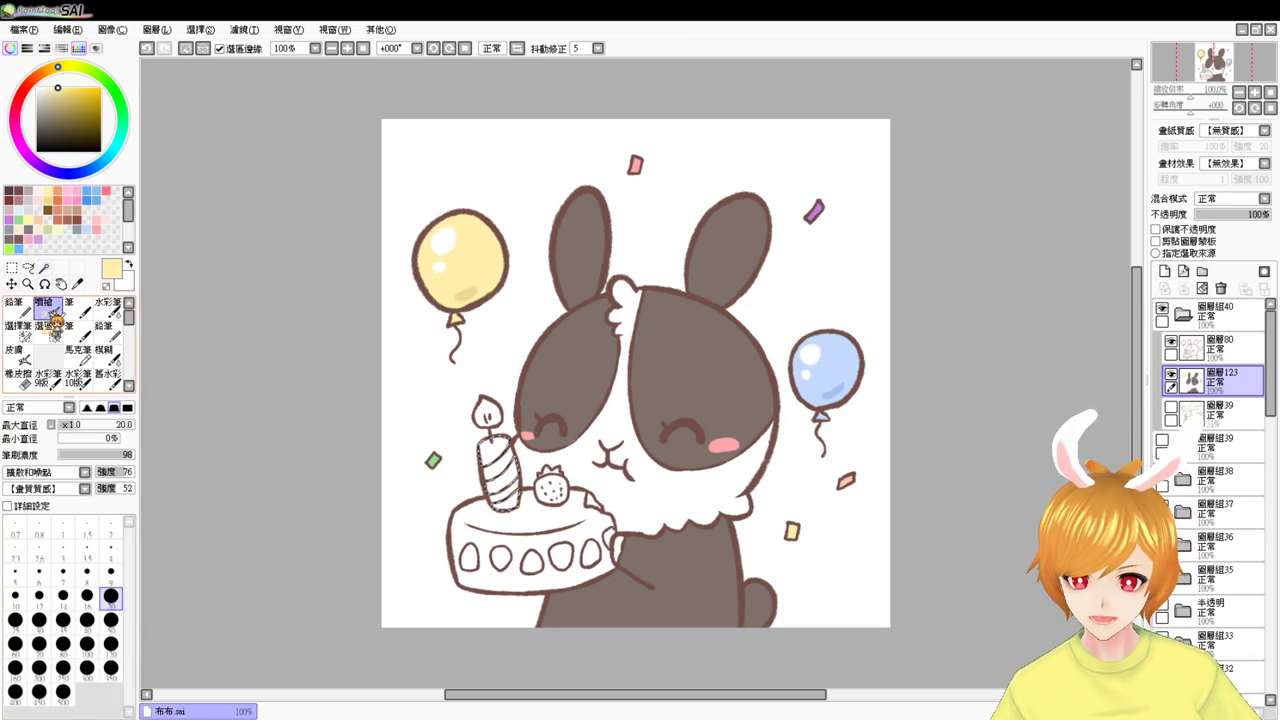
pyautogui.hotkey('ctrl', '+')
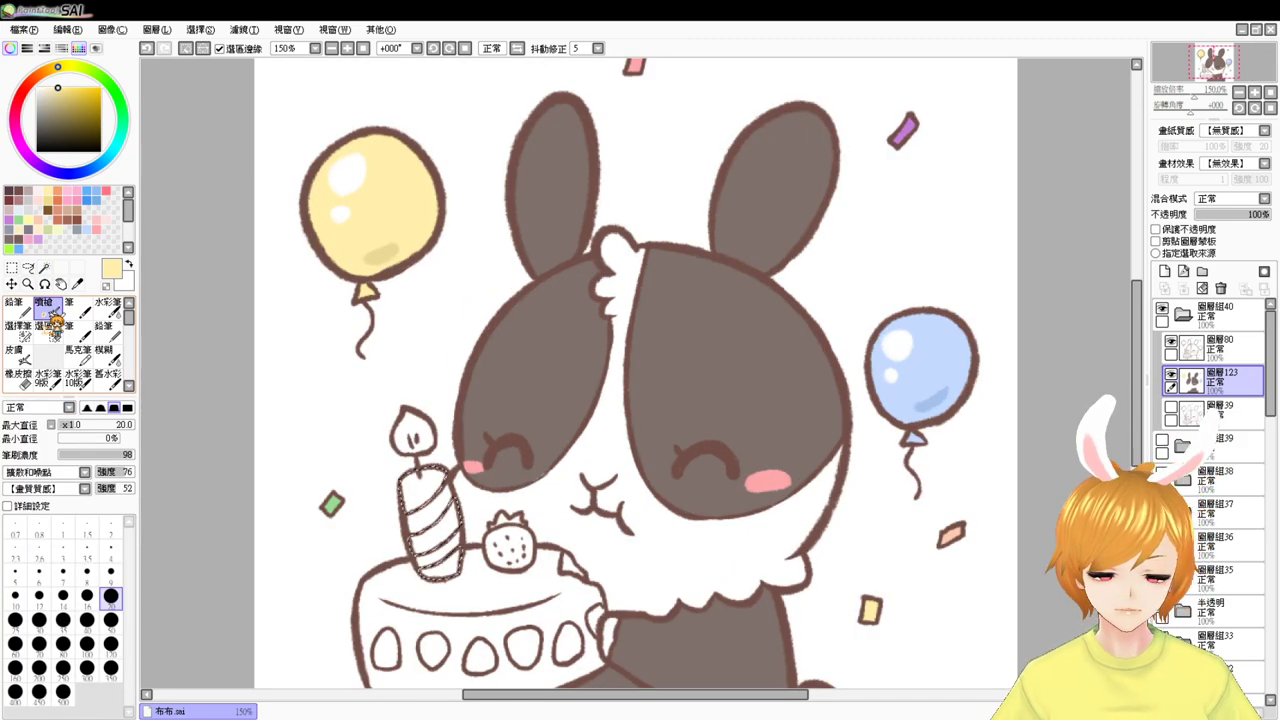
pyautogui.click(72, 188)
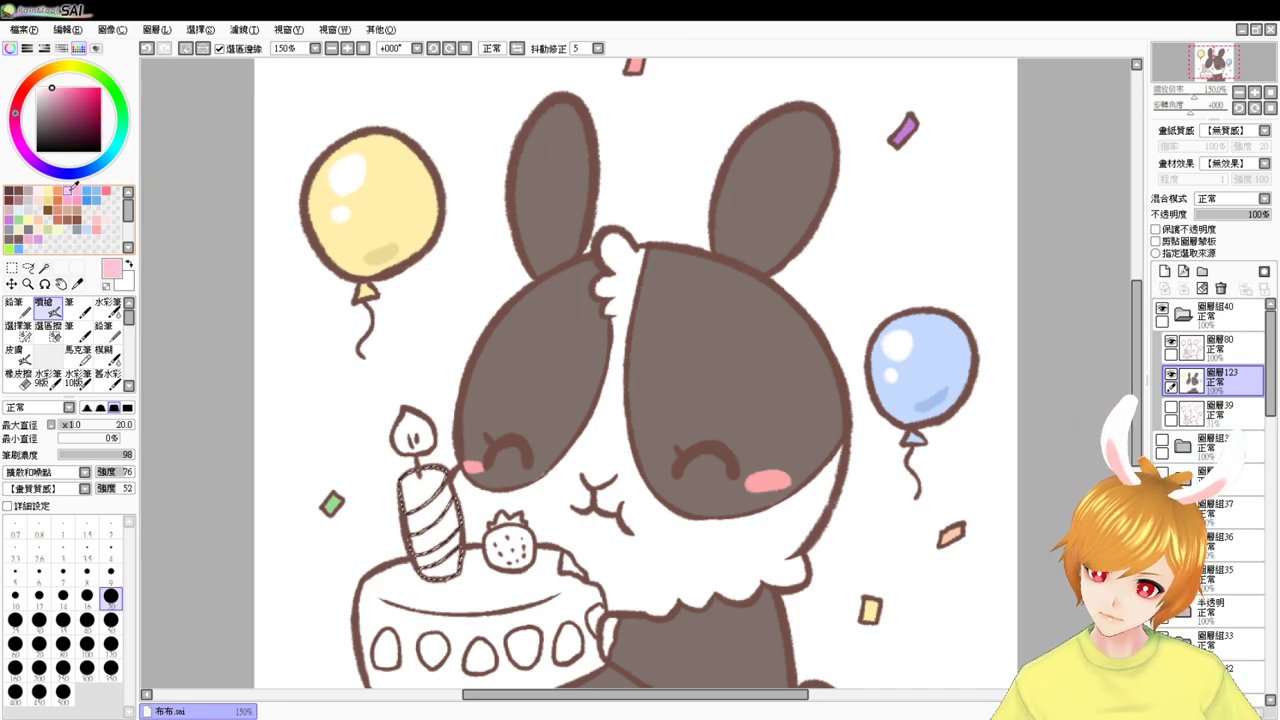
pyautogui.hotkey('ctrl', 'f')
pyautogui.hotkey('ctrl', 'd')
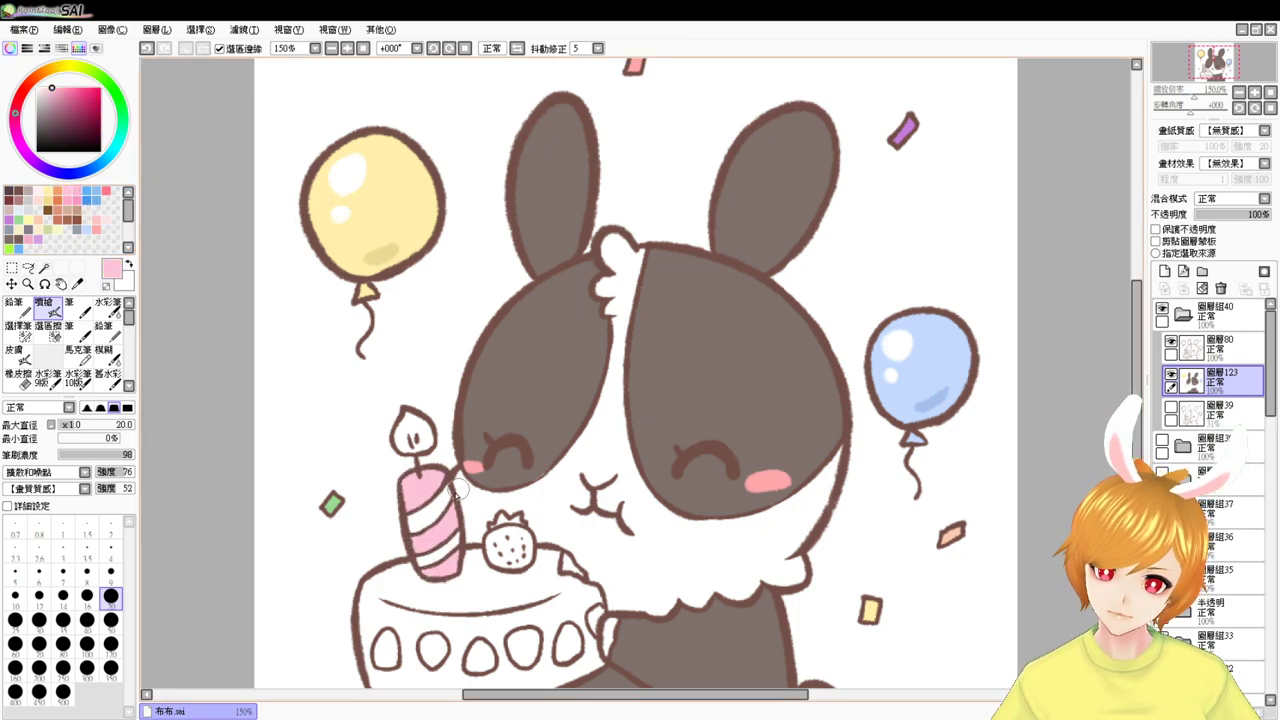
# - Select the remaining candle stripes and fill them with a deeper pink, undoing a trial yellow fill
pyautogui.click(44, 268)
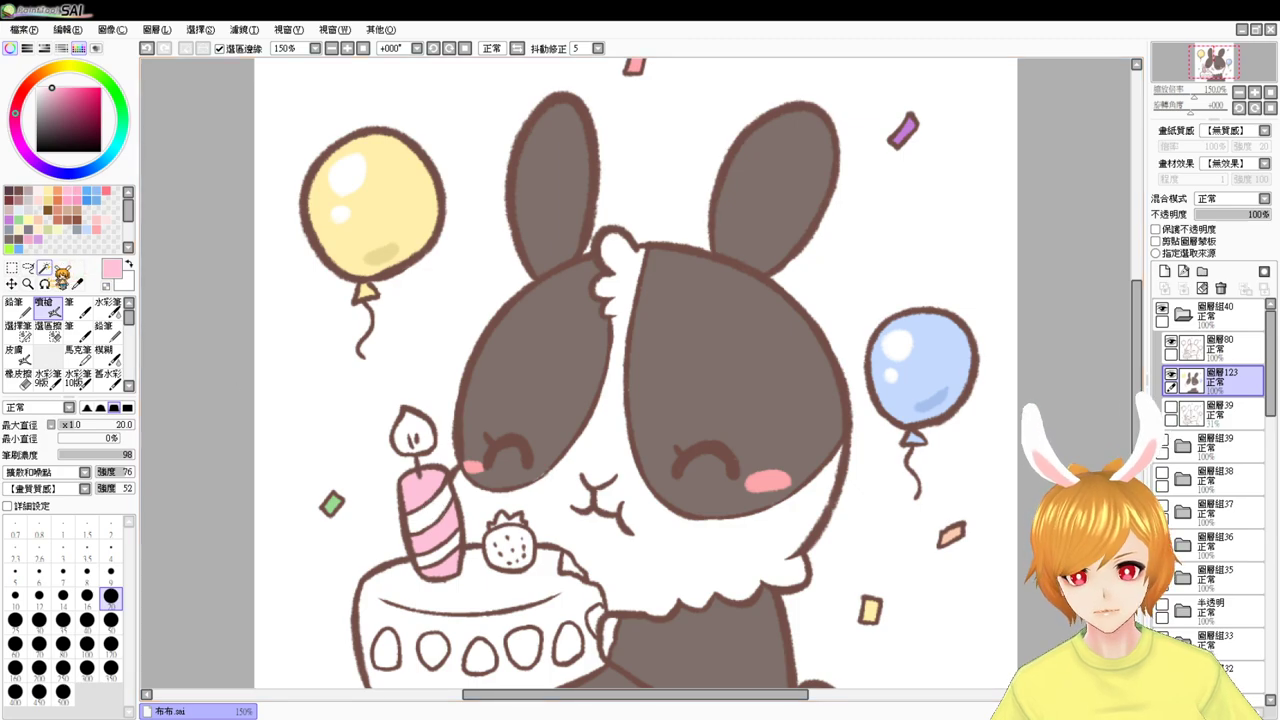
pyautogui.click(431, 515)
pyautogui.click(440, 560)
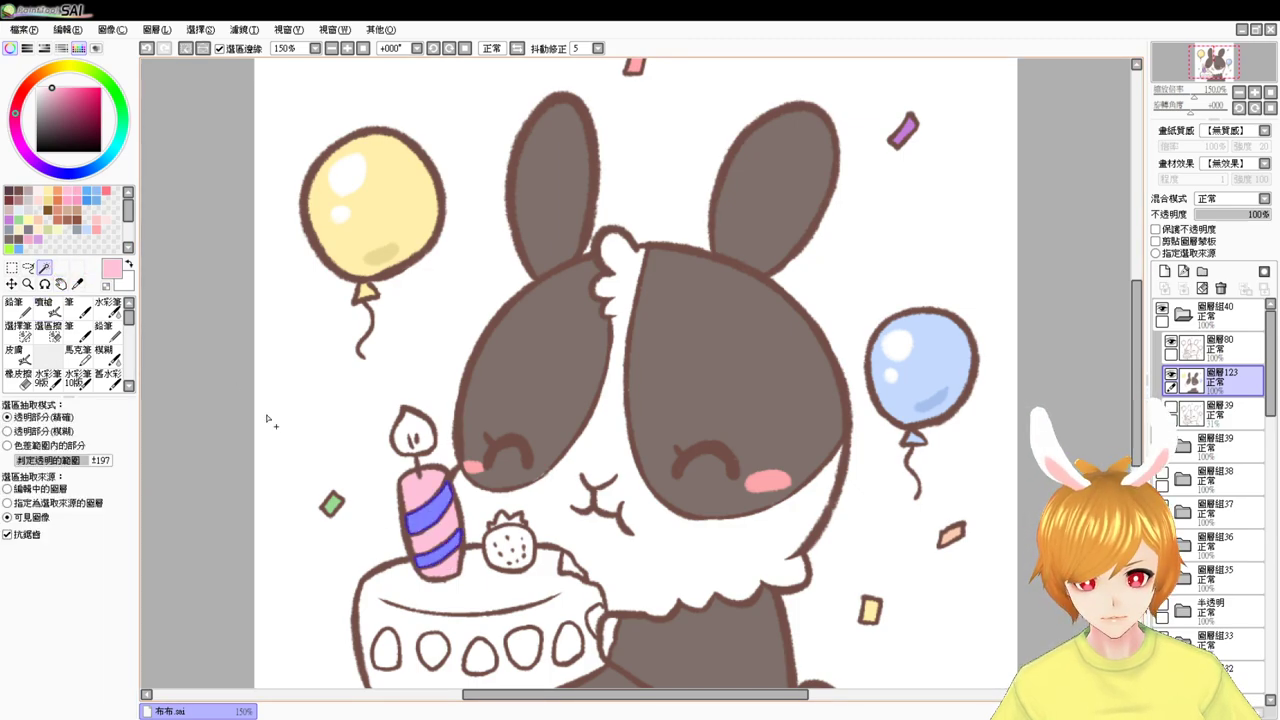
pyautogui.click(47, 193)
pyautogui.hotkey('ctrl', 'f')
pyautogui.hotkey('ctrl', 'd')
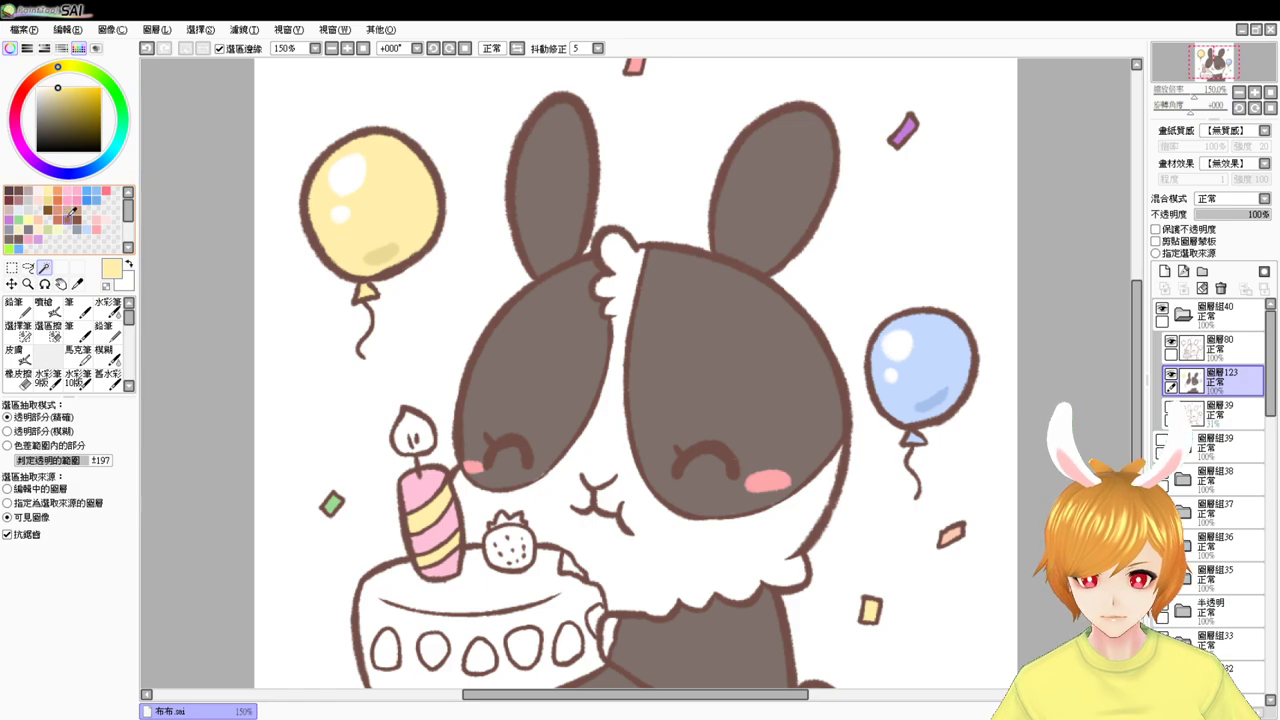
pyautogui.hotkey('ctrl', 'z')
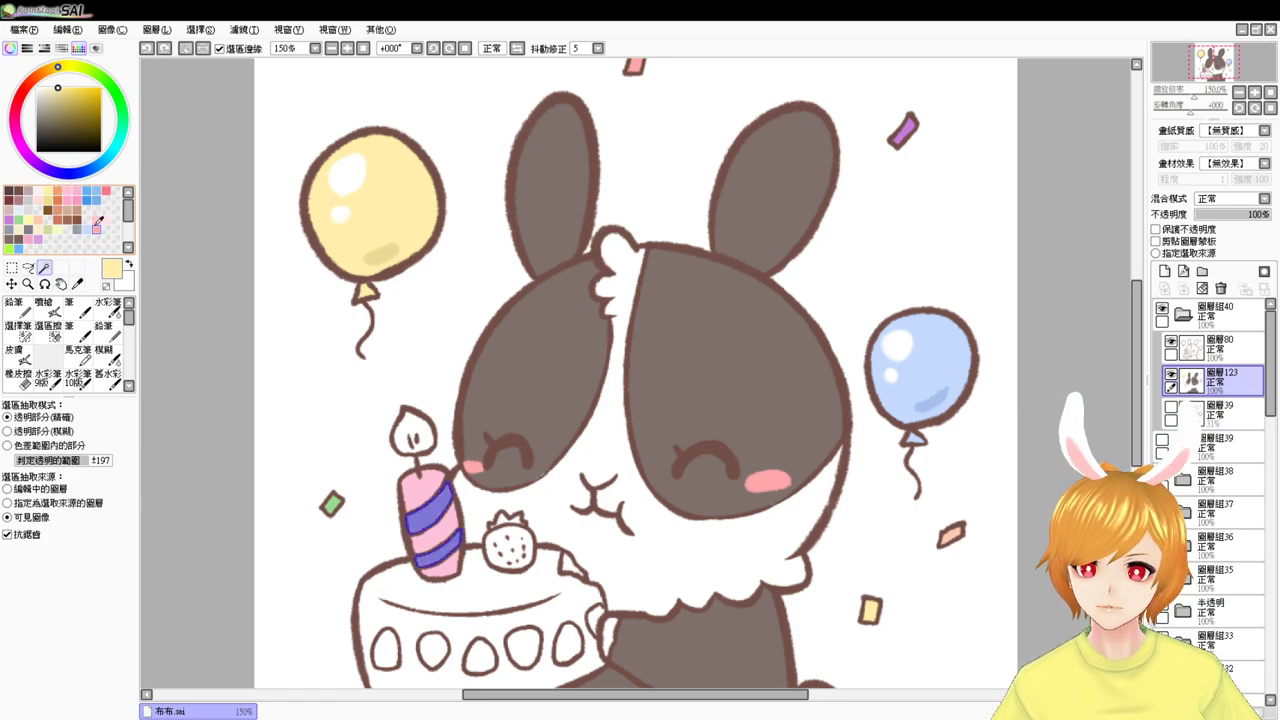
pyautogui.click(84, 192)
pyautogui.hotkey('ctrl', 'f')
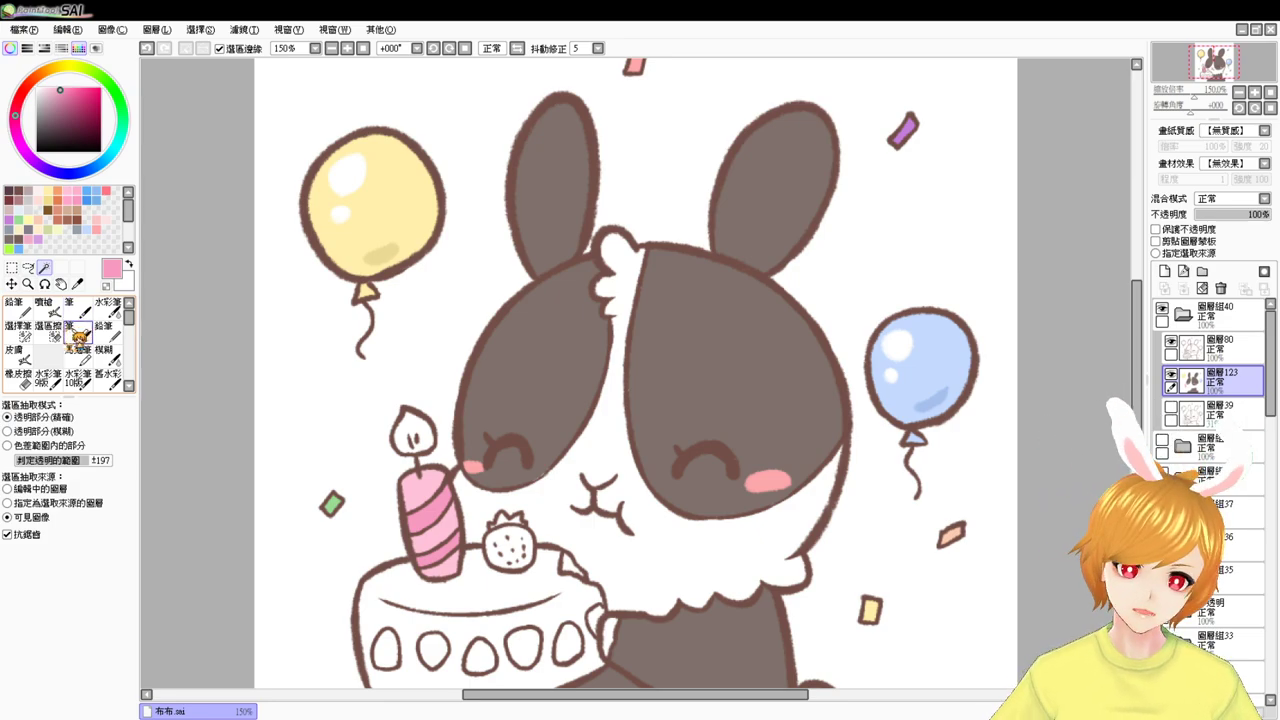
# - Select the candle flame, fill it with pale yellow, and airbrush a coral red centre, undoing a trial orange stroke
pyautogui.click(408, 425)
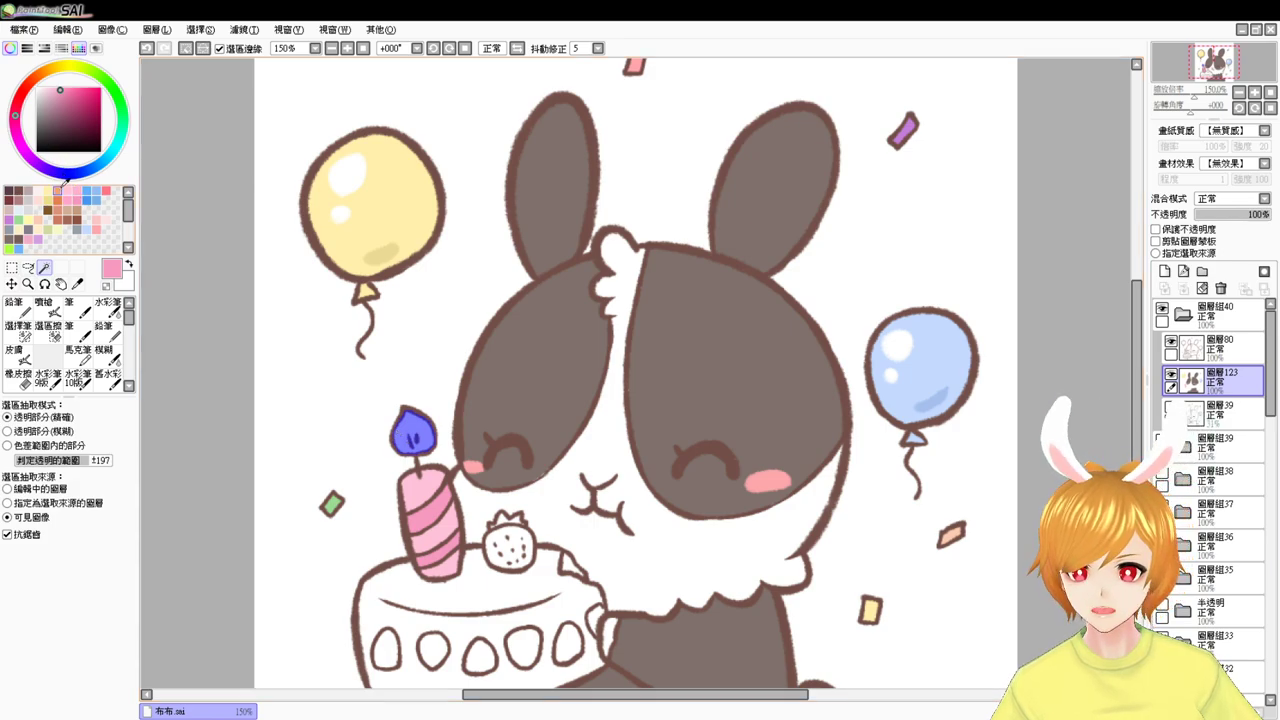
pyautogui.click(31, 217)
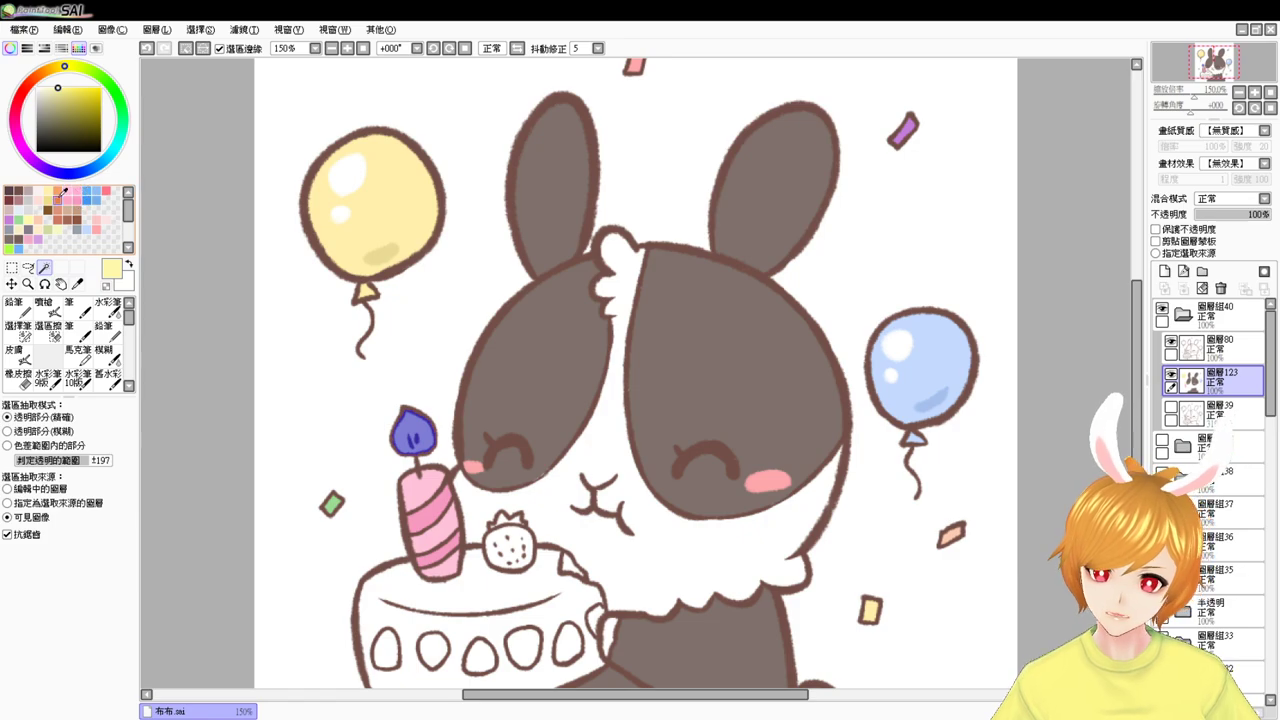
pyautogui.click(63, 188)
pyautogui.click(44, 305)
pyautogui.moveTo(416, 424); pyautogui.dragTo(417, 438)
pyautogui.hotkey('ctrl', 'z')
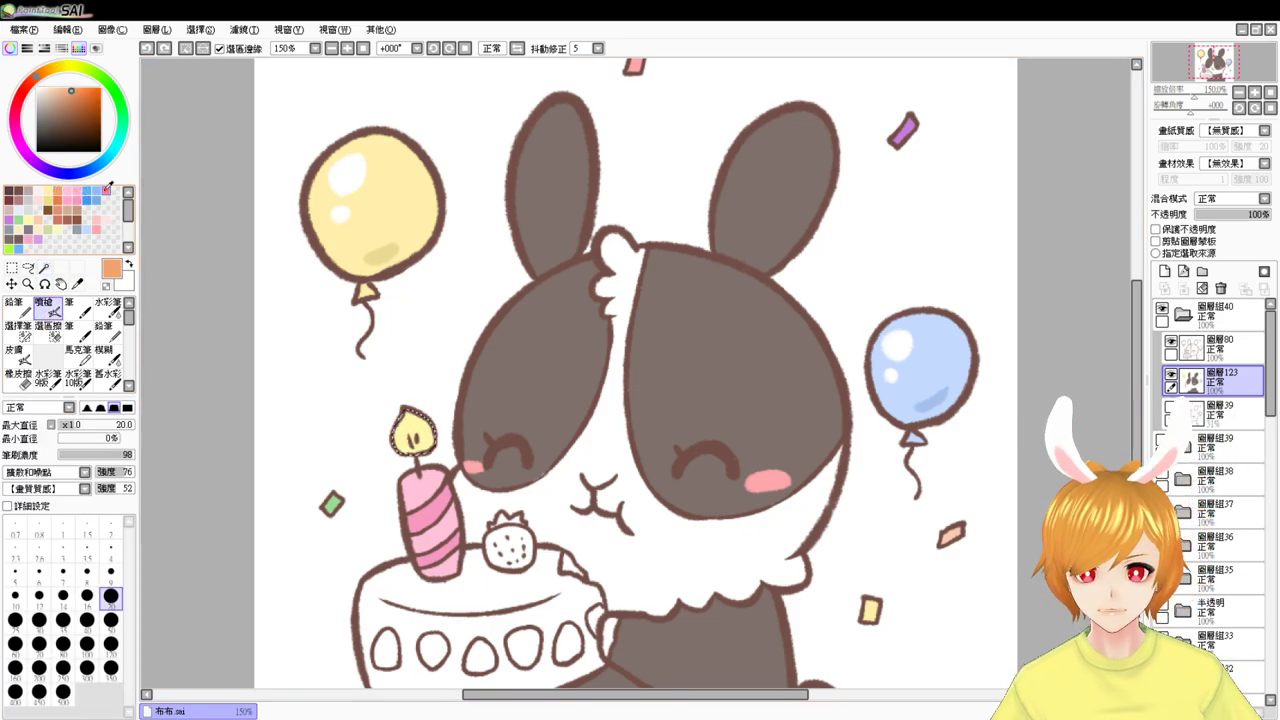
pyautogui.click(106, 190)
pyautogui.moveTo(414, 434); pyautogui.dragTo(414, 440)
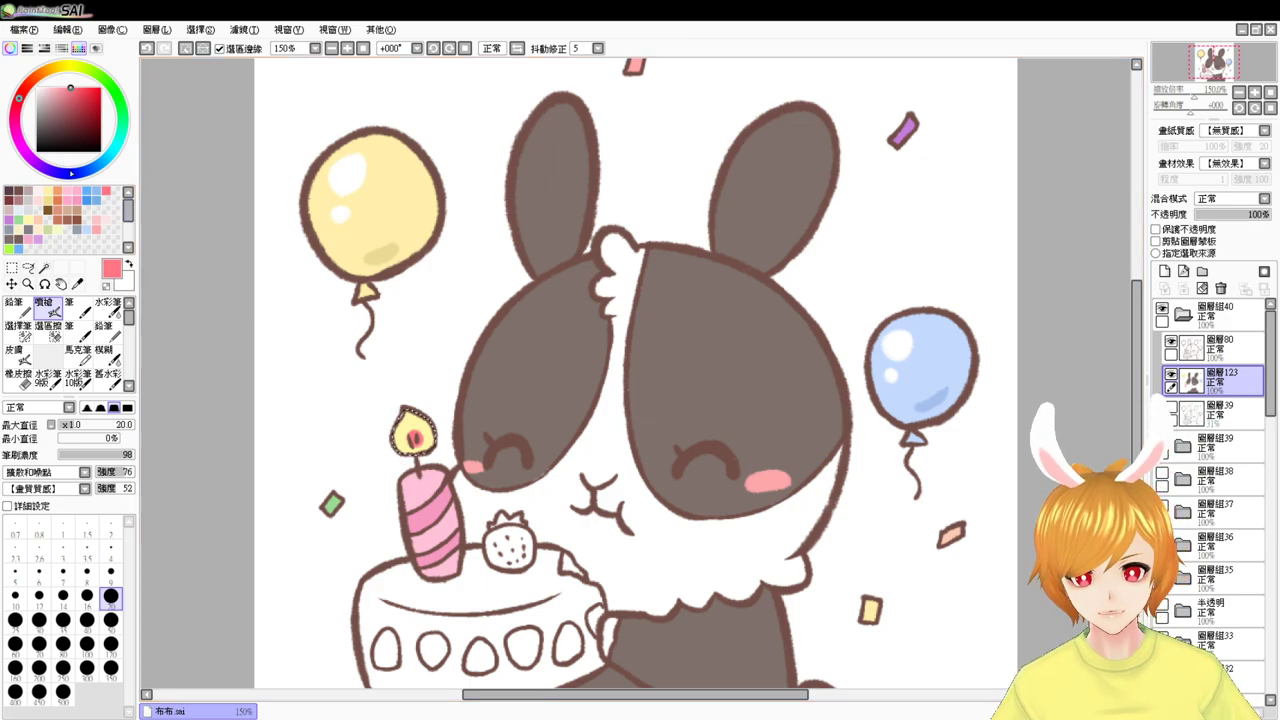
# - Recolour the candle flame with a warmer yellow, airbrush its centre coral red, and clear the selection
pyautogui.click(33, 215)
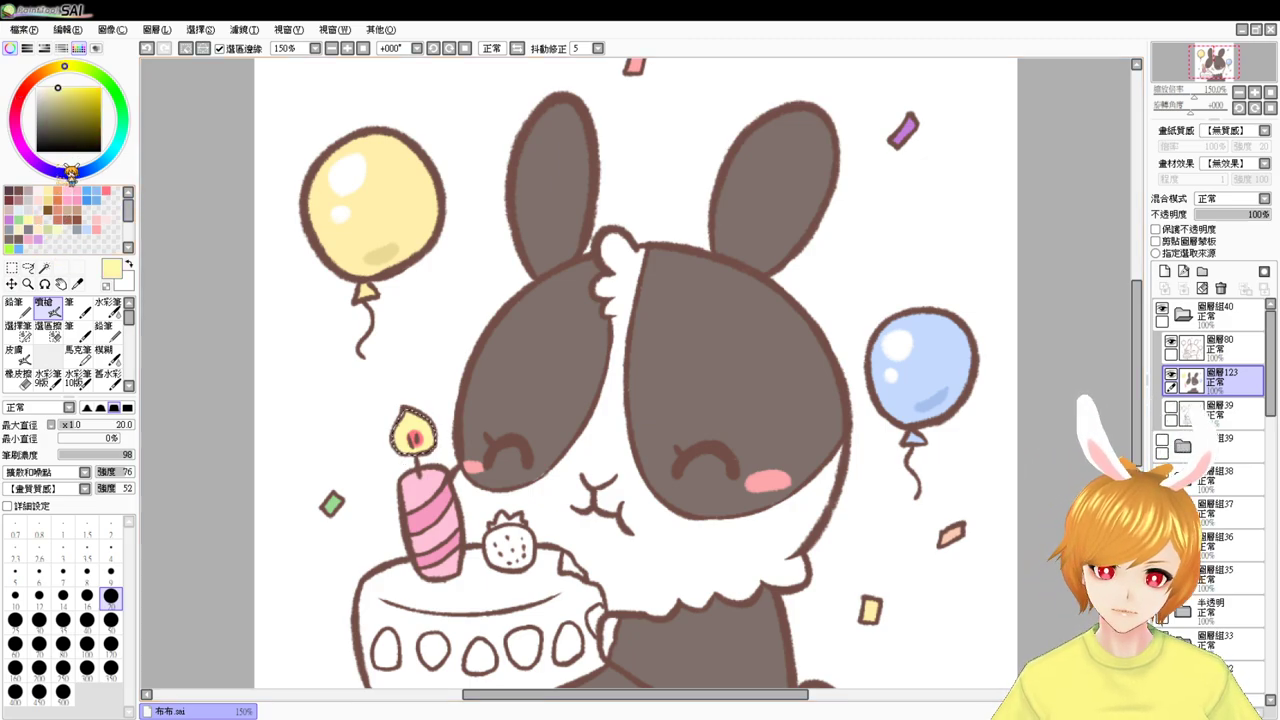
pyautogui.click(48, 191)
pyautogui.hotkey('ctrl', 'z')
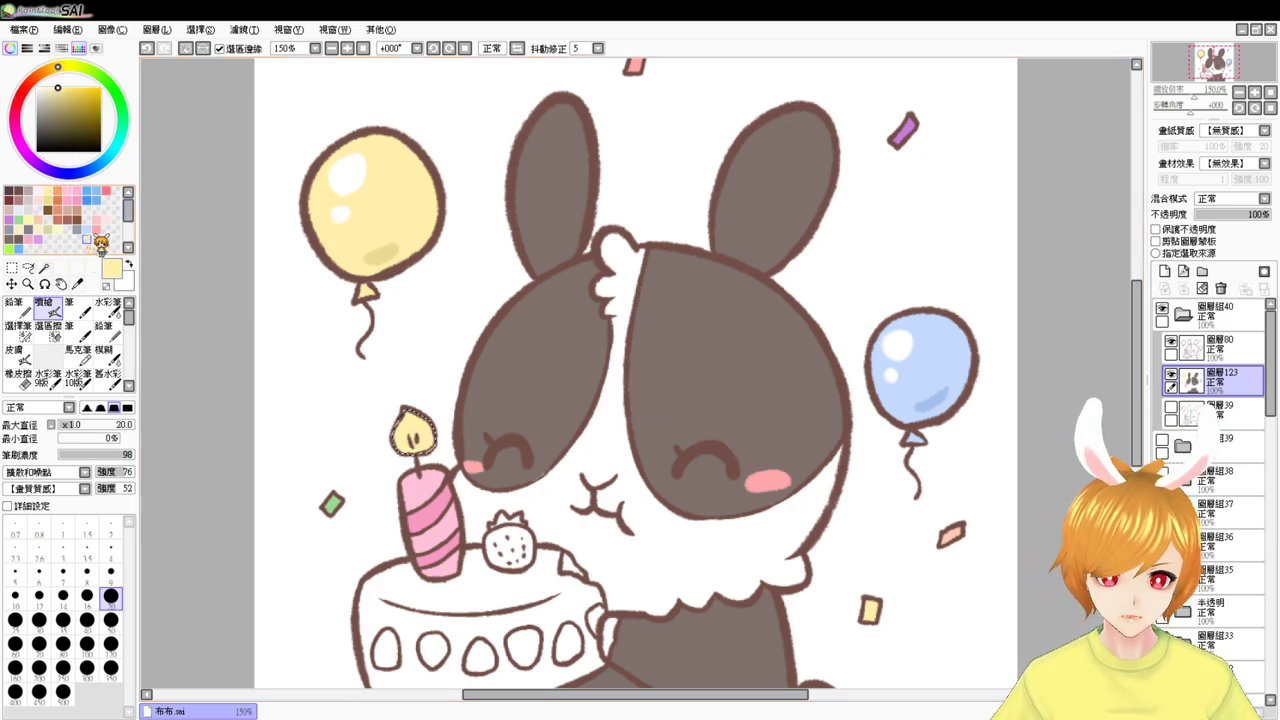
pyautogui.click(104, 190)
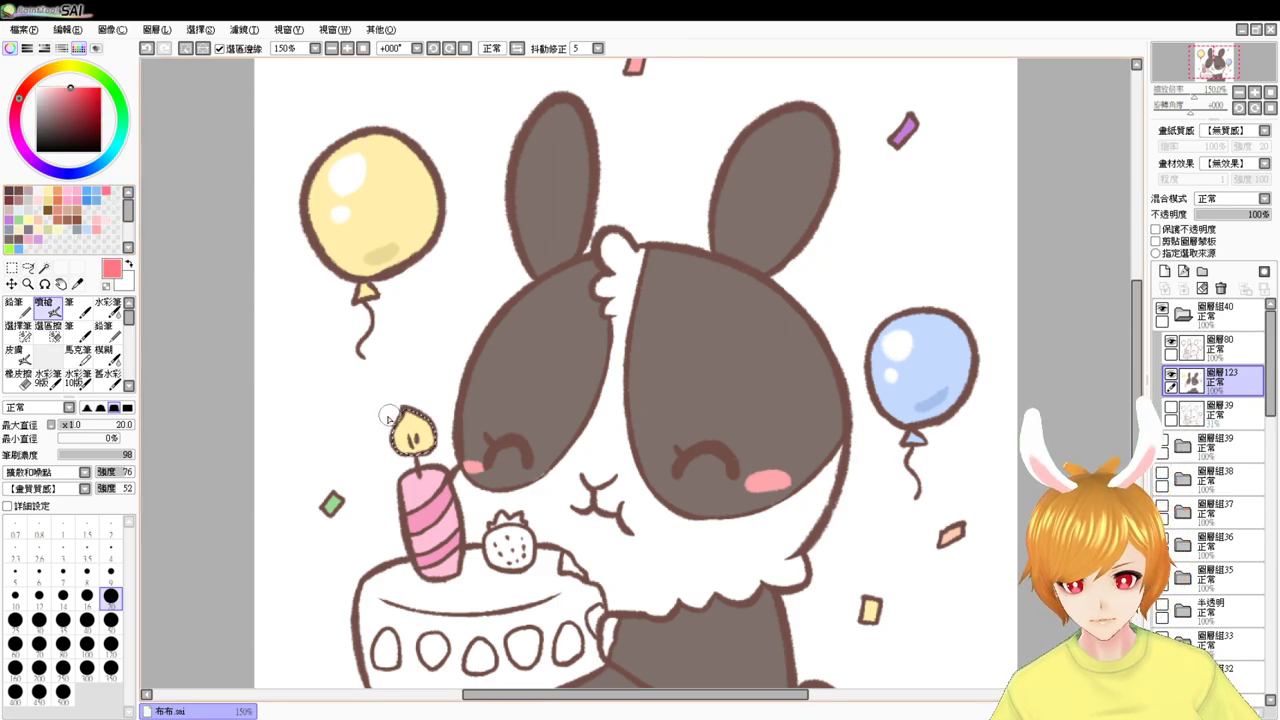
pyautogui.moveTo(410, 430); pyautogui.dragTo(414, 437)
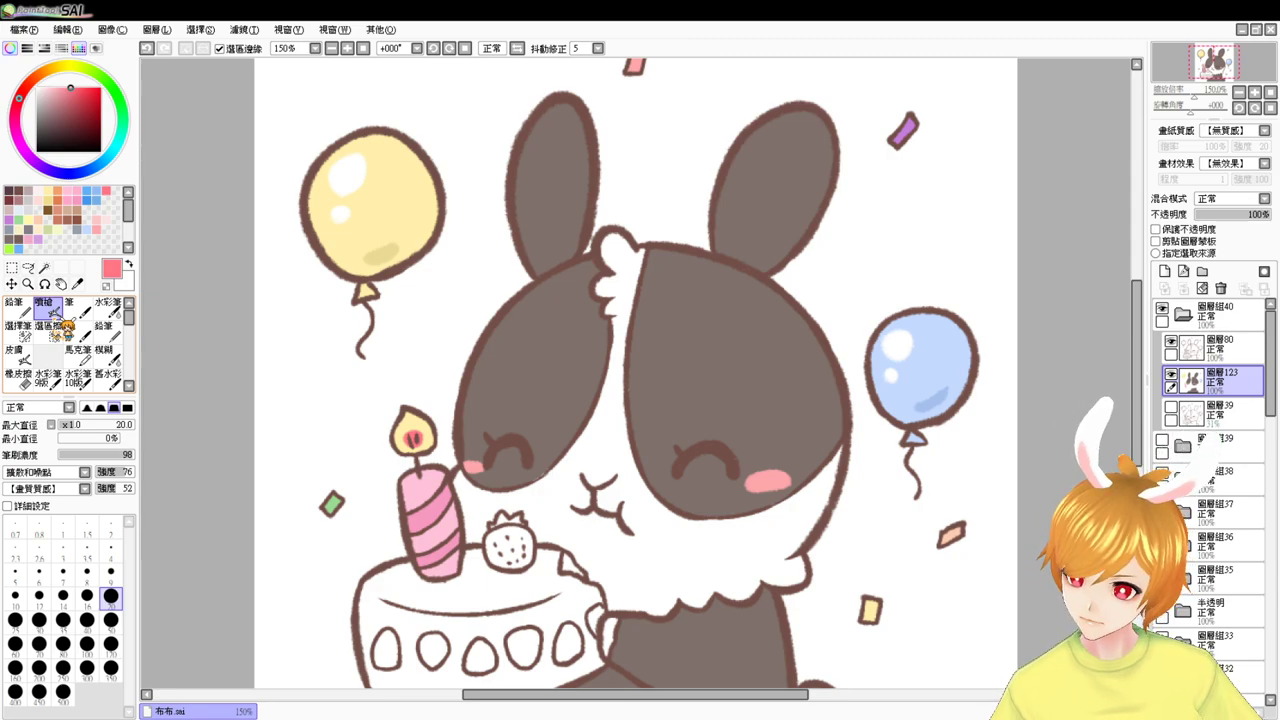
# - Select the strawberry on top of the cake, leaving out its leaves, and fill it with coral red
pyautogui.moveTo(424, 511); pyautogui.dragTo(422, 433)
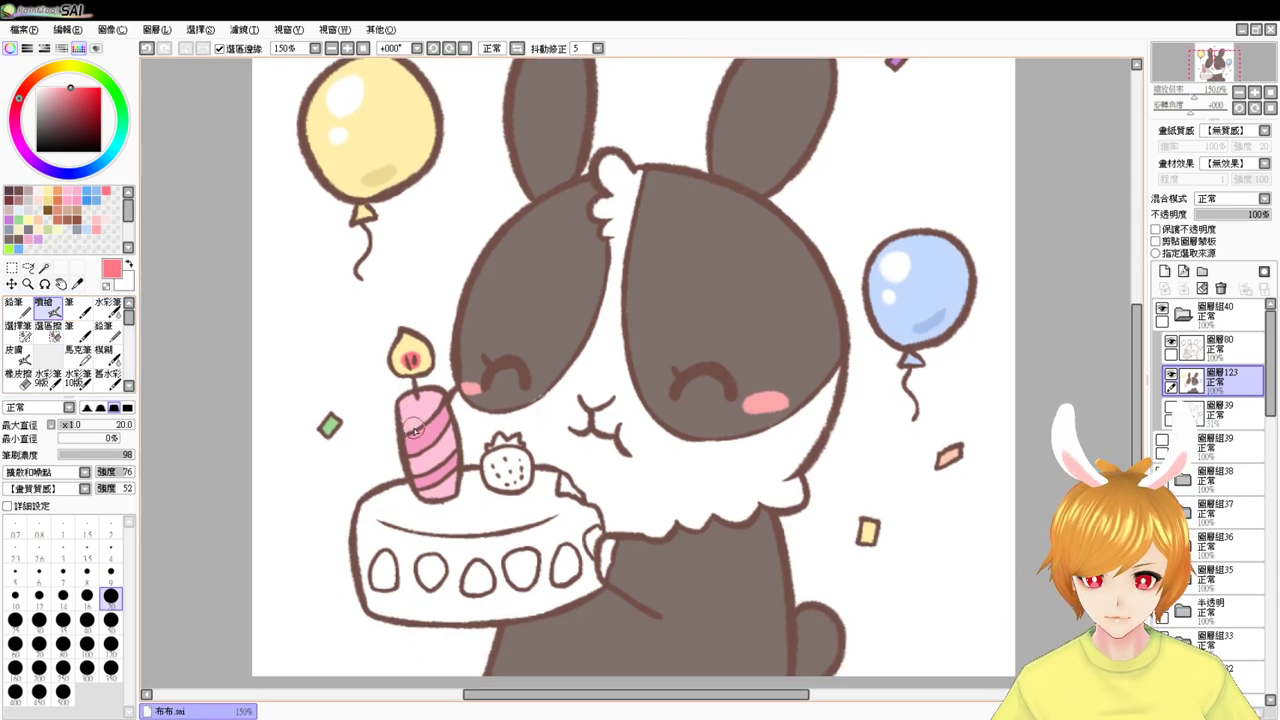
pyautogui.click(44, 268)
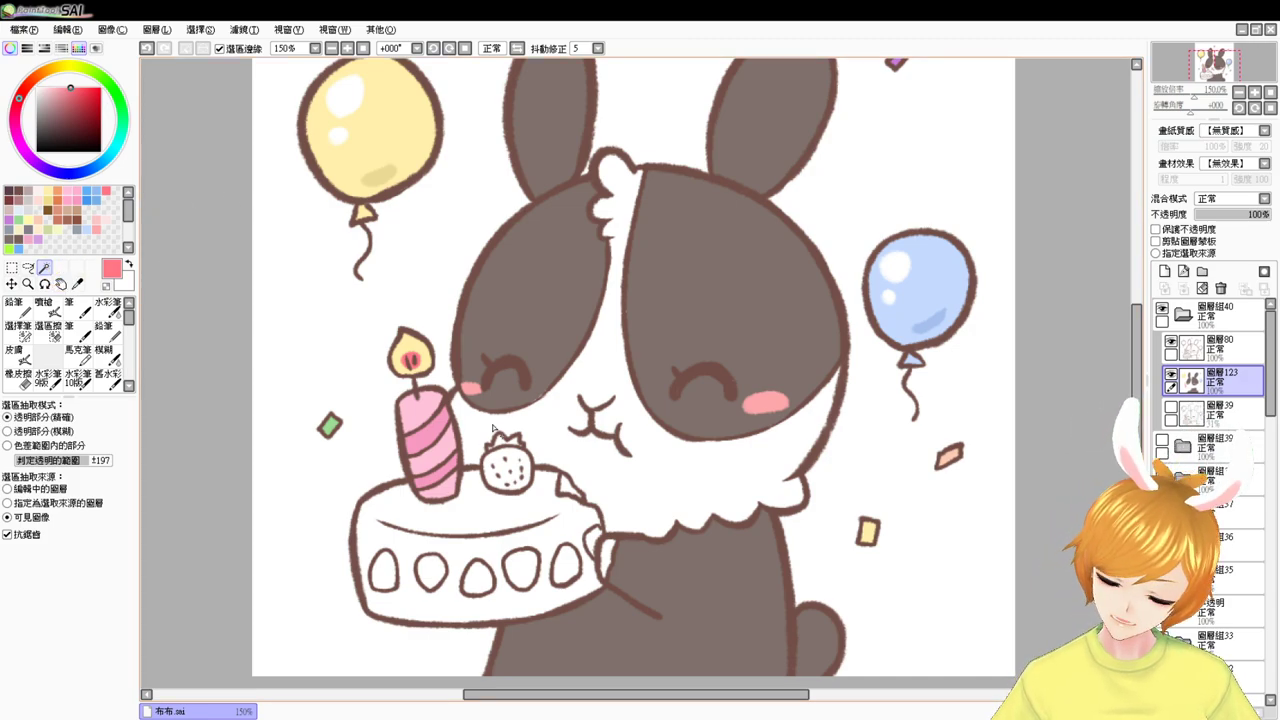
pyautogui.click(505, 465)
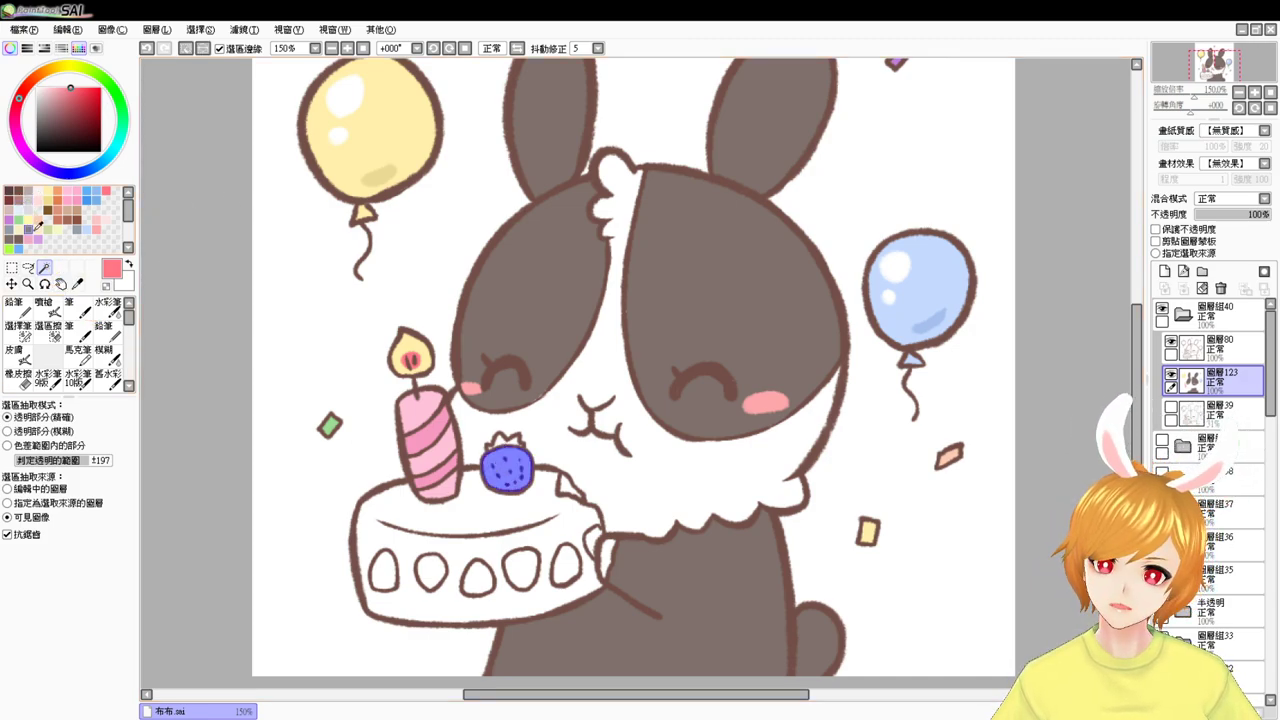
pyautogui.hotkey('ctrl', 'f')
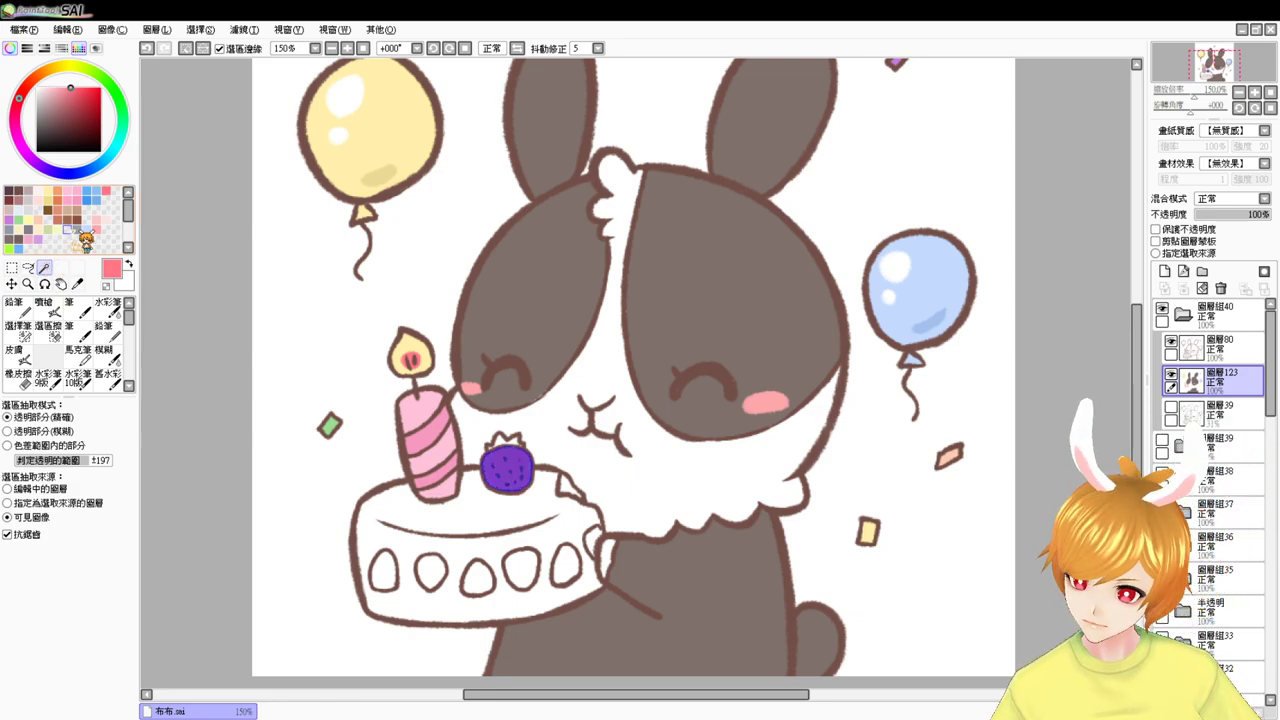
# - Airbrush a slightly deeper red shadow along the edge of the top strawberry, undoing a trial stroke
pyautogui.click(46, 312)
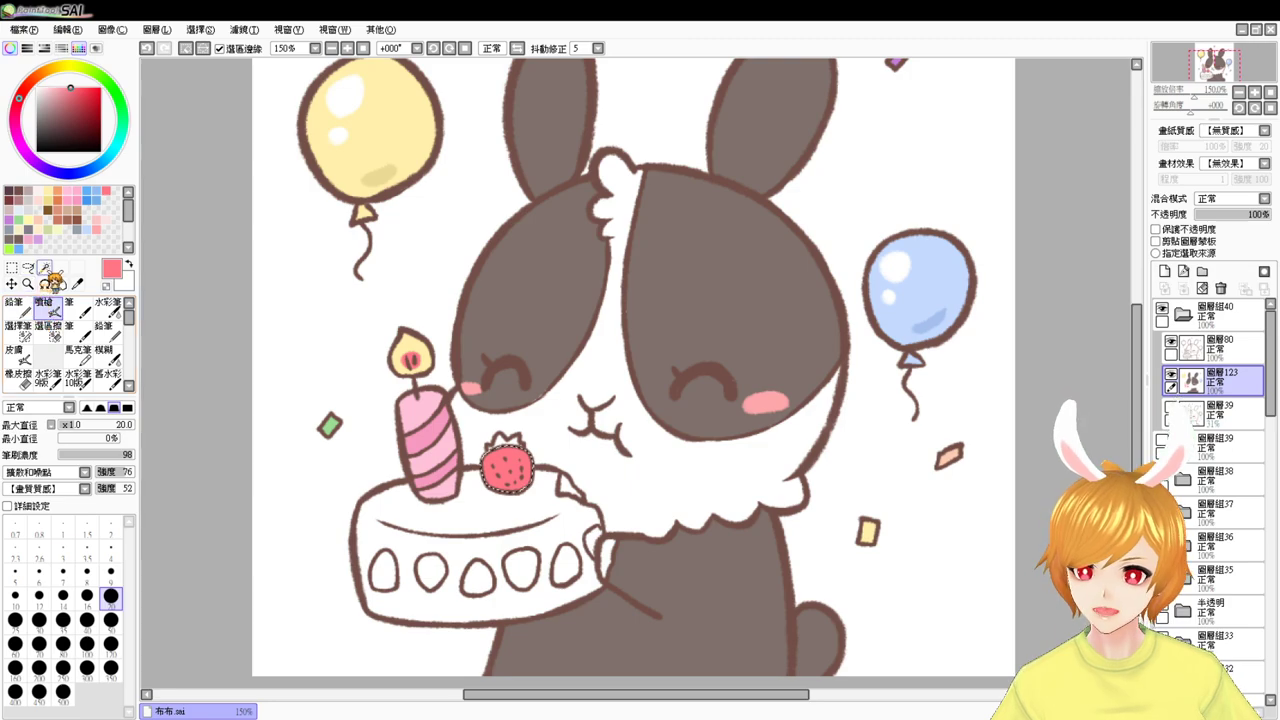
pyautogui.moveTo(73, 88); pyautogui.dragTo(75, 92)
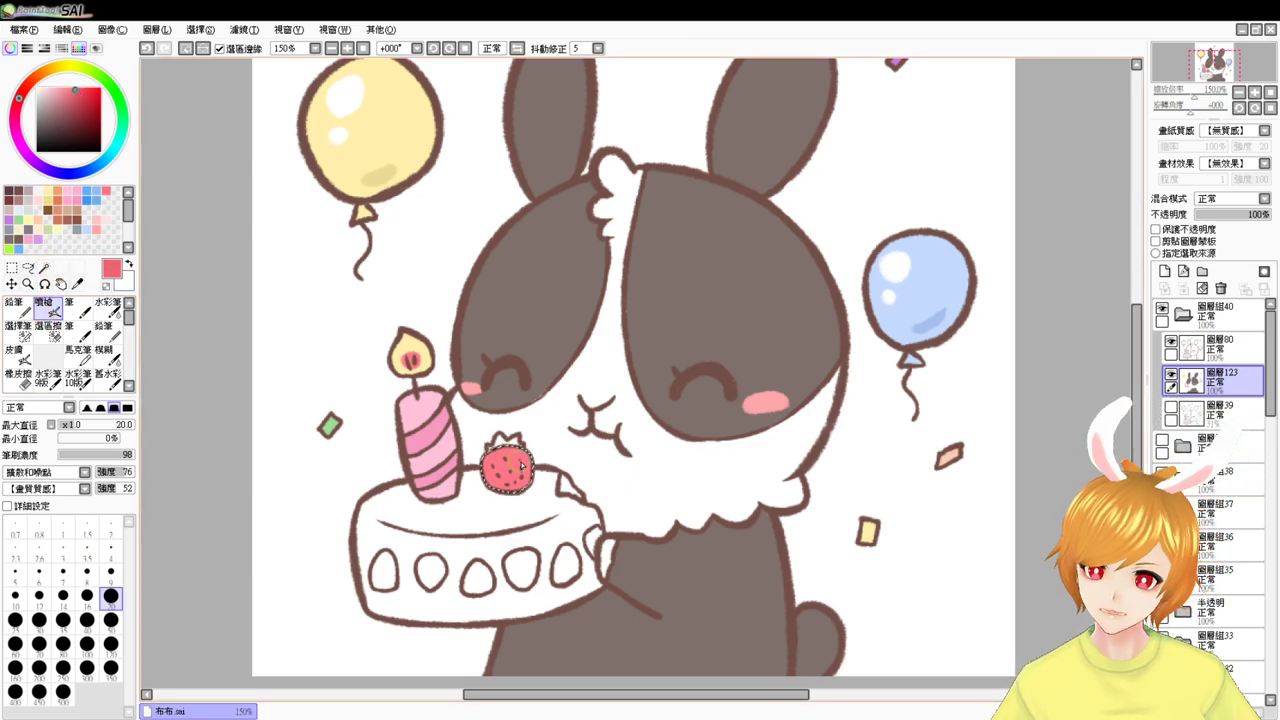
pyautogui.moveTo(524, 456); pyautogui.dragTo(519, 485)
pyautogui.hotkey('ctrl', 'z')
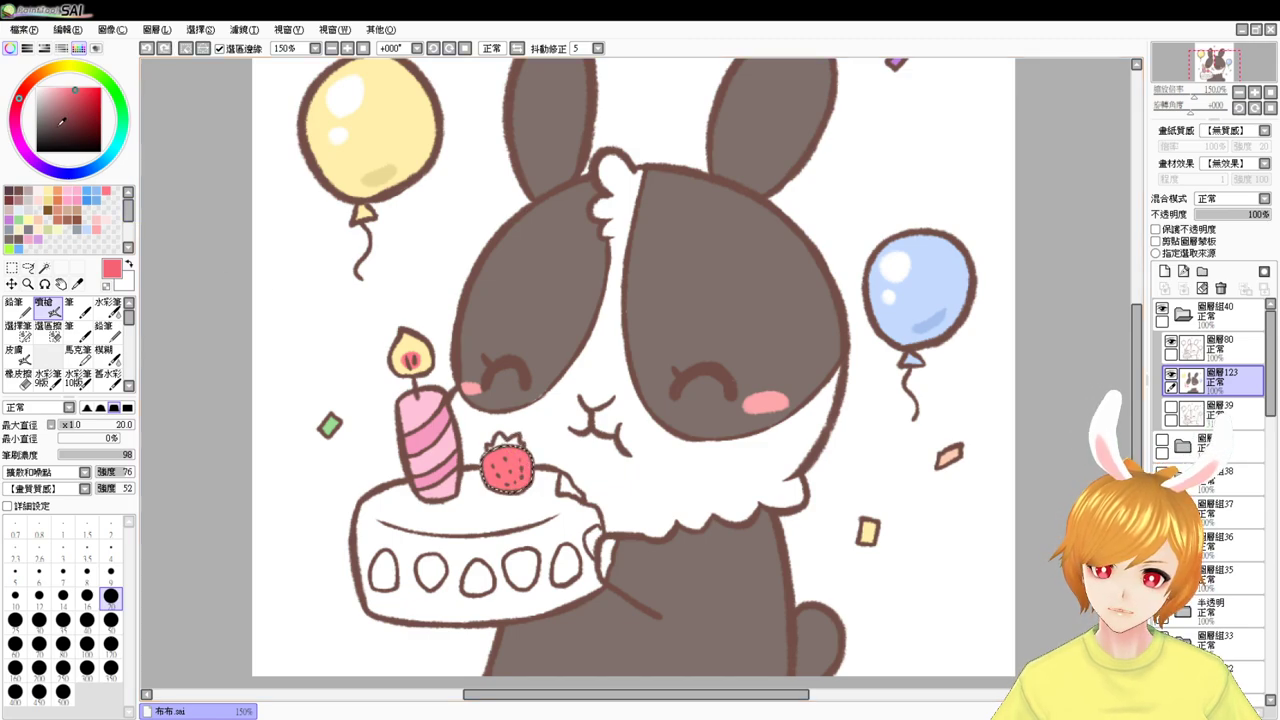
pyautogui.click(77, 91)
pyautogui.moveTo(528, 454)
pyautogui.mouseDown()
pyautogui.moveTo(510, 488)
pyautogui.moveTo(515, 445)
pyautogui.mouseUp()
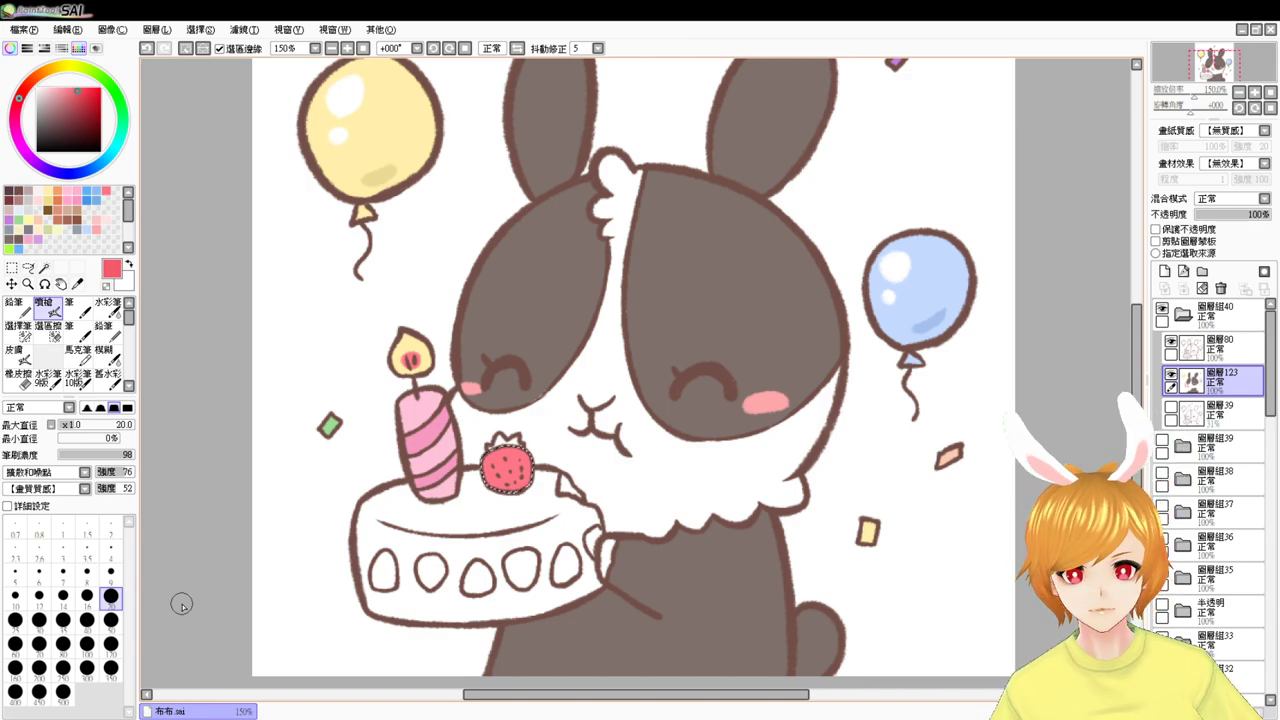
# - Airbrush a very pale pink highlight on the upper edge of the top strawberry and clear the selection
pyautogui.scroll(1, 435, 489)
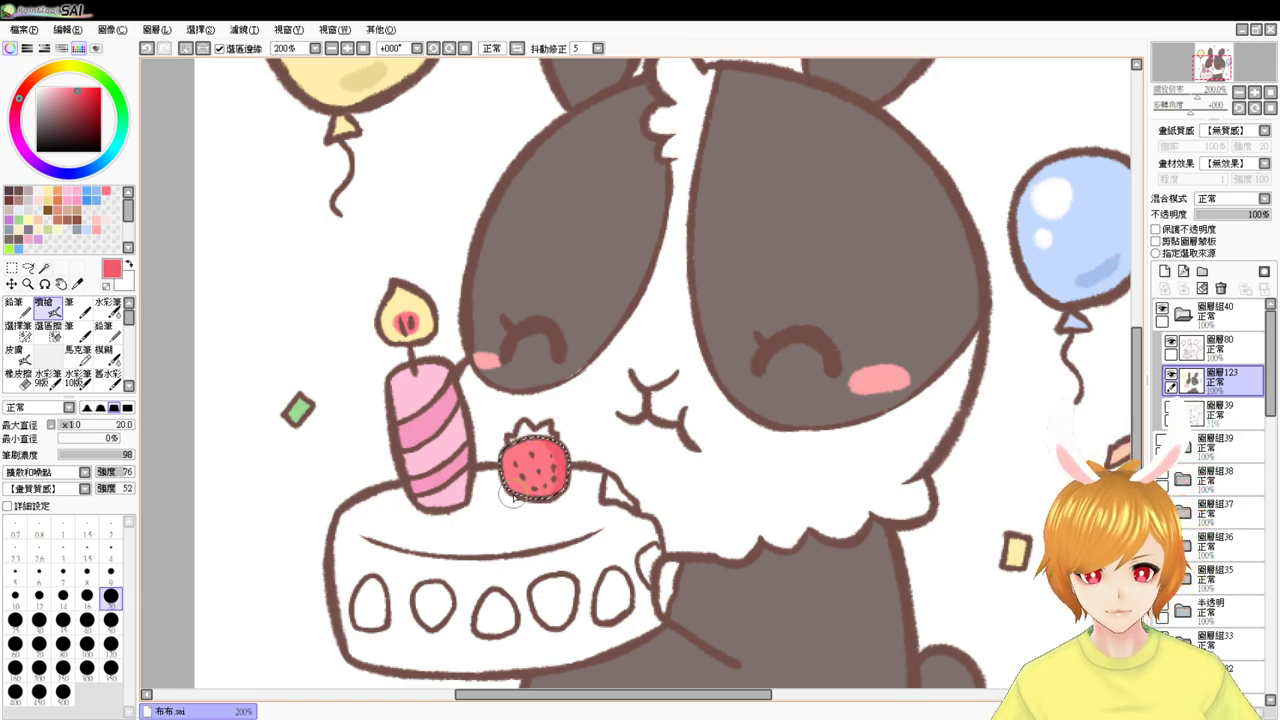
pyautogui.rightClick(528, 449)
pyautogui.moveTo(60, 97); pyautogui.dragTo(44, 87)
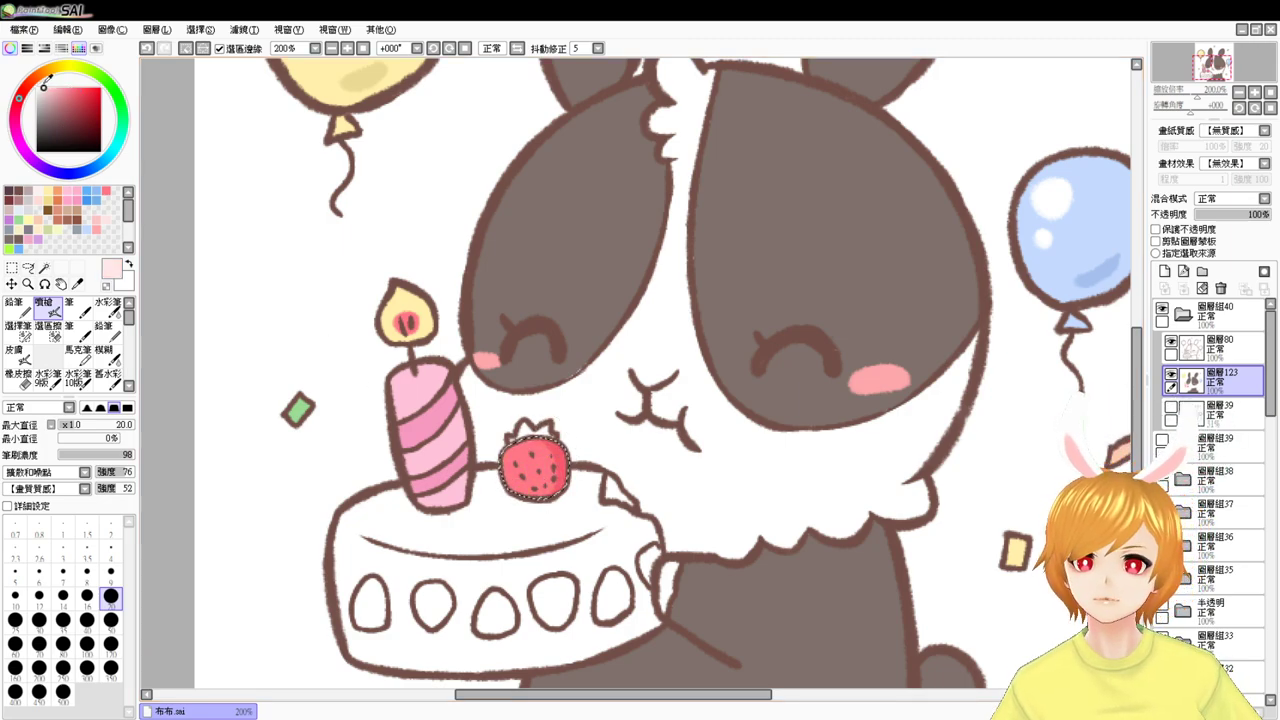
pyautogui.moveTo(506, 450); pyautogui.dragTo(511, 466)
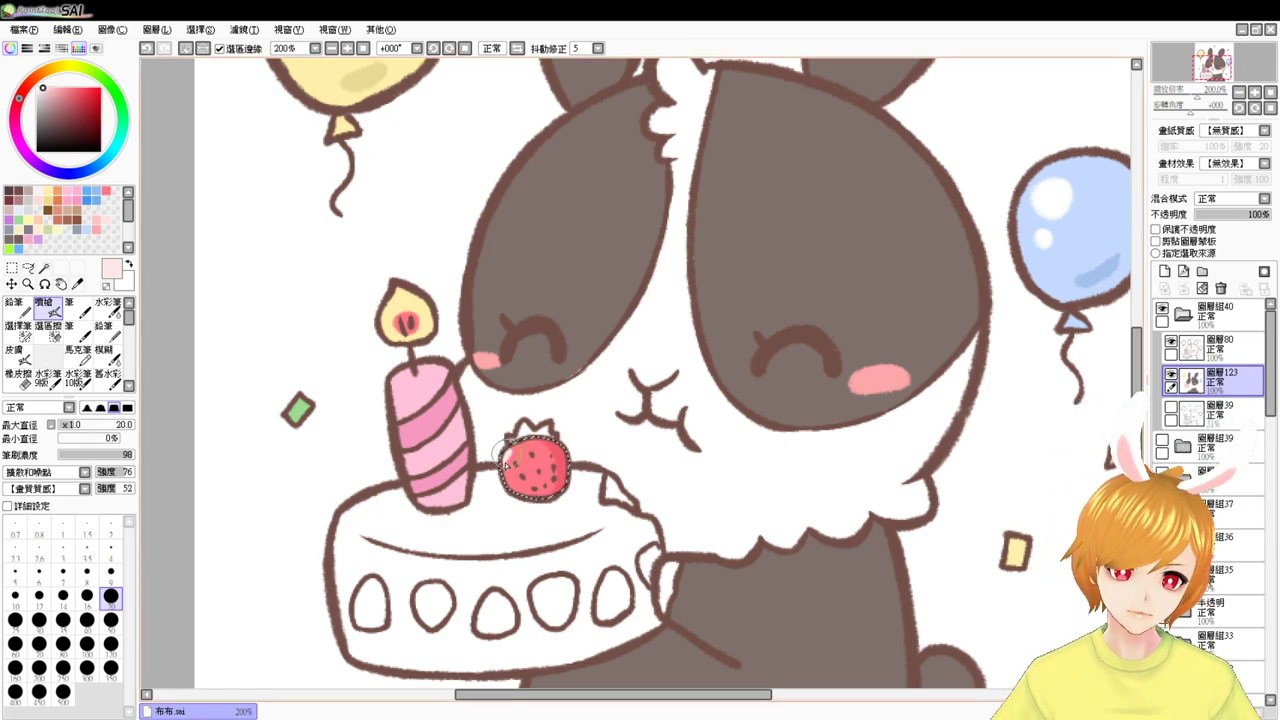
pyautogui.hotkey('ctrl', 'd')
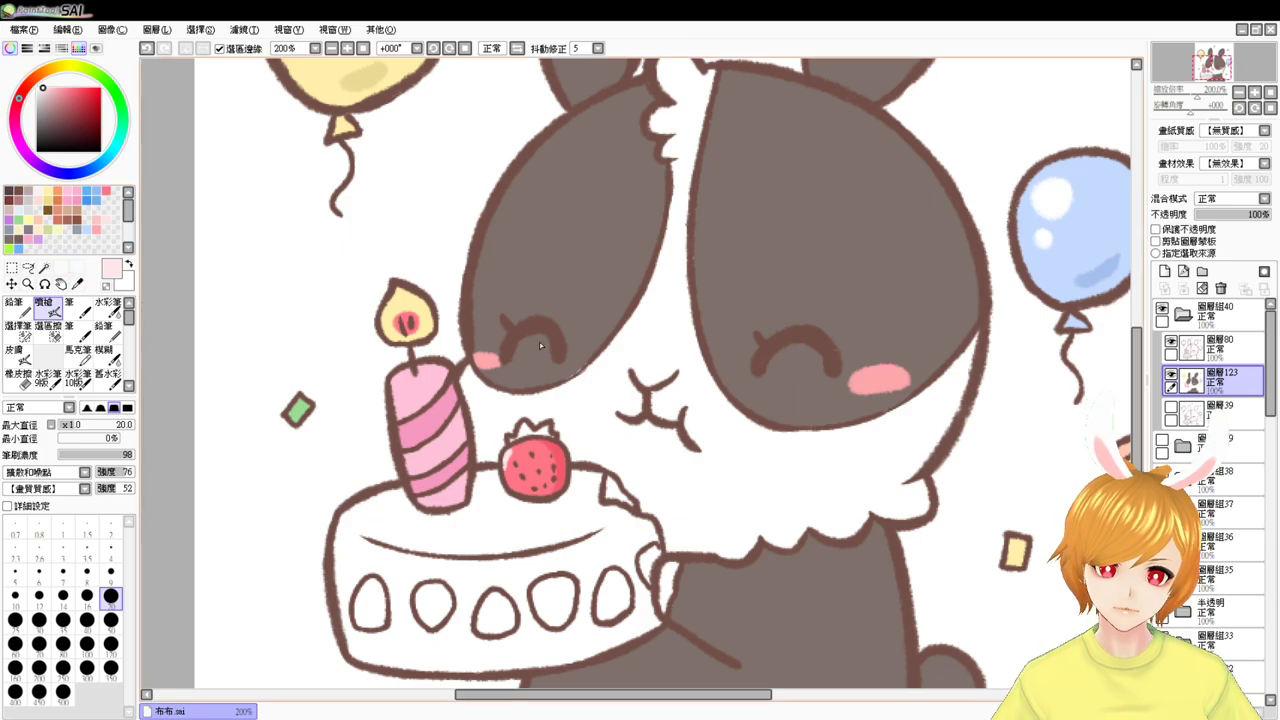
# - Select the top strawberry's leaves, touch up the selection's edge, and fill them with soft green
pyautogui.keyDown('alt'); pyautogui.click(595, 332); pyautogui.keyUp('alt')
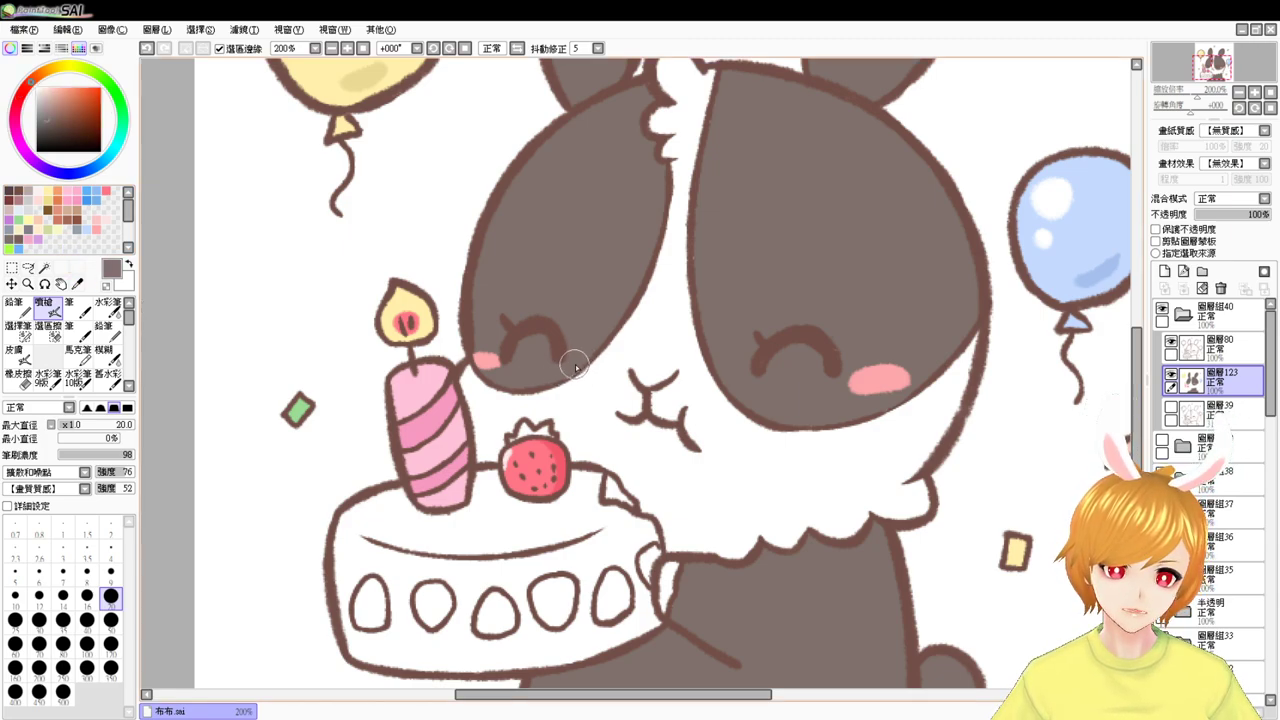
pyautogui.click(44, 268)
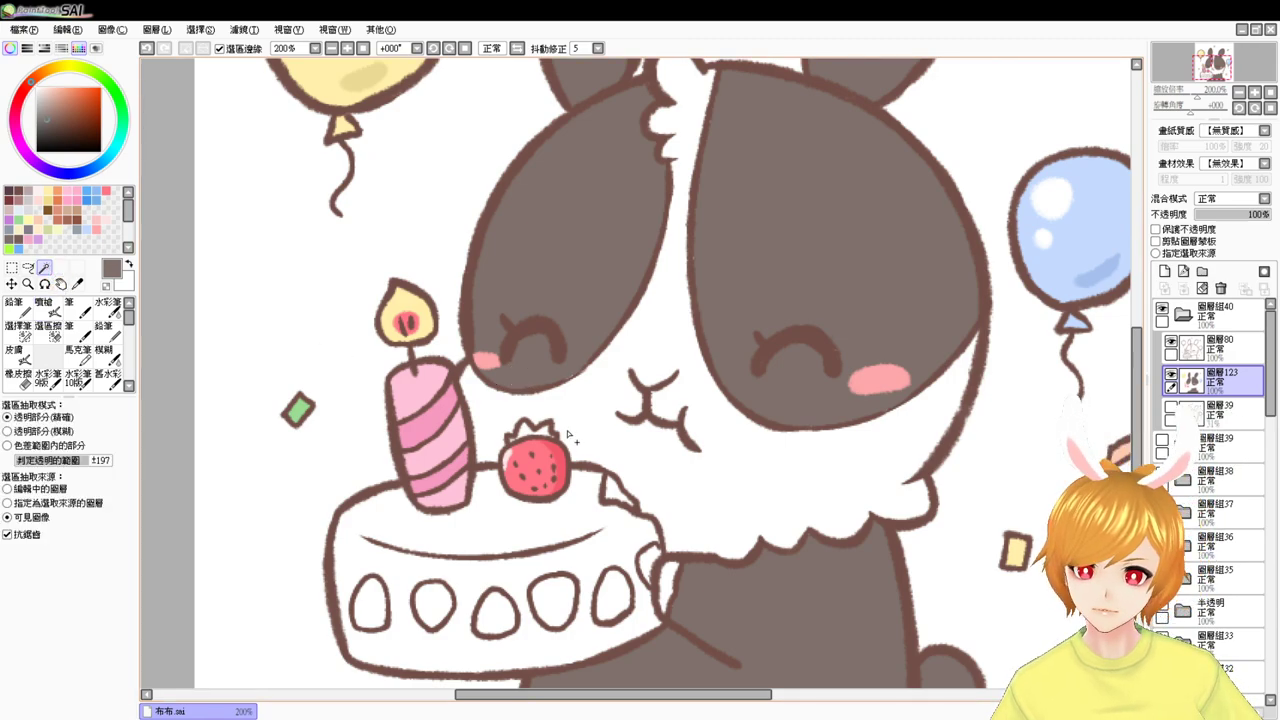
pyautogui.click(527, 432)
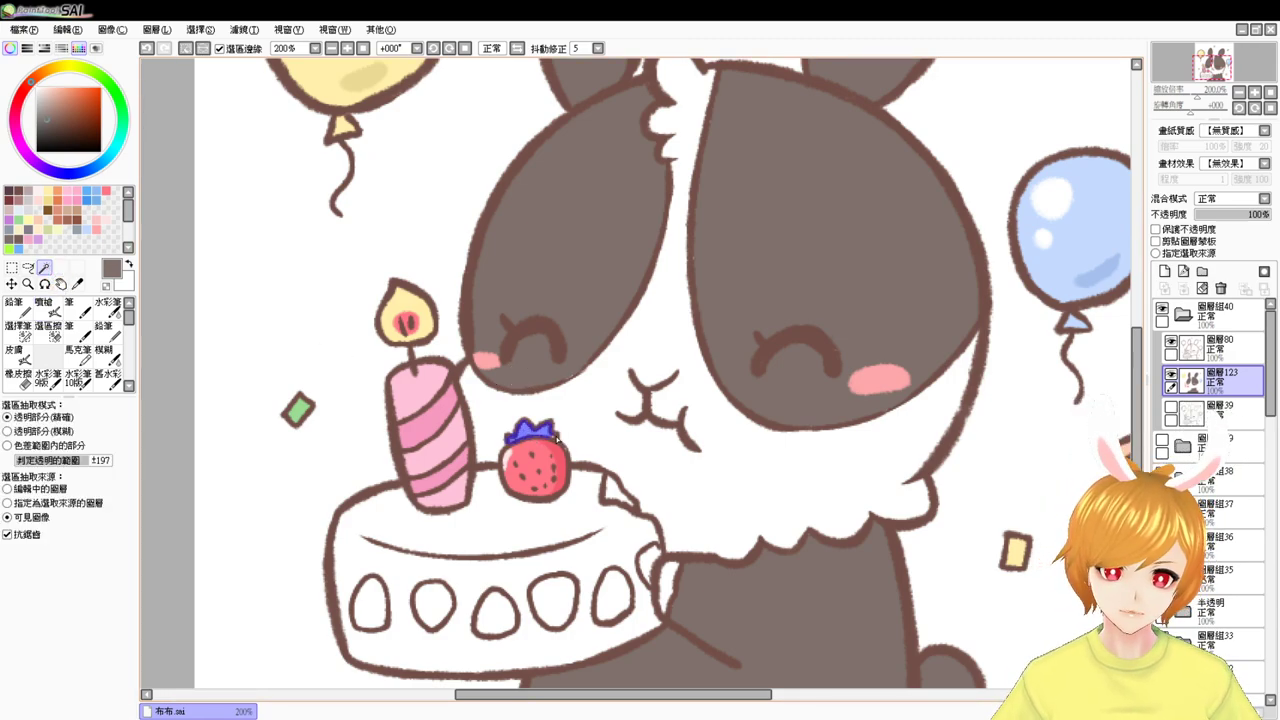
pyautogui.click(20, 332)
pyautogui.moveTo(550, 437); pyautogui.dragTo(555, 438)
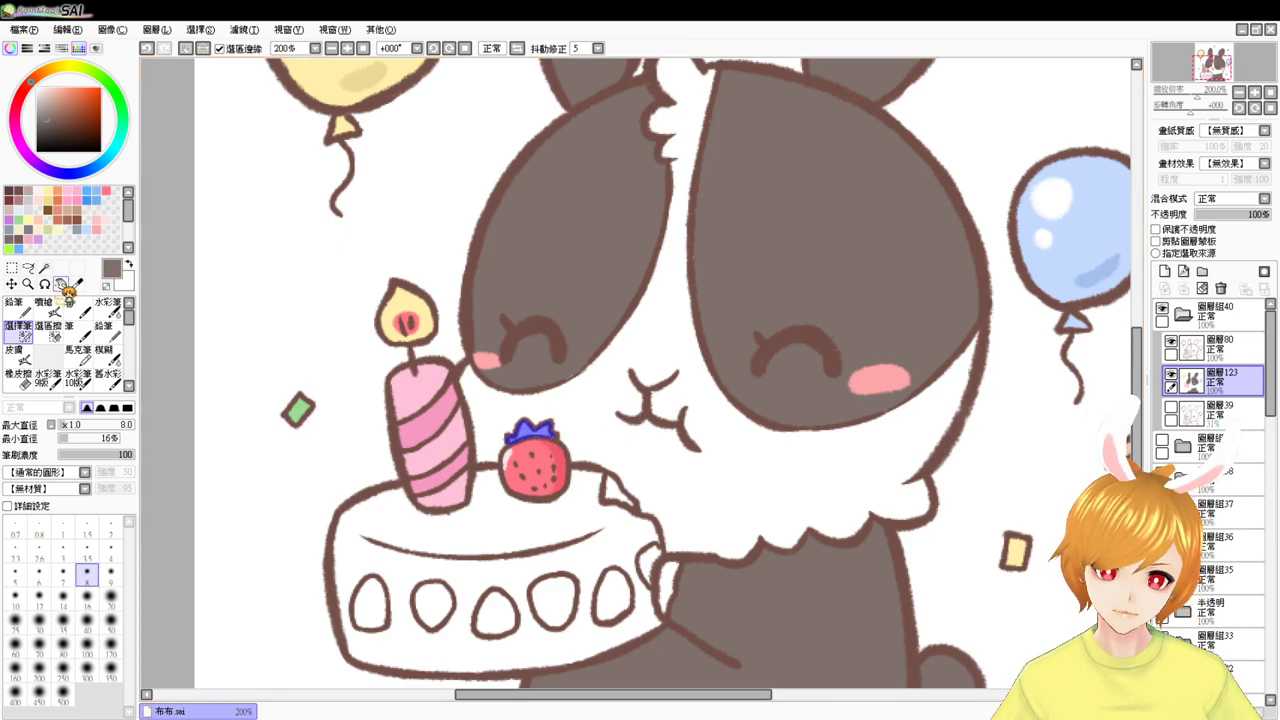
pyautogui.click(20, 225)
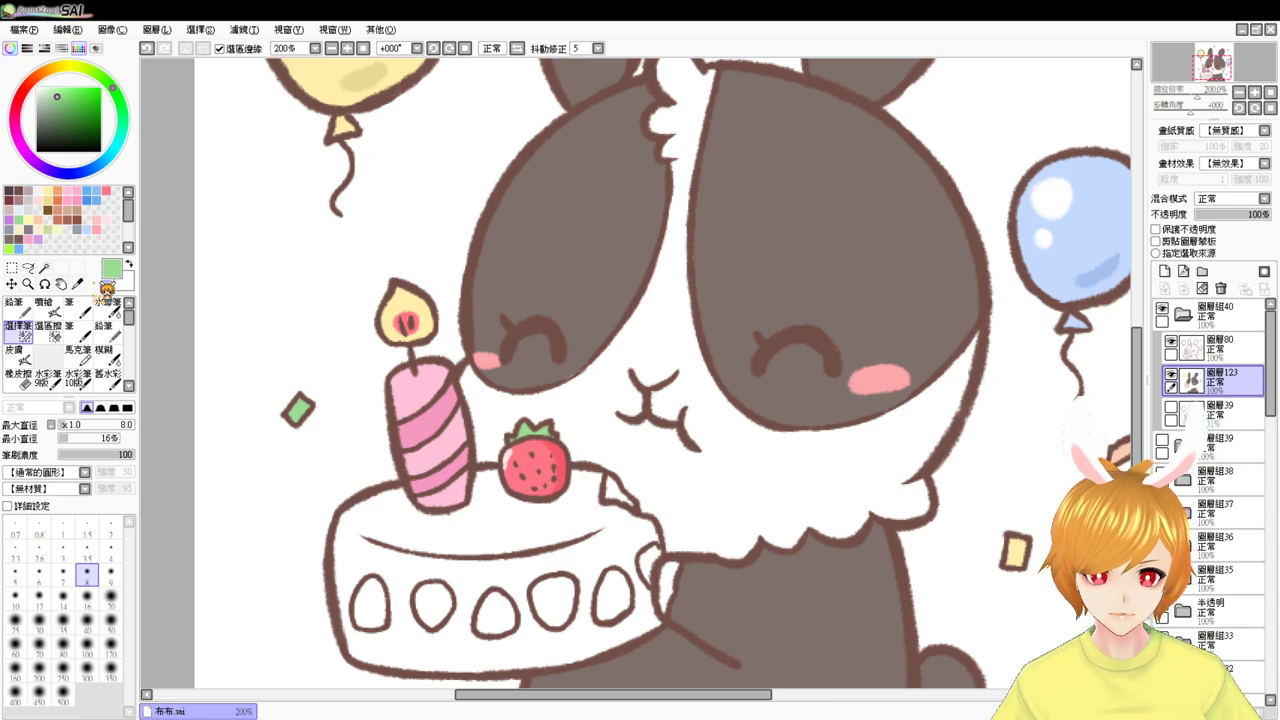
# - Select the cake body around the strawberry slices, fill it with light peach, and clear the selection
pyautogui.click(46, 308)
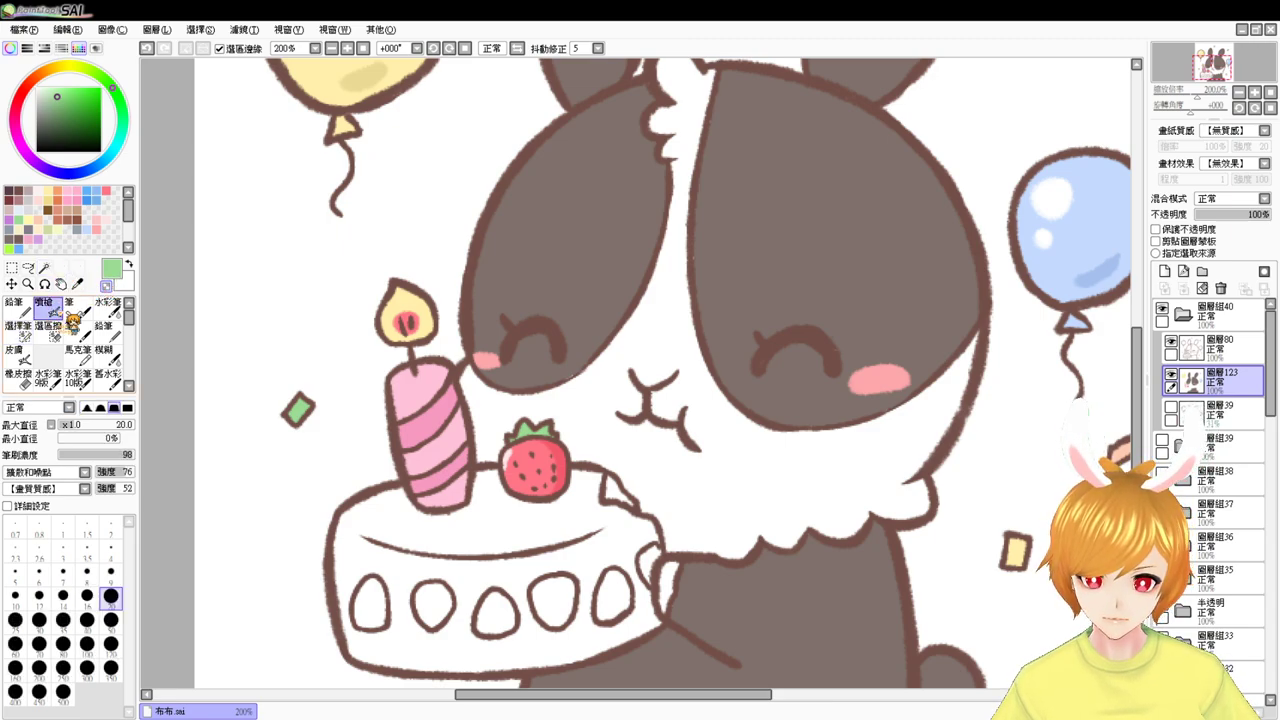
pyautogui.keyDown('alt'); pyautogui.click(592, 314); pyautogui.keyUp('alt')
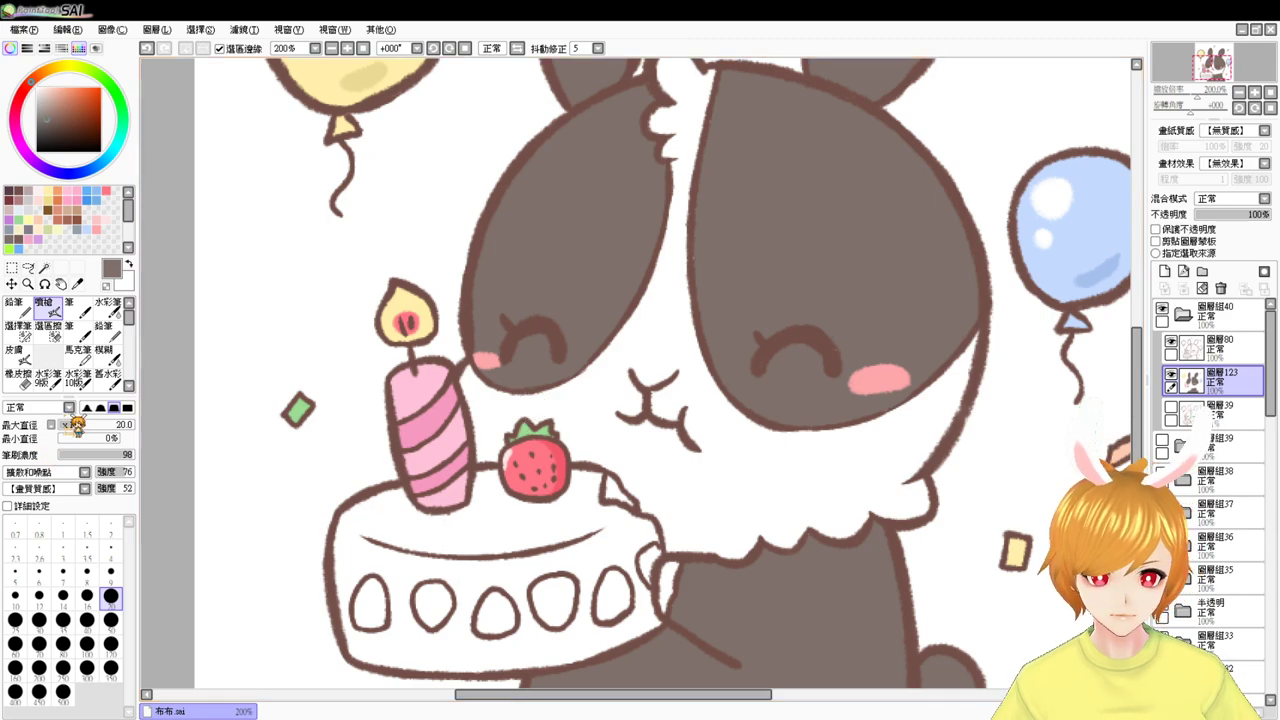
pyautogui.click(44, 267)
pyautogui.click(518, 569)
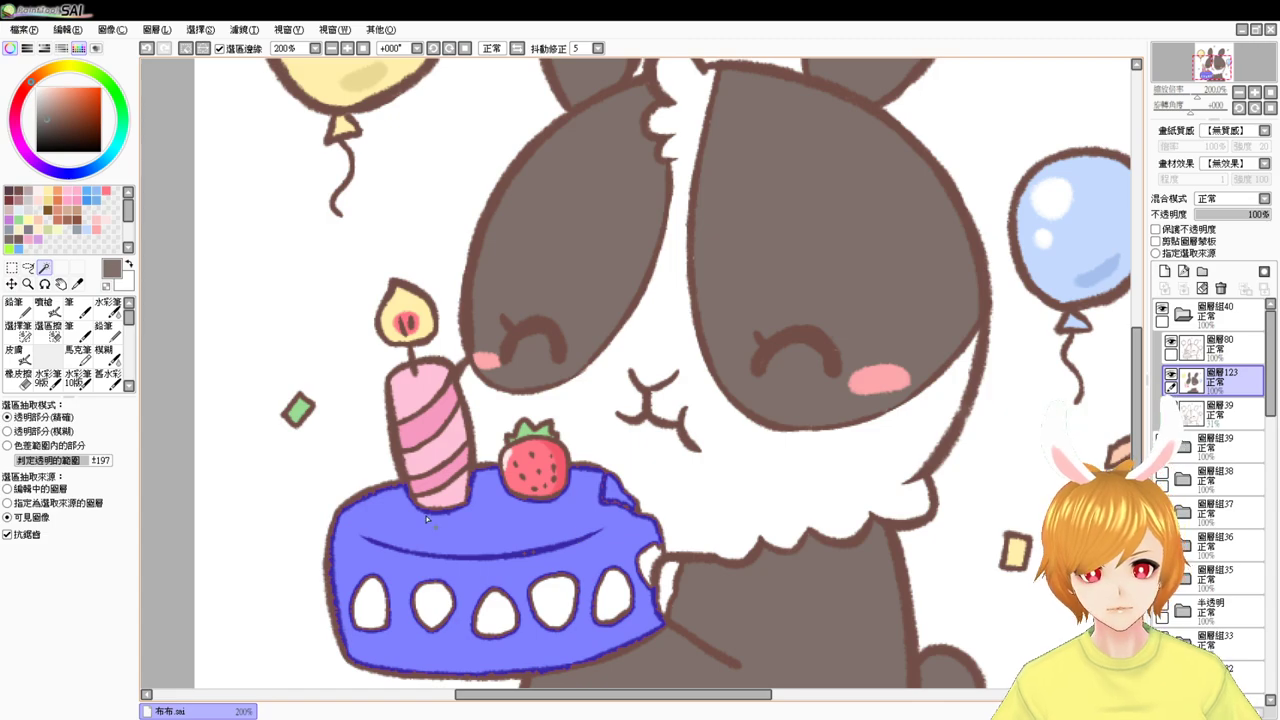
pyautogui.click(38, 221)
pyautogui.hotkey('ctrl', 'f')
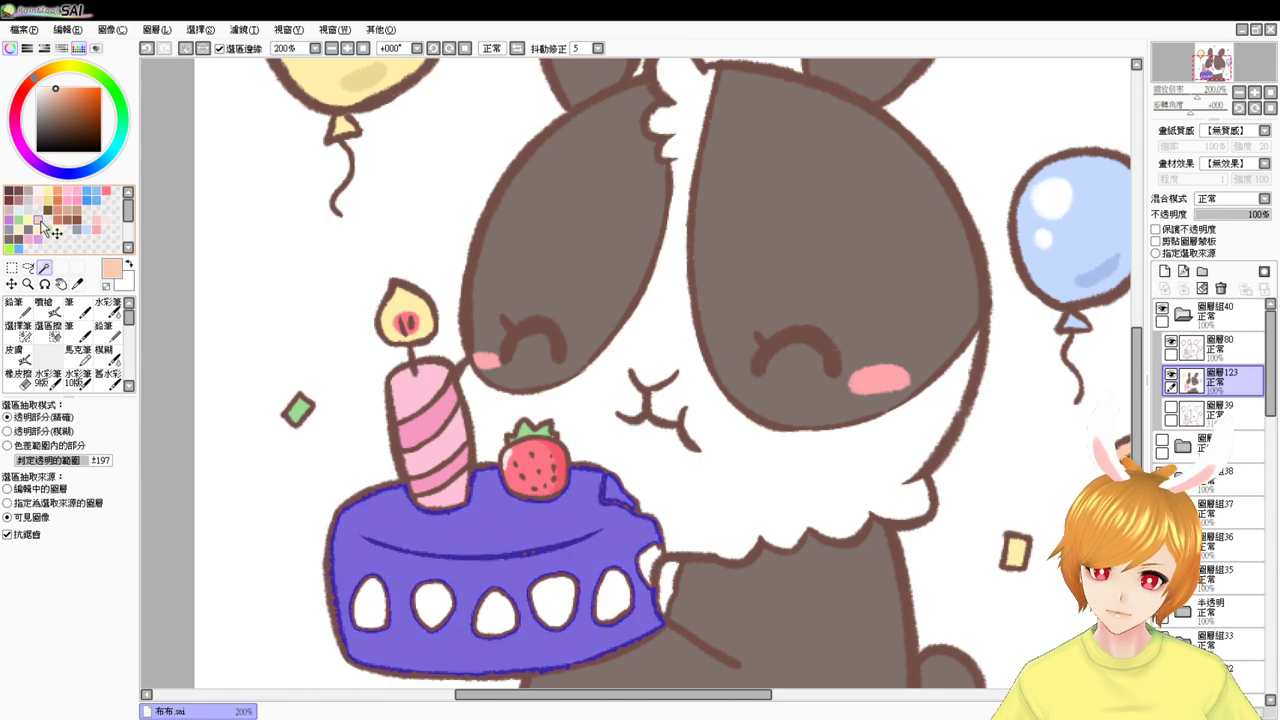
pyautogui.click(60, 310)
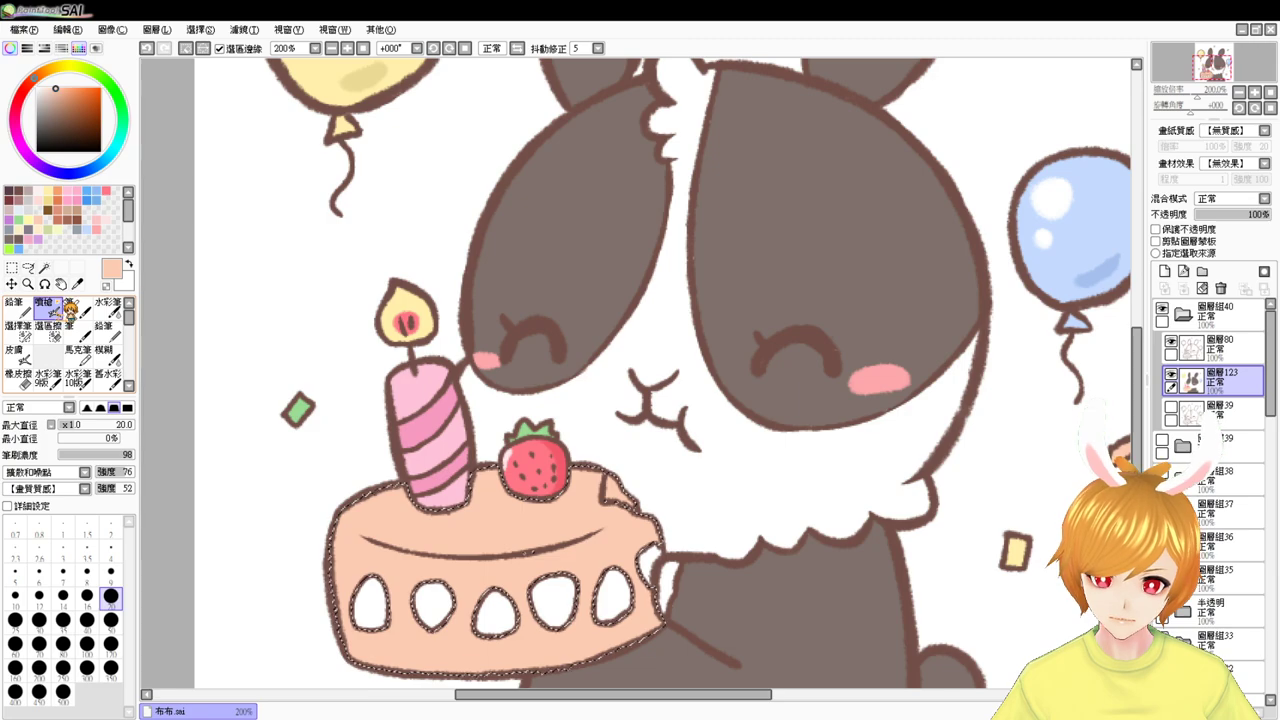
pyautogui.hotkey('ctrl', 'd')
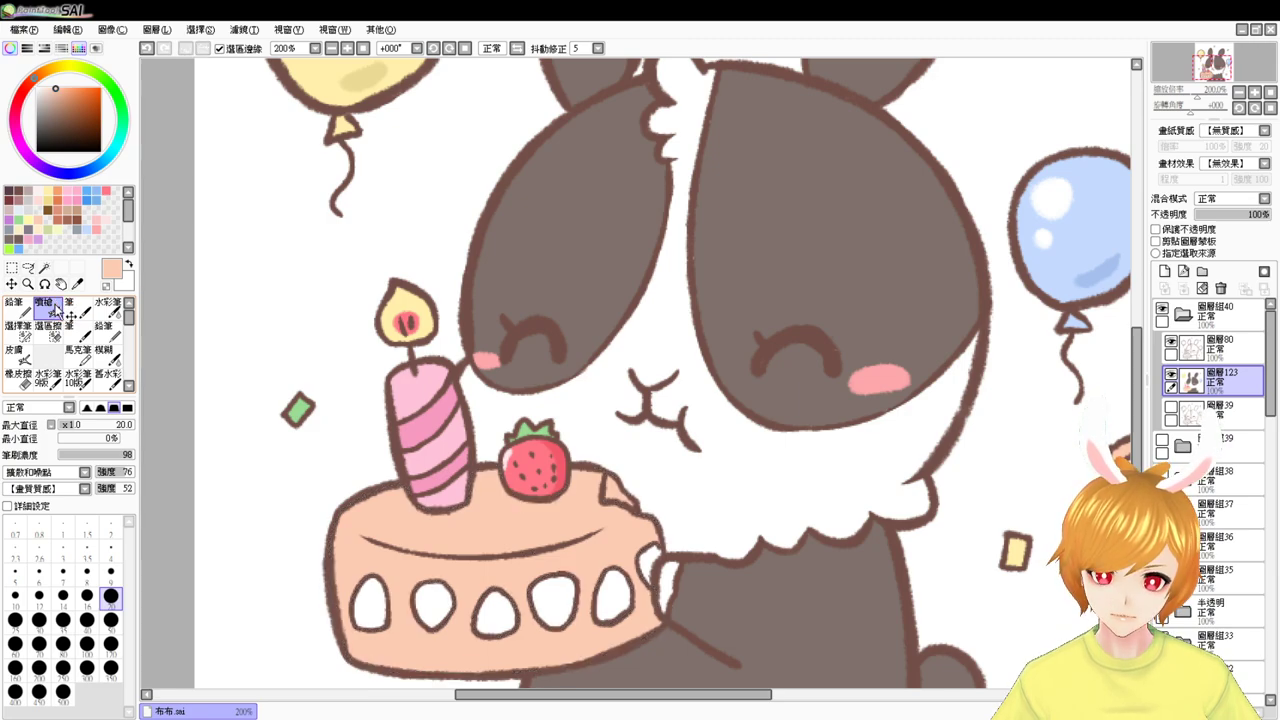
# - Select all six strawberry slices on the side of the cake and fill them with light pink
pyautogui.scroll(-1, 449, 482)
pyautogui.click(44, 268)
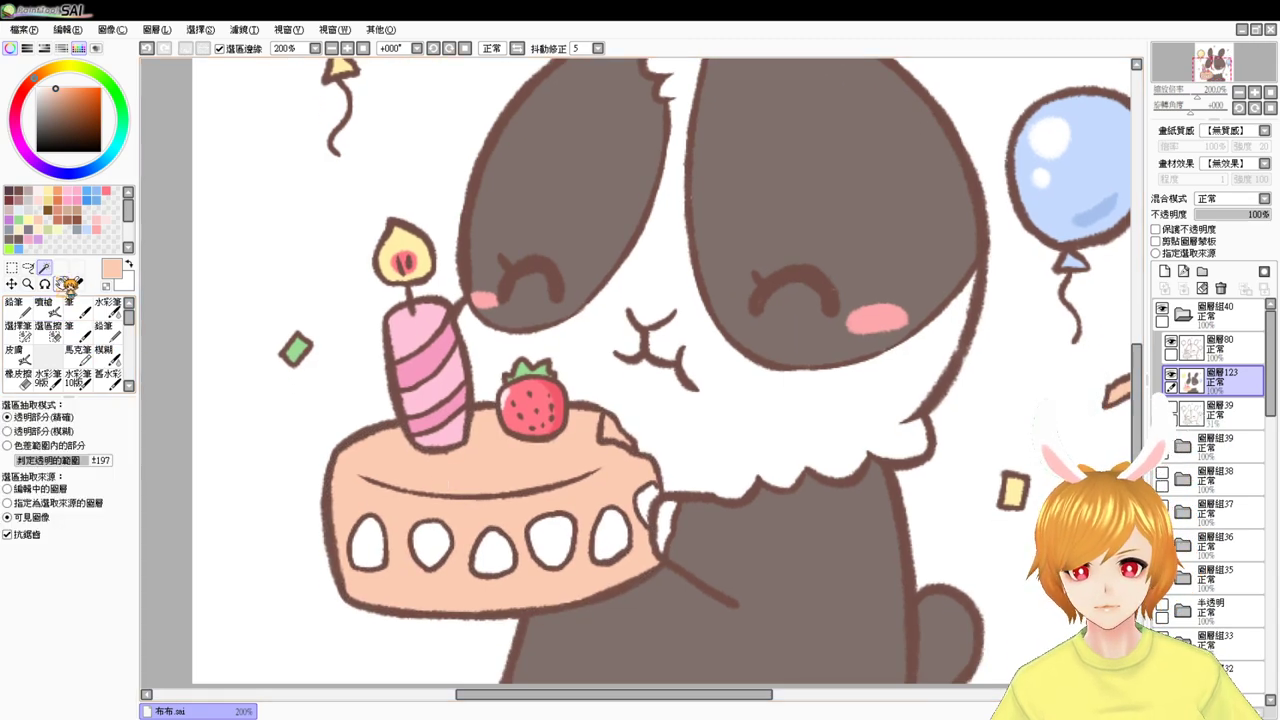
pyautogui.click(368, 543)
pyautogui.click(430, 545)
pyautogui.click(494, 552)
pyautogui.click(551, 540)
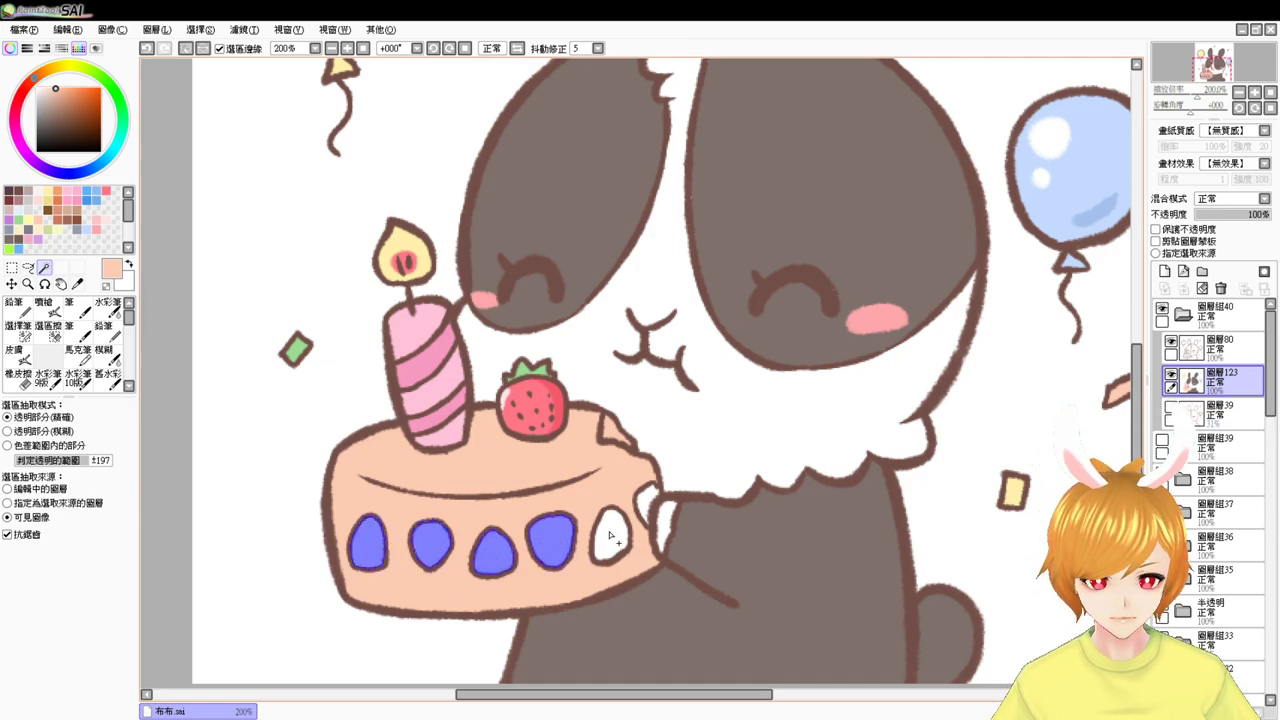
pyautogui.click(611, 535)
pyautogui.click(645, 503)
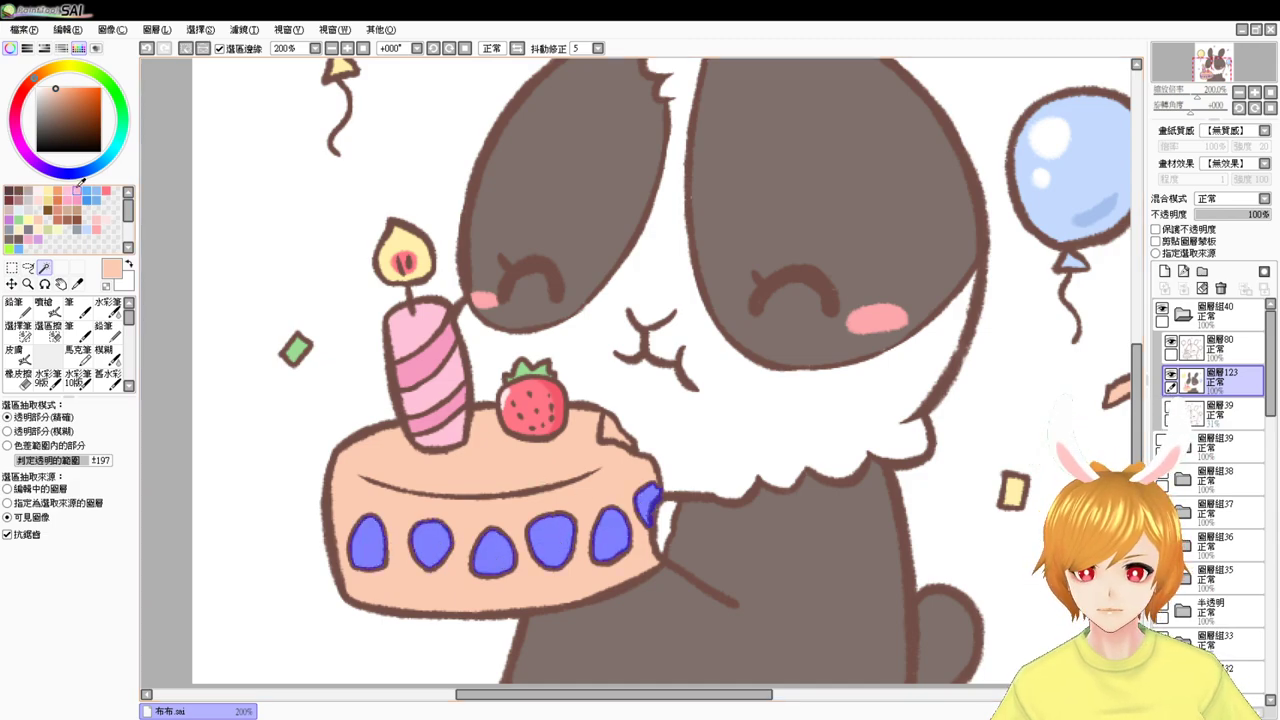
pyautogui.click(106, 191)
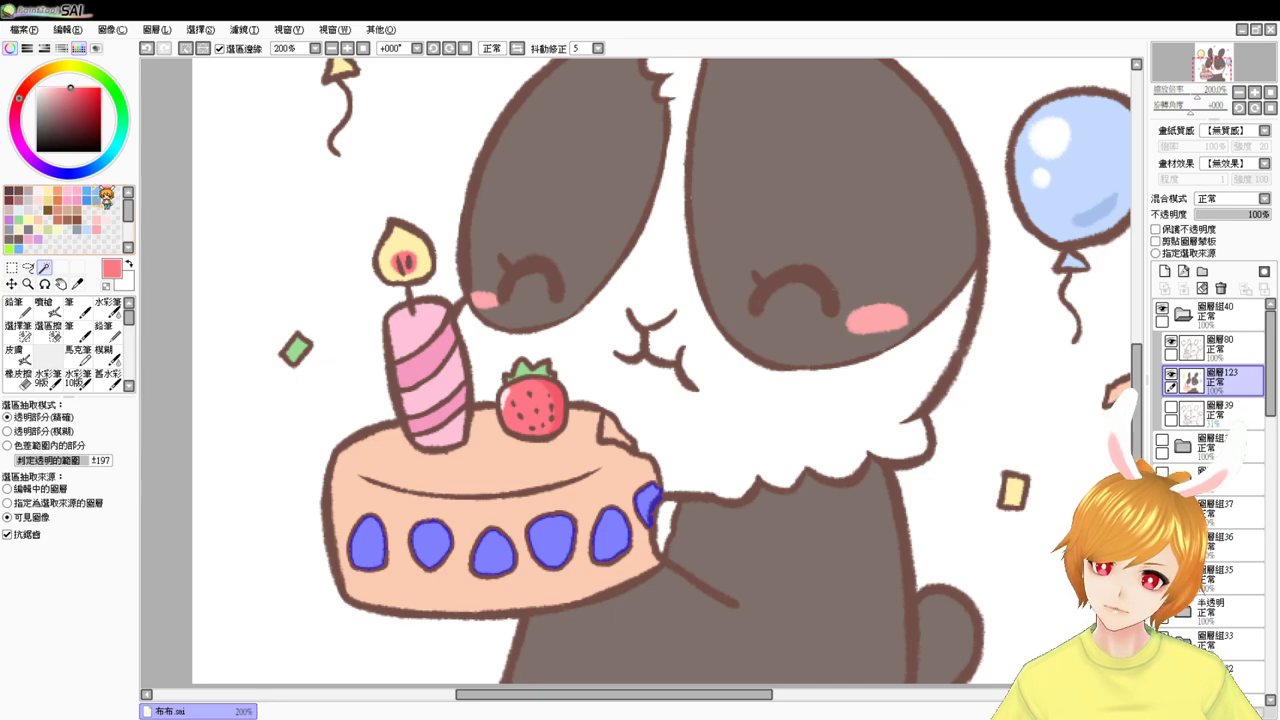
pyautogui.click(58, 88)
pyautogui.hotkey('ctrl', 'f')
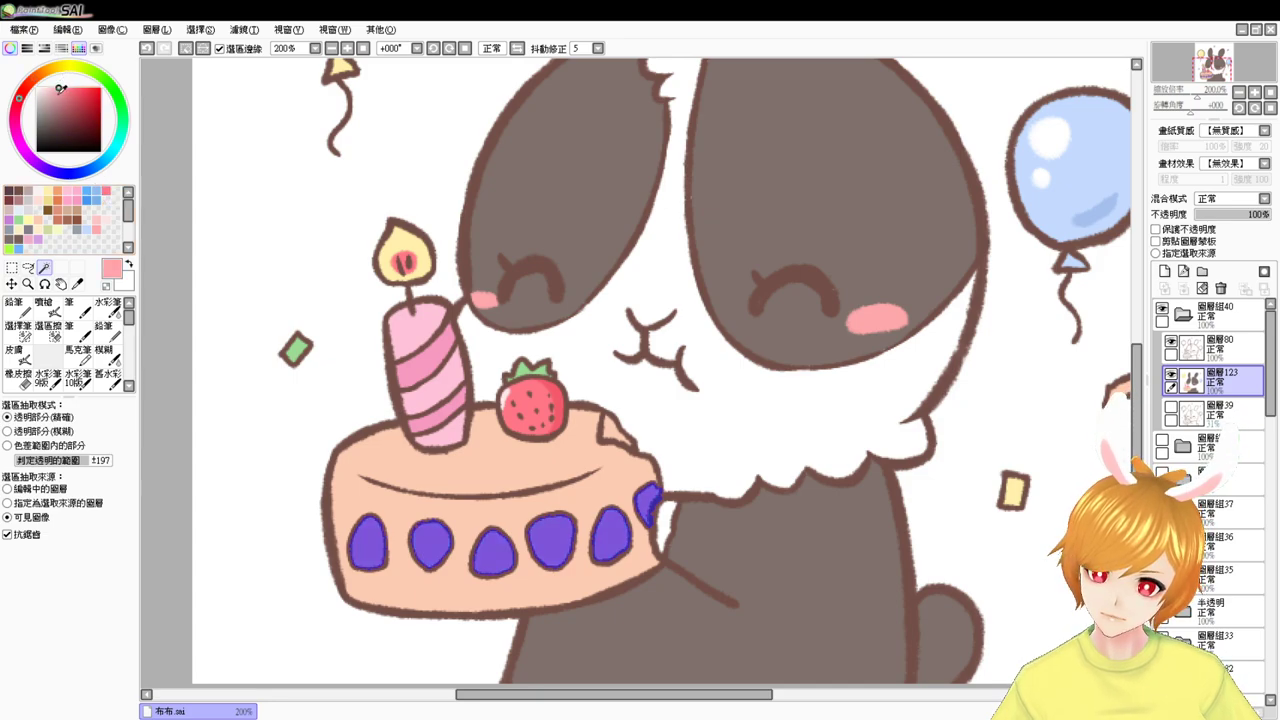
# - Airbrush a paler pink centre into each of the six strawberry slices with a size 20 brush
pyautogui.hotkey('ctrl', '+')
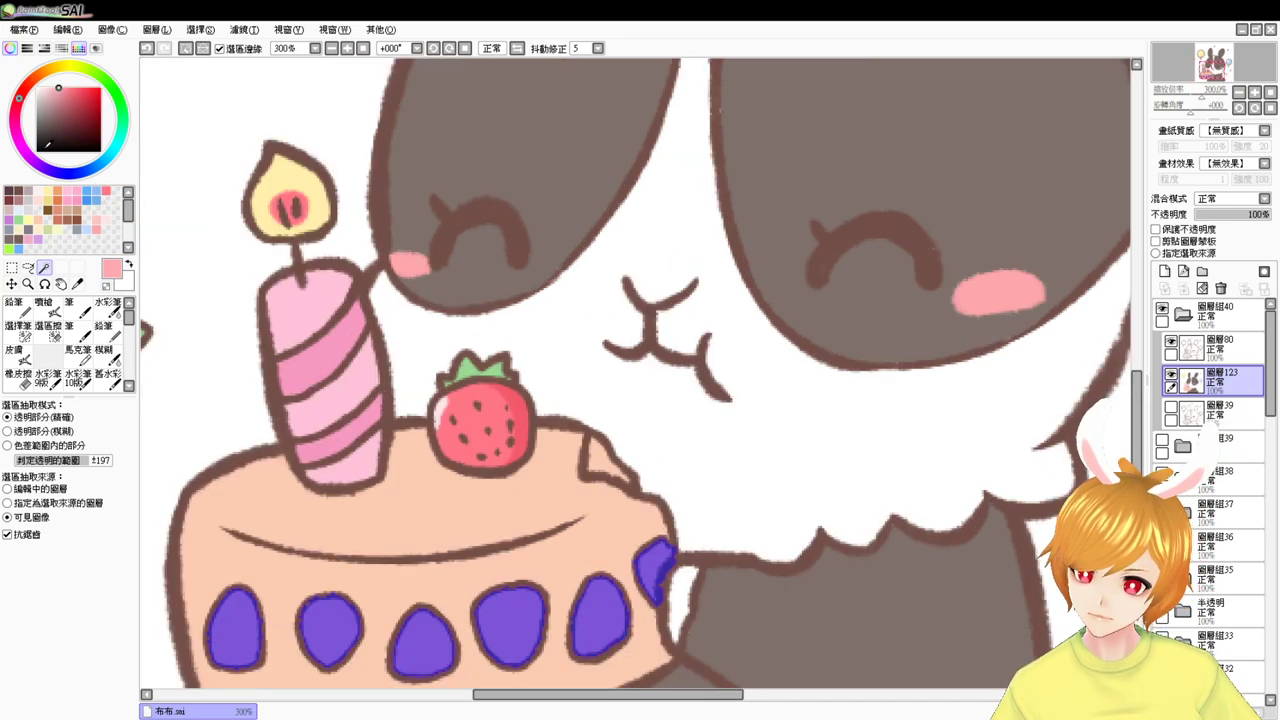
pyautogui.moveTo(548, 408); pyautogui.dragTo(490, 320)
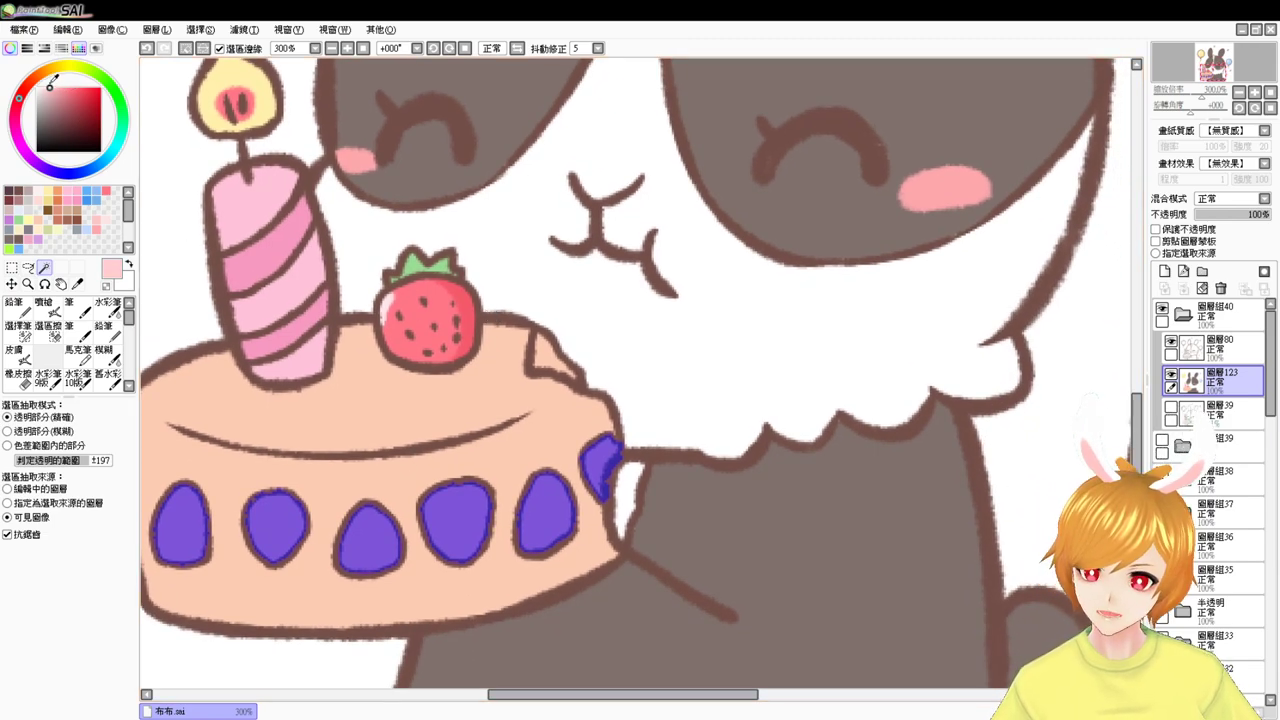
pyautogui.click(43, 302)
pyautogui.moveTo(236, 550)
pyautogui.mouseDown()
pyautogui.moveTo(326, 420)
pyautogui.moveTo(272, 406)
pyautogui.mouseUp()
pyautogui.moveTo(362, 400); pyautogui.dragTo(367, 412)
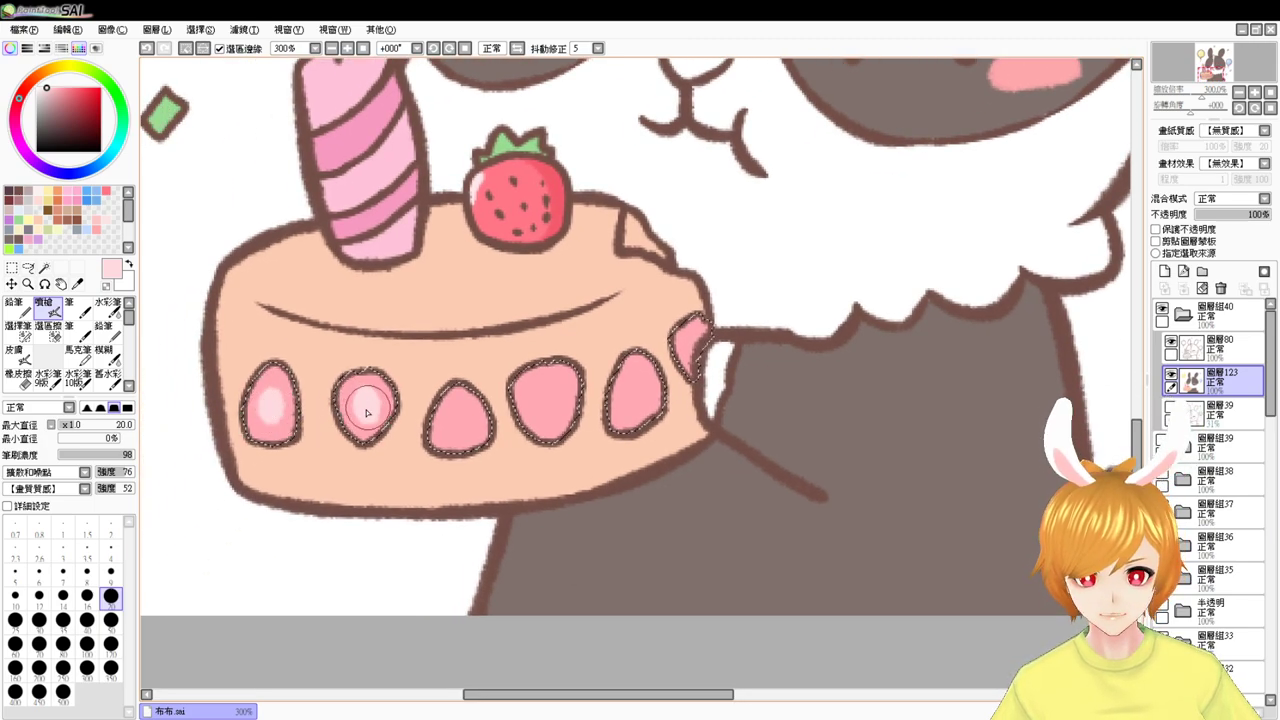
pyautogui.moveTo(457, 414); pyautogui.dragTo(458, 428)
pyautogui.moveTo(556, 398)
pyautogui.mouseDown()
pyautogui.moveTo(534, 391)
pyautogui.moveTo(548, 415)
pyautogui.moveTo(543, 400)
pyautogui.moveTo(630, 395)
pyautogui.mouseUp()
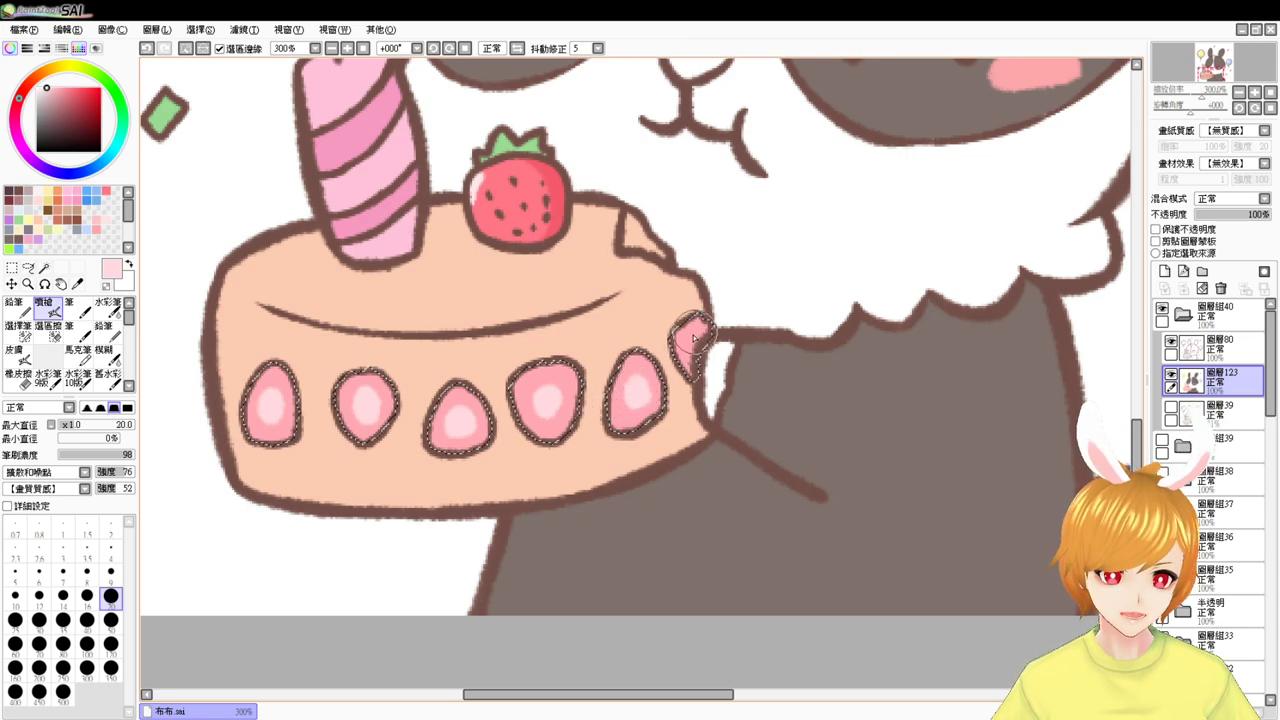
pyautogui.moveTo(693, 338); pyautogui.dragTo(690, 352)
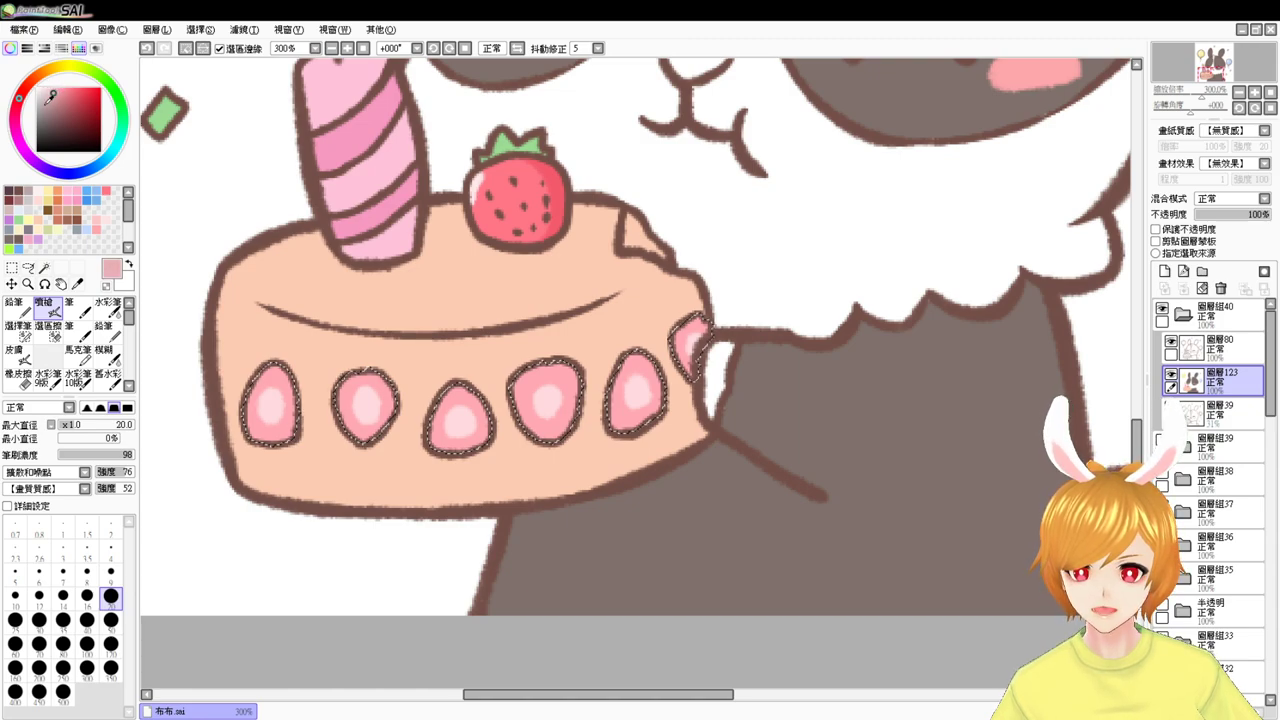
# - Draw fine darker pink detail lines inside the six strawberry slices with a size 4 airbrush, and clear the selection
pyautogui.moveTo(314, 430); pyautogui.dragTo(243, 401)
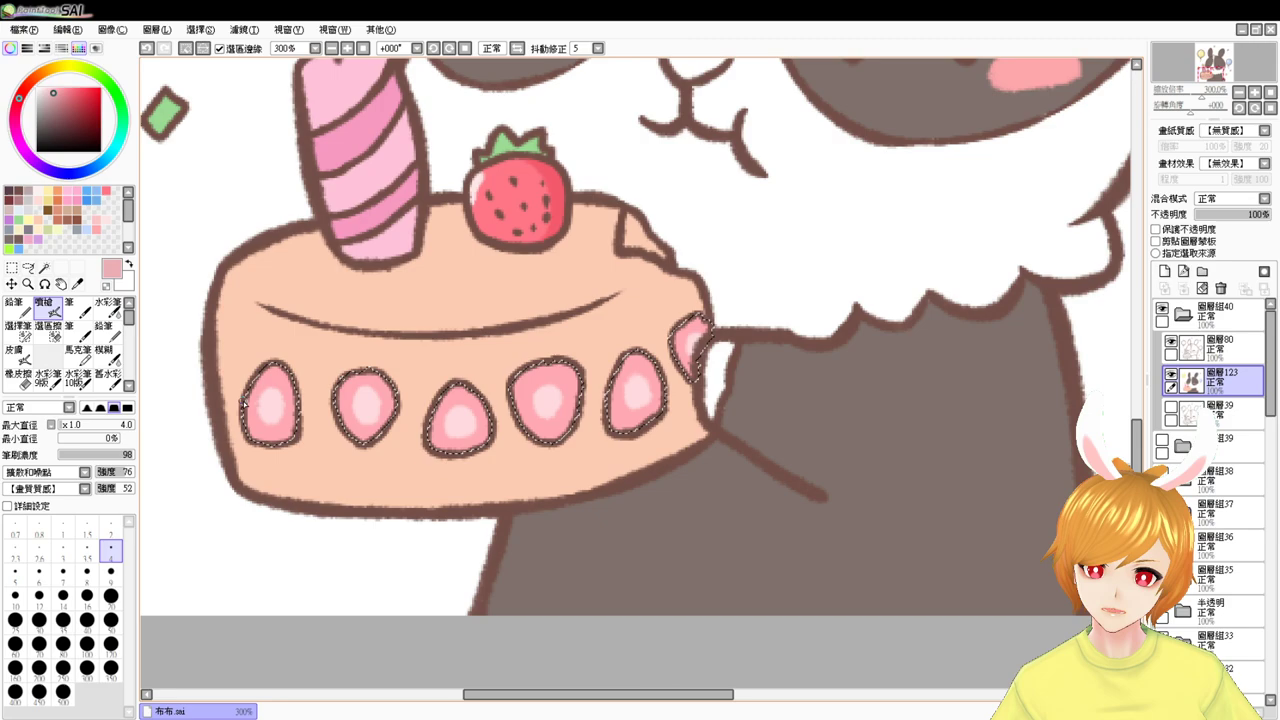
pyautogui.click(57, 97)
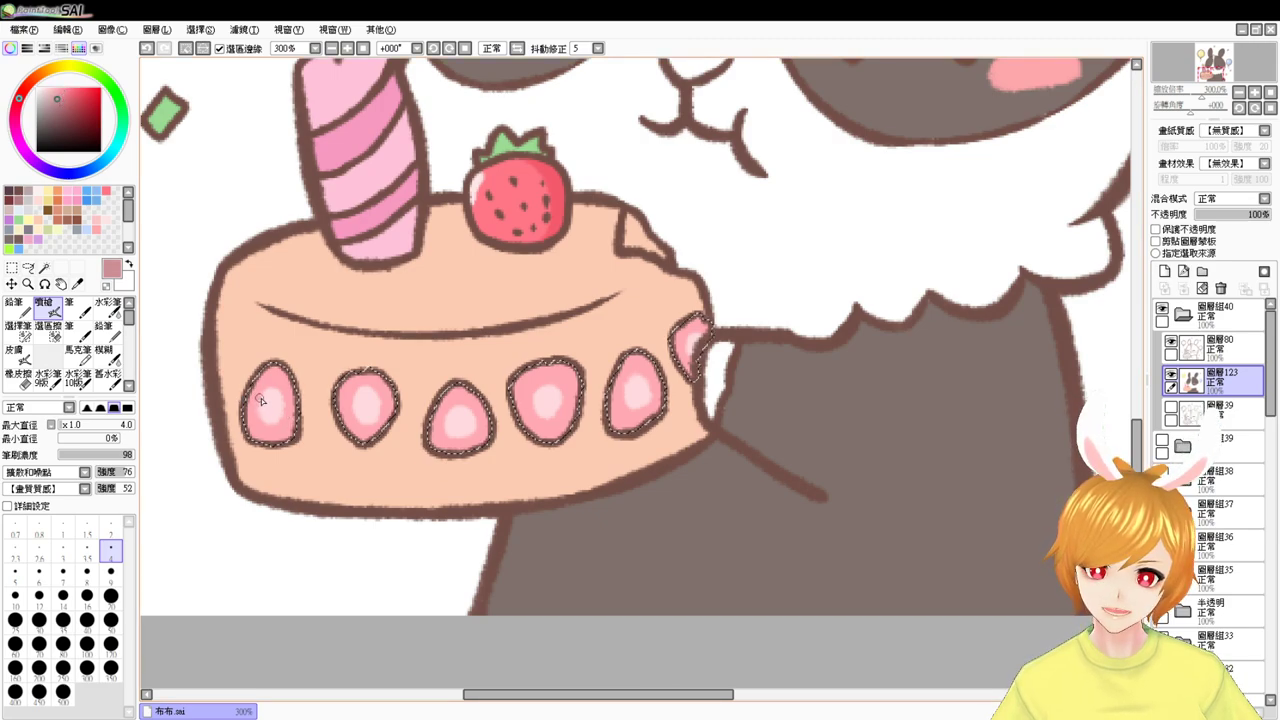
pyautogui.moveTo(258, 405)
pyautogui.mouseDown()
pyautogui.moveTo(281, 413)
pyautogui.moveTo(288, 400)
pyautogui.mouseUp()
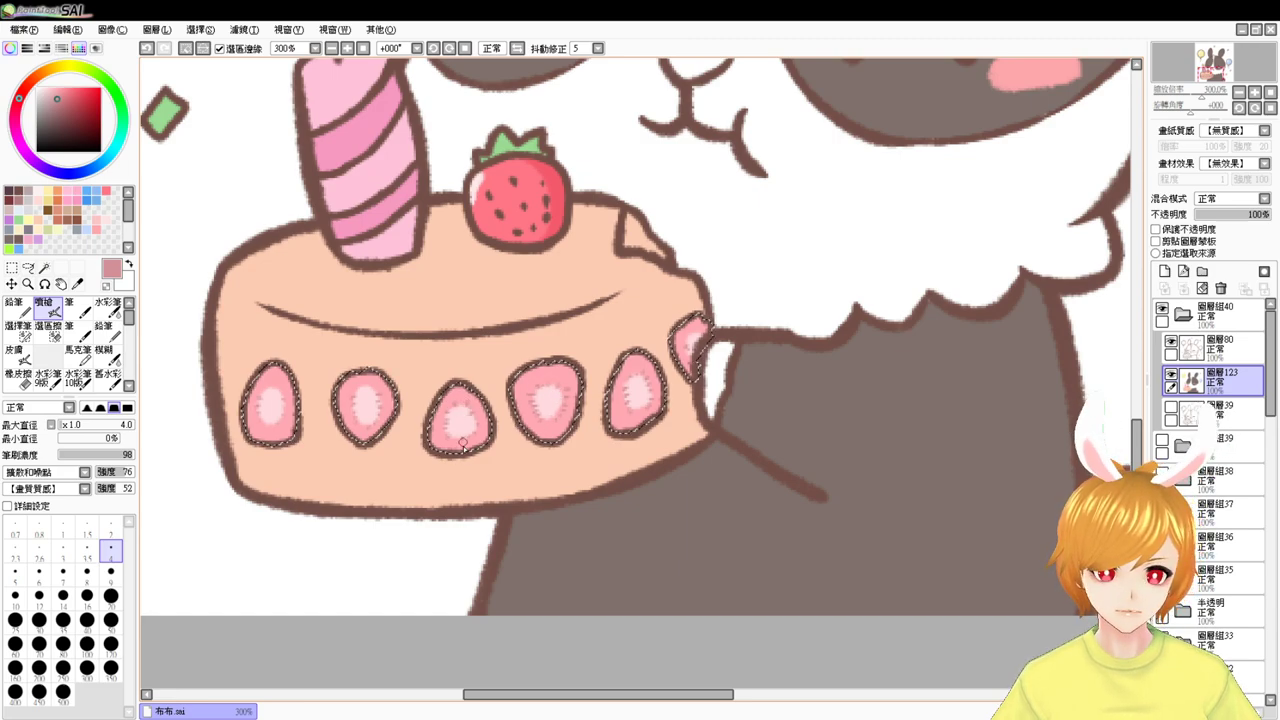
pyautogui.hotkey('ctrl', 'd')
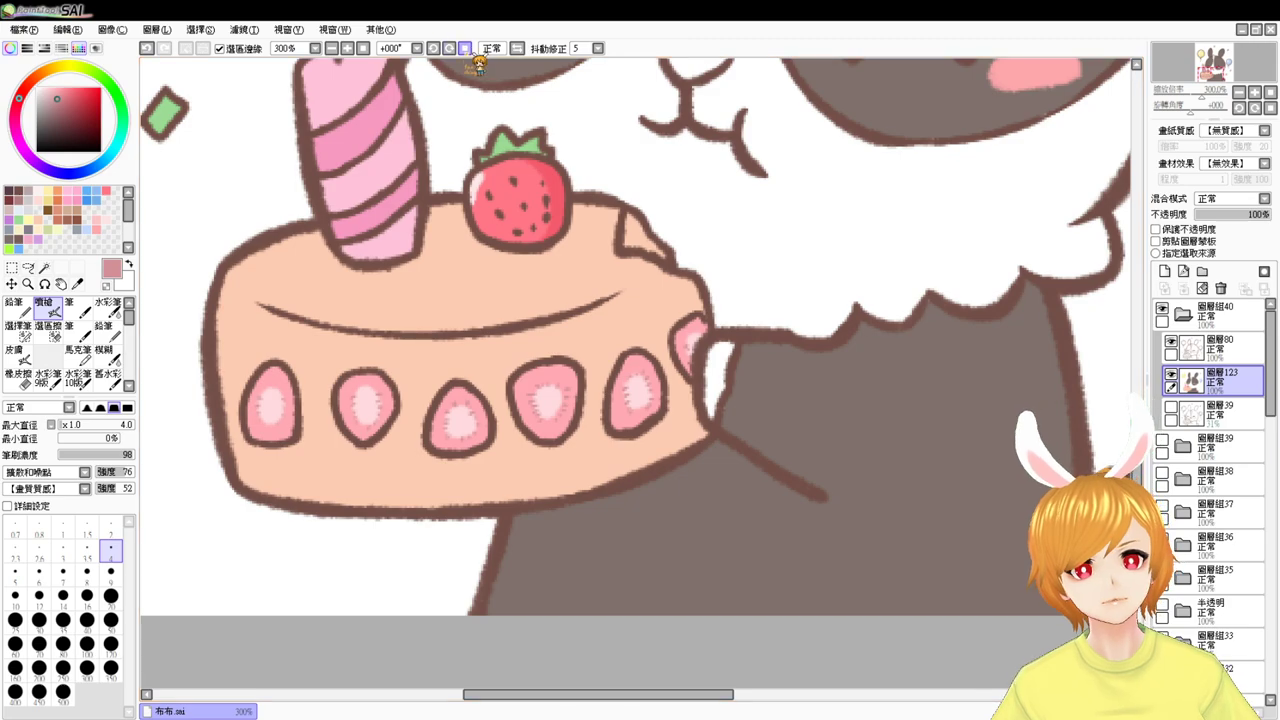
# - Select the cake body around the strawberry slices from the line art alone, with the colour layer temporarily hidden
pyautogui.click(364, 48)
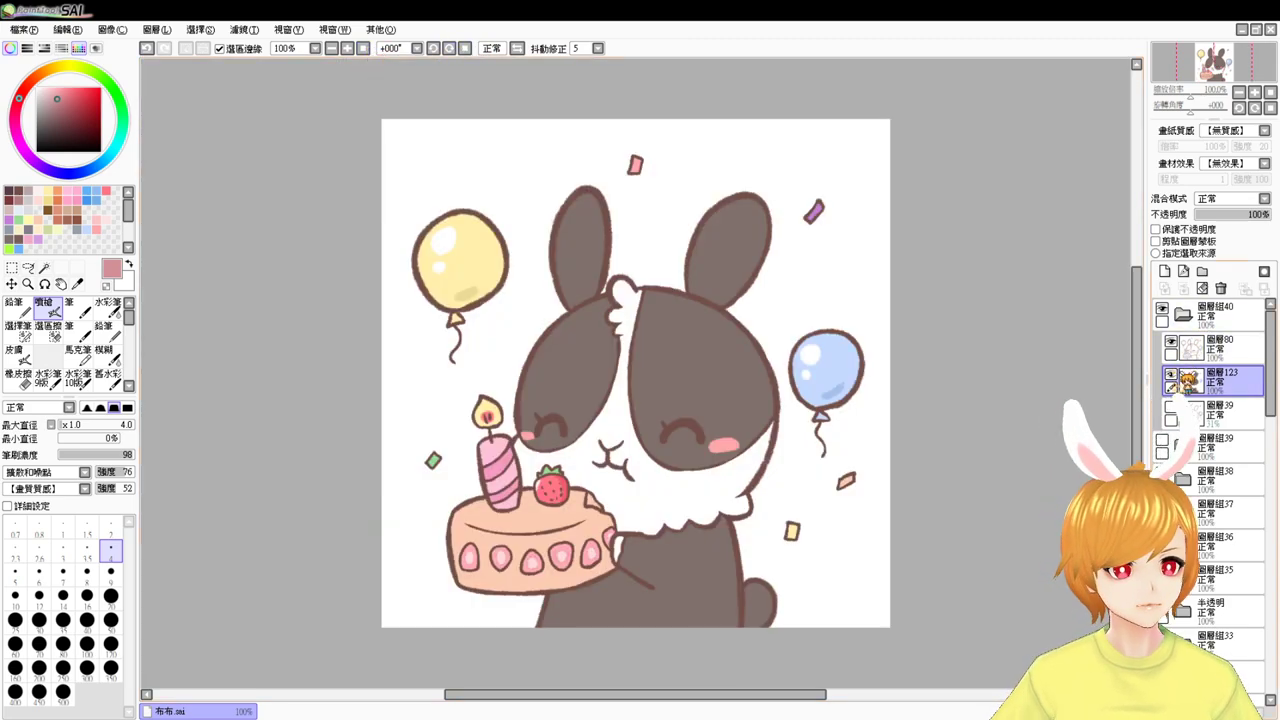
pyautogui.click(1171, 373)
pyautogui.click(44, 268)
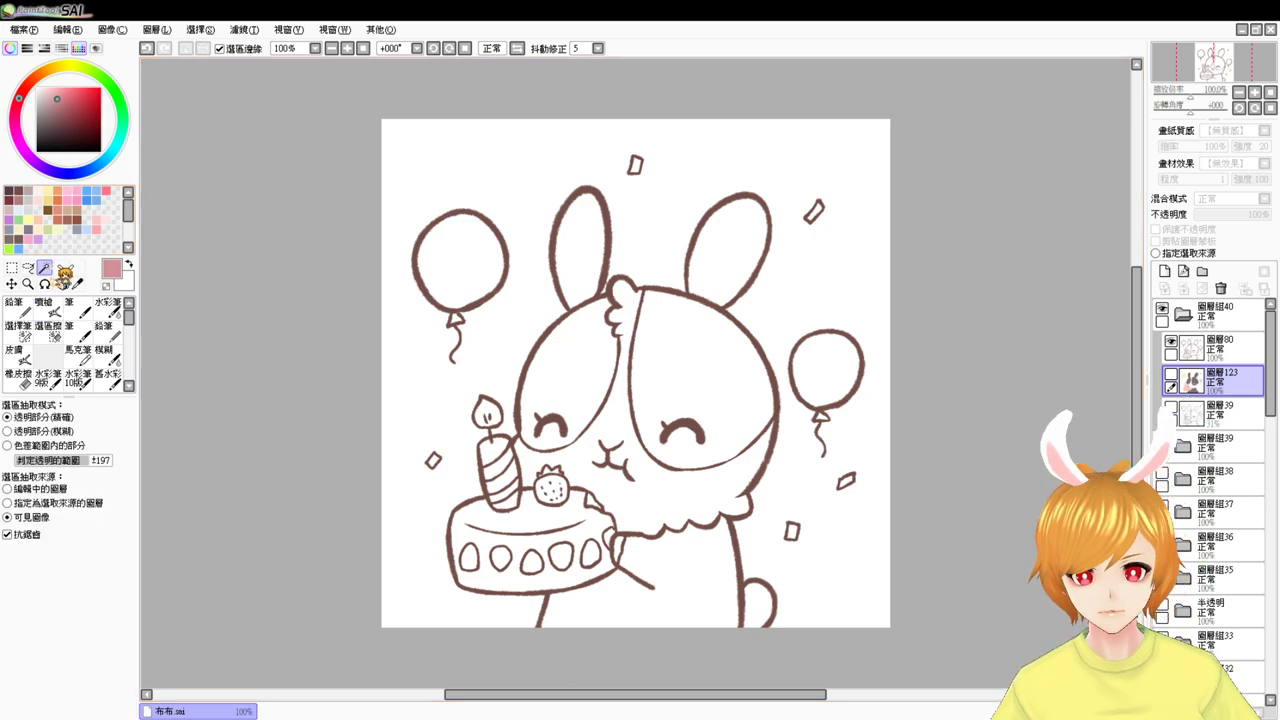
pyautogui.click(530, 525)
pyautogui.click(1171, 374)
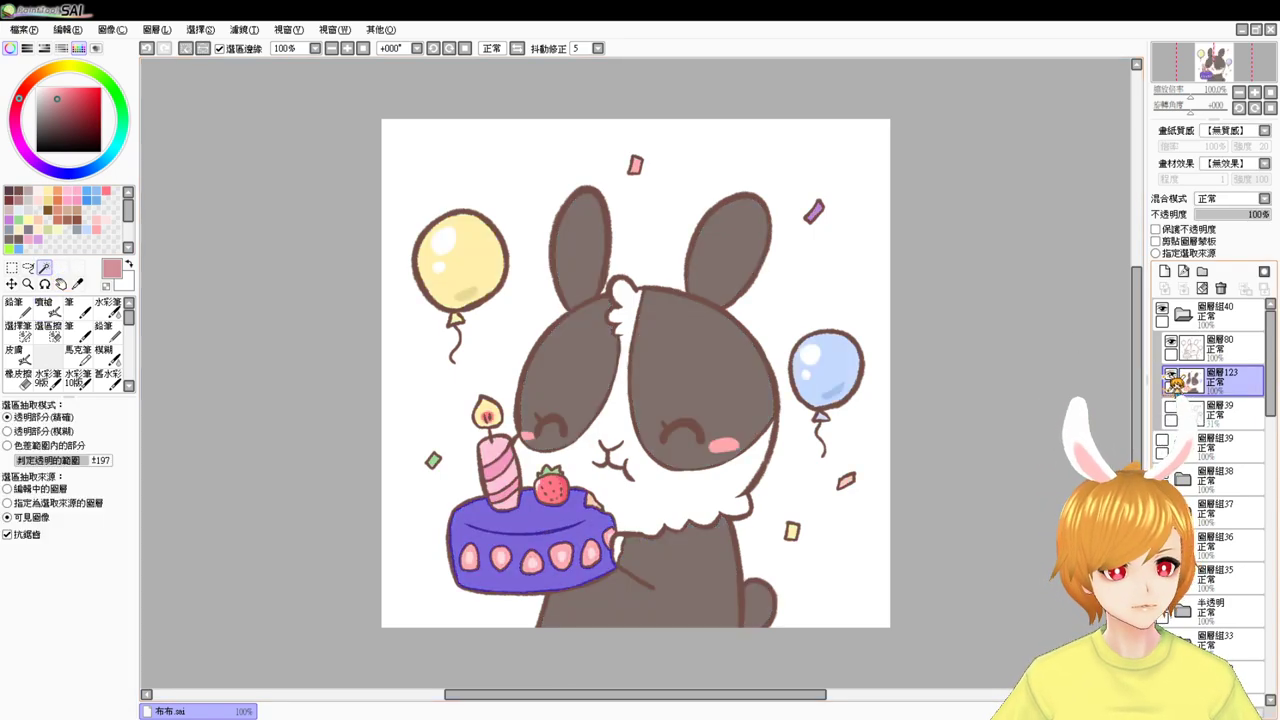
pyautogui.press('pageup')
pyautogui.press('pageup')
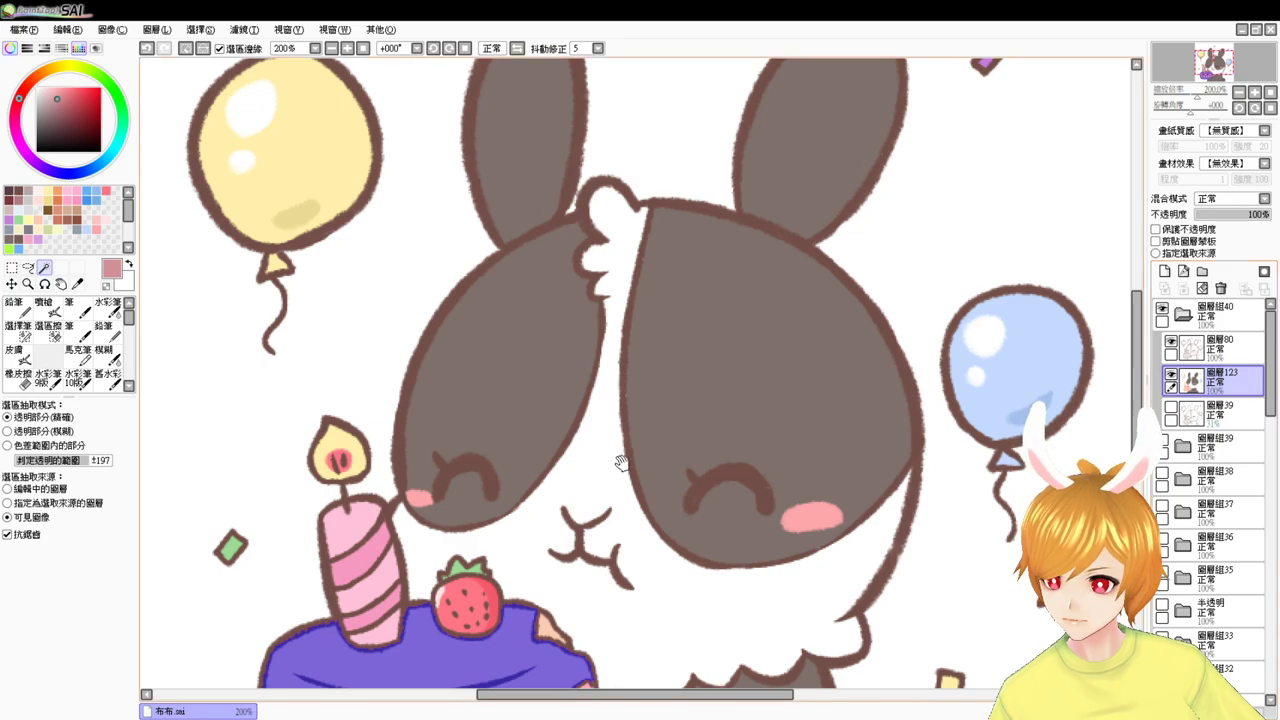
pyautogui.moveTo(633, 508); pyautogui.dragTo(607, 403)
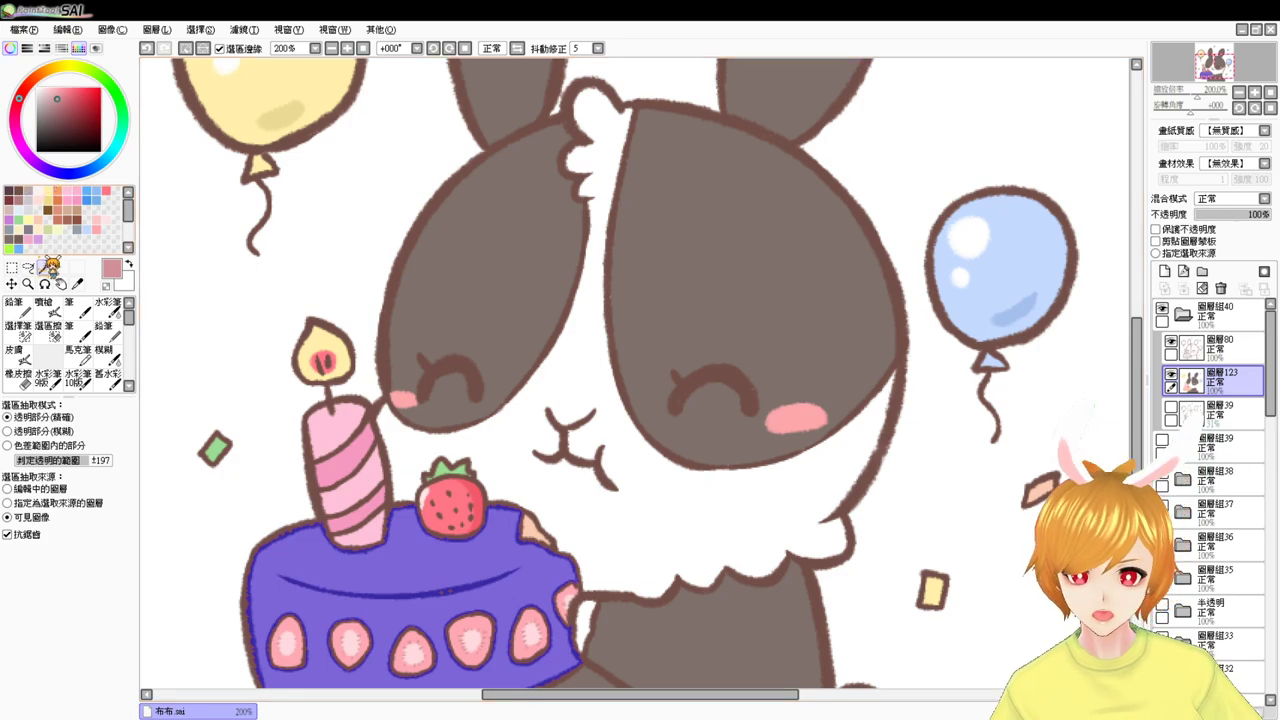
# - Airbrush darker peach shading onto the cake's top and side with a size 24 brush, undoing the unwanted stroke
pyautogui.click(44, 304)
pyautogui.keyDown('alt'); pyautogui.click(402, 556); pyautogui.keyUp('alt')
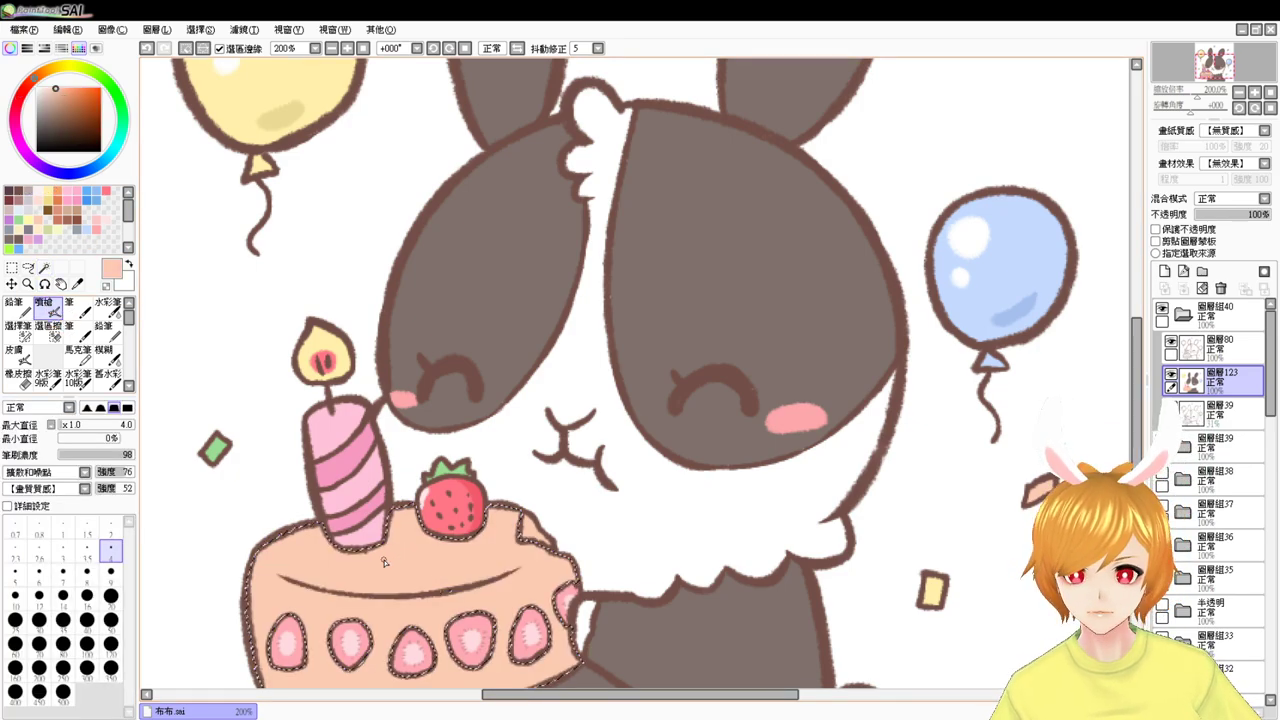
pyautogui.click(62, 90)
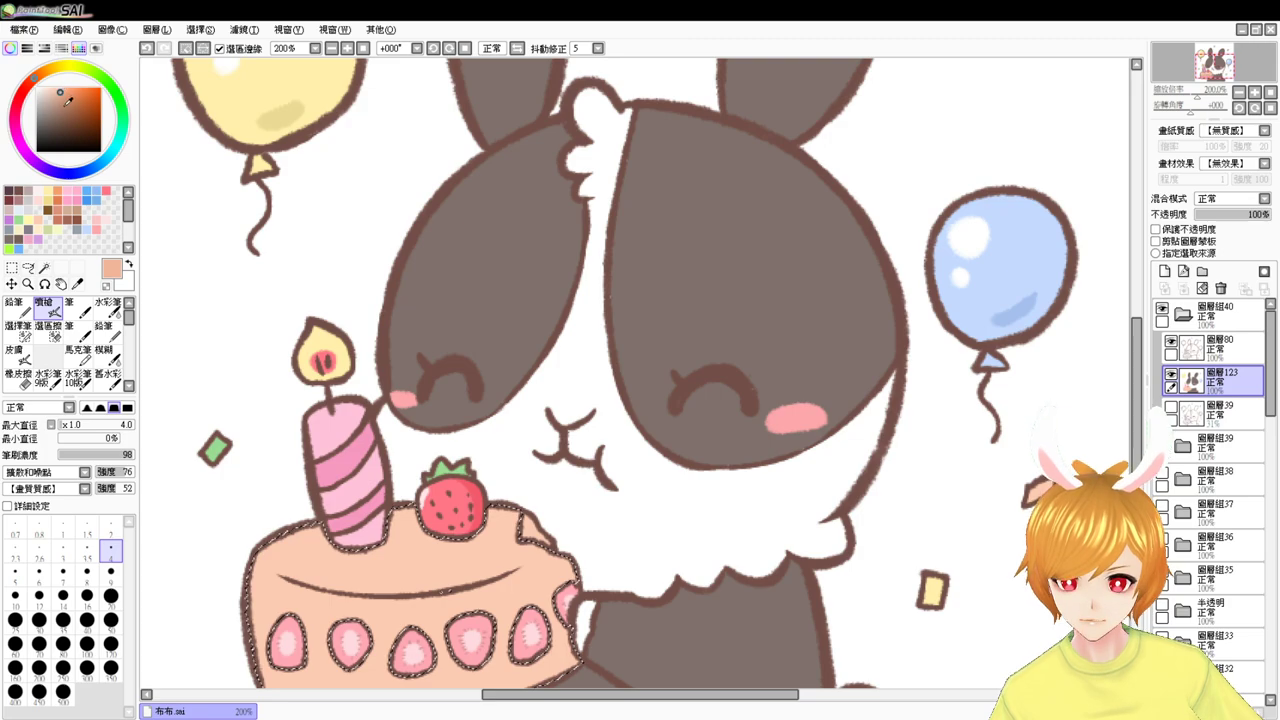
pyautogui.moveTo(600, 551); pyautogui.dragTo(600, 443)
pyautogui.moveTo(450, 405)
pyautogui.mouseDown()
pyautogui.moveTo(530, 457)
pyautogui.moveTo(503, 400)
pyautogui.moveTo(537, 455)
pyautogui.mouseUp()
pyautogui.moveTo(478, 488); pyautogui.dragTo(405, 495)
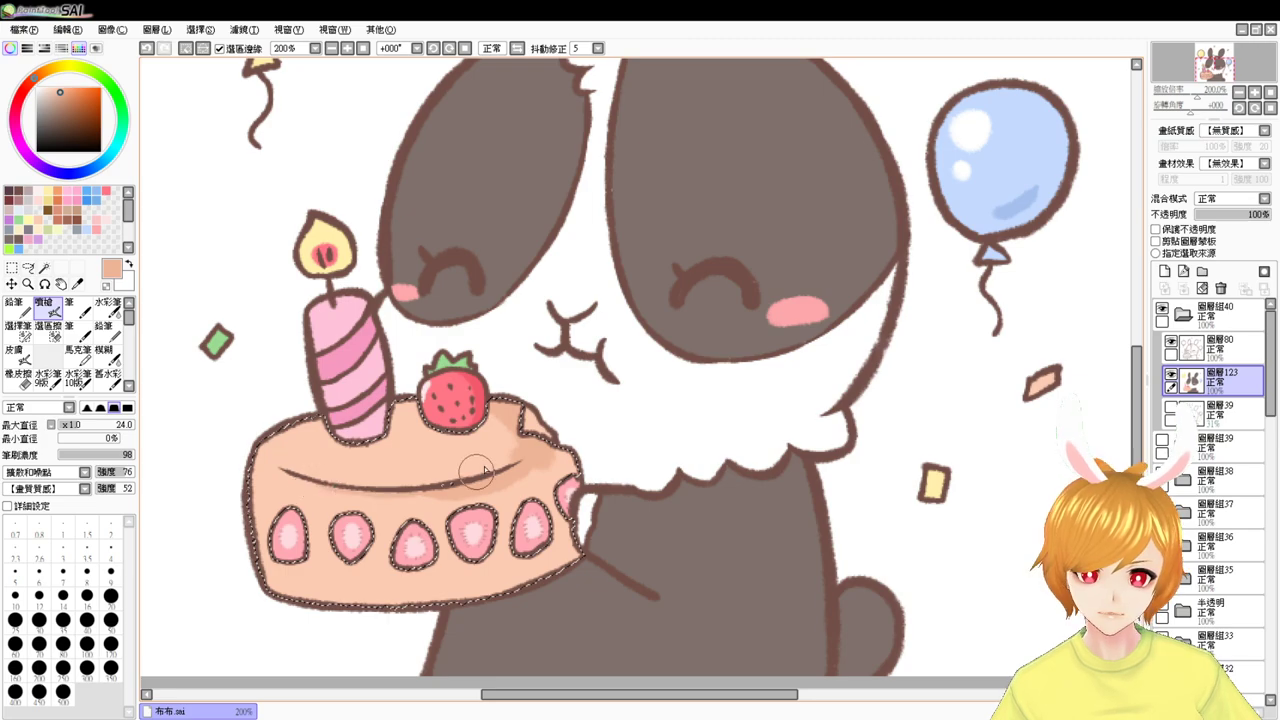
pyautogui.hotkey('ctrl', 'z')
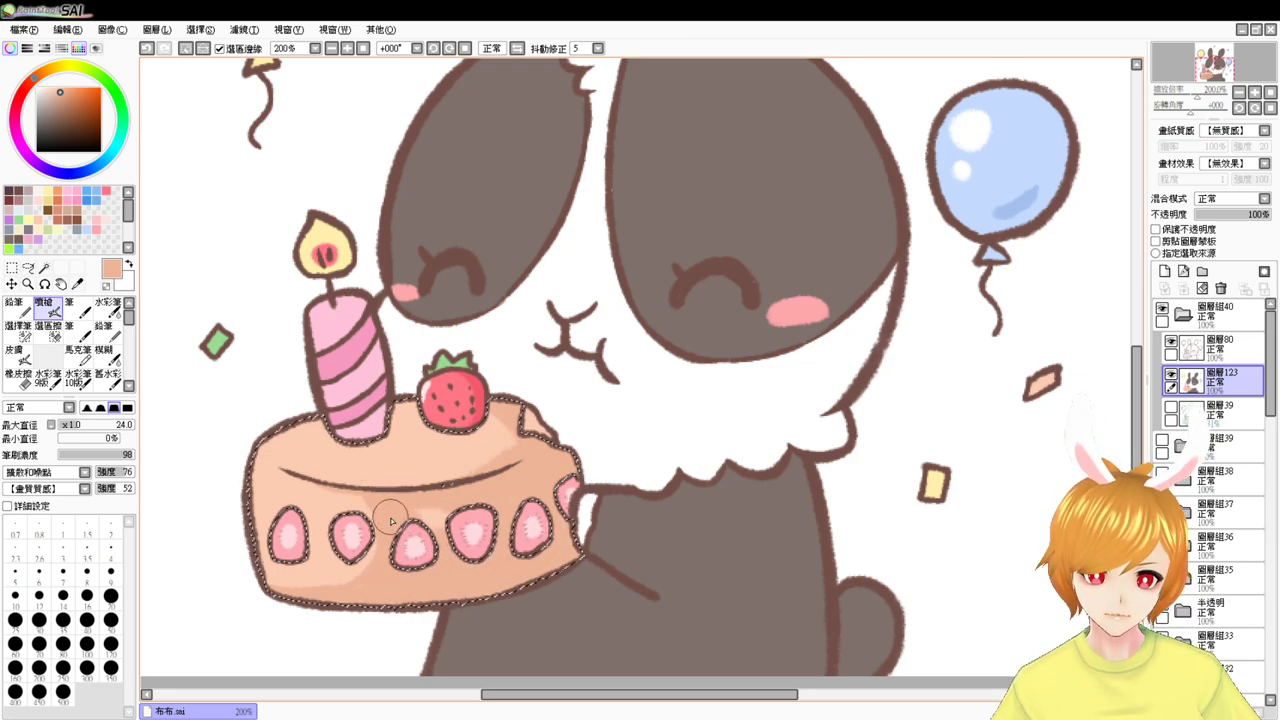
# - Airbrush very pale peach highlights along the cake's upper-left rim and left side, and clear the selection
pyautogui.rightClick(262, 456)
pyautogui.moveTo(55, 86); pyautogui.dragTo(44, 88)
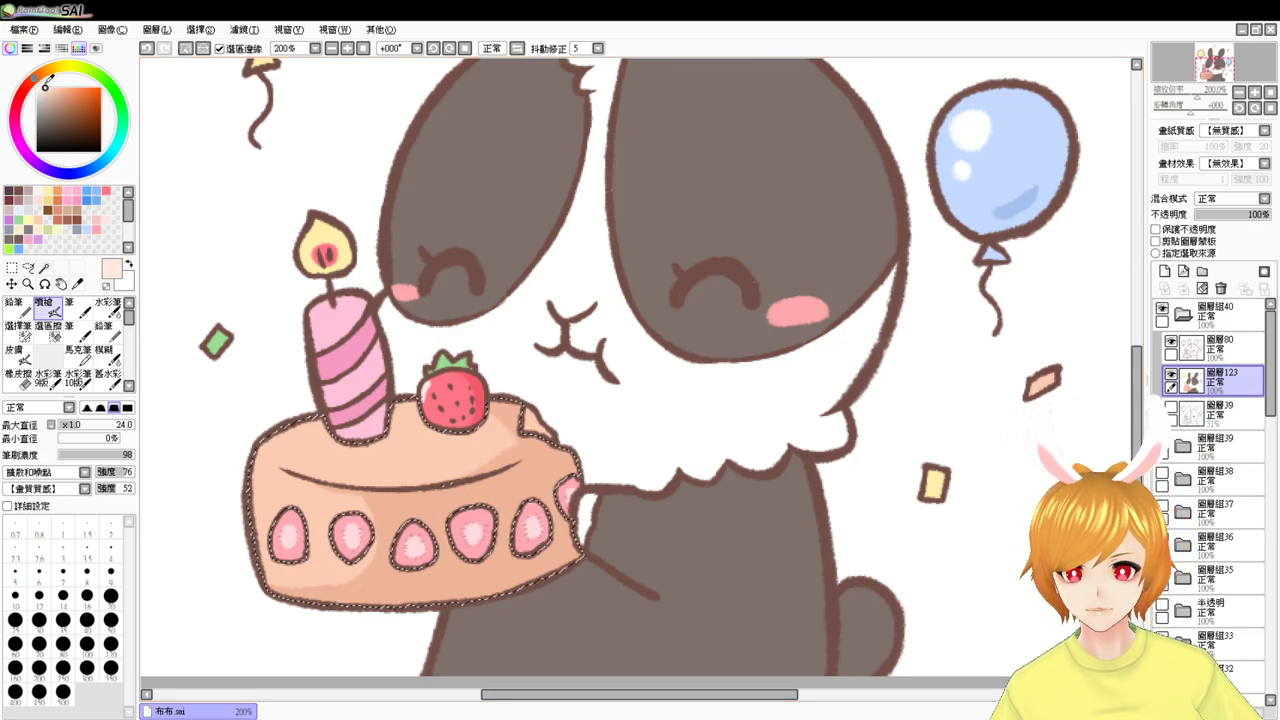
pyautogui.moveTo(261, 447); pyautogui.dragTo(357, 413)
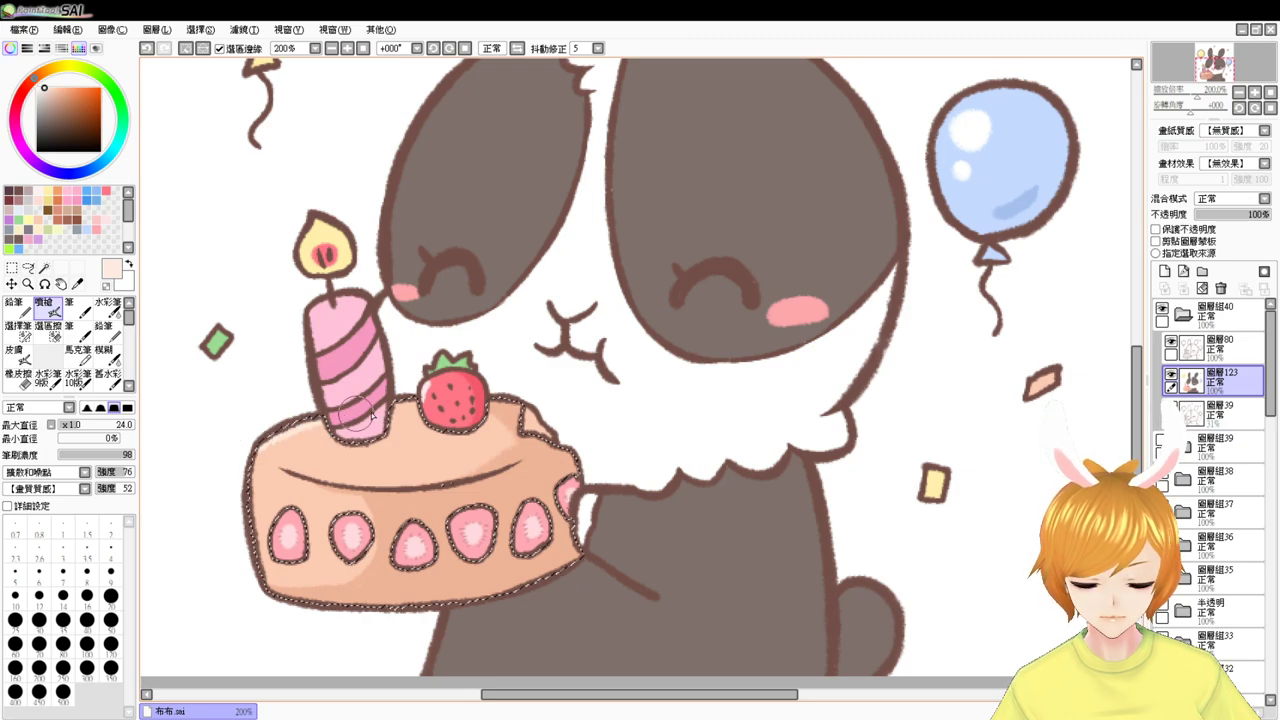
pyautogui.moveTo(271, 447); pyautogui.dragTo(264, 452)
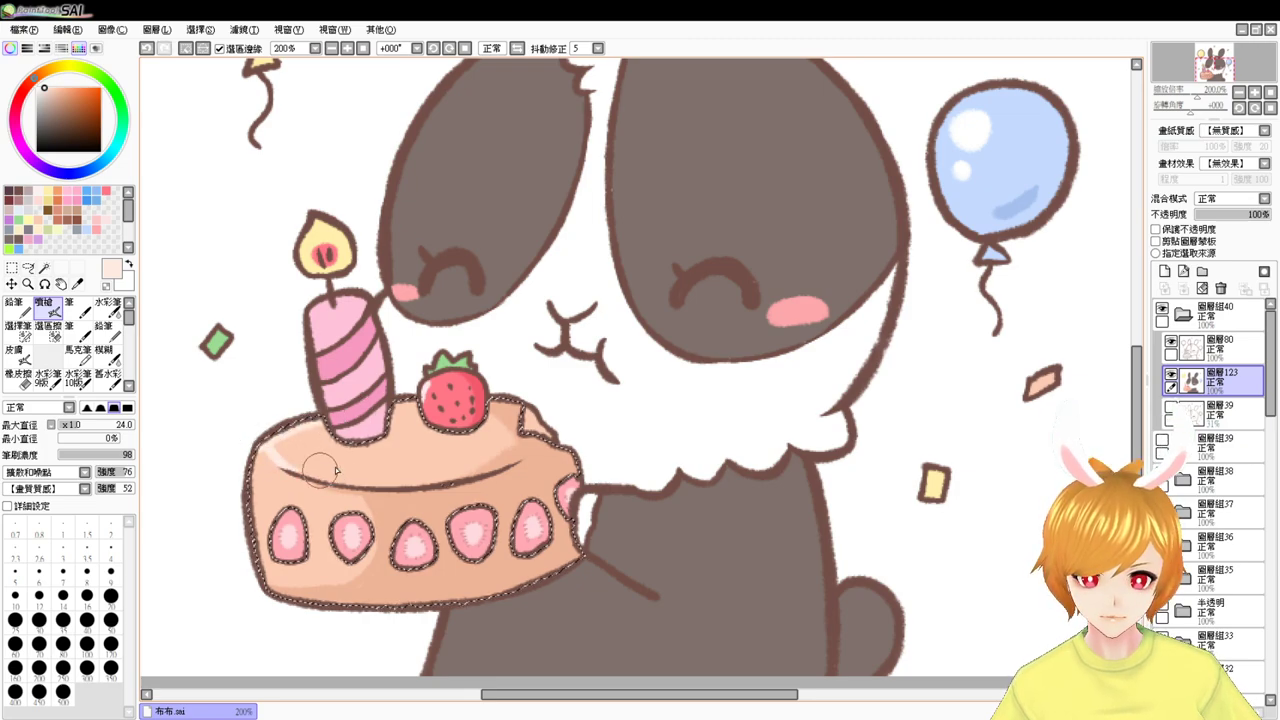
pyautogui.moveTo(262, 461); pyautogui.dragTo(277, 577)
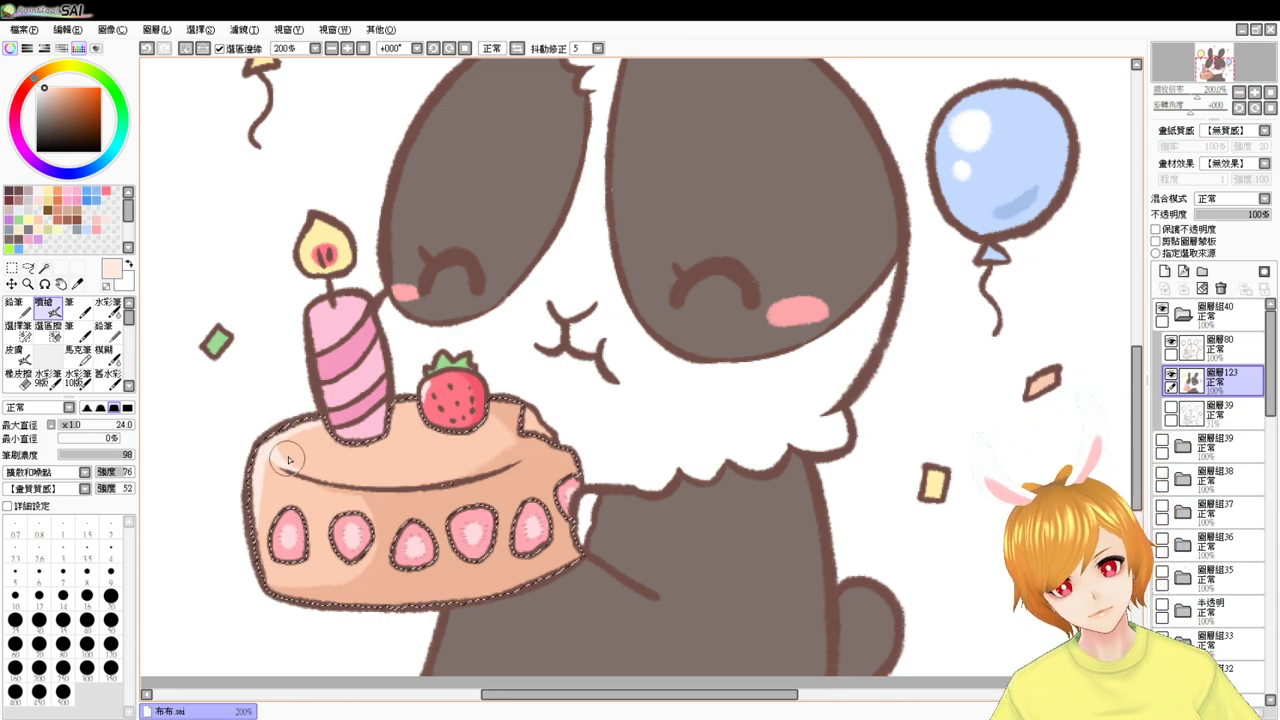
pyautogui.hotkey('ctrl', 'd')
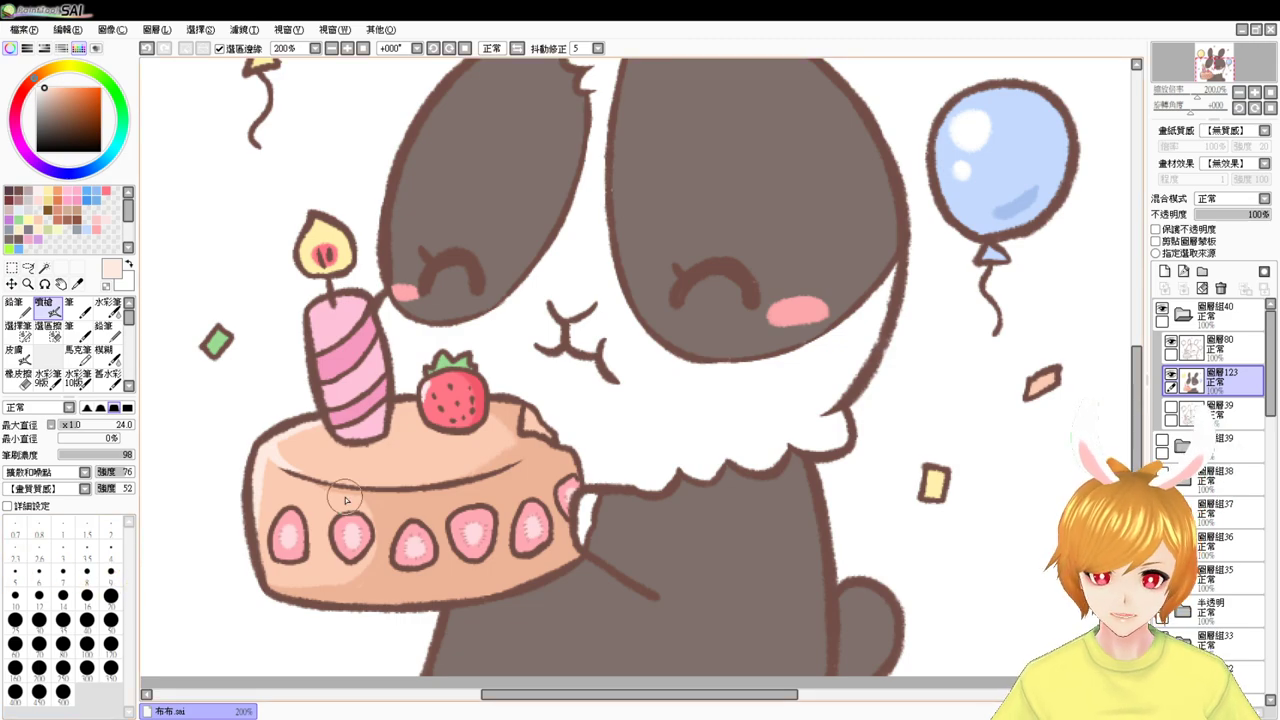
pyautogui.click(332, 49)
pyautogui.moveTo(760, 393); pyautogui.dragTo(752, 523)
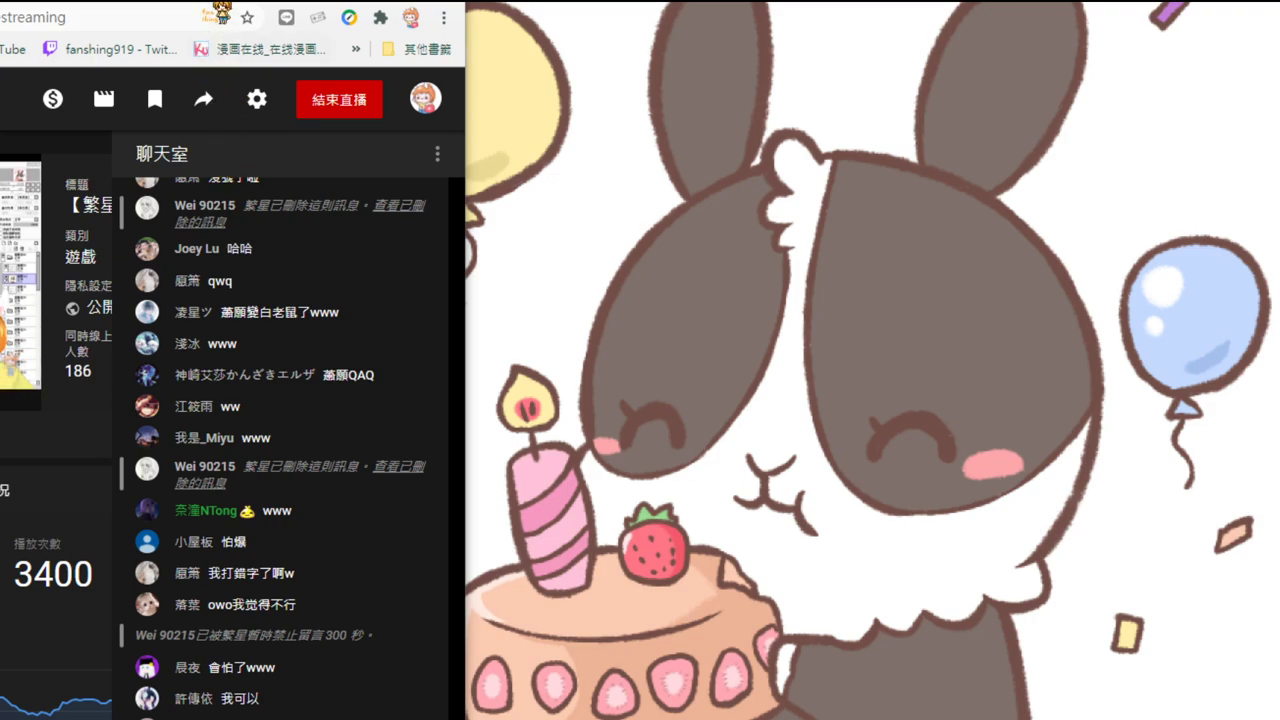
pyautogui.moveTo(203, 0); pyautogui.dragTo(202, 0)
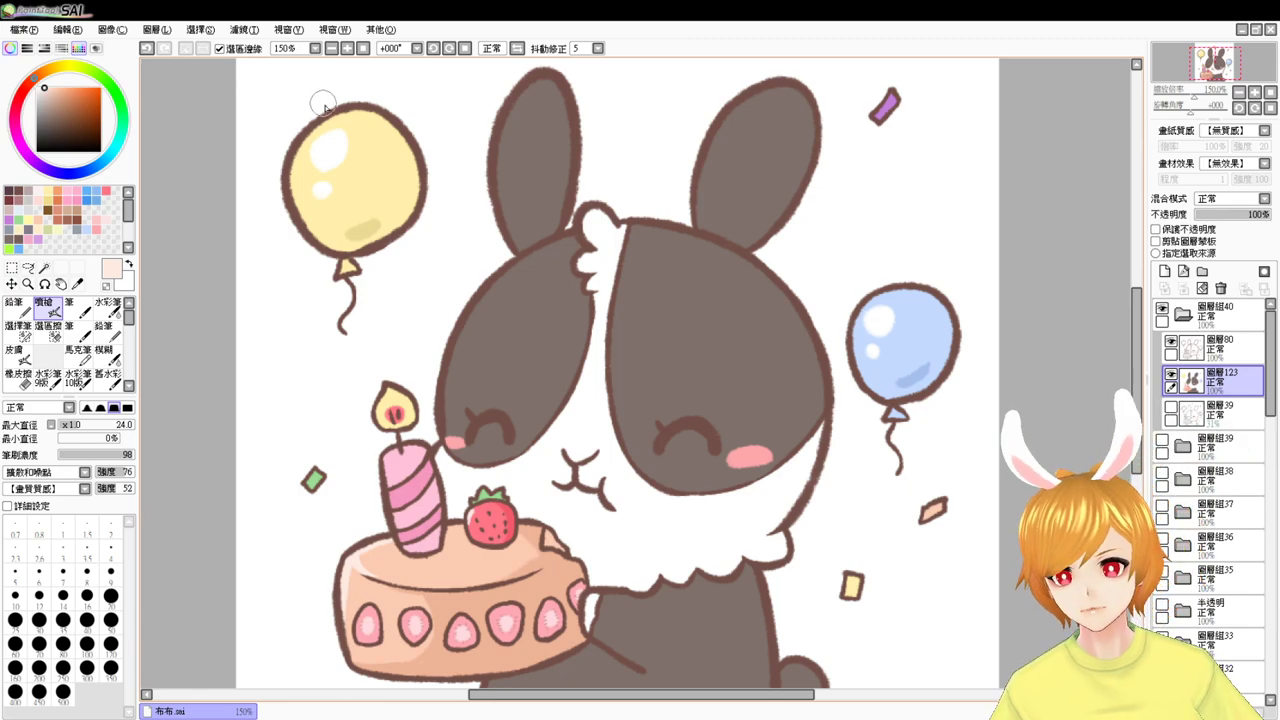
pyautogui.click(346, 49)
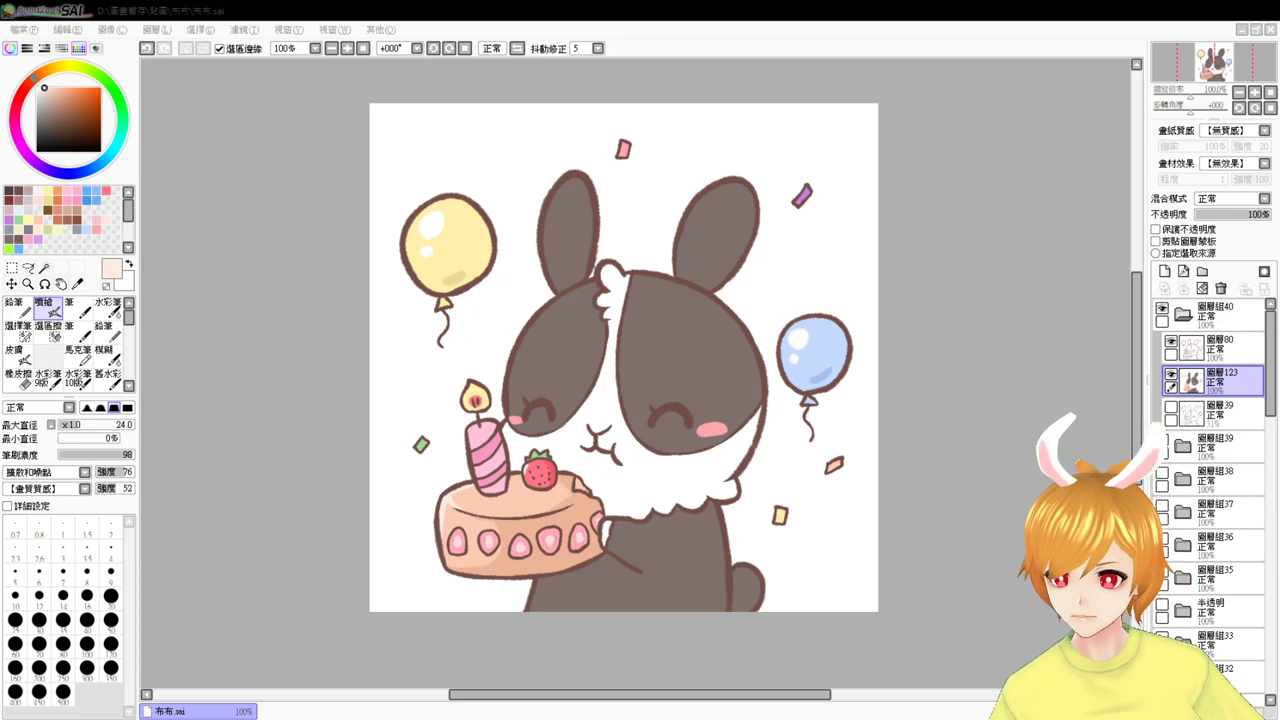
pyautogui.click(1106, 391)
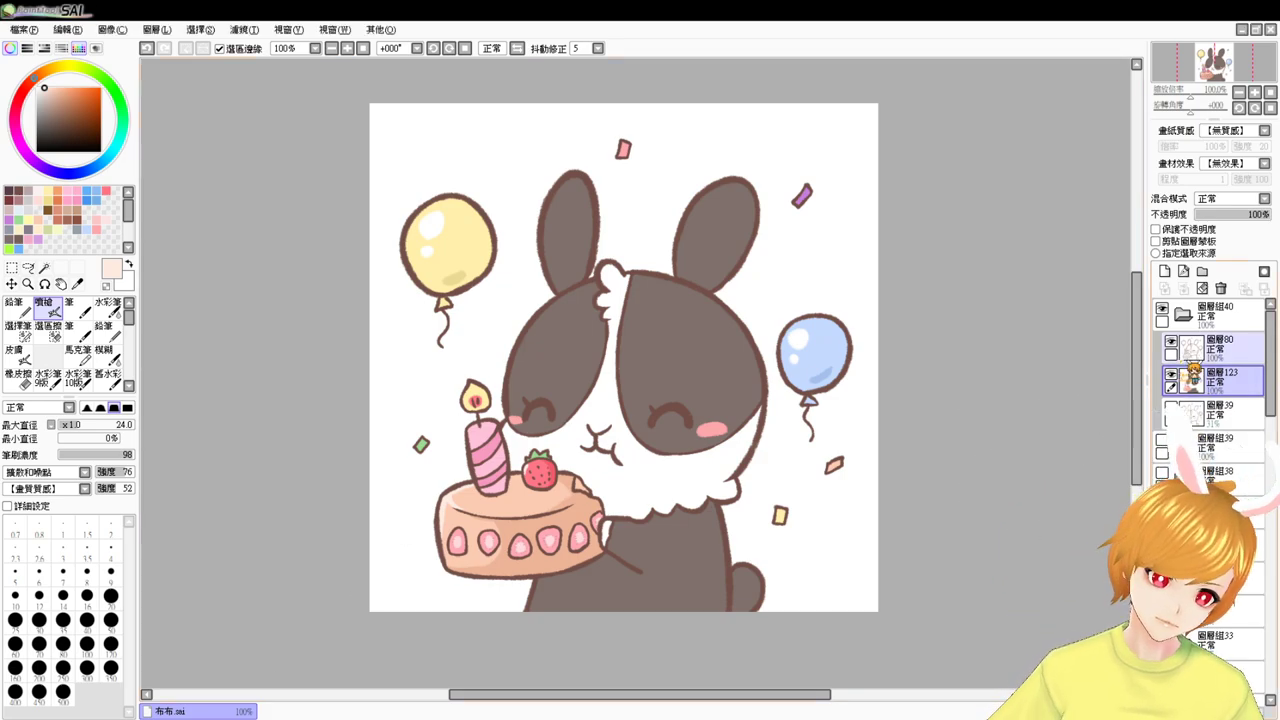
# - Collapse and hide the birthday bunny's layer group 圖層組40, and bring up the arms-raised bunny on its grey background
pyautogui.click(1182, 313)
pyautogui.click(1162, 308)
pyautogui.scroll(-10, 1208, 500)
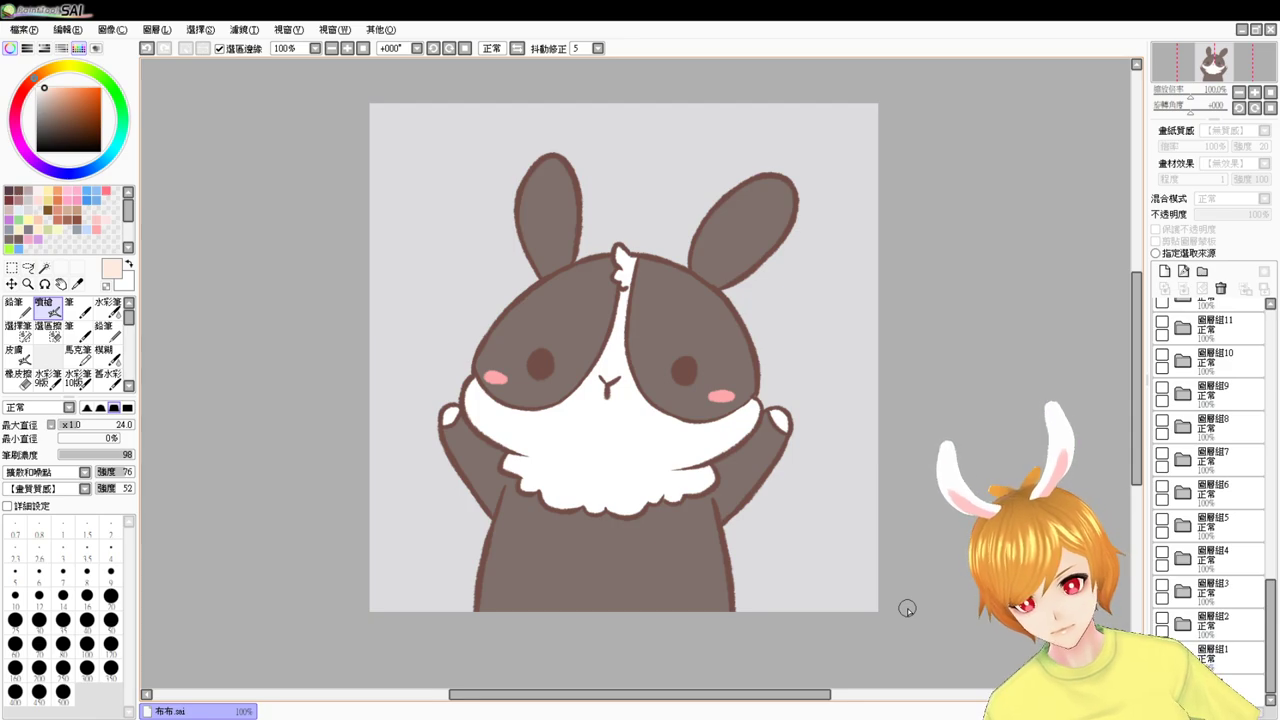
# - Set the airbrush to white at size 25 and add a new layer beneath the arms-raised bunny's colours in 圖層組1
pyautogui.click(130, 264)
pyautogui.click(129, 264)
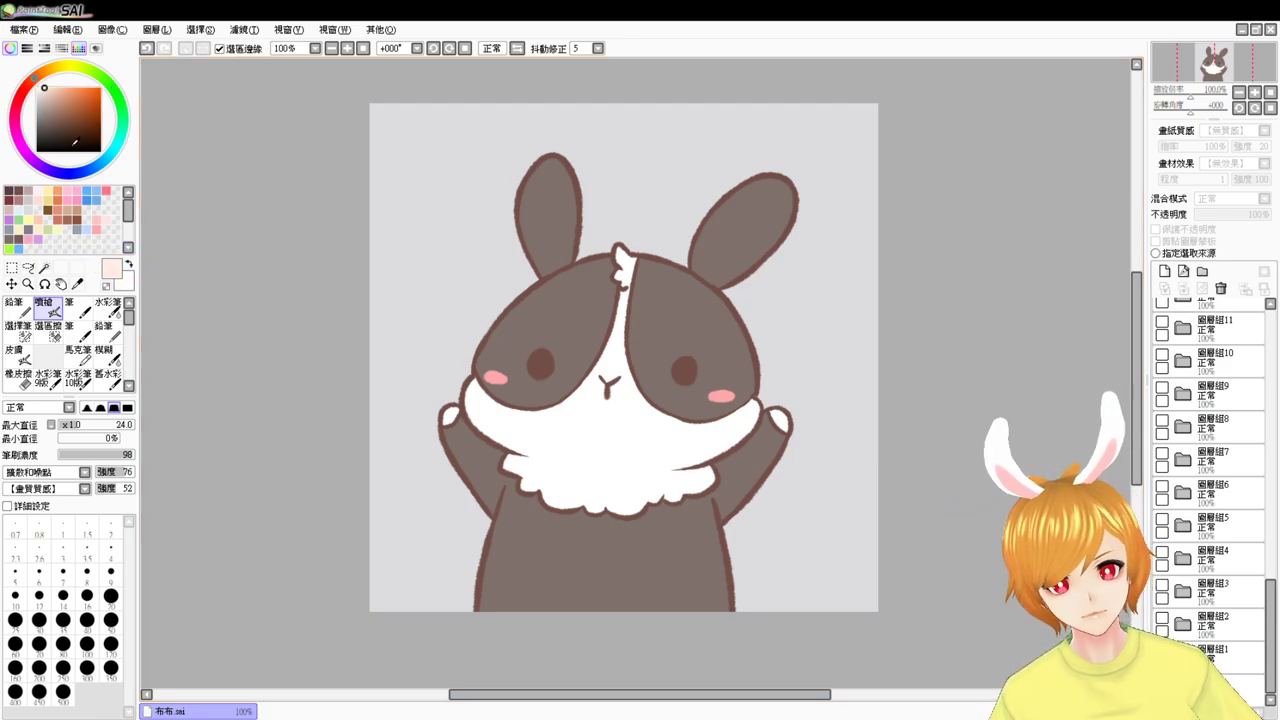
pyautogui.moveTo(45, 90); pyautogui.dragTo(33, 82)
pyautogui.moveTo(538, 307); pyautogui.dragTo(540, 311)
pyautogui.click(545, 285)
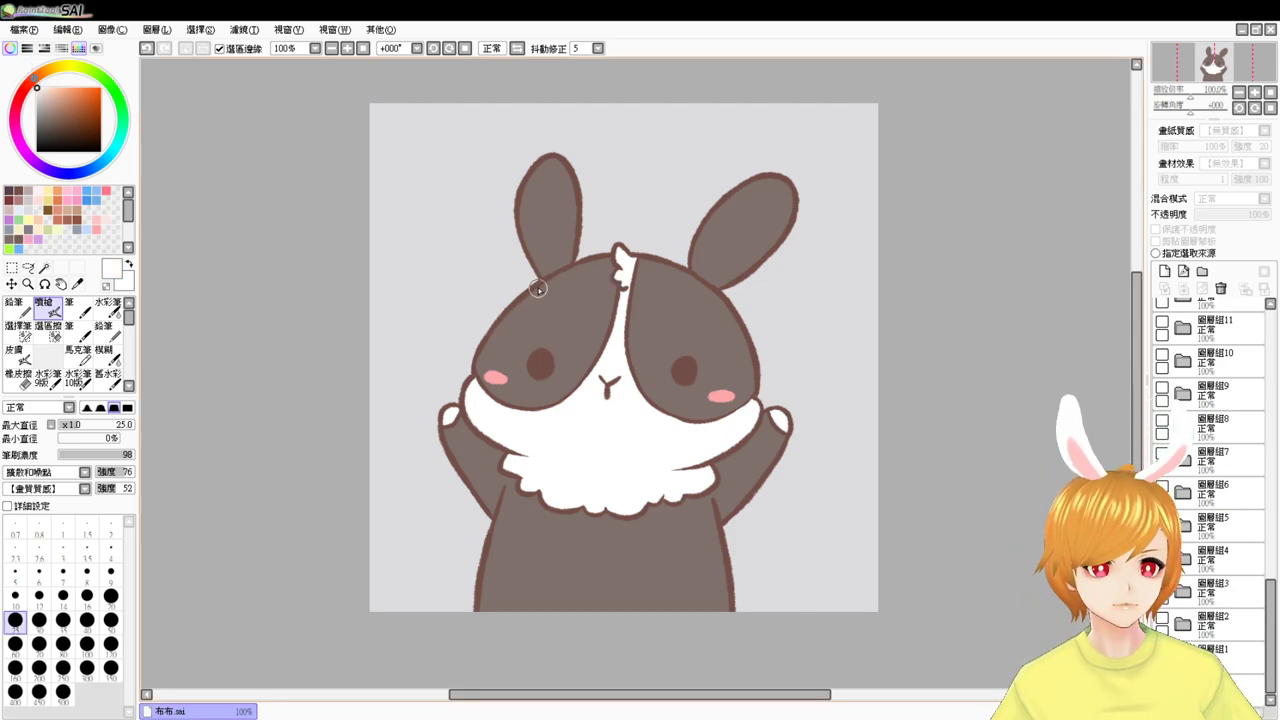
pyautogui.click(1232, 656)
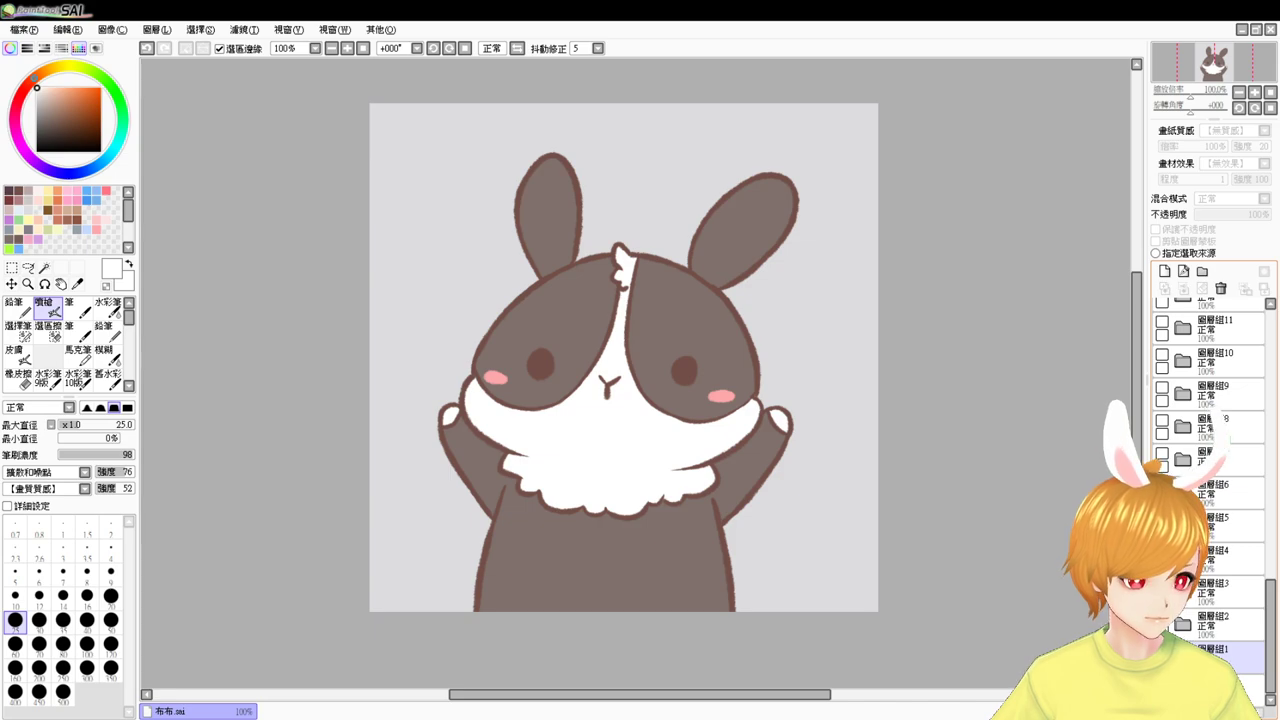
pyautogui.scroll(-3, 1210, 450)
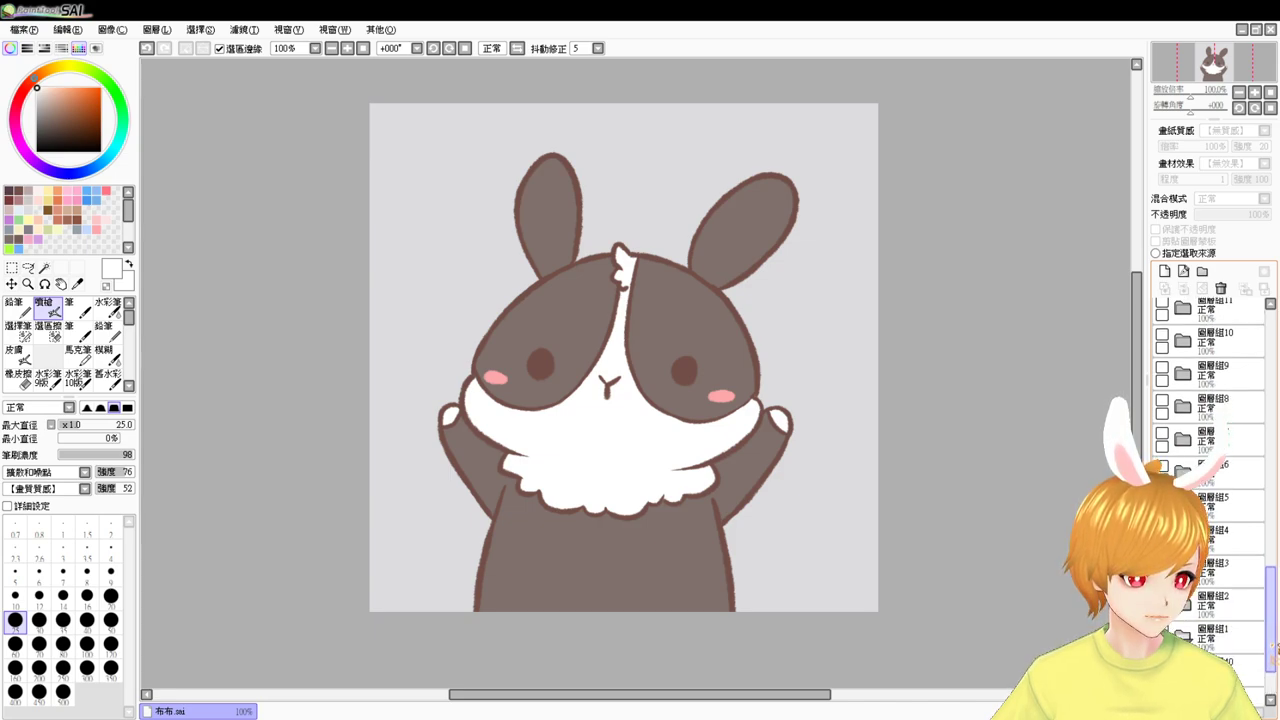
pyautogui.click(1164, 271)
pyautogui.hotkey('ctrl', 'z')
# - Paint a white border along the left outer edge of the bunny's head, undoing and redrawing uneven strokes
pyautogui.moveTo(541, 277)
pyautogui.mouseDown()
pyautogui.moveTo(497, 320)
pyautogui.moveTo(461, 397)
pyautogui.moveTo(537, 278)
pyautogui.moveTo(474, 375)
pyautogui.mouseUp()
pyautogui.hotkey('ctrl', 'z')
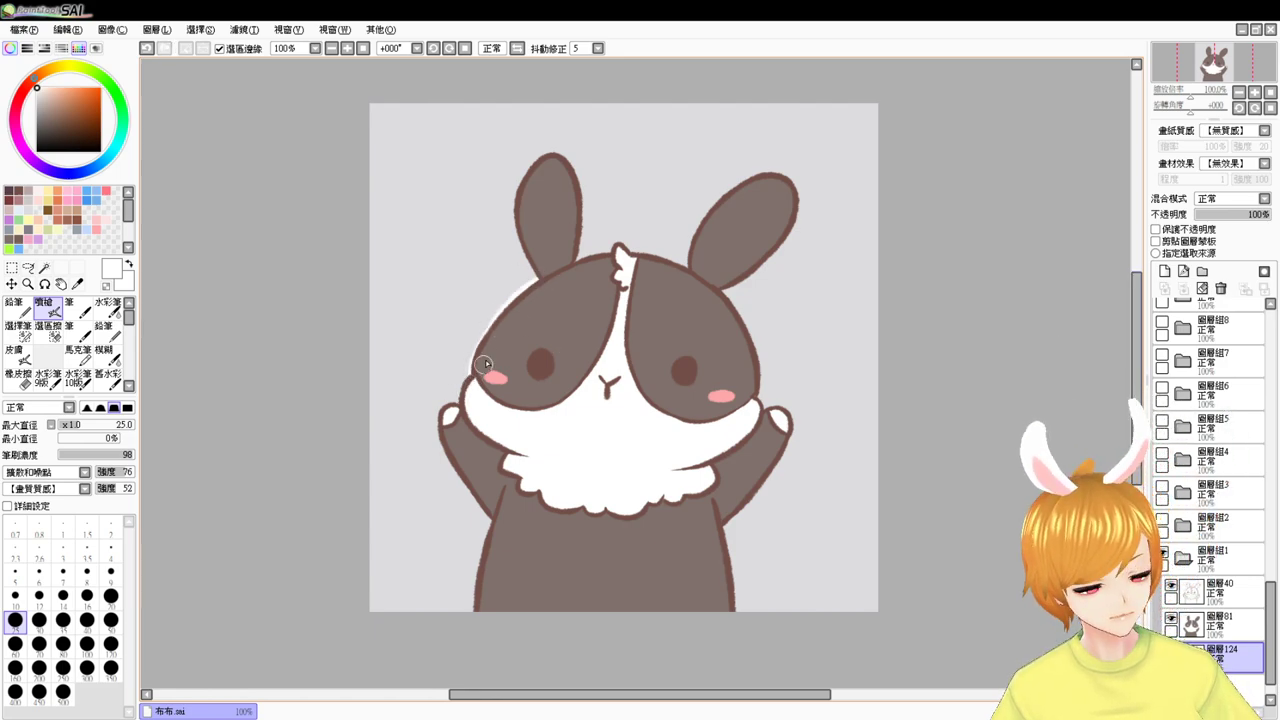
pyautogui.moveTo(511, 310); pyautogui.dragTo(482, 364)
pyautogui.hotkey('ctrl', 'z')
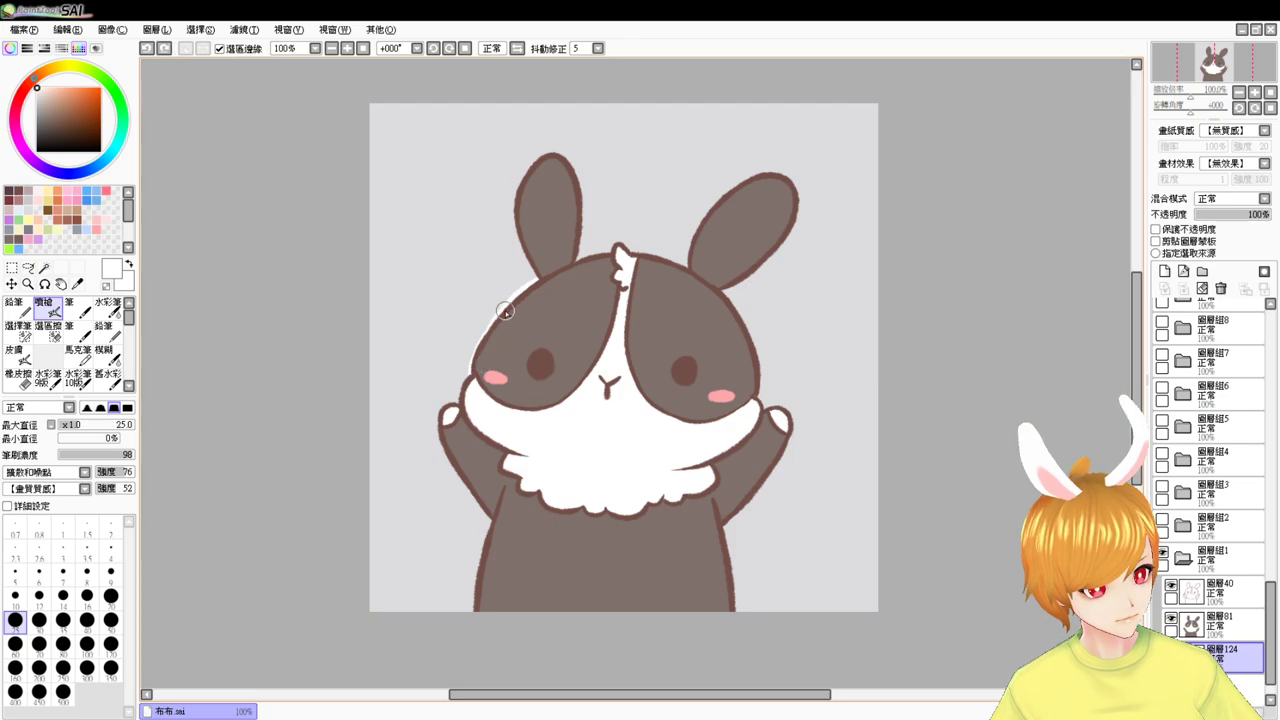
pyautogui.moveTo(506, 311)
pyautogui.mouseDown()
pyautogui.moveTo(475, 358)
pyautogui.moveTo(475, 391)
pyautogui.mouseUp()
pyautogui.scroll(1, 485, 405)
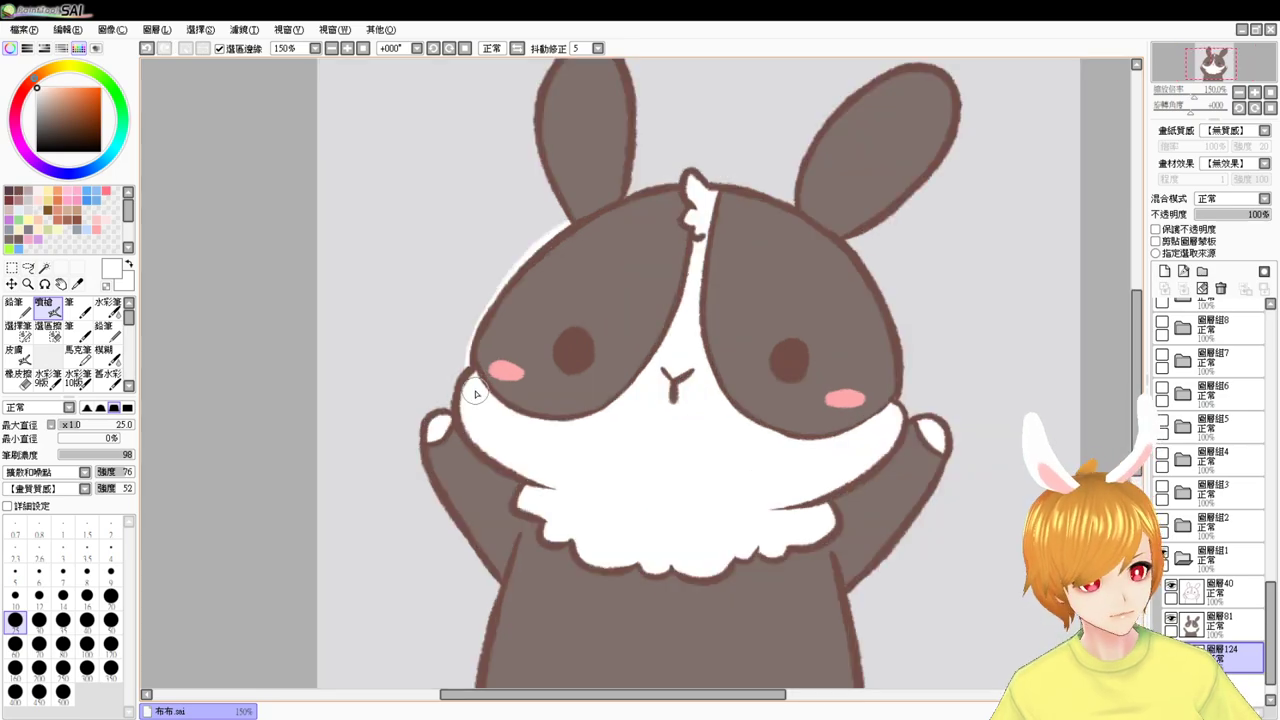
pyautogui.hotkey('ctrl', 'z')
pyautogui.moveTo(556, 235); pyautogui.dragTo(478, 350)
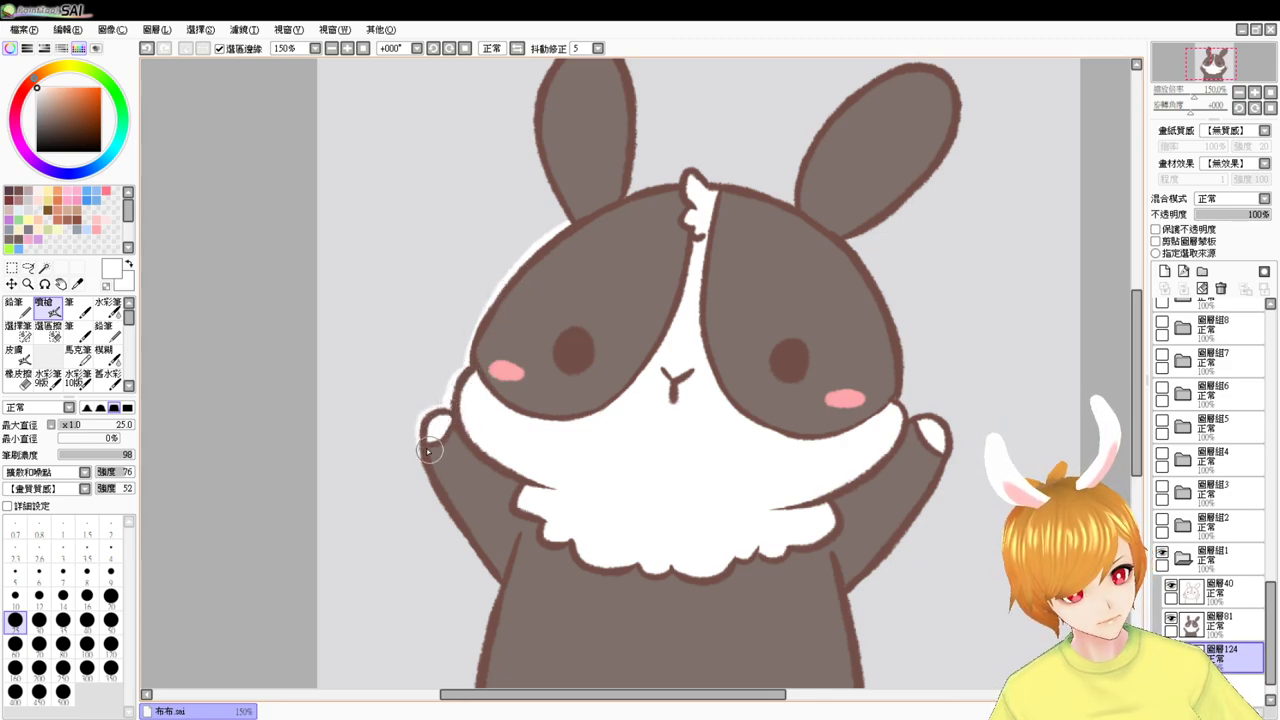
# - Continue the white border down the outside of the bunny's left-hand raised arm and body to the canvas edge
pyautogui.moveTo(428, 451); pyautogui.dragTo(446, 514)
pyautogui.moveTo(600, 537); pyautogui.dragTo(582, 438)
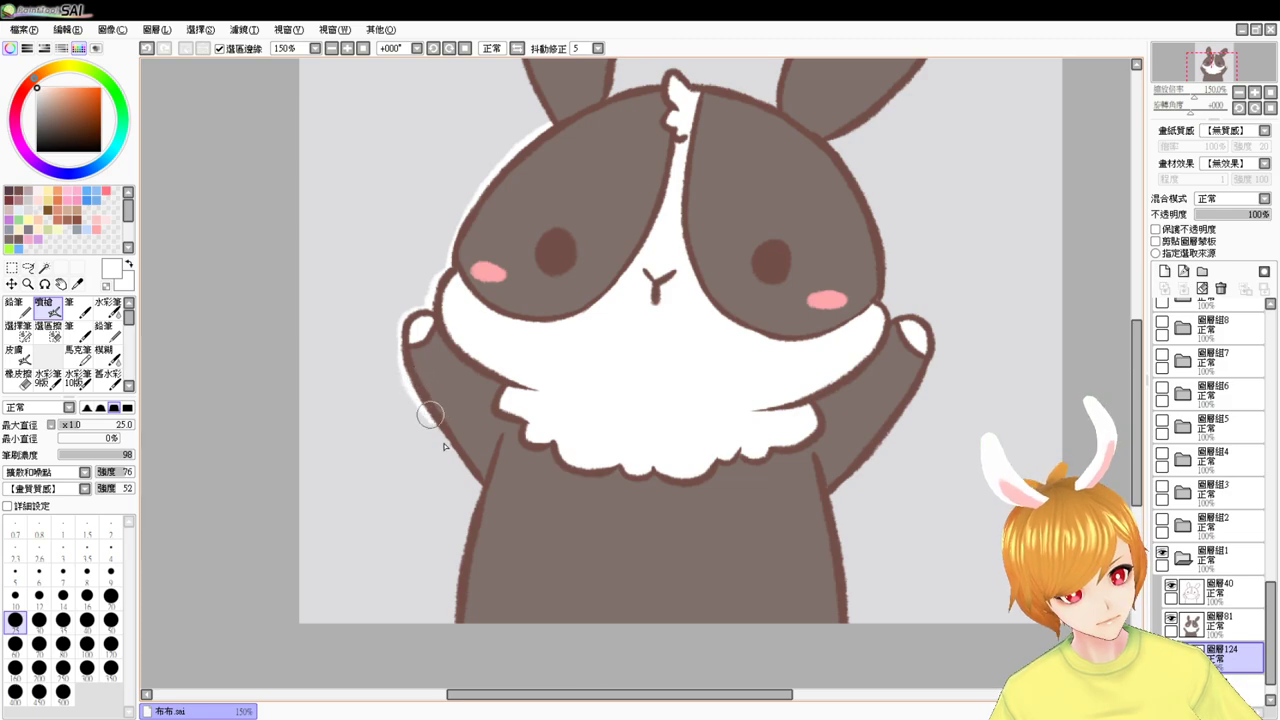
pyautogui.moveTo(430, 415)
pyautogui.mouseDown()
pyautogui.moveTo(490, 500)
pyautogui.moveTo(477, 513)
pyautogui.moveTo(479, 485)
pyautogui.moveTo(451, 651)
pyautogui.mouseUp()
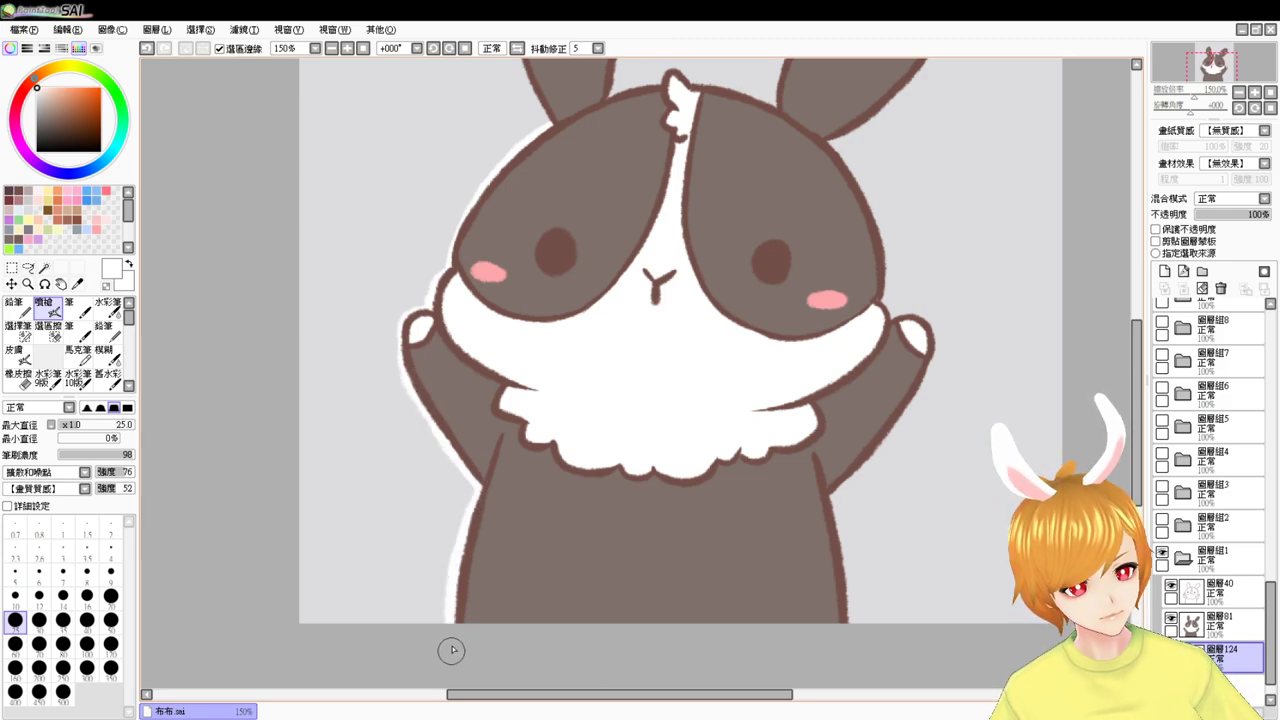
# - Paint the white border down the right-hand side of the bunny's head, raised arm and body to the canvas edge
pyautogui.moveTo(823, 489); pyautogui.dragTo(632, 505)
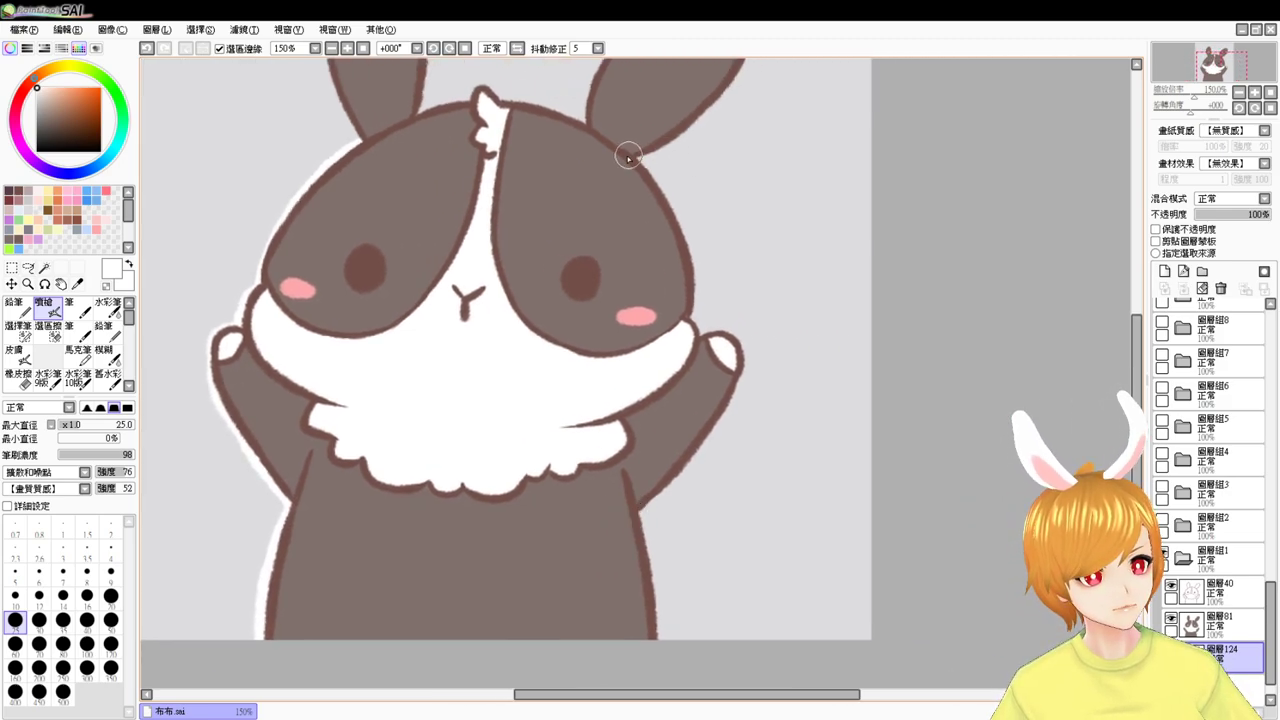
pyautogui.moveTo(634, 143)
pyautogui.mouseDown()
pyautogui.moveTo(691, 300)
pyautogui.moveTo(679, 243)
pyautogui.moveTo(697, 311)
pyautogui.moveTo(678, 303)
pyautogui.moveTo(698, 336)
pyautogui.moveTo(683, 273)
pyautogui.moveTo(703, 349)
pyautogui.mouseUp()
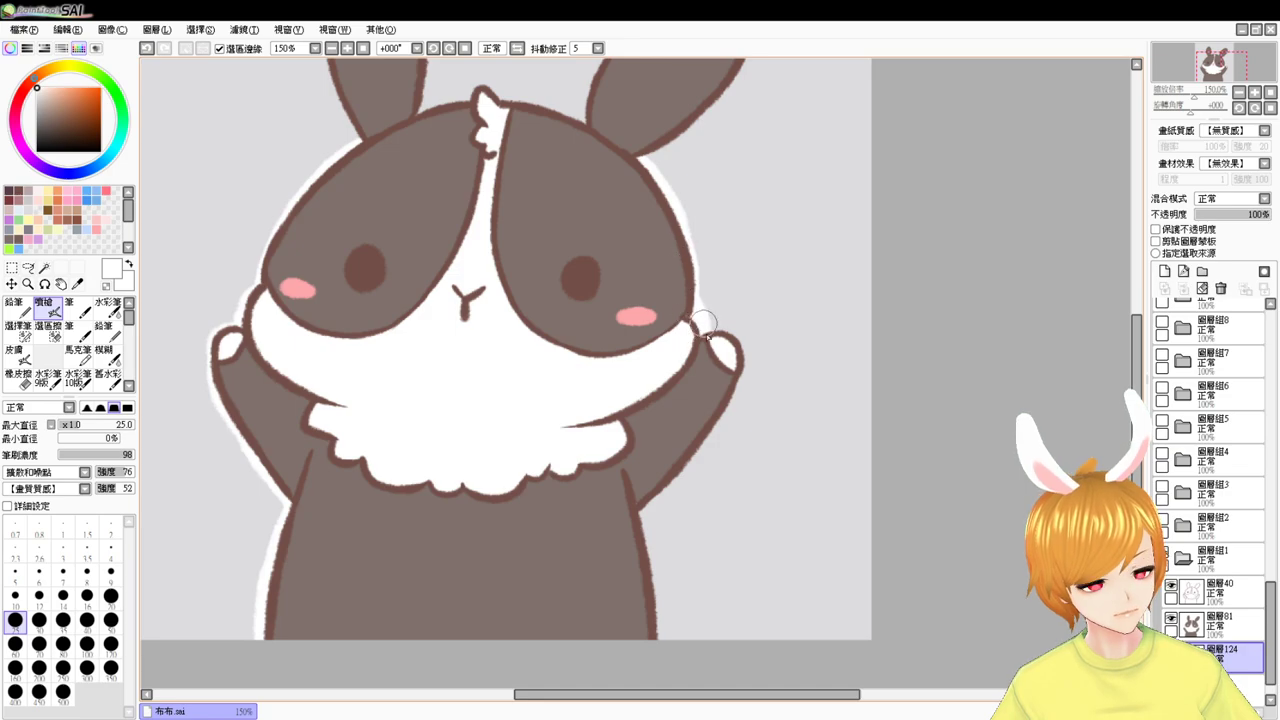
pyautogui.moveTo(700, 335)
pyautogui.mouseDown()
pyautogui.moveTo(742, 348)
pyautogui.moveTo(732, 395)
pyautogui.moveTo(743, 377)
pyautogui.moveTo(651, 500)
pyautogui.moveTo(623, 513)
pyautogui.moveTo(710, 441)
pyautogui.moveTo(673, 516)
pyautogui.moveTo(641, 512)
pyautogui.moveTo(634, 581)
pyautogui.moveTo(646, 529)
pyautogui.moveTo(658, 591)
pyautogui.mouseUp()
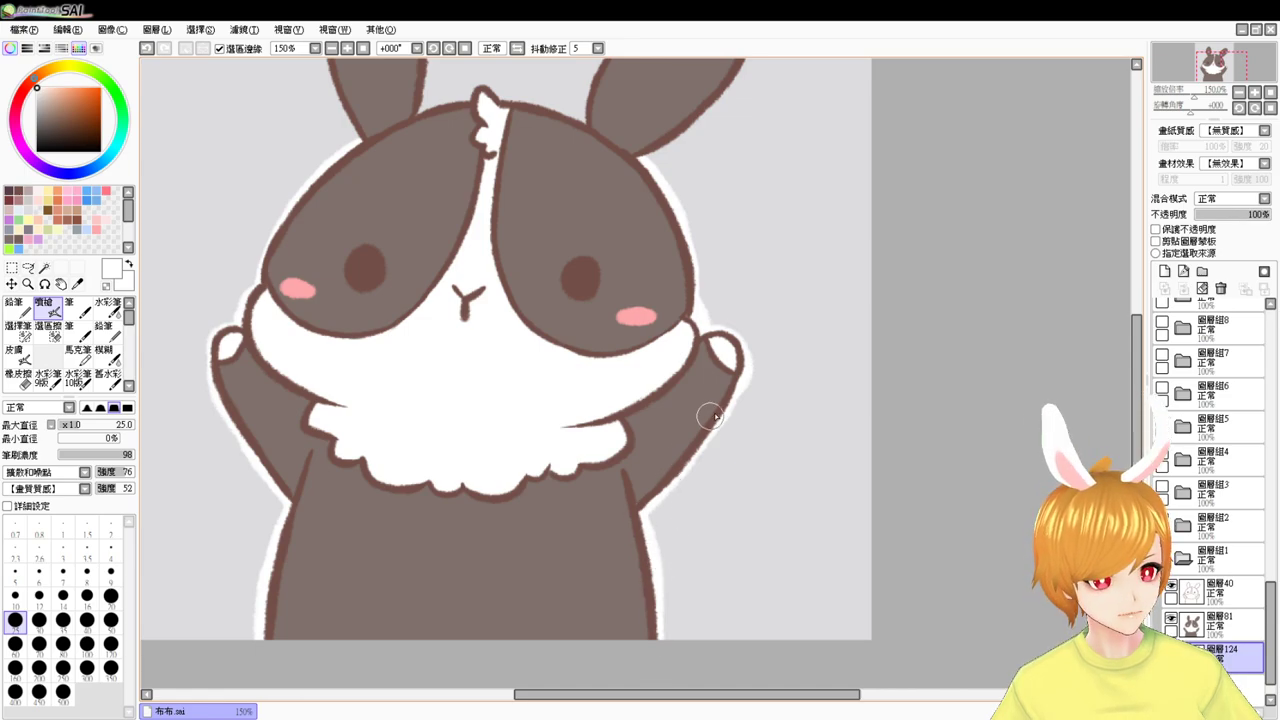
pyautogui.moveTo(711, 400); pyautogui.dragTo(689, 563)
# - Paint the white border along the top of the head between the ears and around the hair tuft, redoing the first stroke
pyautogui.moveTo(656, 419); pyautogui.dragTo(660, 521)
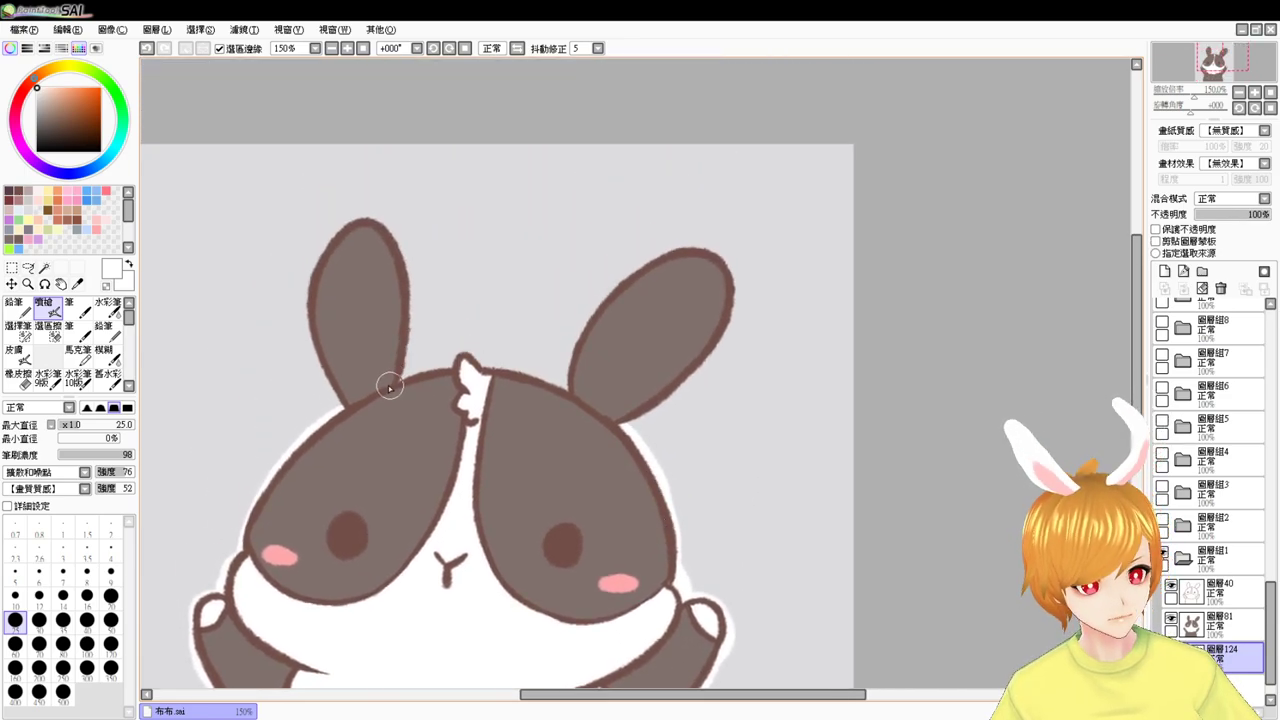
pyautogui.moveTo(390, 386); pyautogui.dragTo(594, 390)
pyautogui.hotkey('ctrl', 'z')
pyautogui.moveTo(391, 380)
pyautogui.mouseDown()
pyautogui.moveTo(420, 370)
pyautogui.moveTo(590, 405)
pyautogui.mouseUp()
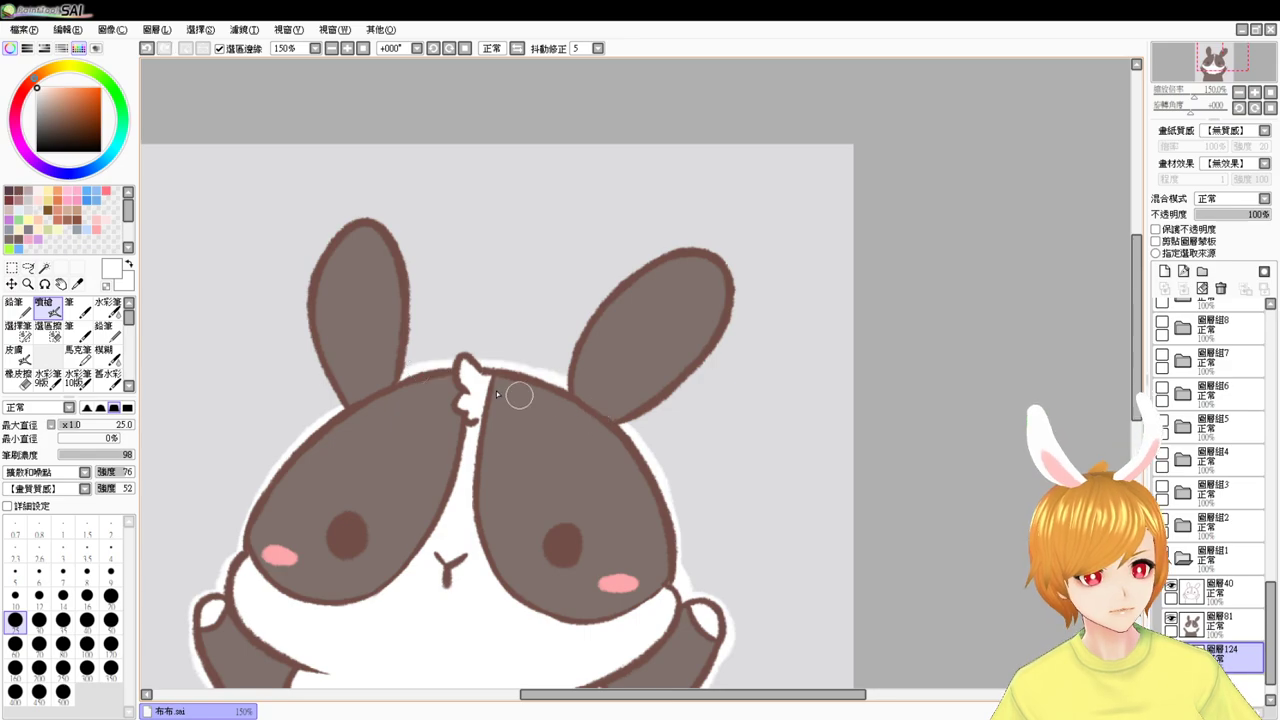
pyautogui.moveTo(451, 372); pyautogui.dragTo(493, 378)
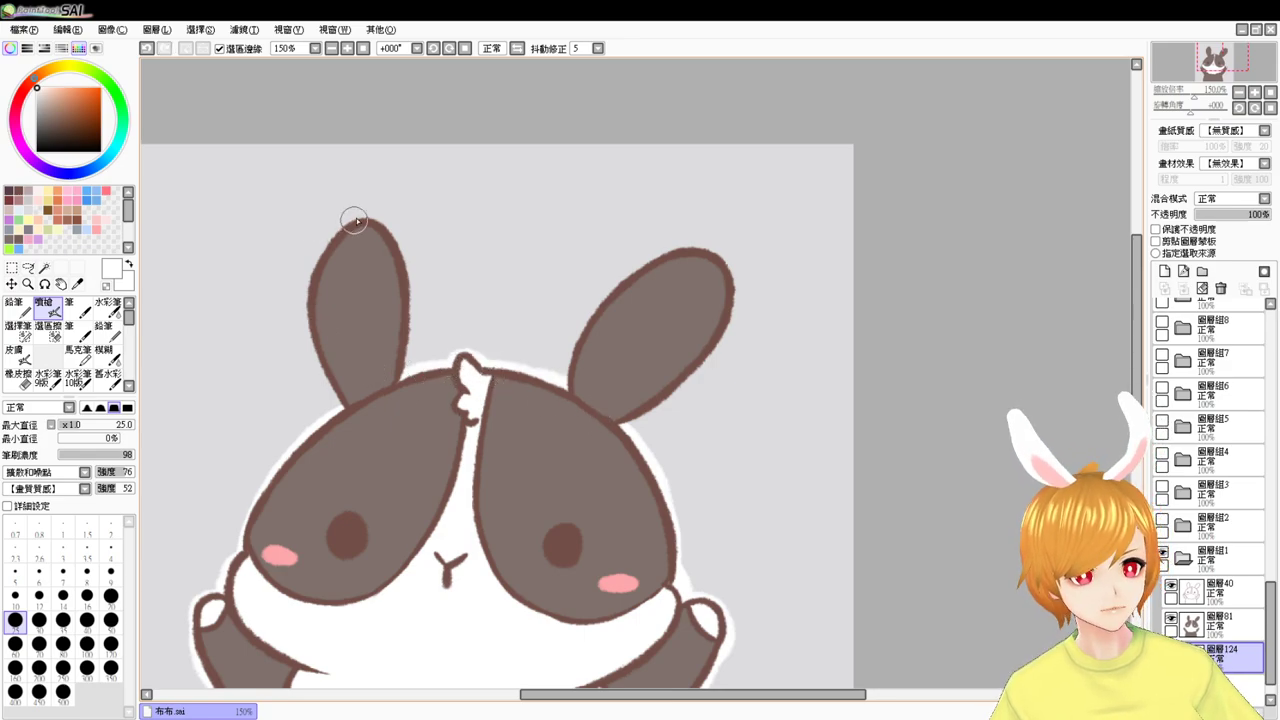
# - Paint the white border around both ears of the arms-raised bunny, joining it to the head border
pyautogui.moveTo(343, 214)
pyautogui.mouseDown()
pyautogui.moveTo(317, 348)
pyautogui.moveTo(367, 407)
pyautogui.mouseUp()
pyautogui.moveTo(328, 268); pyautogui.dragTo(352, 410)
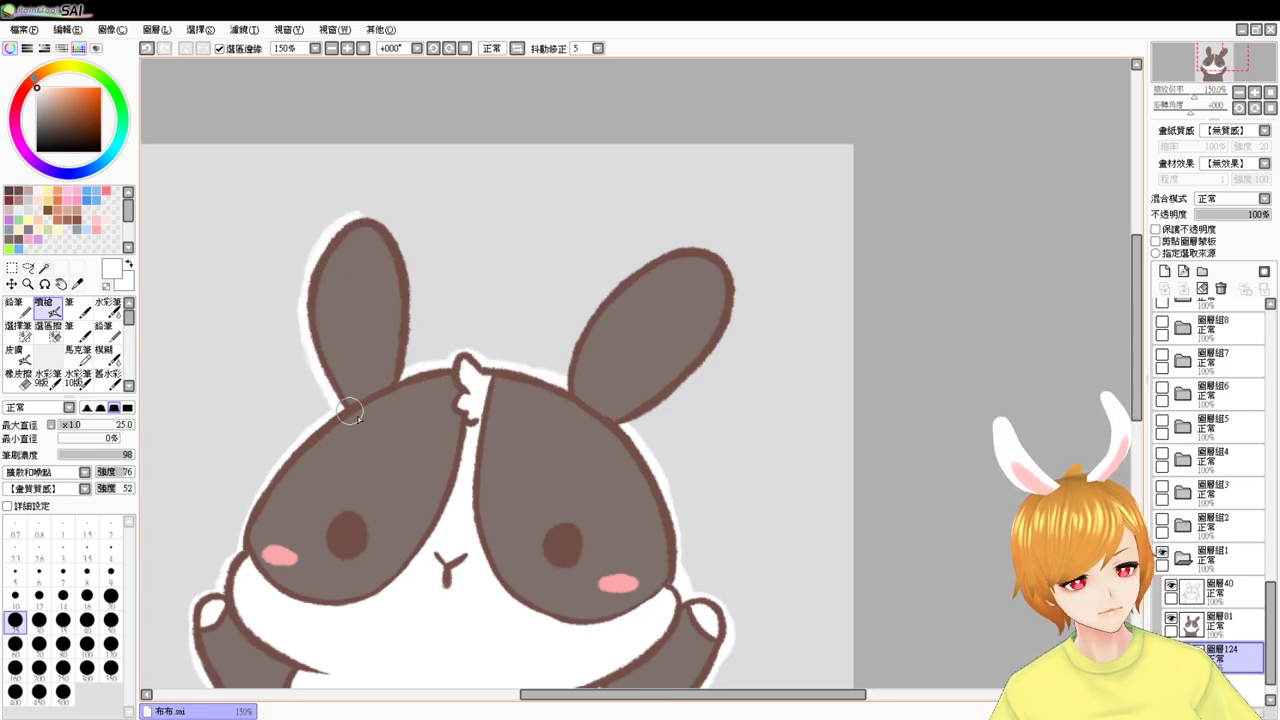
pyautogui.moveTo(360, 209); pyautogui.dragTo(403, 343)
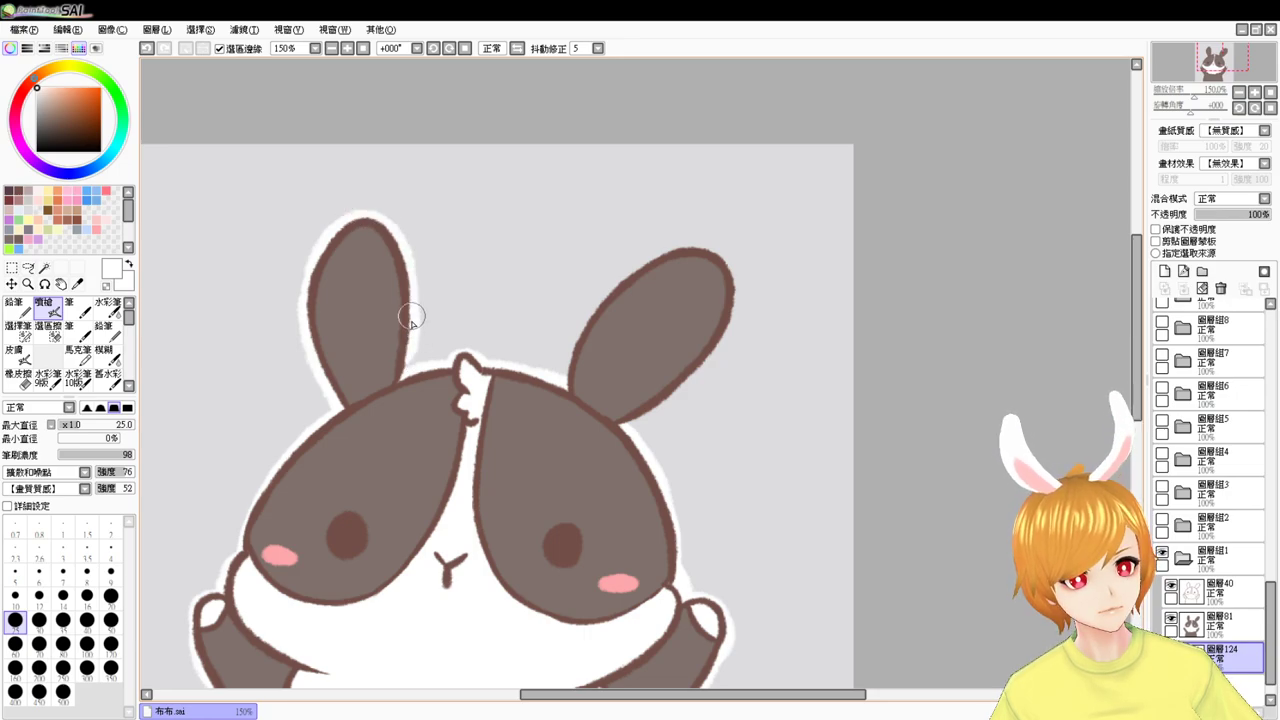
pyautogui.moveTo(566, 384); pyautogui.dragTo(659, 267)
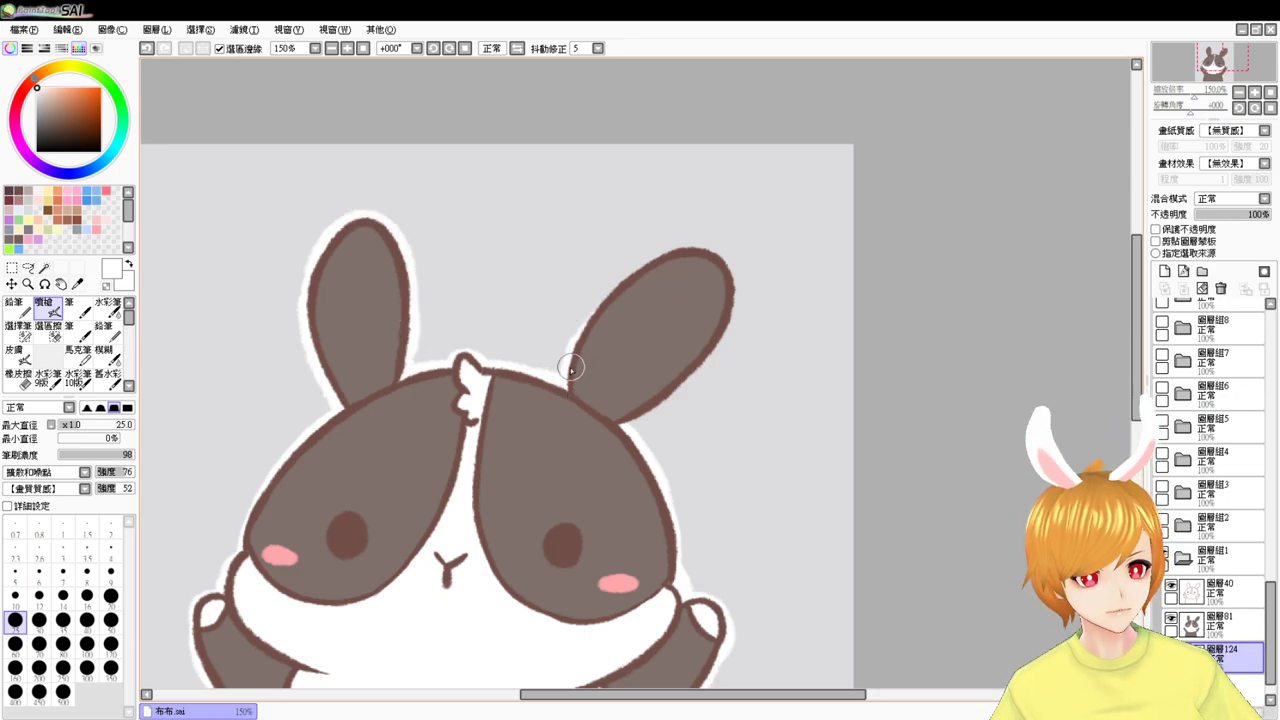
pyautogui.moveTo(570, 370)
pyautogui.mouseDown()
pyautogui.moveTo(684, 253)
pyautogui.moveTo(716, 265)
pyautogui.moveTo(635, 268)
pyautogui.moveTo(733, 253)
pyautogui.moveTo(735, 279)
pyautogui.moveTo(627, 271)
pyautogui.moveTo(696, 245)
pyautogui.moveTo(725, 289)
pyautogui.moveTo(694, 259)
pyautogui.moveTo(720, 316)
pyautogui.mouseUp()
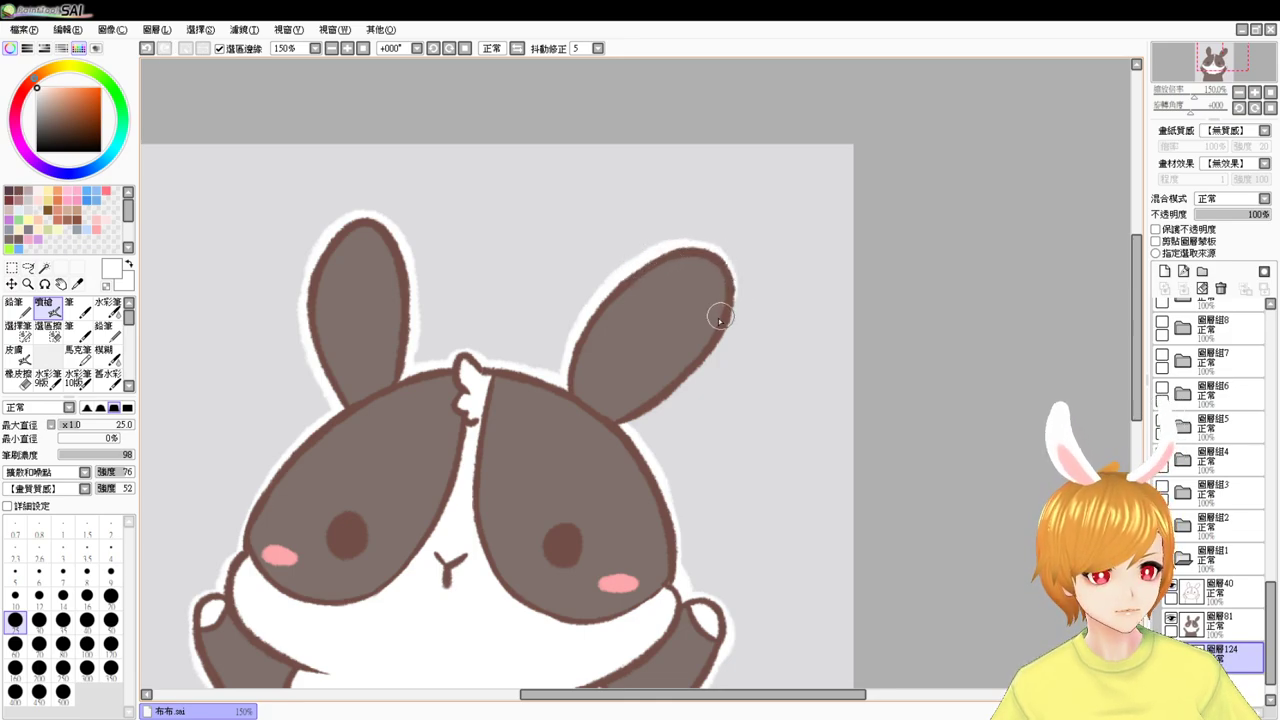
pyautogui.moveTo(726, 266)
pyautogui.mouseDown()
pyautogui.moveTo(680, 388)
pyautogui.moveTo(705, 362)
pyautogui.moveTo(607, 423)
pyautogui.moveTo(657, 417)
pyautogui.mouseUp()
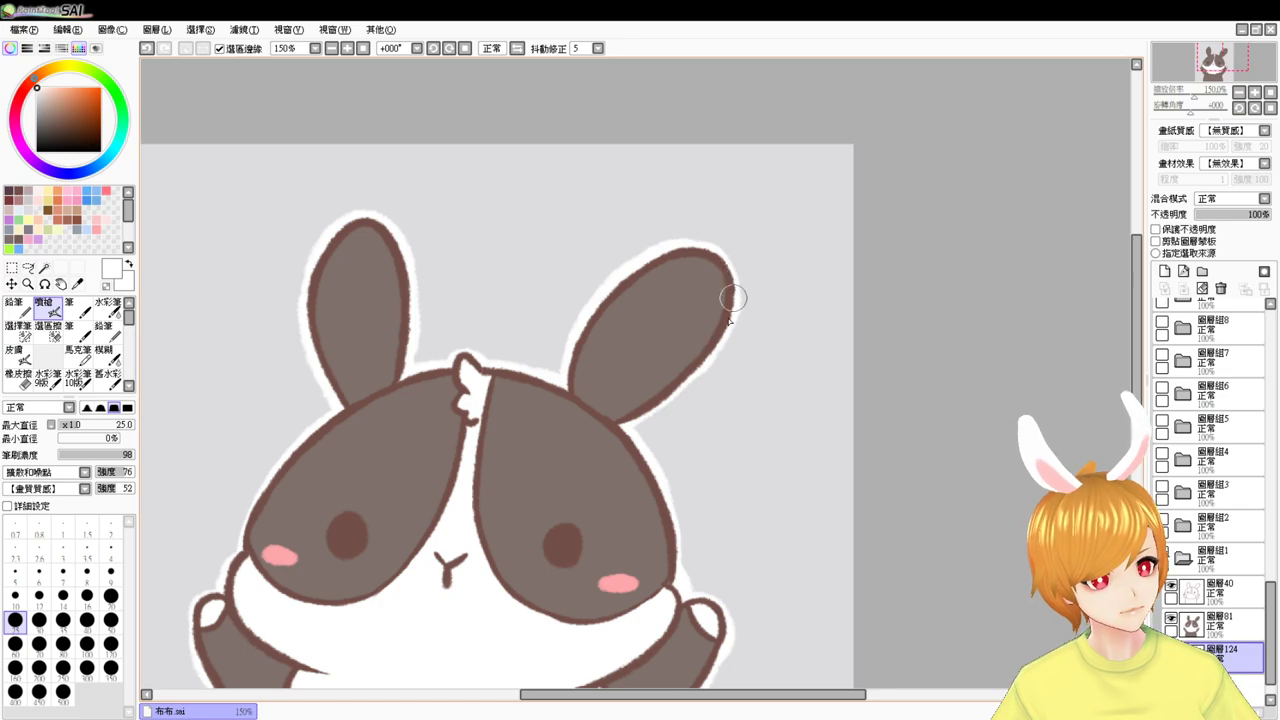
pyautogui.moveTo(695, 350); pyautogui.dragTo(710, 298)
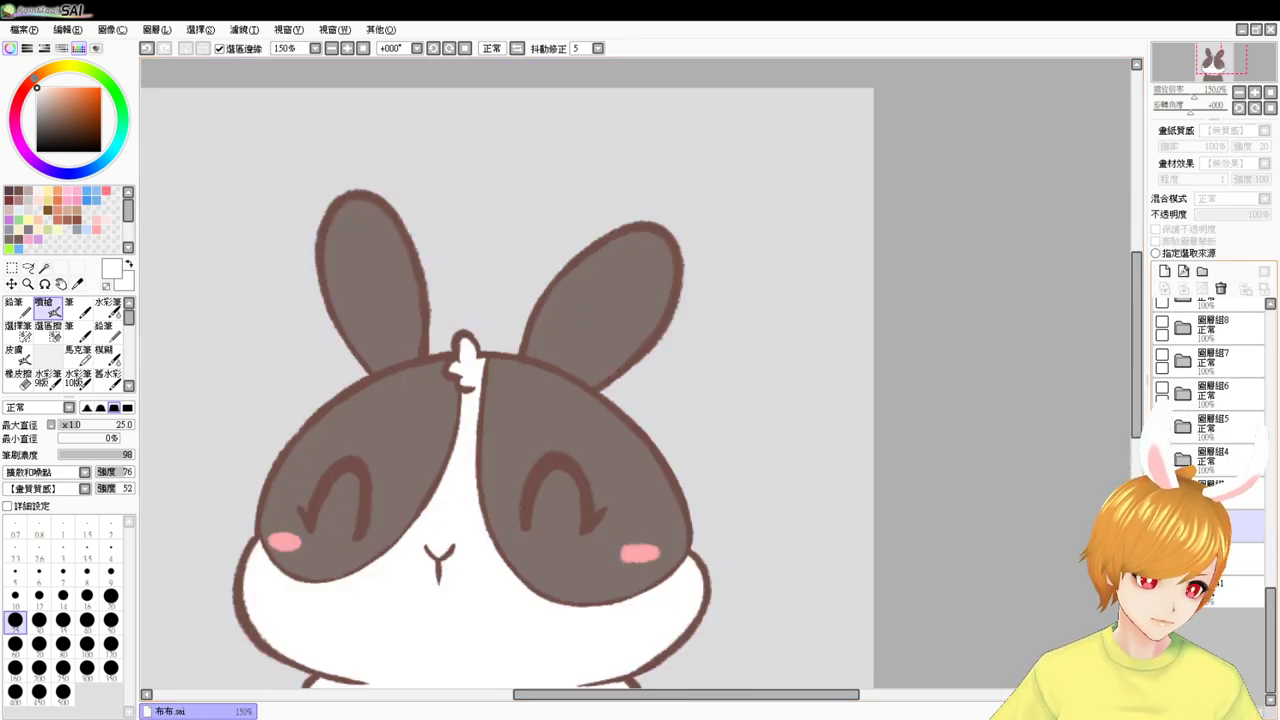
# - Add a new layer beneath the smiling bunny's colours in 圖層組2 and paint a white border along the head's left edge, redoing uneven strokes
pyautogui.click(1215, 622)
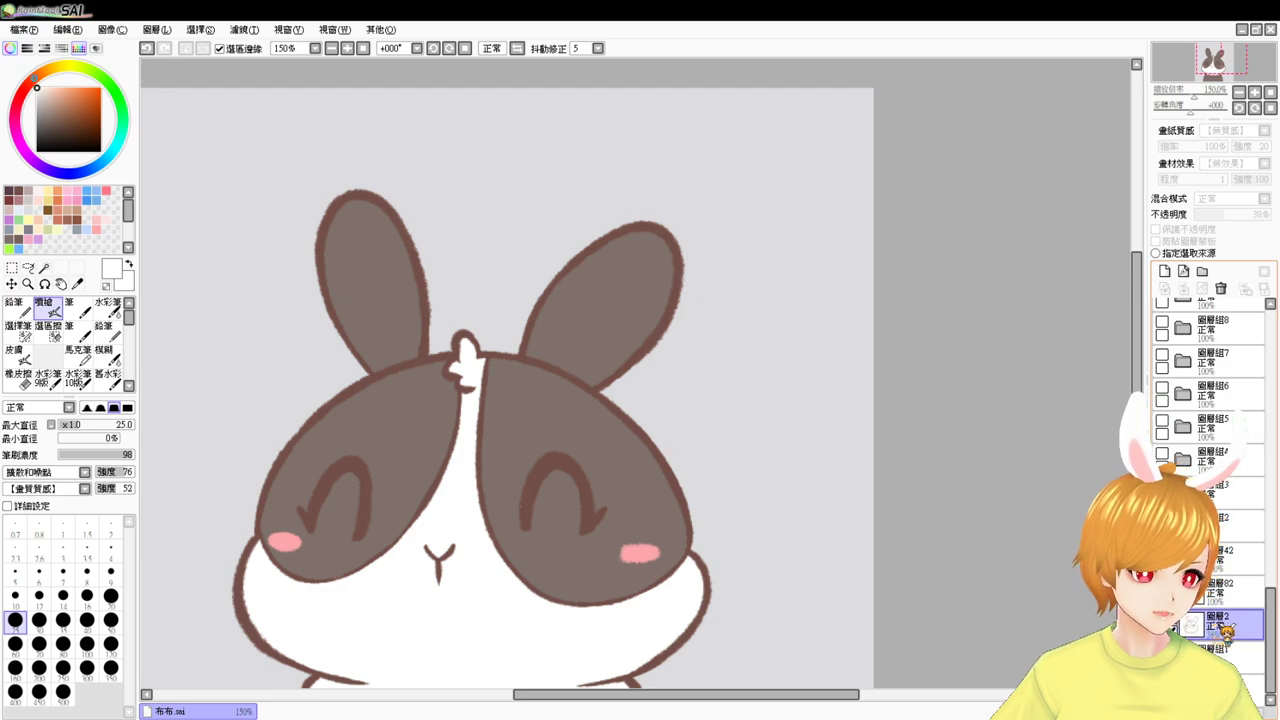
pyautogui.click(1164, 271)
pyautogui.moveTo(824, 435); pyautogui.dragTo(864, 343)
pyautogui.hotkey('ctrl', 'z')
pyautogui.moveTo(427, 271)
pyautogui.mouseDown()
pyautogui.moveTo(338, 343)
pyautogui.moveTo(381, 298)
pyautogui.moveTo(306, 438)
pyautogui.mouseUp()
pyautogui.hotkey('ctrl', 'z')
pyautogui.moveTo(430, 270)
pyautogui.mouseDown()
pyautogui.moveTo(318, 392)
pyautogui.moveTo(304, 440)
pyautogui.mouseUp()
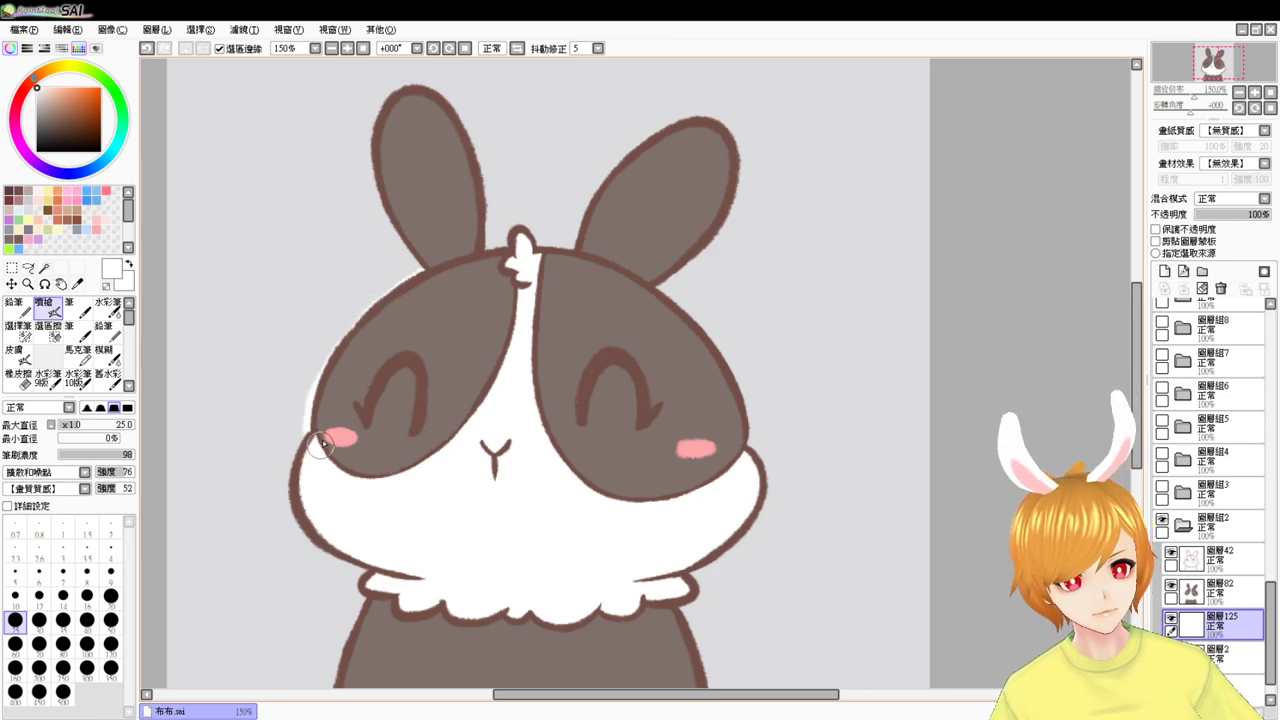
pyautogui.hotkey('ctrl', 'z')
pyautogui.moveTo(434, 266)
pyautogui.mouseDown()
pyautogui.moveTo(394, 287)
pyautogui.moveTo(305, 445)
pyautogui.mouseUp()
pyautogui.moveTo(429, 273)
pyautogui.mouseDown()
pyautogui.moveTo(357, 317)
pyautogui.moveTo(331, 392)
pyautogui.mouseUp()
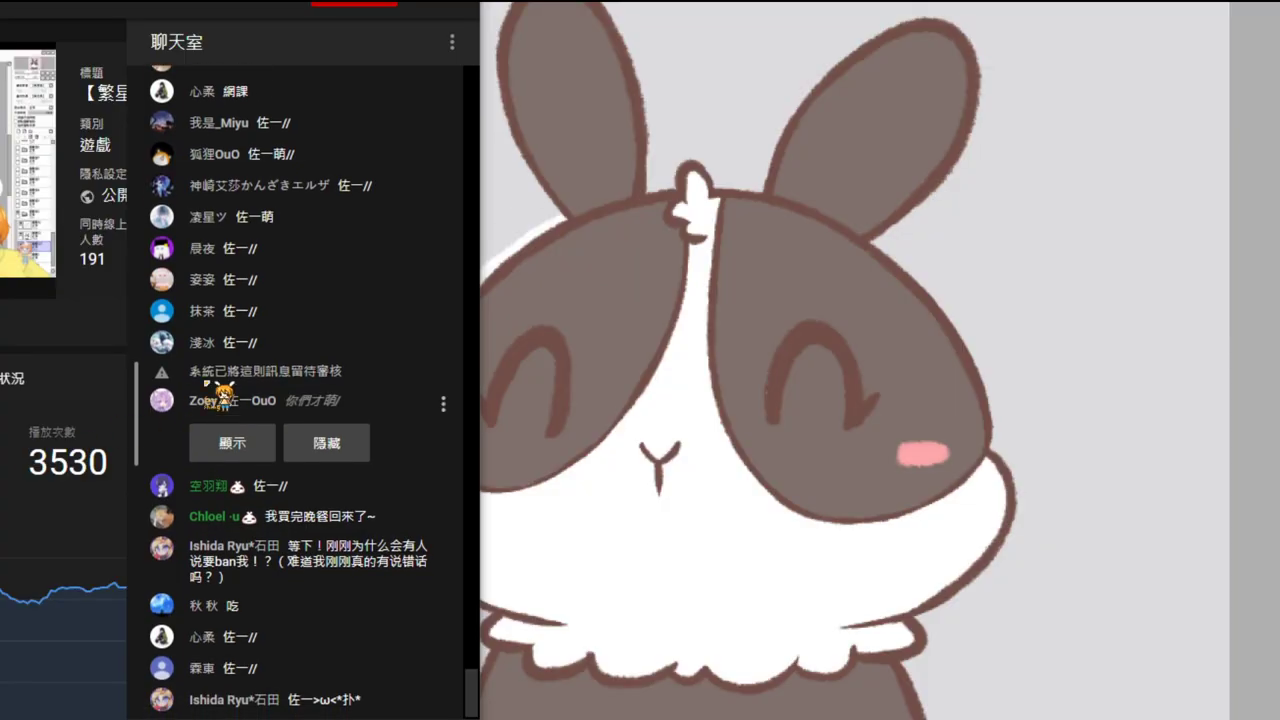
# - Read through the recent messages in the live-stream chat, and return to the bunny drawing in SAI
pyautogui.scroll(1, 306, 390)
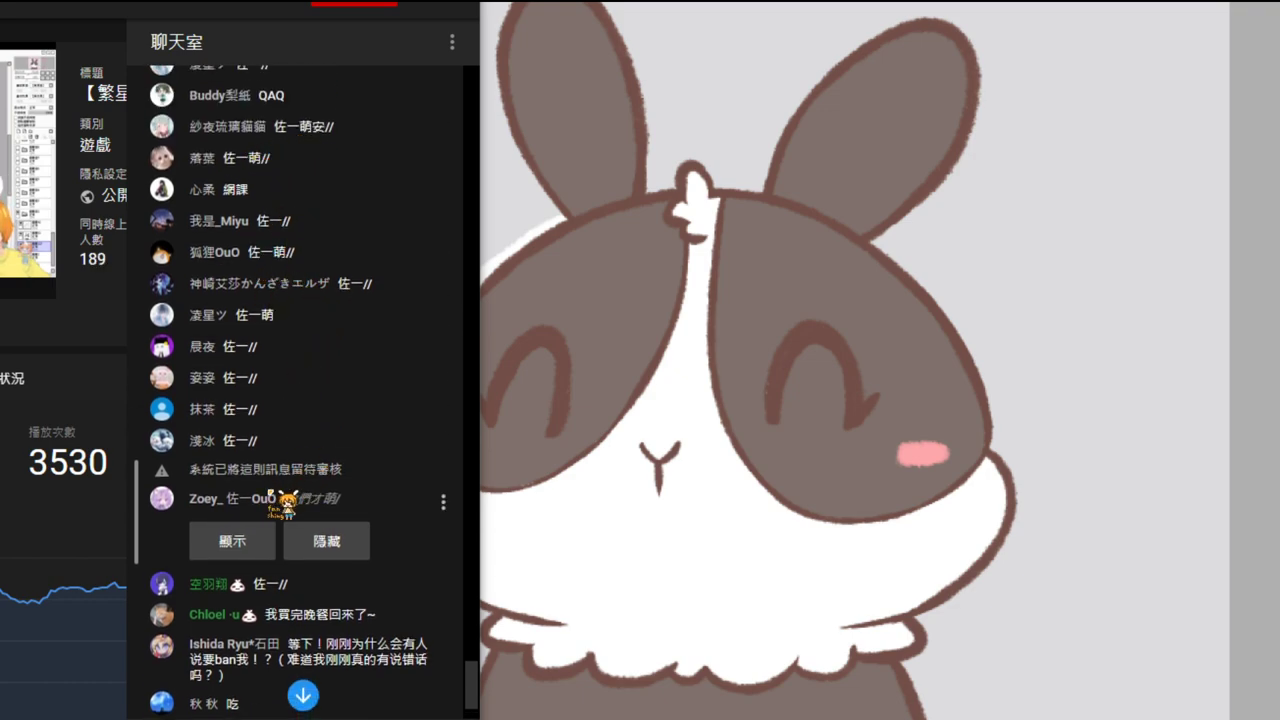
pyautogui.scroll(-1, 300, 495)
pyautogui.scroll(-1, 305, 490)
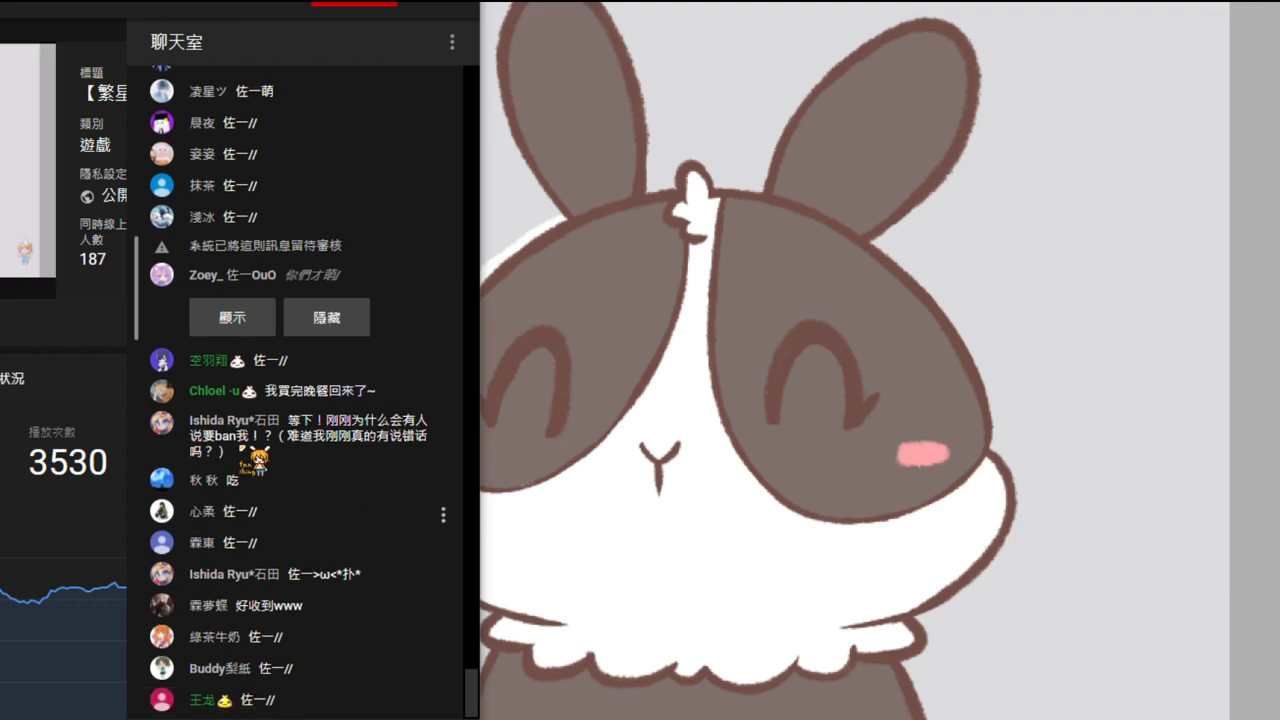
pyautogui.scroll(2, 330, 290)
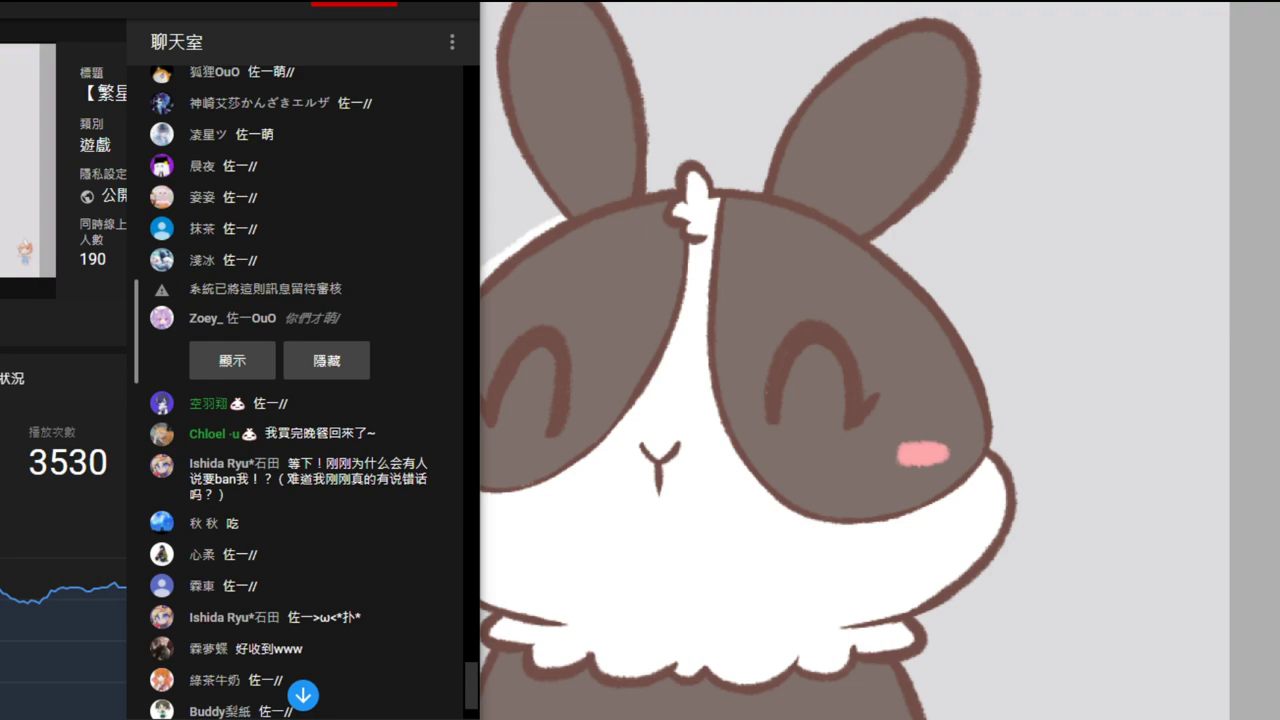
pyautogui.hotkey('alt', 'Tab')
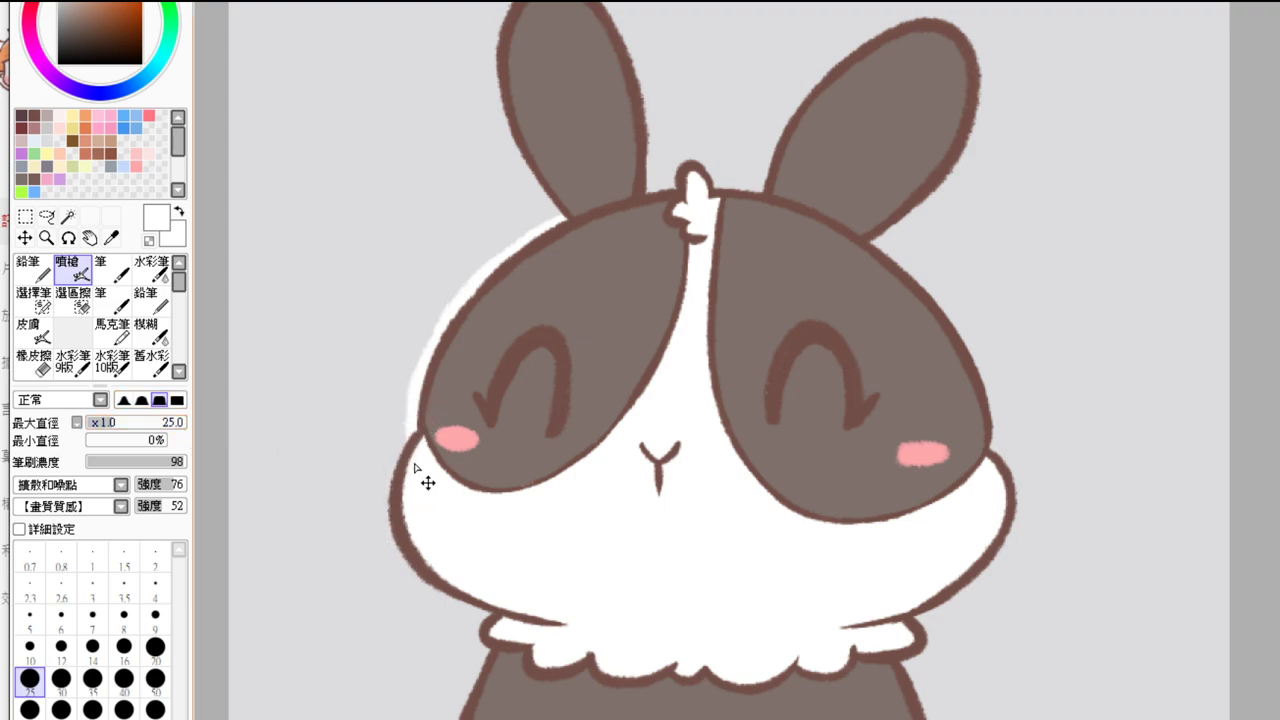
# - Paint the white border around the smiling bunny's left cheek and down both sides of the body to the canvas edge
pyautogui.moveTo(409, 443)
pyautogui.mouseDown()
pyautogui.moveTo(438, 594)
pyautogui.moveTo(484, 613)
pyautogui.moveTo(407, 559)
pyautogui.moveTo(520, 604)
pyautogui.mouseUp()
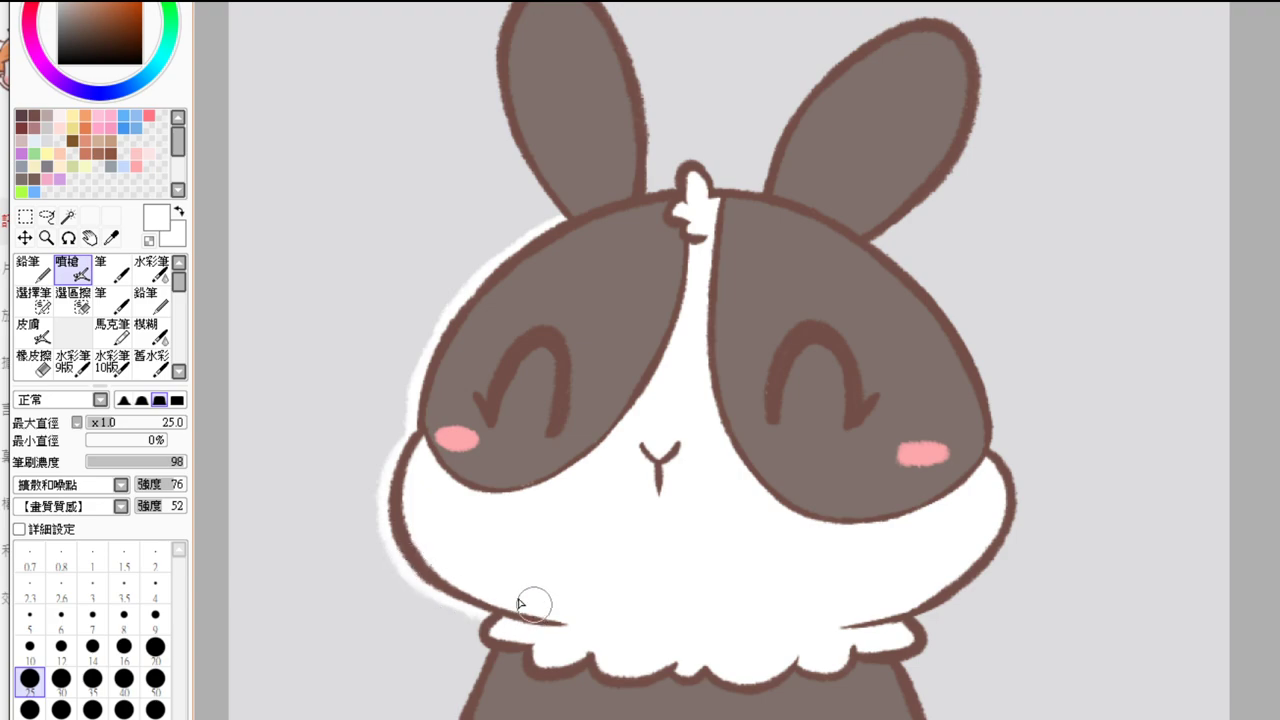
pyautogui.moveTo(567, 558); pyautogui.dragTo(590, 373)
pyautogui.moveTo(505, 432)
pyautogui.mouseDown()
pyautogui.moveTo(538, 480)
pyautogui.moveTo(505, 489)
pyautogui.moveTo(516, 454)
pyautogui.moveTo(457, 711)
pyautogui.mouseUp()
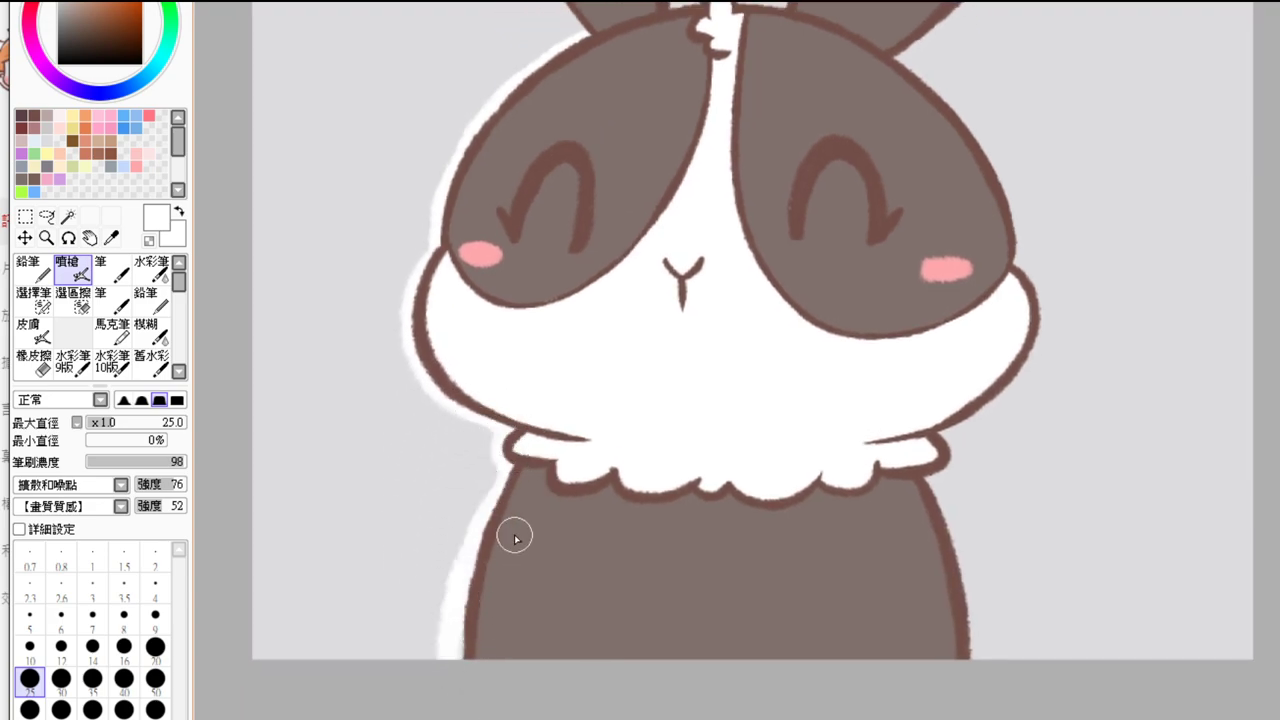
pyautogui.moveTo(923, 420)
pyautogui.mouseDown()
pyautogui.moveTo(912, 485)
pyautogui.moveTo(958, 443)
pyautogui.moveTo(940, 472)
pyautogui.moveTo(923, 469)
pyautogui.moveTo(975, 713)
pyautogui.mouseUp()
pyautogui.hotkey('ctrl', 'z')
pyautogui.moveTo(917, 470); pyautogui.dragTo(964, 713)
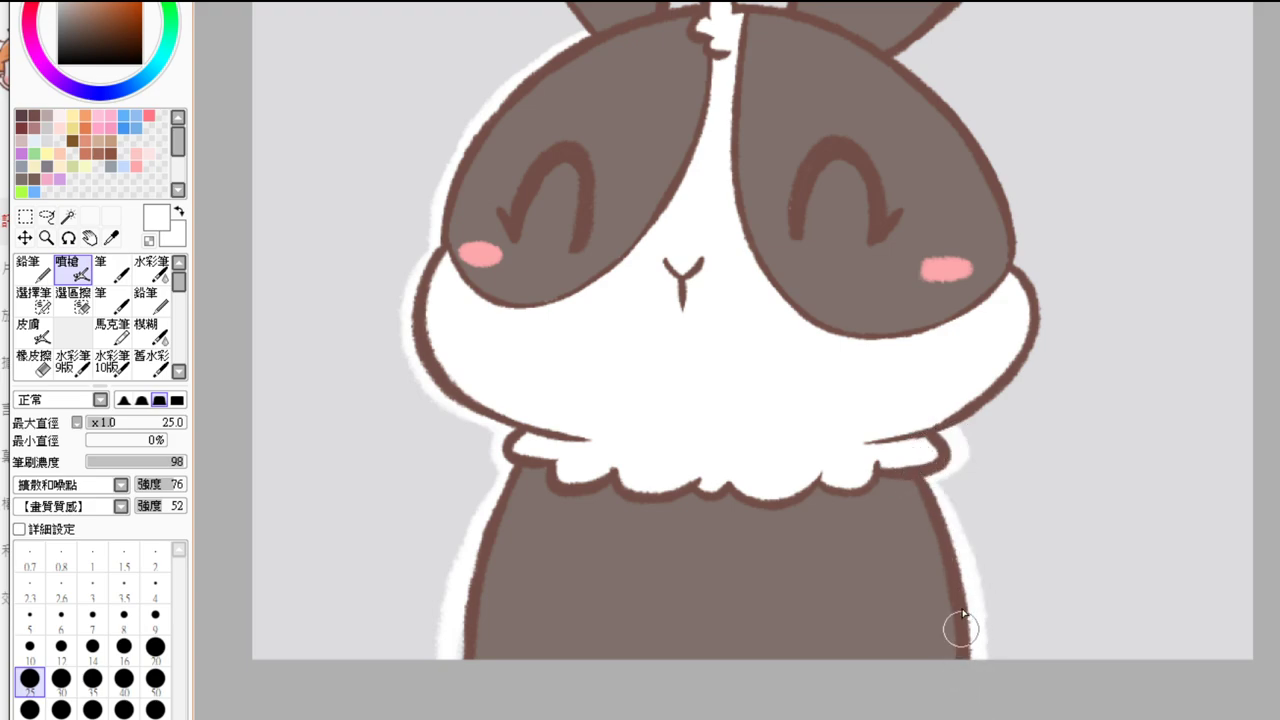
# - Paint the white border over the hair tuft between the ears and down the right side of the head and cheek
pyautogui.scroll(4, 962, 615)
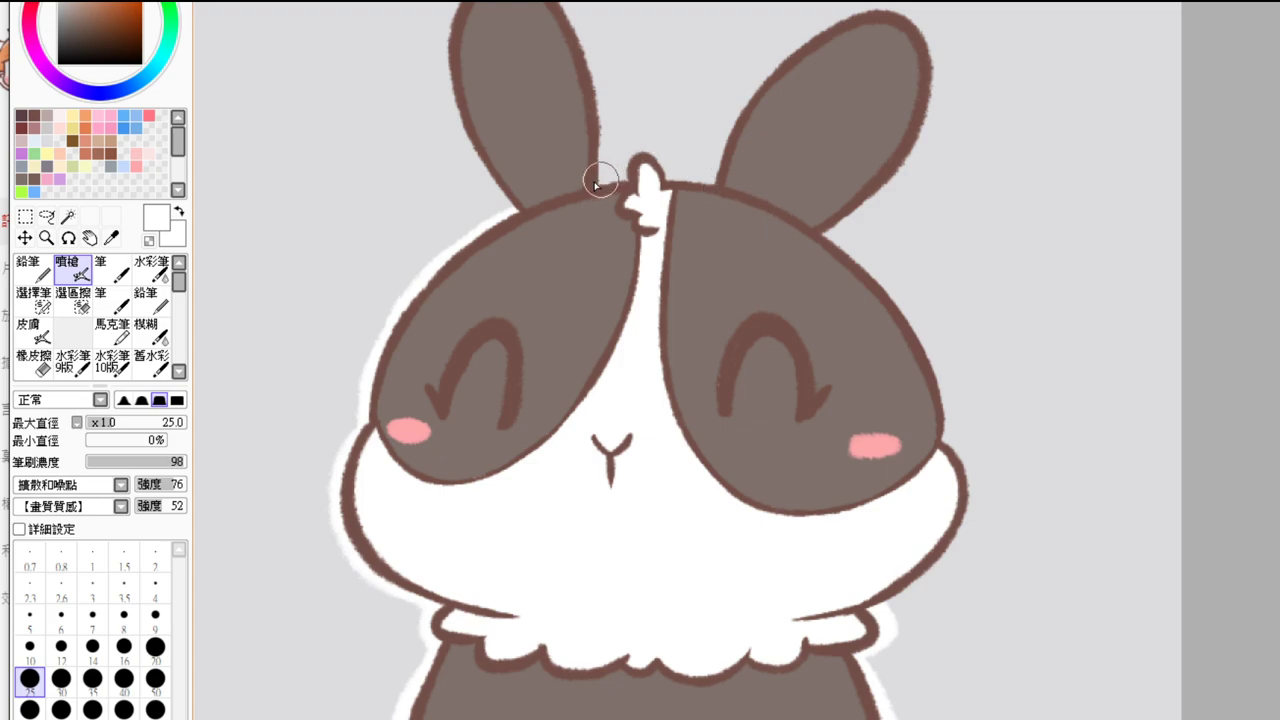
pyautogui.moveTo(597, 185)
pyautogui.mouseDown()
pyautogui.moveTo(766, 223)
pyautogui.moveTo(600, 177)
pyautogui.moveTo(709, 194)
pyautogui.moveTo(632, 170)
pyautogui.mouseUp()
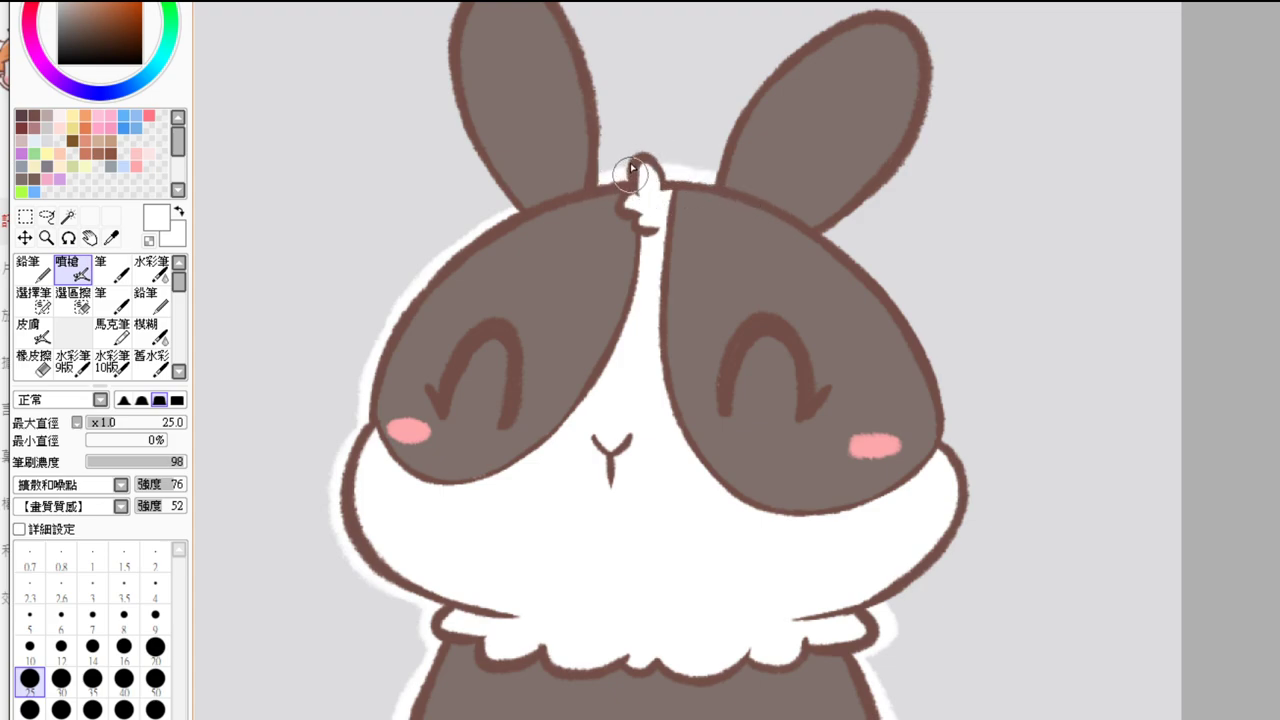
pyautogui.moveTo(676, 376); pyautogui.dragTo(657, 251)
pyautogui.moveTo(866, 406)
pyautogui.mouseDown()
pyautogui.moveTo(829, 424)
pyautogui.moveTo(814, 409)
pyautogui.mouseUp()
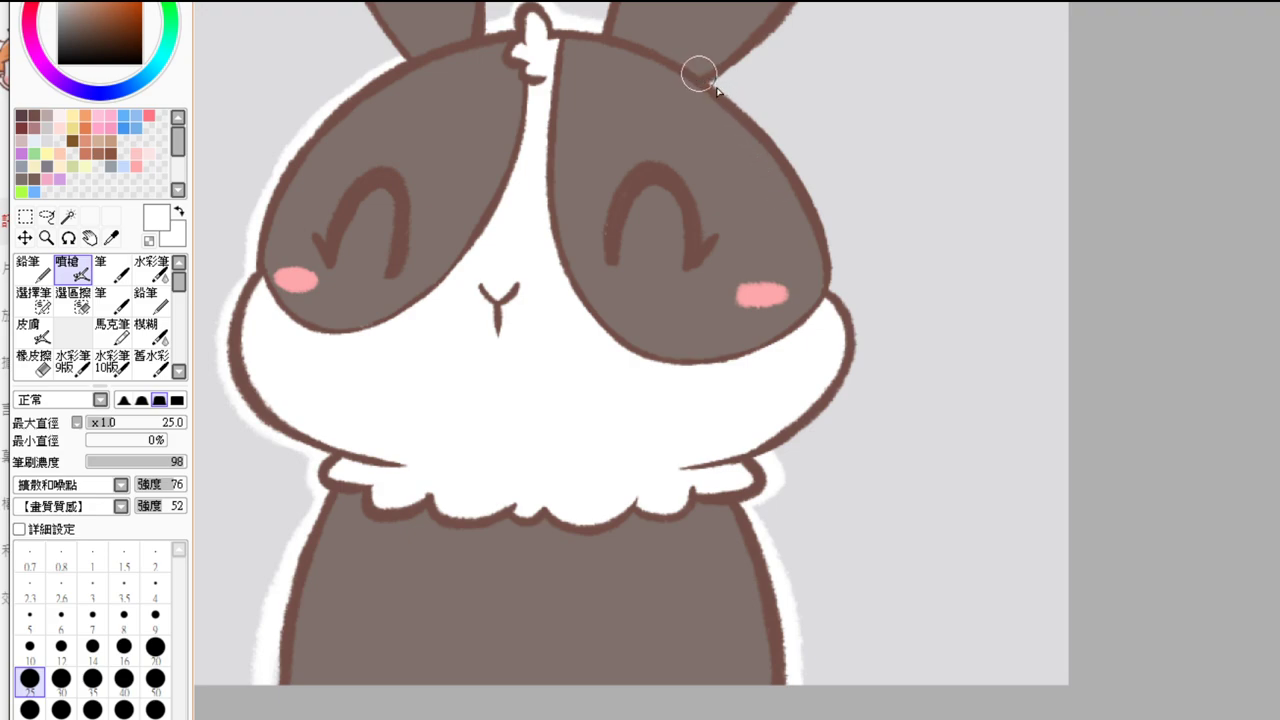
pyautogui.moveTo(716, 90)
pyautogui.mouseDown()
pyautogui.moveTo(826, 245)
pyautogui.moveTo(812, 314)
pyautogui.moveTo(711, 94)
pyautogui.moveTo(769, 184)
pyautogui.moveTo(807, 301)
pyautogui.moveTo(841, 310)
pyautogui.moveTo(824, 292)
pyautogui.moveTo(857, 332)
pyautogui.moveTo(742, 440)
pyautogui.mouseUp()
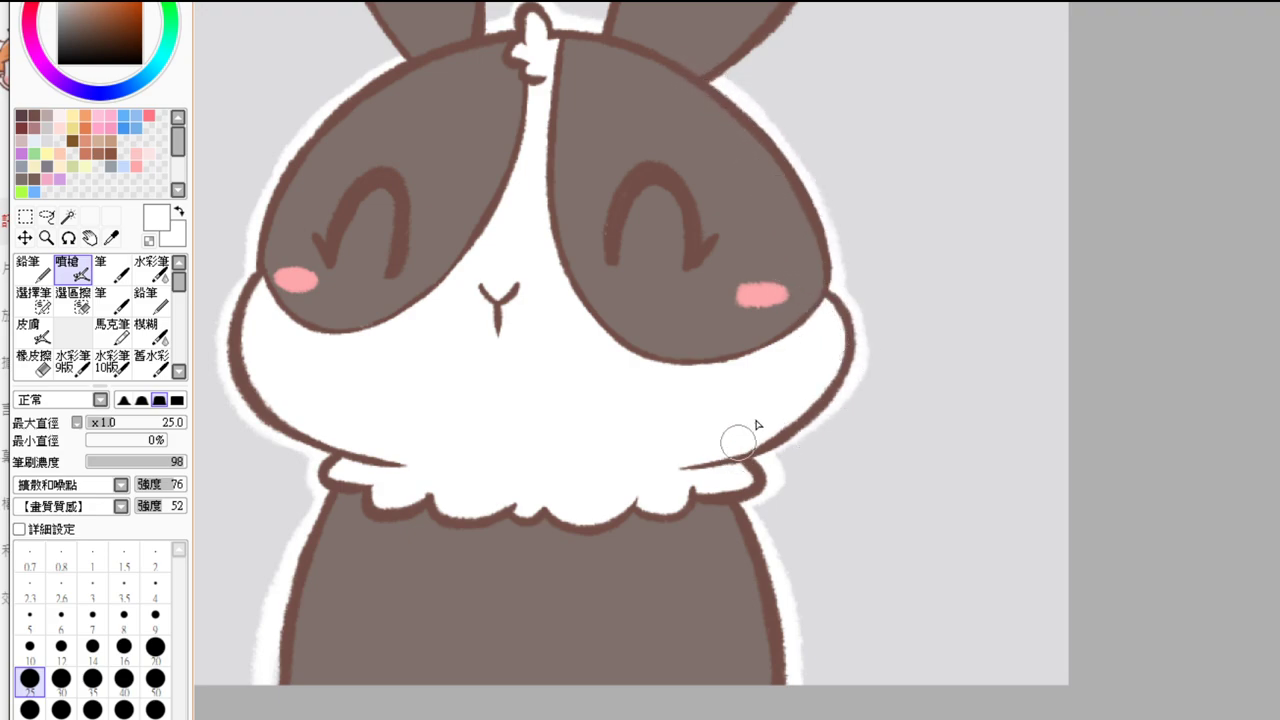
# - Paint the white border around the smiling bunny's right ear, undoing and redrawing the strokes along its lower edge
pyautogui.scroll(5, 818, 407)
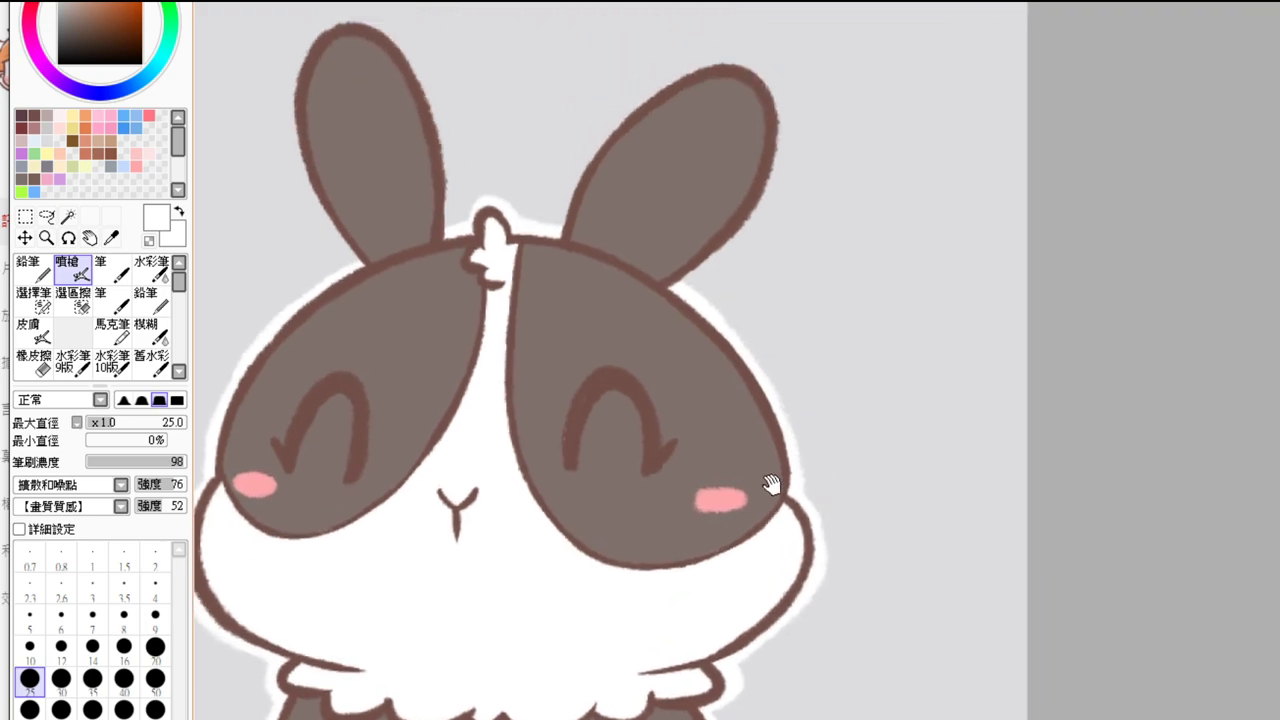
pyautogui.hotkey('ctrl', 'z')
pyautogui.moveTo(548, 381)
pyautogui.mouseDown()
pyautogui.moveTo(670, 242)
pyautogui.moveTo(729, 246)
pyautogui.moveTo(656, 311)
pyautogui.moveTo(686, 236)
pyautogui.moveTo(666, 237)
pyautogui.moveTo(759, 263)
pyautogui.moveTo(734, 258)
pyautogui.moveTo(732, 230)
pyautogui.moveTo(751, 231)
pyautogui.moveTo(734, 360)
pyautogui.moveTo(758, 268)
pyautogui.moveTo(734, 223)
pyautogui.moveTo(776, 274)
pyautogui.moveTo(747, 348)
pyautogui.moveTo(711, 221)
pyautogui.moveTo(738, 362)
pyautogui.mouseUp()
pyautogui.moveTo(763, 311); pyautogui.dragTo(687, 410)
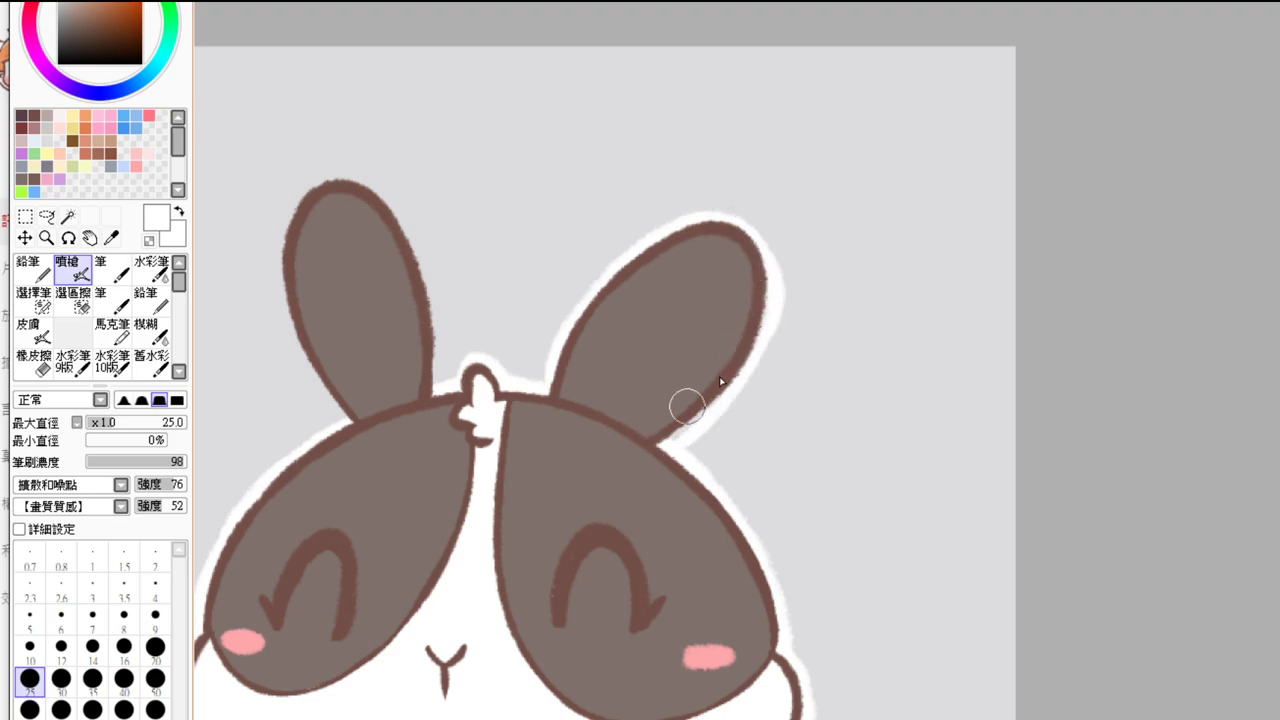
pyautogui.hotkey('ctrl', 'z')
pyautogui.moveTo(766, 305); pyautogui.dragTo(633, 437)
pyautogui.hotkey('ctrl', 'z')
pyautogui.moveTo(769, 318); pyautogui.dragTo(615, 430)
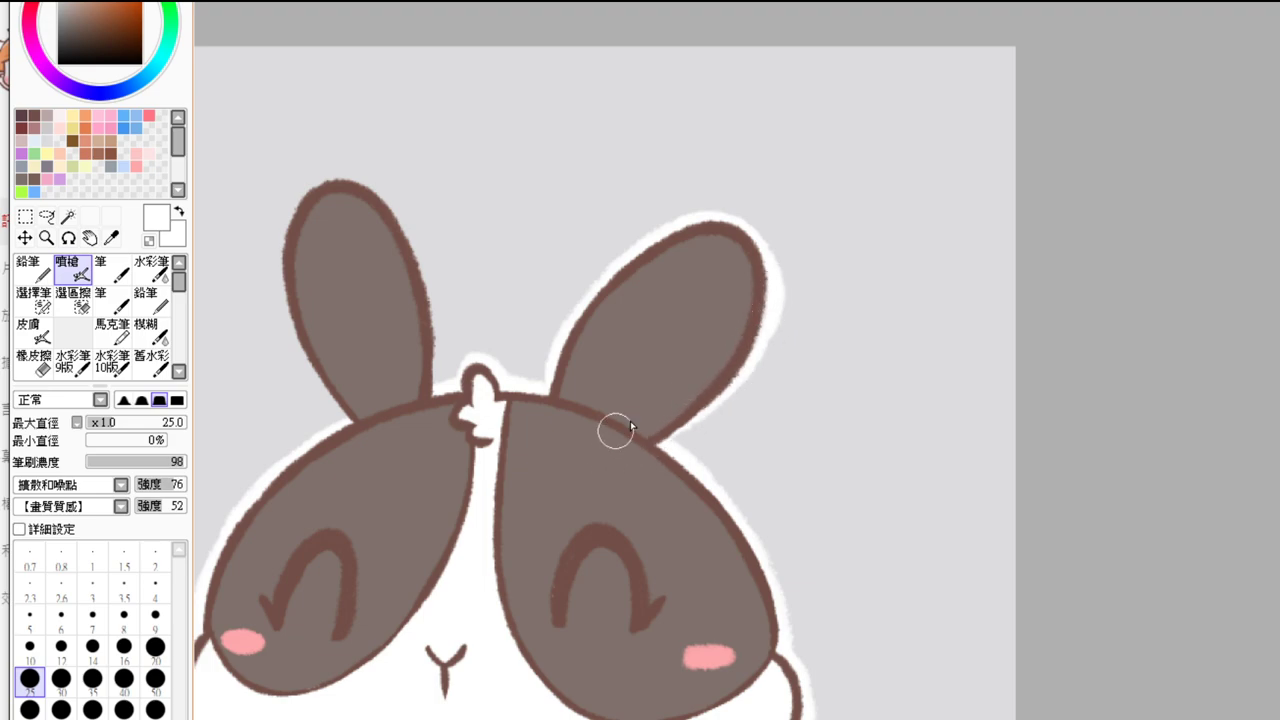
pyautogui.moveTo(759, 332); pyautogui.dragTo(637, 449)
# - Paint the white border around the smiling bunny's left ear down to the head, undoing and redrawing uneven strokes
pyautogui.moveTo(657, 386); pyautogui.dragTo(739, 509)
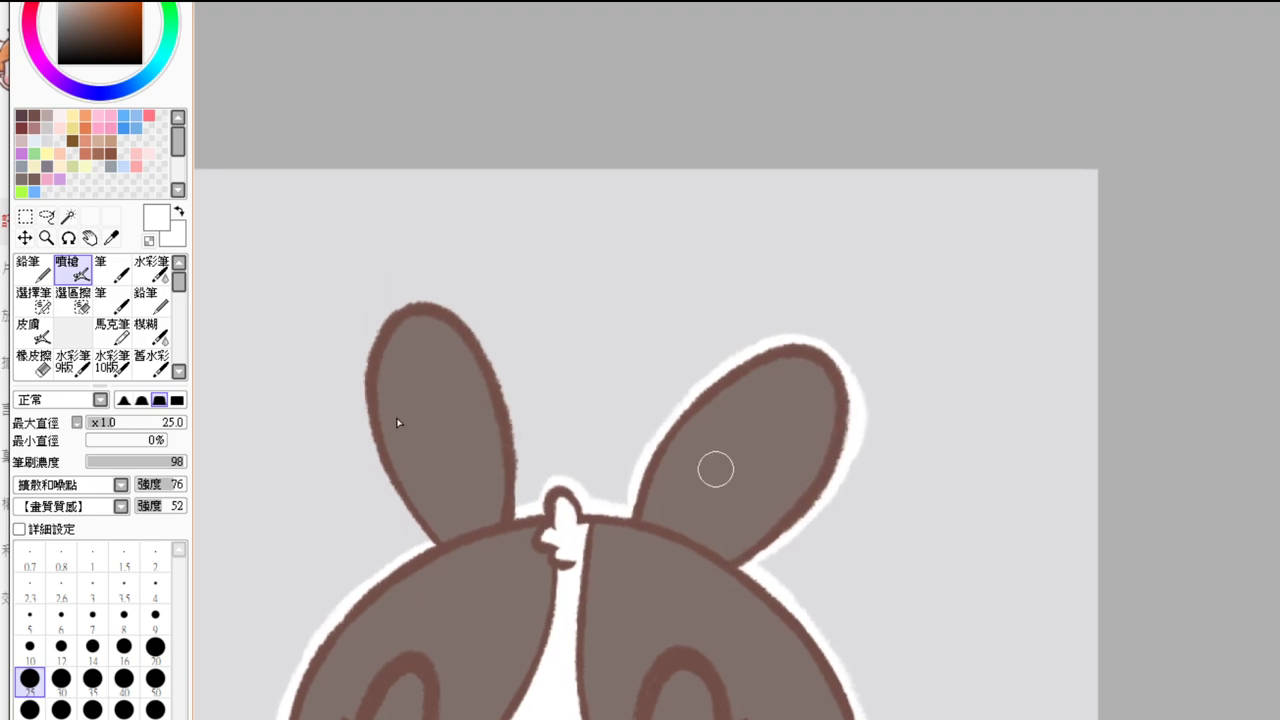
pyautogui.moveTo(399, 308)
pyautogui.mouseDown()
pyautogui.moveTo(378, 336)
pyautogui.moveTo(449, 534)
pyautogui.mouseUp()
pyautogui.hotkey('ctrl', 'z')
pyautogui.moveTo(400, 311); pyautogui.dragTo(395, 503)
pyautogui.moveTo(367, 438); pyautogui.dragTo(443, 543)
pyautogui.moveTo(377, 345); pyautogui.dragTo(462, 315)
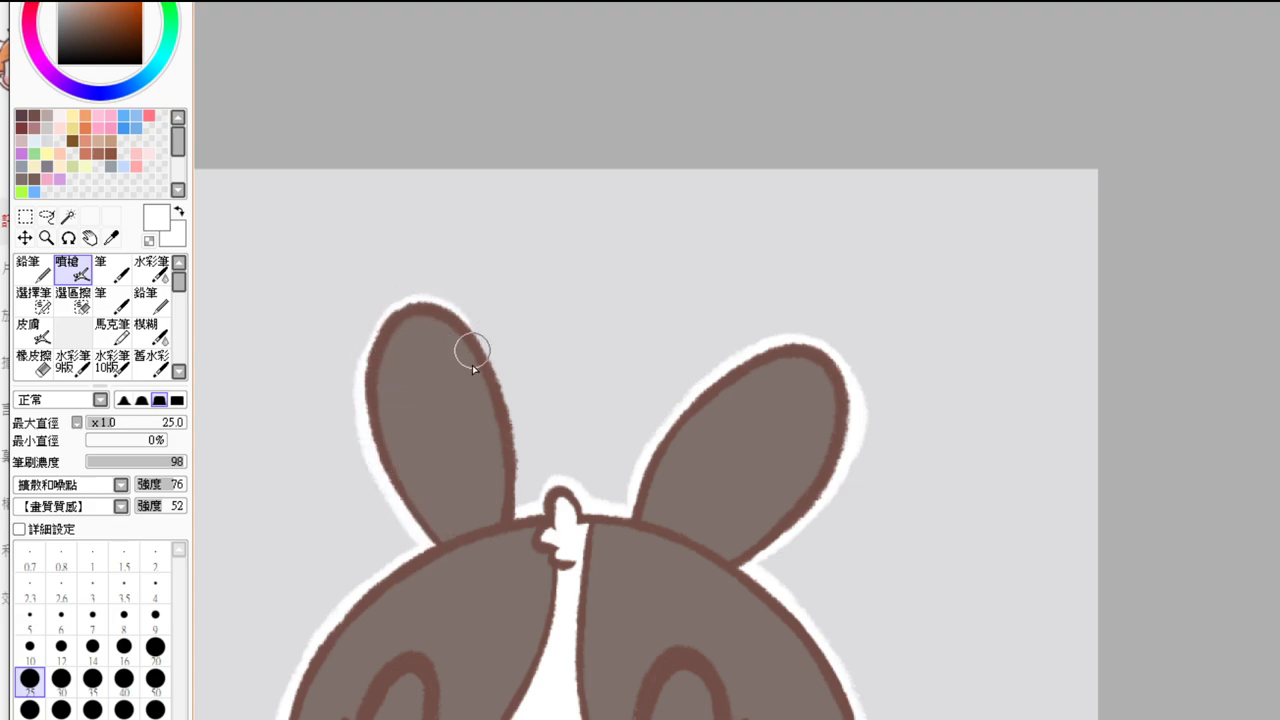
pyautogui.hotkey('ctrl', 'z')
pyautogui.moveTo(370, 368)
pyautogui.mouseDown()
pyautogui.moveTo(423, 299)
pyautogui.moveTo(479, 356)
pyautogui.moveTo(464, 322)
pyautogui.moveTo(517, 514)
pyautogui.mouseUp()
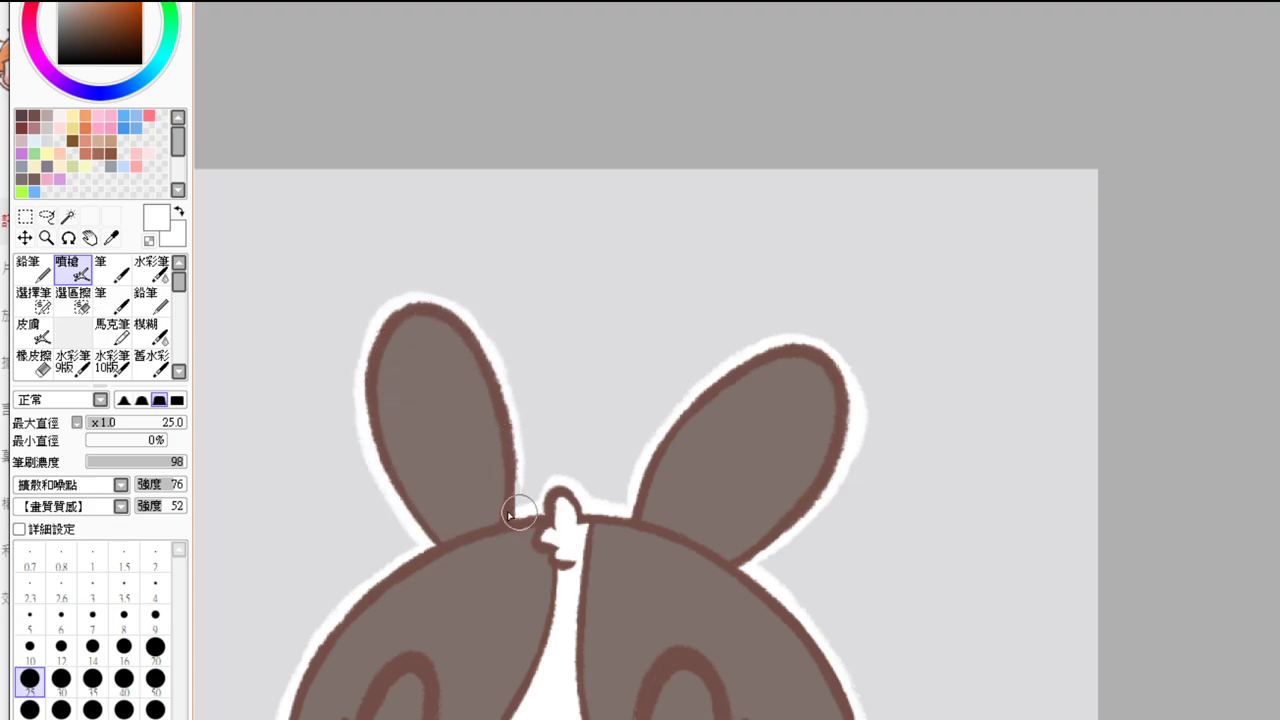
pyautogui.moveTo(490, 390); pyautogui.dragTo(528, 502)
pyautogui.hotkey('ctrl', 'z')
pyautogui.moveTo(500, 394); pyautogui.dragTo(514, 510)
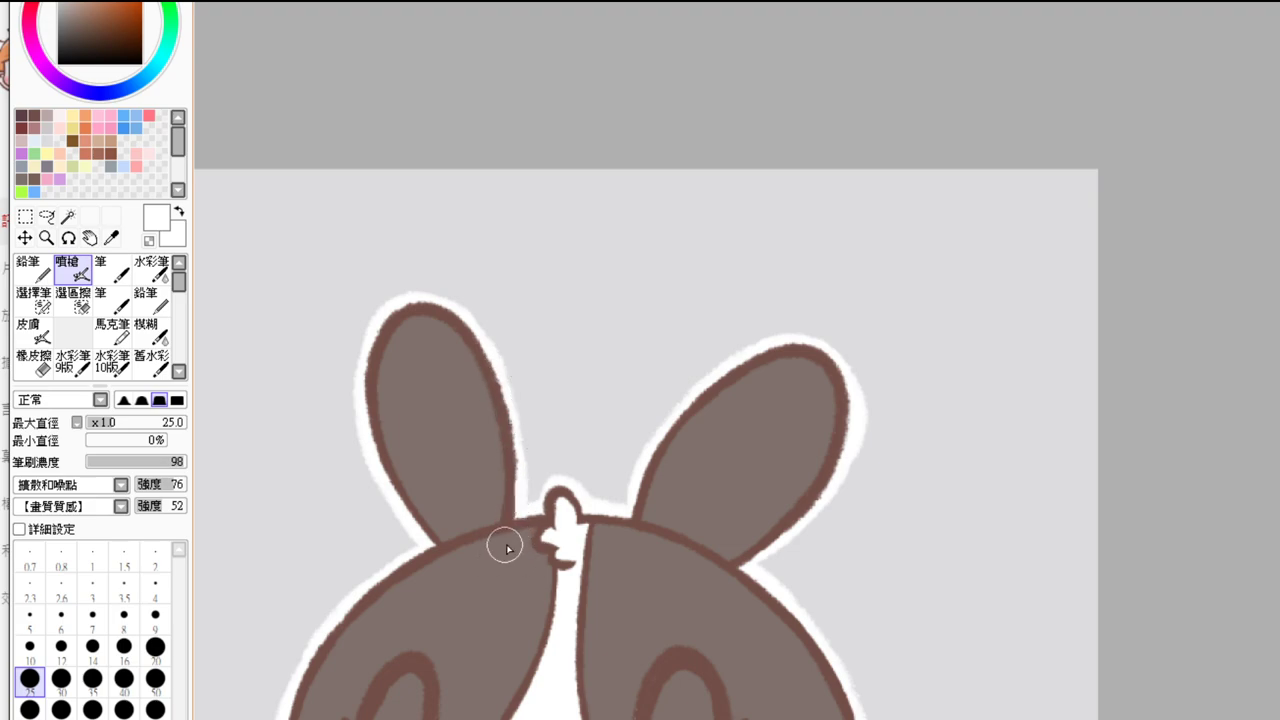
pyautogui.moveTo(496, 664); pyautogui.dragTo(504, 400)
pyautogui.moveTo(502, 515); pyautogui.dragTo(537, 303)
pyautogui.moveTo(515, 430); pyautogui.dragTo(520, 386)
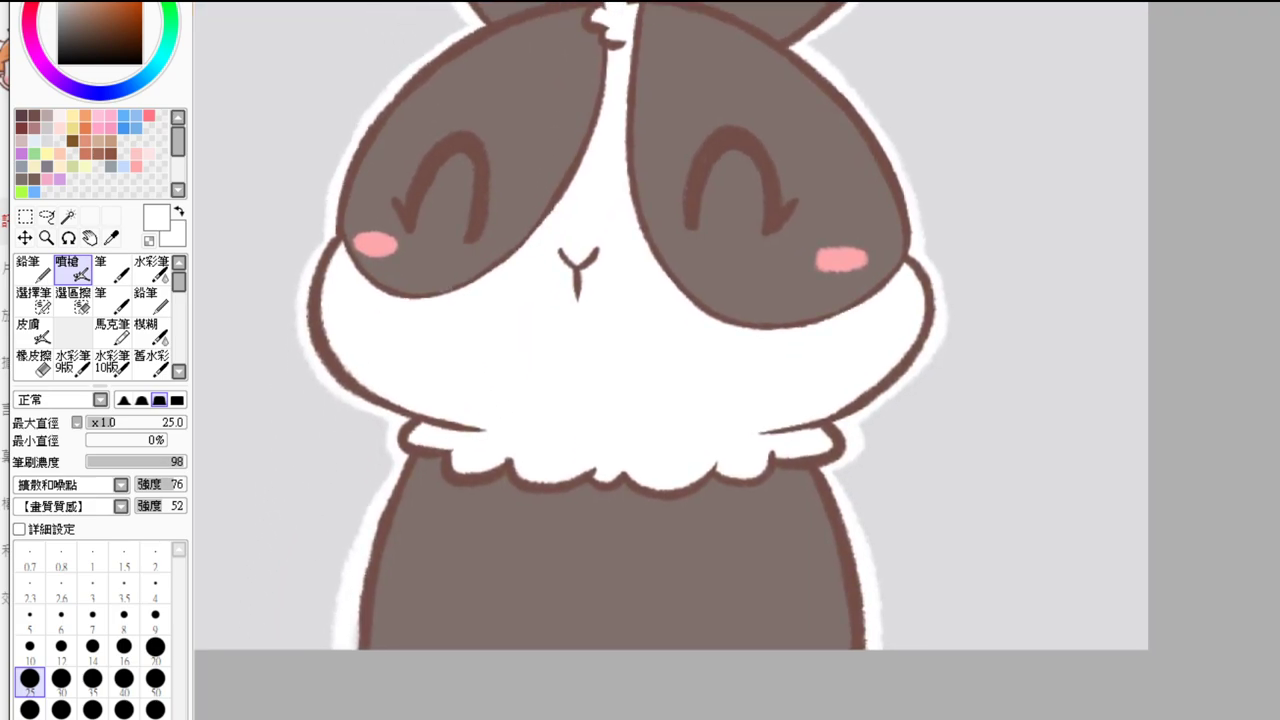
pyautogui.press('Home')
pyautogui.press('pageup')
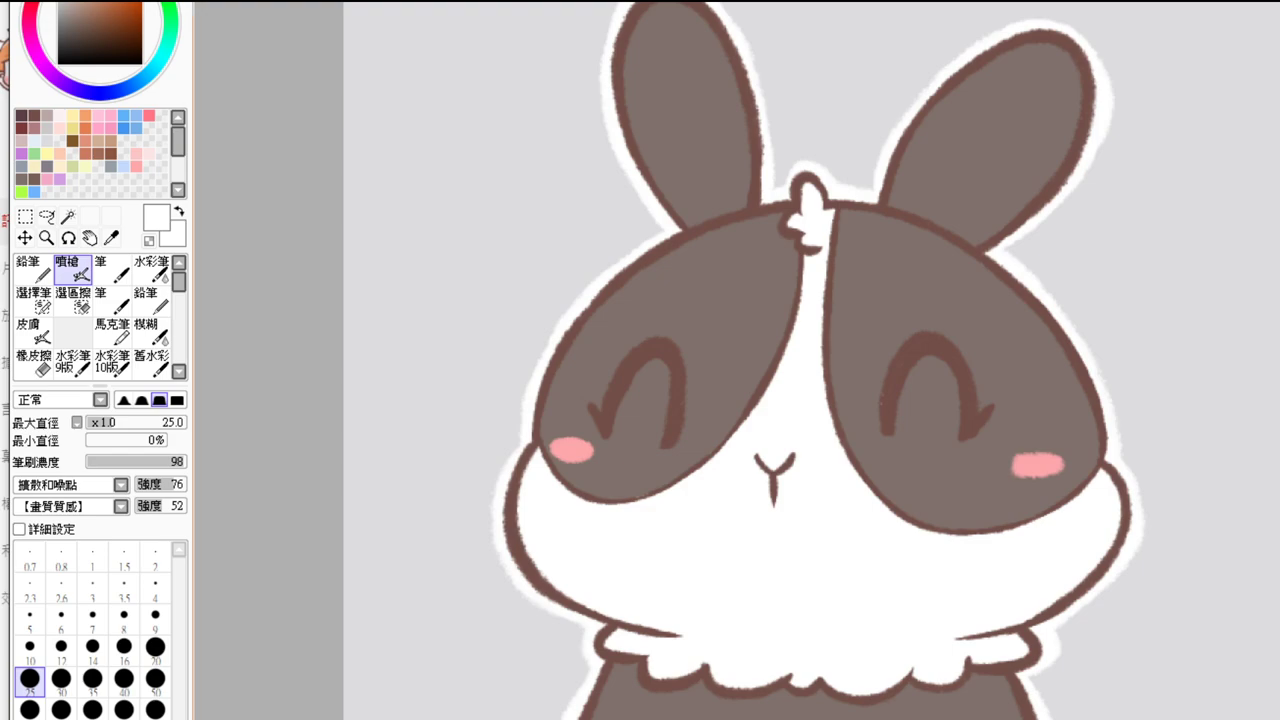
# - Paint the white border along the left side of the angry bunny's head from the ear to the flame, redrawing uneven strokes
pyautogui.moveTo(986, 435); pyautogui.dragTo(849, 400)
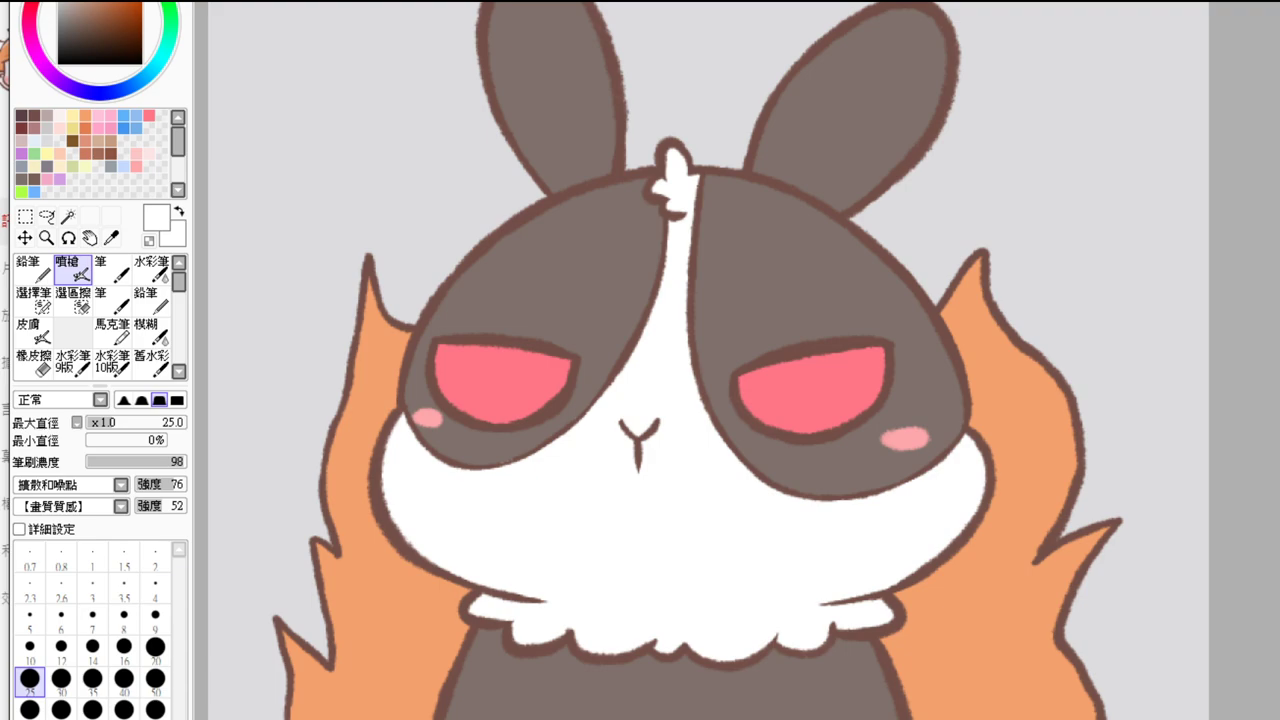
pyautogui.moveTo(793, 552); pyautogui.dragTo(863, 523)
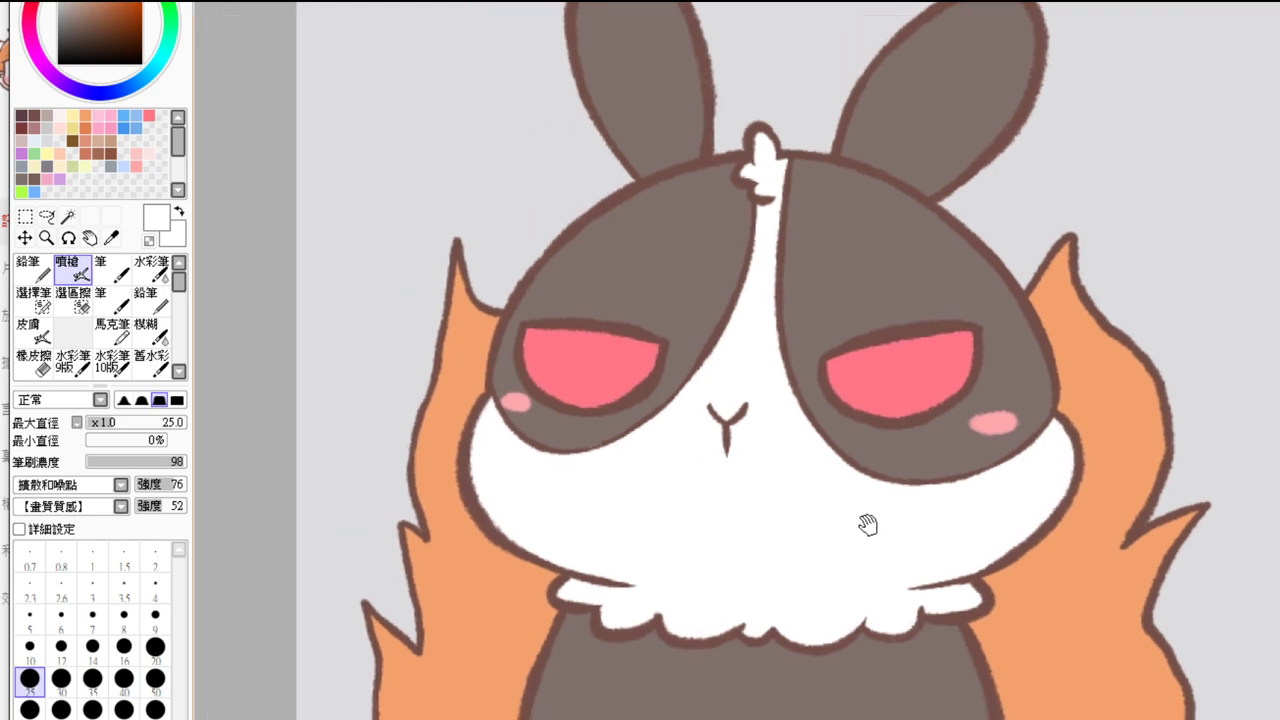
pyautogui.moveTo(634, 177); pyautogui.dragTo(488, 330)
pyautogui.hotkey('ctrl', 'z')
pyautogui.moveTo(641, 171); pyautogui.dragTo(486, 340)
pyautogui.hotkey('ctrl', 'z')
pyautogui.moveTo(627, 192)
pyautogui.mouseDown()
pyautogui.moveTo(553, 234)
pyautogui.moveTo(497, 340)
pyautogui.mouseUp()
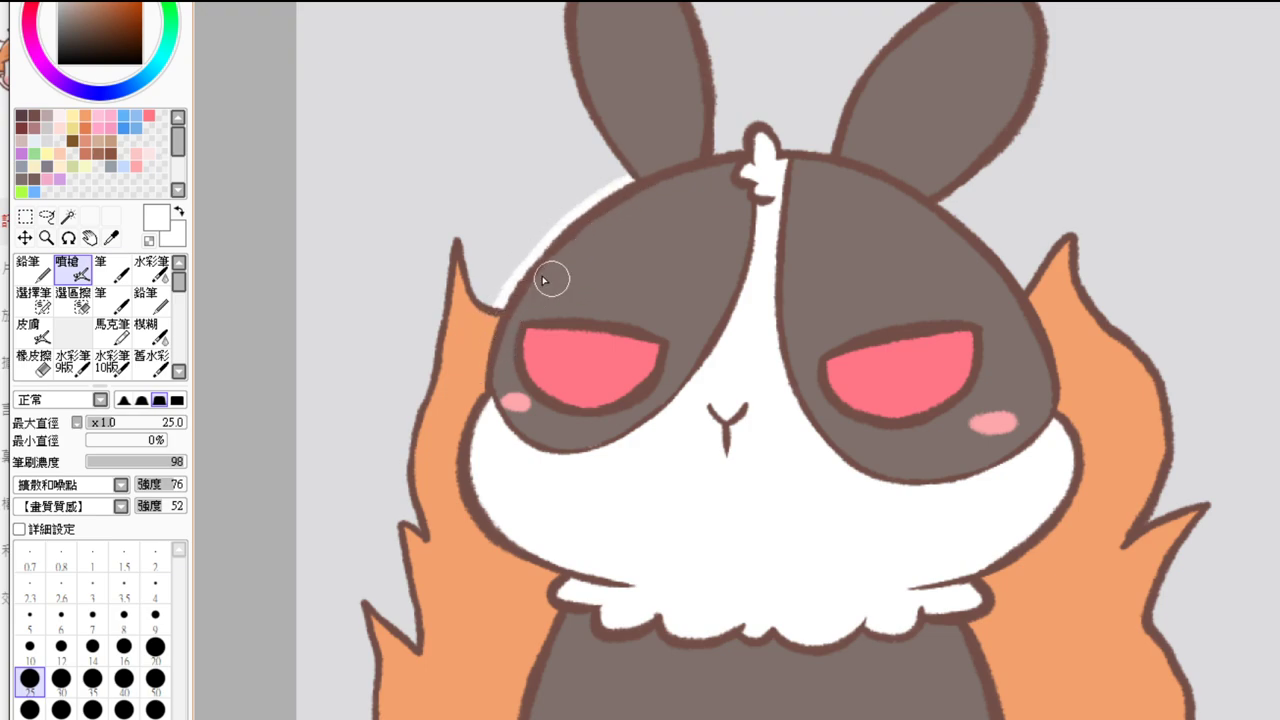
# - Paint the white border along the inner edge of the left flame's upper tip, undoing and redrawing the stroke until it fits
pyautogui.moveTo(458, 238); pyautogui.dragTo(503, 320)
pyautogui.hotkey('ctrl', 'z')
pyautogui.moveTo(460, 240); pyautogui.dragTo(502, 314)
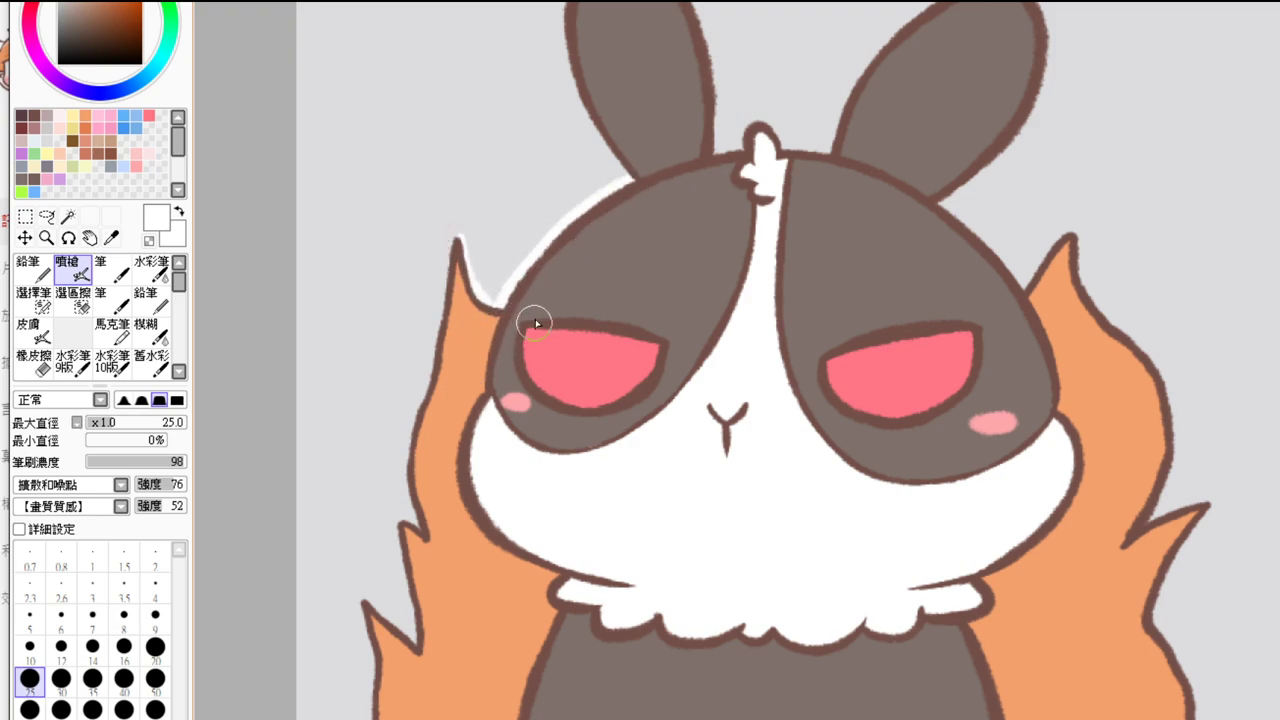
pyautogui.hotkey('ctrl', 'z')
pyautogui.moveTo(457, 238); pyautogui.dragTo(522, 314)
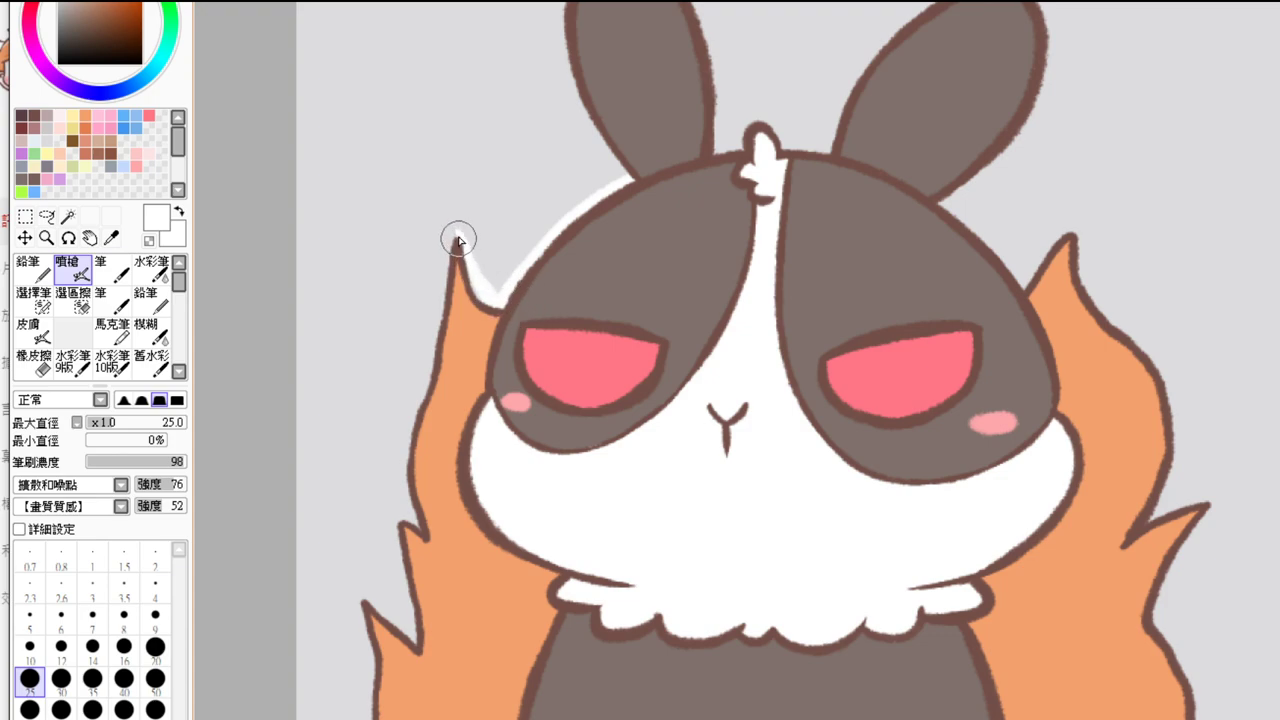
# - Paint the white border down the left flame's jagged outer edge to the bottom of the canvas
pyautogui.moveTo(457, 238)
pyautogui.mouseDown()
pyautogui.moveTo(427, 382)
pyautogui.moveTo(433, 331)
pyautogui.moveTo(451, 348)
pyautogui.moveTo(440, 293)
pyautogui.moveTo(402, 510)
pyautogui.moveTo(433, 318)
pyautogui.moveTo(413, 525)
pyautogui.mouseUp()
pyautogui.hotkey('ctrl', 'z')
pyautogui.moveTo(434, 325); pyautogui.dragTo(405, 520)
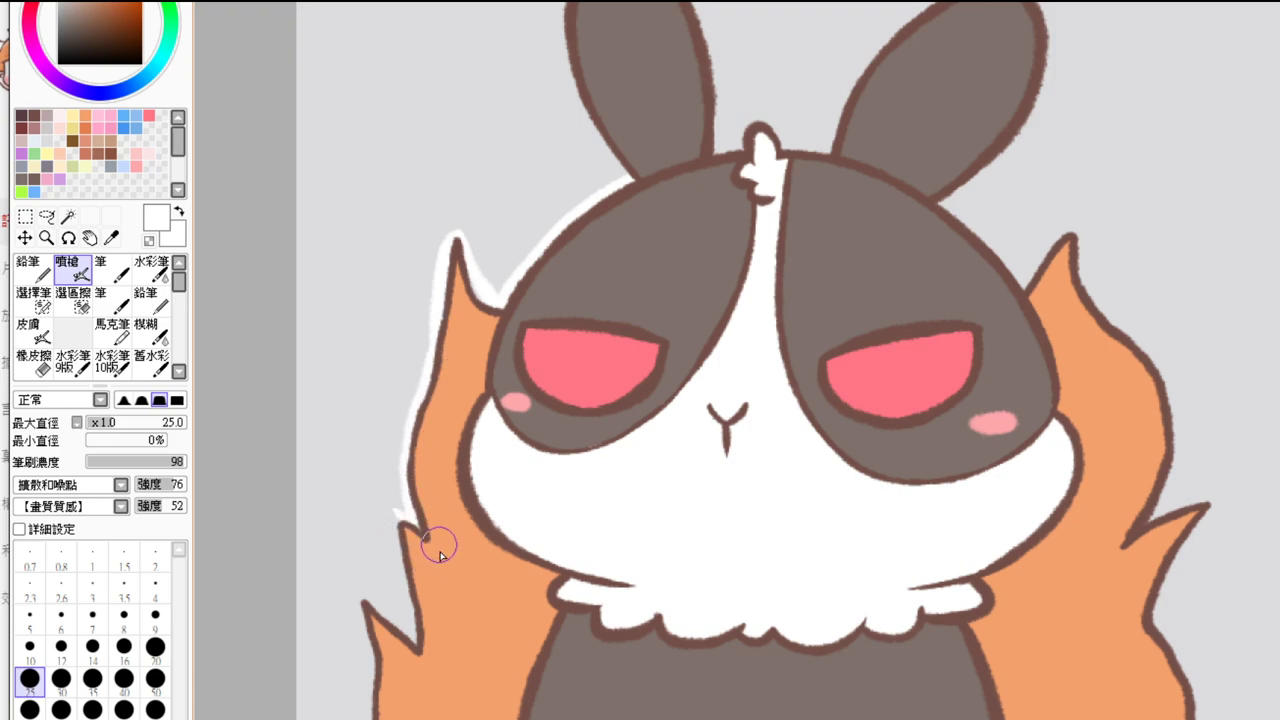
pyautogui.moveTo(389, 528); pyautogui.dragTo(414, 596)
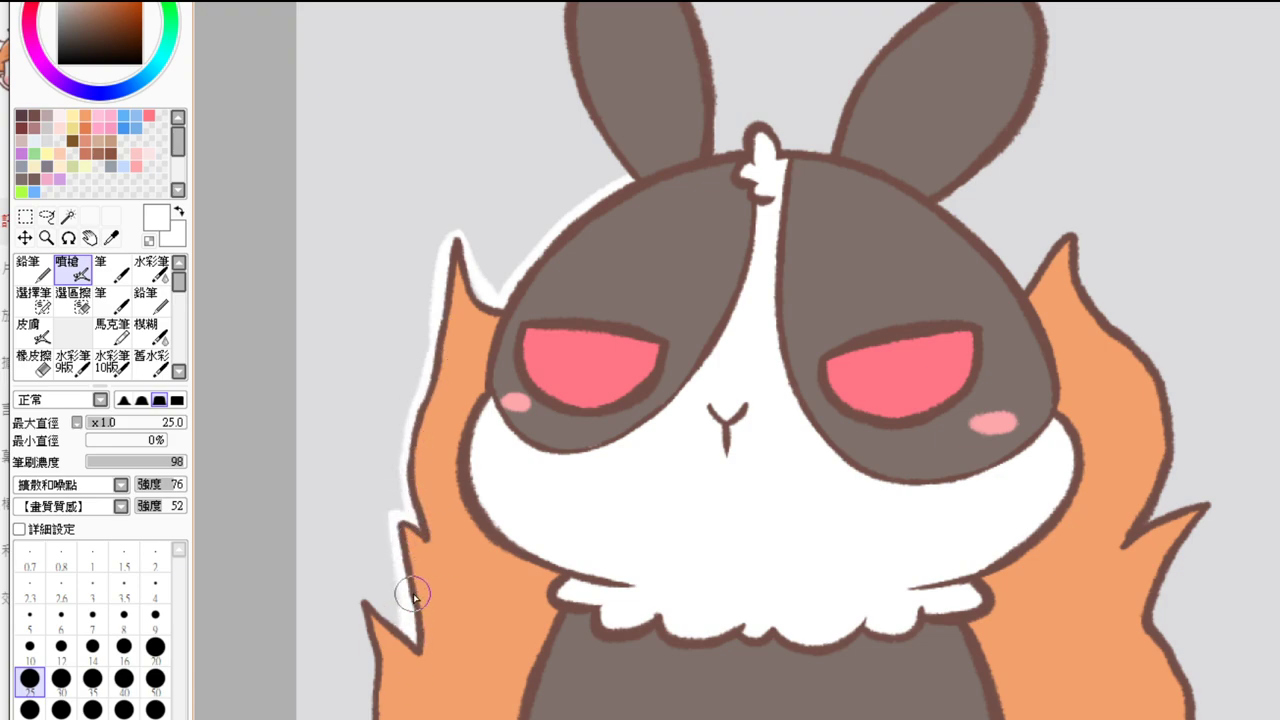
pyautogui.scroll(-3, 480, 523)
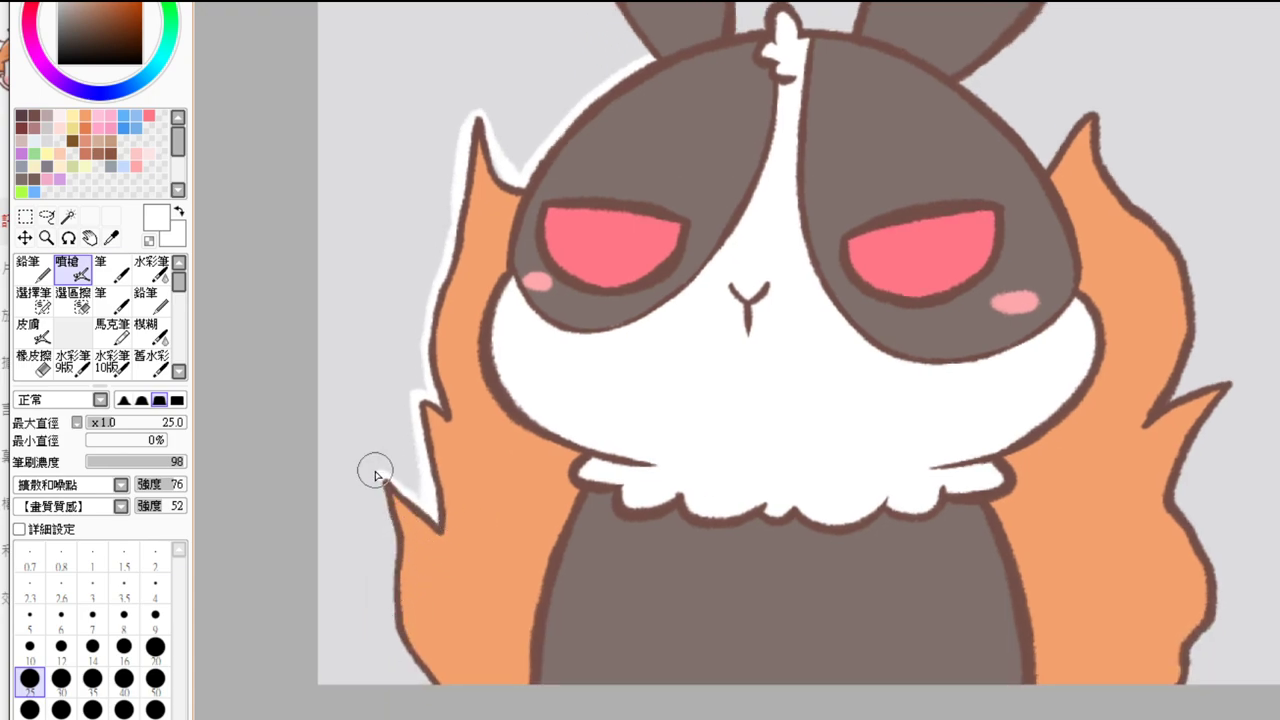
pyautogui.moveTo(380, 480)
pyautogui.mouseDown()
pyautogui.moveTo(420, 692)
pyautogui.moveTo(421, 662)
pyautogui.mouseUp()
# - Paint the white border along the right side of the angry bunny's head from the ear to the flame, redrawing uneven strokes
pyautogui.moveTo(598, 452); pyautogui.dragTo(476, 672)
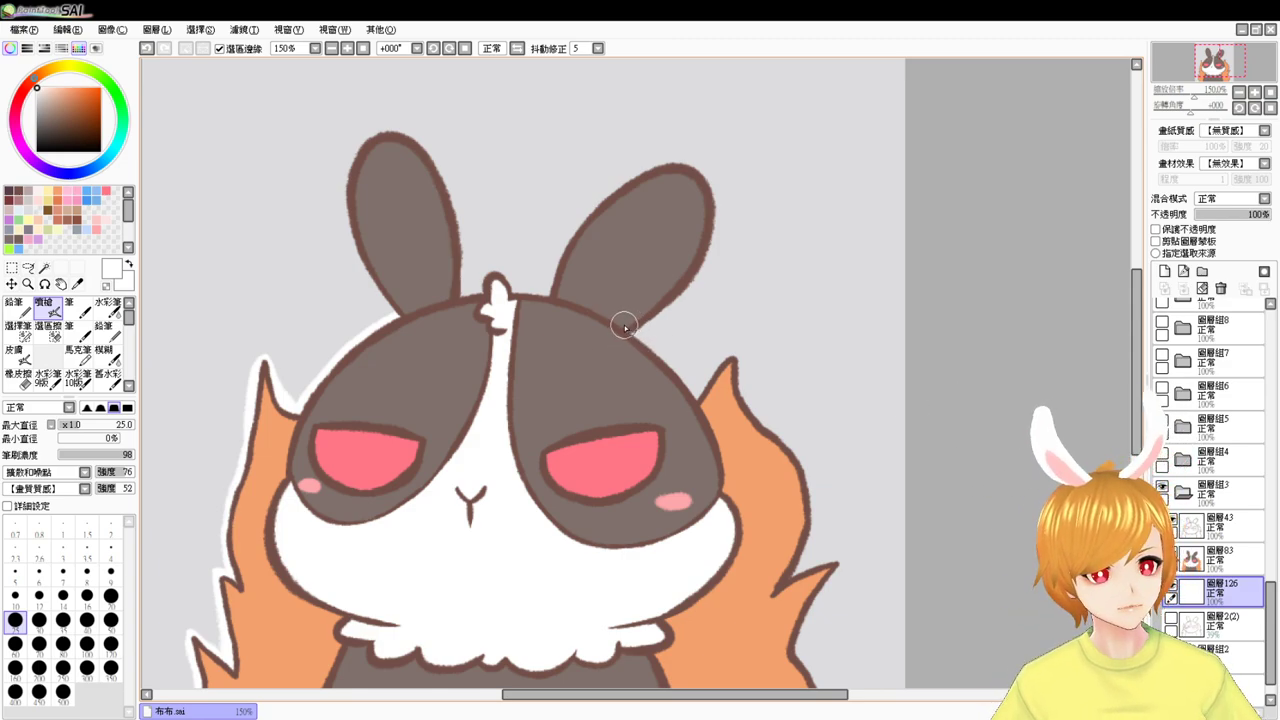
pyautogui.moveTo(624, 326); pyautogui.dragTo(690, 393)
pyautogui.hotkey('ctrl', 'z')
pyautogui.moveTo(617, 325); pyautogui.dragTo(689, 389)
pyautogui.hotkey('ctrl', 'z')
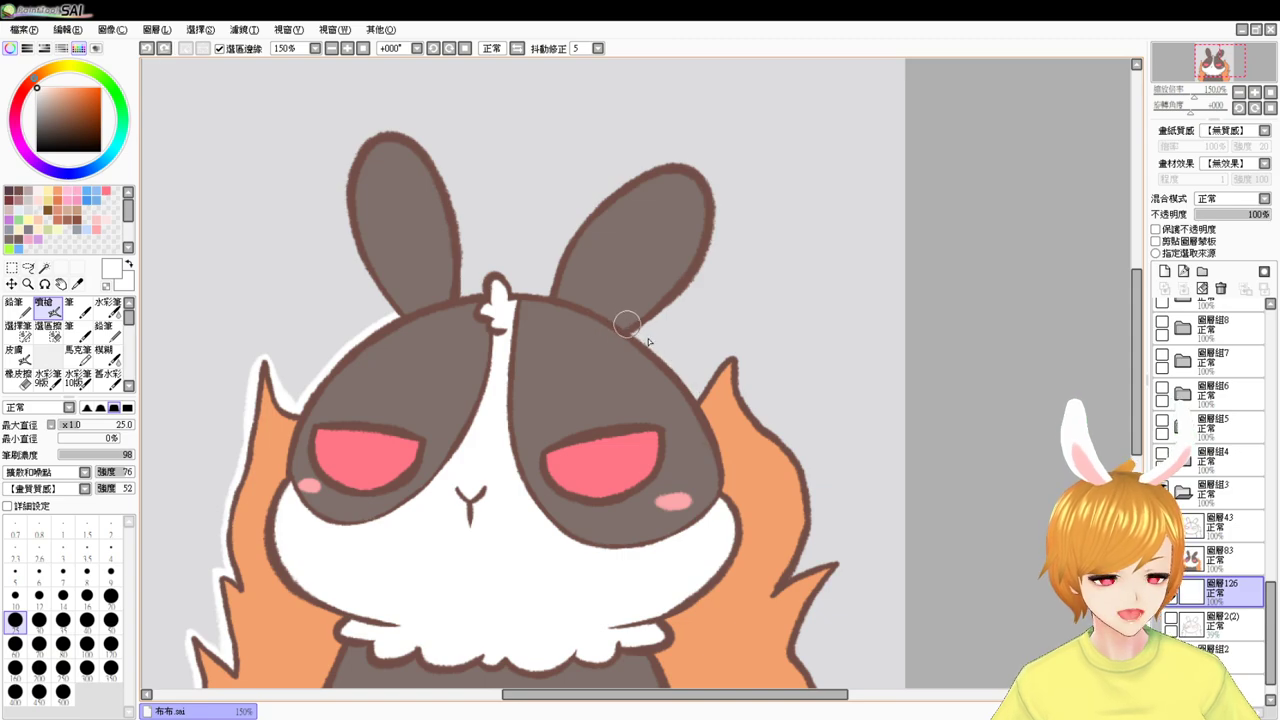
pyautogui.hotkey('ctrl', 'z')
pyautogui.moveTo(625, 324)
pyautogui.mouseDown()
pyautogui.moveTo(698, 395)
pyautogui.moveTo(731, 451)
pyautogui.mouseUp()
pyautogui.hotkey('ctrl', 'z')
pyautogui.moveTo(627, 323); pyautogui.dragTo(724, 451)
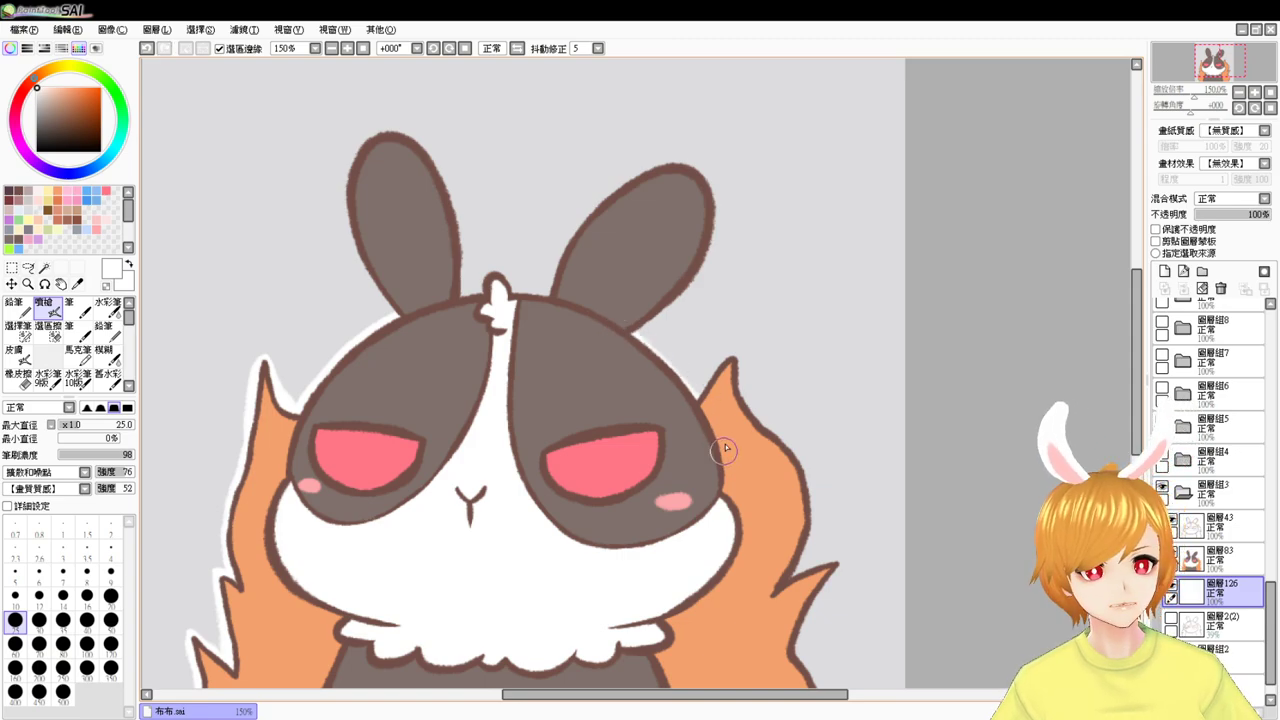
pyautogui.hotkey('ctrl', 'z')
pyautogui.hotkey('ctrl', 'z')
pyautogui.moveTo(622, 332)
pyautogui.mouseDown()
pyautogui.moveTo(718, 445)
pyautogui.moveTo(664, 358)
pyautogui.moveTo(726, 450)
pyautogui.mouseUp()
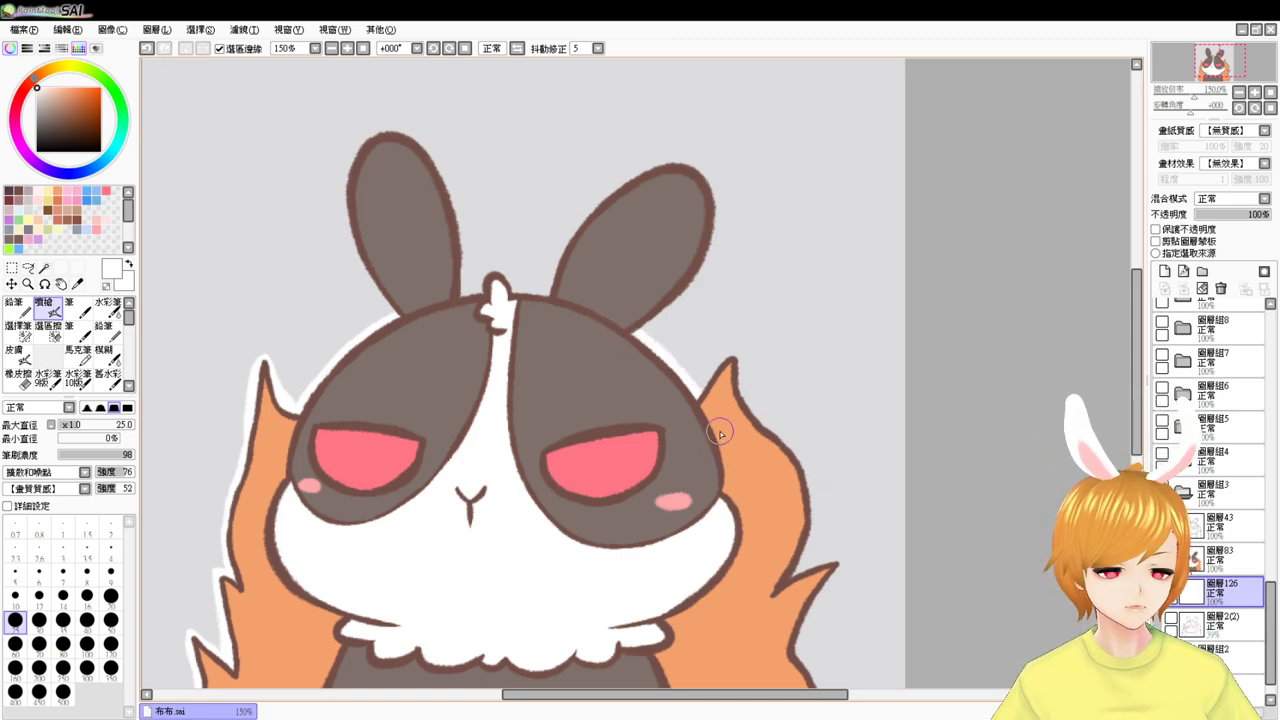
# - Paint the white border around the right flame's upper tip and down its outer edge to the bottom of the canvas
pyautogui.moveTo(696, 401); pyautogui.dragTo(734, 361)
pyautogui.hotkey('ctrl', 'z')
pyautogui.moveTo(696, 401)
pyautogui.mouseDown()
pyautogui.moveTo(725, 358)
pyautogui.moveTo(742, 390)
pyautogui.mouseUp()
pyautogui.moveTo(795, 493); pyautogui.dragTo(767, 413)
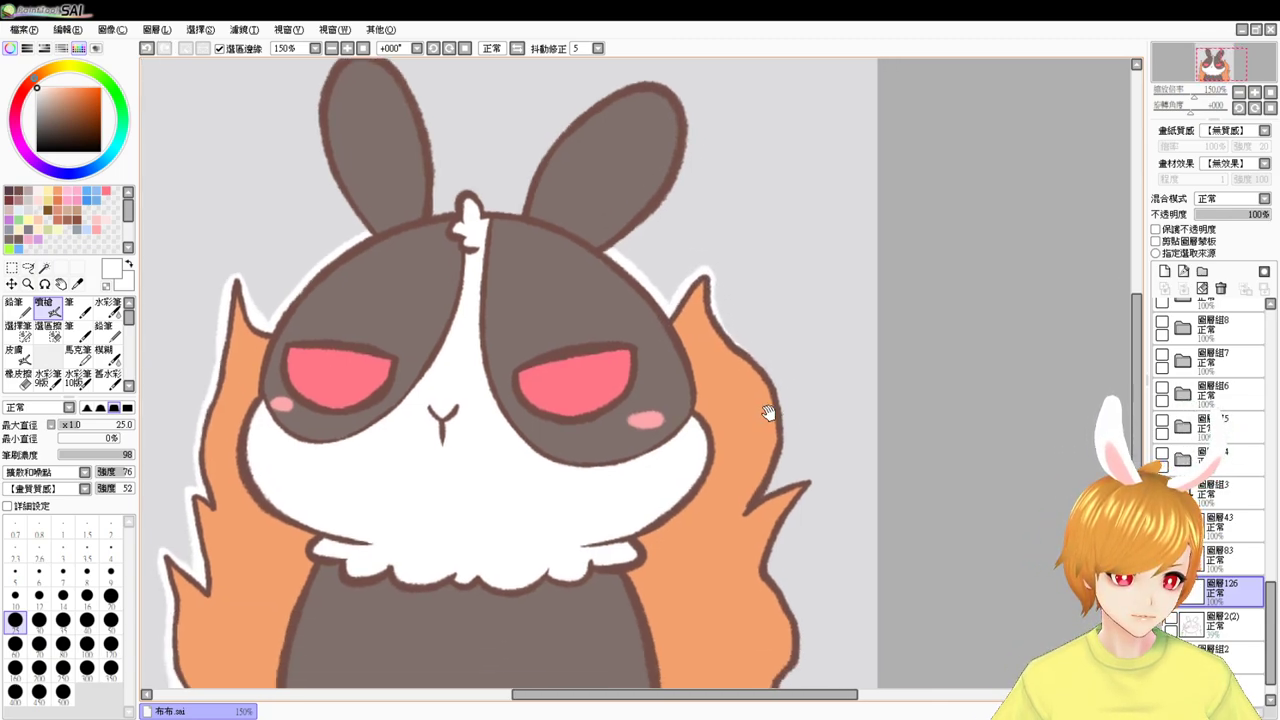
pyautogui.moveTo(734, 312)
pyautogui.mouseDown()
pyautogui.moveTo(780, 387)
pyautogui.moveTo(755, 505)
pyautogui.mouseUp()
pyautogui.moveTo(828, 548); pyautogui.dragTo(810, 440)
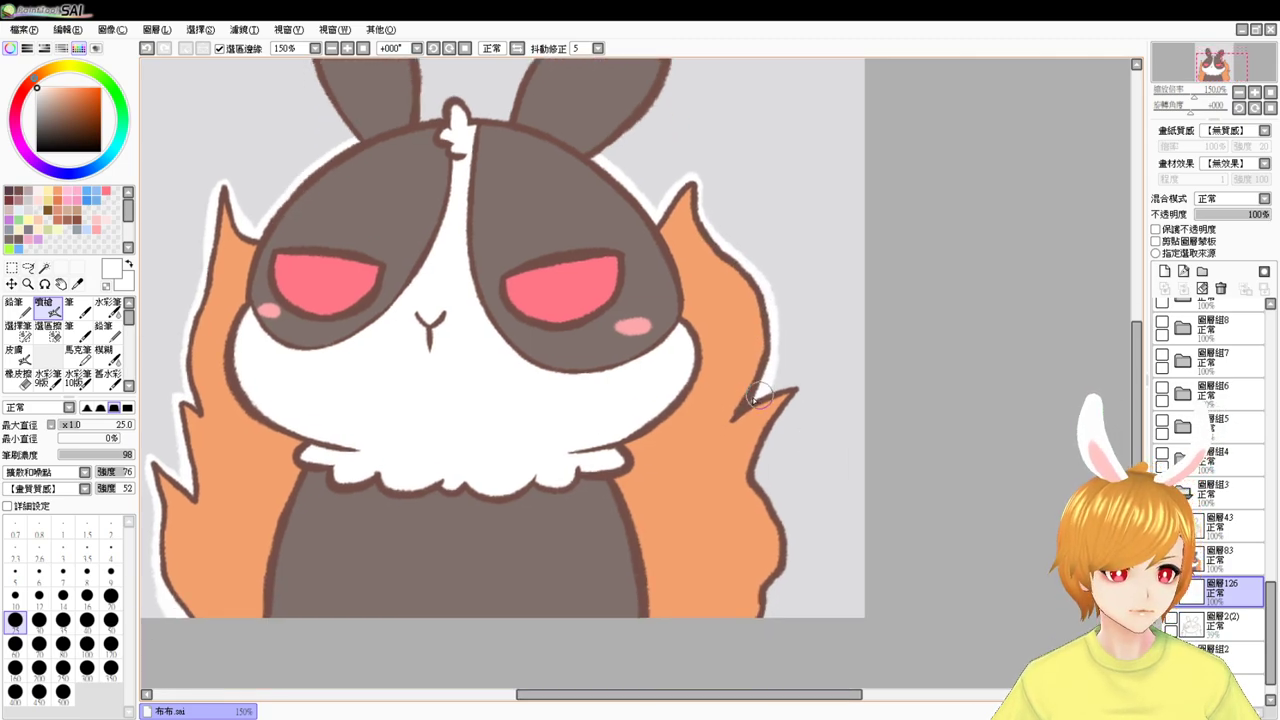
pyautogui.moveTo(768, 398)
pyautogui.mouseDown()
pyautogui.moveTo(801, 390)
pyautogui.moveTo(773, 431)
pyautogui.moveTo(766, 491)
pyautogui.moveTo(776, 429)
pyautogui.moveTo(752, 478)
pyautogui.moveTo(786, 519)
pyautogui.moveTo(760, 458)
pyautogui.moveTo(793, 554)
pyautogui.moveTo(766, 596)
pyautogui.moveTo(781, 583)
pyautogui.moveTo(770, 612)
pyautogui.mouseUp()
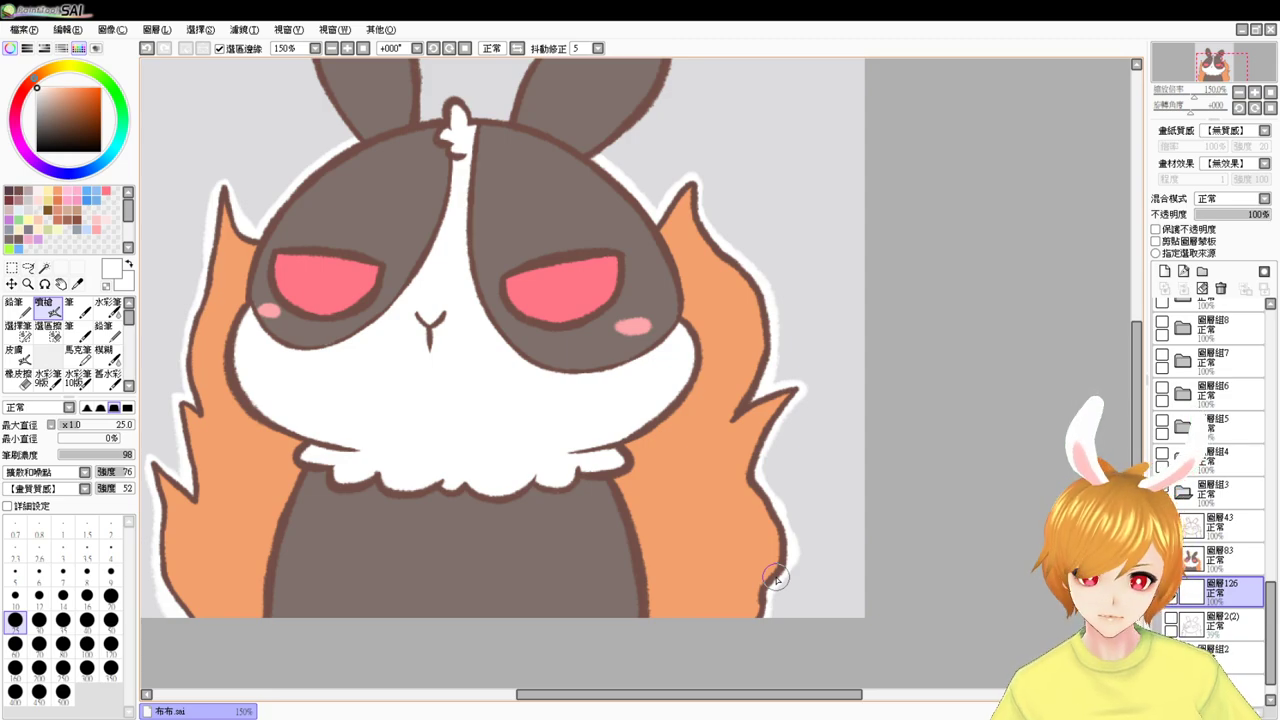
# - Paint the white border down the outer edge of the angry bunny's left ear to the head, redrawing the first stroke
pyautogui.scroll(1, 762, 467)
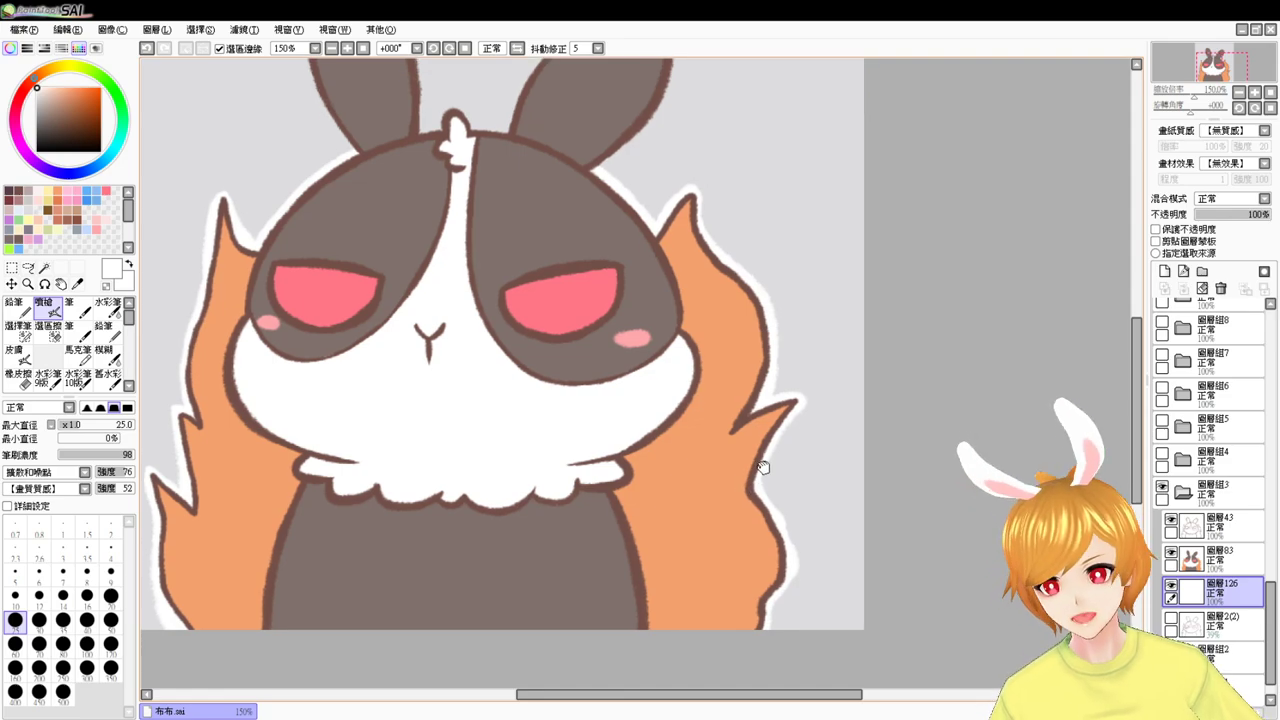
pyautogui.scroll(5, 762, 467)
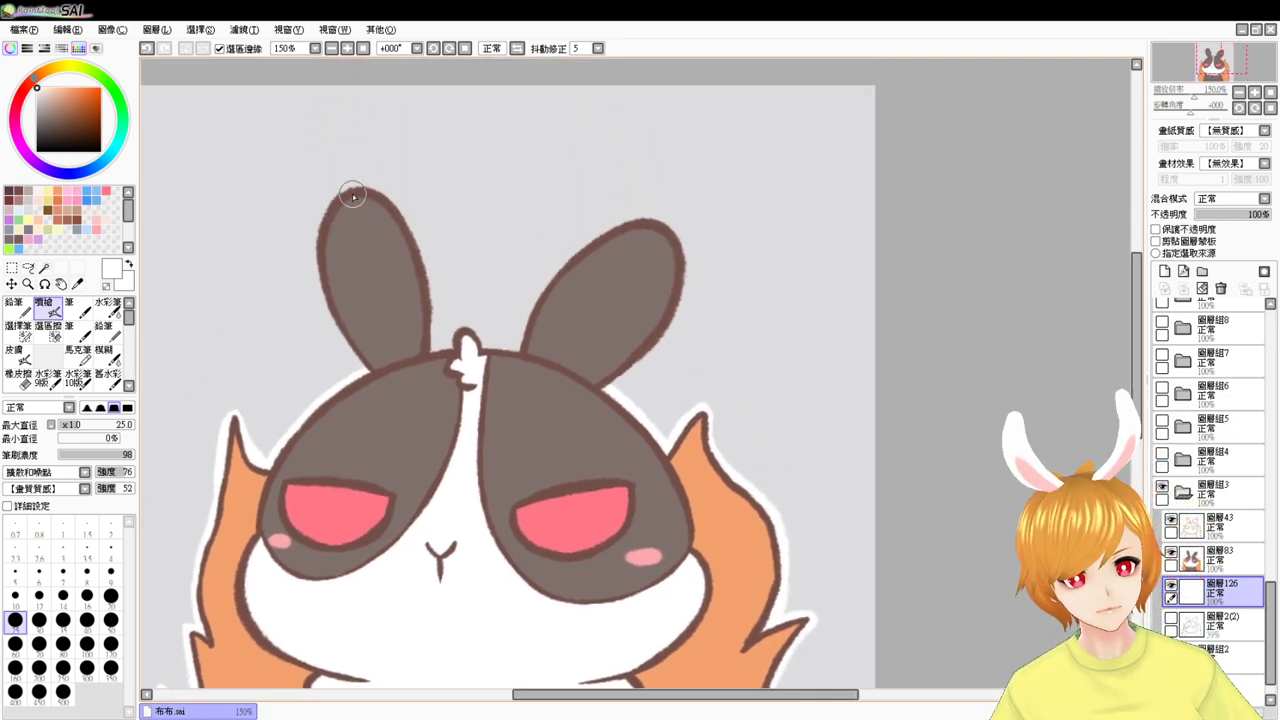
pyautogui.moveTo(346, 200); pyautogui.dragTo(360, 373)
pyautogui.hotkey('ctrl', 'z')
pyautogui.moveTo(350, 190)
pyautogui.mouseDown()
pyautogui.moveTo(324, 306)
pyautogui.moveTo(391, 357)
pyautogui.mouseUp()
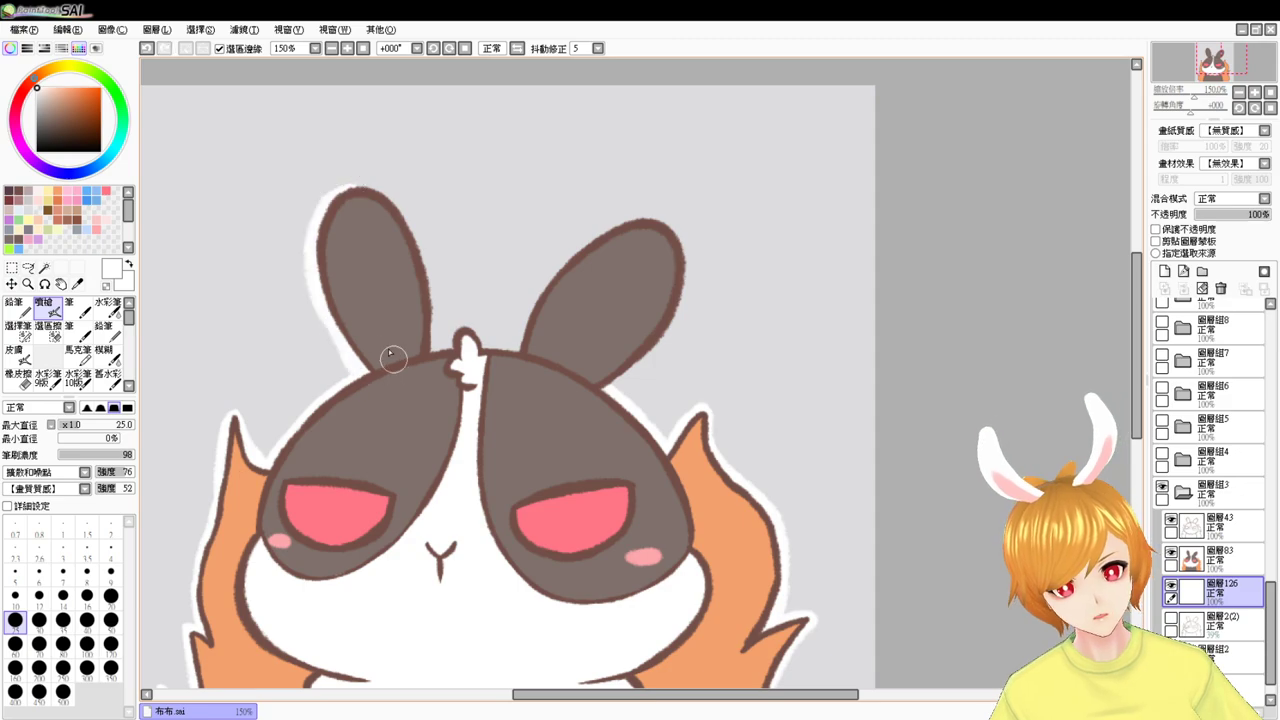
# - Paint the white border over the left ear's tip and down its inner edge, undoing and redrawing uneven strokes
pyautogui.moveTo(345, 193); pyautogui.dragTo(411, 243)
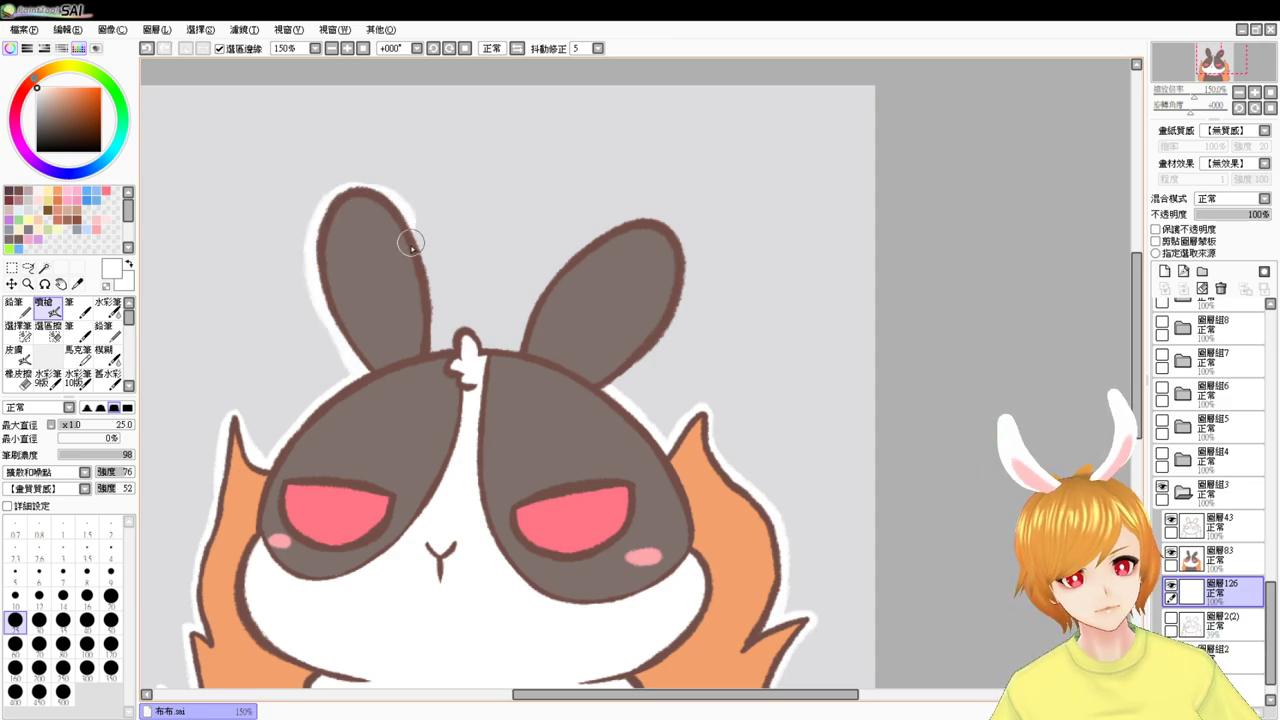
pyautogui.hotkey('ctrl', 'z')
pyautogui.moveTo(341, 191)
pyautogui.mouseDown()
pyautogui.moveTo(391, 212)
pyautogui.moveTo(415, 260)
pyautogui.mouseUp()
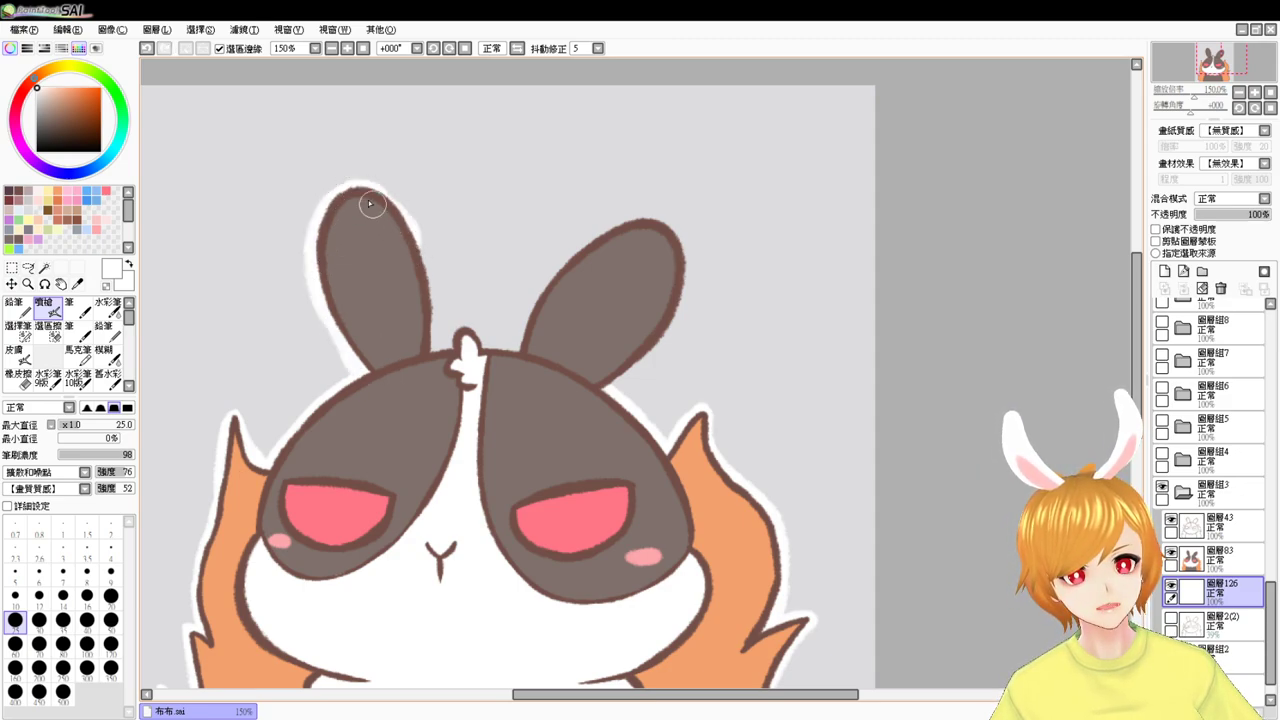
pyautogui.hotkey('ctrl', 'z')
pyautogui.moveTo(366, 189); pyautogui.dragTo(413, 252)
pyautogui.hotkey('ctrl', 'z')
pyautogui.moveTo(369, 187)
pyautogui.mouseDown()
pyautogui.moveTo(422, 258)
pyautogui.moveTo(433, 341)
pyautogui.mouseUp()
pyautogui.hotkey('ctrl', 'z')
pyautogui.moveTo(394, 206); pyautogui.dragTo(436, 353)
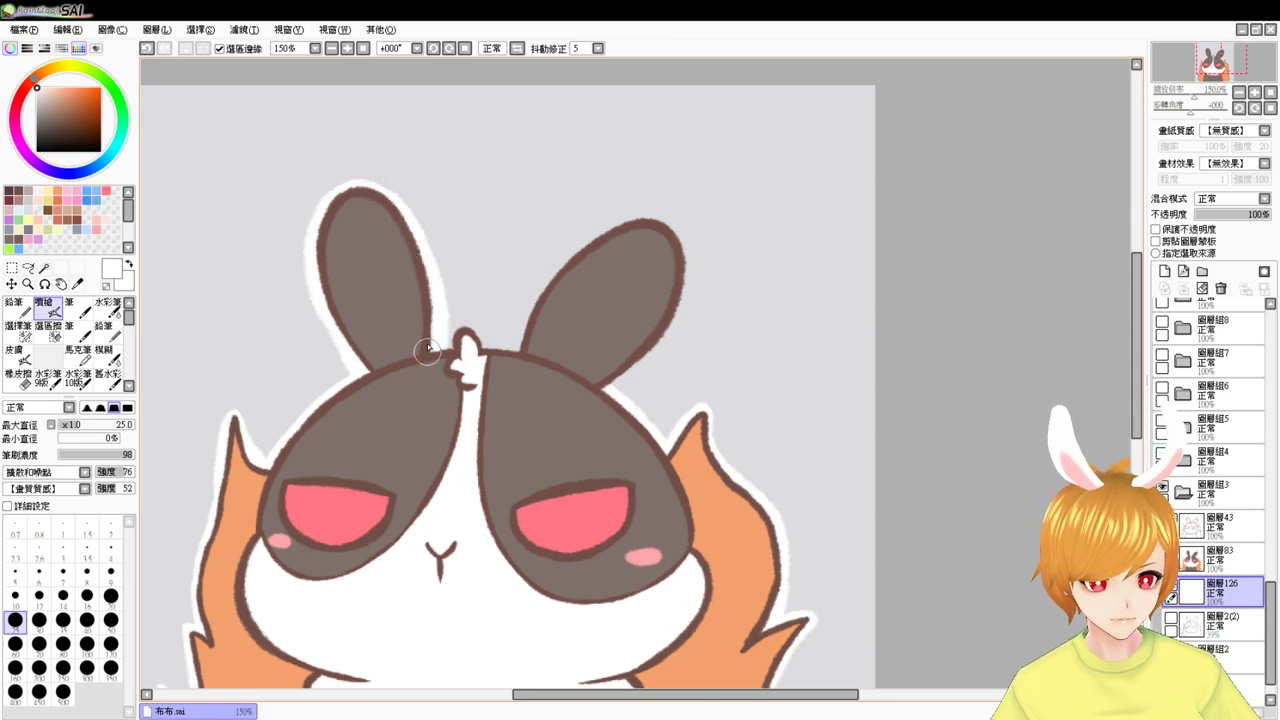
# - Paint the white border across the hair tuft and along the upper edge of the angry bunny's right ear, undoing uneven strokes
pyautogui.hotkey('ctrl', 'z')
pyautogui.moveTo(412, 230)
pyautogui.mouseDown()
pyautogui.moveTo(430, 330)
pyautogui.moveTo(520, 350)
pyautogui.moveTo(492, 355)
pyautogui.moveTo(578, 255)
pyautogui.mouseUp()
pyautogui.hotkey('ctrl', 'z')
pyautogui.moveTo(513, 350)
pyautogui.mouseDown()
pyautogui.moveTo(564, 266)
pyautogui.moveTo(523, 322)
pyautogui.moveTo(567, 264)
pyautogui.moveTo(603, 257)
pyautogui.moveTo(643, 209)
pyautogui.moveTo(652, 248)
pyautogui.mouseUp()
pyautogui.hotkey('ctrl', 'z')
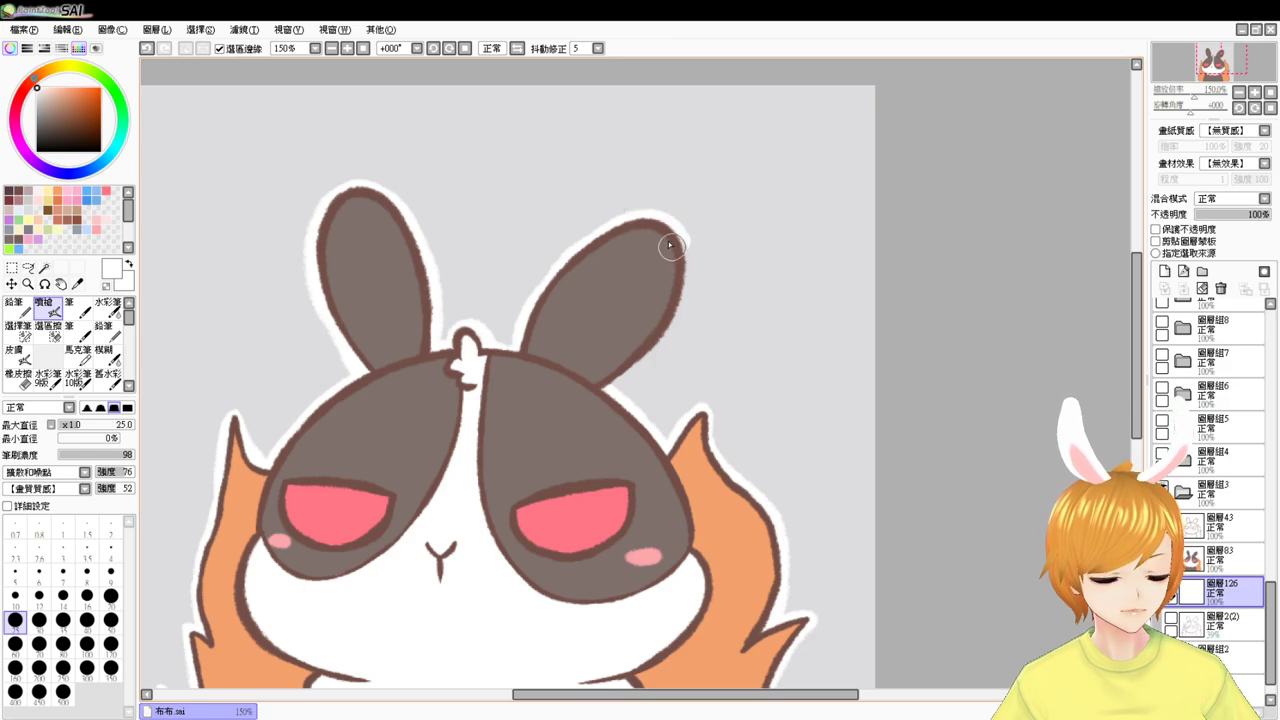
# - Paint the white border around the right ear's tip and down its outer edge to the head, undoing and redrawing uneven strokes
pyautogui.hotkey('ctrl', 'z')
pyautogui.moveTo(645, 217); pyautogui.dragTo(689, 258)
pyautogui.hotkey('ctrl', 'z')
pyautogui.moveTo(640, 214); pyautogui.dragTo(687, 290)
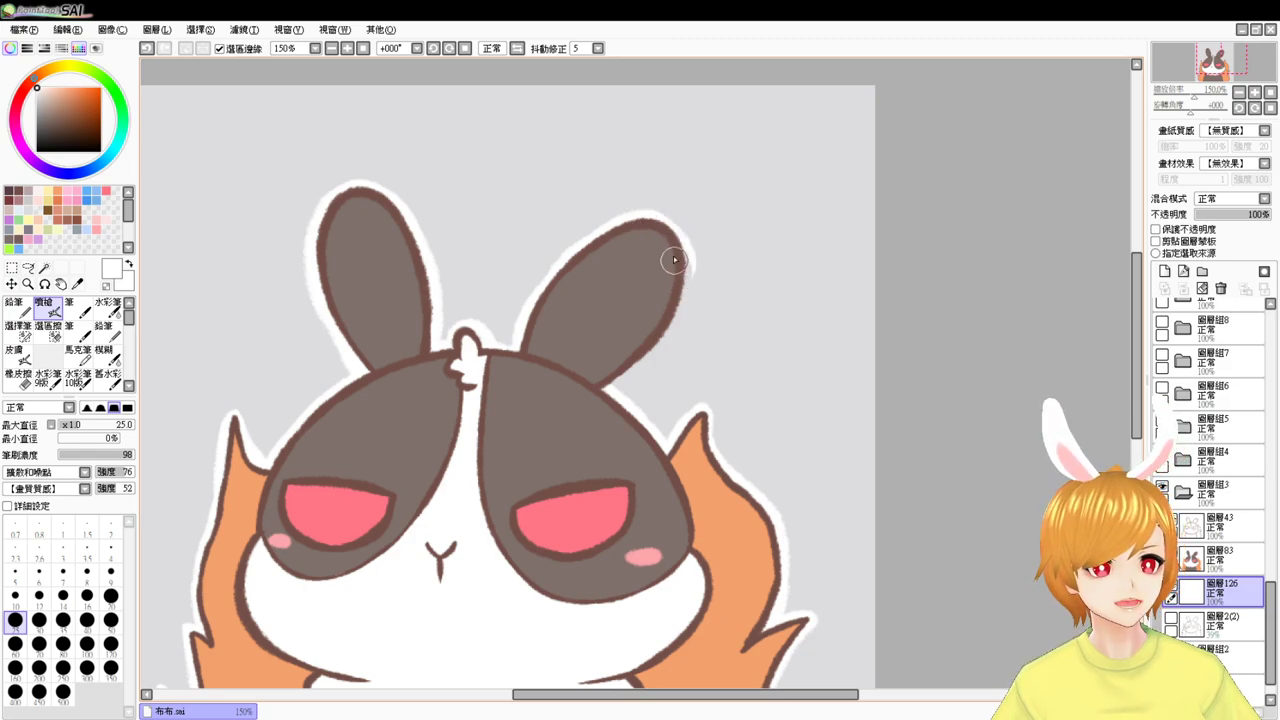
pyautogui.hotkey('ctrl', 'z')
pyautogui.hotkey('ctrl', 'y')
pyautogui.hotkey('ctrl', 'z')
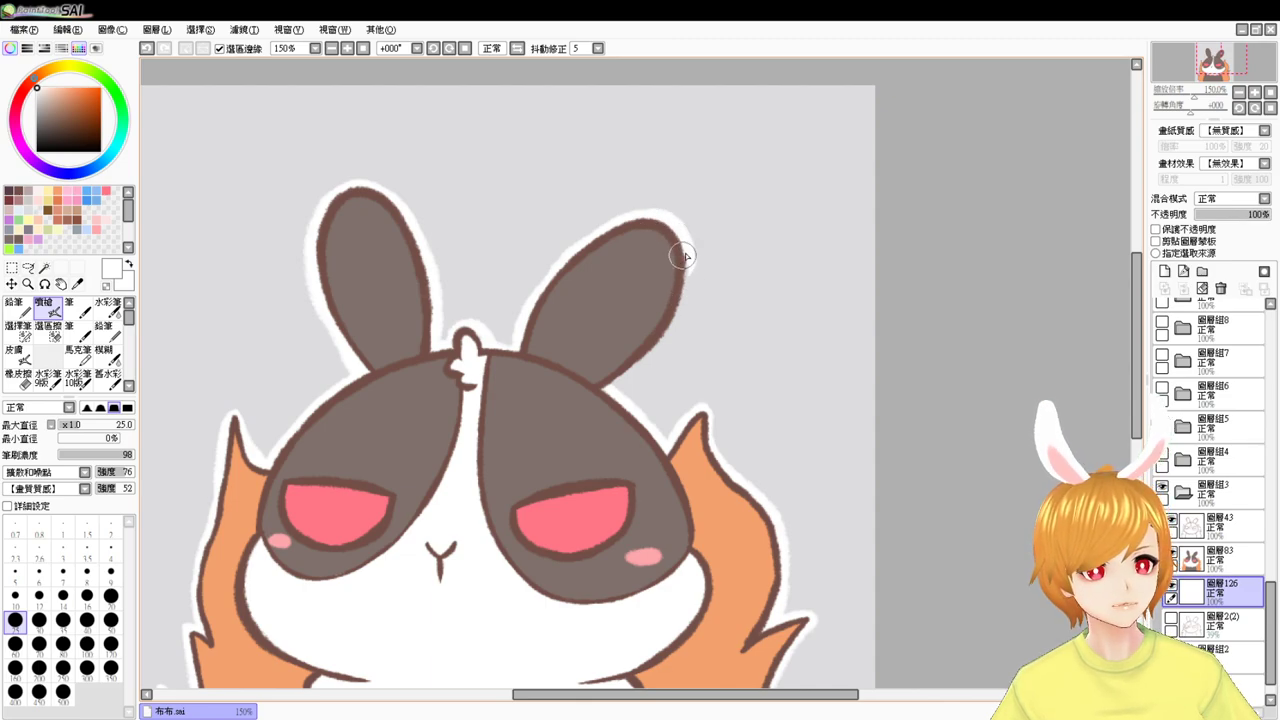
pyautogui.moveTo(682, 256); pyautogui.dragTo(645, 351)
pyautogui.hotkey('ctrl', 'z')
pyautogui.moveTo(684, 250); pyautogui.dragTo(607, 377)
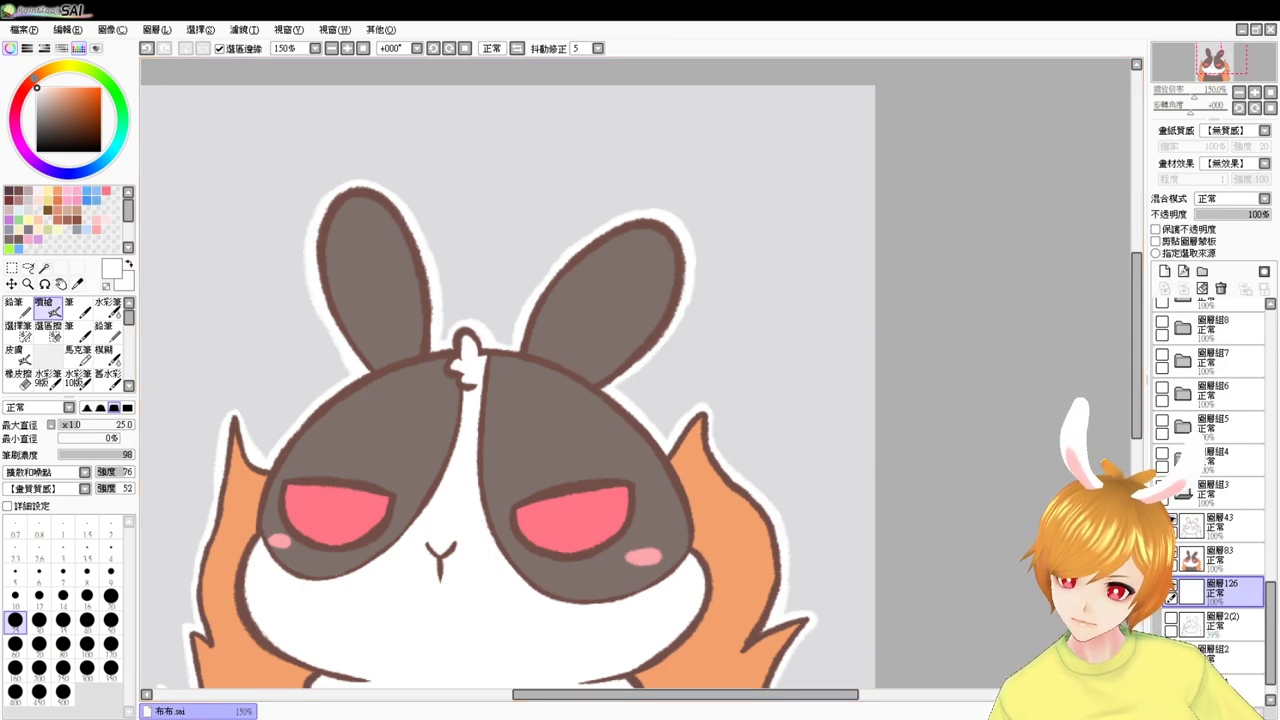
pyautogui.hotkey('alt', 'Tab')
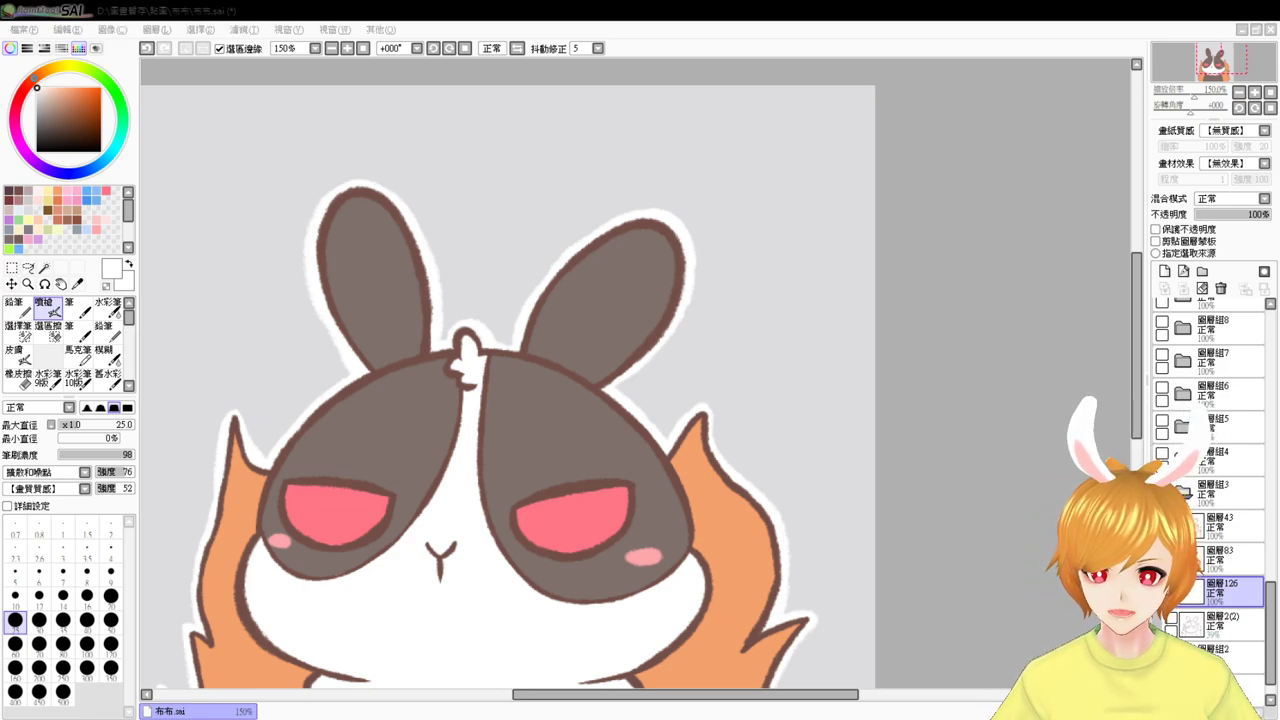
pyautogui.click(933, 631)
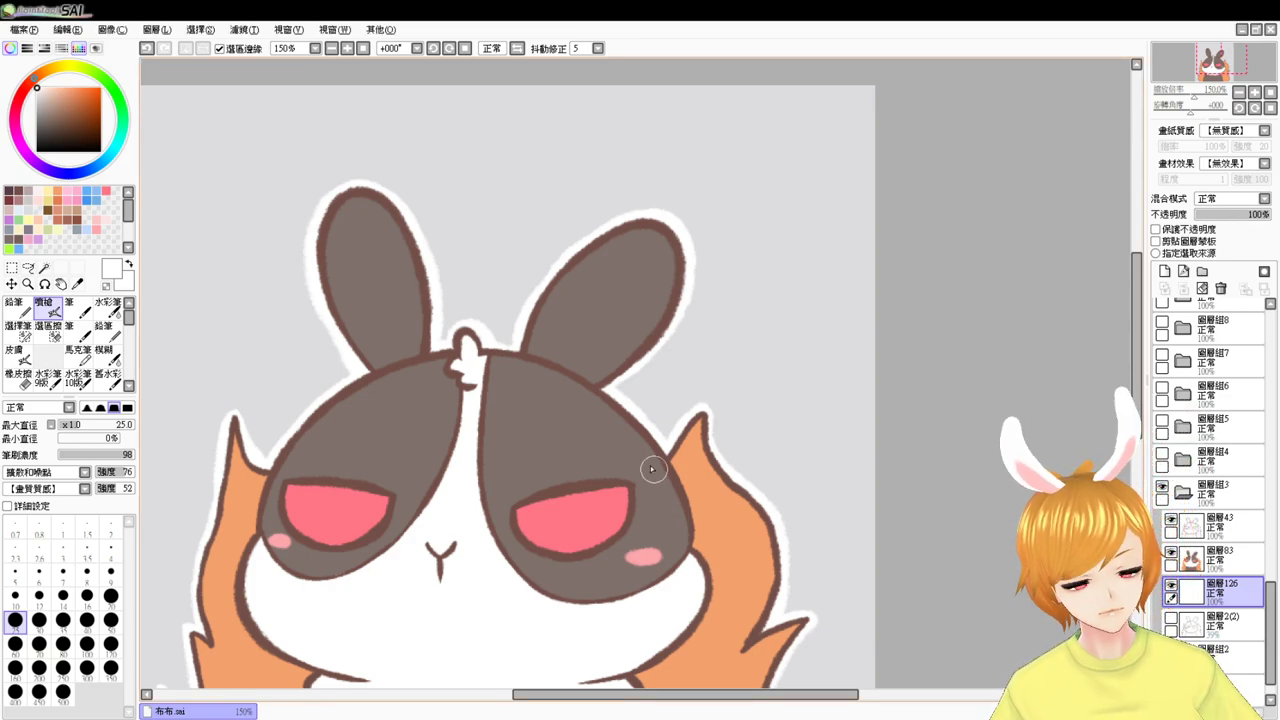
# - Collapse and hide the angry bunny's layer group 圖層組3, and show and expand the crying bunny's group 圖層組4
pyautogui.moveTo(650, 465); pyautogui.dragTo(622, 472)
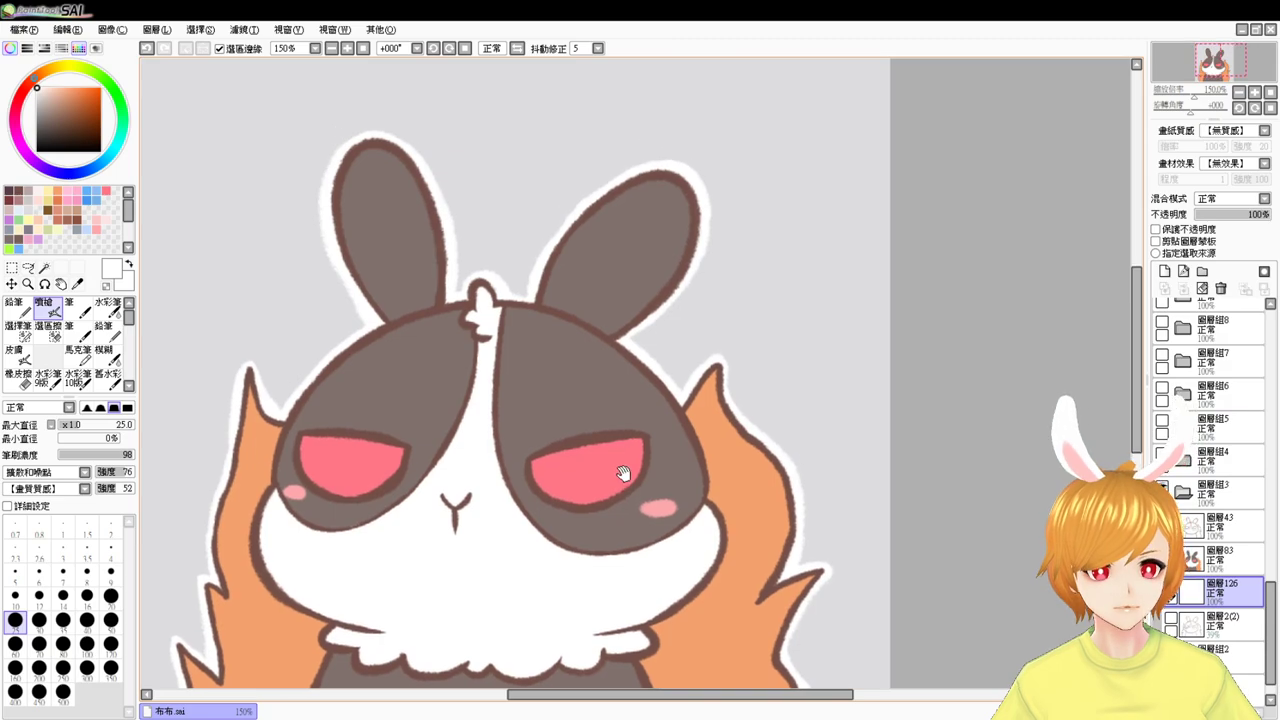
pyautogui.click(1184, 492)
pyautogui.click(1218, 492)
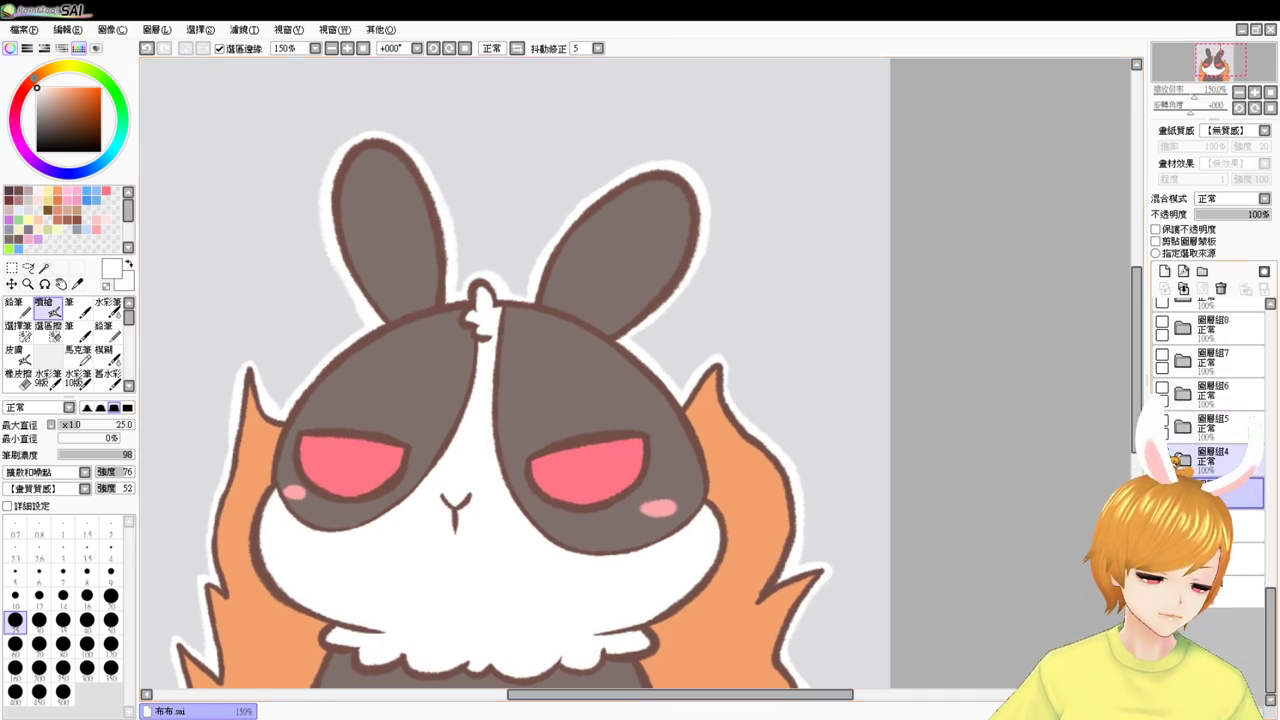
pyautogui.click(1162, 485)
pyautogui.click(1162, 452)
pyautogui.click(1184, 459)
# - Add a new layer above 圖層2(3), beneath the crying bunny's colour layer
pyautogui.click(1218, 492)
pyautogui.click(1218, 558)
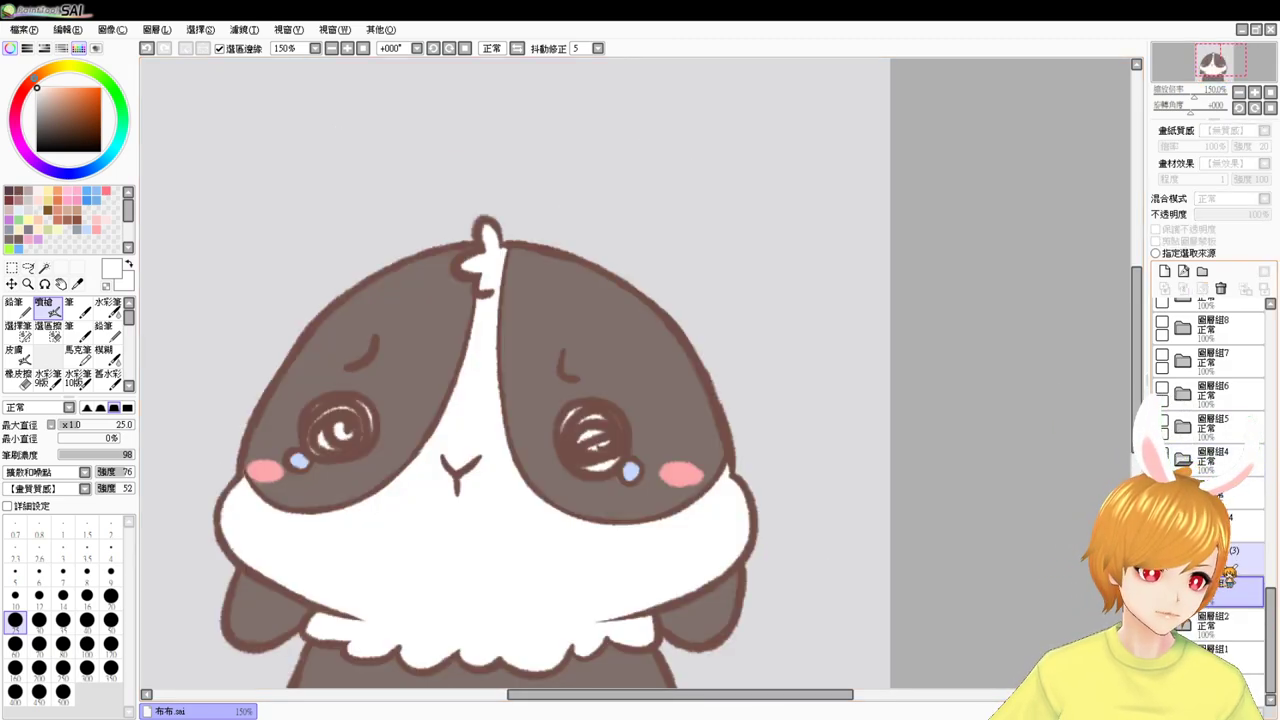
pyautogui.click(1165, 272)
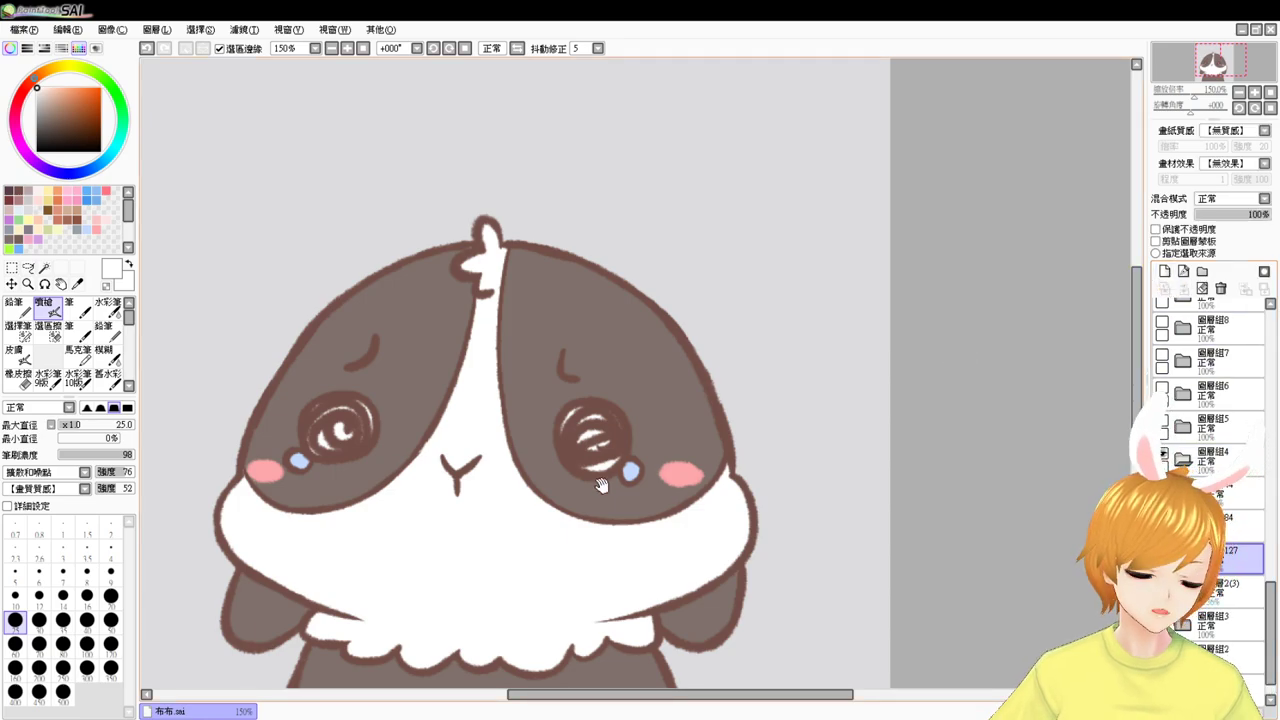
# - Paint the white border around both of the crying bunny's arms and down both sides of the body to the canvas edge
pyautogui.moveTo(572, 498); pyautogui.dragTo(684, 387)
pyautogui.moveTo(348, 470)
pyautogui.mouseDown()
pyautogui.moveTo(332, 520)
pyautogui.moveTo(345, 455)
pyautogui.moveTo(330, 520)
pyautogui.moveTo(433, 515)
pyautogui.mouseUp()
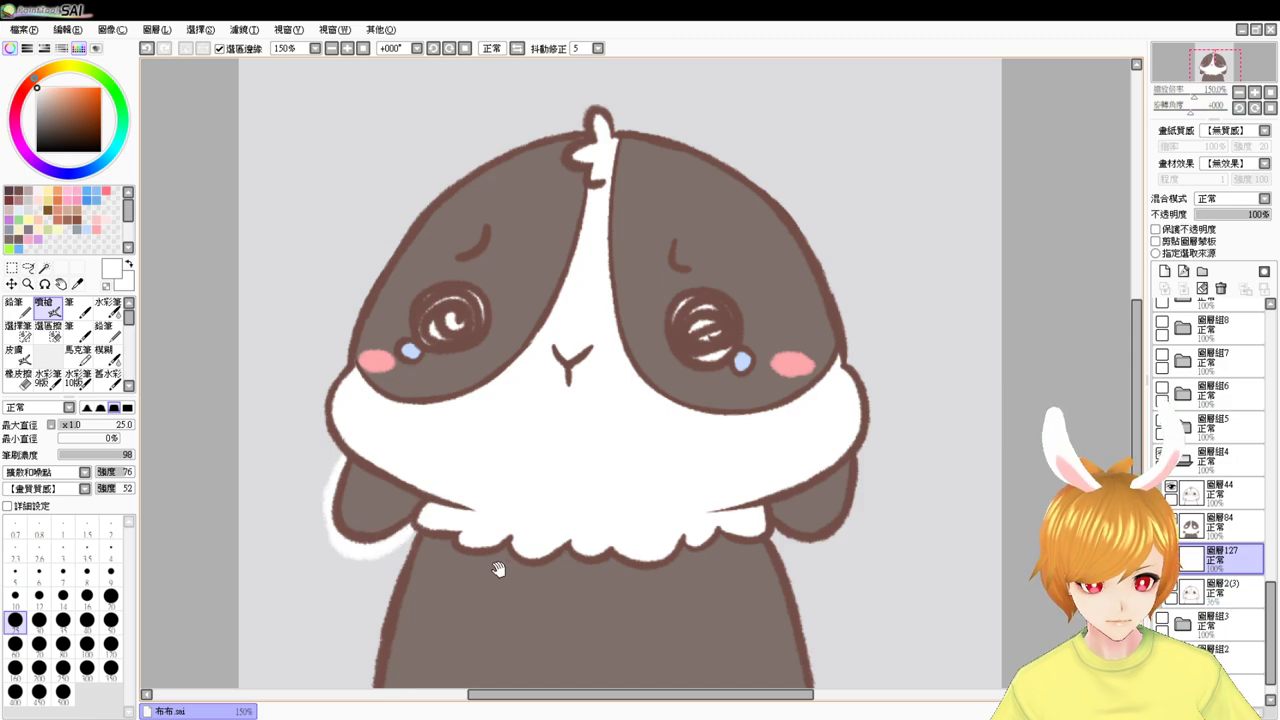
pyautogui.moveTo(500, 563)
pyautogui.mouseDown()
pyautogui.moveTo(455, 468)
pyautogui.moveTo(429, 576)
pyautogui.mouseUp()
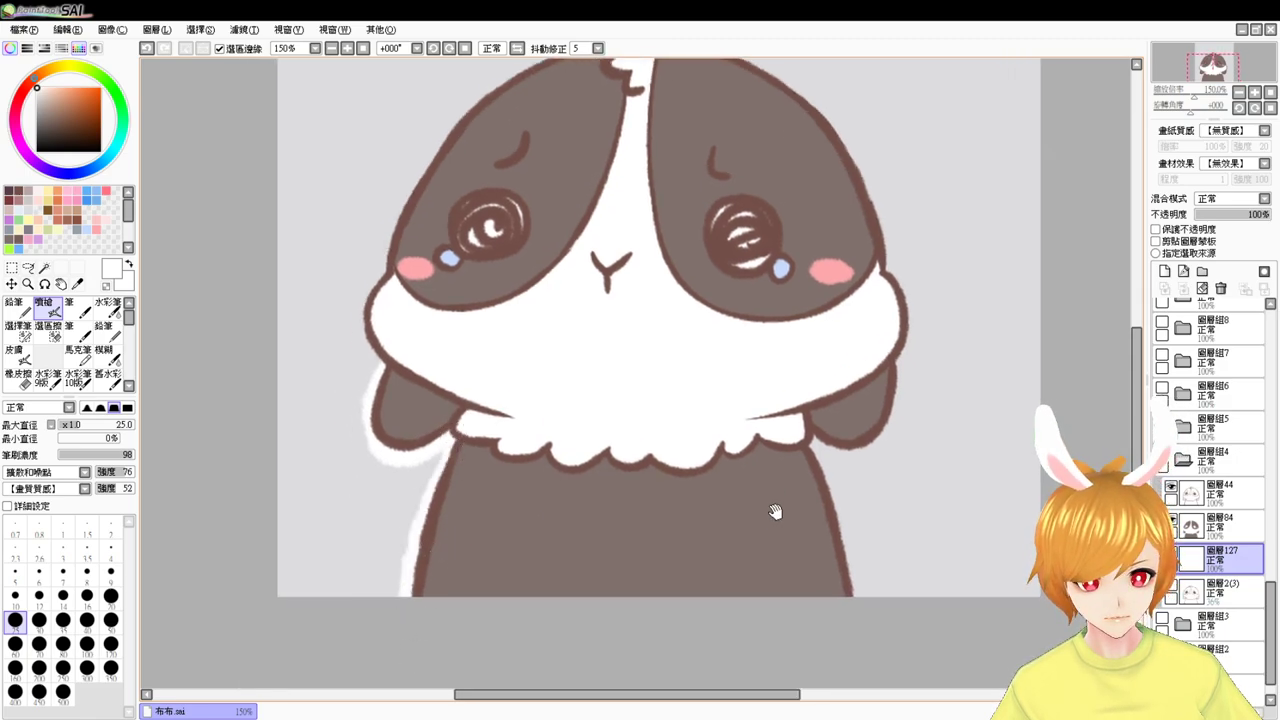
pyautogui.moveTo(775, 512); pyautogui.dragTo(625, 526)
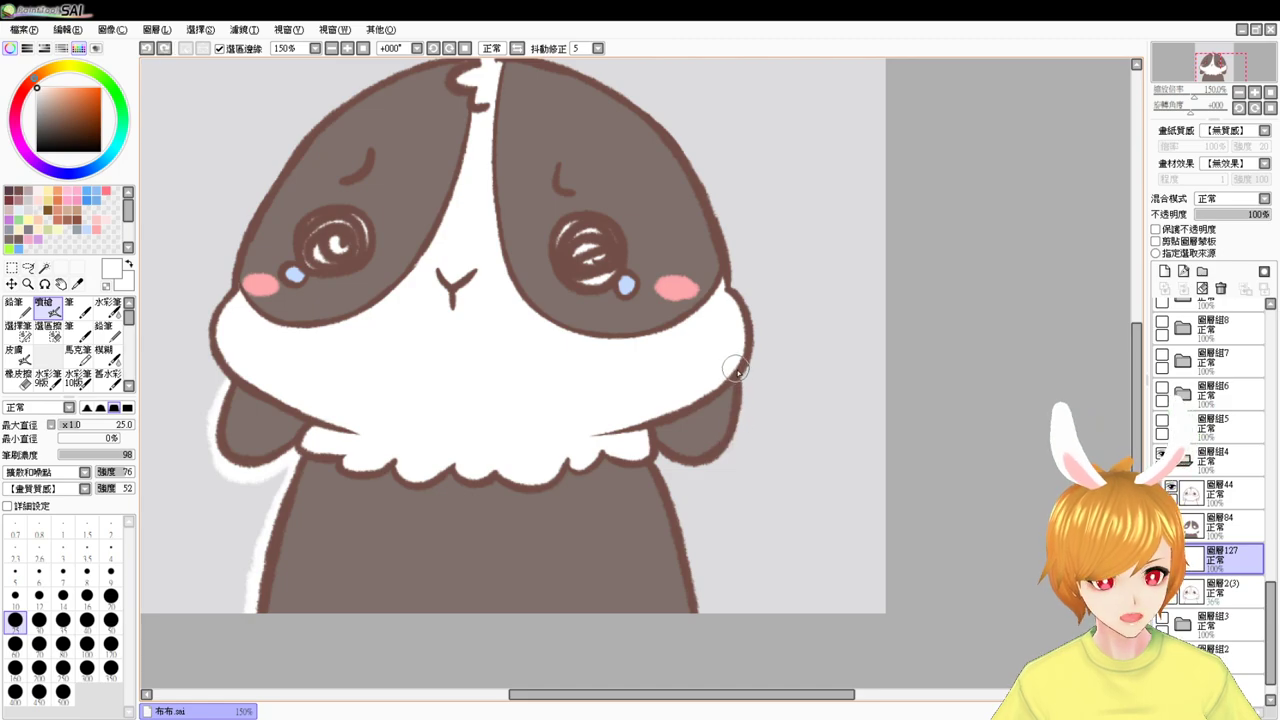
pyautogui.moveTo(744, 356)
pyautogui.mouseDown()
pyautogui.moveTo(702, 476)
pyautogui.moveTo(703, 631)
pyautogui.mouseUp()
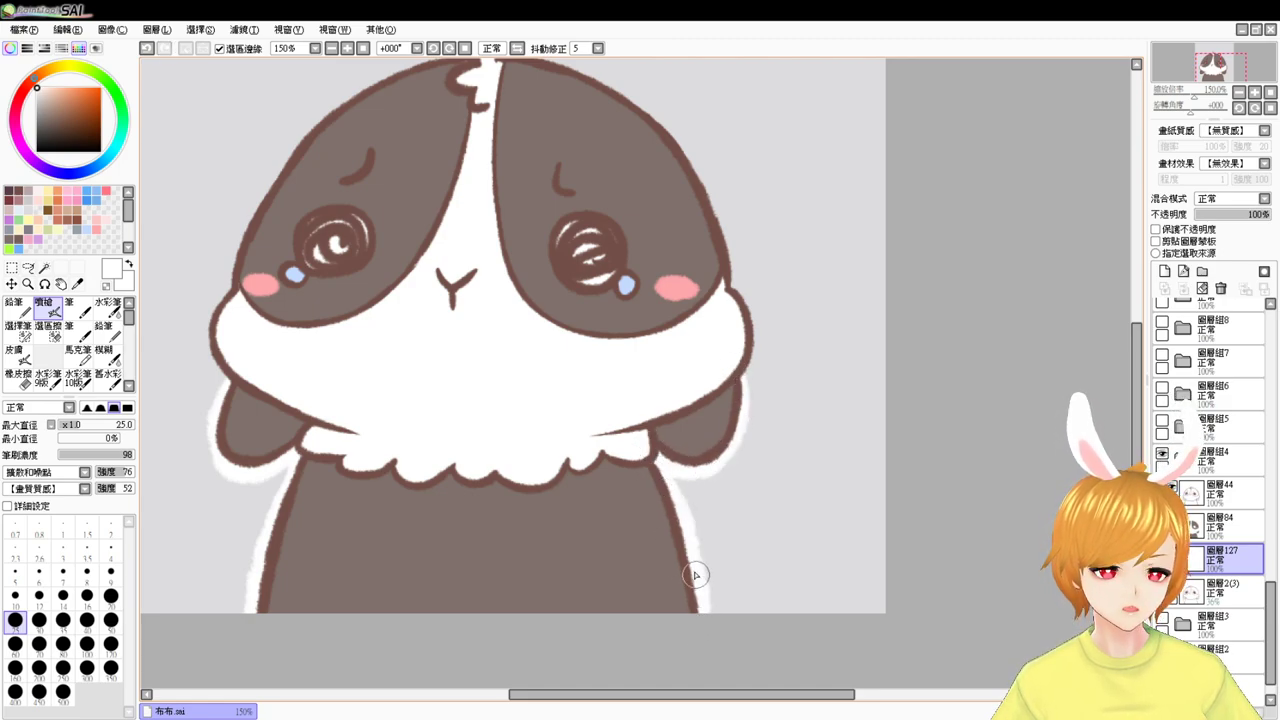
# - Finish the white border down the body's right side and paint it around the left cheek, redoing the uneven stroke
pyautogui.moveTo(647, 467); pyautogui.dragTo(705, 620)
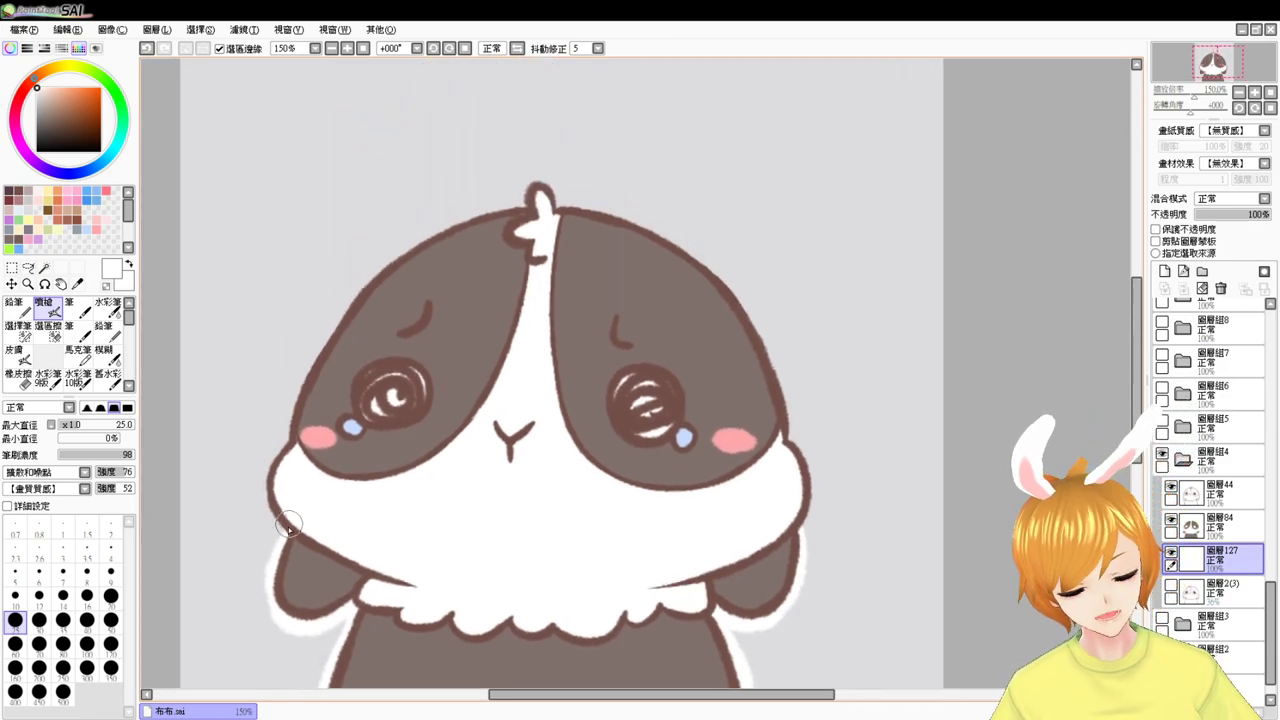
pyautogui.moveTo(293, 536)
pyautogui.mouseDown()
pyautogui.moveTo(272, 519)
pyautogui.moveTo(281, 449)
pyautogui.mouseUp()
pyautogui.hotkey('ctrl', 'z')
pyautogui.moveTo(295, 537); pyautogui.dragTo(267, 508)
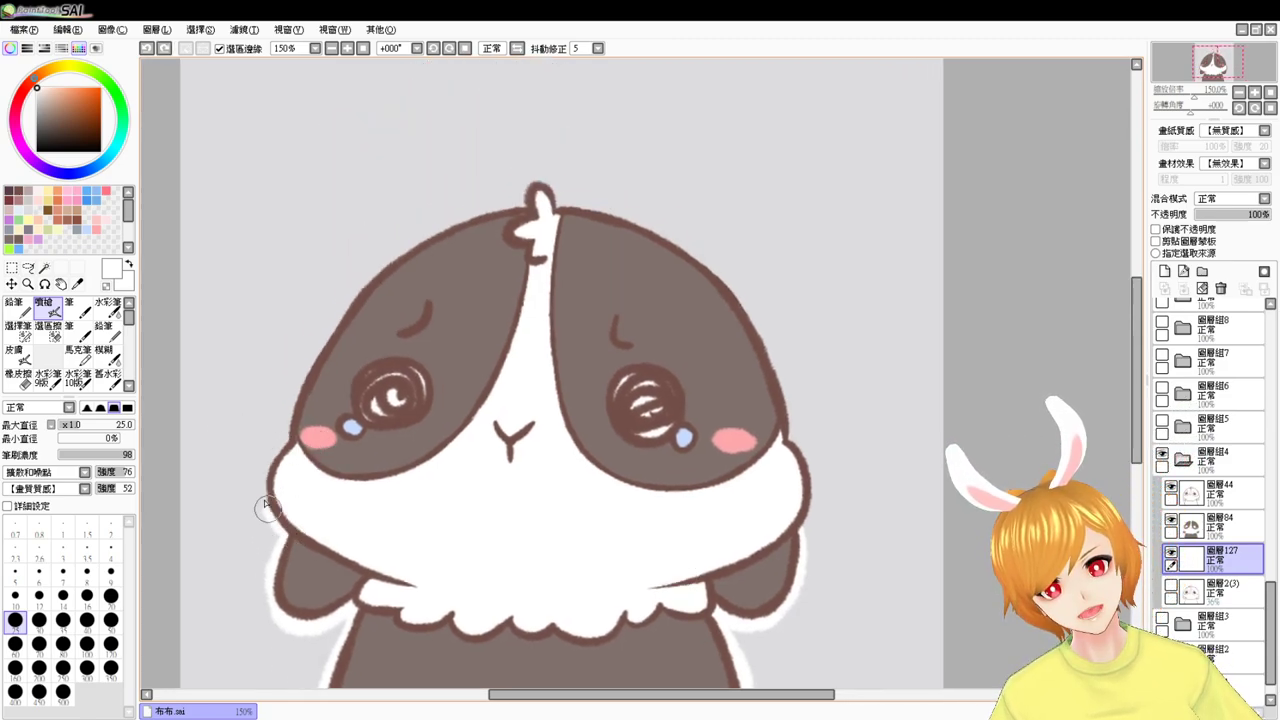
pyautogui.hotkey('ctrl', 'y')
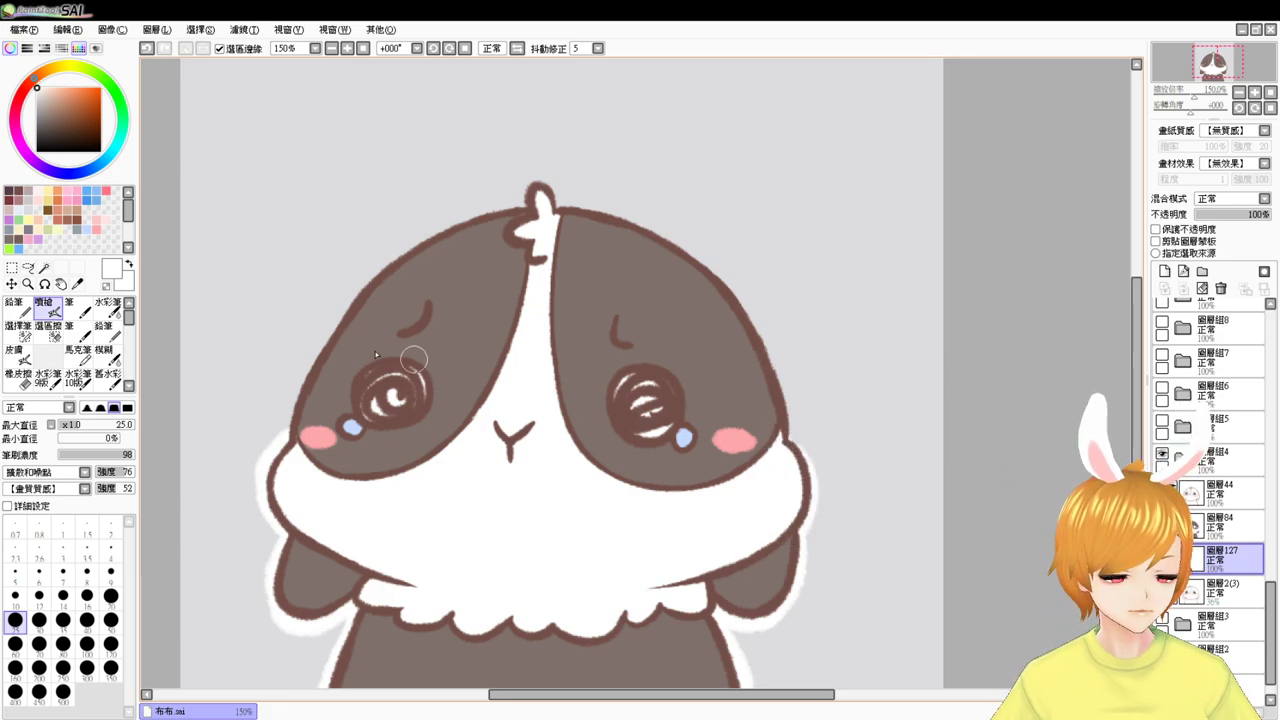
pyautogui.hotkey('ctrl', 'z')
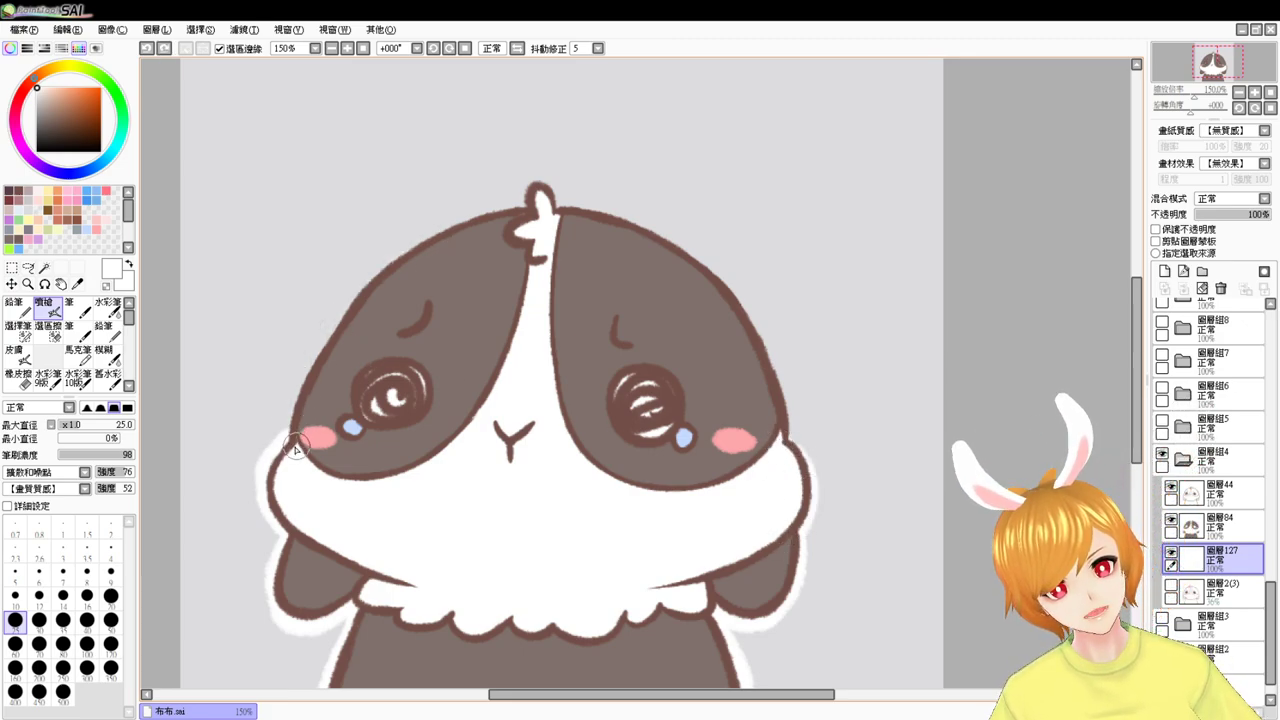
# - Paint the white border from the left cheek up the side of the crying bunny's head and around the hair tuft
pyautogui.moveTo(298, 446)
pyautogui.mouseDown()
pyautogui.moveTo(302, 379)
pyautogui.moveTo(461, 256)
pyautogui.mouseUp()
pyautogui.hotkey('ctrl', 'z')
pyautogui.moveTo(293, 450)
pyautogui.mouseDown()
pyautogui.moveTo(407, 259)
pyautogui.moveTo(462, 226)
pyautogui.mouseUp()
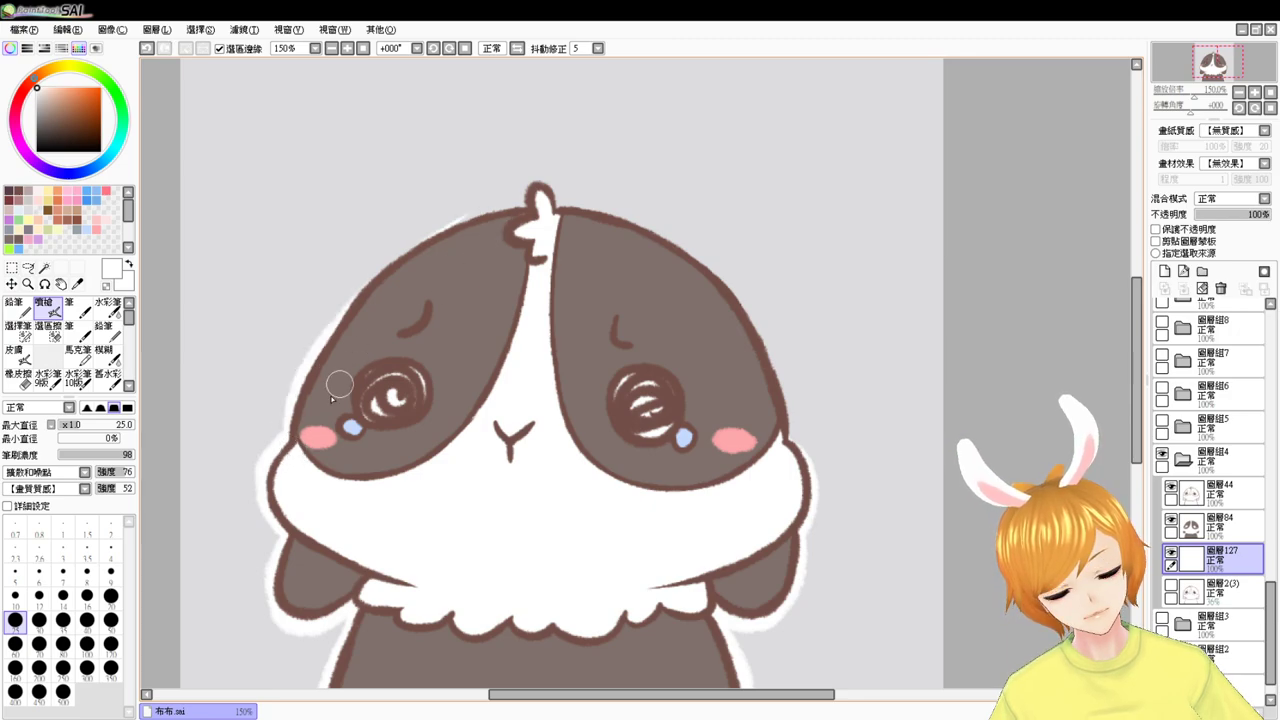
pyautogui.hotkey('ctrl', 'z')
pyautogui.moveTo(284, 424); pyautogui.dragTo(402, 258)
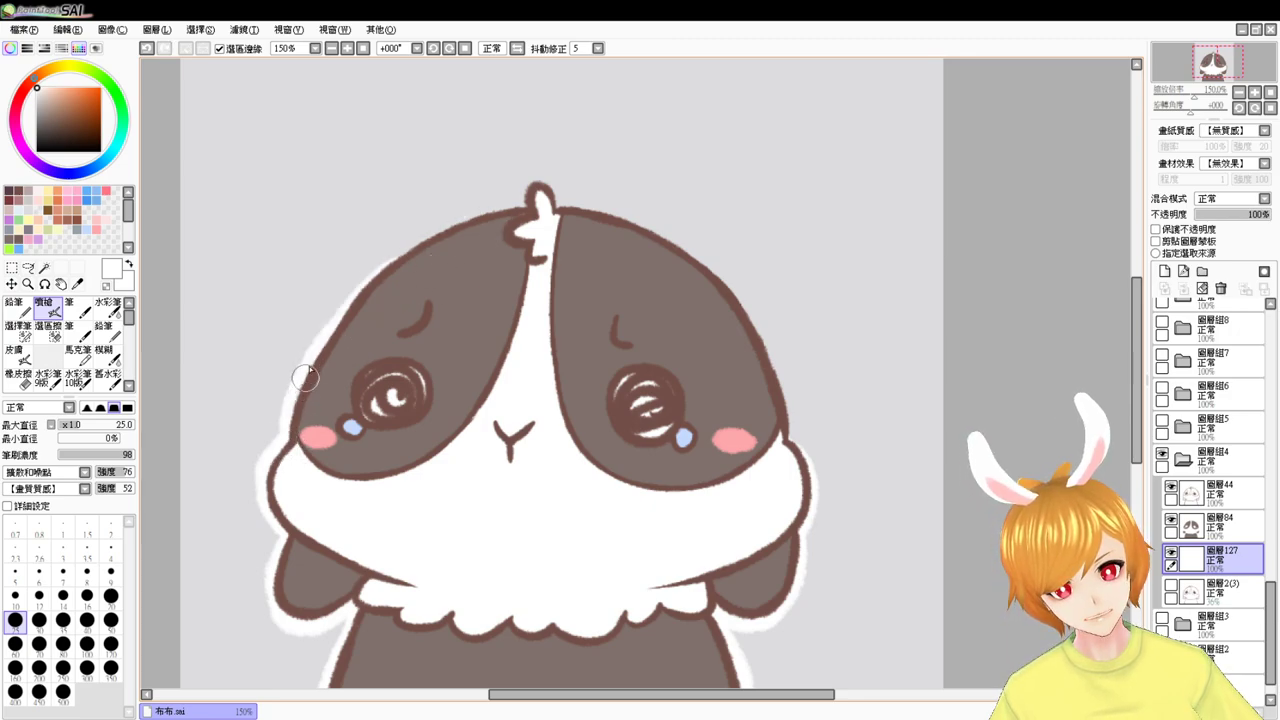
pyautogui.moveTo(311, 368); pyautogui.dragTo(506, 207)
pyautogui.moveTo(331, 332)
pyautogui.mouseDown()
pyautogui.moveTo(514, 207)
pyautogui.moveTo(572, 235)
pyautogui.moveTo(580, 265)
pyautogui.moveTo(522, 226)
pyautogui.moveTo(540, 184)
pyautogui.moveTo(560, 214)
pyautogui.moveTo(522, 213)
pyautogui.moveTo(535, 204)
pyautogui.moveTo(429, 248)
pyautogui.moveTo(740, 323)
pyautogui.moveTo(626, 354)
pyautogui.mouseUp()
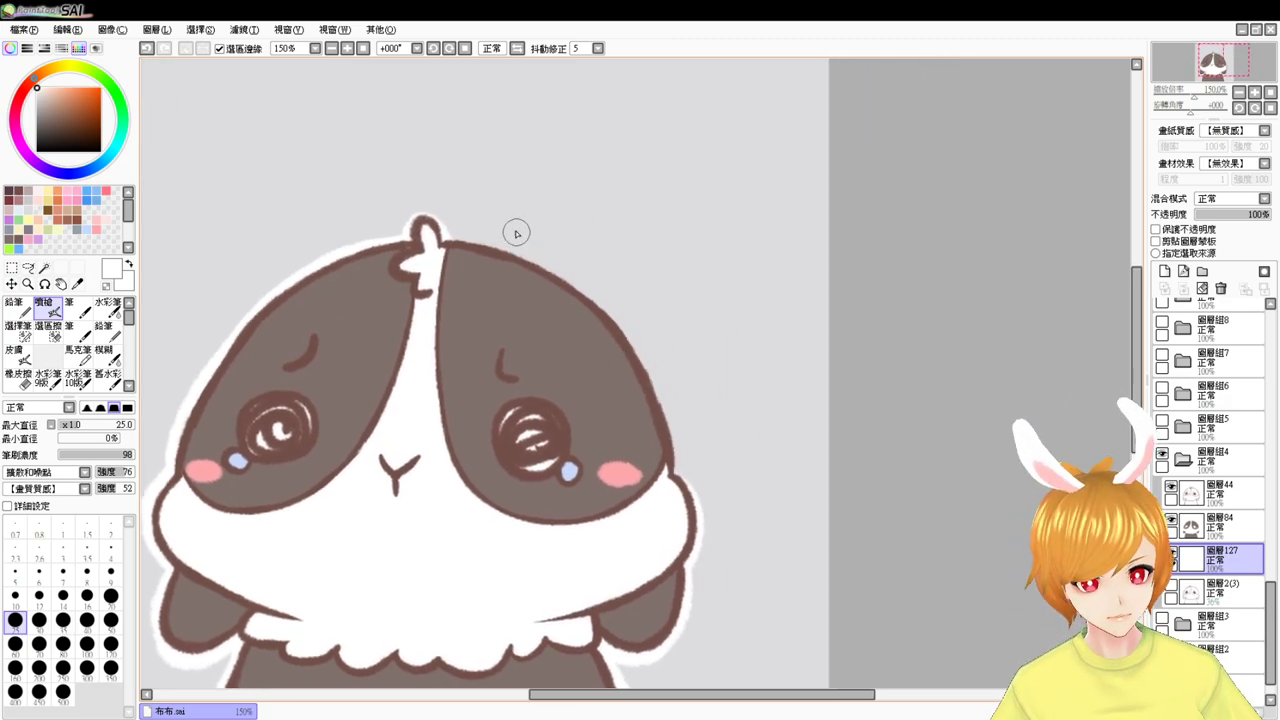
# - Paint the white border along the head's upper right curve from the hair tuft, undoing and redrawing uneven strokes
pyautogui.moveTo(449, 240); pyautogui.dragTo(594, 311)
pyautogui.hotkey('ctrl', 'z')
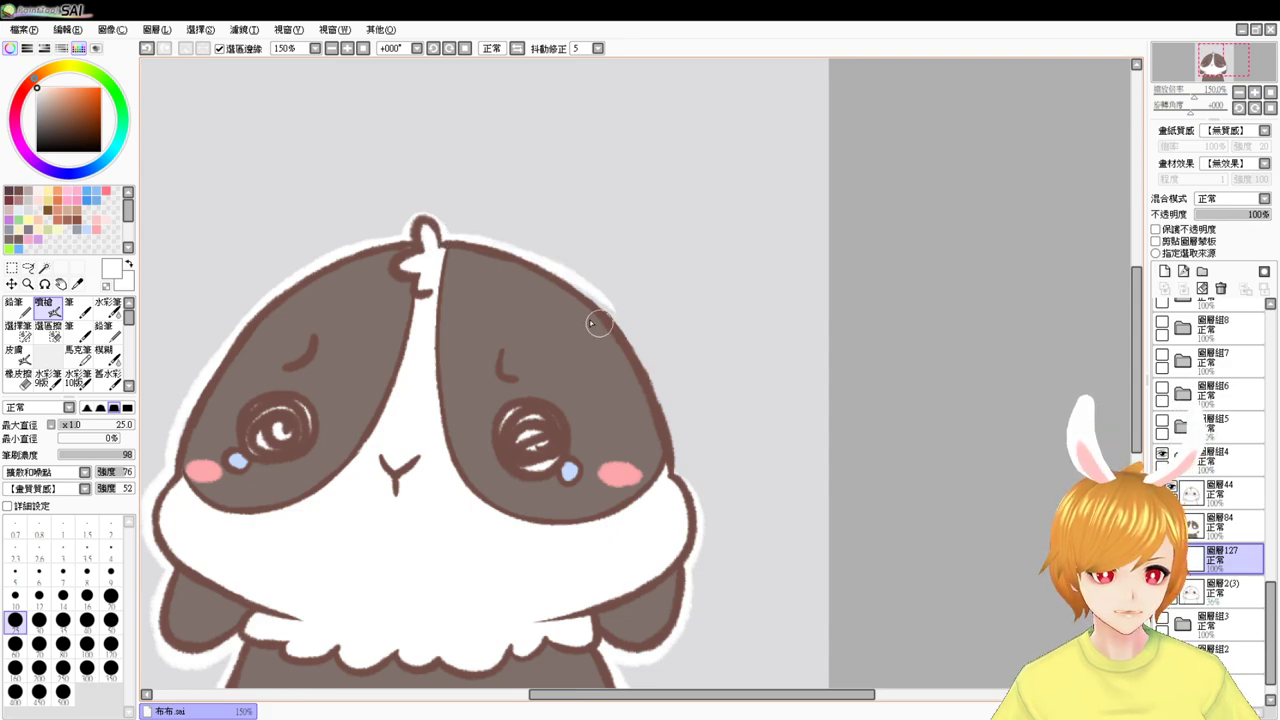
pyautogui.moveTo(464, 241); pyautogui.dragTo(615, 326)
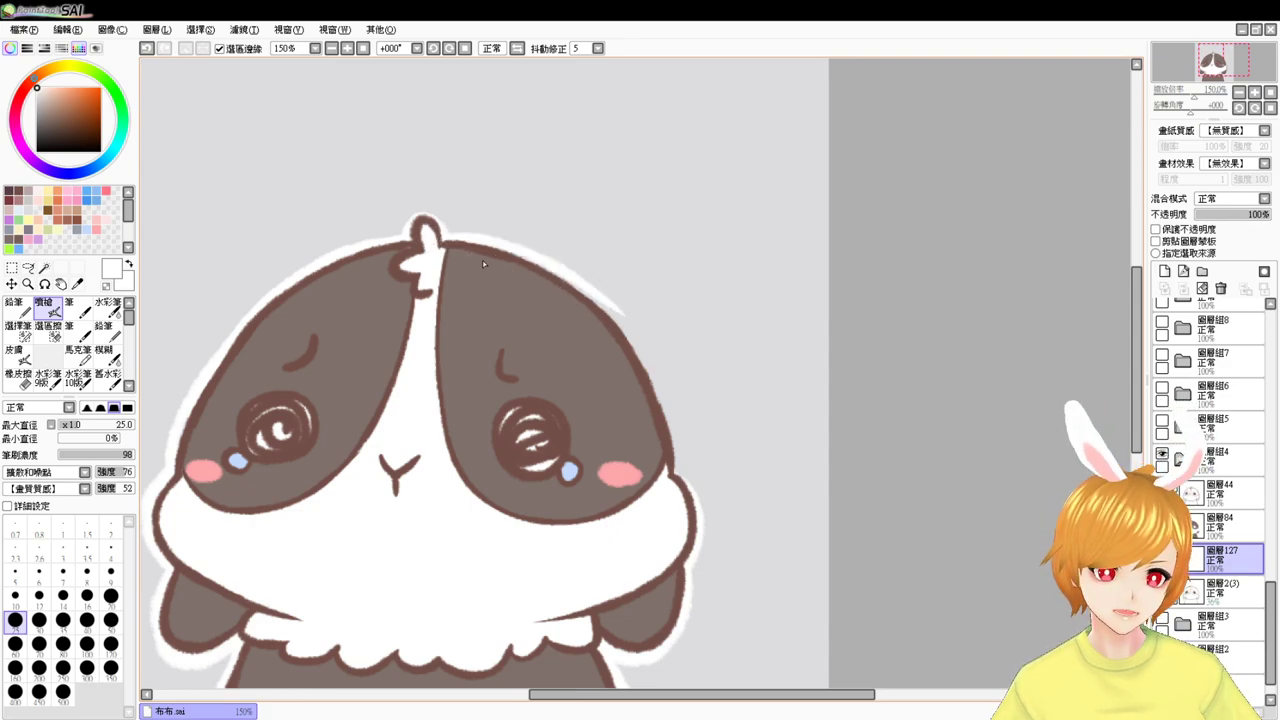
pyautogui.hotkey('ctrl', 'z')
pyautogui.moveTo(461, 241)
pyautogui.mouseDown()
pyautogui.moveTo(504, 251)
pyautogui.moveTo(613, 325)
pyautogui.mouseUp()
pyautogui.hotkey('ctrl', 'z')
pyautogui.moveTo(446, 239); pyautogui.dragTo(611, 325)
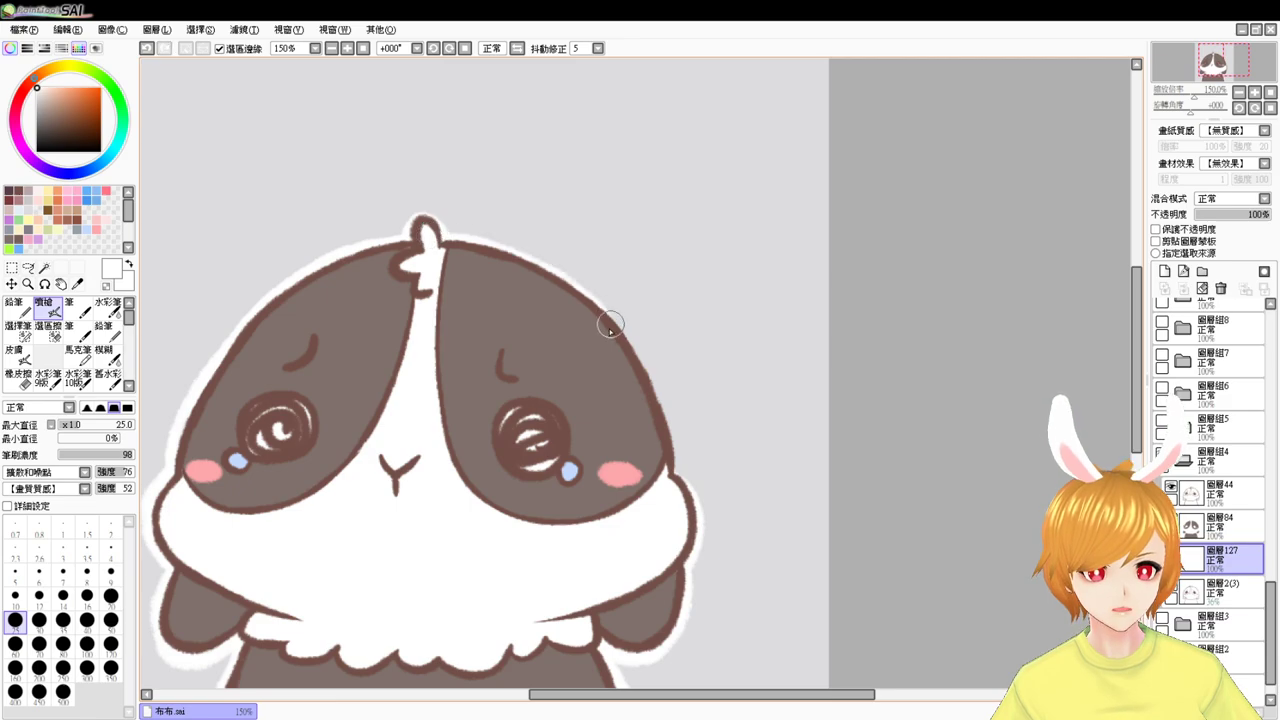
# - Continue the white border down the right side of the crying bunny's head to the cheek
pyautogui.moveTo(519, 259)
pyautogui.mouseDown()
pyautogui.moveTo(633, 372)
pyautogui.moveTo(631, 402)
pyautogui.mouseUp()
pyautogui.hotkey('ctrl', 'z')
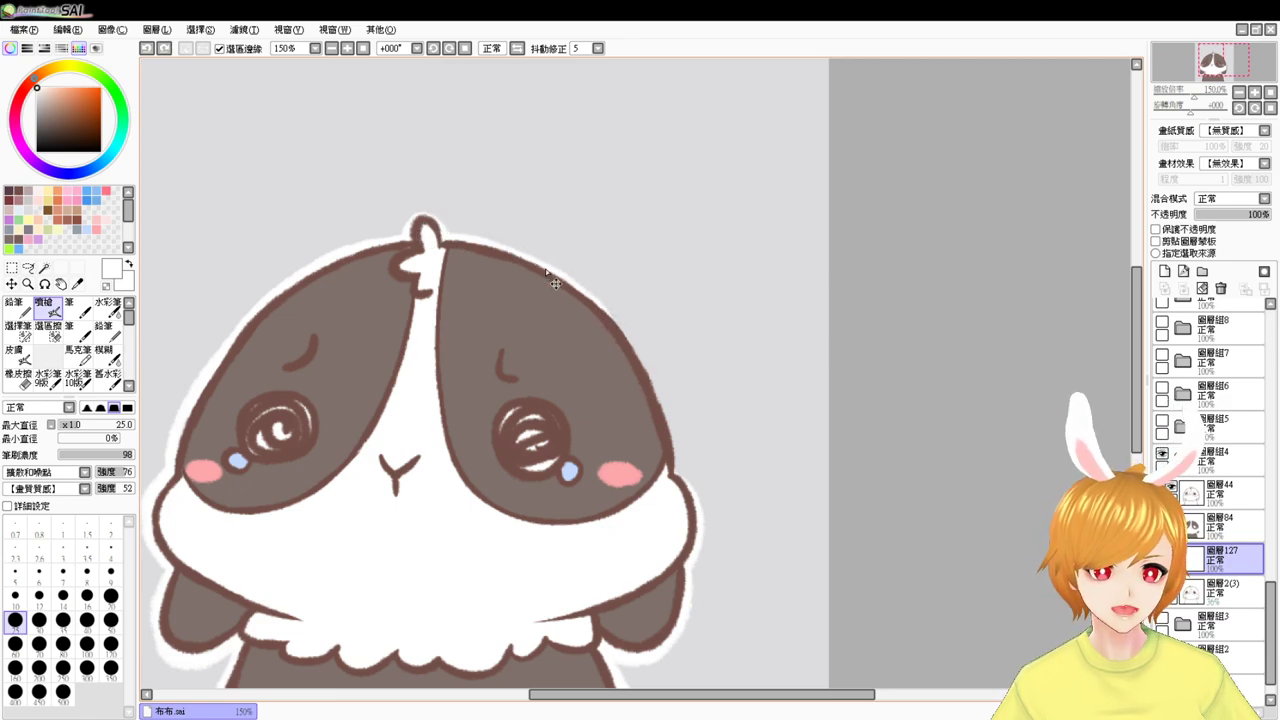
pyautogui.moveTo(551, 269); pyautogui.dragTo(643, 402)
pyautogui.moveTo(628, 334); pyautogui.dragTo(667, 467)
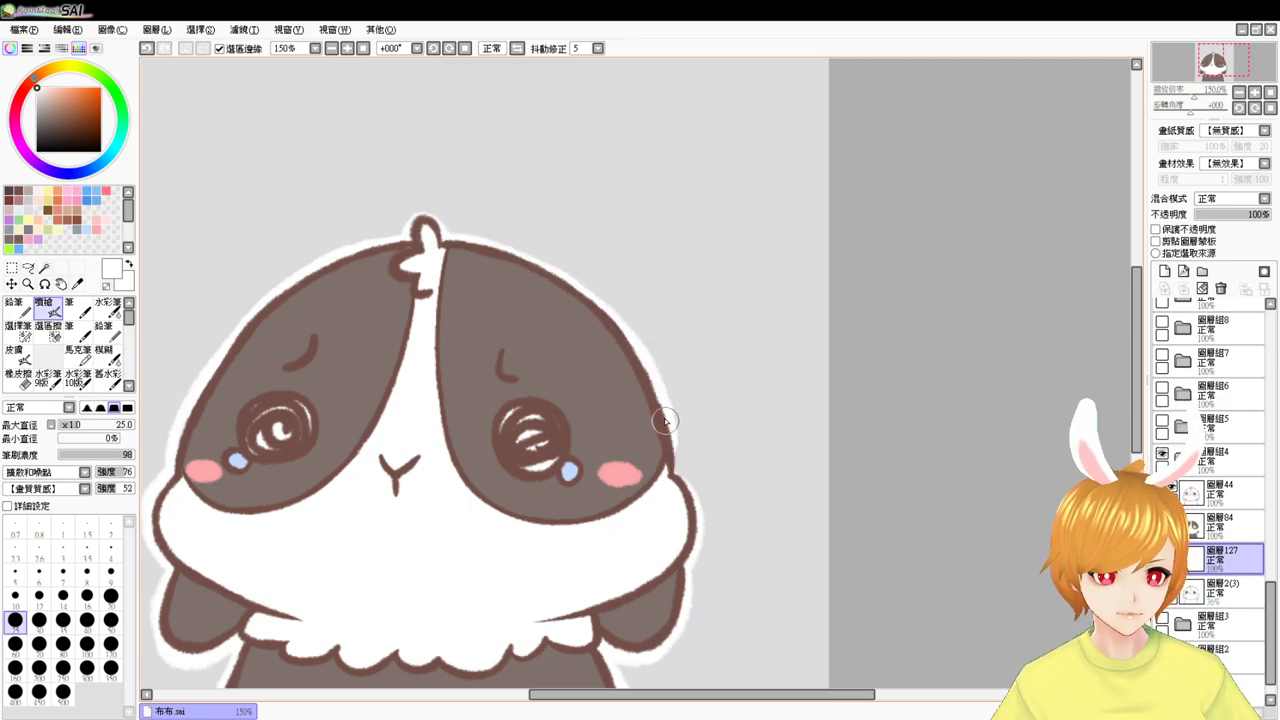
pyautogui.moveTo(664, 417)
pyautogui.mouseDown()
pyautogui.moveTo(679, 511)
pyautogui.moveTo(675, 479)
pyautogui.mouseUp()
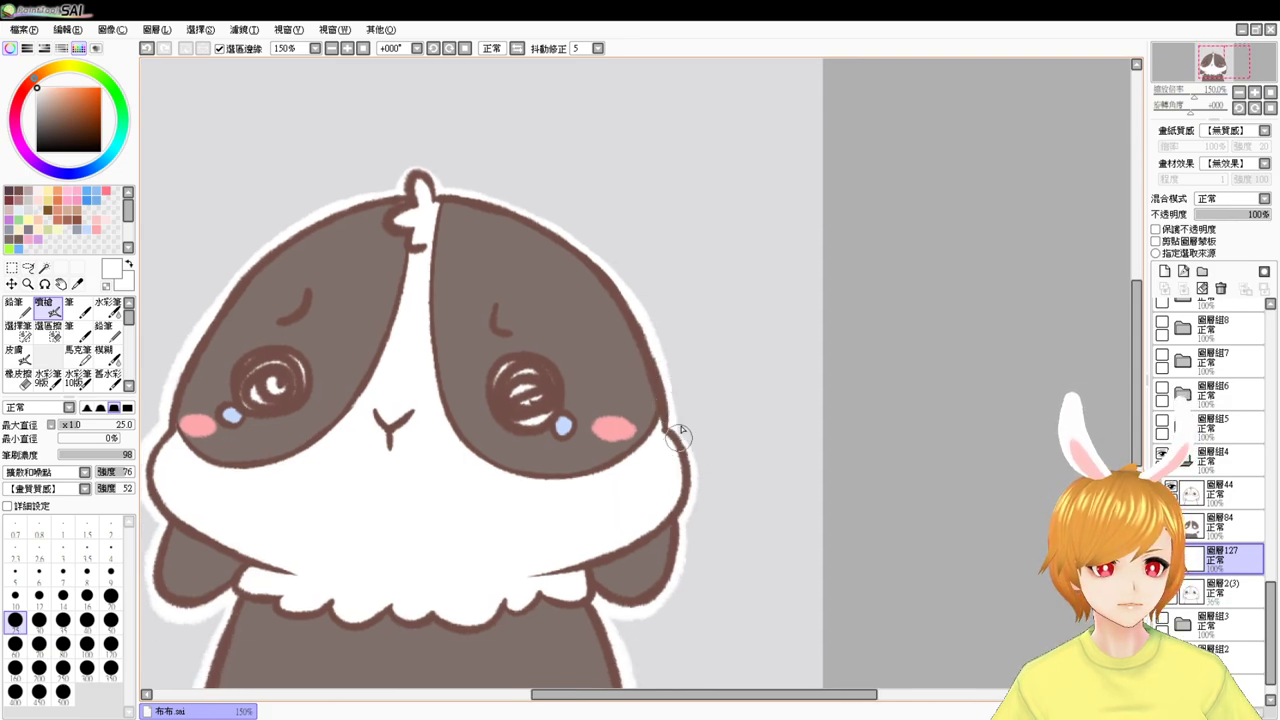
pyautogui.scroll(3, 674, 163)
pyautogui.moveTo(620, 217)
pyautogui.mouseDown()
pyautogui.moveTo(662, 224)
pyautogui.moveTo(622, 222)
pyautogui.moveTo(640, 239)
pyautogui.moveTo(681, 231)
pyautogui.moveTo(647, 261)
pyautogui.moveTo(632, 244)
pyautogui.moveTo(633, 265)
pyautogui.moveTo(671, 277)
pyautogui.moveTo(648, 320)
pyautogui.mouseUp()
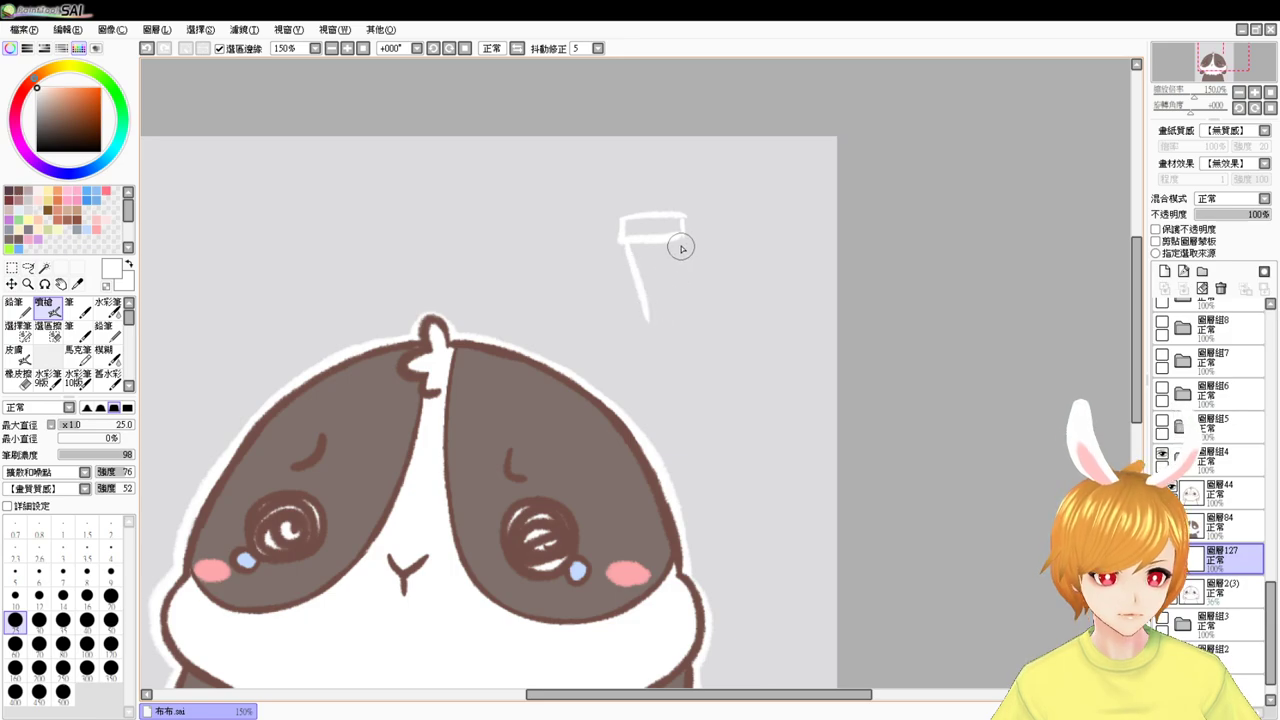
pyautogui.moveTo(680, 248); pyautogui.dragTo(650, 320)
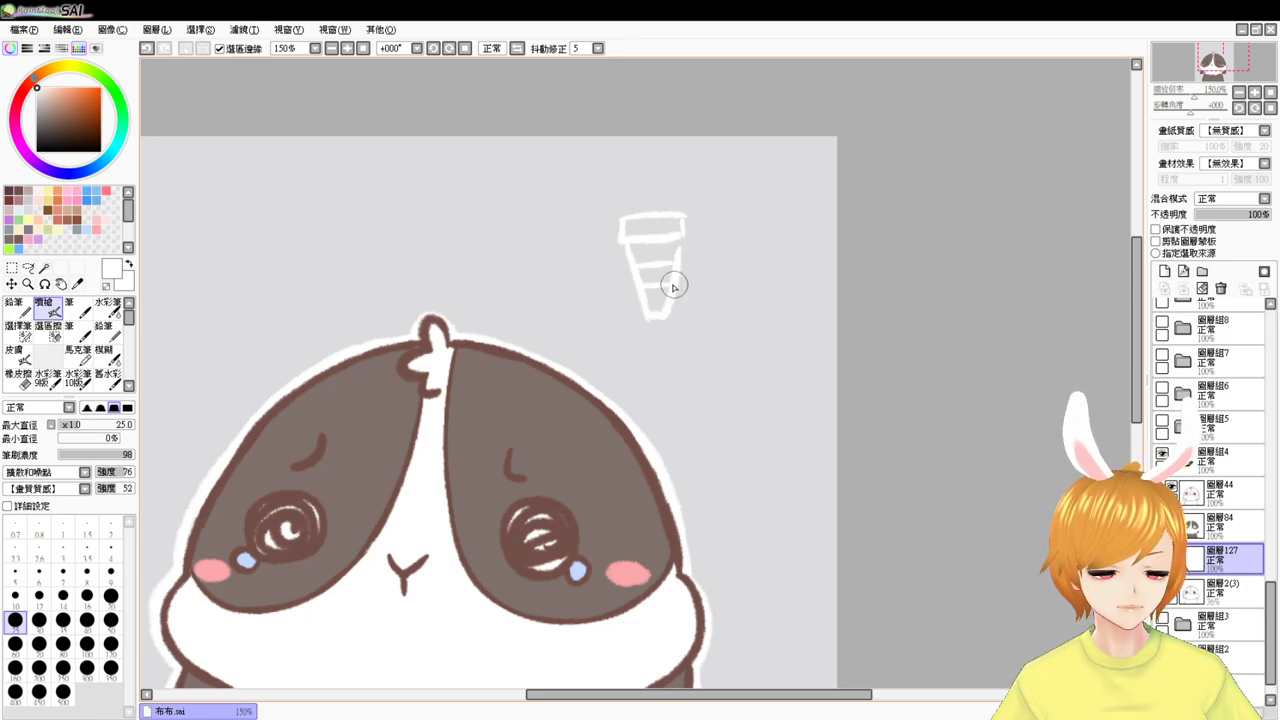
pyautogui.moveTo(645, 268)
pyautogui.mouseDown()
pyautogui.moveTo(614, 259)
pyautogui.moveTo(656, 160)
pyautogui.mouseUp()
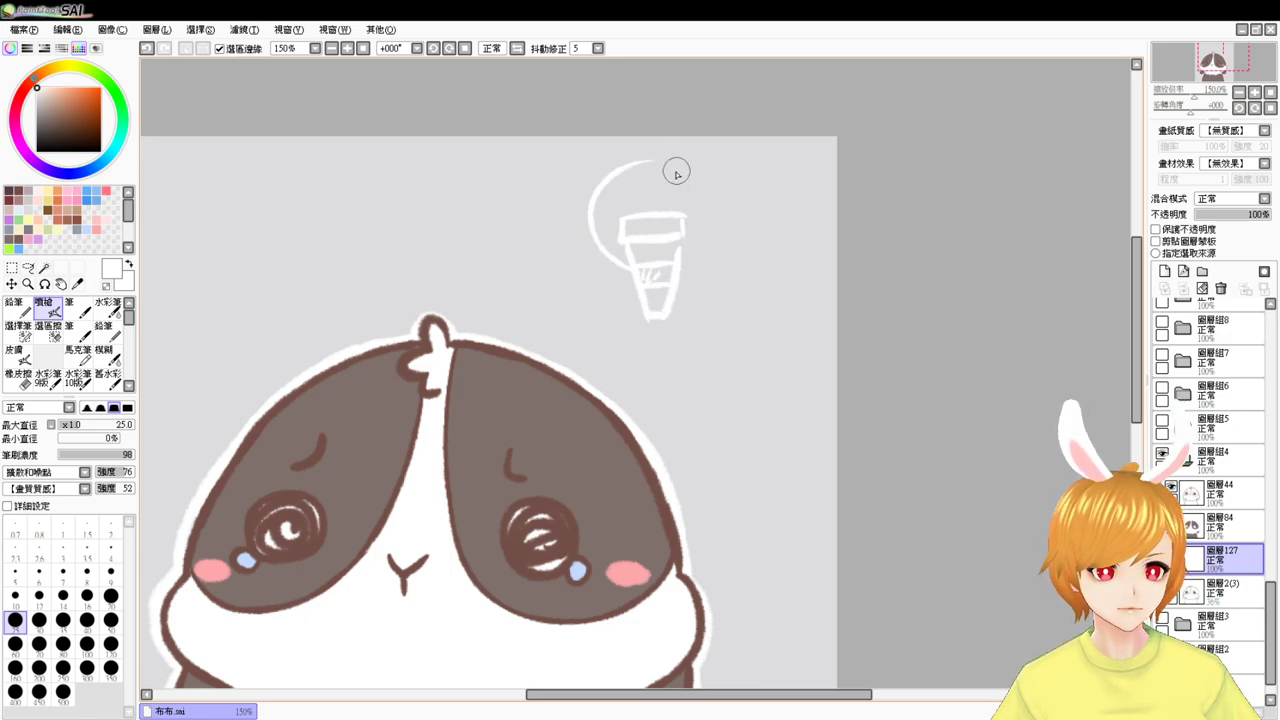
pyautogui.hotkey('ctrl', 'z')
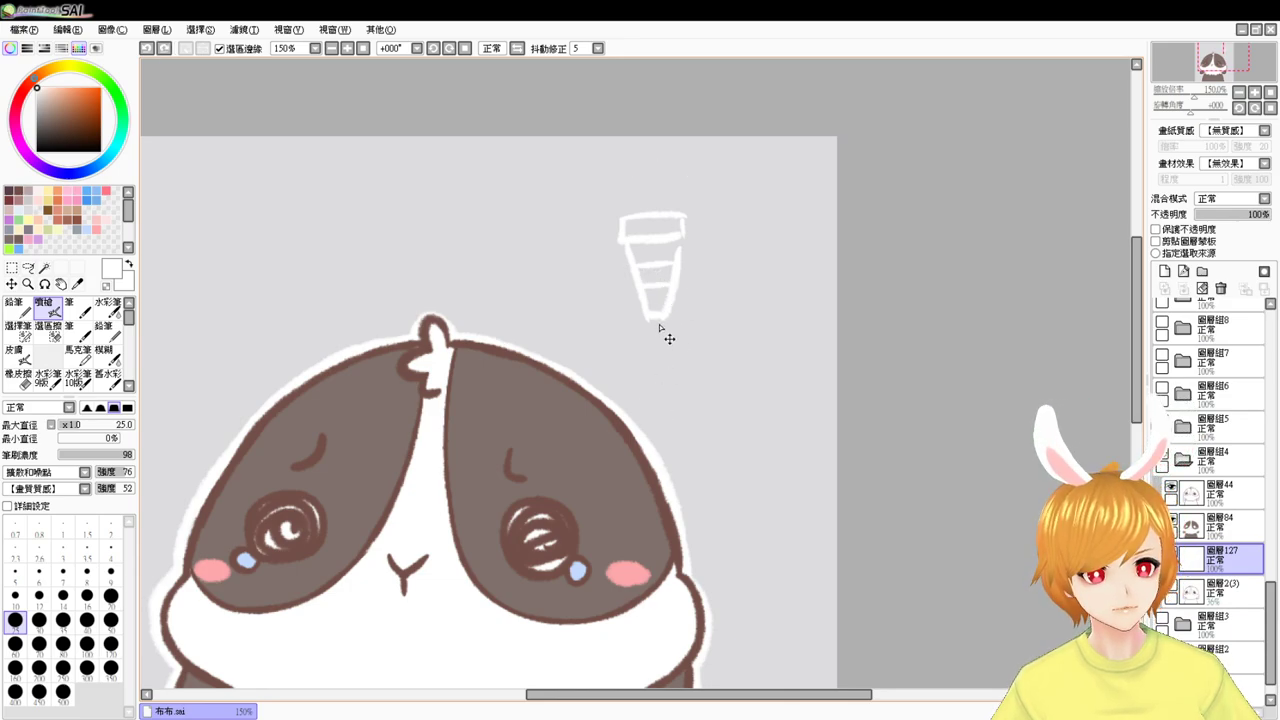
pyautogui.hotkey('ctrl', 'z')
pyautogui.hotkey('ctrl', 'z')
pyautogui.hotkey('ctrl', 'z')
pyautogui.hotkey('ctrl', 'z')
pyautogui.hotkey('ctrl', 'z')
pyautogui.hotkey('ctrl', 'z')
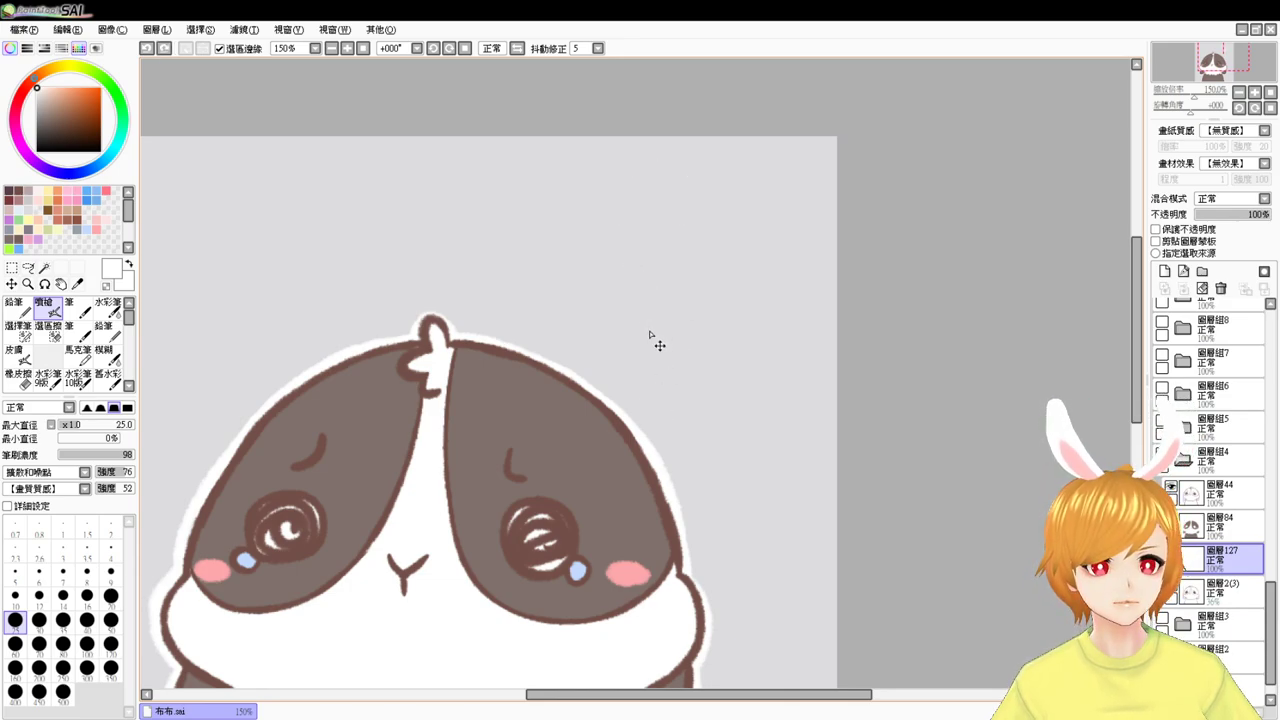
# - Touch up the white border where the right side of the head meets the cheek
pyautogui.moveTo(707, 432); pyautogui.dragTo(682, 309)
pyautogui.moveTo(667, 459); pyautogui.dragTo(684, 480)
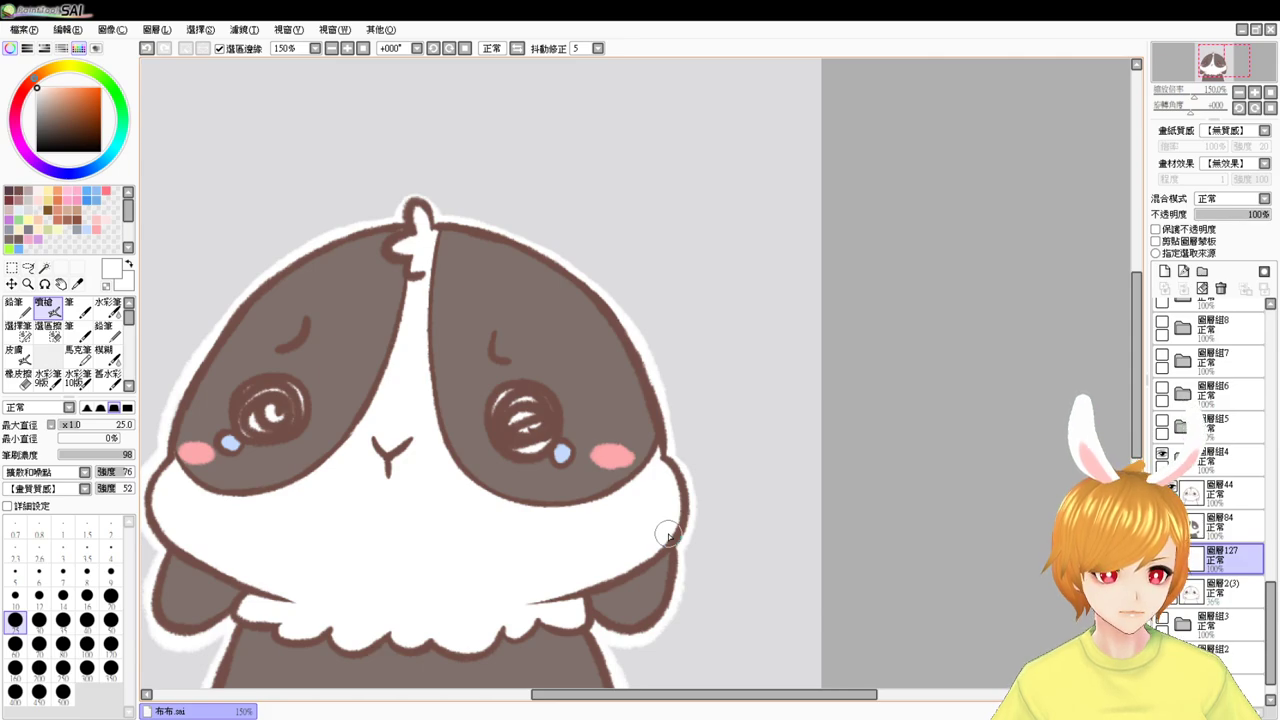
pyautogui.moveTo(631, 461)
pyautogui.mouseDown()
pyautogui.moveTo(711, 390)
pyautogui.moveTo(735, 348)
pyautogui.moveTo(717, 370)
pyautogui.mouseUp()
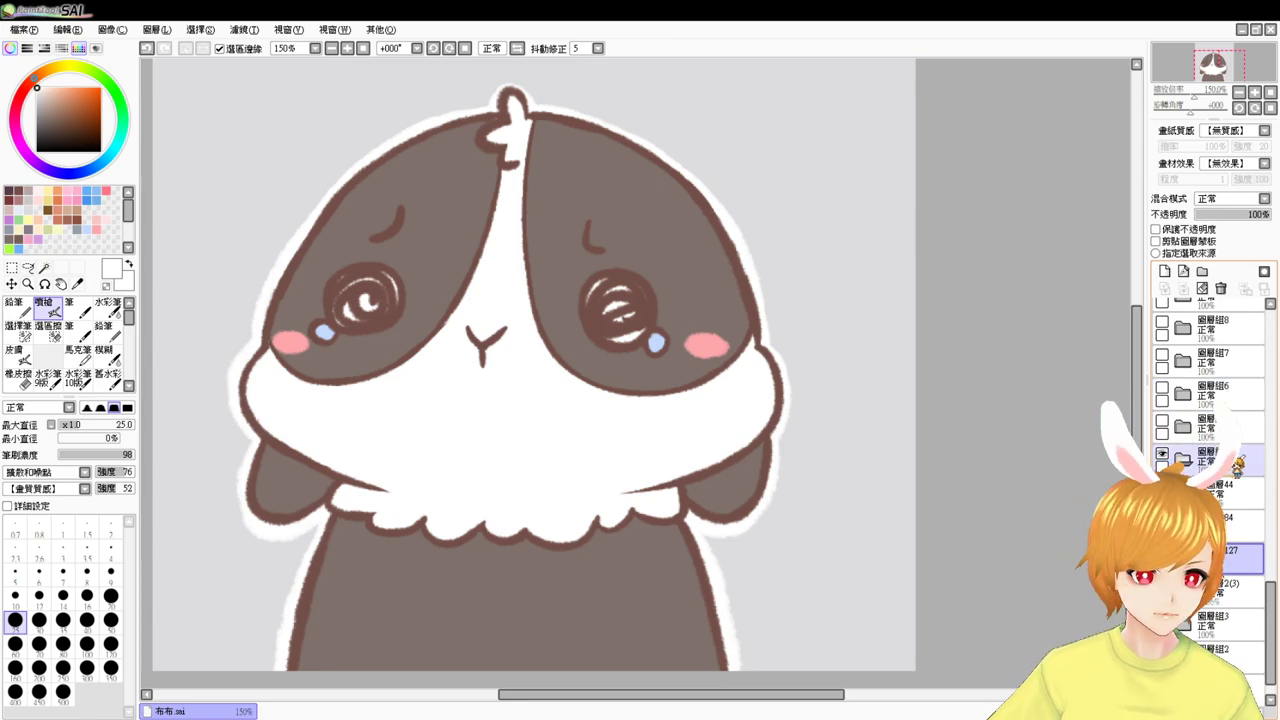
# - Switch from group 圖層組4 to the happy bunny's group 圖層組5, expand it, and add a new layer above 圖層2(4)
pyautogui.click(1181, 455)
pyautogui.click(1161, 421)
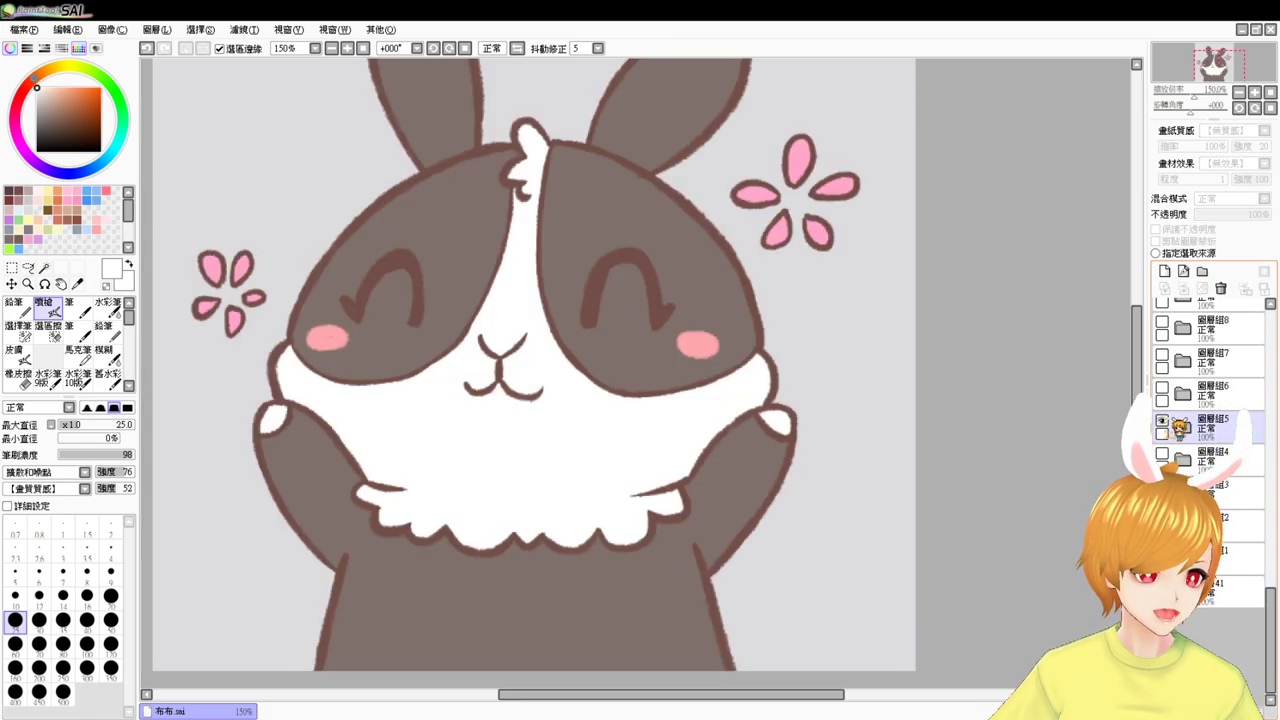
pyautogui.moveTo(1066, 468); pyautogui.dragTo(1063, 534)
pyautogui.click(1183, 427)
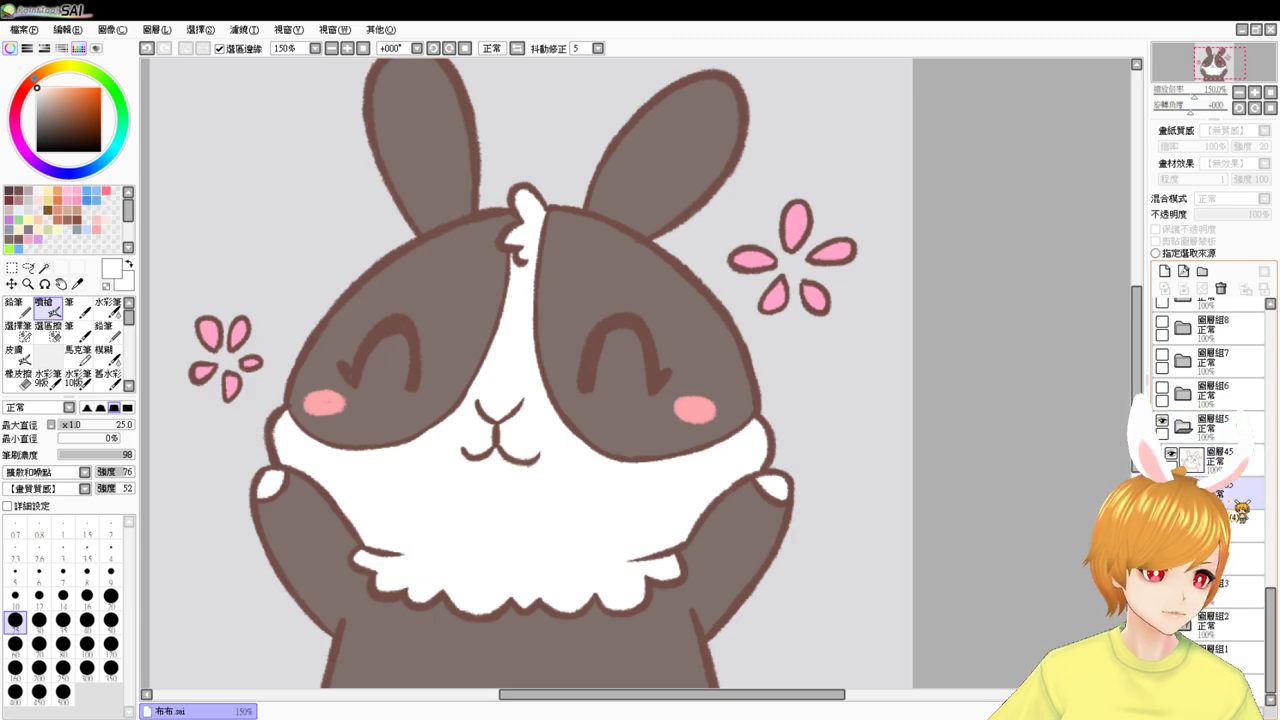
pyautogui.click(1208, 526)
pyautogui.click(1175, 271)
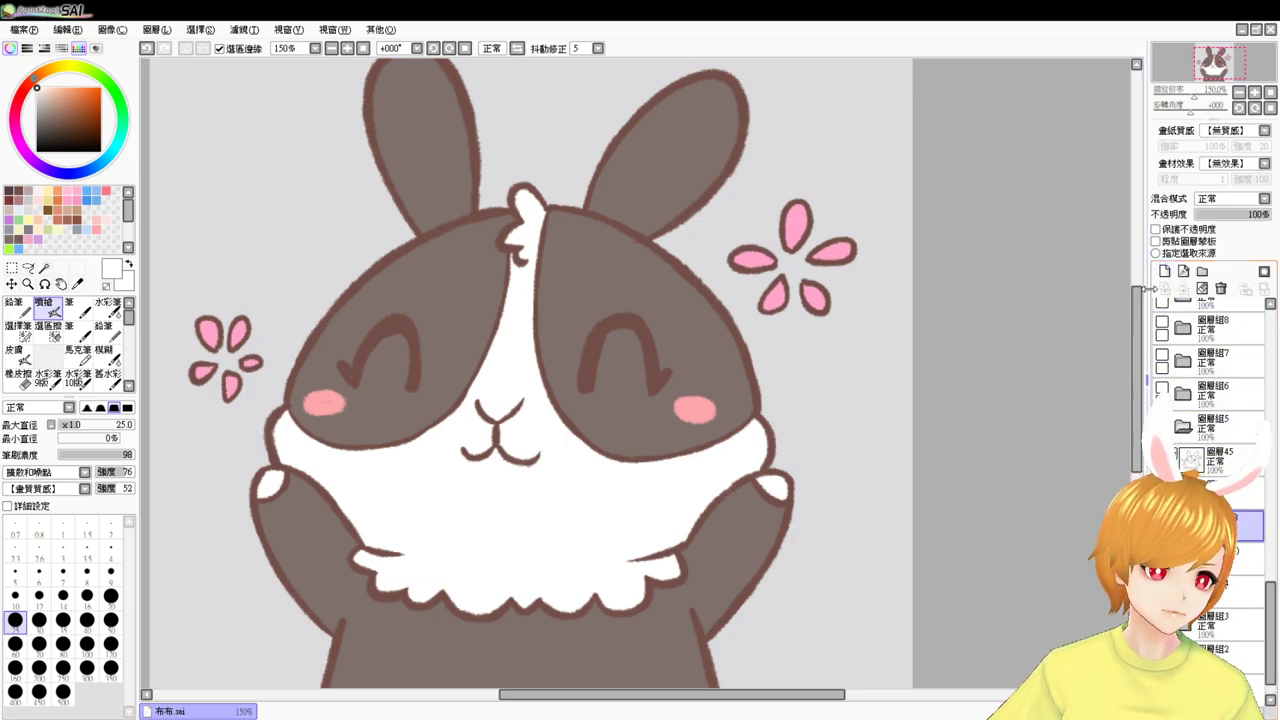
# - Paint white borders around the pink flowers on both sides of the happy bunny, undoing stray strokes
pyautogui.moveTo(444, 420); pyautogui.dragTo(543, 387)
pyautogui.moveTo(302, 305)
pyautogui.mouseDown()
pyautogui.moveTo(311, 320)
pyautogui.moveTo(296, 286)
pyautogui.moveTo(307, 316)
pyautogui.moveTo(291, 351)
pyautogui.moveTo(314, 330)
pyautogui.moveTo(330, 272)
pyautogui.moveTo(358, 298)
pyautogui.moveTo(322, 322)
pyautogui.moveTo(330, 364)
pyautogui.moveTo(344, 338)
pyautogui.moveTo(336, 320)
pyautogui.moveTo(360, 322)
pyautogui.moveTo(338, 340)
pyautogui.mouseUp()
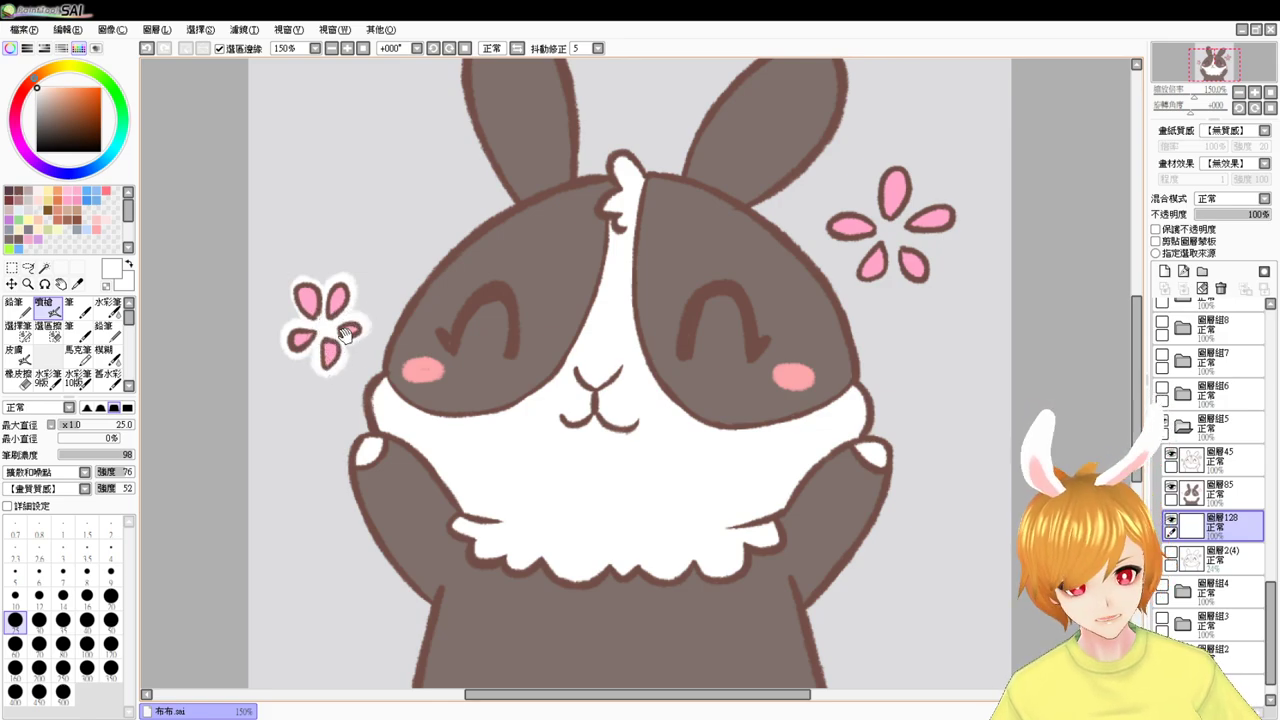
pyautogui.moveTo(910, 324); pyautogui.dragTo(800, 394)
pyautogui.moveTo(771, 286)
pyautogui.mouseDown()
pyautogui.moveTo(778, 235)
pyautogui.moveTo(802, 243)
pyautogui.moveTo(784, 280)
pyautogui.moveTo(782, 238)
pyautogui.moveTo(797, 262)
pyautogui.moveTo(779, 284)
pyautogui.moveTo(793, 242)
pyautogui.moveTo(798, 266)
pyautogui.moveTo(788, 270)
pyautogui.moveTo(791, 242)
pyautogui.moveTo(802, 253)
pyautogui.moveTo(780, 285)
pyautogui.moveTo(741, 275)
pyautogui.moveTo(722, 295)
pyautogui.moveTo(770, 281)
pyautogui.moveTo(774, 292)
pyautogui.moveTo(738, 282)
pyautogui.moveTo(713, 298)
pyautogui.moveTo(746, 309)
pyautogui.moveTo(778, 287)
pyautogui.moveTo(753, 351)
pyautogui.moveTo(772, 345)
pyautogui.moveTo(792, 291)
pyautogui.moveTo(840, 276)
pyautogui.moveTo(838, 295)
pyautogui.moveTo(791, 294)
pyautogui.moveTo(808, 296)
pyautogui.moveTo(786, 323)
pyautogui.moveTo(811, 350)
pyautogui.moveTo(817, 334)
pyautogui.moveTo(791, 309)
pyautogui.mouseUp()
pyautogui.hotkey('ctrl', 'z')
pyautogui.hotkey('ctrl', 'z')
pyautogui.moveTo(778, 404)
pyautogui.mouseDown()
pyautogui.moveTo(780, 294)
pyautogui.moveTo(809, 236)
pyautogui.mouseUp()
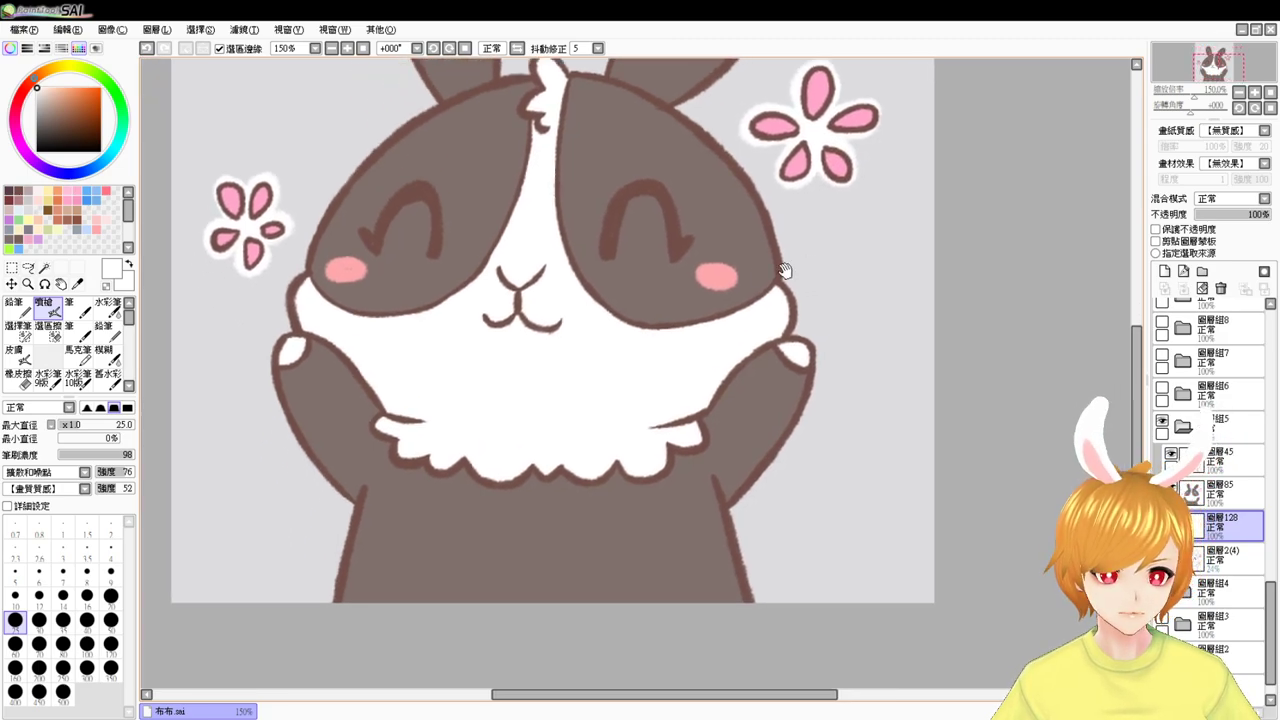
pyautogui.scroll(2, 765, 332)
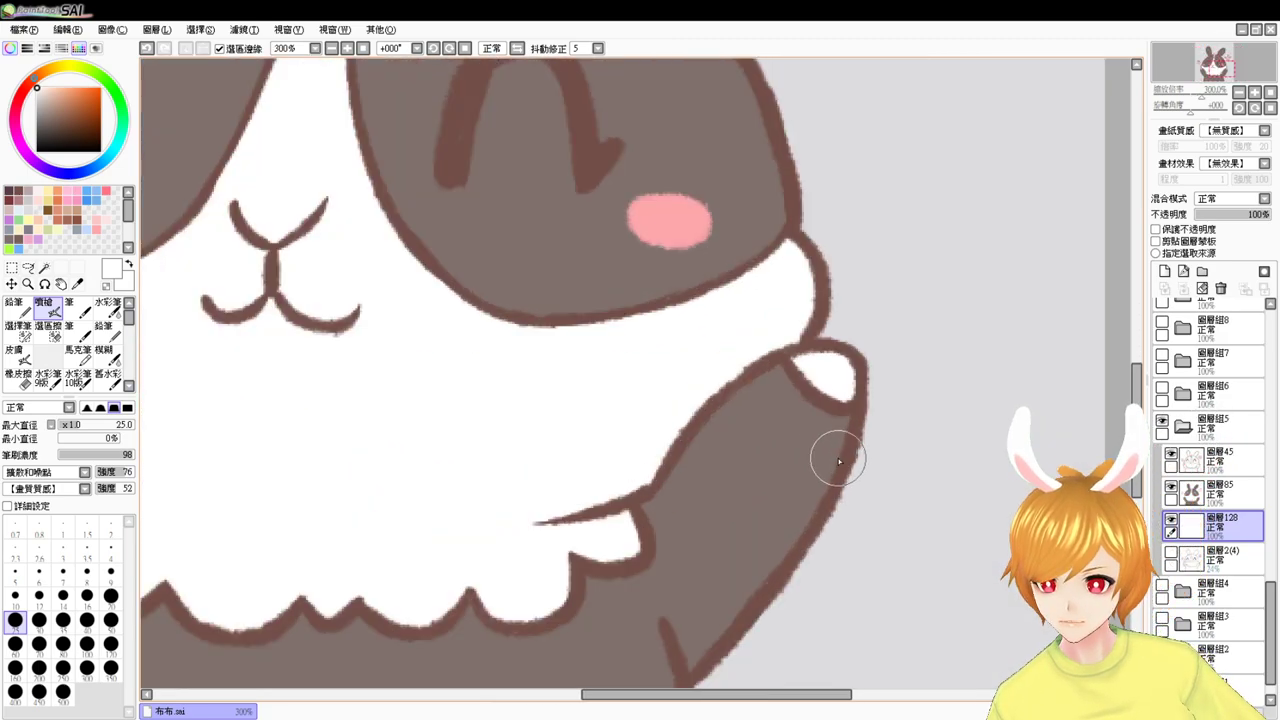
pyautogui.scroll(2, 236, 428)
pyautogui.scroll(-2, 375, 420)
pyautogui.scroll(-3, 376, 421)
pyautogui.moveTo(380, 417); pyautogui.dragTo(537, 434)
pyautogui.scroll(-2, 515, 483)
pyautogui.scroll(3, 452, 504)
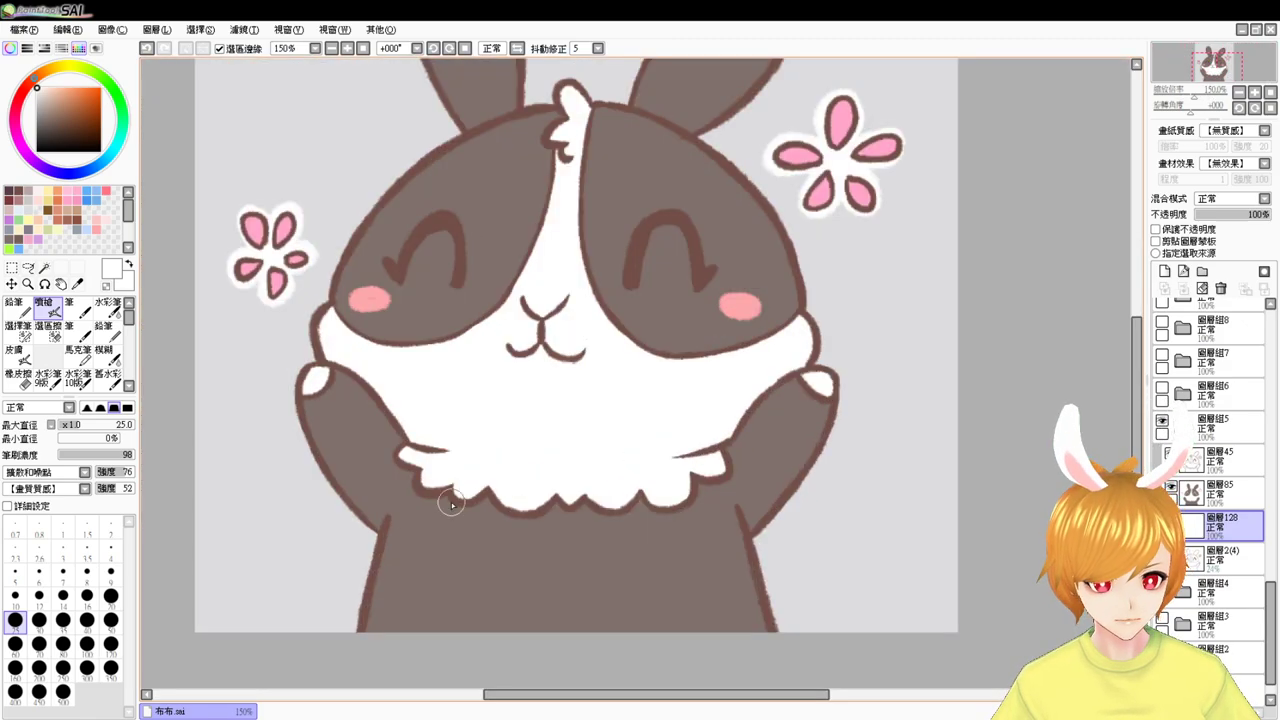
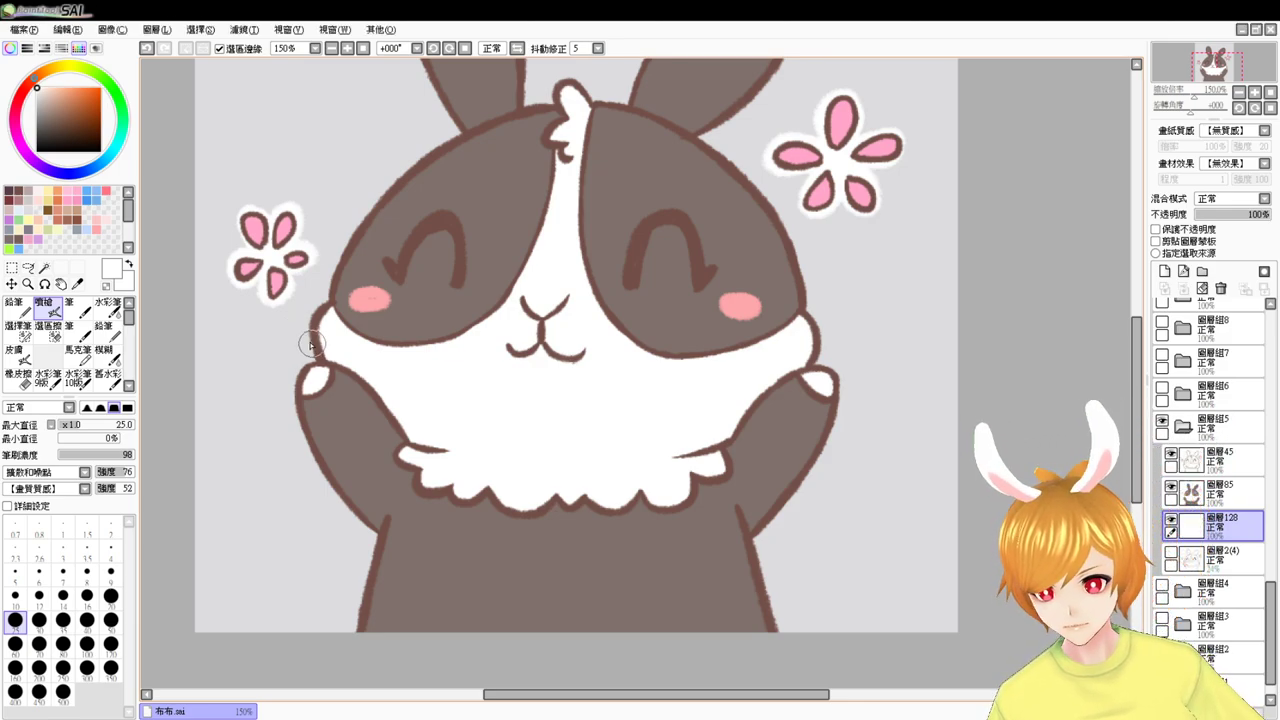
# - Paint the white border around the happy bunny's left raised arm and down that side of the body to the canvas edge
pyautogui.moveTo(313, 364)
pyautogui.mouseDown()
pyautogui.moveTo(291, 405)
pyautogui.moveTo(314, 456)
pyautogui.mouseUp()
pyautogui.hotkey('ctrl', 'z')
pyautogui.hotkey('ctrl', 'z')
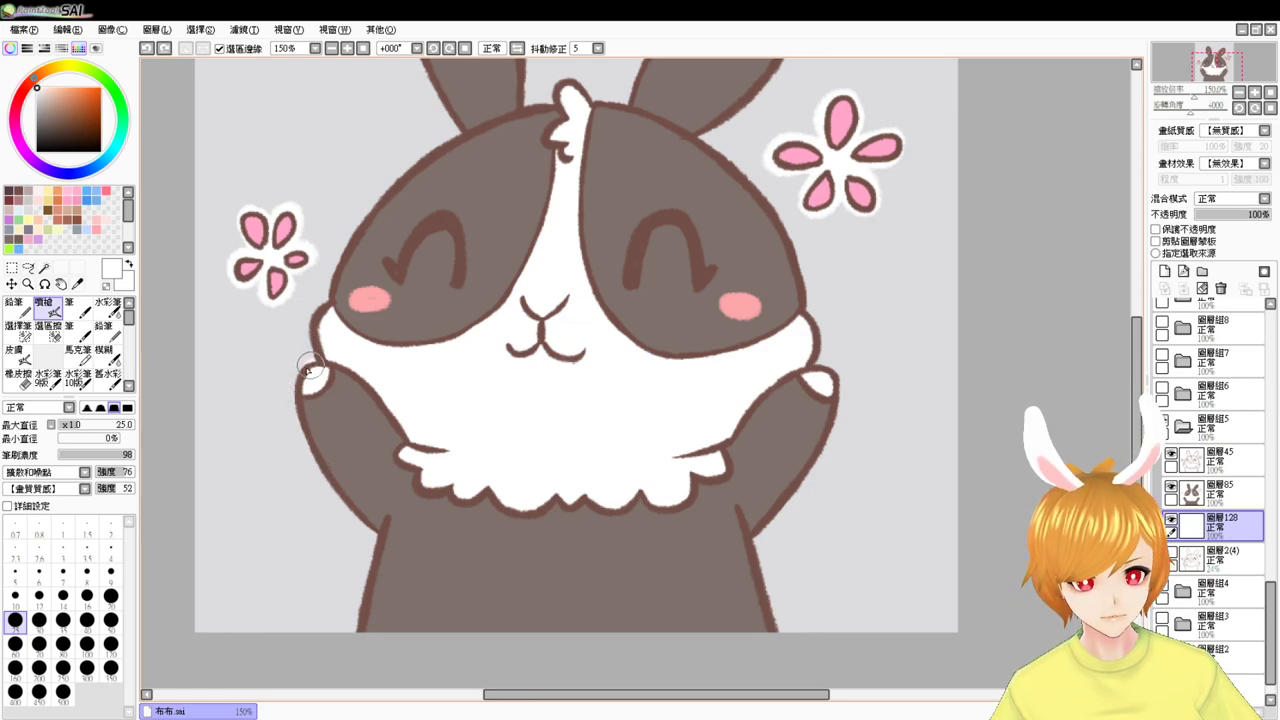
pyautogui.moveTo(310, 368)
pyautogui.mouseDown()
pyautogui.moveTo(303, 431)
pyautogui.moveTo(293, 407)
pyautogui.moveTo(392, 542)
pyautogui.mouseUp()
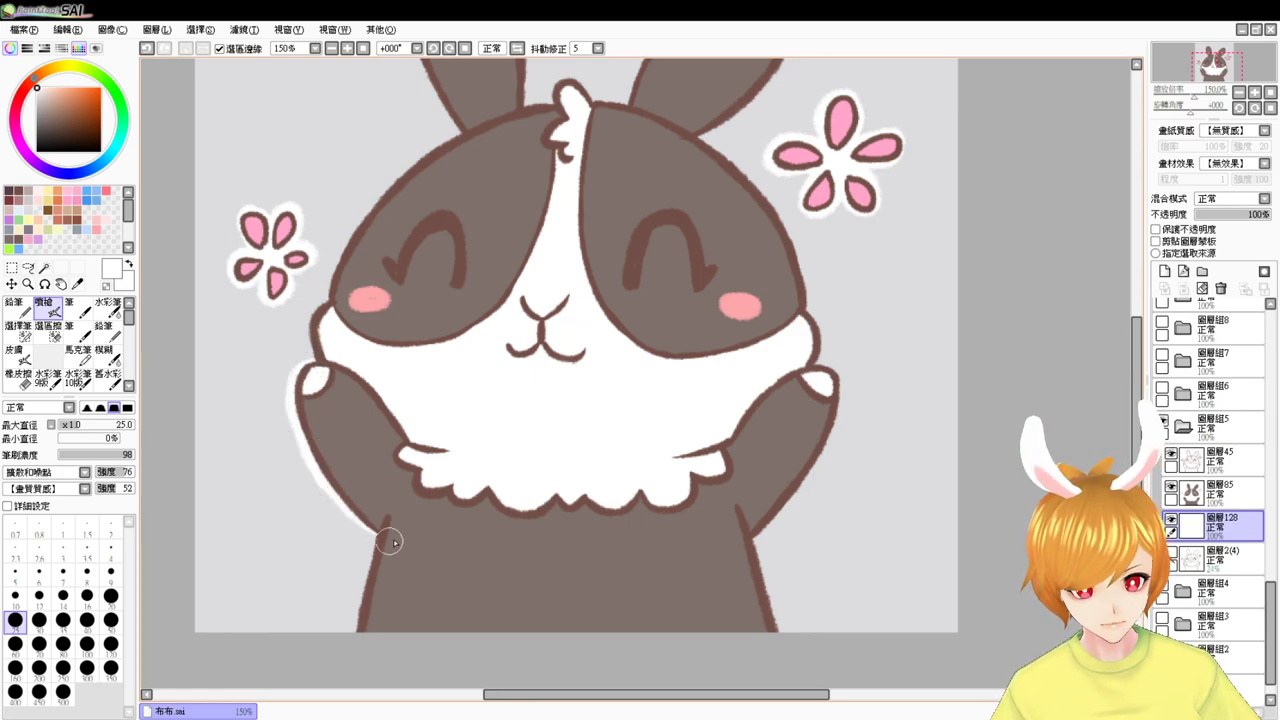
pyautogui.moveTo(312, 463)
pyautogui.mouseDown()
pyautogui.moveTo(396, 558)
pyautogui.moveTo(404, 547)
pyautogui.moveTo(388, 570)
pyautogui.moveTo(370, 544)
pyautogui.moveTo(355, 654)
pyautogui.moveTo(375, 535)
pyautogui.moveTo(338, 670)
pyautogui.mouseUp()
# - Paint the white border around the right raised arm and down the body's right side to the canvas edge
pyautogui.moveTo(486, 540); pyautogui.dragTo(329, 523)
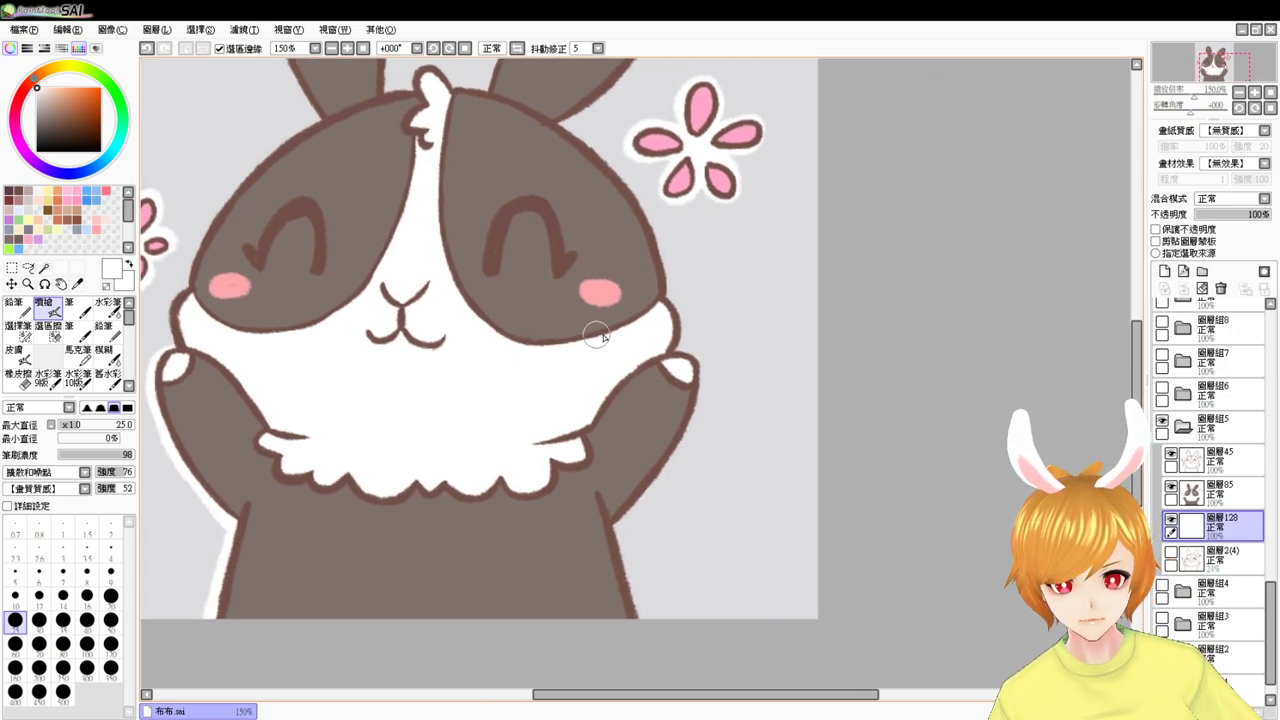
pyautogui.moveTo(665, 354)
pyautogui.mouseDown()
pyautogui.moveTo(689, 423)
pyautogui.moveTo(588, 523)
pyautogui.moveTo(650, 479)
pyautogui.moveTo(677, 430)
pyautogui.moveTo(617, 528)
pyautogui.moveTo(647, 624)
pyautogui.mouseUp()
pyautogui.hotkey('ctrl', 'z')
pyautogui.moveTo(604, 522); pyautogui.dragTo(632, 660)
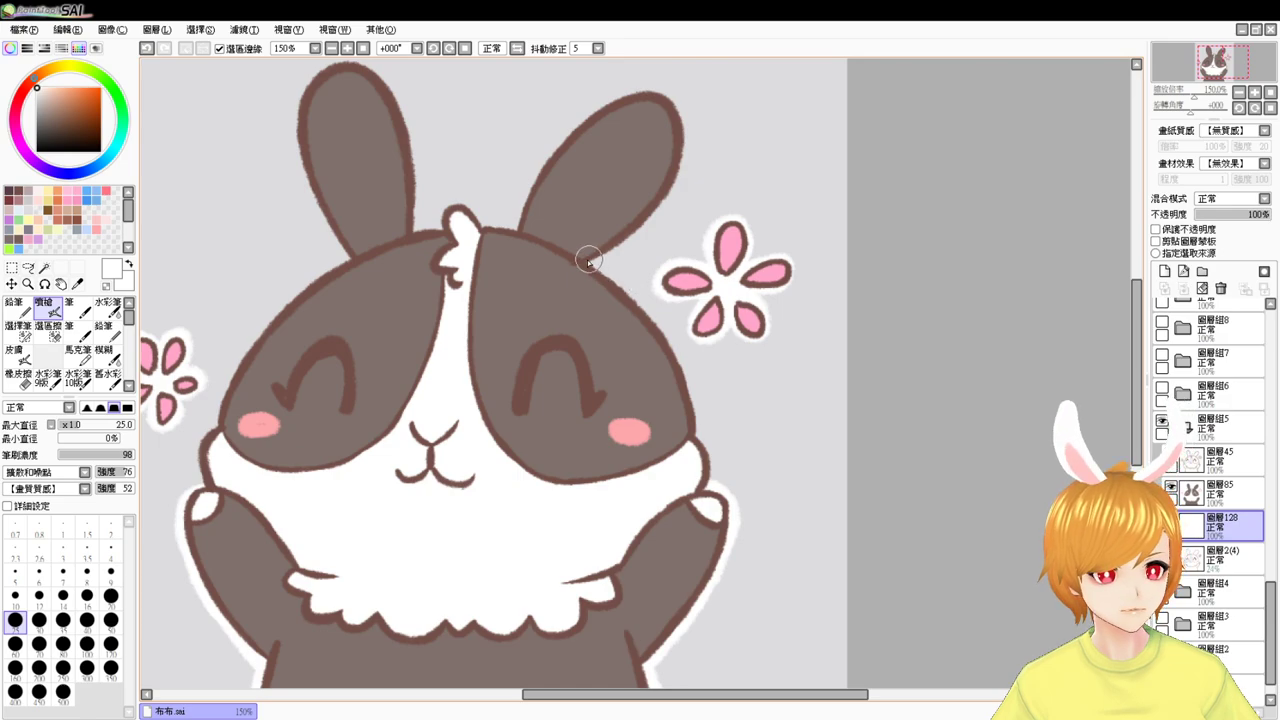
# - Paint the white border from the base of the right ear down the side of the head and around the right cheek
pyautogui.moveTo(588, 262); pyautogui.dragTo(666, 371)
pyautogui.hotkey('ctrl', 'z')
pyautogui.moveTo(586, 265)
pyautogui.mouseDown()
pyautogui.moveTo(661, 329)
pyautogui.moveTo(692, 437)
pyautogui.mouseUp()
pyautogui.moveTo(662, 330)
pyautogui.mouseDown()
pyautogui.moveTo(691, 461)
pyautogui.moveTo(700, 436)
pyautogui.moveTo(686, 437)
pyautogui.moveTo(706, 444)
pyautogui.moveTo(698, 491)
pyautogui.moveTo(689, 467)
pyautogui.moveTo(711, 456)
pyautogui.moveTo(695, 430)
pyautogui.moveTo(716, 451)
pyautogui.moveTo(707, 491)
pyautogui.mouseUp()
pyautogui.moveTo(621, 440); pyautogui.dragTo(737, 486)
# - Paint the white border up the head's left side and across its top between the ears, including around the hair tuft
pyautogui.moveTo(323, 472)
pyautogui.mouseDown()
pyautogui.moveTo(323, 533)
pyautogui.moveTo(319, 478)
pyautogui.moveTo(348, 482)
pyautogui.moveTo(320, 510)
pyautogui.moveTo(318, 564)
pyautogui.moveTo(340, 470)
pyautogui.moveTo(328, 476)
pyautogui.moveTo(430, 332)
pyautogui.moveTo(503, 280)
pyautogui.mouseUp()
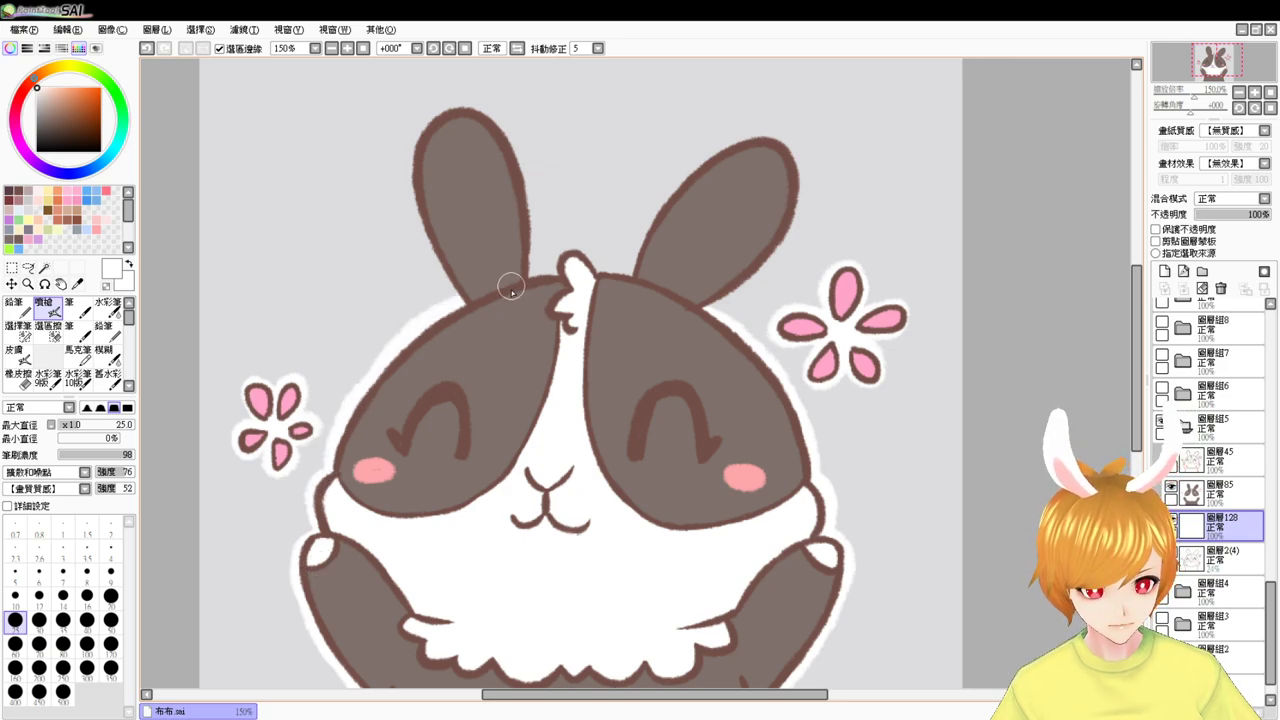
pyautogui.hotkey('ctrl', 'z')
pyautogui.moveTo(363, 384)
pyautogui.mouseDown()
pyautogui.moveTo(480, 300)
pyautogui.moveTo(475, 354)
pyautogui.moveTo(615, 350)
pyautogui.mouseUp()
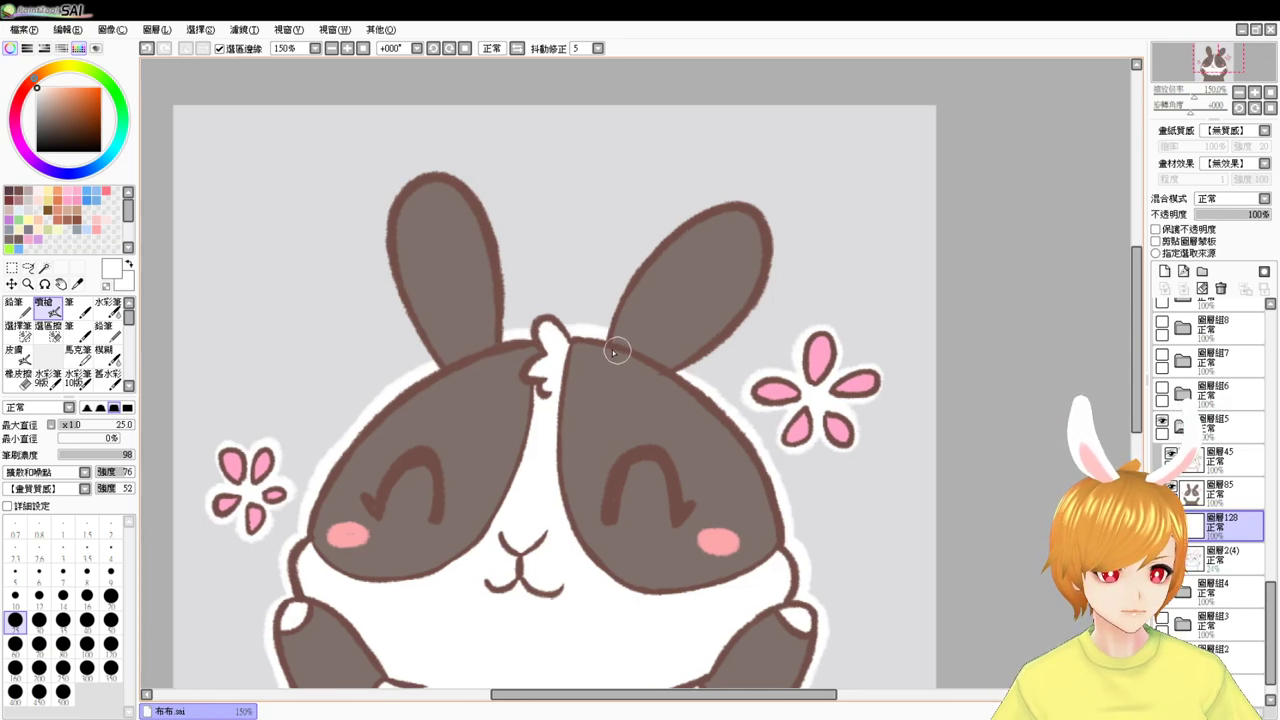
pyautogui.moveTo(540, 338); pyautogui.dragTo(556, 318)
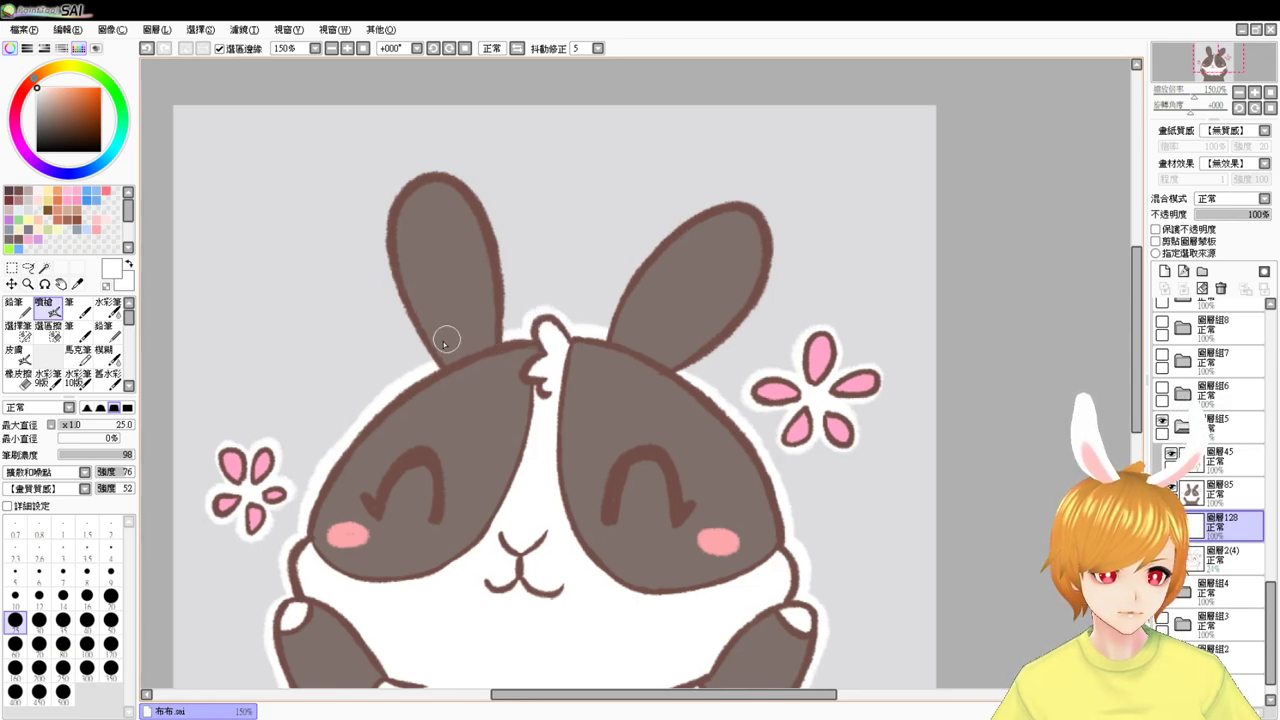
# - Paint the white border around the happy bunny's left ear, from its base over the tip and back down
pyautogui.moveTo(436, 362)
pyautogui.mouseDown()
pyautogui.moveTo(420, 337)
pyautogui.moveTo(431, 157)
pyautogui.mouseUp()
pyautogui.hotkey('ctrl', 'z')
pyautogui.moveTo(438, 366)
pyautogui.mouseDown()
pyautogui.moveTo(388, 285)
pyautogui.moveTo(405, 185)
pyautogui.mouseUp()
pyautogui.moveTo(388, 258)
pyautogui.mouseDown()
pyautogui.moveTo(423, 171)
pyautogui.moveTo(491, 251)
pyautogui.moveTo(508, 350)
pyautogui.mouseUp()
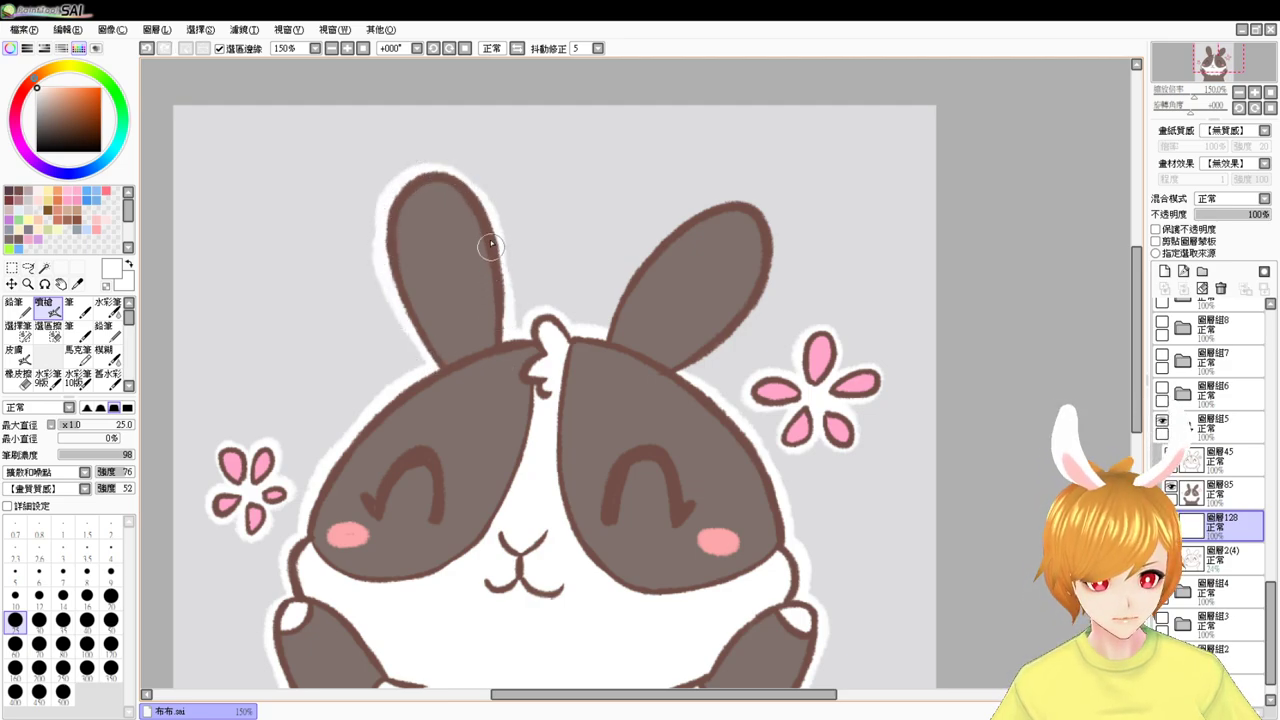
# - Paint the white border around the happy bunny's right ear, from the tuft over the tip to the side of the head
pyautogui.moveTo(749, 316); pyautogui.dragTo(711, 369)
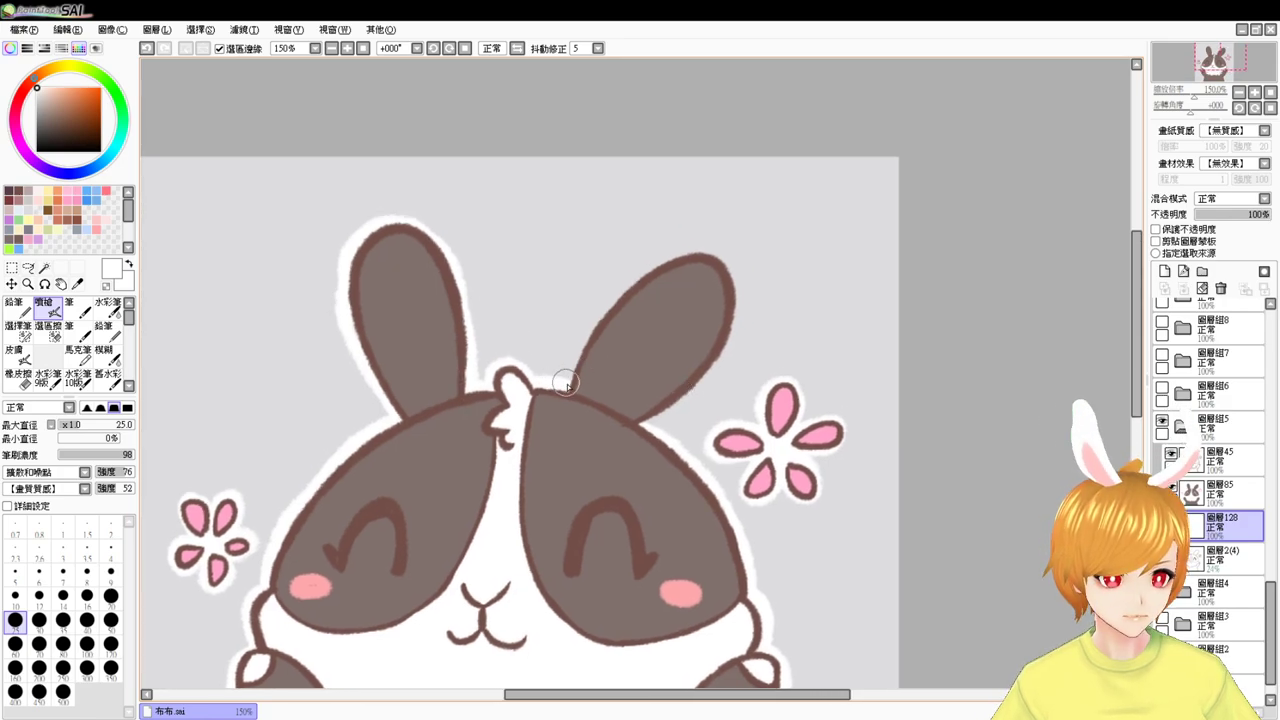
pyautogui.moveTo(567, 385)
pyautogui.mouseDown()
pyautogui.moveTo(643, 283)
pyautogui.moveTo(735, 262)
pyautogui.mouseUp()
pyautogui.hotkey('ctrl', 'z')
pyautogui.moveTo(571, 385)
pyautogui.mouseDown()
pyautogui.moveTo(735, 265)
pyautogui.moveTo(663, 391)
pyautogui.mouseUp()
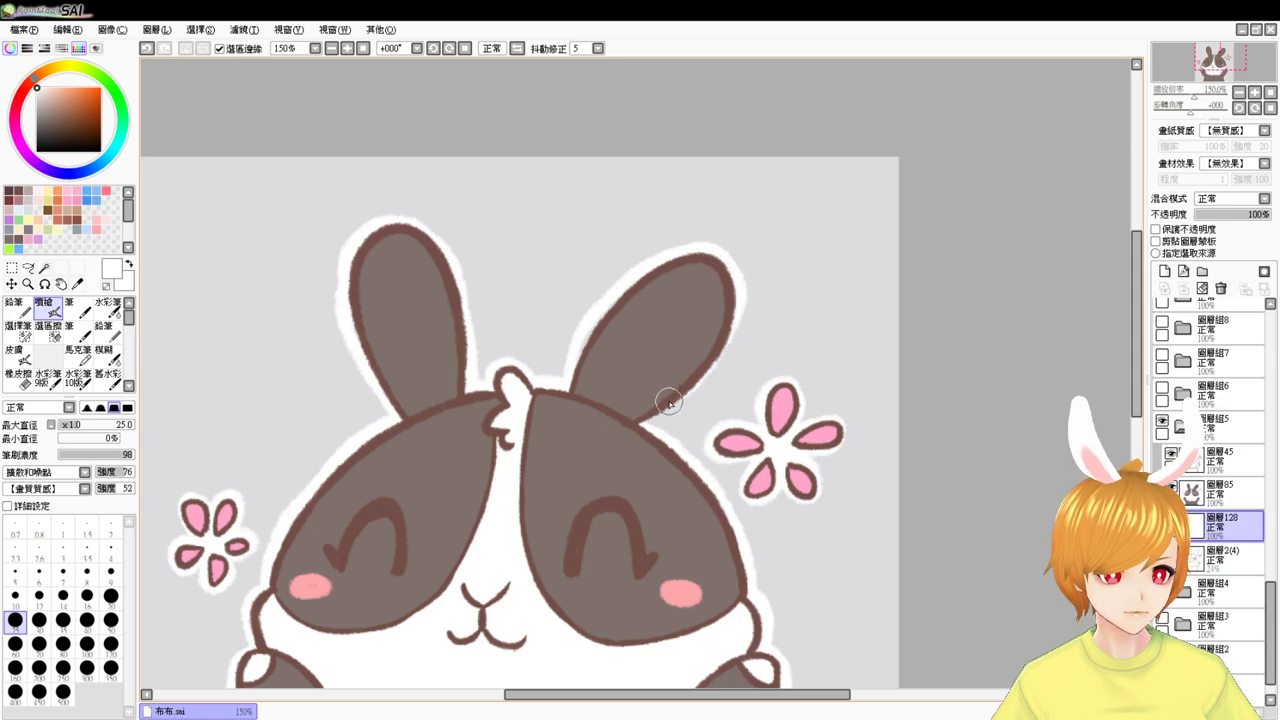
pyautogui.moveTo(737, 280); pyautogui.dragTo(648, 394)
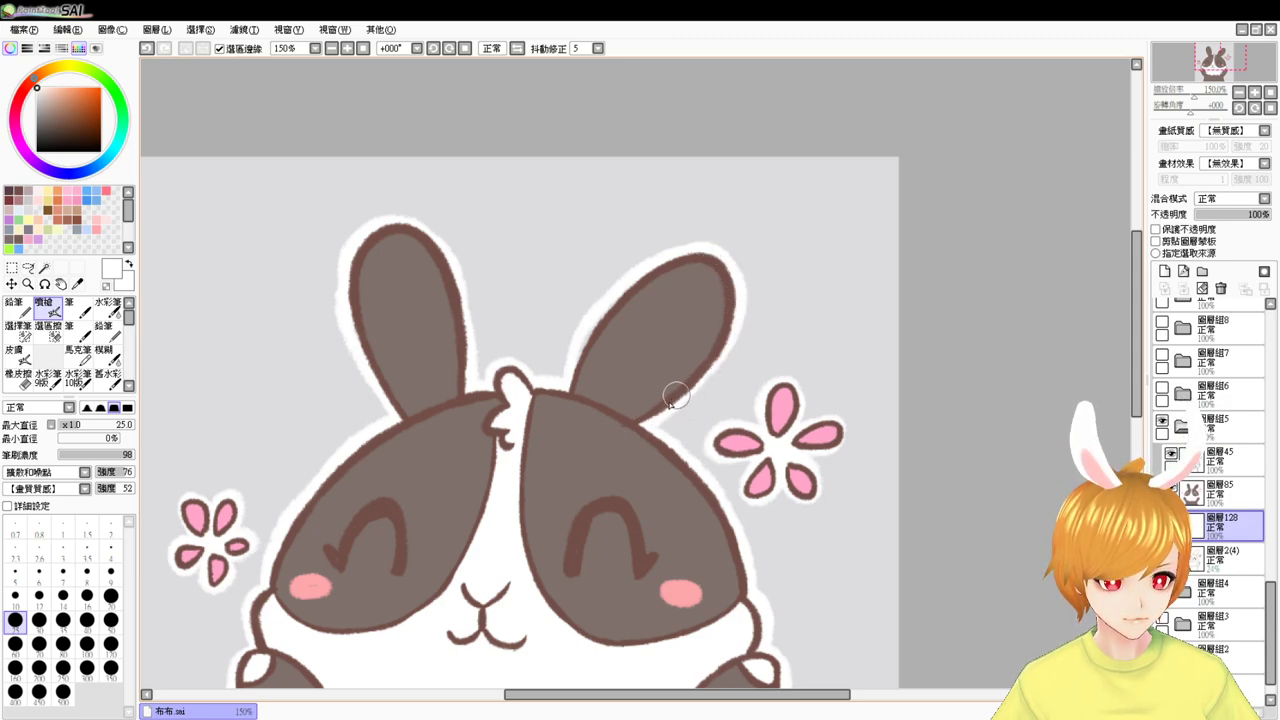
# - Collapse and hide the happy bunny's group 圖層組5, and show and select the heart bunny's group 圖層組6
pyautogui.moveTo(601, 602); pyautogui.dragTo(664, 367)
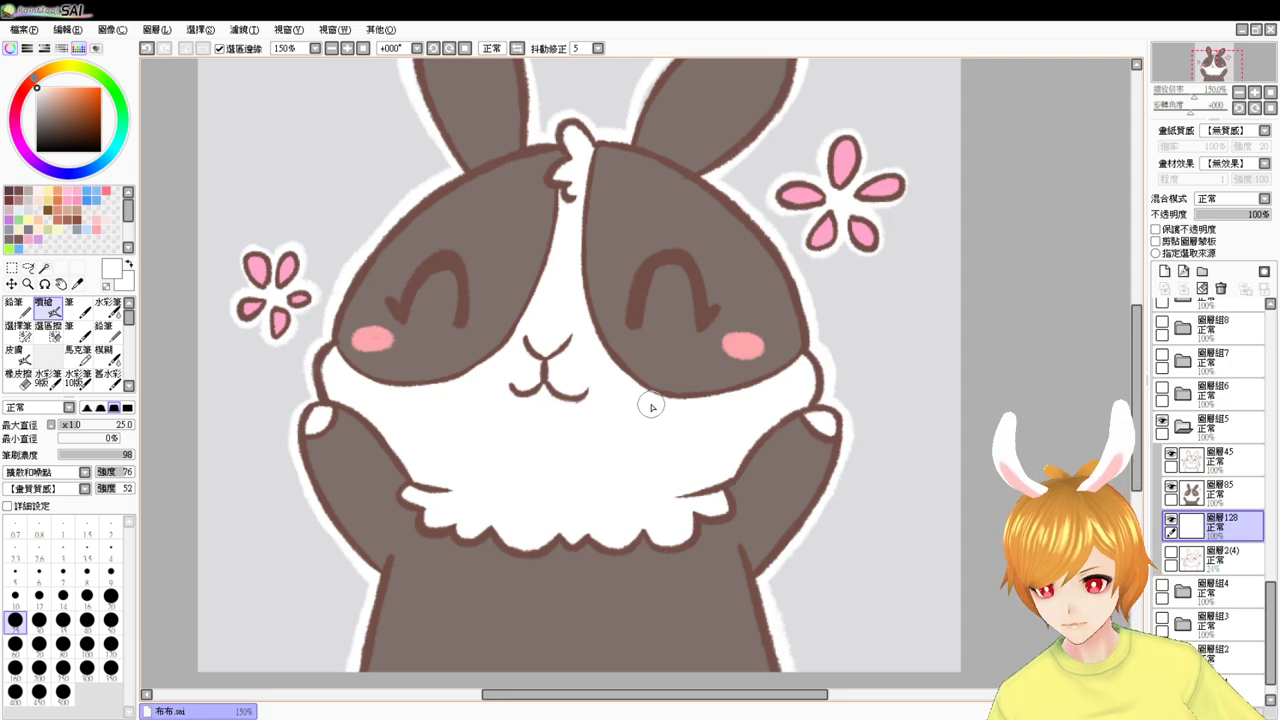
pyautogui.moveTo(647, 399); pyautogui.dragTo(611, 473)
pyautogui.click(1186, 428)
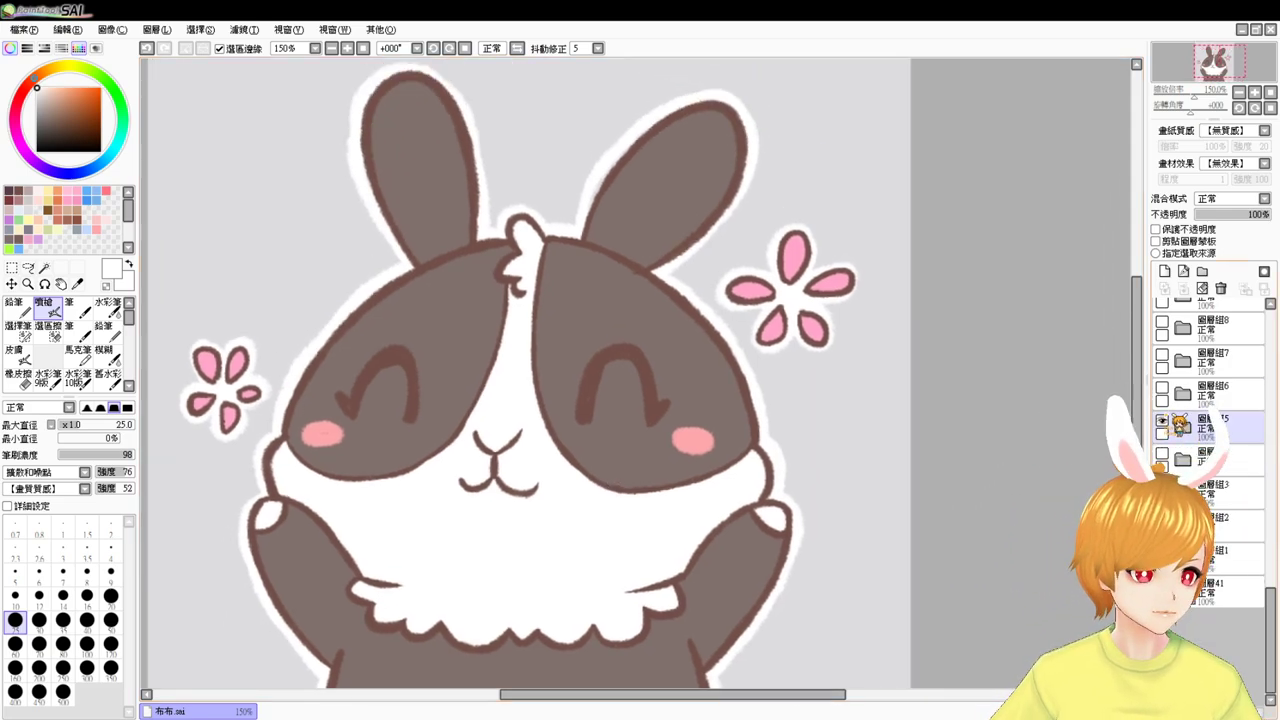
pyautogui.click(1162, 421)
pyautogui.click(1162, 388)
pyautogui.click(1222, 393)
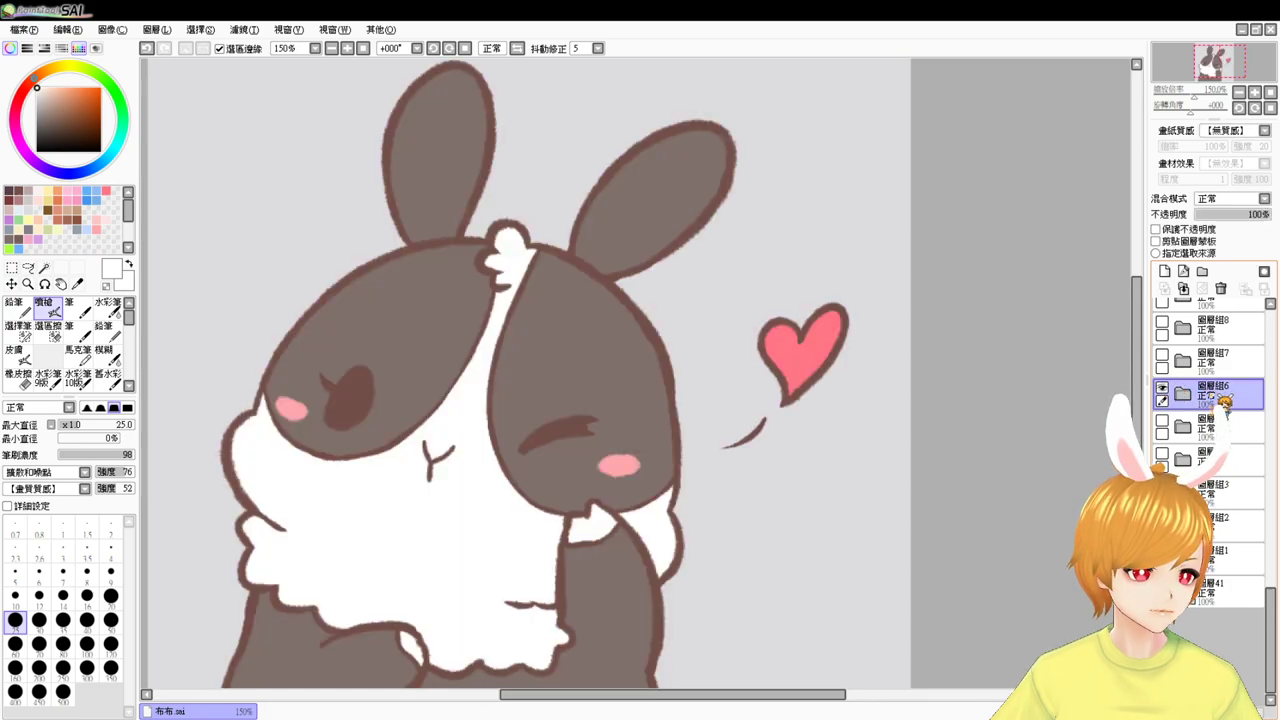
# - Expand the group 圖層組6 and add a new layer directly above its sketch layer 圖層3 for the white border
pyautogui.click(1183, 393)
pyautogui.click(1218, 490)
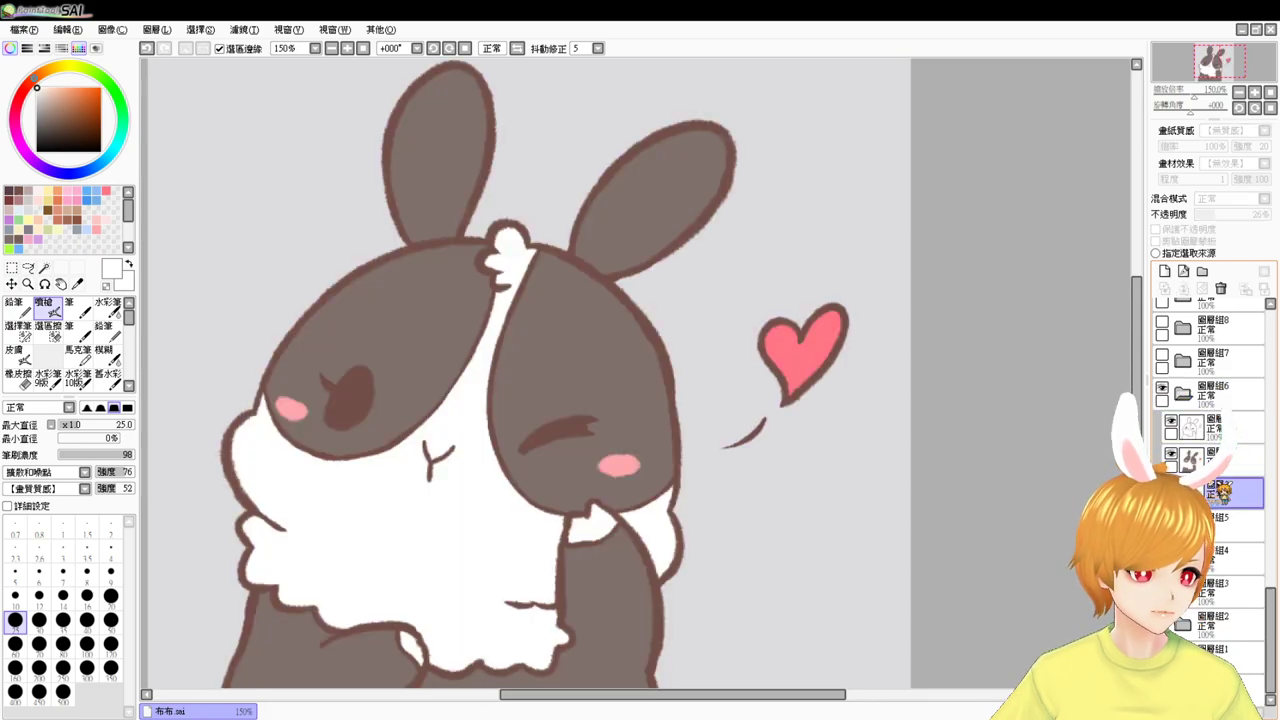
pyautogui.click(1166, 272)
# - Paint the heart bunny's white border from the chest fur down the body's left side to the canvas edge
pyautogui.moveTo(800, 486); pyautogui.dragTo(904, 388)
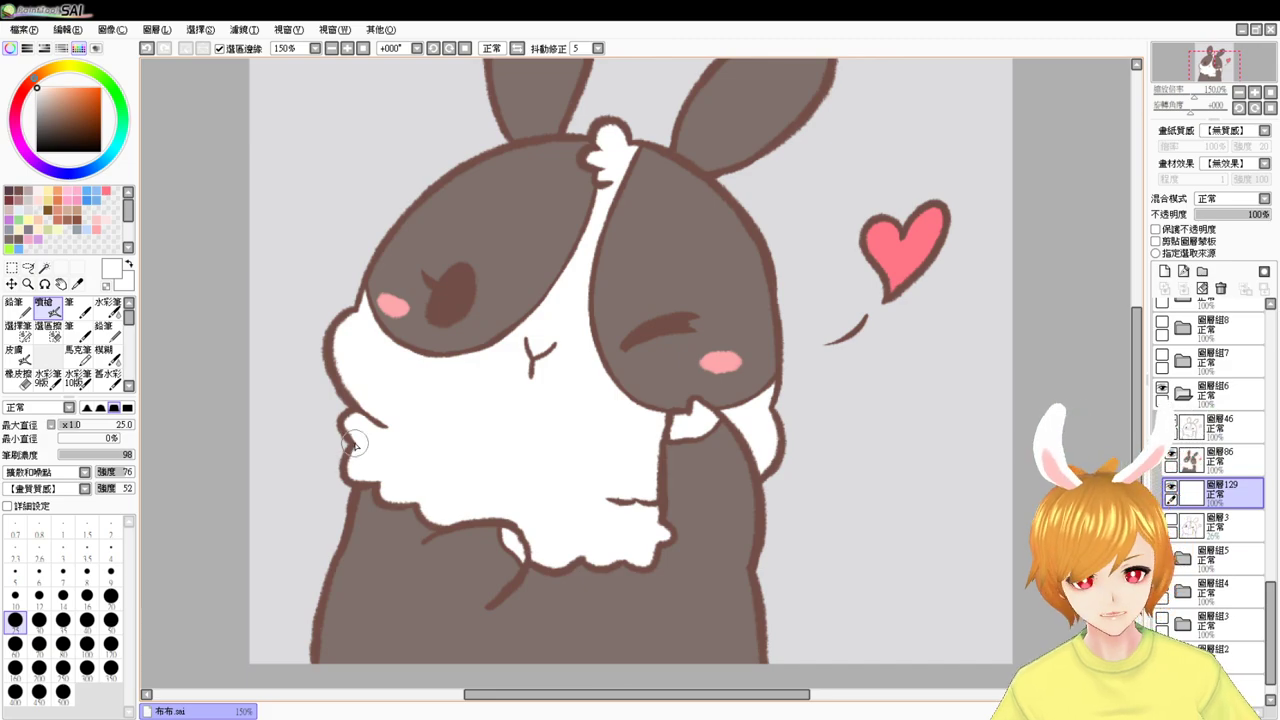
pyautogui.moveTo(350, 407); pyautogui.dragTo(352, 451)
pyautogui.hotkey('ctrl', 'z')
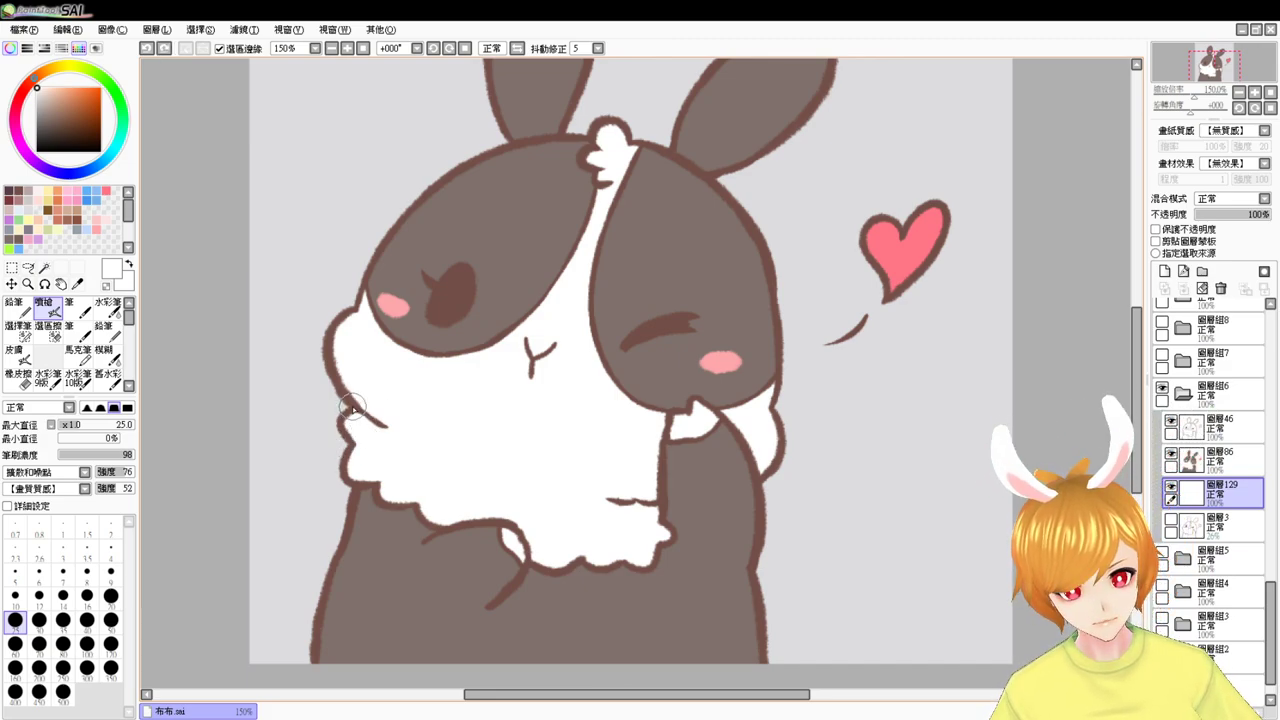
pyautogui.moveTo(348, 405)
pyautogui.mouseDown()
pyautogui.moveTo(341, 434)
pyautogui.moveTo(361, 490)
pyautogui.moveTo(299, 634)
pyautogui.moveTo(300, 662)
pyautogui.mouseUp()
pyautogui.hotkey('ctrl', 'z')
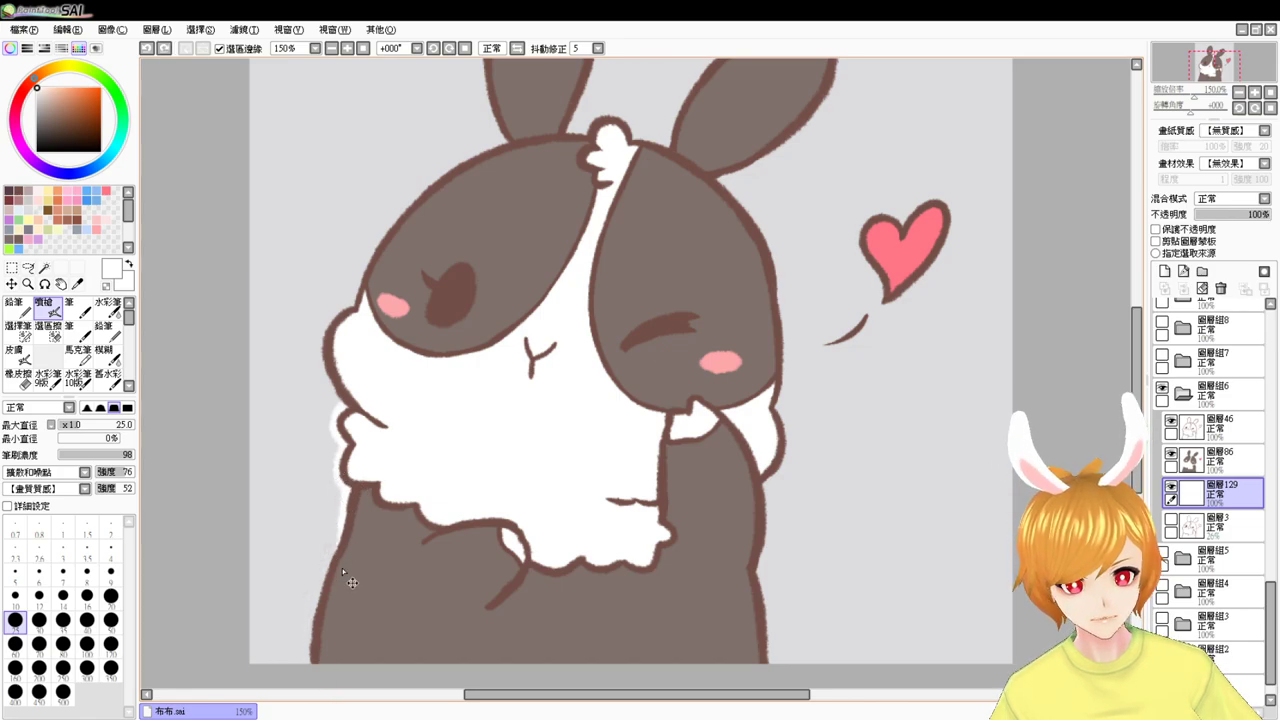
pyautogui.moveTo(349, 514); pyautogui.dragTo(323, 597)
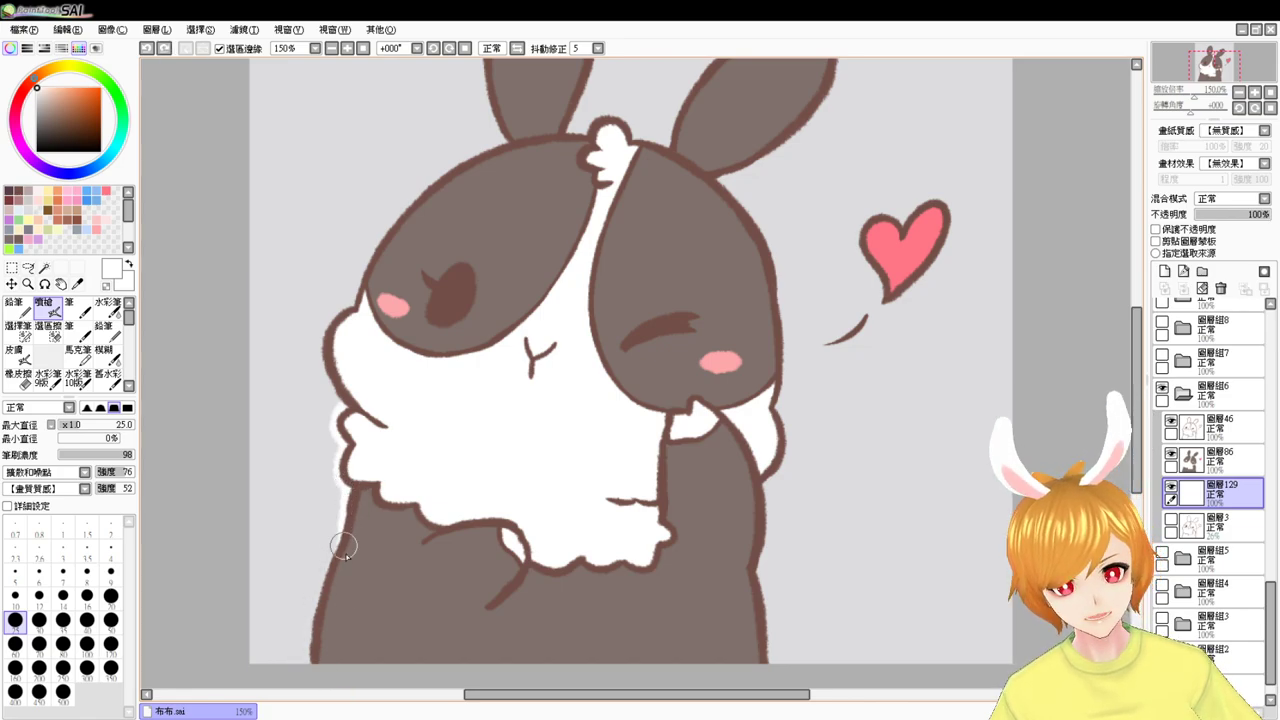
pyautogui.moveTo(349, 493); pyautogui.dragTo(323, 672)
# - Paint the white border around the left cheek and up the side of the head to the base of the left ear
pyautogui.moveTo(587, 429); pyautogui.dragTo(539, 591)
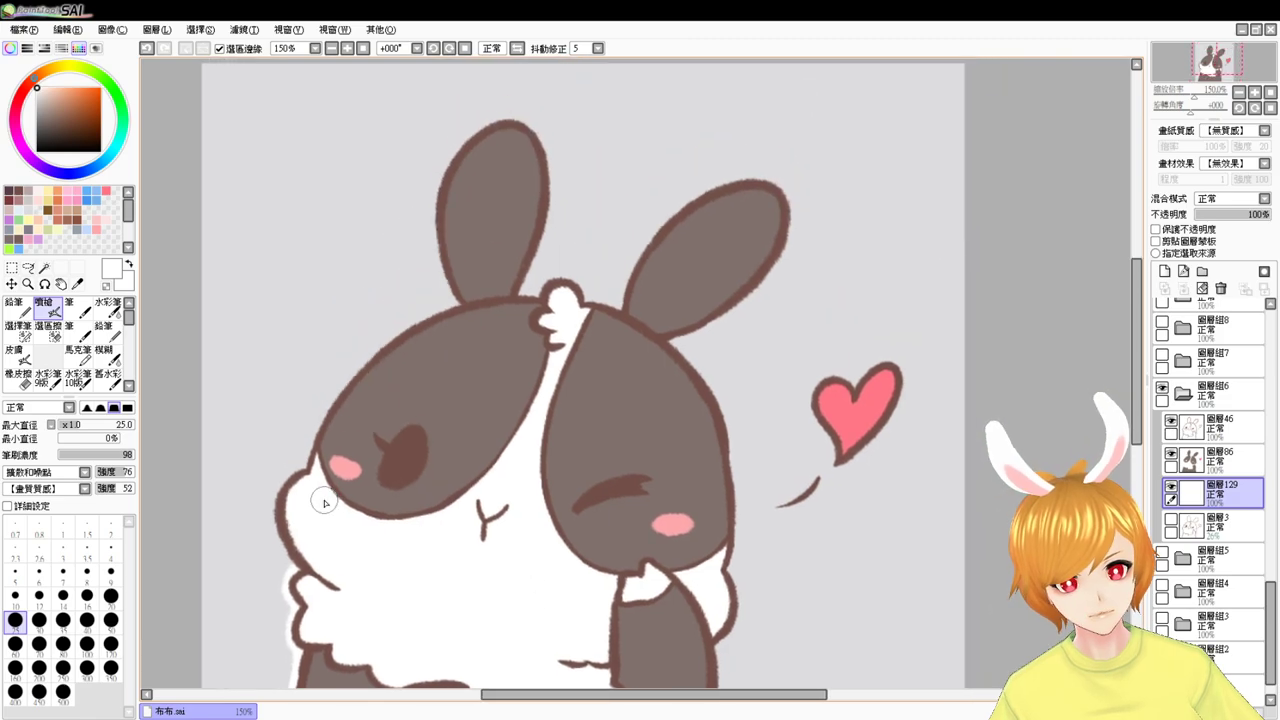
pyautogui.moveTo(288, 565)
pyautogui.mouseDown()
pyautogui.moveTo(272, 510)
pyautogui.moveTo(340, 421)
pyautogui.mouseUp()
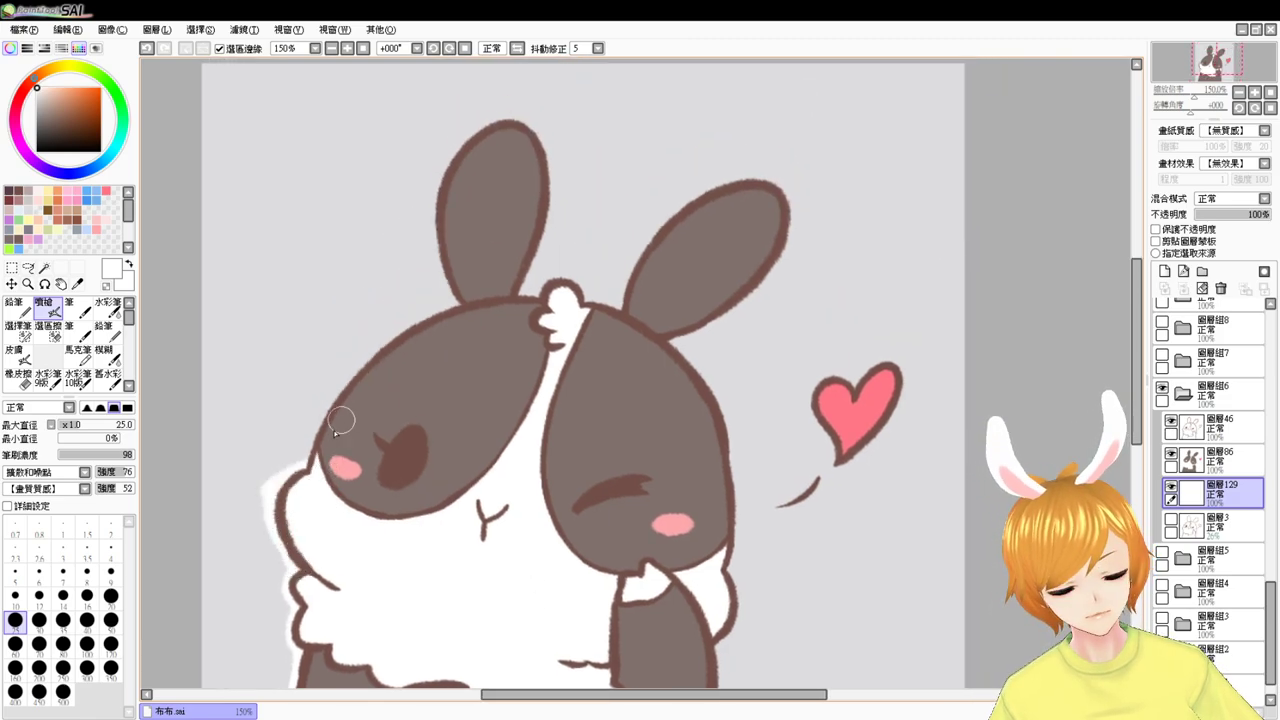
pyautogui.moveTo(305, 476); pyautogui.dragTo(453, 314)
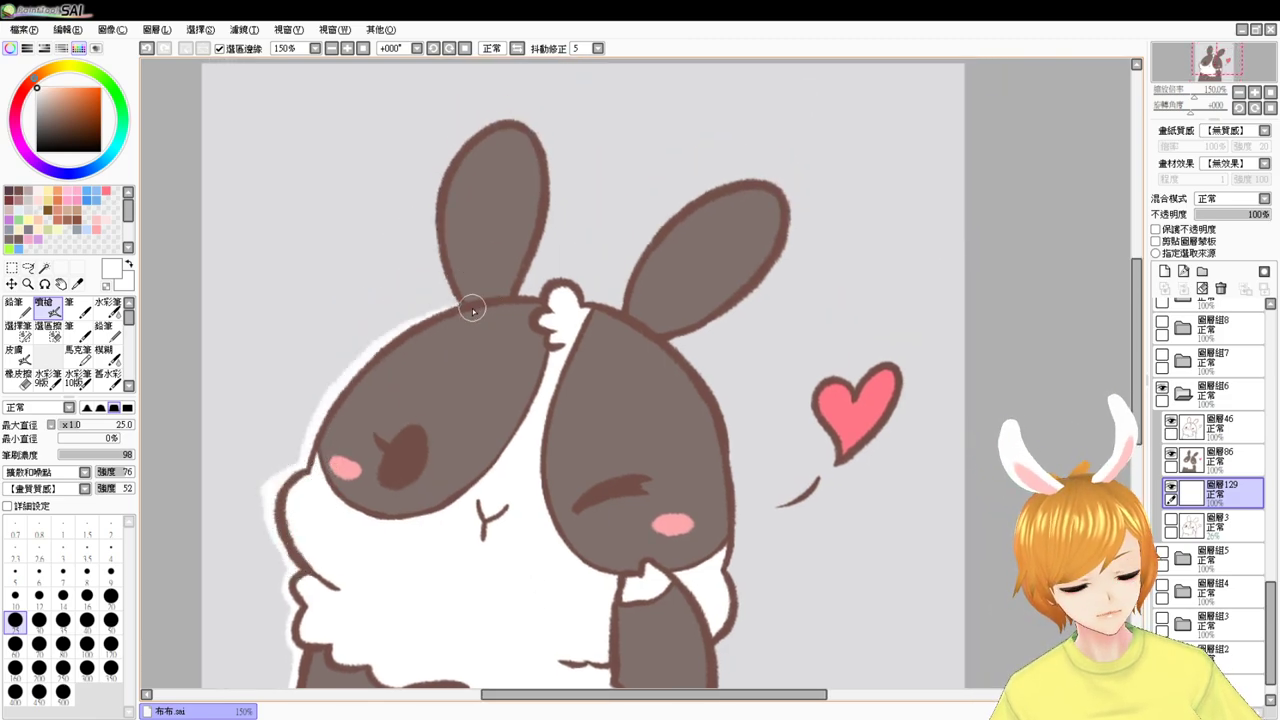
# - Paint the white border around the heart bunny's left ear, from its outer base over the tip to the inner base
pyautogui.scroll(3, 370, 380)
pyautogui.hscroll(1, 370, 380)
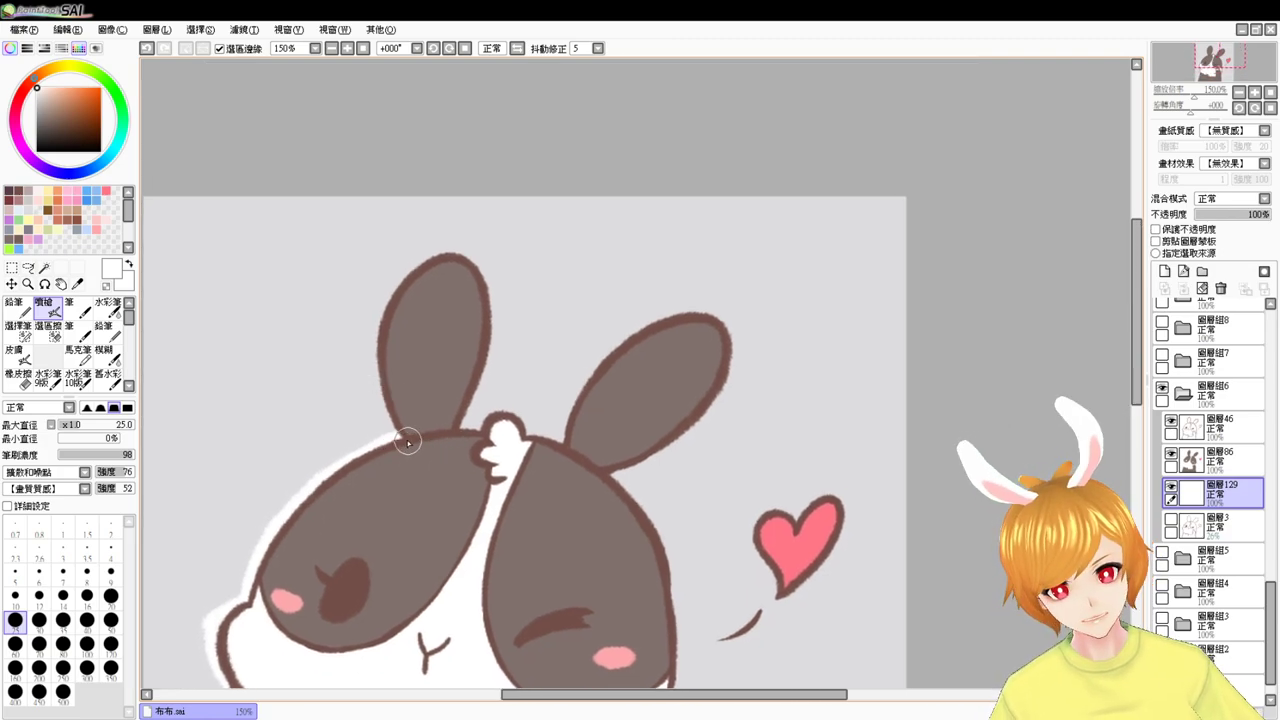
pyautogui.moveTo(404, 442); pyautogui.dragTo(383, 390)
pyautogui.moveTo(407, 441)
pyautogui.mouseDown()
pyautogui.moveTo(376, 310)
pyautogui.moveTo(483, 266)
pyautogui.moveTo(437, 435)
pyautogui.mouseUp()
pyautogui.moveTo(395, 433)
pyautogui.mouseDown()
pyautogui.moveTo(395, 289)
pyautogui.moveTo(452, 256)
pyautogui.moveTo(487, 317)
pyautogui.moveTo(463, 430)
pyautogui.mouseUp()
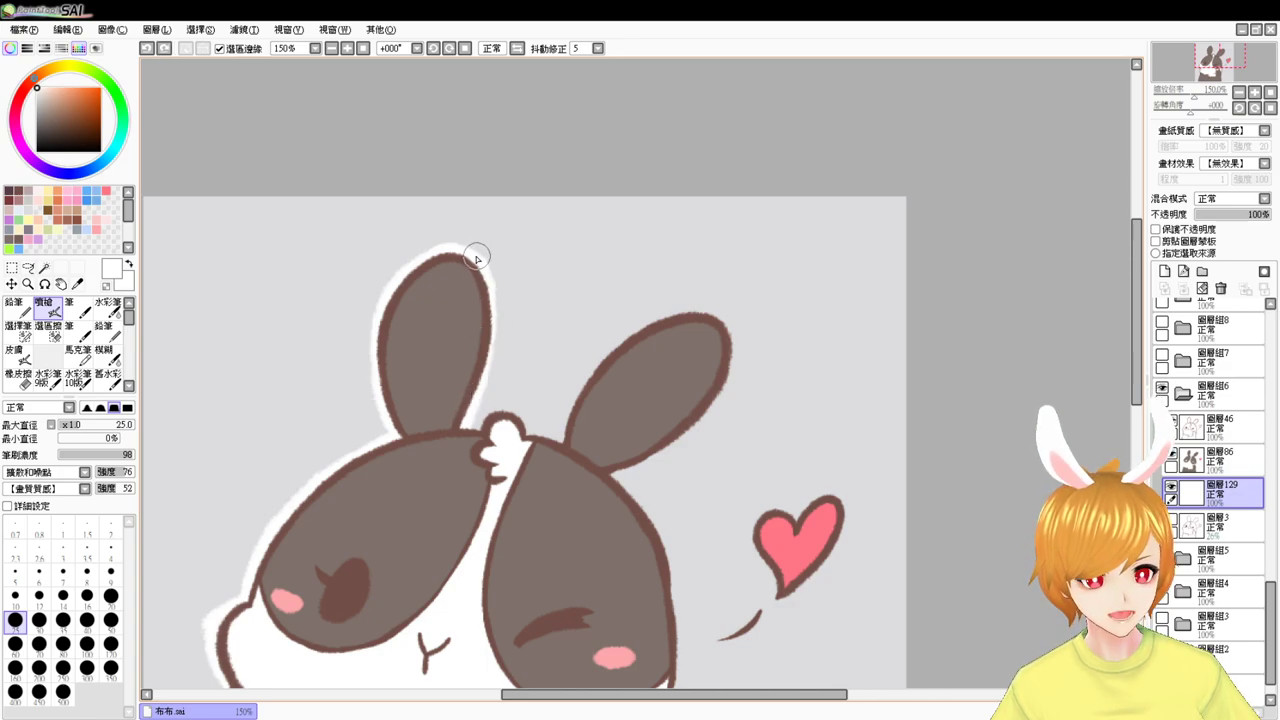
# - Paint the white border around the hair tuft and the heart bunny's right ear, redoing uneven strokes
pyautogui.scroll(-2, 465, 410)
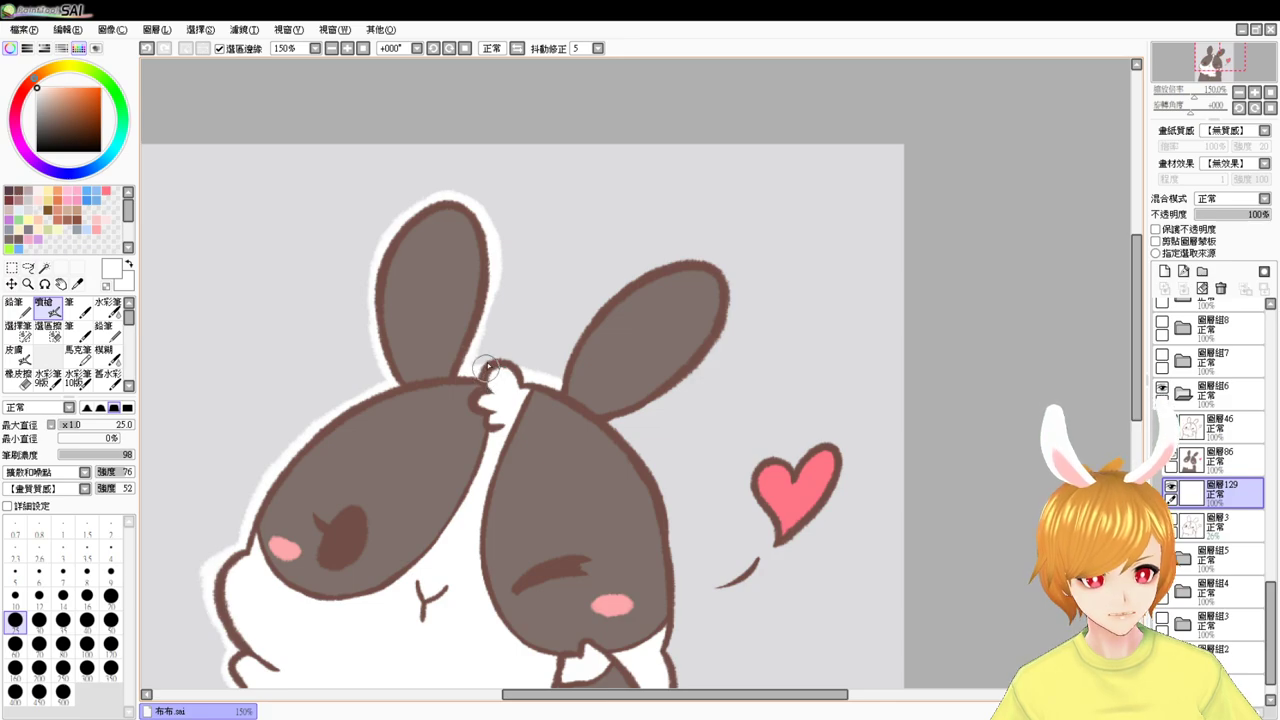
pyautogui.moveTo(486, 368)
pyautogui.mouseDown()
pyautogui.moveTo(534, 383)
pyautogui.moveTo(483, 377)
pyautogui.moveTo(512, 354)
pyautogui.moveTo(537, 391)
pyautogui.moveTo(593, 349)
pyautogui.moveTo(559, 397)
pyautogui.moveTo(575, 328)
pyautogui.moveTo(726, 258)
pyautogui.mouseUp()
pyautogui.hotkey('ctrl', 'z')
pyautogui.hotkey('ctrl', 'z')
pyautogui.moveTo(557, 395)
pyautogui.mouseDown()
pyautogui.moveTo(577, 337)
pyautogui.moveTo(725, 265)
pyautogui.mouseUp()
pyautogui.hotkey('ctrl', 'z')
pyautogui.moveTo(556, 398)
pyautogui.mouseDown()
pyautogui.moveTo(731, 284)
pyautogui.moveTo(735, 314)
pyautogui.moveTo(602, 433)
pyautogui.mouseUp()
pyautogui.hotkey('ctrl', 'z')
pyautogui.moveTo(711, 267)
pyautogui.mouseDown()
pyautogui.moveTo(732, 299)
pyautogui.moveTo(571, 425)
pyautogui.mouseUp()
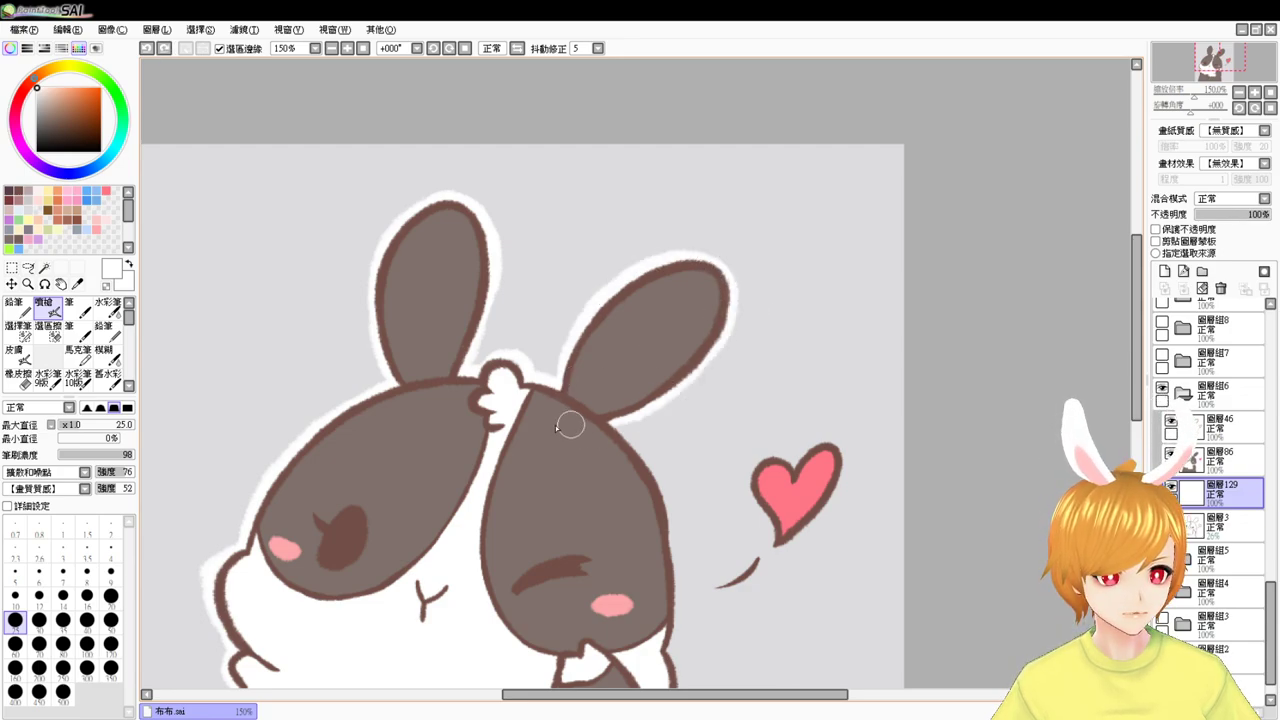
# - Paint the white border from the base of the right ear down the side of the head and around the cheek fur
pyautogui.moveTo(648, 470); pyautogui.dragTo(621, 342)
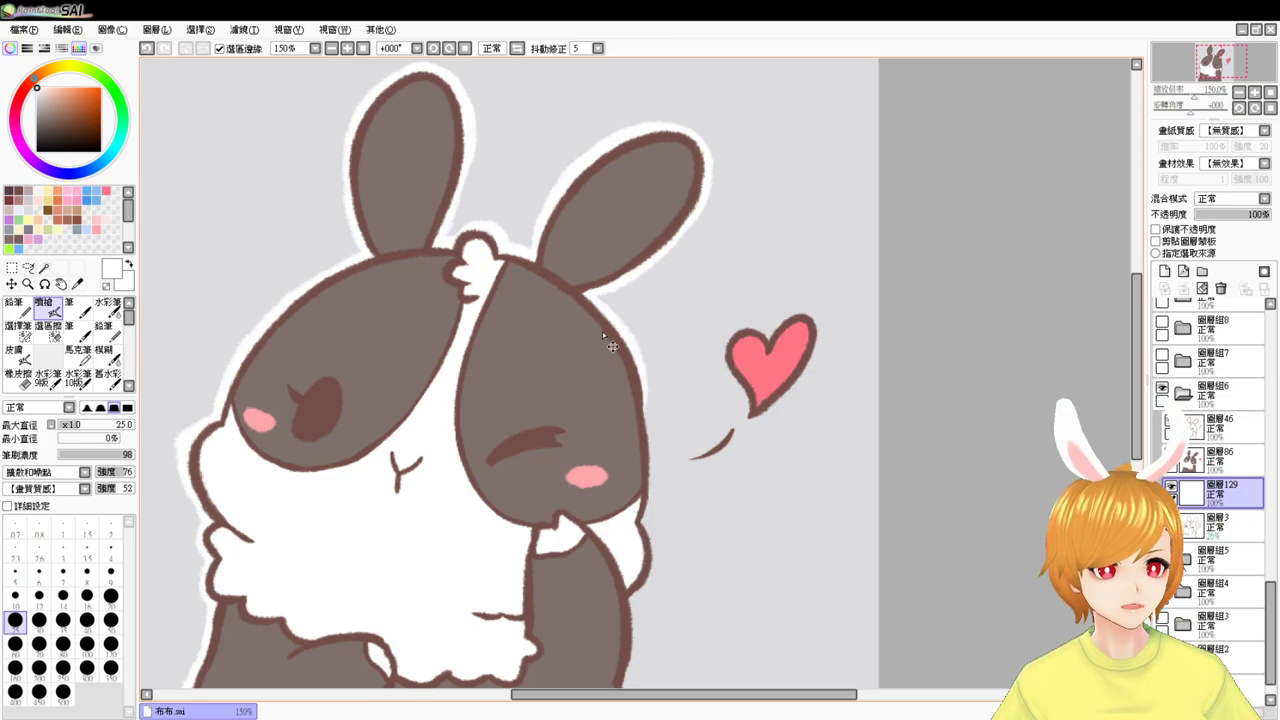
pyautogui.hotkey('ctrl', 'z')
pyautogui.hotkey('ctrl', 'z')
pyautogui.moveTo(588, 297)
pyautogui.mouseDown()
pyautogui.moveTo(650, 459)
pyautogui.moveTo(646, 379)
pyautogui.moveTo(650, 434)
pyautogui.mouseUp()
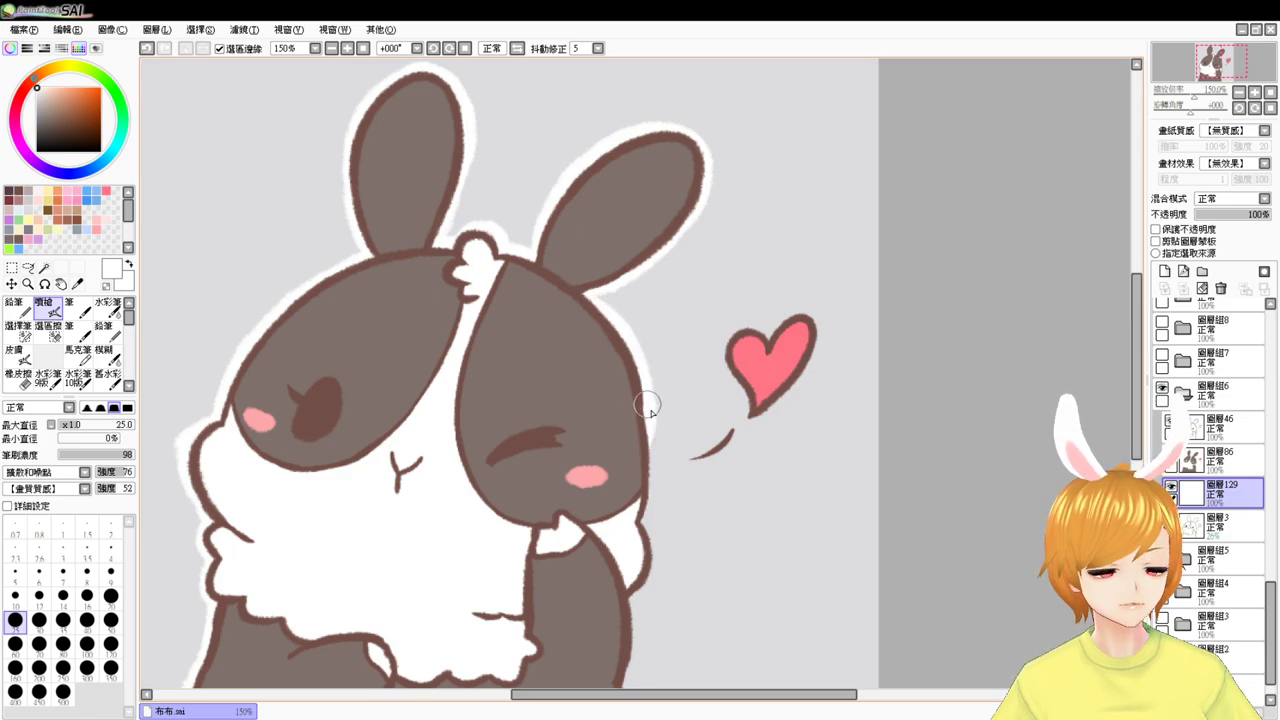
pyautogui.moveTo(698, 476); pyautogui.dragTo(690, 406)
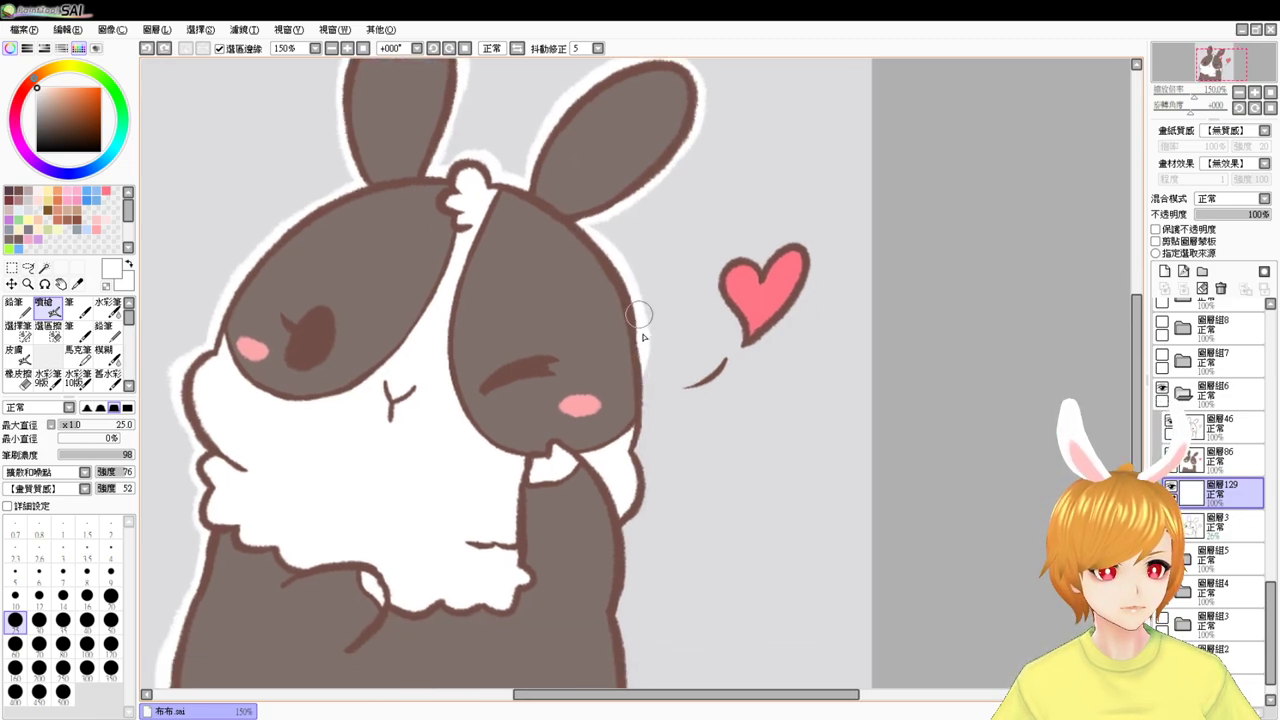
pyautogui.moveTo(640, 325)
pyautogui.mouseDown()
pyautogui.moveTo(625, 447)
pyautogui.moveTo(654, 440)
pyautogui.mouseUp()
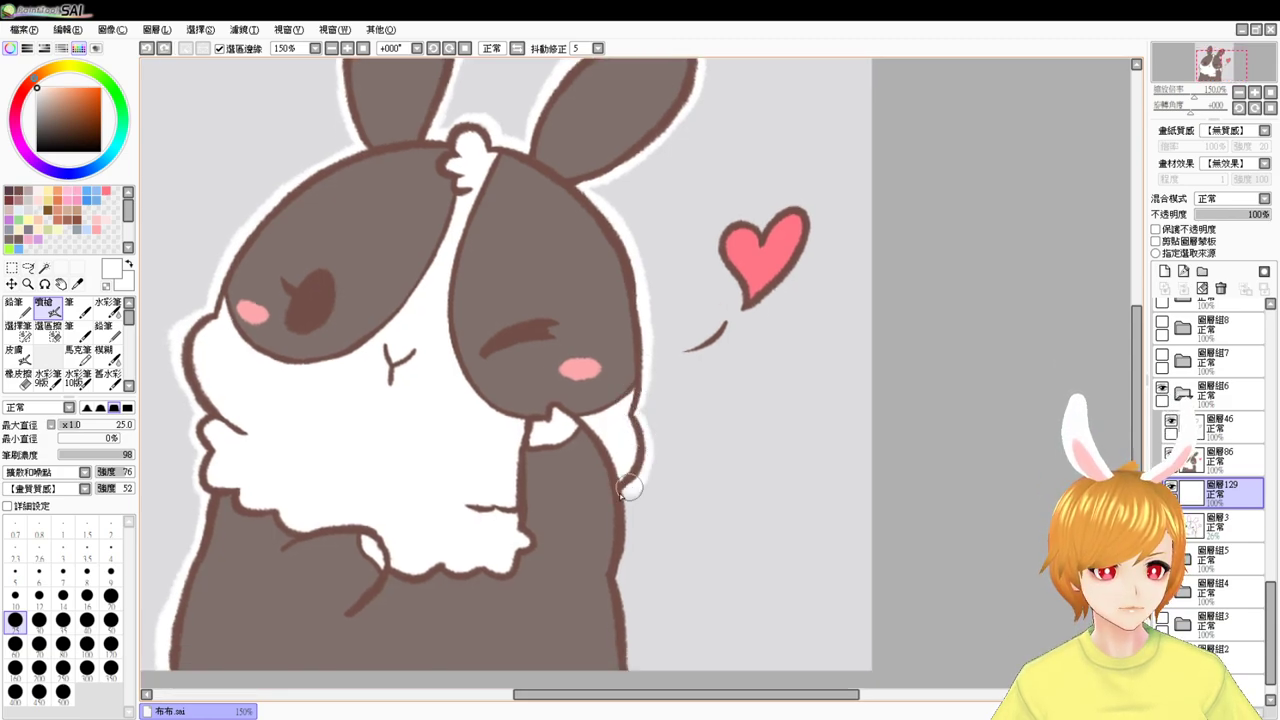
# - Paint the white border down the heart bunny's right side of the body to the canvas edge
pyautogui.moveTo(627, 500); pyautogui.dragTo(616, 393)
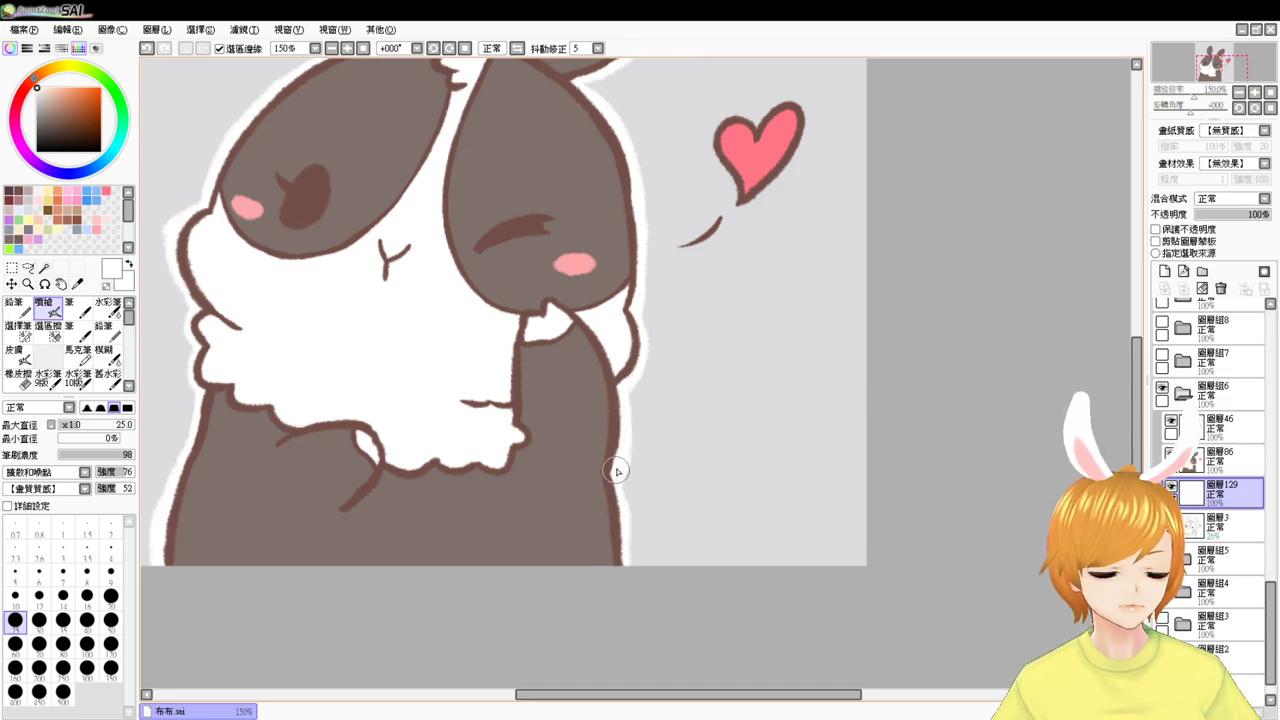
pyautogui.moveTo(643, 466); pyautogui.dragTo(621, 599)
pyautogui.moveTo(643, 497); pyautogui.dragTo(631, 552)
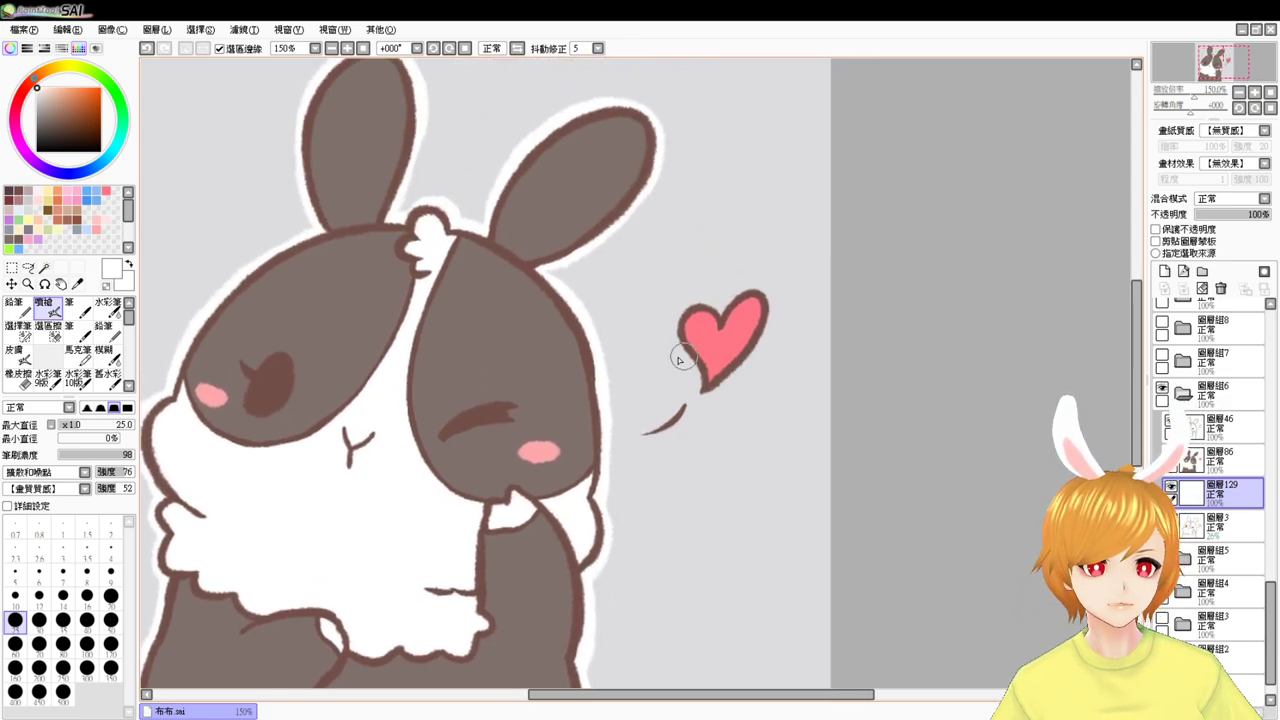
# - Paint a white border around the small curved motion line below the heart, undoing unwanted strokes
pyautogui.moveTo(686, 405); pyautogui.dragTo(646, 434)
pyautogui.hotkey('ctrl', 'z')
pyautogui.hotkey('ctrl', 'z')
pyautogui.hotkey('ctrl', 'z')
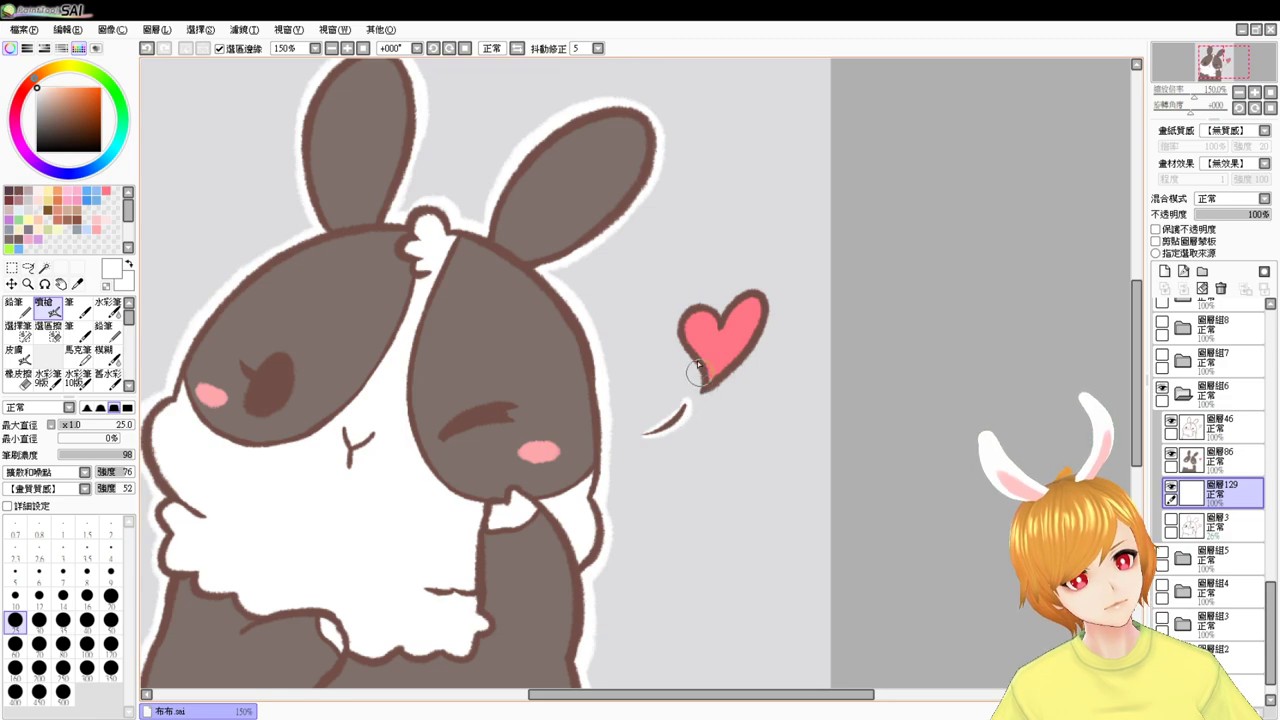
pyautogui.moveTo(718, 316)
pyautogui.mouseDown()
pyautogui.moveTo(683, 328)
pyautogui.moveTo(694, 366)
pyautogui.mouseUp()
pyautogui.hotkey('ctrl', 'z')
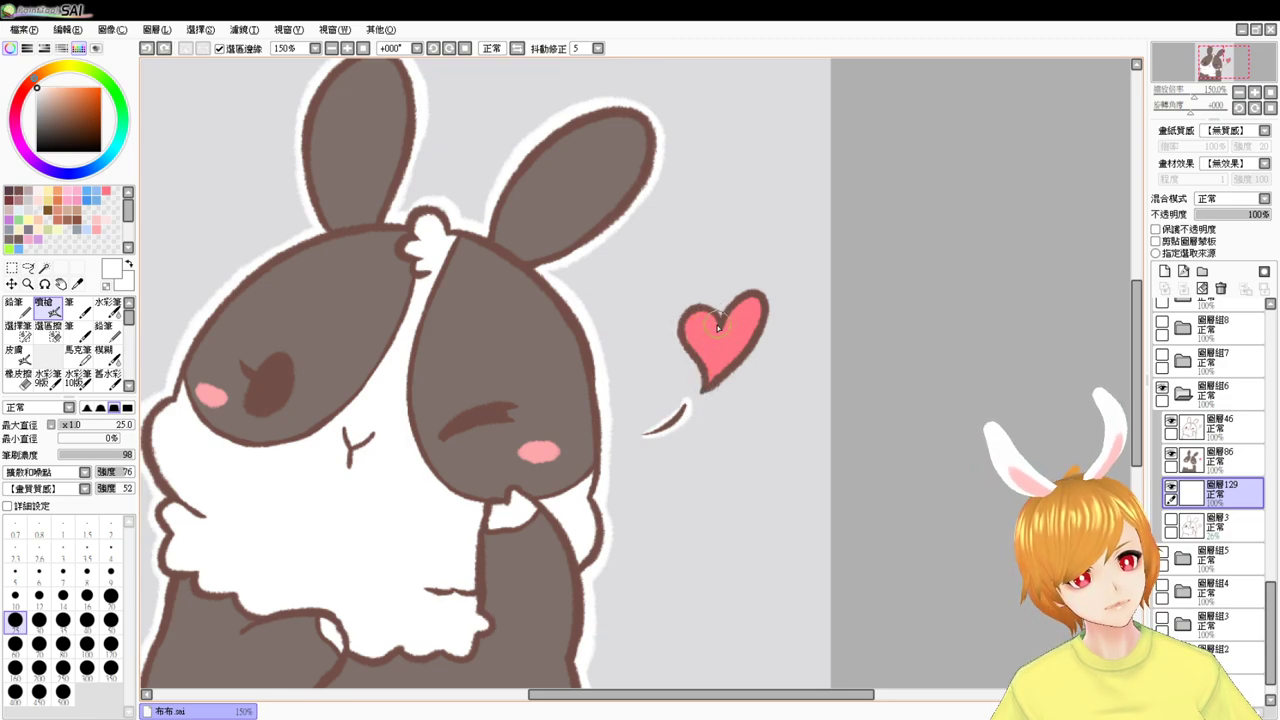
pyautogui.moveTo(719, 316)
pyautogui.mouseDown()
pyautogui.moveTo(685, 309)
pyautogui.moveTo(689, 354)
pyautogui.moveTo(730, 331)
pyautogui.moveTo(714, 307)
pyautogui.moveTo(677, 324)
pyautogui.moveTo(712, 358)
pyautogui.moveTo(719, 323)
pyautogui.moveTo(697, 312)
pyautogui.moveTo(684, 356)
pyautogui.moveTo(676, 340)
pyautogui.moveTo(709, 392)
pyautogui.mouseUp()
pyautogui.hotkey('ctrl', 'z')
pyautogui.hotkey('ctrl', 'z')
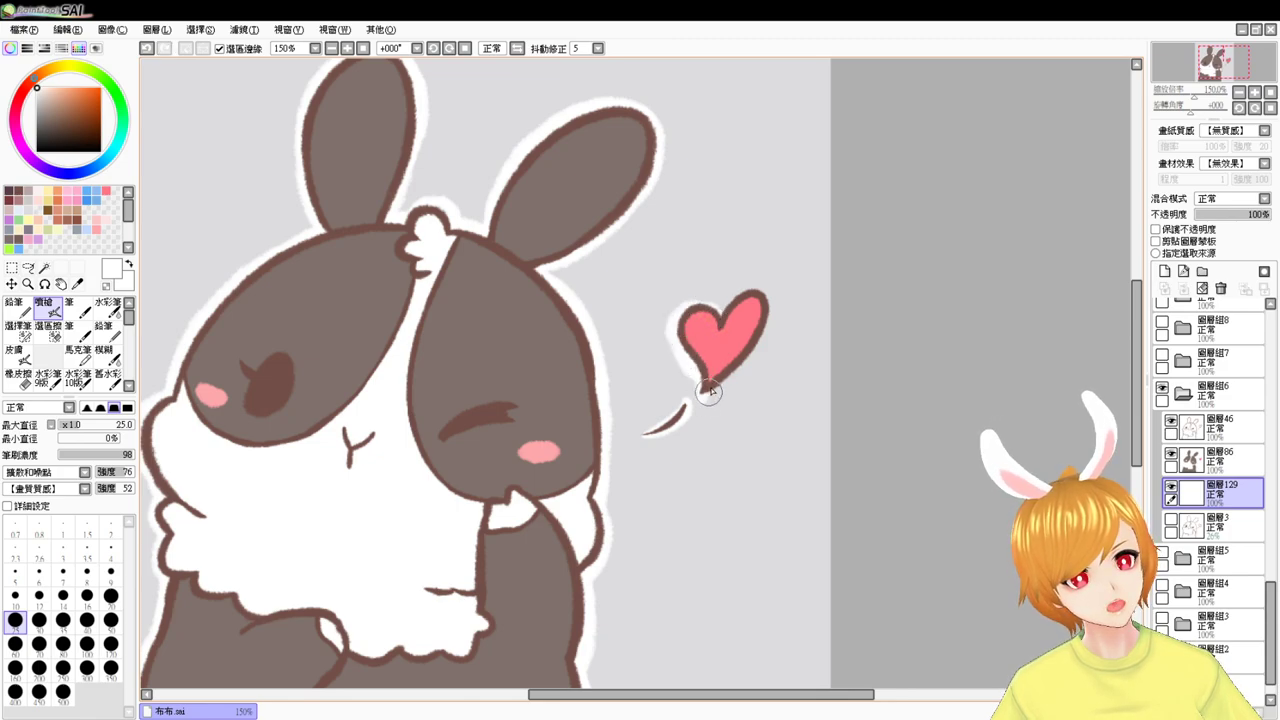
pyautogui.hotkey('ctrl', 'z')
pyautogui.hotkey('ctrl', 'z')
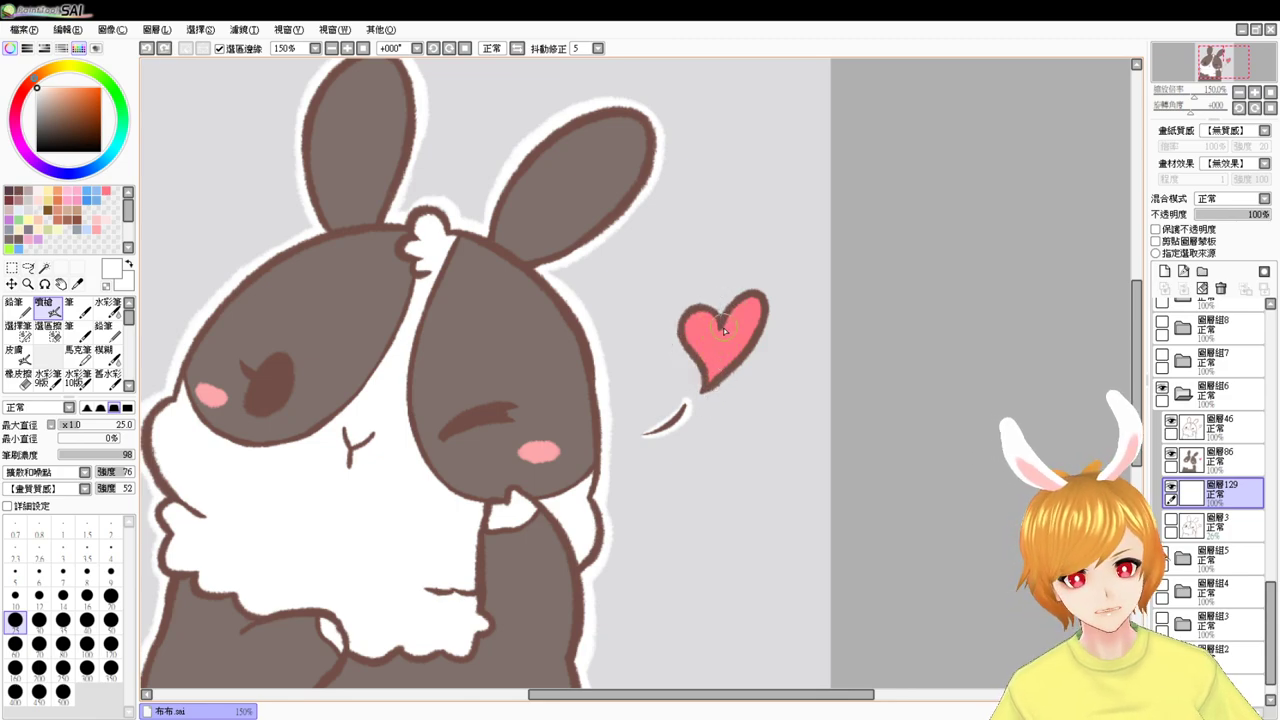
# - Paint the white border along the heart's right side from the top notch down to the pointed tip
pyautogui.moveTo(723, 316)
pyautogui.mouseDown()
pyautogui.moveTo(754, 351)
pyautogui.moveTo(718, 324)
pyautogui.moveTo(764, 290)
pyautogui.moveTo(737, 354)
pyautogui.moveTo(757, 307)
pyautogui.moveTo(718, 325)
pyautogui.moveTo(757, 288)
pyautogui.moveTo(714, 389)
pyautogui.mouseUp()
pyautogui.hotkey('ctrl', 'z')
pyautogui.hotkey('ctrl', 'z')
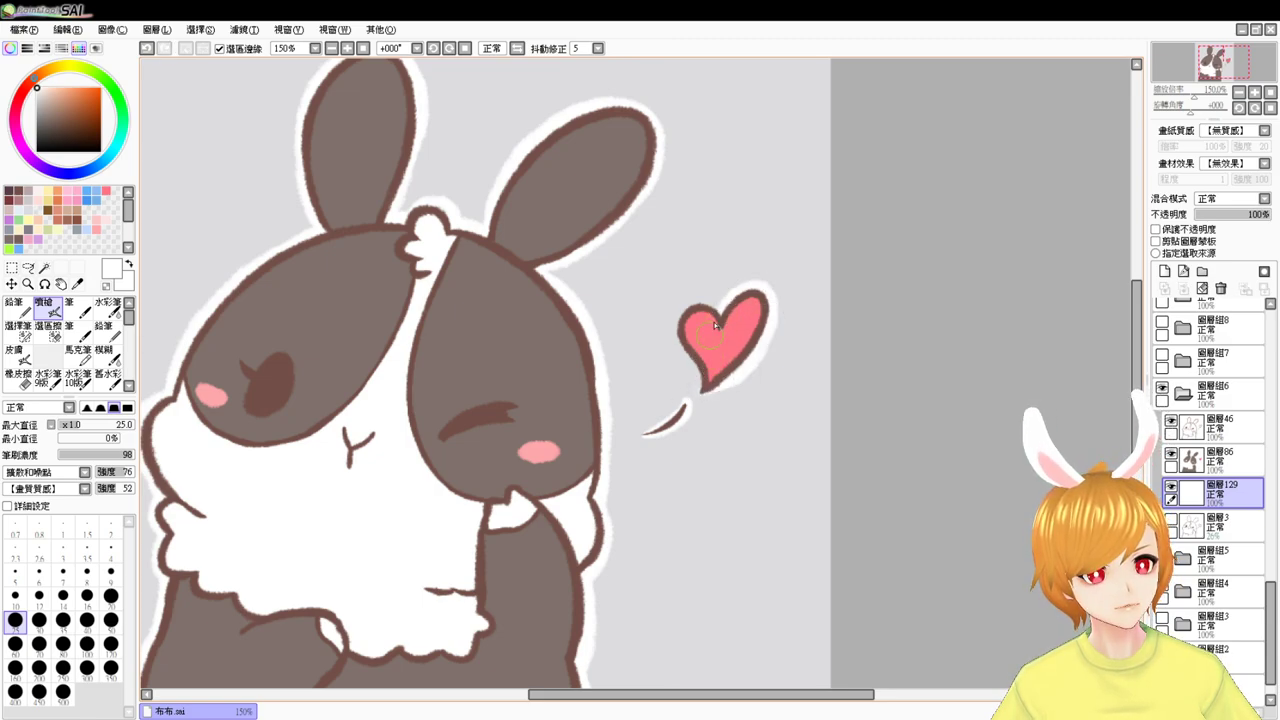
# - Paint the white border along the heart's left side from the top notch to the tip, redoing uneven strokes
pyautogui.moveTo(720, 300); pyautogui.dragTo(672, 340)
pyautogui.hotkey('ctrl', 'z')
pyautogui.moveTo(700, 295); pyautogui.dragTo(677, 354)
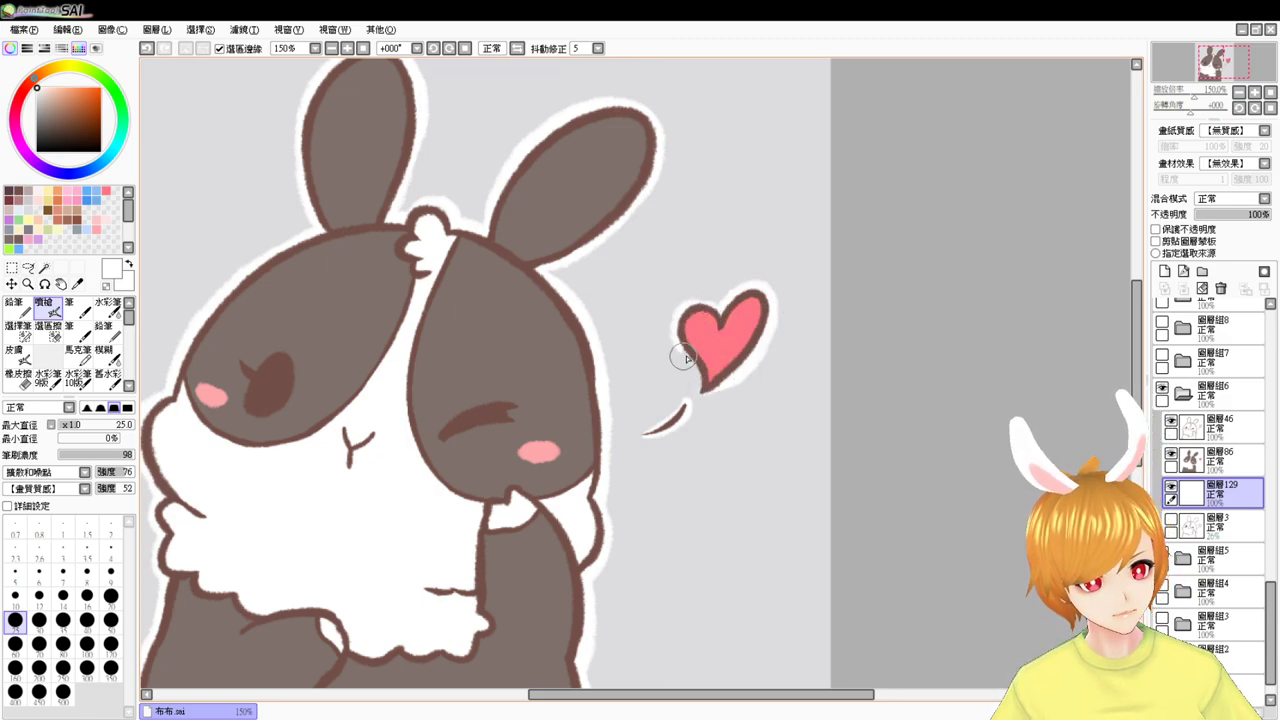
pyautogui.hotkey('ctrl', 'z')
pyautogui.moveTo(721, 314)
pyautogui.mouseDown()
pyautogui.moveTo(676, 335)
pyautogui.moveTo(680, 309)
pyautogui.moveTo(708, 396)
pyautogui.mouseUp()
pyautogui.hotkey('ctrl', 'z')
pyautogui.hotkey('ctrl', 'z')
pyautogui.moveTo(715, 311)
pyautogui.mouseDown()
pyautogui.moveTo(676, 323)
pyautogui.moveTo(705, 399)
pyautogui.mouseUp()
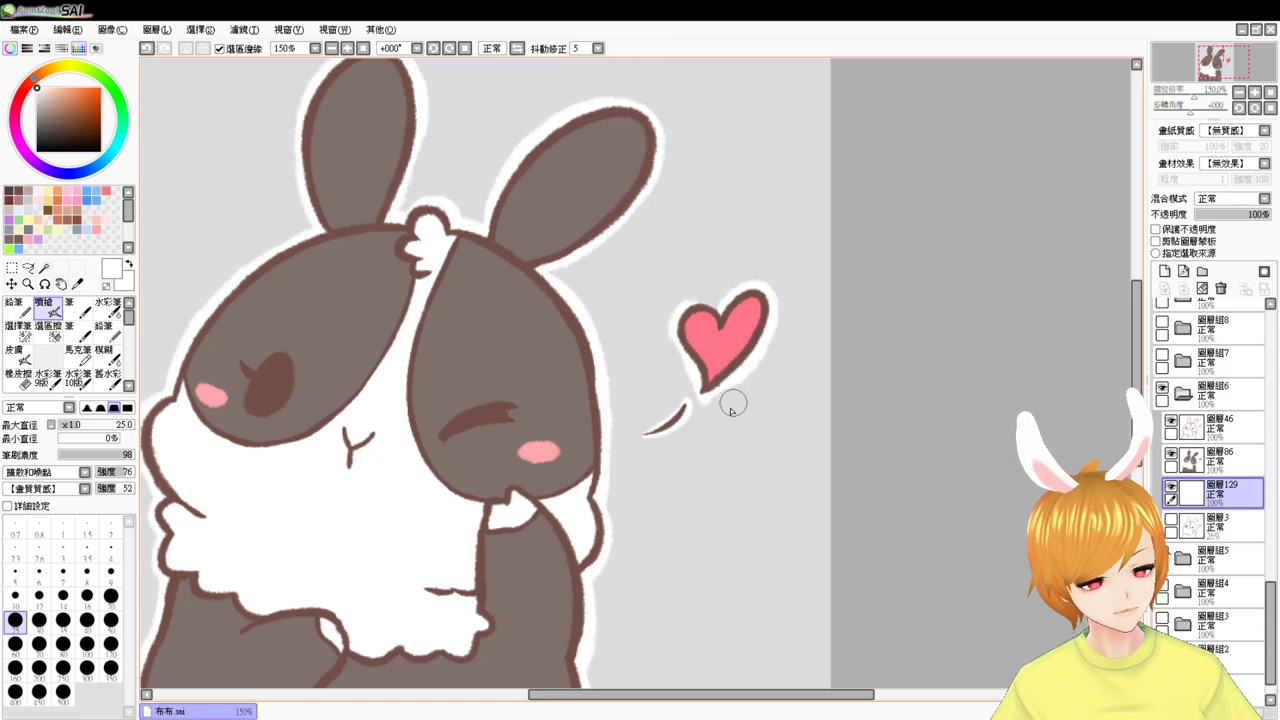
# - Touch up the heart's white border at the tip, along the lower right edge and across the top notch
pyautogui.press('e')
pyautogui.press('b')
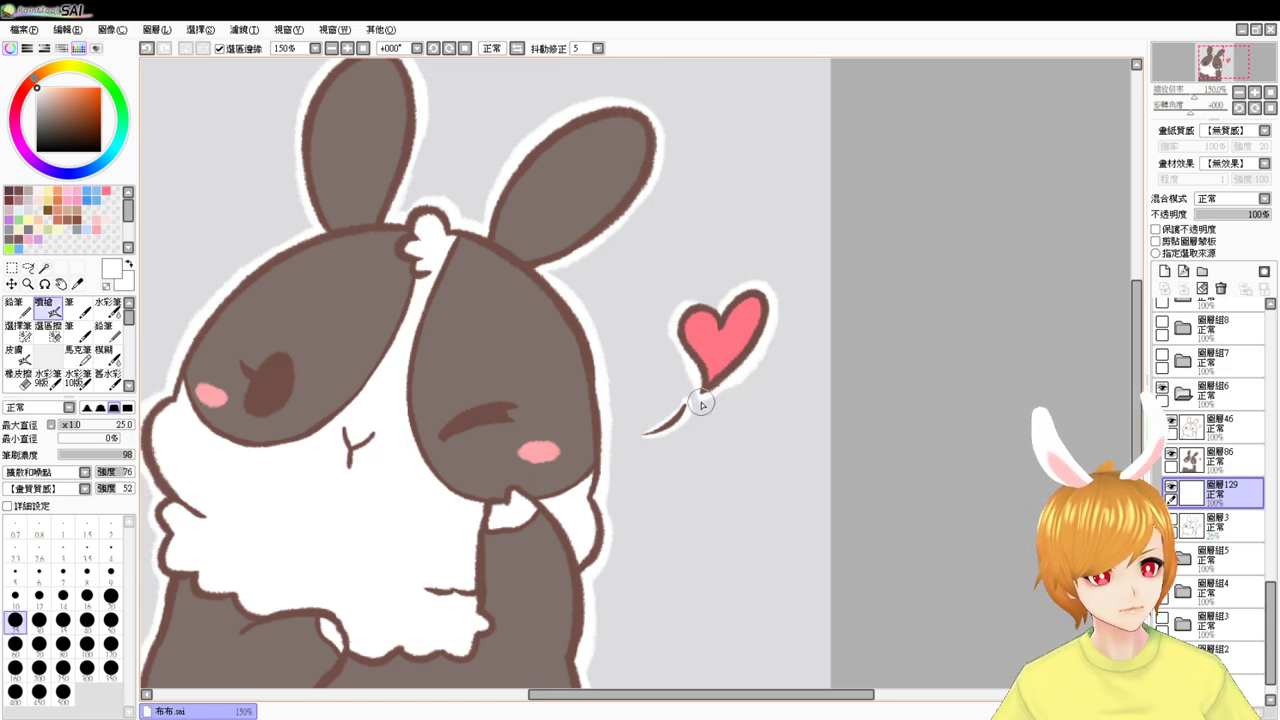
pyautogui.moveTo(702, 403); pyautogui.dragTo(748, 372)
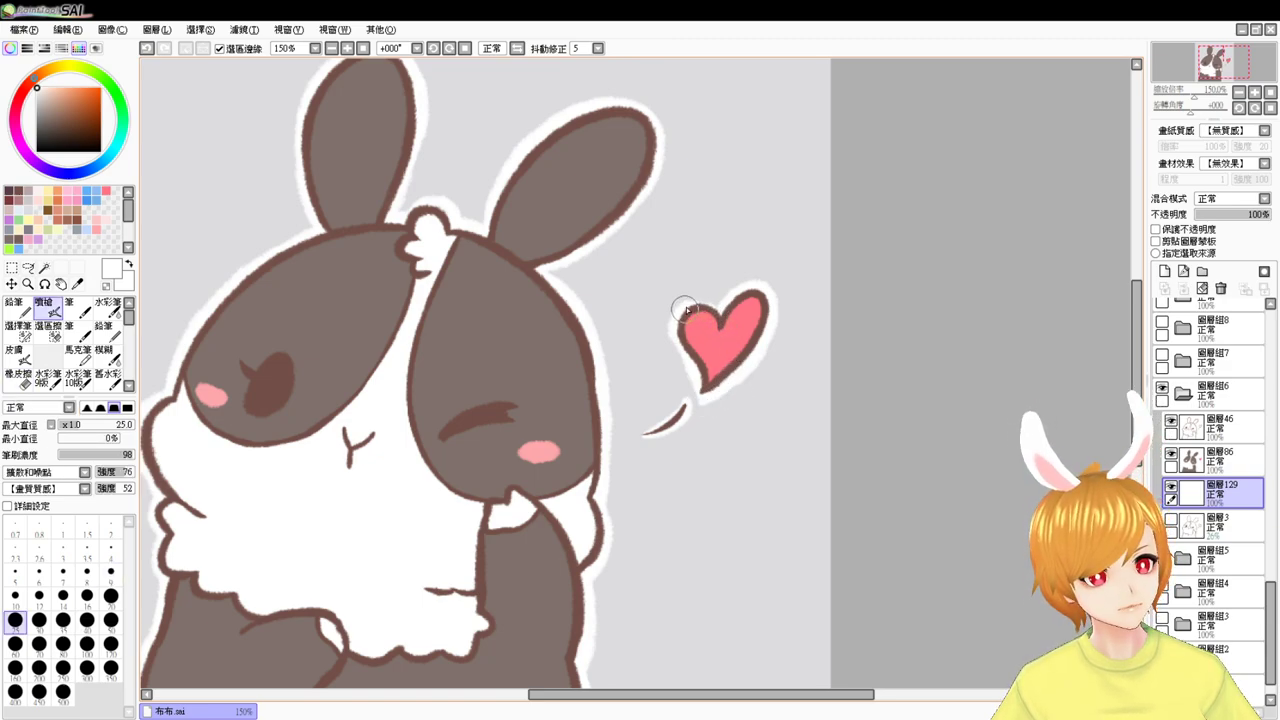
pyautogui.moveTo(686, 310); pyautogui.dragTo(728, 310)
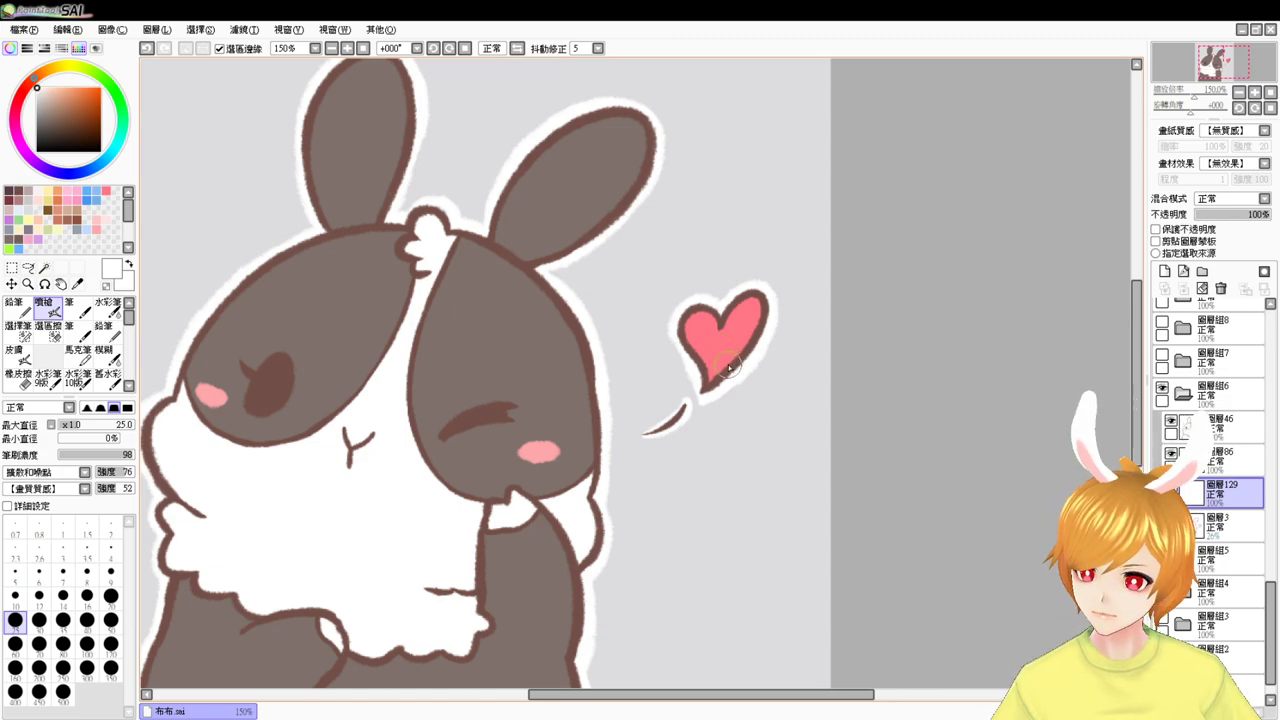
pyautogui.moveTo(703, 417); pyautogui.dragTo(734, 360)
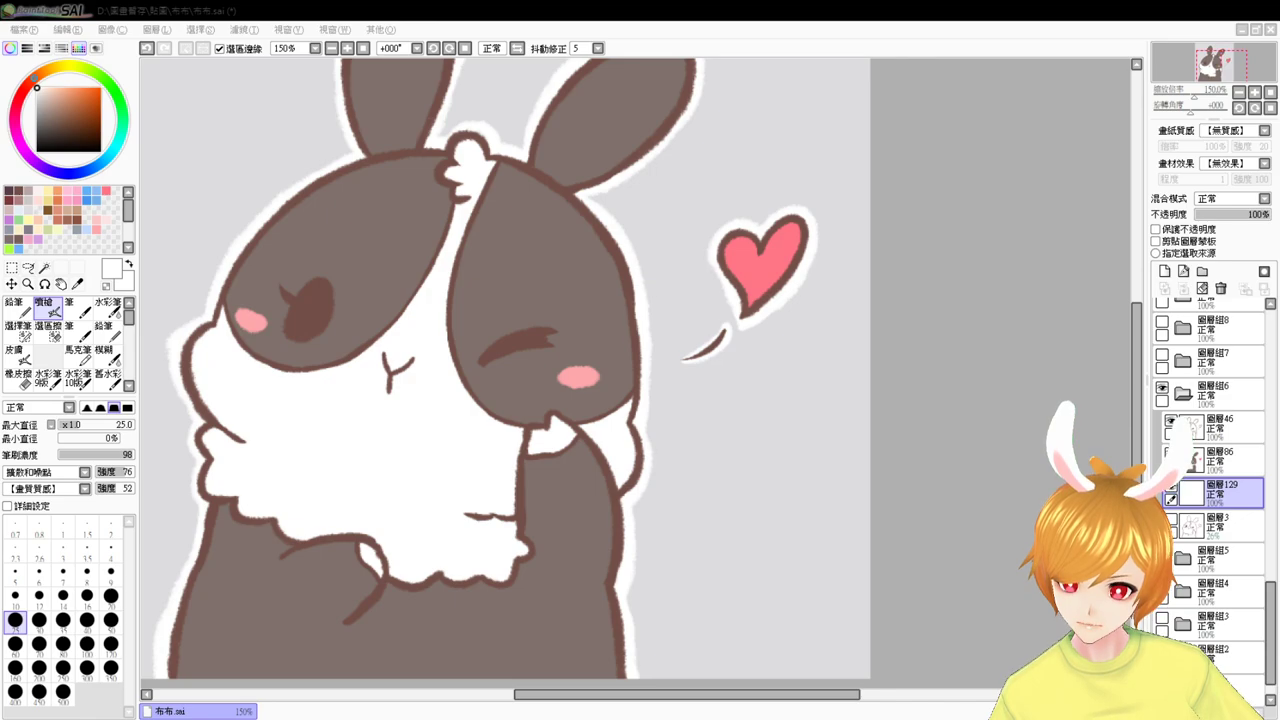
pyautogui.click(982, 533)
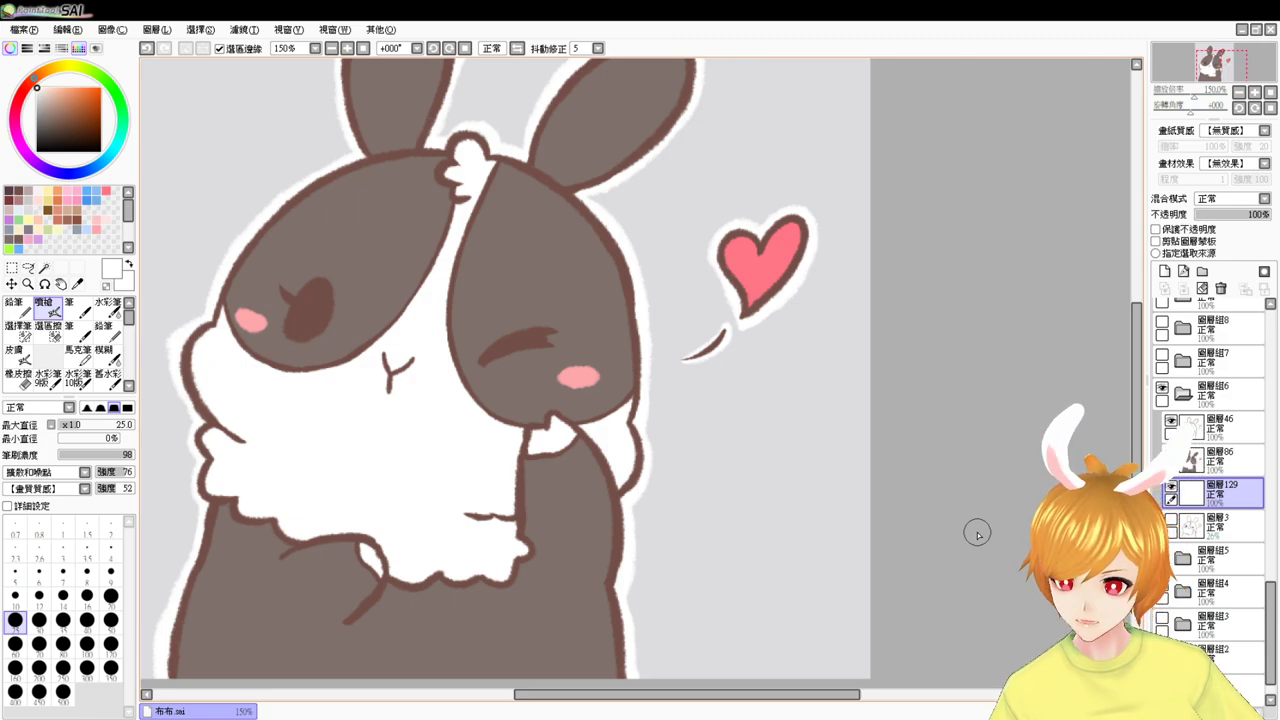
pyautogui.moveTo(563, 406); pyautogui.dragTo(597, 485)
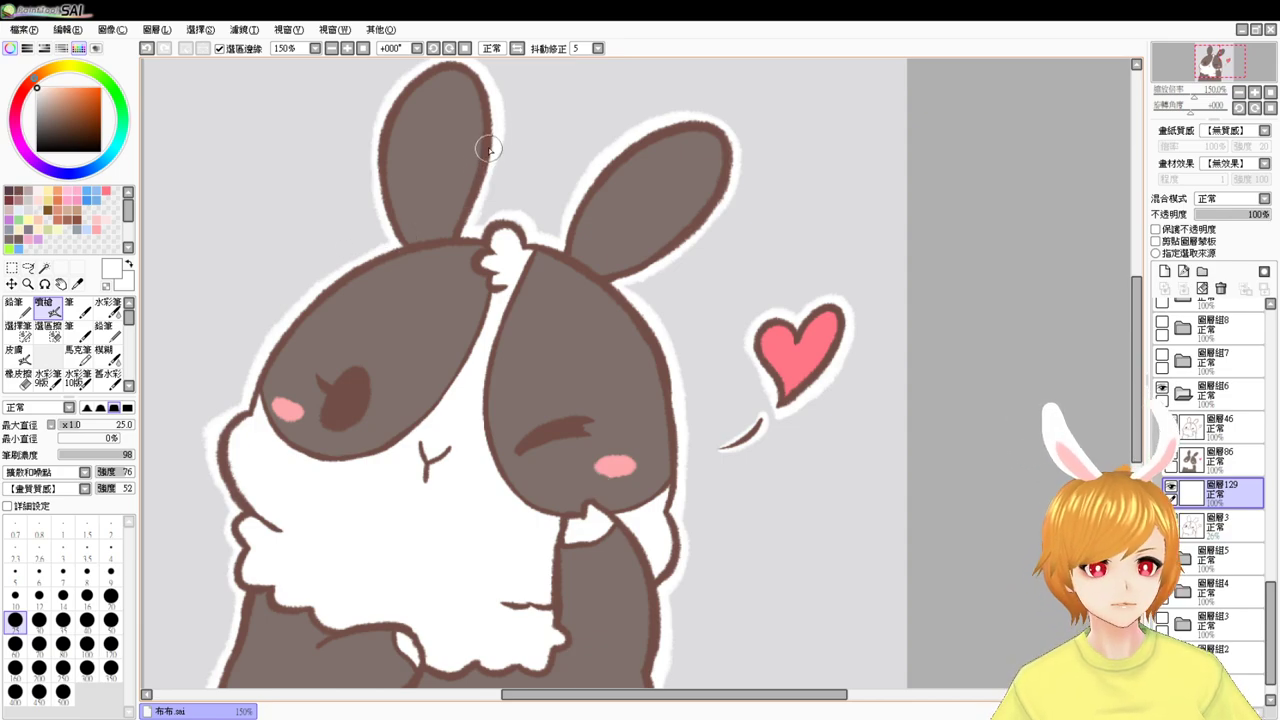
# - Collapse and hide layer group 圖層組6, and show and expand 圖層組7 with the crying bunny
pyautogui.click(1182, 393)
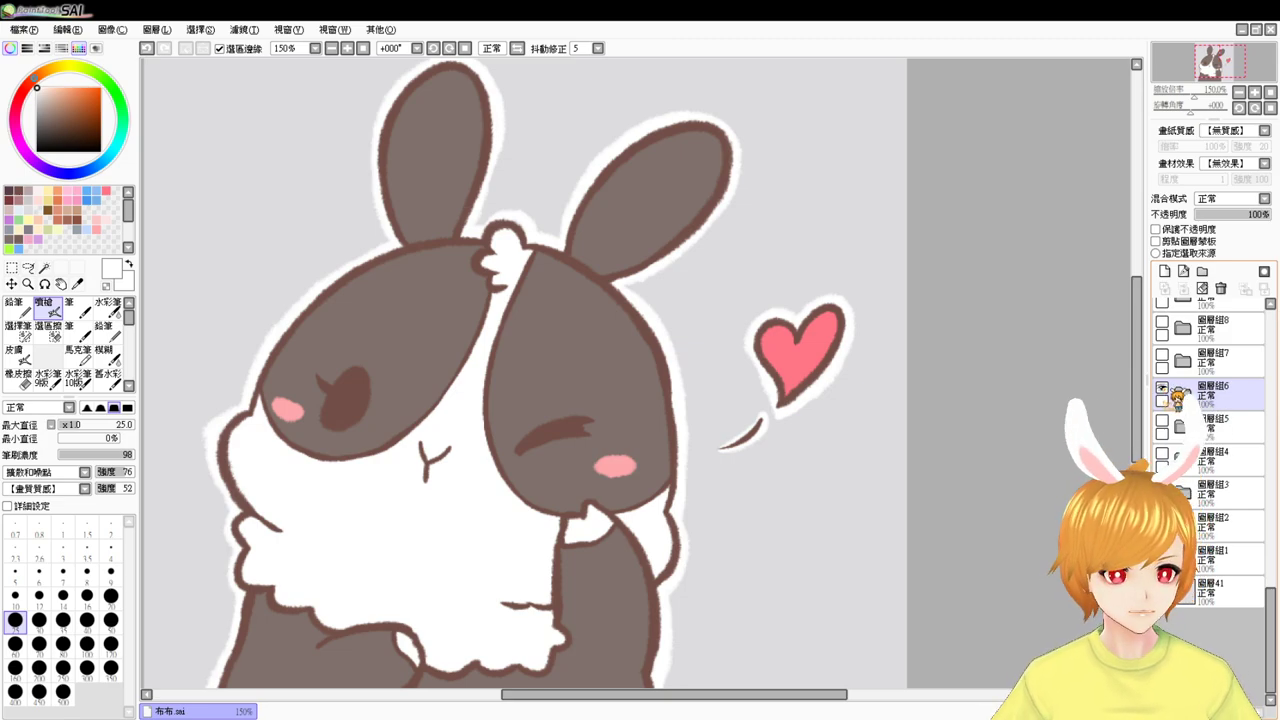
pyautogui.click(1162, 388)
pyautogui.click(1171, 359)
pyautogui.click(1162, 355)
pyautogui.click(1183, 361)
pyautogui.click(1214, 394)
pyautogui.click(1217, 329)
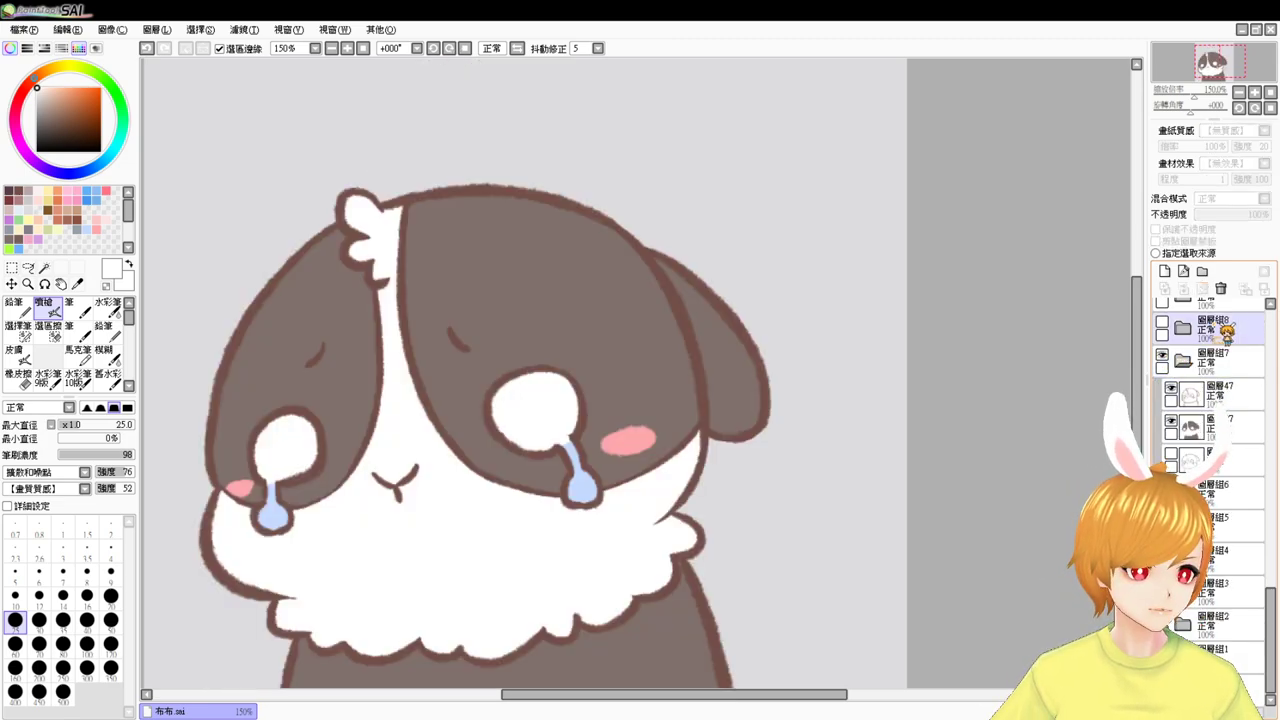
# - Add a new layer and place it in 圖層組7 directly below the colour layer 圖層87
pyautogui.click(1166, 272)
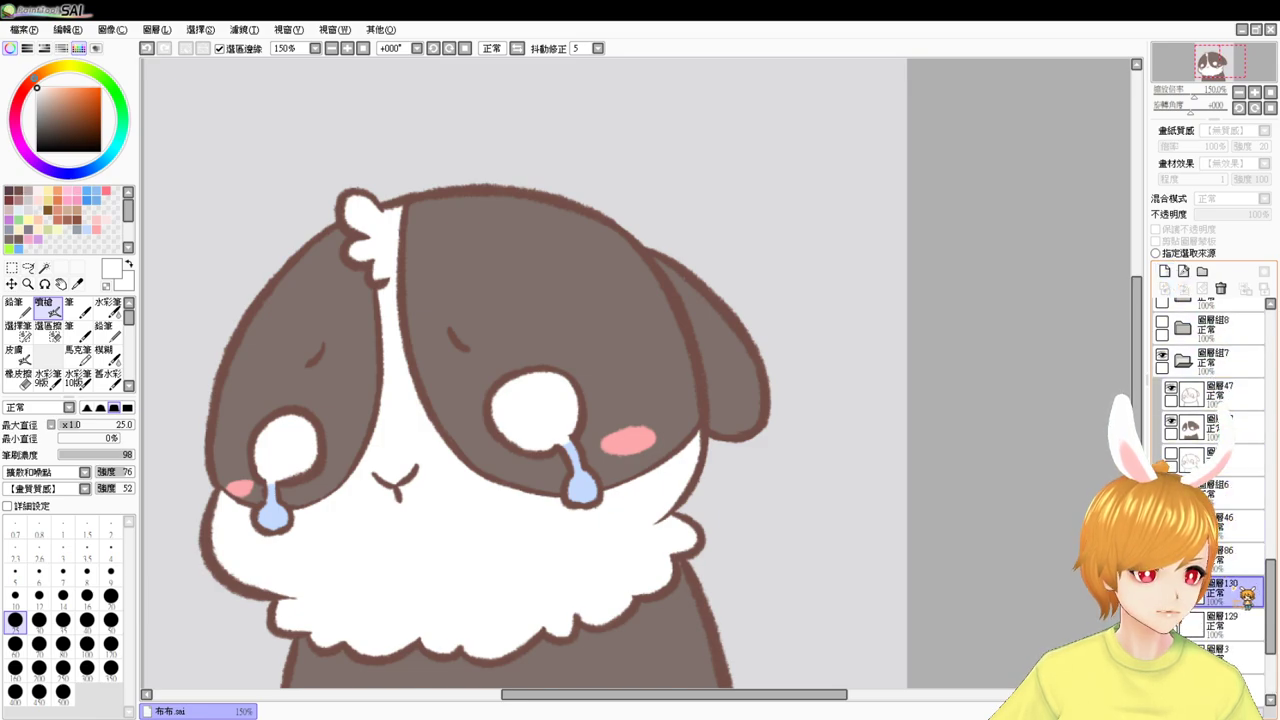
pyautogui.moveTo(1247, 592); pyautogui.dragTo(1255, 462)
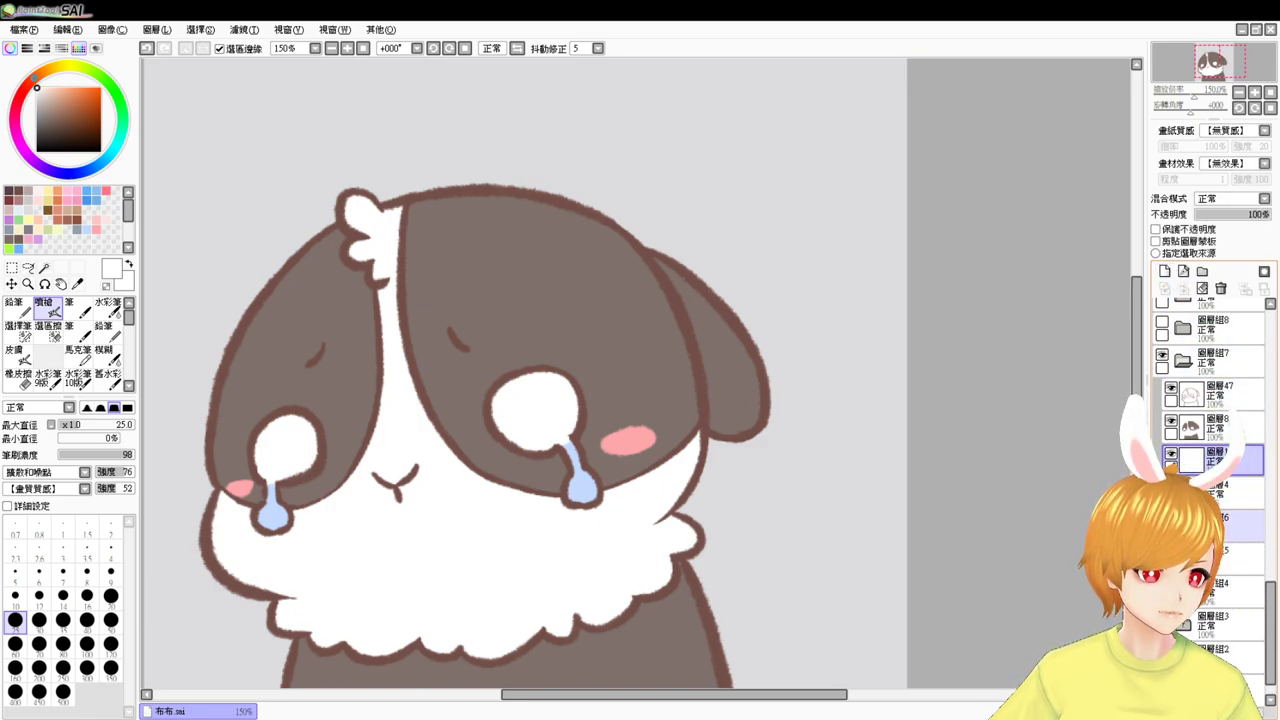
pyautogui.click(1162, 520)
pyautogui.click(1162, 520)
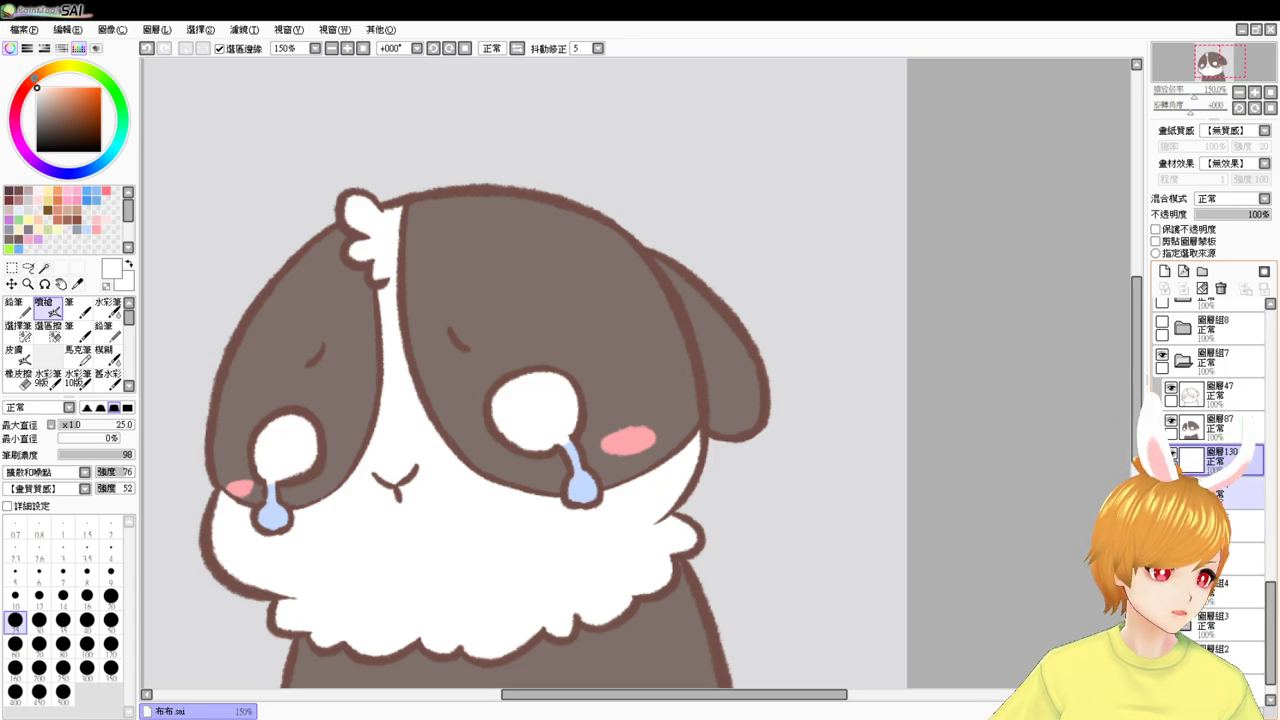
# - Paint a white border along the upper left side of the crying bunny's head, undoing uneven strokes
pyautogui.moveTo(751, 503); pyautogui.dragTo(837, 434)
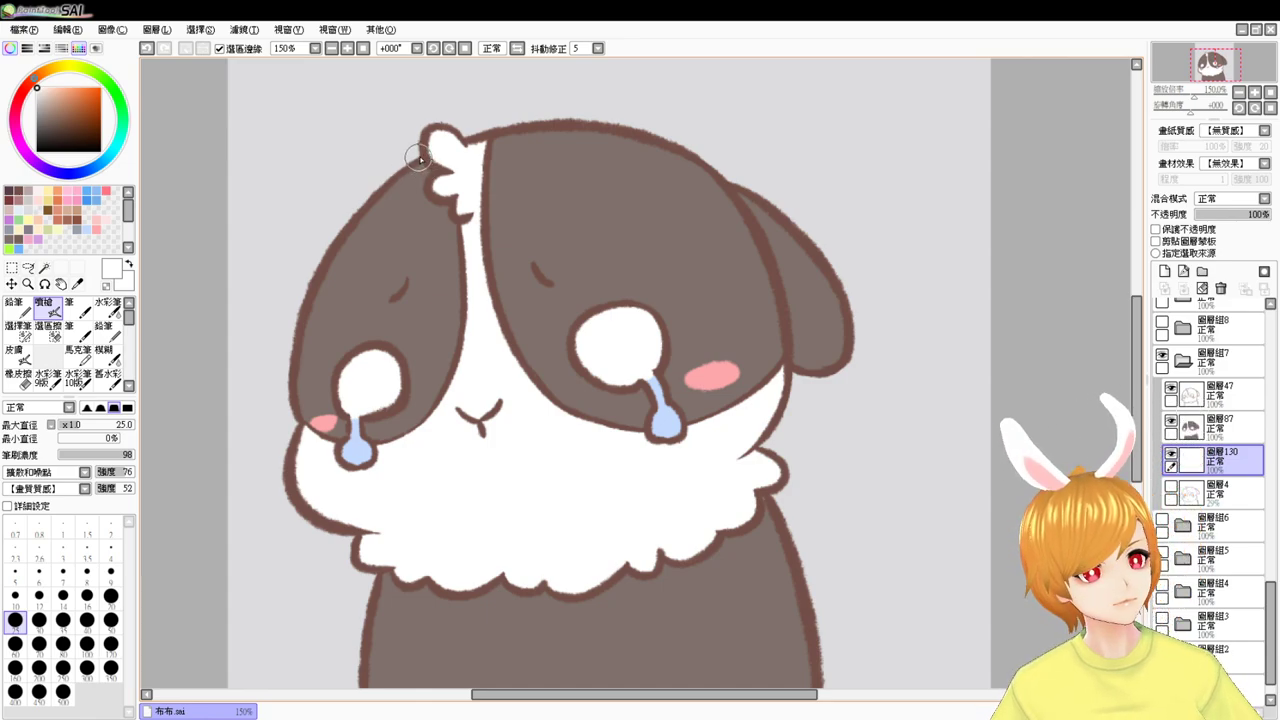
pyautogui.moveTo(421, 152); pyautogui.dragTo(315, 291)
pyautogui.hotkey('ctrl', 'z')
pyautogui.moveTo(426, 150)
pyautogui.mouseDown()
pyautogui.moveTo(319, 263)
pyautogui.moveTo(290, 398)
pyautogui.mouseUp()
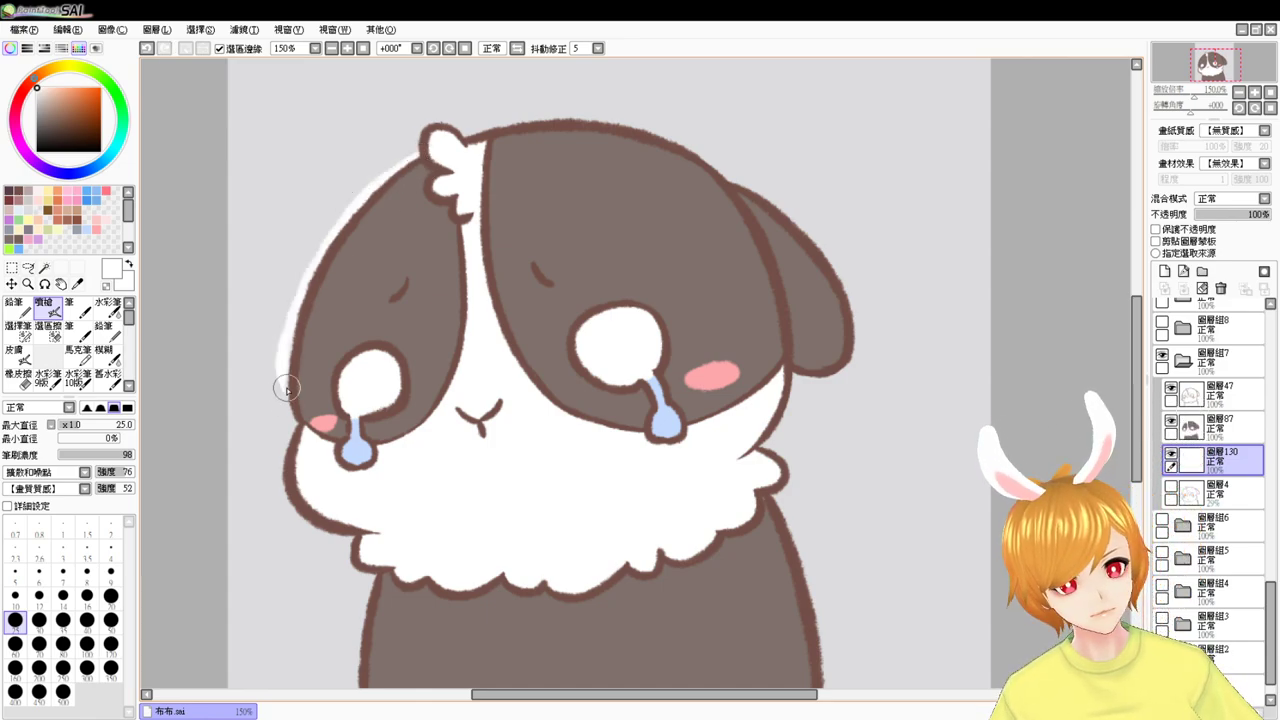
pyautogui.hotkey('ctrl', 'z')
pyautogui.moveTo(426, 150); pyautogui.dragTo(298, 376)
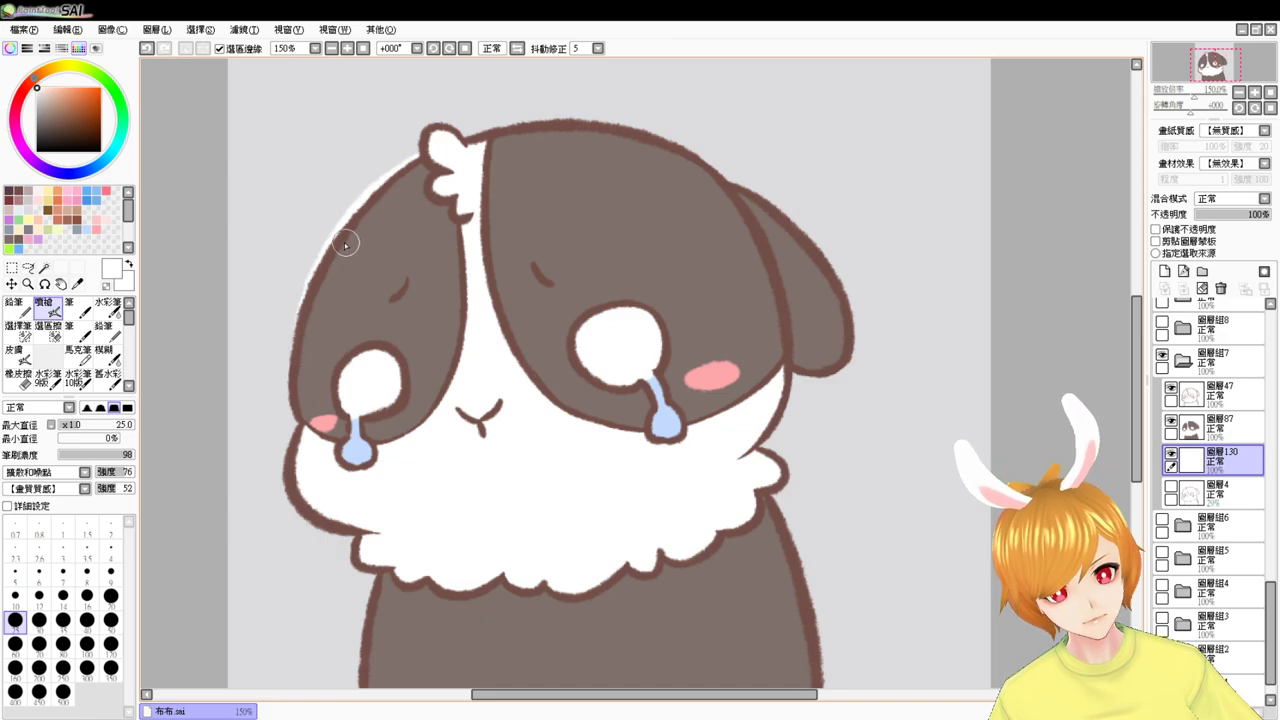
pyautogui.moveTo(330, 255); pyautogui.dragTo(296, 360)
pyautogui.moveTo(309, 280); pyautogui.dragTo(300, 414)
pyautogui.hotkey('ctrl', 'z')
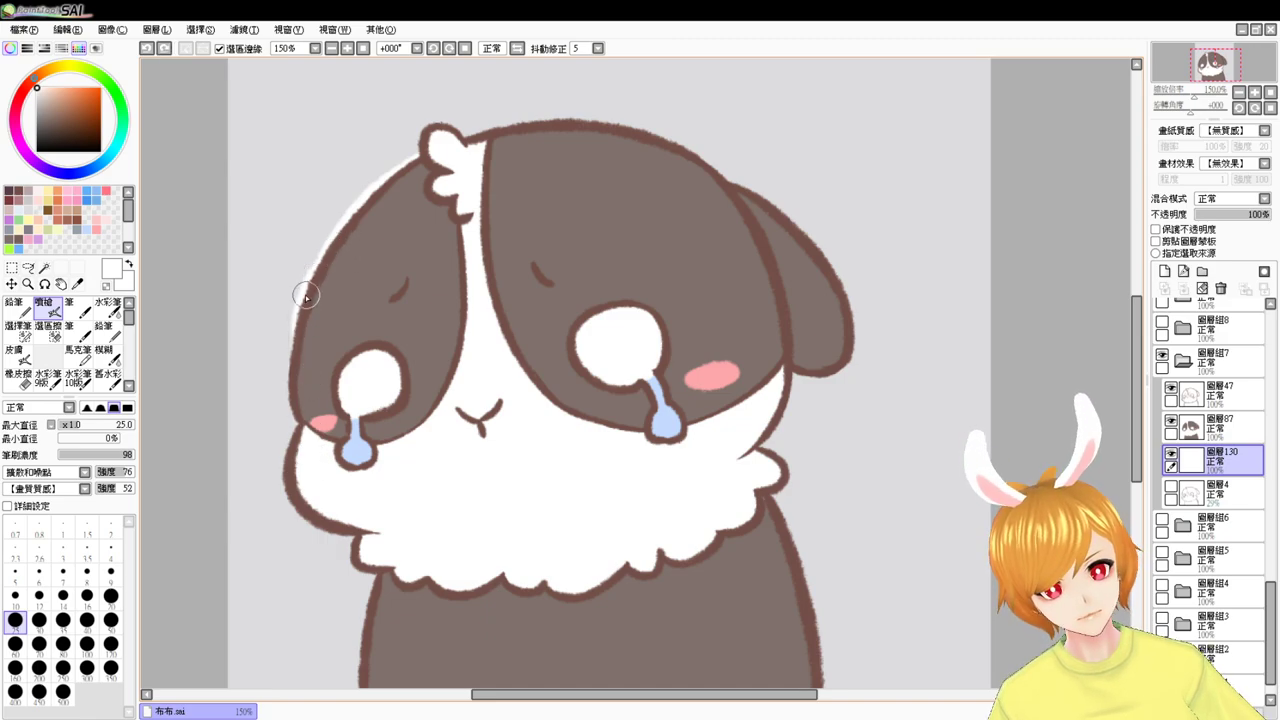
# - Continue the white border down the bunny's left cheek, chest fur and body edge, redoing uneven strokes
pyautogui.moveTo(306, 292); pyautogui.dragTo(302, 436)
pyautogui.hotkey('ctrl', 'z')
pyautogui.moveTo(305, 284); pyautogui.dragTo(298, 428)
pyautogui.hotkey('ctrl', 'z')
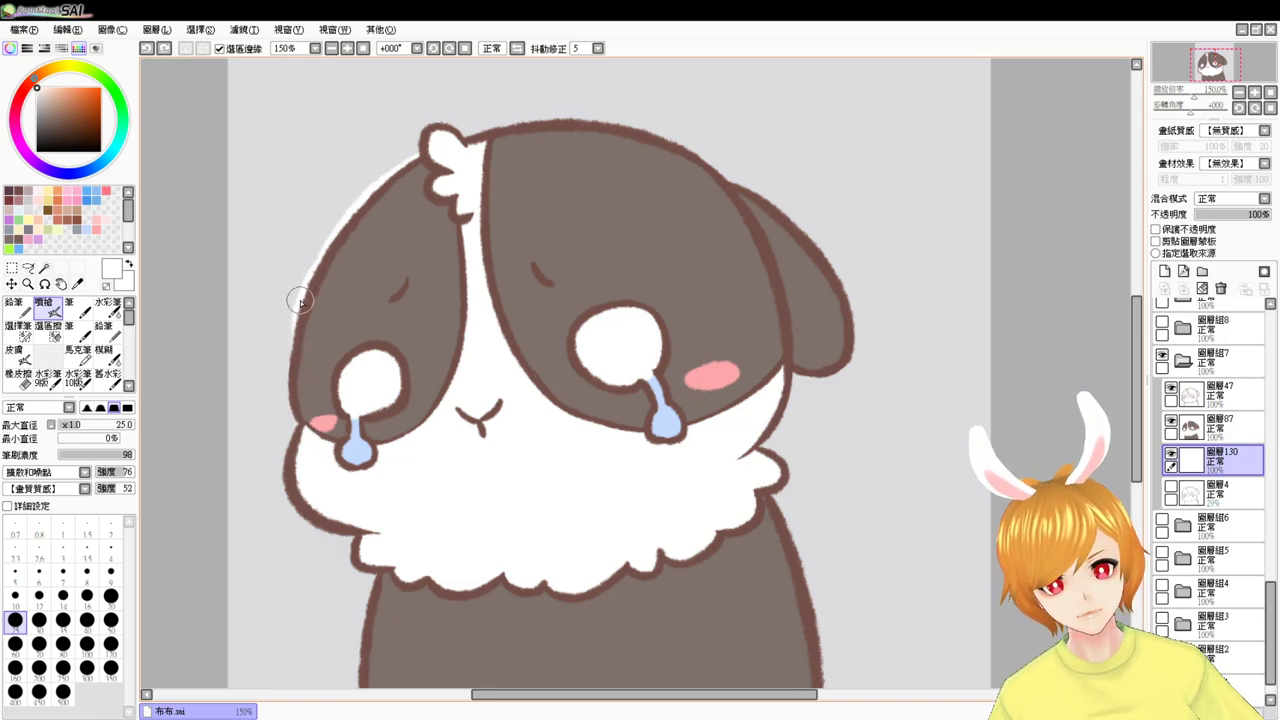
pyautogui.moveTo(308, 284)
pyautogui.mouseDown()
pyautogui.moveTo(290, 398)
pyautogui.moveTo(303, 434)
pyautogui.mouseUp()
pyautogui.hotkey('ctrl', 'z')
pyautogui.moveTo(310, 287)
pyautogui.mouseDown()
pyautogui.moveTo(318, 466)
pyautogui.moveTo(296, 383)
pyautogui.moveTo(313, 452)
pyautogui.moveTo(294, 424)
pyautogui.moveTo(347, 538)
pyautogui.mouseUp()
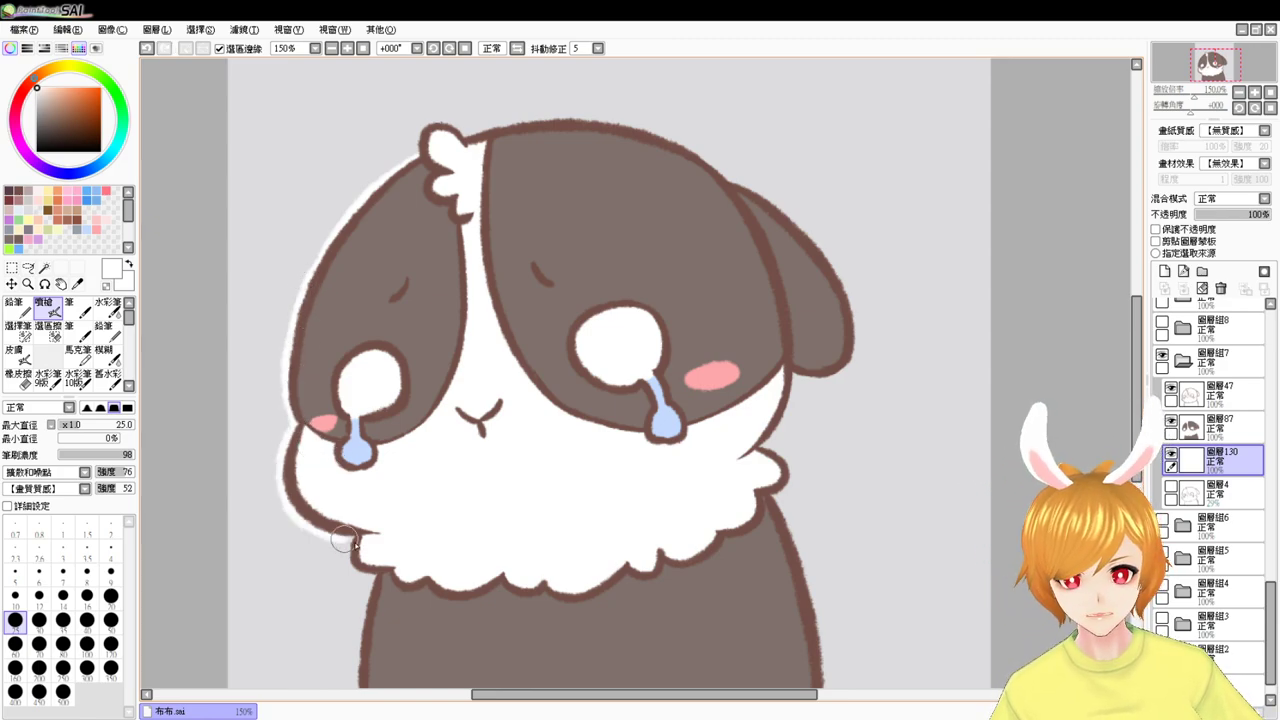
pyautogui.scroll(-3, 380, 525)
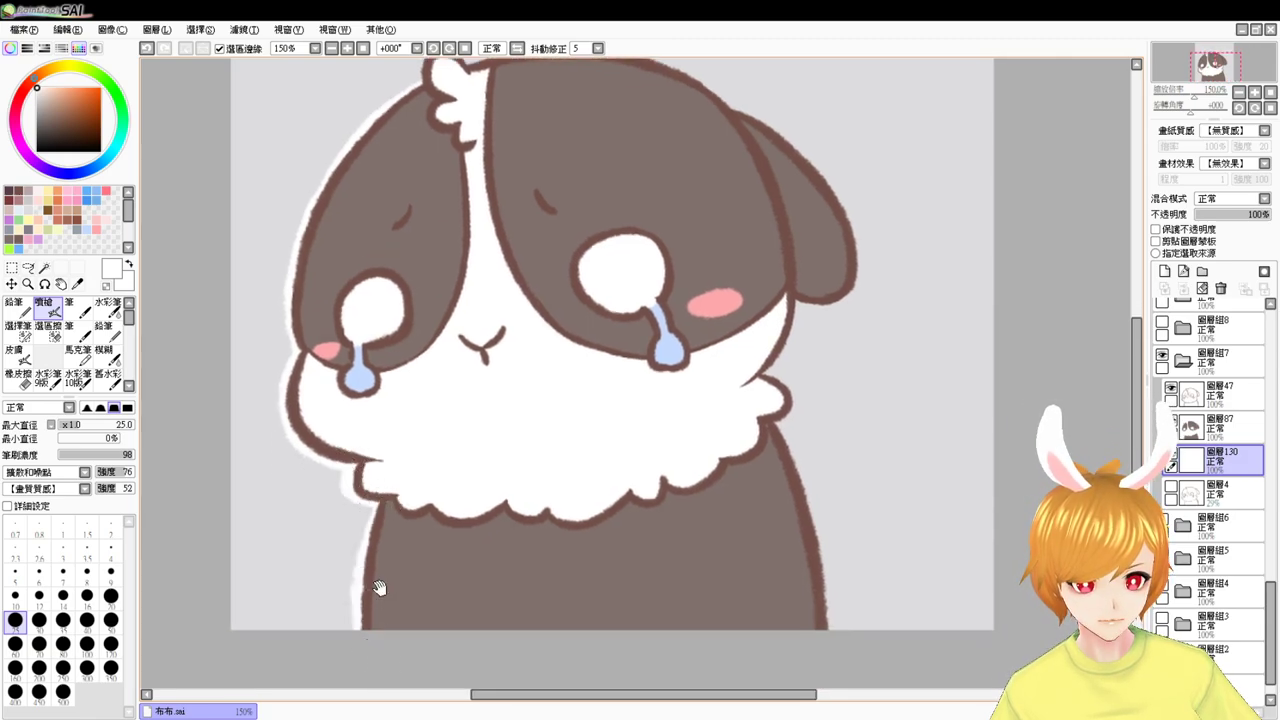
# - Paint the white border from below the drooping ear down the right cheek and around the fur tuft
pyautogui.moveTo(826, 469); pyautogui.dragTo(708, 531)
pyautogui.moveTo(694, 358); pyautogui.dragTo(647, 455)
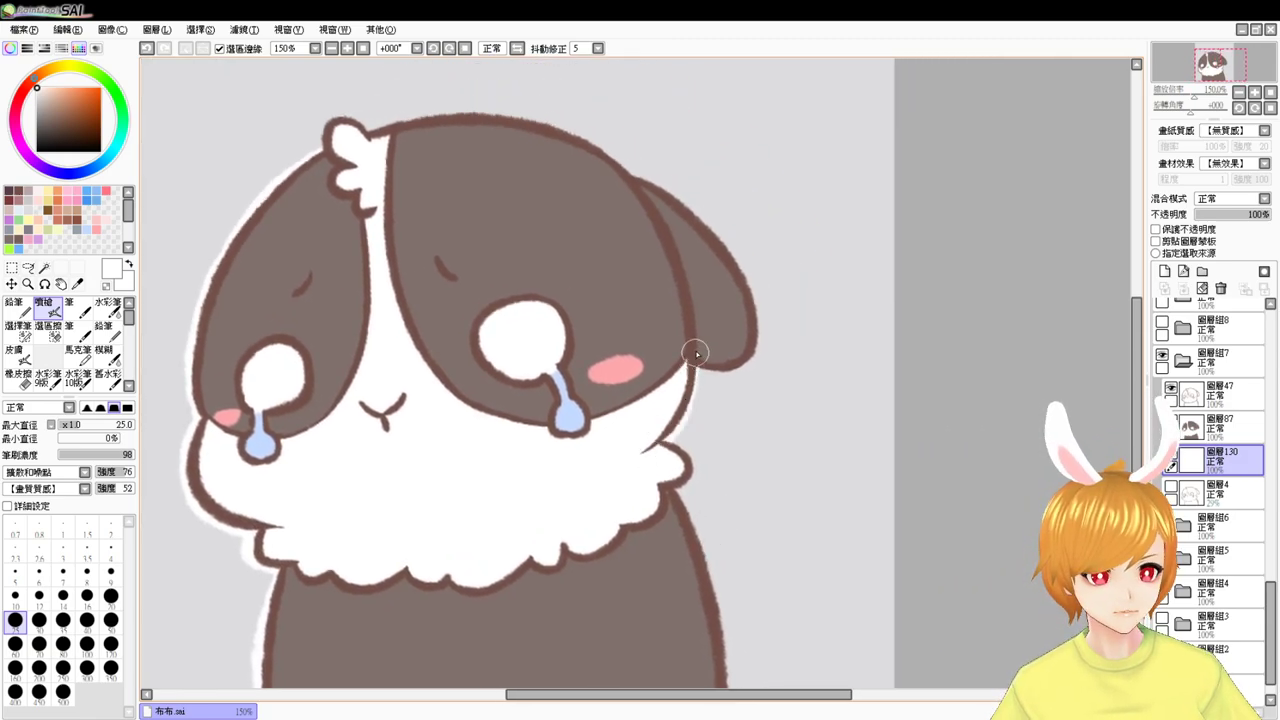
pyautogui.moveTo(695, 353); pyautogui.dragTo(657, 447)
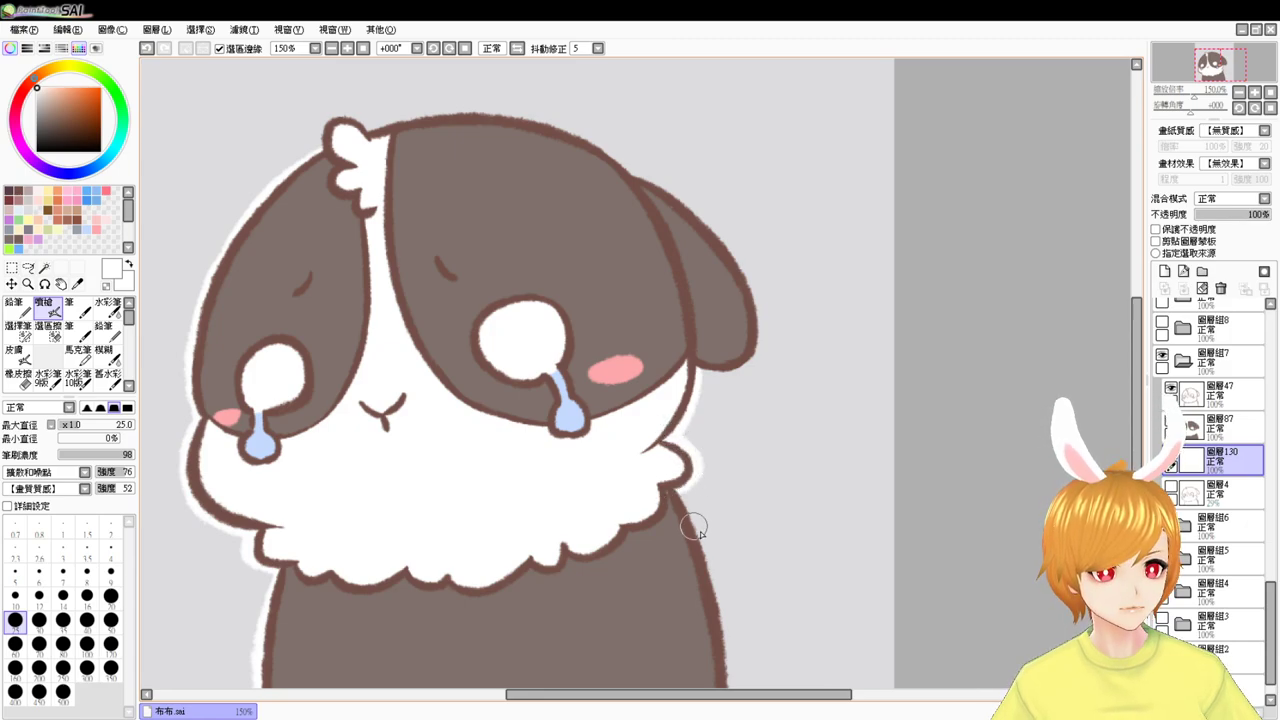
# - Paint the white border down the right edge of the bunny's body to the canvas bottom, redoing uneven strokes
pyautogui.moveTo(694, 523)
pyautogui.mouseDown()
pyautogui.moveTo(663, 436)
pyautogui.moveTo(692, 618)
pyautogui.mouseUp()
pyautogui.hotkey('ctrl', 'z')
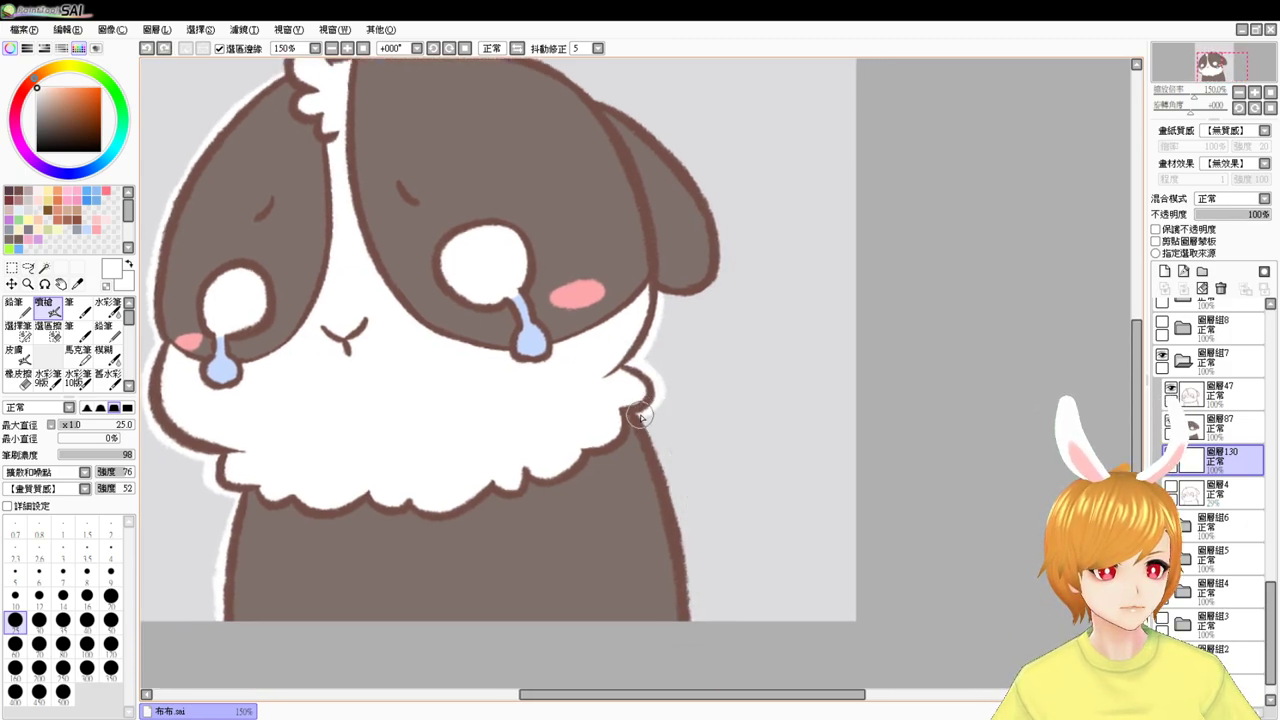
pyautogui.moveTo(638, 410); pyautogui.dragTo(692, 620)
pyautogui.hotkey('ctrl', 'z')
pyautogui.moveTo(648, 440); pyautogui.dragTo(688, 618)
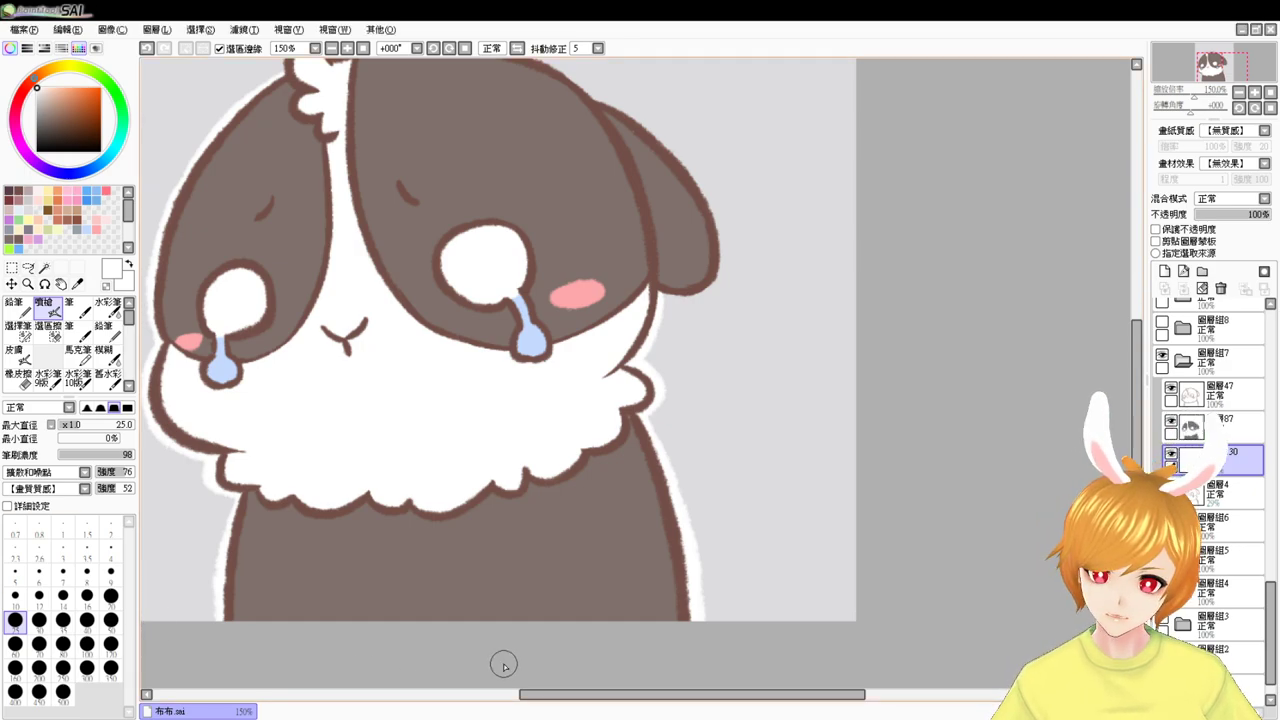
# - Paint the white border around the white hair tuft on the bunny's head, undoing unwanted strokes
pyautogui.moveTo(614, 366); pyautogui.dragTo(640, 523)
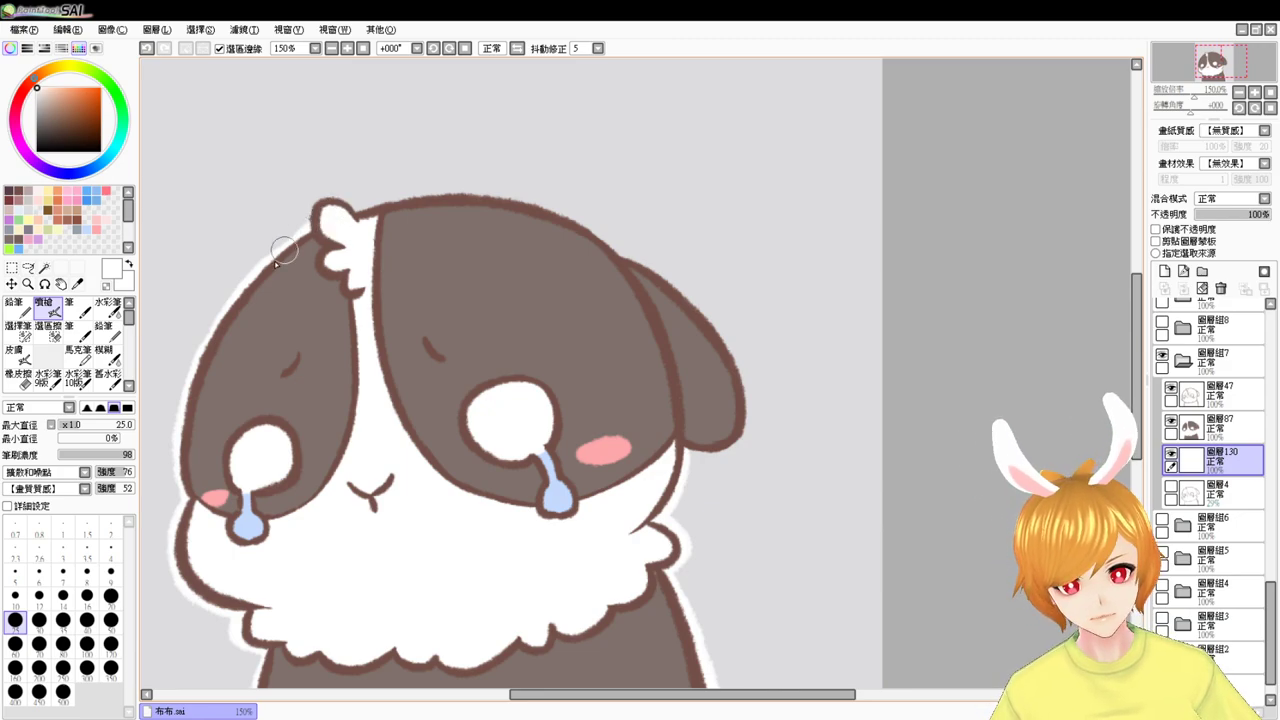
pyautogui.hotkey('ctrl', 'z')
pyautogui.moveTo(276, 258)
pyautogui.mouseDown()
pyautogui.moveTo(319, 241)
pyautogui.moveTo(312, 203)
pyautogui.moveTo(362, 231)
pyautogui.moveTo(402, 205)
pyautogui.moveTo(349, 213)
pyautogui.moveTo(548, 214)
pyautogui.mouseUp()
pyautogui.hotkey('ctrl', 'z')
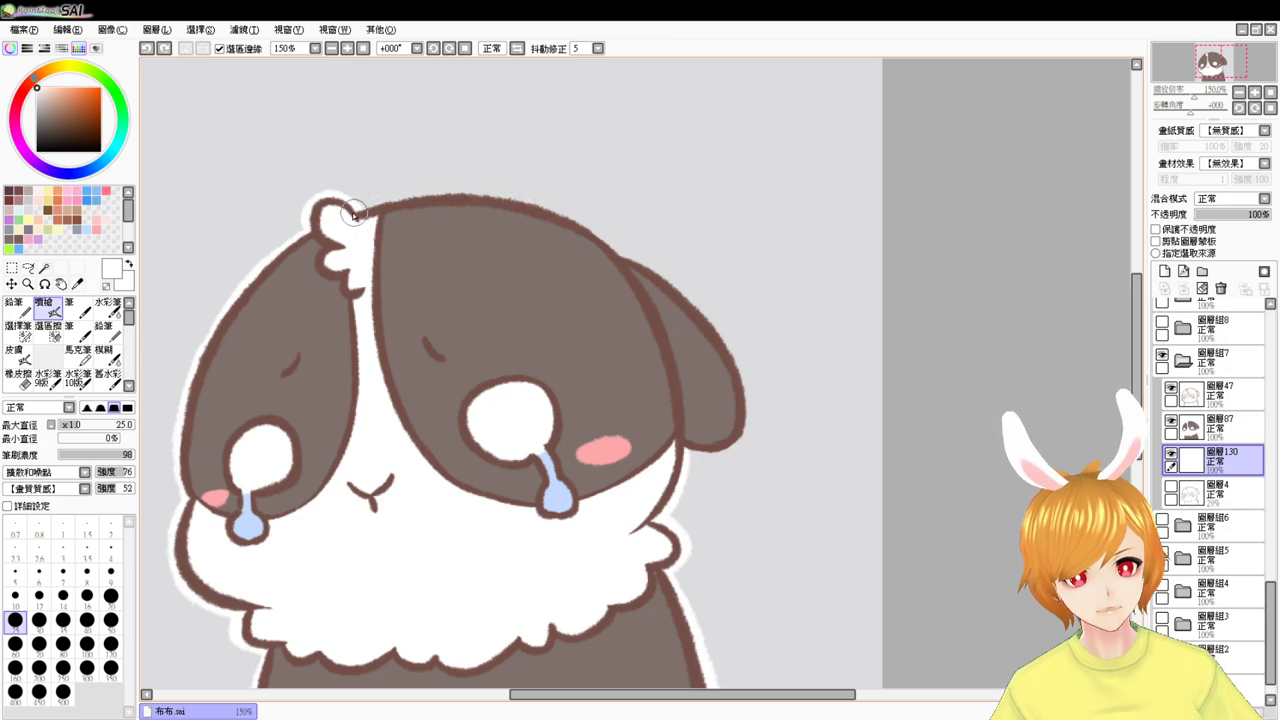
# - Paint the white border over the top of the head from the hair tuft to the ear, redoing uneven strokes
pyautogui.moveTo(364, 210); pyautogui.dragTo(562, 212)
pyautogui.hotkey('ctrl', 'z')
pyautogui.moveTo(368, 212)
pyautogui.mouseDown()
pyautogui.moveTo(437, 194)
pyautogui.moveTo(510, 200)
pyautogui.mouseUp()
pyautogui.hotkey('ctrl', 'z')
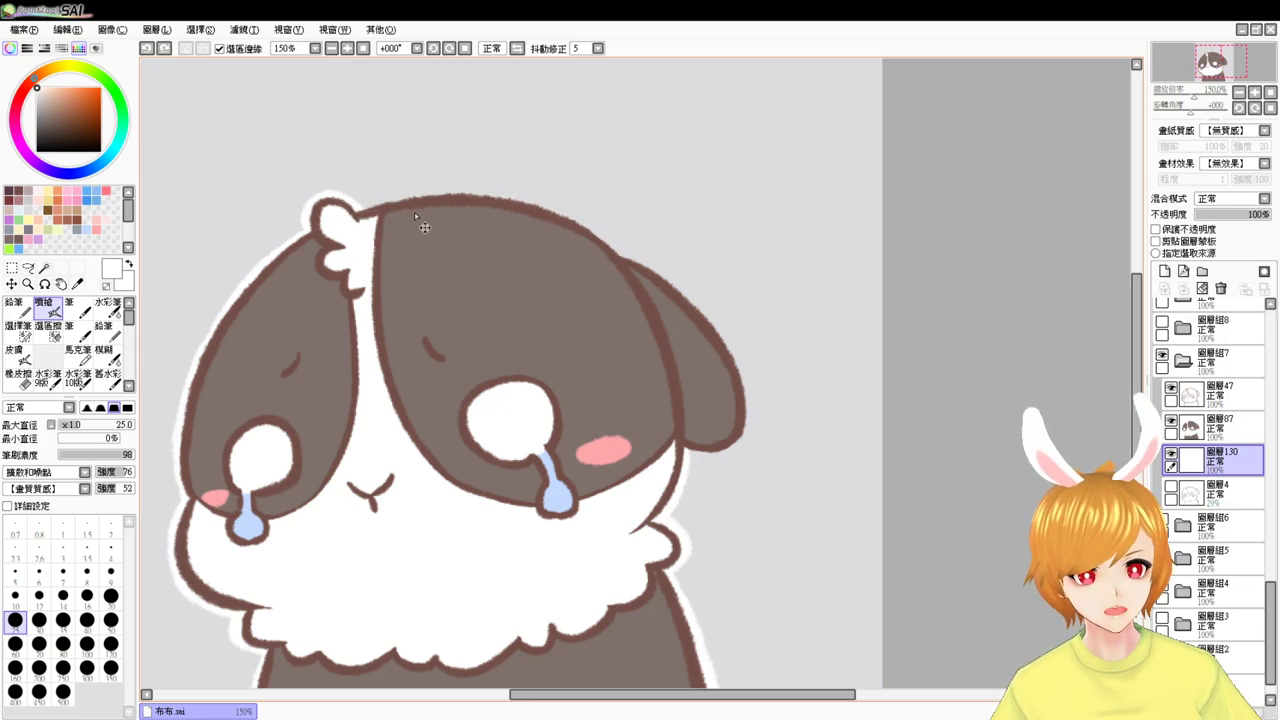
pyautogui.moveTo(350, 212)
pyautogui.mouseDown()
pyautogui.moveTo(491, 189)
pyautogui.moveTo(615, 275)
pyautogui.mouseUp()
pyautogui.hotkey('ctrl', 'z')
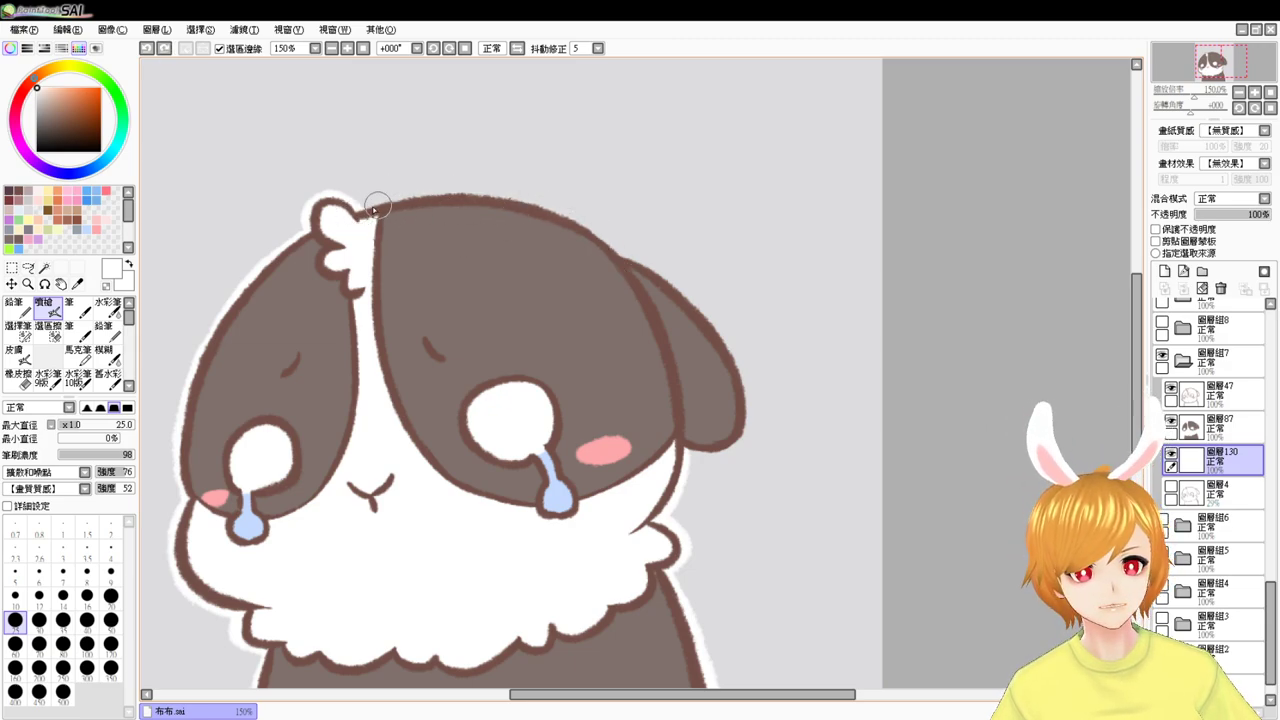
pyautogui.moveTo(345, 212)
pyautogui.mouseDown()
pyautogui.moveTo(503, 200)
pyautogui.moveTo(607, 266)
pyautogui.mouseUp()
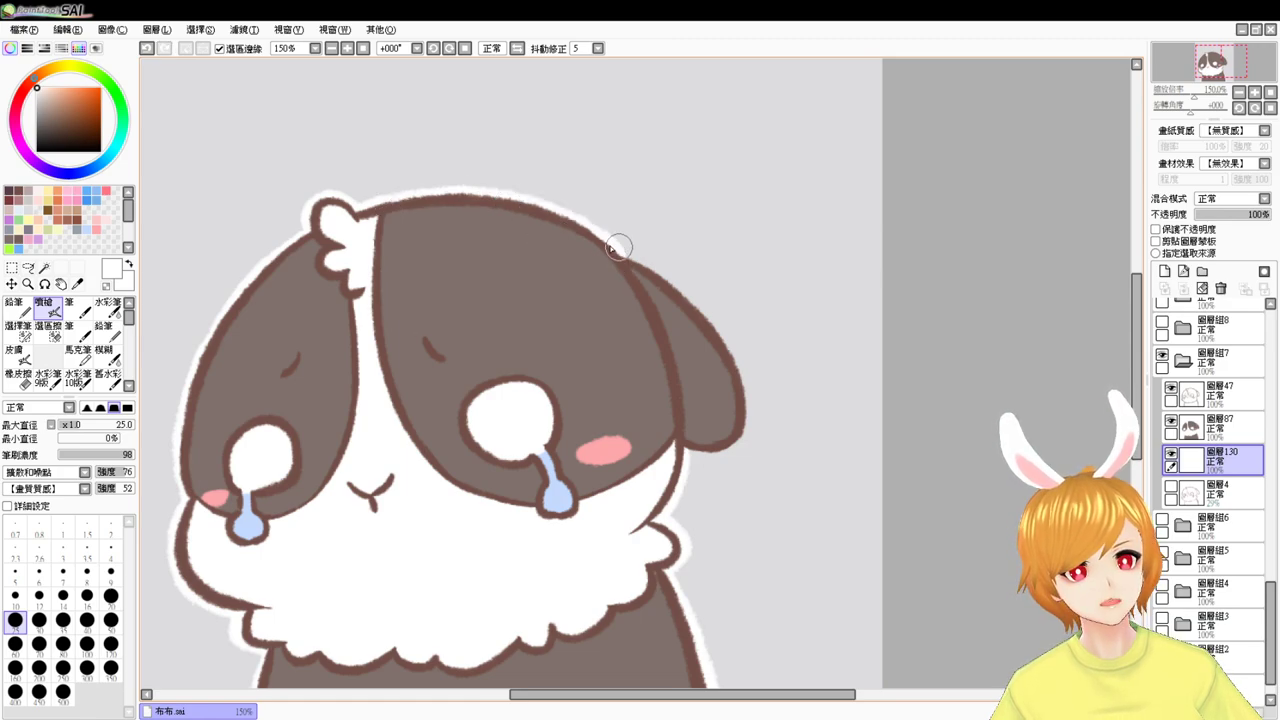
# - Paint the white border along the outer edge of the drooping ear to its tip, redoing uneven strokes
pyautogui.moveTo(735, 306); pyautogui.dragTo(625, 313)
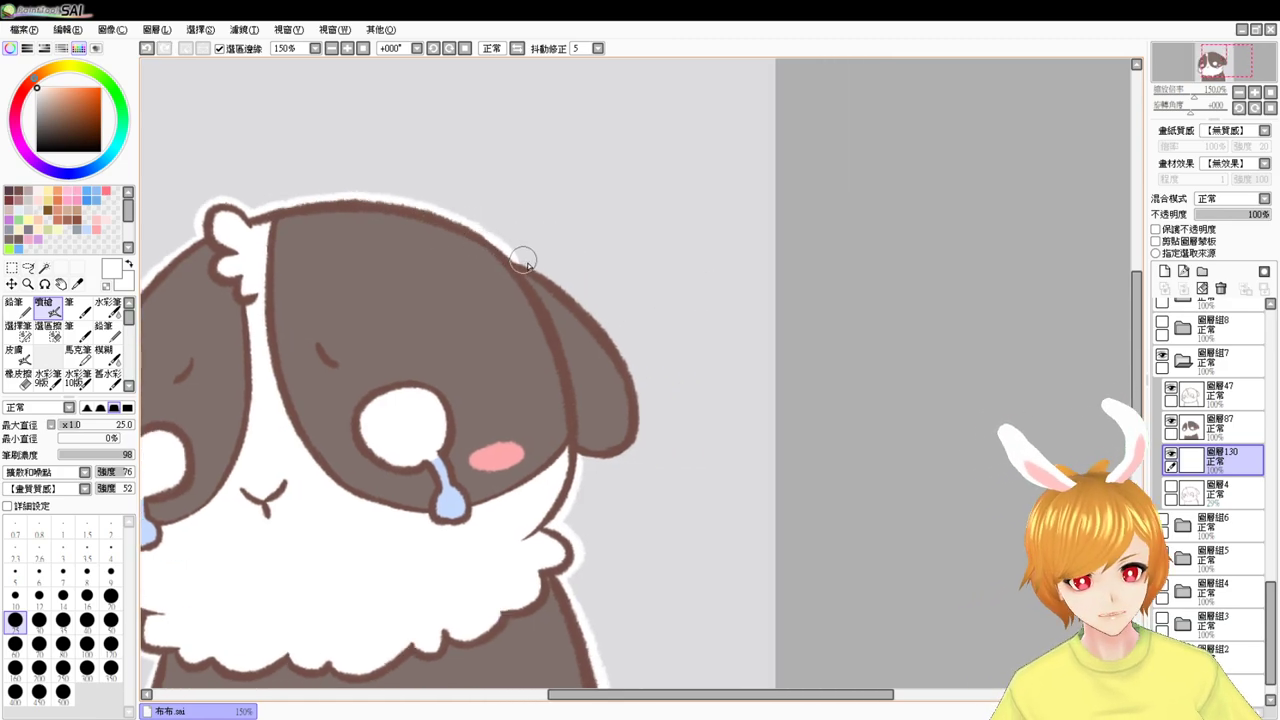
pyautogui.hotkey('ctrl', 'z')
pyautogui.moveTo(501, 249); pyautogui.dragTo(635, 372)
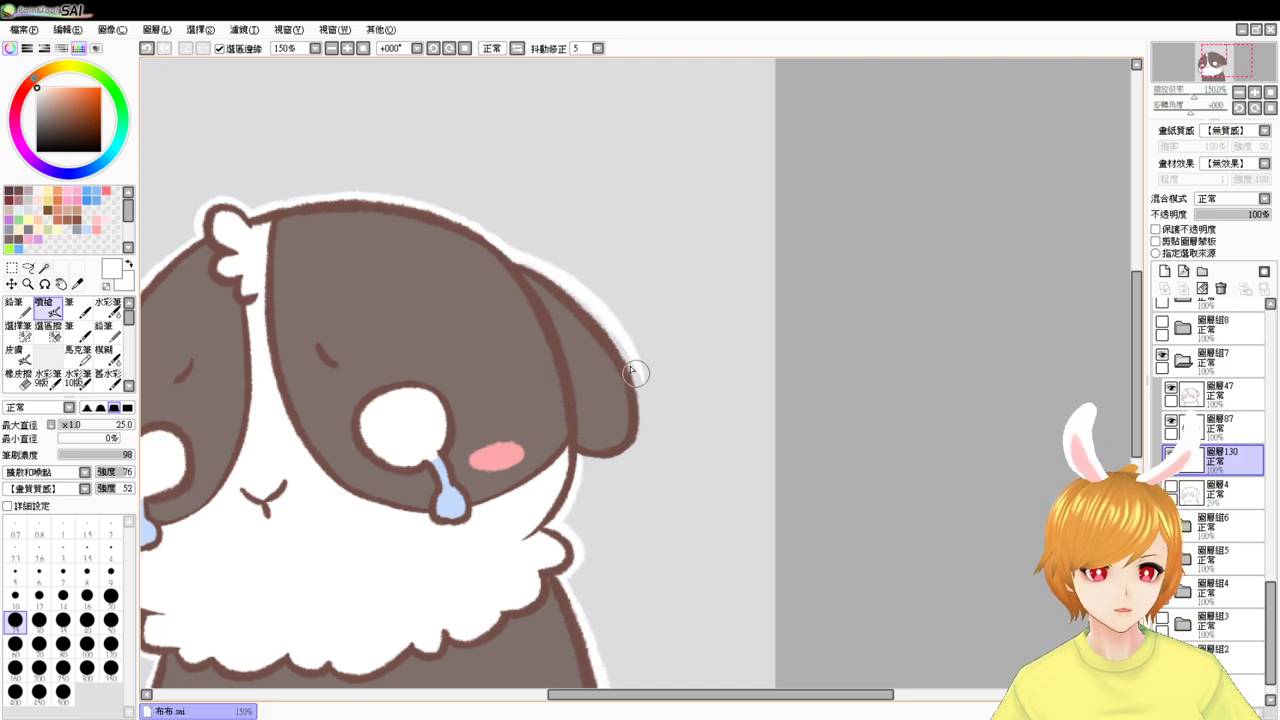
pyautogui.hotkey('ctrl', 'z')
pyautogui.moveTo(503, 249); pyautogui.dragTo(641, 404)
pyautogui.moveTo(619, 349); pyautogui.dragTo(635, 428)
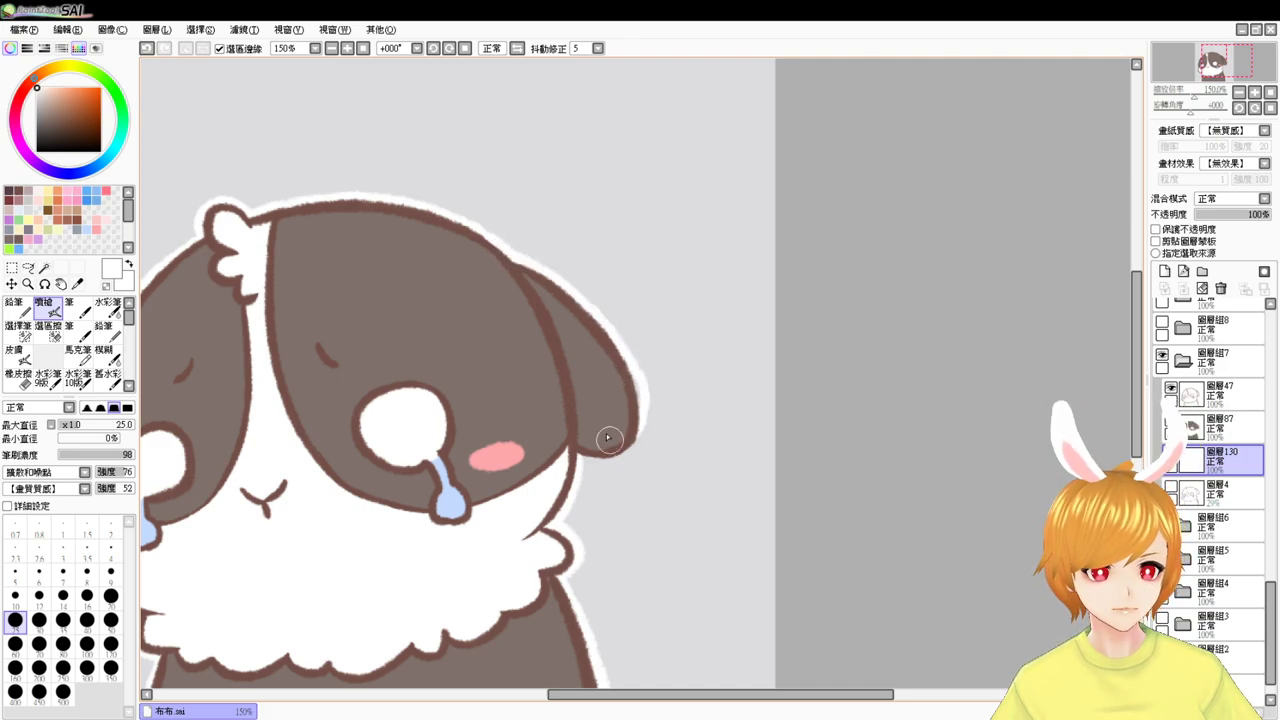
pyautogui.hotkey('ctrl', 'z')
pyautogui.moveTo(618, 359)
pyautogui.mouseDown()
pyautogui.moveTo(633, 442)
pyautogui.moveTo(622, 457)
pyautogui.mouseUp()
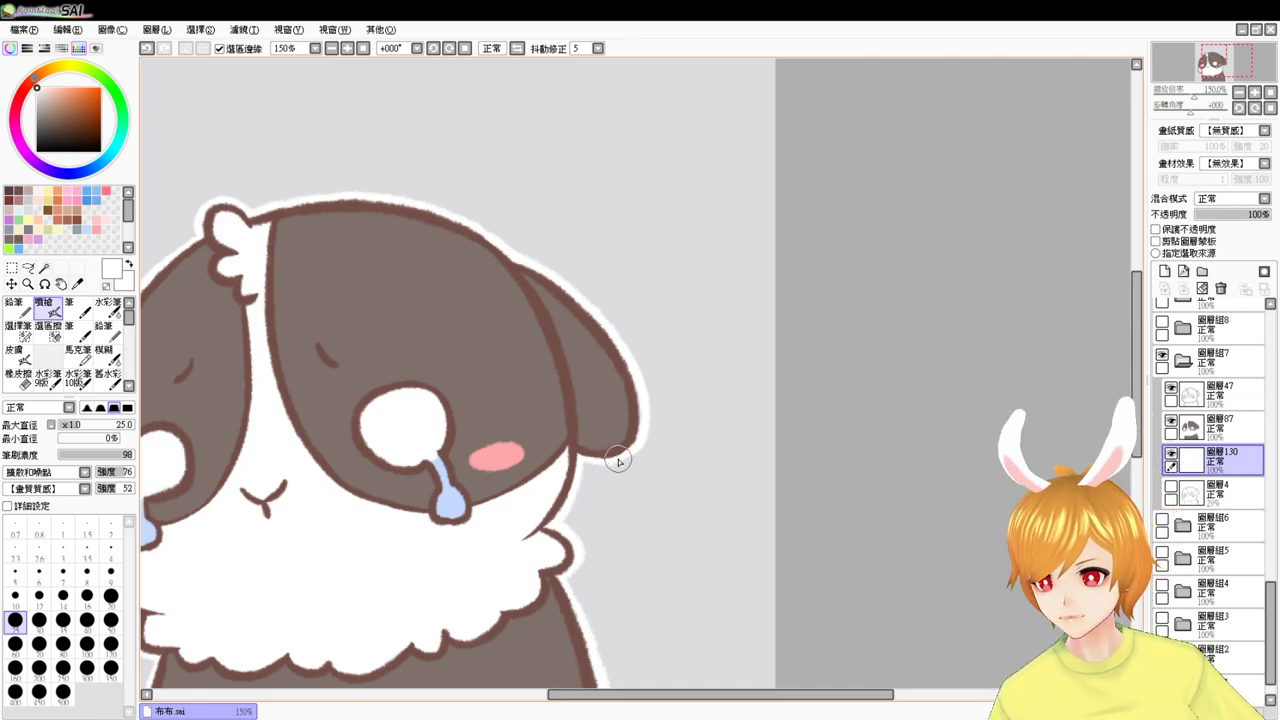
# - Hide layer group 圖層組7, and show and expand 圖層組8 with the coin bunny
pyautogui.moveTo(627, 405)
pyautogui.mouseDown()
pyautogui.moveTo(683, 374)
pyautogui.moveTo(757, 285)
pyautogui.mouseUp()
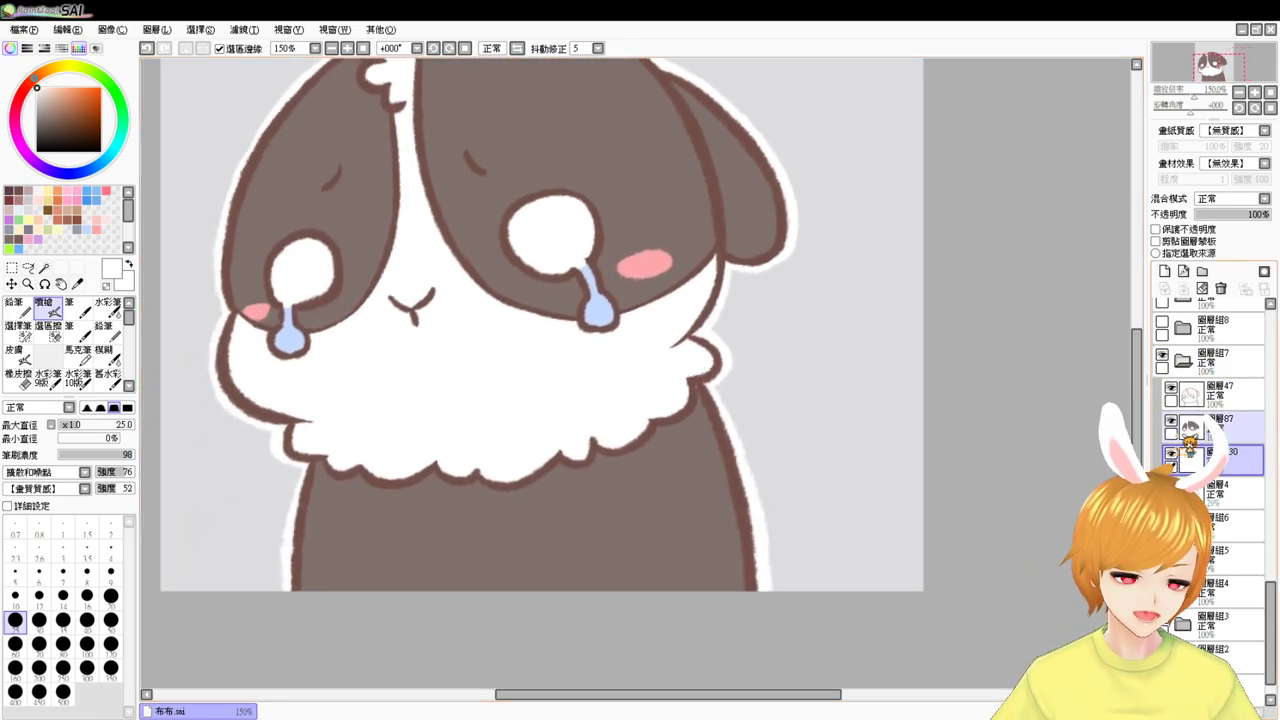
pyautogui.click(1163, 355)
pyautogui.click(1163, 322)
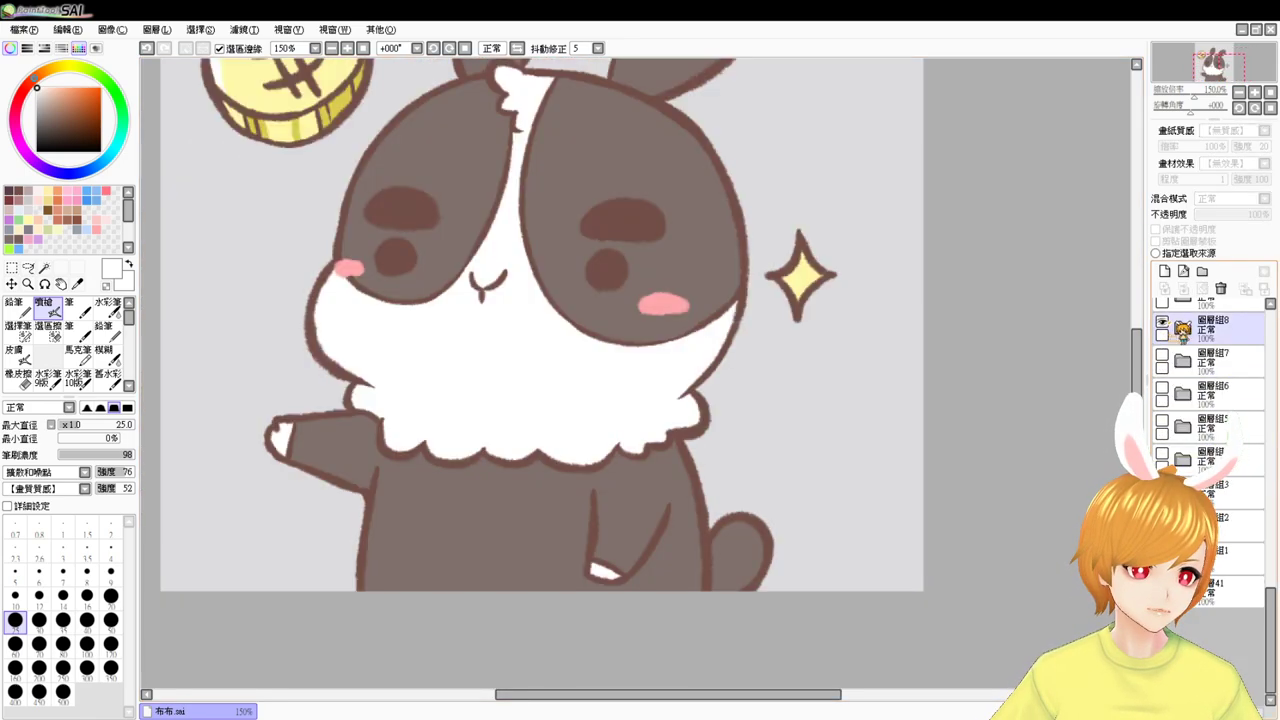
pyautogui.click(1204, 326)
pyautogui.click(1184, 328)
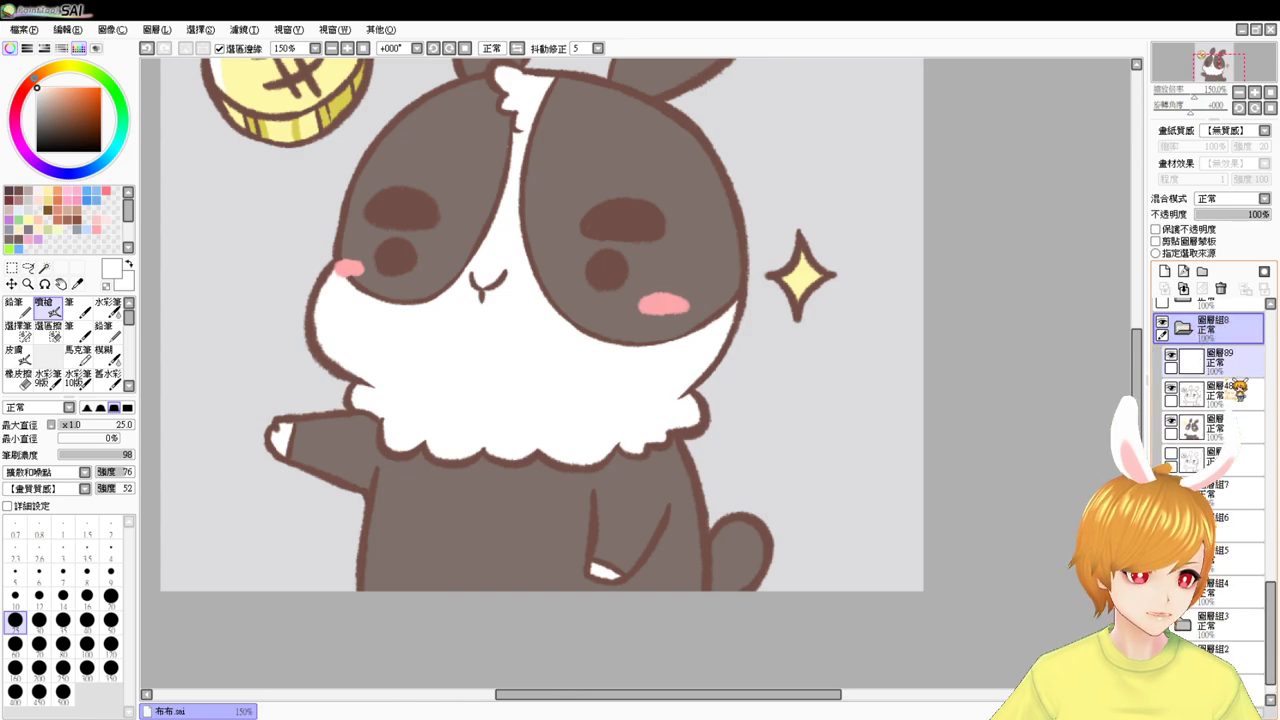
# - Add a new layer in 圖層組8 between the colour layer 圖層88 and the sketch layer 圖層5
pyautogui.click(1224, 452)
pyautogui.click(1166, 272)
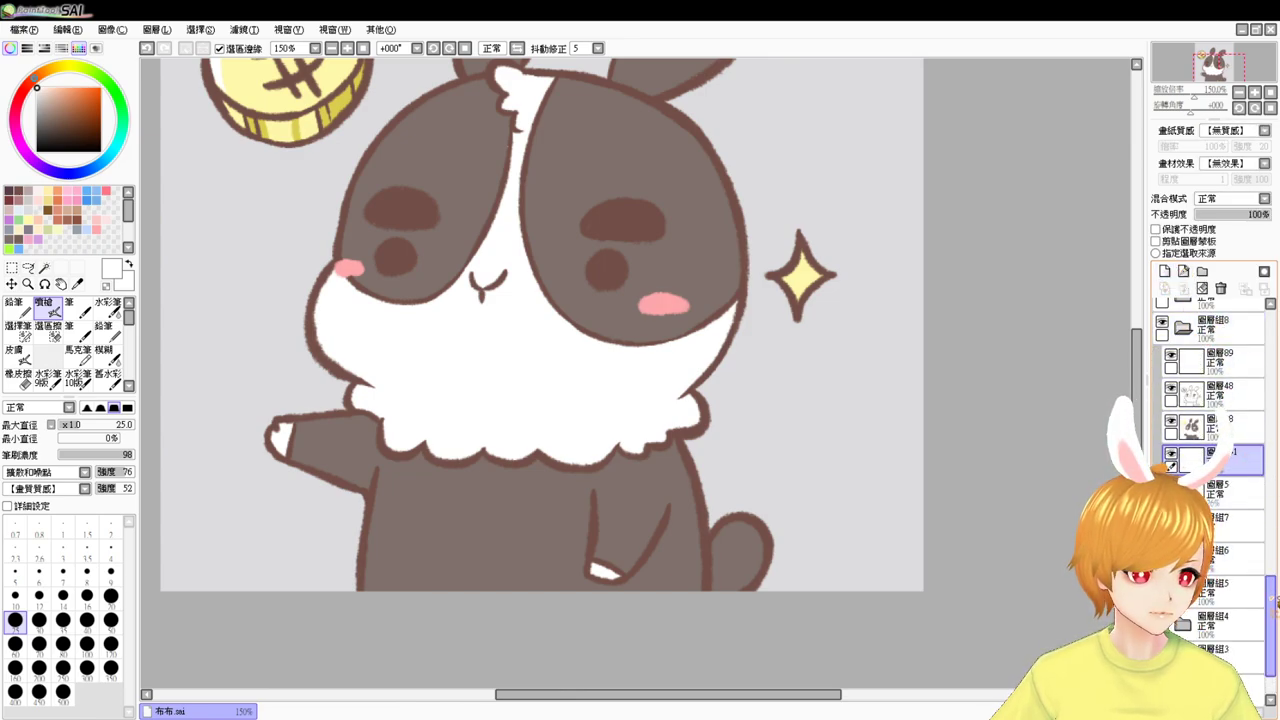
pyautogui.scroll(2, 1274, 595)
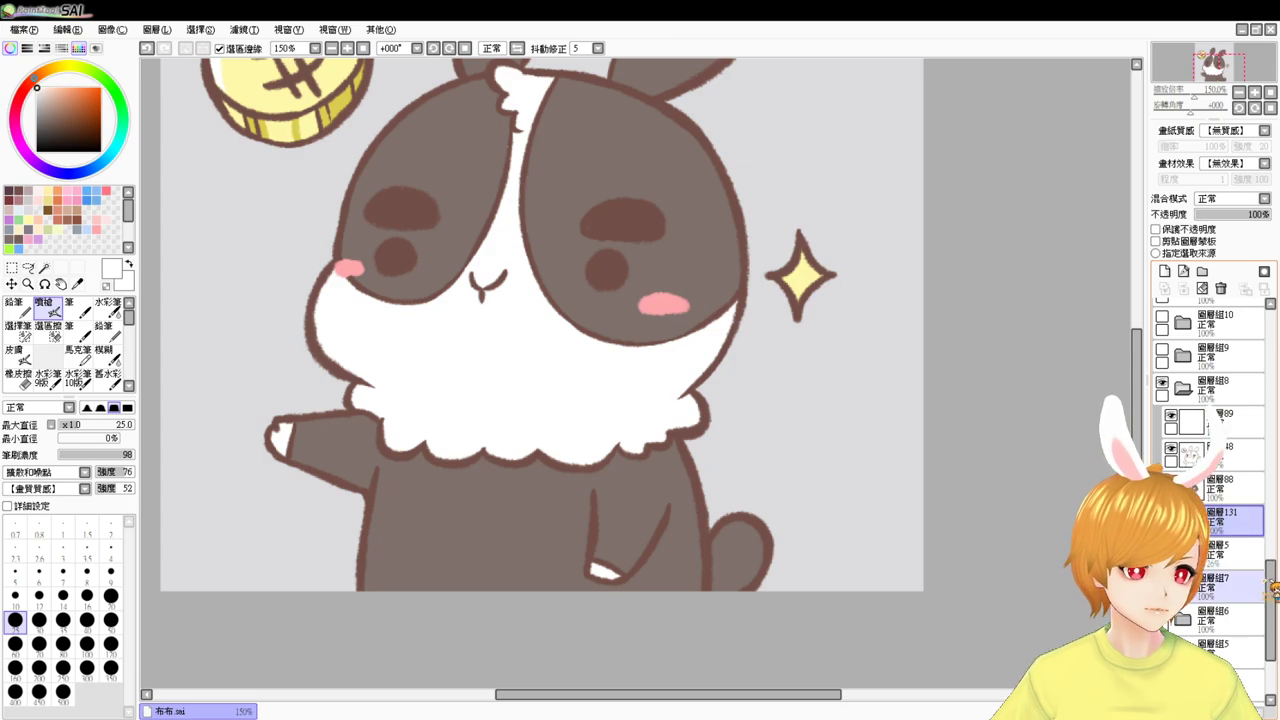
pyautogui.moveTo(1272, 590); pyautogui.dragTo(1272, 565)
# - Paint the white border along the coin side of the head from the ear base to the cheek, redoing uneven strokes
pyautogui.moveTo(1137, 432); pyautogui.dragTo(1137, 412)
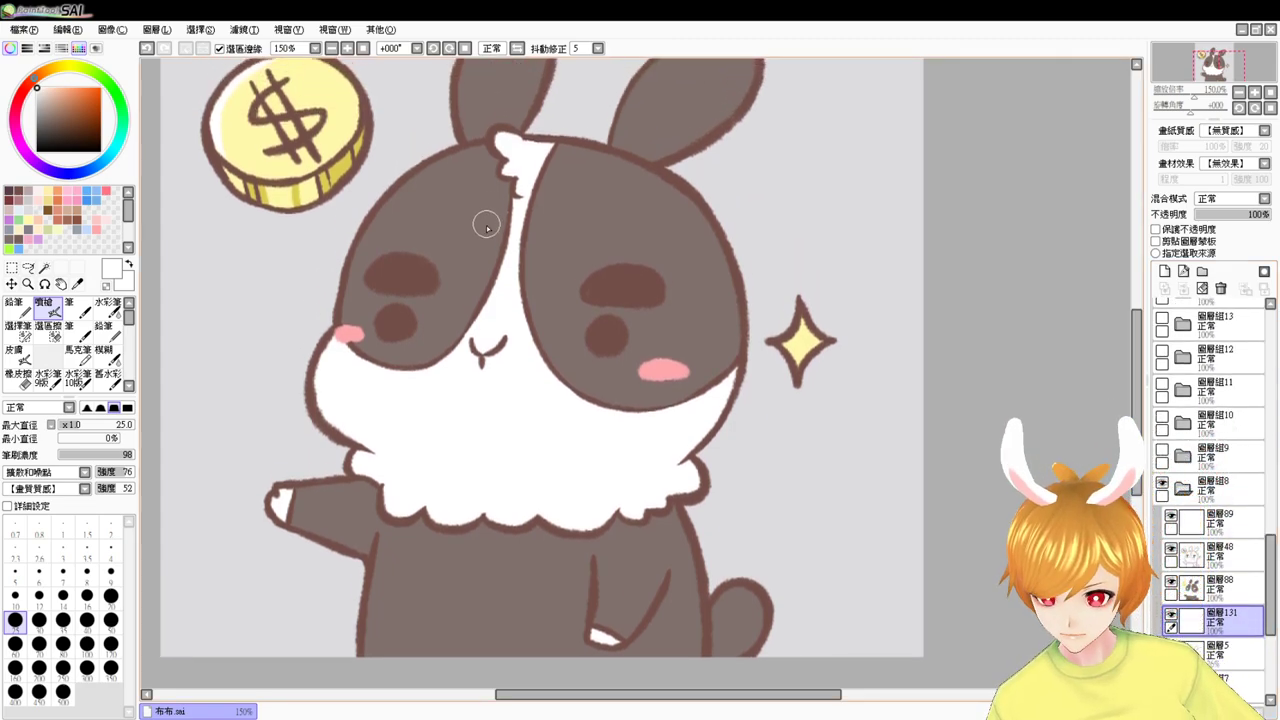
pyautogui.moveTo(455, 140); pyautogui.dragTo(356, 214)
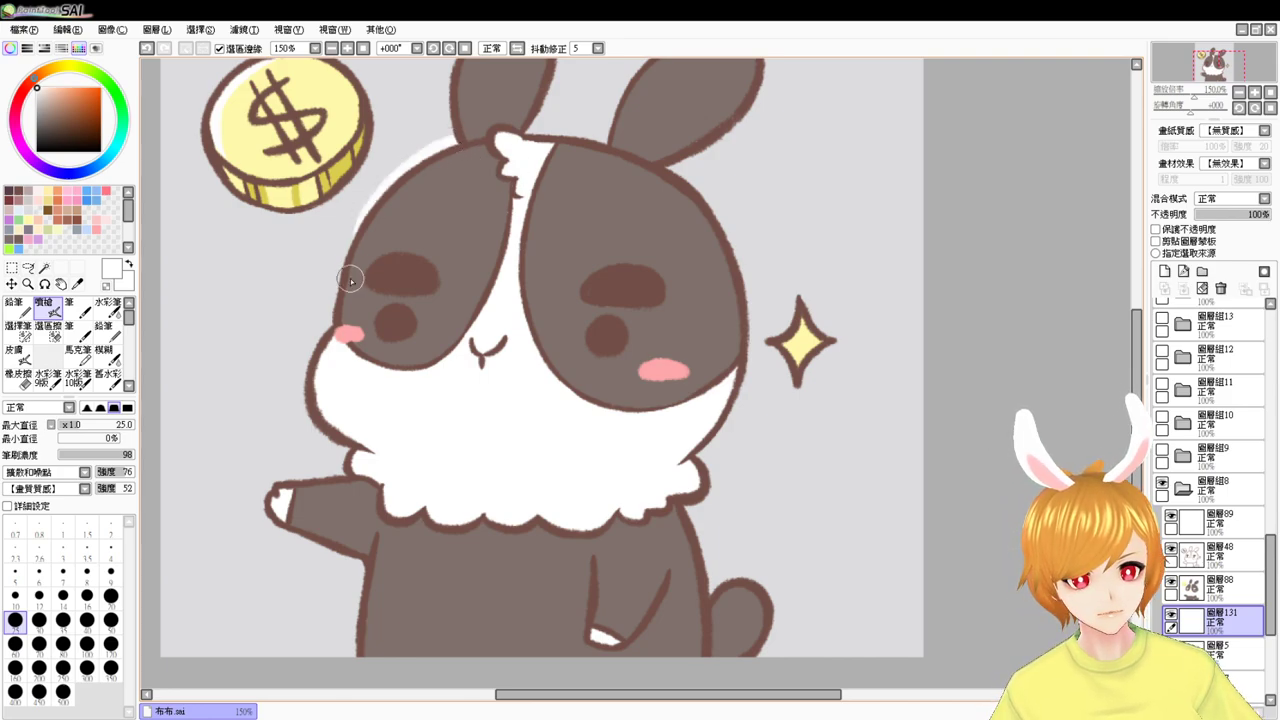
pyautogui.hotkey('ctrl', 'z')
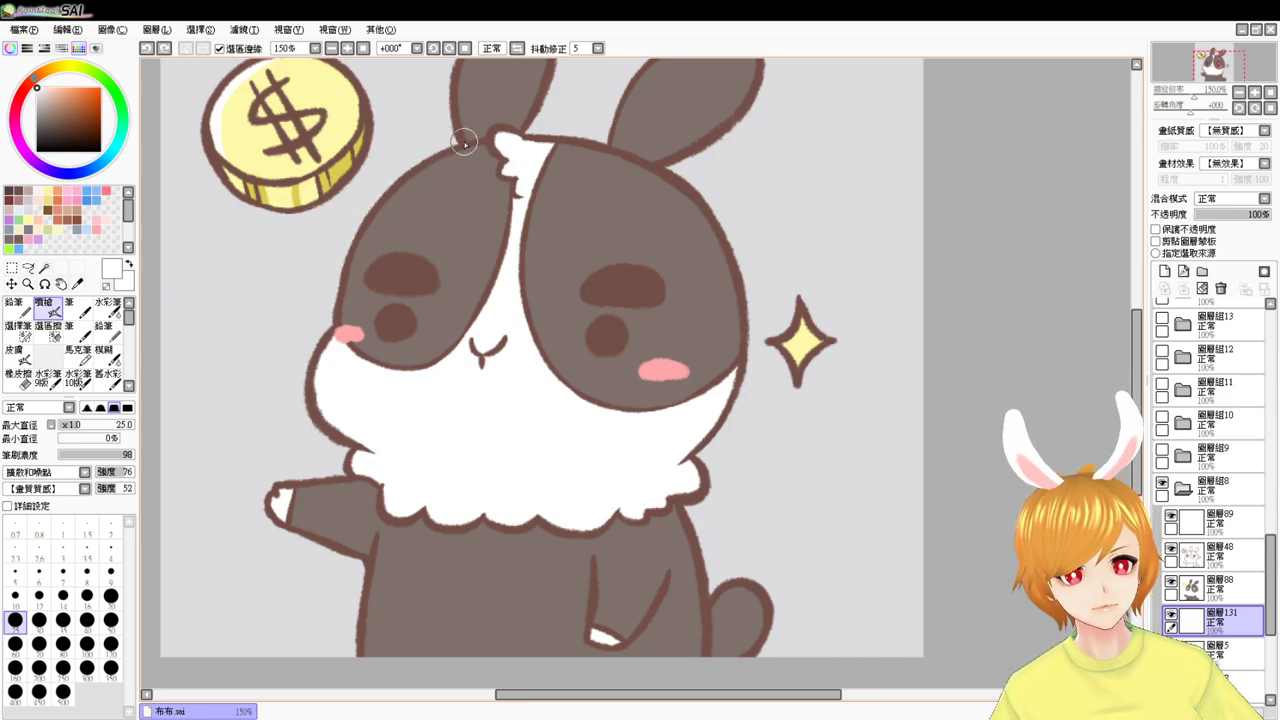
pyautogui.moveTo(456, 144)
pyautogui.mouseDown()
pyautogui.moveTo(359, 214)
pyautogui.moveTo(331, 327)
pyautogui.mouseUp()
pyautogui.hotkey('ctrl', 'z')
pyautogui.moveTo(453, 143); pyautogui.dragTo(331, 332)
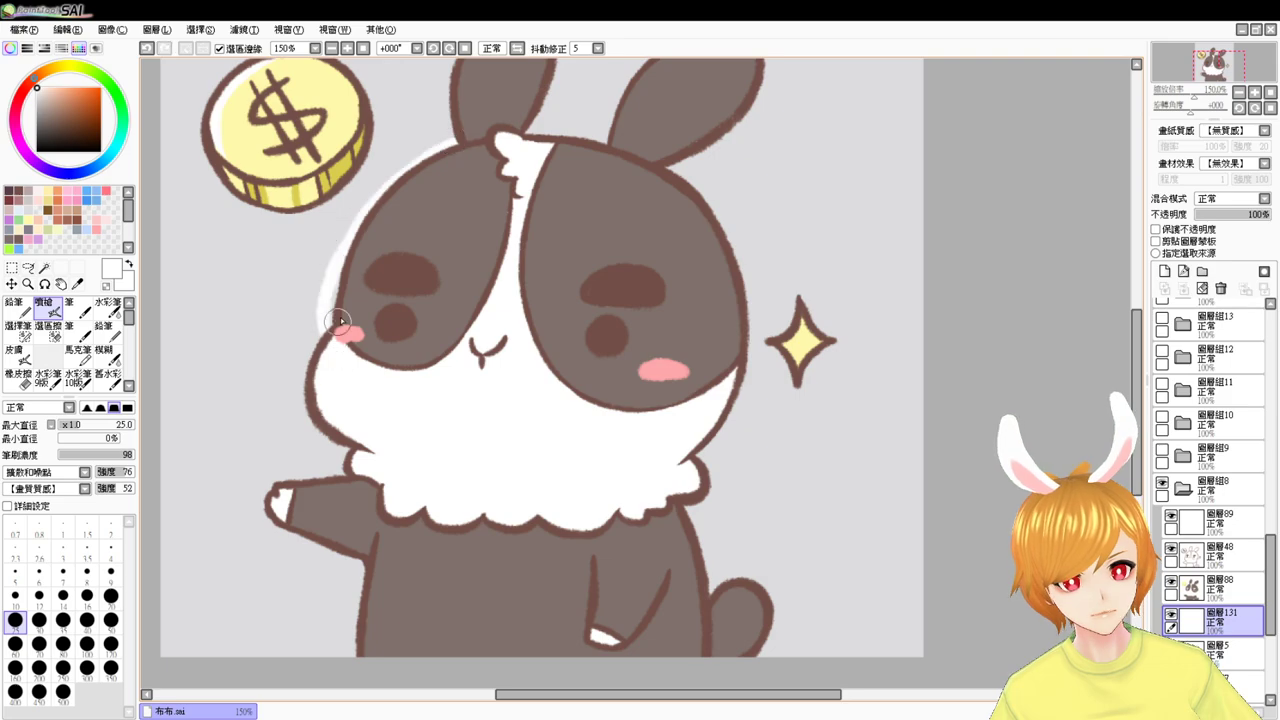
pyautogui.hotkey('ctrl', 'z')
pyautogui.moveTo(456, 144)
pyautogui.mouseDown()
pyautogui.moveTo(367, 204)
pyautogui.moveTo(330, 333)
pyautogui.moveTo(460, 148)
pyautogui.moveTo(330, 336)
pyautogui.moveTo(342, 455)
pyautogui.mouseUp()
pyautogui.hotkey('ctrl', 'z')
pyautogui.hotkey('ctrl', 'z')
# - Paint the white border around the cheek to the neck fur and over the outstretched arm to its paw, redoing uneven strokes
pyautogui.moveTo(338, 325); pyautogui.dragTo(345, 458)
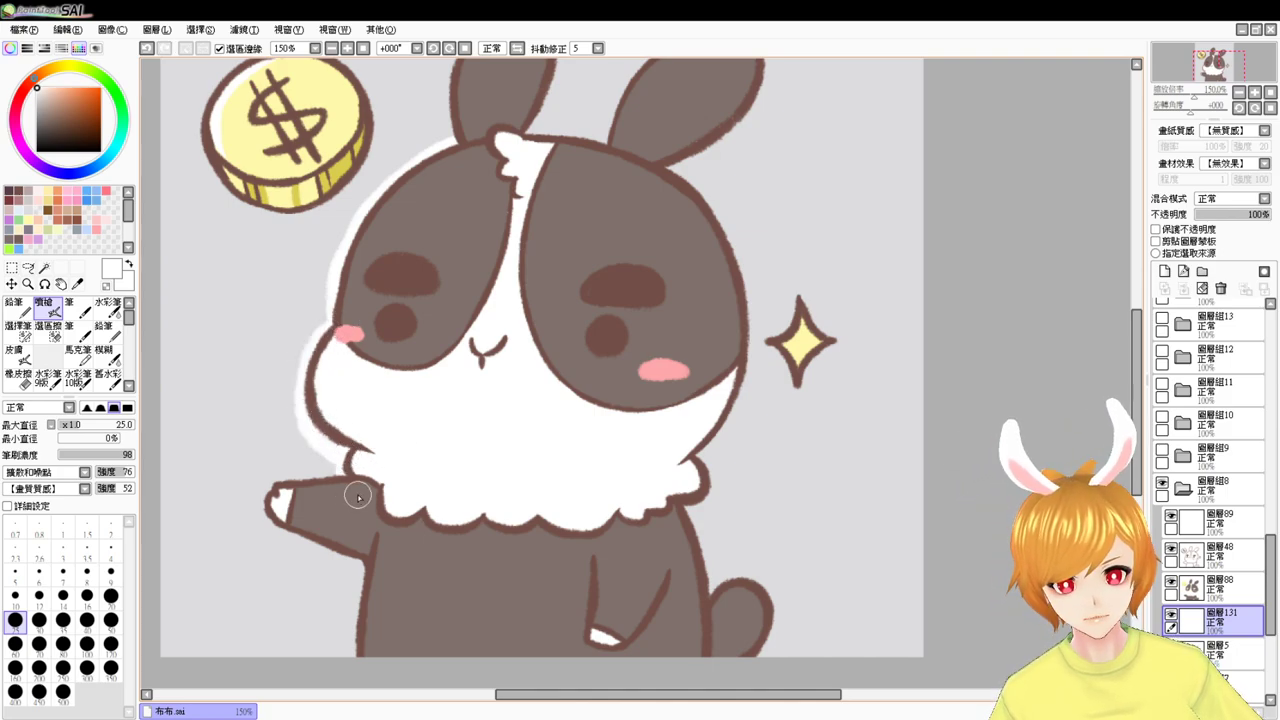
pyautogui.hotkey('ctrl', 'z')
pyautogui.hotkey('ctrl', 'z')
pyautogui.moveTo(343, 319)
pyautogui.mouseDown()
pyautogui.moveTo(315, 352)
pyautogui.moveTo(358, 454)
pyautogui.mouseUp()
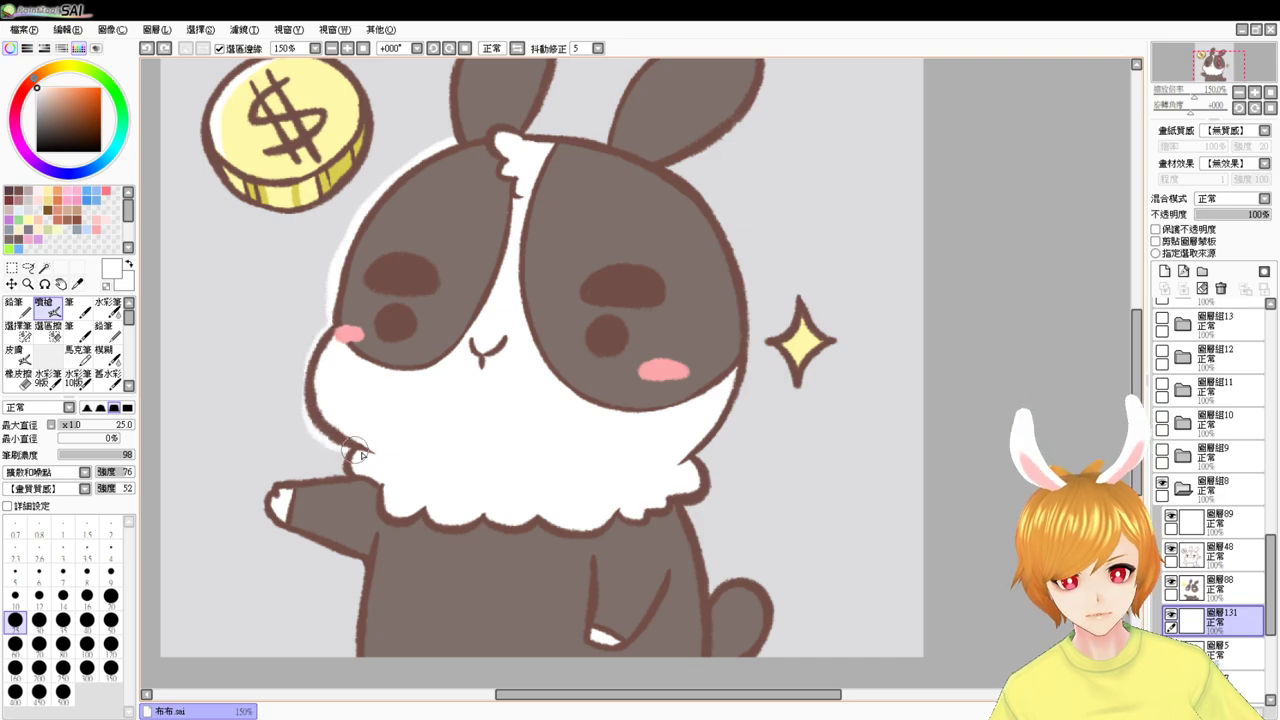
pyautogui.hotkey('ctrl', 'z')
pyautogui.moveTo(336, 322); pyautogui.dragTo(316, 420)
pyautogui.hotkey('ctrl', 'z')
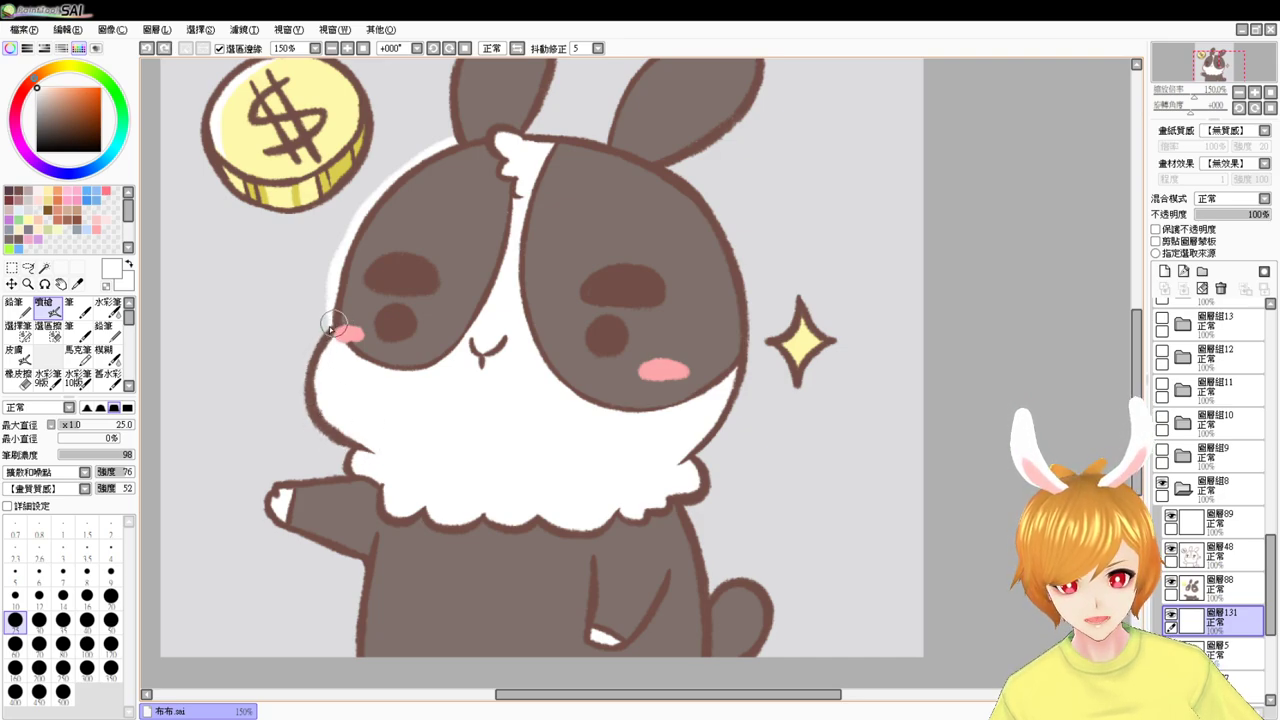
pyautogui.moveTo(330, 325); pyautogui.dragTo(345, 458)
pyautogui.hotkey('ctrl', 'z')
pyautogui.moveTo(333, 330)
pyautogui.mouseDown()
pyautogui.moveTo(358, 501)
pyautogui.moveTo(355, 456)
pyautogui.moveTo(328, 486)
pyautogui.moveTo(346, 479)
pyautogui.moveTo(295, 476)
pyautogui.moveTo(320, 483)
pyautogui.moveTo(347, 469)
pyautogui.moveTo(268, 482)
pyautogui.mouseUp()
pyautogui.hotkey('ctrl', 'z')
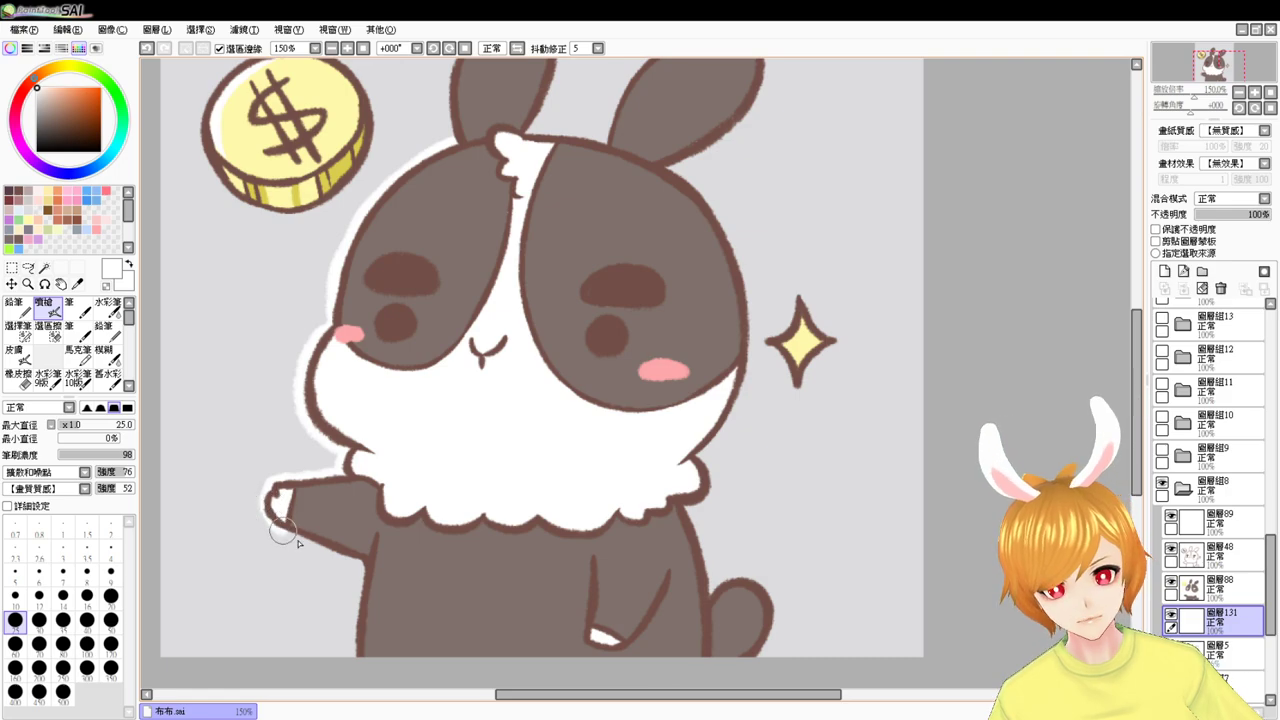
# - Continue the white border around the paw and under the outstretched arm, and along both sides of the body and the tail
pyautogui.moveTo(278, 518); pyautogui.dragTo(340, 548)
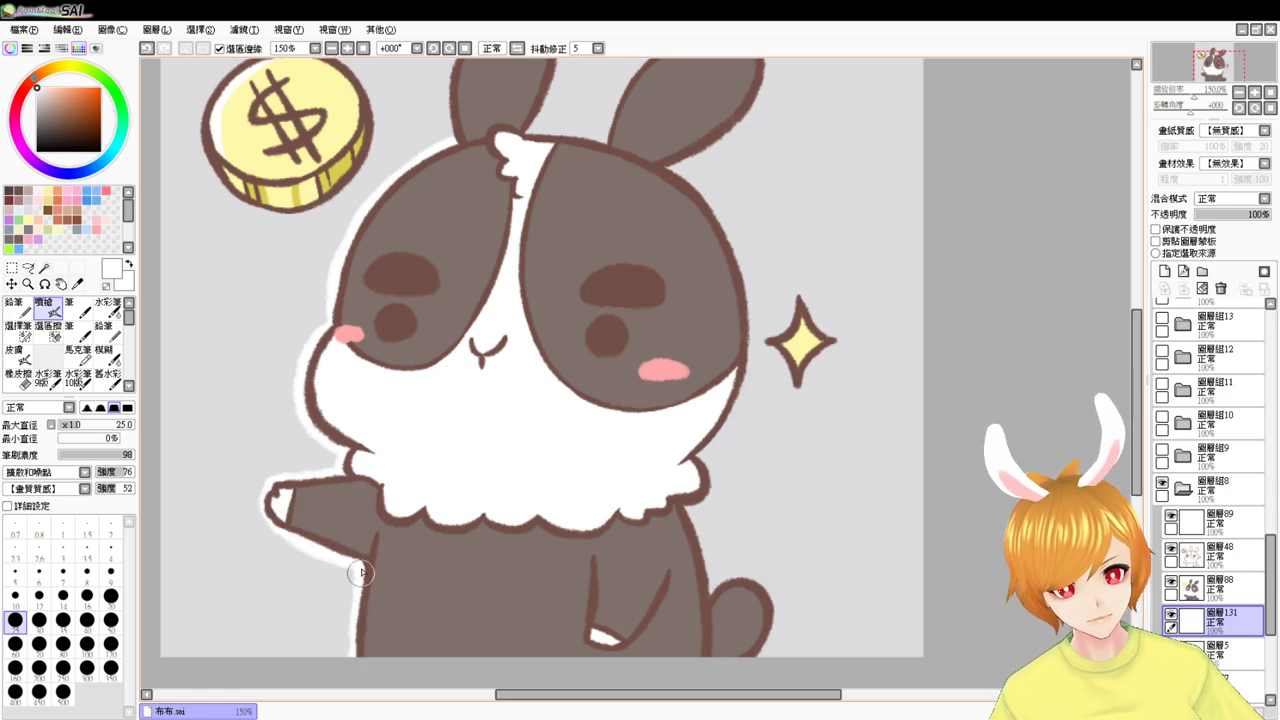
pyautogui.moveTo(270, 499); pyautogui.dragTo(294, 531)
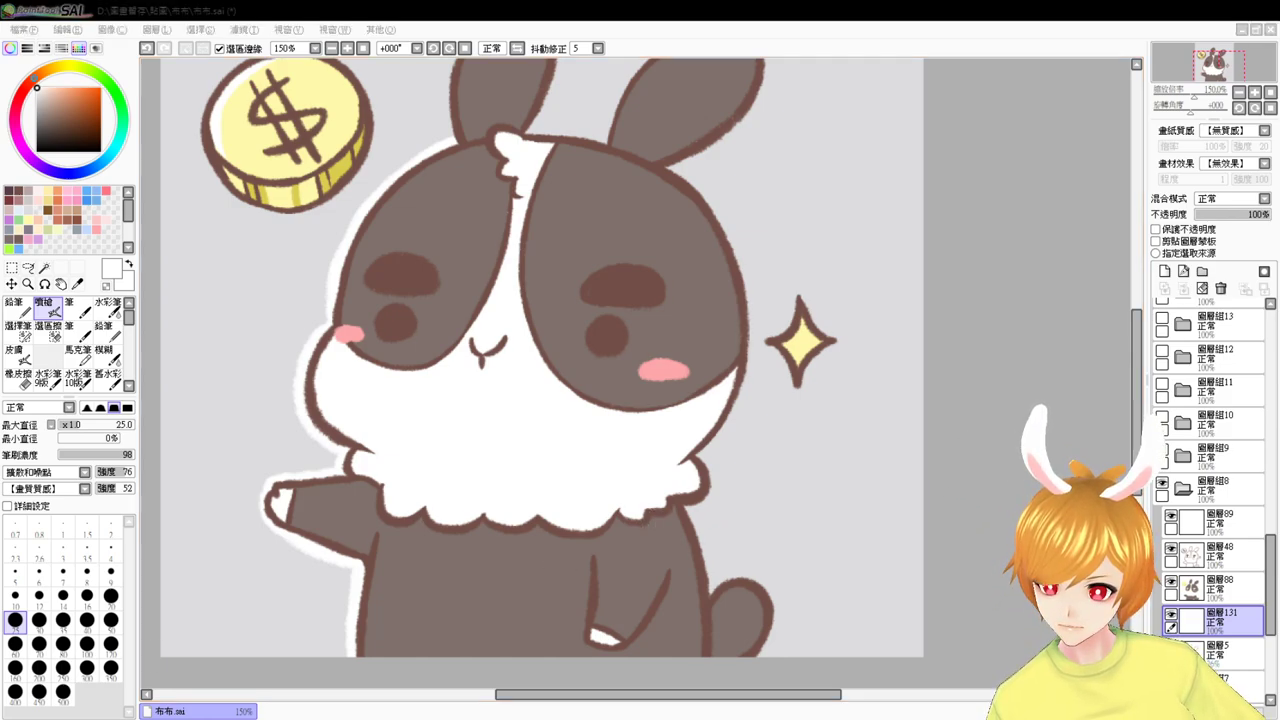
pyautogui.click(998, 645)
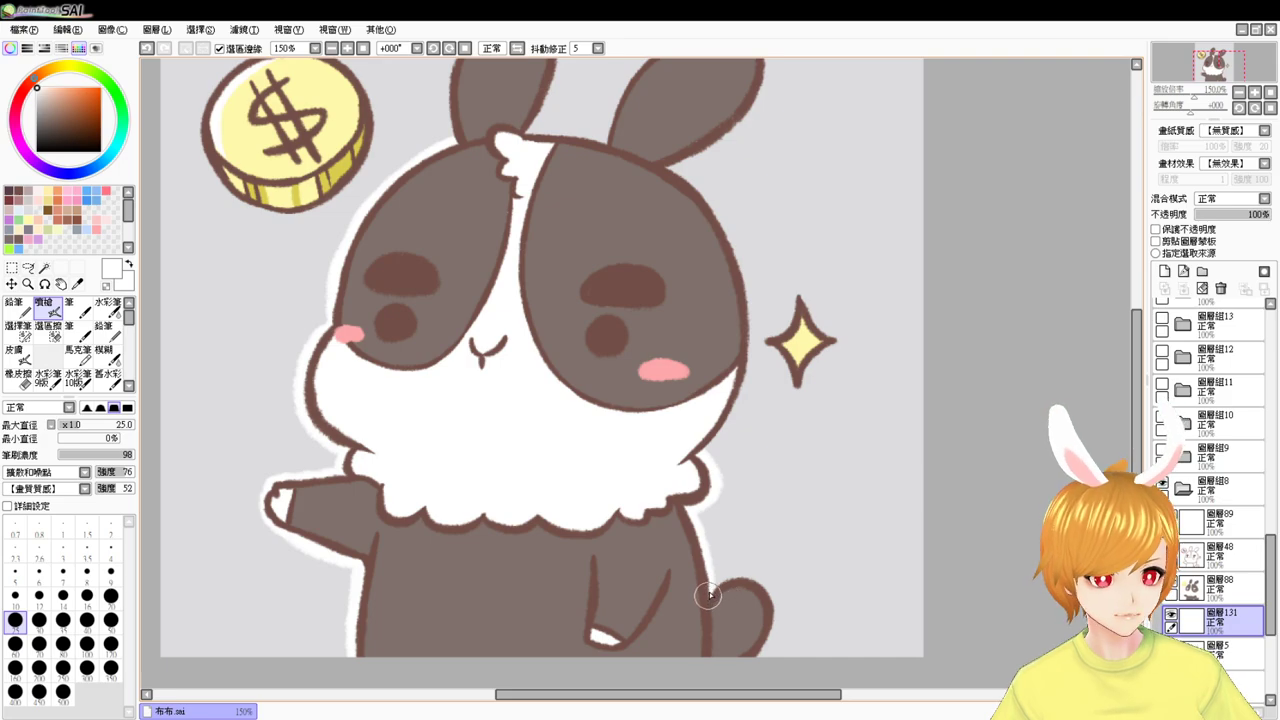
pyautogui.moveTo(766, 537); pyautogui.dragTo(712, 651)
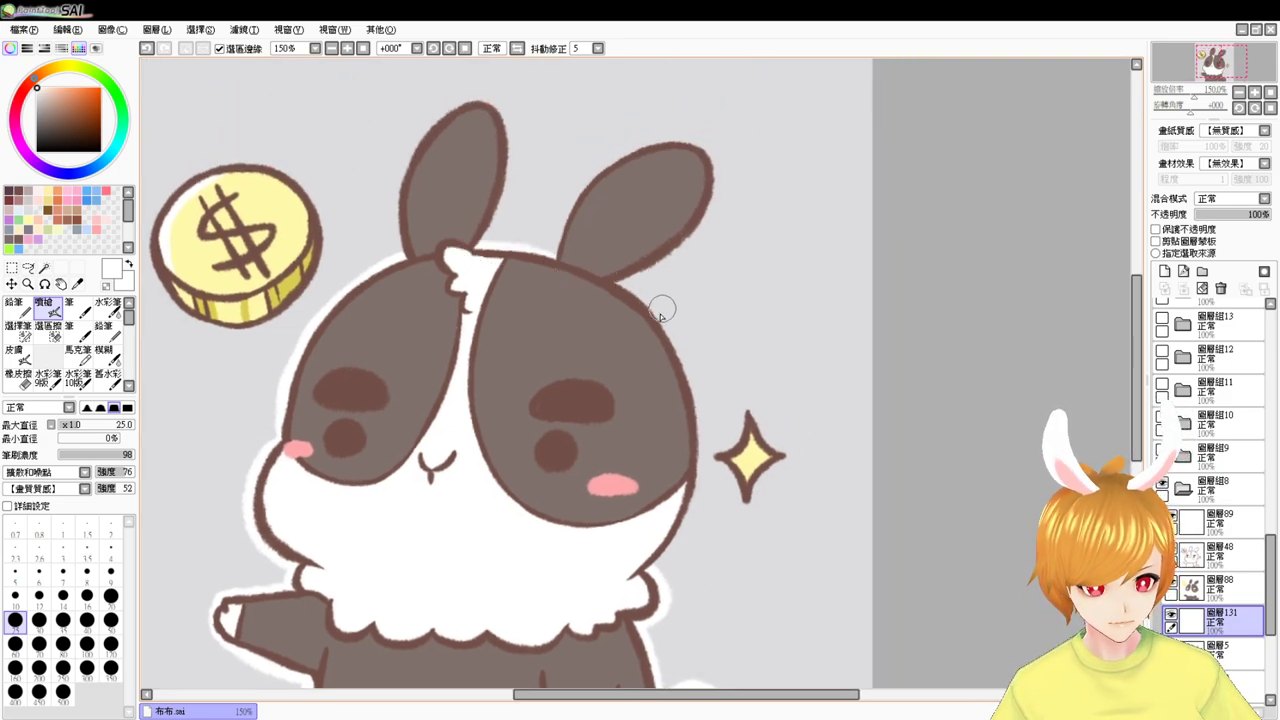
# - Paint the white border along the sparkle side of the head from the ear base to the neck fur, redoing uneven strokes
pyautogui.hotkey('ctrl', 'z')
pyautogui.moveTo(604, 278)
pyautogui.mouseDown()
pyautogui.moveTo(640, 298)
pyautogui.moveTo(694, 434)
pyautogui.mouseUp()
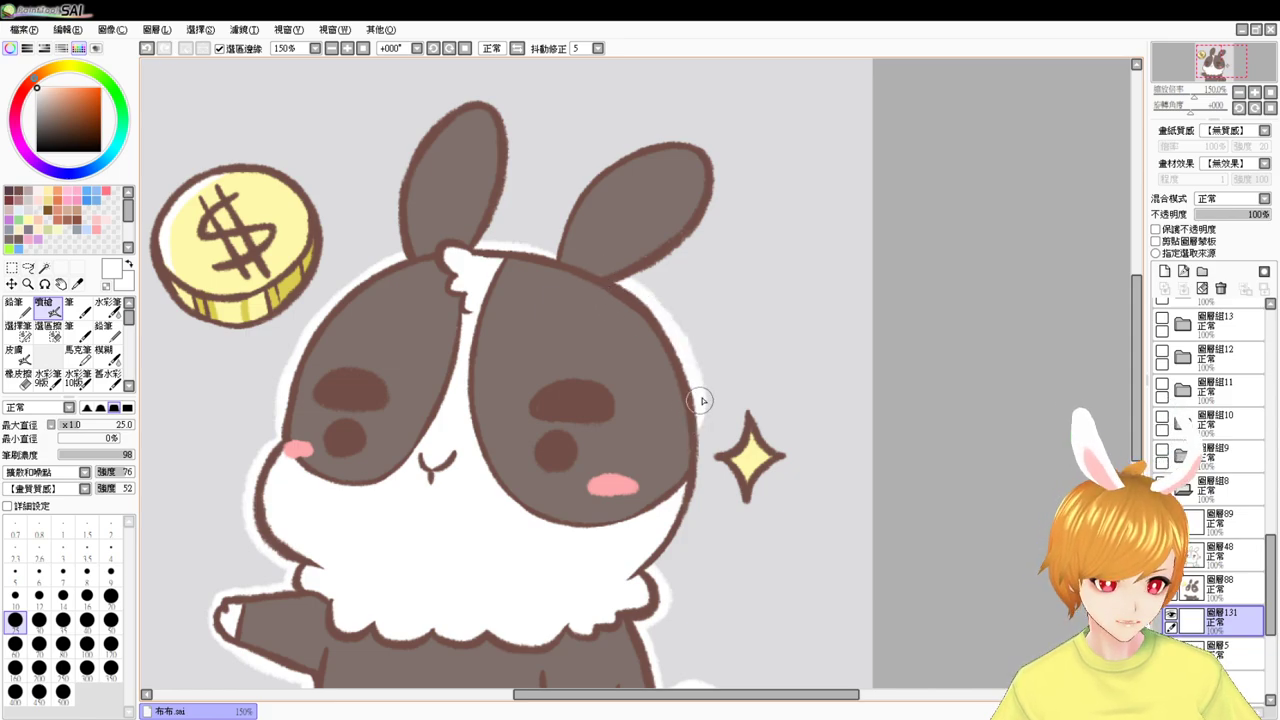
pyautogui.hotkey('ctrl', 'z')
pyautogui.moveTo(606, 274)
pyautogui.mouseDown()
pyautogui.moveTo(679, 358)
pyautogui.moveTo(682, 453)
pyautogui.moveTo(602, 279)
pyautogui.moveTo(633, 291)
pyautogui.moveTo(690, 428)
pyautogui.mouseUp()
pyautogui.hotkey('ctrl', 'z')
pyautogui.moveTo(684, 380)
pyautogui.mouseDown()
pyautogui.moveTo(699, 441)
pyautogui.moveTo(659, 533)
pyautogui.mouseUp()
pyautogui.hotkey('ctrl', 'z')
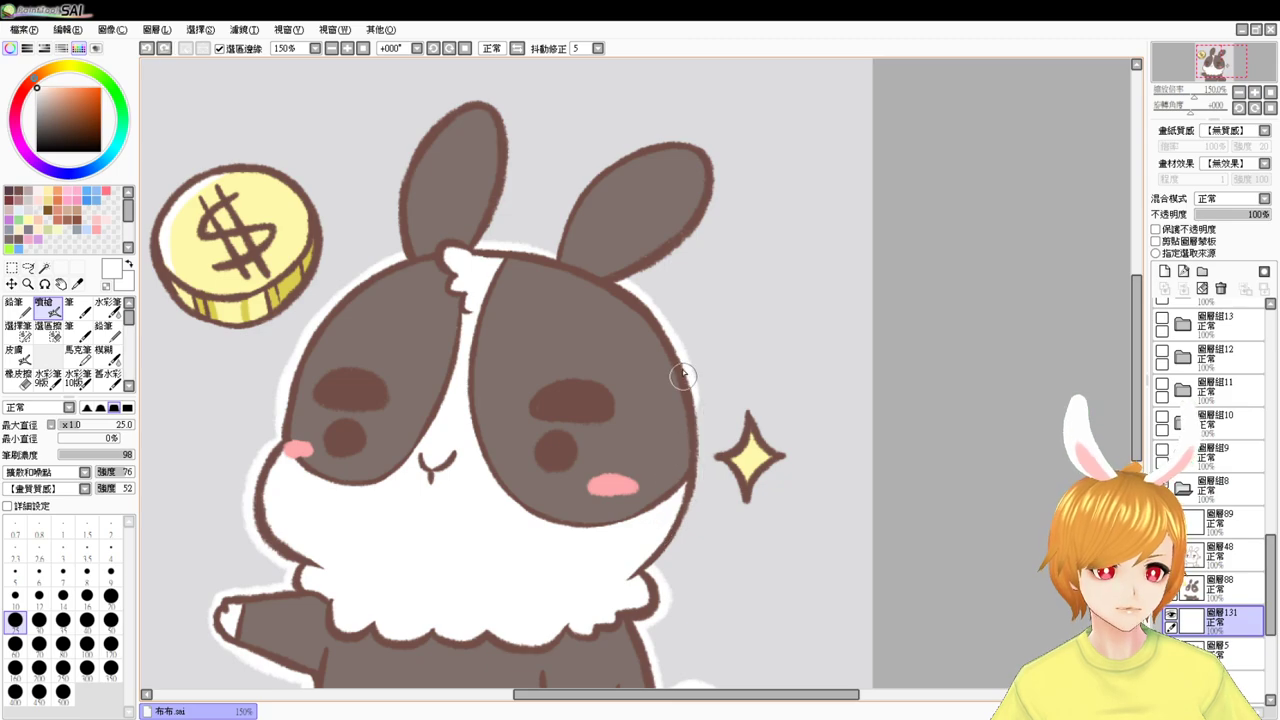
pyautogui.moveTo(682, 374); pyautogui.dragTo(635, 572)
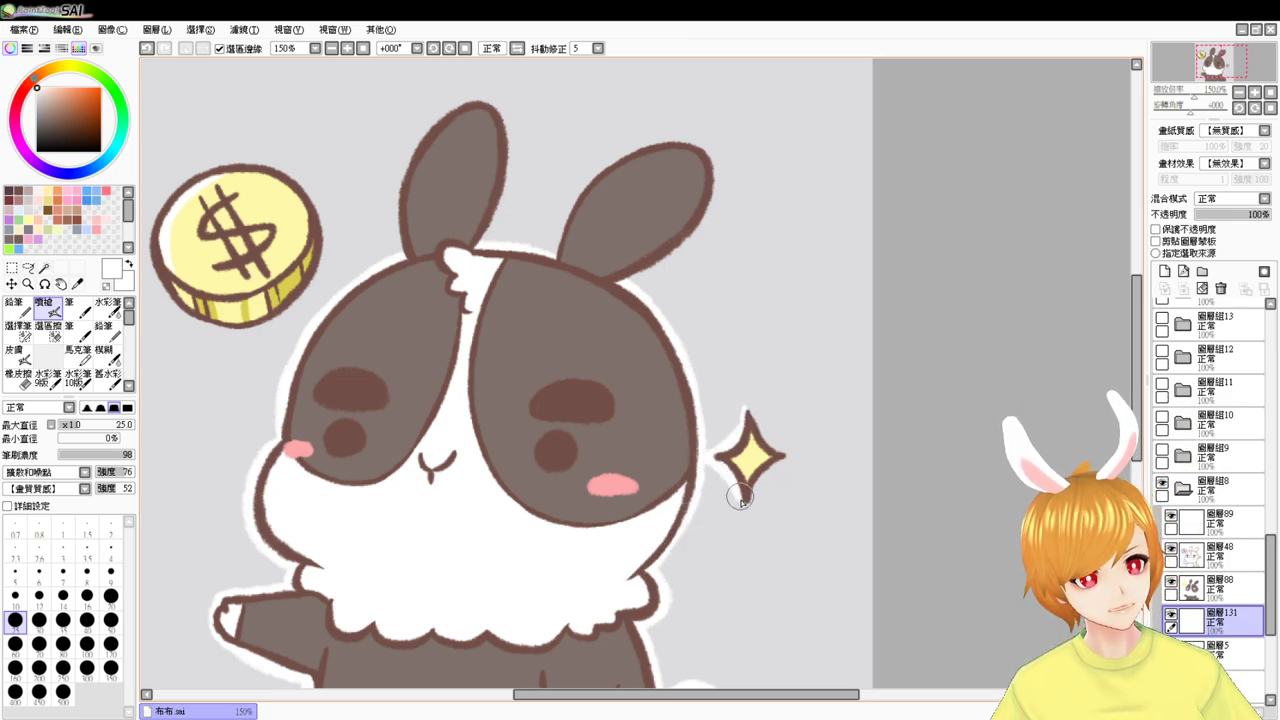
# - Paint the white border around the yellow sparkle beside the bunny's head, undoing uneven strokes
pyautogui.moveTo(742, 498)
pyautogui.mouseDown()
pyautogui.moveTo(730, 468)
pyautogui.moveTo(744, 499)
pyautogui.mouseUp()
pyautogui.hotkey('ctrl', 'z')
pyautogui.hotkey('ctrl', 'z')
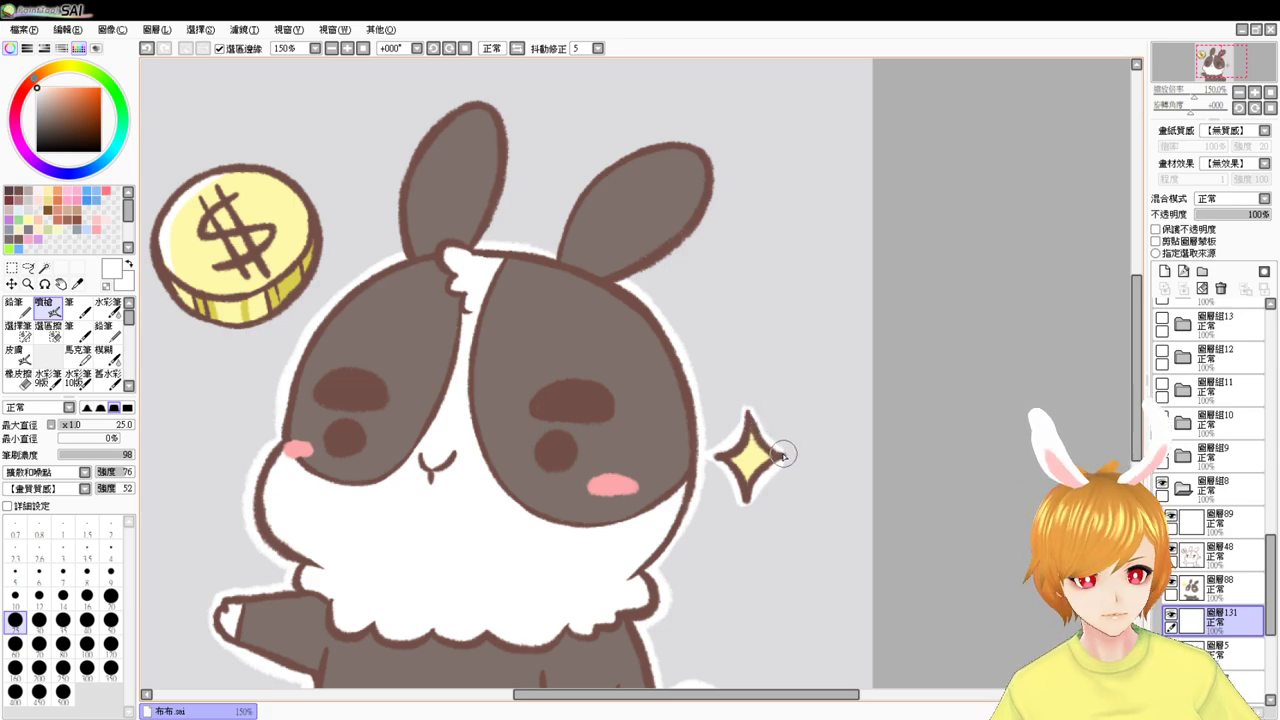
# - Paint the white border around both of the coin bunny's ears, redoing uneven strokes on the ear nearest the coin
pyautogui.moveTo(710, 395); pyautogui.dragTo(786, 437)
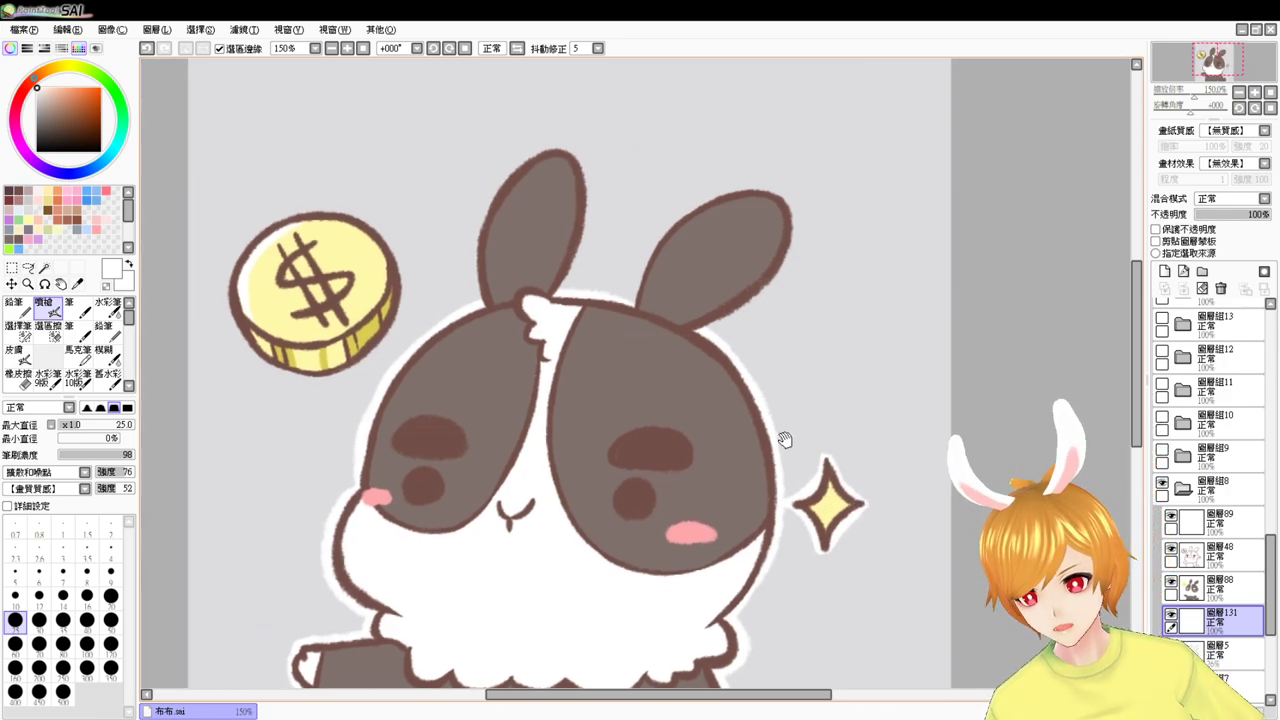
pyautogui.moveTo(486, 307); pyautogui.dragTo(488, 217)
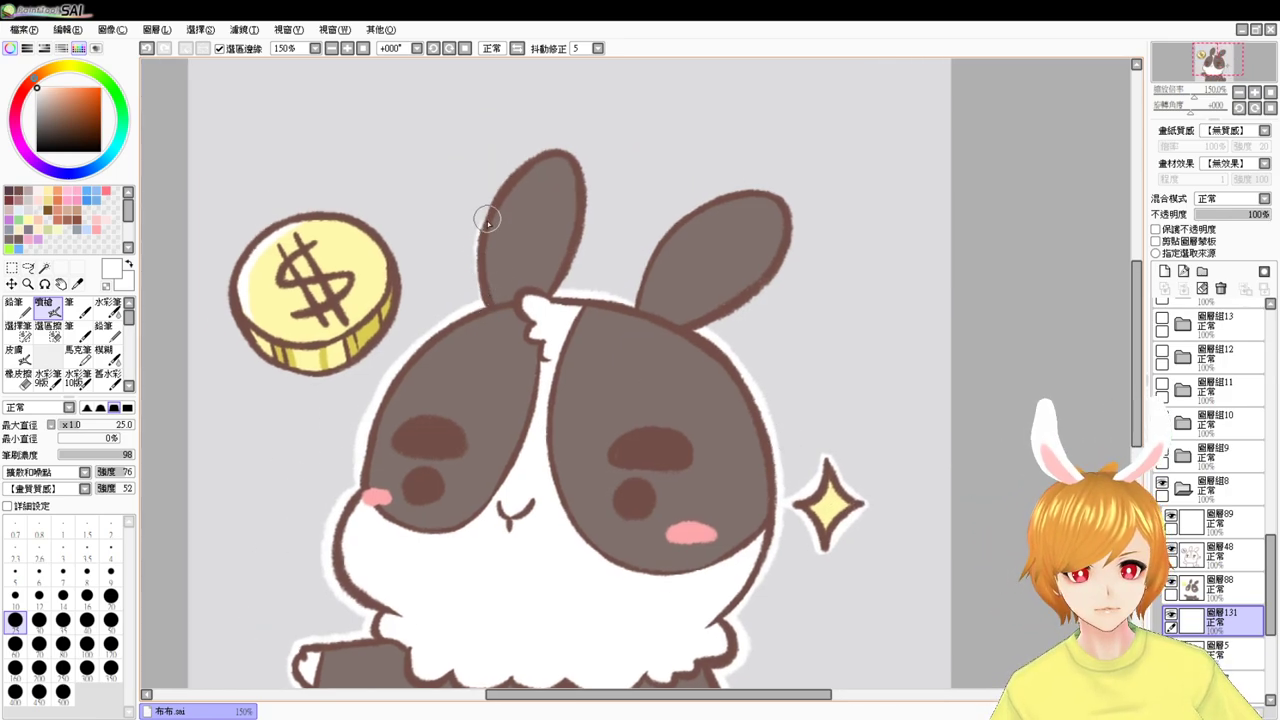
pyautogui.hotkey('ctrl', 'z')
pyautogui.hotkey('ctrl', 'z')
pyautogui.moveTo(484, 304)
pyautogui.mouseDown()
pyautogui.moveTo(484, 221)
pyautogui.moveTo(483, 305)
pyautogui.moveTo(474, 253)
pyautogui.moveTo(568, 156)
pyautogui.moveTo(482, 309)
pyautogui.moveTo(476, 271)
pyautogui.moveTo(529, 193)
pyautogui.moveTo(485, 314)
pyautogui.moveTo(479, 282)
pyautogui.moveTo(517, 165)
pyautogui.mouseUp()
pyautogui.hotkey('ctrl', 'z')
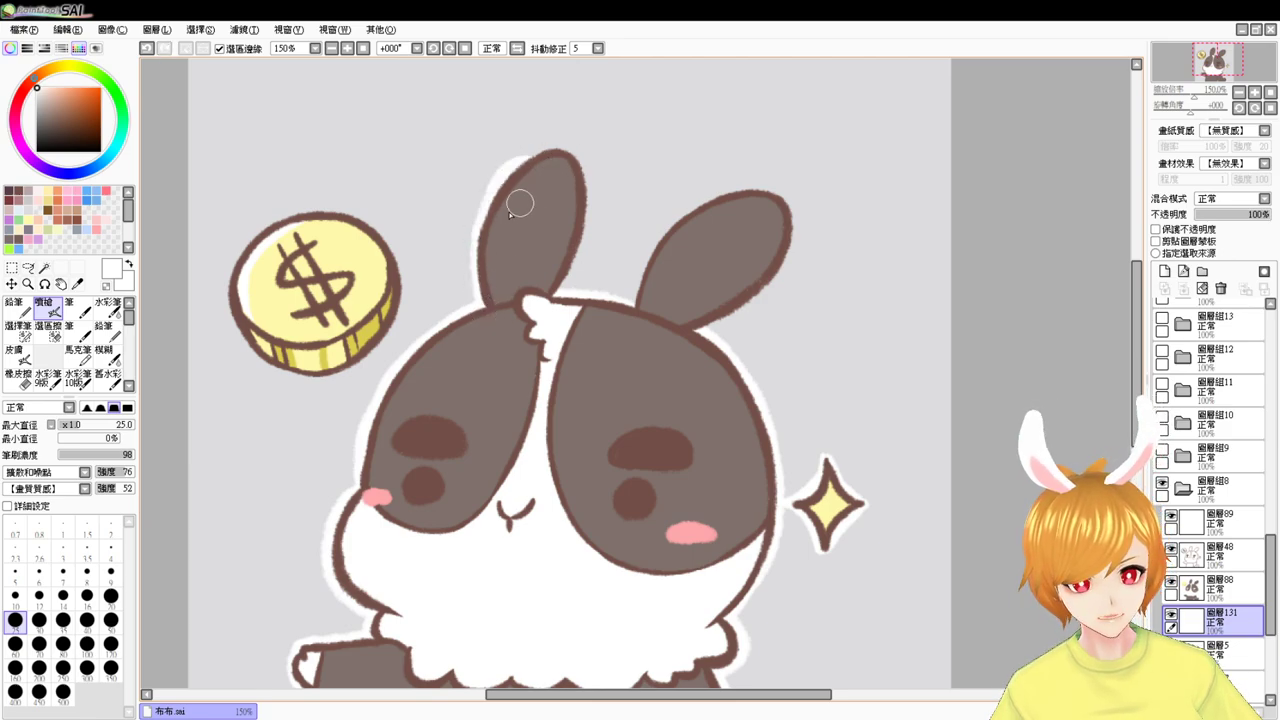
pyautogui.moveTo(487, 221); pyautogui.dragTo(561, 150)
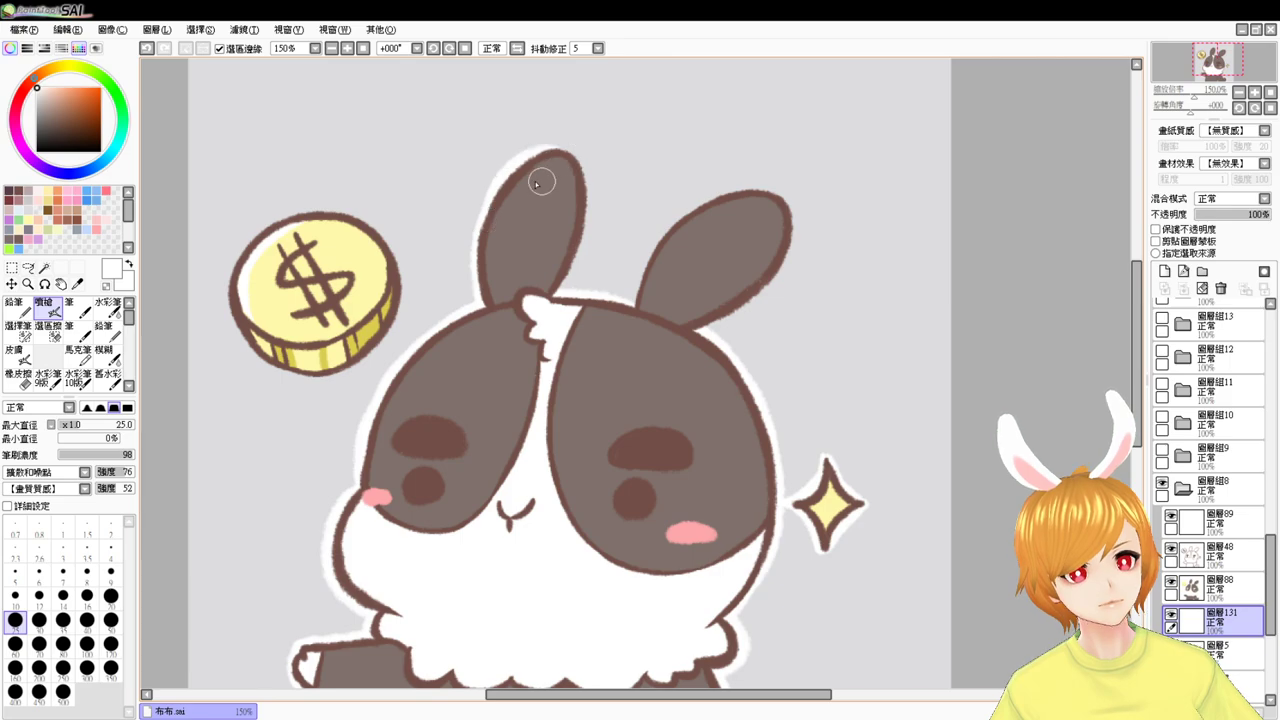
pyautogui.moveTo(582, 158); pyautogui.dragTo(563, 279)
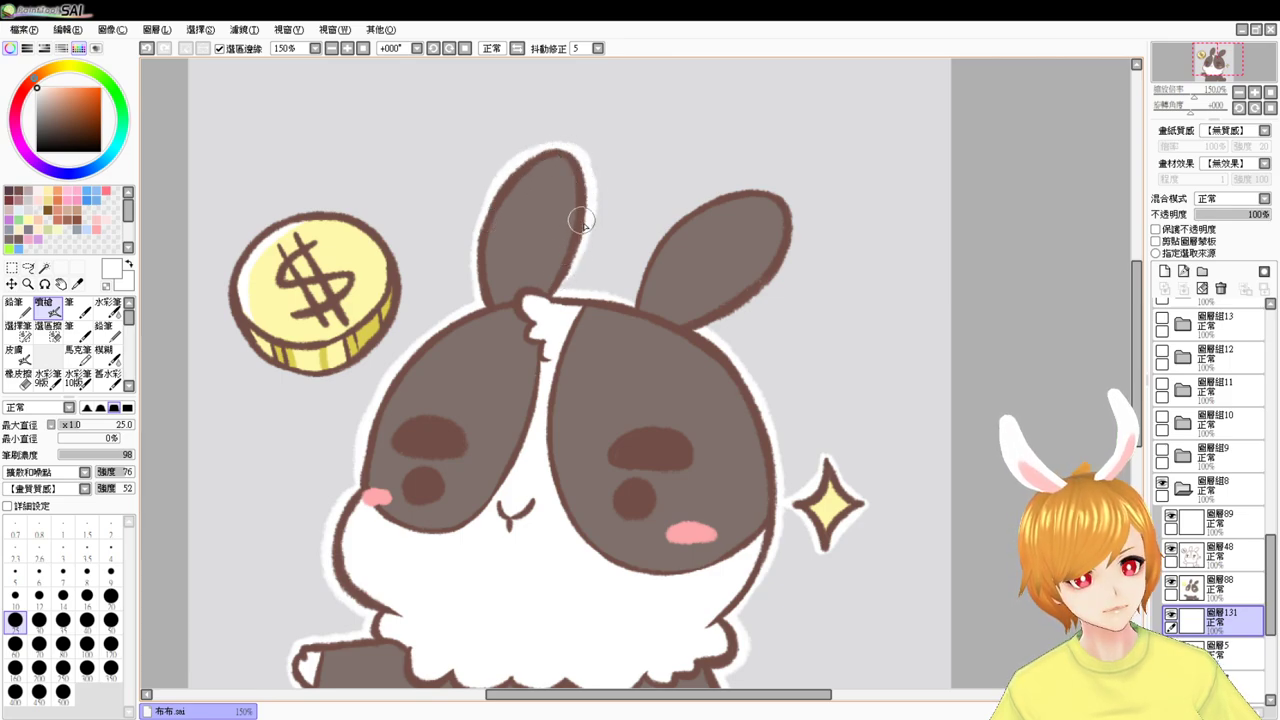
pyautogui.moveTo(581, 221); pyautogui.dragTo(555, 295)
pyautogui.moveTo(631, 307)
pyautogui.mouseDown()
pyautogui.moveTo(695, 205)
pyautogui.moveTo(751, 210)
pyautogui.moveTo(707, 217)
pyautogui.moveTo(749, 187)
pyautogui.moveTo(787, 243)
pyautogui.moveTo(778, 231)
pyautogui.moveTo(780, 268)
pyautogui.moveTo(753, 277)
pyautogui.moveTo(770, 283)
pyautogui.moveTo(700, 319)
pyautogui.moveTo(745, 302)
pyautogui.moveTo(704, 322)
pyautogui.moveTo(730, 342)
pyautogui.mouseUp()
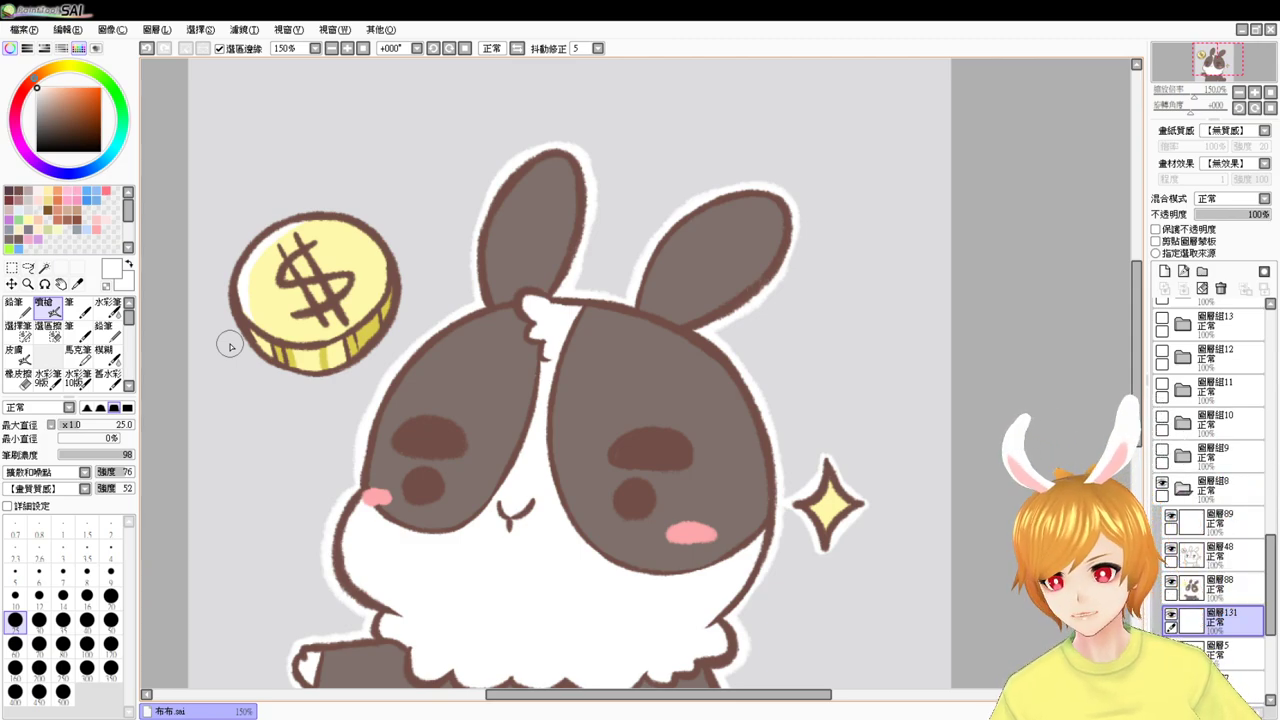
# - Paint the white border all around the dollar coin, redoing uneven strokes
pyautogui.moveTo(252, 240)
pyautogui.mouseDown()
pyautogui.moveTo(252, 322)
pyautogui.moveTo(260, 233)
pyautogui.moveTo(235, 296)
pyautogui.mouseUp()
pyautogui.hotkey('ctrl', 'z')
pyautogui.hotkey('ctrl', 'z')
pyautogui.moveTo(265, 233)
pyautogui.mouseDown()
pyautogui.moveTo(240, 318)
pyautogui.moveTo(259, 322)
pyautogui.moveTo(262, 230)
pyautogui.moveTo(241, 330)
pyautogui.moveTo(256, 329)
pyautogui.moveTo(231, 277)
pyautogui.moveTo(246, 336)
pyautogui.moveTo(311, 355)
pyautogui.moveTo(231, 308)
pyautogui.moveTo(281, 369)
pyautogui.moveTo(263, 323)
pyautogui.moveTo(250, 337)
pyautogui.moveTo(347, 357)
pyautogui.mouseUp()
pyautogui.hotkey('ctrl', 'z')
pyautogui.hotkey('ctrl', 'z')
pyautogui.hotkey('ctrl', 'z')
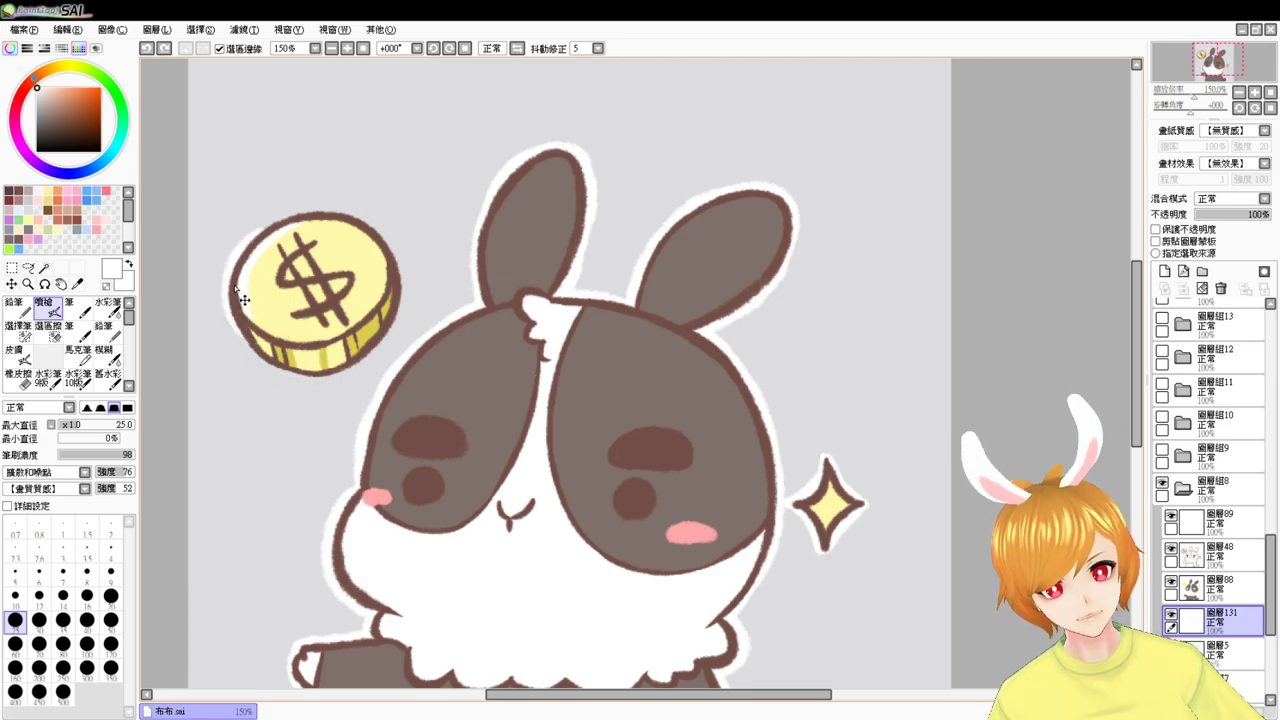
pyautogui.moveTo(240, 334)
pyautogui.mouseDown()
pyautogui.moveTo(292, 373)
pyautogui.moveTo(358, 355)
pyautogui.mouseUp()
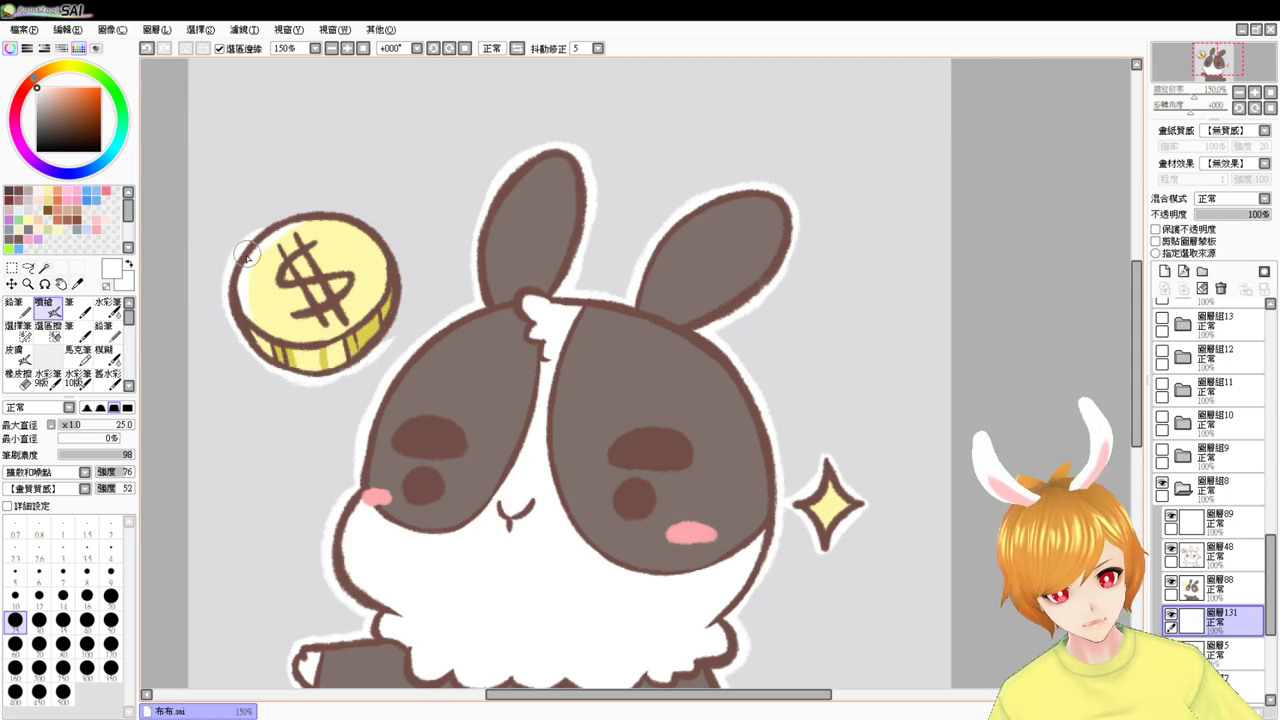
pyautogui.moveTo(252, 243)
pyautogui.mouseDown()
pyautogui.moveTo(291, 211)
pyautogui.moveTo(284, 230)
pyautogui.moveTo(258, 228)
pyautogui.moveTo(382, 231)
pyautogui.mouseUp()
pyautogui.hotkey('ctrl', 'z')
pyautogui.hotkey('ctrl', 'z')
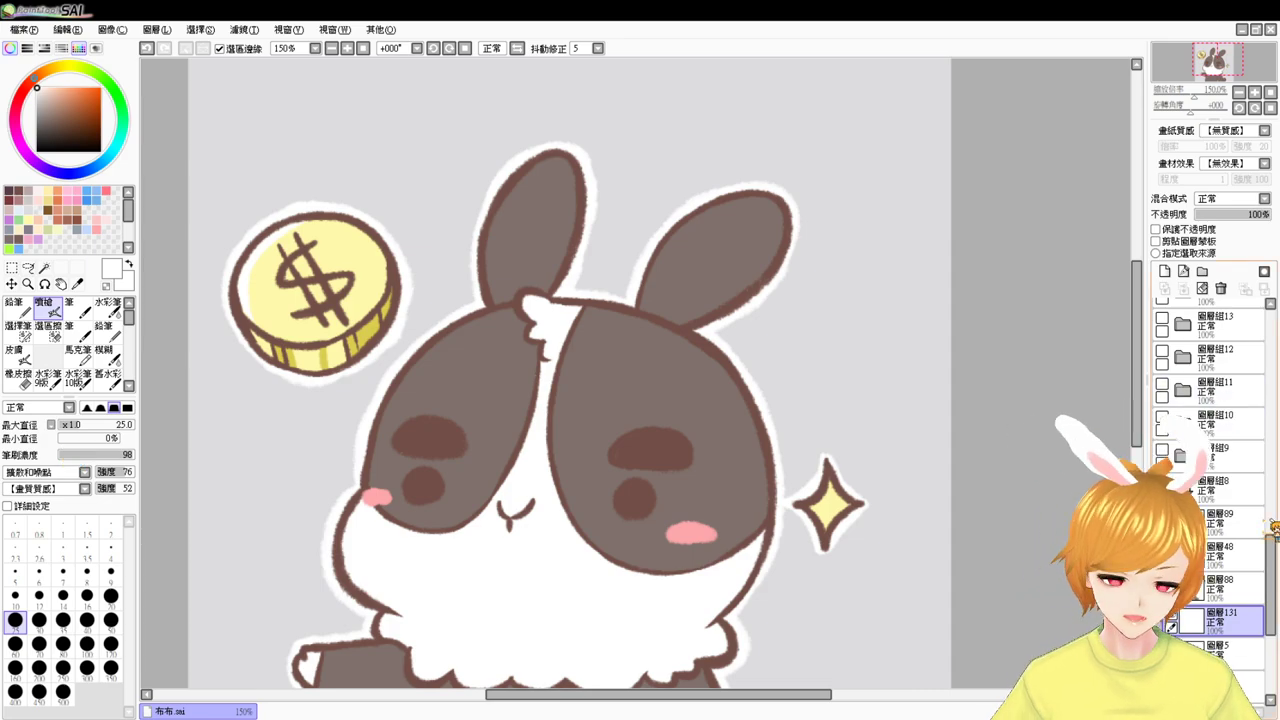
# - Switch visibility from layer group 圖層組8 to 圖層組9 and add a new layer there between the colour layer 圖層90 and the sketch layer 圖層6
pyautogui.click(1183, 488)
pyautogui.click(1162, 483)
pyautogui.click(1182, 458)
pyautogui.click(1162, 451)
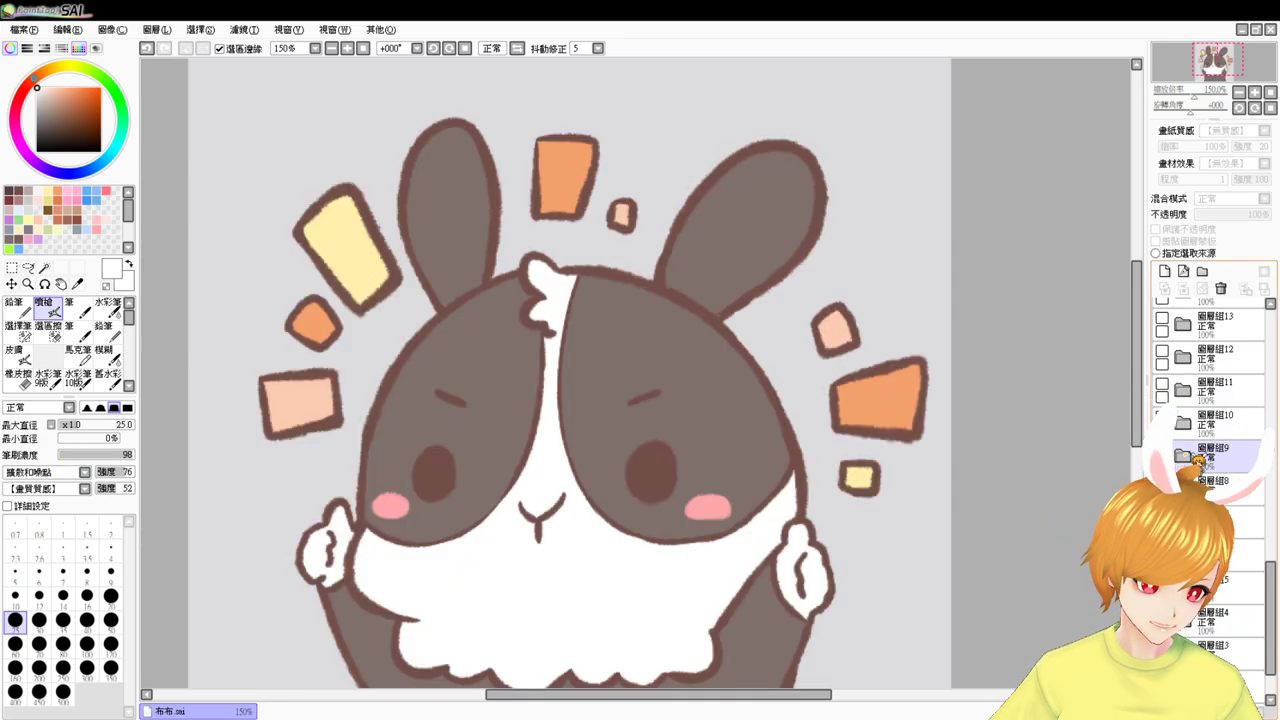
pyautogui.click(1183, 456)
pyautogui.click(1228, 552)
pyautogui.click(1164, 270)
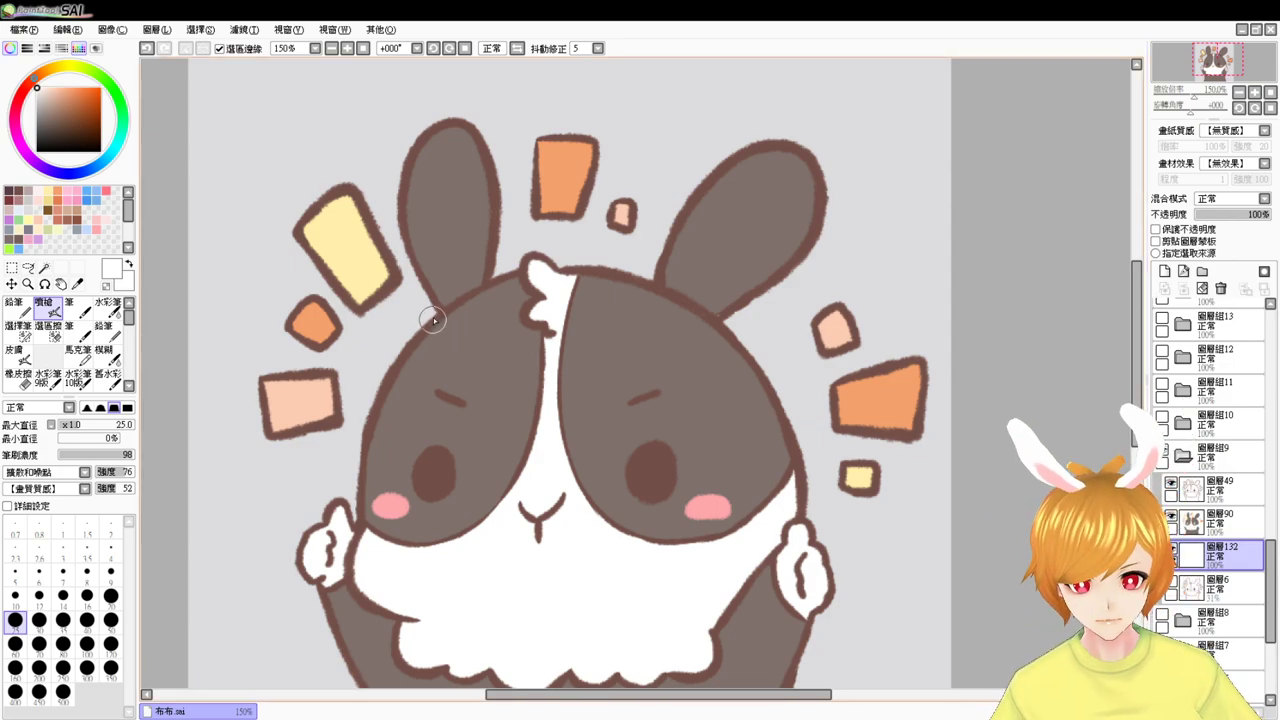
# - Paint the white border along one side of the thumbs-up bunny's head from the ear base to the raised hand, redoing uneven strokes
pyautogui.moveTo(440, 304); pyautogui.dragTo(362, 462)
pyautogui.hotkey('ctrl', 'z')
pyautogui.moveTo(432, 300); pyautogui.dragTo(360, 466)
pyautogui.hotkey('ctrl', 'z')
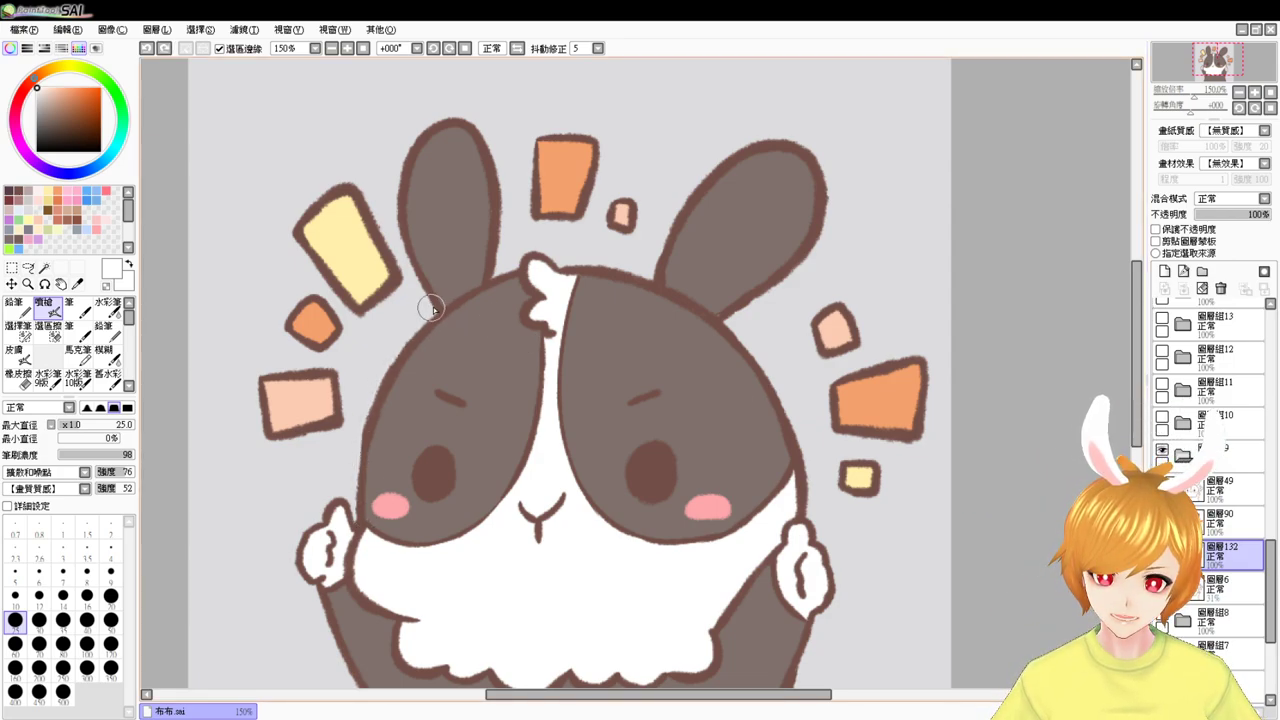
pyautogui.moveTo(441, 305); pyautogui.dragTo(358, 514)
pyautogui.hotkey('ctrl', 'z')
pyautogui.moveTo(442, 304)
pyautogui.mouseDown()
pyautogui.moveTo(356, 450)
pyautogui.moveTo(358, 508)
pyautogui.mouseUp()
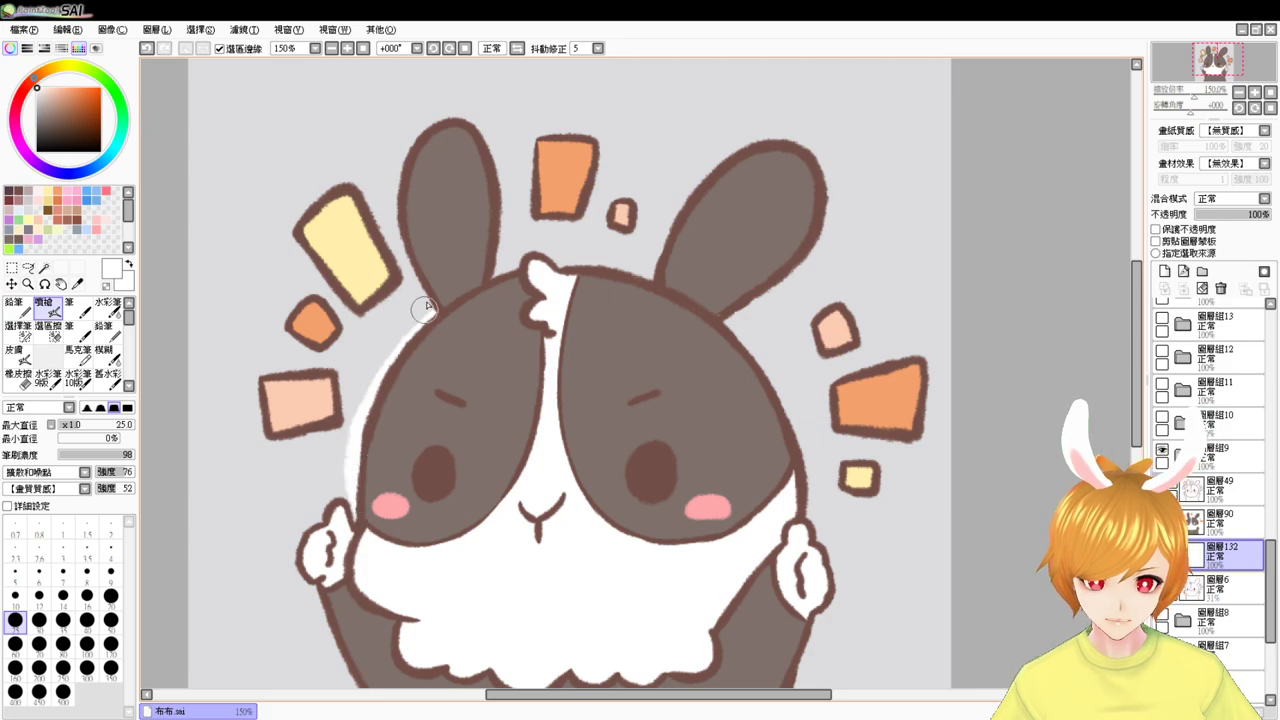
pyautogui.hotkey('ctrl', 'z')
pyautogui.moveTo(442, 302); pyautogui.dragTo(359, 482)
pyautogui.hotkey('ctrl', 'z')
pyautogui.moveTo(436, 306); pyautogui.dragTo(358, 540)
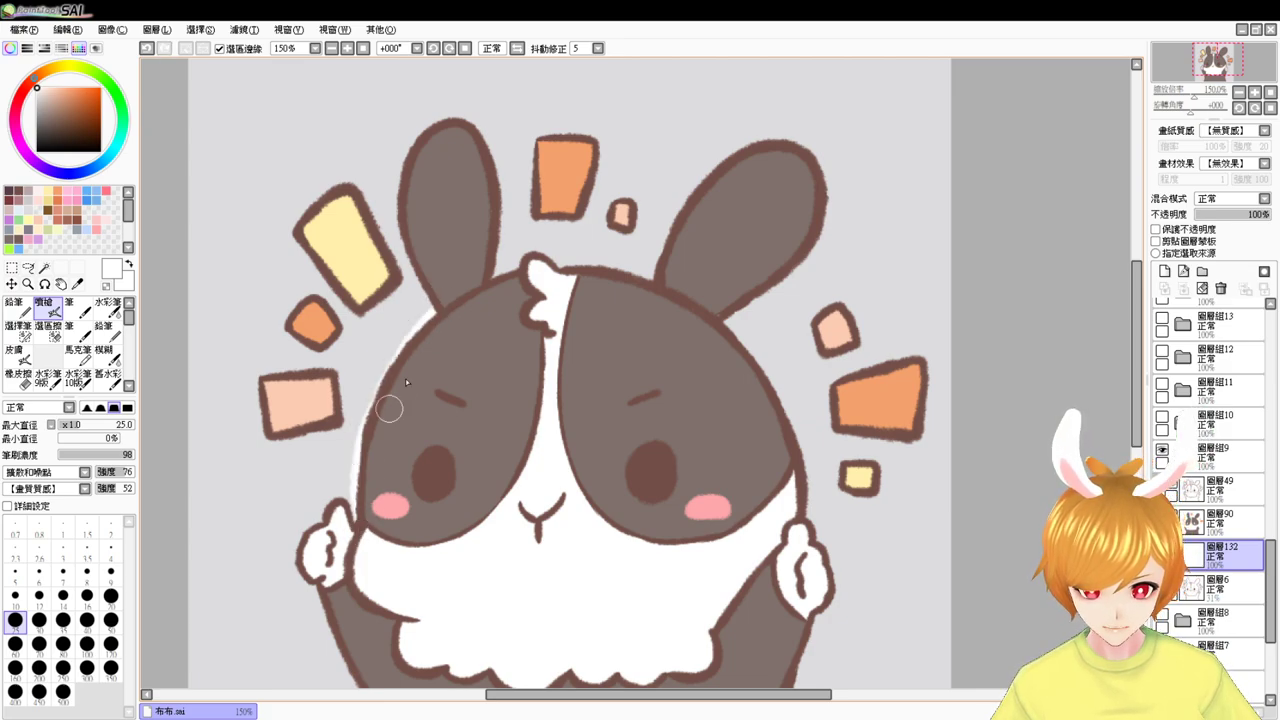
pyautogui.hotkey('ctrl', 'z')
pyautogui.moveTo(440, 300)
pyautogui.mouseDown()
pyautogui.moveTo(352, 441)
pyautogui.moveTo(362, 500)
pyautogui.mouseUp()
pyautogui.hotkey('ctrl', 'z')
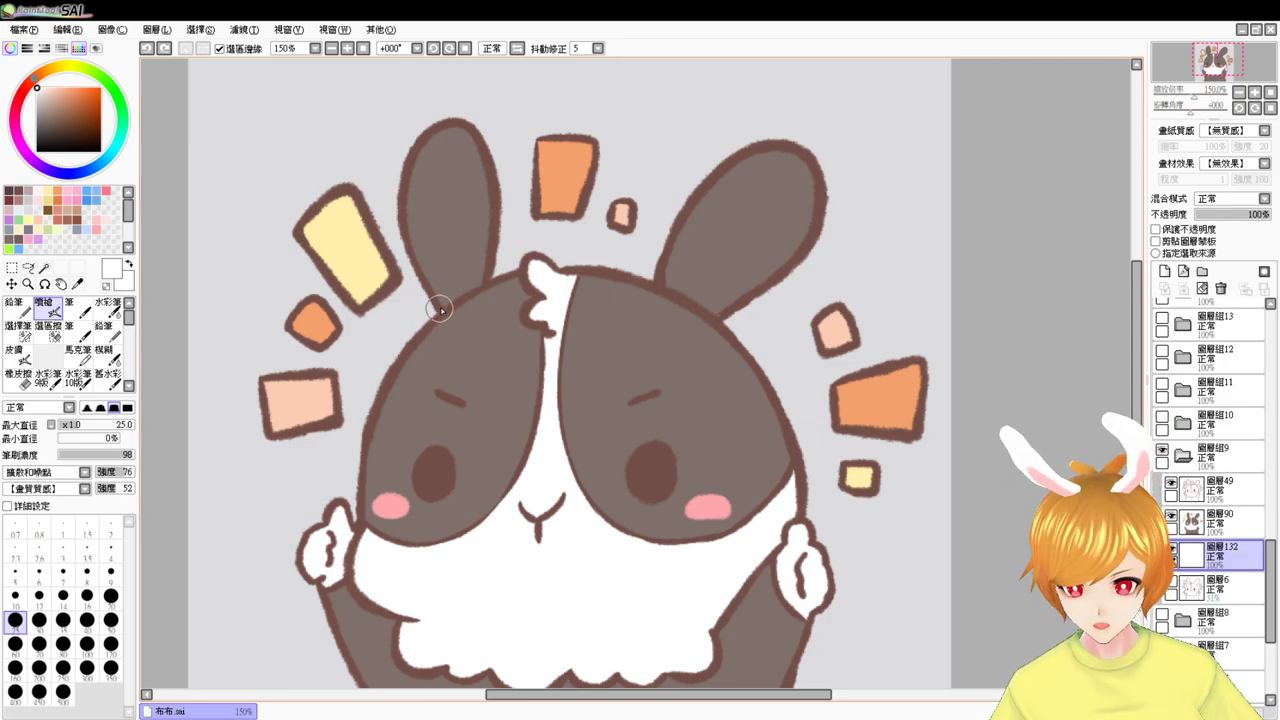
pyautogui.moveTo(438, 310); pyautogui.dragTo(359, 496)
pyautogui.hotkey('ctrl', 'z')
pyautogui.moveTo(440, 304)
pyautogui.mouseDown()
pyautogui.moveTo(404, 346)
pyautogui.moveTo(357, 516)
pyautogui.mouseUp()
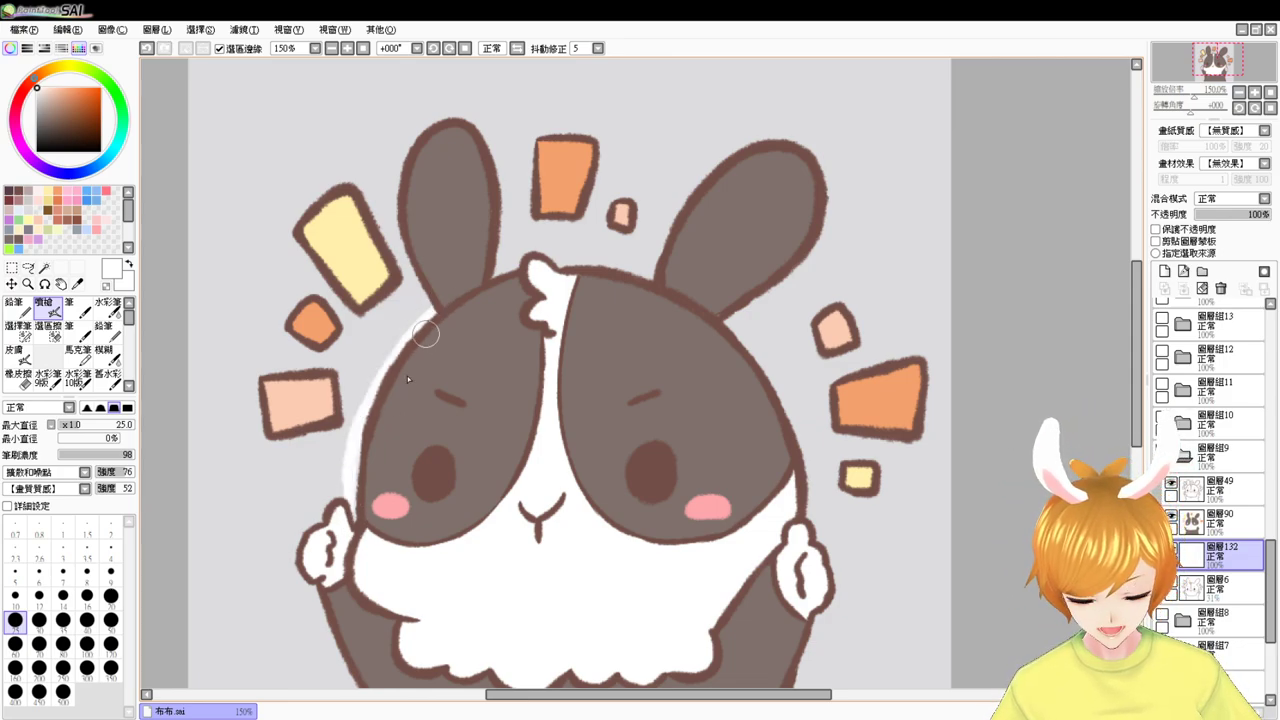
# - Paint the white border around the outside of the raised hand and down the arm to the body, redoing uneven strokes
pyautogui.moveTo(413, 548); pyautogui.dragTo(419, 471)
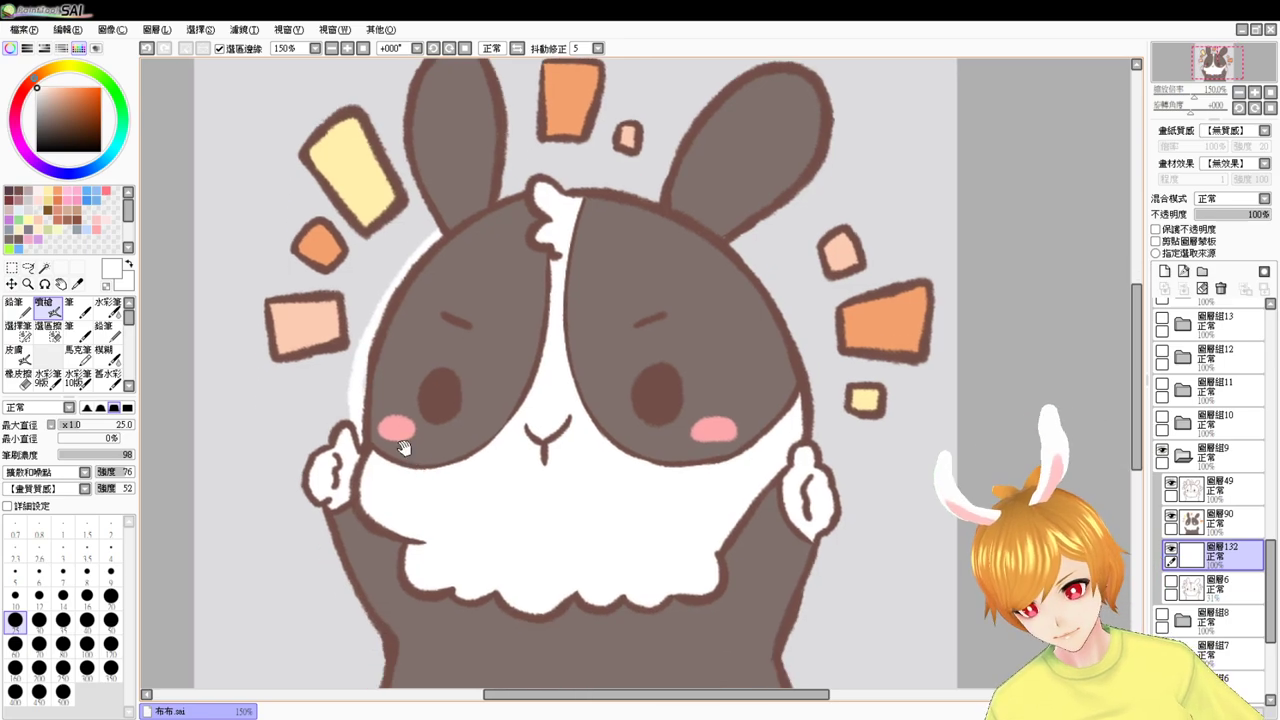
pyautogui.moveTo(324, 440)
pyautogui.mouseDown()
pyautogui.moveTo(302, 482)
pyautogui.moveTo(328, 517)
pyautogui.mouseUp()
pyautogui.moveTo(415, 540); pyautogui.dragTo(418, 402)
pyautogui.moveTo(317, 374); pyautogui.dragTo(376, 504)
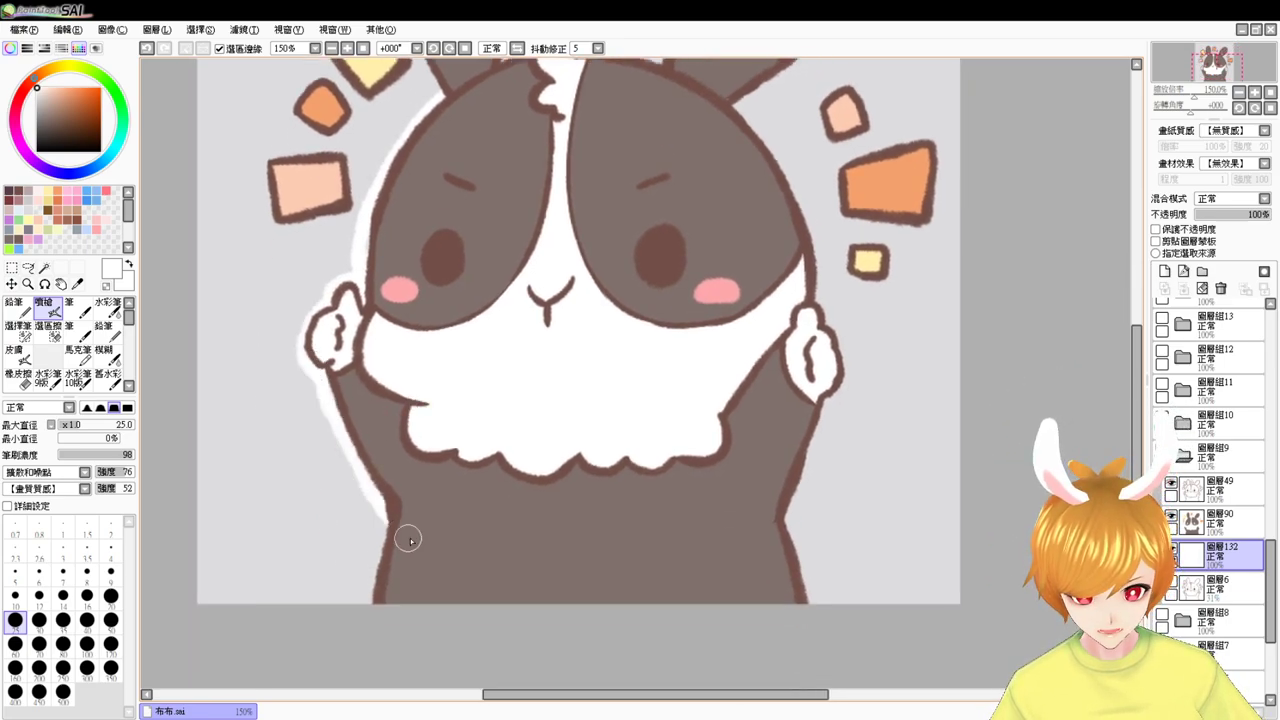
pyautogui.hotkey('ctrl', 'z')
pyautogui.moveTo(322, 376); pyautogui.dragTo(334, 414)
pyautogui.hotkey('ctrl', 'z')
pyautogui.moveTo(322, 371); pyautogui.dragTo(386, 514)
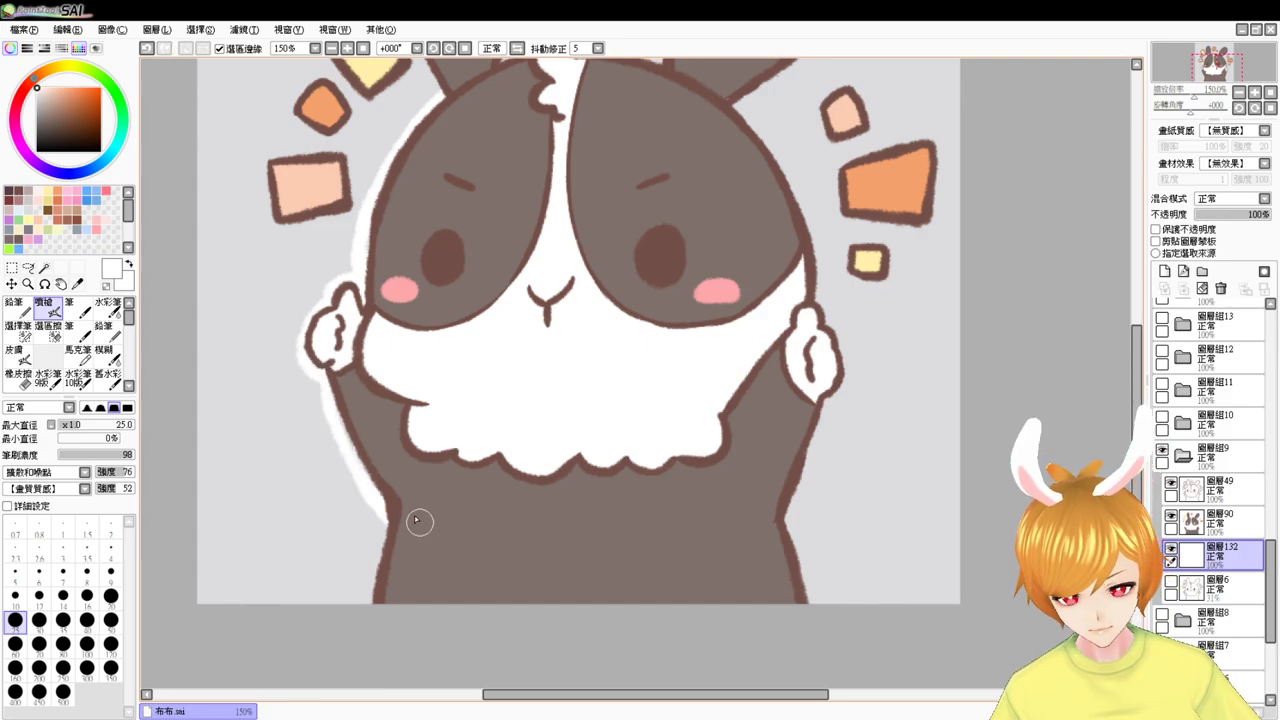
# - Repaint the white border down the outside of the bunny's arm and continue it along the body to the canvas edge
pyautogui.hotkey('ctrl', 'z')
pyautogui.moveTo(322, 372); pyautogui.dragTo(339, 427)
pyautogui.hotkey('ctrl', 'z')
pyautogui.moveTo(330, 362); pyautogui.dragTo(423, 531)
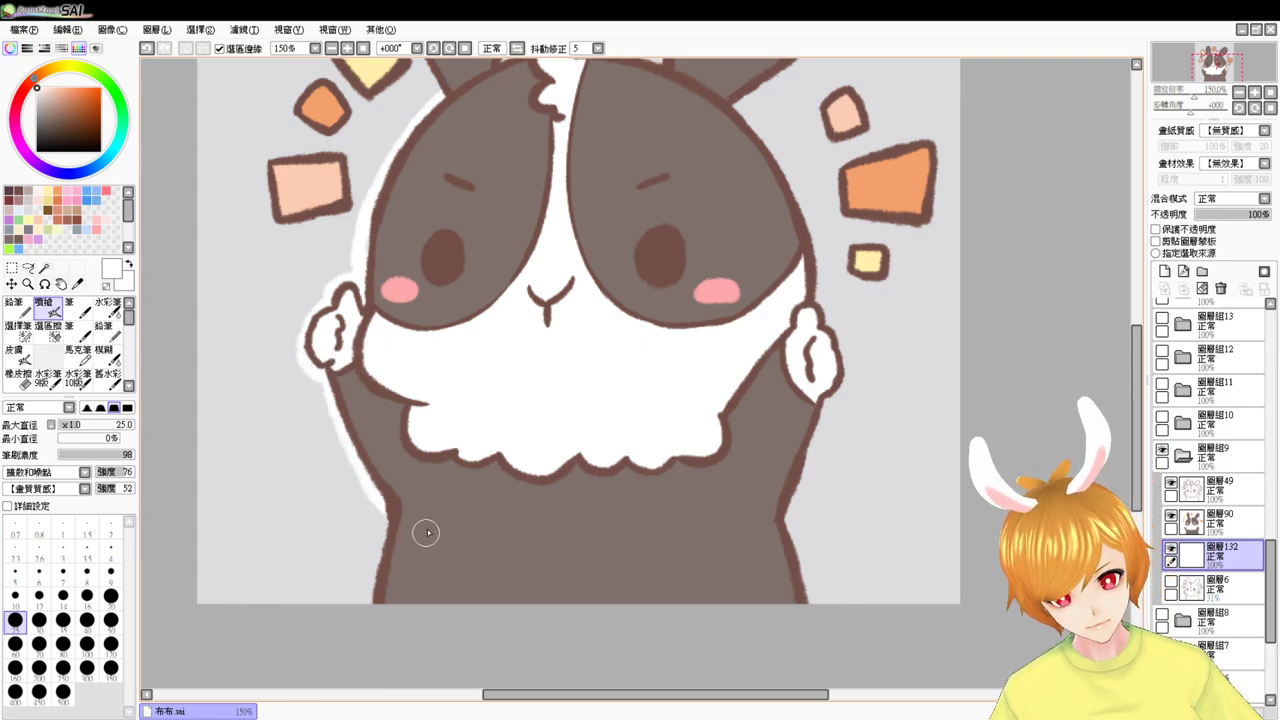
pyautogui.moveTo(395, 482); pyautogui.dragTo(371, 631)
pyautogui.moveTo(390, 522); pyautogui.dragTo(366, 643)
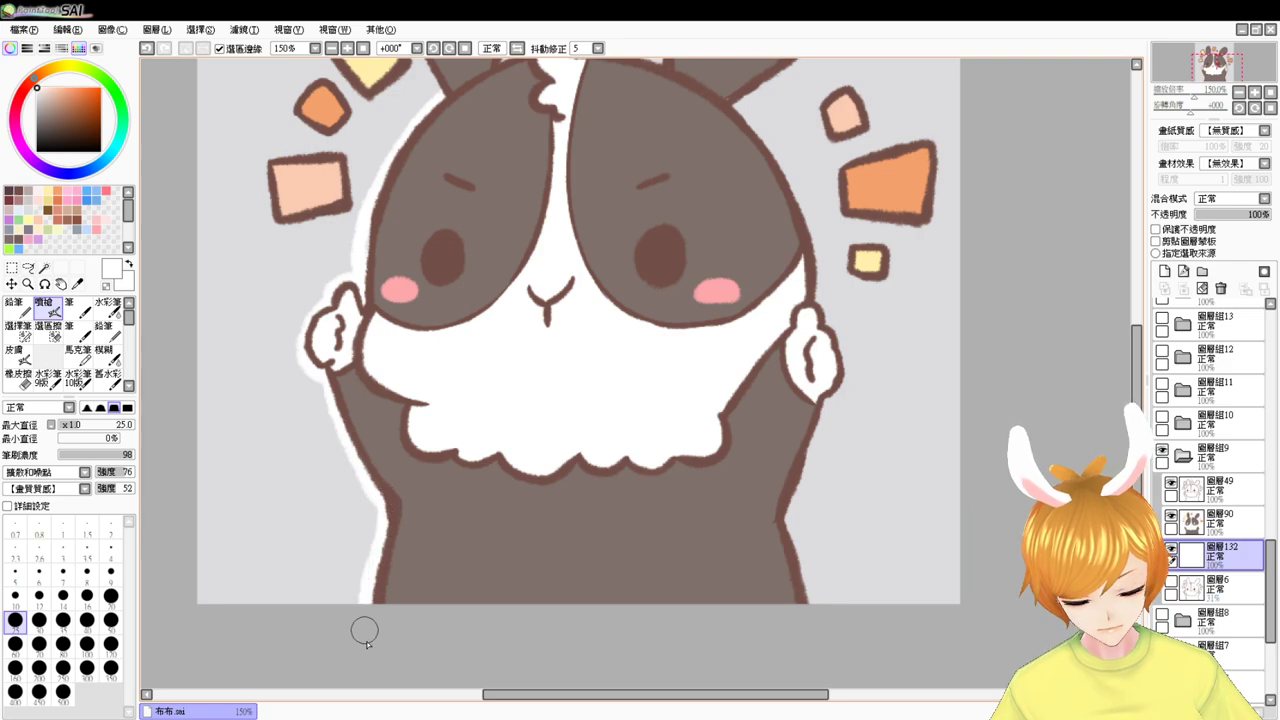
# - Paint the white border along the bunny's opposite body side, arm, raised hand and head up to the ear base, redoing uneven strokes
pyautogui.moveTo(685, 509); pyautogui.dragTo(575, 514)
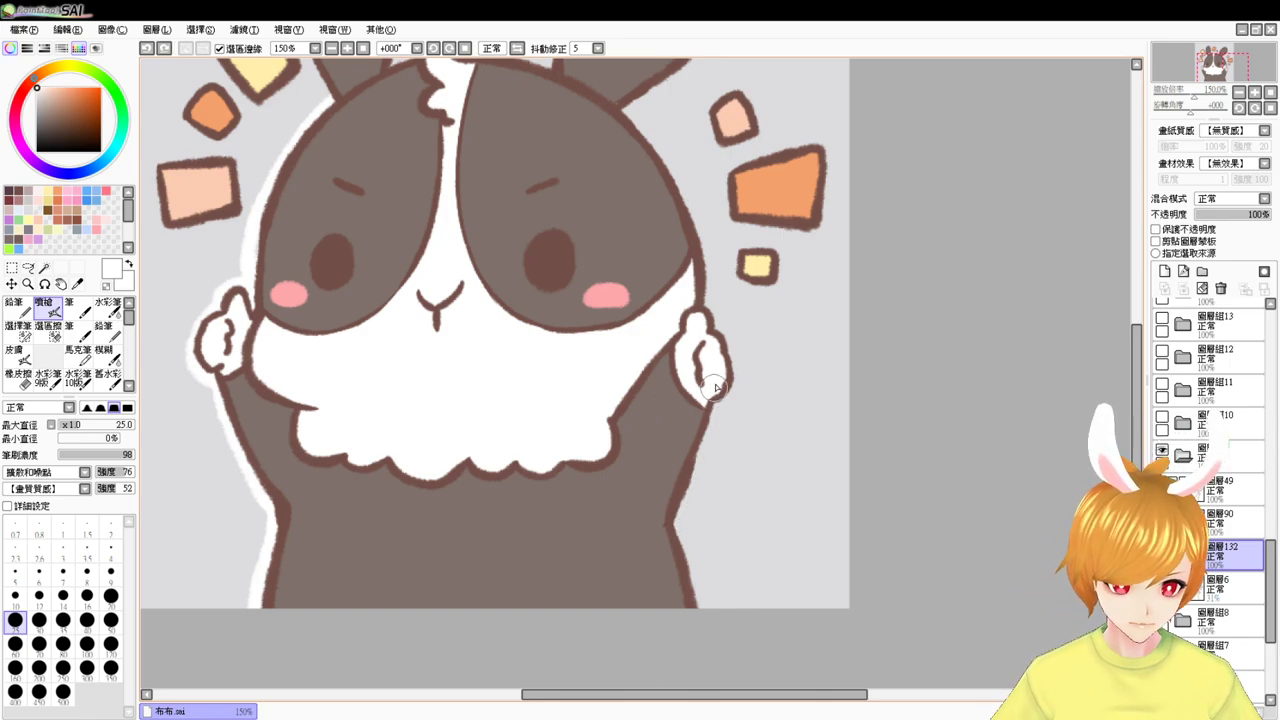
pyautogui.moveTo(732, 488); pyautogui.dragTo(710, 577)
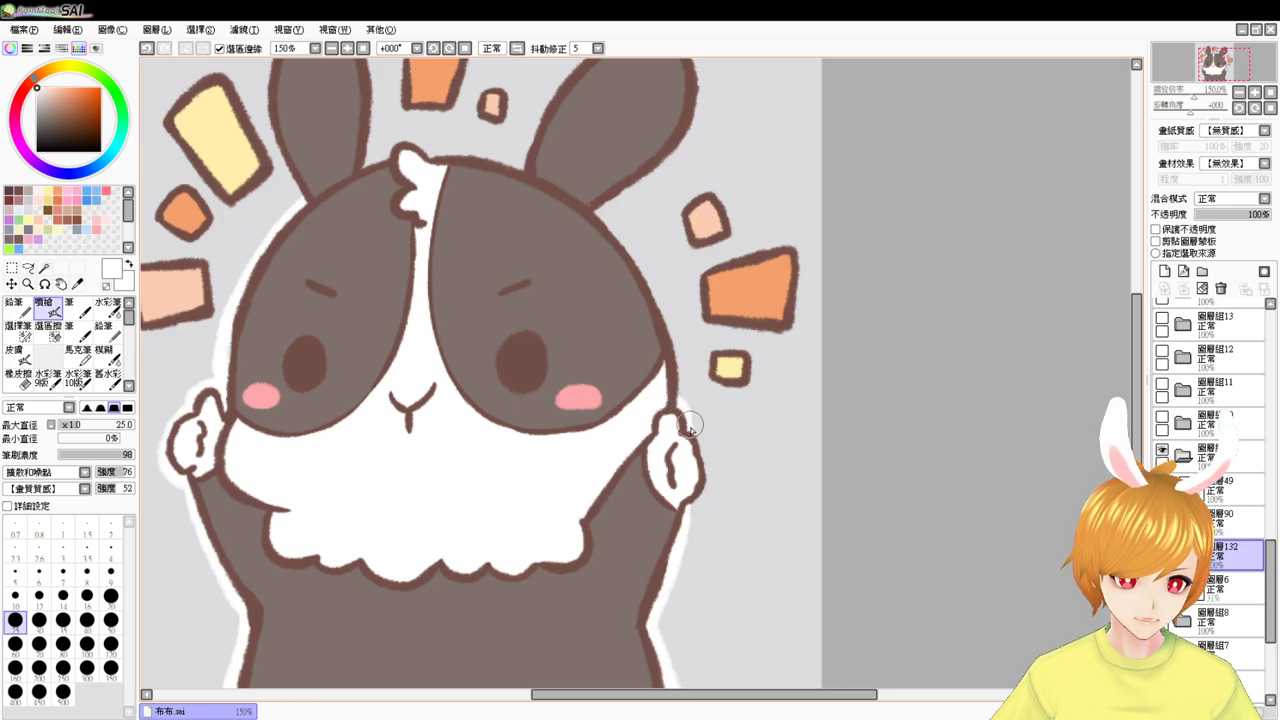
pyautogui.moveTo(698, 410); pyautogui.dragTo(690, 517)
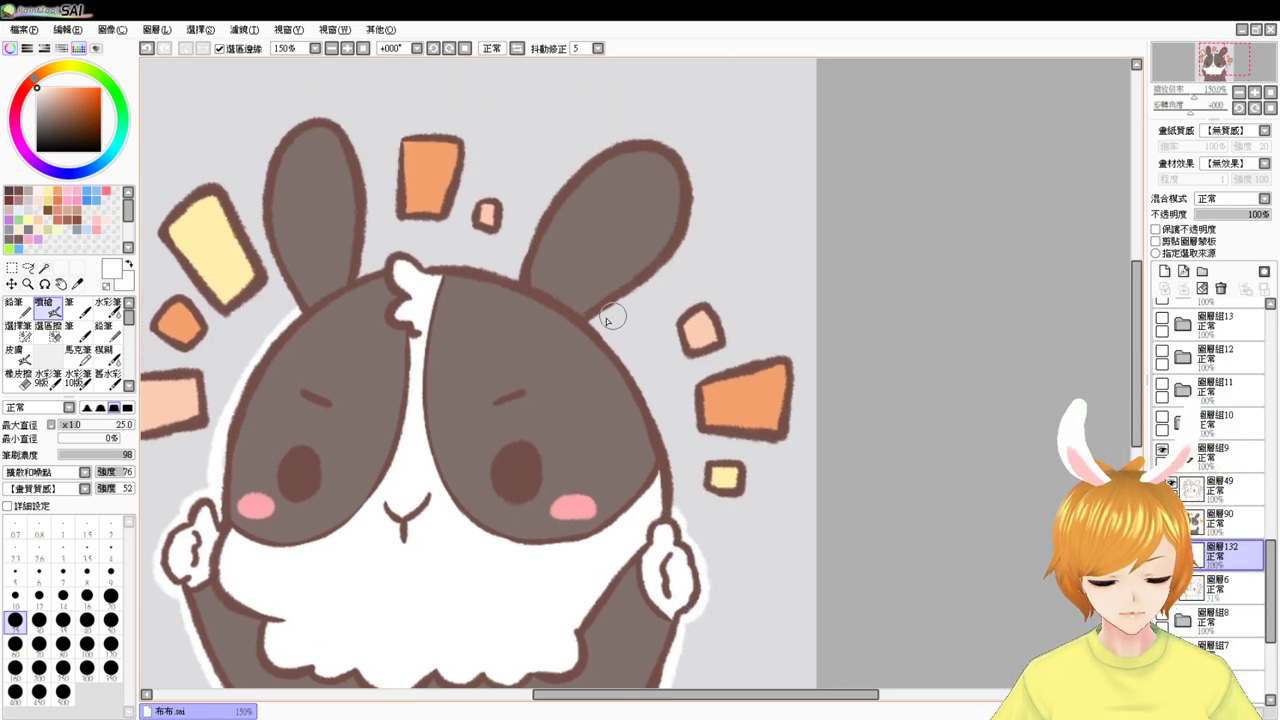
pyautogui.hotkey('ctrl', 'z')
pyautogui.moveTo(599, 326)
pyautogui.mouseDown()
pyautogui.moveTo(686, 482)
pyautogui.moveTo(628, 357)
pyautogui.moveTo(674, 506)
pyautogui.moveTo(645, 393)
pyautogui.moveTo(667, 536)
pyautogui.moveTo(639, 380)
pyautogui.moveTo(680, 518)
pyautogui.mouseUp()
pyautogui.hotkey('ctrl', 'z')
pyautogui.hotkey('ctrl', 'z')
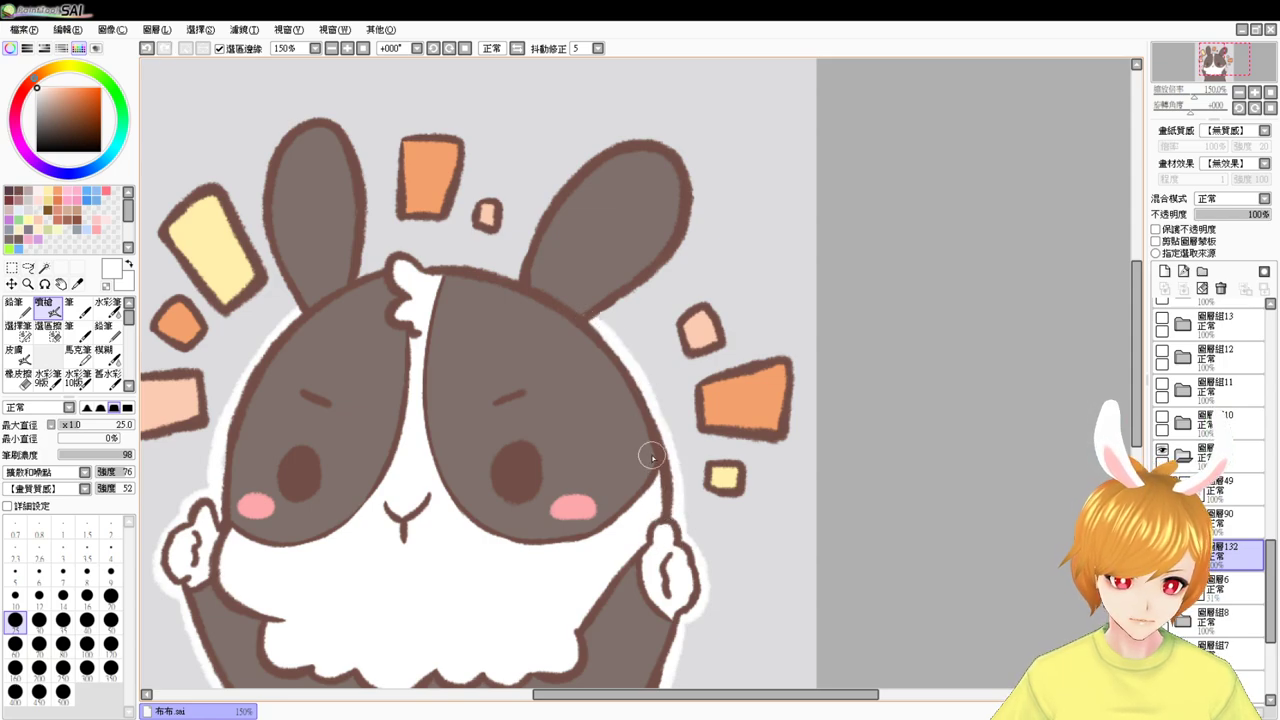
# - Paint white borders around the pink, large orange and small yellow accent shapes beside the newly outlined side of the head
pyautogui.moveTo(673, 320)
pyautogui.mouseDown()
pyautogui.moveTo(687, 361)
pyautogui.moveTo(681, 310)
pyautogui.moveTo(706, 300)
pyautogui.moveTo(723, 326)
pyautogui.moveTo(721, 346)
pyautogui.moveTo(687, 359)
pyautogui.moveTo(710, 401)
pyautogui.moveTo(692, 381)
pyautogui.moveTo(697, 435)
pyautogui.moveTo(778, 439)
pyautogui.mouseUp()
pyautogui.hotkey('ctrl', 'z')
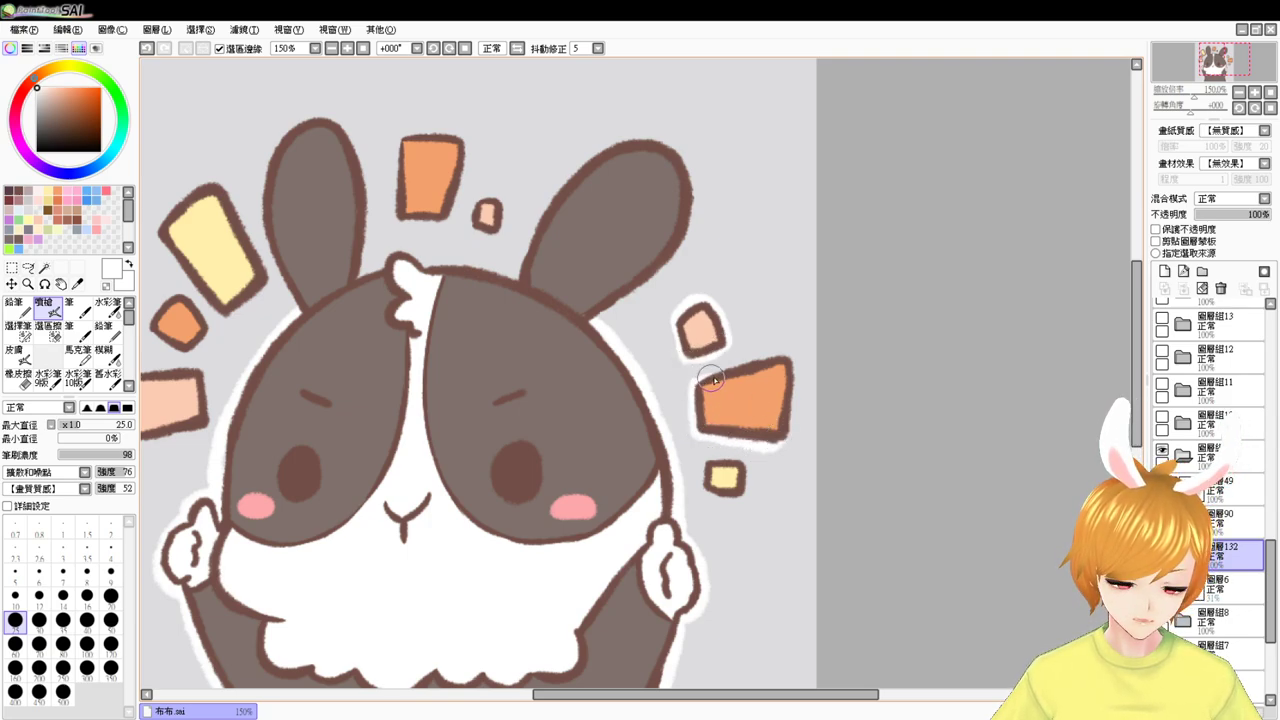
pyautogui.moveTo(698, 380)
pyautogui.mouseDown()
pyautogui.moveTo(784, 359)
pyautogui.moveTo(777, 427)
pyautogui.moveTo(773, 353)
pyautogui.moveTo(796, 366)
pyautogui.moveTo(777, 439)
pyautogui.moveTo(783, 405)
pyautogui.moveTo(793, 410)
pyautogui.moveTo(745, 445)
pyautogui.mouseUp()
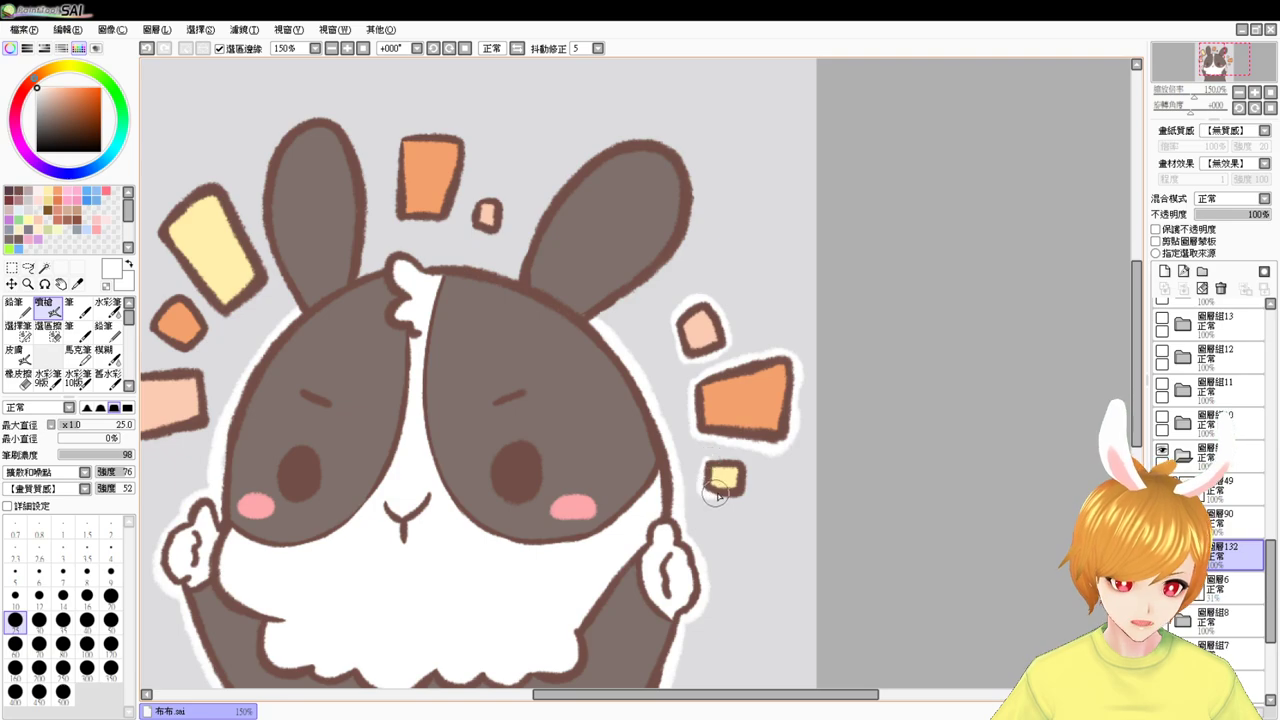
pyautogui.moveTo(717, 495)
pyautogui.mouseDown()
pyautogui.moveTo(704, 464)
pyautogui.moveTo(742, 462)
pyautogui.moveTo(722, 497)
pyautogui.mouseUp()
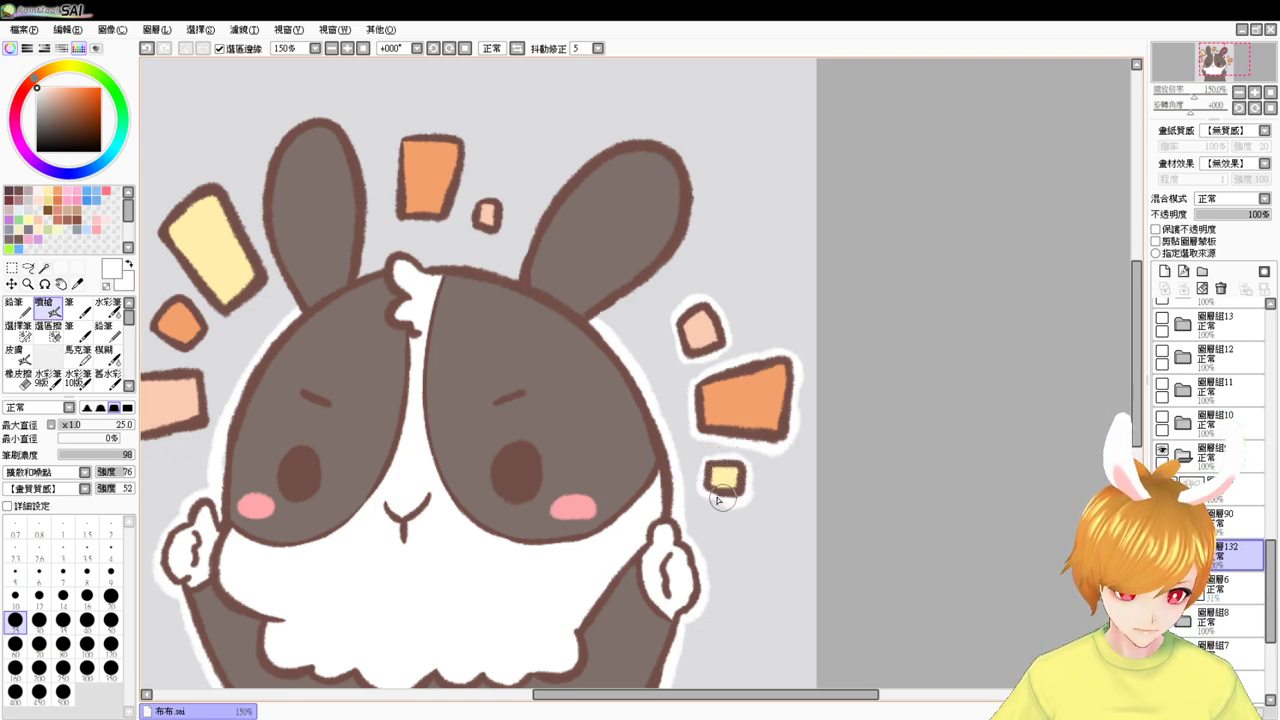
# - Paint white borders around the orange block and the small pink shape between the ears, redoing the uneven stroke
pyautogui.moveTo(700, 425); pyautogui.dragTo(732, 474)
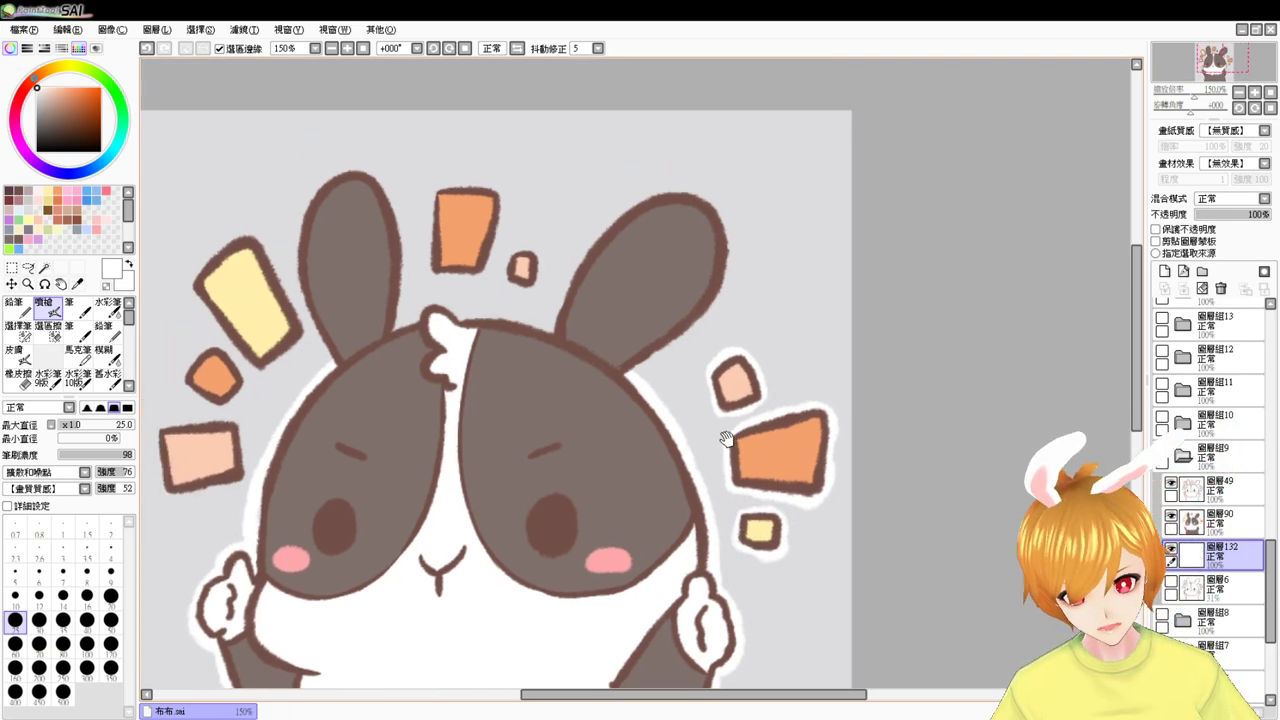
pyautogui.moveTo(607, 457); pyautogui.dragTo(671, 411)
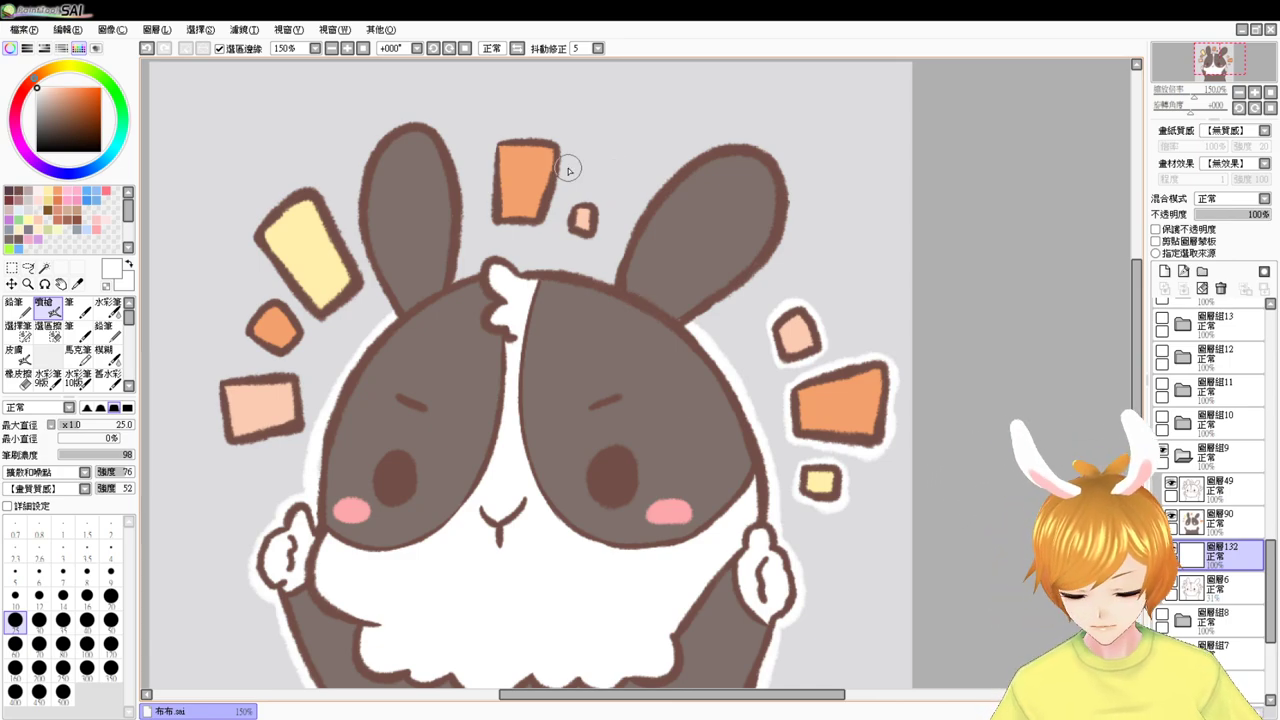
pyautogui.moveTo(491, 182); pyautogui.dragTo(491, 217)
pyautogui.hotkey('ctrl', 'z')
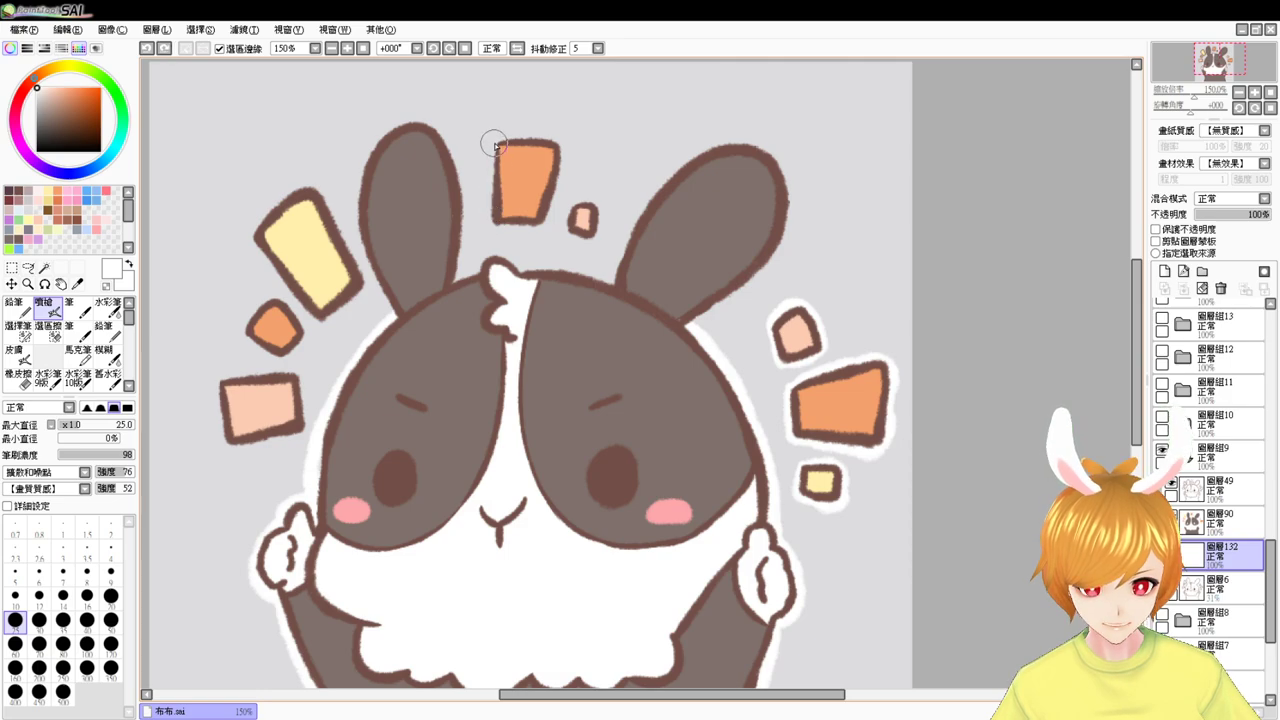
pyautogui.moveTo(493, 144)
pyautogui.mouseDown()
pyautogui.moveTo(491, 211)
pyautogui.moveTo(515, 227)
pyautogui.moveTo(522, 203)
pyautogui.mouseUp()
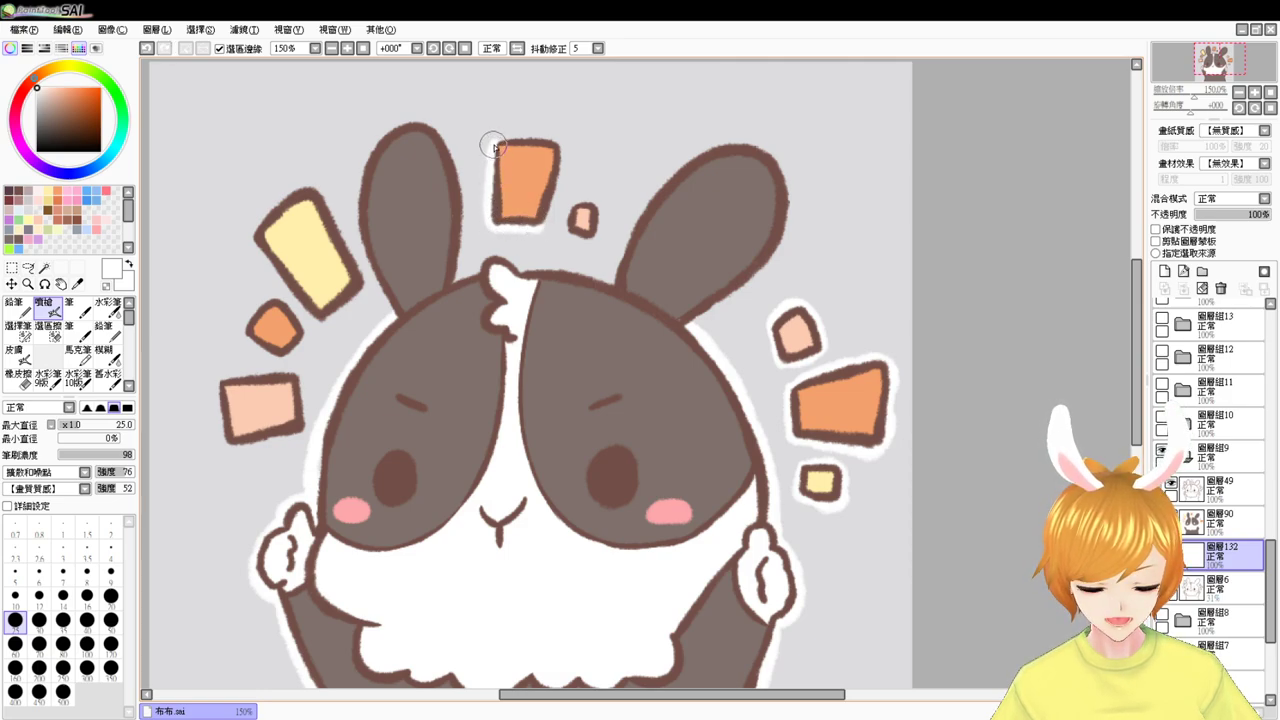
pyautogui.moveTo(493, 146)
pyautogui.mouseDown()
pyautogui.moveTo(528, 130)
pyautogui.moveTo(562, 142)
pyautogui.moveTo(540, 212)
pyautogui.moveTo(566, 234)
pyautogui.moveTo(600, 228)
pyautogui.moveTo(586, 198)
pyautogui.moveTo(602, 228)
pyautogui.moveTo(582, 244)
pyautogui.moveTo(598, 232)
pyautogui.mouseUp()
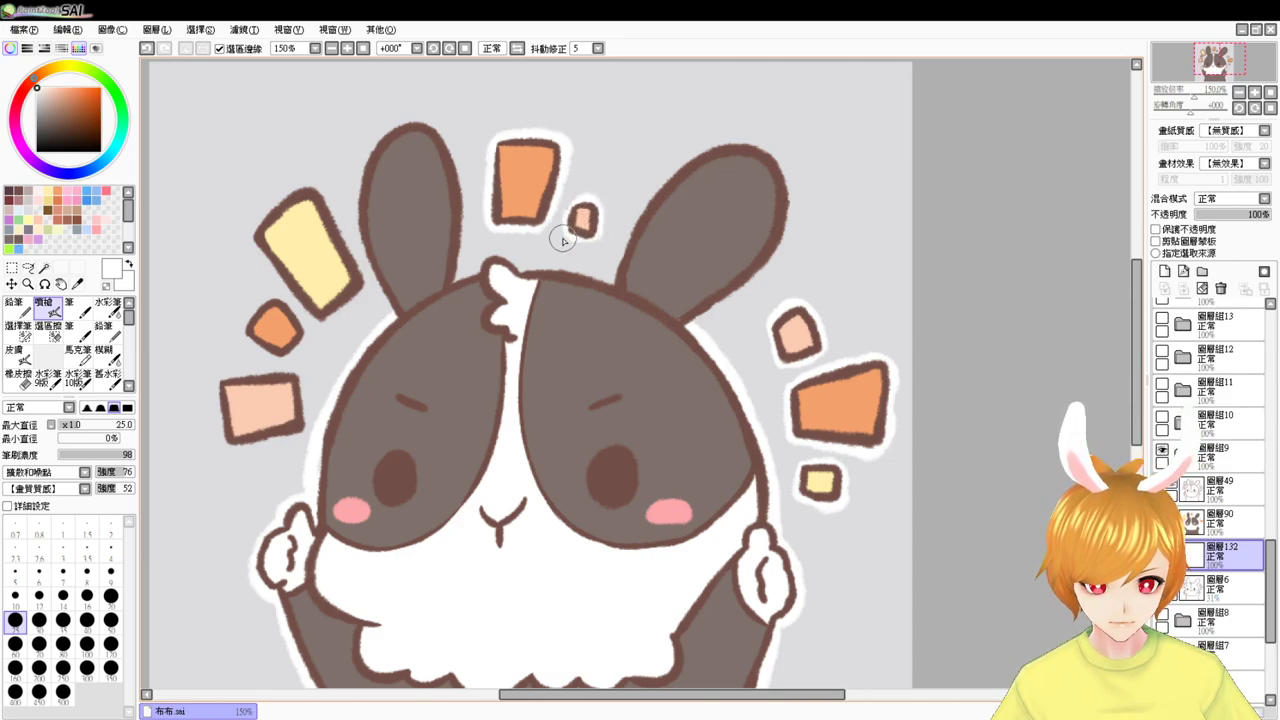
# - Paint white borders around the large yellow, small orange and pink accent shapes on the other side of the head
pyautogui.moveTo(270, 214)
pyautogui.mouseDown()
pyautogui.moveTo(251, 229)
pyautogui.moveTo(321, 322)
pyautogui.moveTo(363, 285)
pyautogui.moveTo(257, 239)
pyautogui.moveTo(264, 222)
pyautogui.moveTo(256, 239)
pyautogui.moveTo(272, 206)
pyautogui.moveTo(311, 188)
pyautogui.moveTo(355, 262)
pyautogui.moveTo(353, 287)
pyautogui.mouseUp()
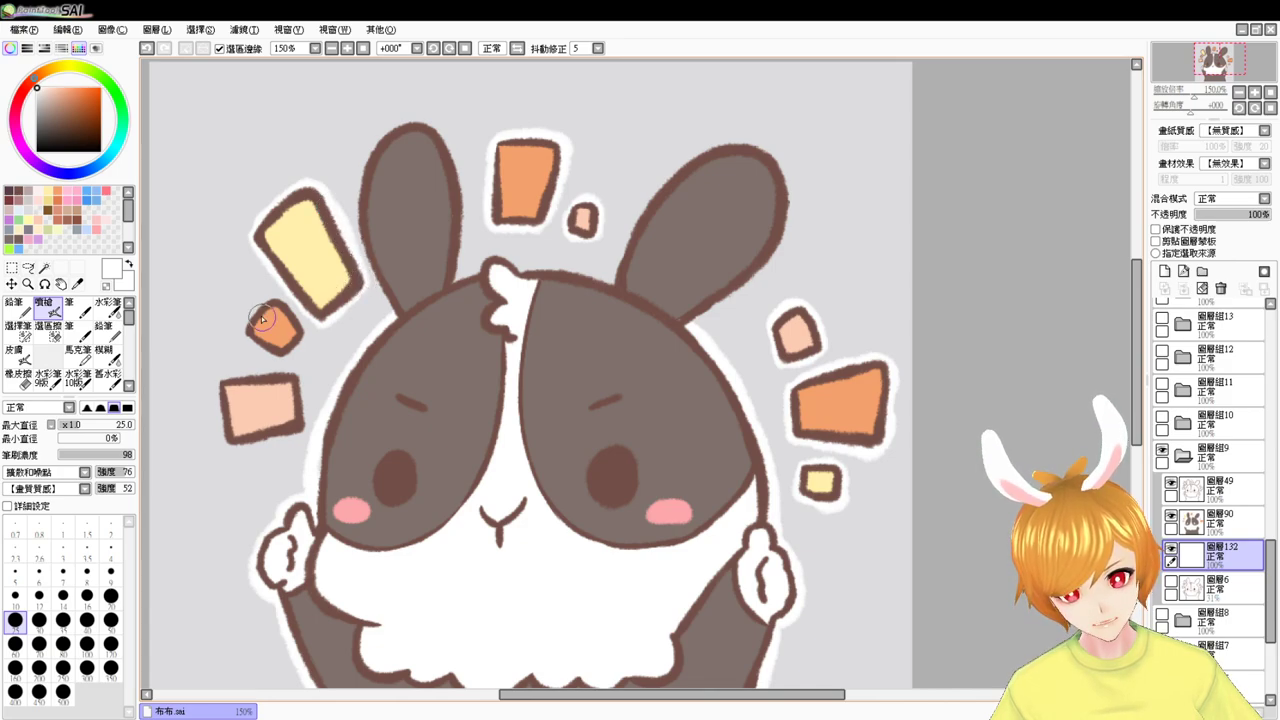
pyautogui.moveTo(245, 333)
pyautogui.mouseDown()
pyautogui.moveTo(262, 358)
pyautogui.moveTo(298, 352)
pyautogui.moveTo(304, 320)
pyautogui.moveTo(278, 302)
pyautogui.moveTo(247, 329)
pyautogui.mouseUp()
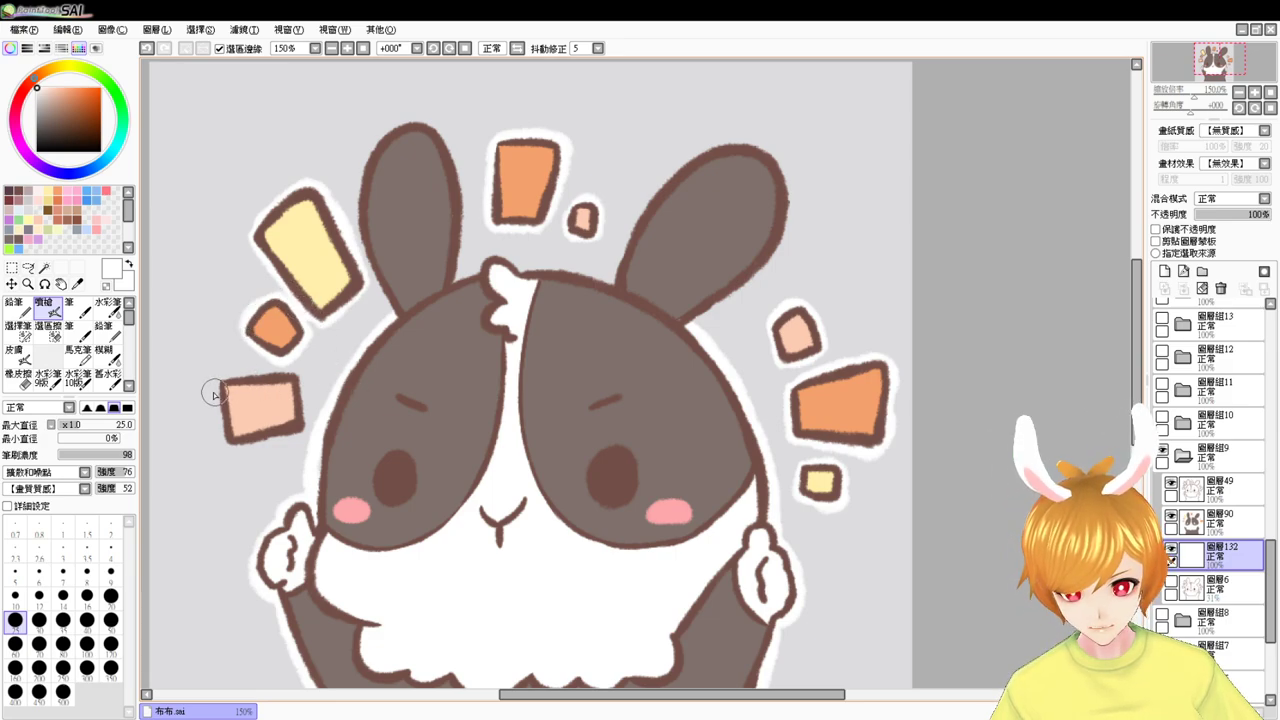
pyautogui.moveTo(220, 378); pyautogui.dragTo(233, 441)
pyautogui.hotkey('ctrl', 'z')
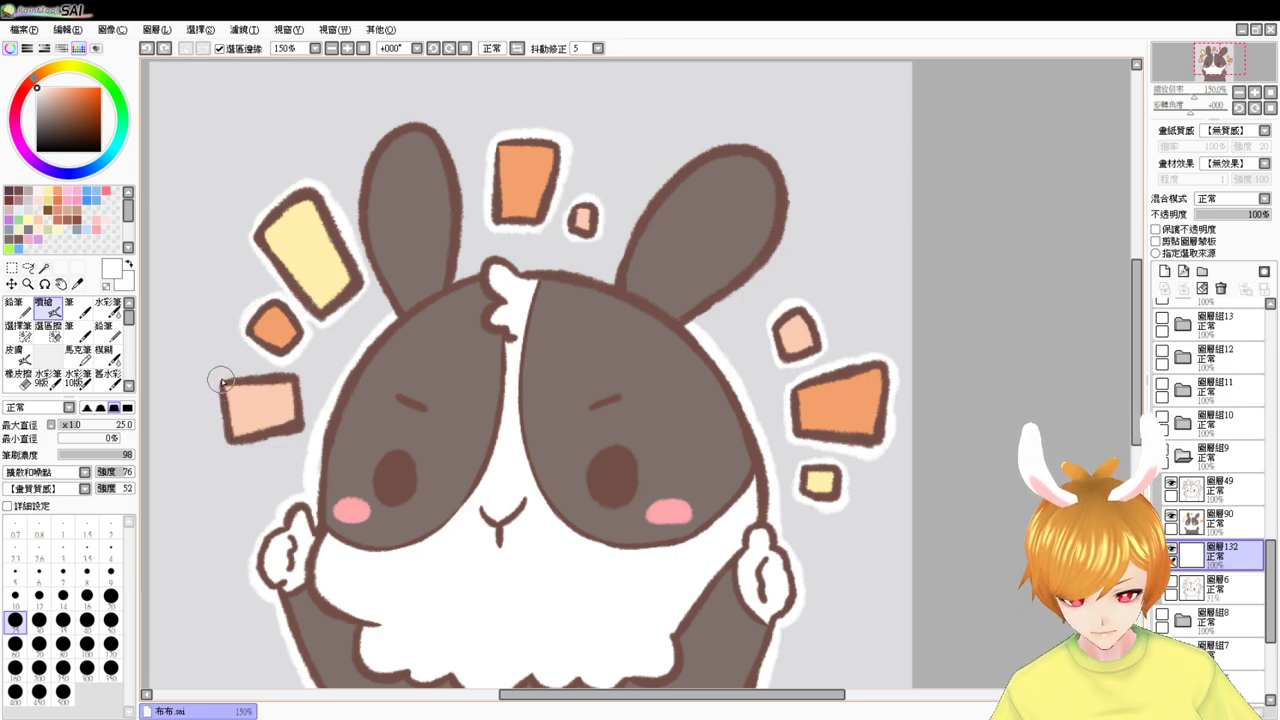
pyautogui.moveTo(222, 381)
pyautogui.mouseDown()
pyautogui.moveTo(229, 443)
pyautogui.moveTo(290, 436)
pyautogui.mouseUp()
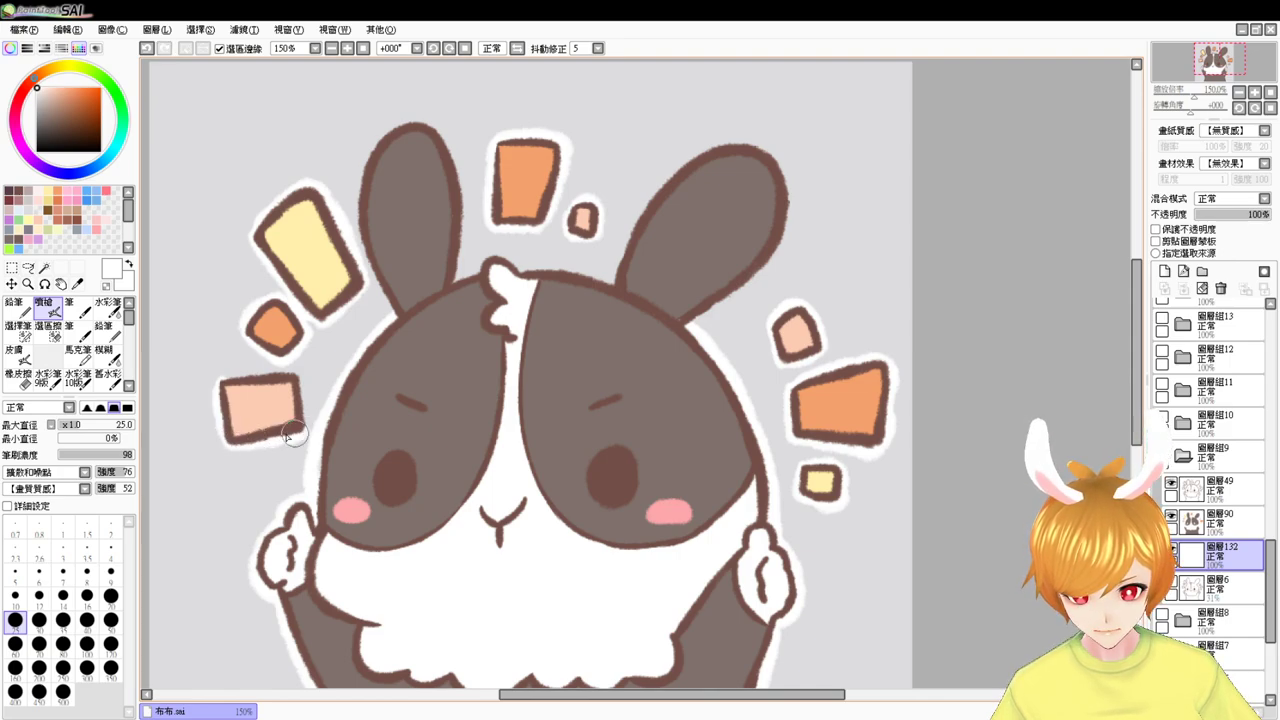
# - Paint the white border around the pink accent shape, the upright ear and the top of the bunny's head
pyautogui.moveTo(221, 381)
pyautogui.mouseDown()
pyautogui.moveTo(289, 370)
pyautogui.moveTo(302, 433)
pyautogui.mouseUp()
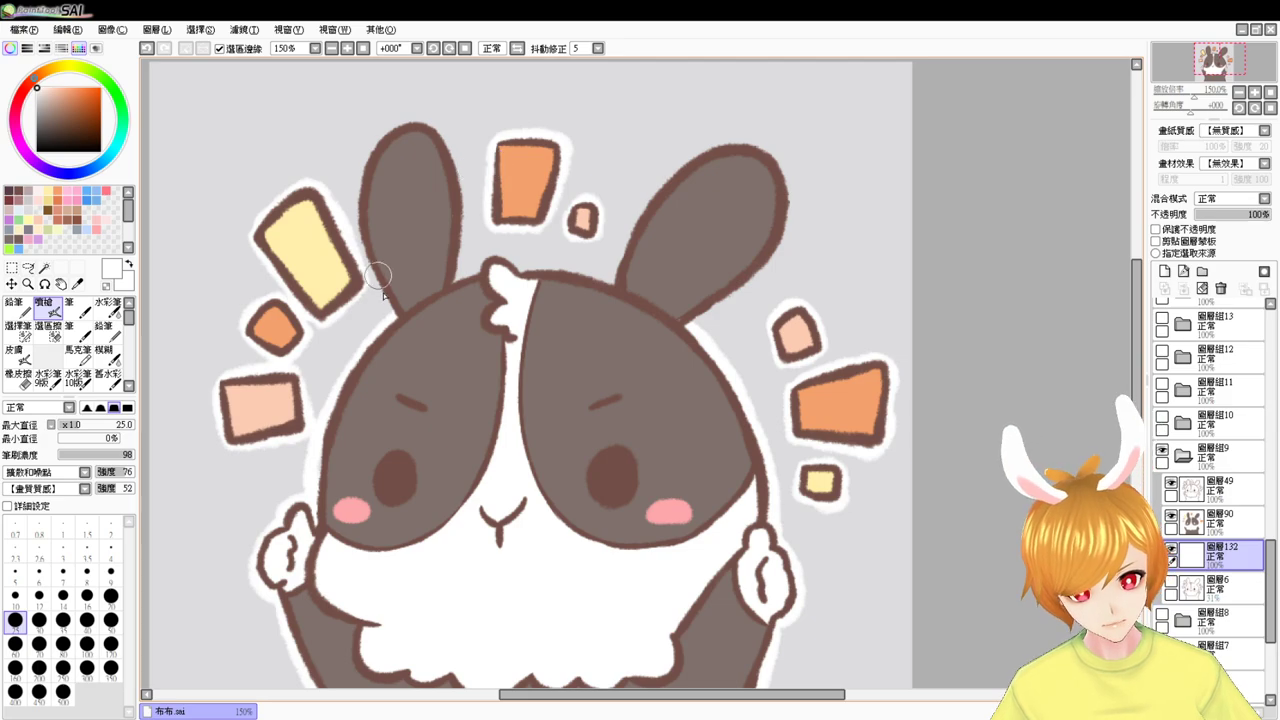
pyautogui.moveTo(401, 321)
pyautogui.mouseDown()
pyautogui.moveTo(360, 239)
pyautogui.moveTo(362, 183)
pyautogui.mouseUp()
pyautogui.hotkey('ctrl', 'z')
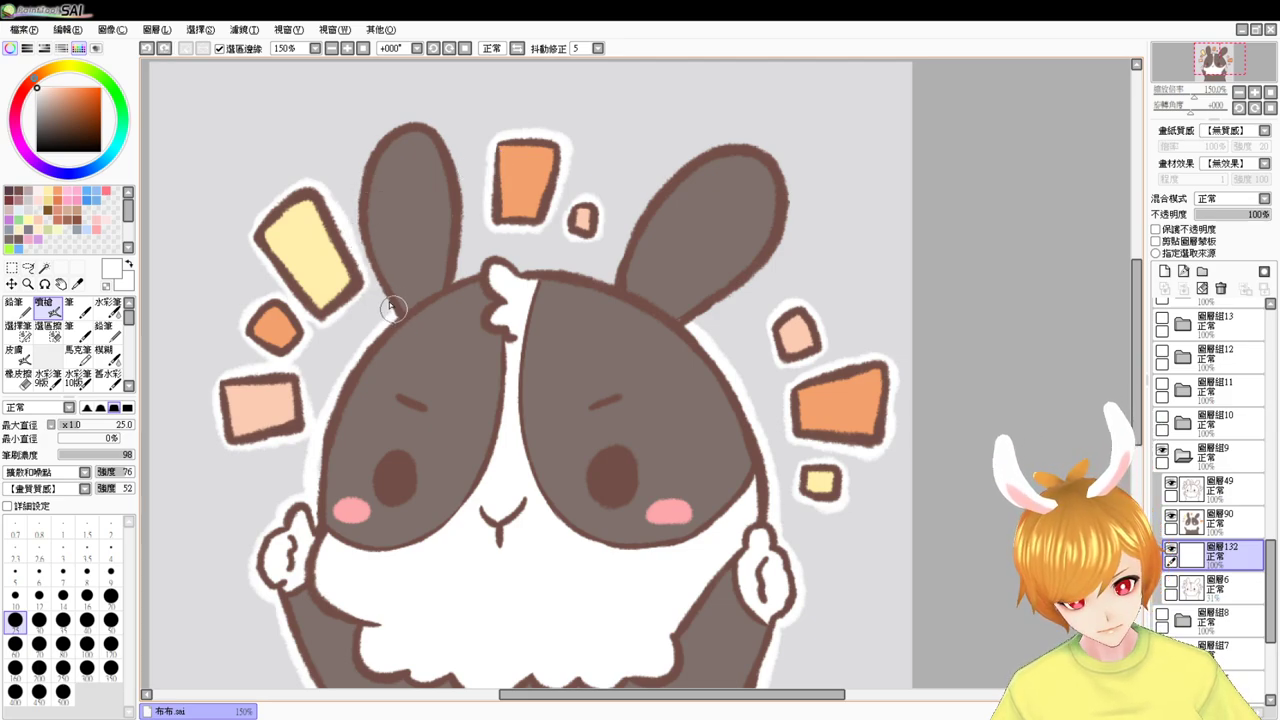
pyautogui.moveTo(394, 310)
pyautogui.mouseDown()
pyautogui.moveTo(357, 233)
pyautogui.moveTo(384, 145)
pyautogui.mouseUp()
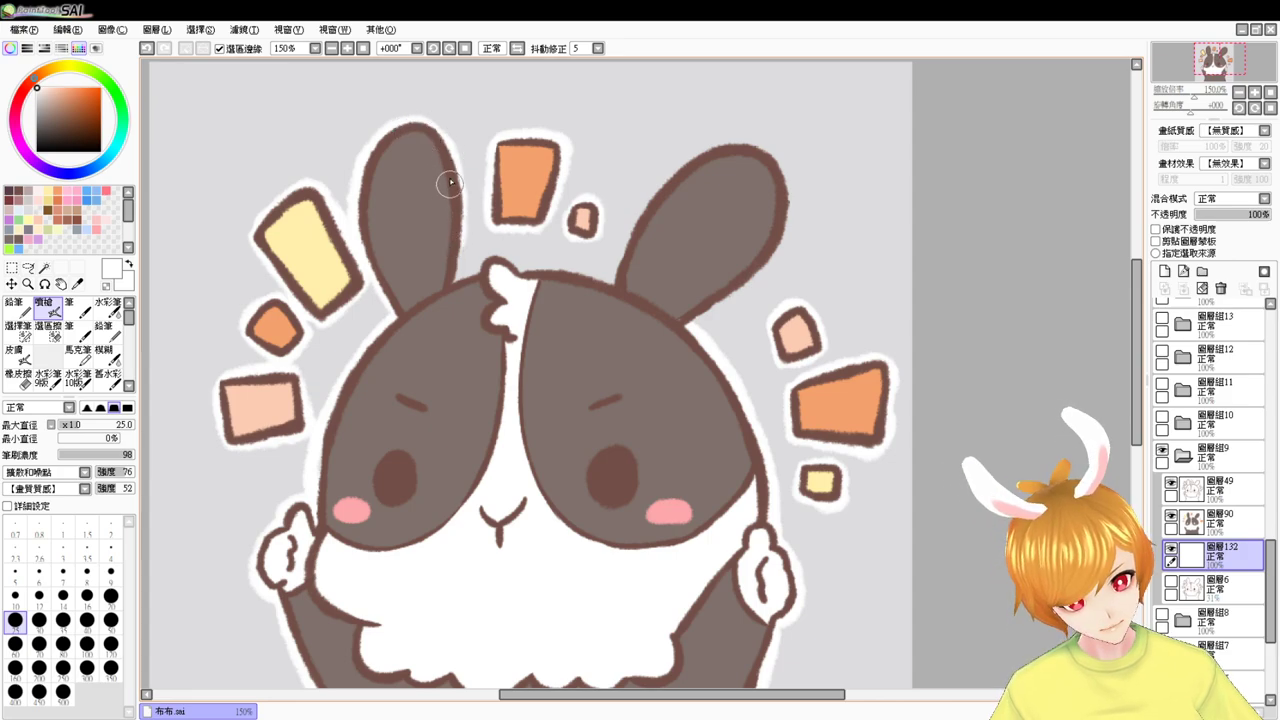
pyautogui.moveTo(437, 142)
pyautogui.mouseDown()
pyautogui.moveTo(455, 287)
pyautogui.moveTo(628, 293)
pyautogui.mouseUp()
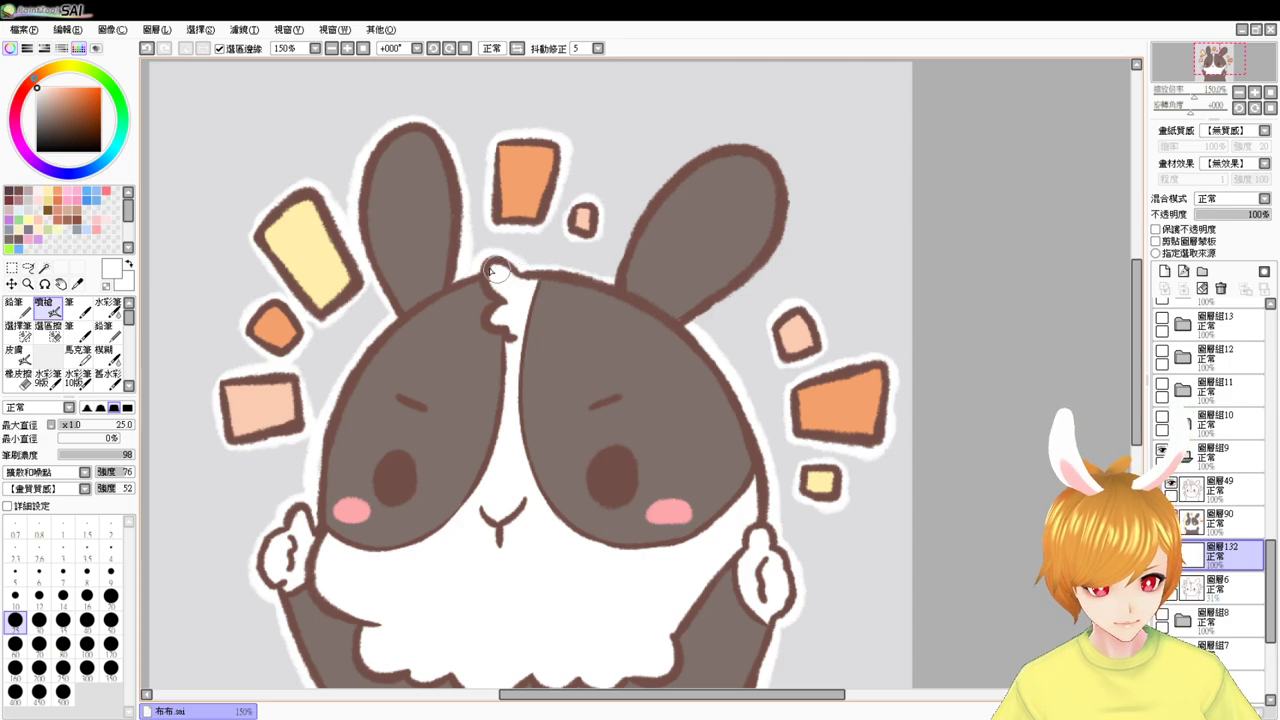
pyautogui.moveTo(518, 272); pyautogui.dragTo(614, 278)
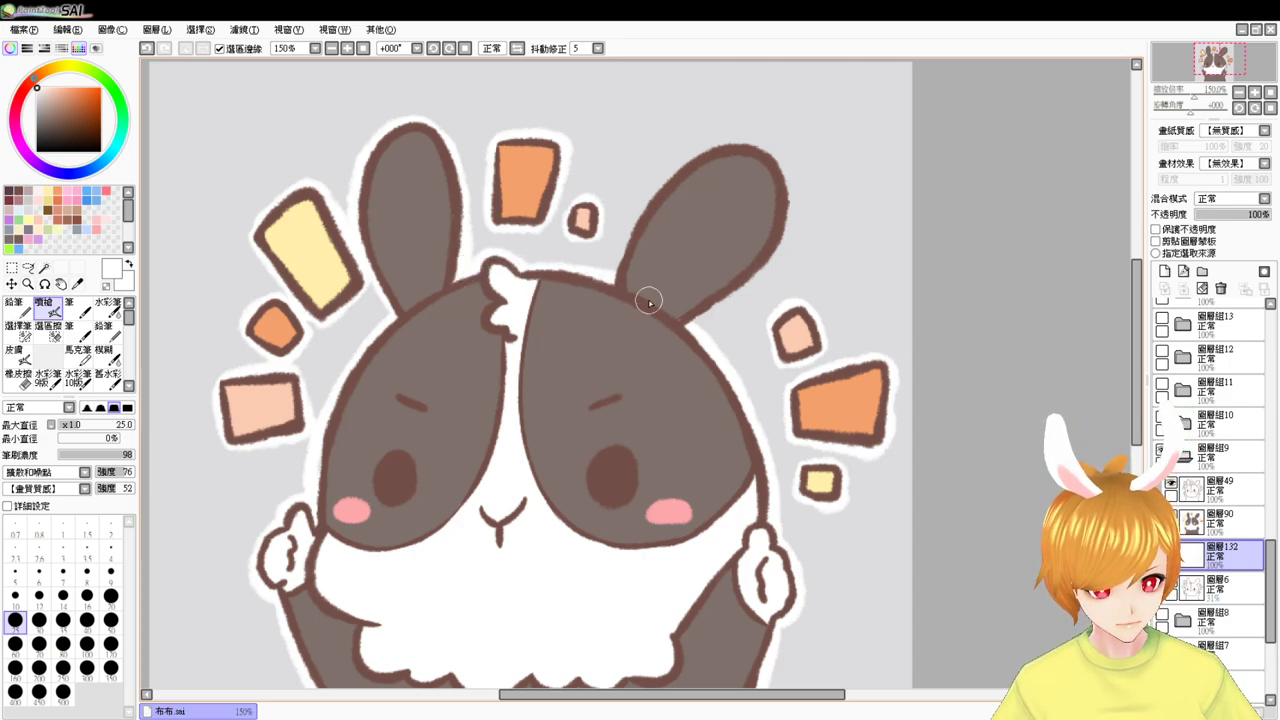
# - Paint the white border around the bunny's tilted ear, redoing uneven strokes
pyautogui.hotkey('ctrl', 'z')
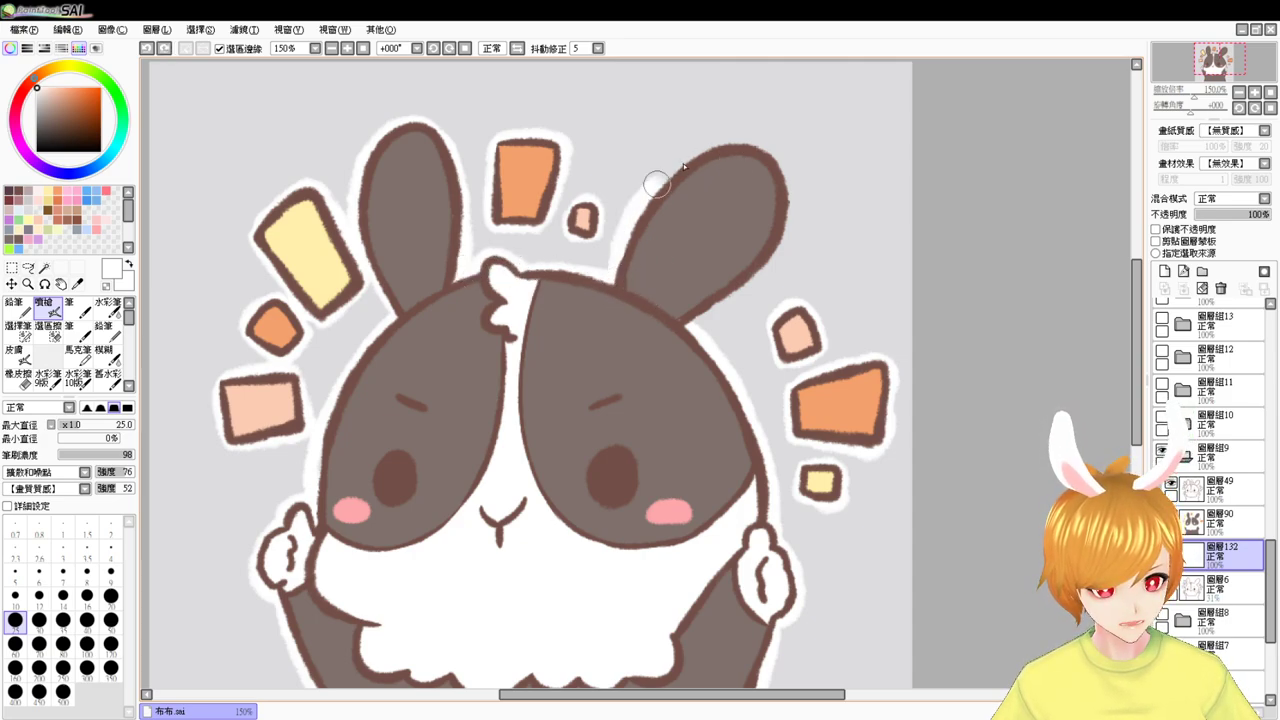
pyautogui.moveTo(621, 242); pyautogui.dragTo(760, 151)
pyautogui.hotkey('ctrl', 'z')
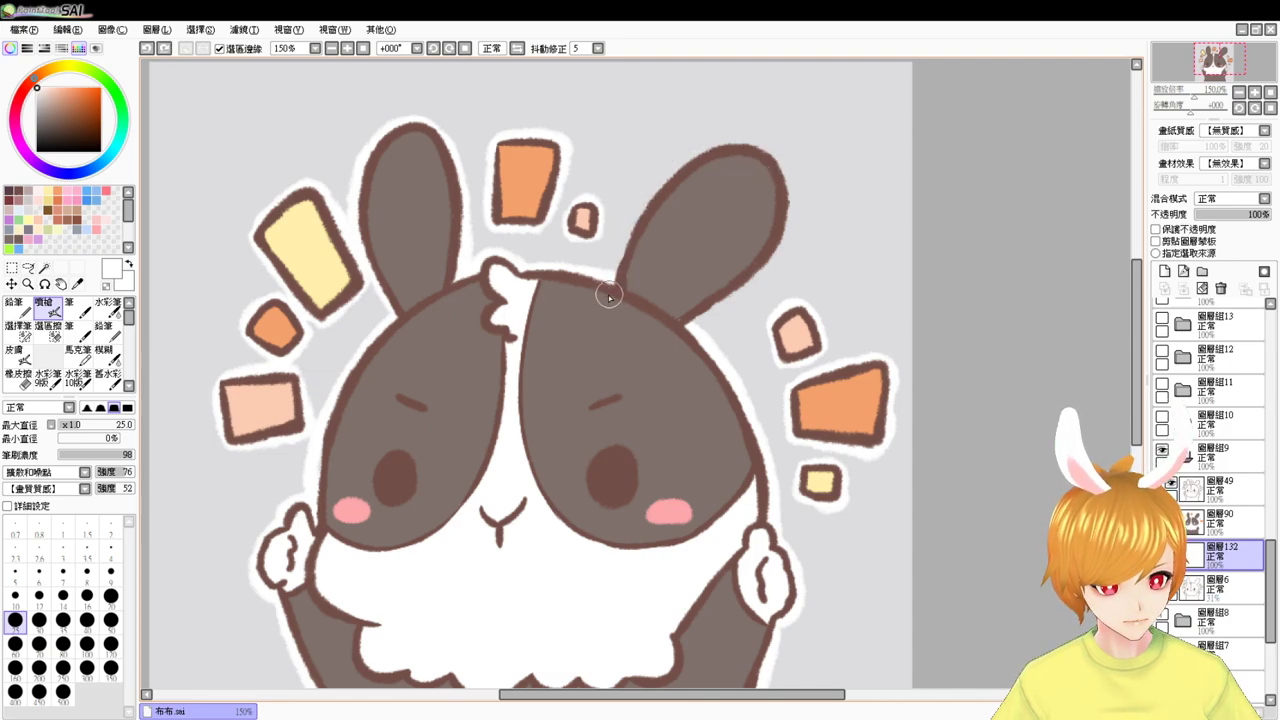
pyautogui.moveTo(617, 254)
pyautogui.mouseDown()
pyautogui.moveTo(706, 160)
pyautogui.moveTo(766, 152)
pyautogui.mouseUp()
pyautogui.moveTo(645, 197)
pyautogui.mouseDown()
pyautogui.moveTo(769, 153)
pyautogui.moveTo(785, 224)
pyautogui.mouseUp()
pyautogui.moveTo(788, 177)
pyautogui.mouseDown()
pyautogui.moveTo(767, 264)
pyautogui.moveTo(696, 320)
pyautogui.mouseUp()
pyautogui.hotkey('ctrl', 'z')
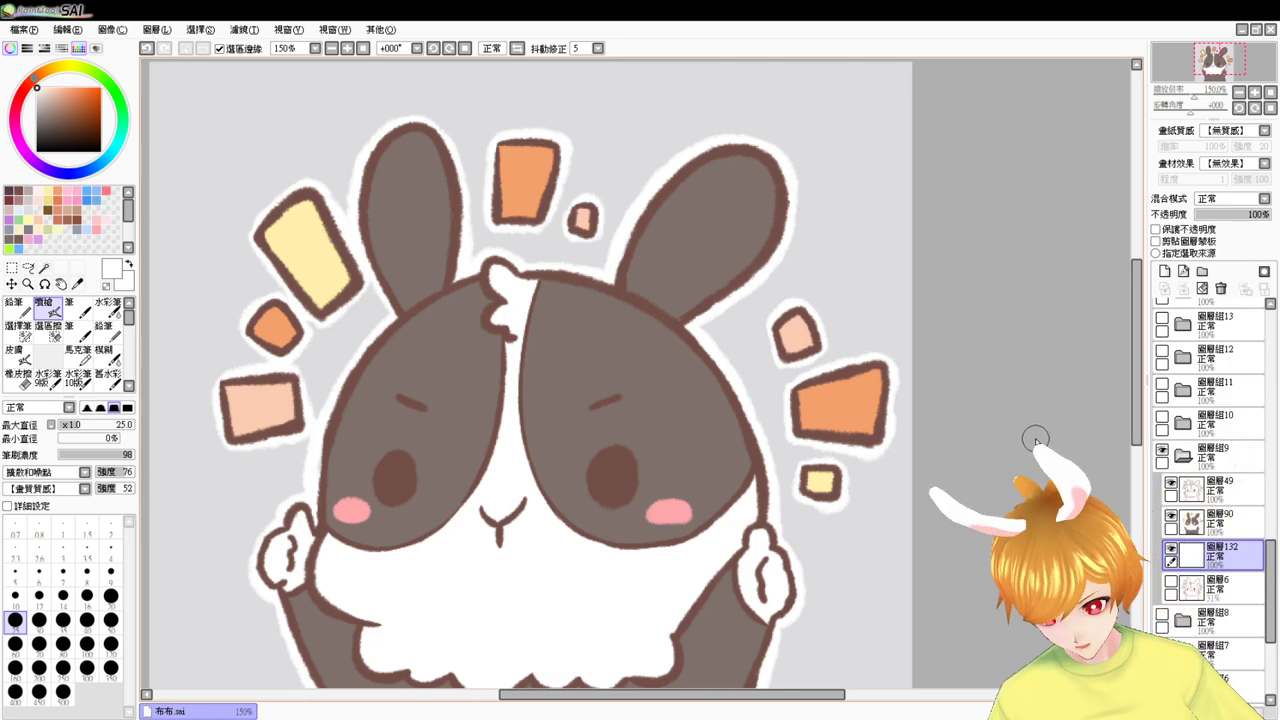
# - Collapse and hide layer group 圖層組9, and show and expand 圖層組10
pyautogui.click(1190, 455)
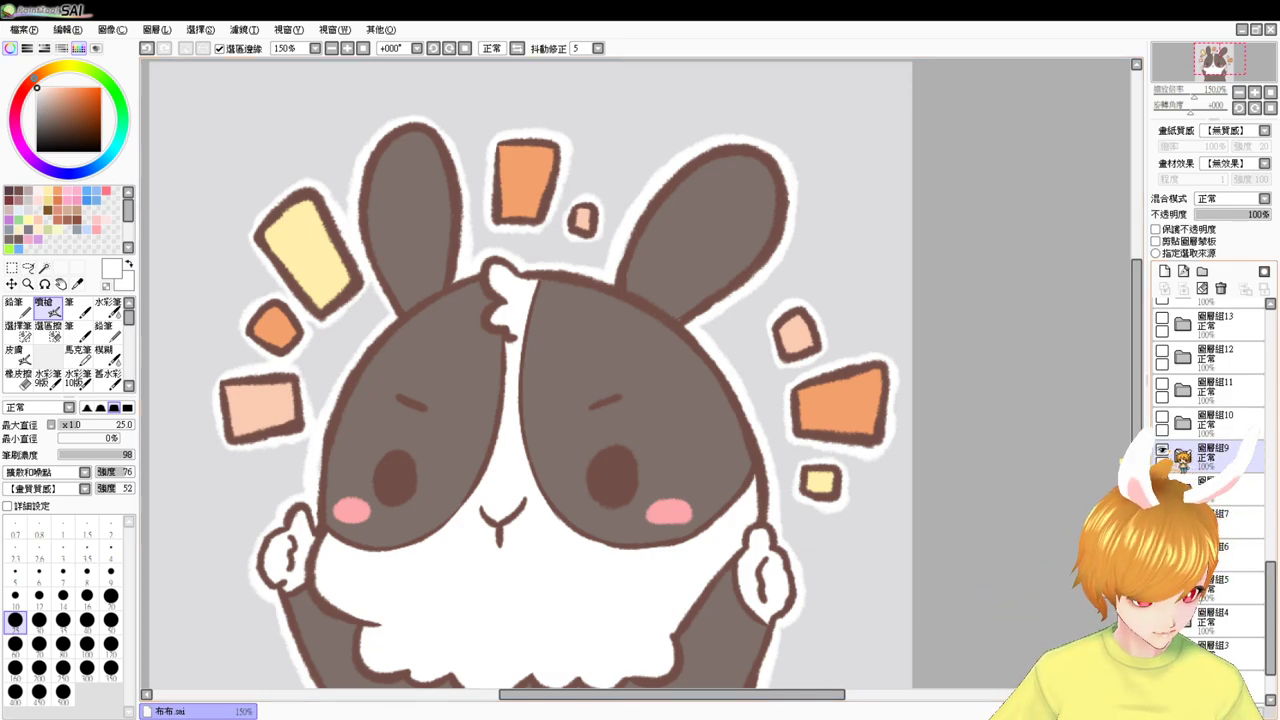
pyautogui.click(1162, 452)
pyautogui.click(1190, 422)
pyautogui.click(1162, 419)
pyautogui.click(1184, 422)
# - Add a new layer between 圖層91 and 圖層7 inside 圖層組10
pyautogui.click(1245, 455)
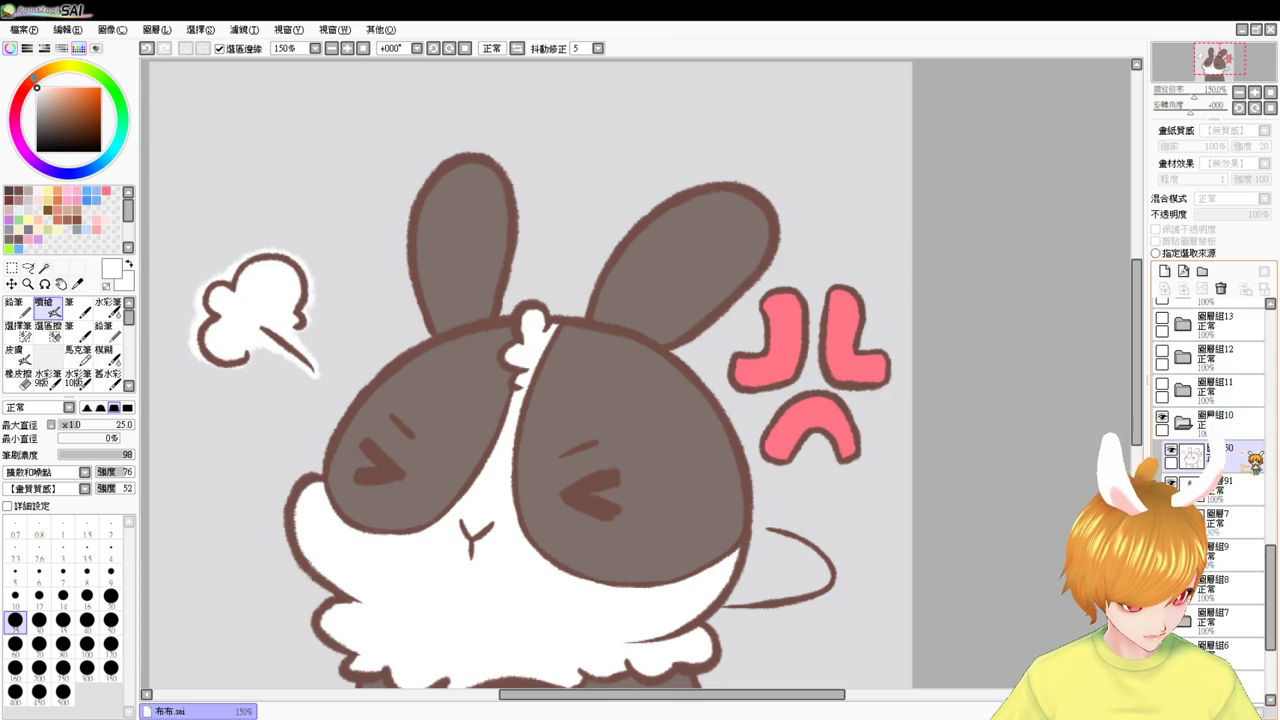
pyautogui.click(1248, 488)
pyautogui.click(1248, 520)
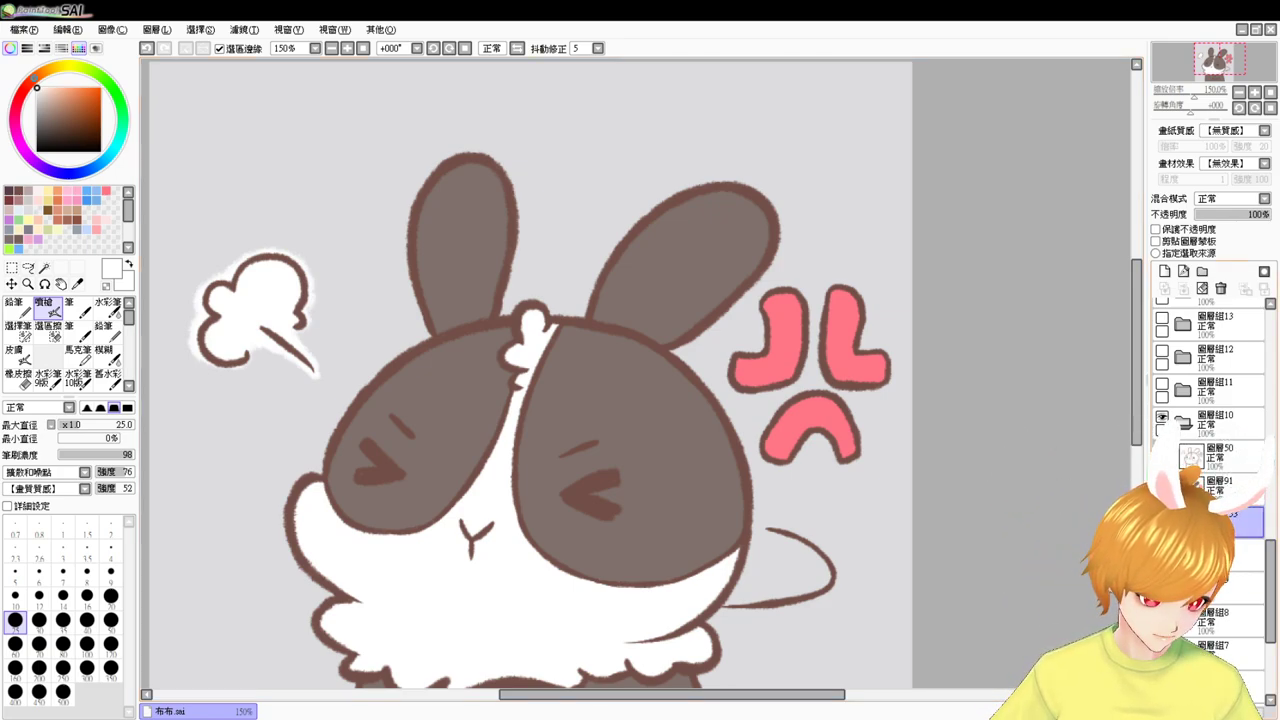
# - Paint the white border along the top of the angry bunny's head and around its upright ear
pyautogui.scroll(-1, 1151, 425)
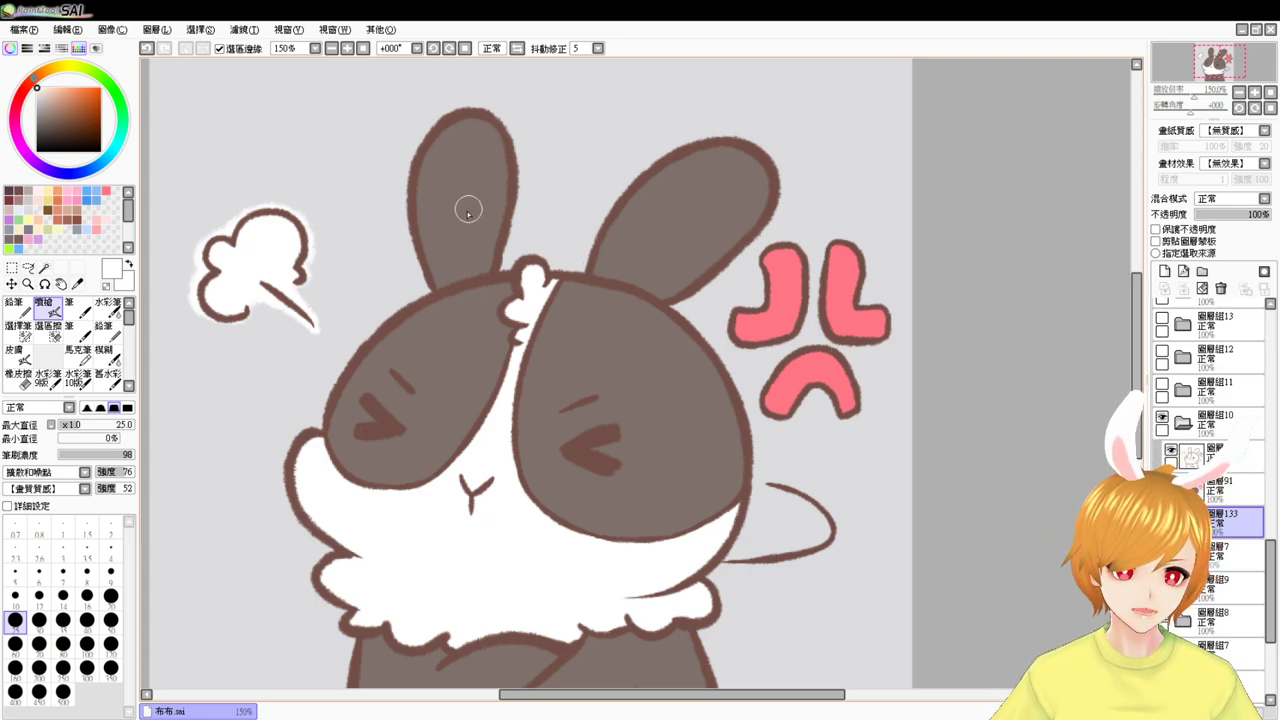
pyautogui.moveTo(522, 264)
pyautogui.mouseDown()
pyautogui.moveTo(586, 268)
pyautogui.moveTo(516, 264)
pyautogui.mouseUp()
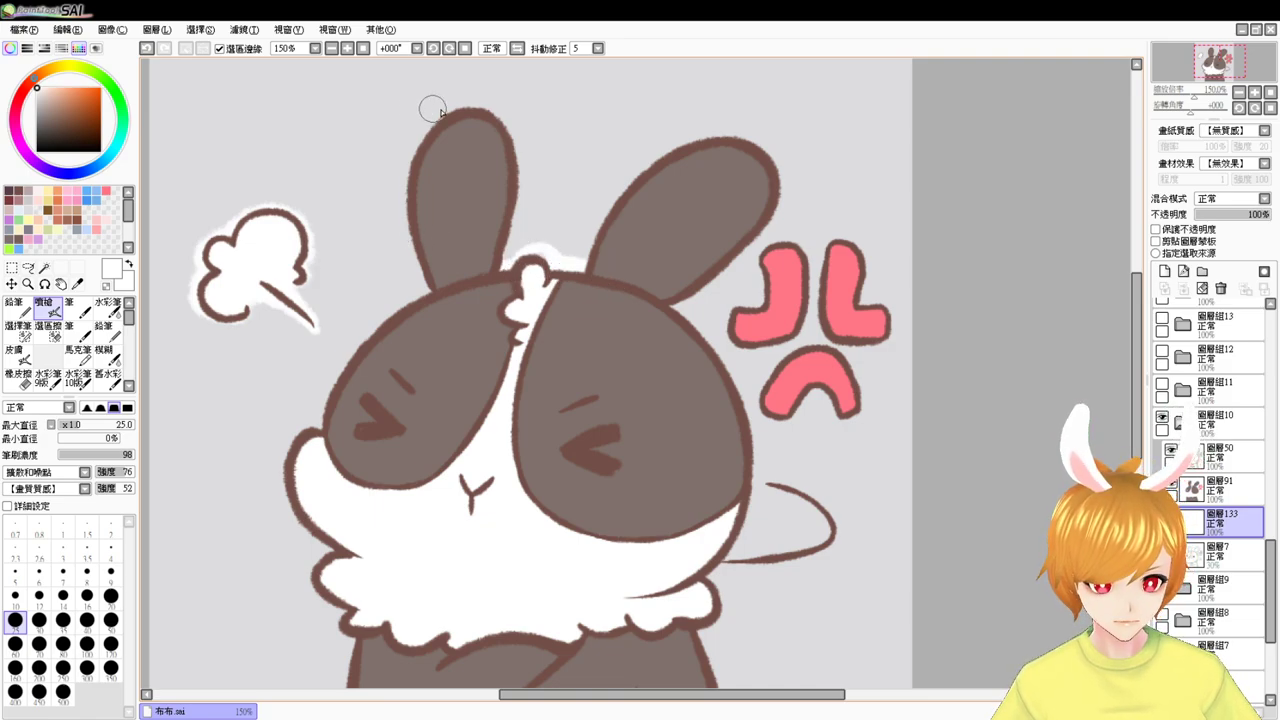
pyautogui.moveTo(459, 113); pyautogui.dragTo(412, 290)
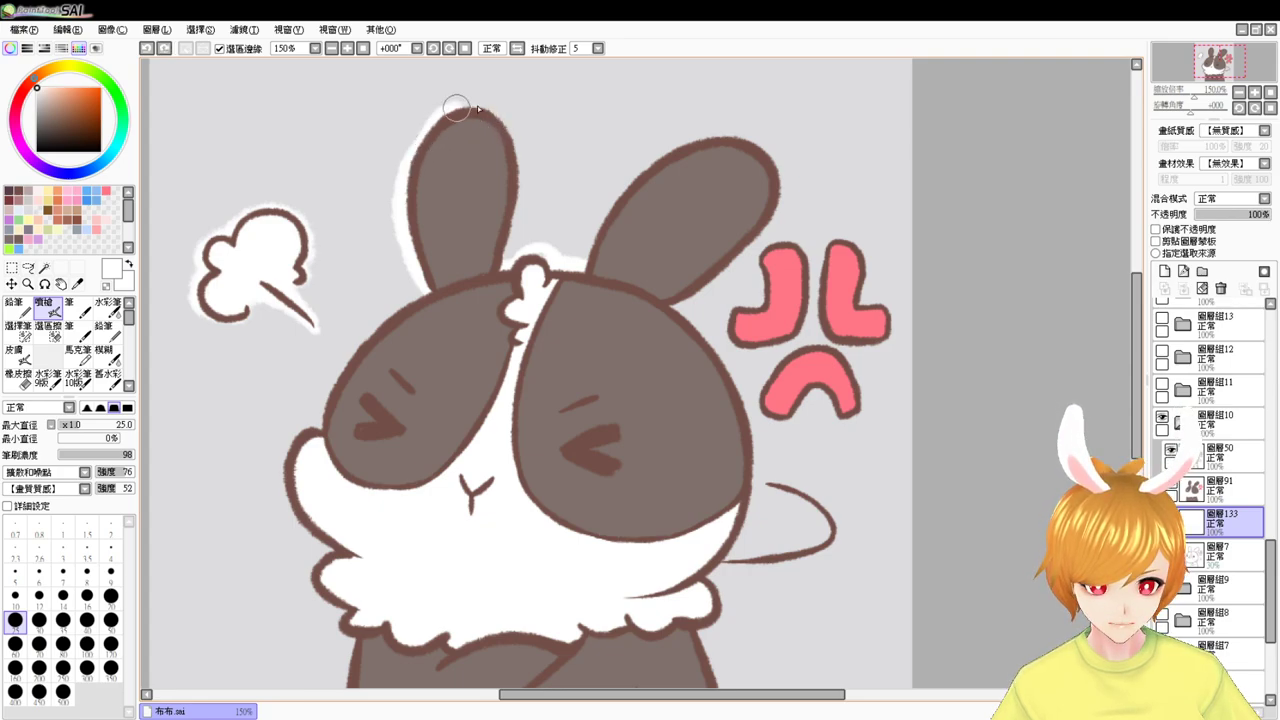
pyautogui.moveTo(457, 108)
pyautogui.mouseDown()
pyautogui.moveTo(515, 153)
pyautogui.moveTo(501, 262)
pyautogui.mouseUp()
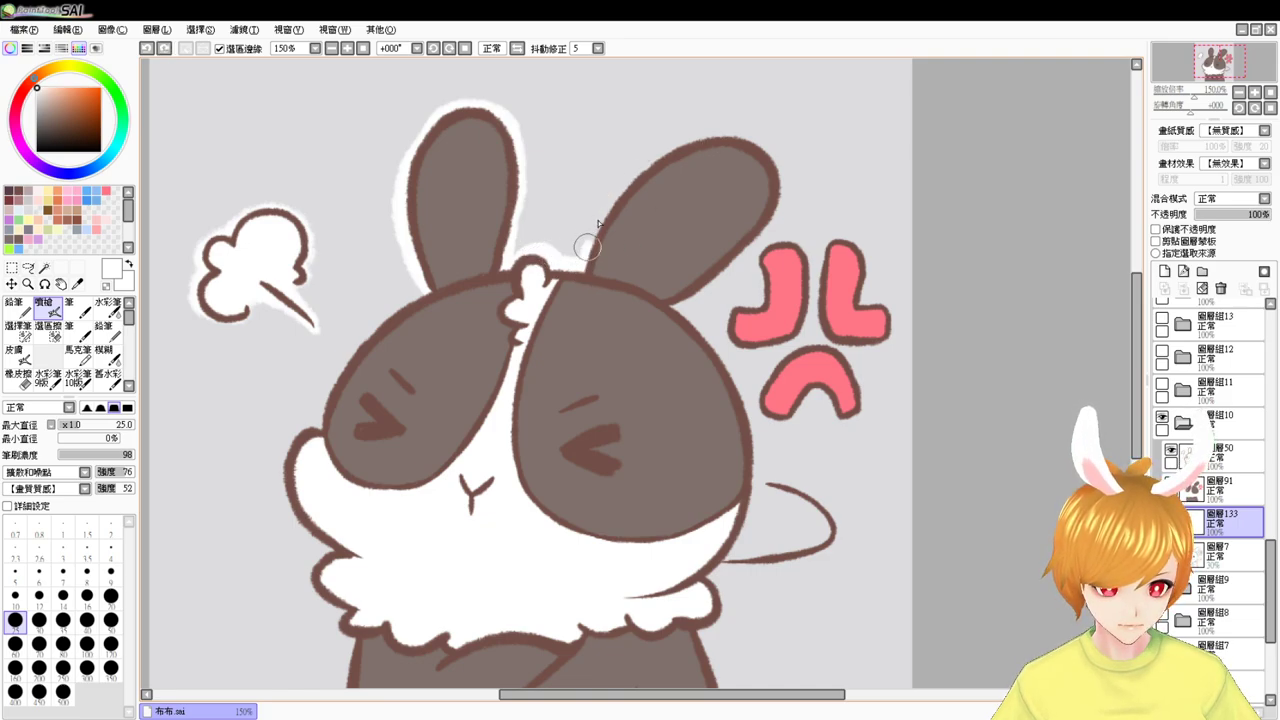
# - Paint the white border around the angry bunny's tilted ear, redoing uneven strokes
pyautogui.moveTo(588, 247); pyautogui.dragTo(660, 157)
pyautogui.hotkey('ctrl', 'z')
pyautogui.moveTo(583, 263)
pyautogui.mouseDown()
pyautogui.moveTo(728, 131)
pyautogui.moveTo(759, 157)
pyautogui.moveTo(687, 148)
pyautogui.moveTo(792, 162)
pyautogui.mouseUp()
pyautogui.moveTo(694, 145)
pyautogui.mouseDown()
pyautogui.moveTo(783, 167)
pyautogui.moveTo(765, 178)
pyautogui.moveTo(768, 148)
pyautogui.moveTo(765, 222)
pyautogui.moveTo(785, 183)
pyautogui.moveTo(747, 254)
pyautogui.mouseUp()
pyautogui.hotkey('ctrl', 'z')
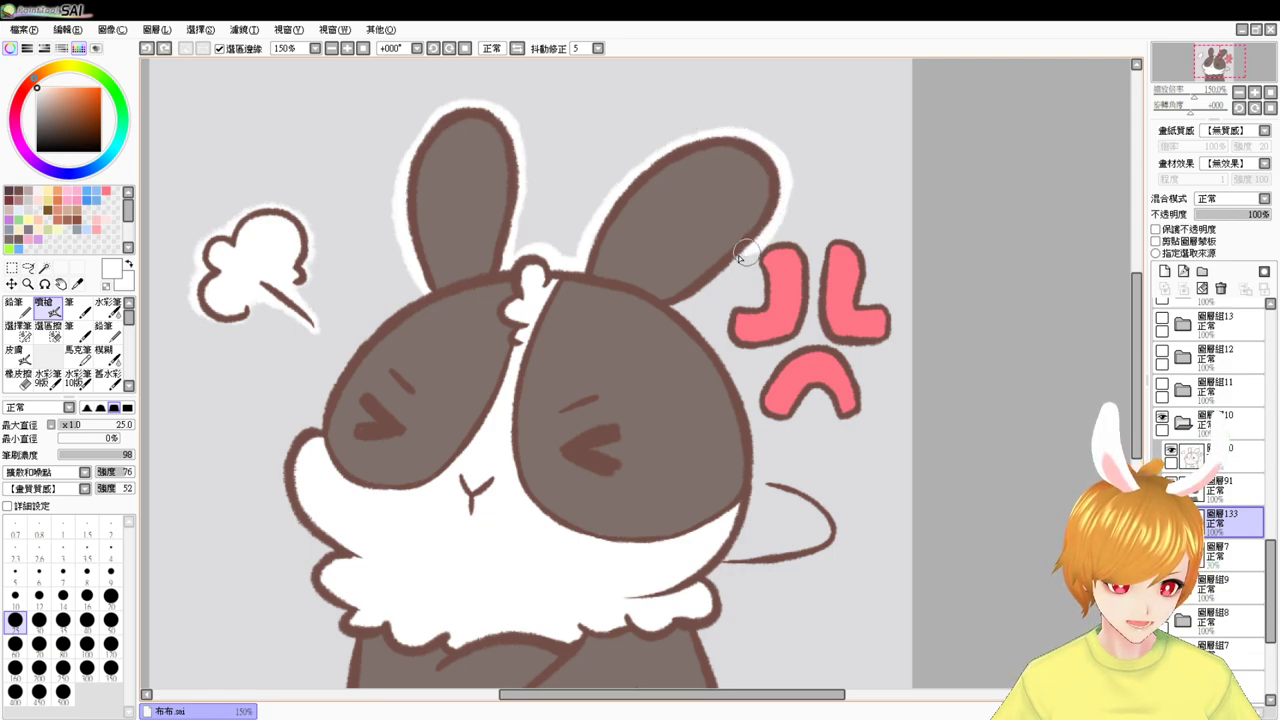
pyautogui.moveTo(775, 206); pyautogui.dragTo(690, 301)
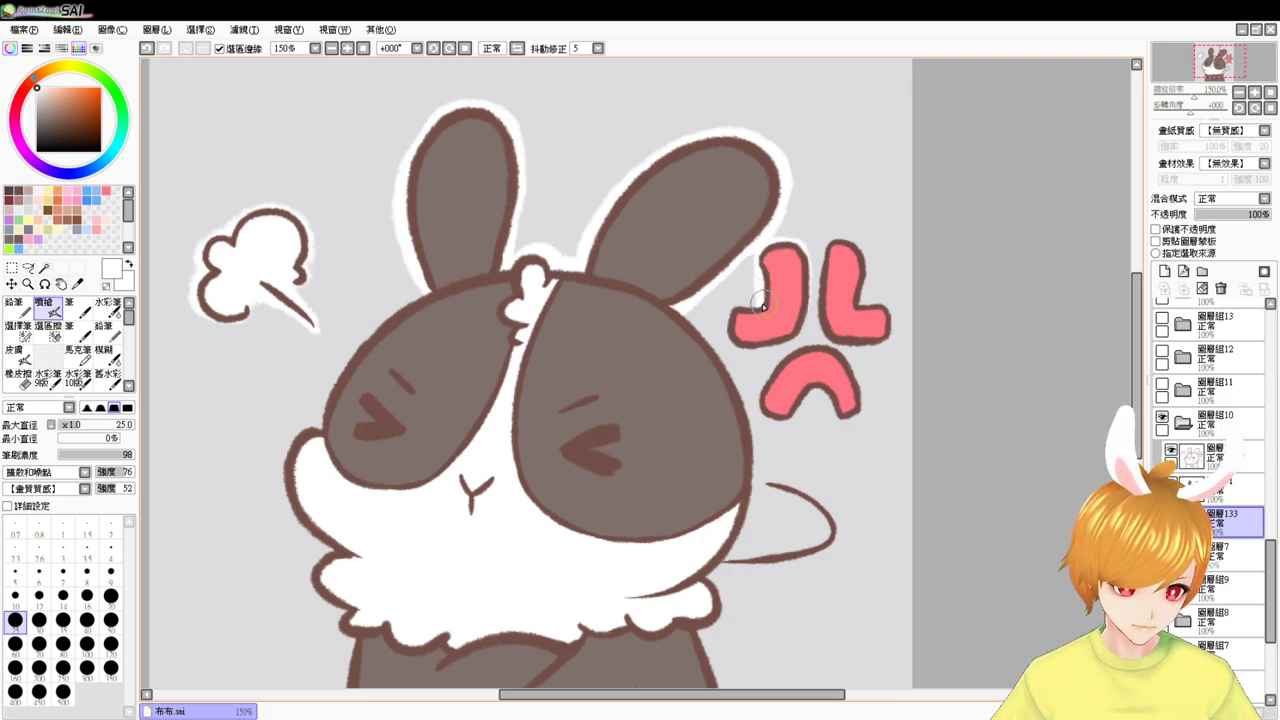
# - Paint the white border around the three pink pieces of the anger mark
pyautogui.moveTo(760, 350)
pyautogui.mouseDown()
pyautogui.moveTo(799, 332)
pyautogui.moveTo(808, 246)
pyautogui.moveTo(833, 243)
pyautogui.moveTo(817, 335)
pyautogui.moveTo(850, 328)
pyautogui.moveTo(816, 313)
pyautogui.moveTo(822, 337)
pyautogui.moveTo(892, 340)
pyautogui.mouseUp()
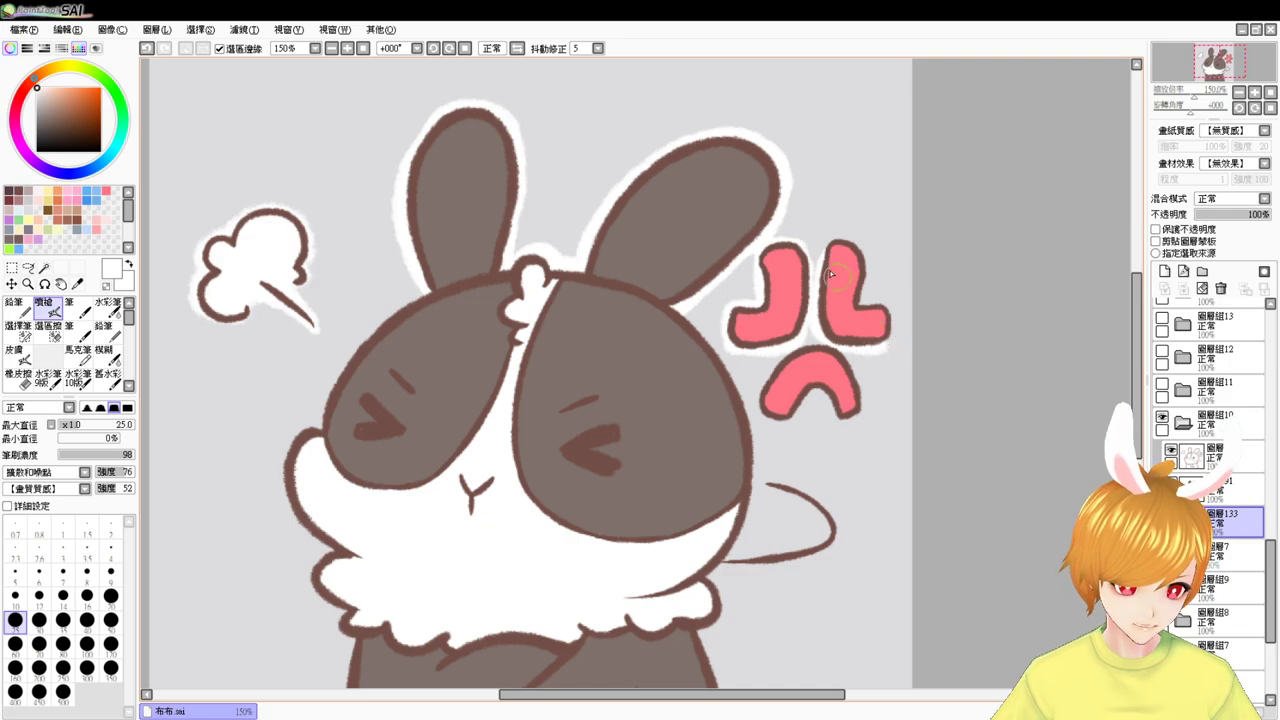
pyautogui.moveTo(820, 262)
pyautogui.mouseDown()
pyautogui.moveTo(835, 234)
pyautogui.moveTo(869, 256)
pyautogui.moveTo(864, 298)
pyautogui.moveTo(884, 305)
pyautogui.moveTo(886, 343)
pyautogui.moveTo(814, 331)
pyautogui.moveTo(805, 344)
pyautogui.moveTo(816, 349)
pyautogui.moveTo(788, 348)
pyautogui.moveTo(771, 415)
pyautogui.mouseUp()
pyautogui.hotkey('ctrl', 'z')
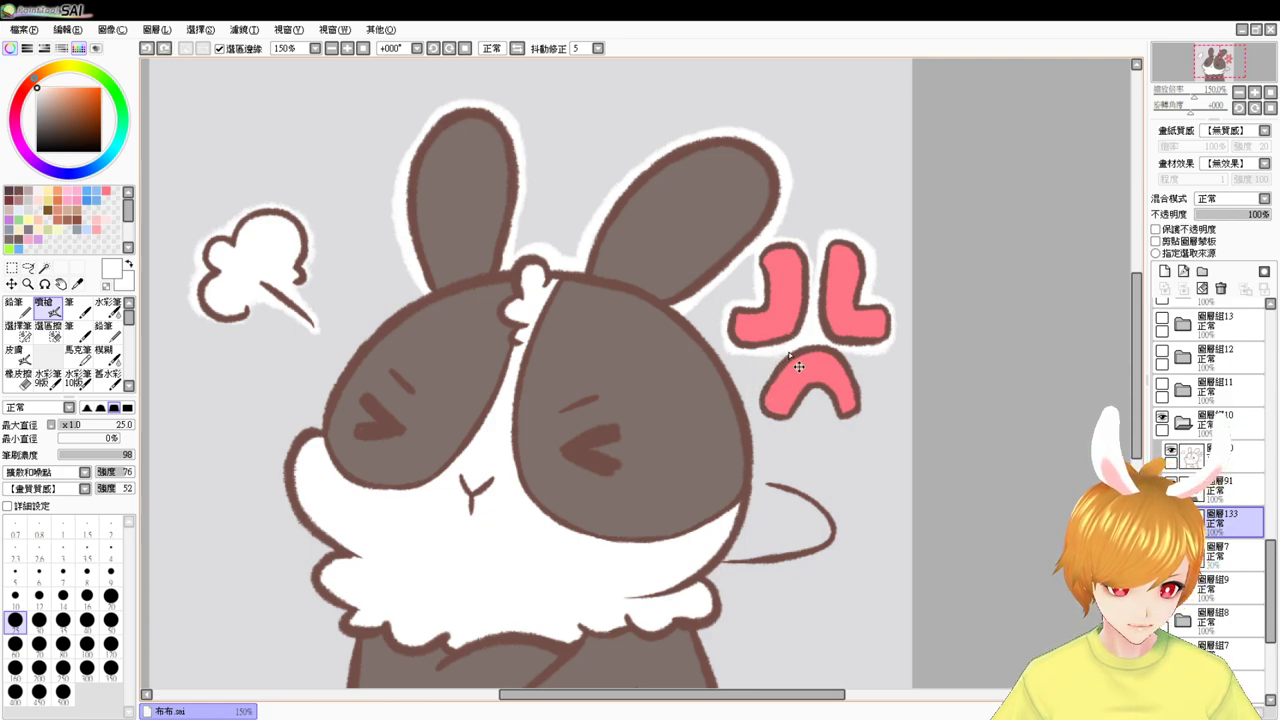
pyautogui.moveTo(791, 349)
pyautogui.mouseDown()
pyautogui.moveTo(764, 413)
pyautogui.moveTo(783, 418)
pyautogui.moveTo(821, 389)
pyautogui.moveTo(843, 420)
pyautogui.moveTo(863, 407)
pyautogui.moveTo(859, 380)
pyautogui.moveTo(817, 341)
pyautogui.mouseUp()
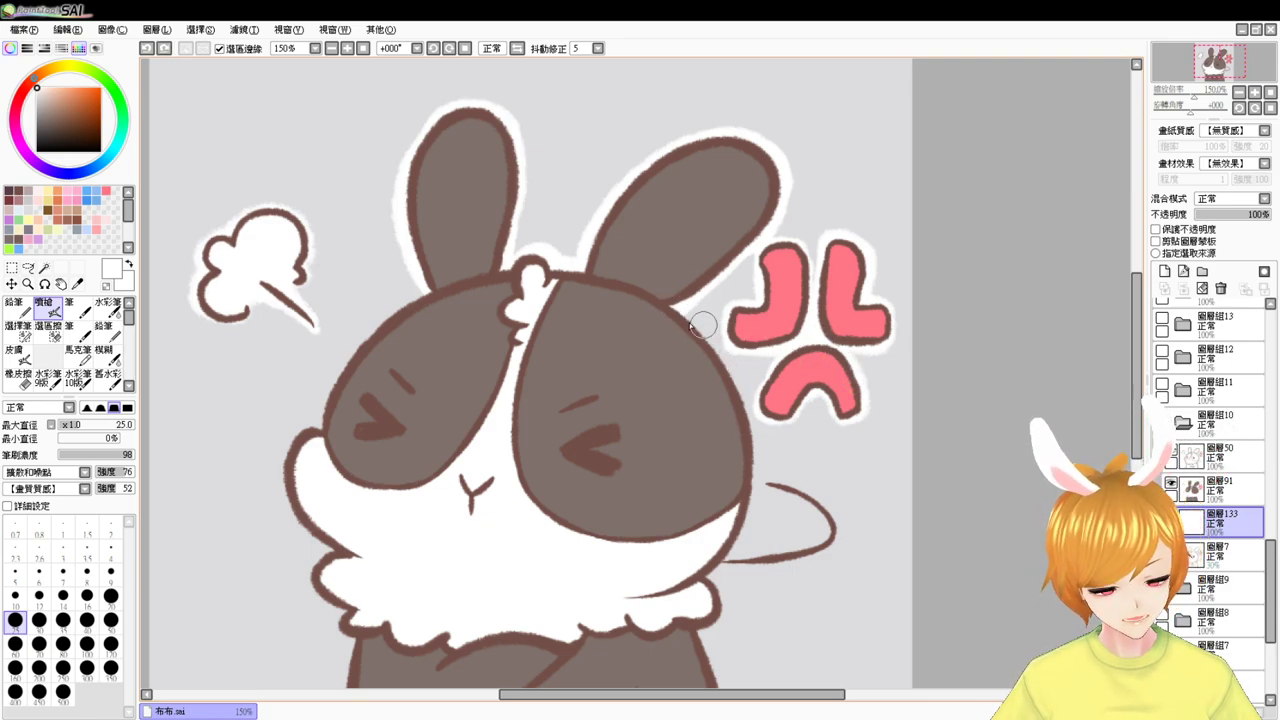
# - Paint the white border down the side of the head below the tilted ear, replacing the first stroke
pyautogui.moveTo(730, 365); pyautogui.dragTo(749, 451)
pyautogui.hotkey('ctrl', 'z')
pyautogui.moveTo(676, 302)
pyautogui.mouseDown()
pyautogui.moveTo(757, 469)
pyautogui.moveTo(740, 487)
pyautogui.mouseUp()
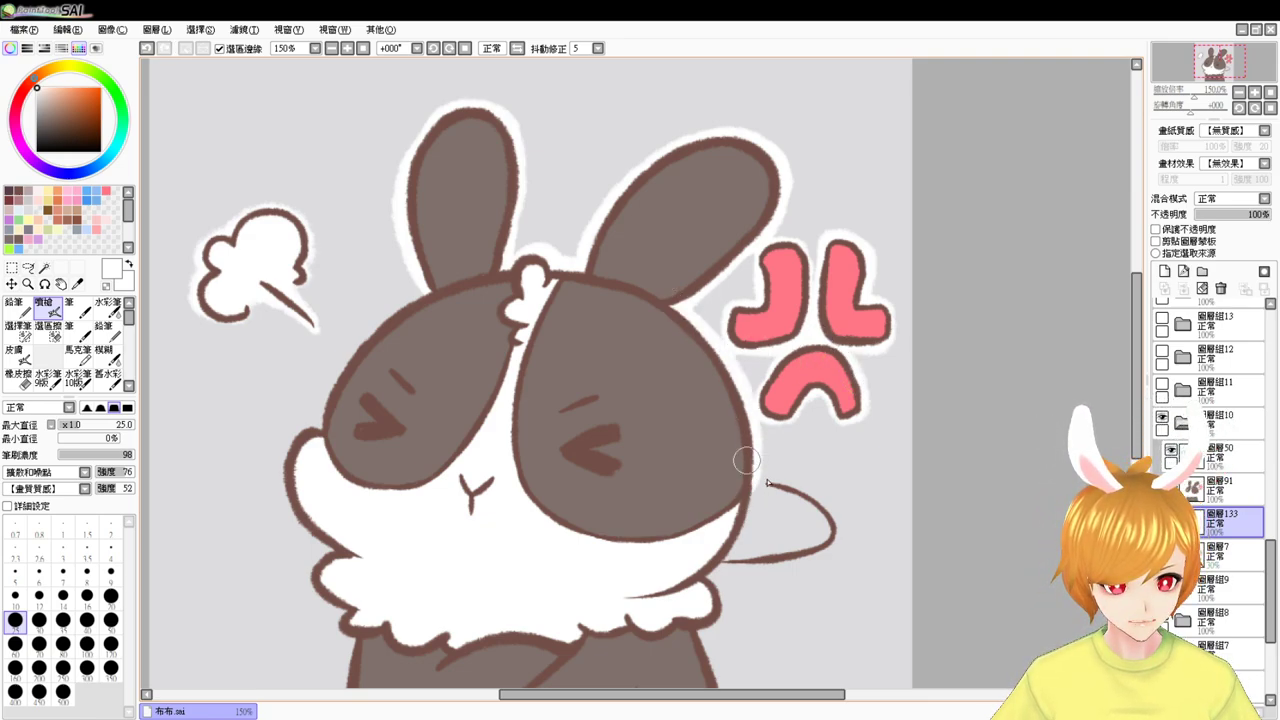
# - Paint the white border along both sides of the curved motion line beside the cheek
pyautogui.scroll(-2, 745, 480)
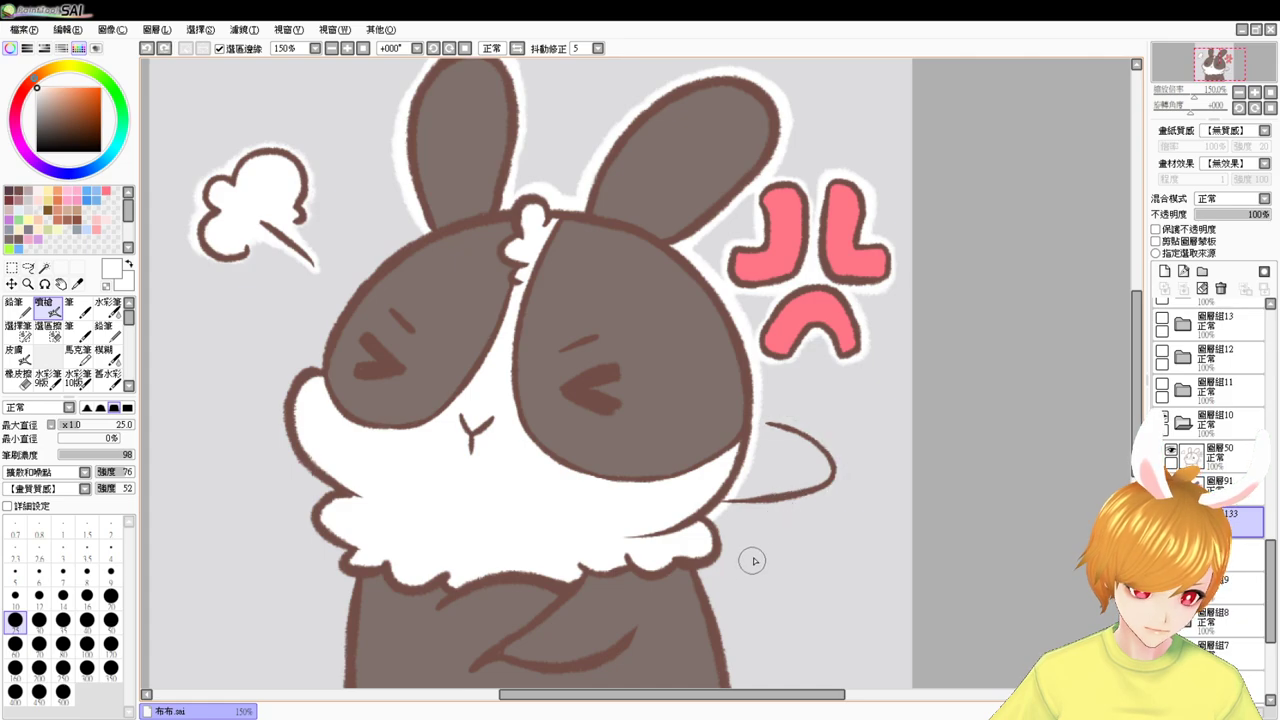
pyautogui.moveTo(787, 513); pyautogui.dragTo(795, 463)
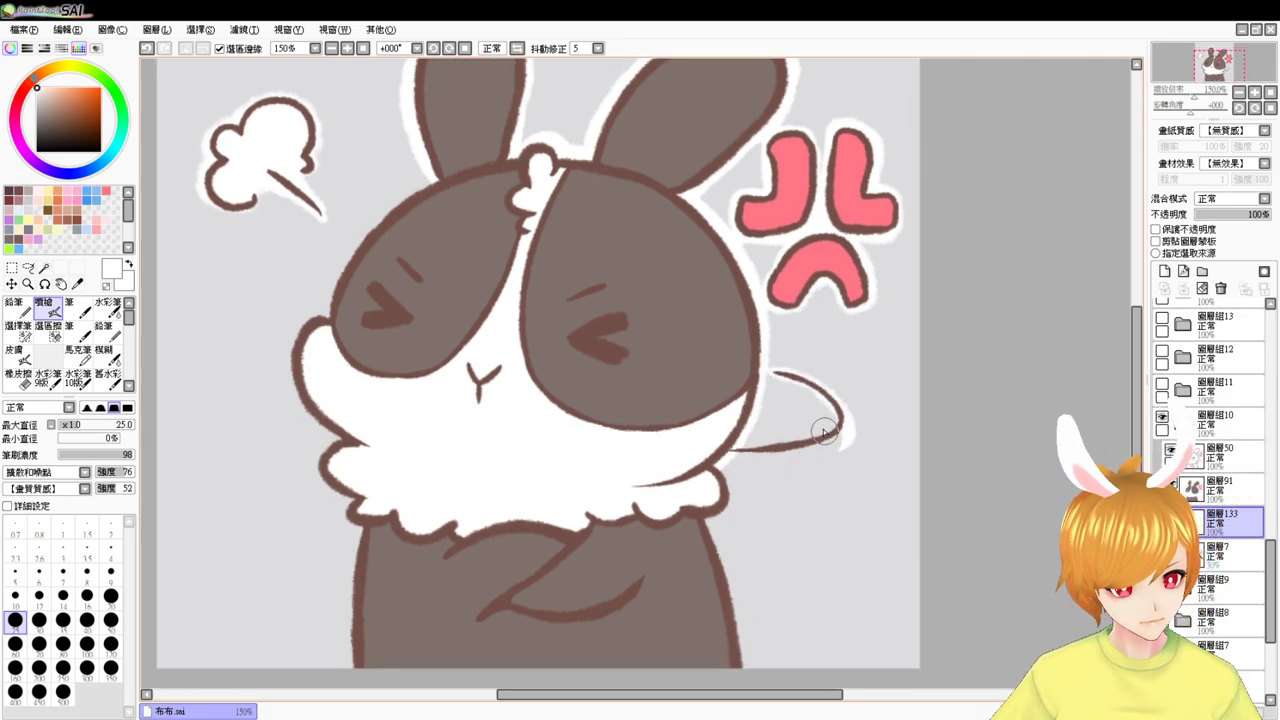
pyautogui.moveTo(775, 373)
pyautogui.mouseDown()
pyautogui.moveTo(846, 434)
pyautogui.moveTo(702, 448)
pyautogui.moveTo(771, 451)
pyautogui.moveTo(818, 428)
pyautogui.mouseUp()
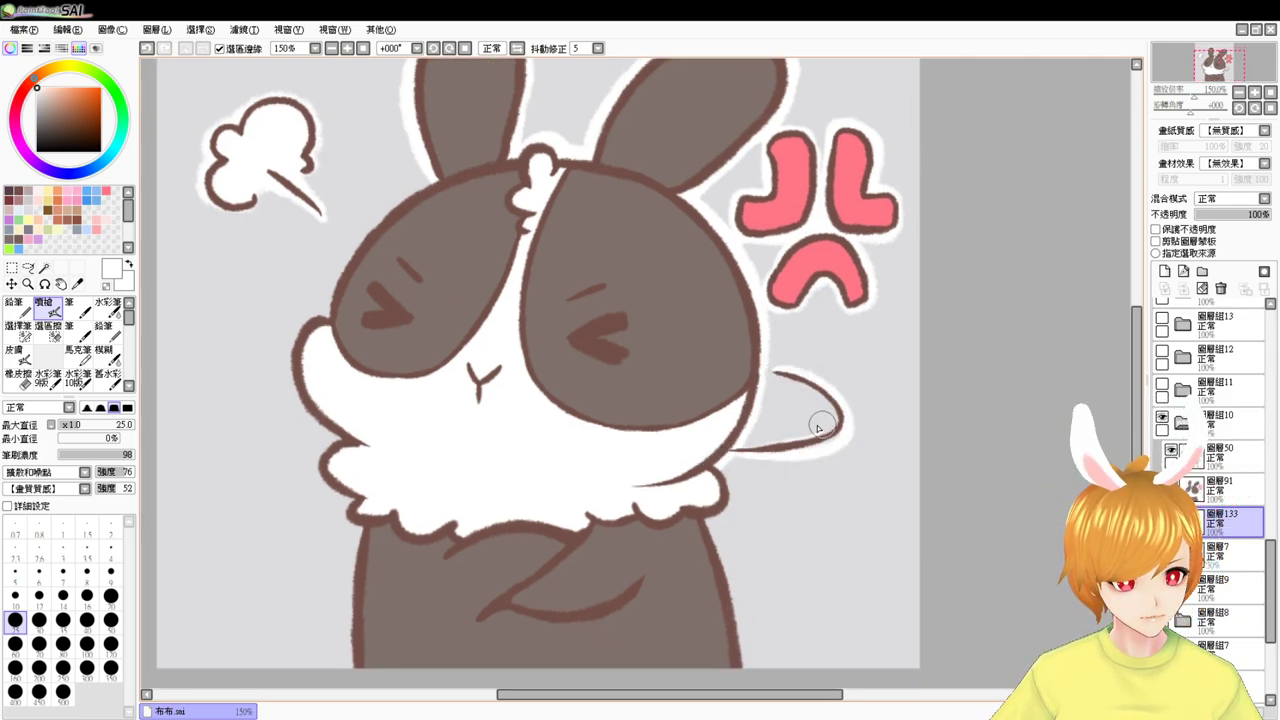
pyautogui.moveTo(742, 446)
pyautogui.mouseDown()
pyautogui.moveTo(833, 399)
pyautogui.moveTo(779, 377)
pyautogui.moveTo(819, 439)
pyautogui.moveTo(836, 422)
pyautogui.mouseUp()
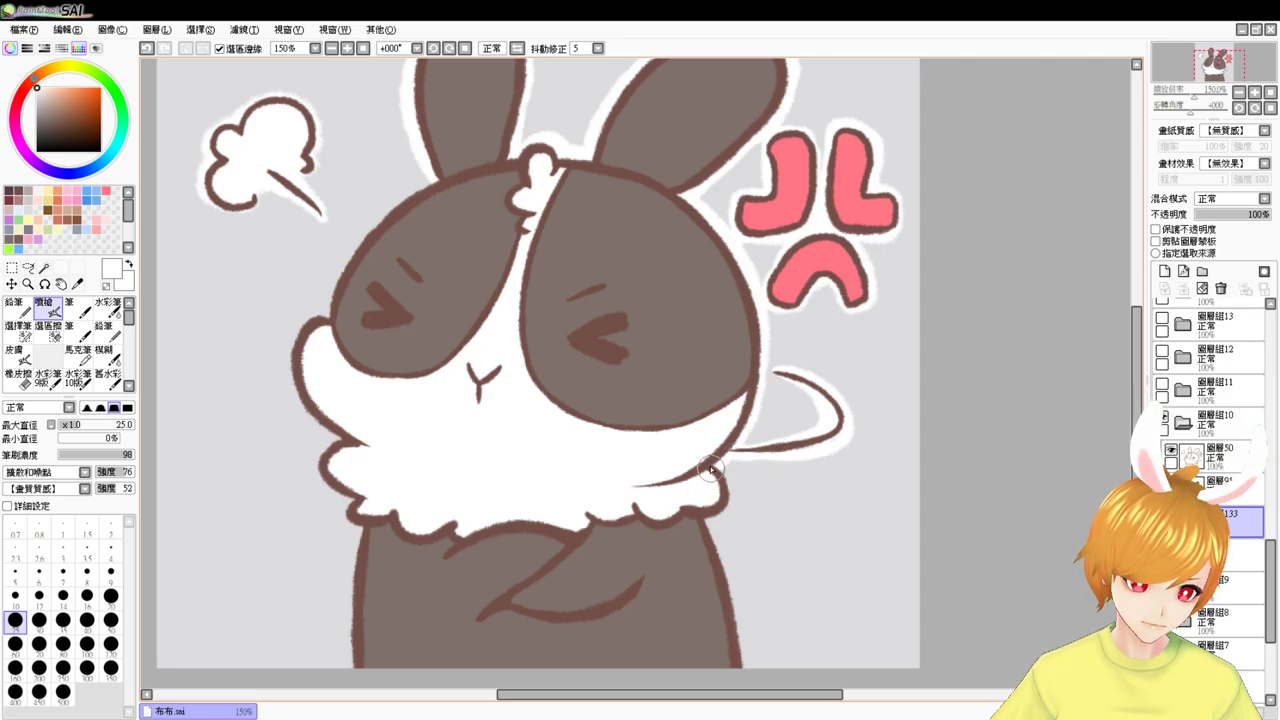
# - Paint the white border along the outer edges of the chest ruff and down both sides of the body
pyautogui.moveTo(713, 465)
pyautogui.mouseDown()
pyautogui.moveTo(716, 517)
pyautogui.moveTo(724, 469)
pyautogui.moveTo(717, 590)
pyautogui.mouseUp()
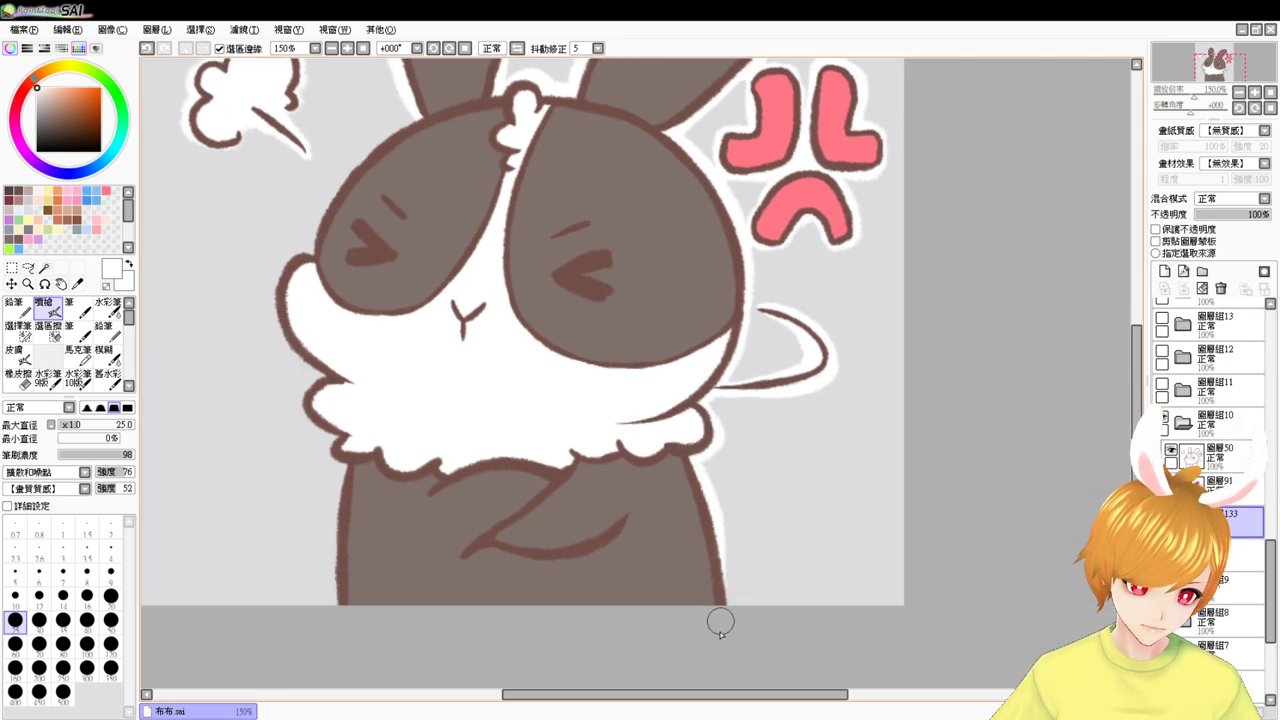
pyautogui.hotkey('ctrl', 'z')
pyautogui.moveTo(693, 469); pyautogui.dragTo(724, 630)
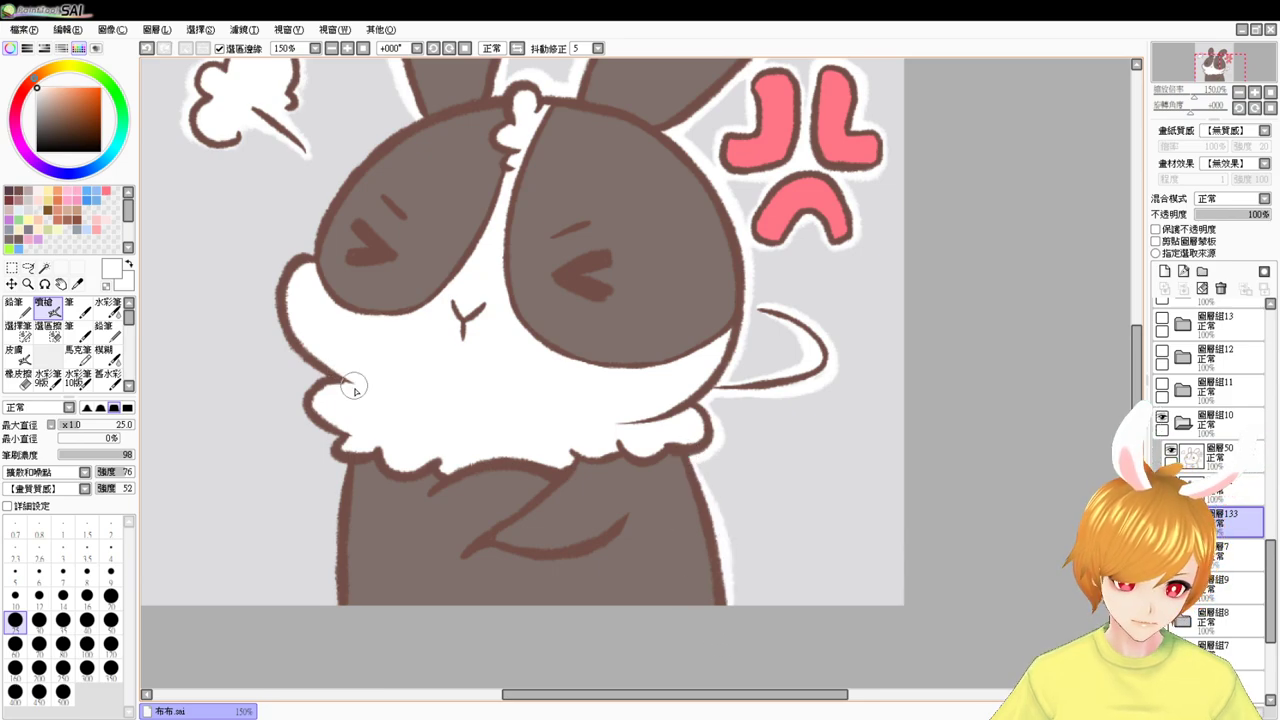
pyautogui.moveTo(330, 376)
pyautogui.mouseDown()
pyautogui.moveTo(301, 396)
pyautogui.moveTo(314, 430)
pyautogui.moveTo(356, 435)
pyautogui.mouseUp()
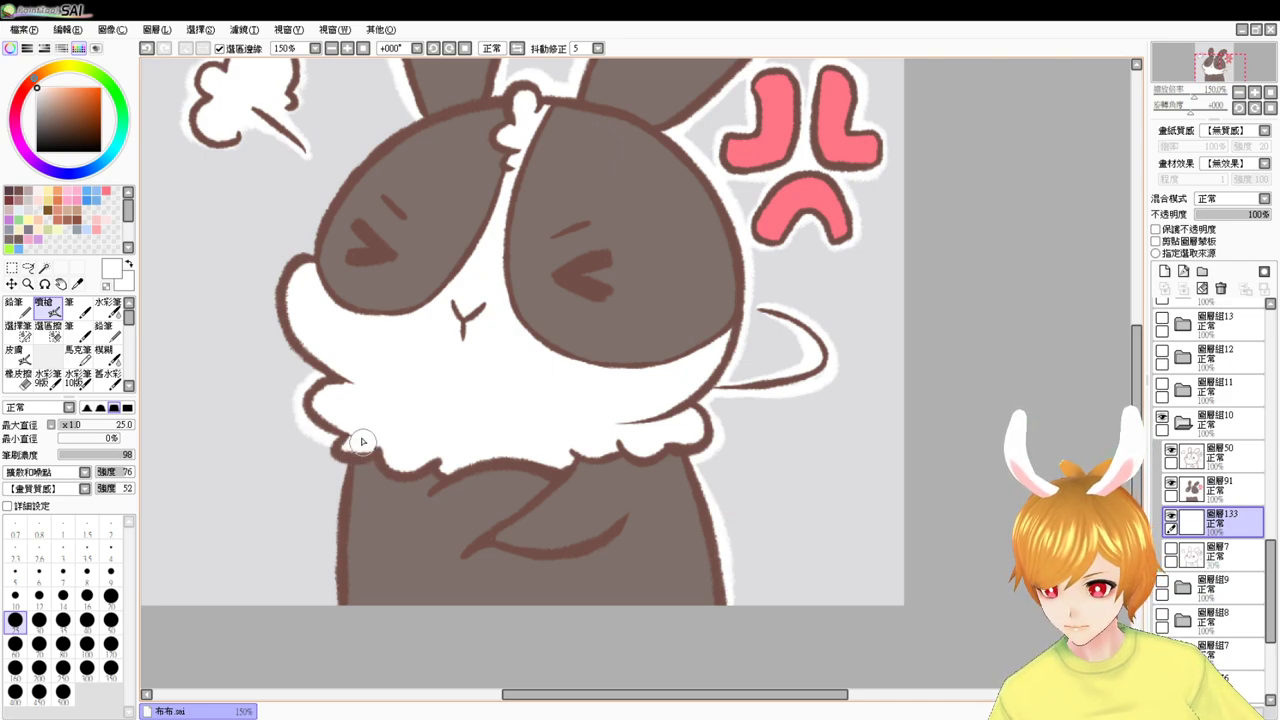
pyautogui.moveTo(337, 446)
pyautogui.mouseDown()
pyautogui.moveTo(360, 472)
pyautogui.moveTo(347, 465)
pyautogui.moveTo(340, 630)
pyautogui.mouseUp()
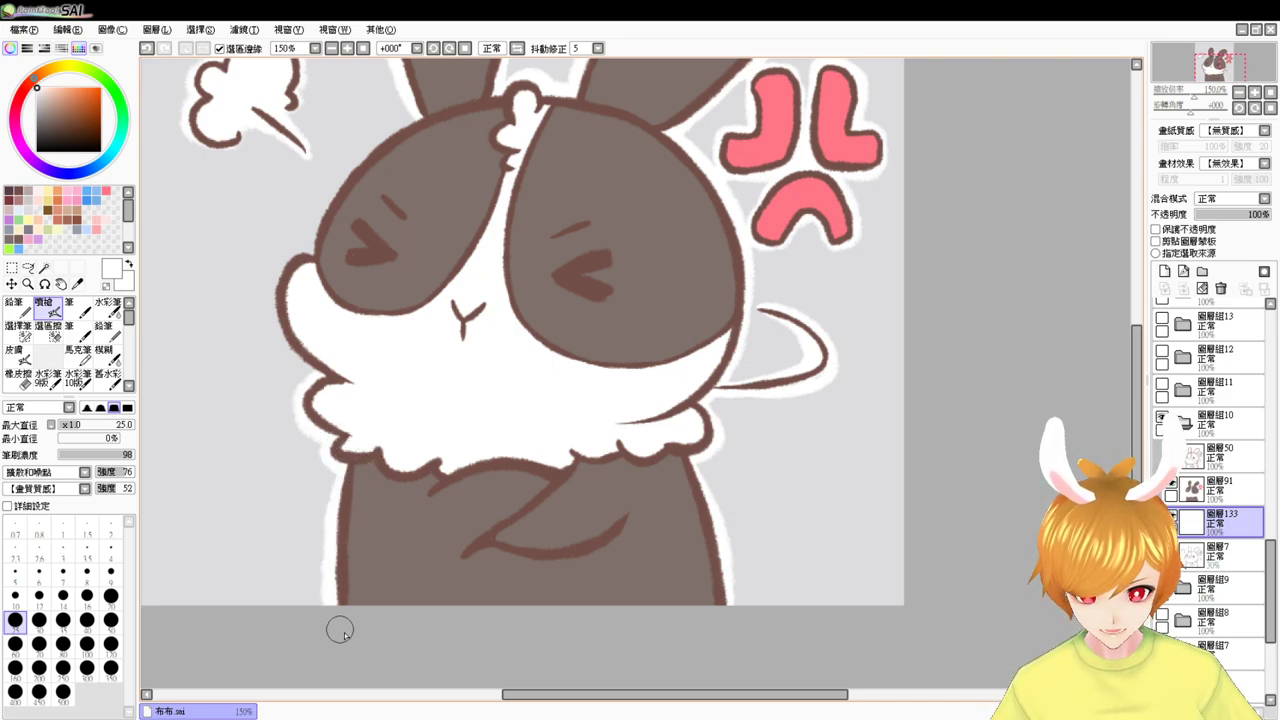
pyautogui.hotkey('ctrl', 'z')
pyautogui.moveTo(340, 470); pyautogui.dragTo(340, 630)
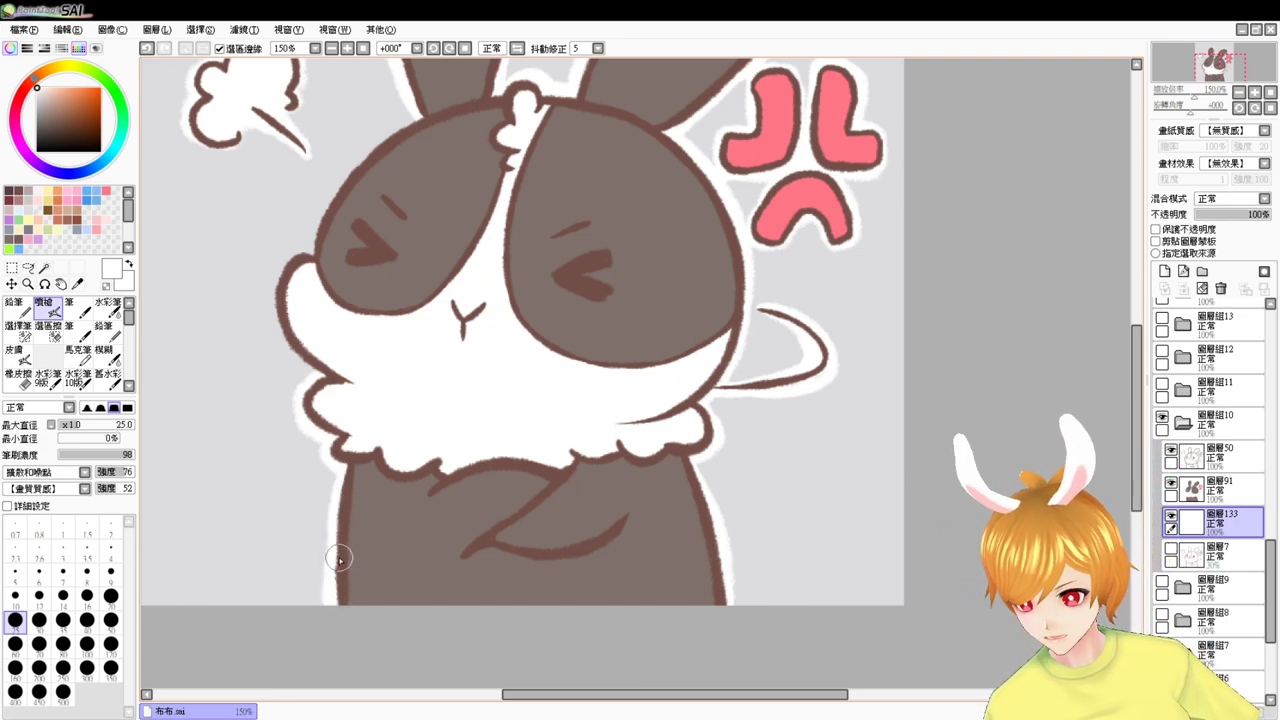
# - Paint the white border along the head from the base of the upright ear toward the protruding cheek
pyautogui.scroll(2, 340, 558)
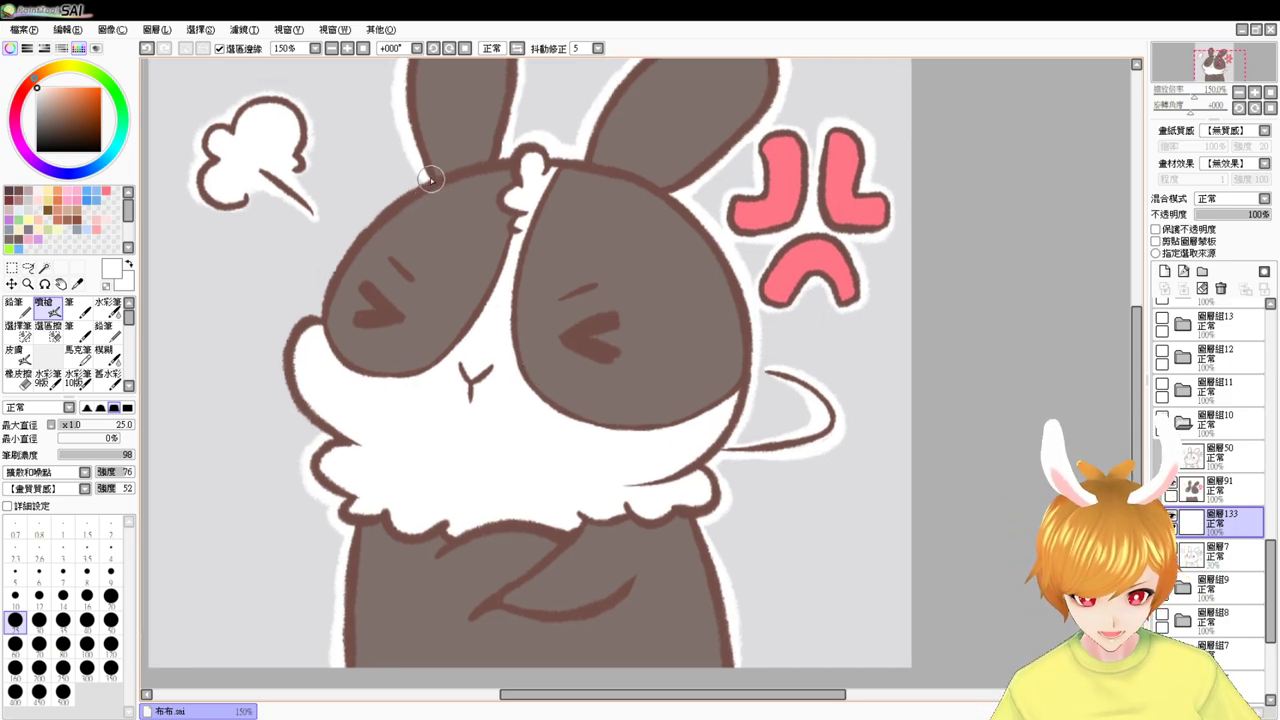
pyautogui.moveTo(430, 177); pyautogui.dragTo(318, 316)
pyautogui.hotkey('ctrl', 'z')
pyautogui.moveTo(420, 178); pyautogui.dragTo(318, 316)
pyautogui.hotkey('ctrl', 'z')
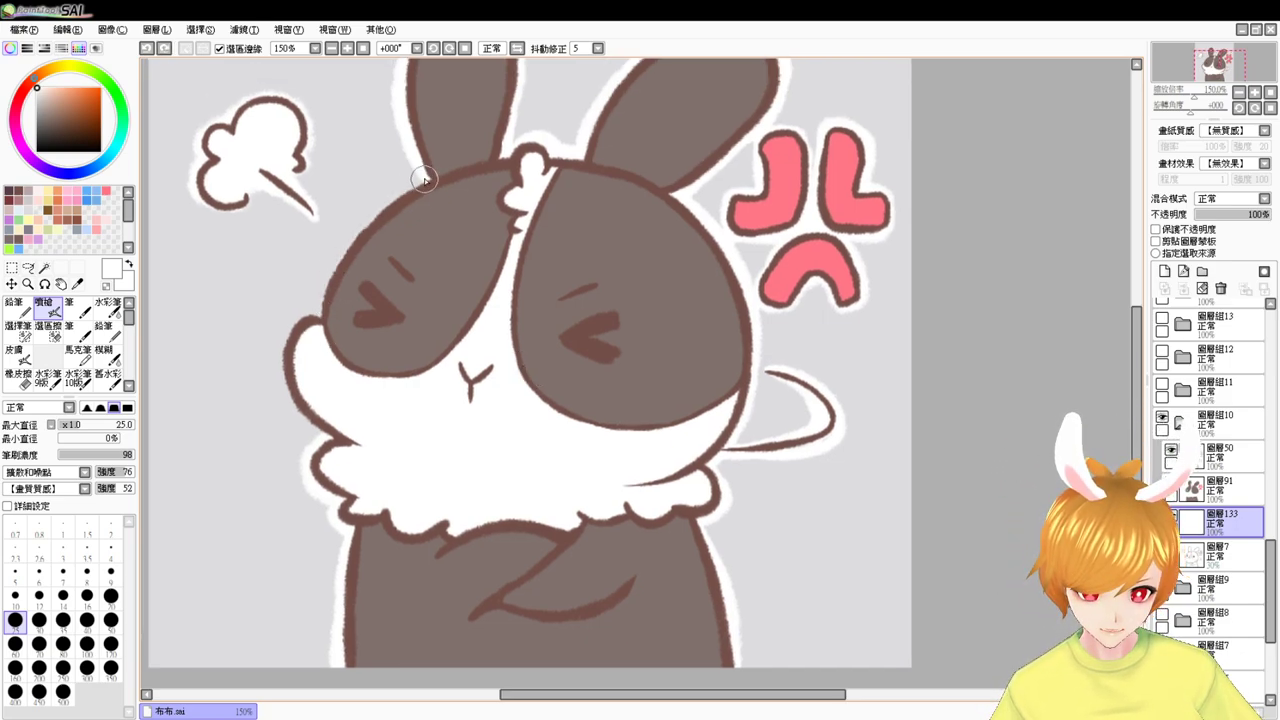
pyautogui.moveTo(430, 172)
pyautogui.mouseDown()
pyautogui.moveTo(401, 193)
pyautogui.moveTo(315, 335)
pyautogui.moveTo(333, 281)
pyautogui.moveTo(296, 334)
pyautogui.moveTo(319, 322)
pyautogui.moveTo(287, 397)
pyautogui.mouseUp()
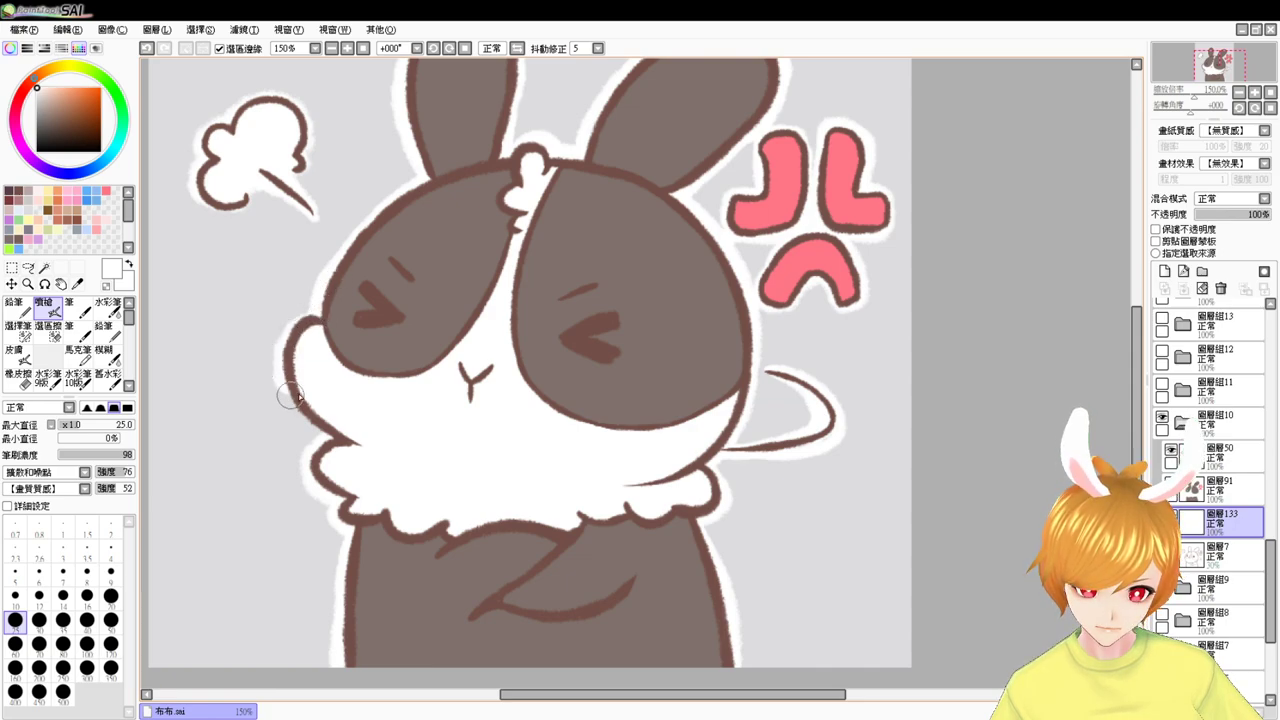
# - Repaint the white border around the protruding cheek down to the chest ruff, replacing the earlier strokes
pyautogui.hotkey('ctrl', 'z')
pyautogui.moveTo(316, 317)
pyautogui.mouseDown()
pyautogui.moveTo(290, 348)
pyautogui.moveTo(308, 411)
pyautogui.mouseUp()
pyautogui.hotkey('ctrl', 'z')
pyautogui.hotkey('ctrl', 'z')
pyautogui.moveTo(288, 343); pyautogui.dragTo(315, 422)
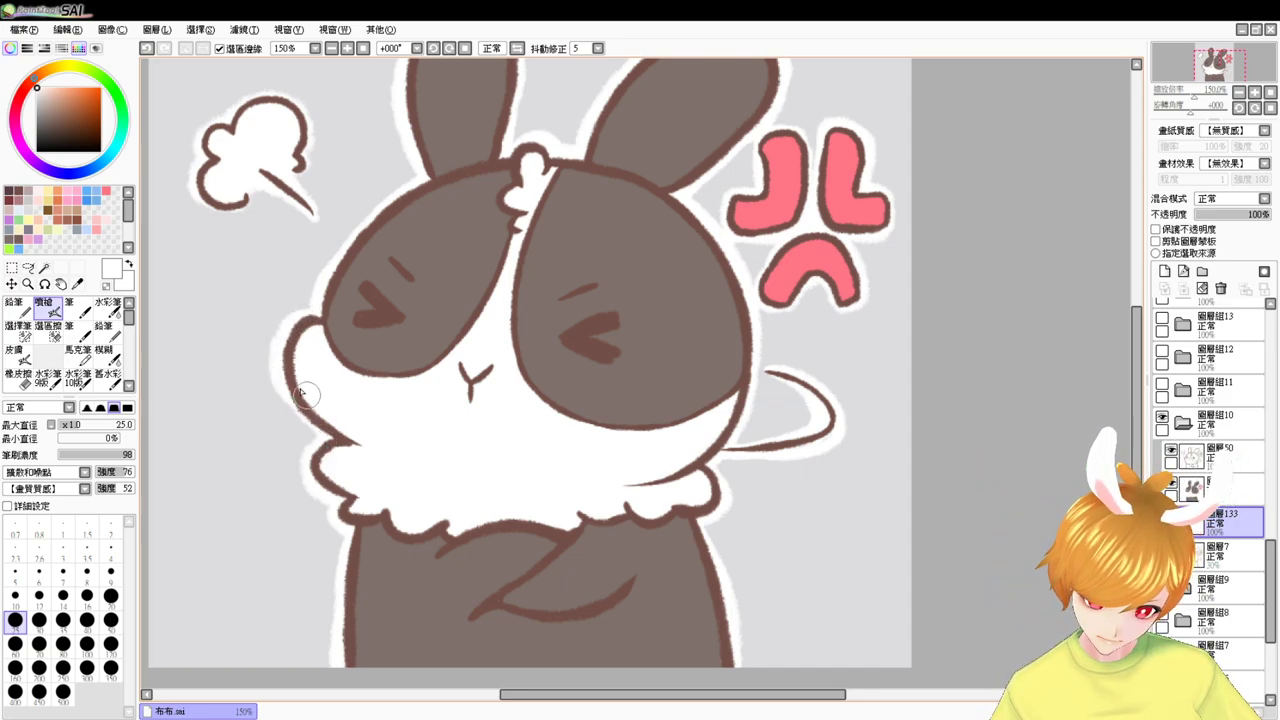
pyautogui.hotkey('ctrl', 'z')
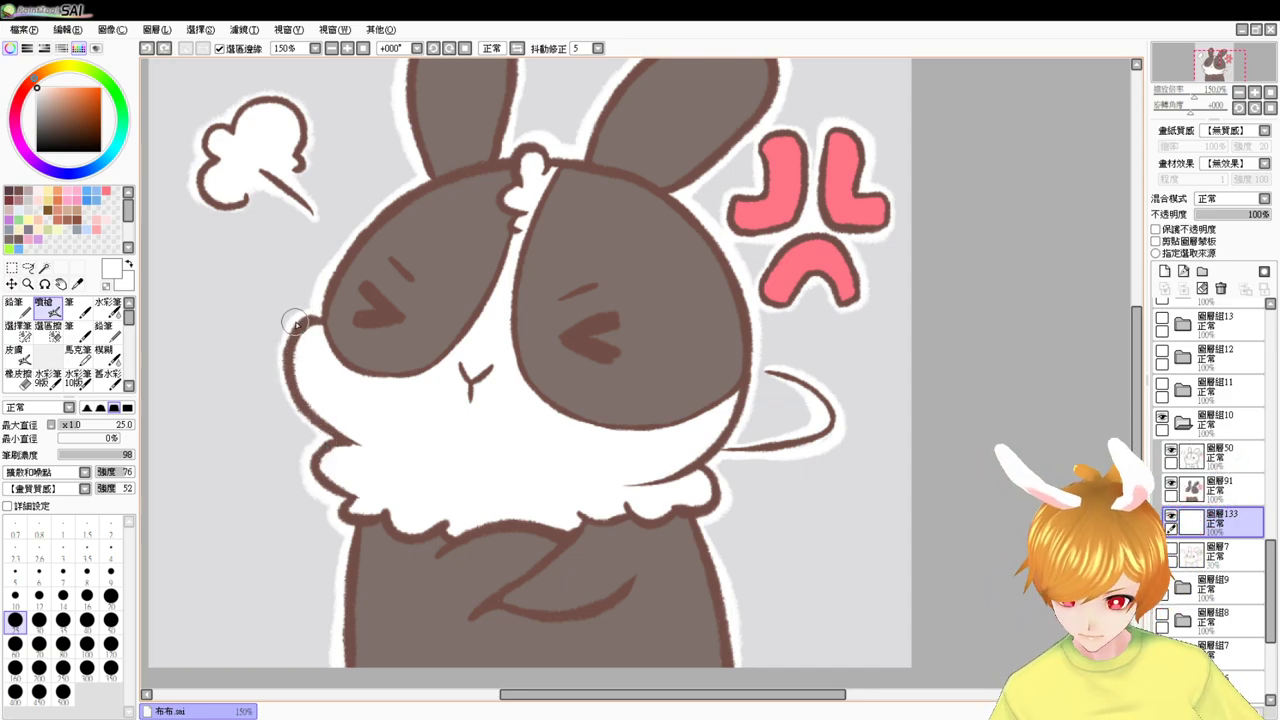
pyautogui.moveTo(284, 363); pyautogui.dragTo(343, 435)
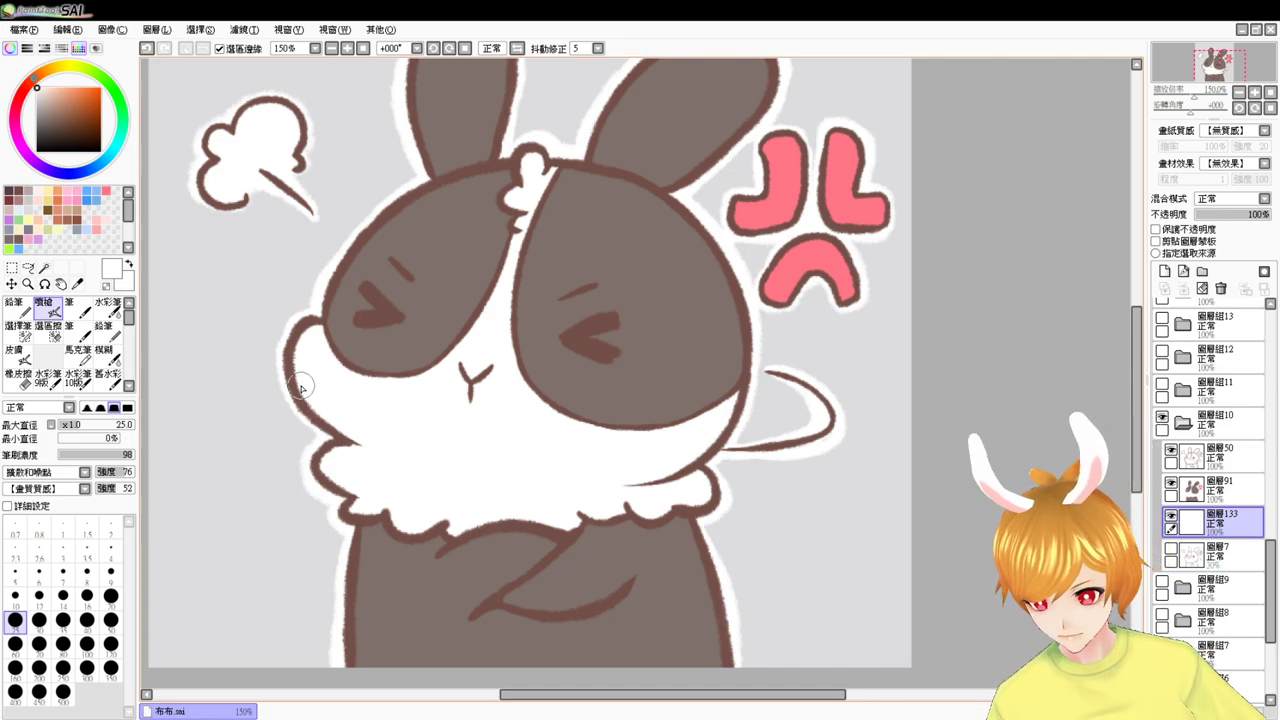
# - Collapse and hide 圖層組10, show and expand 圖層組11, and make its 圖層134 the active layer
pyautogui.click(1188, 424)
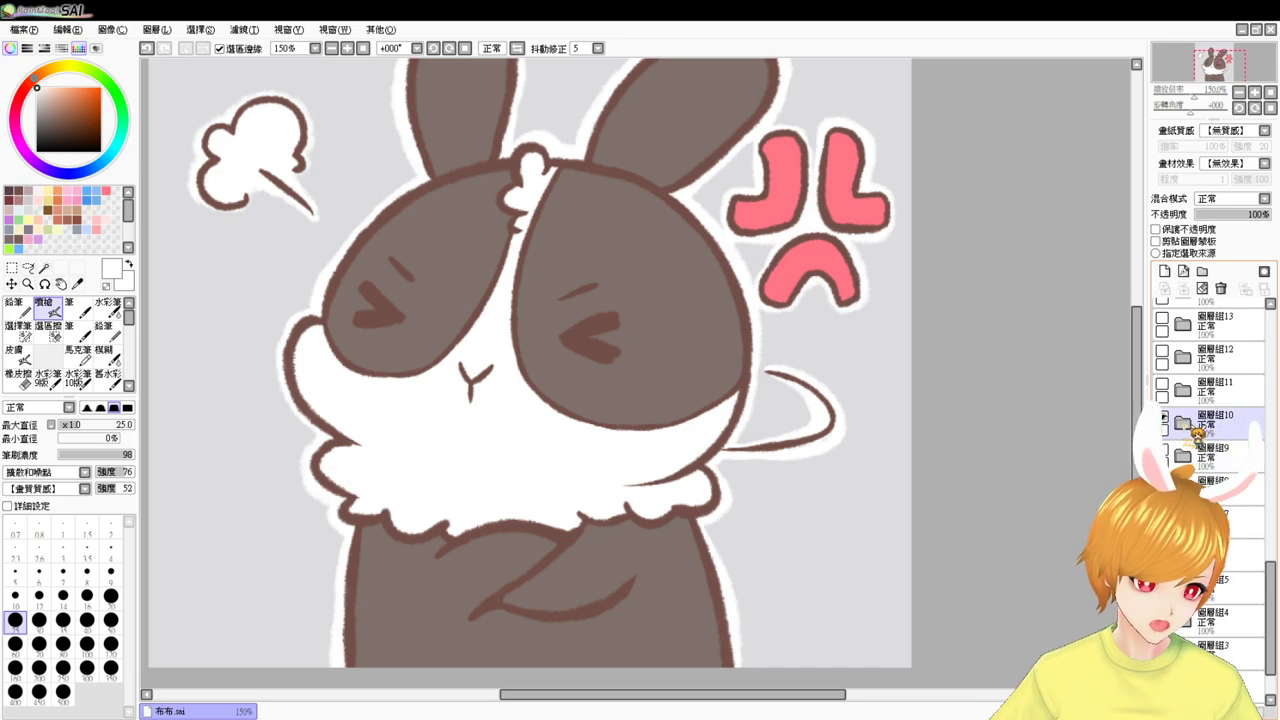
pyautogui.click(1184, 393)
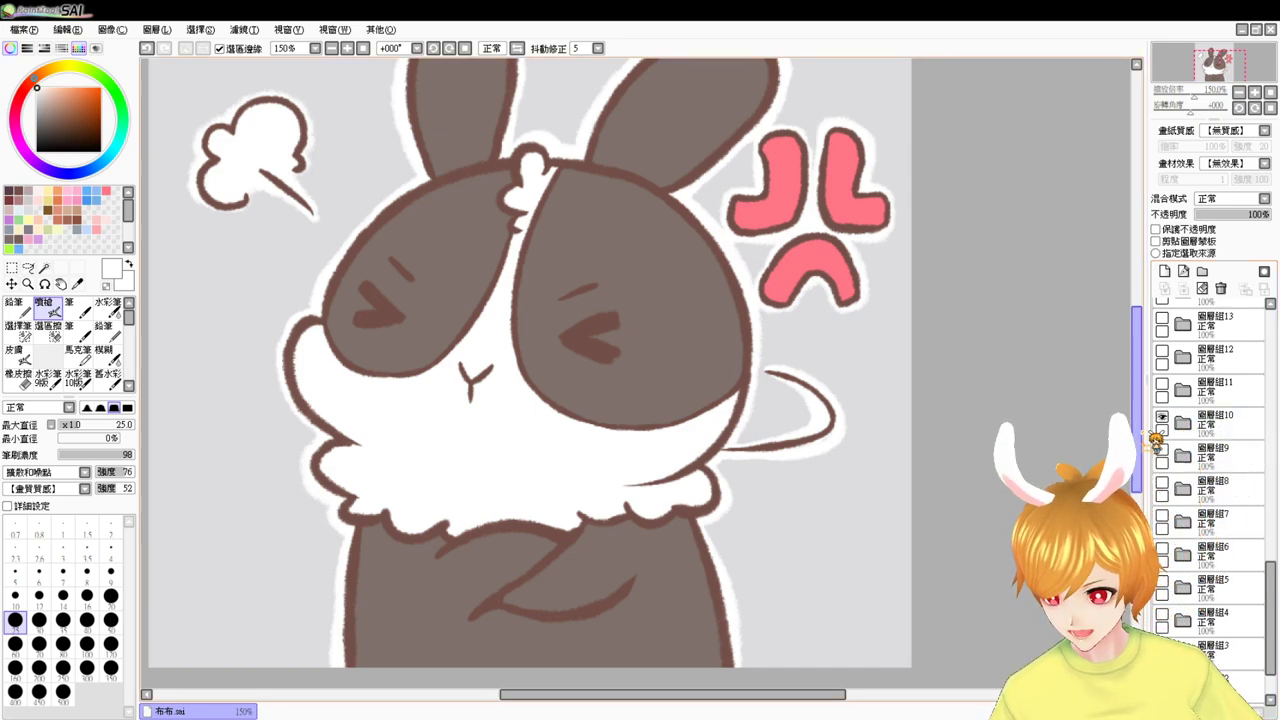
pyautogui.press('Up')
pyautogui.click(1165, 418)
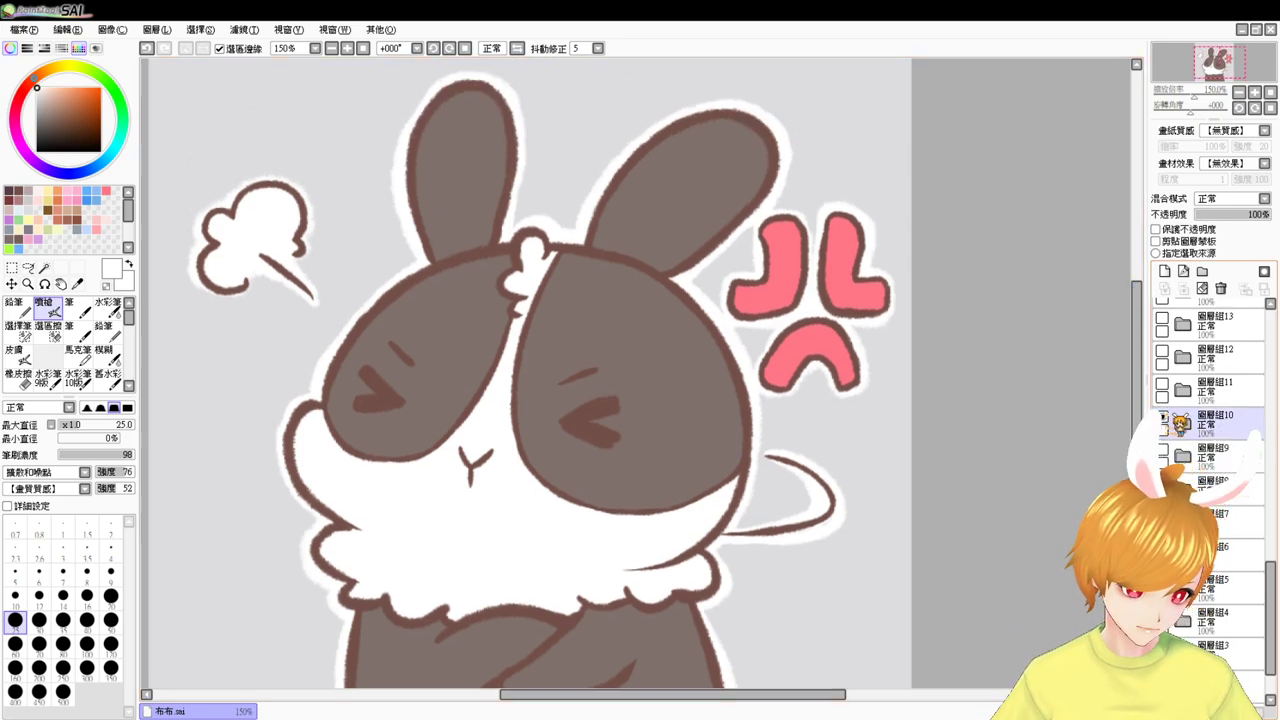
pyautogui.click(1162, 418)
pyautogui.click(1162, 384)
pyautogui.click(1207, 392)
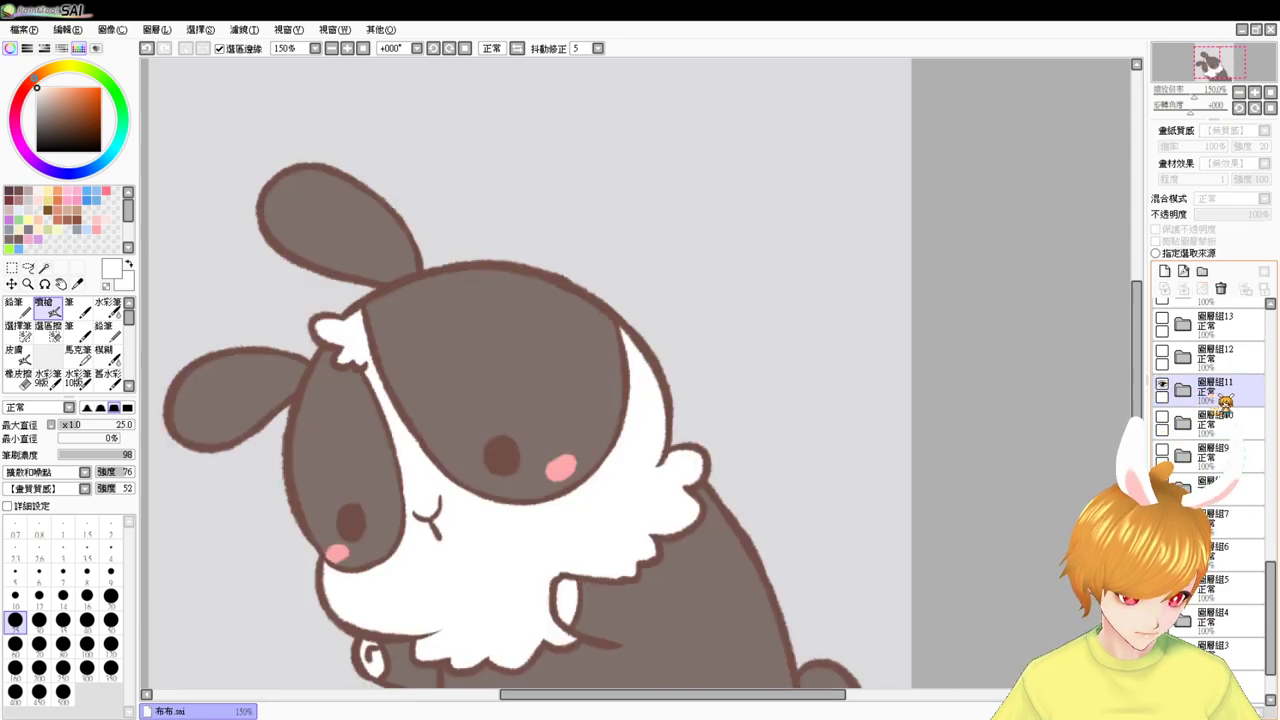
pyautogui.click(1188, 393)
pyautogui.click(1230, 488)
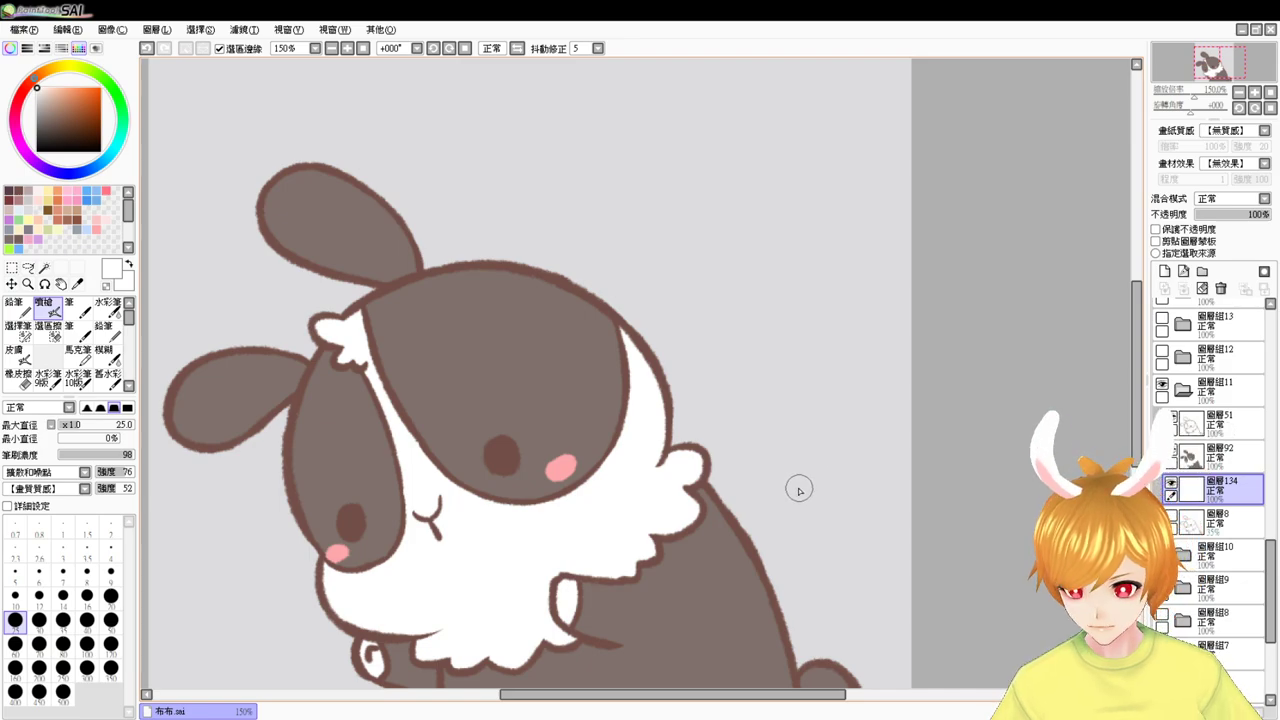
# - Paint the white border along the front edge of the lower body and around the raised paw
pyautogui.moveTo(799, 489); pyautogui.dragTo(837, 386)
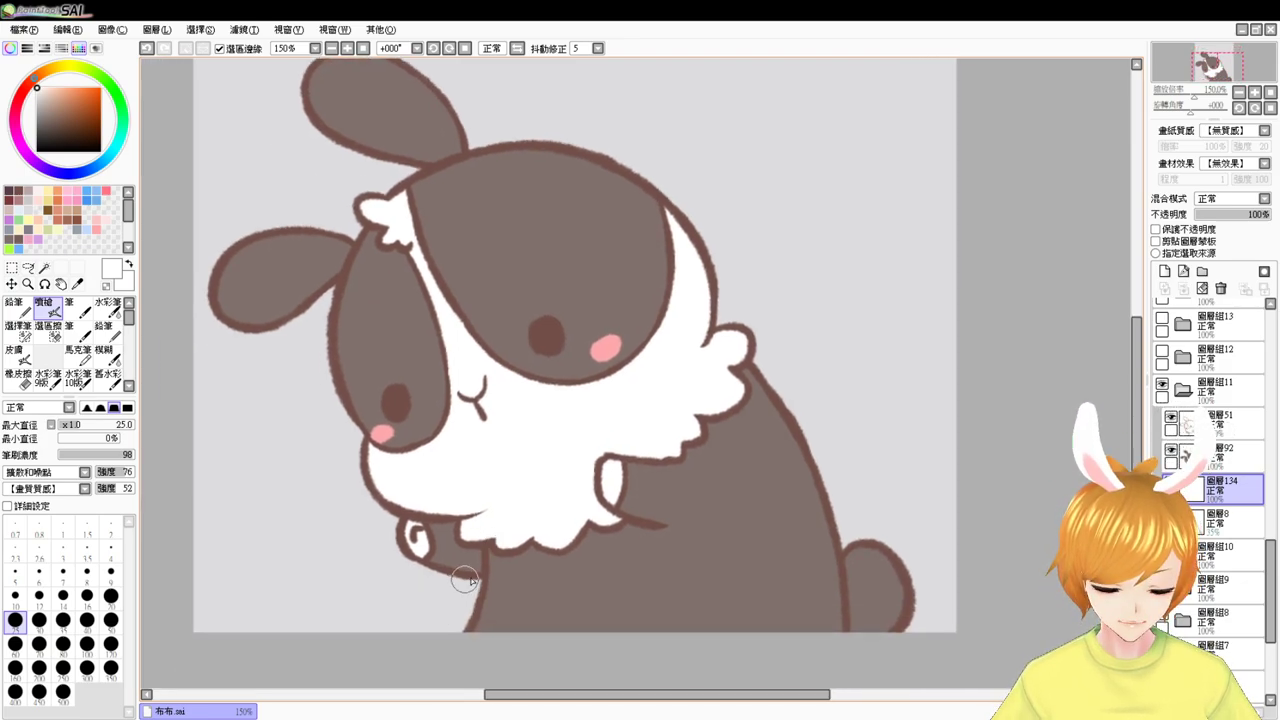
pyautogui.moveTo(481, 571); pyautogui.dragTo(448, 653)
pyautogui.hotkey('ctrl', 'z')
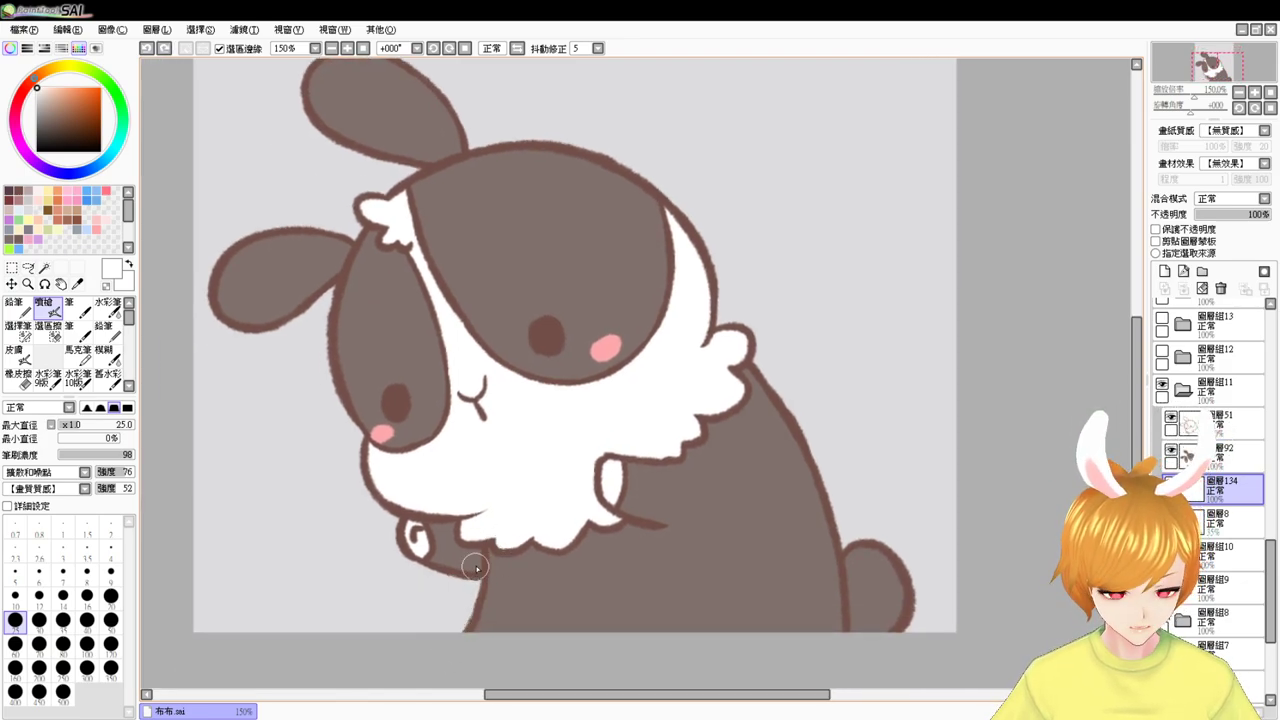
pyautogui.moveTo(476, 568); pyautogui.dragTo(452, 630)
pyautogui.moveTo(390, 522); pyautogui.dragTo(453, 565)
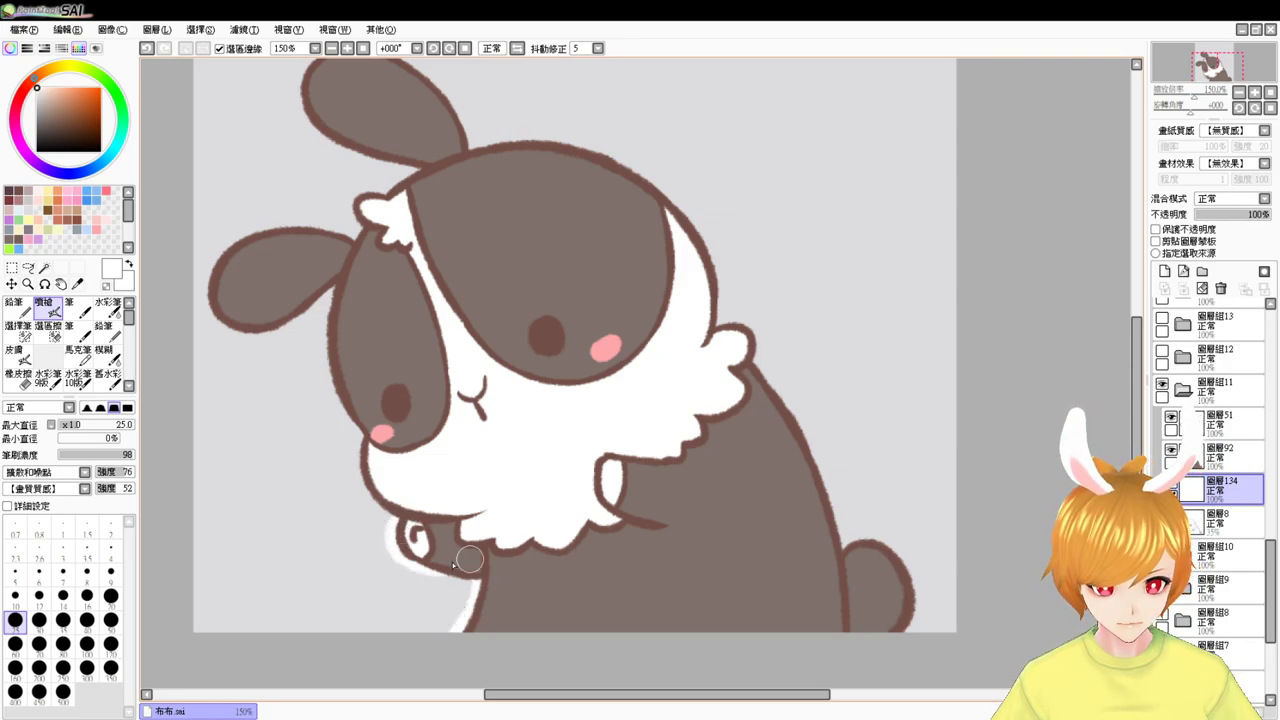
# - Paint the white border along the lower cheek and chin down to the raised paw
pyautogui.moveTo(352, 429); pyautogui.dragTo(415, 525)
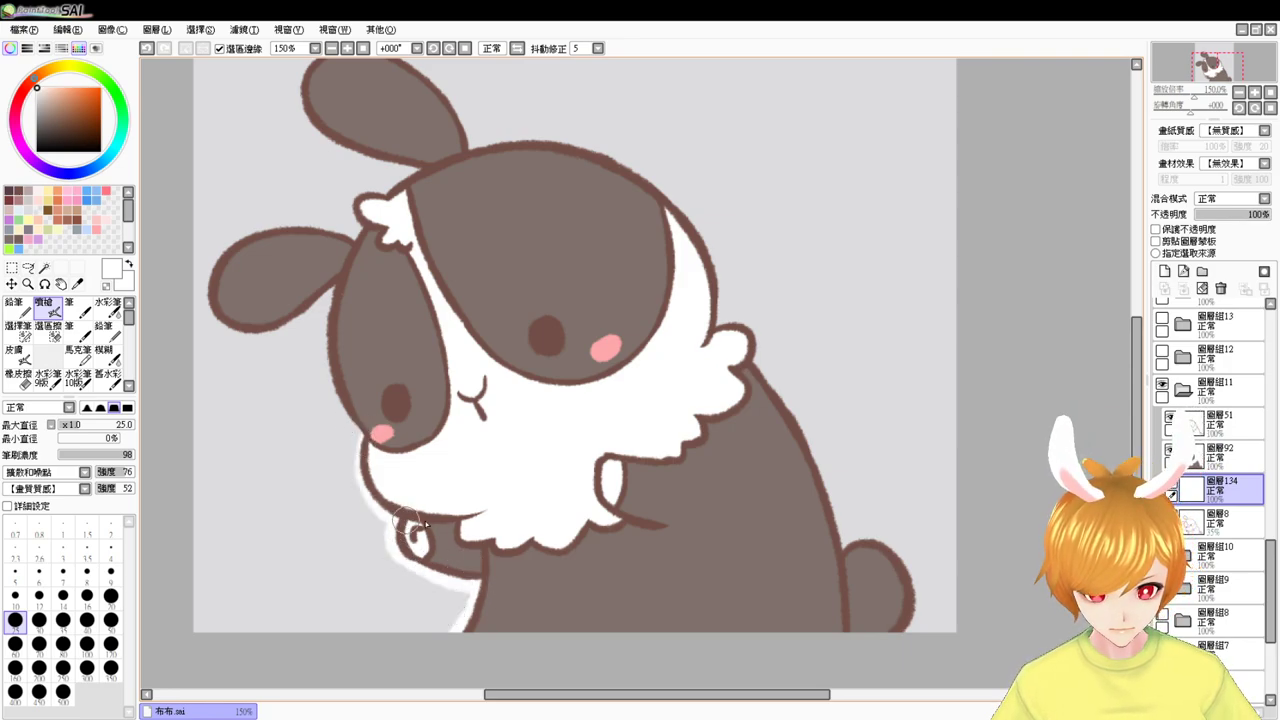
pyautogui.hotkey('ctrl', 'z')
pyautogui.moveTo(357, 438)
pyautogui.mouseDown()
pyautogui.moveTo(357, 495)
pyautogui.moveTo(391, 523)
pyautogui.mouseUp()
pyautogui.hotkey('ctrl', 'z')
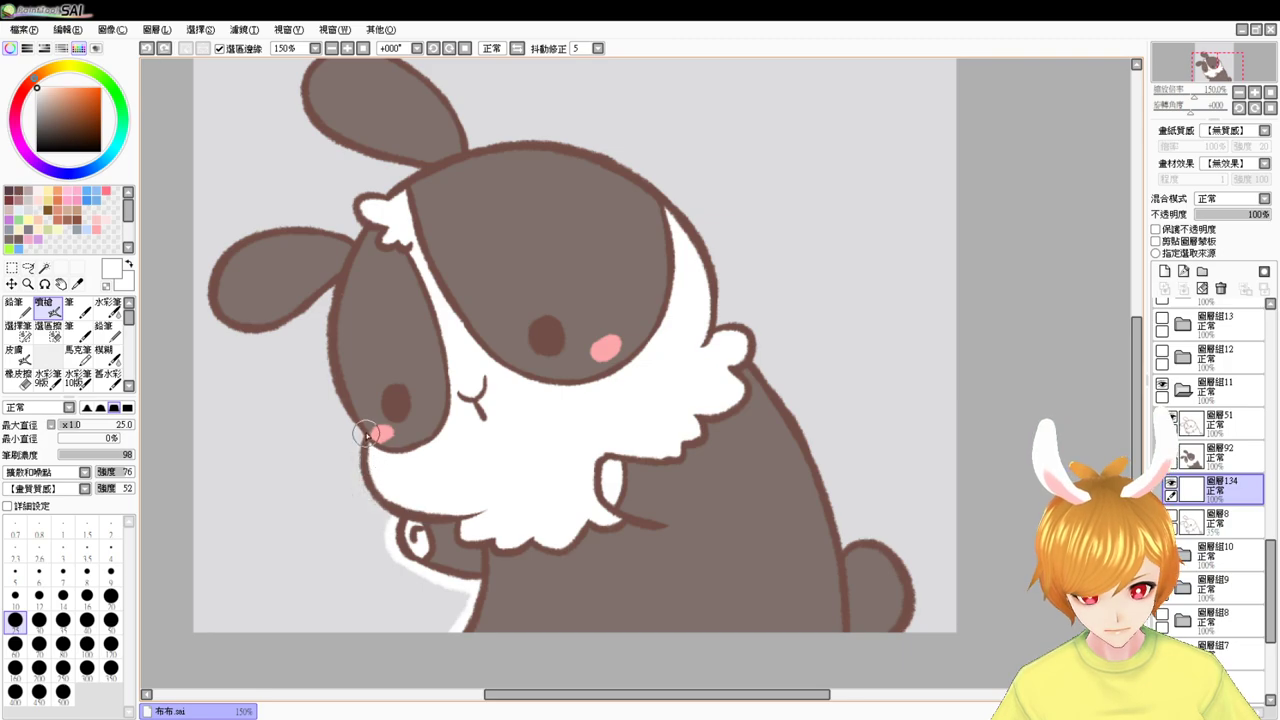
pyautogui.moveTo(365, 435); pyautogui.dragTo(400, 522)
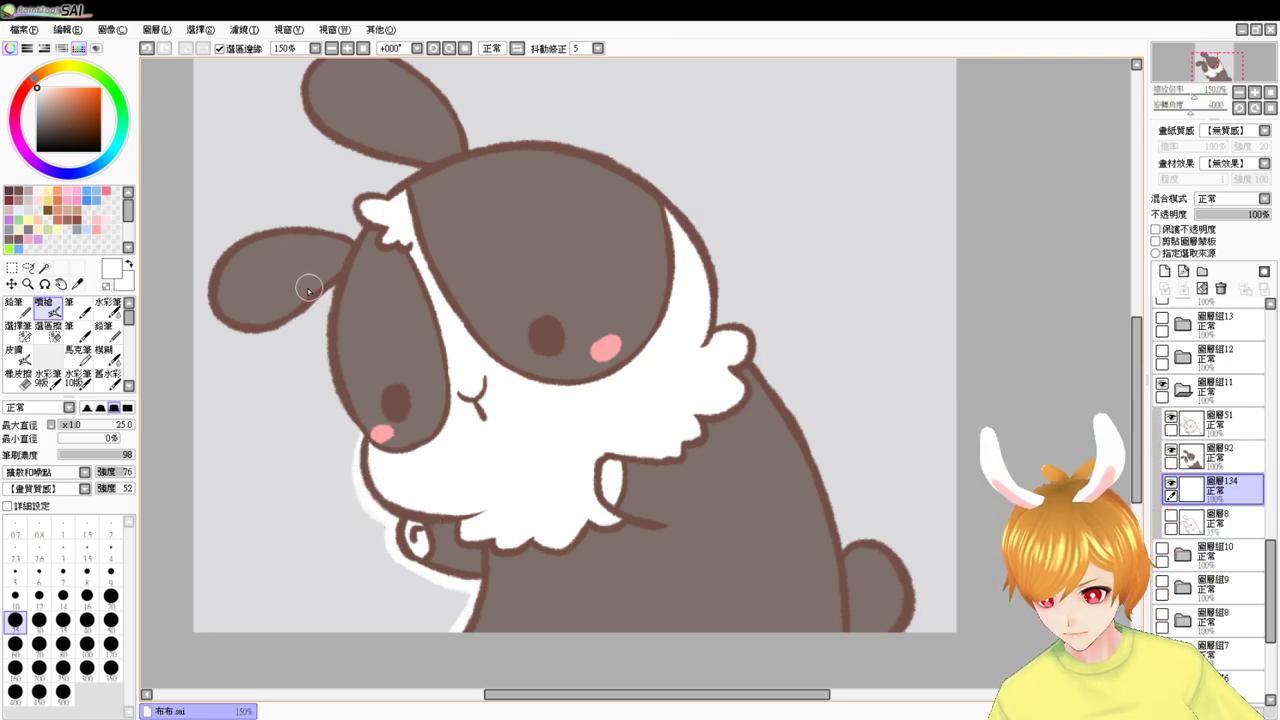
# - Paint the white border down the side of the face from the base of the lower ear to the cheek
pyautogui.moveTo(341, 277)
pyautogui.mouseDown()
pyautogui.moveTo(329, 356)
pyautogui.moveTo(398, 418)
pyautogui.moveTo(368, 441)
pyautogui.mouseUp()
pyautogui.hotkey('ctrl', 'z')
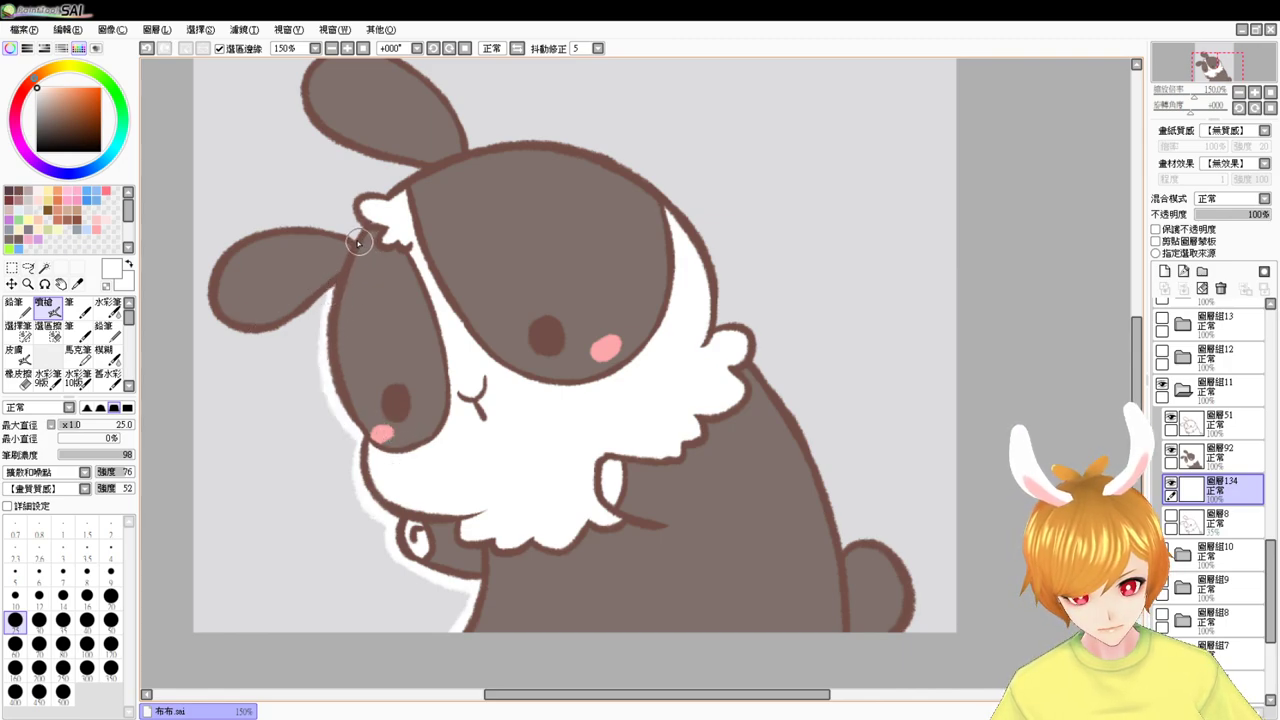
pyautogui.hotkey('ctrl', 'z')
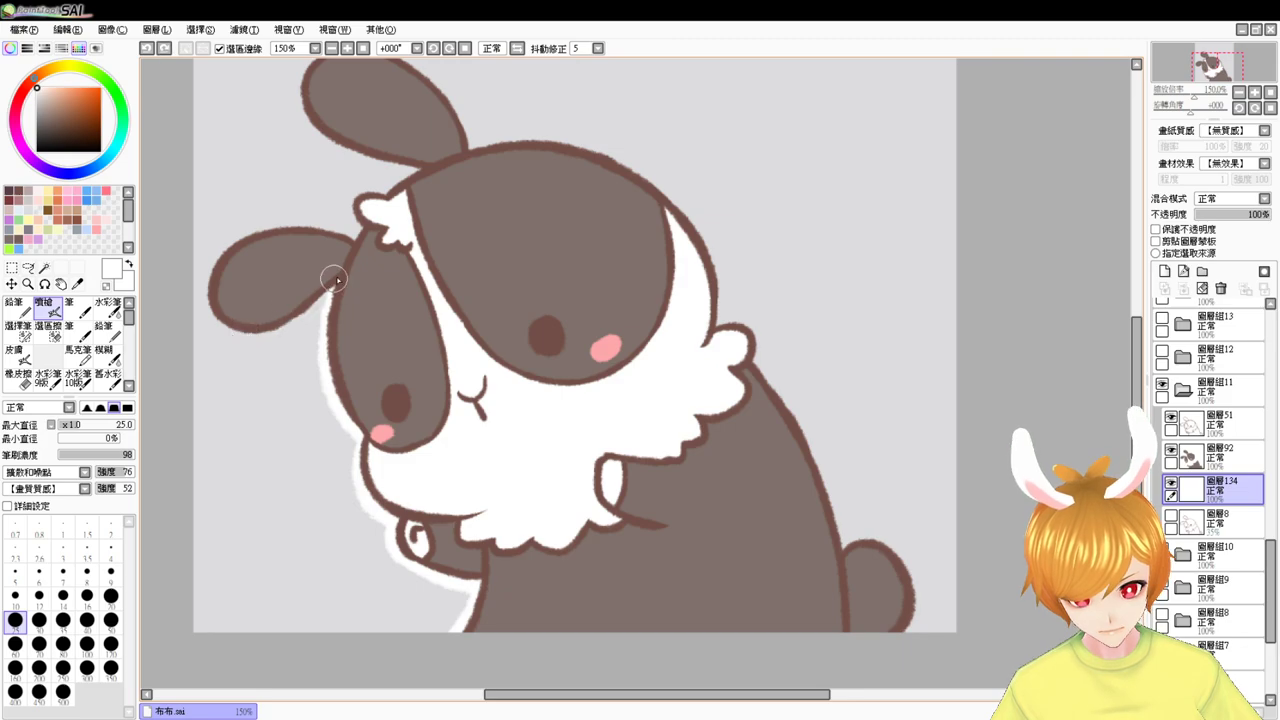
# - Paint the white border around the lower ear and on around the forehead tuft to the base of the upper ear
pyautogui.moveTo(332, 290)
pyautogui.mouseDown()
pyautogui.moveTo(222, 322)
pyautogui.moveTo(245, 299)
pyautogui.moveTo(226, 273)
pyautogui.moveTo(313, 304)
pyautogui.mouseUp()
pyautogui.hotkey('ctrl', 'z')
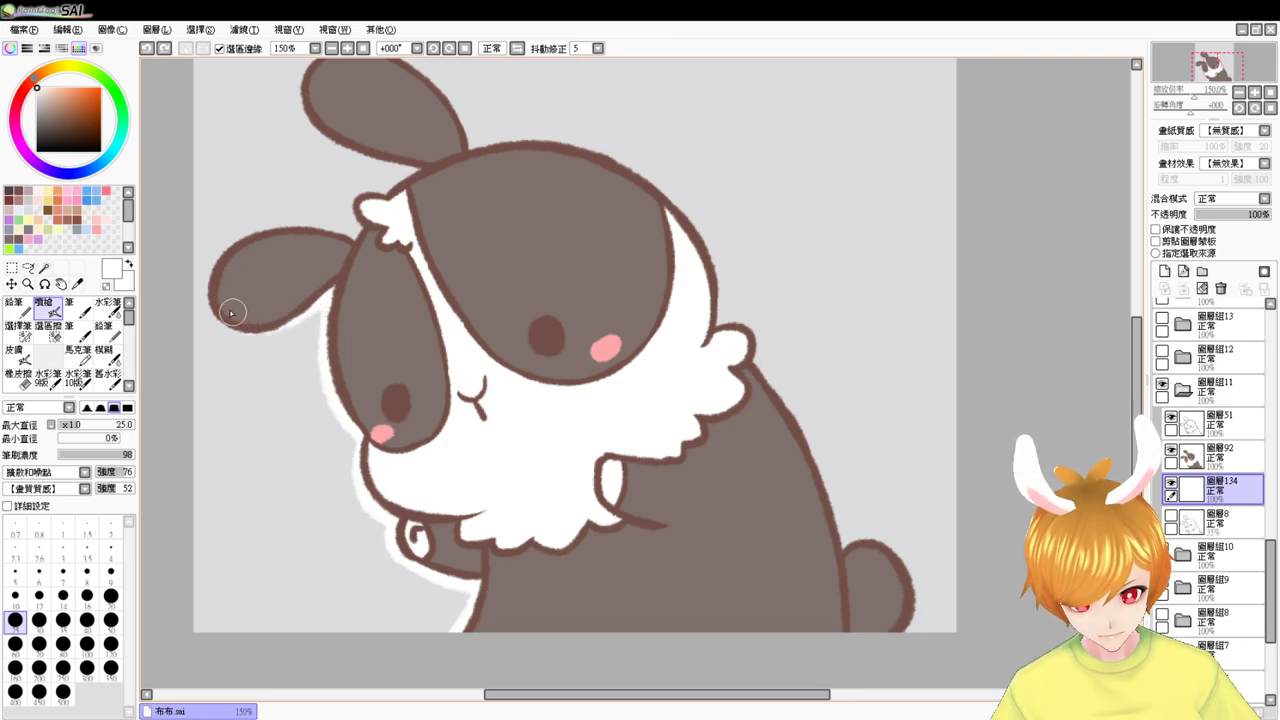
pyautogui.moveTo(220, 316); pyautogui.dragTo(319, 301)
pyautogui.moveTo(215, 321); pyautogui.dragTo(243, 242)
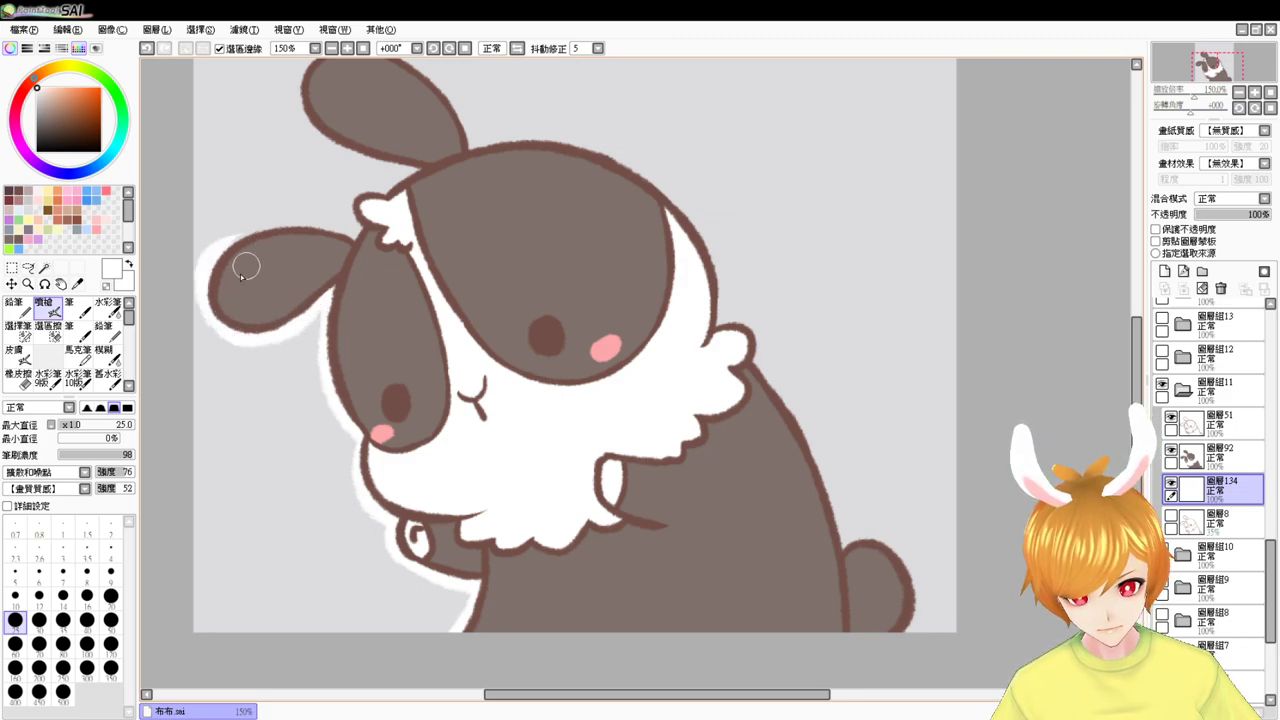
pyautogui.hotkey('ctrl', 'z')
pyautogui.moveTo(221, 321); pyautogui.dragTo(212, 259)
pyautogui.hotkey('ctrl', 'y')
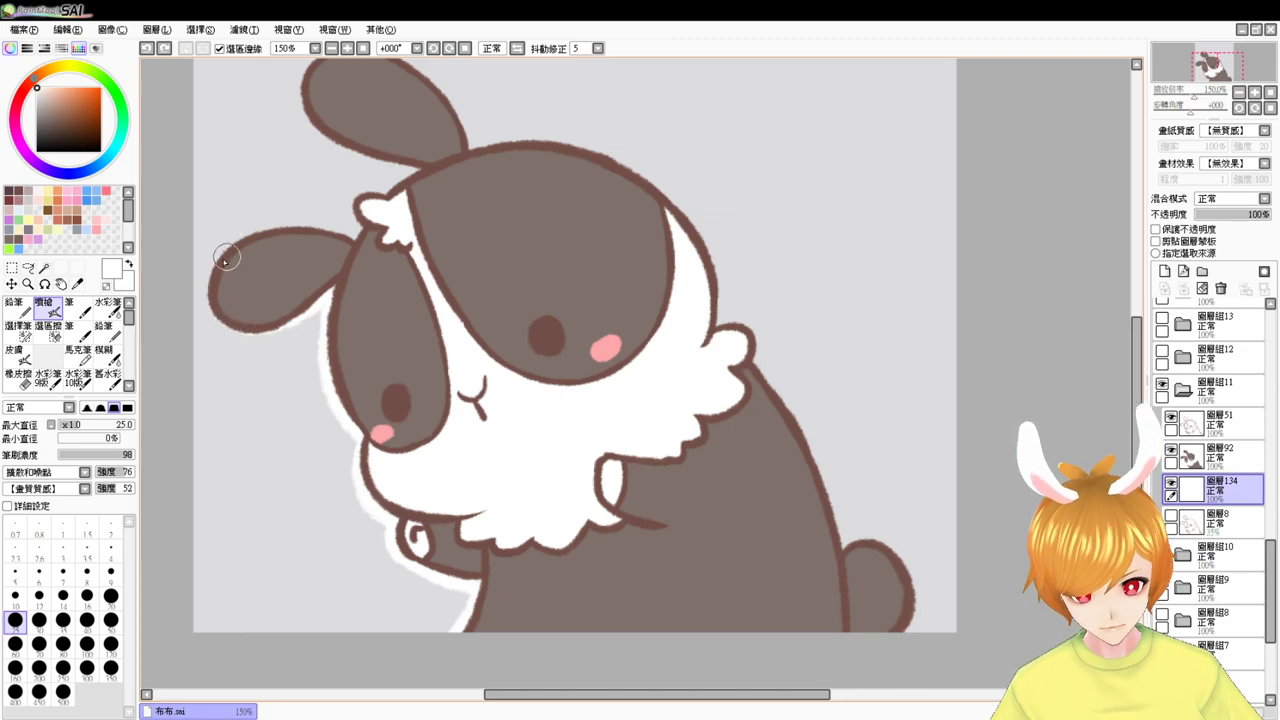
pyautogui.hotkey('ctrl', 'y')
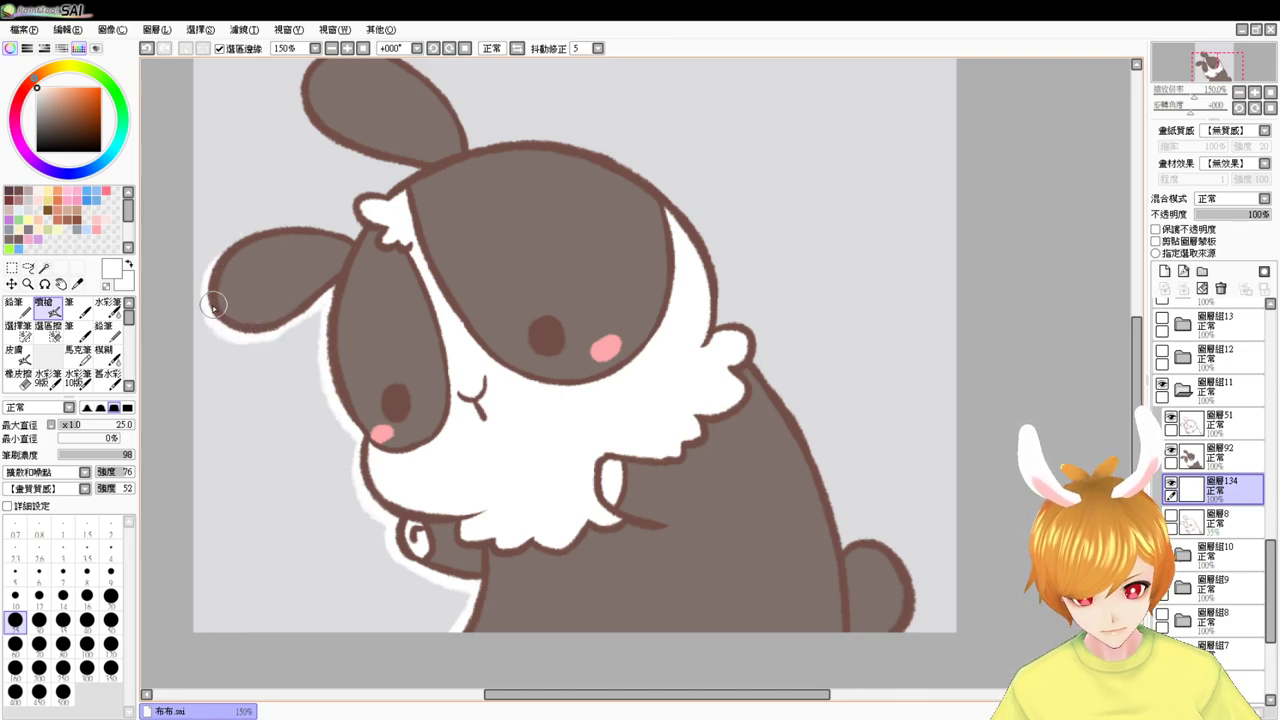
pyautogui.moveTo(214, 263)
pyautogui.mouseDown()
pyautogui.moveTo(338, 227)
pyautogui.moveTo(371, 243)
pyautogui.moveTo(347, 240)
pyautogui.moveTo(370, 235)
pyautogui.moveTo(343, 206)
pyautogui.moveTo(424, 200)
pyautogui.moveTo(358, 223)
pyautogui.moveTo(355, 196)
pyautogui.moveTo(388, 196)
pyautogui.mouseUp()
pyautogui.hotkey('ctrl', 'z')
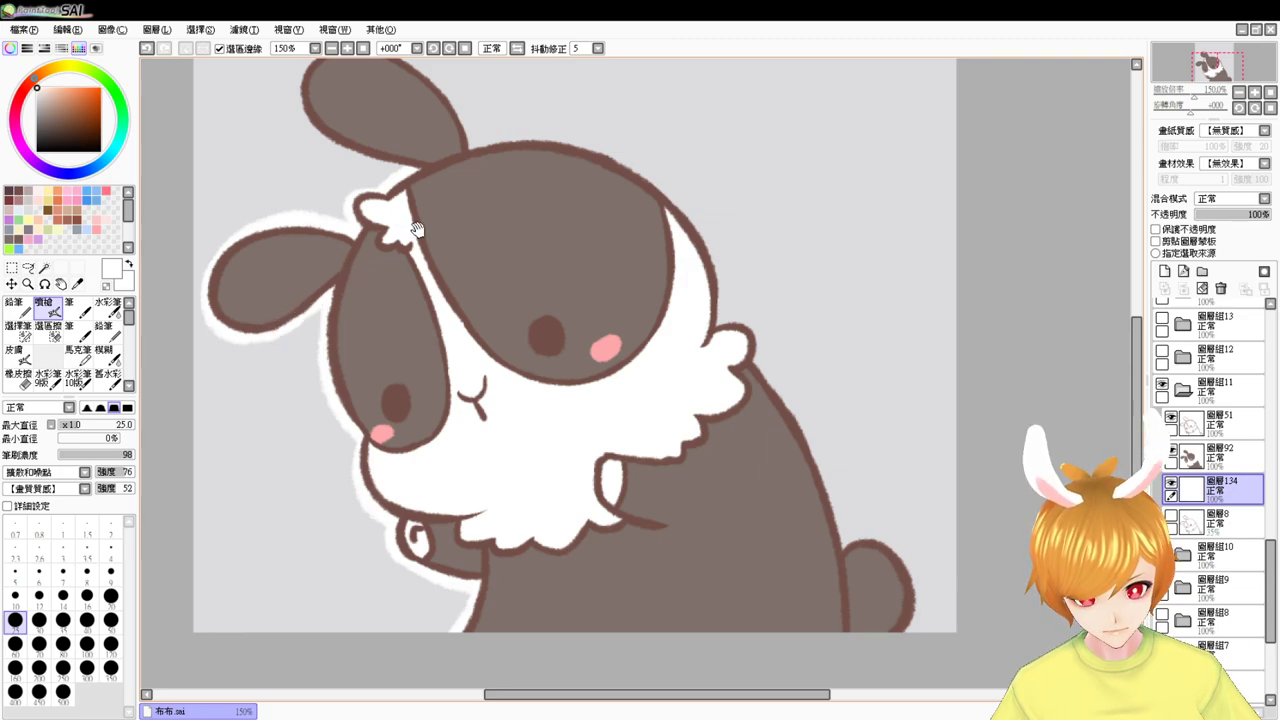
pyautogui.moveTo(416, 229); pyautogui.dragTo(354, 305)
pyautogui.moveTo(357, 246)
pyautogui.mouseDown()
pyautogui.moveTo(302, 246)
pyautogui.moveTo(240, 148)
pyautogui.mouseUp()
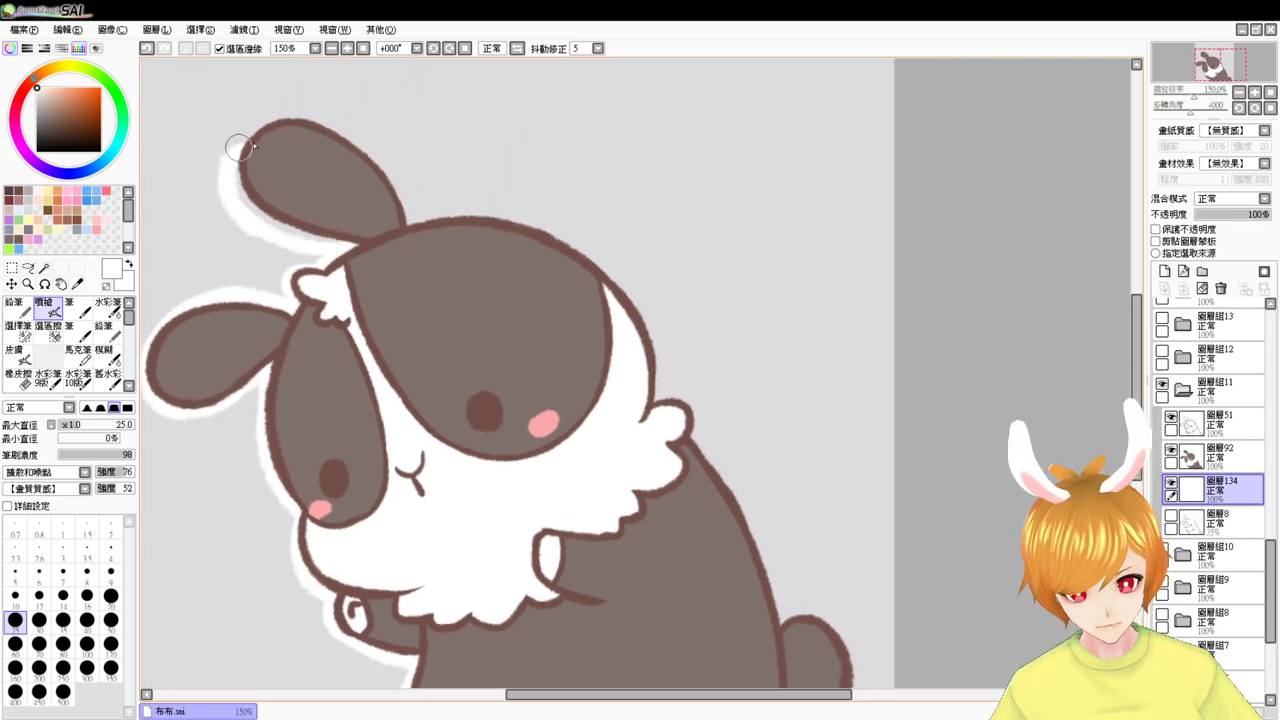
pyautogui.hotkey('ctrl', 'z')
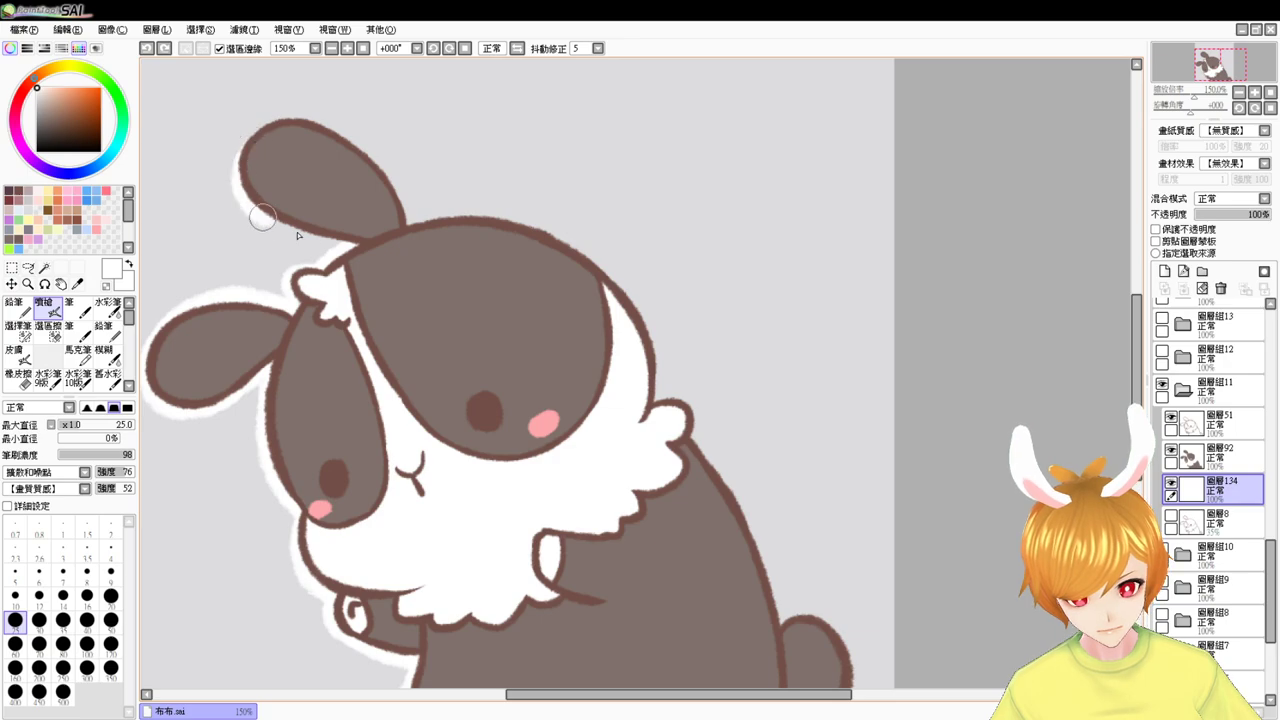
pyautogui.moveTo(262, 217); pyautogui.dragTo(375, 233)
pyautogui.moveTo(240, 152); pyautogui.dragTo(305, 127)
pyautogui.hotkey('ctrl', 'z')
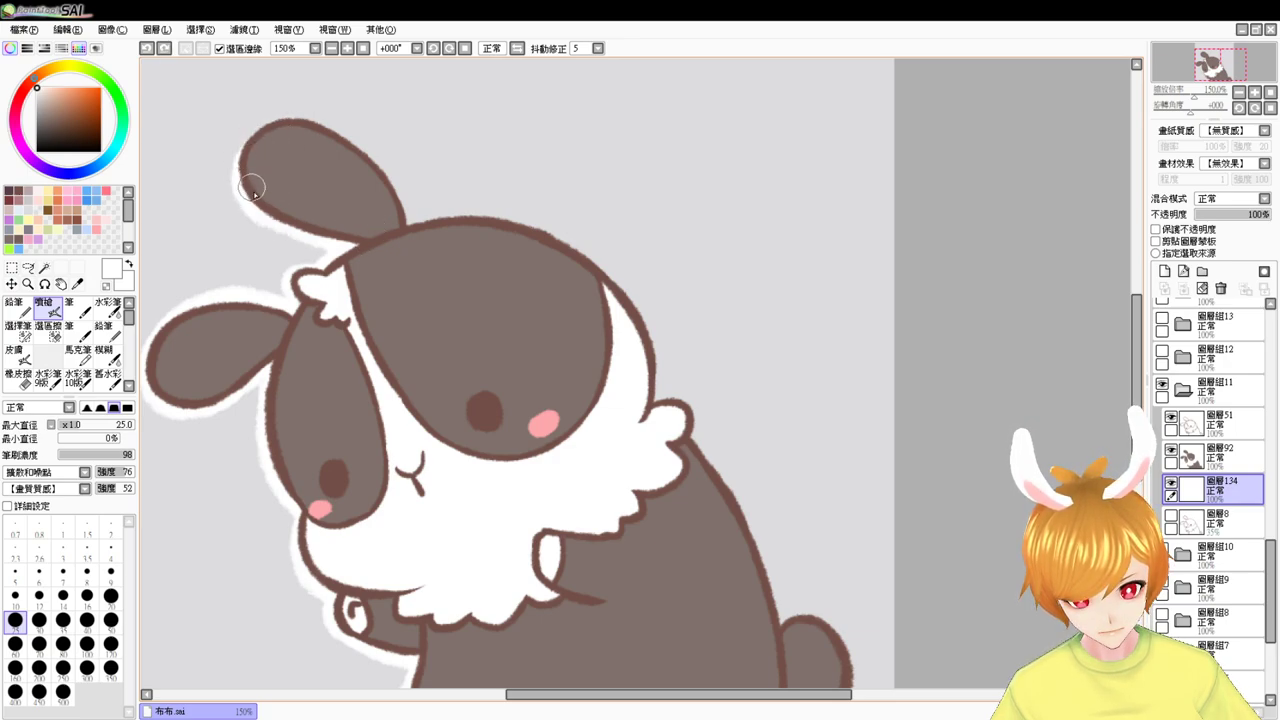
pyautogui.moveTo(241, 161)
pyautogui.mouseDown()
pyautogui.moveTo(274, 118)
pyautogui.moveTo(253, 125)
pyautogui.moveTo(266, 214)
pyautogui.moveTo(306, 227)
pyautogui.mouseUp()
pyautogui.hotkey('ctrl', 'z')
pyautogui.hotkey('ctrl', 'z')
pyautogui.hotkey('ctrl', 'z')
pyautogui.hotkey('ctrl', 'z')
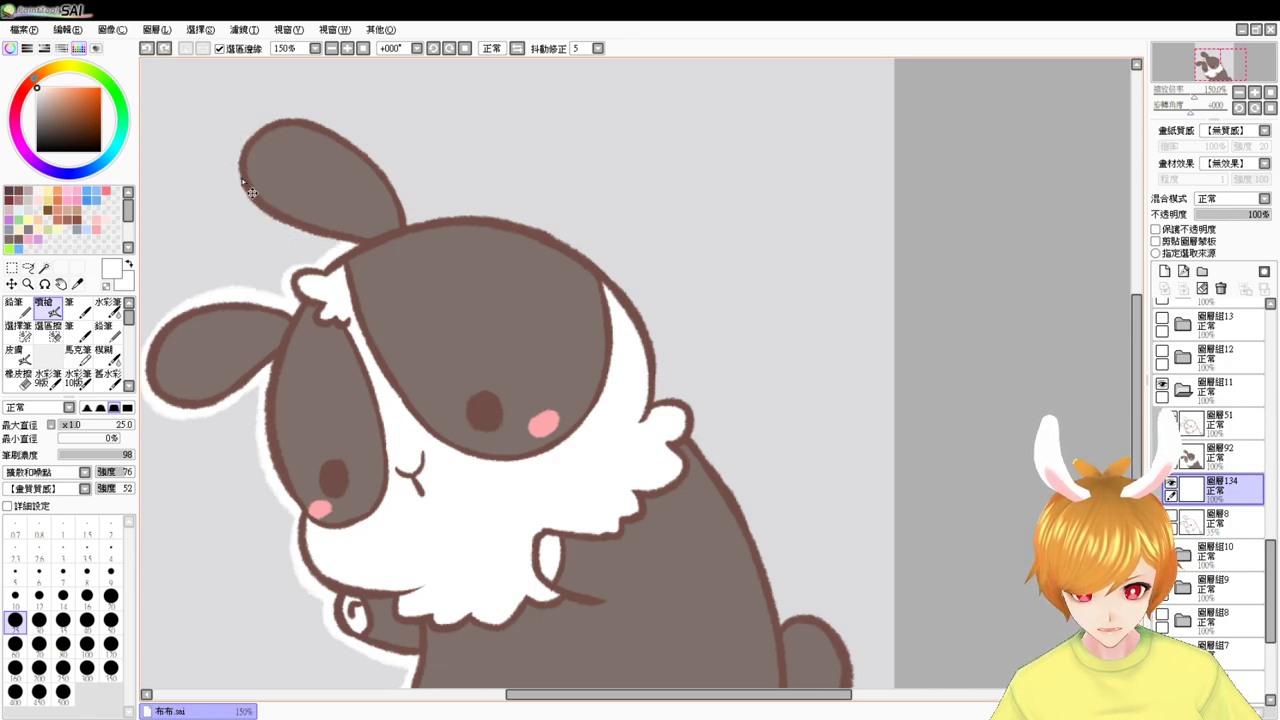
# - Paint the white border along the underside of the upper ear
pyautogui.moveTo(240, 171); pyautogui.dragTo(340, 238)
pyautogui.hotkey('ctrl', 'z')
pyautogui.moveTo(242, 174); pyautogui.dragTo(345, 230)
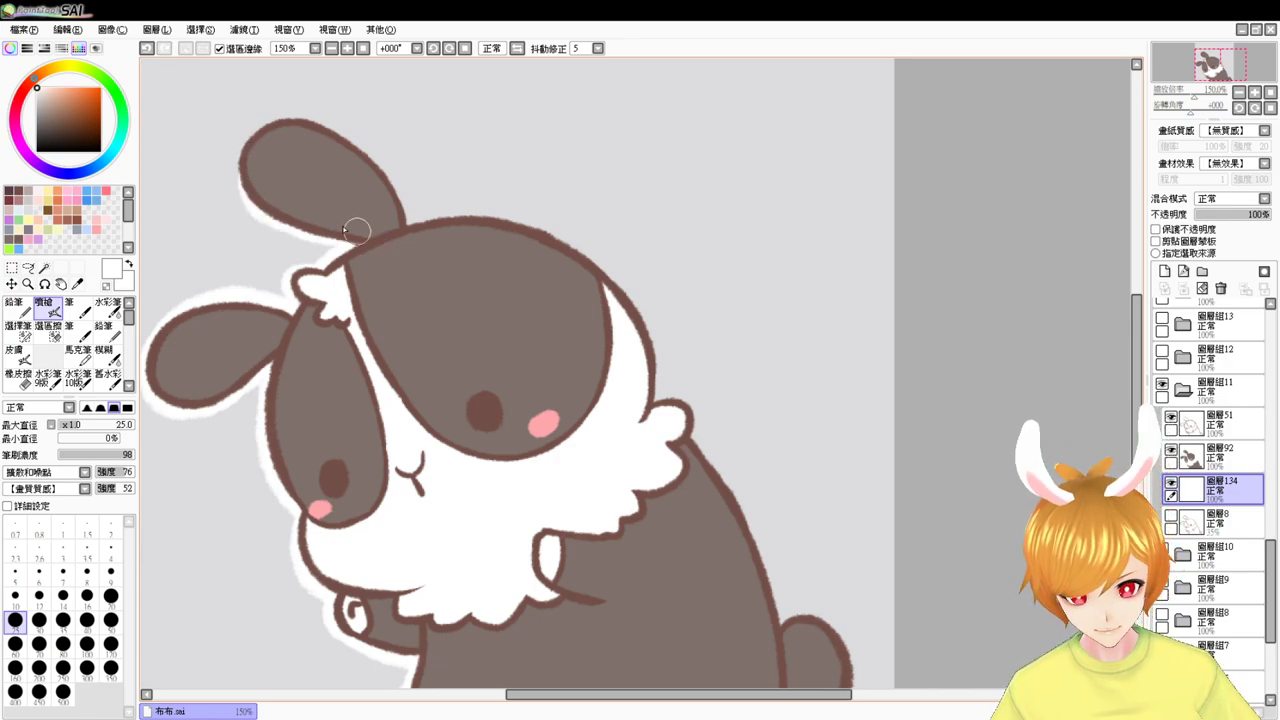
# - Paint the white border up the outer side of the upper ear's rounded tip
pyautogui.moveTo(246, 192); pyautogui.dragTo(235, 140)
pyautogui.hotkey('ctrl', 'z')
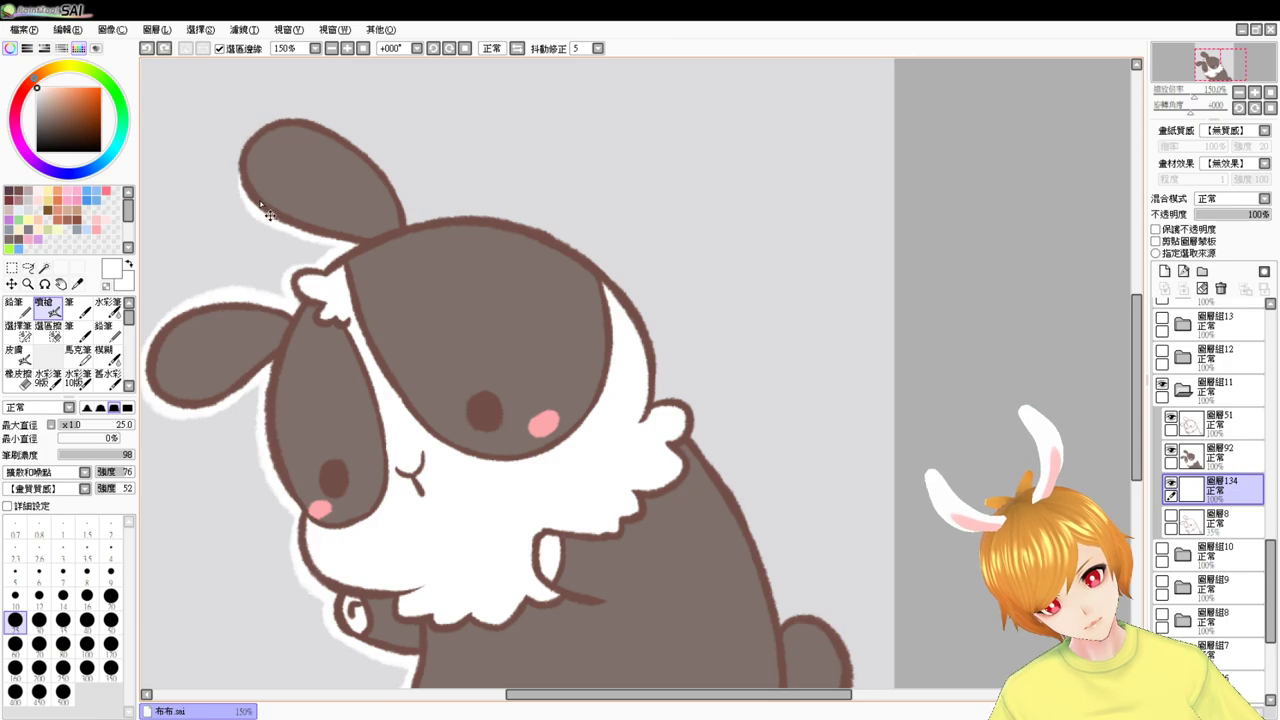
pyautogui.moveTo(246, 186)
pyautogui.mouseDown()
pyautogui.moveTo(243, 136)
pyautogui.moveTo(262, 120)
pyautogui.mouseUp()
pyautogui.hotkey('ctrl', 'z')
pyautogui.moveTo(250, 194)
pyautogui.mouseDown()
pyautogui.moveTo(238, 143)
pyautogui.moveTo(292, 129)
pyautogui.moveTo(255, 158)
pyautogui.moveTo(241, 146)
pyautogui.moveTo(340, 126)
pyautogui.mouseUp()
pyautogui.hotkey('ctrl', 'z')
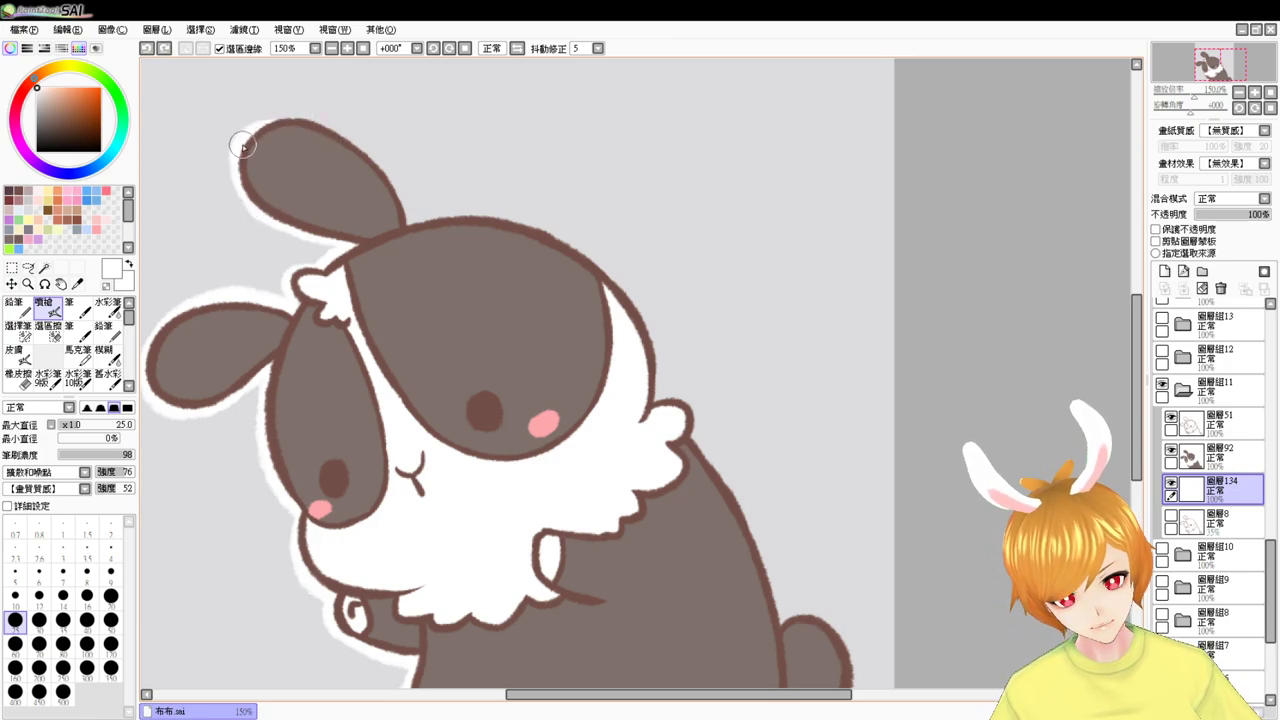
# - Paint the white border over the upper ear's tip and along its top edge down to the head
pyautogui.moveTo(242, 146); pyautogui.dragTo(336, 118)
pyautogui.hotkey('ctrl', 'z')
pyautogui.moveTo(246, 140)
pyautogui.mouseDown()
pyautogui.moveTo(276, 118)
pyautogui.moveTo(359, 147)
pyautogui.moveTo(311, 120)
pyautogui.moveTo(391, 191)
pyautogui.mouseUp()
pyautogui.hotkey('ctrl', 'z')
pyautogui.moveTo(300, 123); pyautogui.dragTo(394, 206)
pyautogui.hotkey('ctrl', 'z')
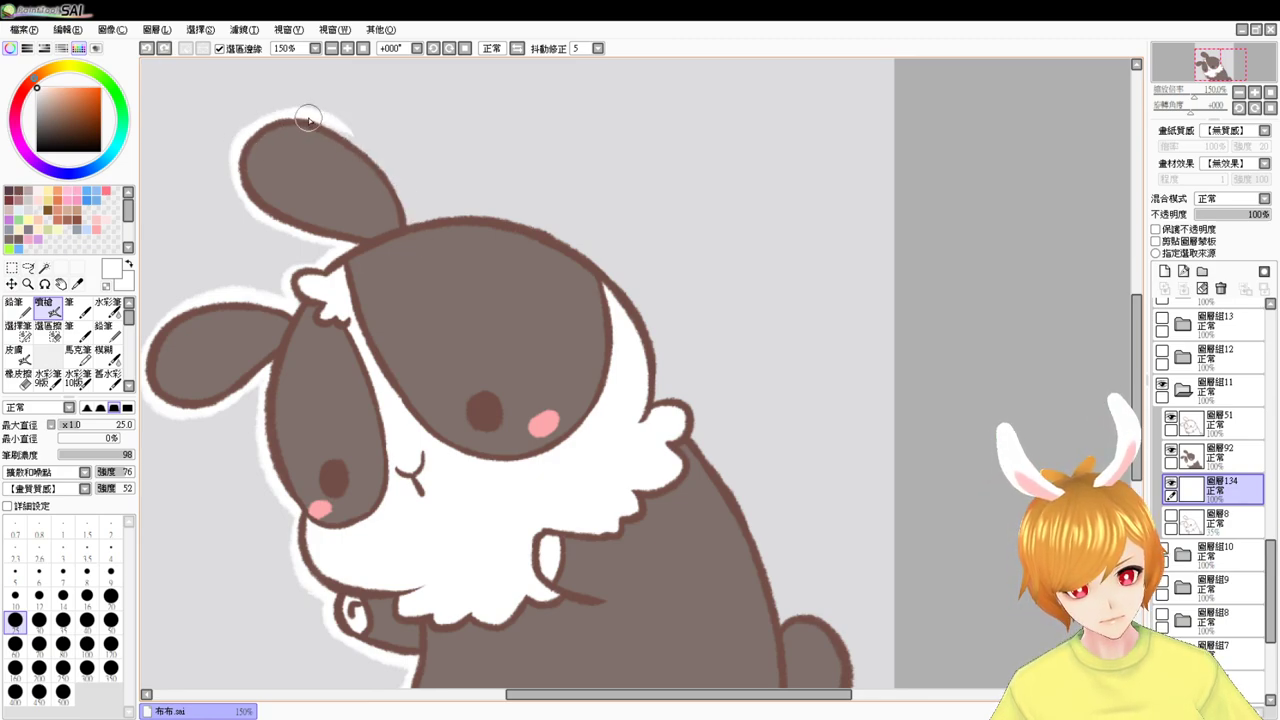
pyautogui.moveTo(308, 119); pyautogui.dragTo(400, 222)
pyautogui.hotkey('ctrl', 'z')
pyautogui.moveTo(309, 114); pyautogui.dragTo(405, 232)
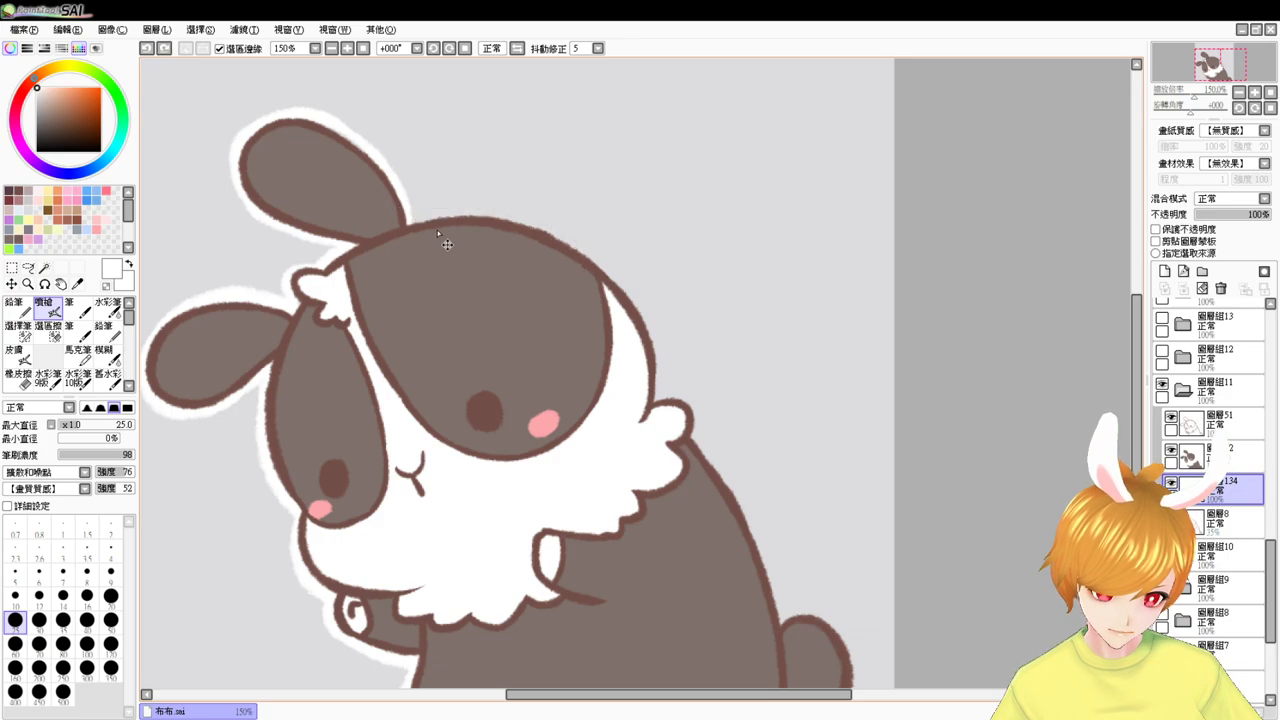
# - Paint the white border along the top of the head from the base of the upper ear toward the back
pyautogui.moveTo(408, 214); pyautogui.dragTo(581, 269)
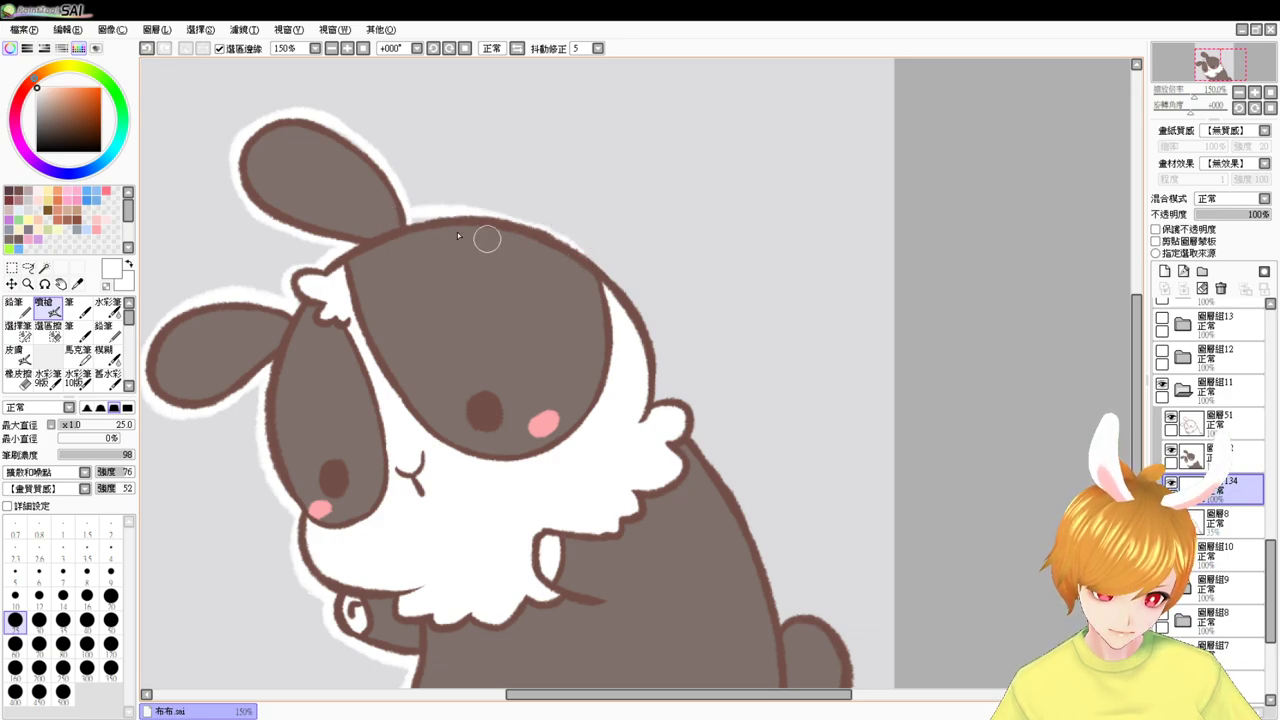
pyautogui.moveTo(395, 228); pyautogui.dragTo(606, 300)
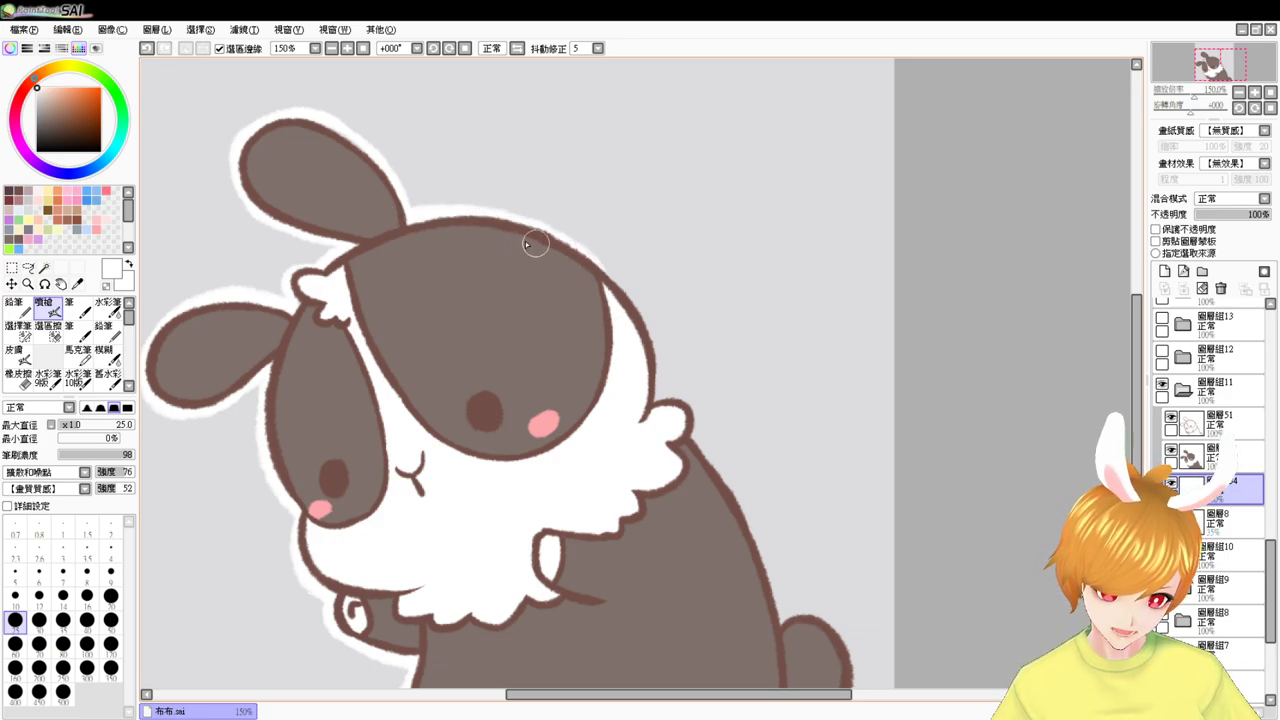
pyautogui.hotkey('ctrl', 'z')
pyautogui.moveTo(556, 243)
pyautogui.mouseDown()
pyautogui.moveTo(524, 232)
pyautogui.moveTo(609, 270)
pyautogui.moveTo(643, 343)
pyautogui.mouseUp()
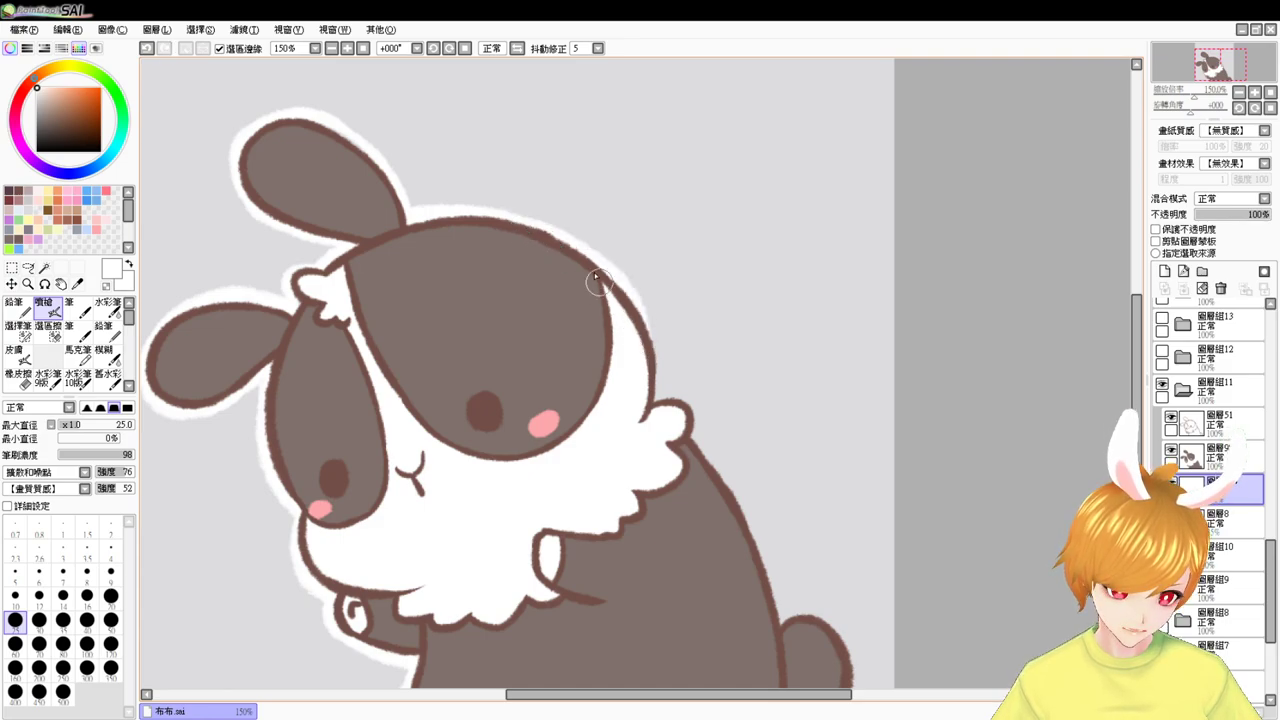
# - Paint the white border down the back of the head and around the cheek fur
pyautogui.moveTo(588, 258); pyautogui.dragTo(637, 415)
pyautogui.hotkey('ctrl', 'z')
pyautogui.moveTo(609, 279); pyautogui.dragTo(641, 405)
pyautogui.hotkey('ctrl', 'z')
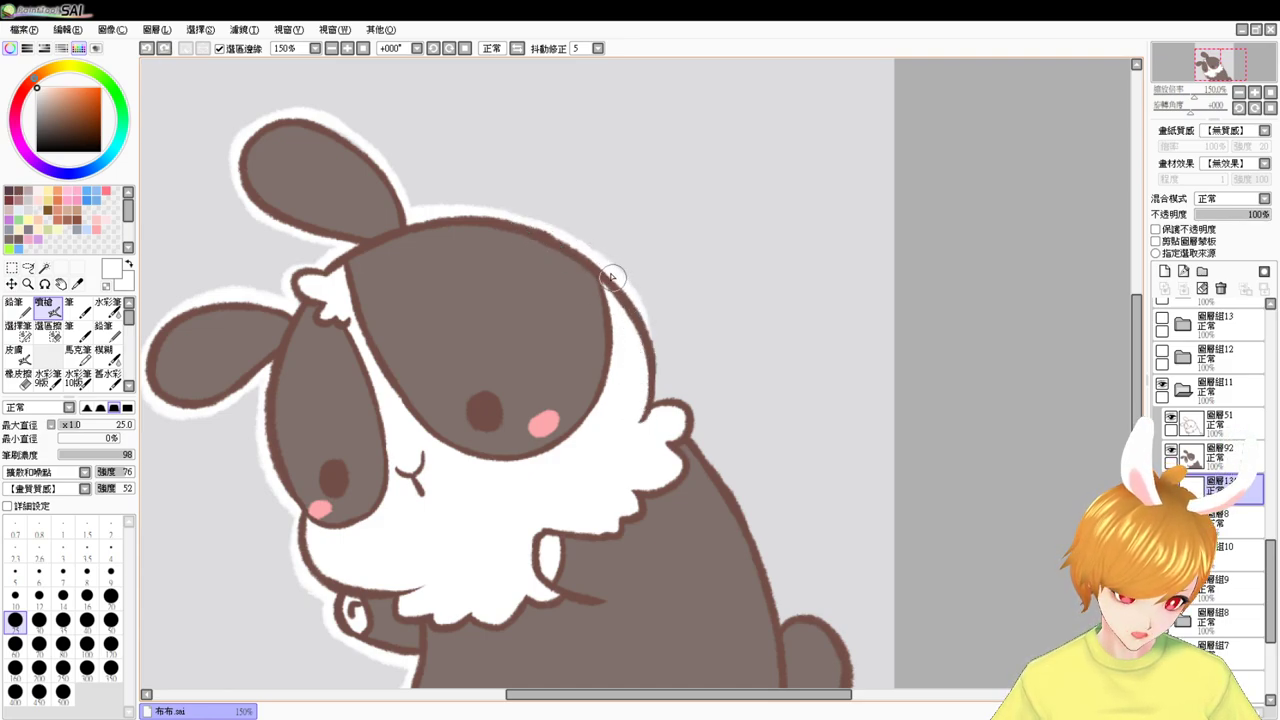
pyautogui.moveTo(613, 279); pyautogui.dragTo(647, 413)
pyautogui.hotkey('ctrl', 'z')
pyautogui.moveTo(609, 277)
pyautogui.mouseDown()
pyautogui.moveTo(643, 425)
pyautogui.moveTo(685, 441)
pyautogui.moveTo(655, 370)
pyautogui.moveTo(726, 530)
pyautogui.mouseUp()
pyautogui.hotkey('ctrl', 'z')
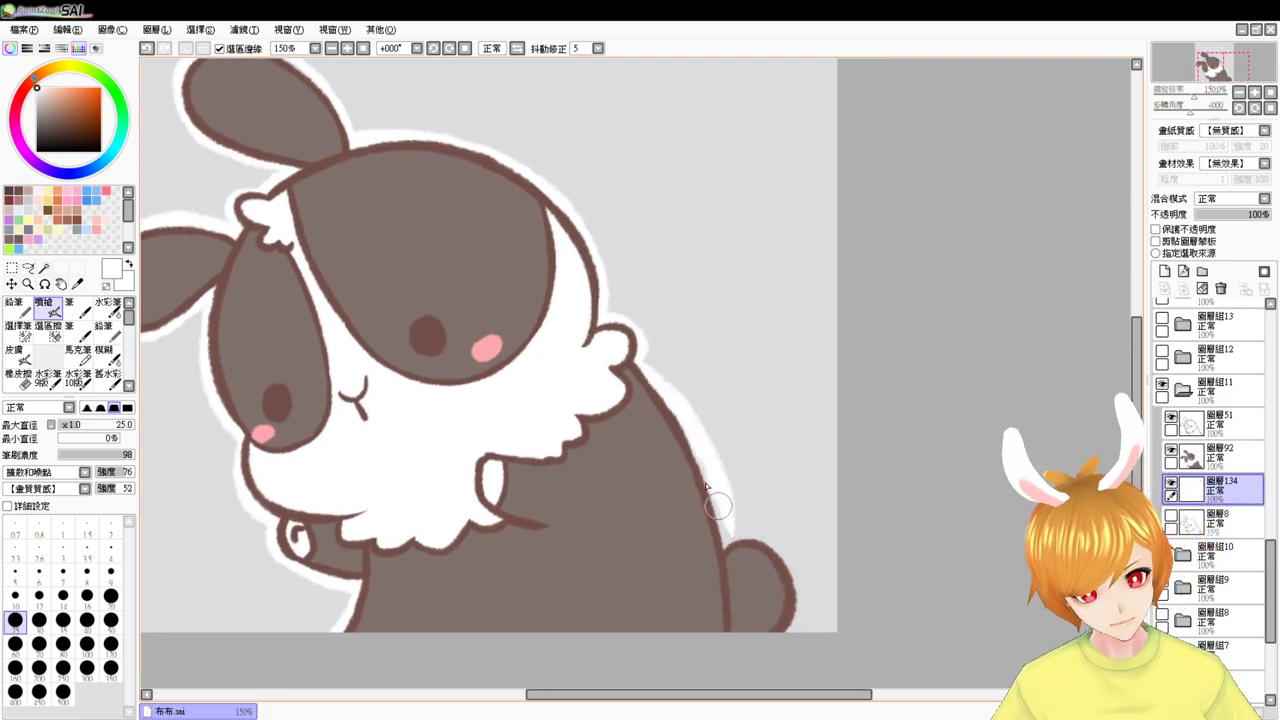
# - Paint the white border down the bunny's back and around its tail
pyautogui.hotkey('ctrl', 'z')
pyautogui.hotkey('ctrl', 'z')
pyautogui.moveTo(638, 364)
pyautogui.mouseDown()
pyautogui.moveTo(722, 593)
pyautogui.moveTo(689, 455)
pyautogui.moveTo(710, 584)
pyautogui.moveTo(732, 558)
pyautogui.moveTo(713, 556)
pyautogui.moveTo(792, 591)
pyautogui.mouseUp()
pyautogui.hotkey('ctrl', 'z')
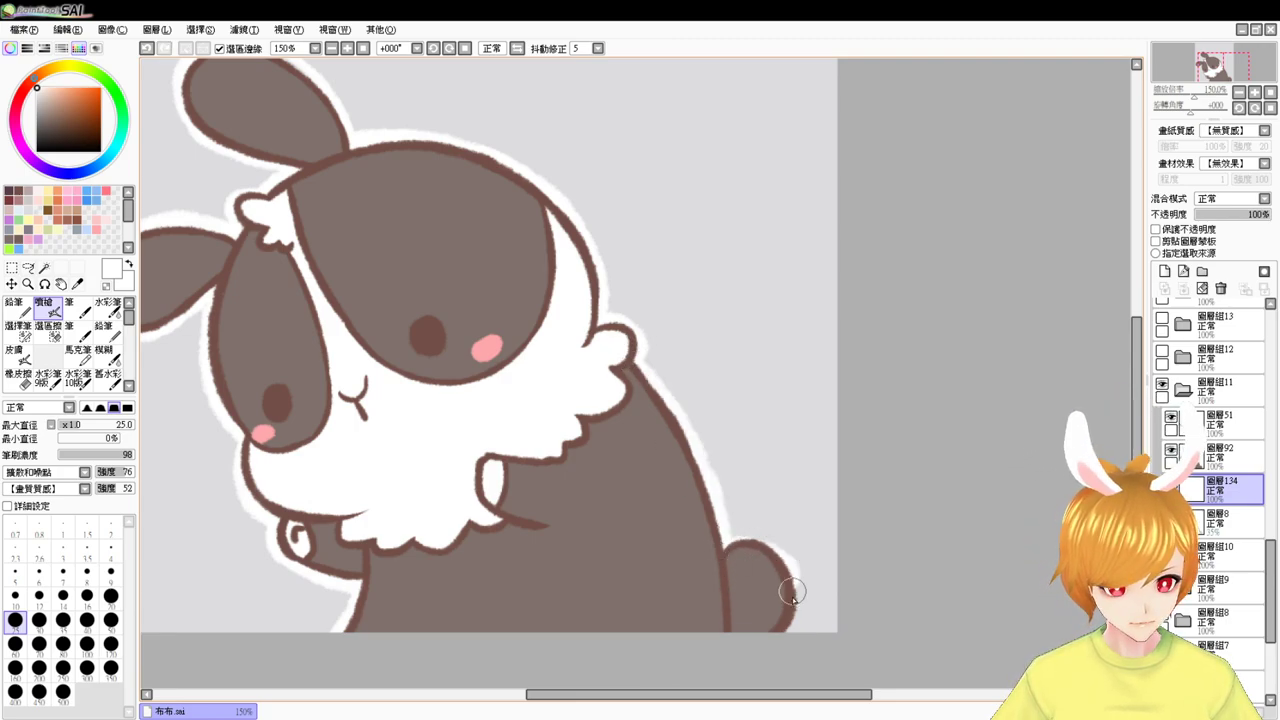
pyautogui.hotkey('ctrl', 'z')
pyautogui.moveTo(717, 559)
pyautogui.mouseDown()
pyautogui.moveTo(789, 583)
pyautogui.moveTo(748, 567)
pyautogui.moveTo(767, 549)
pyautogui.moveTo(789, 602)
pyautogui.mouseUp()
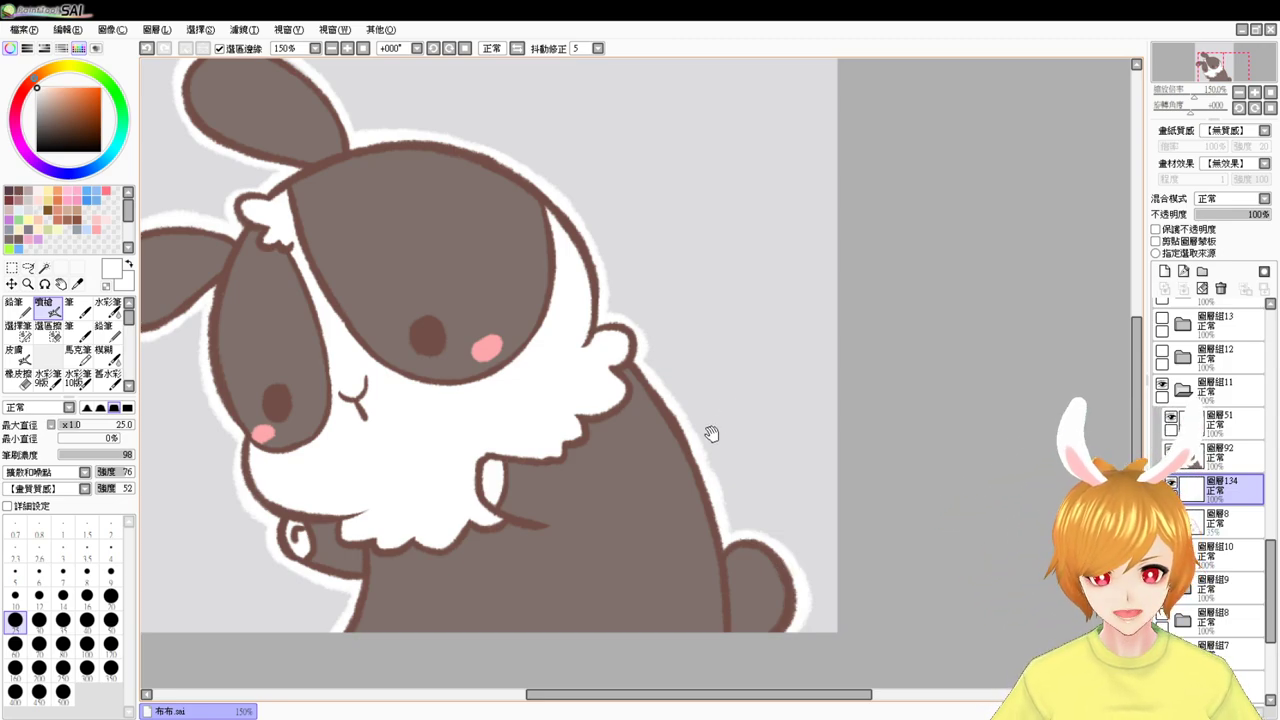
pyautogui.moveTo(688, 438)
pyautogui.mouseDown()
pyautogui.moveTo(786, 428)
pyautogui.moveTo(792, 455)
pyautogui.mouseUp()
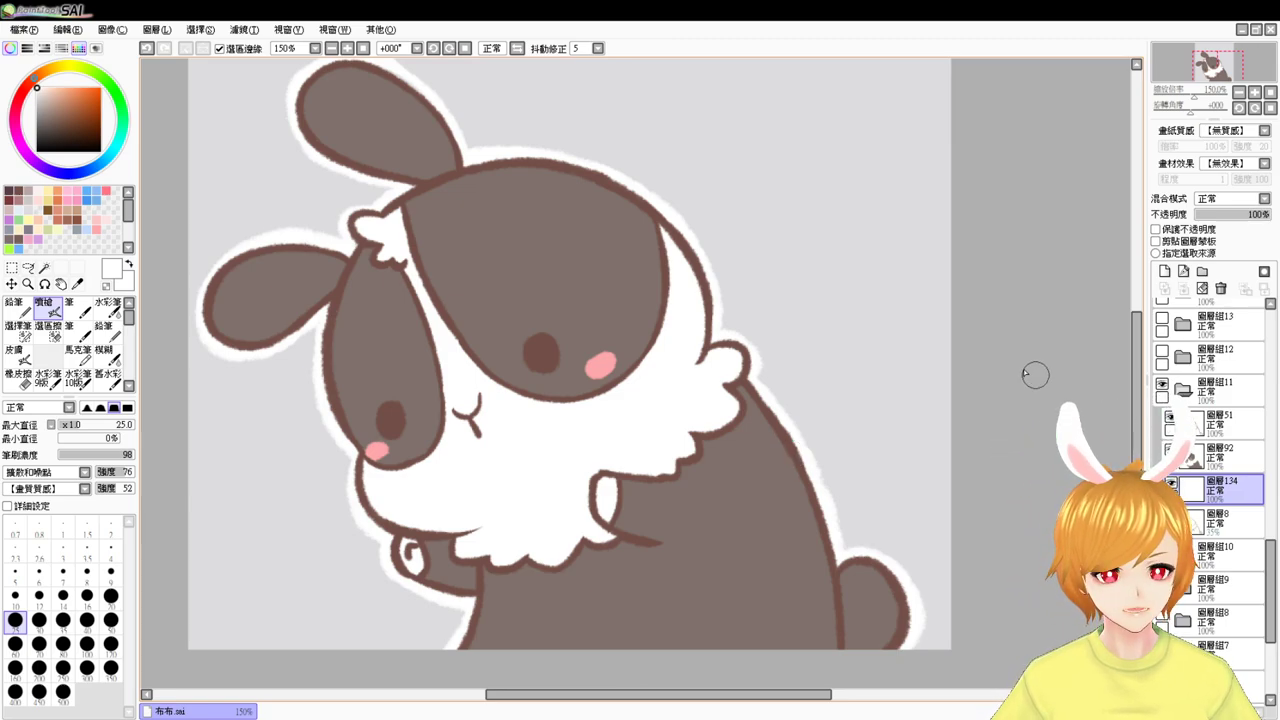
# - Hide layer group 圖層組11, show and expand 圖層組12, and add a new layer directly above its sketch layer 圖層9
pyautogui.click(1186, 390)
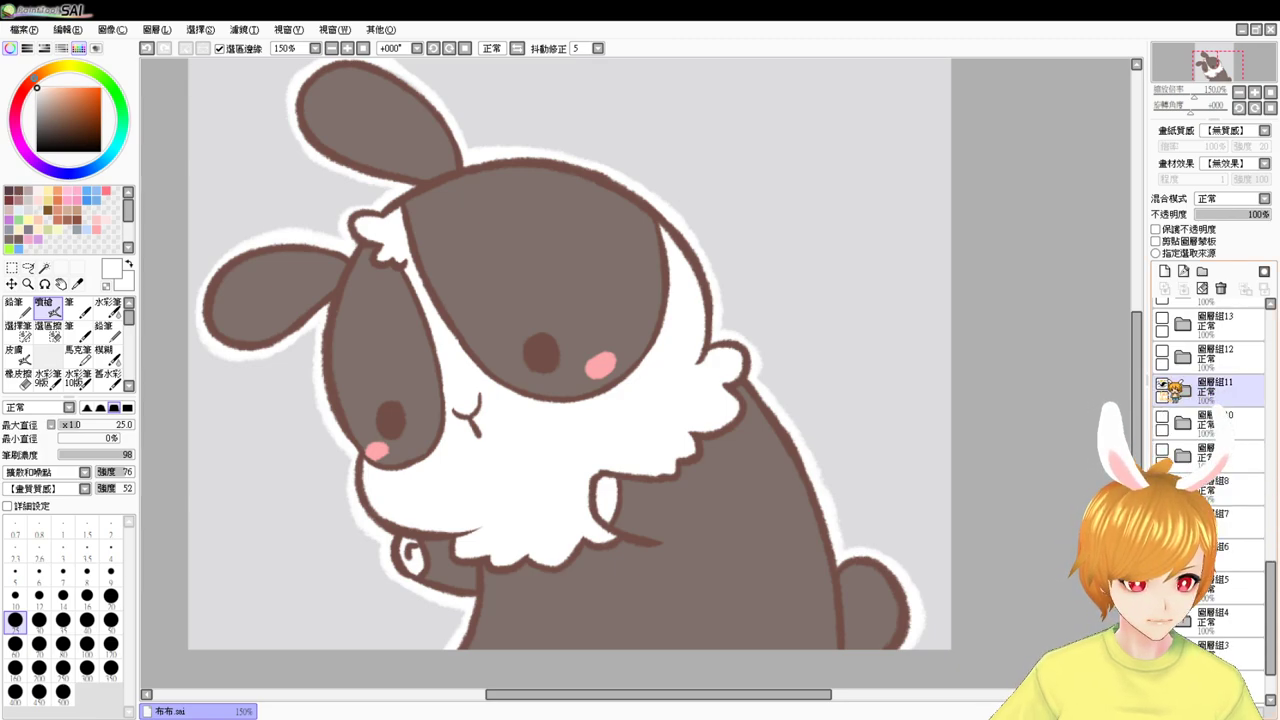
pyautogui.click(1162, 384)
pyautogui.click(1162, 351)
pyautogui.click(1187, 357)
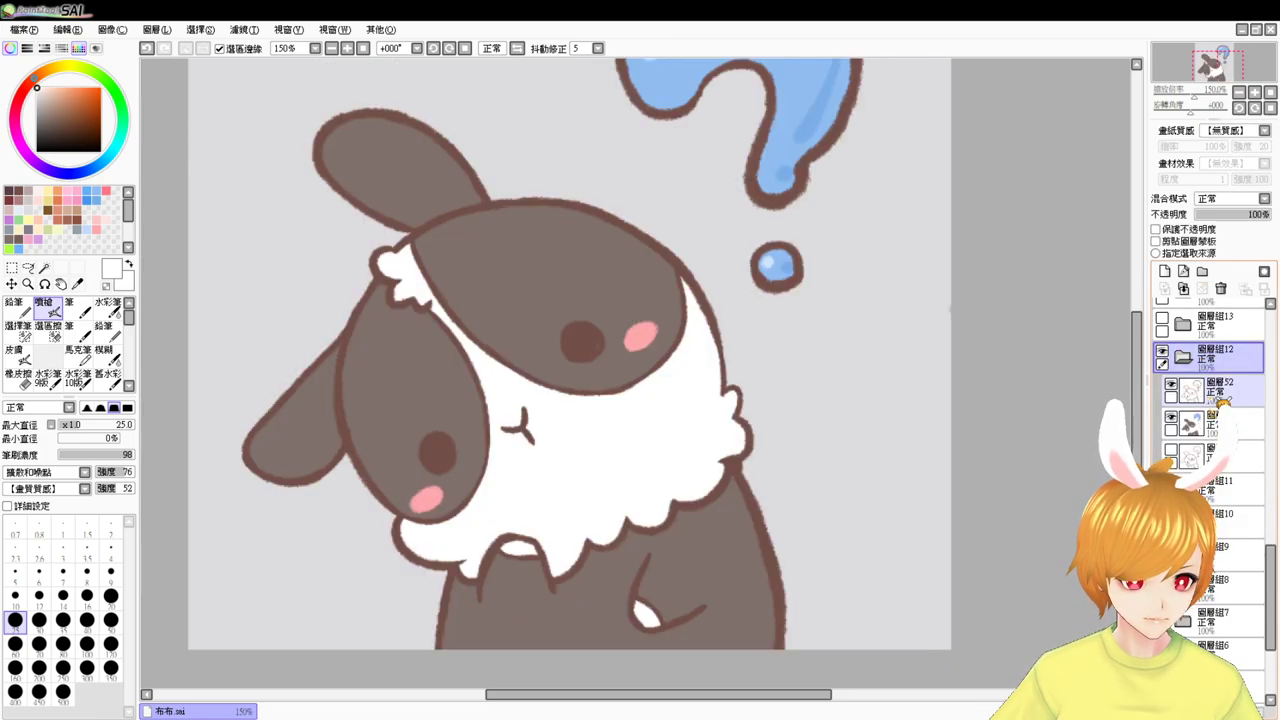
pyautogui.click(1215, 455)
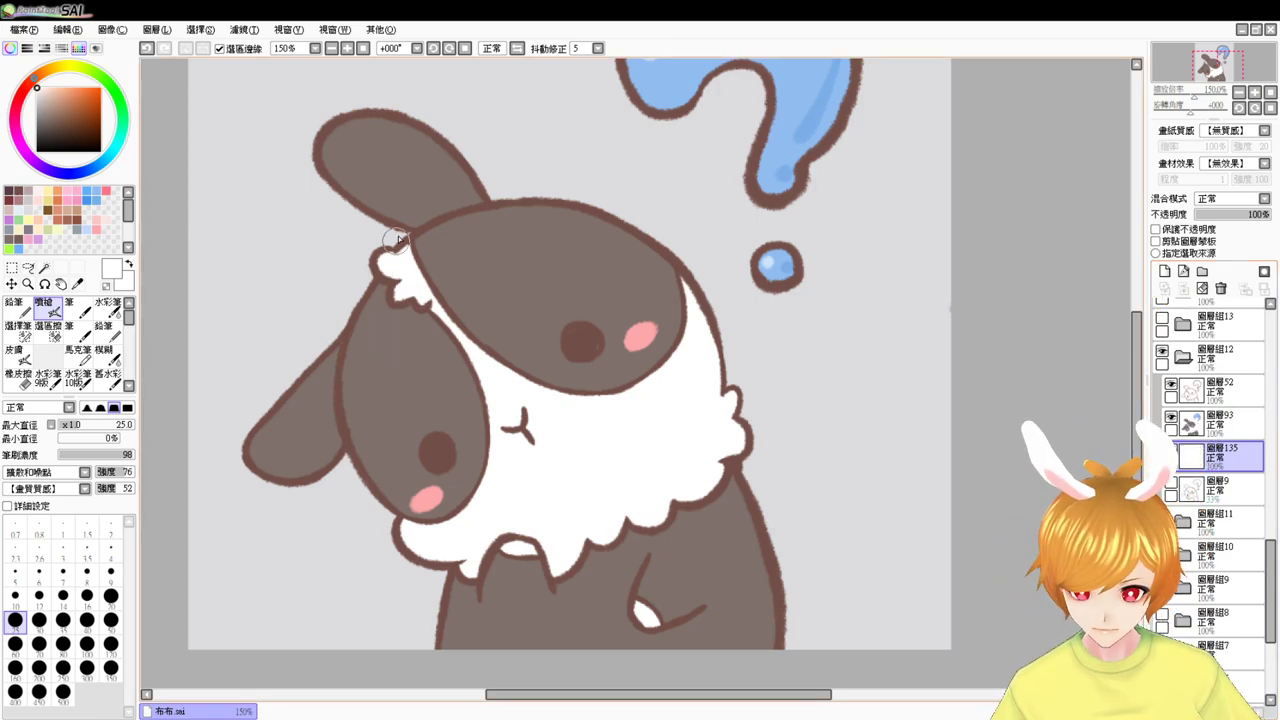
# - Paint the white border around the forehead tuft, the lower ear and the adjoining side of the face
pyautogui.moveTo(416, 228)
pyautogui.mouseDown()
pyautogui.moveTo(363, 286)
pyautogui.moveTo(367, 314)
pyautogui.moveTo(418, 234)
pyautogui.moveTo(358, 292)
pyautogui.moveTo(357, 334)
pyautogui.moveTo(416, 224)
pyautogui.moveTo(351, 350)
pyautogui.mouseUp()
pyautogui.hotkey('ctrl', 'z')
pyautogui.hotkey('ctrl', 'z')
pyautogui.moveTo(399, 247)
pyautogui.mouseDown()
pyautogui.moveTo(377, 292)
pyautogui.moveTo(275, 404)
pyautogui.mouseUp()
pyautogui.hotkey('ctrl', 'z')
pyautogui.moveTo(355, 311)
pyautogui.mouseDown()
pyautogui.moveTo(257, 411)
pyautogui.moveTo(354, 316)
pyautogui.moveTo(243, 445)
pyautogui.moveTo(257, 473)
pyautogui.moveTo(248, 442)
pyautogui.moveTo(251, 468)
pyautogui.moveTo(298, 461)
pyautogui.moveTo(247, 451)
pyautogui.moveTo(252, 479)
pyautogui.moveTo(307, 462)
pyautogui.moveTo(259, 469)
pyautogui.moveTo(246, 452)
pyautogui.moveTo(292, 481)
pyautogui.moveTo(291, 464)
pyautogui.moveTo(266, 477)
pyautogui.moveTo(327, 463)
pyautogui.moveTo(262, 469)
pyautogui.moveTo(334, 447)
pyautogui.mouseUp()
pyautogui.hotkey('ctrl', 'z')
pyautogui.hotkey('ctrl', 'z')
pyautogui.hotkey('ctrl', 'z')
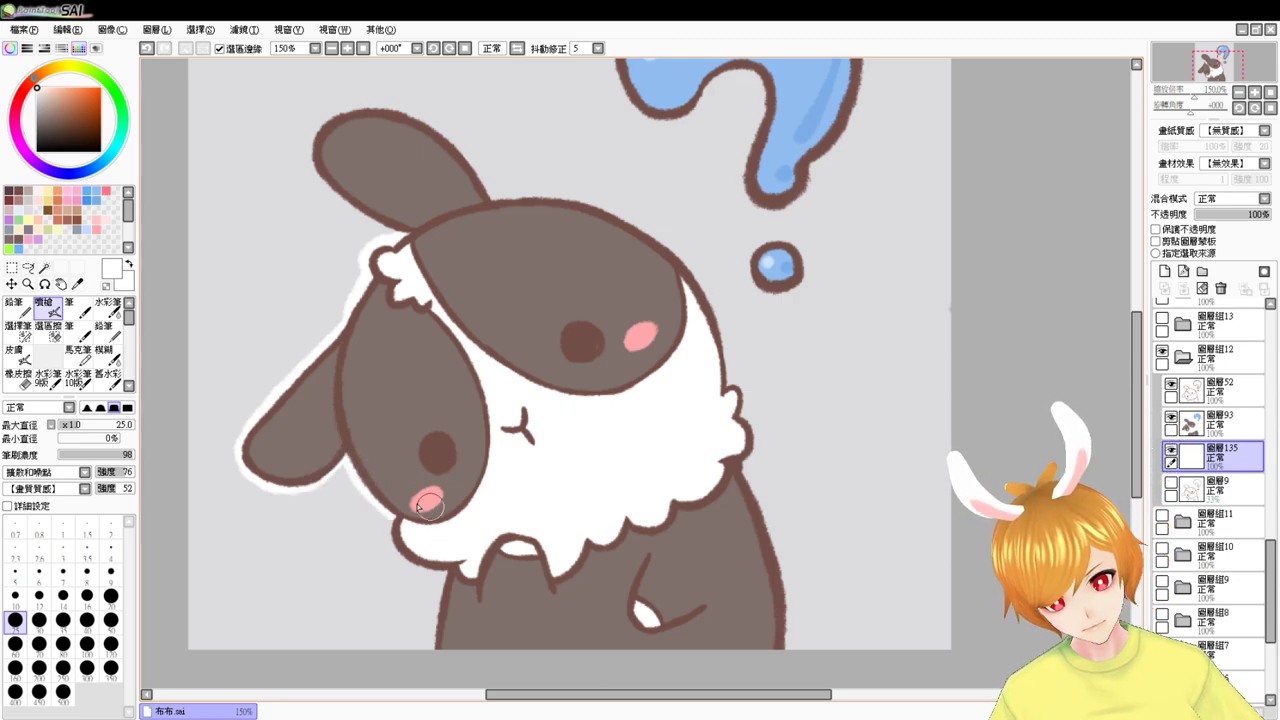
# - Paint the white border around the chin fur and down the front of the body
pyautogui.moveTo(394, 514)
pyautogui.mouseDown()
pyautogui.moveTo(394, 550)
pyautogui.moveTo(438, 567)
pyautogui.mouseUp()
pyautogui.hotkey('ctrl', 'z')
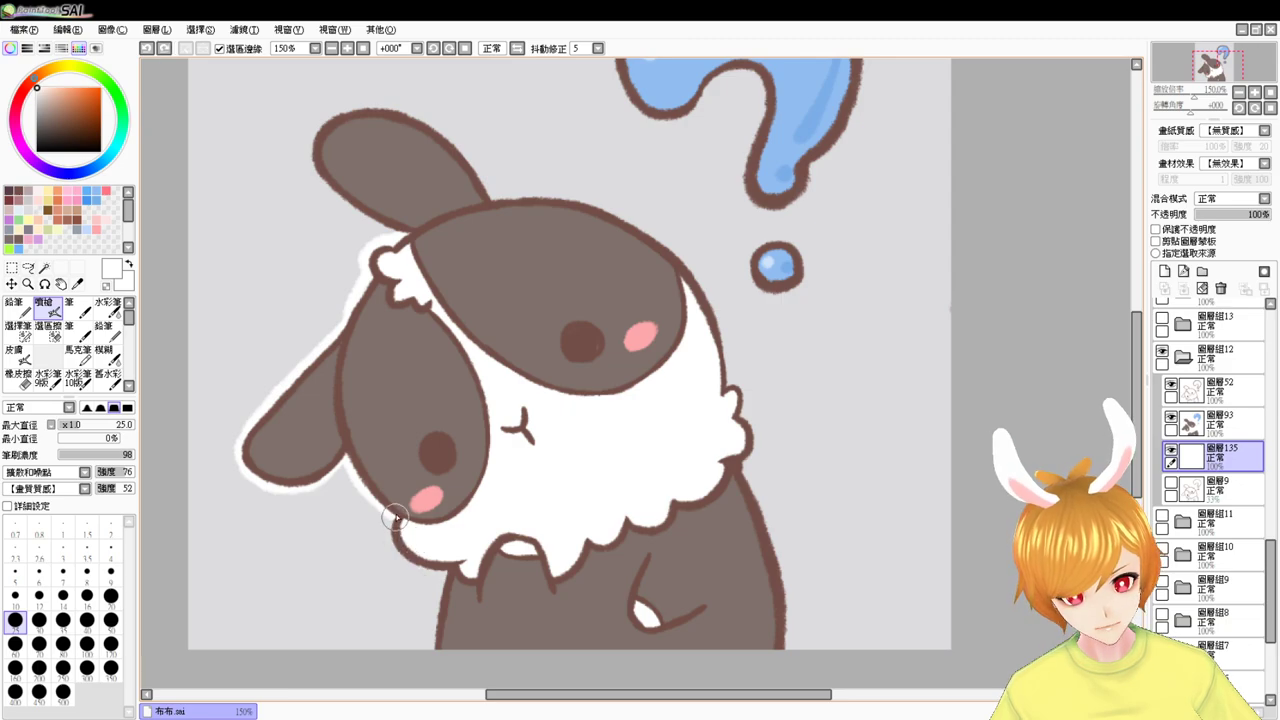
pyautogui.moveTo(394, 518)
pyautogui.mouseDown()
pyautogui.moveTo(472, 547)
pyautogui.moveTo(441, 561)
pyautogui.moveTo(453, 578)
pyautogui.moveTo(433, 654)
pyautogui.mouseUp()
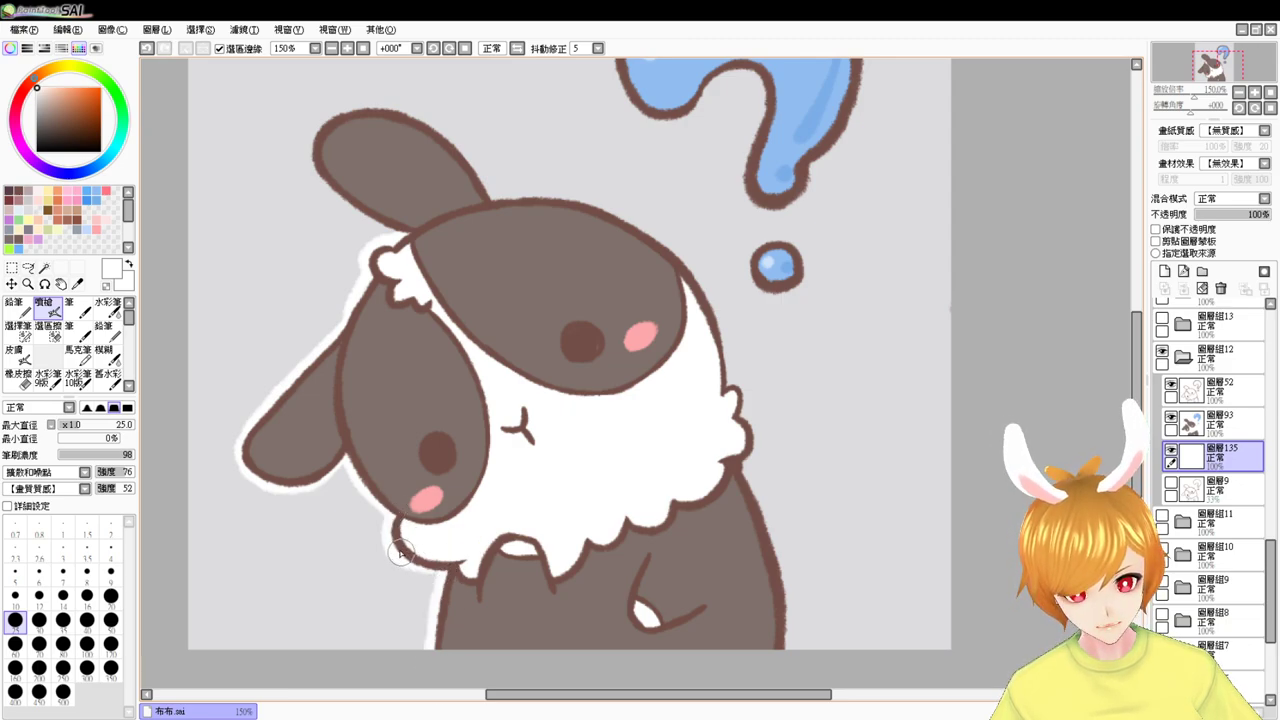
# - Paint the white border along the underside of the upper ear down to the head
pyautogui.moveTo(720, 377)
pyautogui.mouseDown()
pyautogui.moveTo(716, 430)
pyautogui.moveTo(691, 475)
pyautogui.mouseUp()
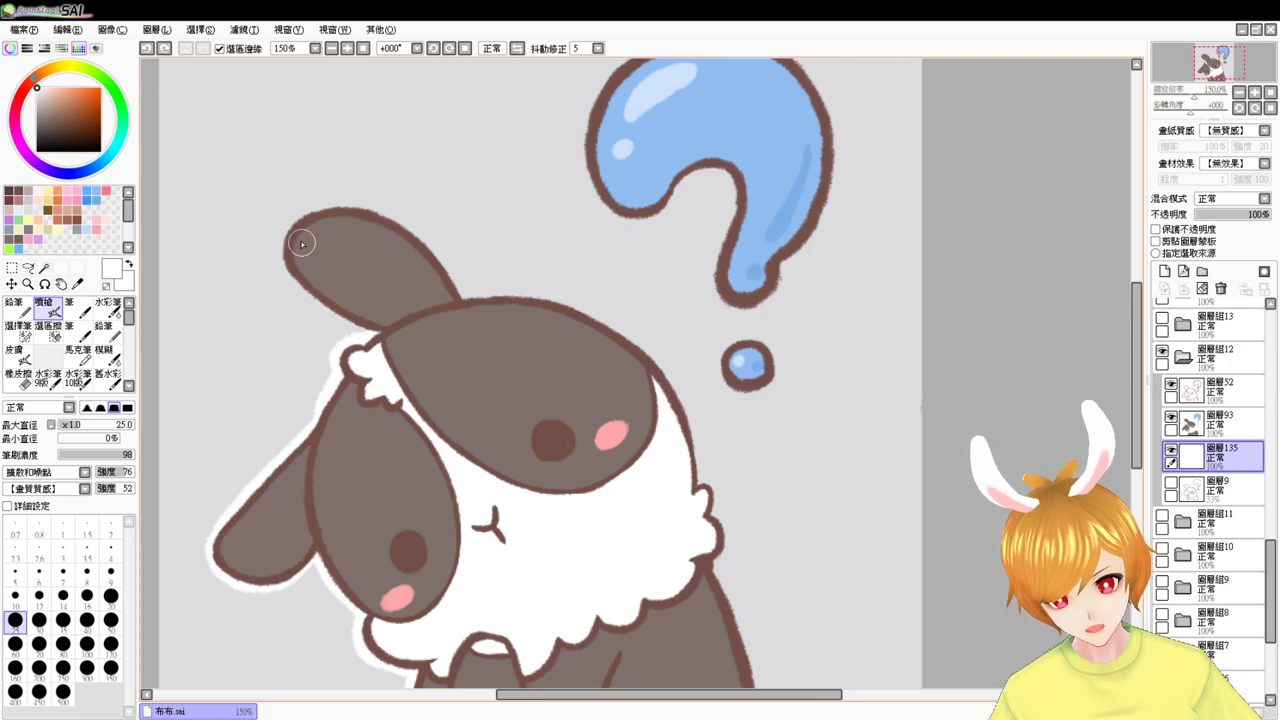
pyautogui.moveTo(289, 265); pyautogui.dragTo(408, 342)
pyautogui.hotkey('ctrl', 'z')
pyautogui.moveTo(297, 240)
pyautogui.mouseDown()
pyautogui.moveTo(327, 312)
pyautogui.moveTo(400, 326)
pyautogui.mouseUp()
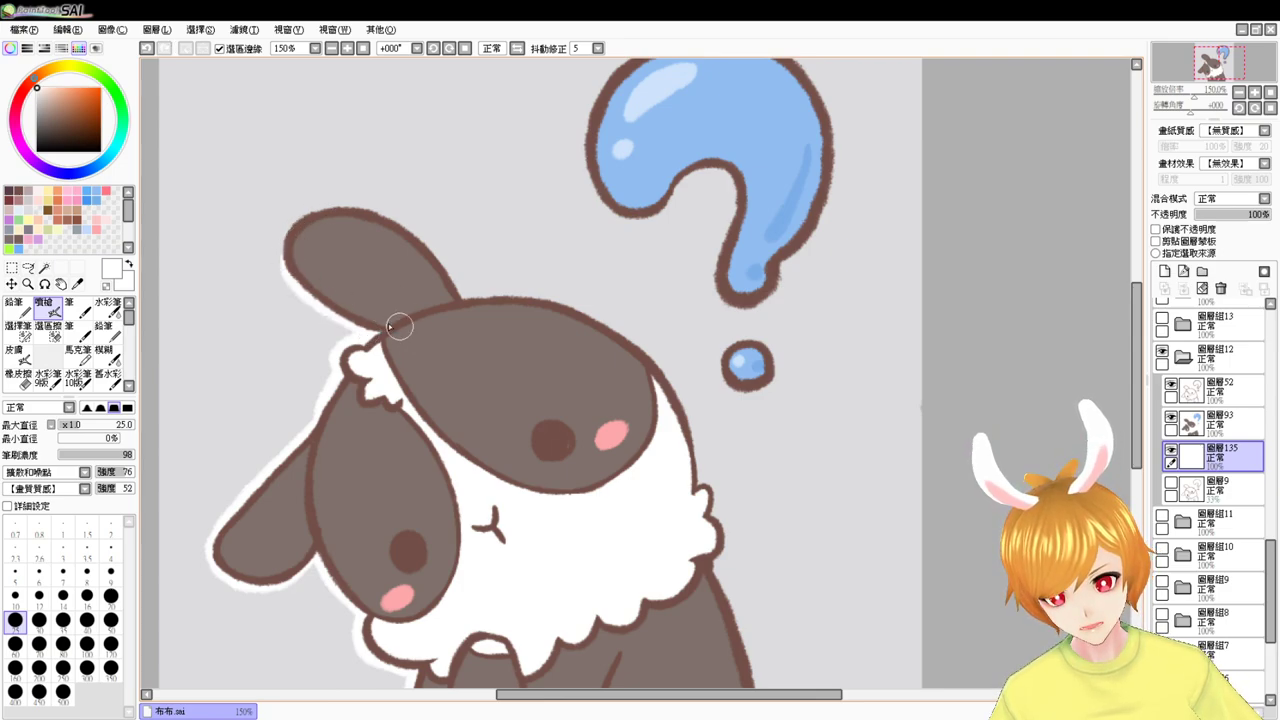
# - Paint the white border around the upper ear's rounded tip and along its top edge to the head
pyautogui.moveTo(288, 258); pyautogui.dragTo(292, 209)
pyautogui.hotkey('ctrl', 'z')
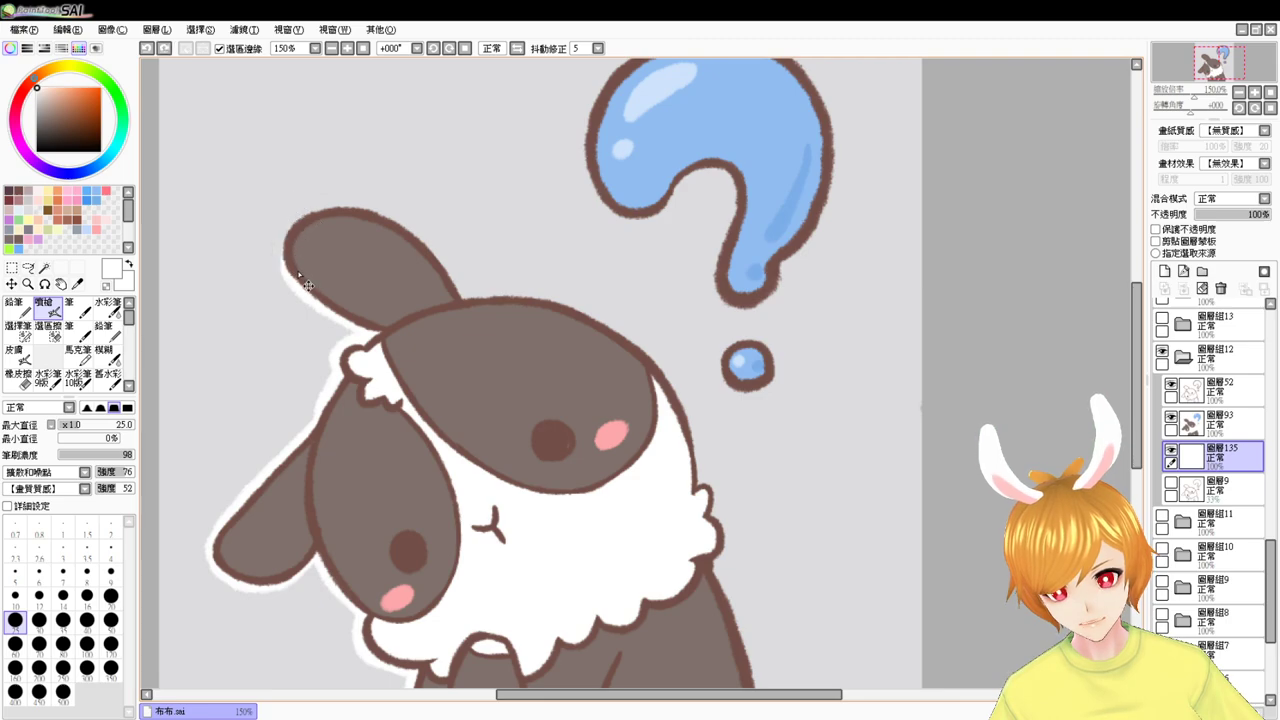
pyautogui.moveTo(290, 256)
pyautogui.mouseDown()
pyautogui.moveTo(293, 220)
pyautogui.moveTo(403, 222)
pyautogui.mouseUp()
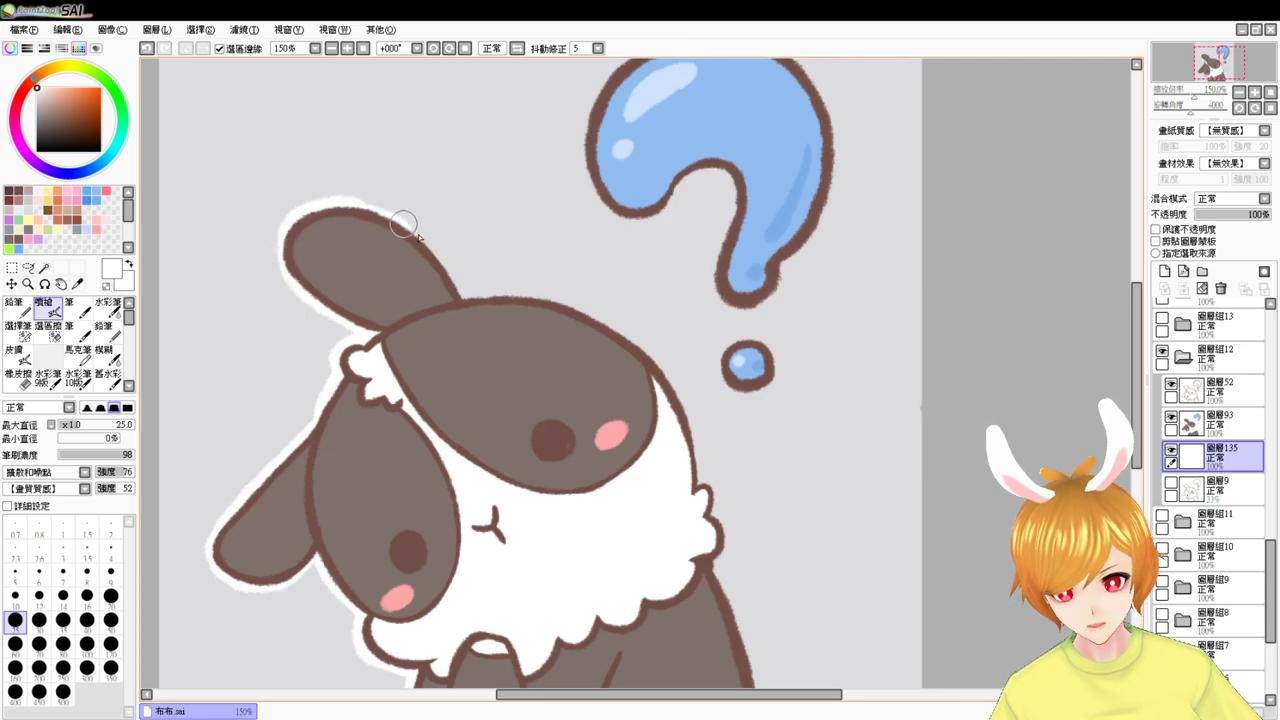
pyautogui.hotkey('ctrl', 'z')
pyautogui.moveTo(325, 213); pyautogui.dragTo(443, 248)
pyautogui.moveTo(341, 210)
pyautogui.mouseDown()
pyautogui.moveTo(407, 227)
pyautogui.moveTo(463, 297)
pyautogui.mouseUp()
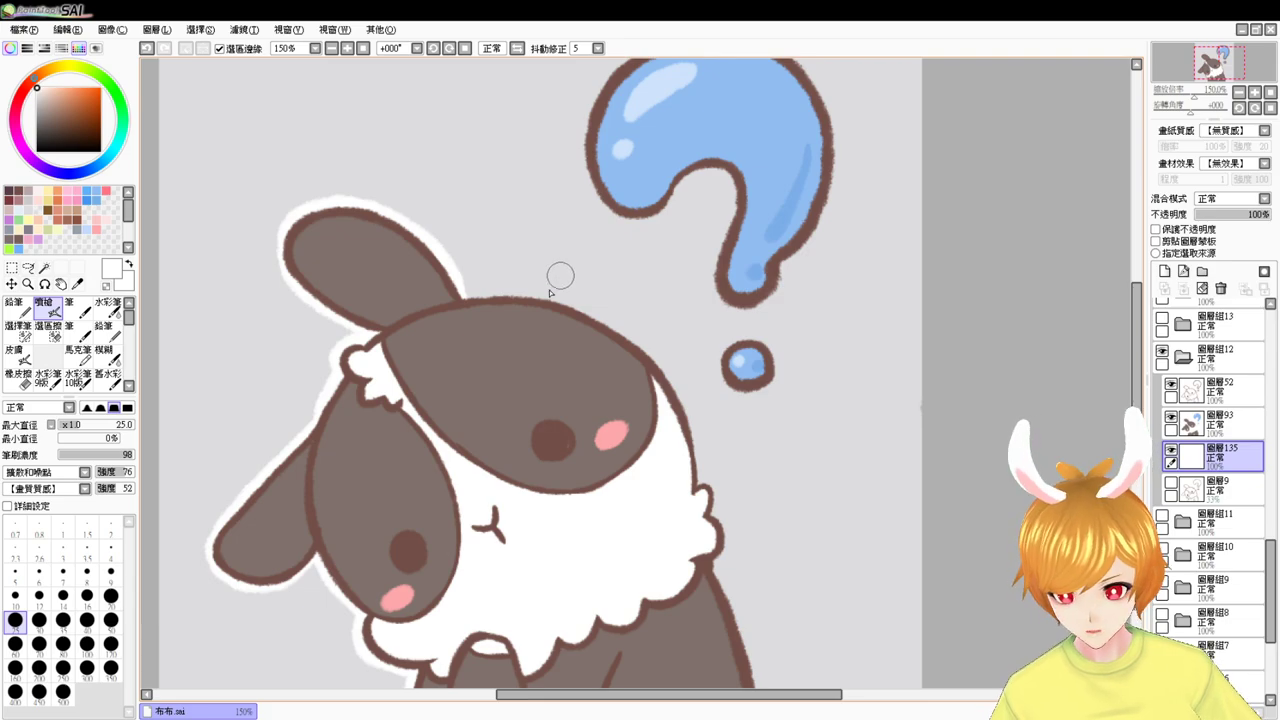
# - Paint the white border along the top of the head from the upper ear's base toward the back
pyautogui.moveTo(459, 298); pyautogui.dragTo(584, 327)
pyautogui.hotkey('ctrl', 'z')
pyautogui.moveTo(457, 296)
pyautogui.mouseDown()
pyautogui.moveTo(574, 303)
pyautogui.moveTo(604, 329)
pyautogui.moveTo(449, 297)
pyautogui.moveTo(632, 341)
pyautogui.moveTo(603, 345)
pyautogui.moveTo(559, 309)
pyautogui.moveTo(633, 310)
pyautogui.moveTo(585, 313)
pyautogui.moveTo(706, 427)
pyautogui.mouseUp()
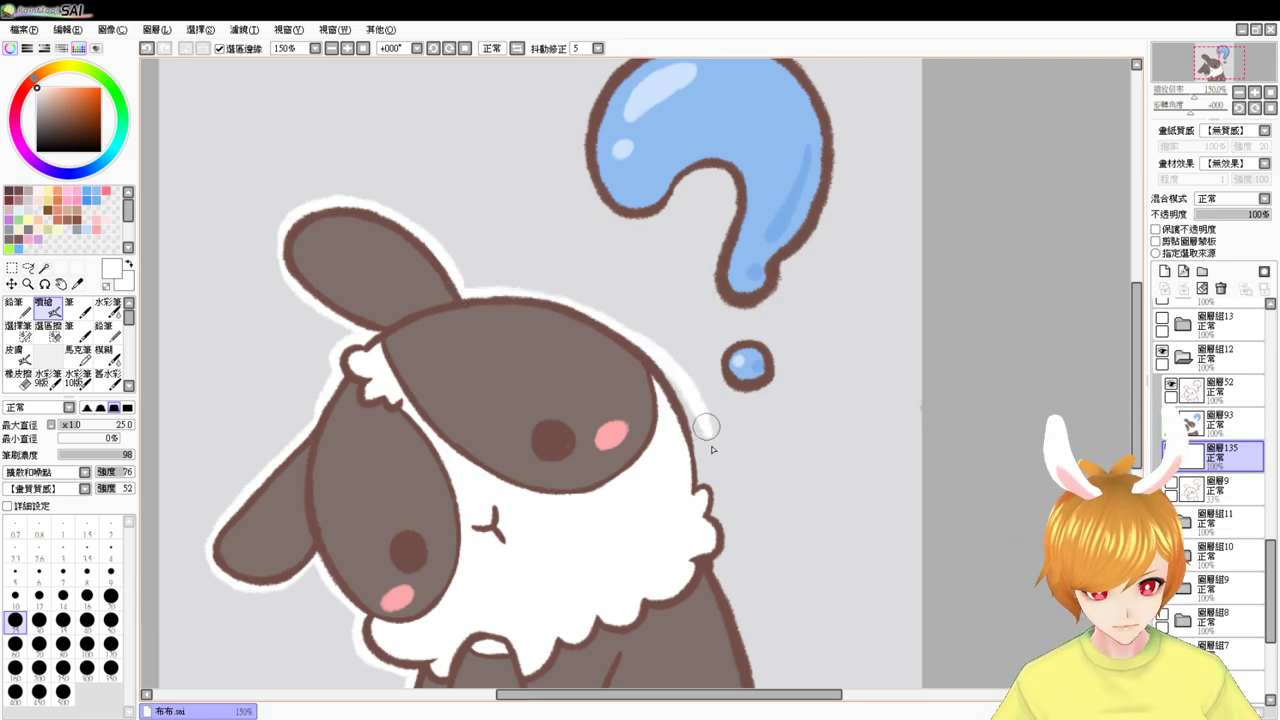
pyautogui.hotkey('ctrl', 'z')
pyautogui.moveTo(605, 319); pyautogui.dragTo(703, 475)
pyautogui.hotkey('ctrl', 'z')
pyautogui.moveTo(602, 322)
pyautogui.mouseDown()
pyautogui.moveTo(669, 380)
pyautogui.moveTo(690, 454)
pyautogui.mouseUp()
# - Paint the white border down the back of the head, around the cheek fur and down the bunny's back
pyautogui.moveTo(655, 367); pyautogui.dragTo(701, 502)
pyautogui.hotkey('ctrl', 'z')
pyautogui.moveTo(650, 366)
pyautogui.mouseDown()
pyautogui.moveTo(690, 498)
pyautogui.moveTo(718, 496)
pyautogui.moveTo(725, 550)
pyautogui.moveTo(734, 461)
pyautogui.mouseUp()
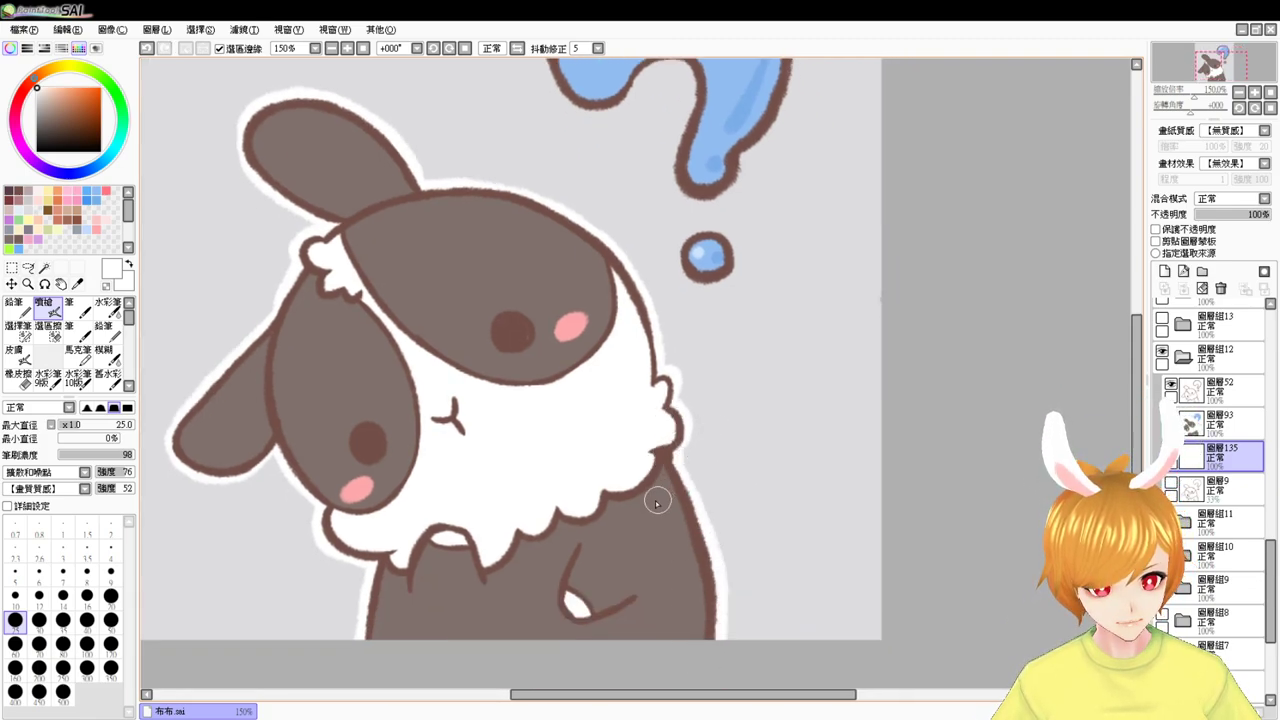
# - Paint a white border around the blue question mark's dot
pyautogui.moveTo(758, 304); pyautogui.dragTo(730, 472)
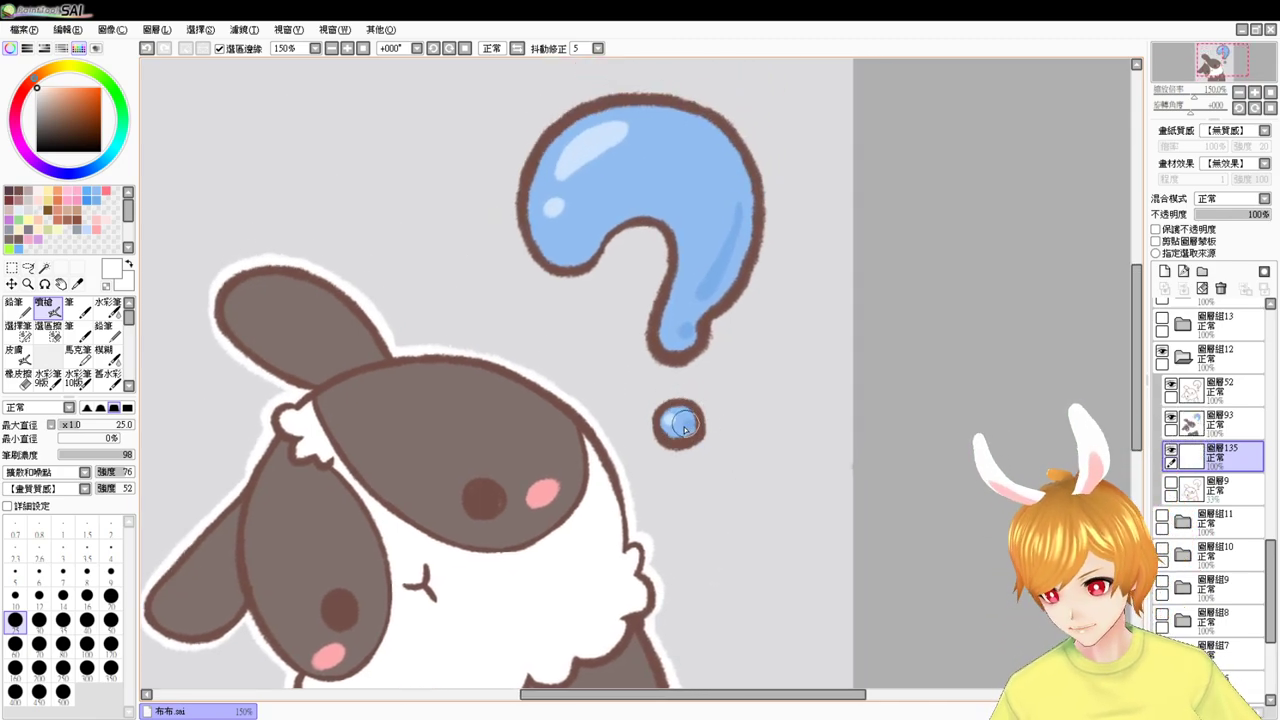
pyautogui.hotkey('ctrl', 'z')
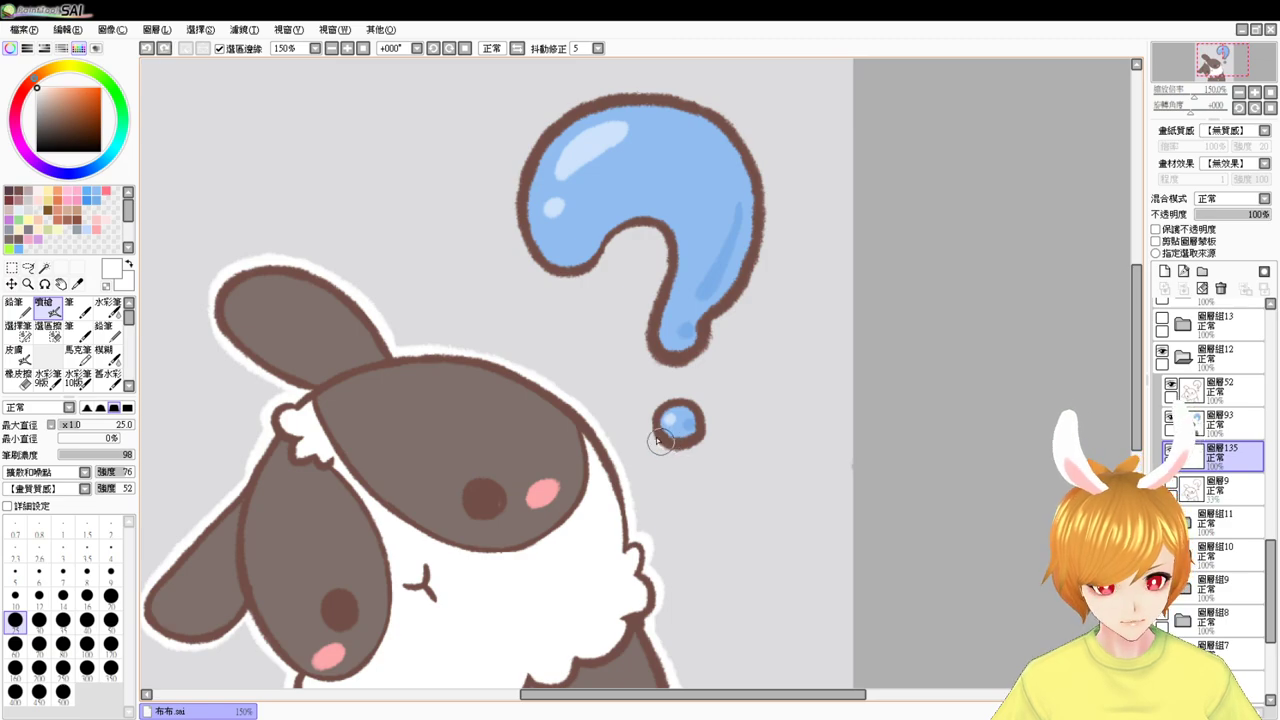
pyautogui.moveTo(660, 442)
pyautogui.mouseDown()
pyautogui.moveTo(688, 401)
pyautogui.moveTo(684, 447)
pyautogui.moveTo(658, 413)
pyautogui.mouseUp()
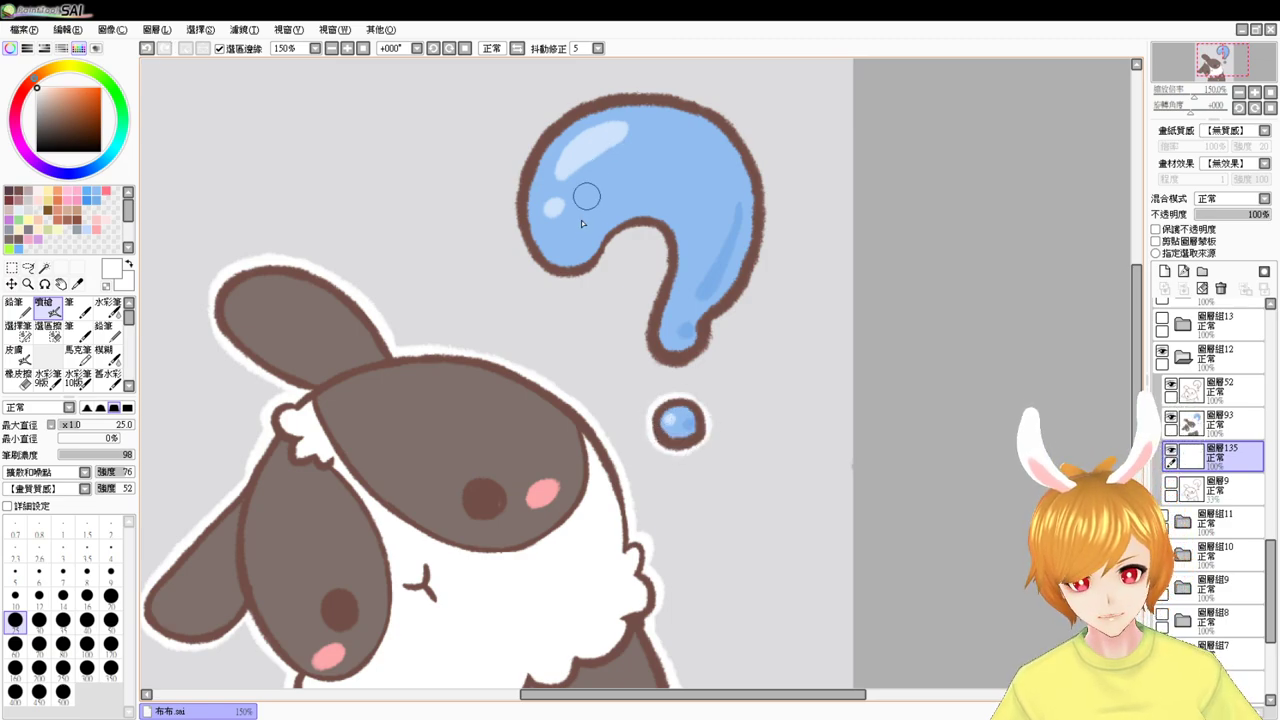
# - Paint the white border under the question mark's hook, through its inner curve and around the stem's lower end
pyautogui.moveTo(525, 222); pyautogui.dragTo(596, 257)
pyautogui.hotkey('ctrl', 'z')
pyautogui.moveTo(527, 222); pyautogui.dragTo(598, 266)
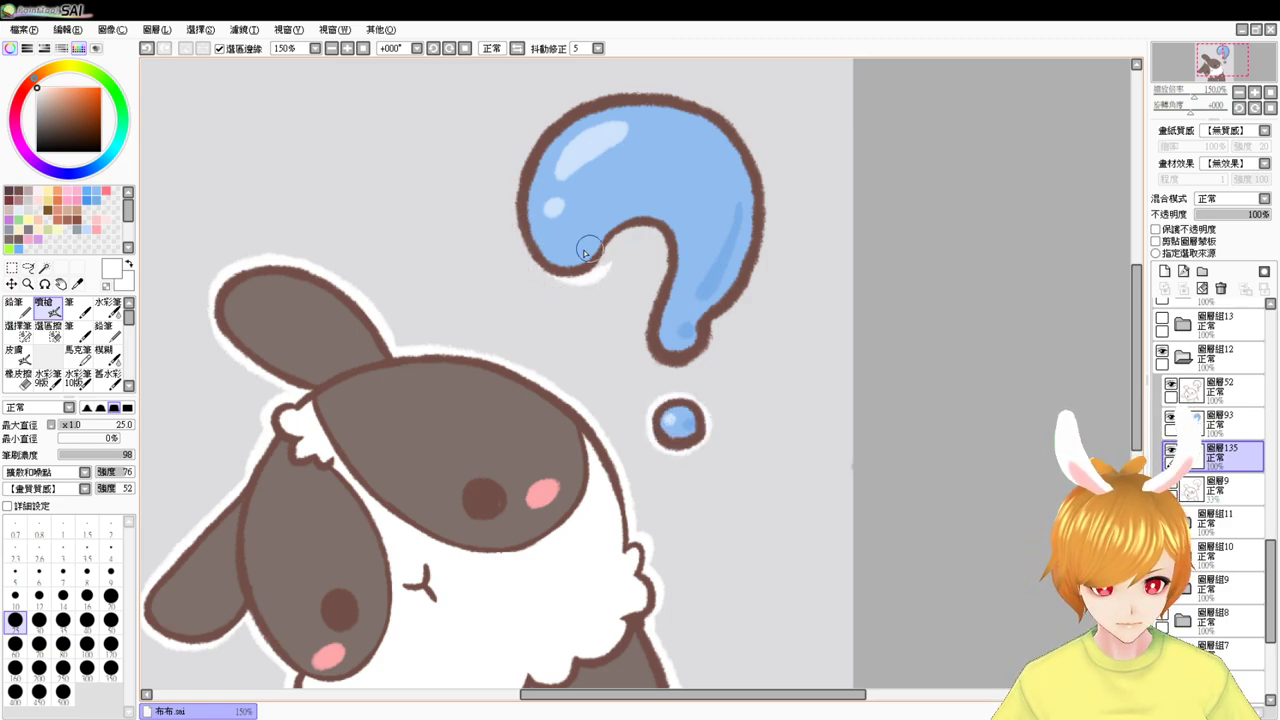
pyautogui.hotkey('ctrl', 'z')
pyautogui.moveTo(528, 226)
pyautogui.mouseDown()
pyautogui.moveTo(569, 275)
pyautogui.moveTo(583, 249)
pyautogui.moveTo(540, 260)
pyautogui.moveTo(542, 272)
pyautogui.moveTo(612, 246)
pyautogui.moveTo(547, 267)
pyautogui.moveTo(610, 254)
pyautogui.moveTo(589, 268)
pyautogui.moveTo(646, 223)
pyautogui.mouseUp()
pyautogui.moveTo(601, 259); pyautogui.dragTo(669, 242)
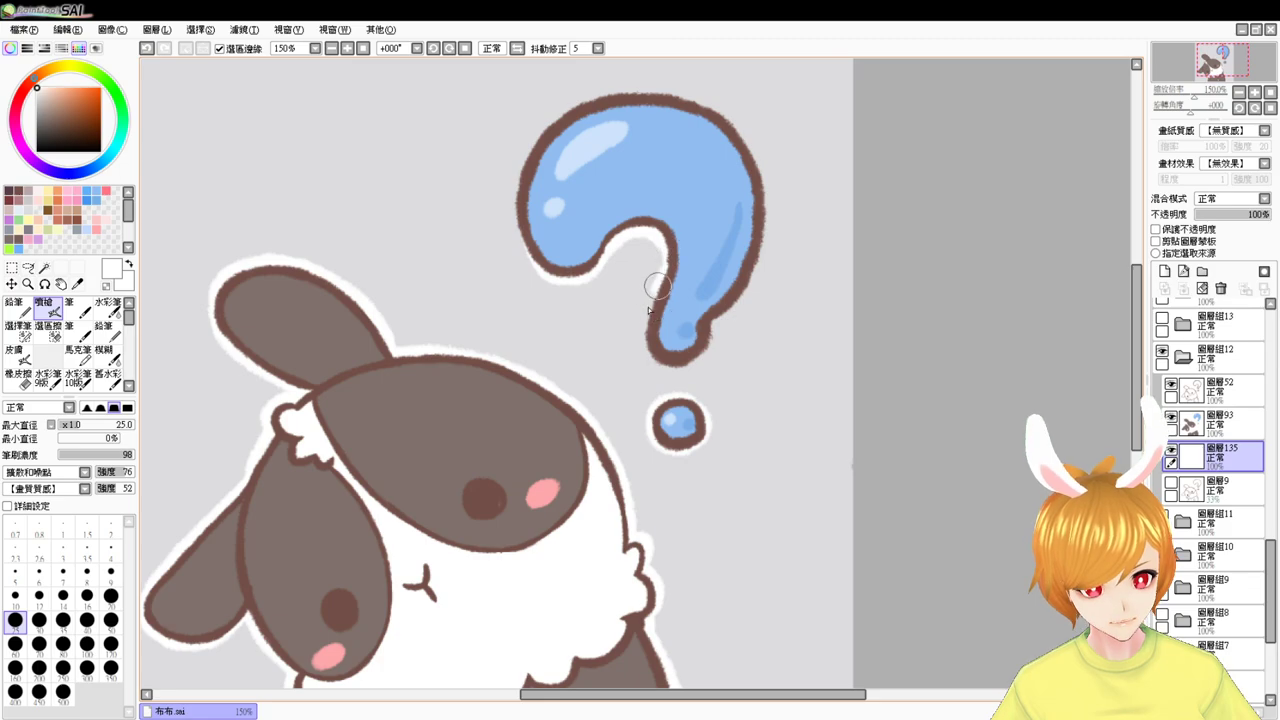
pyautogui.moveTo(660, 285)
pyautogui.mouseDown()
pyautogui.moveTo(645, 332)
pyautogui.moveTo(667, 273)
pyautogui.moveTo(644, 330)
pyautogui.moveTo(682, 365)
pyautogui.moveTo(681, 342)
pyautogui.moveTo(645, 354)
pyautogui.moveTo(718, 344)
pyautogui.mouseUp()
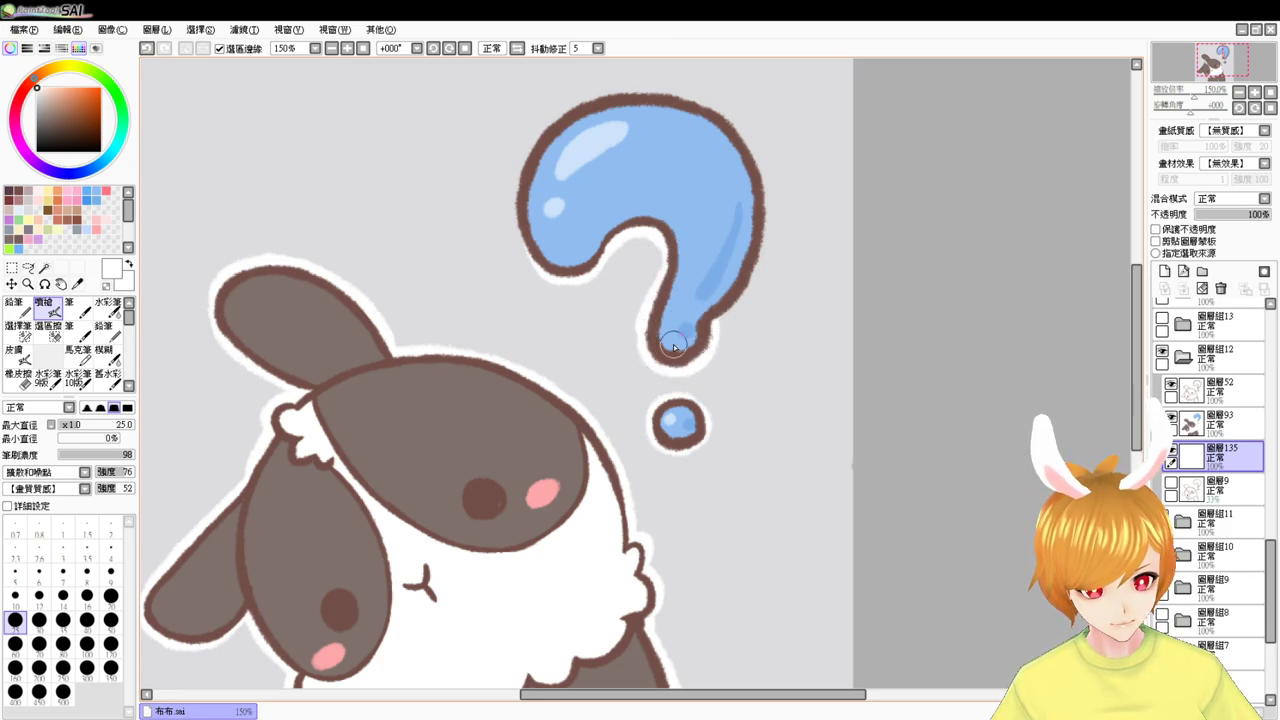
# - Paint the white border up the outer side of the question mark's hook and over its top
pyautogui.moveTo(543, 270); pyautogui.dragTo(524, 162)
pyautogui.moveTo(526, 208)
pyautogui.mouseDown()
pyautogui.moveTo(537, 141)
pyautogui.moveTo(560, 118)
pyautogui.mouseUp()
pyautogui.moveTo(649, 141)
pyautogui.mouseDown()
pyautogui.moveTo(614, 223)
pyautogui.moveTo(599, 220)
pyautogui.mouseUp()
pyautogui.moveTo(491, 220); pyautogui.dragTo(633, 191)
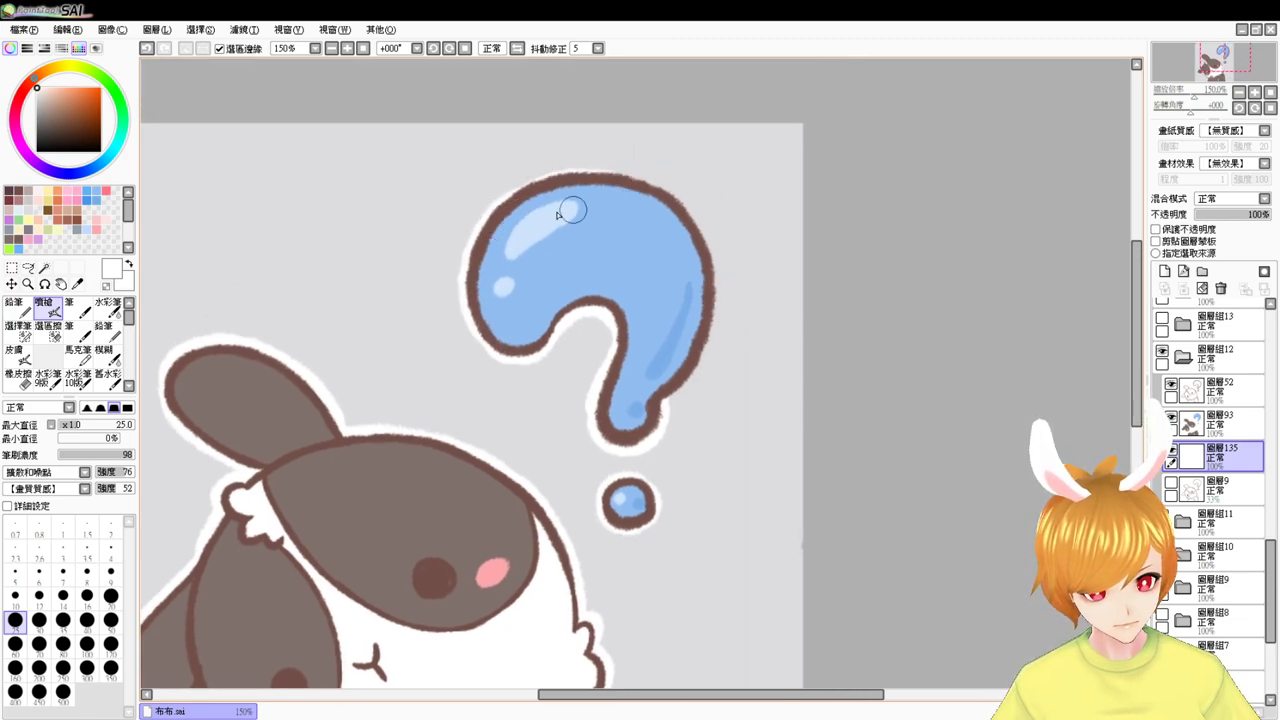
pyautogui.hotkey('ctrl', 'z')
pyautogui.moveTo(489, 227)
pyautogui.mouseDown()
pyautogui.moveTo(609, 165)
pyautogui.moveTo(623, 182)
pyautogui.moveTo(548, 183)
pyautogui.moveTo(587, 167)
pyautogui.moveTo(703, 238)
pyautogui.mouseUp()
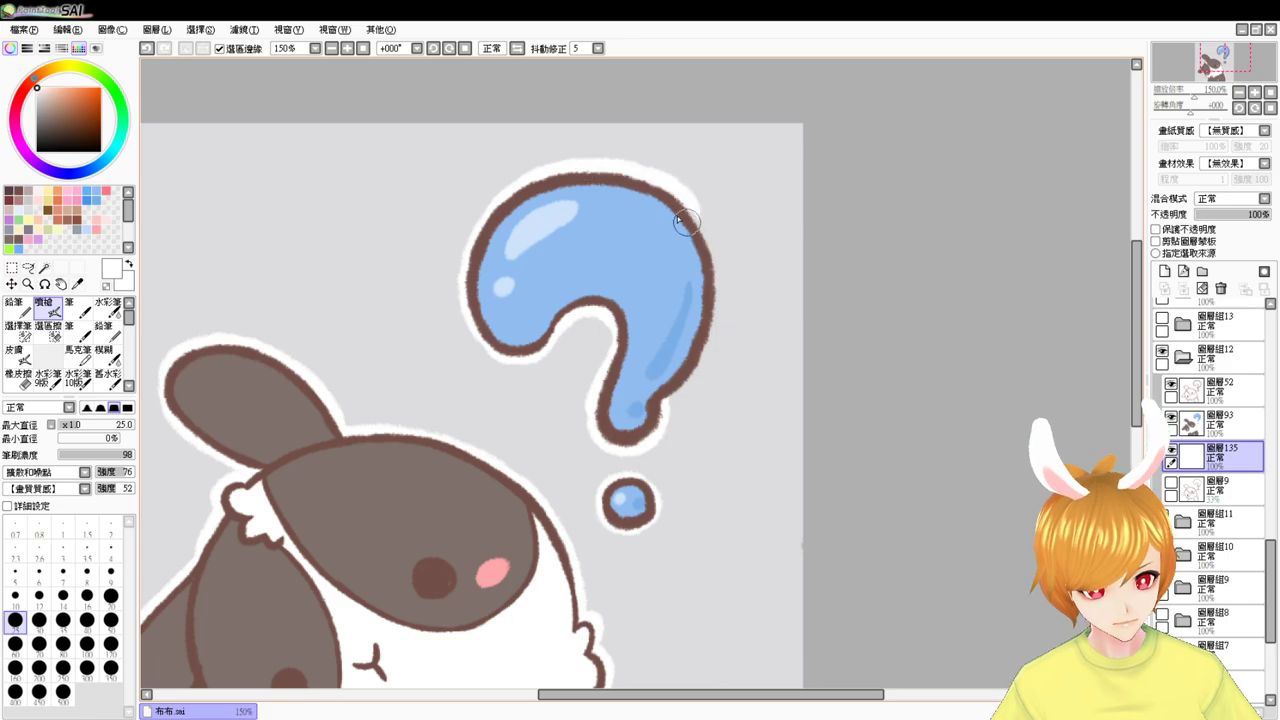
pyautogui.moveTo(646, 183)
pyautogui.mouseDown()
pyautogui.moveTo(714, 275)
pyautogui.moveTo(691, 315)
pyautogui.mouseUp()
pyautogui.moveTo(684, 202); pyautogui.dragTo(673, 384)
pyautogui.hotkey('ctrl', 'z')
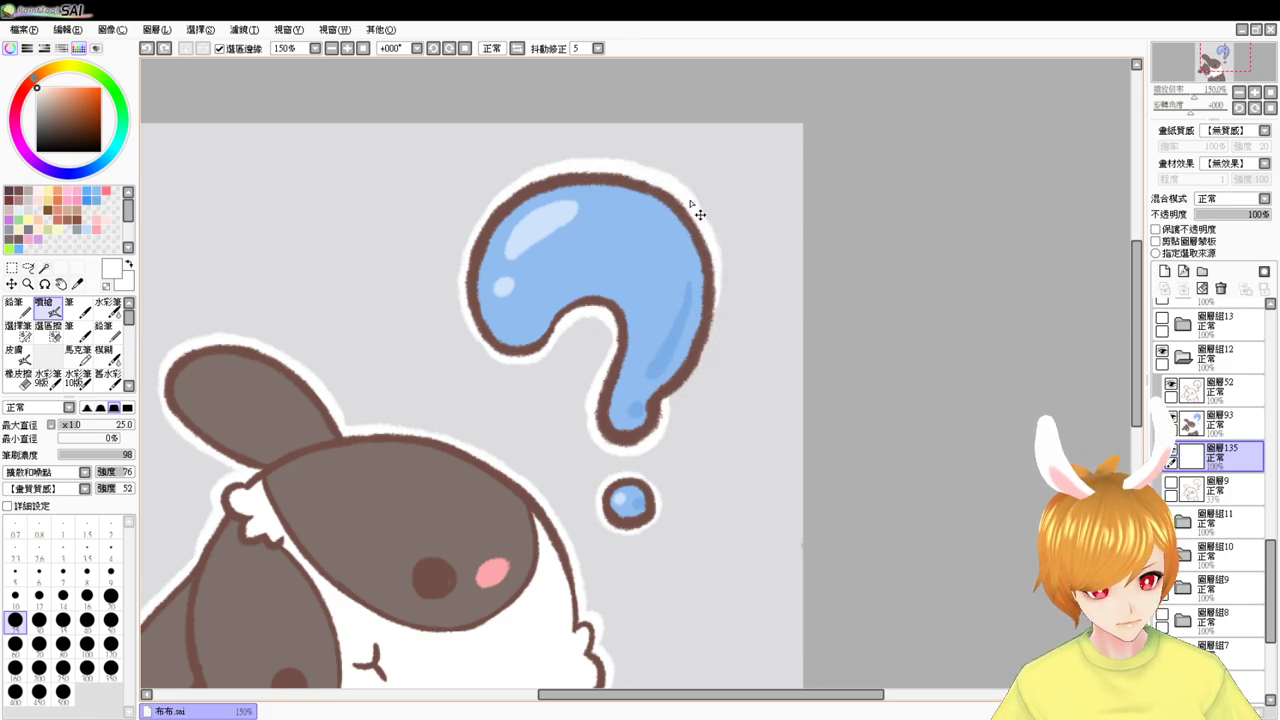
pyautogui.moveTo(681, 197)
pyautogui.mouseDown()
pyautogui.moveTo(722, 303)
pyautogui.moveTo(671, 364)
pyautogui.mouseUp()
pyautogui.hotkey('ctrl', 'z')
pyautogui.hotkey('ctrl', 'z')
pyautogui.hotkey('ctrl', 'z')
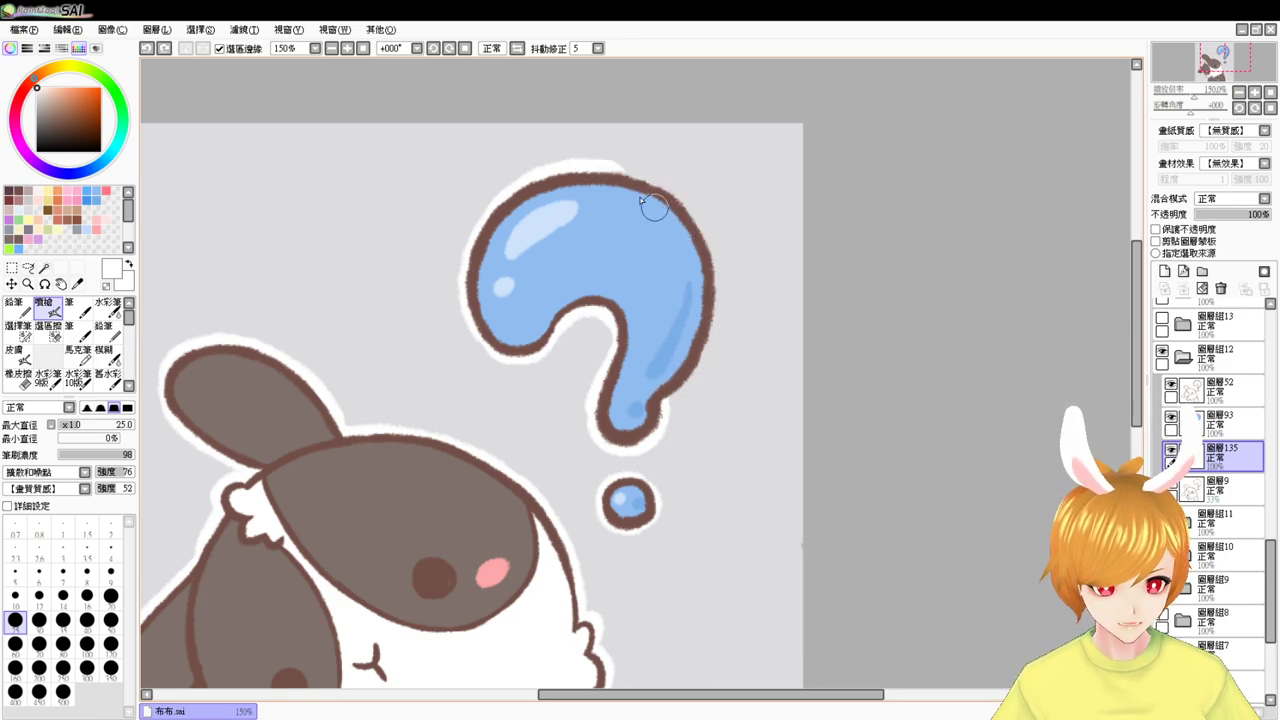
# - Paint the white border around the question mark's upper outer curve from the top toward the stem side
pyautogui.moveTo(577, 168)
pyautogui.mouseDown()
pyautogui.moveTo(687, 217)
pyautogui.moveTo(683, 255)
pyautogui.moveTo(582, 181)
pyautogui.moveTo(704, 231)
pyautogui.moveTo(590, 175)
pyautogui.moveTo(631, 172)
pyautogui.moveTo(696, 237)
pyautogui.mouseUp()
pyautogui.hotkey('ctrl', 'z')
pyautogui.moveTo(618, 173)
pyautogui.mouseDown()
pyautogui.moveTo(681, 194)
pyautogui.moveTo(707, 271)
pyautogui.mouseUp()
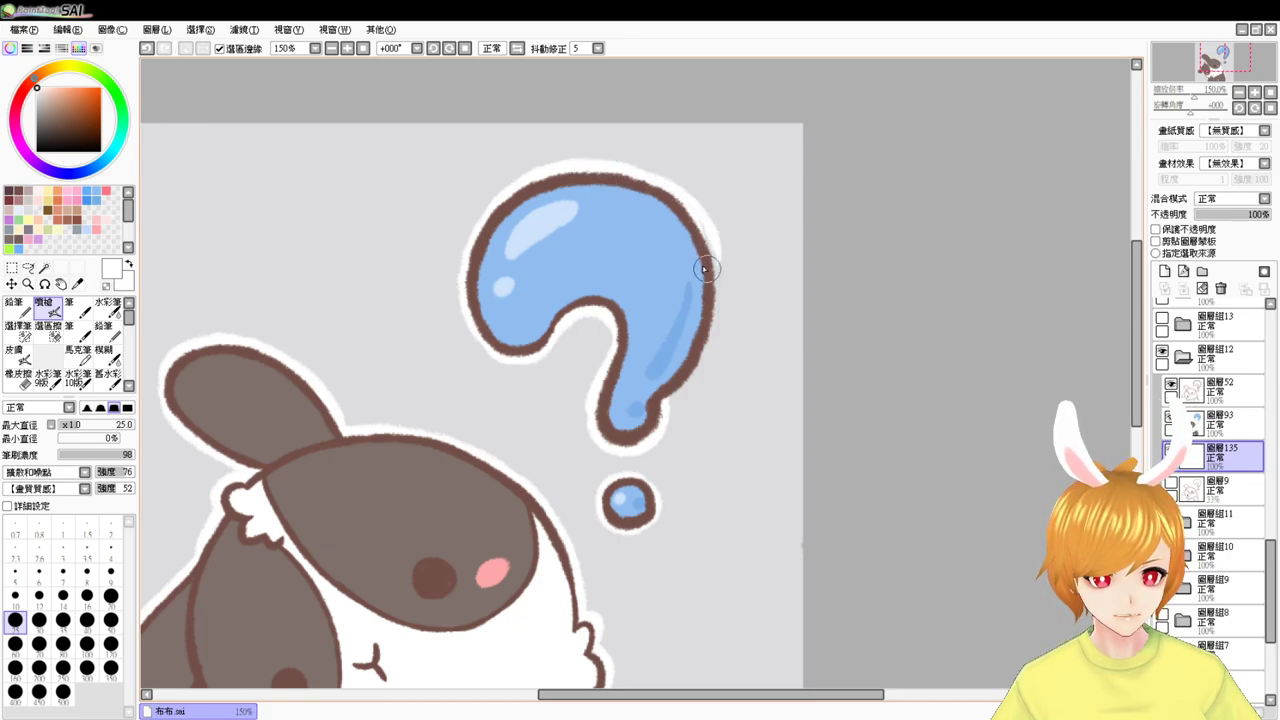
pyautogui.hotkey('ctrl', 'z')
pyautogui.moveTo(619, 175)
pyautogui.mouseDown()
pyautogui.moveTo(698, 218)
pyautogui.moveTo(708, 297)
pyautogui.moveTo(686, 224)
pyautogui.moveTo(713, 275)
pyautogui.moveTo(703, 256)
pyautogui.moveTo(706, 341)
pyautogui.moveTo(680, 365)
pyautogui.mouseUp()
pyautogui.hotkey('ctrl', 'z')
# - Paint the white border down the question mark's outer edge to the stem, closing its outline
pyautogui.moveTo(713, 265); pyautogui.dragTo(658, 381)
pyautogui.moveTo(714, 292); pyautogui.dragTo(651, 384)
pyautogui.hotkey('ctrl', 'z')
pyautogui.moveTo(698, 333)
pyautogui.mouseDown()
pyautogui.moveTo(680, 393)
pyautogui.moveTo(681, 376)
pyautogui.mouseUp()
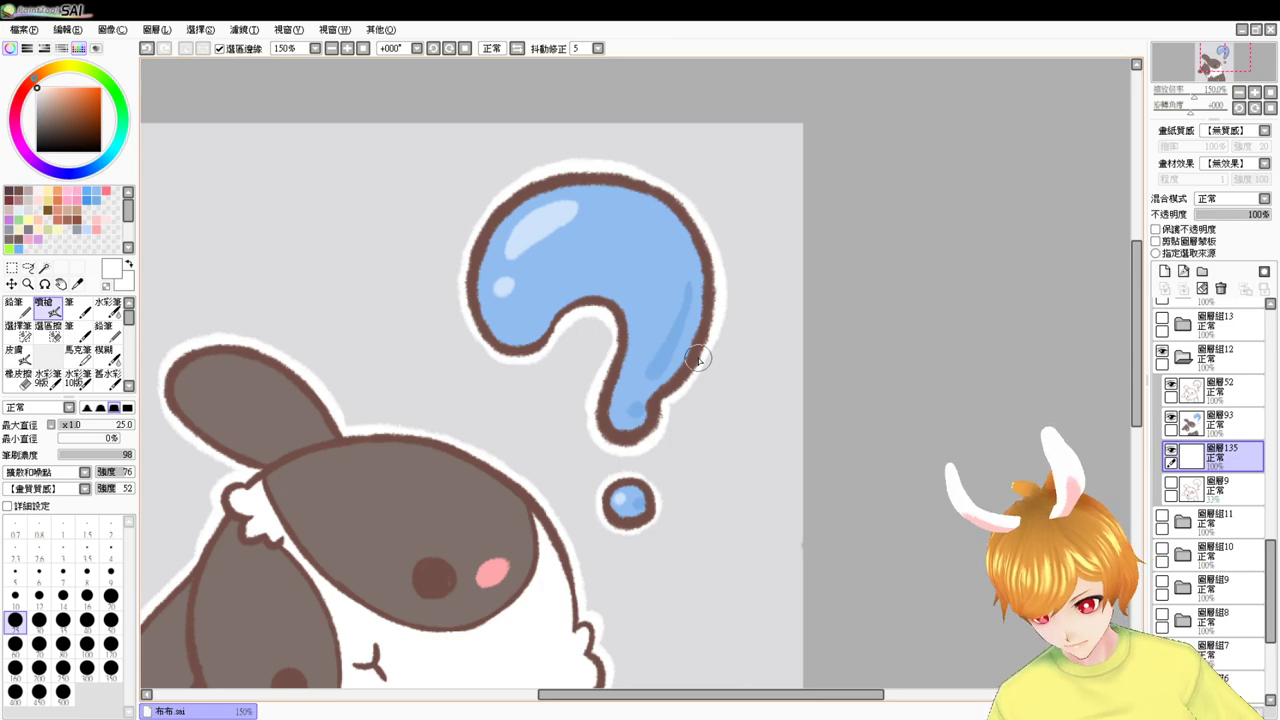
# - Hide layer group 圖層組12, show and expand 圖層組13, and add a new layer directly above its sketch layer 圖層10
pyautogui.click(1185, 359)
pyautogui.click(1163, 352)
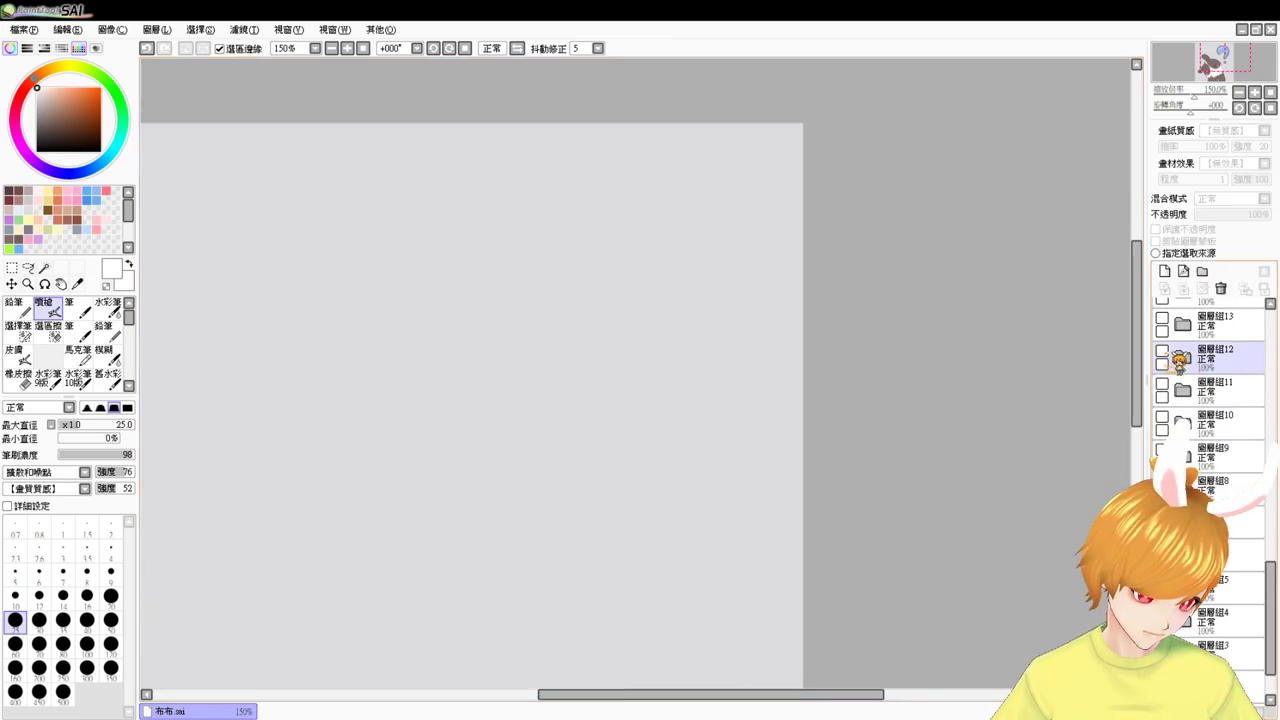
pyautogui.click(1163, 319)
pyautogui.moveTo(1004, 458); pyautogui.dragTo(1060, 354)
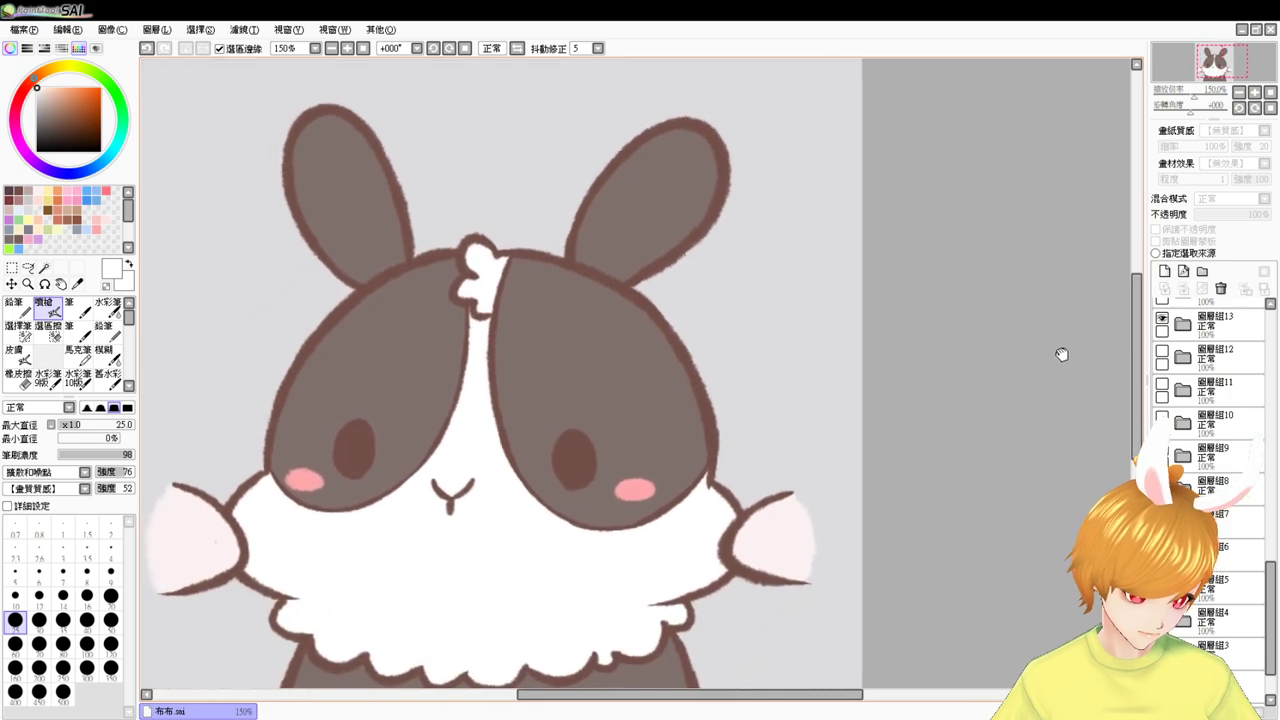
pyautogui.click(1205, 334)
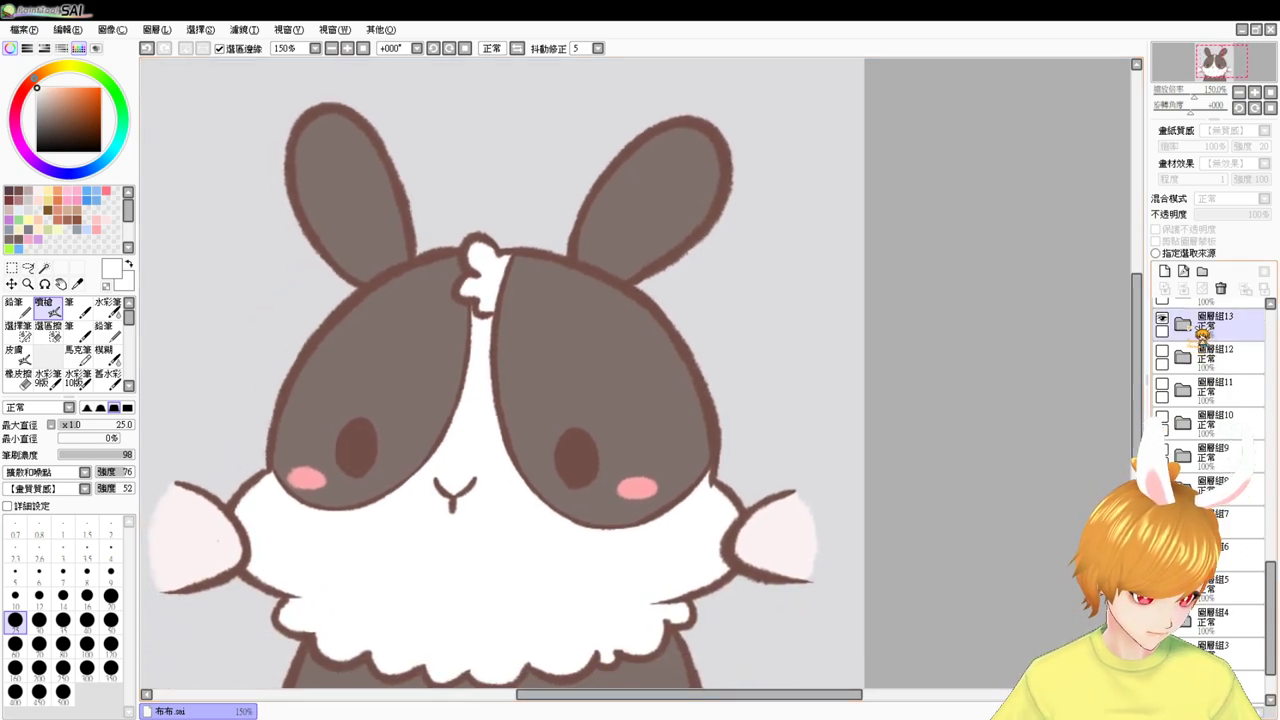
pyautogui.click(1184, 326)
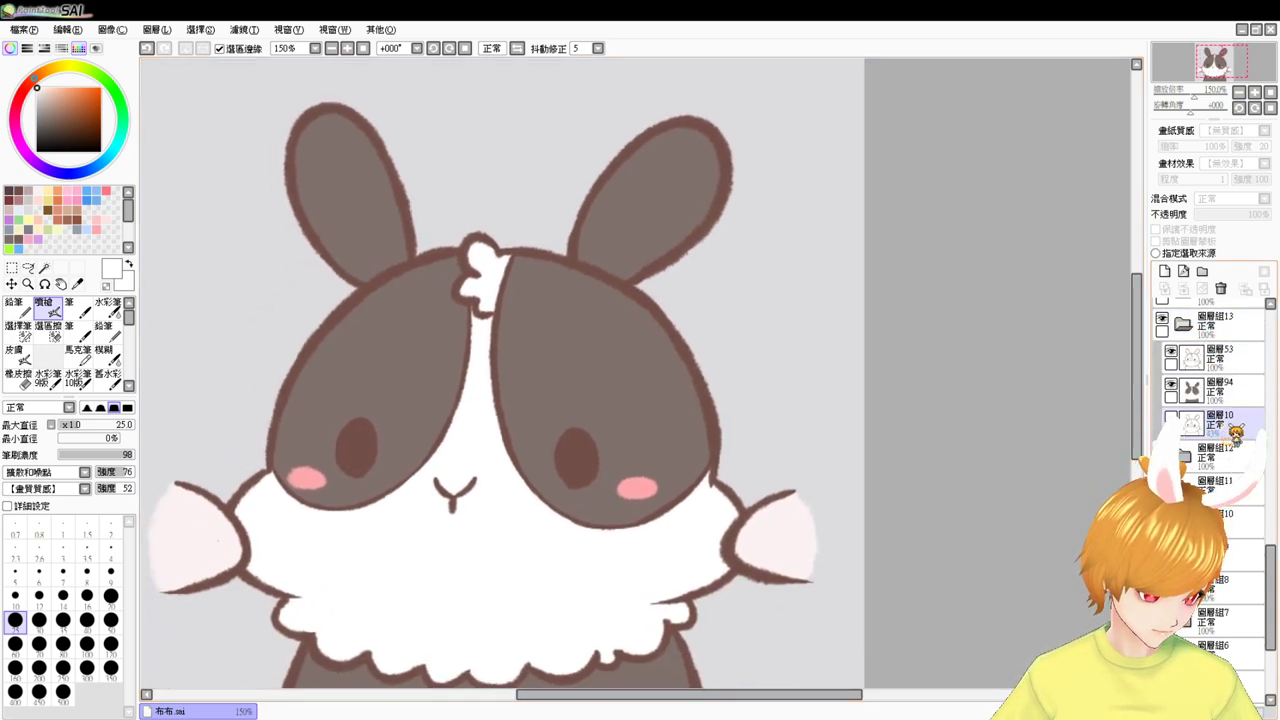
pyautogui.click(1165, 272)
pyautogui.moveTo(774, 446); pyautogui.dragTo(859, 333)
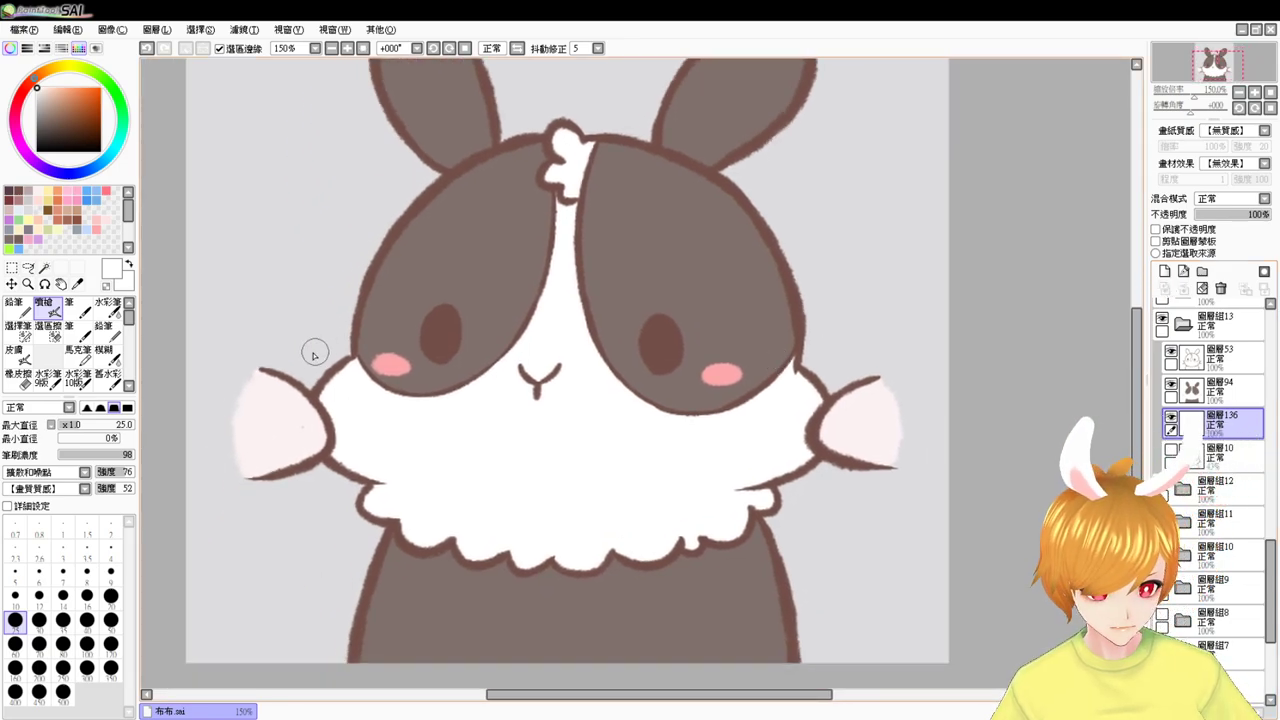
# - Paint the white border along the bunny's left cheek, around its left paw and down the left side of its body
pyautogui.moveTo(357, 353); pyautogui.dragTo(302, 402)
pyautogui.moveTo(258, 366); pyautogui.dragTo(310, 399)
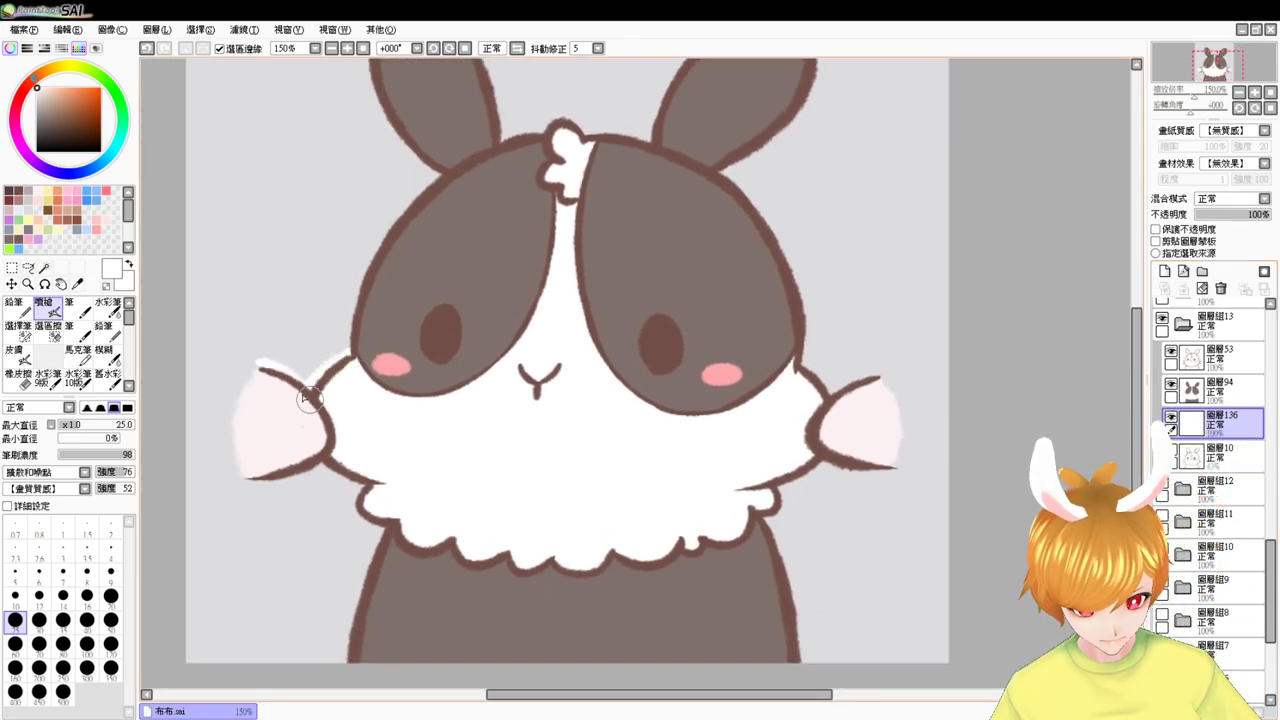
pyautogui.moveTo(259, 363)
pyautogui.mouseDown()
pyautogui.moveTo(235, 404)
pyautogui.moveTo(248, 474)
pyautogui.moveTo(231, 422)
pyautogui.moveTo(251, 478)
pyautogui.moveTo(361, 437)
pyautogui.moveTo(310, 456)
pyautogui.moveTo(375, 483)
pyautogui.moveTo(355, 497)
pyautogui.moveTo(399, 525)
pyautogui.moveTo(366, 569)
pyautogui.moveTo(366, 646)
pyautogui.mouseUp()
# - Paint the white border down the right side of the bunny's body and around its right paw
pyautogui.moveTo(555, 607); pyautogui.dragTo(549, 527)
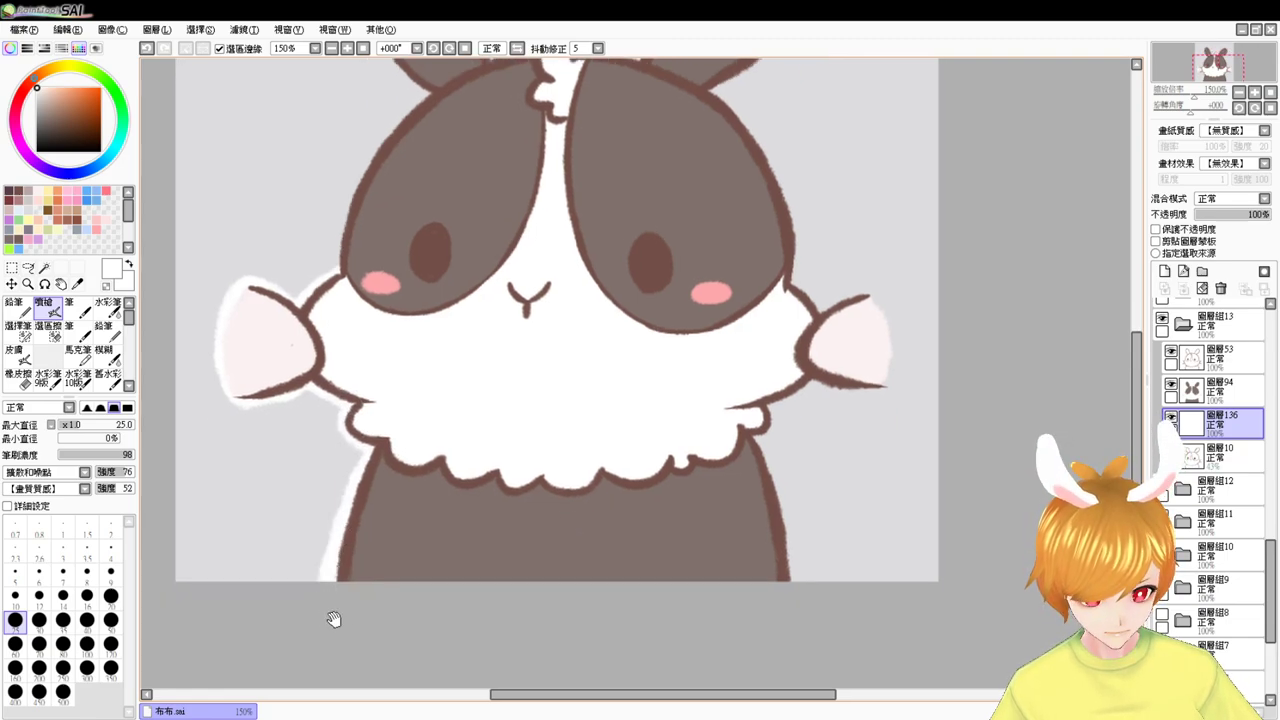
pyautogui.moveTo(655, 558); pyautogui.dragTo(549, 530)
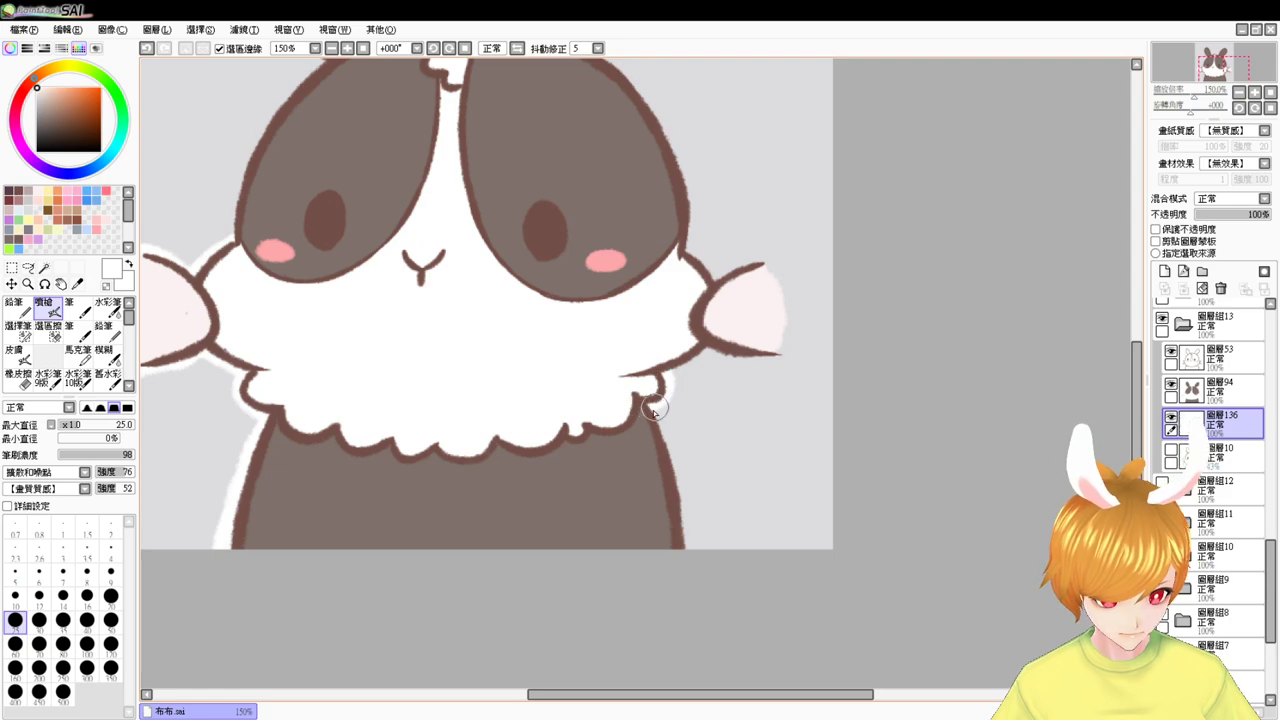
pyautogui.moveTo(651, 400); pyautogui.dragTo(683, 571)
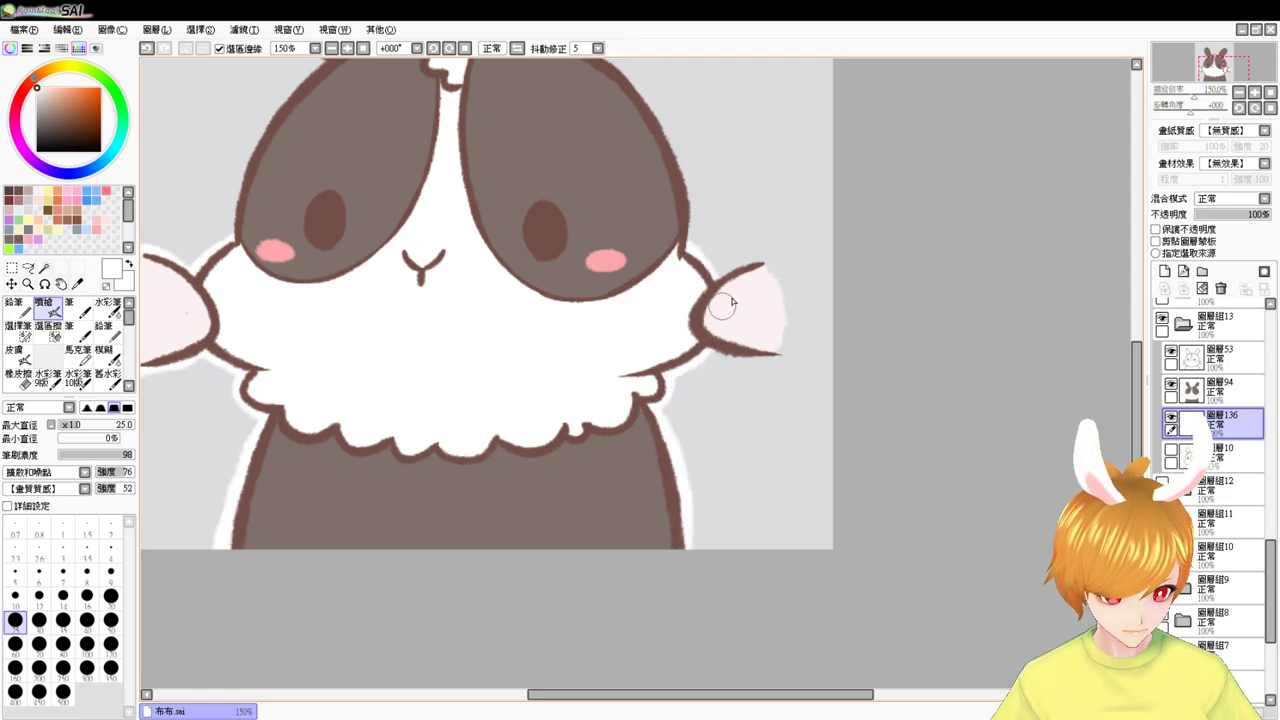
pyautogui.moveTo(708, 281)
pyautogui.mouseDown()
pyautogui.moveTo(749, 262)
pyautogui.moveTo(781, 280)
pyautogui.moveTo(773, 358)
pyautogui.moveTo(709, 349)
pyautogui.moveTo(777, 356)
pyautogui.mouseUp()
pyautogui.moveTo(741, 234)
pyautogui.mouseDown()
pyautogui.moveTo(734, 332)
pyautogui.moveTo(750, 395)
pyautogui.mouseUp()
pyautogui.moveTo(617, 216); pyautogui.dragTo(686, 343)
pyautogui.hotkey('ctrl', 'z')
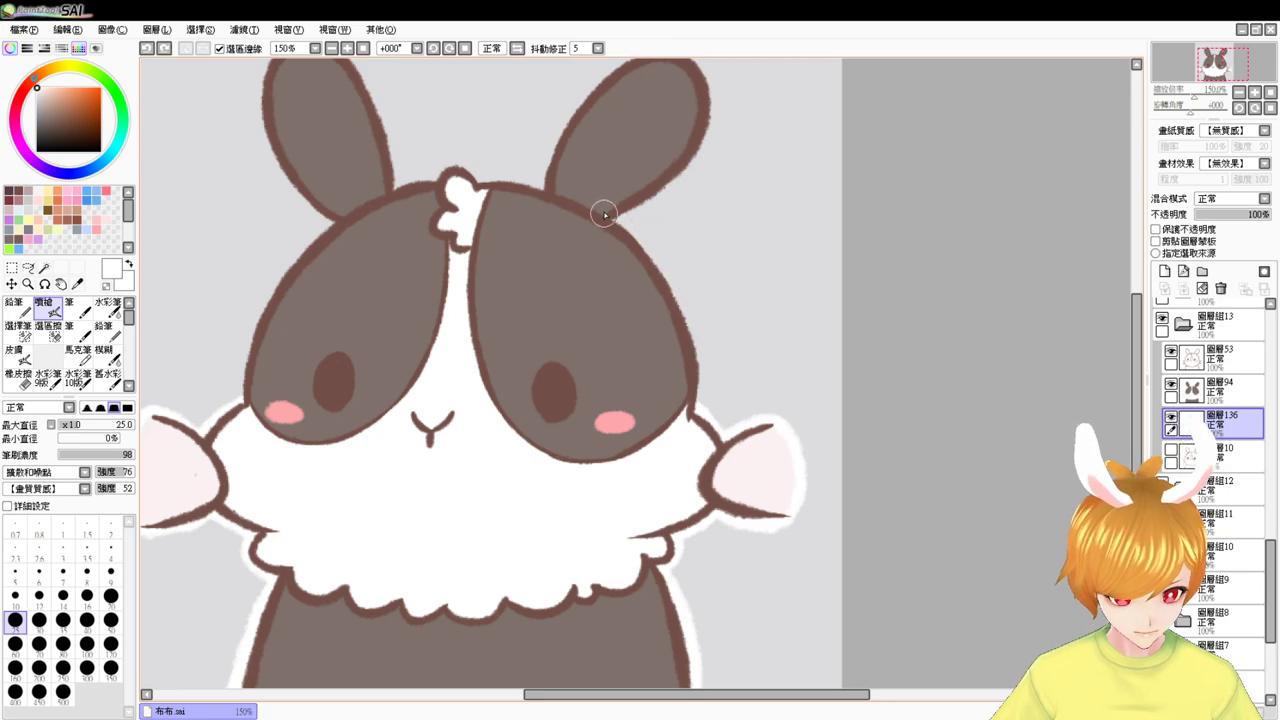
pyautogui.moveTo(605, 213)
pyautogui.mouseDown()
pyautogui.moveTo(674, 287)
pyautogui.moveTo(701, 388)
pyautogui.mouseUp()
pyautogui.hotkey('ctrl', 'z')
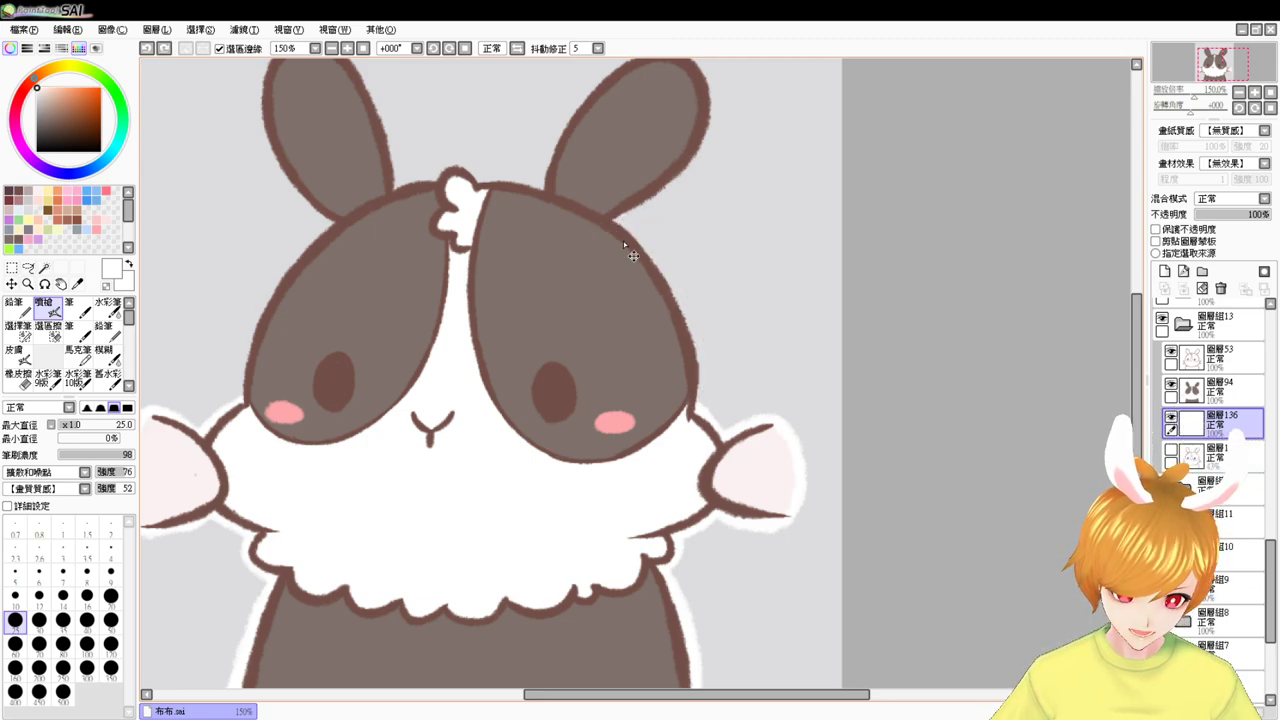
# - Paint the white border along the right edge of the bunny's head, from the ear base down to the cheek
pyautogui.moveTo(628, 230); pyautogui.dragTo(701, 433)
pyautogui.hotkey('ctrl', 'z')
pyautogui.hotkey('ctrl', 'y')
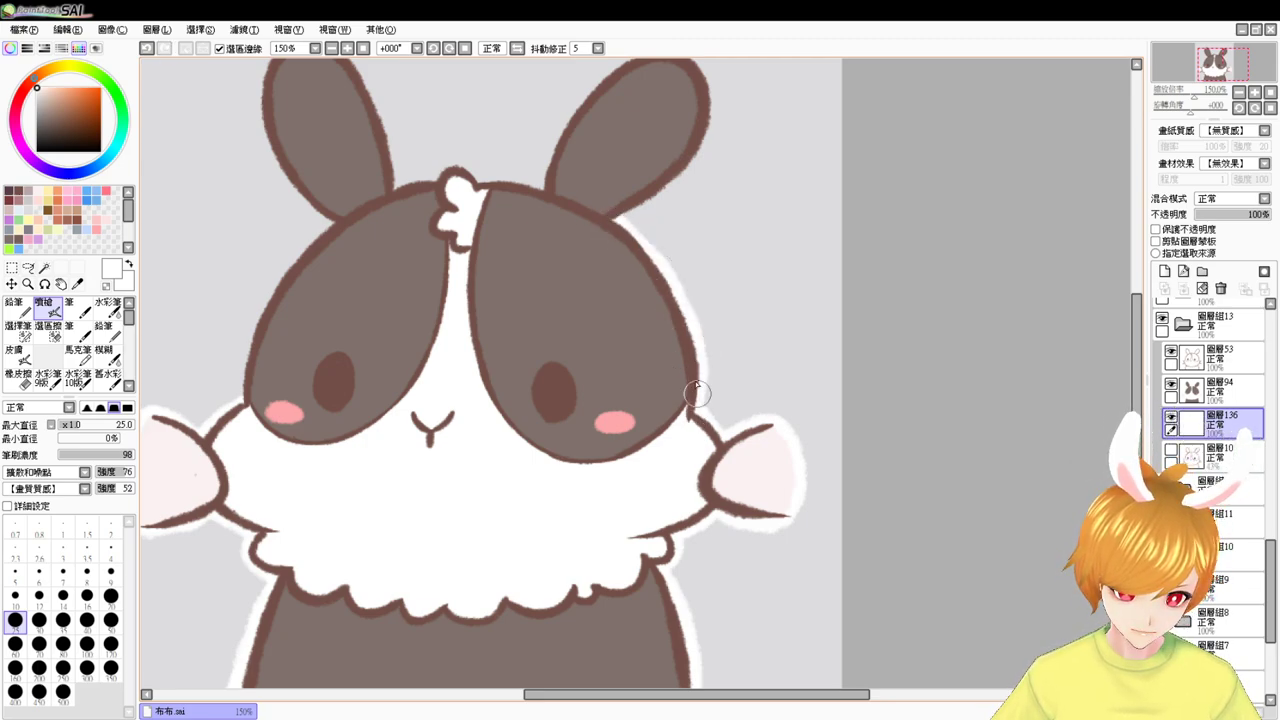
pyautogui.hotkey('ctrl', 'z')
pyautogui.hotkey('ctrl', 'y')
pyautogui.hotkey('ctrl', 'z')
pyautogui.hotkey('ctrl', 'y')
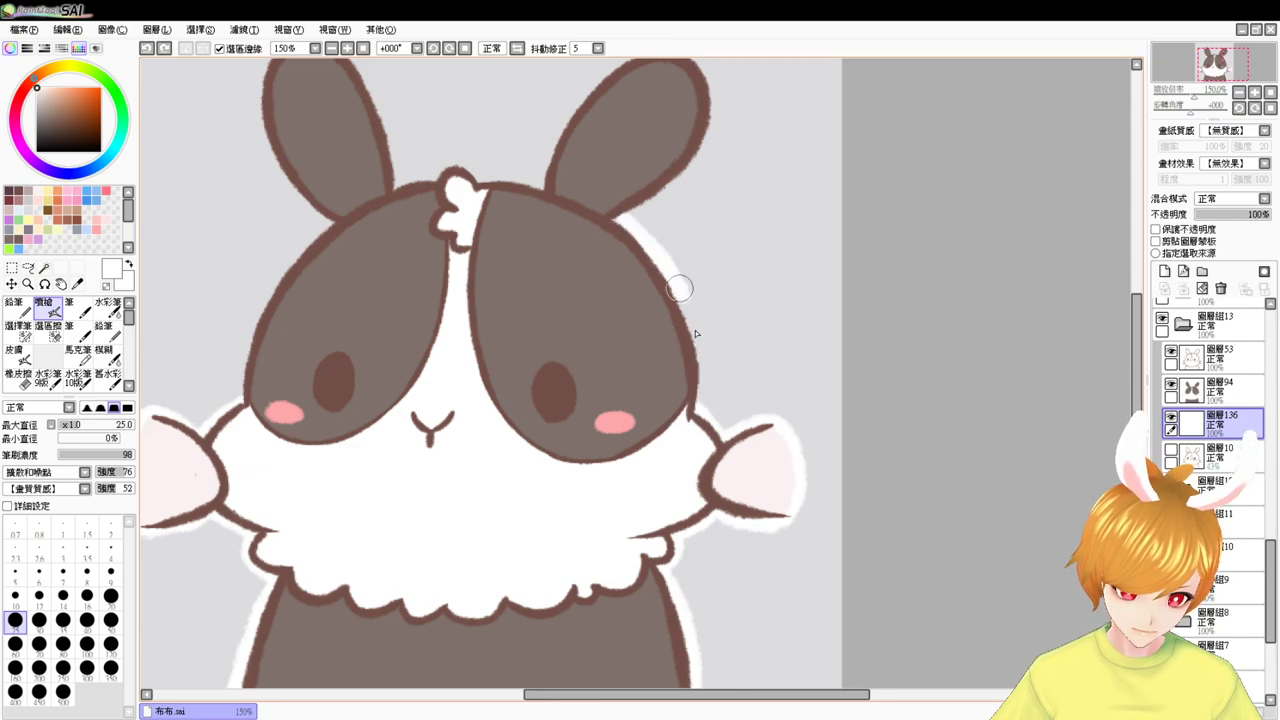
pyautogui.hotkey('ctrl', 'z')
pyautogui.hotkey('ctrl', 'y')
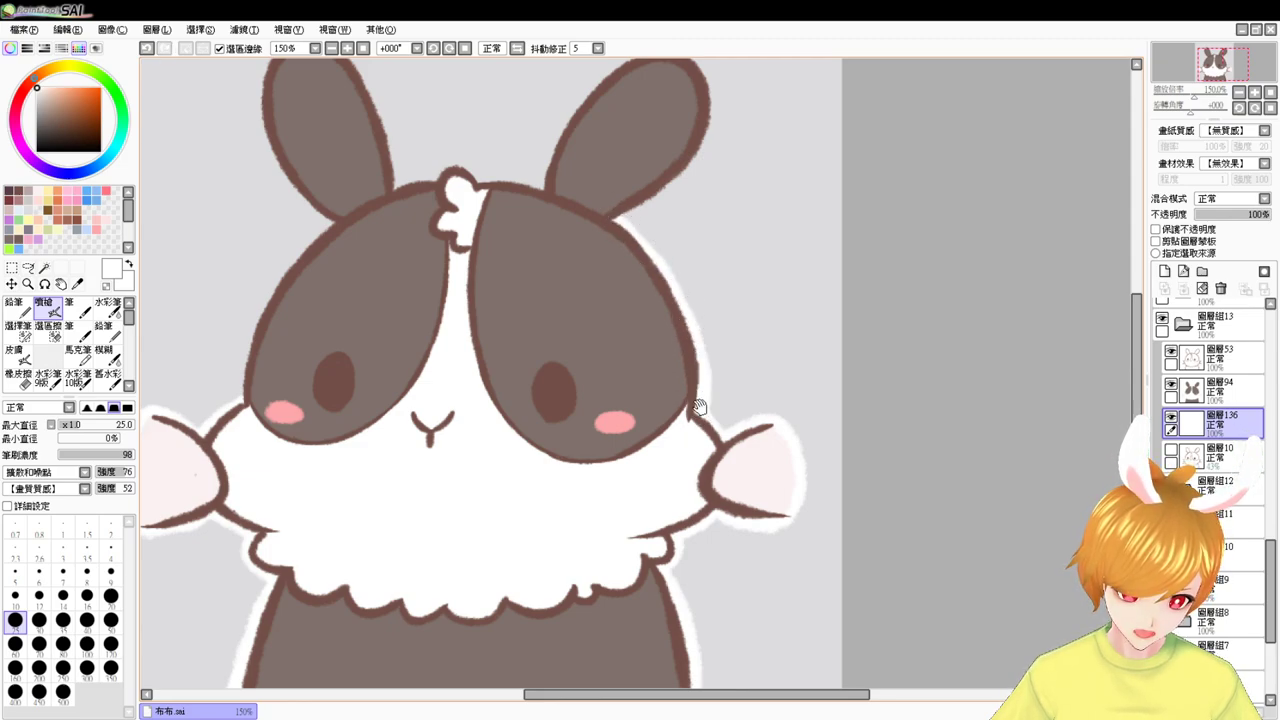
# - Paint the white border along the left edge of the bunny's head, from the ear base down to the cheek
pyautogui.moveTo(520, 348); pyautogui.dragTo(586, 352)
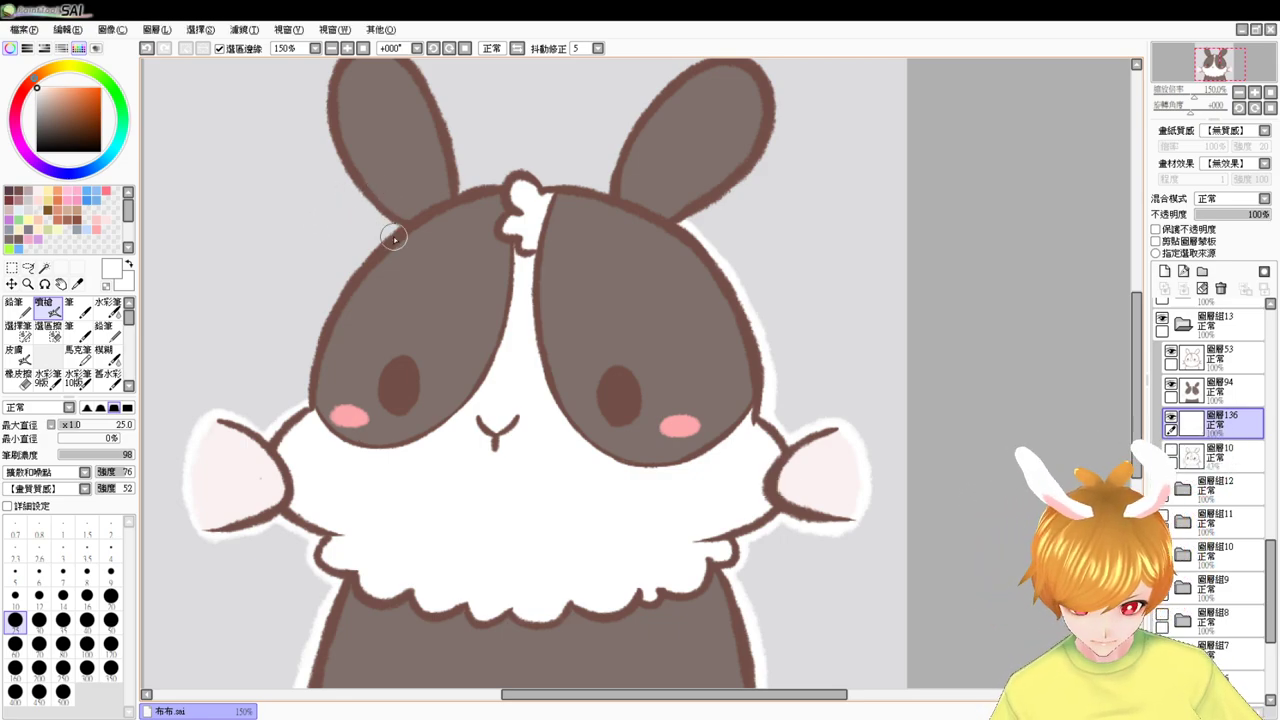
pyautogui.moveTo(407, 221); pyautogui.dragTo(313, 362)
pyautogui.hotkey('ctrl', 'z')
pyautogui.moveTo(403, 225)
pyautogui.mouseDown()
pyautogui.moveTo(364, 258)
pyautogui.moveTo(311, 390)
pyautogui.mouseUp()
# - Paint the white border over the top of the bunny's head and its hair tuft, between the two ears
pyautogui.moveTo(584, 298); pyautogui.dragTo(538, 355)
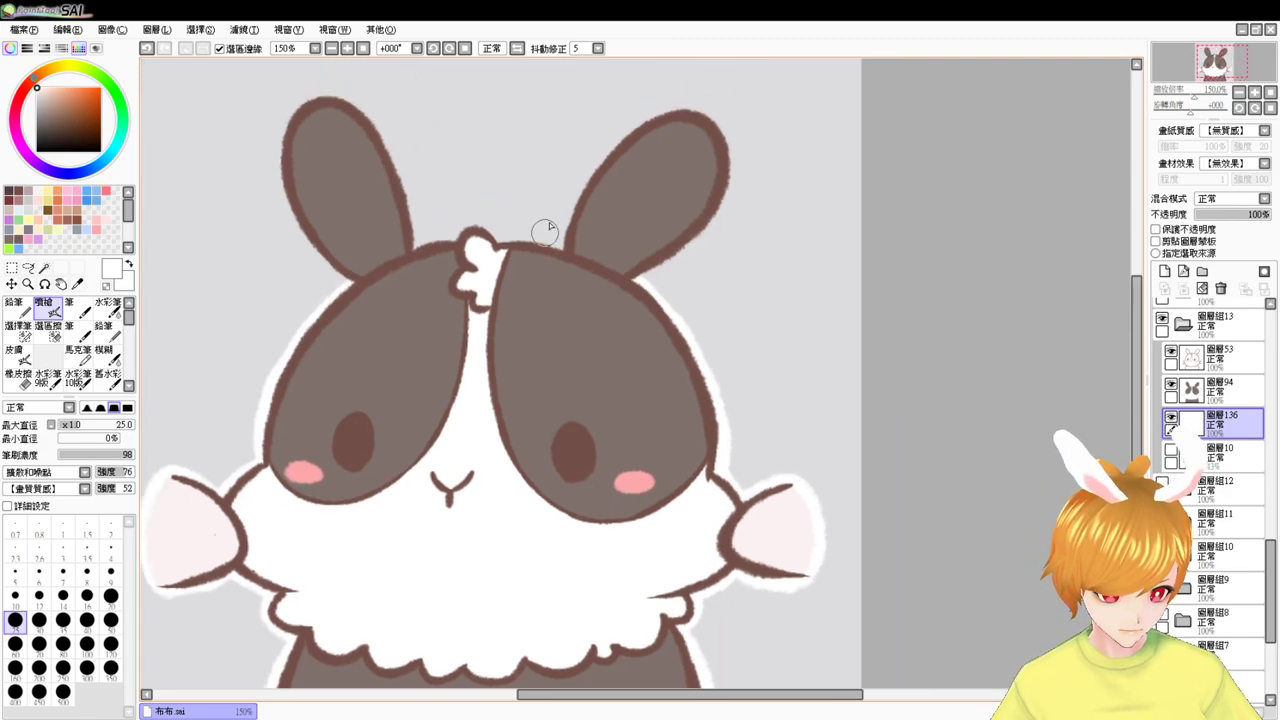
pyautogui.moveTo(404, 254); pyautogui.dragTo(571, 262)
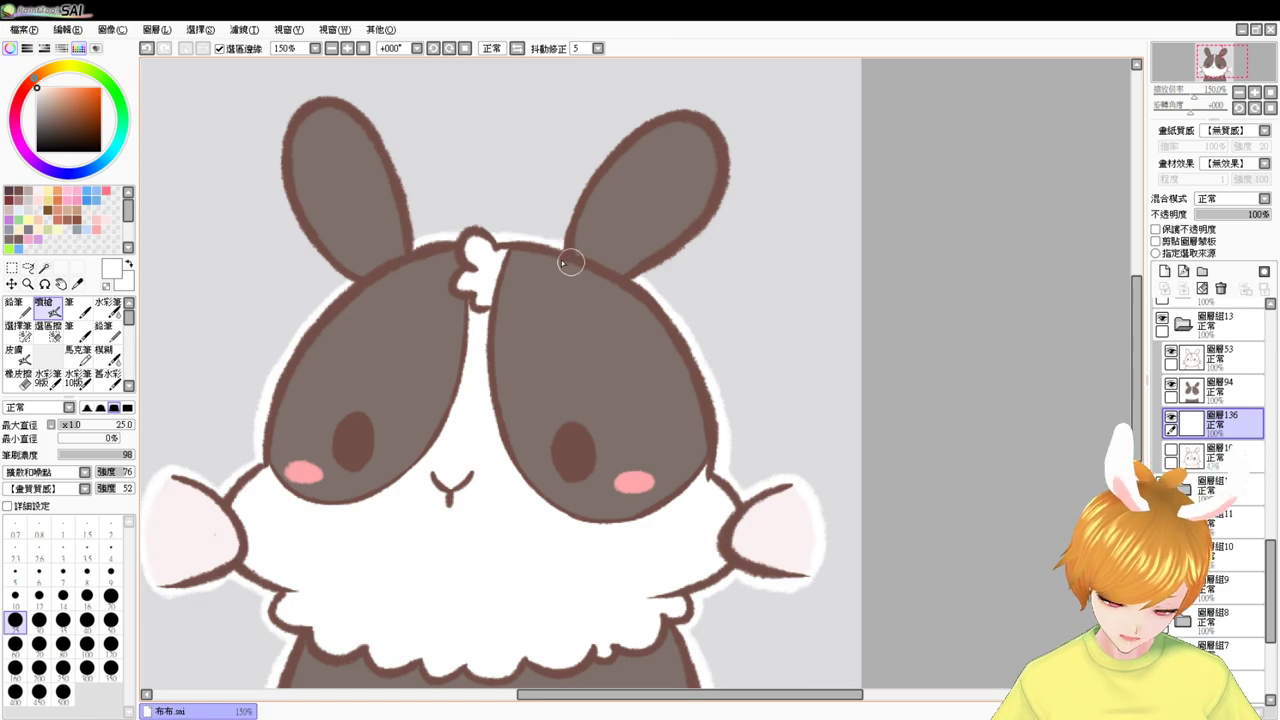
pyautogui.hotkey('ctrl', 'z')
pyautogui.moveTo(411, 255); pyautogui.dragTo(588, 276)
pyautogui.hotkey('ctrl', 'z')
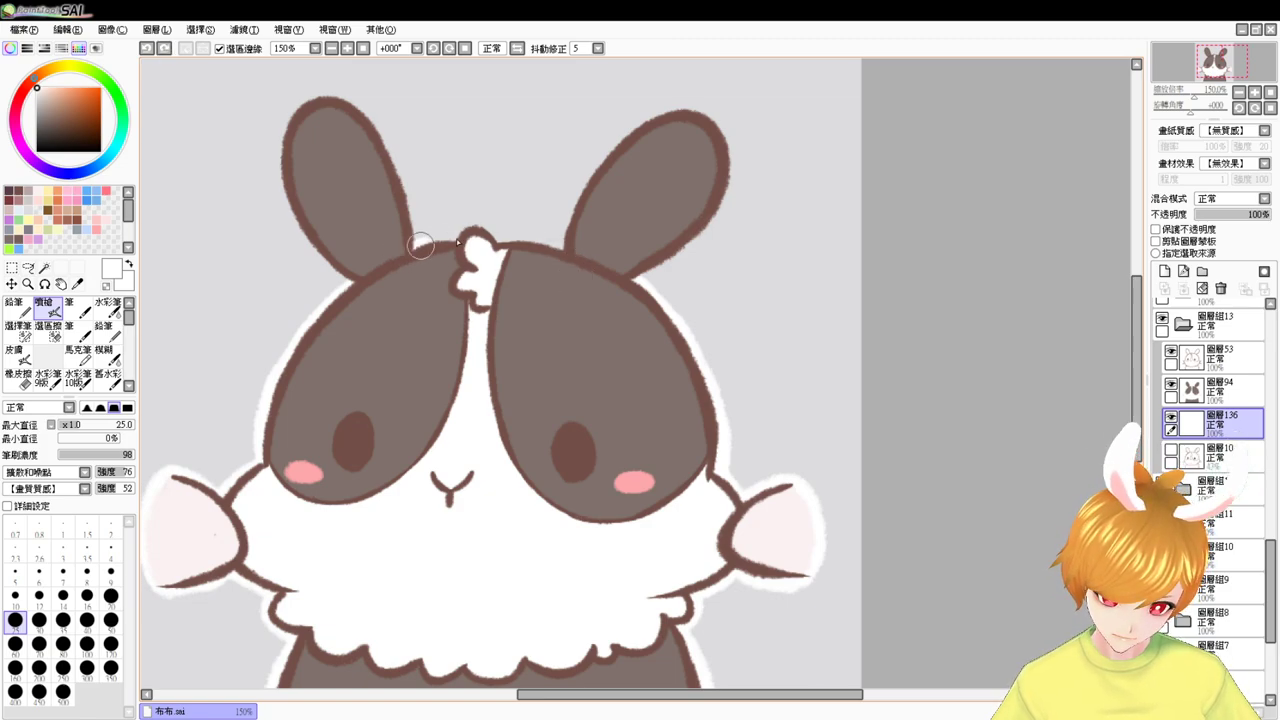
pyautogui.moveTo(420, 245)
pyautogui.mouseDown()
pyautogui.moveTo(524, 255)
pyautogui.moveTo(476, 330)
pyautogui.mouseUp()
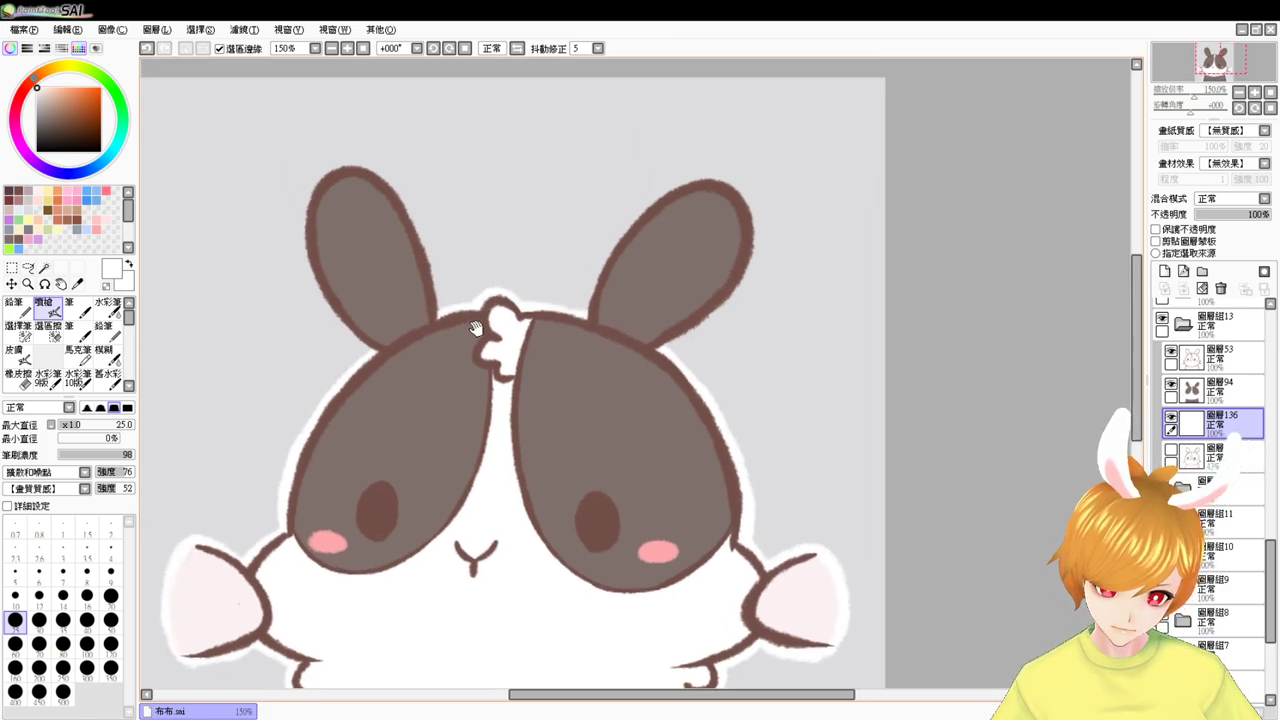
pyautogui.moveTo(320, 186); pyautogui.dragTo(378, 346)
pyautogui.hotkey('ctrl', 'z')
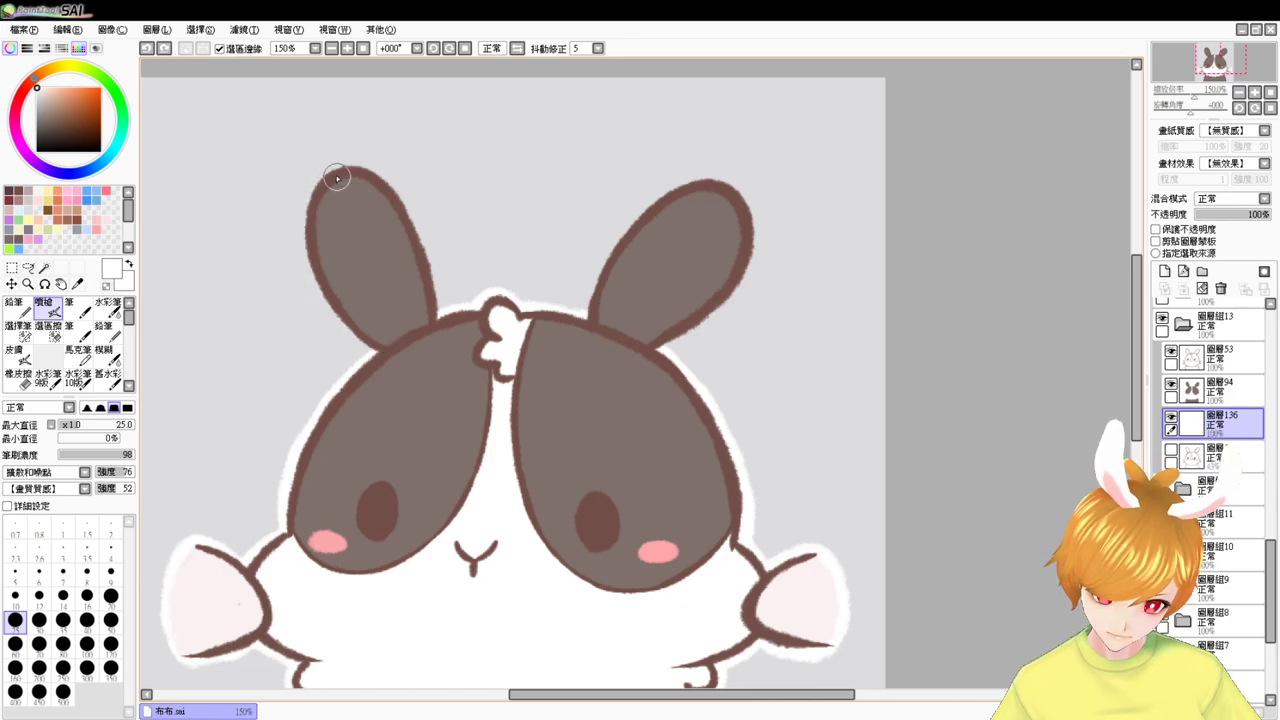
pyautogui.moveTo(336, 177); pyautogui.dragTo(406, 378)
pyautogui.hotkey('ctrl', 'z')
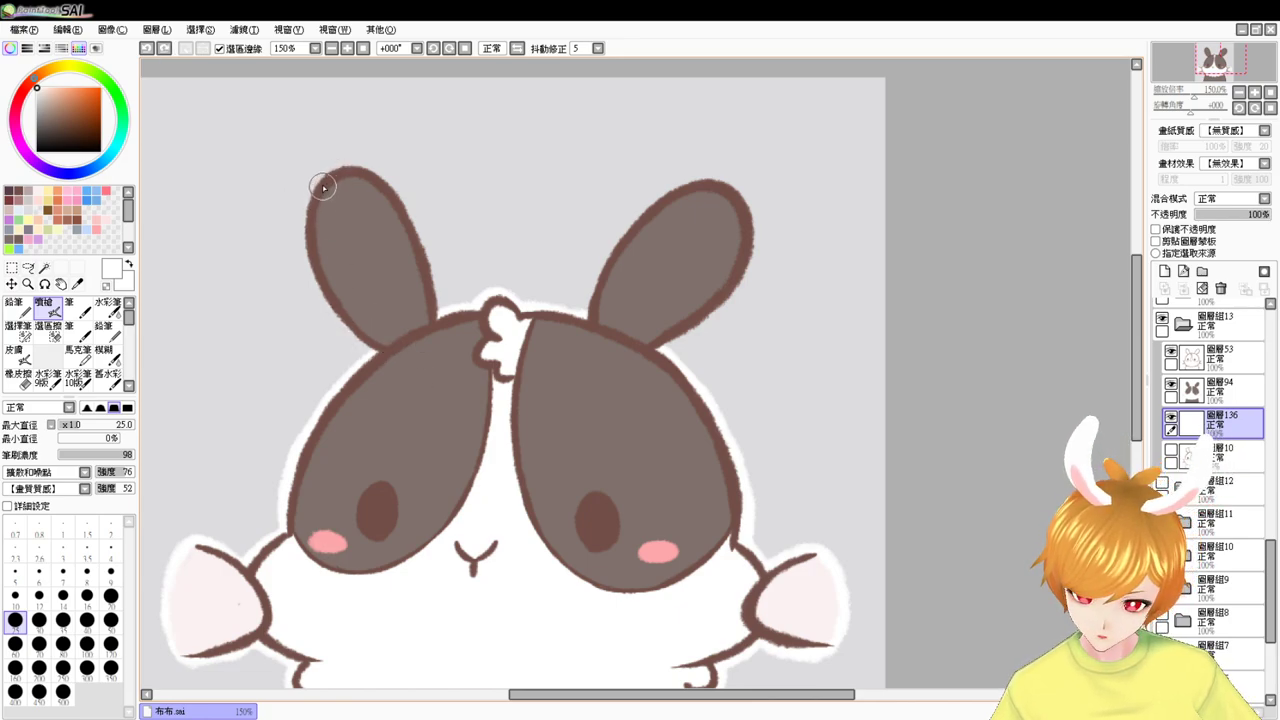
# - Paint the white border around the bunny's left ear, up its outer side, over the tip and down the inner side
pyautogui.moveTo(323, 187); pyautogui.dragTo(403, 337)
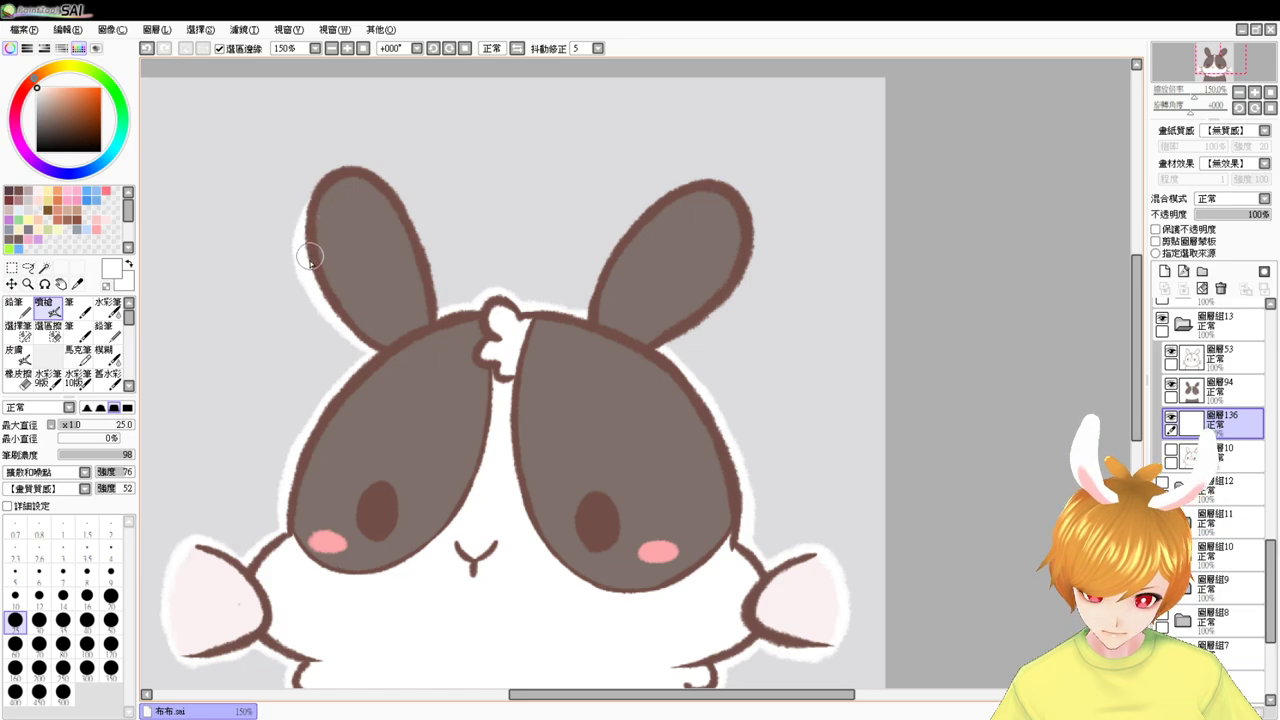
pyautogui.moveTo(299, 236); pyautogui.dragTo(340, 172)
pyautogui.hotkey('ctrl', 'z')
pyautogui.moveTo(297, 239)
pyautogui.mouseDown()
pyautogui.moveTo(350, 170)
pyautogui.moveTo(413, 233)
pyautogui.moveTo(450, 310)
pyautogui.mouseUp()
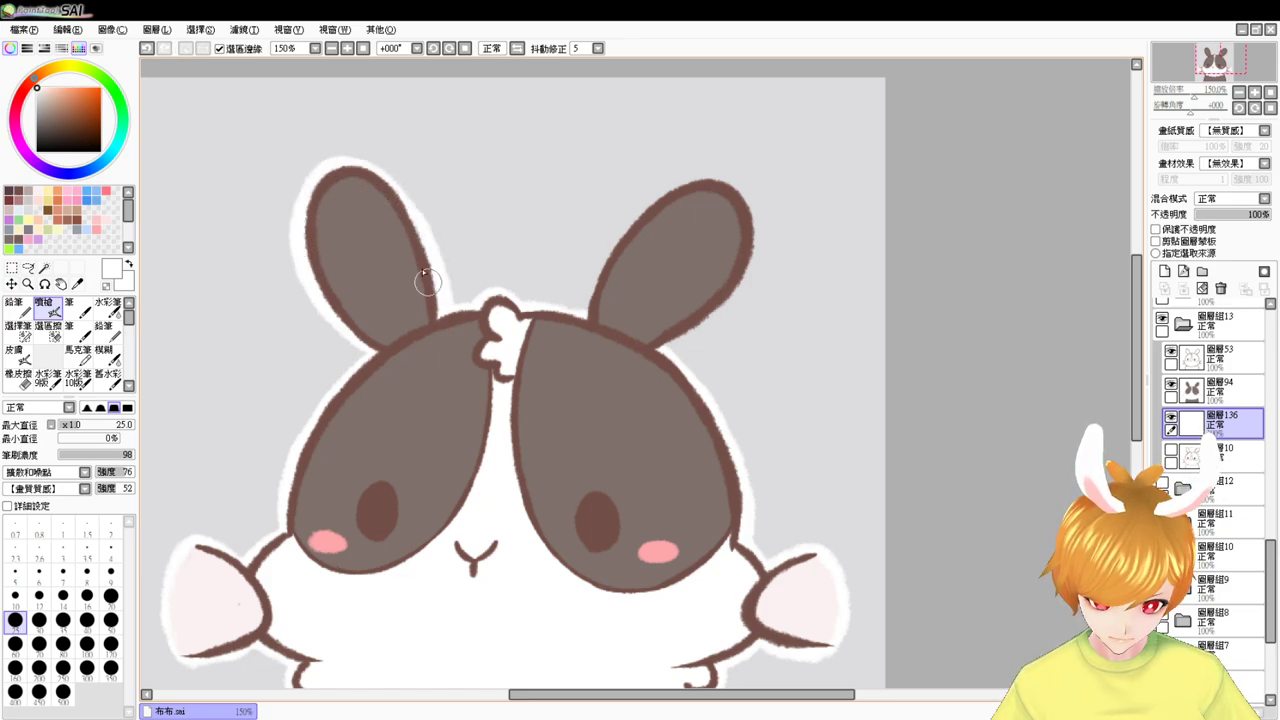
pyautogui.hotkey('ctrl', 'z')
pyautogui.moveTo(371, 171); pyautogui.dragTo(446, 312)
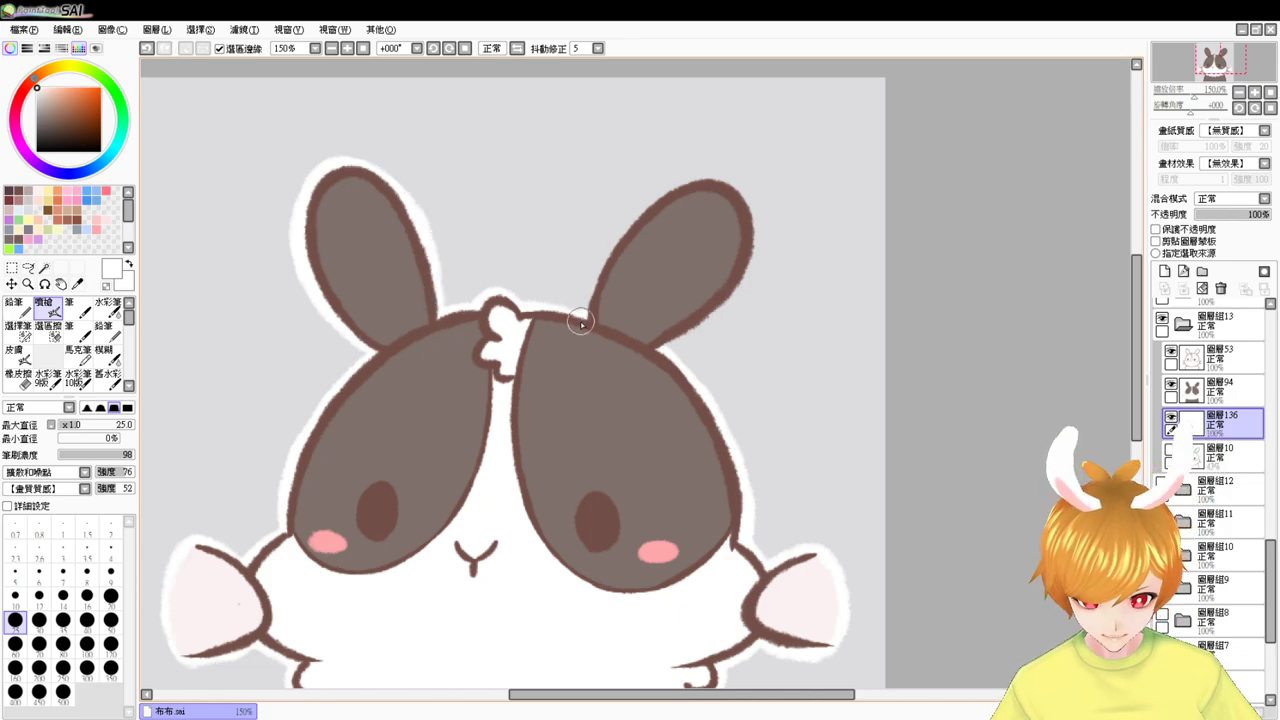
pyautogui.moveTo(585, 325); pyautogui.dragTo(645, 196)
pyautogui.hotkey('ctrl', 'z')
pyautogui.moveTo(580, 326); pyautogui.dragTo(684, 190)
pyautogui.hotkey('ctrl', 'z')
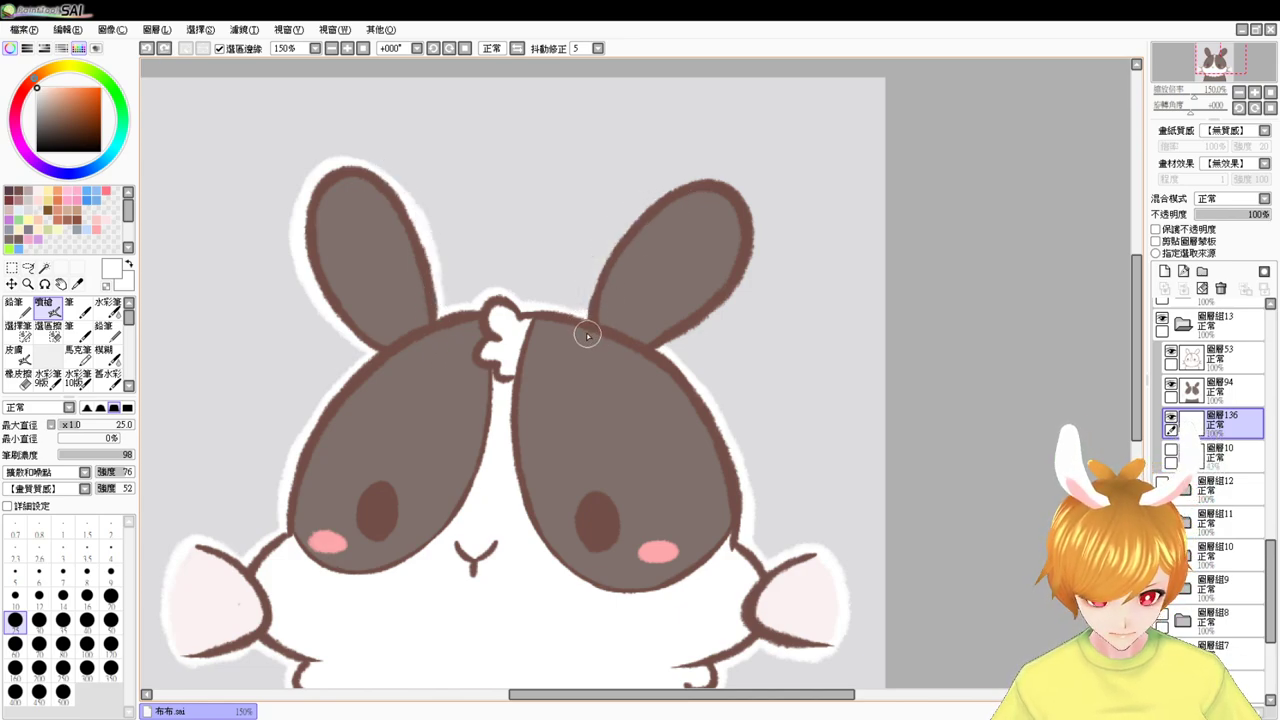
pyautogui.moveTo(586, 334)
pyautogui.mouseDown()
pyautogui.moveTo(684, 222)
pyautogui.moveTo(743, 229)
pyautogui.mouseUp()
pyautogui.hotkey('ctrl', 'z')
# - Paint the white border around the bunny's right ear, over the tip and down its outer side to the head
pyautogui.moveTo(621, 239)
pyautogui.mouseDown()
pyautogui.moveTo(689, 187)
pyautogui.moveTo(725, 209)
pyautogui.mouseUp()
pyautogui.moveTo(647, 203)
pyautogui.mouseDown()
pyautogui.moveTo(753, 221)
pyautogui.moveTo(738, 247)
pyautogui.mouseUp()
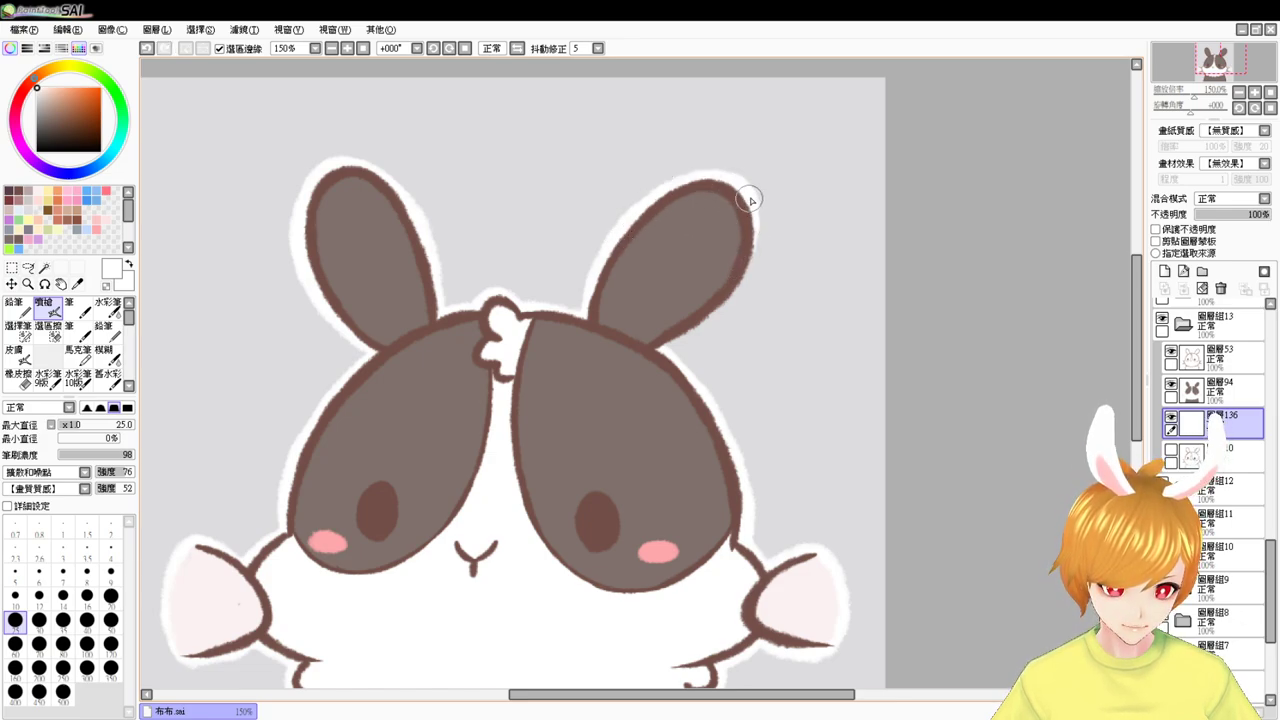
pyautogui.moveTo(750, 199)
pyautogui.mouseDown()
pyautogui.moveTo(739, 277)
pyautogui.moveTo(677, 338)
pyautogui.mouseUp()
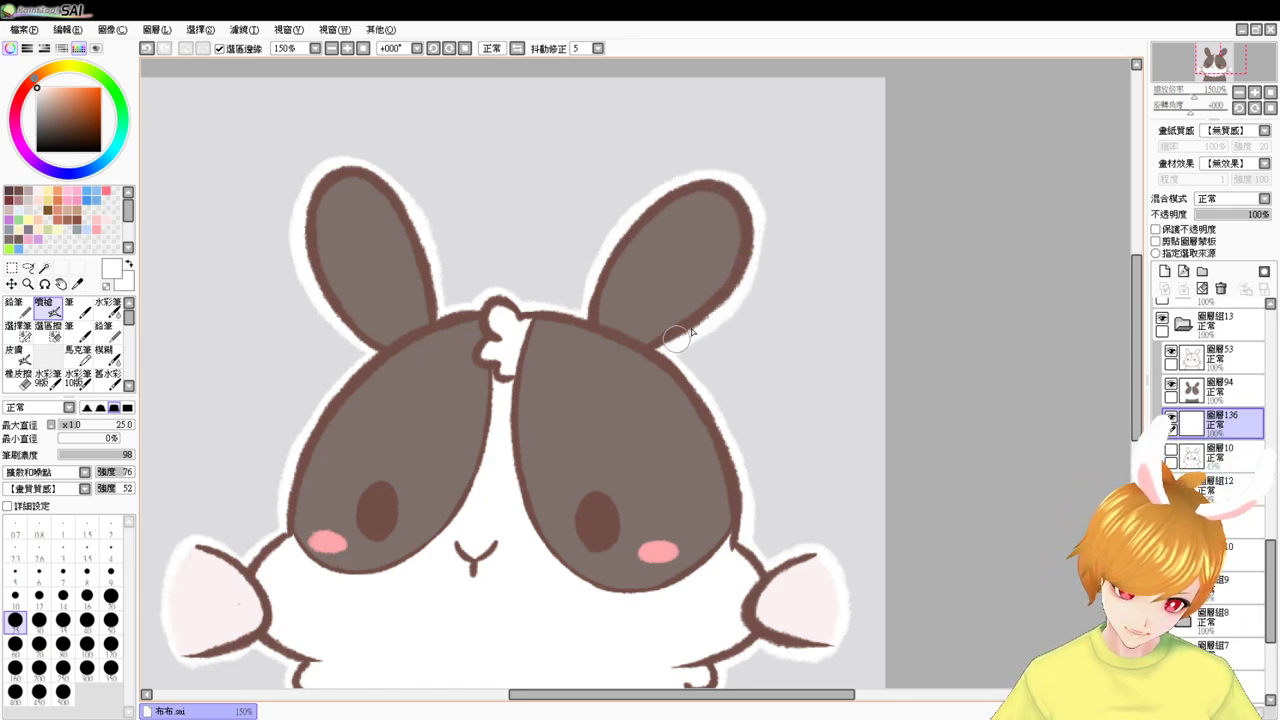
pyautogui.scroll(-3, 688, 318)
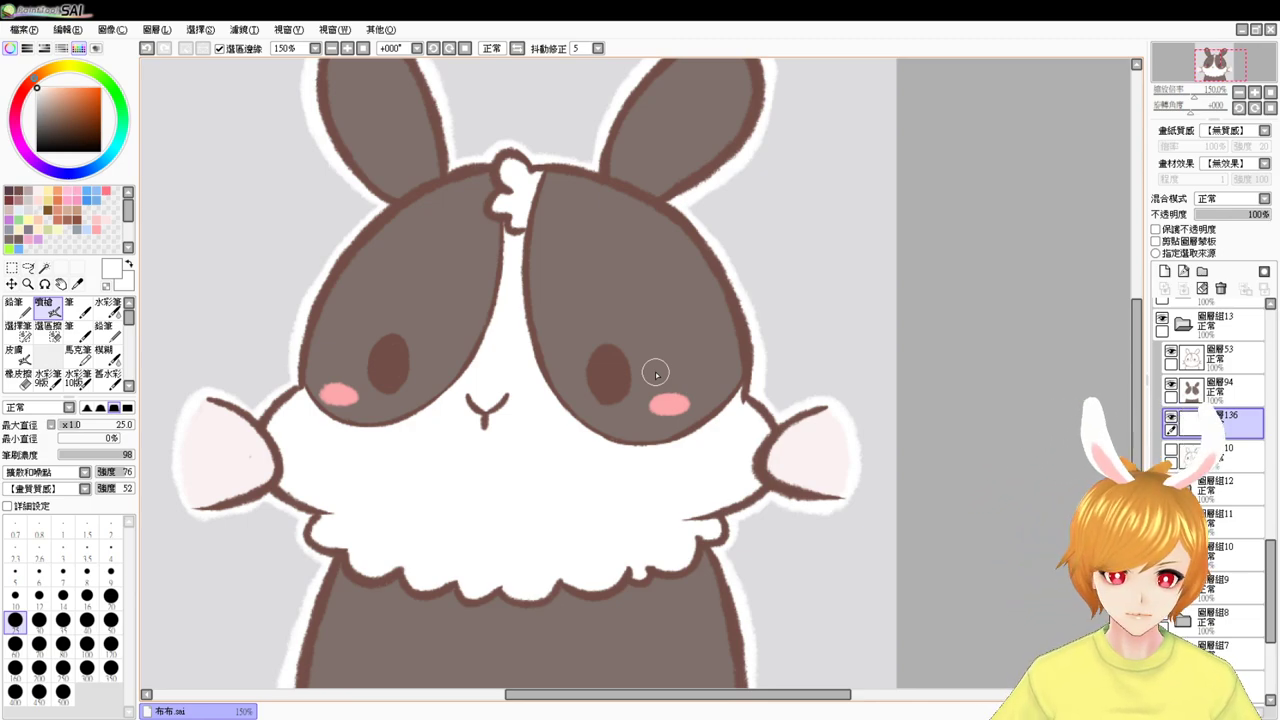
# - Collapse and hide layer group 圖層組13, show and expand 圖層組14, and add a new layer directly above its sketch layer 圖層11
pyautogui.click(1183, 323)
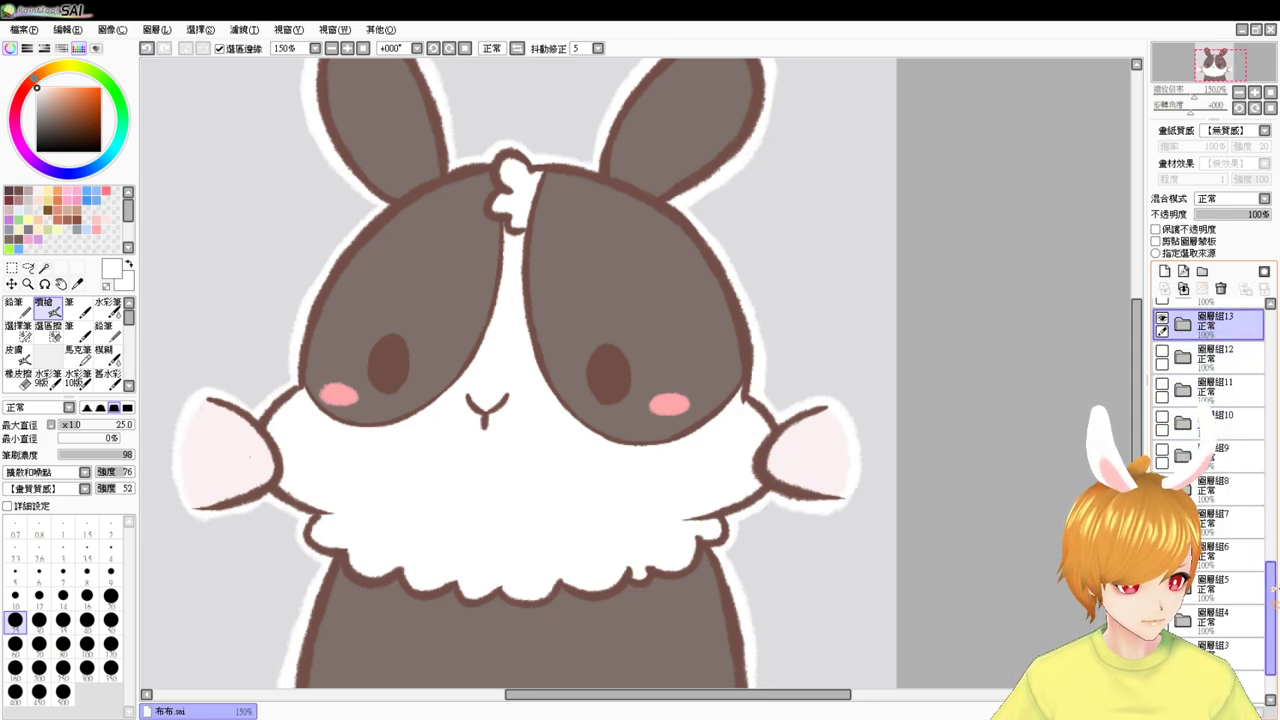
pyautogui.moveTo(1275, 592); pyautogui.dragTo(1274, 508)
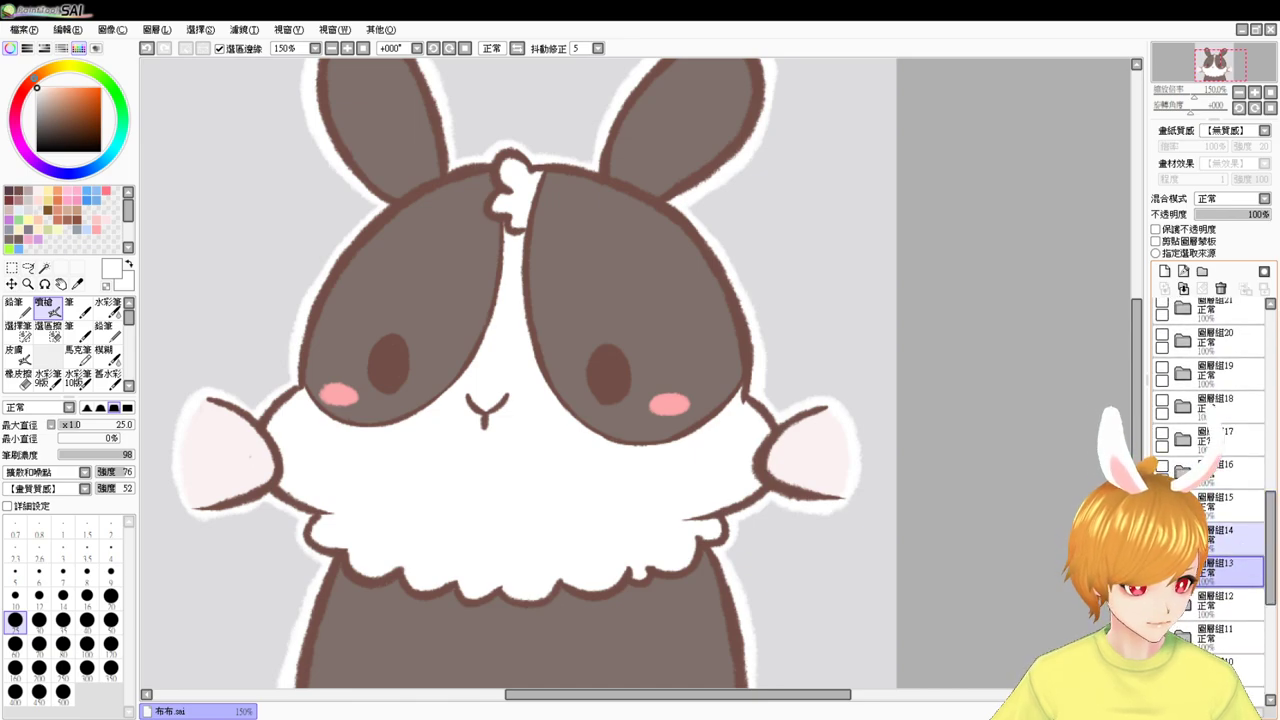
pyautogui.click(1162, 533)
pyautogui.click(1162, 566)
pyautogui.click(1183, 539)
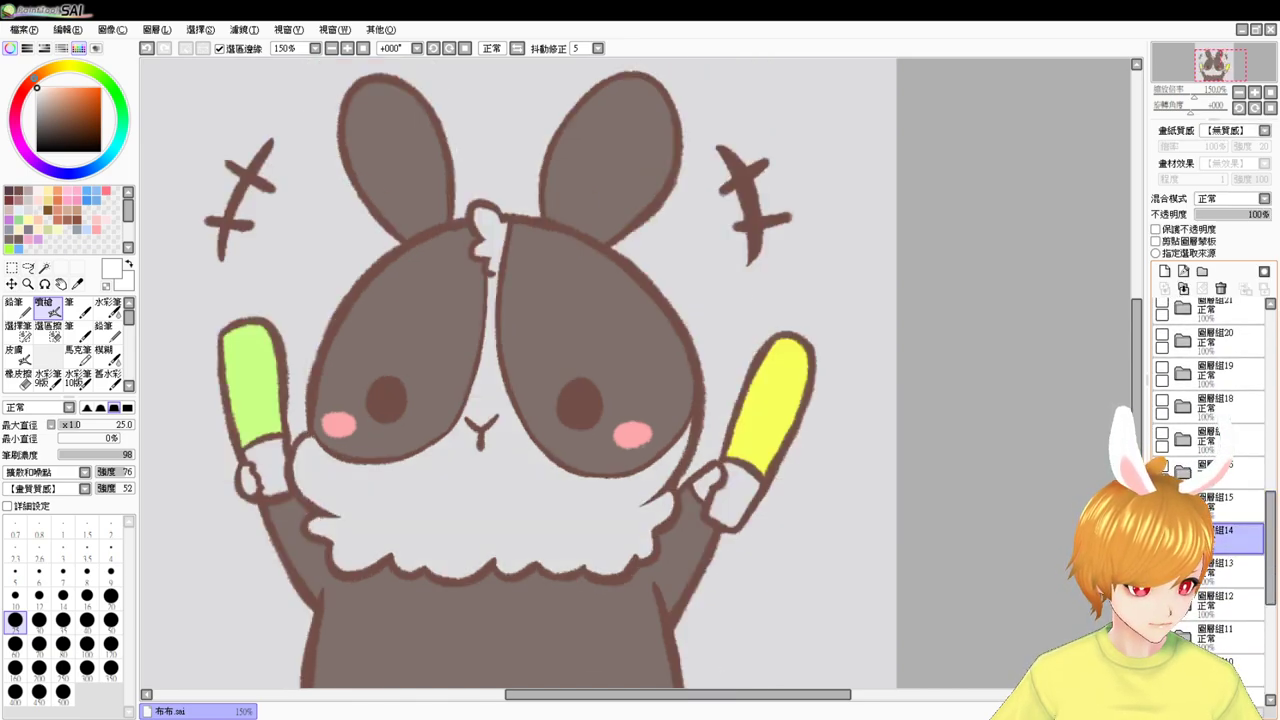
pyautogui.click(1230, 630)
pyautogui.click(1165, 271)
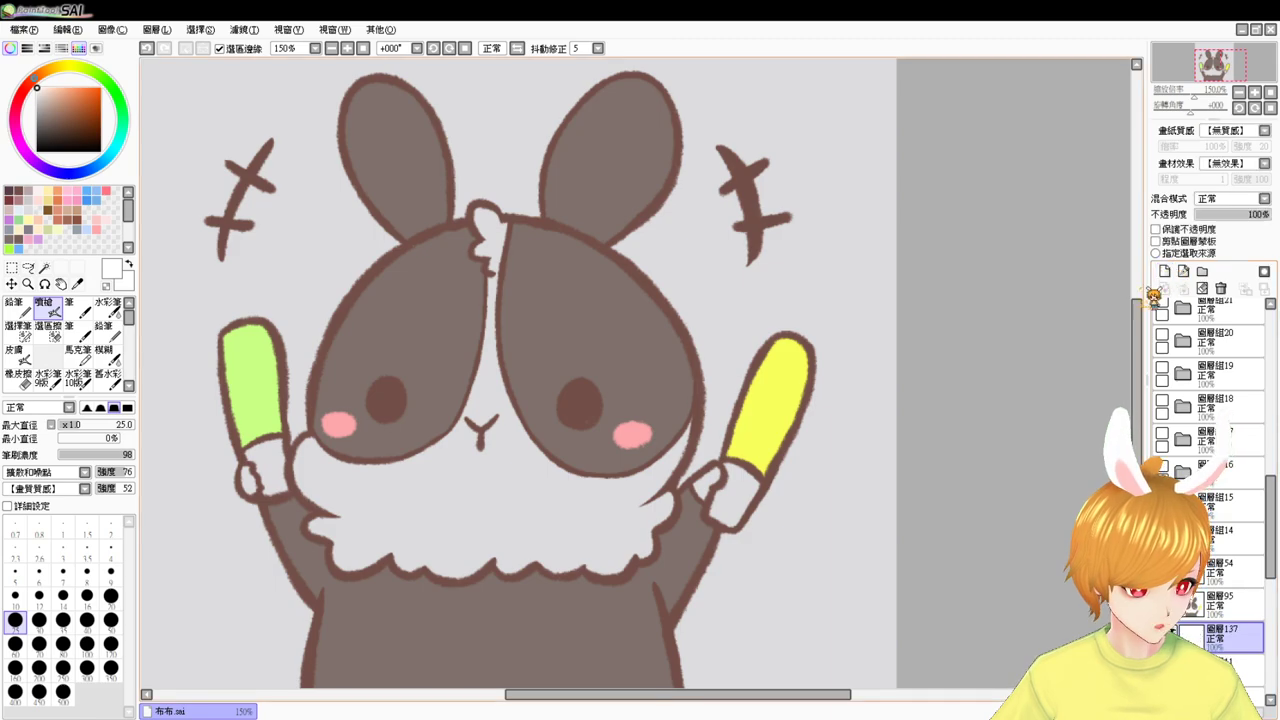
# - Hide the grey background layer at the very bottom of the layer stack
pyautogui.moveTo(841, 494); pyautogui.dragTo(874, 404)
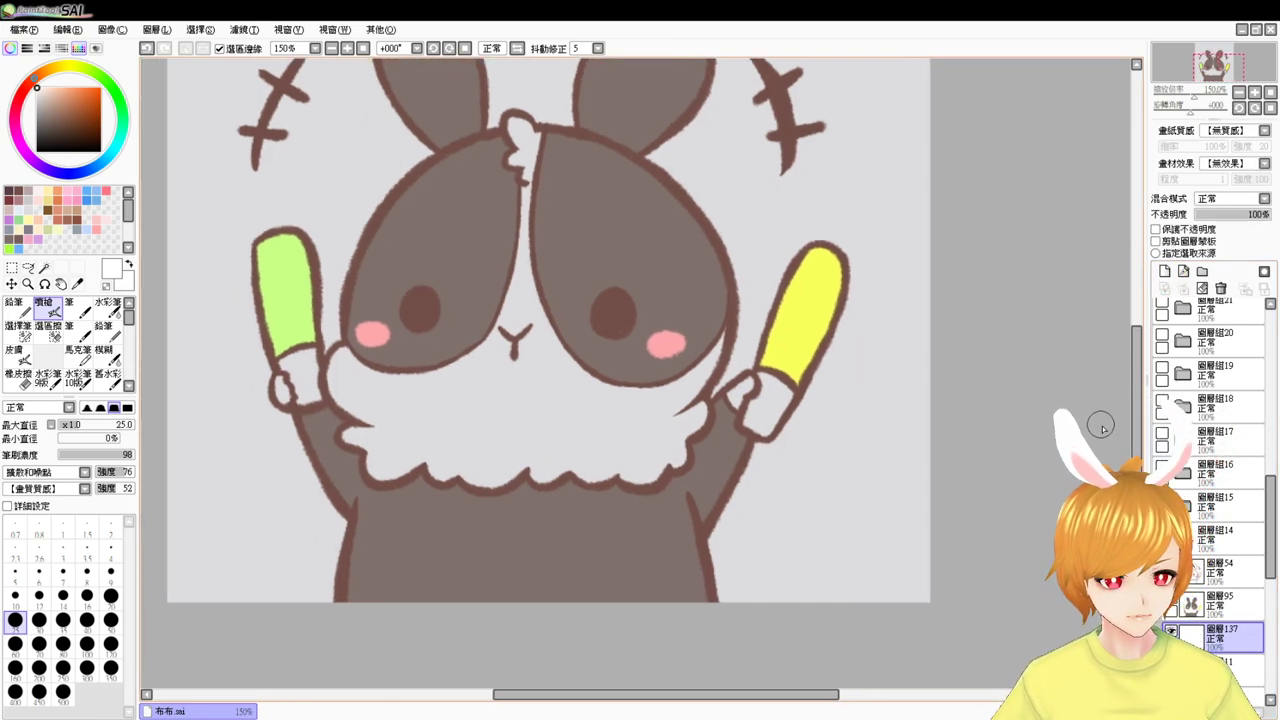
pyautogui.scroll(-6, 1210, 480)
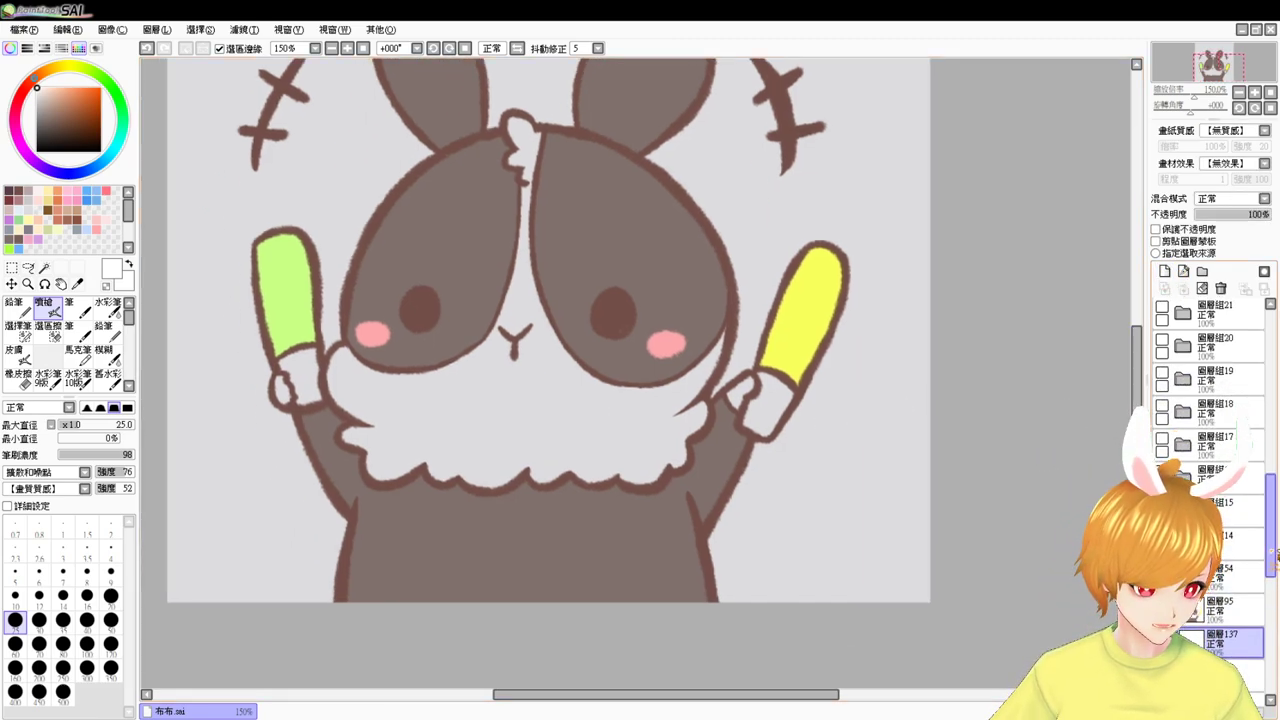
pyautogui.click(1162, 684)
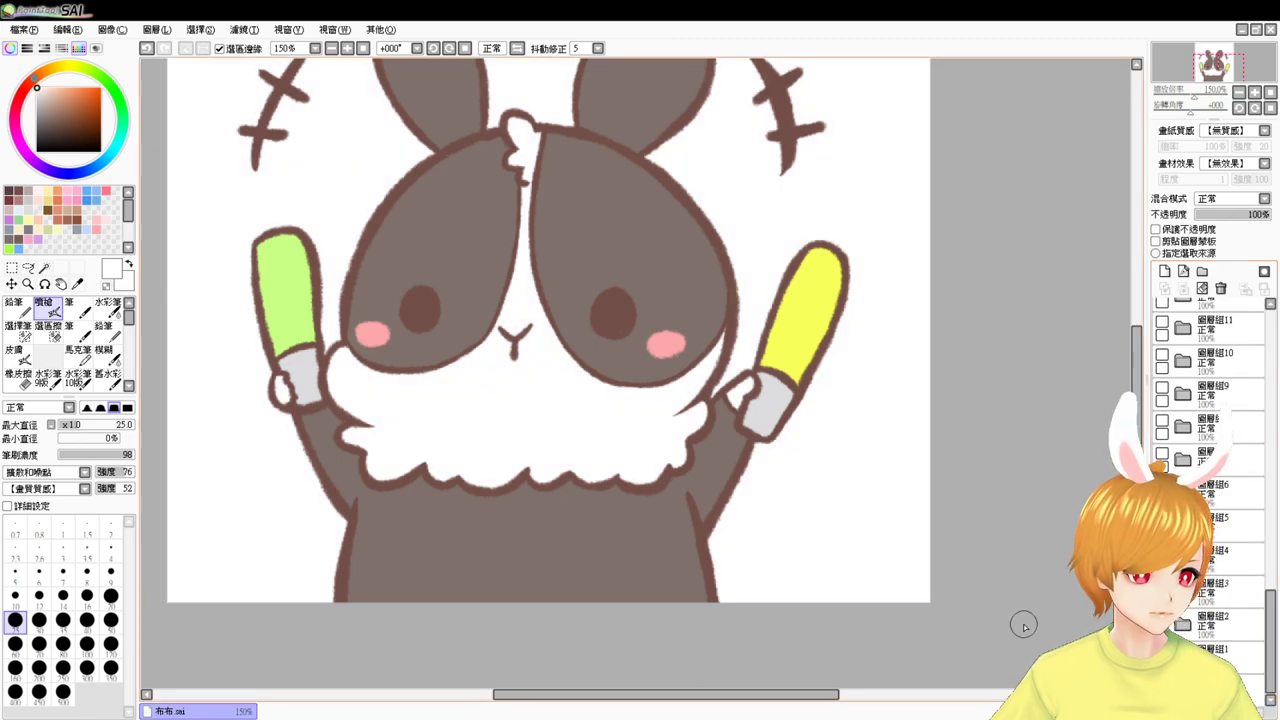
# - Select the bunny's white face and chest fur and both paws with the magic wand, and make colour layer 圖層95 active
pyautogui.click(46, 268)
pyautogui.click(535, 437)
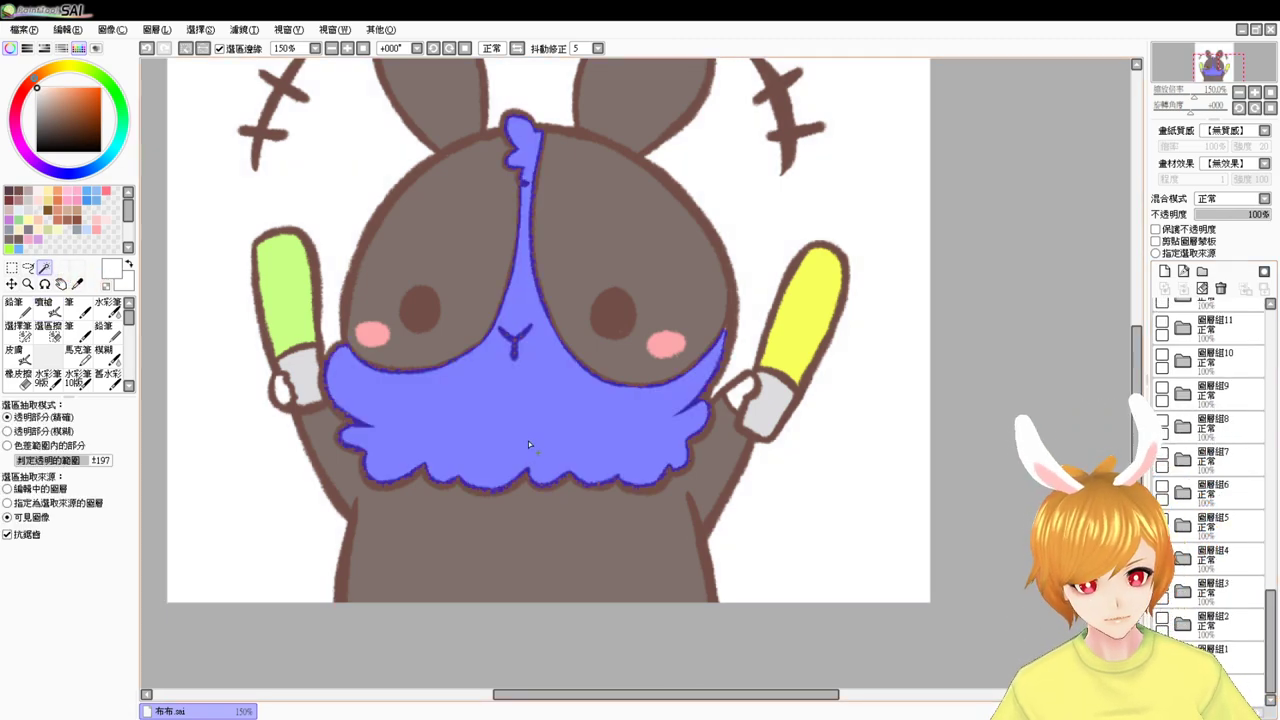
pyautogui.click(742, 398)
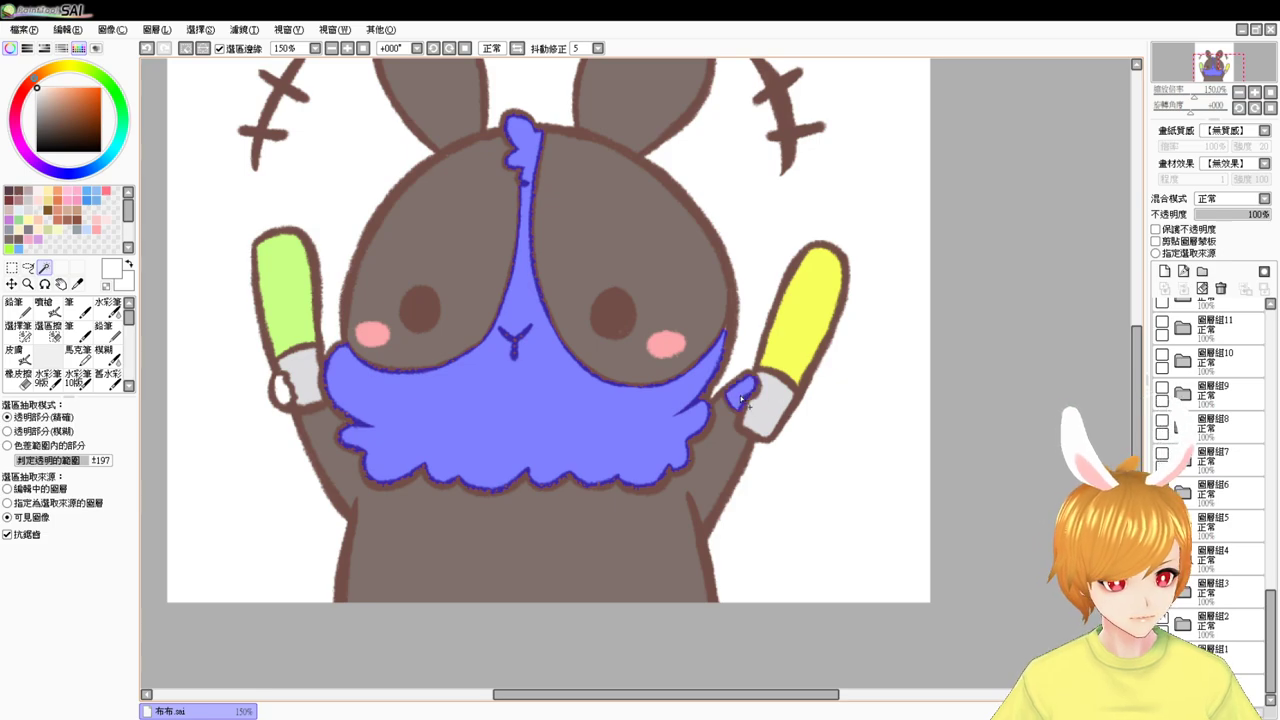
pyautogui.click(281, 392)
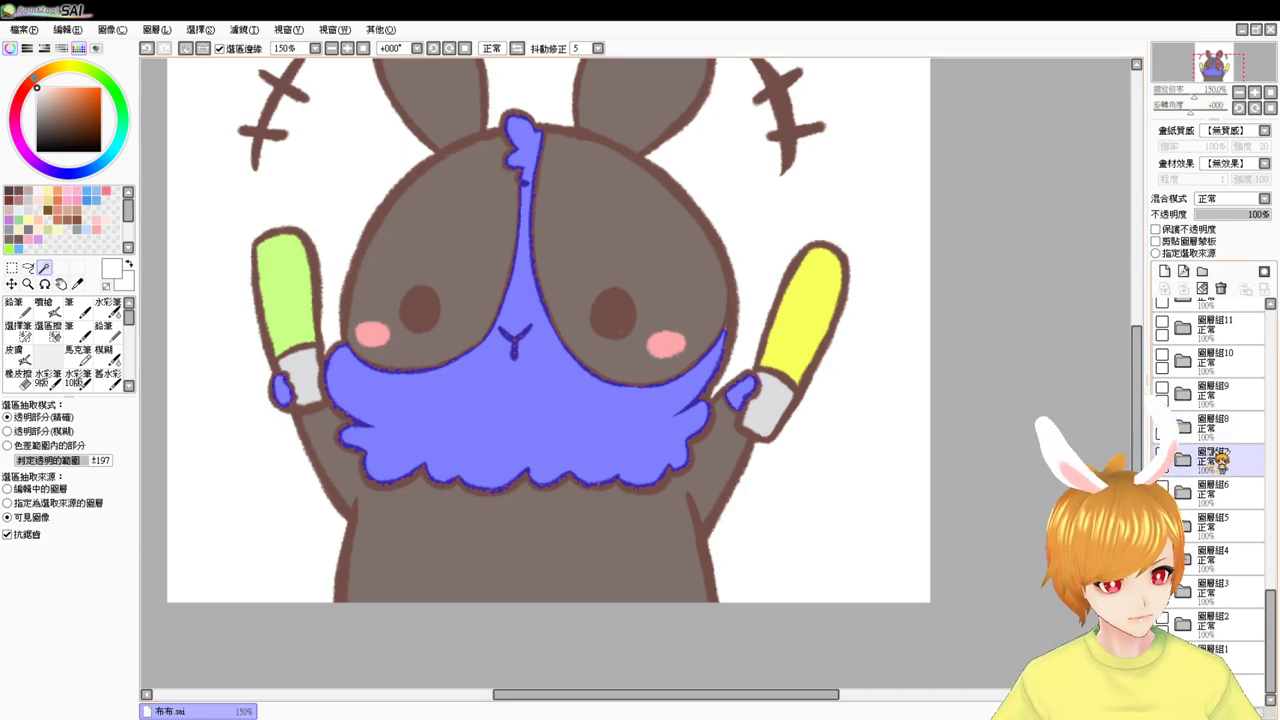
pyautogui.scroll(4, 1210, 450)
pyautogui.scroll(1, 1210, 400)
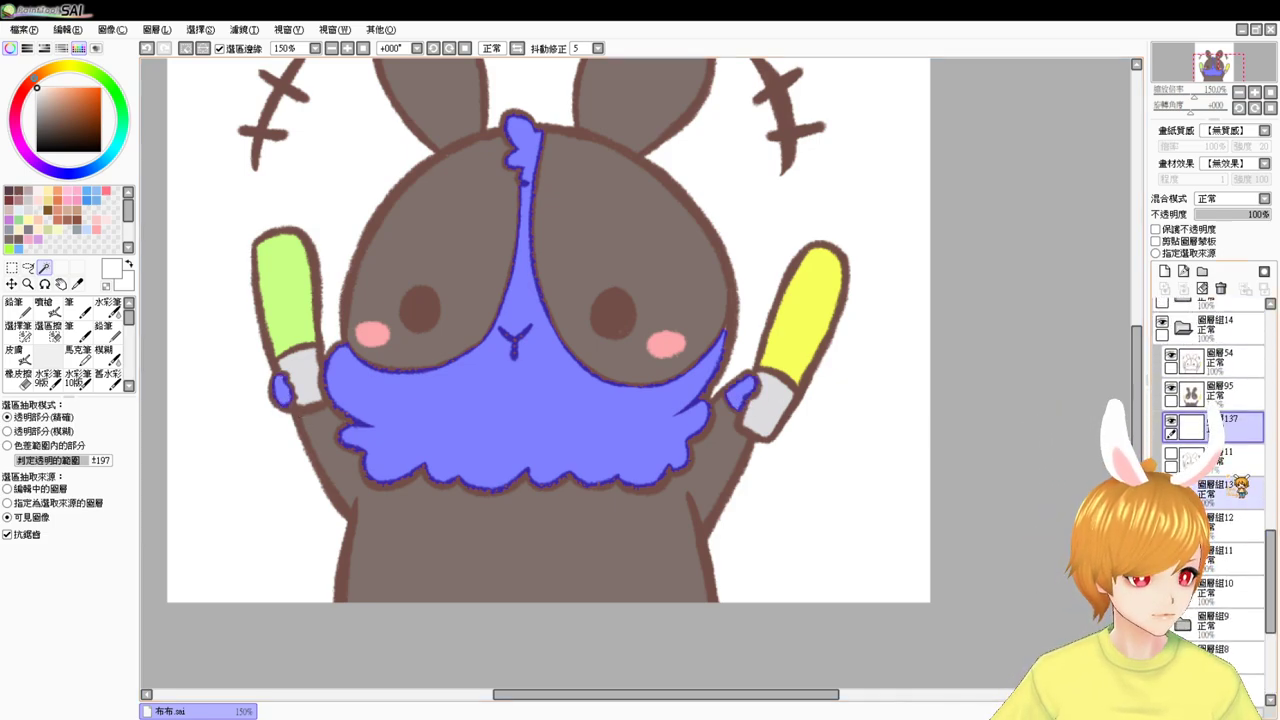
pyautogui.click(1220, 392)
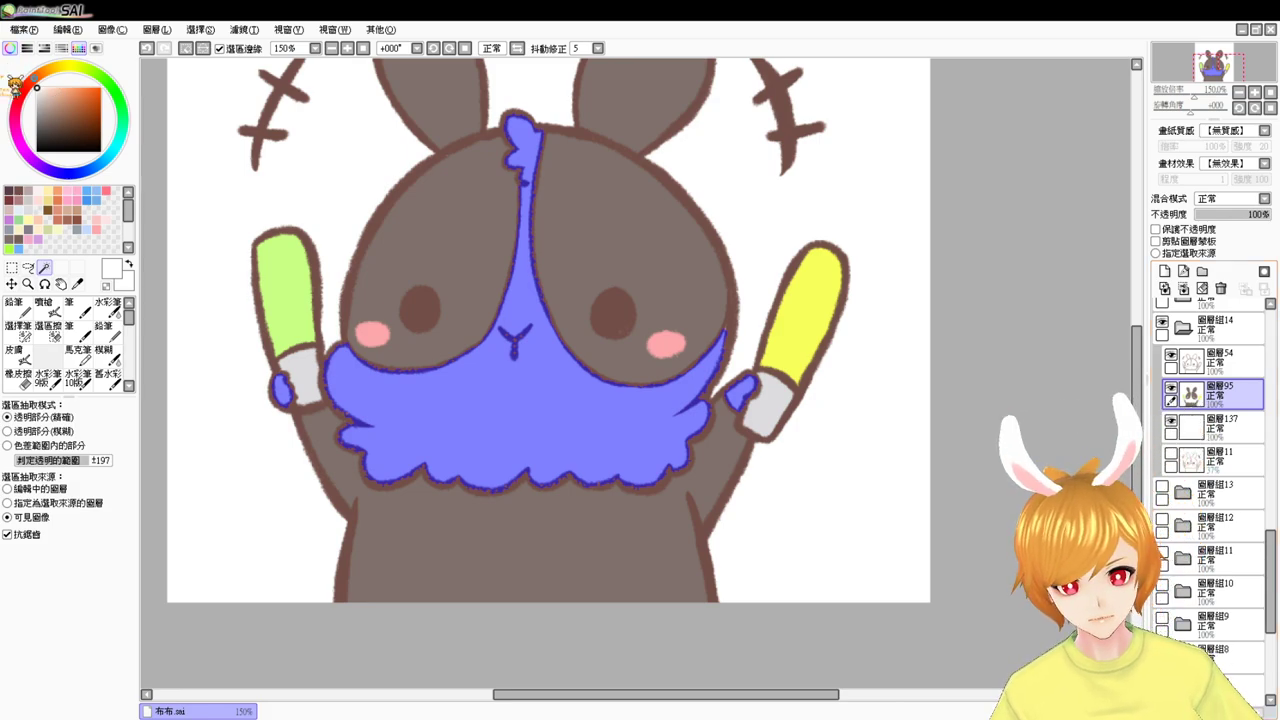
# - Clear the selection and show the grey background layer at the very bottom of the layer stack
pyautogui.hotkey('ctrl', 'd')
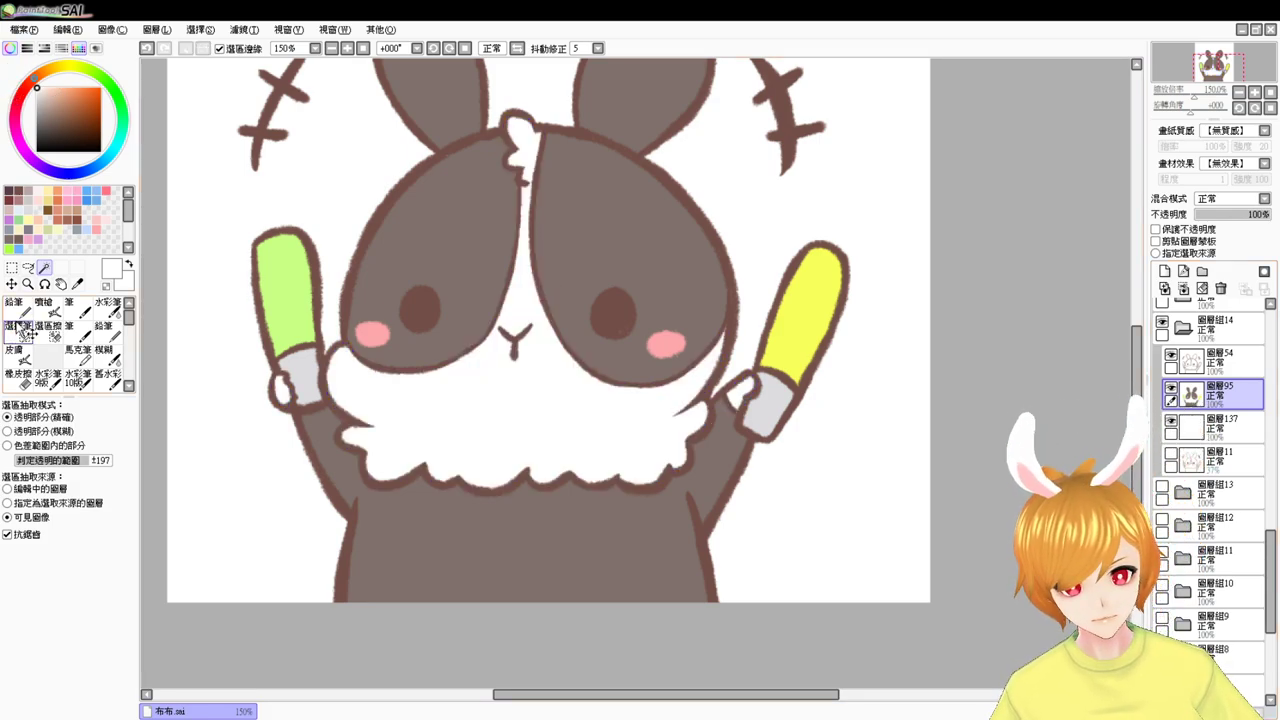
pyautogui.click(17, 326)
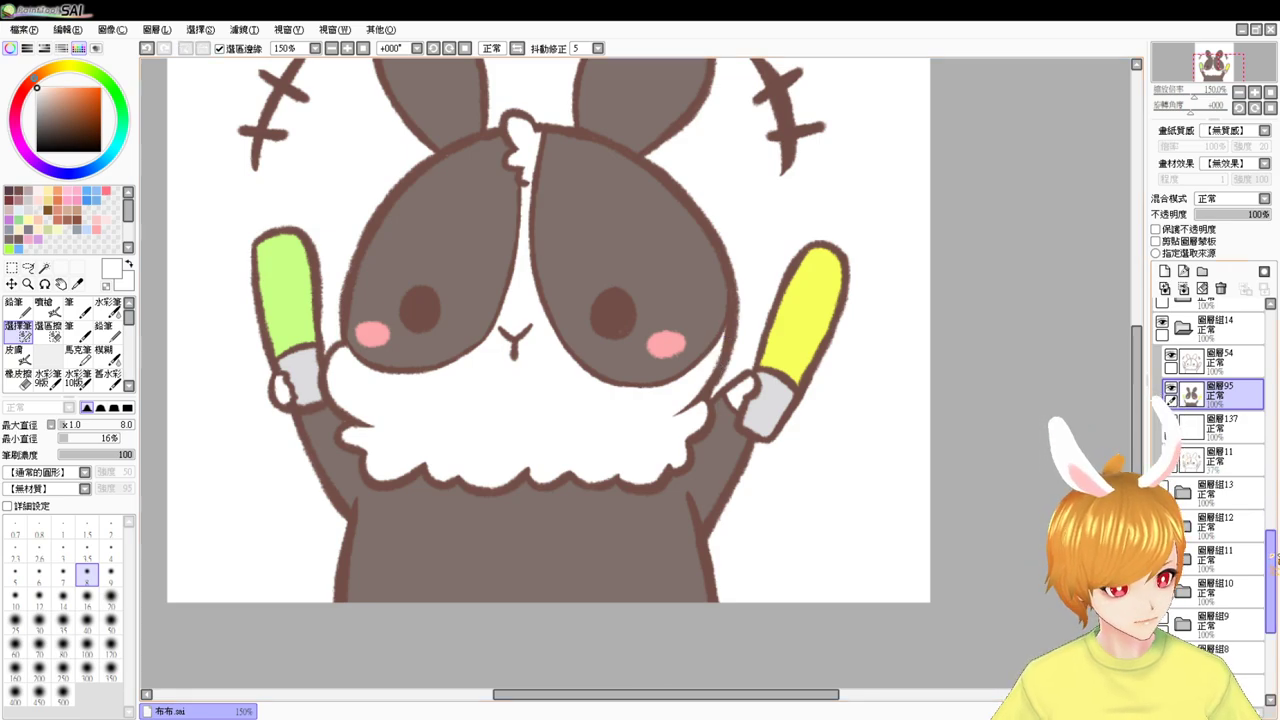
pyautogui.moveTo(1273, 560); pyautogui.dragTo(1274, 638)
pyautogui.click(1162, 683)
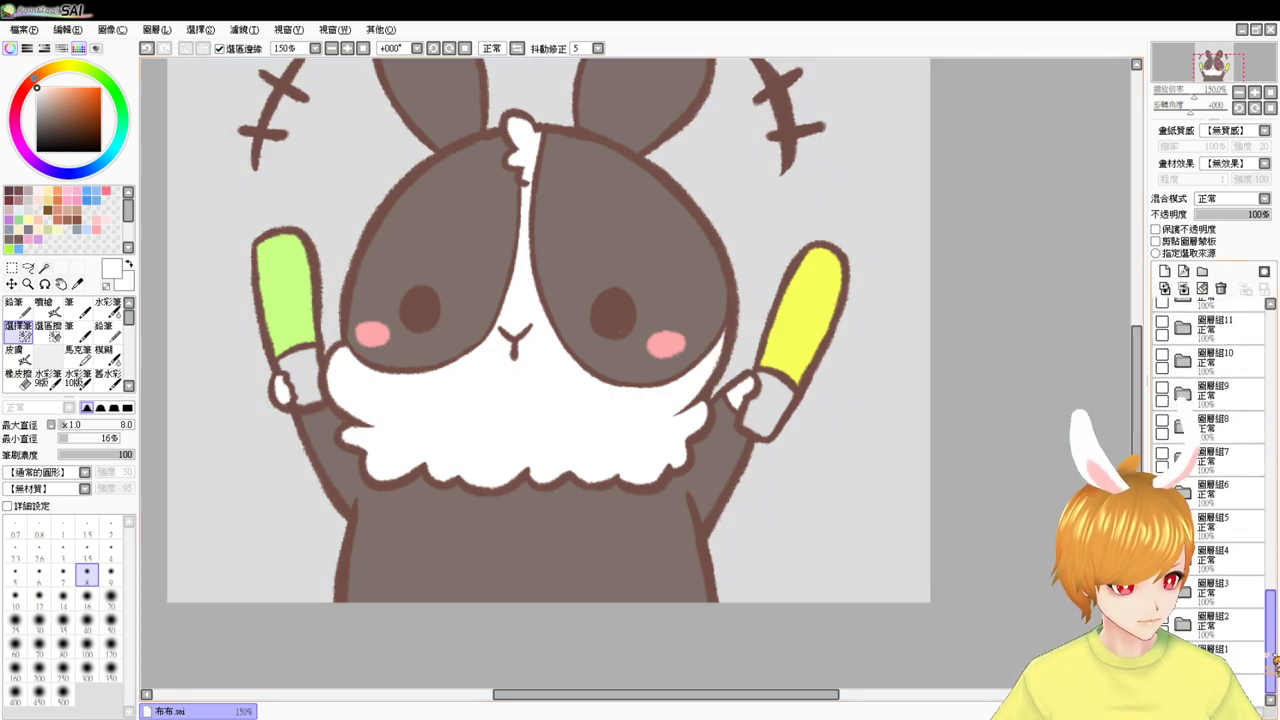
# - On layer 圖層137, airbrush a white border down the outer side of the green glow stick, the paw holding it and that arm
pyautogui.scroll(5, 1238, 437)
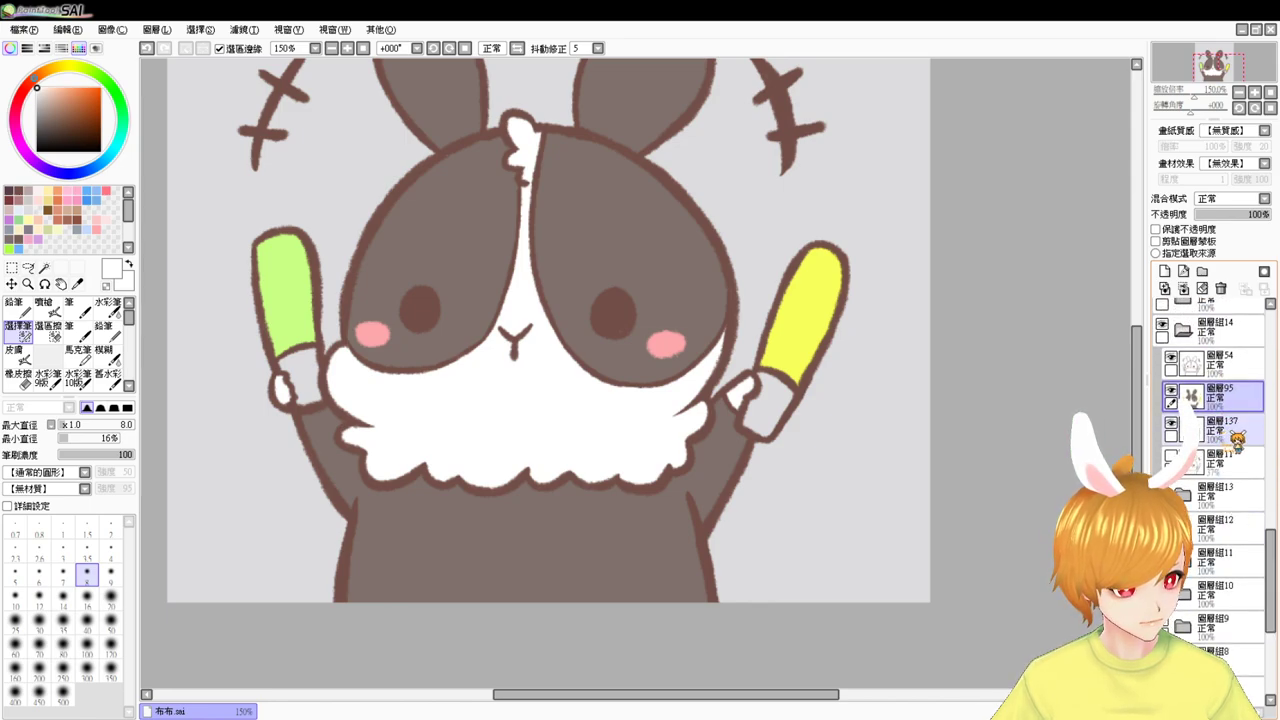
pyautogui.click(1230, 430)
pyautogui.moveTo(497, 293); pyautogui.dragTo(519, 428)
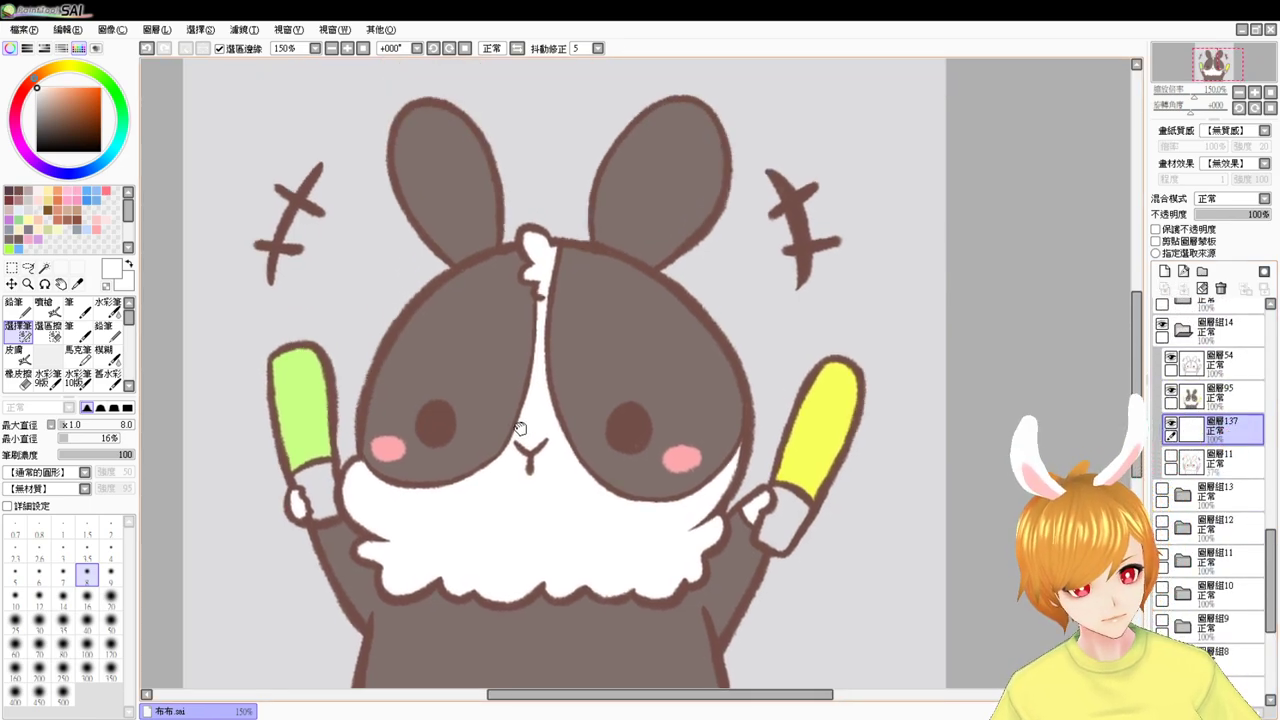
pyautogui.click(44, 308)
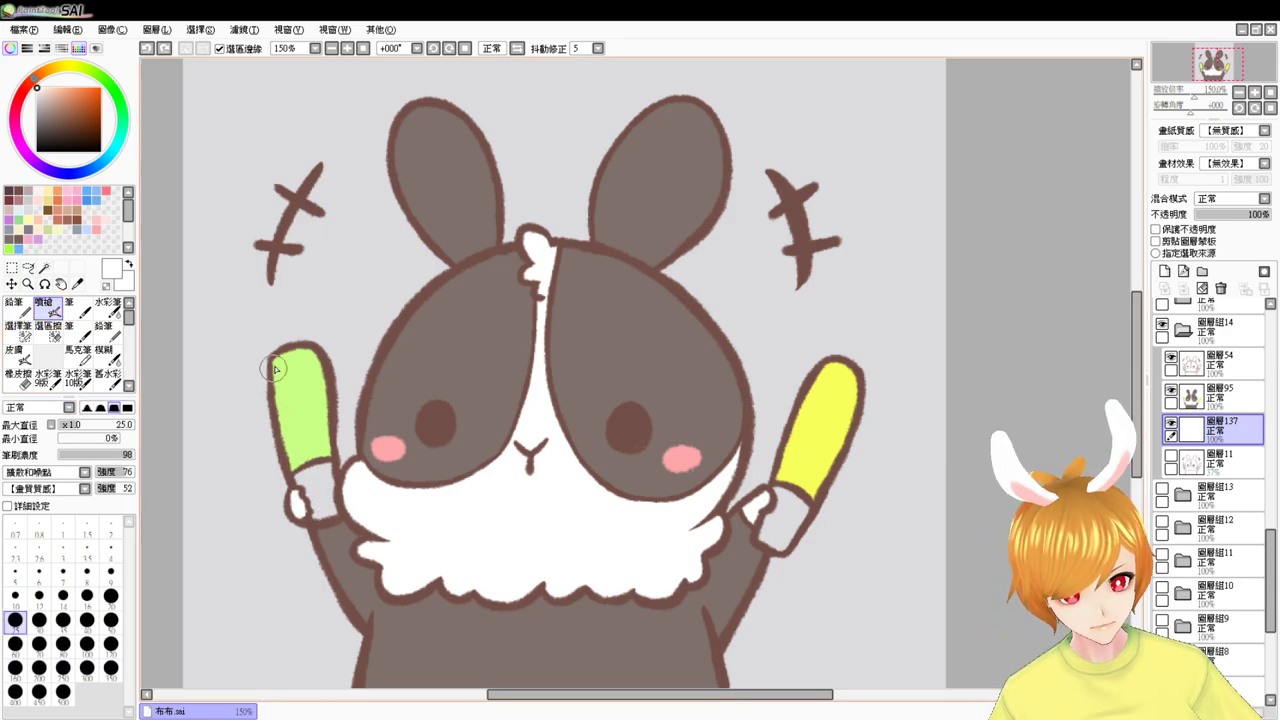
pyautogui.moveTo(275, 369)
pyautogui.mouseDown()
pyautogui.moveTo(268, 358)
pyautogui.moveTo(270, 440)
pyautogui.moveTo(270, 360)
pyautogui.moveTo(275, 425)
pyautogui.moveTo(258, 360)
pyautogui.moveTo(297, 510)
pyautogui.moveTo(285, 508)
pyautogui.moveTo(316, 534)
pyautogui.mouseUp()
pyautogui.moveTo(408, 548); pyautogui.dragTo(394, 451)
pyautogui.moveTo(282, 421)
pyautogui.mouseDown()
pyautogui.moveTo(373, 571)
pyautogui.moveTo(346, 527)
pyautogui.moveTo(358, 550)
pyautogui.moveTo(351, 532)
pyautogui.moveTo(345, 673)
pyautogui.mouseUp()
pyautogui.hotkey('ctrl', 'z')
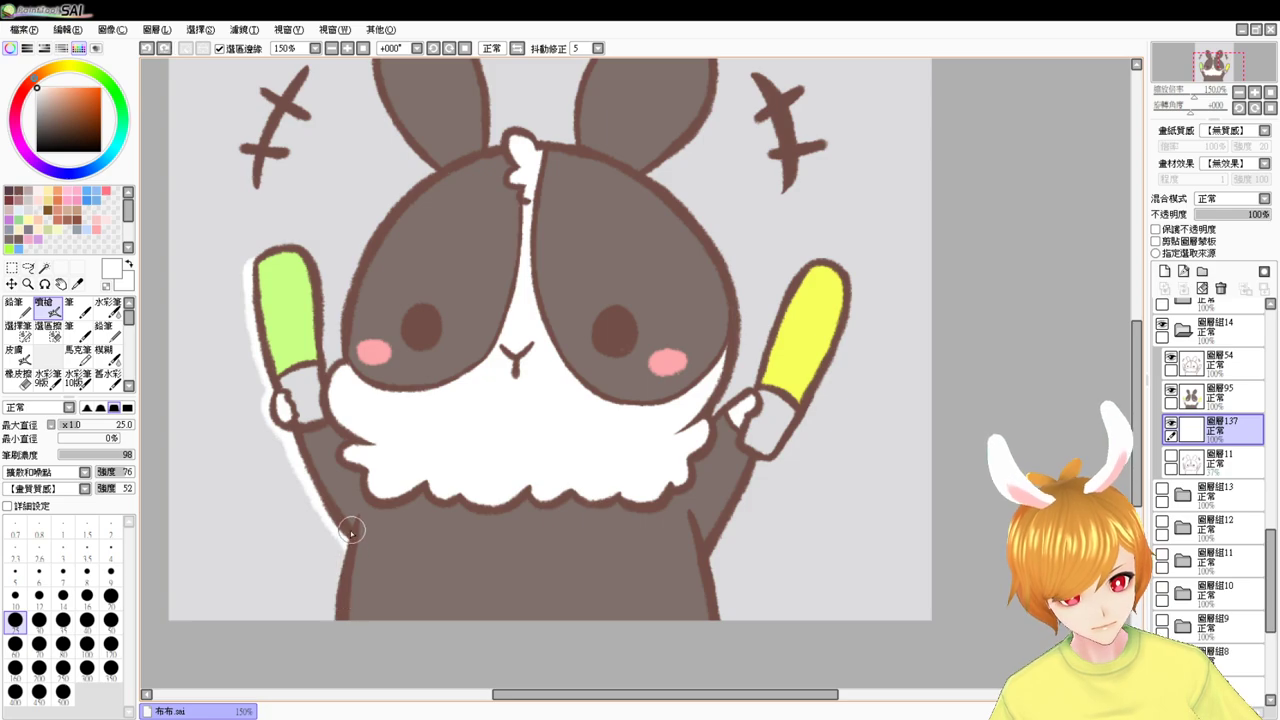
# - Paint the white border down both sides of the bunny's body and along the underside of the arm holding the yellow stick
pyautogui.moveTo(354, 534); pyautogui.dragTo(331, 671)
pyautogui.hotkey('ctrl', 'z')
pyautogui.moveTo(350, 546); pyautogui.dragTo(336, 668)
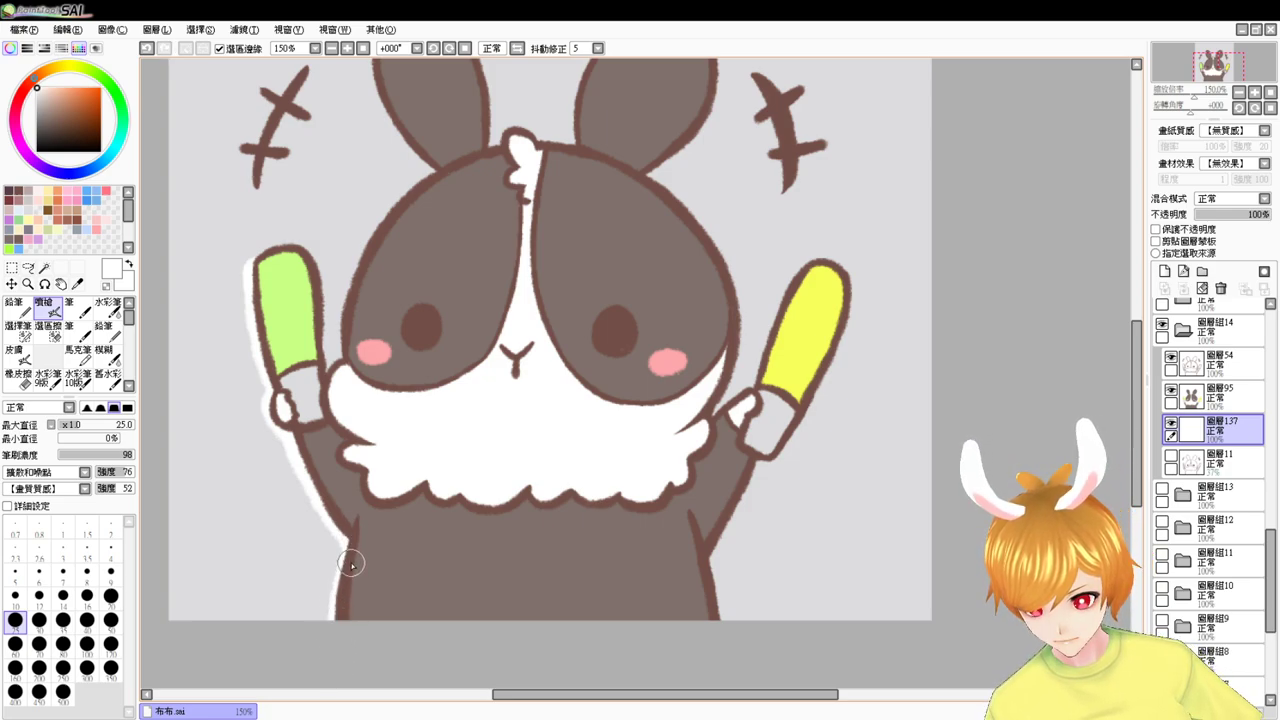
pyautogui.moveTo(350, 532); pyautogui.dragTo(337, 651)
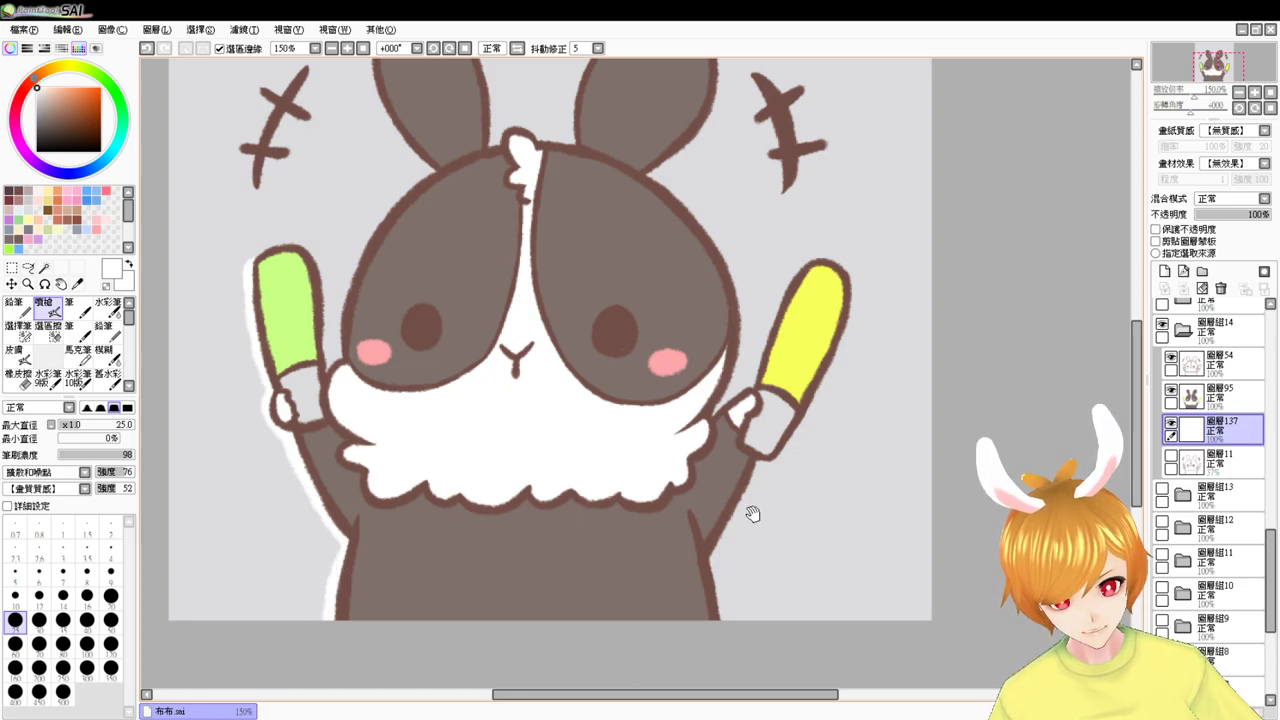
pyautogui.moveTo(706, 543); pyautogui.dragTo(718, 645)
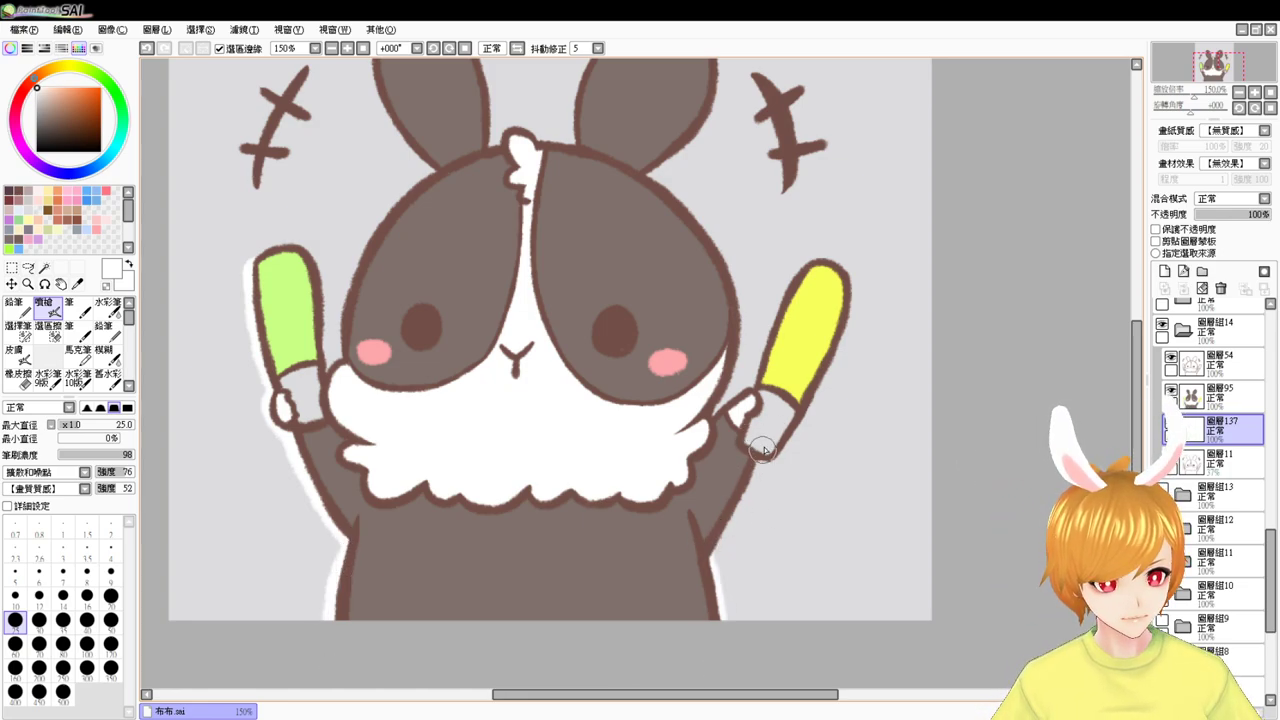
pyautogui.moveTo(762, 448); pyautogui.dragTo(706, 578)
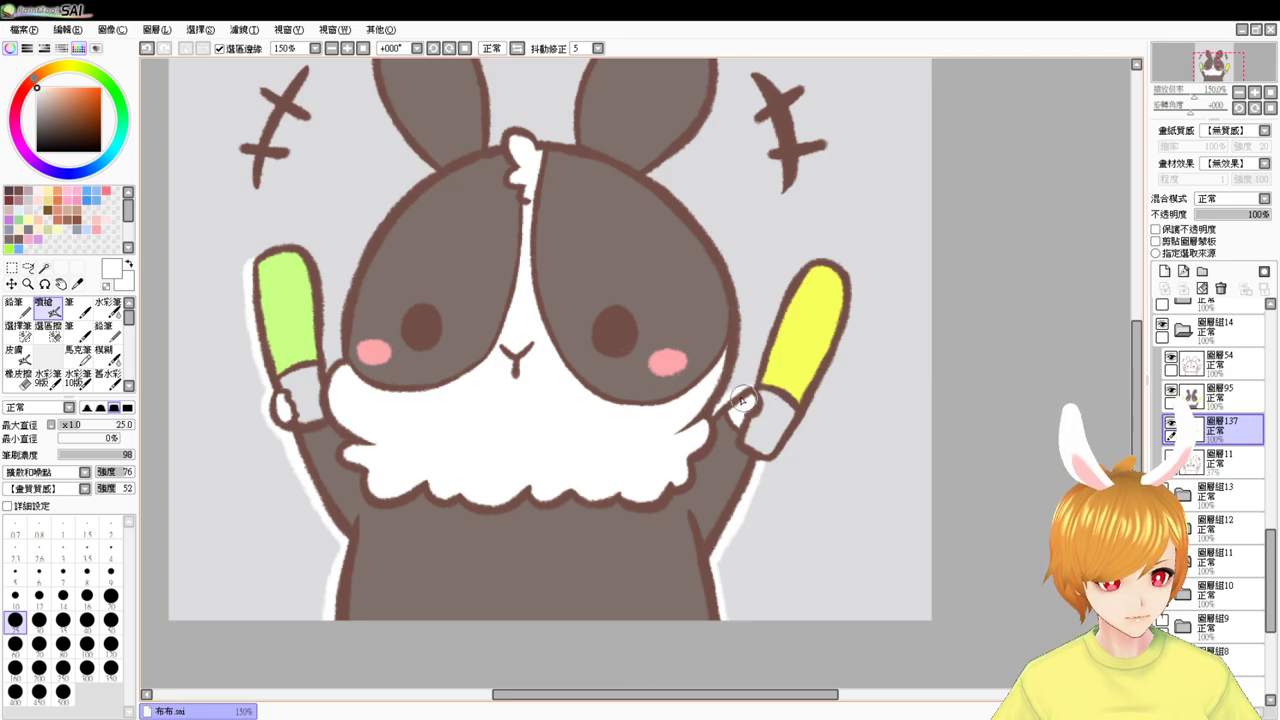
# - Paint the white border around the yellow glow stick, up its inner side, over the tip and down its outer side
pyautogui.moveTo(765, 257); pyautogui.dragTo(713, 316)
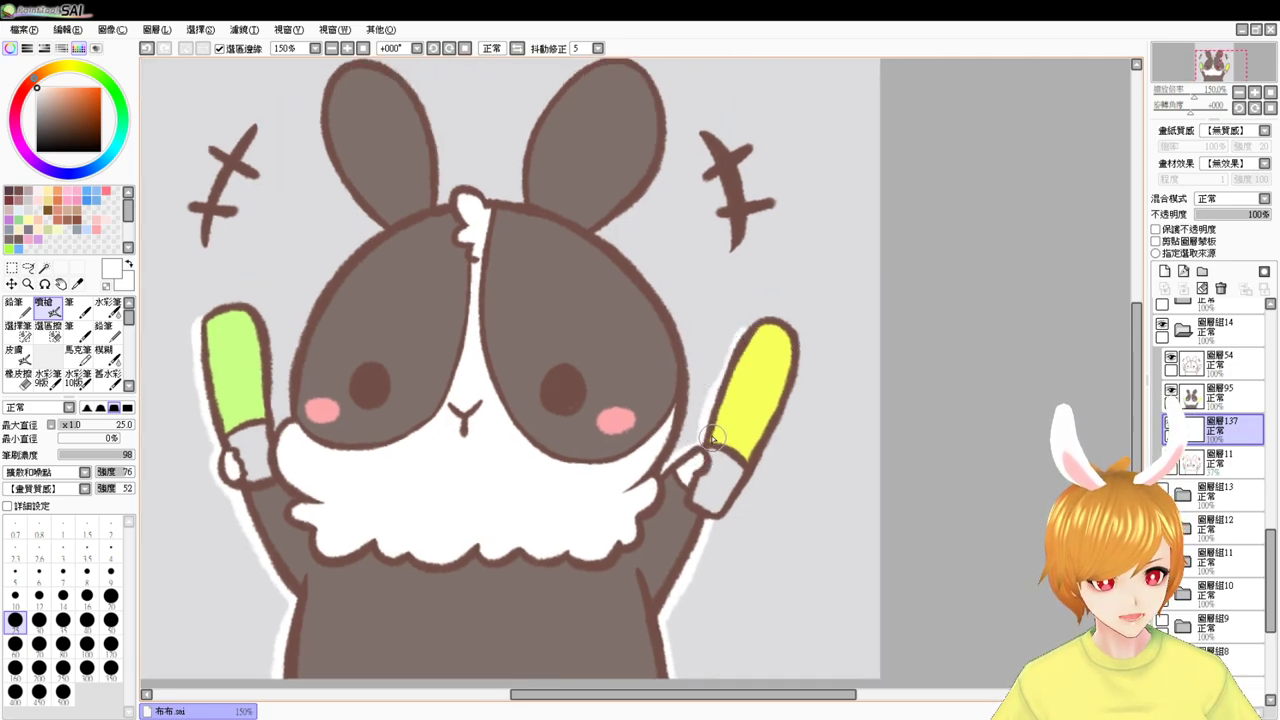
pyautogui.moveTo(760, 318)
pyautogui.mouseDown()
pyautogui.moveTo(800, 345)
pyautogui.moveTo(798, 375)
pyautogui.moveTo(757, 440)
pyautogui.mouseUp()
pyautogui.hotkey('ctrl', 'z')
pyautogui.moveTo(801, 354); pyautogui.dragTo(750, 474)
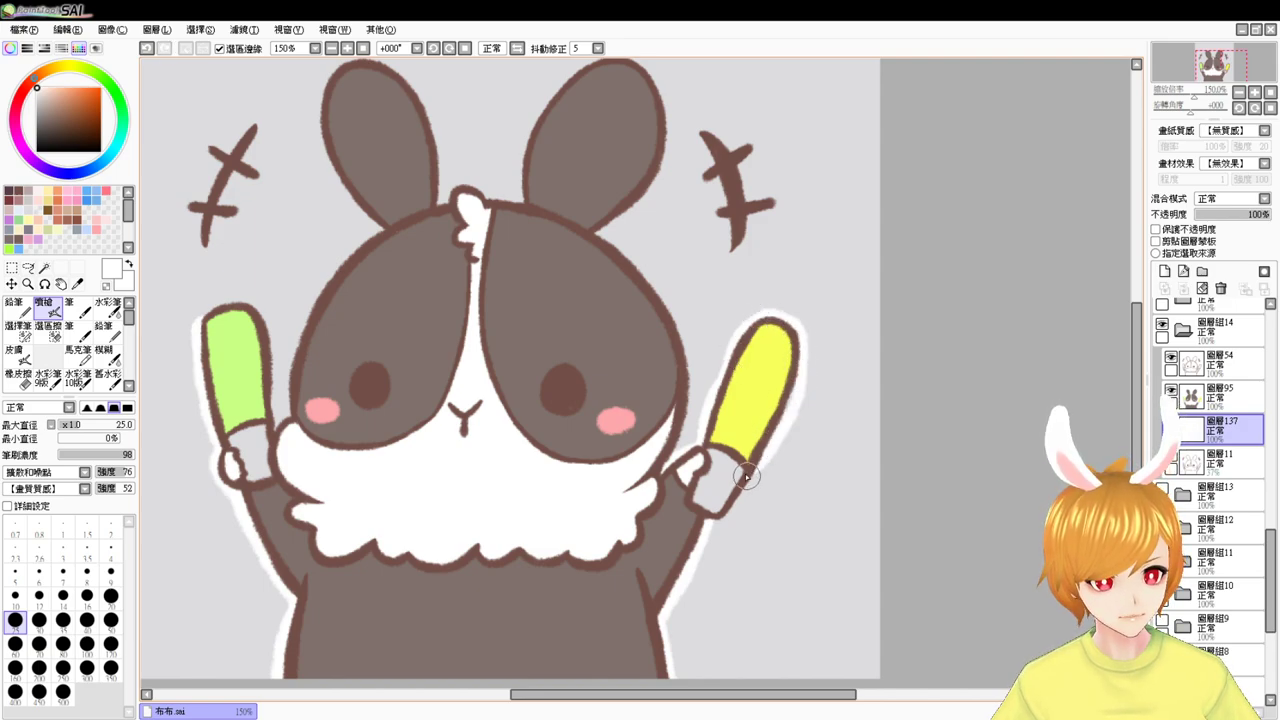
pyautogui.hotkey('ctrl', 'z')
pyautogui.moveTo(802, 348); pyautogui.dragTo(739, 495)
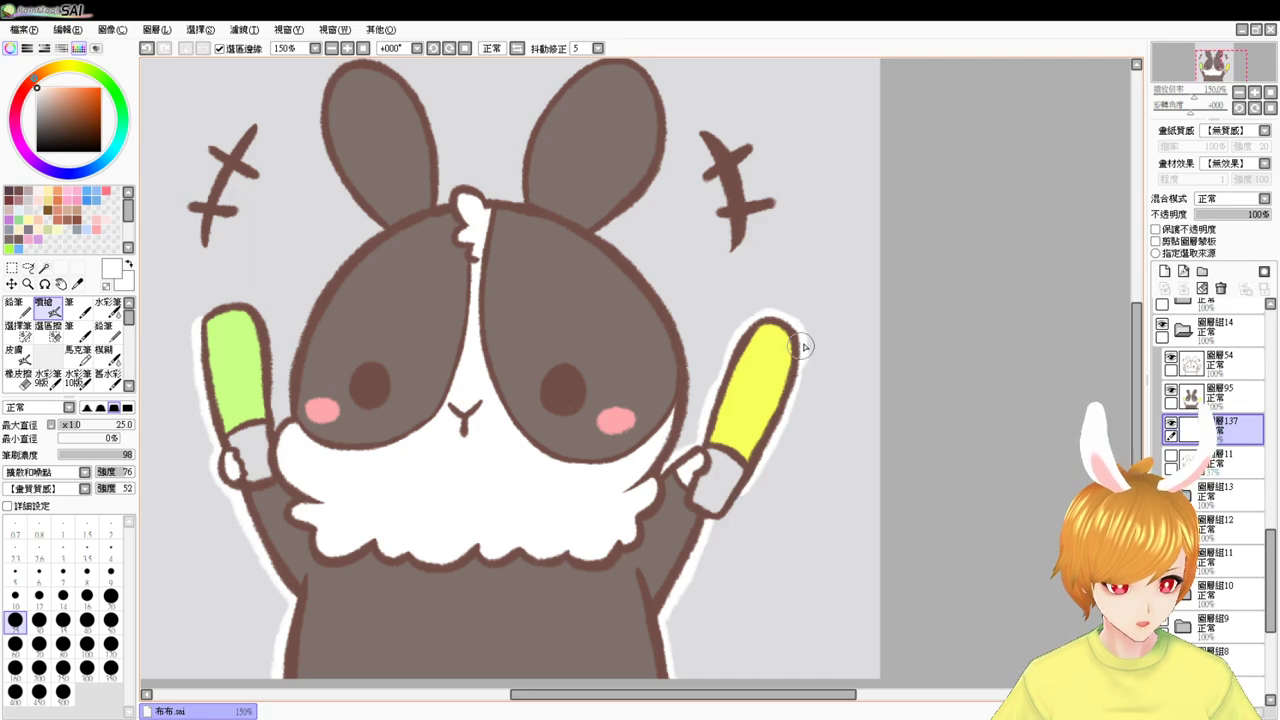
pyautogui.hotkey('ctrl', 'z')
pyautogui.moveTo(802, 377)
pyautogui.mouseDown()
pyautogui.moveTo(745, 465)
pyautogui.moveTo(743, 493)
pyautogui.mouseUp()
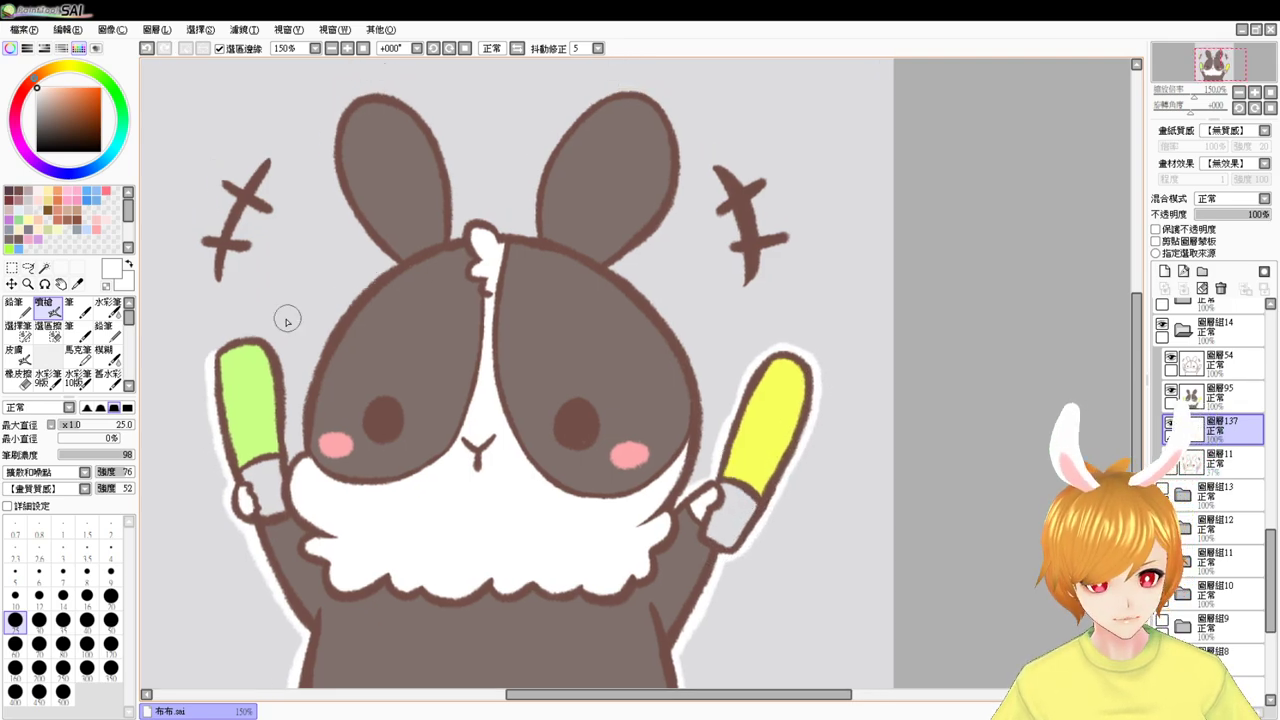
# - Paint the white border over the green stick's tip and inner side, and down the left side of the head to the cheek
pyautogui.moveTo(213, 355)
pyautogui.mouseDown()
pyautogui.moveTo(266, 334)
pyautogui.moveTo(295, 478)
pyautogui.mouseUp()
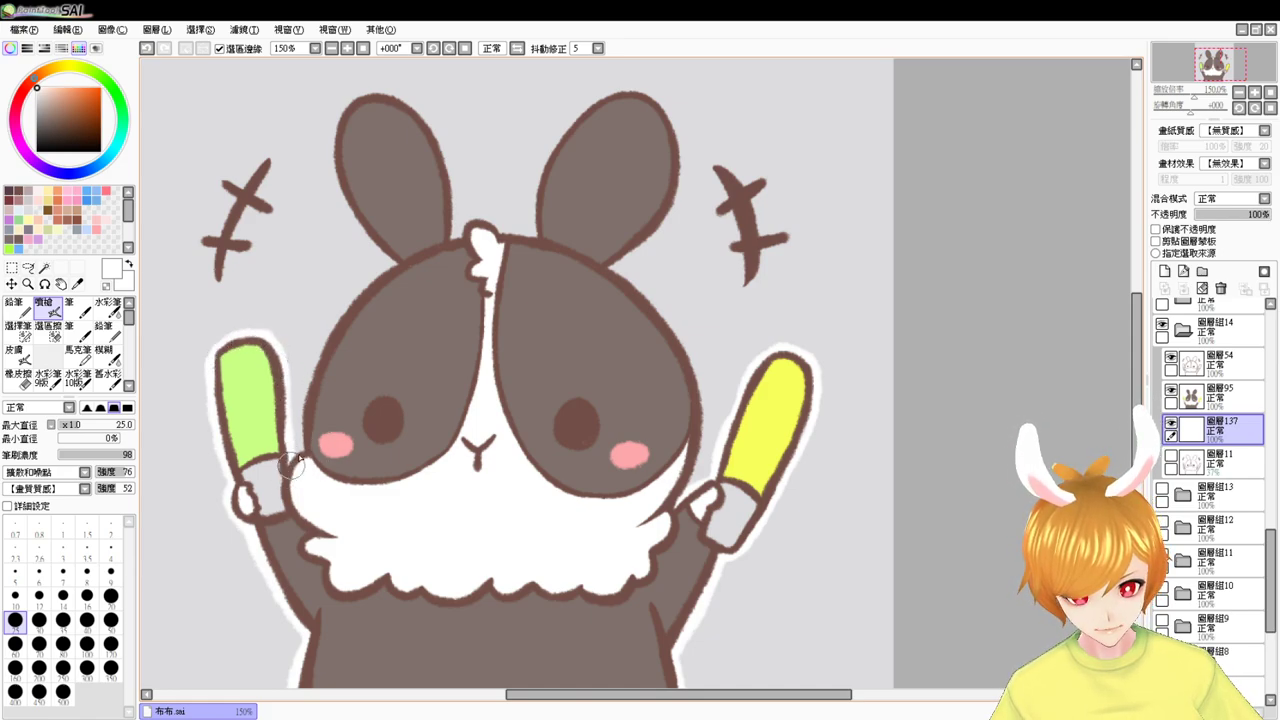
pyautogui.moveTo(400, 255); pyautogui.dragTo(298, 455)
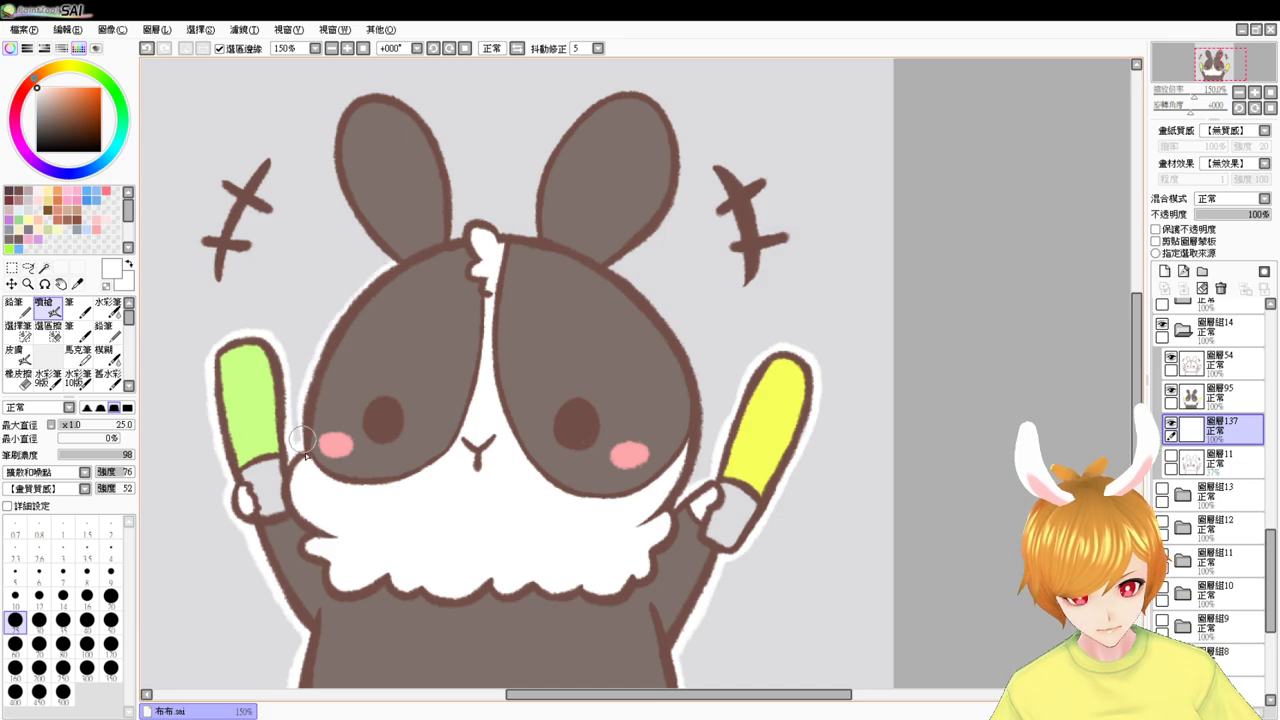
pyautogui.hotkey('ctrl', 'z')
pyautogui.moveTo(398, 258); pyautogui.dragTo(297, 465)
pyautogui.hotkey('ctrl', 'z')
pyautogui.moveTo(396, 257)
pyautogui.mouseDown()
pyautogui.moveTo(331, 338)
pyautogui.moveTo(319, 427)
pyautogui.moveTo(401, 260)
pyautogui.moveTo(311, 383)
pyautogui.moveTo(316, 463)
pyautogui.mouseUp()
pyautogui.hotkey('ctrl', 'z')
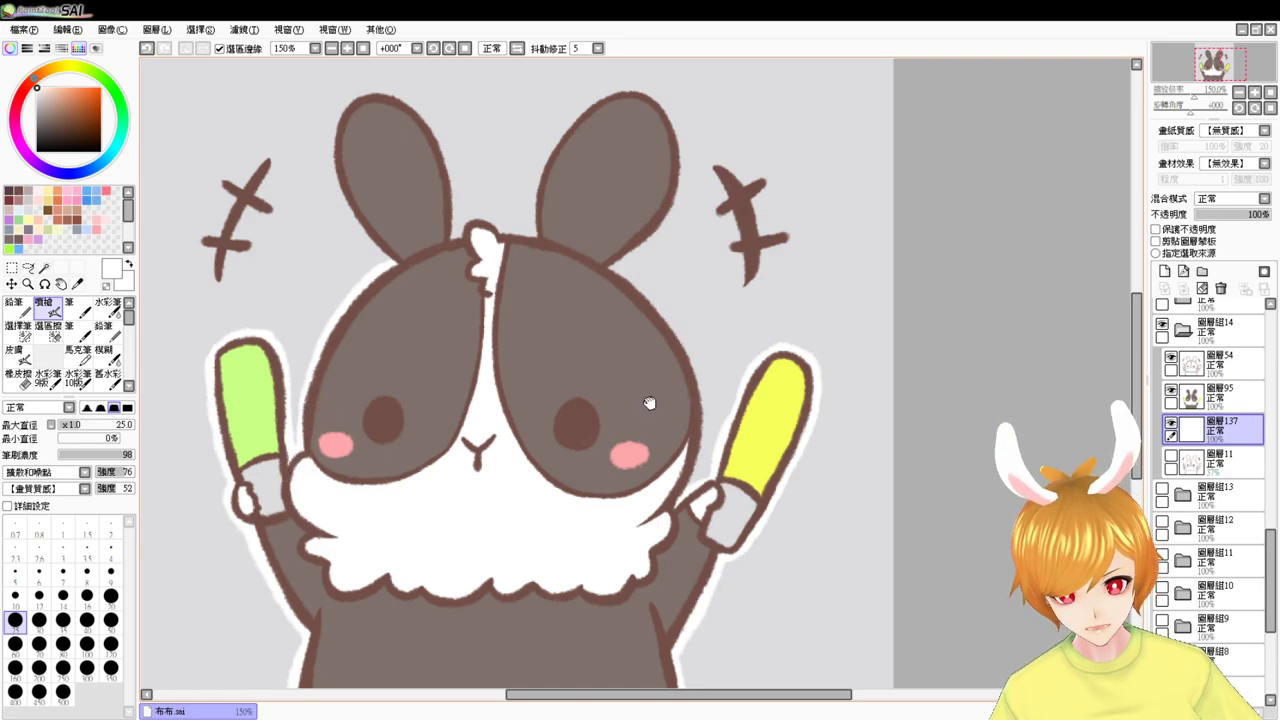
# - Paint the white border down the right side of the head from the ear base to the raised paw
pyautogui.moveTo(649, 403); pyautogui.dragTo(564, 418)
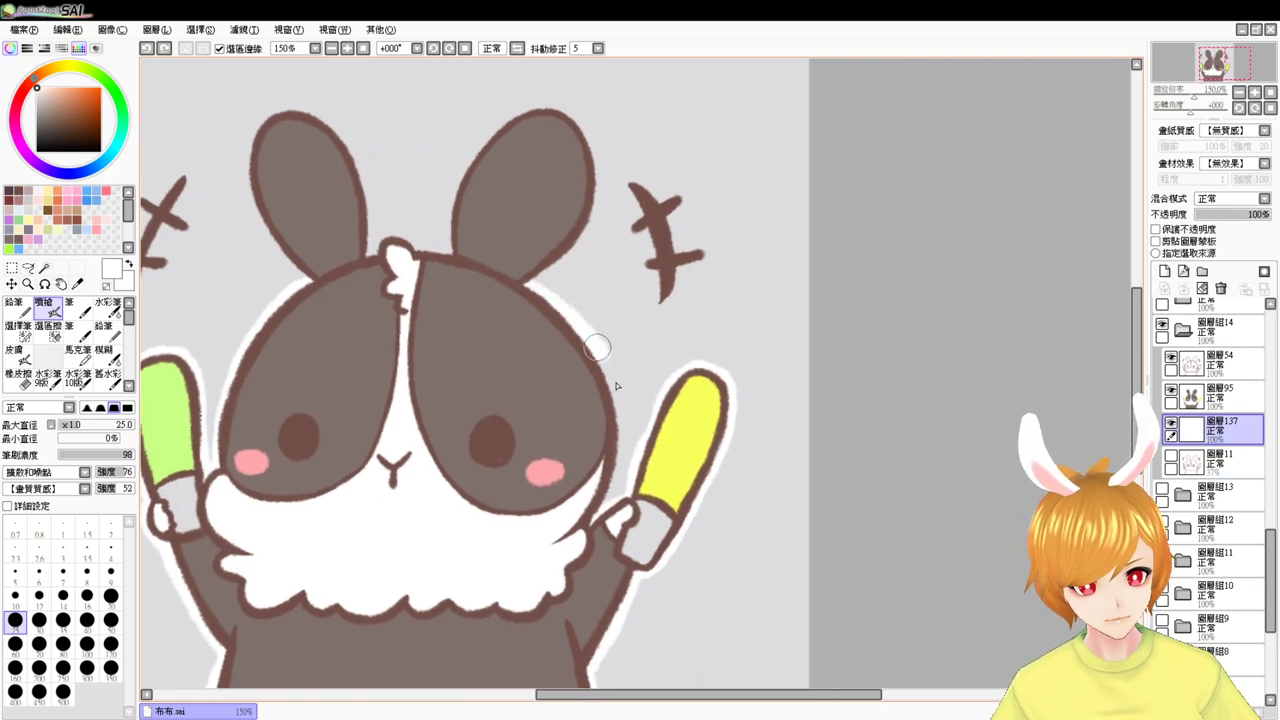
pyautogui.moveTo(616, 383); pyautogui.dragTo(617, 436)
pyautogui.hotkey('ctrl', 'z')
pyautogui.moveTo(519, 275)
pyautogui.mouseDown()
pyautogui.moveTo(611, 383)
pyautogui.moveTo(600, 505)
pyautogui.mouseUp()
pyautogui.hotkey('ctrl', 'z')
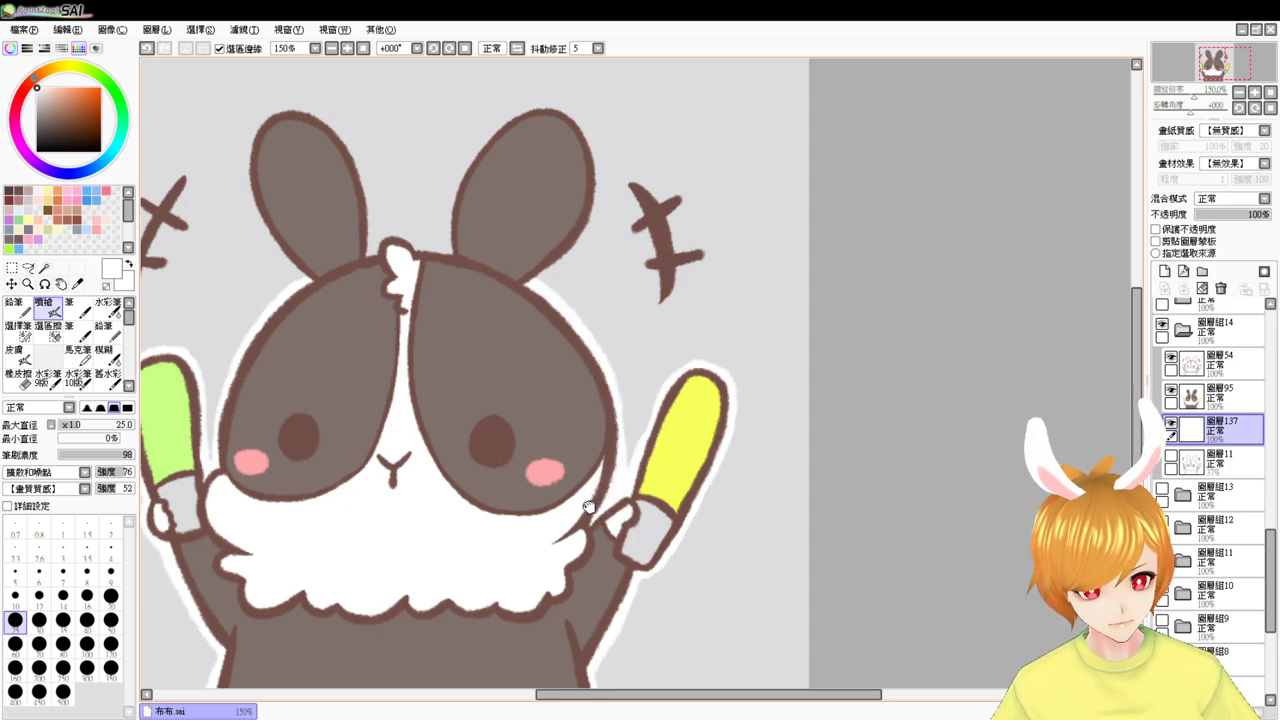
# - Paint the white border around the bunny's left ear, along its outer side, over the tip and down its inner side
pyautogui.moveTo(507, 445); pyautogui.dragTo(586, 525)
pyautogui.moveTo(345, 204); pyautogui.dragTo(389, 349)
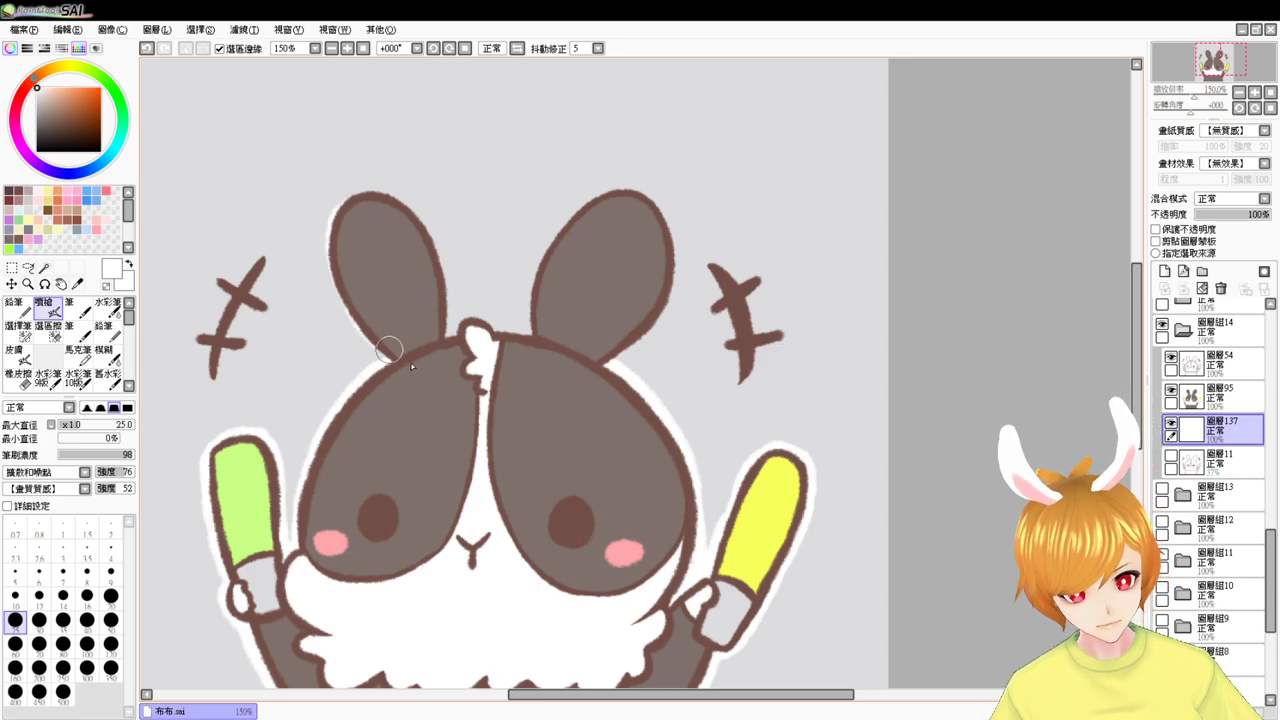
pyautogui.hotkey('ctrl', 'z')
pyautogui.moveTo(353, 197)
pyautogui.mouseDown()
pyautogui.moveTo(331, 215)
pyautogui.moveTo(405, 368)
pyautogui.mouseUp()
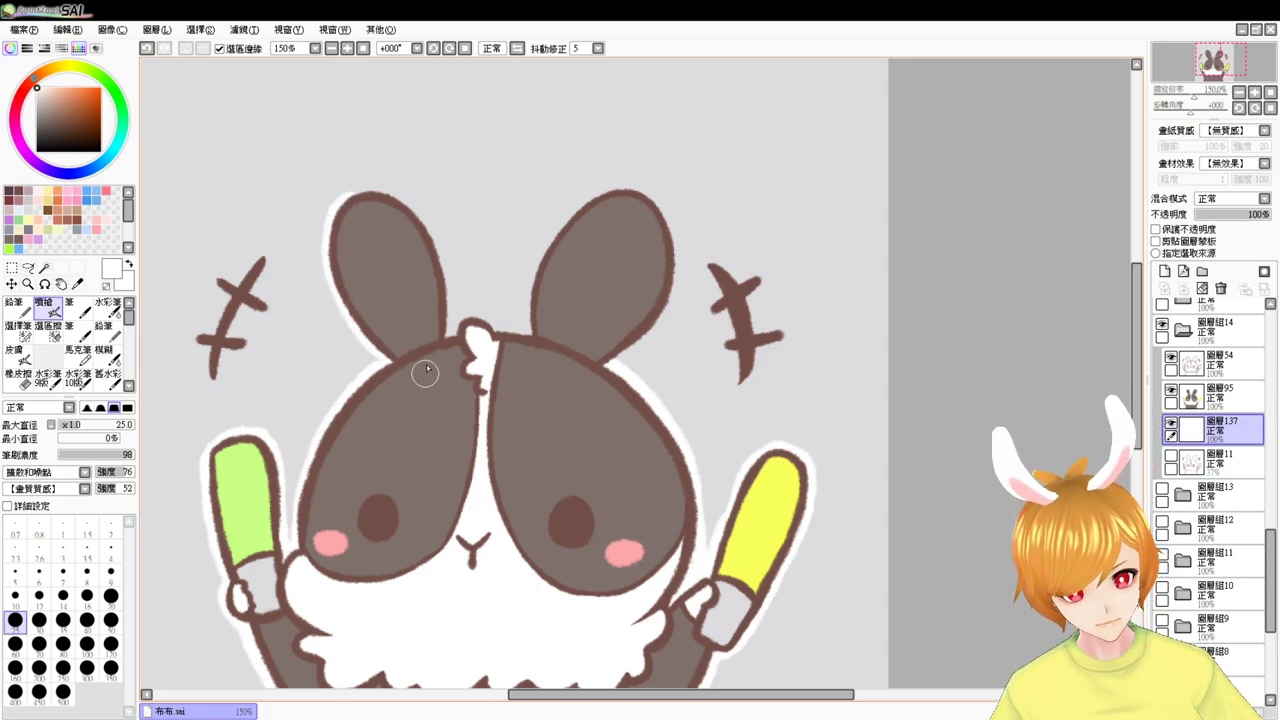
pyautogui.moveTo(346, 197)
pyautogui.mouseDown()
pyautogui.moveTo(421, 230)
pyautogui.moveTo(381, 198)
pyautogui.moveTo(449, 271)
pyautogui.moveTo(457, 351)
pyautogui.mouseUp()
pyautogui.hotkey('ctrl', 'z')
pyautogui.moveTo(393, 194)
pyautogui.mouseDown()
pyautogui.moveTo(439, 240)
pyautogui.moveTo(453, 319)
pyautogui.mouseUp()
# - Paint the white border over the hair tuft between the ears and around the bunny's right ear
pyautogui.moveTo(425, 218)
pyautogui.mouseDown()
pyautogui.moveTo(445, 361)
pyautogui.moveTo(441, 286)
pyautogui.moveTo(449, 337)
pyautogui.moveTo(472, 312)
pyautogui.moveTo(510, 344)
pyautogui.moveTo(547, 345)
pyautogui.moveTo(496, 336)
pyautogui.moveTo(560, 348)
pyautogui.moveTo(492, 335)
pyautogui.moveTo(582, 344)
pyautogui.moveTo(542, 315)
pyautogui.moveTo(528, 330)
pyautogui.moveTo(586, 199)
pyautogui.mouseUp()
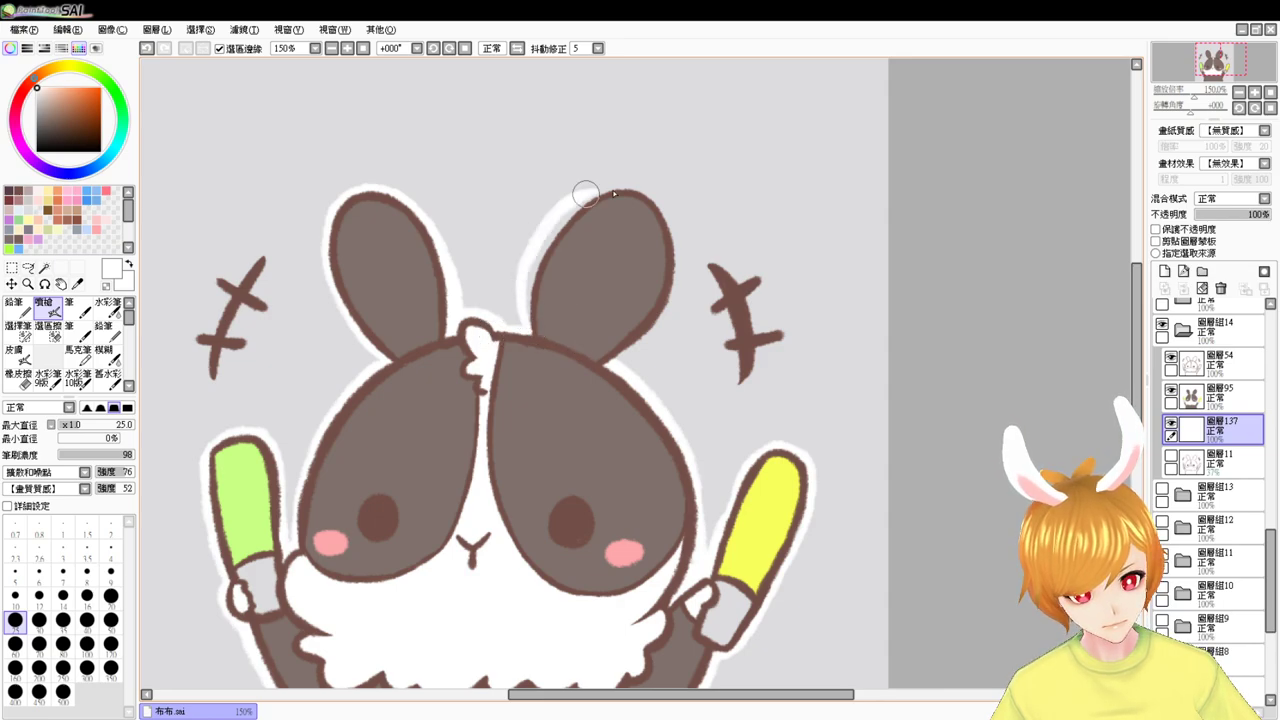
pyautogui.hotkey('ctrl', 'z')
pyautogui.moveTo(534, 340)
pyautogui.mouseDown()
pyautogui.moveTo(569, 215)
pyautogui.moveTo(628, 219)
pyautogui.moveTo(573, 217)
pyautogui.moveTo(648, 195)
pyautogui.moveTo(678, 269)
pyautogui.moveTo(658, 206)
pyautogui.moveTo(653, 316)
pyautogui.moveTo(660, 238)
pyautogui.mouseUp()
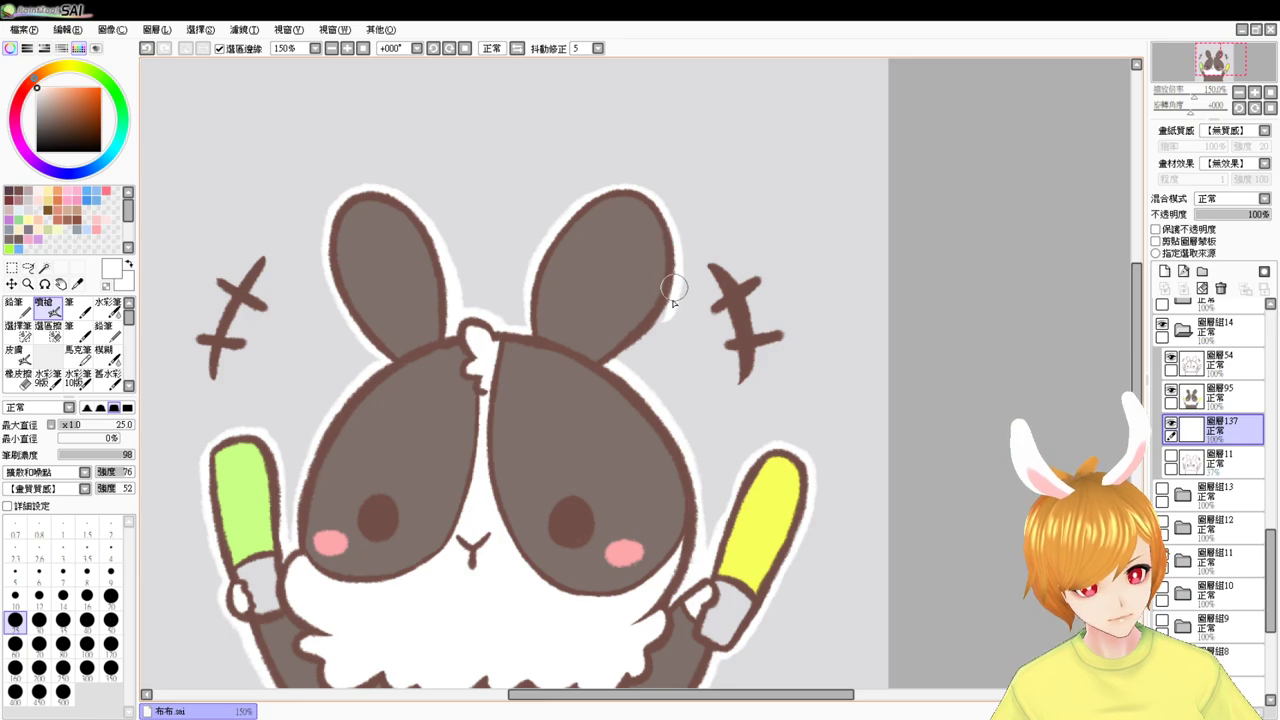
pyautogui.moveTo(674, 288)
pyautogui.mouseDown()
pyautogui.moveTo(598, 370)
pyautogui.moveTo(629, 348)
pyautogui.mouseUp()
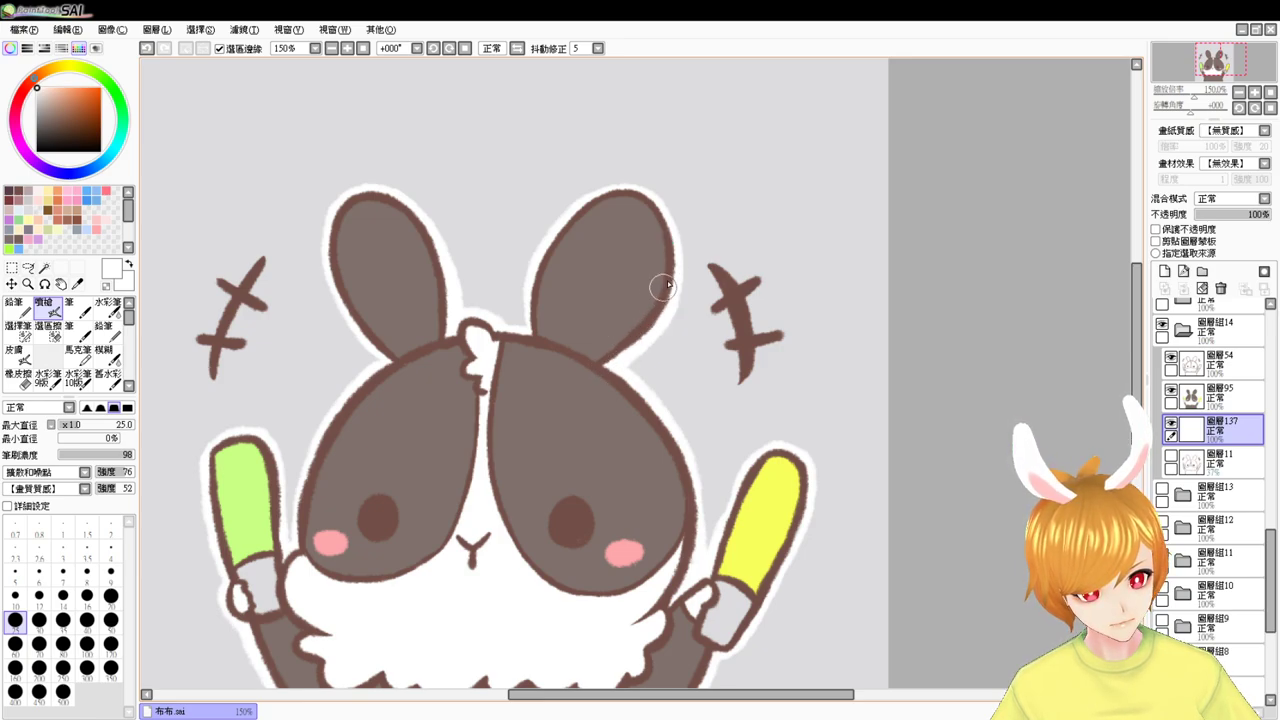
pyautogui.moveTo(664, 286); pyautogui.dragTo(650, 310)
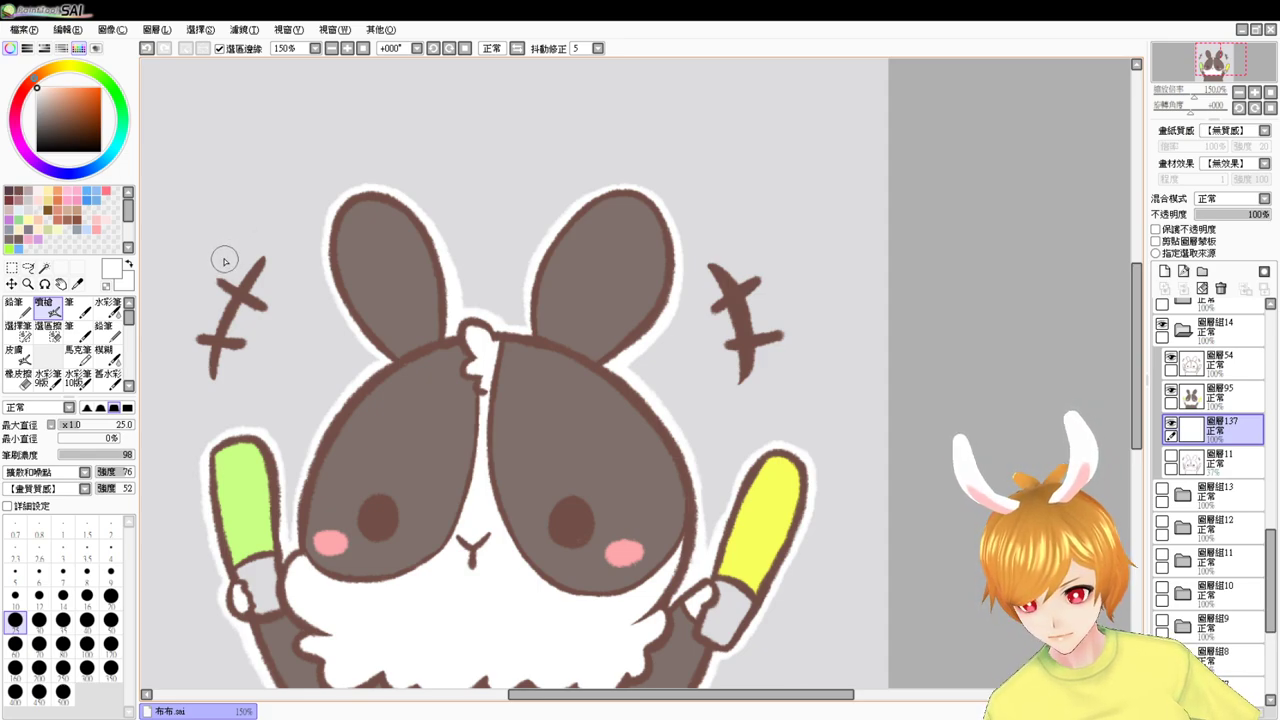
# - Paint white borders around the brown accent marks on both sides of the bunny's ears
pyautogui.moveTo(262, 258); pyautogui.dragTo(224, 347)
pyautogui.hotkey('ctrl', 'z')
pyautogui.hotkey('ctrl', 'z')
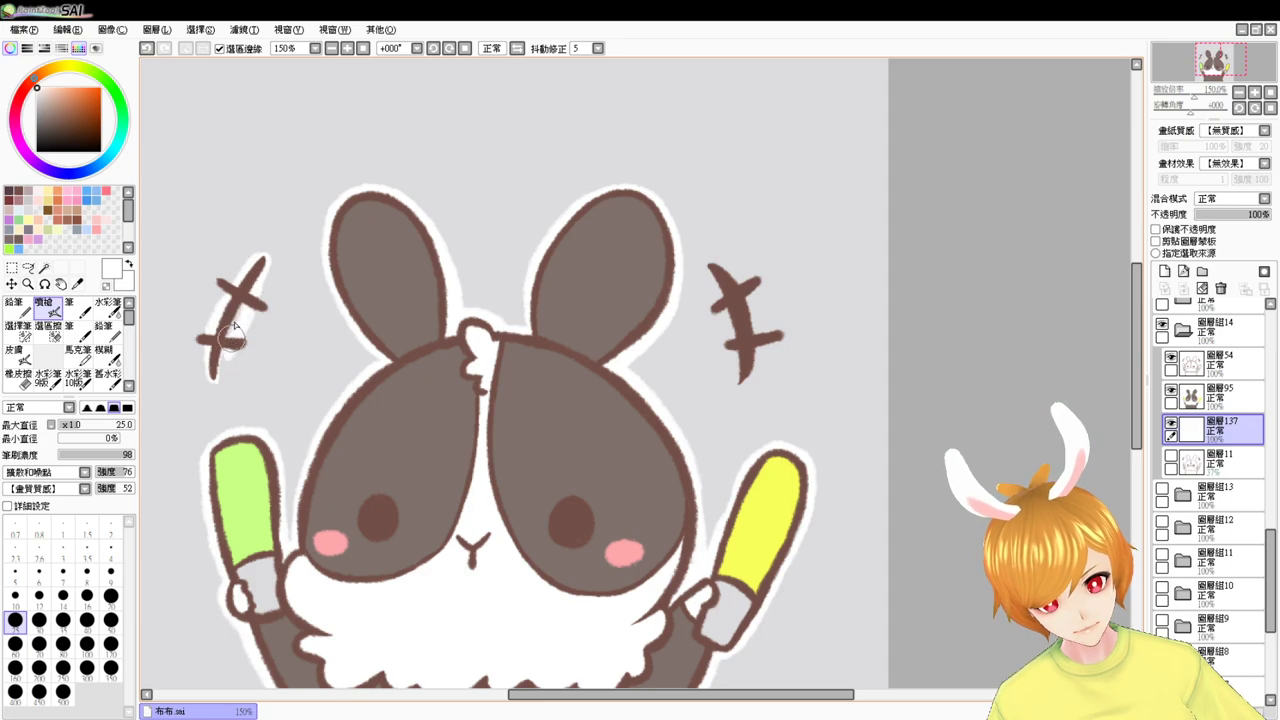
pyautogui.moveTo(200, 336); pyautogui.dragTo(248, 345)
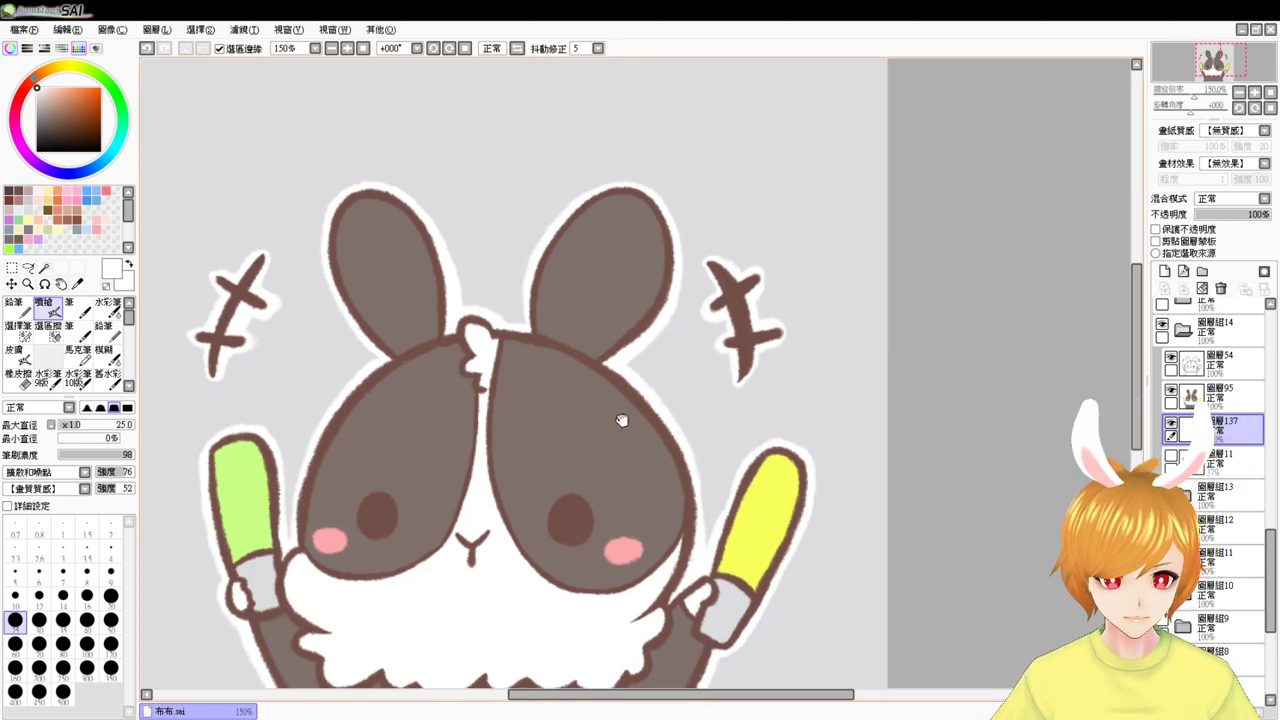
pyautogui.moveTo(623, 420); pyautogui.dragTo(708, 270)
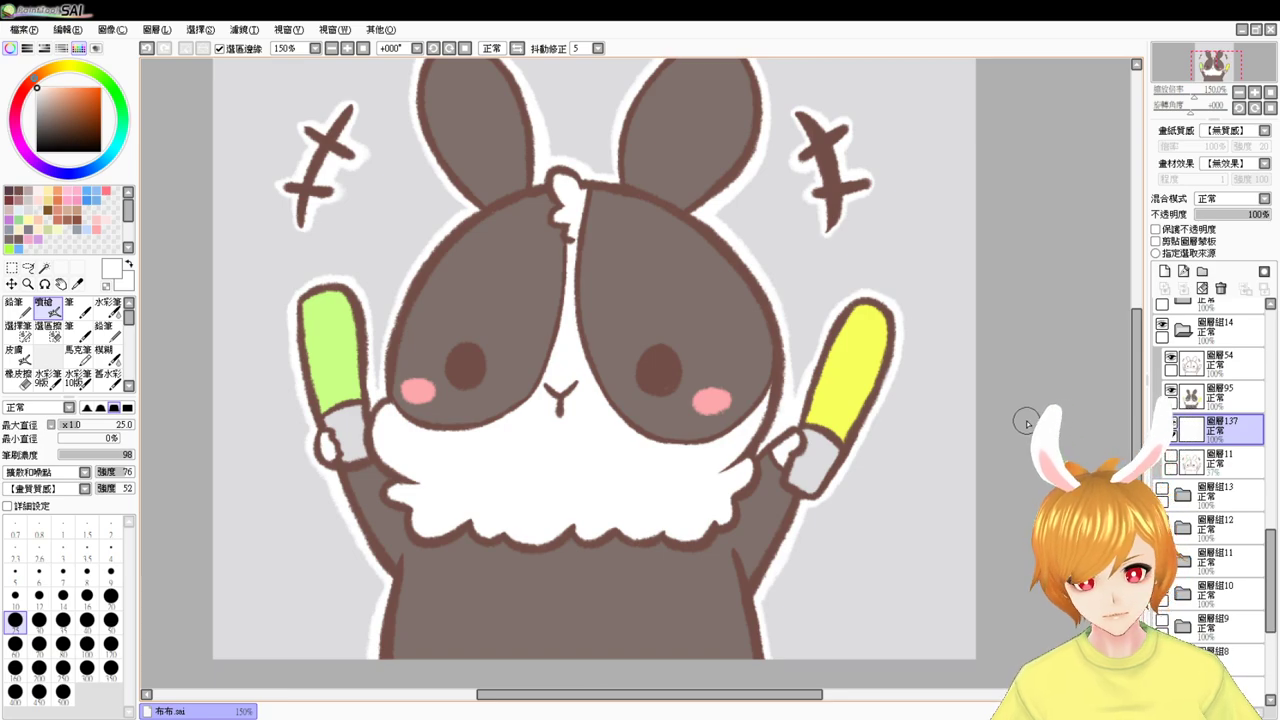
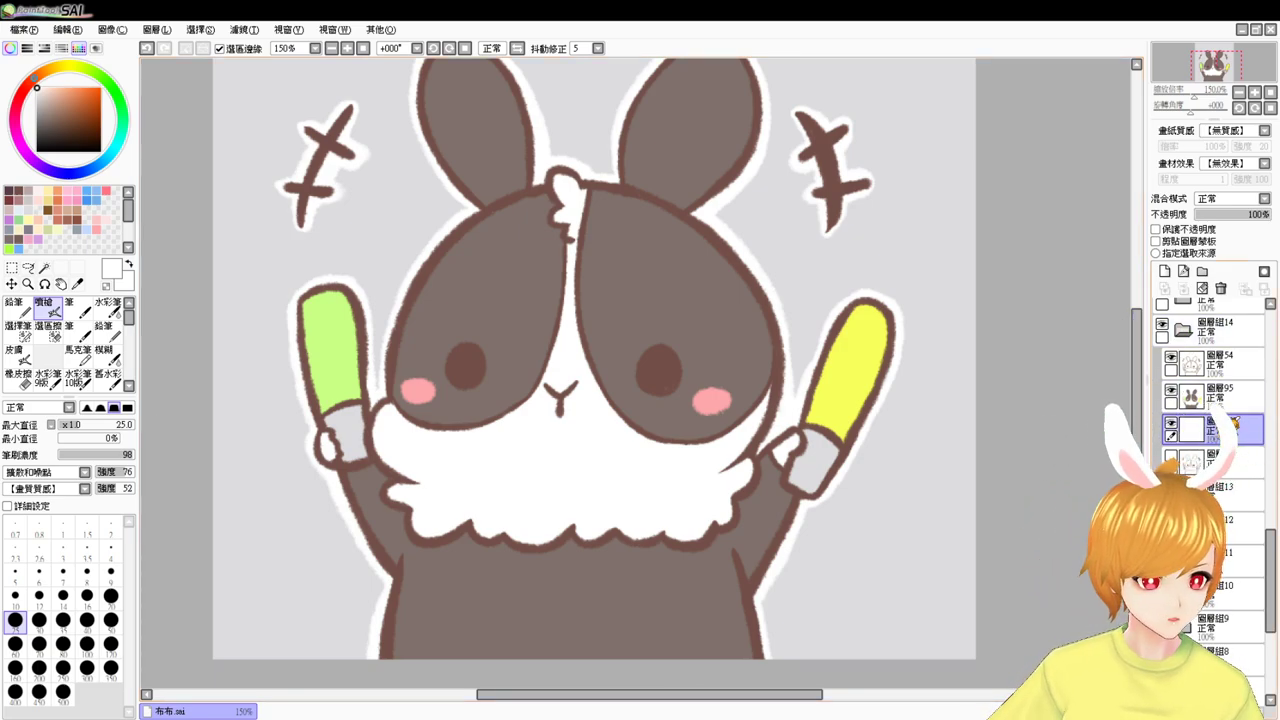
# - Collapse and hide layer group 圖層組14, and make 圖層組15 the active group
pyautogui.click(1215, 330)
pyautogui.click(1183, 330)
pyautogui.click(1162, 323)
pyautogui.click(1225, 305)
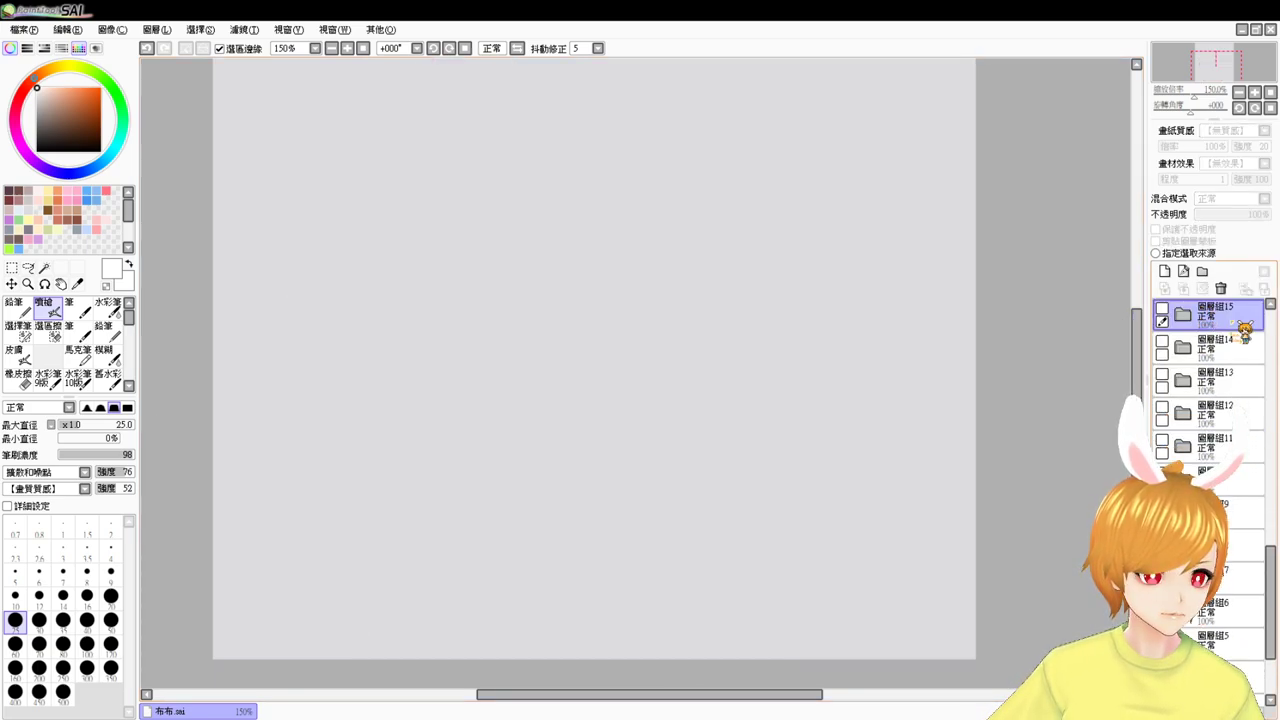
pyautogui.click(1162, 341)
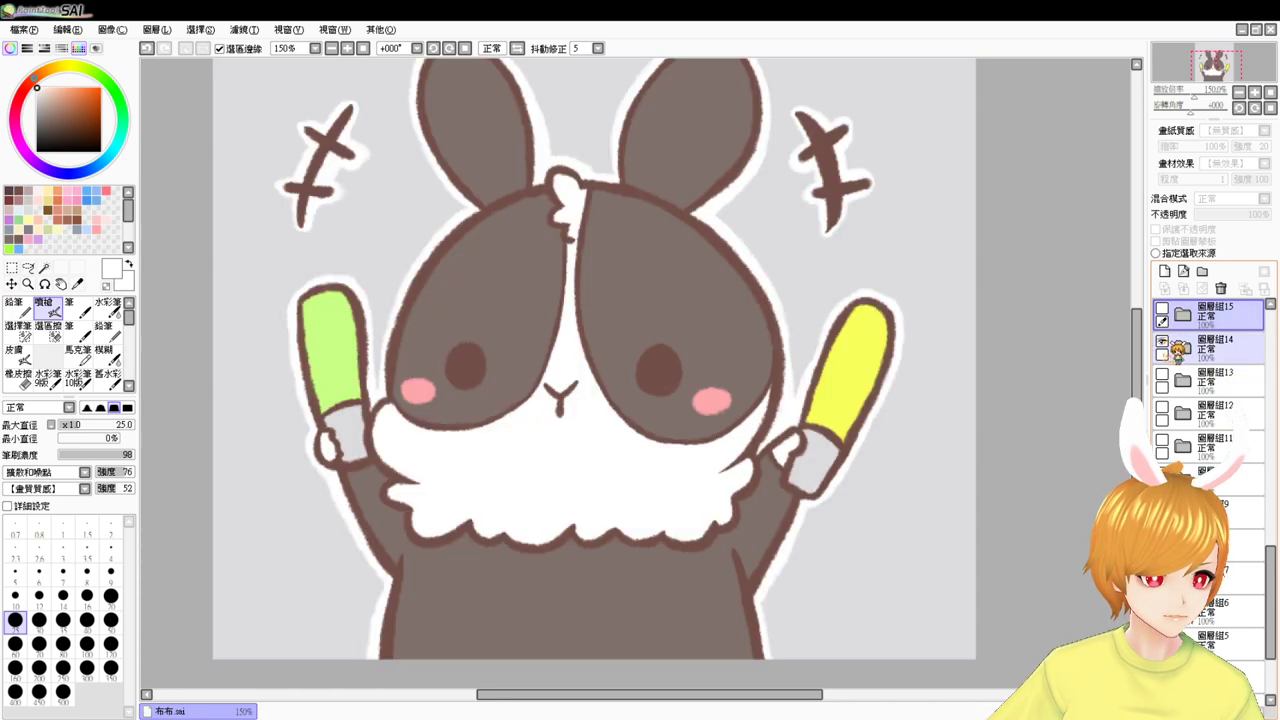
pyautogui.click(1162, 341)
# - Show and expand layer group 圖層組15, and add a new layer directly above its sketch layer 圖層12
pyautogui.click(1162, 308)
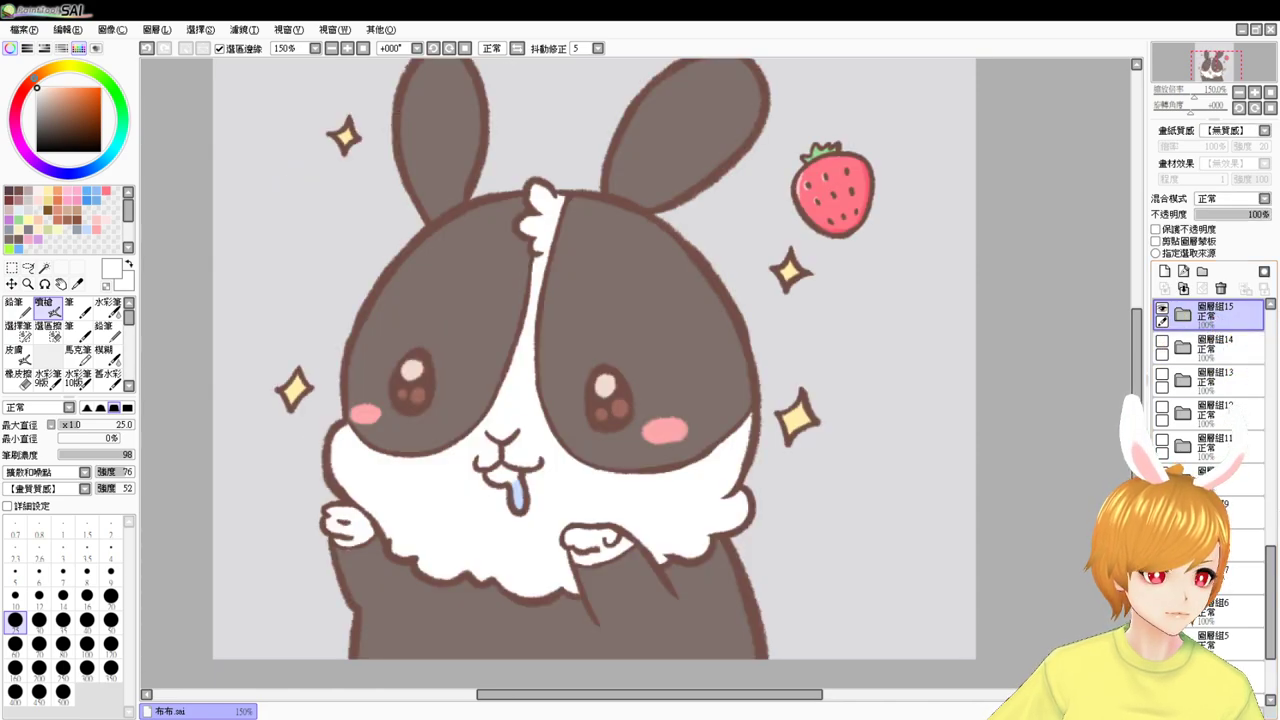
pyautogui.moveTo(1270, 576); pyautogui.dragTo(1274, 510)
pyautogui.click(1183, 553)
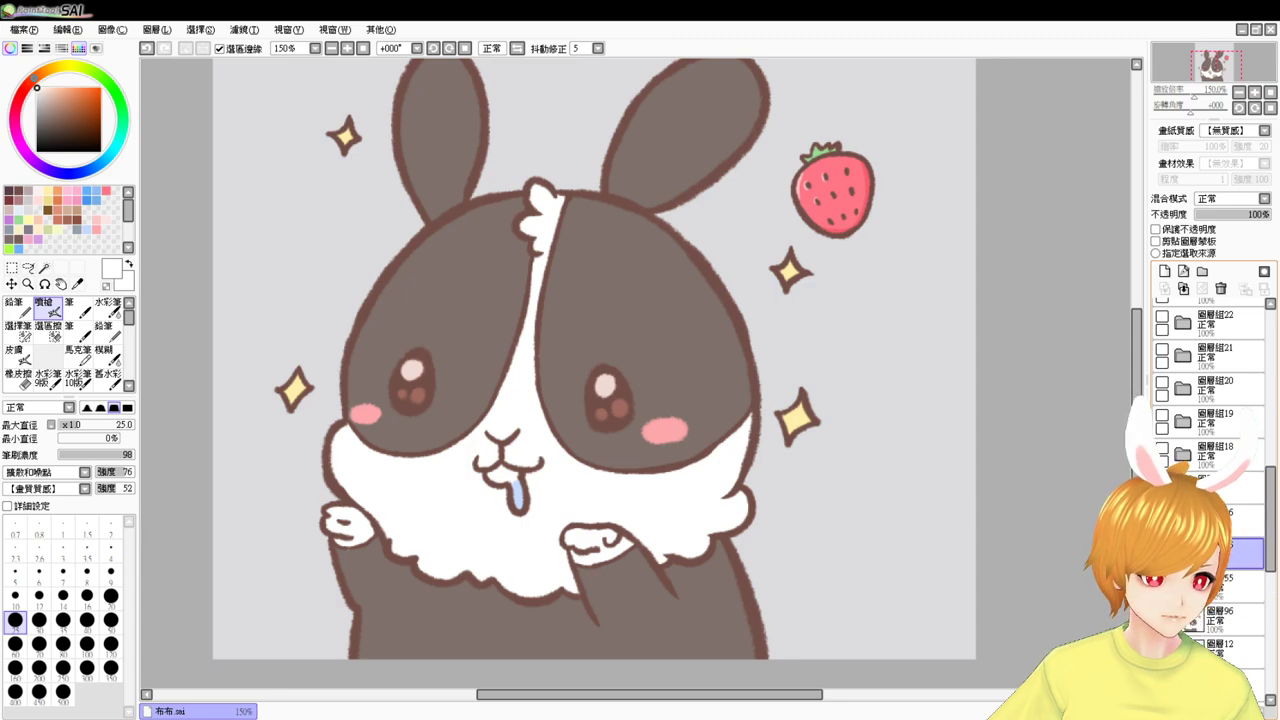
pyautogui.click(1225, 652)
pyautogui.click(1164, 271)
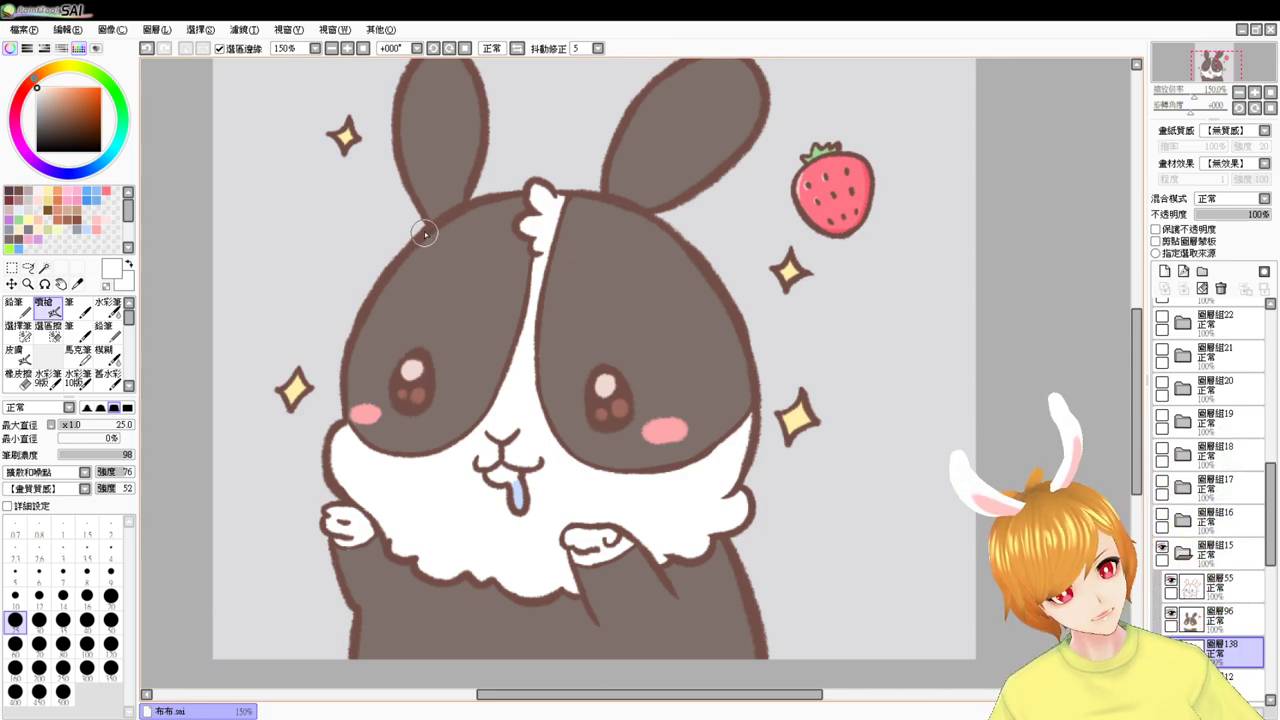
# - Paint the white border down the left side of the bunny's head, cheek, paw and body
pyautogui.hotkey('ctrl', 'z')
pyautogui.moveTo(427, 222)
pyautogui.mouseDown()
pyautogui.moveTo(358, 337)
pyautogui.moveTo(423, 226)
pyautogui.moveTo(343, 462)
pyautogui.moveTo(429, 220)
pyautogui.moveTo(336, 424)
pyautogui.mouseUp()
pyautogui.hotkey('ctrl', 'z')
pyautogui.moveTo(426, 206)
pyautogui.mouseDown()
pyautogui.moveTo(339, 393)
pyautogui.moveTo(359, 420)
pyautogui.moveTo(363, 341)
pyautogui.moveTo(350, 334)
pyautogui.moveTo(369, 301)
pyautogui.moveTo(338, 380)
pyautogui.moveTo(356, 430)
pyautogui.moveTo(343, 412)
pyautogui.moveTo(326, 496)
pyautogui.mouseUp()
pyautogui.hotkey('ctrl', 'z')
pyautogui.moveTo(339, 420); pyautogui.dragTo(328, 497)
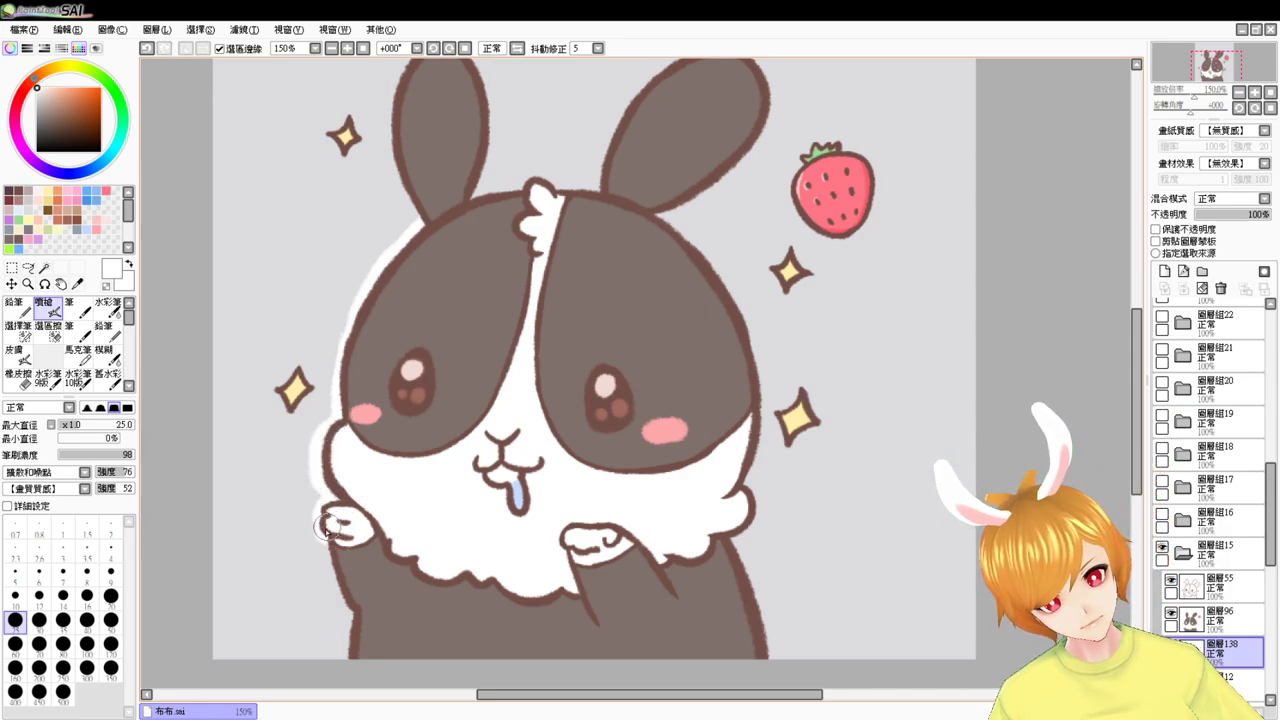
pyautogui.moveTo(320, 520)
pyautogui.mouseDown()
pyautogui.moveTo(367, 626)
pyautogui.moveTo(368, 605)
pyautogui.moveTo(355, 599)
pyautogui.moveTo(336, 680)
pyautogui.mouseUp()
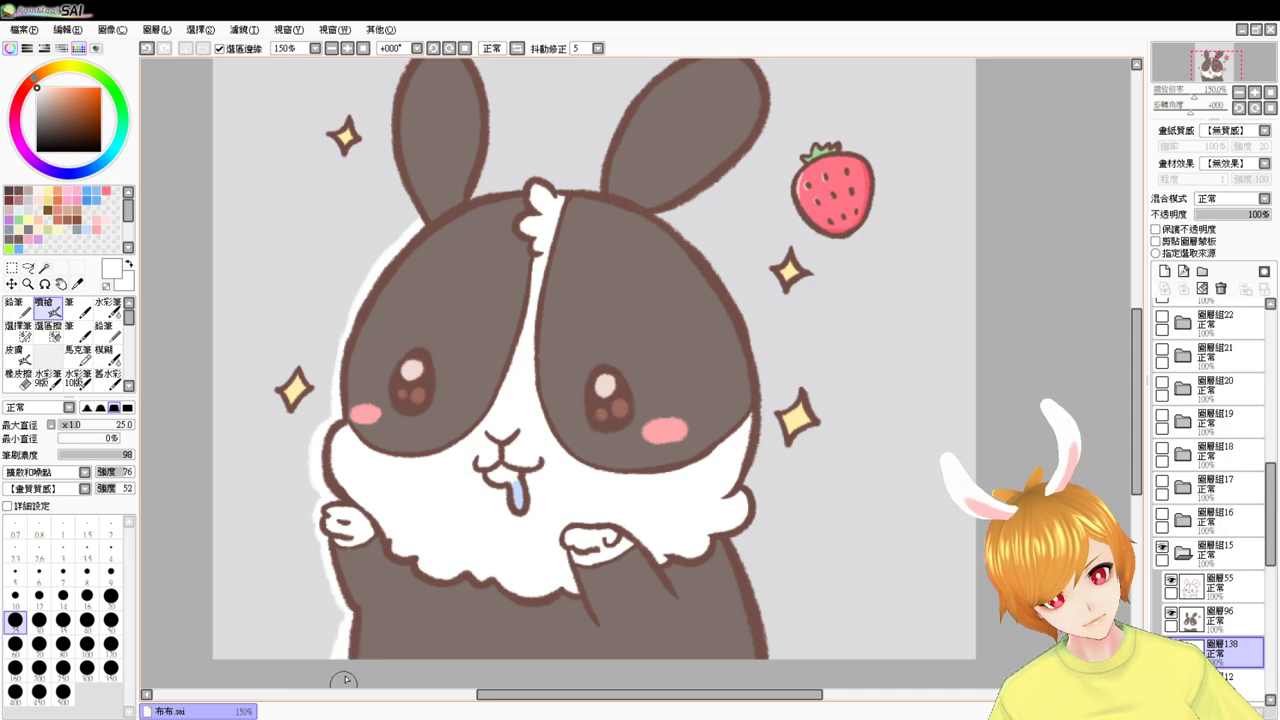
# - Paint the white border down the right side of the bunny's head, cheek fur and body
pyautogui.moveTo(681, 547); pyautogui.dragTo(604, 564)
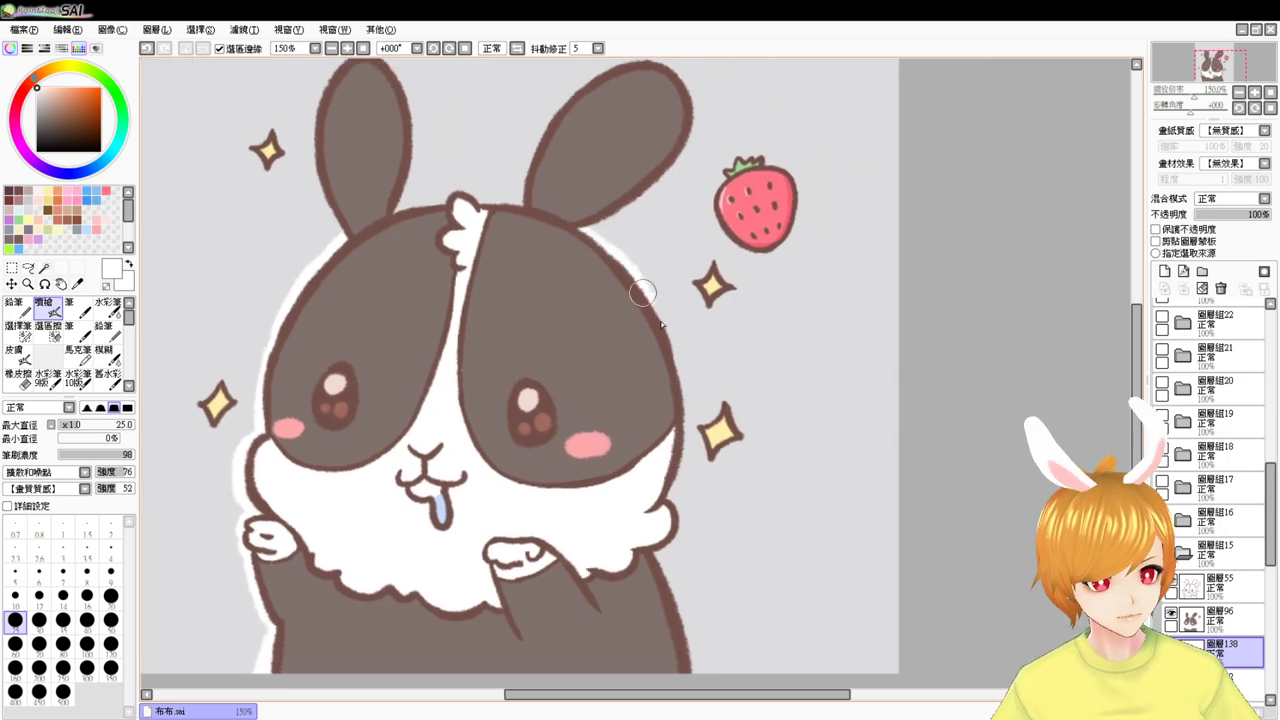
pyautogui.moveTo(577, 228); pyautogui.dragTo(677, 394)
pyautogui.moveTo(666, 340)
pyautogui.mouseDown()
pyautogui.moveTo(658, 505)
pyautogui.moveTo(656, 470)
pyautogui.moveTo(676, 442)
pyautogui.moveTo(656, 547)
pyautogui.mouseUp()
pyautogui.hotkey('ctrl', 'z')
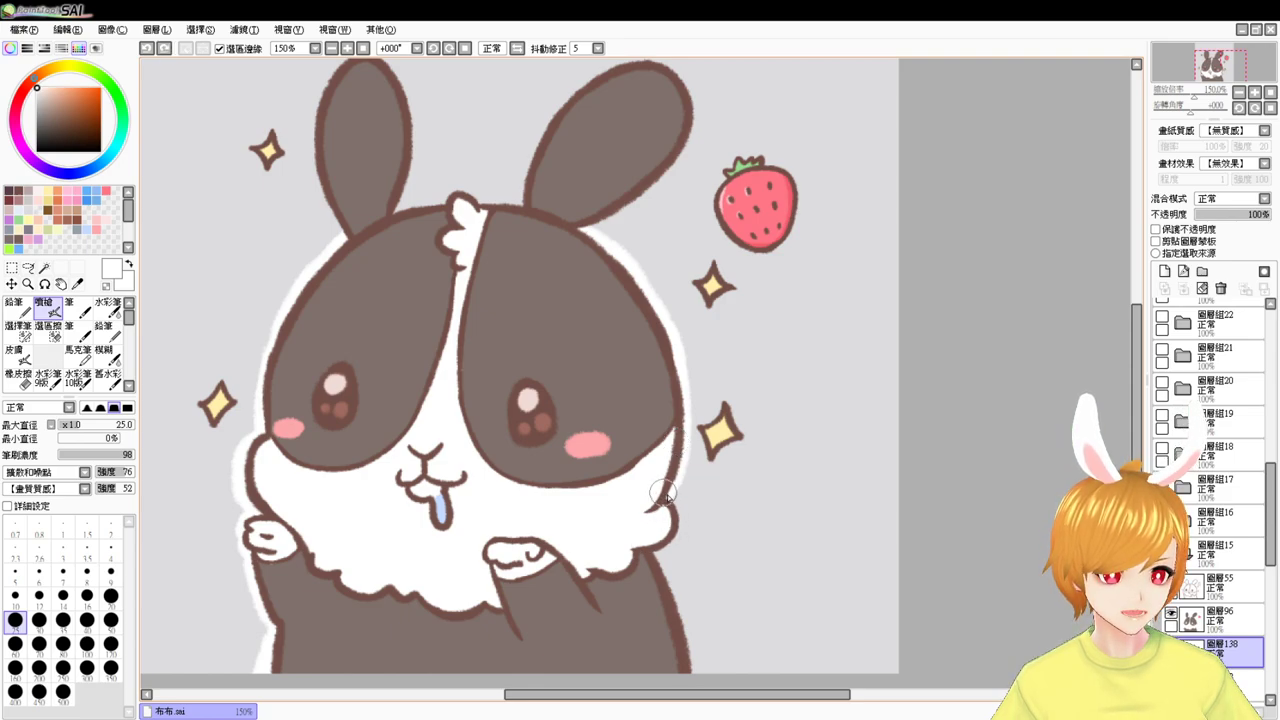
pyautogui.moveTo(663, 493)
pyautogui.mouseDown()
pyautogui.moveTo(651, 551)
pyautogui.moveTo(653, 468)
pyautogui.moveTo(735, 542)
pyautogui.mouseUp()
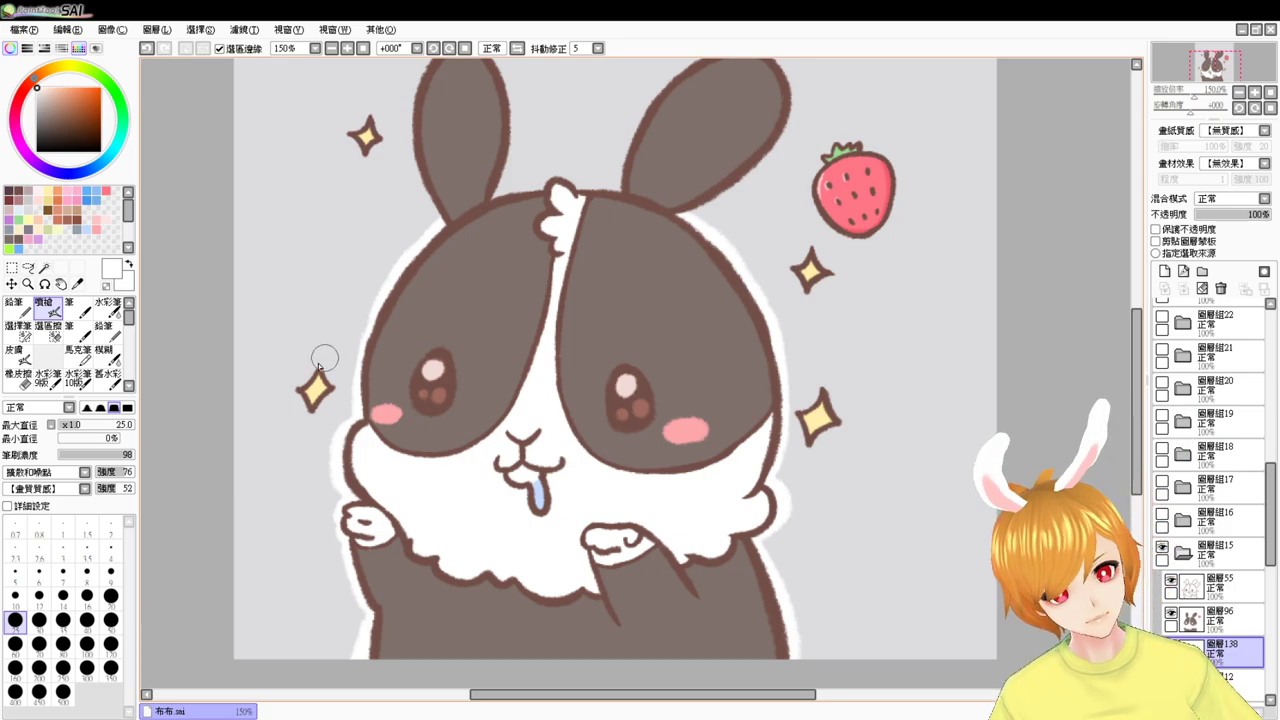
# - Paint white borders around the two yellow sparkles to the left of the bunny
pyautogui.hotkey('ctrl', 'z')
pyautogui.moveTo(315, 360)
pyautogui.mouseDown()
pyautogui.moveTo(292, 387)
pyautogui.moveTo(303, 381)
pyautogui.moveTo(309, 413)
pyautogui.moveTo(337, 393)
pyautogui.moveTo(323, 360)
pyautogui.mouseUp()
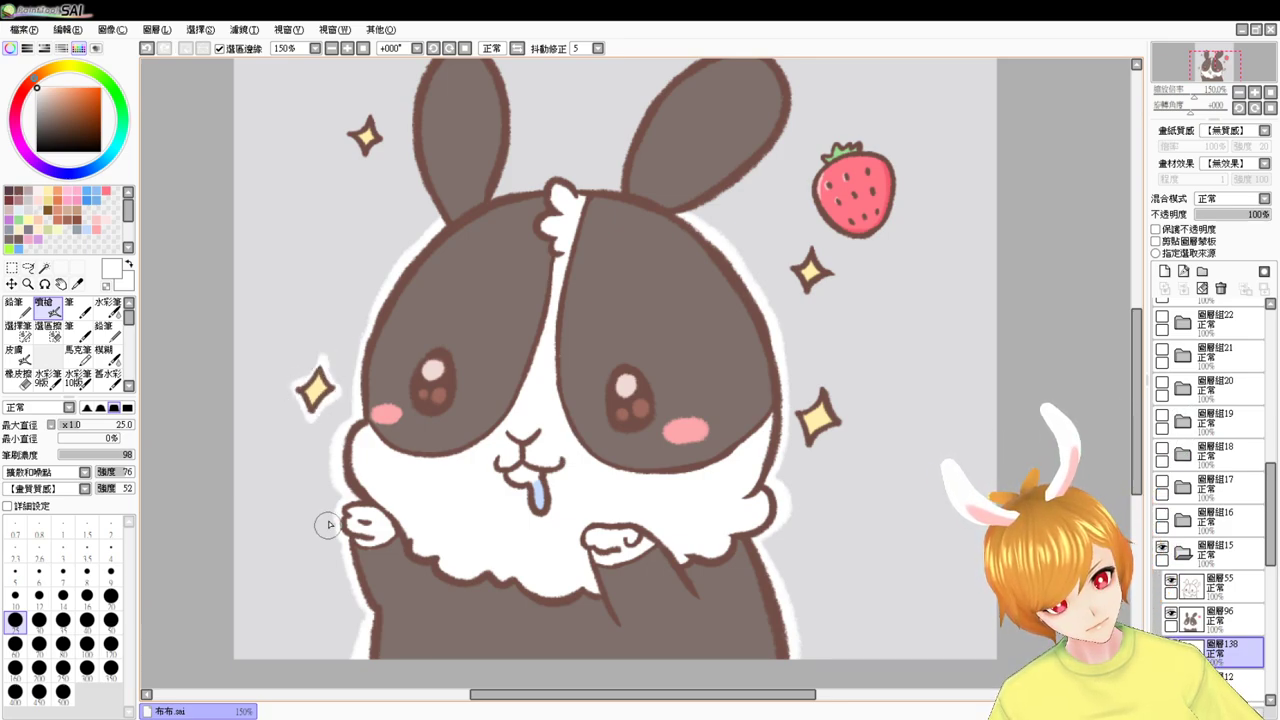
pyautogui.moveTo(364, 277); pyautogui.dragTo(356, 362)
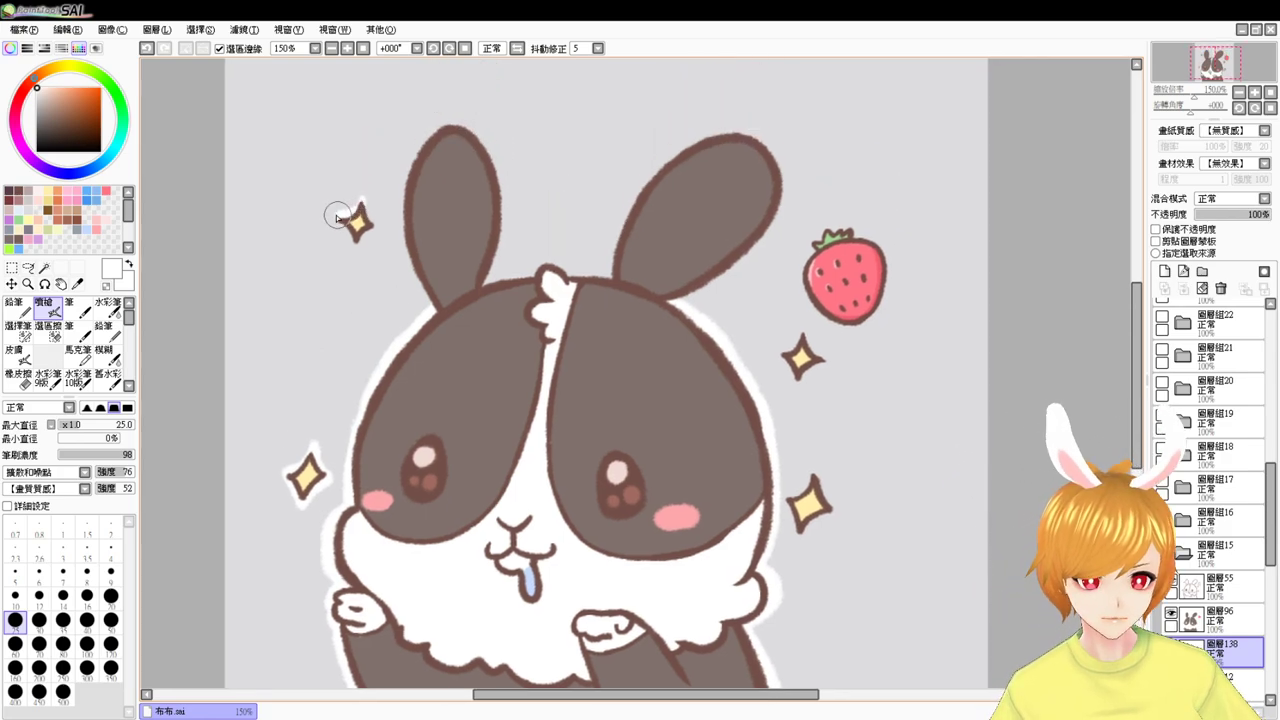
pyautogui.moveTo(362, 196)
pyautogui.mouseDown()
pyautogui.moveTo(330, 222)
pyautogui.moveTo(348, 252)
pyautogui.moveTo(370, 230)
pyautogui.moveTo(363, 194)
pyautogui.mouseUp()
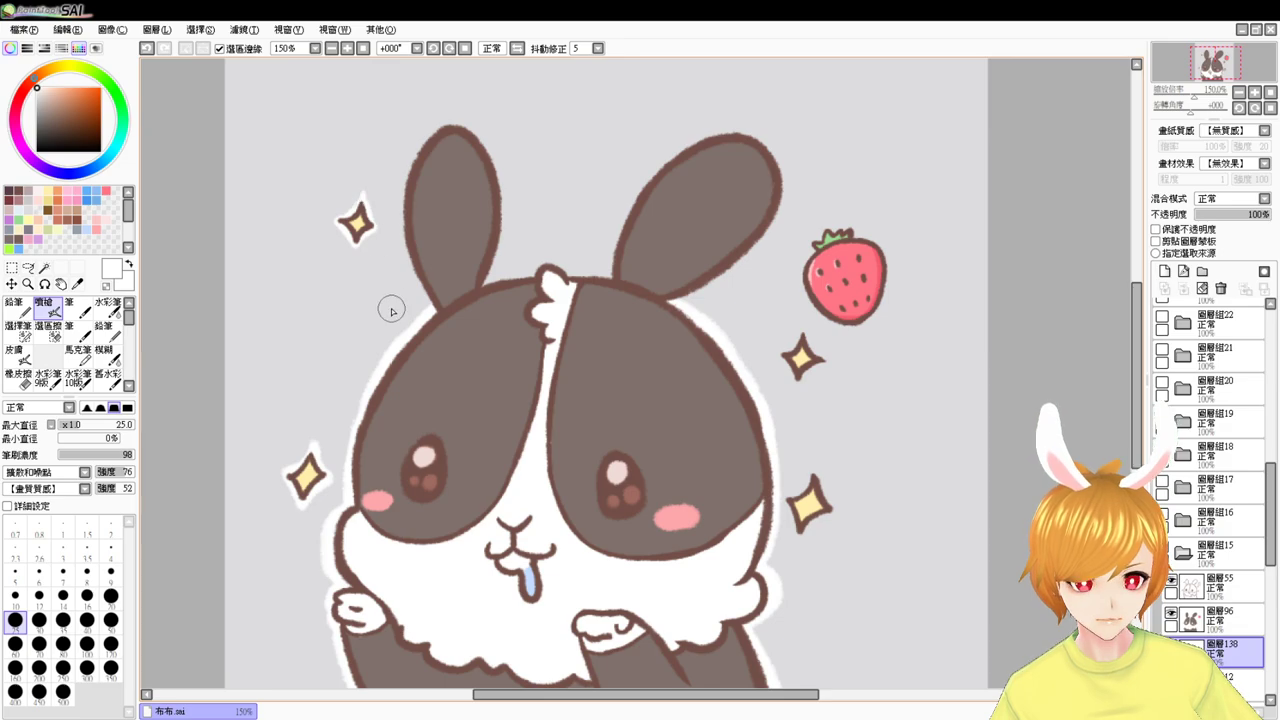
# - Paint white borders around the two yellow sparkles to the right of the bunny
pyautogui.moveTo(790, 436); pyautogui.dragTo(771, 356)
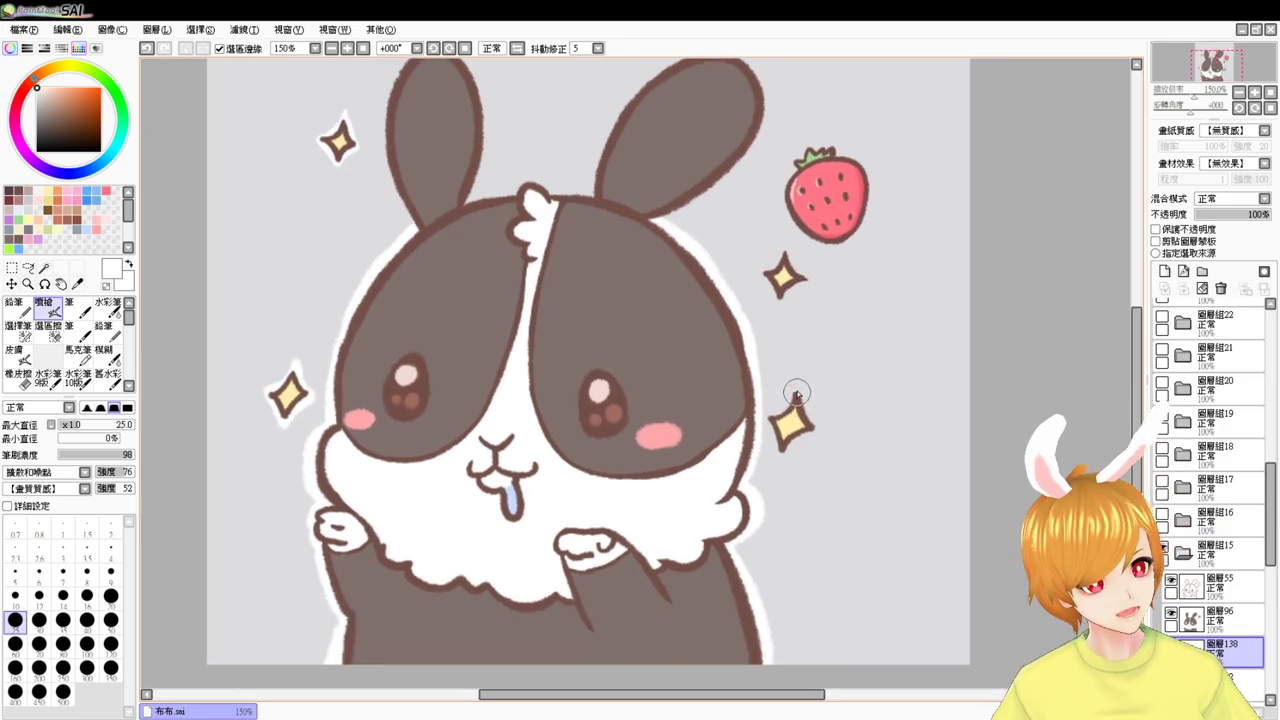
pyautogui.moveTo(770, 418)
pyautogui.mouseDown()
pyautogui.moveTo(760, 428)
pyautogui.moveTo(778, 462)
pyautogui.moveTo(815, 436)
pyautogui.moveTo(797, 386)
pyautogui.mouseUp()
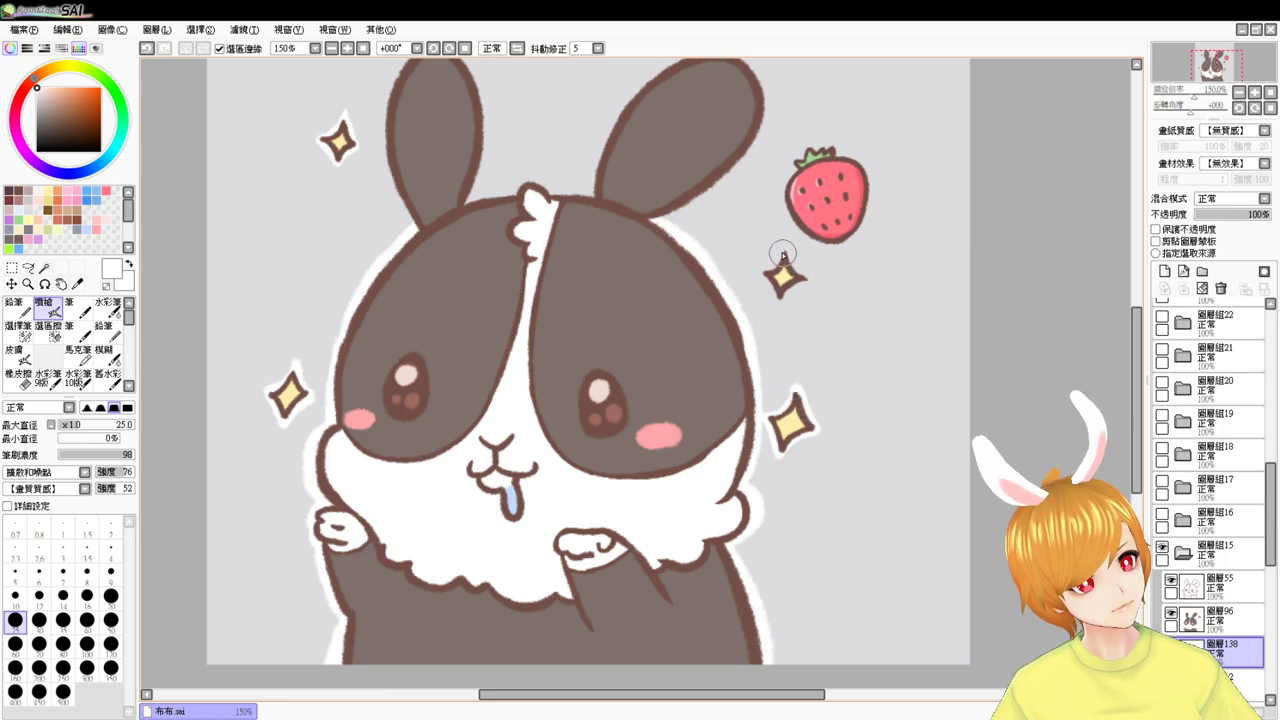
pyautogui.moveTo(783, 250)
pyautogui.mouseDown()
pyautogui.moveTo(762, 276)
pyautogui.moveTo(778, 298)
pyautogui.moveTo(801, 285)
pyautogui.moveTo(786, 250)
pyautogui.mouseUp()
# - Paint a white border around the strawberry beside the bunny's right-hand ear
pyautogui.moveTo(785, 368); pyautogui.dragTo(770, 428)
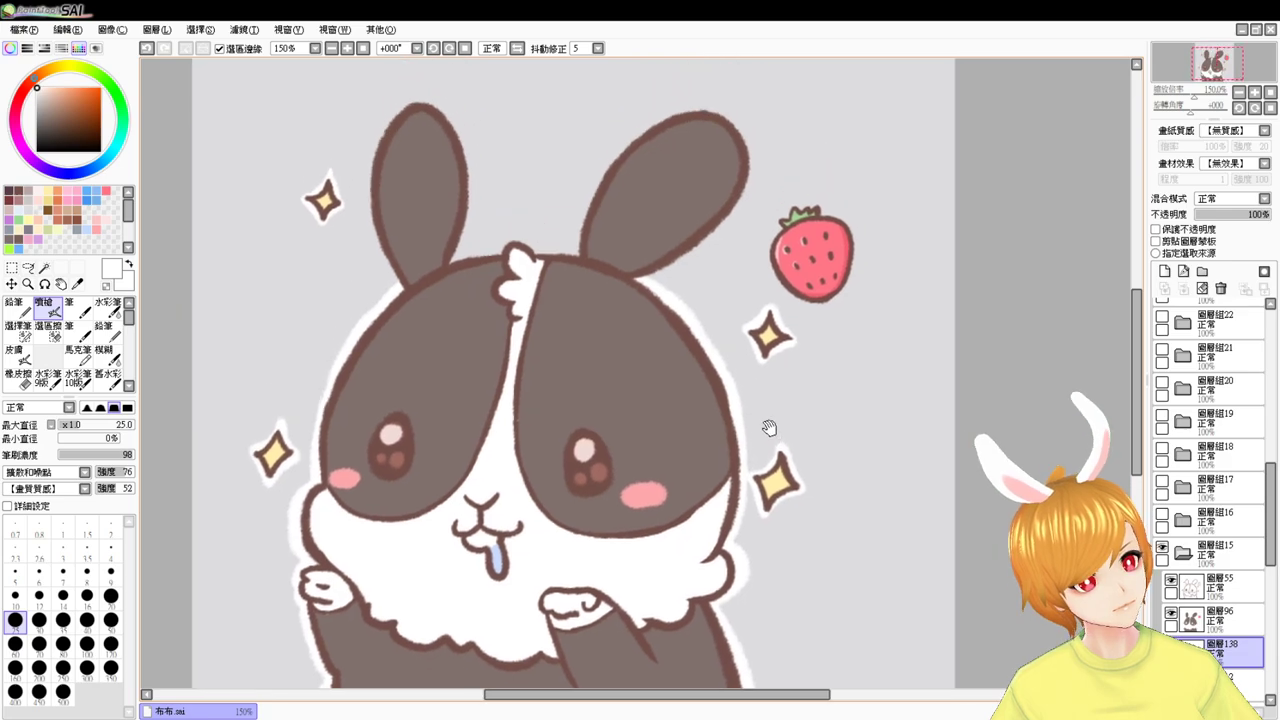
pyautogui.moveTo(787, 230)
pyautogui.mouseDown()
pyautogui.moveTo(819, 220)
pyautogui.moveTo(780, 227)
pyautogui.moveTo(773, 258)
pyautogui.moveTo(784, 221)
pyautogui.moveTo(766, 255)
pyautogui.moveTo(803, 298)
pyautogui.mouseUp()
pyautogui.hotkey('ctrl', 'z')
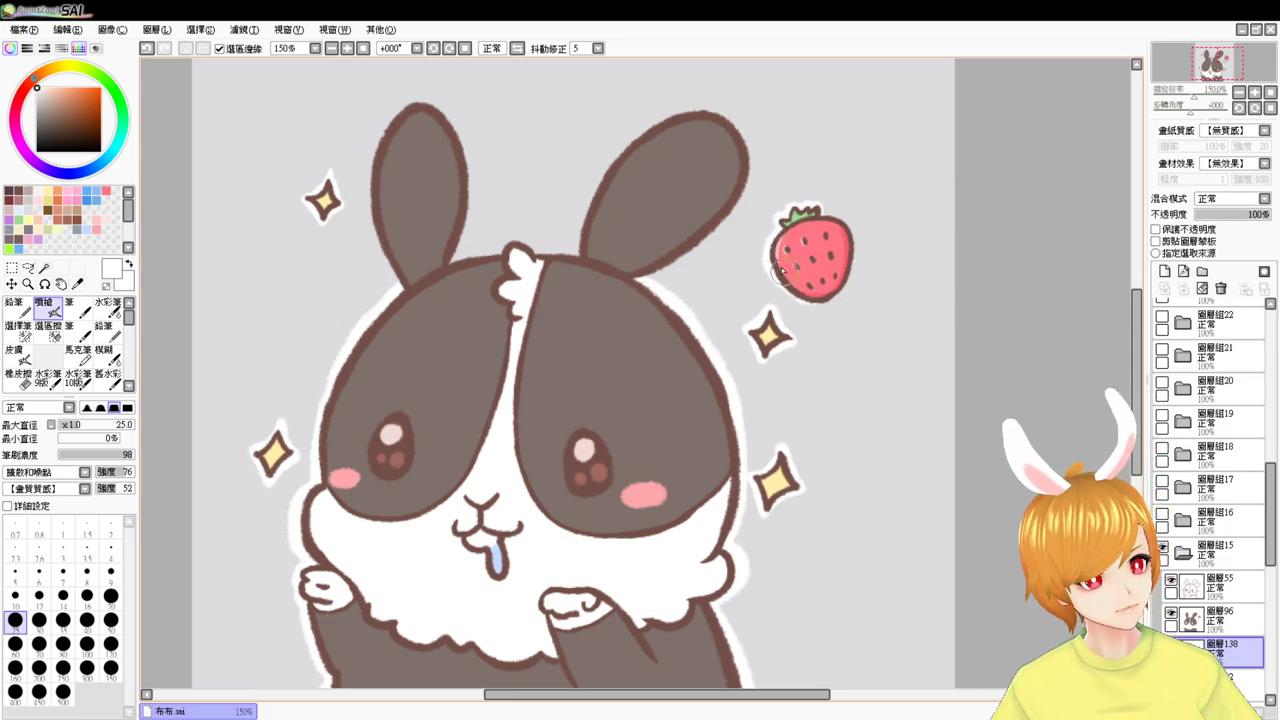
pyautogui.moveTo(826, 212)
pyautogui.mouseDown()
pyautogui.moveTo(858, 253)
pyautogui.moveTo(818, 212)
pyautogui.moveTo(849, 260)
pyautogui.moveTo(847, 236)
pyautogui.moveTo(852, 256)
pyautogui.moveTo(835, 278)
pyautogui.moveTo(854, 238)
pyautogui.moveTo(828, 296)
pyautogui.mouseUp()
pyautogui.hotkey('ctrl', 'z')
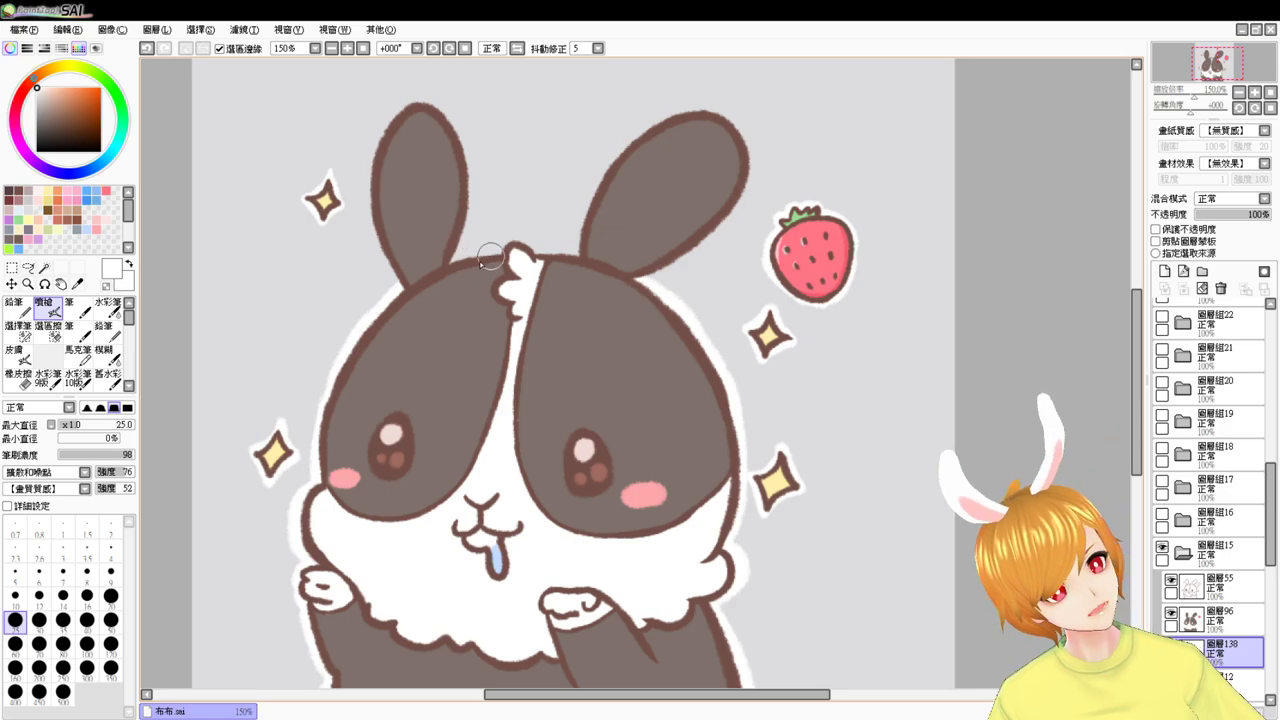
# - Paint the white border over the top of the head and hair tuft, and around the bunny's left-hand ear
pyautogui.moveTo(441, 263); pyautogui.dragTo(592, 260)
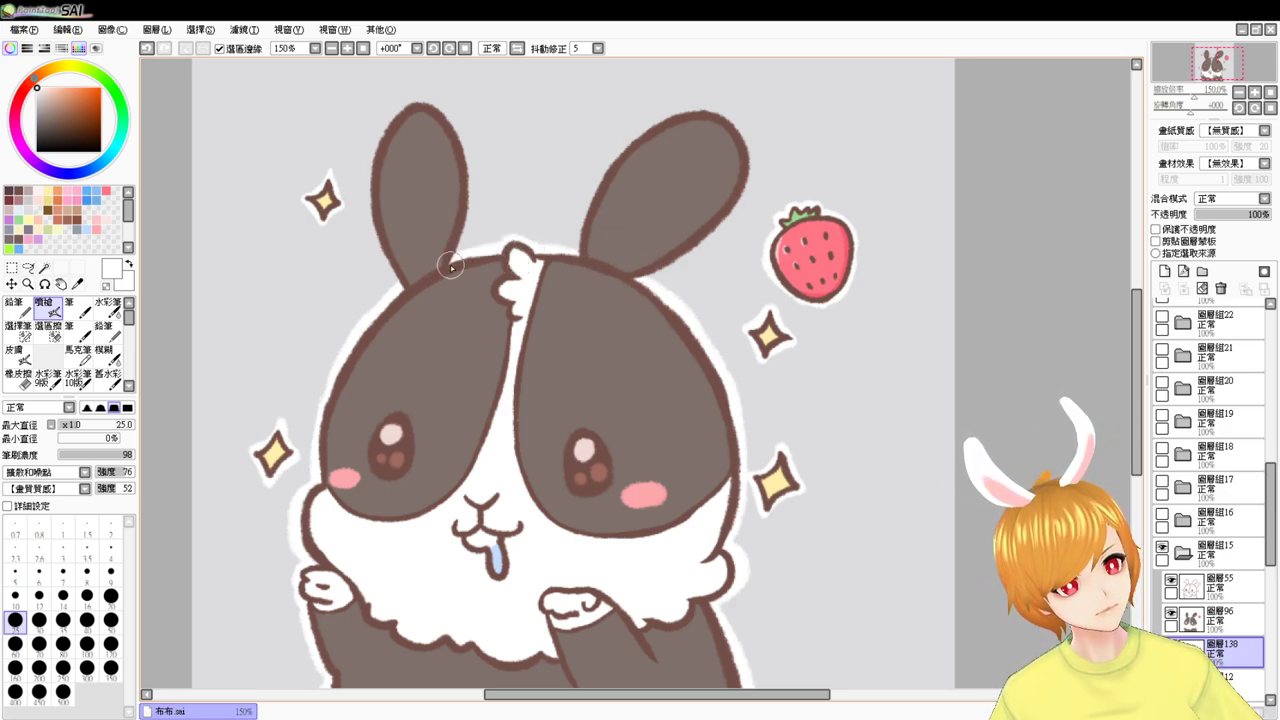
pyautogui.moveTo(418, 160); pyautogui.dragTo(426, 194)
pyautogui.moveTo(416, 139)
pyautogui.mouseDown()
pyautogui.moveTo(378, 262)
pyautogui.moveTo(406, 276)
pyautogui.mouseUp()
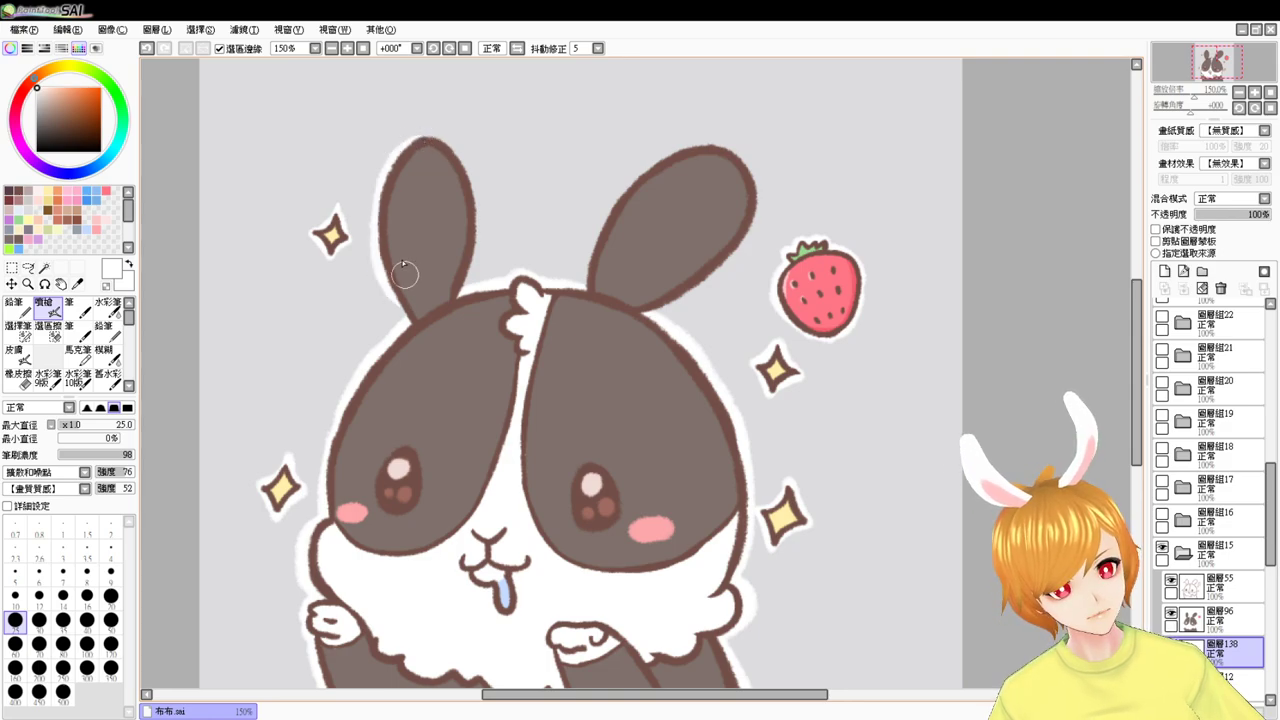
pyautogui.hotkey('ctrl', 'z')
pyautogui.moveTo(422, 139)
pyautogui.mouseDown()
pyautogui.moveTo(387, 171)
pyautogui.moveTo(418, 325)
pyautogui.mouseUp()
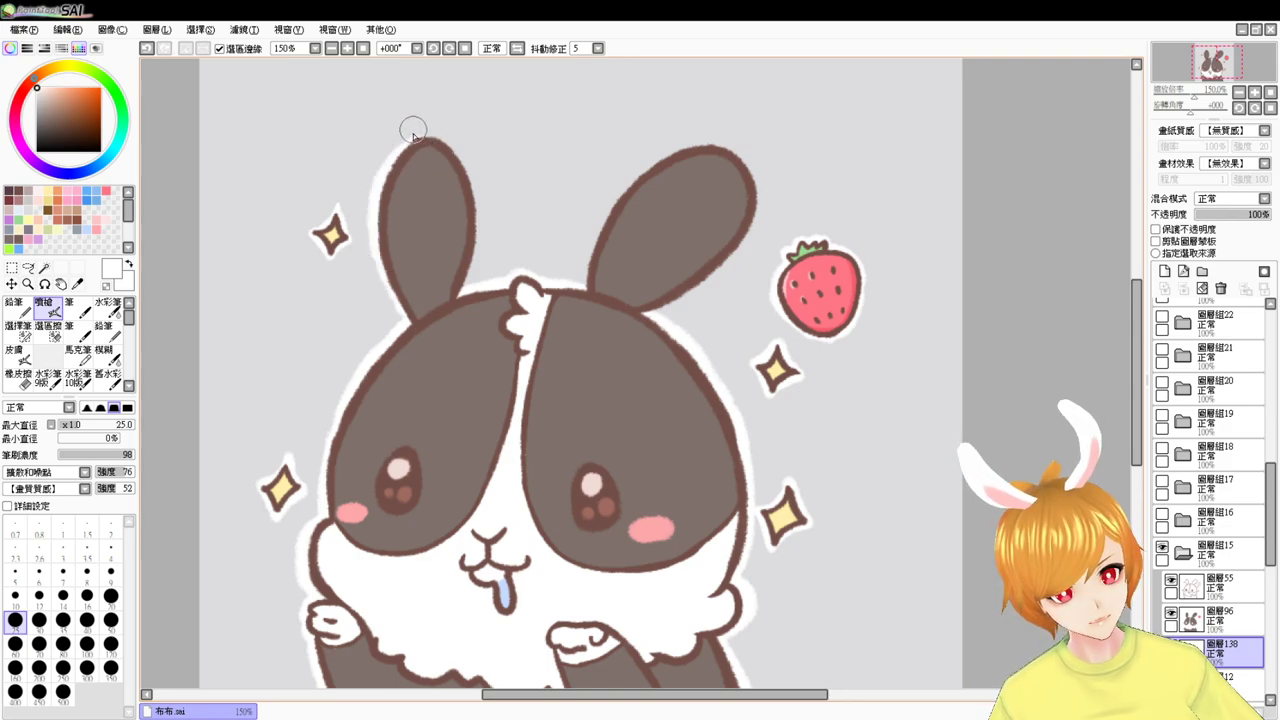
pyautogui.hotkey('ctrl', 'z')
pyautogui.moveTo(412, 147)
pyautogui.mouseDown()
pyautogui.moveTo(461, 180)
pyautogui.moveTo(477, 248)
pyautogui.moveTo(455, 287)
pyautogui.mouseUp()
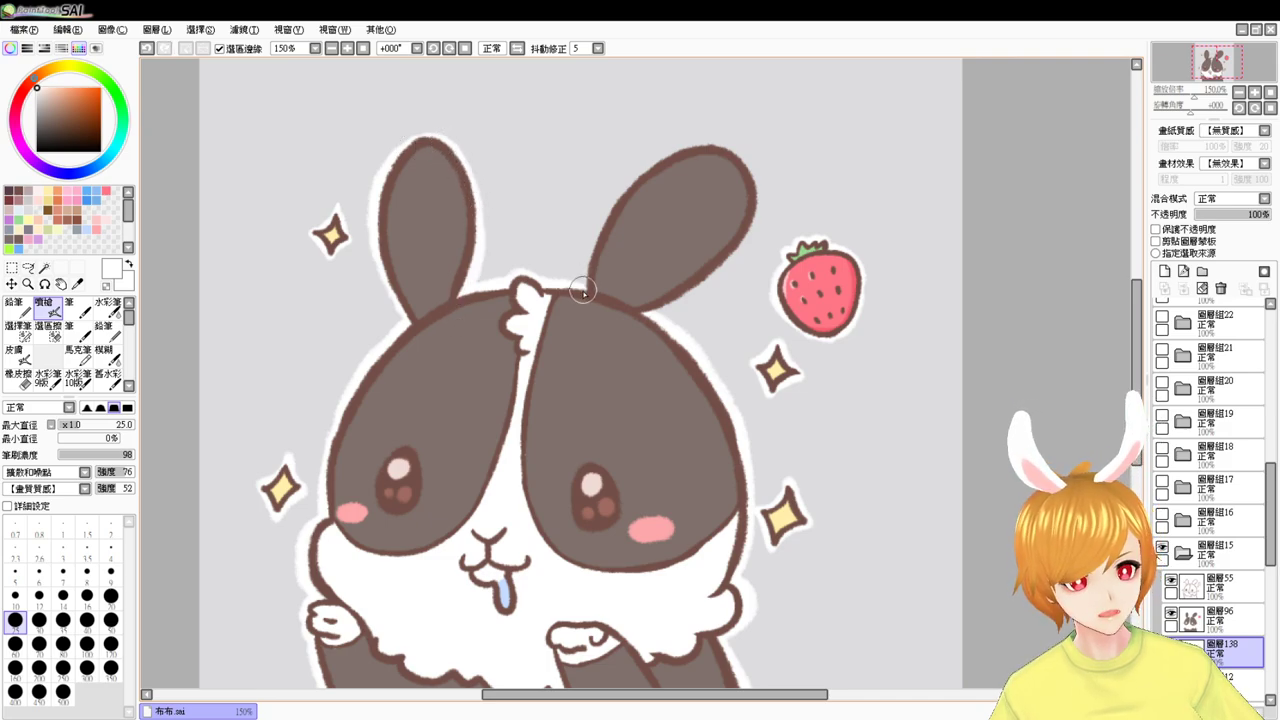
# - Paint the white border around the bunny's right-hand ear, from the top of the head back to its outer base
pyautogui.moveTo(584, 288); pyautogui.dragTo(600, 234)
pyautogui.hotkey('ctrl', 'z')
pyautogui.moveTo(585, 286); pyautogui.dragTo(634, 185)
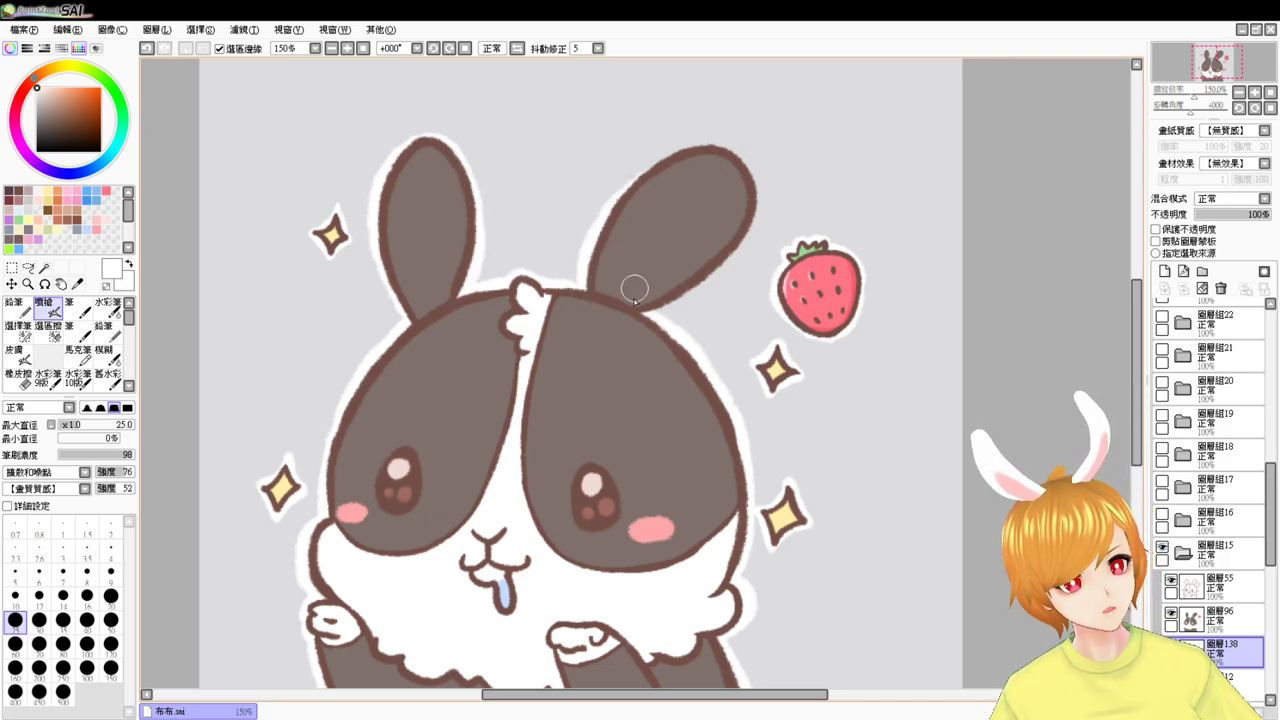
pyautogui.moveTo(639, 314); pyautogui.dragTo(730, 260)
pyautogui.hotkey('ctrl', 'z')
pyautogui.moveTo(753, 218)
pyautogui.mouseDown()
pyautogui.moveTo(736, 250)
pyautogui.moveTo(642, 292)
pyautogui.mouseUp()
pyautogui.hotkey('ctrl', 'z')
pyautogui.hotkey('ctrl', 'y')
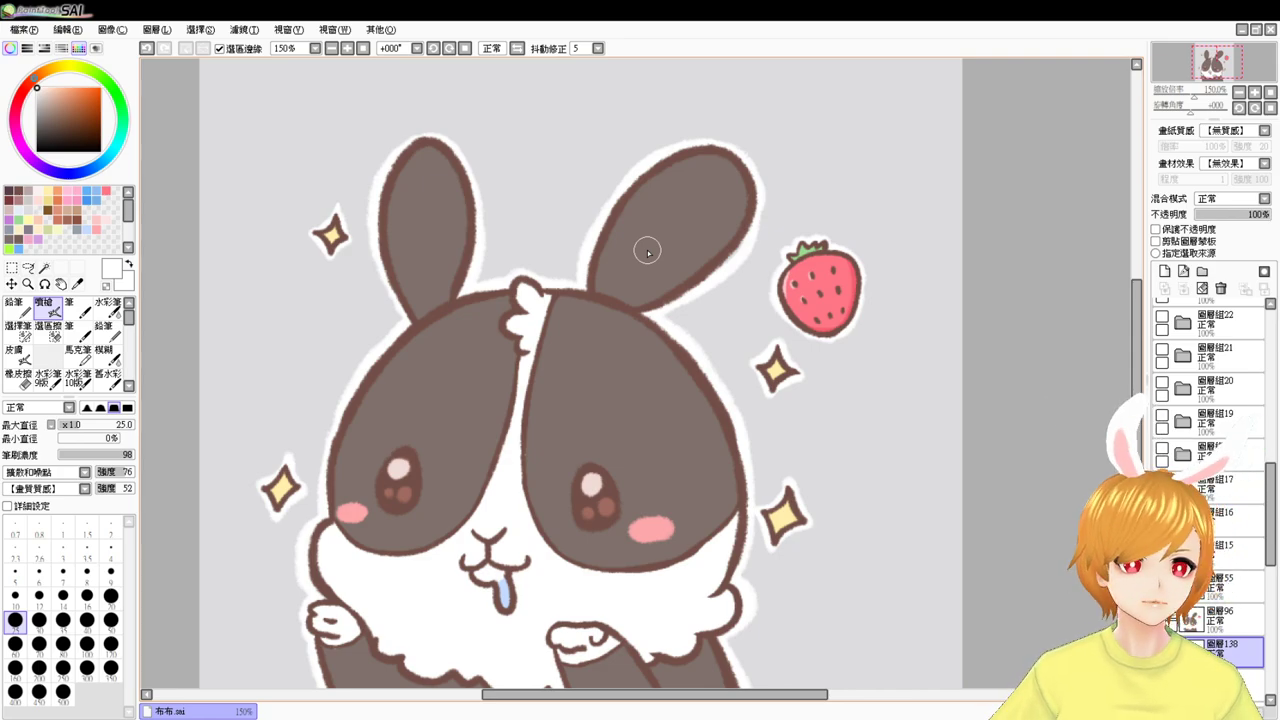
# - Switch the visible, expanded layer group from 圖層組15 to 圖層組16, and add a new layer directly above its layer 圖層13
pyautogui.moveTo(902, 488); pyautogui.dragTo(916, 463)
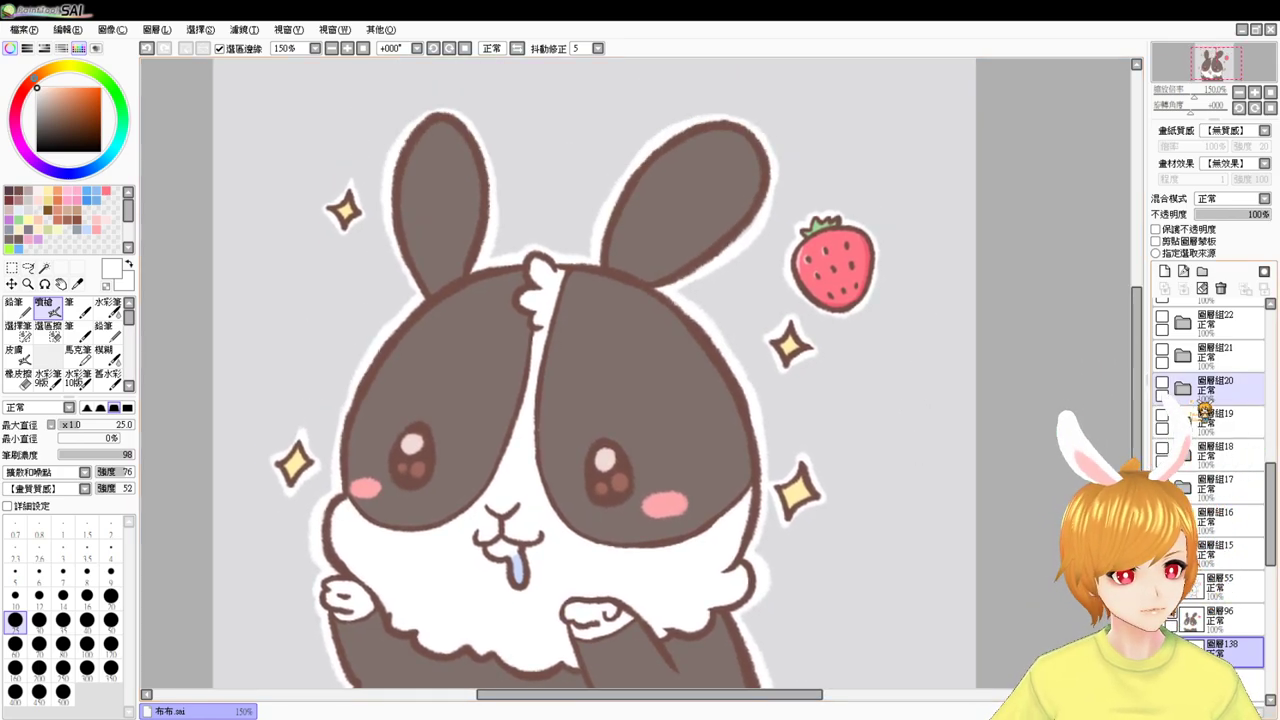
pyautogui.click(1183, 553)
pyautogui.click(1162, 547)
pyautogui.click(1184, 520)
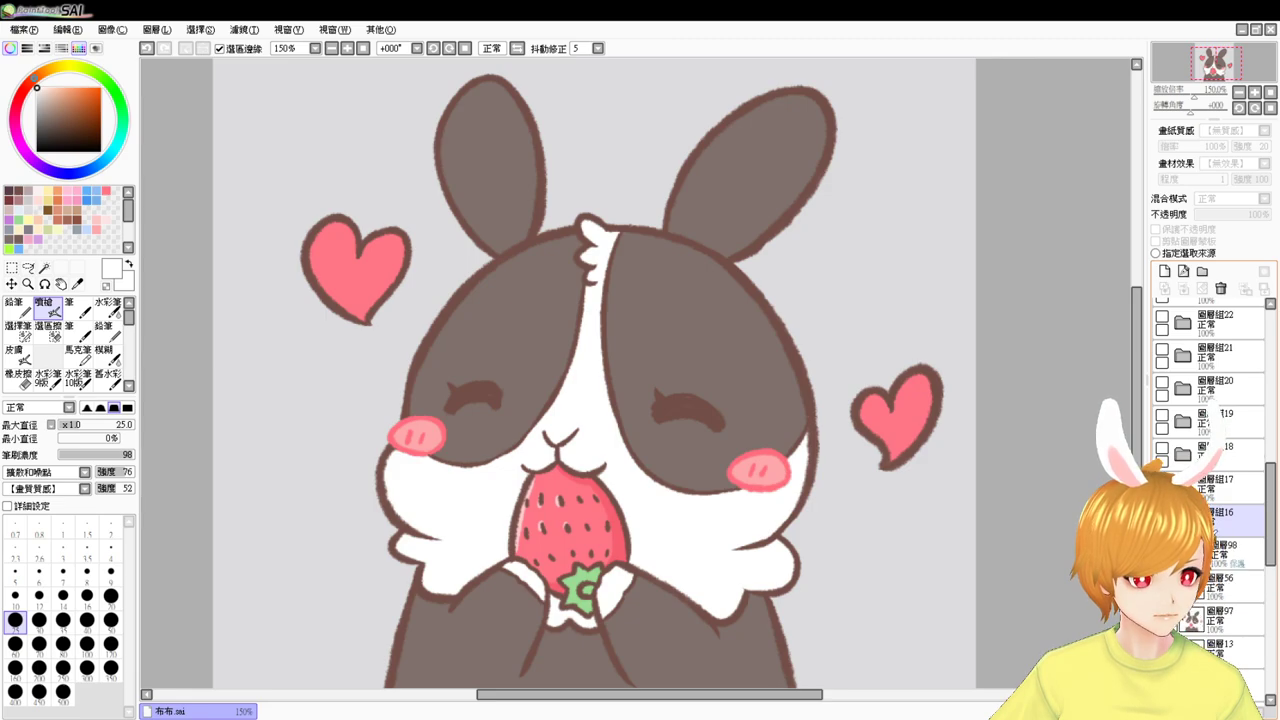
pyautogui.click(1220, 619)
pyautogui.click(1220, 650)
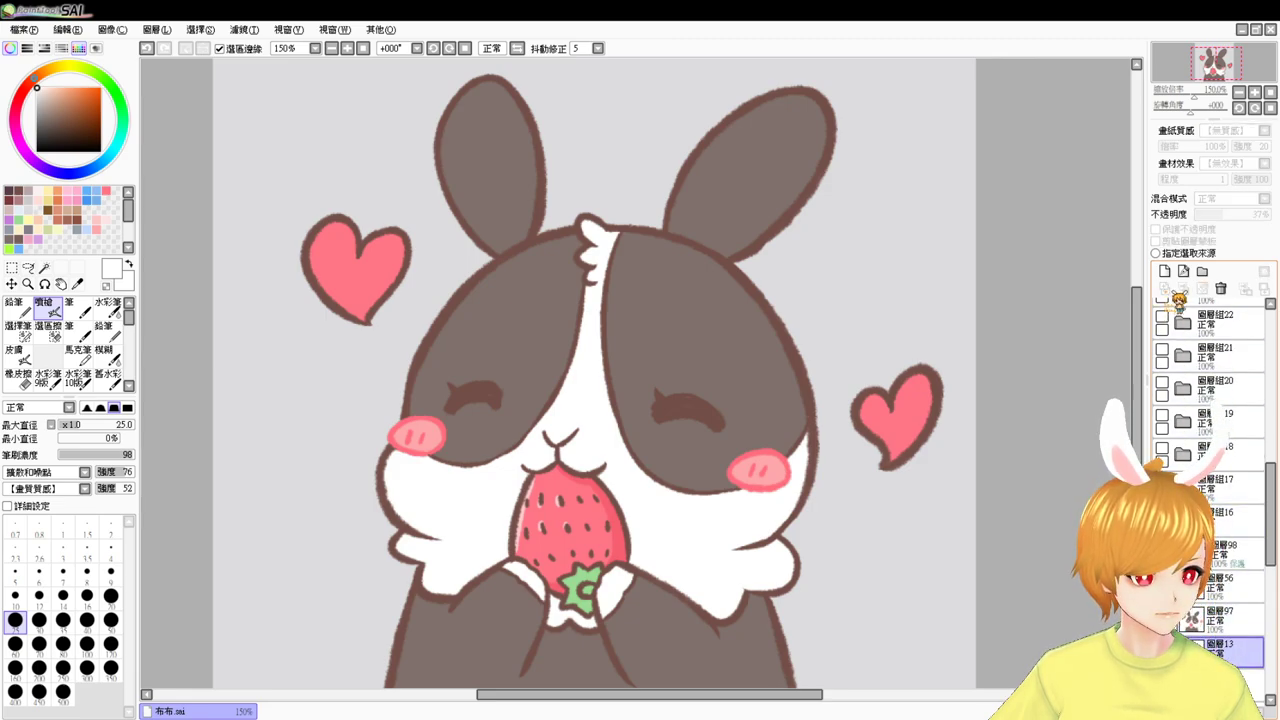
# - Paint the white border along the left cheek fur and down the left side of the strawberry-eating bunny's body
pyautogui.moveTo(868, 464); pyautogui.dragTo(898, 417)
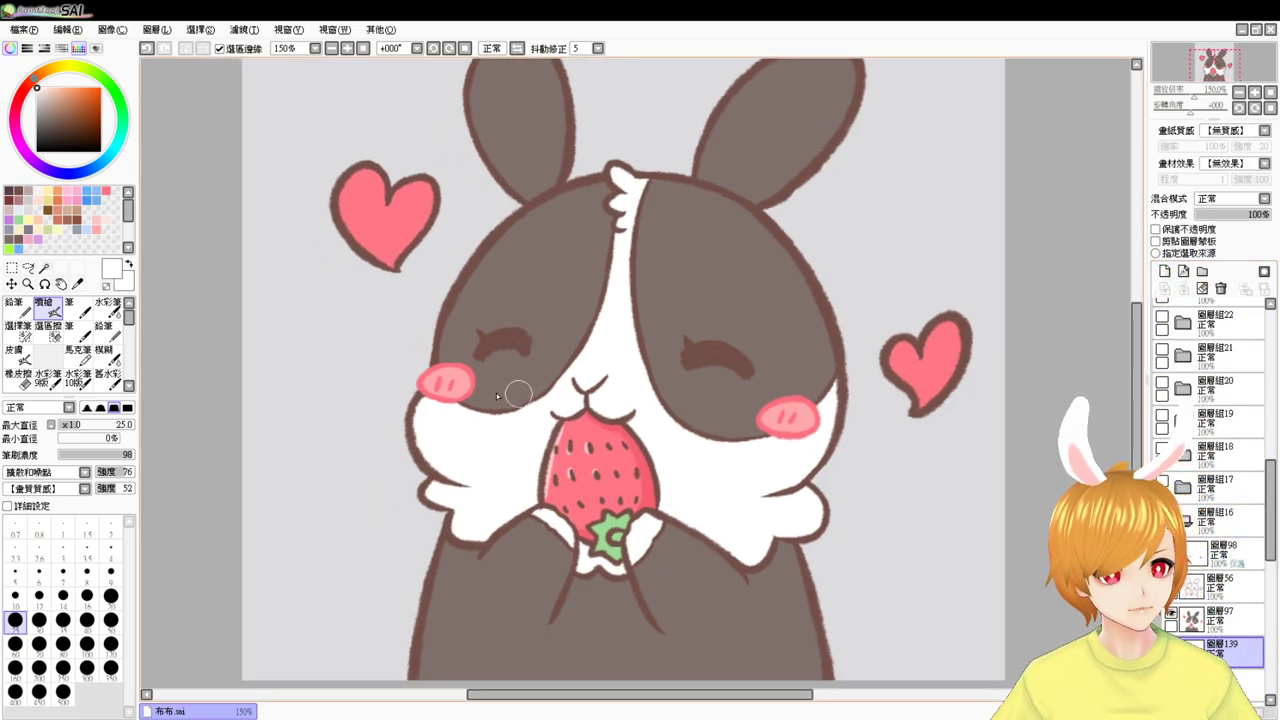
pyautogui.moveTo(416, 388)
pyautogui.mouseDown()
pyautogui.moveTo(408, 410)
pyautogui.moveTo(445, 479)
pyautogui.mouseUp()
pyautogui.hotkey('ctrl', 'z')
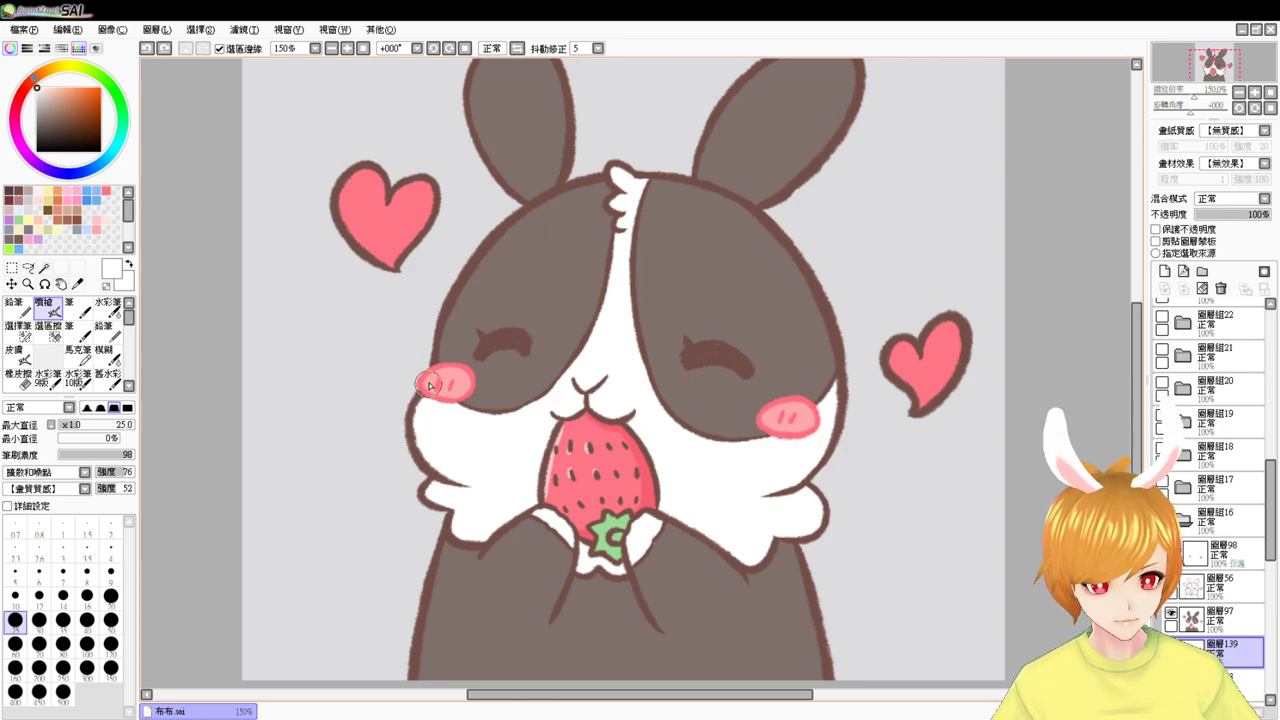
pyautogui.moveTo(417, 388); pyautogui.dragTo(446, 481)
pyautogui.hotkey('ctrl', 'z')
pyautogui.moveTo(421, 390)
pyautogui.mouseDown()
pyautogui.moveTo(414, 466)
pyautogui.moveTo(460, 482)
pyautogui.moveTo(419, 492)
pyautogui.moveTo(464, 520)
pyautogui.moveTo(444, 550)
pyautogui.moveTo(449, 512)
pyautogui.moveTo(414, 712)
pyautogui.mouseUp()
pyautogui.hotkey('ctrl', 'z')
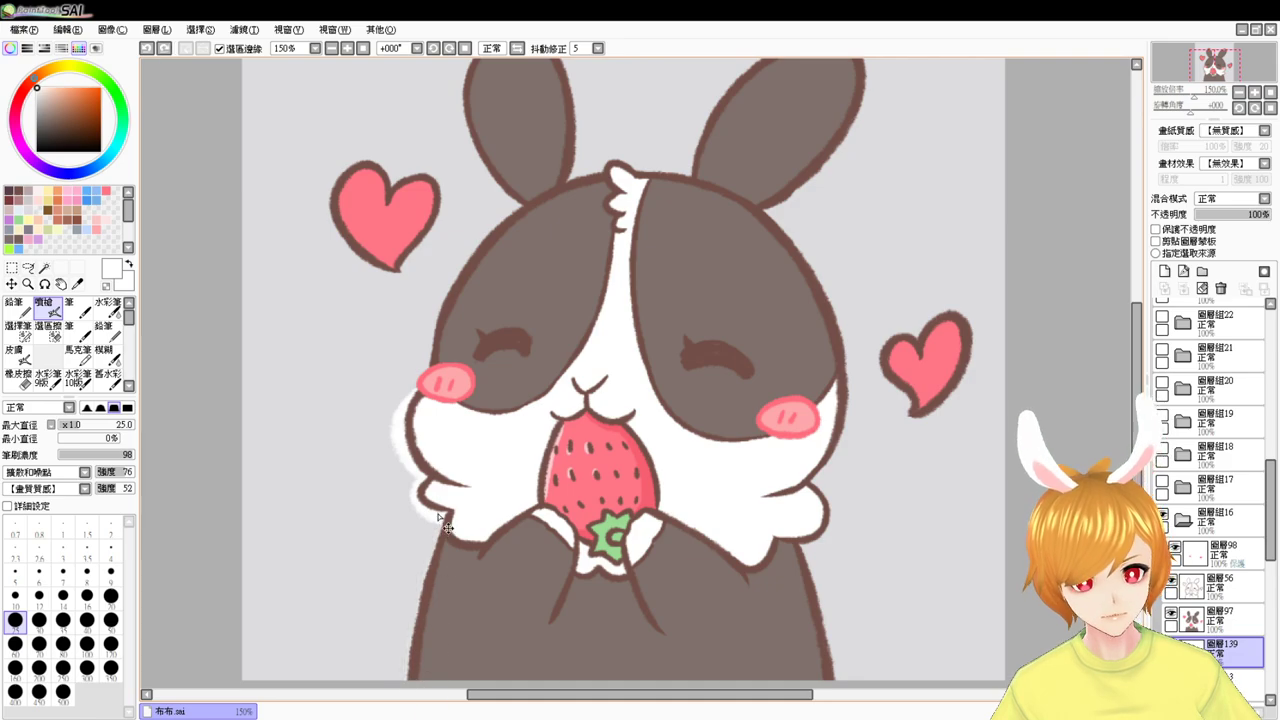
pyautogui.moveTo(442, 515)
pyautogui.mouseDown()
pyautogui.moveTo(403, 658)
pyautogui.moveTo(406, 702)
pyautogui.mouseUp()
# - Paint the white border around the right cheek fur and down the right side of the strawberry-eating bunny's body
pyautogui.moveTo(441, 619); pyautogui.dragTo(393, 517)
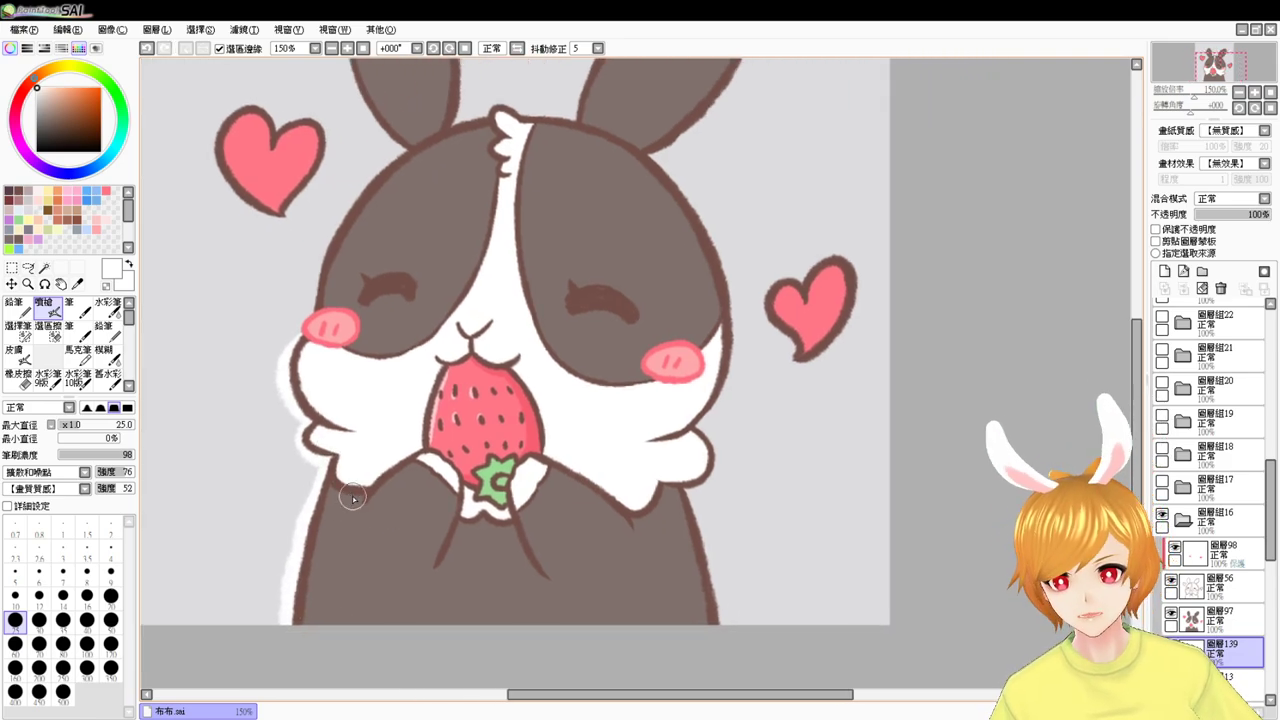
pyautogui.moveTo(690, 422)
pyautogui.mouseDown()
pyautogui.moveTo(716, 469)
pyautogui.moveTo(683, 487)
pyautogui.mouseUp()
pyautogui.hotkey('ctrl', 'z')
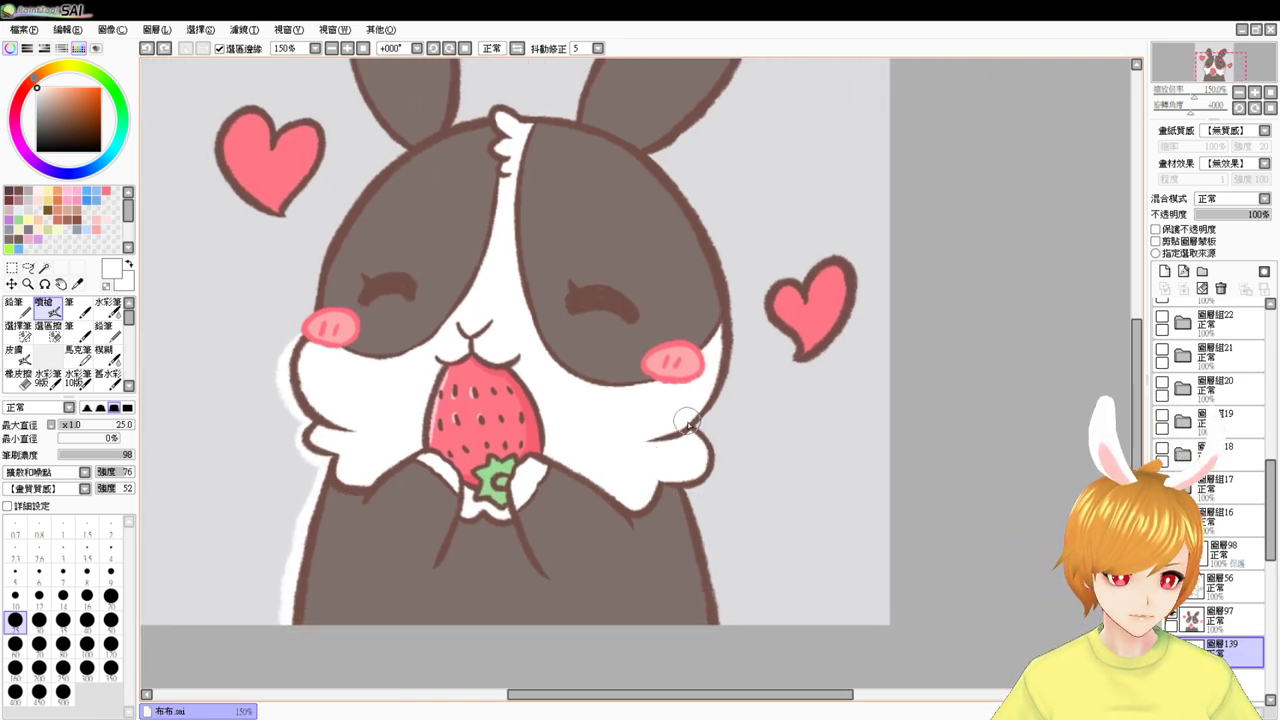
pyautogui.moveTo(700, 414); pyautogui.dragTo(705, 492)
pyautogui.hotkey('ctrl', 'z')
pyautogui.moveTo(700, 414); pyautogui.dragTo(705, 490)
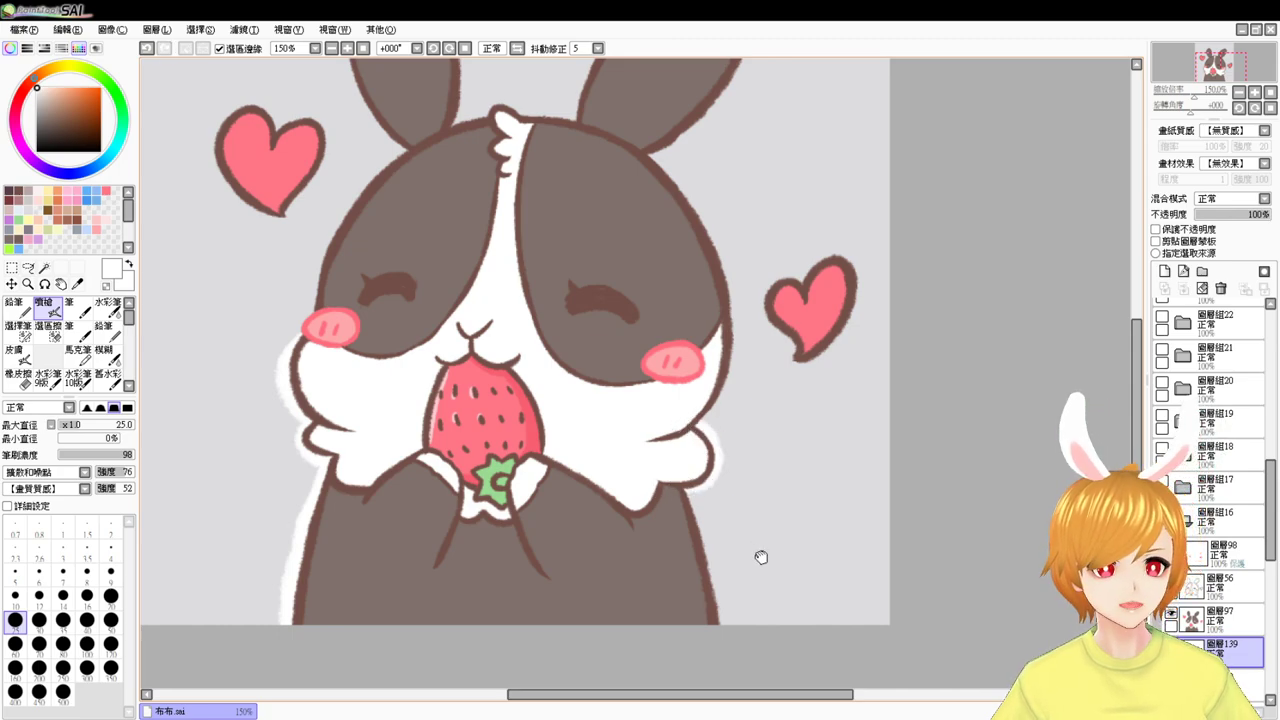
pyautogui.moveTo(760, 557); pyautogui.dragTo(752, 521)
pyautogui.moveTo(697, 437); pyautogui.dragTo(706, 594)
pyautogui.hotkey('ctrl', 'z')
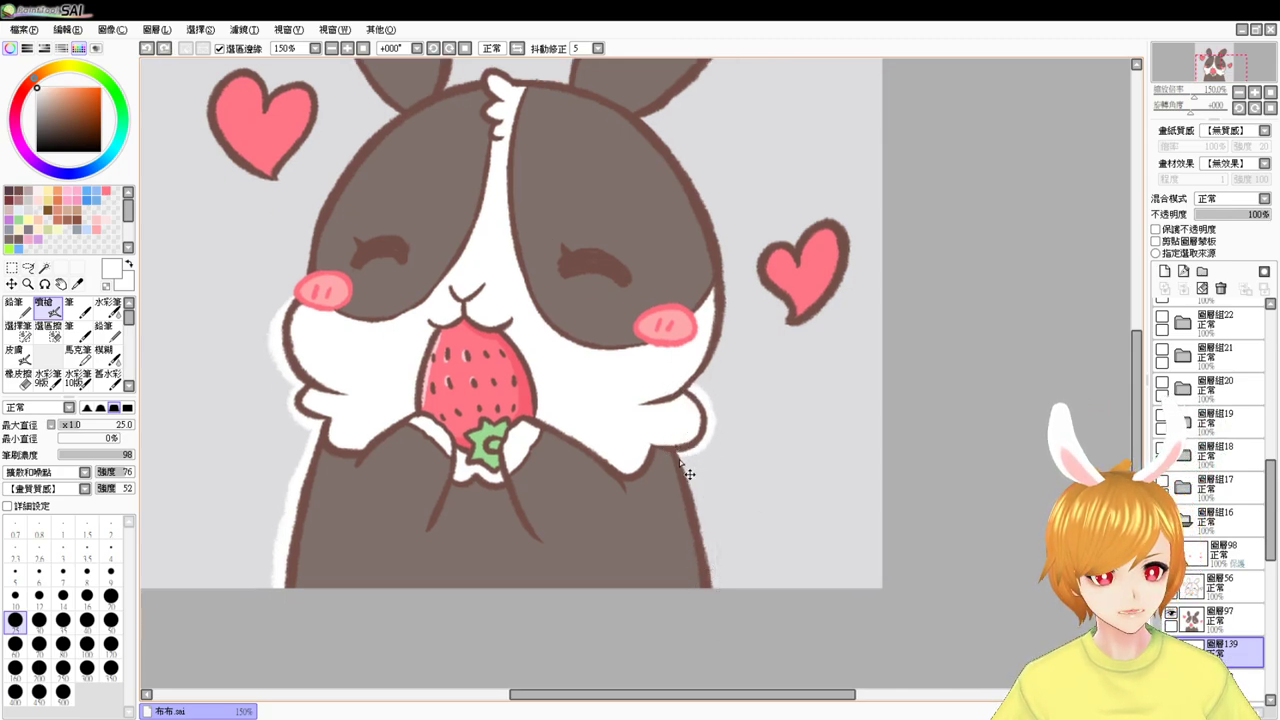
pyautogui.moveTo(678, 440); pyautogui.dragTo(709, 609)
# - Paint a white border around the pink heart to the left of the bunny's ears
pyautogui.moveTo(706, 471); pyautogui.dragTo(744, 611)
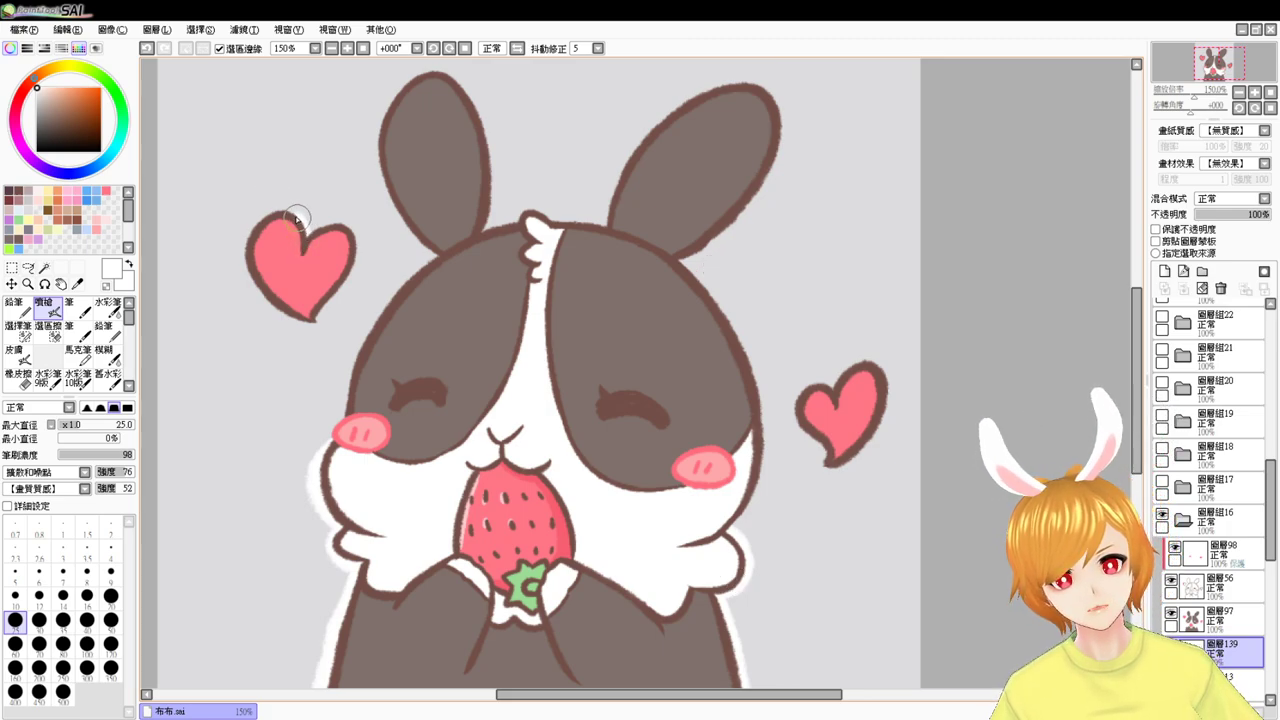
pyautogui.moveTo(297, 218)
pyautogui.mouseDown()
pyautogui.moveTo(251, 234)
pyautogui.moveTo(249, 257)
pyautogui.moveTo(280, 300)
pyautogui.mouseUp()
pyautogui.hotkey('ctrl', 'z')
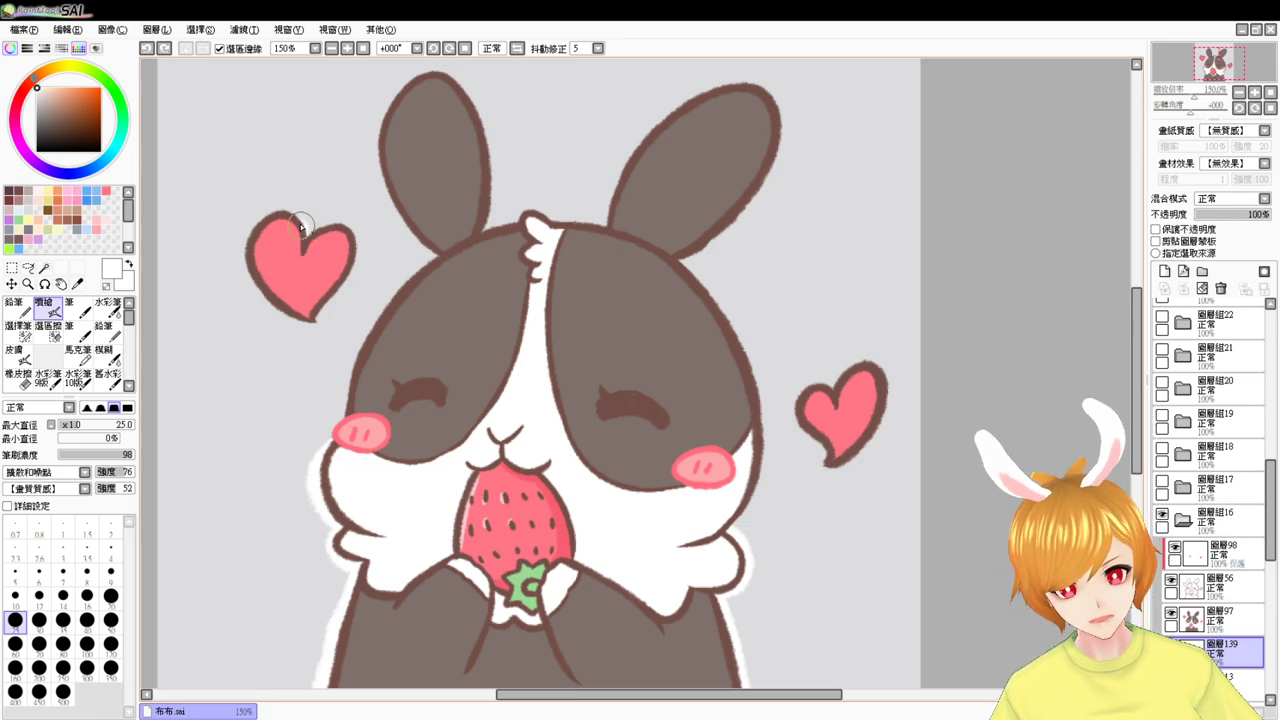
pyautogui.moveTo(300, 225)
pyautogui.mouseDown()
pyautogui.moveTo(280, 205)
pyautogui.moveTo(258, 208)
pyautogui.moveTo(246, 262)
pyautogui.mouseUp()
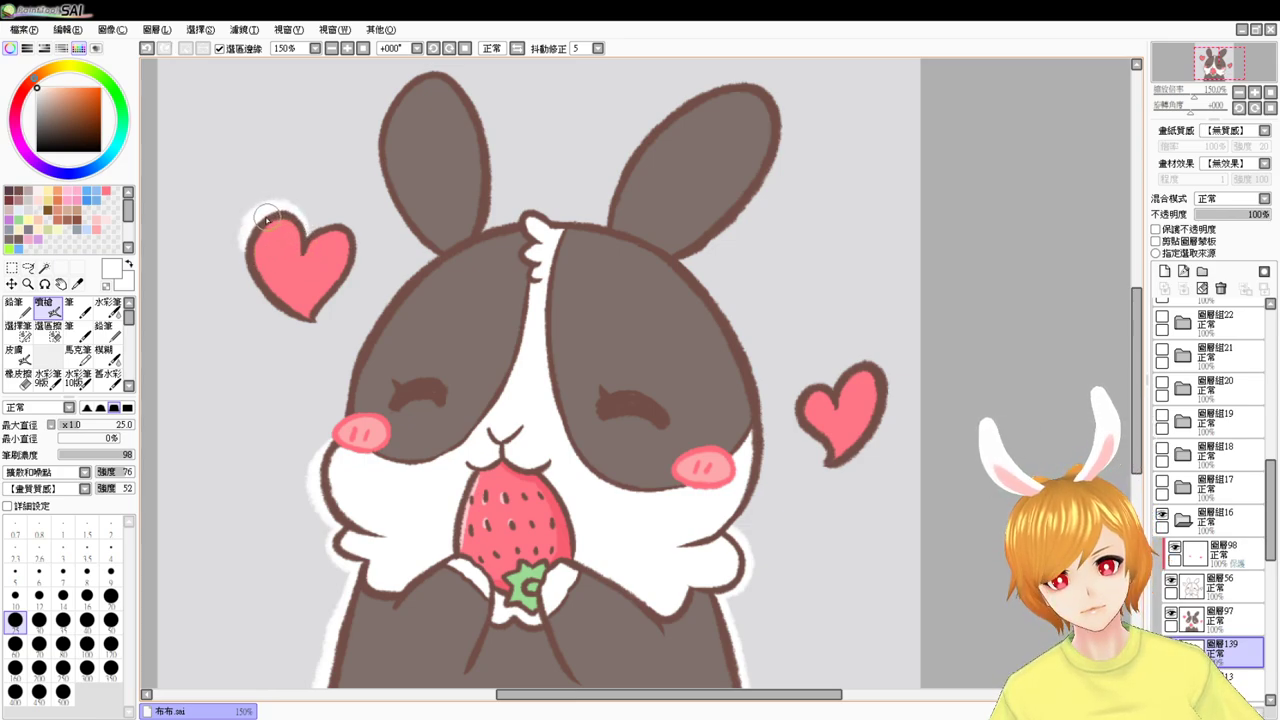
pyautogui.moveTo(267, 219); pyautogui.dragTo(286, 303)
pyautogui.moveTo(250, 224); pyautogui.dragTo(290, 287)
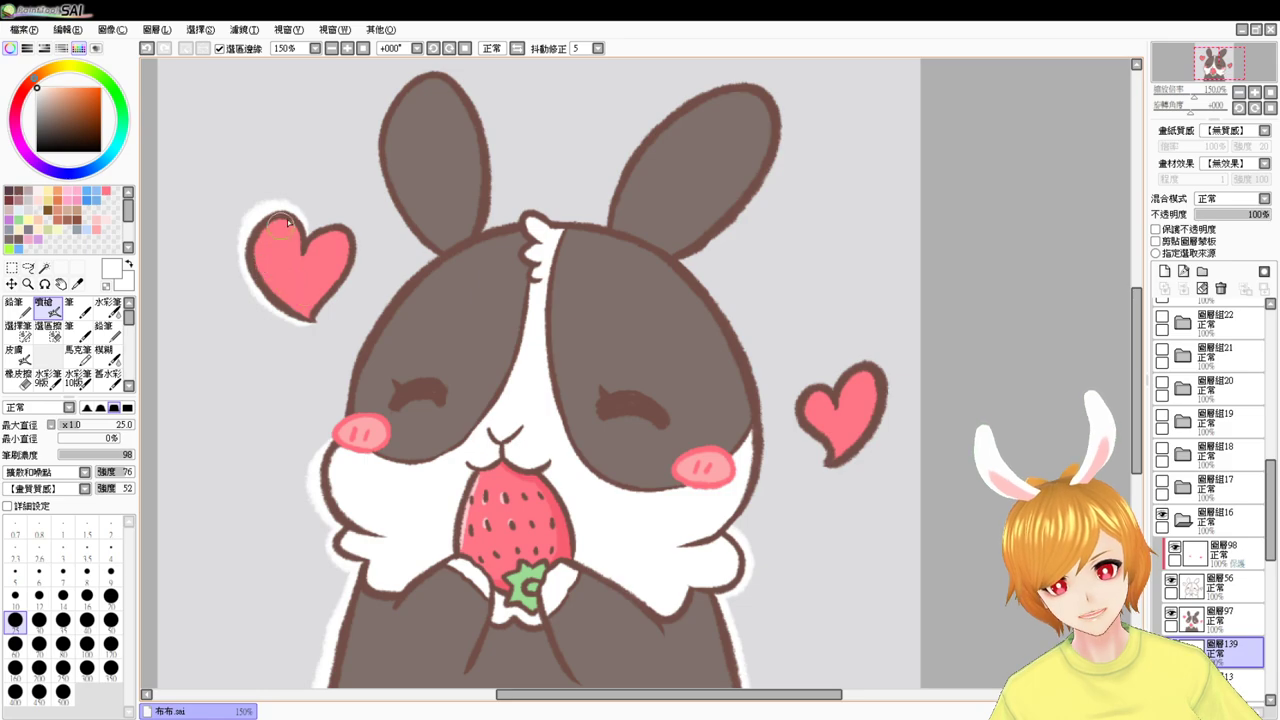
pyautogui.moveTo(347, 243)
pyautogui.mouseDown()
pyautogui.moveTo(325, 215)
pyautogui.moveTo(347, 236)
pyautogui.mouseUp()
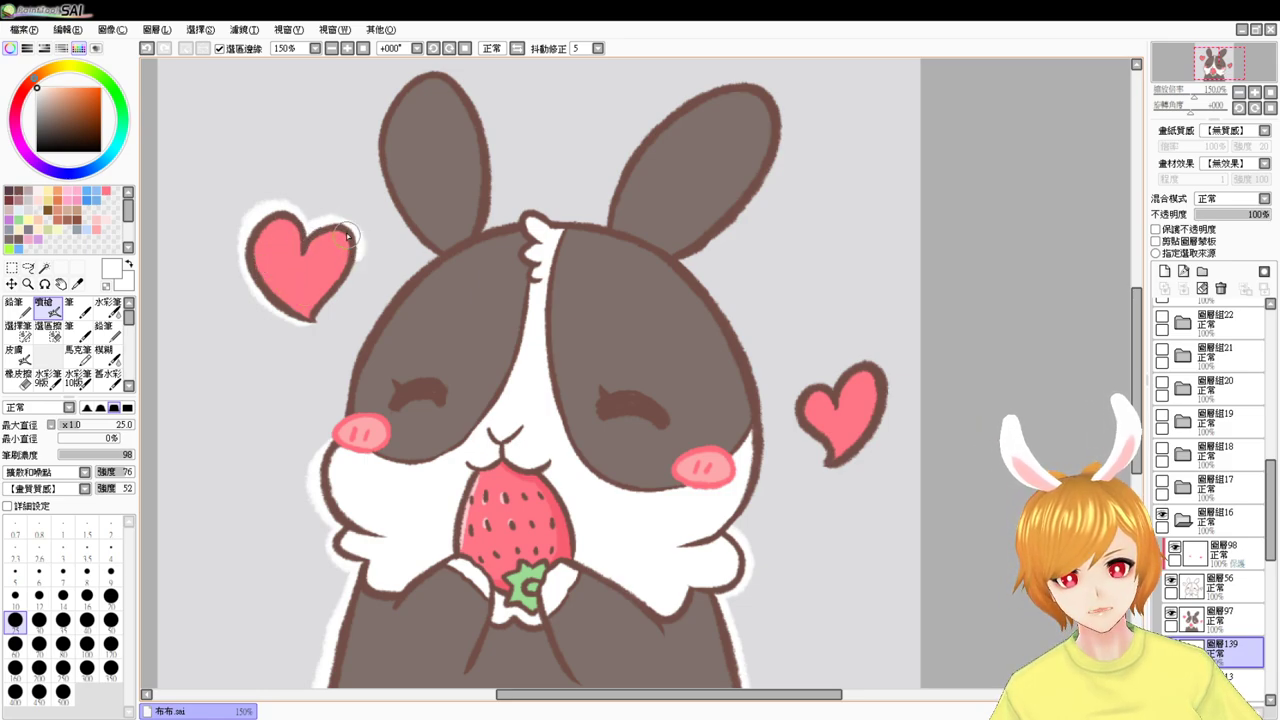
pyautogui.moveTo(313, 312); pyautogui.dragTo(345, 290)
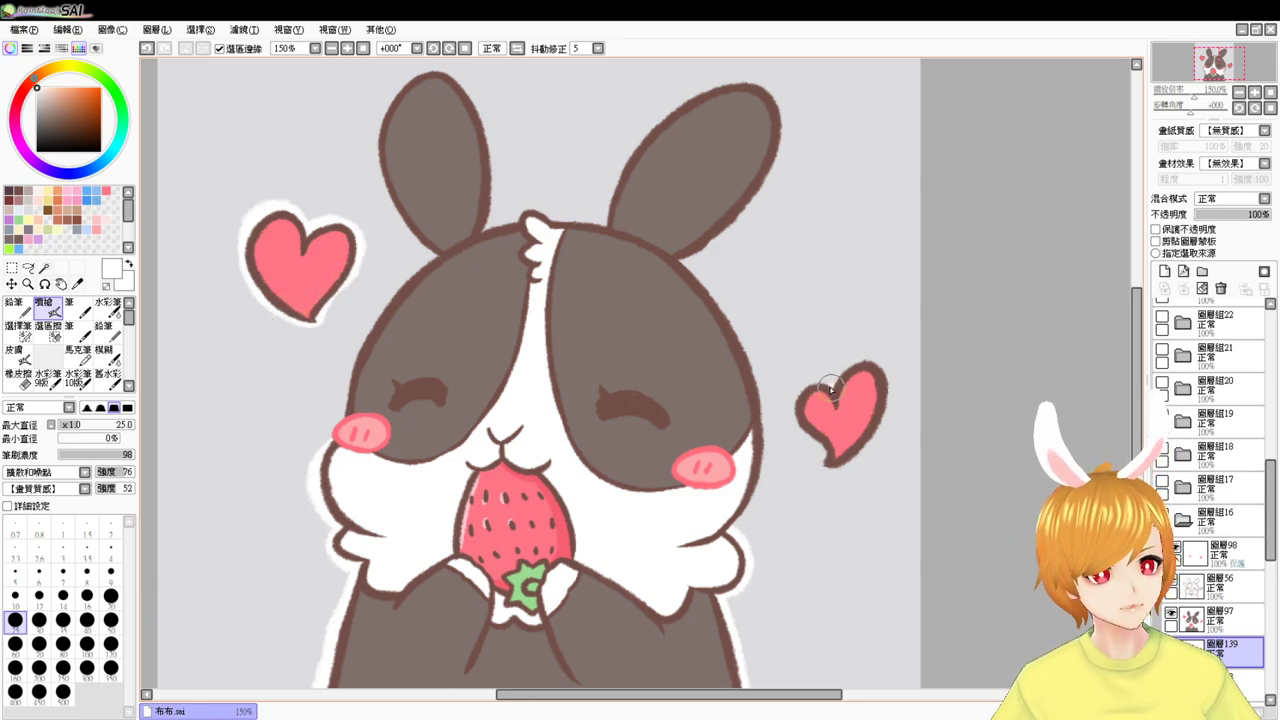
# - Paint a white border around the pink heart to the right of the strawberry-eating bunny
pyautogui.moveTo(831, 384)
pyautogui.mouseDown()
pyautogui.moveTo(798, 396)
pyautogui.moveTo(800, 422)
pyautogui.moveTo(812, 404)
pyautogui.moveTo(800, 394)
pyautogui.moveTo(846, 462)
pyautogui.mouseUp()
pyautogui.hotkey('ctrl', 'z')
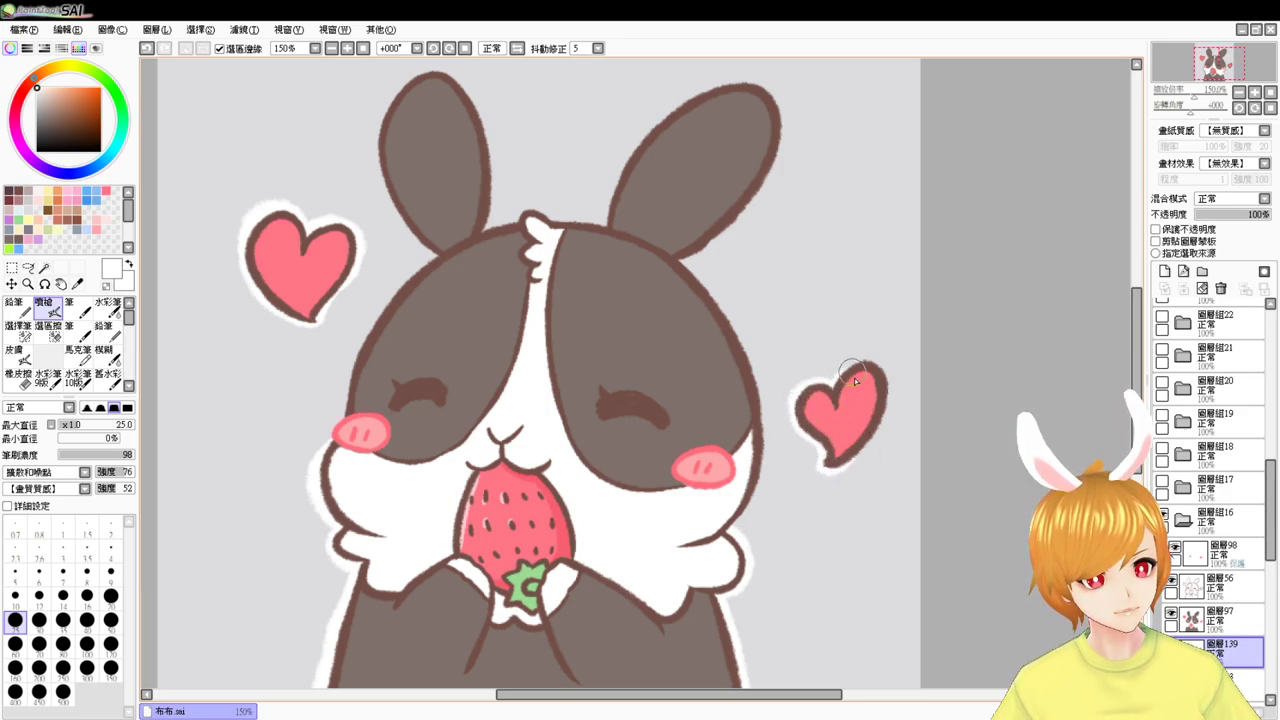
pyautogui.moveTo(845, 373)
pyautogui.mouseDown()
pyautogui.moveTo(874, 367)
pyautogui.moveTo(875, 411)
pyautogui.moveTo(885, 392)
pyautogui.moveTo(860, 436)
pyautogui.mouseUp()
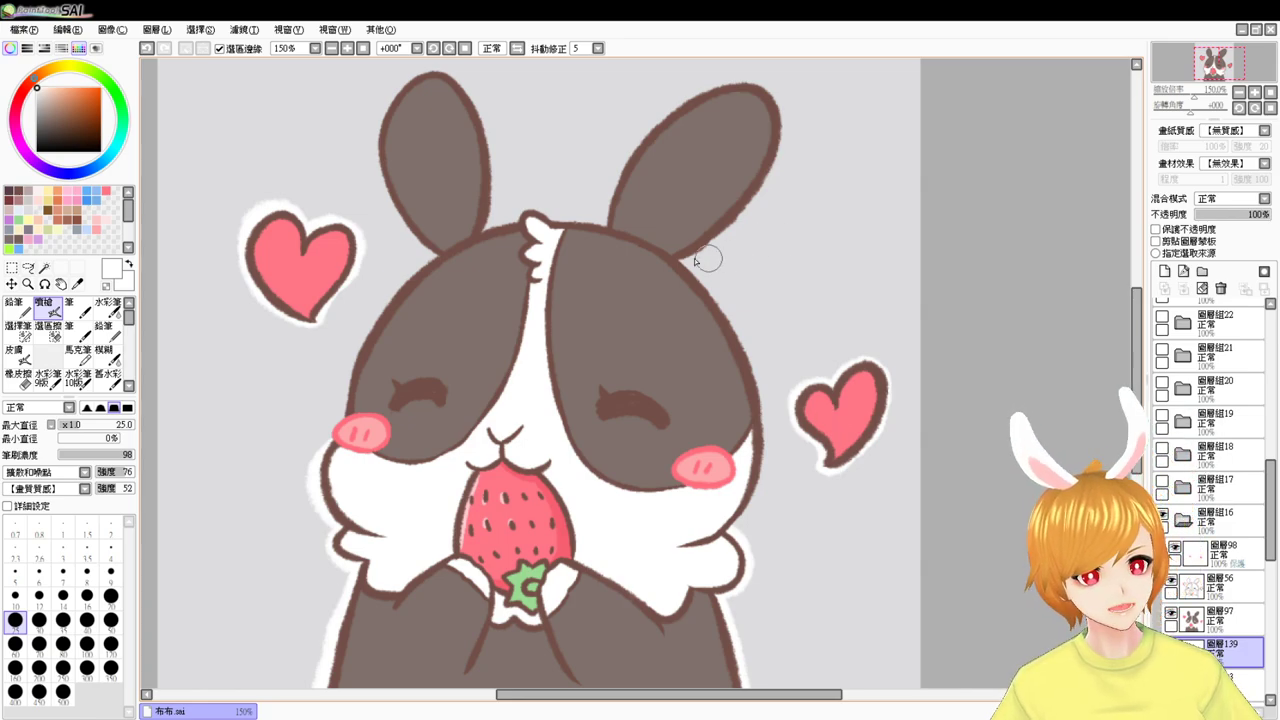
# - Paint the white border down the right and left sides of the strawberry-eating bunny's head
pyautogui.hotkey('ctrl', 'z')
pyautogui.moveTo(741, 354); pyautogui.dragTo(755, 470)
pyautogui.hotkey('ctrl', 'z')
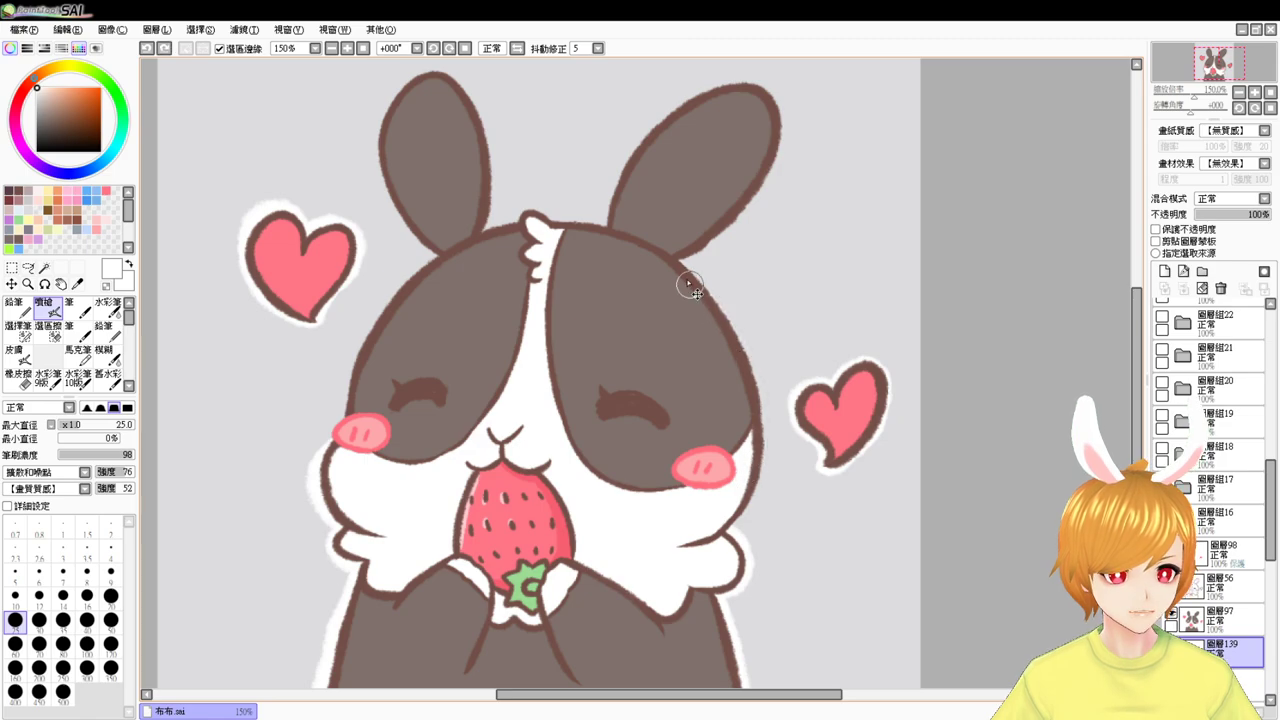
pyautogui.moveTo(678, 259)
pyautogui.mouseDown()
pyautogui.moveTo(710, 296)
pyautogui.moveTo(757, 440)
pyautogui.mouseUp()
pyautogui.hotkey('ctrl', 'z')
pyautogui.moveTo(673, 257); pyautogui.dragTo(755, 411)
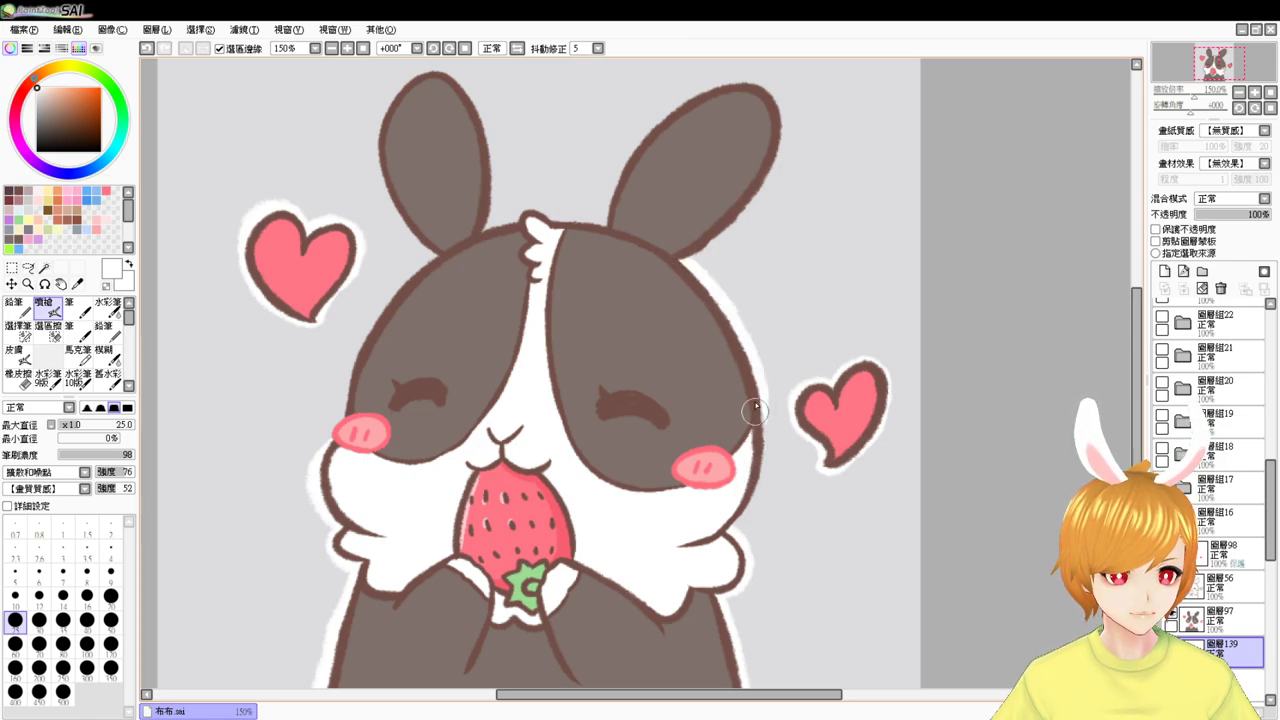
pyautogui.hotkey('ctrl', 'z')
pyautogui.moveTo(676, 261)
pyautogui.mouseDown()
pyautogui.moveTo(728, 324)
pyautogui.moveTo(743, 397)
pyautogui.moveTo(753, 347)
pyautogui.moveTo(758, 406)
pyautogui.mouseUp()
pyautogui.hotkey('ctrl', 'z')
pyautogui.hotkey('ctrl', 'z')
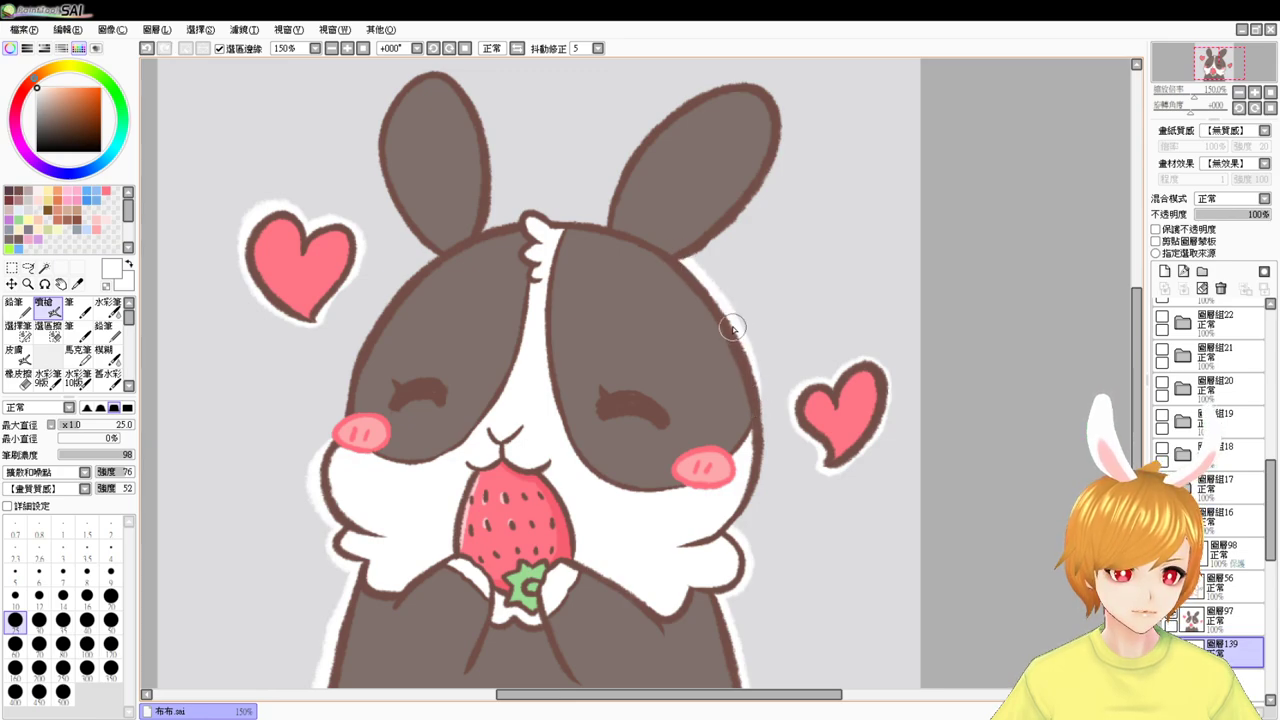
pyautogui.moveTo(730, 325); pyautogui.dragTo(760, 482)
pyautogui.hotkey('ctrl', 'z')
pyautogui.moveTo(733, 327); pyautogui.dragTo(747, 474)
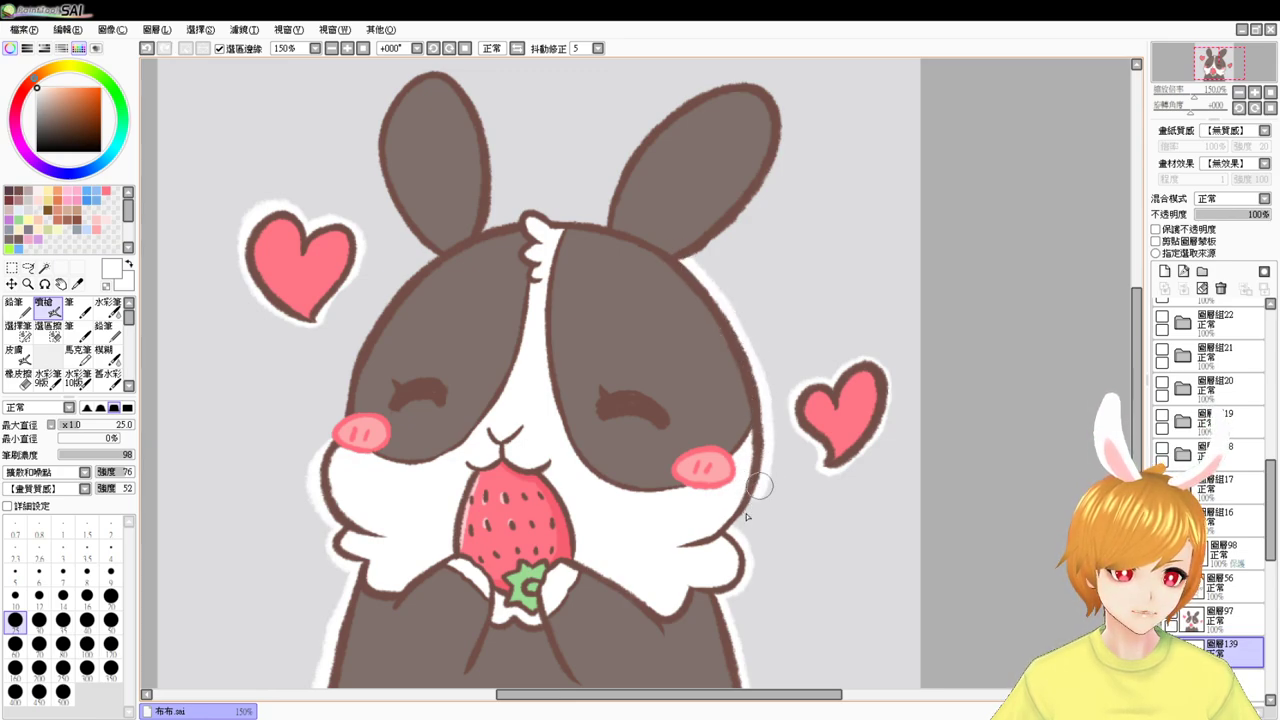
pyautogui.moveTo(443, 255)
pyautogui.mouseDown()
pyautogui.moveTo(370, 340)
pyautogui.moveTo(347, 414)
pyautogui.moveTo(370, 330)
pyautogui.moveTo(353, 428)
pyautogui.moveTo(335, 421)
pyautogui.moveTo(337, 445)
pyautogui.mouseUp()
pyautogui.hotkey('ctrl', 'z')
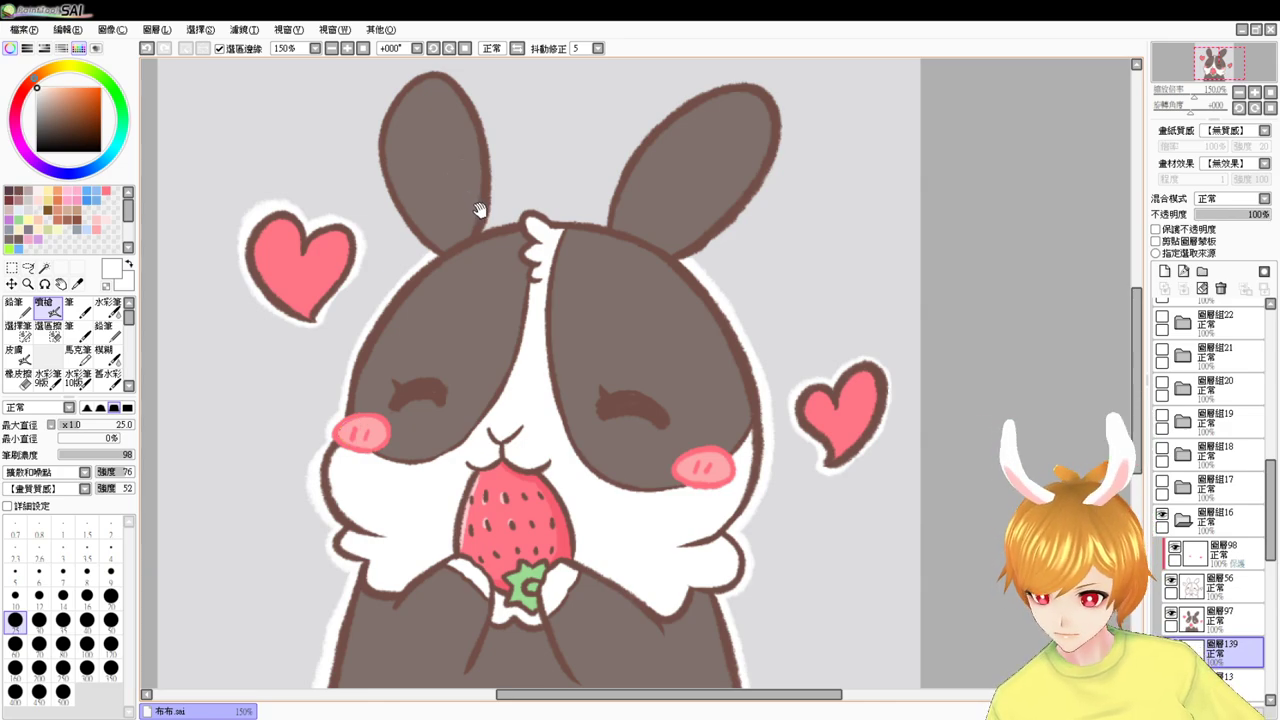
# - Paint the white border around the strawberry-eating bunny's left ear, from the outer edge over the tip to the inner edge
pyautogui.moveTo(480, 210); pyautogui.dragTo(486, 268)
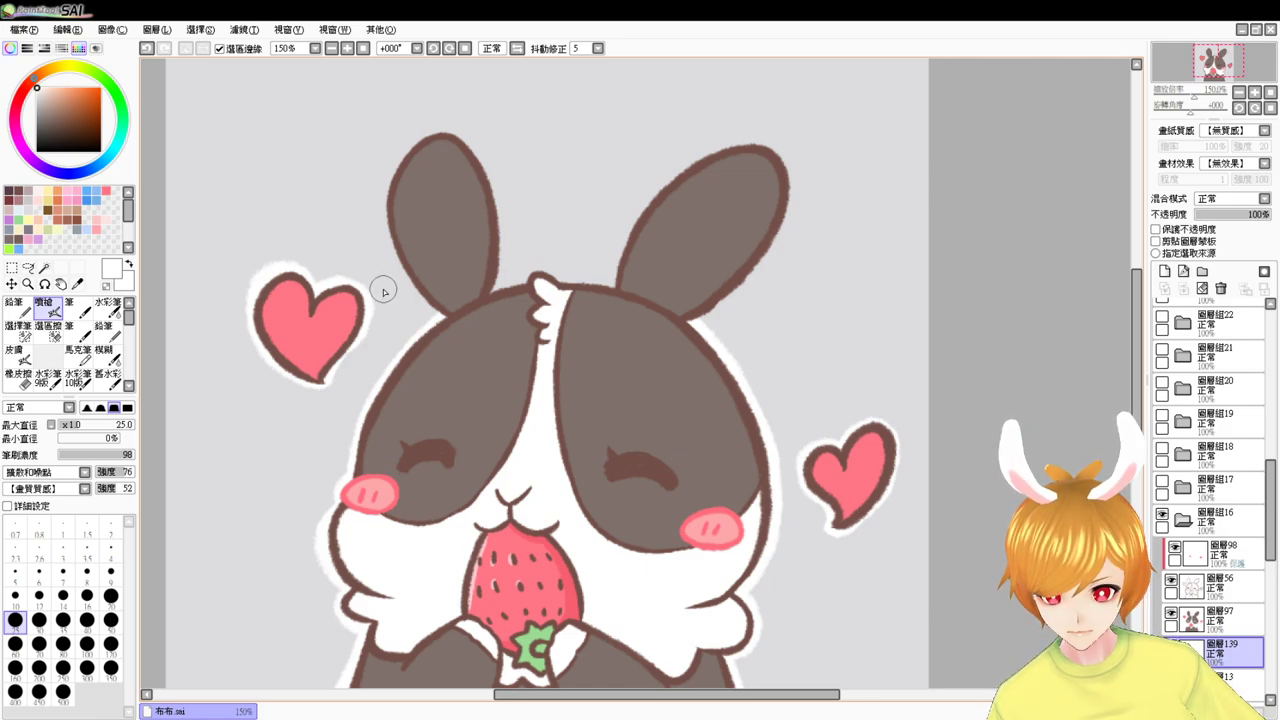
pyautogui.moveTo(430, 139); pyautogui.dragTo(410, 267)
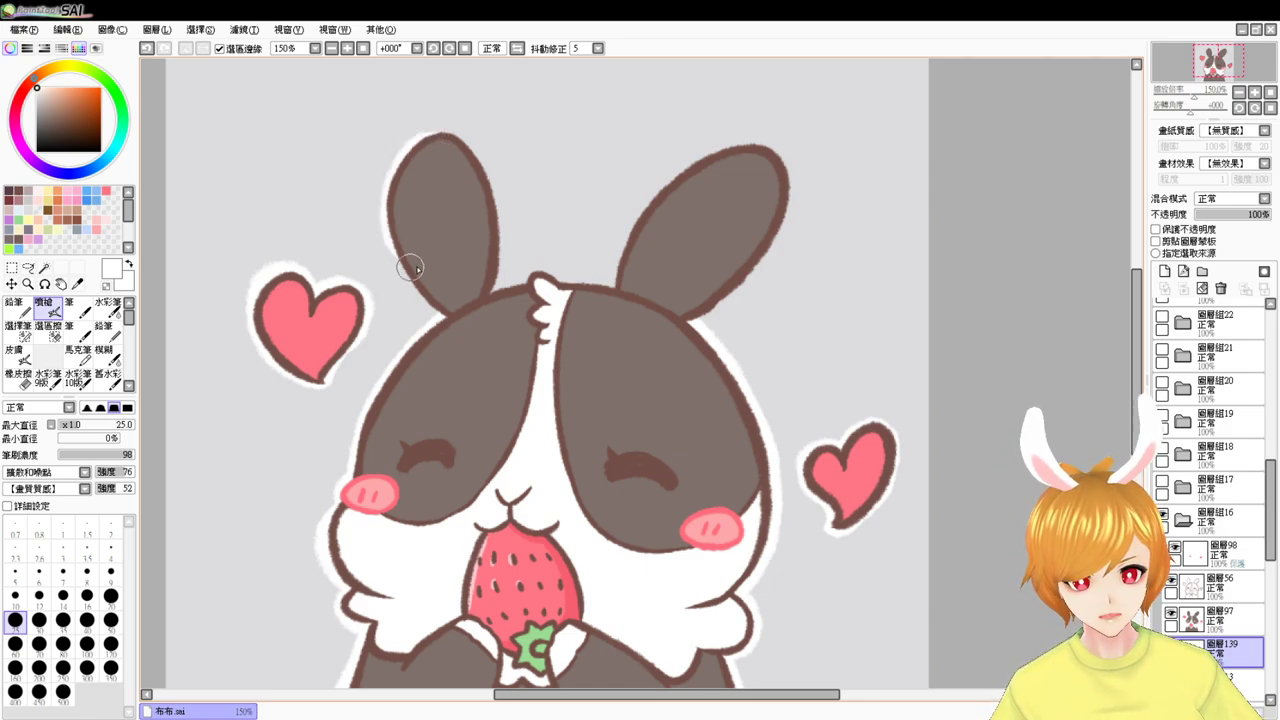
pyautogui.hotkey('ctrl', 'z')
pyautogui.moveTo(433, 145)
pyautogui.mouseDown()
pyautogui.moveTo(405, 150)
pyautogui.moveTo(410, 290)
pyautogui.mouseUp()
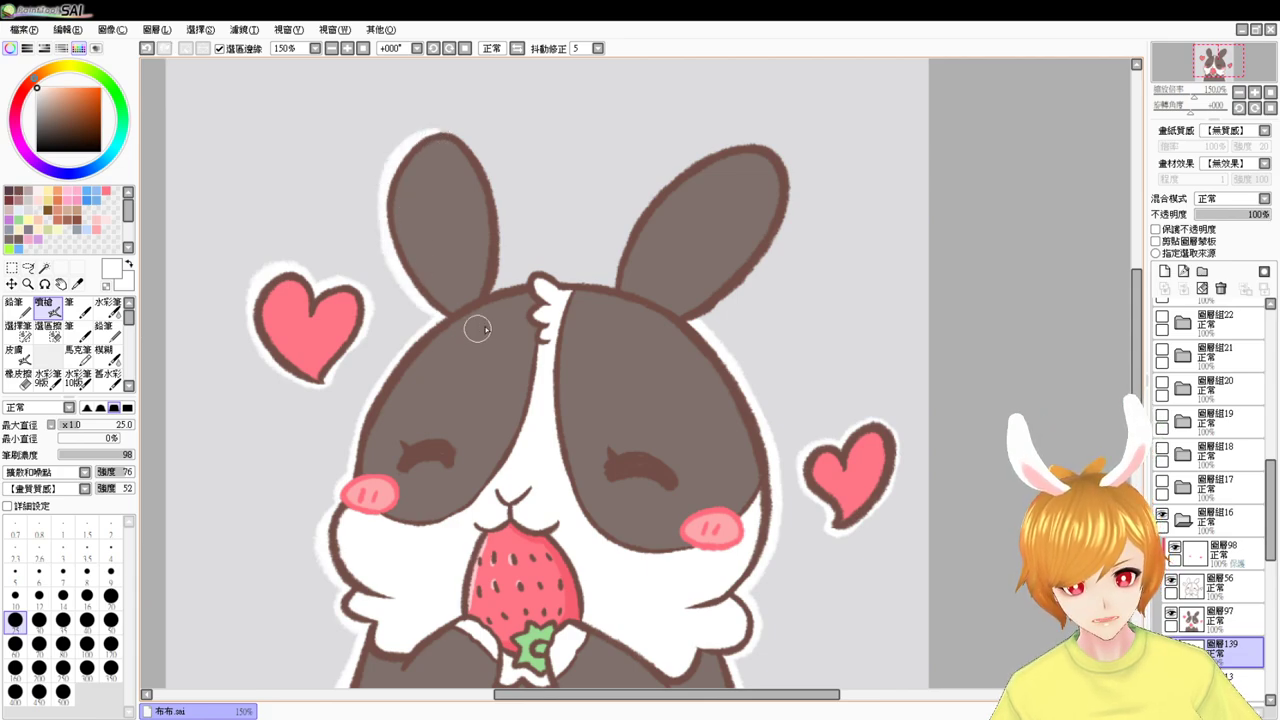
pyautogui.moveTo(413, 140)
pyautogui.mouseDown()
pyautogui.moveTo(476, 162)
pyautogui.moveTo(457, 141)
pyautogui.moveTo(408, 158)
pyautogui.moveTo(471, 147)
pyautogui.moveTo(460, 157)
pyautogui.moveTo(424, 135)
pyautogui.moveTo(410, 150)
pyautogui.moveTo(472, 157)
pyautogui.moveTo(433, 139)
pyautogui.moveTo(409, 147)
pyautogui.moveTo(413, 136)
pyautogui.moveTo(474, 154)
pyautogui.moveTo(428, 132)
pyautogui.moveTo(489, 189)
pyautogui.mouseUp()
pyautogui.hotkey('ctrl', 'z')
pyautogui.hotkey('ctrl', 'z')
pyautogui.hotkey('ctrl', 'z')
pyautogui.hotkey('ctrl', 'z')
pyautogui.moveTo(452, 133); pyautogui.dragTo(494, 228)
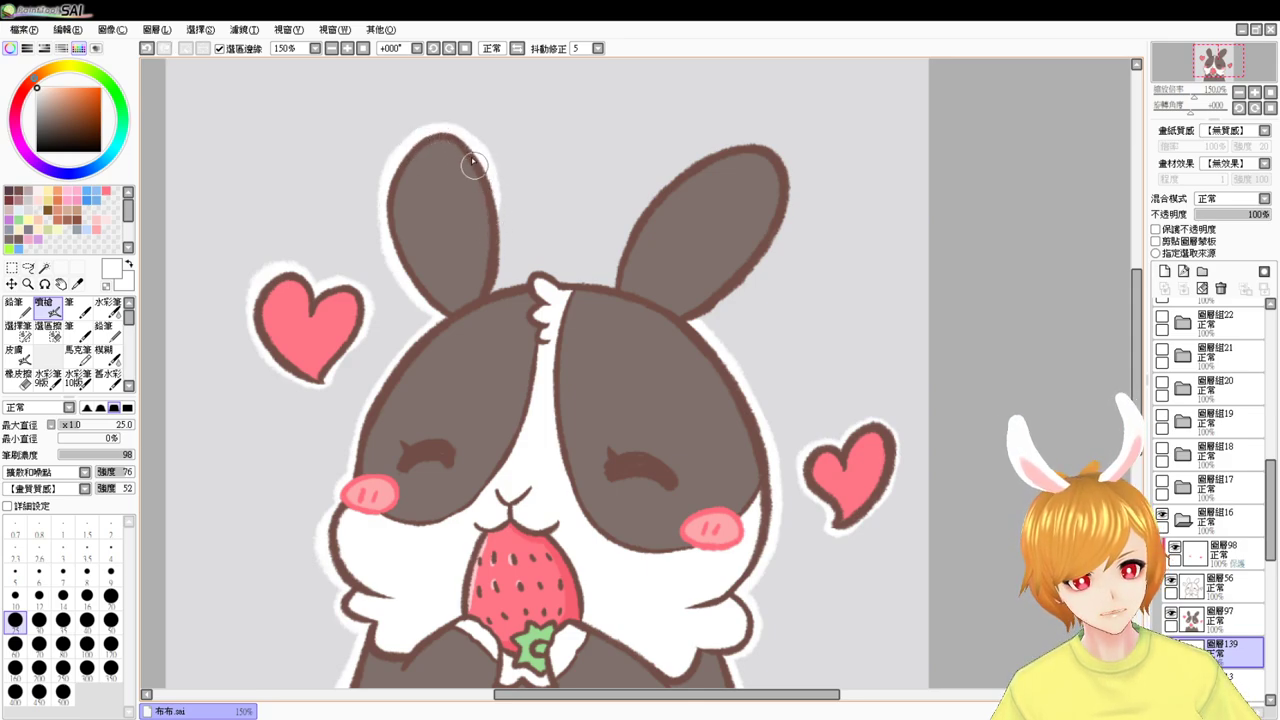
pyautogui.moveTo(459, 137)
pyautogui.mouseDown()
pyautogui.moveTo(485, 187)
pyautogui.moveTo(493, 282)
pyautogui.mouseUp()
# - Paint the white border along the top of the bunny's head and around the fur tuft between the ears
pyautogui.moveTo(479, 198)
pyautogui.mouseDown()
pyautogui.moveTo(493, 302)
pyautogui.moveTo(562, 287)
pyautogui.mouseUp()
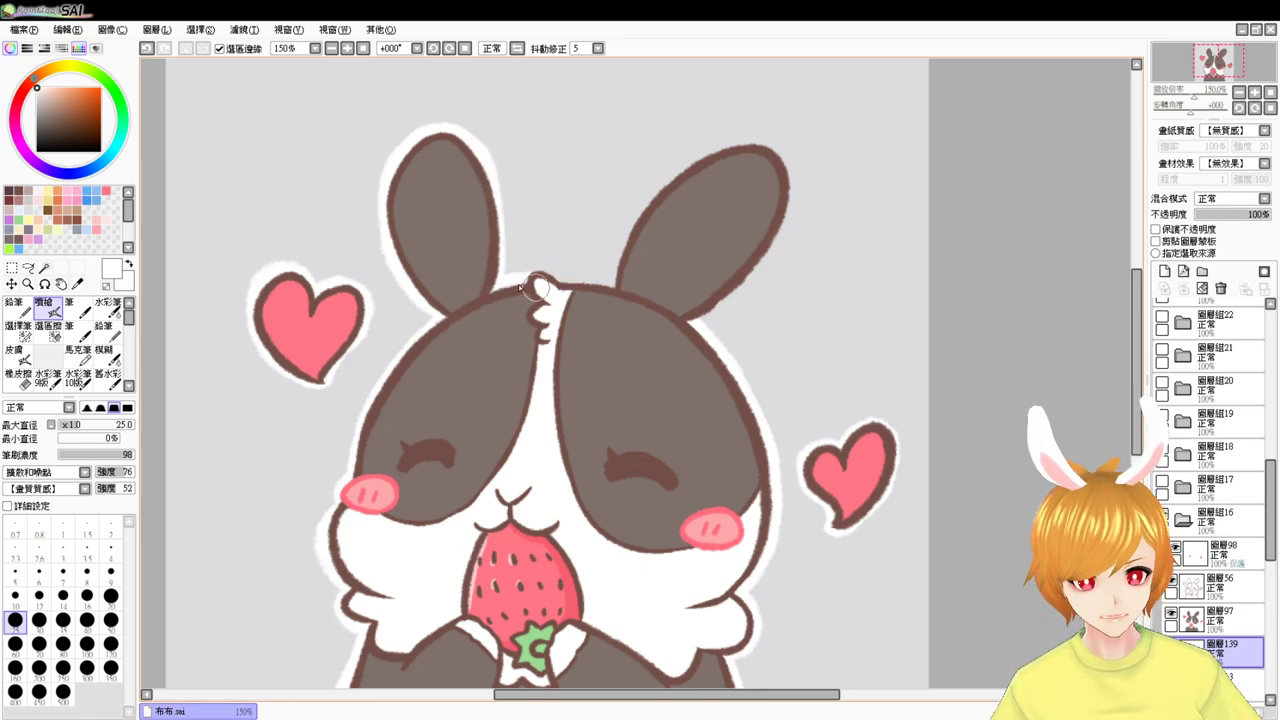
pyautogui.hotkey('ctrl', 'z')
pyautogui.moveTo(480, 287); pyautogui.dragTo(653, 309)
pyautogui.moveTo(535, 282); pyautogui.dragTo(563, 288)
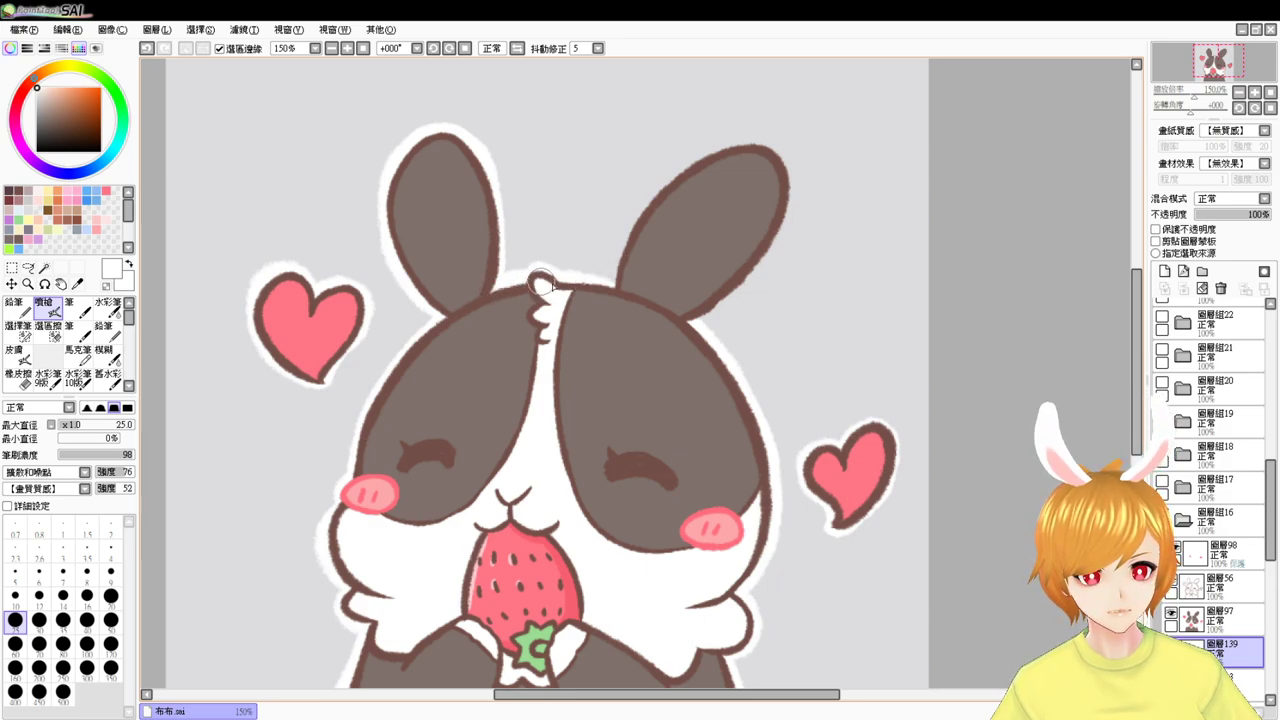
# - Paint the white border up the inner edge of the bunny's right ear and over its tip
pyautogui.moveTo(616, 288)
pyautogui.mouseDown()
pyautogui.moveTo(643, 209)
pyautogui.moveTo(692, 163)
pyautogui.mouseUp()
pyautogui.hotkey('ctrl', 'z')
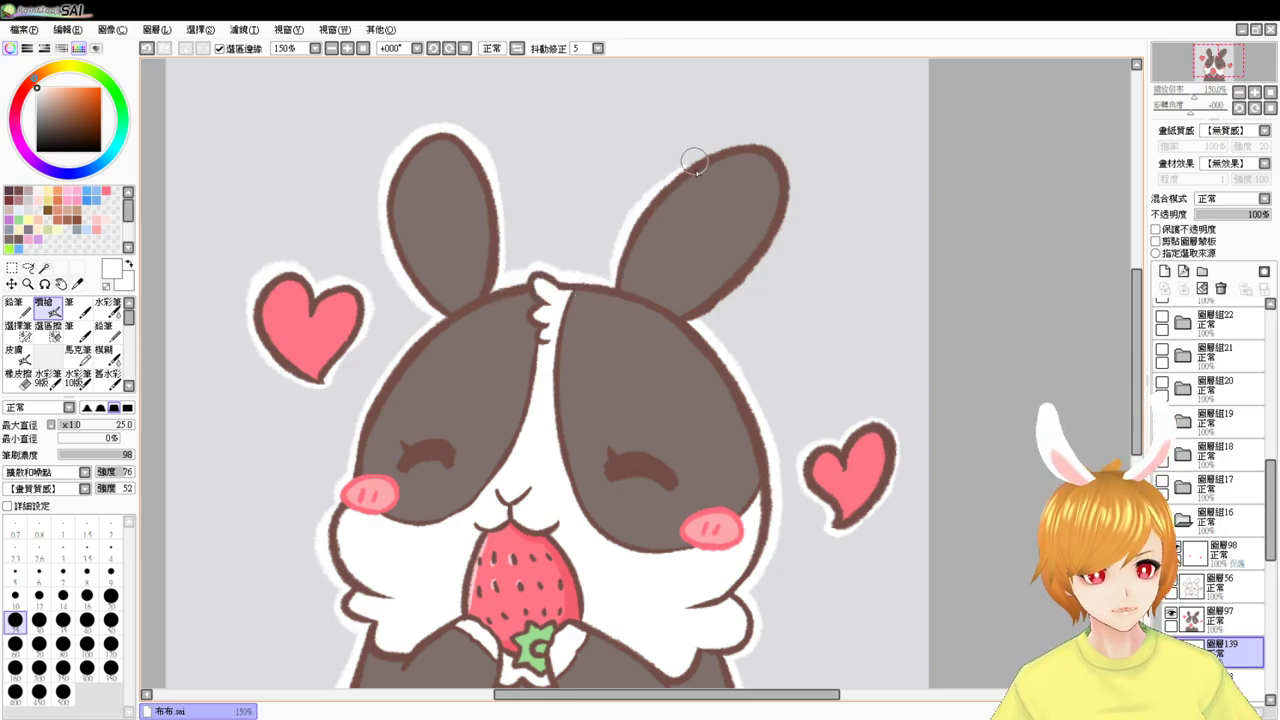
pyautogui.hotkey('ctrl', 'z')
pyautogui.moveTo(617, 292)
pyautogui.mouseDown()
pyautogui.moveTo(616, 247)
pyautogui.moveTo(746, 149)
pyautogui.mouseUp()
pyautogui.hotkey('ctrl', 'z')
pyautogui.moveTo(617, 289); pyautogui.dragTo(761, 143)
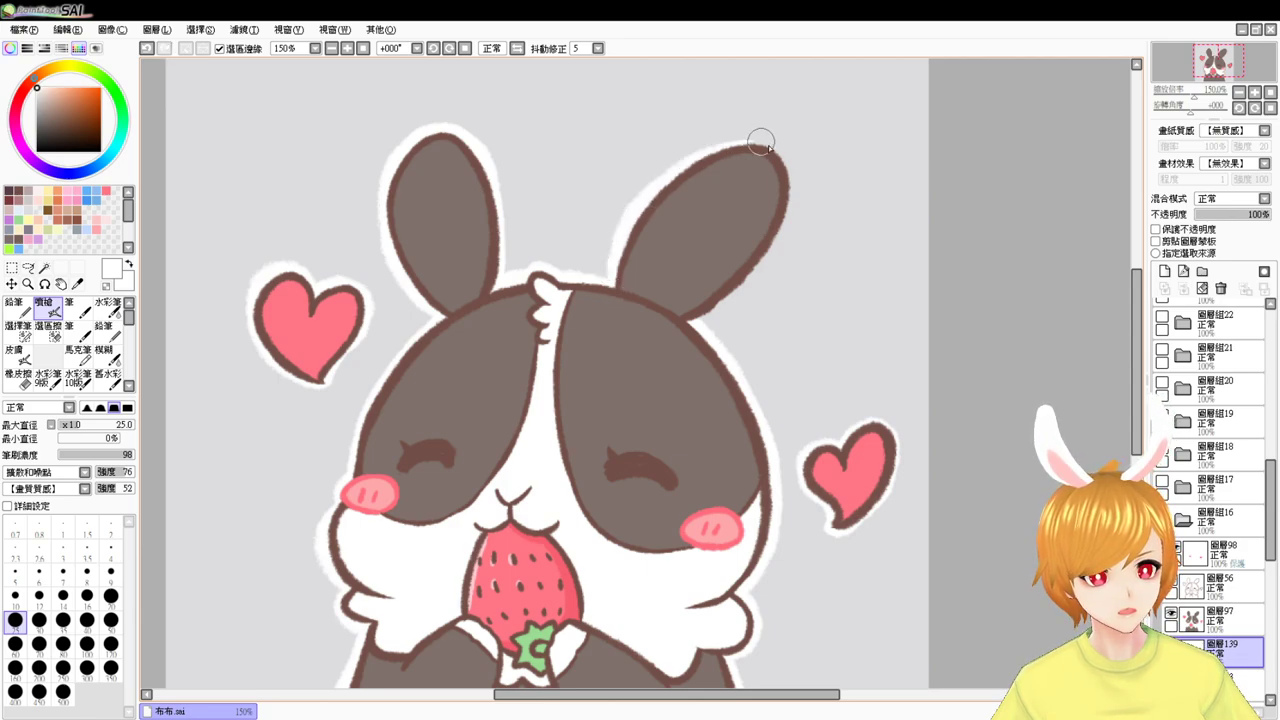
pyautogui.hotkey('ctrl', 'z')
pyautogui.moveTo(616, 285)
pyautogui.mouseDown()
pyautogui.moveTo(665, 189)
pyautogui.moveTo(717, 147)
pyautogui.moveTo(752, 146)
pyautogui.mouseUp()
pyautogui.hotkey('ctrl', 'z')
pyautogui.moveTo(636, 214); pyautogui.dragTo(766, 148)
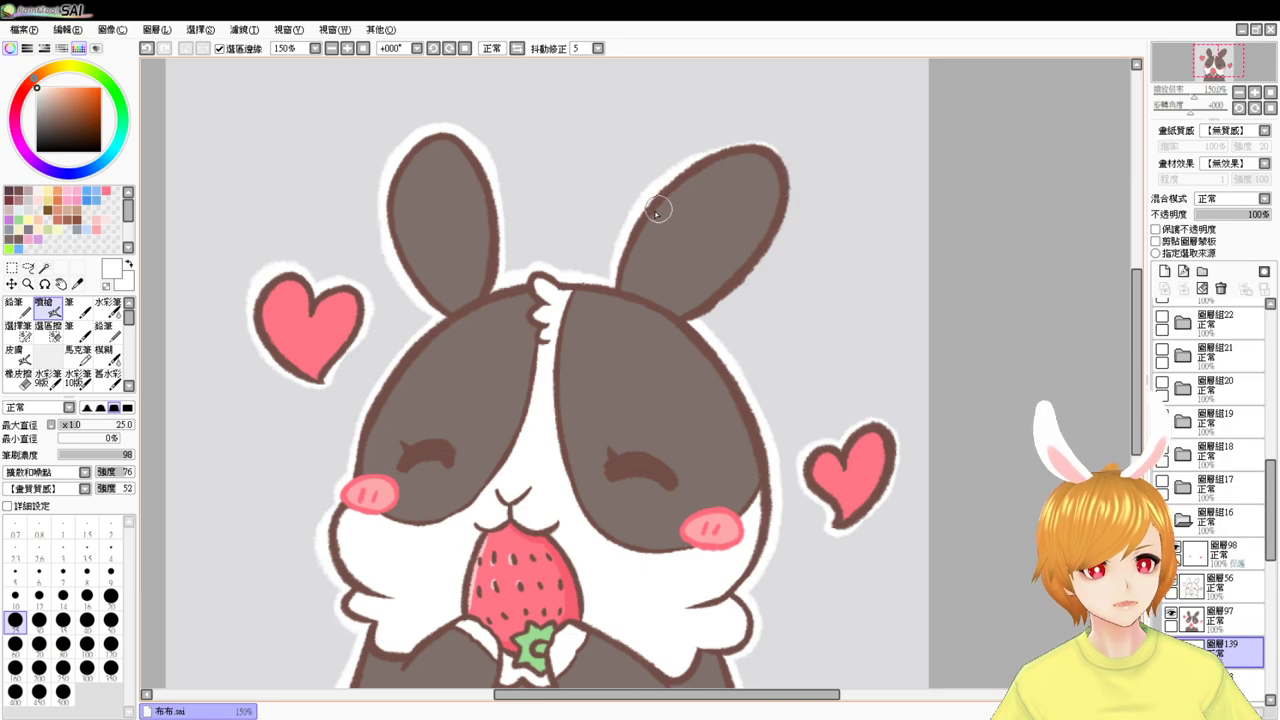
pyautogui.moveTo(657, 199); pyautogui.dragTo(781, 156)
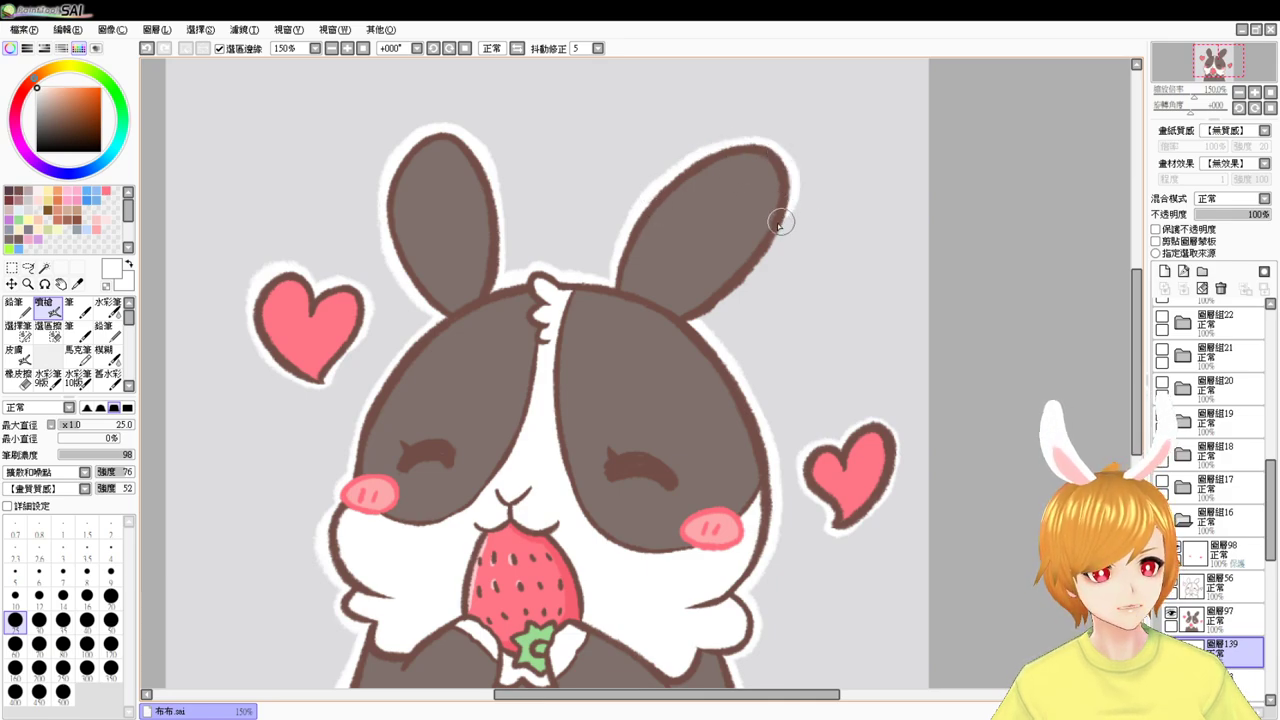
# - Paint the white border down the outer edge of the bunny's right ear to the head
pyautogui.hotkey('ctrl', 'z')
pyautogui.moveTo(792, 178); pyautogui.dragTo(707, 309)
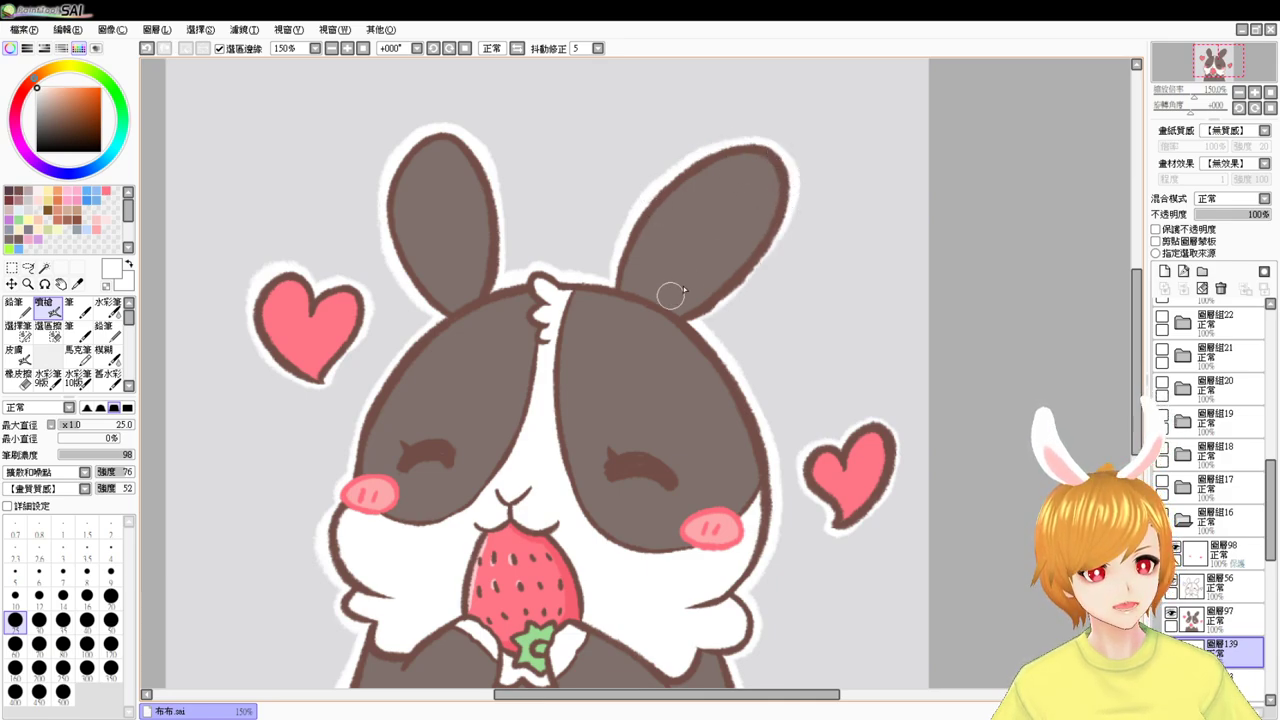
pyautogui.hotkey('ctrl', 'z')
pyautogui.moveTo(795, 183); pyautogui.dragTo(646, 323)
pyautogui.hotkey('ctrl', 'z')
pyautogui.moveTo(786, 183)
pyautogui.mouseDown()
pyautogui.moveTo(781, 236)
pyautogui.moveTo(648, 292)
pyautogui.mouseUp()
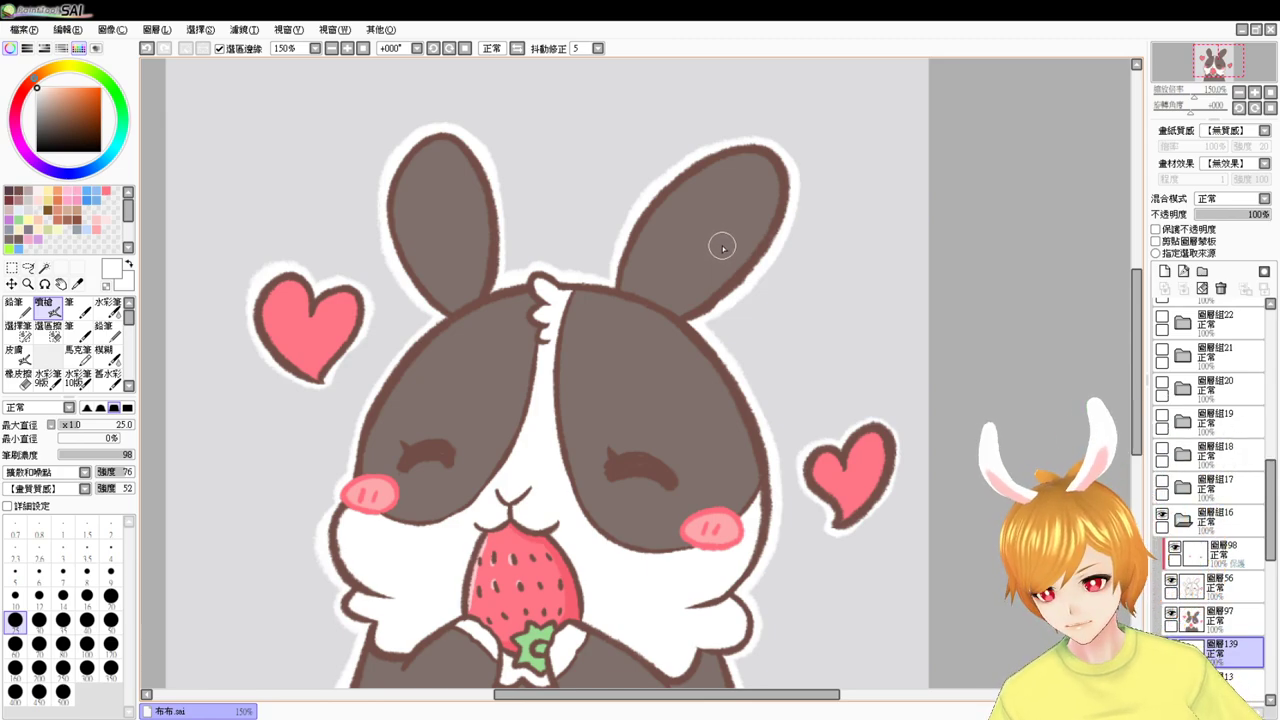
# - Switch the visible, expanded layer group from 圖層組16 to 圖層組17, and add a new layer directly above its layer 圖層14
pyautogui.scroll(-2, 718, 250)
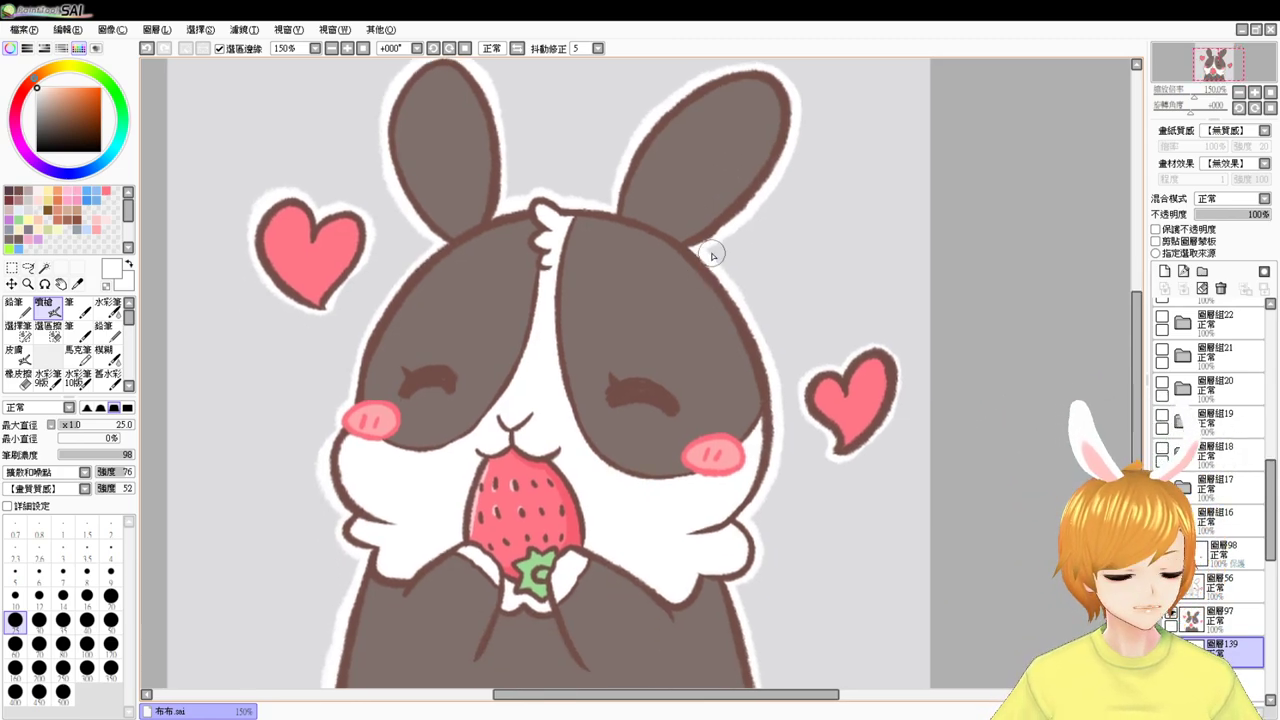
pyautogui.click(1185, 522)
pyautogui.click(1163, 515)
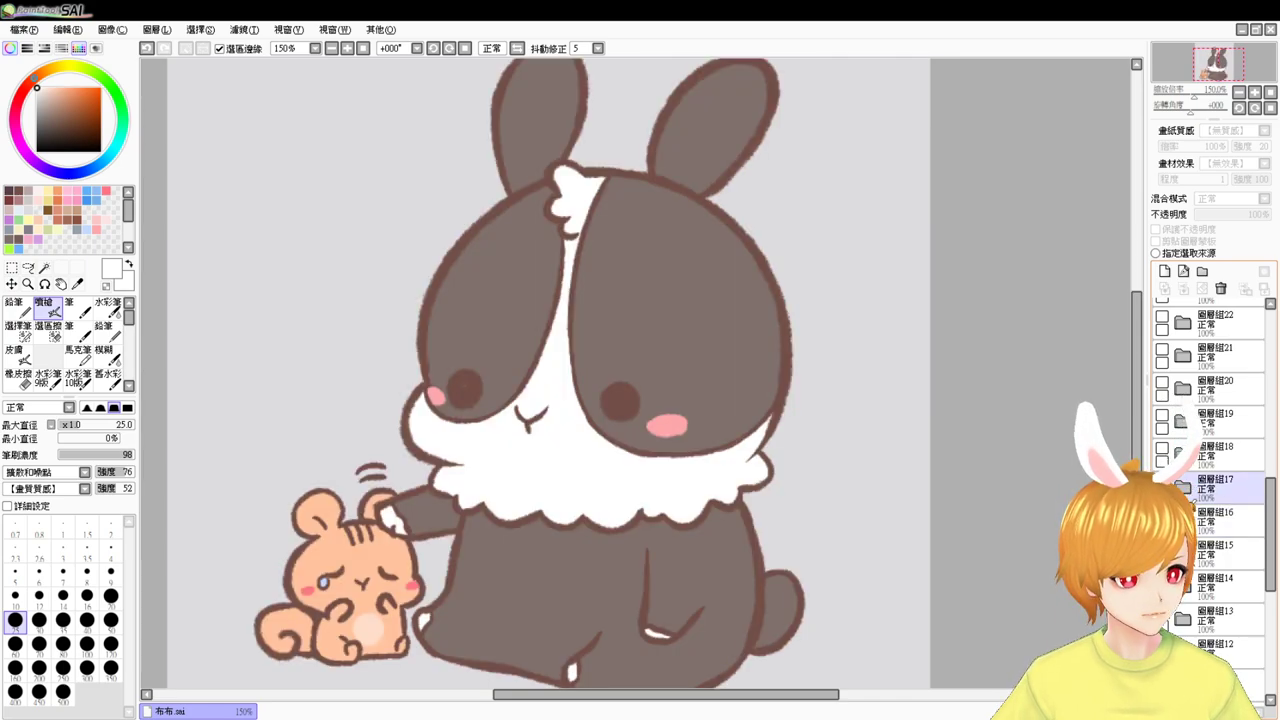
pyautogui.click(1220, 520)
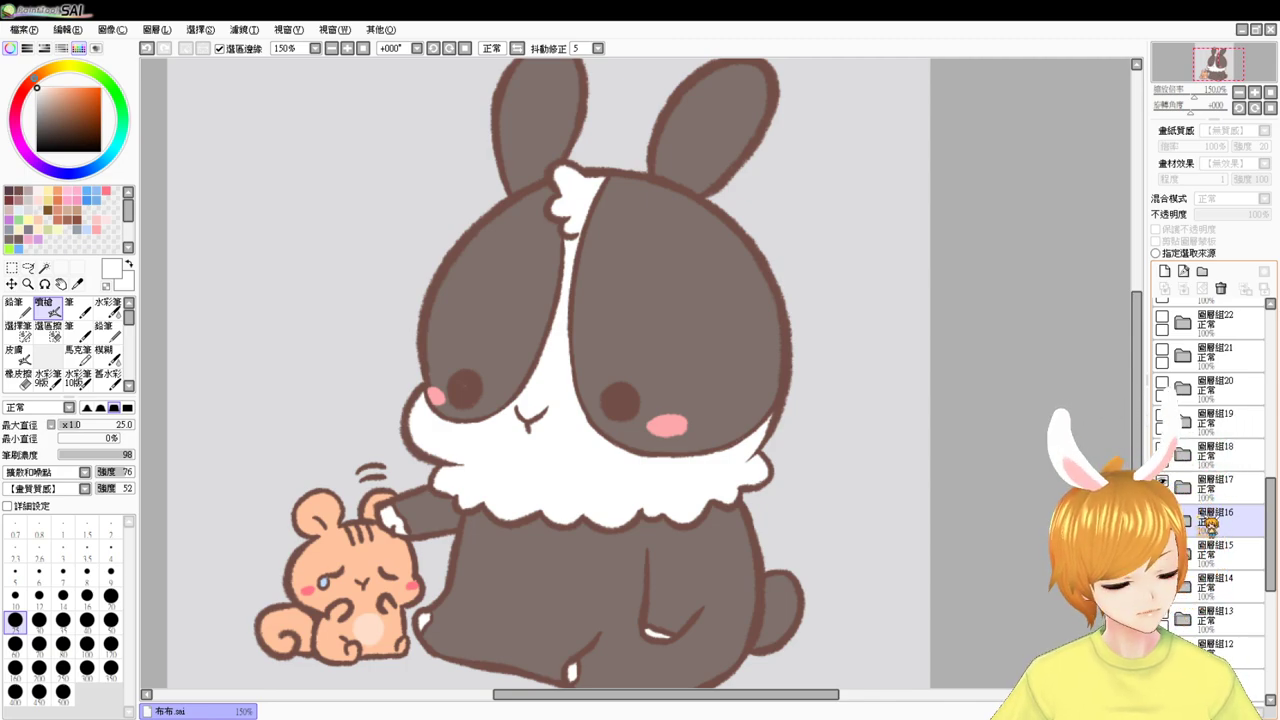
pyautogui.click(1184, 487)
pyautogui.click(1228, 586)
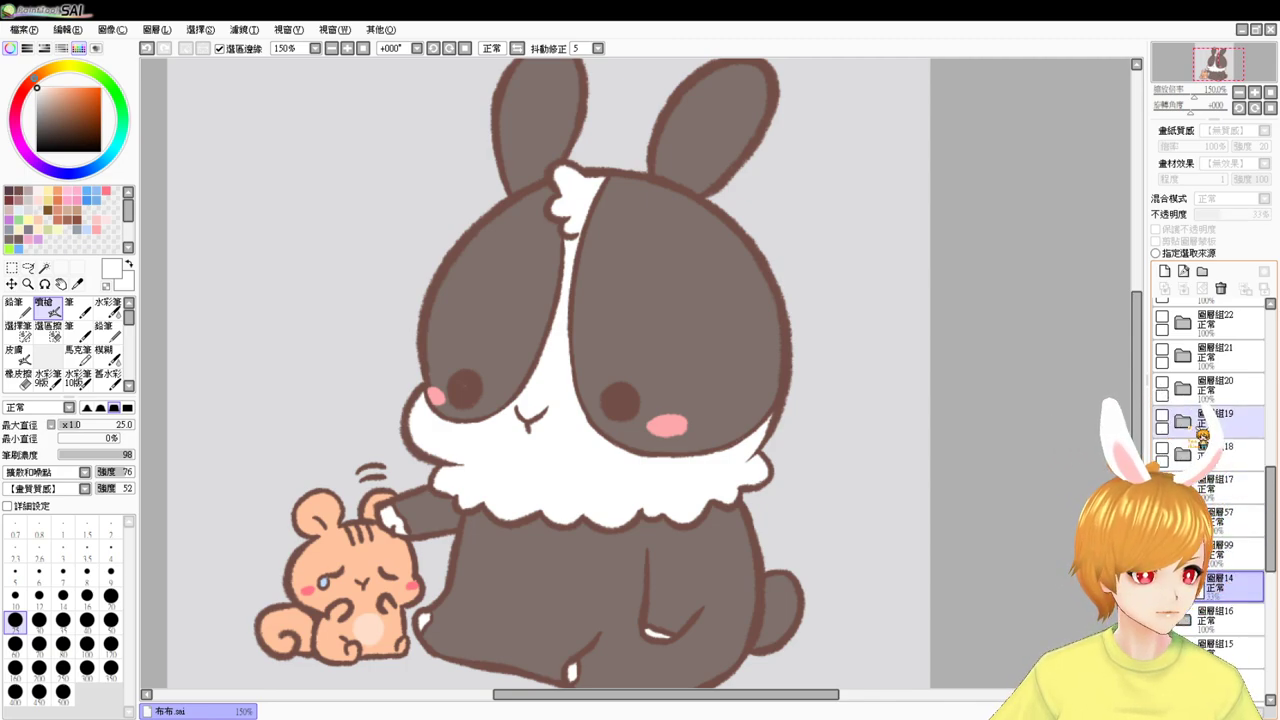
pyautogui.click(1164, 271)
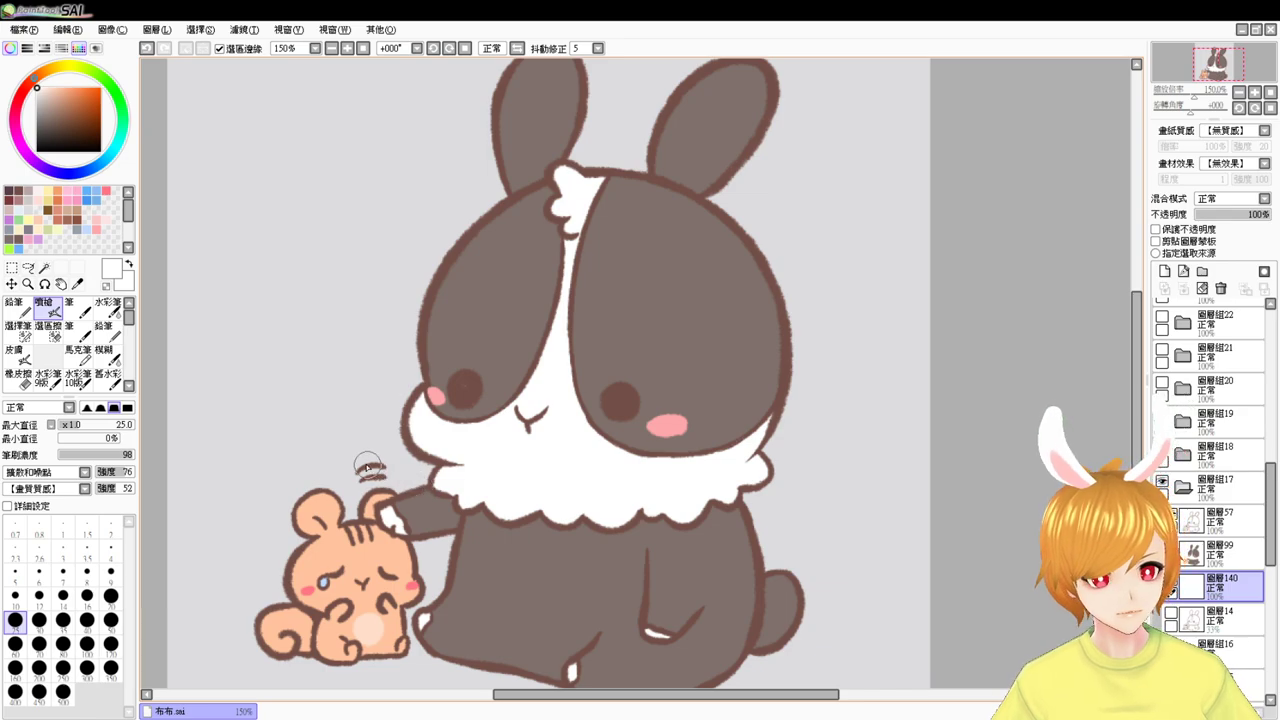
# - Paint the white border around the motion lines, the sitting bunny's left cheek, and the squirrel's left ear and head
pyautogui.moveTo(359, 472)
pyautogui.mouseDown()
pyautogui.moveTo(391, 463)
pyautogui.moveTo(388, 477)
pyautogui.mouseUp()
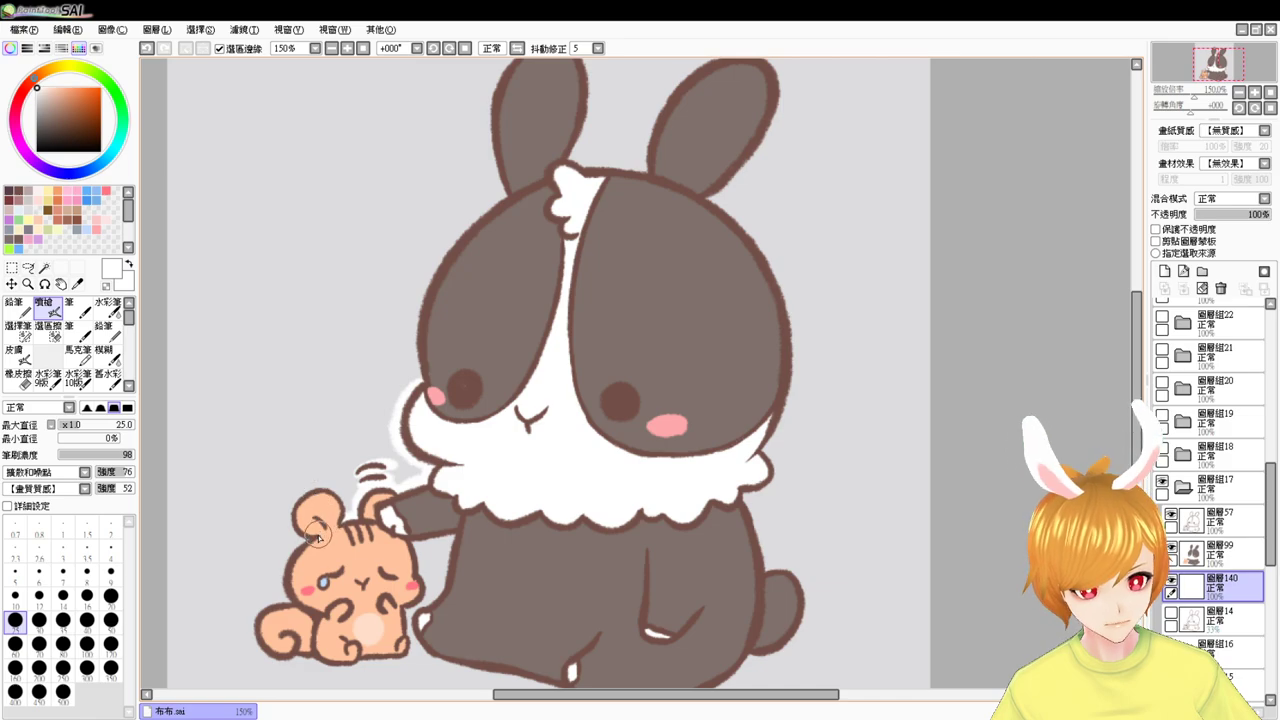
pyautogui.moveTo(290, 545)
pyautogui.mouseDown()
pyautogui.moveTo(300, 482)
pyautogui.moveTo(347, 515)
pyautogui.moveTo(330, 490)
pyautogui.mouseUp()
pyautogui.hotkey('ctrl', 'z')
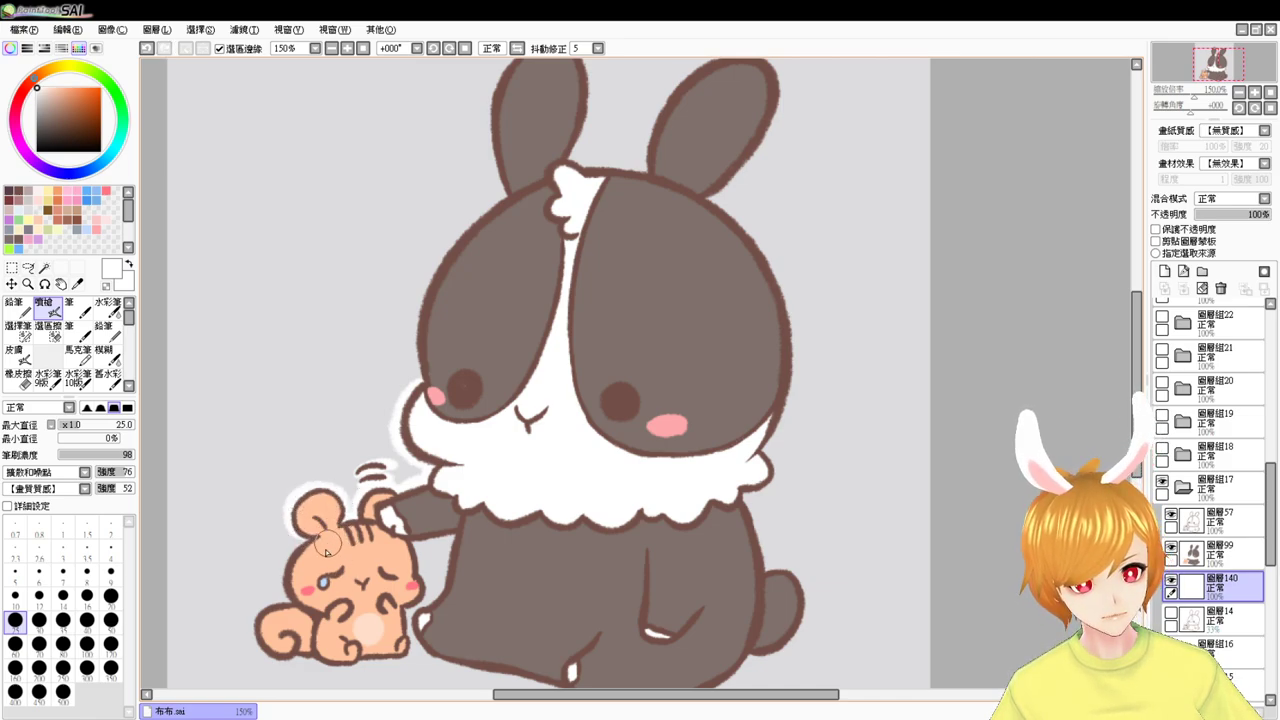
pyautogui.moveTo(350, 564)
pyautogui.mouseDown()
pyautogui.moveTo(370, 472)
pyautogui.moveTo(319, 464)
pyautogui.moveTo(313, 511)
pyautogui.mouseUp()
pyautogui.hotkey('ctrl', 'z')
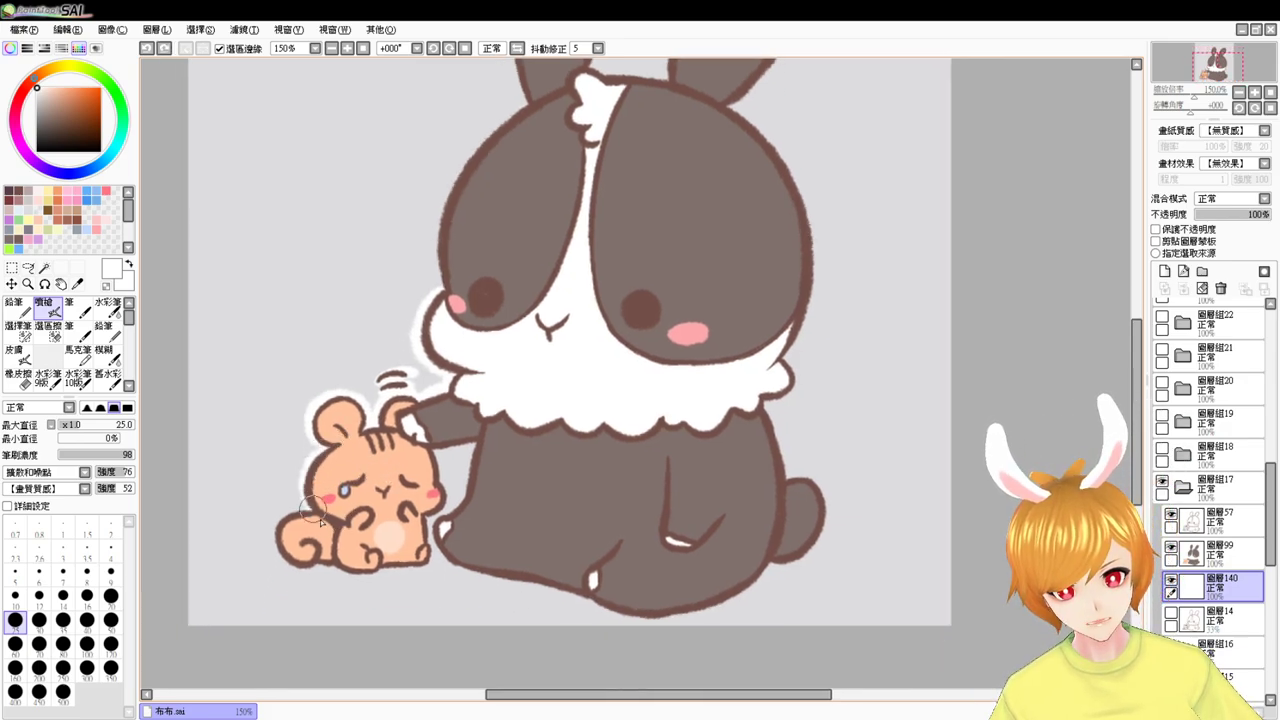
pyautogui.hotkey('ctrl', 'z')
pyautogui.moveTo(330, 446); pyautogui.dragTo(307, 507)
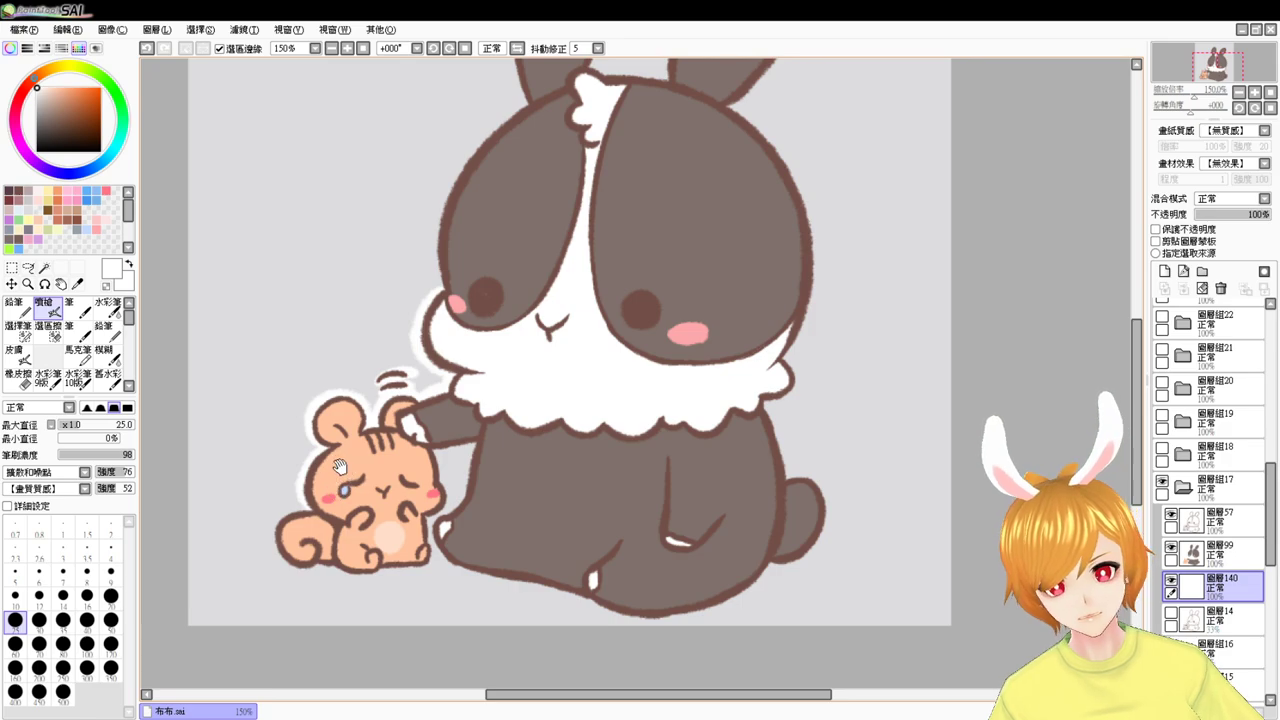
# - Paint the white border in the gap between the squirrel and the bunny's body, and around the squirrel's tail and underside
pyautogui.moveTo(340, 466); pyautogui.dragTo(338, 436)
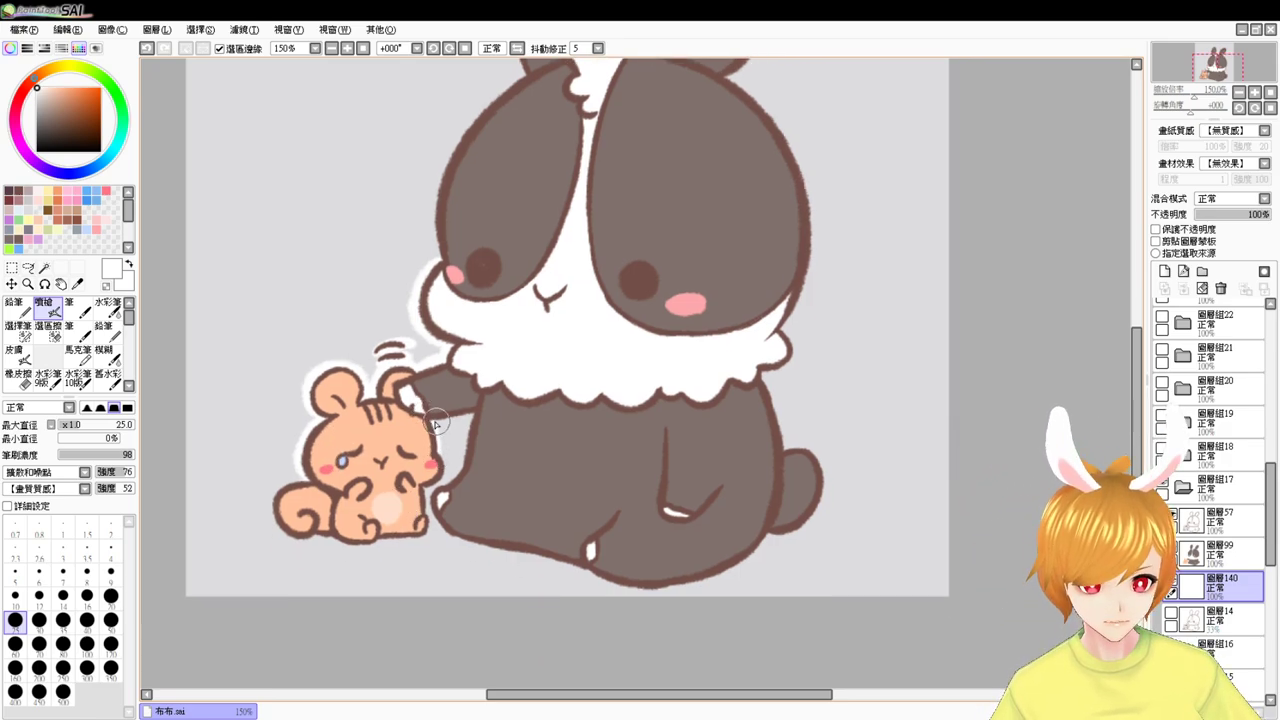
pyautogui.moveTo(435, 424)
pyautogui.mouseDown()
pyautogui.moveTo(490, 416)
pyautogui.moveTo(455, 491)
pyautogui.mouseUp()
pyautogui.moveTo(475, 417)
pyautogui.mouseDown()
pyautogui.moveTo(439, 494)
pyautogui.moveTo(447, 482)
pyautogui.mouseUp()
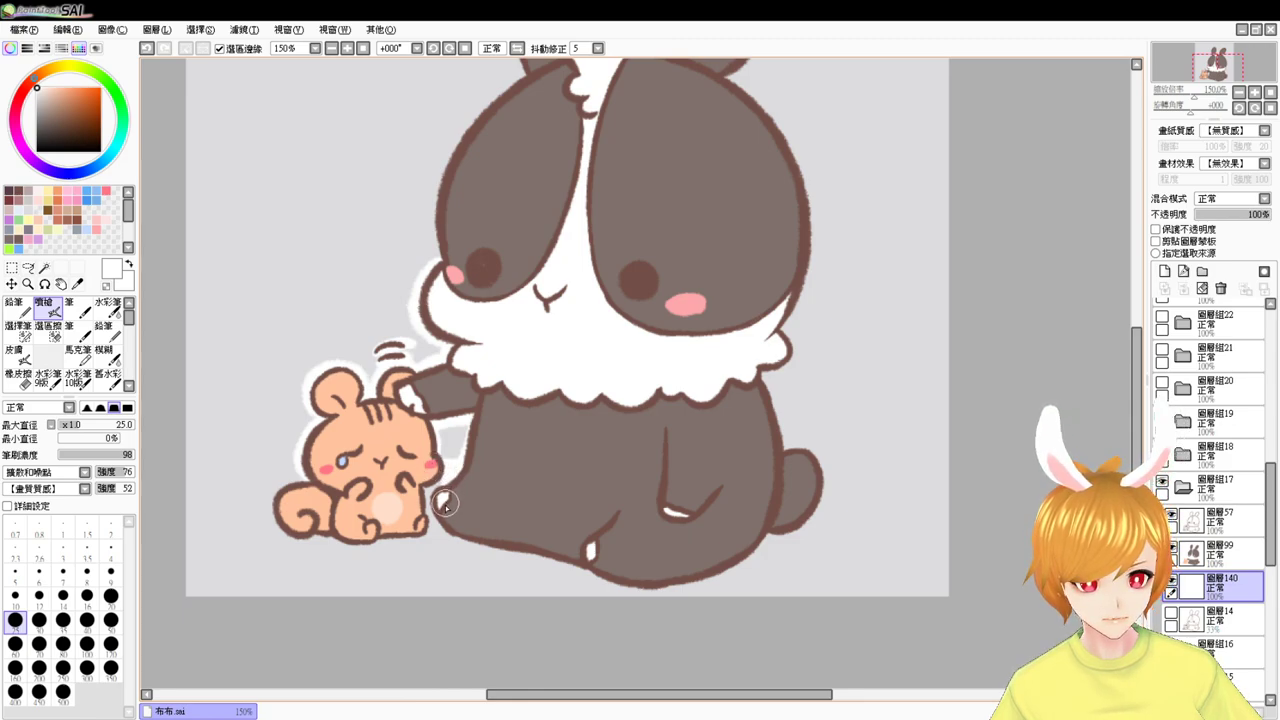
pyautogui.hotkey('ctrl', 'z')
pyautogui.moveTo(442, 477); pyautogui.dragTo(425, 520)
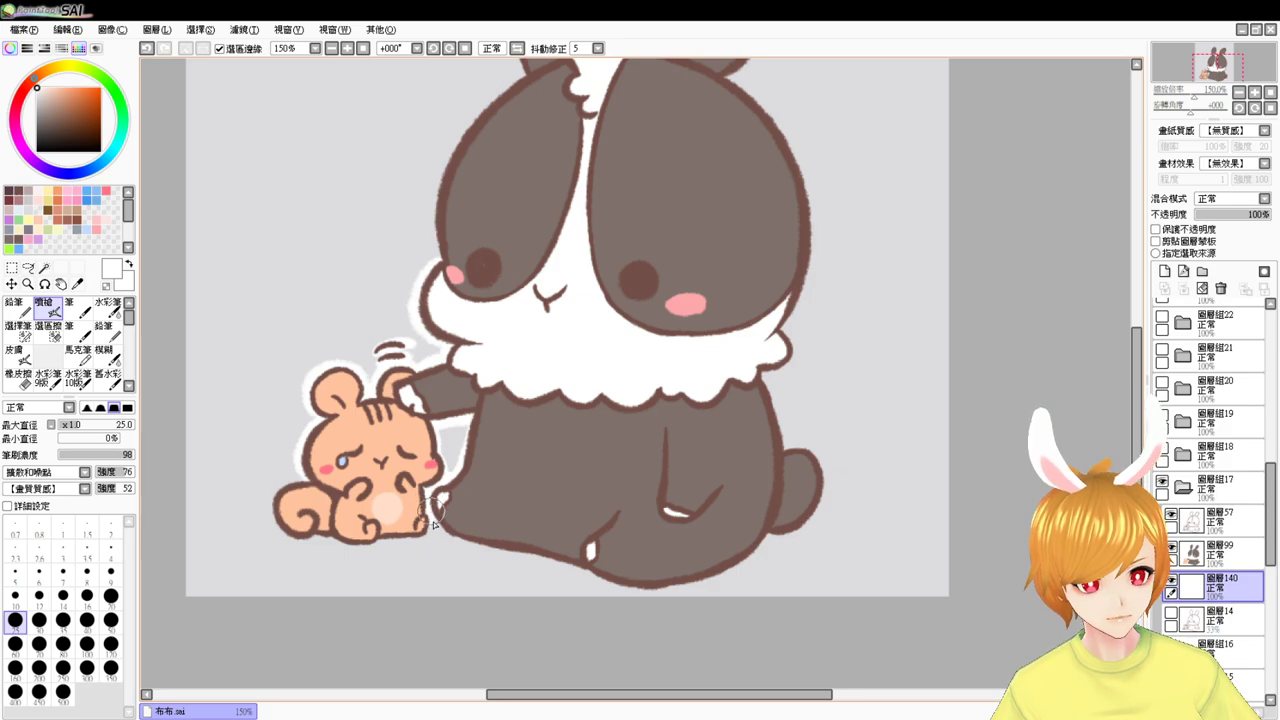
pyautogui.moveTo(302, 472)
pyautogui.mouseDown()
pyautogui.moveTo(282, 490)
pyautogui.moveTo(290, 538)
pyautogui.moveTo(333, 485)
pyautogui.moveTo(378, 496)
pyautogui.moveTo(432, 481)
pyautogui.mouseUp()
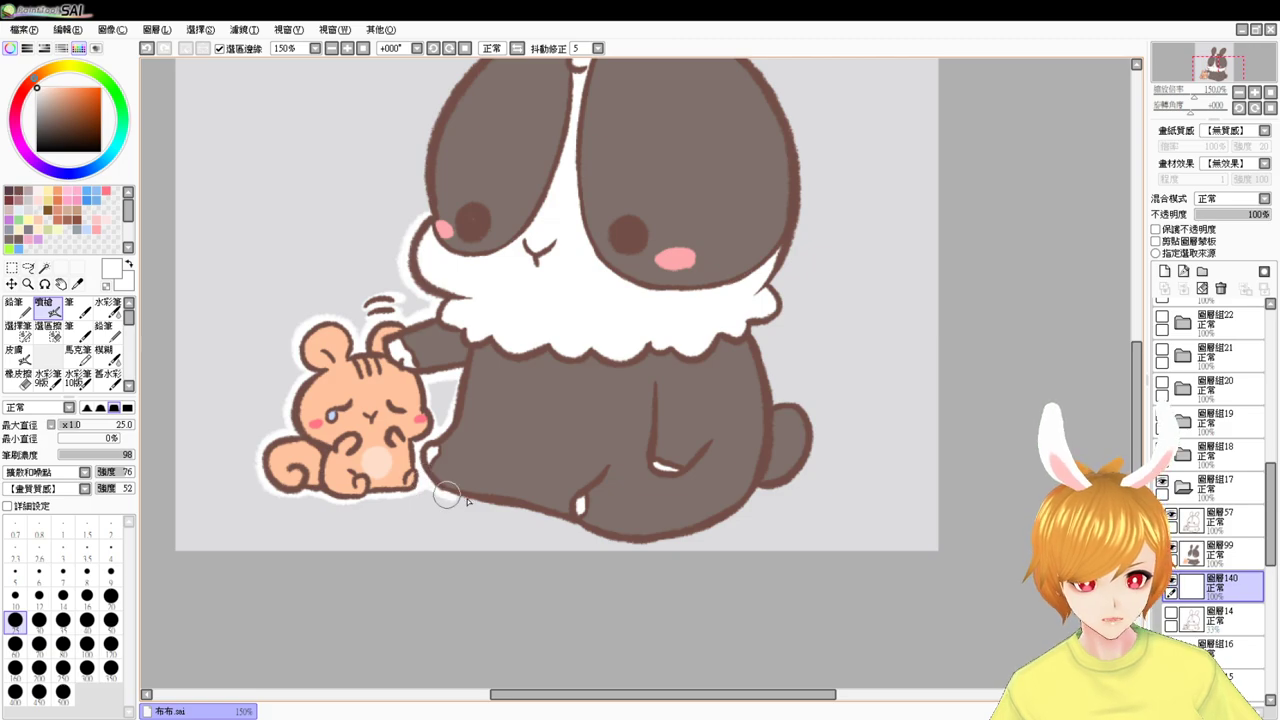
# - Paint the white border along the underside of the sitting bunny's leg and body
pyautogui.moveTo(572, 487); pyautogui.dragTo(558, 438)
pyautogui.moveTo(433, 443)
pyautogui.mouseDown()
pyautogui.moveTo(559, 468)
pyautogui.moveTo(575, 491)
pyautogui.moveTo(601, 491)
pyautogui.mouseUp()
pyautogui.hotkey('ctrl', 'z')
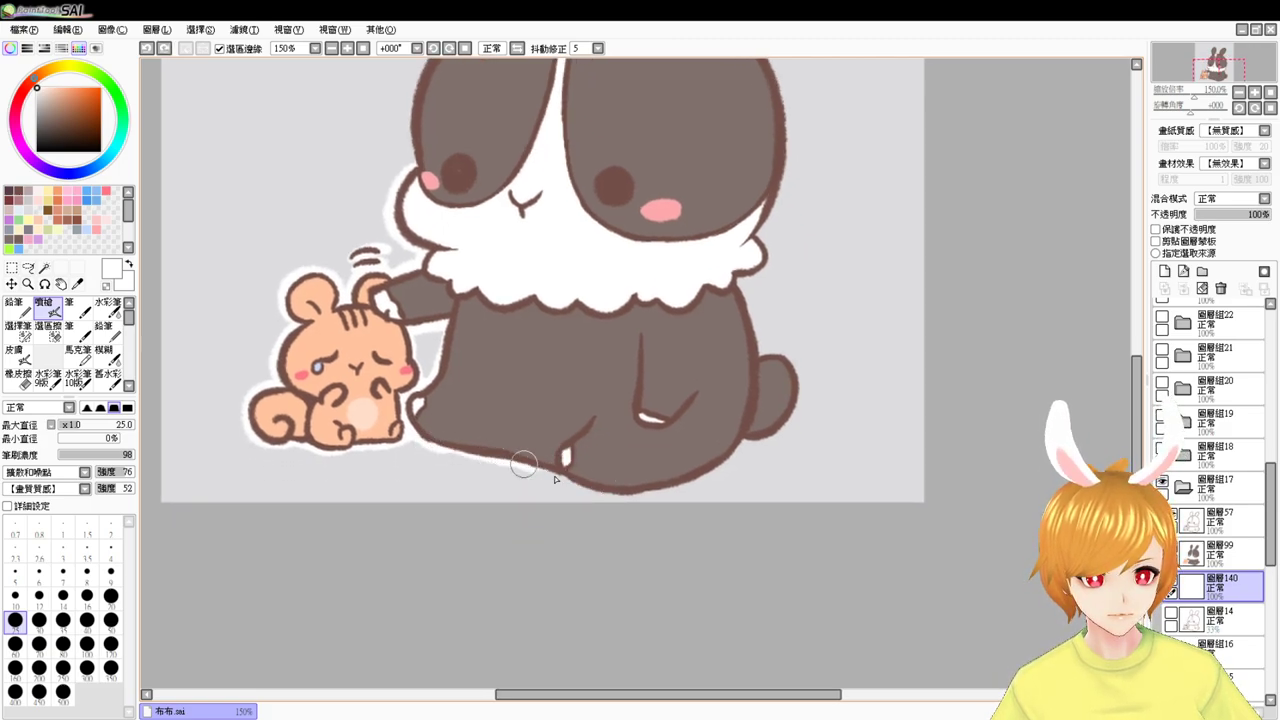
pyautogui.moveTo(523, 465)
pyautogui.mouseDown()
pyautogui.moveTo(602, 492)
pyautogui.moveTo(683, 471)
pyautogui.mouseUp()
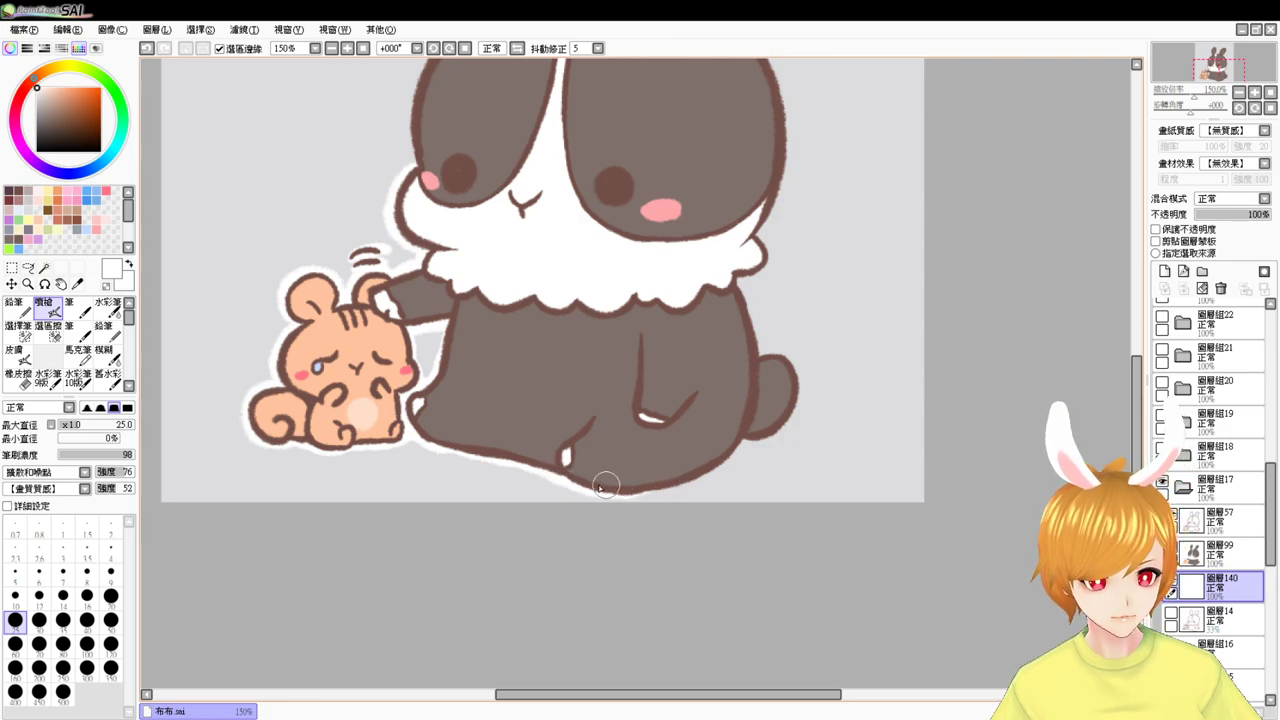
pyautogui.moveTo(591, 483)
pyautogui.mouseDown()
pyautogui.moveTo(753, 447)
pyautogui.moveTo(671, 480)
pyautogui.moveTo(609, 480)
pyautogui.moveTo(667, 473)
pyautogui.mouseUp()
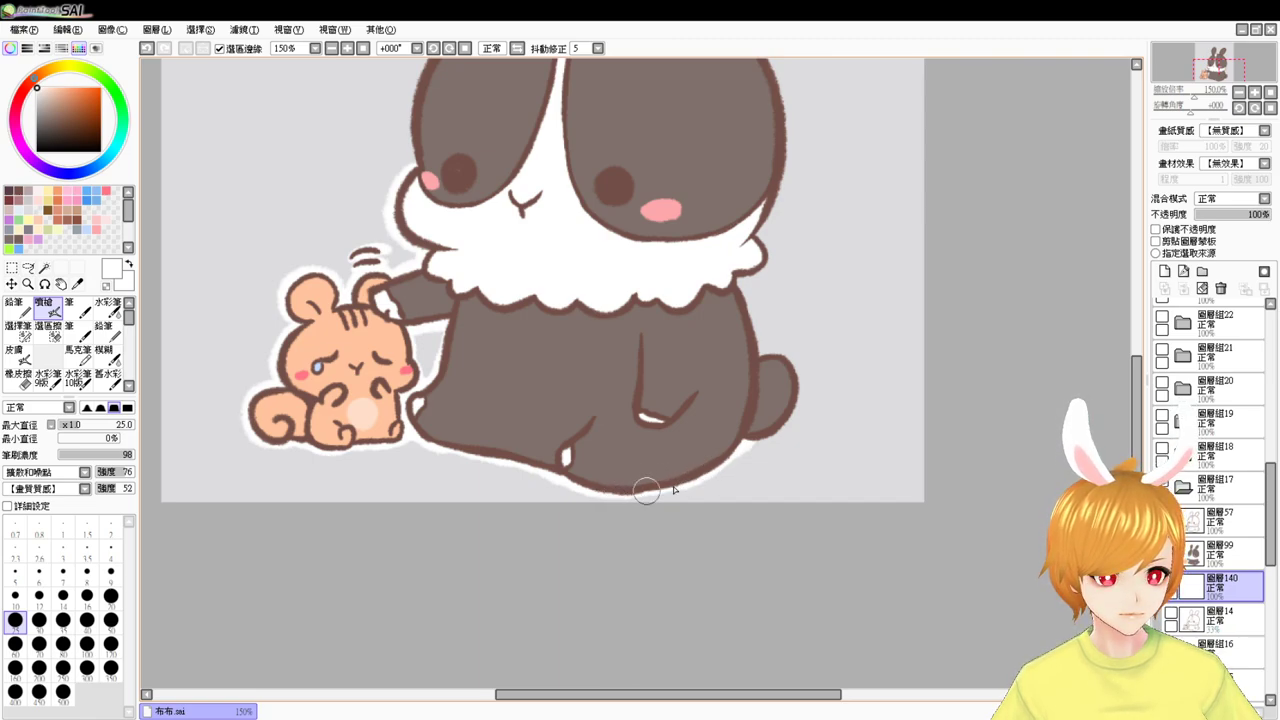
# - Paint the white border around the sitting bunny's tail and along the right side of its body and fur collar
pyautogui.moveTo(751, 371)
pyautogui.mouseDown()
pyautogui.moveTo(792, 352)
pyautogui.moveTo(763, 390)
pyautogui.moveTo(757, 363)
pyautogui.moveTo(770, 426)
pyautogui.moveTo(793, 372)
pyautogui.moveTo(754, 363)
pyautogui.moveTo(755, 437)
pyautogui.moveTo(791, 417)
pyautogui.moveTo(777, 385)
pyautogui.mouseUp()
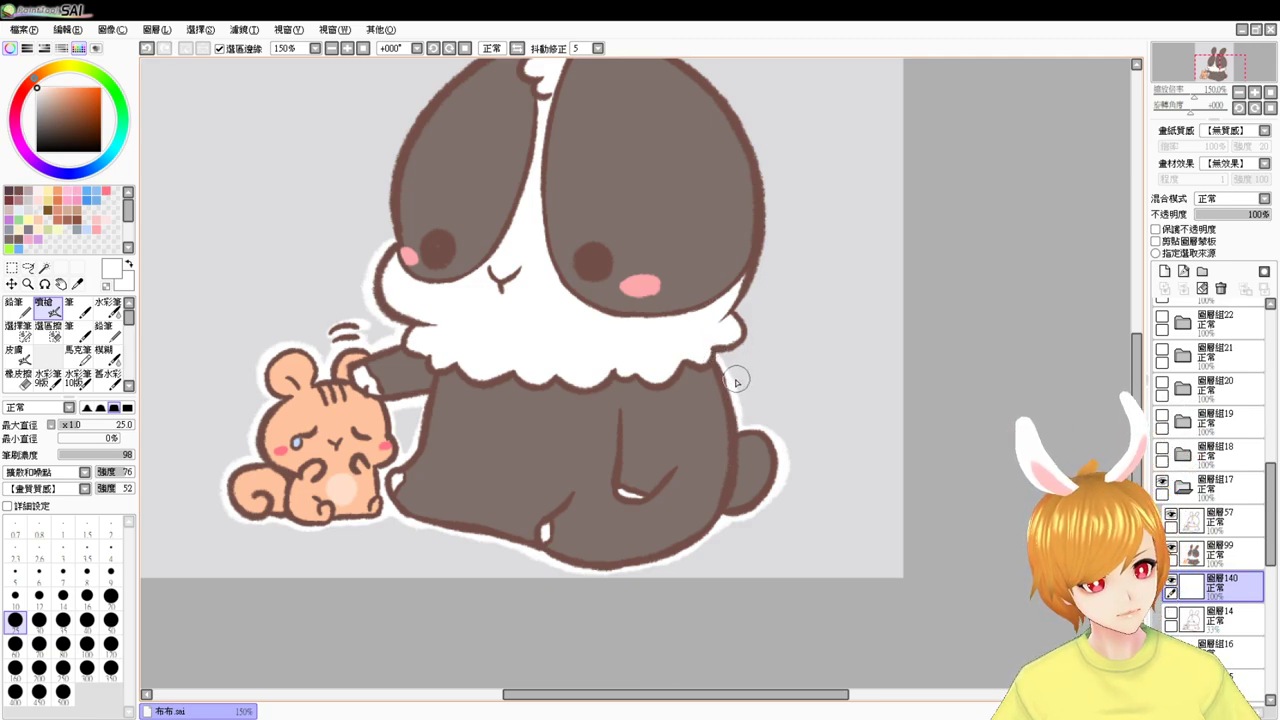
pyautogui.moveTo(754, 386); pyautogui.dragTo(704, 413)
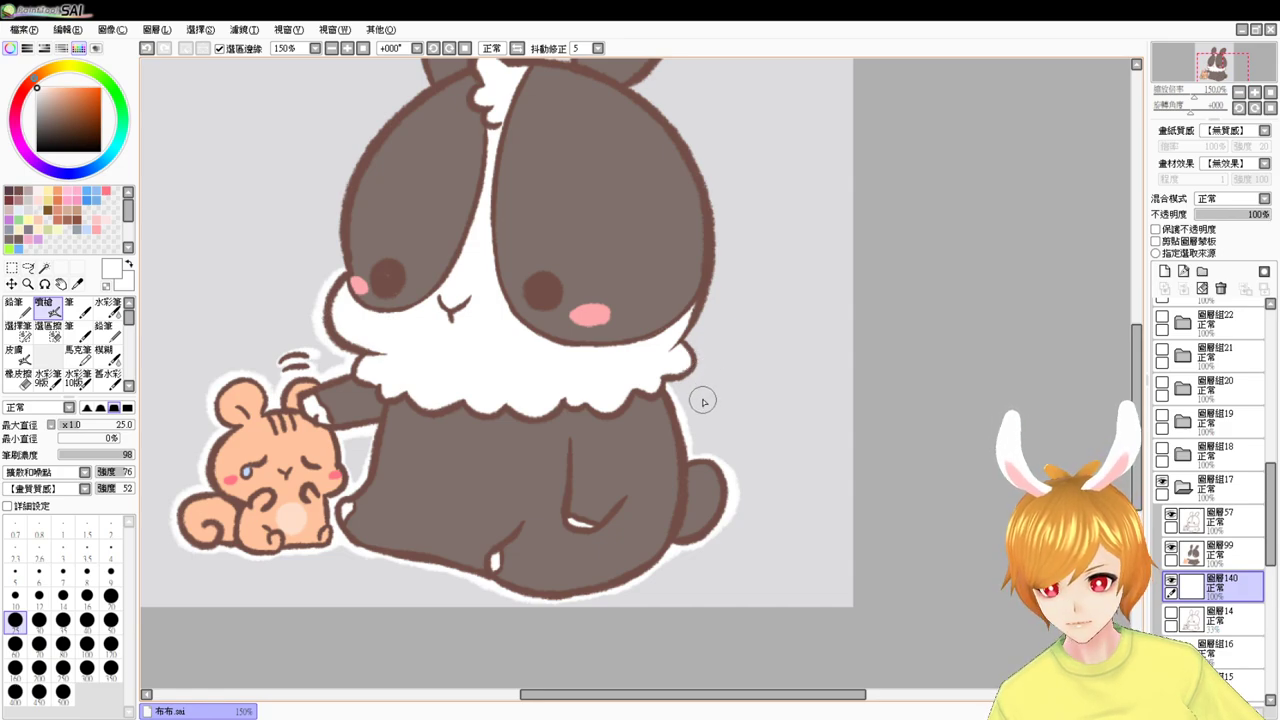
pyautogui.moveTo(686, 335)
pyautogui.mouseDown()
pyautogui.moveTo(654, 382)
pyautogui.moveTo(700, 366)
pyautogui.moveTo(666, 441)
pyautogui.mouseUp()
# - Paint a smooth white border down the right side of the sitting bunny's head, from the ear base to the collar
pyautogui.moveTo(596, 181); pyautogui.dragTo(652, 244)
pyautogui.hotkey('ctrl', 'z')
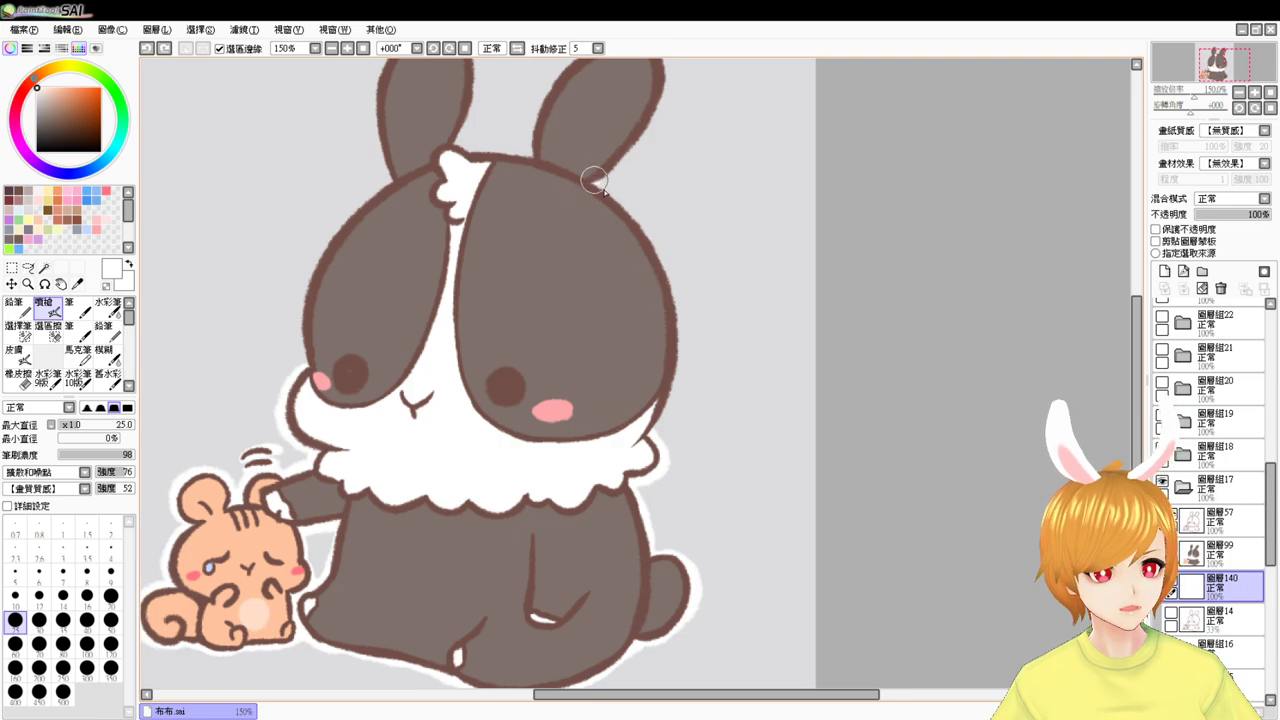
pyautogui.moveTo(596, 182); pyautogui.dragTo(676, 388)
pyautogui.hotkey('ctrl', 'z')
pyautogui.moveTo(596, 182); pyautogui.dragTo(680, 369)
pyautogui.hotkey('ctrl', 'z')
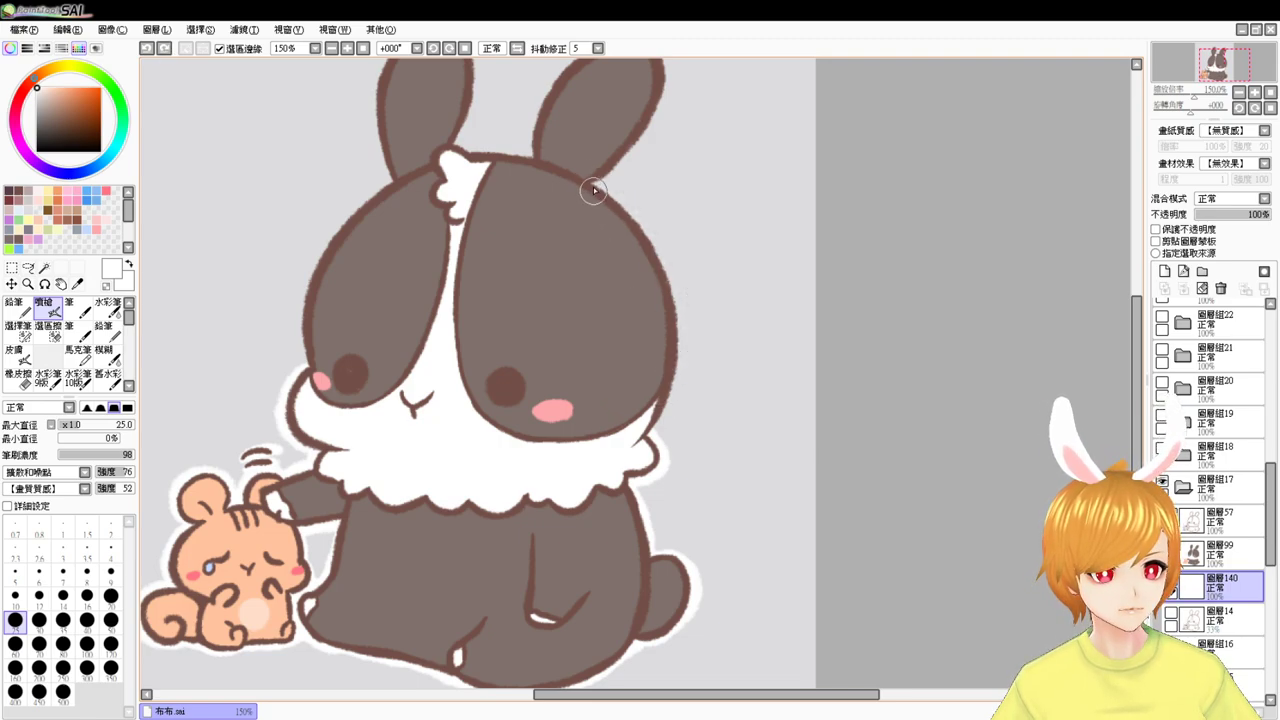
pyautogui.moveTo(594, 190)
pyautogui.mouseDown()
pyautogui.moveTo(683, 314)
pyautogui.moveTo(667, 329)
pyautogui.moveTo(677, 292)
pyautogui.moveTo(690, 342)
pyautogui.mouseUp()
pyautogui.hotkey('ctrl', 'z')
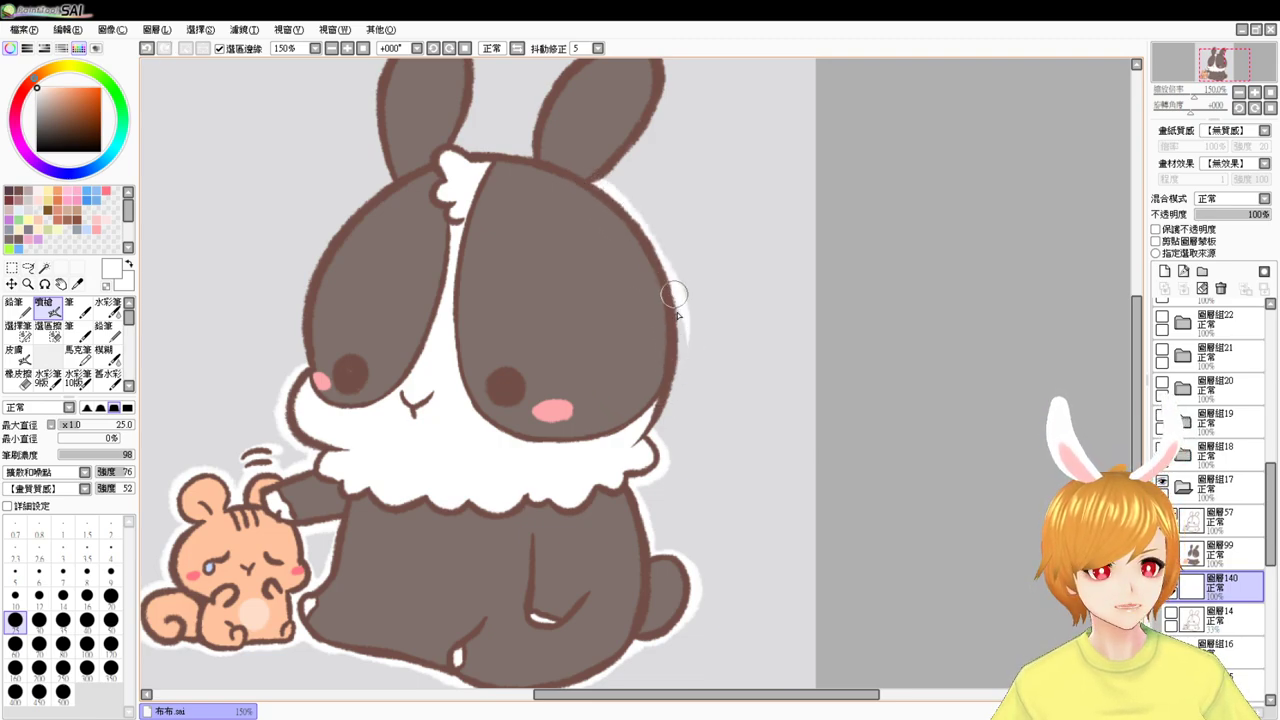
pyautogui.hotkey('ctrl', 'z')
pyautogui.hotkey('ctrl', 'z')
pyautogui.moveTo(594, 182)
pyautogui.mouseDown()
pyautogui.moveTo(681, 334)
pyautogui.moveTo(663, 258)
pyautogui.moveTo(672, 311)
pyautogui.moveTo(632, 225)
pyautogui.moveTo(680, 291)
pyautogui.moveTo(670, 283)
pyautogui.moveTo(685, 324)
pyautogui.moveTo(650, 418)
pyautogui.mouseUp()
pyautogui.hotkey('ctrl', 'z')
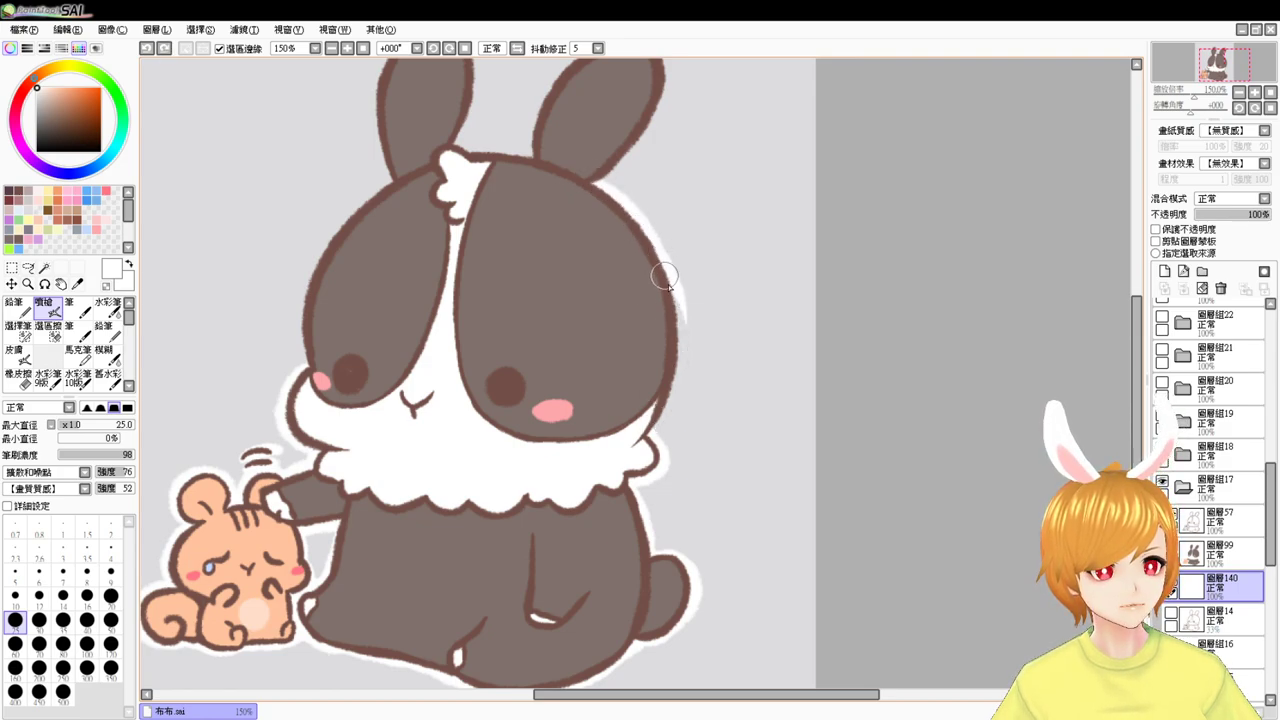
pyautogui.moveTo(681, 300)
pyautogui.mouseDown()
pyautogui.moveTo(650, 425)
pyautogui.moveTo(682, 364)
pyautogui.moveTo(628, 421)
pyautogui.mouseUp()
pyautogui.hotkey('ctrl', 'z')
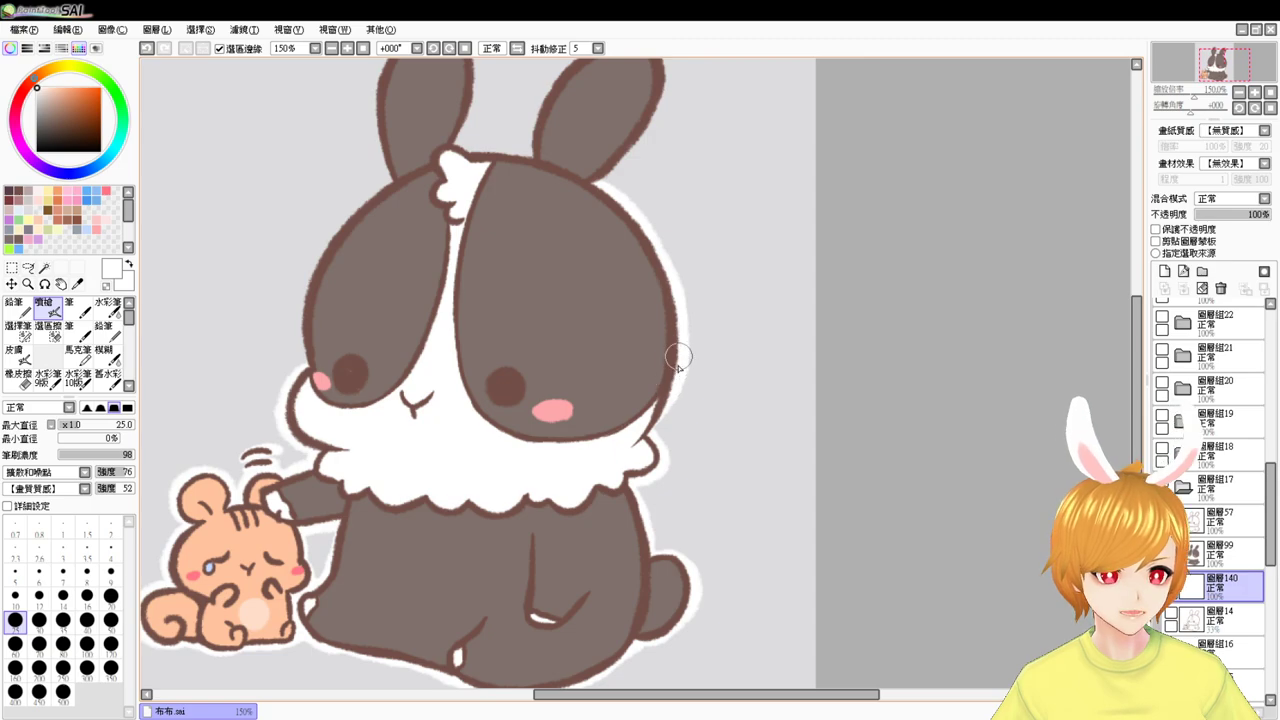
pyautogui.moveTo(679, 289); pyautogui.dragTo(635, 435)
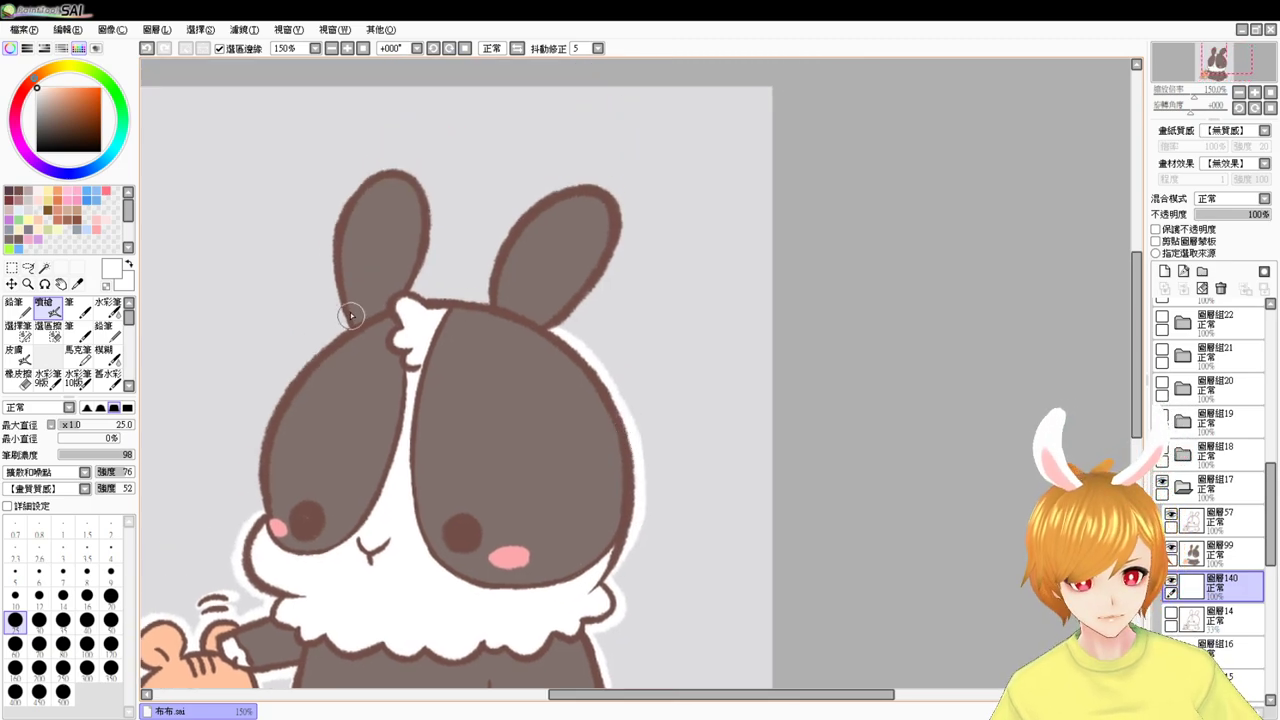
# - Paint the white border down the left side of the sitting bunny's head, from the ear base to the cheek
pyautogui.moveTo(352, 328); pyautogui.dragTo(271, 471)
pyautogui.hotkey('ctrl', 'z')
pyautogui.moveTo(354, 323)
pyautogui.mouseDown()
pyautogui.moveTo(257, 487)
pyautogui.moveTo(275, 522)
pyautogui.mouseUp()
pyautogui.moveTo(449, 295)
pyautogui.mouseDown()
pyautogui.moveTo(439, 371)
pyautogui.moveTo(420, 385)
pyautogui.mouseUp()
pyautogui.moveTo(180, 296)
pyautogui.mouseDown()
pyautogui.moveTo(188, 330)
pyautogui.moveTo(235, 306)
pyautogui.moveTo(208, 326)
pyautogui.mouseUp()
pyautogui.moveTo(217, 378); pyautogui.dragTo(207, 415)
pyautogui.moveTo(192, 405)
pyautogui.mouseDown()
pyautogui.moveTo(187, 414)
pyautogui.moveTo(244, 405)
pyautogui.mouseUp()
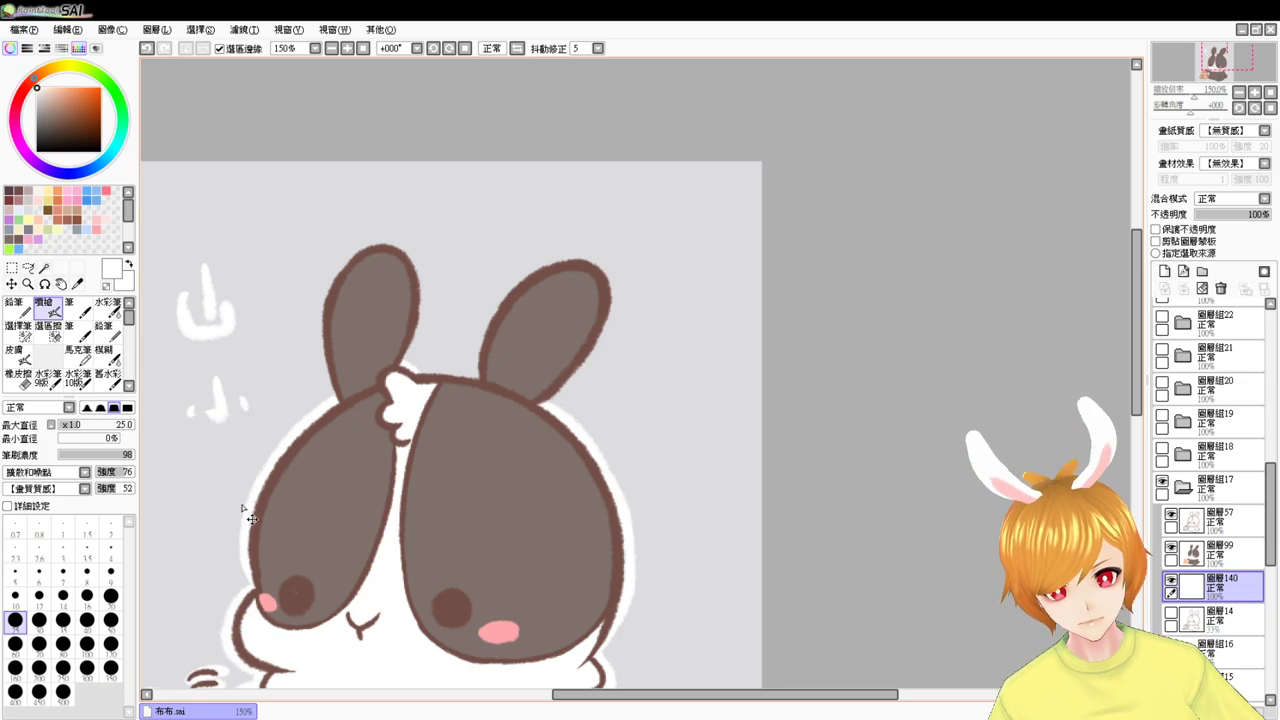
pyautogui.hotkey('ctrl', 'z')
pyautogui.hotkey('ctrl', 'z')
pyautogui.hotkey('ctrl', 'z')
pyautogui.hotkey('ctrl', 'z')
pyautogui.hotkey('ctrl', 'z')
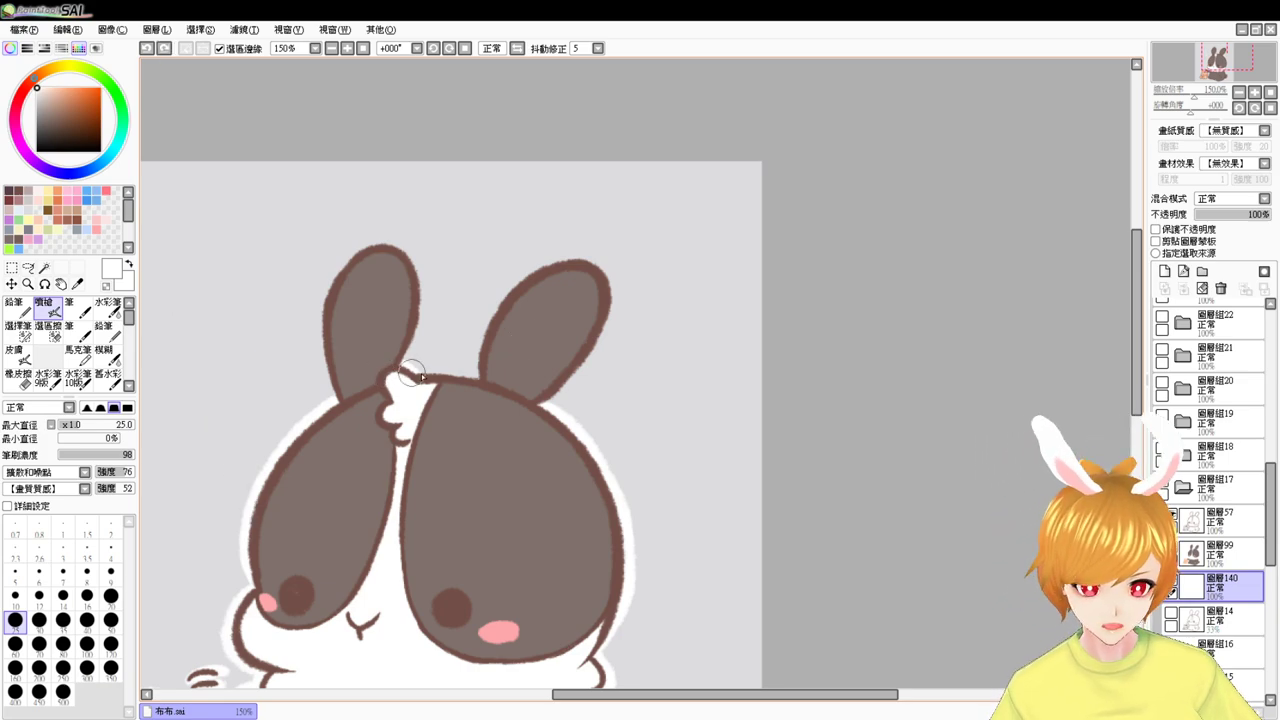
# - Paint the white border along the top of the sitting bunny's head and around its right ear
pyautogui.moveTo(478, 378); pyautogui.dragTo(571, 271)
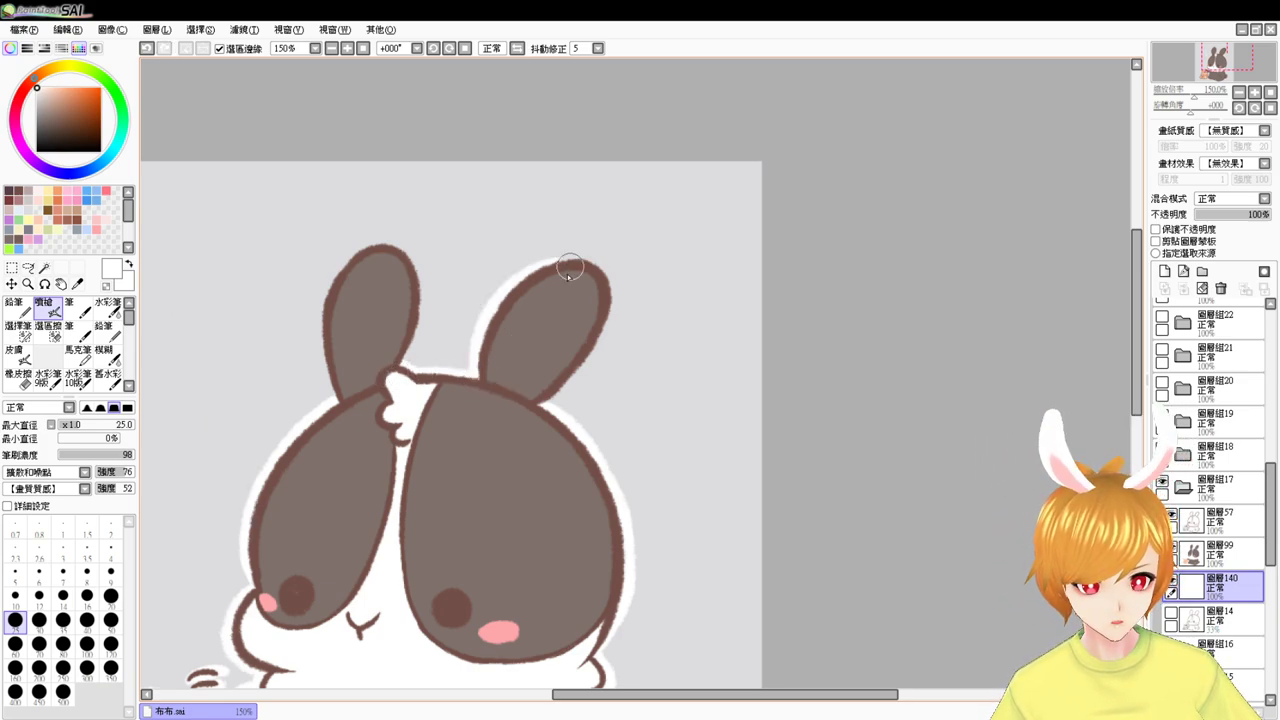
pyautogui.hotkey('ctrl', 'z')
pyautogui.moveTo(476, 372)
pyautogui.mouseDown()
pyautogui.moveTo(619, 321)
pyautogui.moveTo(595, 335)
pyautogui.moveTo(606, 312)
pyautogui.moveTo(562, 396)
pyautogui.mouseUp()
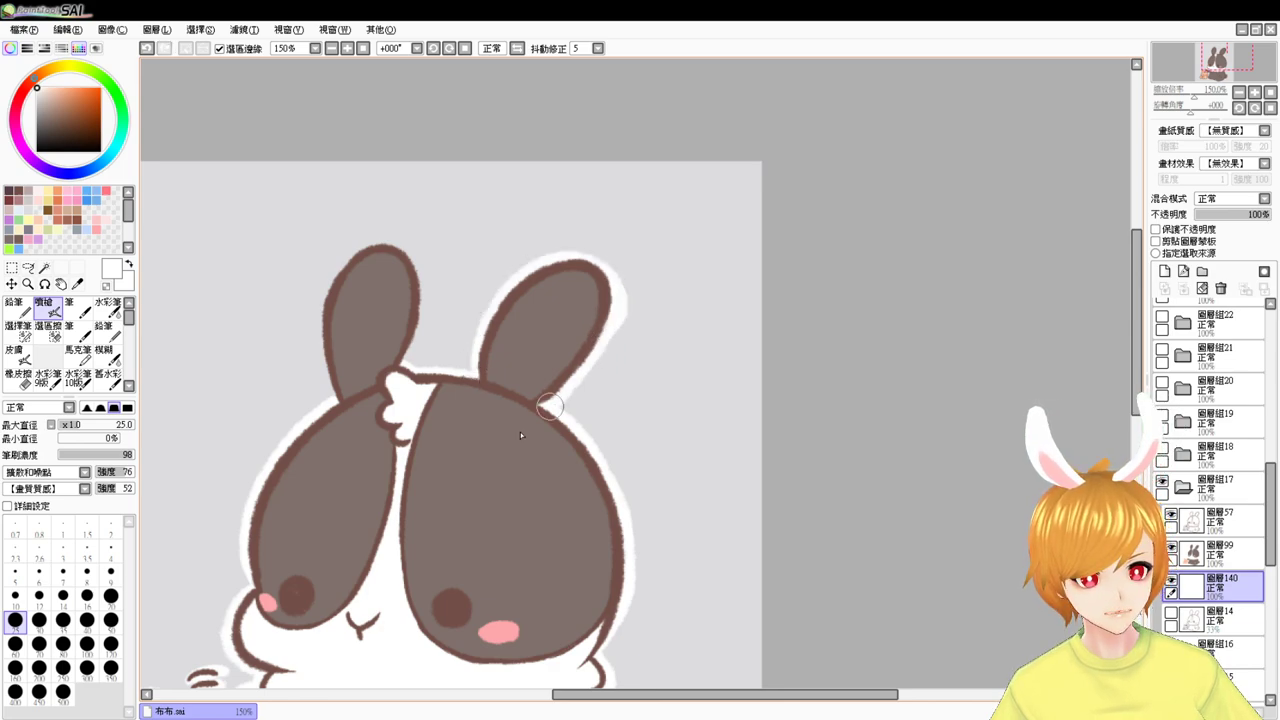
pyautogui.hotkey('ctrl', 'z')
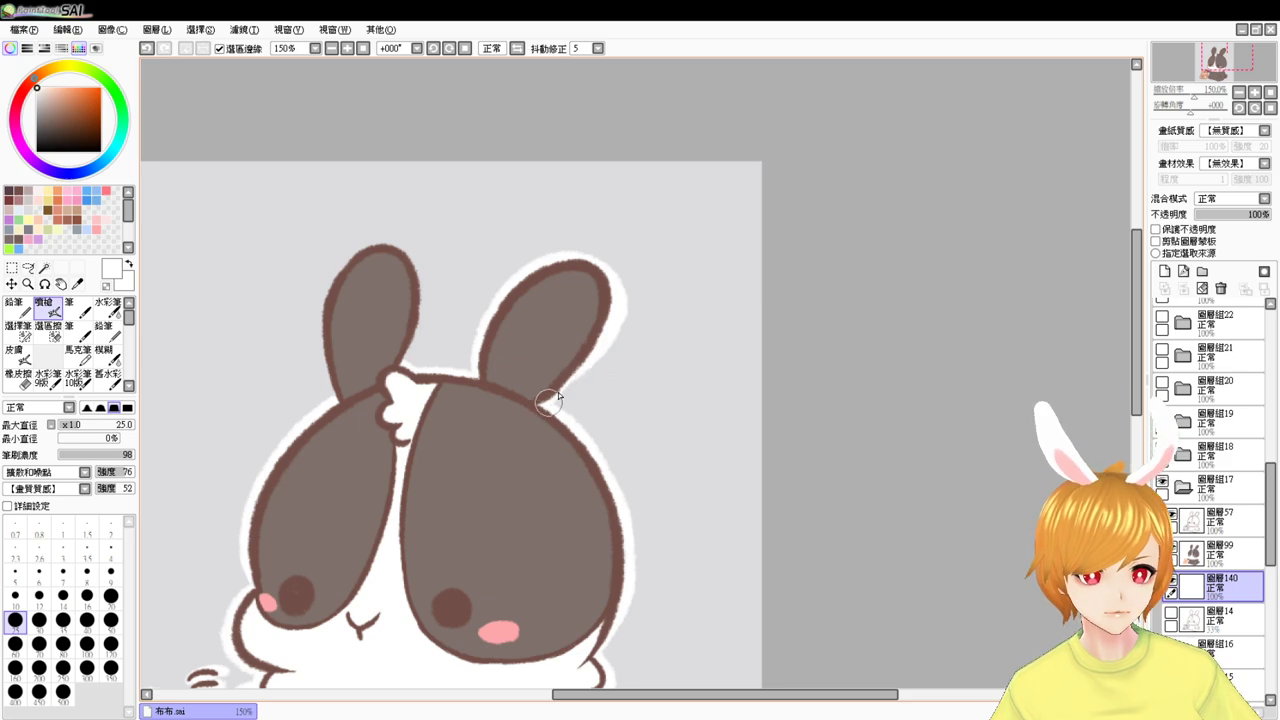
# - Paint the white border around the sitting bunny's left ear, redoing the stroke until it follows the outline
pyautogui.moveTo(335, 410)
pyautogui.mouseDown()
pyautogui.moveTo(322, 309)
pyautogui.moveTo(414, 286)
pyautogui.mouseUp()
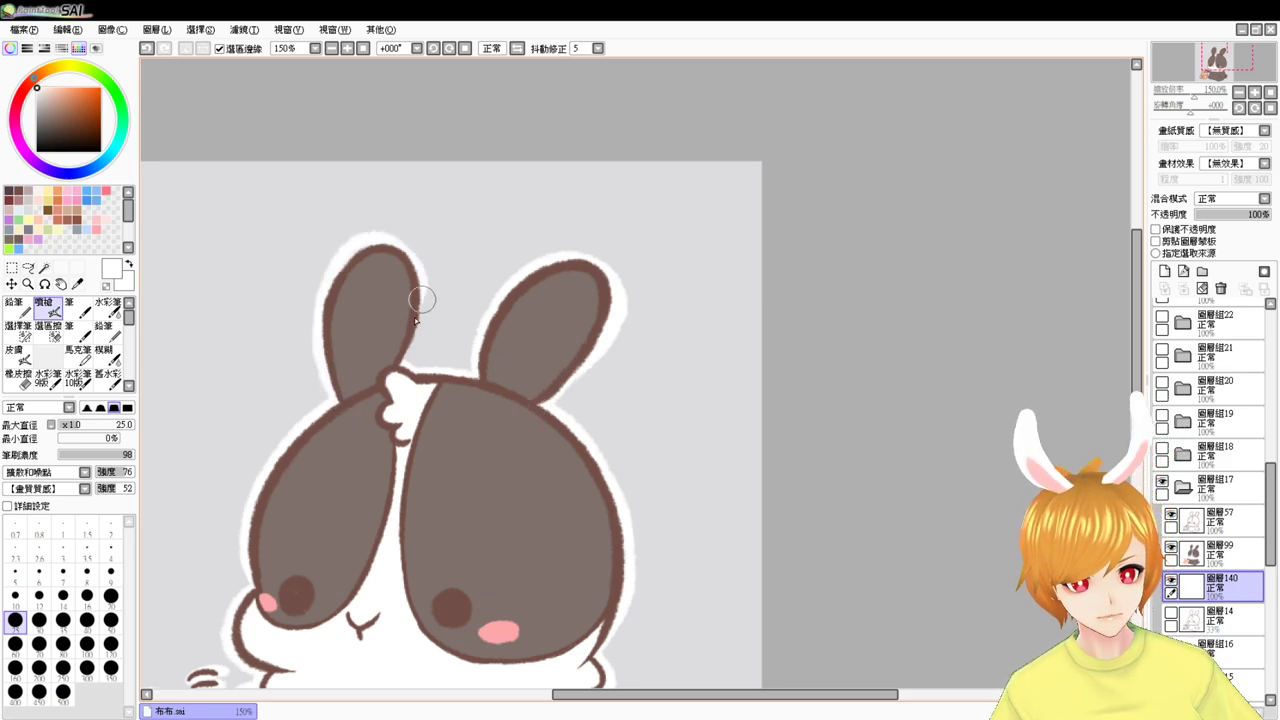
pyautogui.hotkey('ctrl', 'z')
pyautogui.moveTo(322, 340)
pyautogui.mouseDown()
pyautogui.moveTo(385, 237)
pyautogui.moveTo(402, 349)
pyautogui.mouseUp()
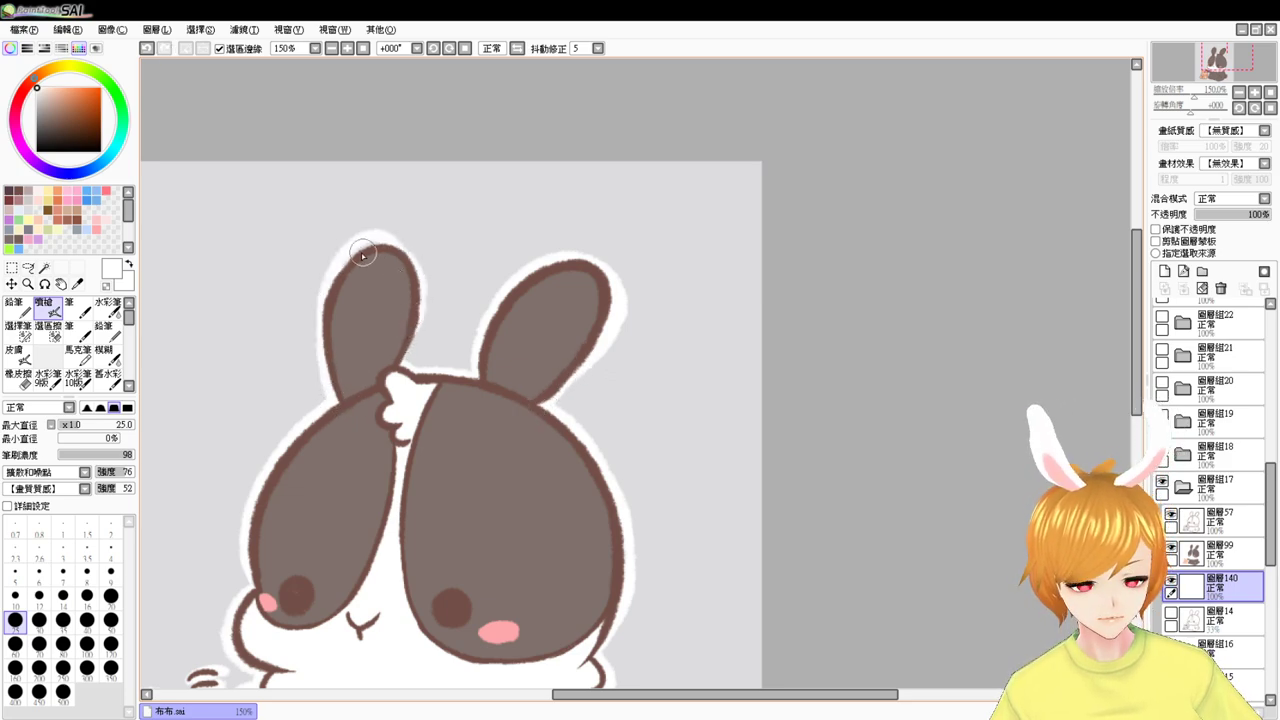
pyautogui.hotkey('ctrl', 'z')
pyautogui.moveTo(340, 400)
pyautogui.mouseDown()
pyautogui.moveTo(322, 317)
pyautogui.moveTo(402, 276)
pyautogui.moveTo(345, 276)
pyautogui.moveTo(379, 238)
pyautogui.moveTo(415, 300)
pyautogui.moveTo(393, 276)
pyautogui.moveTo(395, 250)
pyautogui.moveTo(424, 295)
pyautogui.moveTo(376, 380)
pyautogui.moveTo(413, 330)
pyautogui.mouseUp()
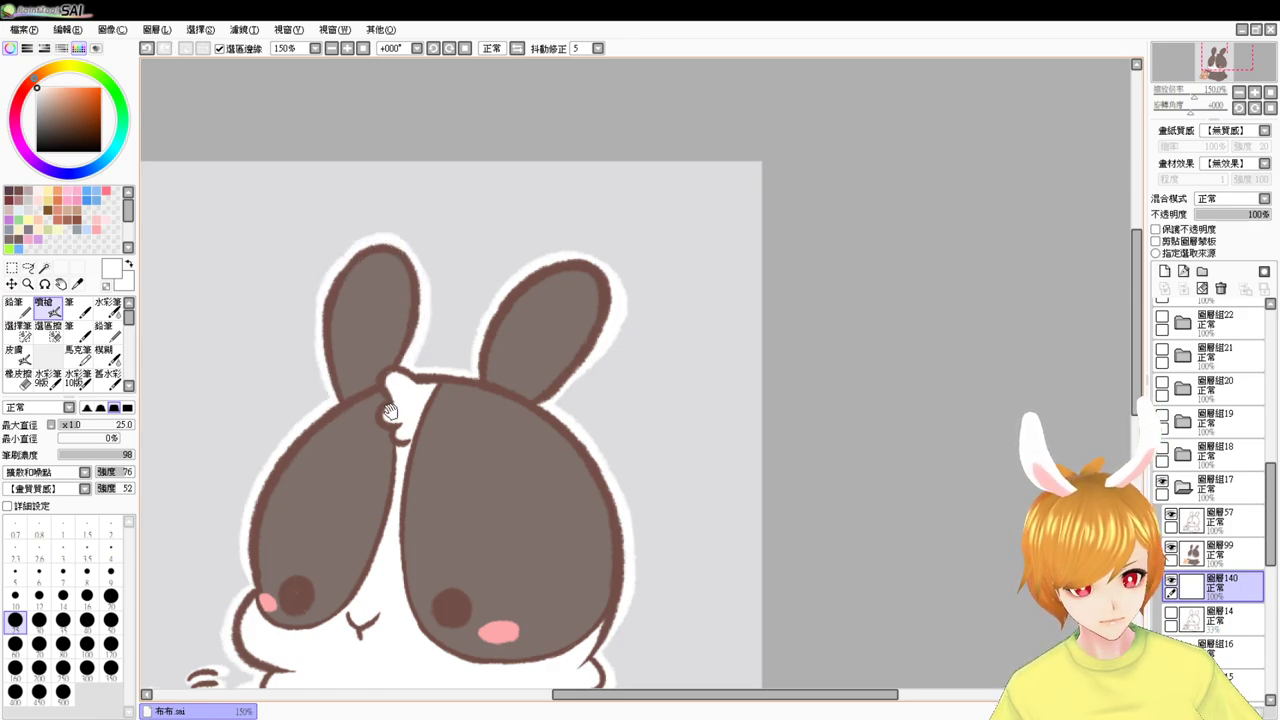
pyautogui.moveTo(390, 412); pyautogui.dragTo(484, 352)
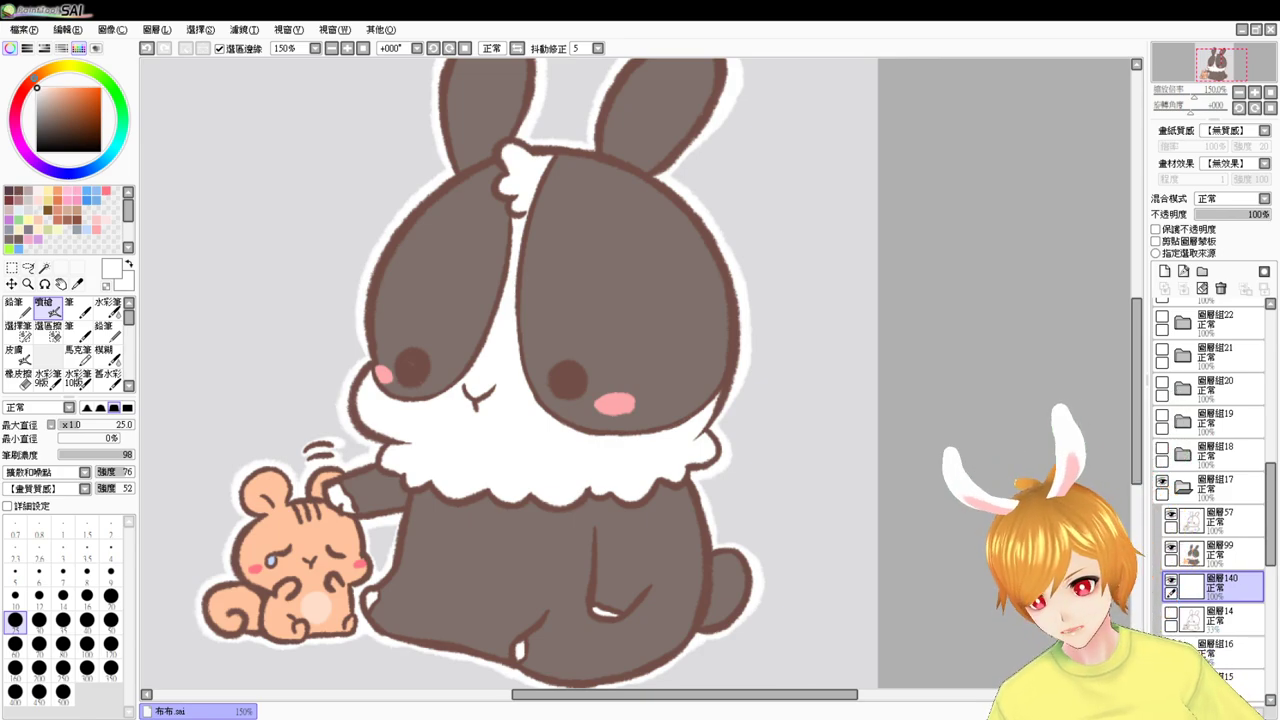
pyautogui.moveTo(789, 420)
pyautogui.mouseDown()
pyautogui.moveTo(809, 471)
pyautogui.moveTo(802, 503)
pyautogui.mouseUp()
# - Switch the visible, expanded layer group from 圖層組17 to 圖層組18, and add a new layer directly above its layer 圖層15
pyautogui.click(1182, 487)
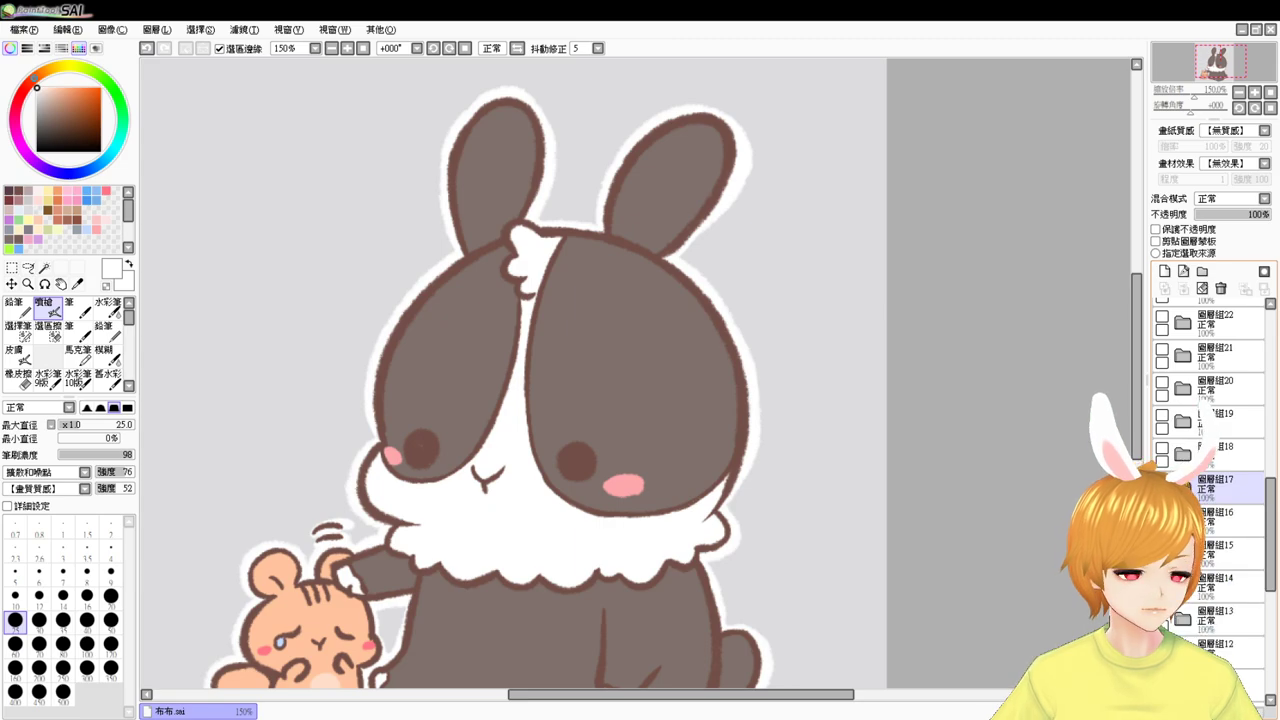
pyautogui.click(1162, 481)
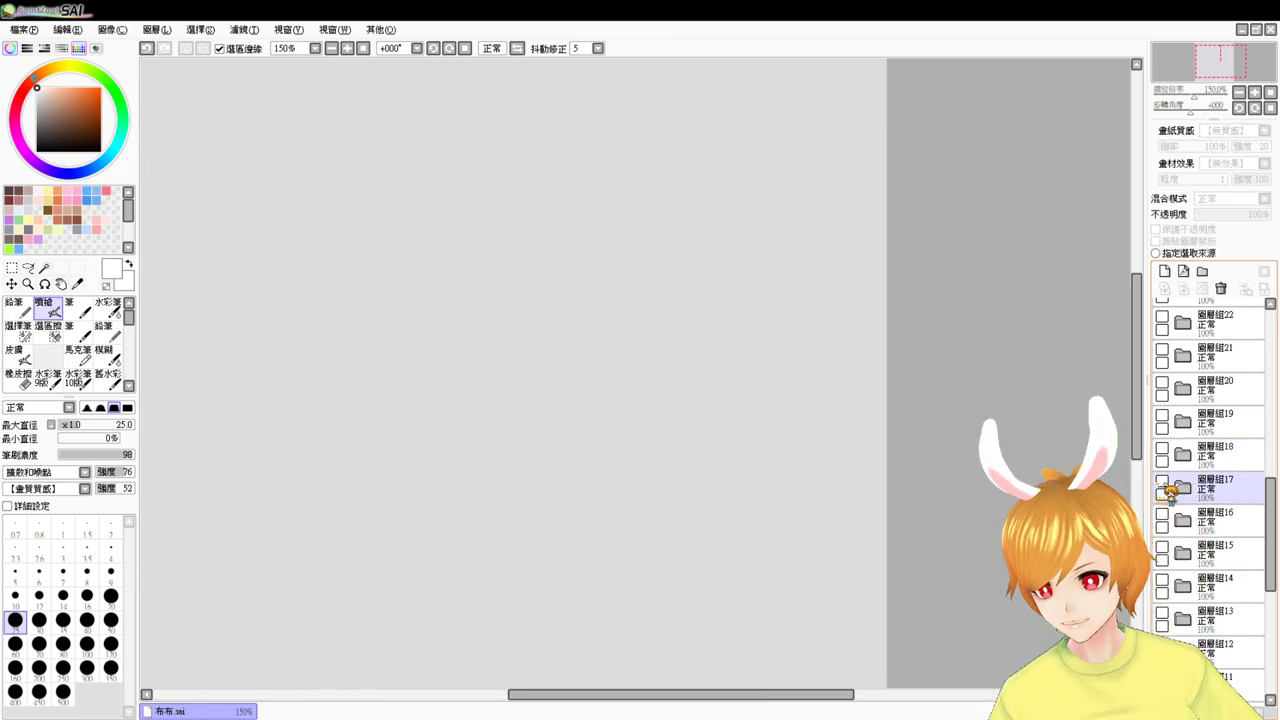
pyautogui.click(1162, 452)
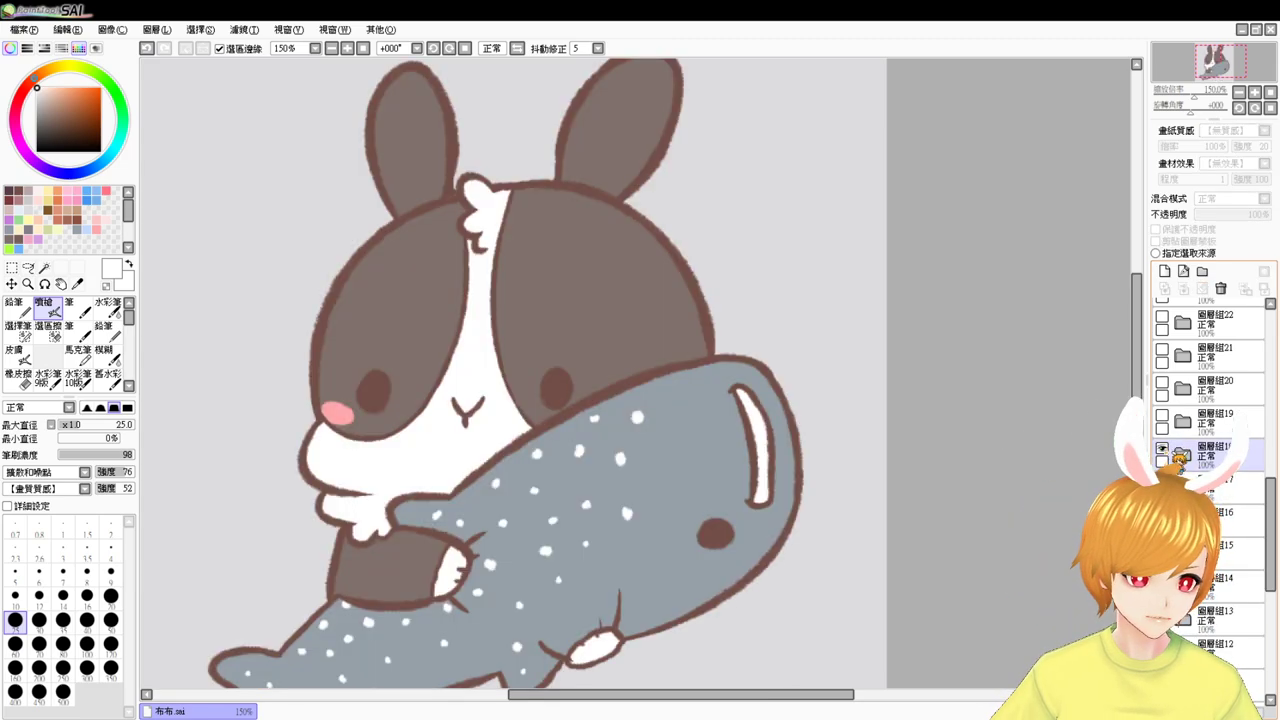
pyautogui.click(1162, 481)
pyautogui.click(1162, 481)
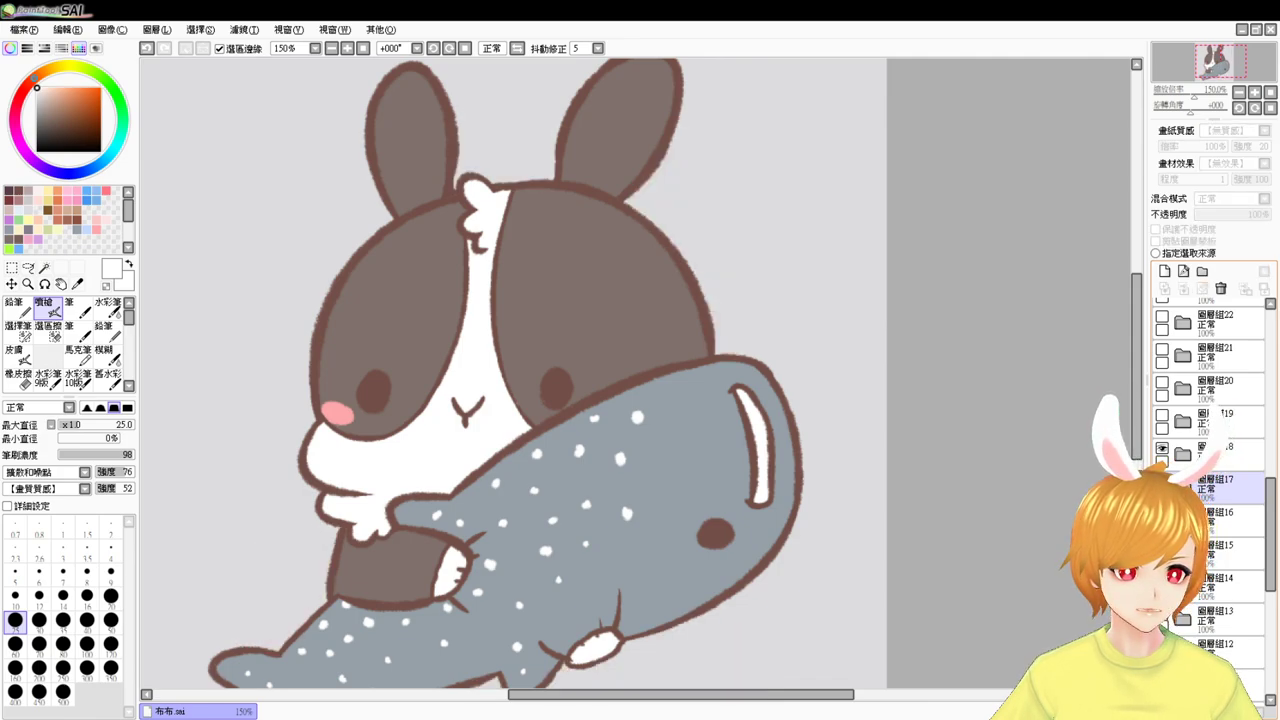
pyautogui.click(1191, 461)
pyautogui.click(1189, 455)
pyautogui.click(1222, 550)
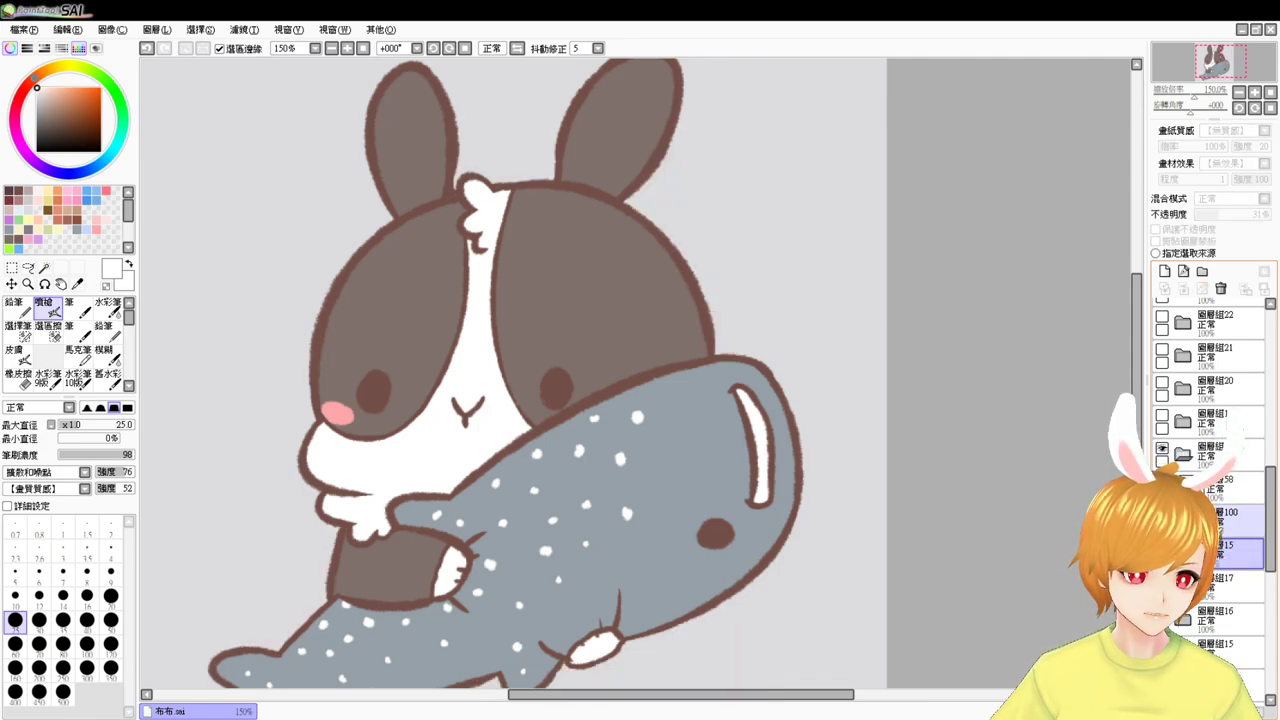
pyautogui.click(1165, 271)
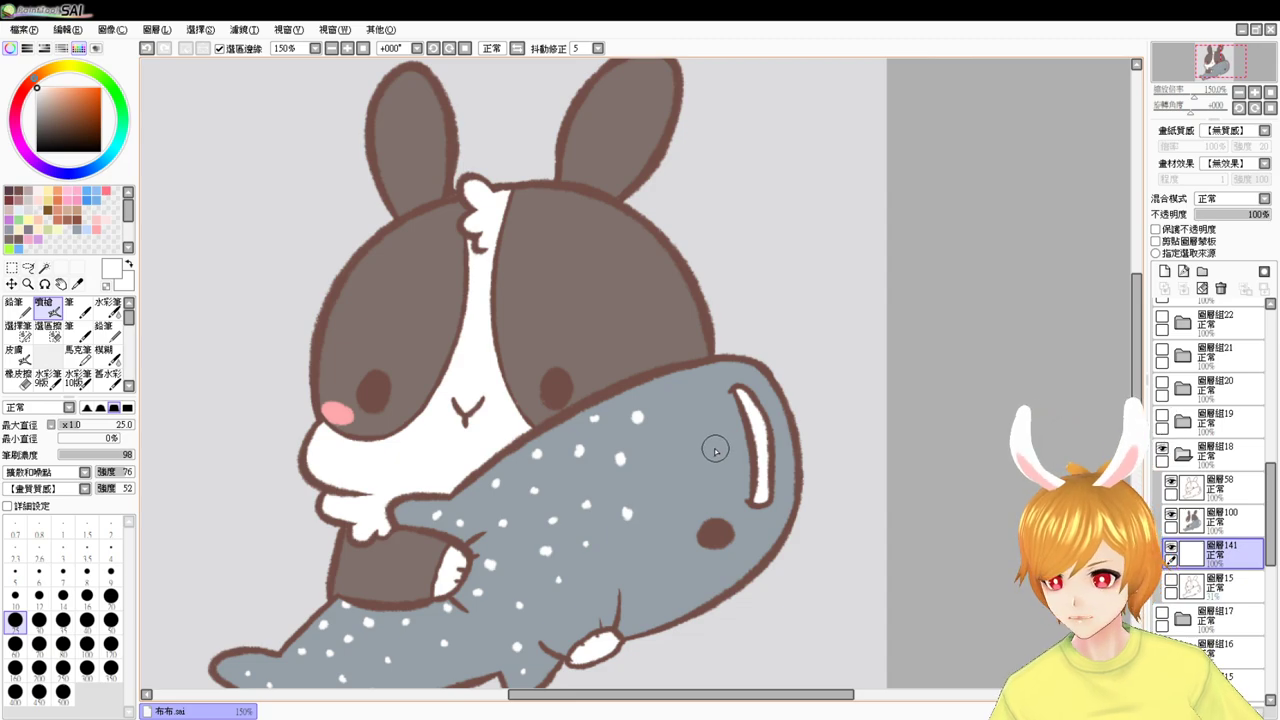
pyautogui.moveTo(695, 493)
pyautogui.mouseDown()
pyautogui.moveTo(723, 432)
pyautogui.moveTo(745, 471)
pyautogui.mouseUp()
pyautogui.click(1162, 448)
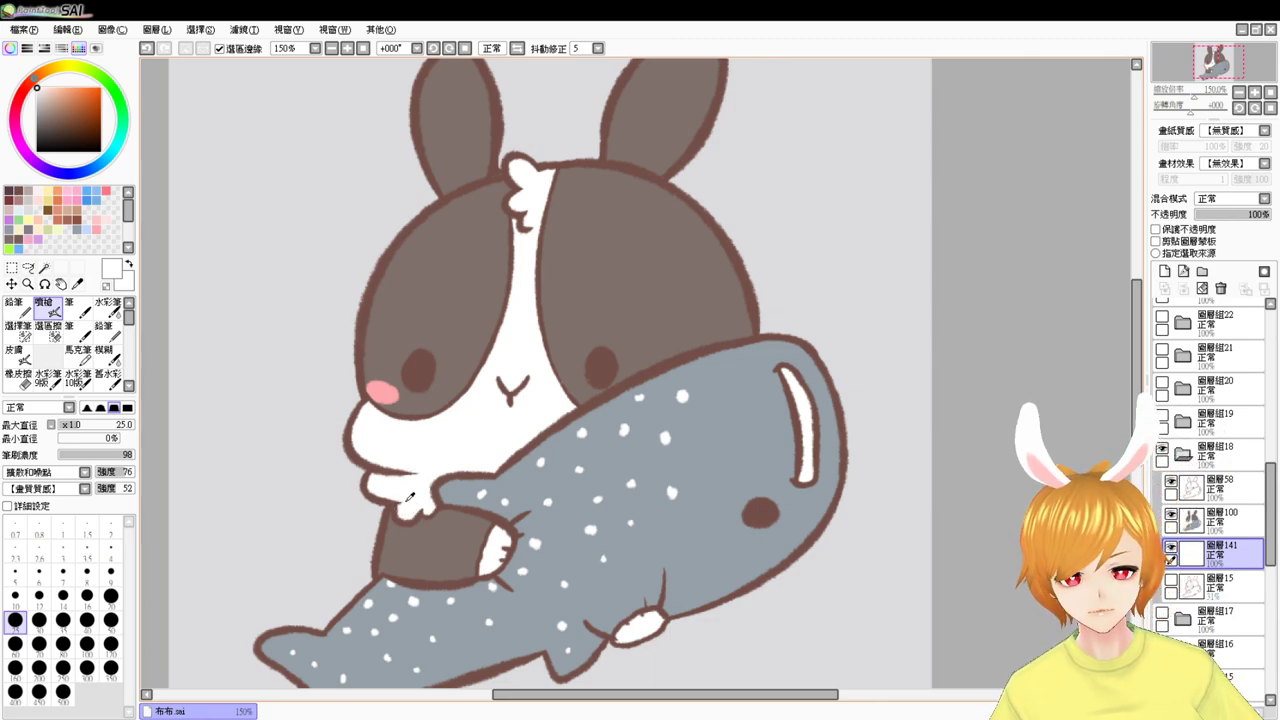
pyautogui.hotkey('alt', 'Tab')
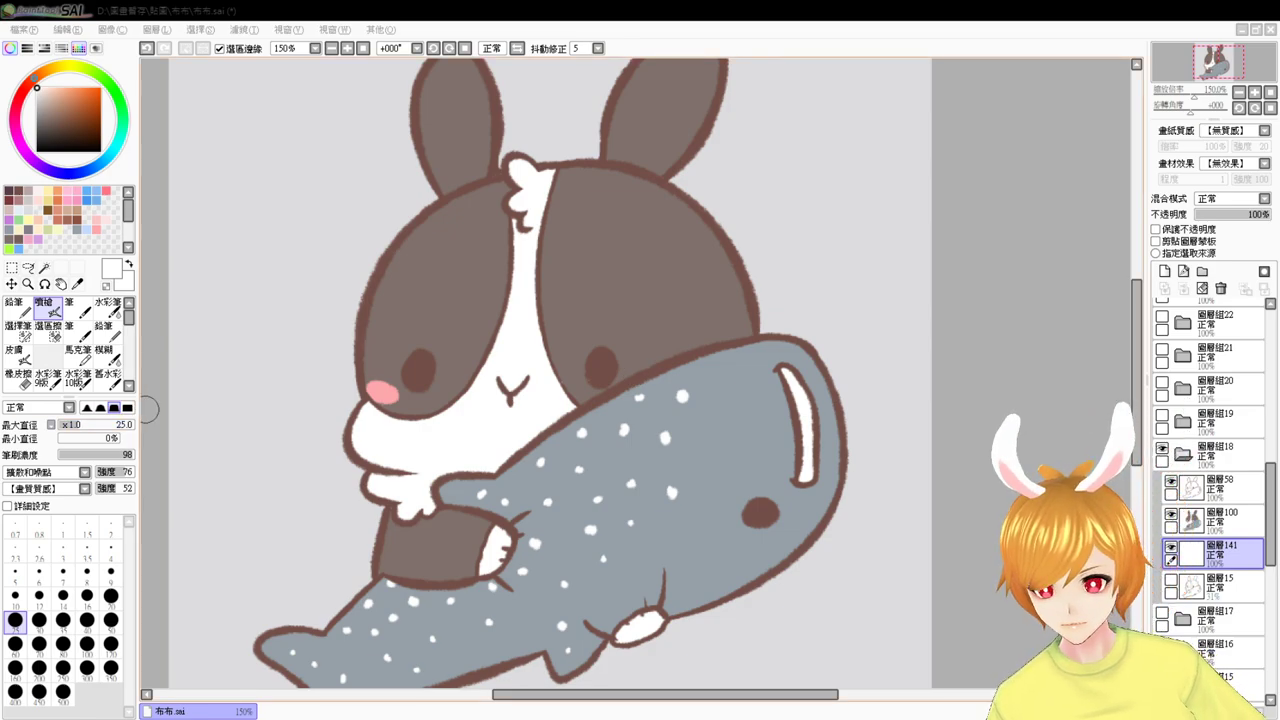
pyautogui.click(152, 410)
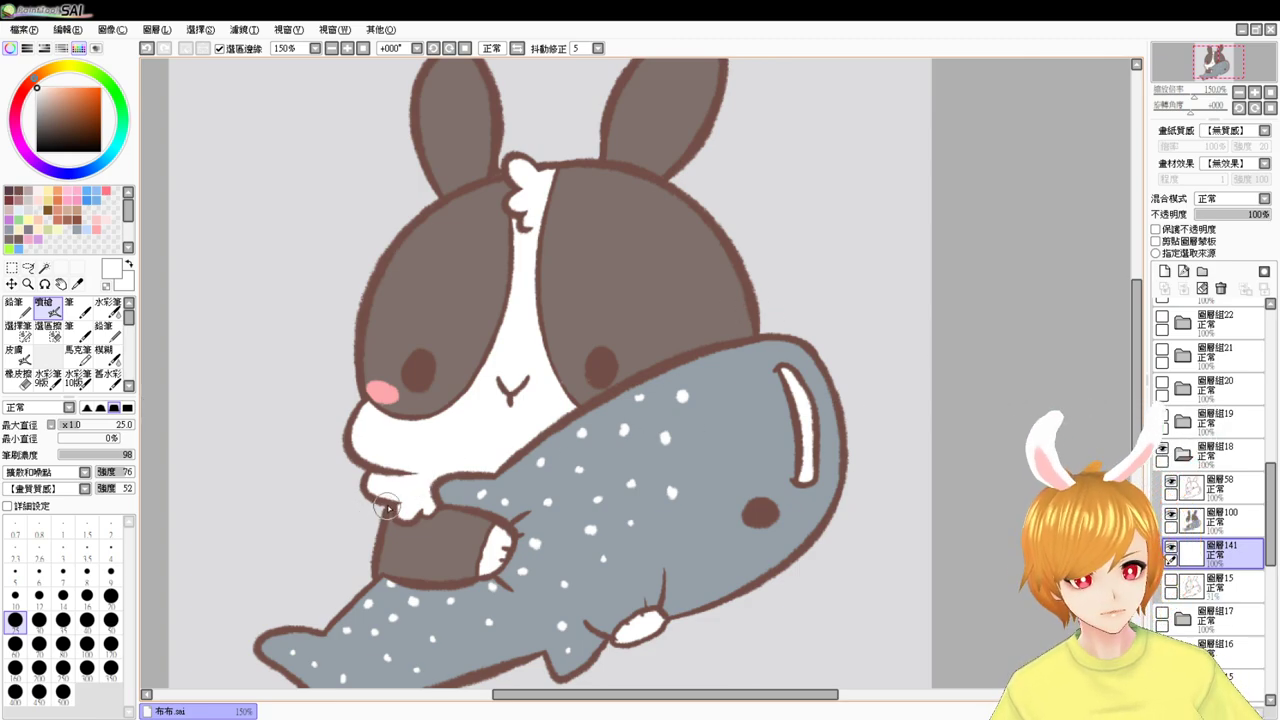
# - Paint the white border outside the hugging bunny's arm and around the spotted whale's tail, underside and lower fin
pyautogui.moveTo(387, 506)
pyautogui.mouseDown()
pyautogui.moveTo(376, 582)
pyautogui.moveTo(365, 562)
pyautogui.moveTo(372, 592)
pyautogui.moveTo(499, 415)
pyautogui.mouseUp()
pyautogui.hotkey('ctrl', 'z')
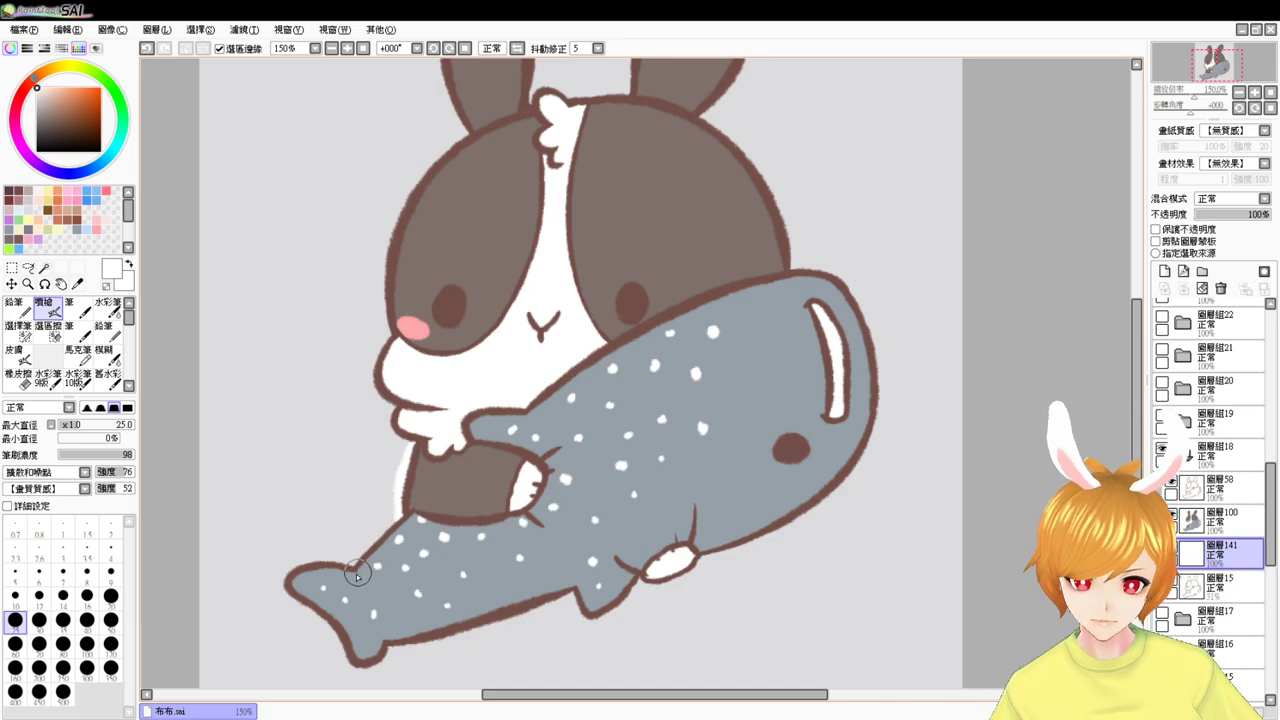
pyautogui.moveTo(344, 576); pyautogui.dragTo(409, 515)
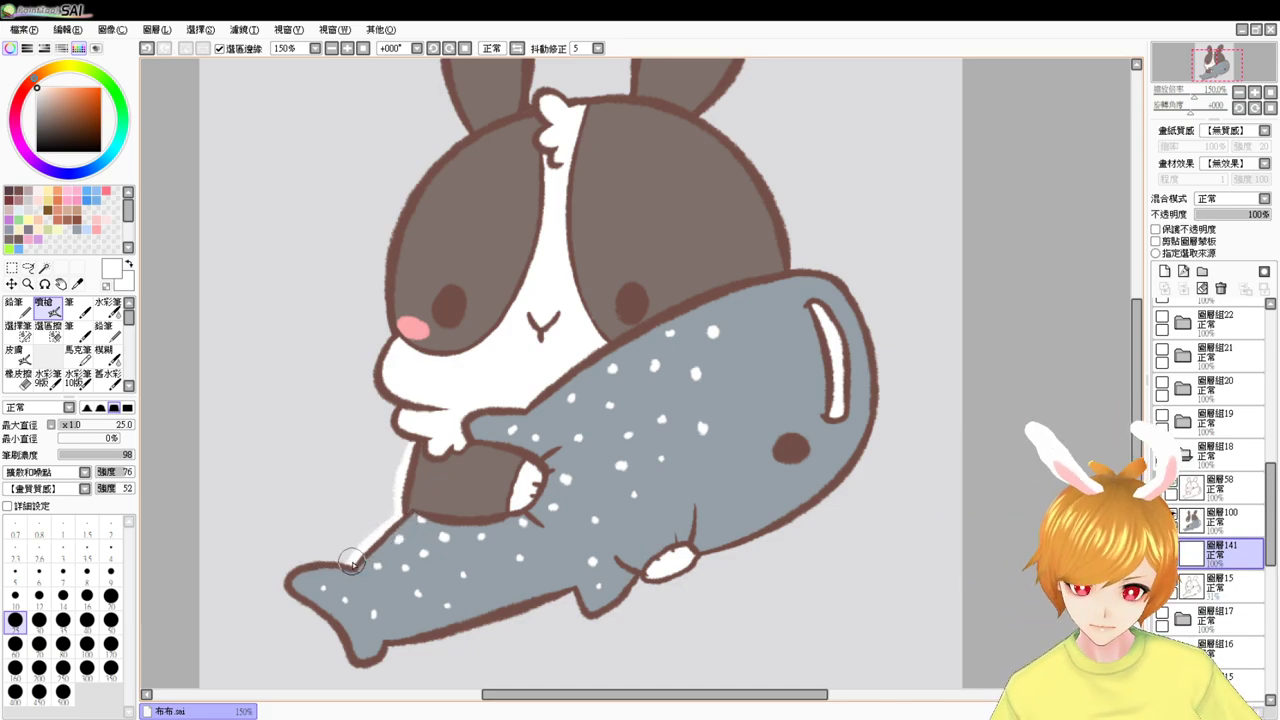
pyautogui.moveTo(356, 567)
pyautogui.mouseDown()
pyautogui.moveTo(302, 562)
pyautogui.moveTo(280, 586)
pyautogui.moveTo(338, 620)
pyautogui.moveTo(291, 590)
pyautogui.moveTo(353, 668)
pyautogui.moveTo(442, 609)
pyautogui.moveTo(380, 648)
pyautogui.moveTo(521, 609)
pyautogui.mouseUp()
pyautogui.hotkey('ctrl', 'z')
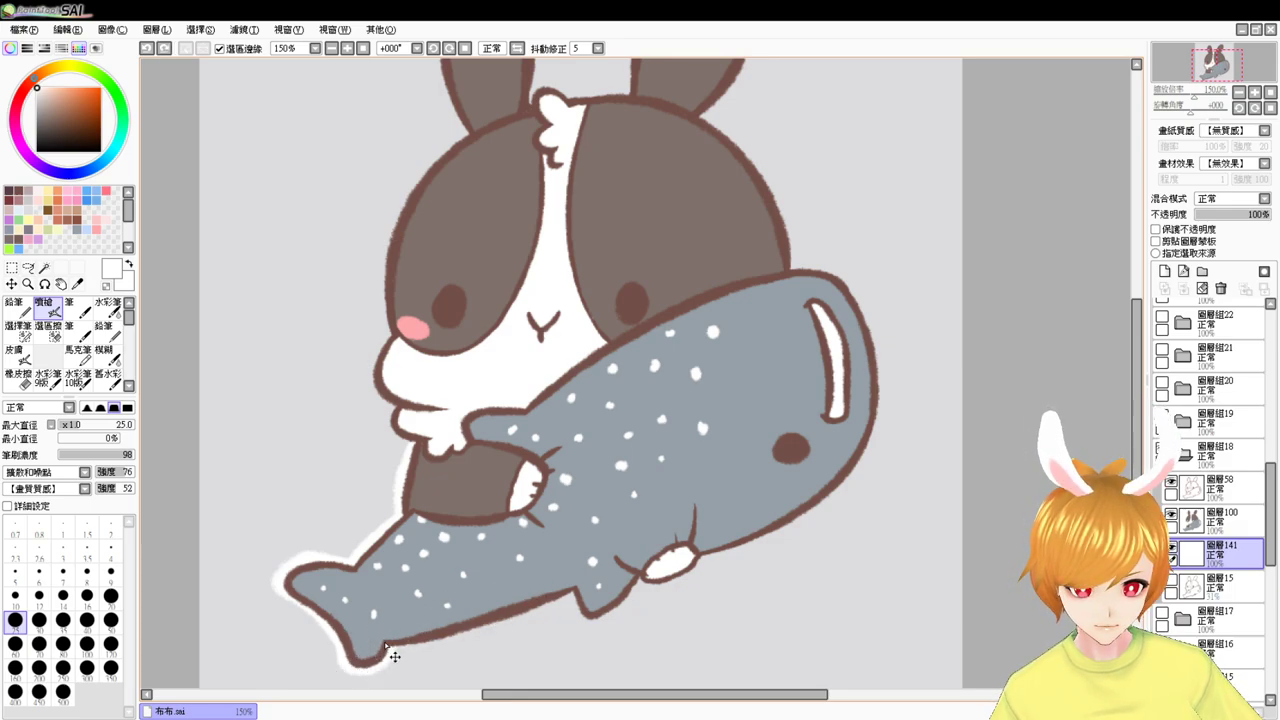
pyautogui.moveTo(375, 648)
pyautogui.mouseDown()
pyautogui.moveTo(549, 603)
pyautogui.moveTo(537, 598)
pyautogui.moveTo(578, 606)
pyautogui.moveTo(638, 590)
pyautogui.moveTo(582, 588)
pyautogui.mouseUp()
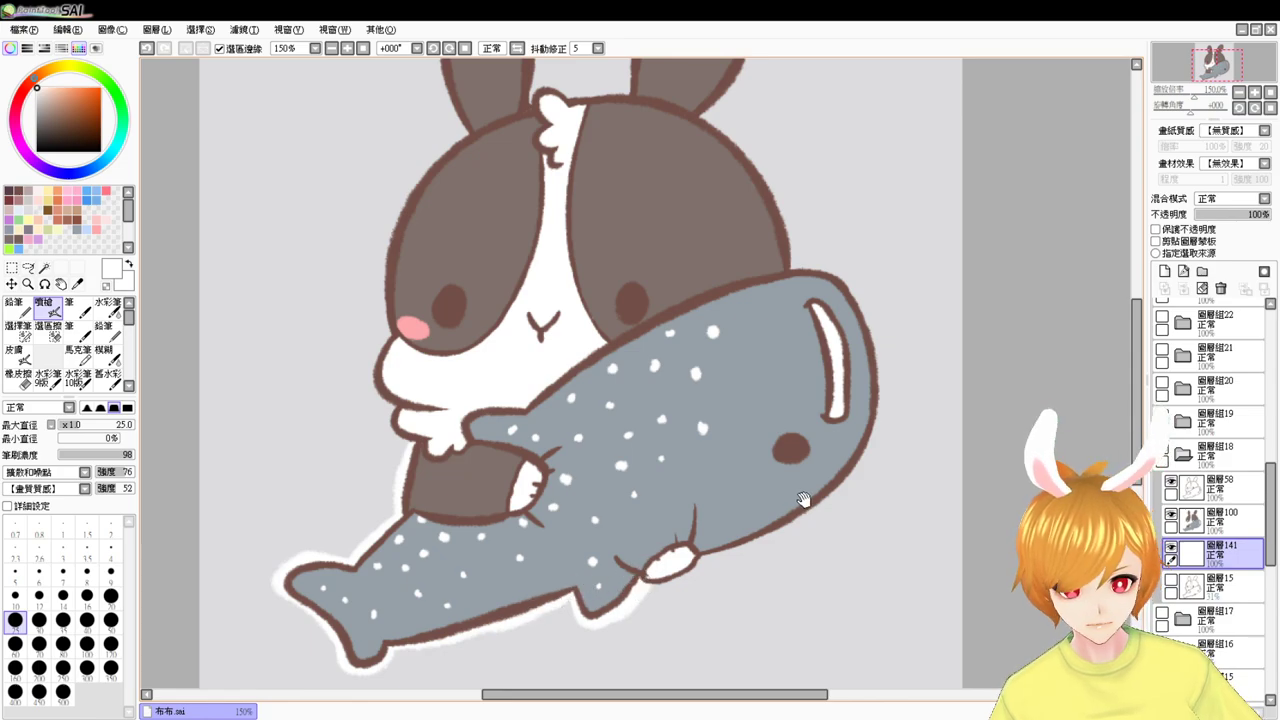
pyautogui.moveTo(803, 499); pyautogui.dragTo(673, 506)
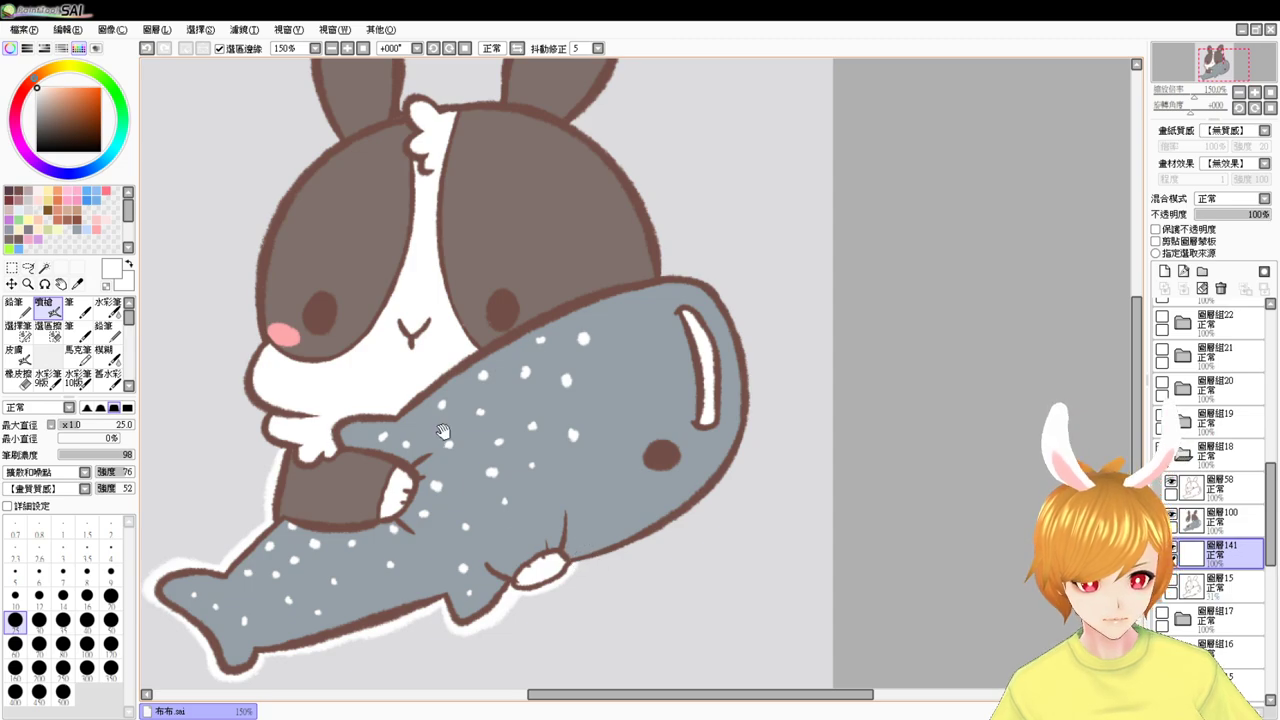
# - Paint the white border around the hugging bunny's collar fluff and left cheek
pyautogui.moveTo(358, 407); pyautogui.dragTo(430, 446)
pyautogui.moveTo(337, 472); pyautogui.dragTo(365, 497)
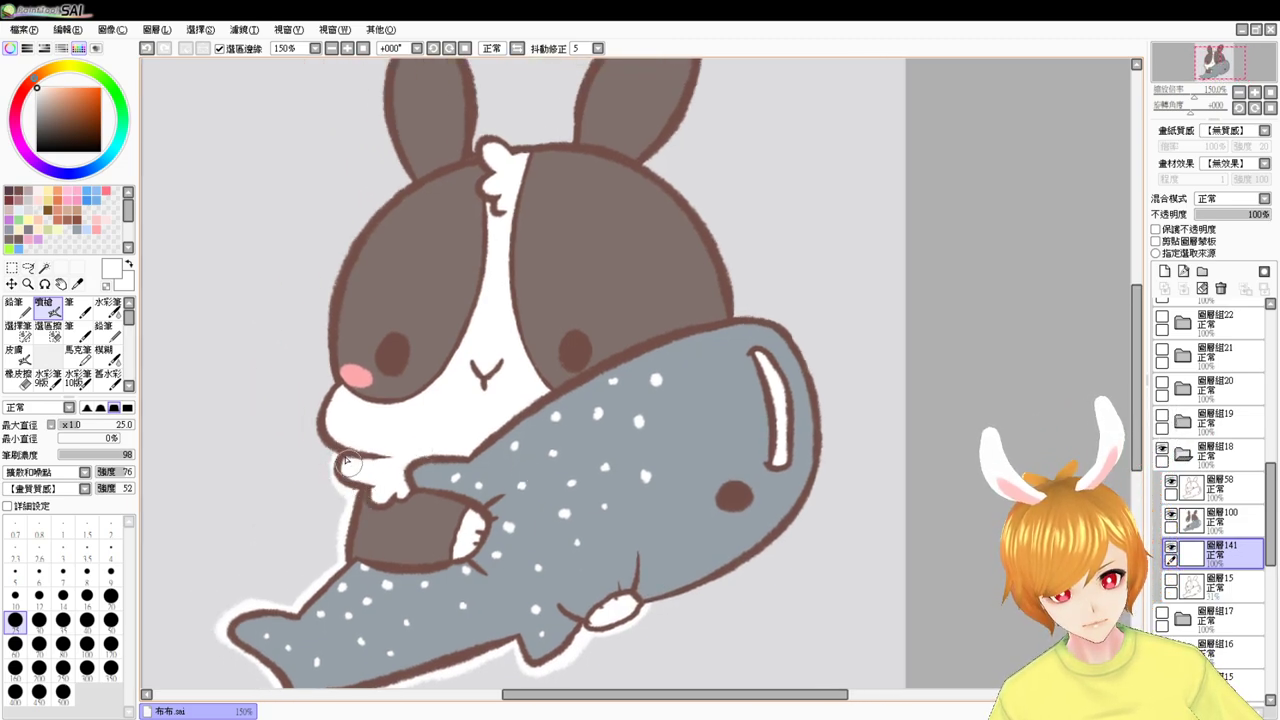
pyautogui.moveTo(340, 381)
pyautogui.mouseDown()
pyautogui.moveTo(314, 419)
pyautogui.moveTo(349, 457)
pyautogui.mouseUp()
pyautogui.moveTo(468, 259); pyautogui.dragTo(482, 333)
# - Paint a smooth white border down the left side of the hugging bunny's head, from the ear base to the cheek
pyautogui.moveTo(420, 258)
pyautogui.mouseDown()
pyautogui.moveTo(347, 455)
pyautogui.moveTo(427, 258)
pyautogui.moveTo(371, 305)
pyautogui.moveTo(330, 482)
pyautogui.mouseUp()
pyautogui.hotkey('ctrl', 'z')
pyautogui.moveTo(418, 260)
pyautogui.mouseDown()
pyautogui.moveTo(348, 352)
pyautogui.moveTo(341, 459)
pyautogui.mouseUp()
pyautogui.hotkey('ctrl', 'z')
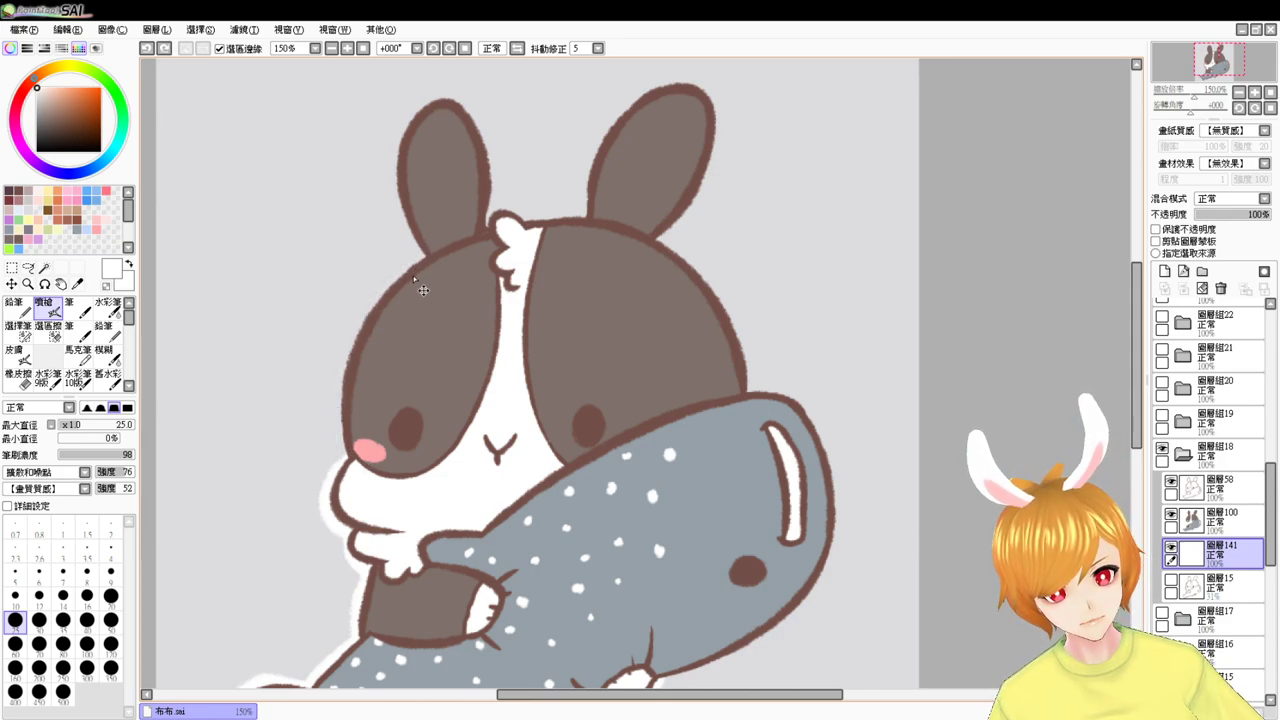
pyautogui.moveTo(422, 257); pyautogui.dragTo(342, 466)
pyautogui.hotkey('ctrl', 'z')
pyautogui.moveTo(418, 260)
pyautogui.mouseDown()
pyautogui.moveTo(380, 303)
pyautogui.moveTo(342, 462)
pyautogui.mouseUp()
pyautogui.hotkey('ctrl', 'z')
pyautogui.moveTo(422, 256)
pyautogui.mouseDown()
pyautogui.moveTo(382, 286)
pyautogui.moveTo(360, 470)
pyautogui.mouseUp()
pyautogui.hotkey('ctrl', 'z')
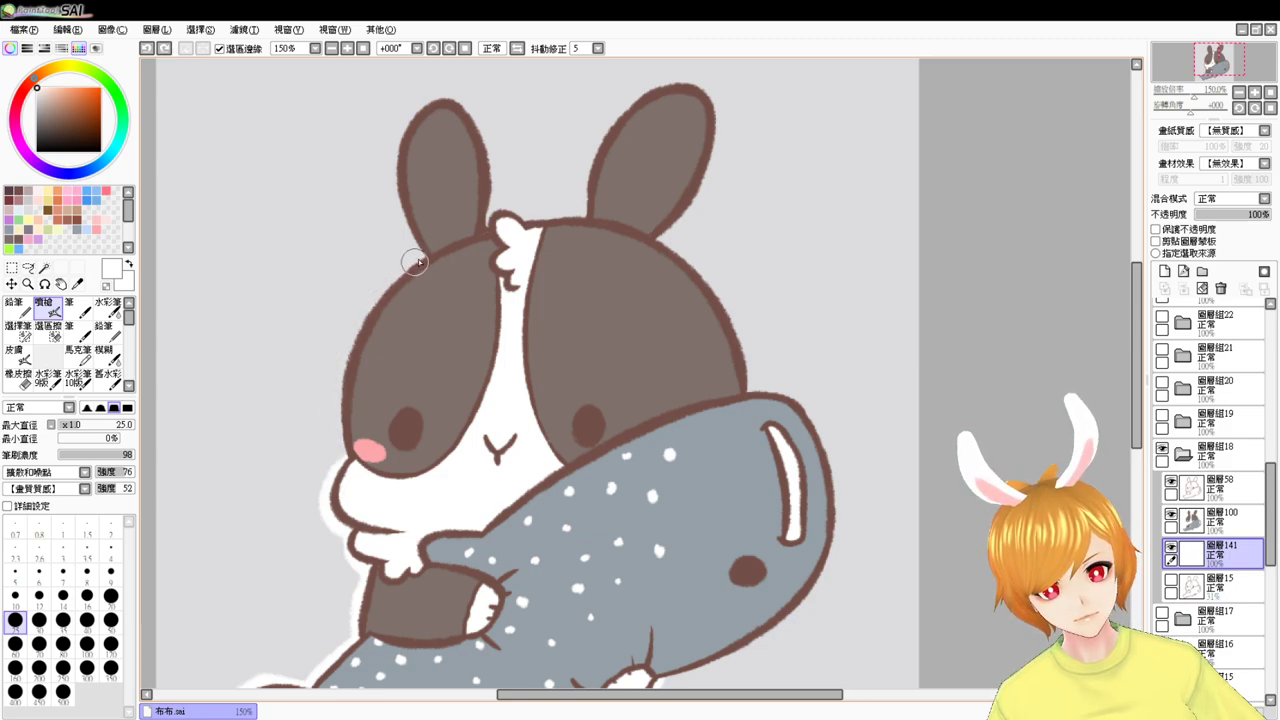
pyautogui.moveTo(387, 293); pyautogui.dragTo(348, 466)
pyautogui.moveTo(570, 229); pyautogui.dragTo(553, 338)
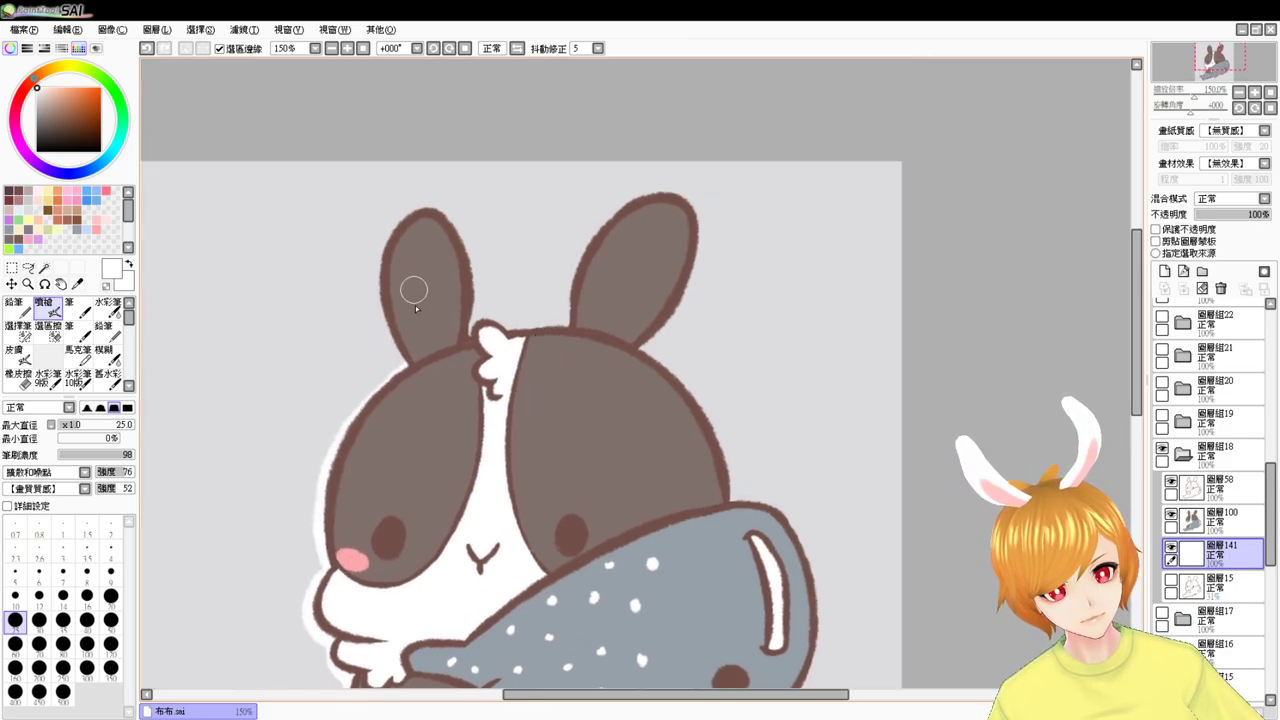
# - Paint the white border around the hugging bunny's left ear, joining it to the border along the head
pyautogui.moveTo(411, 372)
pyautogui.mouseDown()
pyautogui.moveTo(378, 295)
pyautogui.moveTo(456, 216)
pyautogui.mouseUp()
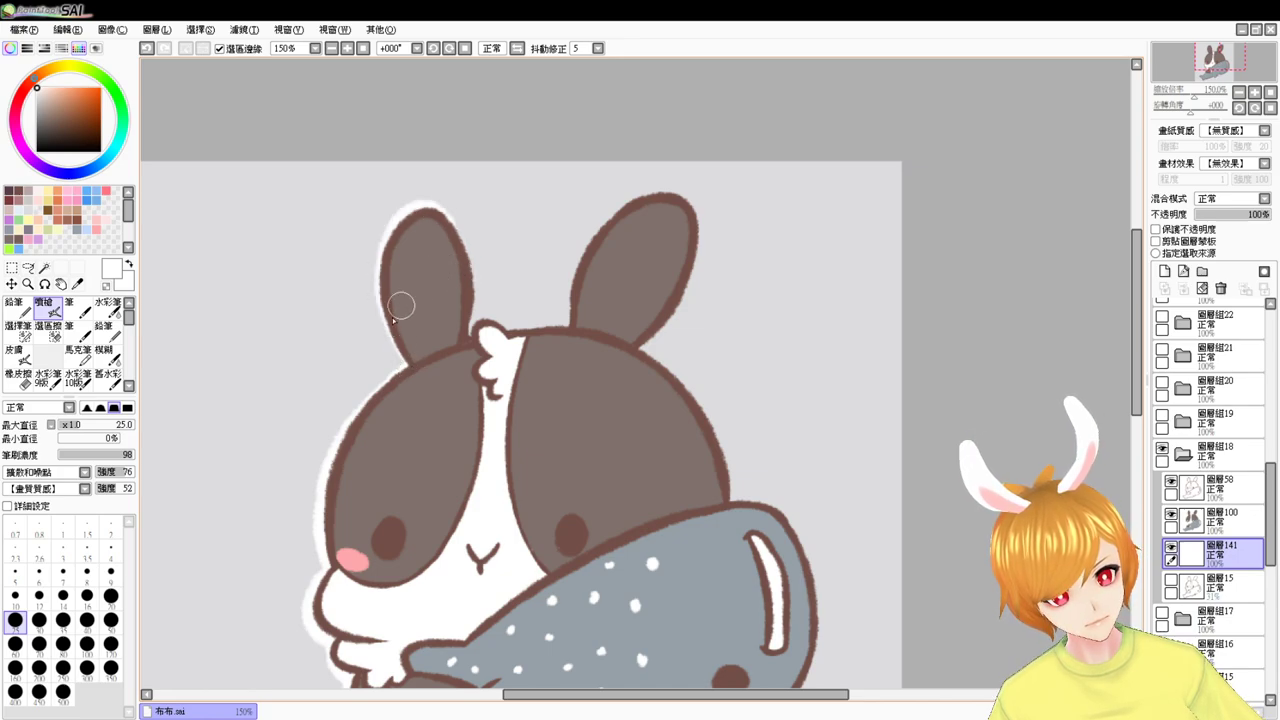
pyautogui.moveTo(386, 246)
pyautogui.mouseDown()
pyautogui.moveTo(402, 354)
pyautogui.moveTo(362, 402)
pyautogui.moveTo(395, 366)
pyautogui.mouseUp()
pyautogui.hotkey('ctrl', 'z')
pyautogui.hotkey('ctrl', 'z')
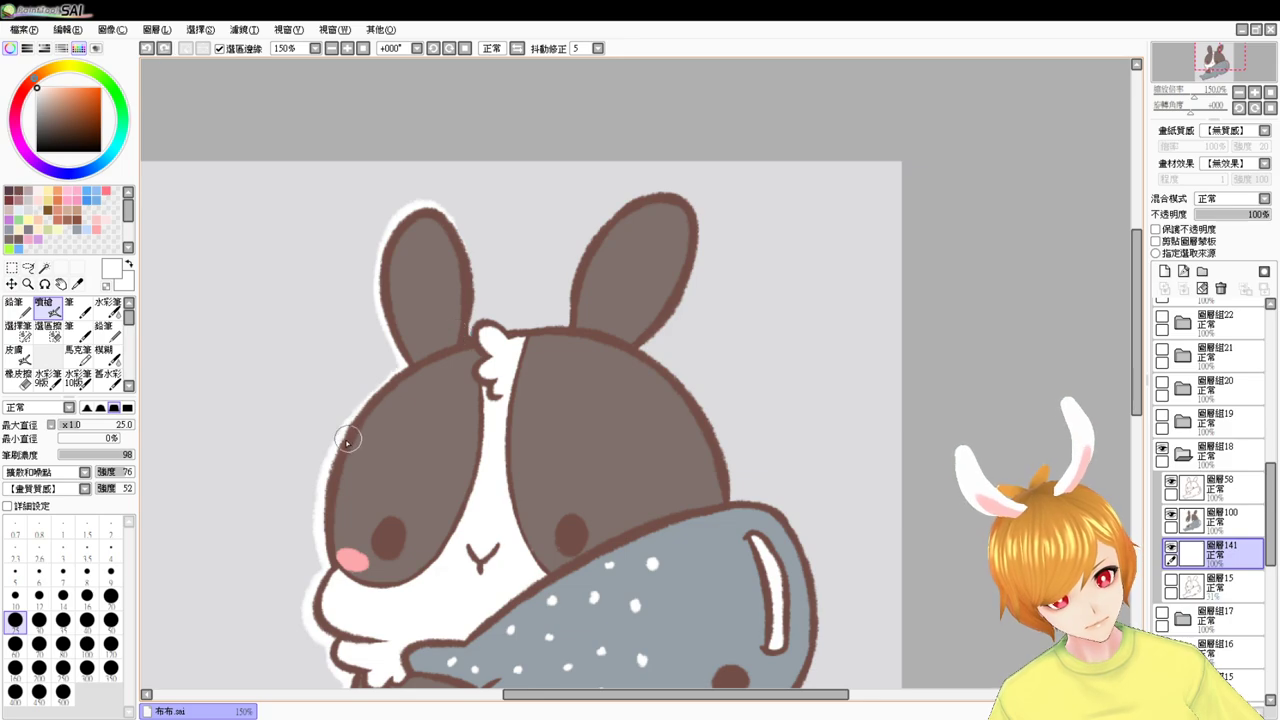
pyautogui.moveTo(347, 440); pyautogui.dragTo(457, 352)
pyautogui.moveTo(427, 208); pyautogui.dragTo(451, 306)
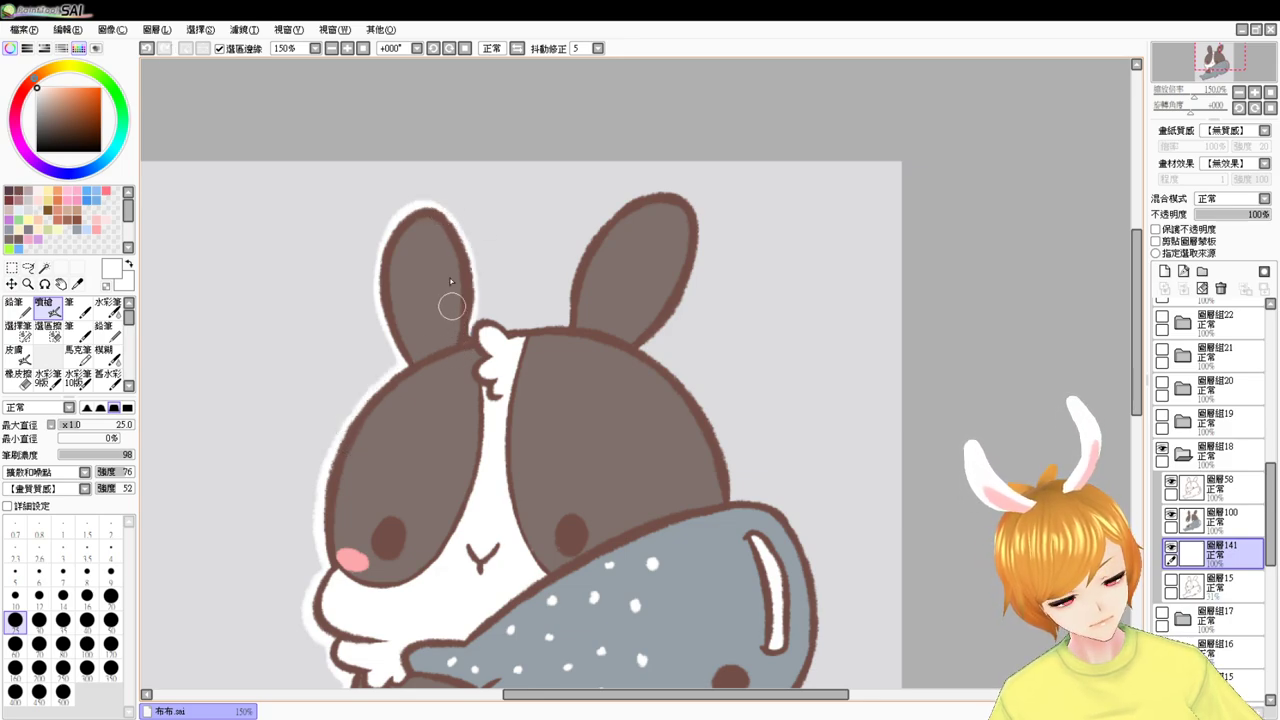
# - Paint the white border across the top of the head, around the hugging bunny's right ear and down the head's right side
pyautogui.moveTo(460, 240)
pyautogui.mouseDown()
pyautogui.moveTo(482, 323)
pyautogui.moveTo(518, 352)
pyautogui.moveTo(585, 325)
pyautogui.moveTo(666, 217)
pyautogui.mouseUp()
pyautogui.hotkey('ctrl', 'z')
pyautogui.moveTo(566, 330); pyautogui.dragTo(674, 206)
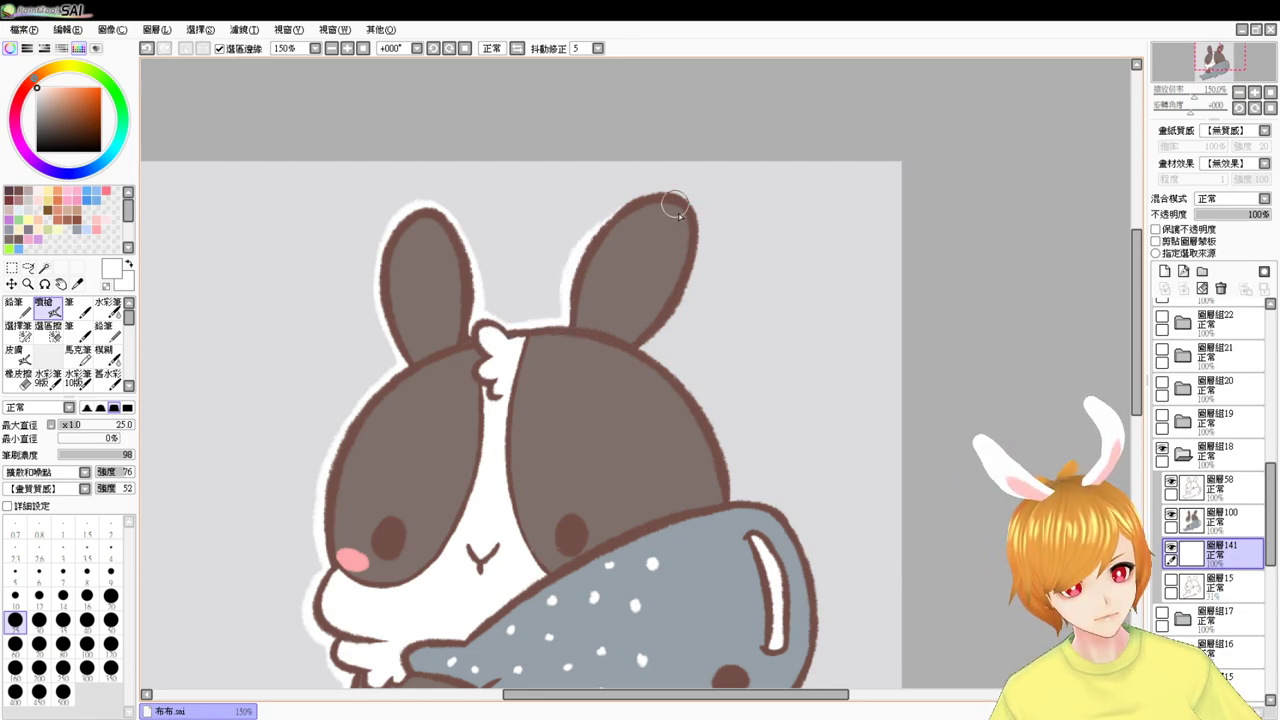
pyautogui.hotkey('ctrl', 'z')
pyautogui.moveTo(572, 320)
pyautogui.mouseDown()
pyautogui.moveTo(640, 200)
pyautogui.moveTo(688, 242)
pyautogui.mouseUp()
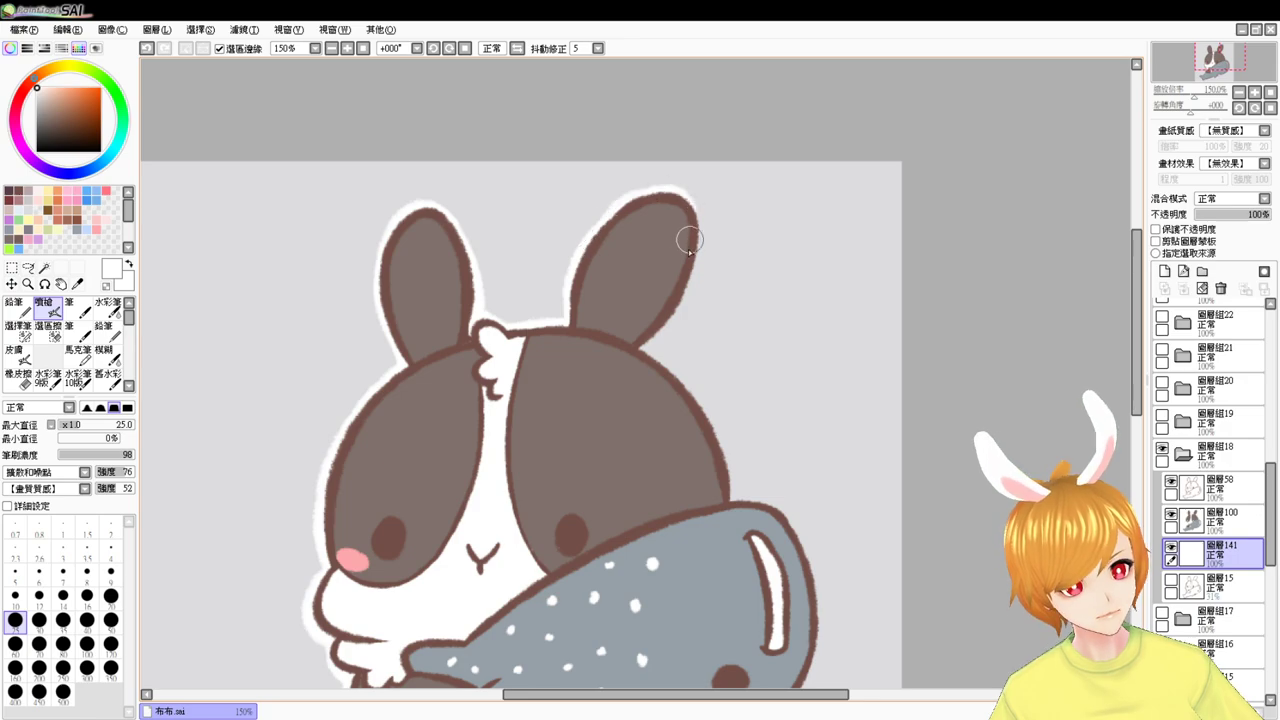
pyautogui.moveTo(684, 193); pyautogui.dragTo(686, 285)
pyautogui.moveTo(696, 237)
pyautogui.mouseDown()
pyautogui.moveTo(691, 287)
pyautogui.moveTo(622, 352)
pyautogui.moveTo(607, 288)
pyautogui.moveTo(616, 302)
pyautogui.mouseUp()
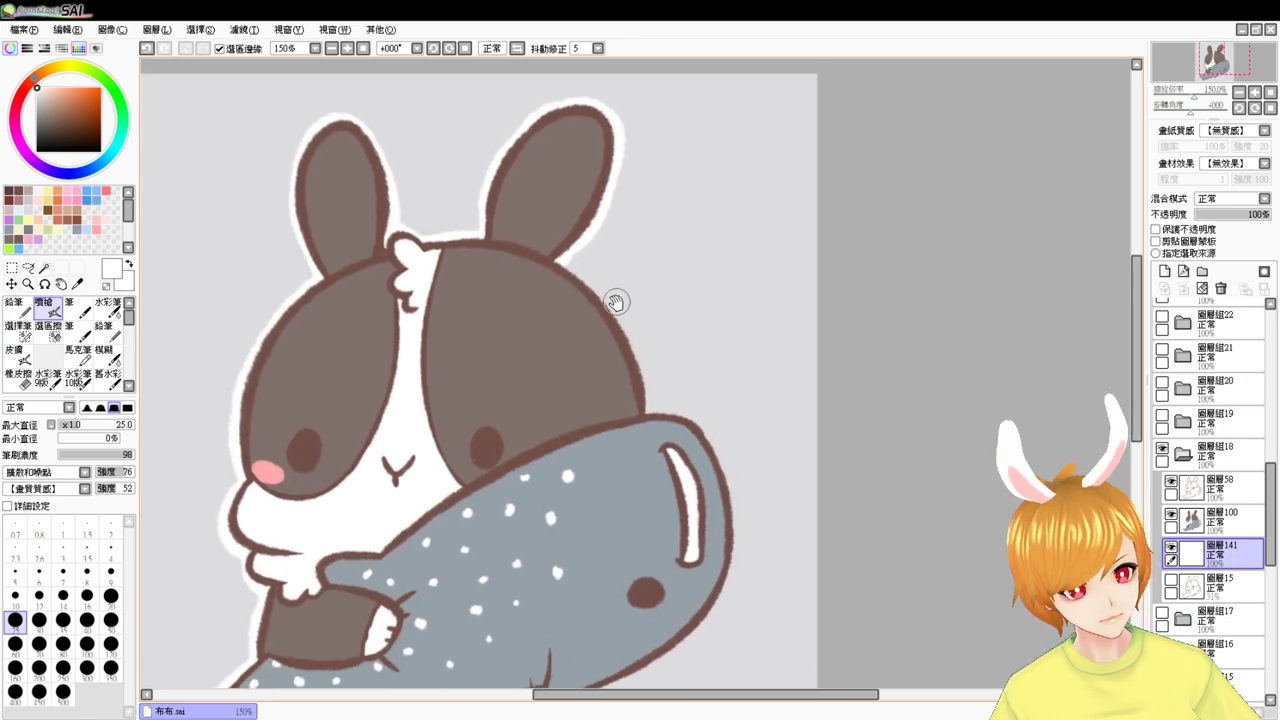
pyautogui.moveTo(555, 255)
pyautogui.mouseDown()
pyautogui.moveTo(647, 408)
pyautogui.moveTo(584, 361)
pyautogui.mouseUp()
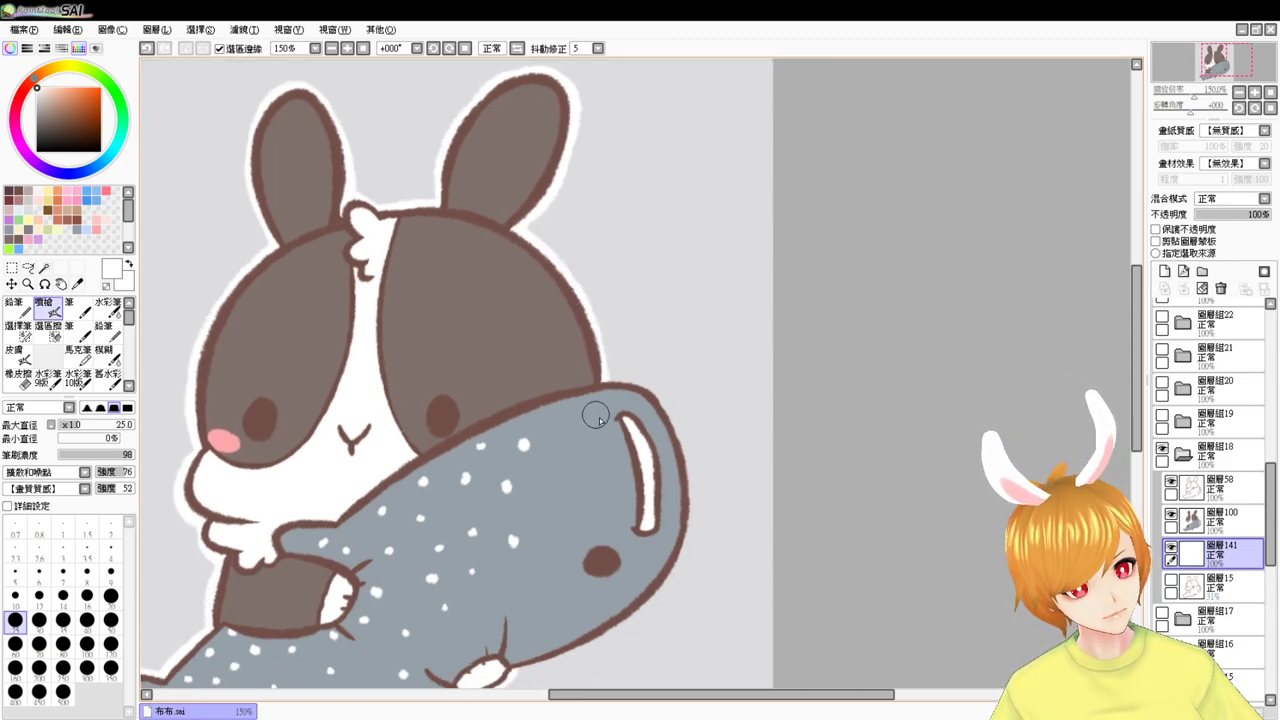
# - Paint the white border around the spotted whale's forehead, face and underside up to the bunny's foot
pyautogui.moveTo(594, 414)
pyautogui.mouseDown()
pyautogui.moveTo(609, 266)
pyautogui.moveTo(651, 337)
pyautogui.mouseUp()
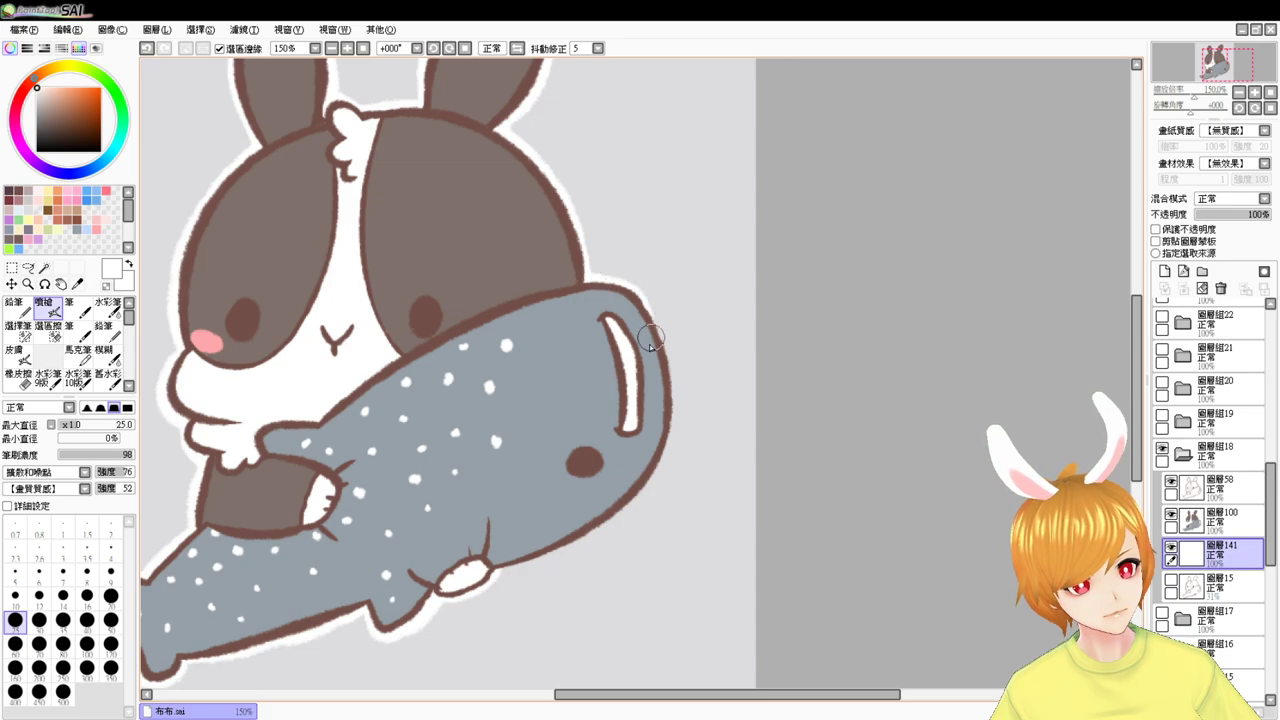
pyautogui.moveTo(627, 286)
pyautogui.mouseDown()
pyautogui.moveTo(672, 386)
pyautogui.moveTo(700, 414)
pyautogui.moveTo(694, 353)
pyautogui.mouseUp()
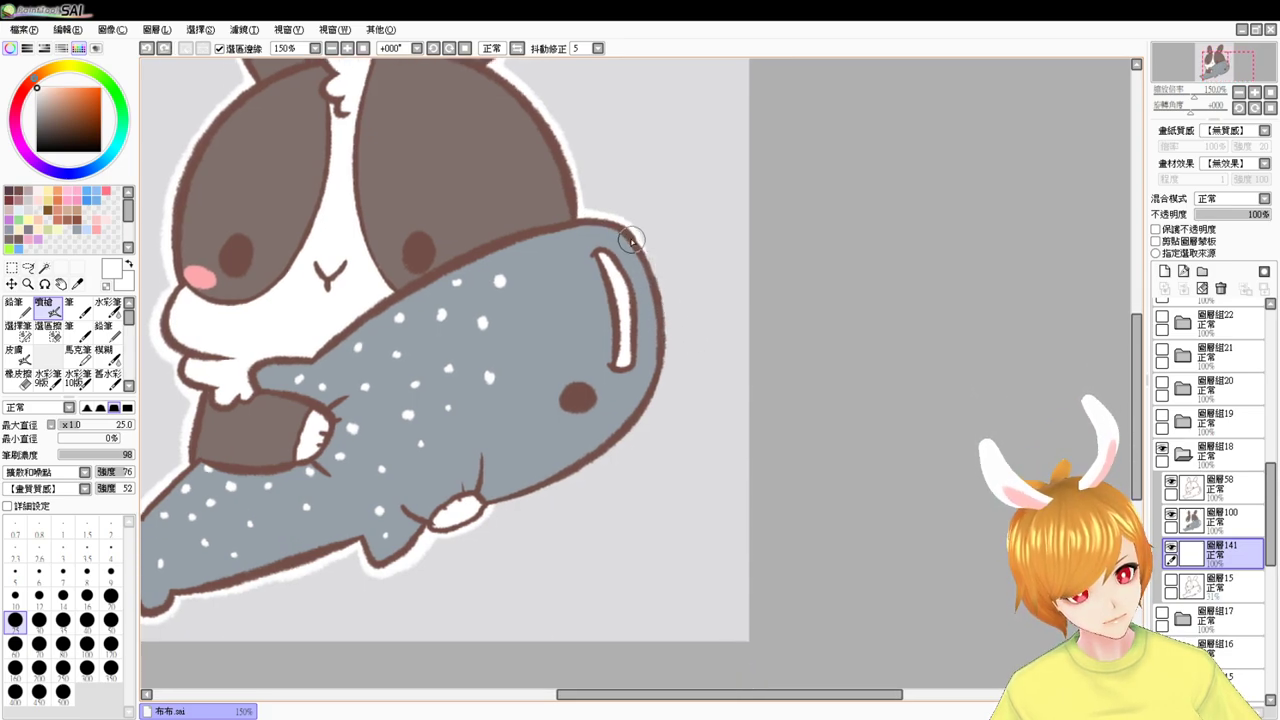
pyautogui.moveTo(620, 231)
pyautogui.mouseDown()
pyautogui.moveTo(656, 394)
pyautogui.moveTo(588, 449)
pyautogui.mouseUp()
pyautogui.hotkey('ctrl', 'z')
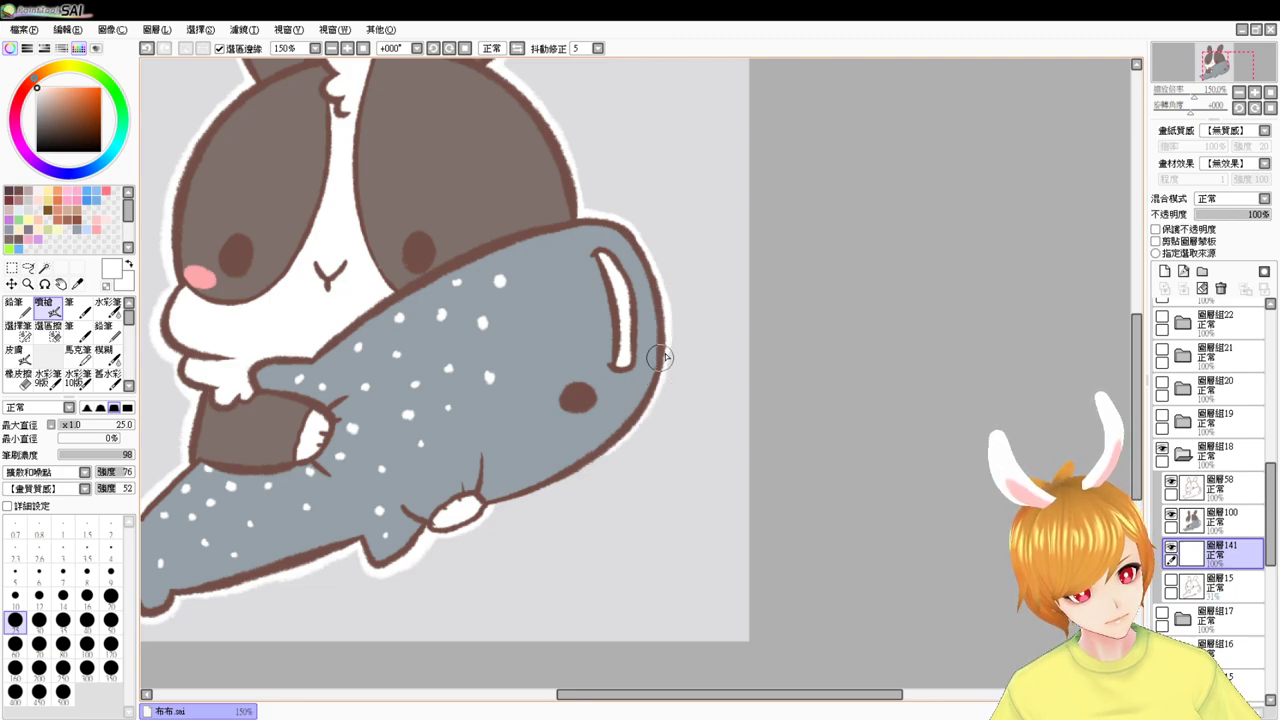
pyautogui.hotkey('ctrl', 'z')
pyautogui.moveTo(664, 350)
pyautogui.mouseDown()
pyautogui.moveTo(604, 437)
pyautogui.moveTo(552, 482)
pyautogui.moveTo(623, 401)
pyautogui.mouseUp()
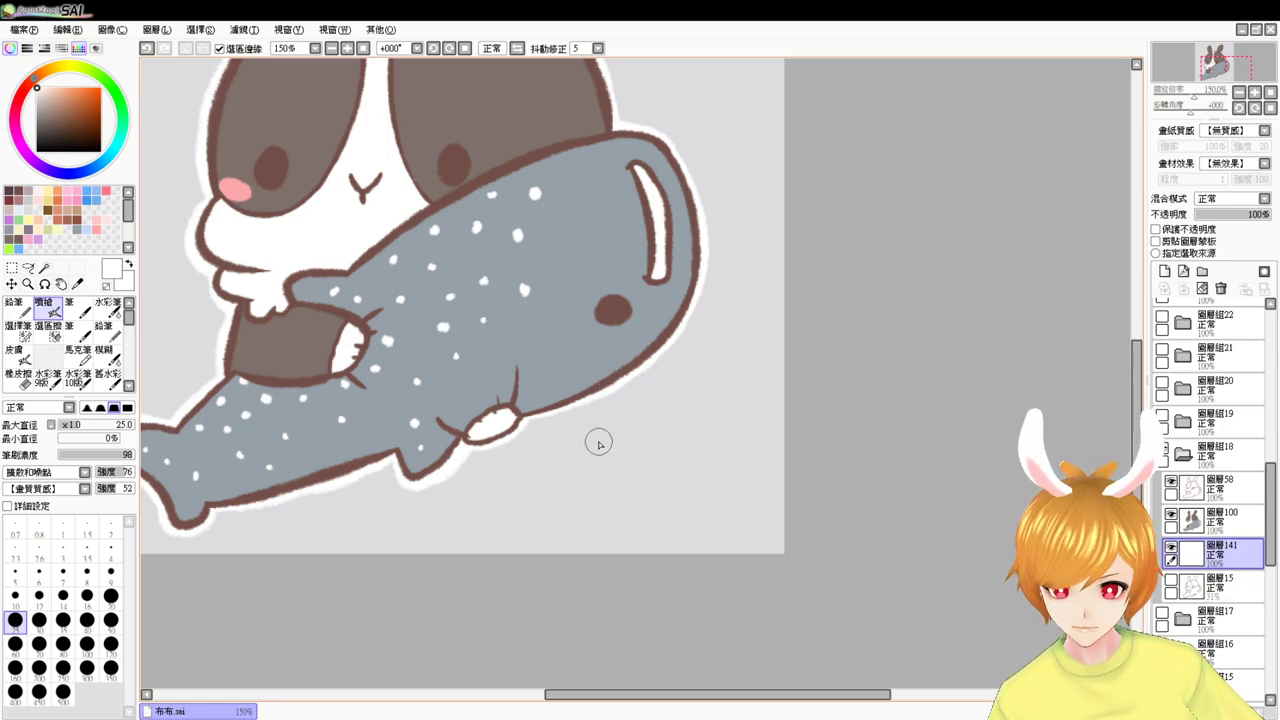
pyautogui.moveTo(616, 453); pyautogui.dragTo(749, 506)
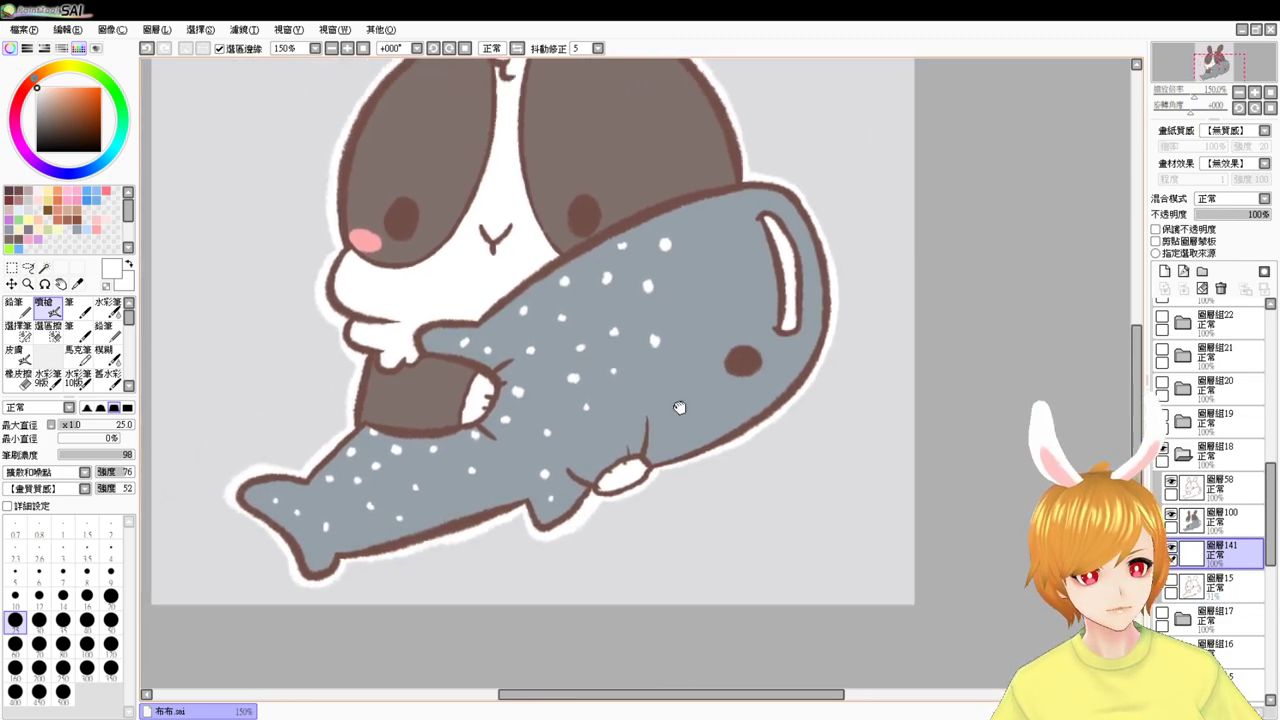
pyautogui.moveTo(643, 320); pyautogui.dragTo(678, 450)
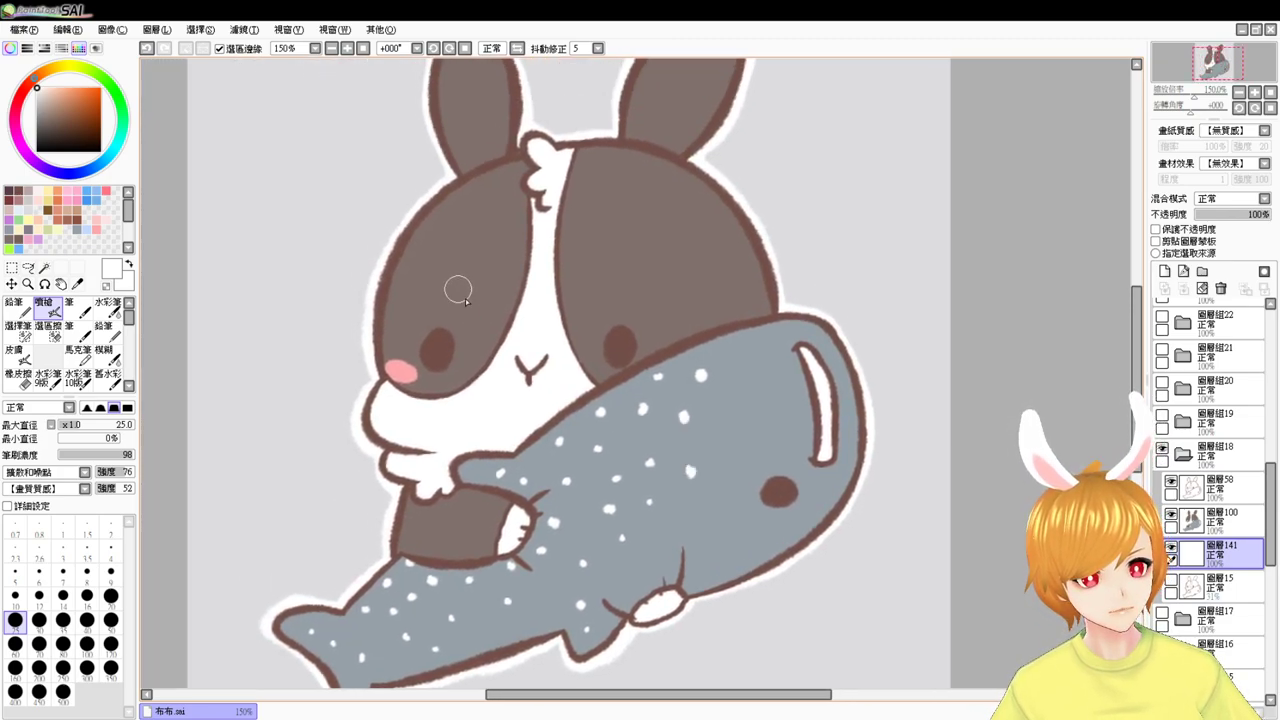
# - Prepare to draw on line-art layer 圖層58 with the dark brown swatch colour and brush size 16
pyautogui.click(1240, 490)
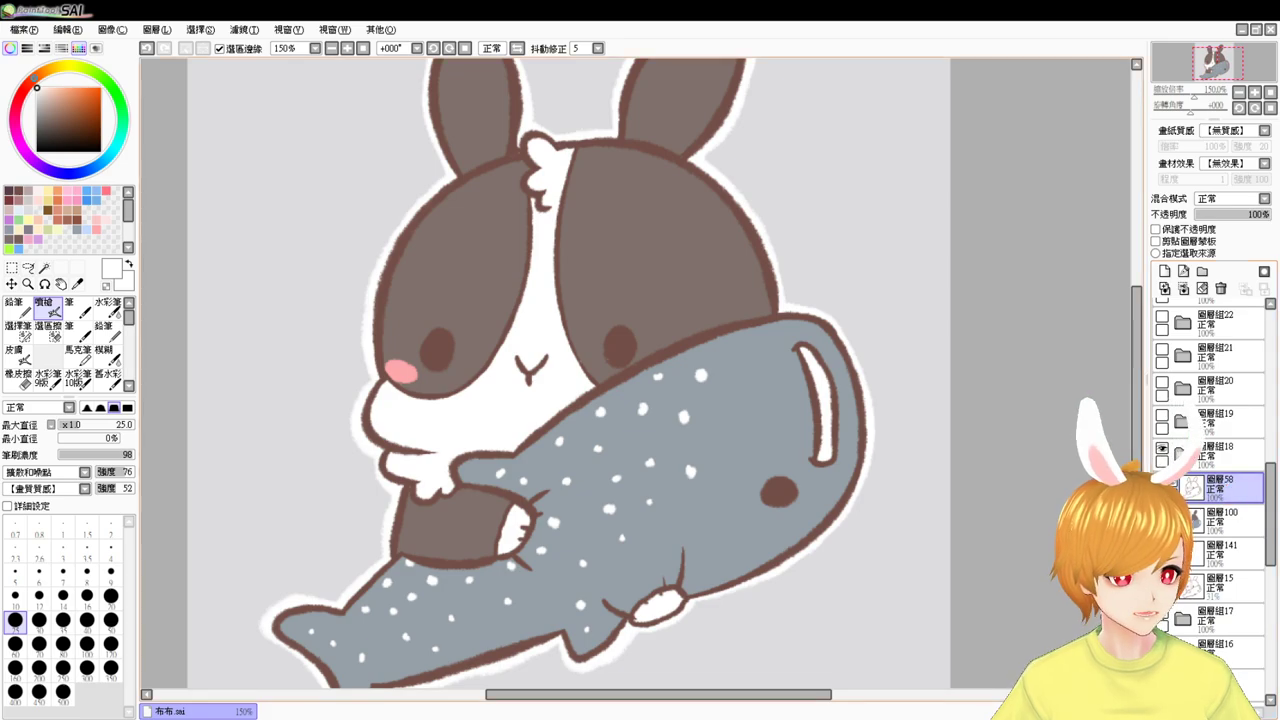
pyautogui.click(20, 192)
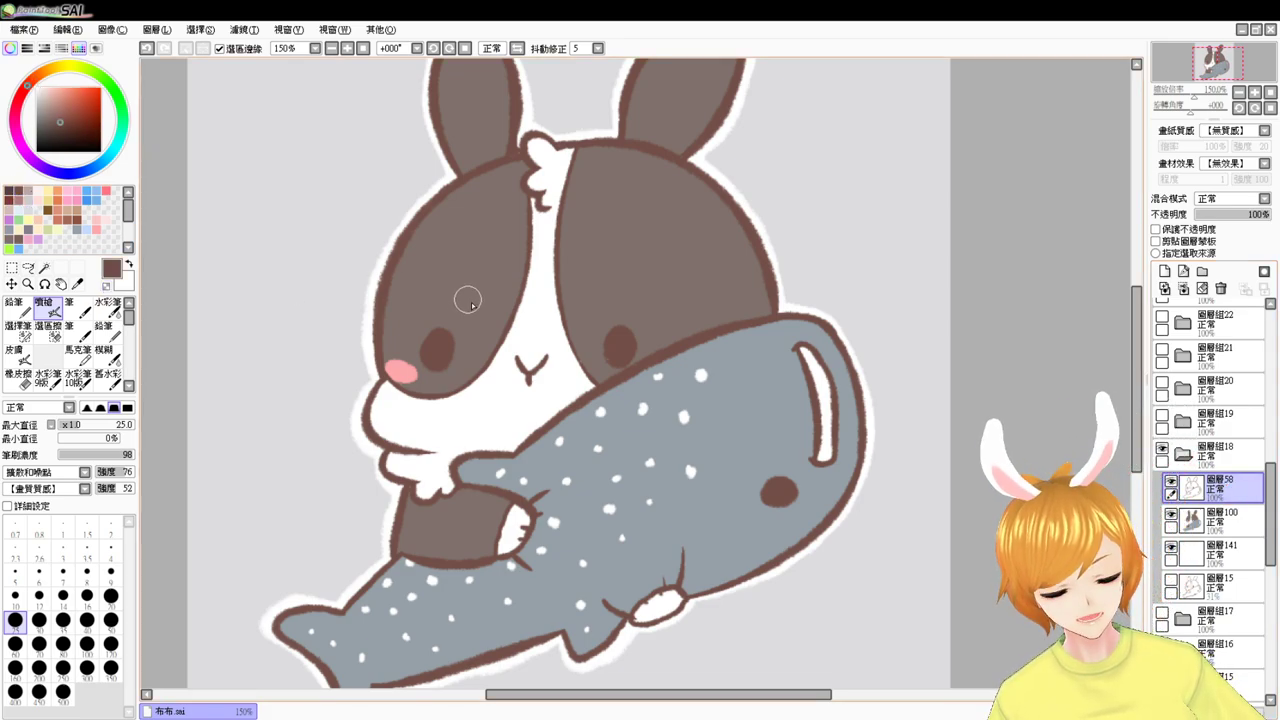
pyautogui.press('[')
pyautogui.press('[')
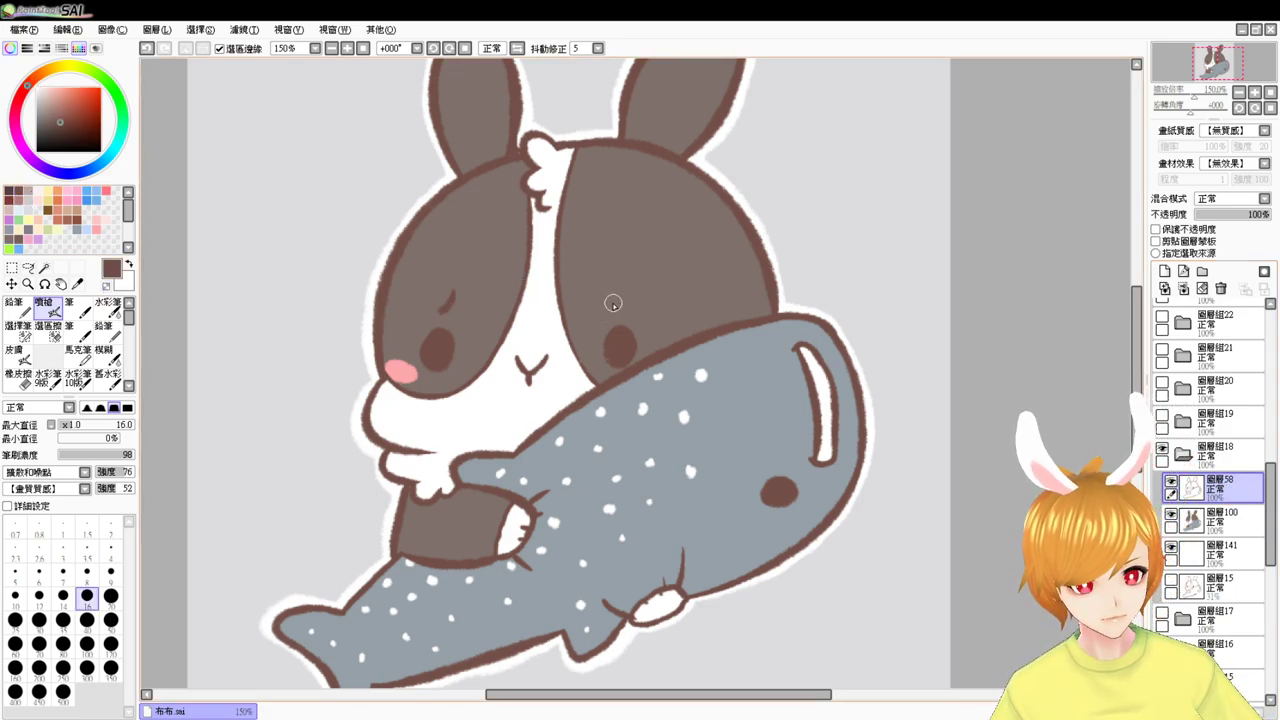
# - Try thin brown eyebrows above both of the hugging bunny's eyes
pyautogui.hotkey('ctrl', 'z')
pyautogui.moveTo(592, 301); pyautogui.dragTo(624, 293)
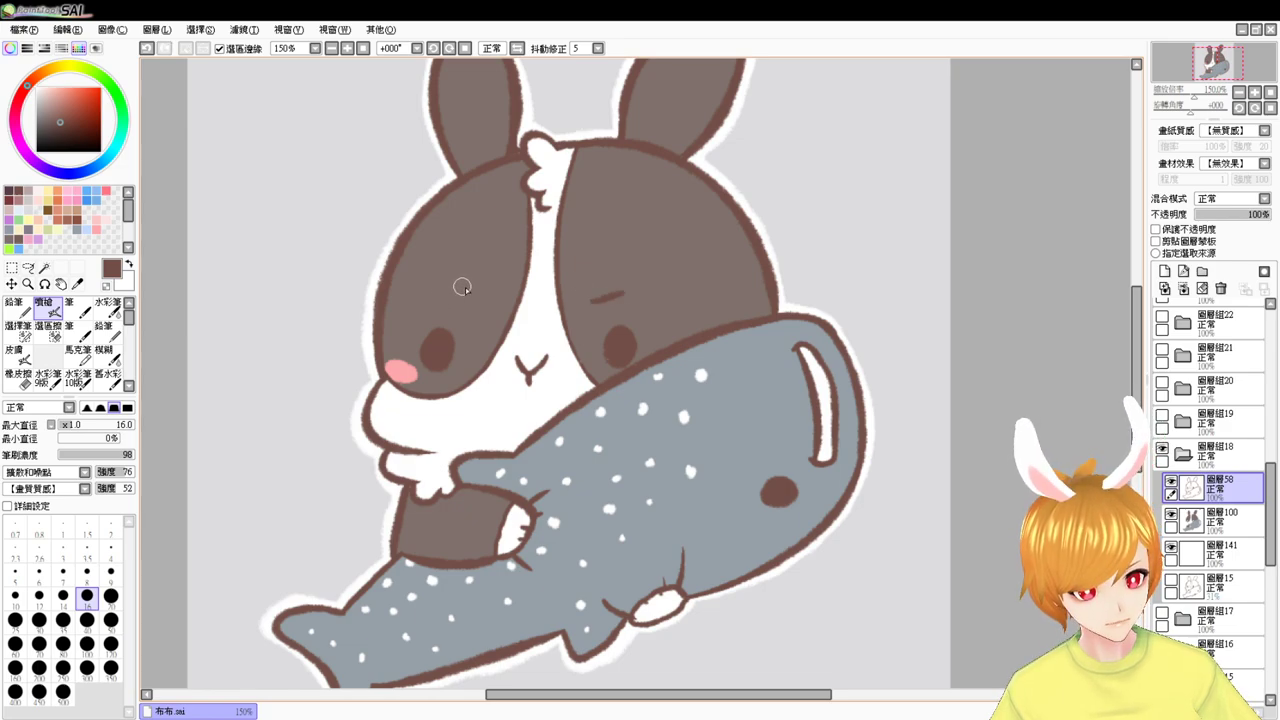
pyautogui.moveTo(463, 294)
pyautogui.mouseDown()
pyautogui.moveTo(439, 301)
pyautogui.moveTo(465, 302)
pyautogui.mouseUp()
pyautogui.hotkey('ctrl', 'z')
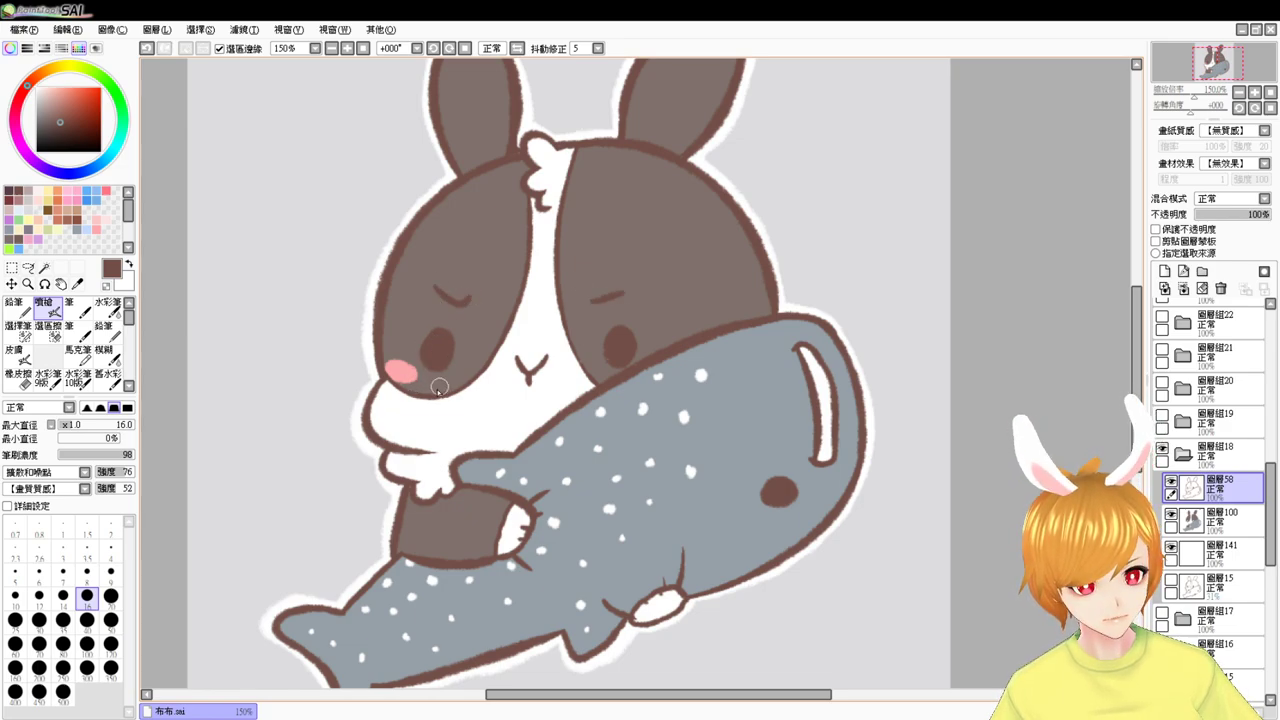
# - Try a short handwritten caption beside the bunny's face, and undo it together with the eyebrows
pyautogui.moveTo(296, 272); pyautogui.dragTo(285, 292)
pyautogui.moveTo(280, 315)
pyautogui.mouseDown()
pyautogui.moveTo(311, 303)
pyautogui.moveTo(286, 329)
pyautogui.moveTo(310, 314)
pyautogui.mouseUp()
pyautogui.moveTo(308, 292); pyautogui.dragTo(314, 326)
pyautogui.moveTo(320, 290); pyautogui.dragTo(325, 299)
pyautogui.moveTo(311, 369)
pyautogui.mouseDown()
pyautogui.moveTo(304, 382)
pyautogui.moveTo(333, 388)
pyautogui.mouseUp()
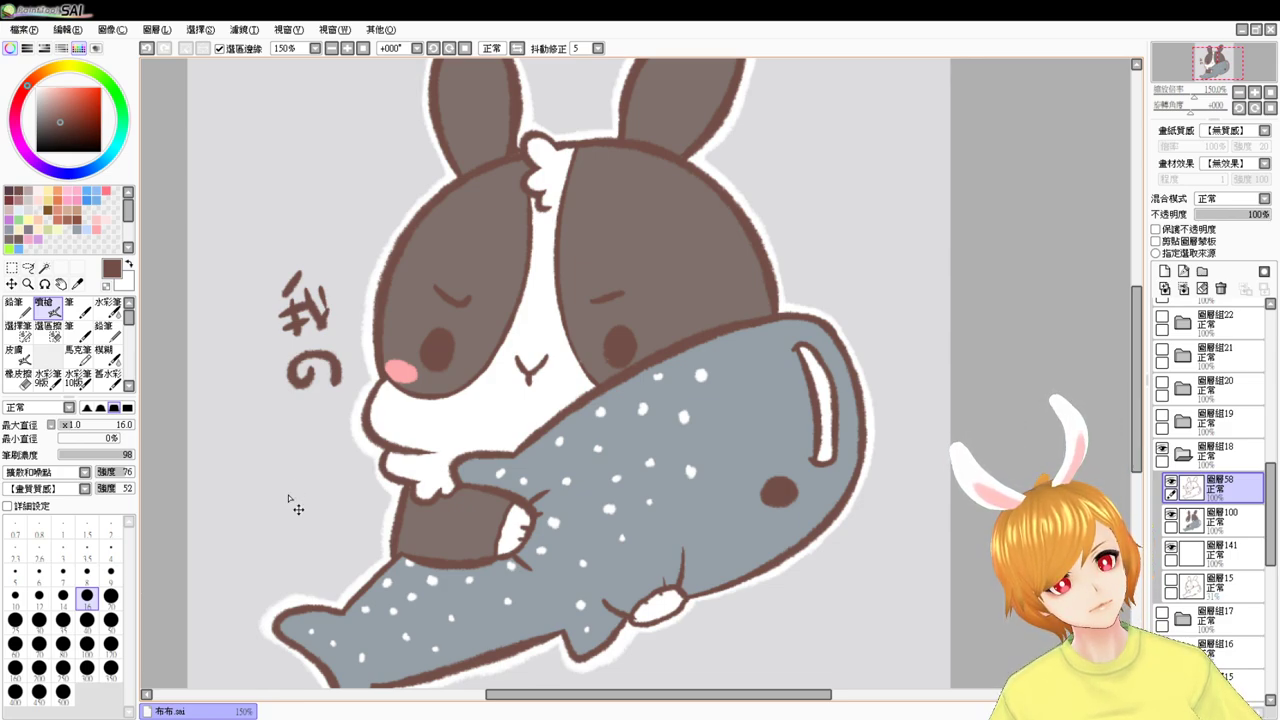
pyautogui.hotkey('ctrl', 'z')
pyautogui.hotkey('ctrl', 'z')
pyautogui.hotkey('ctrl', 'z')
pyautogui.hotkey('ctrl', 'z')
pyautogui.hotkey('ctrl', 'z')
pyautogui.hotkey('ctrl', 'z')
pyautogui.hotkey('ctrl', 'z')
pyautogui.hotkey('ctrl', 'z')
pyautogui.hotkey('ctrl', 'z')
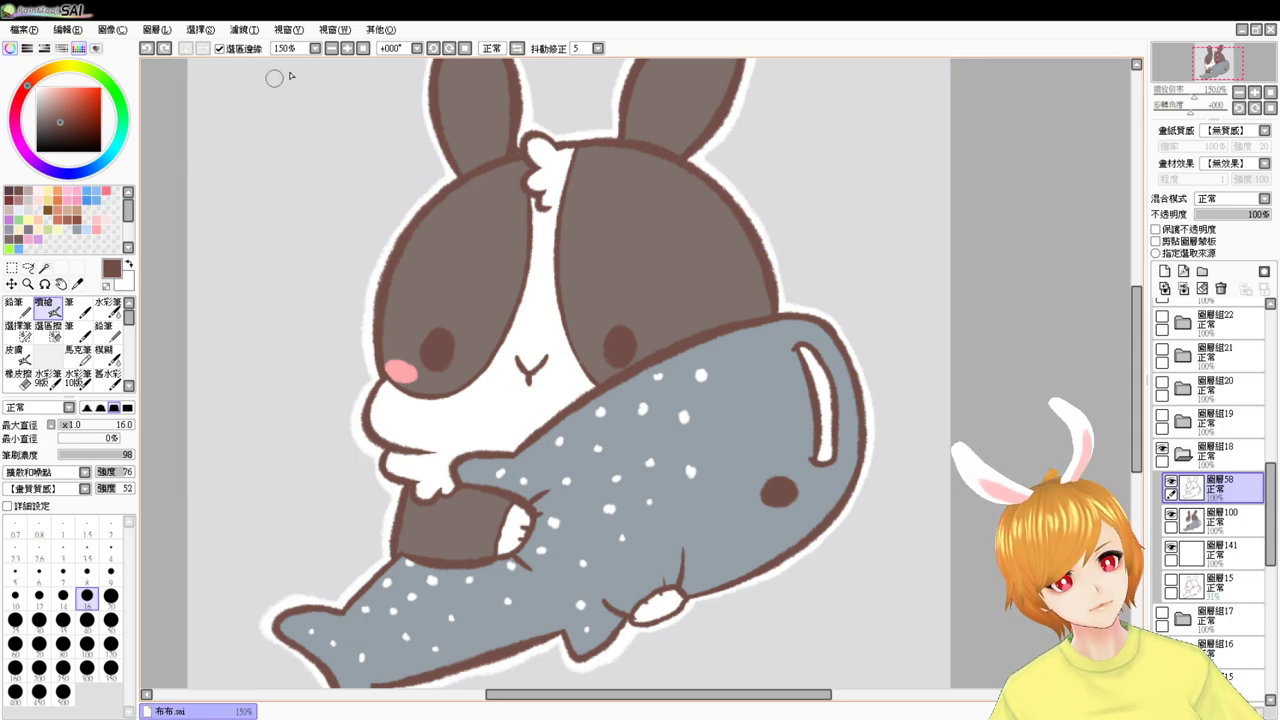
# - Try angry, hooked eyebrows slanting inward above the bunny's eyes, and undo both strokes
pyautogui.click(347, 48)
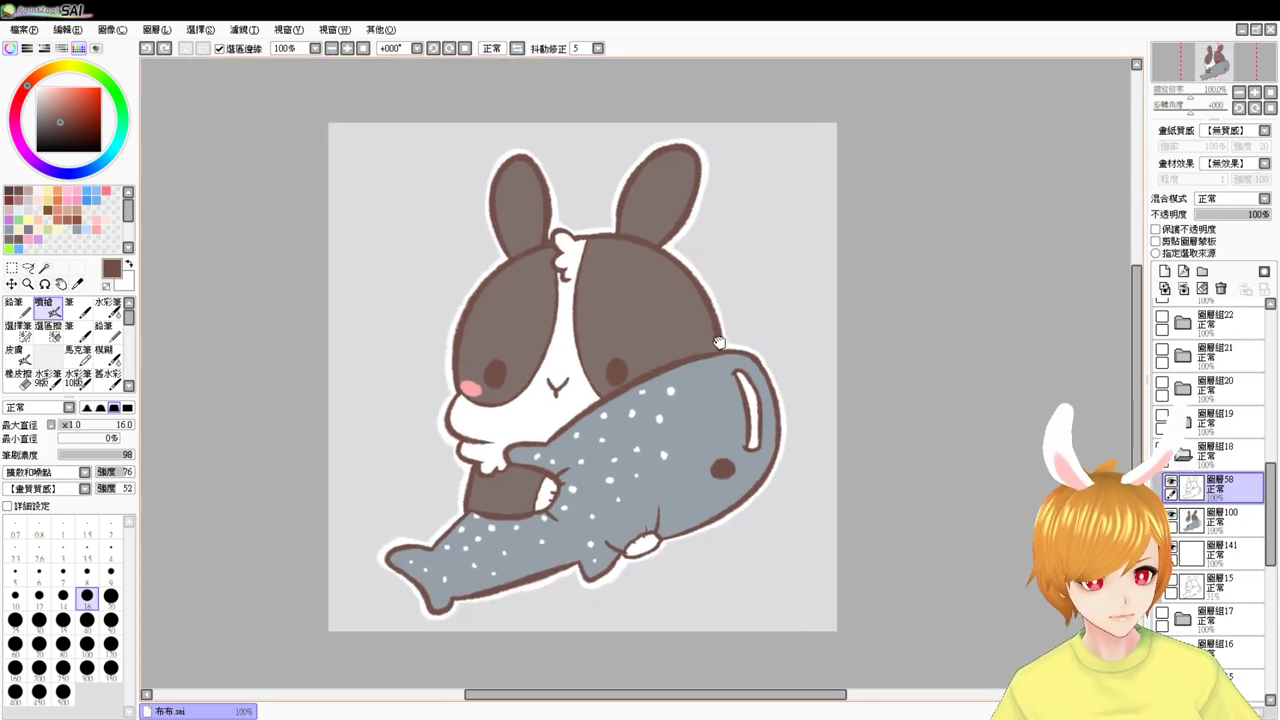
pyautogui.moveTo(718, 342); pyautogui.dragTo(706, 350)
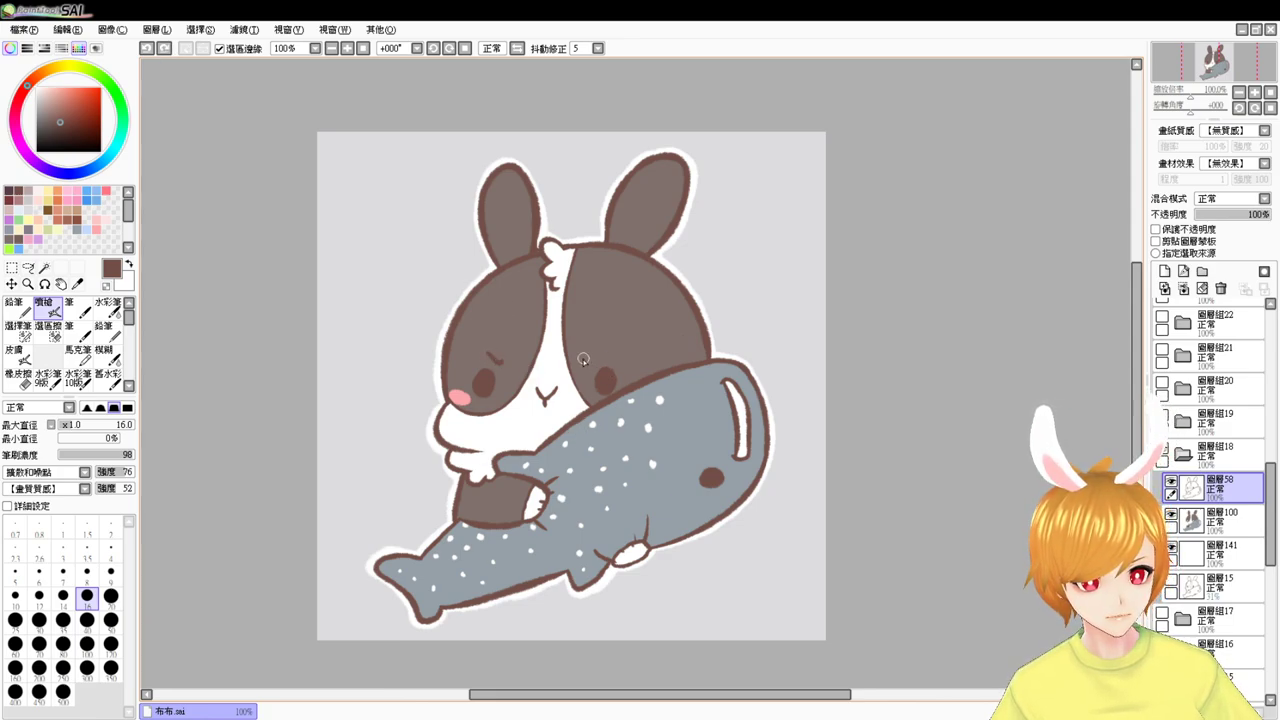
pyautogui.moveTo(583, 359); pyautogui.dragTo(612, 351)
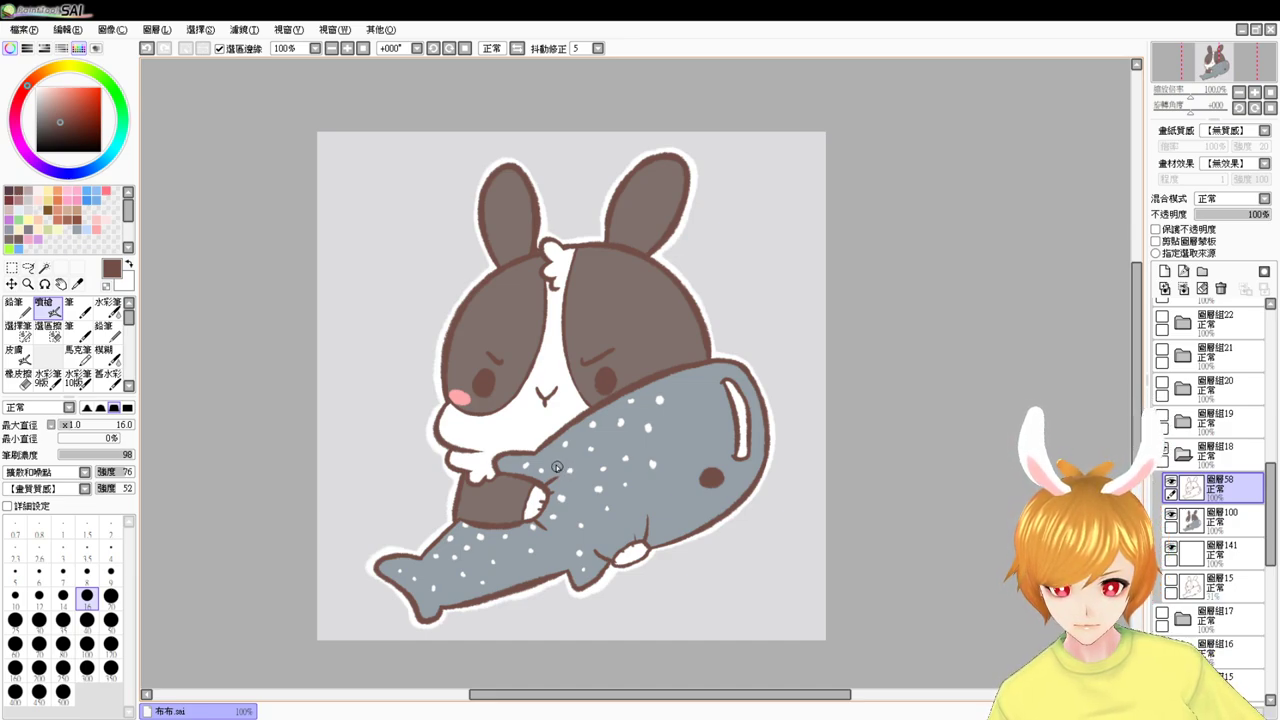
pyautogui.hotkey('ctrl', 'z')
pyautogui.hotkey('ctrl', 'z')
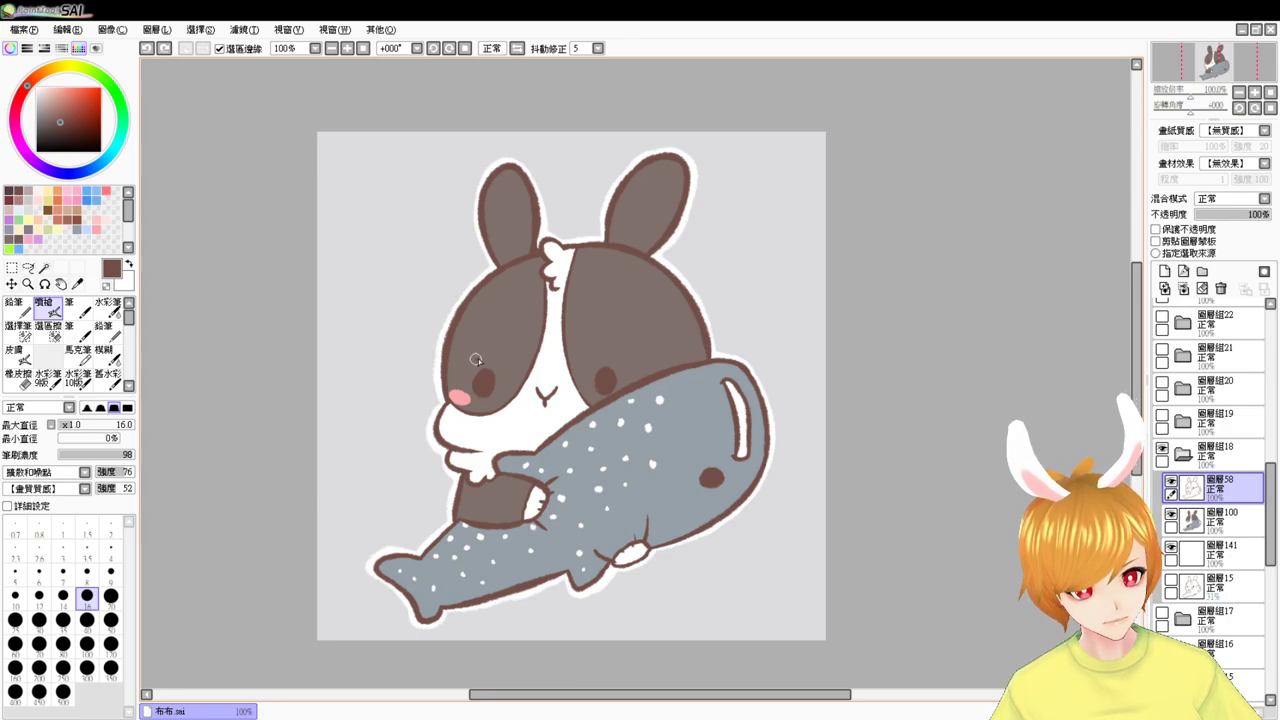
# - Try simple straight eyebrow strokes at different slants above the bunny's eyes, undoing each attempt
pyautogui.moveTo(477, 350); pyautogui.dragTo(497, 359)
pyautogui.moveTo(603, 342); pyautogui.dragTo(626, 359)
pyautogui.hotkey('ctrl', 'z')
pyautogui.hotkey('ctrl', 'z')
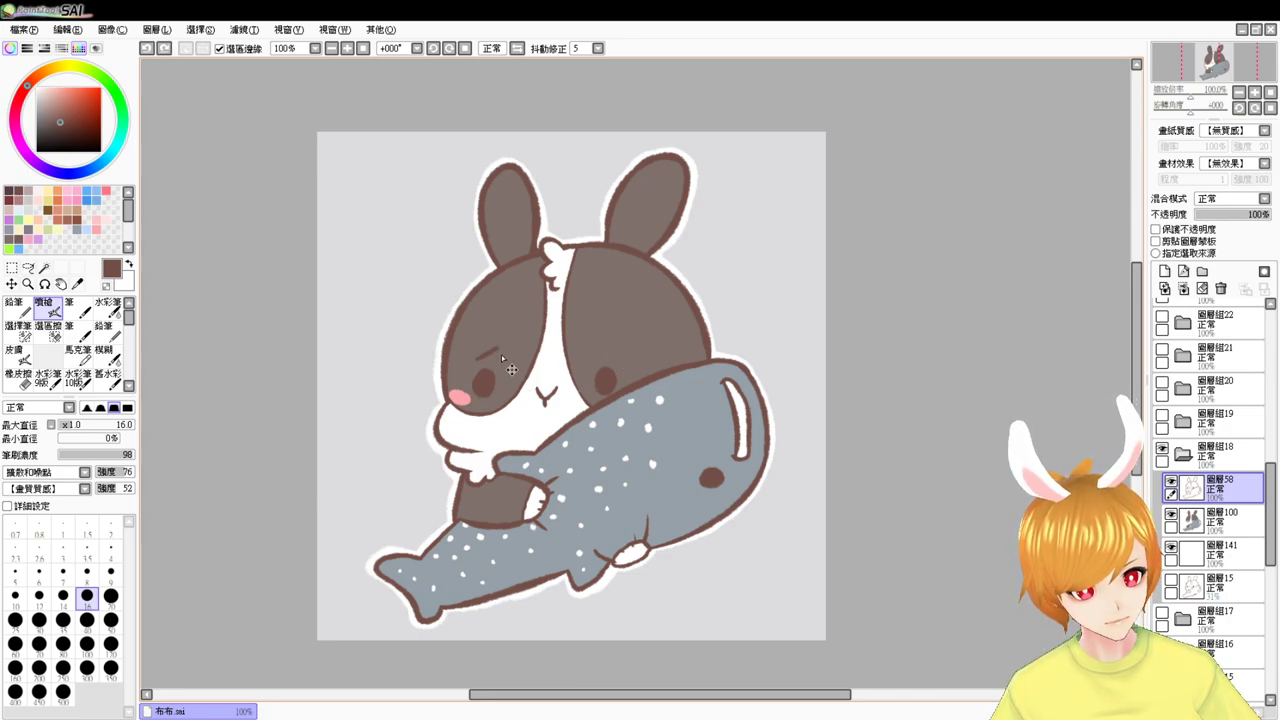
pyautogui.moveTo(485, 344); pyautogui.dragTo(499, 361)
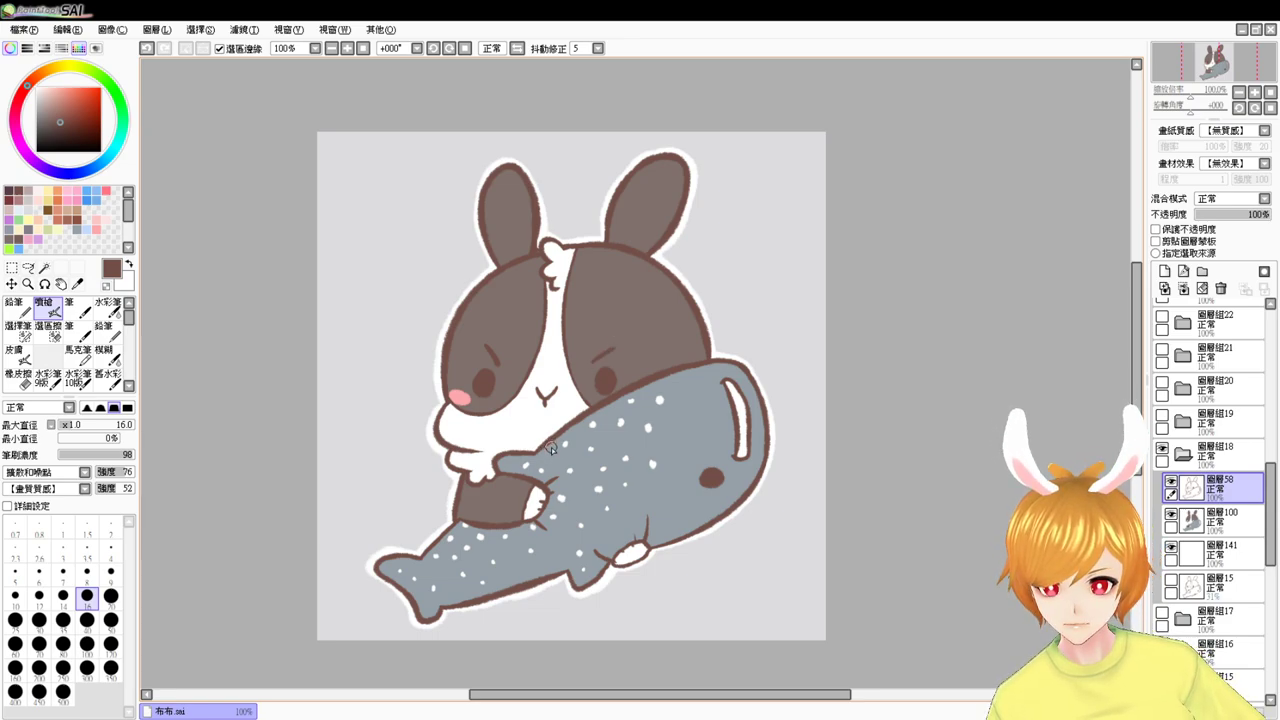
pyautogui.hotkey('ctrl', 'z')
pyautogui.hotkey('ctrl', 'z')
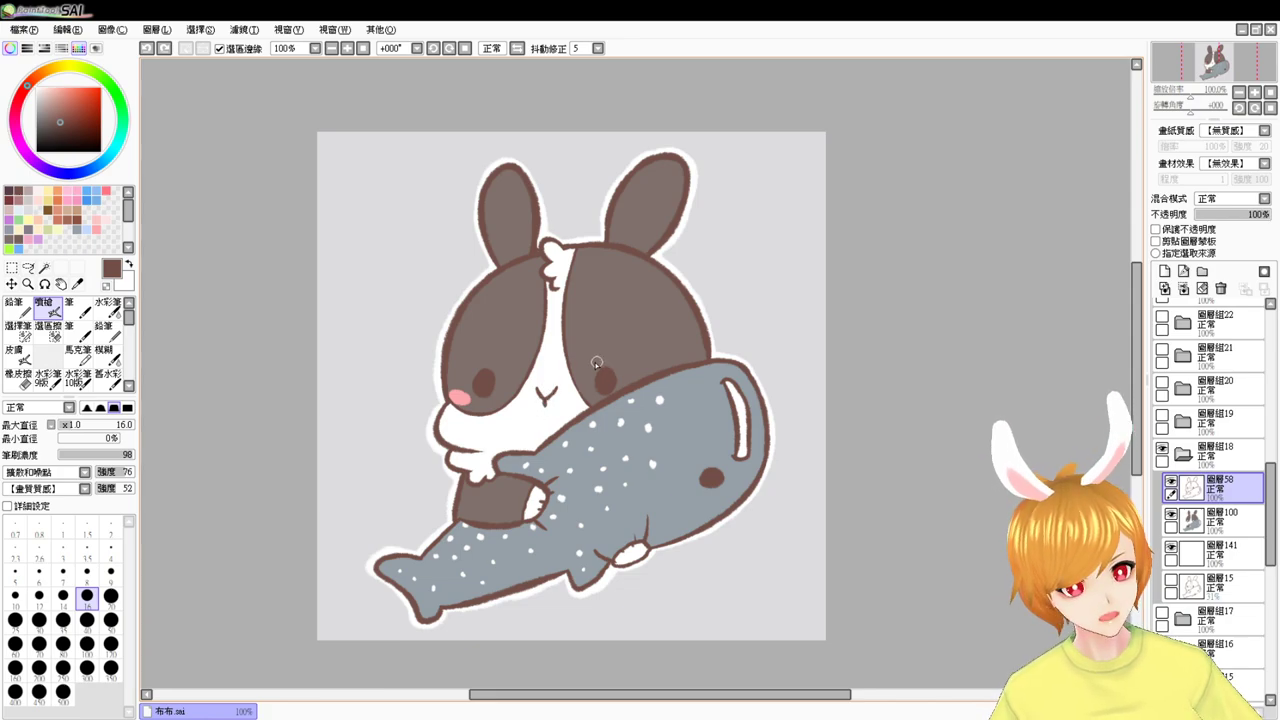
pyautogui.moveTo(604, 353); pyautogui.dragTo(615, 360)
pyautogui.hotkey('ctrl', 'z')
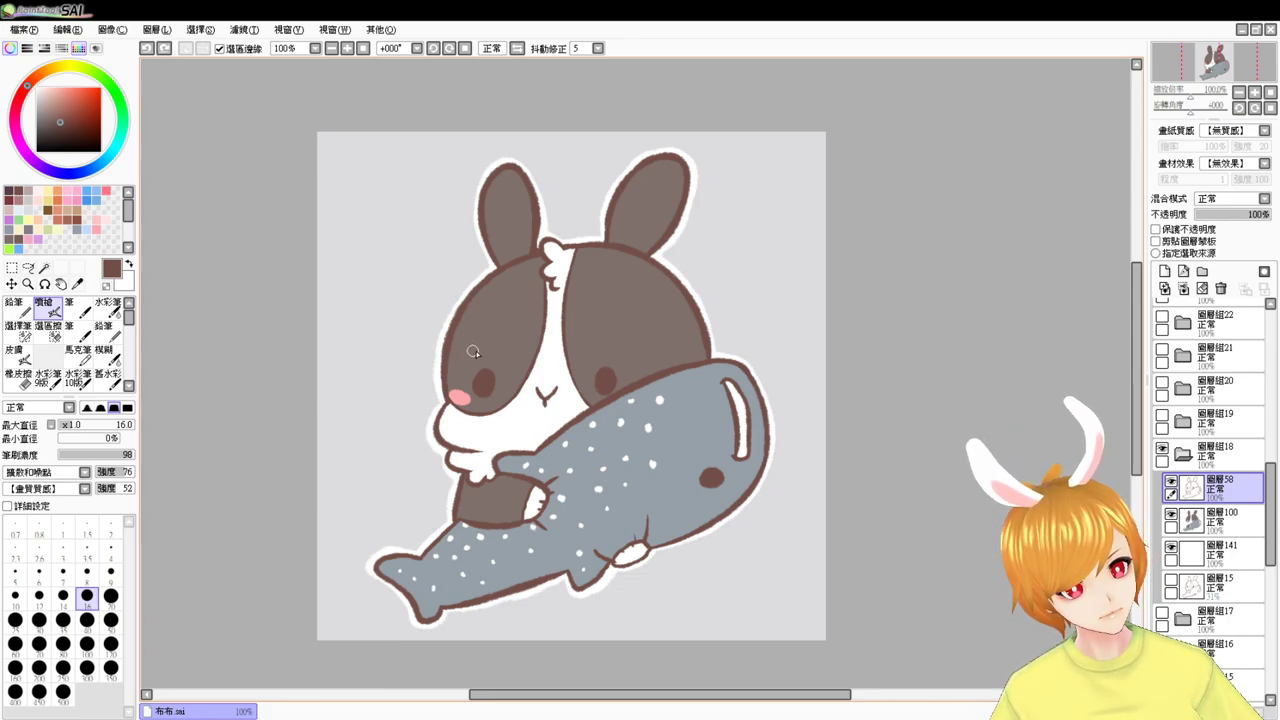
# - Try a hooked frown above the left eye and a matching eyebrow above the right eye
pyautogui.moveTo(474, 352); pyautogui.dragTo(506, 369)
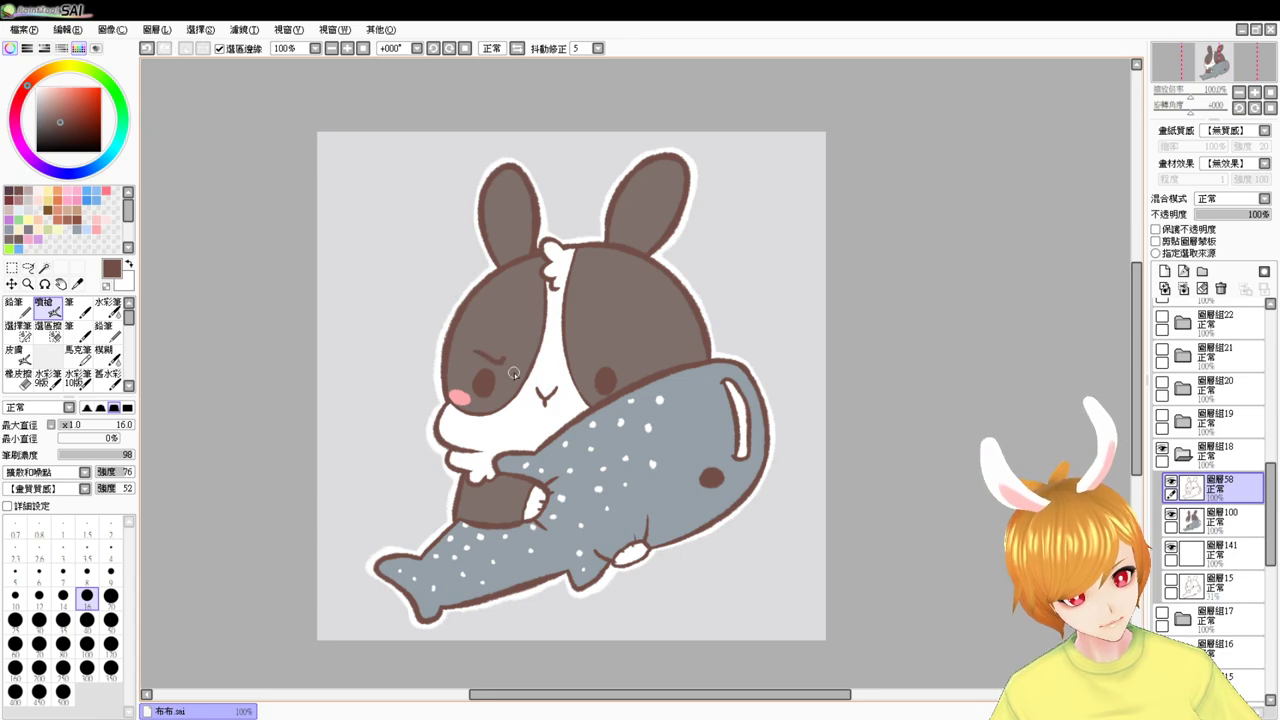
pyautogui.moveTo(589, 361); pyautogui.dragTo(613, 351)
pyautogui.hotkey('ctrl', 'z')
pyautogui.hotkey('ctrl', 'z')
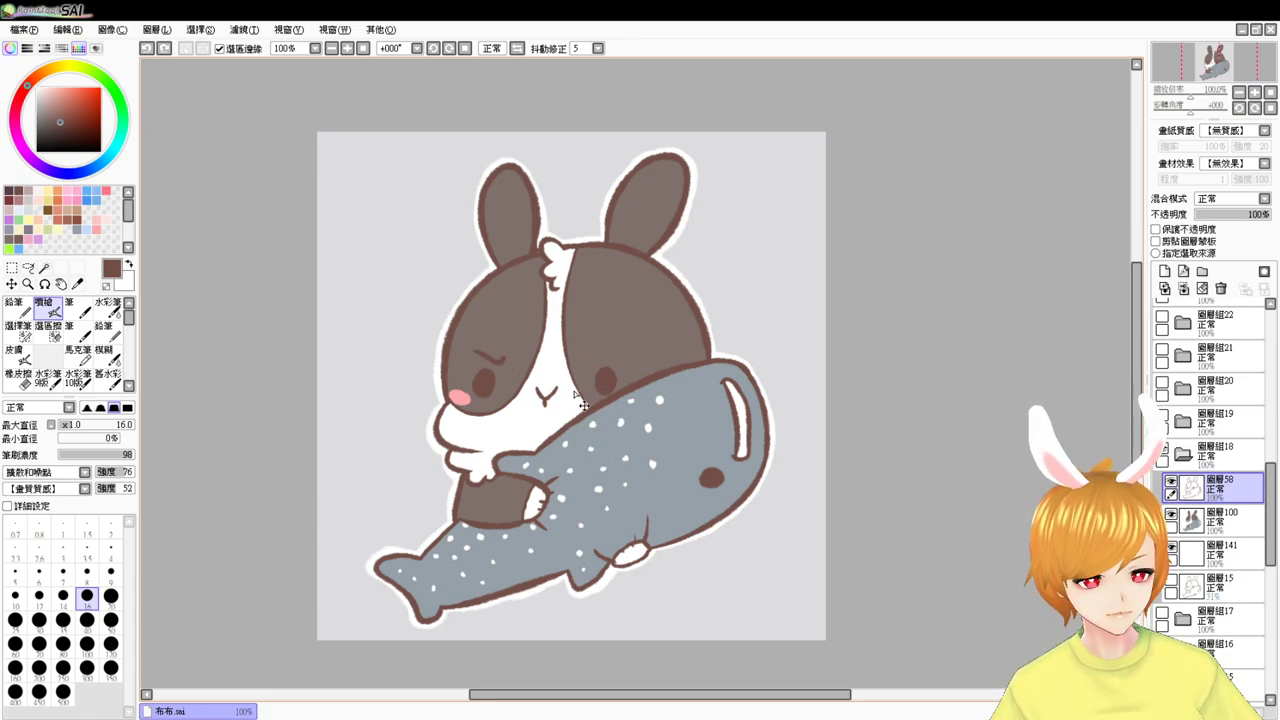
# - Try larger inward-slanting eyebrows above both eyes, redrawing the right one and undoing the pair
pyautogui.scroll(2, 499, 363)
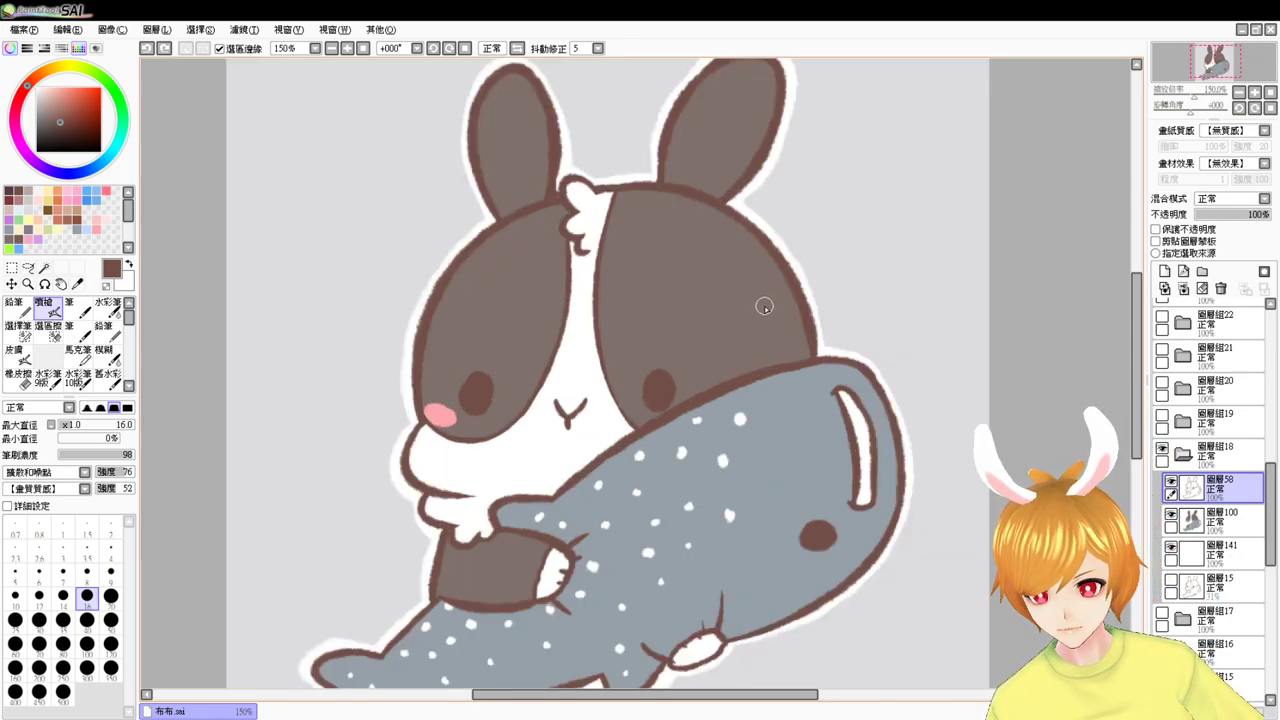
pyautogui.moveTo(506, 360); pyautogui.dragTo(472, 342)
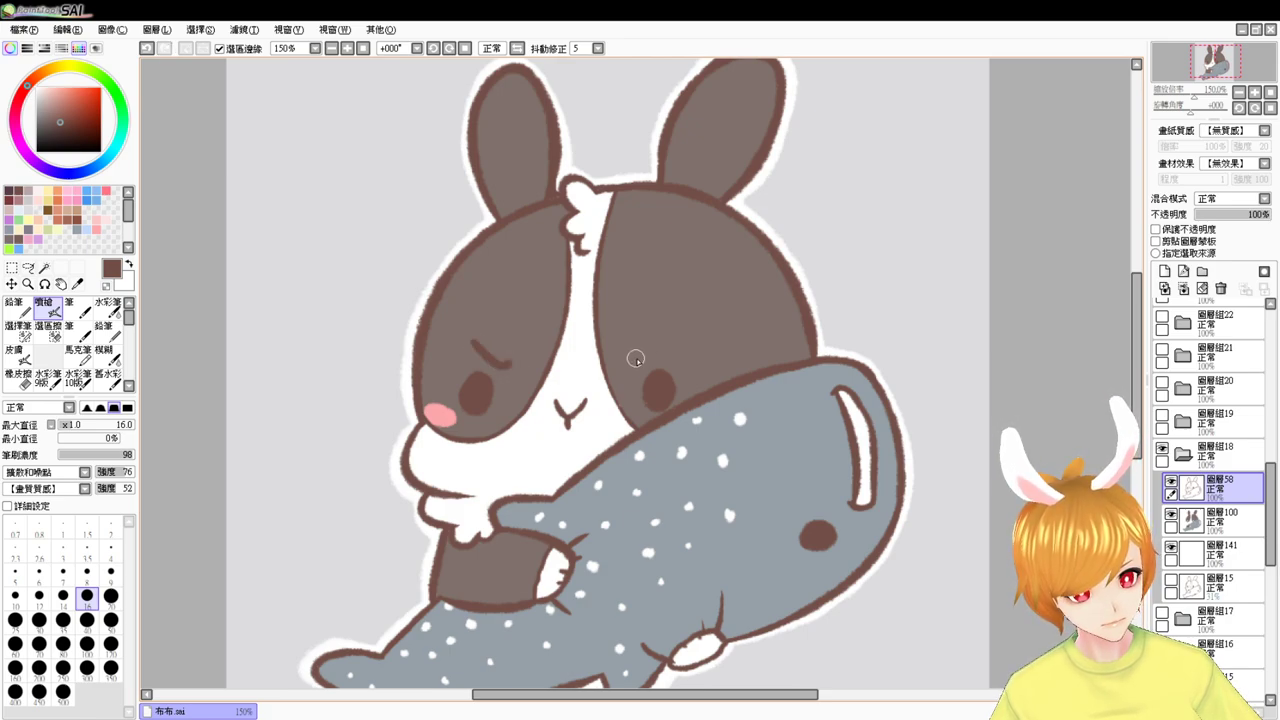
pyautogui.moveTo(637, 363)
pyautogui.mouseDown()
pyautogui.moveTo(669, 345)
pyautogui.moveTo(678, 362)
pyautogui.moveTo(640, 357)
pyautogui.moveTo(683, 338)
pyautogui.mouseUp()
pyautogui.hotkey('ctrl', 'z')
pyautogui.hotkey('ctrl', 'z')
pyautogui.hotkey('ctrl', 'z')
pyautogui.hotkey('ctrl', 'z')
pyautogui.hotkey('ctrl', 'z')
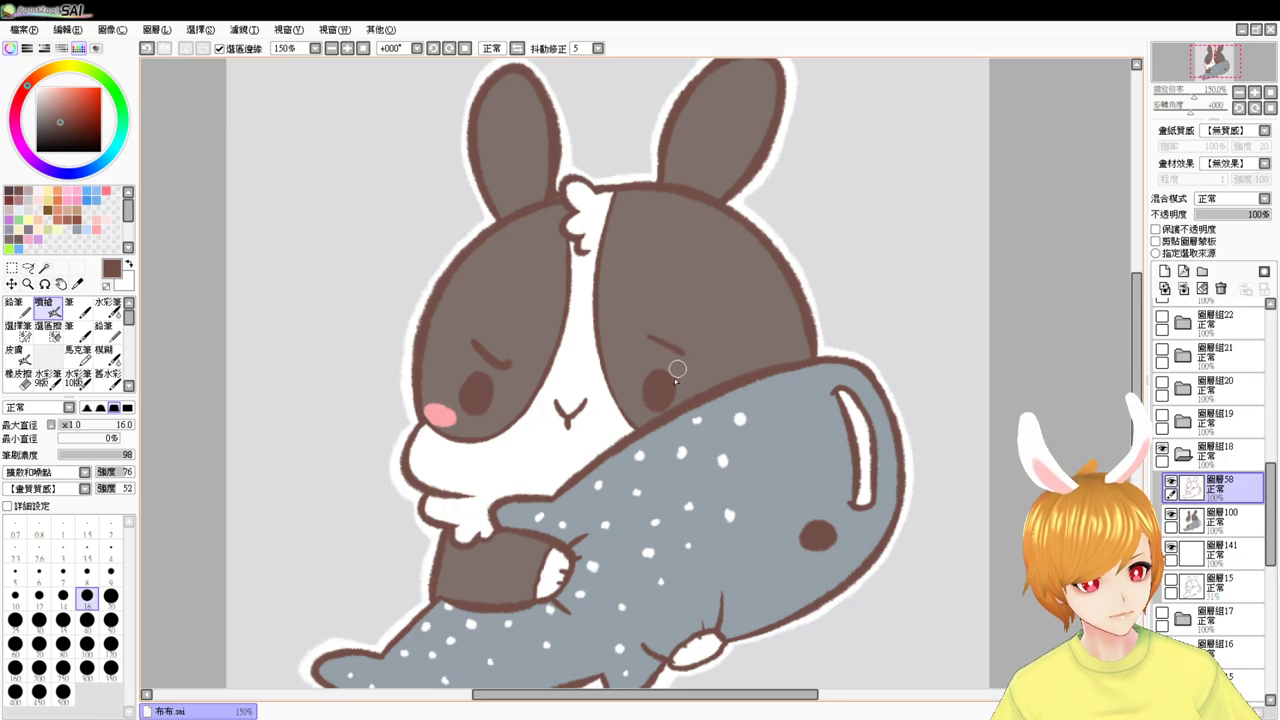
pyautogui.hotkey('ctrl', 'z')
pyautogui.hotkey('ctrl', 'z')
# - Try short, gently slanting eyebrows above both of the bunny's eyes, redrawing strokes and removing the pair
pyautogui.moveTo(467, 343); pyautogui.dragTo(512, 360)
pyautogui.hotkey('ctrl', 'z')
pyautogui.hotkey('ctrl', 'z')
pyautogui.hotkey('ctrl', 'z')
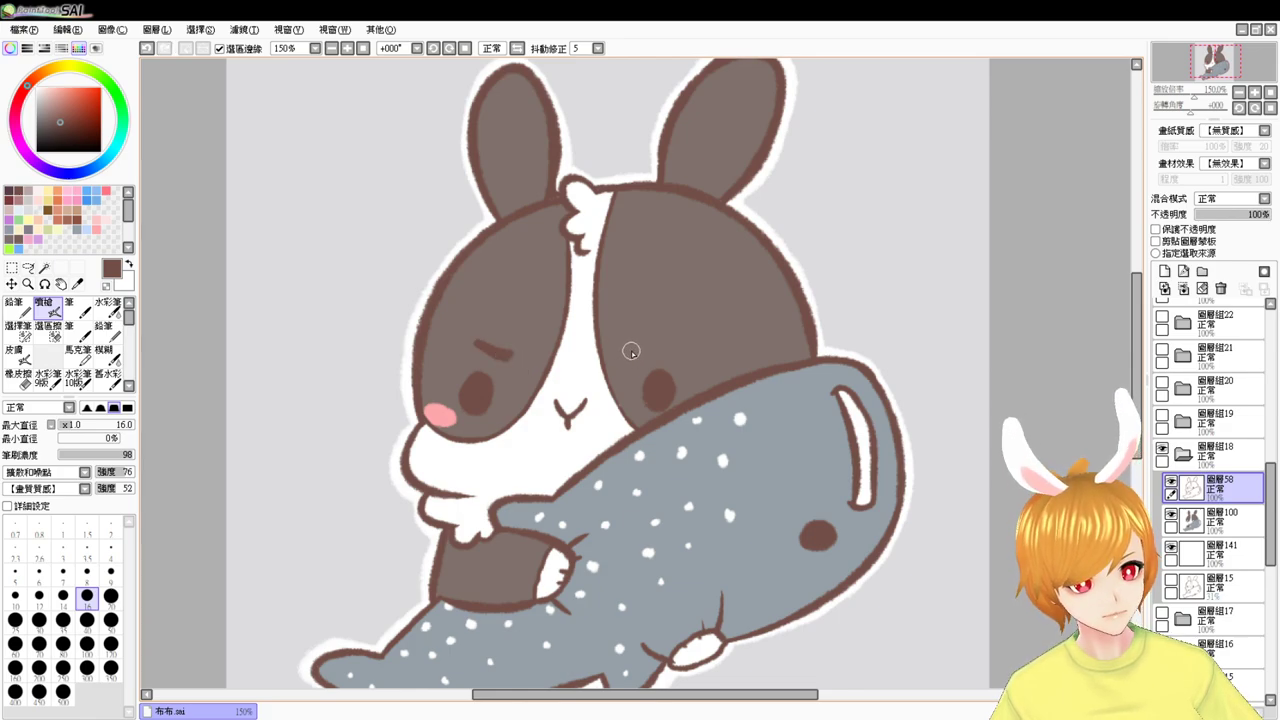
pyautogui.moveTo(632, 352); pyautogui.dragTo(677, 346)
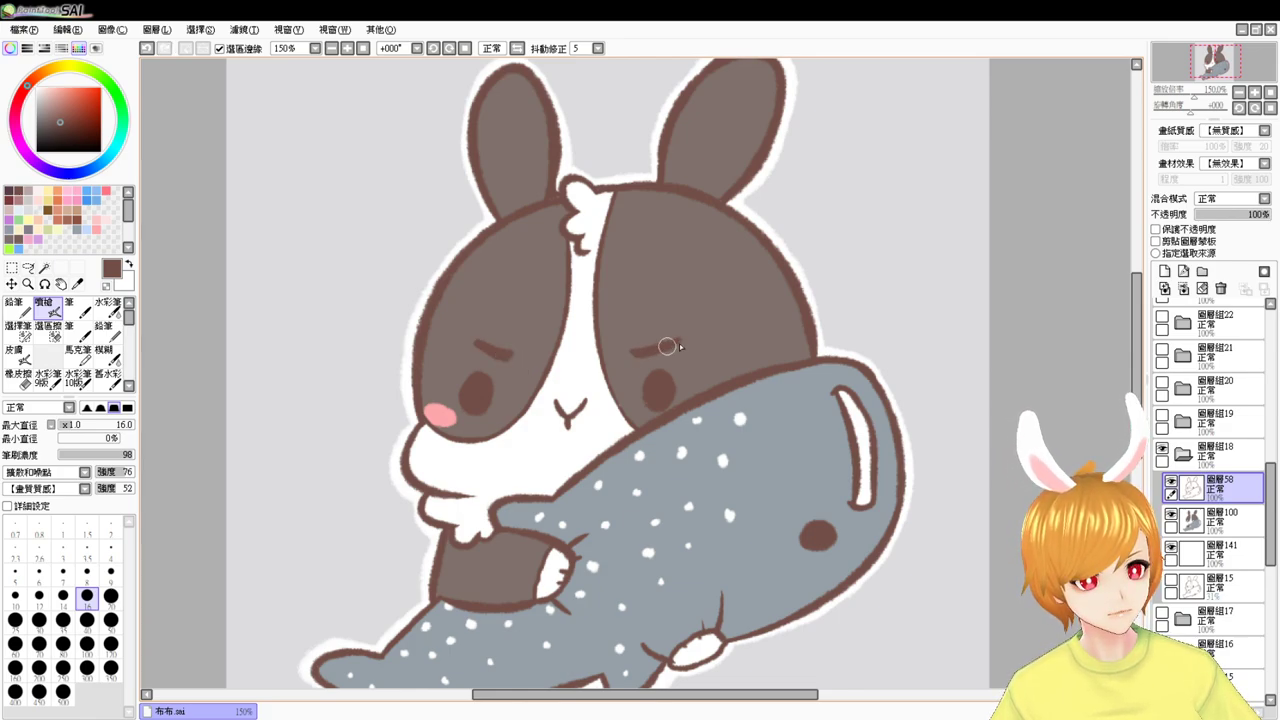
pyautogui.click(362, 49)
pyautogui.click(348, 49)
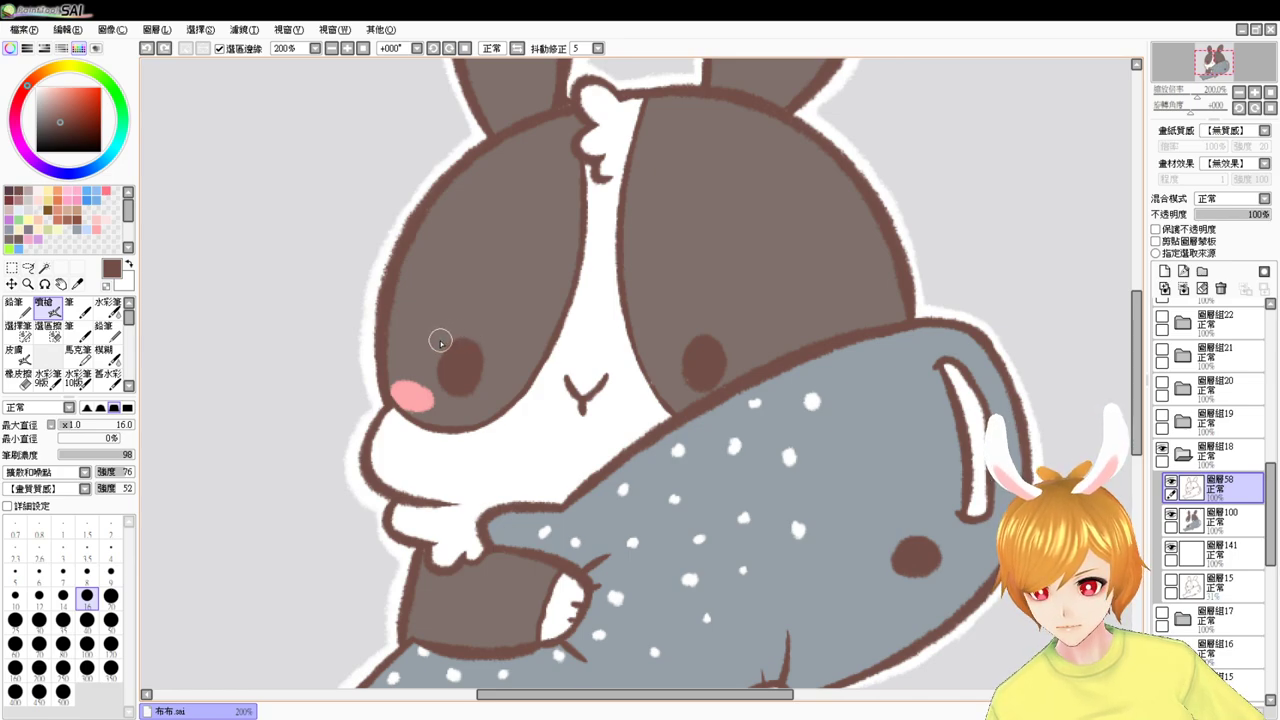
# - Try a hooked frown above the left eye and a long inward-slanting eyebrow above the right, undoing both
pyautogui.moveTo(450, 312); pyautogui.dragTo(507, 328)
pyautogui.hotkey('ctrl', 'z')
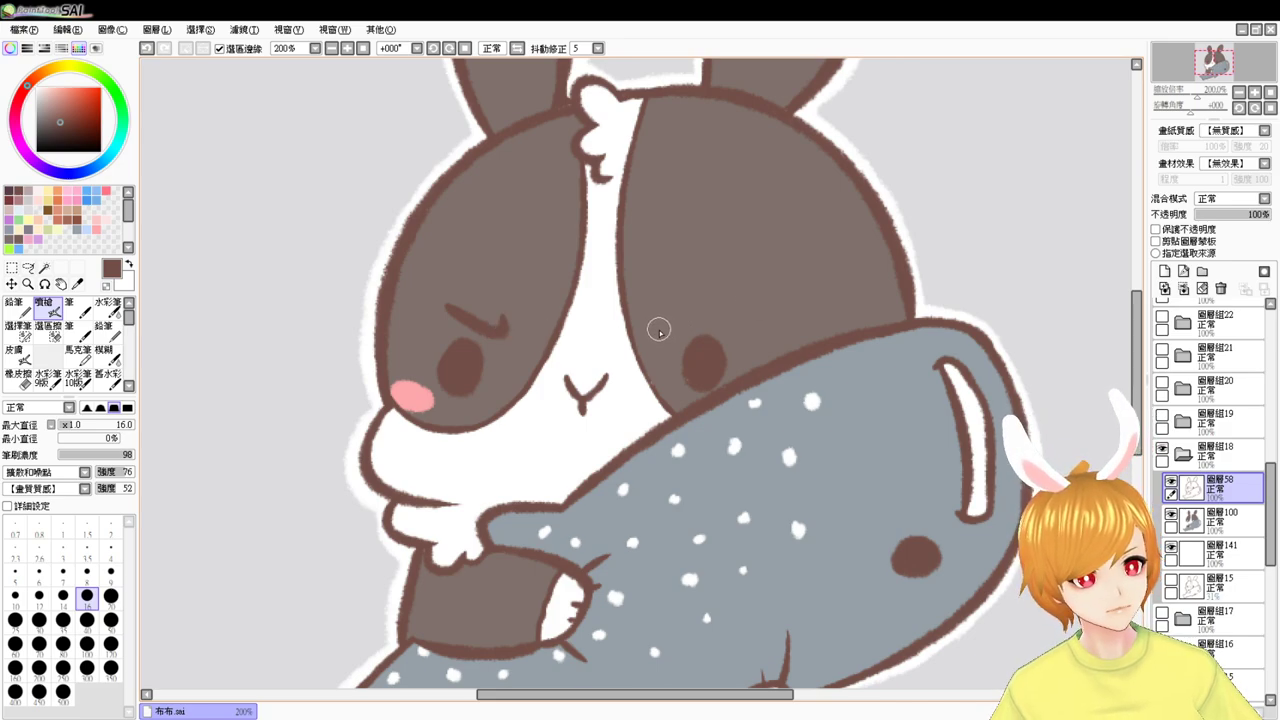
pyautogui.moveTo(648, 334); pyautogui.dragTo(717, 309)
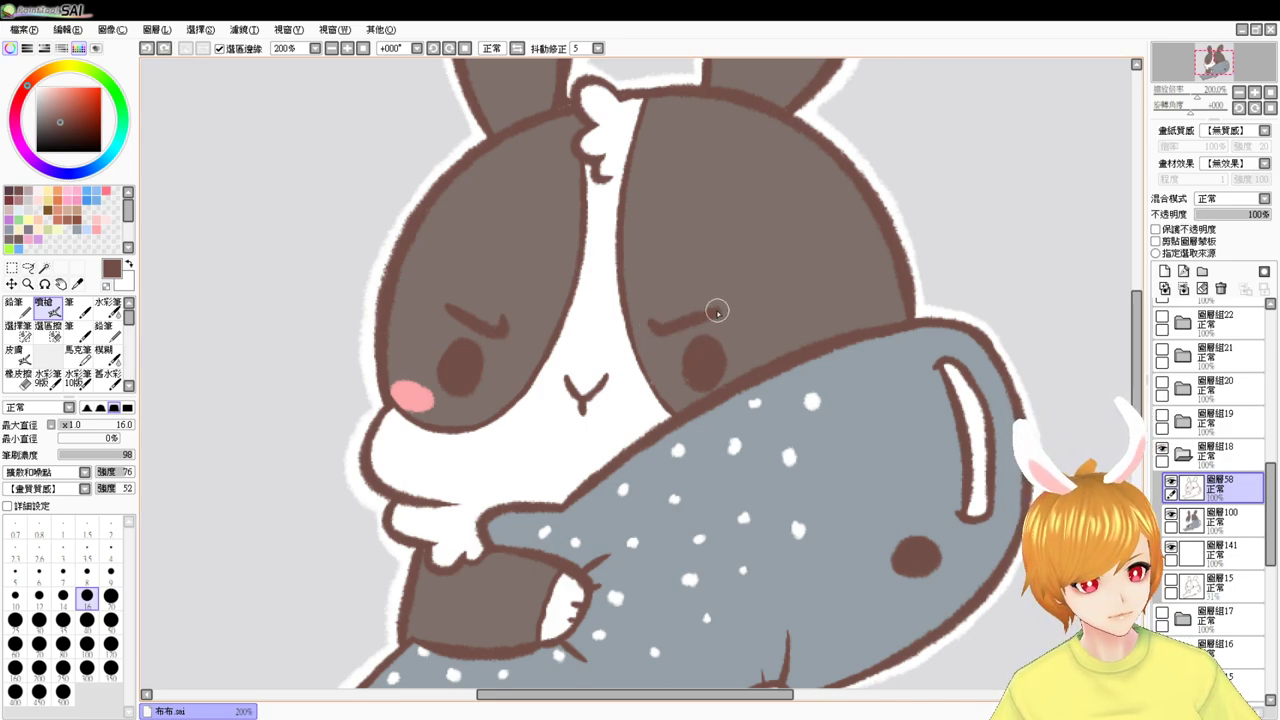
pyautogui.click(363, 48)
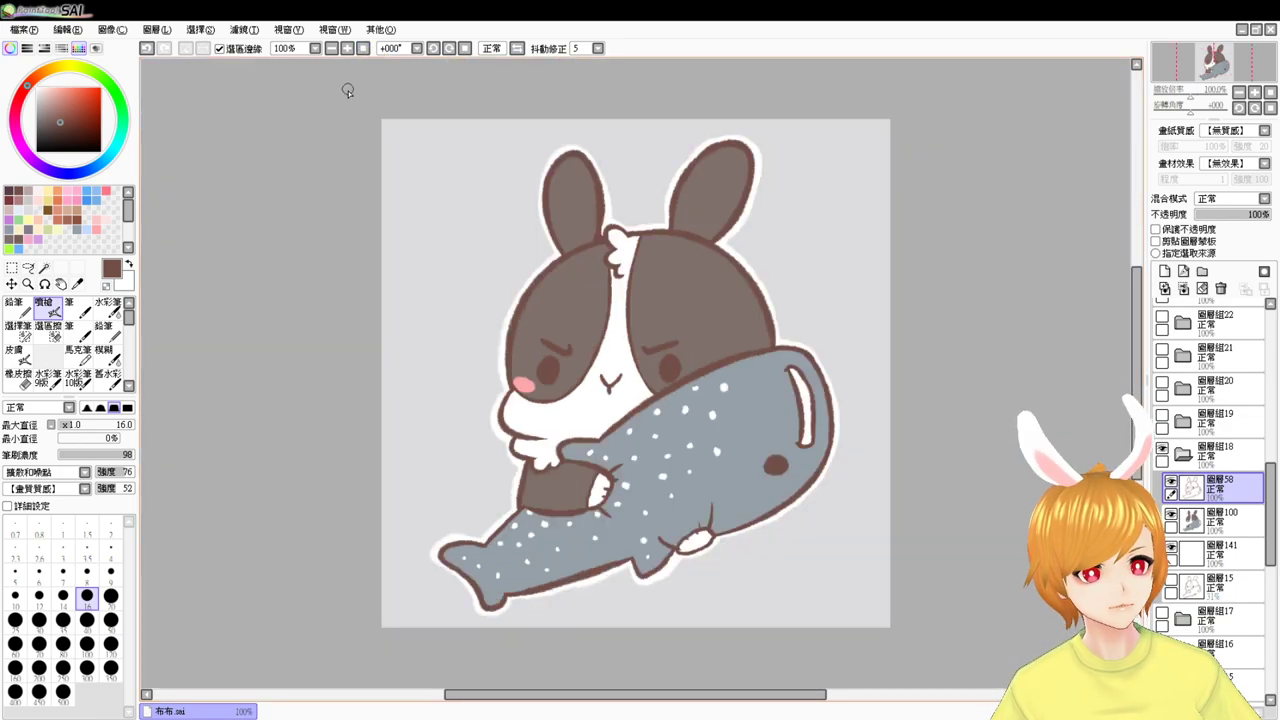
pyautogui.keyDown('ctrl'); pyautogui.click(347, 100); pyautogui.keyUp('ctrl')
pyautogui.keyDown('ctrl'); pyautogui.click(347, 100); pyautogui.keyUp('ctrl')
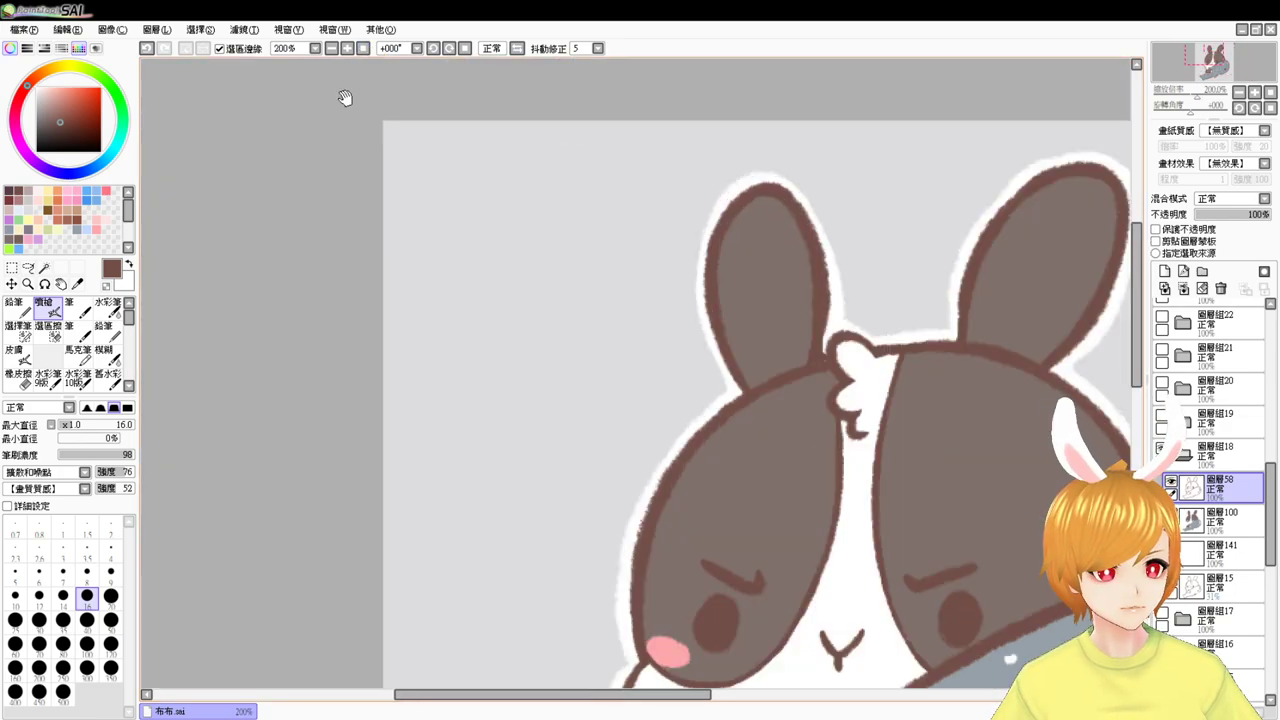
pyautogui.moveTo(806, 369); pyautogui.dragTo(503, 280)
pyautogui.moveTo(613, 371); pyautogui.dragTo(539, 291)
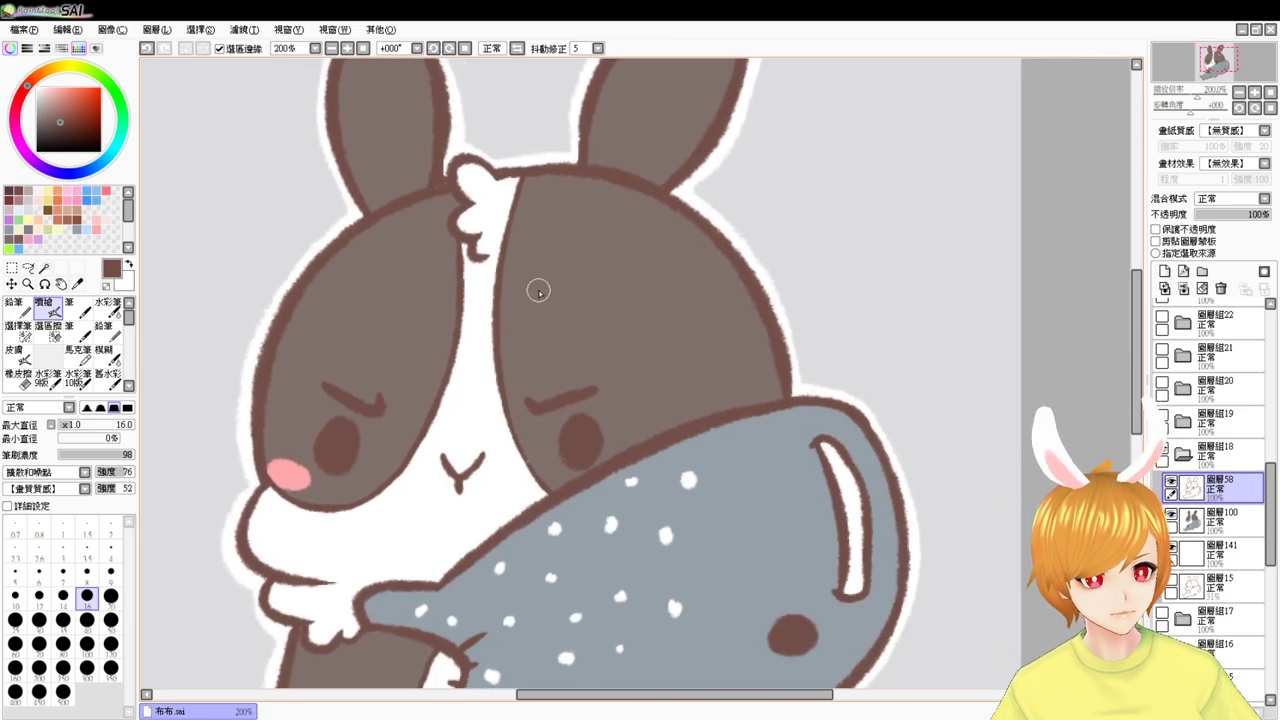
pyautogui.hotkey('ctrl', 'z')
pyautogui.hotkey('ctrl', 'z')
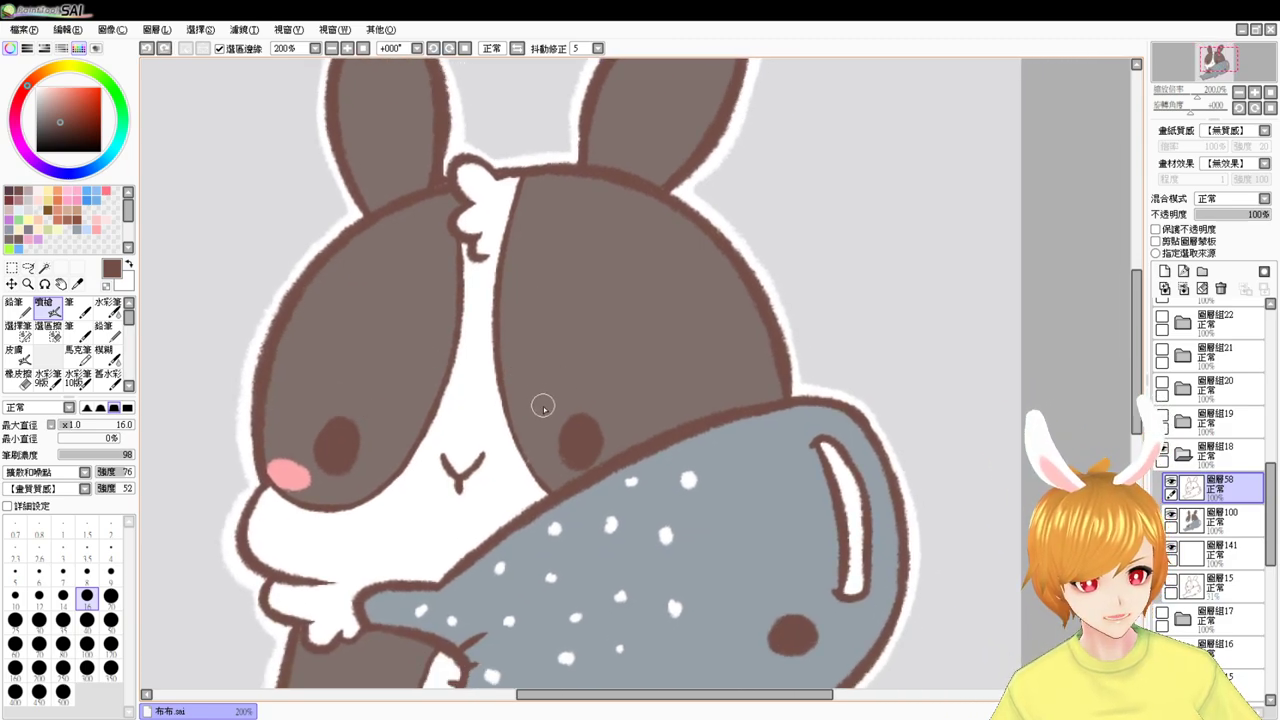
# - Try softer, unhooked frowning eyebrows above both eyes, judge them on the whole picture and undo them
pyautogui.moveTo(540, 408); pyautogui.dragTo(607, 385)
pyautogui.hotkey('ctrl', 'z')
pyautogui.moveTo(321, 375); pyautogui.dragTo(370, 397)
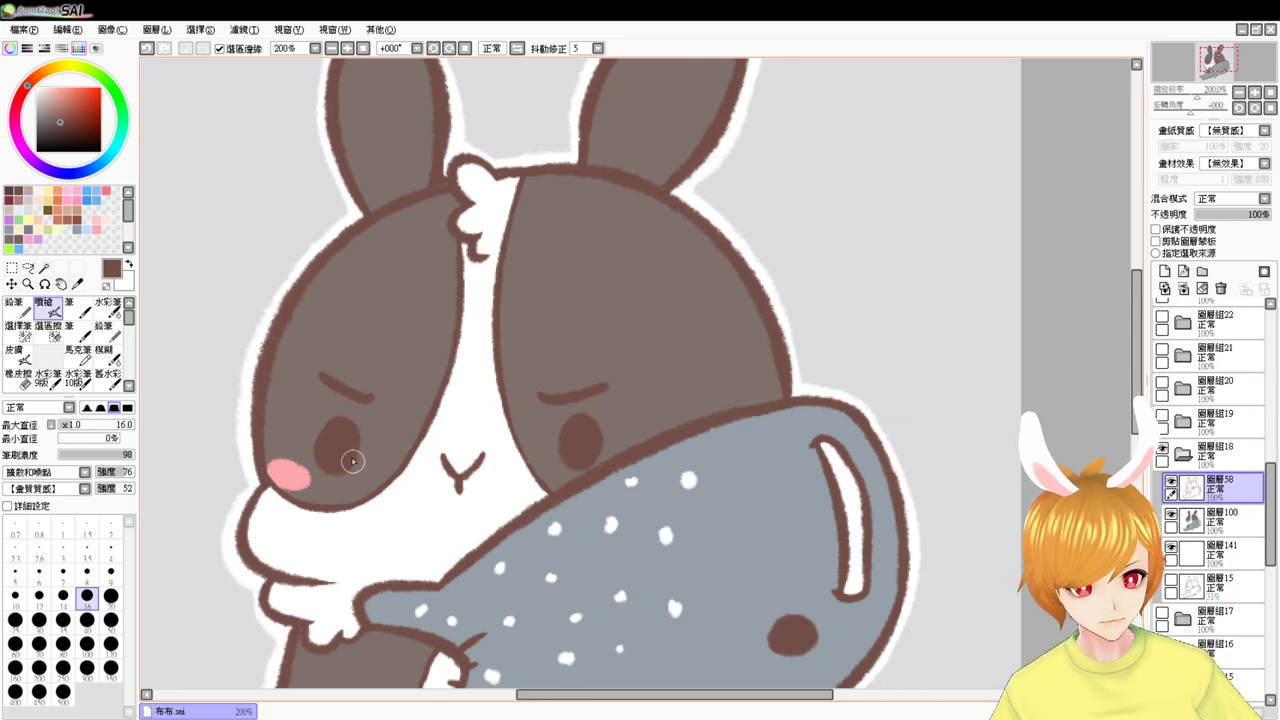
pyautogui.click(364, 49)
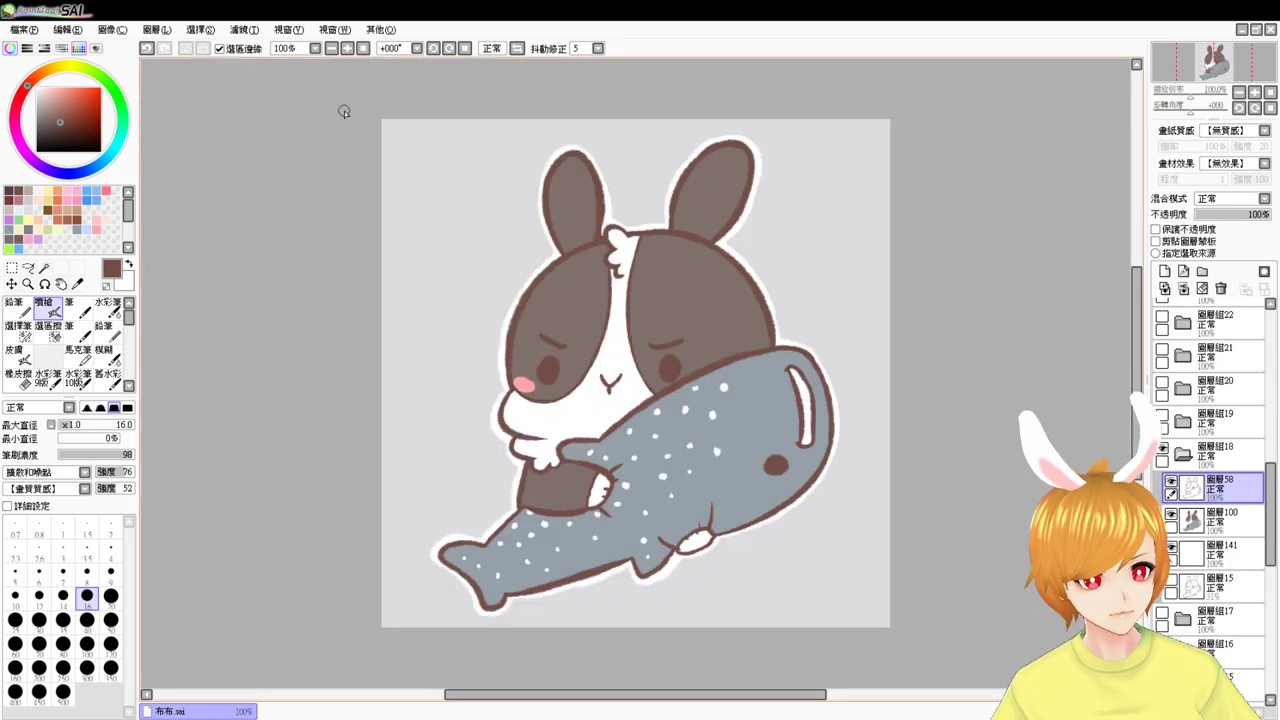
pyautogui.hotkey('ctrl', 'z')
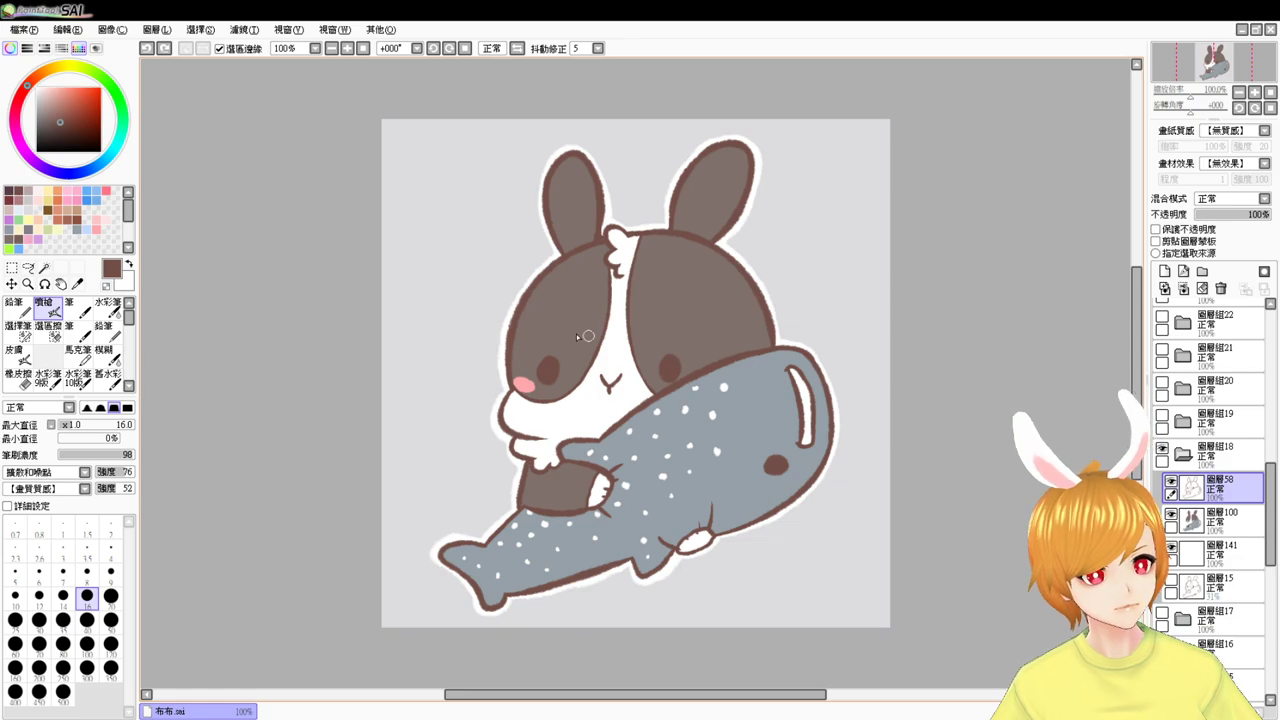
# - Paint a hooked frowning eyebrow above the left eye and a nearly flat one above the right eye, undoing stray attempts
pyautogui.moveTo(545, 343)
pyautogui.mouseDown()
pyautogui.moveTo(566, 367)
pyautogui.moveTo(556, 352)
pyautogui.moveTo(593, 380)
pyautogui.moveTo(592, 363)
pyautogui.moveTo(642, 332)
pyautogui.moveTo(540, 340)
pyautogui.moveTo(590, 361)
pyautogui.moveTo(539, 338)
pyautogui.moveTo(580, 359)
pyautogui.moveTo(684, 338)
pyautogui.mouseUp()
pyautogui.hotkey('ctrl', 'z')
pyautogui.hotkey('ctrl', 'z')
pyautogui.hotkey('ctrl', 'z')
pyautogui.hotkey('ctrl', 'z')
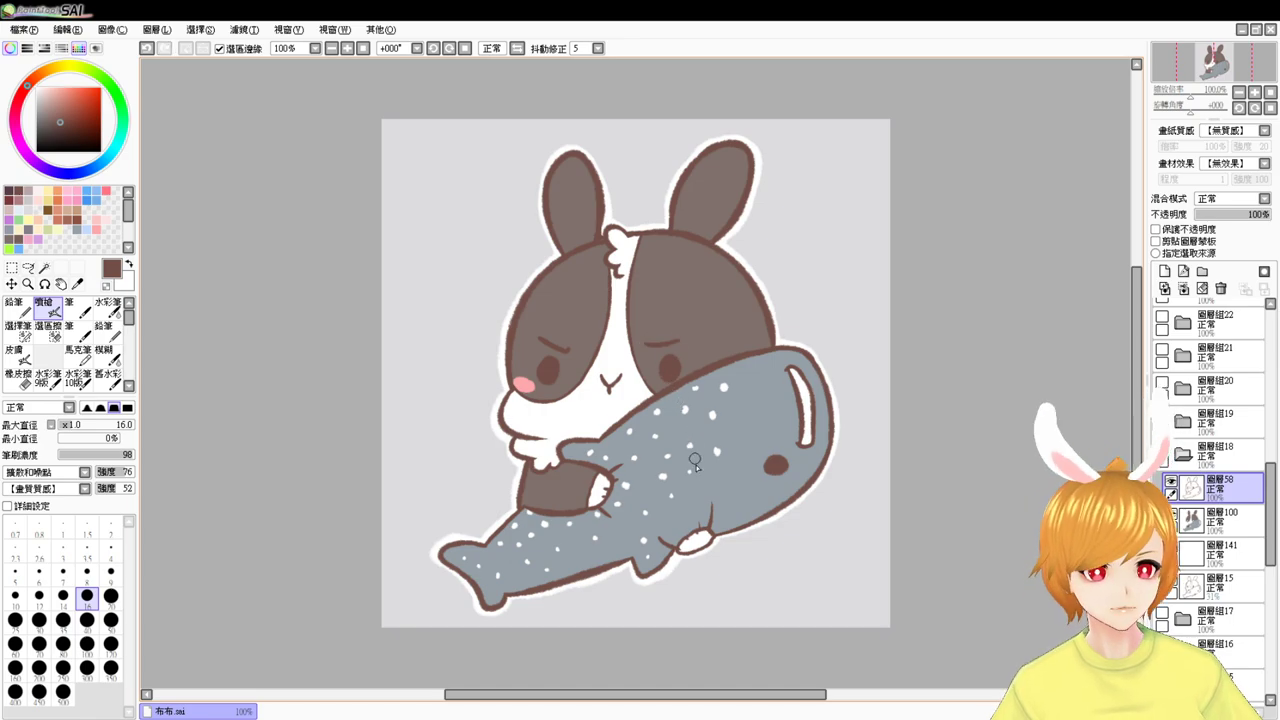
# - Erase the right eyebrow and repaint it in a stronger inward slant to match the left one
pyautogui.scroll(2, 695, 462)
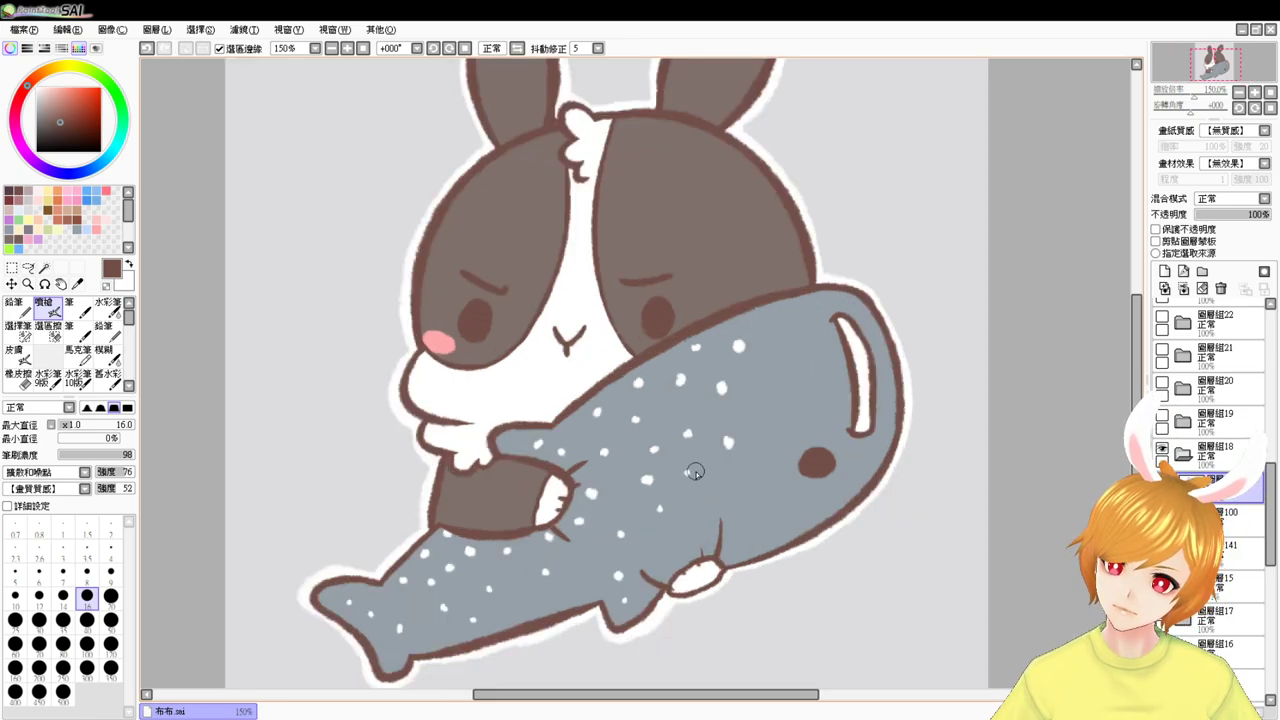
pyautogui.moveTo(586, 312); pyautogui.dragTo(692, 326)
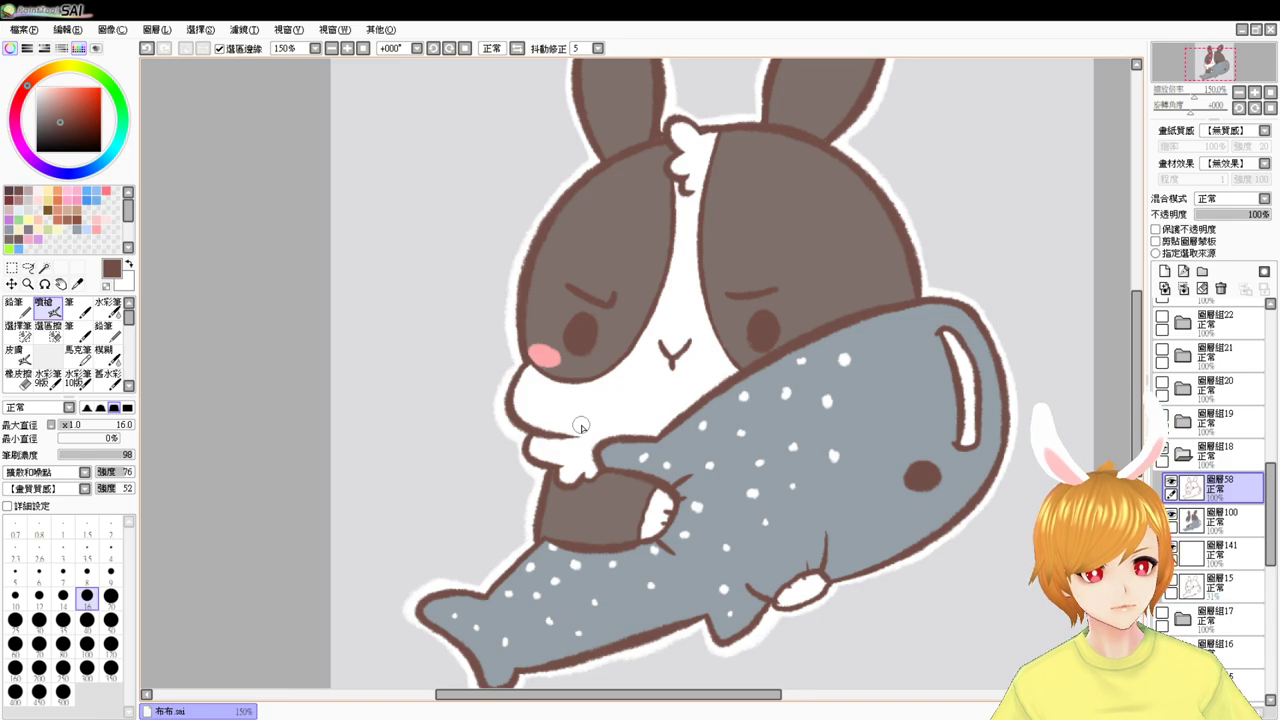
pyautogui.press('e')
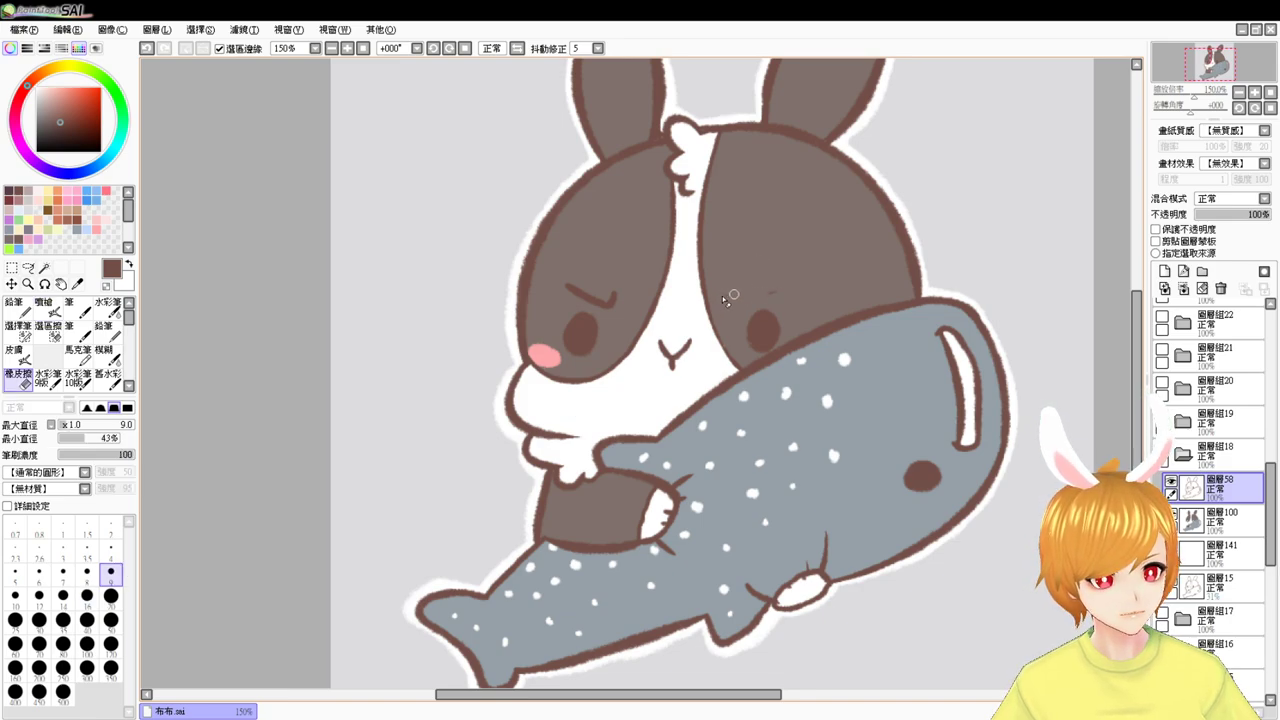
pyautogui.press('v')
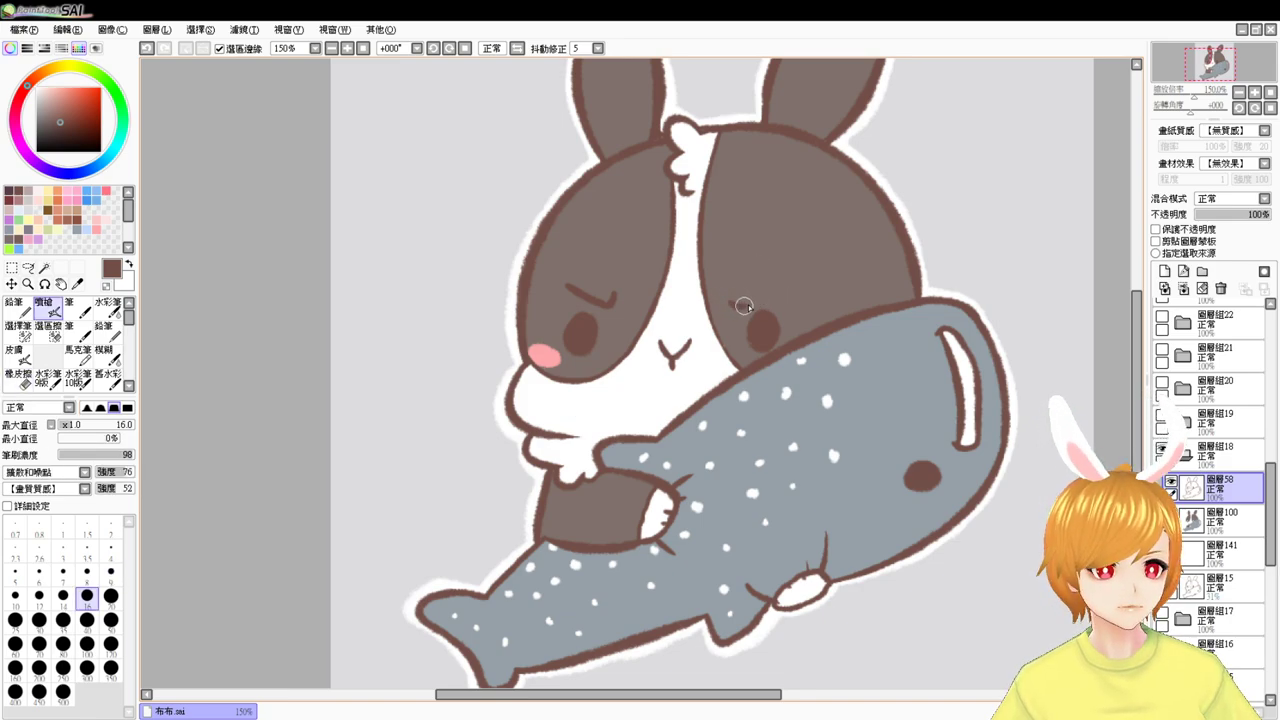
pyautogui.moveTo(730, 305); pyautogui.dragTo(770, 300)
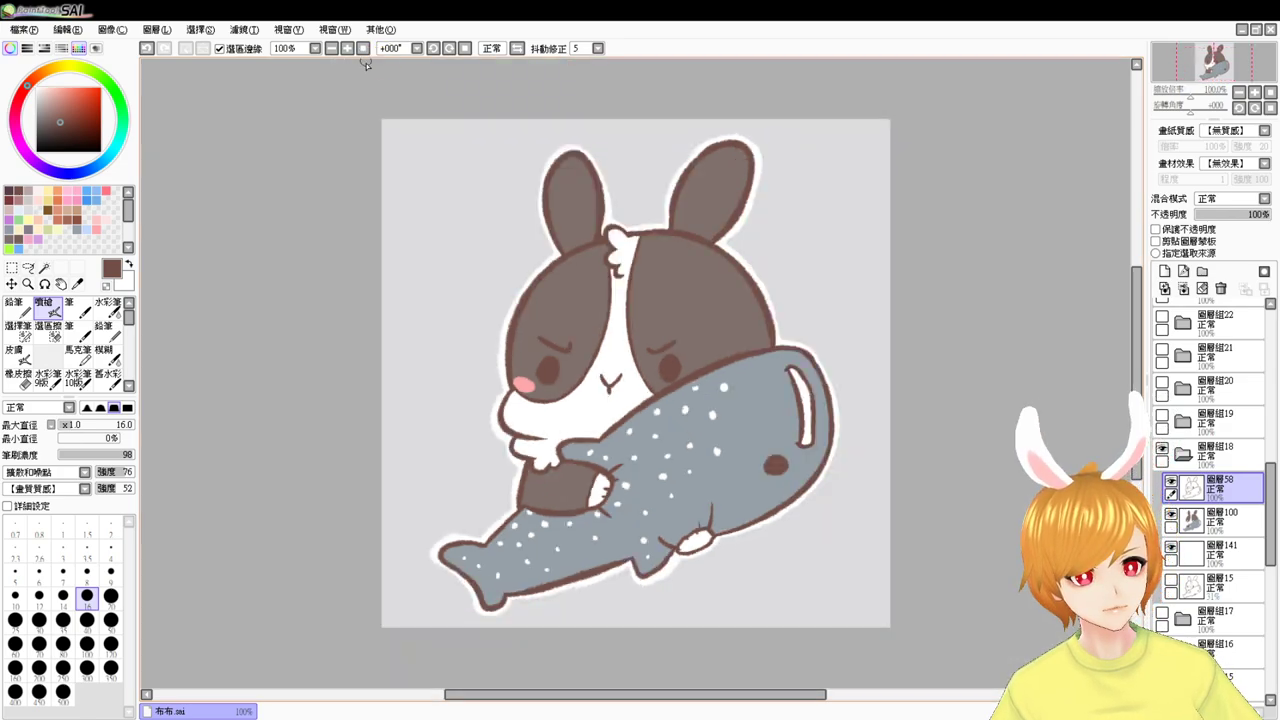
pyautogui.click(363, 48)
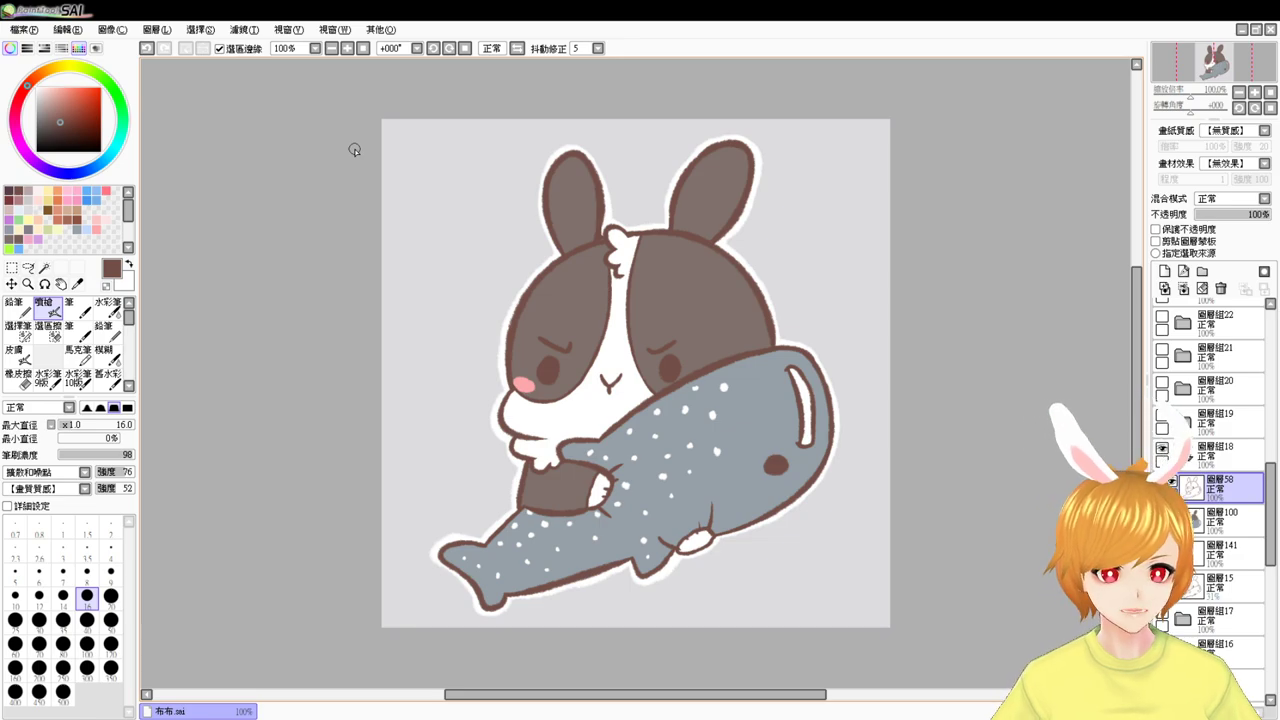
# - Collapse 圖層組18, hide it and show 圖層組19
pyautogui.click(1205, 452)
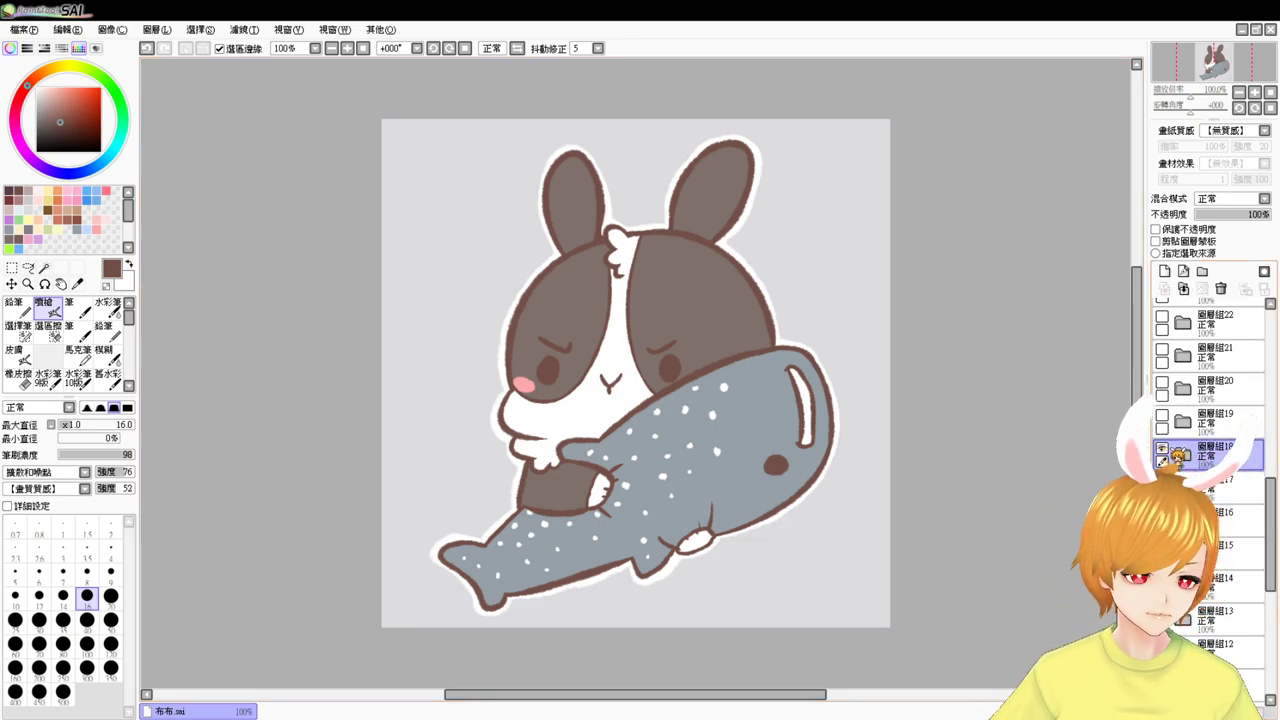
pyautogui.click(1162, 452)
pyautogui.click(1162, 451)
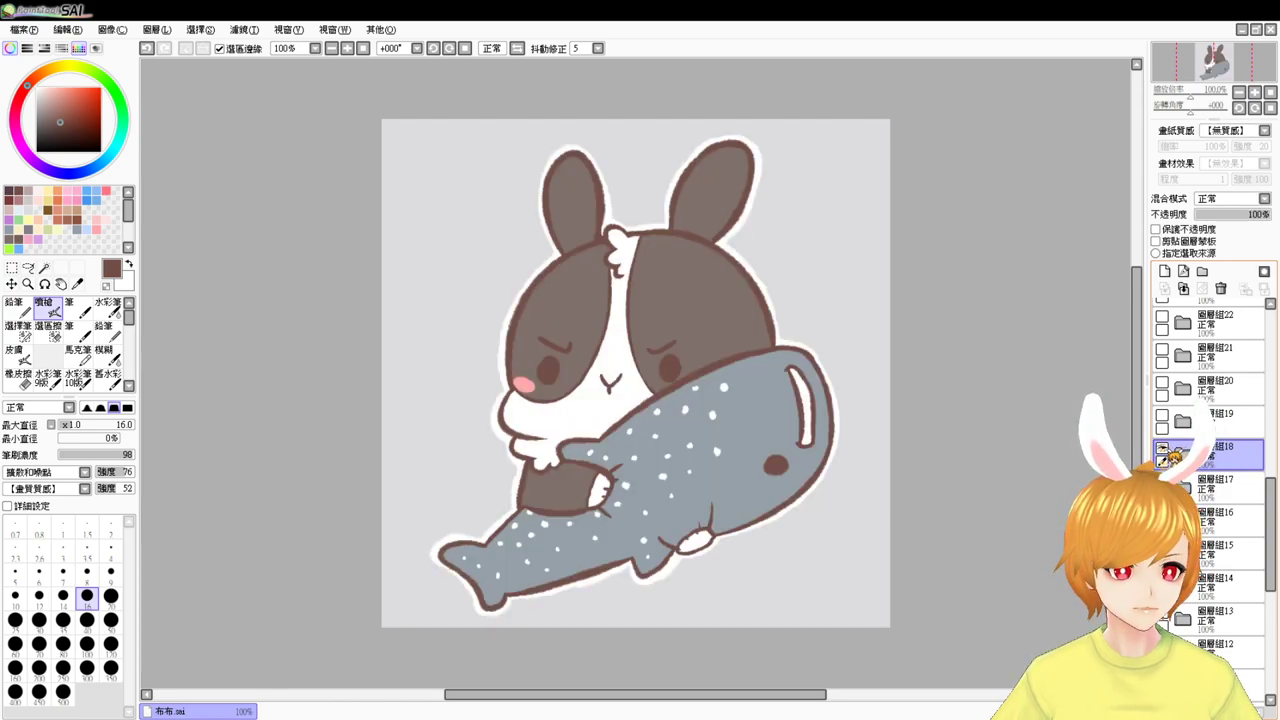
pyautogui.click(1162, 452)
pyautogui.click(1162, 415)
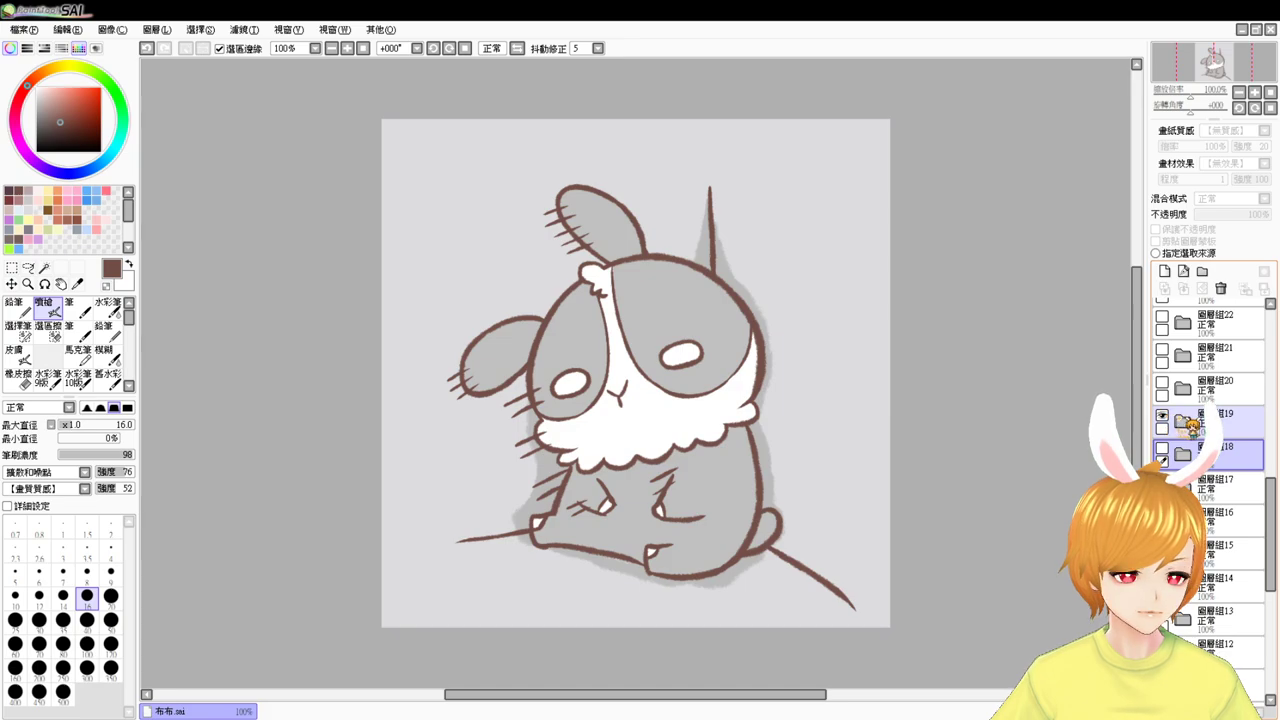
# - Look inside 圖層組19 and compare its bunny with the one in 圖層組18 by switching their visibility
pyautogui.click(1229, 425)
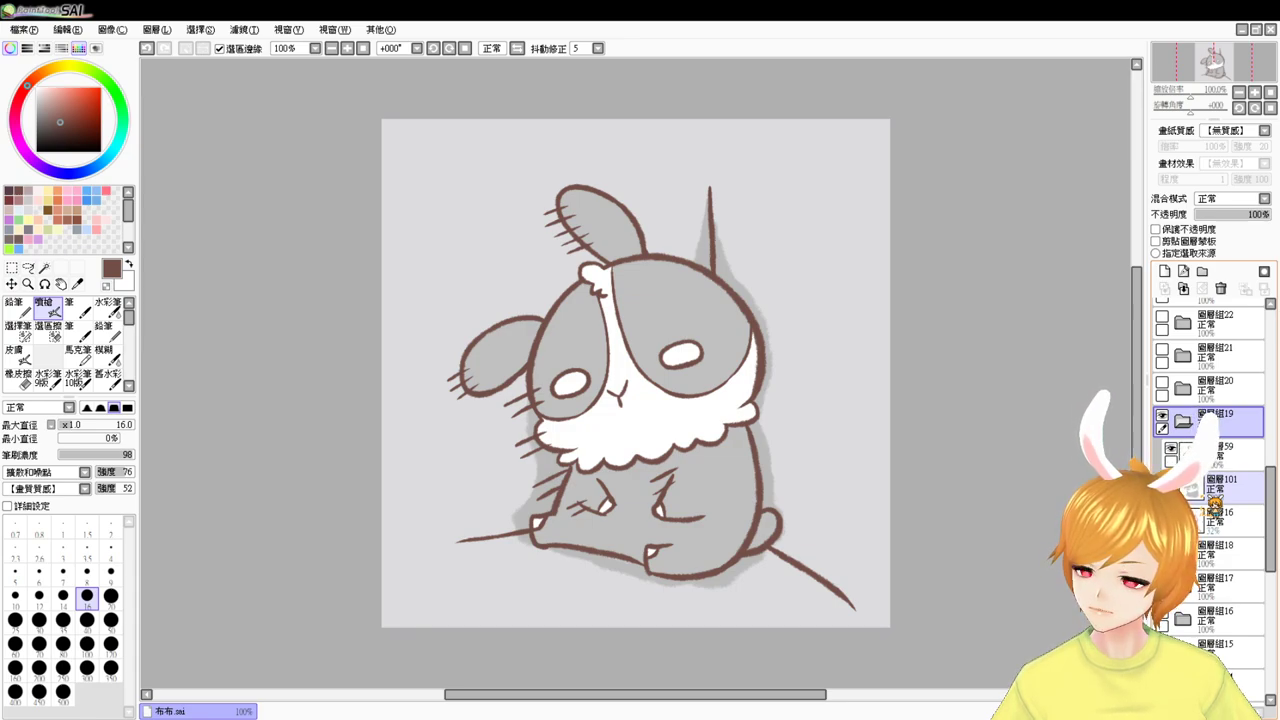
pyautogui.click(1183, 421)
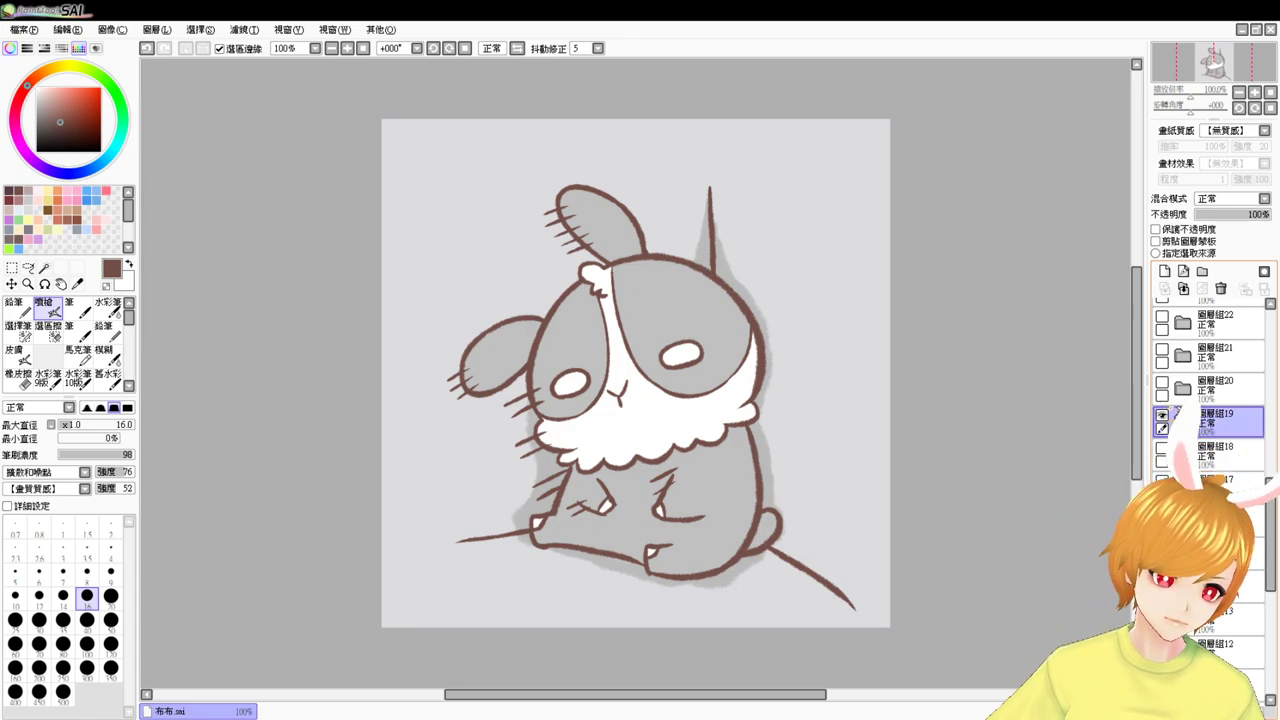
pyautogui.click(1162, 415)
pyautogui.click(1162, 448)
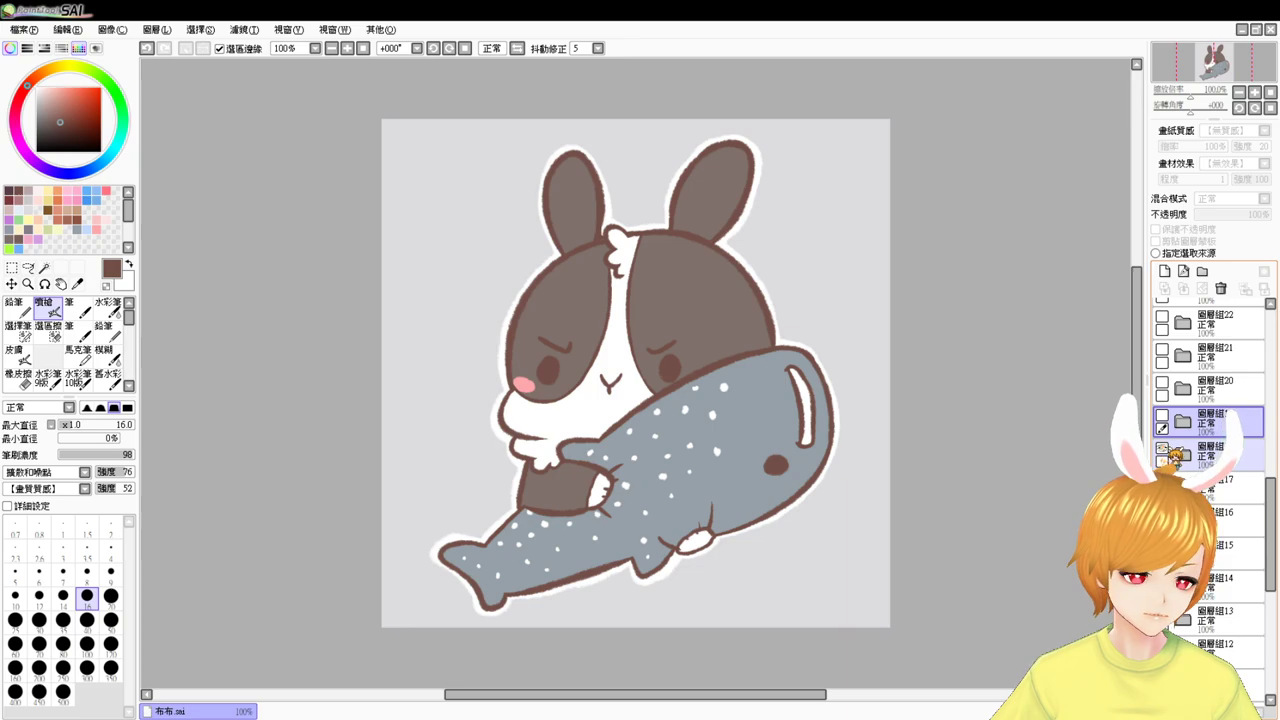
pyautogui.click(1162, 449)
pyautogui.click(1162, 416)
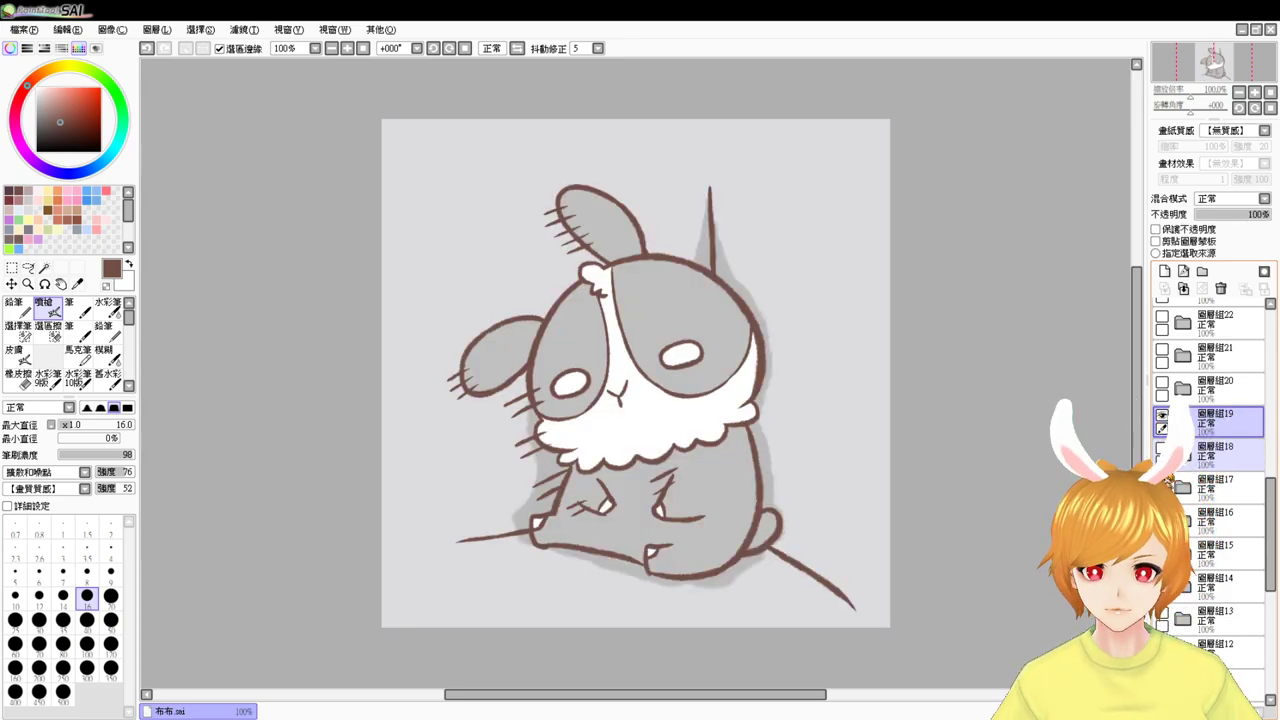
# - Set the paint colour to white and add a new layer between 圖層101 and 圖層16 in 圖層組19
pyautogui.press('pageup')
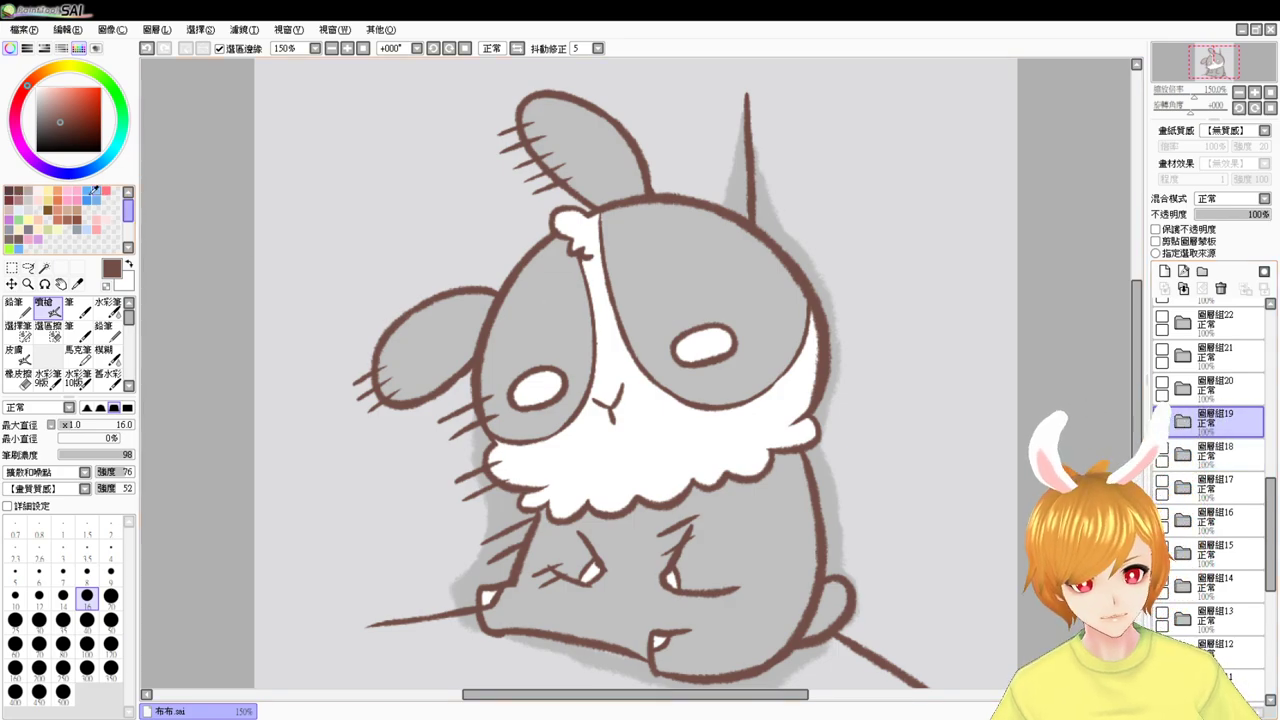
pyautogui.moveTo(50, 102); pyautogui.dragTo(36, 87)
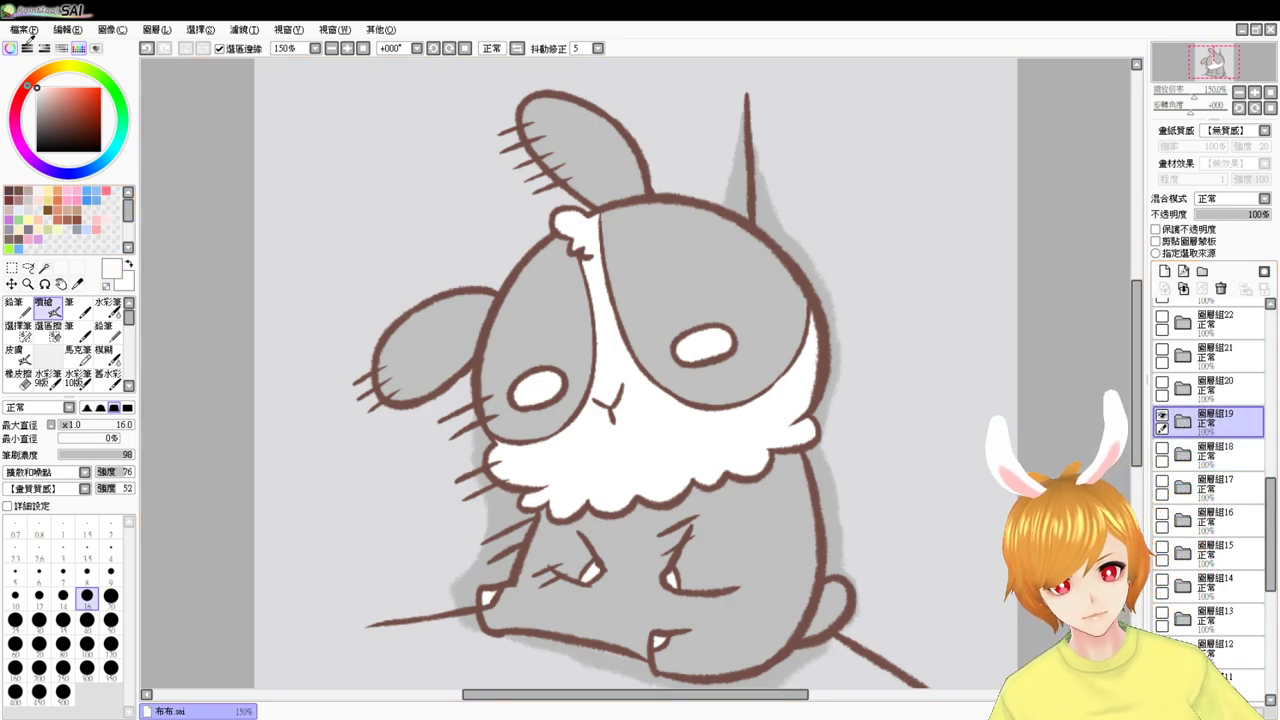
pyautogui.click(1183, 421)
pyautogui.click(1214, 515)
pyautogui.click(1164, 271)
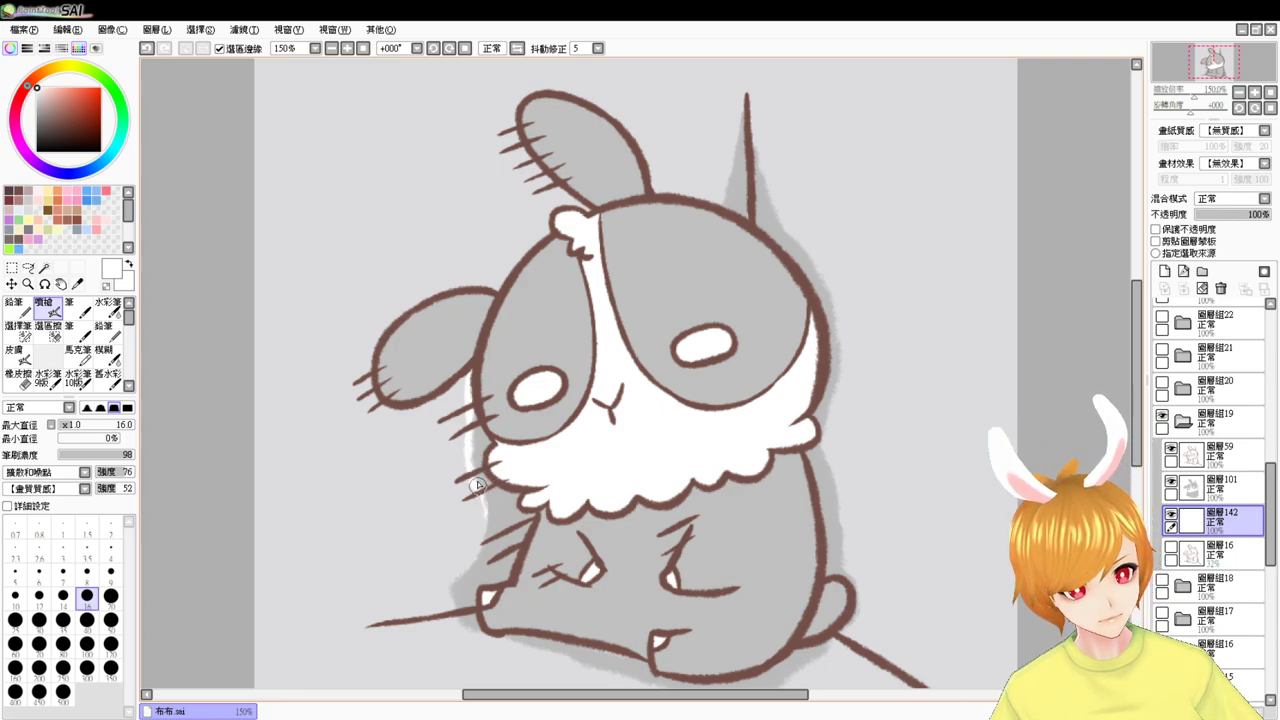
# - Paint the white sticker border down the sitting bunny's left side, around the paw and along its underside toward the tail
pyautogui.moveTo(463, 576)
pyautogui.mouseDown()
pyautogui.moveTo(452, 620)
pyautogui.moveTo(478, 634)
pyautogui.mouseUp()
pyautogui.moveTo(547, 594); pyautogui.dragTo(545, 546)
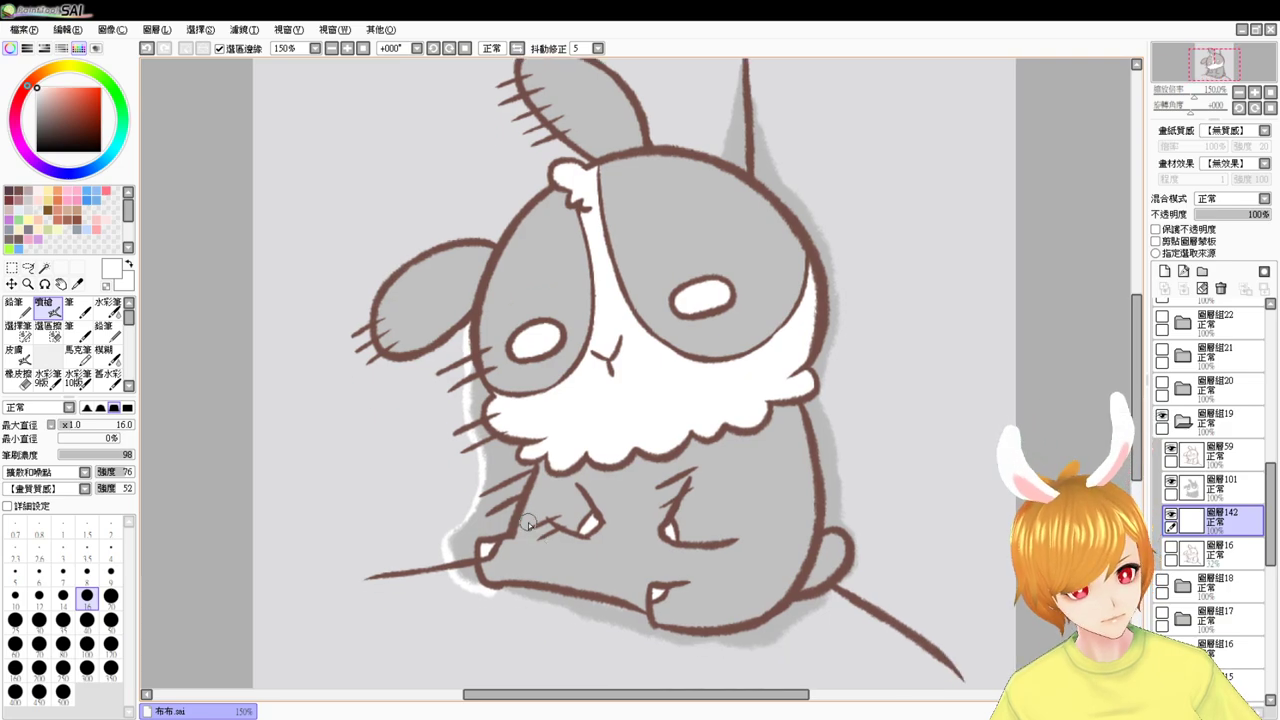
pyautogui.moveTo(721, 405)
pyautogui.mouseDown()
pyautogui.moveTo(723, 449)
pyautogui.moveTo(712, 385)
pyautogui.mouseUp()
pyautogui.moveTo(479, 569)
pyautogui.mouseDown()
pyautogui.moveTo(567, 601)
pyautogui.moveTo(576, 591)
pyautogui.moveTo(574, 577)
pyautogui.moveTo(539, 579)
pyautogui.moveTo(538, 567)
pyautogui.moveTo(545, 576)
pyautogui.moveTo(512, 574)
pyautogui.moveTo(615, 612)
pyautogui.moveTo(699, 624)
pyautogui.moveTo(727, 614)
pyautogui.moveTo(695, 627)
pyautogui.moveTo(741, 630)
pyautogui.moveTo(791, 612)
pyautogui.moveTo(834, 565)
pyautogui.mouseUp()
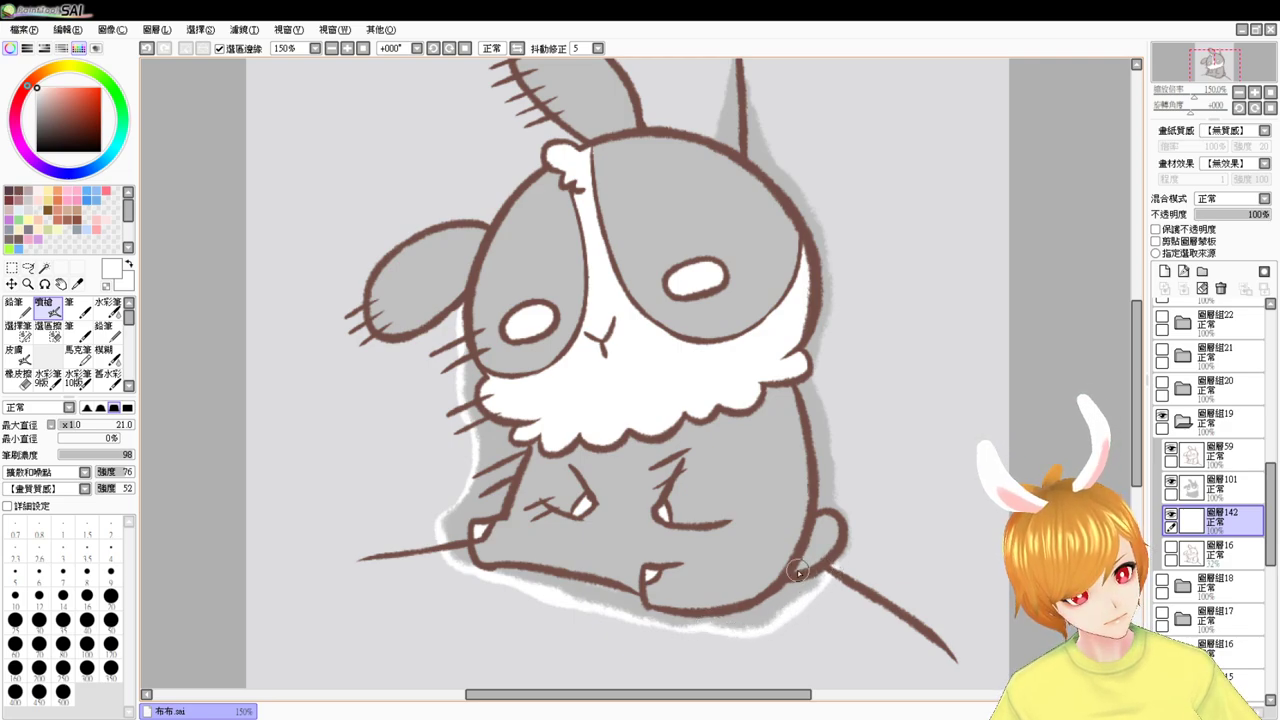
pyautogui.moveTo(786, 369); pyautogui.dragTo(813, 451)
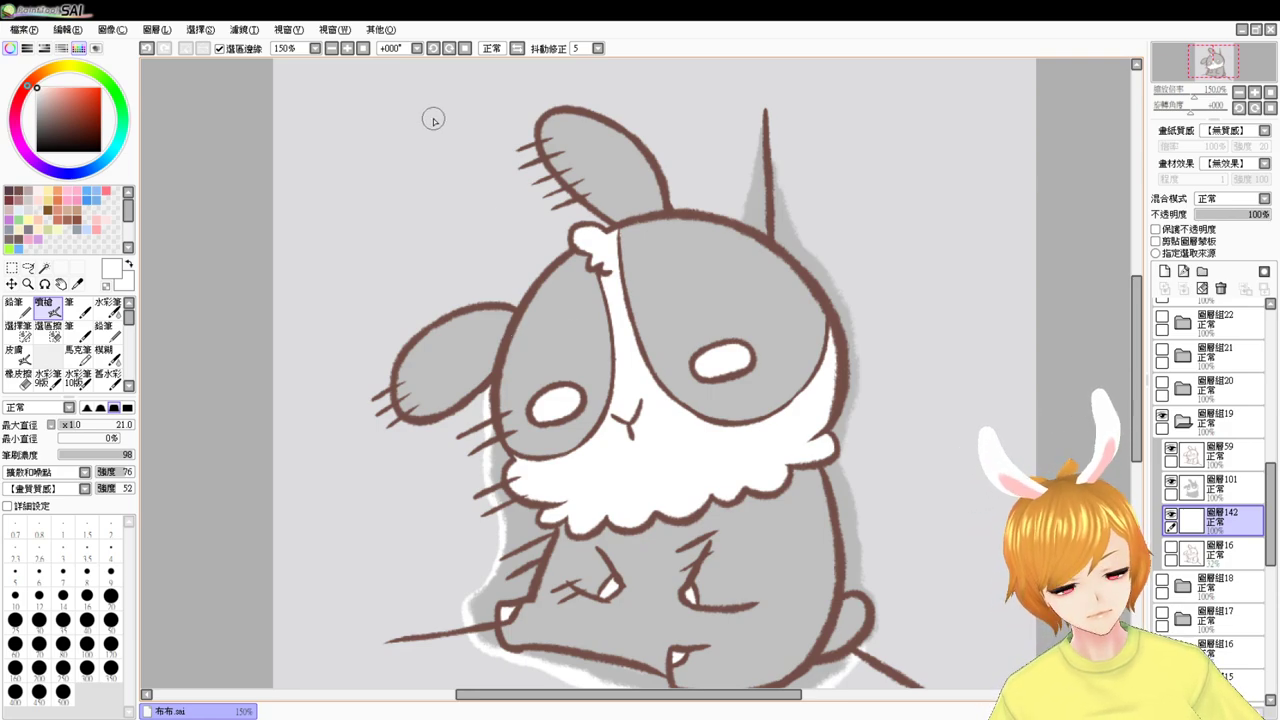
pyautogui.click(135, 3)
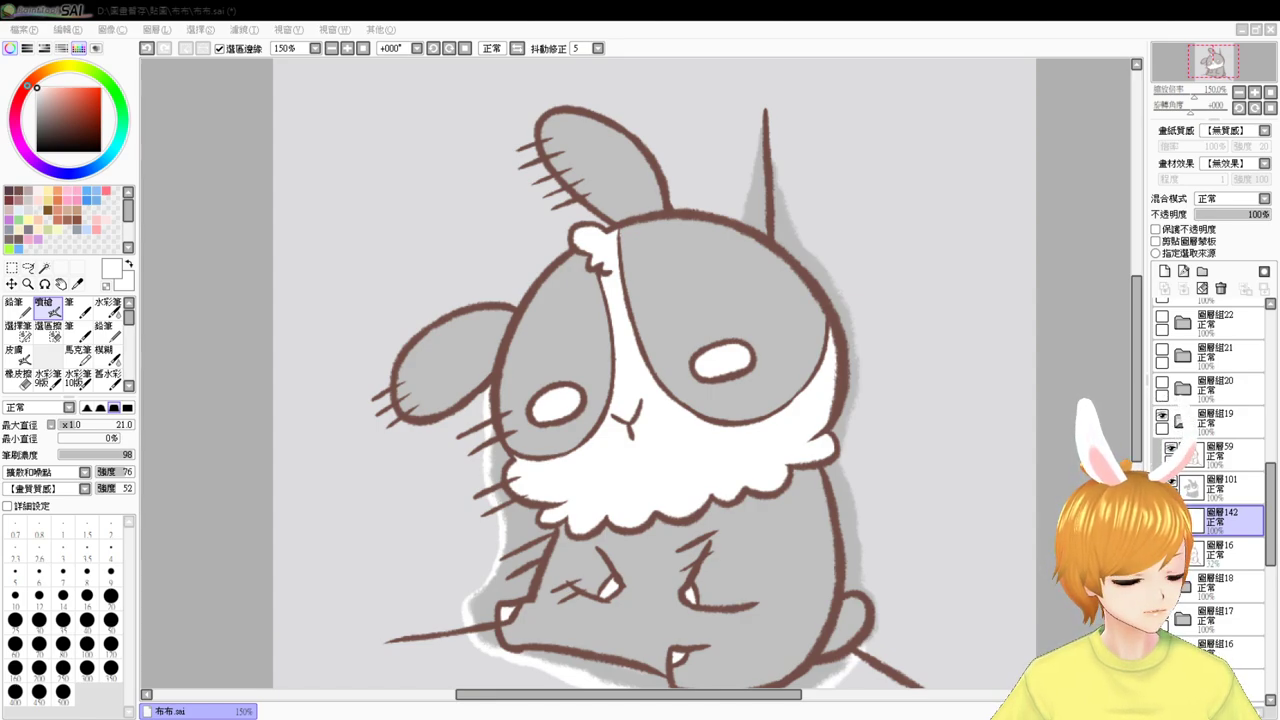
pyautogui.click(1083, 82)
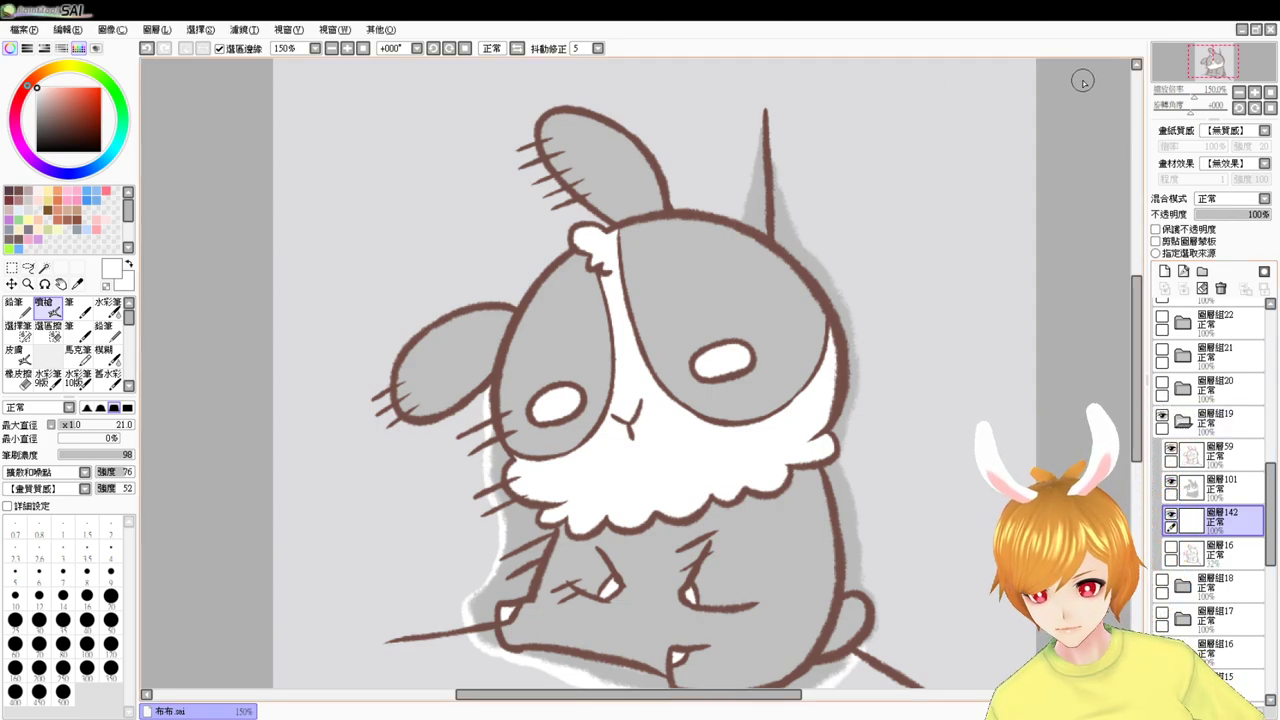
pyautogui.moveTo(585, 351); pyautogui.dragTo(638, 415)
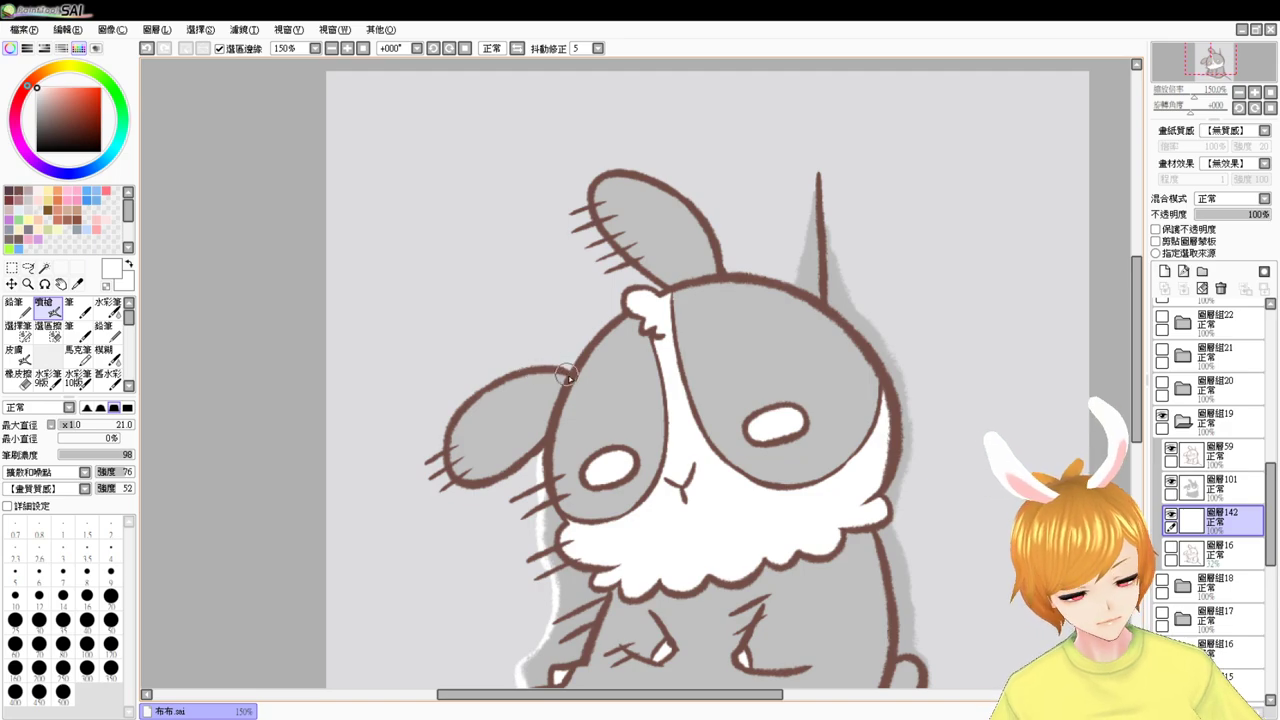
# - Paint the white sticker border around the sitting bunny's two rounded flaps, across the head and up the left edge of the pointed spike
pyautogui.moveTo(570, 374)
pyautogui.mouseDown()
pyautogui.moveTo(482, 386)
pyautogui.moveTo(450, 423)
pyautogui.moveTo(451, 474)
pyautogui.moveTo(510, 472)
pyautogui.mouseUp()
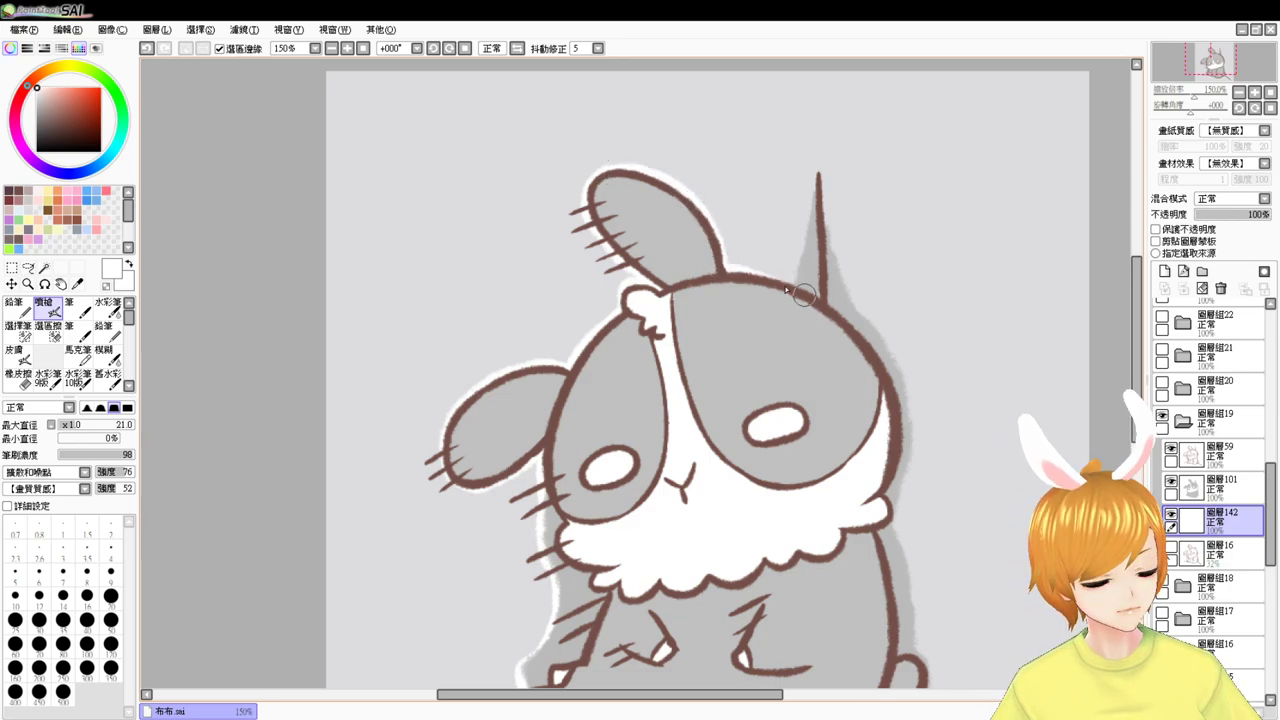
pyautogui.moveTo(719, 270)
pyautogui.mouseDown()
pyautogui.moveTo(812, 299)
pyautogui.moveTo(822, 282)
pyautogui.moveTo(795, 276)
pyautogui.moveTo(791, 288)
pyautogui.moveTo(819, 191)
pyautogui.mouseUp()
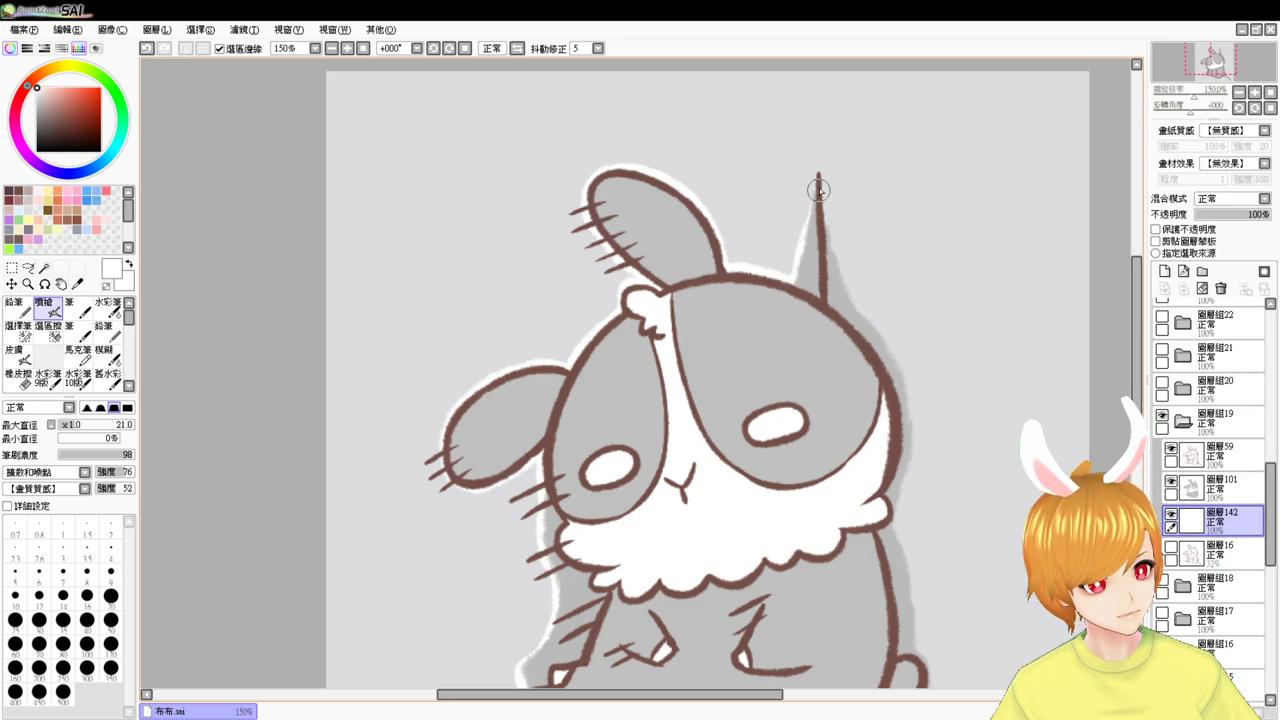
pyautogui.moveTo(883, 259); pyautogui.dragTo(836, 172)
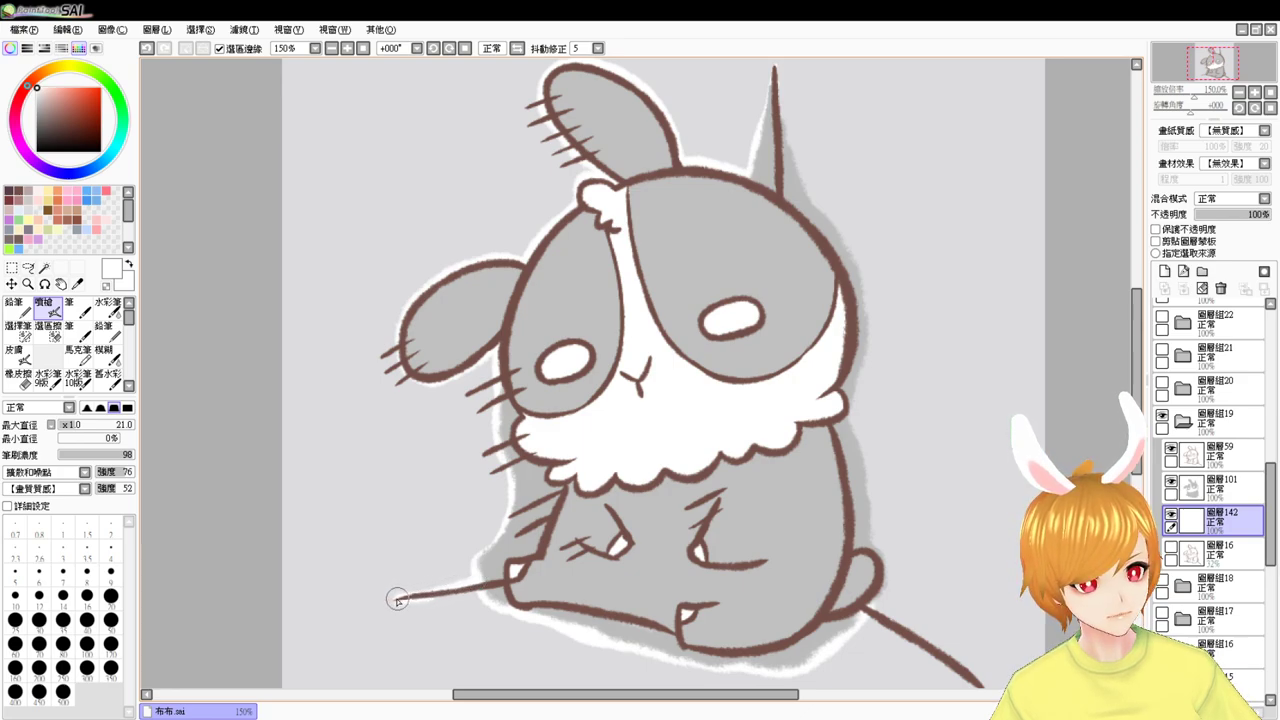
# - Paint the white border around the lower stick lines and tail, then along the bunny's right side from the spike's tip to the body
pyautogui.moveTo(868, 498); pyautogui.dragTo(623, 394)
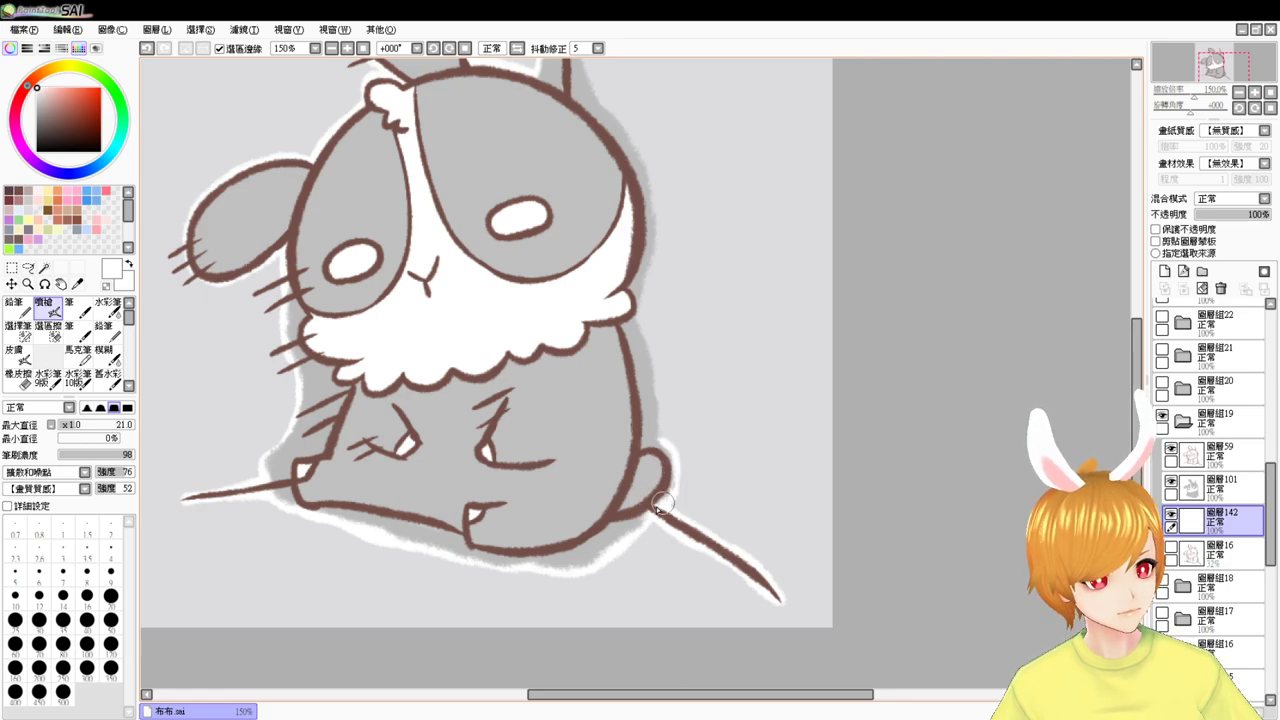
pyautogui.moveTo(679, 486); pyautogui.dragTo(661, 543)
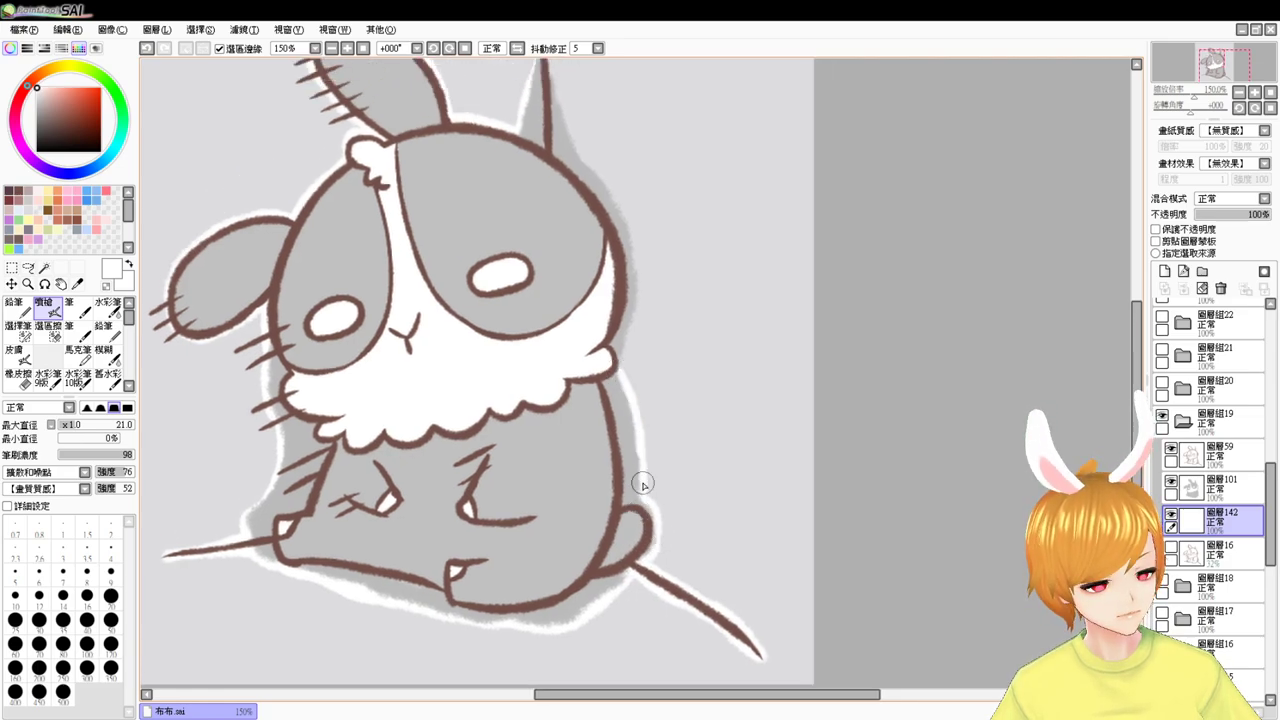
pyautogui.scroll(4, 625, 250)
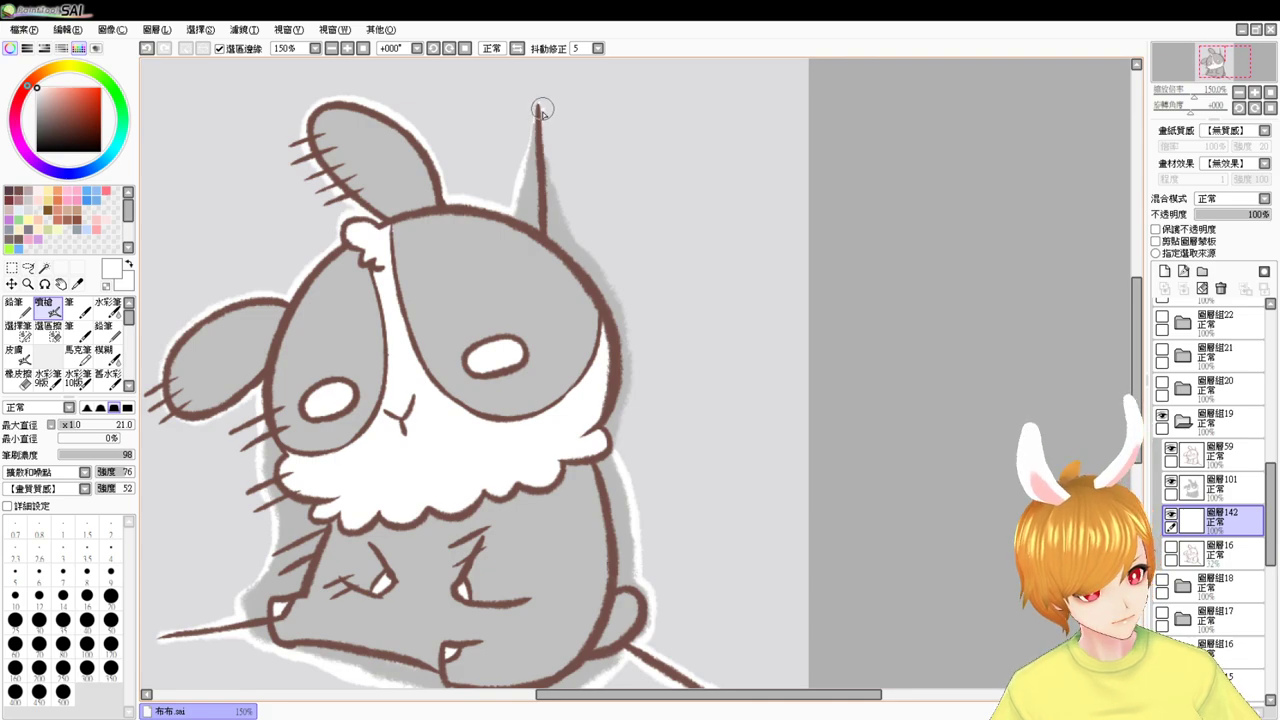
pyautogui.moveTo(543, 109); pyautogui.dragTo(571, 217)
pyautogui.hotkey('ctrl', 'z')
pyautogui.moveTo(542, 112)
pyautogui.mouseDown()
pyautogui.moveTo(584, 254)
pyautogui.moveTo(566, 231)
pyautogui.moveTo(607, 272)
pyautogui.moveTo(627, 319)
pyautogui.moveTo(626, 400)
pyautogui.moveTo(603, 486)
pyautogui.mouseUp()
# - Touch up the white border around the short hatch lines on the bunny's ears and left cheek, redoing unsatisfactory strokes
pyautogui.click(364, 48)
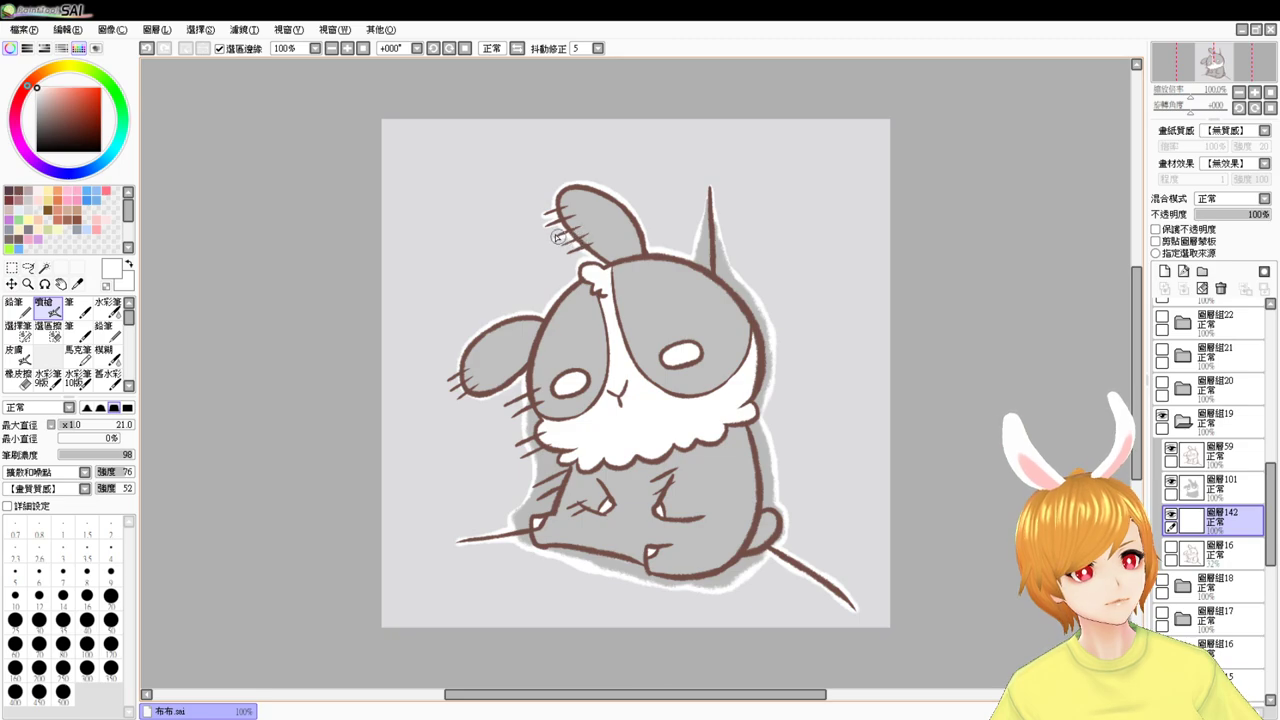
pyautogui.hotkey('ctrl', 'z')
pyautogui.moveTo(551, 234); pyautogui.dragTo(560, 240)
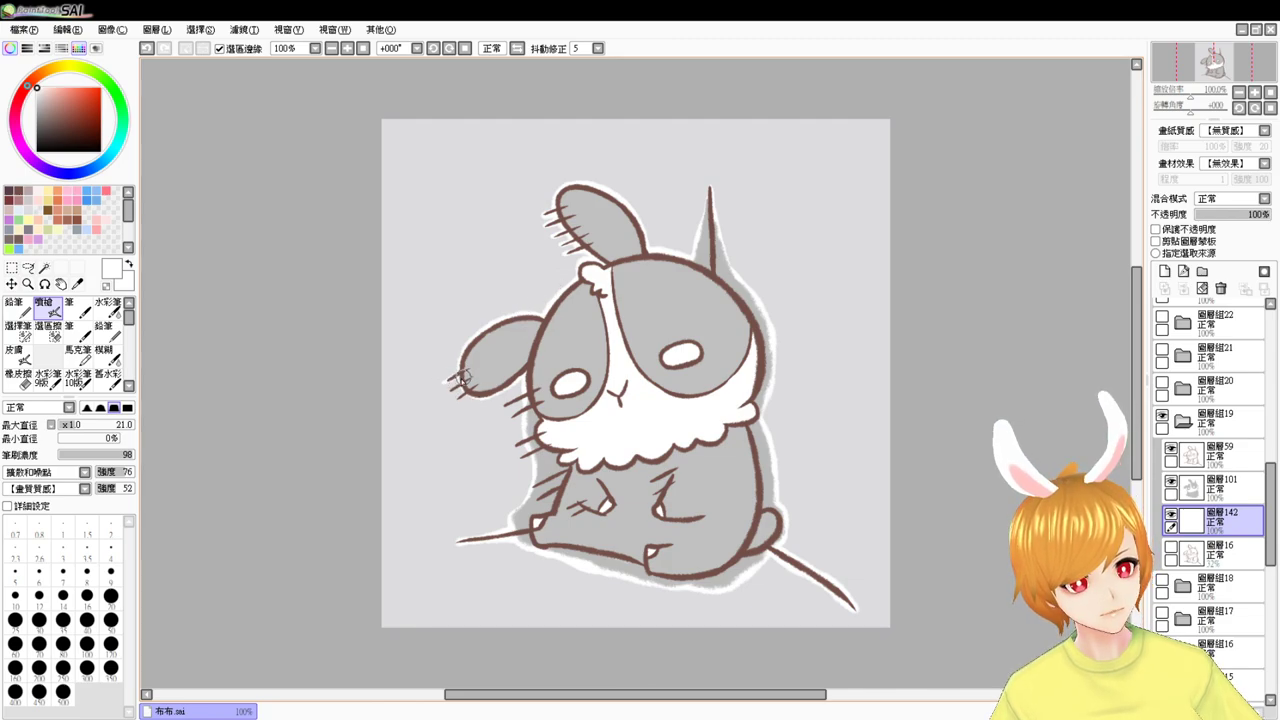
pyautogui.hotkey('ctrl', 'z')
pyautogui.moveTo(450, 382); pyautogui.dragTo(465, 374)
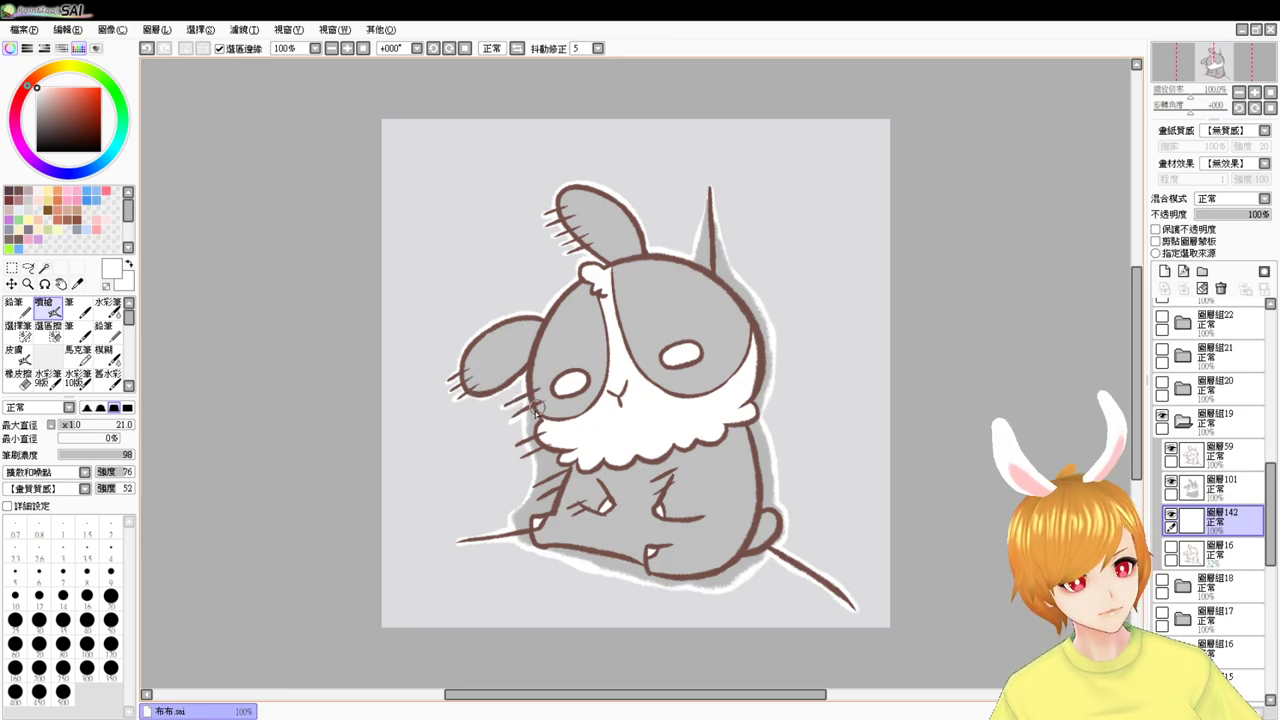
pyautogui.hotkey('ctrl', 'z')
pyautogui.moveTo(509, 419); pyautogui.dragTo(537, 408)
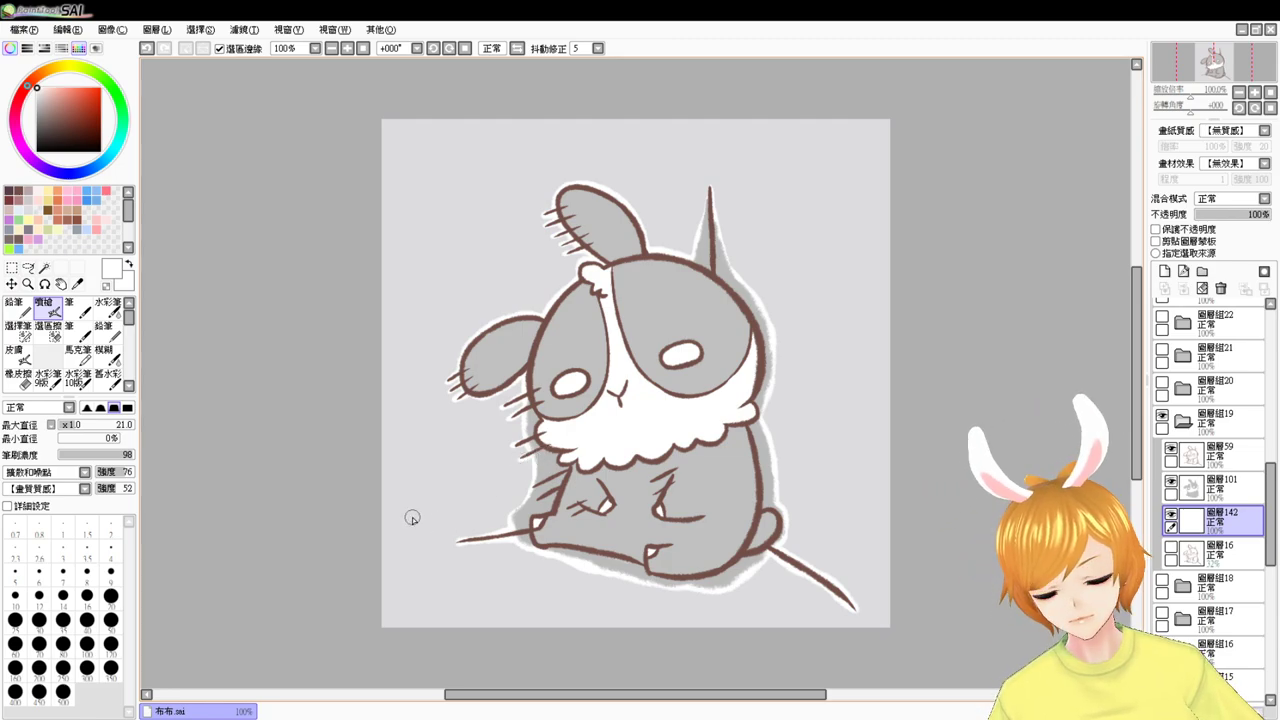
# - Collapse 圖層組19, hide it and show 圖層組20
pyautogui.click(1187, 422)
pyautogui.click(1163, 415)
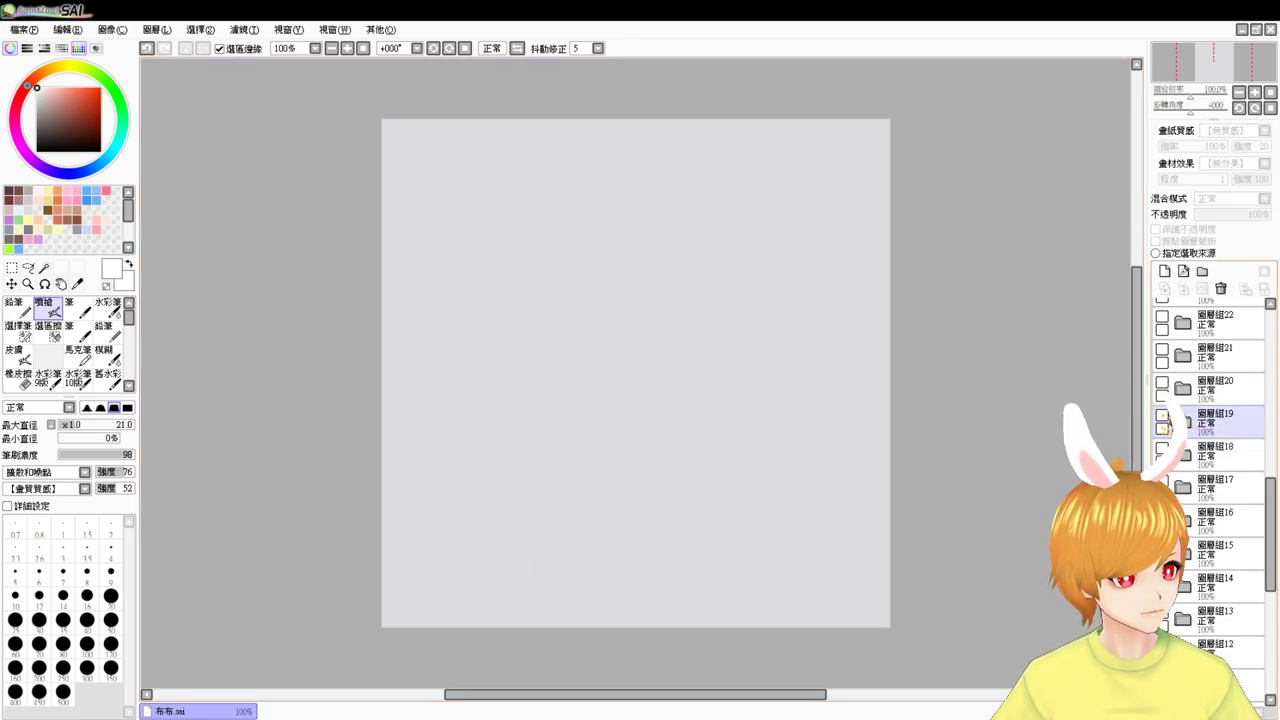
pyautogui.click(1174, 385)
pyautogui.click(1162, 382)
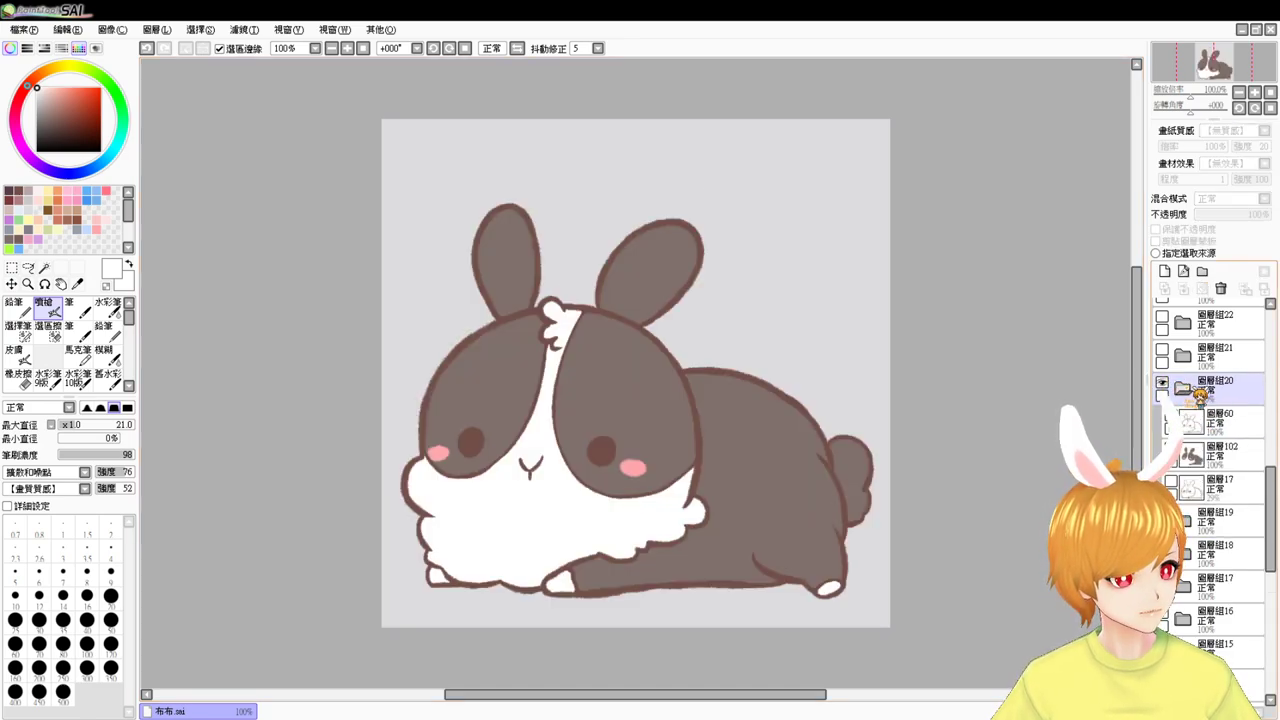
# - Add a new layer between 圖層102 and 圖層17 in 圖層組20 and paint the white border down the left side of the lying bunny's head
pyautogui.click(1183, 388)
pyautogui.click(1164, 271)
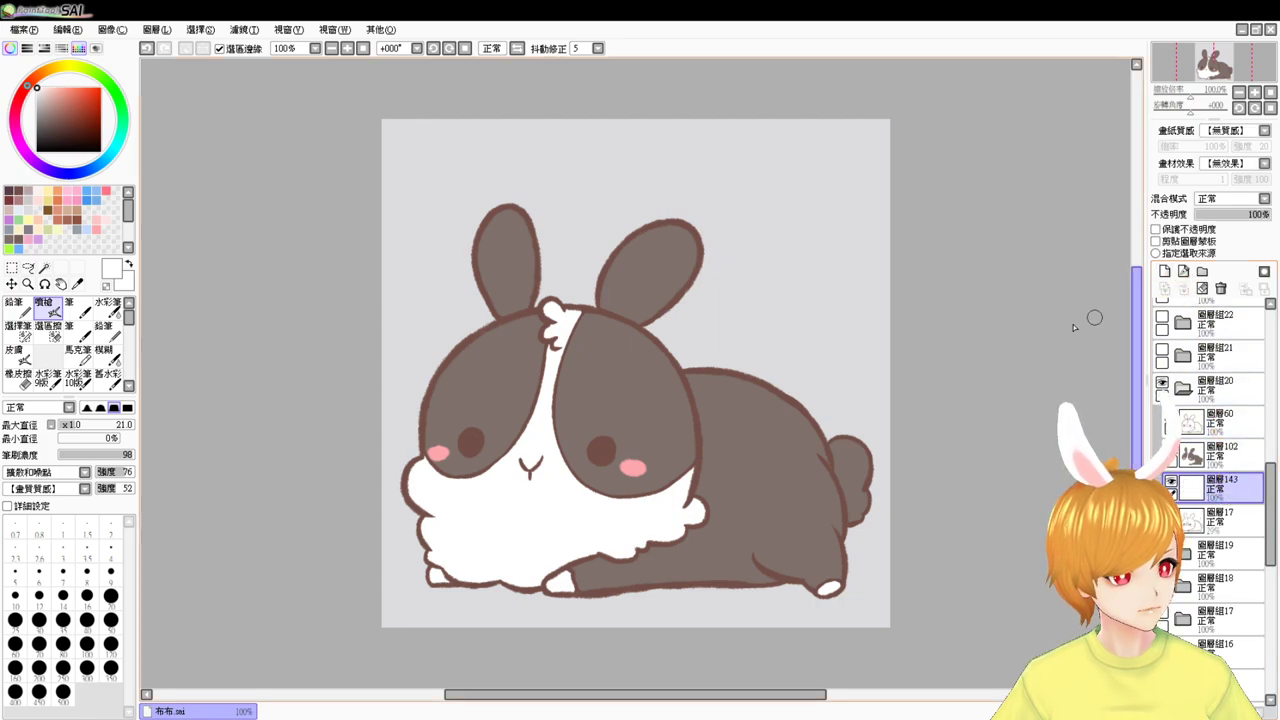
pyautogui.moveTo(494, 321)
pyautogui.mouseDown()
pyautogui.moveTo(448, 356)
pyautogui.moveTo(428, 414)
pyautogui.mouseUp()
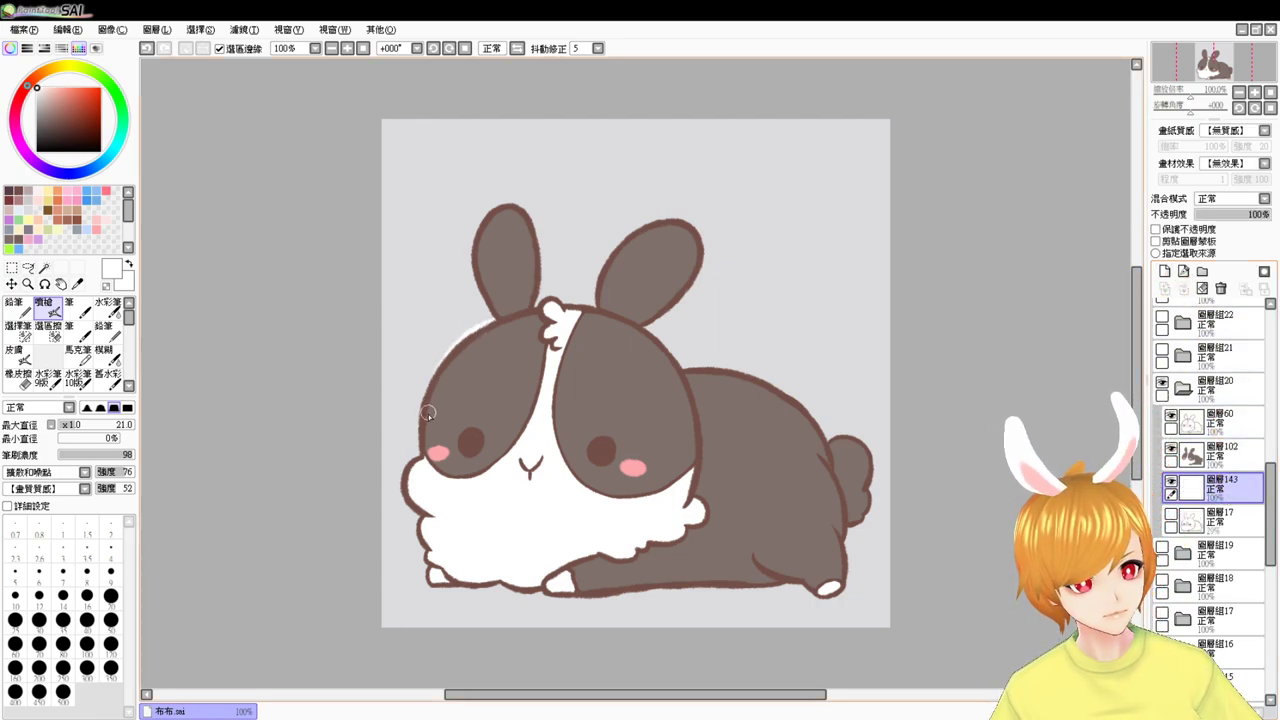
# - Paint a white border with the size 32 airbrush around the lying rabbit's face, chest and underside
pyautogui.moveTo(487, 326)
pyautogui.mouseDown()
pyautogui.moveTo(498, 340)
pyautogui.moveTo(464, 344)
pyautogui.moveTo(484, 328)
pyautogui.moveTo(438, 370)
pyautogui.moveTo(423, 465)
pyautogui.mouseUp()
pyautogui.moveTo(452, 349)
pyautogui.mouseDown()
pyautogui.moveTo(433, 376)
pyautogui.moveTo(423, 464)
pyautogui.mouseUp()
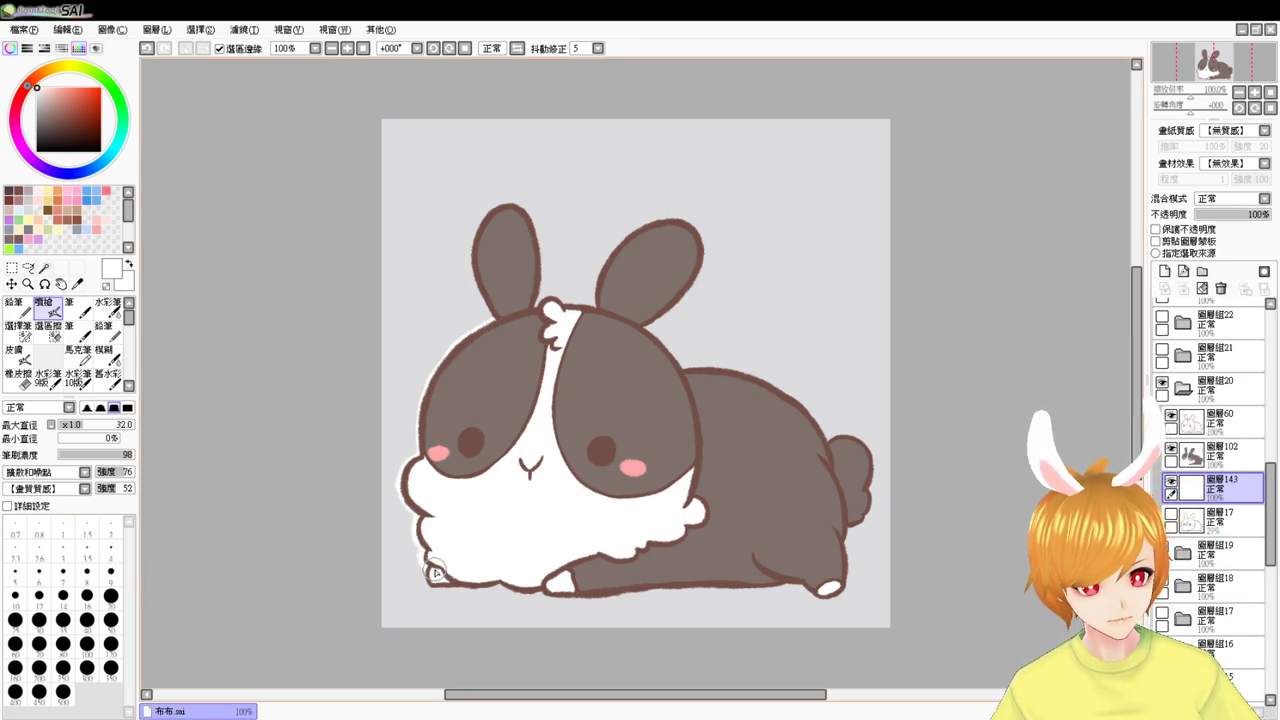
pyautogui.moveTo(436, 572)
pyautogui.mouseDown()
pyautogui.moveTo(428, 582)
pyautogui.moveTo(521, 571)
pyautogui.mouseUp()
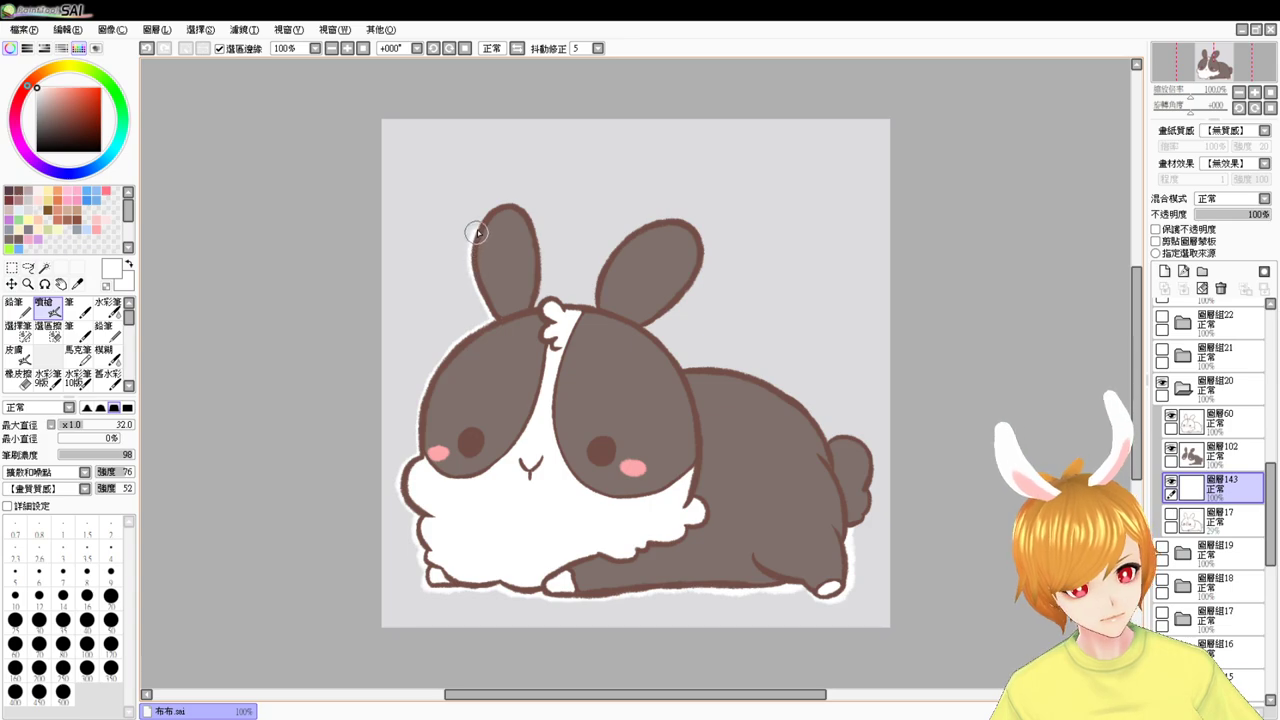
# - Extend the lying rabbit's white border around its left ear, across the head top and up the right ear
pyautogui.moveTo(477, 232)
pyautogui.mouseDown()
pyautogui.moveTo(494, 207)
pyautogui.moveTo(531, 207)
pyautogui.moveTo(539, 306)
pyautogui.mouseUp()
pyautogui.hotkey('ctrl', 'z')
pyautogui.moveTo(487, 207)
pyautogui.mouseDown()
pyautogui.moveTo(537, 220)
pyautogui.moveTo(534, 304)
pyautogui.moveTo(522, 313)
pyautogui.moveTo(567, 292)
pyautogui.moveTo(539, 310)
pyautogui.moveTo(548, 293)
pyautogui.moveTo(602, 328)
pyautogui.mouseUp()
pyautogui.hotkey('ctrl', 'z')
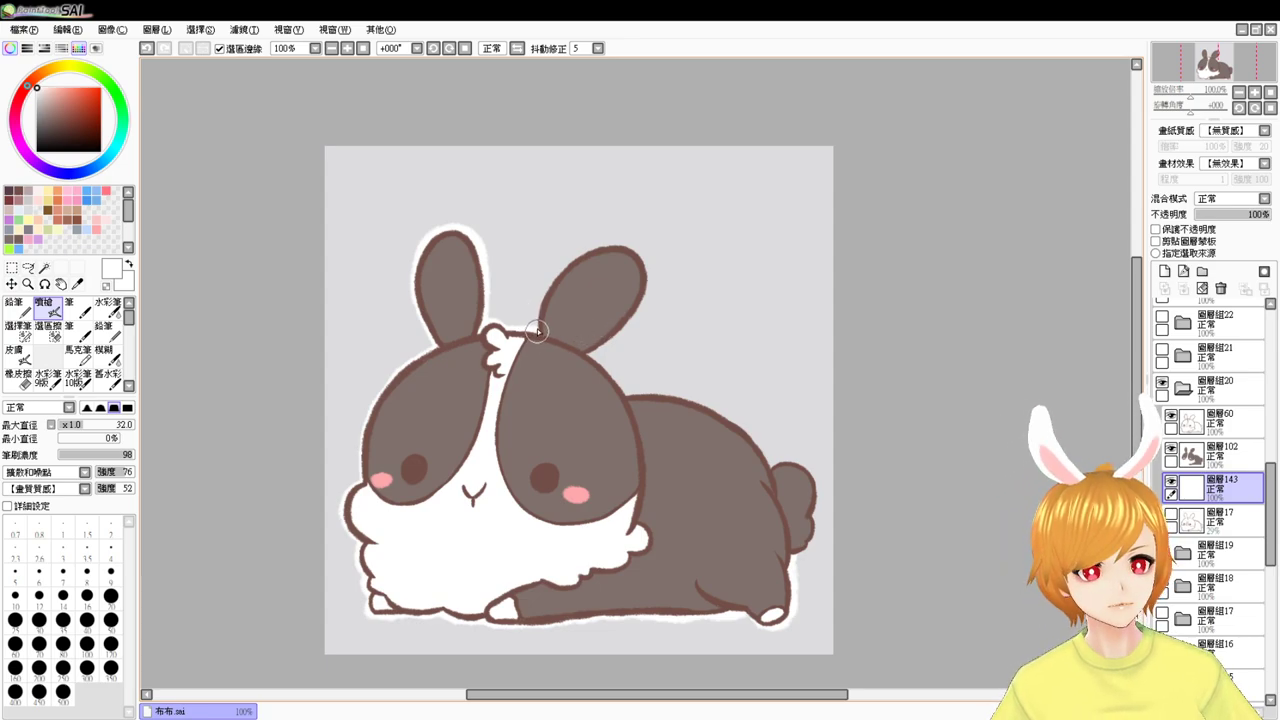
pyautogui.hotkey('ctrl', 'z')
pyautogui.moveTo(537, 336)
pyautogui.mouseDown()
pyautogui.moveTo(534, 311)
pyautogui.moveTo(572, 266)
pyautogui.mouseUp()
pyautogui.hotkey('ctrl', 'z')
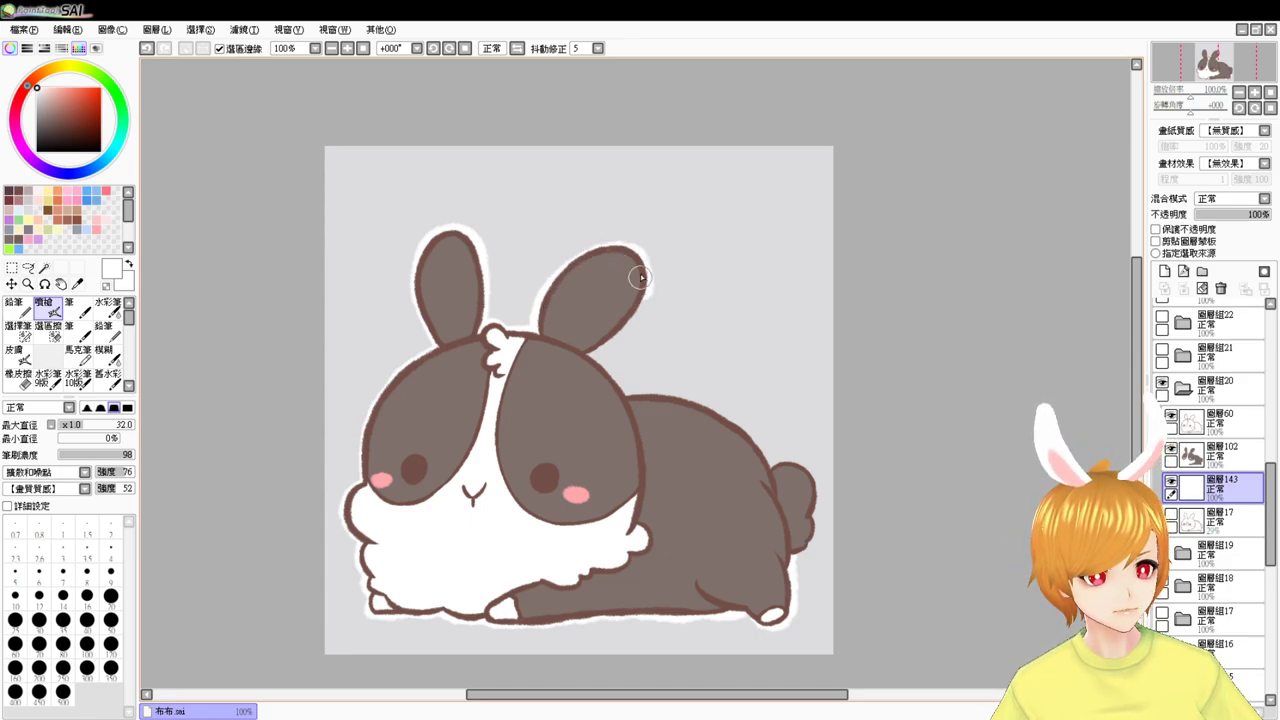
# - Complete the lying rabbit's white border down the right ear and along the back and tail
pyautogui.moveTo(641, 277)
pyautogui.mouseDown()
pyautogui.moveTo(607, 246)
pyautogui.moveTo(637, 295)
pyautogui.moveTo(645, 281)
pyautogui.moveTo(641, 266)
pyautogui.moveTo(632, 310)
pyautogui.moveTo(596, 318)
pyautogui.moveTo(639, 260)
pyautogui.moveTo(586, 348)
pyautogui.mouseUp()
pyautogui.hotkey('ctrl', 'z')
pyautogui.moveTo(627, 311)
pyautogui.mouseDown()
pyautogui.moveTo(595, 349)
pyautogui.moveTo(583, 340)
pyautogui.moveTo(627, 421)
pyautogui.mouseUp()
pyautogui.hotkey('ctrl', 'z')
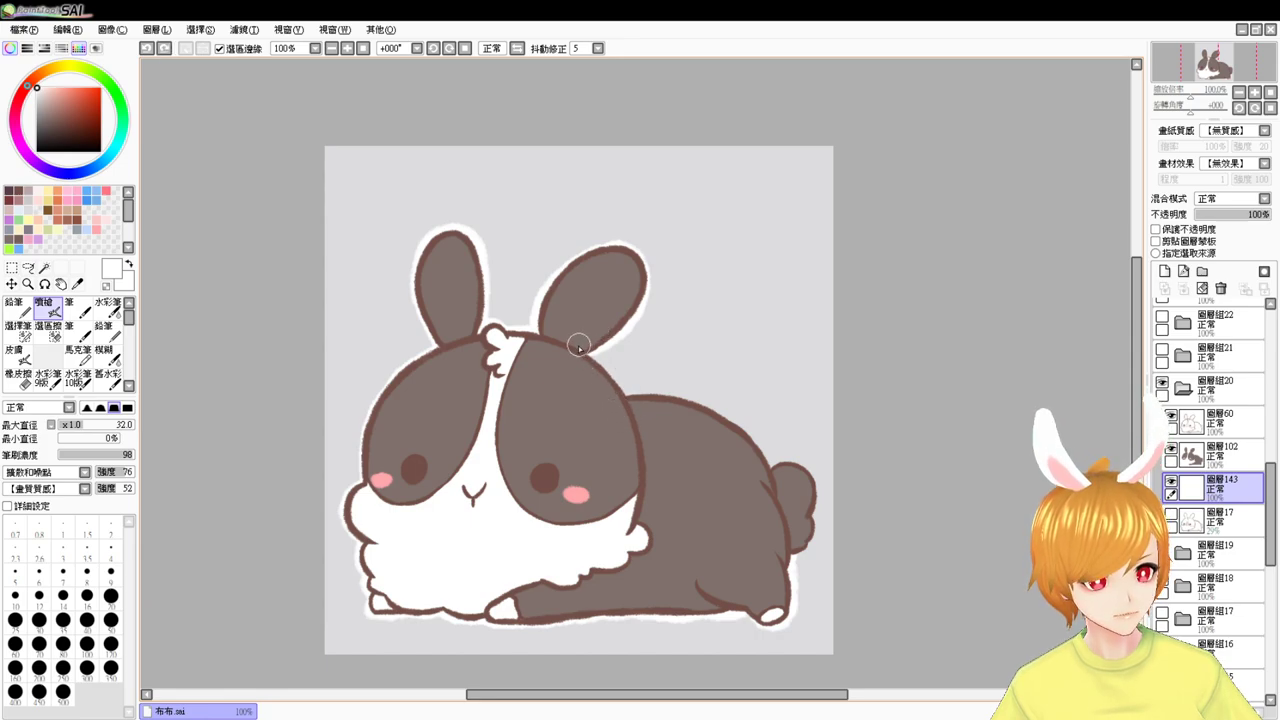
pyautogui.moveTo(583, 350)
pyautogui.mouseDown()
pyautogui.moveTo(622, 426)
pyautogui.moveTo(698, 400)
pyautogui.mouseUp()
pyautogui.hotkey('ctrl', 'z')
pyautogui.moveTo(624, 387); pyautogui.dragTo(737, 429)
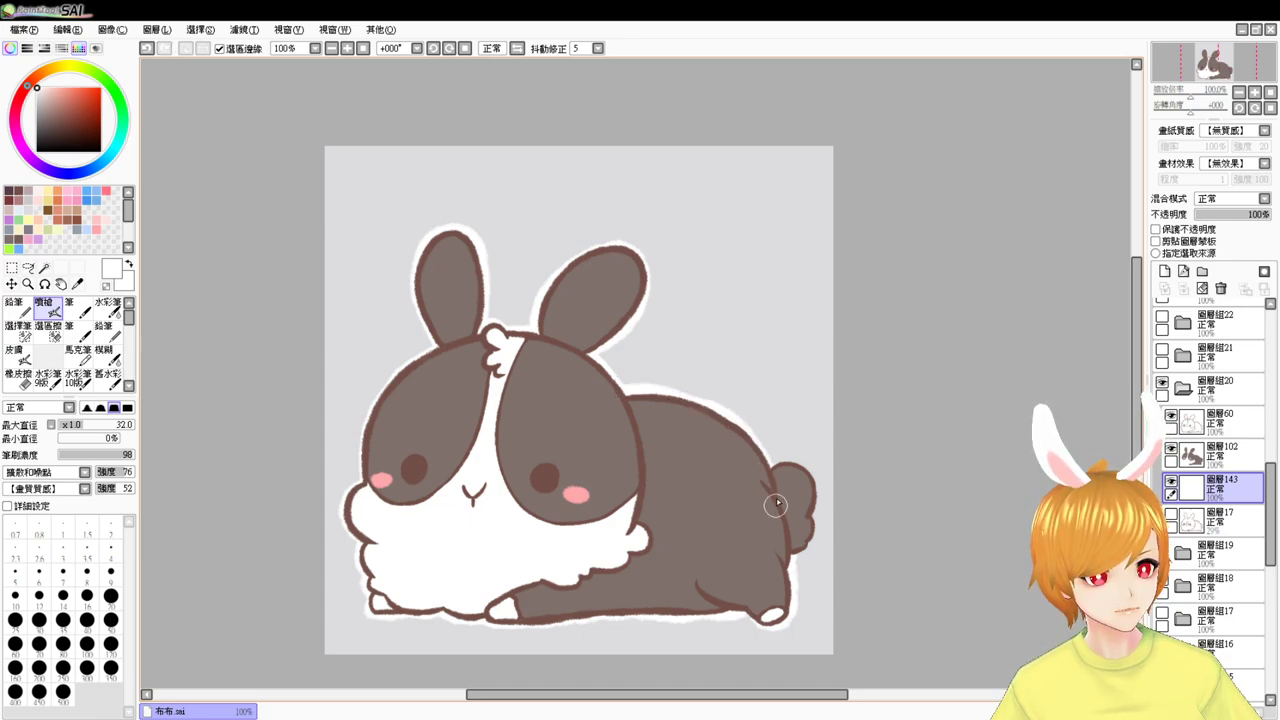
pyautogui.moveTo(770, 466); pyautogui.dragTo(740, 476)
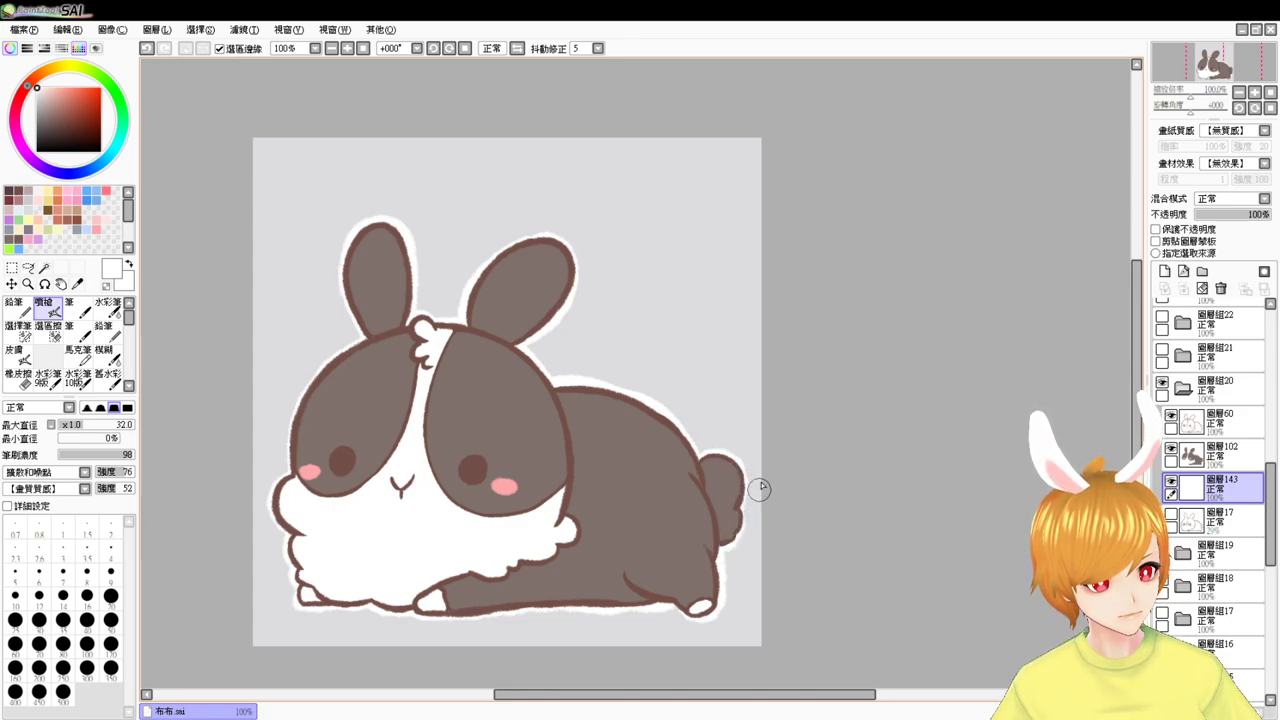
pyautogui.moveTo(820, 374); pyautogui.dragTo(805, 387)
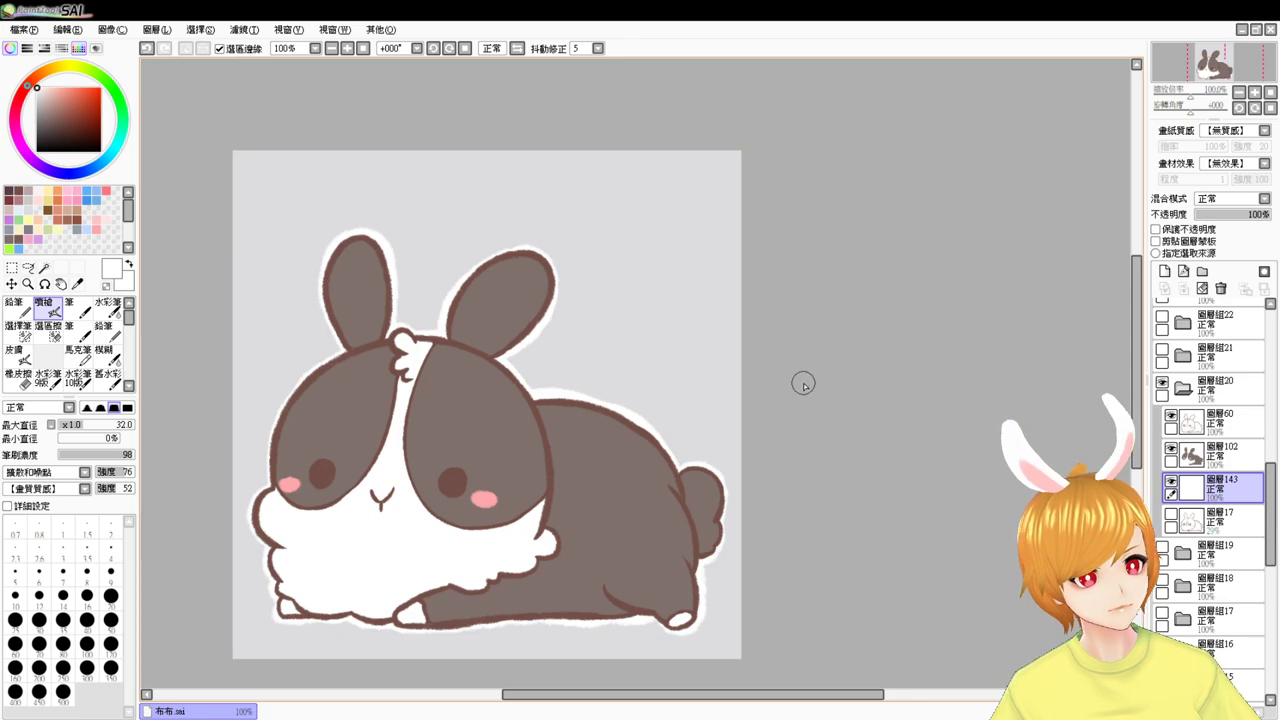
# - Hide layer group 20, show and expand group 21, and add a new layer between layers 103 and 18
pyautogui.click(1183, 388)
pyautogui.click(1162, 383)
pyautogui.click(1178, 360)
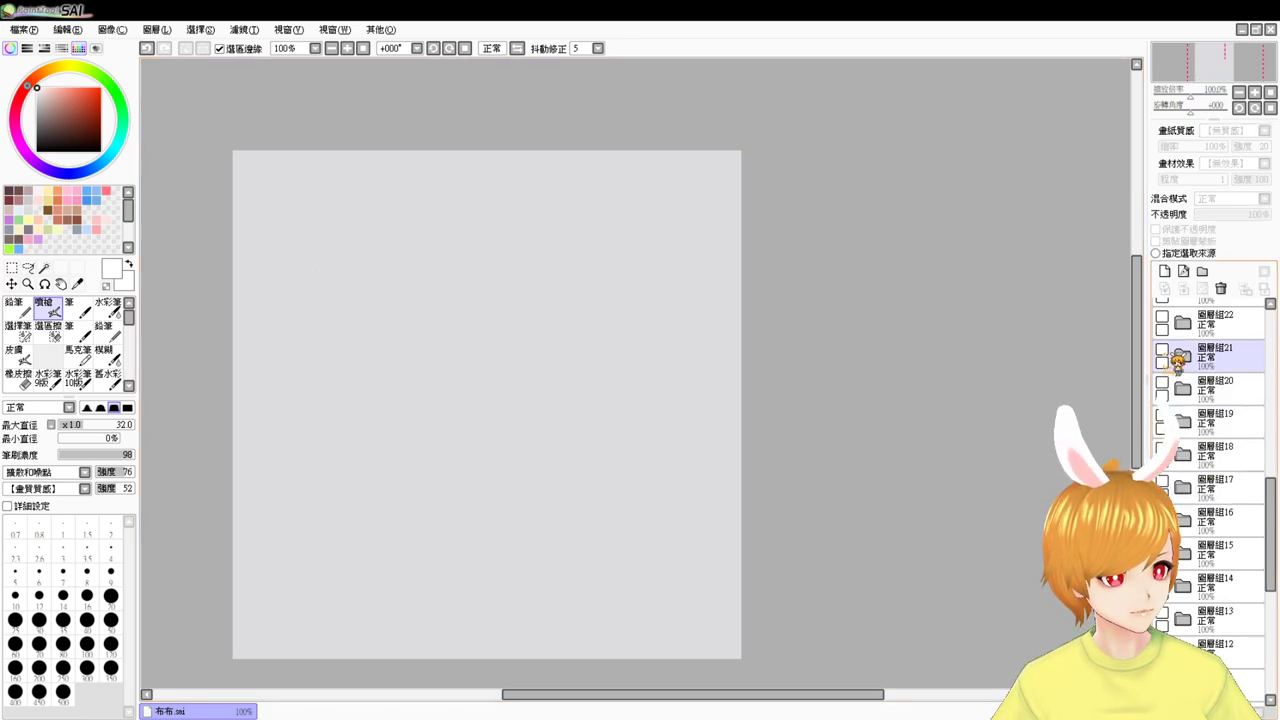
pyautogui.click(1162, 350)
pyautogui.click(1181, 355)
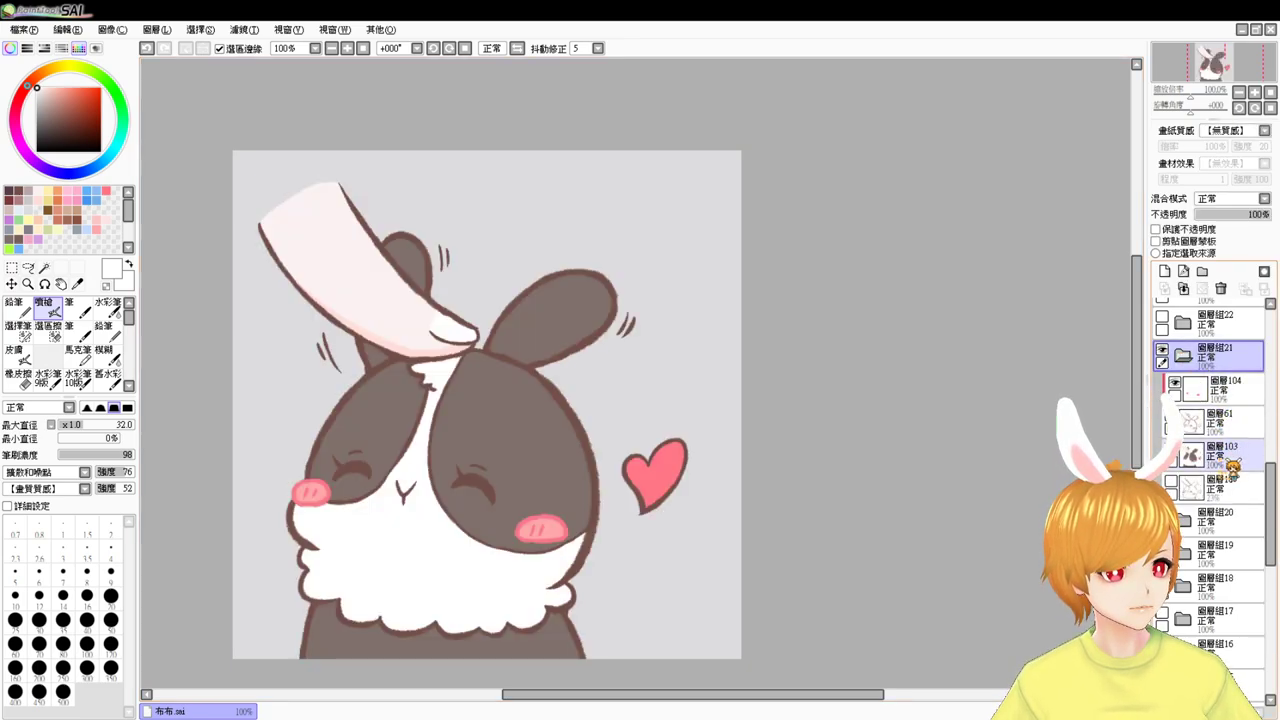
pyautogui.click(1228, 485)
pyautogui.click(1165, 272)
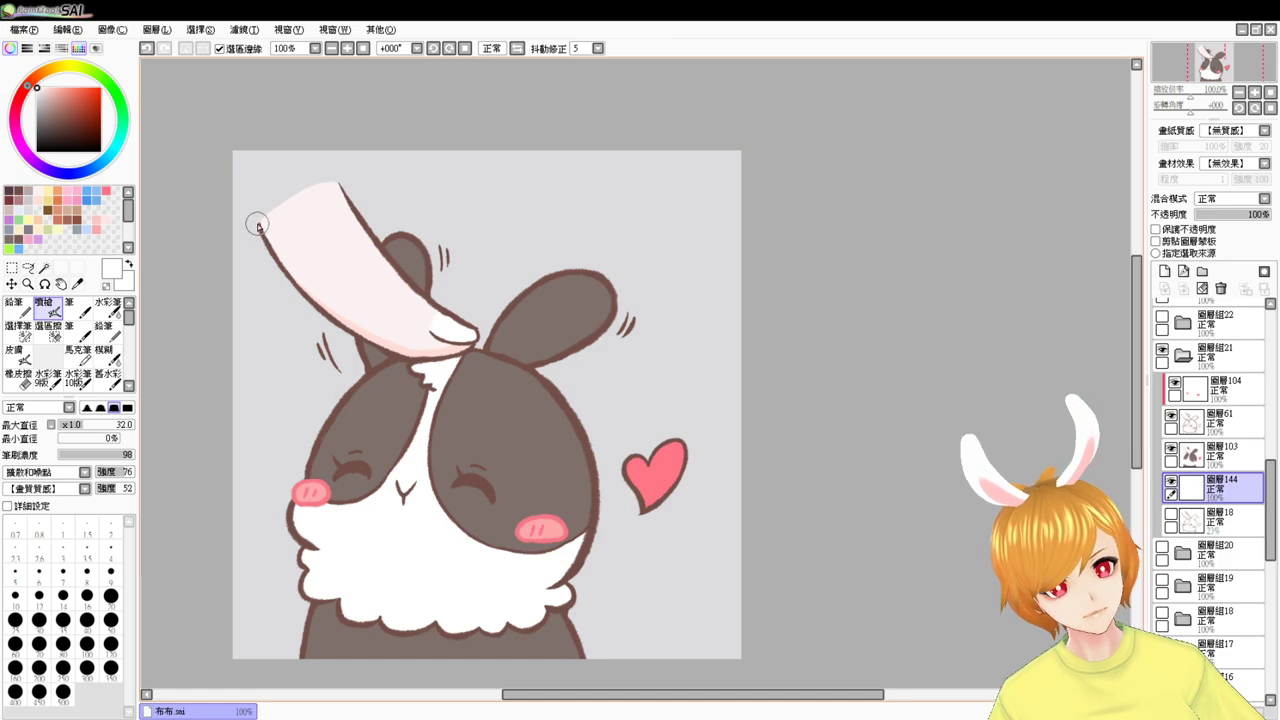
# - Paint a white border along the petting hand's lower edge, the base of the left ear and the nearby motion lines
pyautogui.moveTo(257, 224)
pyautogui.mouseDown()
pyautogui.moveTo(284, 268)
pyautogui.moveTo(369, 341)
pyautogui.mouseUp()
pyautogui.hotkey('ctrl', 'z')
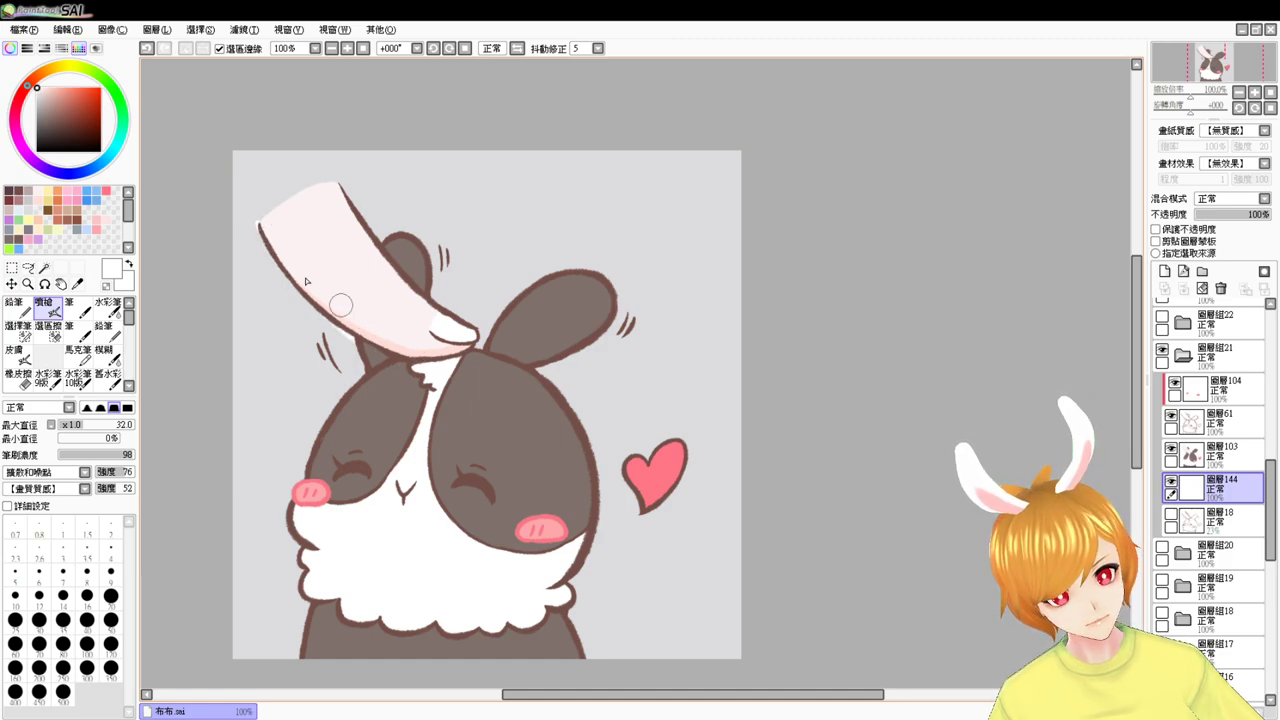
pyautogui.moveTo(258, 226)
pyautogui.mouseDown()
pyautogui.moveTo(413, 365)
pyautogui.moveTo(331, 272)
pyautogui.moveTo(366, 390)
pyautogui.mouseUp()
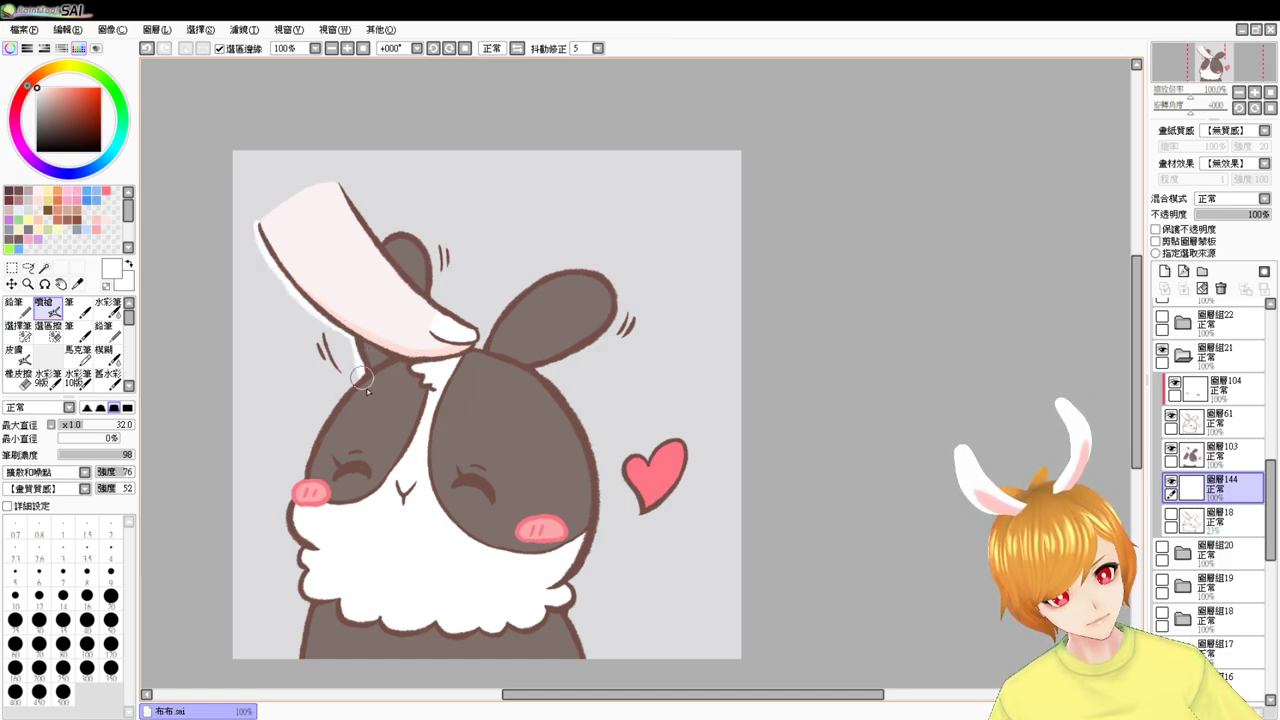
pyautogui.moveTo(315, 340); pyautogui.dragTo(348, 375)
pyautogui.hotkey('ctrl', 'z')
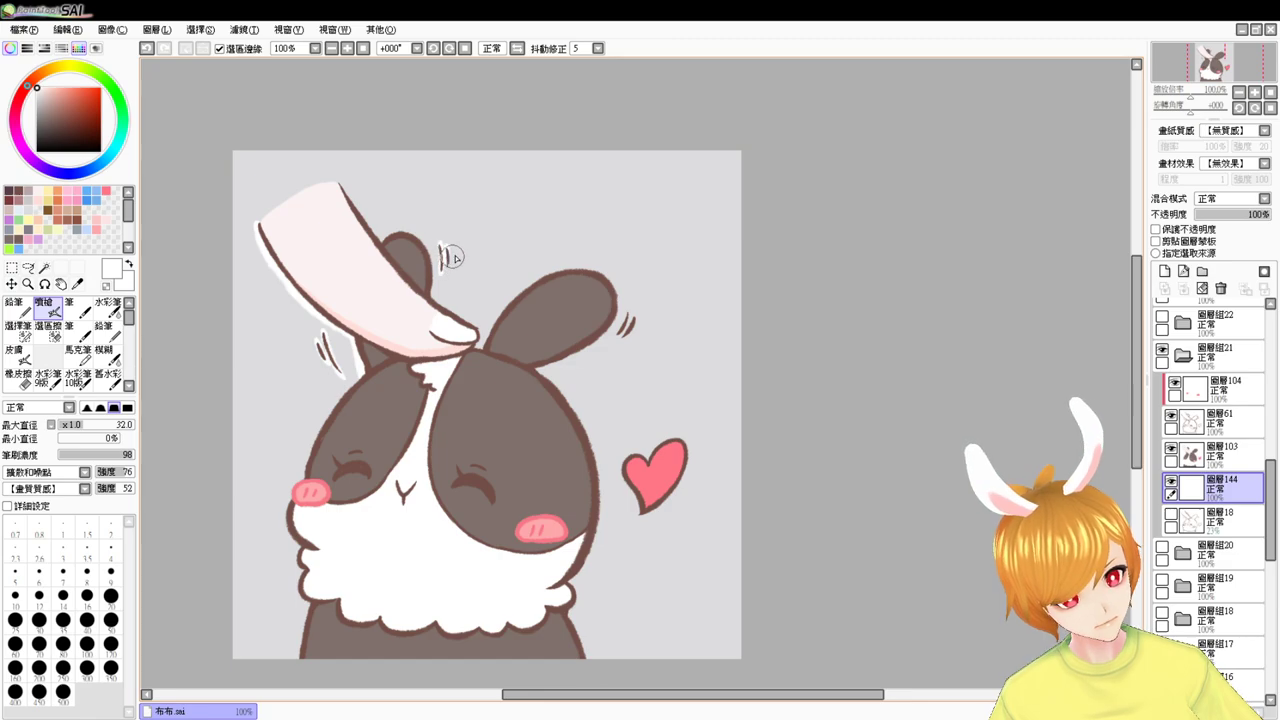
pyautogui.hotkey('ctrl', 'z')
pyautogui.moveTo(445, 247); pyautogui.dragTo(447, 265)
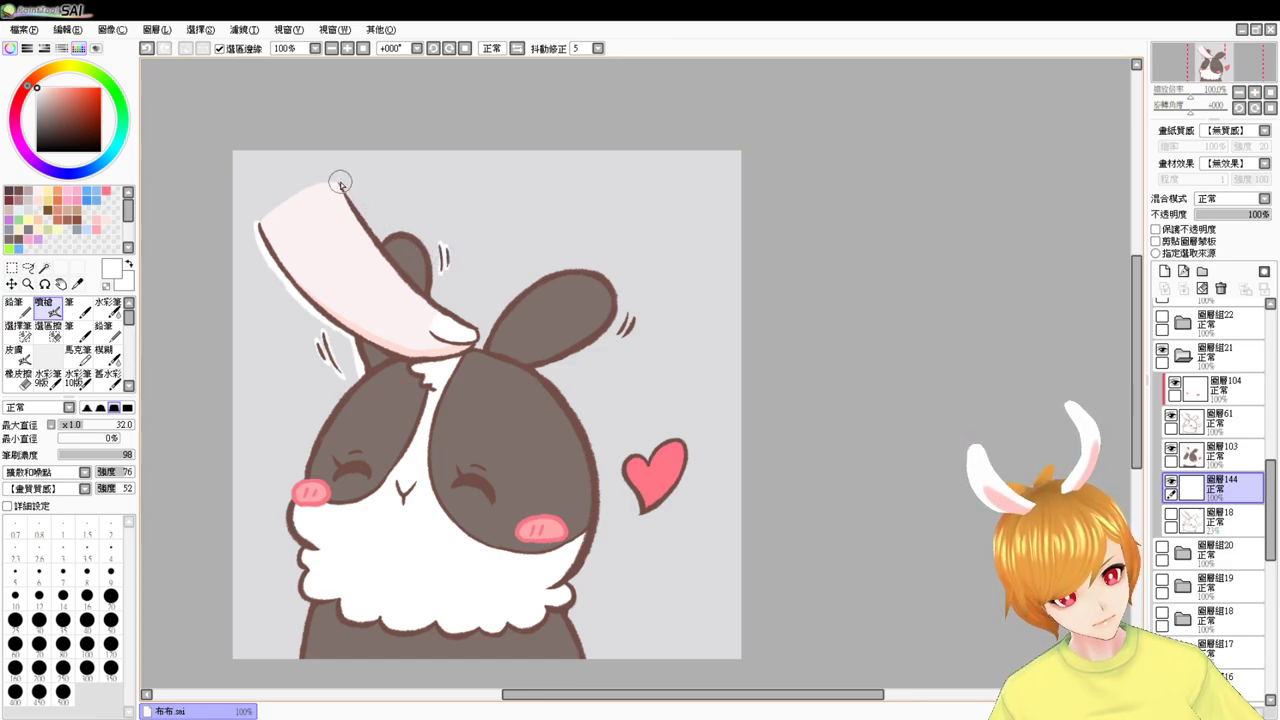
# - Paint the white border along the hand's upper edge, the ear tip behind it and the fingertips
pyautogui.moveTo(341, 184); pyautogui.dragTo(374, 233)
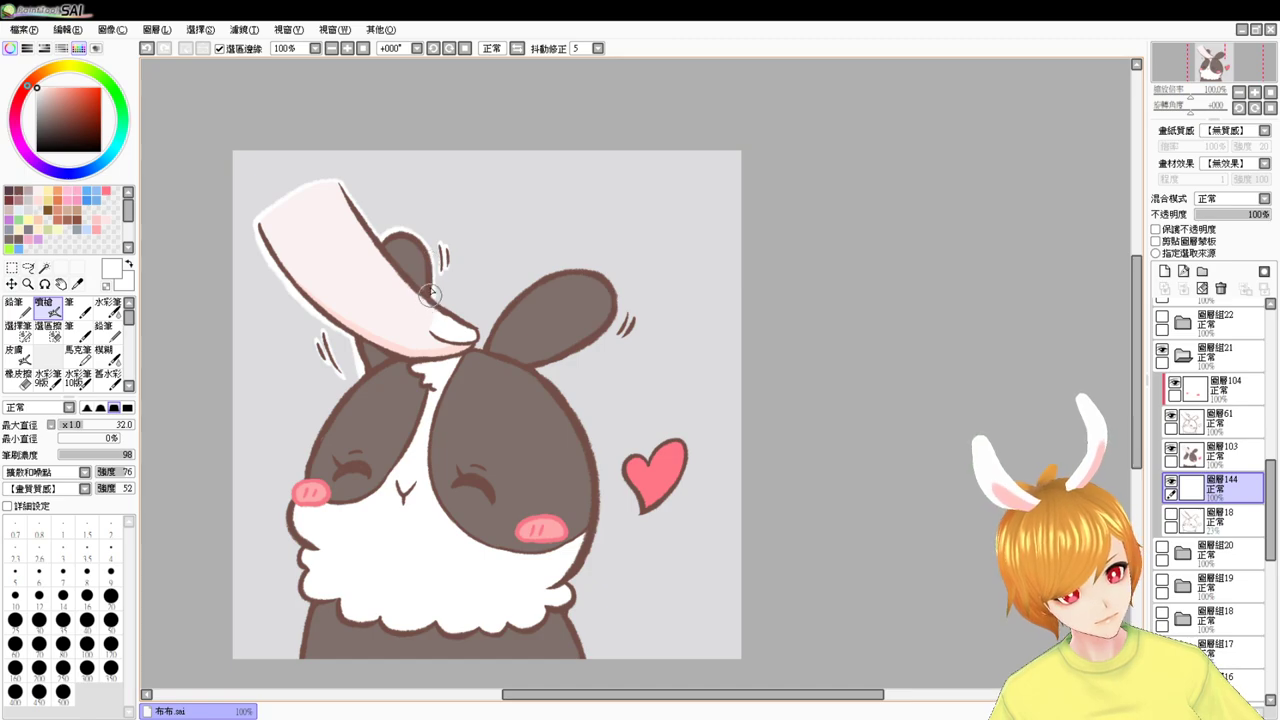
pyautogui.moveTo(428, 296); pyautogui.dragTo(487, 334)
pyautogui.hotkey('ctrl', 'z')
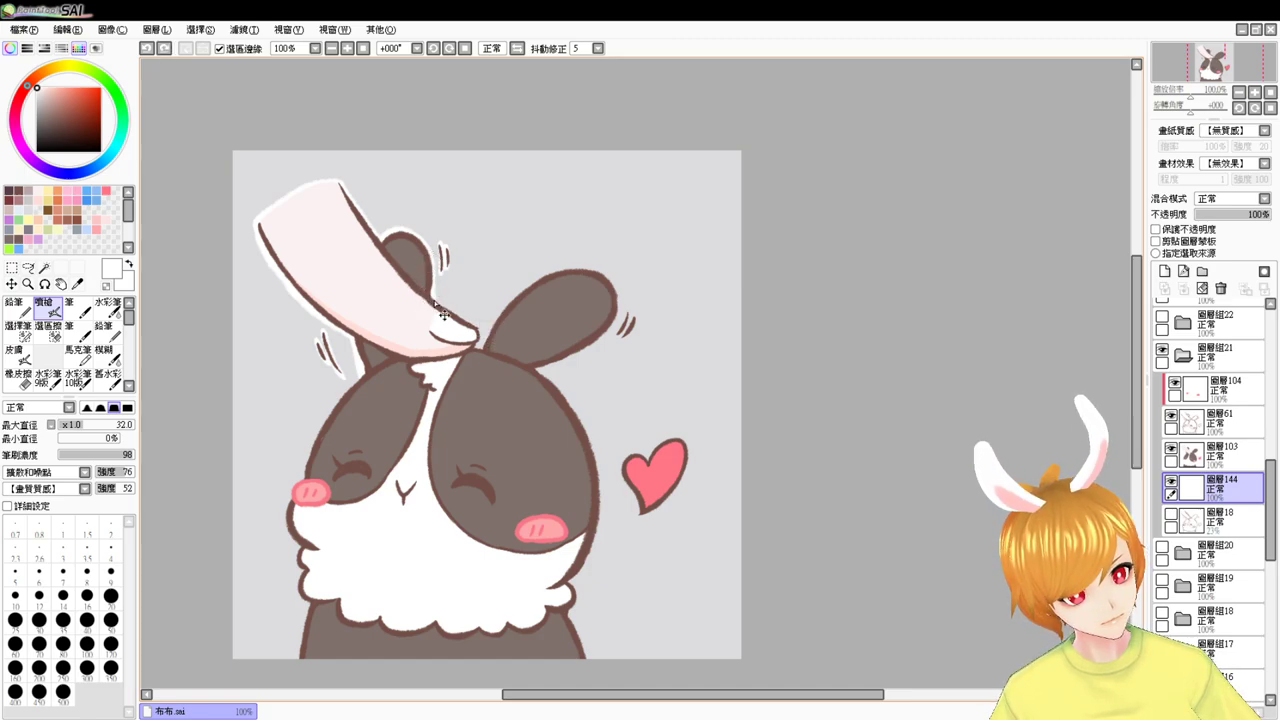
pyautogui.moveTo(430, 296); pyautogui.dragTo(481, 328)
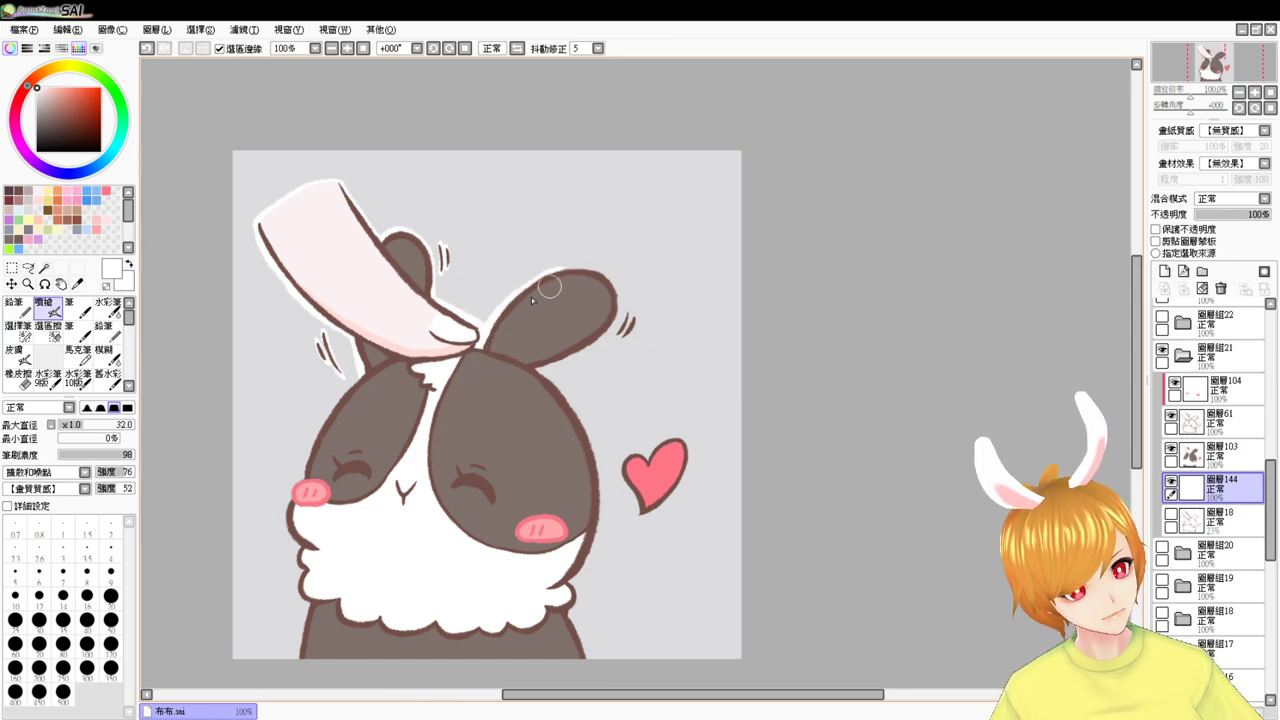
# - Paint the white border around the petted rabbit's right ear, from the fingertips to the ear's base
pyautogui.hotkey('ctrl', 'z')
pyautogui.moveTo(483, 340); pyautogui.dragTo(566, 271)
pyautogui.hotkey('ctrl', 'z')
pyautogui.moveTo(484, 339)
pyautogui.mouseDown()
pyautogui.moveTo(505, 302)
pyautogui.moveTo(584, 269)
pyautogui.moveTo(615, 300)
pyautogui.moveTo(574, 273)
pyautogui.moveTo(610, 318)
pyautogui.mouseUp()
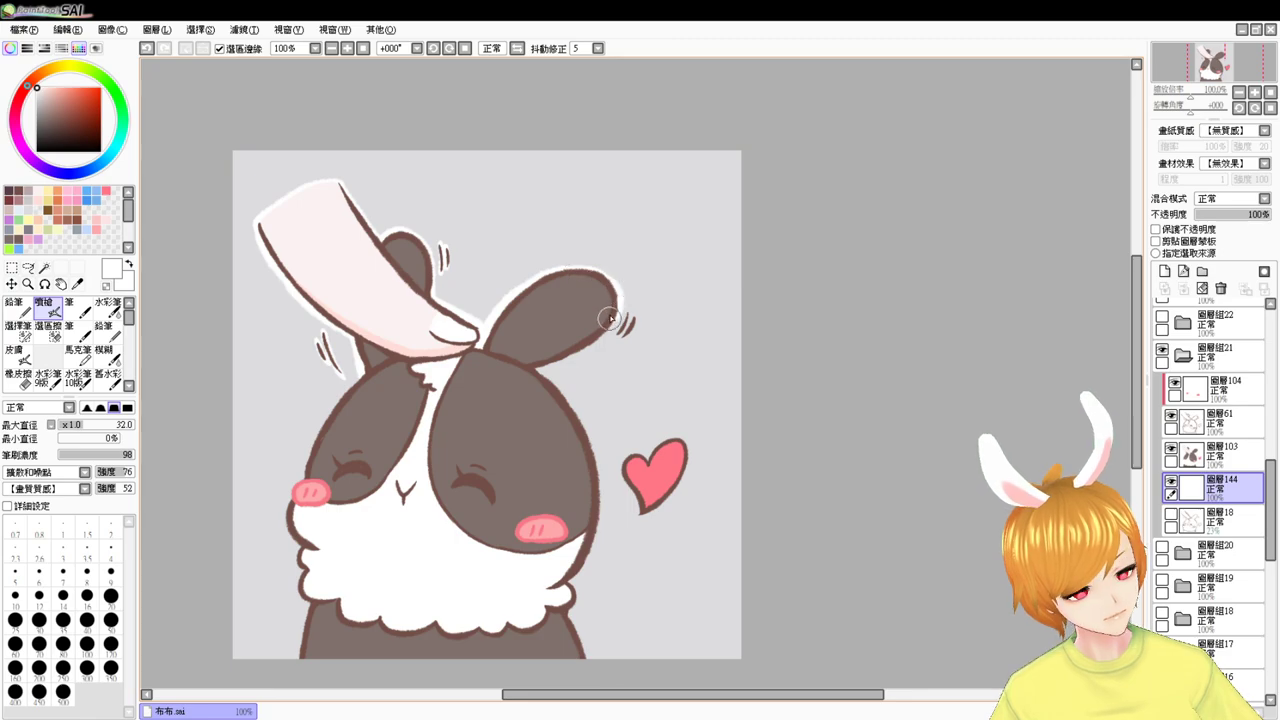
pyautogui.moveTo(529, 367); pyautogui.dragTo(613, 327)
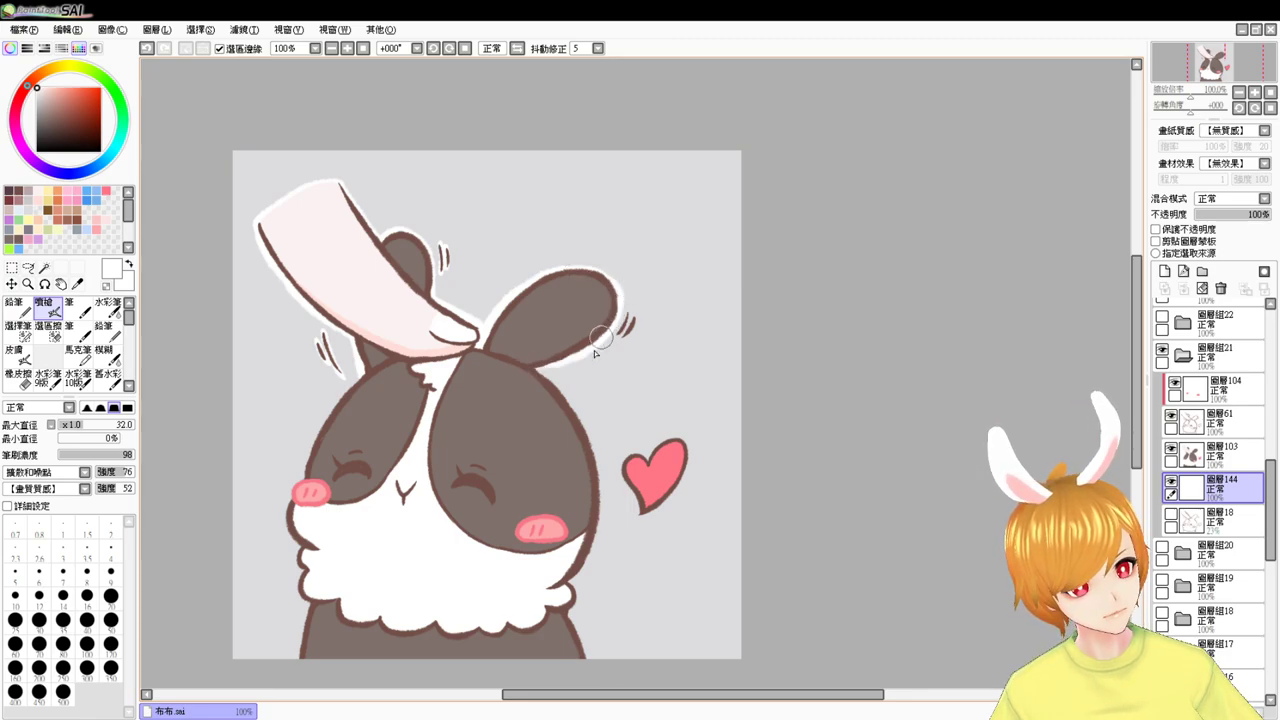
pyautogui.moveTo(530, 366)
pyautogui.mouseDown()
pyautogui.moveTo(590, 446)
pyautogui.moveTo(551, 341)
pyautogui.mouseUp()
pyautogui.hotkey('ctrl', 'z')
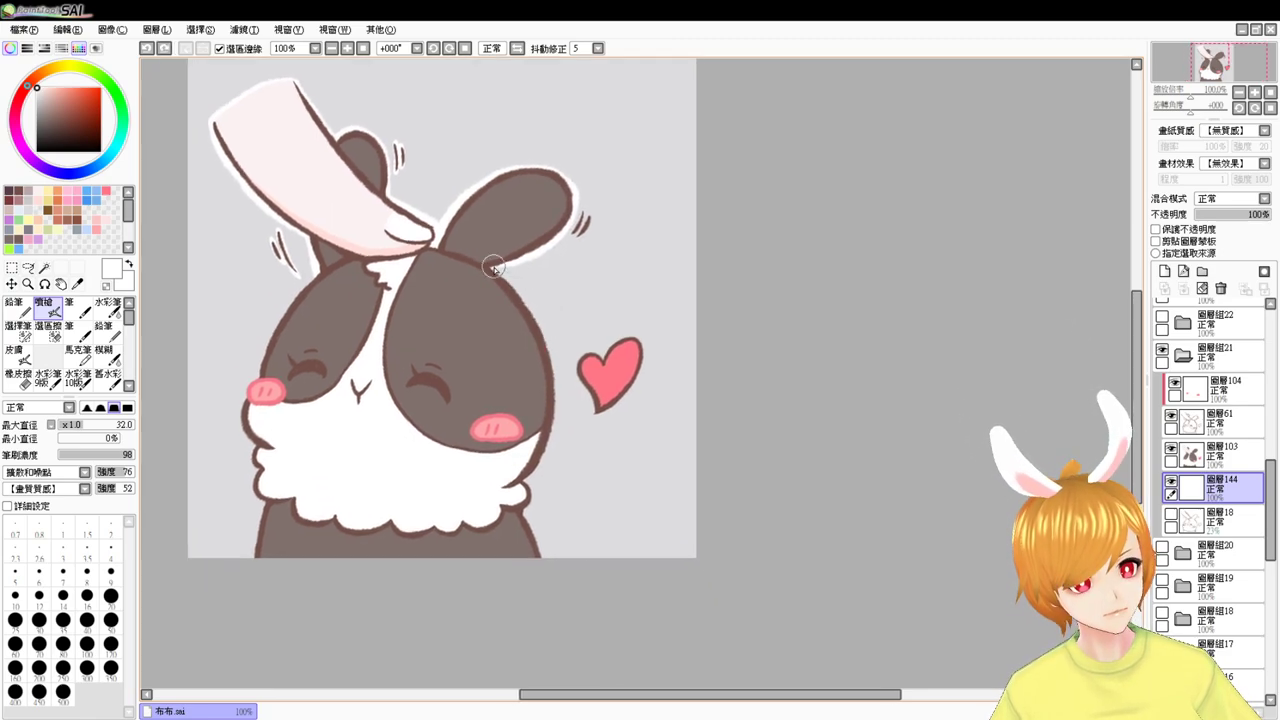
# - Paint the white border down both sides of the petted rabbit's head, chest fur and body
pyautogui.moveTo(491, 265); pyautogui.dragTo(547, 350)
pyautogui.moveTo(517, 293); pyautogui.dragTo(555, 389)
pyautogui.hotkey('ctrl', 'z')
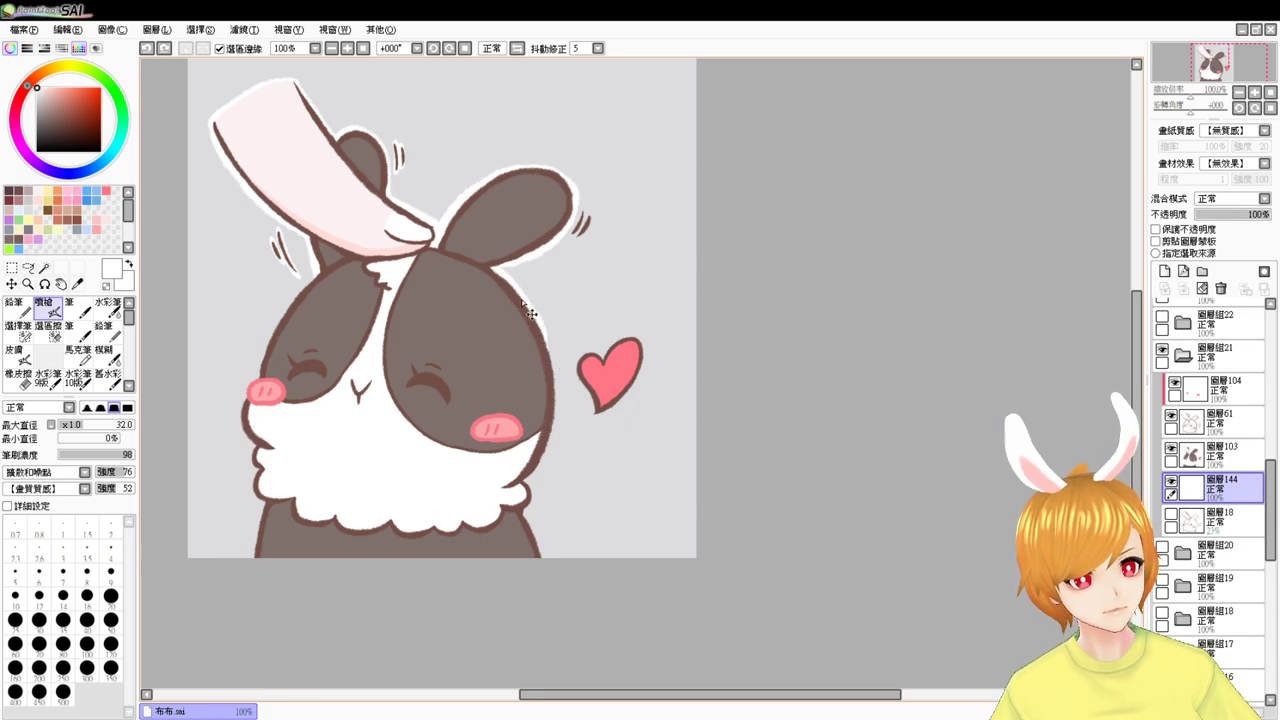
pyautogui.moveTo(515, 289)
pyautogui.mouseDown()
pyautogui.moveTo(548, 424)
pyautogui.moveTo(509, 490)
pyautogui.moveTo(519, 448)
pyautogui.moveTo(513, 484)
pyautogui.moveTo(531, 522)
pyautogui.moveTo(607, 515)
pyautogui.mouseUp()
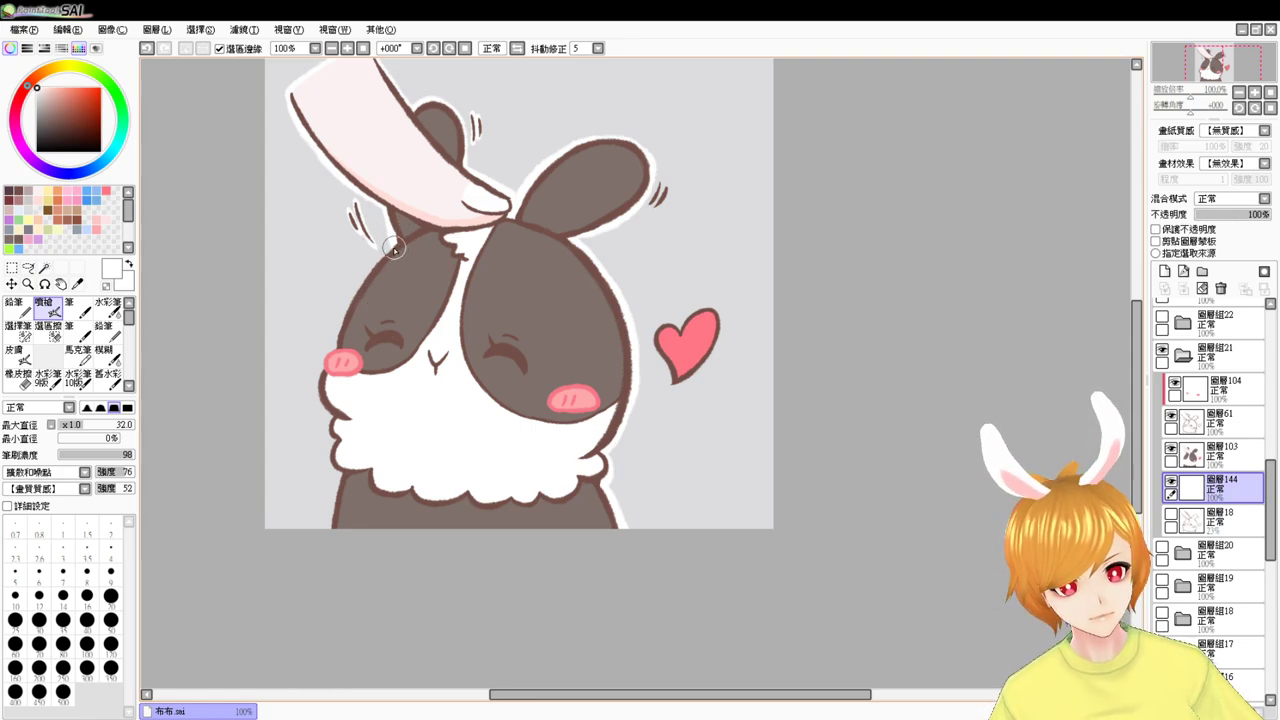
pyautogui.moveTo(395, 247)
pyautogui.mouseDown()
pyautogui.moveTo(359, 283)
pyautogui.moveTo(342, 337)
pyautogui.mouseUp()
pyautogui.hotkey('ctrl', 'z')
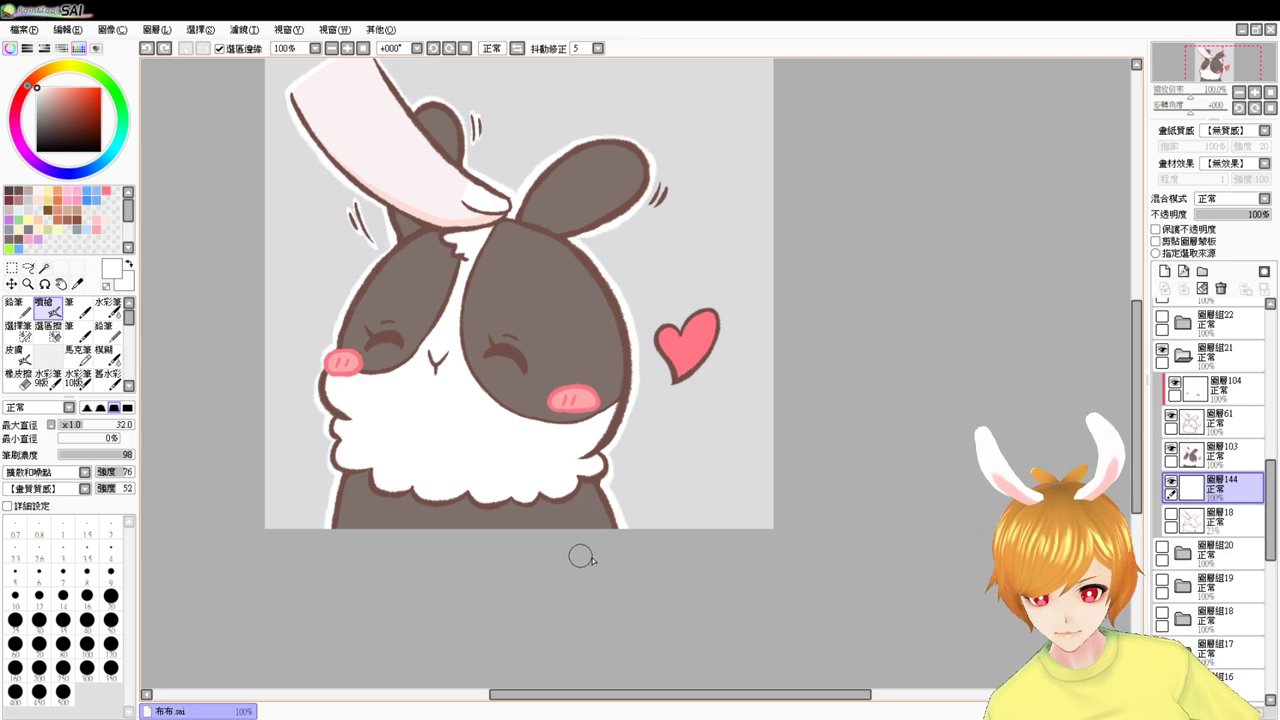
# - Paint white borders around the pink heart and the motion lines beside the right ear
pyautogui.moveTo(844, 443); pyautogui.dragTo(783, 497)
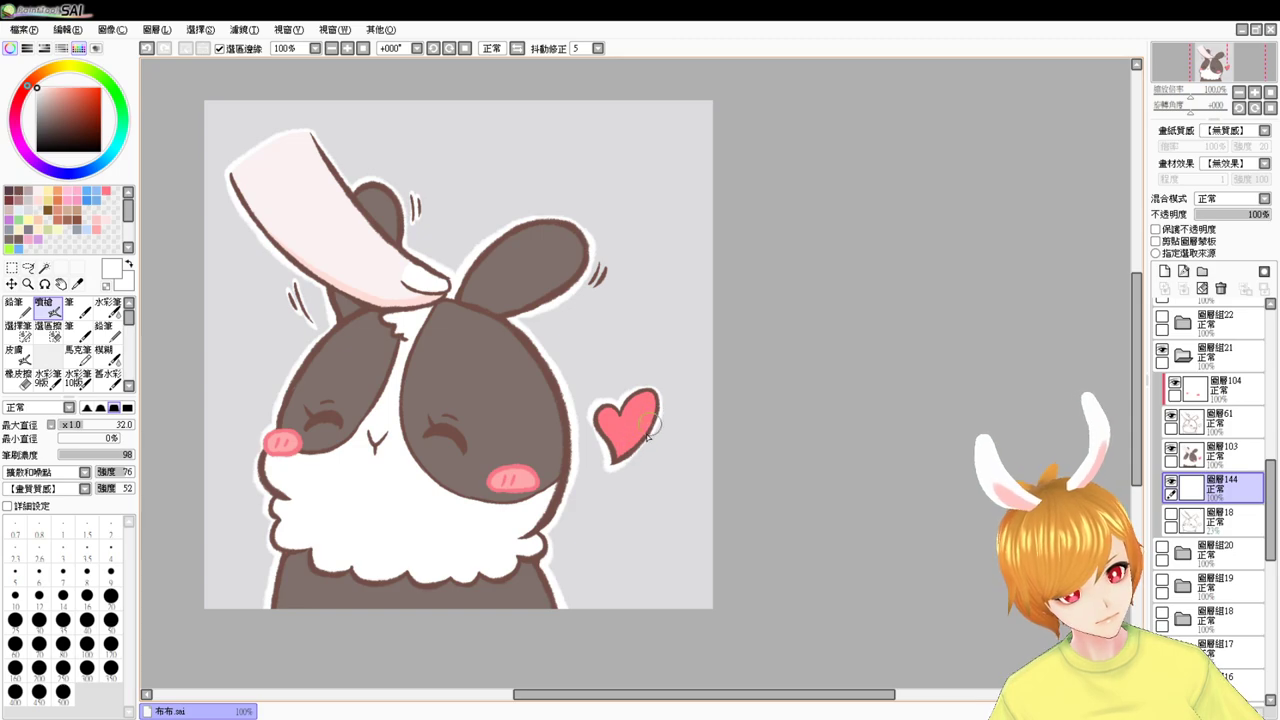
pyautogui.scroll(3, 624, 456)
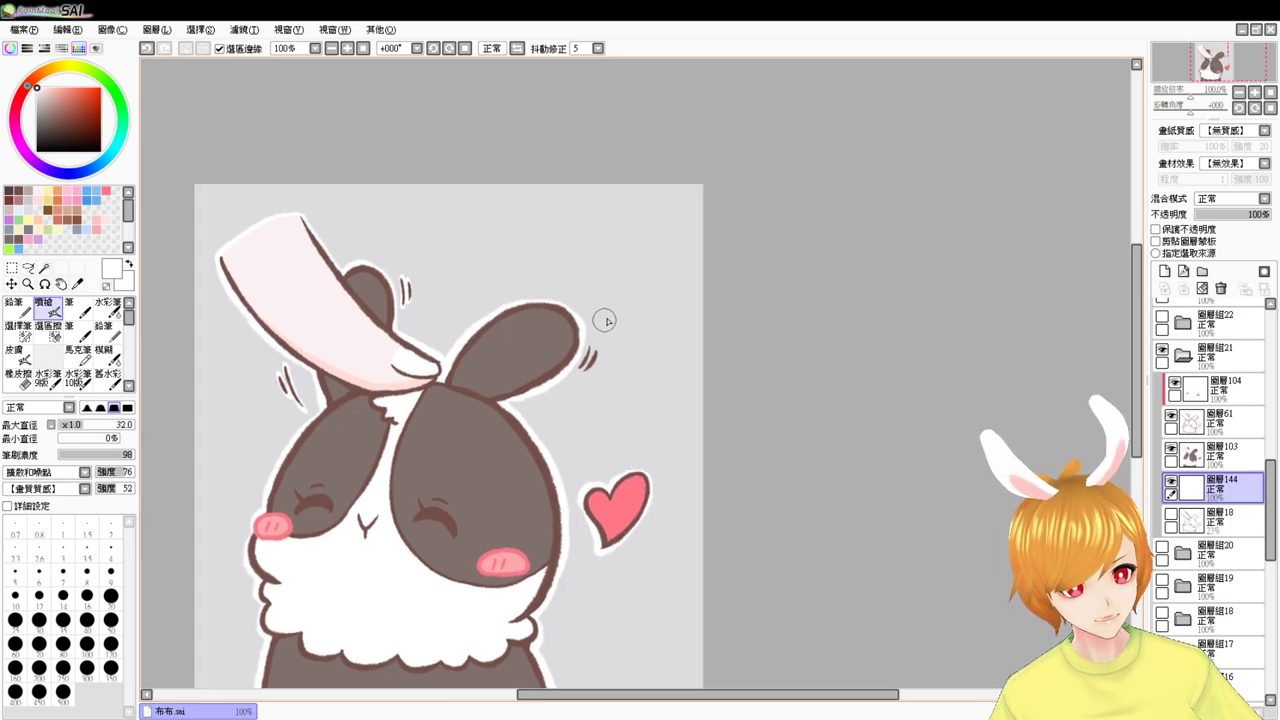
pyautogui.moveTo(578, 365)
pyautogui.mouseDown()
pyautogui.moveTo(600, 349)
pyautogui.moveTo(595, 373)
pyautogui.mouseUp()
pyautogui.scroll(-5, 594, 372)
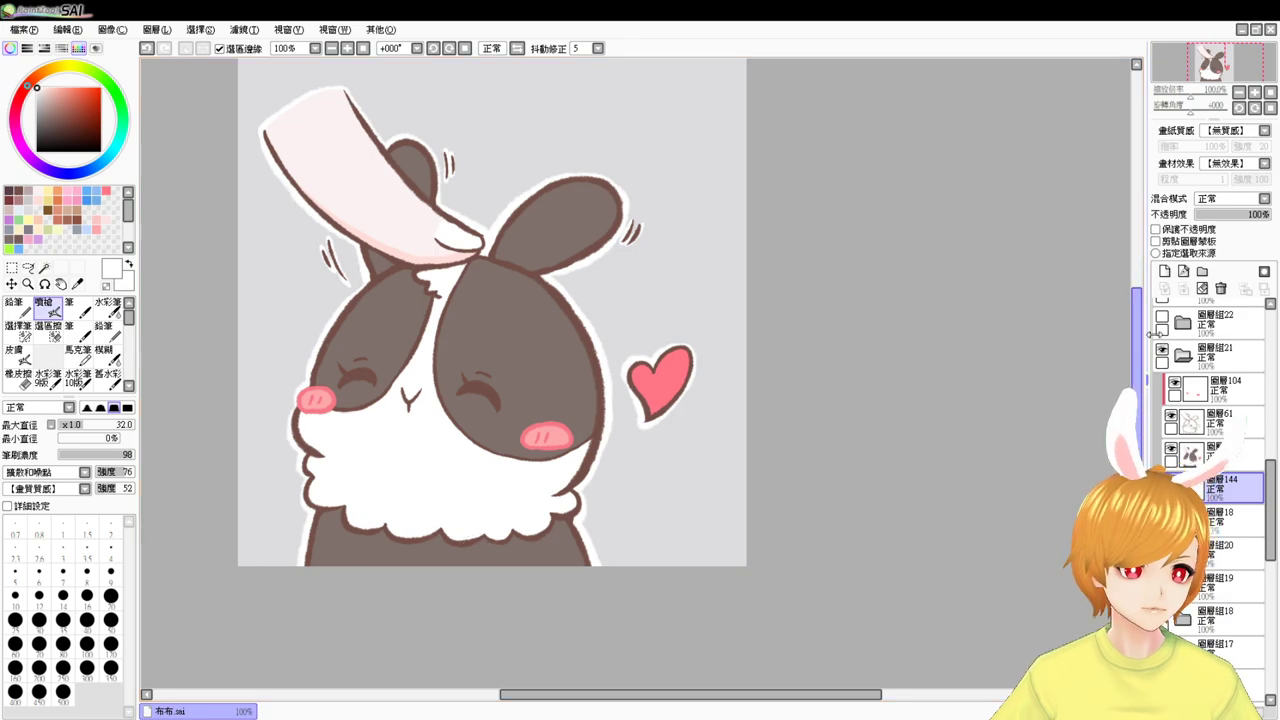
# - Hide layer group 21, show and expand group 22, and add a new layer between layers 105 and 19
pyautogui.click(1183, 355)
pyautogui.click(1162, 350)
pyautogui.click(1176, 330)
pyautogui.click(1162, 317)
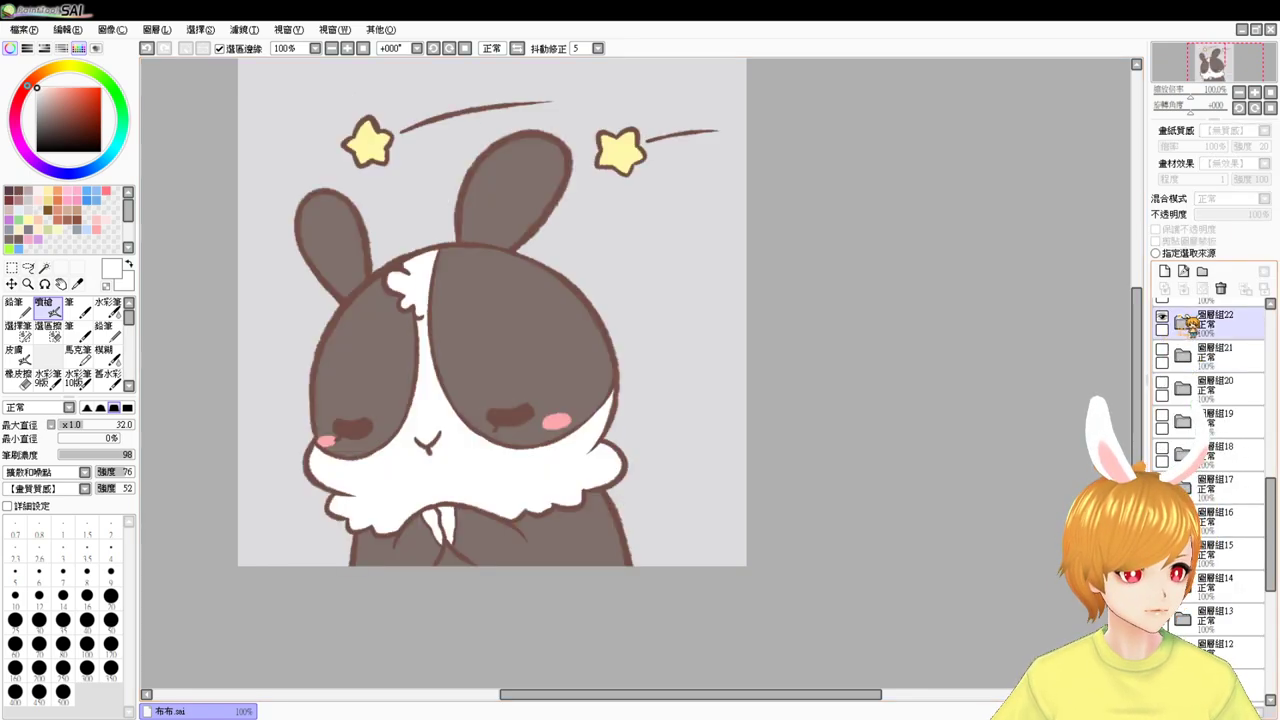
pyautogui.click(1183, 323)
pyautogui.click(1222, 420)
pyautogui.click(1164, 271)
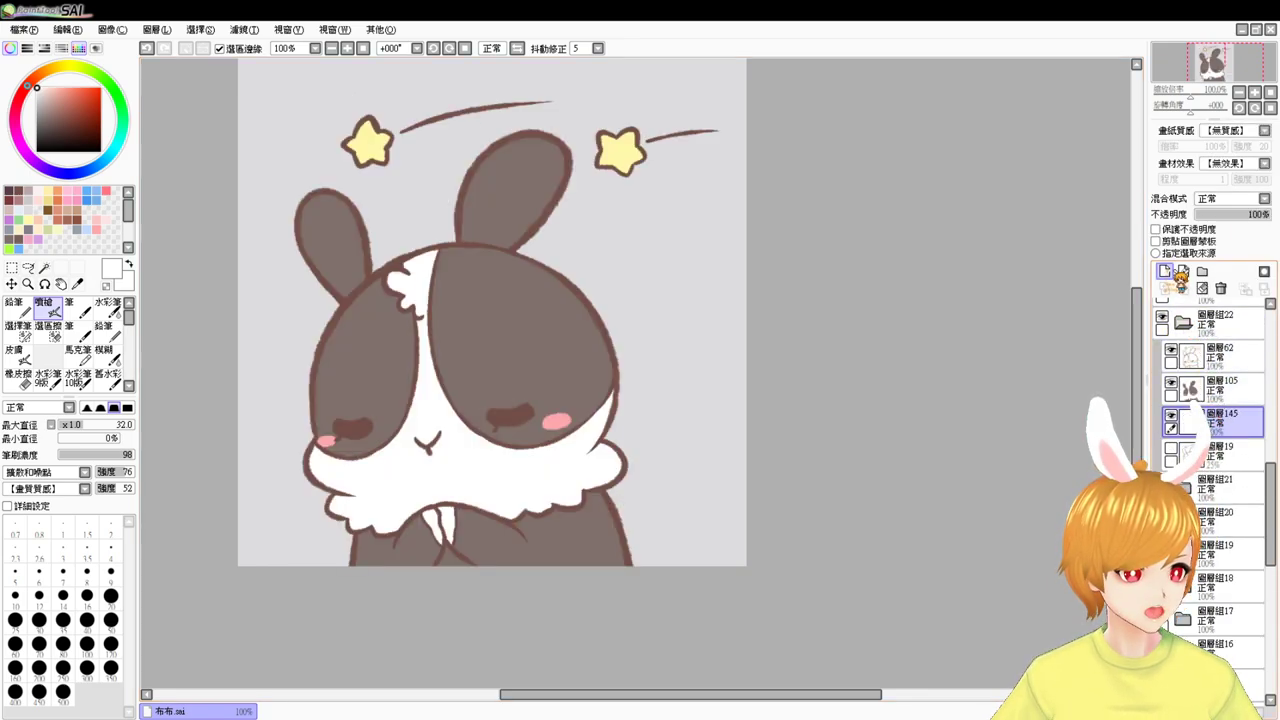
# - Paint a white border down the sleepy rabbit's left side and around its right cheek fur and body
pyautogui.hotkey('ctrl', 'z')
pyautogui.moveTo(347, 299)
pyautogui.mouseDown()
pyautogui.moveTo(306, 403)
pyautogui.moveTo(318, 469)
pyautogui.moveTo(312, 372)
pyautogui.moveTo(324, 463)
pyautogui.moveTo(317, 429)
pyautogui.moveTo(304, 452)
pyautogui.moveTo(347, 496)
pyautogui.moveTo(340, 481)
pyautogui.moveTo(344, 499)
pyautogui.moveTo(324, 492)
pyautogui.moveTo(346, 516)
pyautogui.moveTo(328, 502)
pyautogui.moveTo(327, 514)
pyautogui.moveTo(358, 529)
pyautogui.moveTo(357, 567)
pyautogui.mouseUp()
pyautogui.hotkey('ctrl', 'z')
pyautogui.hotkey('ctrl', 'z')
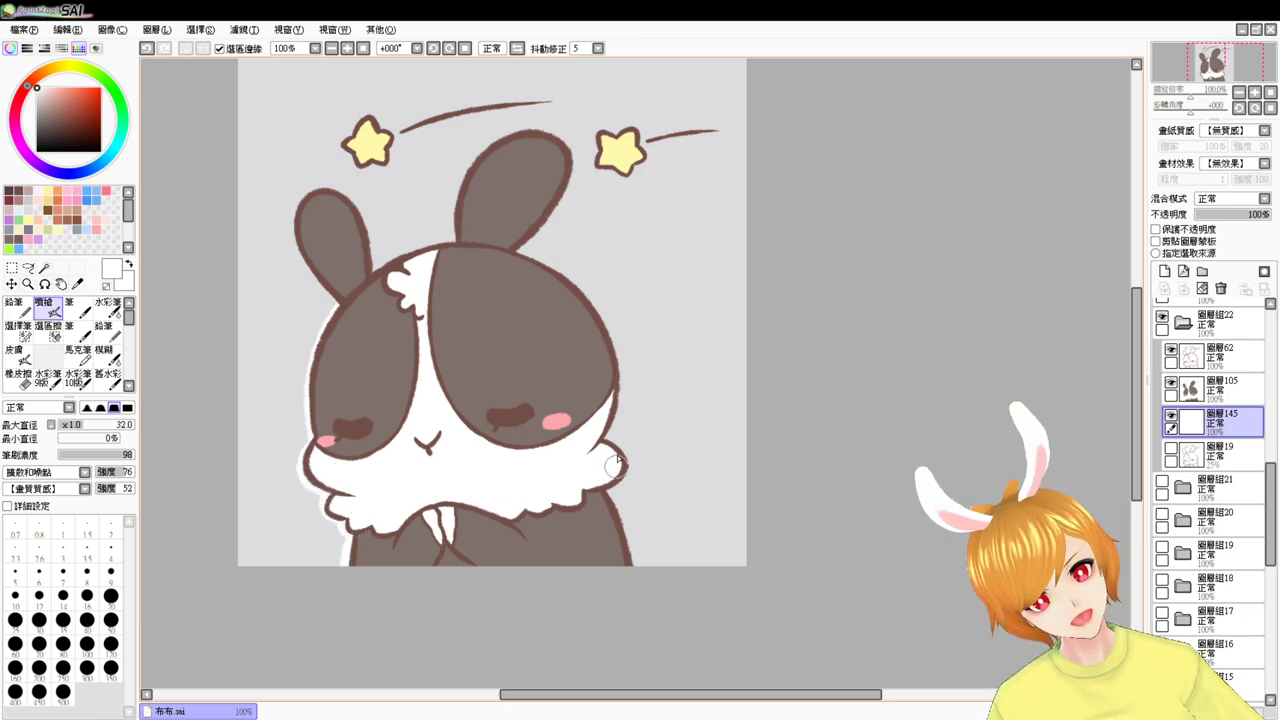
pyautogui.hotkey('ctrl', 'z')
pyautogui.moveTo(604, 437)
pyautogui.mouseDown()
pyautogui.moveTo(622, 476)
pyautogui.moveTo(594, 569)
pyautogui.mouseUp()
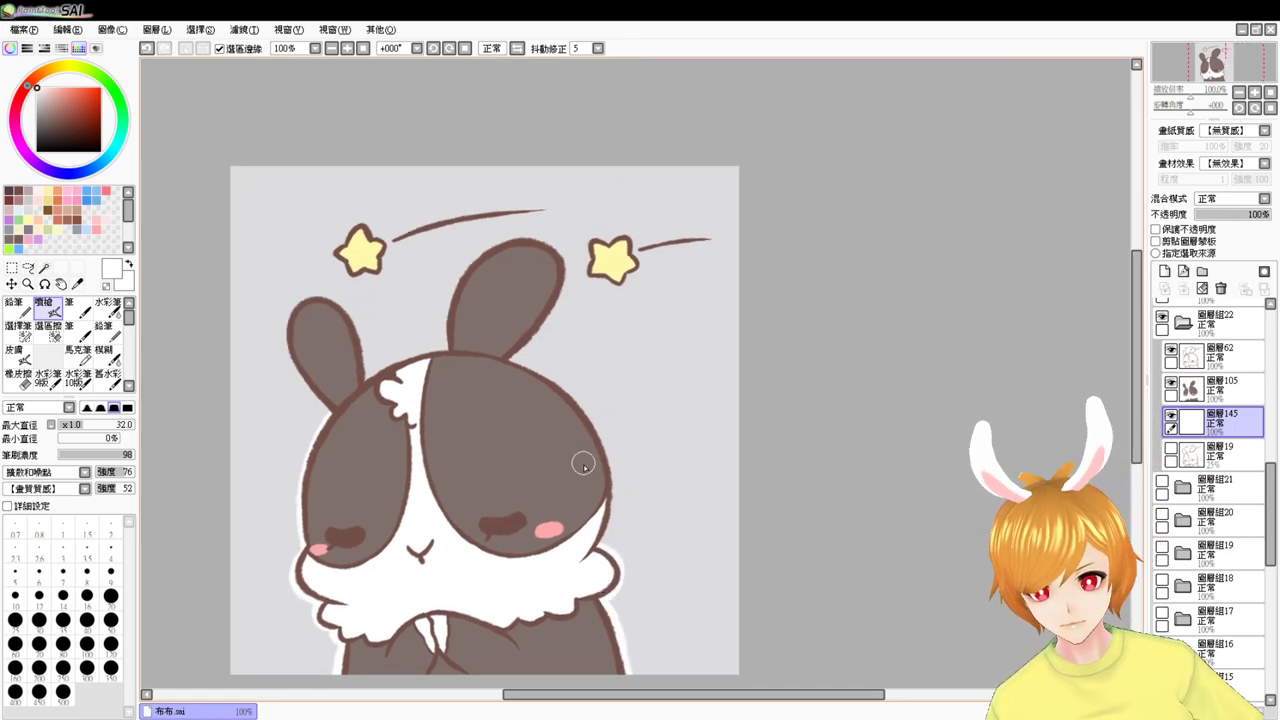
# - Paint the white border along the right side of the sleepy rabbit's head, from ear base to cheek
pyautogui.hotkey('ctrl', 'z')
pyautogui.moveTo(514, 361)
pyautogui.mouseDown()
pyautogui.moveTo(615, 493)
pyautogui.moveTo(530, 364)
pyautogui.moveTo(598, 458)
pyautogui.mouseUp()
pyautogui.hotkey('ctrl', 'z')
pyautogui.moveTo(512, 362)
pyautogui.mouseDown()
pyautogui.moveTo(605, 448)
pyautogui.moveTo(586, 416)
pyautogui.moveTo(606, 526)
pyautogui.mouseUp()
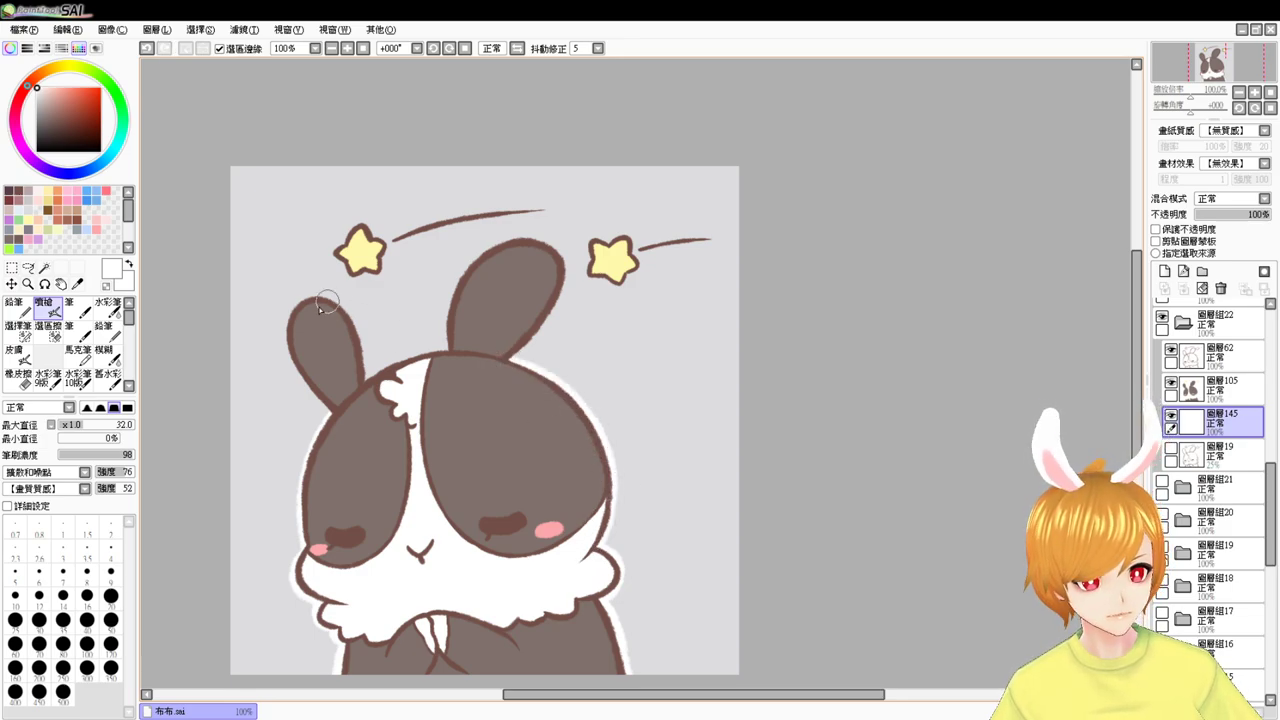
# - Paint the white border around the sleepy rabbit's left ear
pyautogui.moveTo(339, 410); pyautogui.dragTo(300, 312)
pyautogui.hotkey('ctrl', 'z')
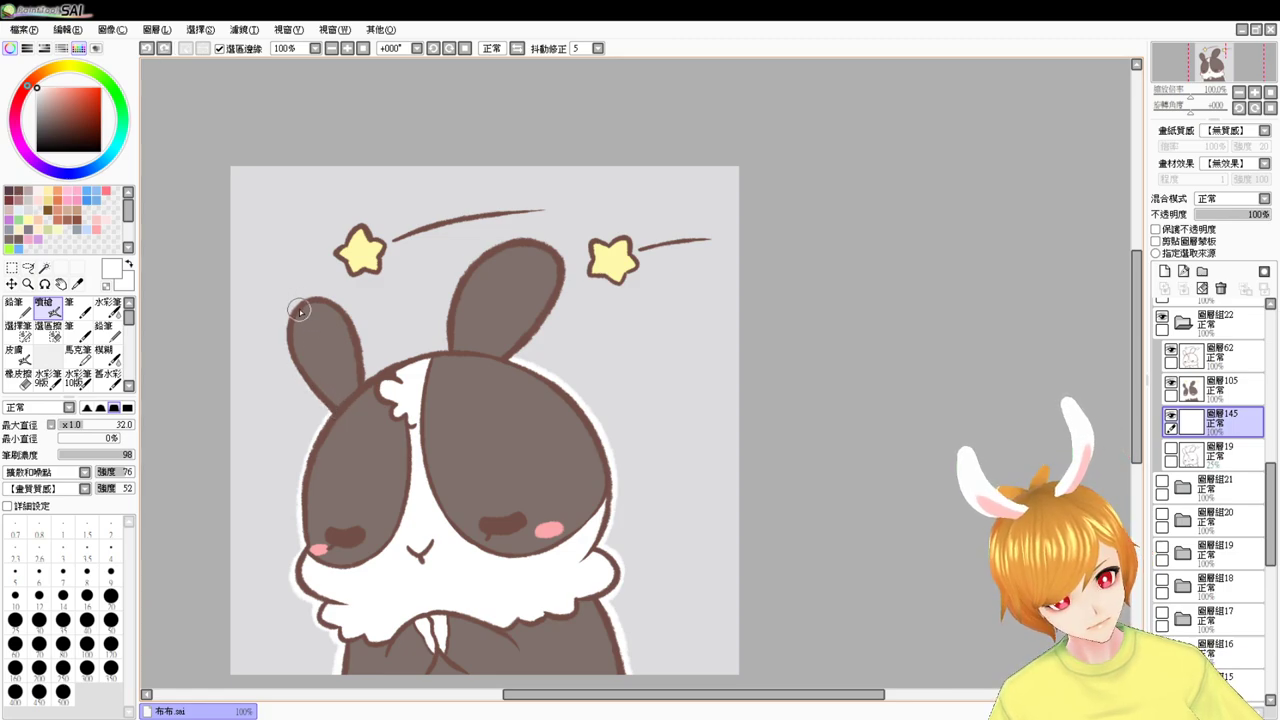
pyautogui.moveTo(338, 382)
pyautogui.mouseDown()
pyautogui.moveTo(301, 302)
pyautogui.moveTo(287, 317)
pyautogui.moveTo(345, 420)
pyautogui.mouseUp()
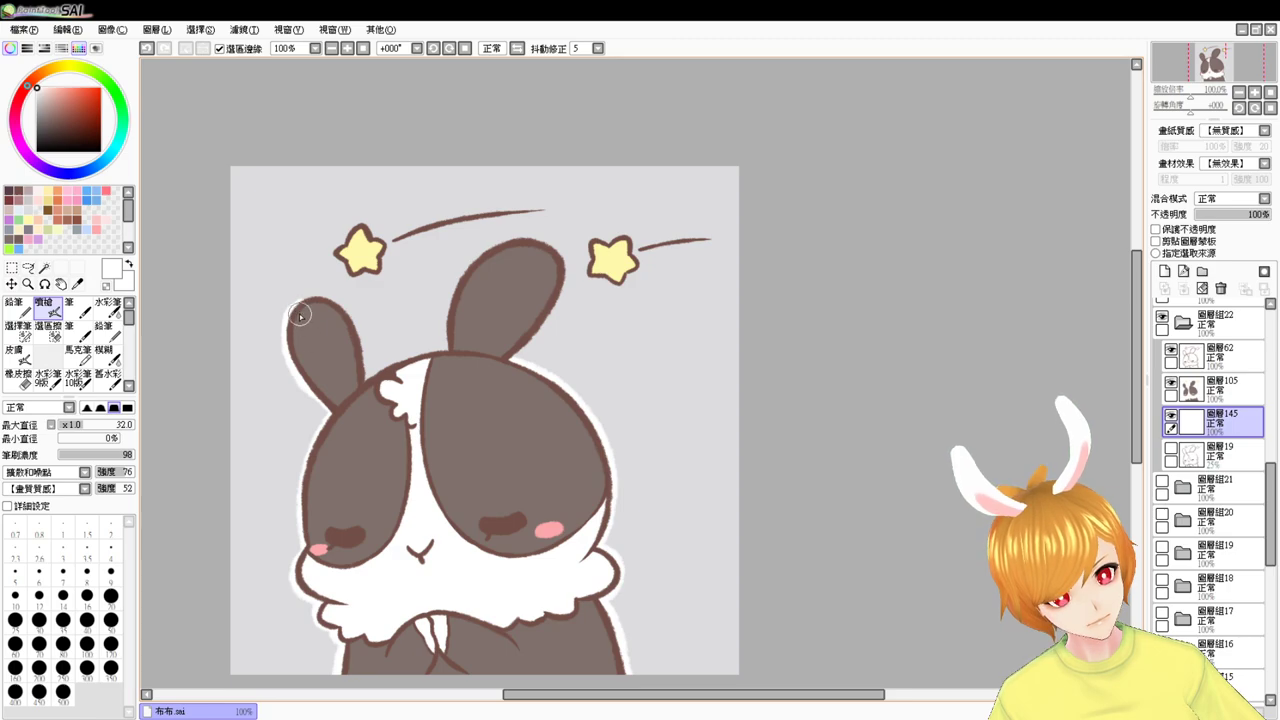
pyautogui.moveTo(299, 314)
pyautogui.mouseDown()
pyautogui.moveTo(337, 302)
pyautogui.moveTo(364, 374)
pyautogui.moveTo(475, 349)
pyautogui.mouseUp()
pyautogui.hotkey('ctrl', 'z')
# - Paint the white border around the sleepy rabbit's larger right ear, redoing strokes that stray
pyautogui.moveTo(365, 384)
pyautogui.mouseDown()
pyautogui.moveTo(486, 356)
pyautogui.moveTo(475, 265)
pyautogui.mouseUp()
pyautogui.moveTo(449, 321)
pyautogui.mouseDown()
pyautogui.moveTo(497, 251)
pyautogui.moveTo(549, 244)
pyautogui.moveTo(558, 315)
pyautogui.moveTo(567, 304)
pyautogui.moveTo(512, 350)
pyautogui.mouseUp()
pyautogui.hotkey('ctrl', 'z')
pyautogui.hotkey('ctrl', 'z')
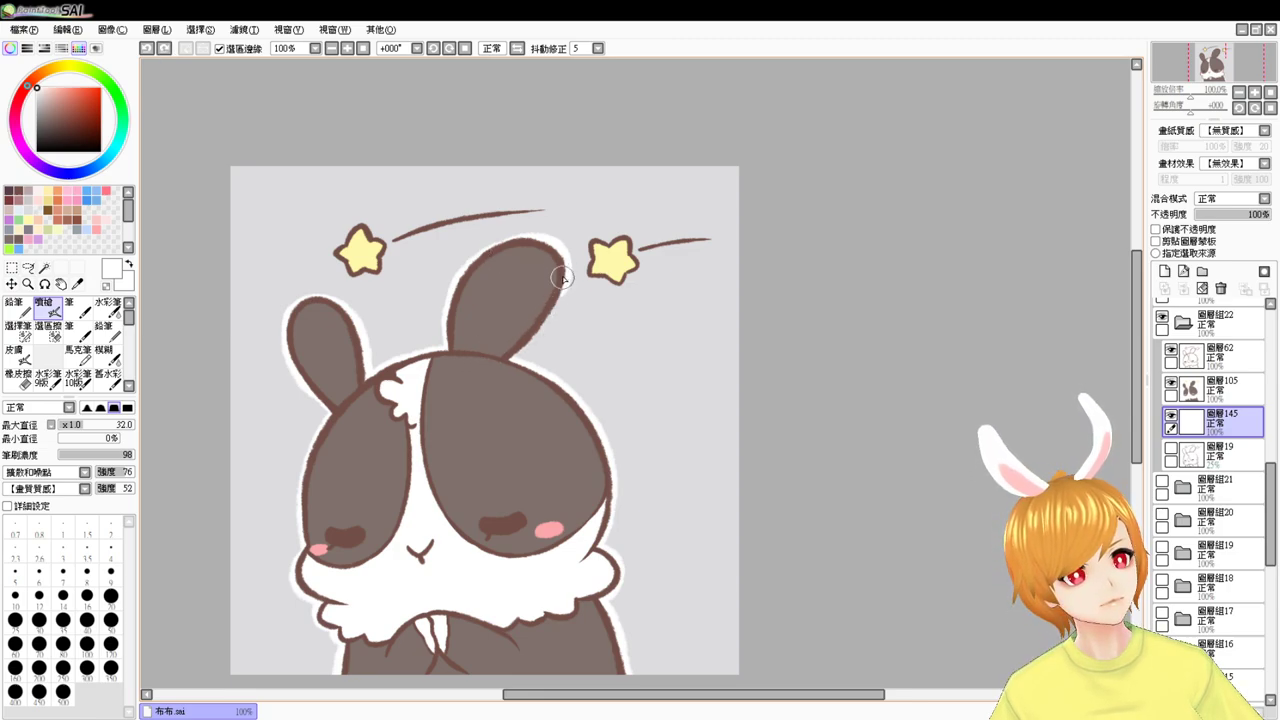
pyautogui.moveTo(558, 303); pyautogui.dragTo(530, 337)
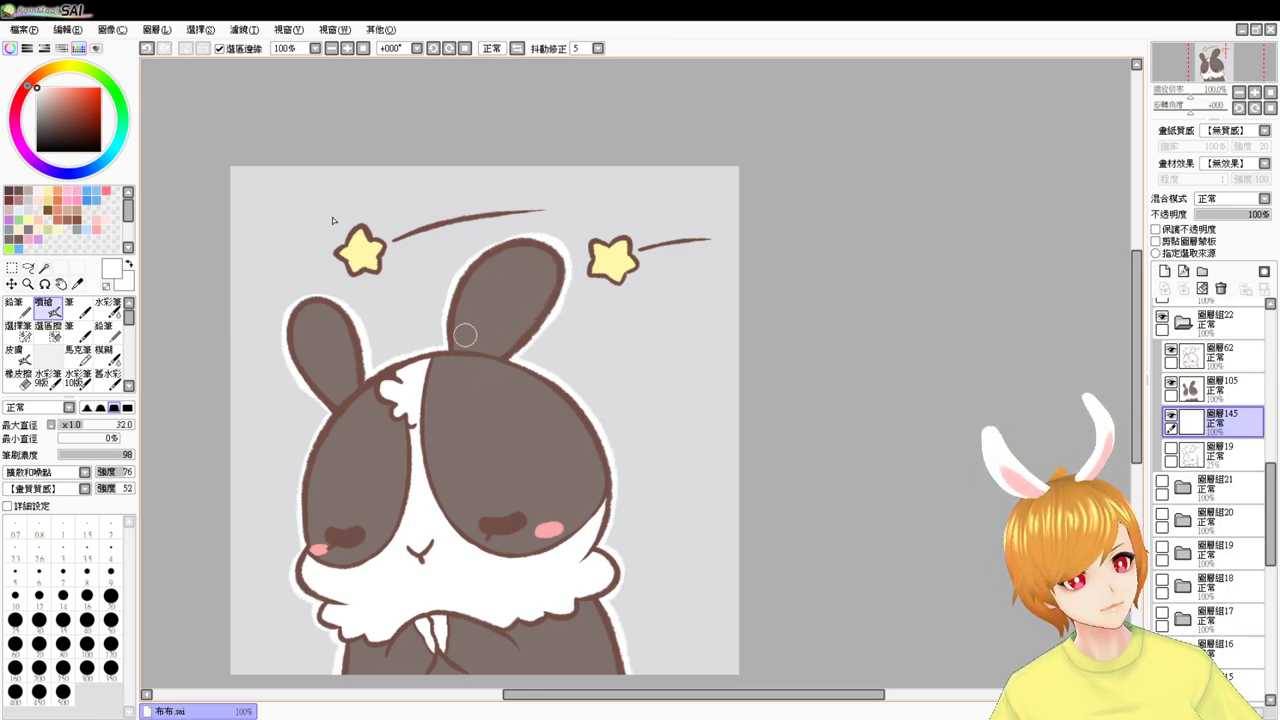
# - Paint white borders around both yellow stars and along their trailing streaks above the sleepy rabbit
pyautogui.moveTo(343, 250)
pyautogui.mouseDown()
pyautogui.moveTo(356, 221)
pyautogui.moveTo(377, 236)
pyautogui.moveTo(342, 258)
pyautogui.mouseUp()
pyautogui.hotkey('ctrl', 'z')
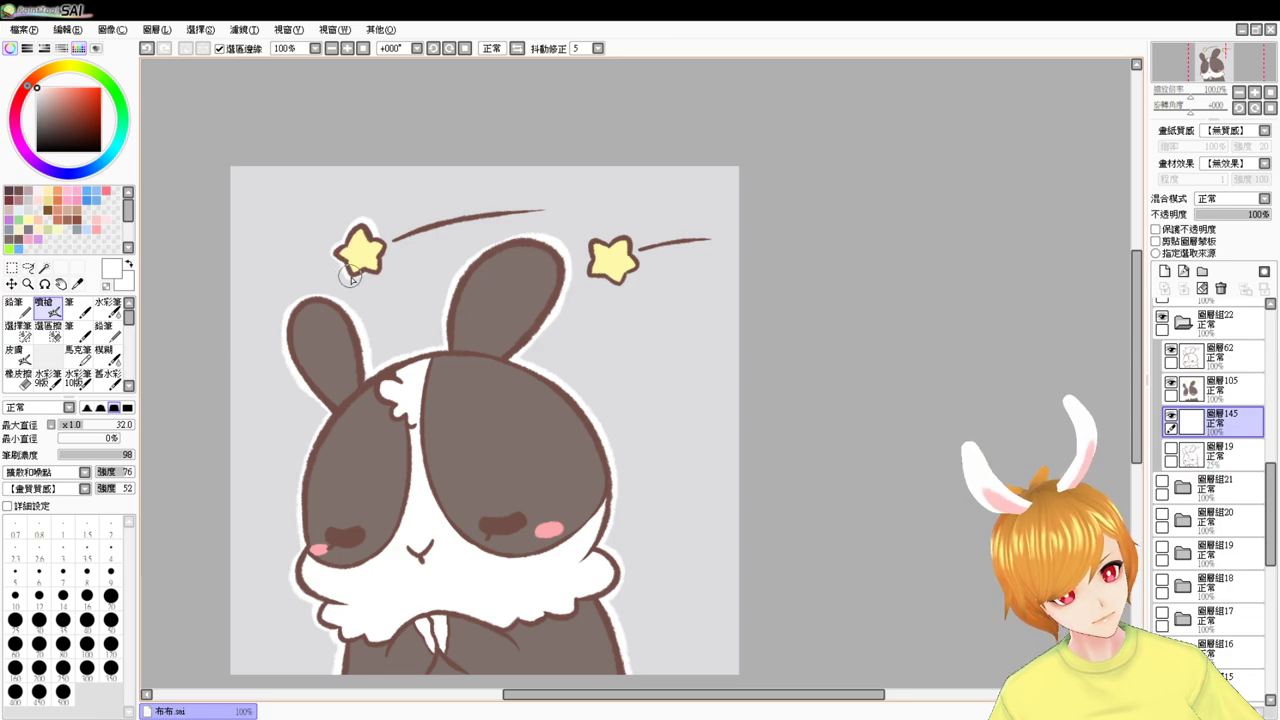
pyautogui.hotkey('ctrl', 'z')
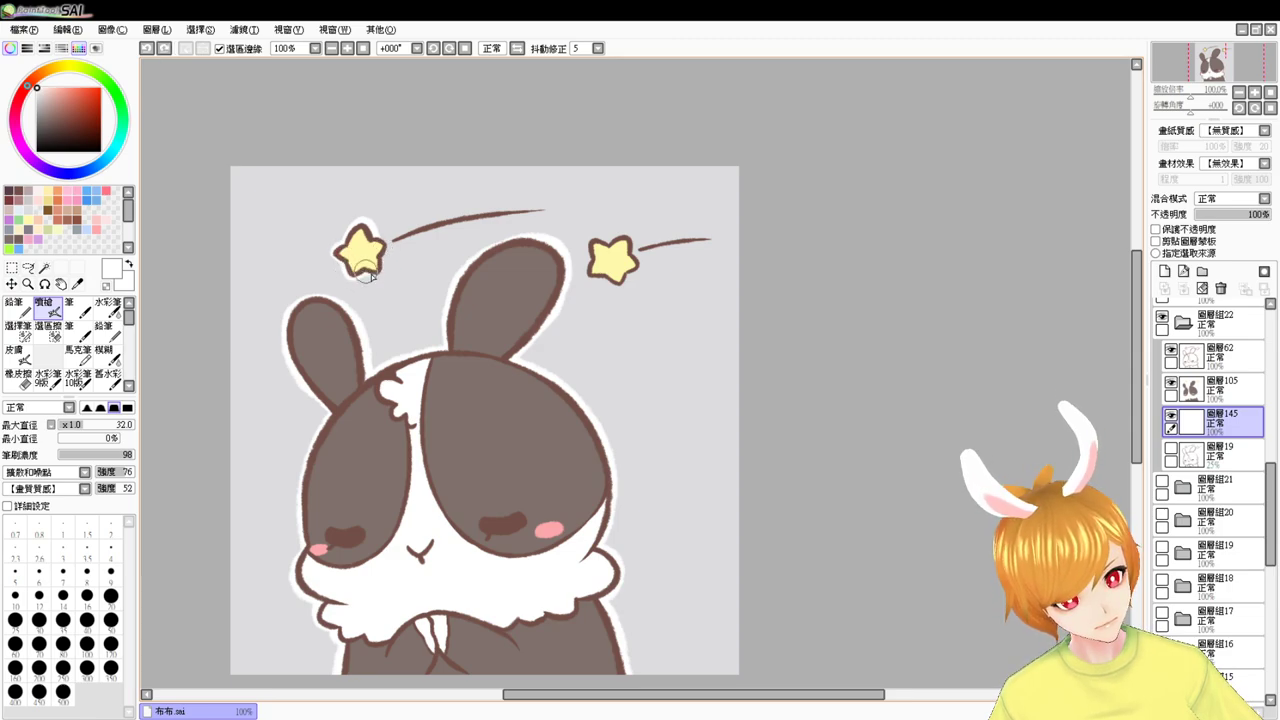
pyautogui.moveTo(365, 273)
pyautogui.mouseDown()
pyautogui.moveTo(386, 249)
pyautogui.moveTo(382, 260)
pyautogui.moveTo(577, 212)
pyautogui.mouseUp()
pyautogui.hotkey('ctrl', 'z')
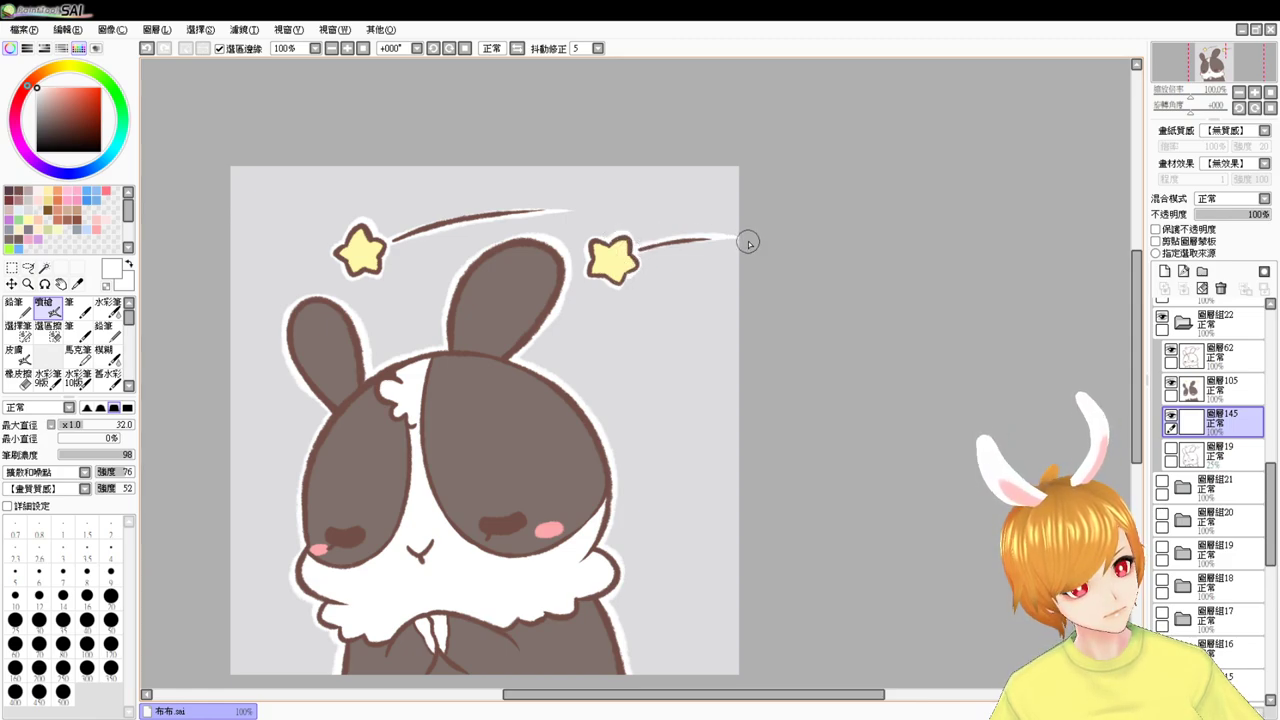
pyautogui.hotkey('ctrl', 'z')
pyautogui.moveTo(724, 240)
pyautogui.mouseDown()
pyautogui.moveTo(623, 260)
pyautogui.moveTo(710, 245)
pyautogui.moveTo(633, 255)
pyautogui.mouseUp()
pyautogui.hotkey('ctrl', 'z')
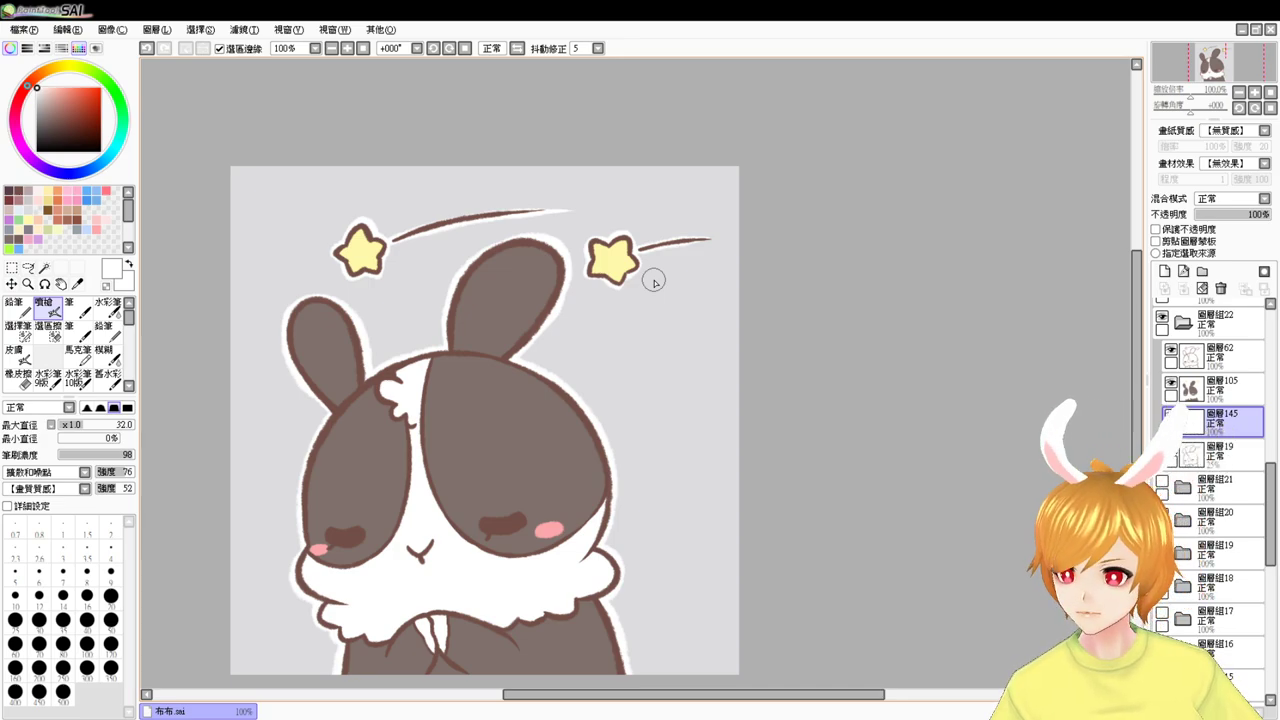
# - Hide layer group 22, show and expand group 23, and add a new layer between layers 106 and 23
pyautogui.moveTo(1273, 486); pyautogui.dragTo(1273, 441)
pyautogui.click(1183, 501)
pyautogui.click(1162, 495)
pyautogui.click(1162, 463)
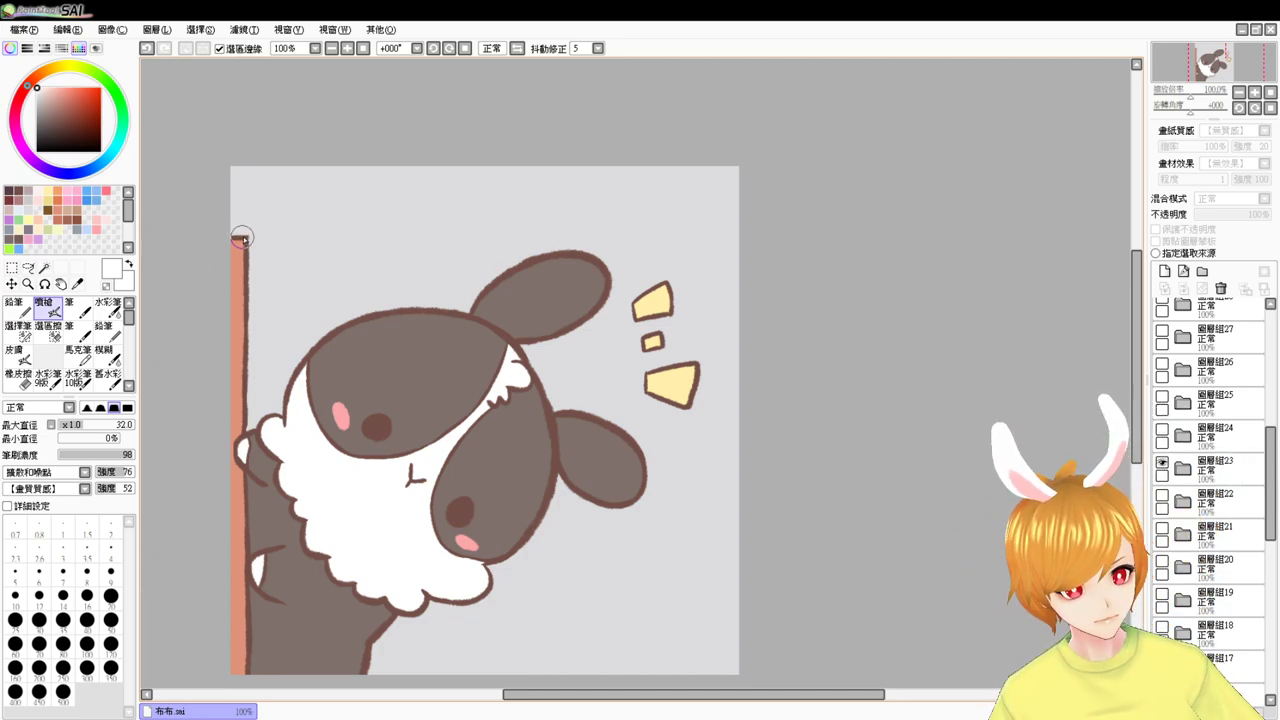
pyautogui.click(1203, 478)
pyautogui.click(1190, 474)
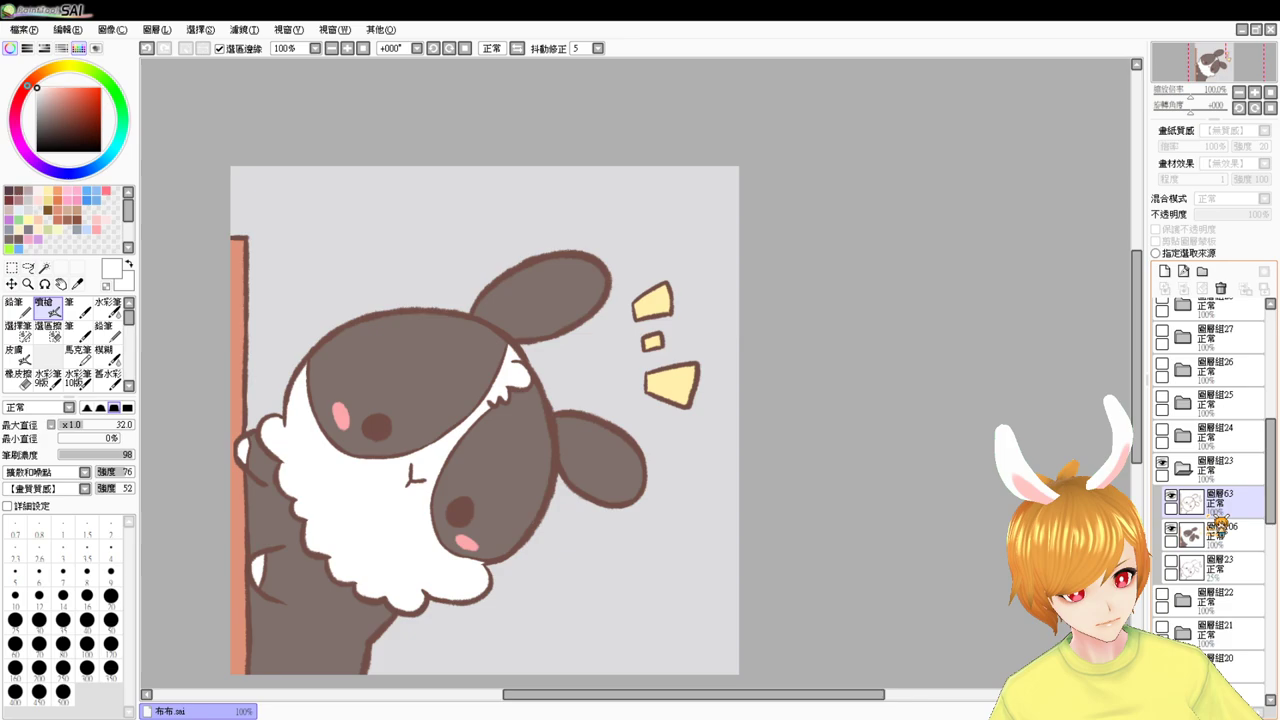
pyautogui.click(1219, 572)
pyautogui.click(1168, 272)
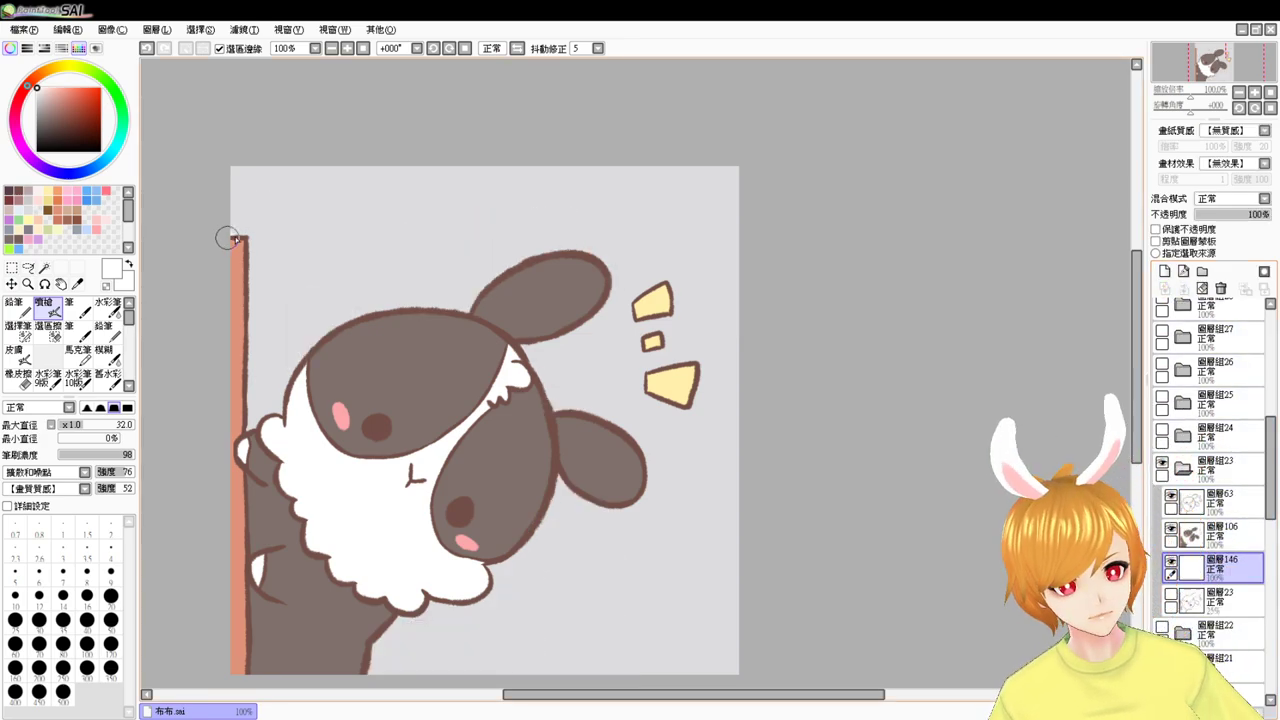
# - Paint the white border along the wall edge, over the peeking rabbit's head, and around its upper ear to the lower ear's base
pyautogui.moveTo(257, 241)
pyautogui.mouseDown()
pyautogui.moveTo(237, 409)
pyautogui.moveTo(249, 355)
pyautogui.moveTo(255, 446)
pyautogui.moveTo(257, 383)
pyautogui.moveTo(278, 430)
pyautogui.moveTo(249, 436)
pyautogui.moveTo(259, 419)
pyautogui.moveTo(303, 424)
pyautogui.moveTo(287, 400)
pyautogui.moveTo(281, 413)
pyautogui.moveTo(322, 338)
pyautogui.moveTo(341, 348)
pyautogui.moveTo(306, 372)
pyautogui.moveTo(313, 346)
pyautogui.moveTo(444, 319)
pyautogui.mouseUp()
pyautogui.hotkey('ctrl', 'z')
pyautogui.moveTo(342, 322)
pyautogui.mouseDown()
pyautogui.moveTo(450, 302)
pyautogui.moveTo(506, 323)
pyautogui.moveTo(483, 304)
pyautogui.moveTo(460, 316)
pyautogui.moveTo(567, 251)
pyautogui.moveTo(599, 266)
pyautogui.moveTo(560, 255)
pyautogui.moveTo(571, 248)
pyautogui.moveTo(612, 290)
pyautogui.mouseUp()
pyautogui.hotkey('ctrl', 'z')
pyautogui.moveTo(571, 250)
pyautogui.mouseDown()
pyautogui.moveTo(611, 282)
pyautogui.moveTo(604, 310)
pyautogui.moveTo(537, 333)
pyautogui.moveTo(554, 416)
pyautogui.mouseUp()
pyautogui.hotkey('ctrl', 'z')
pyautogui.moveTo(527, 351); pyautogui.dragTo(555, 415)
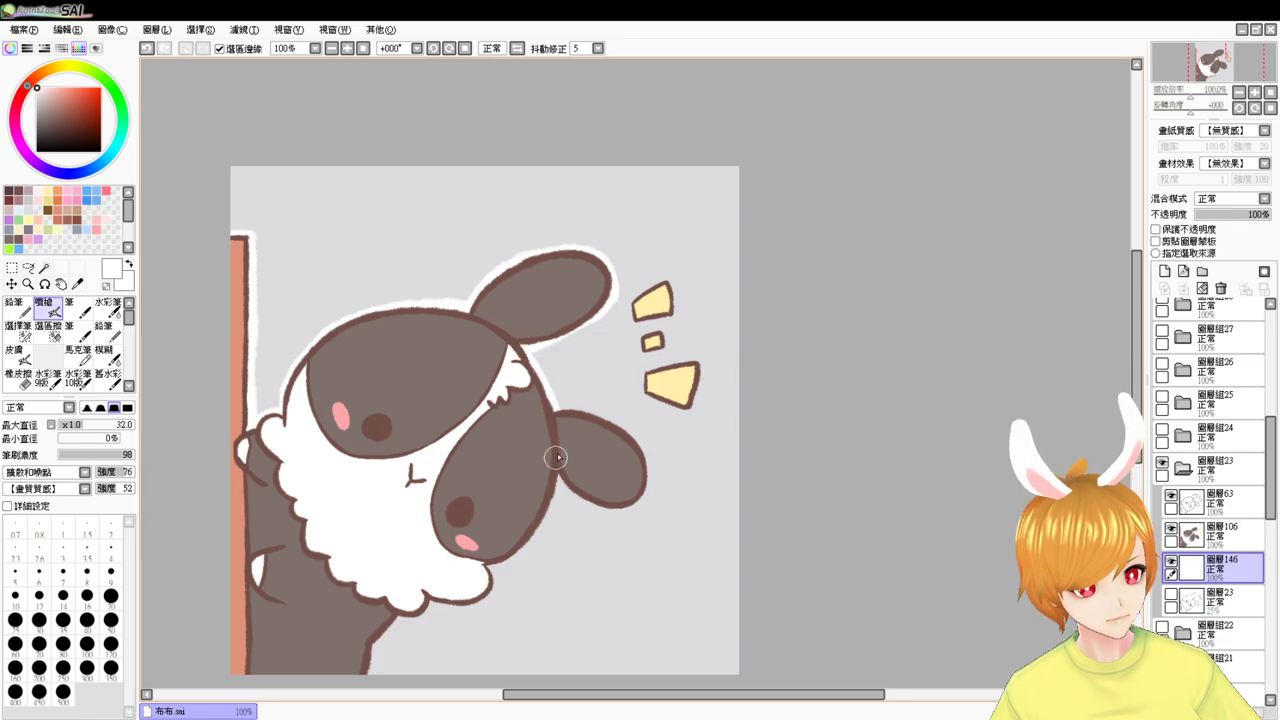
# - Paint the white border from below the lower ear along the peeking rabbit's face, cheek fur and body
pyautogui.moveTo(560, 466)
pyautogui.mouseDown()
pyautogui.moveTo(537, 534)
pyautogui.moveTo(561, 466)
pyautogui.mouseUp()
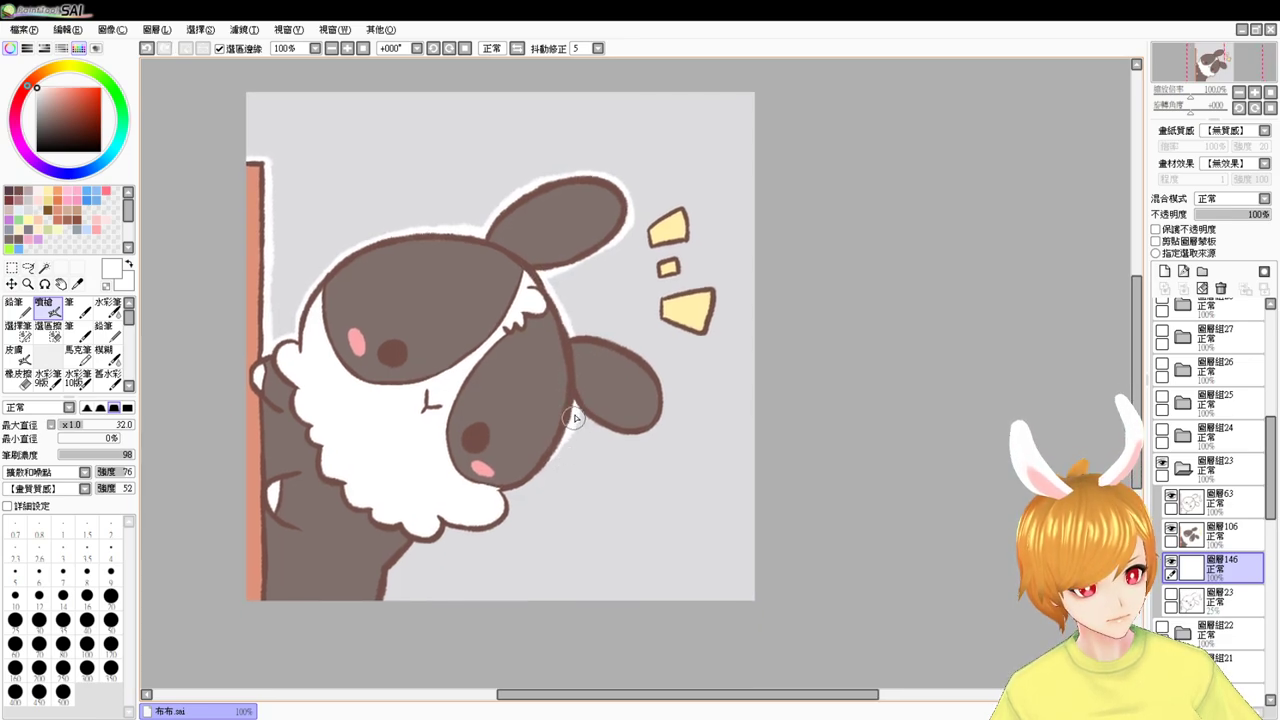
pyautogui.hotkey('ctrl', 'z')
pyautogui.moveTo(573, 411)
pyautogui.mouseDown()
pyautogui.moveTo(474, 502)
pyautogui.moveTo(552, 427)
pyautogui.moveTo(559, 441)
pyautogui.moveTo(499, 503)
pyautogui.moveTo(505, 491)
pyautogui.moveTo(502, 516)
pyautogui.moveTo(442, 521)
pyautogui.moveTo(493, 527)
pyautogui.mouseUp()
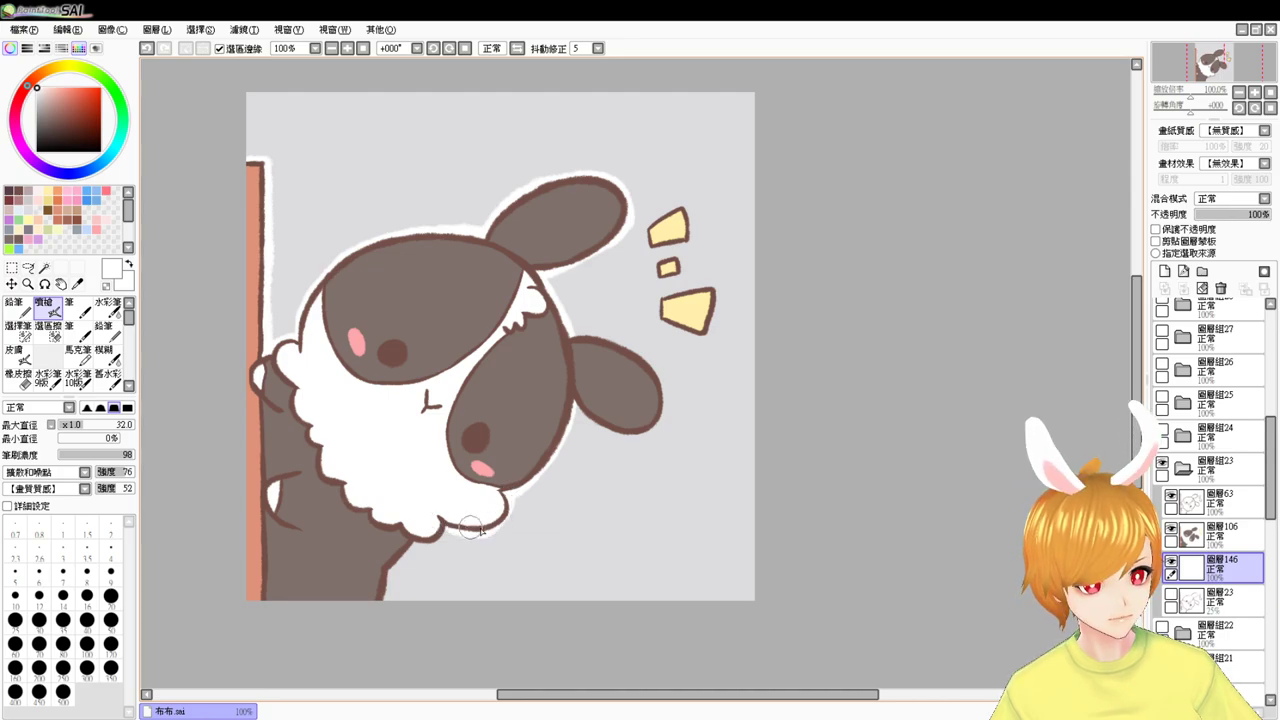
pyautogui.scroll(-2, 529, 461)
pyautogui.moveTo(515, 455)
pyautogui.mouseDown()
pyautogui.moveTo(462, 491)
pyautogui.moveTo(416, 486)
pyautogui.moveTo(451, 470)
pyautogui.moveTo(437, 493)
pyautogui.moveTo(409, 485)
pyautogui.moveTo(369, 576)
pyautogui.mouseUp()
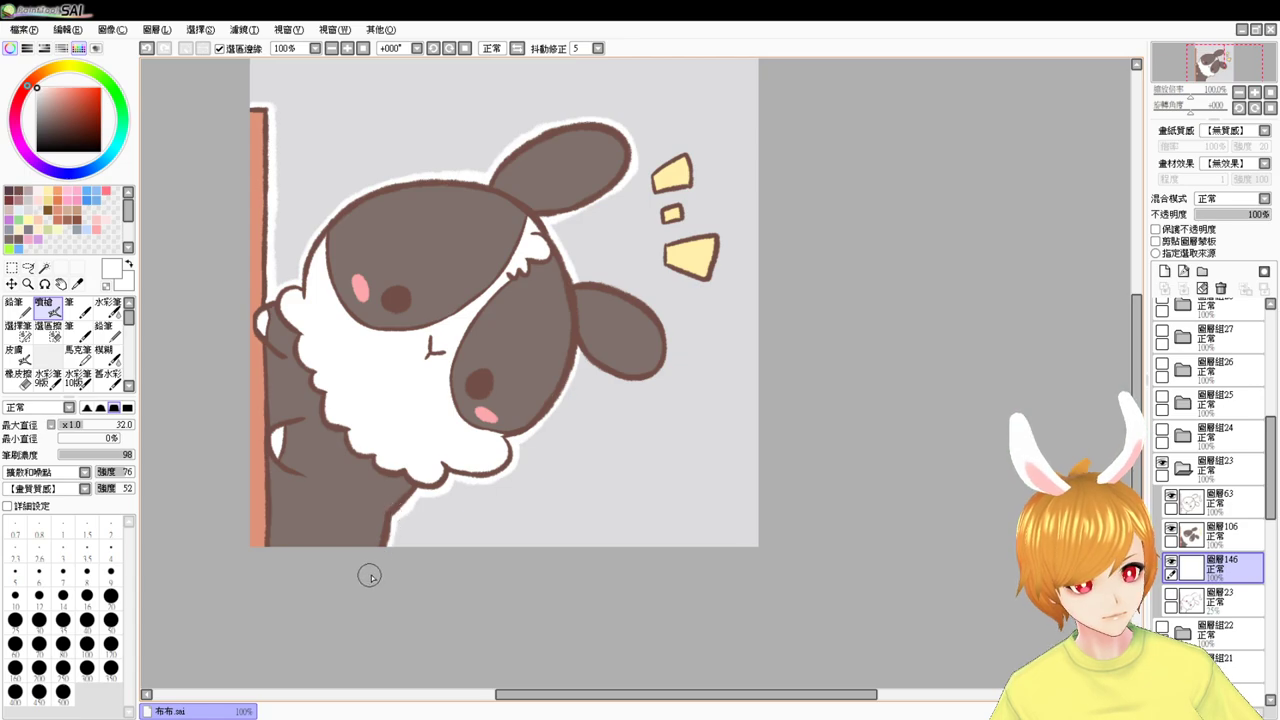
pyautogui.moveTo(614, 443); pyautogui.dragTo(511, 498)
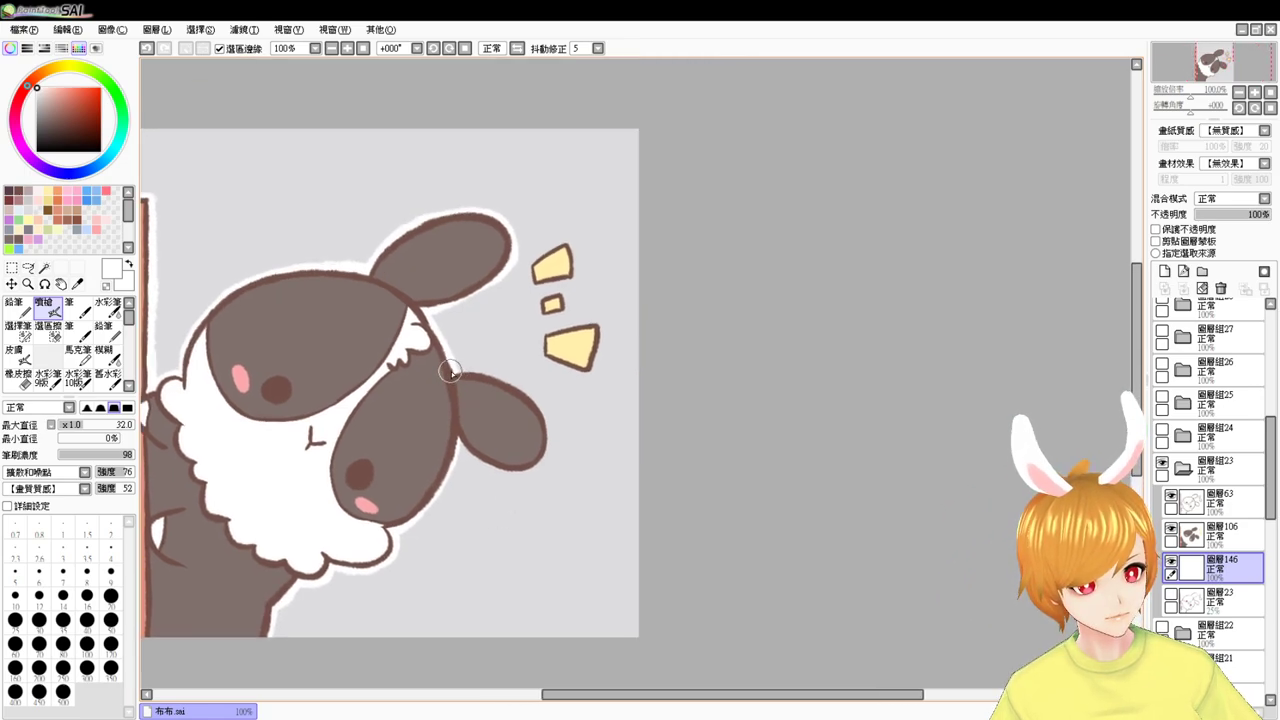
# - Paint the white border around the peeking rabbit's lower ear and the three yellow accent marks
pyautogui.moveTo(460, 441); pyautogui.dragTo(549, 457)
pyautogui.hotkey('ctrl', 'z')
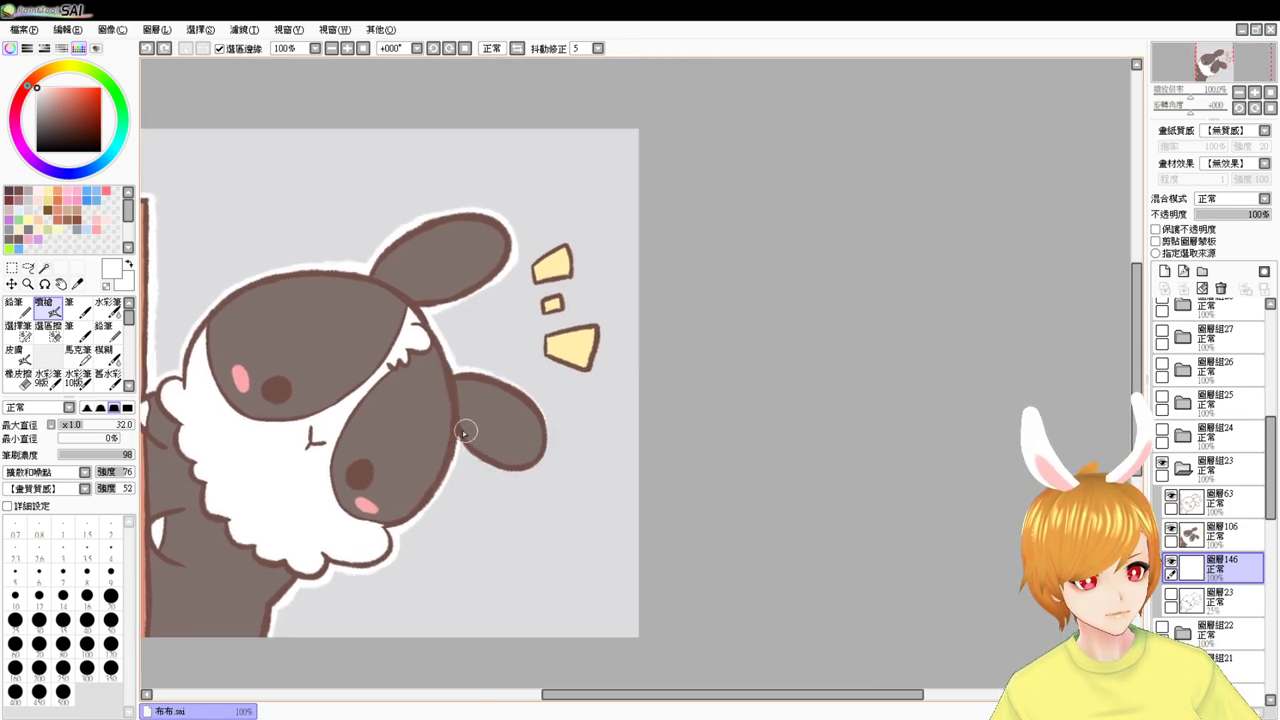
pyautogui.moveTo(457, 434); pyautogui.dragTo(546, 468)
pyautogui.moveTo(505, 384)
pyautogui.mouseDown()
pyautogui.moveTo(542, 463)
pyautogui.moveTo(538, 439)
pyautogui.moveTo(489, 465)
pyautogui.moveTo(549, 443)
pyautogui.mouseUp()
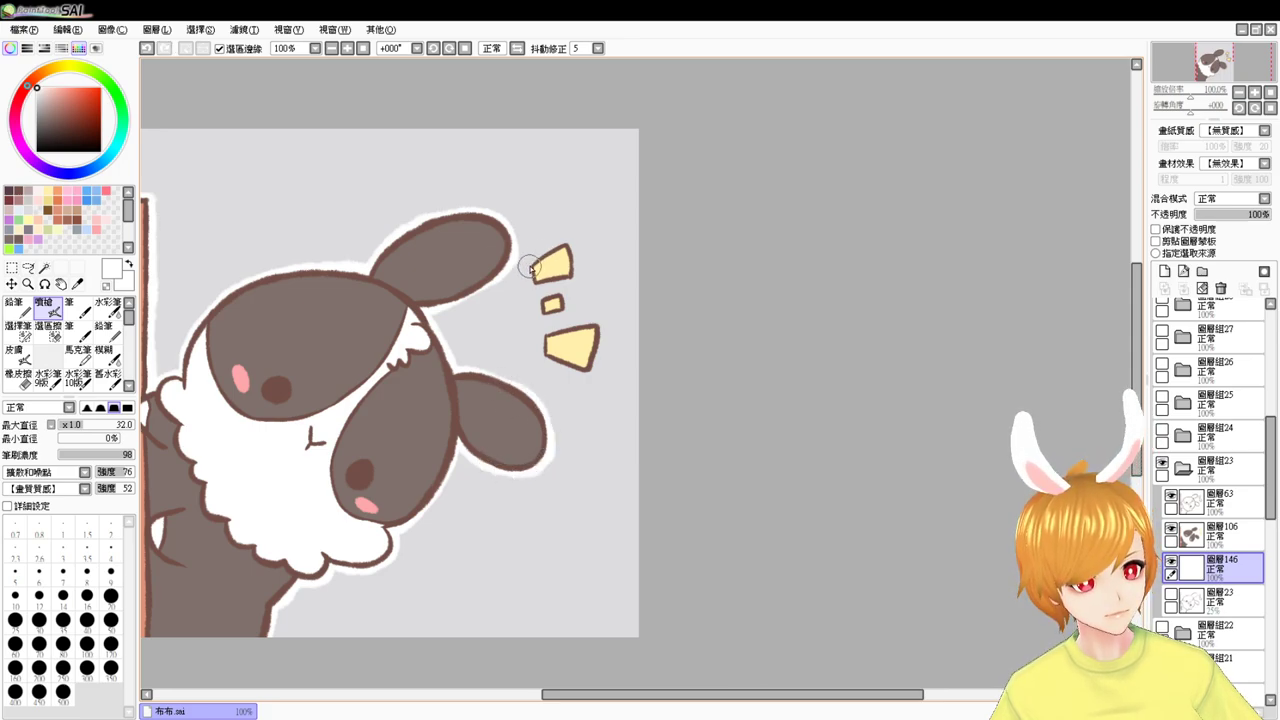
pyautogui.moveTo(529, 266)
pyautogui.mouseDown()
pyautogui.moveTo(570, 242)
pyautogui.moveTo(573, 272)
pyautogui.mouseUp()
pyautogui.moveTo(543, 313)
pyautogui.mouseDown()
pyautogui.moveTo(566, 301)
pyautogui.moveTo(551, 299)
pyautogui.moveTo(555, 364)
pyautogui.moveTo(588, 372)
pyautogui.moveTo(601, 333)
pyautogui.moveTo(566, 332)
pyautogui.mouseUp()
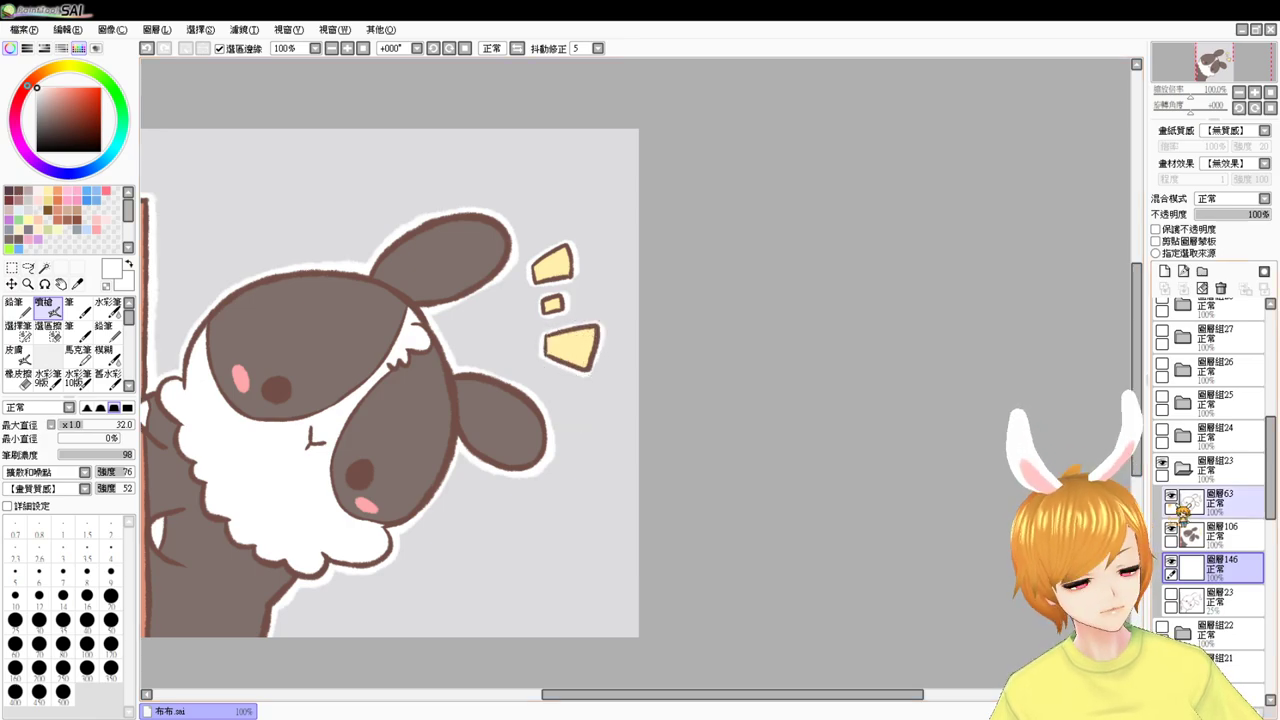
# - Hide layer group 23, show and expand group 24, and add a new layer between layers 107 and 22
pyautogui.click(1183, 468)
pyautogui.click(1162, 463)
pyautogui.click(1162, 431)
pyautogui.click(1205, 436)
pyautogui.click(1183, 436)
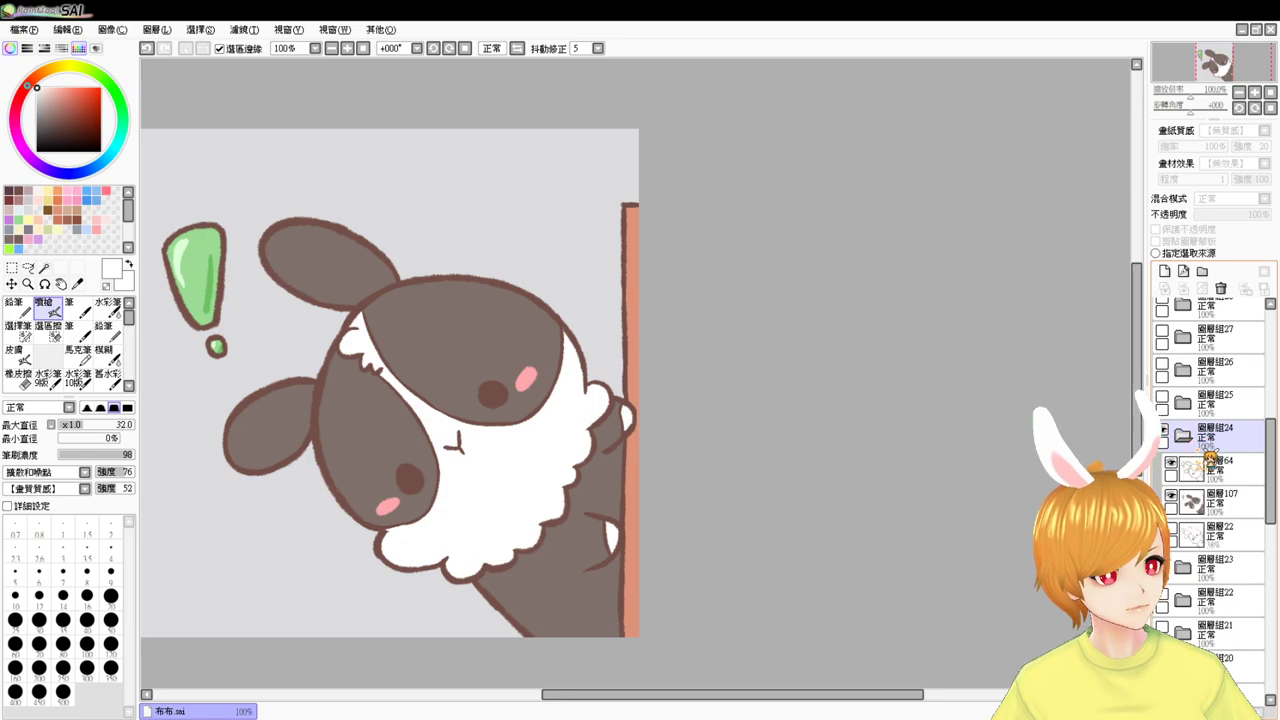
pyautogui.click(1215, 532)
pyautogui.click(1167, 271)
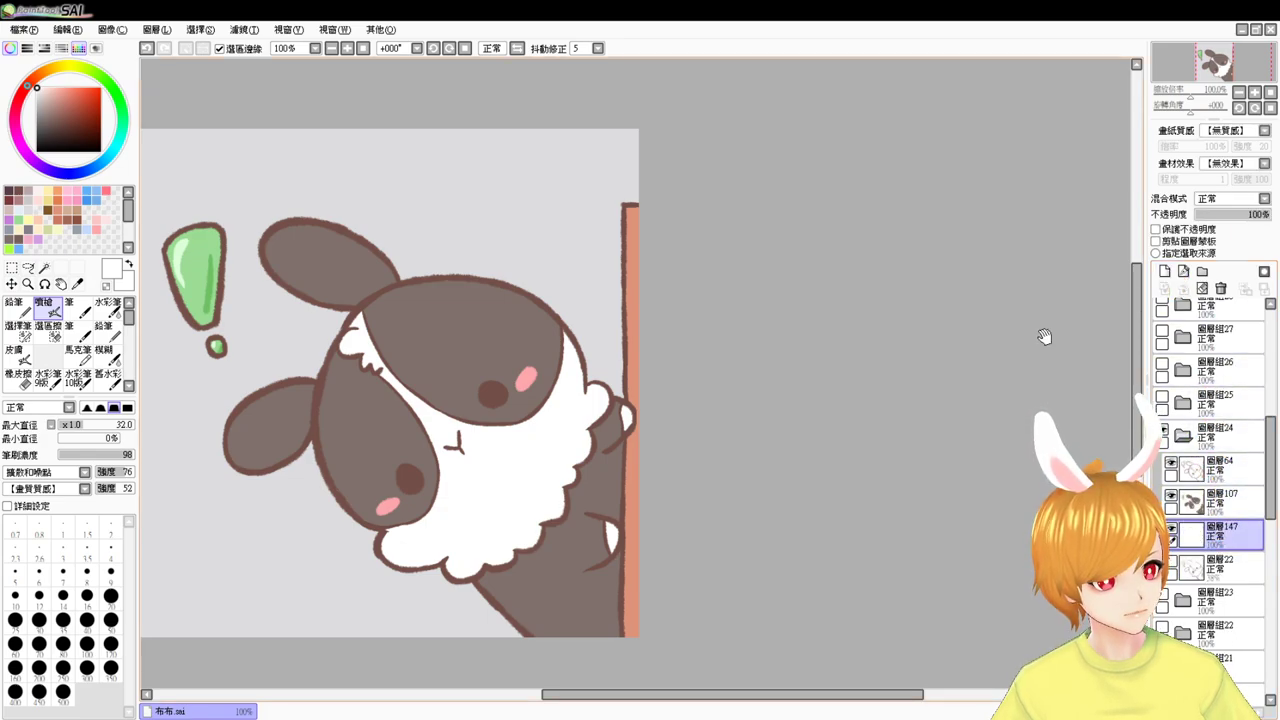
# - Paint a white border around the green exclamation mark and its dot
pyautogui.moveTo(631, 438); pyautogui.dragTo(703, 431)
pyautogui.moveTo(233, 243)
pyautogui.mouseDown()
pyautogui.moveTo(260, 316)
pyautogui.moveTo(233, 242)
pyautogui.moveTo(259, 313)
pyautogui.moveTo(282, 323)
pyautogui.moveTo(292, 298)
pyautogui.moveTo(243, 231)
pyautogui.moveTo(293, 219)
pyautogui.moveTo(291, 293)
pyautogui.moveTo(294, 214)
pyautogui.moveTo(287, 302)
pyautogui.mouseUp()
pyautogui.moveTo(310, 370); pyautogui.dragTo(303, 345)
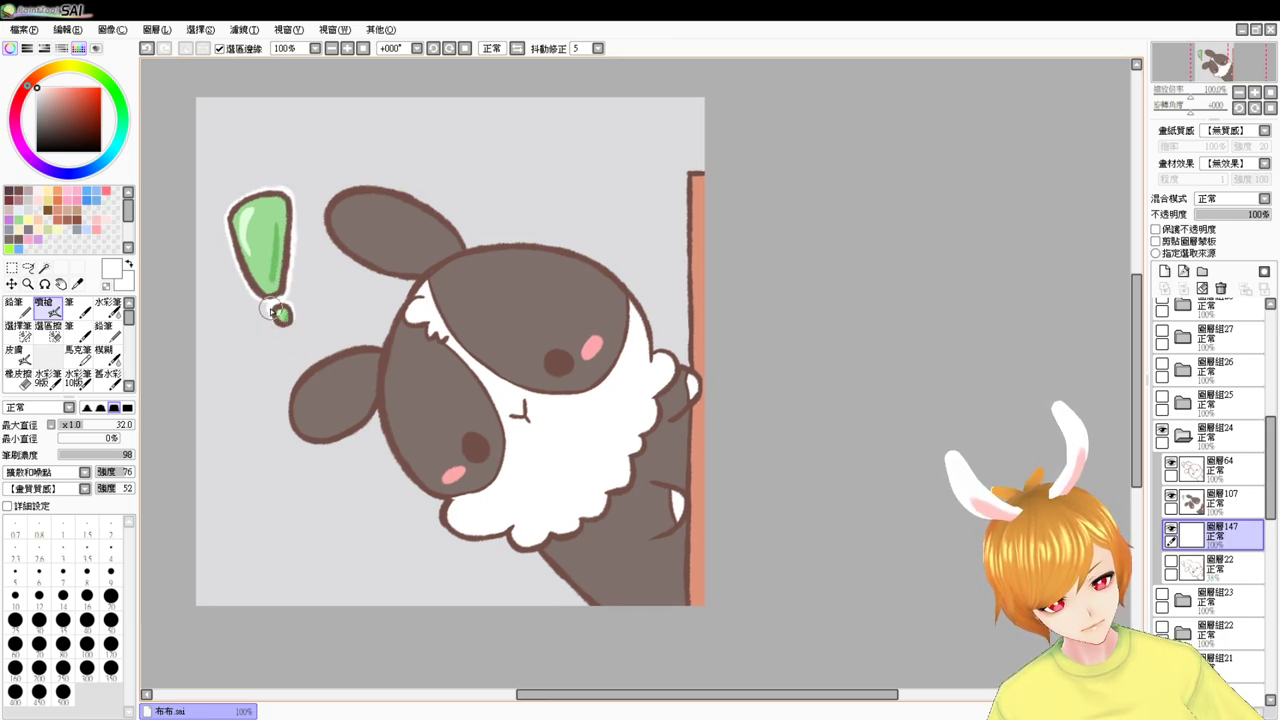
pyautogui.hotkey('ctrl', 'z')
pyautogui.moveTo(271, 308); pyautogui.dragTo(288, 326)
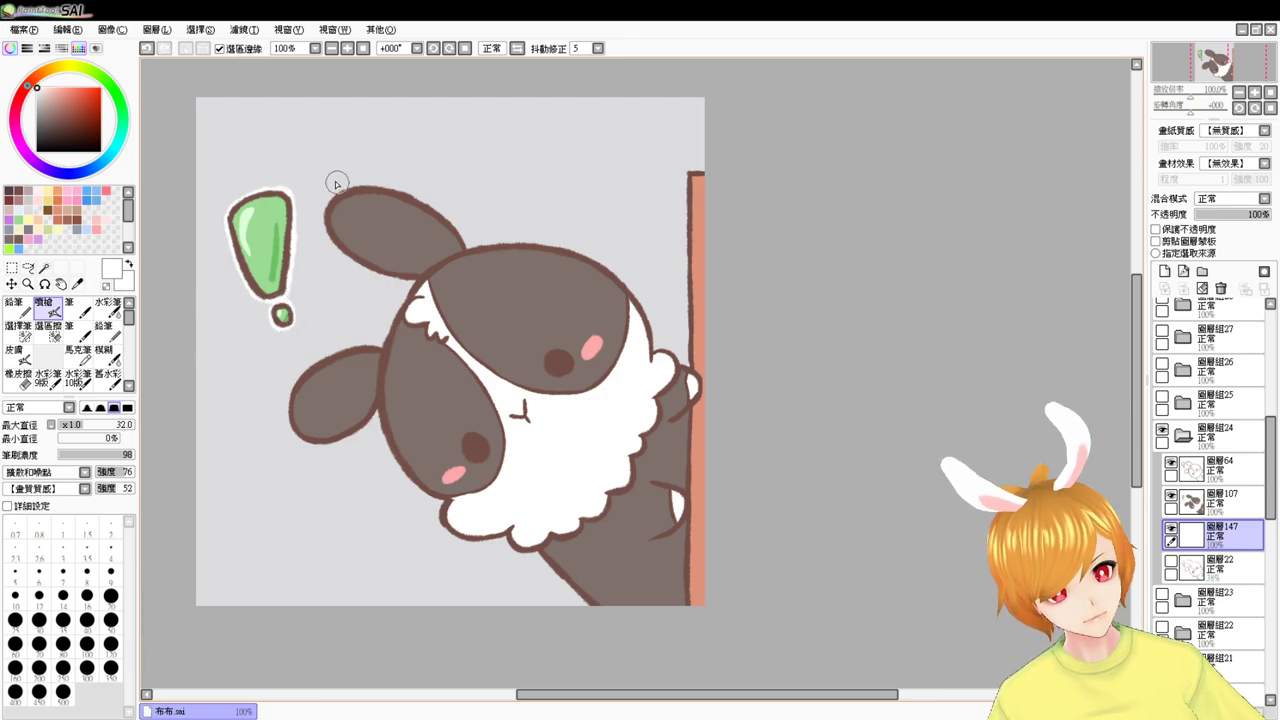
# - Paint the white border along the rabbit's head between its ears and around the lower ear
pyautogui.moveTo(419, 280)
pyautogui.mouseDown()
pyautogui.moveTo(376, 383)
pyautogui.moveTo(391, 314)
pyautogui.moveTo(378, 388)
pyautogui.mouseUp()
pyautogui.hotkey('ctrl', 'z')
pyautogui.moveTo(388, 338); pyautogui.dragTo(293, 391)
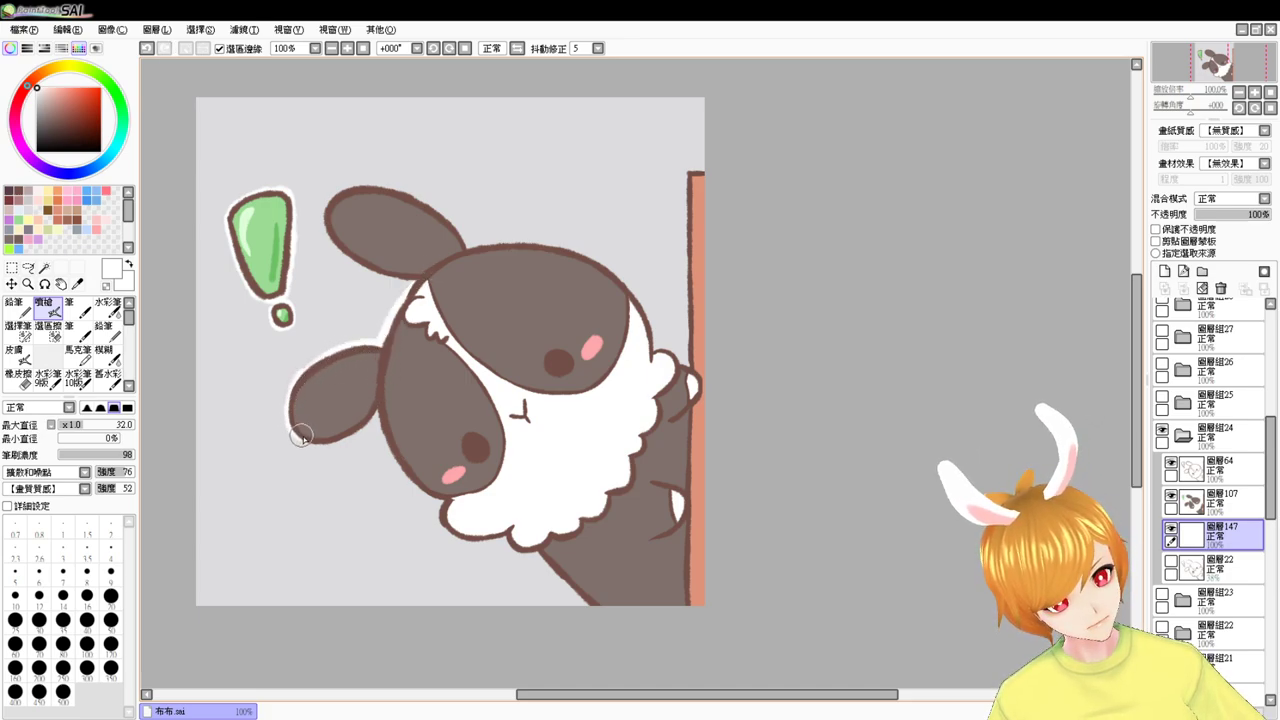
pyautogui.moveTo(330, 443); pyautogui.dragTo(383, 397)
# - Paint the white border from below the lower ear along the rabbit's face, cheek fur and lower body
pyautogui.moveTo(479, 405); pyautogui.dragTo(477, 364)
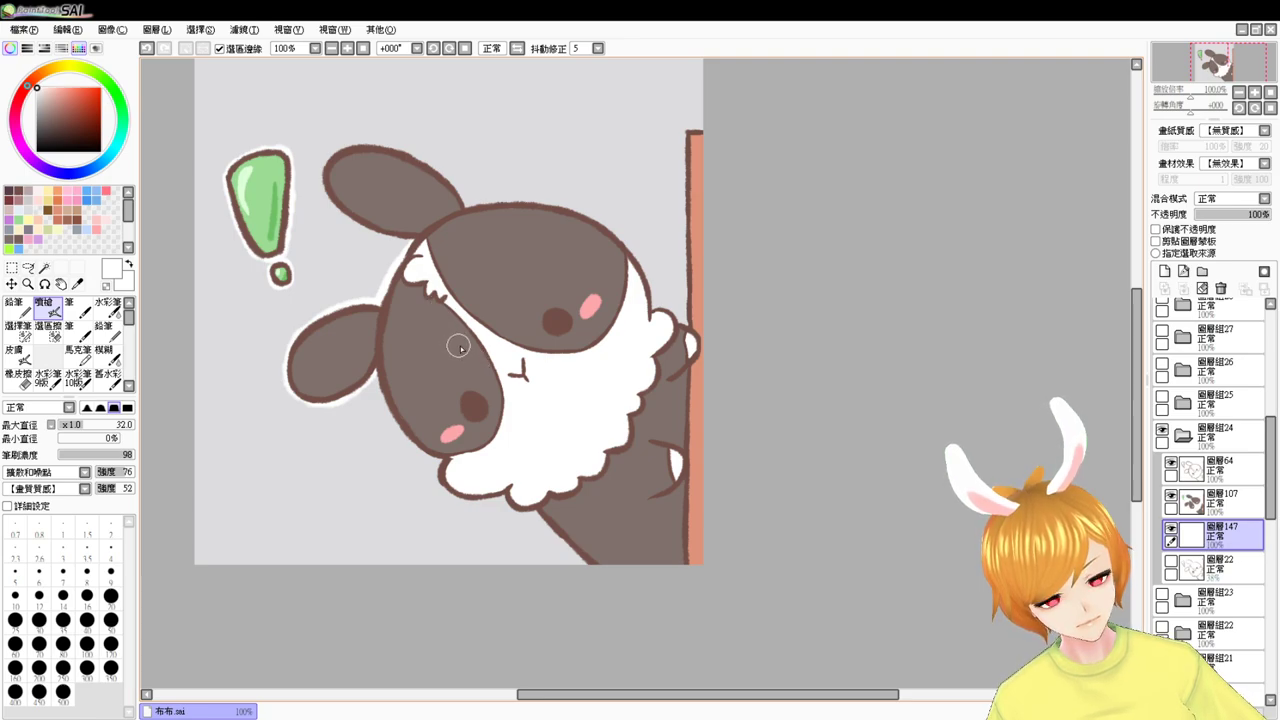
pyautogui.moveTo(378, 370)
pyautogui.mouseDown()
pyautogui.moveTo(382, 395)
pyautogui.moveTo(435, 454)
pyautogui.mouseUp()
pyautogui.hotkey('ctrl', 'z')
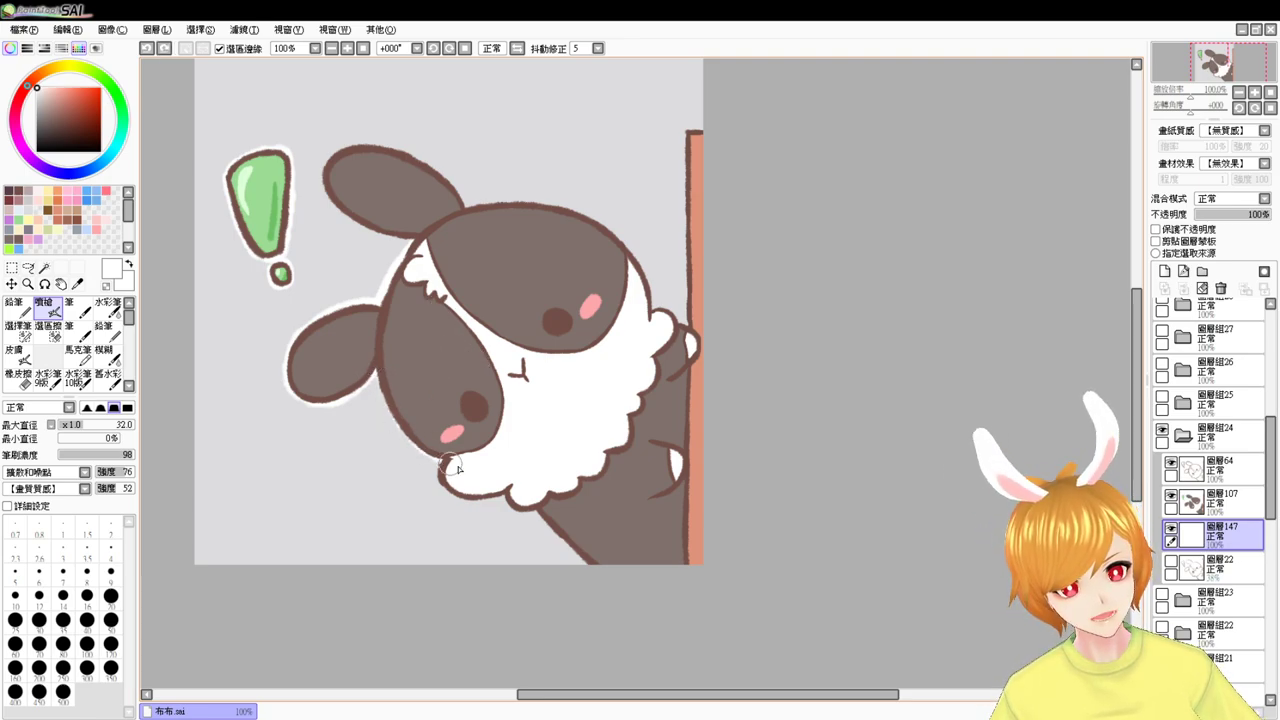
pyautogui.moveTo(379, 372)
pyautogui.mouseDown()
pyautogui.moveTo(441, 480)
pyautogui.moveTo(504, 492)
pyautogui.mouseUp()
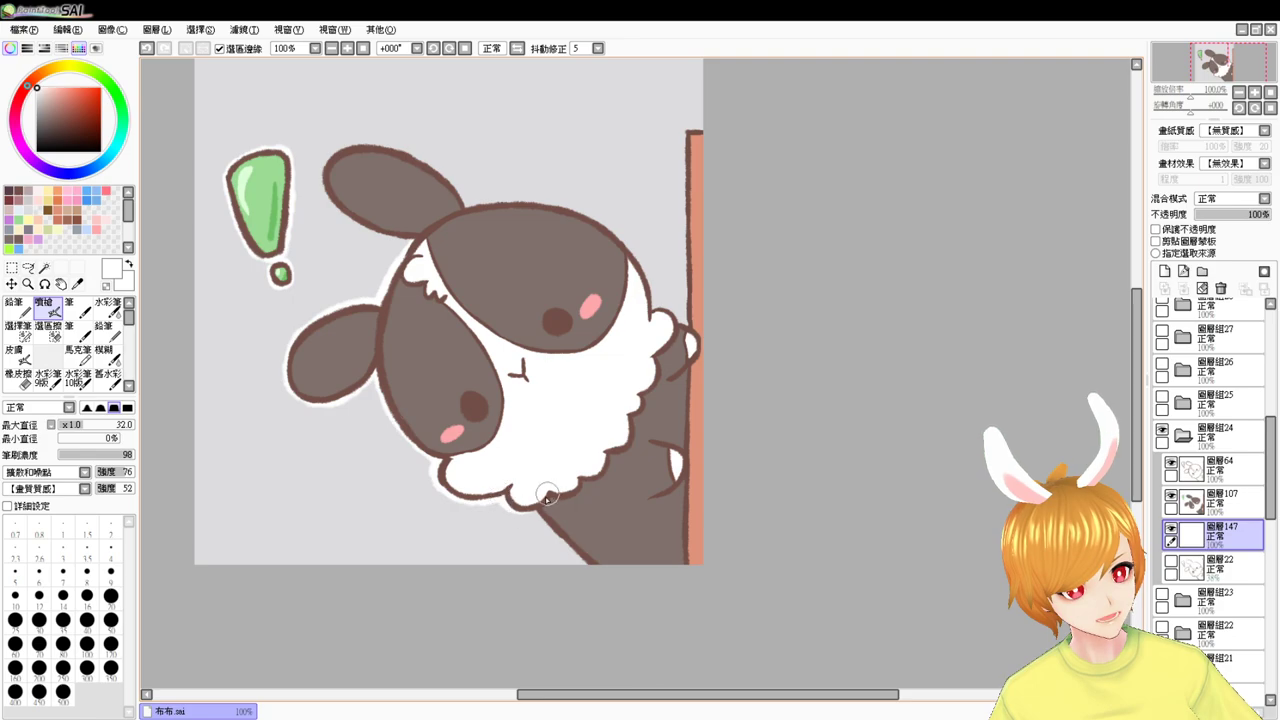
pyautogui.moveTo(547, 497); pyautogui.dragTo(604, 587)
pyautogui.moveTo(507, 501); pyautogui.dragTo(547, 511)
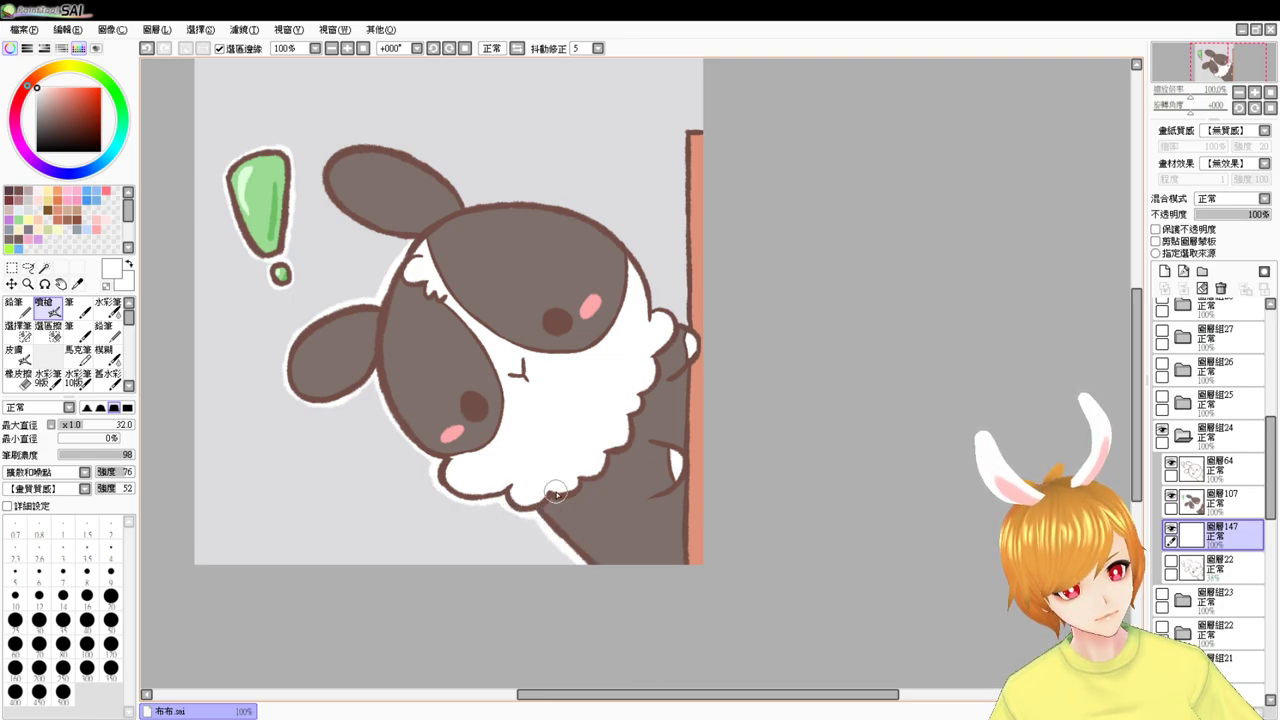
# - Paint the white border around the rabbit's upper ear, over its head and along the wall edge
pyautogui.moveTo(374, 191)
pyautogui.mouseDown()
pyautogui.moveTo(391, 244)
pyautogui.moveTo(366, 248)
pyautogui.moveTo(450, 294)
pyautogui.mouseUp()
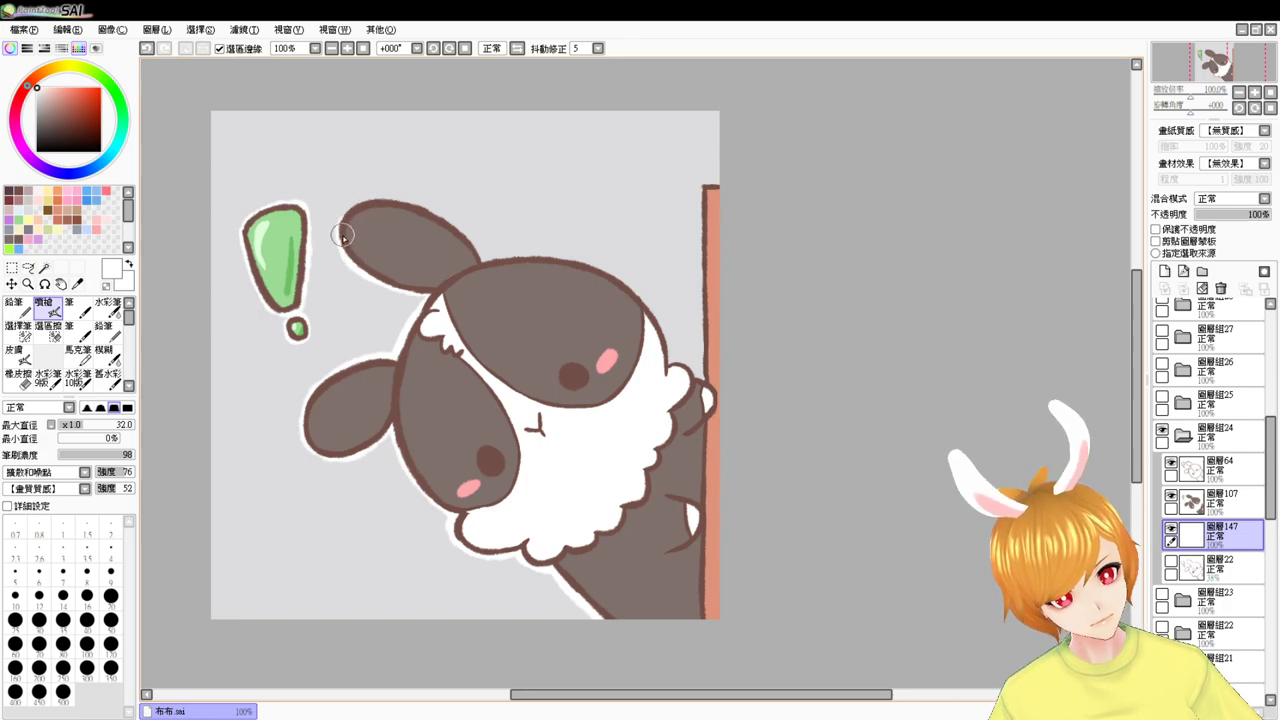
pyautogui.moveTo(342, 236)
pyautogui.mouseDown()
pyautogui.moveTo(397, 205)
pyautogui.moveTo(360, 203)
pyautogui.moveTo(485, 259)
pyautogui.mouseUp()
pyautogui.hotkey('ctrl', 'z')
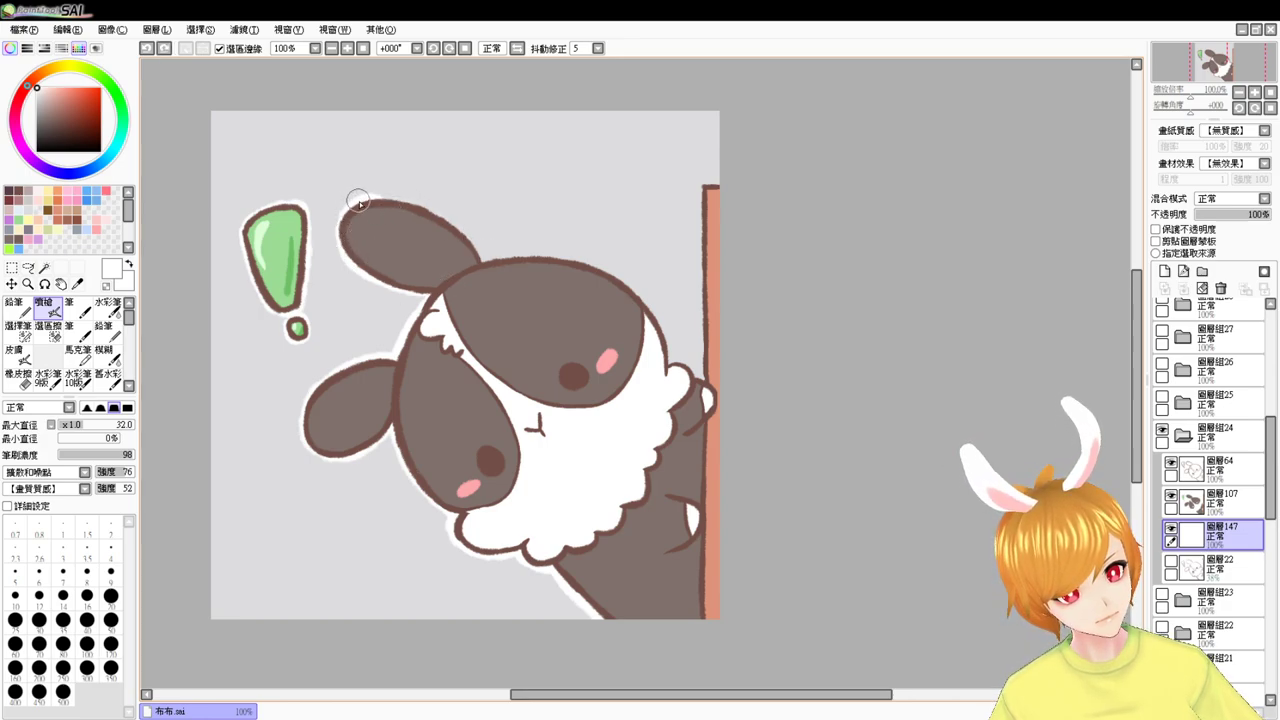
pyautogui.moveTo(359, 201); pyautogui.dragTo(449, 246)
pyautogui.hotkey('ctrl', 'z')
pyautogui.moveTo(363, 204); pyautogui.dragTo(621, 305)
pyautogui.hotkey('ctrl', 'z')
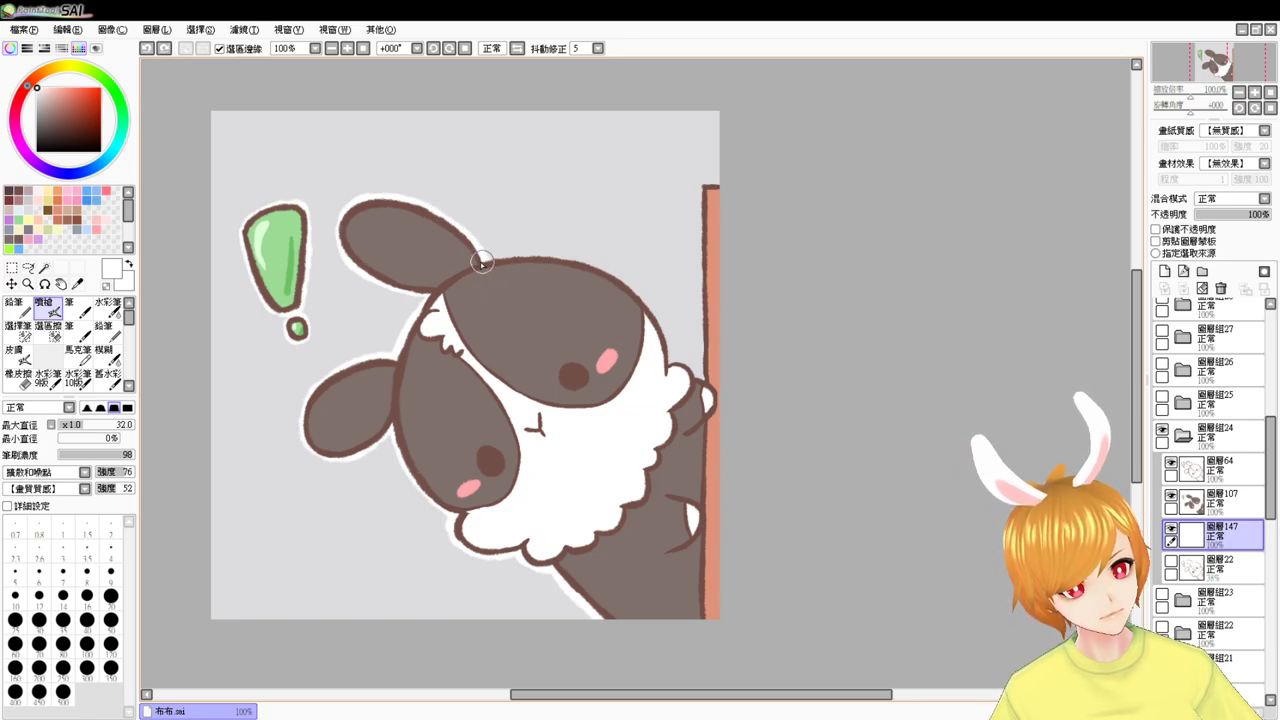
pyautogui.moveTo(484, 260); pyautogui.dragTo(626, 312)
pyautogui.moveTo(578, 268); pyautogui.dragTo(667, 335)
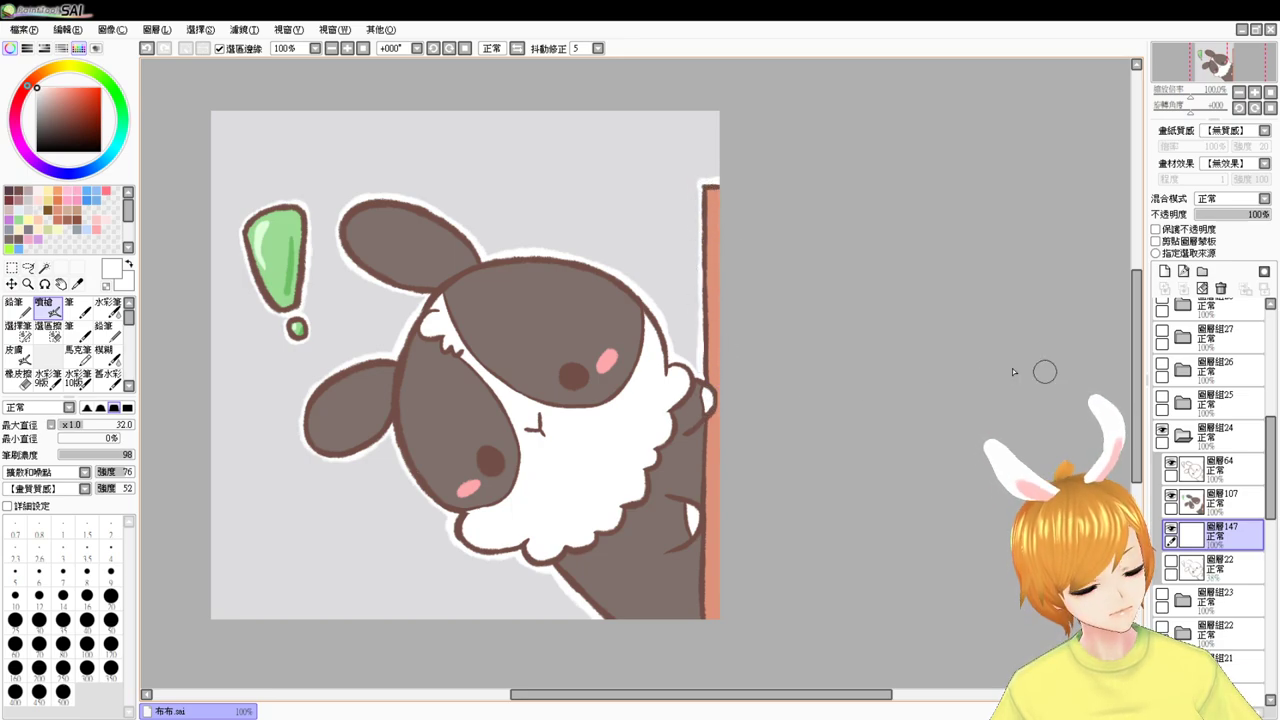
# - Hide layer group 24, show and expand group 25, and add a new layer between layers 108 and 24
pyautogui.click(1184, 435)
pyautogui.click(1163, 429)
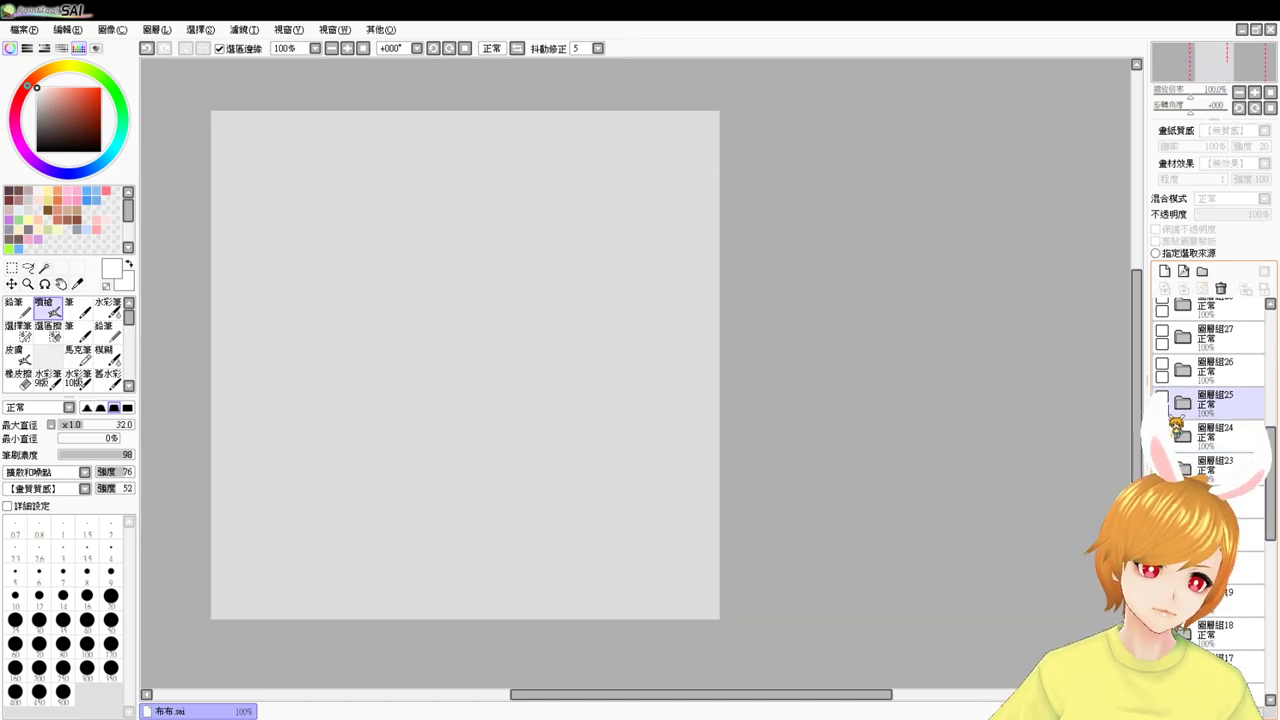
pyautogui.click(1162, 399)
pyautogui.click(1183, 402)
pyautogui.click(1232, 503)
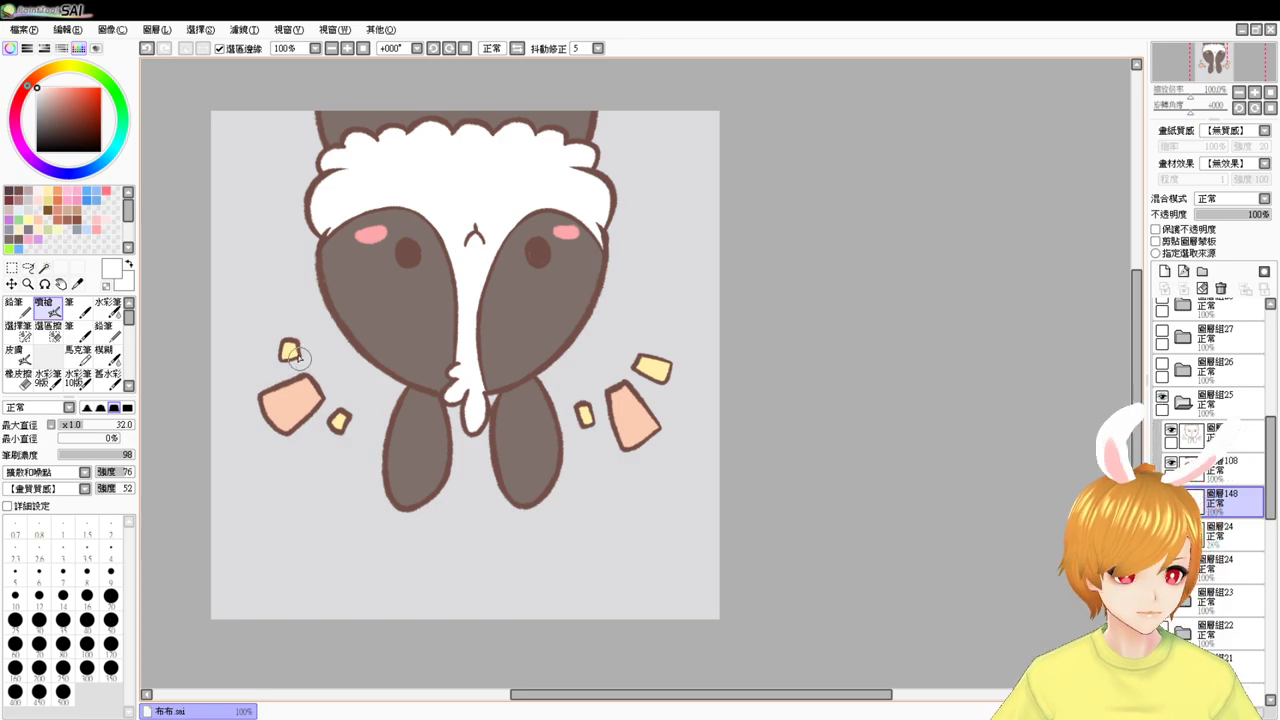
# - Paint white borders around the yellow and peach accent shapes on both sides of the upside-down rabbit
pyautogui.moveTo(283, 334); pyautogui.dragTo(279, 346)
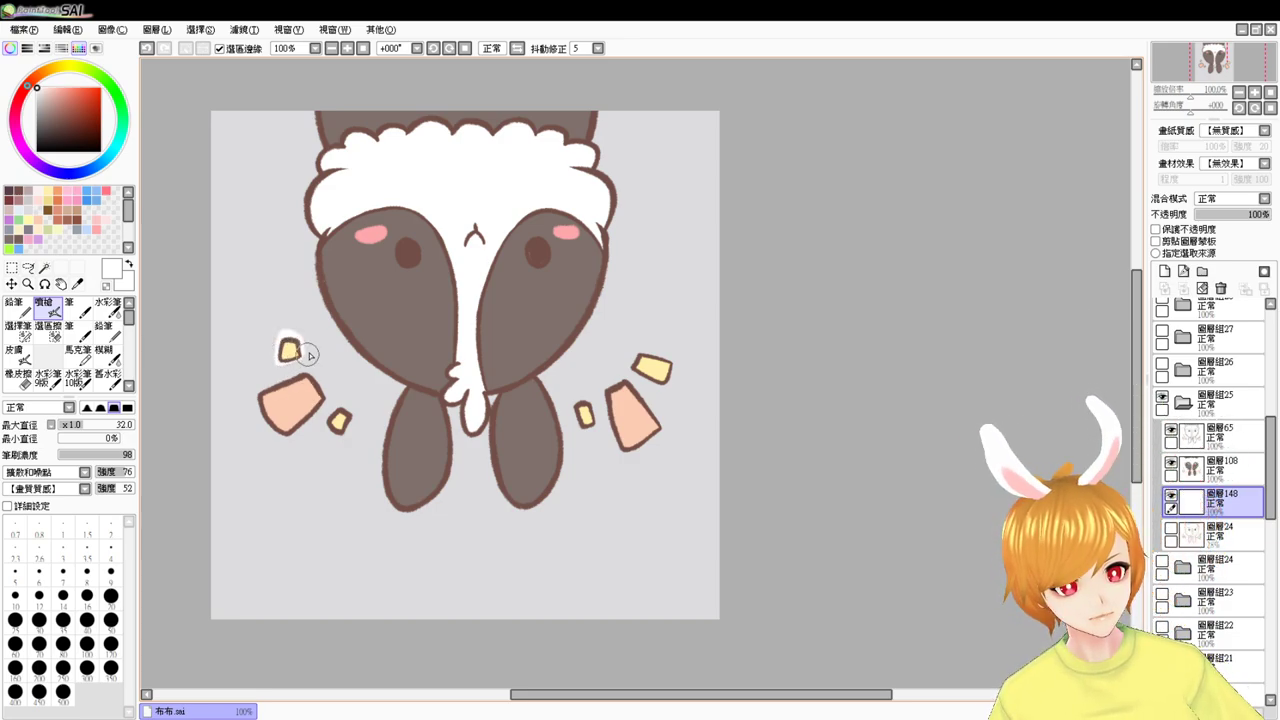
pyautogui.moveTo(257, 400)
pyautogui.mouseDown()
pyautogui.moveTo(281, 436)
pyautogui.moveTo(330, 400)
pyautogui.moveTo(295, 376)
pyautogui.moveTo(314, 372)
pyautogui.moveTo(343, 433)
pyautogui.moveTo(354, 416)
pyautogui.moveTo(336, 411)
pyautogui.mouseUp()
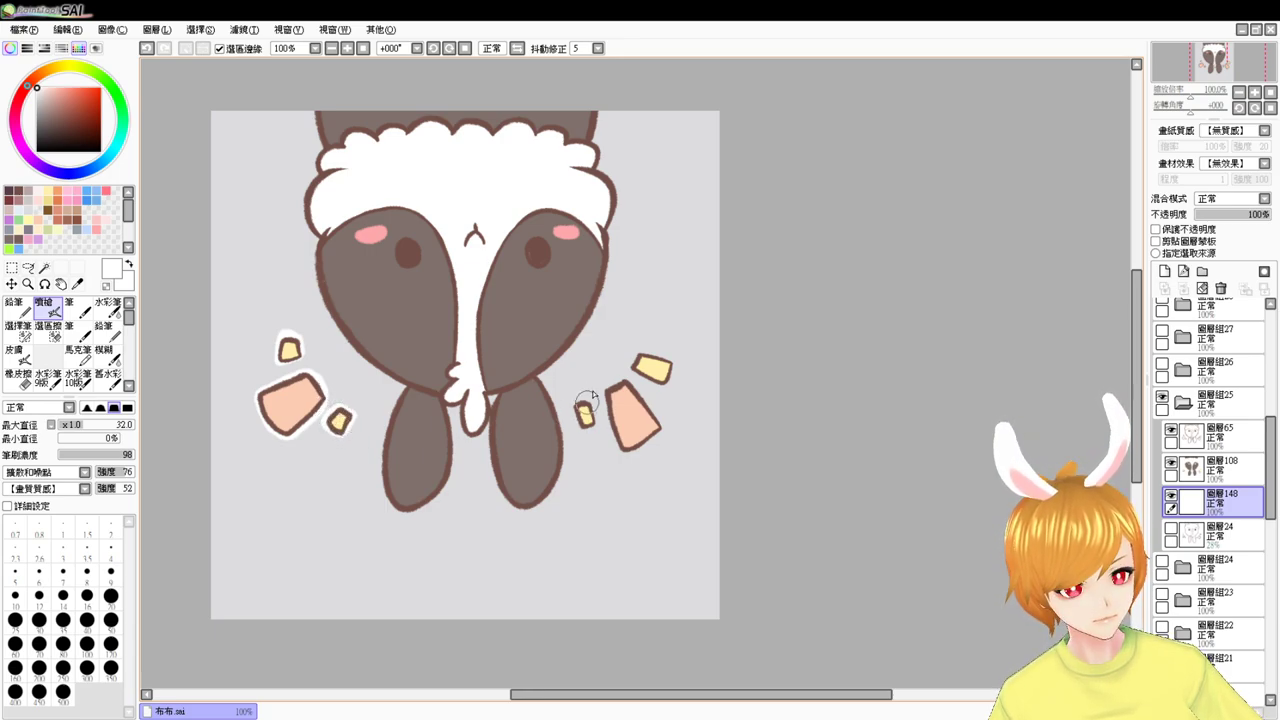
pyautogui.moveTo(585, 402)
pyautogui.mouseDown()
pyautogui.moveTo(571, 402)
pyautogui.moveTo(580, 428)
pyautogui.moveTo(595, 424)
pyautogui.moveTo(587, 399)
pyautogui.moveTo(576, 403)
pyautogui.moveTo(612, 433)
pyautogui.moveTo(609, 449)
pyautogui.moveTo(660, 429)
pyautogui.moveTo(605, 392)
pyautogui.moveTo(614, 384)
pyautogui.moveTo(640, 391)
pyautogui.moveTo(659, 428)
pyautogui.mouseUp()
pyautogui.moveTo(638, 354)
pyautogui.mouseDown()
pyautogui.moveTo(630, 367)
pyautogui.moveTo(665, 384)
pyautogui.moveTo(675, 364)
pyautogui.moveTo(639, 351)
pyautogui.mouseUp()
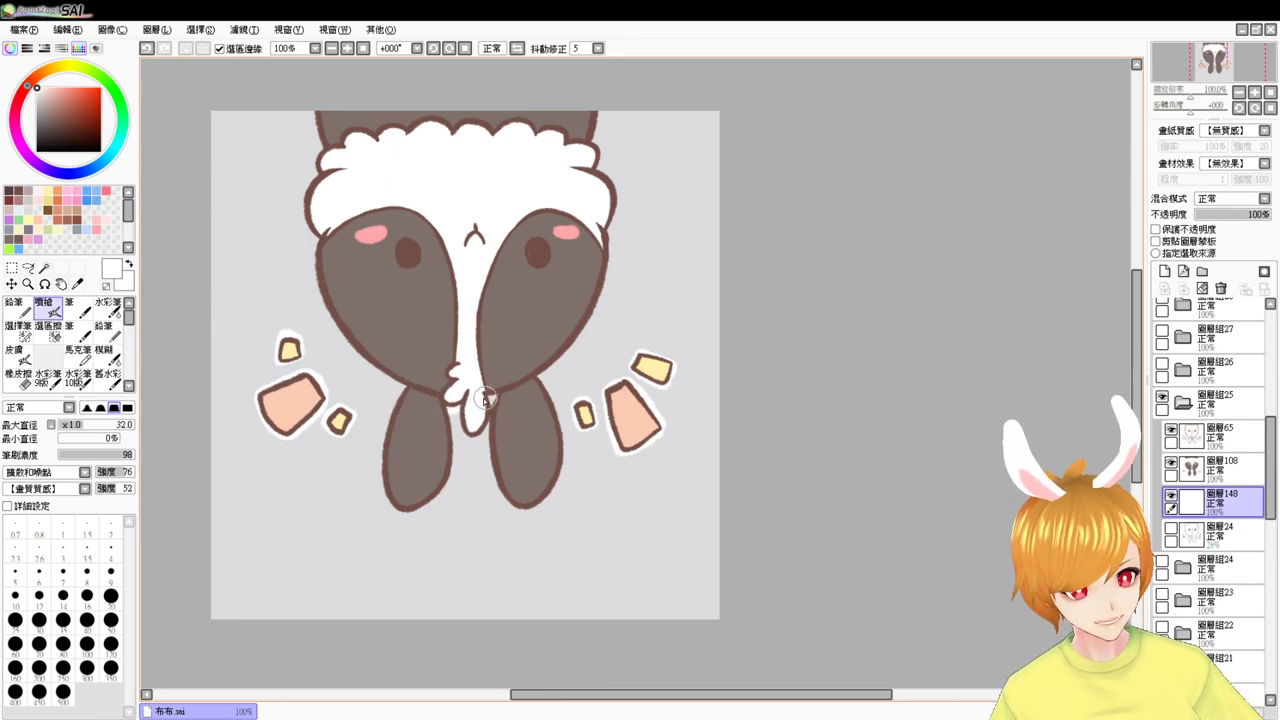
# - Paint the white border around the upside-down rabbit's hair tuft, along the left side of its head and around its left ear
pyautogui.moveTo(466, 433)
pyautogui.mouseDown()
pyautogui.moveTo(493, 406)
pyautogui.moveTo(488, 419)
pyautogui.moveTo(445, 412)
pyautogui.moveTo(447, 456)
pyautogui.mouseUp()
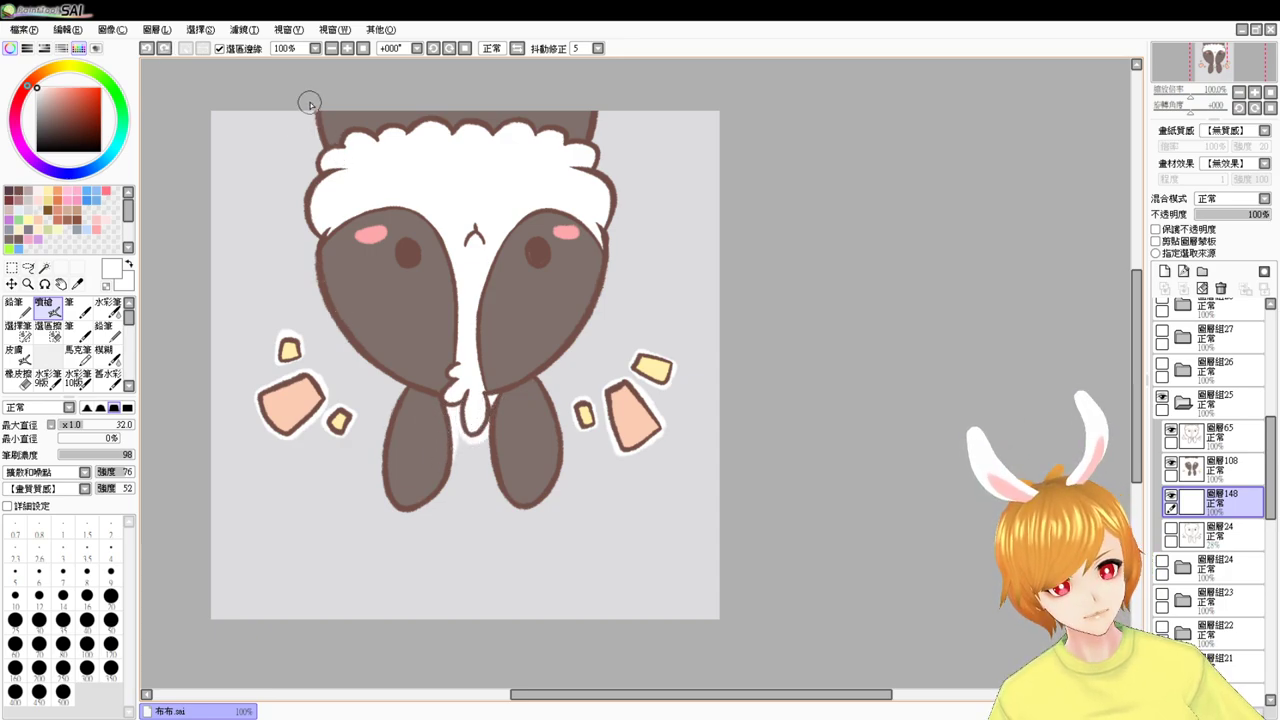
pyautogui.moveTo(320, 186)
pyautogui.mouseDown()
pyautogui.moveTo(330, 244)
pyautogui.moveTo(329, 212)
pyautogui.moveTo(324, 274)
pyautogui.moveTo(315, 246)
pyautogui.moveTo(317, 230)
pyautogui.moveTo(349, 344)
pyautogui.moveTo(383, 358)
pyautogui.moveTo(339, 324)
pyautogui.moveTo(336, 313)
pyautogui.moveTo(388, 357)
pyautogui.mouseUp()
pyautogui.hotkey('ctrl', 'z')
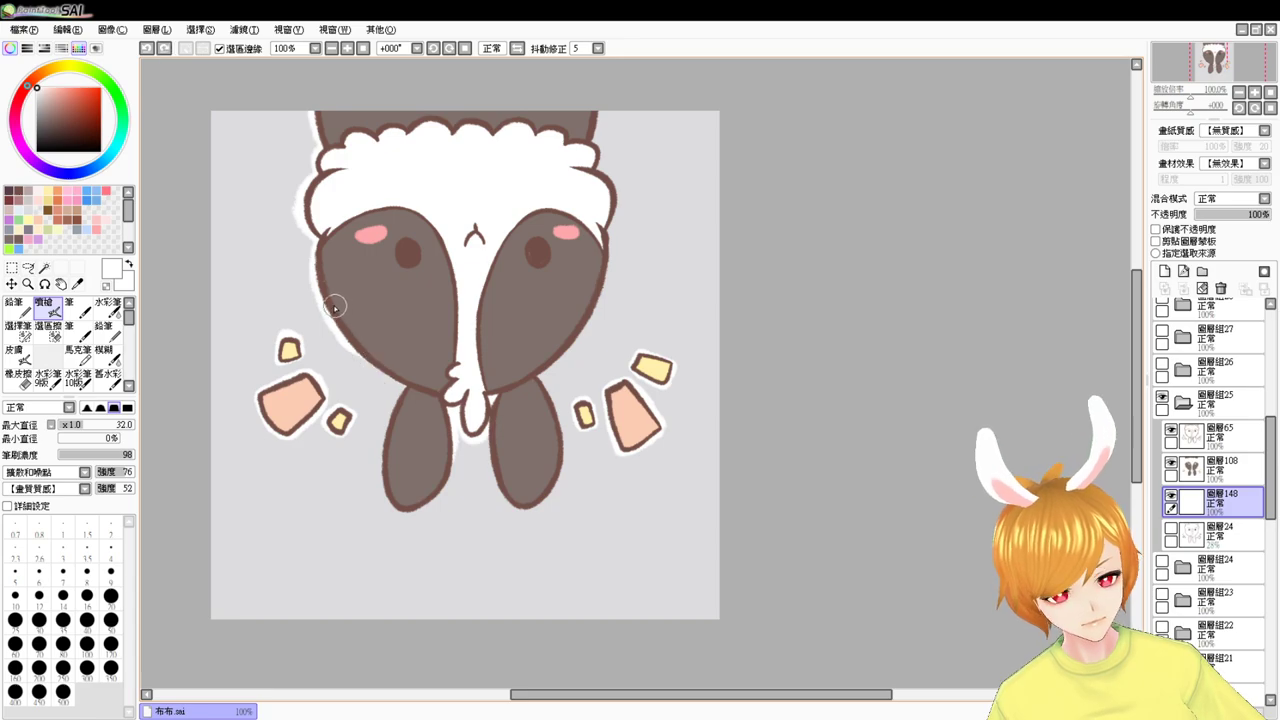
pyautogui.moveTo(335, 306); pyautogui.dragTo(412, 368)
pyautogui.hotkey('ctrl', 'z')
pyautogui.moveTo(331, 319)
pyautogui.mouseDown()
pyautogui.moveTo(416, 369)
pyautogui.moveTo(410, 486)
pyautogui.mouseUp()
pyautogui.moveTo(404, 389)
pyautogui.mouseDown()
pyautogui.moveTo(381, 474)
pyautogui.moveTo(413, 499)
pyautogui.moveTo(383, 486)
pyautogui.moveTo(398, 512)
pyautogui.moveTo(441, 492)
pyautogui.mouseUp()
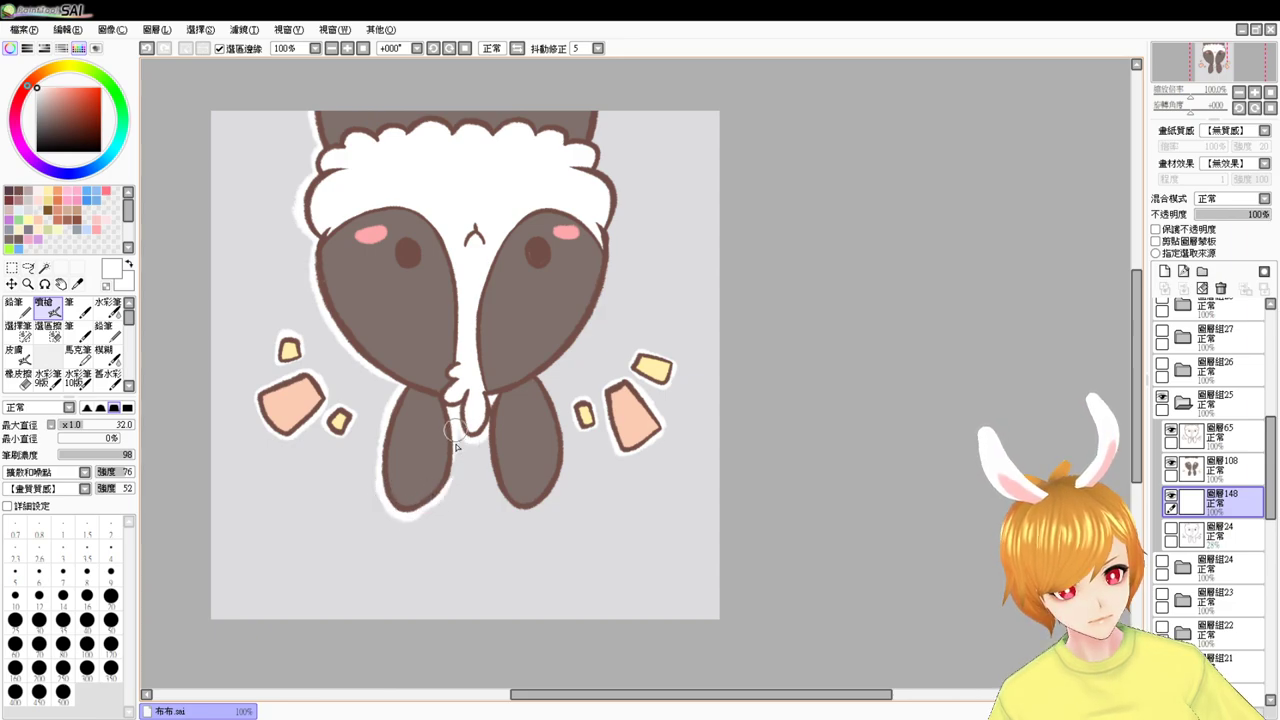
pyautogui.moveTo(455, 447); pyautogui.dragTo(430, 488)
# - Paint the white border around the upside-down rabbit's right ear and up the right side of its head and body
pyautogui.moveTo(490, 425)
pyautogui.mouseDown()
pyautogui.moveTo(523, 486)
pyautogui.moveTo(490, 430)
pyautogui.moveTo(557, 474)
pyautogui.mouseUp()
pyautogui.moveTo(536, 370); pyautogui.dragTo(552, 450)
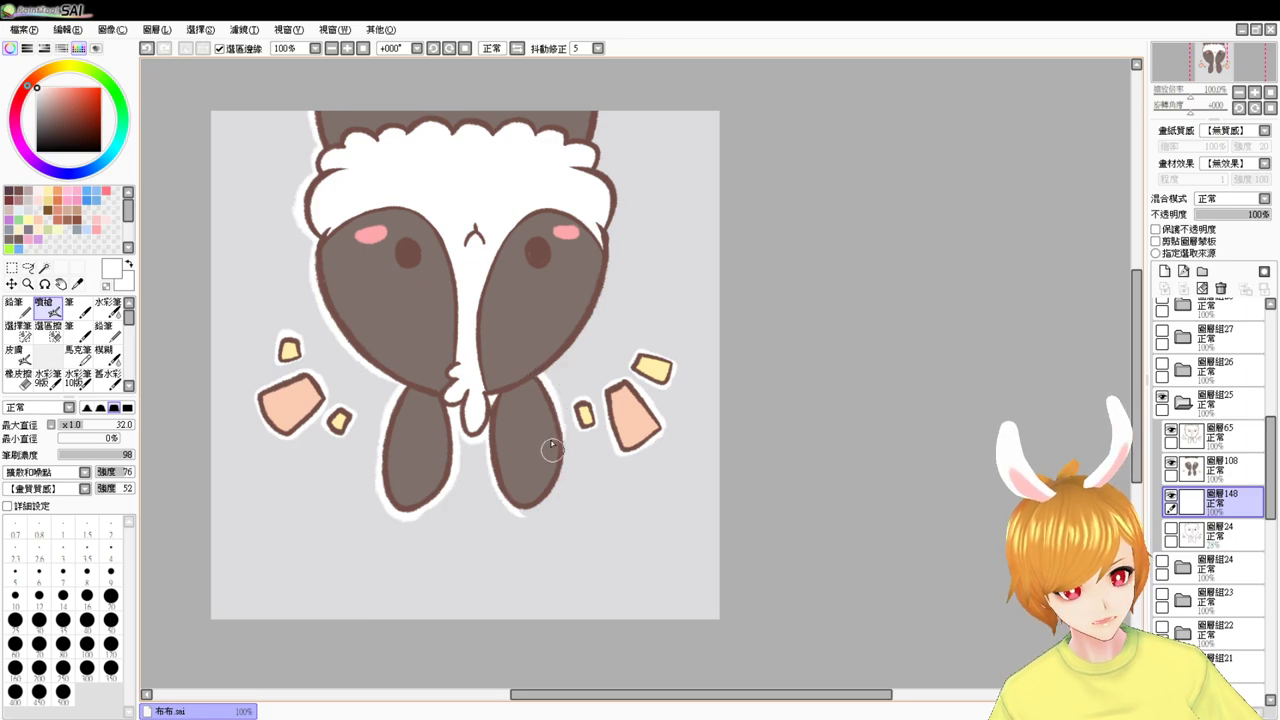
pyautogui.moveTo(548, 404)
pyautogui.mouseDown()
pyautogui.moveTo(543, 437)
pyautogui.moveTo(558, 445)
pyautogui.moveTo(506, 503)
pyautogui.moveTo(553, 493)
pyautogui.mouseUp()
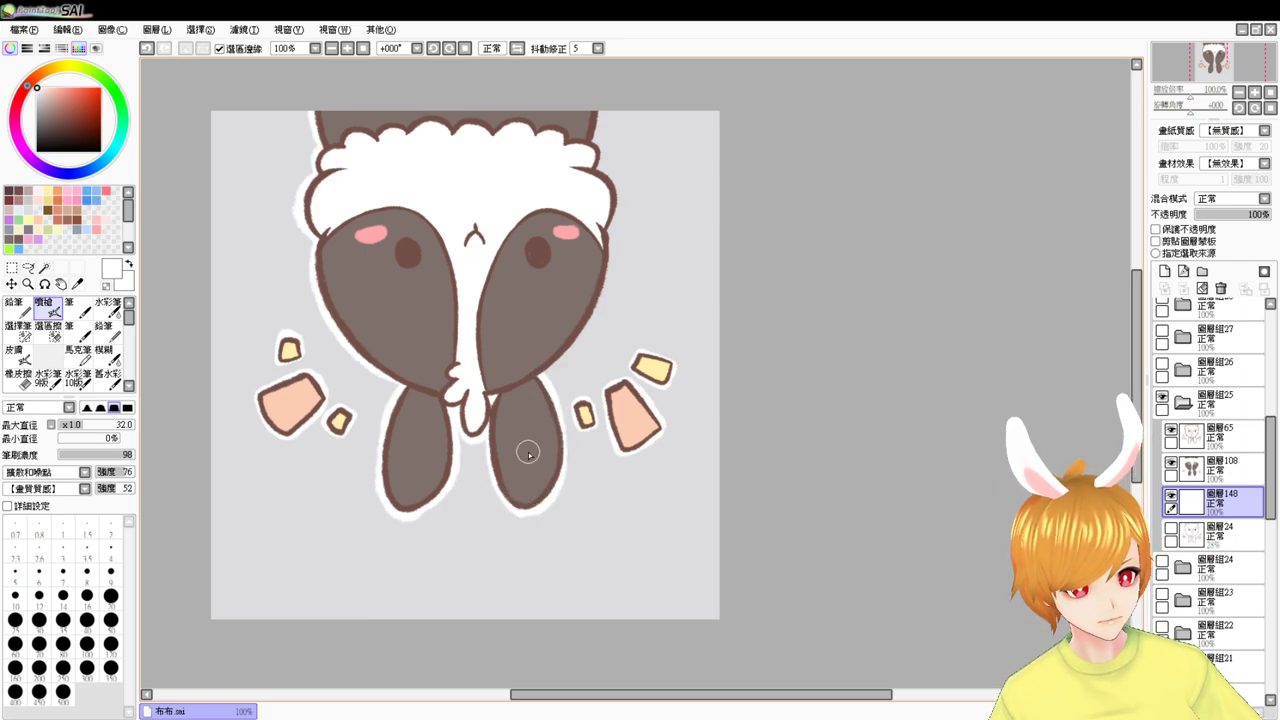
pyautogui.moveTo(605, 222)
pyautogui.mouseDown()
pyautogui.moveTo(605, 264)
pyautogui.moveTo(557, 323)
pyautogui.mouseUp()
pyautogui.moveTo(605, 215); pyautogui.dragTo(550, 340)
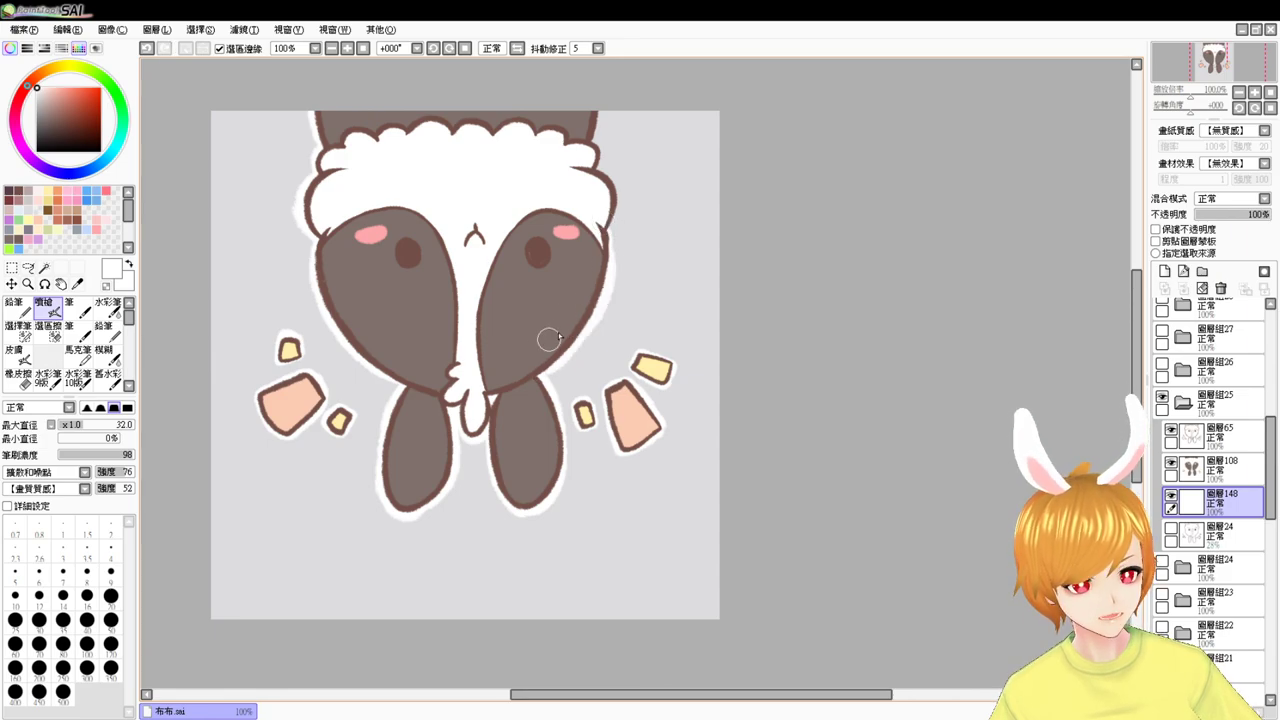
pyautogui.moveTo(603, 102)
pyautogui.mouseDown()
pyautogui.moveTo(595, 155)
pyautogui.moveTo(612, 224)
pyautogui.mouseUp()
pyautogui.hotkey('ctrl', 'z')
pyautogui.moveTo(596, 169)
pyautogui.mouseDown()
pyautogui.moveTo(620, 198)
pyautogui.moveTo(598, 247)
pyautogui.mouseUp()
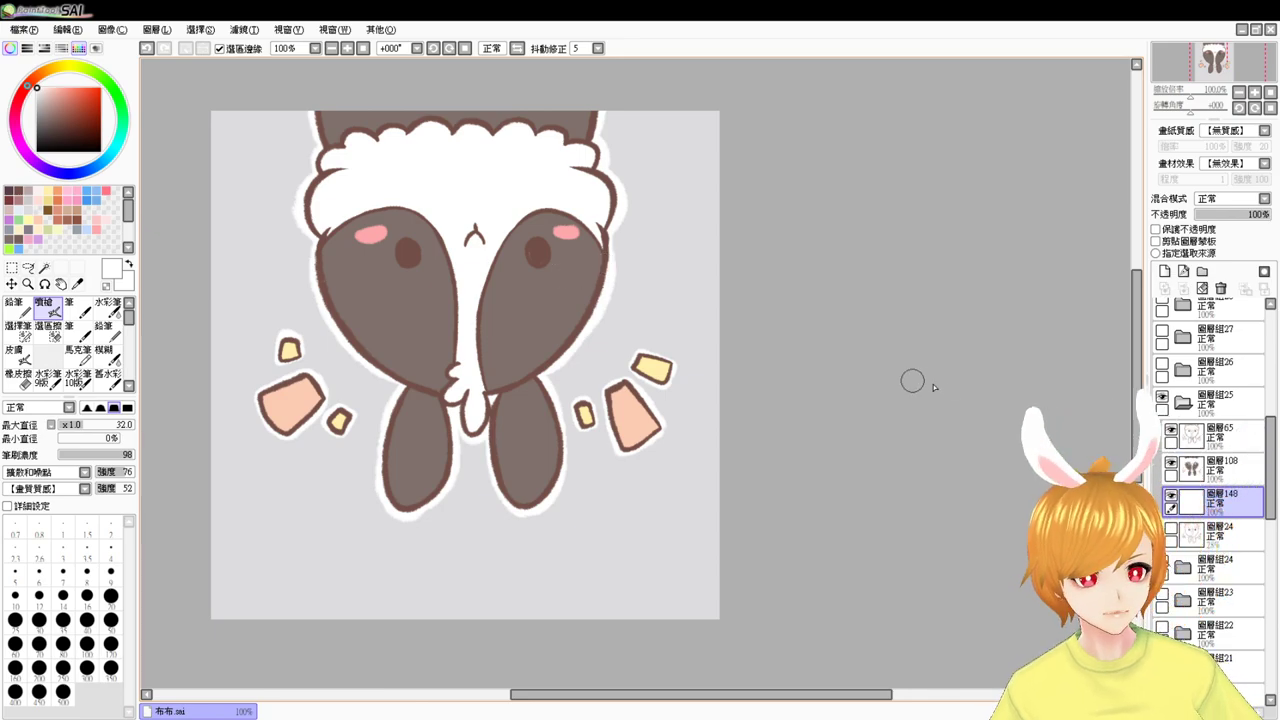
# - Hide layer group 25, show and expand group 26, and add a new layer between layers 109 and 25
pyautogui.click(1215, 400)
pyautogui.click(1182, 402)
pyautogui.click(1162, 397)
pyautogui.click(1178, 371)
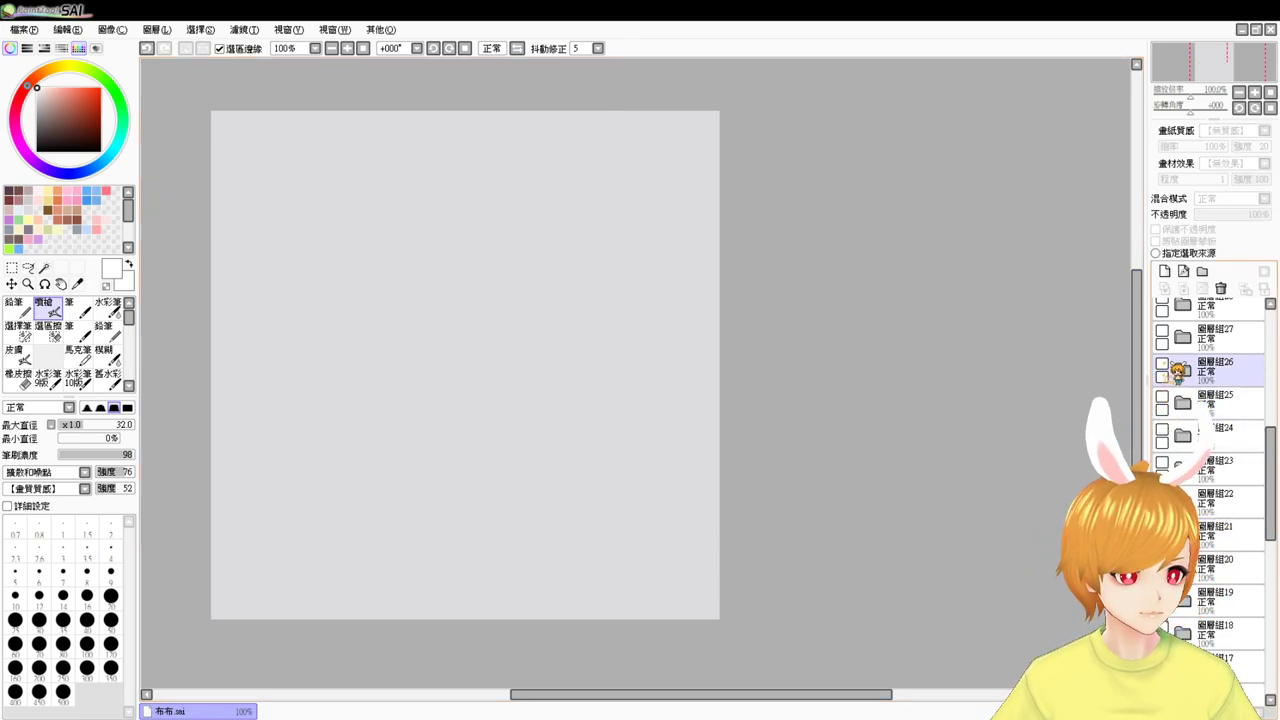
pyautogui.click(1162, 366)
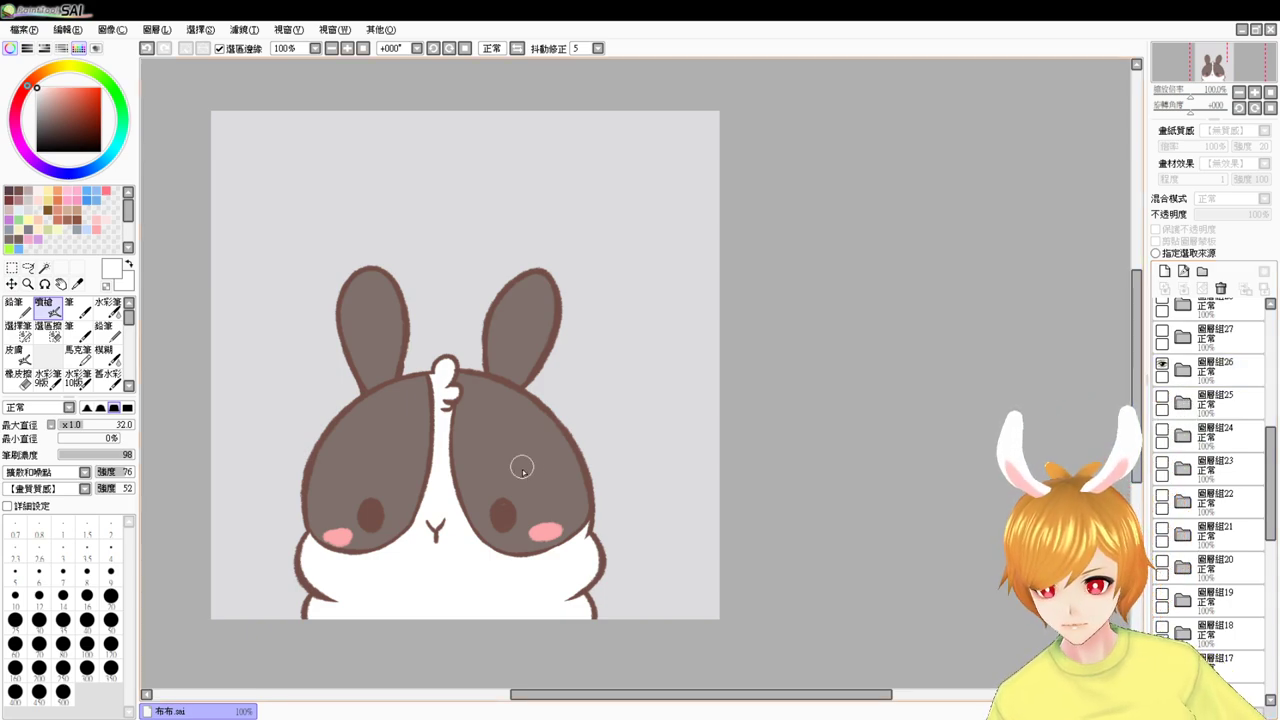
pyautogui.click(1181, 371)
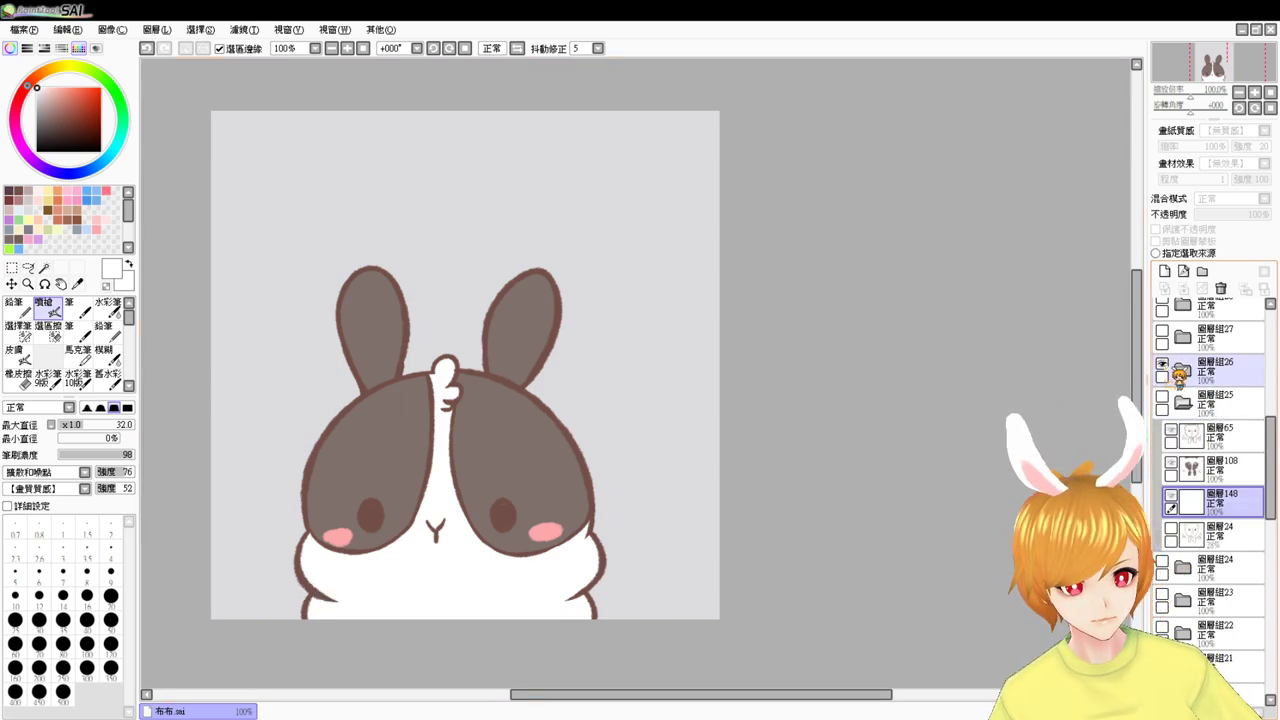
pyautogui.click(1183, 370)
pyautogui.click(1185, 501)
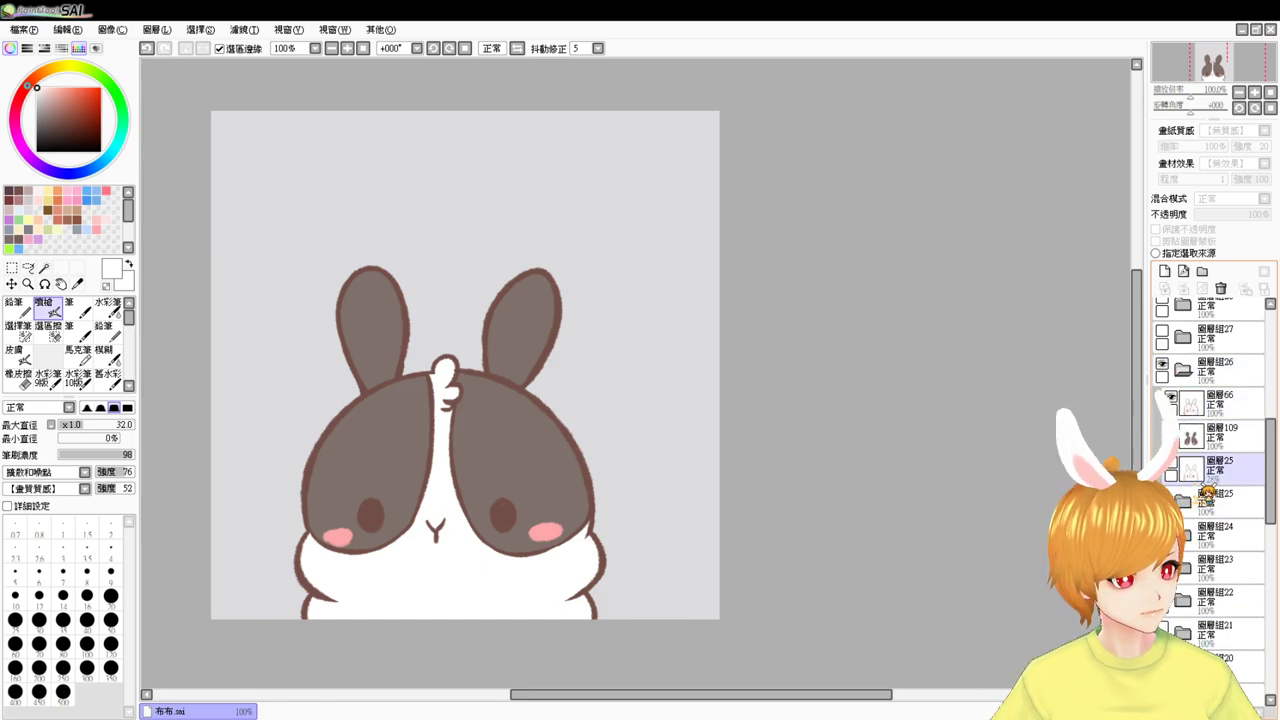
pyautogui.click(1164, 271)
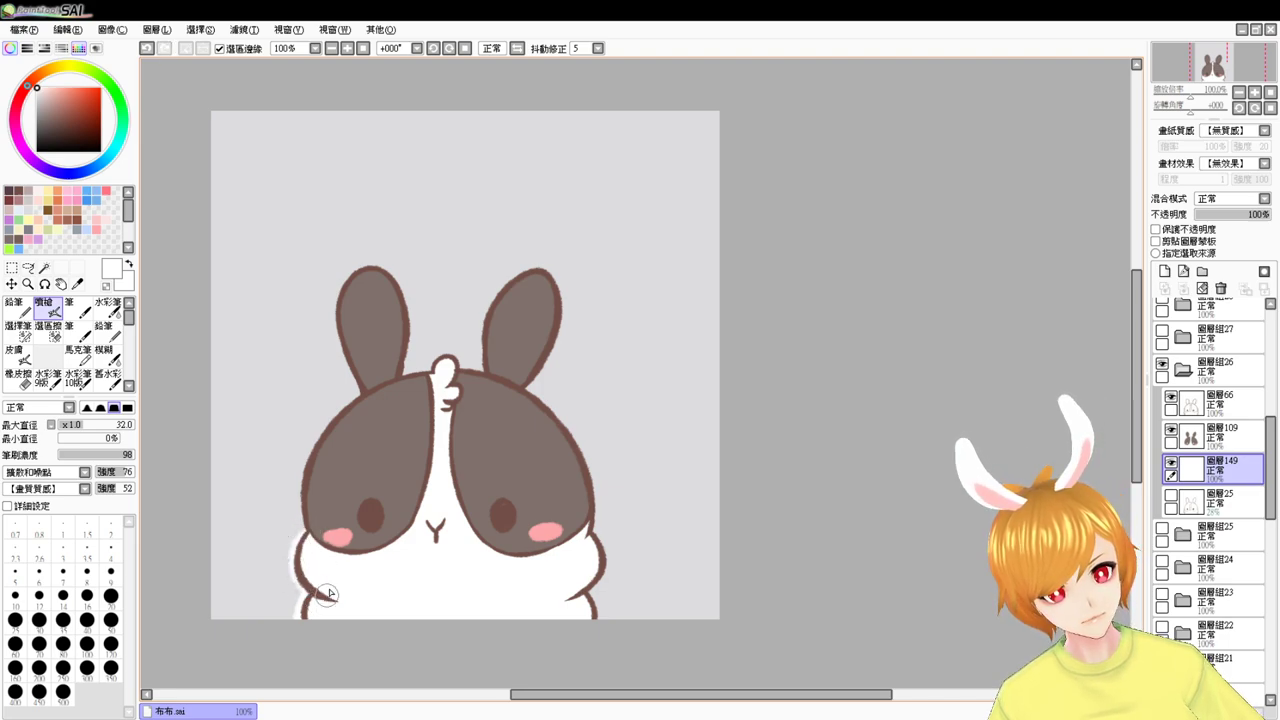
# - Paint the white border along the left side of the upright rabbit's body and head, its hair tuft and left ear
pyautogui.moveTo(302, 534)
pyautogui.mouseDown()
pyautogui.moveTo(298, 598)
pyautogui.moveTo(330, 597)
pyautogui.mouseUp()
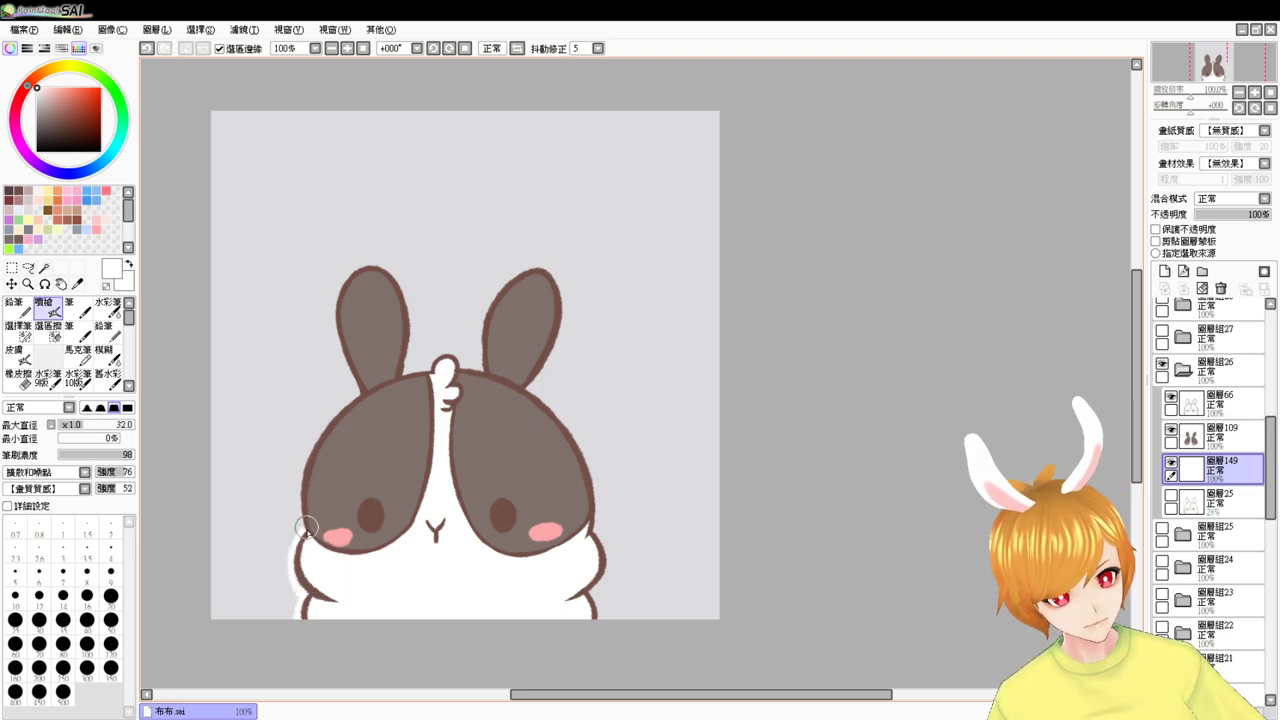
pyautogui.moveTo(302, 517)
pyautogui.mouseDown()
pyautogui.moveTo(304, 452)
pyautogui.moveTo(350, 392)
pyautogui.moveTo(372, 402)
pyautogui.moveTo(313, 446)
pyautogui.mouseUp()
pyautogui.hotkey('ctrl', 'z')
pyautogui.hotkey('ctrl', 'z')
pyautogui.moveTo(367, 391)
pyautogui.mouseDown()
pyautogui.moveTo(304, 461)
pyautogui.moveTo(312, 551)
pyautogui.mouseUp()
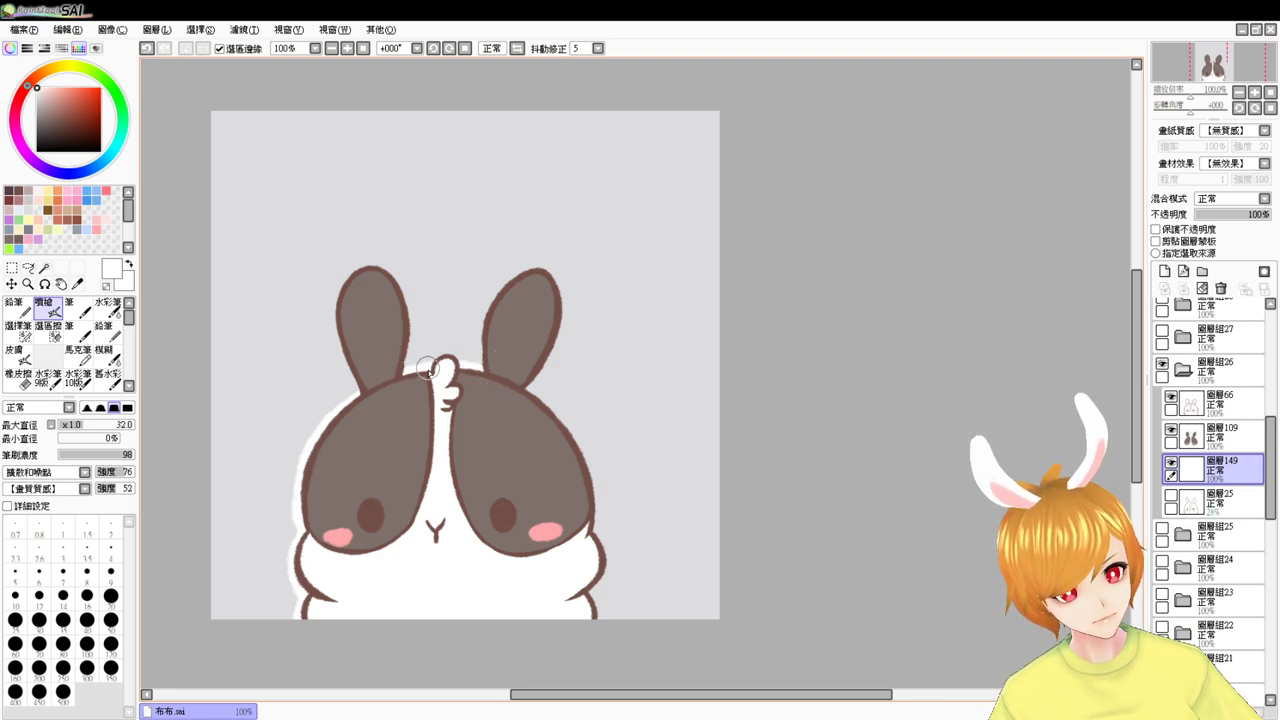
pyautogui.moveTo(430, 370); pyautogui.dragTo(455, 372)
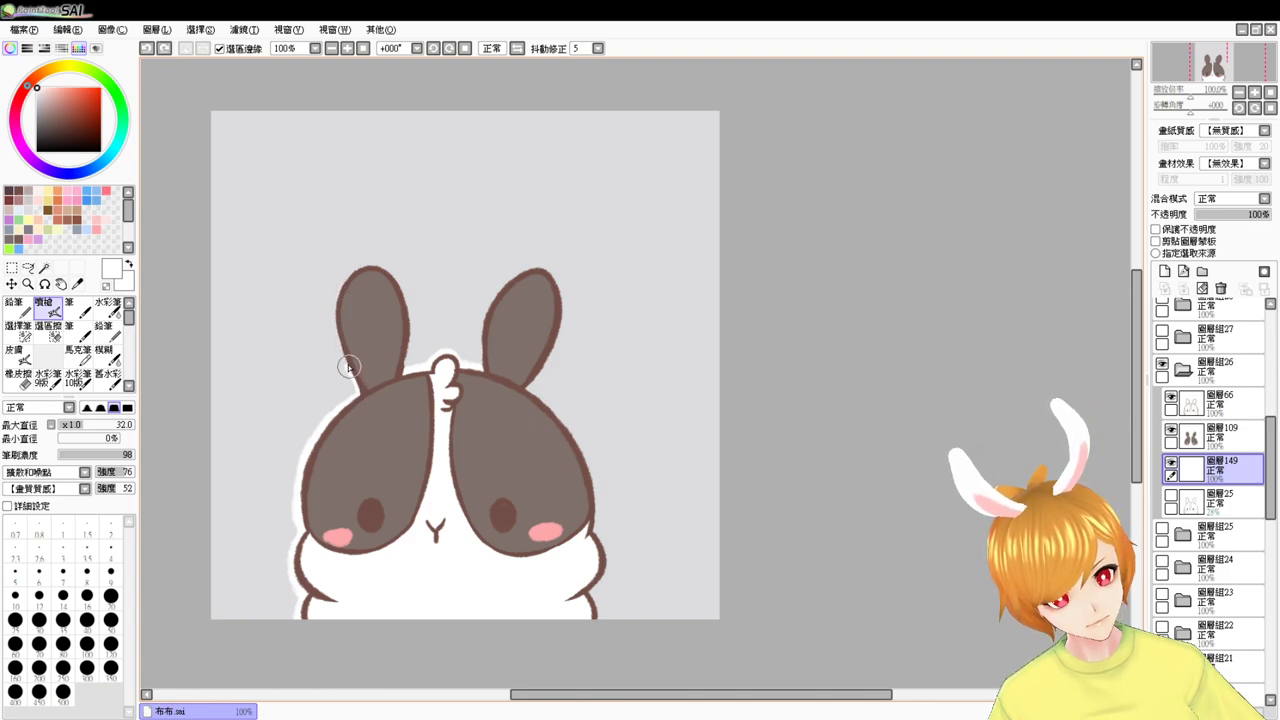
pyautogui.moveTo(339, 332); pyautogui.dragTo(339, 309)
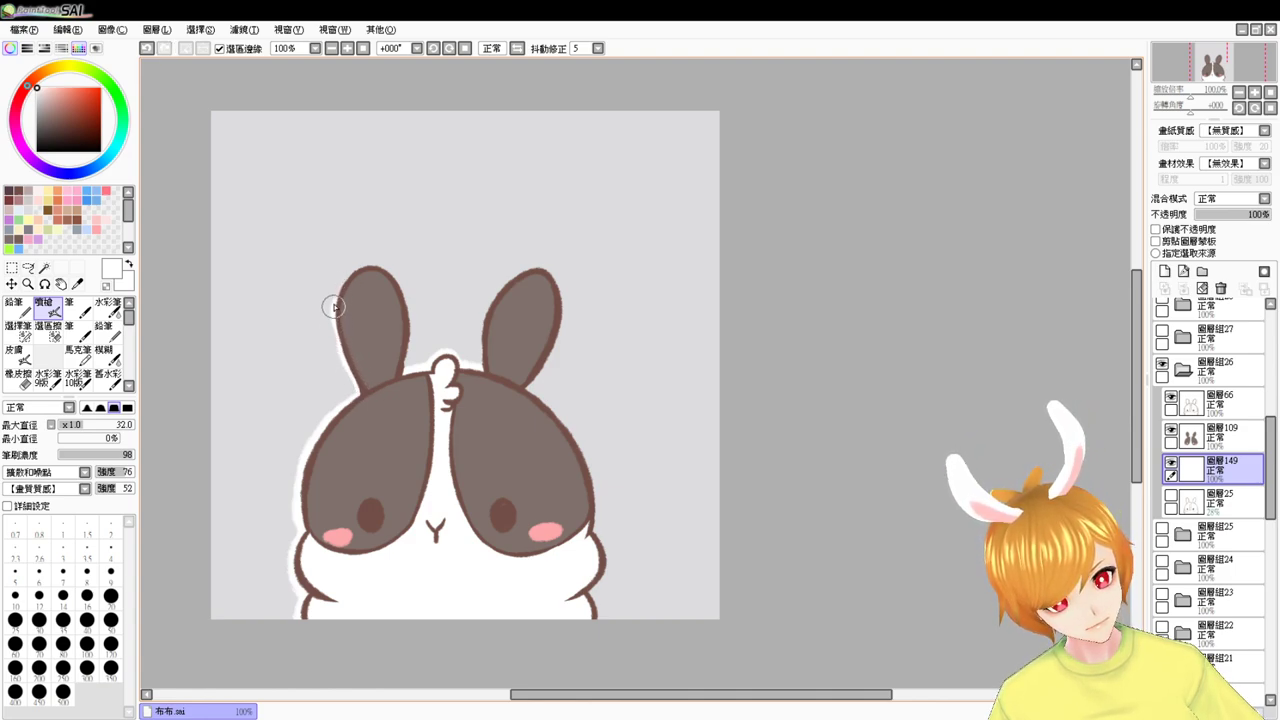
pyautogui.moveTo(357, 272)
pyautogui.mouseDown()
pyautogui.moveTo(398, 283)
pyautogui.moveTo(406, 350)
pyautogui.mouseUp()
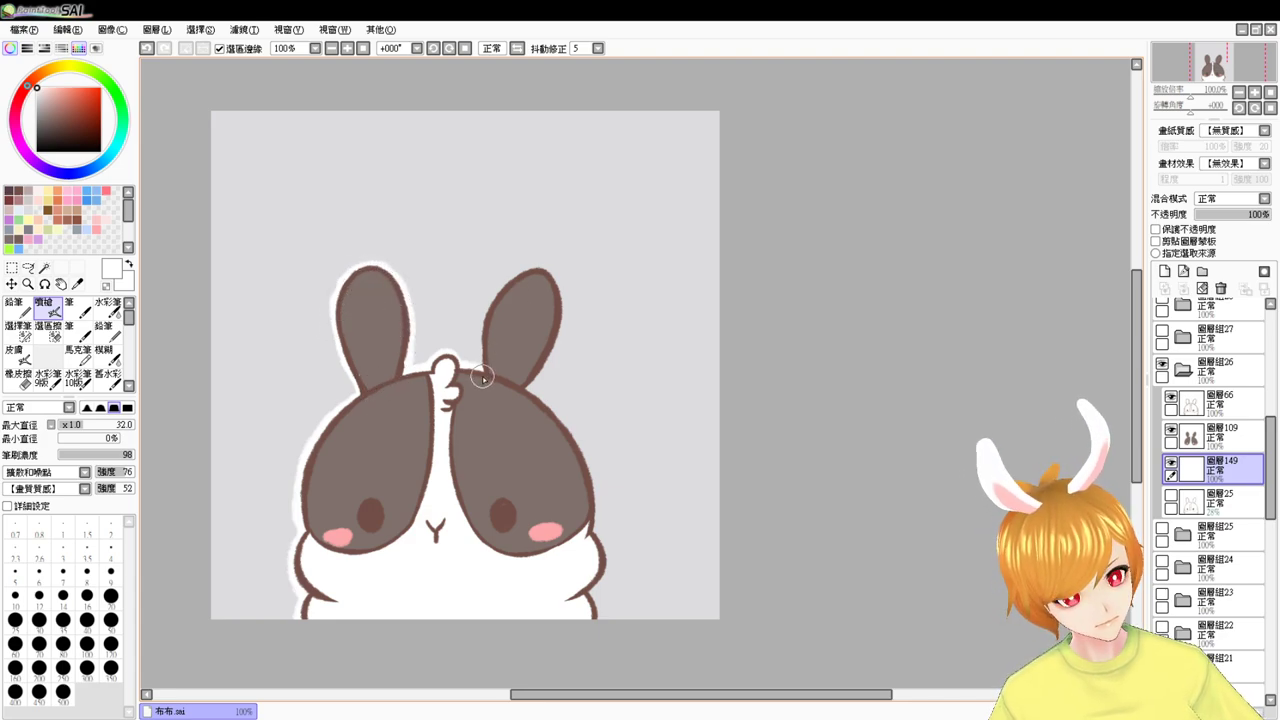
# - Paint the white border around the rabbit's right ear and down the right side of its head and body
pyautogui.moveTo(482, 376)
pyautogui.mouseDown()
pyautogui.moveTo(485, 302)
pyautogui.moveTo(485, 370)
pyautogui.moveTo(485, 324)
pyautogui.moveTo(518, 276)
pyautogui.moveTo(544, 269)
pyautogui.moveTo(559, 324)
pyautogui.moveTo(542, 367)
pyautogui.moveTo(513, 383)
pyautogui.moveTo(495, 304)
pyautogui.moveTo(483, 346)
pyautogui.moveTo(493, 390)
pyautogui.moveTo(493, 324)
pyautogui.moveTo(486, 376)
pyautogui.moveTo(488, 322)
pyautogui.moveTo(482, 343)
pyautogui.moveTo(520, 283)
pyautogui.mouseUp()
pyautogui.hotkey('ctrl', 'z')
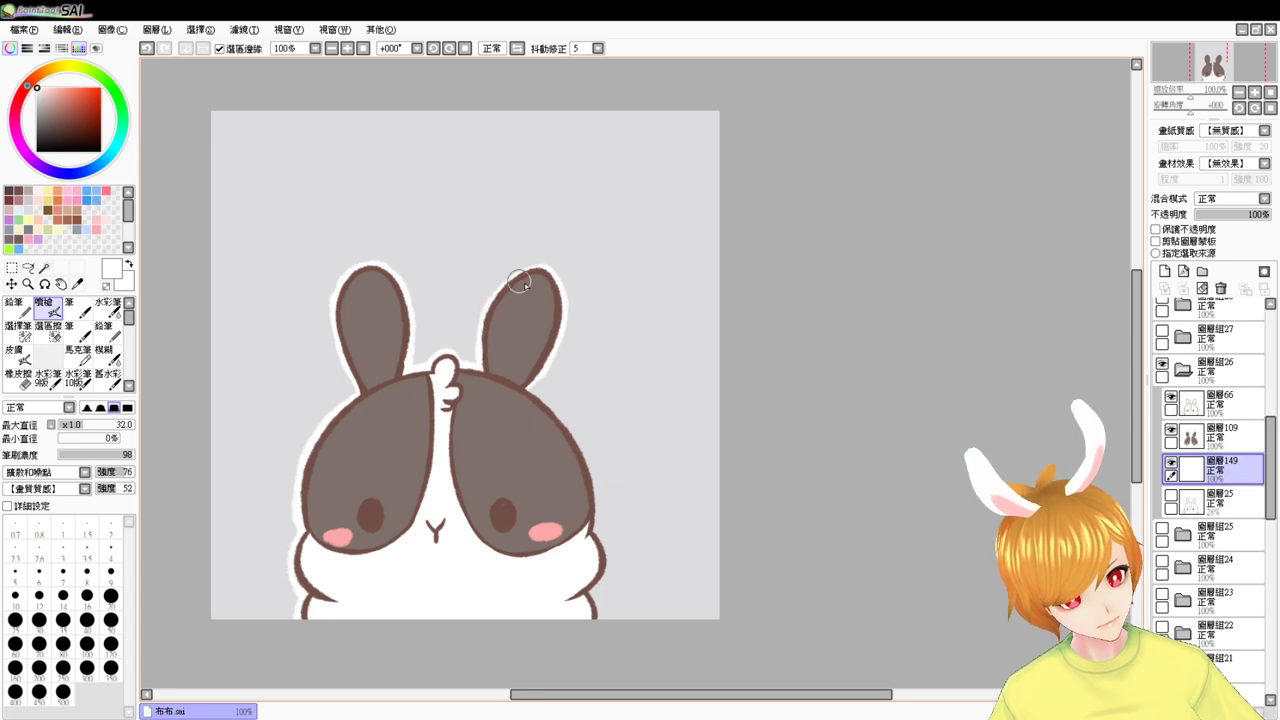
pyautogui.moveTo(525, 390); pyautogui.dragTo(577, 450)
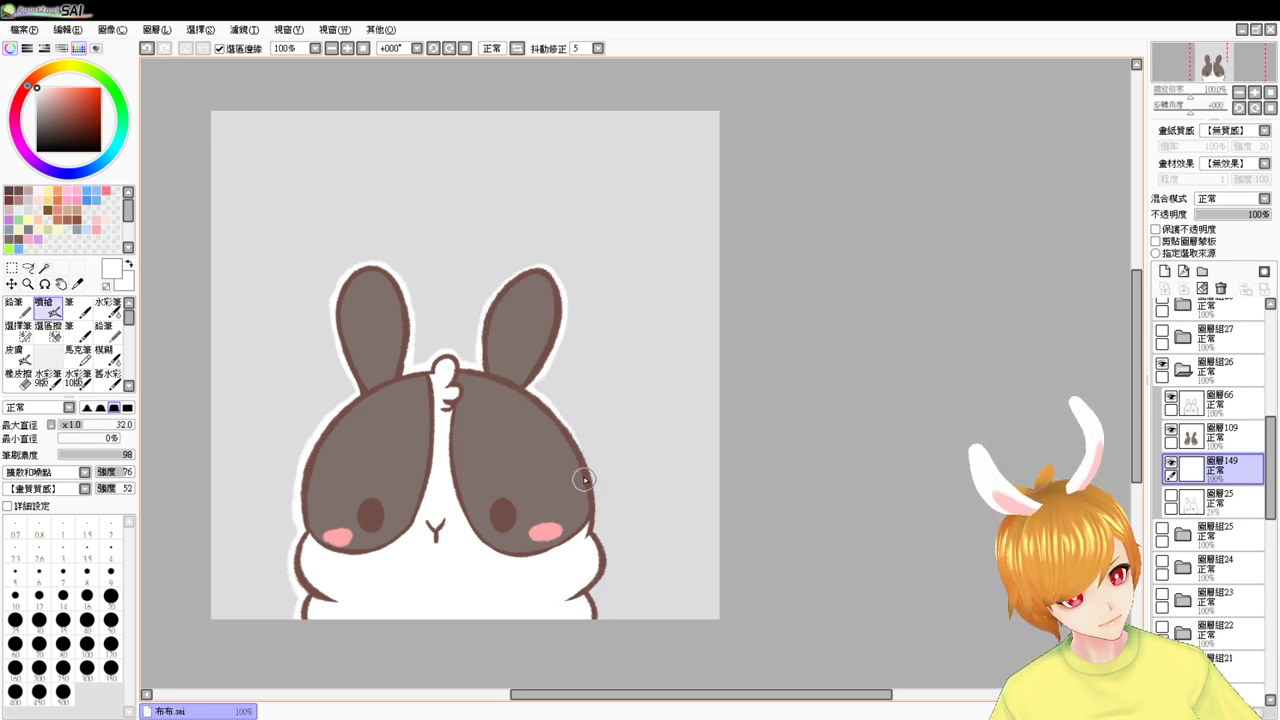
pyautogui.hotkey('ctrl', 'z')
pyautogui.moveTo(520, 382); pyautogui.dragTo(598, 507)
pyautogui.hotkey('ctrl', 'z')
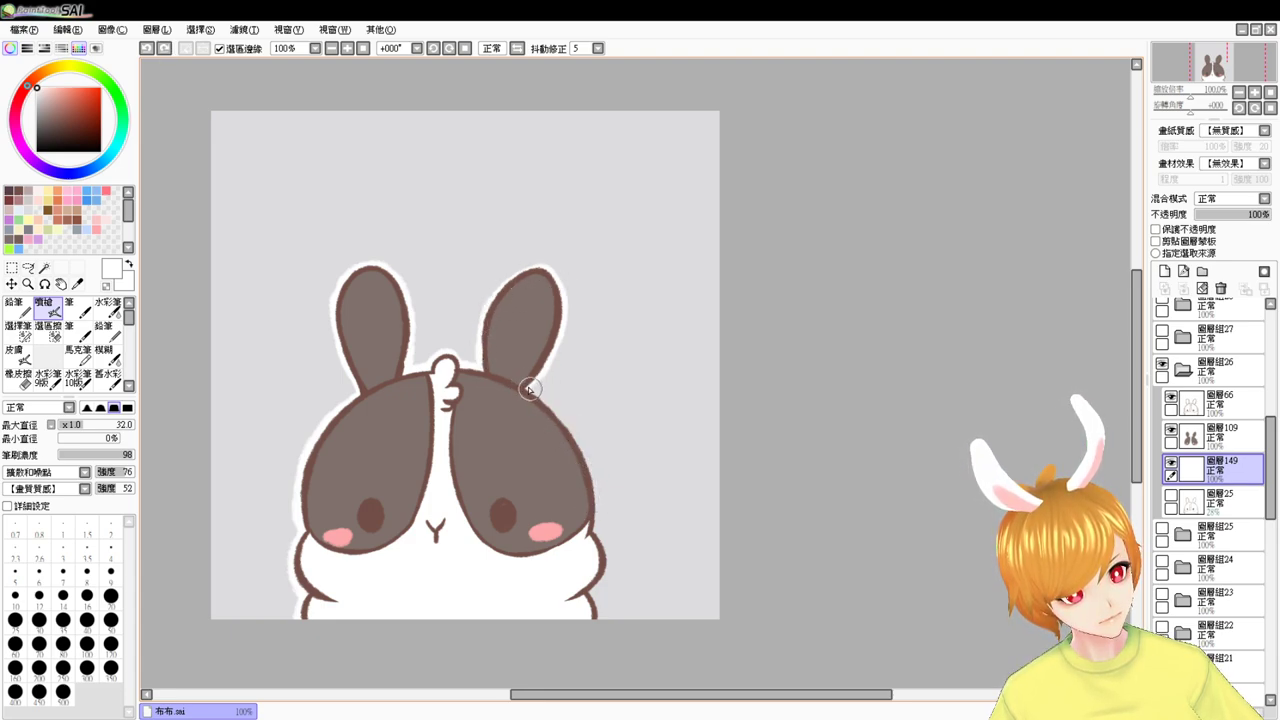
pyautogui.moveTo(520, 387)
pyautogui.mouseDown()
pyautogui.moveTo(598, 490)
pyautogui.moveTo(588, 543)
pyautogui.moveTo(582, 490)
pyautogui.moveTo(598, 499)
pyautogui.moveTo(576, 533)
pyautogui.mouseUp()
pyautogui.hotkey('ctrl', 'z')
pyautogui.moveTo(583, 476)
pyautogui.mouseDown()
pyautogui.moveTo(599, 513)
pyautogui.moveTo(574, 534)
pyautogui.moveTo(587, 583)
pyautogui.mouseUp()
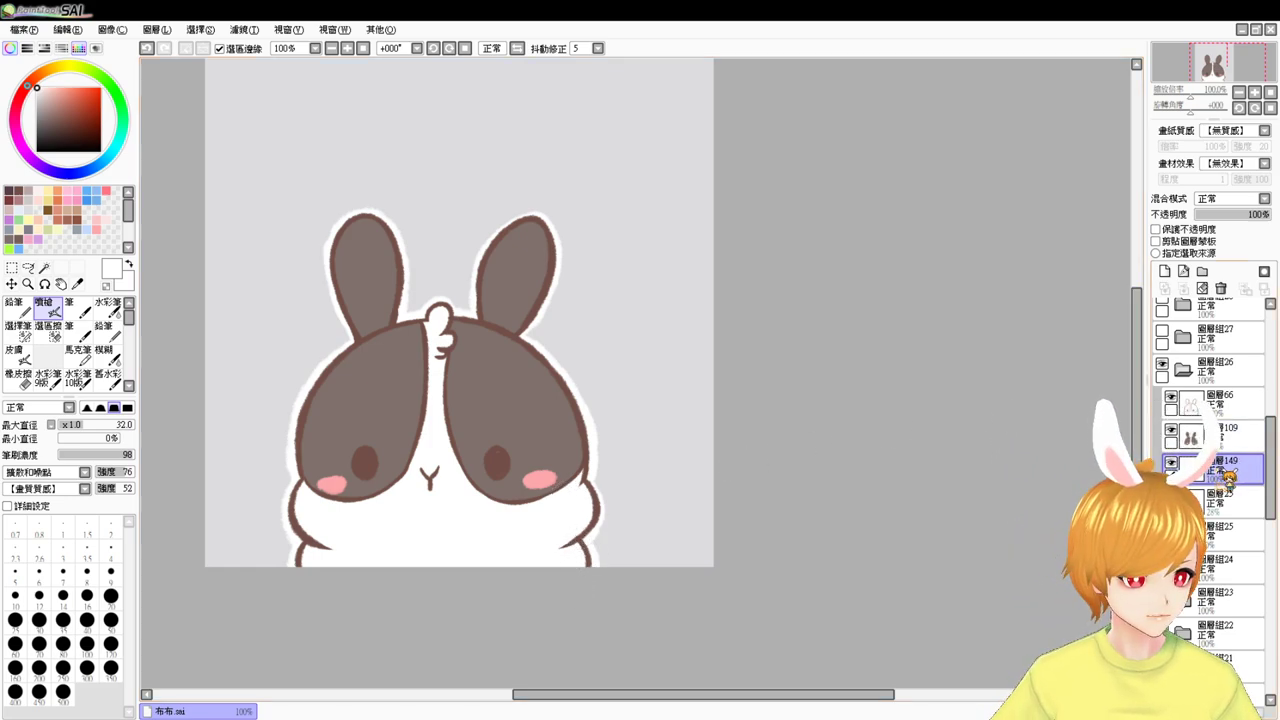
# - Copy the white border on layer 149, then collapse and hide layer group 26
pyautogui.hotkey('ctrl', 'a')
pyautogui.hotkey('ctrl', 'd')
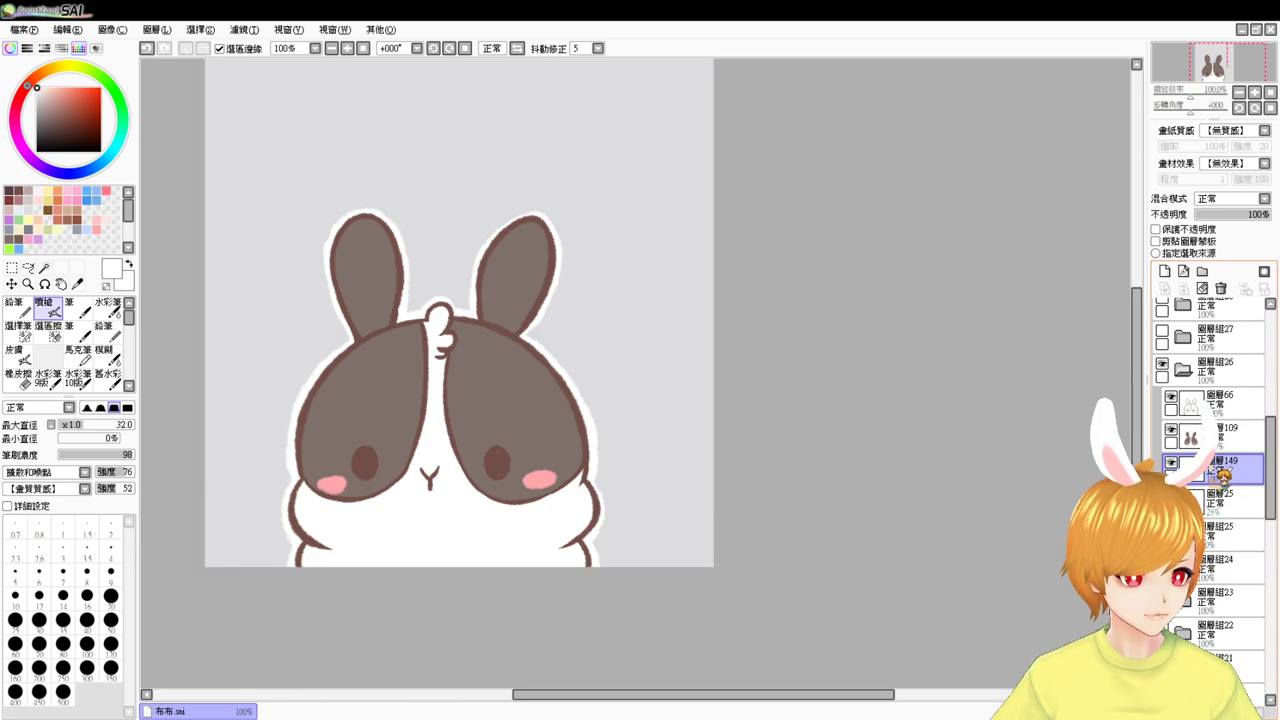
pyautogui.click(1184, 370)
pyautogui.click(1213, 341)
pyautogui.click(1198, 370)
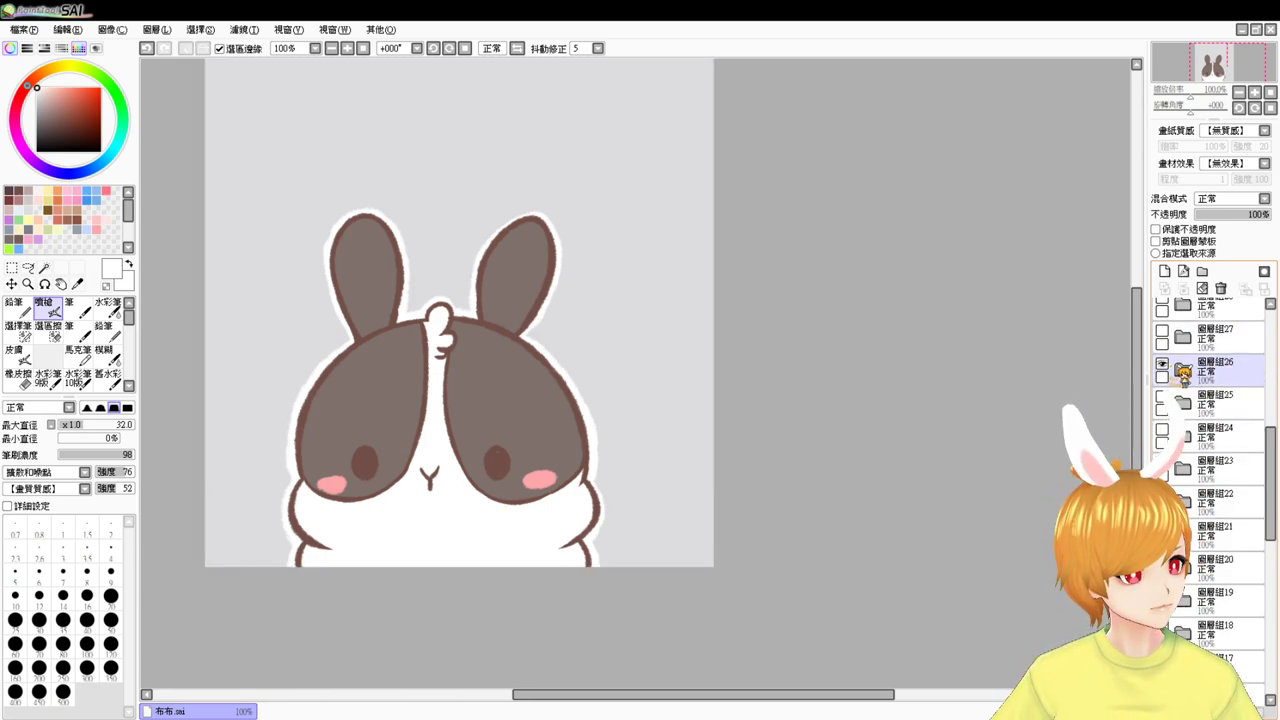
pyautogui.click(1162, 364)
# - Show and expand layer group 27 and paste the copied white border between layers 110 and 26
pyautogui.click(1180, 338)
pyautogui.click(1162, 331)
pyautogui.click(1184, 337)
pyautogui.click(1223, 433)
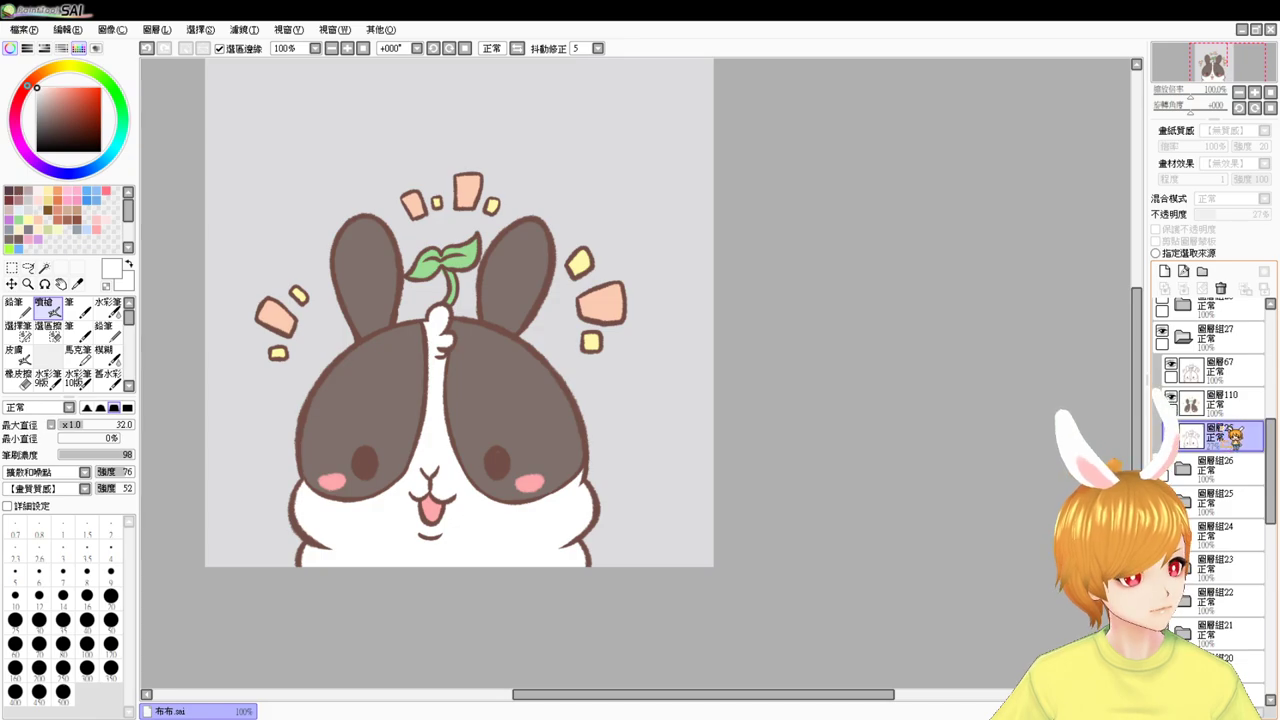
pyautogui.hotkey('ctrl', 'v')
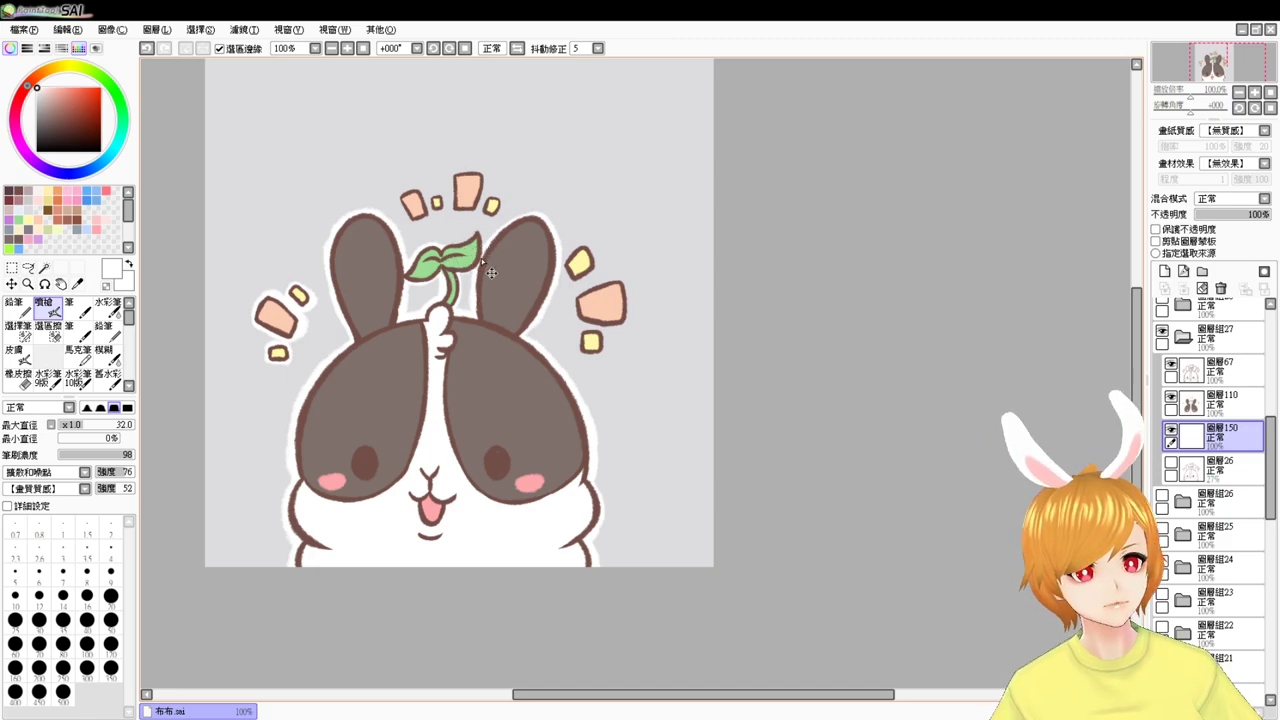
# - Paint the white border around the green sprout between the rabbit's ears on layer 150
pyautogui.scroll(2, 481, 258)
pyautogui.click(1218, 400)
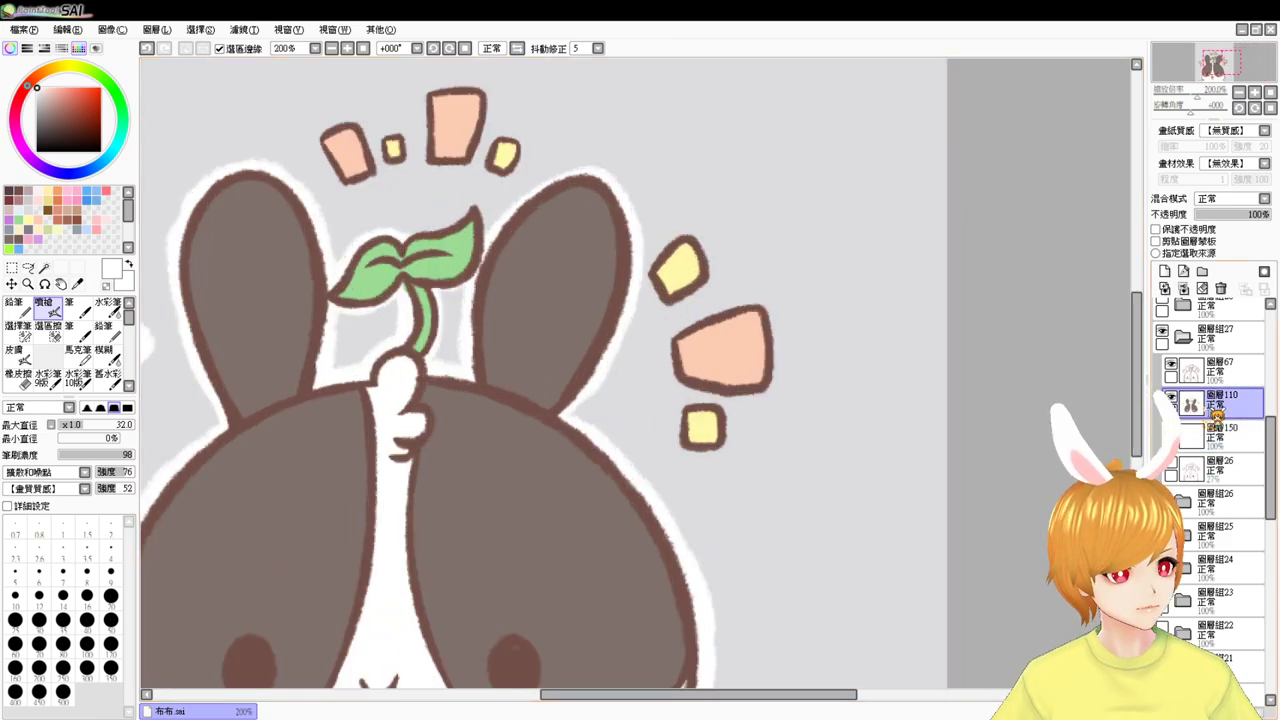
pyautogui.press('e')
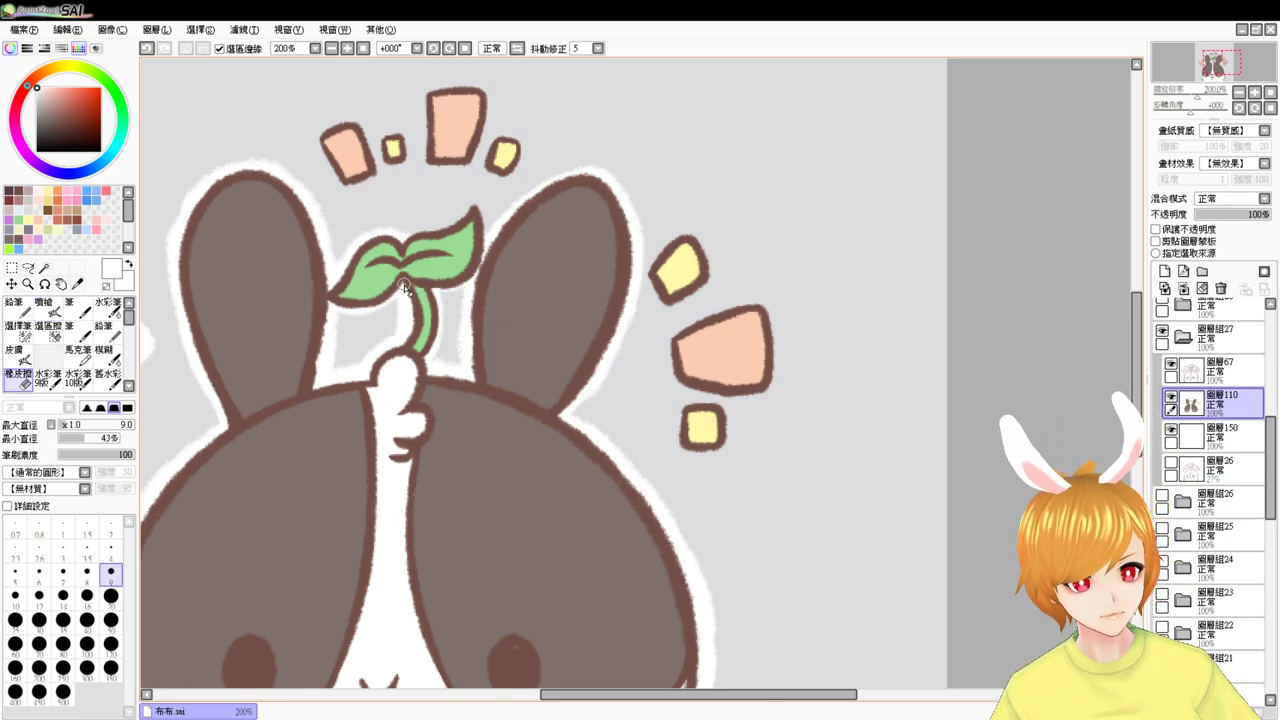
pyautogui.press('v')
pyautogui.click(1218, 432)
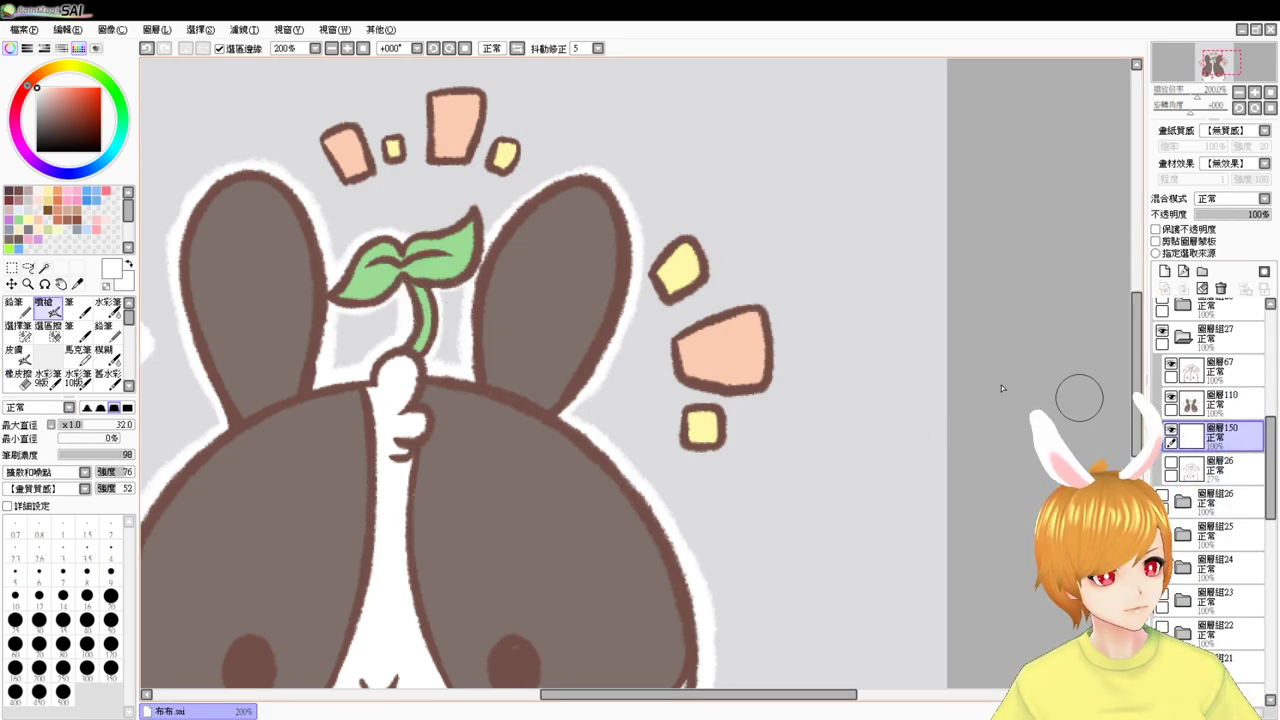
pyautogui.moveTo(398, 236); pyautogui.dragTo(450, 231)
pyautogui.hotkey('ctrl', 'z')
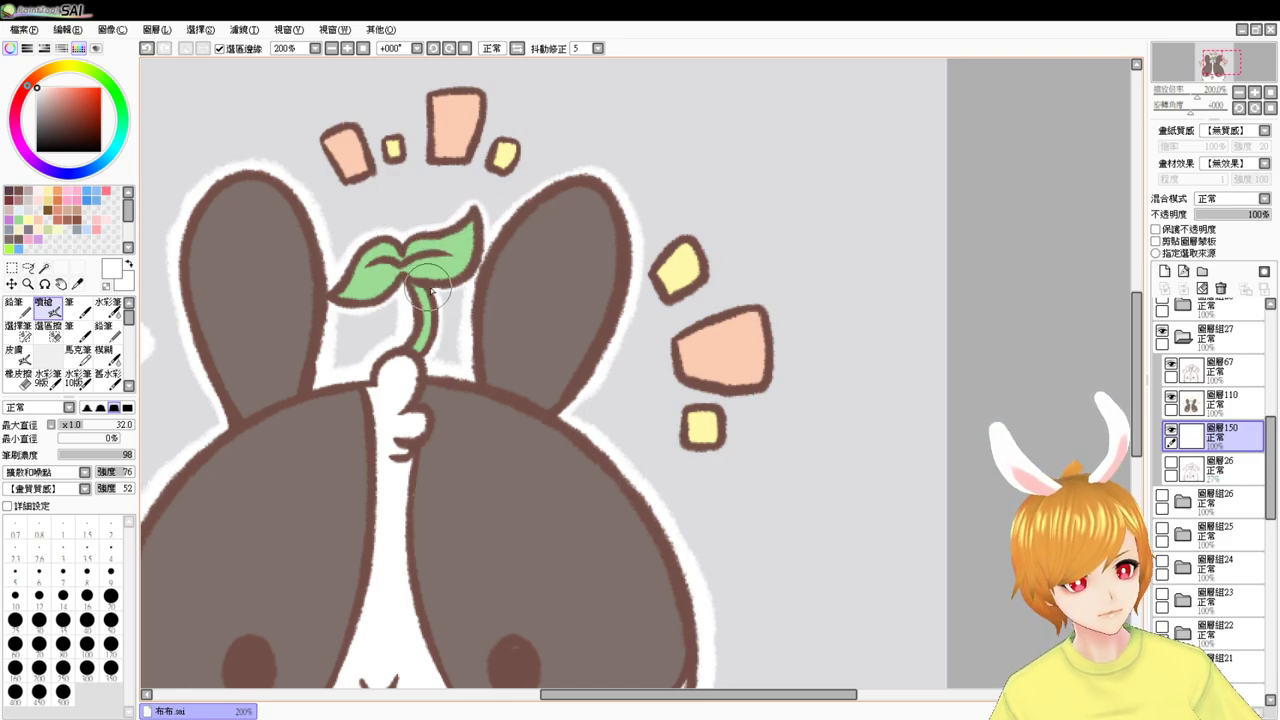
pyautogui.moveTo(543, 208); pyautogui.dragTo(531, 298)
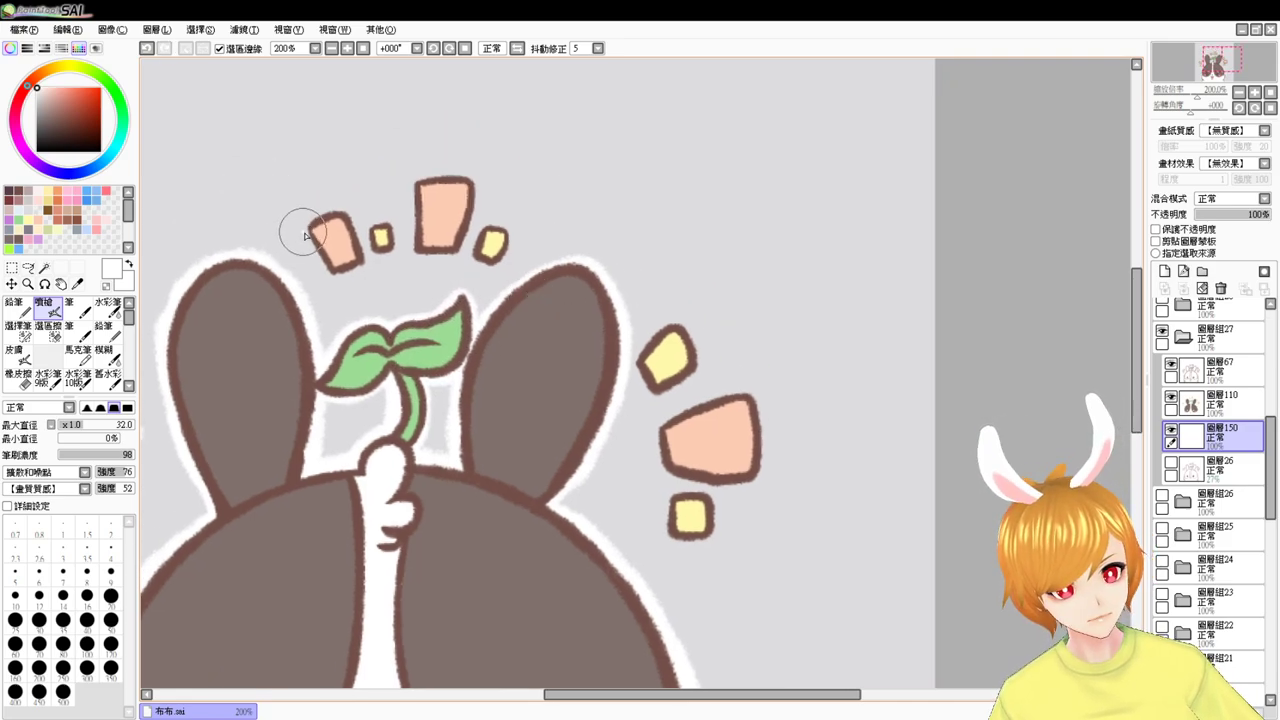
# - Paint white borders around the peach and yellow accent shapes above the sprout and beside the right ear
pyautogui.moveTo(304, 231); pyautogui.dragTo(328, 273)
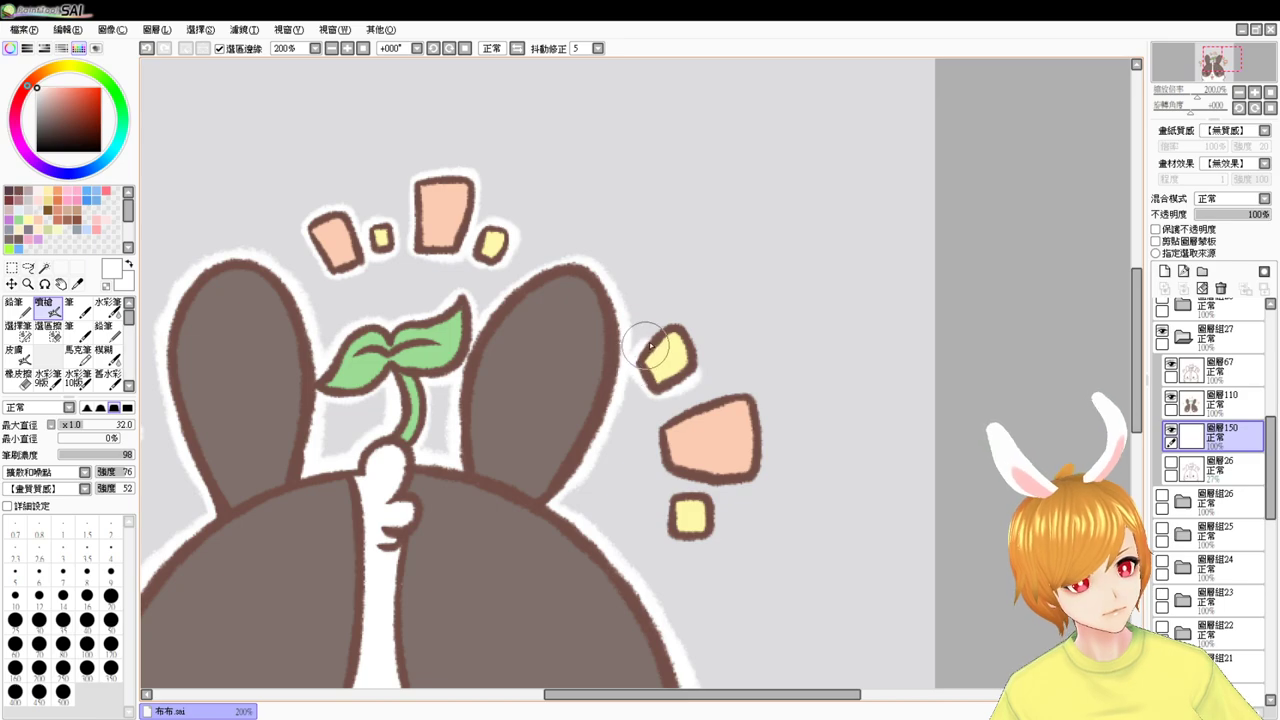
pyautogui.scroll(-2, 684, 333)
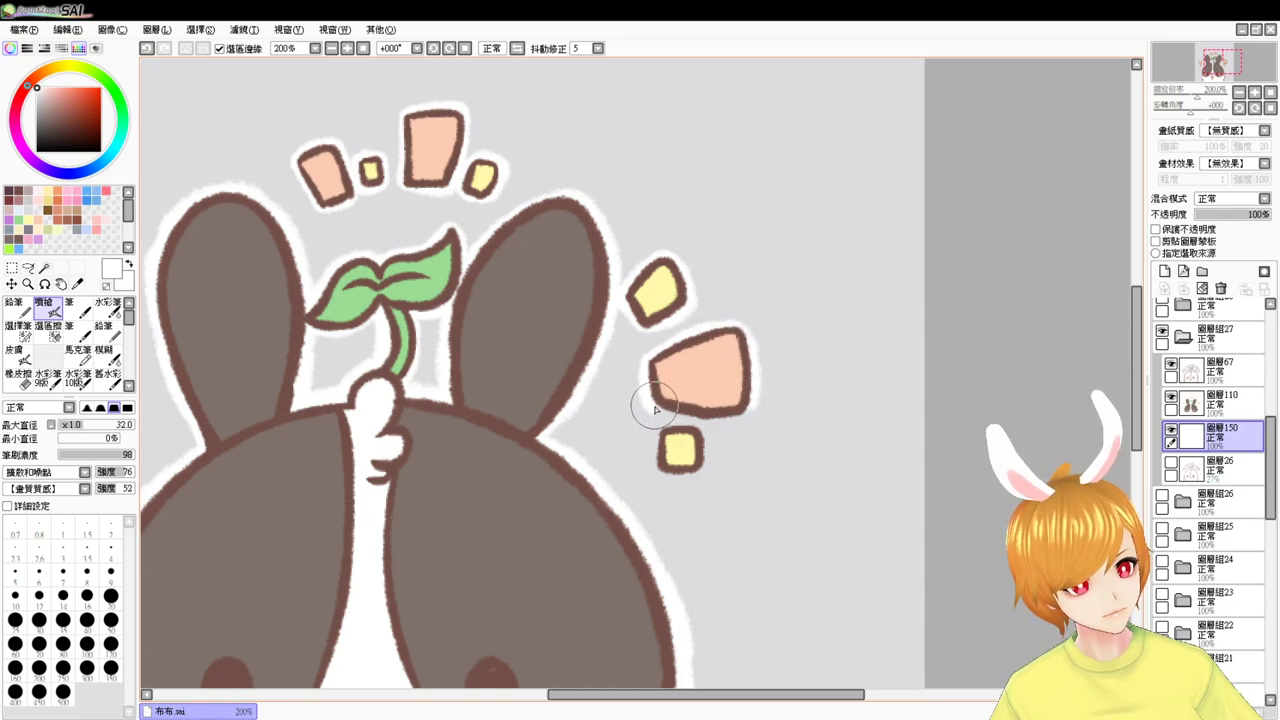
pyautogui.scroll(-1, 729, 410)
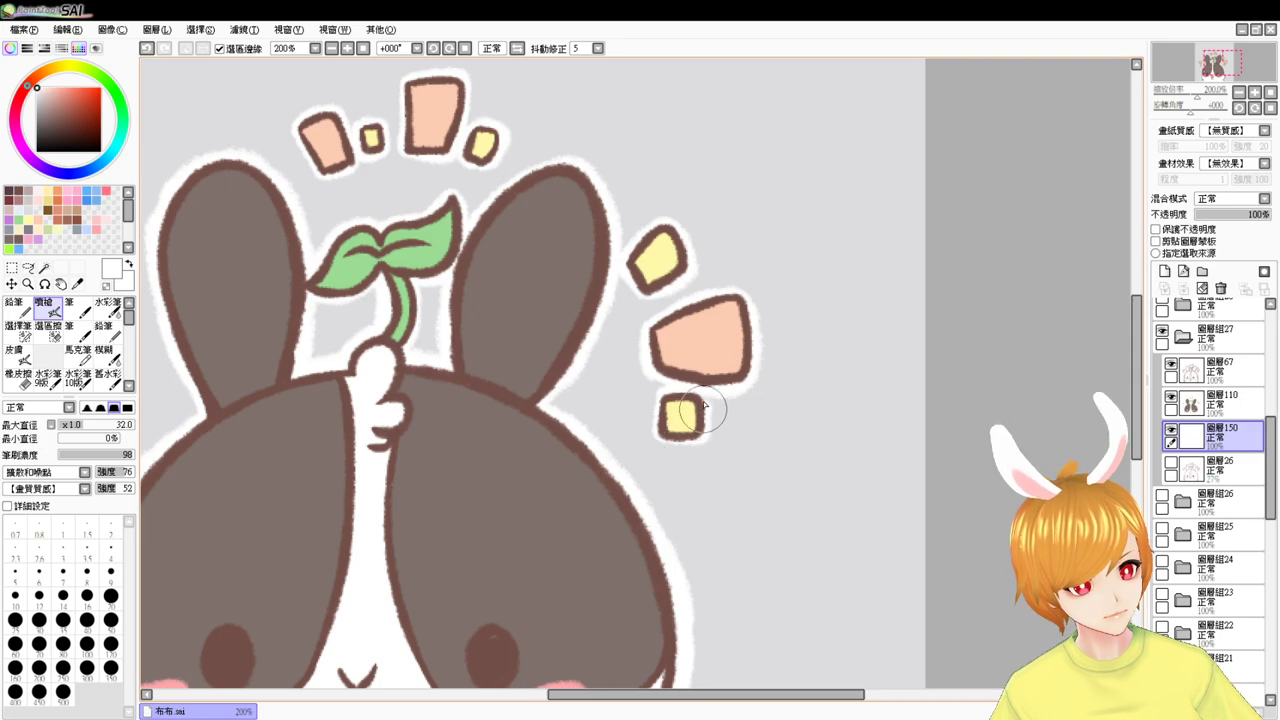
pyautogui.click(347, 48)
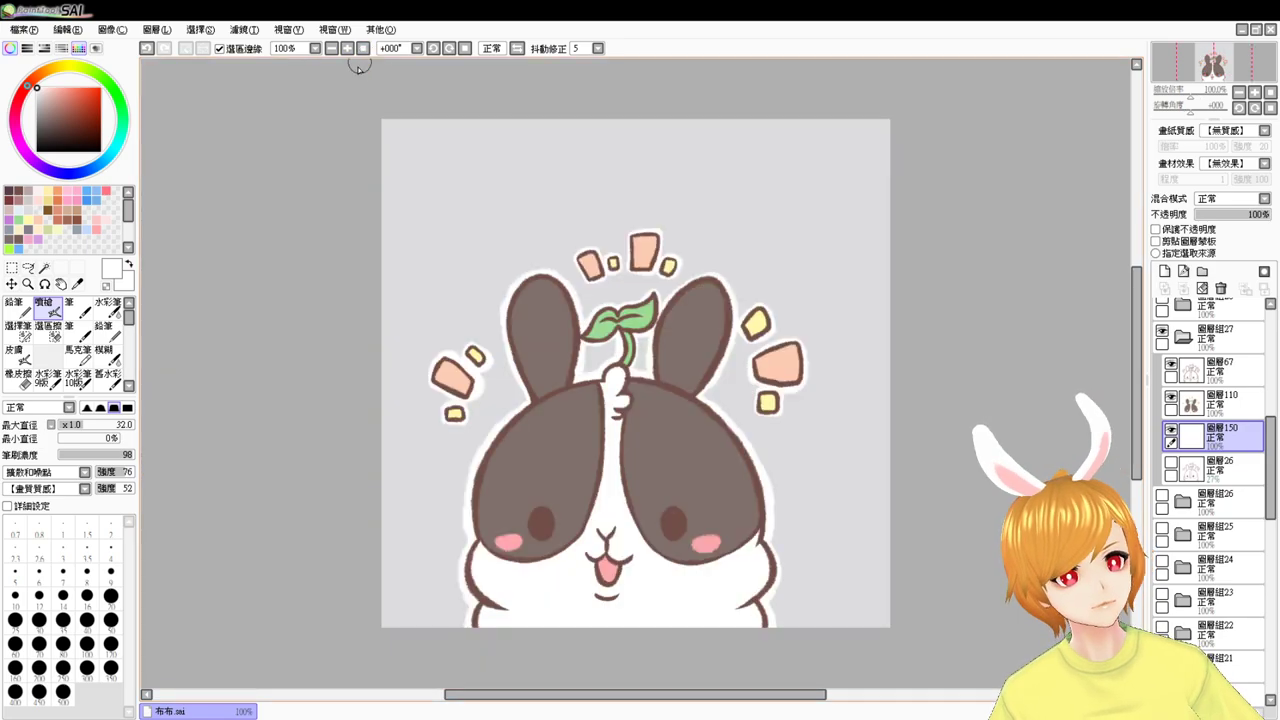
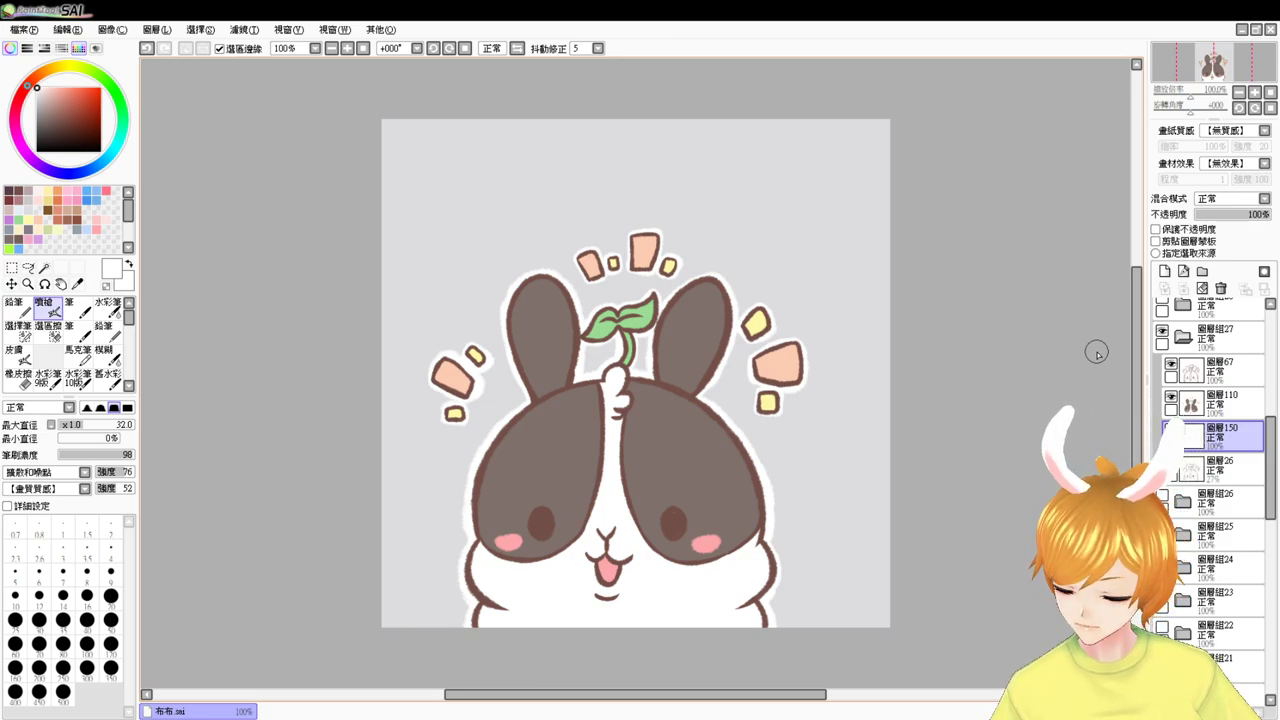
# - Collapse and hide layer group 27
pyautogui.click(1200, 337)
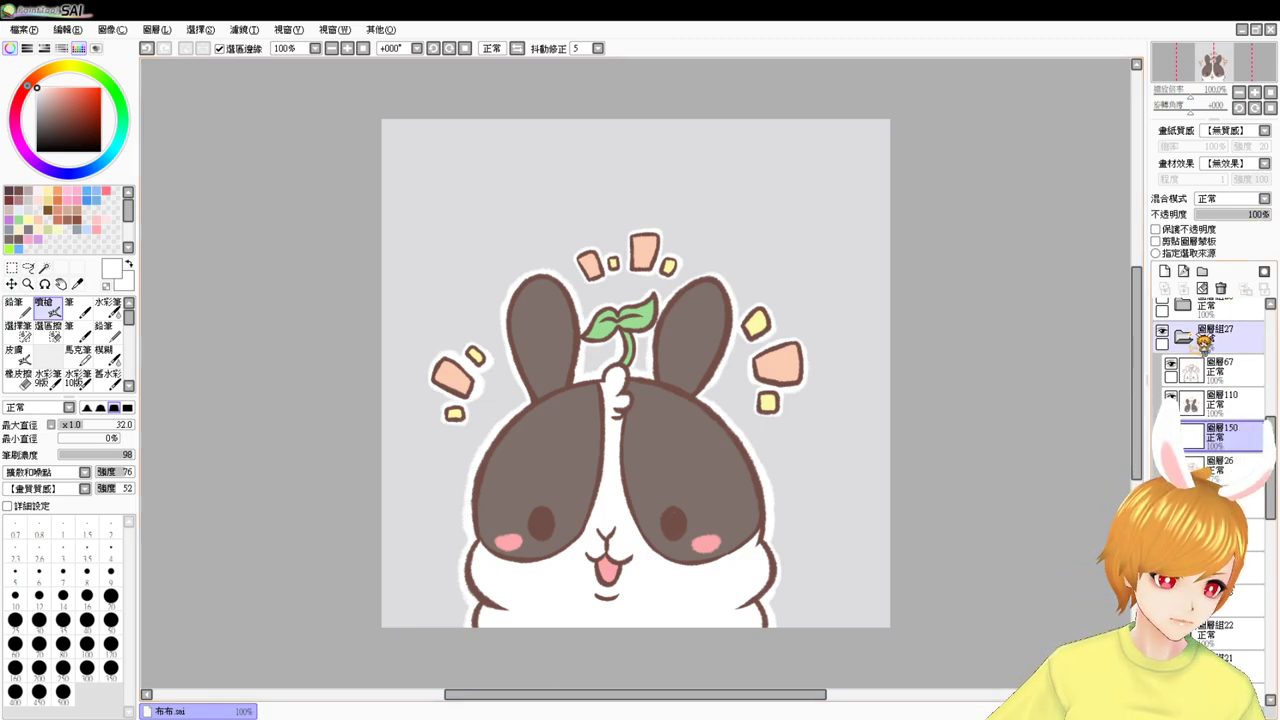
pyautogui.click(1182, 336)
pyautogui.click(1163, 331)
# - Show and expand layer group 28 and add a new layer between layers 111 and 27
pyautogui.click(1182, 306)
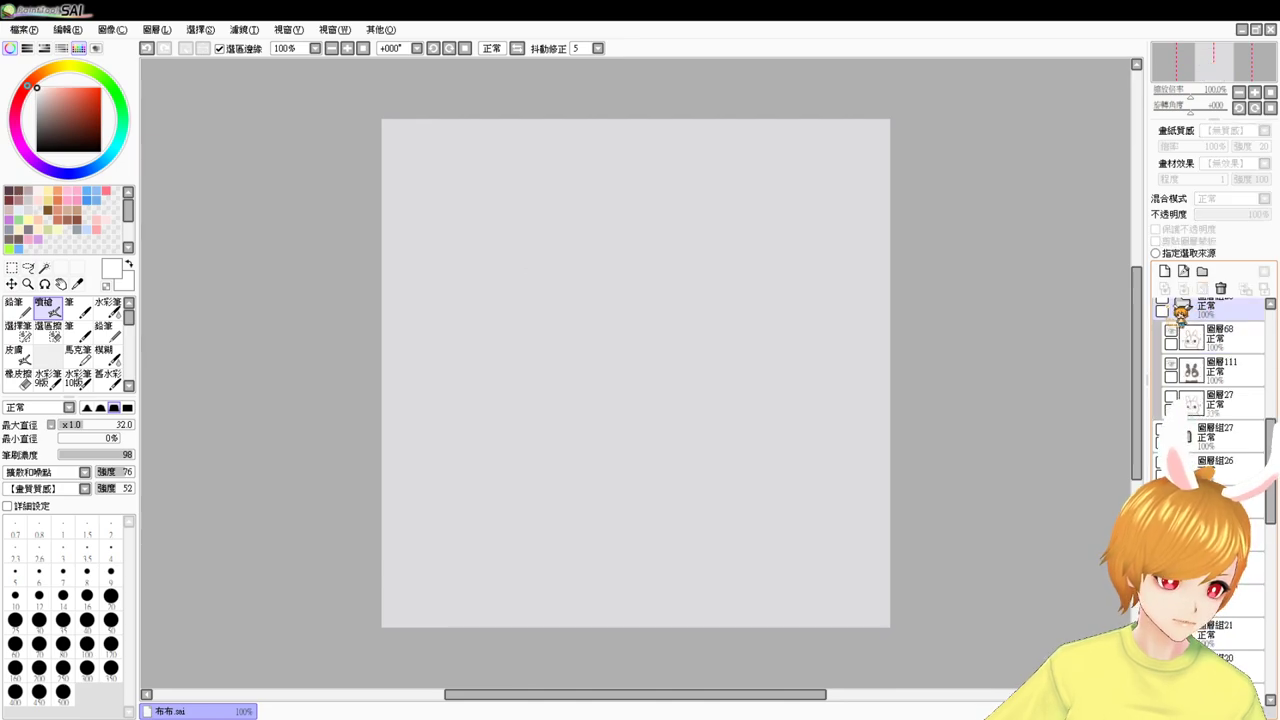
pyautogui.click(1163, 301)
pyautogui.click(1228, 307)
pyautogui.click(1249, 402)
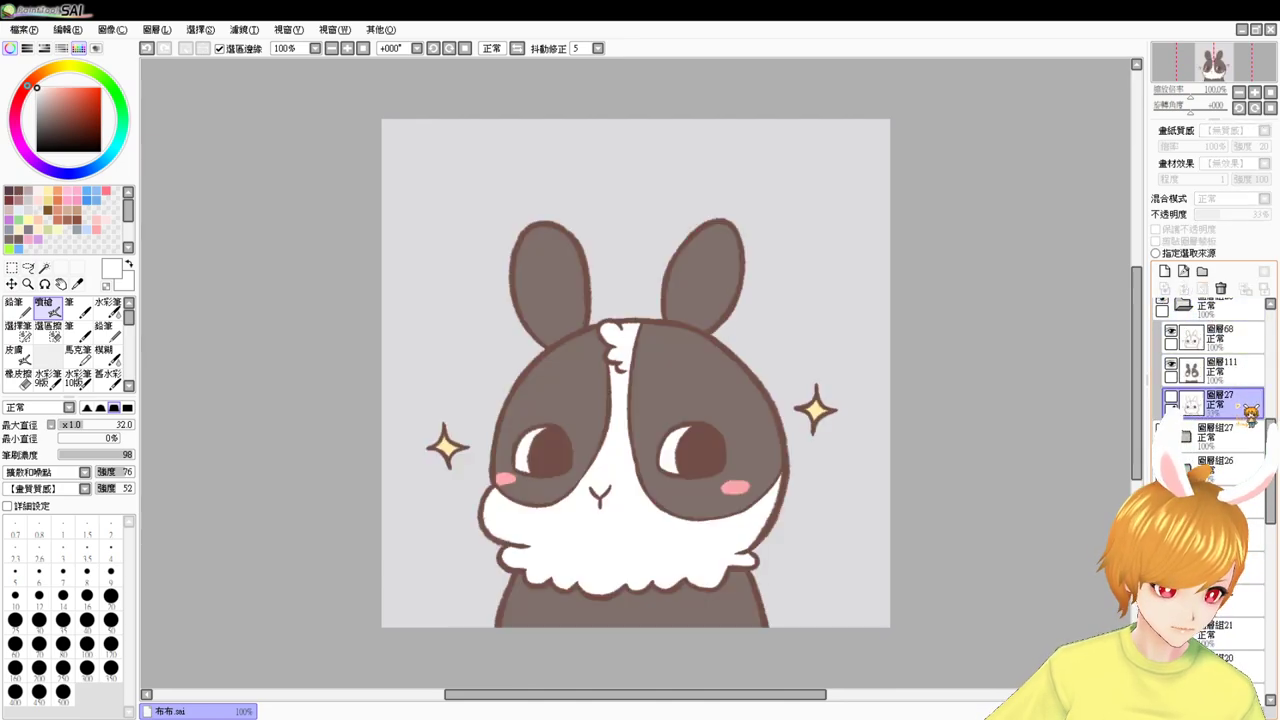
pyautogui.moveTo(1270, 478); pyautogui.dragTo(1270, 457)
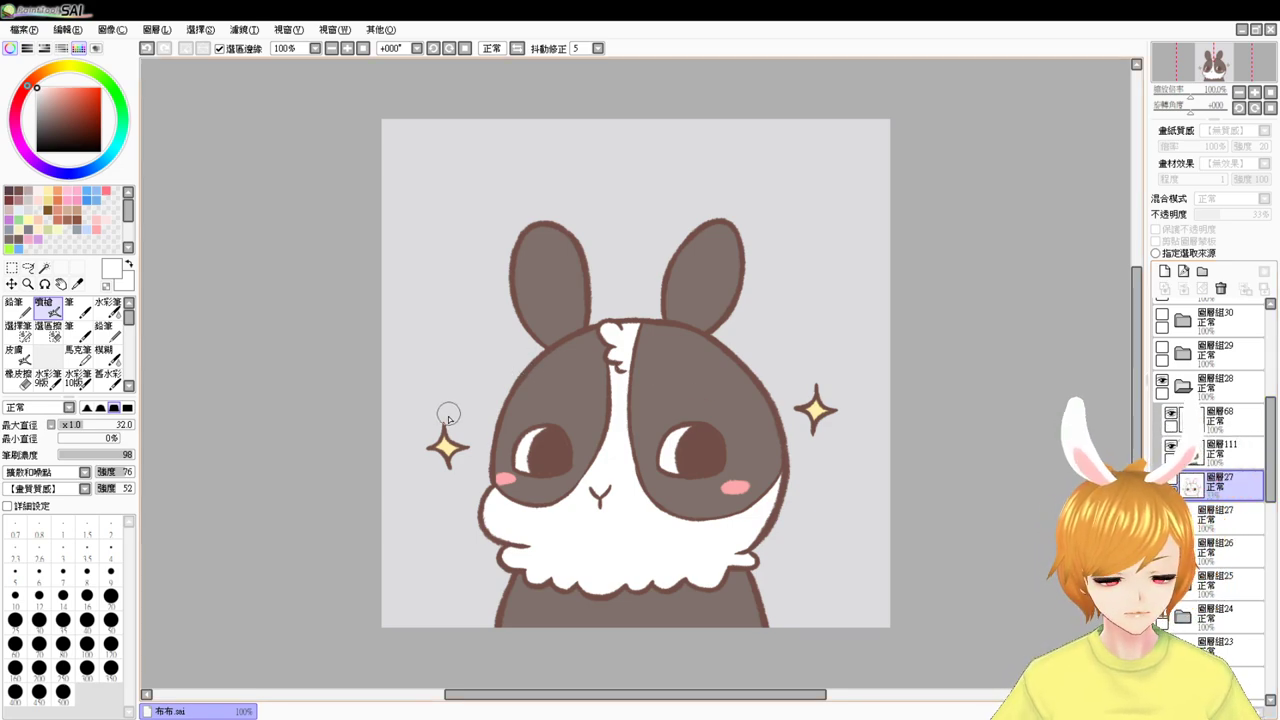
pyautogui.click(1164, 271)
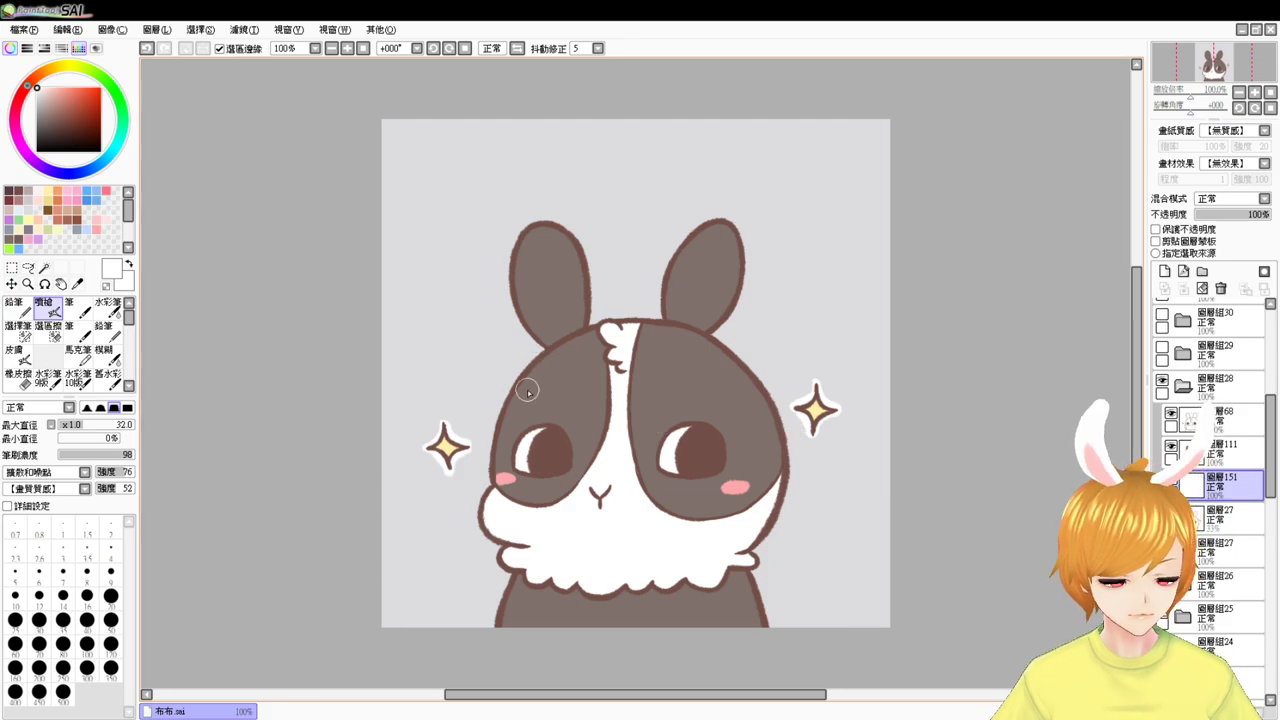
# - Paint the white border down the left side of the rabbit's head, cheek and body on layer 151
pyautogui.scroll(1, 527, 389)
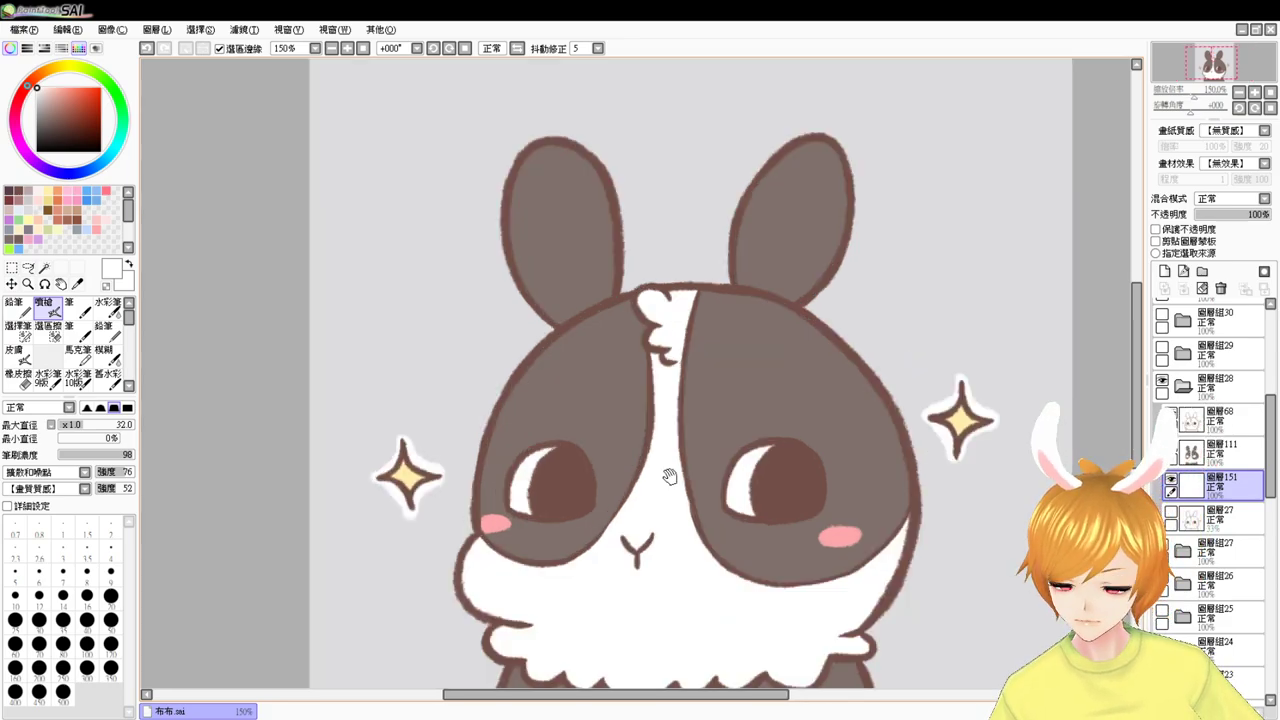
pyautogui.moveTo(666, 474); pyautogui.dragTo(666, 406)
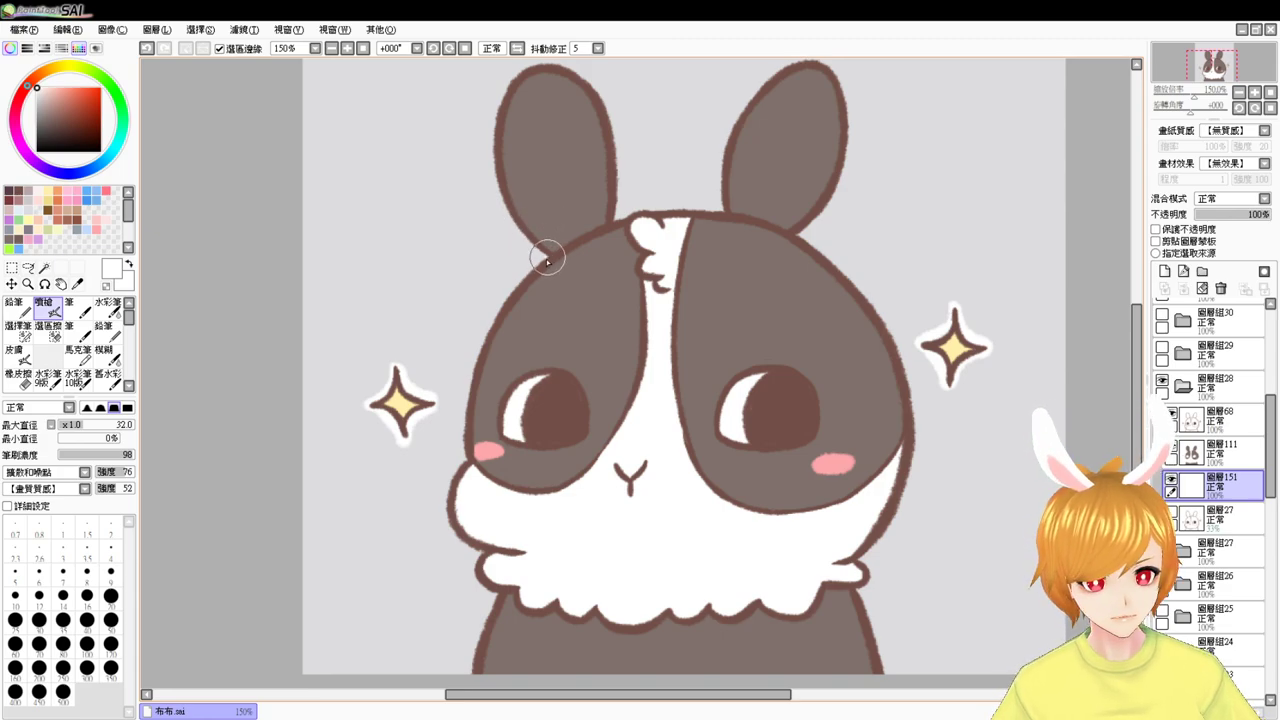
pyautogui.hotkey('ctrl', 'z')
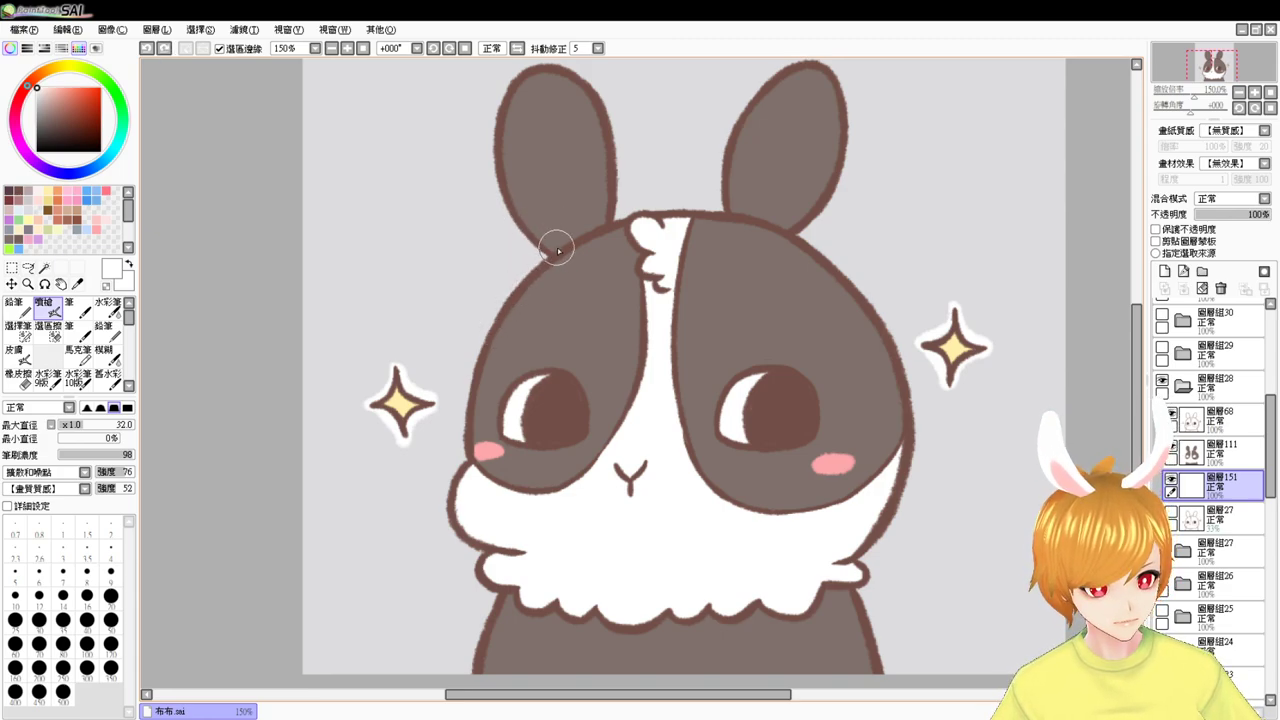
pyautogui.moveTo(475, 376)
pyautogui.mouseDown()
pyautogui.moveTo(467, 463)
pyautogui.moveTo(467, 447)
pyautogui.mouseUp()
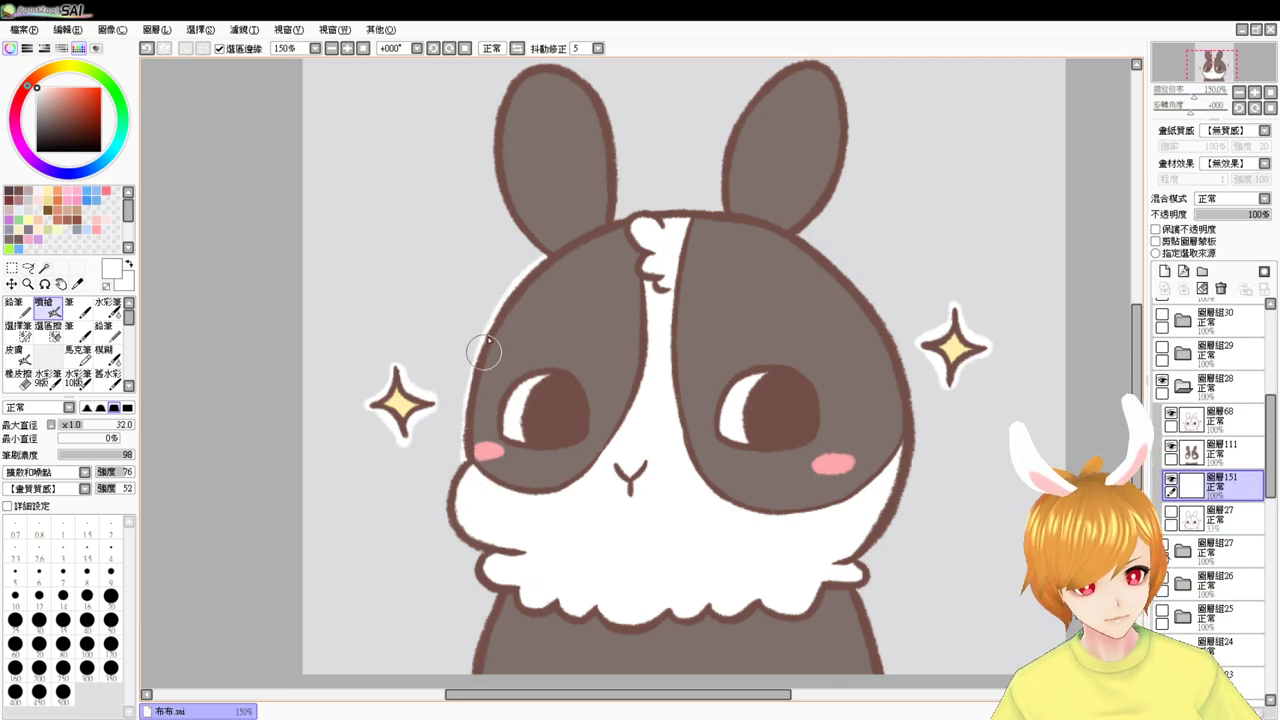
pyautogui.moveTo(487, 343)
pyautogui.mouseDown()
pyautogui.moveTo(475, 475)
pyautogui.moveTo(468, 452)
pyautogui.moveTo(447, 513)
pyautogui.moveTo(451, 531)
pyautogui.moveTo(493, 556)
pyautogui.moveTo(514, 546)
pyautogui.moveTo(509, 502)
pyautogui.mouseUp()
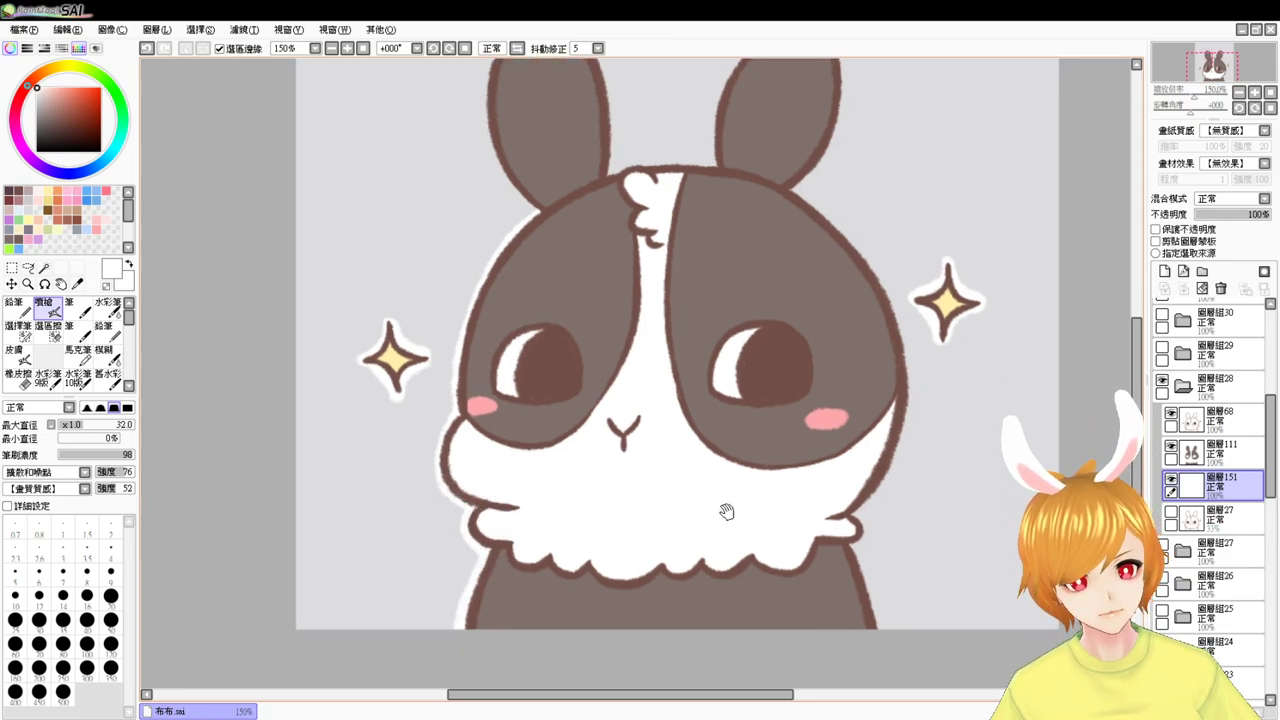
# - Paint the white border down the right side of the rabbit's head, cheek and body on layer 151
pyautogui.moveTo(728, 514); pyautogui.dragTo(586, 494)
pyautogui.moveTo(676, 232); pyautogui.dragTo(704, 278)
pyautogui.hotkey('ctrl', 'z')
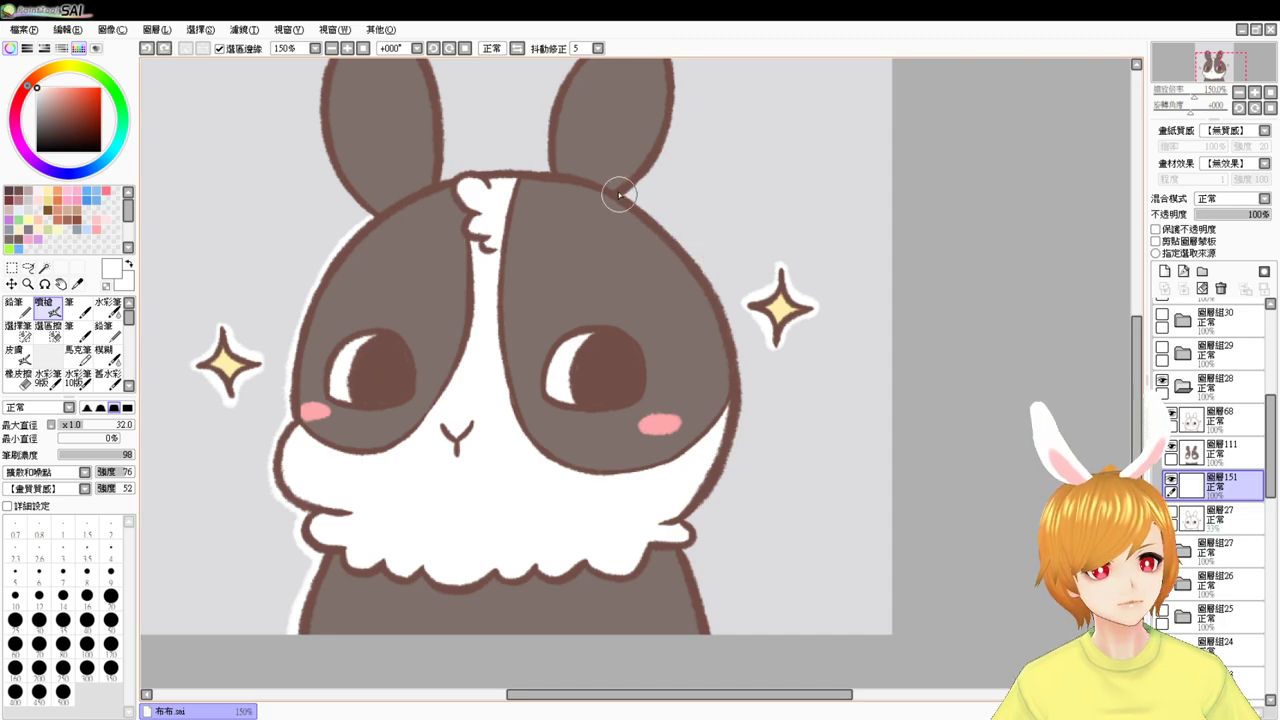
pyautogui.moveTo(622, 192); pyautogui.dragTo(721, 329)
pyautogui.moveTo(689, 251); pyautogui.dragTo(735, 407)
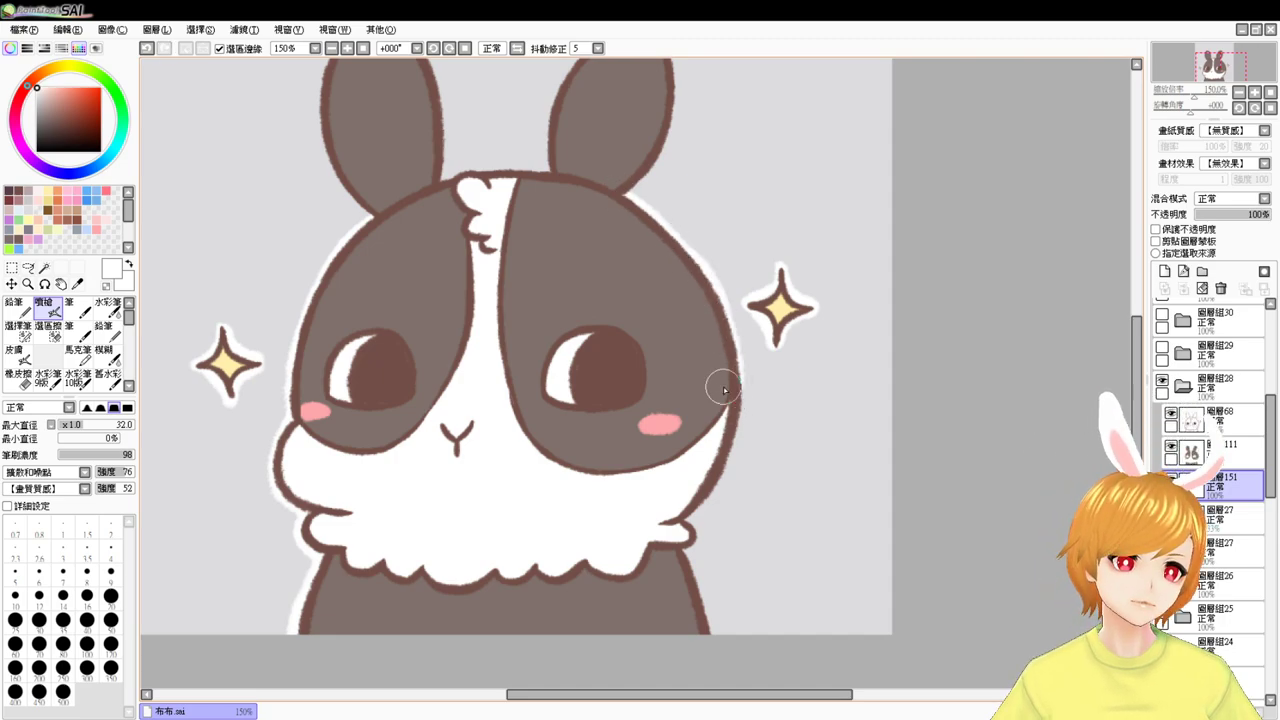
pyautogui.hotkey('ctrl', 'z')
pyautogui.moveTo(696, 263); pyautogui.dragTo(740, 406)
pyautogui.moveTo(737, 335)
pyautogui.mouseDown()
pyautogui.moveTo(701, 502)
pyautogui.moveTo(722, 442)
pyautogui.moveTo(728, 420)
pyautogui.moveTo(680, 540)
pyautogui.moveTo(696, 537)
pyautogui.moveTo(684, 544)
pyautogui.moveTo(706, 651)
pyautogui.mouseUp()
pyautogui.moveTo(686, 551); pyautogui.dragTo(725, 673)
# - Paint the white border across the top of the head and around the rabbit's left ear
pyautogui.moveTo(646, 400); pyautogui.dragTo(706, 588)
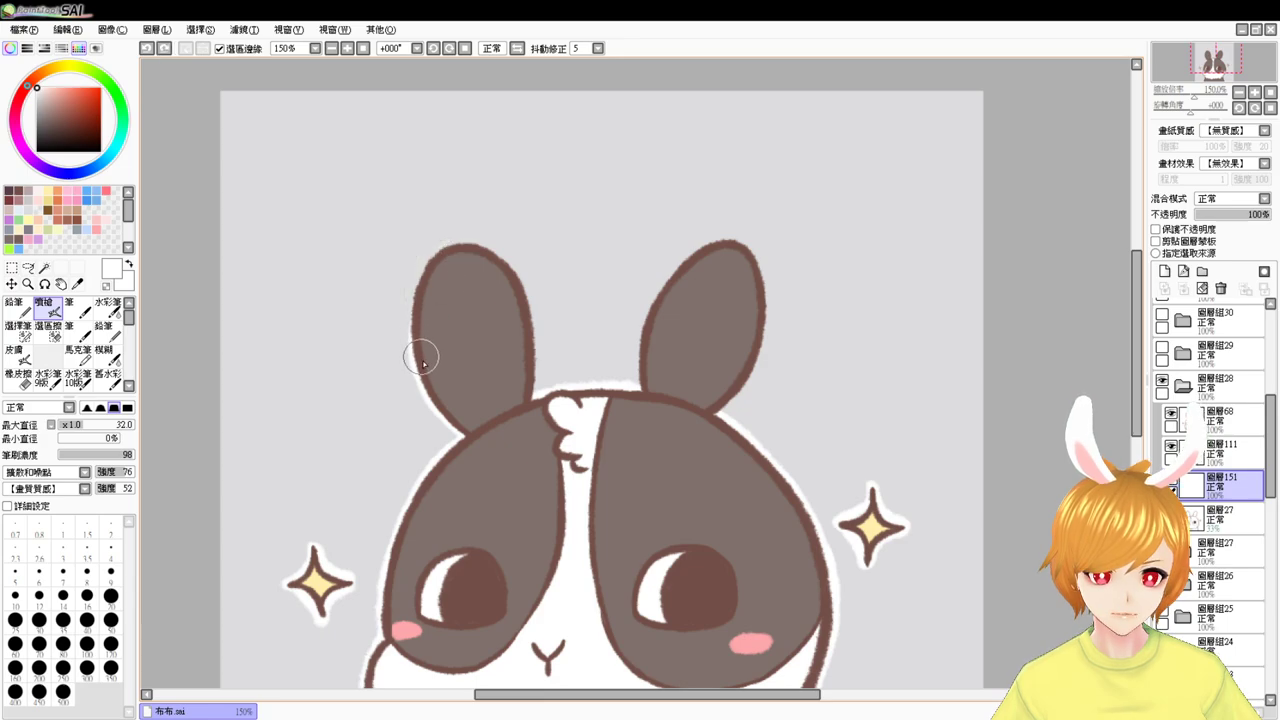
pyautogui.moveTo(419, 280); pyautogui.dragTo(502, 255)
pyautogui.hotkey('ctrl', 'z')
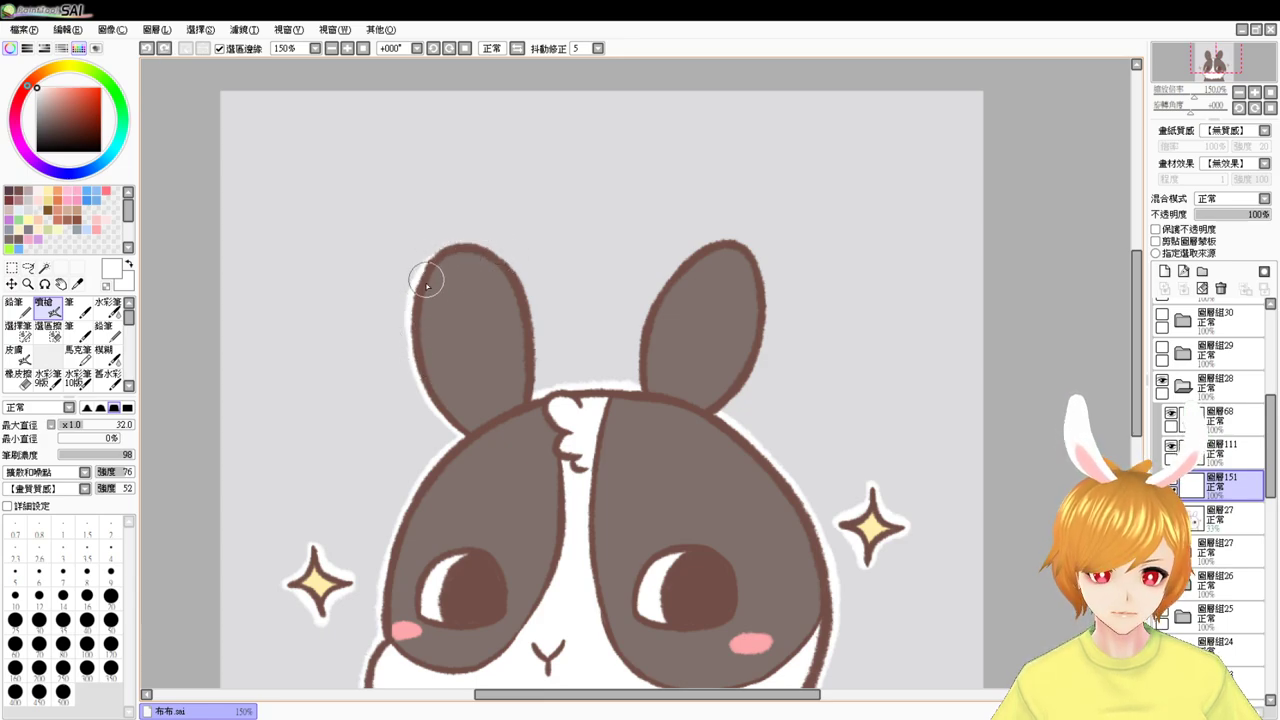
pyautogui.moveTo(415, 291)
pyautogui.mouseDown()
pyautogui.moveTo(500, 253)
pyautogui.moveTo(495, 271)
pyautogui.moveTo(431, 251)
pyautogui.moveTo(516, 275)
pyautogui.moveTo(535, 297)
pyautogui.moveTo(491, 249)
pyautogui.moveTo(535, 354)
pyautogui.mouseUp()
pyautogui.hotkey('ctrl', 'z')
pyautogui.hotkey('ctrl', 'z')
pyautogui.moveTo(490, 246)
pyautogui.mouseDown()
pyautogui.moveTo(541, 386)
pyautogui.moveTo(483, 248)
pyautogui.moveTo(537, 324)
pyautogui.moveTo(522, 373)
pyautogui.moveTo(492, 248)
pyautogui.moveTo(535, 410)
pyautogui.mouseUp()
pyautogui.hotkey('ctrl', 'z')
pyautogui.hotkey('ctrl', 'z')
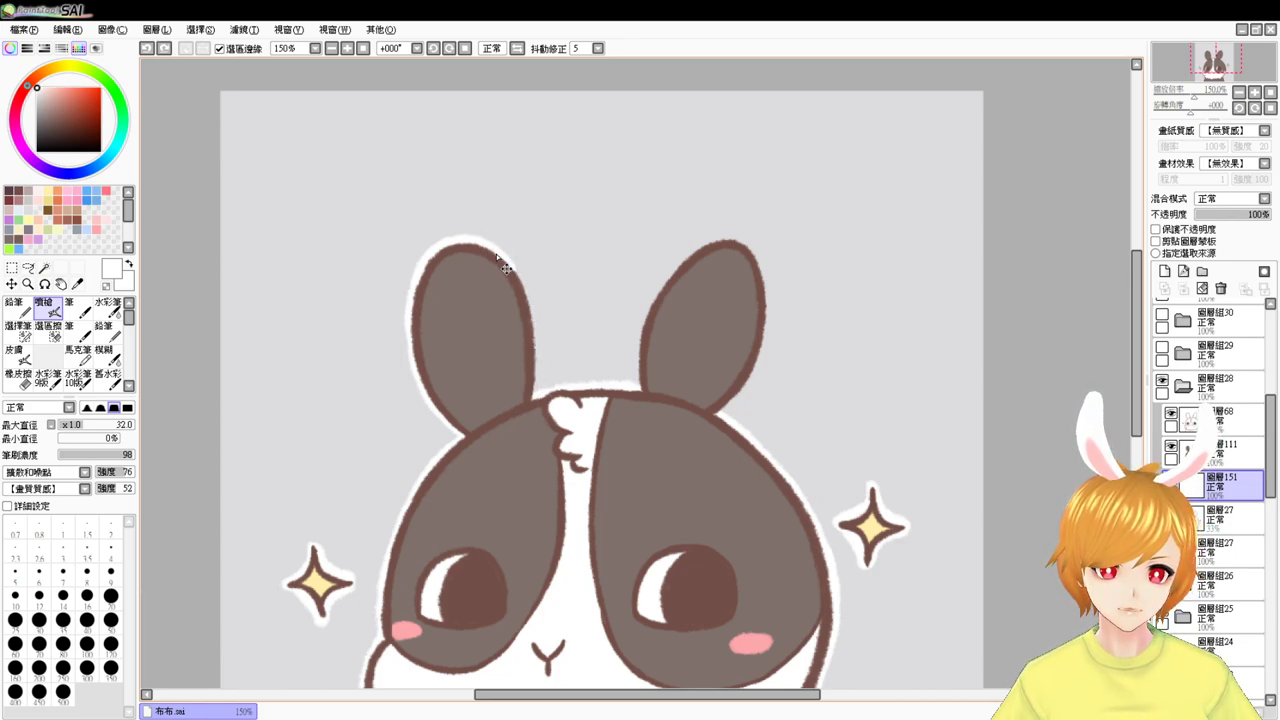
pyautogui.moveTo(490, 245)
pyautogui.mouseDown()
pyautogui.moveTo(533, 345)
pyautogui.moveTo(538, 405)
pyautogui.mouseUp()
pyautogui.hotkey('ctrl', 'z')
pyautogui.moveTo(487, 247)
pyautogui.mouseDown()
pyautogui.moveTo(527, 287)
pyautogui.moveTo(535, 400)
pyautogui.mouseUp()
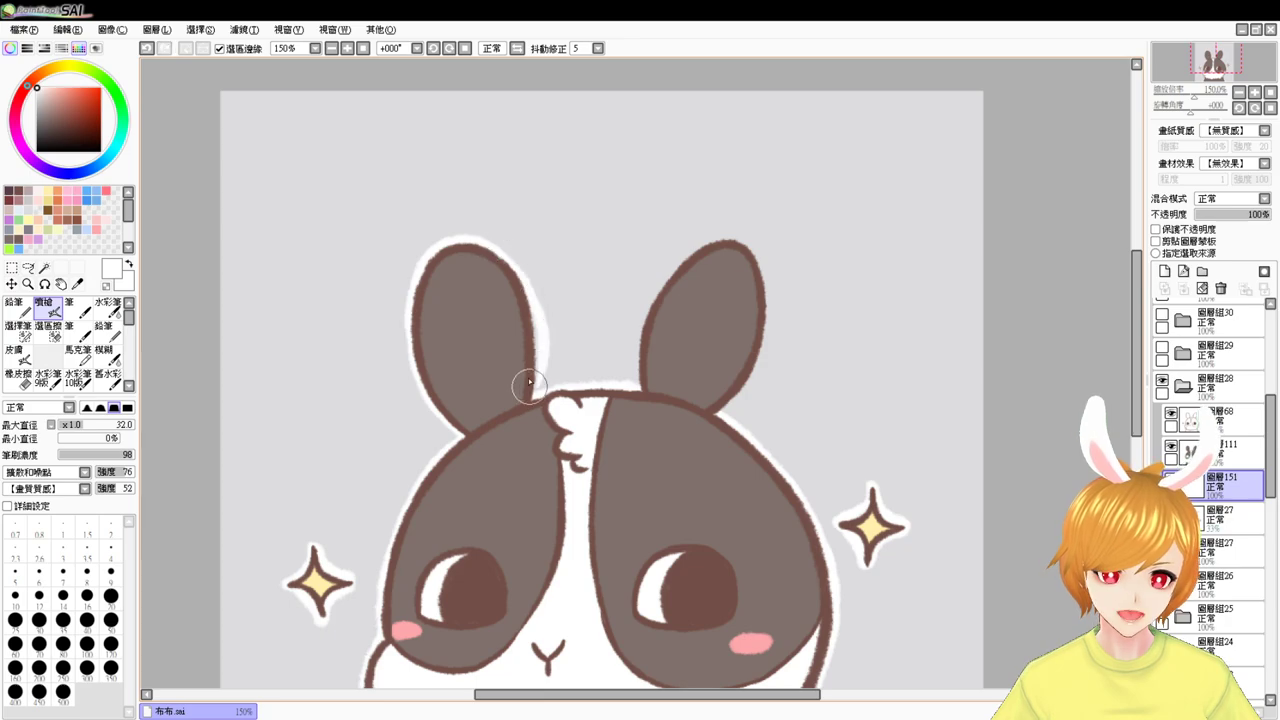
pyautogui.hotkey('ctrl', 'z')
pyautogui.moveTo(492, 248)
pyautogui.mouseDown()
pyautogui.moveTo(536, 405)
pyautogui.moveTo(529, 291)
pyautogui.moveTo(526, 405)
pyautogui.mouseUp()
pyautogui.moveTo(538, 341); pyautogui.dragTo(529, 415)
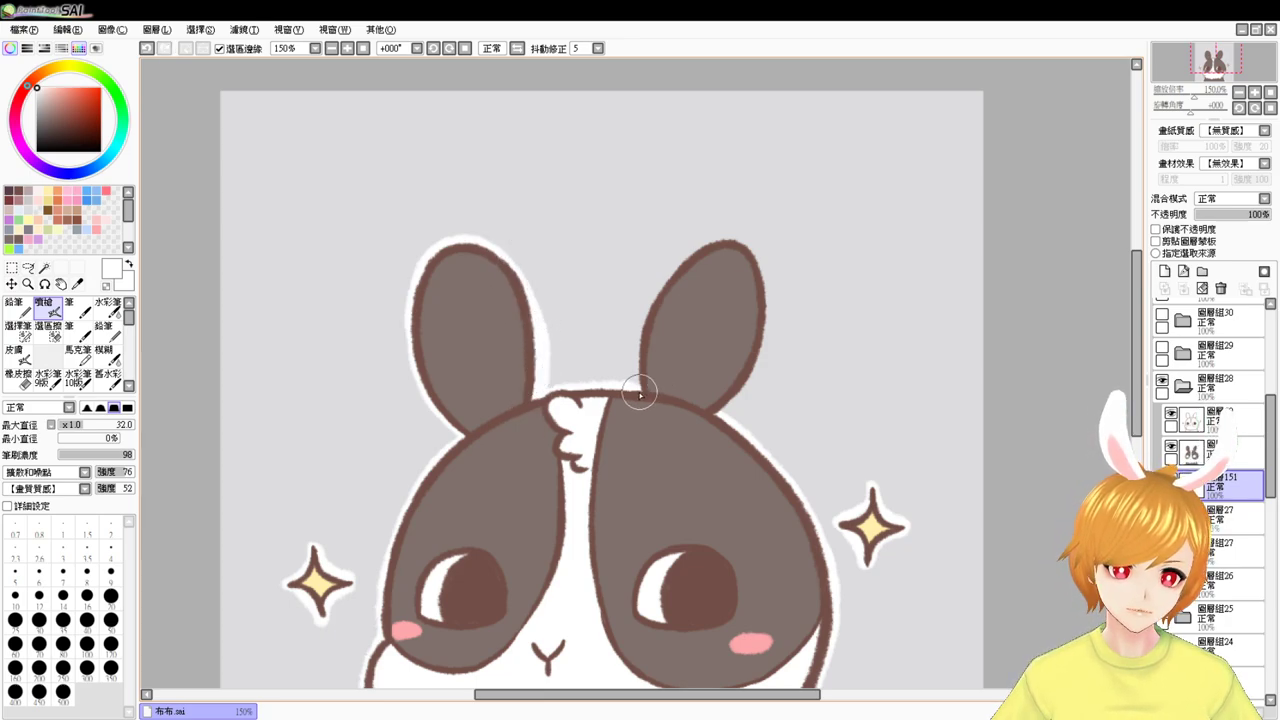
# - Paint the white border around the rabbit's right ear down to the head
pyautogui.moveTo(640, 395)
pyautogui.mouseDown()
pyautogui.moveTo(674, 345)
pyautogui.moveTo(623, 365)
pyautogui.moveTo(727, 294)
pyautogui.moveTo(699, 315)
pyautogui.moveTo(672, 307)
pyautogui.moveTo(738, 318)
pyautogui.moveTo(735, 330)
pyautogui.moveTo(727, 293)
pyautogui.moveTo(737, 376)
pyautogui.moveTo(765, 372)
pyautogui.moveTo(746, 273)
pyautogui.moveTo(671, 397)
pyautogui.mouseUp()
pyautogui.hotkey('ctrl', 'z')
pyautogui.moveTo(748, 283); pyautogui.dragTo(672, 405)
pyautogui.hotkey('ctrl', 'z')
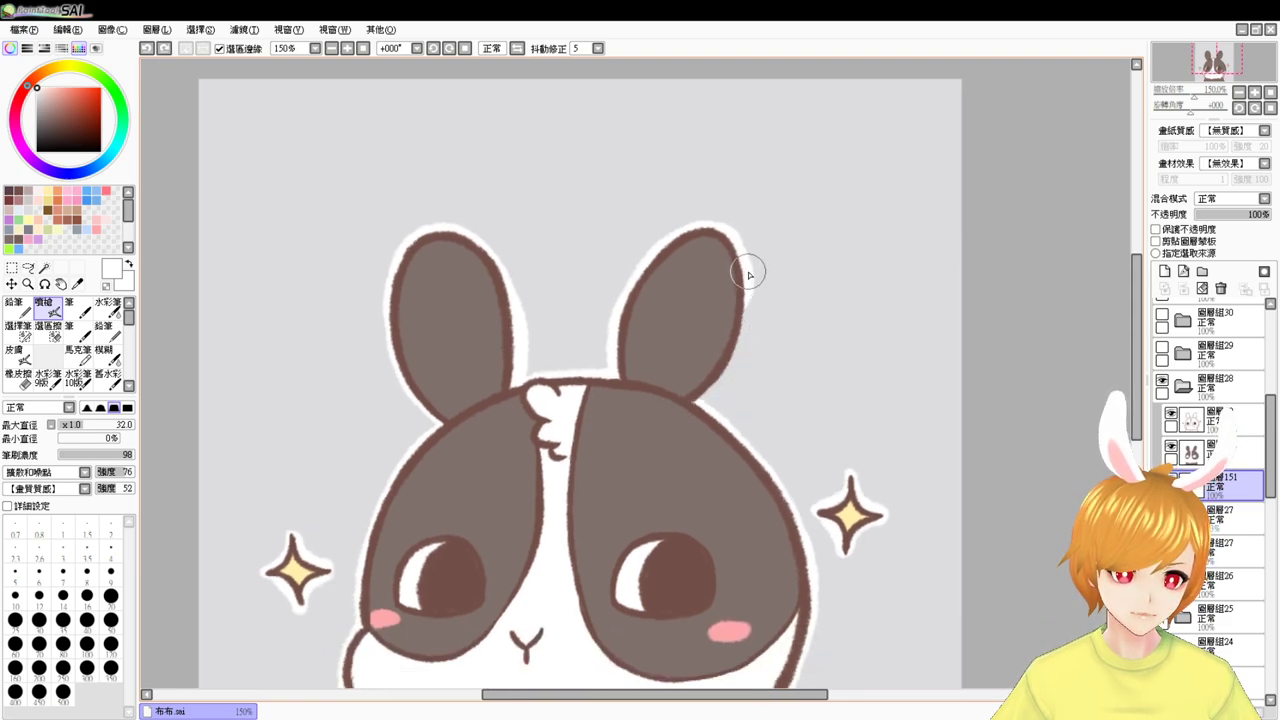
pyautogui.moveTo(748, 275); pyautogui.dragTo(691, 355)
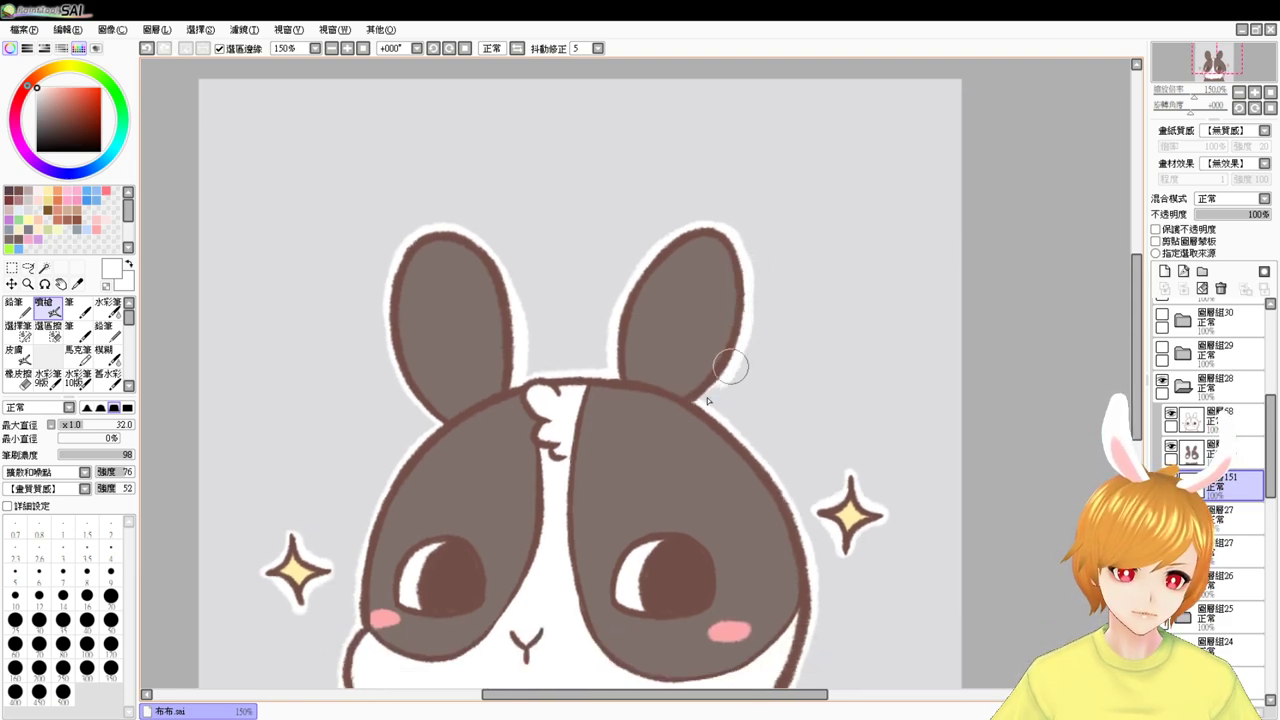
# - Hide and collapse layer group 28
pyautogui.moveTo(793, 366)
pyautogui.mouseDown()
pyautogui.moveTo(757, 314)
pyautogui.moveTo(751, 337)
pyautogui.moveTo(737, 329)
pyautogui.mouseUp()
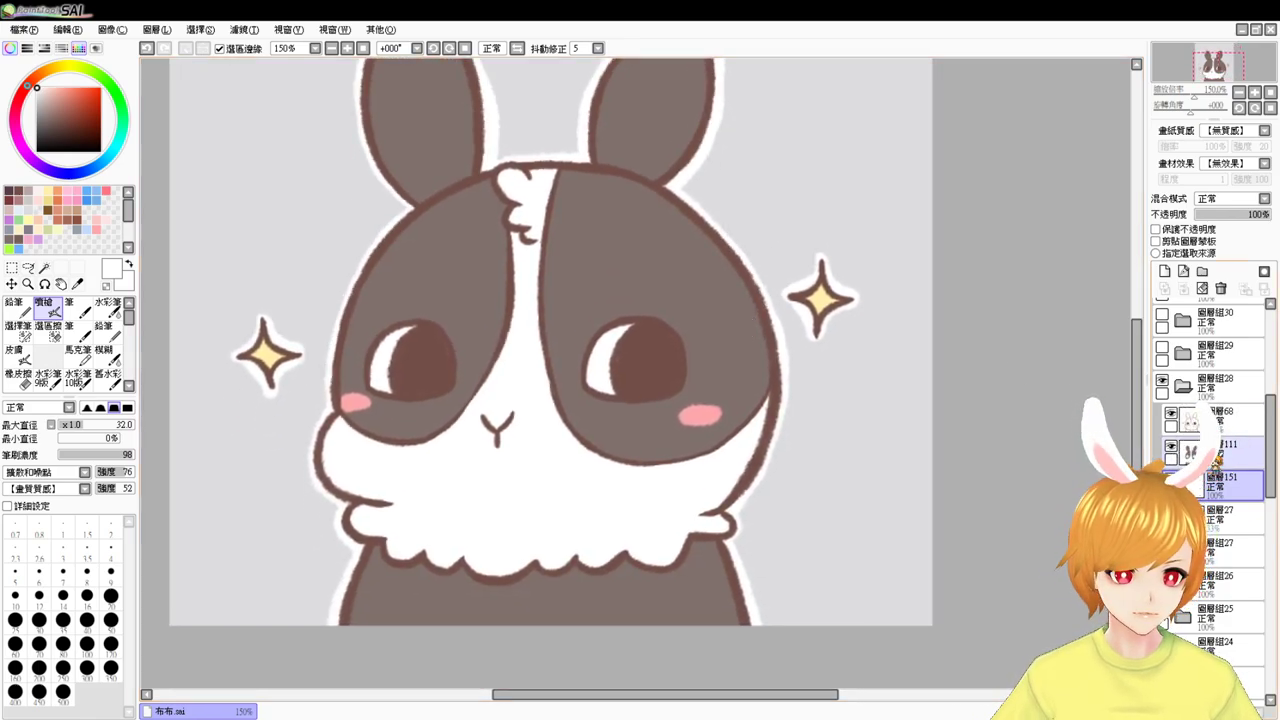
pyautogui.click(1162, 380)
pyautogui.click(1183, 354)
# - Show and expand layer group 29 and add a new layer between layers 112 and 28
pyautogui.click(1162, 347)
pyautogui.click(1183, 353)
pyautogui.click(1211, 390)
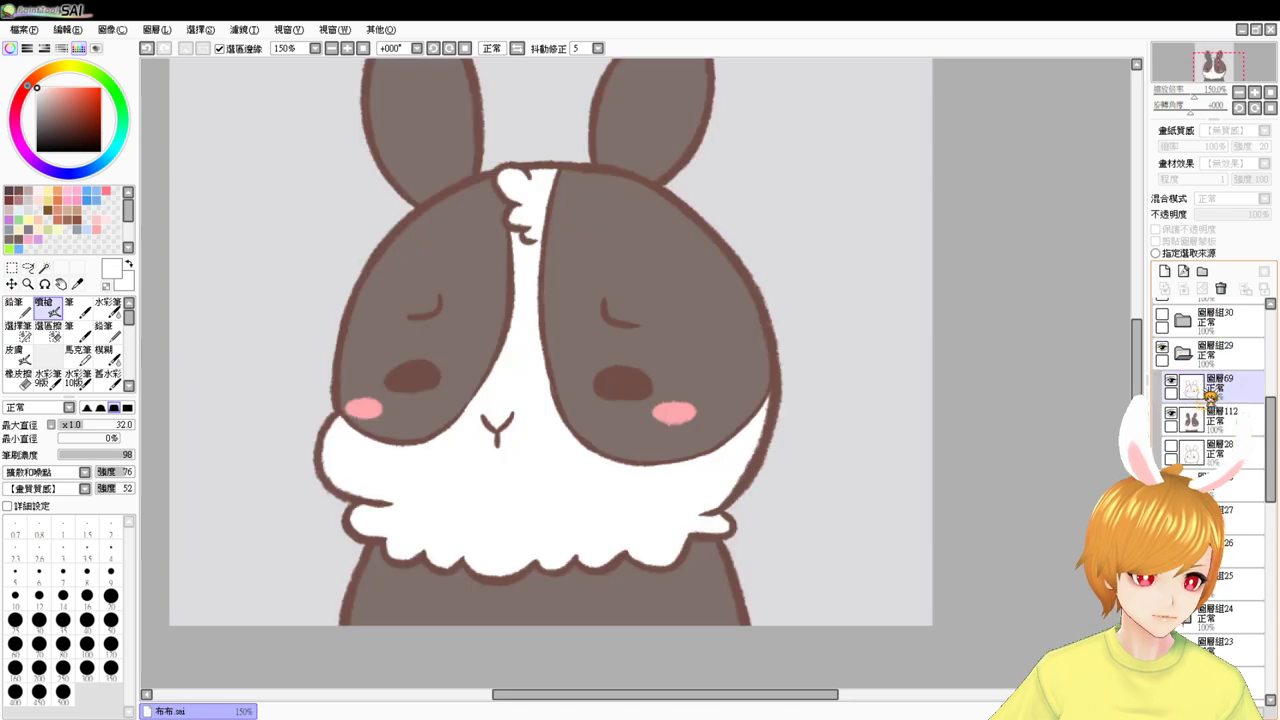
pyautogui.click(1221, 454)
pyautogui.click(1164, 271)
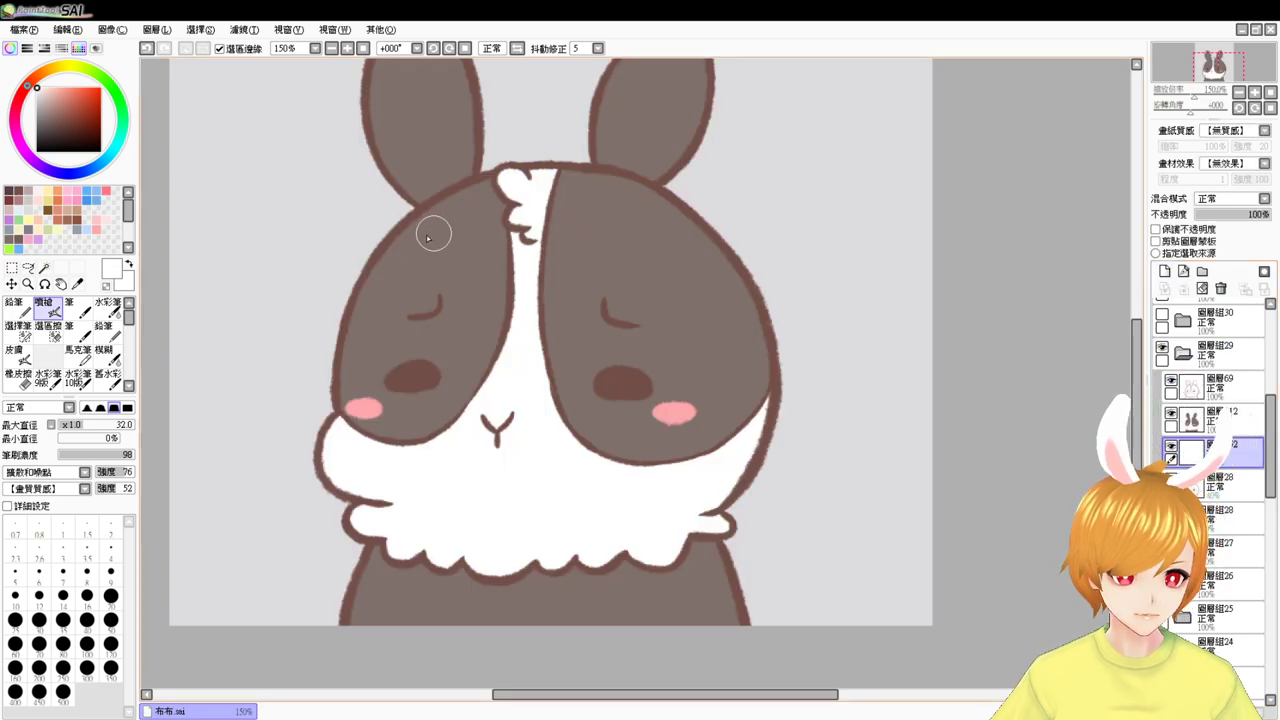
# - Paint the white border down the left side of the sad rabbit's head, cheek and body on layer 152
pyautogui.moveTo(417, 206)
pyautogui.mouseDown()
pyautogui.moveTo(354, 281)
pyautogui.moveTo(327, 427)
pyautogui.mouseUp()
pyautogui.hotkey('ctrl', 'z')
pyautogui.moveTo(415, 208)
pyautogui.mouseDown()
pyautogui.moveTo(318, 378)
pyautogui.moveTo(332, 428)
pyautogui.moveTo(348, 298)
pyautogui.moveTo(336, 450)
pyautogui.mouseUp()
pyautogui.hotkey('ctrl', 'z')
pyautogui.hotkey('ctrl', 'z')
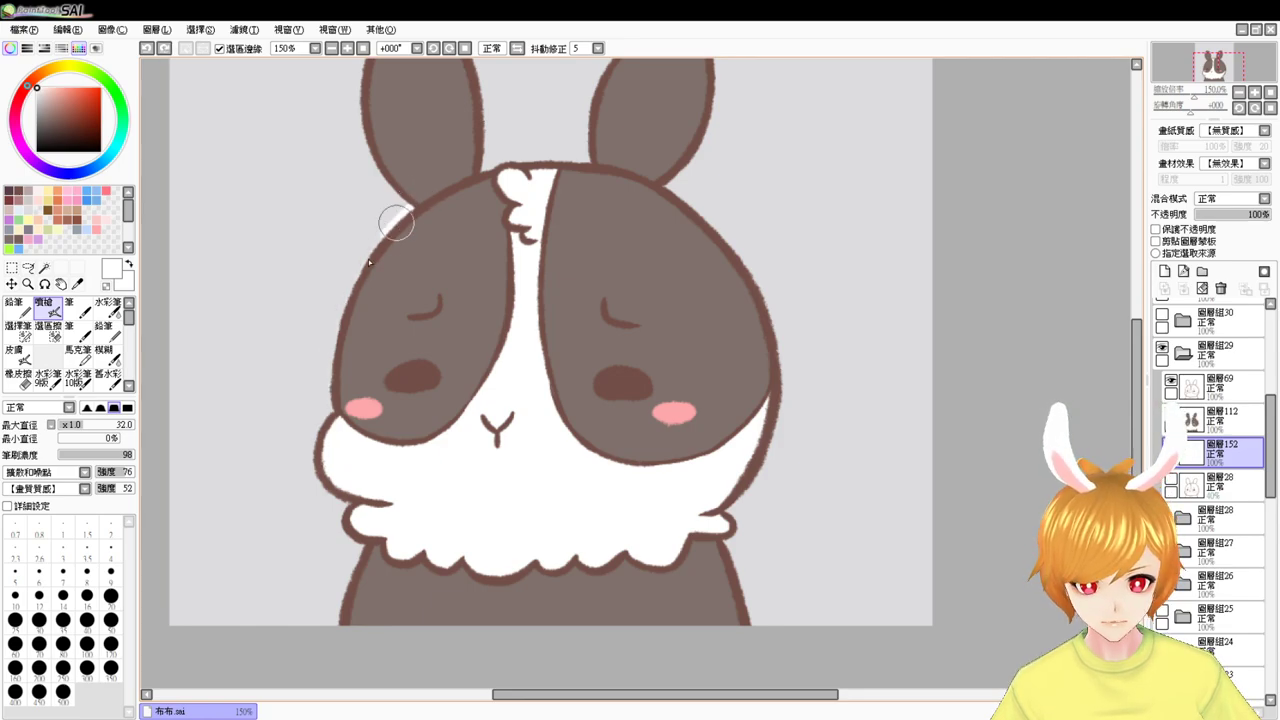
pyautogui.moveTo(402, 206); pyautogui.dragTo(343, 462)
pyautogui.hotkey('ctrl', 'z')
pyautogui.moveTo(425, 186)
pyautogui.mouseDown()
pyautogui.moveTo(329, 370)
pyautogui.moveTo(344, 403)
pyautogui.mouseUp()
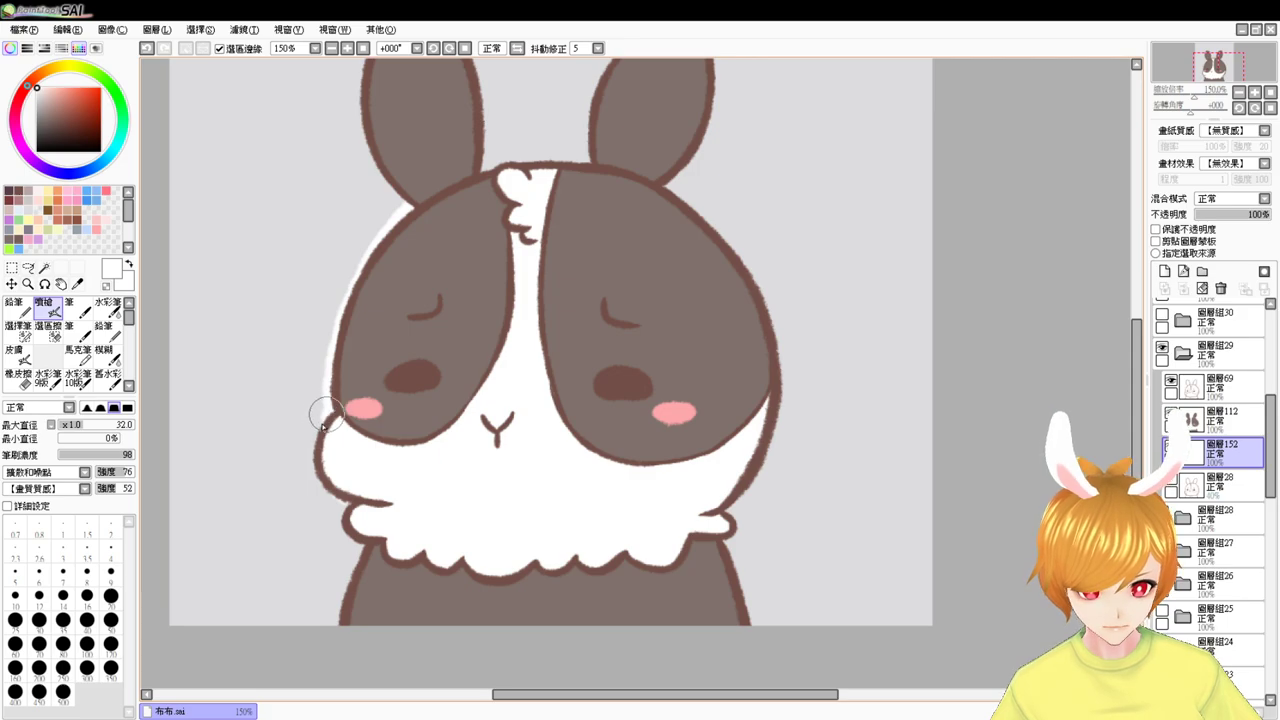
pyautogui.moveTo(327, 414)
pyautogui.mouseDown()
pyautogui.moveTo(315, 481)
pyautogui.moveTo(368, 512)
pyautogui.moveTo(344, 515)
pyautogui.moveTo(388, 545)
pyautogui.moveTo(351, 521)
pyautogui.moveTo(344, 531)
pyautogui.moveTo(393, 539)
pyautogui.moveTo(394, 565)
pyautogui.moveTo(423, 575)
pyautogui.moveTo(429, 512)
pyautogui.mouseUp()
pyautogui.moveTo(373, 482); pyautogui.dragTo(345, 606)
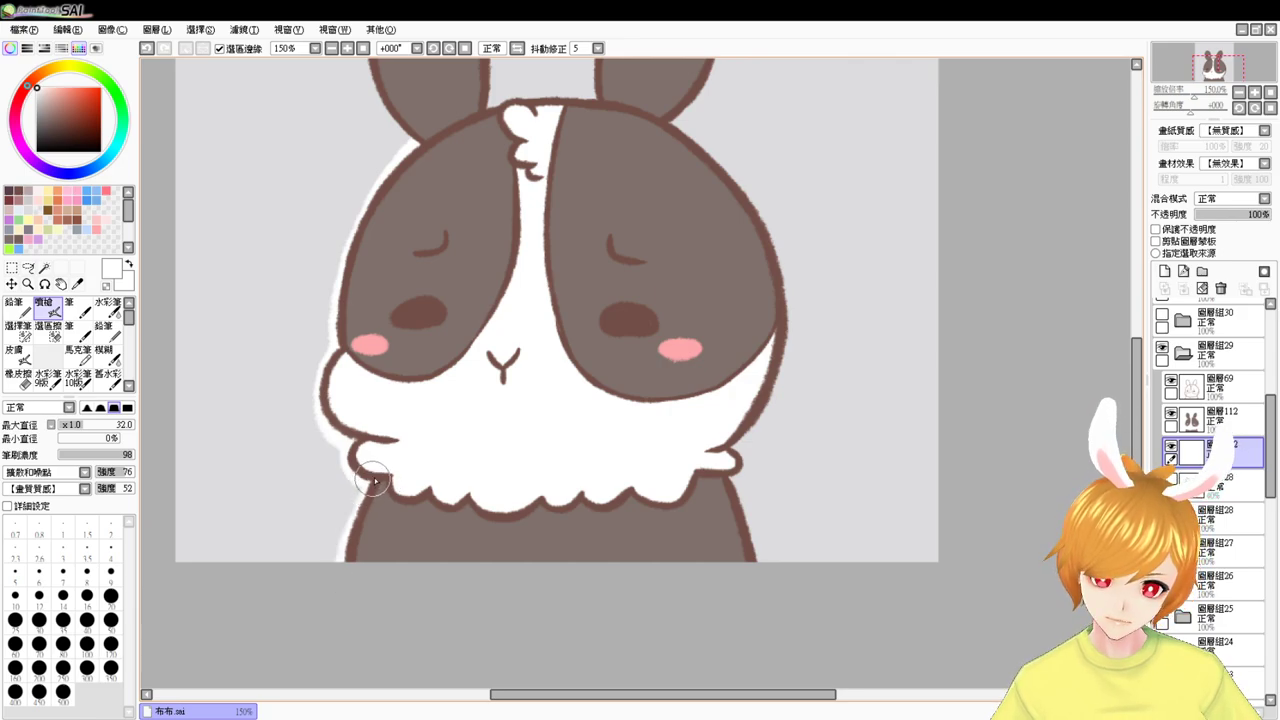
# - Paint the white border along the right side of the sad rabbit's body and across the head between the ears
pyautogui.moveTo(794, 486); pyautogui.dragTo(699, 498)
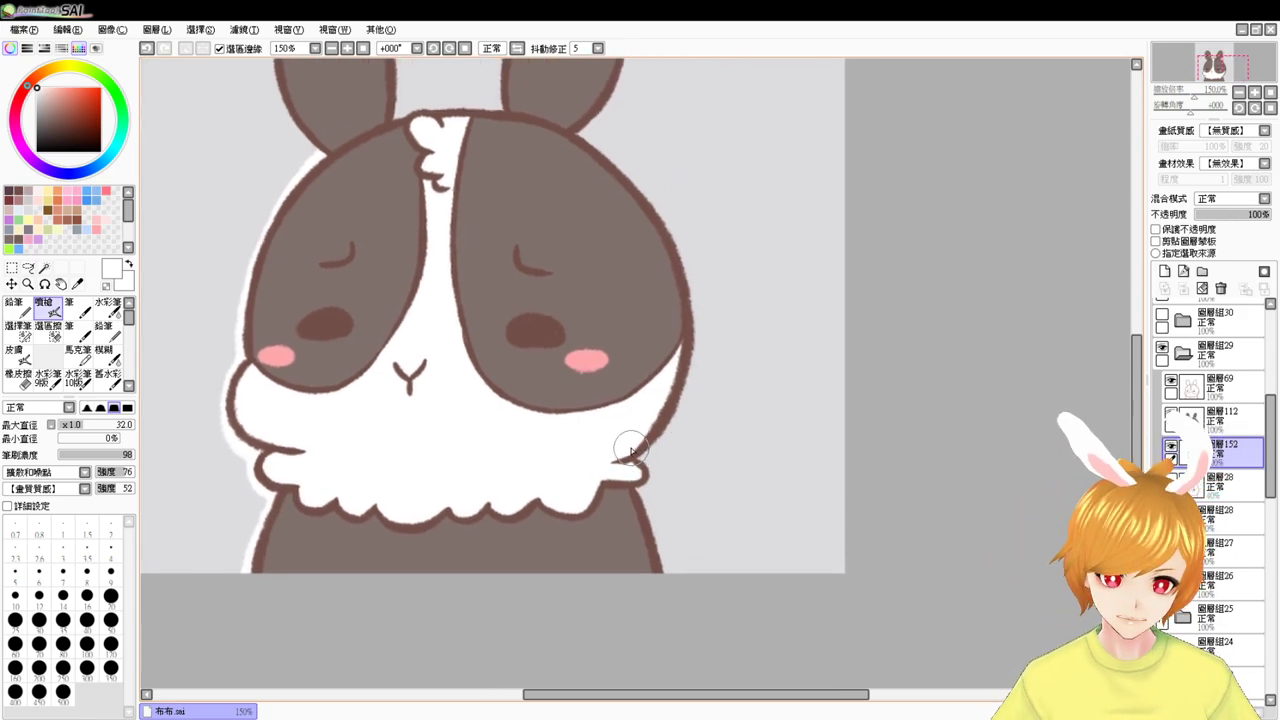
pyautogui.moveTo(643, 466); pyautogui.dragTo(667, 586)
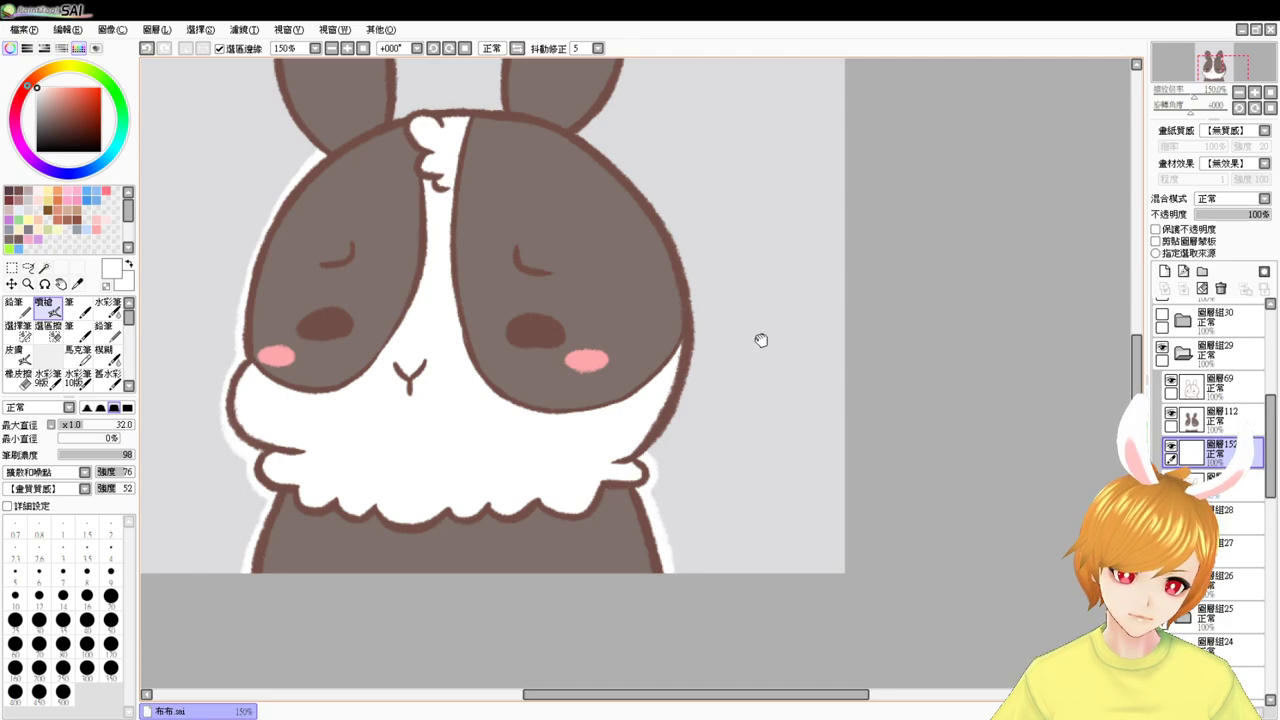
pyautogui.moveTo(761, 340); pyautogui.dragTo(714, 414)
pyautogui.moveTo(407, 247); pyautogui.dragTo(557, 250)
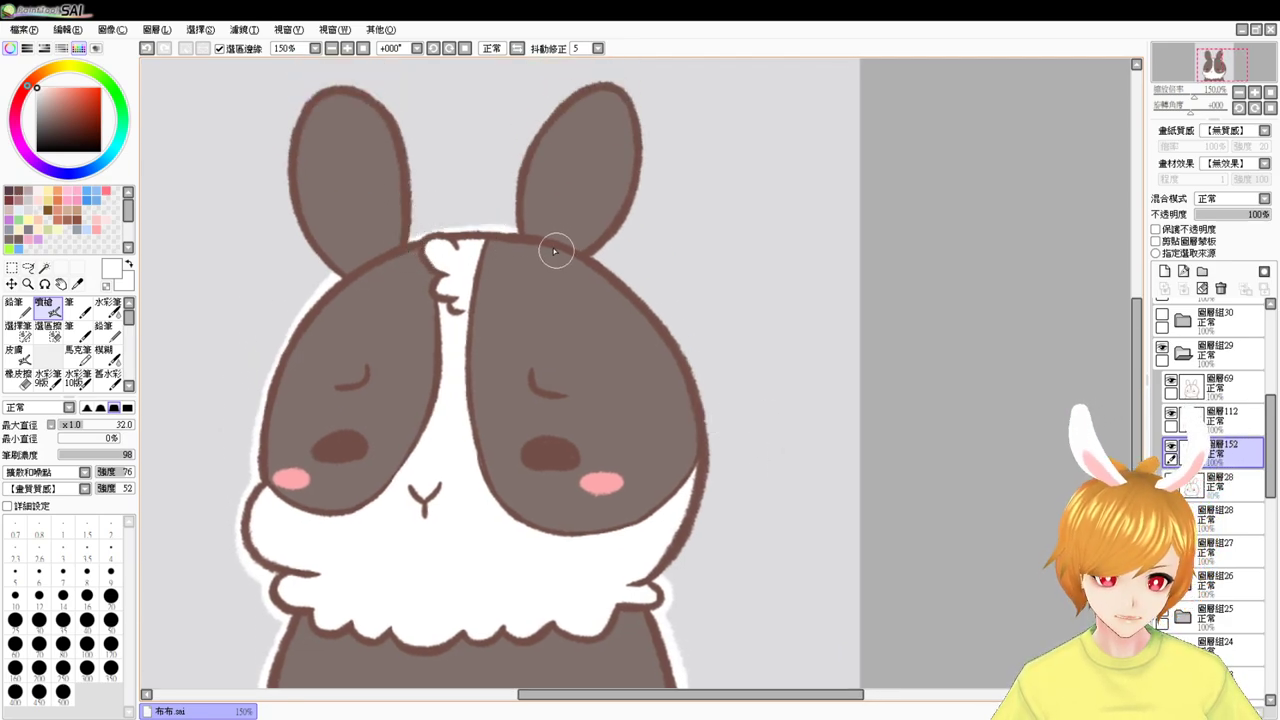
pyautogui.hotkey('ctrl', 'z')
pyautogui.moveTo(402, 244); pyautogui.dragTo(559, 245)
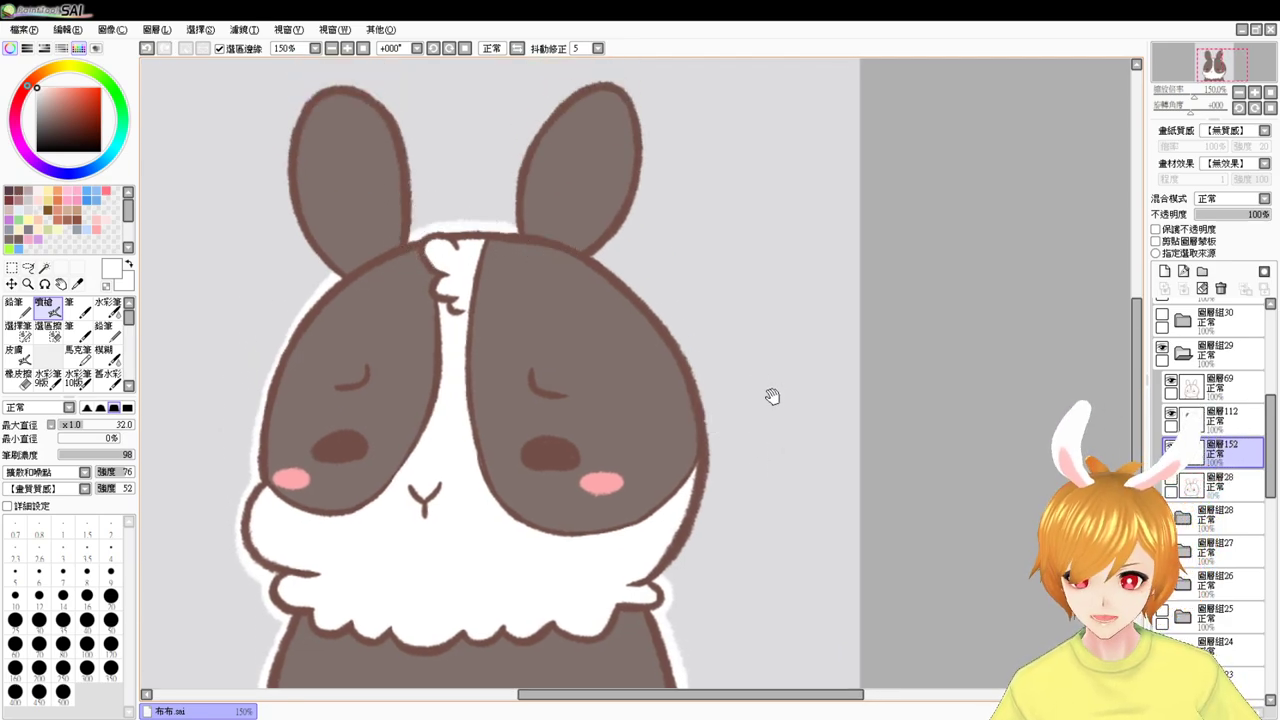
# - Paint the white border along the right side of the sad rabbit's head, from the base of the ear downwards
pyautogui.moveTo(771, 394); pyautogui.dragTo(677, 346)
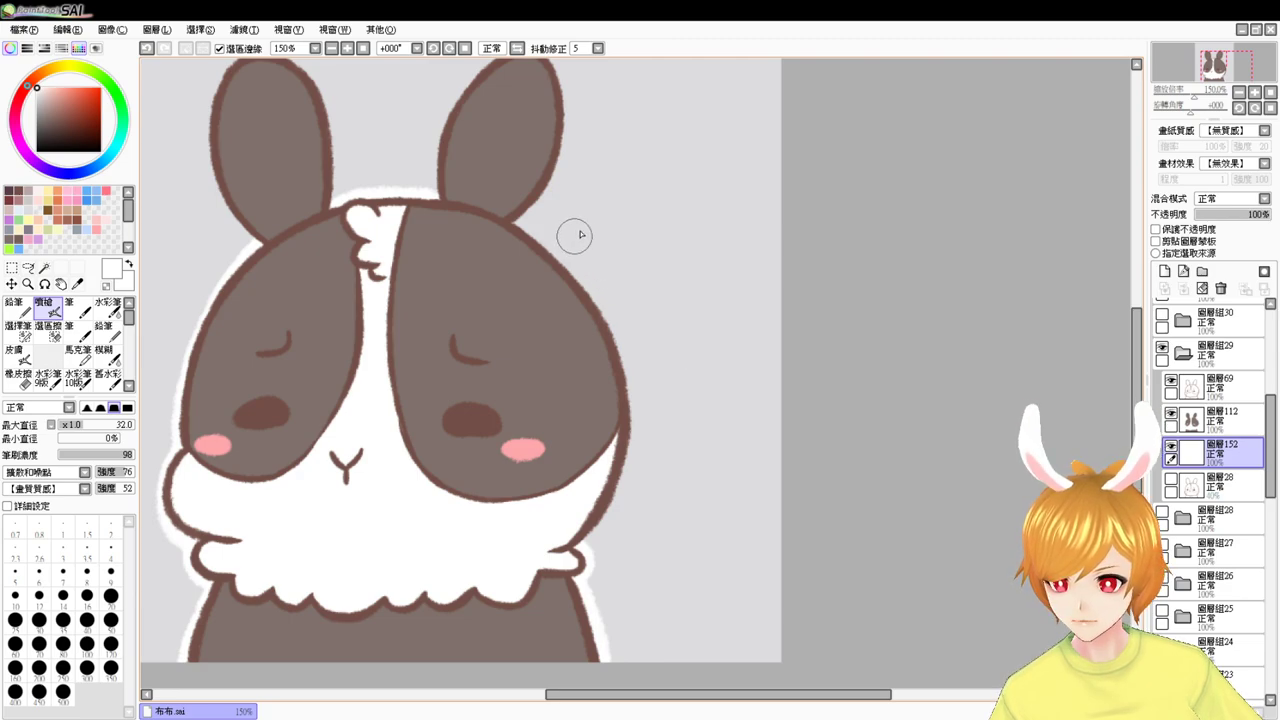
pyautogui.moveTo(507, 213); pyautogui.dragTo(609, 342)
pyautogui.hotkey('ctrl', 'z')
pyautogui.moveTo(507, 222); pyautogui.dragTo(631, 383)
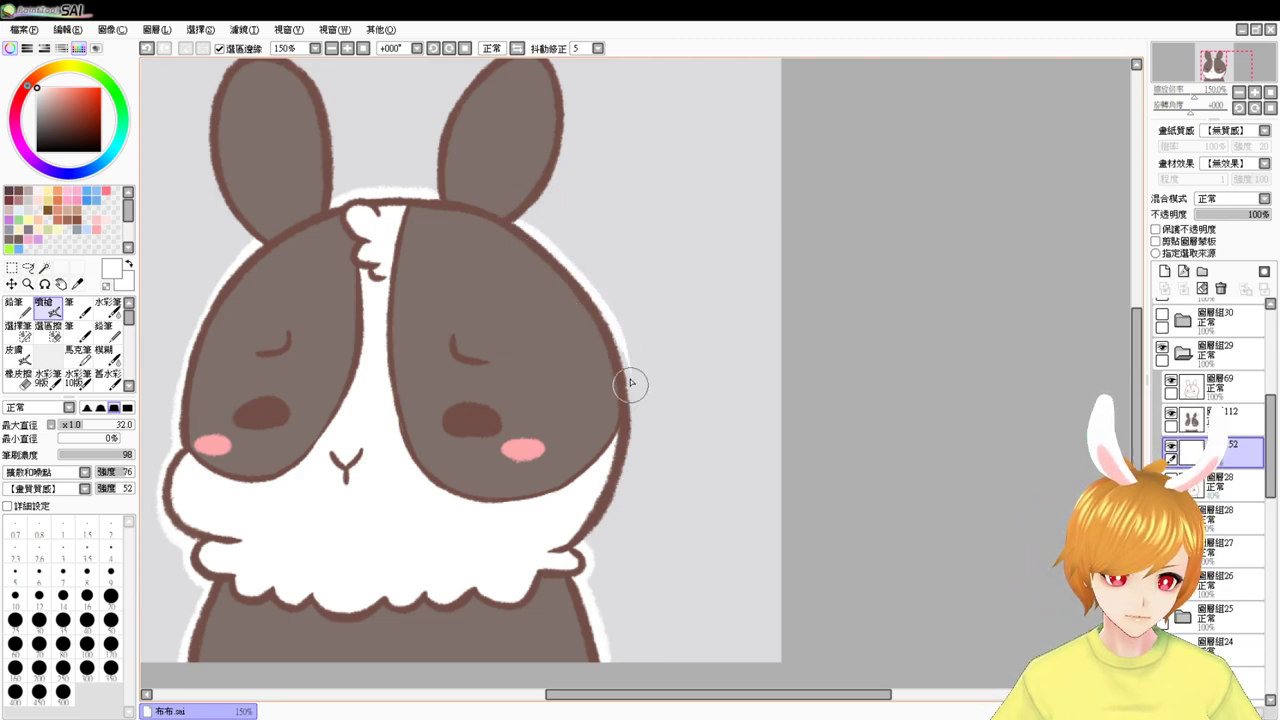
pyautogui.moveTo(600, 300); pyautogui.dragTo(614, 523)
pyautogui.hotkey('ctrl', 'z')
pyautogui.hotkey('ctrl', 'z')
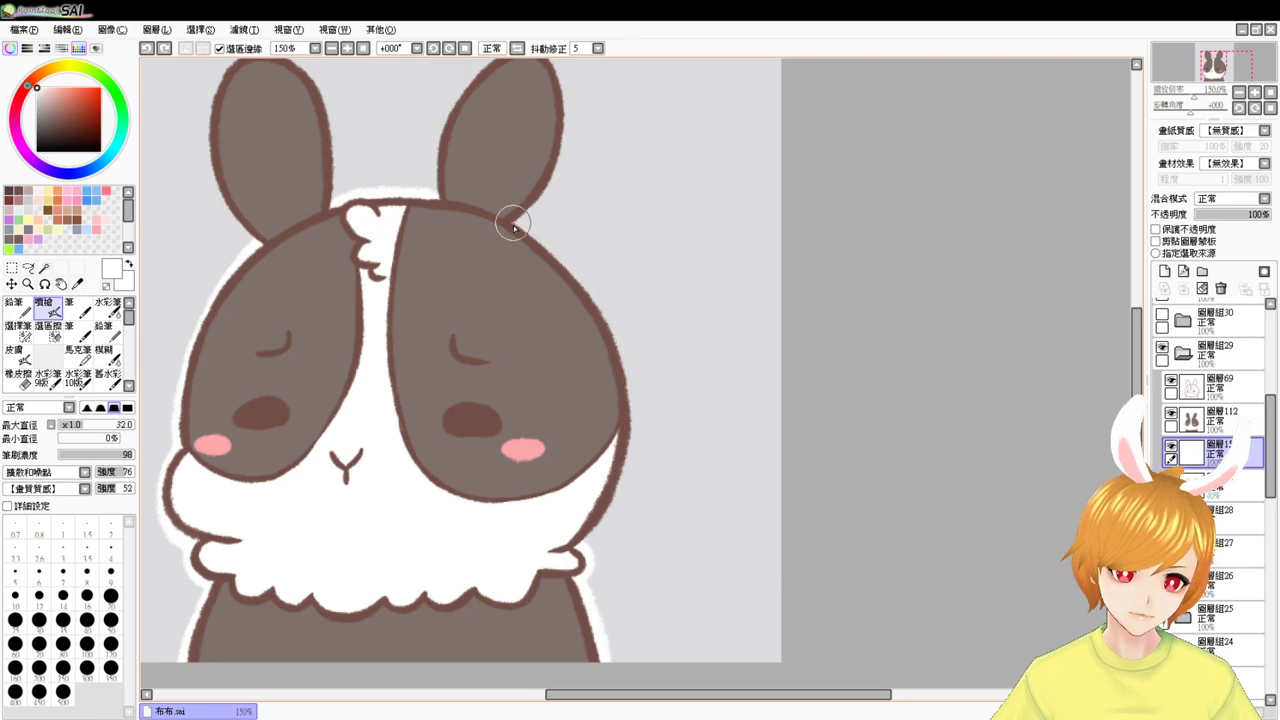
pyautogui.moveTo(509, 219)
pyautogui.mouseDown()
pyautogui.moveTo(580, 277)
pyautogui.moveTo(499, 215)
pyautogui.moveTo(596, 319)
pyautogui.mouseUp()
pyautogui.hotkey('ctrl', 'z')
pyautogui.hotkey('ctrl', 'z')
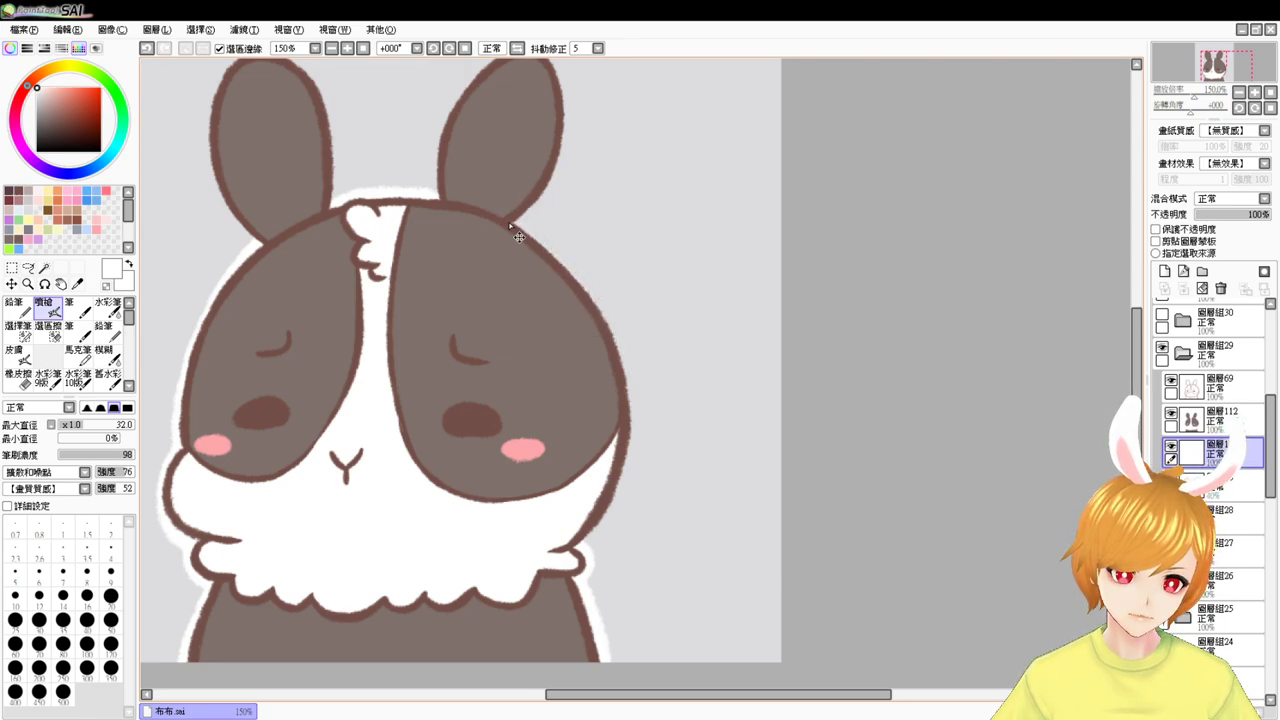
pyautogui.moveTo(504, 220); pyautogui.dragTo(597, 327)
pyautogui.hotkey('ctrl', 'z')
pyautogui.moveTo(505, 219)
pyautogui.mouseDown()
pyautogui.moveTo(617, 337)
pyautogui.moveTo(622, 397)
pyautogui.mouseUp()
# - Continue the white border around the sad rabbit's right cheek down to the fur ruff
pyautogui.moveTo(682, 436); pyautogui.dragTo(680, 374)
pyautogui.moveTo(611, 287)
pyautogui.mouseDown()
pyautogui.moveTo(637, 372)
pyautogui.moveTo(582, 453)
pyautogui.moveTo(628, 323)
pyautogui.moveTo(611, 276)
pyautogui.moveTo(630, 363)
pyautogui.moveTo(577, 455)
pyautogui.mouseUp()
pyautogui.hotkey('ctrl', 'z')
pyautogui.hotkey('ctrl', 'z')
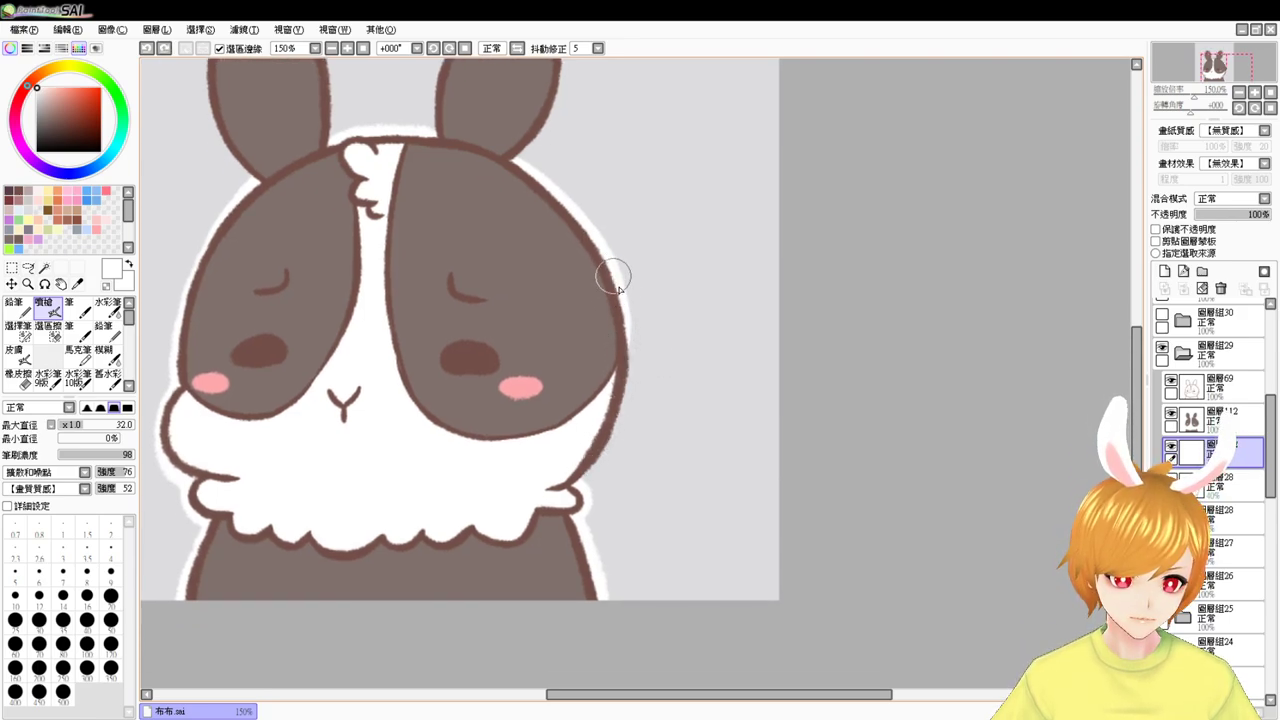
pyautogui.moveTo(613, 278); pyautogui.dragTo(588, 448)
pyautogui.moveTo(633, 383); pyautogui.dragTo(545, 495)
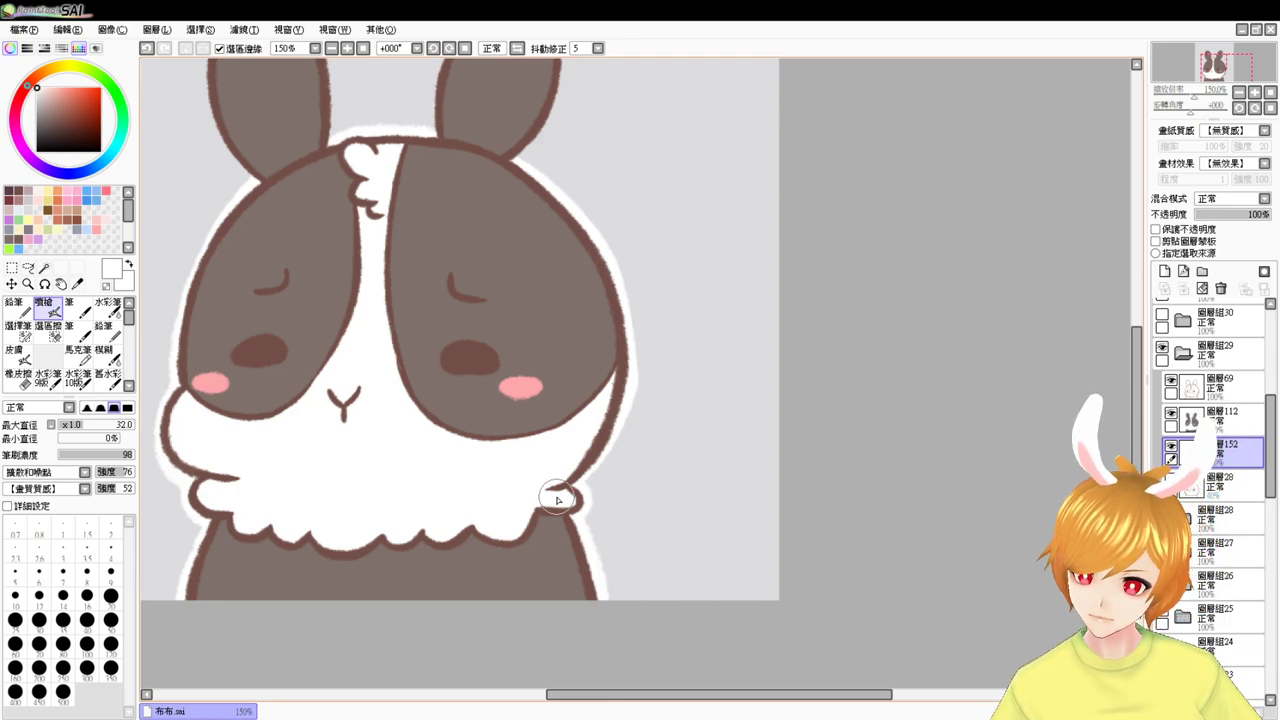
# - Complete the white border beside the sad rabbit's right ruff and body, and paint it around the left ear
pyautogui.moveTo(545, 412); pyautogui.dragTo(625, 496)
pyautogui.moveTo(540, 434); pyautogui.dragTo(578, 515)
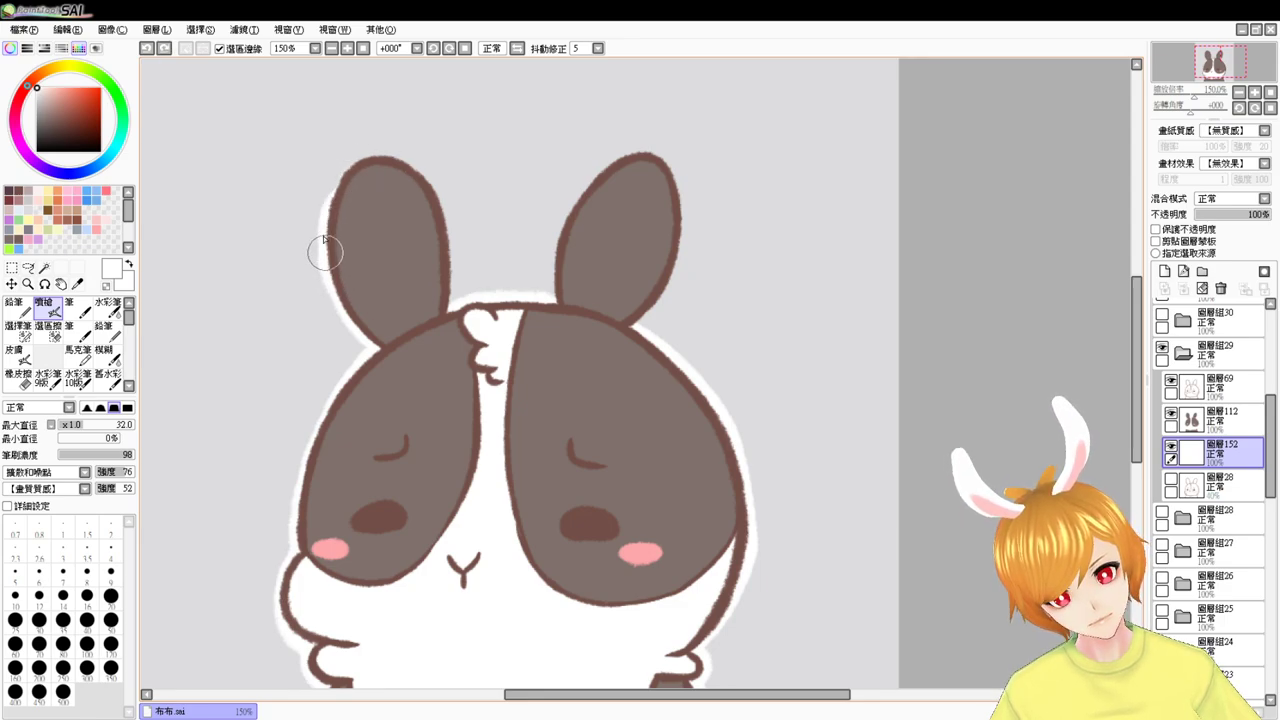
pyautogui.moveTo(336, 200)
pyautogui.mouseDown()
pyautogui.moveTo(349, 167)
pyautogui.moveTo(382, 166)
pyautogui.moveTo(417, 178)
pyautogui.moveTo(459, 230)
pyautogui.mouseUp()
pyautogui.hotkey('ctrl', 'z')
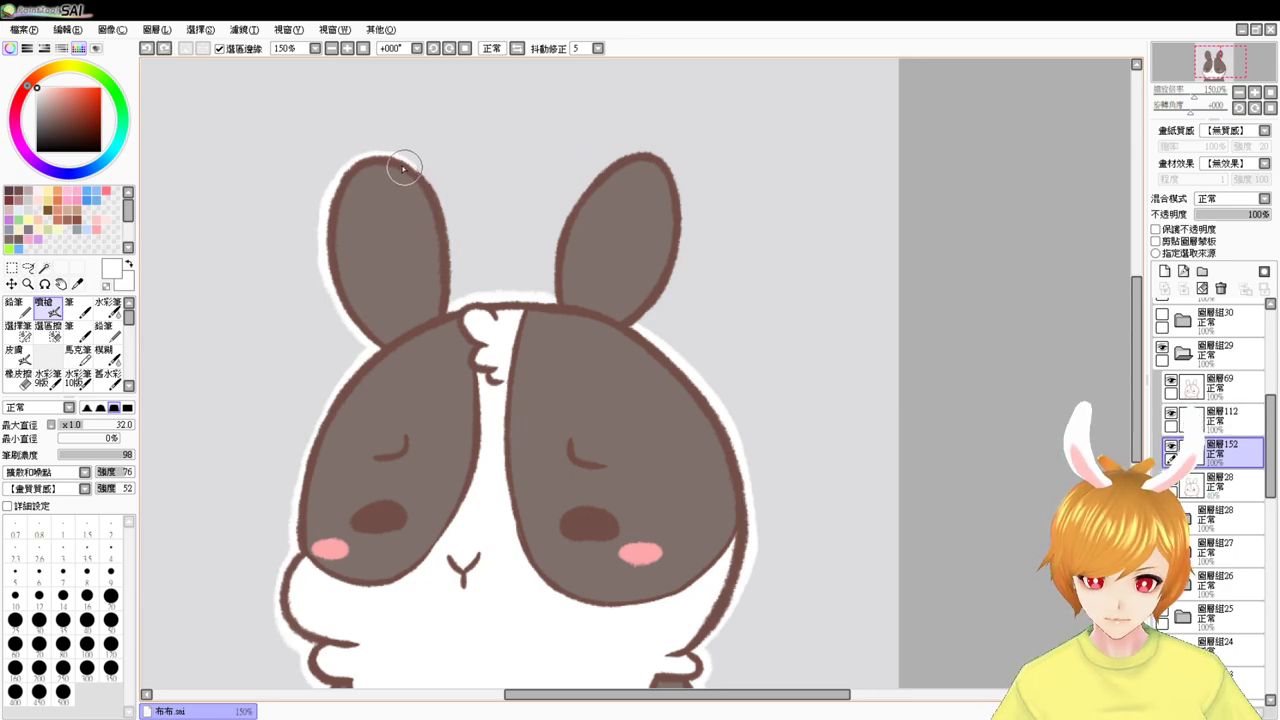
pyautogui.moveTo(384, 161)
pyautogui.mouseDown()
pyautogui.moveTo(456, 236)
pyautogui.moveTo(450, 248)
pyautogui.mouseUp()
pyautogui.moveTo(428, 185); pyautogui.dragTo(449, 319)
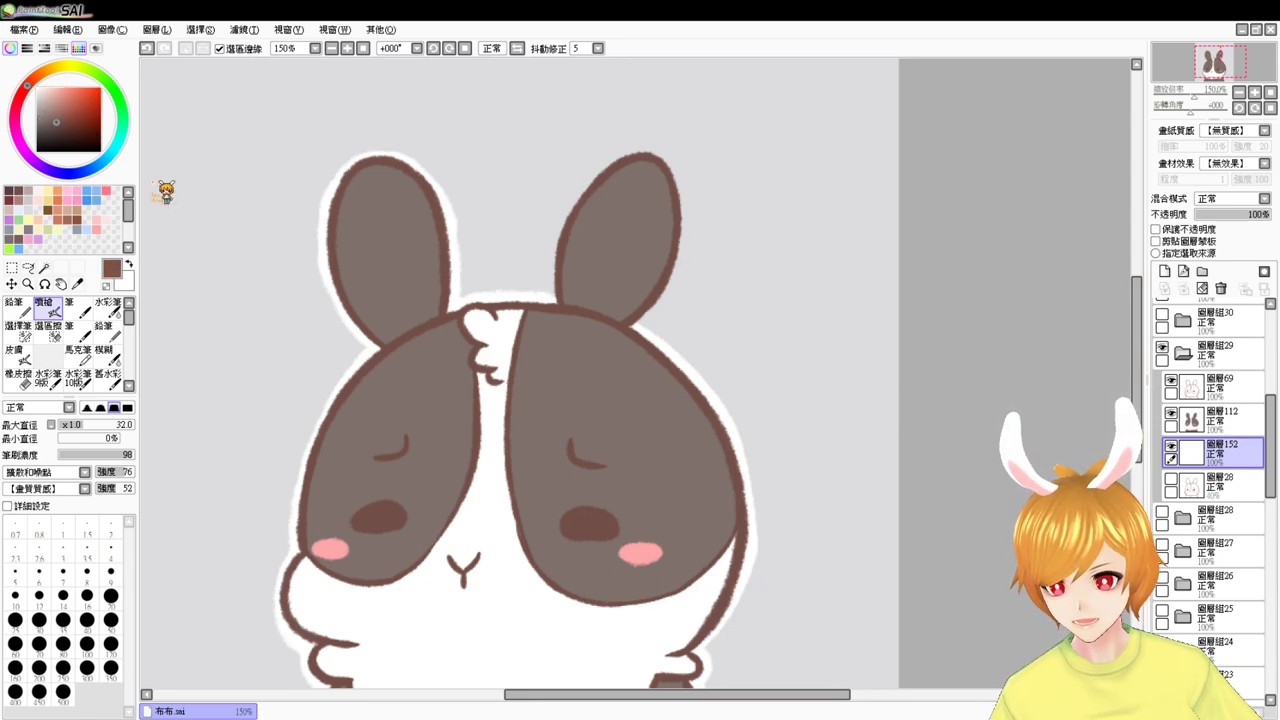
# - Paint the white border around the sad rabbit's right ear, from its inner base over the tip to the outer base
pyautogui.keyDown('alt'); pyautogui.click(405, 222); pyautogui.keyUp('alt')
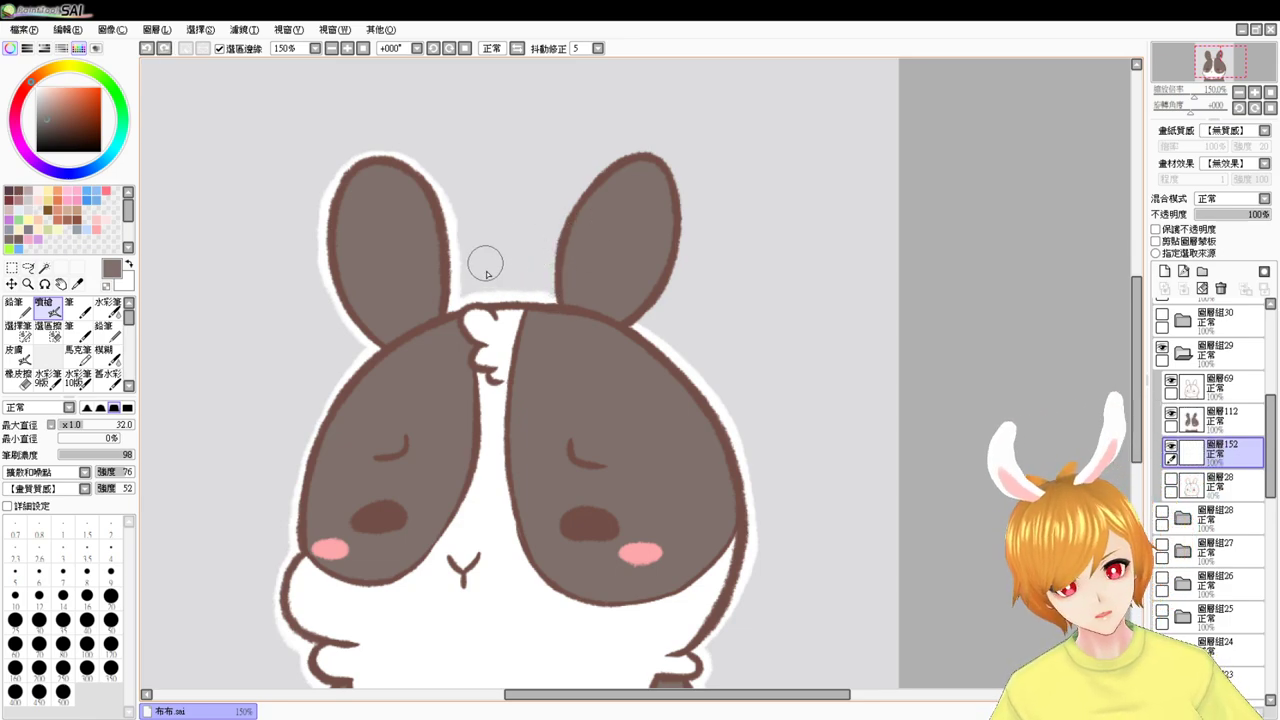
pyautogui.press('x')
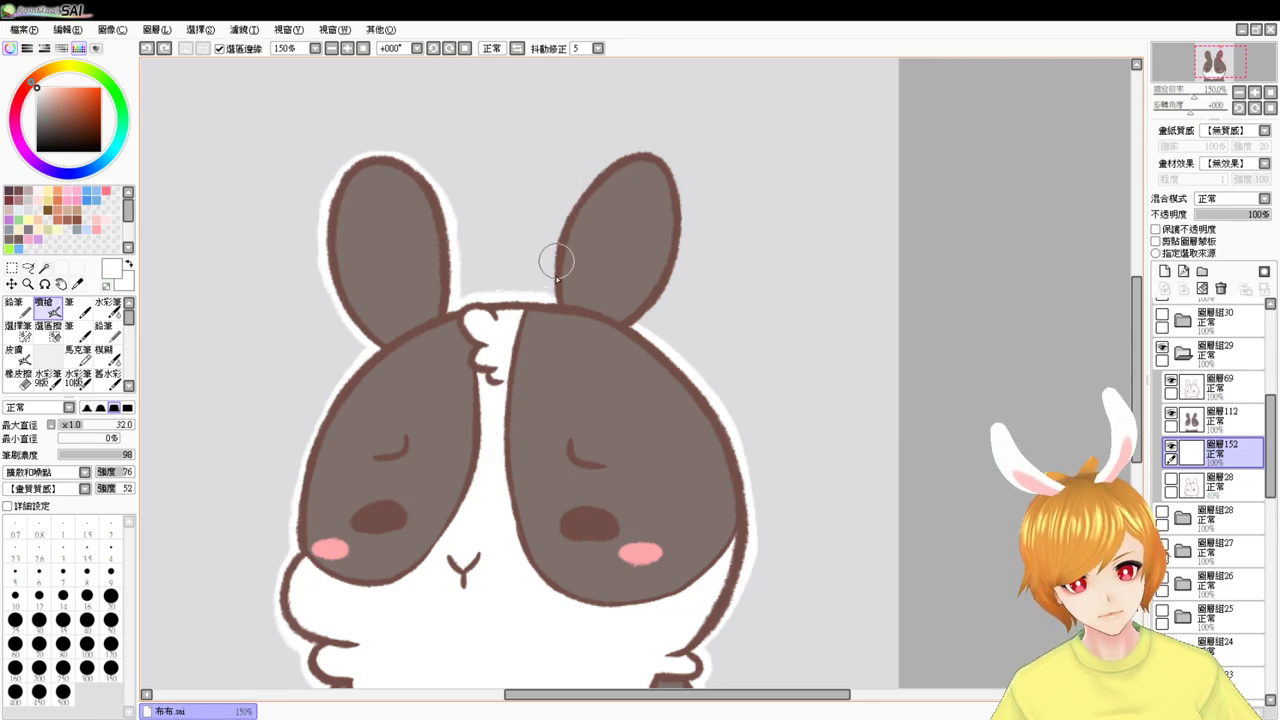
pyautogui.moveTo(554, 275); pyautogui.dragTo(562, 252)
pyautogui.hotkey('ctrl', 'z')
pyautogui.moveTo(556, 301)
pyautogui.mouseDown()
pyautogui.moveTo(568, 211)
pyautogui.moveTo(610, 188)
pyautogui.mouseUp()
pyautogui.moveTo(563, 228)
pyautogui.mouseDown()
pyautogui.moveTo(603, 199)
pyautogui.moveTo(588, 190)
pyautogui.moveTo(659, 153)
pyautogui.moveTo(639, 166)
pyautogui.moveTo(634, 151)
pyautogui.moveTo(686, 187)
pyautogui.moveTo(669, 159)
pyautogui.moveTo(676, 256)
pyautogui.moveTo(677, 178)
pyautogui.moveTo(657, 302)
pyautogui.moveTo(659, 264)
pyautogui.moveTo(684, 243)
pyautogui.moveTo(622, 332)
pyautogui.mouseUp()
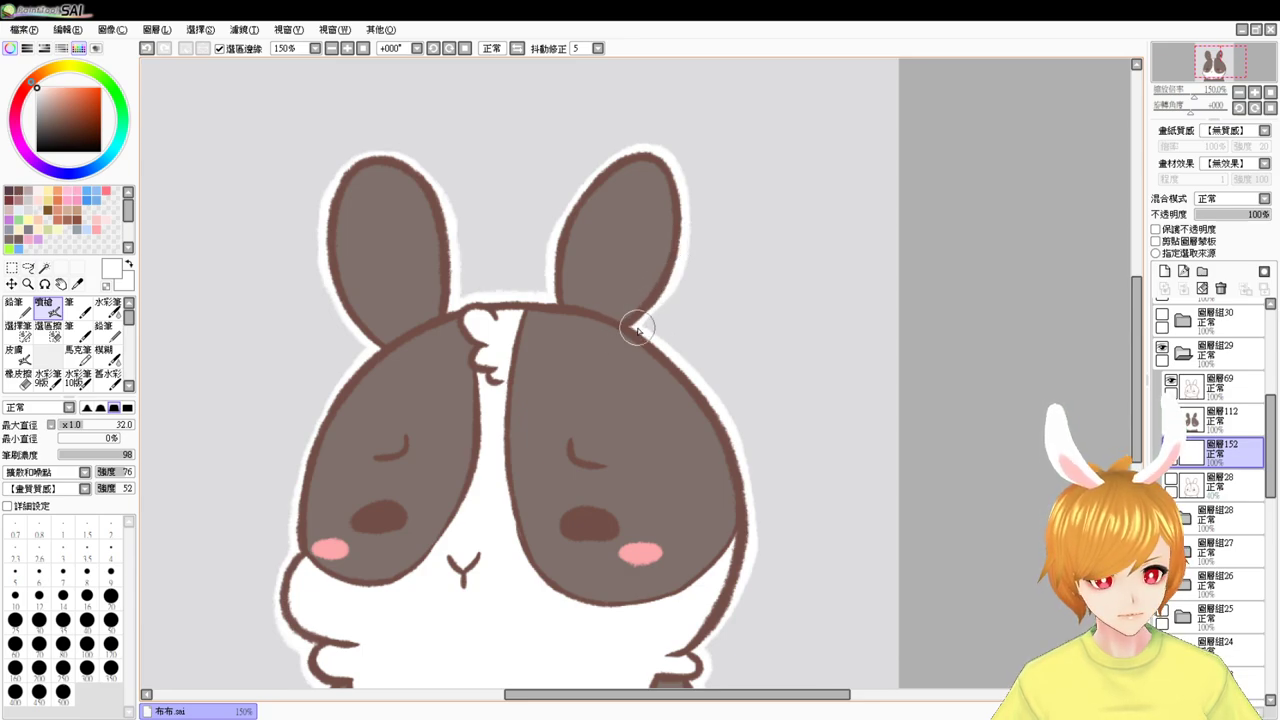
# - Try recolouring the line art on layer 69 to black with its opacity protected
pyautogui.click(1190, 378)
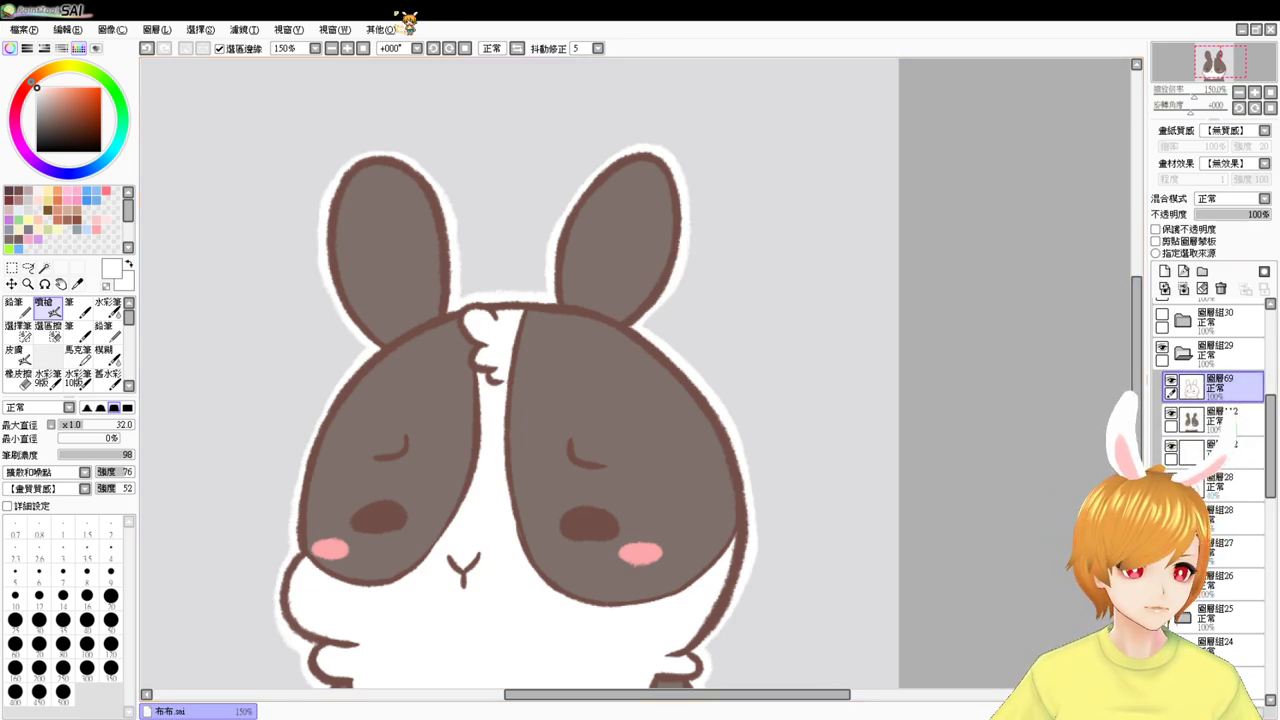
pyautogui.click(1157, 242)
pyautogui.click(1157, 242)
pyautogui.click(1158, 229)
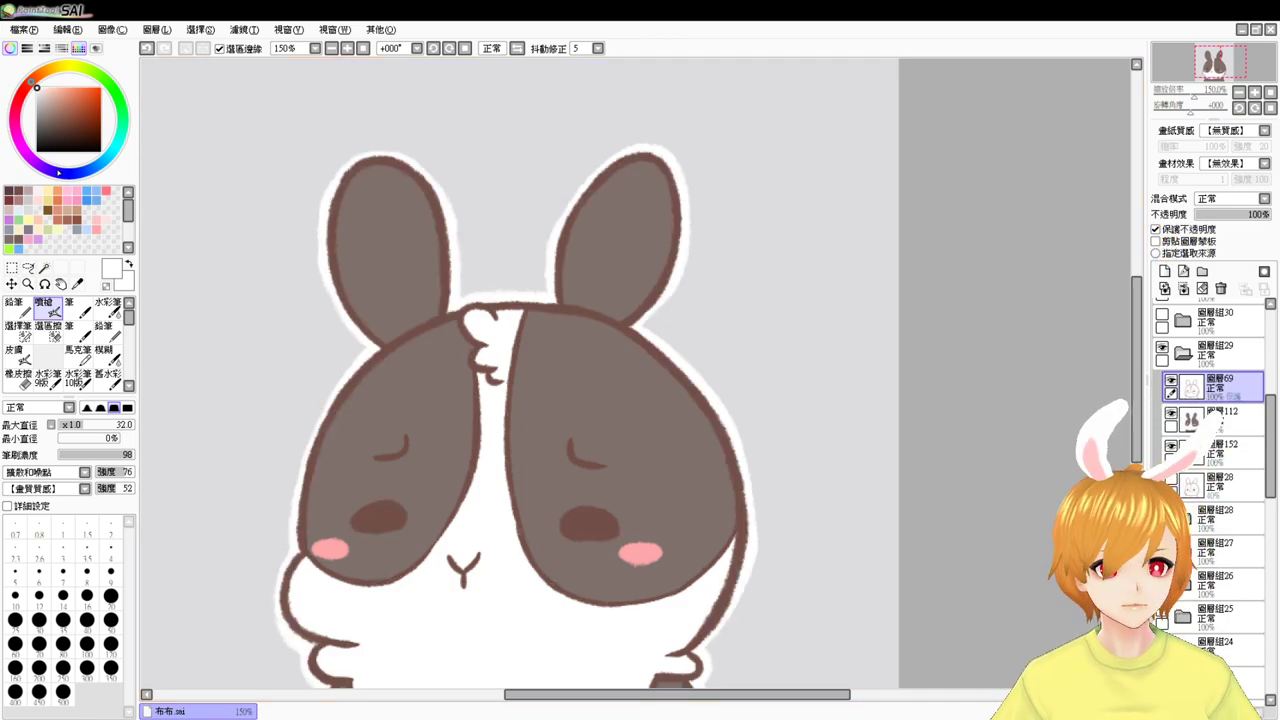
pyautogui.click(14, 189)
pyautogui.hotkey('ctrl', 'f')
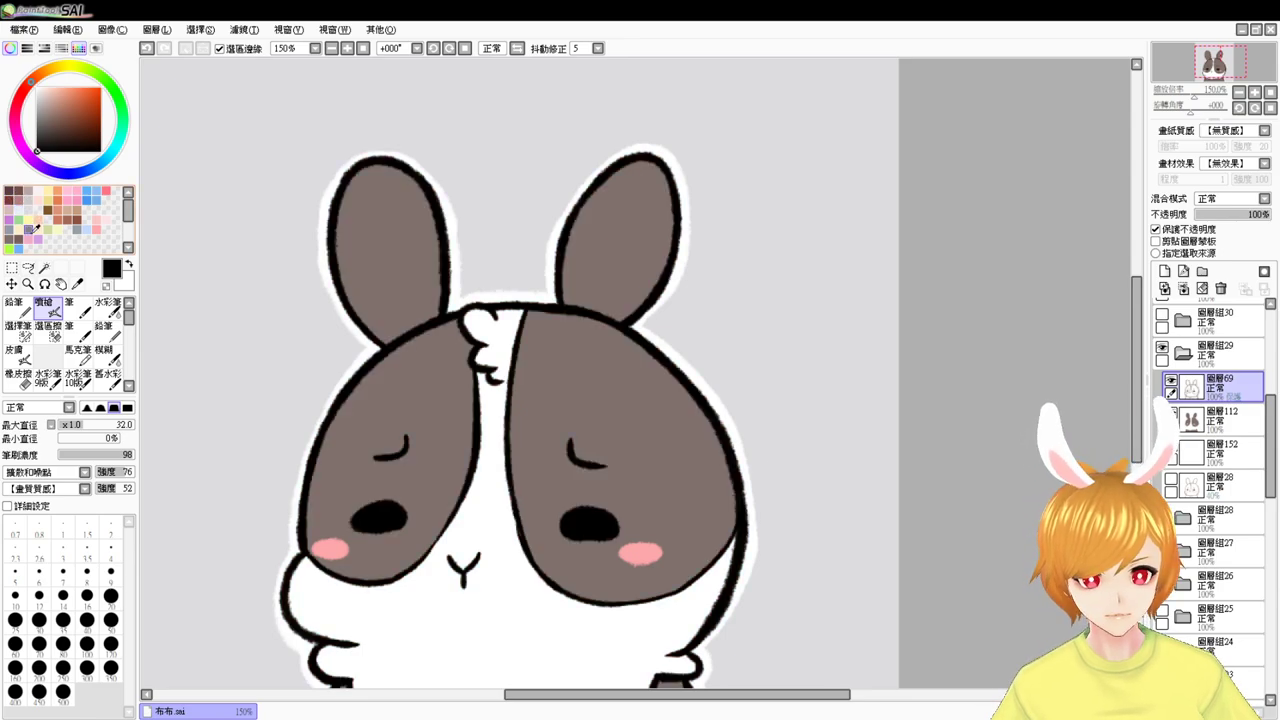
# - Try filling the opacity-protected colouring on layer 112 with dark grey, and undo both recolourings
pyautogui.moveTo(755, 474); pyautogui.dragTo(761, 346)
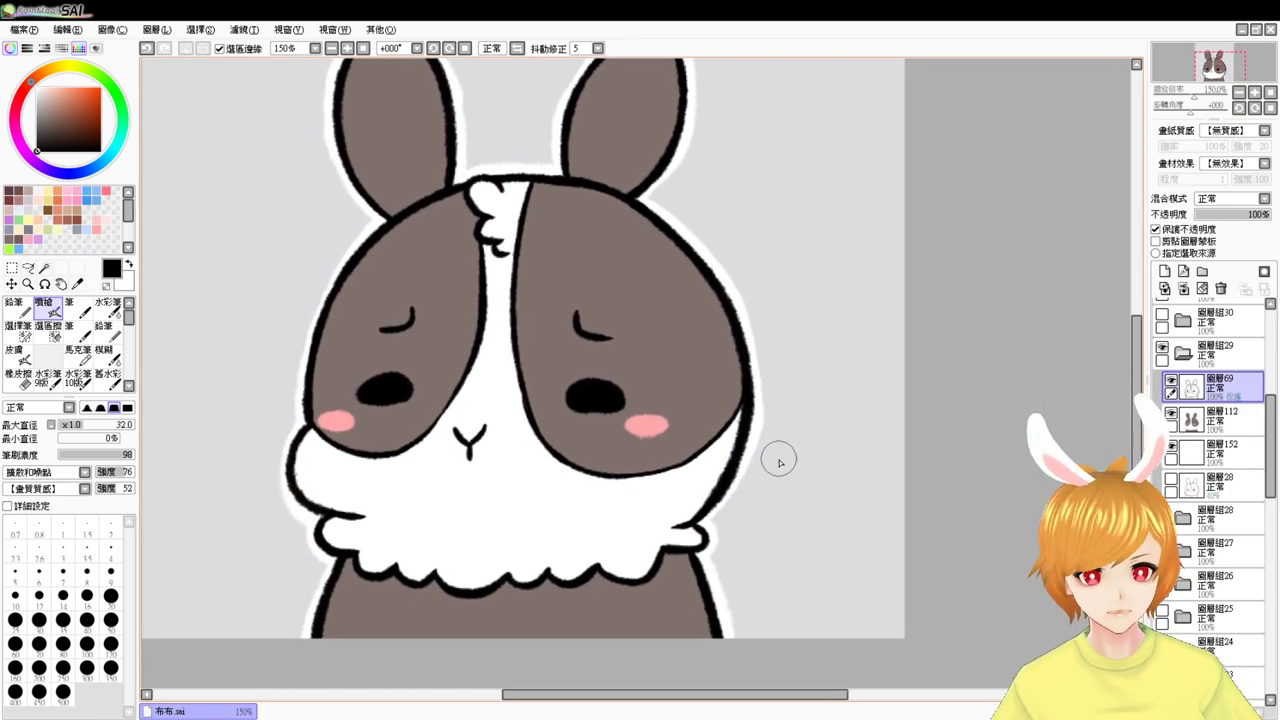
pyautogui.click(1225, 418)
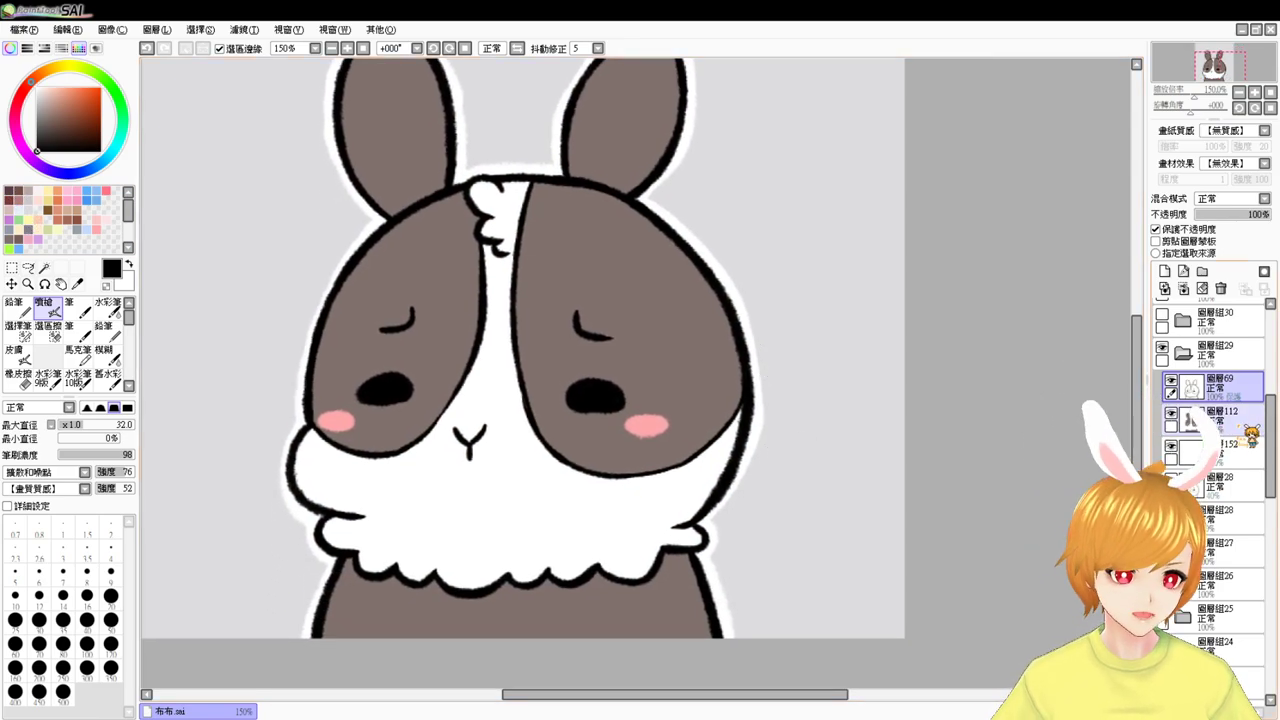
pyautogui.click(1157, 229)
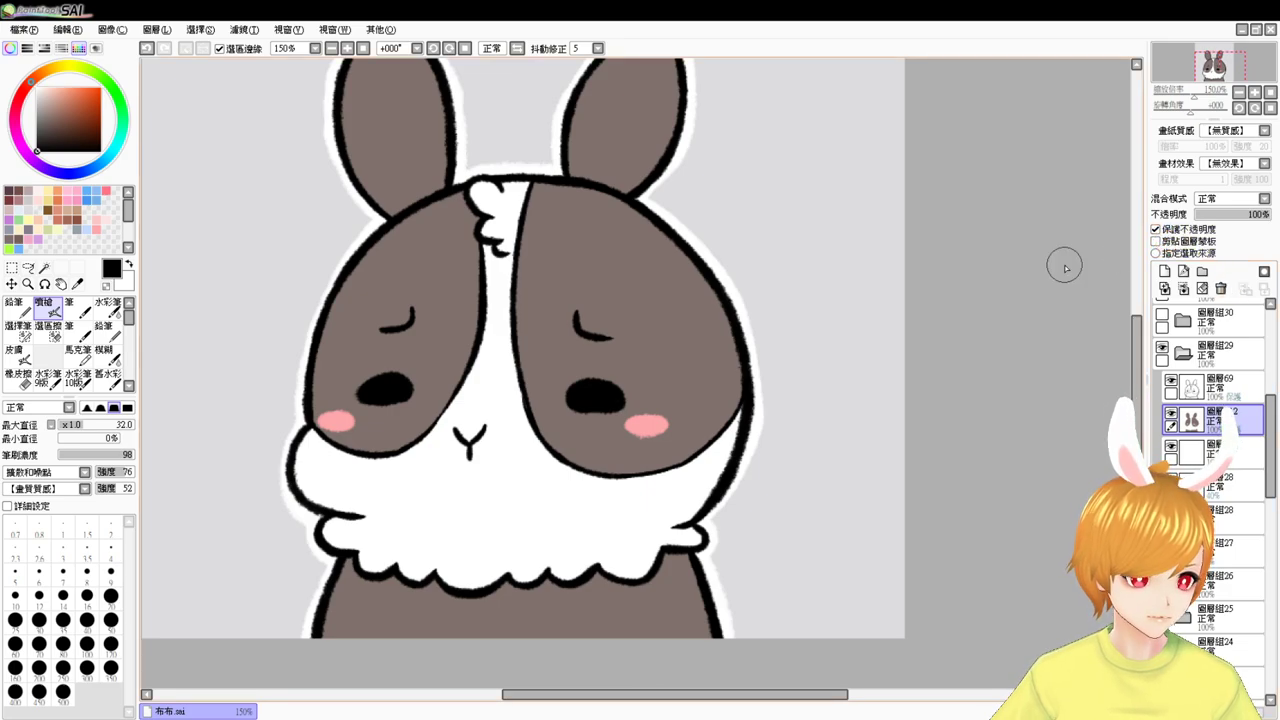
pyautogui.moveTo(38, 146); pyautogui.dragTo(37, 129)
pyautogui.hotkey('ctrl', 'f')
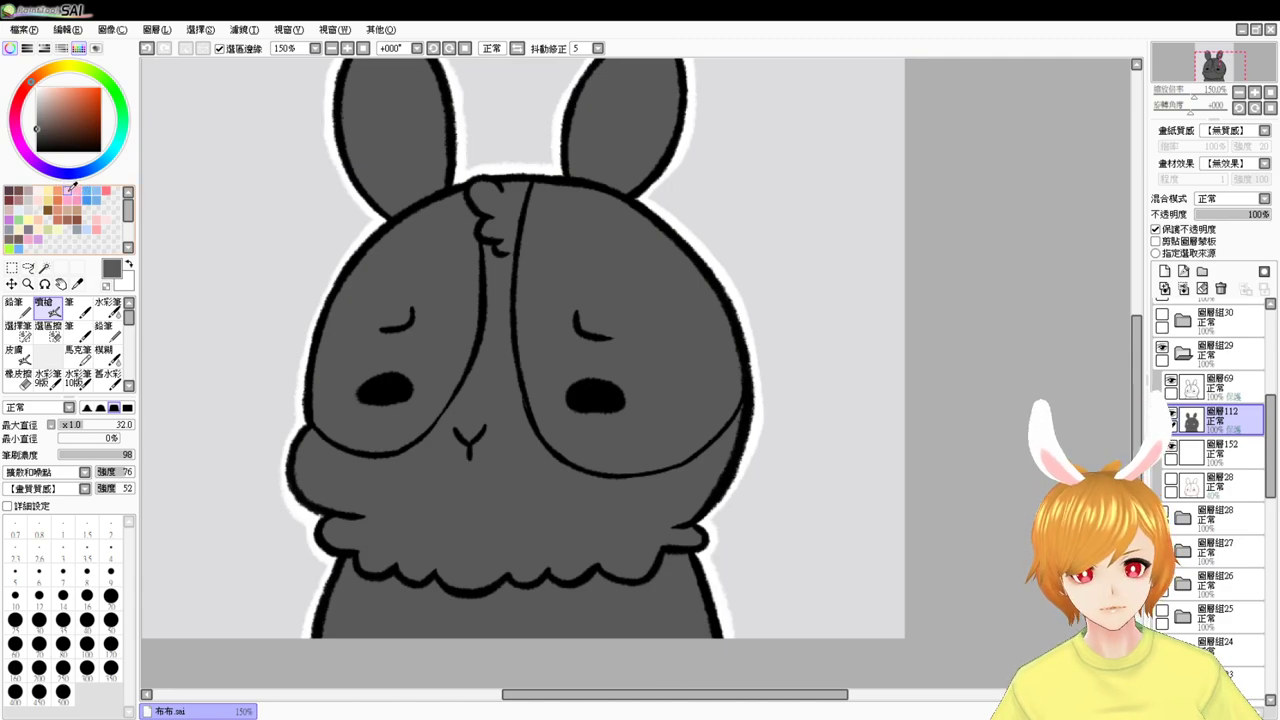
pyautogui.hotkey('ctrl', 'z')
pyautogui.hotkey('ctrl', 'z')
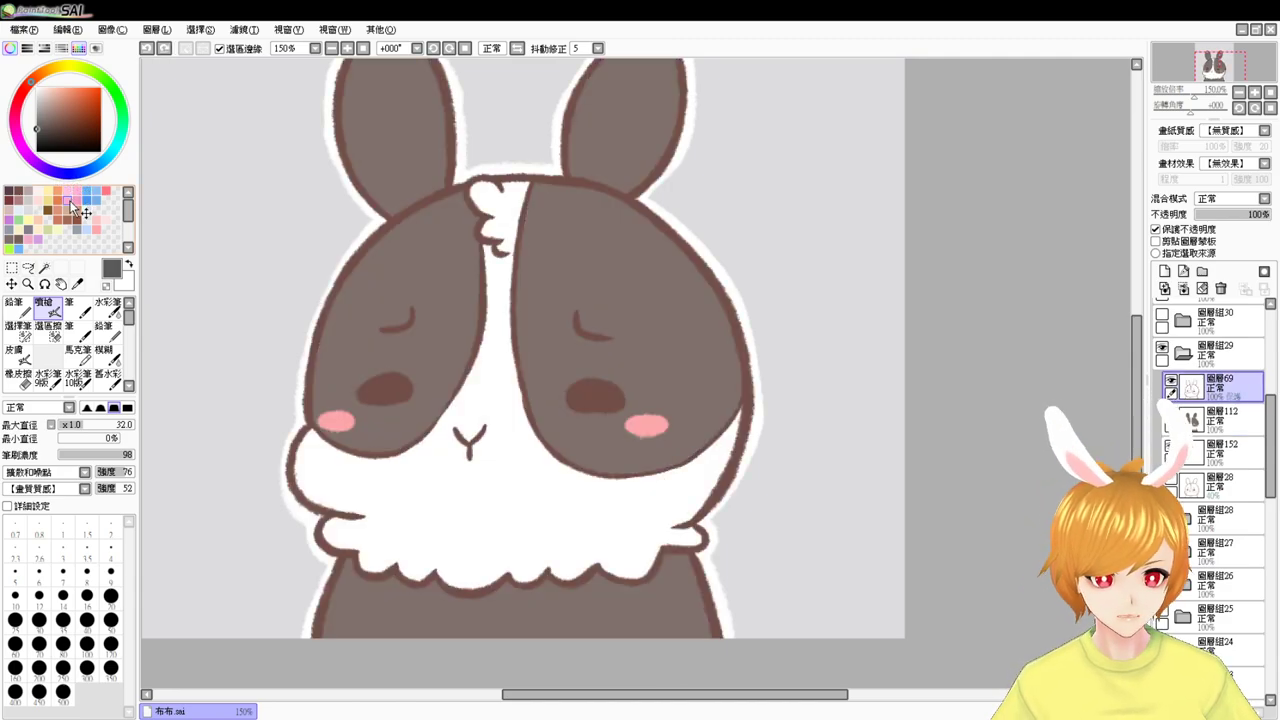
# - Compare the rabbit in group 30 with the white border of group 29 by toggling the groups' visibility
pyautogui.moveTo(922, 372); pyautogui.dragTo(887, 443)
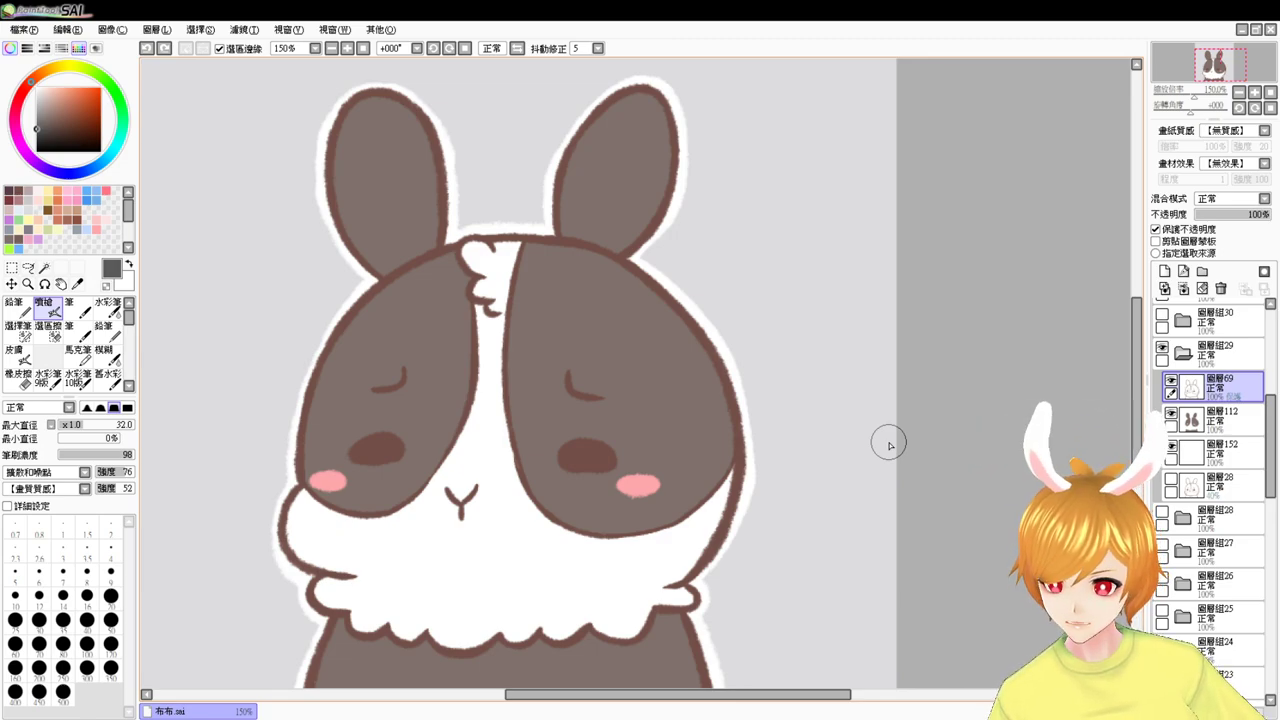
pyautogui.click(1186, 358)
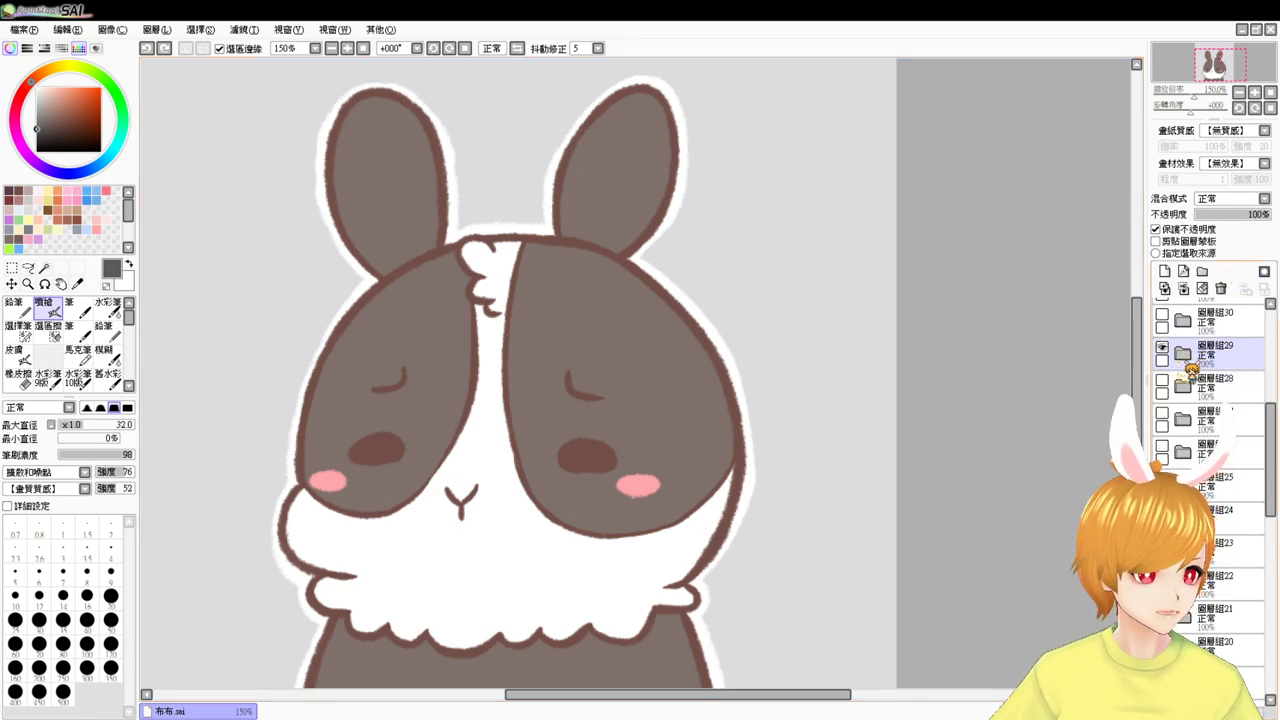
pyautogui.click(1255, 397)
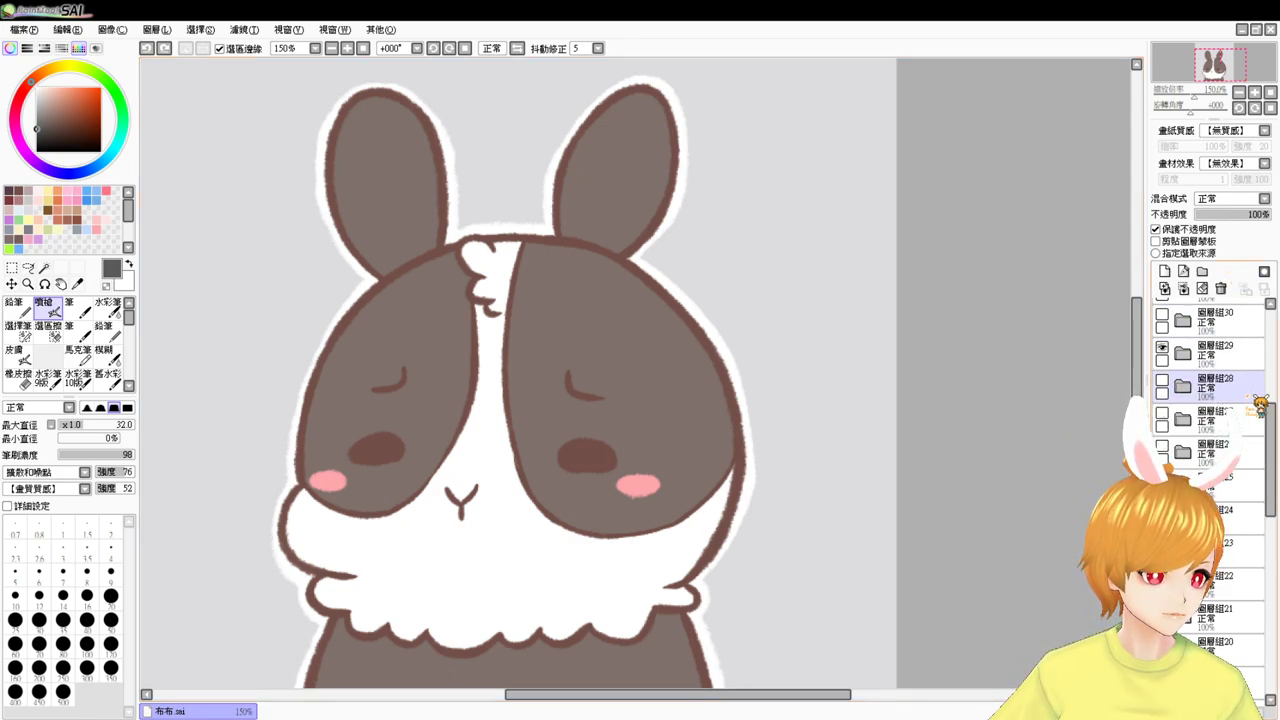
pyautogui.click(1260, 416)
pyautogui.moveTo(1271, 423); pyautogui.dragTo(1271, 399)
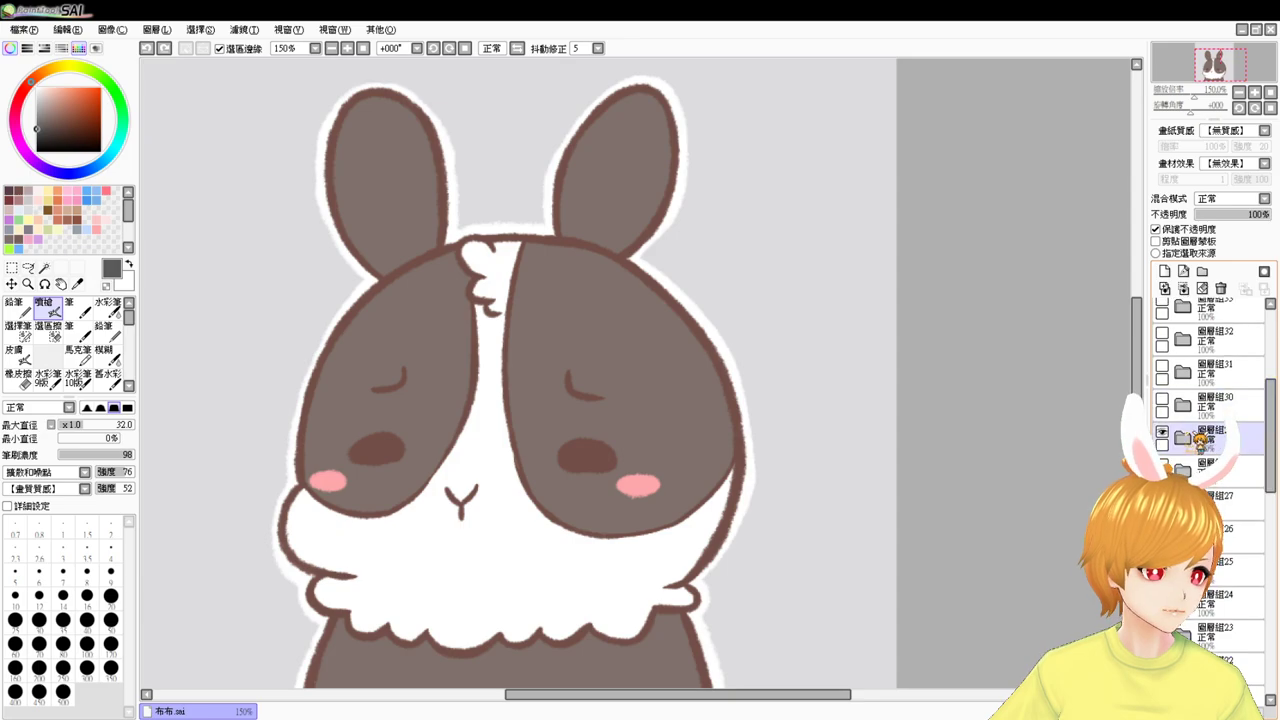
pyautogui.click(1163, 432)
pyautogui.click(1163, 400)
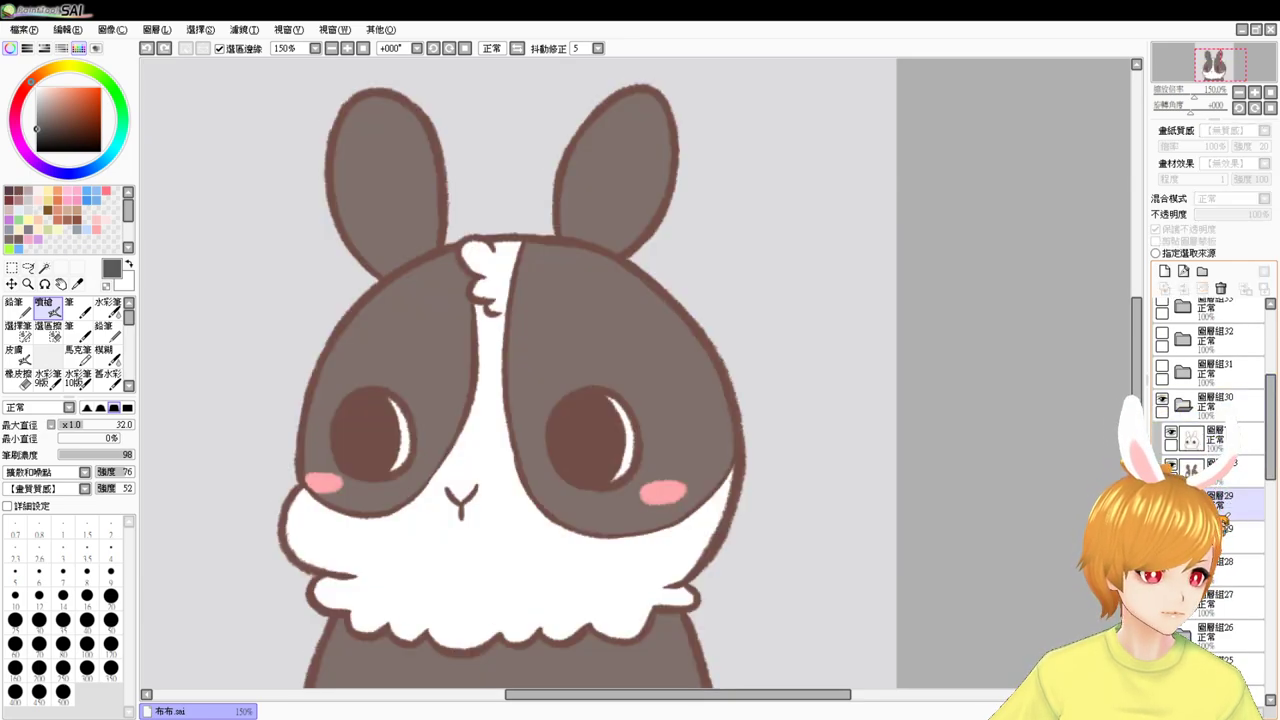
pyautogui.click(1163, 530)
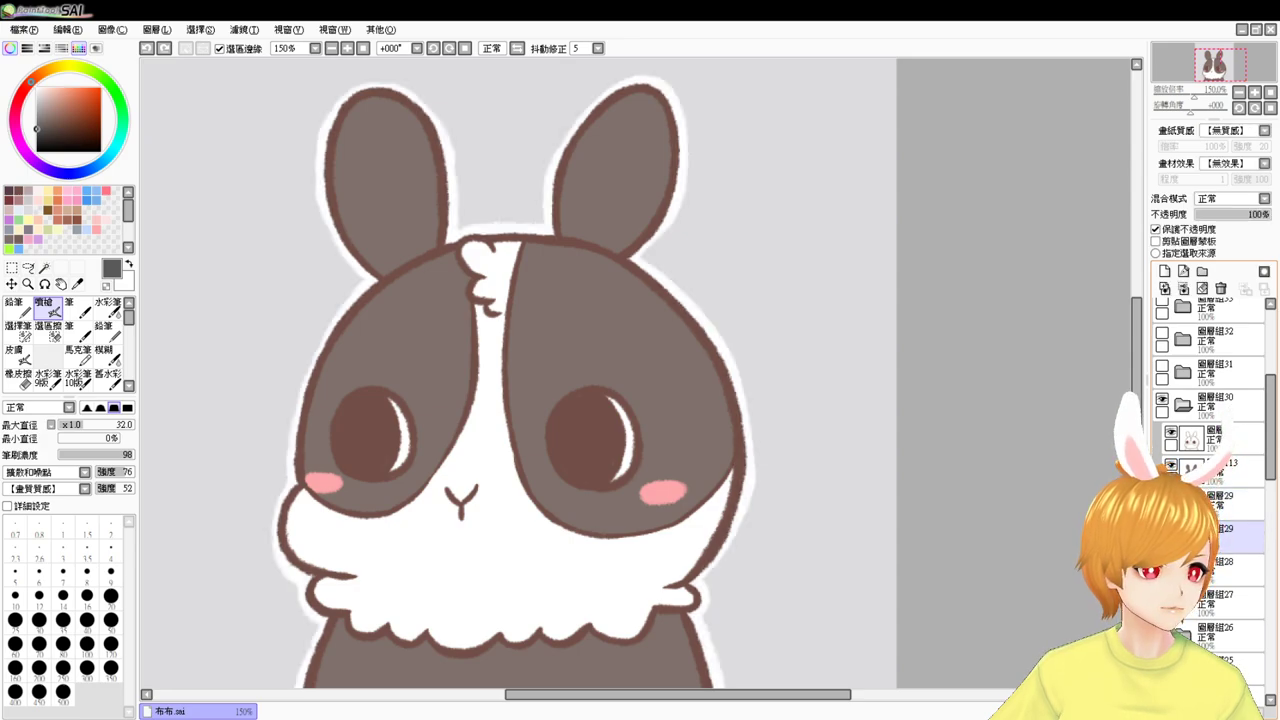
pyautogui.click(1163, 530)
pyautogui.click(1162, 399)
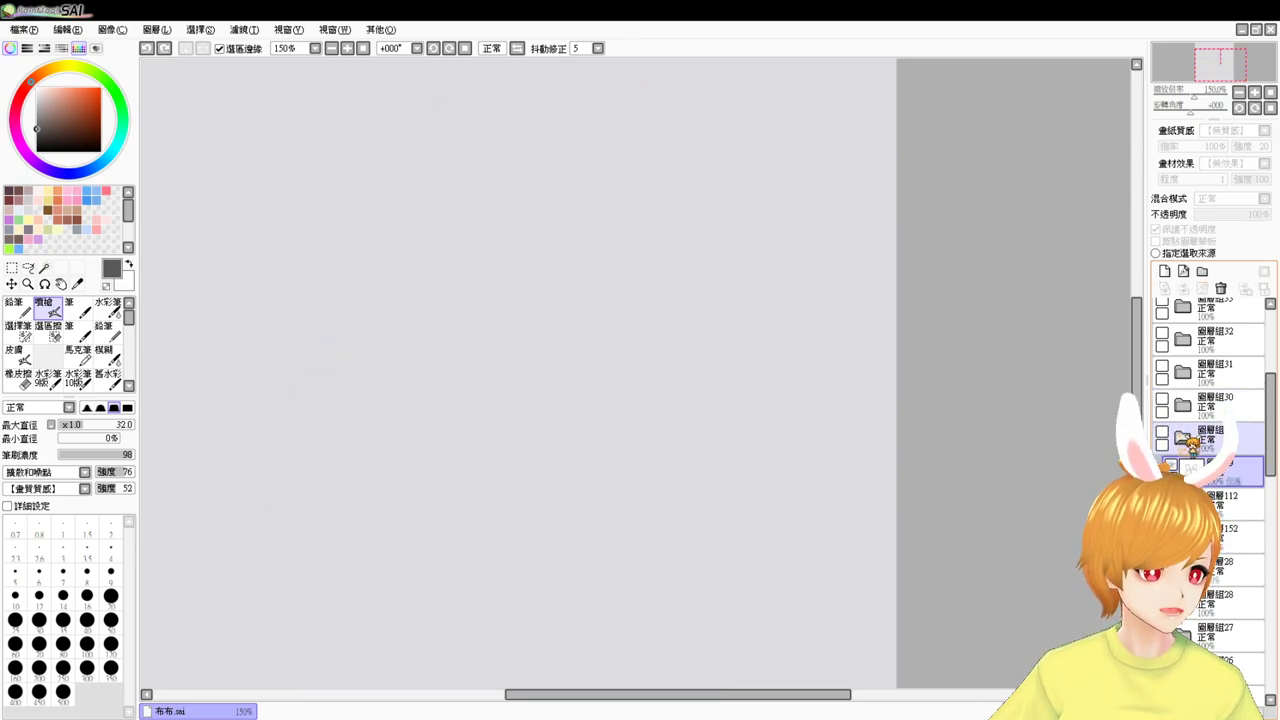
# - Check the bordered rabbits in groups 29 and 28 one at a time
pyautogui.click(1163, 433)
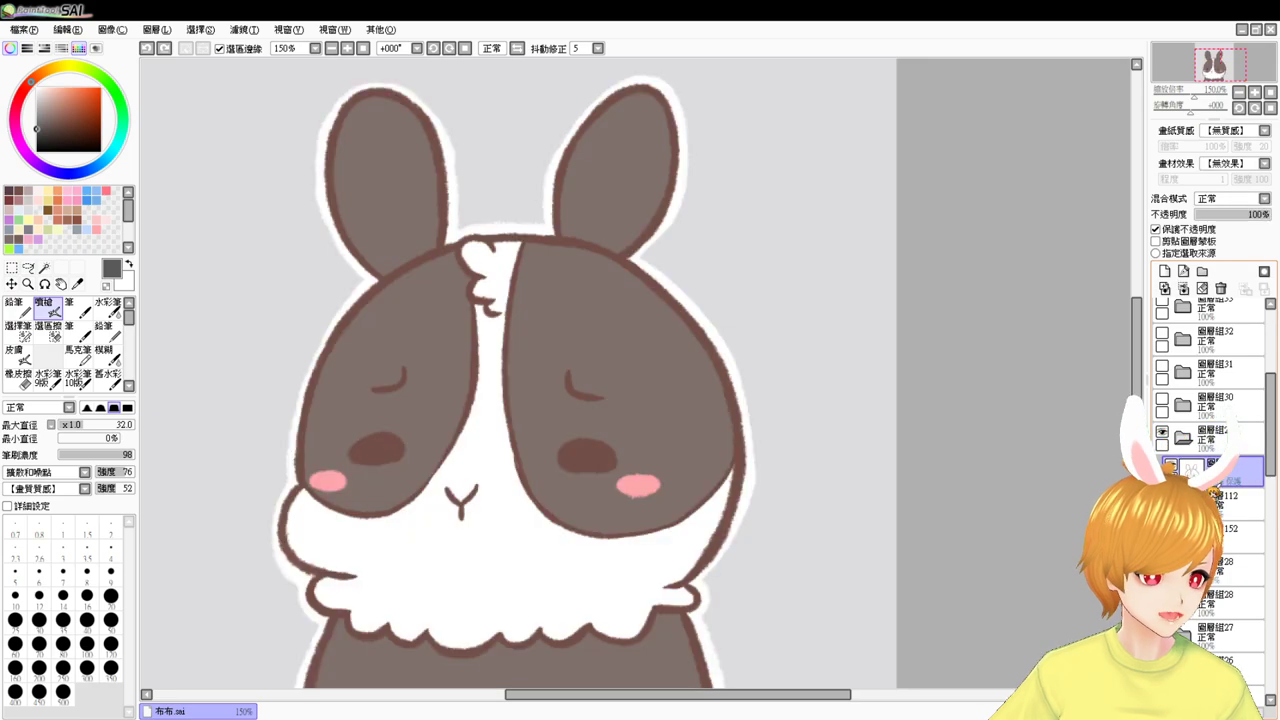
pyautogui.click(1184, 438)
pyautogui.click(1162, 432)
pyautogui.click(1162, 466)
pyautogui.click(1185, 470)
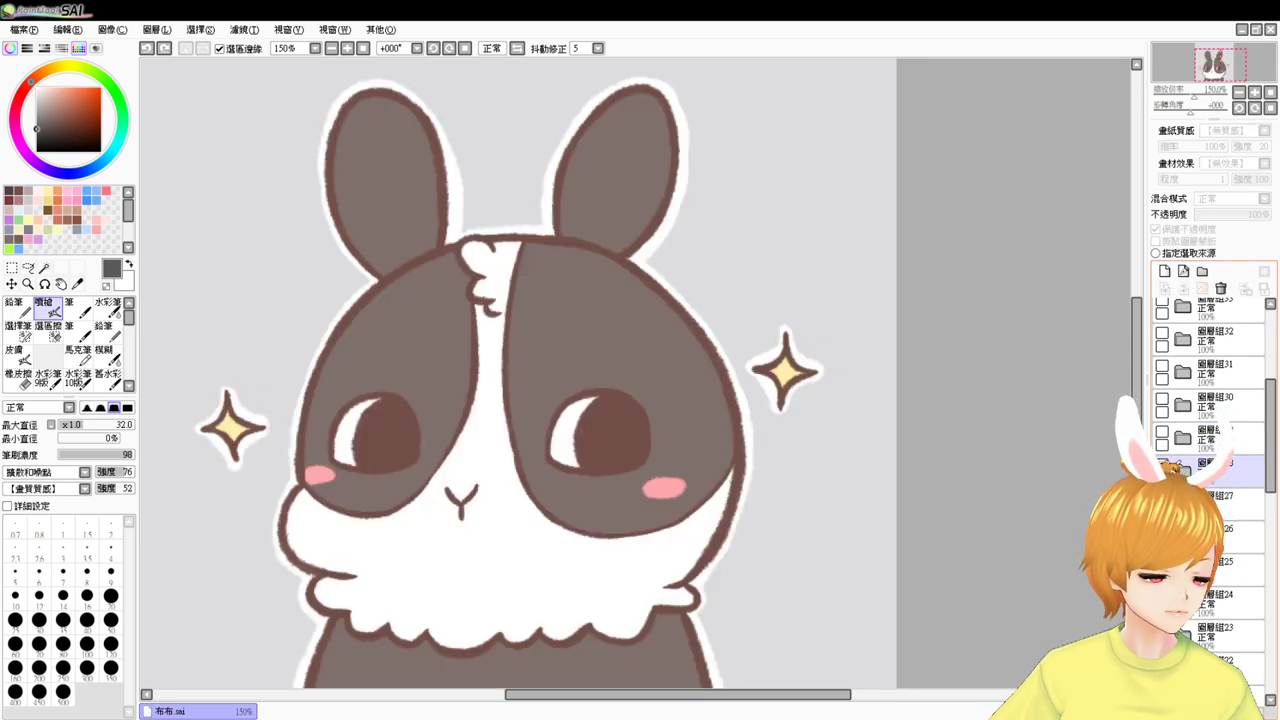
pyautogui.click(1185, 470)
pyautogui.click(1162, 466)
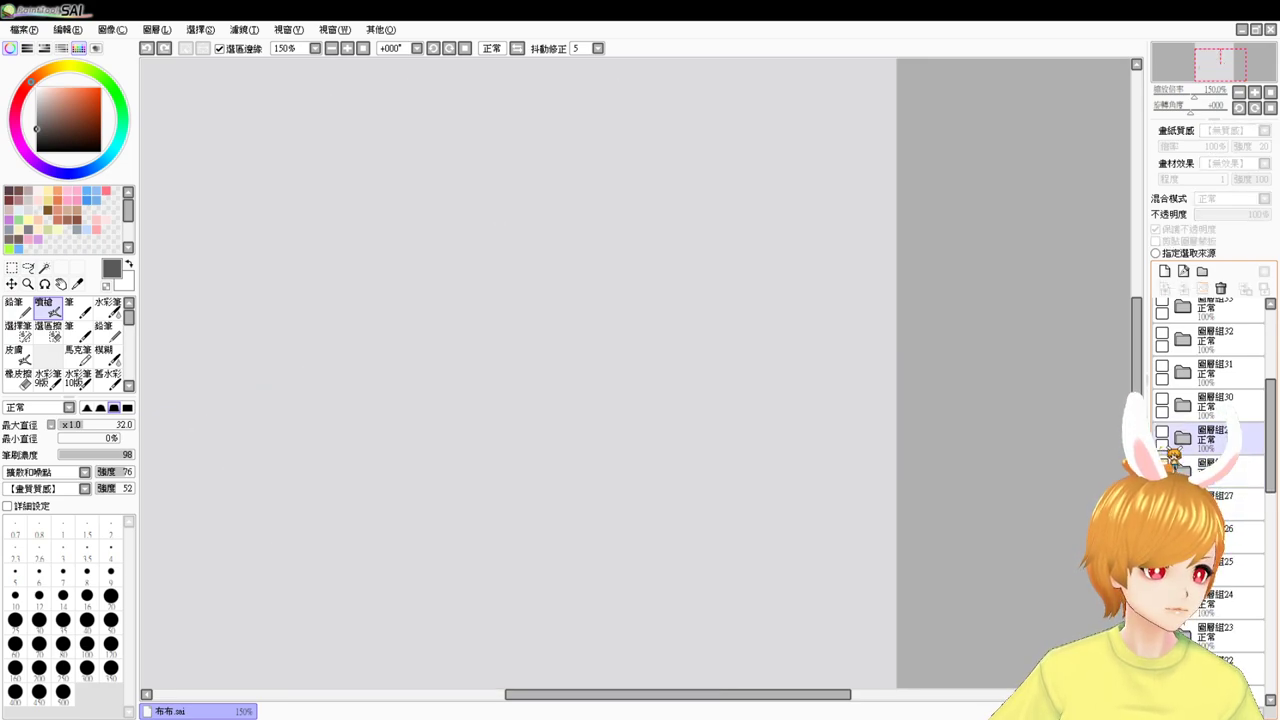
# - Show group 29 and copy the whole white border from layer 152
pyautogui.click(1162, 433)
pyautogui.click(1184, 438)
pyautogui.click(1240, 538)
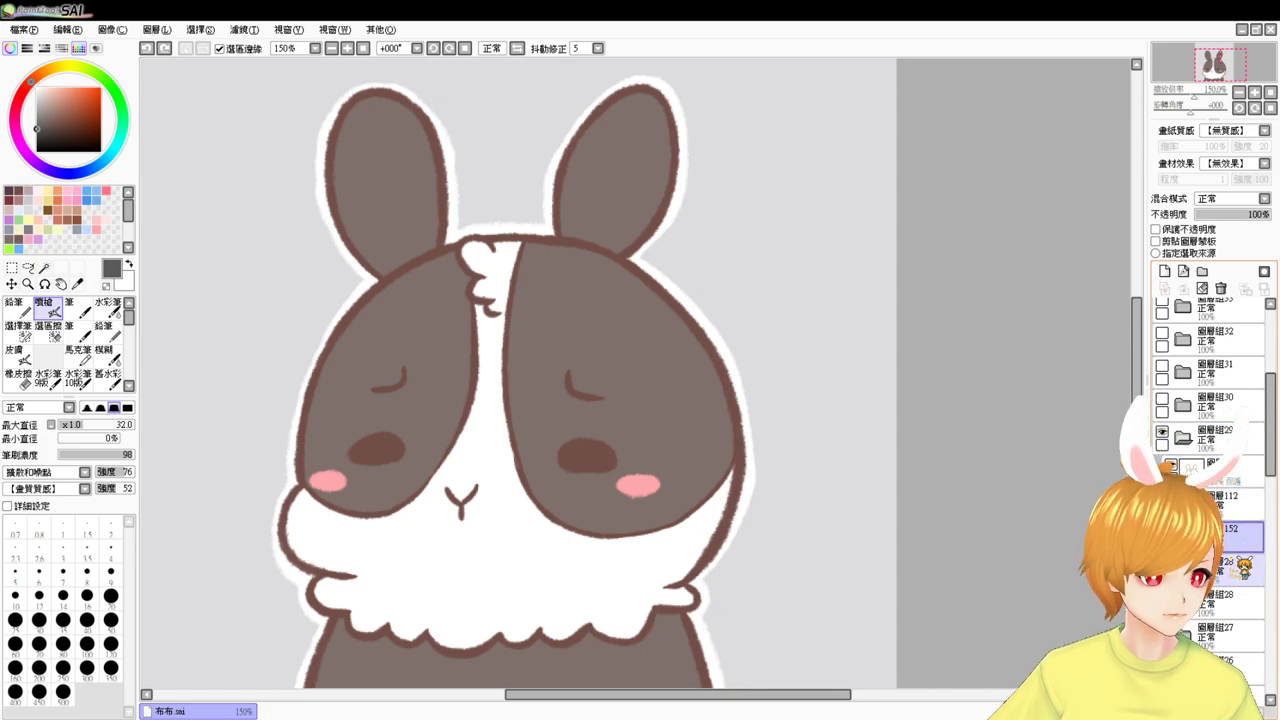
pyautogui.hotkey('ctrl', 'a')
pyautogui.hotkey('ctrl', 'd')
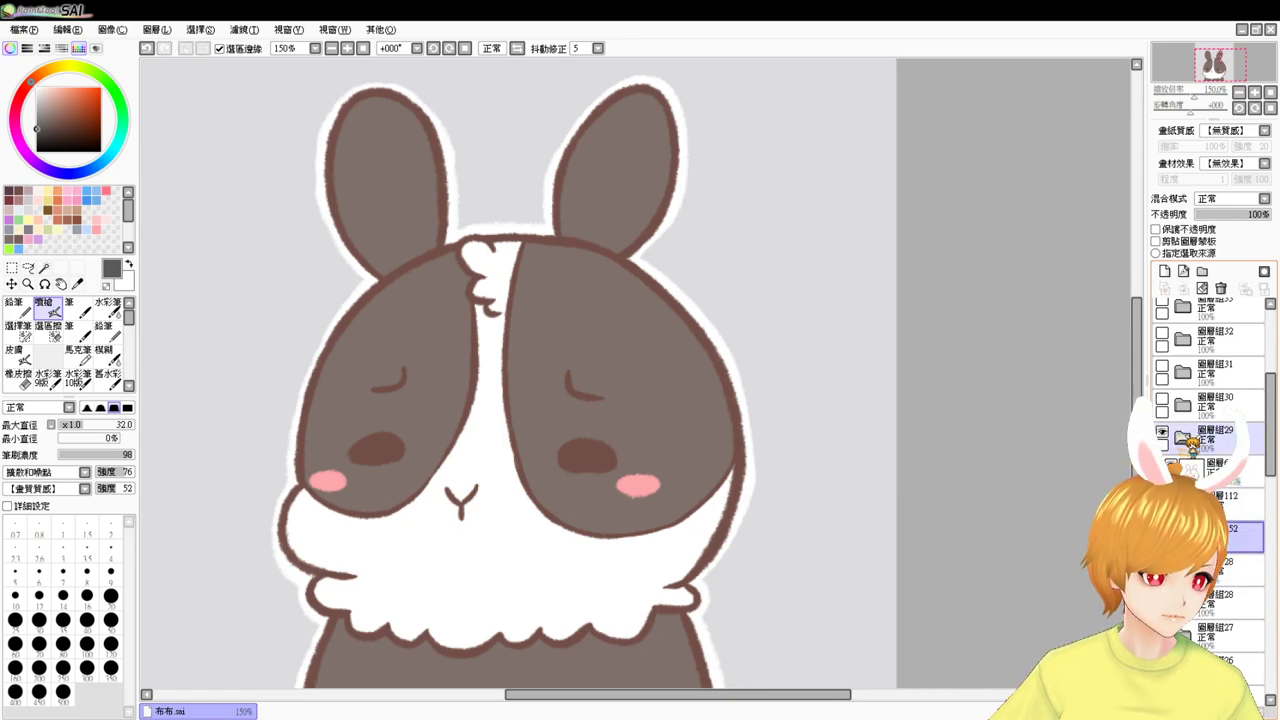
# - Hide group 29, show group 30 and paste the copied white border beneath its rabbit's colouring
pyautogui.click(1162, 433)
pyautogui.click(1184, 438)
pyautogui.click(1183, 404)
pyautogui.click(1162, 400)
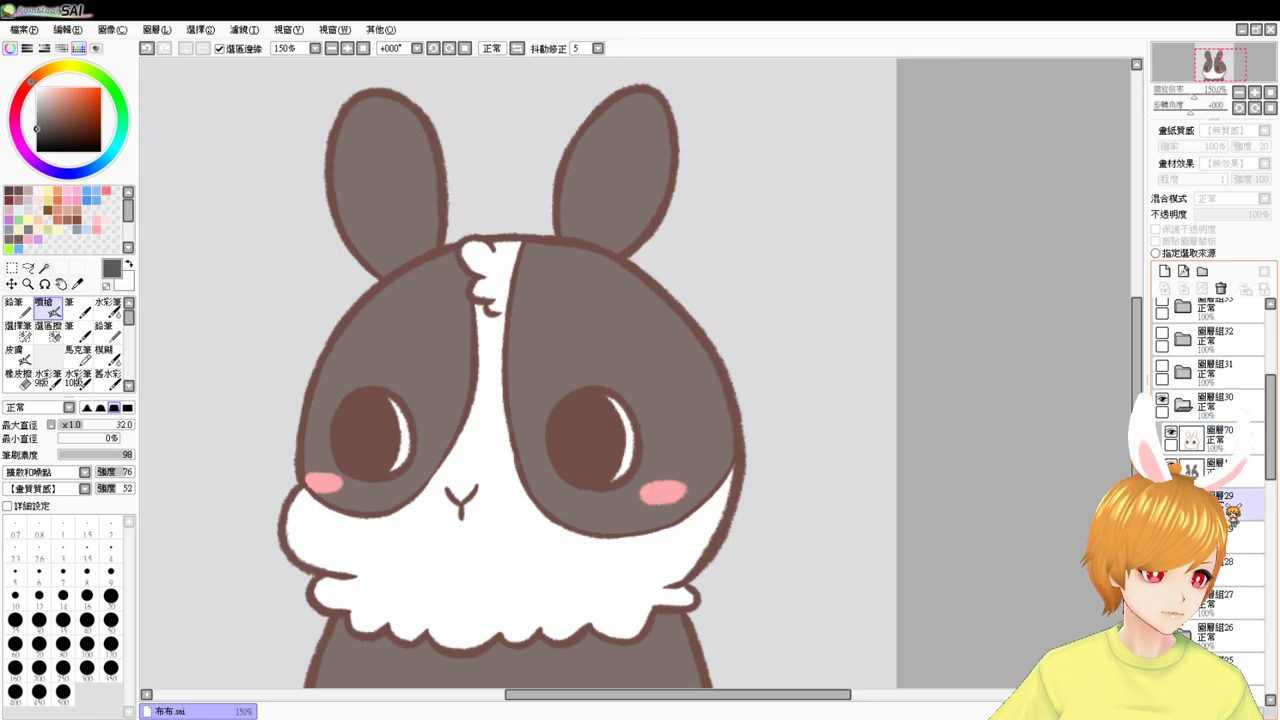
pyautogui.click(1228, 508)
pyautogui.hotkey('ctrl', 'v')
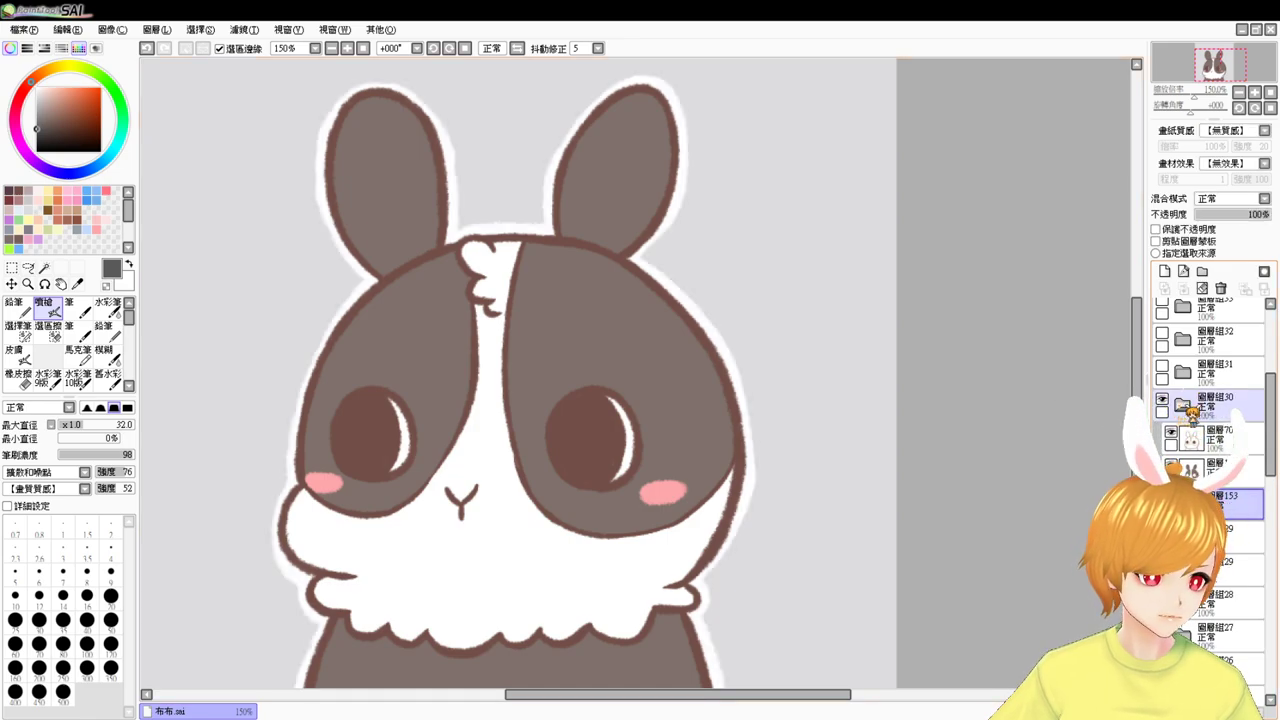
# - Switch from group 30 to group 31, paste the border beneath its colouring and shift it to align with the rabbit
pyautogui.click(1183, 404)
pyautogui.click(1162, 400)
pyautogui.click(1215, 370)
pyautogui.click(1162, 367)
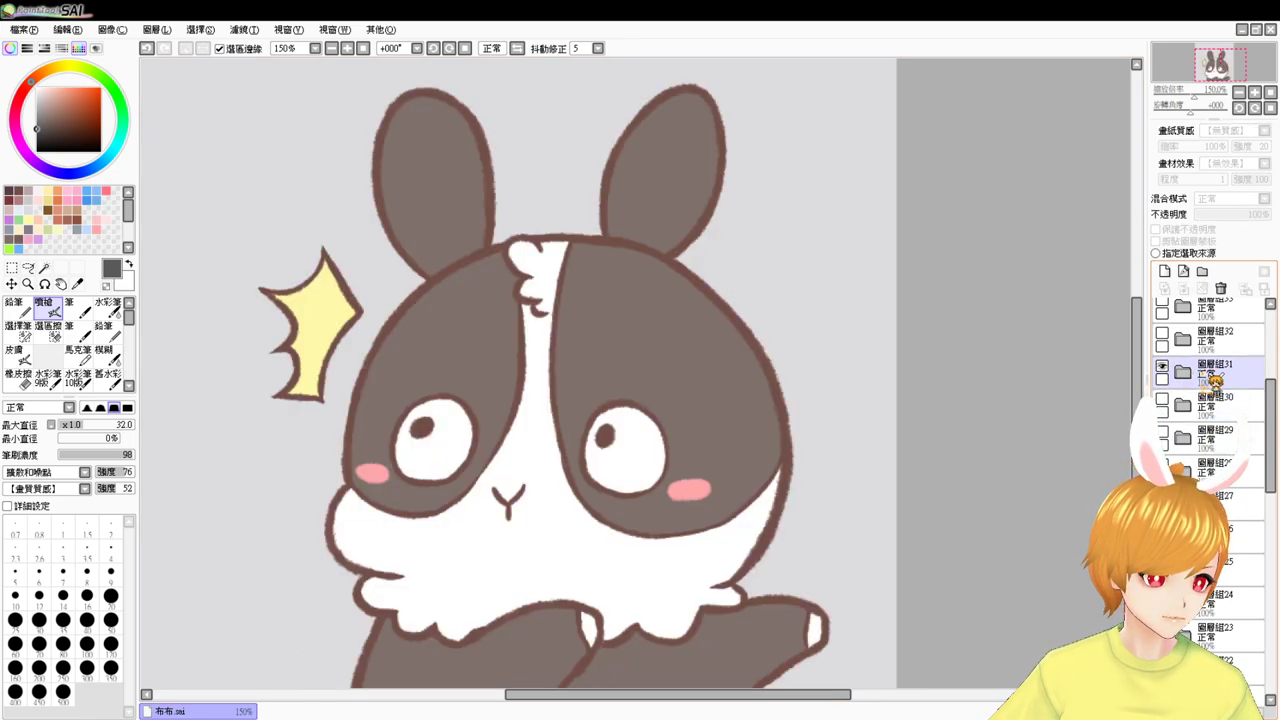
pyautogui.click(1213, 381)
pyautogui.click(1184, 372)
pyautogui.click(1217, 480)
pyautogui.hotkey('ctrl', 'v')
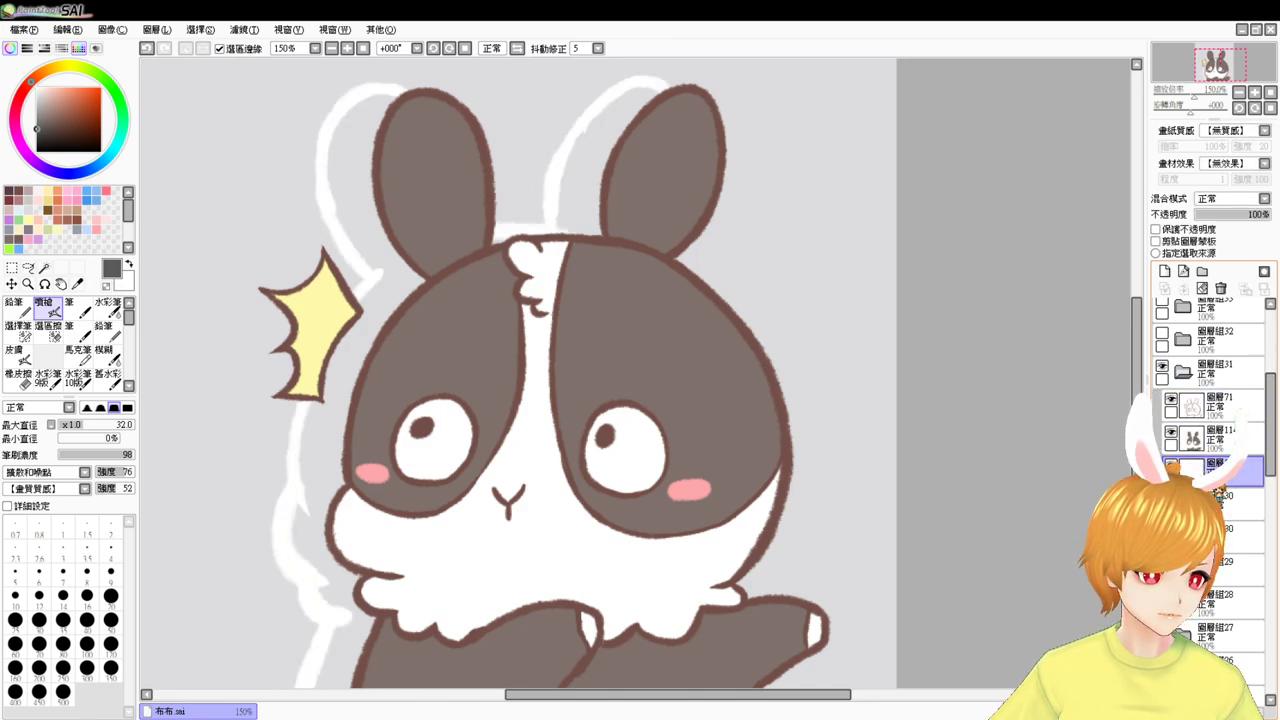
pyautogui.moveTo(757, 443); pyautogui.dragTo(796, 436)
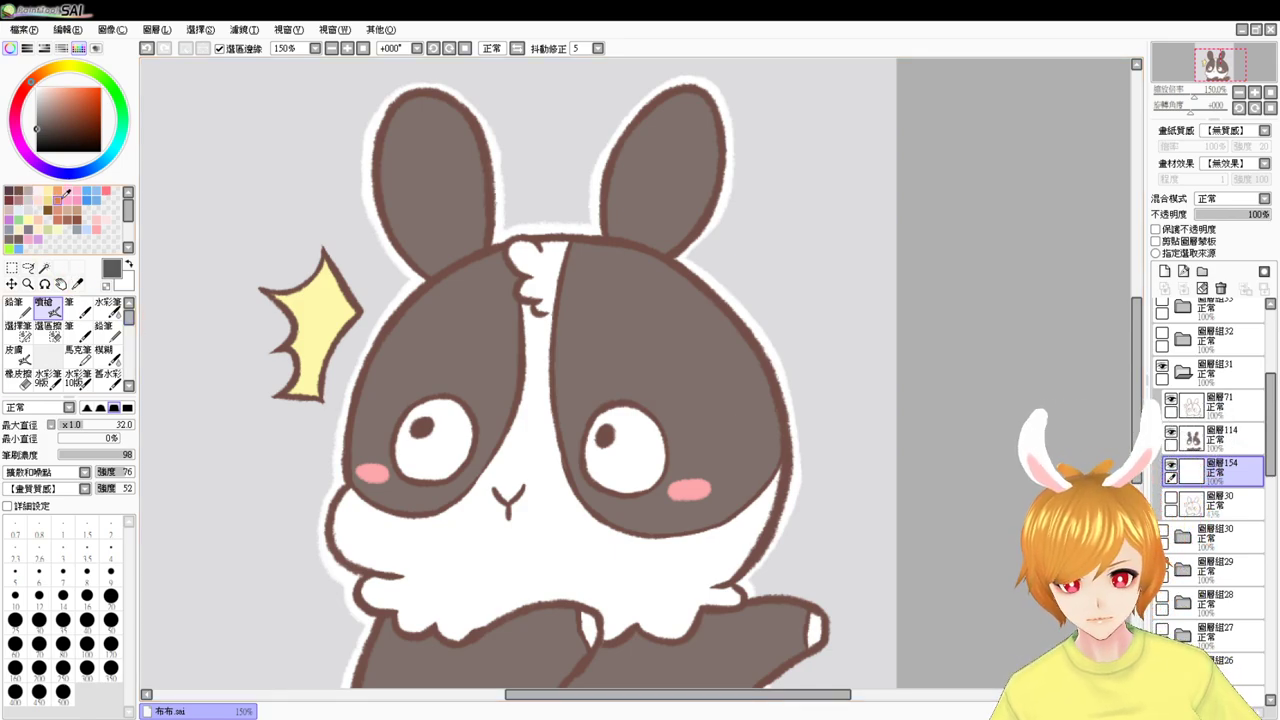
# - Paint the missing white border on layer 154 beside the right ruff and around the rabbit's outstretched arm
pyautogui.click(48, 98)
pyautogui.click(36, 87)
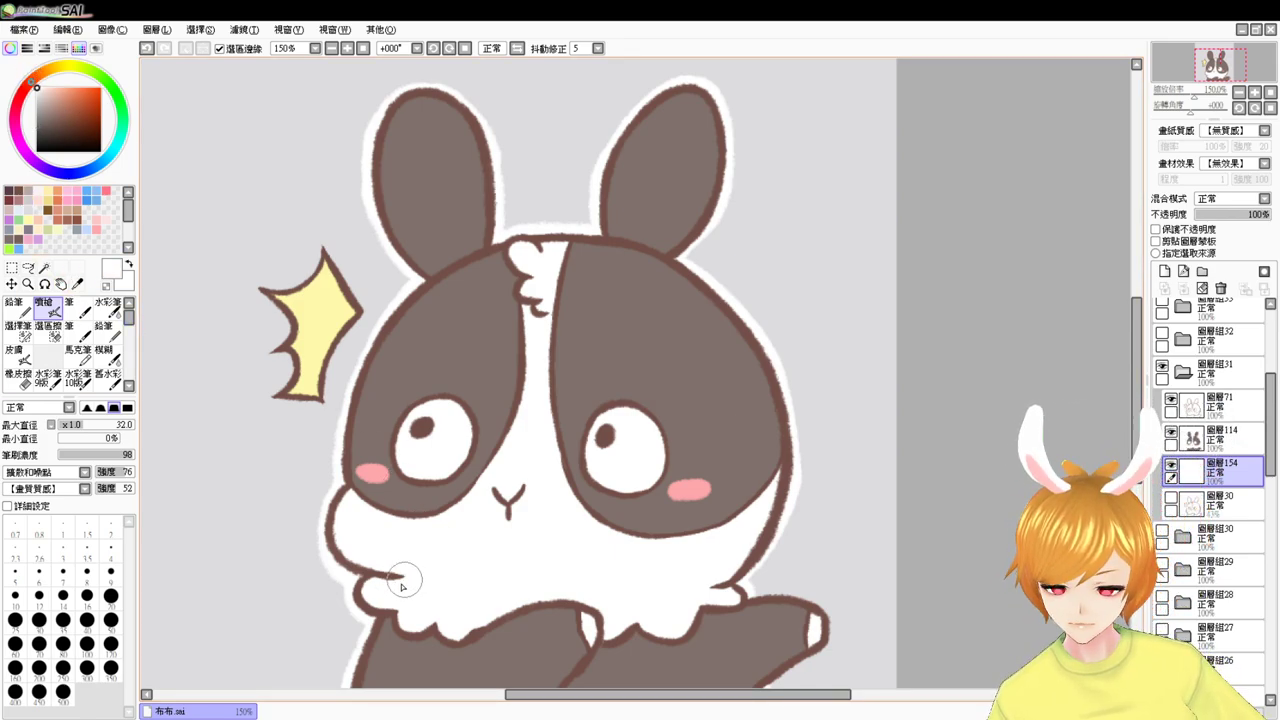
pyautogui.scroll(-2, 360, 635)
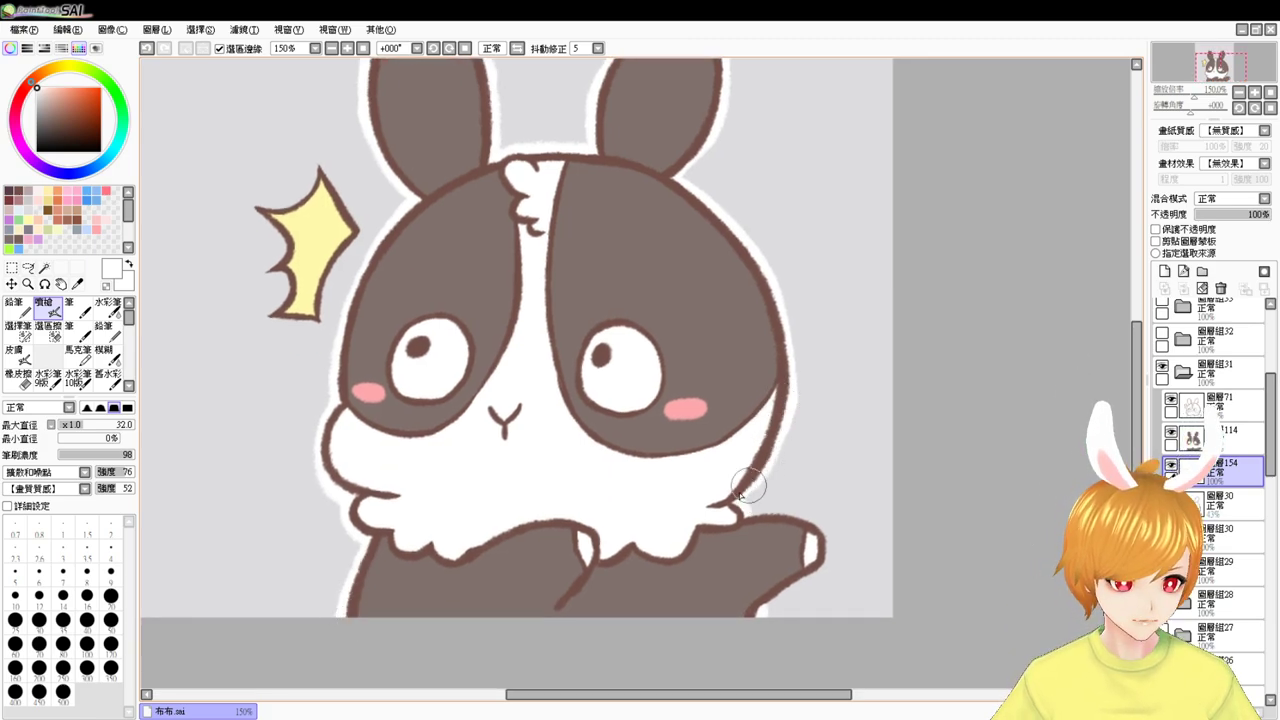
pyautogui.moveTo(767, 438)
pyautogui.mouseDown()
pyautogui.moveTo(729, 503)
pyautogui.moveTo(805, 520)
pyautogui.moveTo(823, 546)
pyautogui.moveTo(818, 532)
pyautogui.moveTo(823, 543)
pyautogui.moveTo(757, 614)
pyautogui.mouseUp()
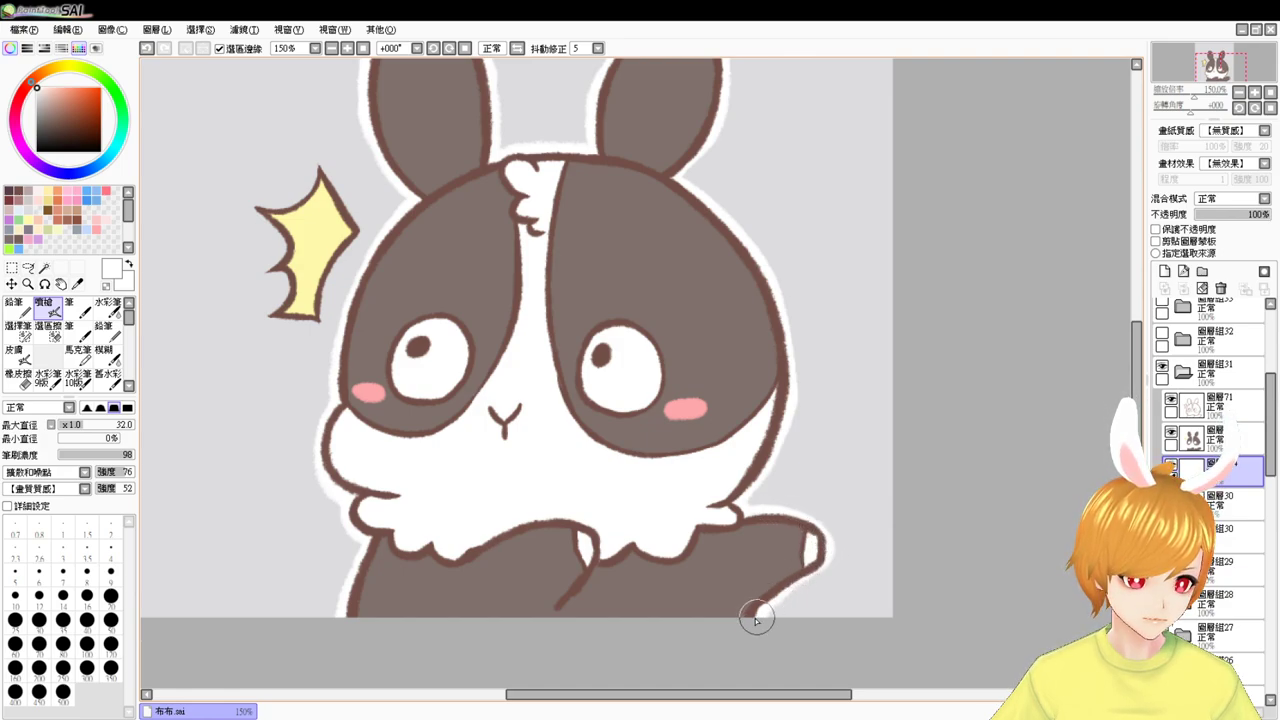
pyautogui.moveTo(727, 525); pyautogui.dragTo(729, 603)
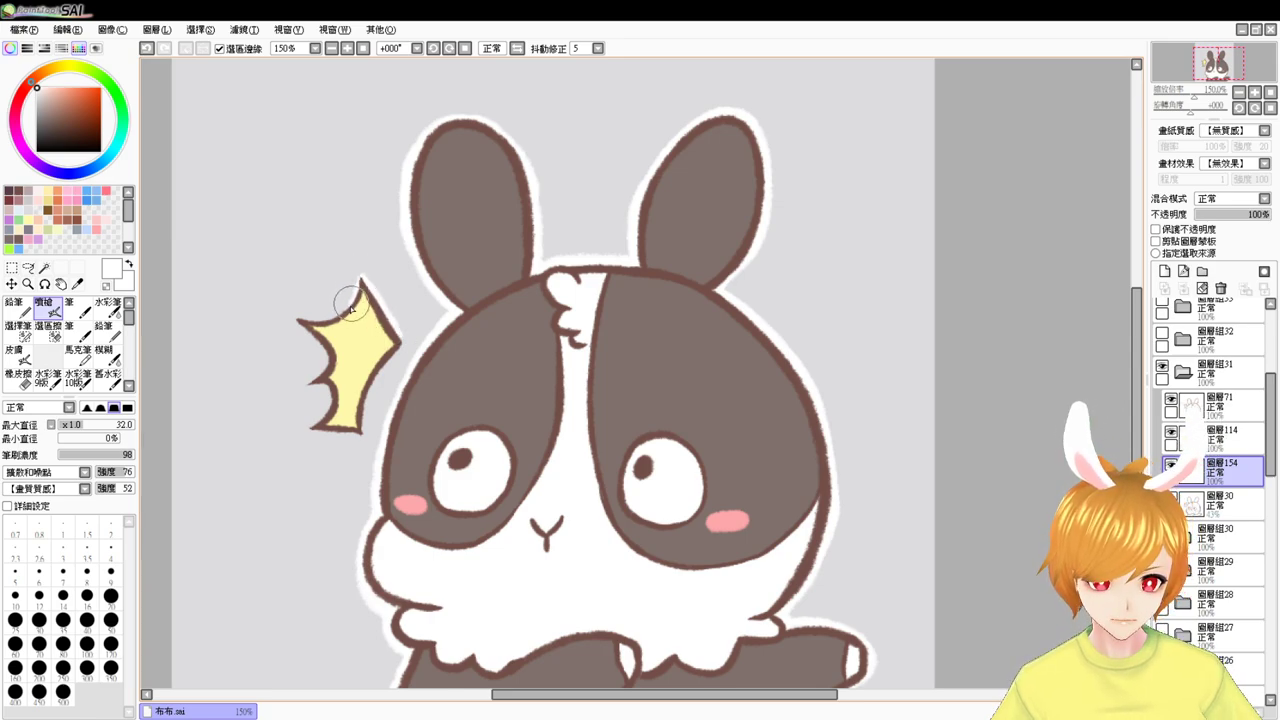
# - Paint the white border around the yellow burst beside the rabbit on layer 154, undoing stray strokes
pyautogui.hotkey('ctrl', 'z')
pyautogui.moveTo(299, 314)
pyautogui.mouseDown()
pyautogui.moveTo(345, 305)
pyautogui.moveTo(294, 319)
pyautogui.moveTo(337, 356)
pyautogui.moveTo(302, 321)
pyautogui.moveTo(310, 382)
pyautogui.mouseUp()
pyautogui.hotkey('ctrl', 'z')
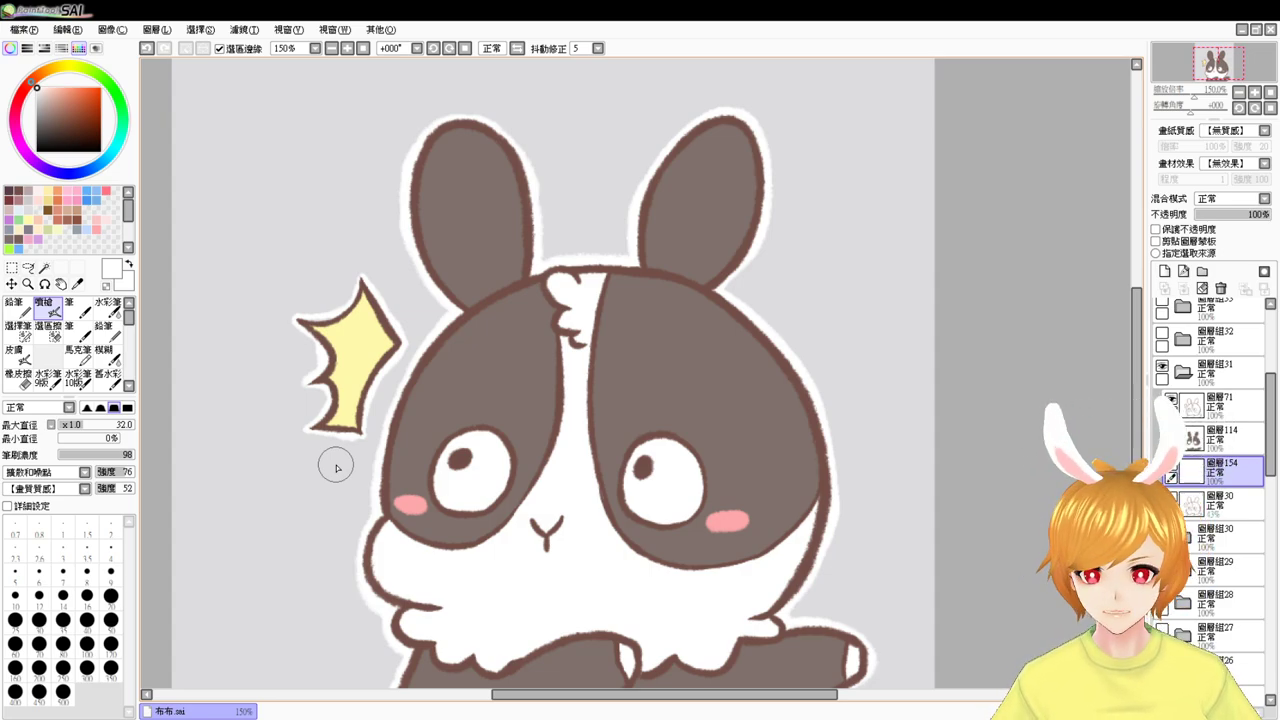
pyautogui.click(1190, 368)
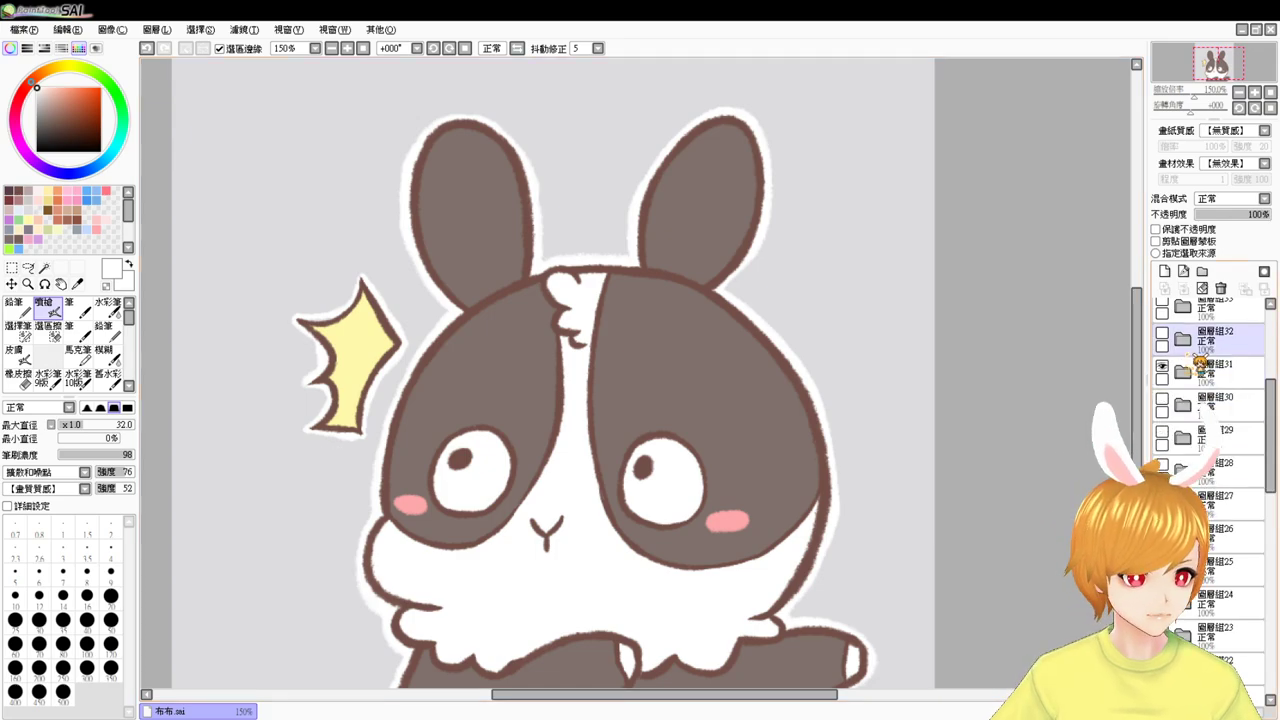
# - Hide group 31, show group 32 and paste the copied white border beneath its rabbit's colouring
pyautogui.click(1162, 368)
pyautogui.click(1162, 335)
pyautogui.click(1183, 339)
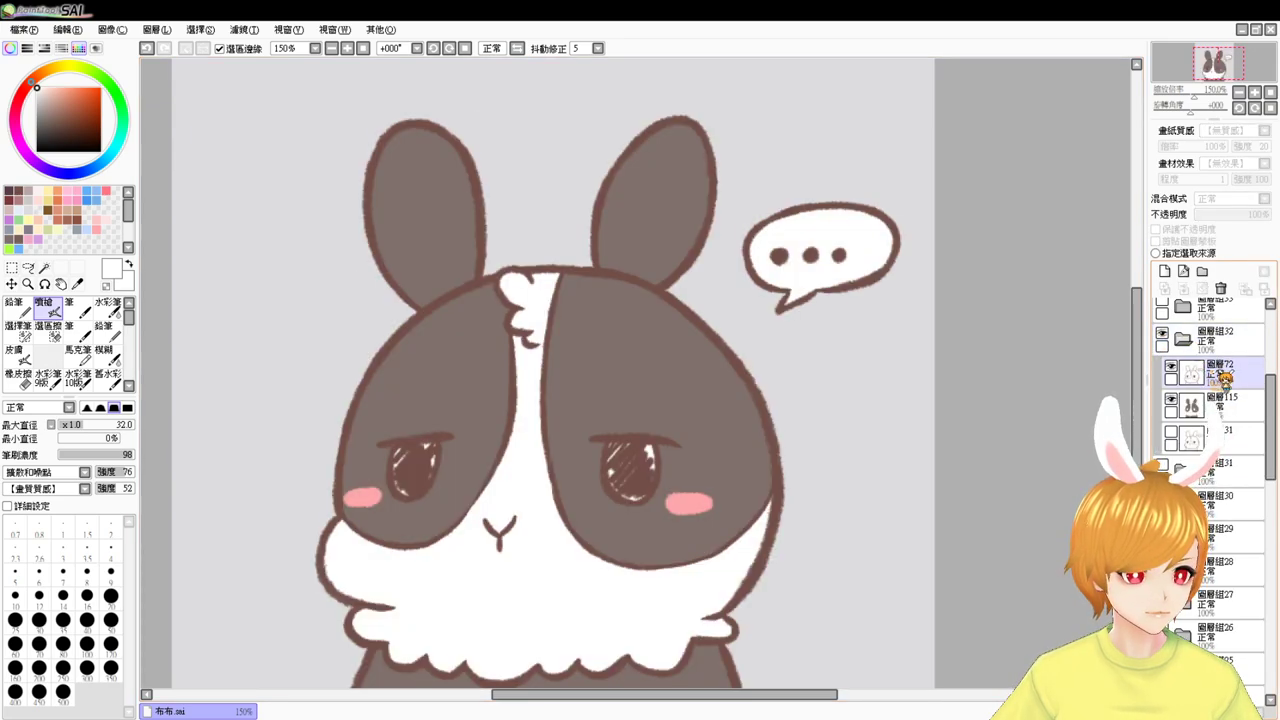
pyautogui.click(1230, 401)
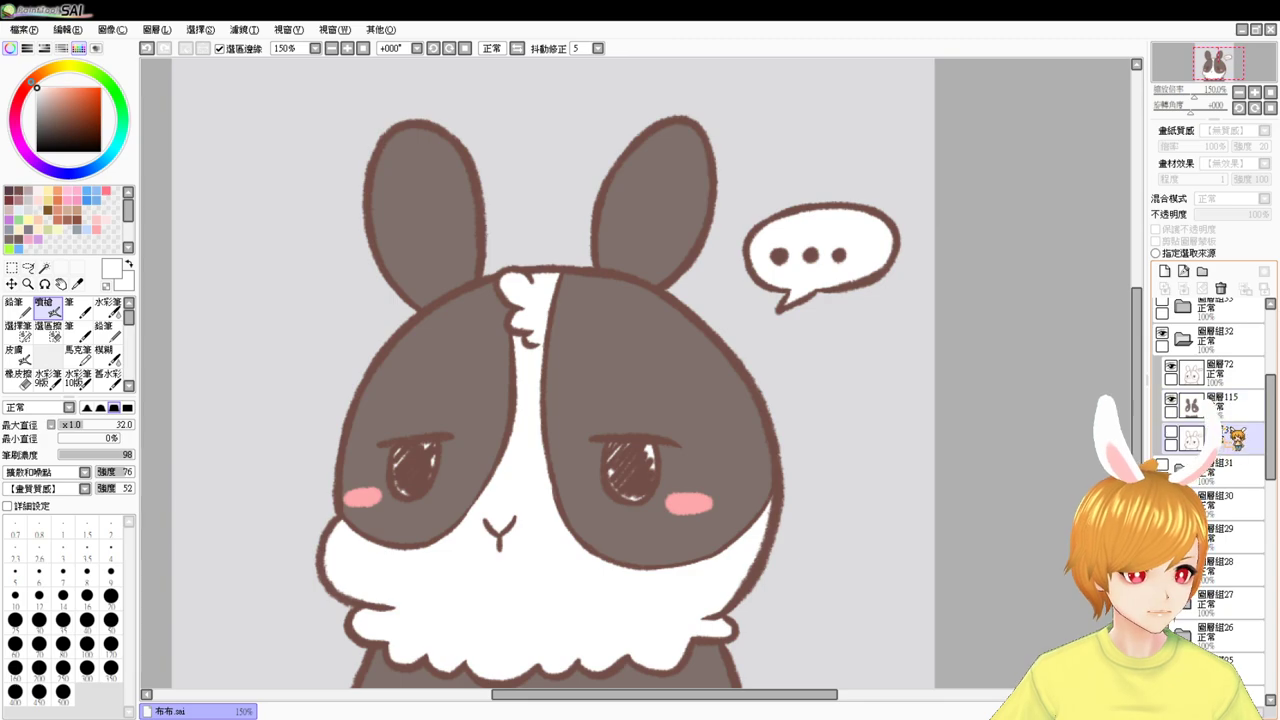
pyautogui.click(1231, 434)
pyautogui.hotkey('ctrl', 'v')
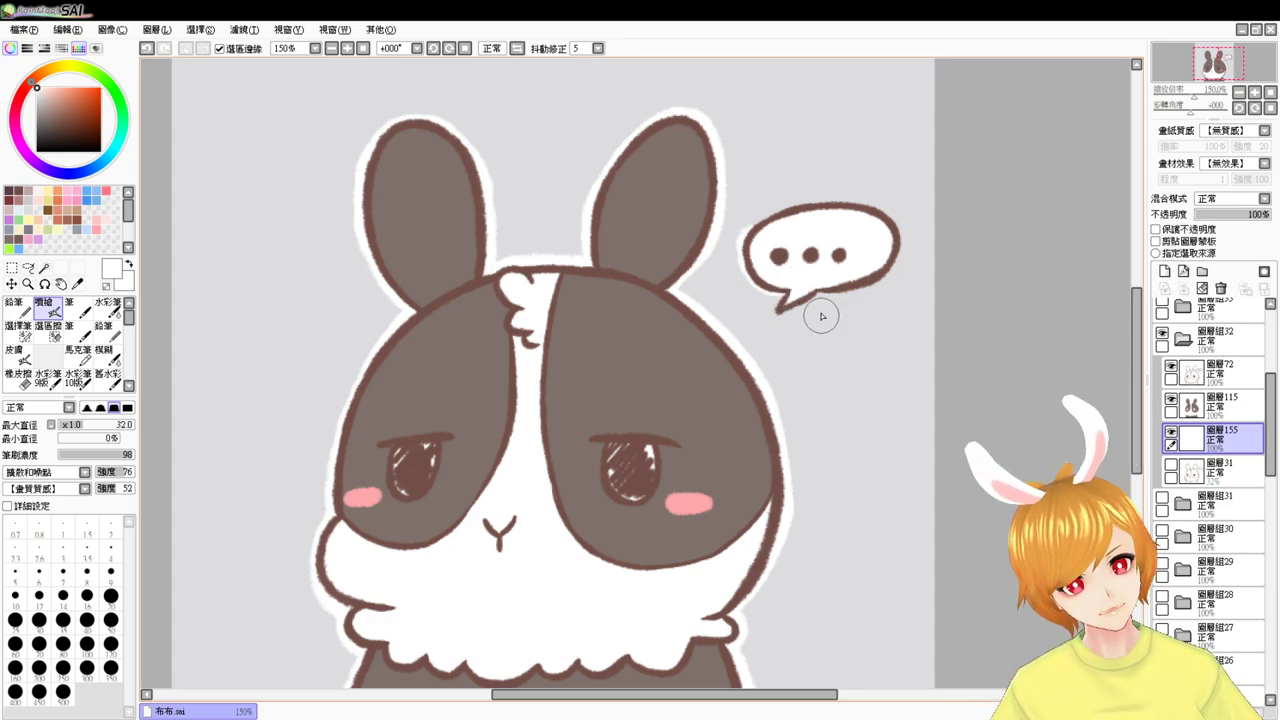
# - Paint the white border around the speech bubble and its tail on layer 155, undoing a stray stroke
pyautogui.moveTo(767, 317); pyautogui.dragTo(836, 280)
pyautogui.hotkey('ctrl', 'z')
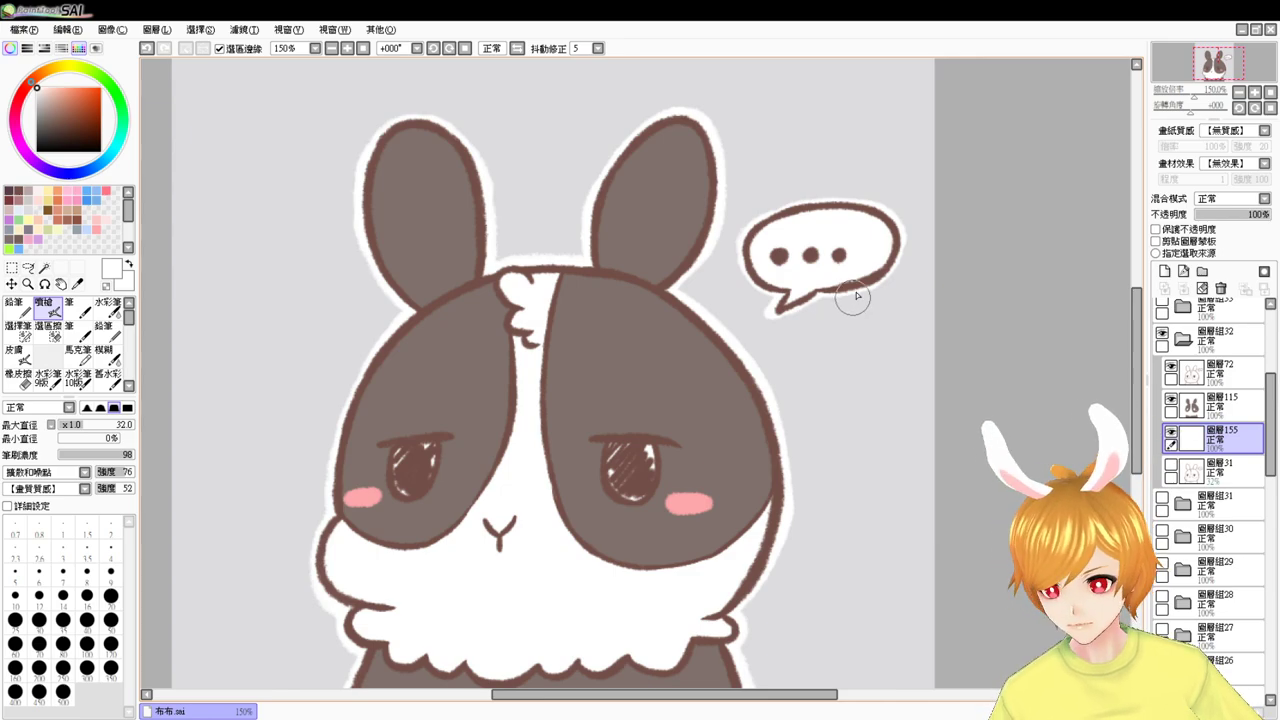
pyautogui.click(1183, 339)
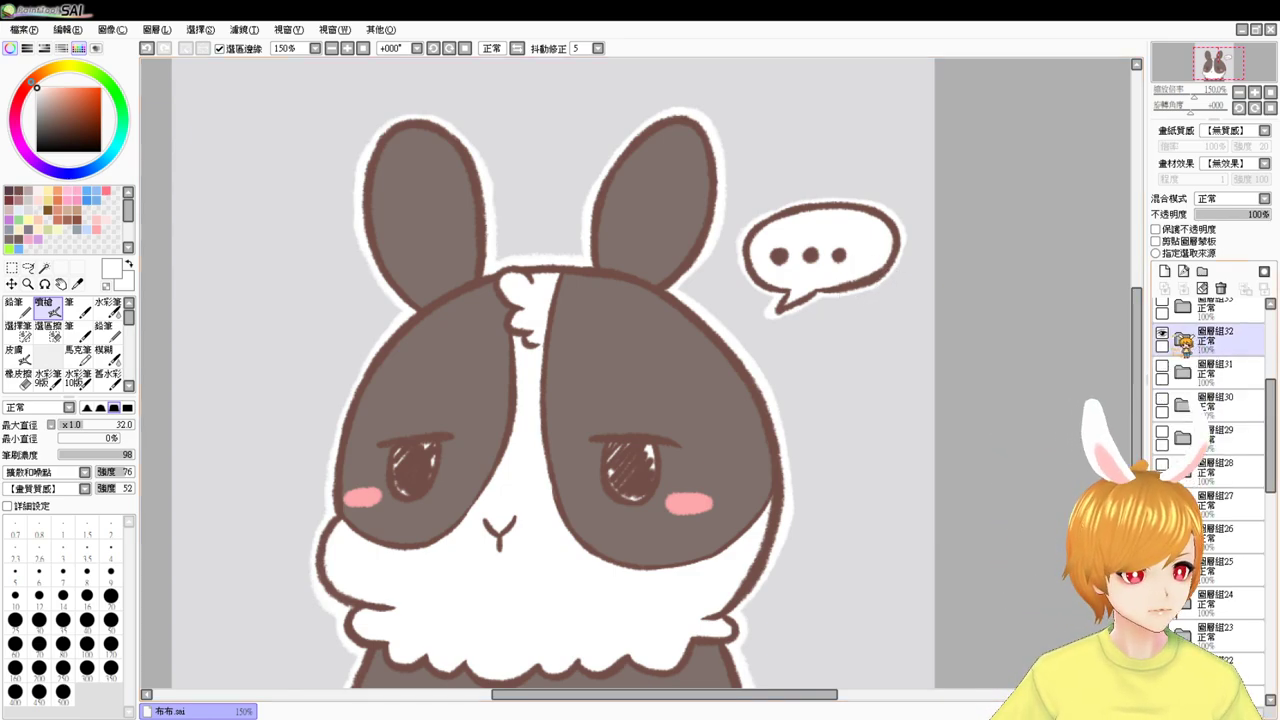
# - Hide group 32, show group 33 and add a new layer directly beneath the phone-holding rabbit's colouring
pyautogui.click(1162, 333)
pyautogui.click(1162, 302)
pyautogui.moveTo(1273, 405); pyautogui.dragTo(1274, 385)
pyautogui.click(1236, 385)
pyautogui.click(1184, 380)
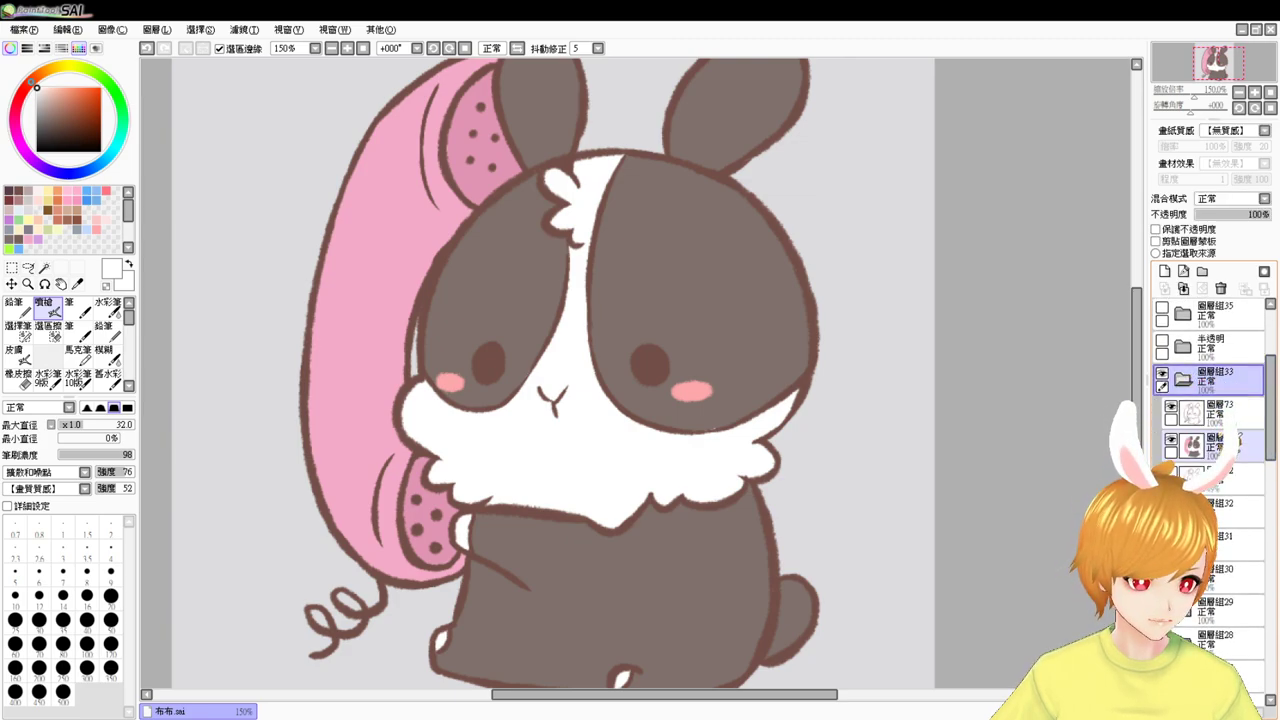
pyautogui.click(1229, 444)
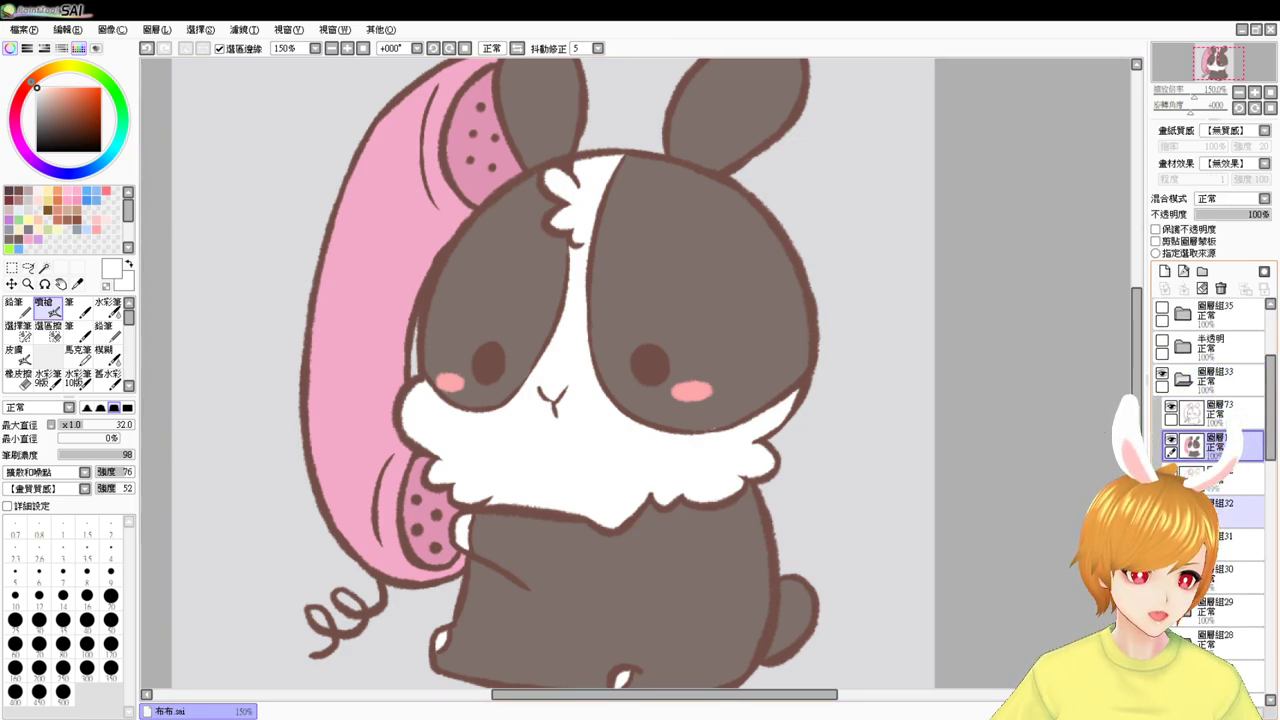
pyautogui.click(1236, 478)
pyautogui.click(1165, 272)
# - Paint the white border on layer 156 down the rabbit's front, around its foot and along the body's underside
pyautogui.moveTo(628, 504); pyautogui.dragTo(660, 377)
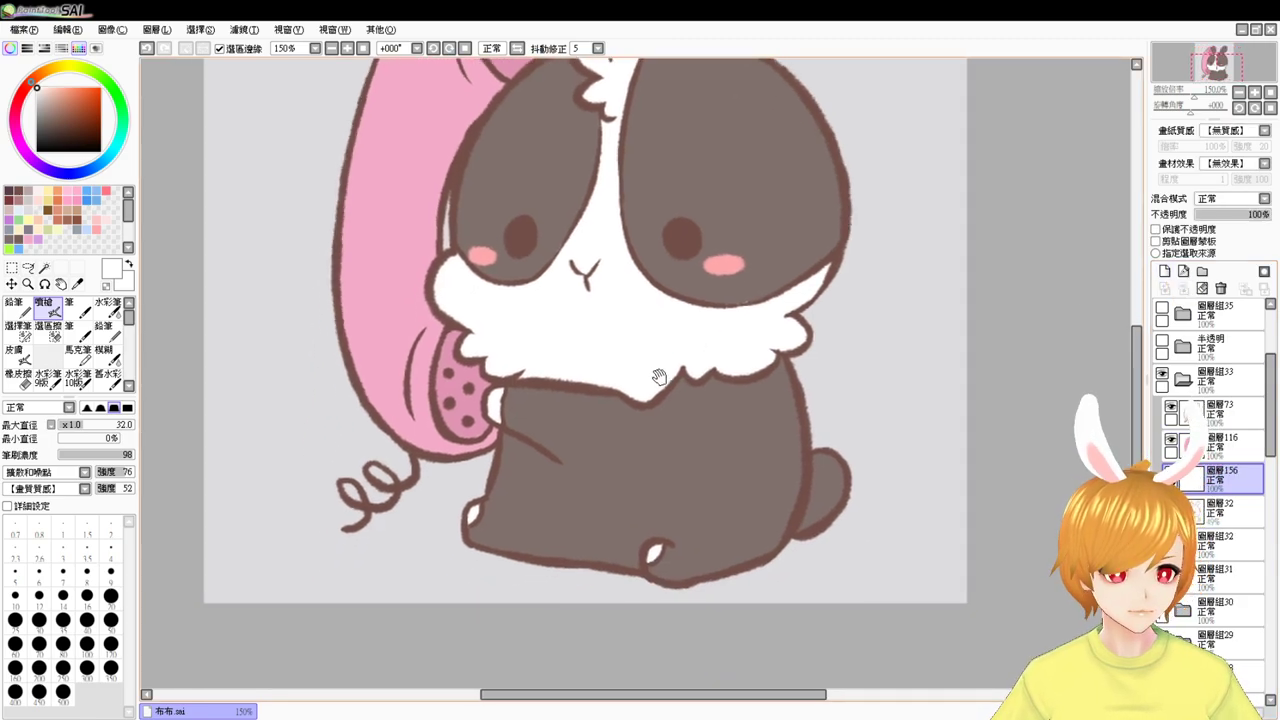
pyautogui.moveTo(484, 462)
pyautogui.mouseDown()
pyautogui.moveTo(480, 505)
pyautogui.moveTo(456, 522)
pyautogui.moveTo(464, 544)
pyautogui.mouseUp()
pyautogui.moveTo(621, 530); pyautogui.dragTo(601, 501)
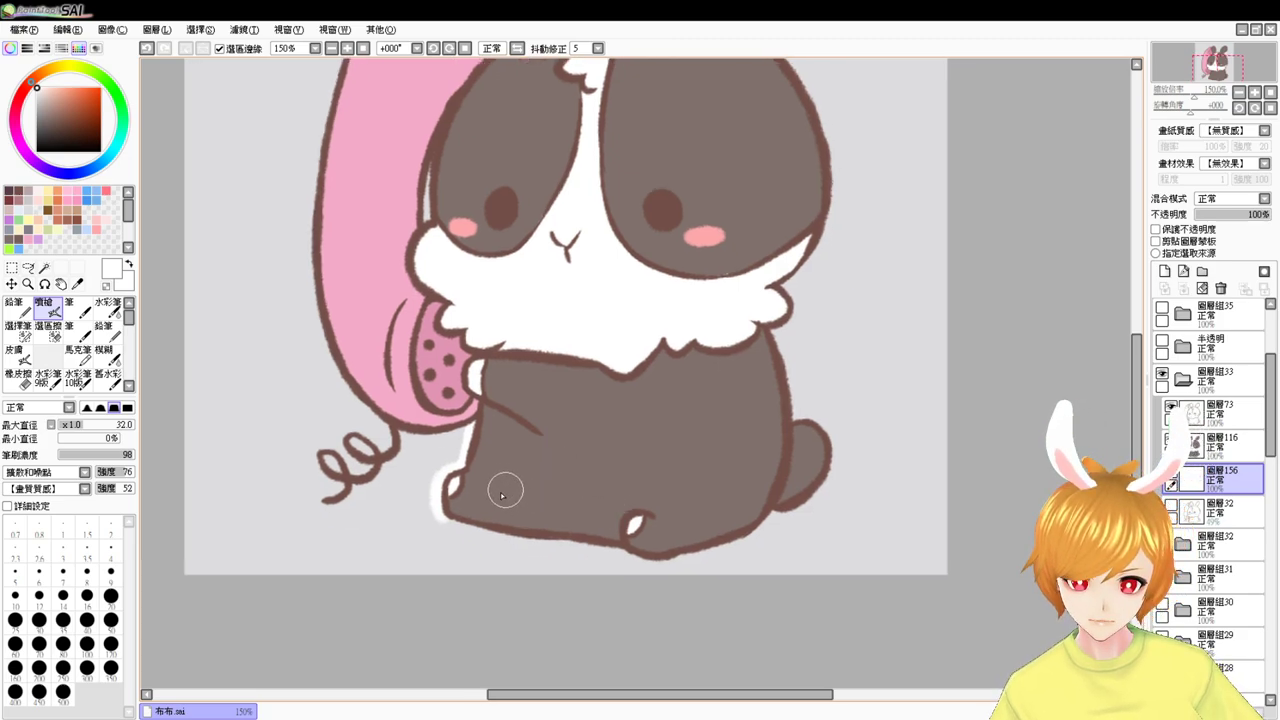
pyautogui.moveTo(443, 517); pyautogui.dragTo(543, 534)
pyautogui.moveTo(443, 514)
pyautogui.mouseDown()
pyautogui.moveTo(535, 541)
pyautogui.moveTo(611, 537)
pyautogui.moveTo(561, 544)
pyautogui.moveTo(655, 548)
pyautogui.moveTo(618, 548)
pyautogui.moveTo(648, 560)
pyautogui.moveTo(724, 540)
pyautogui.moveTo(671, 559)
pyautogui.moveTo(765, 519)
pyautogui.moveTo(797, 488)
pyautogui.moveTo(712, 547)
pyautogui.mouseUp()
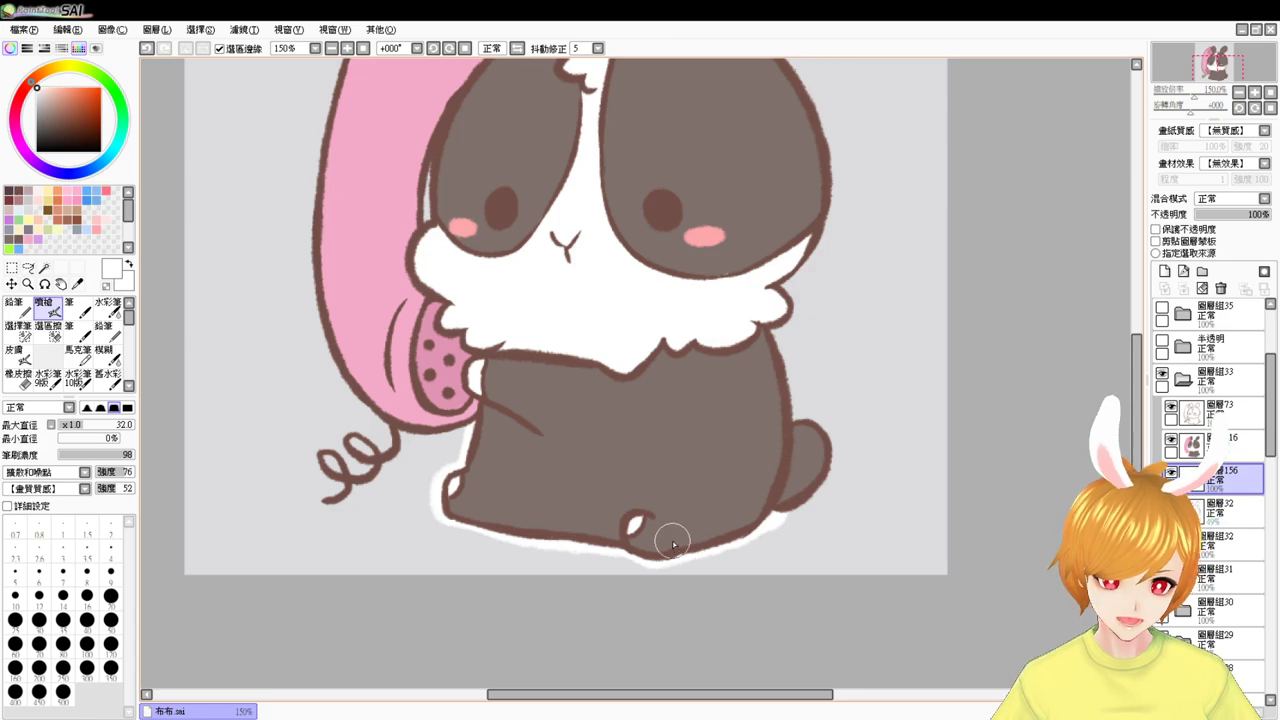
# - Paint the white border around the pink phone's lower edge and its curly cord, redoing the unsatisfactory strokes
pyautogui.moveTo(434, 309); pyautogui.dragTo(451, 366)
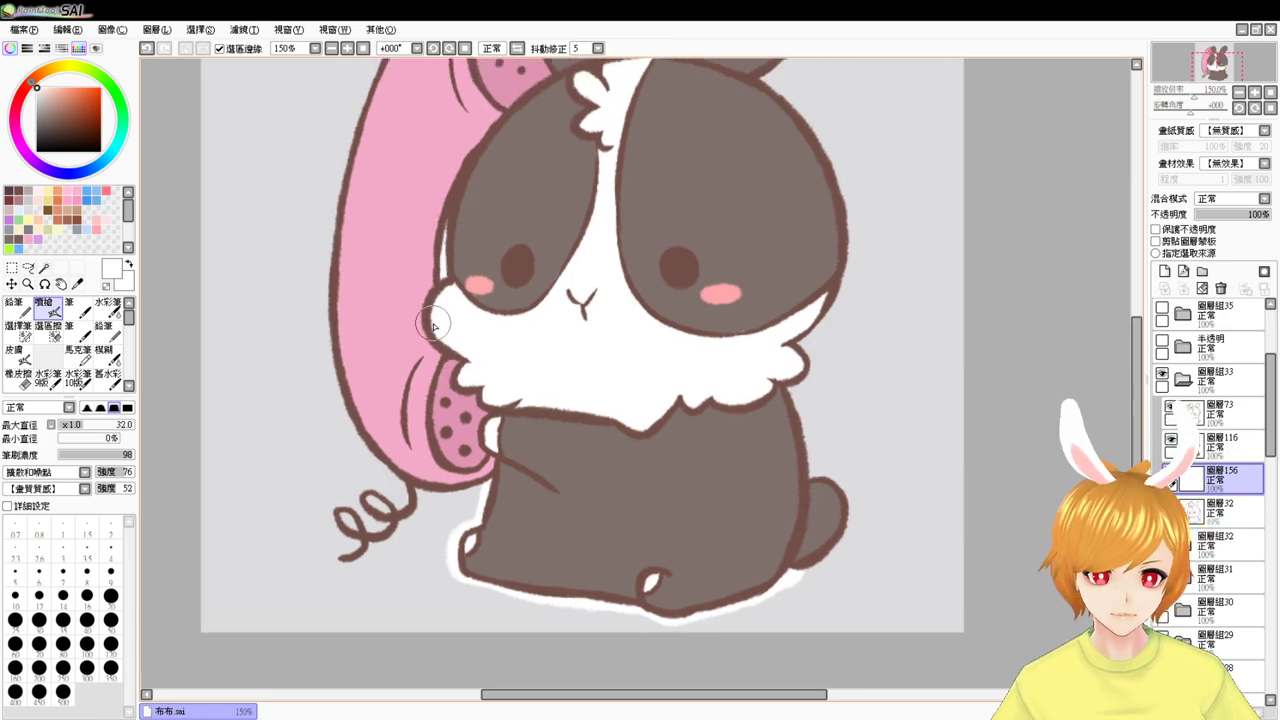
pyautogui.moveTo(341, 377)
pyautogui.mouseDown()
pyautogui.moveTo(343, 398)
pyautogui.moveTo(409, 467)
pyautogui.mouseUp()
pyautogui.hotkey('ctrl', 'z')
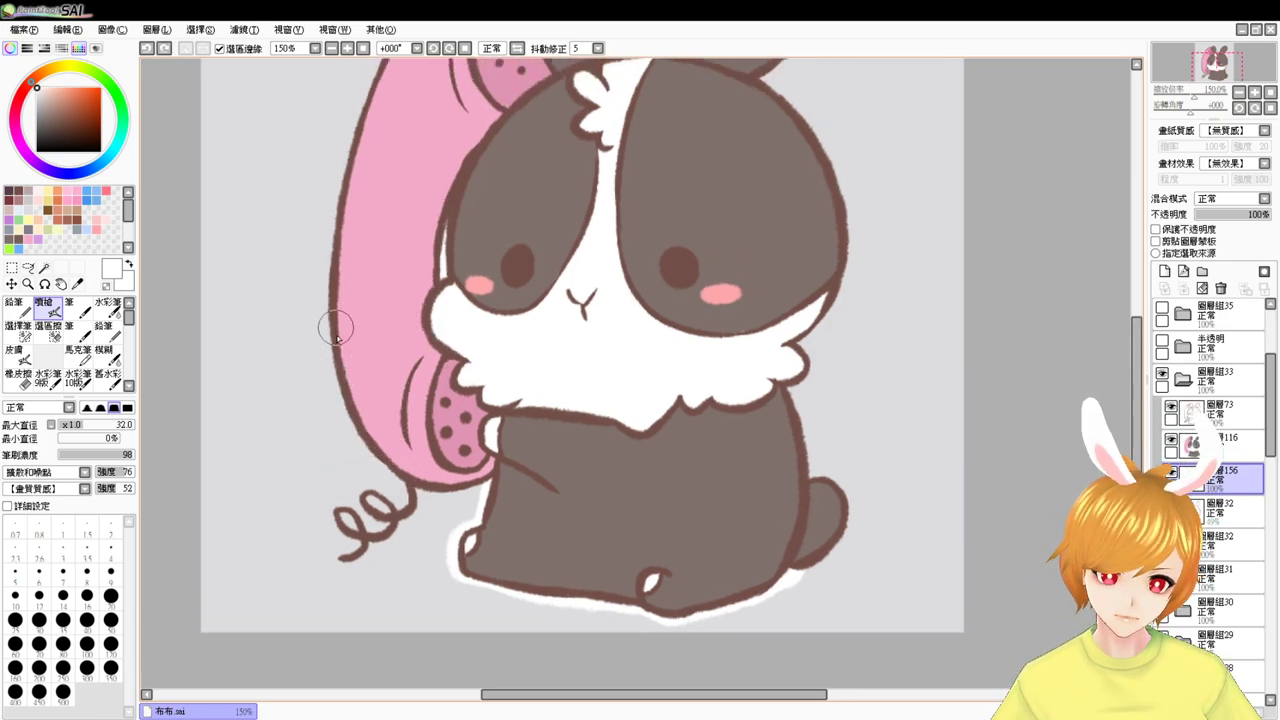
pyautogui.moveTo(347, 386); pyautogui.dragTo(399, 469)
pyautogui.hotkey('ctrl', 'z')
pyautogui.moveTo(338, 362)
pyautogui.mouseDown()
pyautogui.moveTo(378, 462)
pyautogui.moveTo(418, 453)
pyautogui.mouseUp()
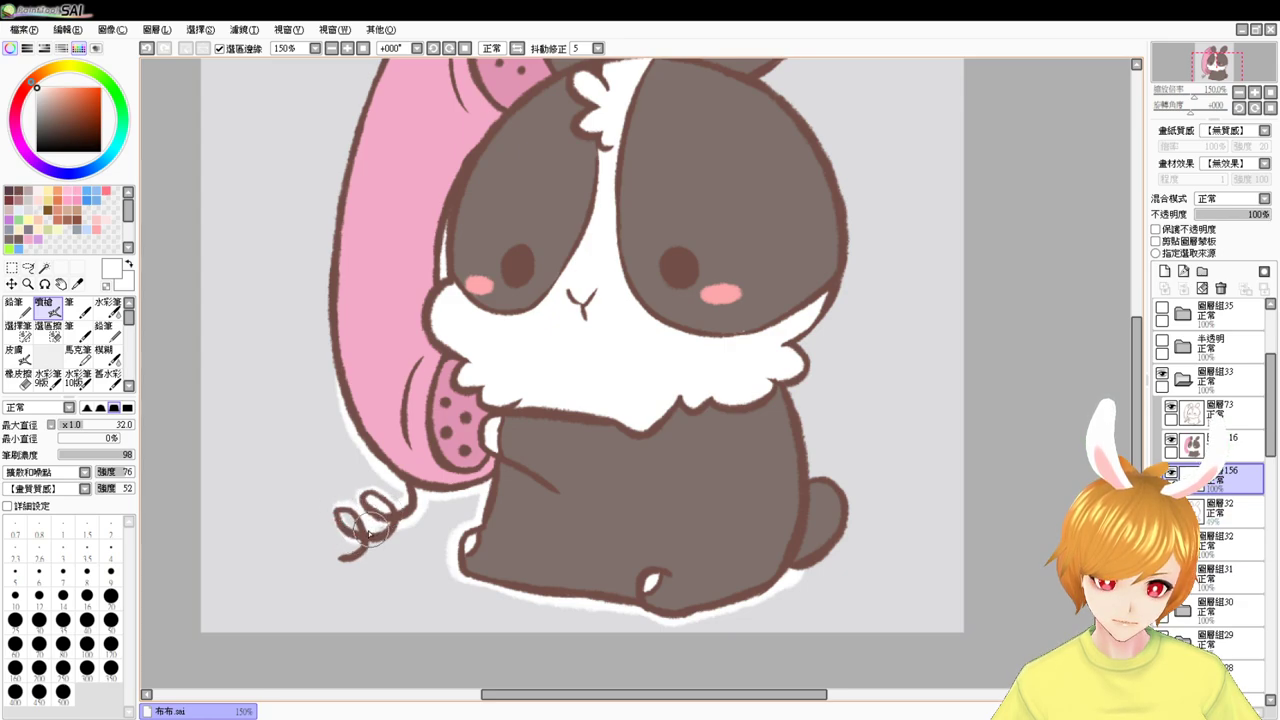
pyautogui.moveTo(358, 541)
pyautogui.mouseDown()
pyautogui.moveTo(406, 515)
pyautogui.moveTo(354, 544)
pyautogui.moveTo(344, 511)
pyautogui.moveTo(332, 512)
pyautogui.moveTo(359, 545)
pyautogui.moveTo(336, 557)
pyautogui.moveTo(375, 545)
pyautogui.mouseUp()
# - Paint the white border up the phone's outer edge, around the adjoining ear and across the top of the head
pyautogui.moveTo(471, 416); pyautogui.dragTo(451, 556)
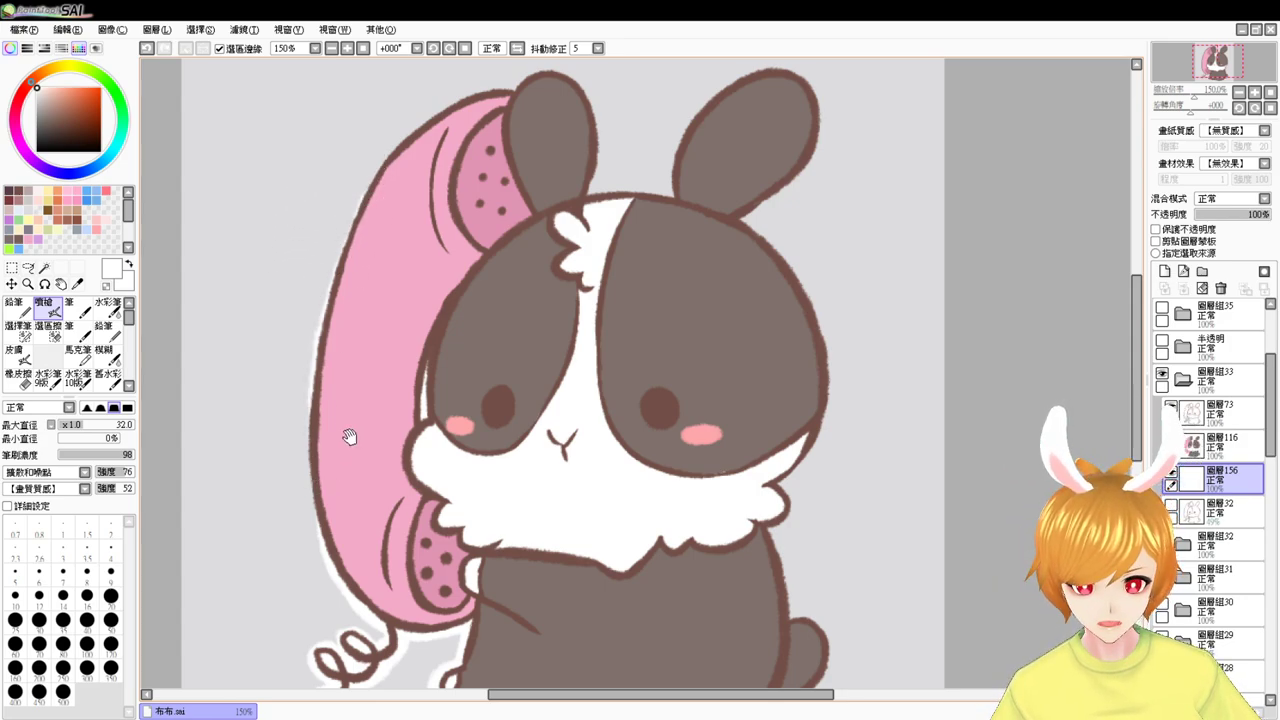
pyautogui.moveTo(346, 434); pyautogui.dragTo(349, 314)
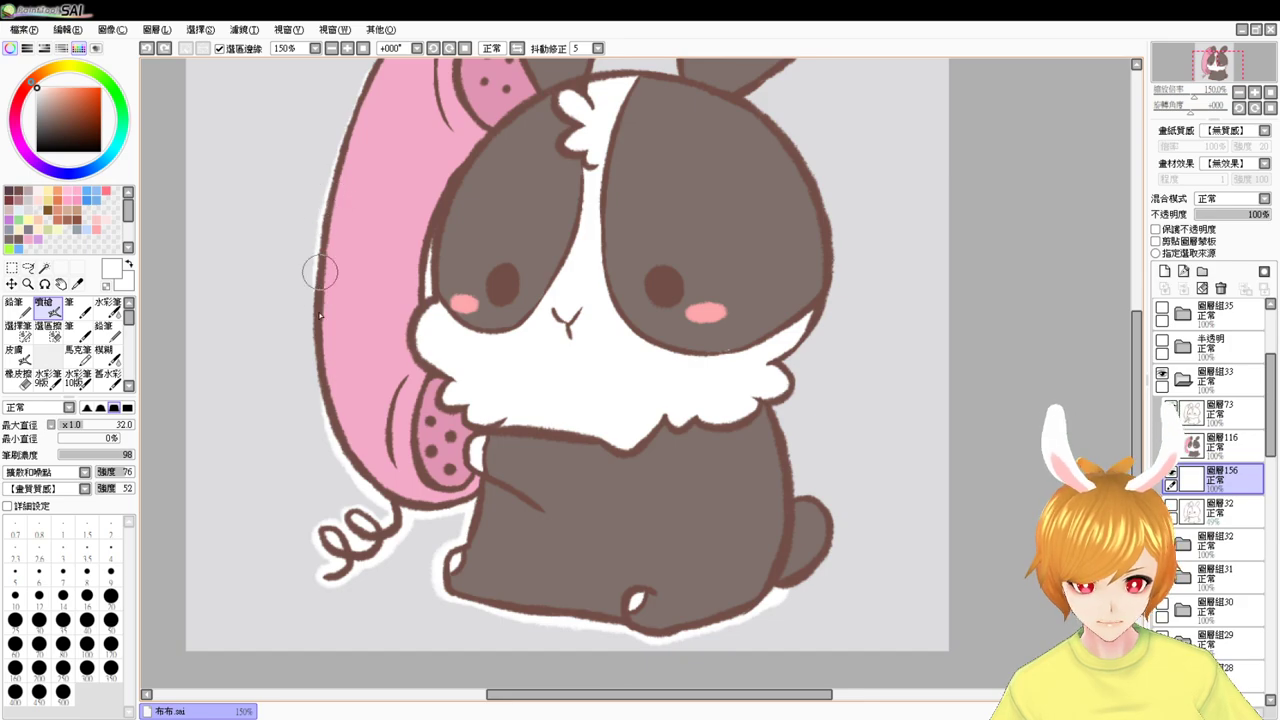
pyautogui.moveTo(345, 244); pyautogui.dragTo(343, 446)
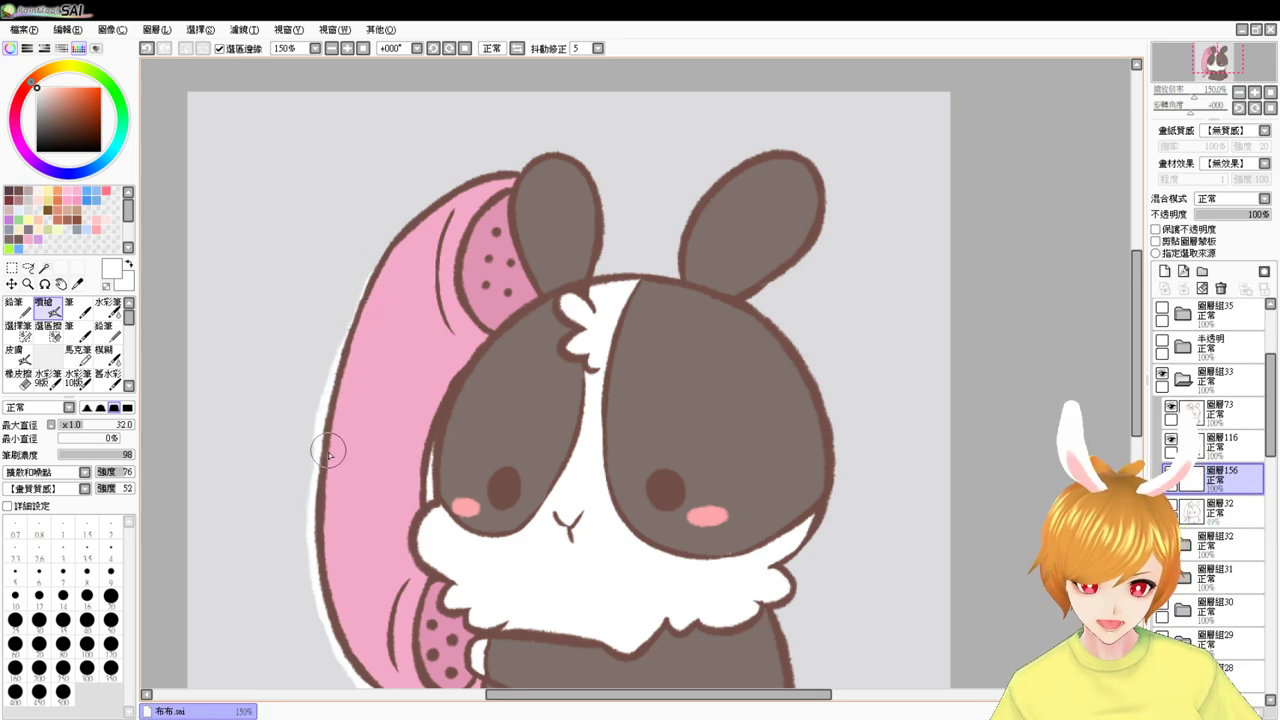
pyautogui.moveTo(328, 451)
pyautogui.mouseDown()
pyautogui.moveTo(359, 298)
pyautogui.moveTo(425, 231)
pyautogui.mouseUp()
pyautogui.moveTo(343, 365)
pyautogui.mouseDown()
pyautogui.moveTo(367, 278)
pyautogui.moveTo(472, 195)
pyautogui.mouseUp()
pyautogui.moveTo(381, 273)
pyautogui.mouseDown()
pyautogui.moveTo(399, 237)
pyautogui.moveTo(521, 177)
pyautogui.mouseUp()
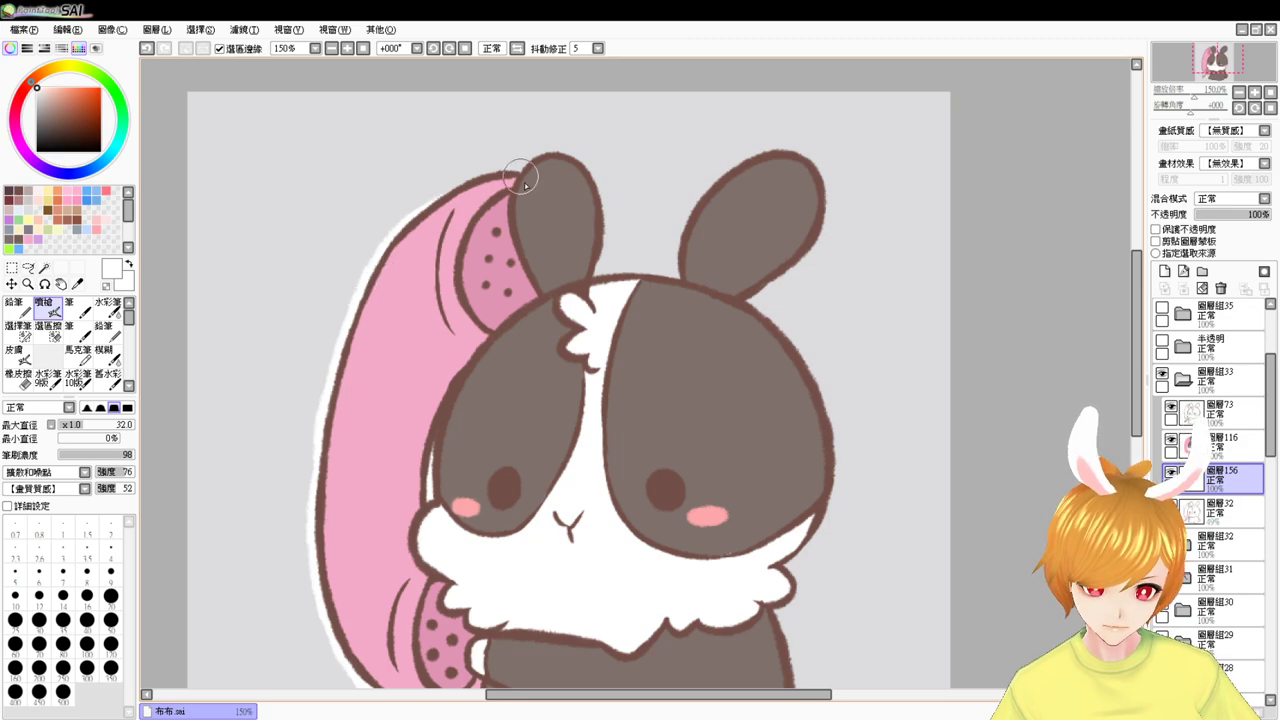
pyautogui.moveTo(391, 220)
pyautogui.mouseDown()
pyautogui.moveTo(516, 163)
pyautogui.moveTo(538, 178)
pyautogui.moveTo(496, 178)
pyautogui.moveTo(539, 174)
pyautogui.moveTo(550, 188)
pyautogui.moveTo(523, 176)
pyautogui.moveTo(534, 156)
pyautogui.moveTo(580, 163)
pyautogui.moveTo(586, 189)
pyautogui.moveTo(567, 155)
pyautogui.moveTo(587, 228)
pyautogui.mouseUp()
pyautogui.moveTo(571, 159)
pyautogui.mouseDown()
pyautogui.moveTo(592, 287)
pyautogui.moveTo(667, 279)
pyautogui.moveTo(691, 299)
pyautogui.mouseUp()
# - Paint the white border down the side of the head facing away from the phone, past the ruff and around the tail
pyautogui.moveTo(795, 360); pyautogui.dragTo(715, 297)
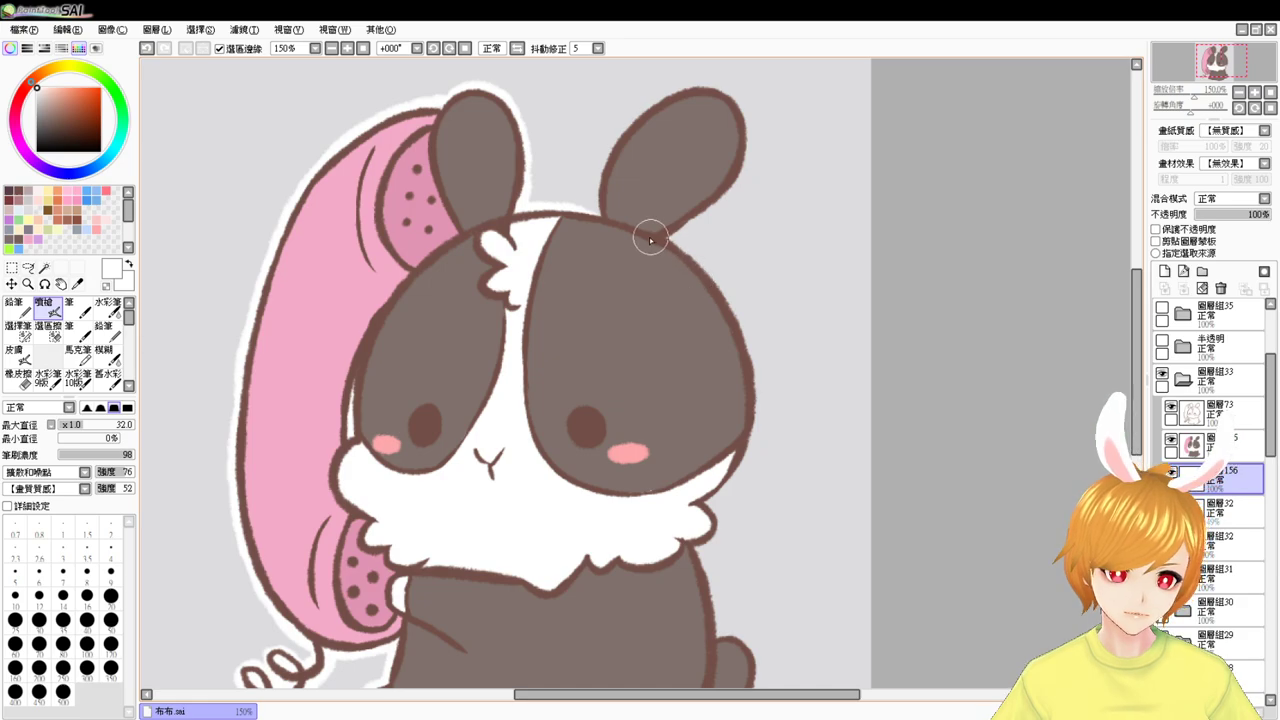
pyautogui.moveTo(685, 268); pyautogui.dragTo(744, 412)
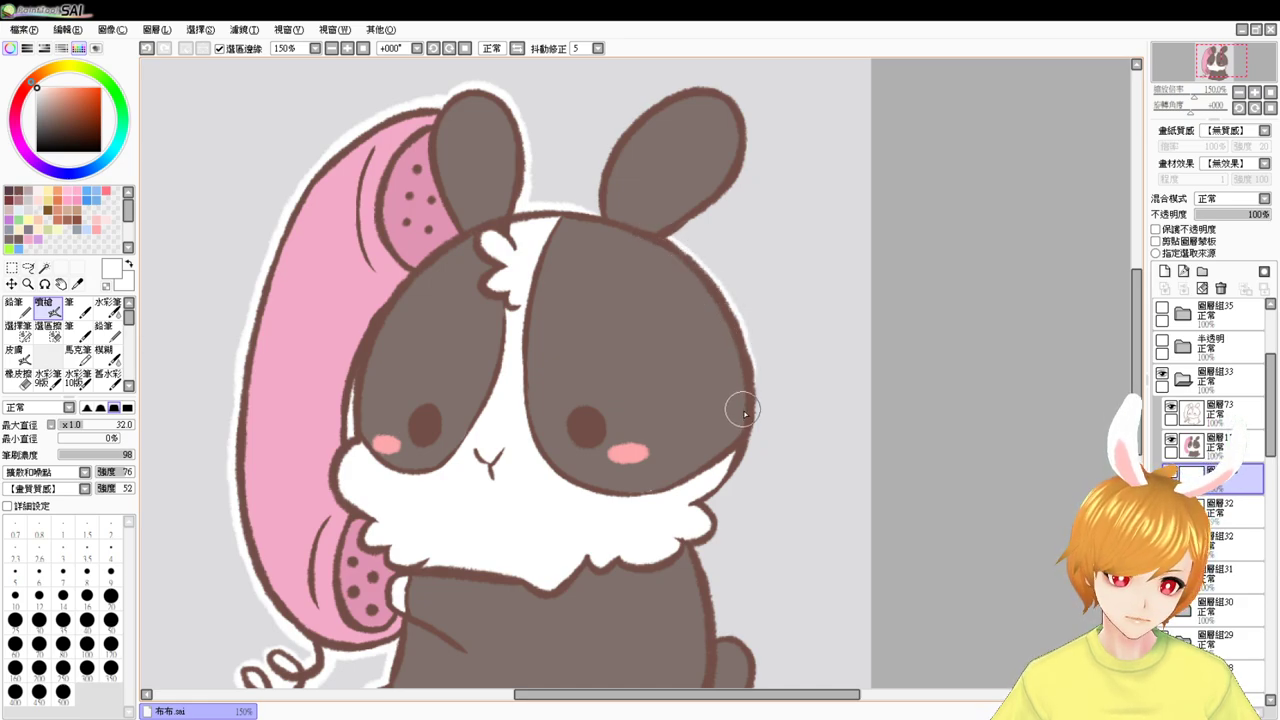
pyautogui.moveTo(725, 304)
pyautogui.mouseDown()
pyautogui.moveTo(750, 463)
pyautogui.moveTo(714, 490)
pyautogui.moveTo(718, 415)
pyautogui.mouseUp()
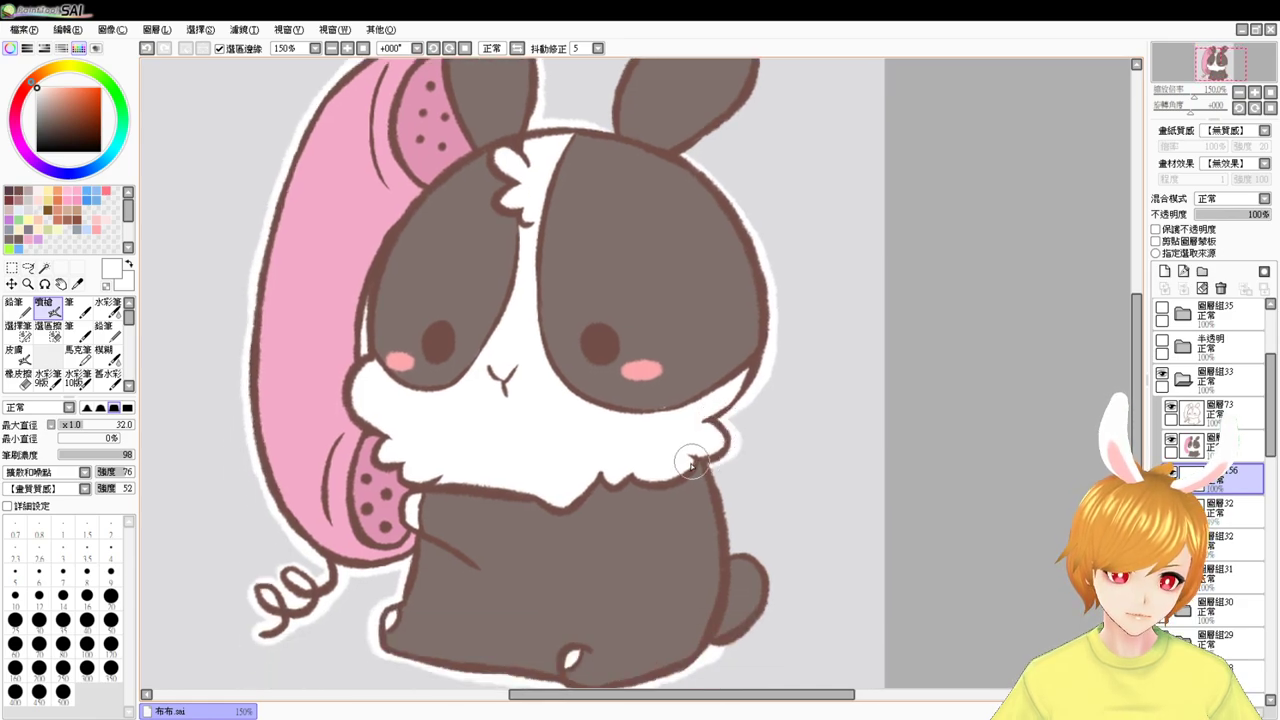
pyautogui.moveTo(706, 467); pyautogui.dragTo(694, 412)
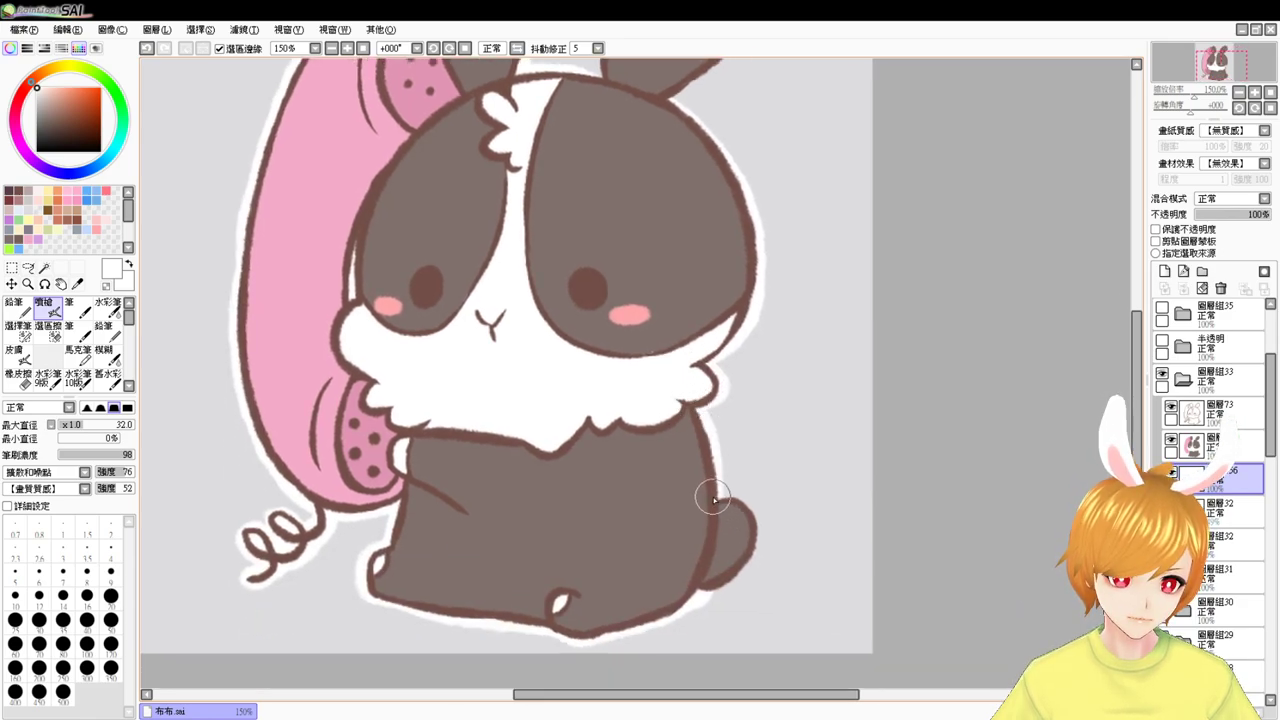
pyautogui.moveTo(718, 488)
pyautogui.mouseDown()
pyautogui.moveTo(760, 520)
pyautogui.moveTo(725, 576)
pyautogui.moveTo(721, 490)
pyautogui.moveTo(756, 557)
pyautogui.moveTo(709, 580)
pyautogui.mouseUp()
pyautogui.hotkey('ctrl', 'z')
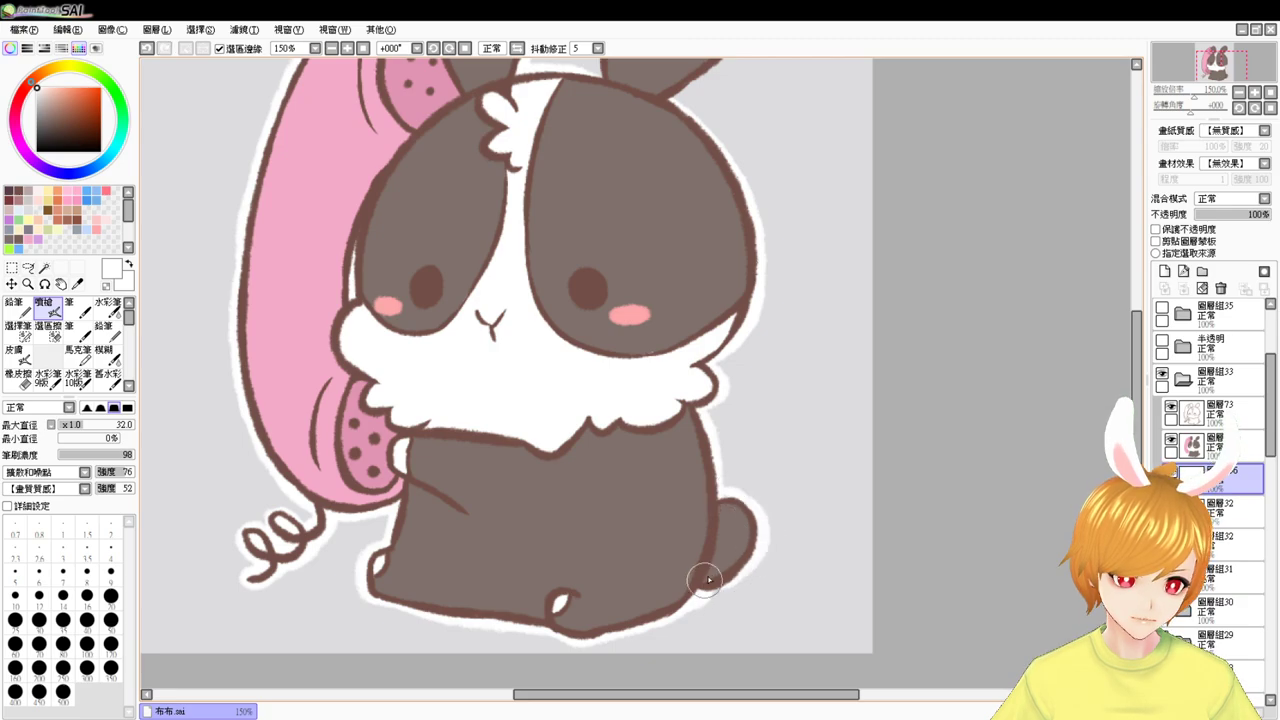
# - Paint the white border around the rabbit's ear farthest from the phone, down to where it joins the head
pyautogui.scroll(4, 740, 562)
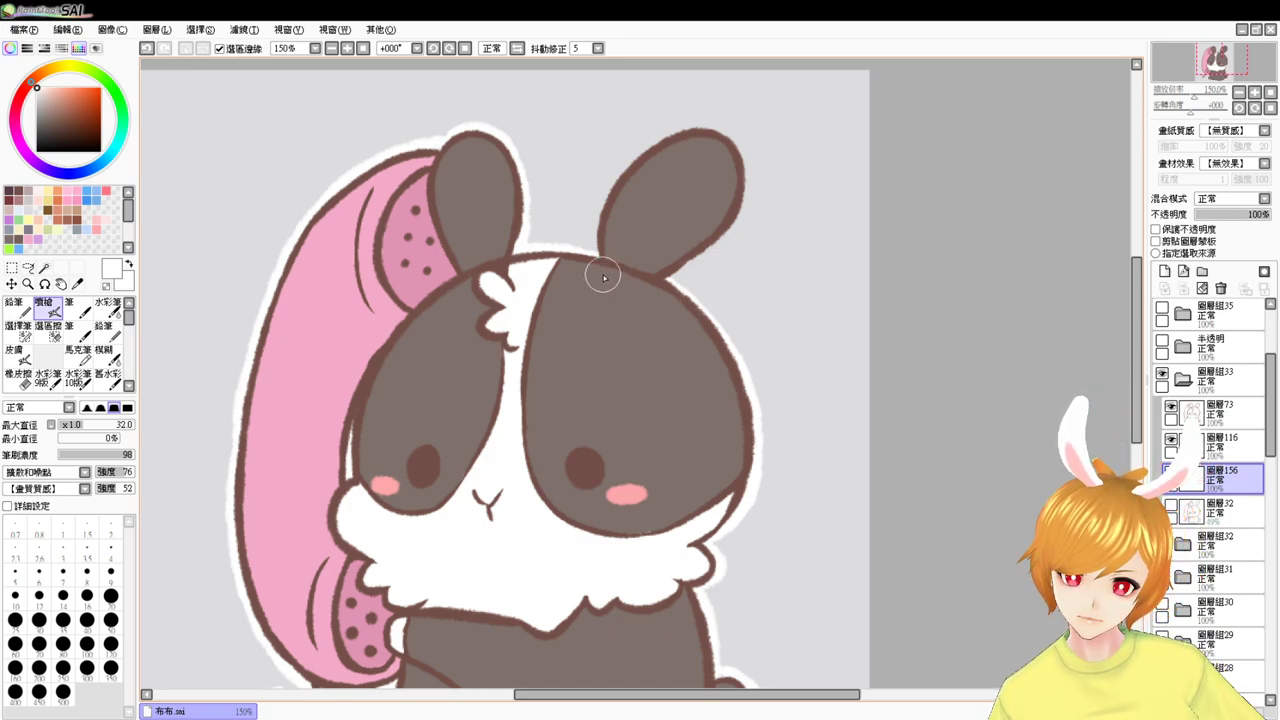
pyautogui.moveTo(685, 203); pyautogui.dragTo(648, 255)
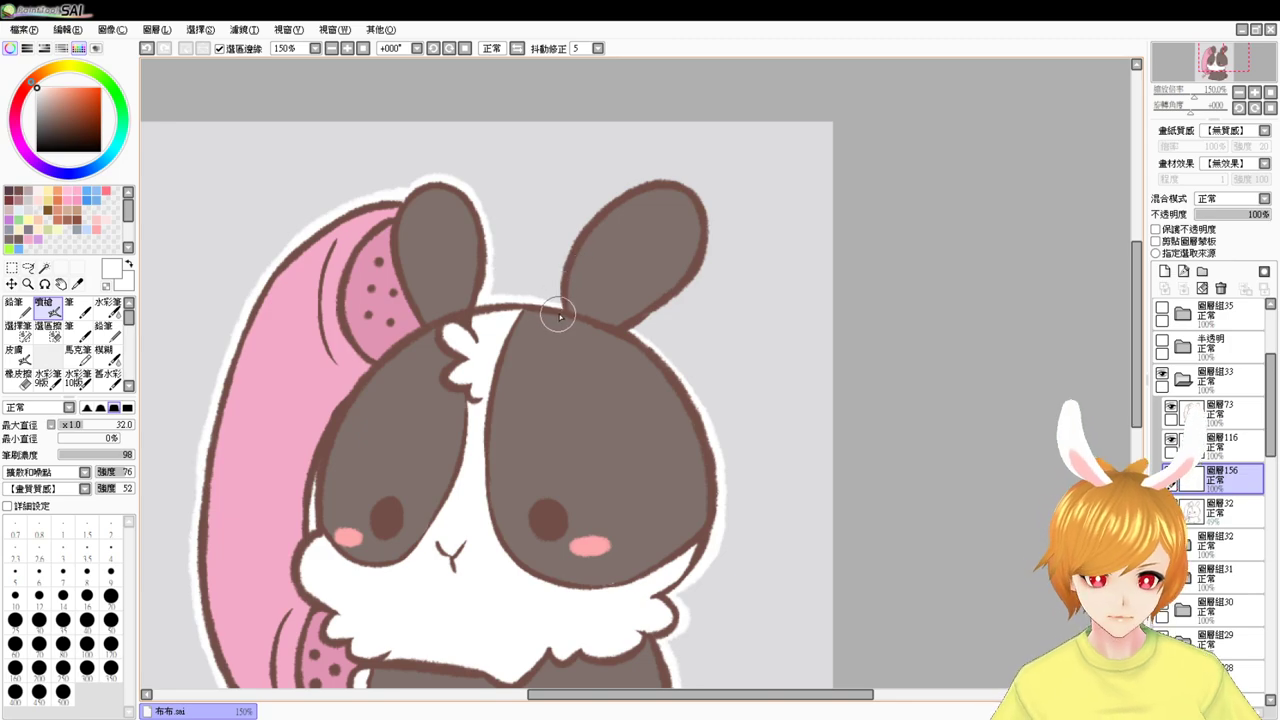
pyautogui.moveTo(558, 314); pyautogui.dragTo(624, 194)
pyautogui.moveTo(579, 246)
pyautogui.mouseDown()
pyautogui.moveTo(671, 184)
pyautogui.moveTo(715, 237)
pyautogui.moveTo(668, 182)
pyautogui.moveTo(713, 219)
pyautogui.moveTo(687, 265)
pyautogui.moveTo(713, 226)
pyautogui.moveTo(694, 285)
pyautogui.moveTo(640, 314)
pyautogui.mouseUp()
pyautogui.moveTo(688, 279); pyautogui.dragTo(642, 315)
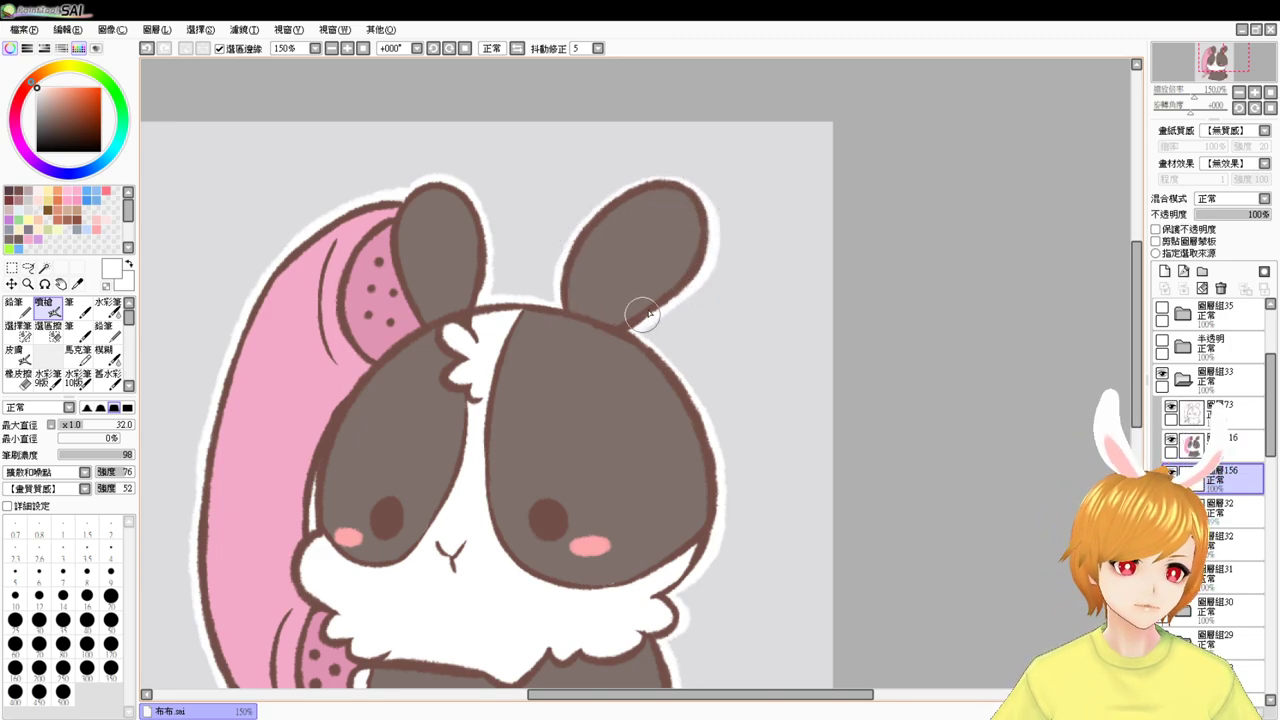
pyautogui.moveTo(608, 373); pyautogui.dragTo(598, 283)
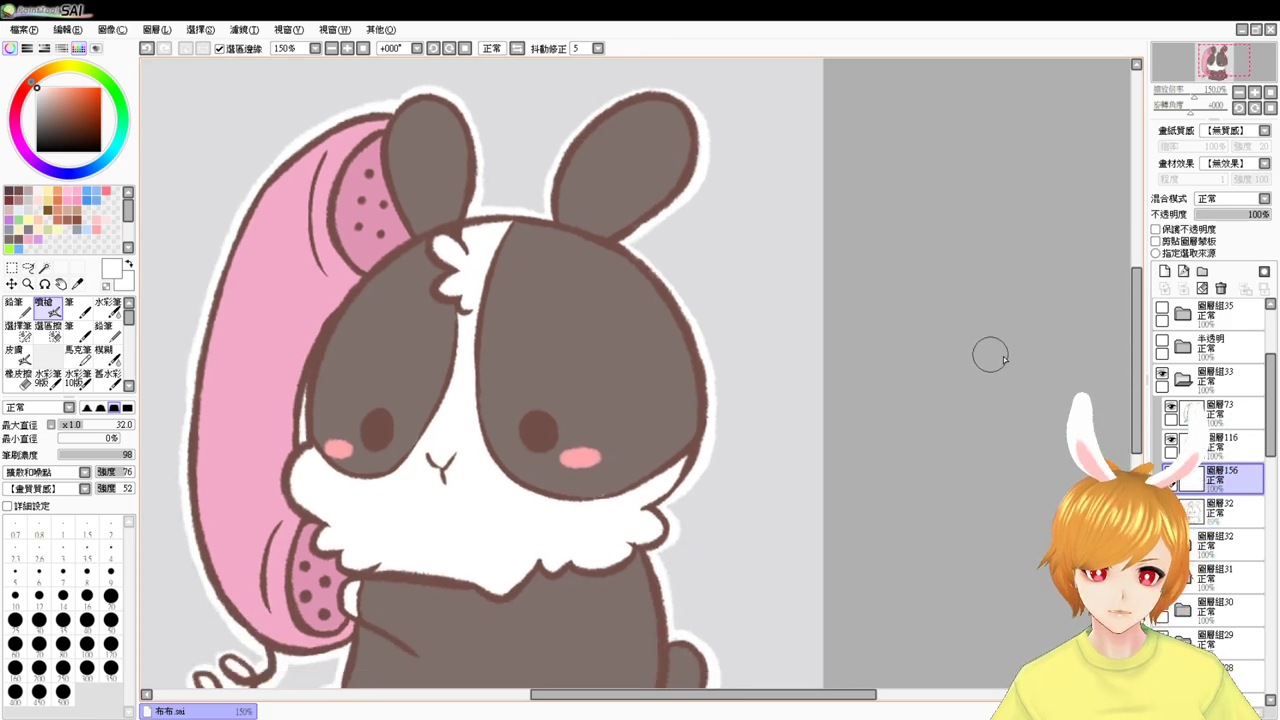
pyautogui.moveTo(1004, 455); pyautogui.dragTo(1071, 382)
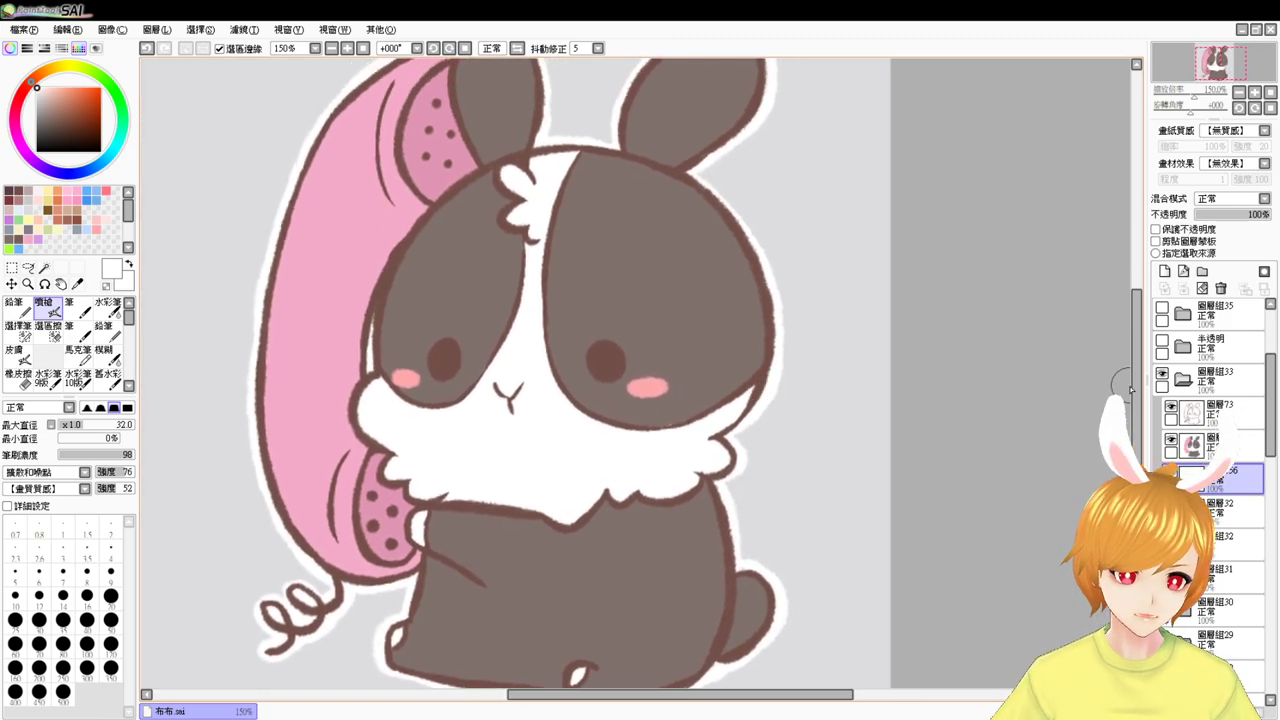
# - Switch from group 33 to the 半透明 group and add a new layer directly beneath its rabbit's colouring
pyautogui.click(1184, 378)
pyautogui.click(1162, 373)
pyautogui.click(1162, 341)
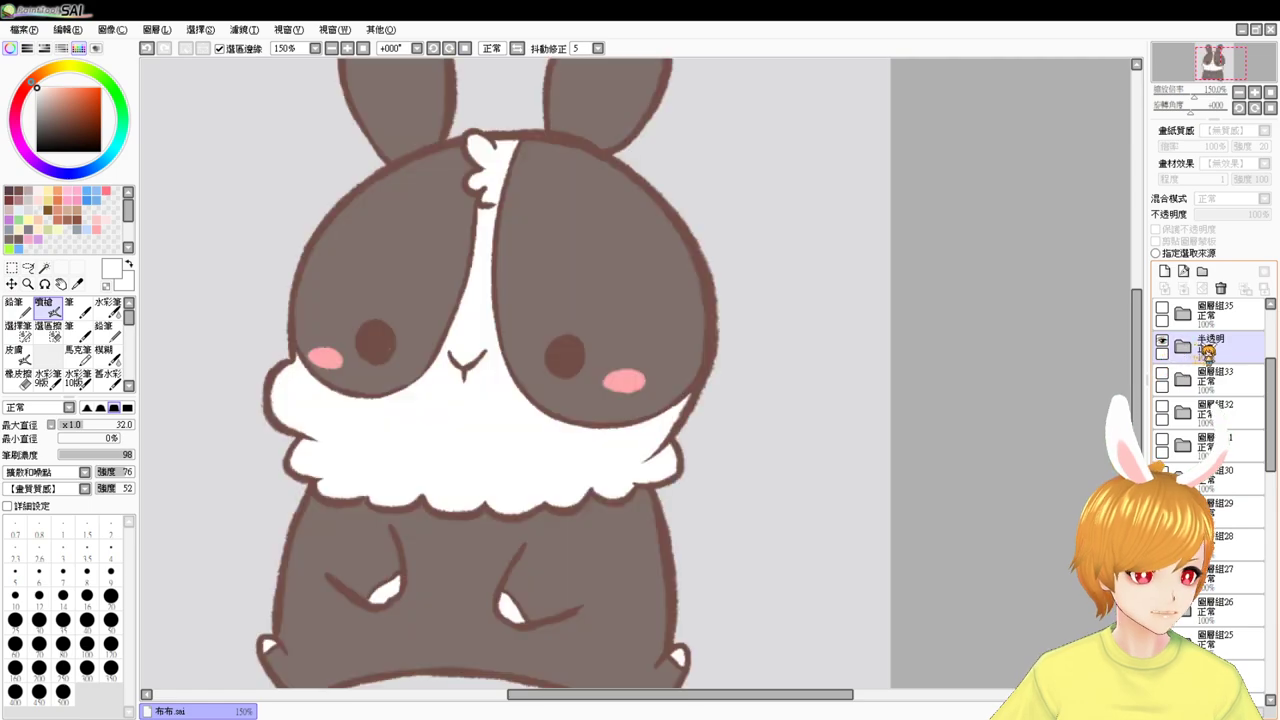
pyautogui.click(1184, 347)
pyautogui.click(1231, 411)
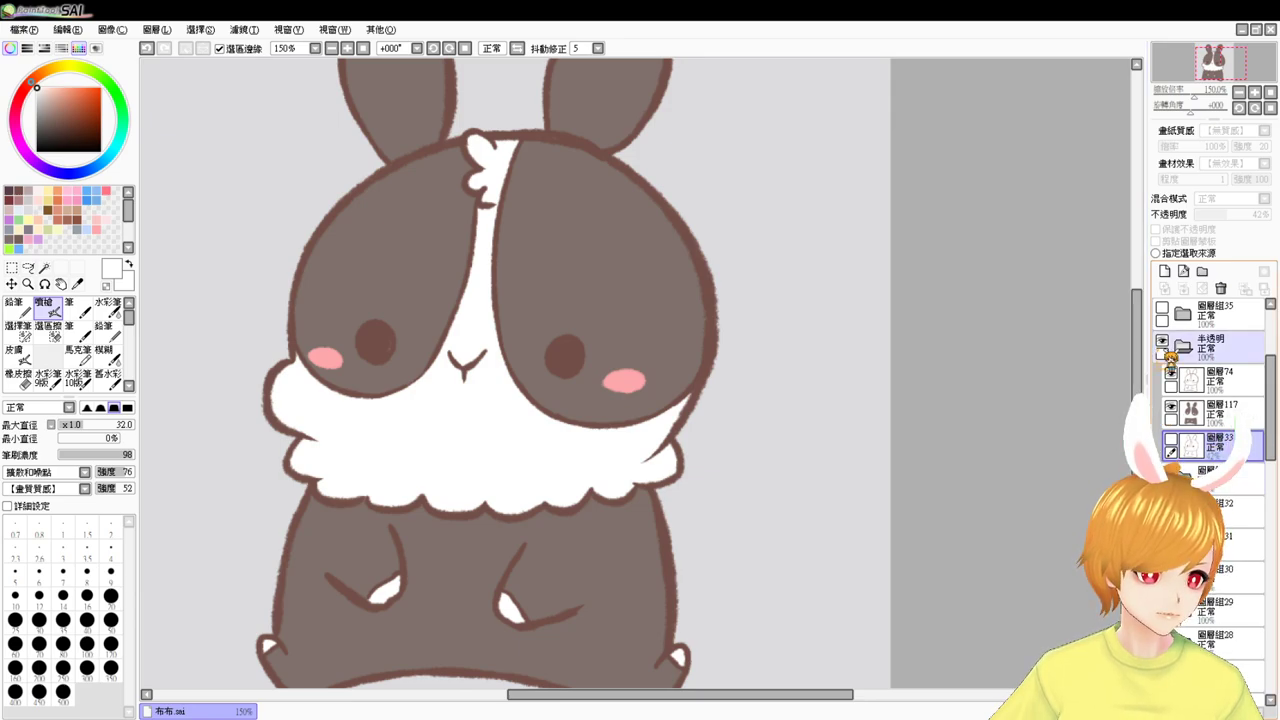
pyautogui.click(1162, 341)
pyautogui.click(1162, 473)
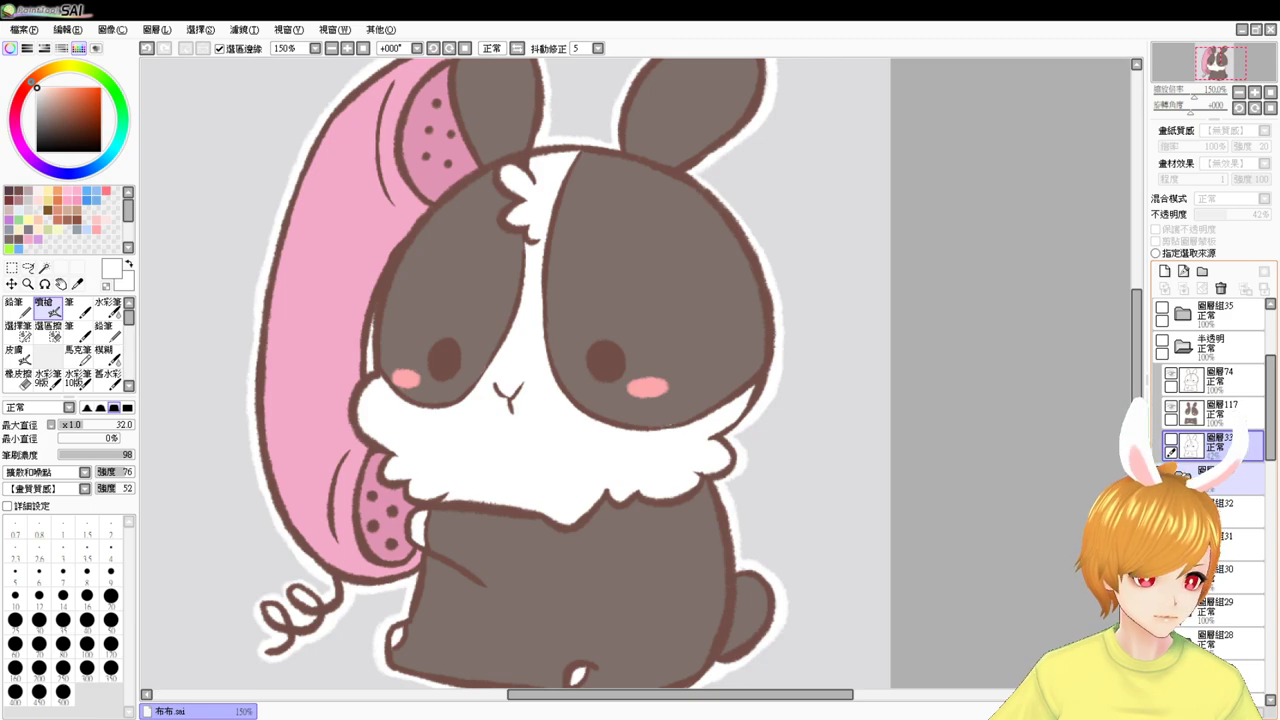
pyautogui.click(1162, 473)
pyautogui.click(1164, 271)
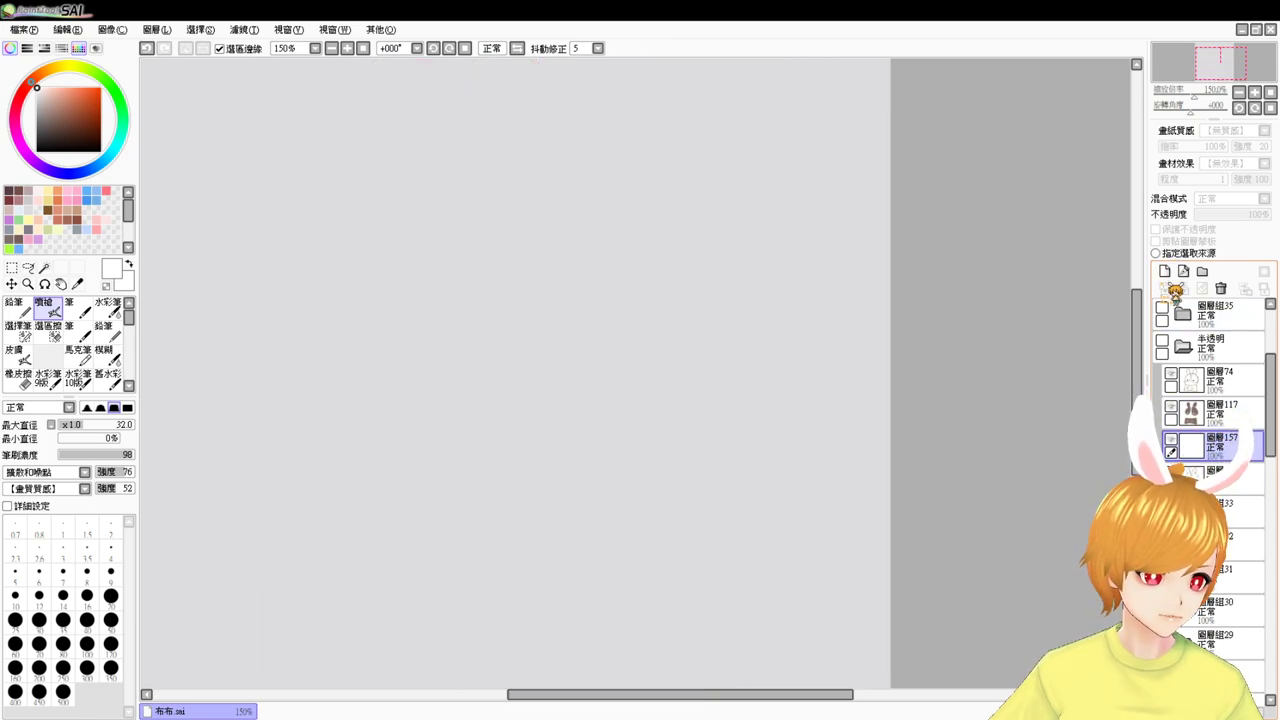
pyautogui.click(1164, 343)
# - Paint the white border on layer 157 around the standing rabbit's lower body, feet and underside
pyautogui.moveTo(873, 424); pyautogui.dragTo(955, 399)
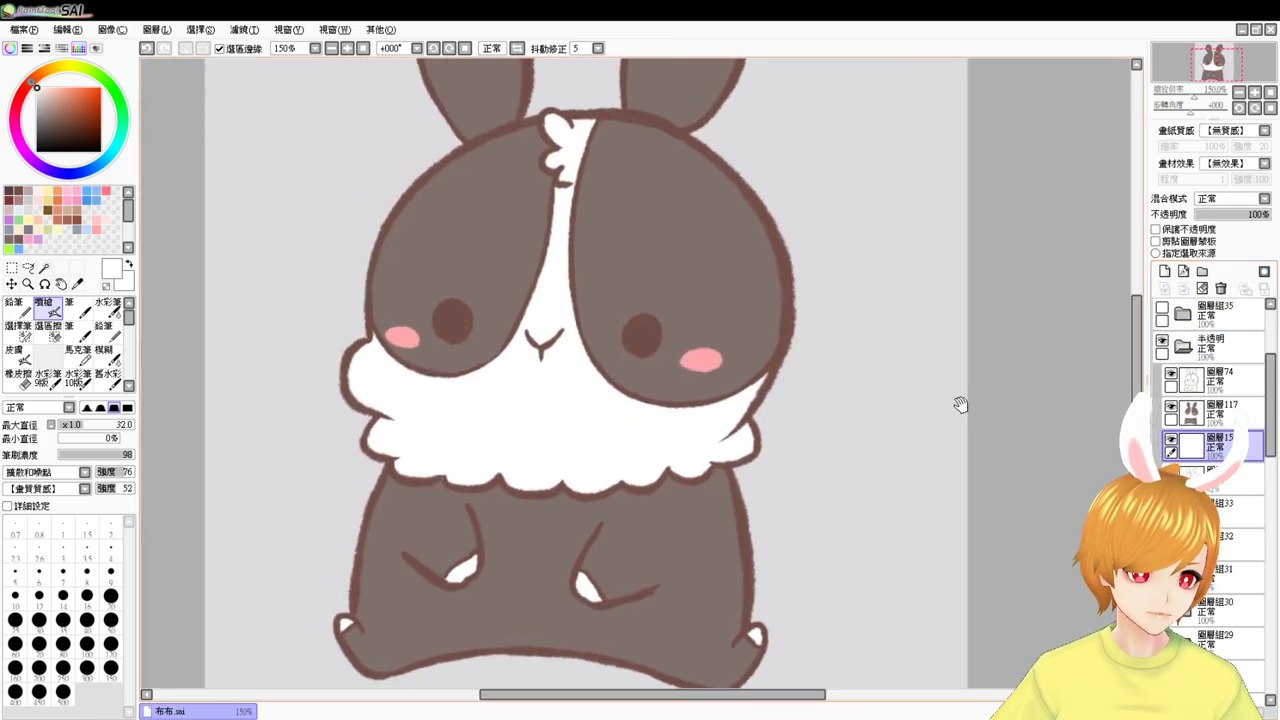
pyautogui.moveTo(564, 522); pyautogui.dragTo(598, 415)
pyautogui.moveTo(420, 352)
pyautogui.mouseDown()
pyautogui.moveTo(392, 431)
pyautogui.moveTo(391, 516)
pyautogui.moveTo(395, 449)
pyautogui.moveTo(385, 498)
pyautogui.moveTo(398, 508)
pyautogui.moveTo(366, 513)
pyautogui.moveTo(406, 578)
pyautogui.moveTo(380, 550)
pyautogui.moveTo(450, 575)
pyautogui.moveTo(408, 581)
pyautogui.moveTo(554, 548)
pyautogui.moveTo(477, 566)
pyautogui.moveTo(543, 553)
pyautogui.moveTo(720, 556)
pyautogui.moveTo(550, 558)
pyautogui.moveTo(768, 592)
pyautogui.moveTo(739, 593)
pyautogui.moveTo(781, 577)
pyautogui.moveTo(817, 517)
pyautogui.moveTo(771, 524)
pyautogui.moveTo(797, 526)
pyautogui.moveTo(795, 549)
pyautogui.moveTo(778, 525)
pyautogui.moveTo(804, 529)
pyautogui.moveTo(782, 567)
pyautogui.mouseUp()
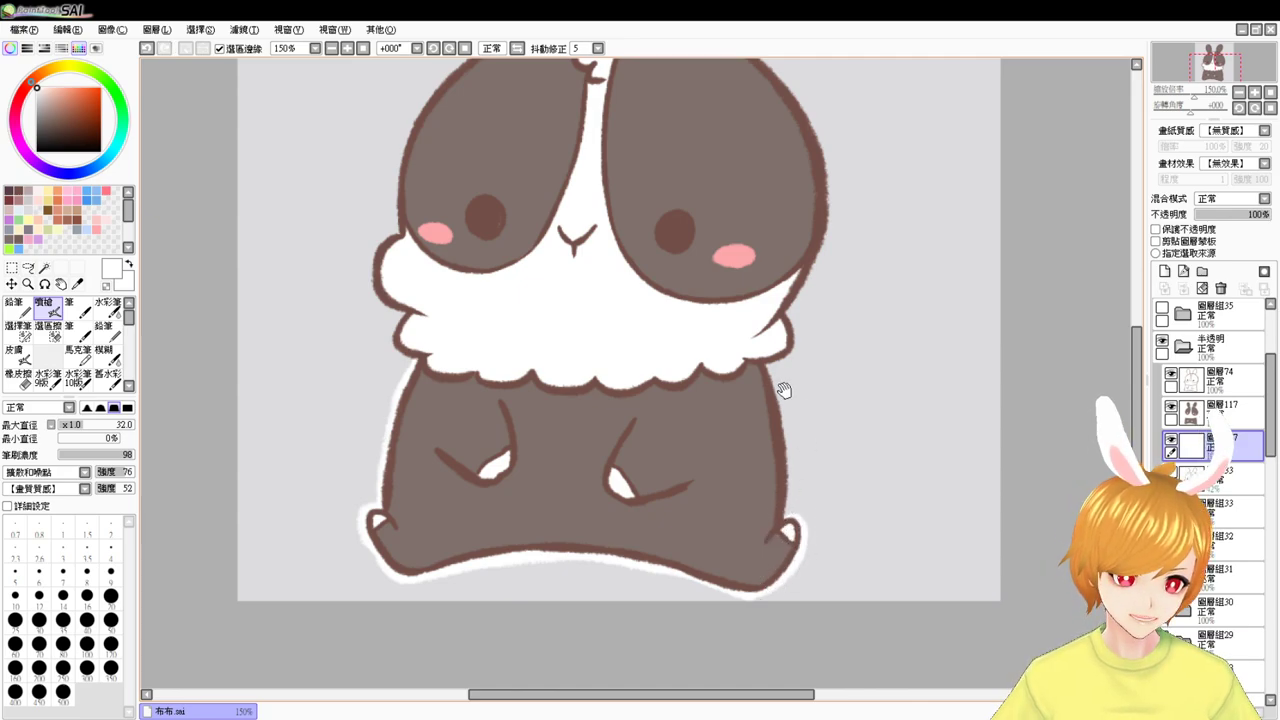
# - Paint the white border up the right side of the standing rabbit's body and around the left edge of its ruff
pyautogui.moveTo(766, 362); pyautogui.dragTo(784, 512)
pyautogui.hotkey('ctrl', 'z')
pyautogui.moveTo(763, 364)
pyautogui.mouseDown()
pyautogui.moveTo(790, 447)
pyautogui.moveTo(786, 512)
pyautogui.mouseUp()
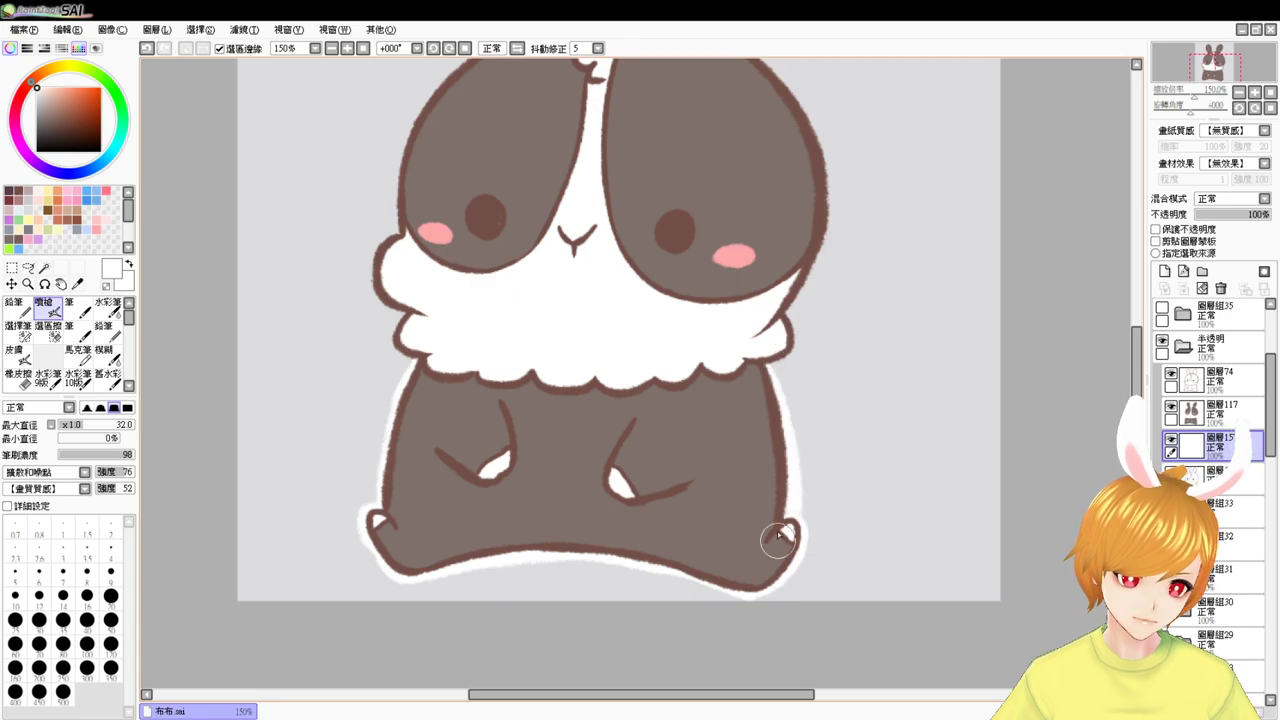
pyautogui.hotkey('ctrl', 'z')
pyautogui.scroll(2, 777, 443)
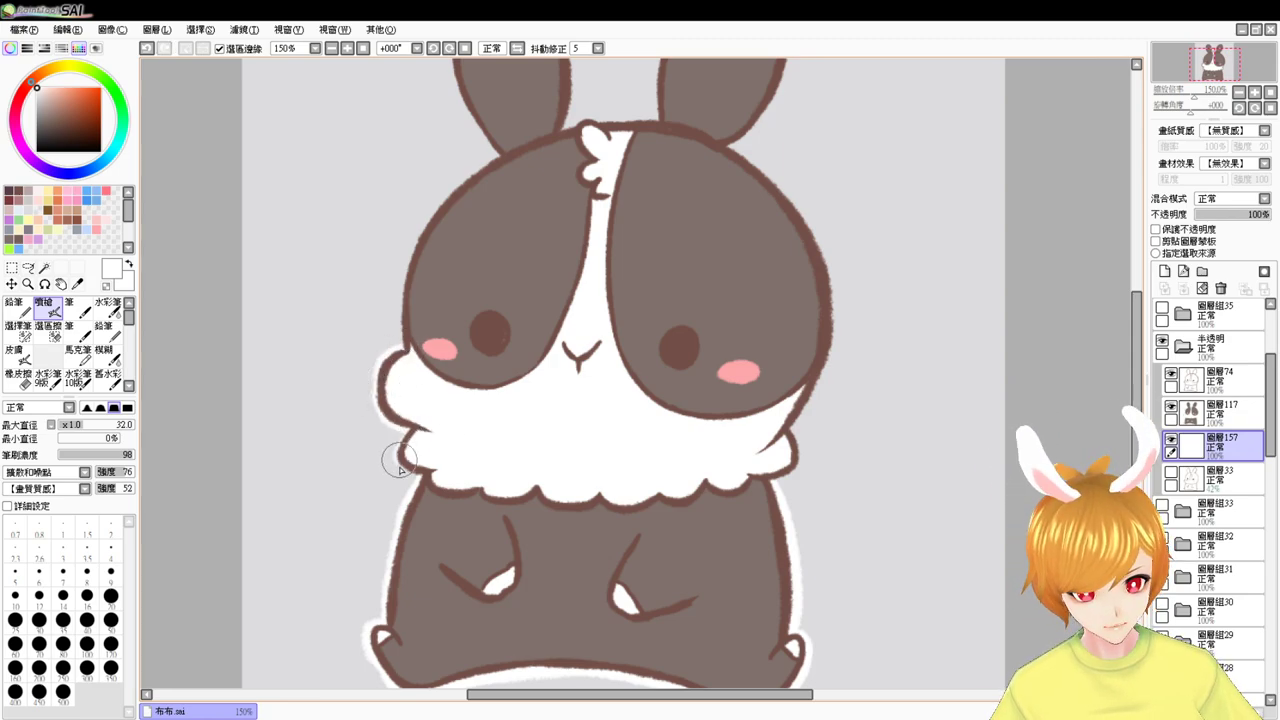
pyautogui.moveTo(456, 410); pyautogui.dragTo(445, 469)
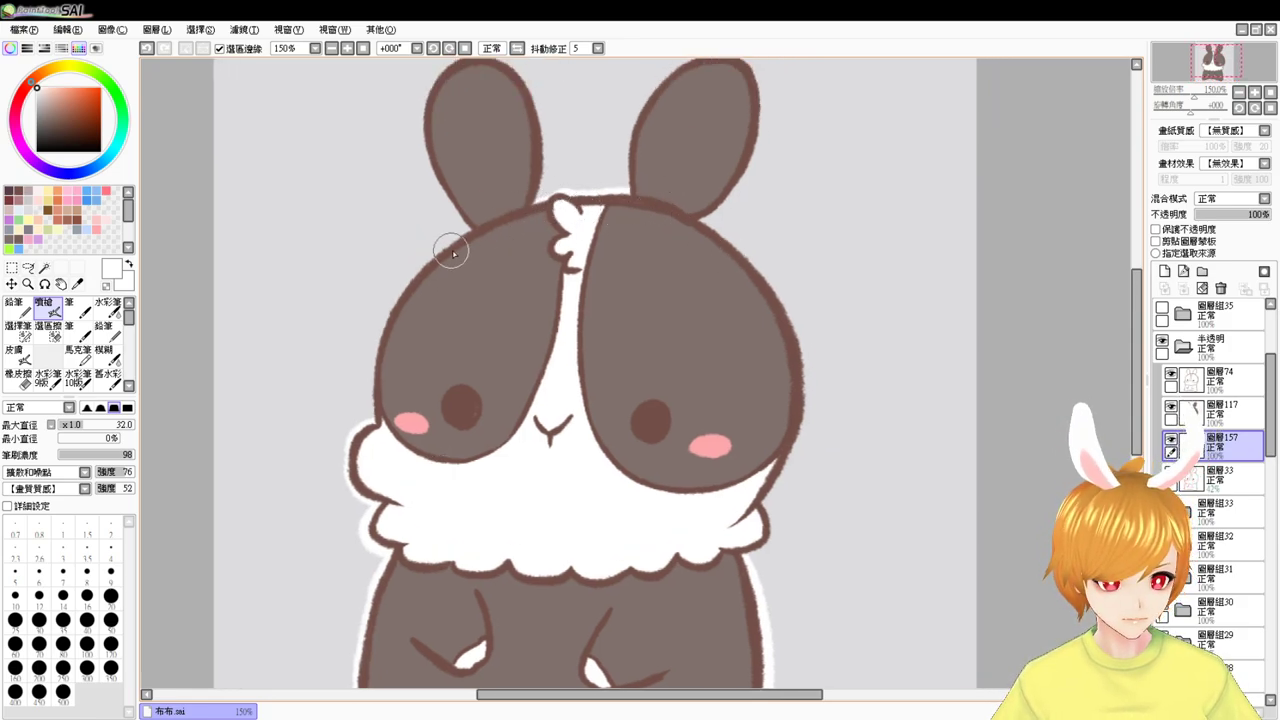
# - Paint the white border along the left side of the head down to the cheek and across the crown between the ears
pyautogui.moveTo(477, 227)
pyautogui.mouseDown()
pyautogui.moveTo(404, 286)
pyautogui.moveTo(377, 363)
pyautogui.mouseUp()
pyautogui.hotkey('ctrl', 'z')
pyautogui.moveTo(477, 225)
pyautogui.mouseDown()
pyautogui.moveTo(370, 404)
pyautogui.moveTo(395, 467)
pyautogui.mouseUp()
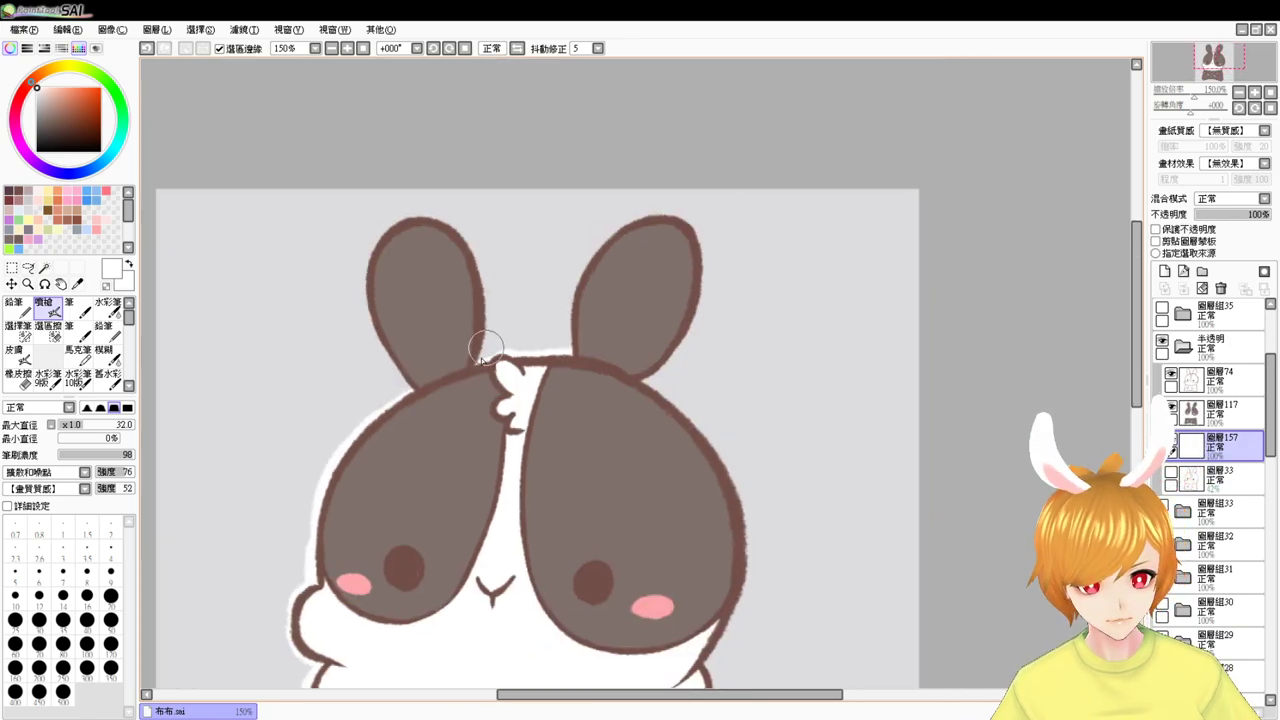
# - Paint the white border around the standing rabbit's left ear, from its outer base over the tip to the head
pyautogui.moveTo(369, 254); pyautogui.dragTo(410, 382)
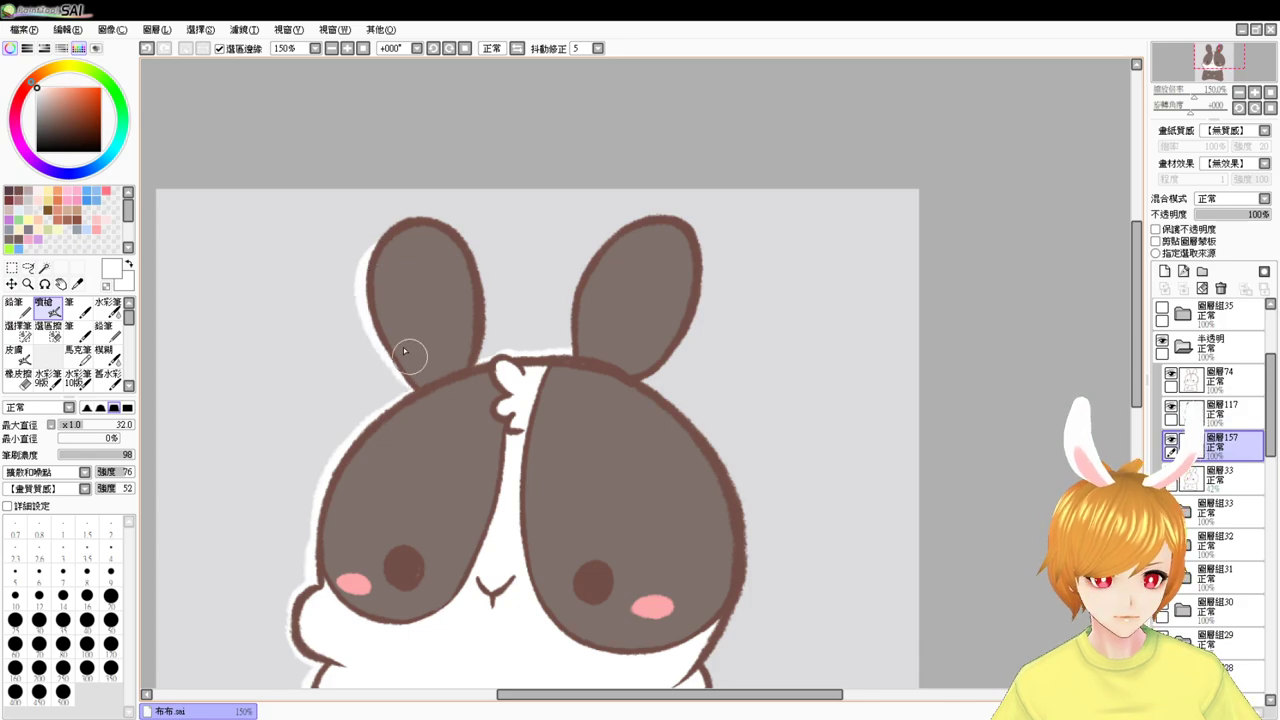
pyautogui.hotkey('ctrl', 'z')
pyautogui.moveTo(370, 285); pyautogui.dragTo(439, 401)
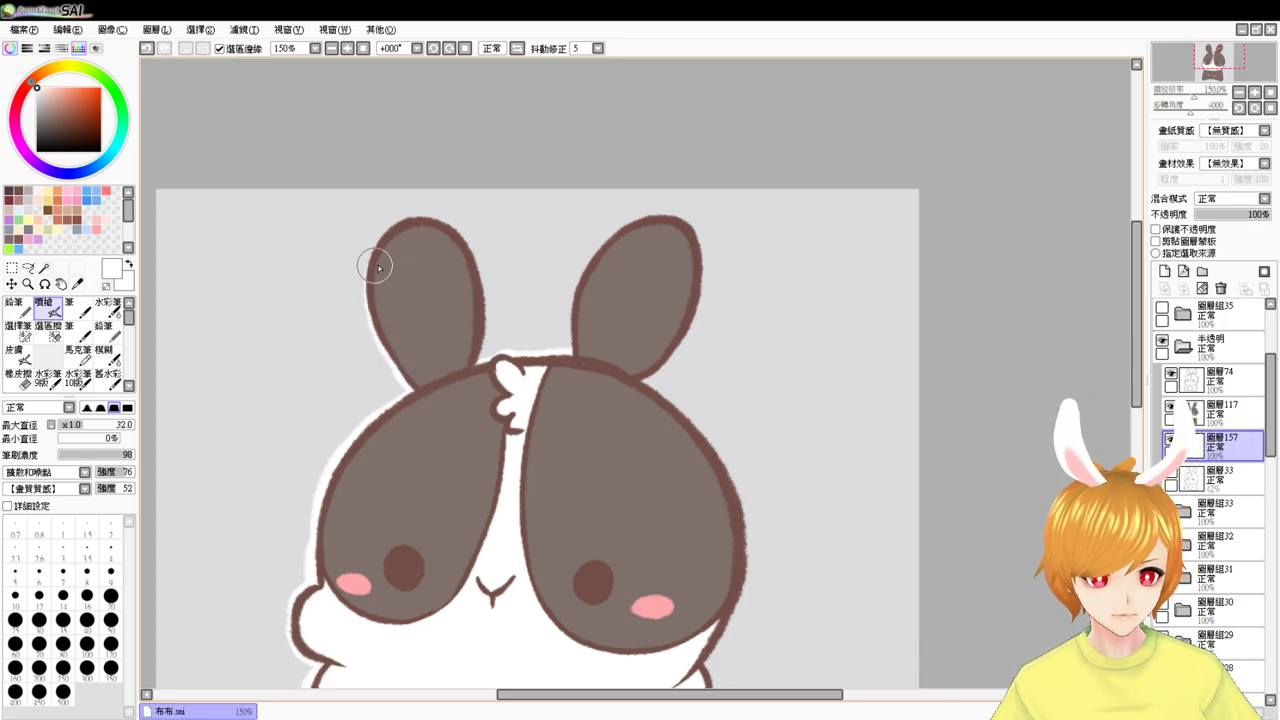
pyautogui.moveTo(373, 300)
pyautogui.mouseDown()
pyautogui.moveTo(376, 244)
pyautogui.moveTo(430, 207)
pyautogui.mouseUp()
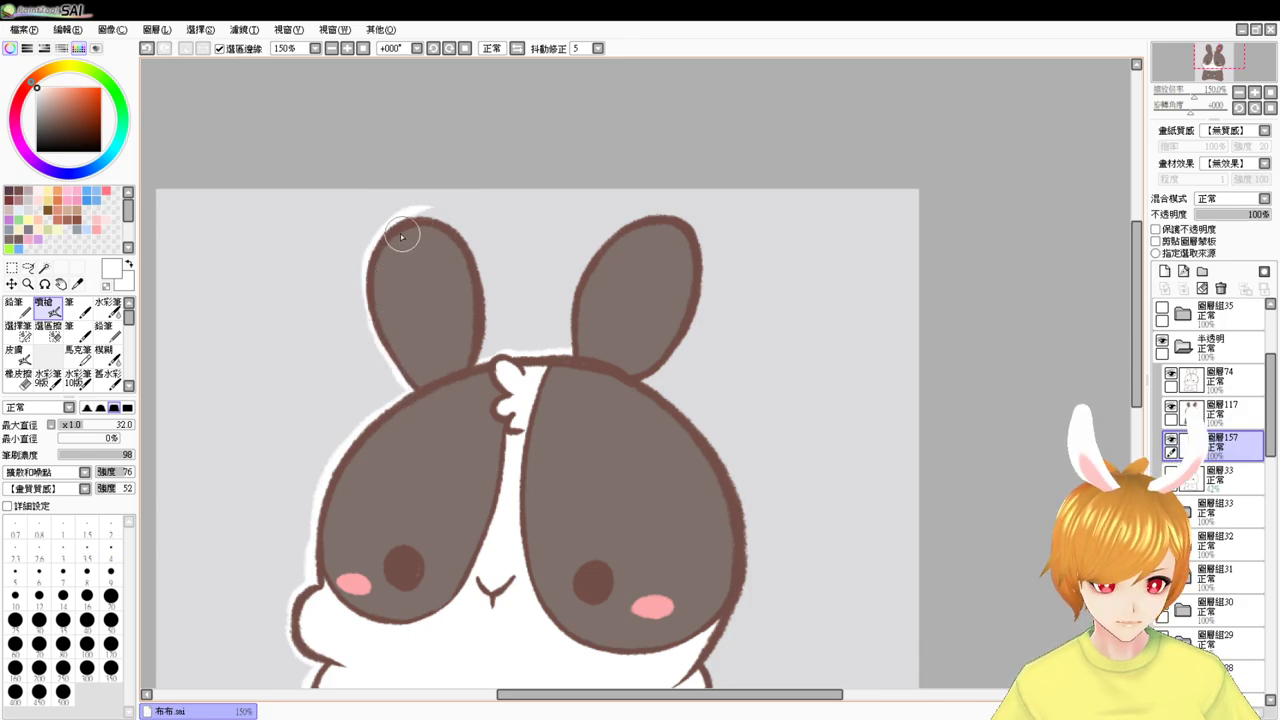
pyautogui.hotkey('ctrl', 'z')
pyautogui.moveTo(374, 259); pyautogui.dragTo(444, 213)
pyautogui.hotkey('ctrl', 'z')
pyautogui.moveTo(372, 249)
pyautogui.mouseDown()
pyautogui.moveTo(456, 241)
pyautogui.moveTo(379, 248)
pyautogui.moveTo(467, 237)
pyautogui.mouseUp()
pyautogui.moveTo(388, 236)
pyautogui.mouseDown()
pyautogui.moveTo(420, 214)
pyautogui.moveTo(474, 264)
pyautogui.mouseUp()
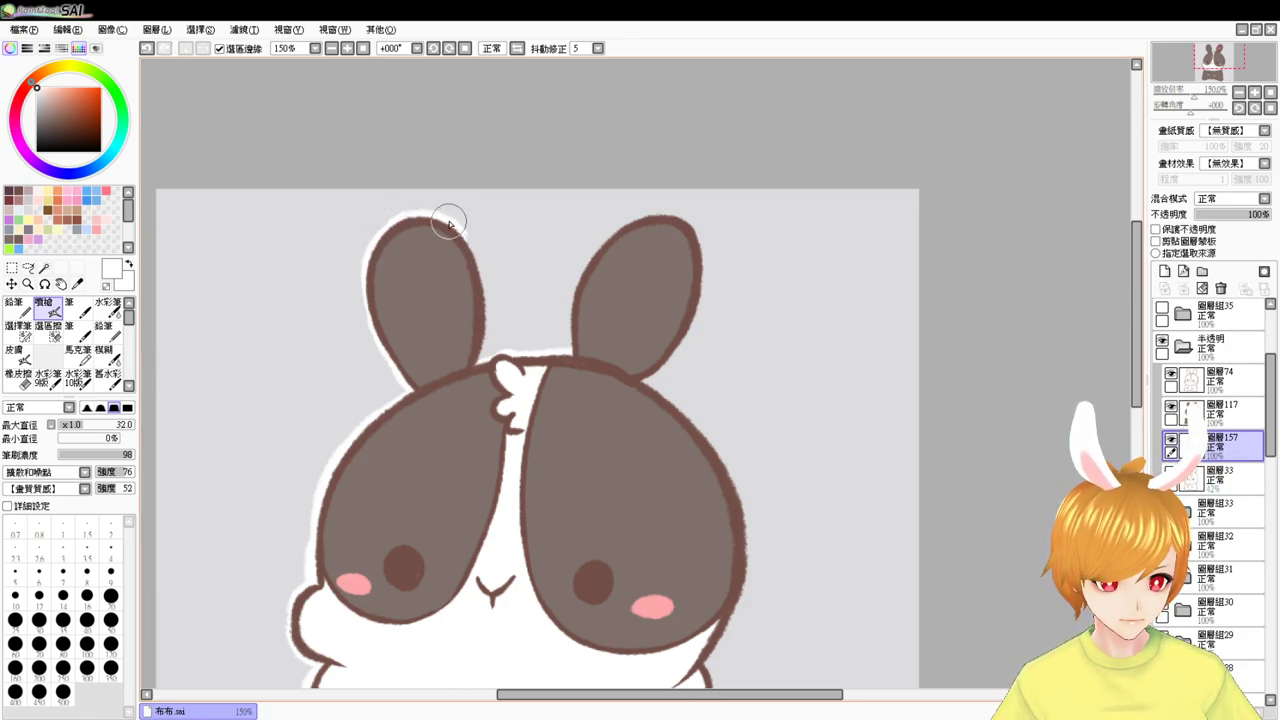
pyautogui.moveTo(449, 222); pyautogui.dragTo(477, 385)
pyautogui.moveTo(480, 312); pyautogui.dragTo(474, 372)
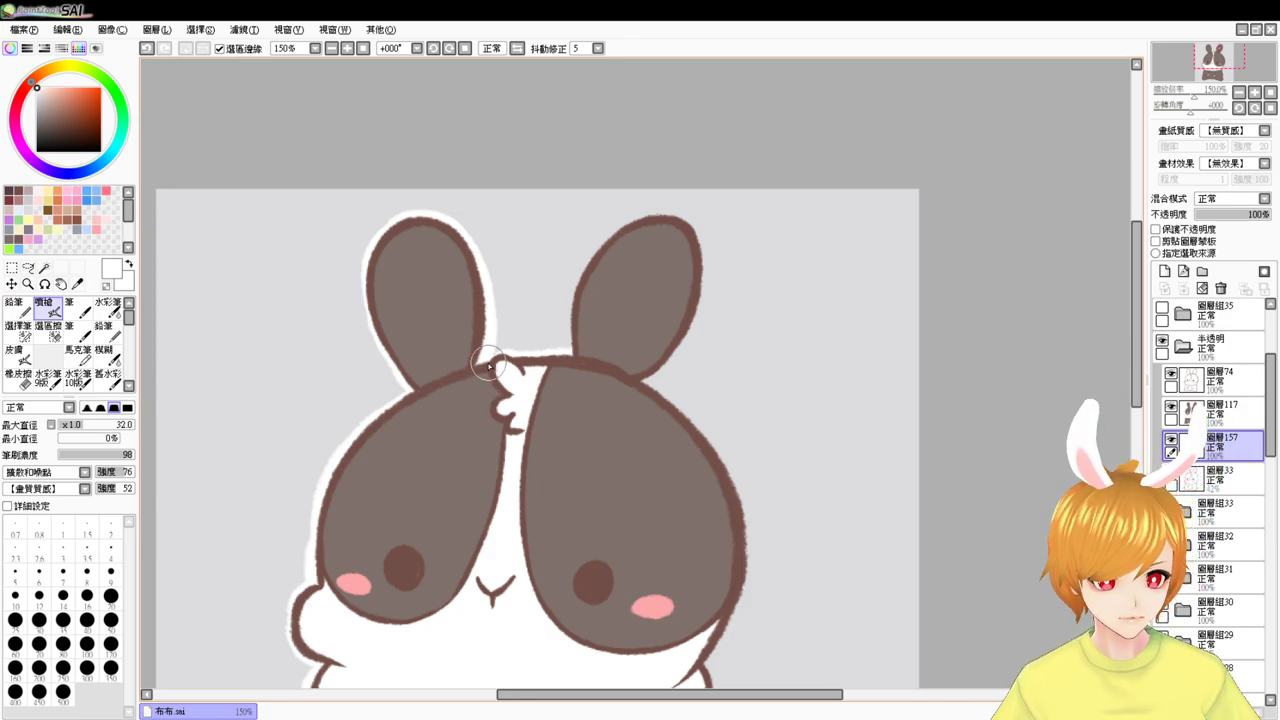
# - Paint the white border around the standing rabbit's right ear, from the crown over the tip to its outer base
pyautogui.moveTo(588, 388); pyautogui.dragTo(530, 344)
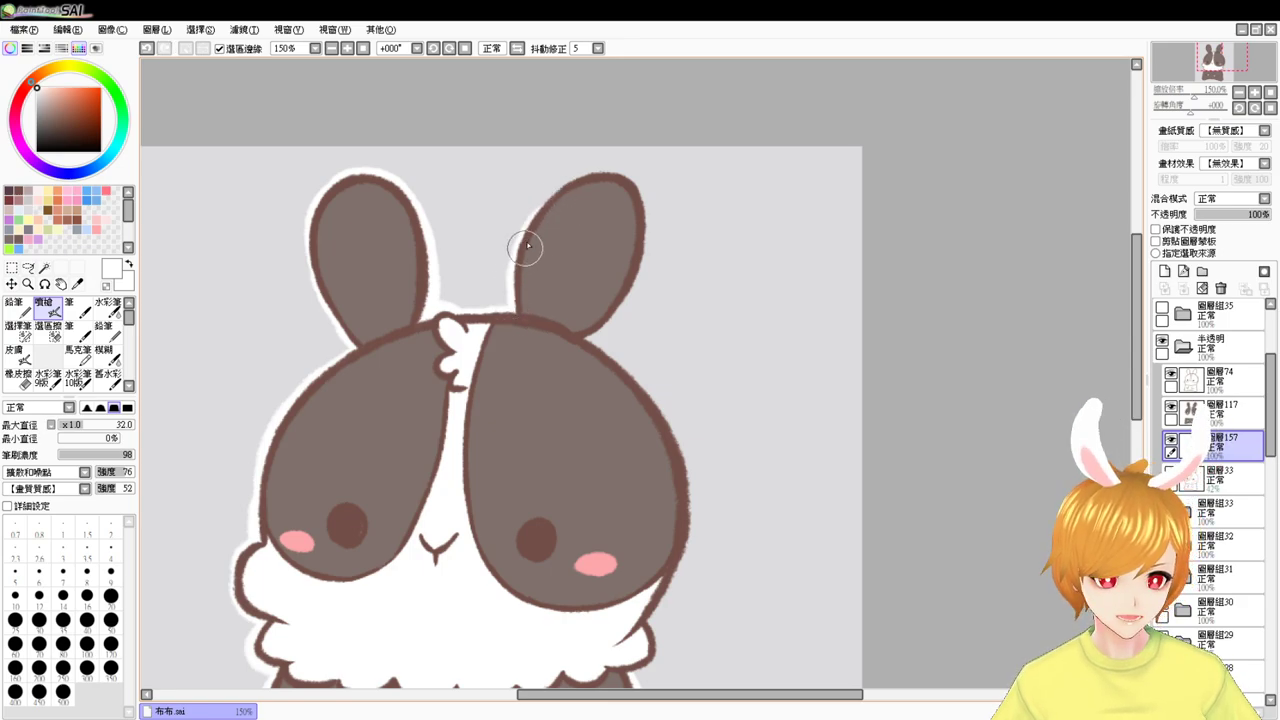
pyautogui.moveTo(525, 248); pyautogui.dragTo(619, 173)
pyautogui.hotkey('ctrl', 'z')
pyautogui.moveTo(513, 256); pyautogui.dragTo(616, 187)
pyautogui.hotkey('ctrl', 'z')
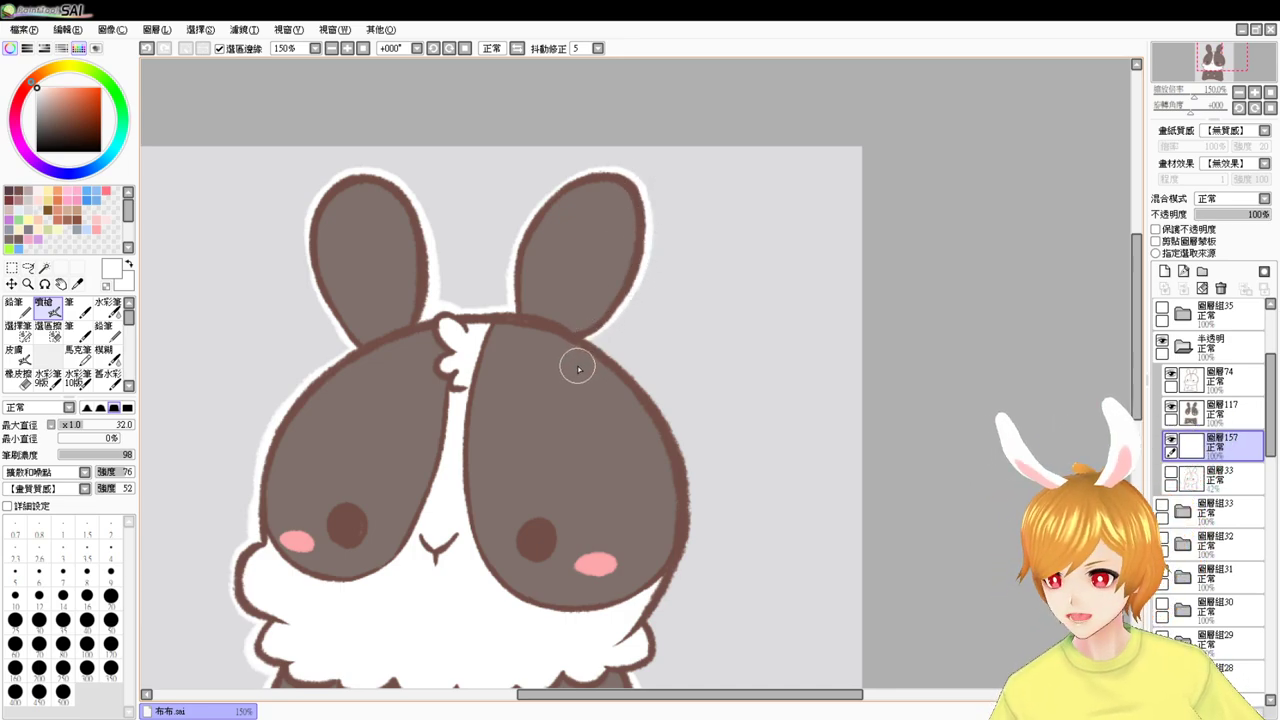
# - Paint the white border down the right side of the head from the ear base and around the ruff
pyautogui.moveTo(737, 439); pyautogui.dragTo(657, 380)
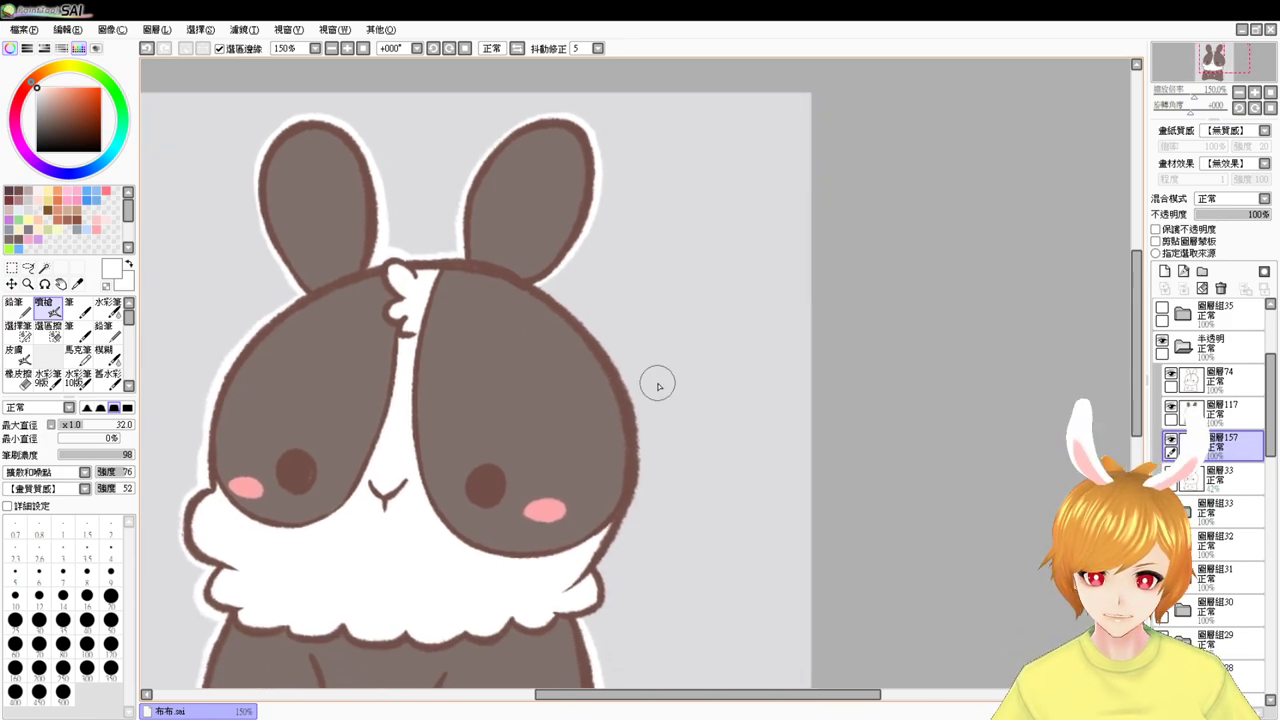
pyautogui.hotkey('ctrl', 'z')
pyautogui.moveTo(527, 281); pyautogui.dragTo(610, 370)
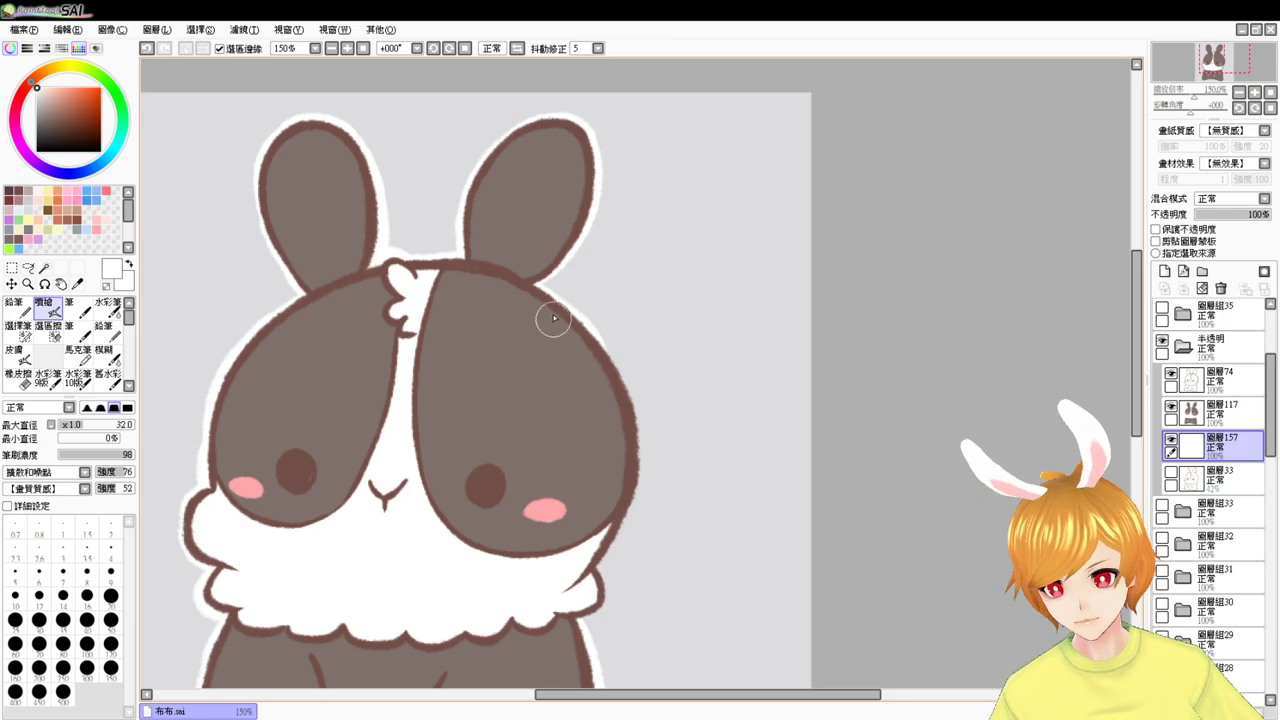
pyautogui.moveTo(608, 393); pyautogui.dragTo(563, 328)
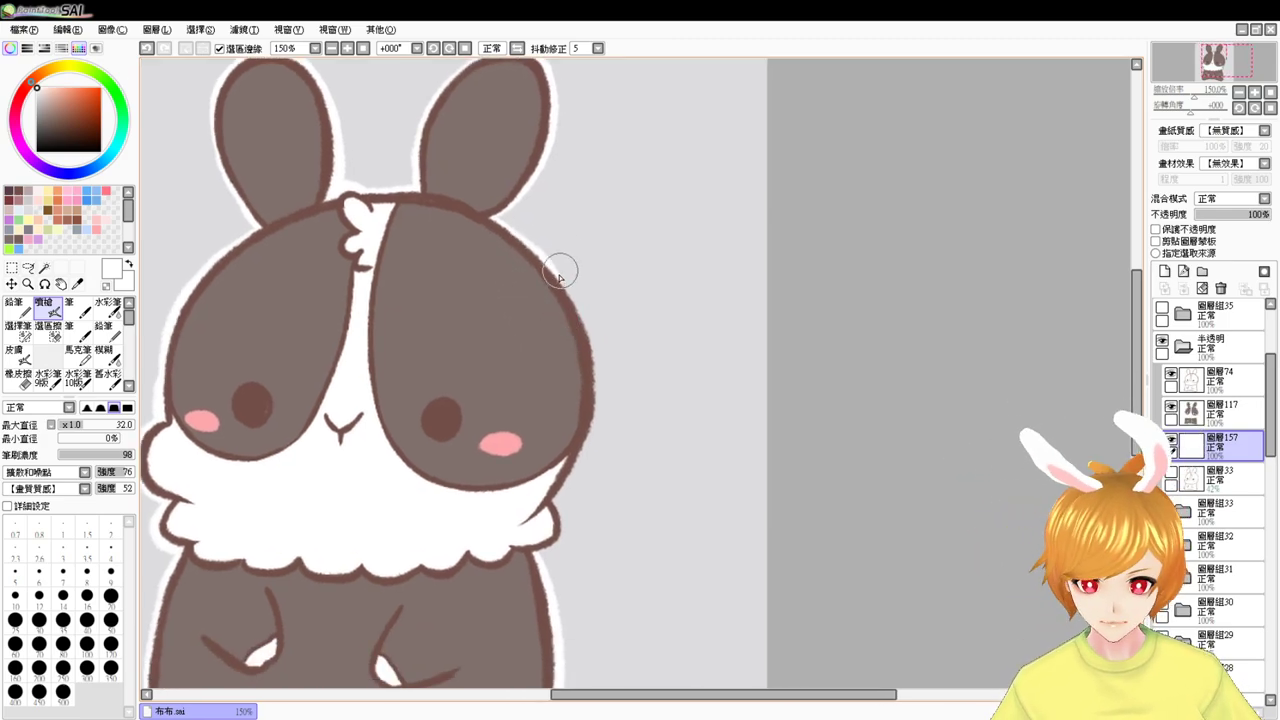
pyautogui.moveTo(560, 284)
pyautogui.mouseDown()
pyautogui.moveTo(597, 365)
pyautogui.moveTo(582, 428)
pyautogui.moveTo(603, 390)
pyautogui.moveTo(583, 369)
pyautogui.moveTo(565, 491)
pyautogui.moveTo(568, 442)
pyautogui.moveTo(593, 393)
pyautogui.moveTo(534, 514)
pyautogui.moveTo(552, 508)
pyautogui.moveTo(554, 525)
pyautogui.moveTo(551, 432)
pyautogui.moveTo(544, 481)
pyautogui.moveTo(639, 406)
pyautogui.moveTo(618, 462)
pyautogui.mouseUp()
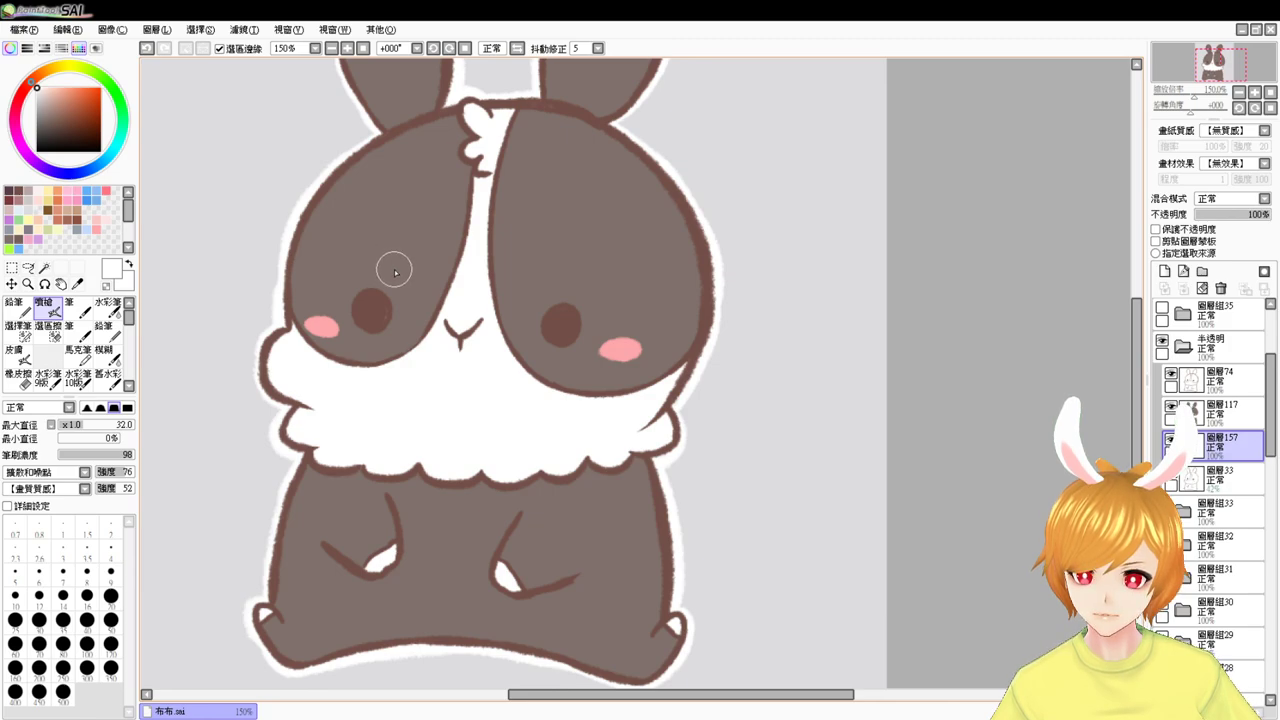
# - Collapse the 半透明 group and set its opacity to 71%
pyautogui.click(331, 48)
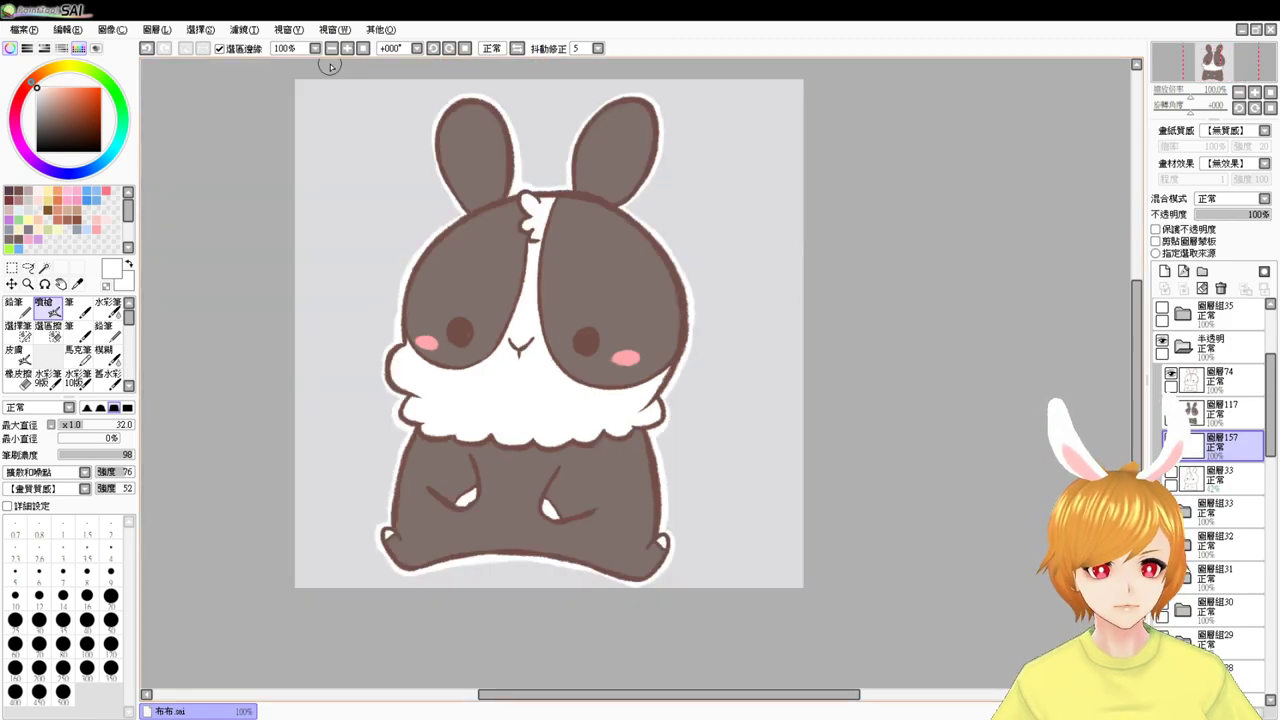
pyautogui.keyDown('ctrl'); pyautogui.click(1250, 385); pyautogui.keyUp('ctrl')
pyautogui.click(1235, 345)
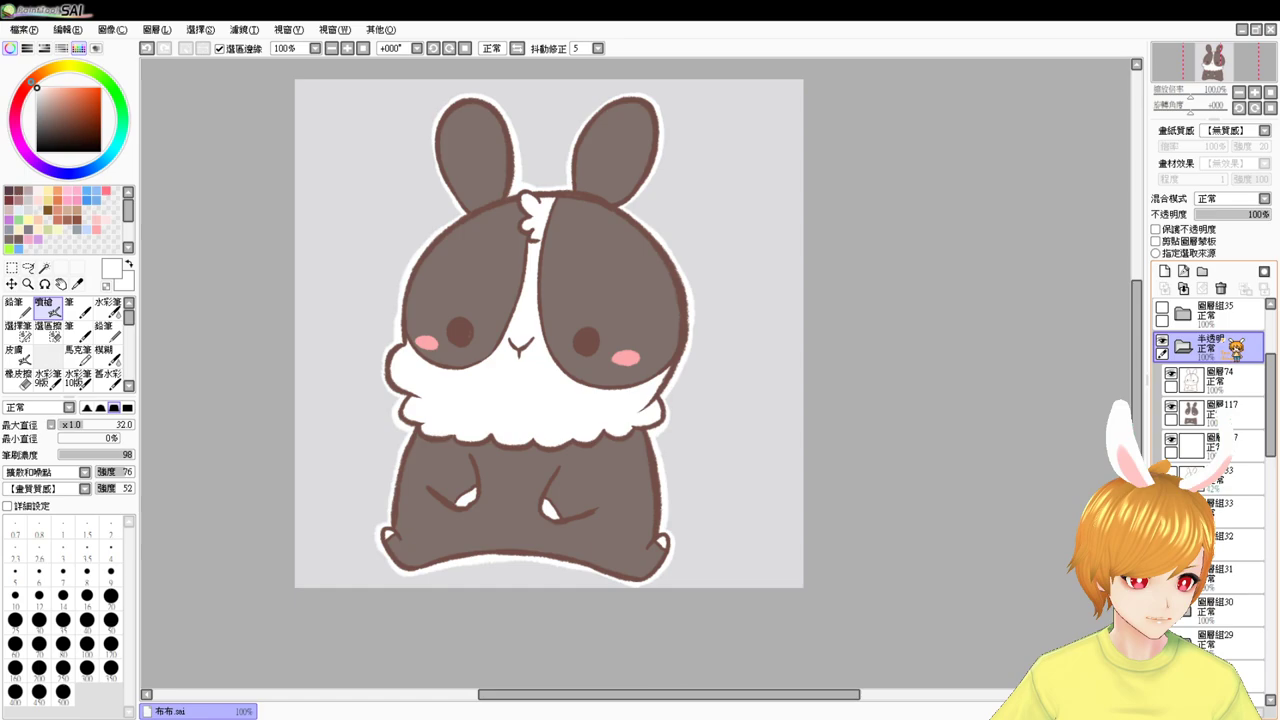
pyautogui.click(1184, 346)
pyautogui.moveTo(1258, 206); pyautogui.dragTo(1234, 250)
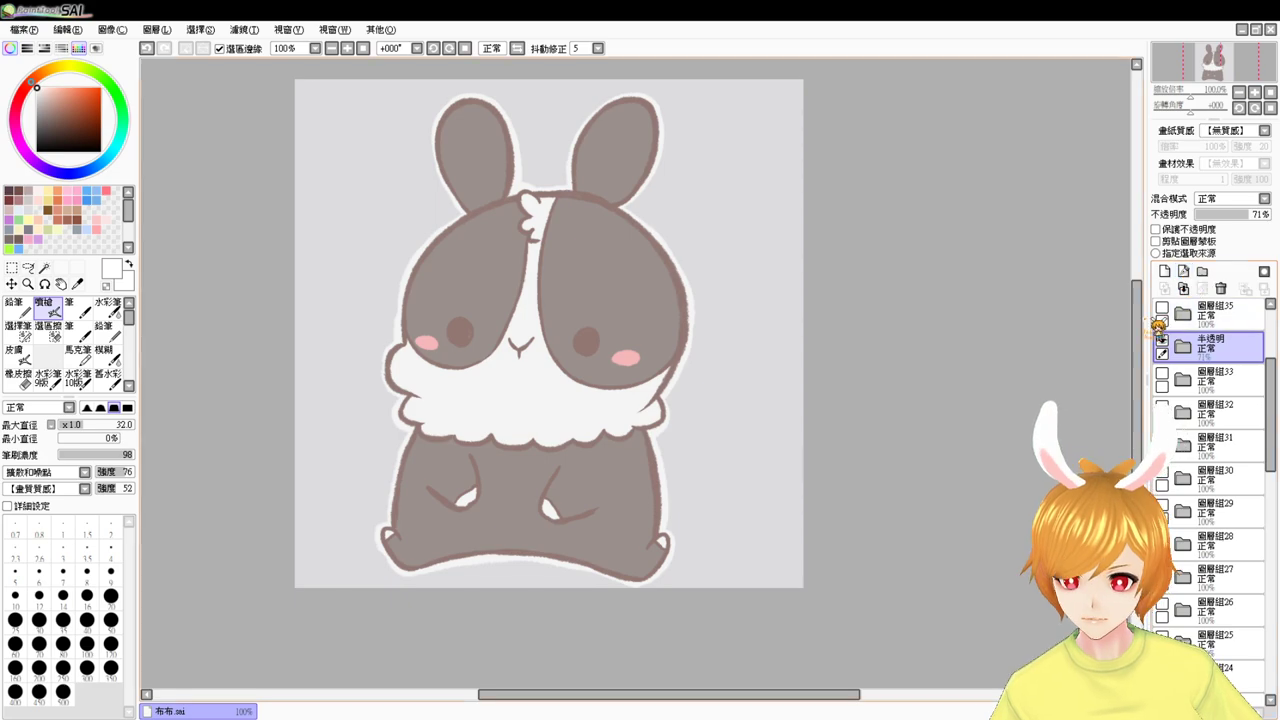
# - Hide the 半透明 group and show group 35 with the winking rabbit instead
pyautogui.moveTo(1271, 389); pyautogui.dragTo(1273, 354)
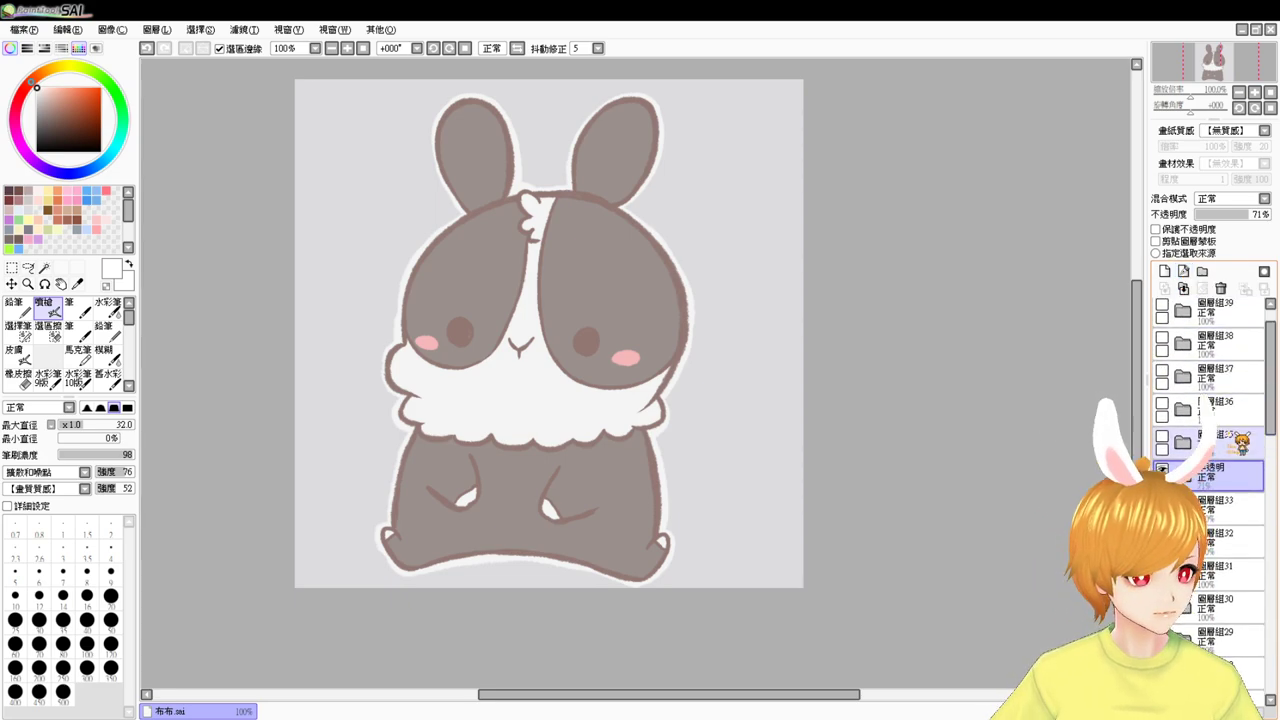
pyautogui.click(1226, 447)
pyautogui.click(1162, 467)
pyautogui.click(1162, 436)
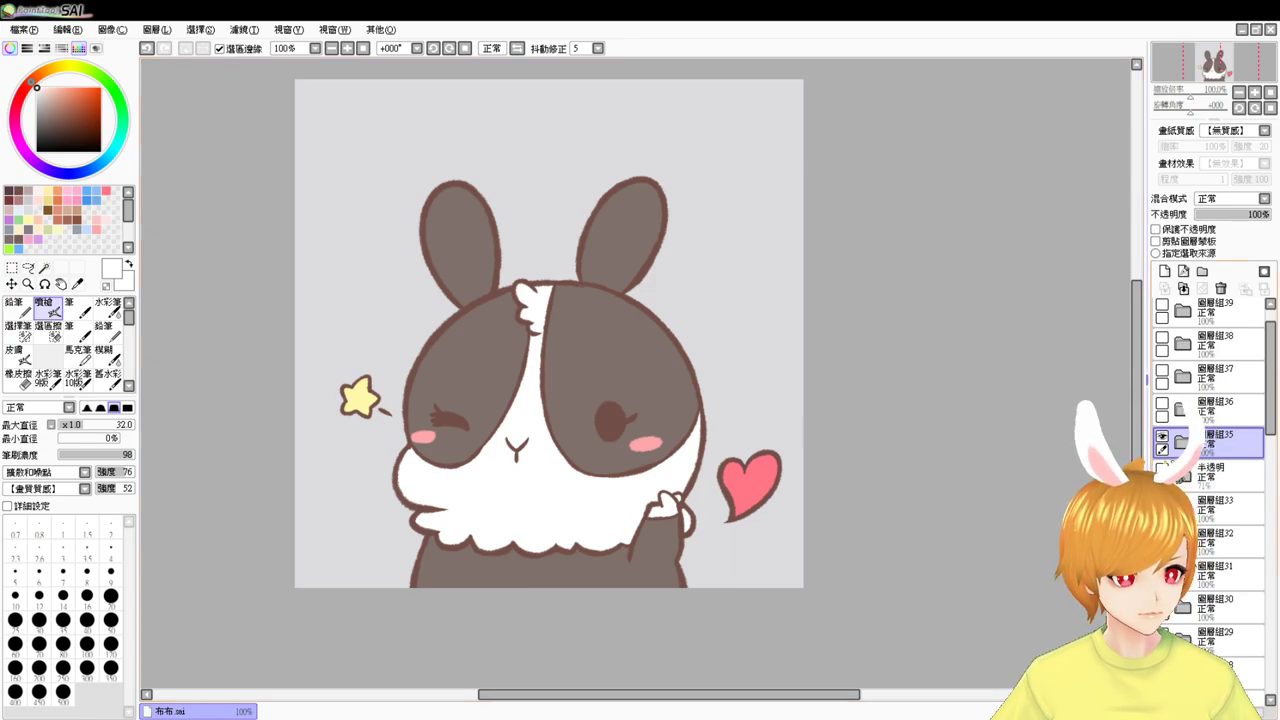
pyautogui.click(1183, 442)
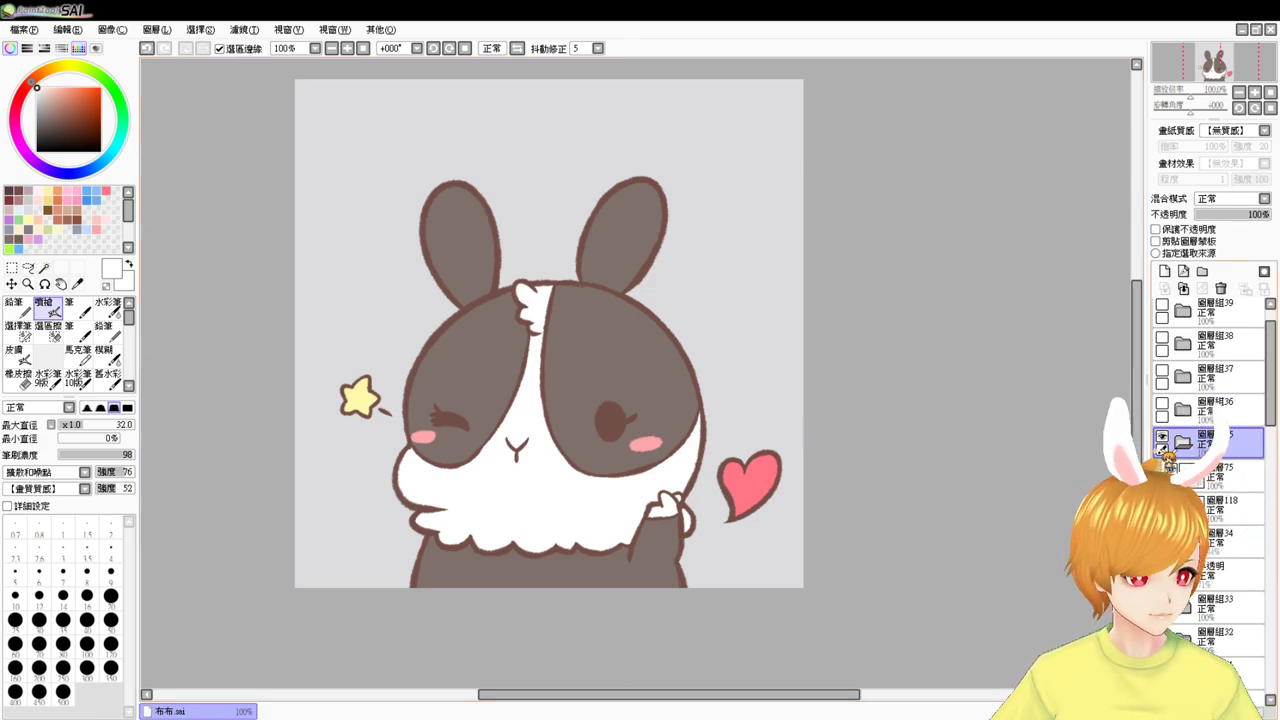
pyautogui.click(1183, 442)
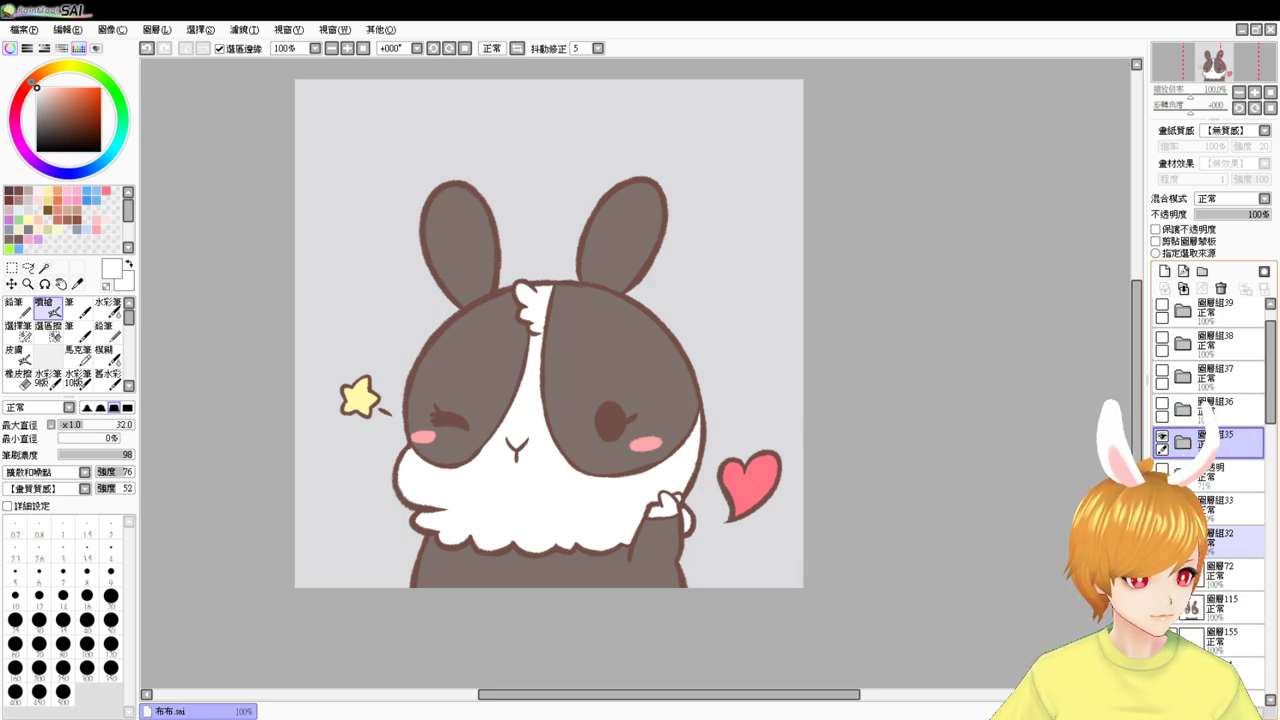
# - Compare the borders of the rabbits in groups 30 to 33 with the winking rabbit's pose in group 35
pyautogui.click(1162, 535)
pyautogui.click(1162, 535)
pyautogui.click(1162, 535)
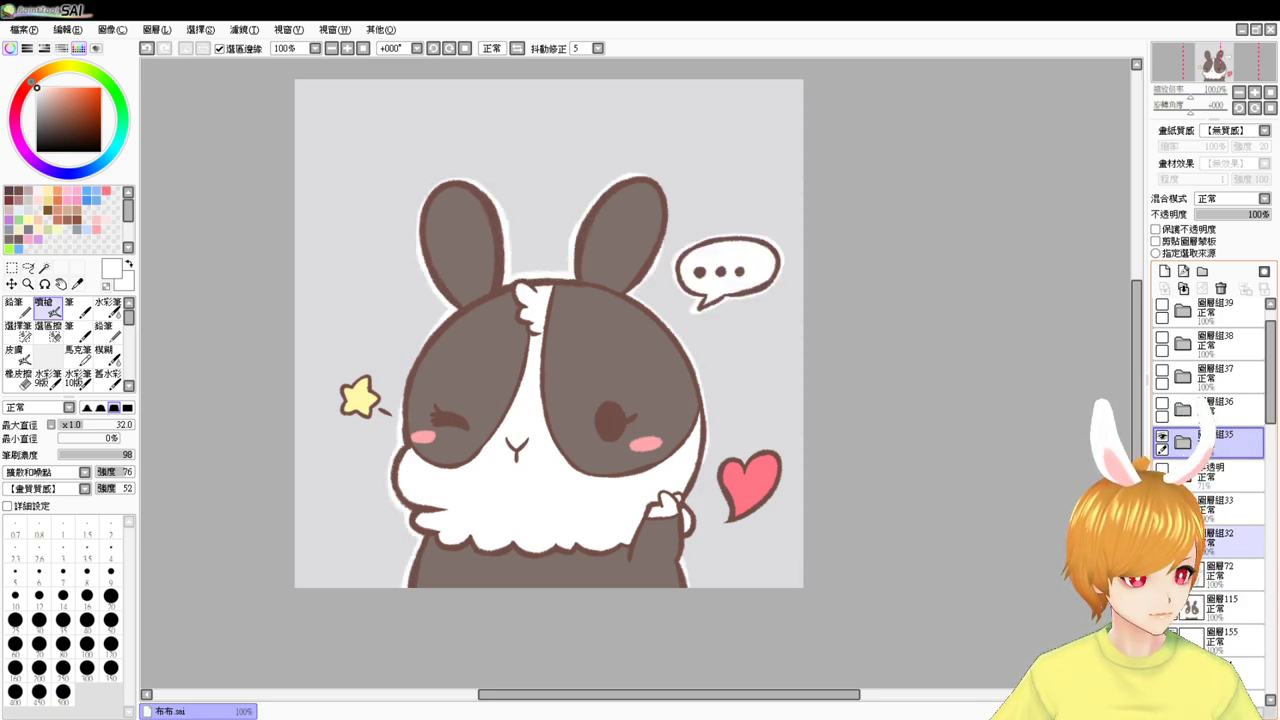
pyautogui.click(1162, 535)
pyautogui.click(1183, 541)
pyautogui.click(1162, 568)
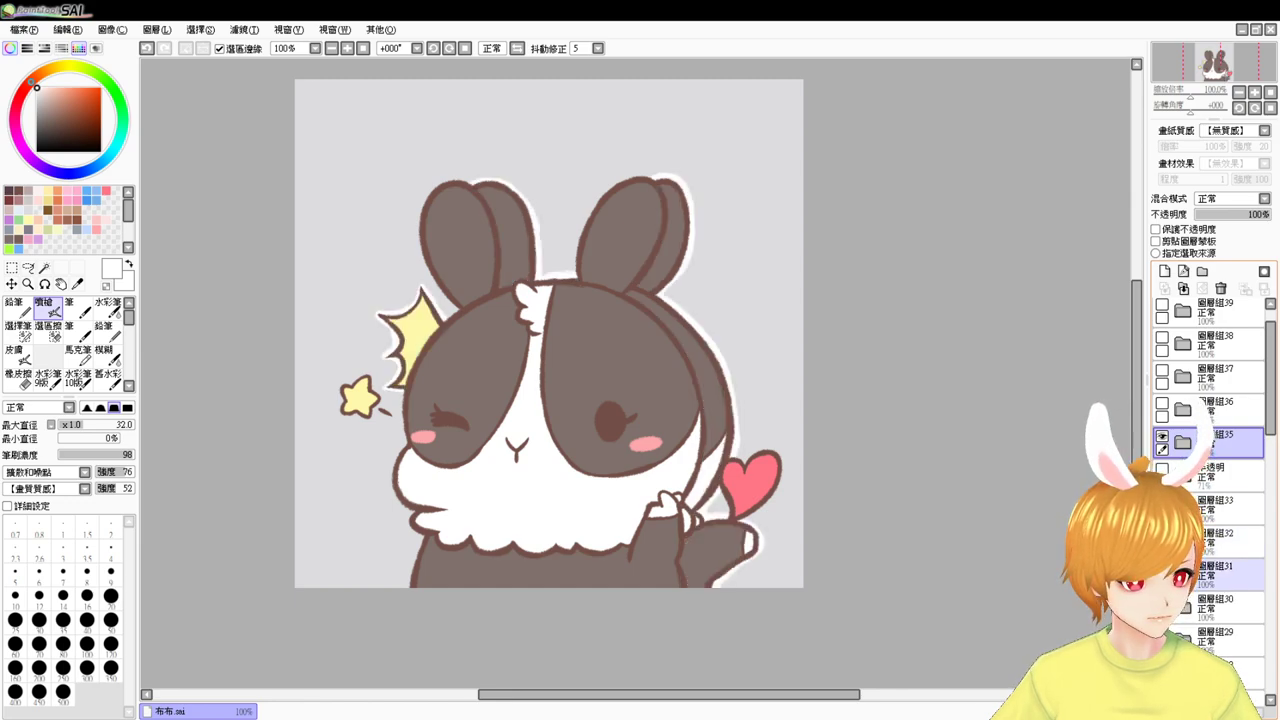
pyautogui.click(1162, 568)
pyautogui.click(1162, 601)
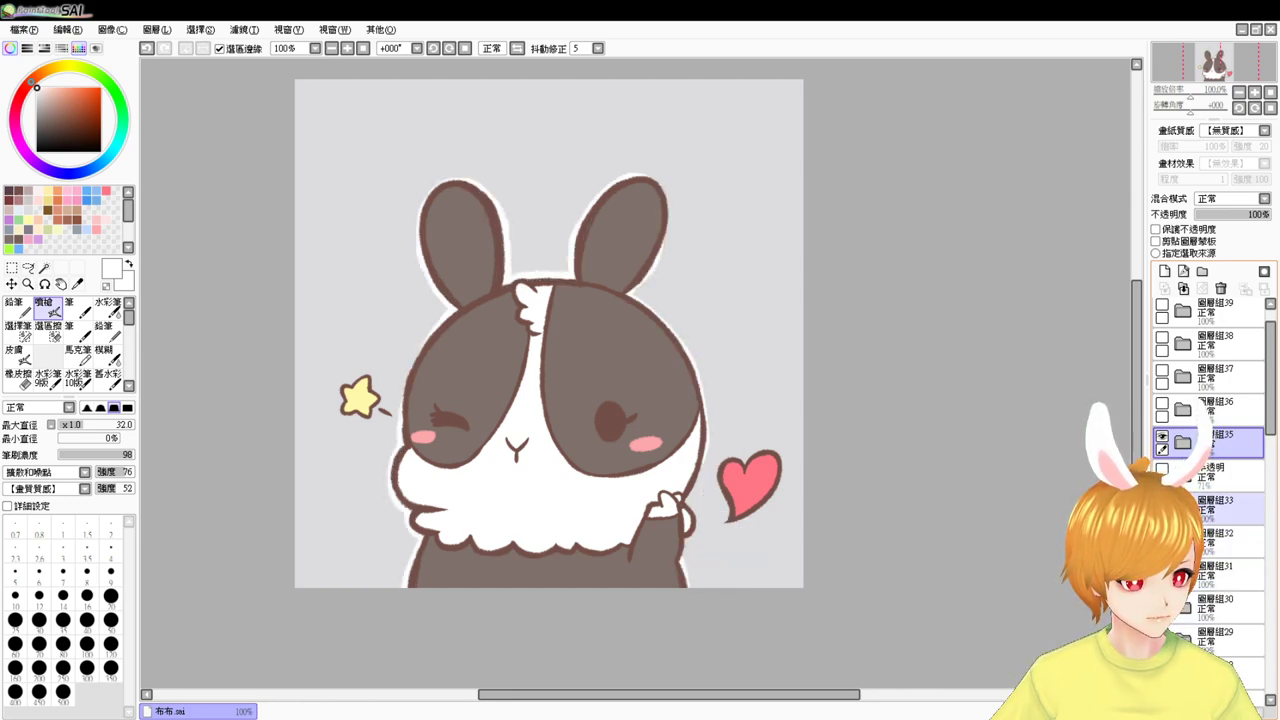
# - Copy the white border layer from group 30 and paste it directly beneath the winking rabbit's colouring in group 35
pyautogui.click(1162, 437)
pyautogui.click(1184, 608)
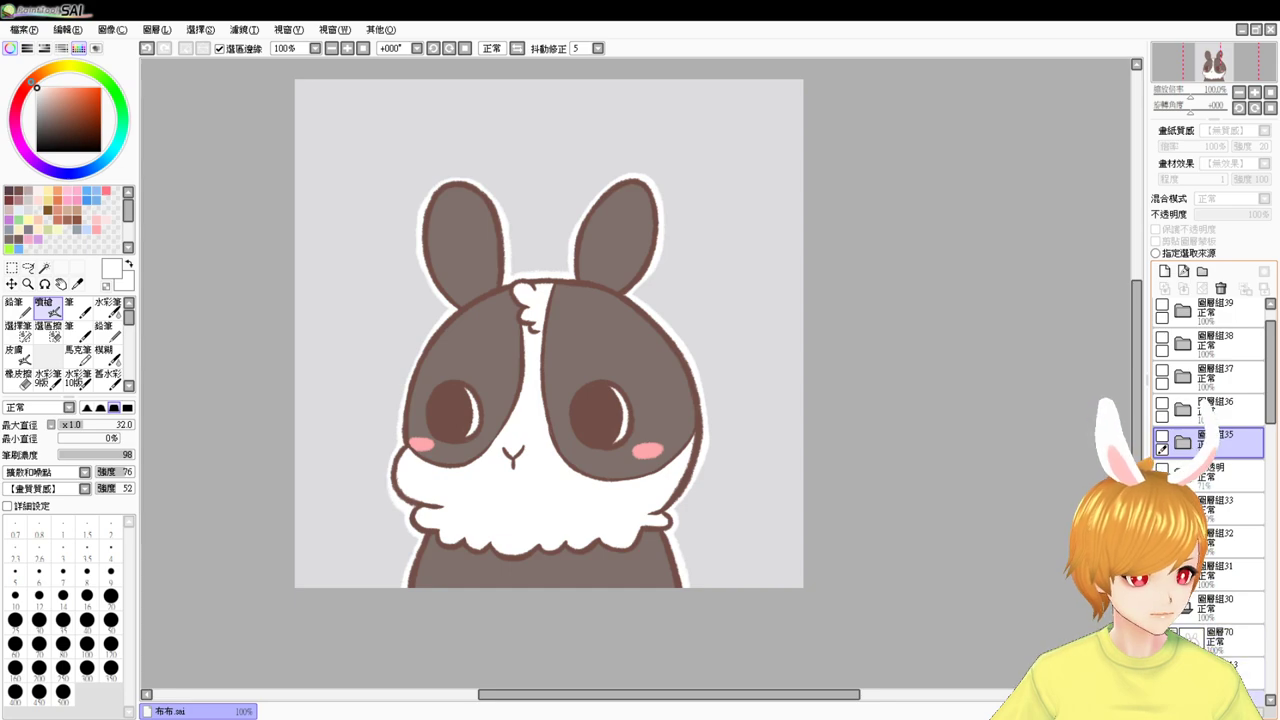
pyautogui.click(1200, 633)
pyautogui.hotkey('ctrl', 'a')
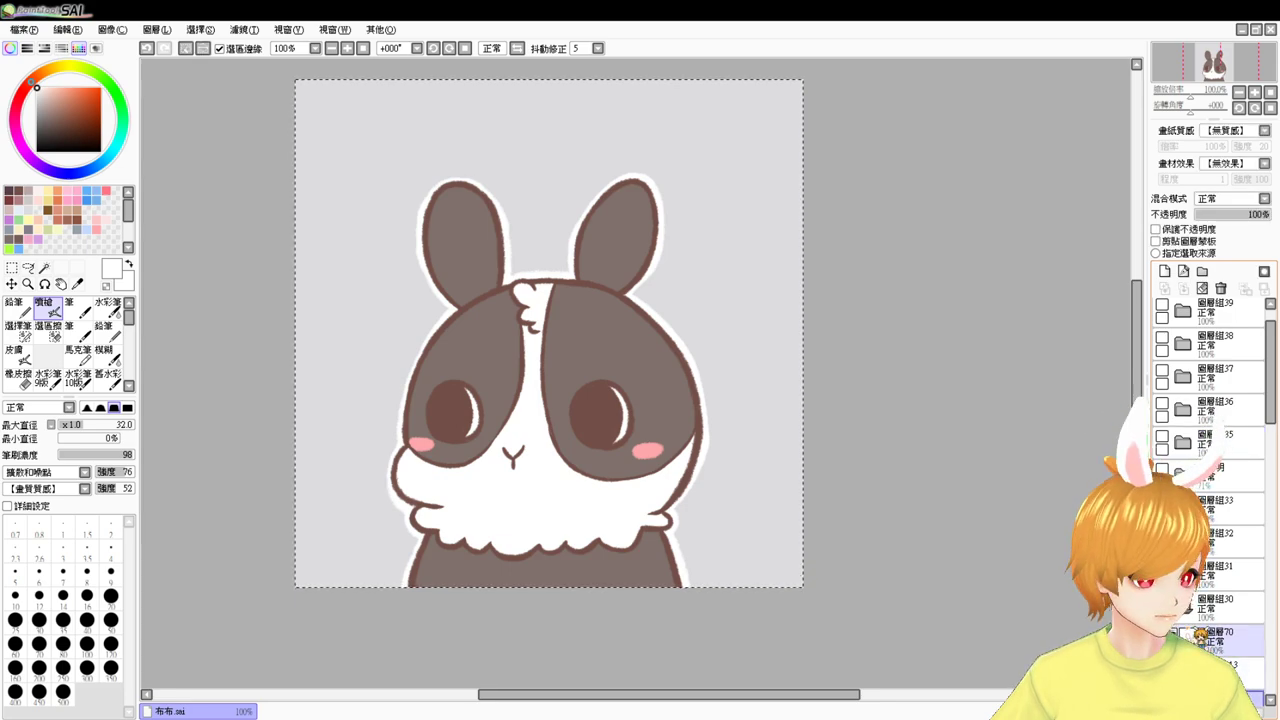
pyautogui.hotkey('ctrl', 'd')
pyautogui.click(1184, 608)
pyautogui.moveTo(1225, 608); pyautogui.dragTo(1225, 540)
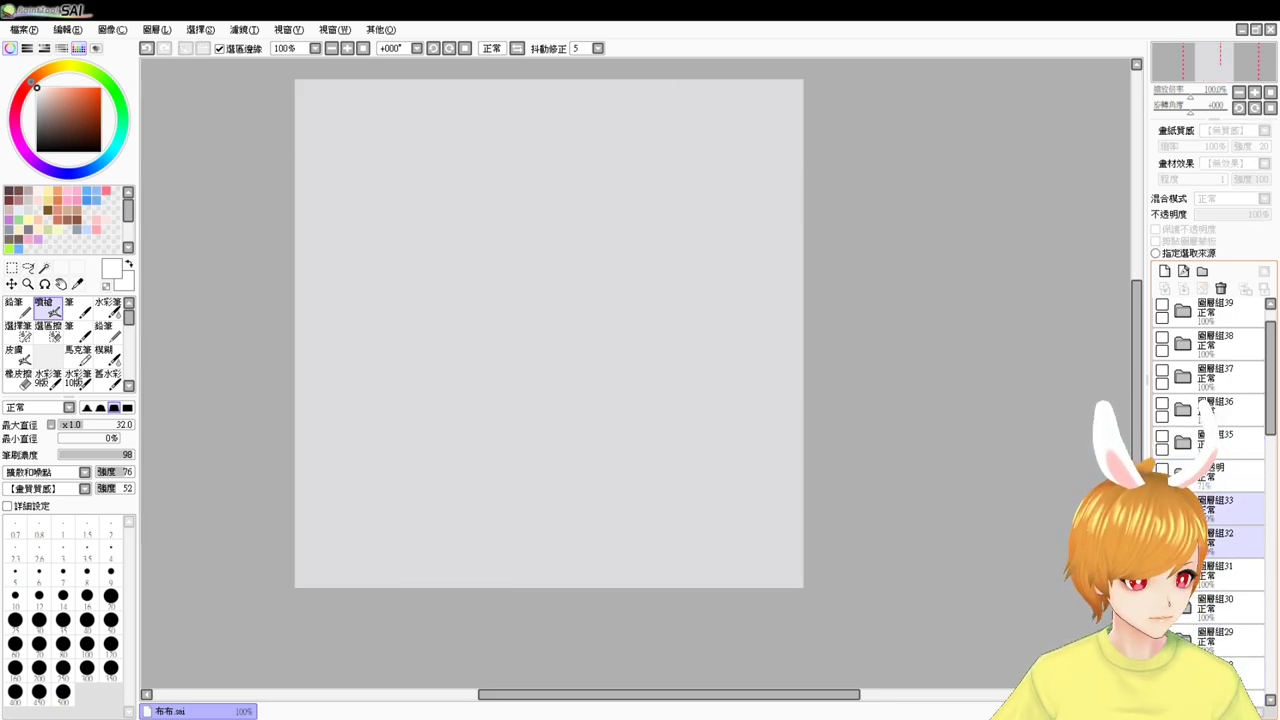
pyautogui.click(1162, 437)
pyautogui.click(1222, 538)
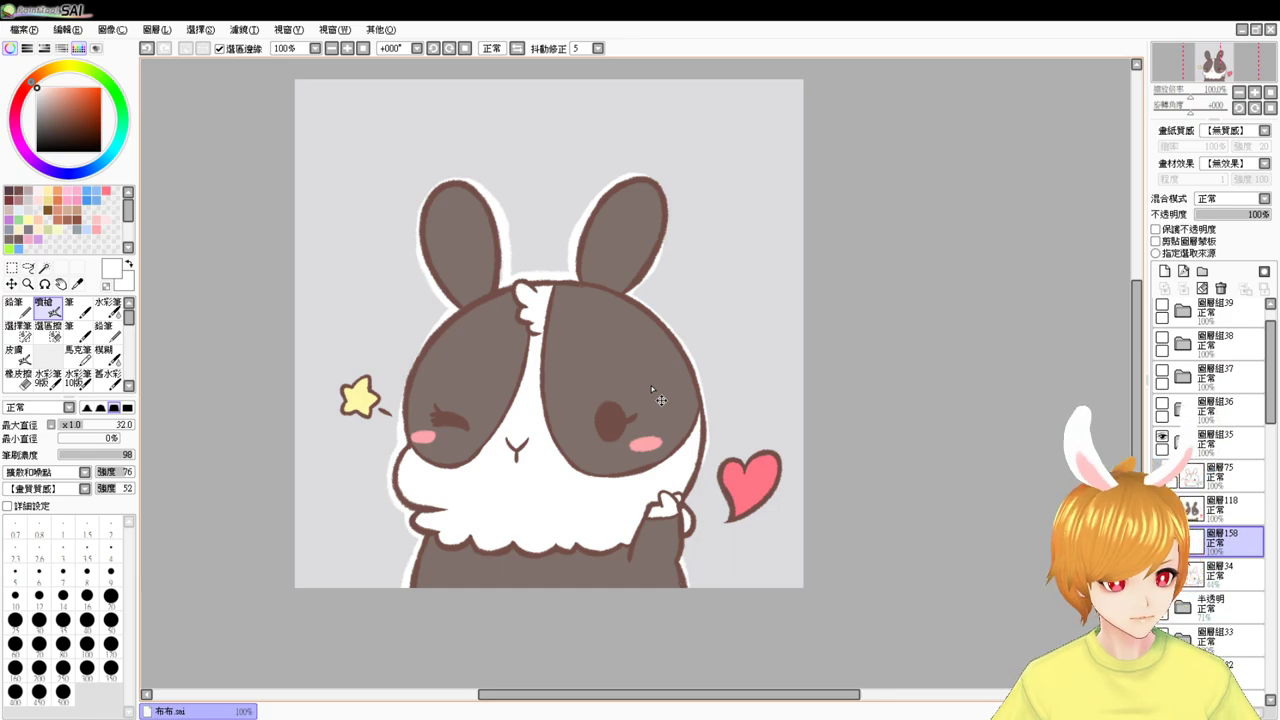
# - Extend the pasted white border on layer 158 around the winking rabbit's raised paw and down the arm
pyautogui.scroll(1, 651, 385)
pyautogui.moveTo(764, 556); pyautogui.dragTo(736, 470)
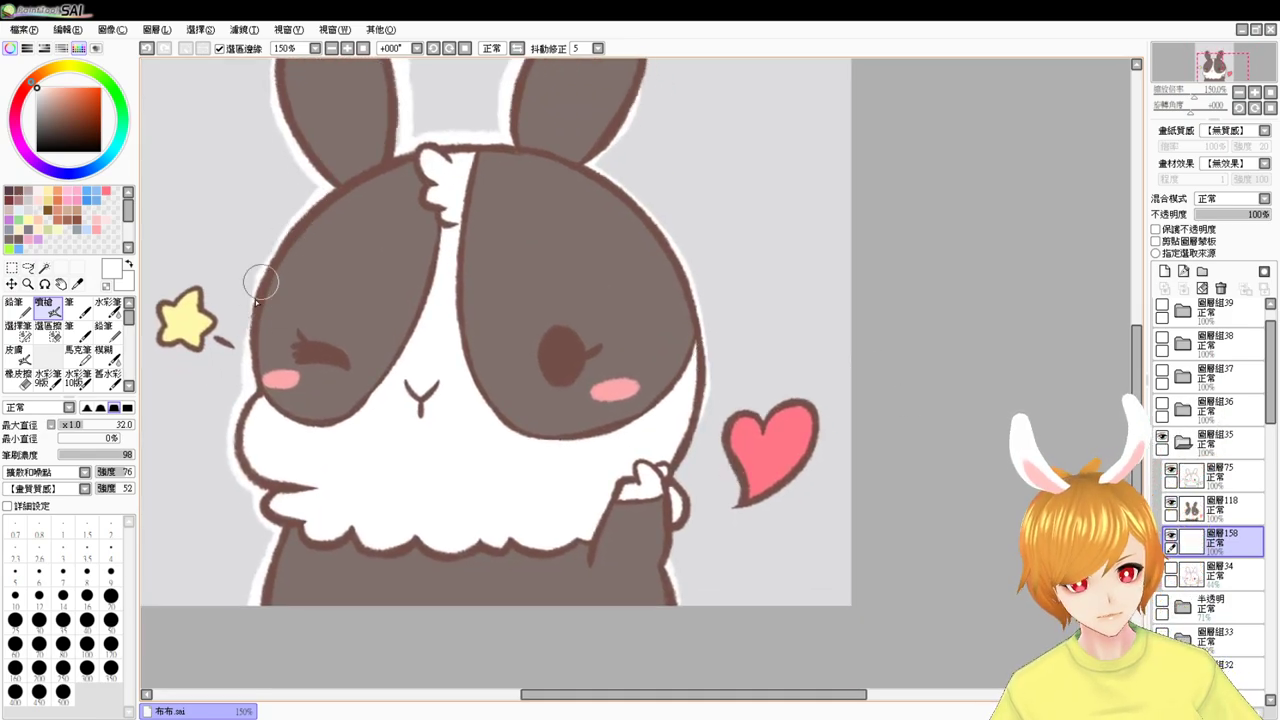
pyautogui.moveTo(754, 493); pyautogui.dragTo(724, 477)
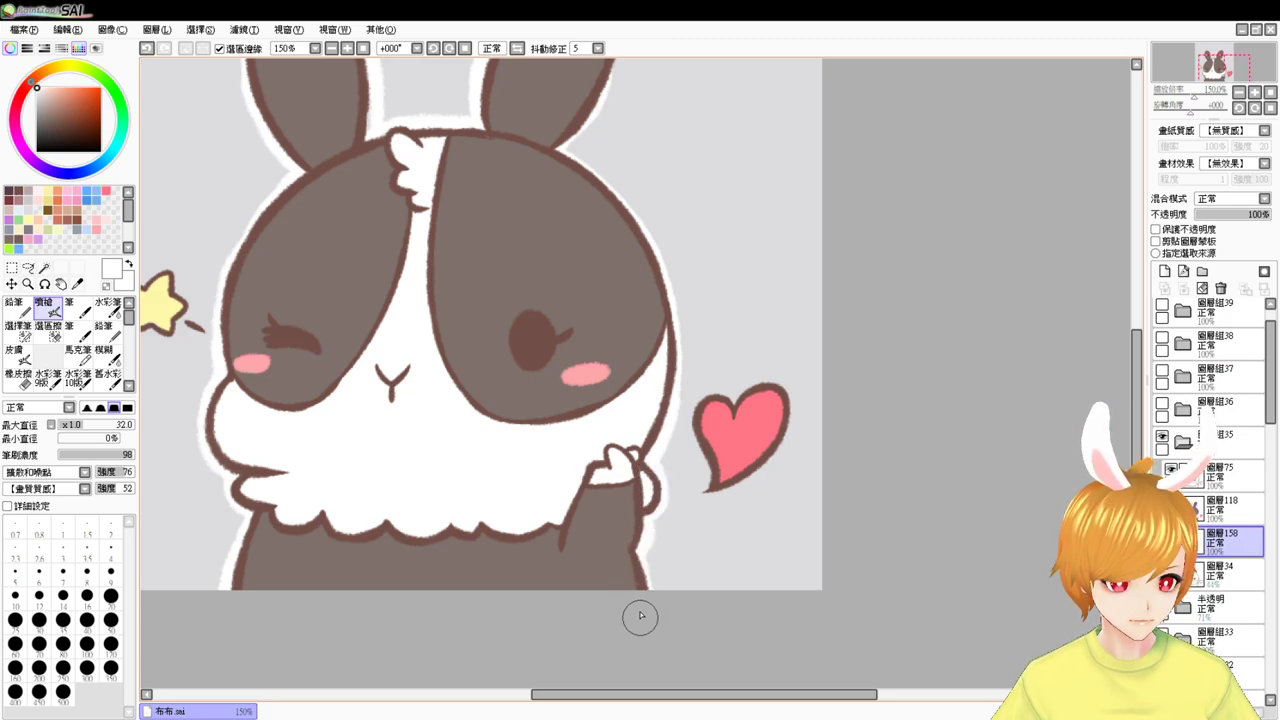
pyautogui.moveTo(642, 452); pyautogui.dragTo(656, 572)
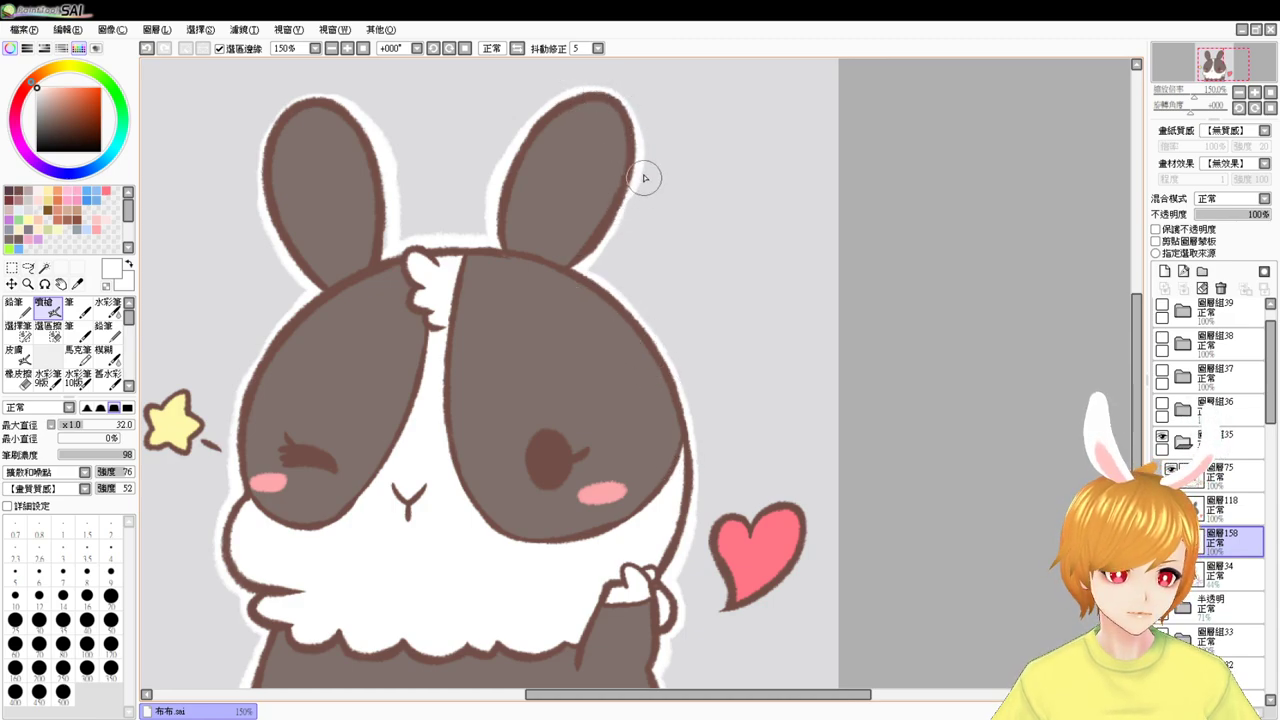
# - Touch up the pasted white border along the edges of the winking rabbit's ears
pyautogui.moveTo(604, 248); pyautogui.dragTo(579, 261)
pyautogui.hotkey('ctrl', 'z')
pyautogui.moveTo(641, 148)
pyautogui.mouseDown()
pyautogui.moveTo(592, 260)
pyautogui.moveTo(606, 237)
pyautogui.moveTo(570, 278)
pyautogui.mouseUp()
pyautogui.hotkey('ctrl', 'z')
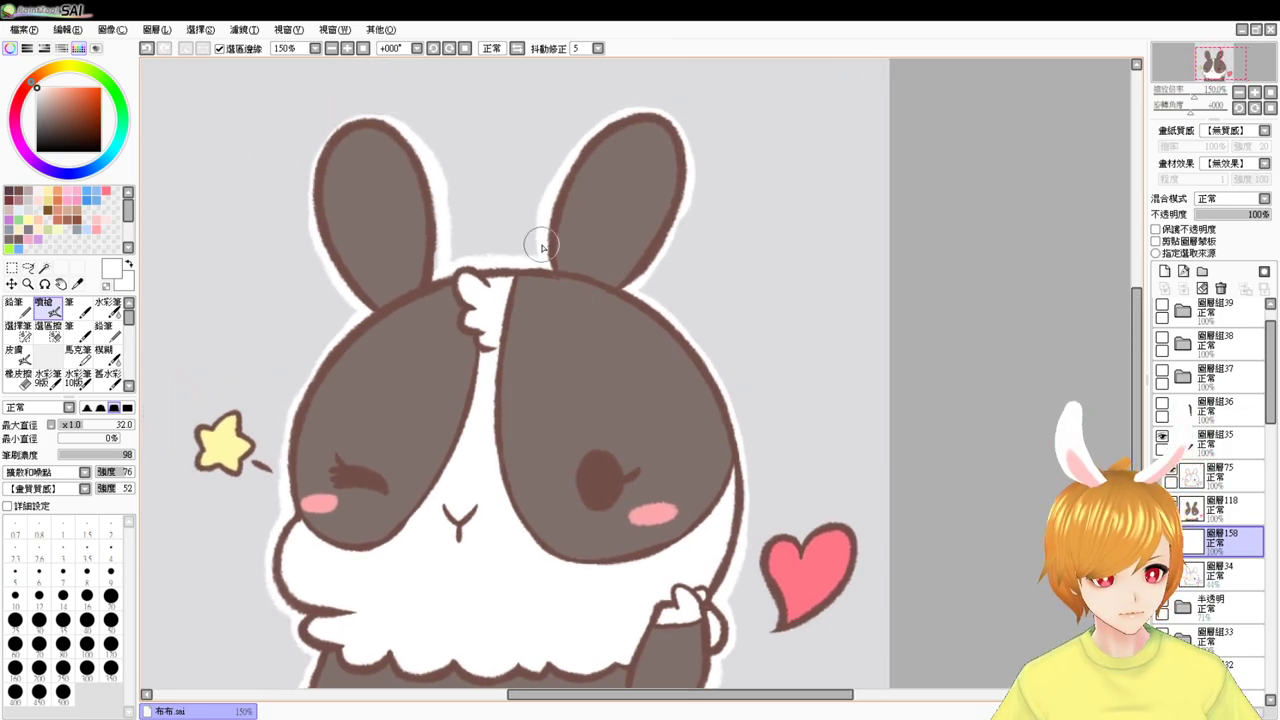
pyautogui.moveTo(437, 205); pyautogui.dragTo(430, 175)
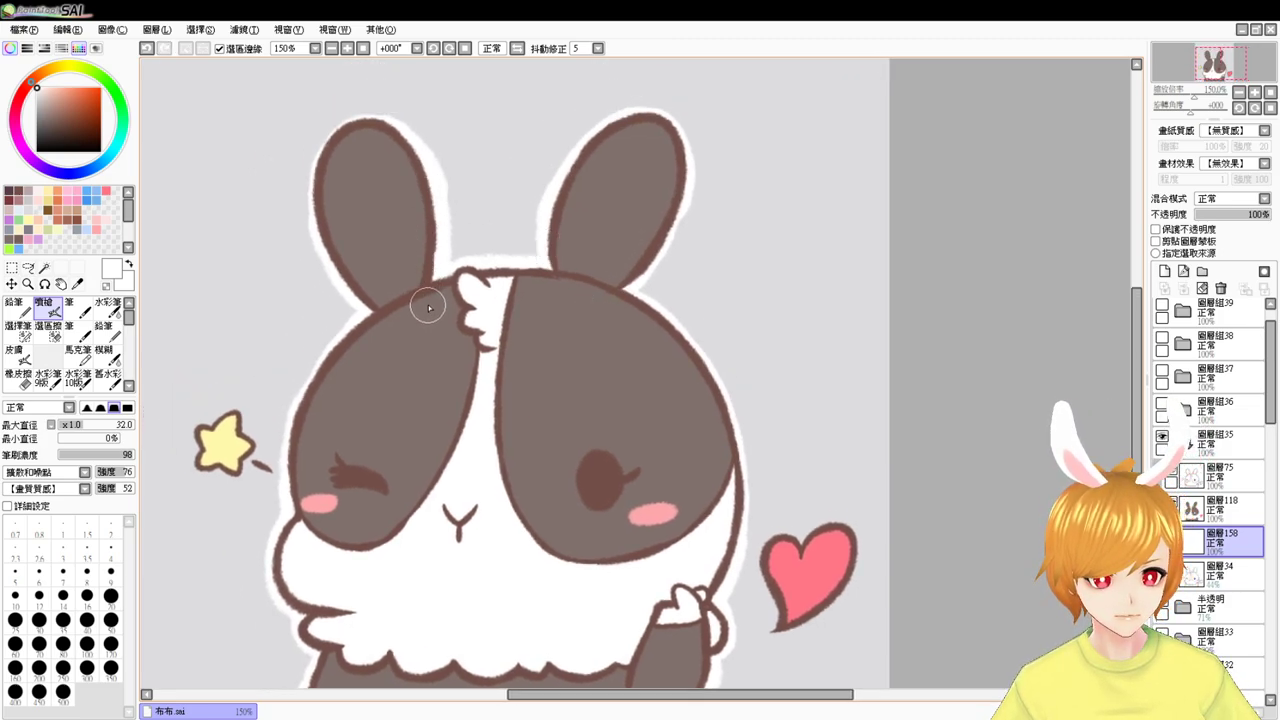
pyautogui.moveTo(624, 453); pyautogui.dragTo(601, 408)
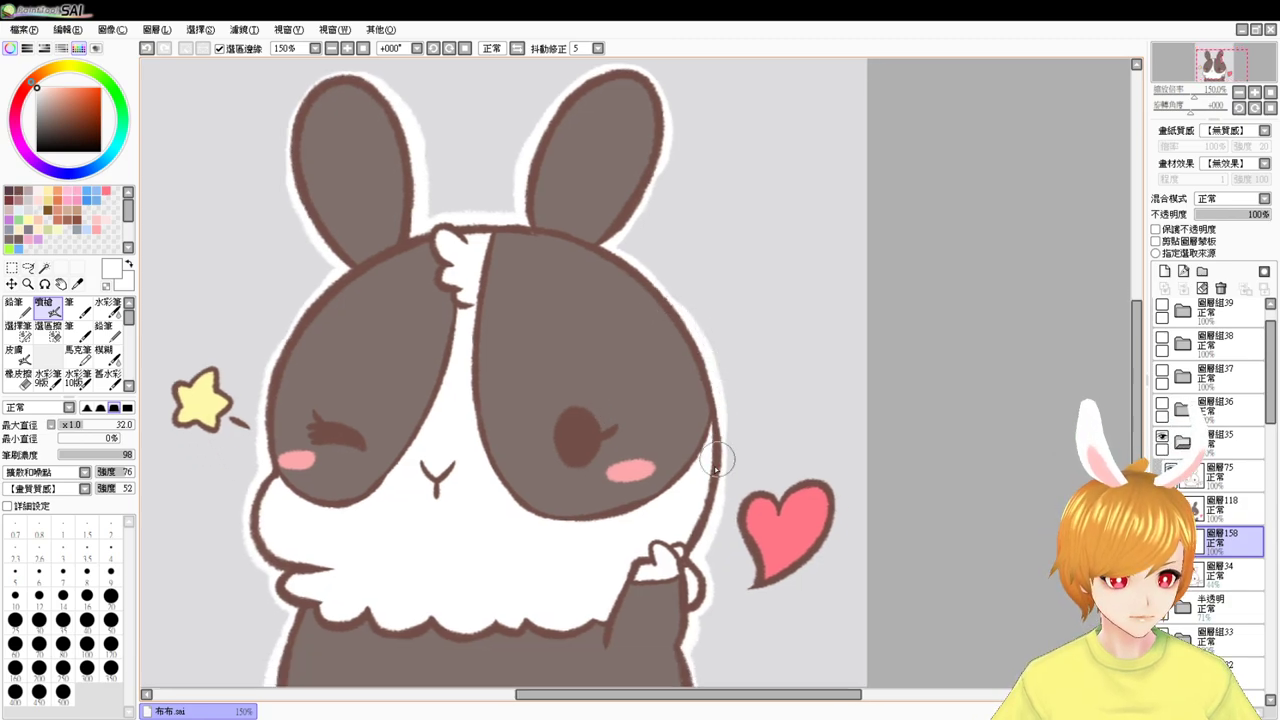
# - Paint white borders around the star and the heart beside the winking rabbit on layer 158
pyautogui.moveTo(695, 492); pyautogui.dragTo(684, 418)
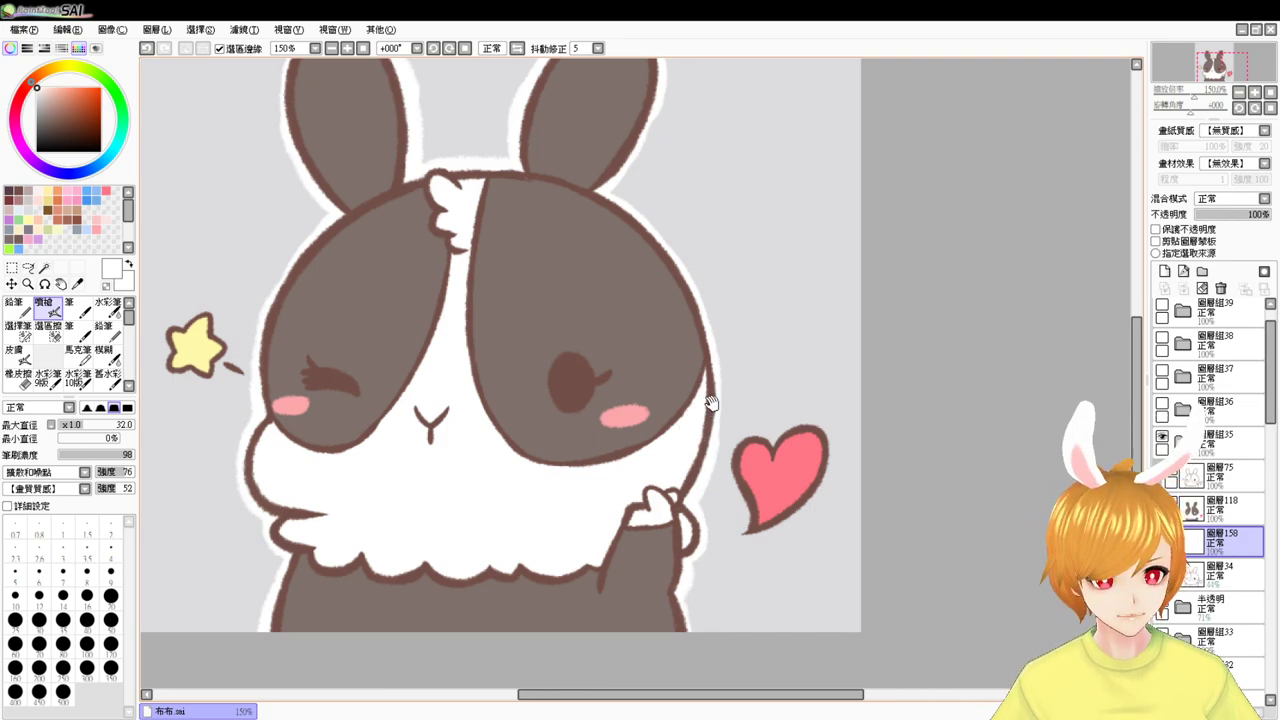
pyautogui.moveTo(709, 402); pyautogui.dragTo(767, 394)
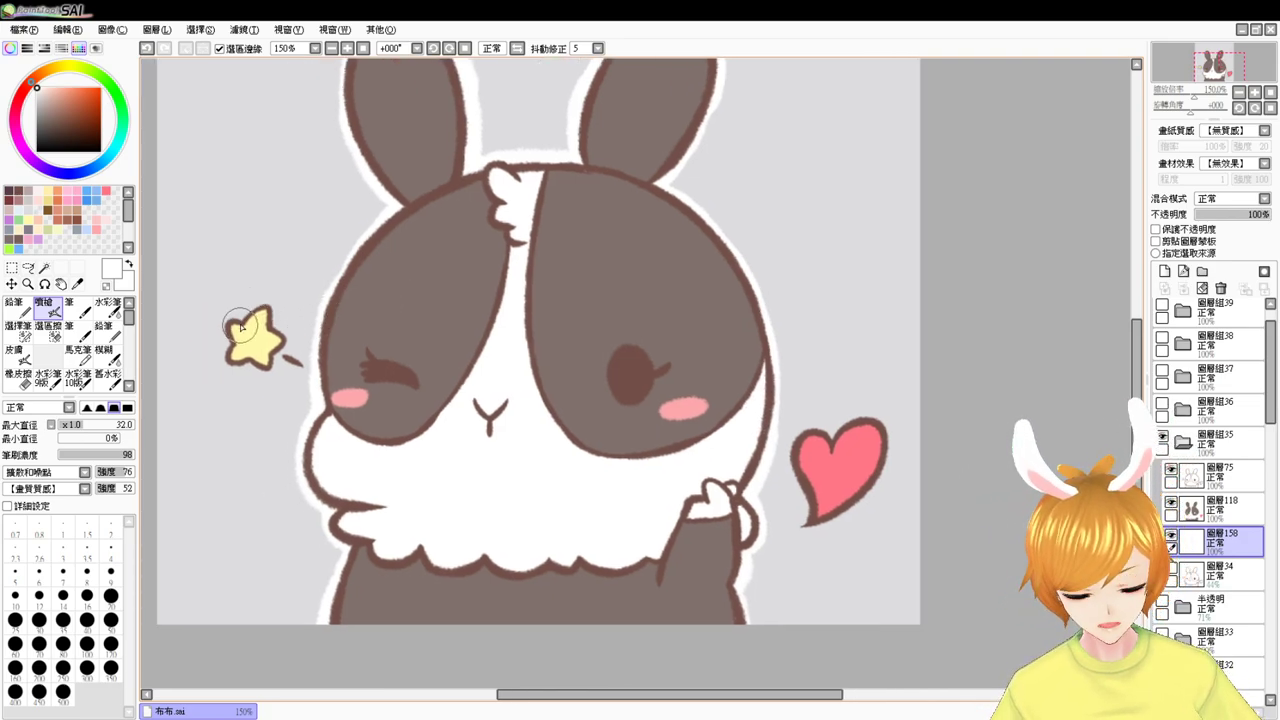
pyautogui.moveTo(264, 302)
pyautogui.mouseDown()
pyautogui.moveTo(242, 330)
pyautogui.moveTo(274, 310)
pyautogui.moveTo(270, 335)
pyautogui.moveTo(228, 323)
pyautogui.moveTo(226, 367)
pyautogui.moveTo(274, 349)
pyautogui.mouseUp()
pyautogui.hotkey('ctrl', 'z')
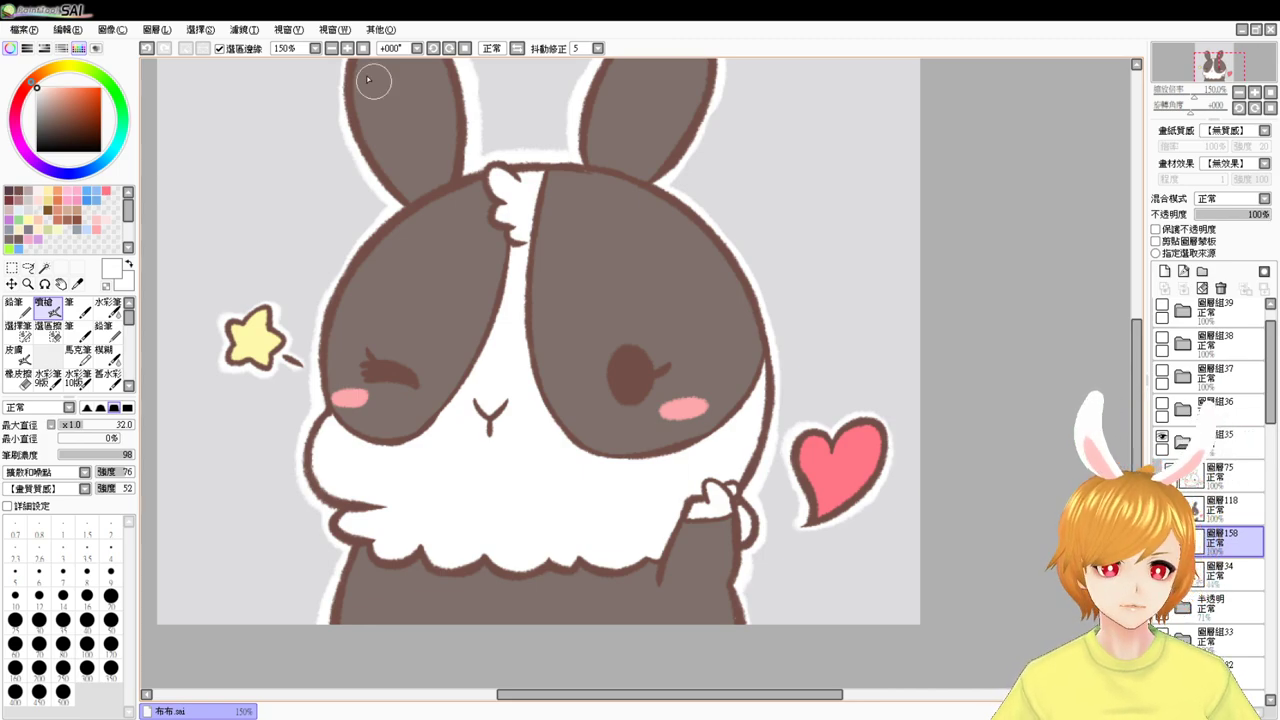
pyautogui.click(333, 49)
pyautogui.moveTo(778, 312); pyautogui.dragTo(792, 407)
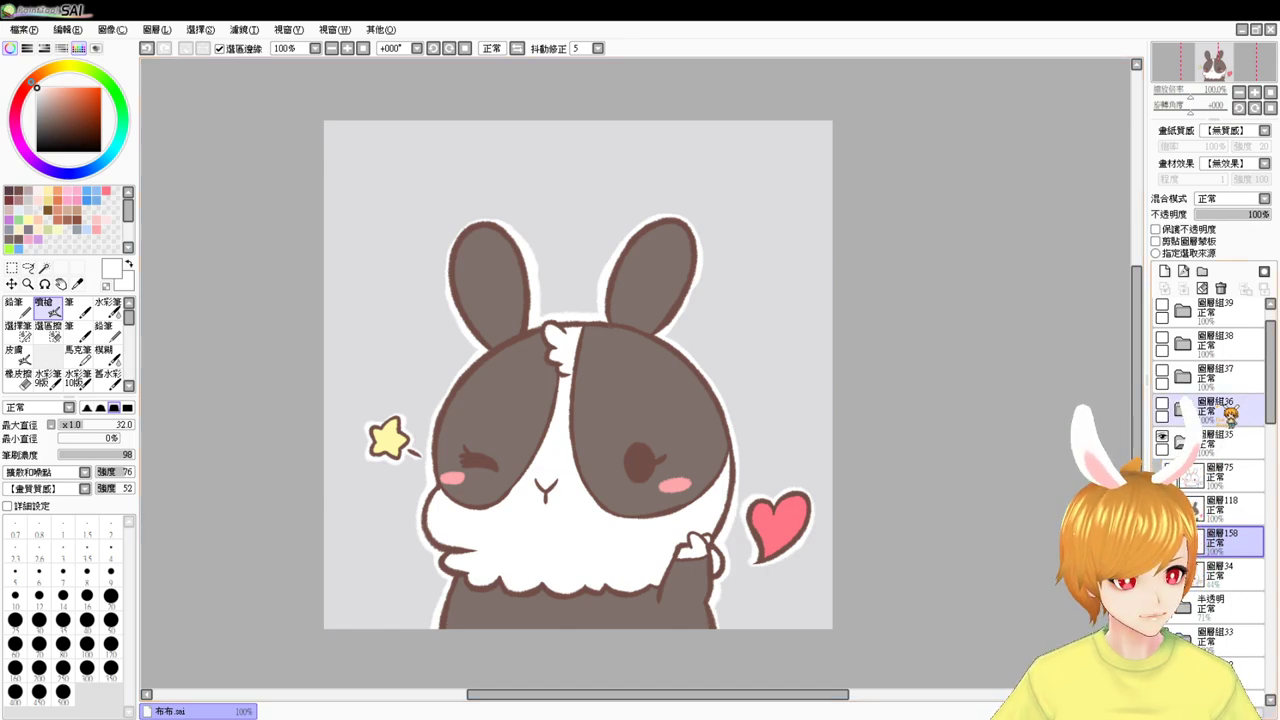
# - Hide group 35, show the sleeping rabbit in group 36 and add a new layer directly beneath its colouring
pyautogui.click(1184, 442)
pyautogui.click(1162, 436)
pyautogui.click(1162, 404)
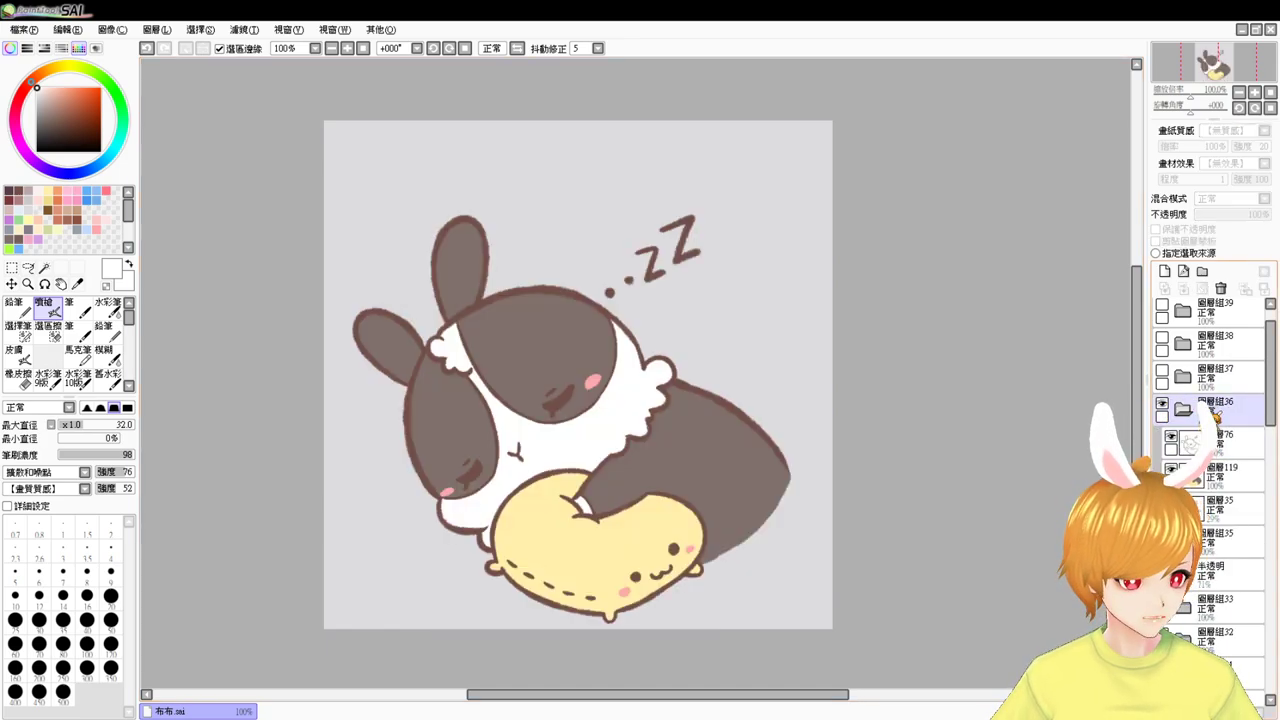
pyautogui.click(1240, 507)
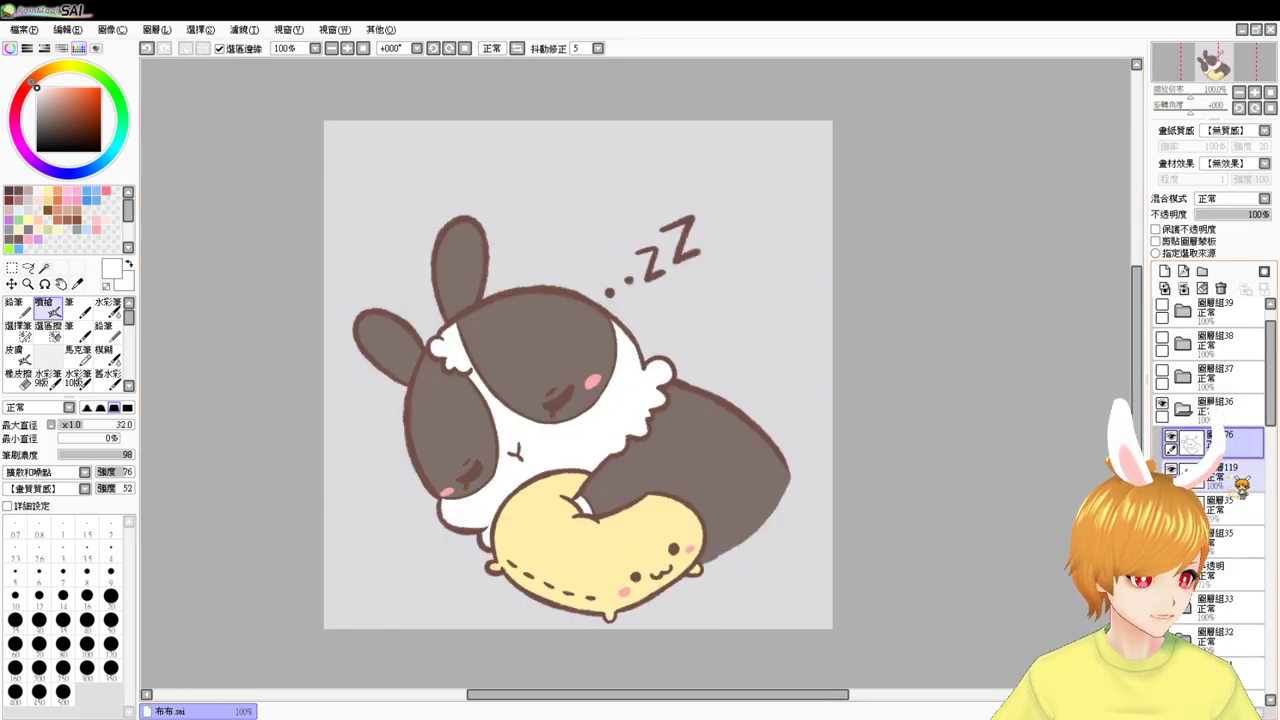
pyautogui.click(1165, 272)
# - Paint the white border on layer 159 from the sleeping rabbit's cheek down and around the underside of the yellow plush
pyautogui.press('pageup')
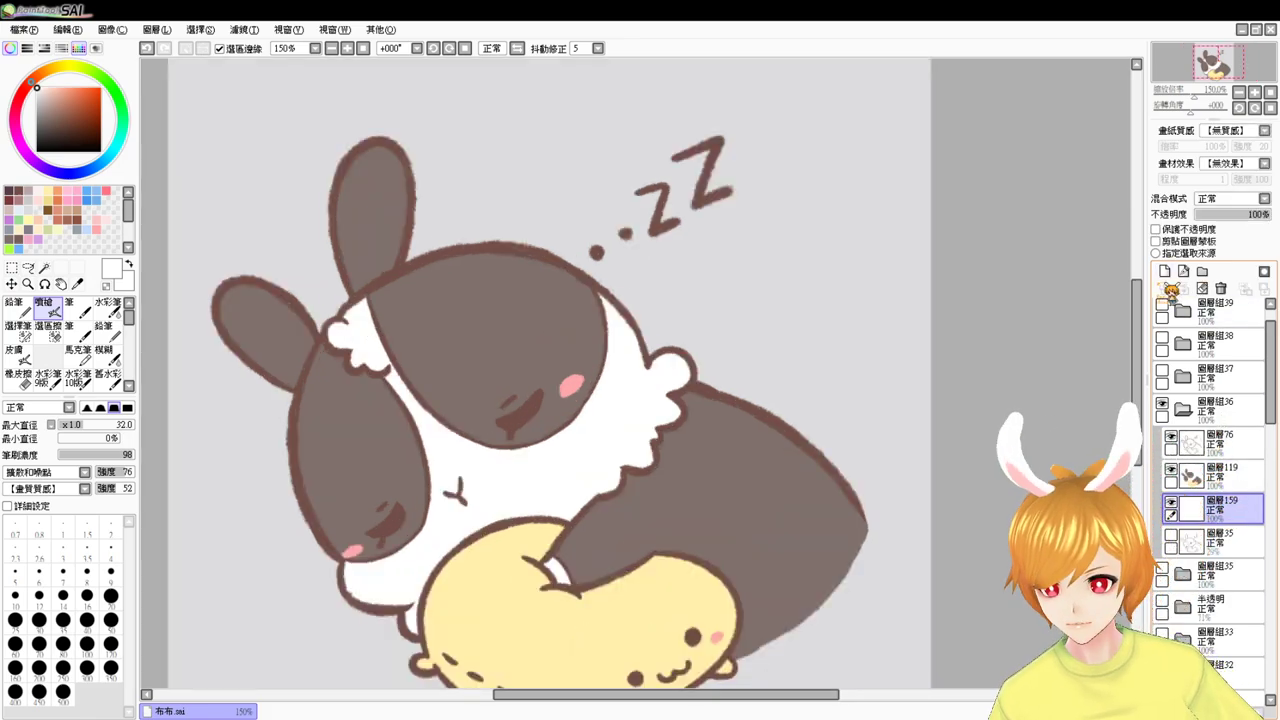
pyautogui.moveTo(522, 399); pyautogui.dragTo(564, 354)
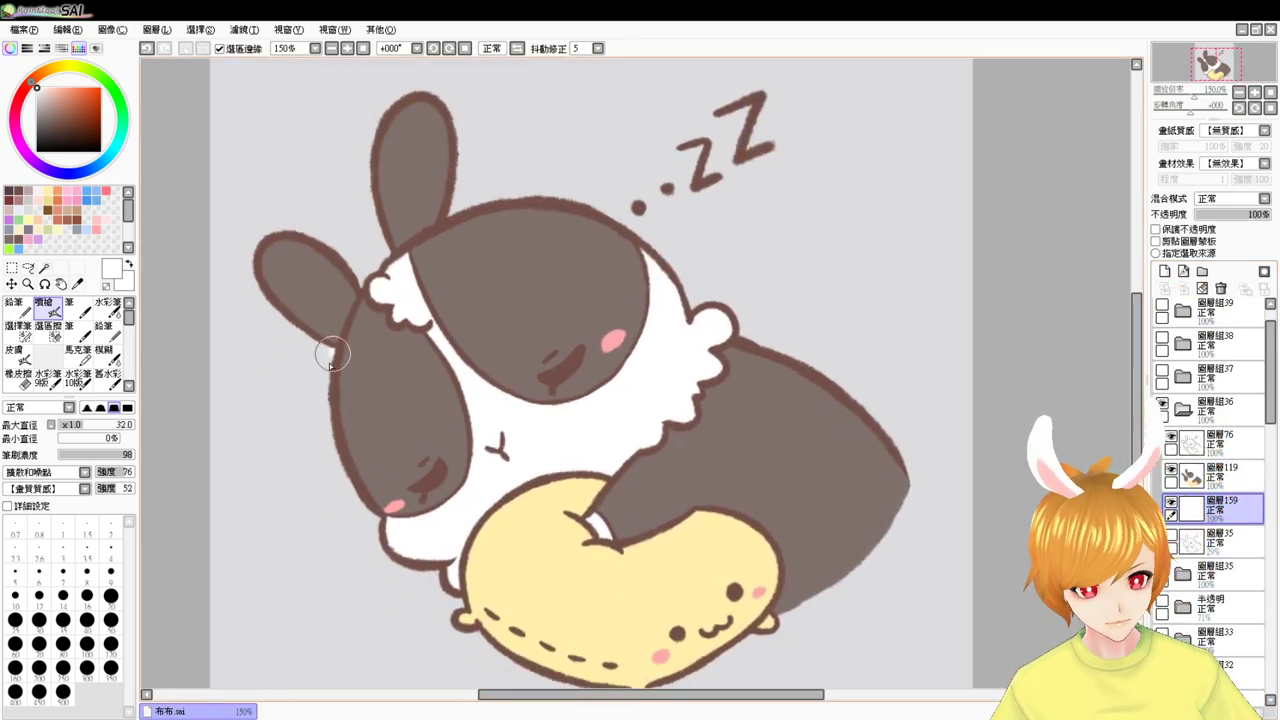
pyautogui.hotkey('ctrl', 'z')
pyautogui.moveTo(332, 353)
pyautogui.mouseDown()
pyautogui.moveTo(346, 471)
pyautogui.moveTo(372, 495)
pyautogui.moveTo(352, 497)
pyautogui.moveTo(371, 499)
pyautogui.moveTo(347, 459)
pyautogui.moveTo(394, 517)
pyautogui.moveTo(353, 490)
pyautogui.moveTo(392, 525)
pyautogui.moveTo(370, 510)
pyautogui.moveTo(395, 532)
pyautogui.moveTo(375, 520)
pyautogui.moveTo(378, 542)
pyautogui.moveTo(454, 565)
pyautogui.moveTo(435, 551)
pyautogui.moveTo(447, 548)
pyautogui.moveTo(443, 587)
pyautogui.moveTo(431, 566)
pyautogui.moveTo(456, 599)
pyautogui.moveTo(493, 593)
pyautogui.moveTo(492, 540)
pyautogui.moveTo(543, 602)
pyautogui.mouseUp()
pyautogui.hotkey('ctrl', 'z')
pyautogui.moveTo(688, 568); pyautogui.dragTo(643, 516)
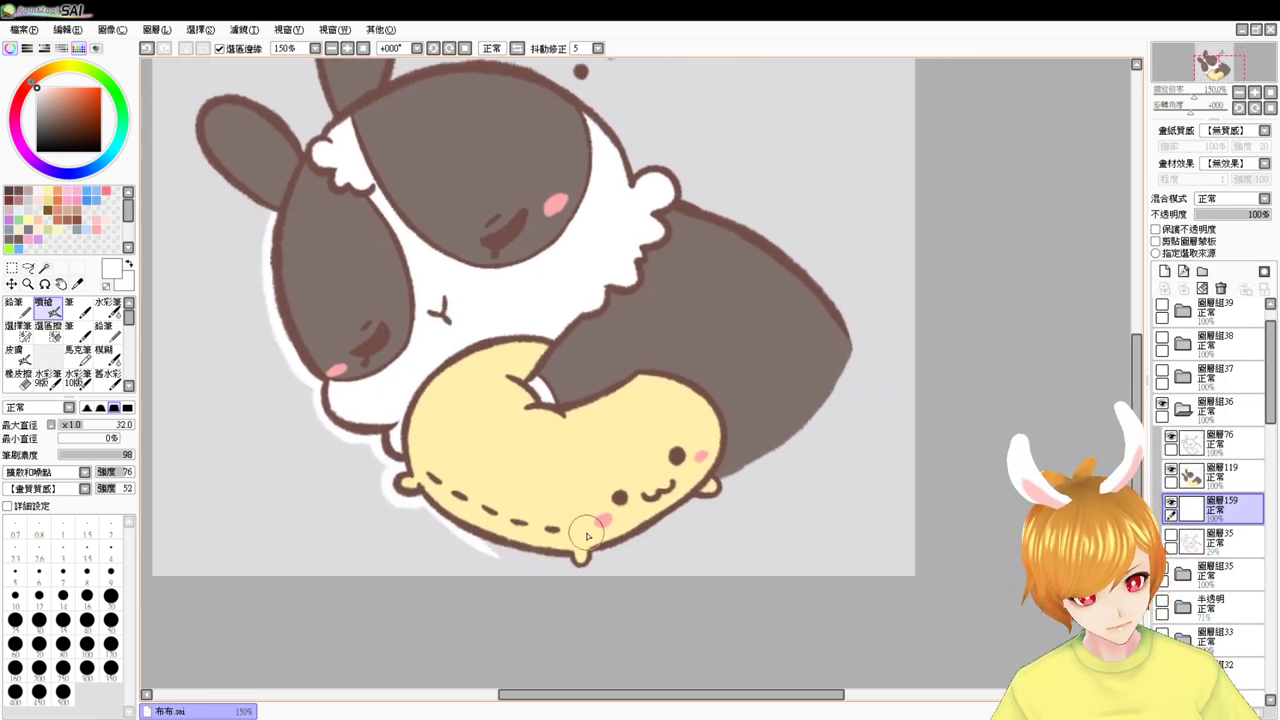
pyautogui.moveTo(494, 545)
pyautogui.mouseDown()
pyautogui.moveTo(694, 477)
pyautogui.moveTo(704, 480)
pyautogui.moveTo(684, 495)
pyautogui.moveTo(714, 497)
pyautogui.moveTo(711, 472)
pyautogui.moveTo(788, 451)
pyautogui.moveTo(708, 482)
pyautogui.moveTo(844, 379)
pyautogui.moveTo(858, 347)
pyautogui.moveTo(844, 336)
pyautogui.moveTo(785, 434)
pyautogui.moveTo(838, 376)
pyautogui.moveTo(745, 430)
pyautogui.mouseUp()
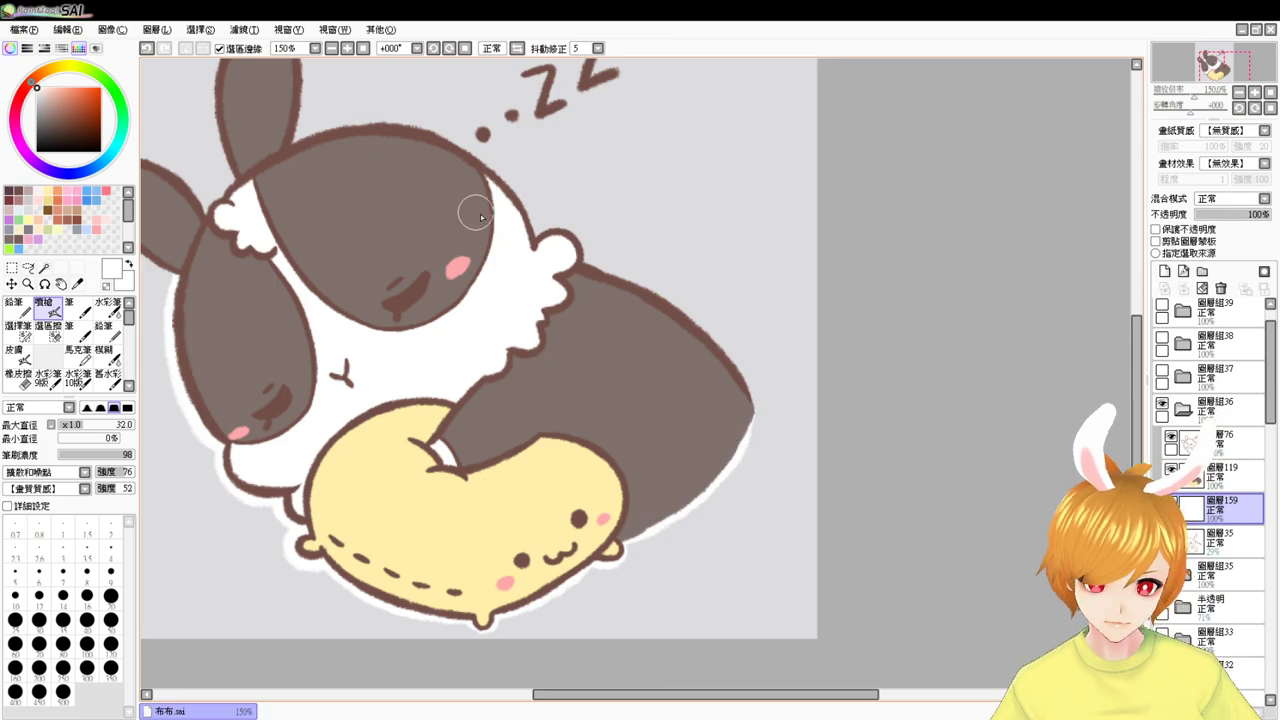
# - Paint the white border along the sleeping rabbit's neck tuft and over the curve of its back
pyautogui.moveTo(574, 230)
pyautogui.mouseDown()
pyautogui.moveTo(578, 268)
pyautogui.moveTo(606, 246)
pyautogui.moveTo(592, 270)
pyautogui.moveTo(570, 256)
pyautogui.moveTo(670, 303)
pyautogui.moveTo(695, 347)
pyautogui.mouseUp()
pyautogui.hotkey('ctrl', 'z')
pyautogui.moveTo(579, 256); pyautogui.dragTo(735, 365)
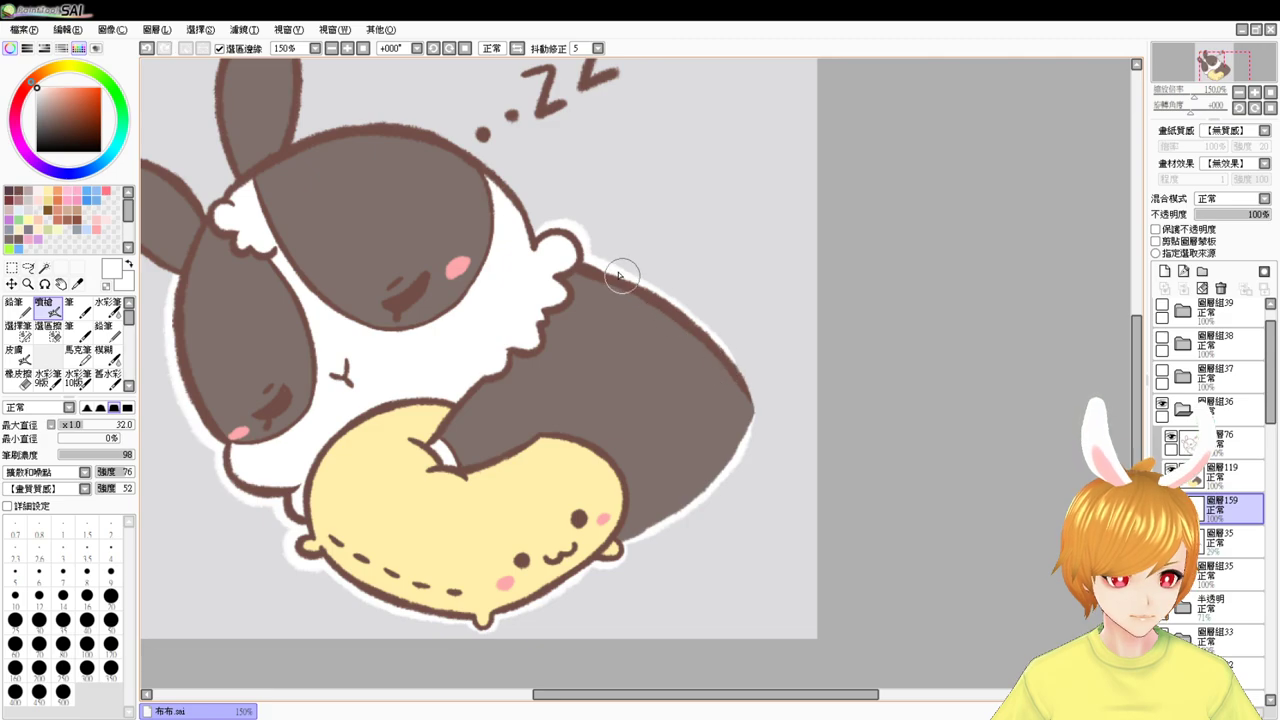
pyautogui.moveTo(606, 265); pyautogui.dragTo(749, 371)
pyautogui.hotkey('ctrl', 'z')
pyautogui.moveTo(611, 268)
pyautogui.mouseDown()
pyautogui.moveTo(652, 283)
pyautogui.moveTo(758, 403)
pyautogui.moveTo(727, 349)
pyautogui.moveTo(748, 440)
pyautogui.mouseUp()
# - Outline the sleeping rabbit's drooping lower ear with a white border
pyautogui.moveTo(630, 335); pyautogui.dragTo(814, 431)
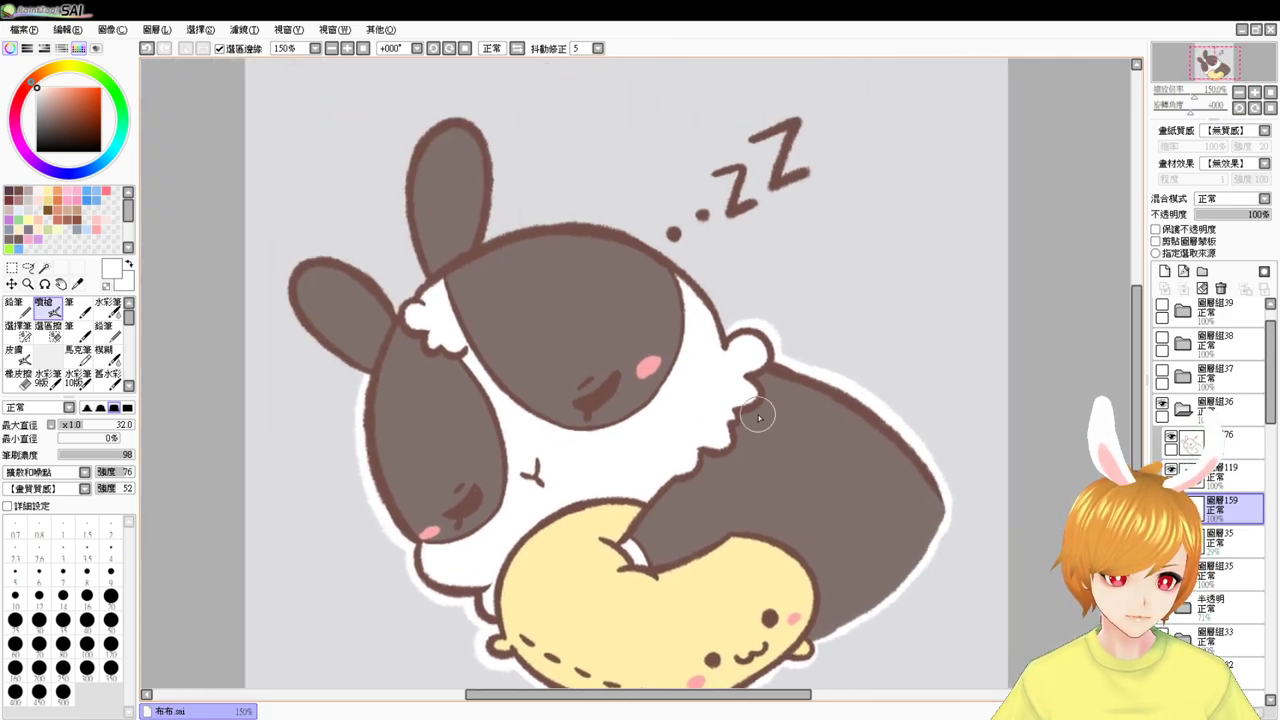
pyautogui.moveTo(298, 270)
pyautogui.mouseDown()
pyautogui.moveTo(329, 346)
pyautogui.moveTo(363, 366)
pyautogui.moveTo(351, 371)
pyautogui.moveTo(372, 361)
pyautogui.mouseUp()
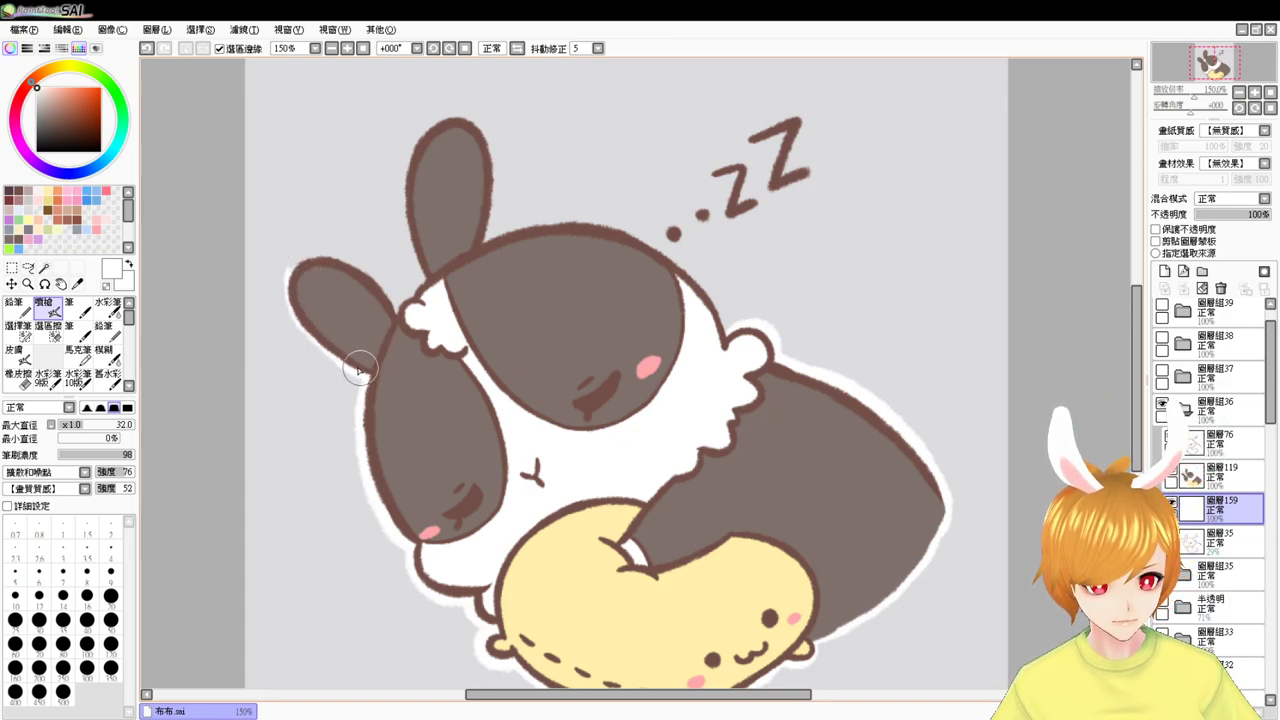
pyautogui.moveTo(294, 268)
pyautogui.mouseDown()
pyautogui.moveTo(372, 286)
pyautogui.moveTo(321, 261)
pyautogui.moveTo(340, 260)
pyautogui.moveTo(411, 350)
pyautogui.moveTo(411, 320)
pyautogui.moveTo(443, 285)
pyautogui.moveTo(434, 276)
pyautogui.moveTo(384, 334)
pyautogui.moveTo(455, 270)
pyautogui.moveTo(393, 333)
pyautogui.mouseUp()
pyautogui.hotkey('ctrl', 'z')
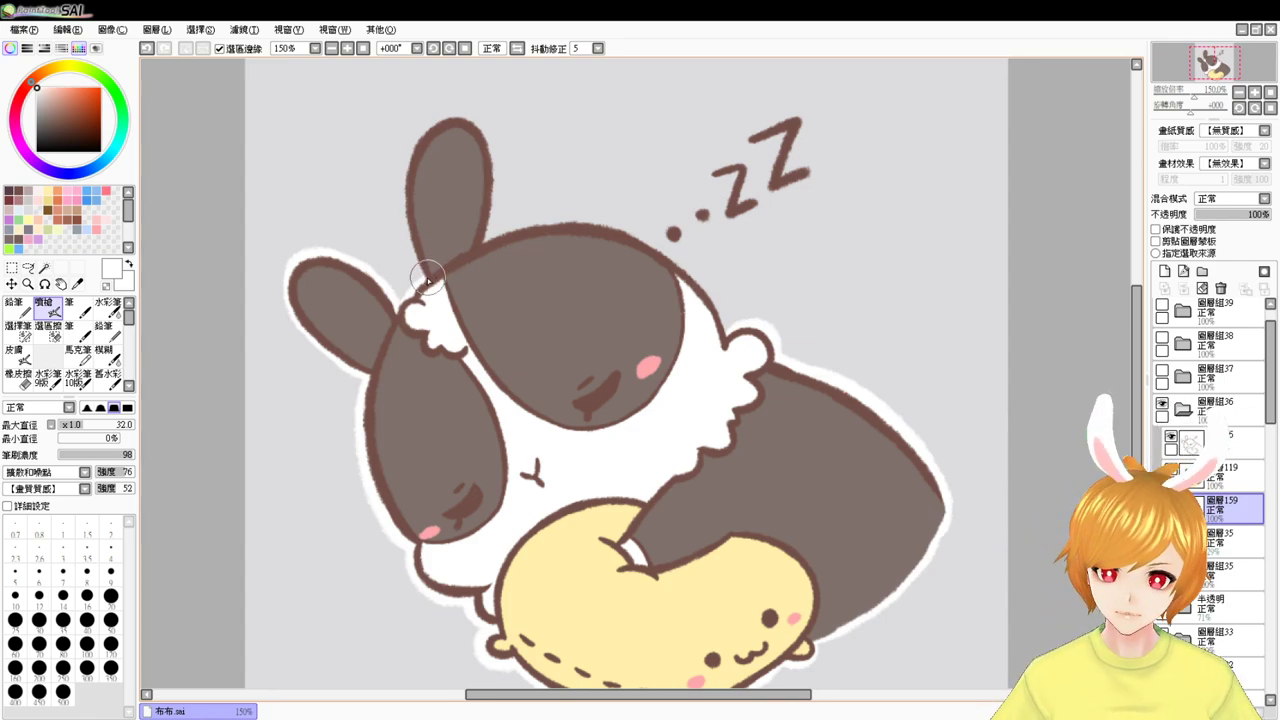
pyautogui.hotkey('ctrl', 'z')
# - Outline the sleeping rabbit's upright ear with a white border down to where it meets the head
pyautogui.moveTo(418, 263)
pyautogui.mouseDown()
pyautogui.moveTo(408, 190)
pyautogui.moveTo(446, 251)
pyautogui.moveTo(441, 272)
pyautogui.moveTo(415, 196)
pyautogui.mouseUp()
pyautogui.moveTo(399, 240); pyautogui.dragTo(461, 193)
pyautogui.moveTo(403, 227)
pyautogui.mouseDown()
pyautogui.moveTo(484, 217)
pyautogui.moveTo(452, 188)
pyautogui.moveTo(486, 290)
pyautogui.mouseUp()
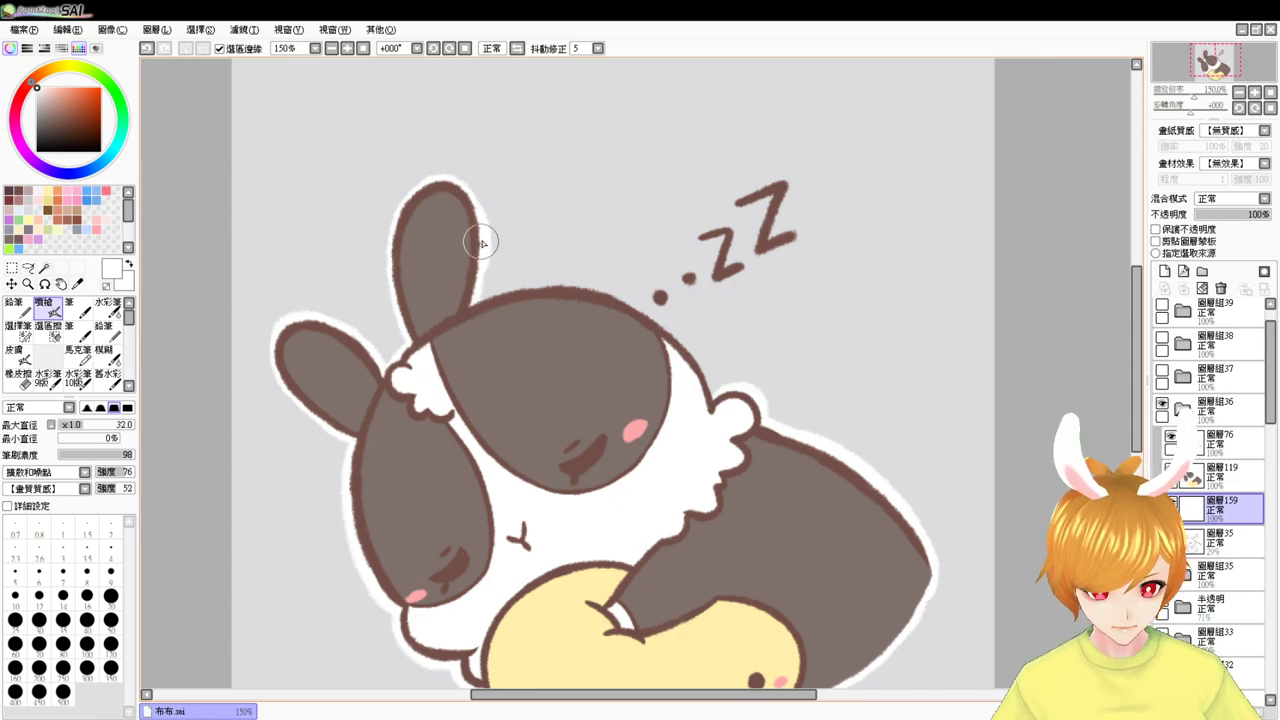
pyautogui.hotkey('ctrl', 'z')
pyautogui.hotkey('ctrl', 'z')
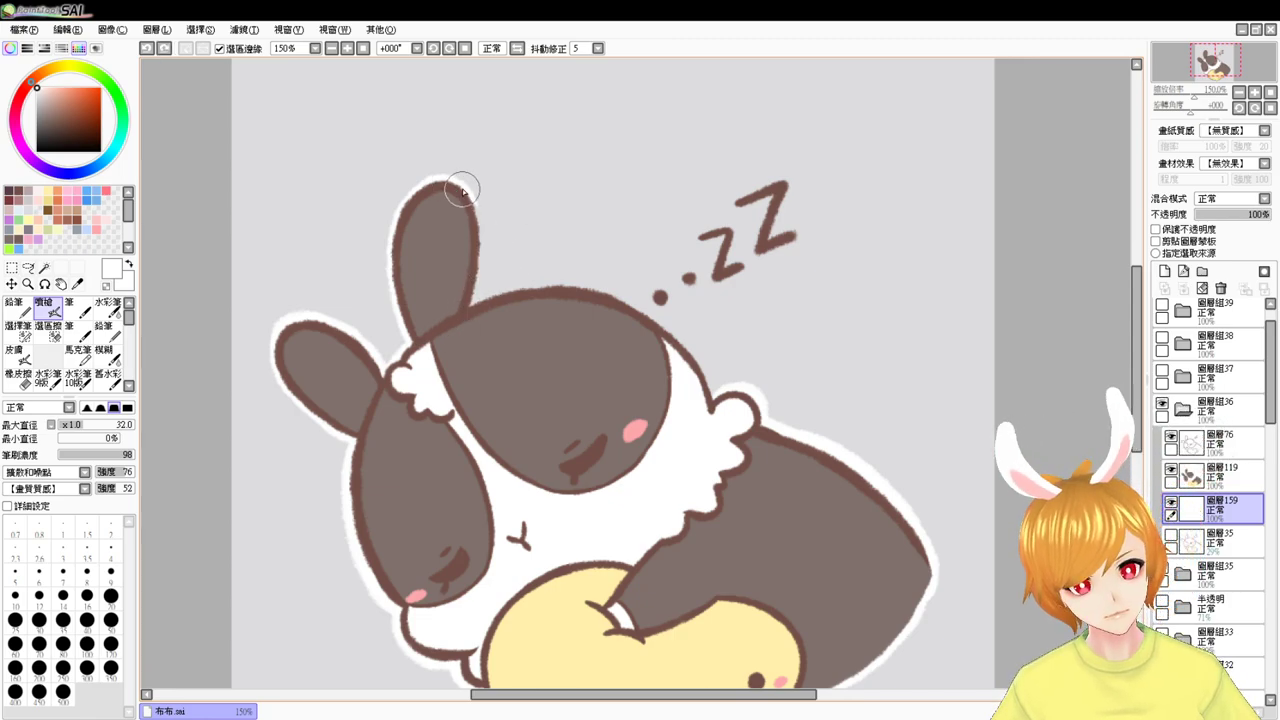
pyautogui.moveTo(460, 188); pyautogui.dragTo(471, 286)
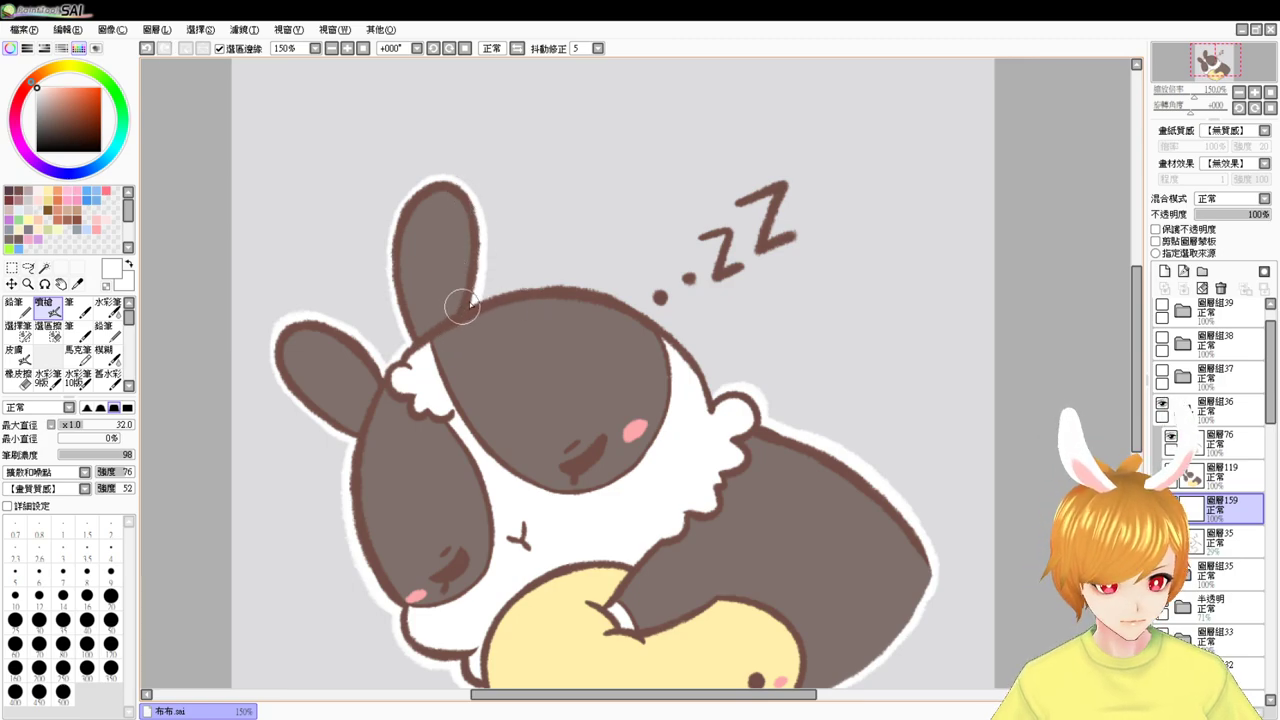
pyautogui.hotkey('ctrl', 'z')
# - Paint the white border over the top of the sleeping rabbit's head and around the ZZ lettering
pyautogui.moveTo(477, 295); pyautogui.dragTo(618, 309)
pyautogui.hotkey('ctrl', 'z')
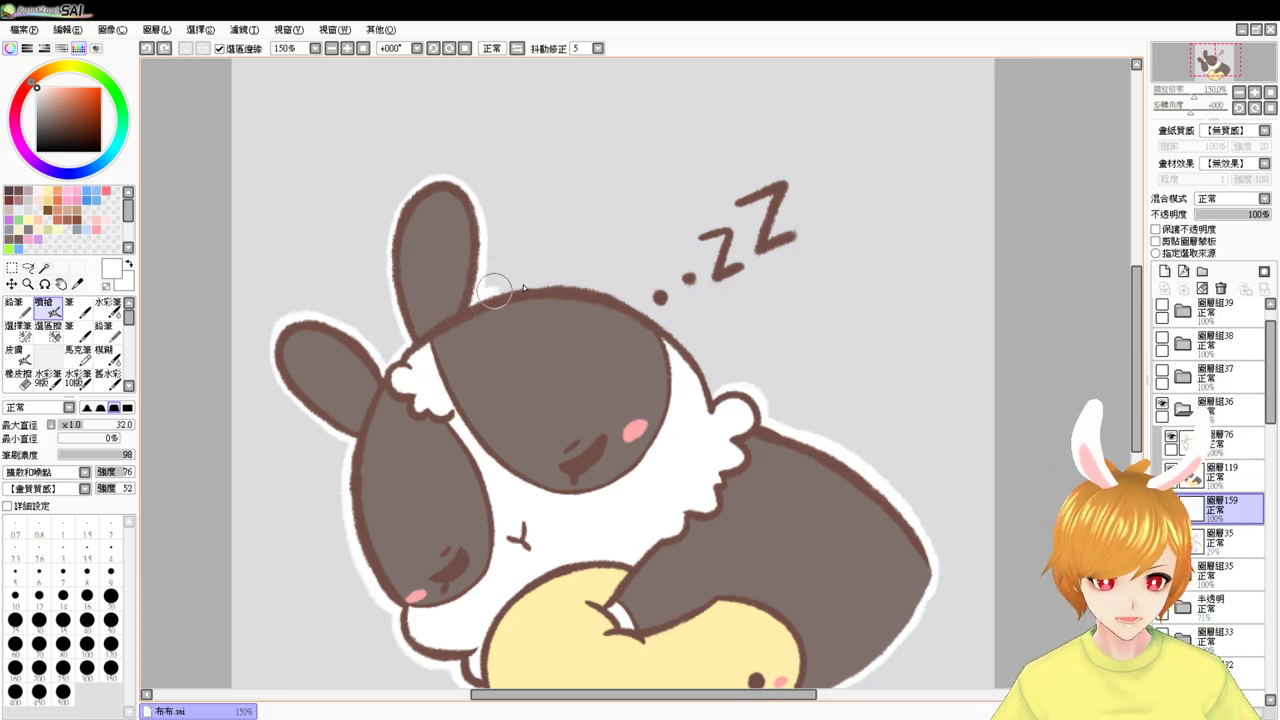
pyautogui.moveTo(495, 291); pyautogui.dragTo(622, 316)
pyautogui.hotkey('ctrl', 'z')
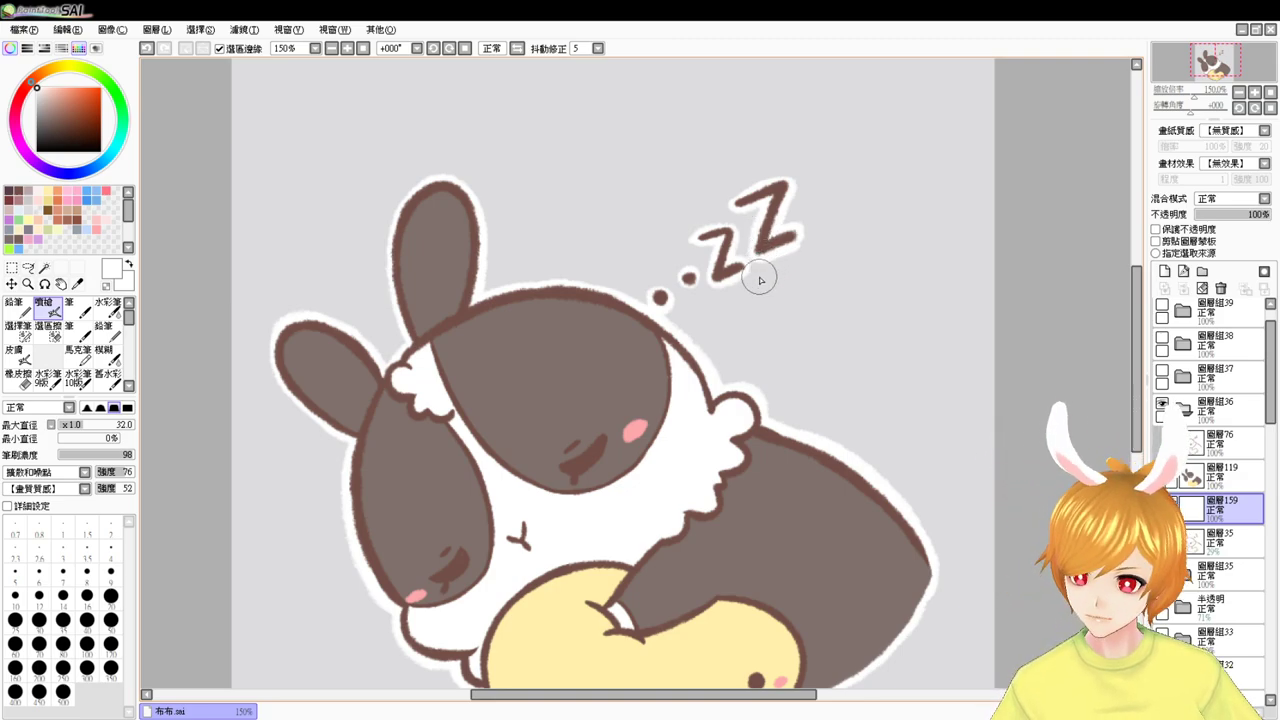
# - Hide group 36, show group 37 and paste the copied white border beneath the puffed-cheek rabbit's colouring
pyautogui.click(1162, 403)
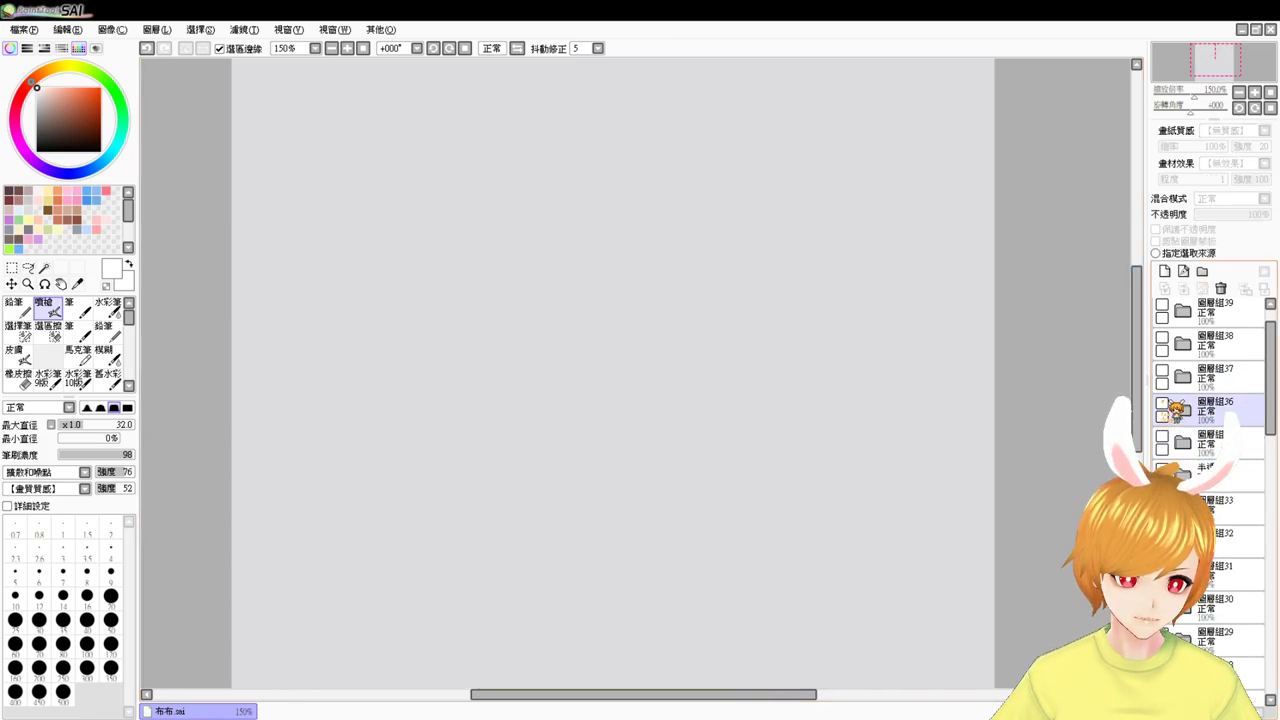
pyautogui.click(1162, 370)
pyautogui.scroll(-3, 1020, 374)
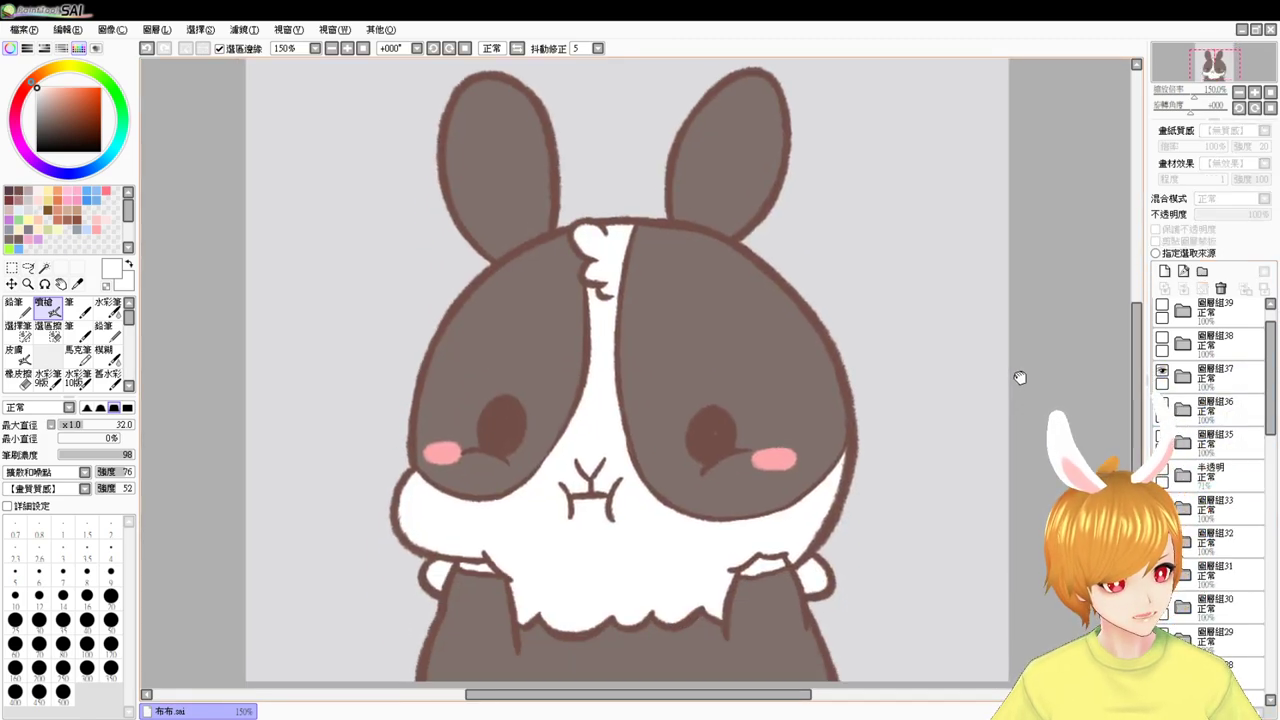
pyautogui.click(1206, 378)
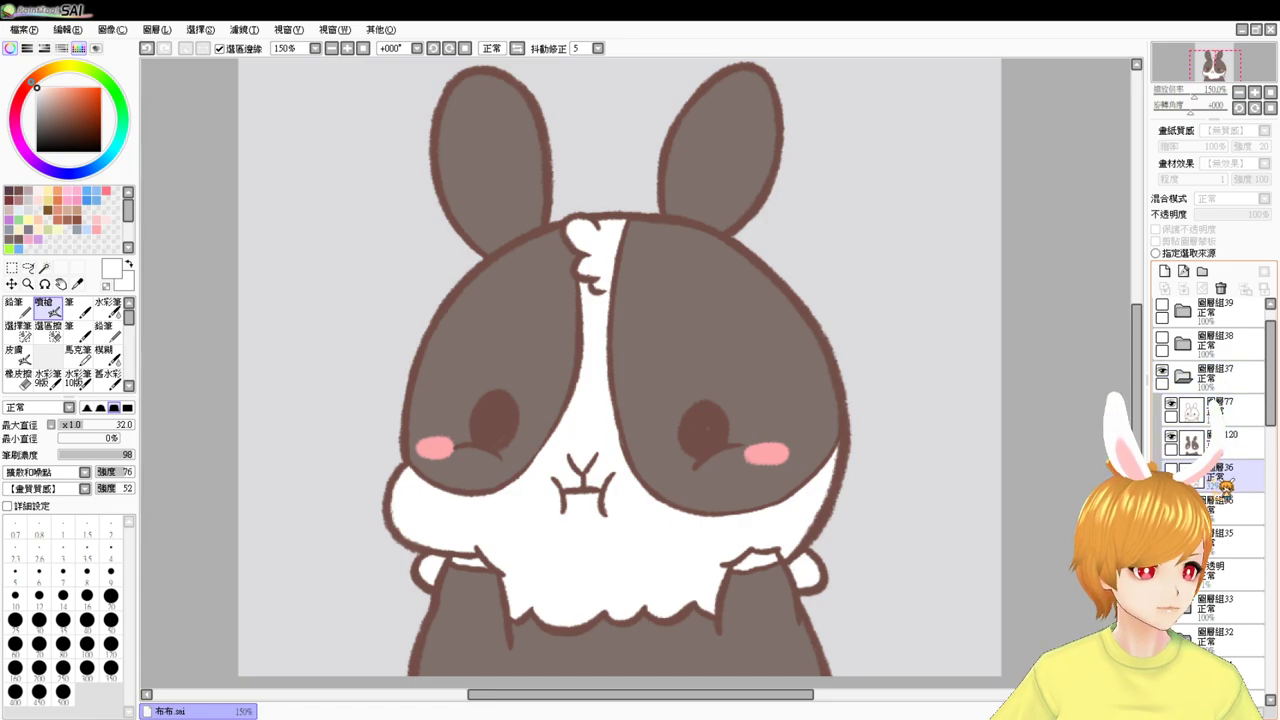
pyautogui.click(1226, 480)
pyautogui.hotkey('ctrl', 'v')
pyautogui.scroll(-2, 898, 455)
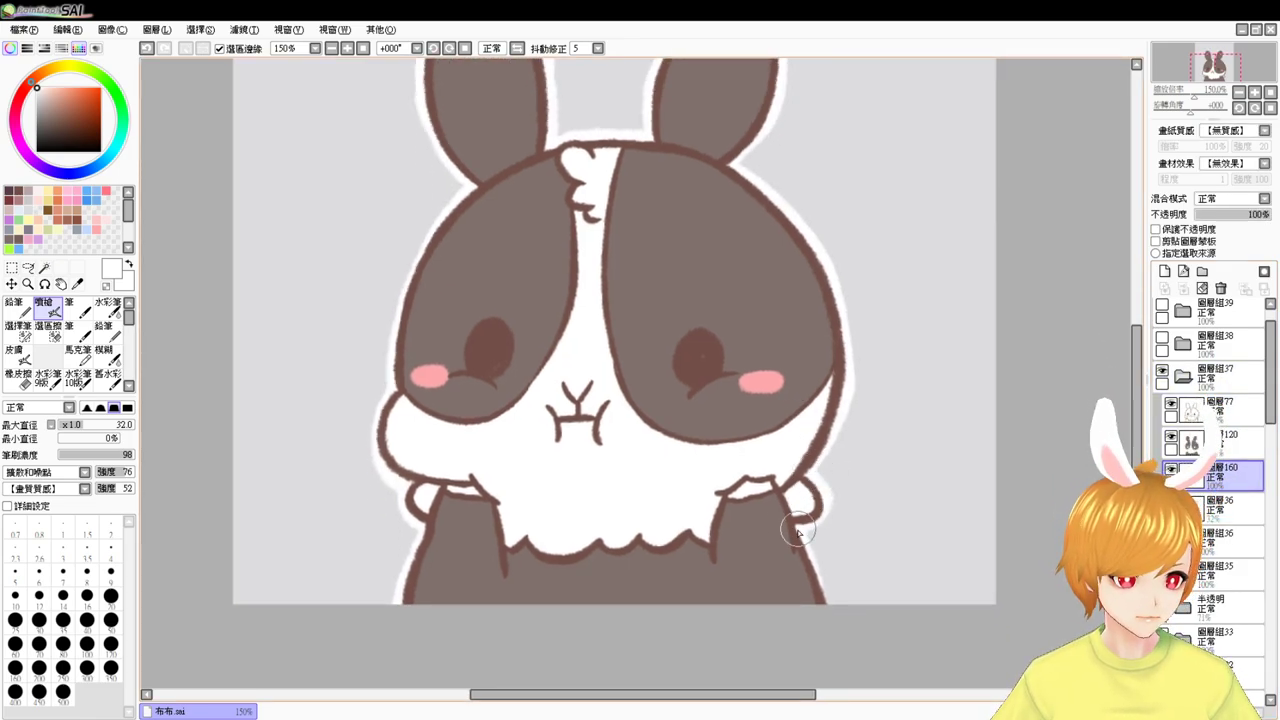
pyautogui.moveTo(806, 522); pyautogui.dragTo(803, 578)
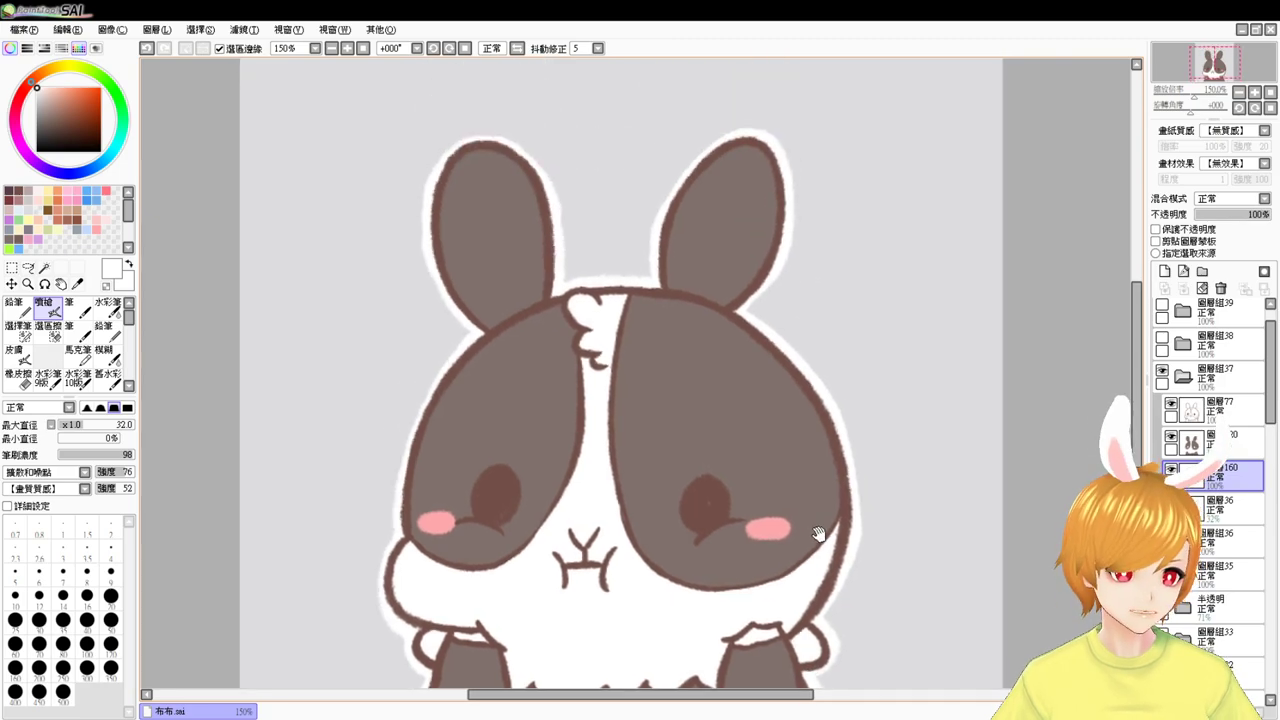
# - Hide group 37, then show and expand group 38 with the singing rabbit
pyautogui.moveTo(952, 521); pyautogui.dragTo(941, 466)
pyautogui.click(1184, 377)
pyautogui.click(1163, 371)
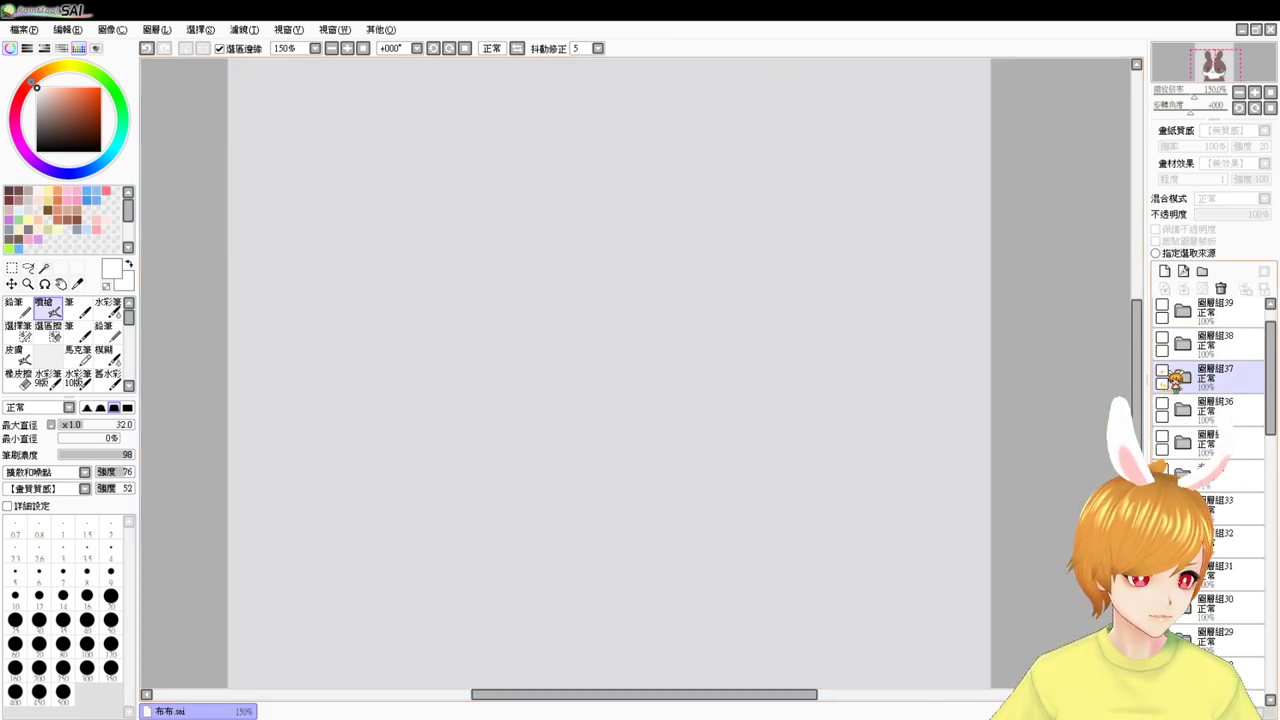
pyautogui.click(1164, 341)
pyautogui.moveTo(943, 408); pyautogui.dragTo(917, 480)
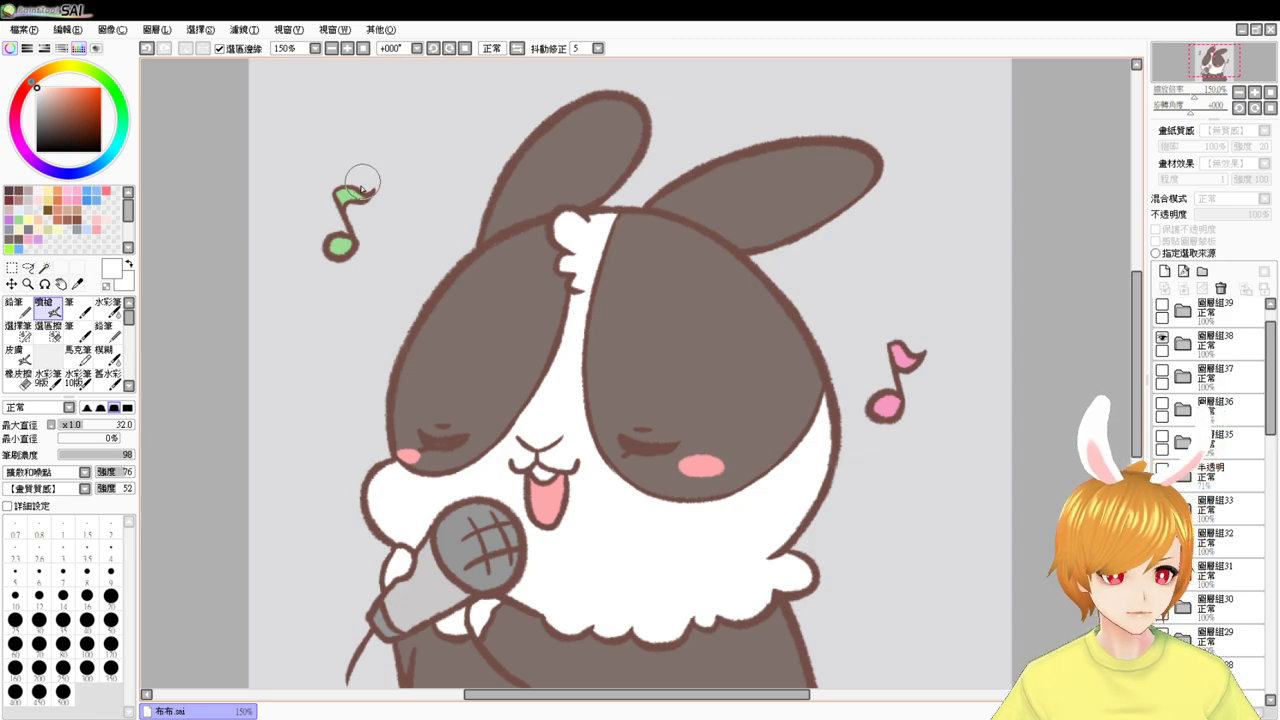
pyautogui.click(1212, 372)
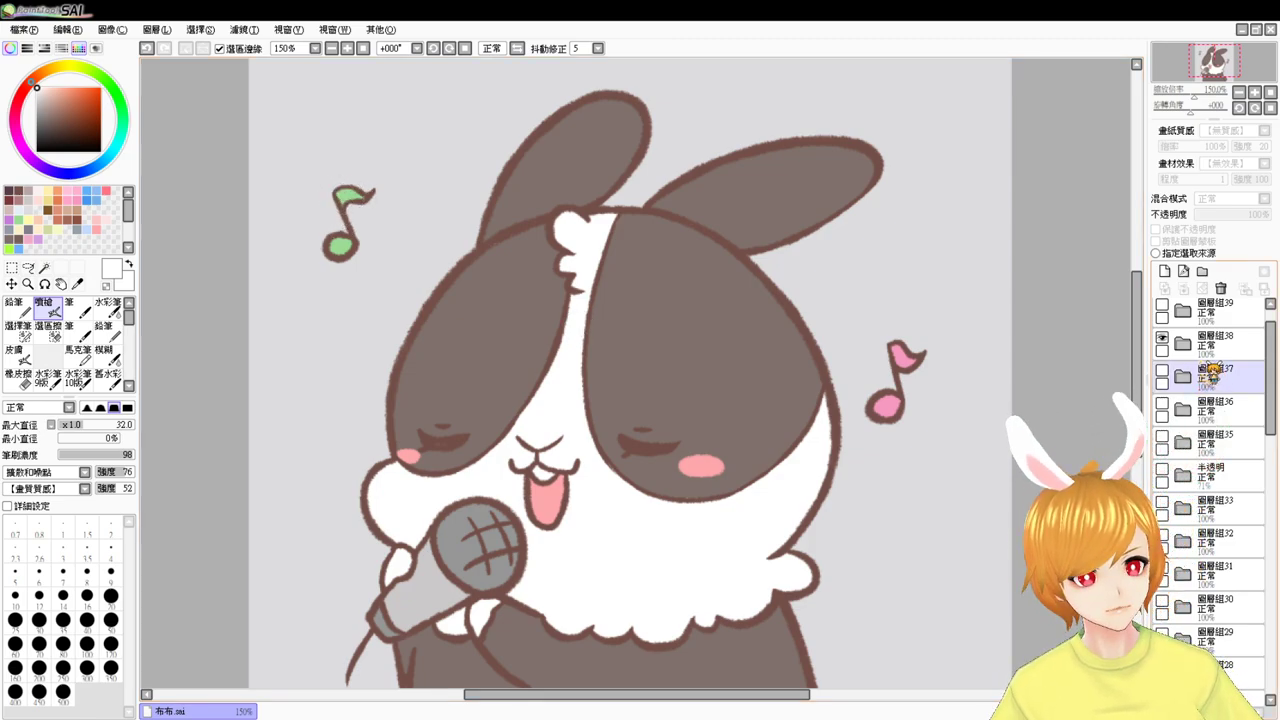
pyautogui.click(1184, 343)
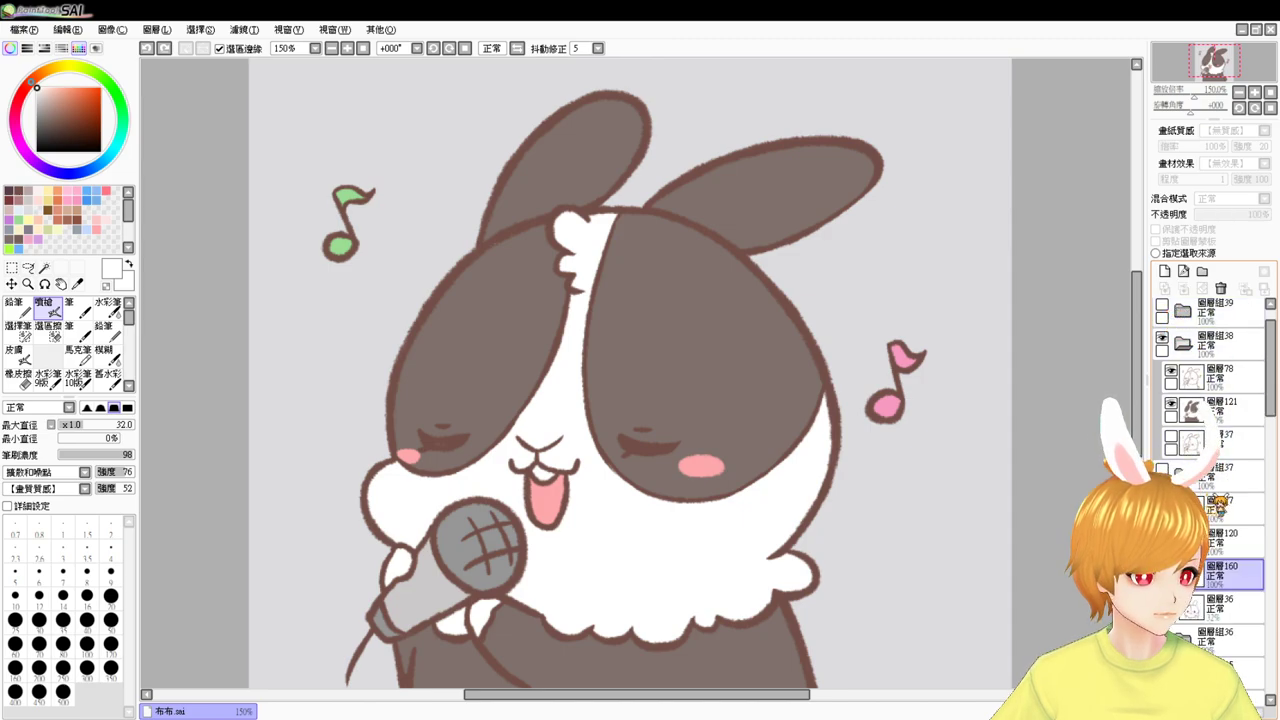
# - Show group 37 again without group 38 and inspect the pasted border on layer 160 around the puffed-cheek rabbit
pyautogui.click(1162, 469)
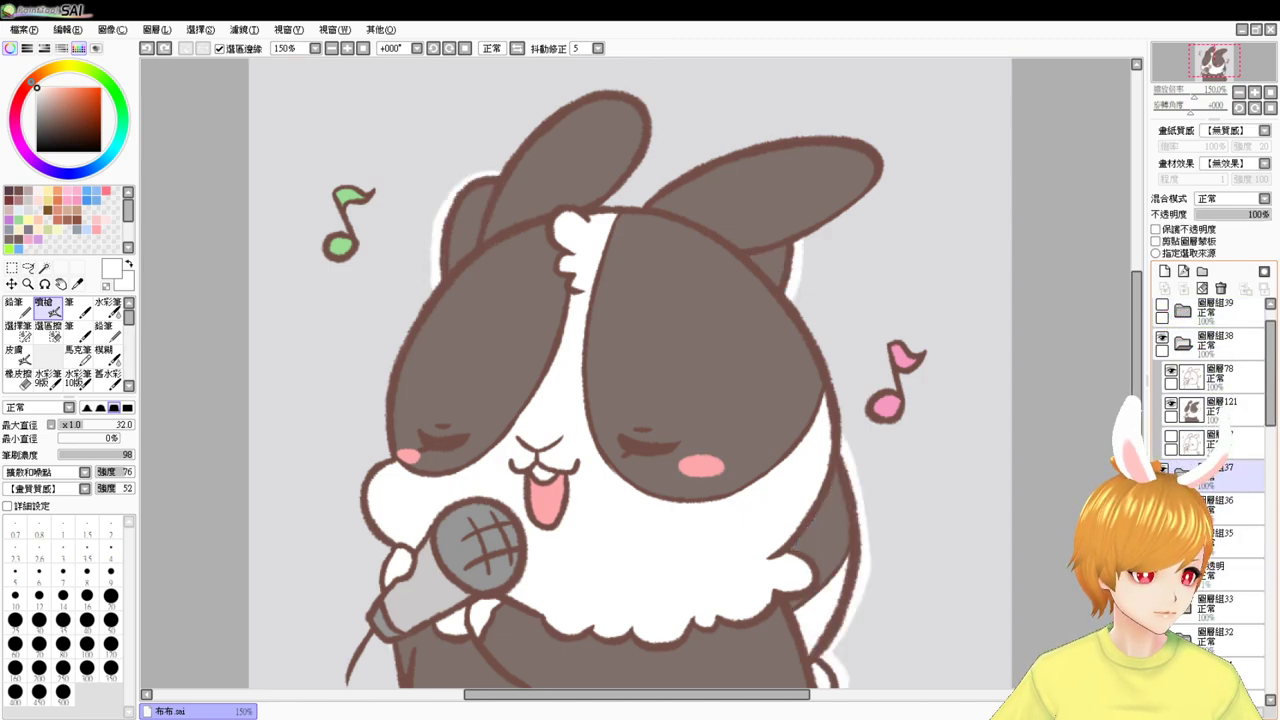
pyautogui.scroll(-3, 1043, 400)
pyautogui.click(1161, 338)
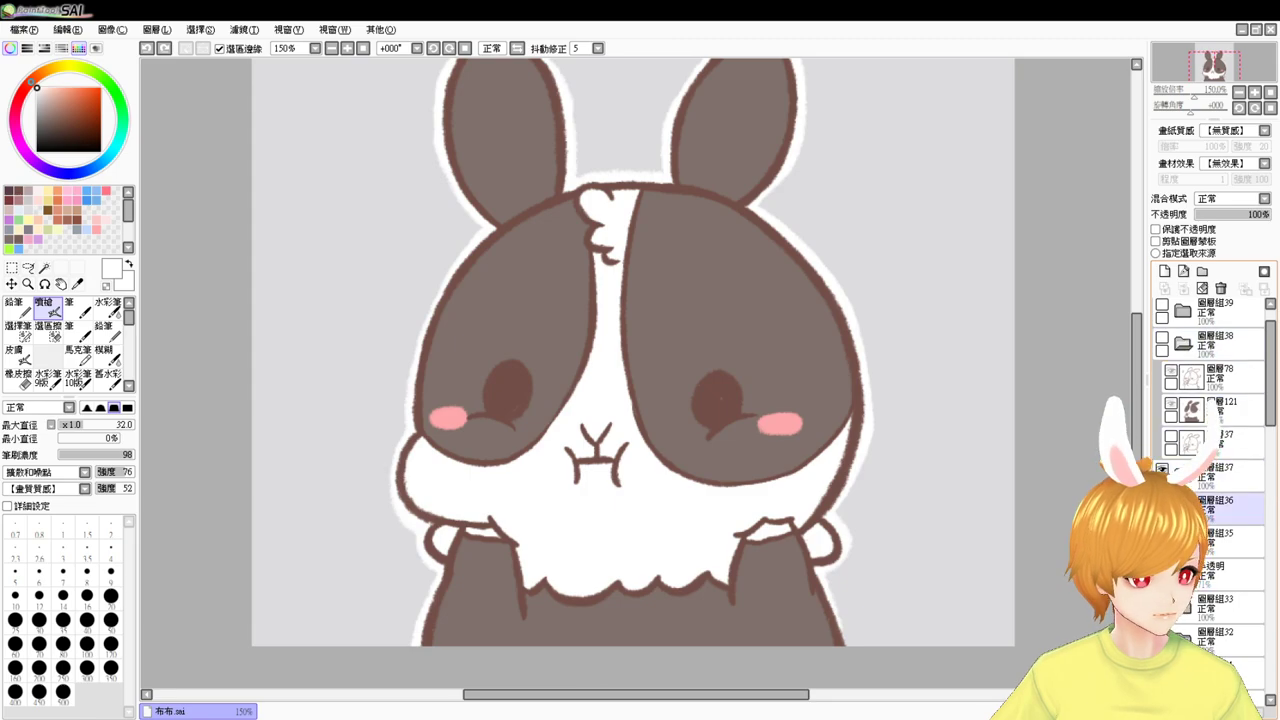
pyautogui.scroll(-1, 1020, 546)
pyautogui.click(1195, 418)
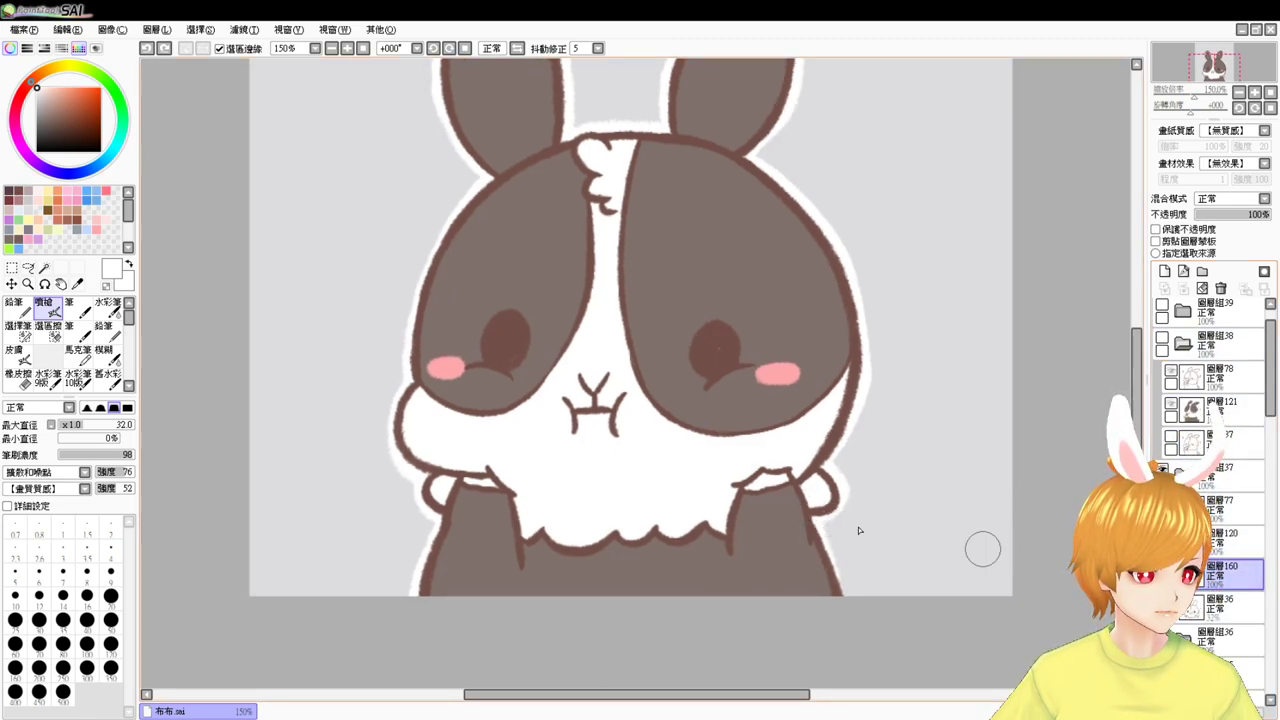
pyautogui.scroll(3, 829, 560)
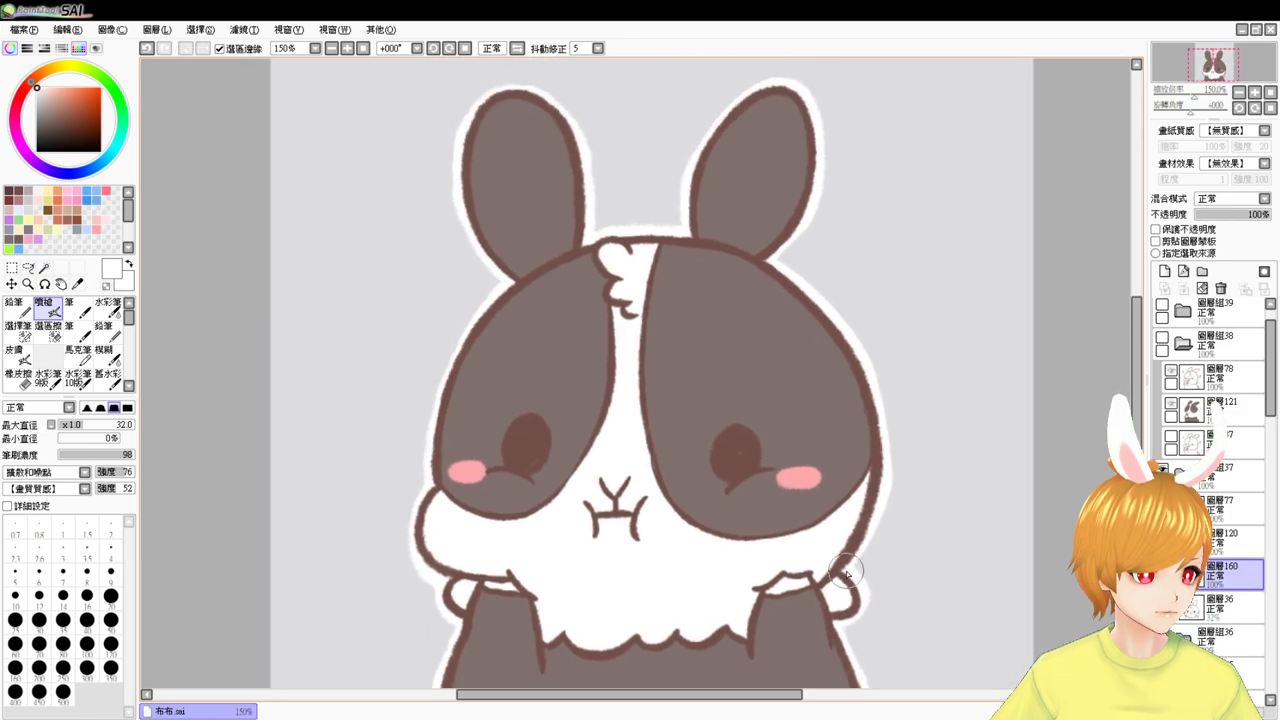
# - Hide group 37, show group 38 and add a new layer directly beneath the singing rabbit's colouring
pyautogui.click(1183, 475)
pyautogui.click(1162, 469)
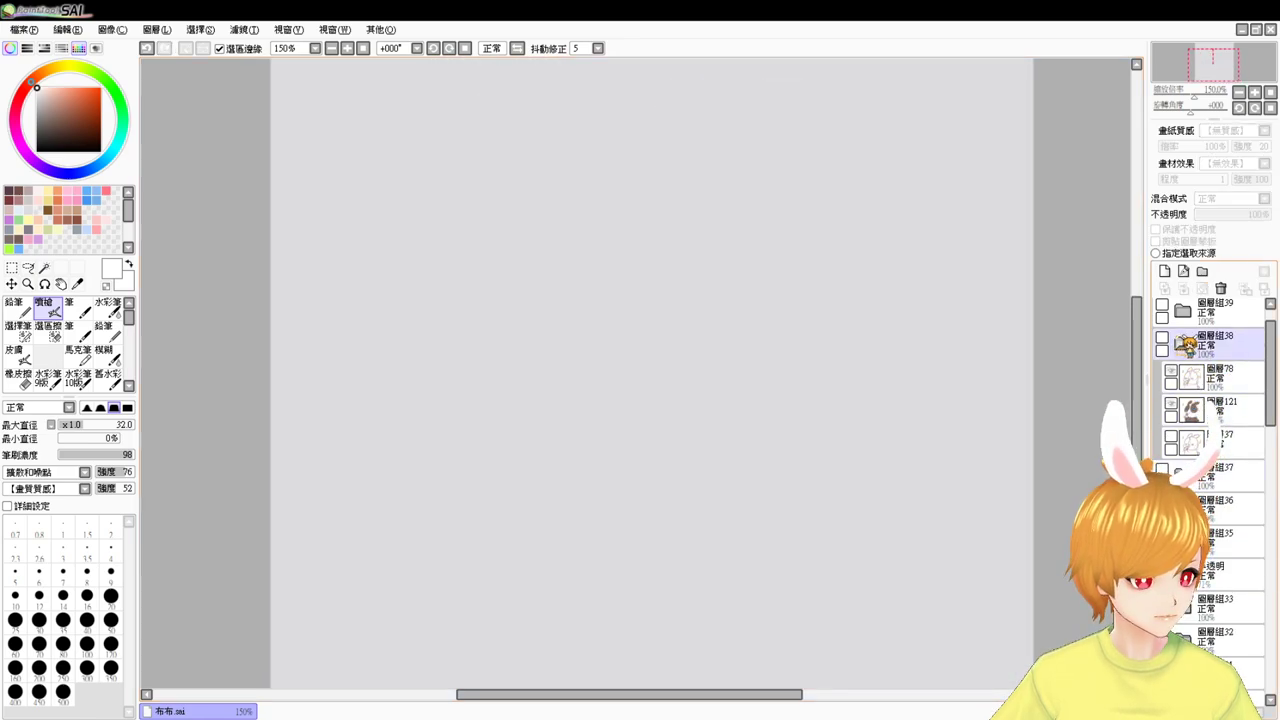
pyautogui.click(1162, 338)
pyautogui.click(1215, 440)
pyautogui.click(1164, 271)
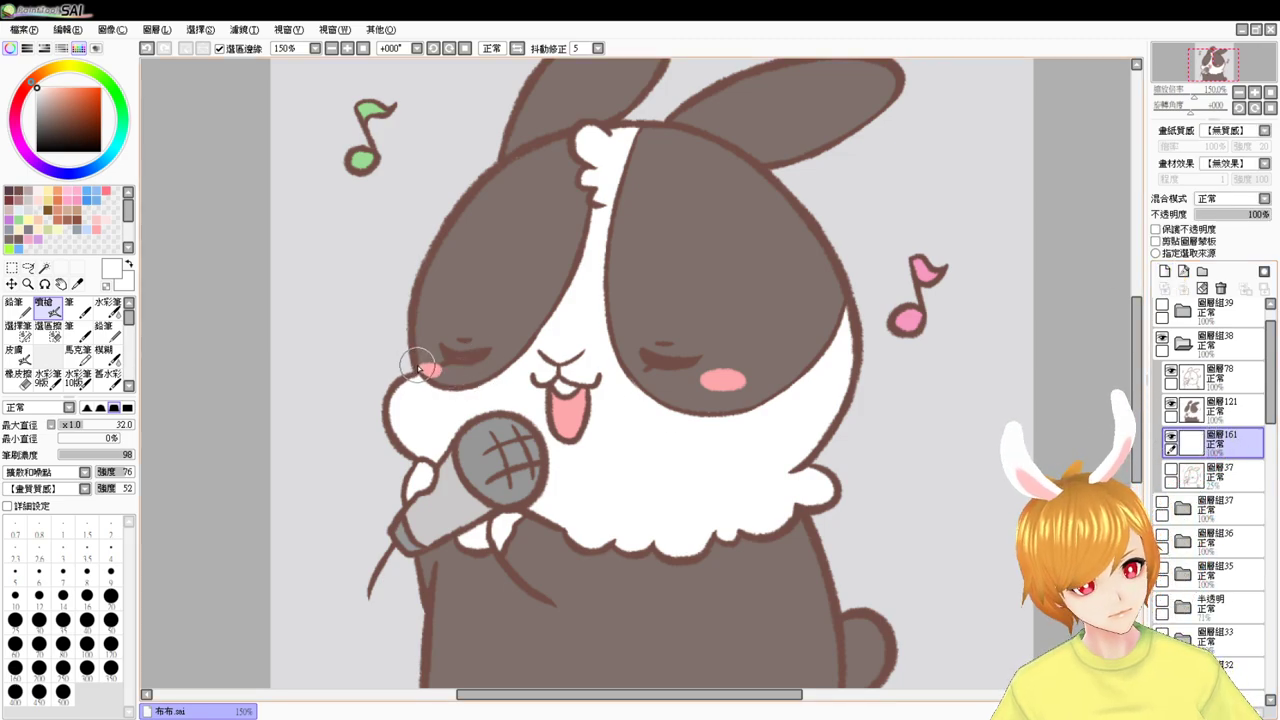
# - Paint the white border on layer 161 along the singing rabbit's cheek, the microphone with its cable and the adjacent body edge
pyautogui.moveTo(417, 364); pyautogui.dragTo(397, 442)
pyautogui.hotkey('ctrl', 'z')
pyautogui.moveTo(414, 376)
pyautogui.mouseDown()
pyautogui.moveTo(384, 401)
pyautogui.moveTo(435, 469)
pyautogui.moveTo(417, 424)
pyautogui.moveTo(416, 534)
pyautogui.moveTo(427, 534)
pyautogui.moveTo(434, 474)
pyautogui.moveTo(421, 428)
pyautogui.moveTo(407, 468)
pyautogui.moveTo(436, 561)
pyautogui.moveTo(424, 511)
pyautogui.moveTo(415, 633)
pyautogui.moveTo(394, 461)
pyautogui.moveTo(366, 511)
pyautogui.moveTo(398, 452)
pyautogui.moveTo(400, 486)
pyautogui.mouseUp()
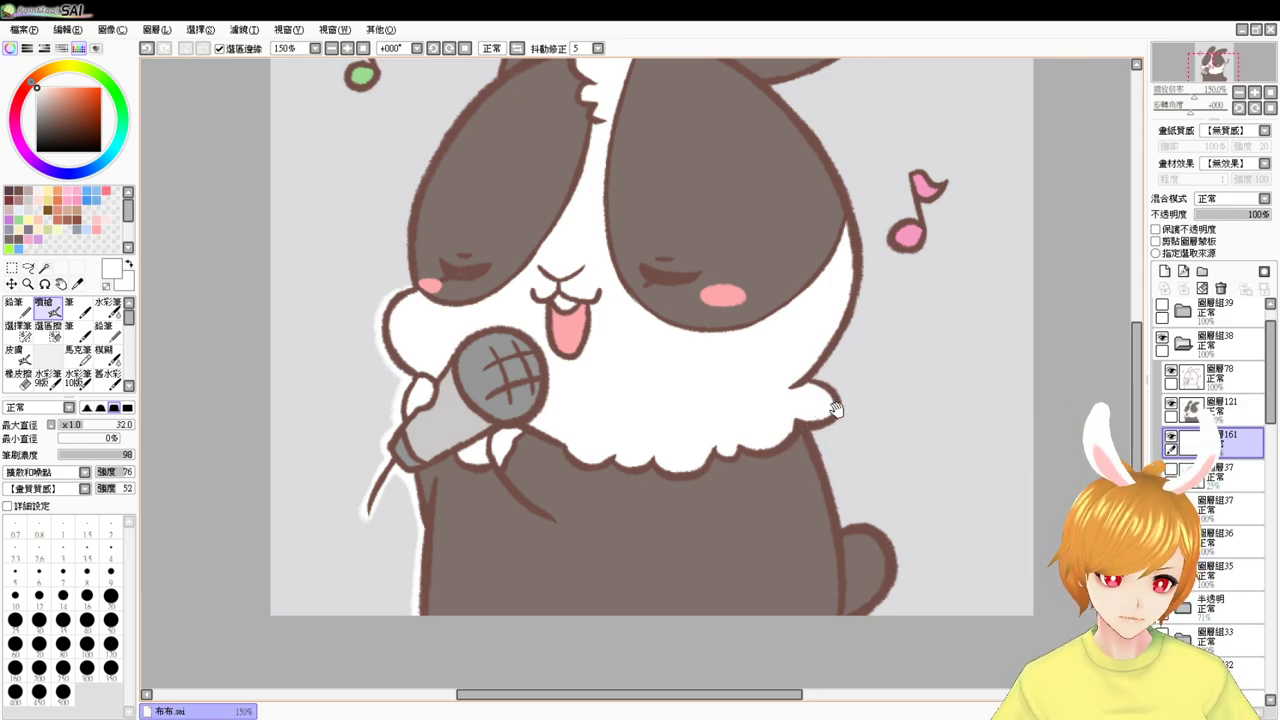
# - Paint the white border on layer 161 along the singing rabbit's fur tuft, the body edge beneath it and the tail
pyautogui.moveTo(834, 405)
pyautogui.mouseDown()
pyautogui.moveTo(778, 400)
pyautogui.moveTo(762, 423)
pyautogui.moveTo(764, 401)
pyautogui.moveTo(778, 419)
pyautogui.moveTo(737, 425)
pyautogui.moveTo(760, 434)
pyautogui.moveTo(776, 542)
pyautogui.moveTo(808, 530)
pyautogui.moveTo(780, 529)
pyautogui.moveTo(819, 523)
pyautogui.moveTo(837, 593)
pyautogui.moveTo(803, 591)
pyautogui.mouseUp()
pyautogui.hotkey('ctrl', 'z')
pyautogui.hotkey('ctrl', 'z')
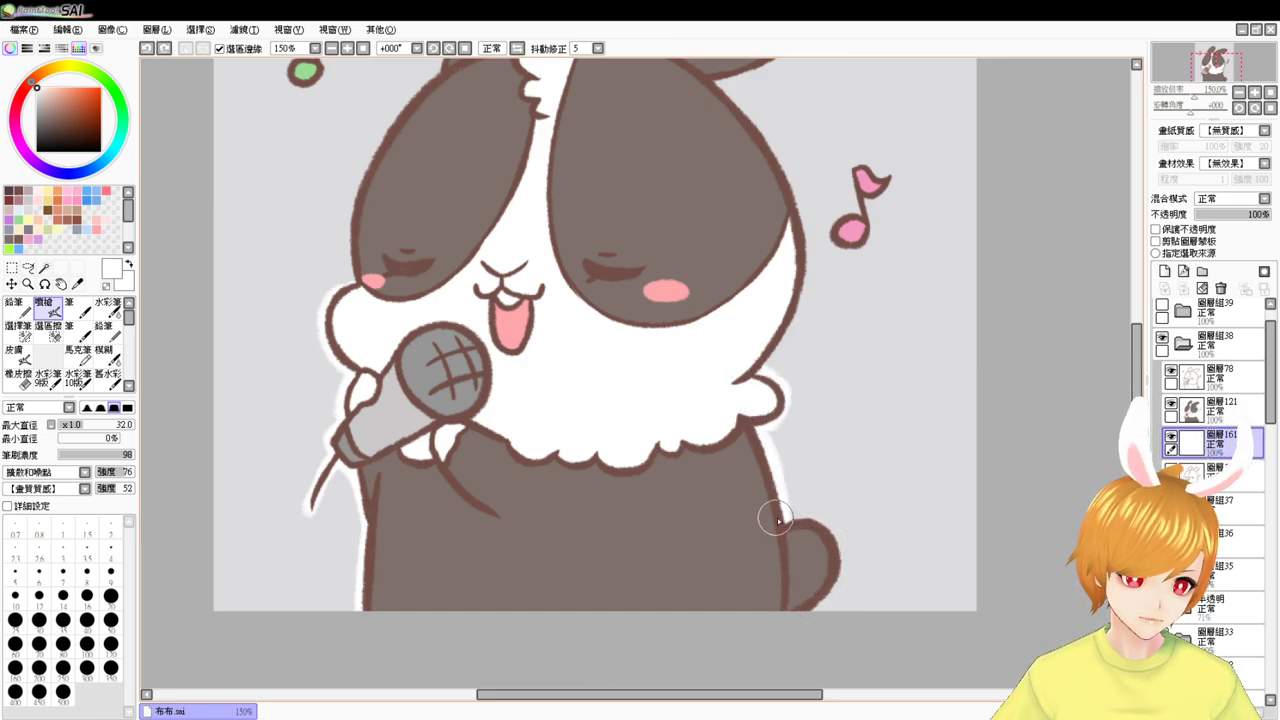
pyautogui.moveTo(774, 518)
pyautogui.mouseDown()
pyautogui.moveTo(842, 548)
pyautogui.moveTo(776, 613)
pyautogui.mouseUp()
pyautogui.moveTo(837, 543); pyautogui.dragTo(797, 615)
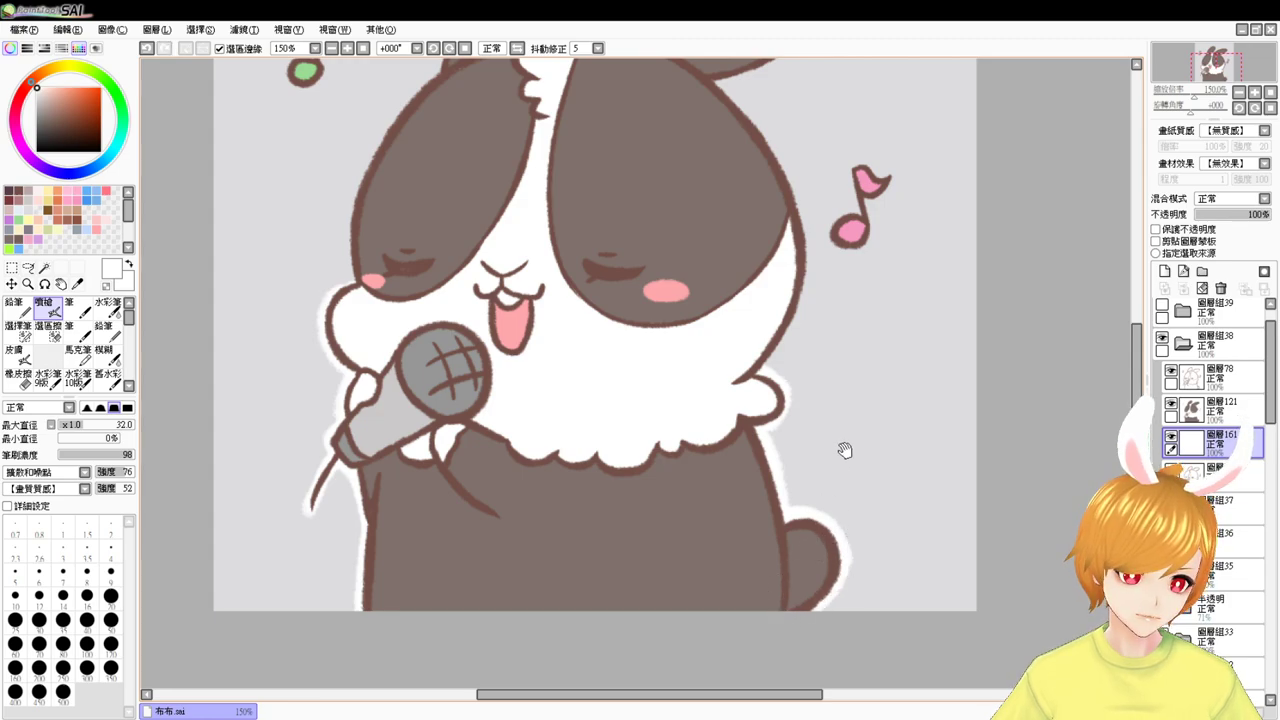
# - Paint the white border on layer 161 along the head edge on the microphone side, from the cheek up to the ear's base
pyautogui.moveTo(845, 450); pyautogui.dragTo(839, 532)
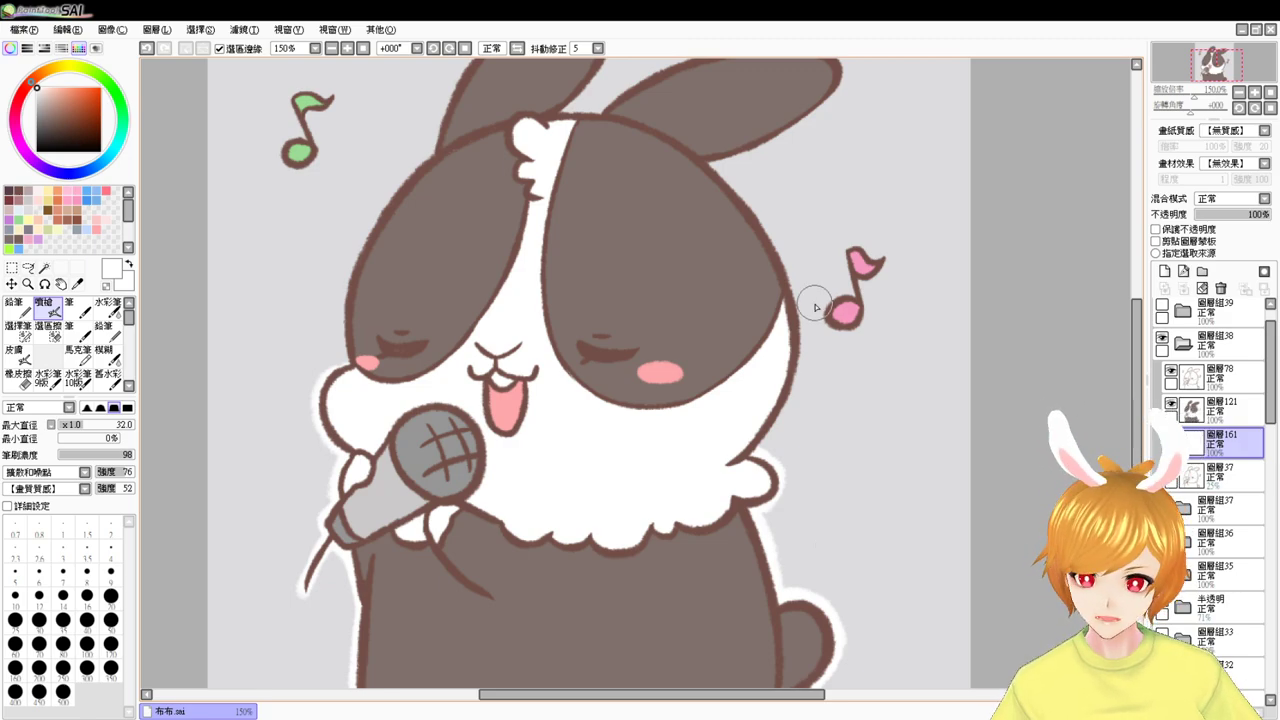
pyautogui.moveTo(366, 254); pyautogui.dragTo(382, 317)
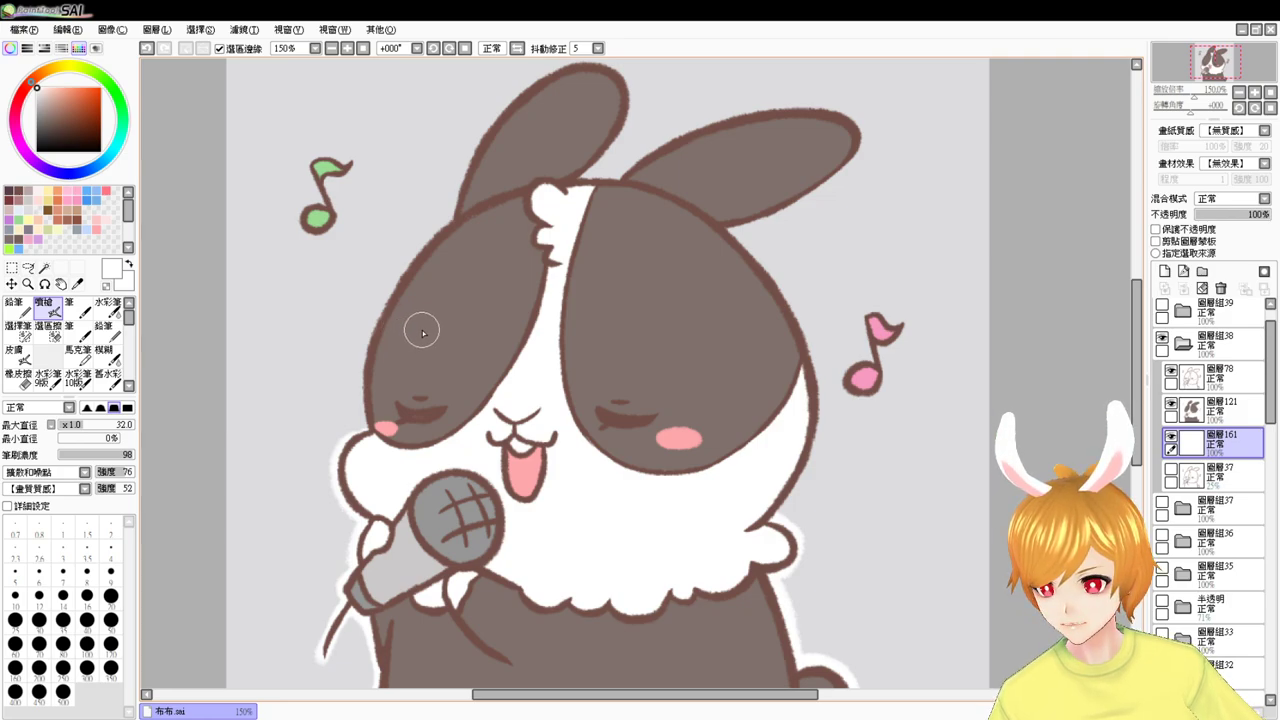
pyautogui.moveTo(448, 206)
pyautogui.mouseDown()
pyautogui.moveTo(387, 298)
pyautogui.moveTo(375, 392)
pyautogui.mouseUp()
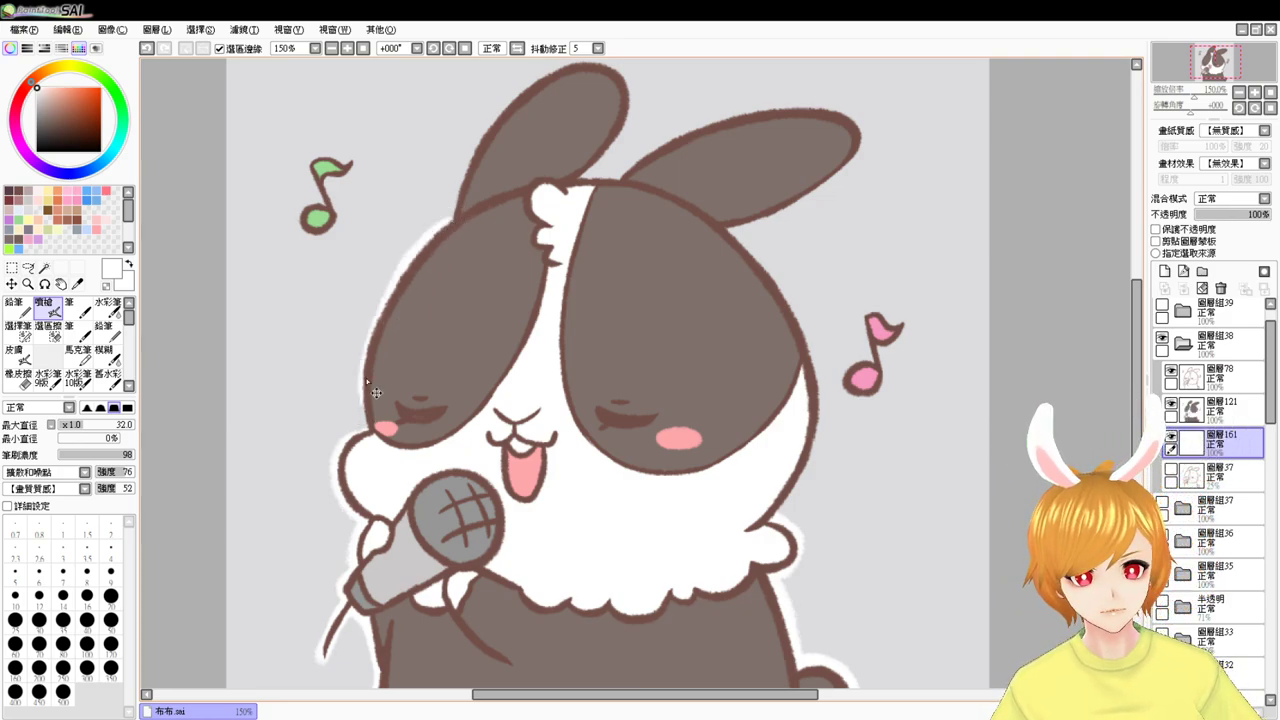
pyautogui.hotkey('ctrl', 'z')
pyautogui.moveTo(449, 219)
pyautogui.mouseDown()
pyautogui.moveTo(353, 438)
pyautogui.moveTo(379, 420)
pyautogui.moveTo(380, 309)
pyautogui.mouseUp()
pyautogui.hotkey('ctrl', 'z')
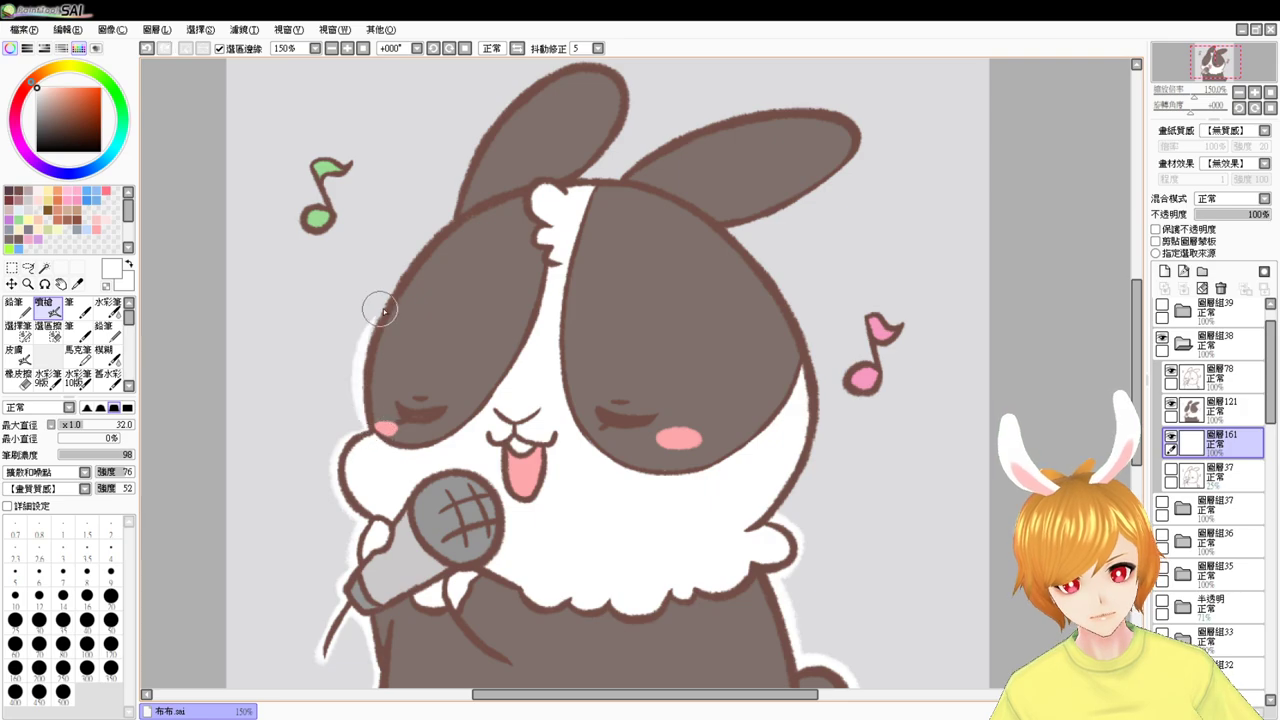
pyautogui.hotkey('ctrl', 'z')
pyautogui.moveTo(375, 440); pyautogui.dragTo(368, 350)
pyautogui.moveTo(371, 437); pyautogui.dragTo(367, 353)
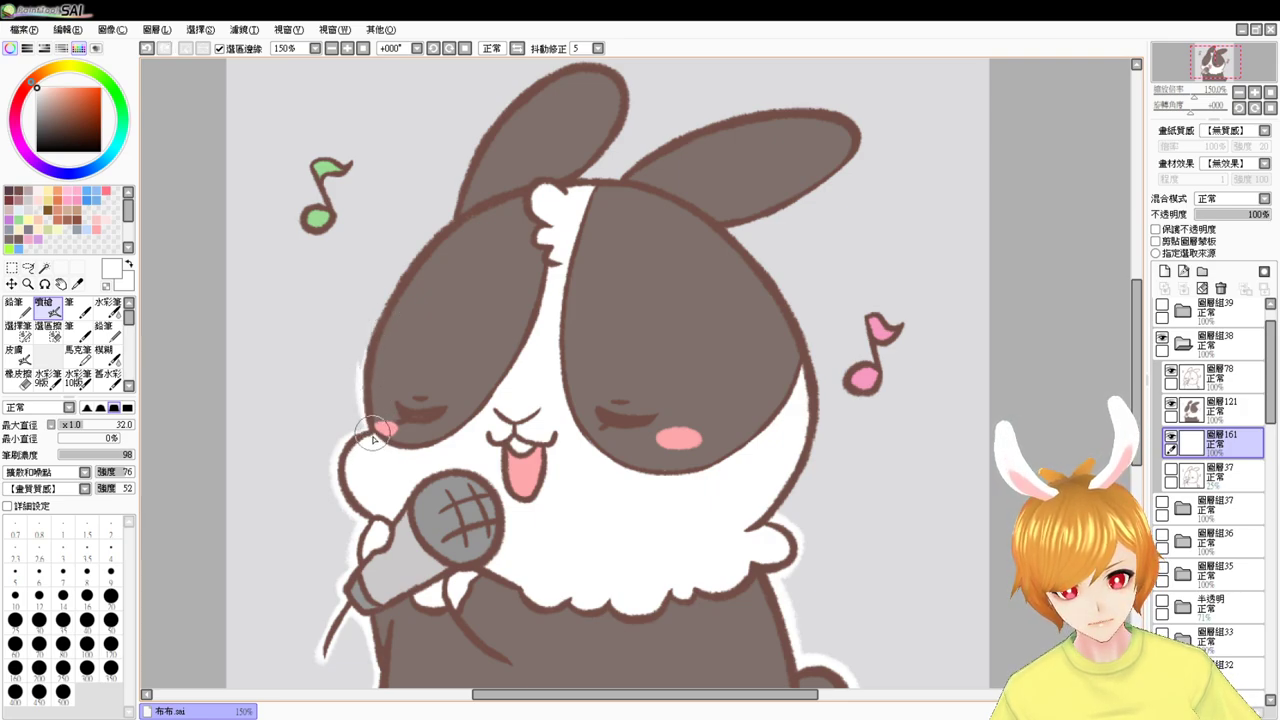
pyautogui.moveTo(371, 413); pyautogui.dragTo(390, 298)
pyautogui.moveTo(366, 372); pyautogui.dragTo(398, 280)
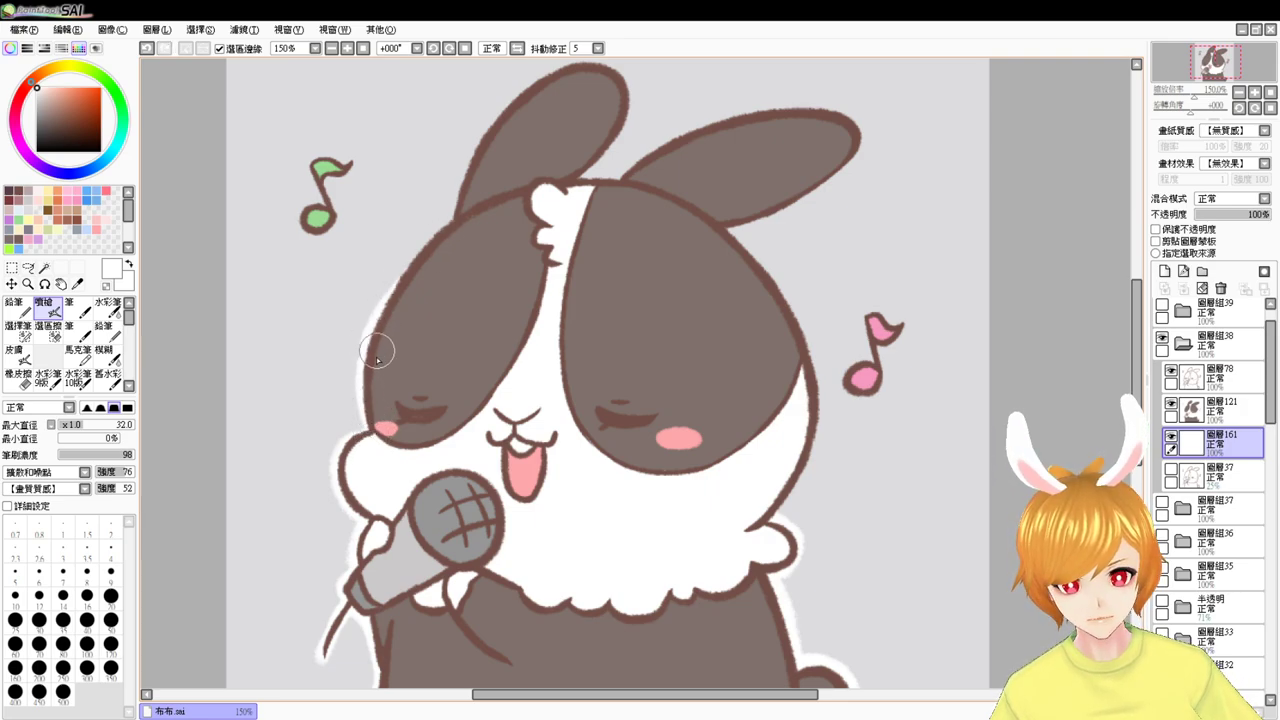
pyautogui.moveTo(376, 322)
pyautogui.mouseDown()
pyautogui.moveTo(492, 194)
pyautogui.moveTo(366, 331)
pyautogui.mouseUp()
pyautogui.hotkey('ctrl', 'z')
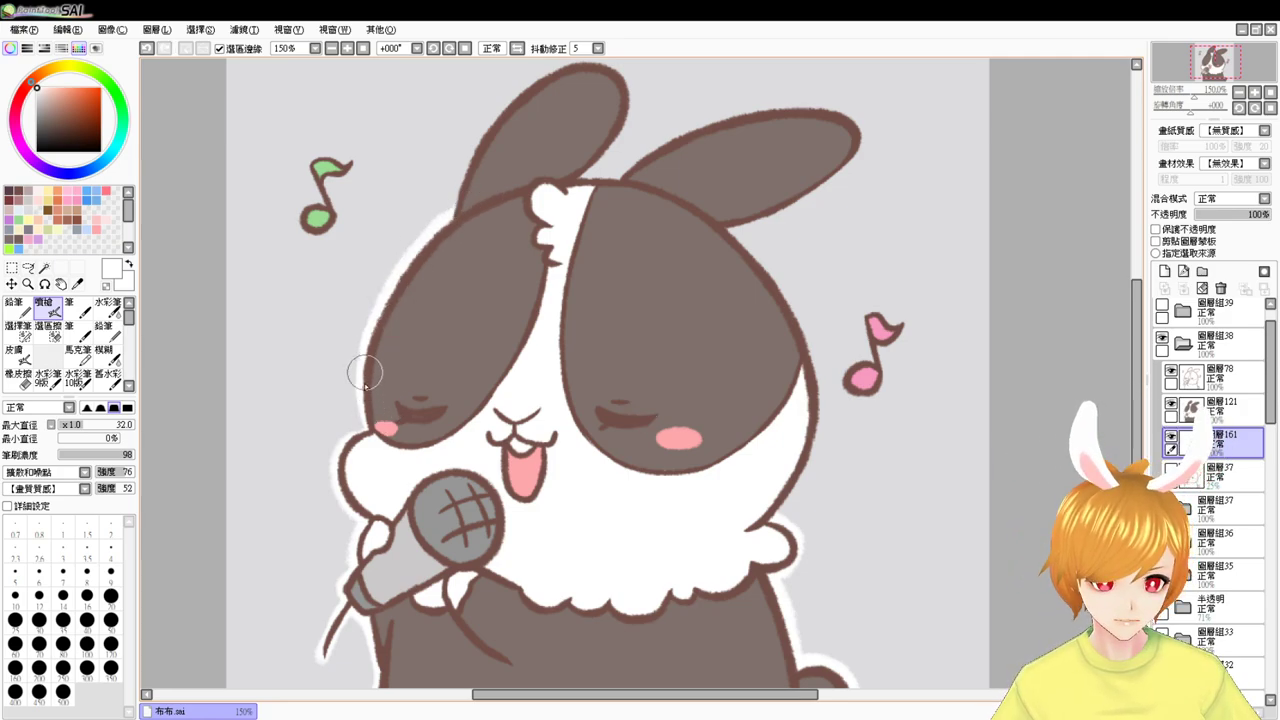
pyautogui.press('space')
# - Paint the white border on layer 161 around the singing rabbit's more upright ear
pyautogui.moveTo(428, 470); pyautogui.dragTo(374, 466)
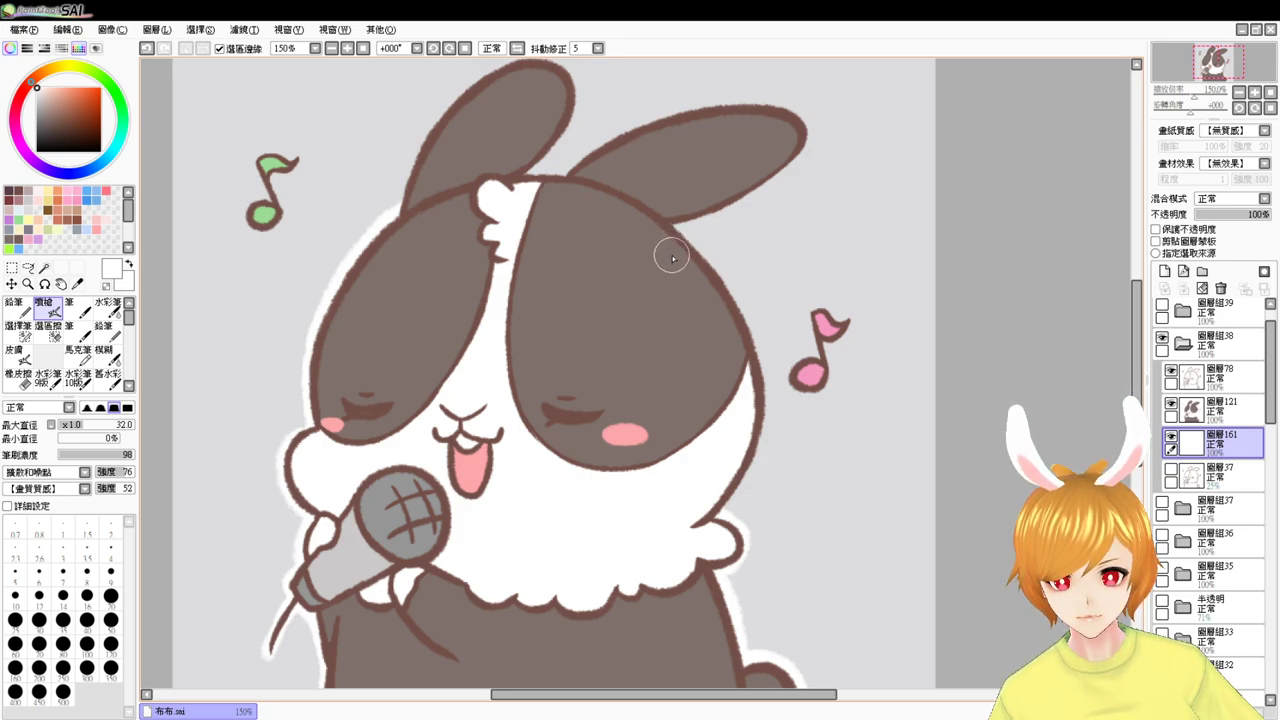
pyautogui.hotkey('alt', 'Tab')
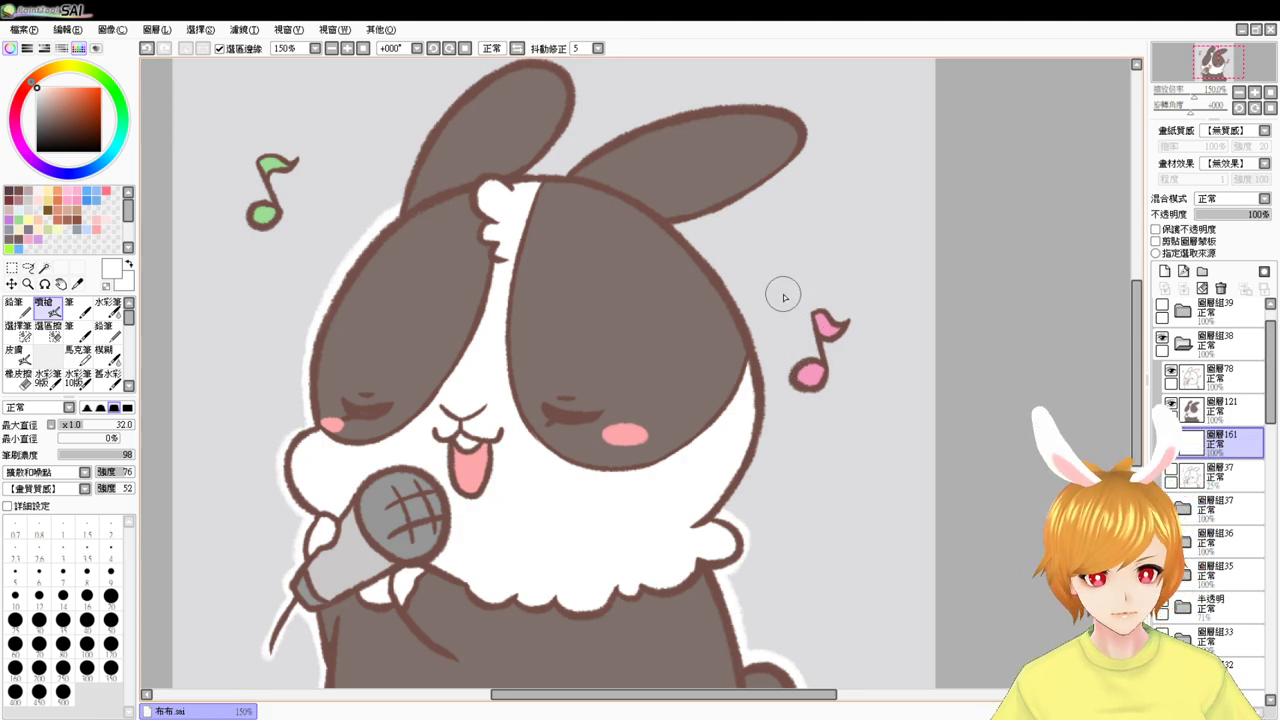
pyautogui.moveTo(541, 155); pyautogui.dragTo(531, 263)
pyautogui.moveTo(413, 292)
pyautogui.mouseDown()
pyautogui.moveTo(443, 231)
pyautogui.moveTo(407, 303)
pyautogui.moveTo(441, 218)
pyautogui.moveTo(542, 170)
pyautogui.moveTo(489, 213)
pyautogui.moveTo(443, 222)
pyautogui.moveTo(553, 137)
pyautogui.mouseUp()
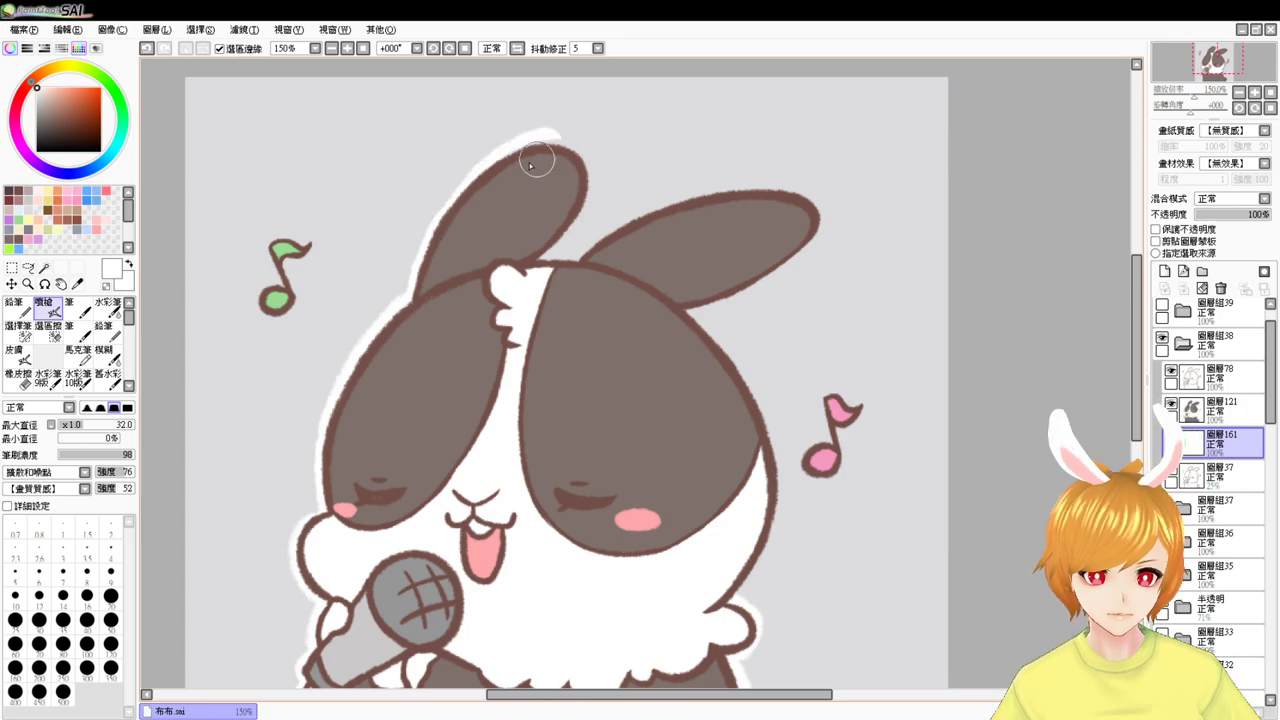
pyautogui.hotkey('ctrl', 'z')
pyautogui.moveTo(481, 172)
pyautogui.mouseDown()
pyautogui.moveTo(562, 149)
pyautogui.moveTo(592, 192)
pyautogui.moveTo(552, 241)
pyautogui.moveTo(571, 236)
pyautogui.mouseUp()
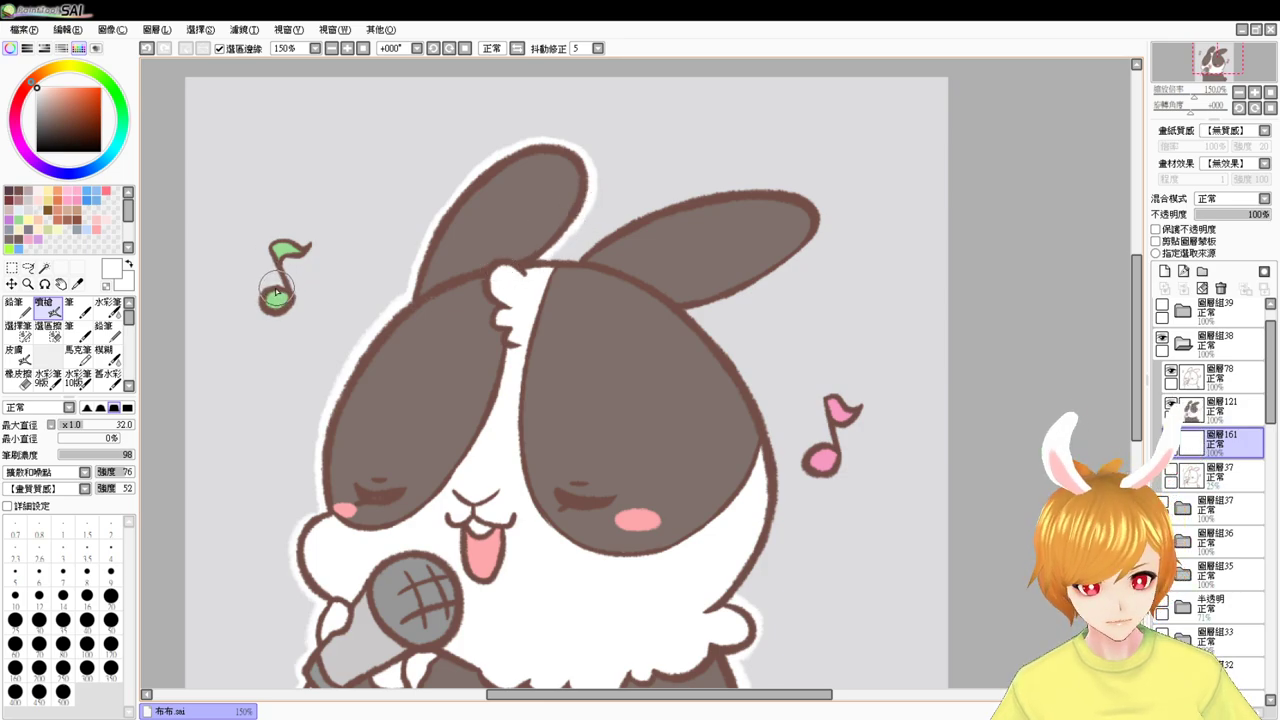
# - Paint white borders on layer 161 around the green and the pink music notes
pyautogui.moveTo(273, 291)
pyautogui.mouseDown()
pyautogui.moveTo(251, 298)
pyautogui.moveTo(278, 318)
pyautogui.moveTo(292, 286)
pyautogui.moveTo(265, 247)
pyautogui.moveTo(290, 278)
pyautogui.moveTo(280, 243)
pyautogui.moveTo(305, 240)
pyautogui.moveTo(311, 255)
pyautogui.moveTo(292, 263)
pyautogui.mouseUp()
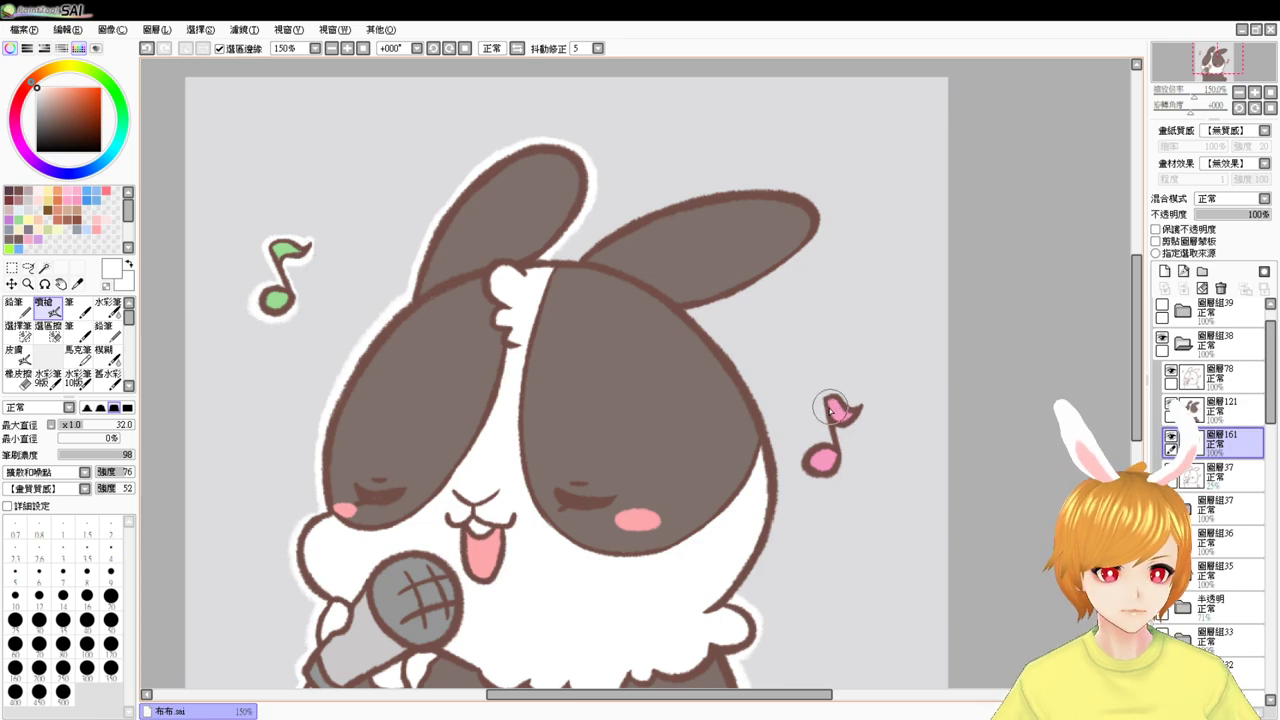
pyautogui.moveTo(830, 408)
pyautogui.mouseDown()
pyautogui.moveTo(820, 398)
pyautogui.moveTo(831, 440)
pyautogui.moveTo(800, 452)
pyautogui.moveTo(815, 478)
pyautogui.moveTo(843, 466)
pyautogui.moveTo(837, 392)
pyautogui.moveTo(861, 402)
pyautogui.moveTo(848, 424)
pyautogui.mouseUp()
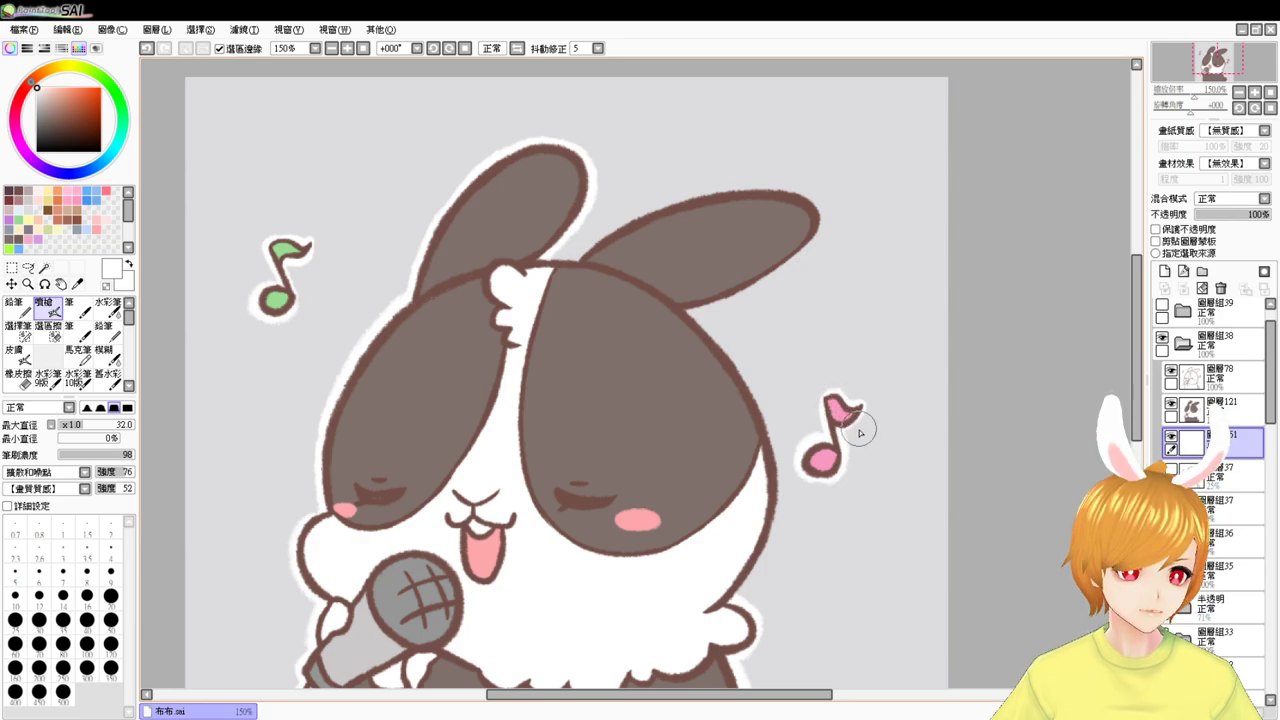
pyautogui.moveTo(817, 476); pyautogui.dragTo(831, 437)
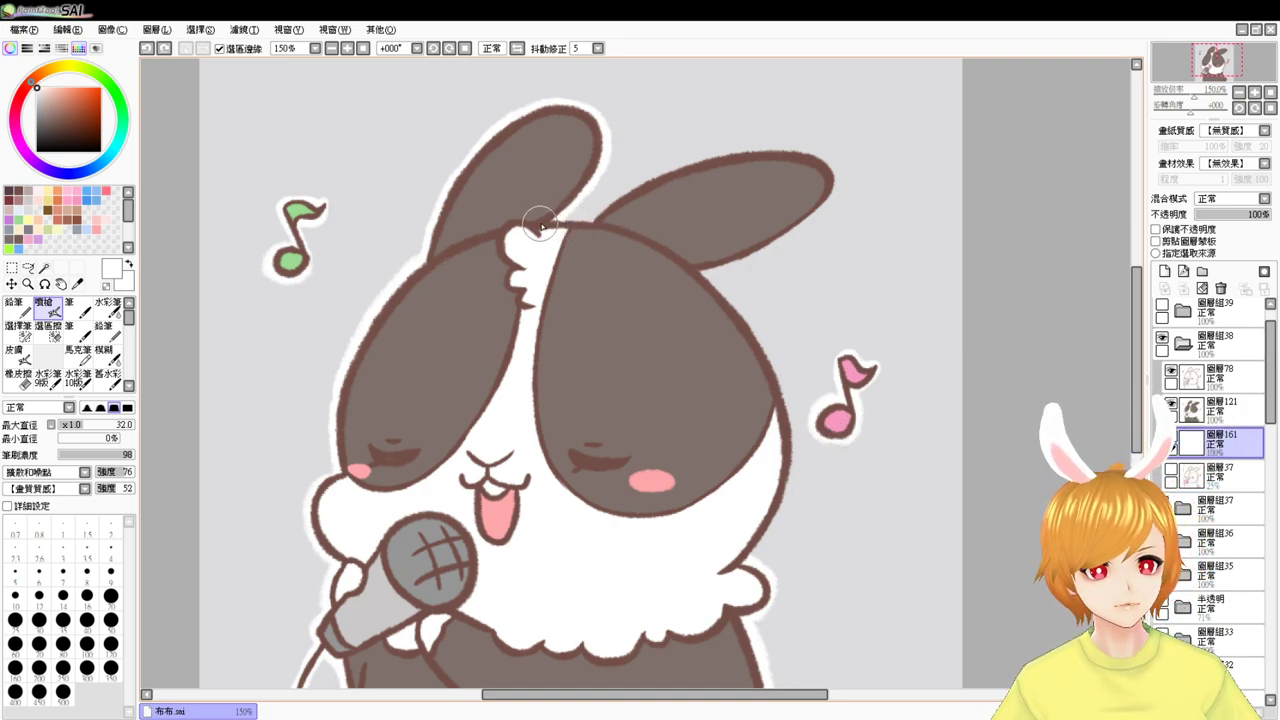
# - Paint the white border on layer 161 along the head and cheek edge facing the pink music note
pyautogui.moveTo(929, 361); pyautogui.dragTo(875, 274)
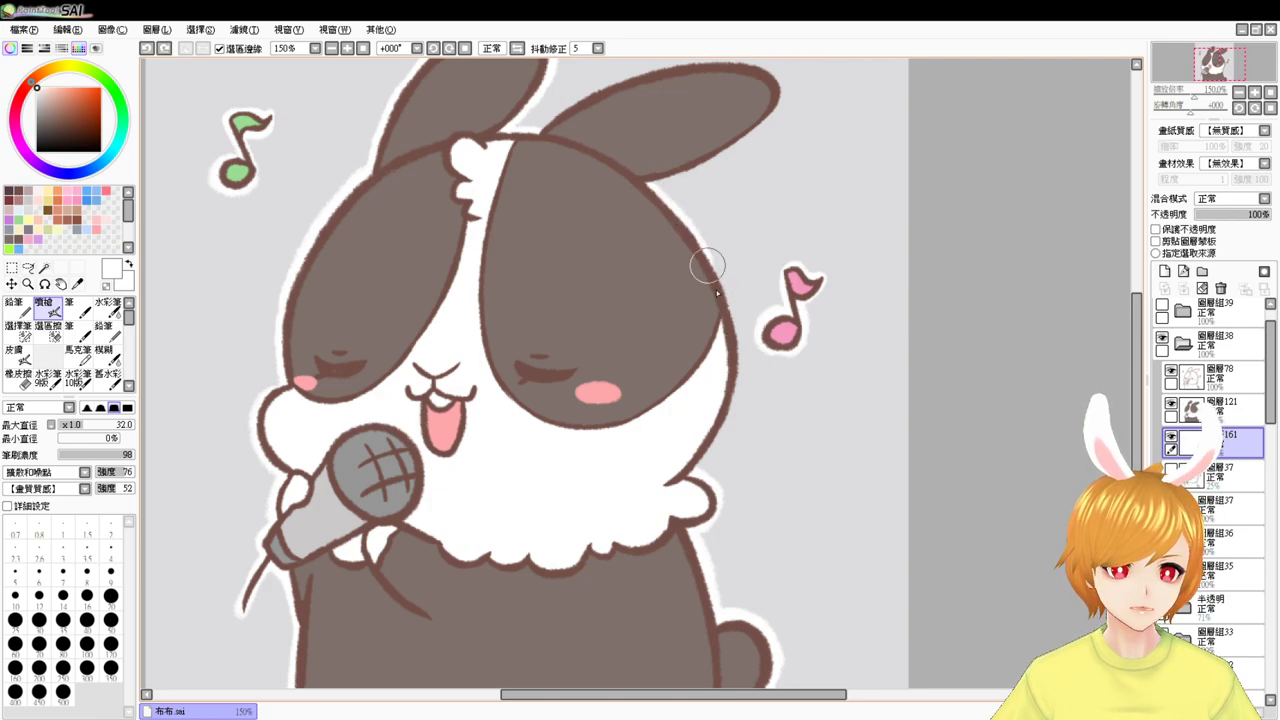
pyautogui.moveTo(768, 302); pyautogui.dragTo(754, 249)
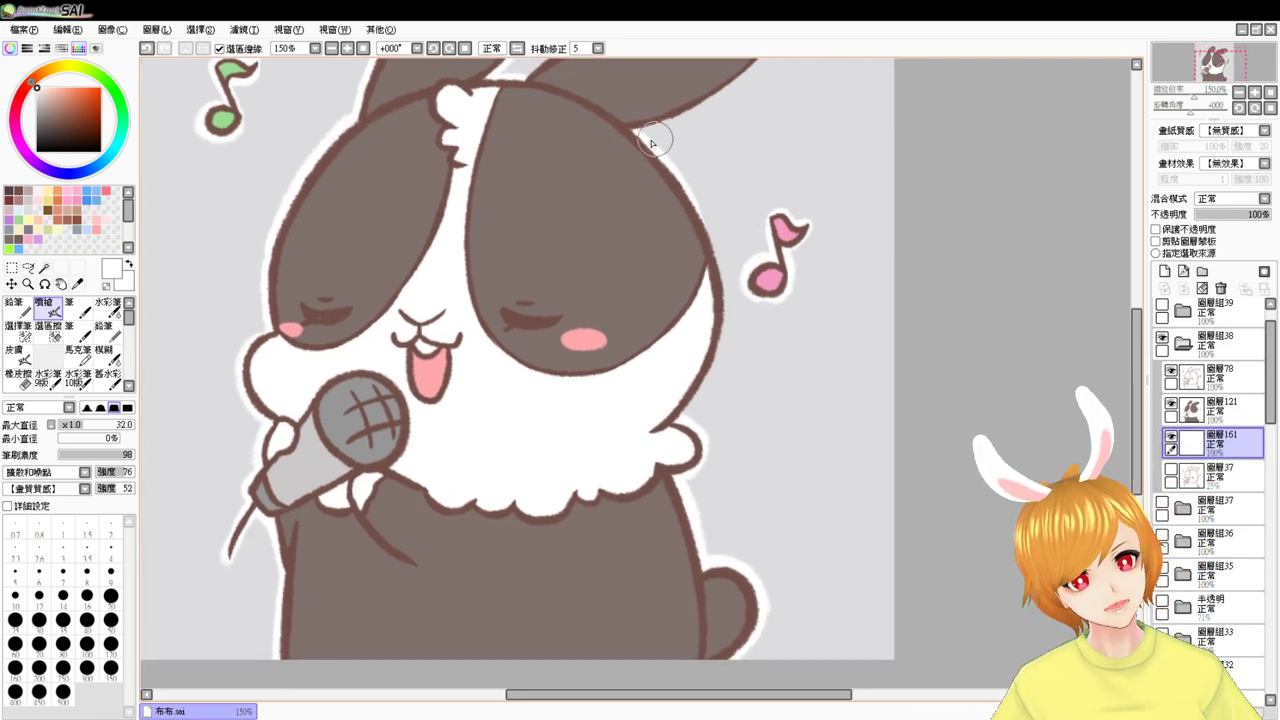
pyautogui.hotkey('ctrl', 'z')
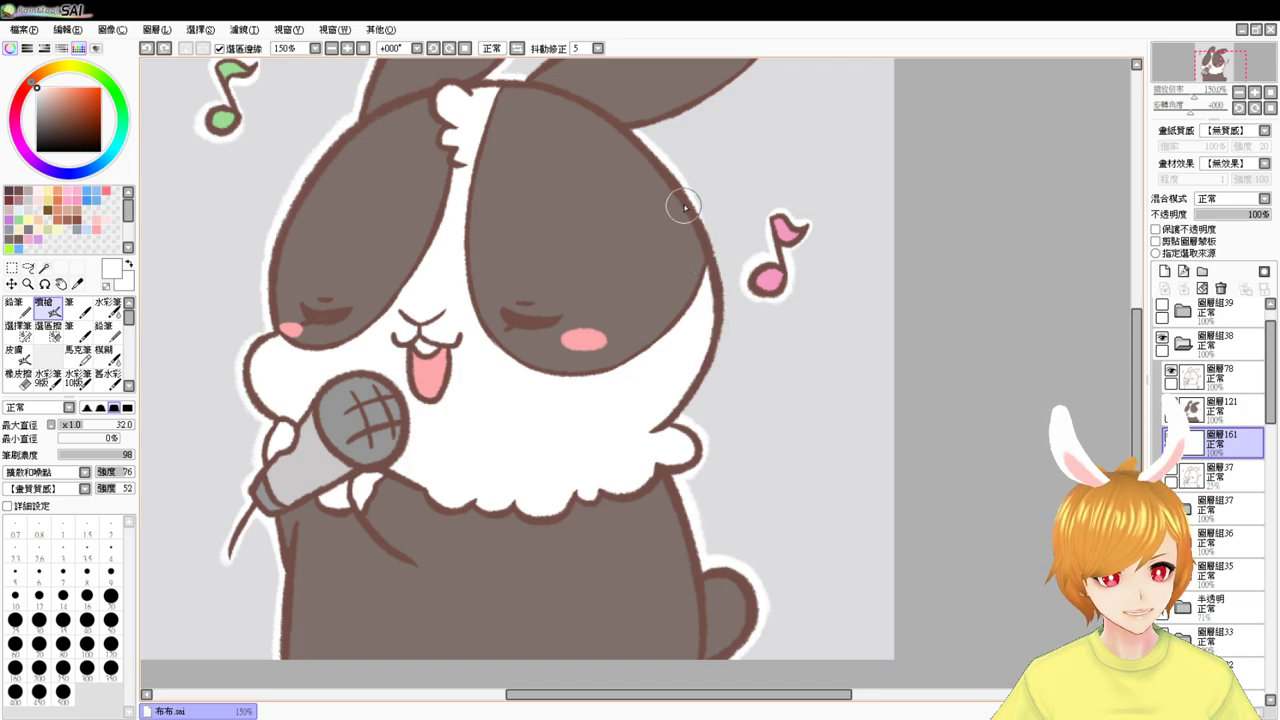
pyautogui.moveTo(683, 205); pyautogui.dragTo(721, 323)
pyautogui.hotkey('ctrl', 'z')
pyautogui.moveTo(669, 173)
pyautogui.mouseDown()
pyautogui.moveTo(717, 264)
pyautogui.moveTo(711, 325)
pyautogui.mouseUp()
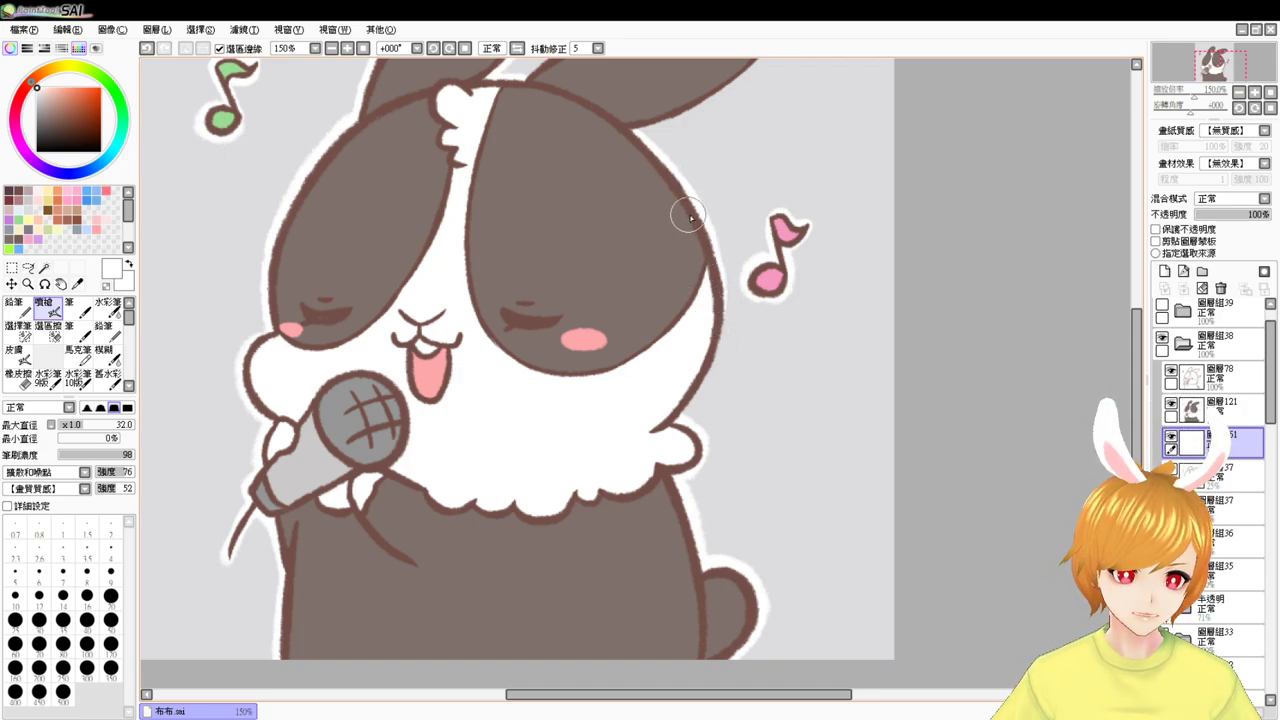
pyautogui.moveTo(696, 236); pyautogui.dragTo(719, 366)
pyautogui.hotkey('ctrl', 'z')
pyautogui.moveTo(708, 226); pyautogui.dragTo(709, 373)
pyautogui.moveTo(718, 289)
pyautogui.mouseDown()
pyautogui.moveTo(713, 237)
pyautogui.moveTo(709, 345)
pyautogui.moveTo(717, 267)
pyautogui.moveTo(725, 323)
pyautogui.moveTo(683, 370)
pyautogui.moveTo(694, 213)
pyautogui.moveTo(708, 378)
pyautogui.moveTo(729, 292)
pyautogui.moveTo(651, 427)
pyautogui.mouseUp()
pyautogui.moveTo(727, 325); pyautogui.dragTo(668, 423)
# - Paint the white border on layer 161 in the gap between the ears and around the singing rabbit's slanted ear
pyautogui.moveTo(680, 311); pyautogui.dragTo(628, 467)
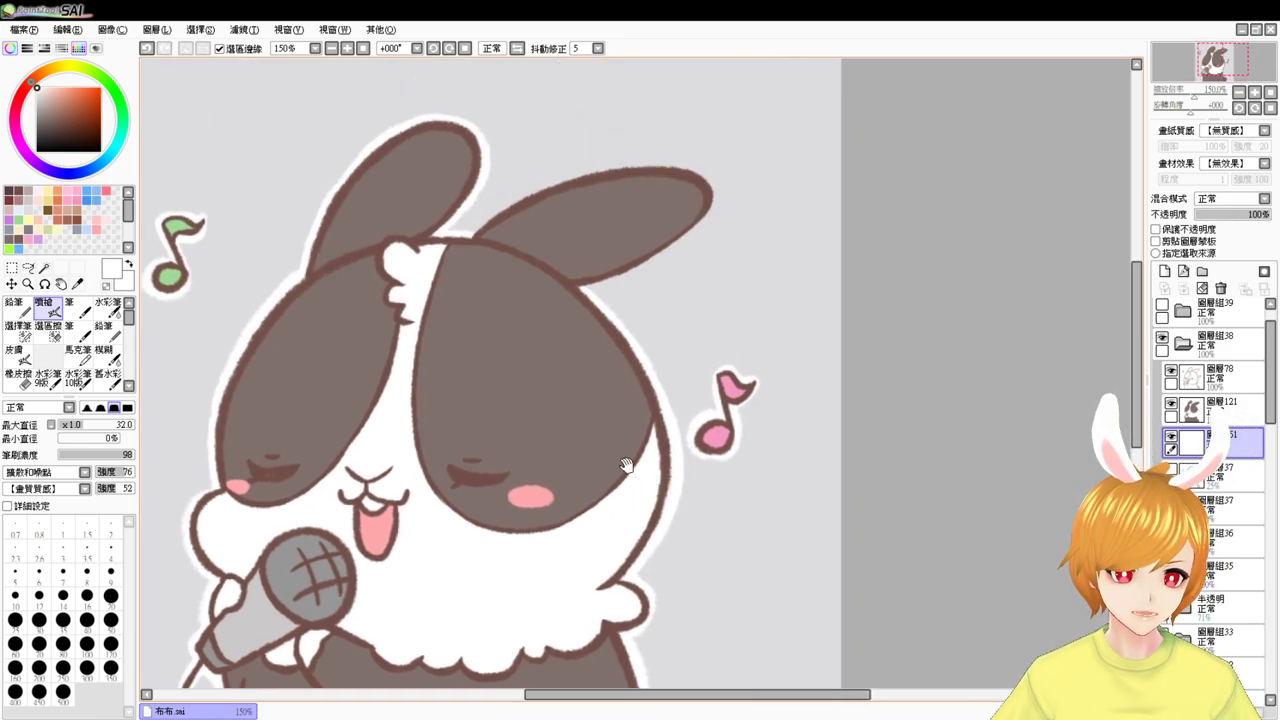
pyautogui.moveTo(645, 292); pyautogui.dragTo(644, 346)
pyautogui.moveTo(537, 385); pyautogui.dragTo(534, 280)
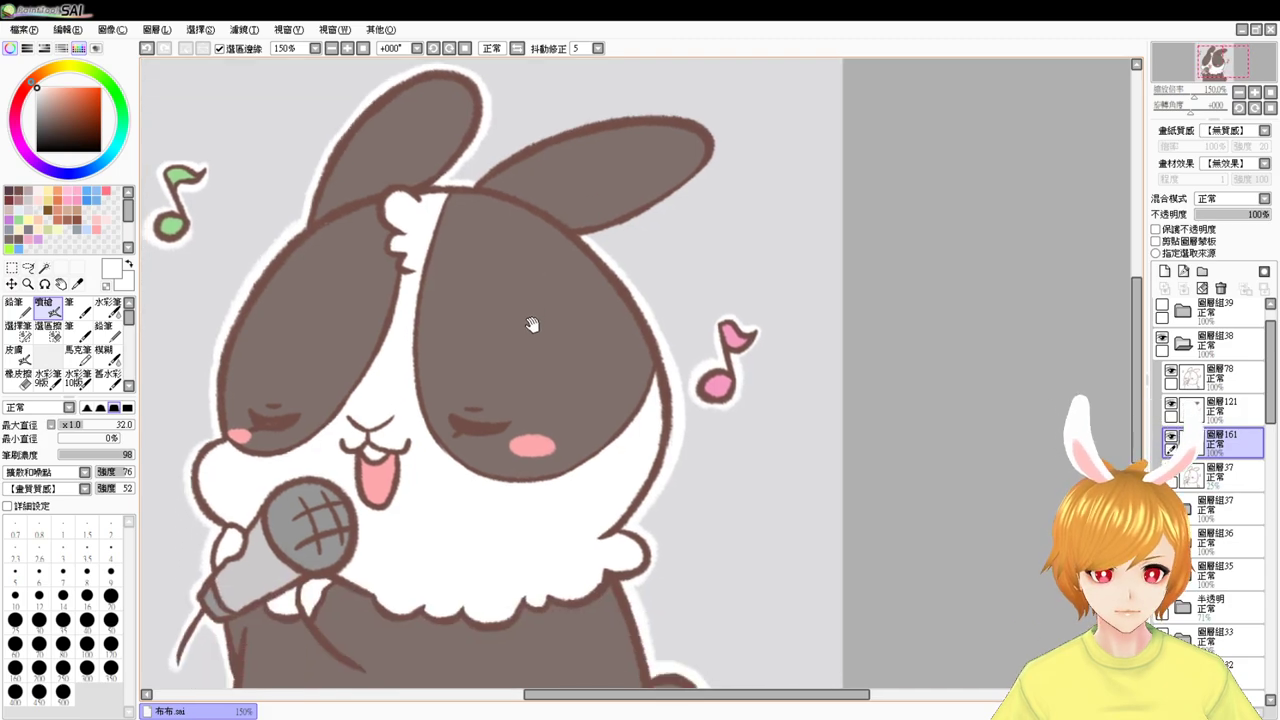
pyautogui.moveTo(514, 477); pyautogui.dragTo(513, 374)
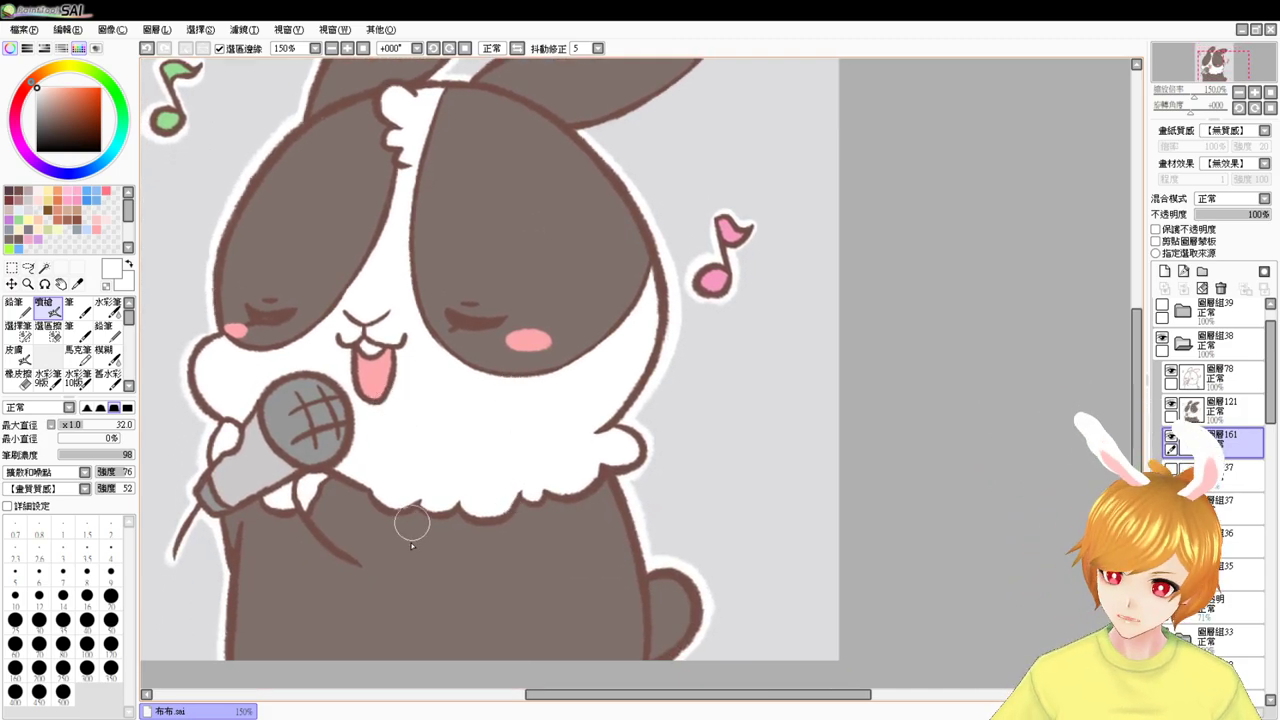
pyautogui.moveTo(420, 374); pyautogui.dragTo(405, 462)
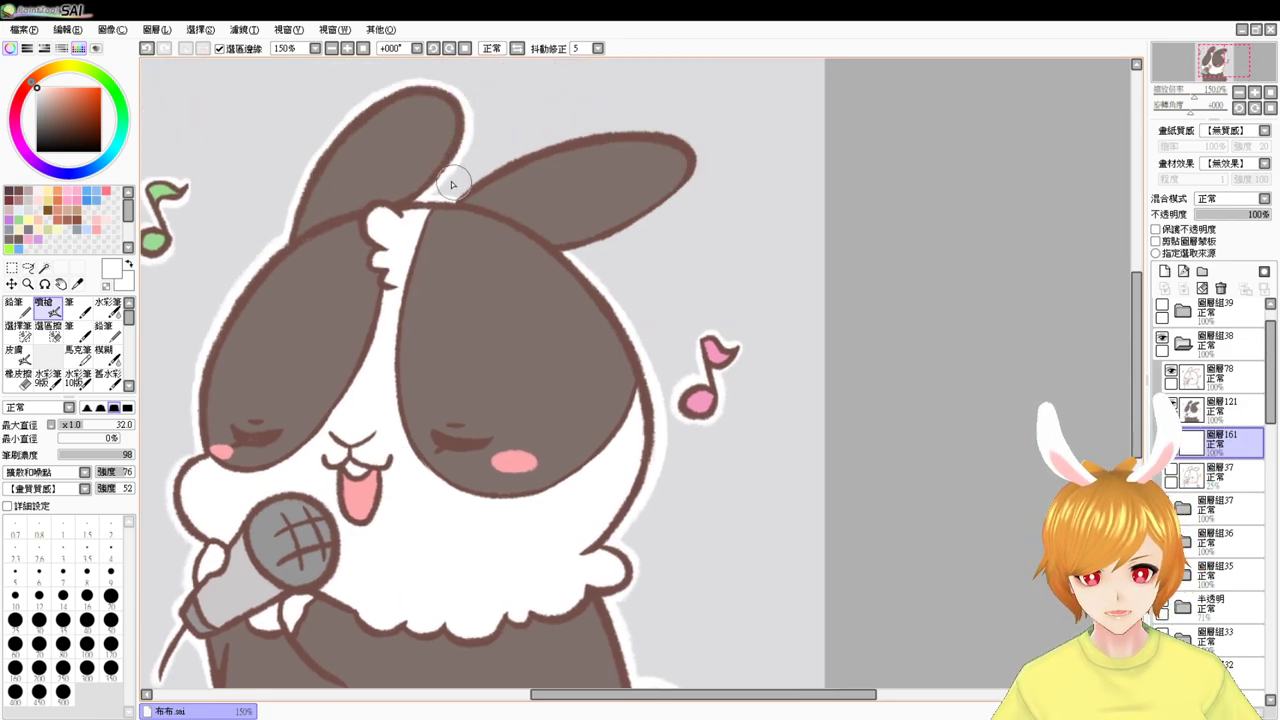
pyautogui.moveTo(493, 168)
pyautogui.mouseDown()
pyautogui.moveTo(610, 148)
pyautogui.moveTo(508, 162)
pyautogui.moveTo(633, 128)
pyautogui.moveTo(695, 152)
pyautogui.mouseUp()
pyautogui.hotkey('ctrl', 'z')
pyautogui.moveTo(515, 160)
pyautogui.mouseDown()
pyautogui.moveTo(699, 158)
pyautogui.moveTo(702, 178)
pyautogui.moveTo(609, 230)
pyautogui.moveTo(652, 213)
pyautogui.mouseUp()
pyautogui.hotkey('ctrl', 'z')
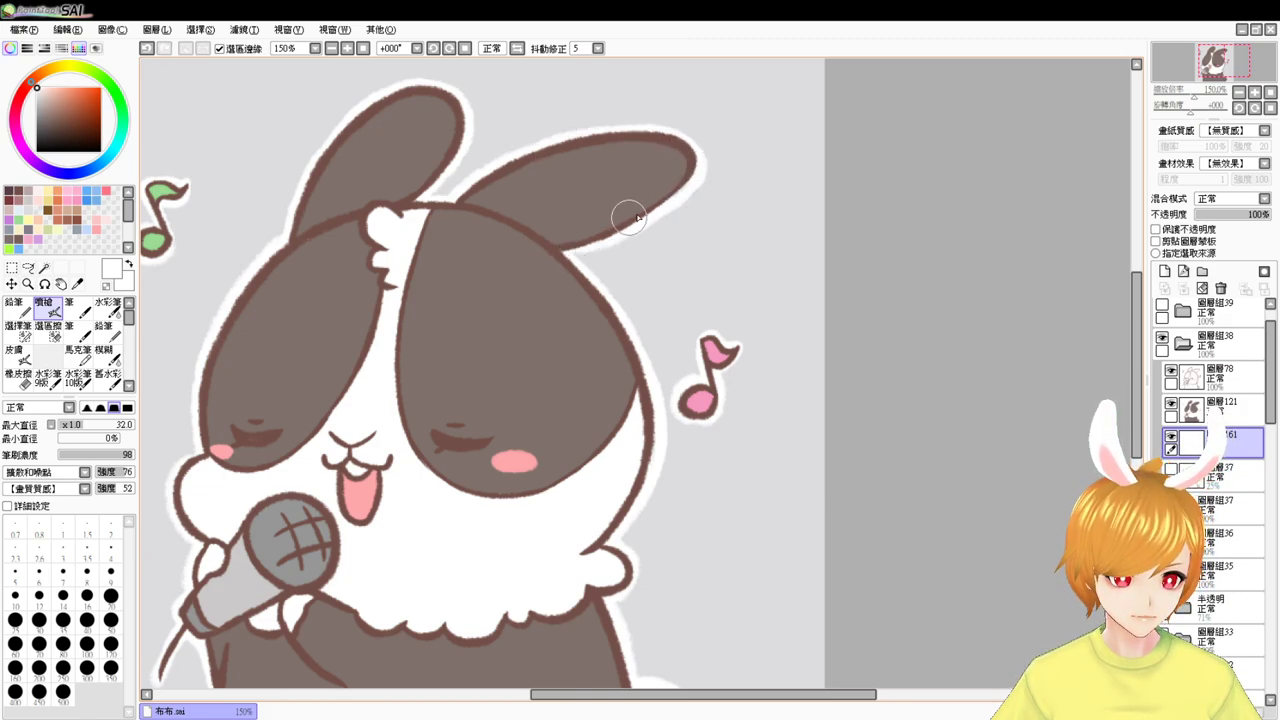
pyautogui.moveTo(604, 255); pyautogui.dragTo(616, 225)
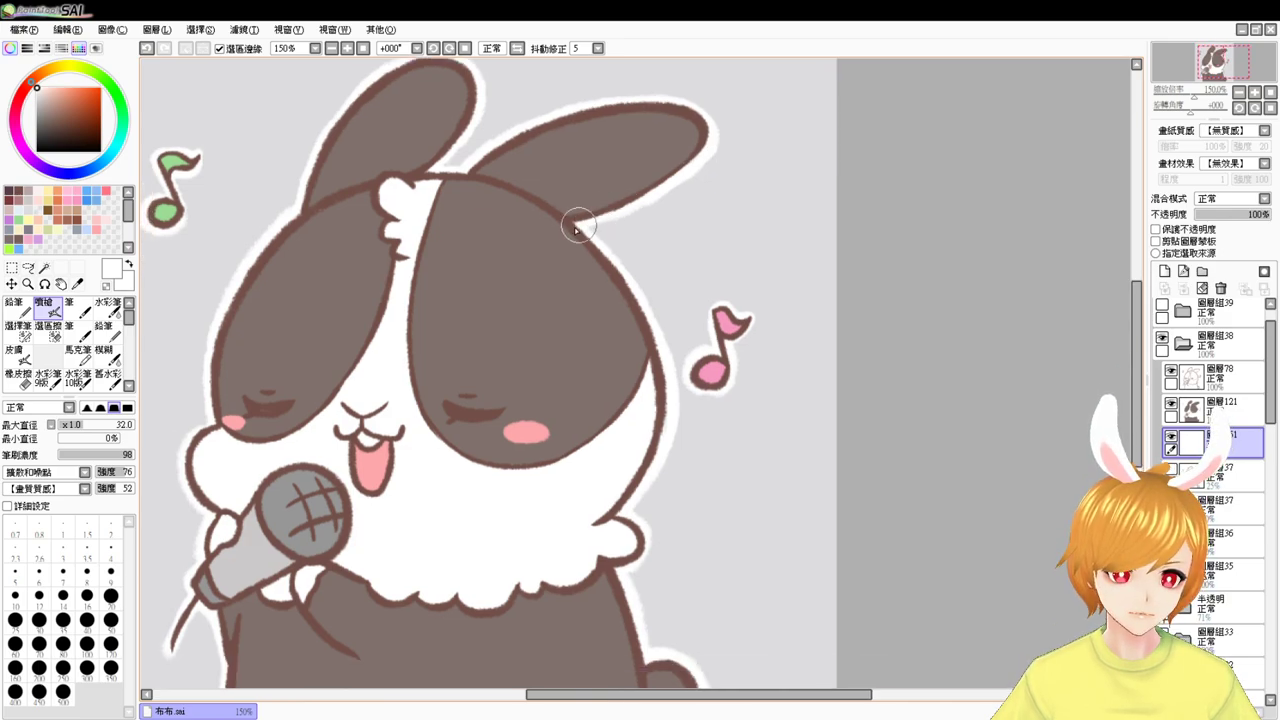
pyautogui.moveTo(588, 272); pyautogui.dragTo(613, 187)
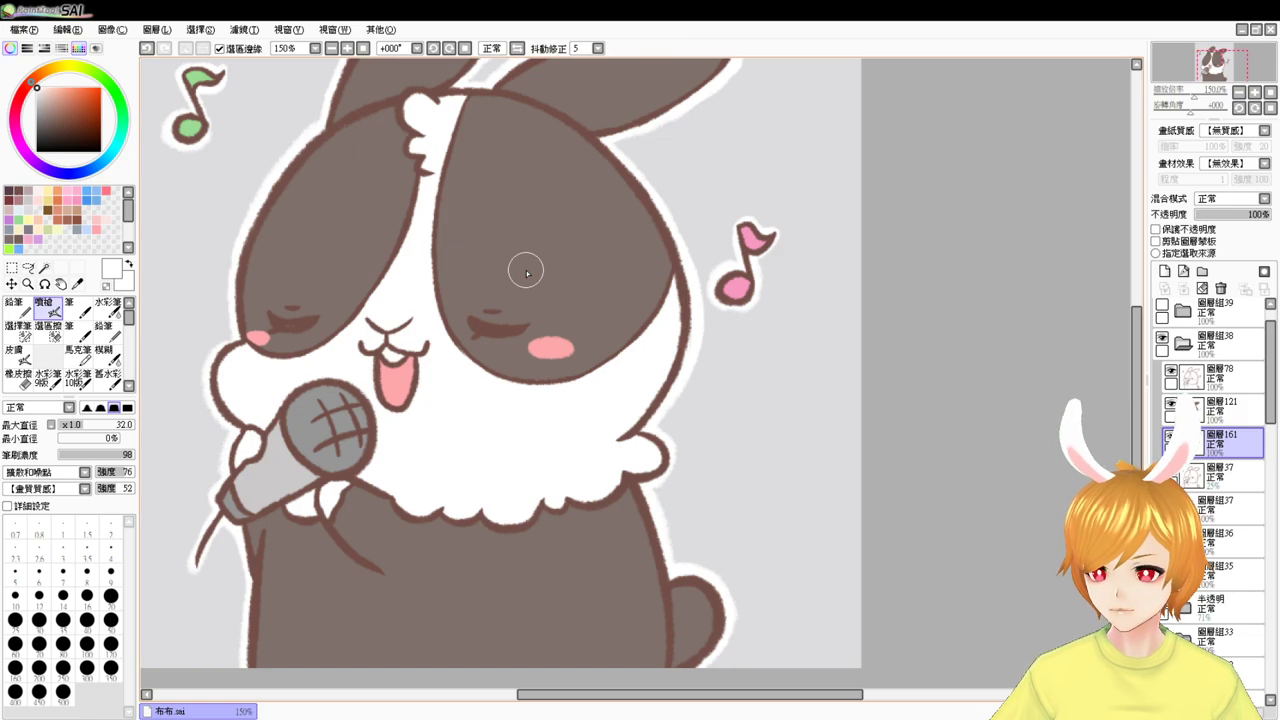
pyautogui.click(364, 48)
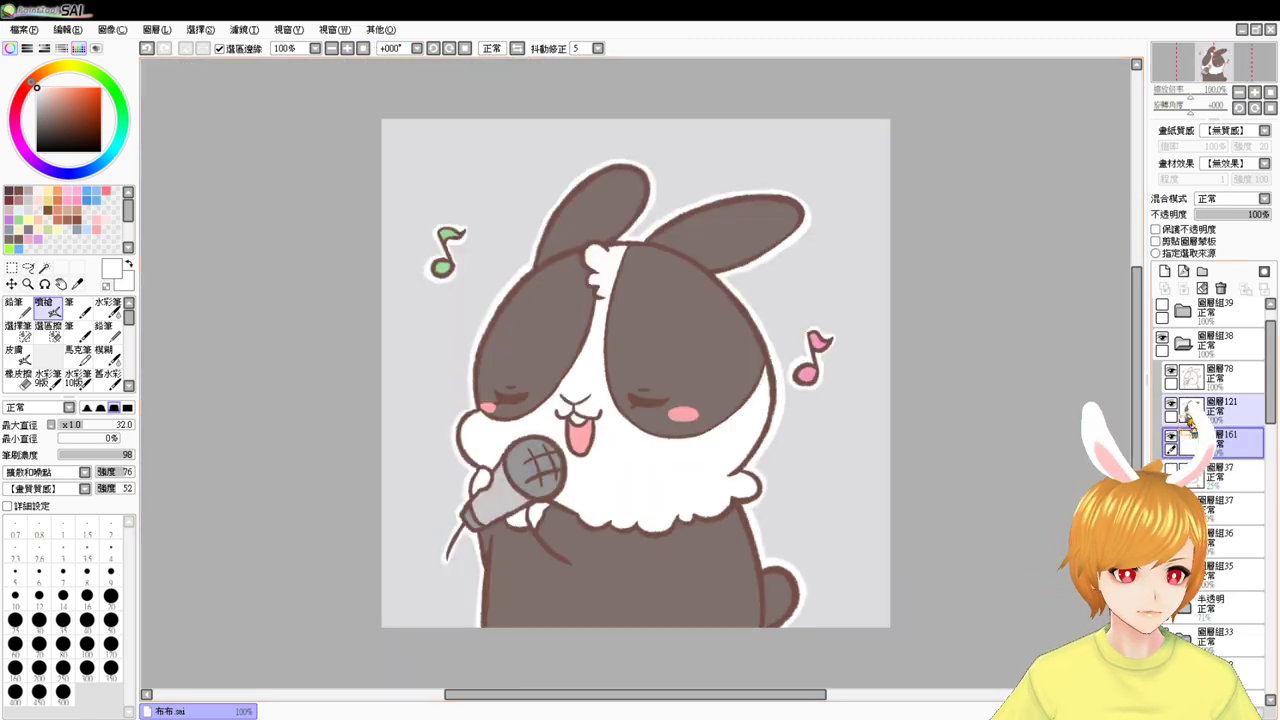
# - Collapse and hide group 38, then show and expand group 39 with the carrot-holding rabbit
pyautogui.click(1183, 344)
pyautogui.click(1183, 343)
pyautogui.click(1162, 338)
pyautogui.click(1177, 313)
pyautogui.click(1162, 305)
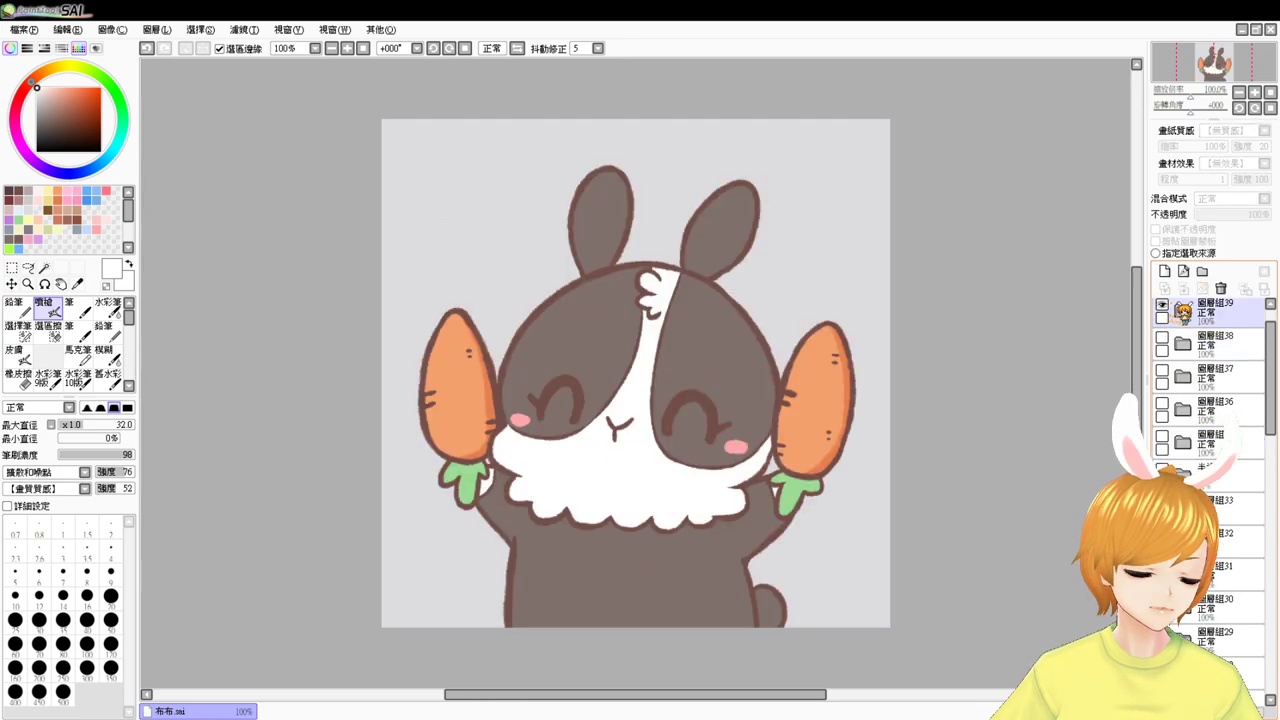
pyautogui.click(1186, 309)
# - Add a new layer directly beneath colouring layer 122 in group 39
pyautogui.moveTo(1270, 370); pyautogui.dragTo(1269, 358)
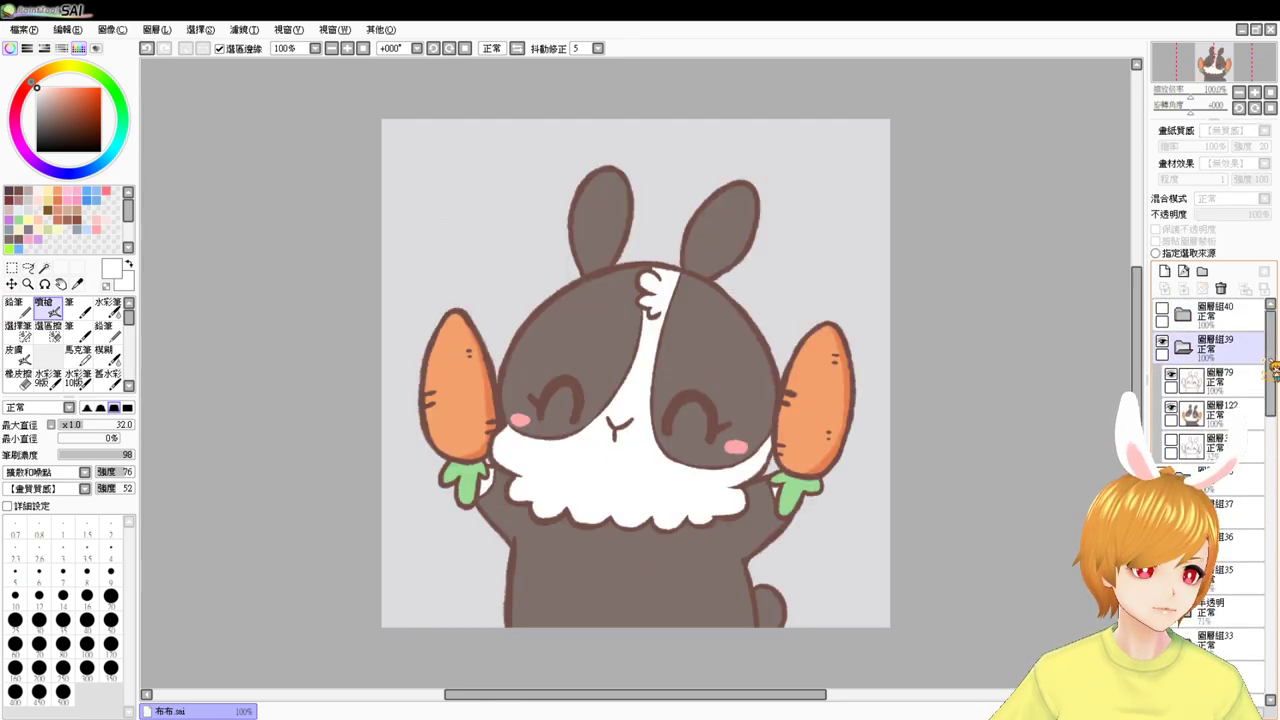
pyautogui.click(1245, 444)
pyautogui.click(1166, 272)
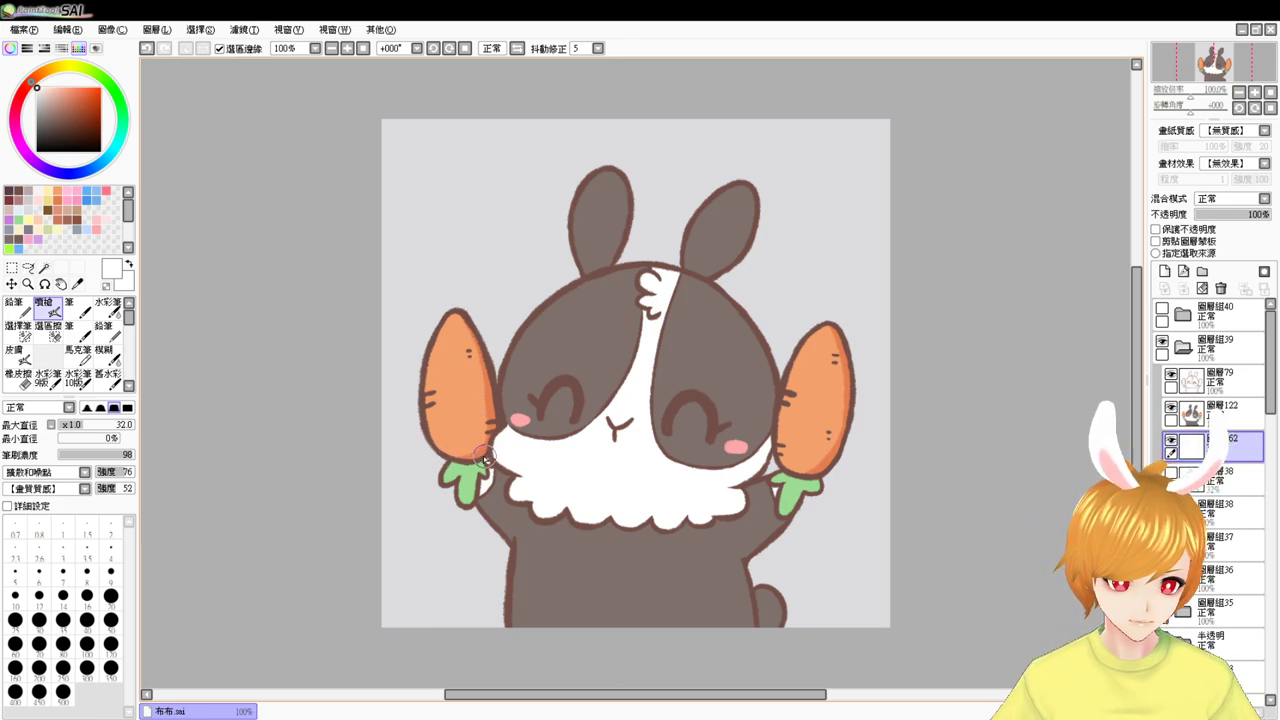
# - Paint the white border on layer 162 around the first carrot's outer edge and leaves, the raised arm and the adjacent body edge
pyautogui.moveTo(453, 310)
pyautogui.mouseDown()
pyautogui.moveTo(429, 335)
pyautogui.moveTo(428, 374)
pyautogui.mouseUp()
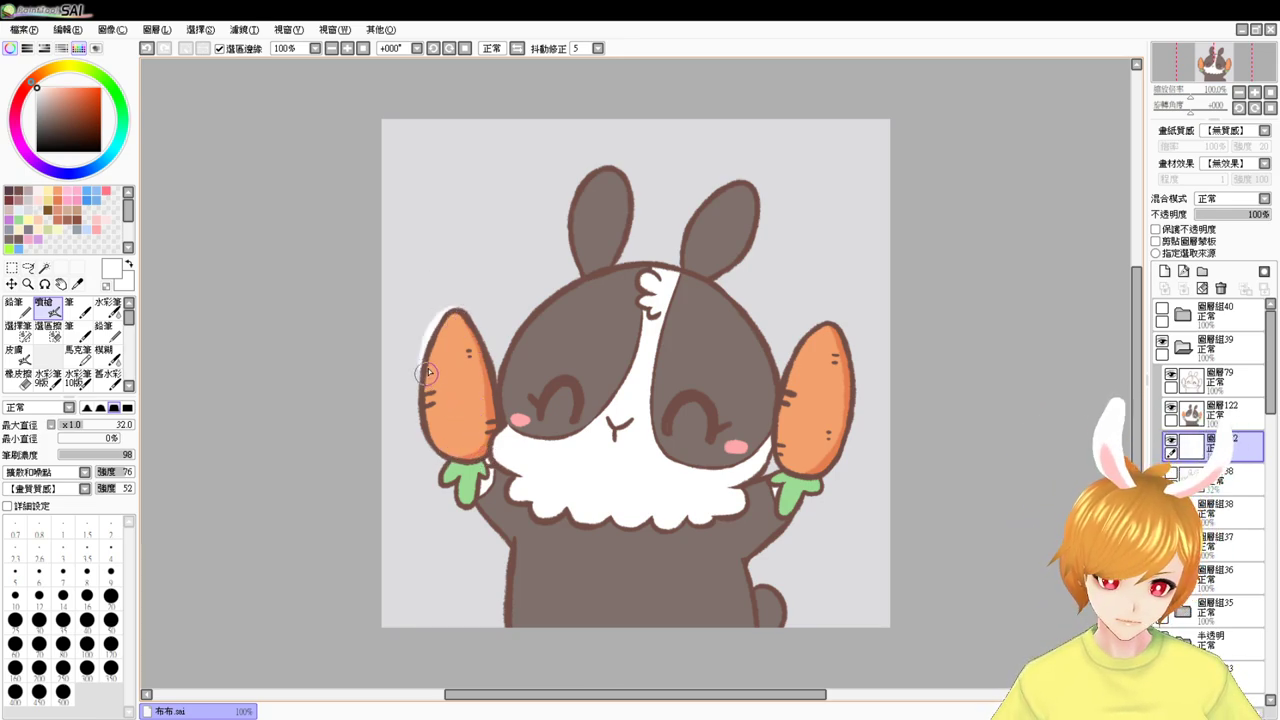
pyautogui.hotkey('ctrl', 'z')
pyautogui.moveTo(452, 310); pyautogui.dragTo(428, 384)
pyautogui.moveTo(435, 335)
pyautogui.mouseDown()
pyautogui.moveTo(422, 414)
pyautogui.moveTo(432, 332)
pyautogui.moveTo(420, 394)
pyautogui.moveTo(451, 443)
pyautogui.moveTo(422, 384)
pyautogui.moveTo(443, 452)
pyautogui.moveTo(466, 445)
pyautogui.moveTo(450, 455)
pyautogui.moveTo(424, 442)
pyautogui.moveTo(468, 459)
pyautogui.moveTo(444, 460)
pyautogui.moveTo(445, 486)
pyautogui.moveTo(459, 478)
pyautogui.moveTo(451, 495)
pyautogui.moveTo(495, 495)
pyautogui.moveTo(447, 481)
pyautogui.moveTo(474, 508)
pyautogui.moveTo(520, 666)
pyautogui.mouseUp()
pyautogui.hotkey('ctrl', 'z')
pyautogui.moveTo(511, 543); pyautogui.dragTo(506, 651)
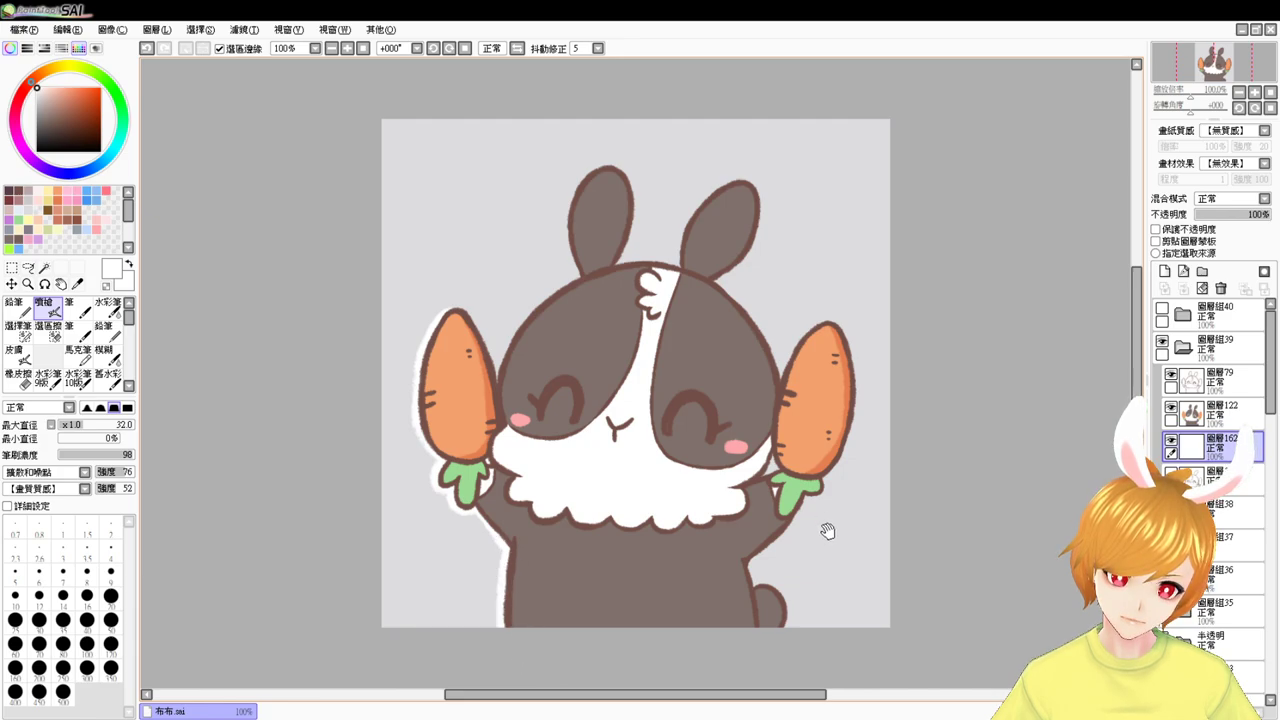
# - Paint the white border on layer 162 around the second carrot's leaves, the raised arm beside it, the body edge and the tail
pyautogui.moveTo(828, 530); pyautogui.dragTo(752, 508)
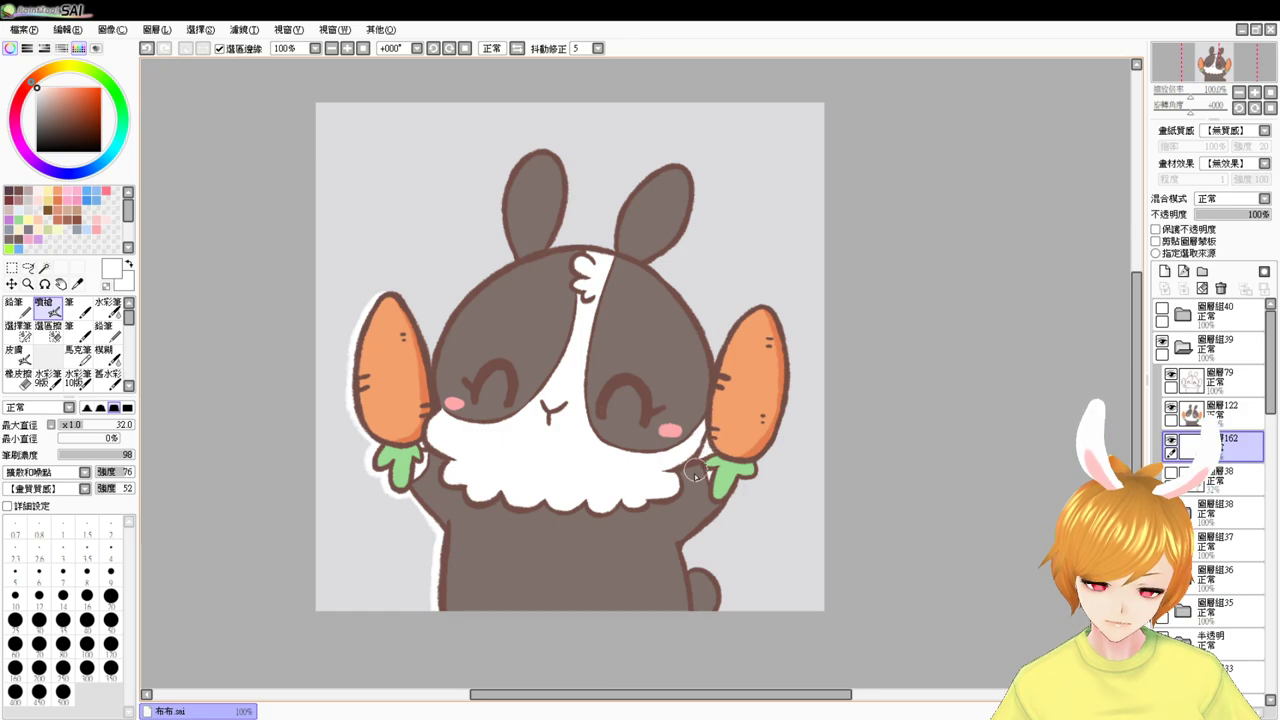
pyautogui.moveTo(758, 464); pyautogui.dragTo(739, 482)
pyautogui.hotkey('ctrl', 'z')
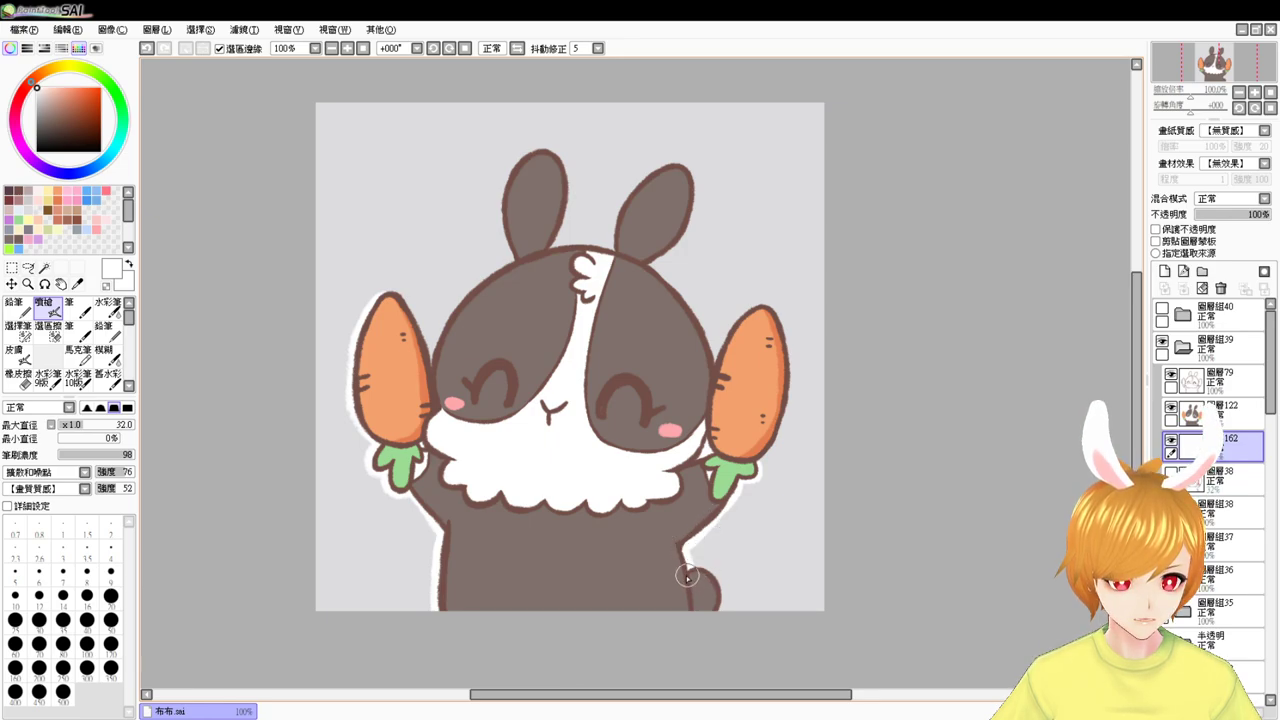
pyautogui.moveTo(688, 571)
pyautogui.mouseDown()
pyautogui.moveTo(715, 583)
pyautogui.moveTo(711, 613)
pyautogui.mouseUp()
pyautogui.hotkey('ctrl', 'z')
pyautogui.moveTo(687, 569); pyautogui.dragTo(709, 611)
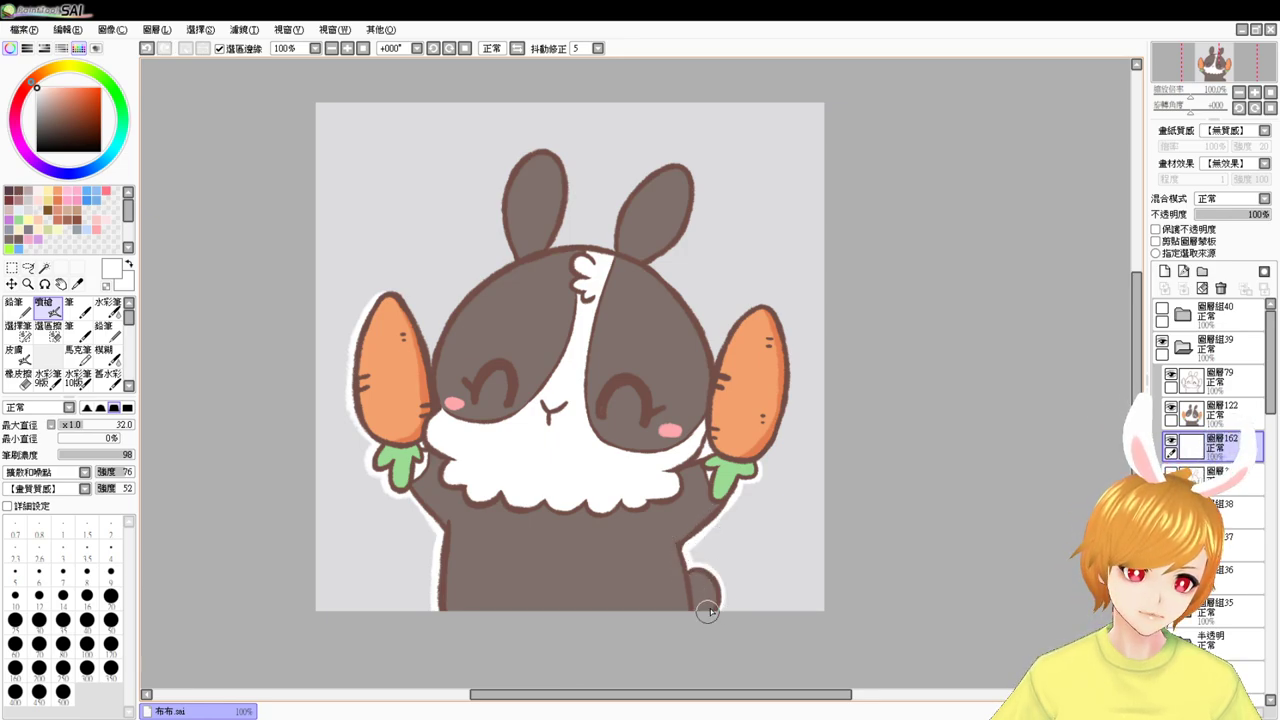
# - Paint the white border on layer 162 around the first carrot's tip, along the adjacent side of the head and around the upright ear
pyautogui.scroll(2, 806, 434)
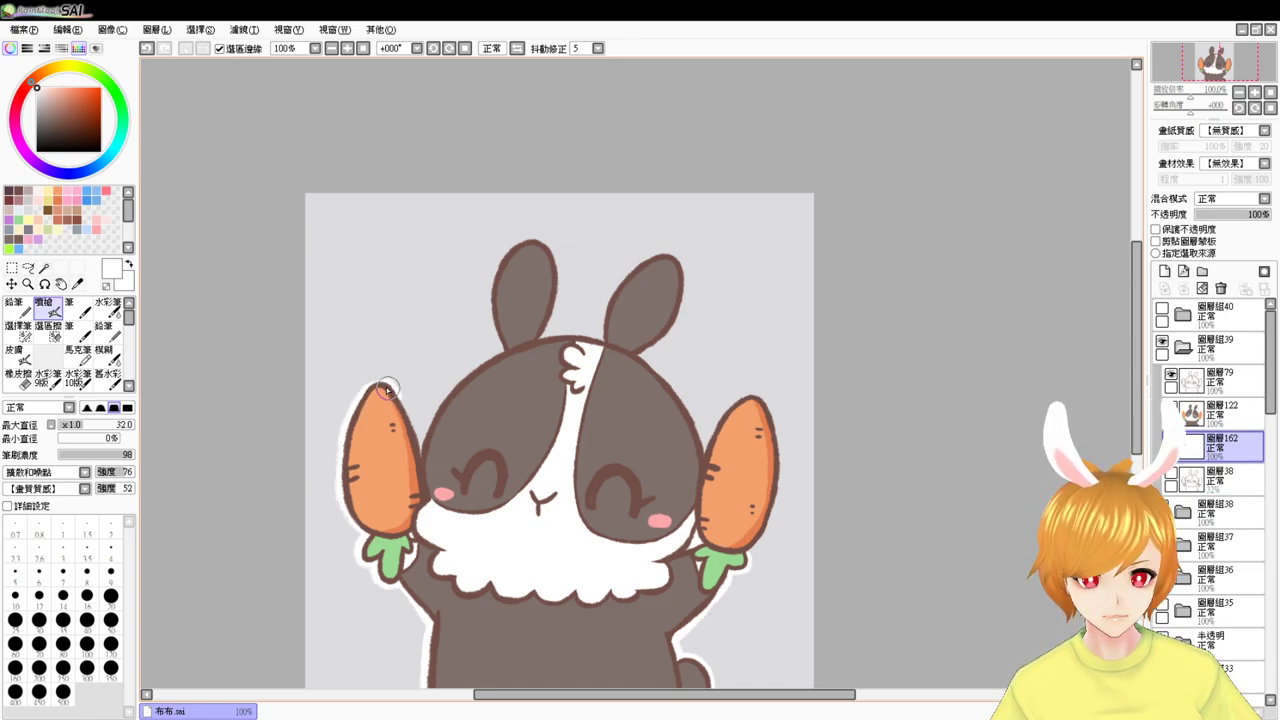
pyautogui.hotkey('ctrl', 'z')
pyautogui.moveTo(369, 393)
pyautogui.mouseDown()
pyautogui.moveTo(382, 382)
pyautogui.moveTo(416, 437)
pyautogui.mouseUp()
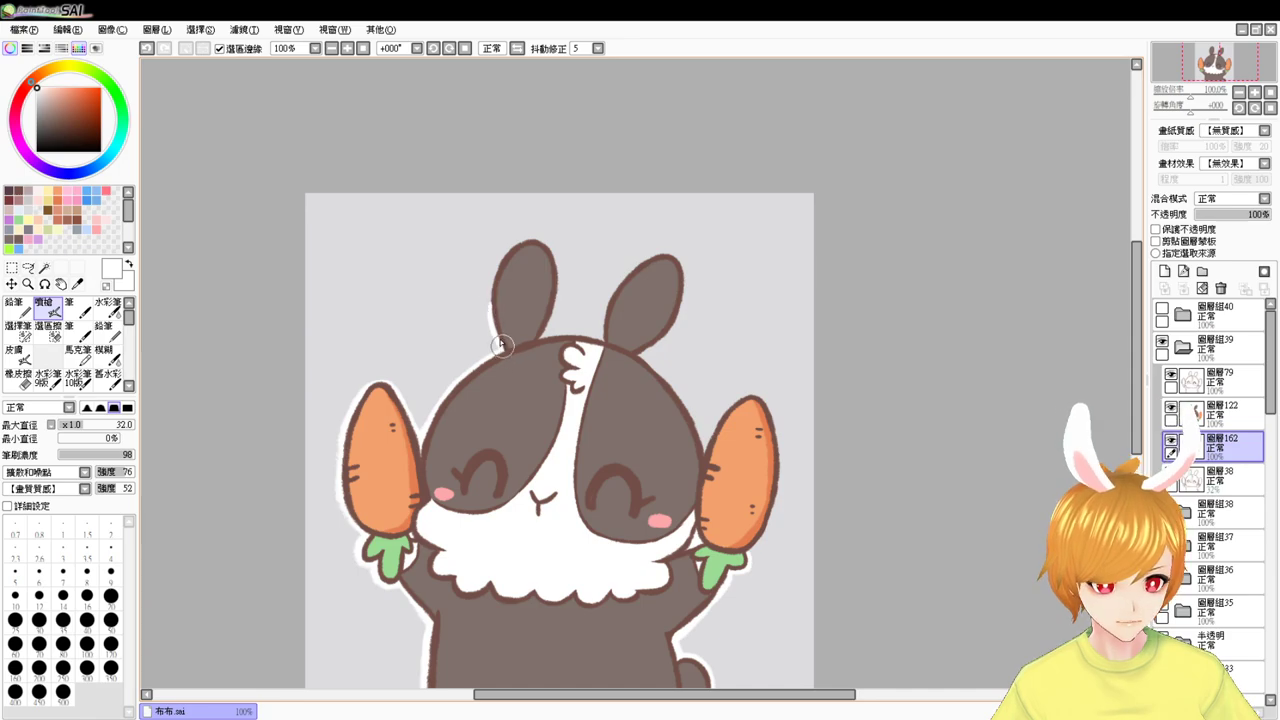
pyautogui.moveTo(502, 346)
pyautogui.mouseDown()
pyautogui.moveTo(500, 266)
pyautogui.moveTo(507, 318)
pyautogui.moveTo(494, 293)
pyautogui.moveTo(529, 243)
pyautogui.mouseUp()
pyautogui.hotkey('ctrl', 'z')
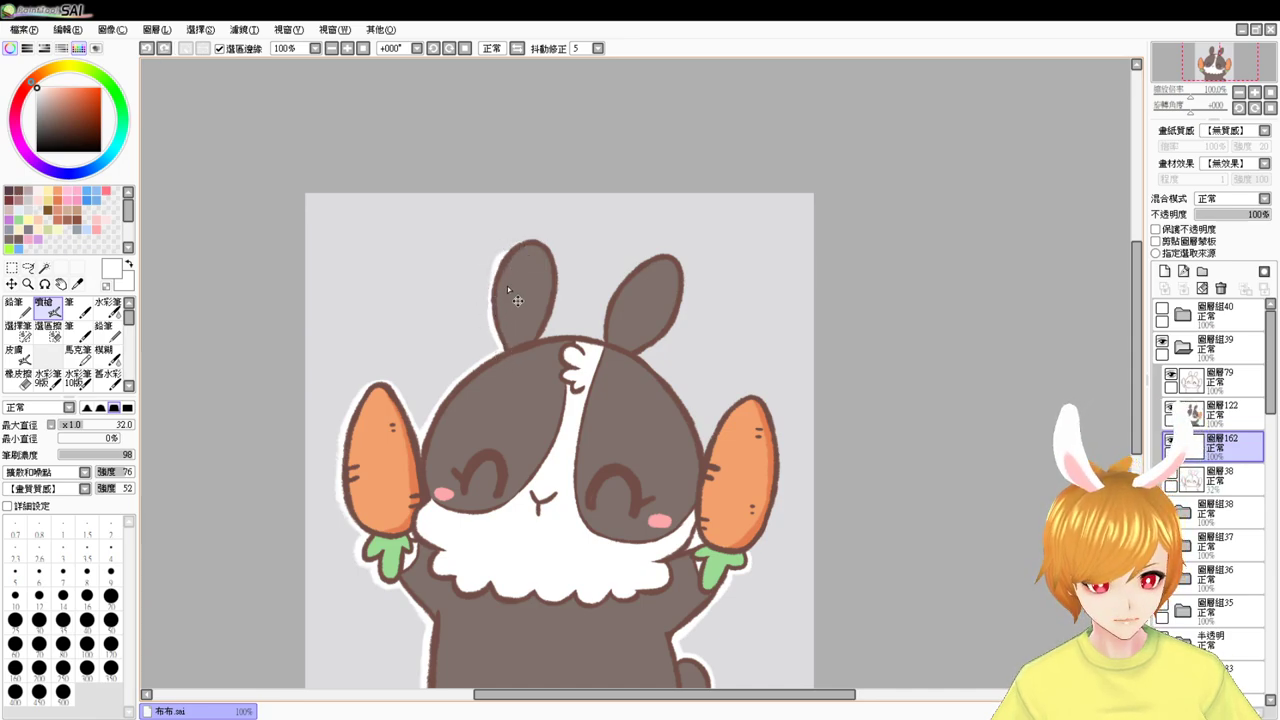
pyautogui.moveTo(491, 292)
pyautogui.mouseDown()
pyautogui.moveTo(513, 251)
pyautogui.moveTo(494, 328)
pyautogui.moveTo(491, 285)
pyautogui.moveTo(514, 272)
pyautogui.moveTo(496, 300)
pyautogui.moveTo(514, 248)
pyautogui.moveTo(508, 278)
pyautogui.moveTo(502, 263)
pyautogui.moveTo(539, 242)
pyautogui.moveTo(513, 266)
pyautogui.moveTo(533, 240)
pyautogui.moveTo(553, 260)
pyautogui.moveTo(541, 351)
pyautogui.mouseUp()
pyautogui.hotkey('ctrl', 'z')
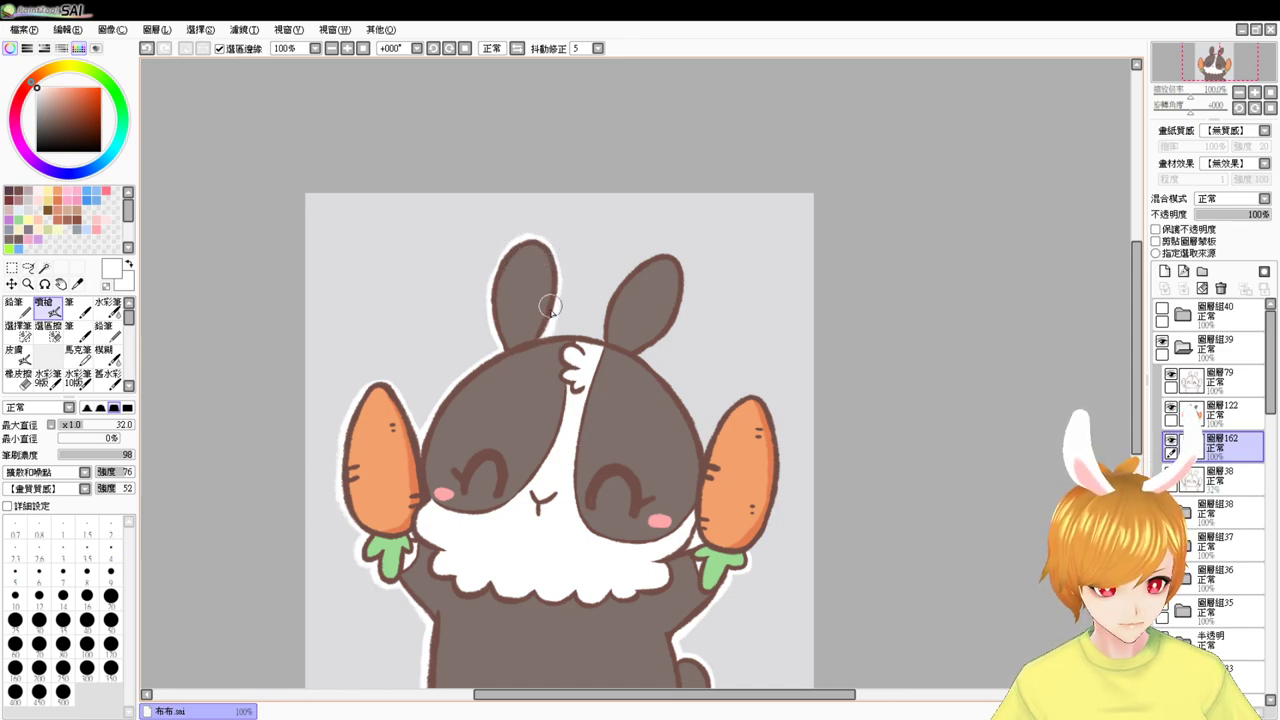
# - Paint the white border on layer 162 in the gap between the ears, around the slanted ear and down the head to the second carrot
pyautogui.moveTo(551, 306)
pyautogui.mouseDown()
pyautogui.moveTo(527, 353)
pyautogui.moveTo(598, 336)
pyautogui.moveTo(614, 290)
pyautogui.mouseUp()
pyautogui.moveTo(601, 336)
pyautogui.mouseDown()
pyautogui.moveTo(605, 305)
pyautogui.moveTo(655, 257)
pyautogui.mouseUp()
pyautogui.hotkey('ctrl', 'z')
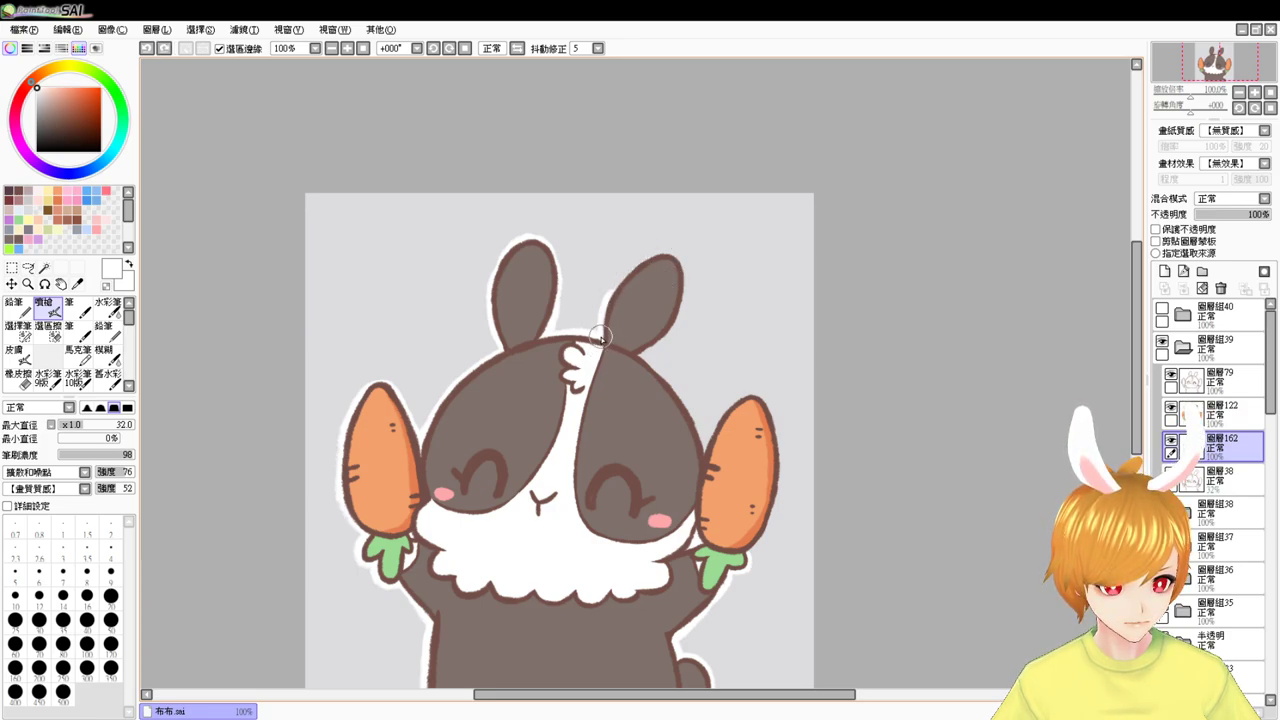
pyautogui.hotkey('ctrl', 'z')
pyautogui.moveTo(600, 336)
pyautogui.mouseDown()
pyautogui.moveTo(615, 294)
pyautogui.moveTo(672, 258)
pyautogui.moveTo(615, 307)
pyautogui.moveTo(632, 268)
pyautogui.moveTo(639, 287)
pyautogui.moveTo(618, 288)
pyautogui.moveTo(666, 256)
pyautogui.moveTo(669, 283)
pyautogui.moveTo(639, 276)
pyautogui.moveTo(659, 255)
pyautogui.moveTo(686, 287)
pyautogui.moveTo(675, 284)
pyautogui.moveTo(683, 266)
pyautogui.moveTo(663, 339)
pyautogui.moveTo(644, 353)
pyautogui.moveTo(698, 446)
pyautogui.mouseUp()
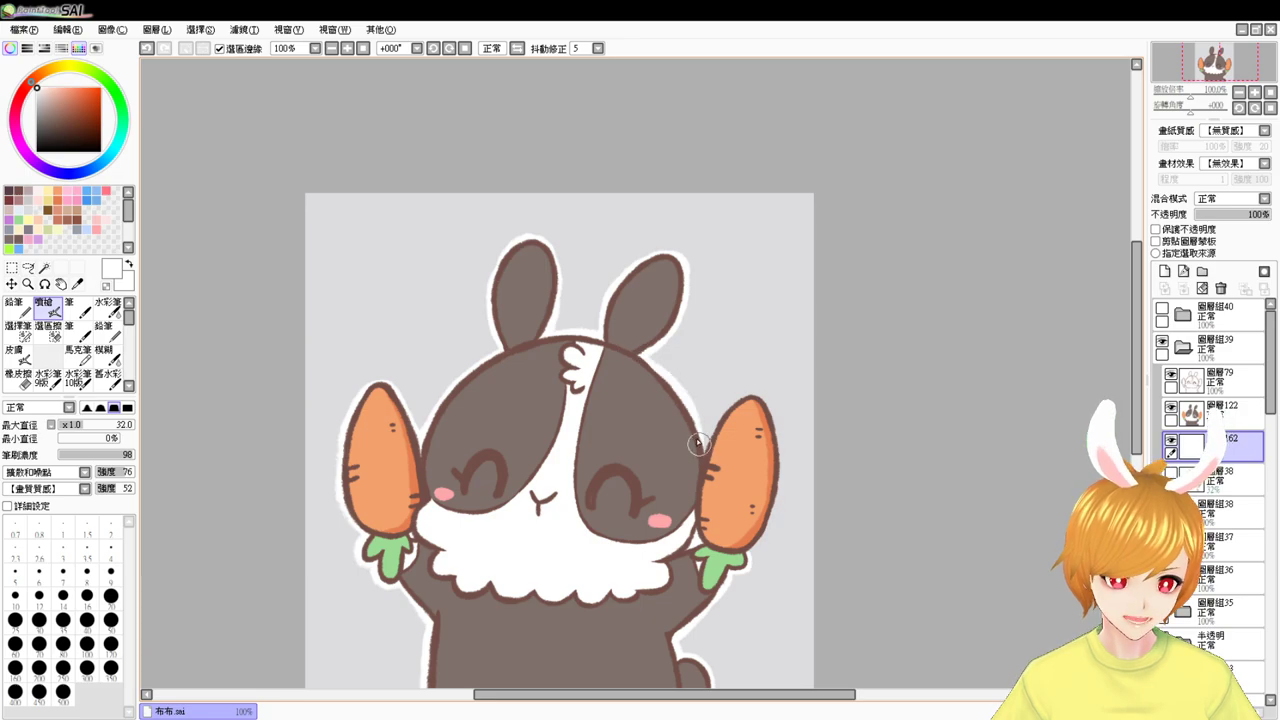
pyautogui.hotkey('ctrl', 'z')
pyautogui.moveTo(638, 354)
pyautogui.mouseDown()
pyautogui.moveTo(703, 466)
pyautogui.moveTo(696, 483)
pyautogui.mouseUp()
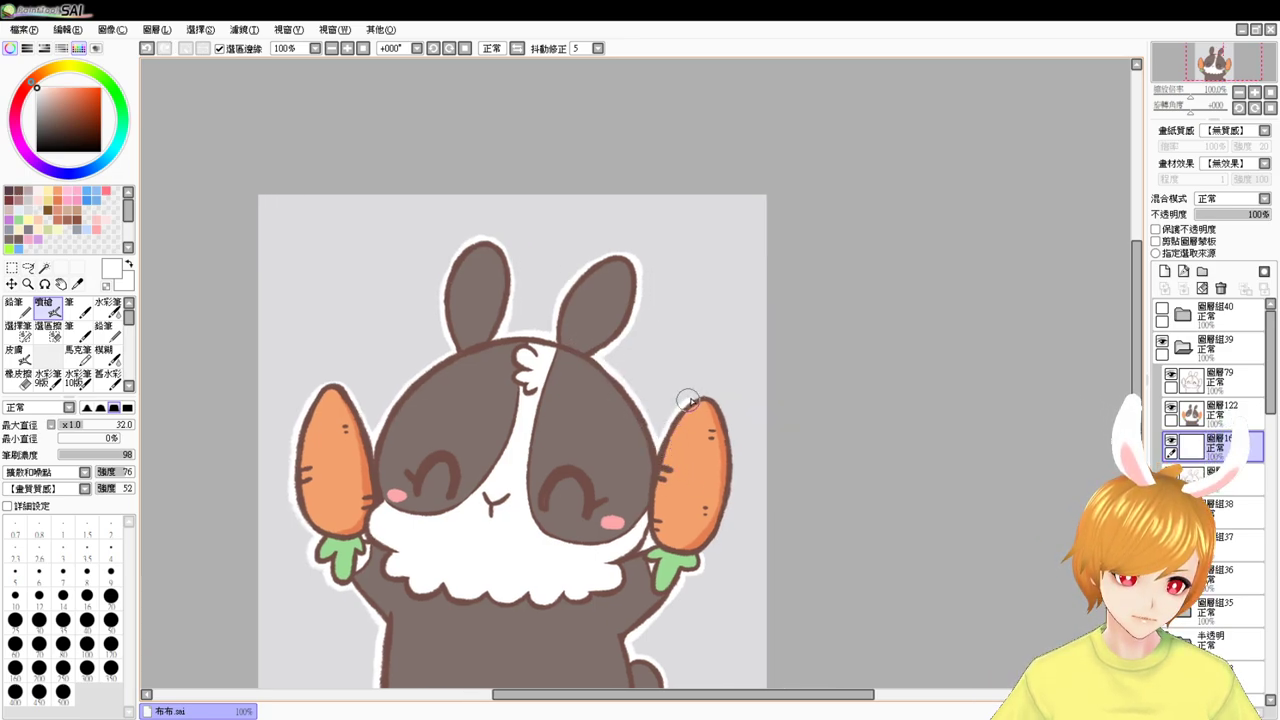
# - Paint the white border on layer 162 around the second carrot's tip and outer edge
pyautogui.moveTo(690, 400)
pyautogui.mouseDown()
pyautogui.moveTo(712, 403)
pyautogui.moveTo(727, 432)
pyautogui.moveTo(733, 492)
pyautogui.moveTo(716, 462)
pyautogui.mouseUp()
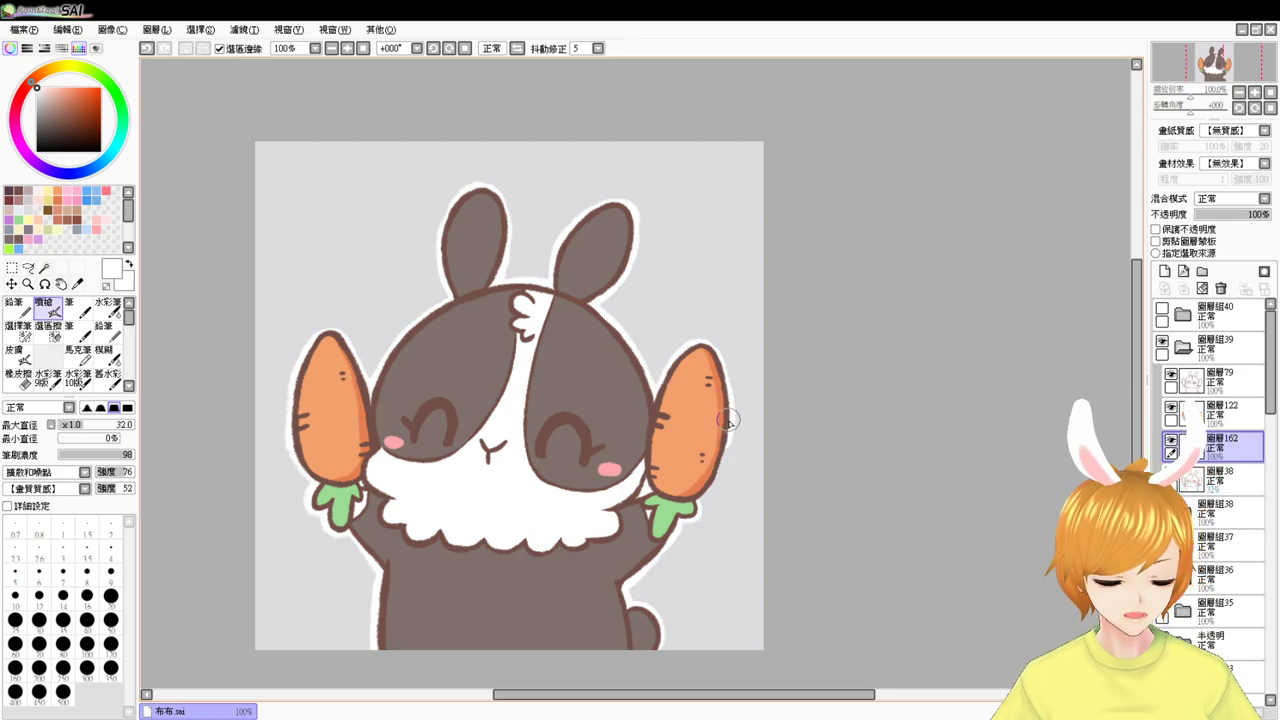
pyautogui.hotkey('ctrl', 'z')
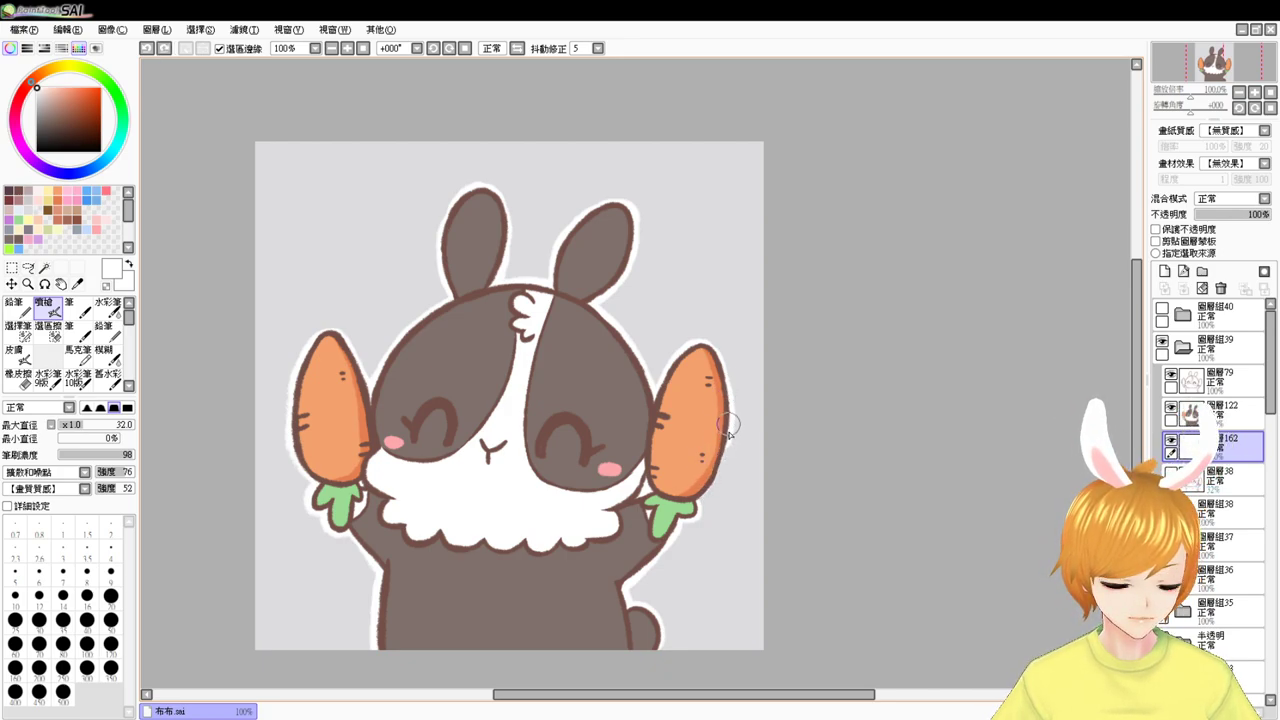
pyautogui.hotkey('ctrl', 'y')
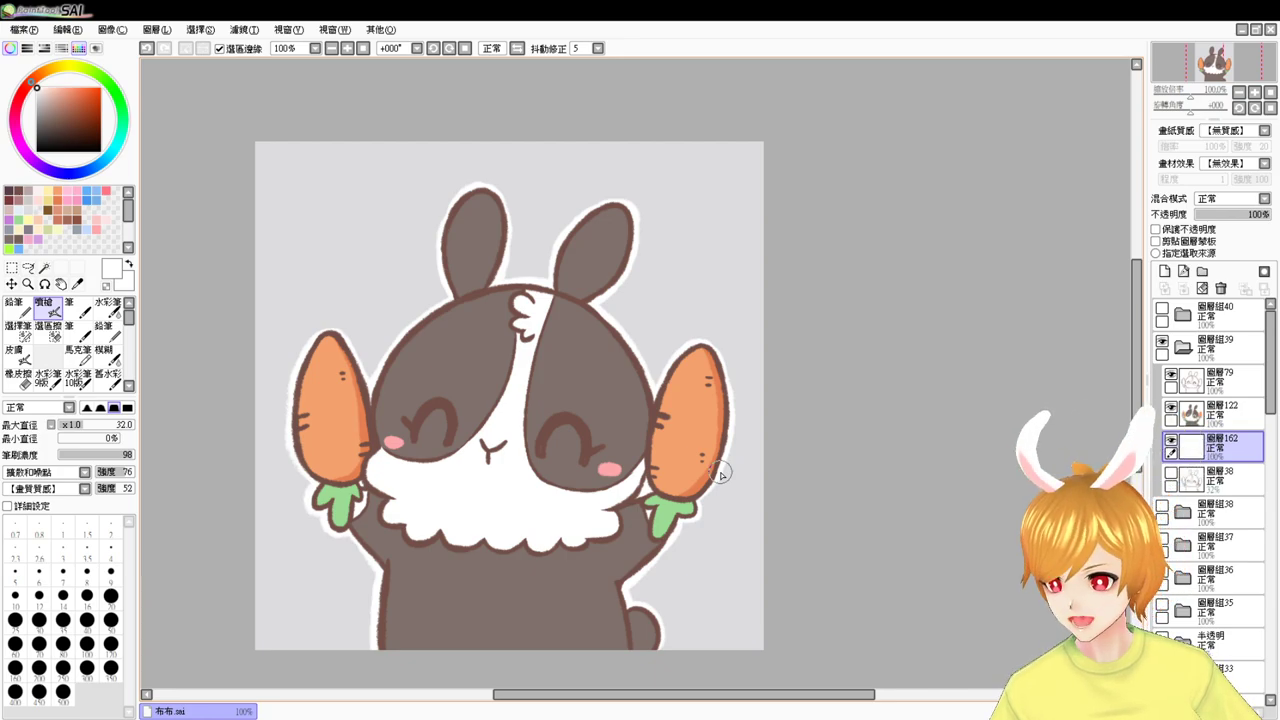
pyautogui.moveTo(721, 474); pyautogui.dragTo(704, 499)
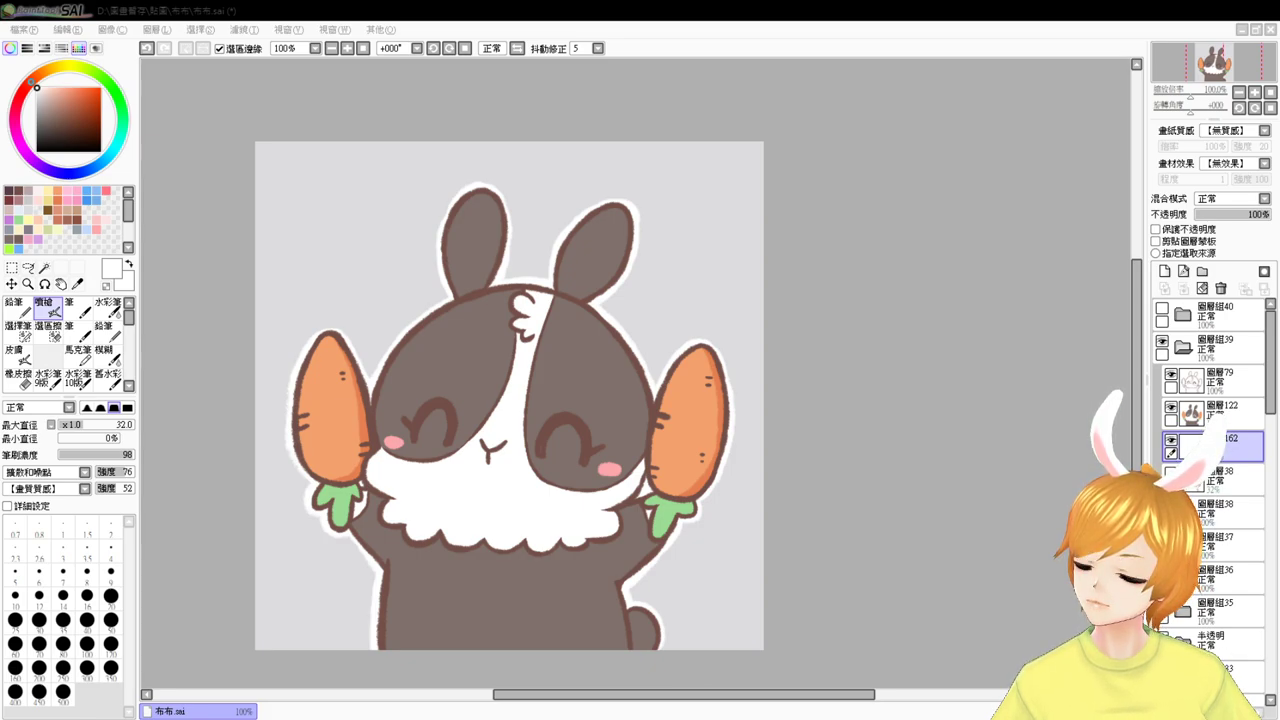
pyautogui.click(194, 569)
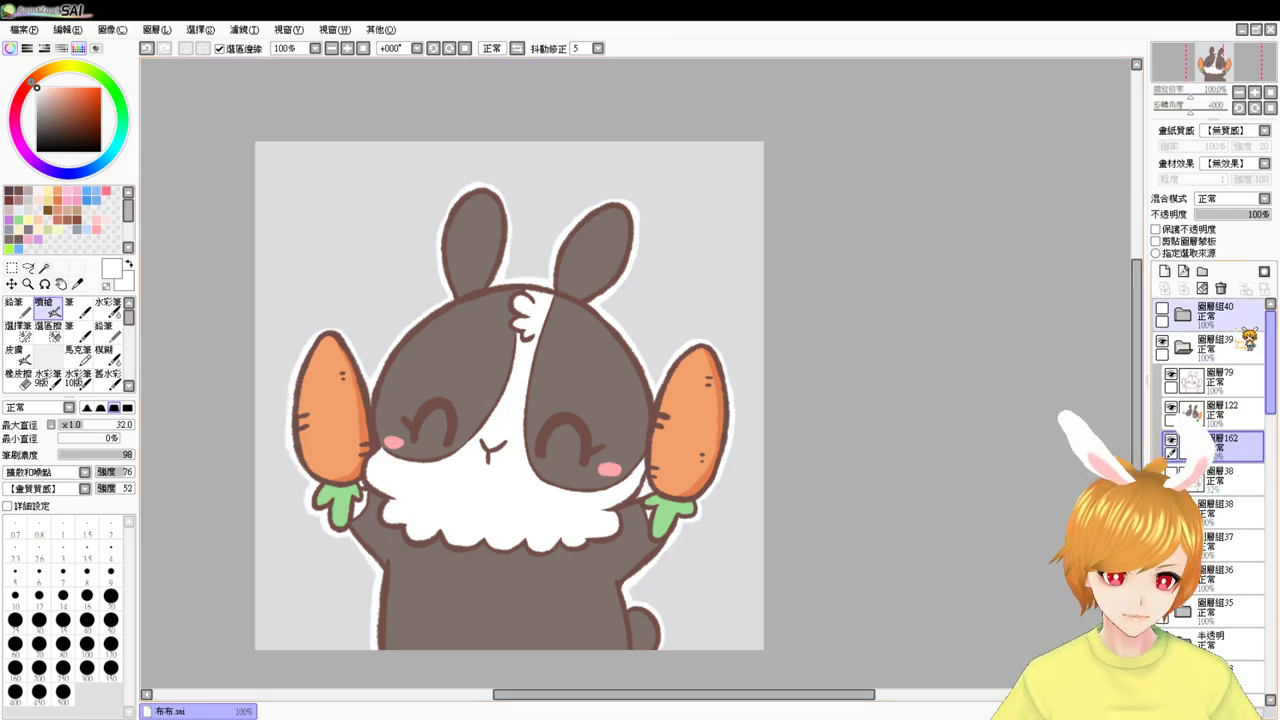
pyautogui.moveTo(1219, 426); pyautogui.dragTo(1221, 426)
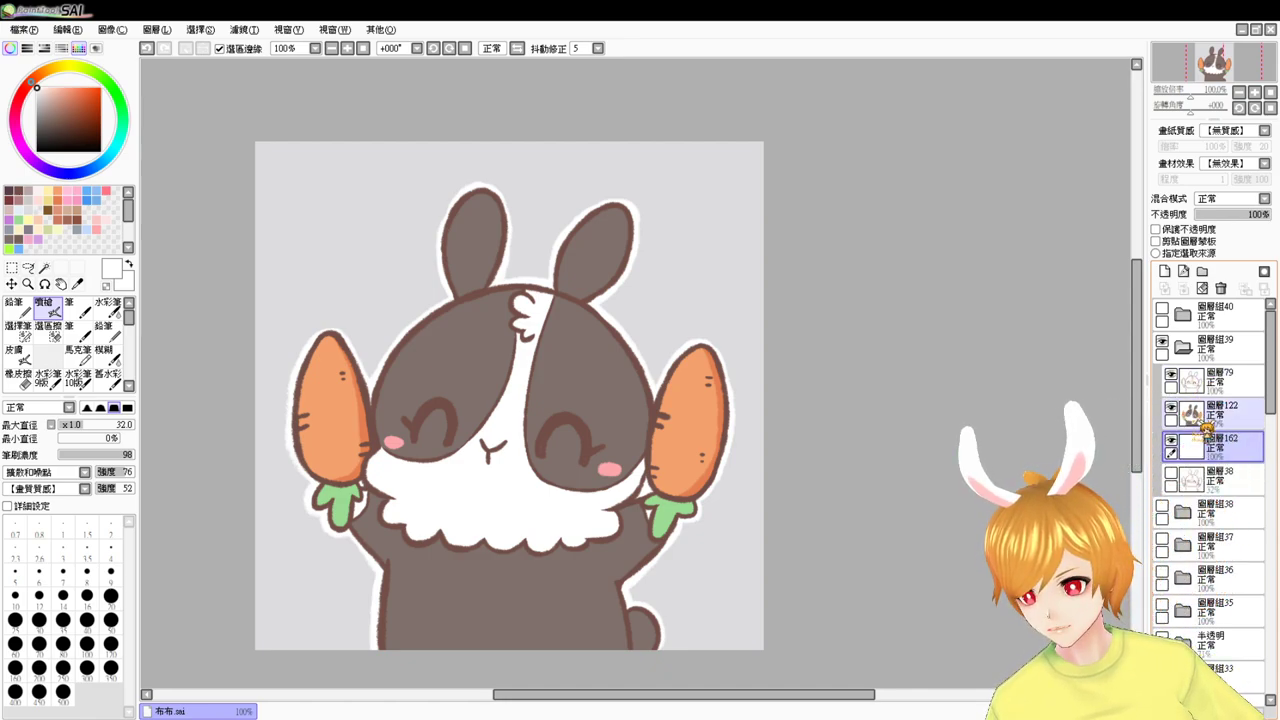
# - Collapse and hide group 39, then show and select group 40 with the cake-holding rabbit
pyautogui.click(1178, 347)
pyautogui.click(1162, 343)
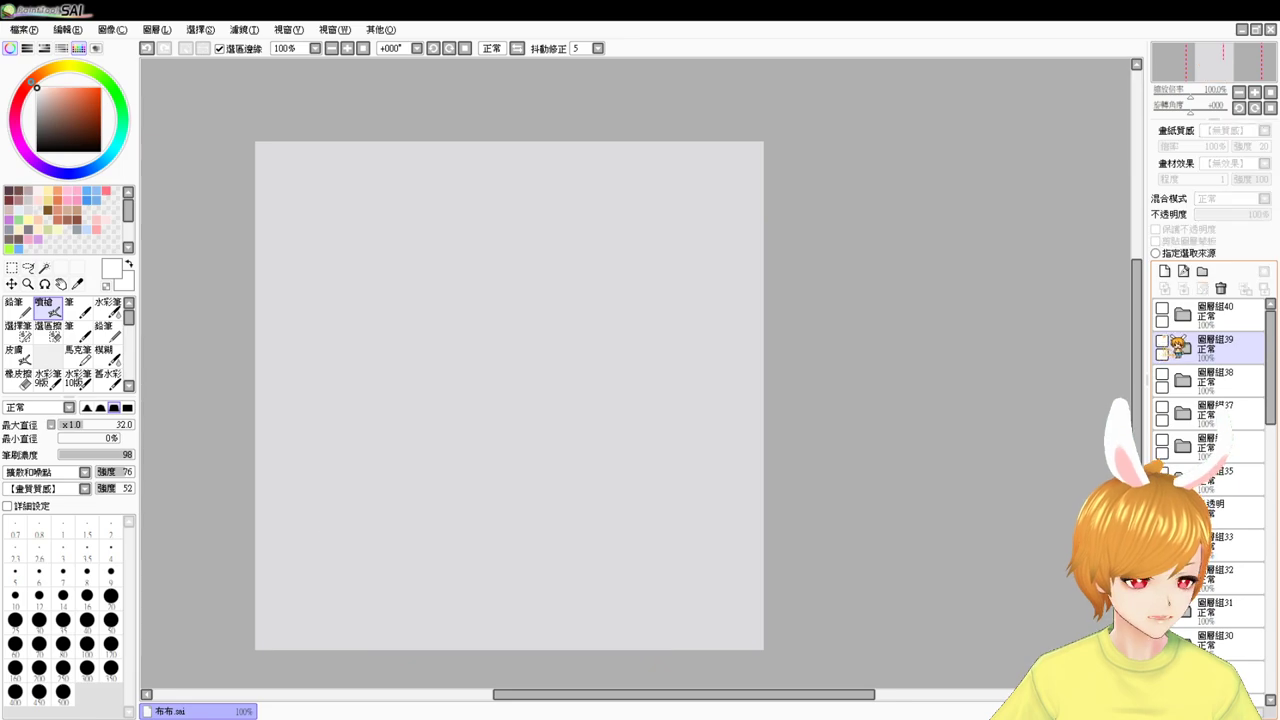
pyautogui.click(1162, 310)
pyautogui.click(1215, 312)
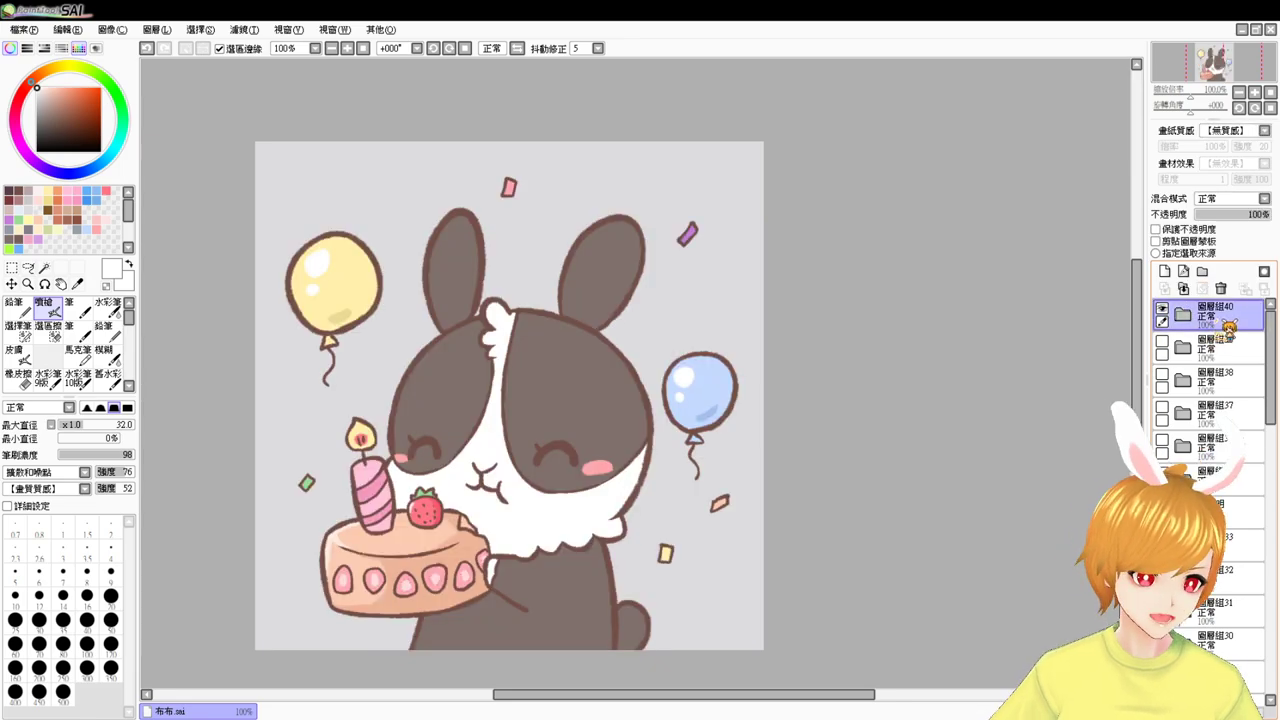
# - Expand group 40 and add a new layer directly beneath colouring layer 123
pyautogui.click(1183, 313)
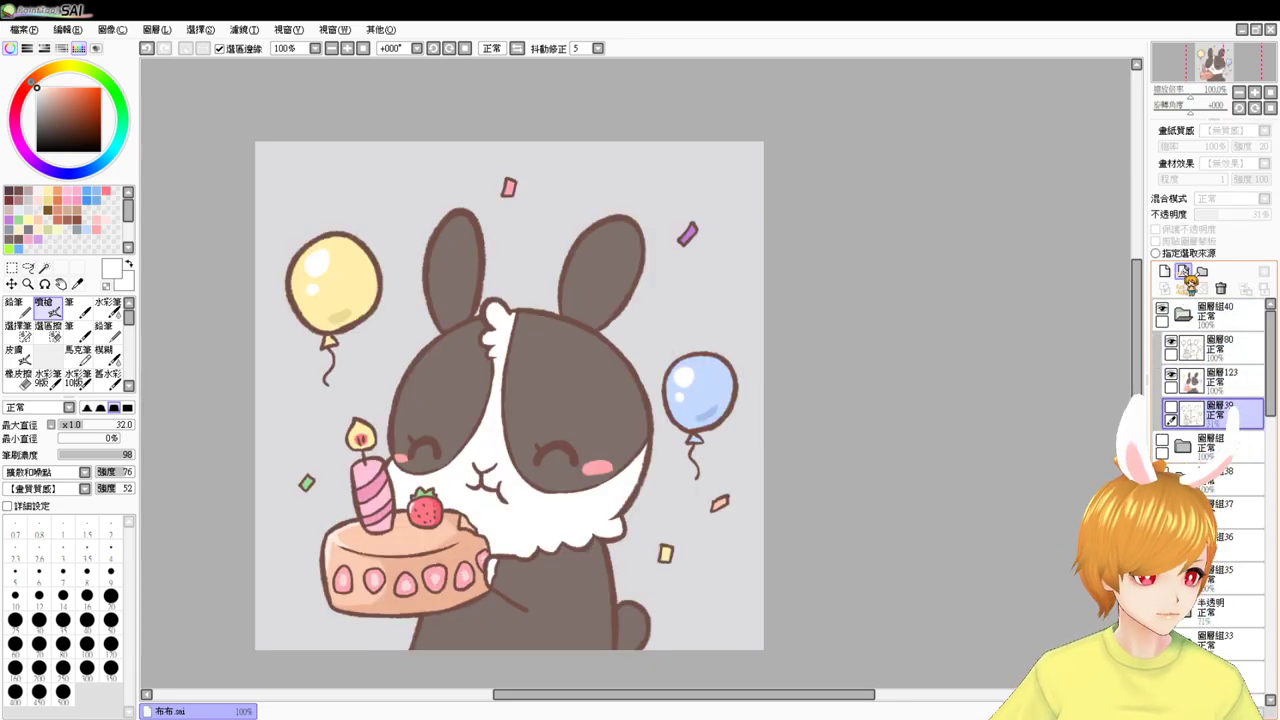
pyautogui.click(1164, 271)
# - Paint the white border on layer 163 around the candle's outer side and the cake's side and bottom edges
pyautogui.press('pageup')
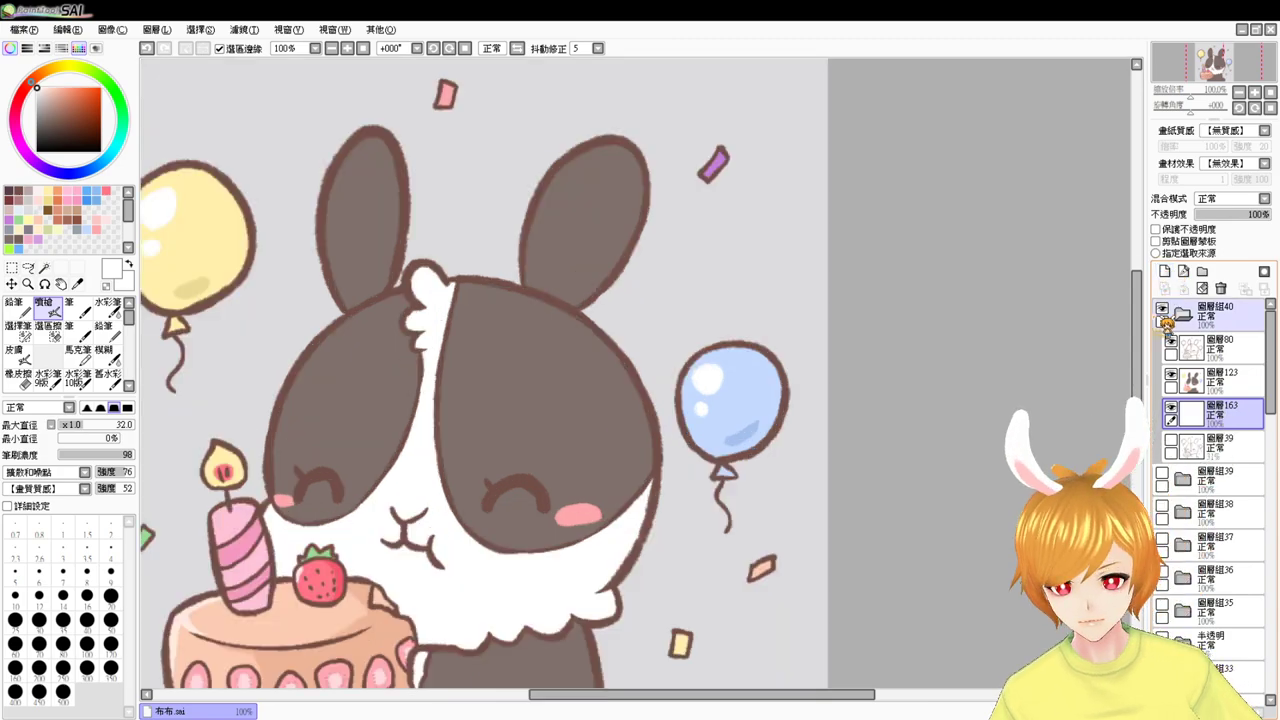
pyautogui.moveTo(641, 508); pyautogui.dragTo(760, 381)
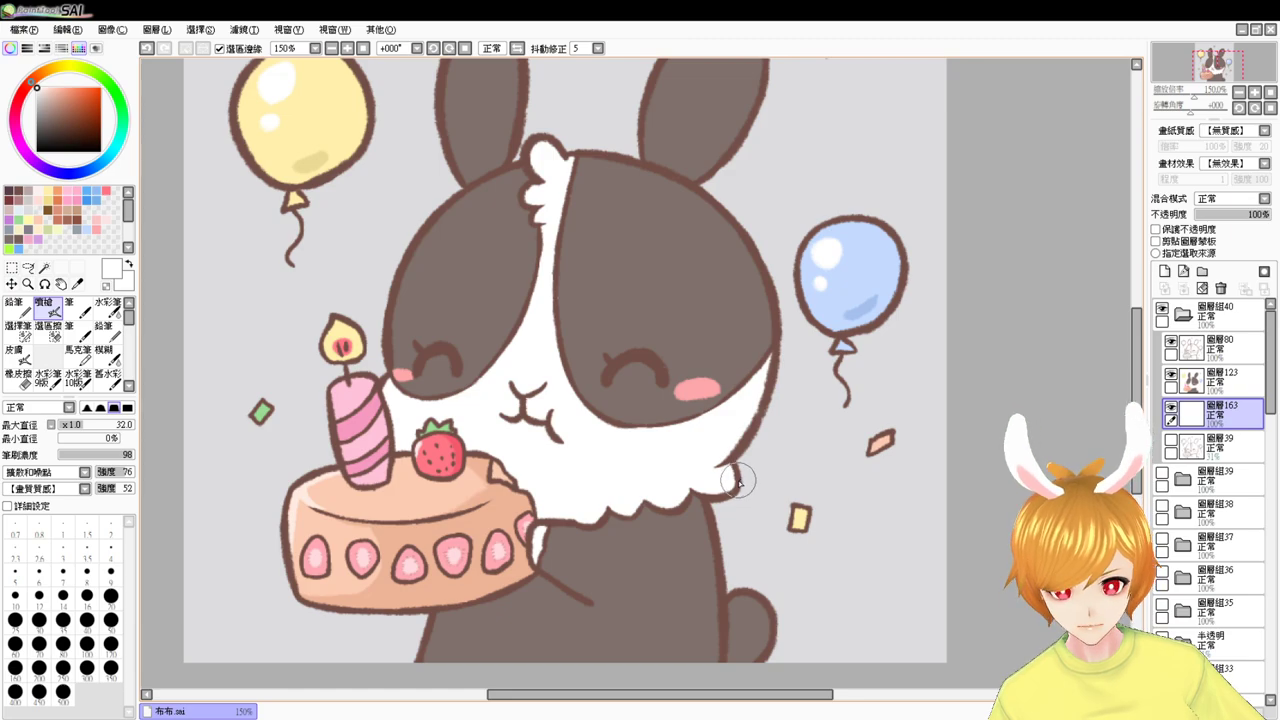
pyautogui.moveTo(717, 485); pyautogui.dragTo(748, 445)
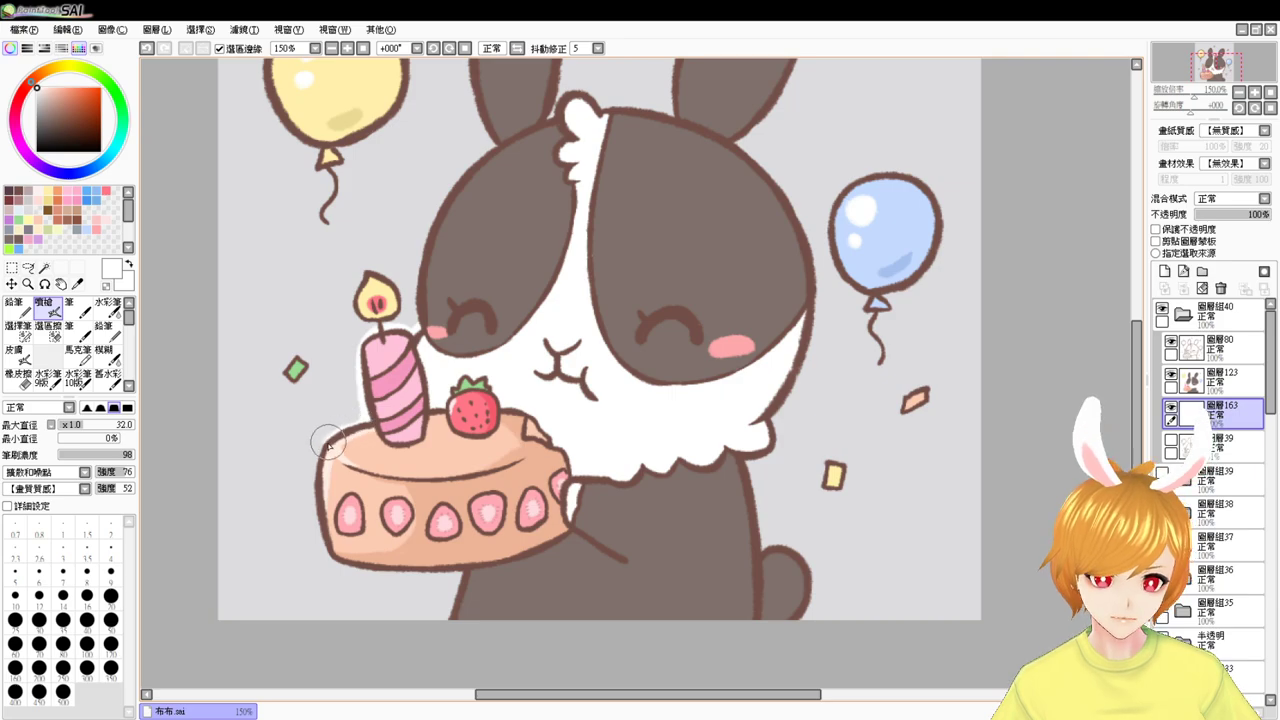
pyautogui.moveTo(323, 434); pyautogui.dragTo(320, 510)
pyautogui.hotkey('ctrl', 'z')
pyautogui.moveTo(343, 434)
pyautogui.mouseDown()
pyautogui.moveTo(322, 471)
pyautogui.moveTo(315, 460)
pyautogui.moveTo(331, 545)
pyautogui.mouseUp()
pyautogui.moveTo(317, 469)
pyautogui.mouseDown()
pyautogui.moveTo(324, 548)
pyautogui.moveTo(388, 548)
pyautogui.moveTo(329, 554)
pyautogui.moveTo(408, 564)
pyautogui.moveTo(343, 565)
pyautogui.moveTo(481, 573)
pyautogui.mouseUp()
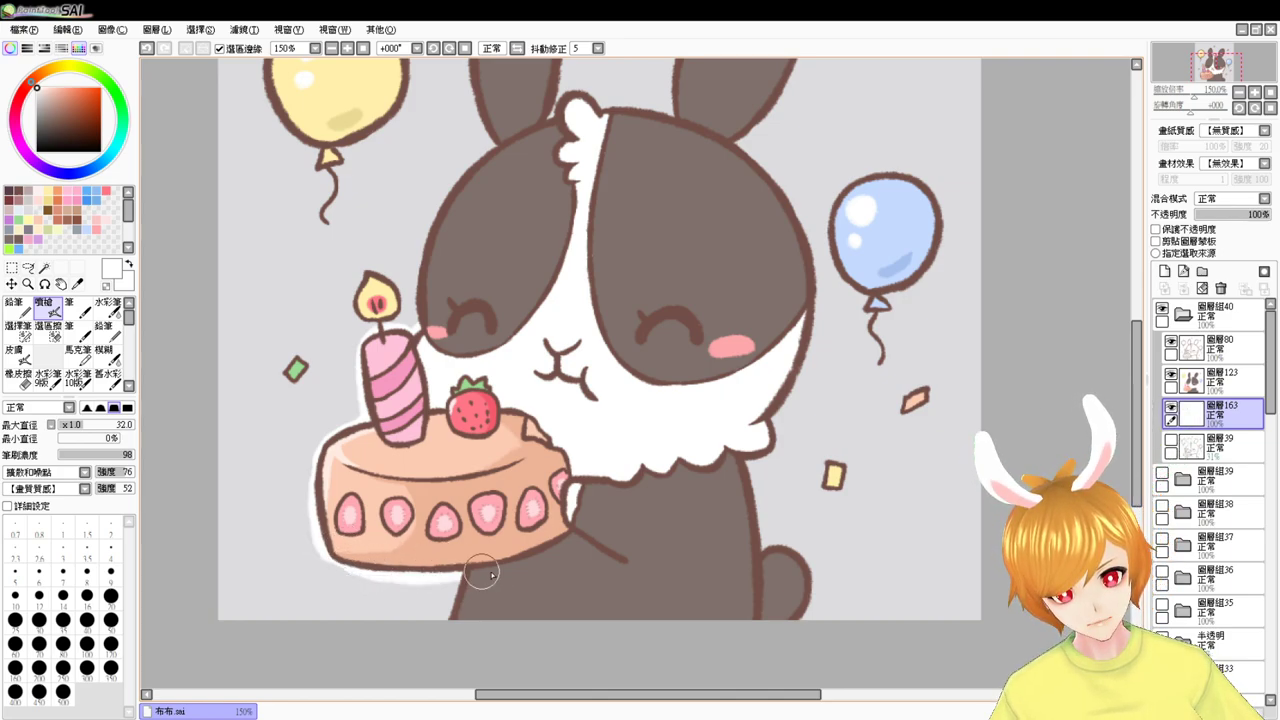
pyautogui.hotkey('ctrl', 'z')
pyautogui.moveTo(327, 557); pyautogui.dragTo(485, 558)
# - Paint the white border on layer 163 along the body edge beneath the cake, around the chest fluff and around the tail
pyautogui.moveTo(375, 573)
pyautogui.mouseDown()
pyautogui.moveTo(499, 572)
pyautogui.moveTo(454, 570)
pyautogui.moveTo(440, 617)
pyautogui.mouseUp()
pyautogui.hotkey('ctrl', 'z')
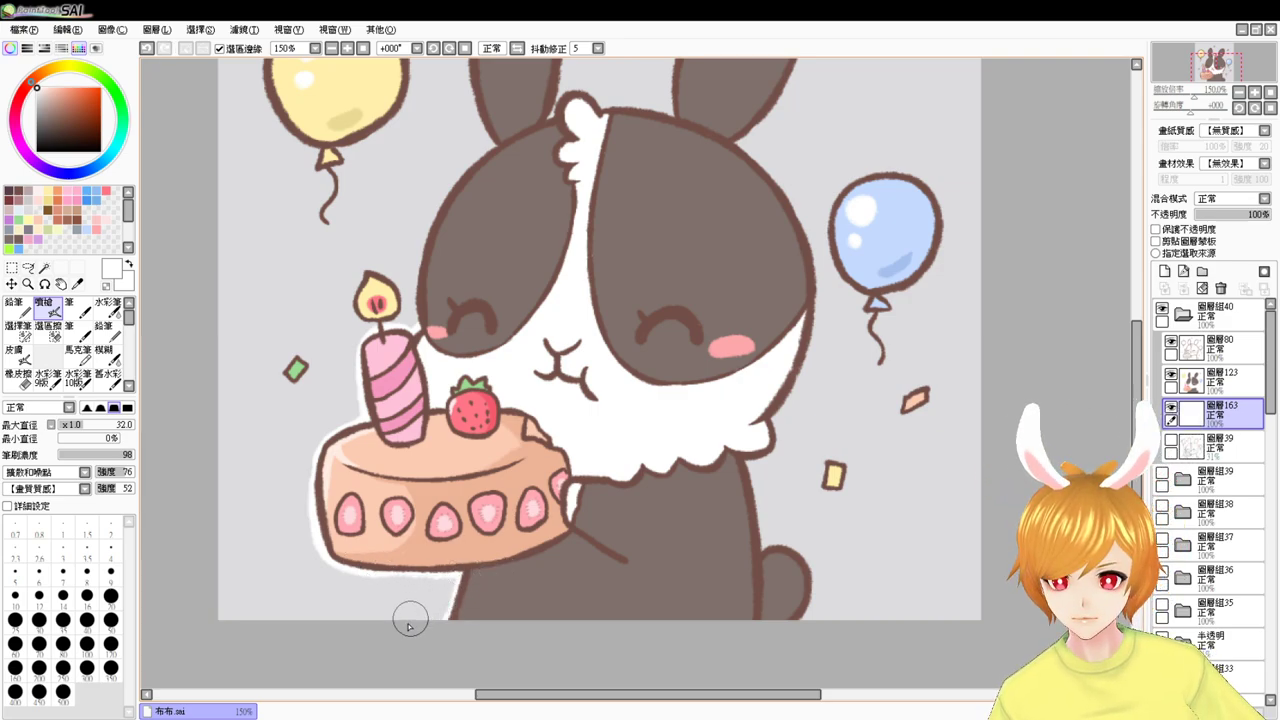
pyautogui.moveTo(509, 576); pyautogui.dragTo(391, 615)
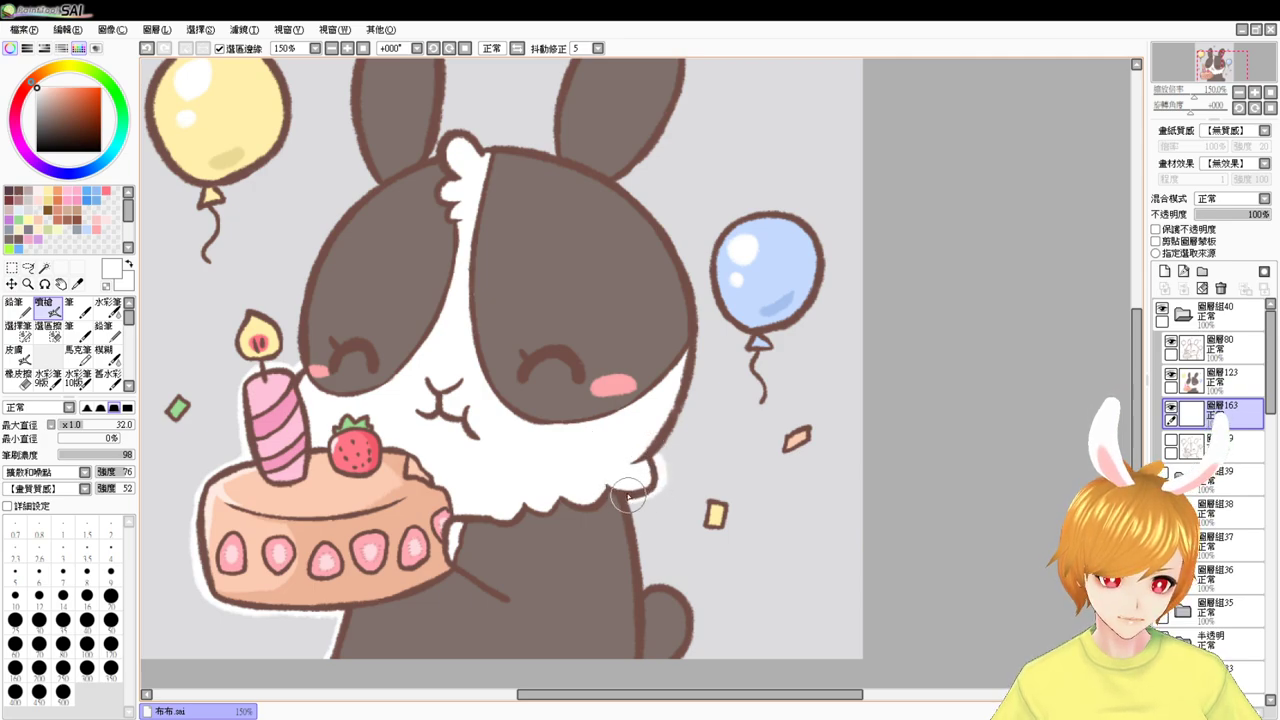
pyautogui.moveTo(641, 626)
pyautogui.mouseDown()
pyautogui.moveTo(677, 578)
pyautogui.moveTo(673, 554)
pyautogui.mouseUp()
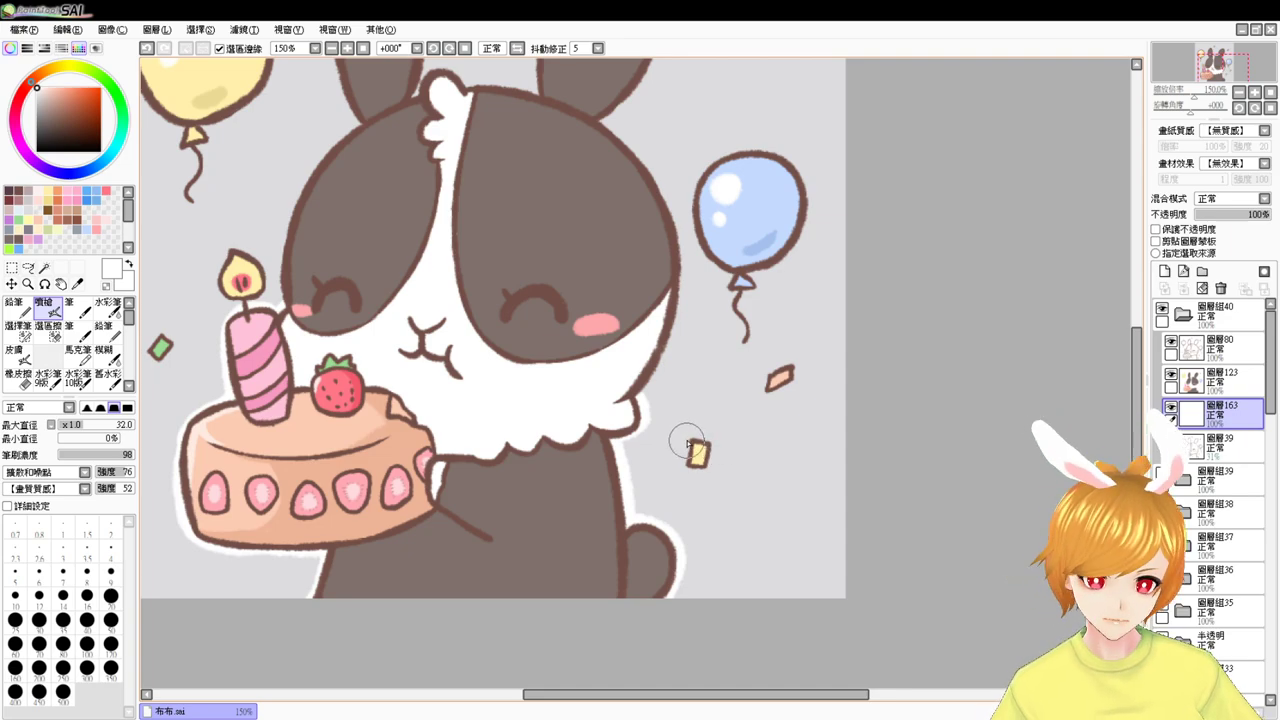
# - Paint white borders on layer 163 around the yellow, orange and green confetti pieces and the candle flame
pyautogui.moveTo(687, 438)
pyautogui.mouseDown()
pyautogui.moveTo(698, 467)
pyautogui.moveTo(711, 451)
pyautogui.moveTo(690, 444)
pyautogui.mouseUp()
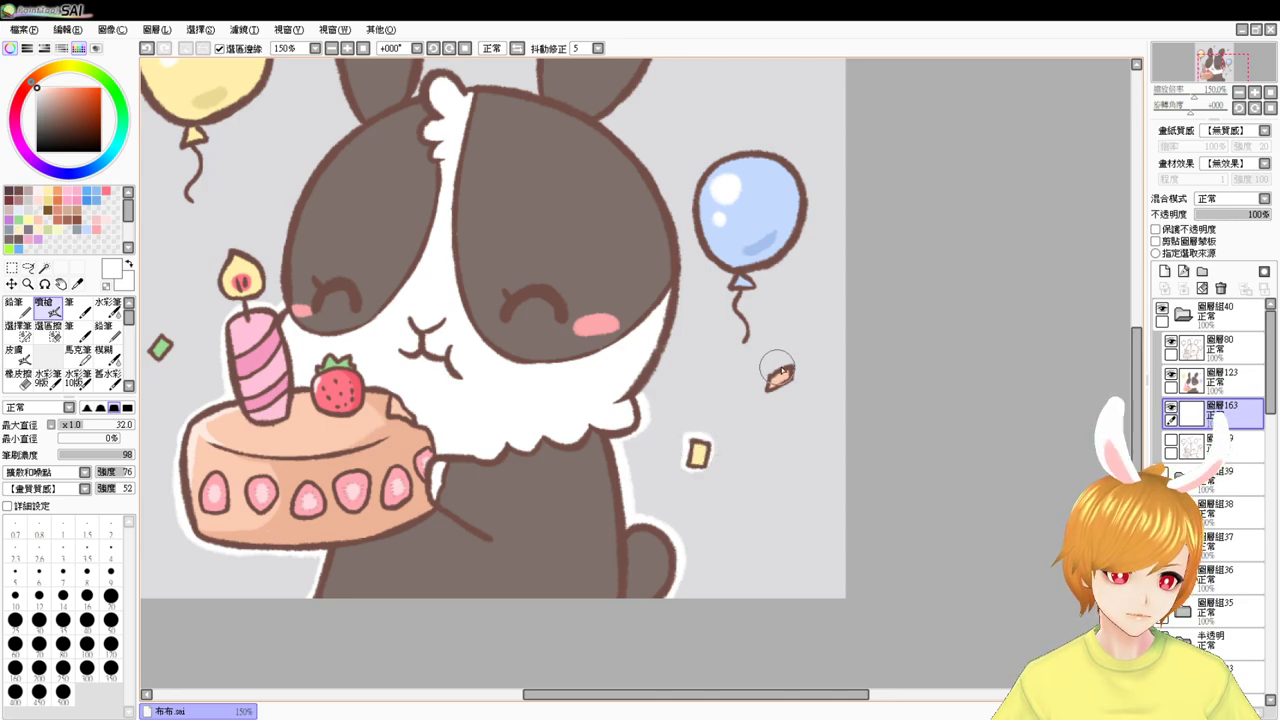
pyautogui.moveTo(770, 377)
pyautogui.mouseDown()
pyautogui.moveTo(766, 387)
pyautogui.moveTo(785, 378)
pyautogui.moveTo(770, 366)
pyautogui.moveTo(786, 366)
pyautogui.moveTo(766, 374)
pyautogui.mouseUp()
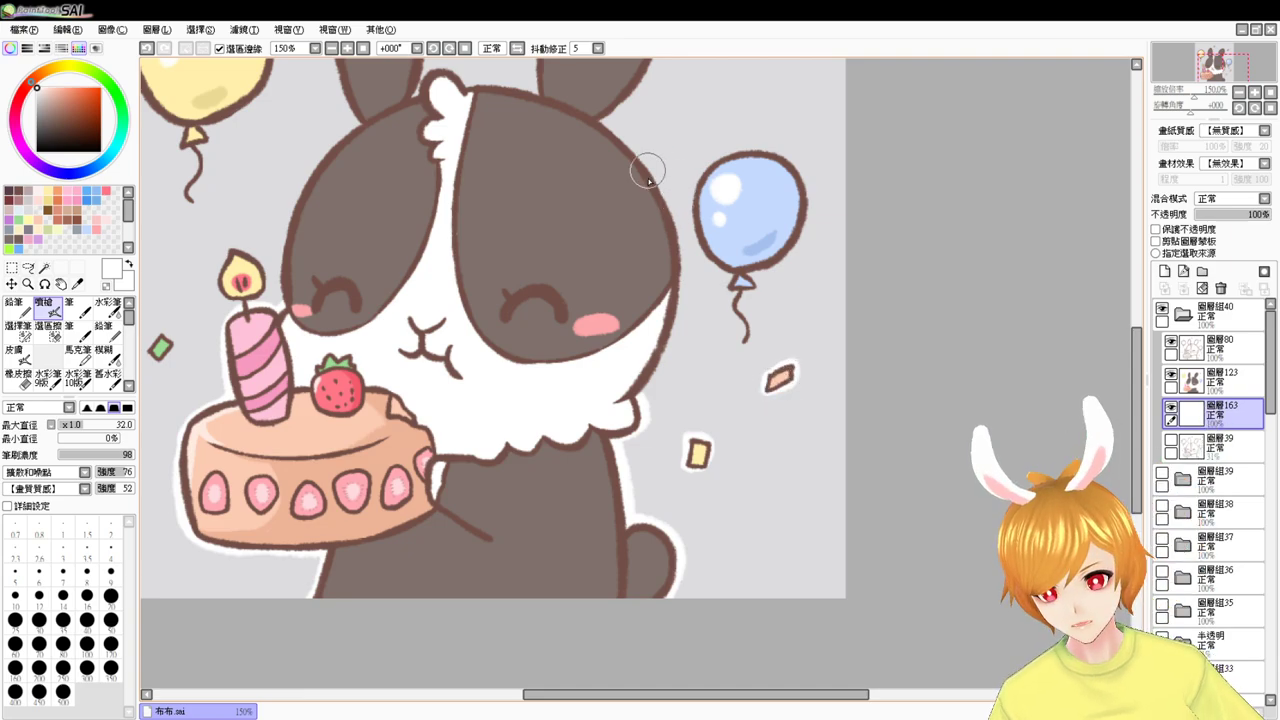
pyautogui.moveTo(611, 196); pyautogui.dragTo(711, 231)
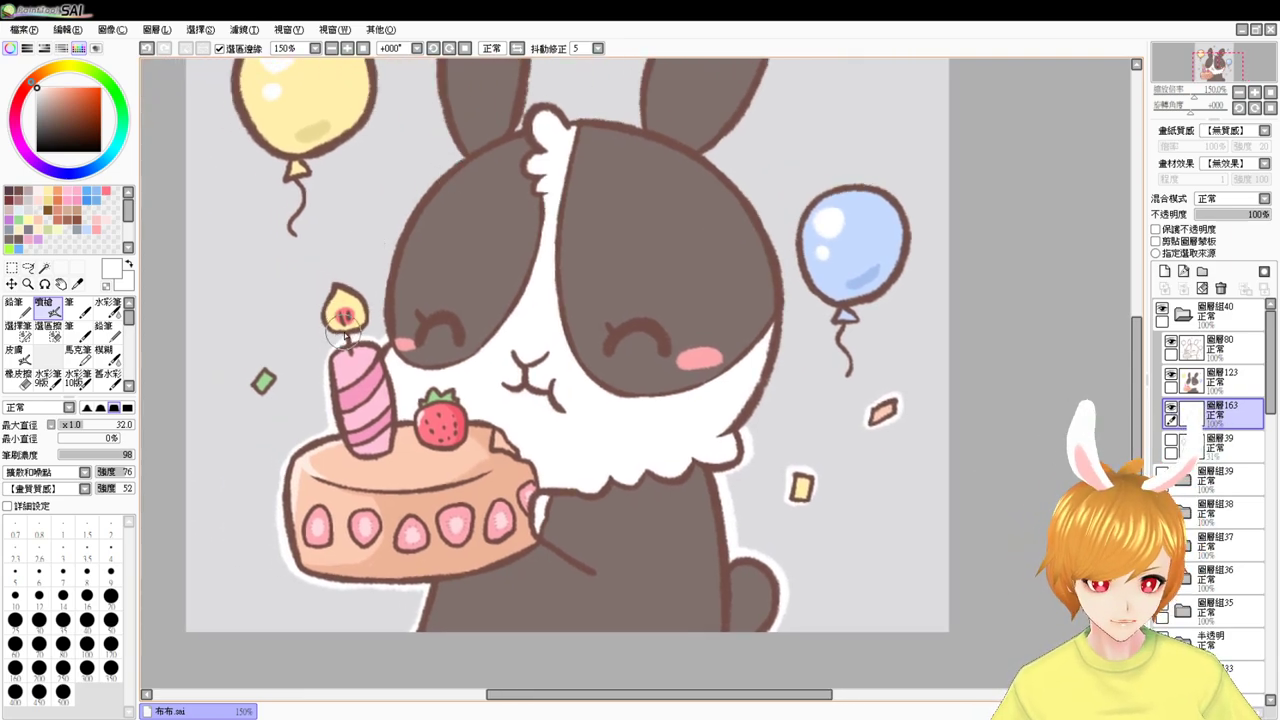
pyautogui.moveTo(345, 337)
pyautogui.mouseDown()
pyautogui.moveTo(326, 307)
pyautogui.moveTo(326, 321)
pyautogui.moveTo(337, 283)
pyautogui.moveTo(355, 330)
pyautogui.moveTo(341, 330)
pyautogui.mouseUp()
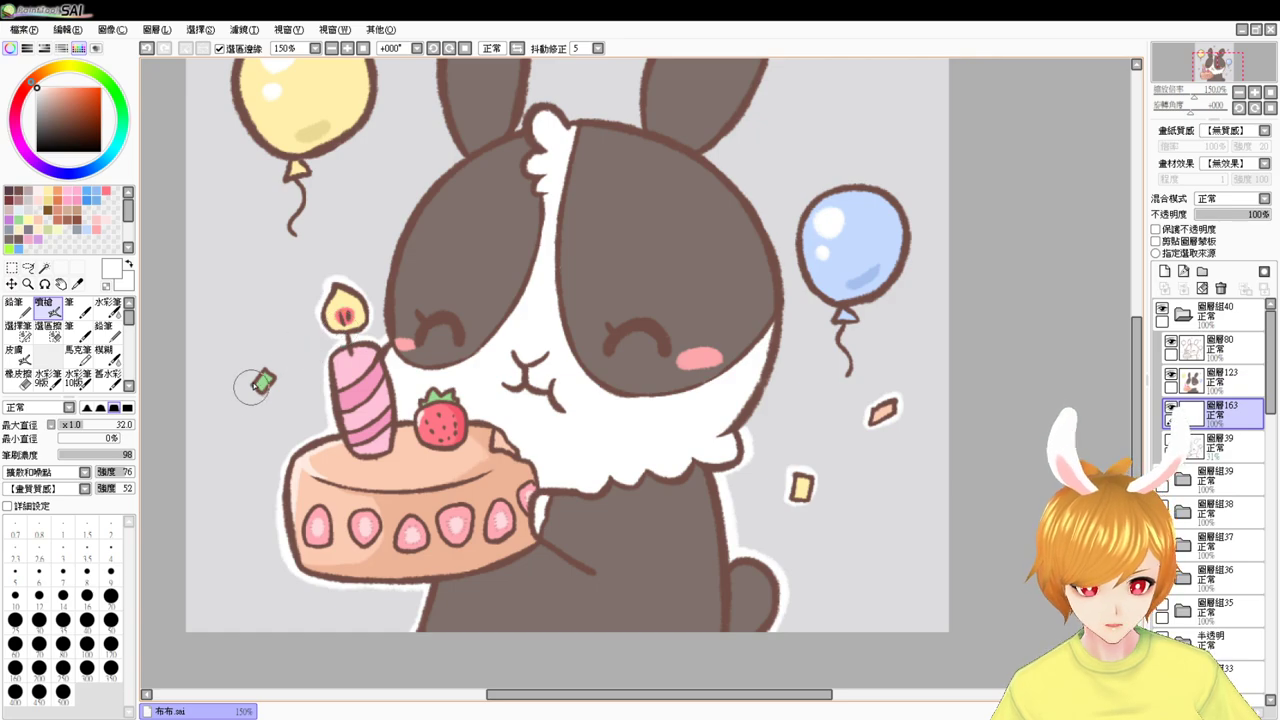
pyautogui.moveTo(264, 366)
pyautogui.mouseDown()
pyautogui.moveTo(246, 383)
pyautogui.moveTo(262, 391)
pyautogui.moveTo(276, 378)
pyautogui.moveTo(263, 366)
pyautogui.mouseUp()
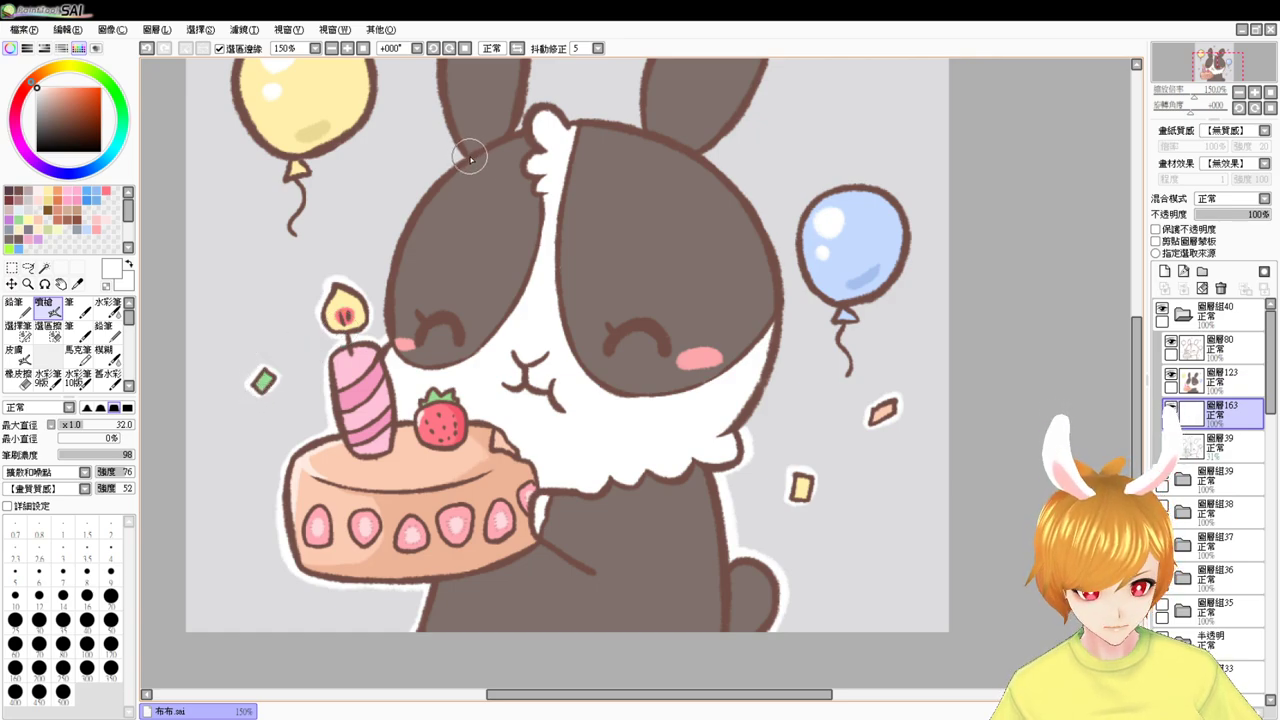
# - Paint the white border on layer 163 along the head above the candle and across the crown between the ears
pyautogui.moveTo(470, 157)
pyautogui.mouseDown()
pyautogui.moveTo(427, 193)
pyautogui.moveTo(418, 231)
pyautogui.mouseUp()
pyautogui.moveTo(462, 160)
pyautogui.mouseDown()
pyautogui.moveTo(406, 257)
pyautogui.moveTo(393, 345)
pyautogui.moveTo(386, 300)
pyautogui.mouseUp()
pyautogui.moveTo(551, 128)
pyautogui.mouseDown()
pyautogui.moveTo(509, 283)
pyautogui.moveTo(490, 272)
pyautogui.moveTo(522, 264)
pyautogui.moveTo(686, 313)
pyautogui.mouseUp()
# - Paint the white border on layer 163 down the head's outer edge from the slanted ear past the blue balloon
pyautogui.moveTo(665, 355); pyautogui.dragTo(652, 292)
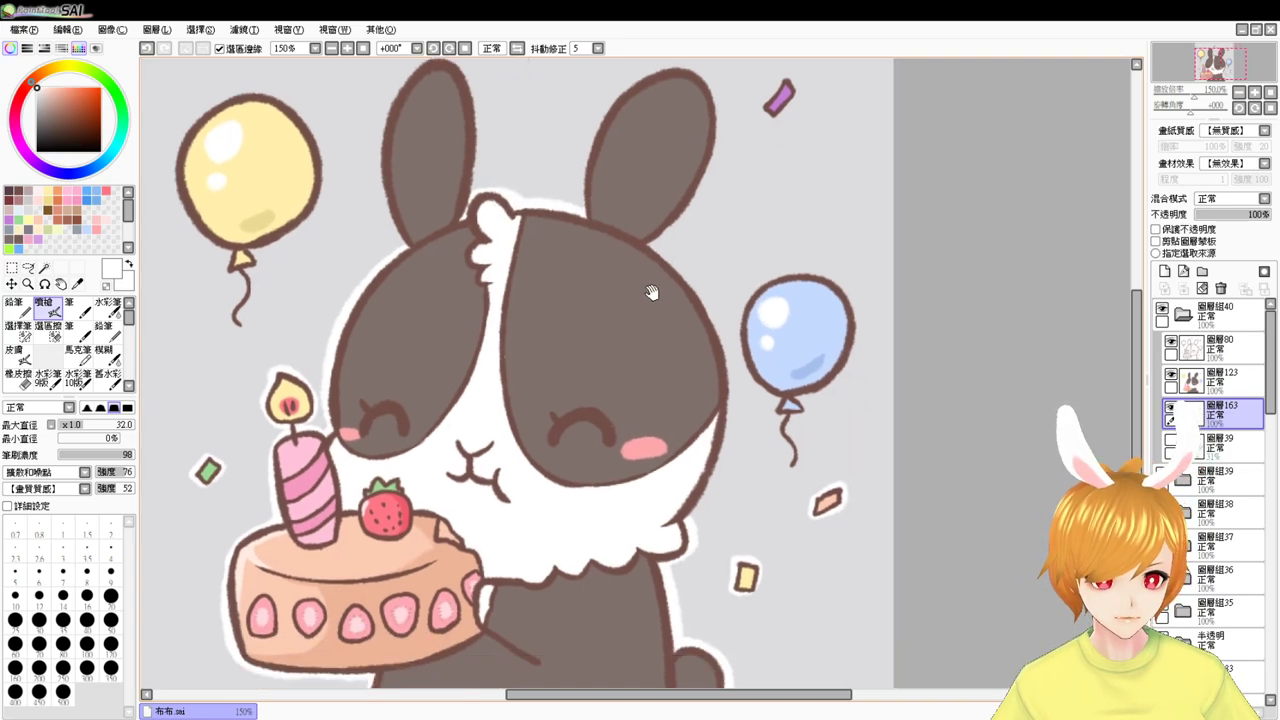
pyautogui.moveTo(620, 246); pyautogui.dragTo(700, 315)
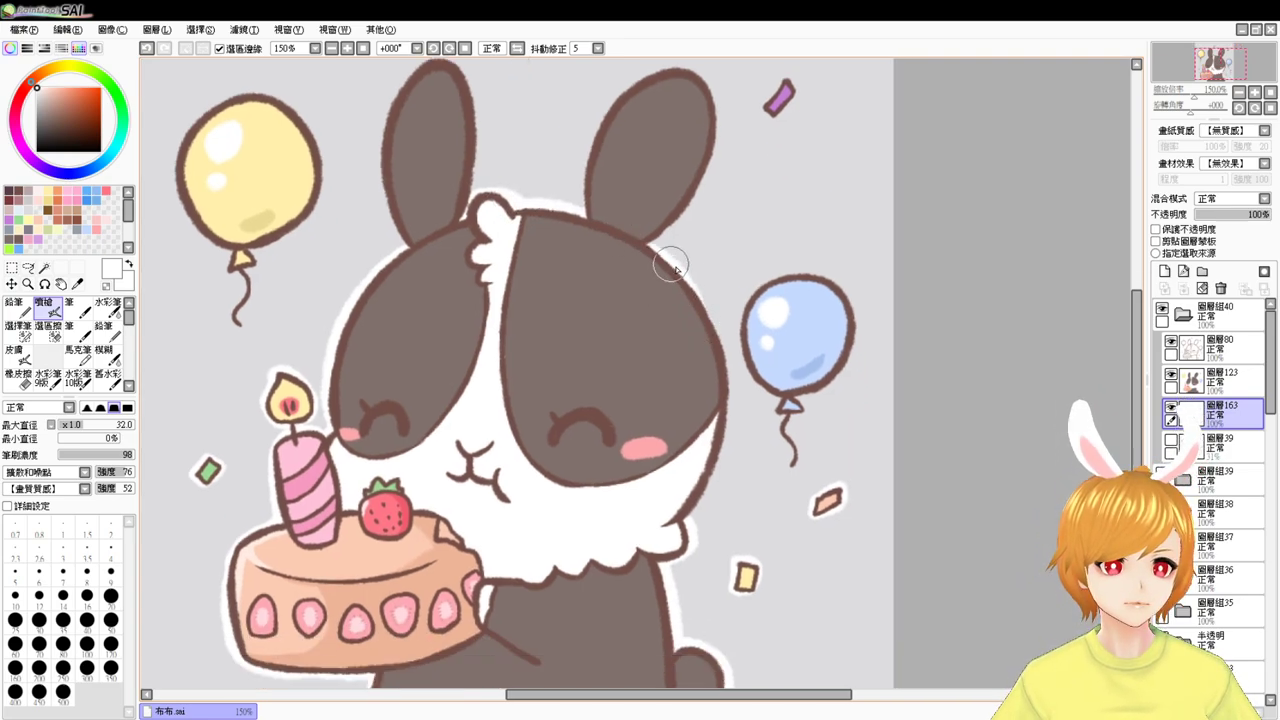
pyautogui.moveTo(669, 262); pyautogui.dragTo(721, 414)
pyautogui.hotkey('ctrl', 'z')
pyautogui.moveTo(680, 275); pyautogui.dragTo(727, 390)
pyautogui.hotkey('ctrl', 'z')
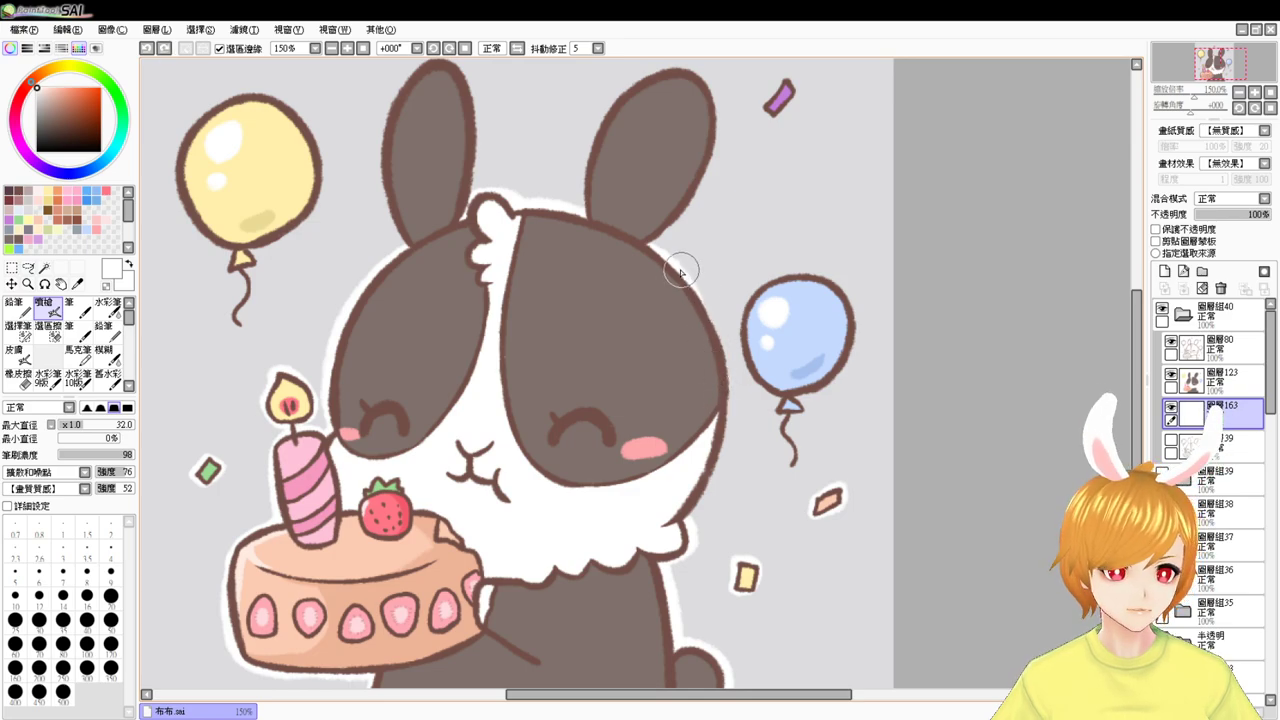
pyautogui.moveTo(682, 272); pyautogui.dragTo(721, 455)
pyautogui.hotkey('ctrl', 'z')
pyautogui.moveTo(678, 270)
pyautogui.mouseDown()
pyautogui.moveTo(717, 418)
pyautogui.moveTo(728, 378)
pyautogui.moveTo(711, 430)
pyautogui.mouseUp()
pyautogui.hotkey('ctrl', 'z')
pyautogui.moveTo(688, 287); pyautogui.dragTo(708, 425)
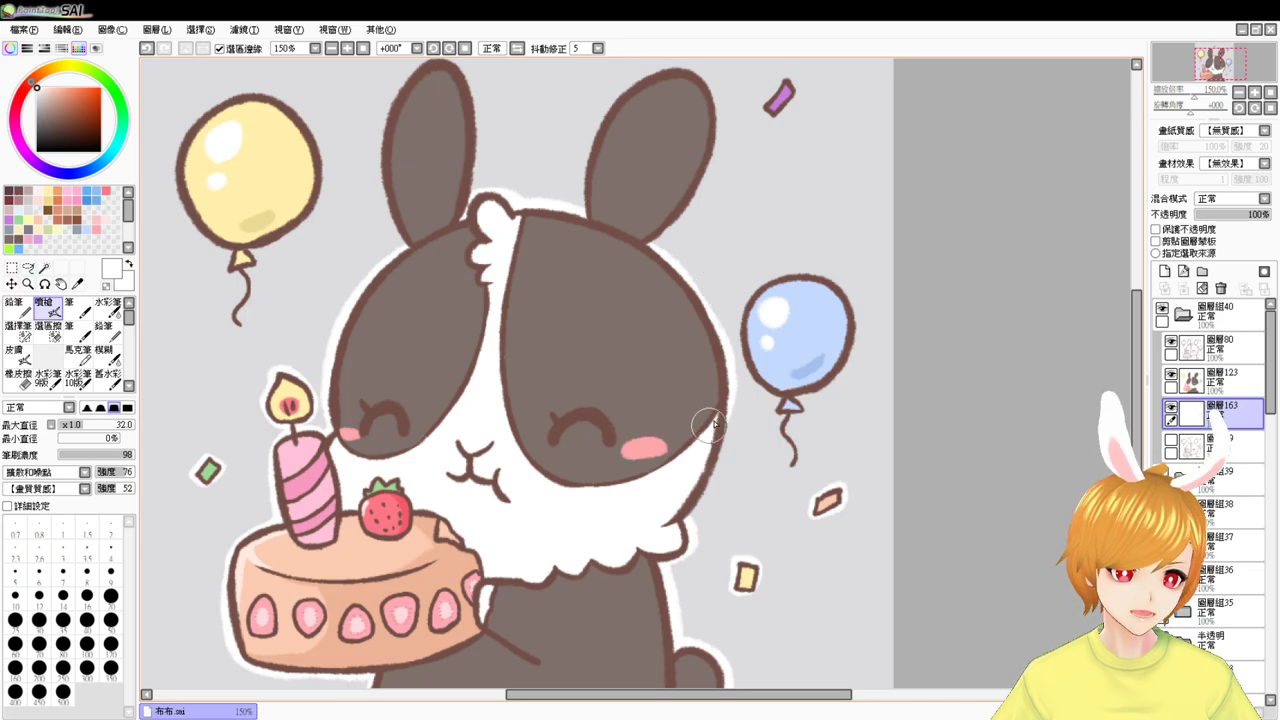
# - Finish the white border on layer 163 along the head's outer edge and paint it around both ears
pyautogui.moveTo(719, 374)
pyautogui.mouseDown()
pyautogui.moveTo(723, 451)
pyautogui.moveTo(677, 501)
pyautogui.mouseUp()
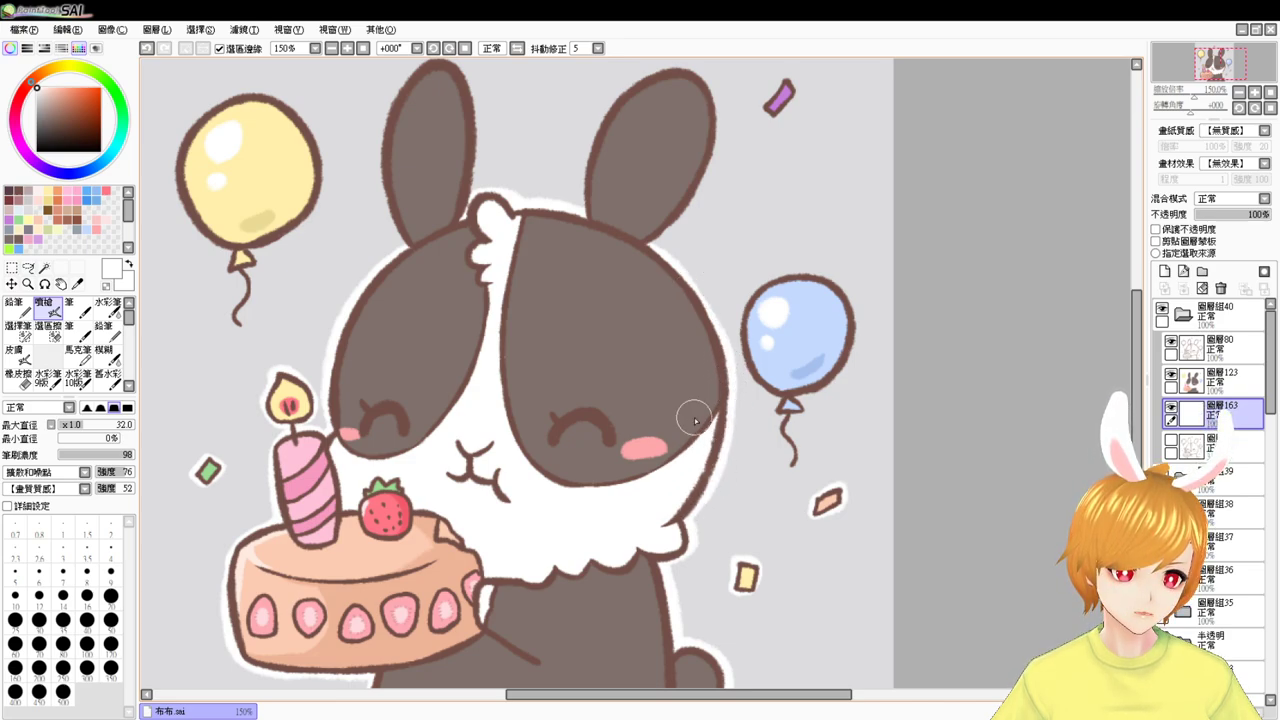
pyautogui.moveTo(675, 265)
pyautogui.mouseDown()
pyautogui.moveTo(675, 361)
pyautogui.moveTo(723, 358)
pyautogui.mouseUp()
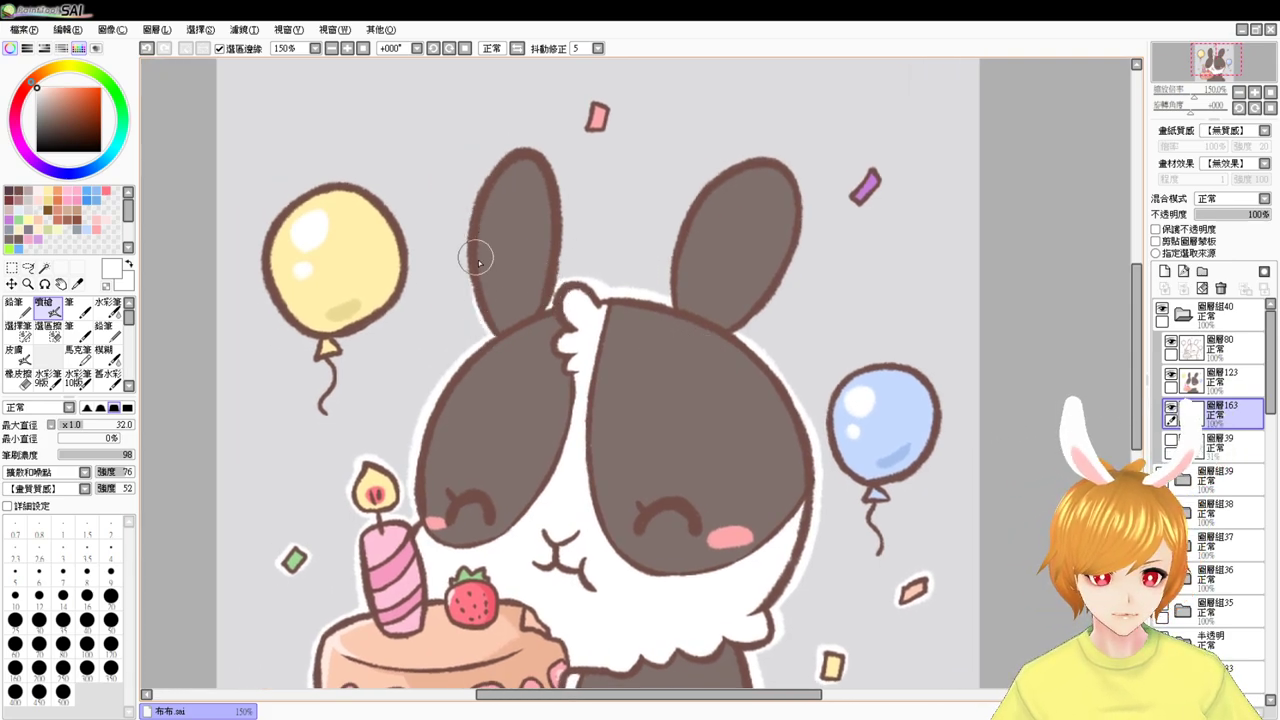
pyautogui.moveTo(495, 333); pyautogui.dragTo(466, 240)
pyautogui.hotkey('ctrl', 'z')
pyautogui.moveTo(492, 330)
pyautogui.mouseDown()
pyautogui.moveTo(478, 238)
pyautogui.moveTo(484, 319)
pyautogui.moveTo(484, 177)
pyautogui.moveTo(493, 218)
pyautogui.moveTo(476, 266)
pyautogui.moveTo(505, 163)
pyautogui.moveTo(497, 203)
pyautogui.moveTo(477, 195)
pyautogui.moveTo(532, 148)
pyautogui.moveTo(550, 209)
pyautogui.moveTo(544, 163)
pyautogui.moveTo(545, 318)
pyautogui.mouseUp()
pyautogui.moveTo(543, 171)
pyautogui.mouseDown()
pyautogui.moveTo(560, 195)
pyautogui.moveTo(545, 277)
pyautogui.mouseUp()
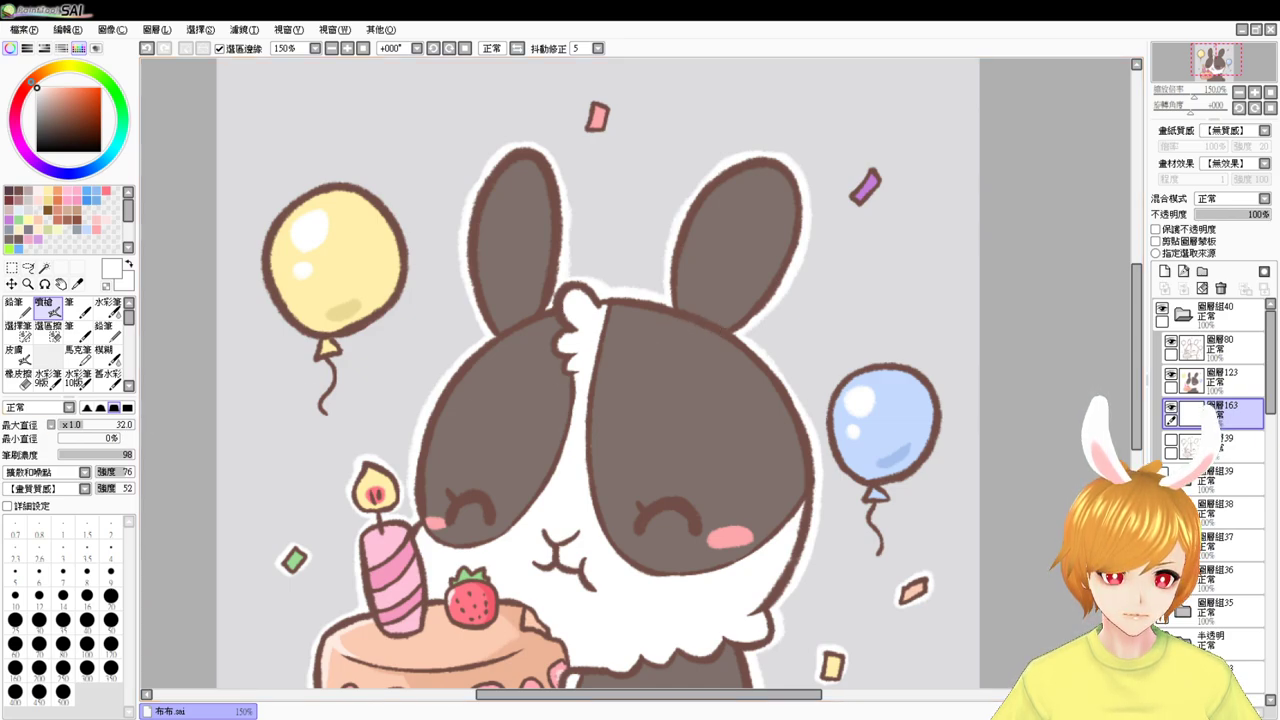
# - Paint white borders on layer 163 around both balloons with their strings and around the purple and pink confetti pieces
pyautogui.hotkey('alt', 'Tab')
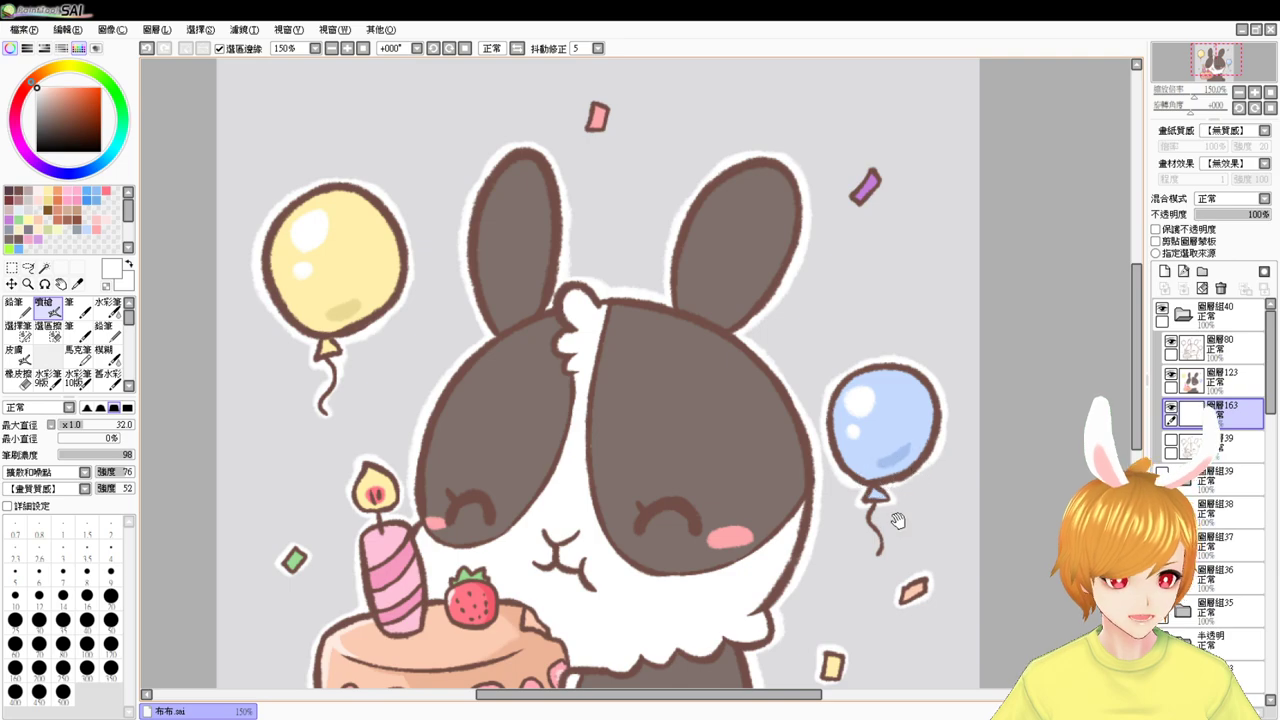
pyautogui.scroll(-2, 891, 515)
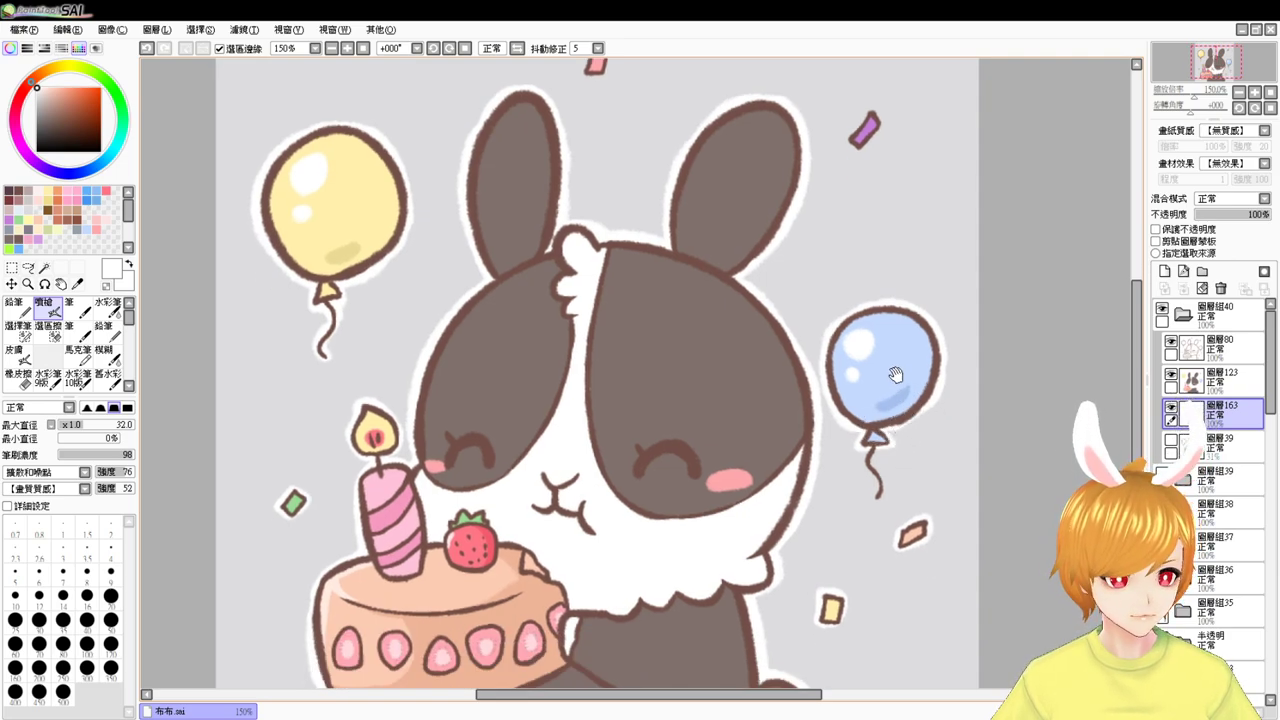
pyautogui.scroll(2, 894, 375)
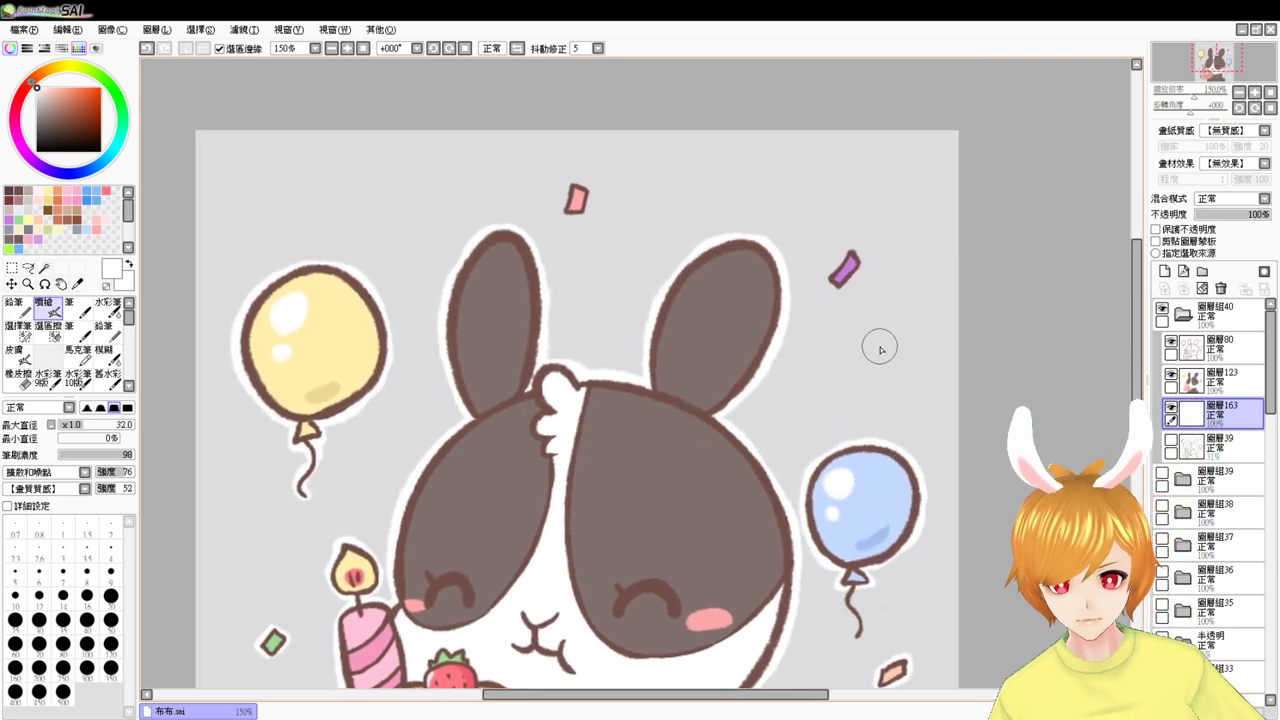
pyautogui.moveTo(846, 252)
pyautogui.mouseDown()
pyautogui.moveTo(825, 273)
pyautogui.moveTo(838, 288)
pyautogui.moveTo(859, 265)
pyautogui.moveTo(848, 248)
pyautogui.moveTo(854, 269)
pyautogui.mouseUp()
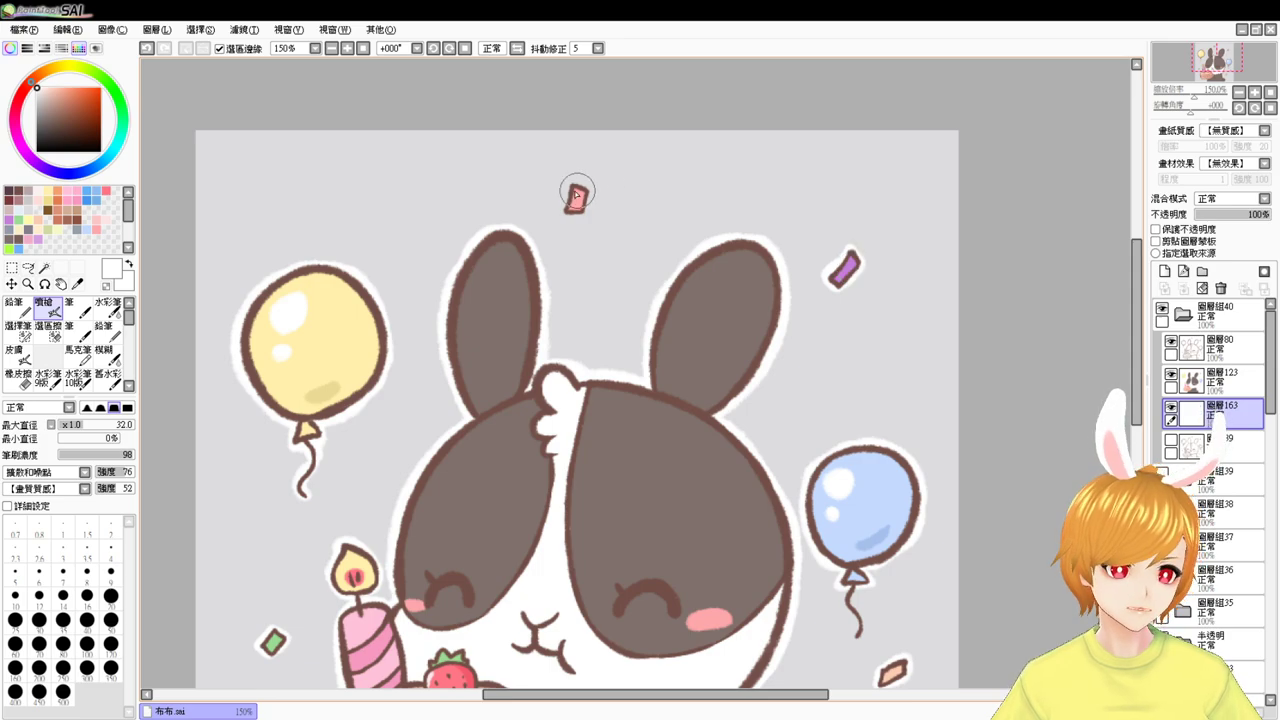
pyautogui.moveTo(577, 188)
pyautogui.mouseDown()
pyautogui.moveTo(561, 210)
pyautogui.moveTo(581, 213)
pyautogui.moveTo(591, 190)
pyautogui.moveTo(578, 186)
pyautogui.moveTo(581, 214)
pyautogui.mouseUp()
pyautogui.moveTo(584, 356); pyautogui.dragTo(604, 202)
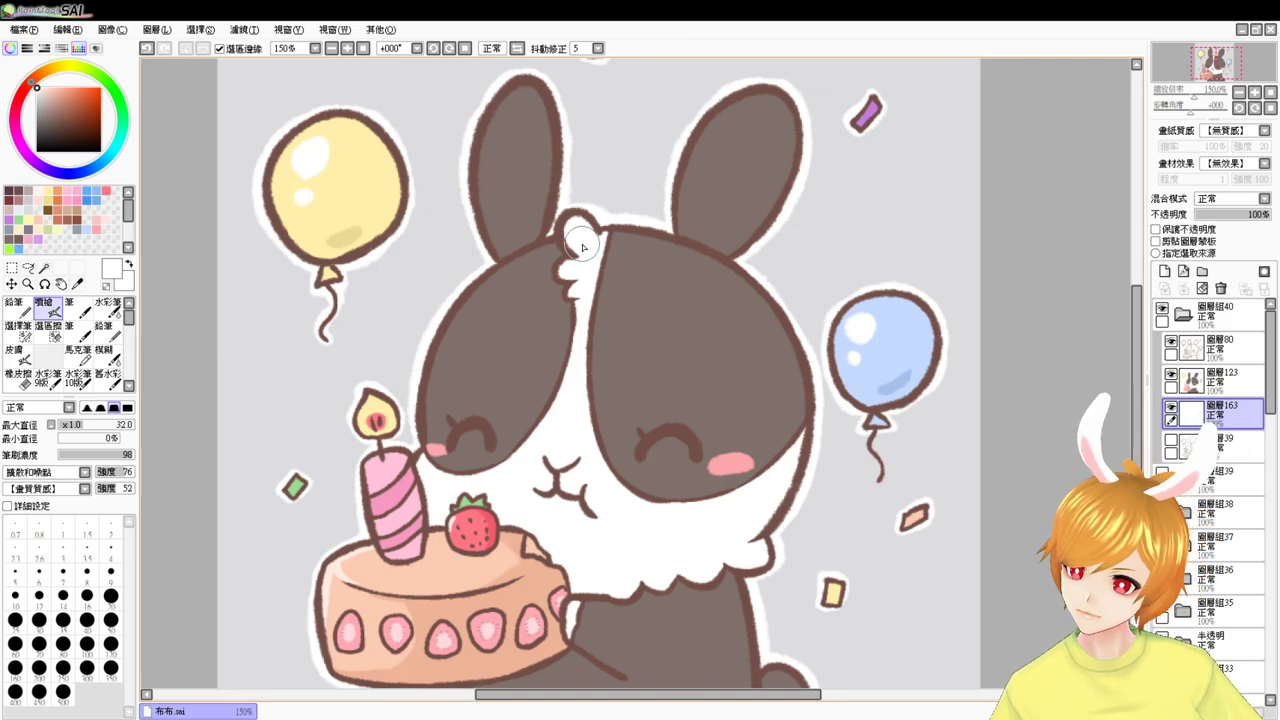
pyautogui.moveTo(695, 346)
pyautogui.mouseDown()
pyautogui.moveTo(763, 211)
pyautogui.moveTo(688, 335)
pyautogui.mouseUp()
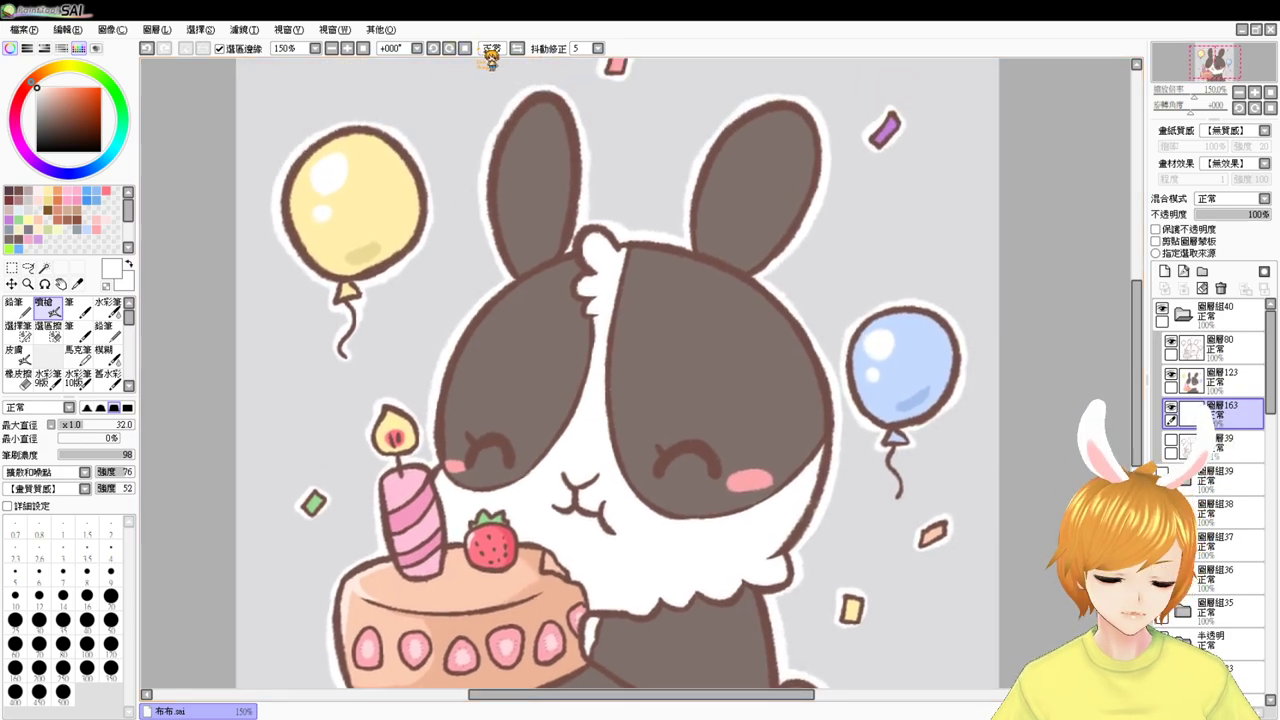
pyautogui.click(348, 48)
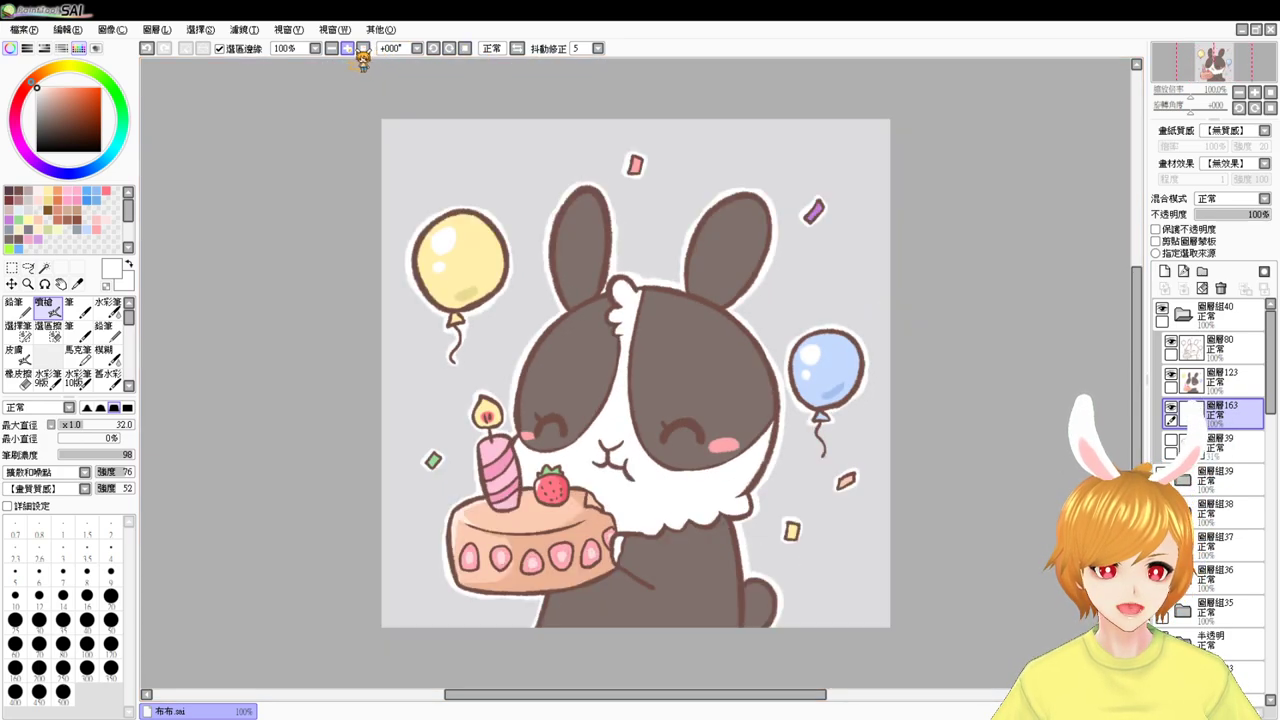
pyautogui.click(362, 48)
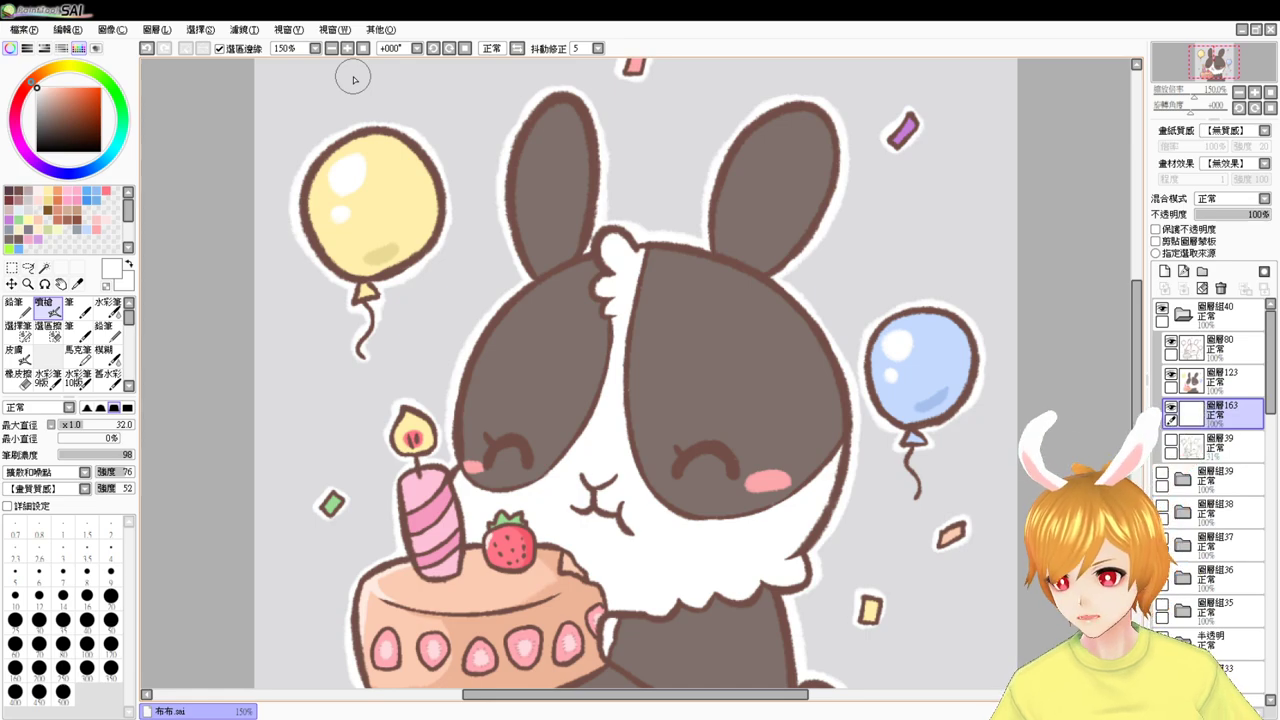